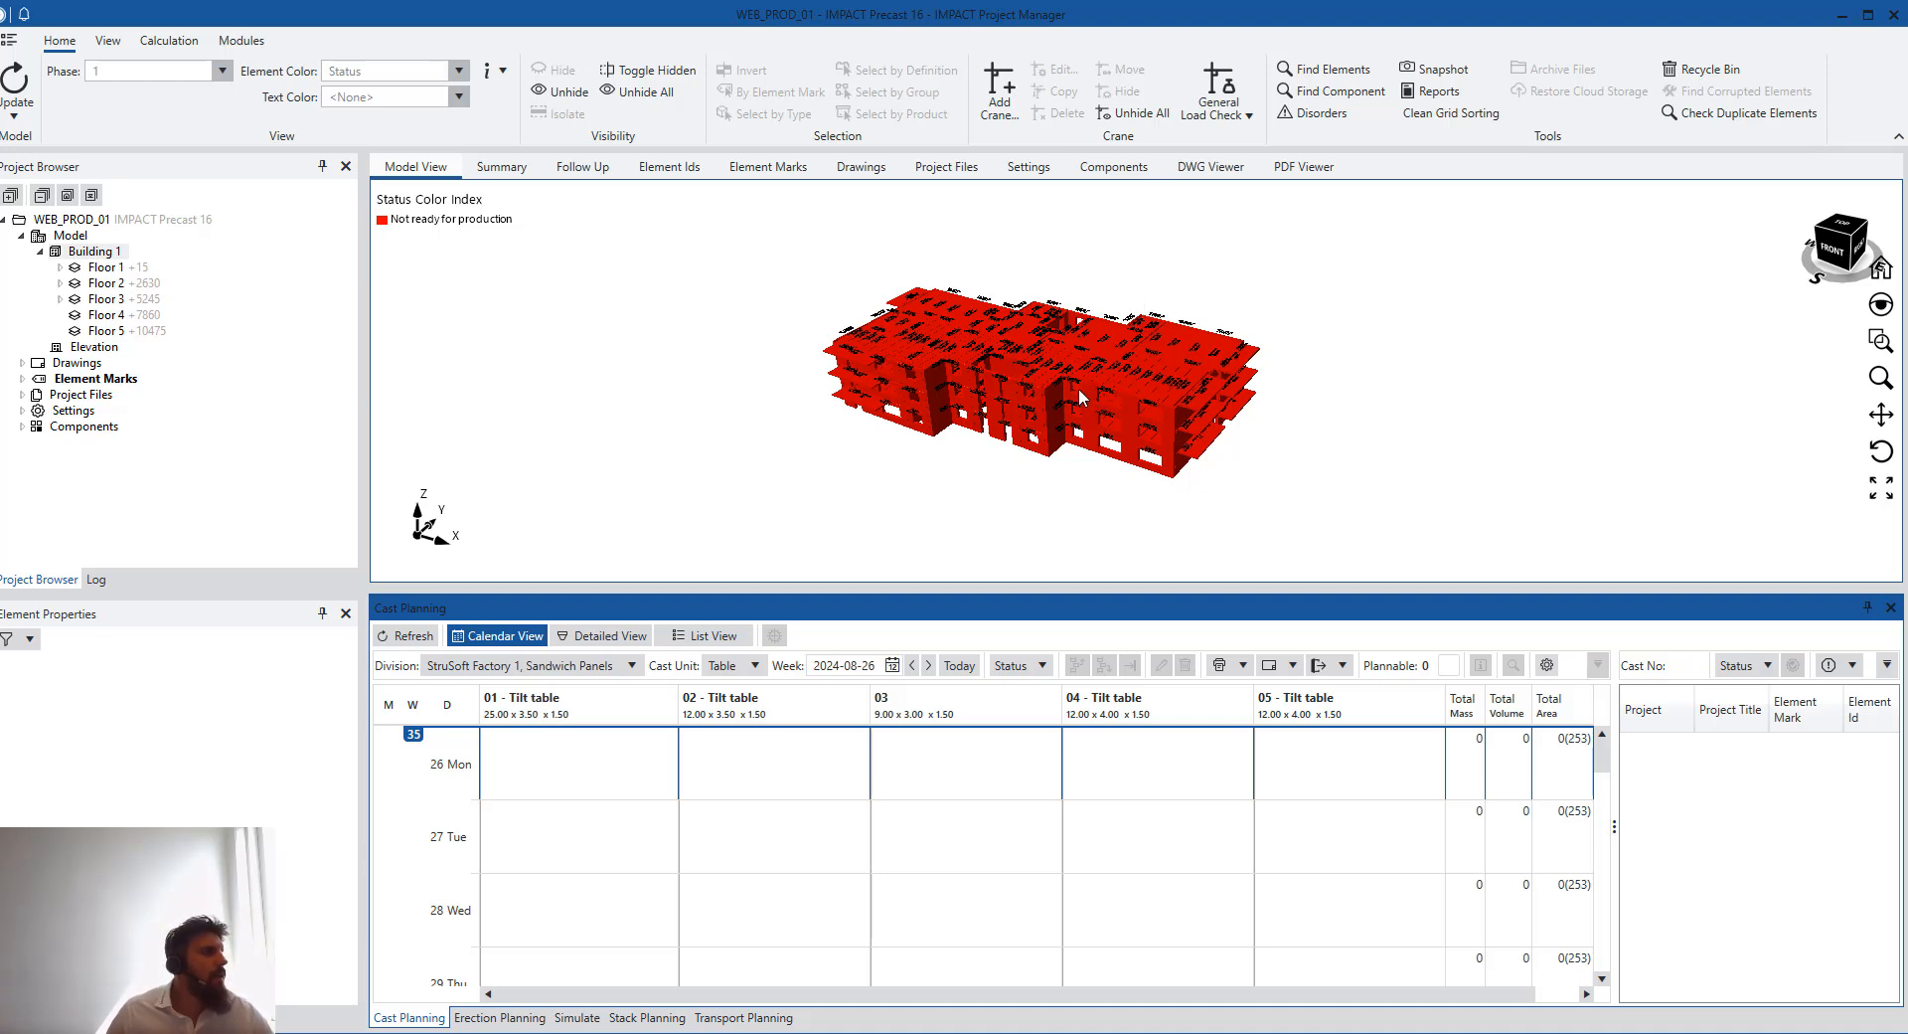
scroll(1083, 398, up, 1)
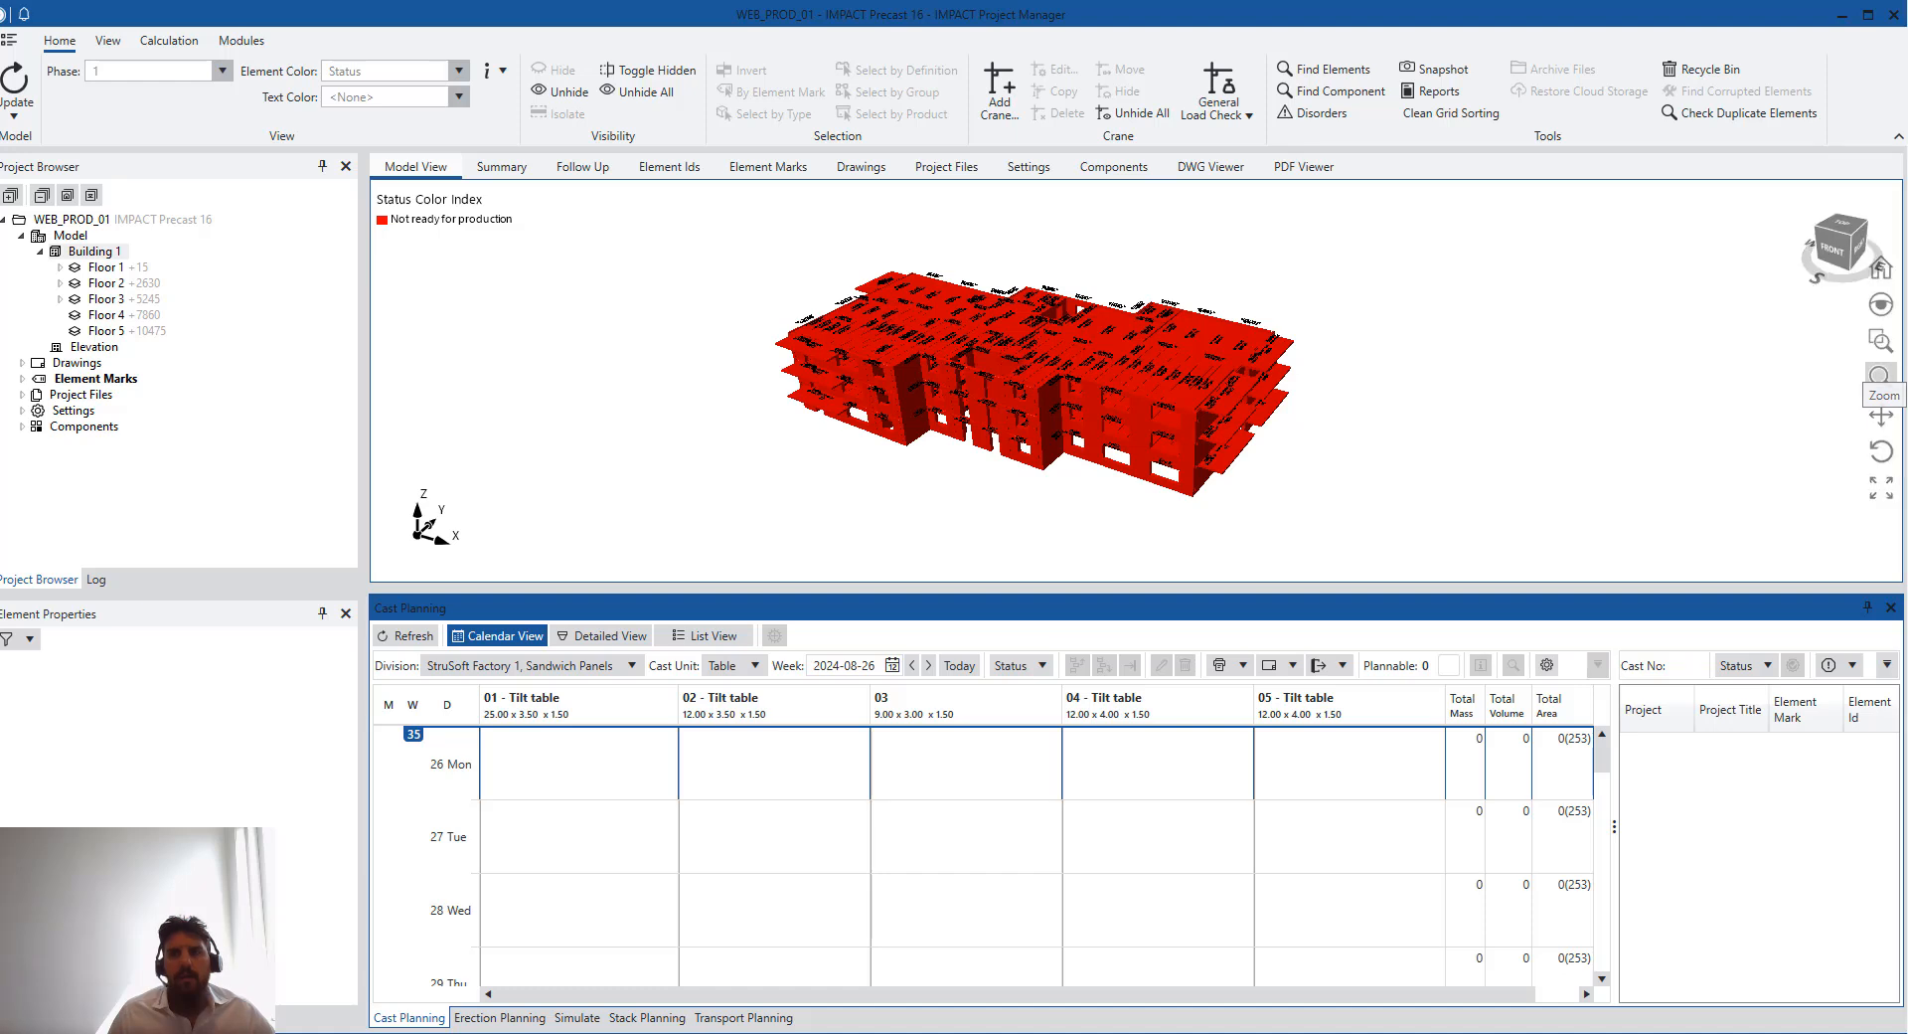
click(1880, 375)
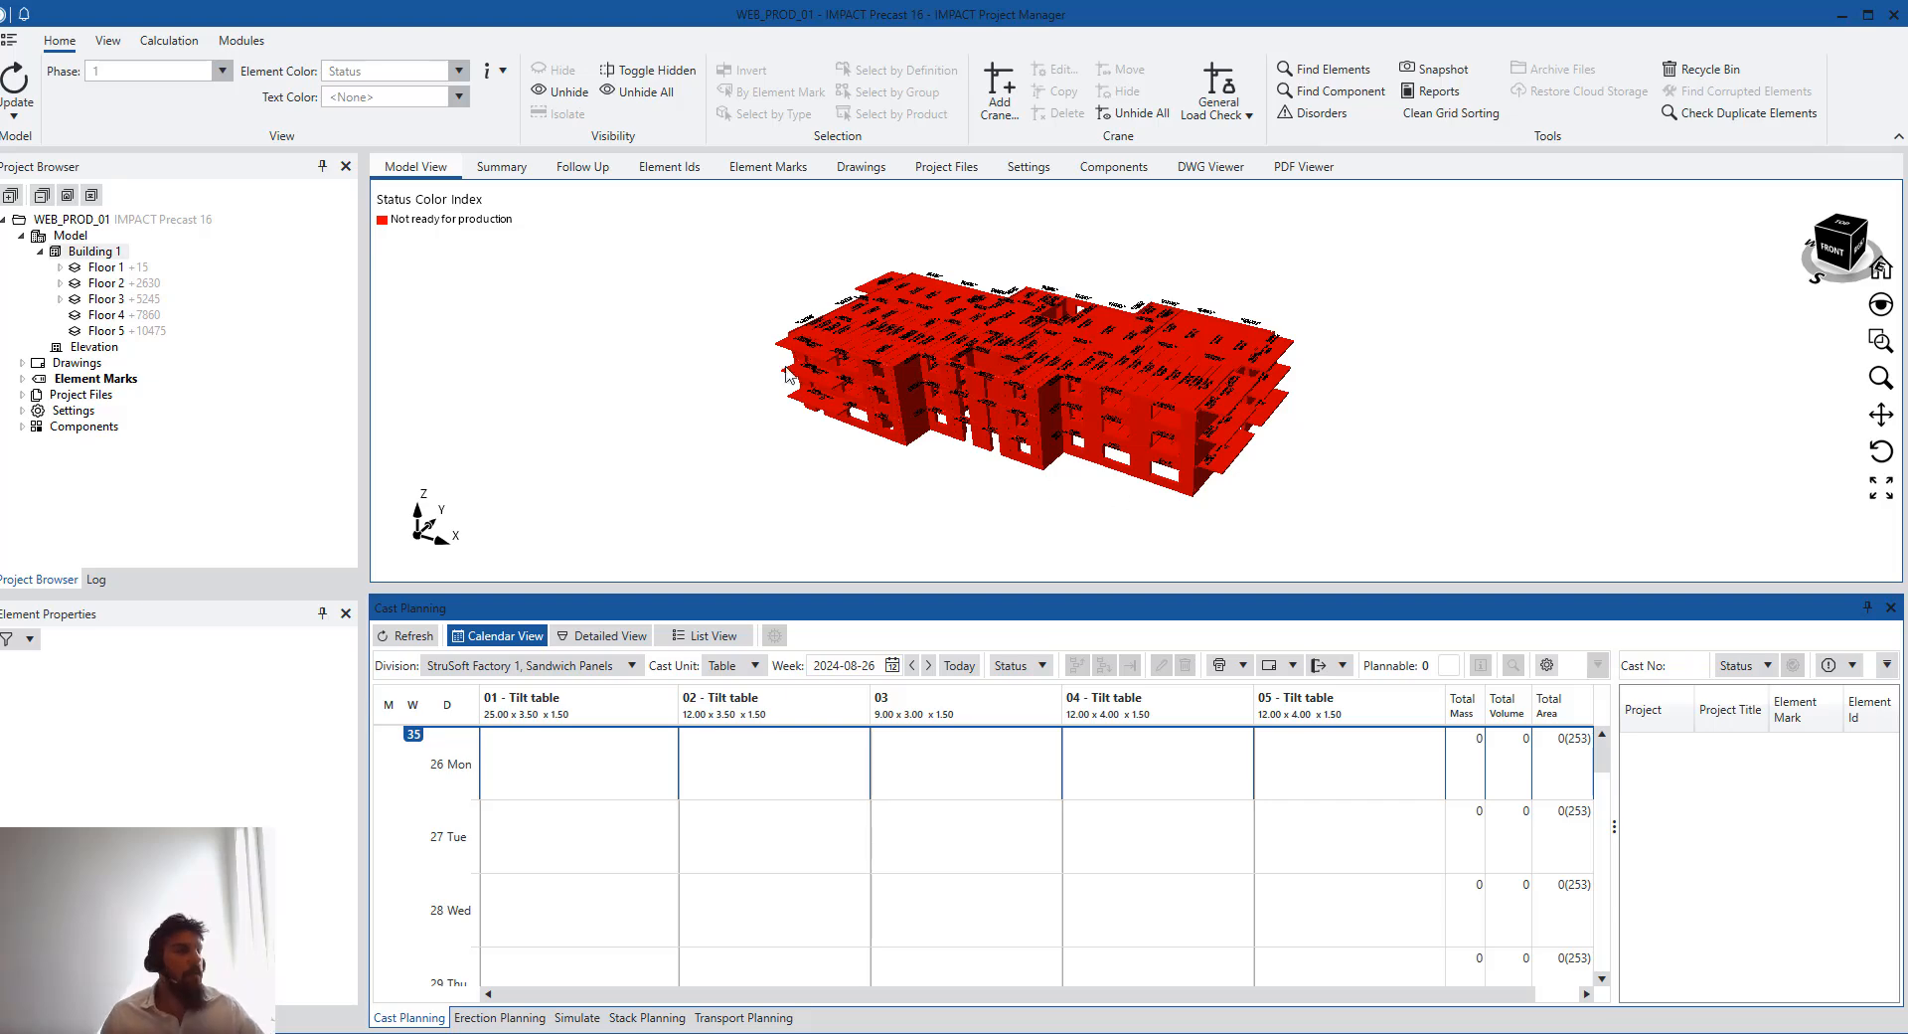
- Apply the Cast Planning grid preset to the element list
click(699, 167)
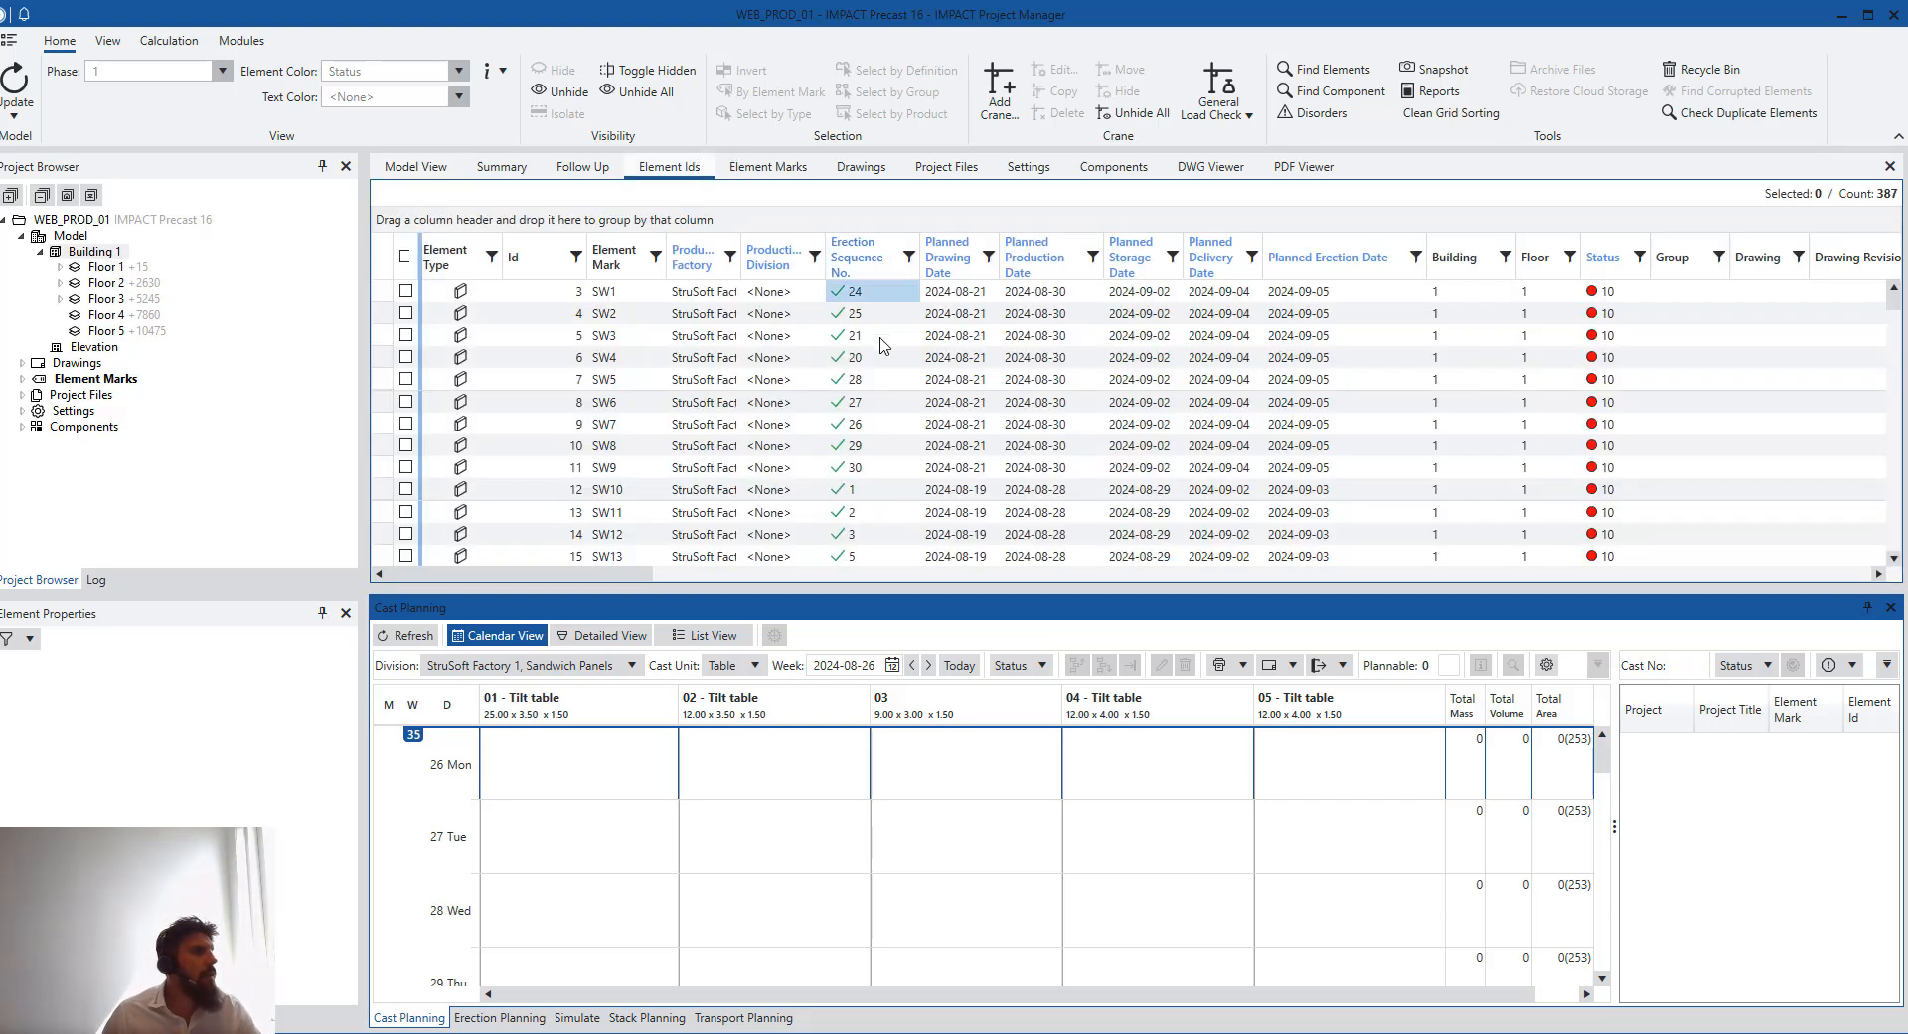
right_click(1203, 264)
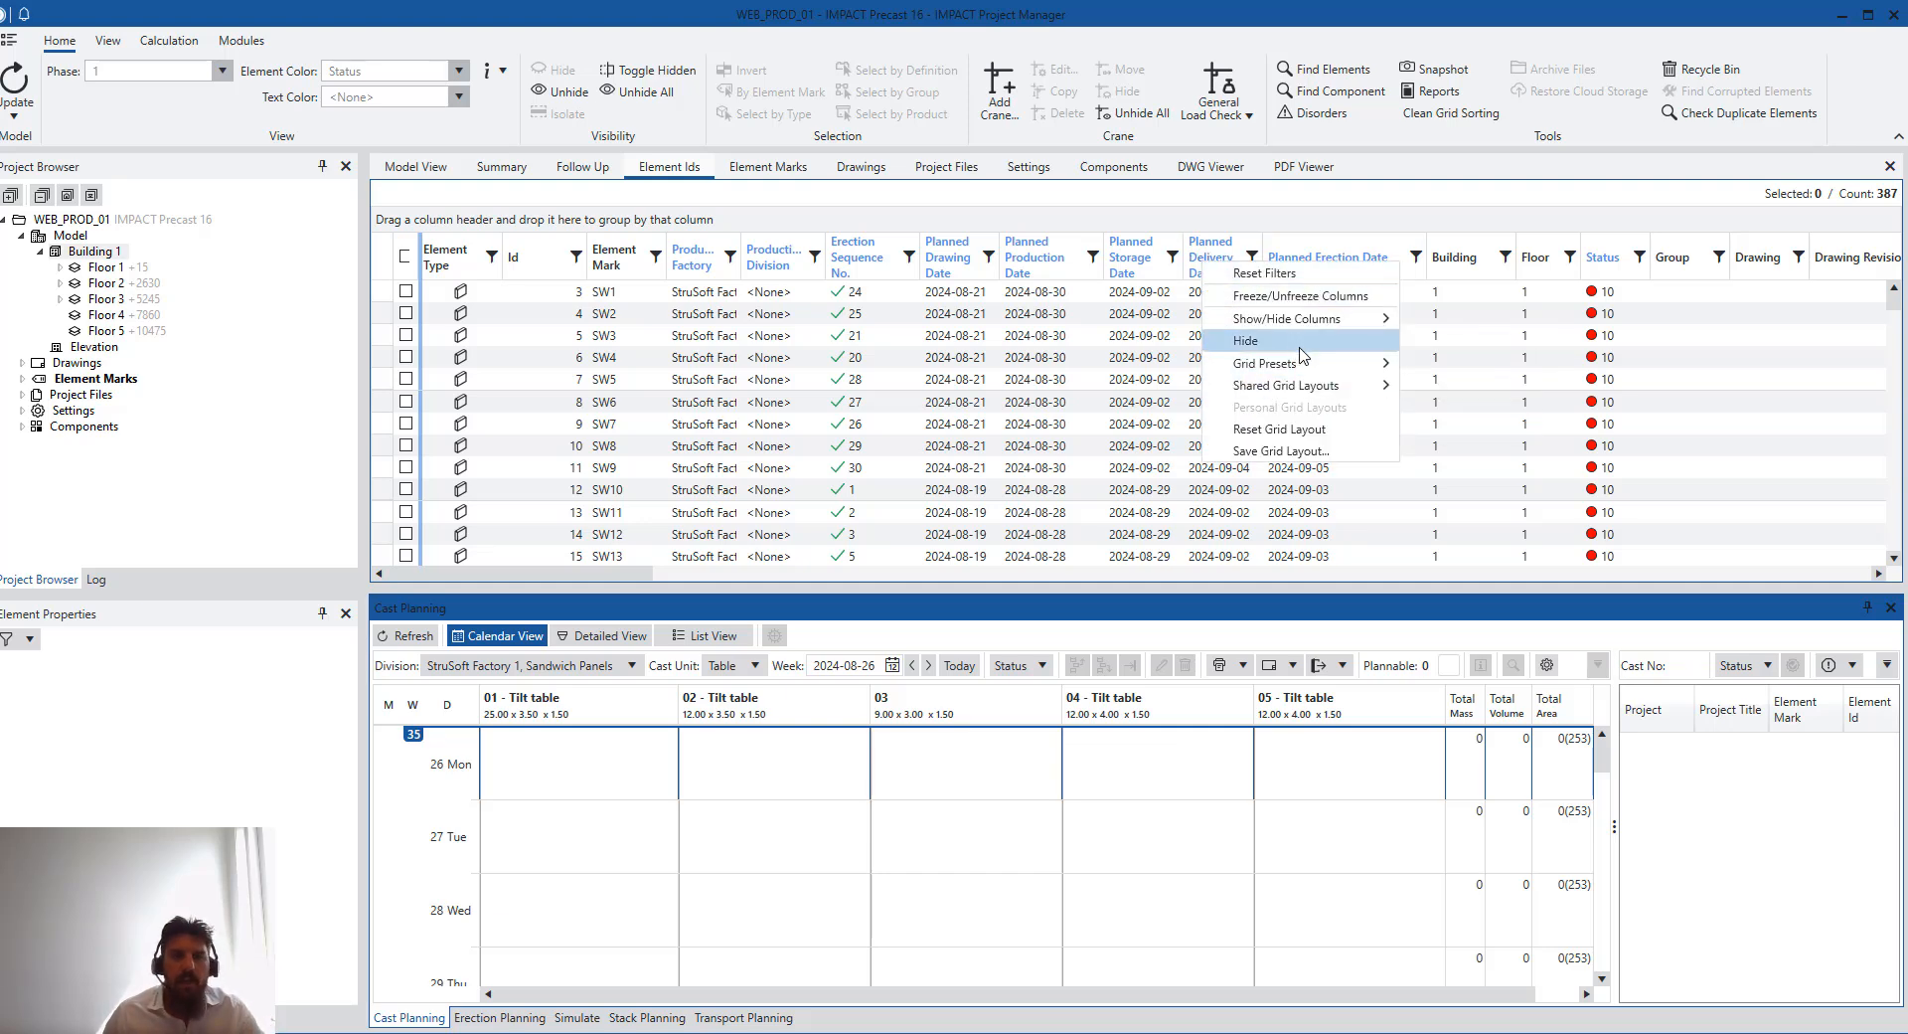
mouse_move(1317, 318)
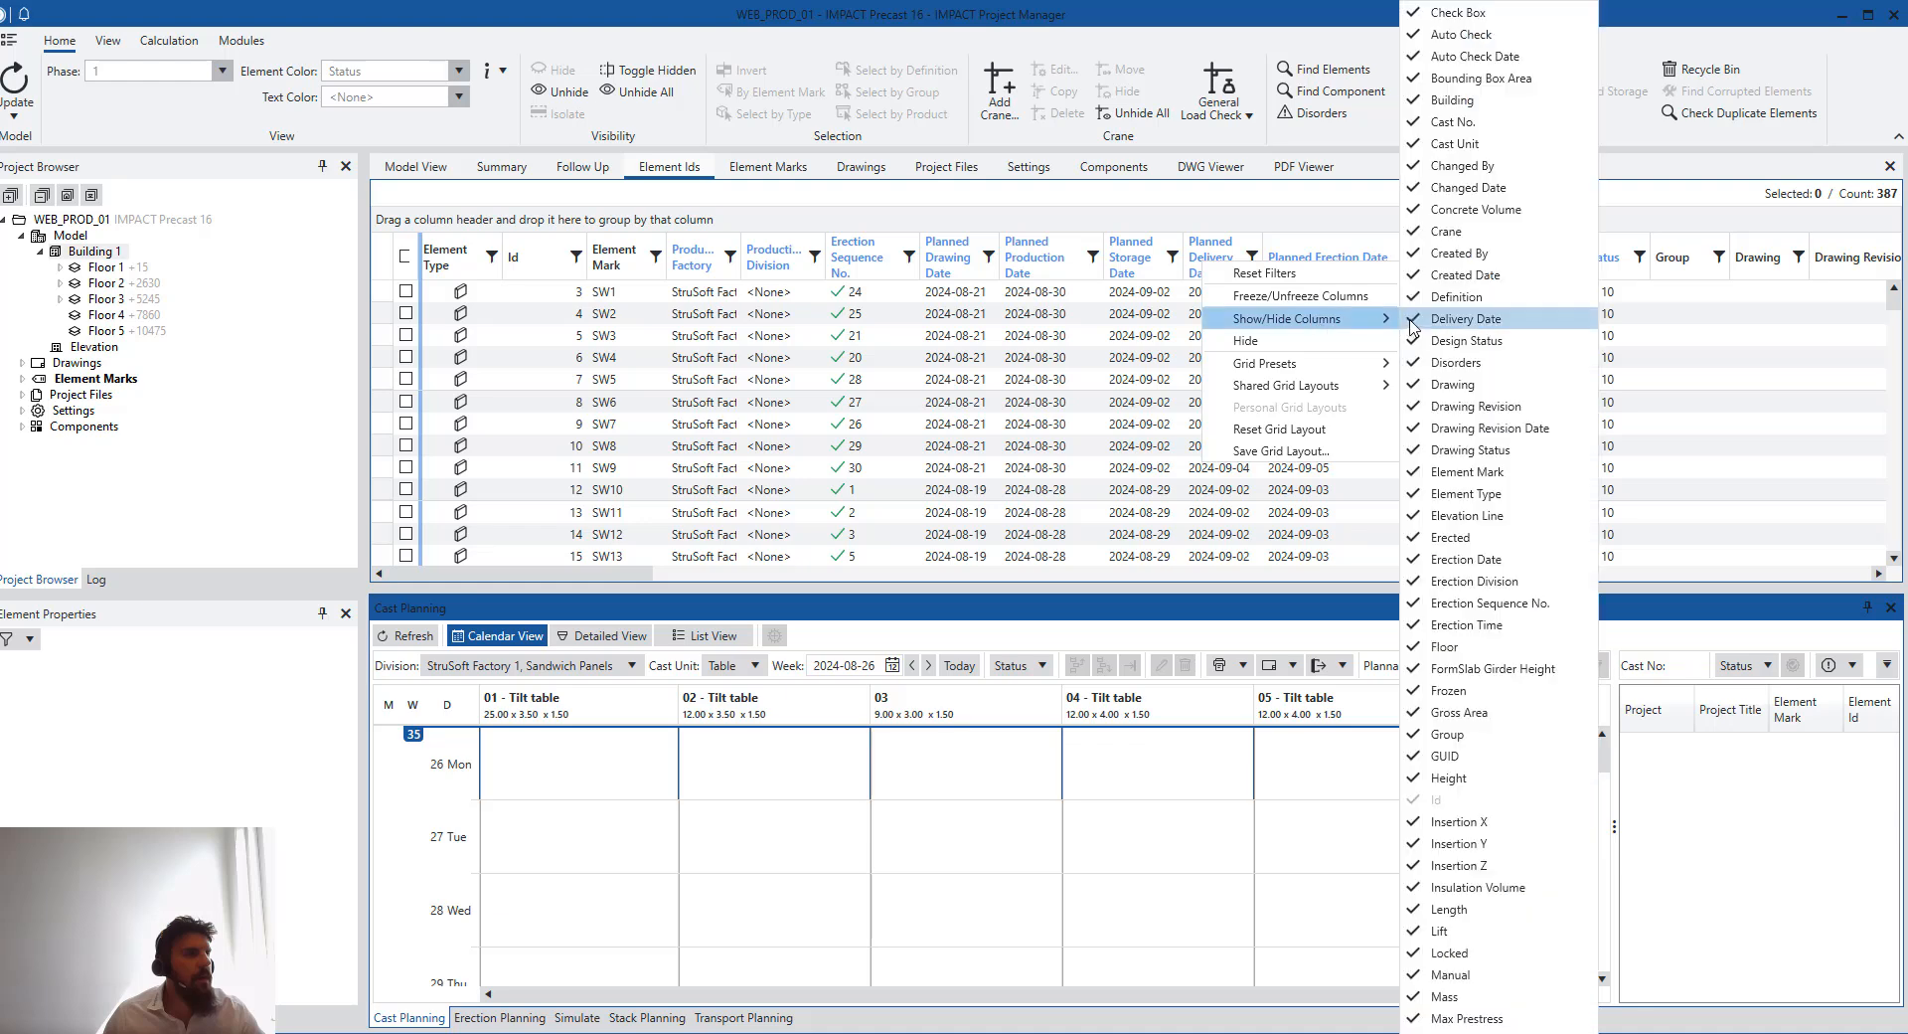
mouse_move(1362, 363)
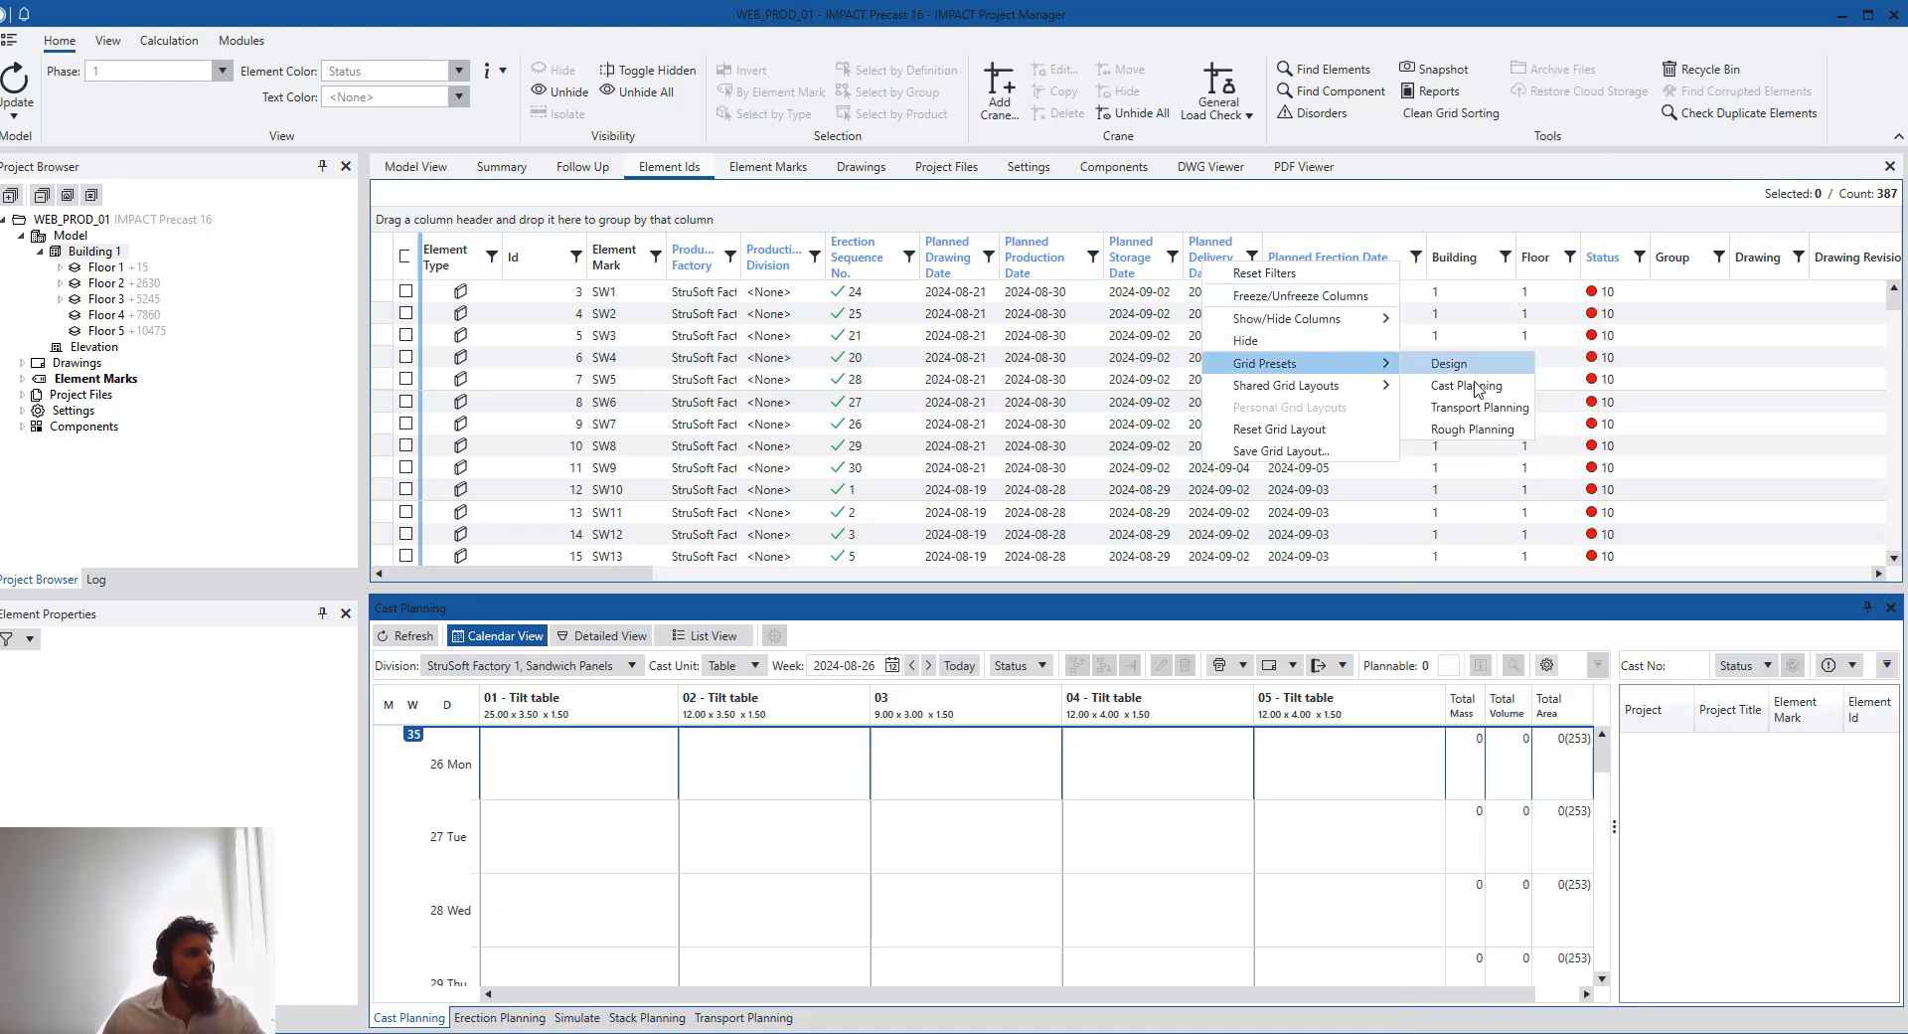
click(1496, 418)
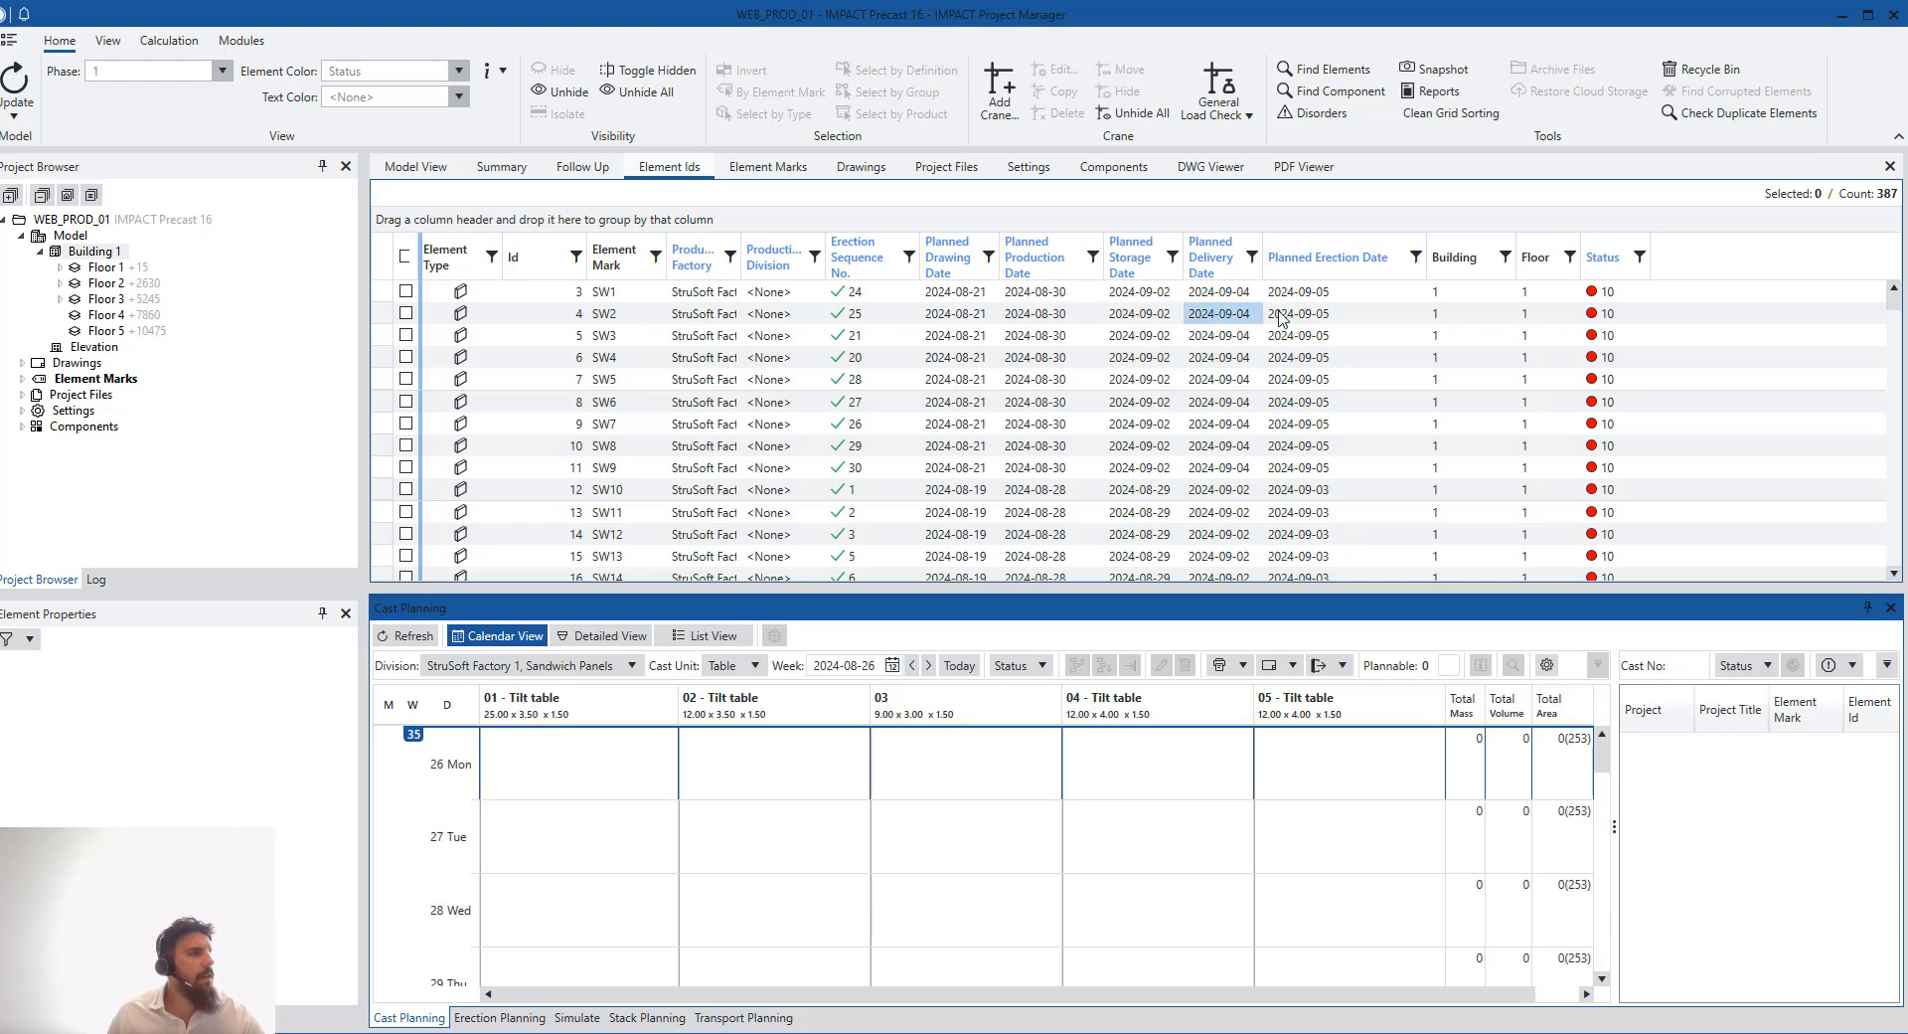
- Scroll through the element list to review the elements' planned production and storage dates
scroll(1074, 423, down, 6)
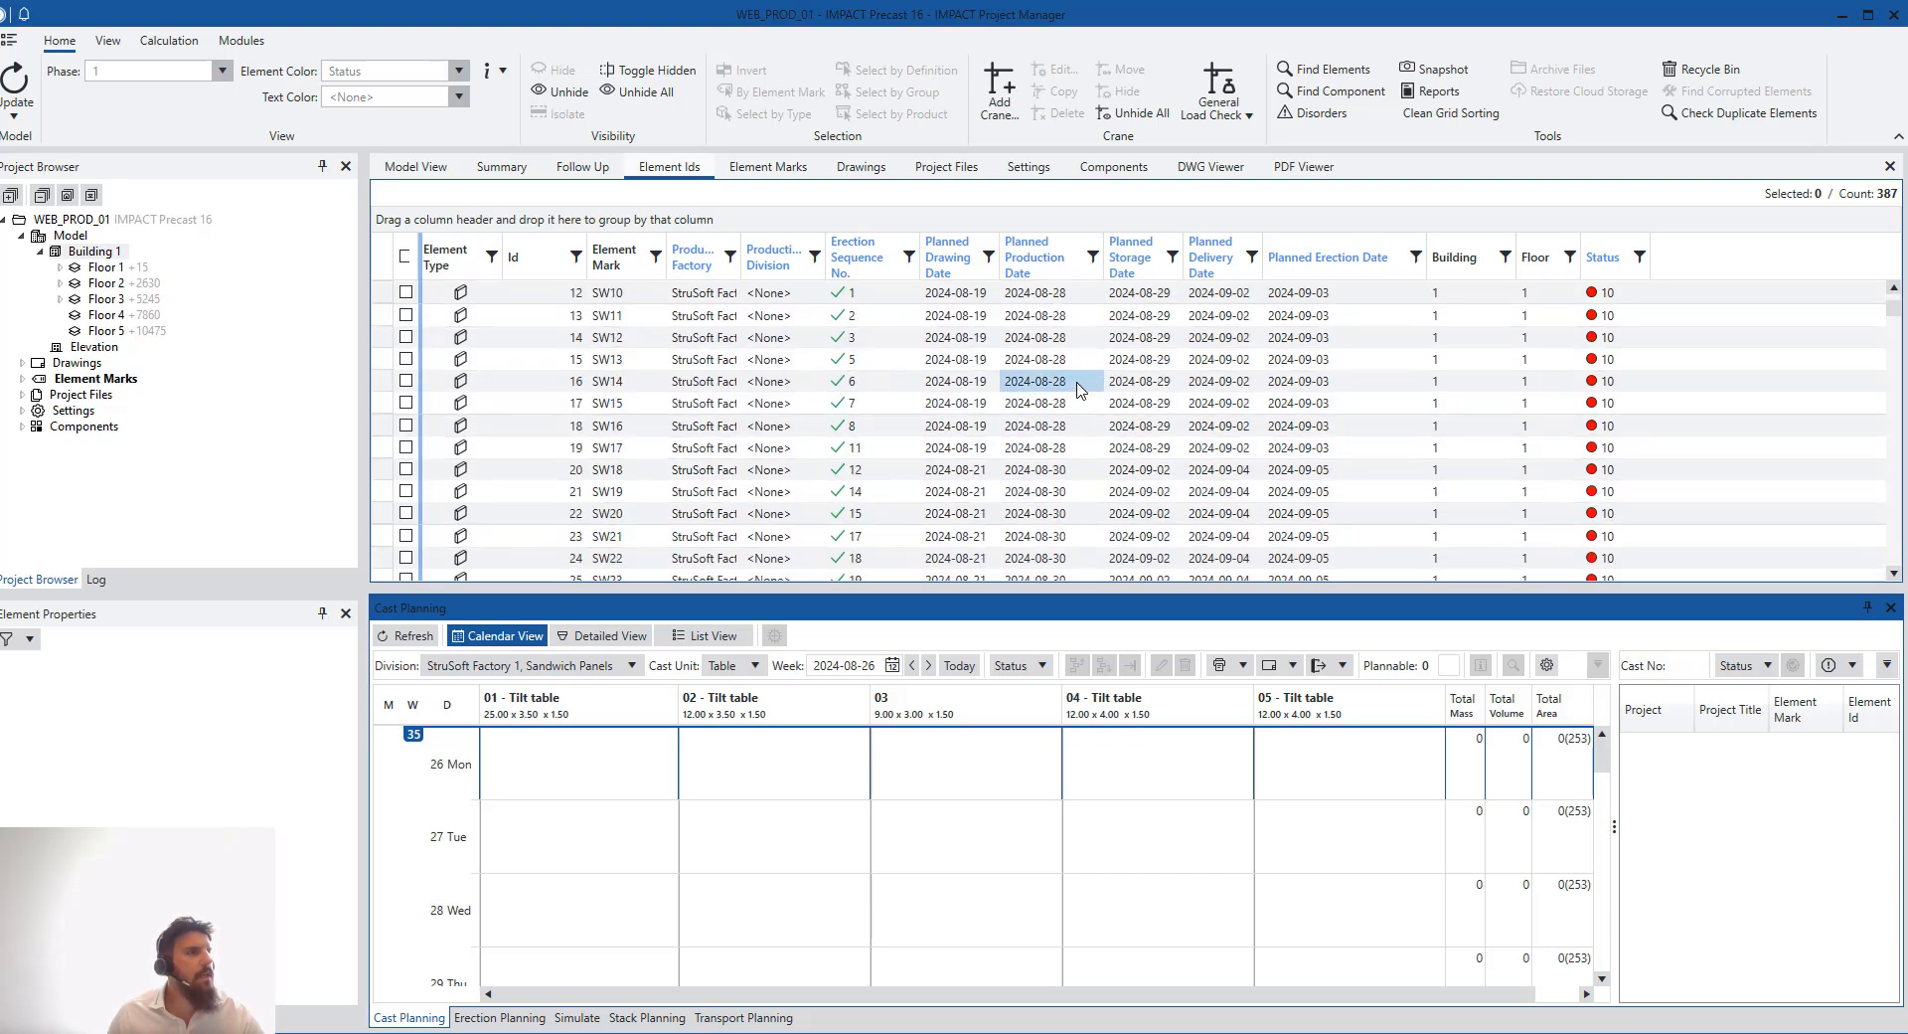
scroll(1078, 359, down, 10)
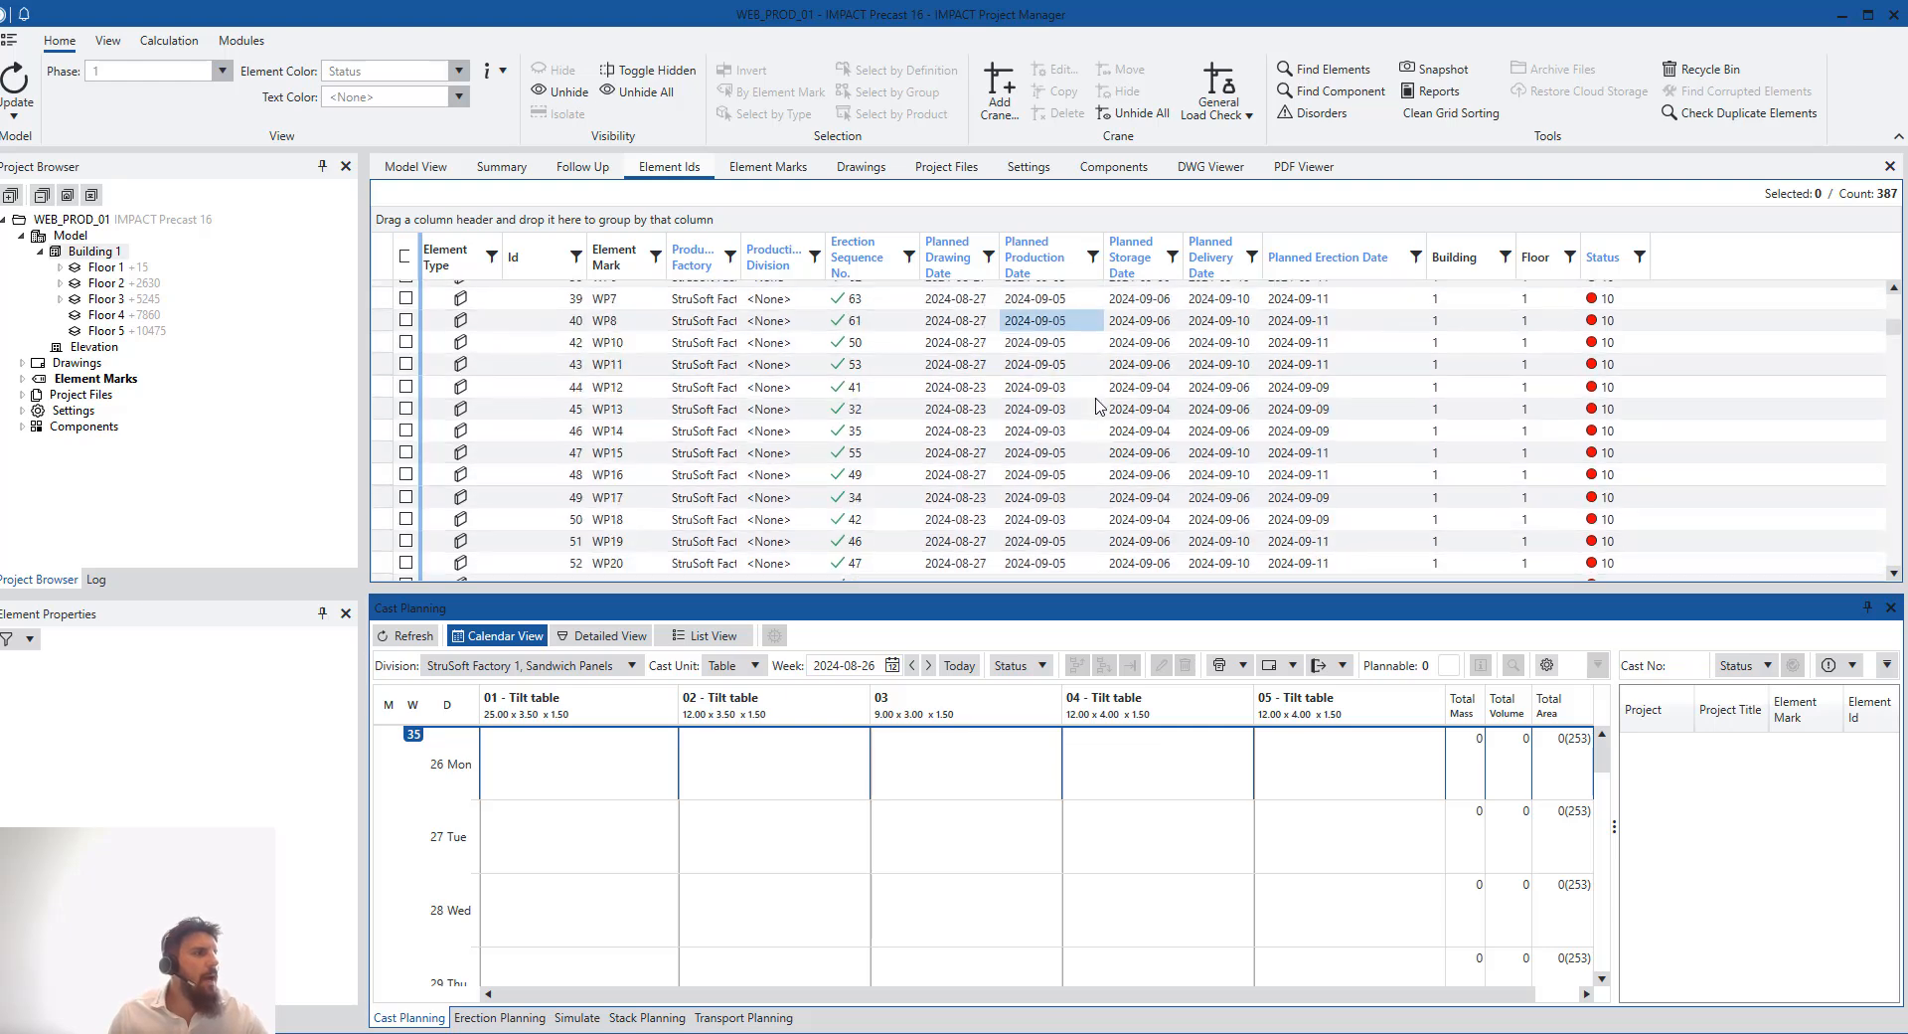
scroll(1140, 452, up, 5)
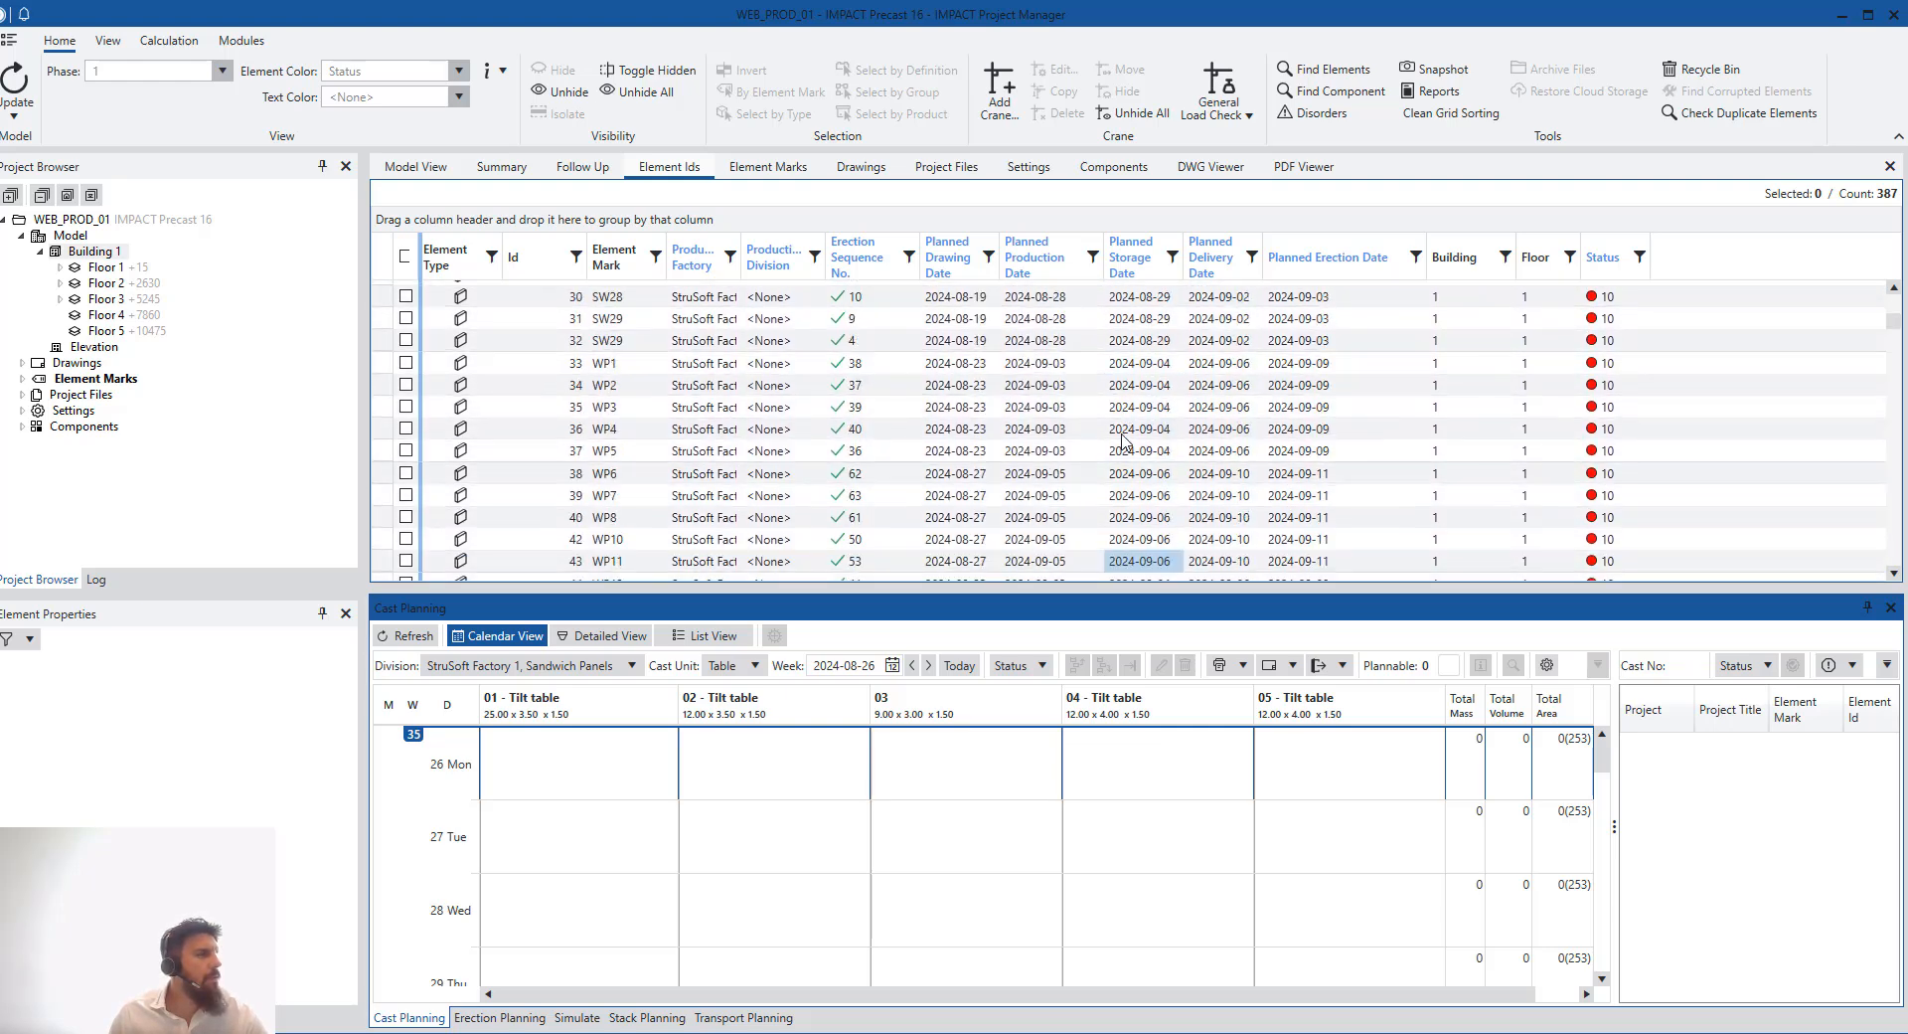
scroll(1143, 438, up, 11)
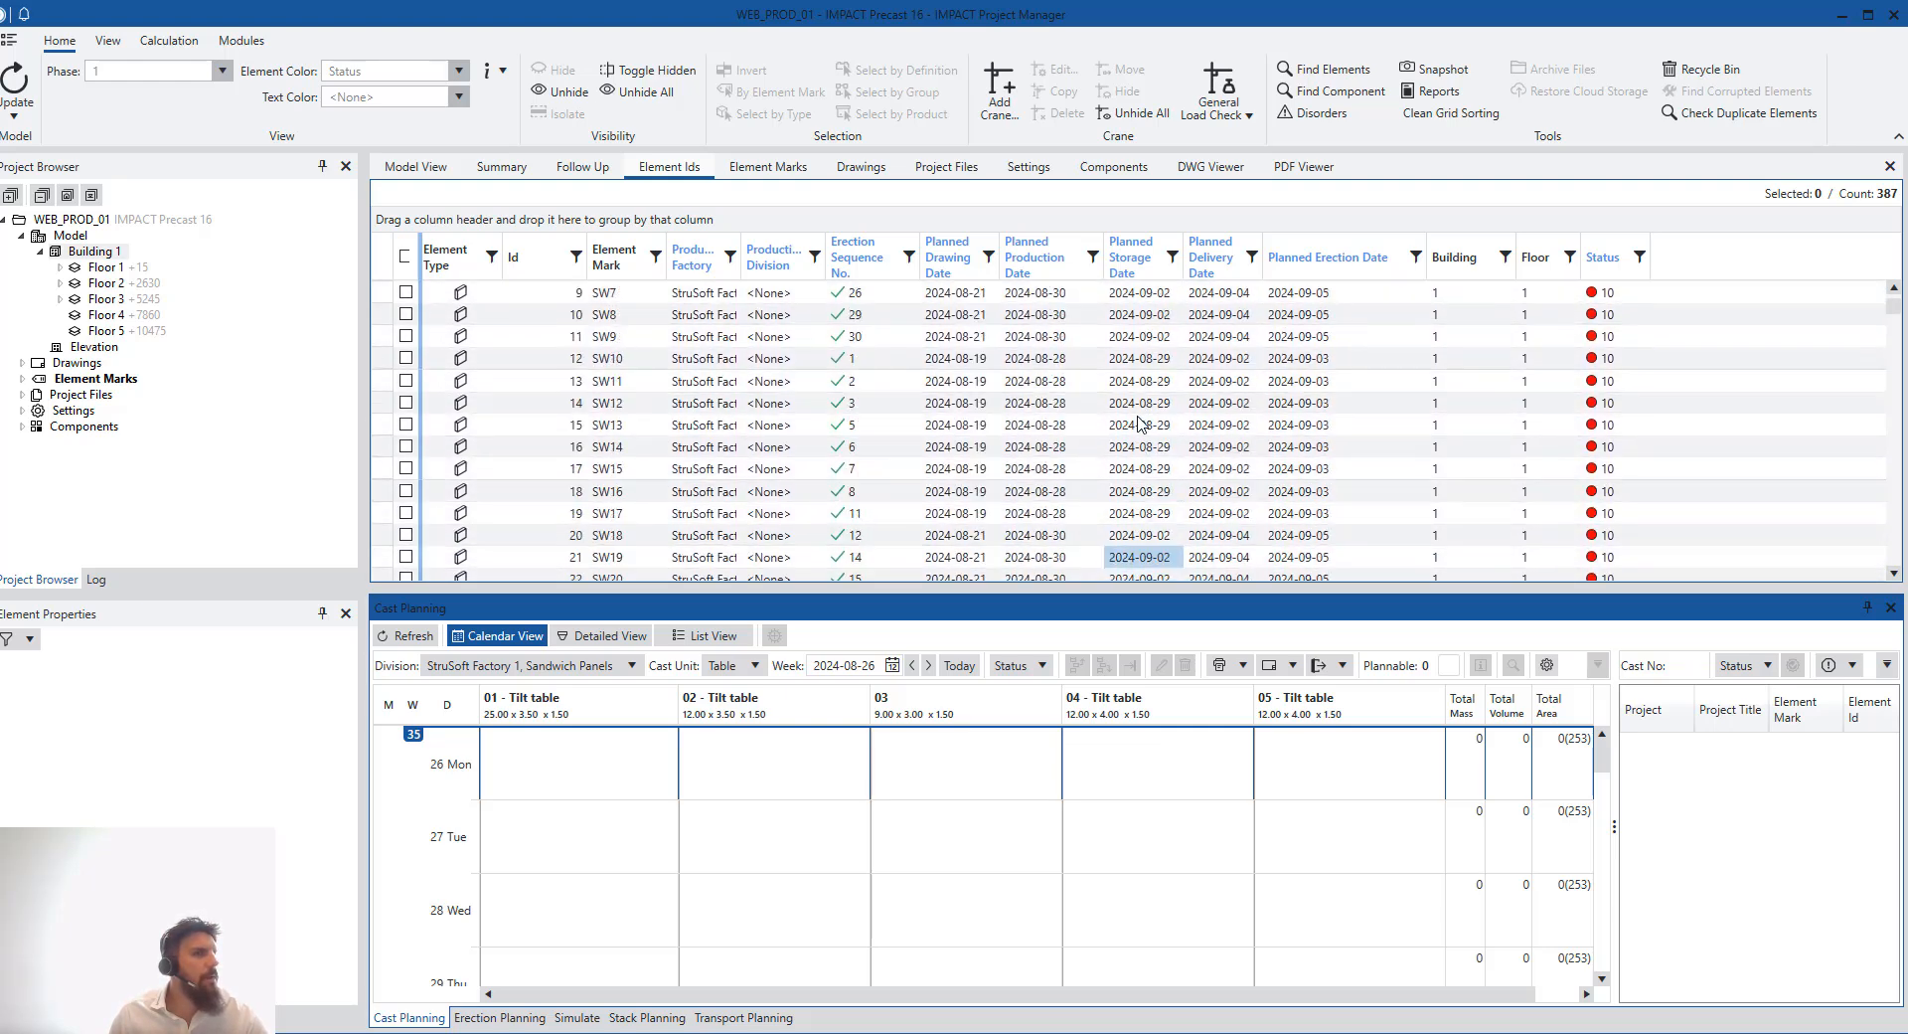
click(418, 167)
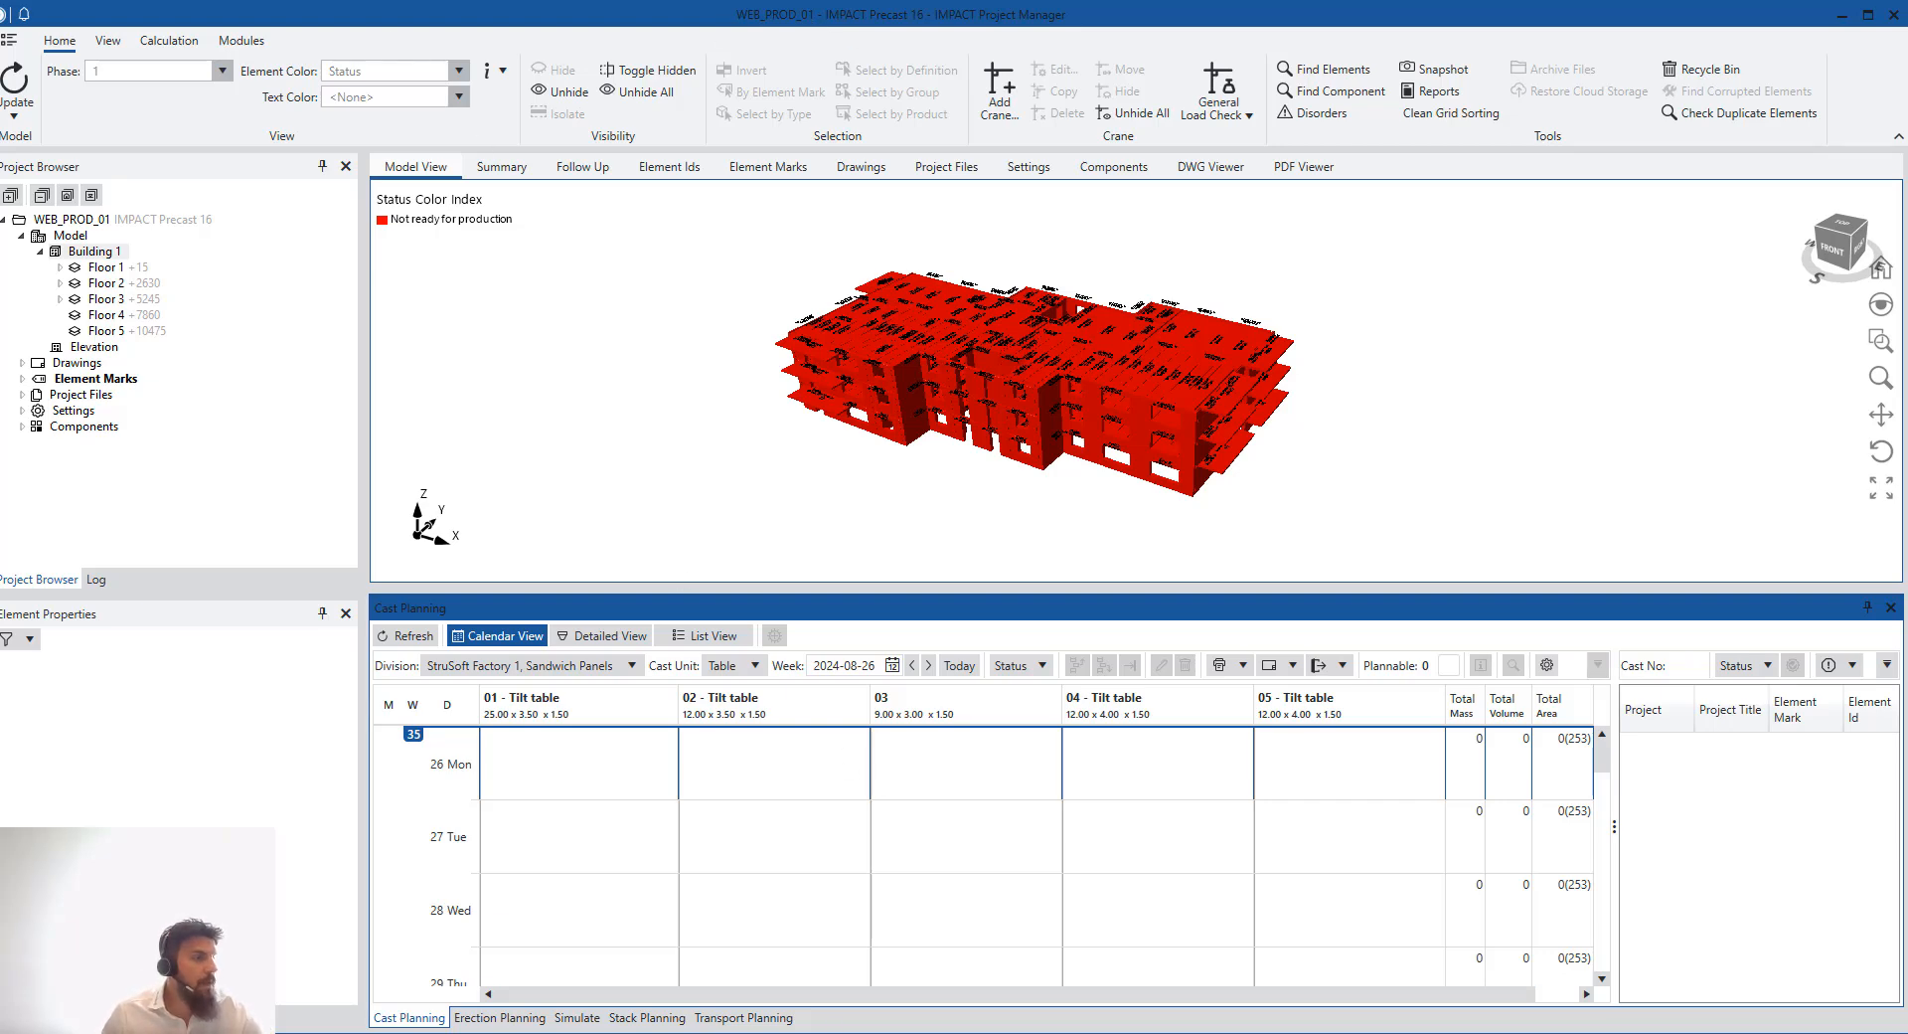
- Switch to IMPACT Resource Manager, widen the cast planning element list and refresh the planning view
click(845, 984)
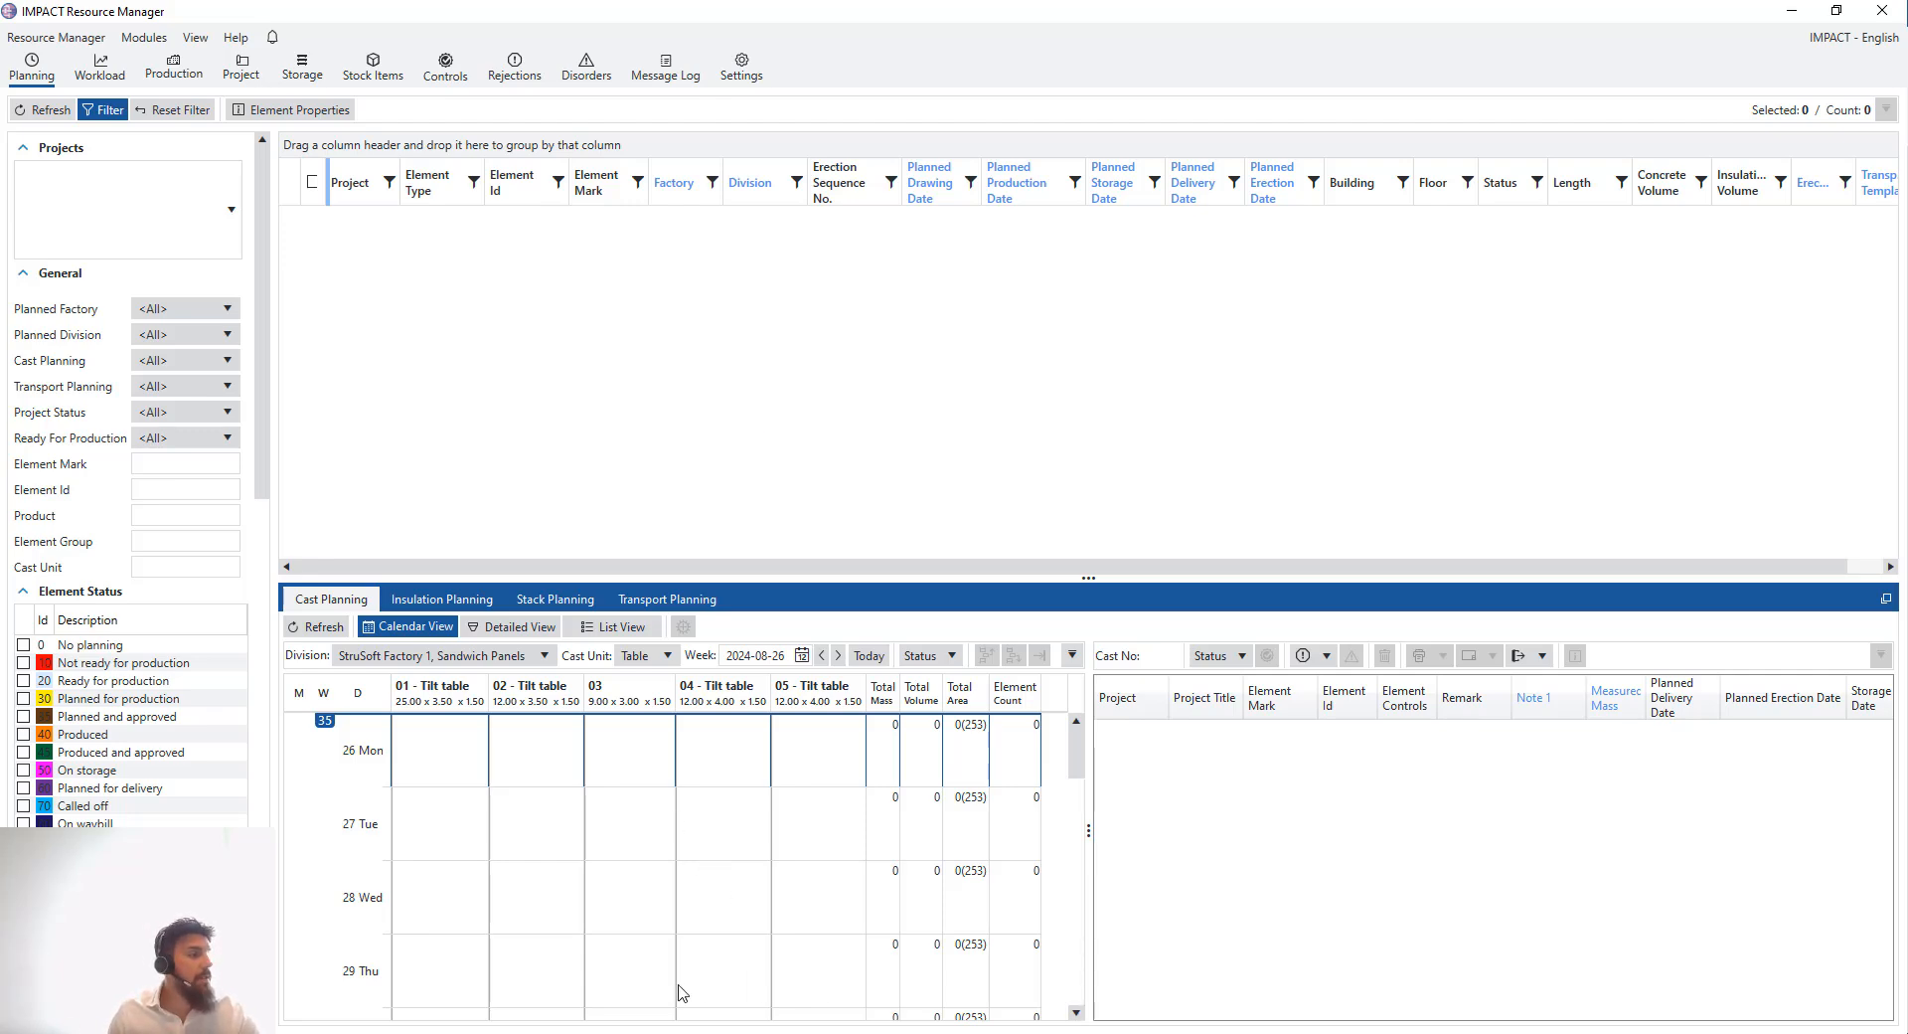
click(618, 1033)
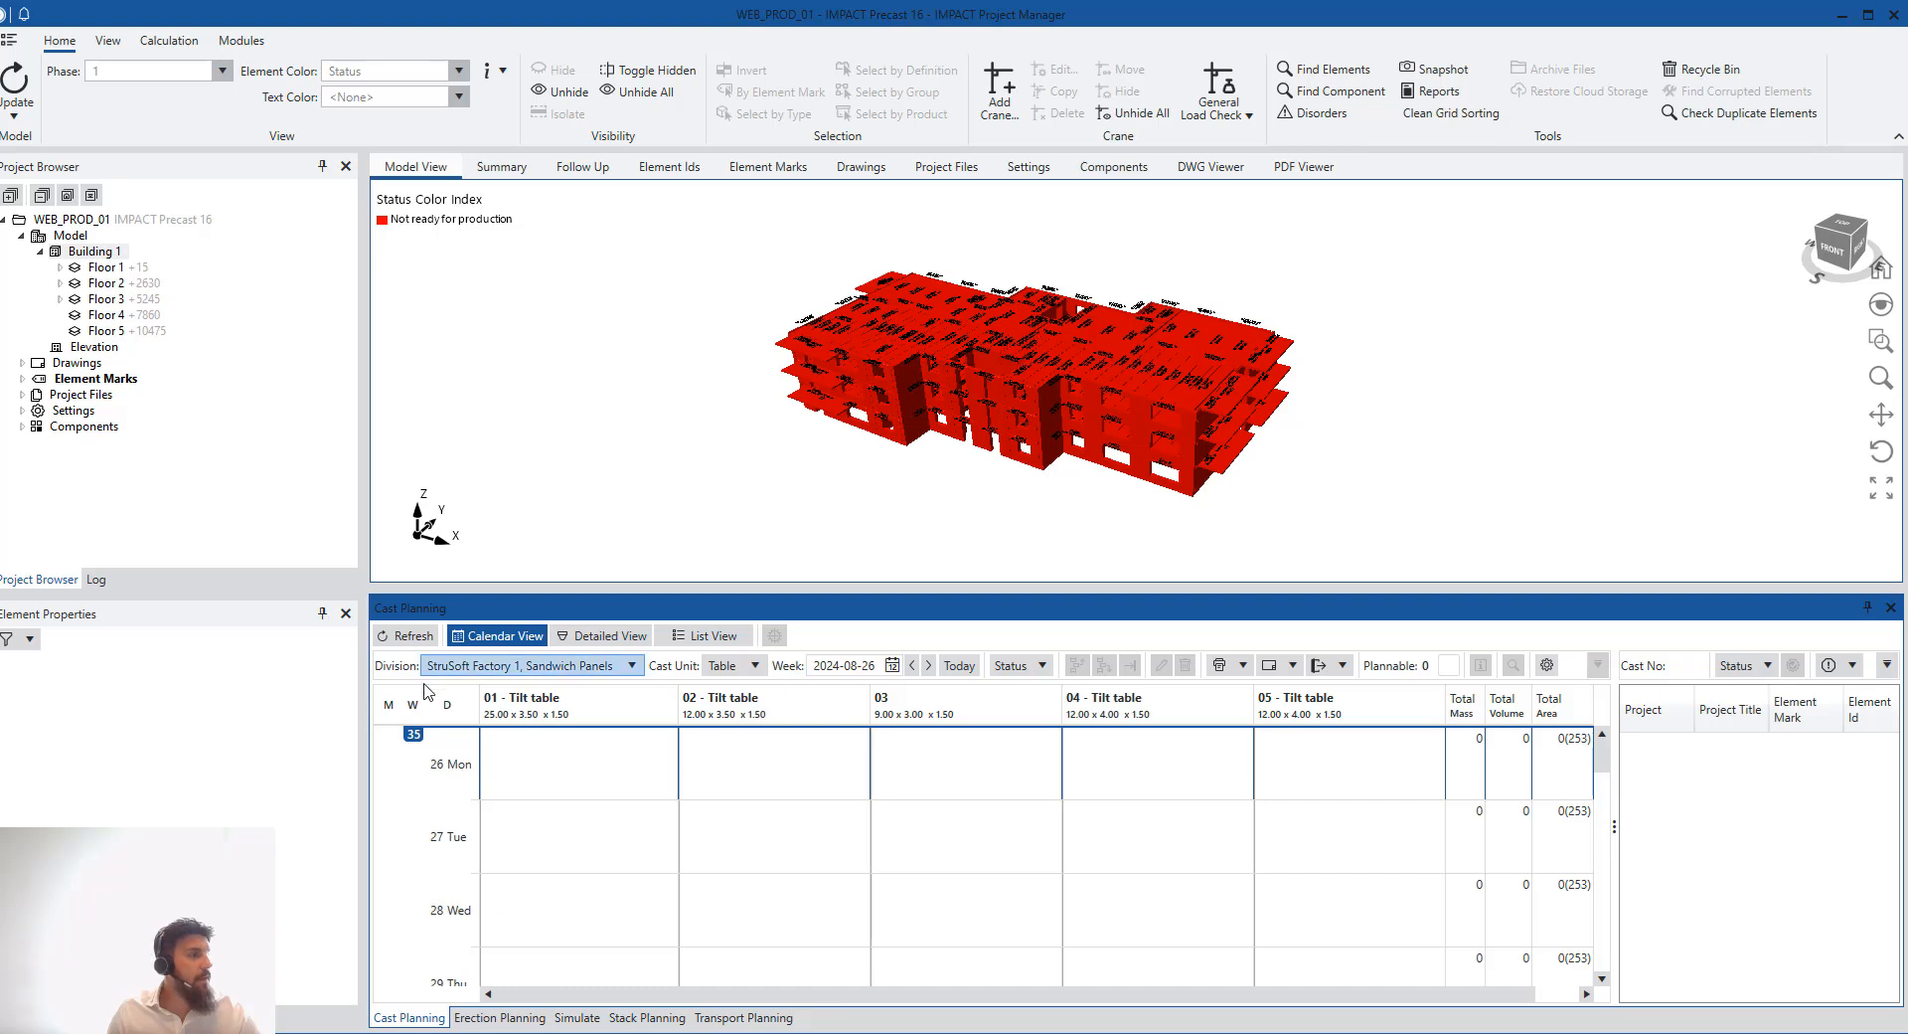
key(alt+Tab)
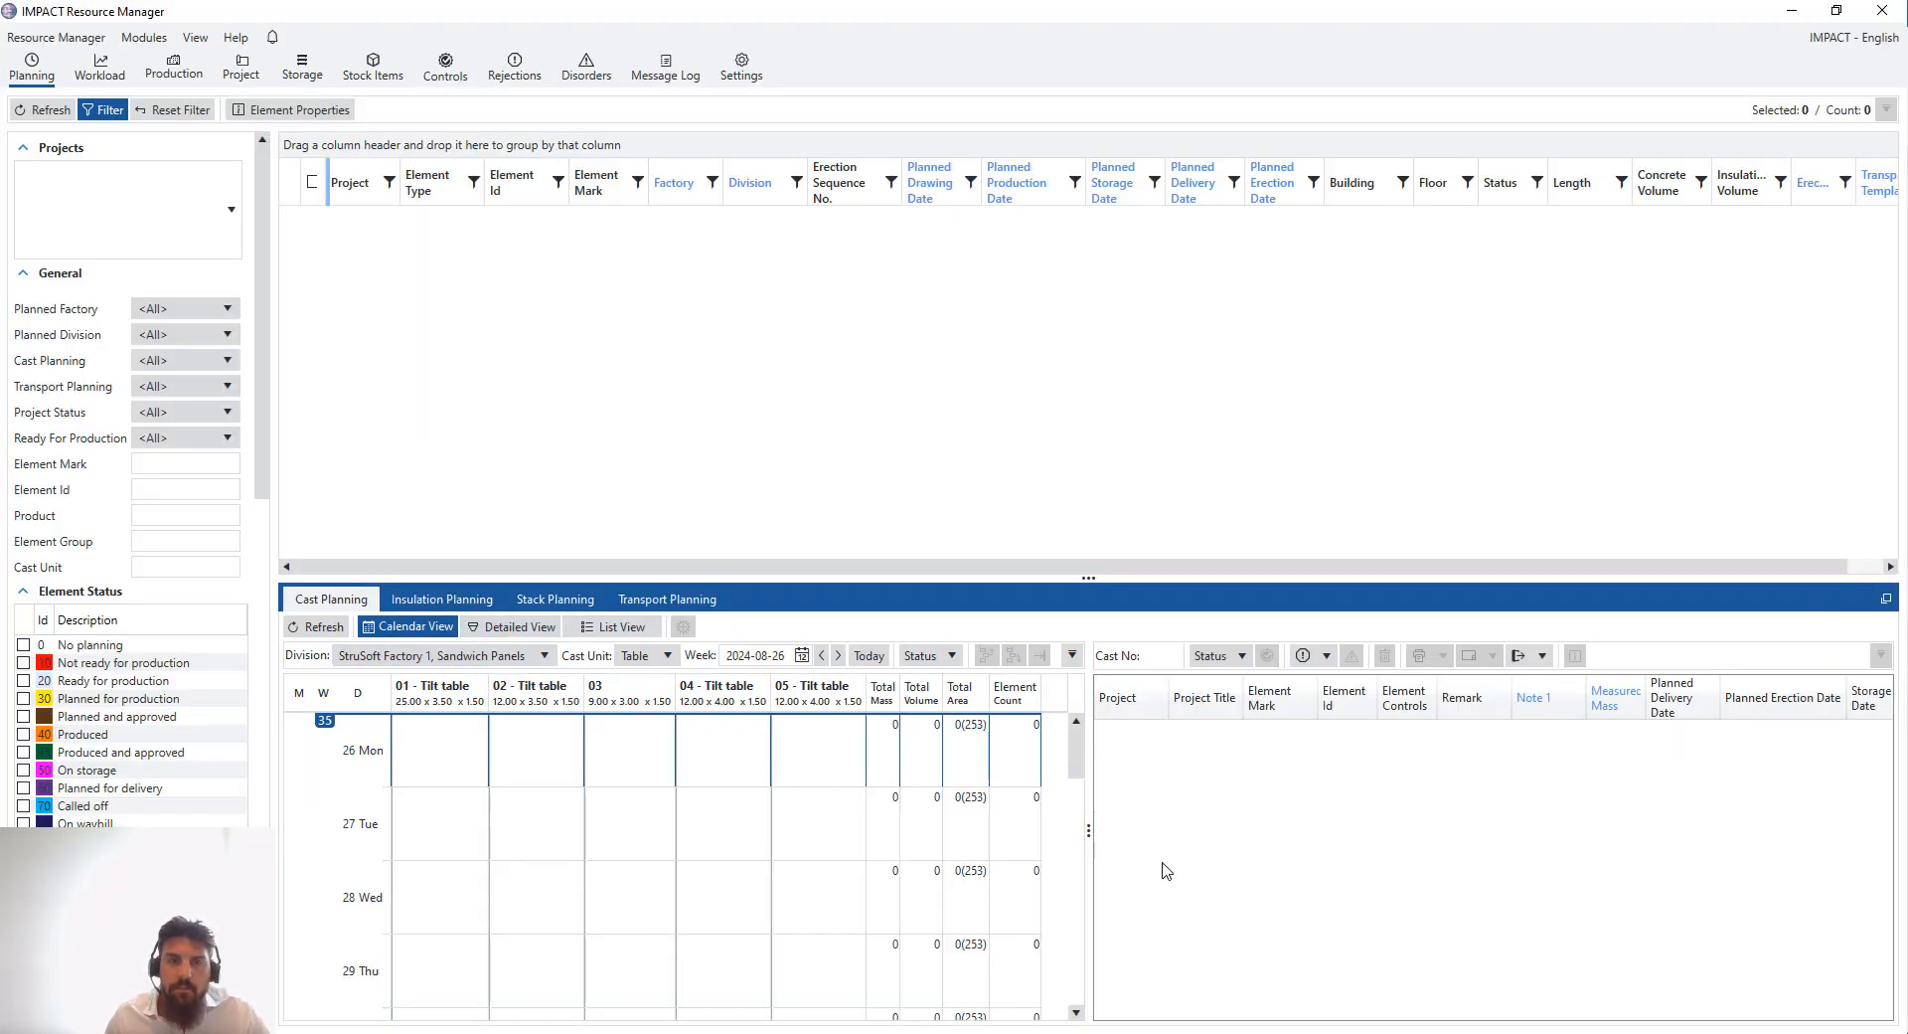
drag(1088, 840, 1156, 842)
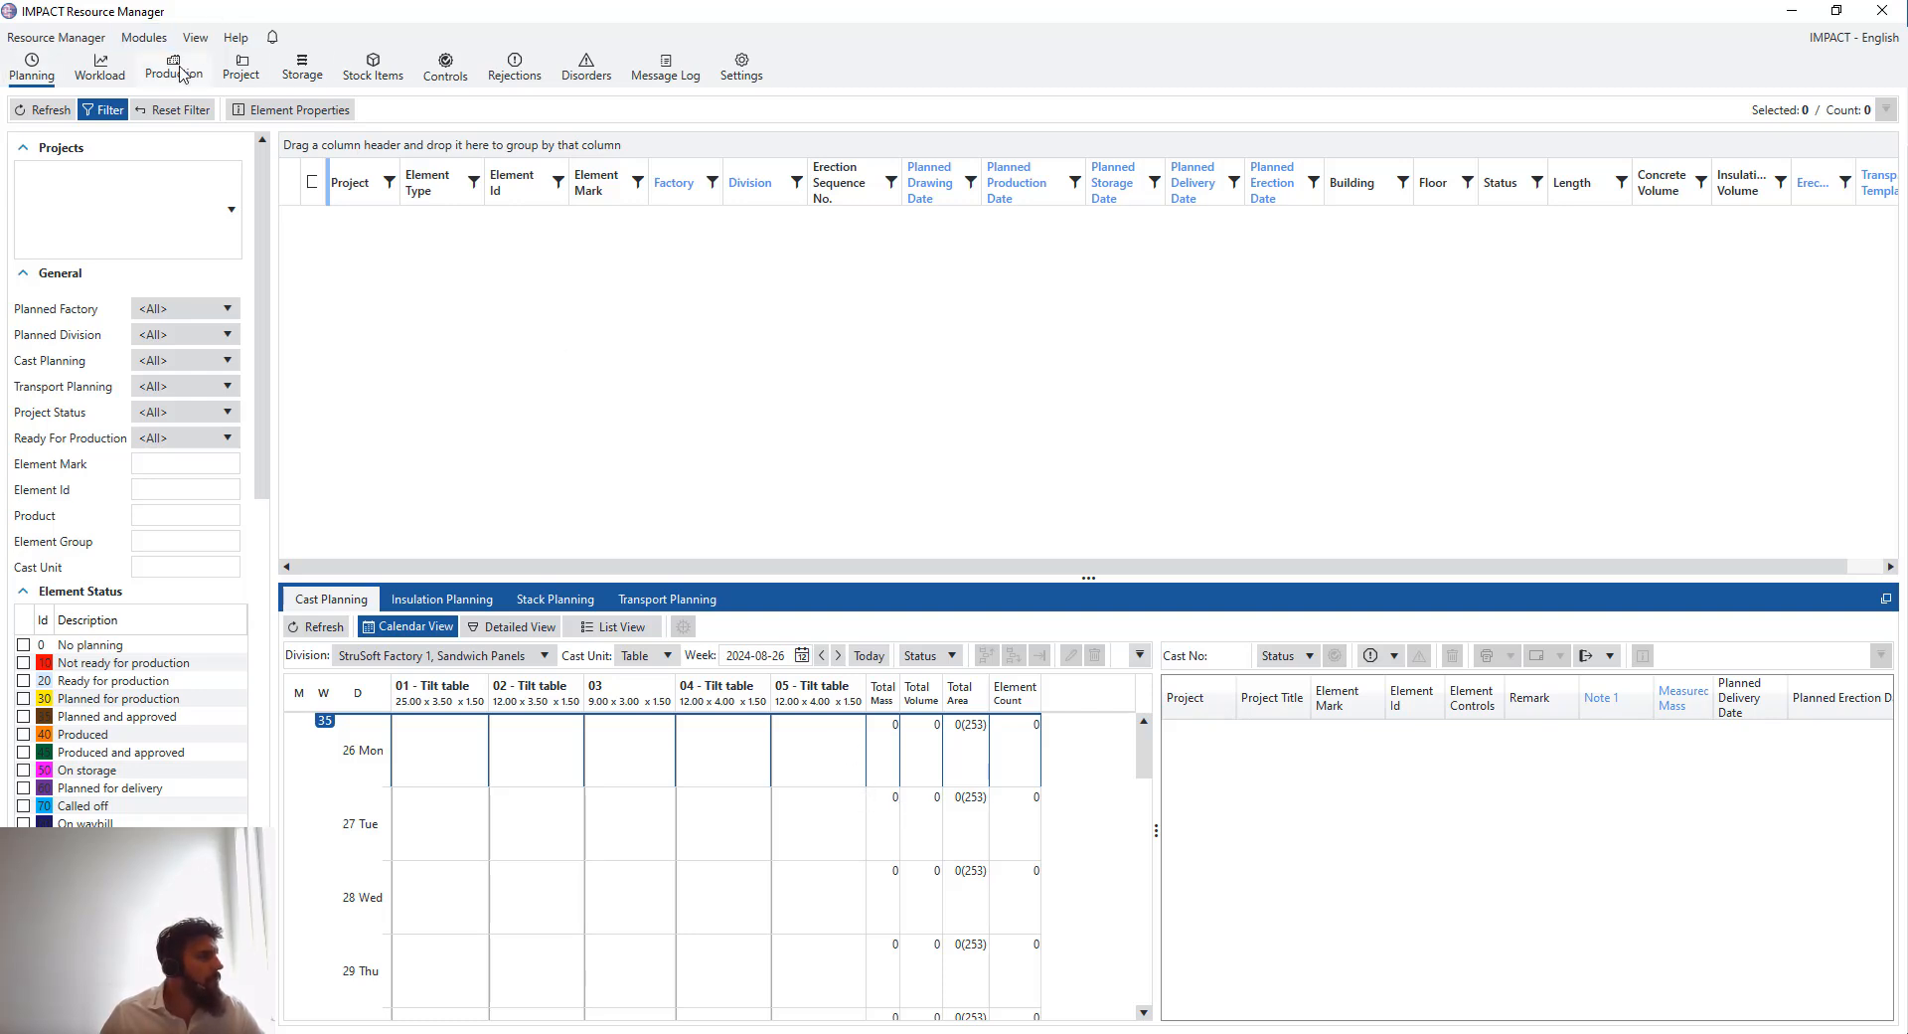
click(40, 108)
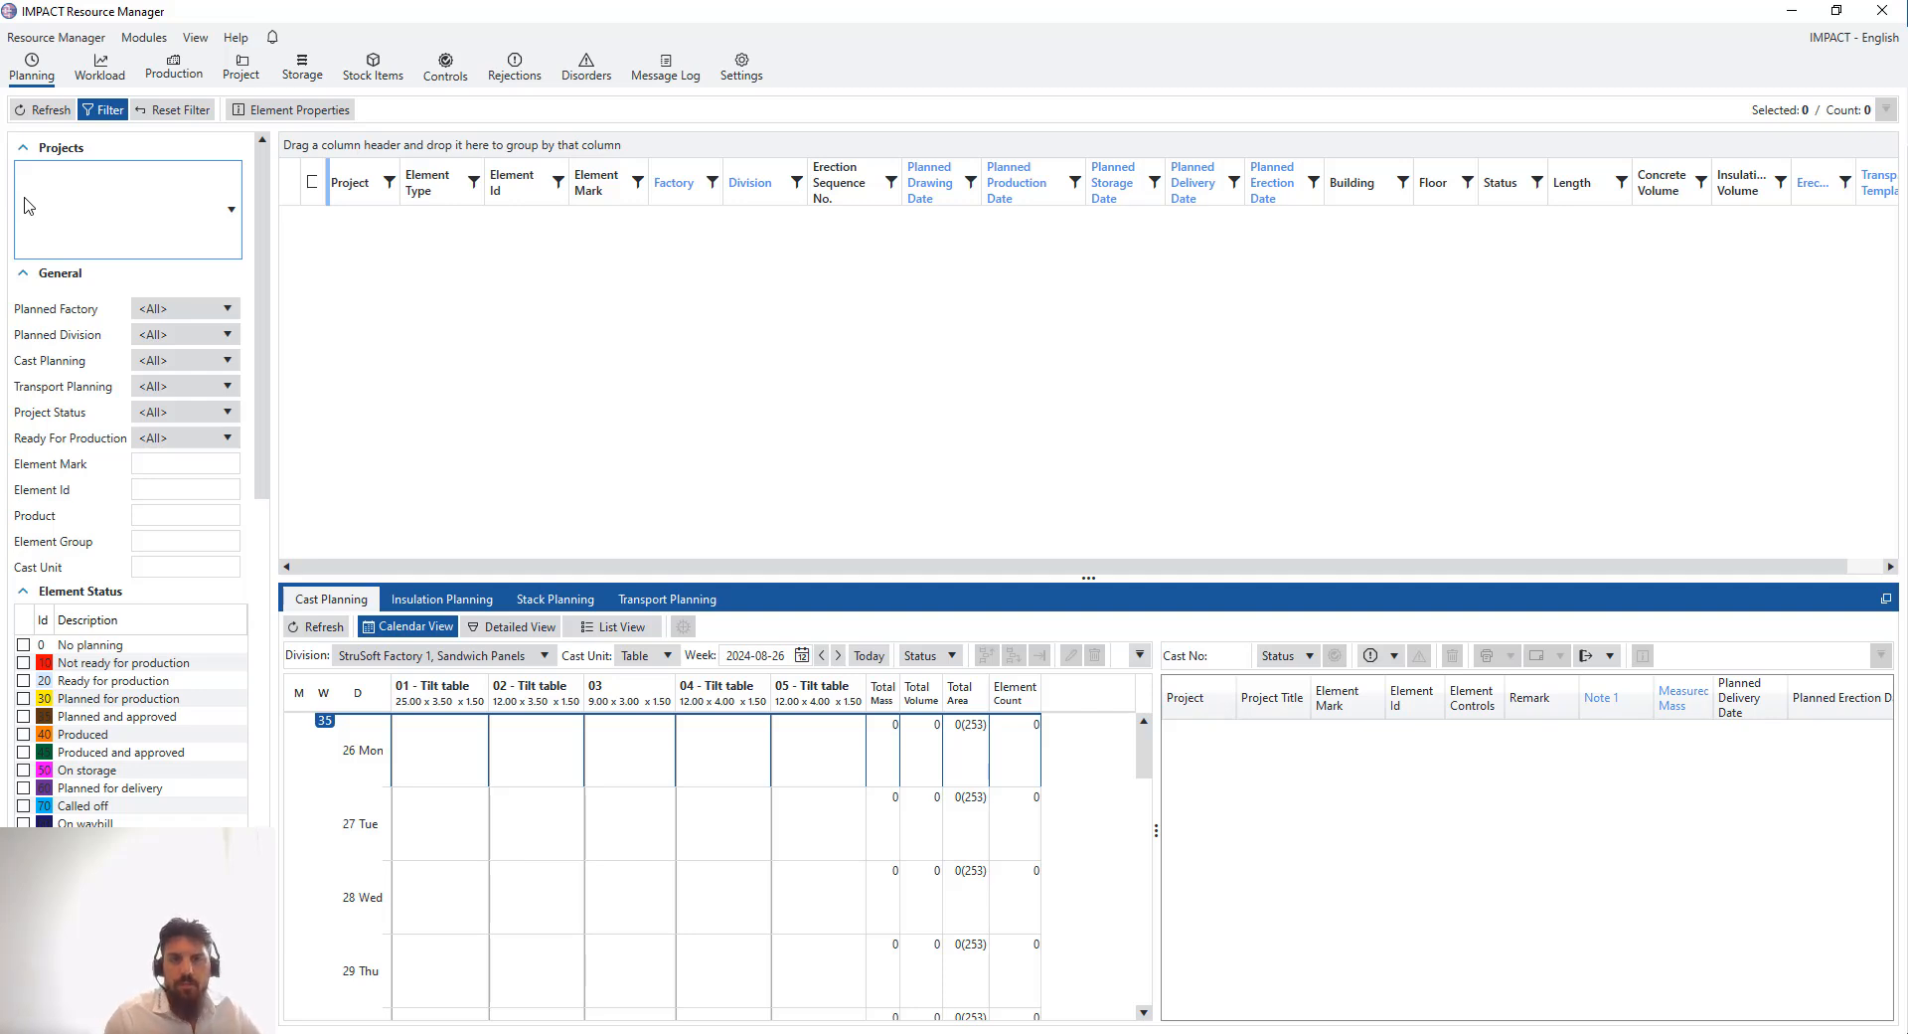
click(149, 40)
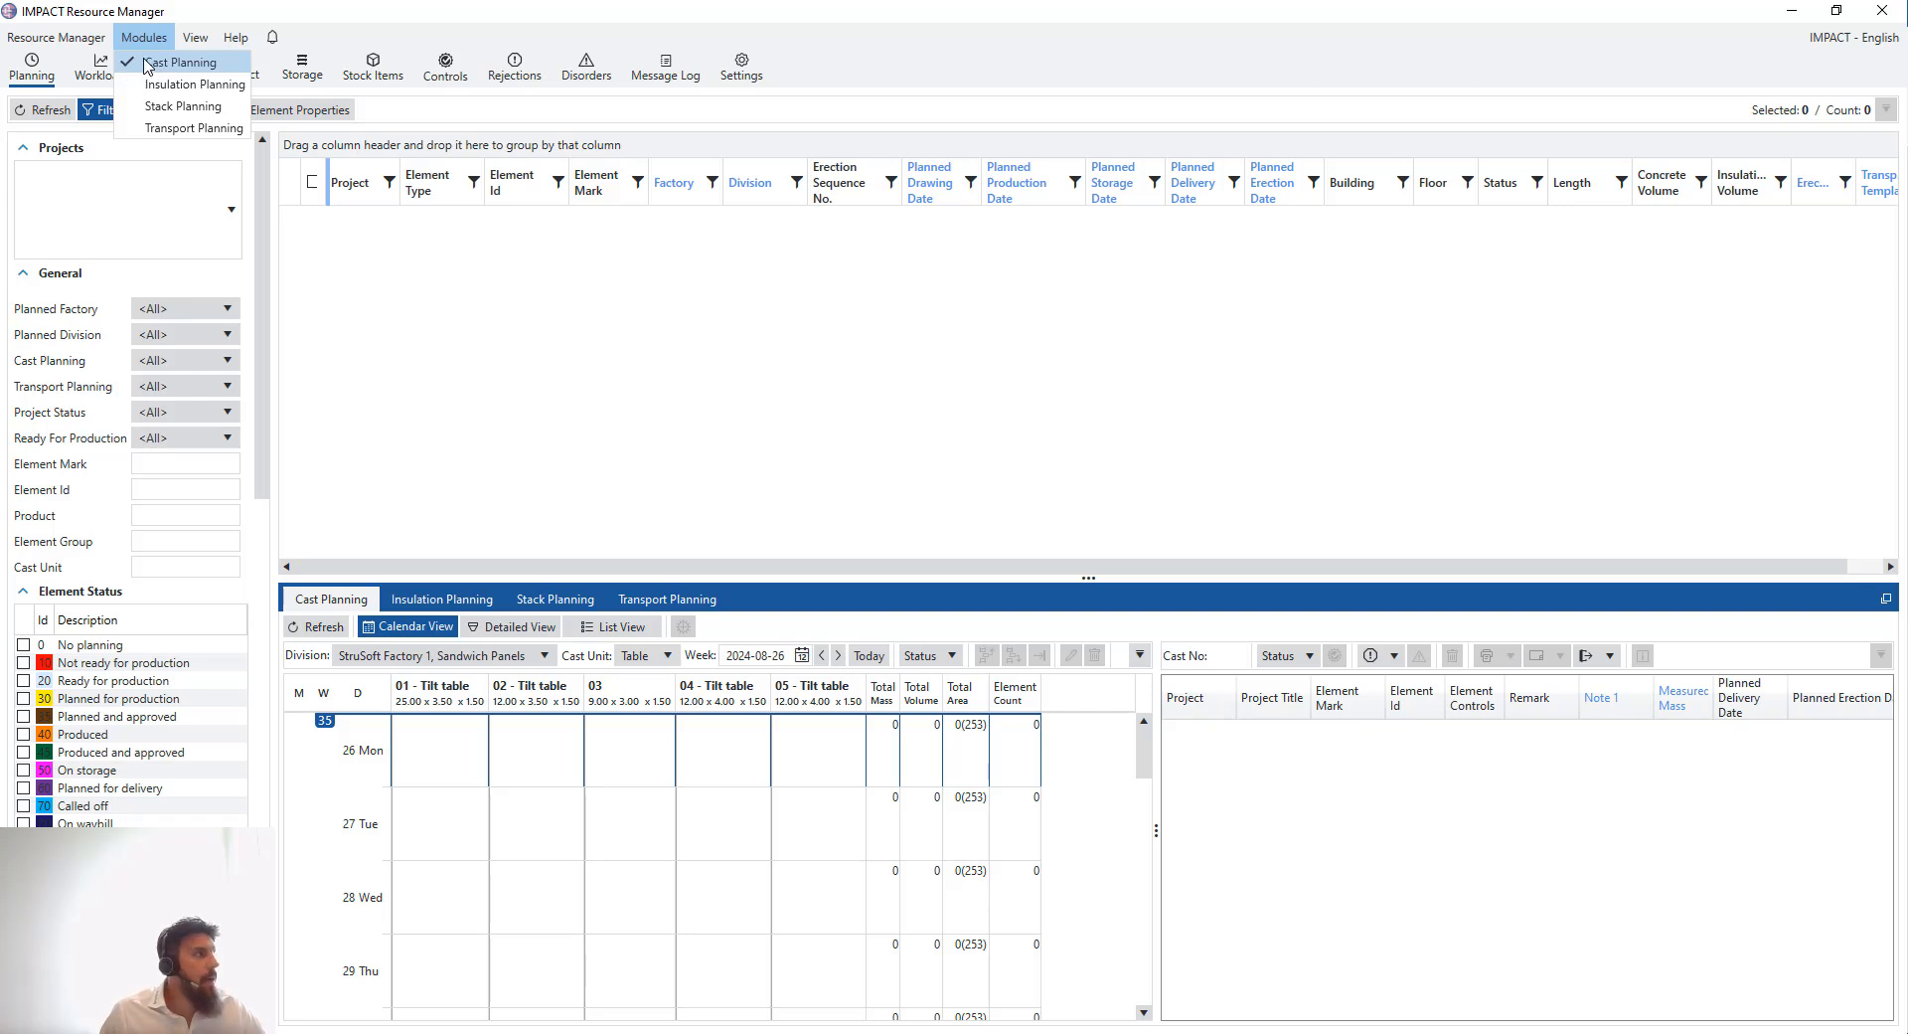
click(112, 154)
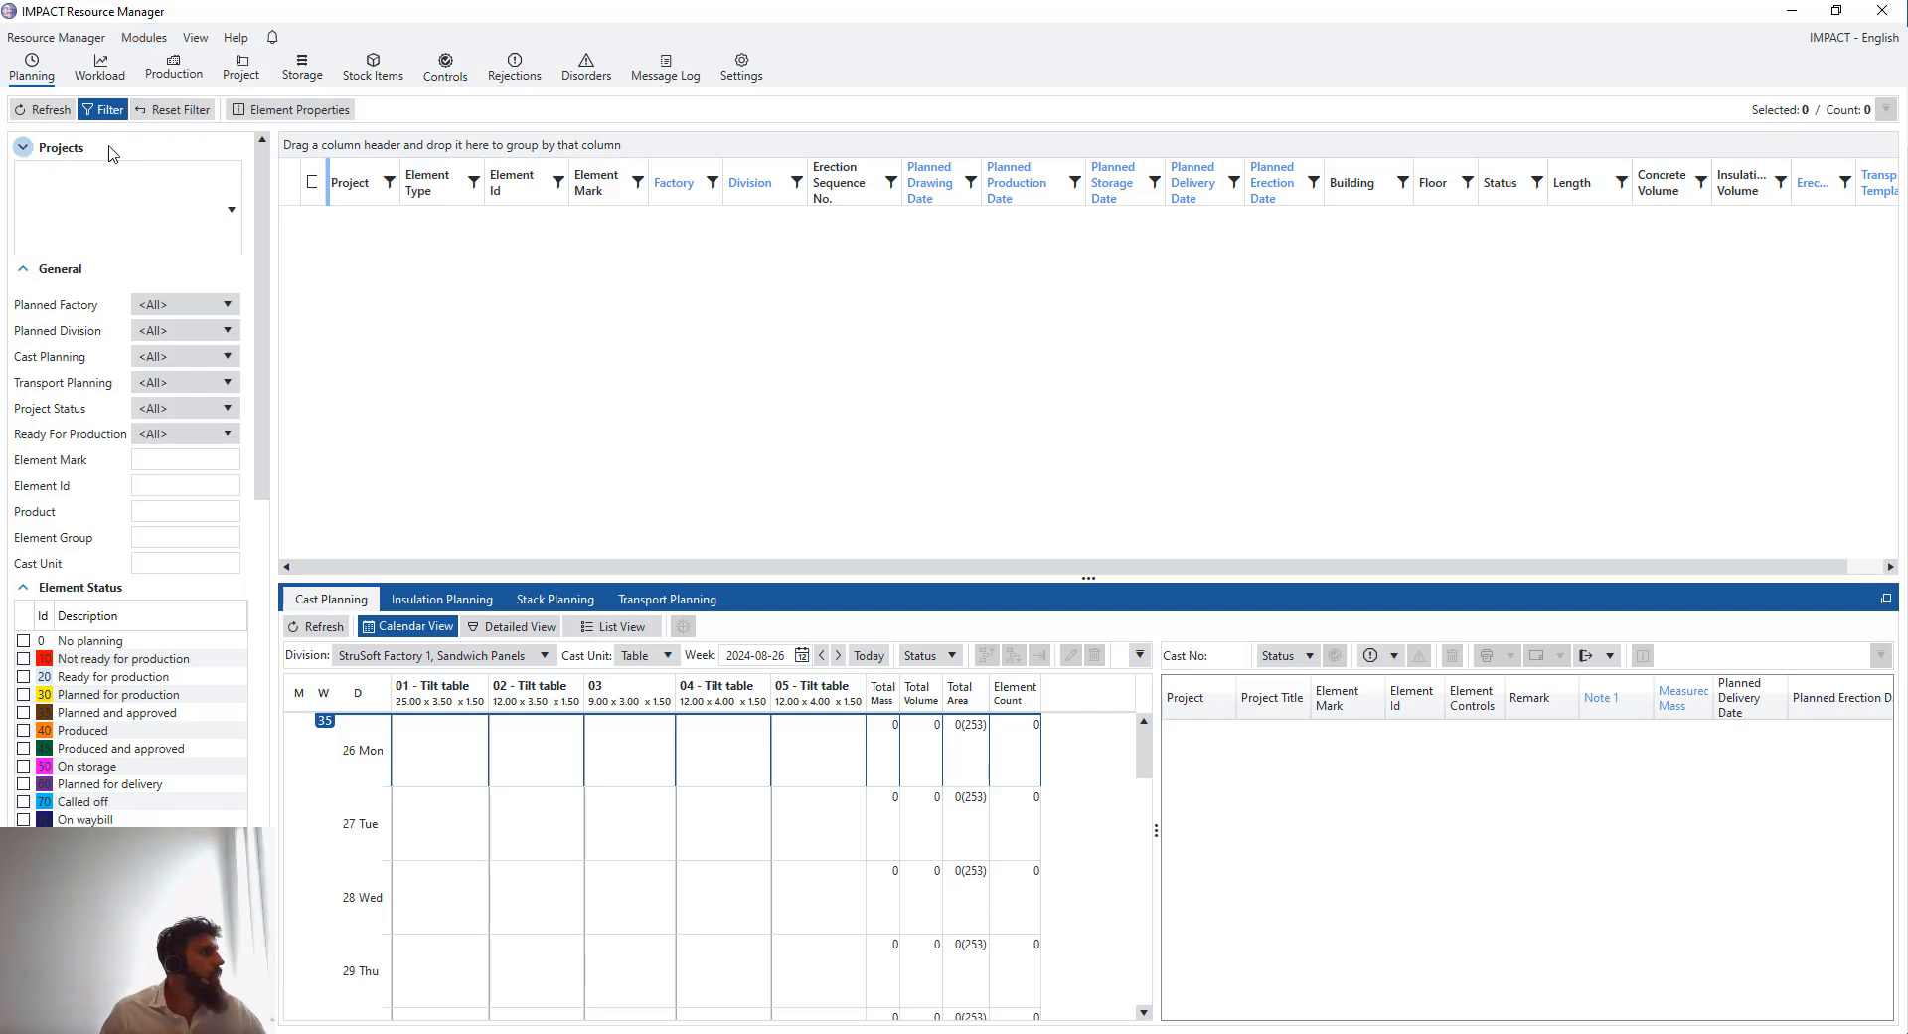
click(23, 147)
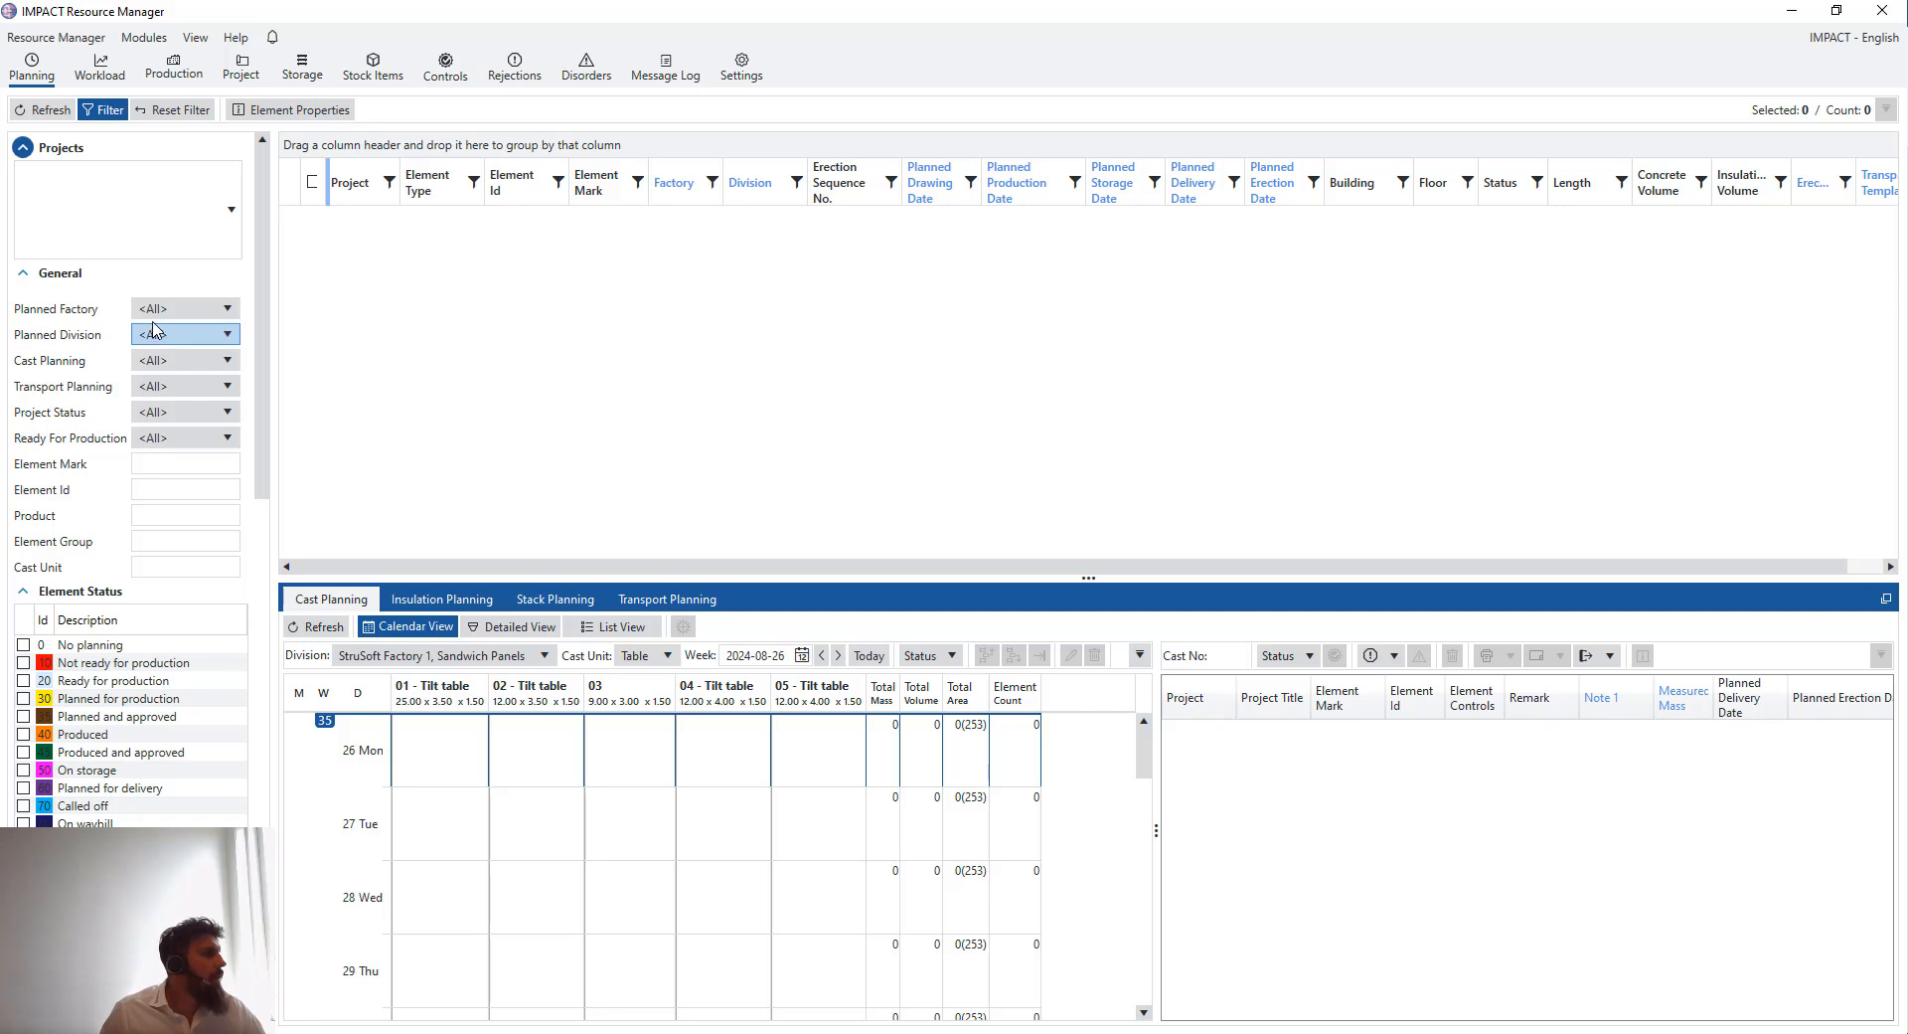
- Scroll through the filter panel to examine the element status, date and element type filters
scroll(150, 323, down, 1)
scroll(147, 326, down, 5)
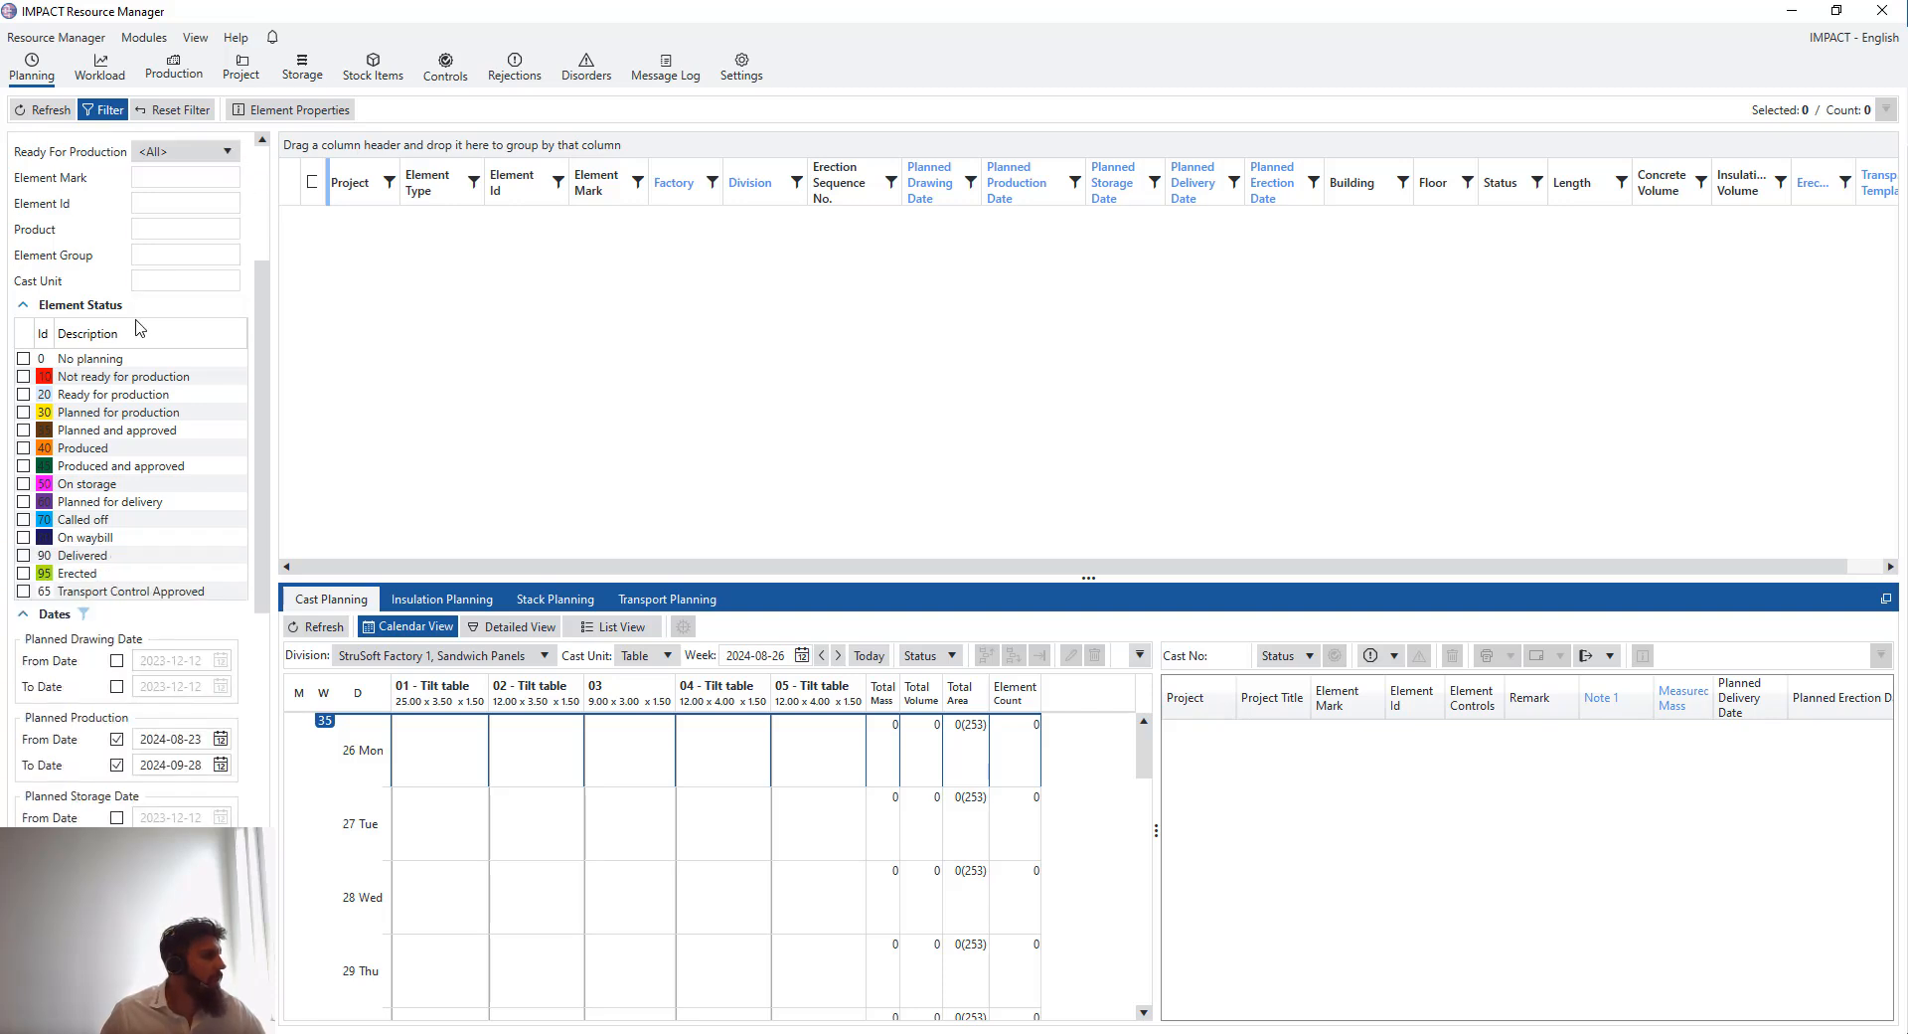
drag(260, 294, 255, 730)
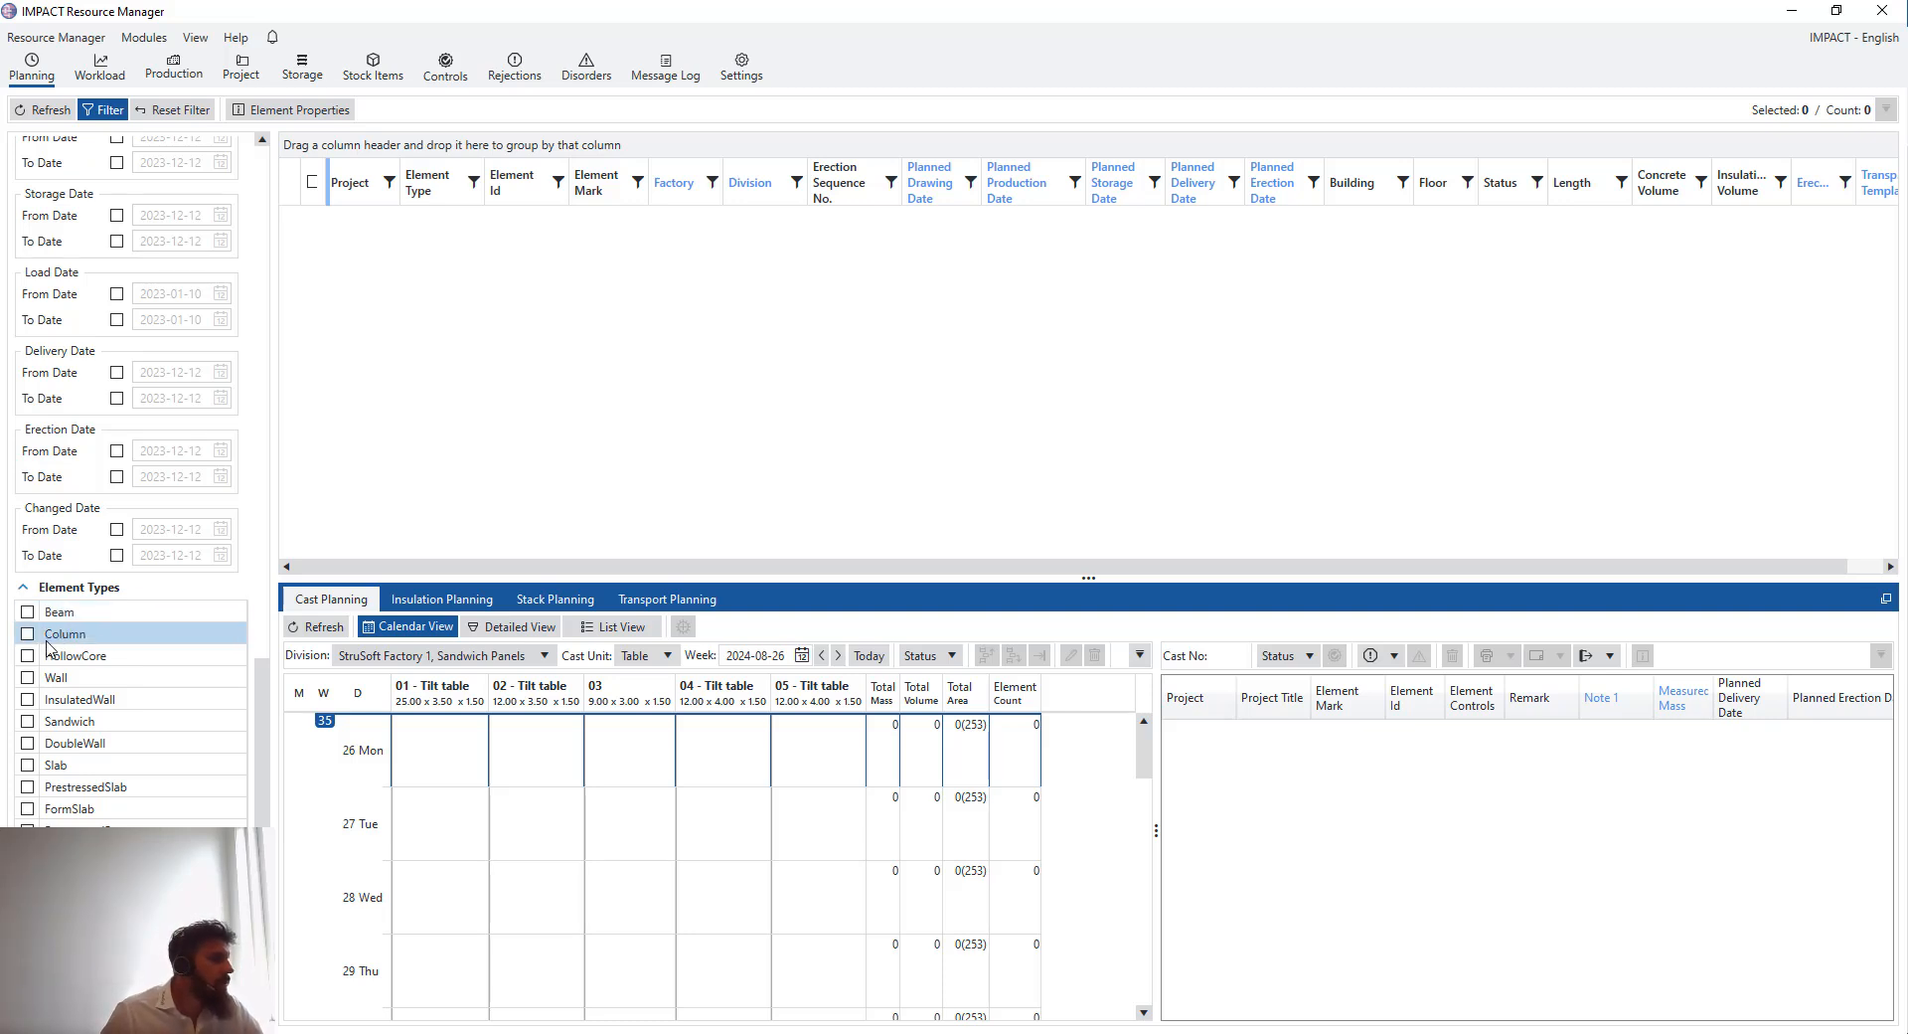
scroll(192, 686, up, 10)
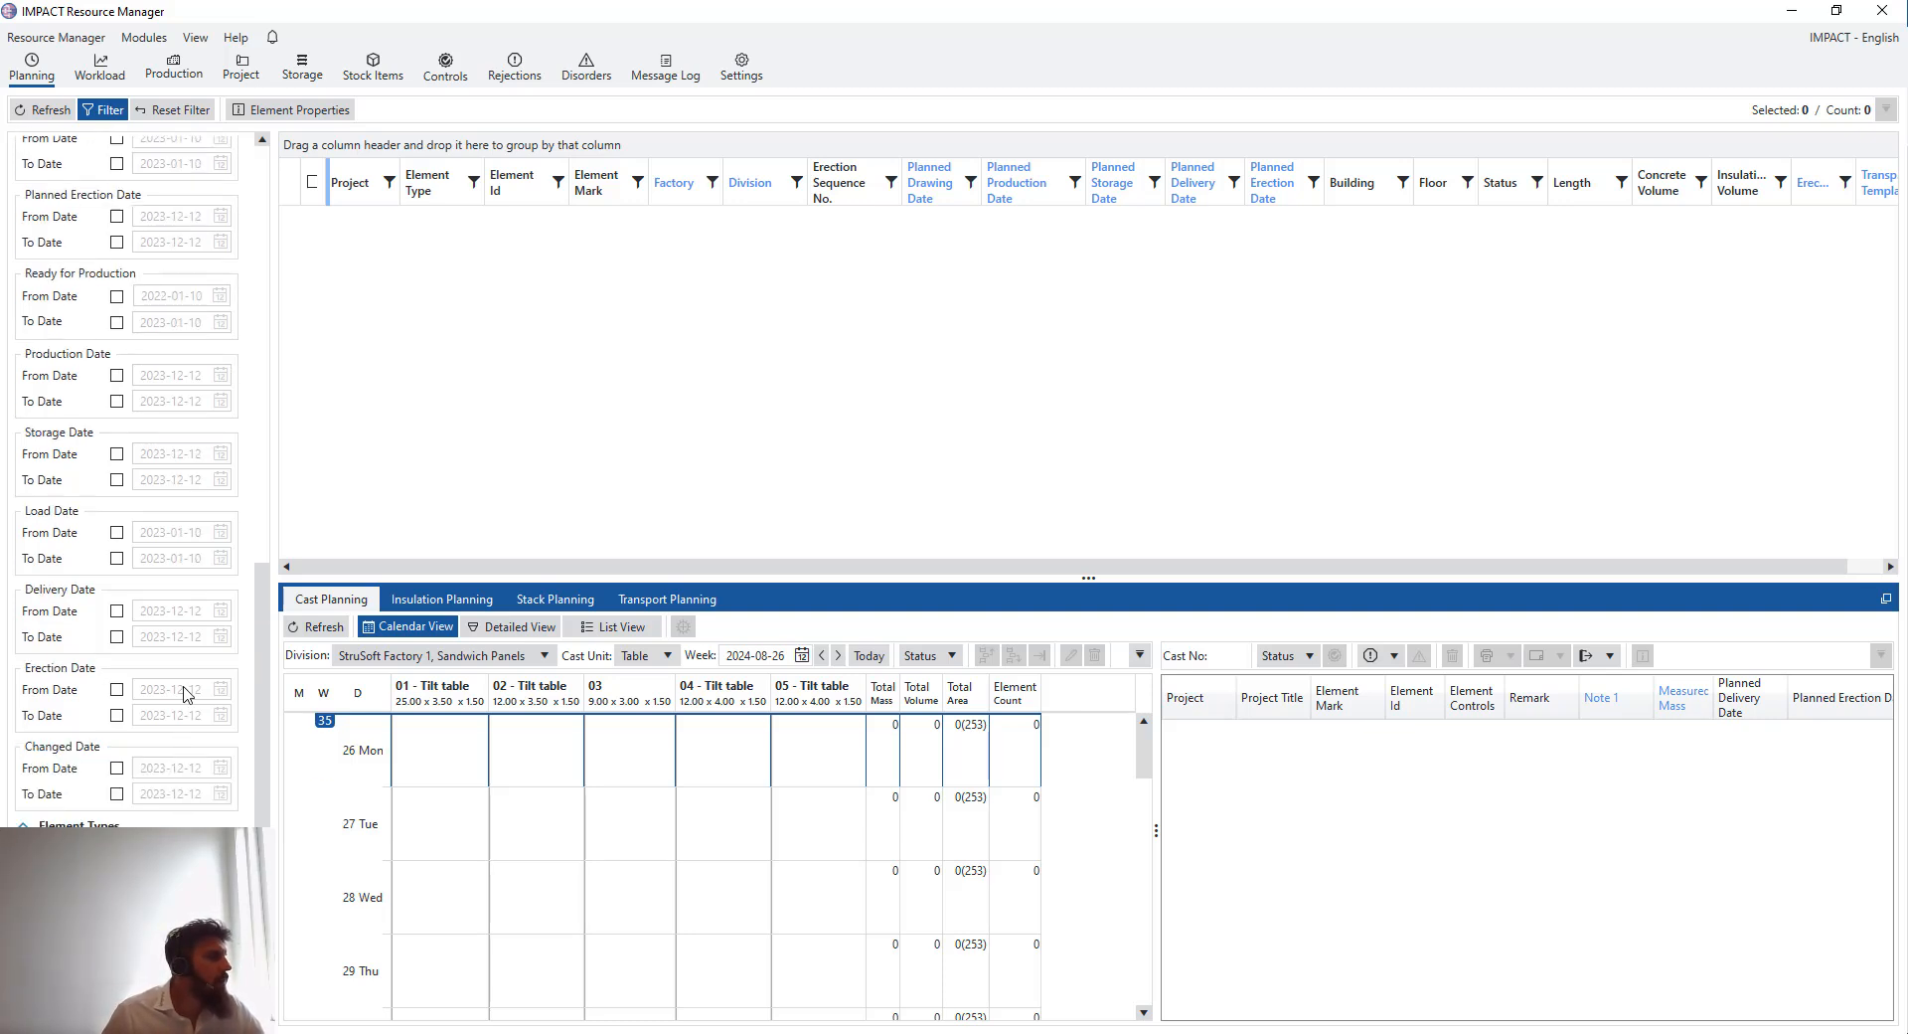
scroll(192, 686, up, 5)
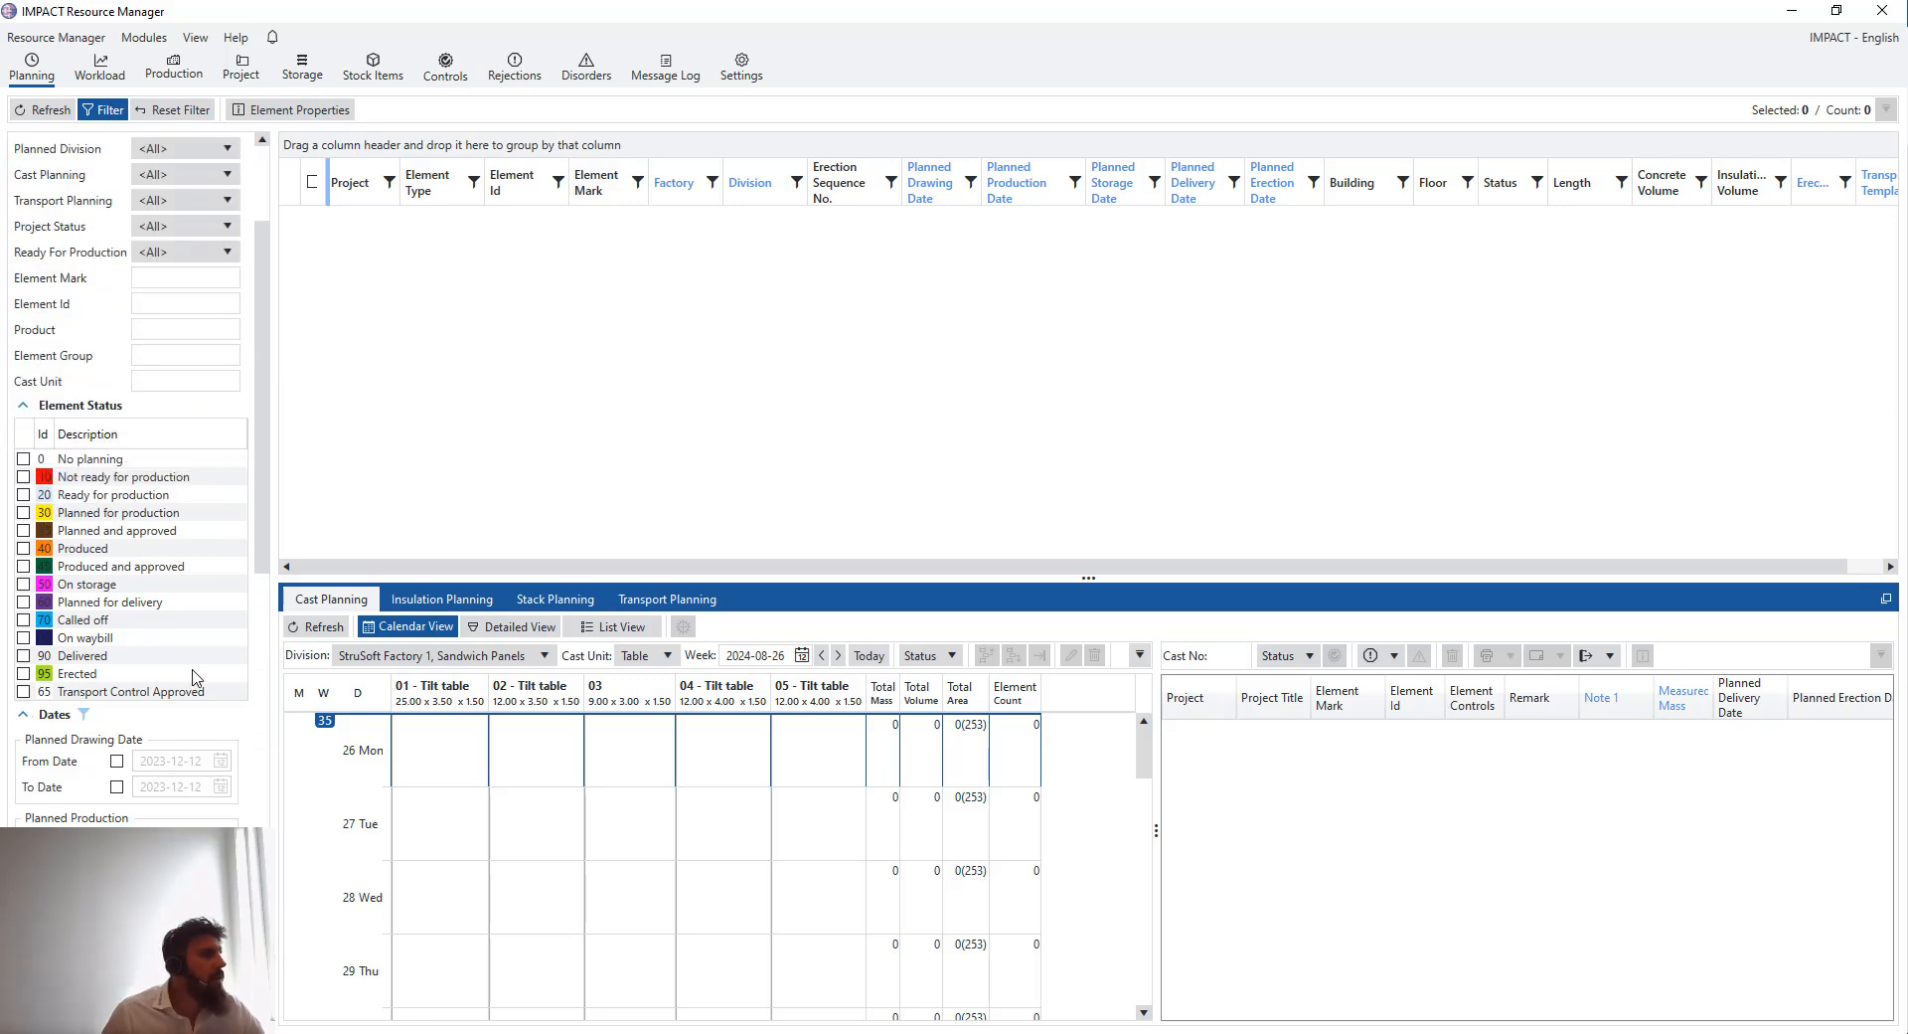
drag(259, 459, 267, 350)
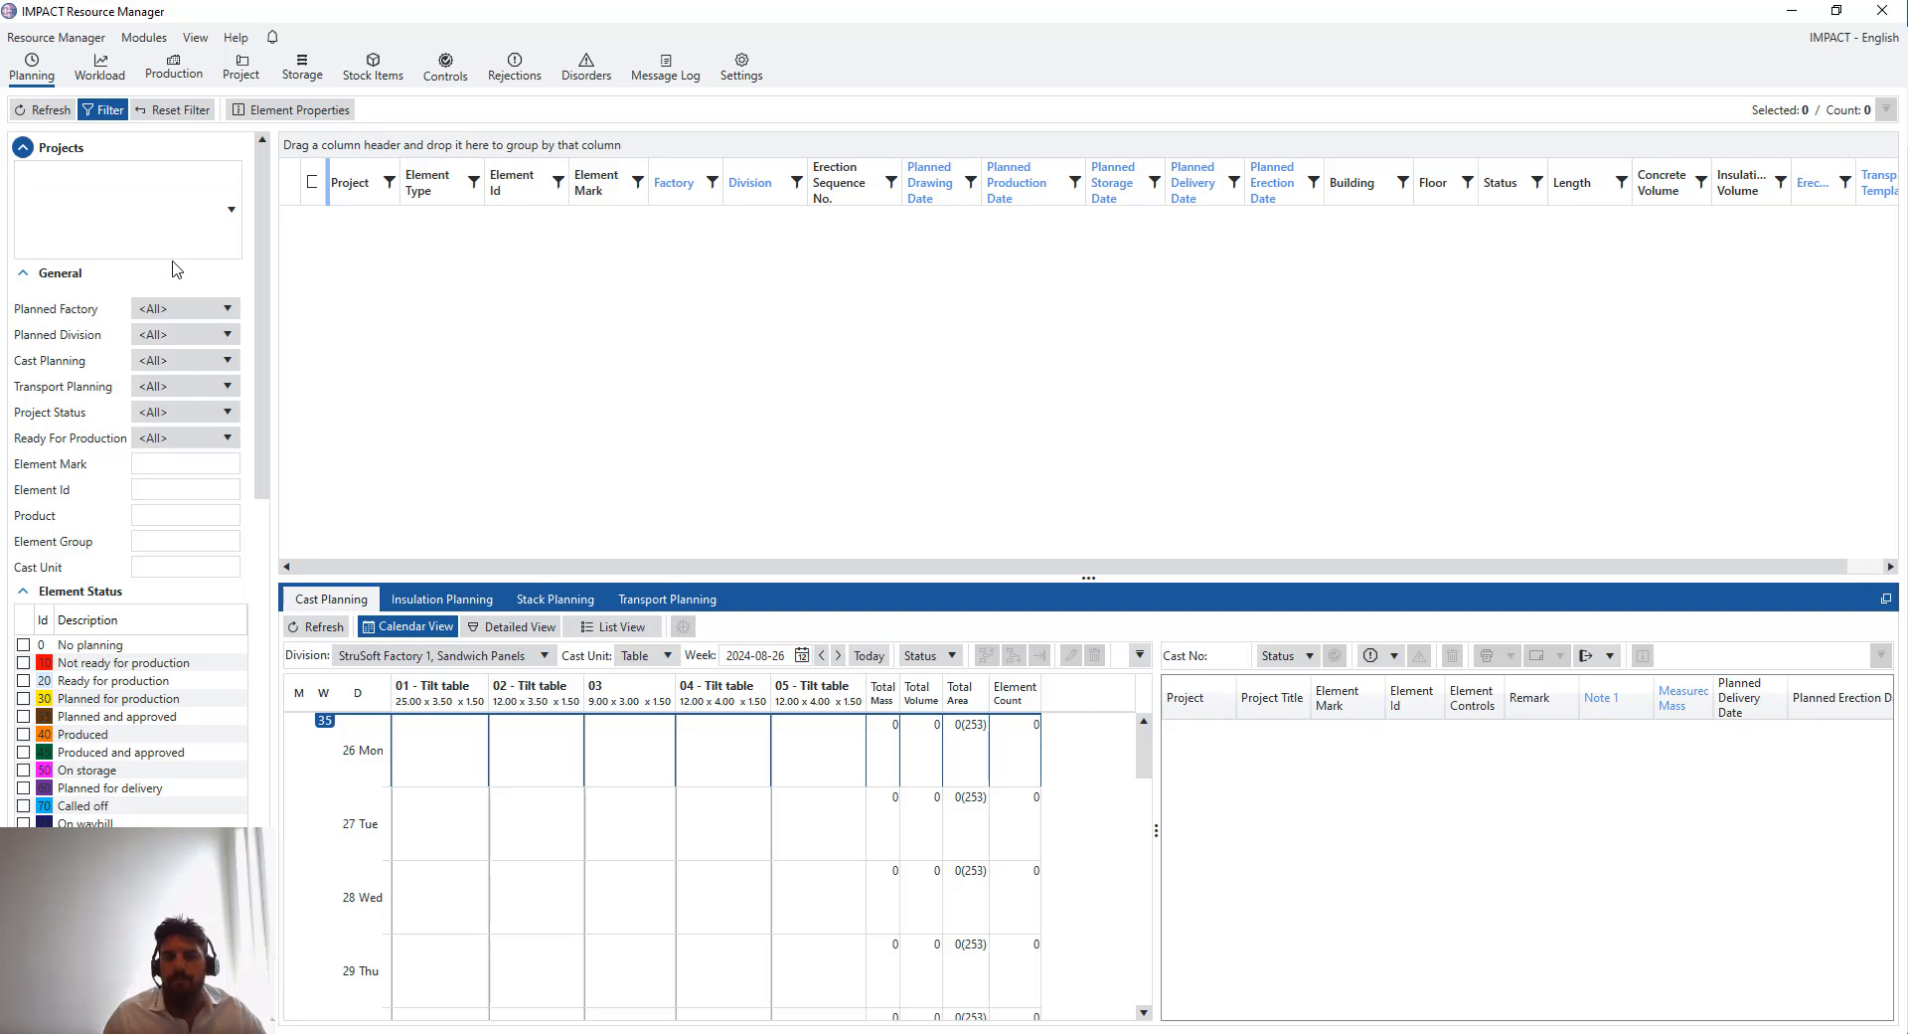
scroll(107, 437, down, 4)
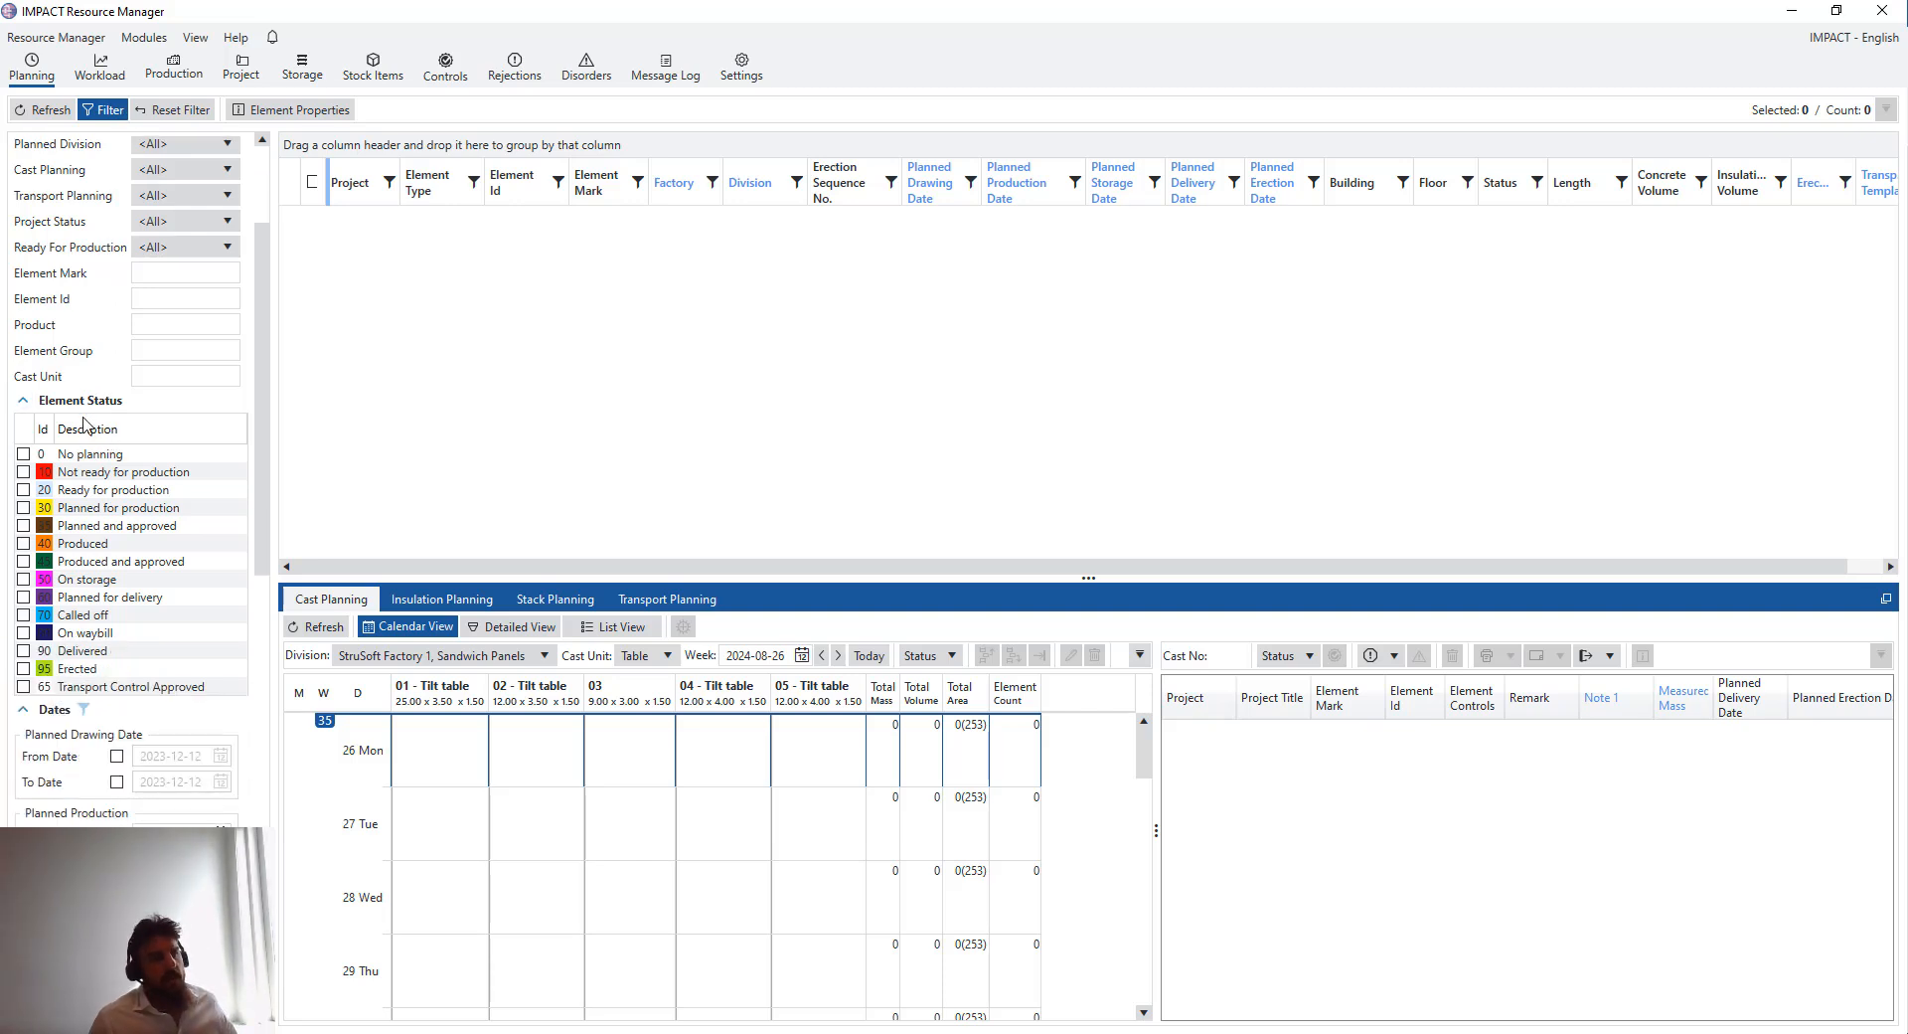
scroll(261, 423, down, 1)
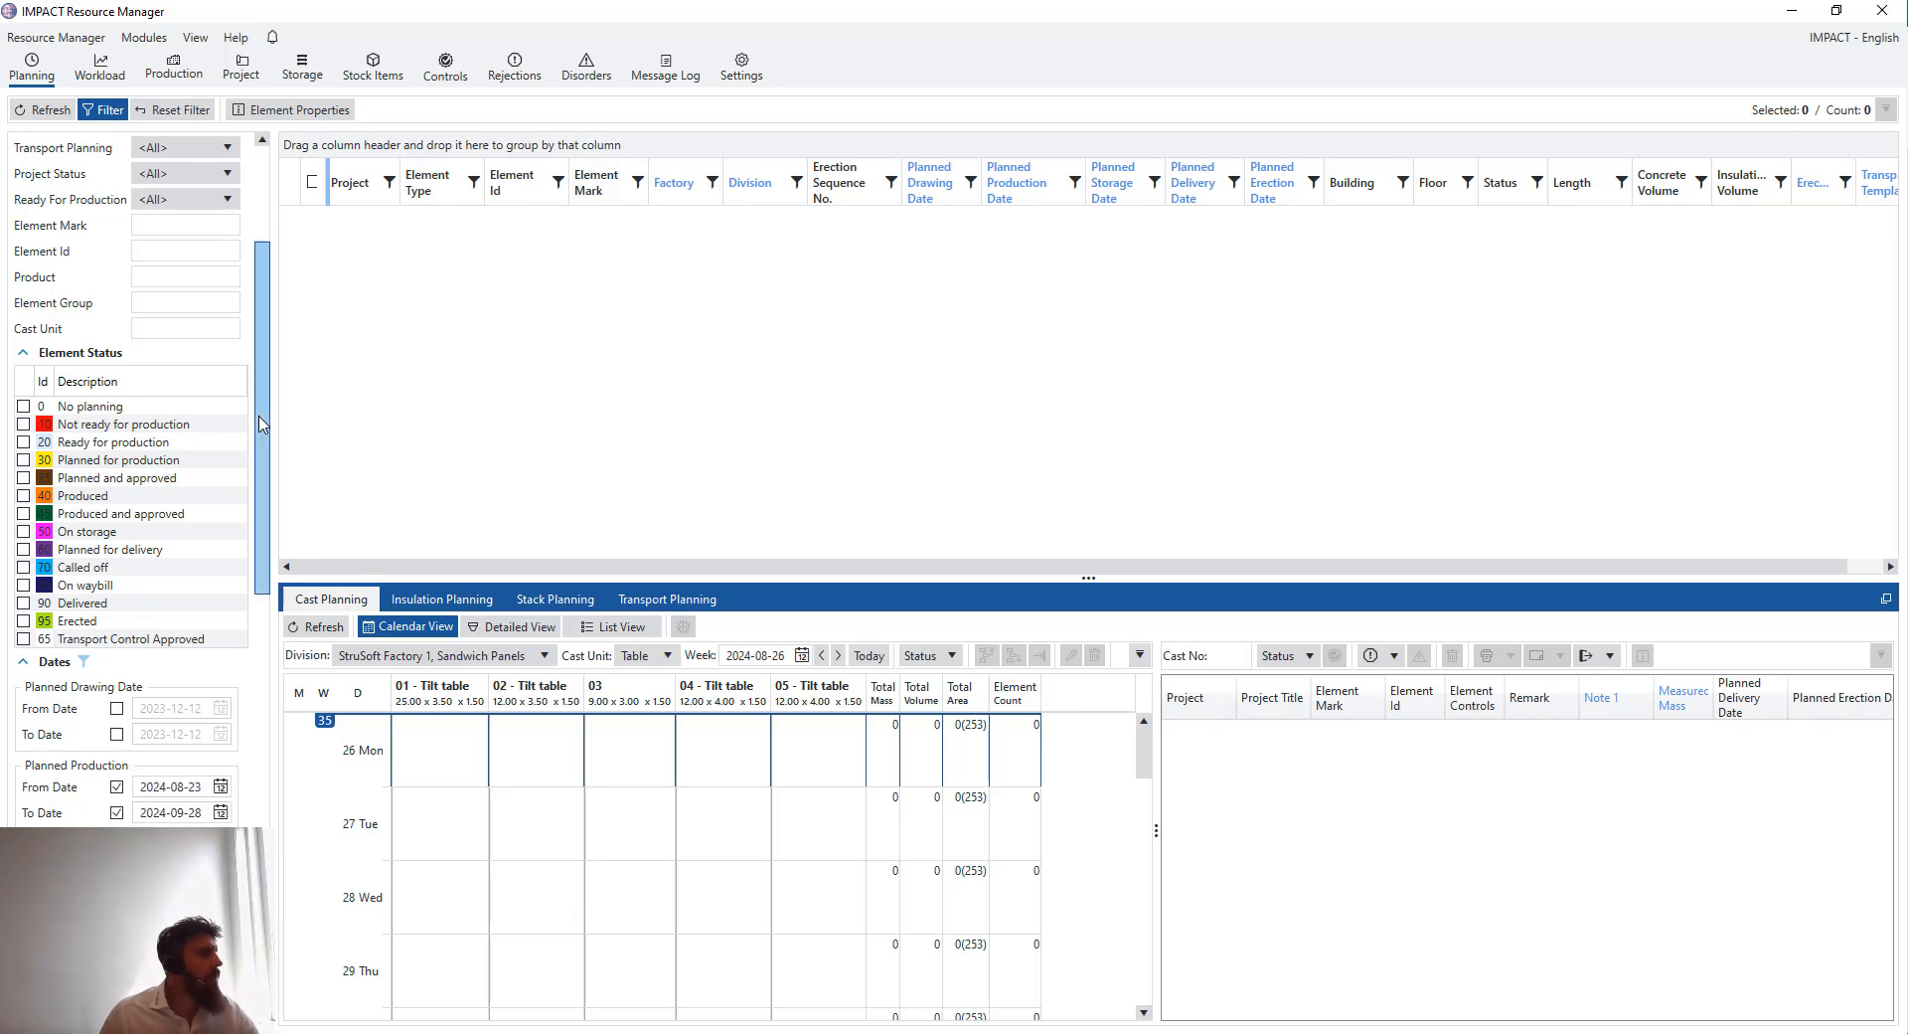
drag(262, 424, 261, 840)
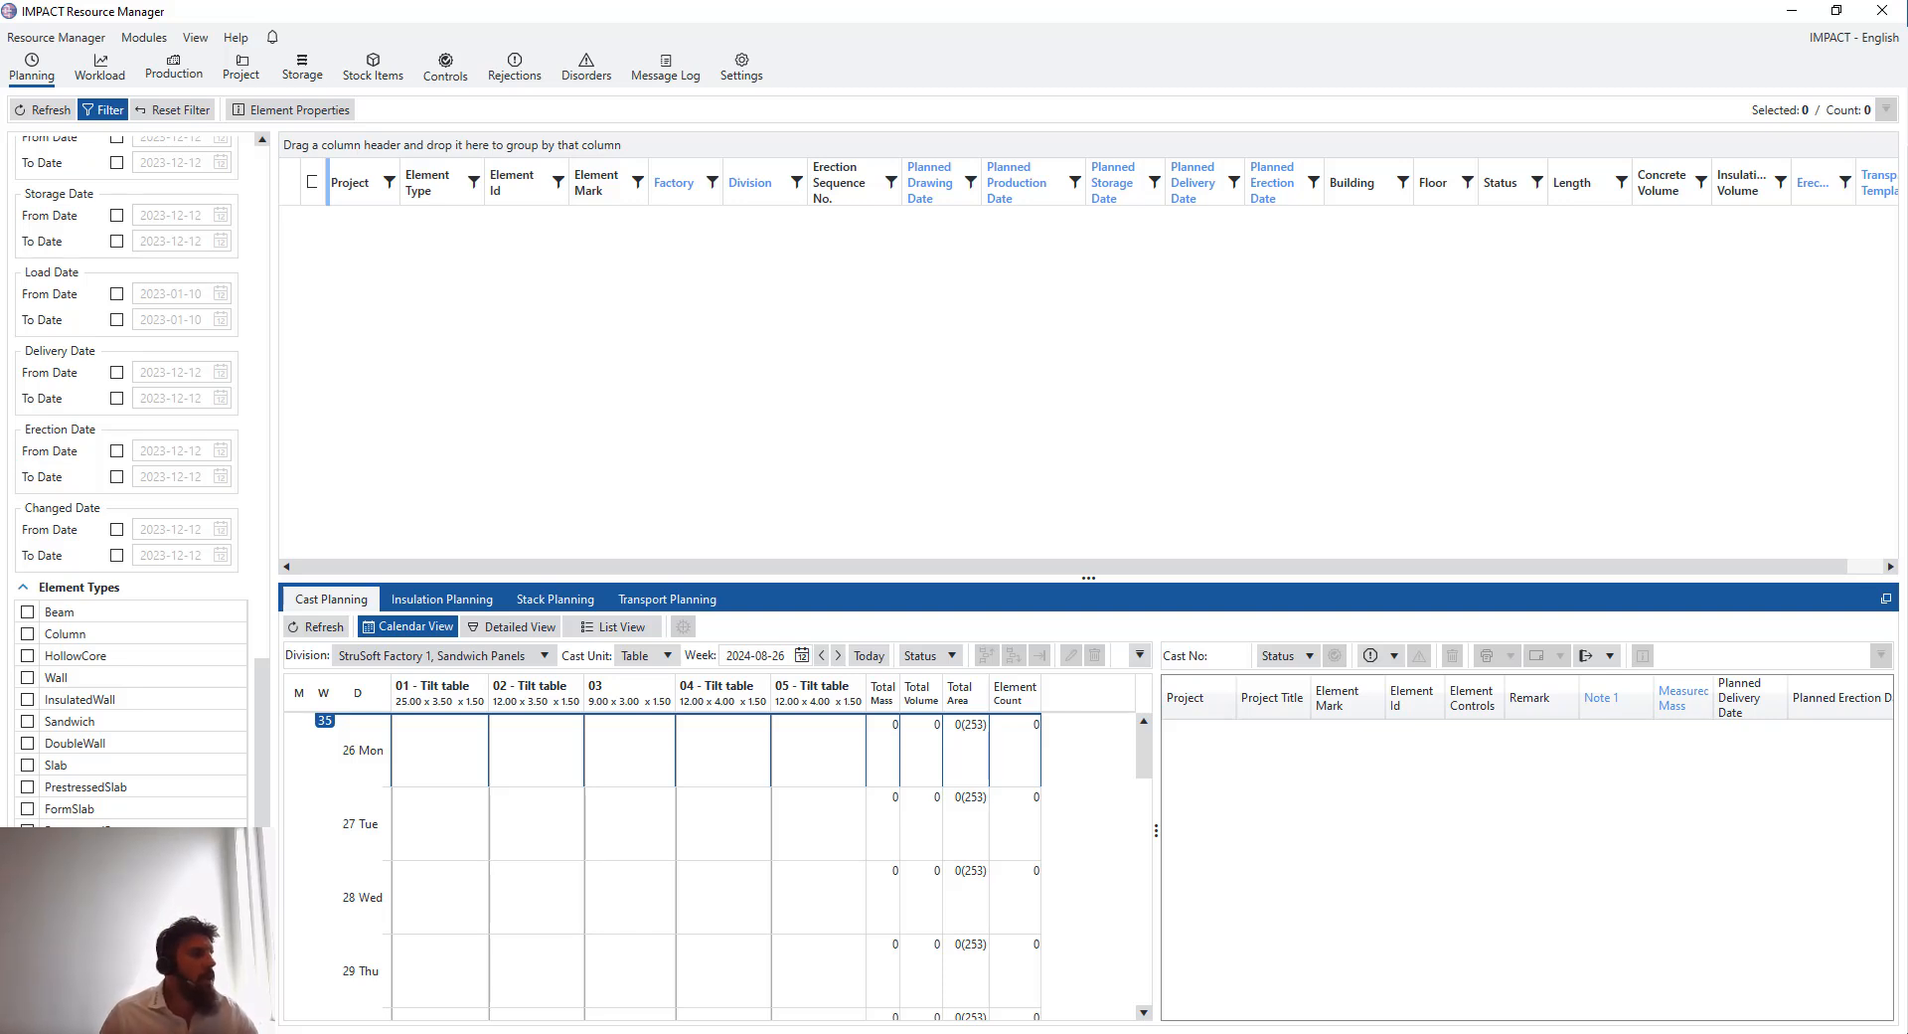
scroll(159, 685, up, 15)
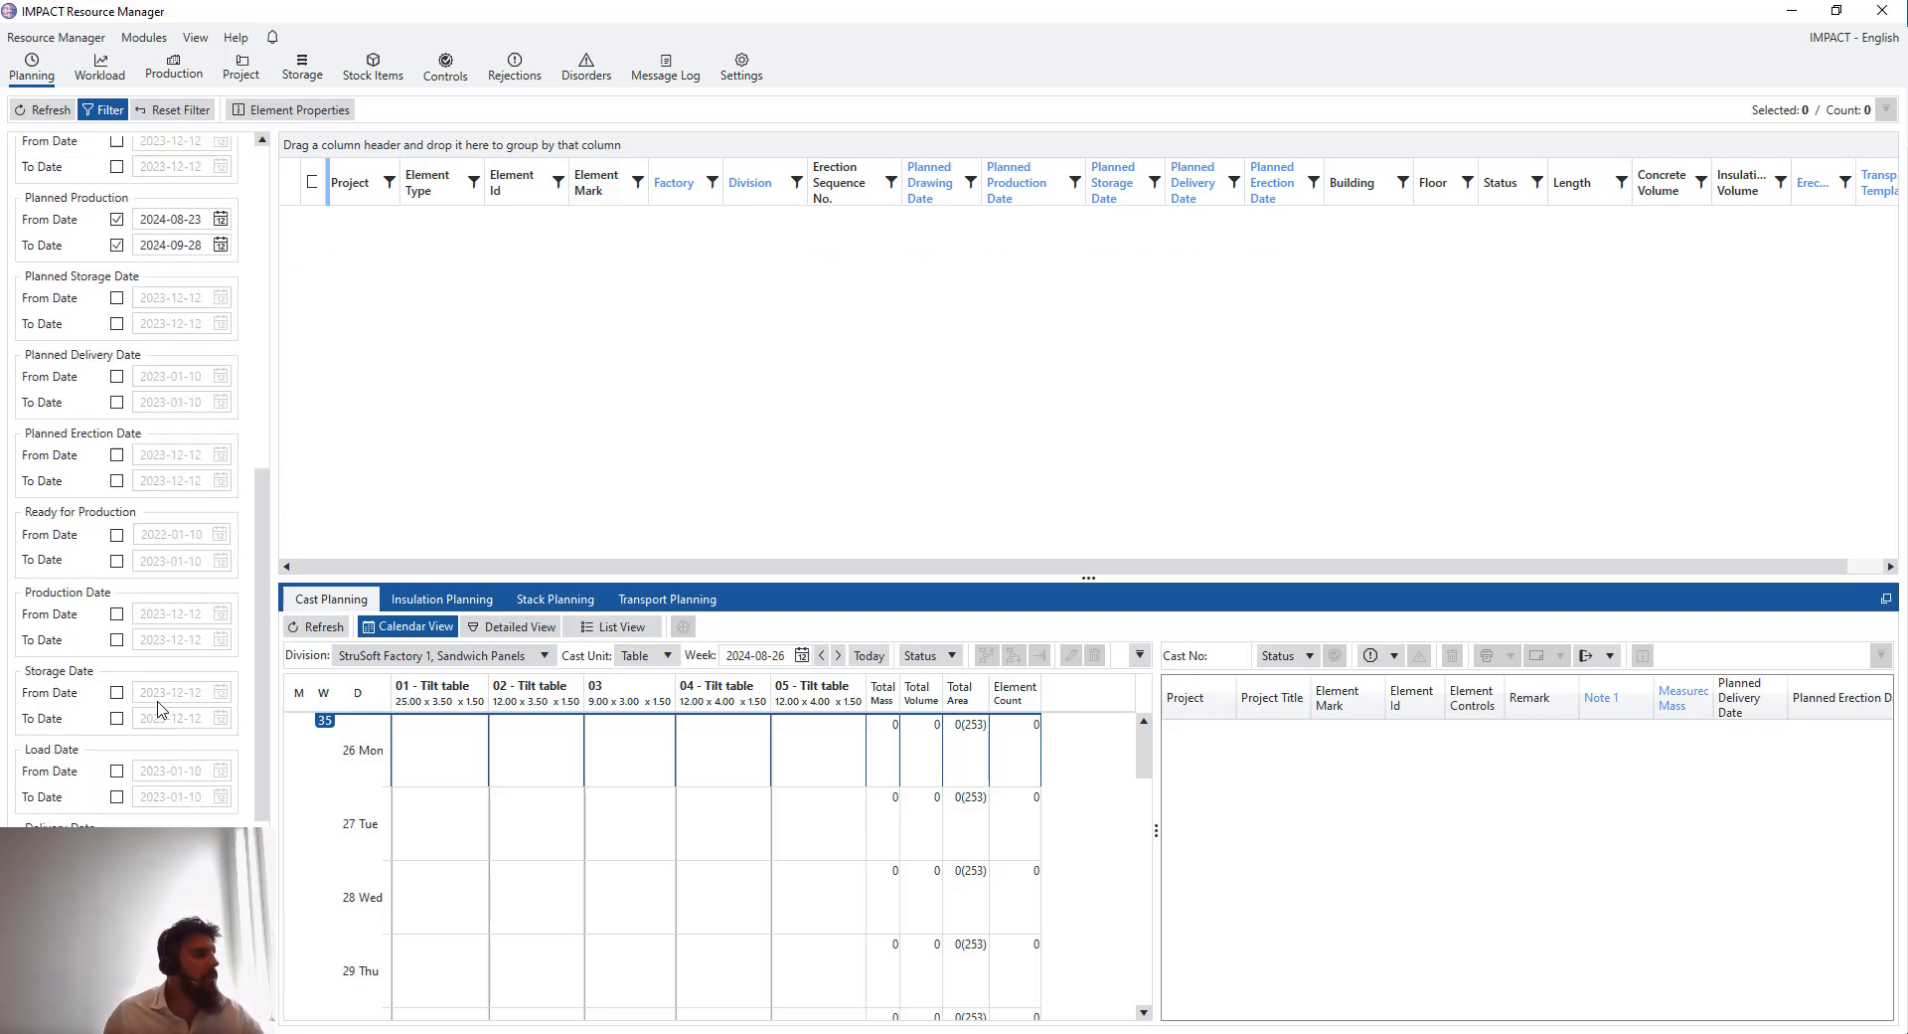
scroll(156, 697, up, 5)
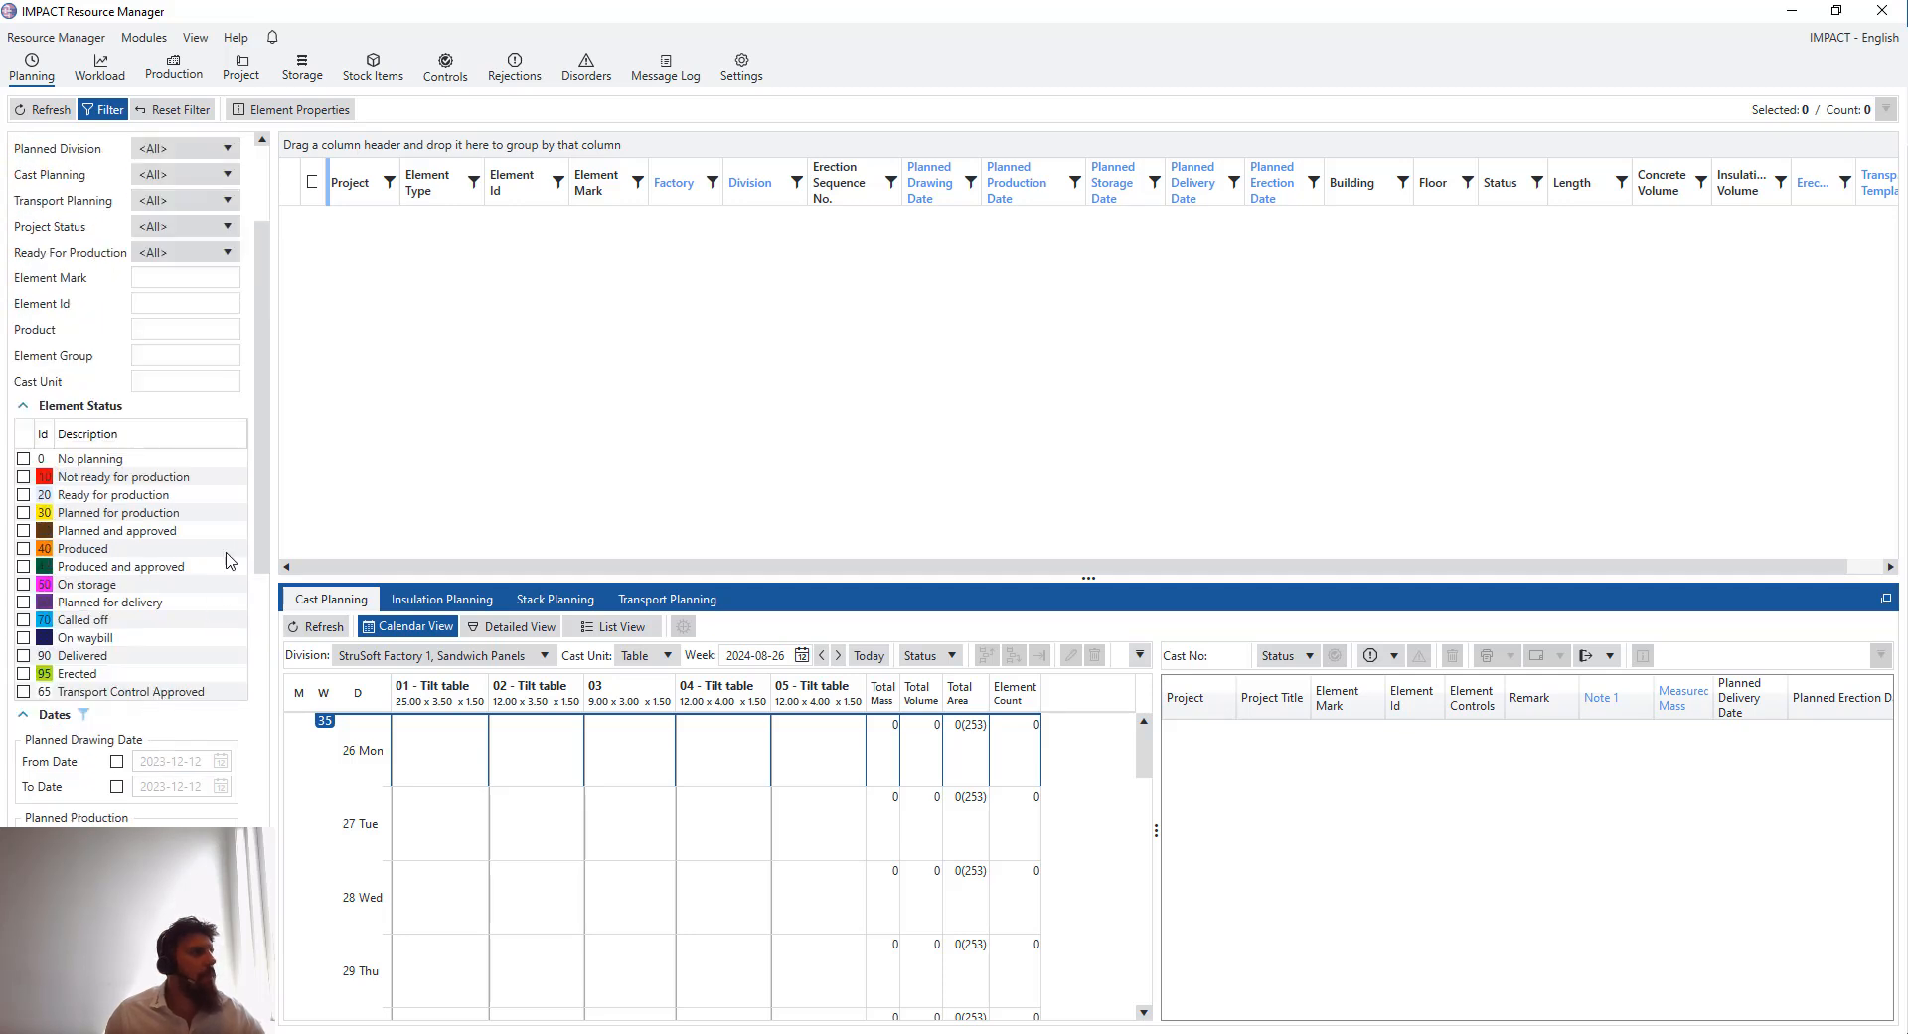
scroll(217, 442, up, 3)
scroll(229, 414, up, 1)
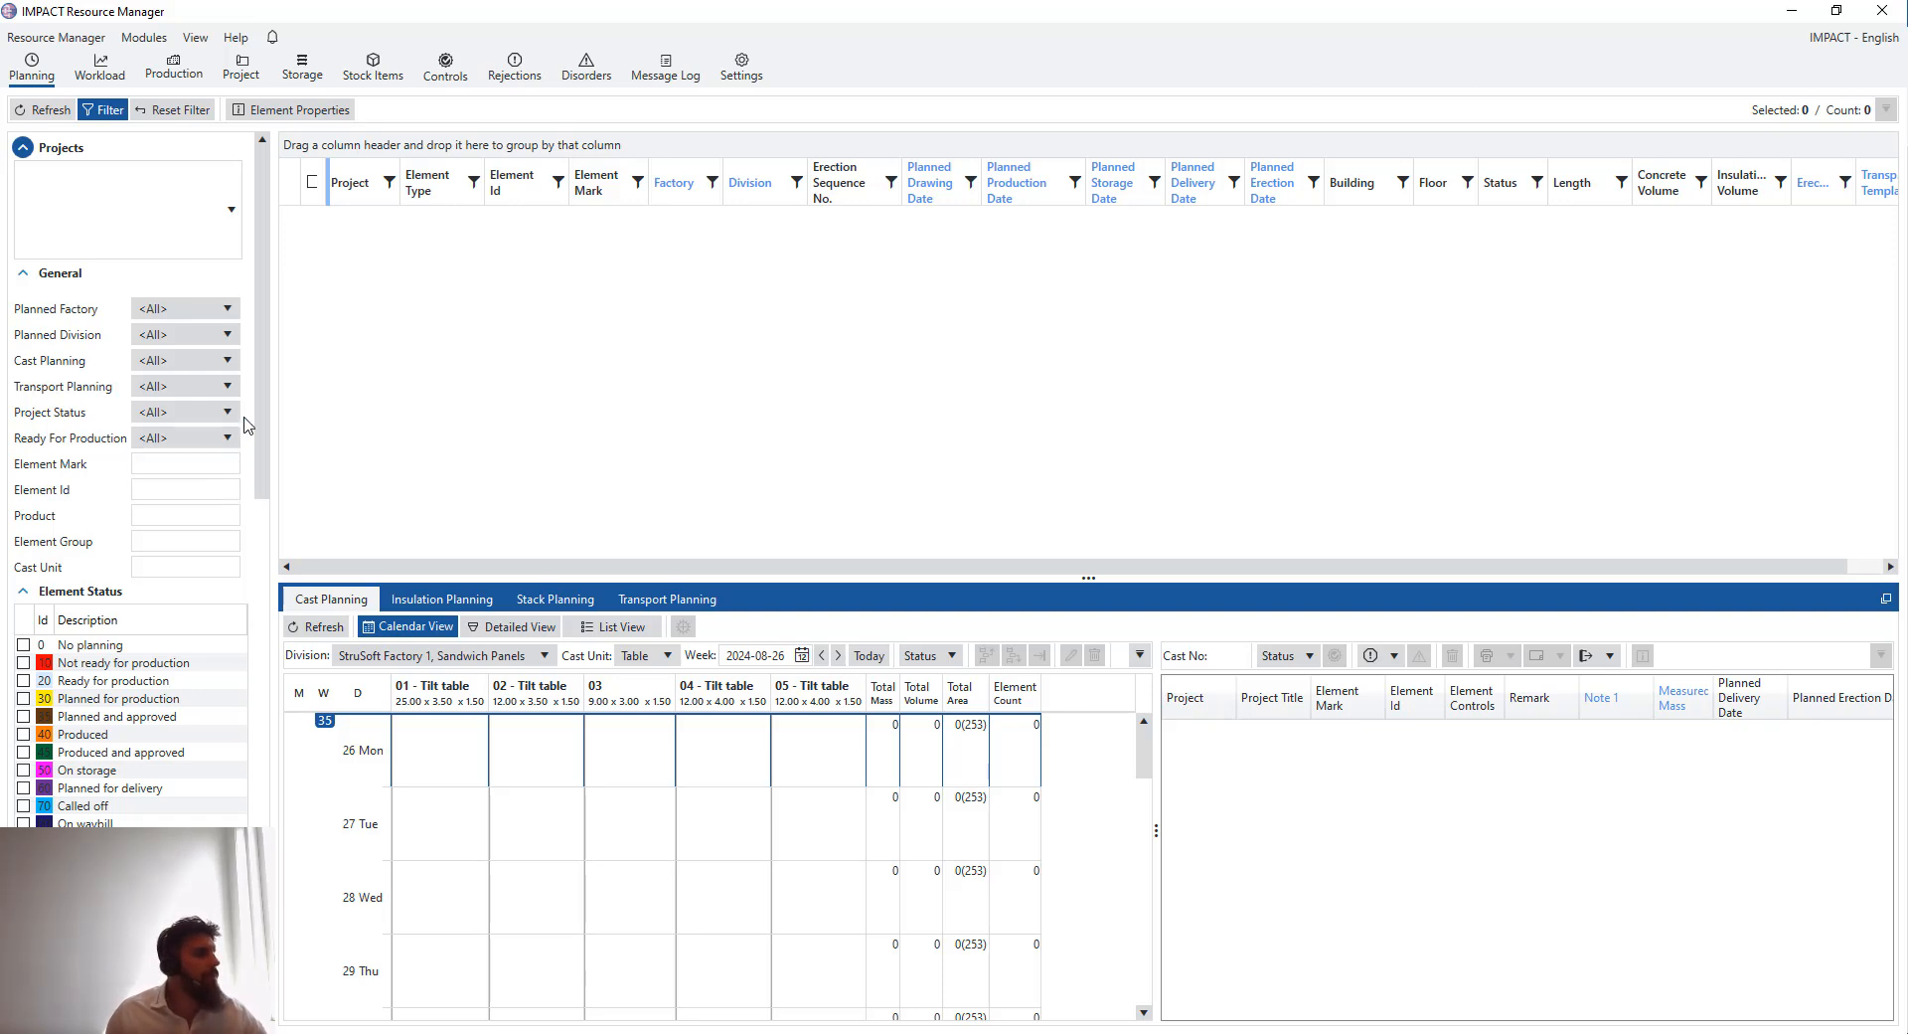
- Open the Projects filter list and browse the available projects
click(231, 210)
scroll(217, 399, down, 6)
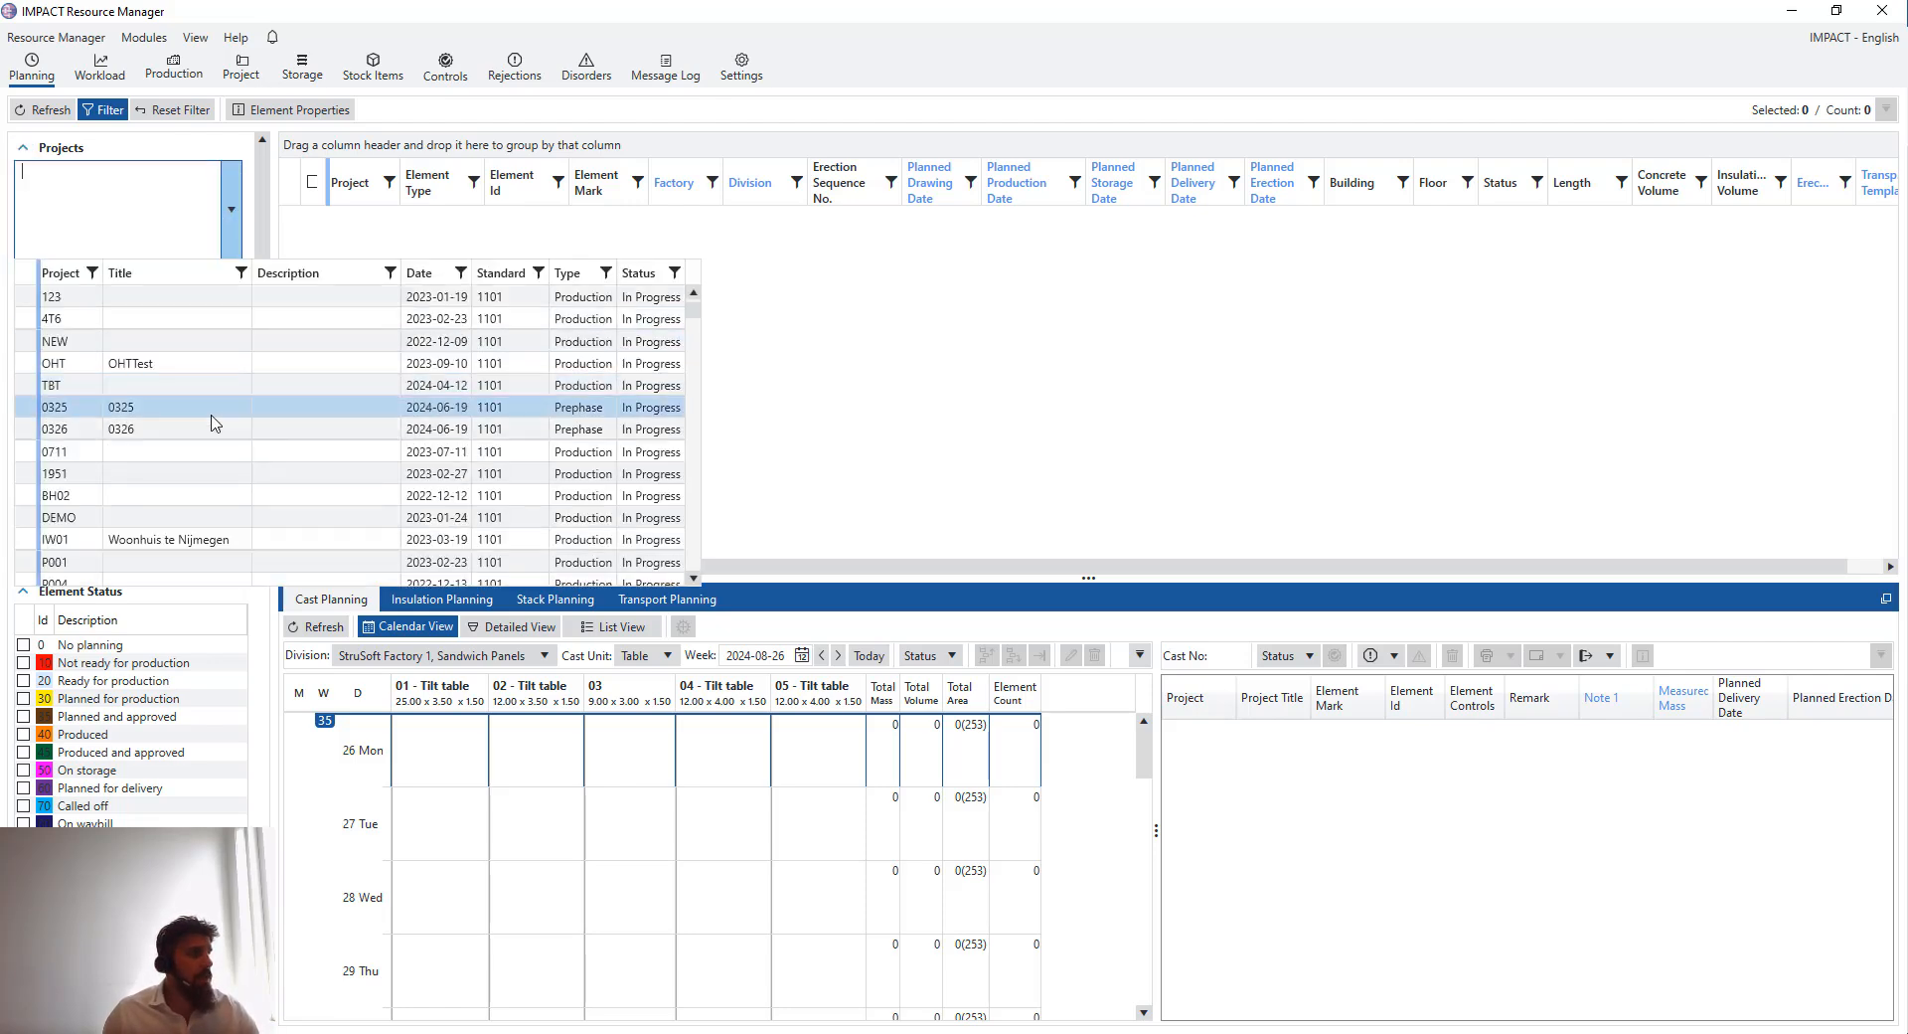
scroll(217, 398, up, 5)
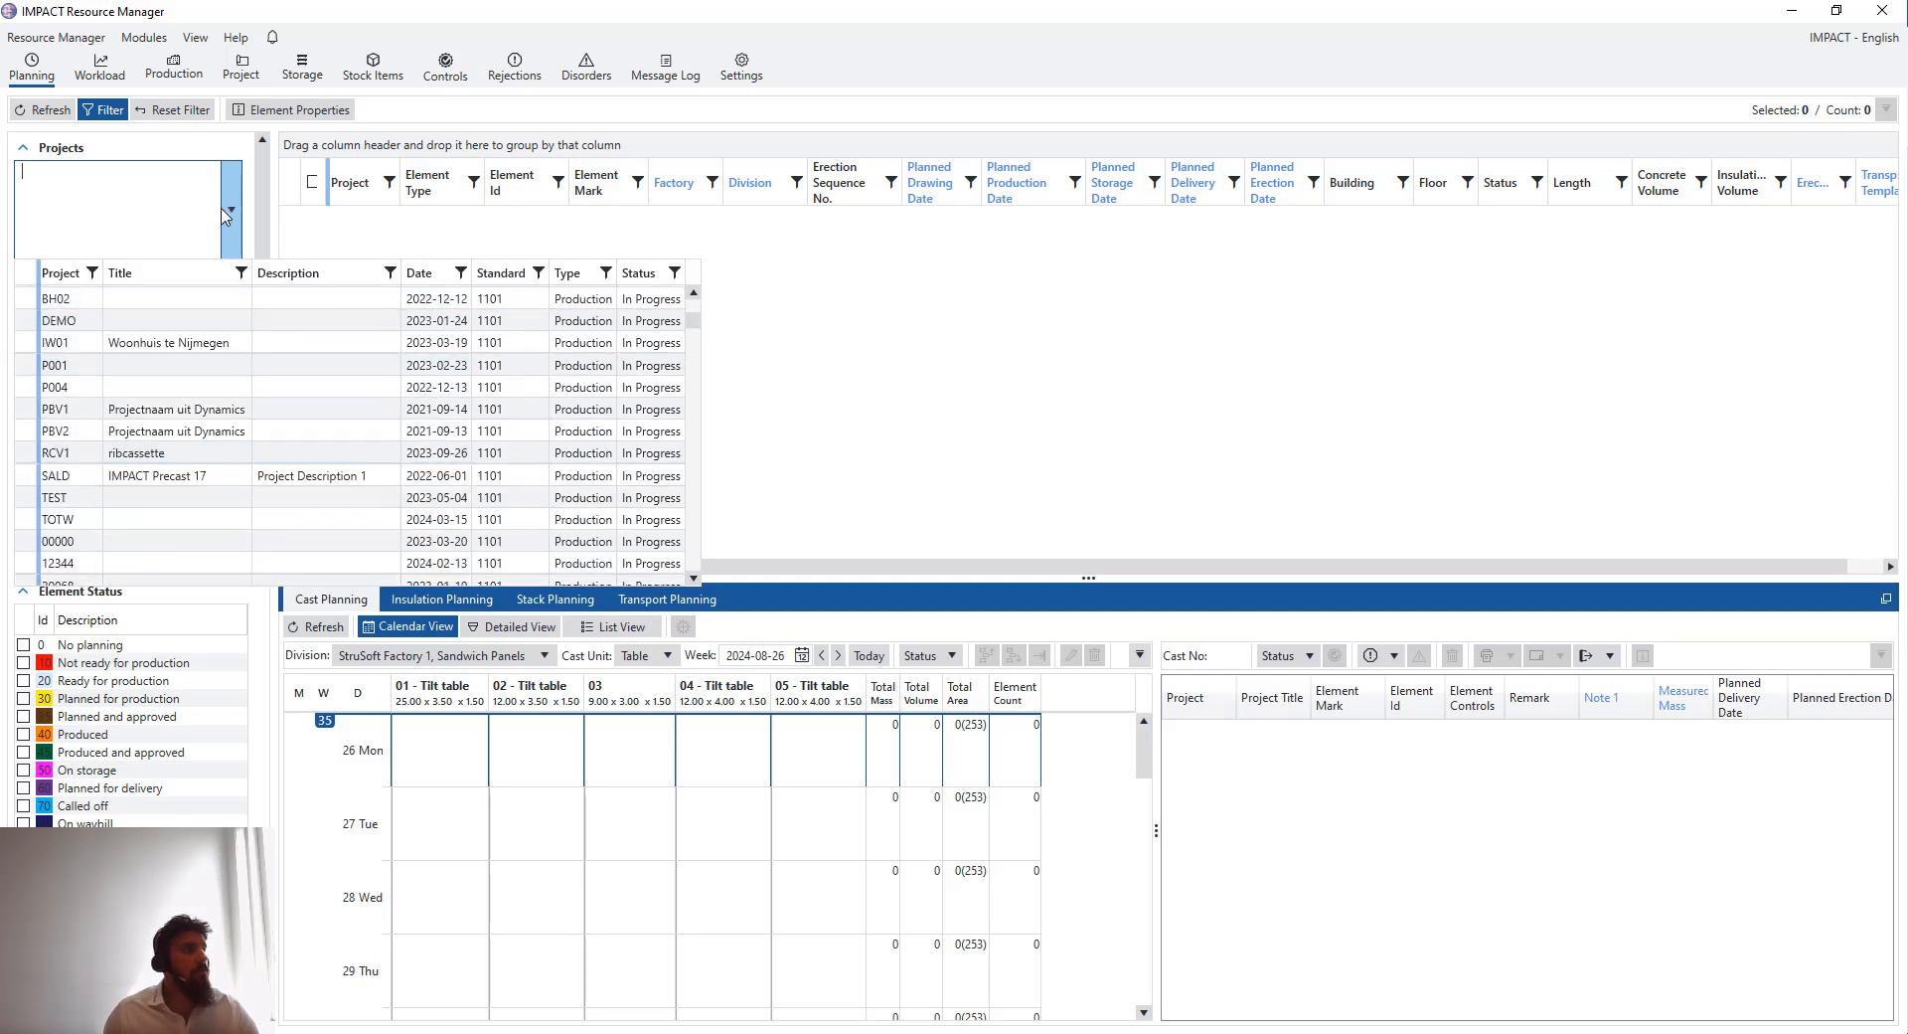
click(231, 212)
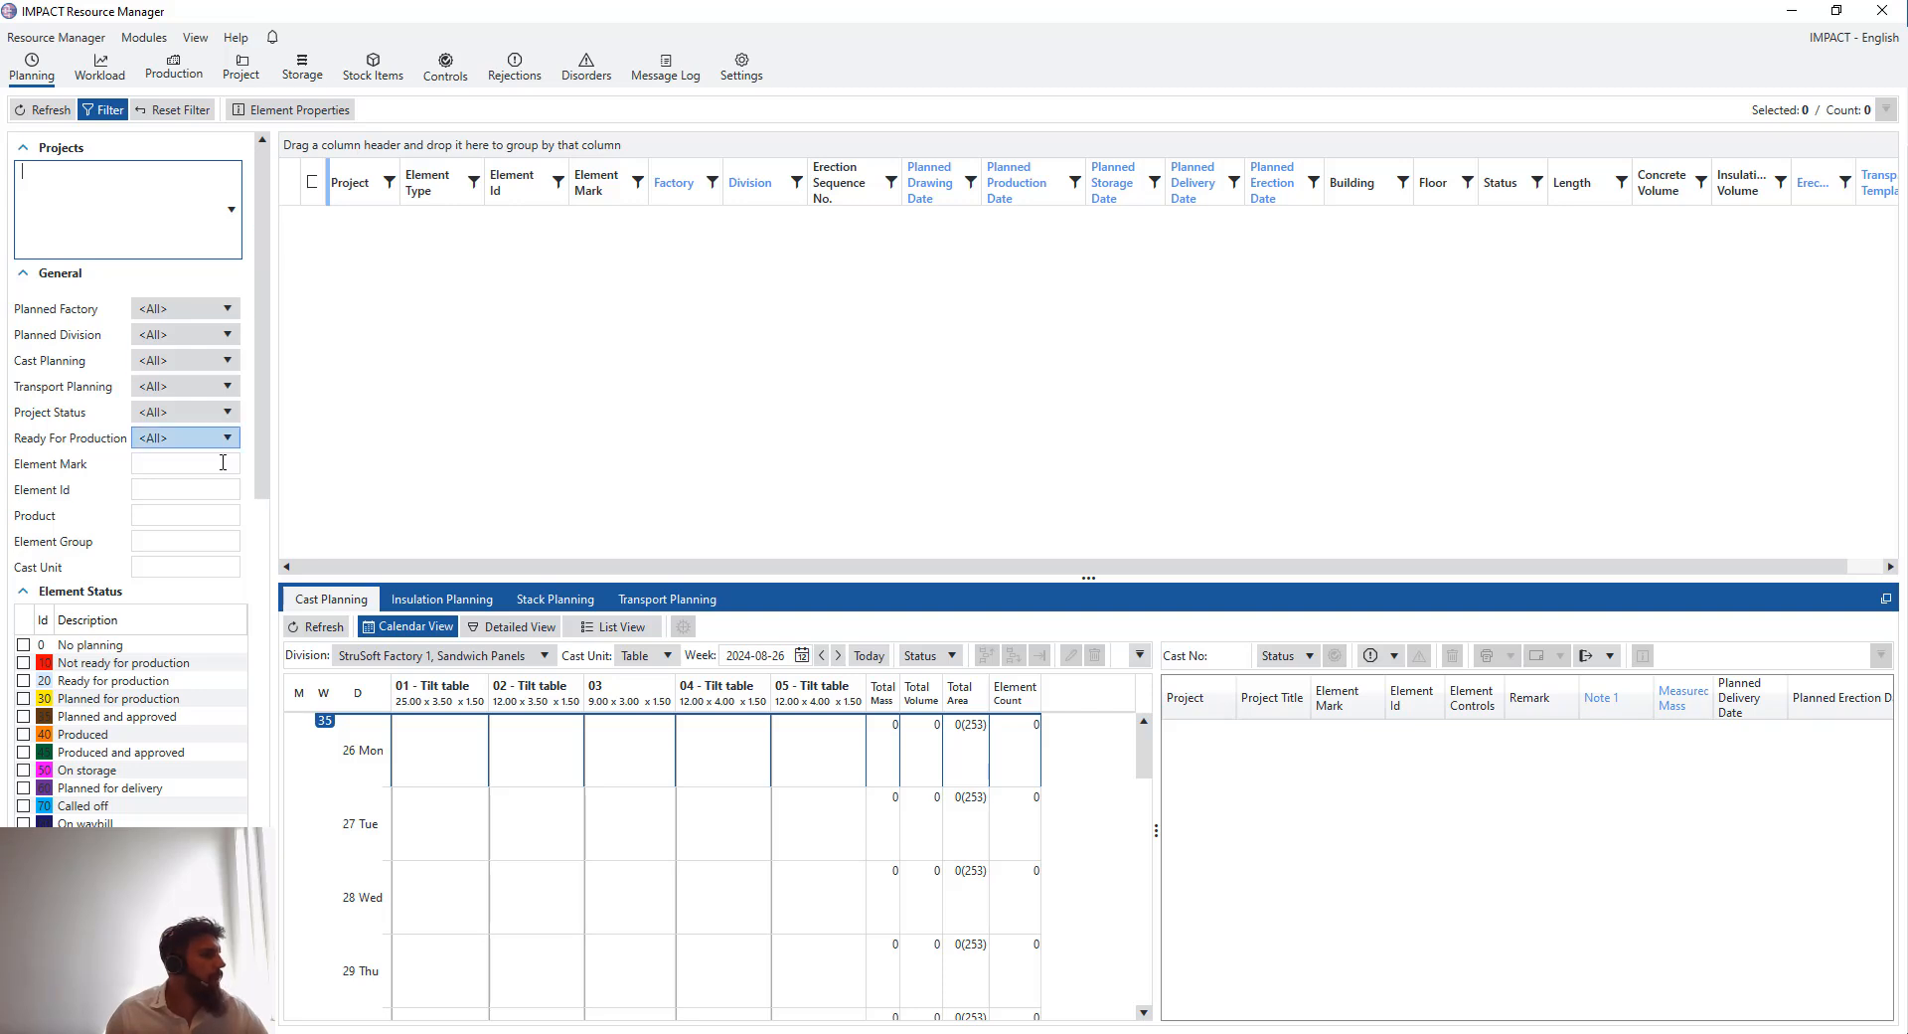
scroll(212, 477, down, 3)
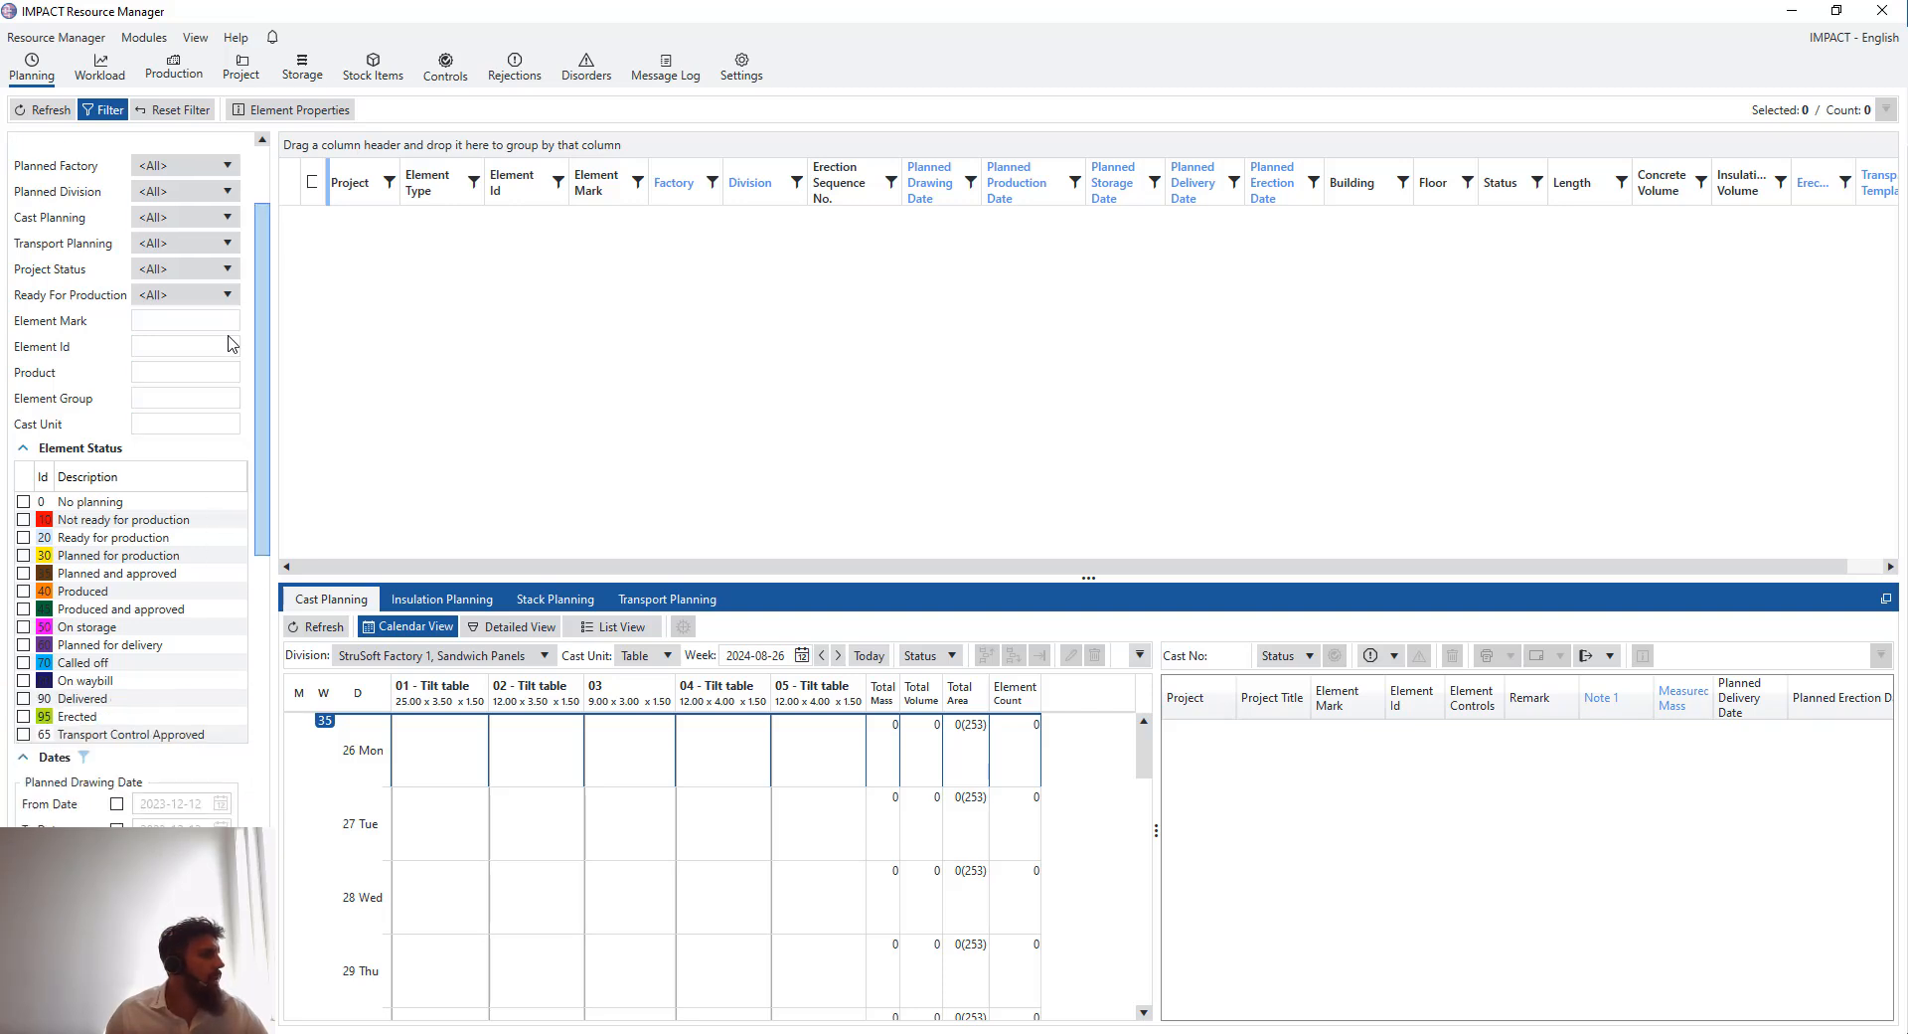
- Enable the Planned Production date filter from 2024-08-23 to 2024-09-28
scroll(164, 556, down, 6)
click(179, 603)
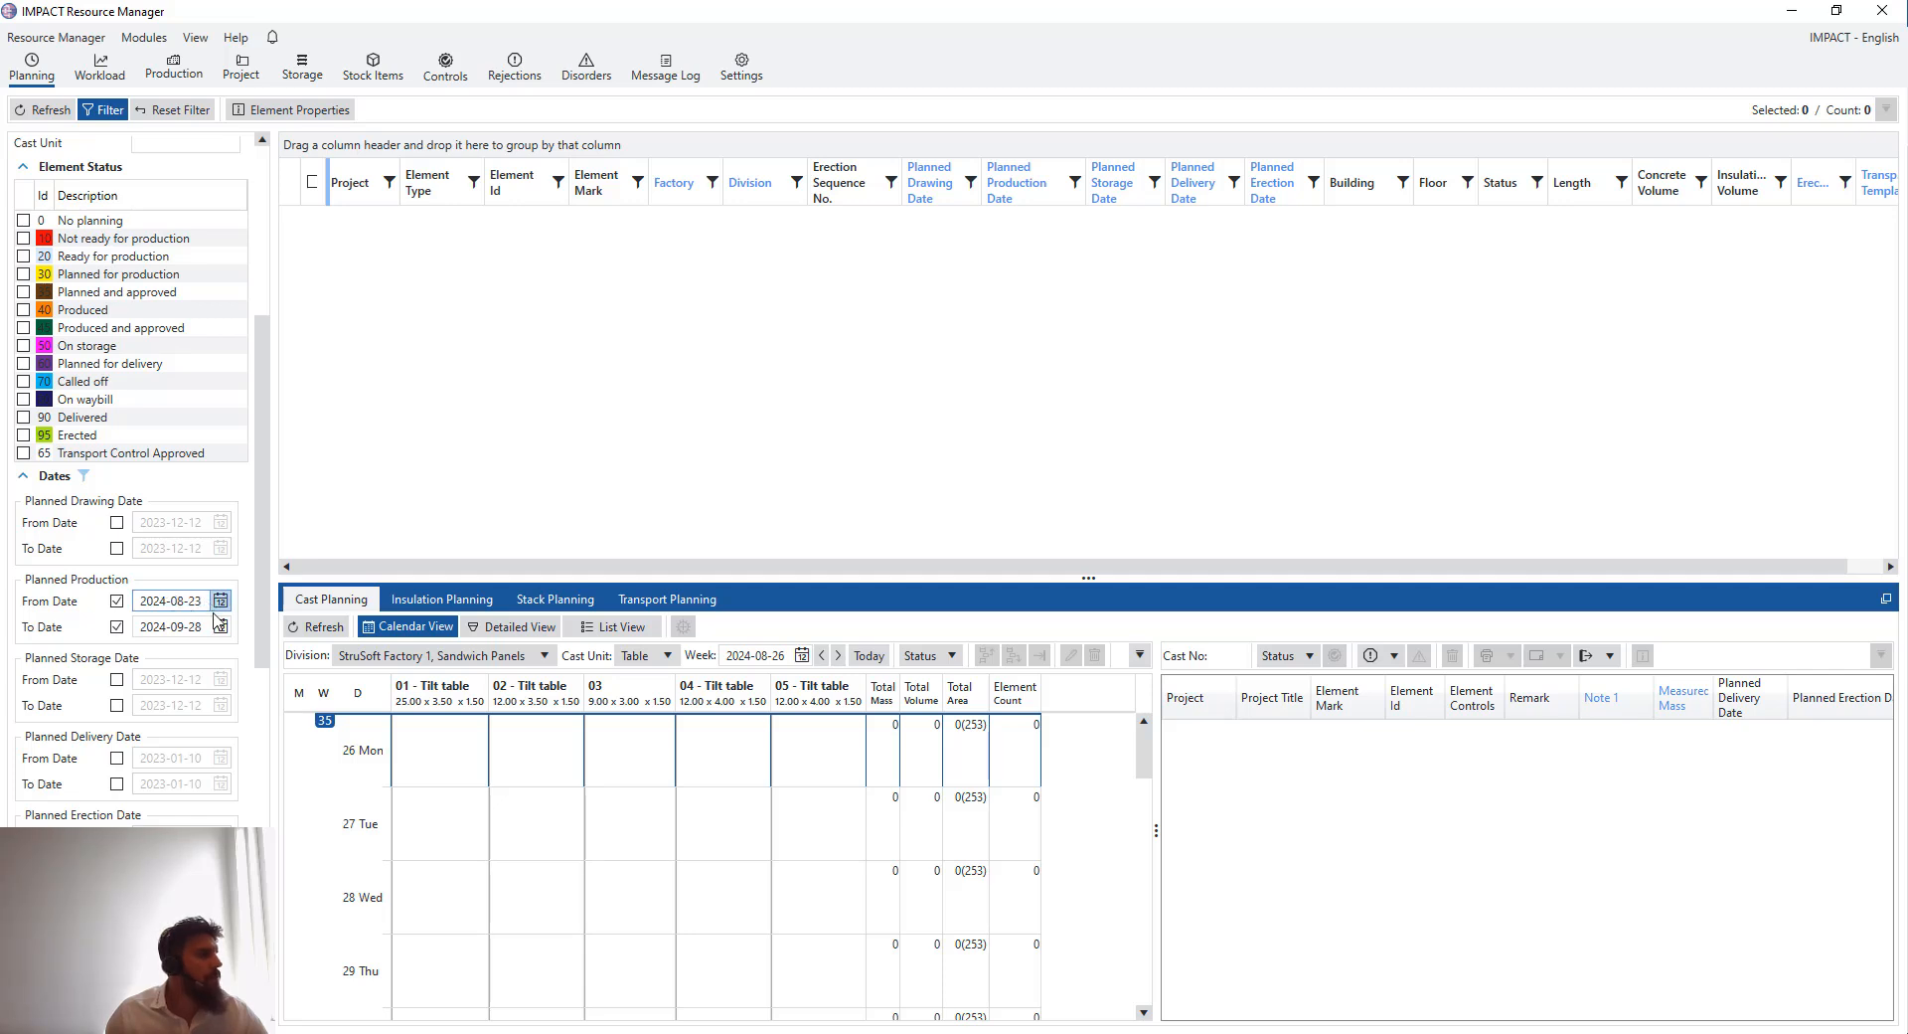
click(197, 624)
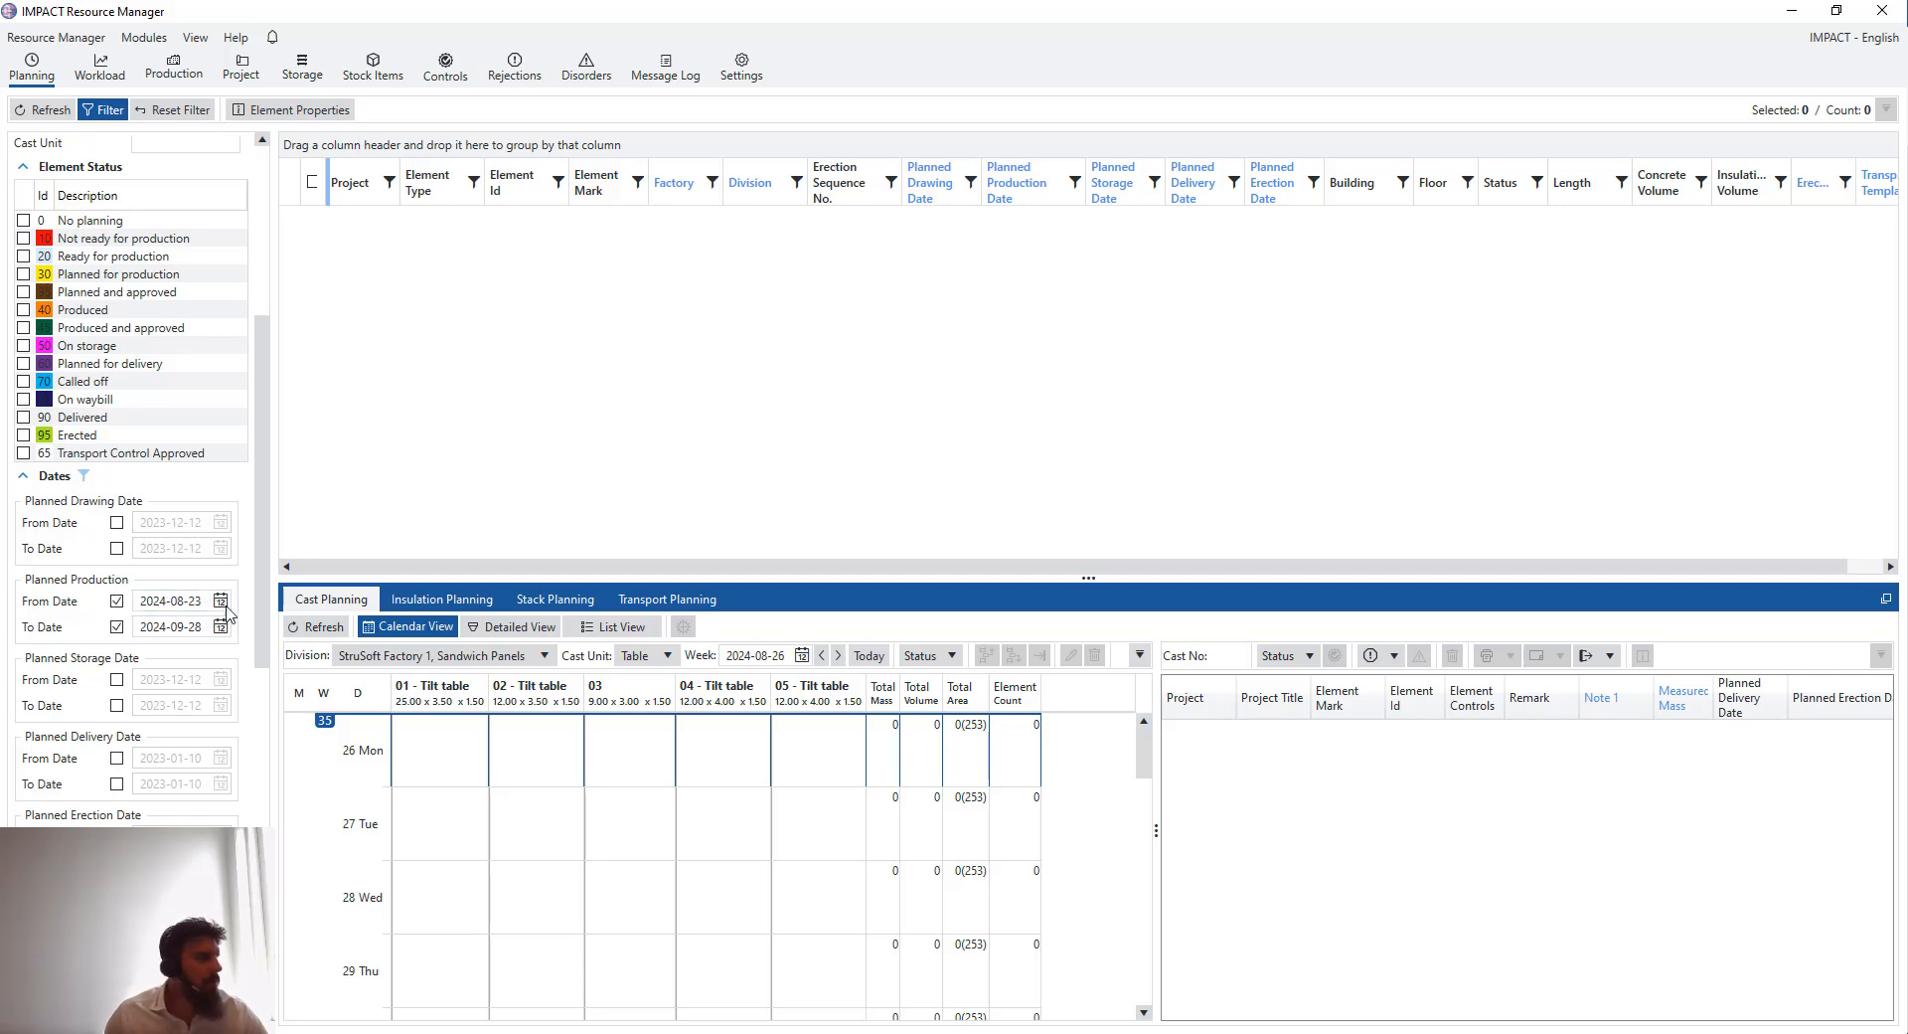
click(221, 602)
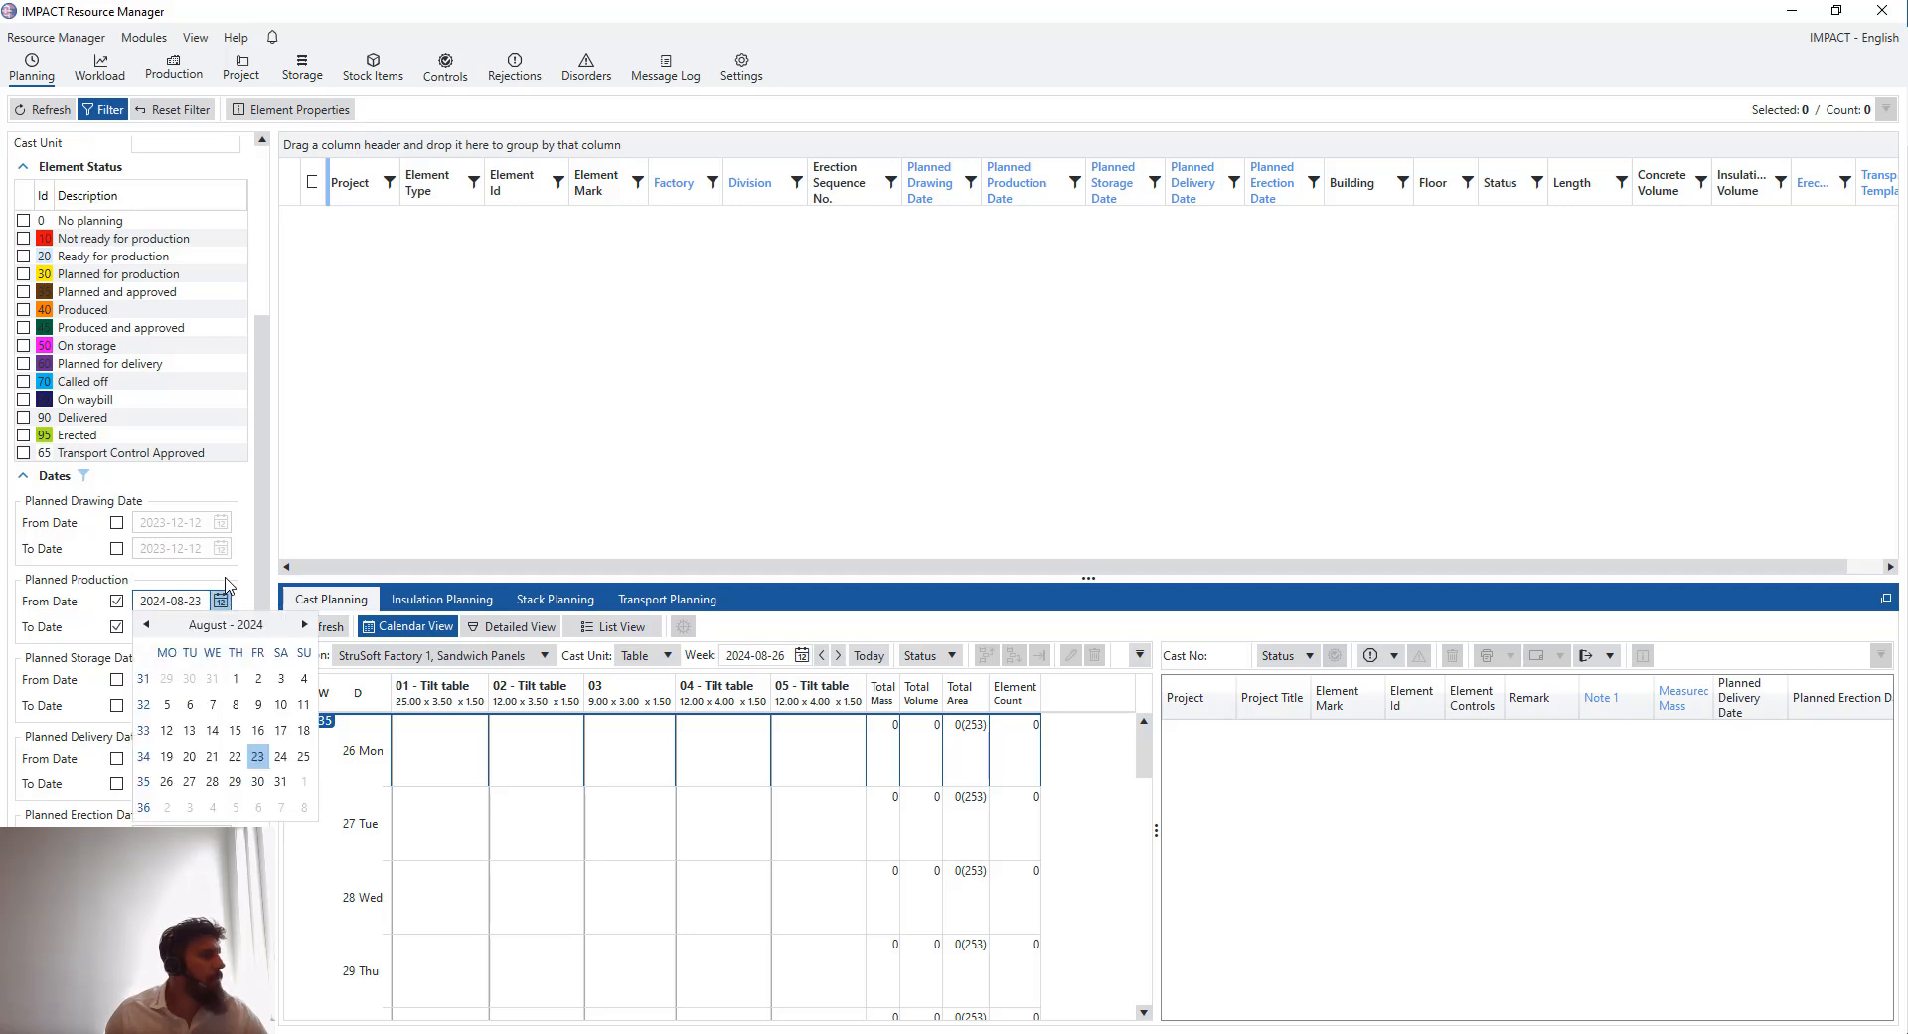
click(223, 600)
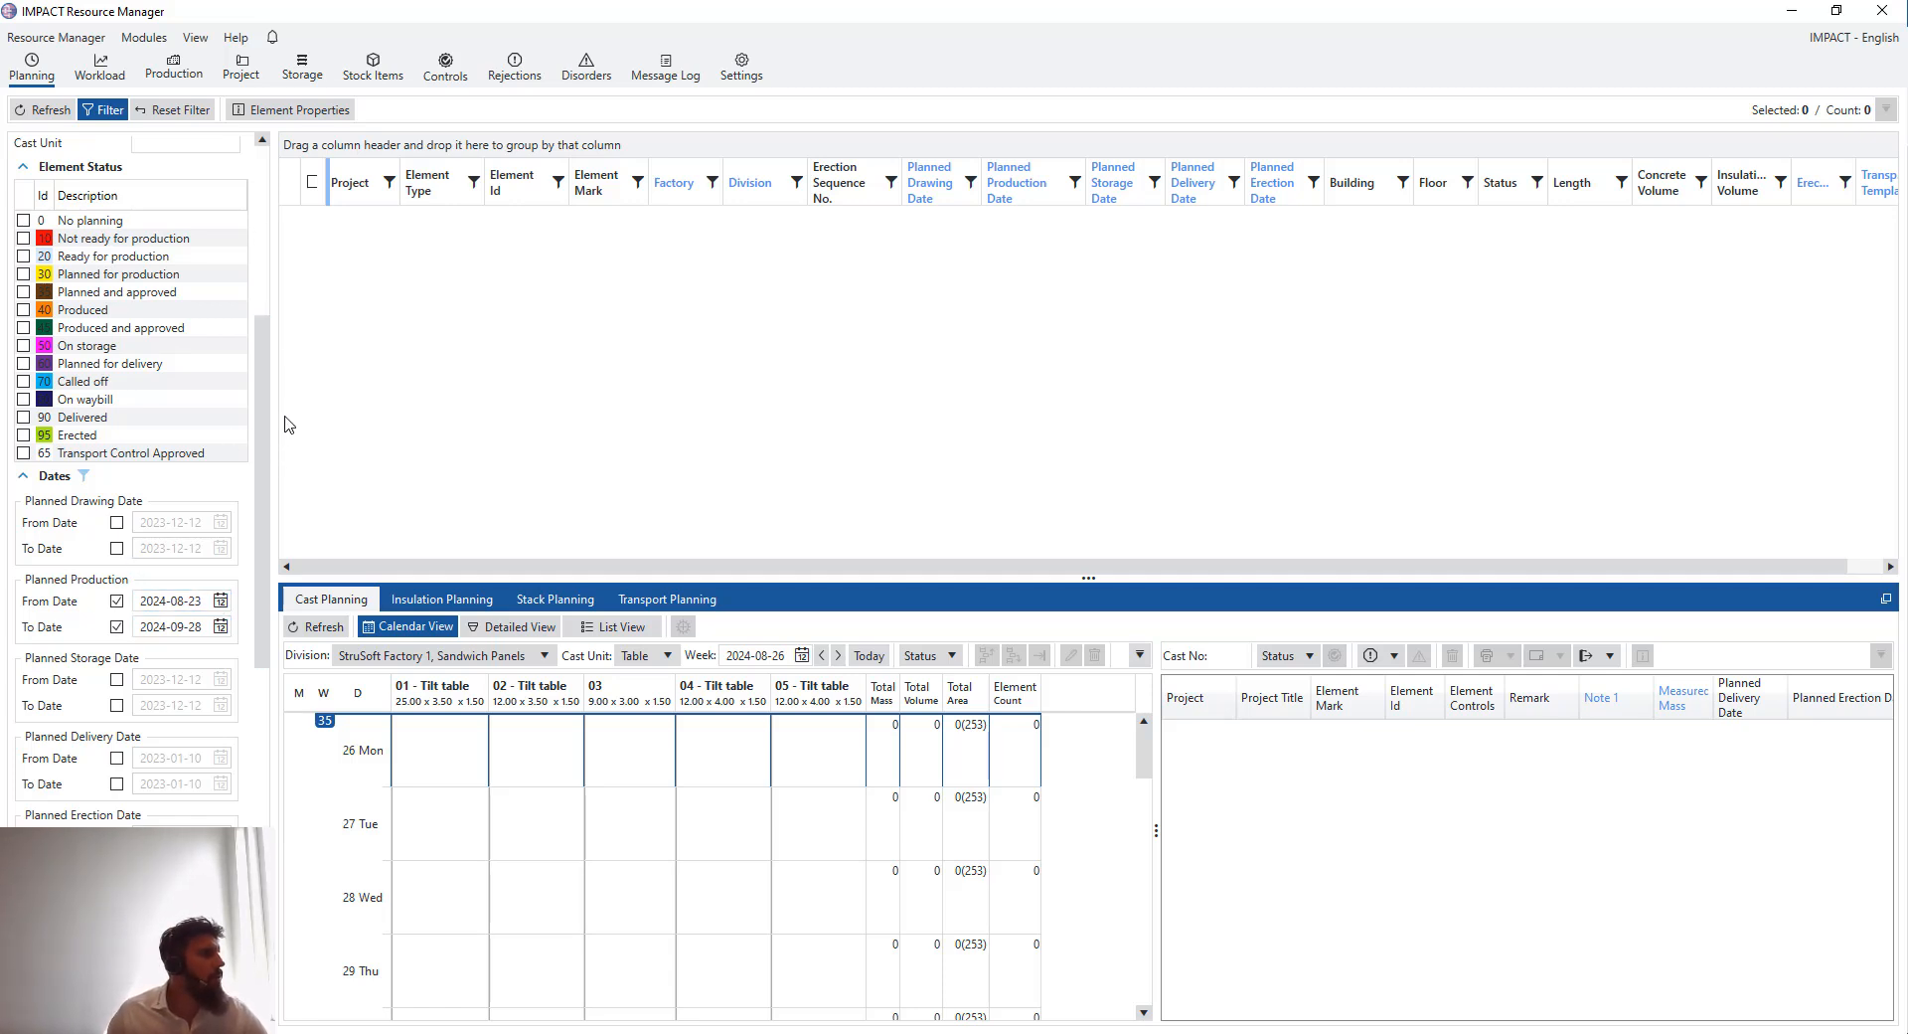
- Refresh the element list with the production date filter applied
drag(263, 429, 269, 238)
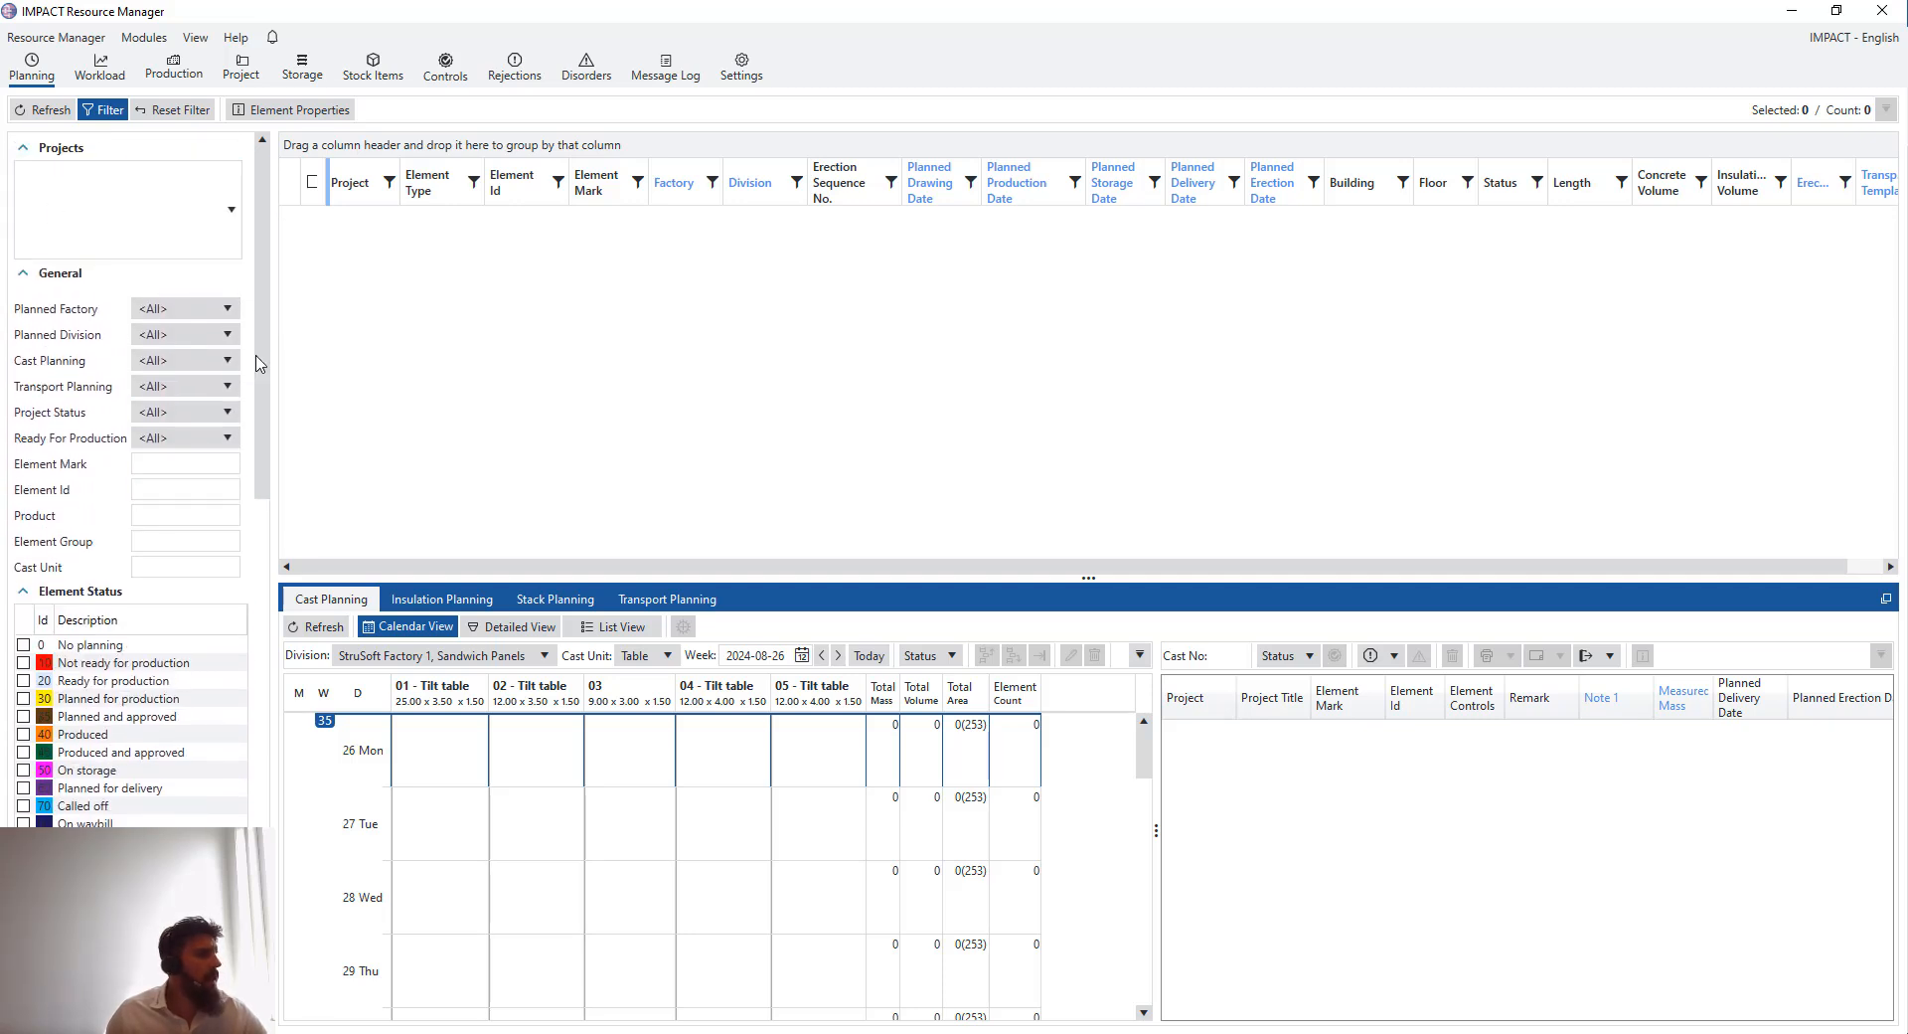
scroll(149, 502, down, 8)
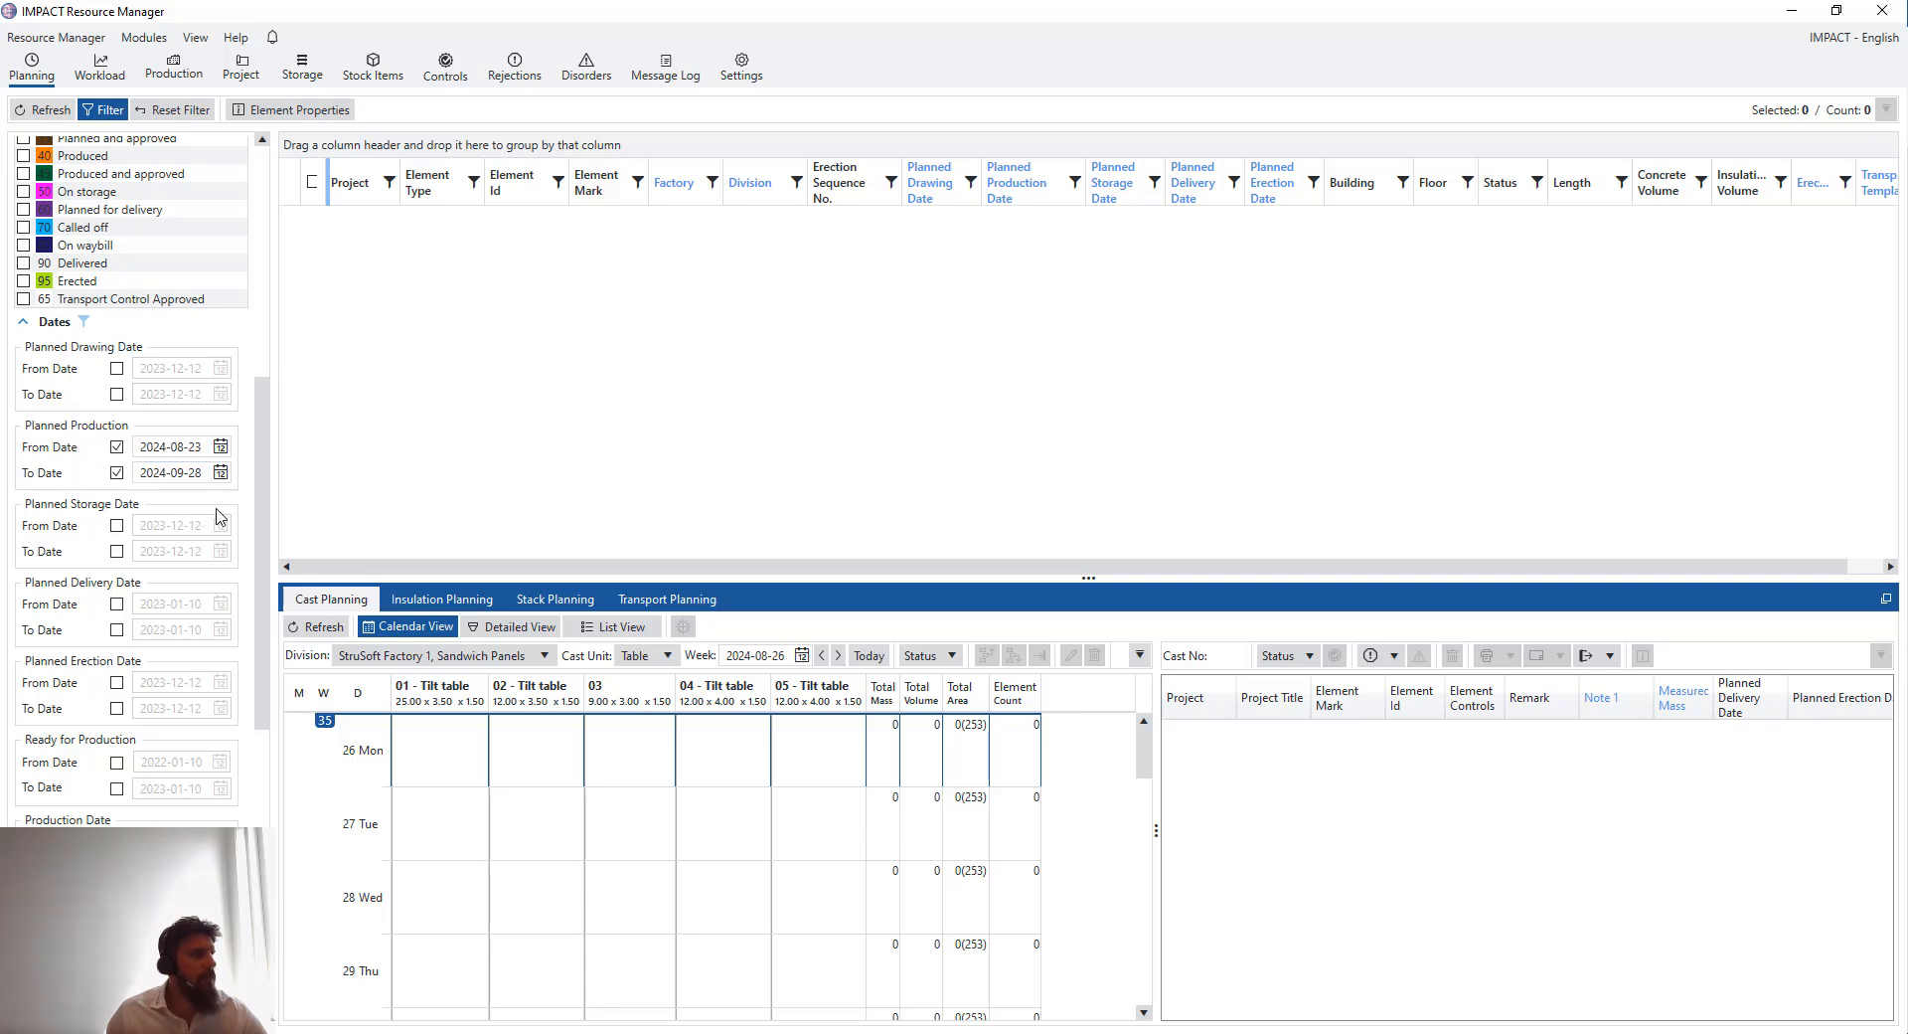
drag(258, 492, 269, 234)
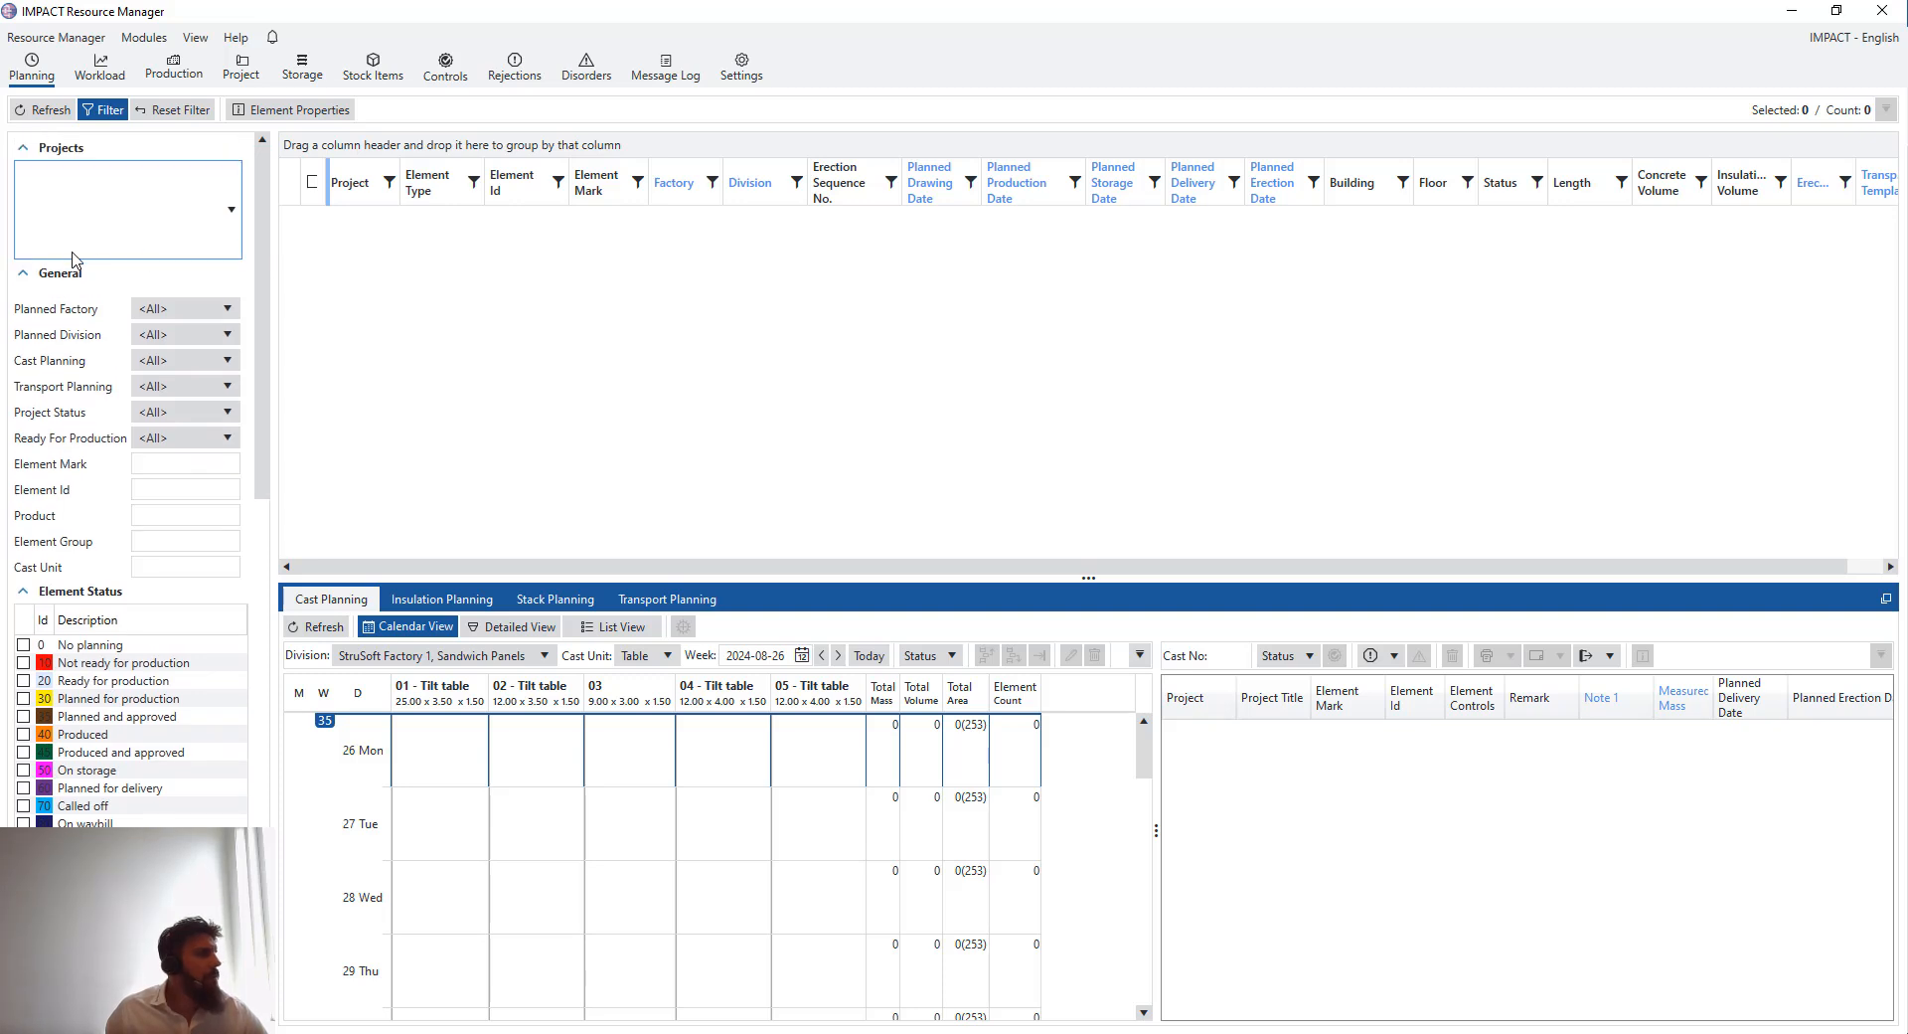
click(155, 461)
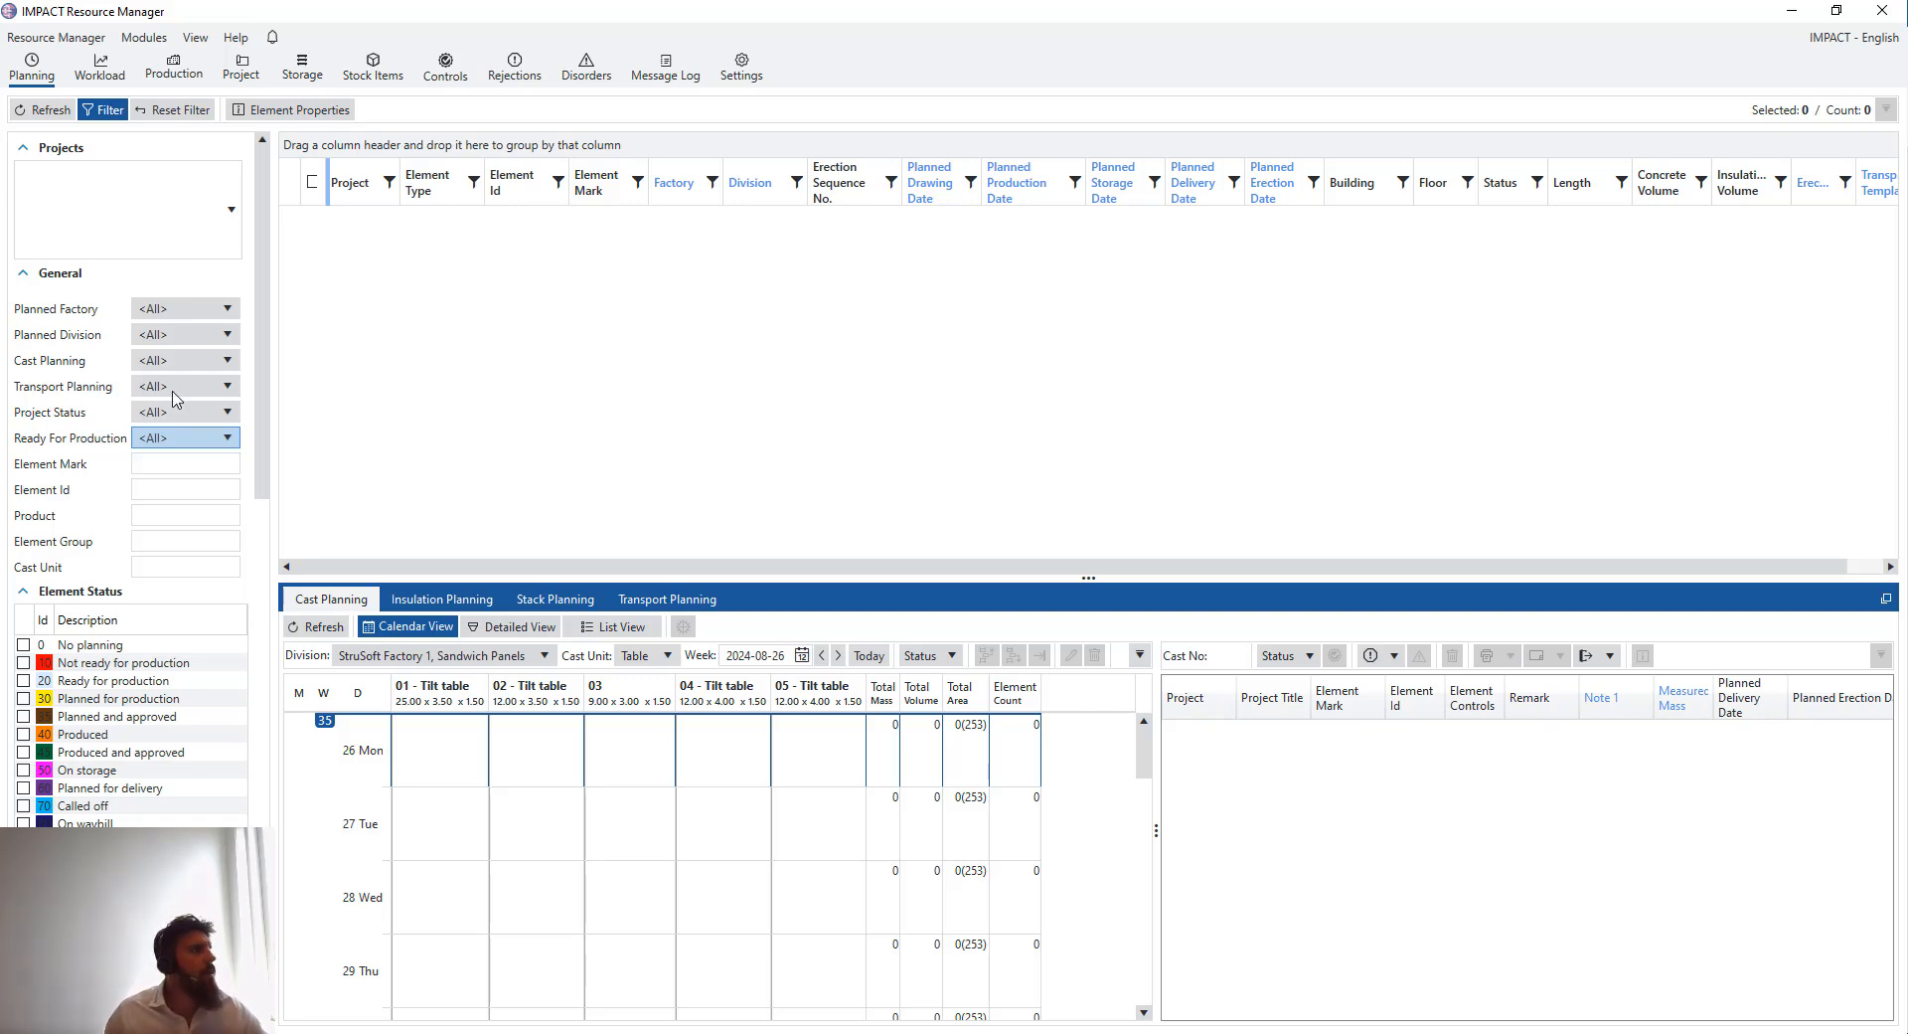
click(47, 112)
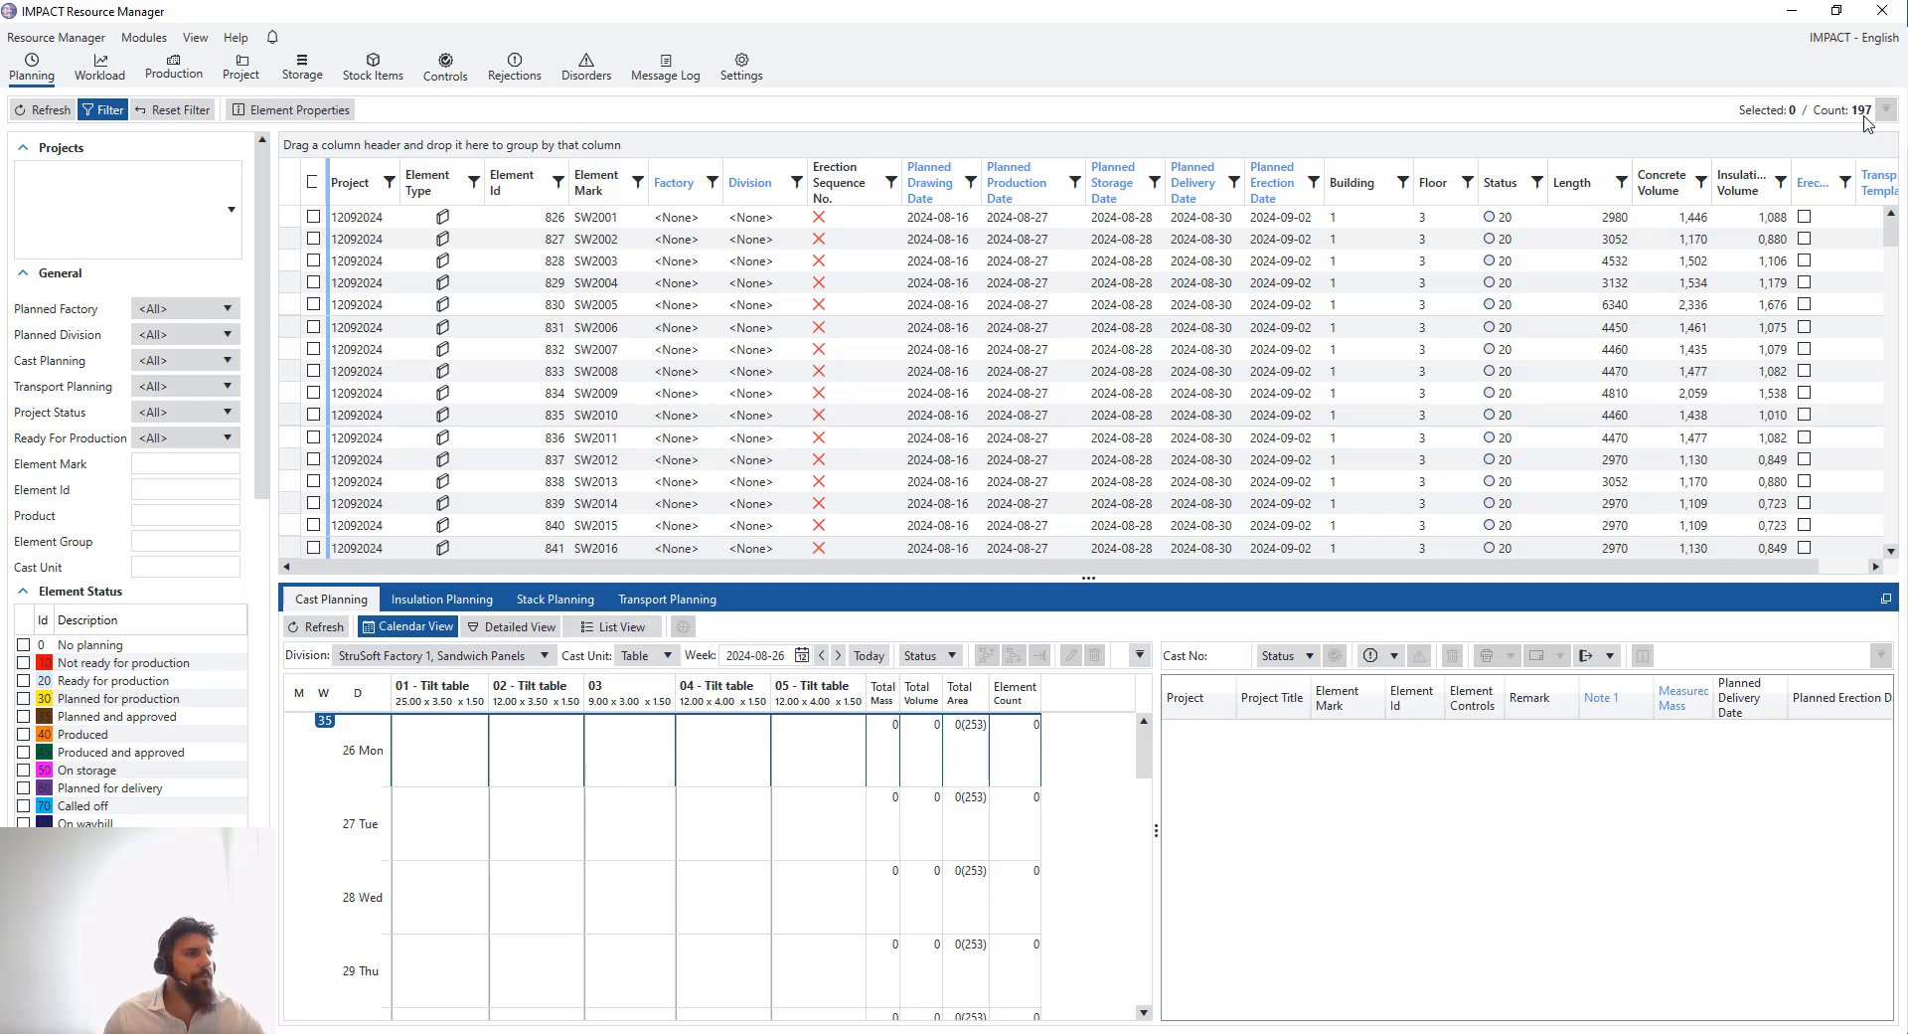
- Group the element list by Project
scroll(1734, 391, down, 1)
scroll(1839, 298, up, 1)
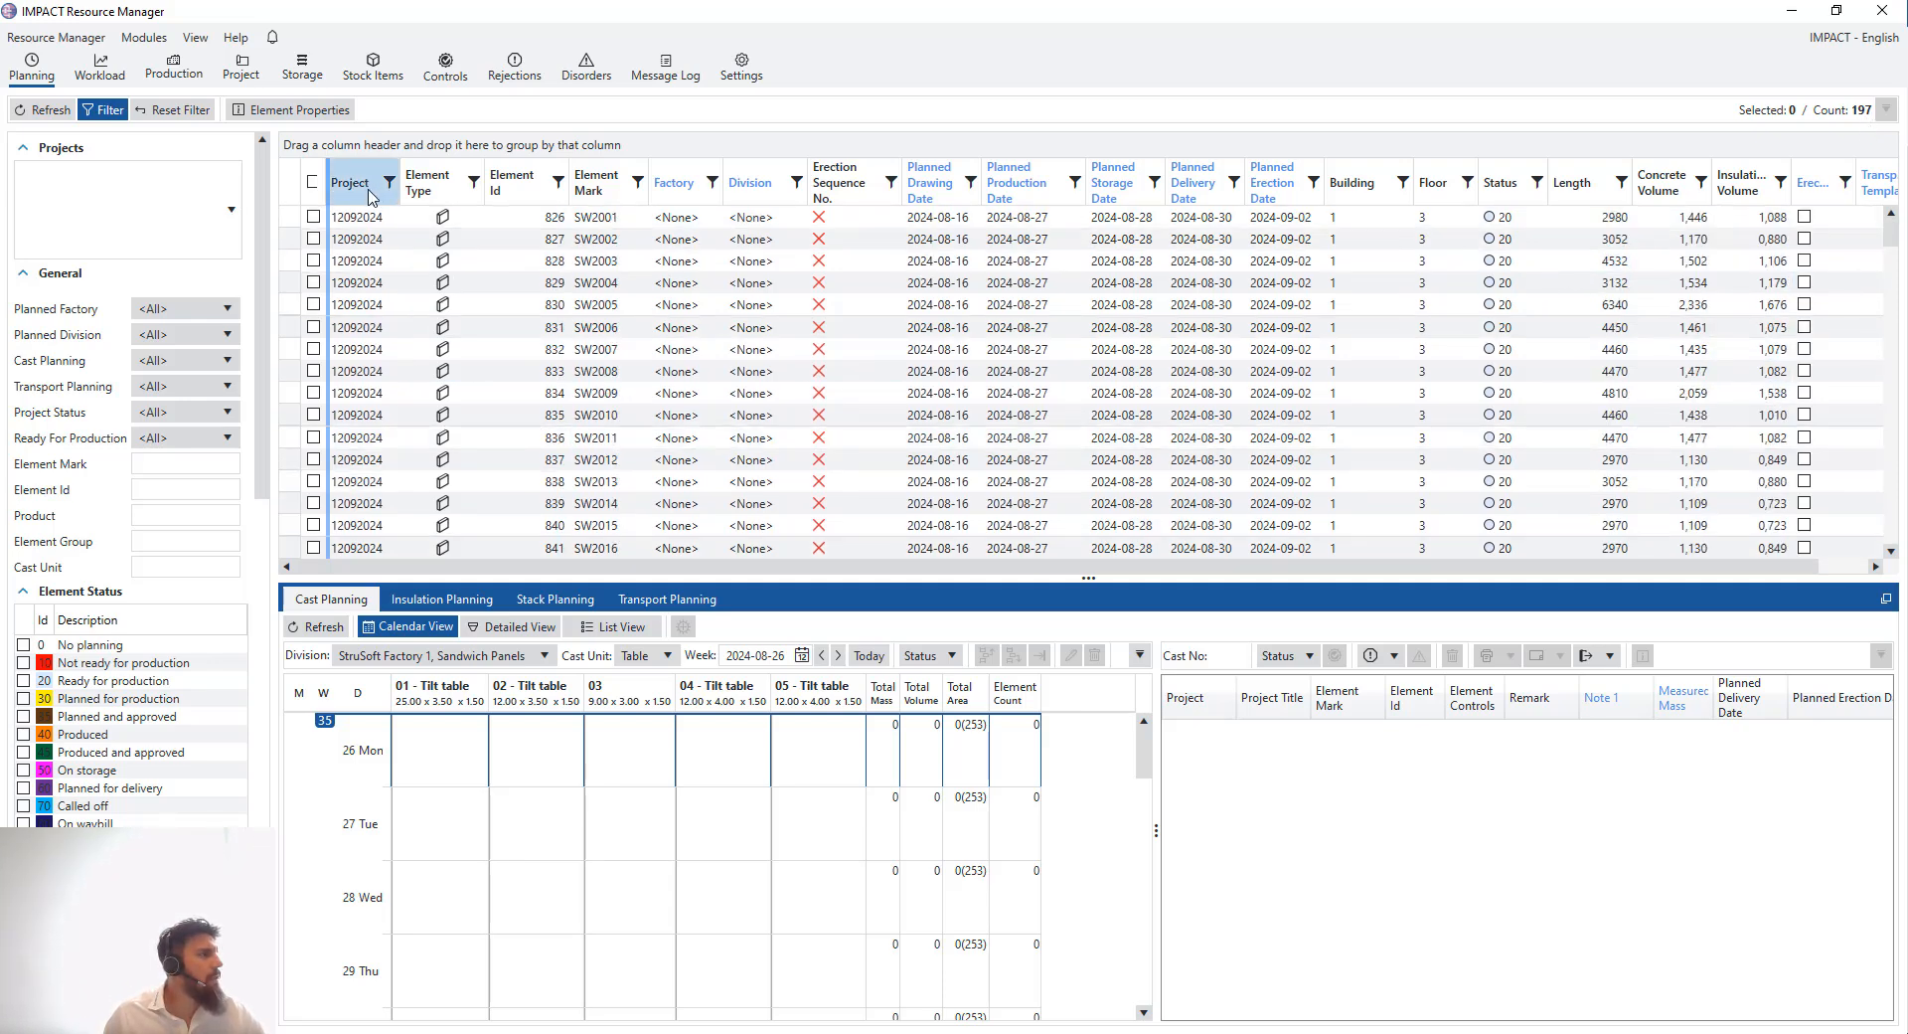
drag(369, 196, 388, 146)
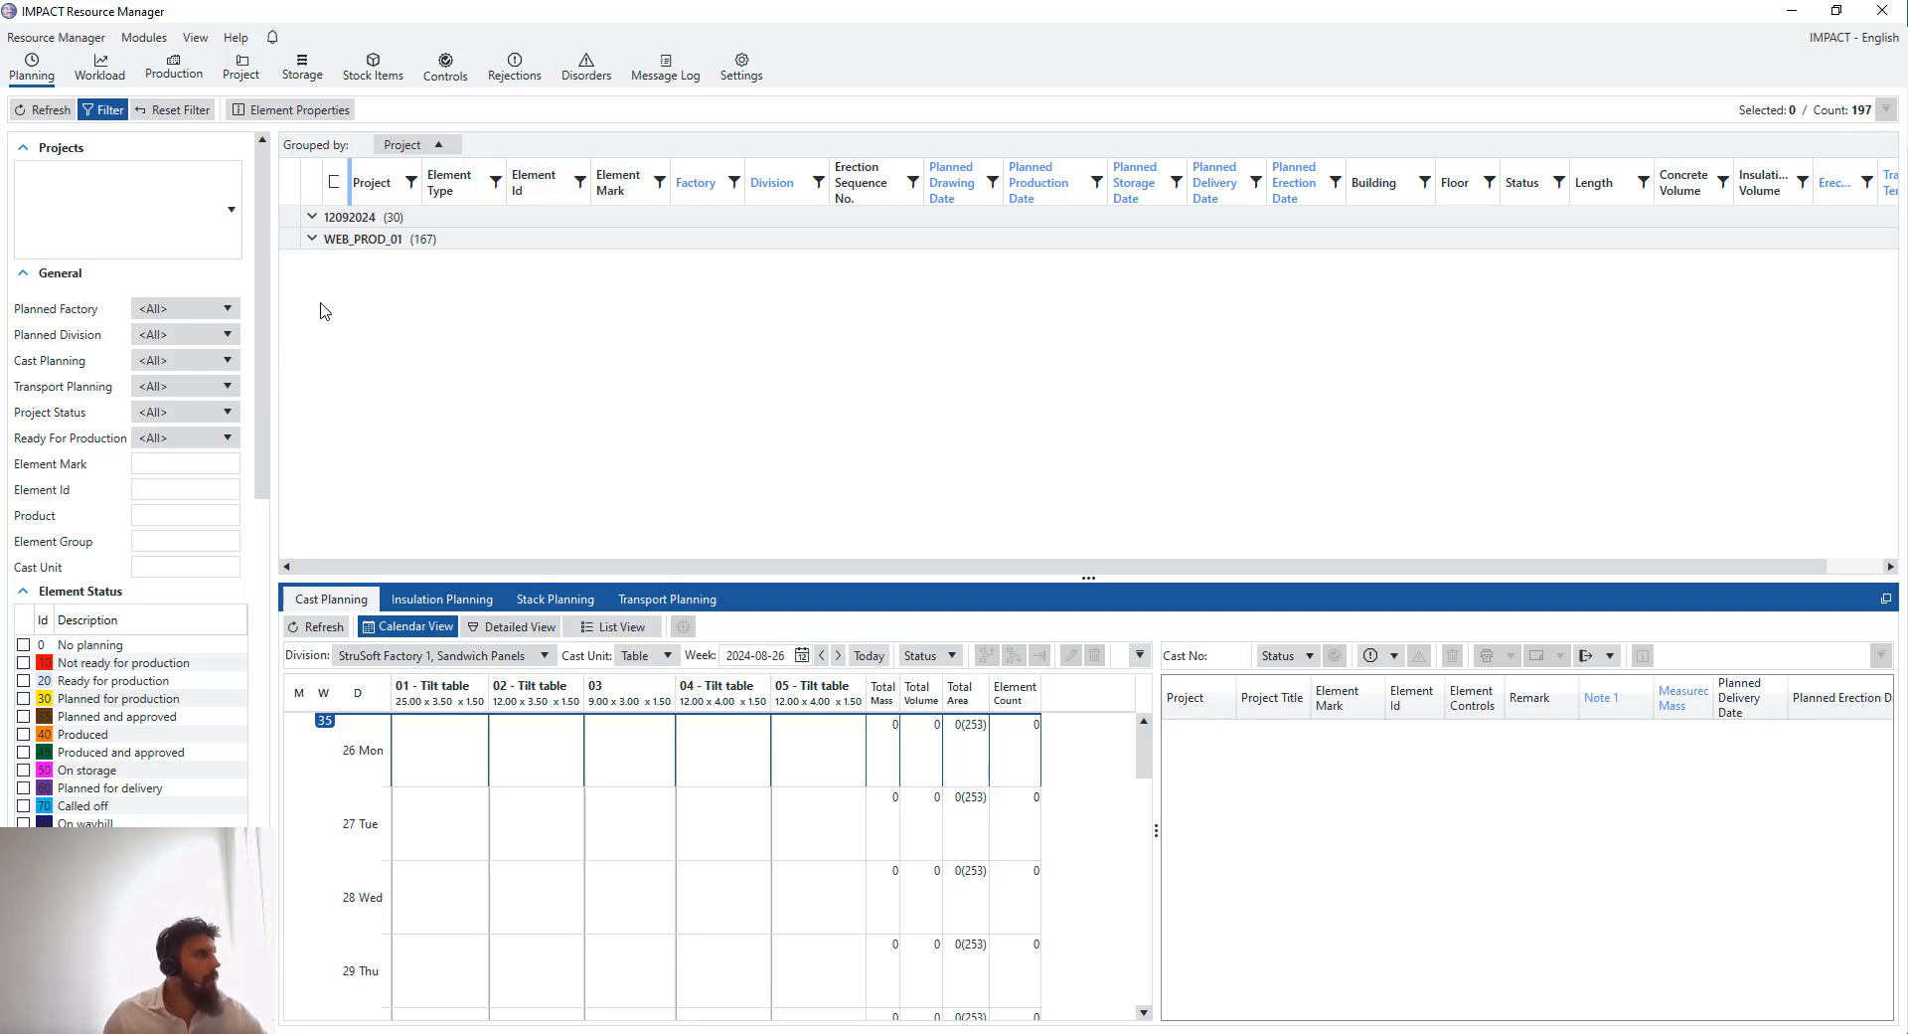
- Switch to IMPACT Project Manager and review the project summary of elements by type
click(646, 1033)
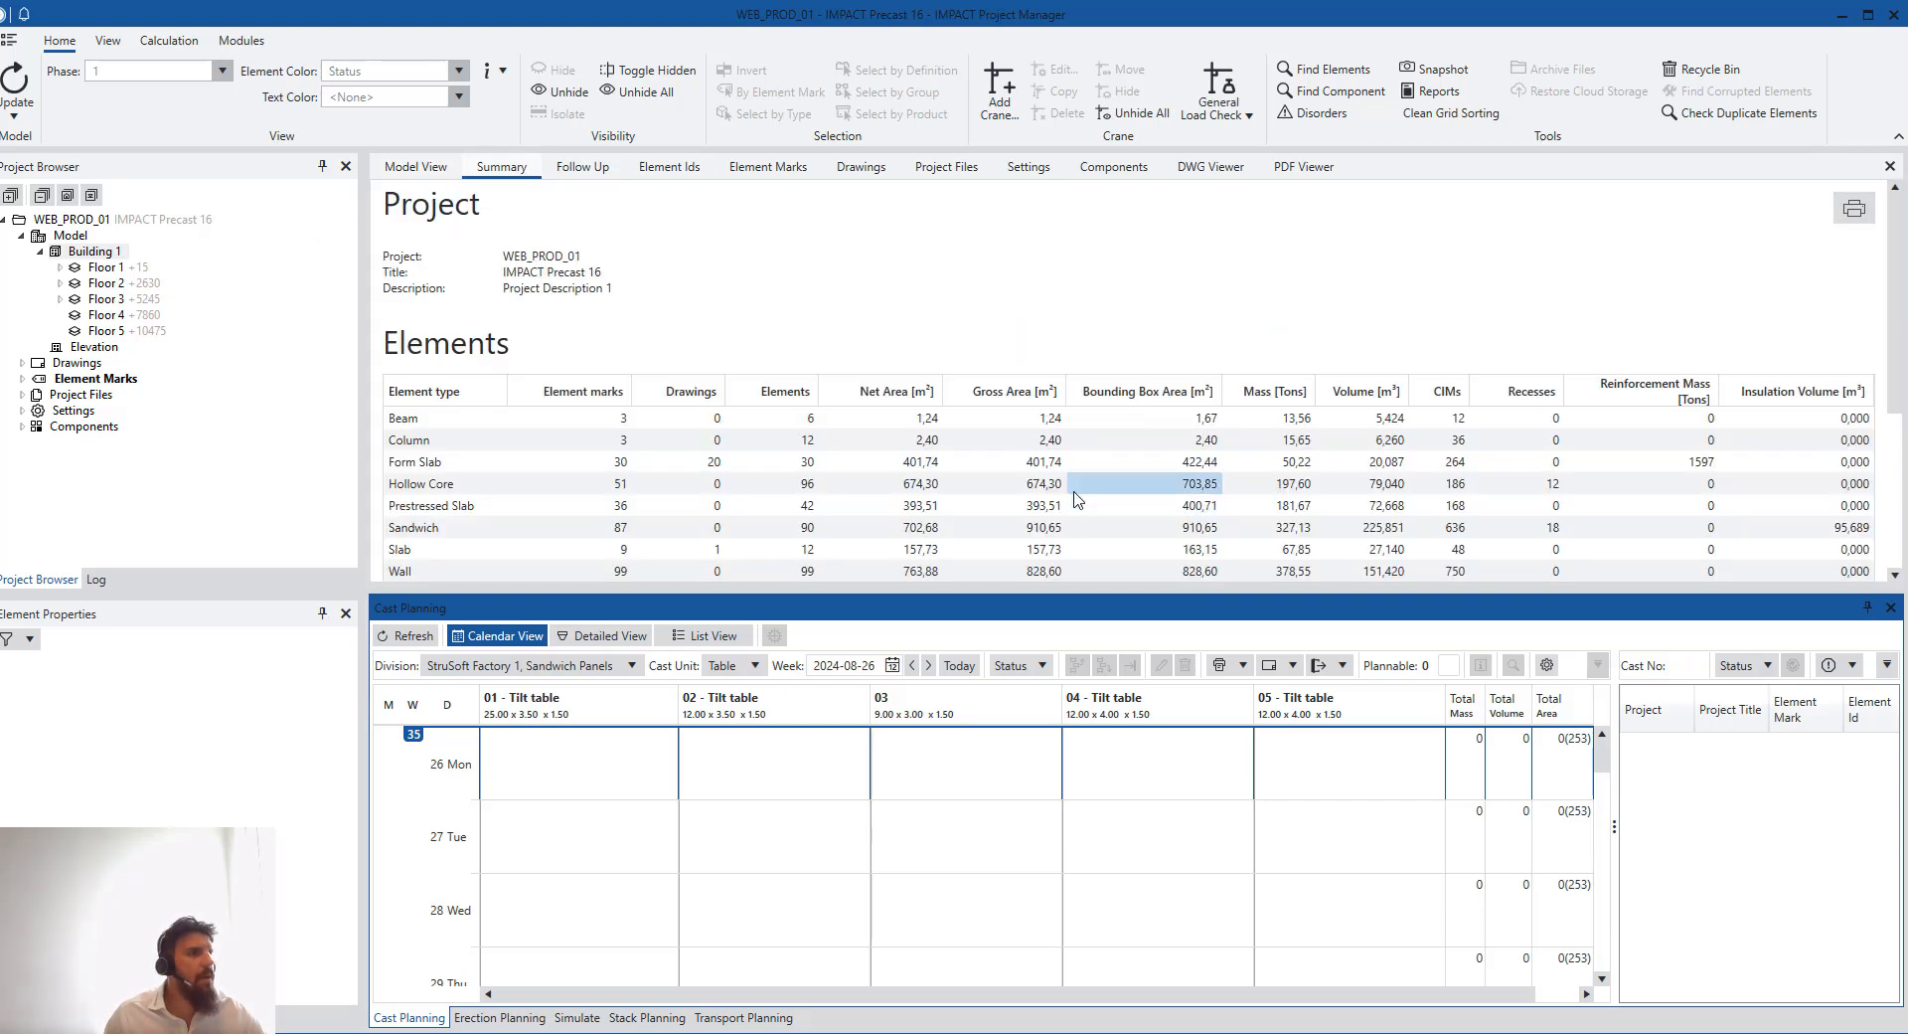
scroll(1037, 469, down, 2)
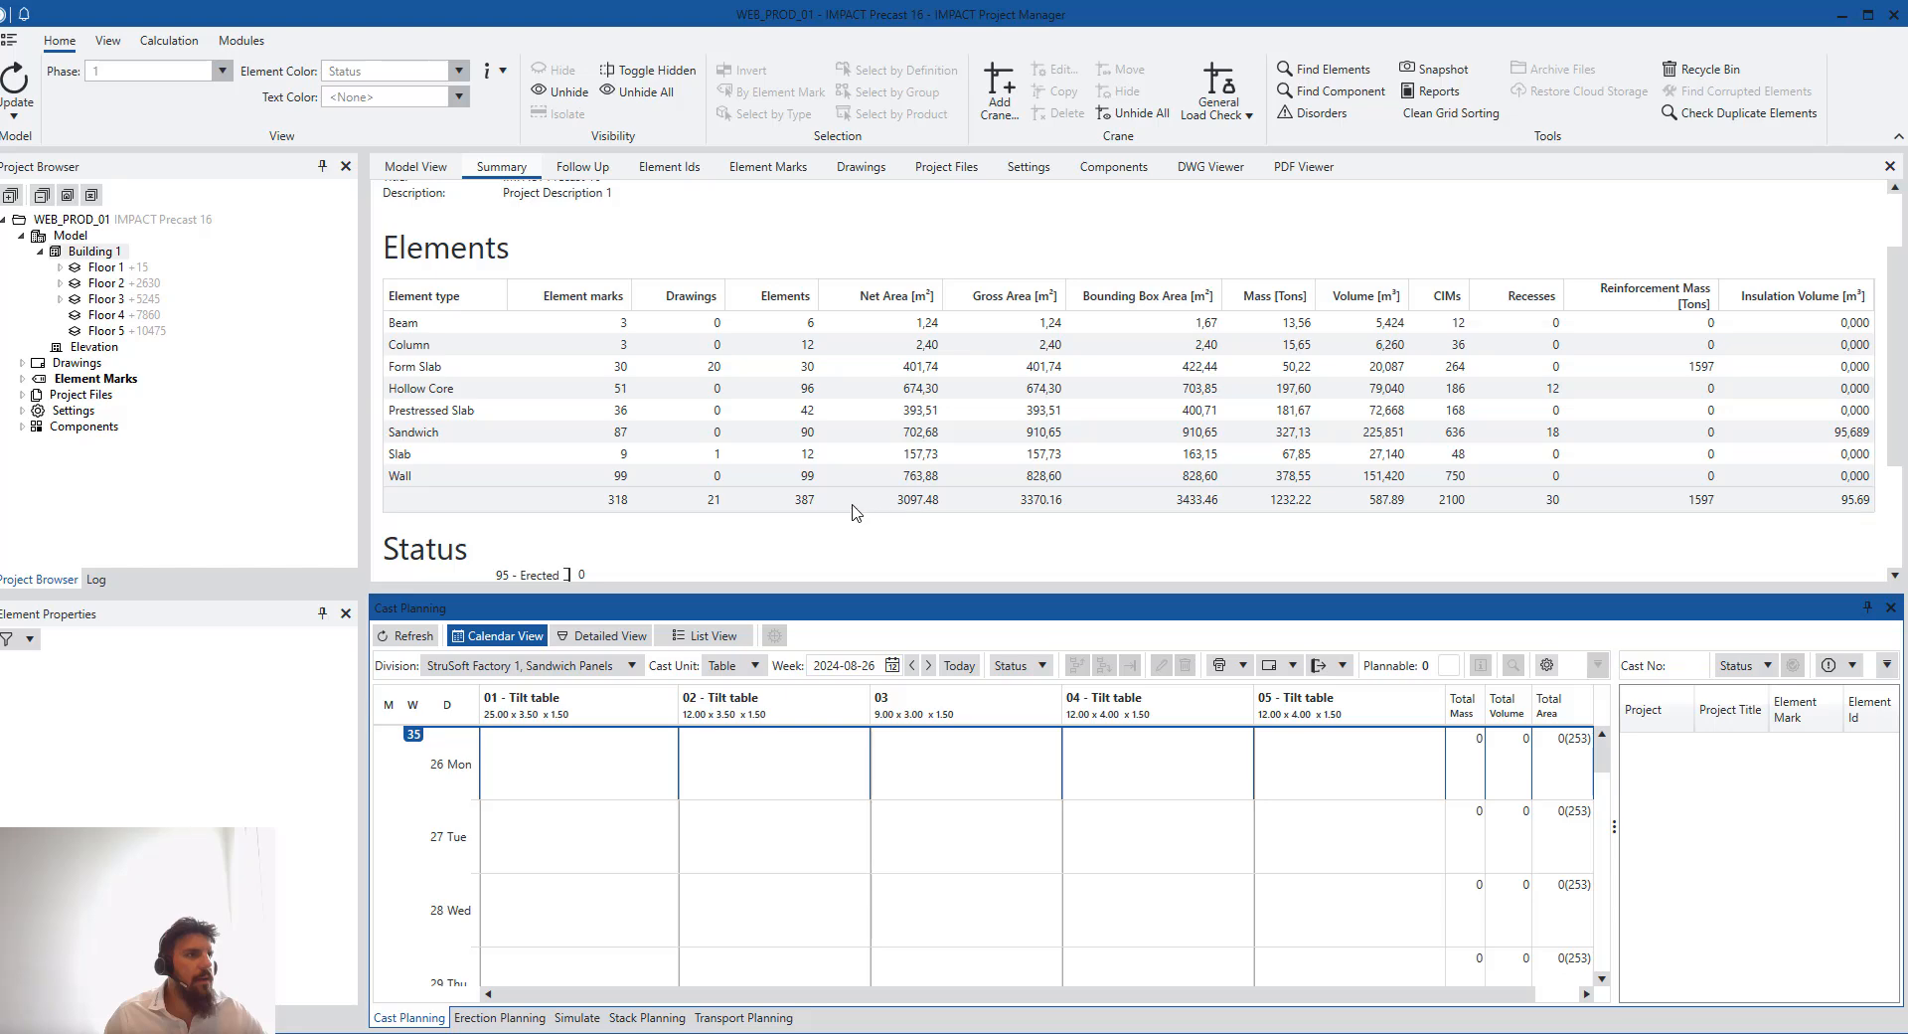
scroll(854, 511, up, 2)
- Select Floor 1 in the model view and review its element IDs before returning to Resource Manager
click(416, 171)
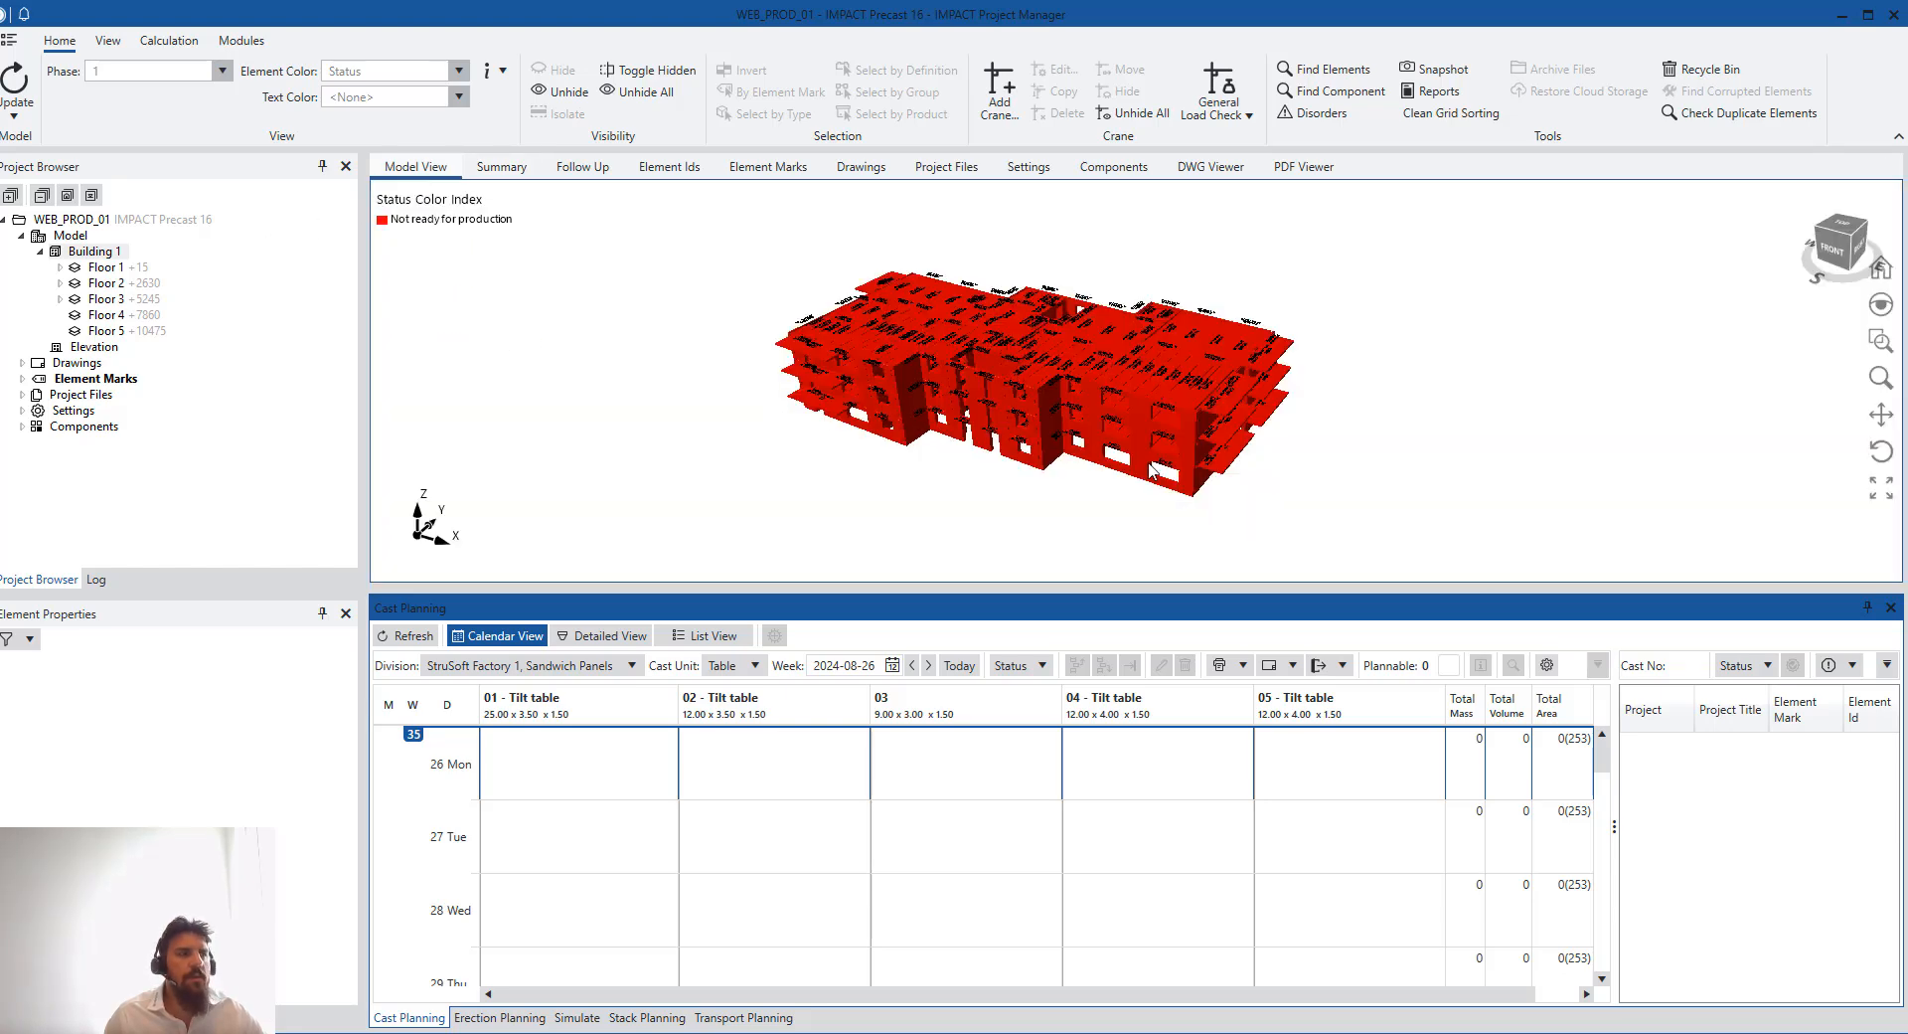
click(115, 268)
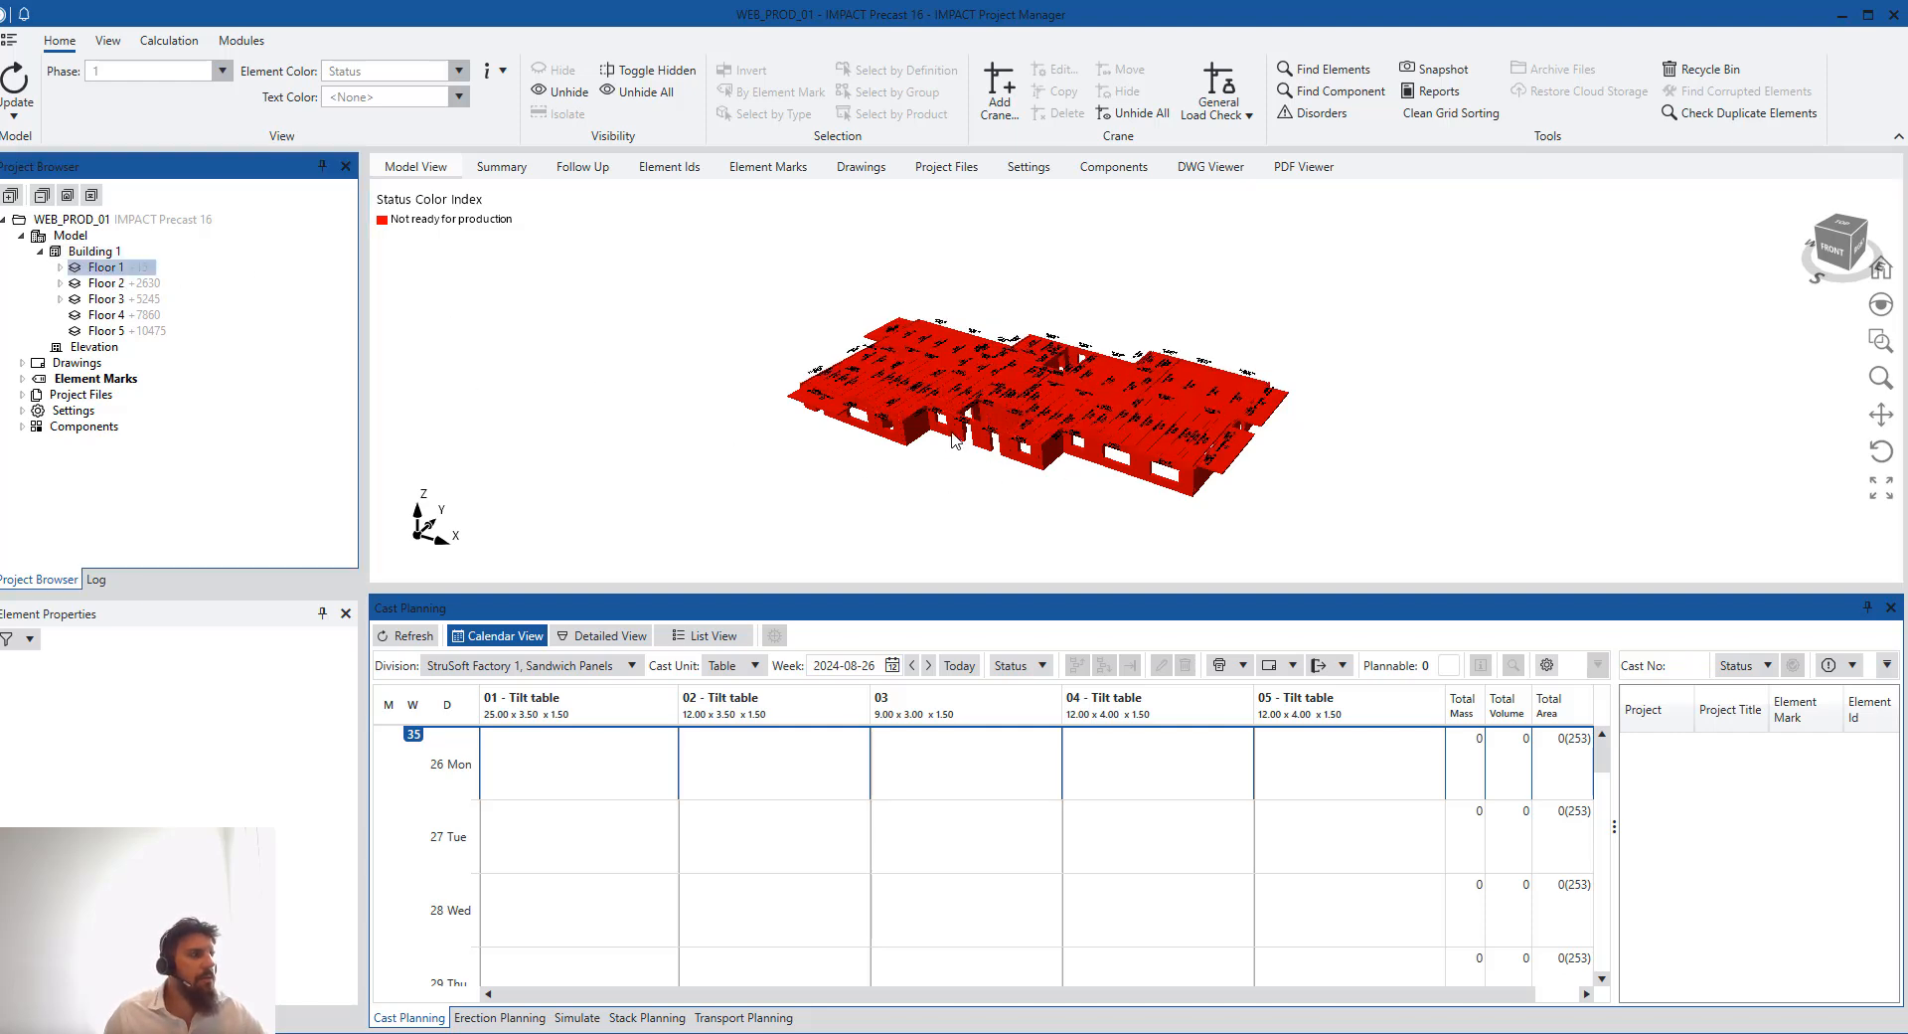
click(669, 167)
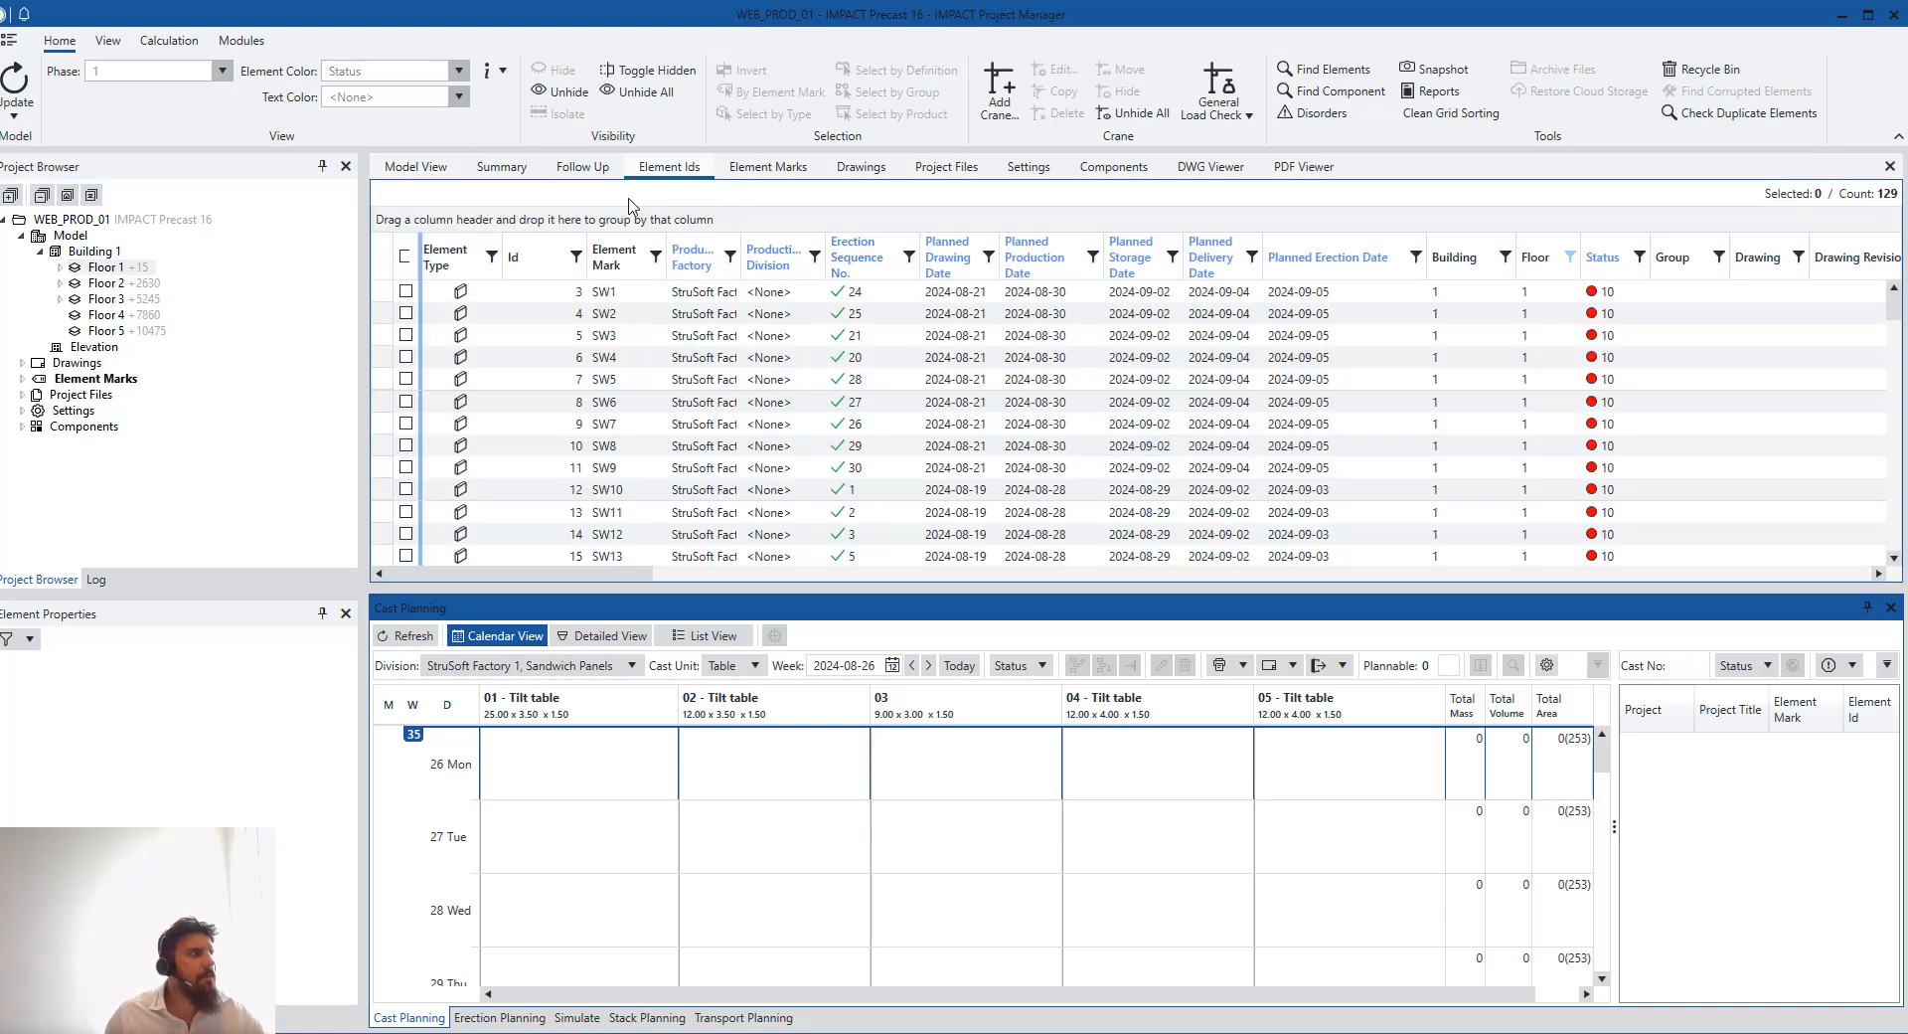
click(1842, 15)
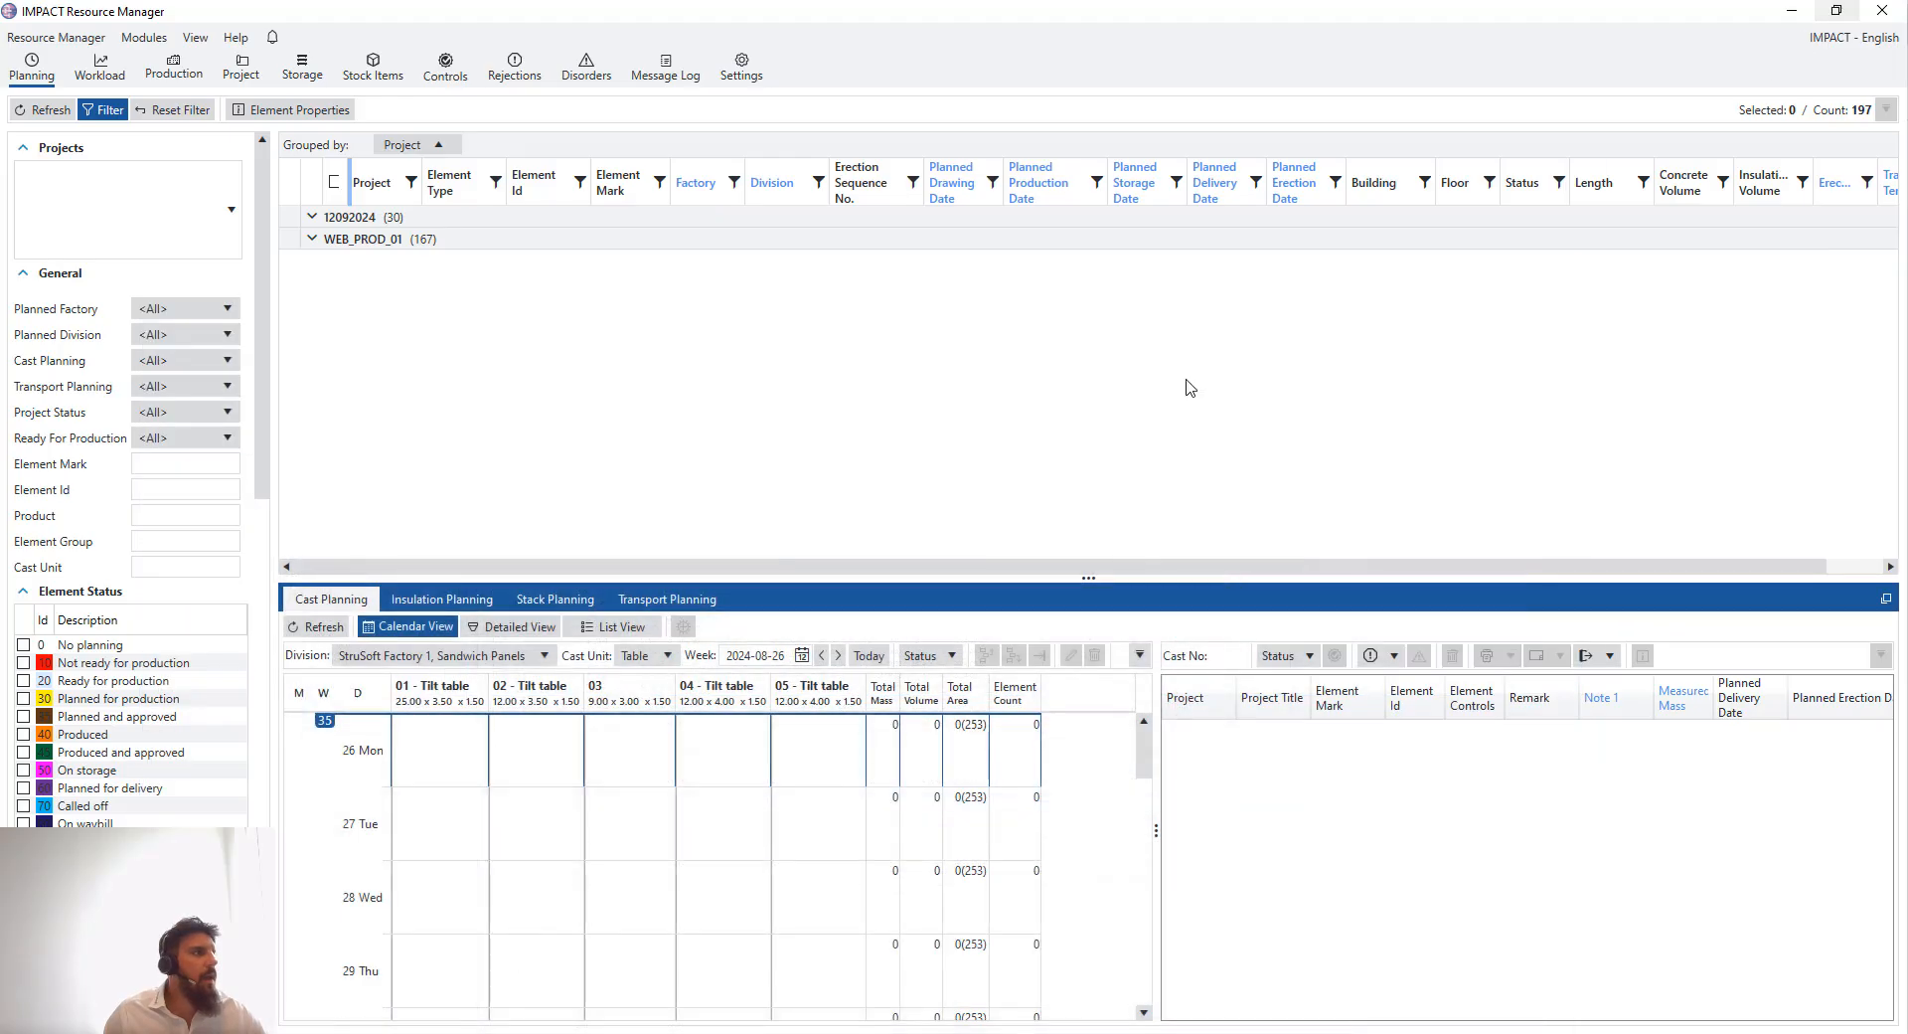
- Apply the Cast Planning grid preset to the element list
click(330, 234)
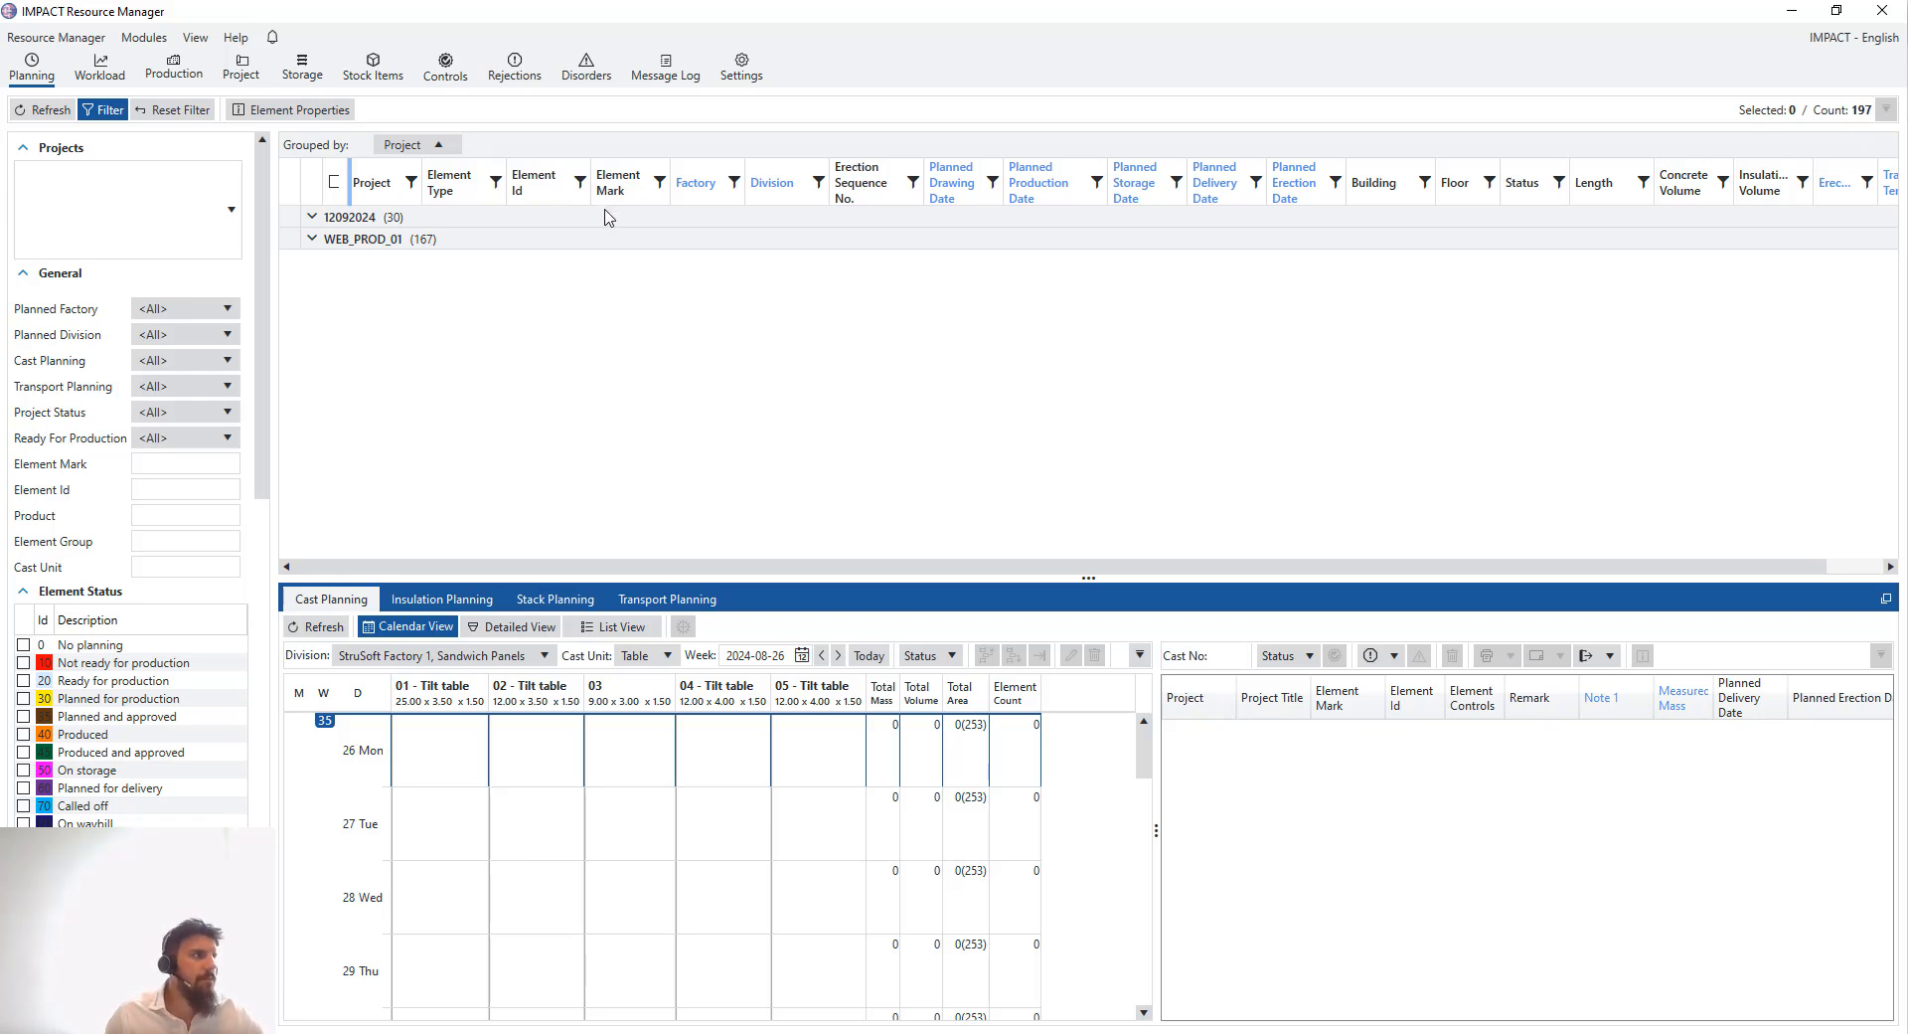
right_click(556, 199)
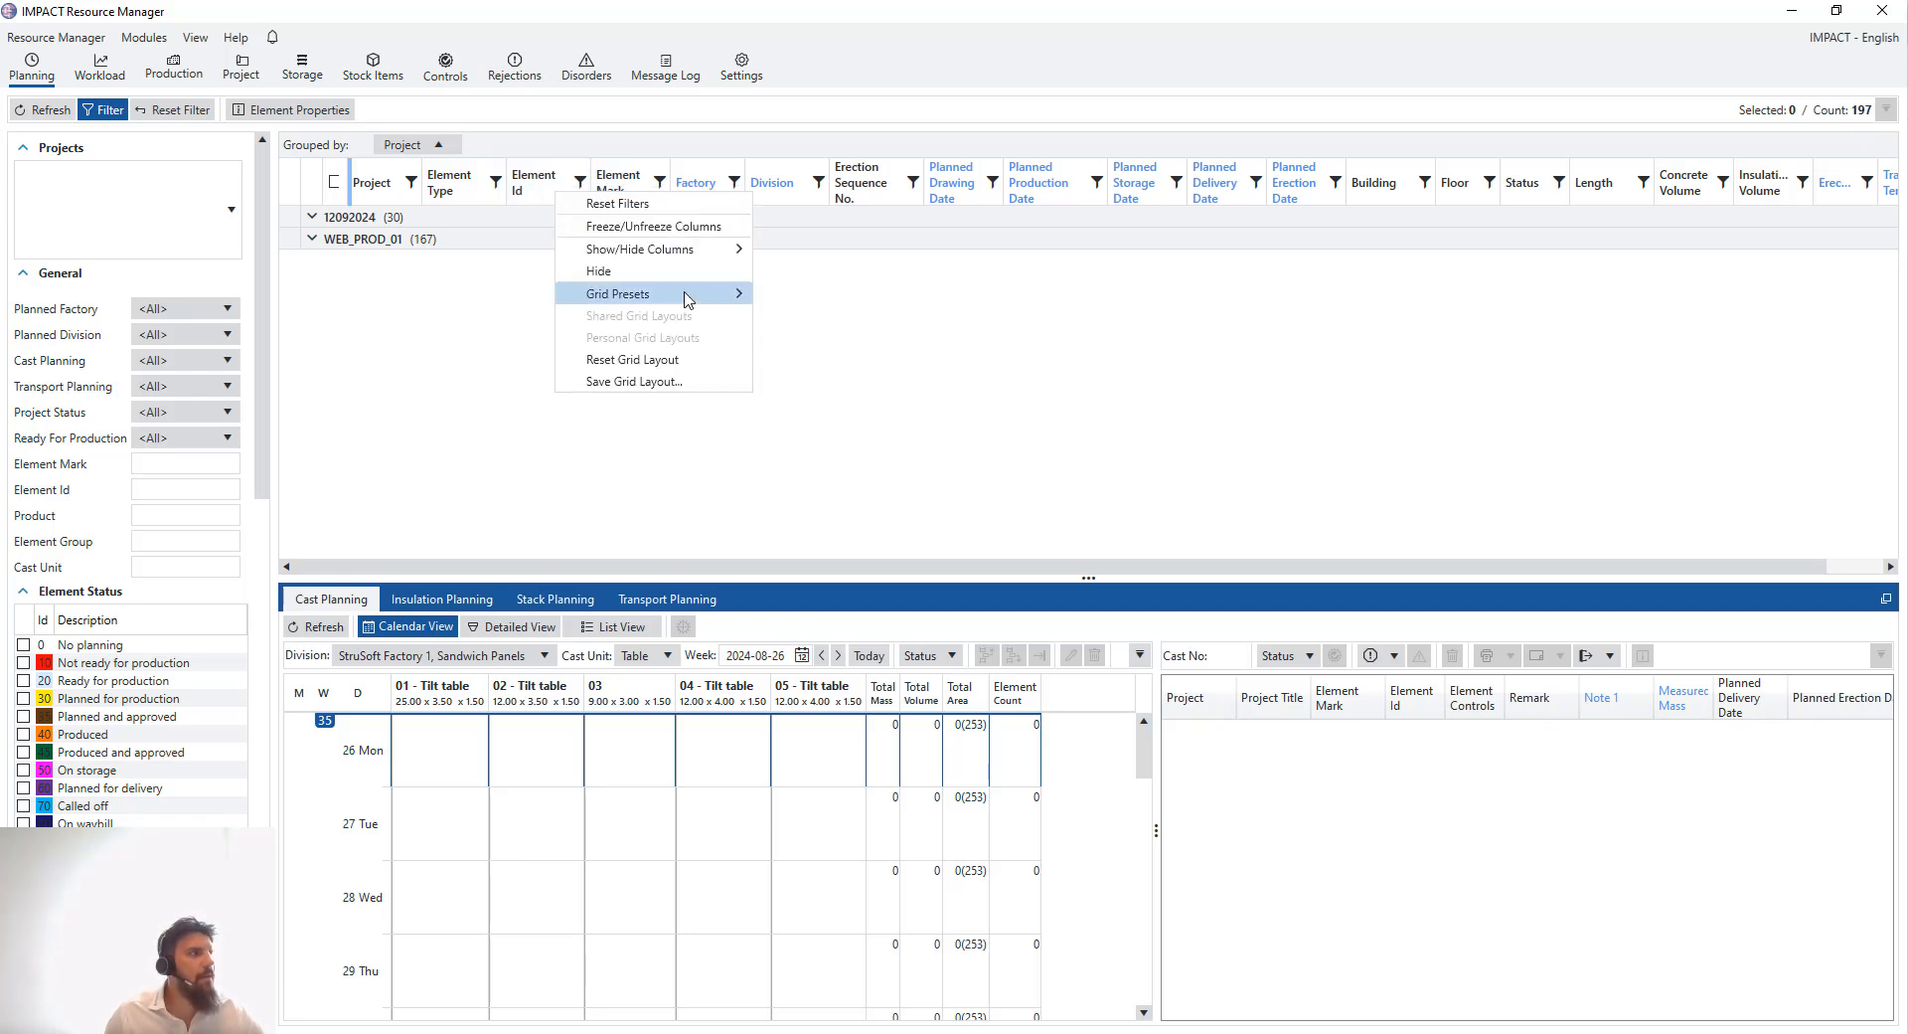
mouse_move(730, 293)
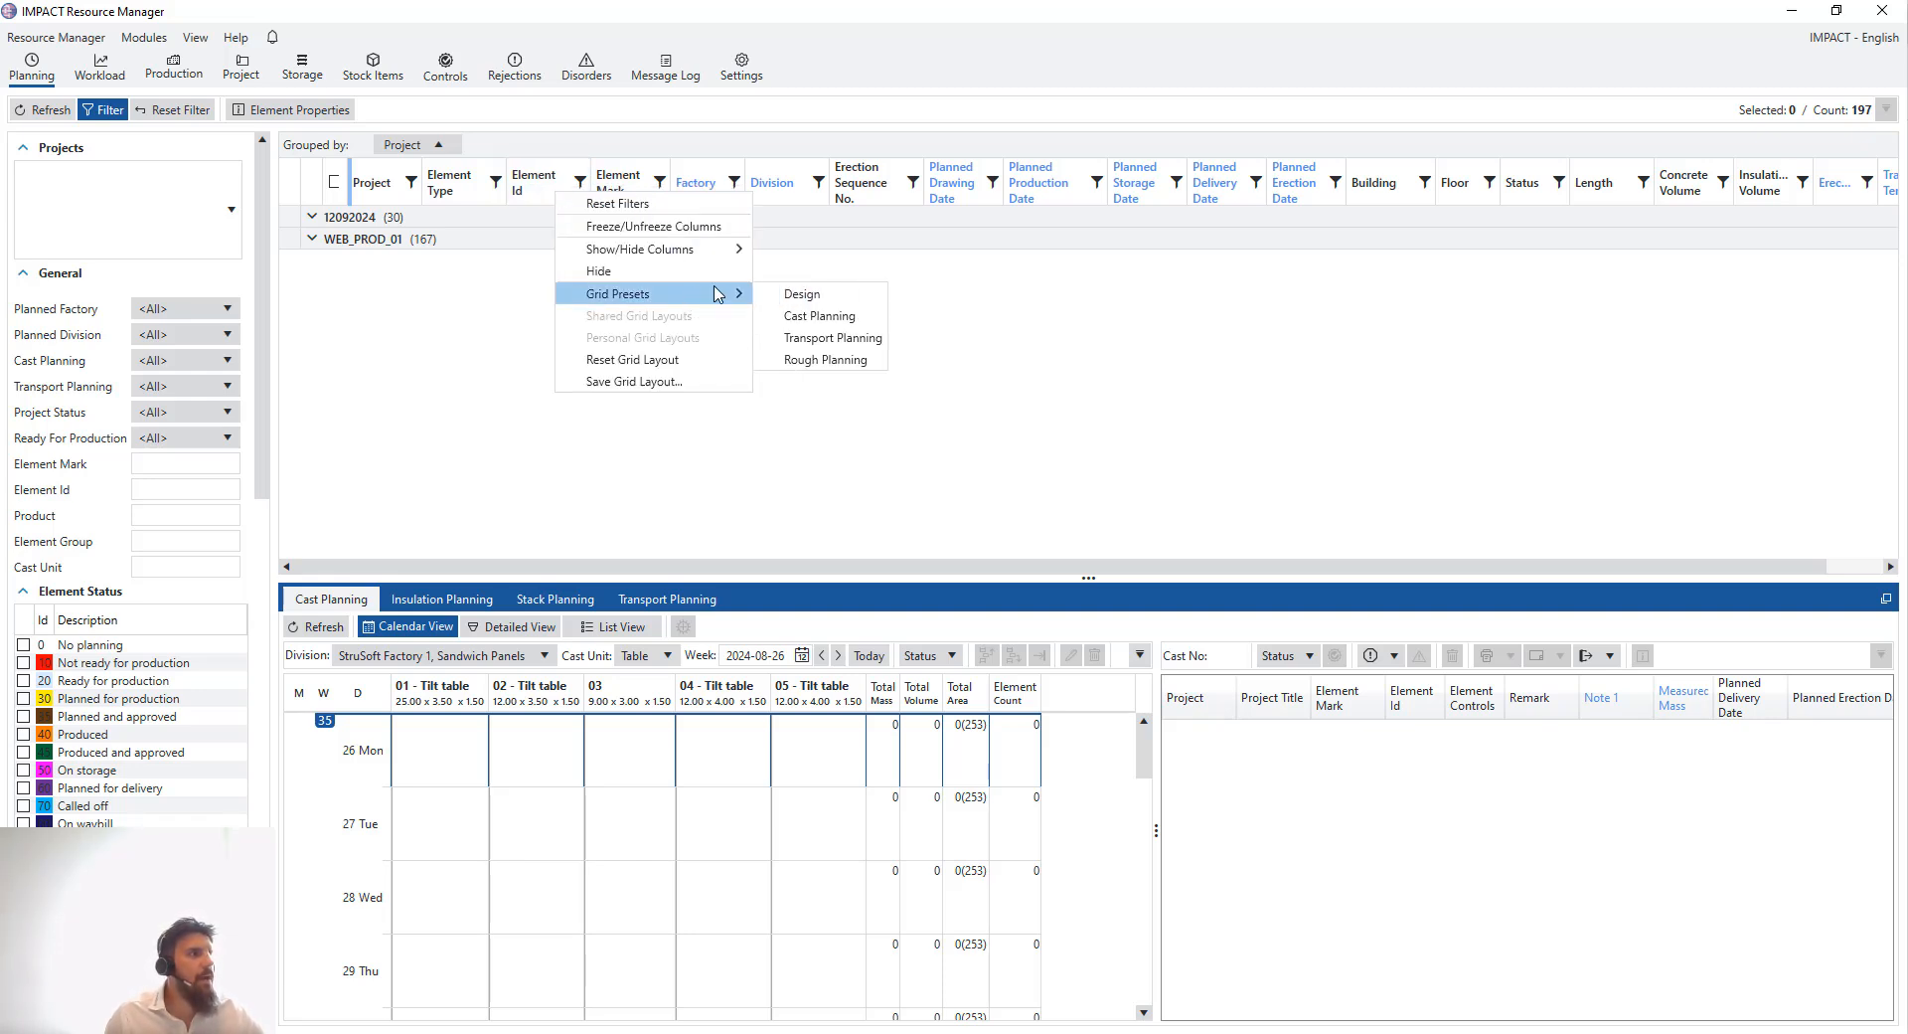
click(823, 316)
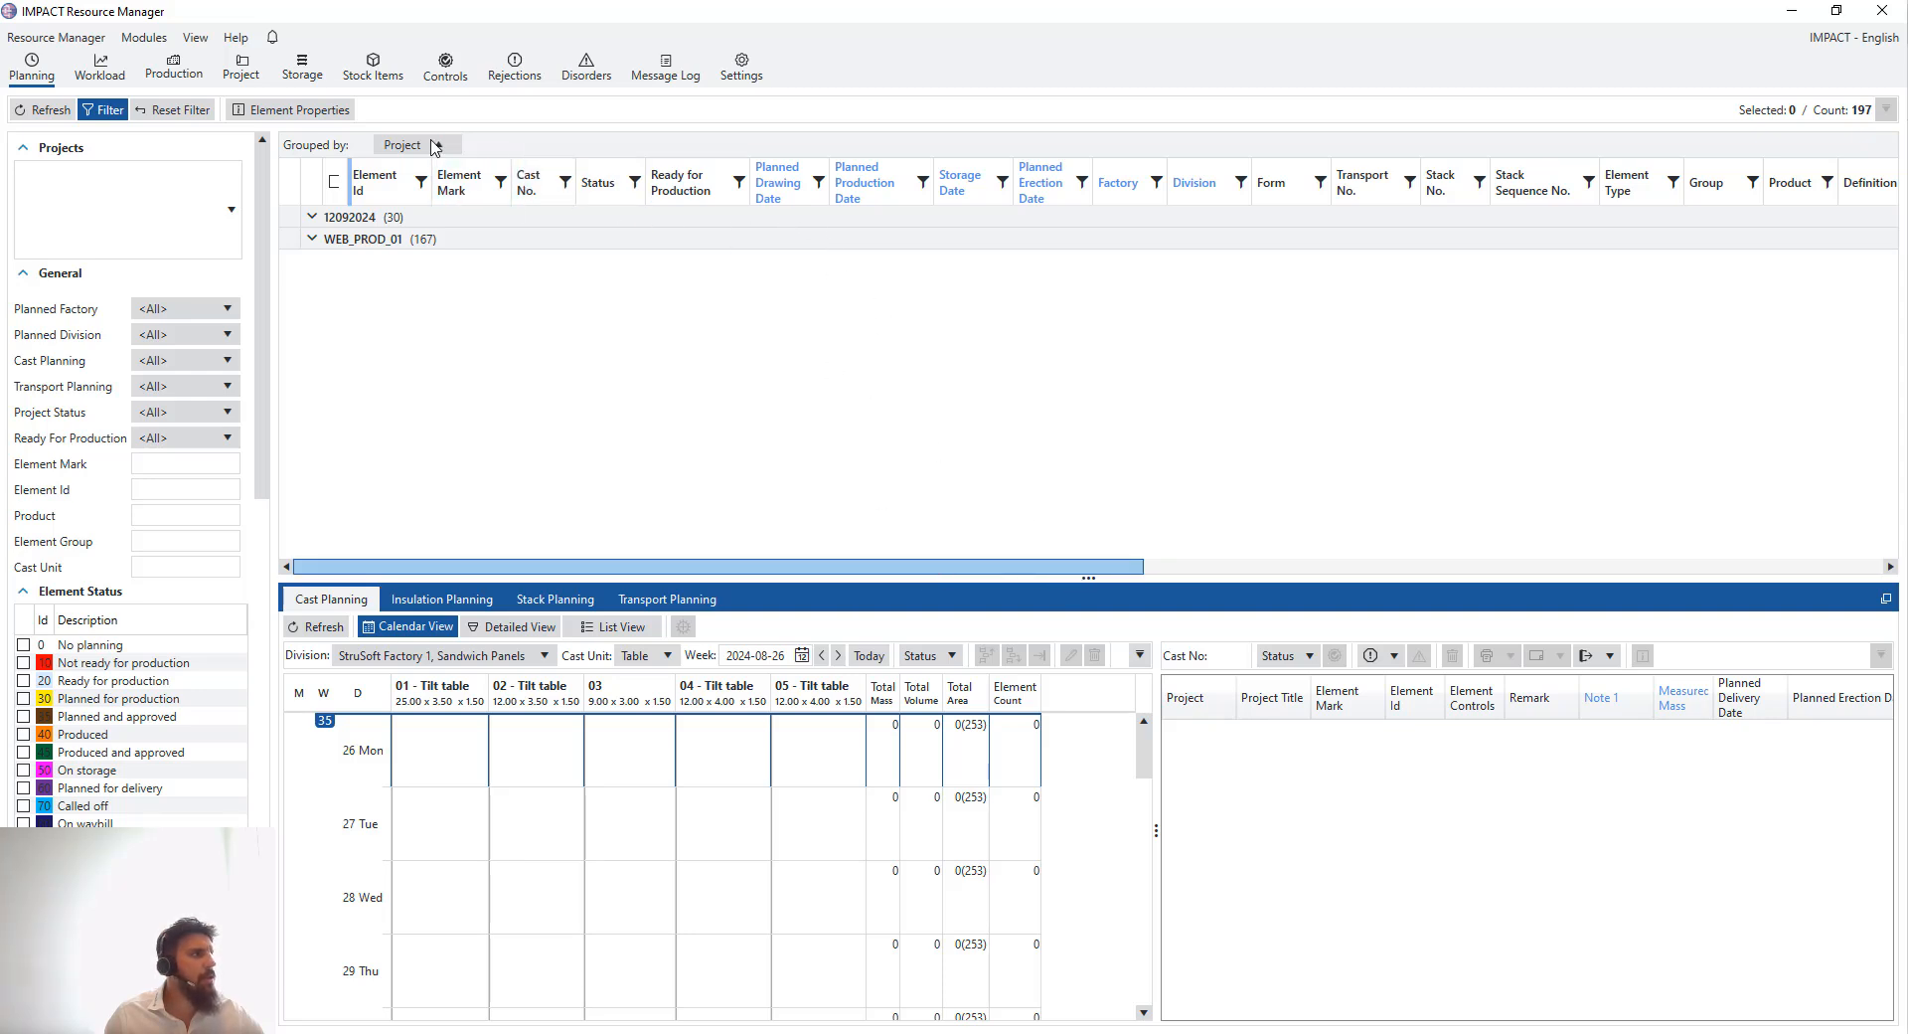
- Remove the Project grouping from the element list
drag(432, 140, 460, 151)
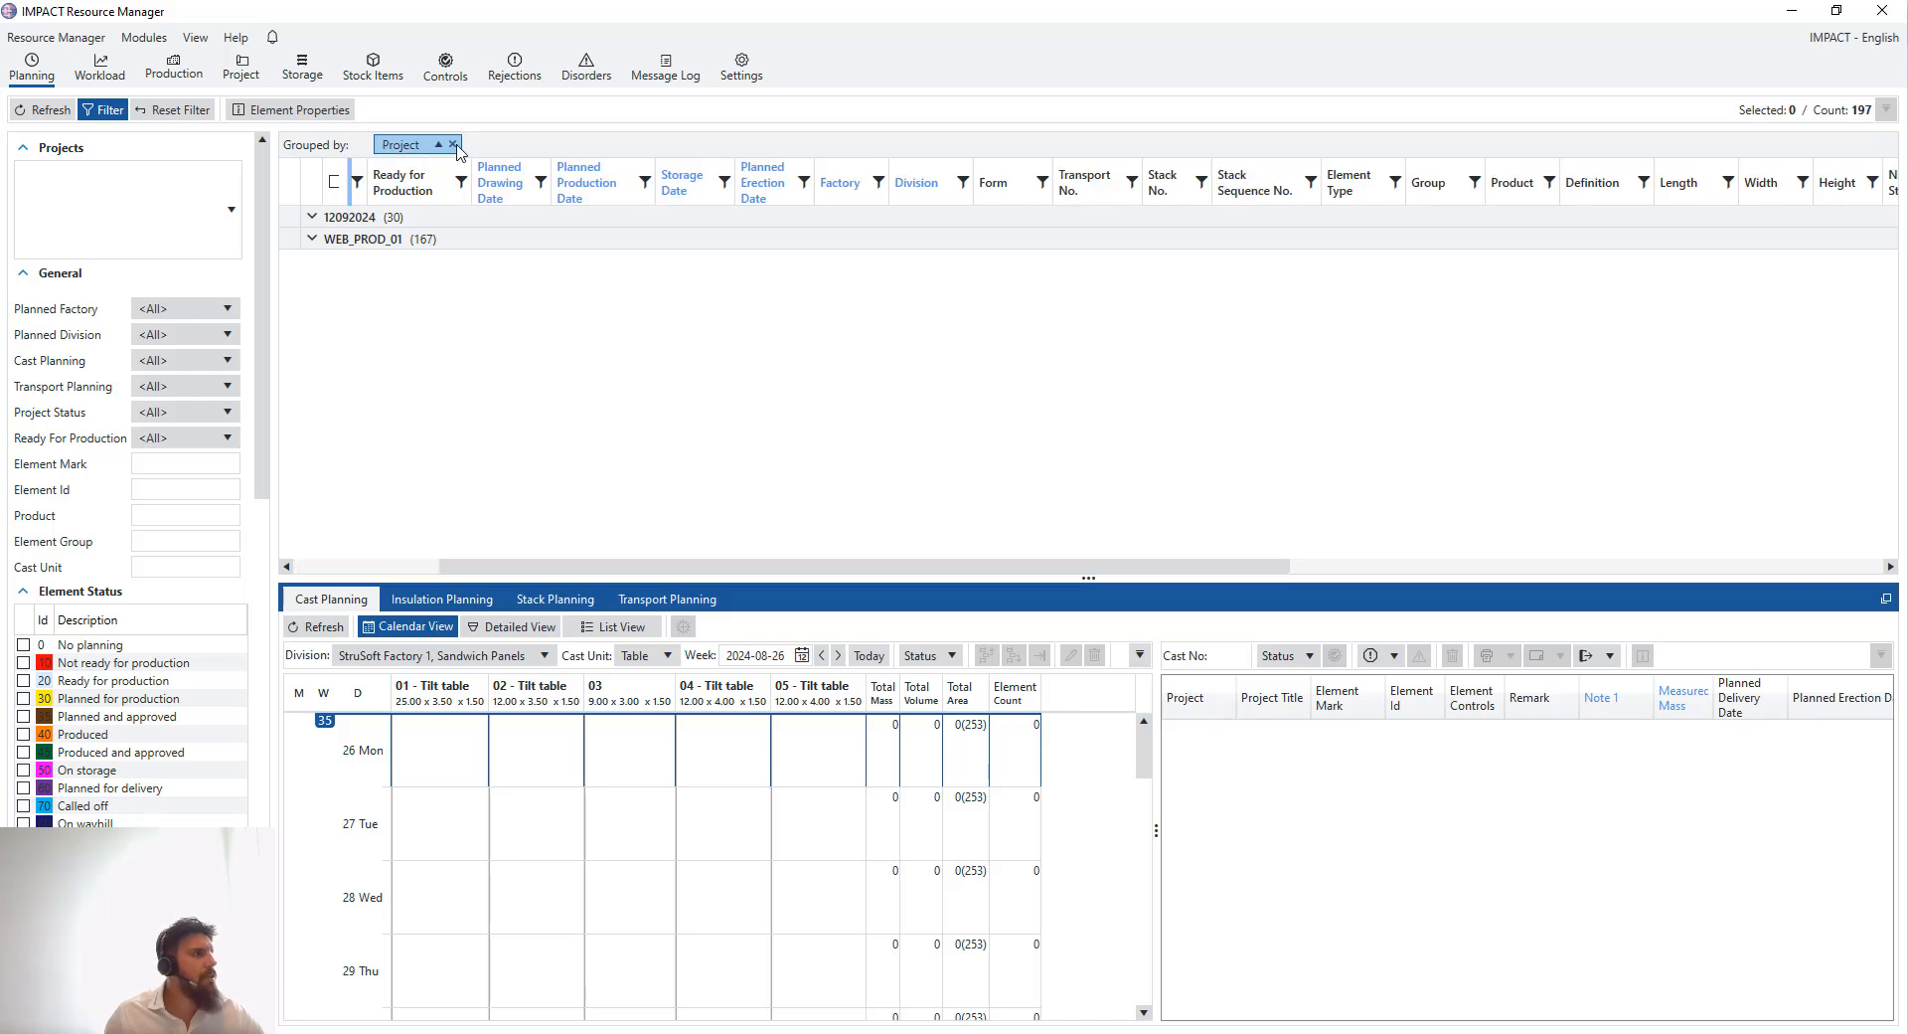
drag(653, 572, 571, 567)
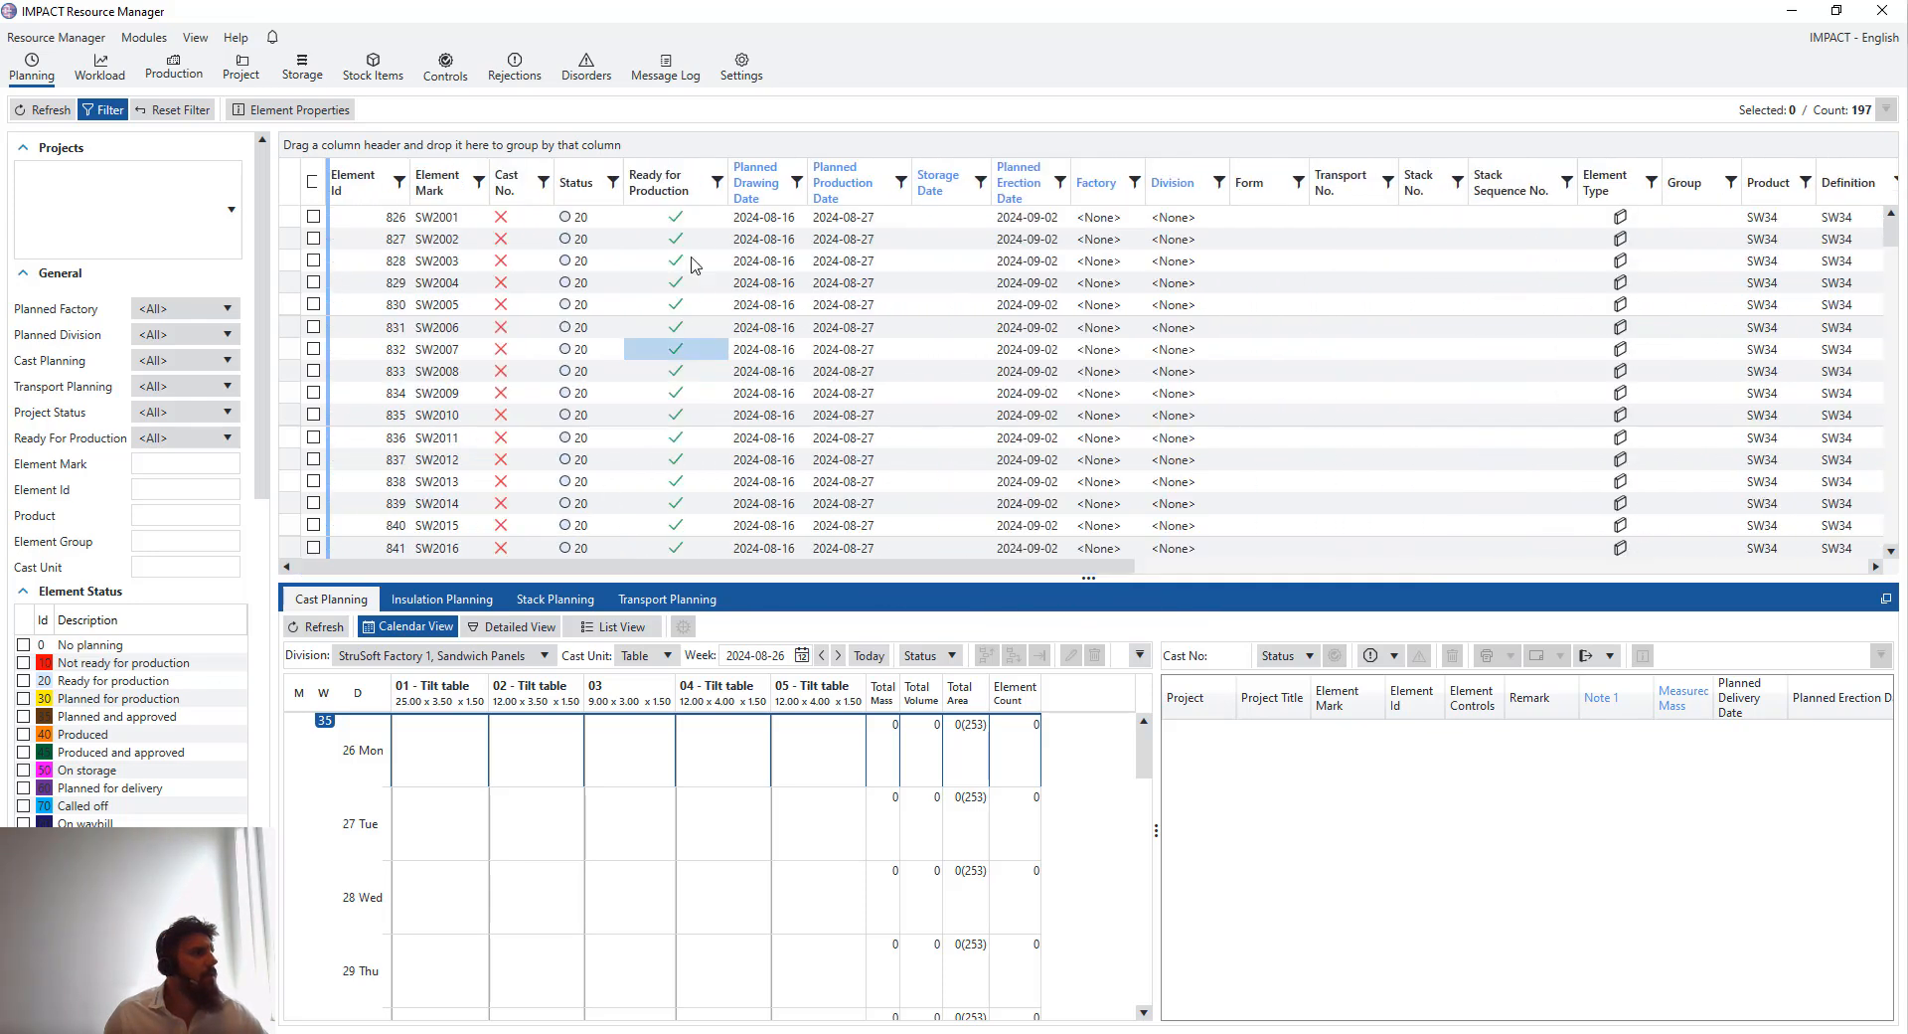
- Reapply the Cast Planning grid preset to the ungrouped element list
right_click(686, 193)
mouse_move(799, 296)
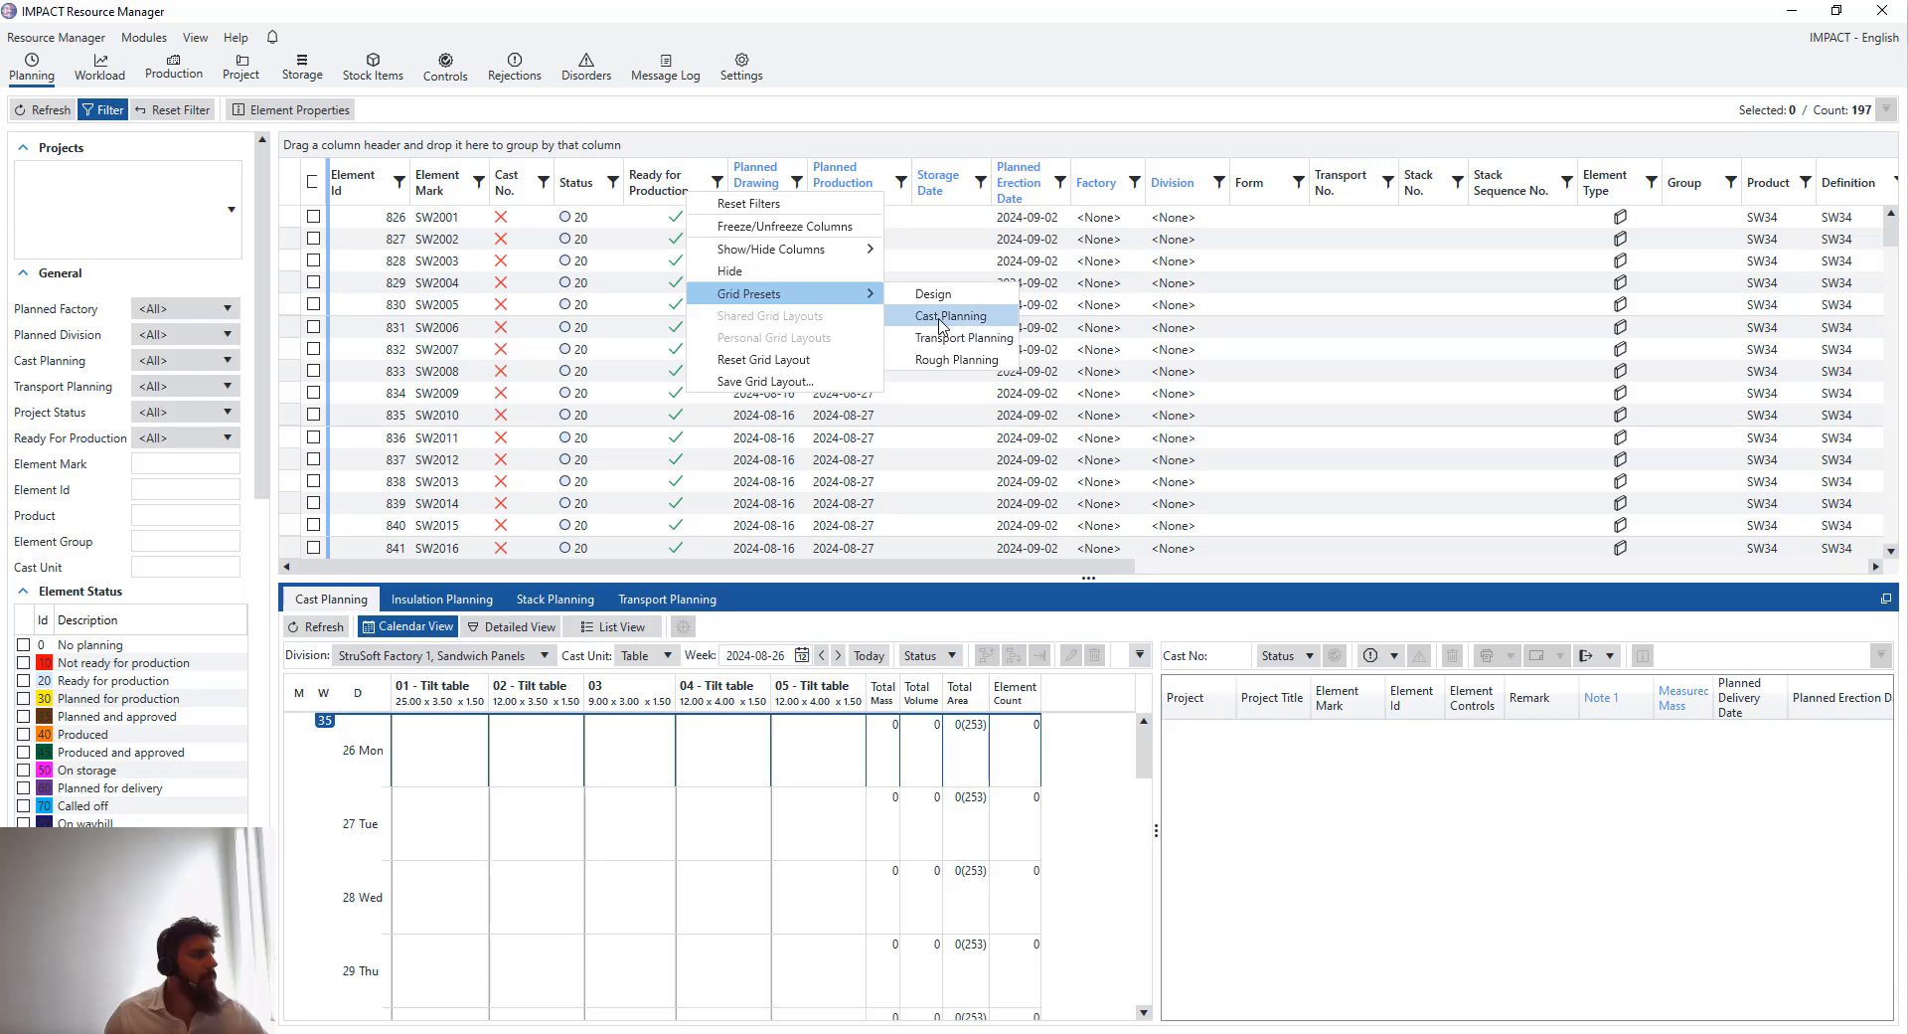
click(925, 319)
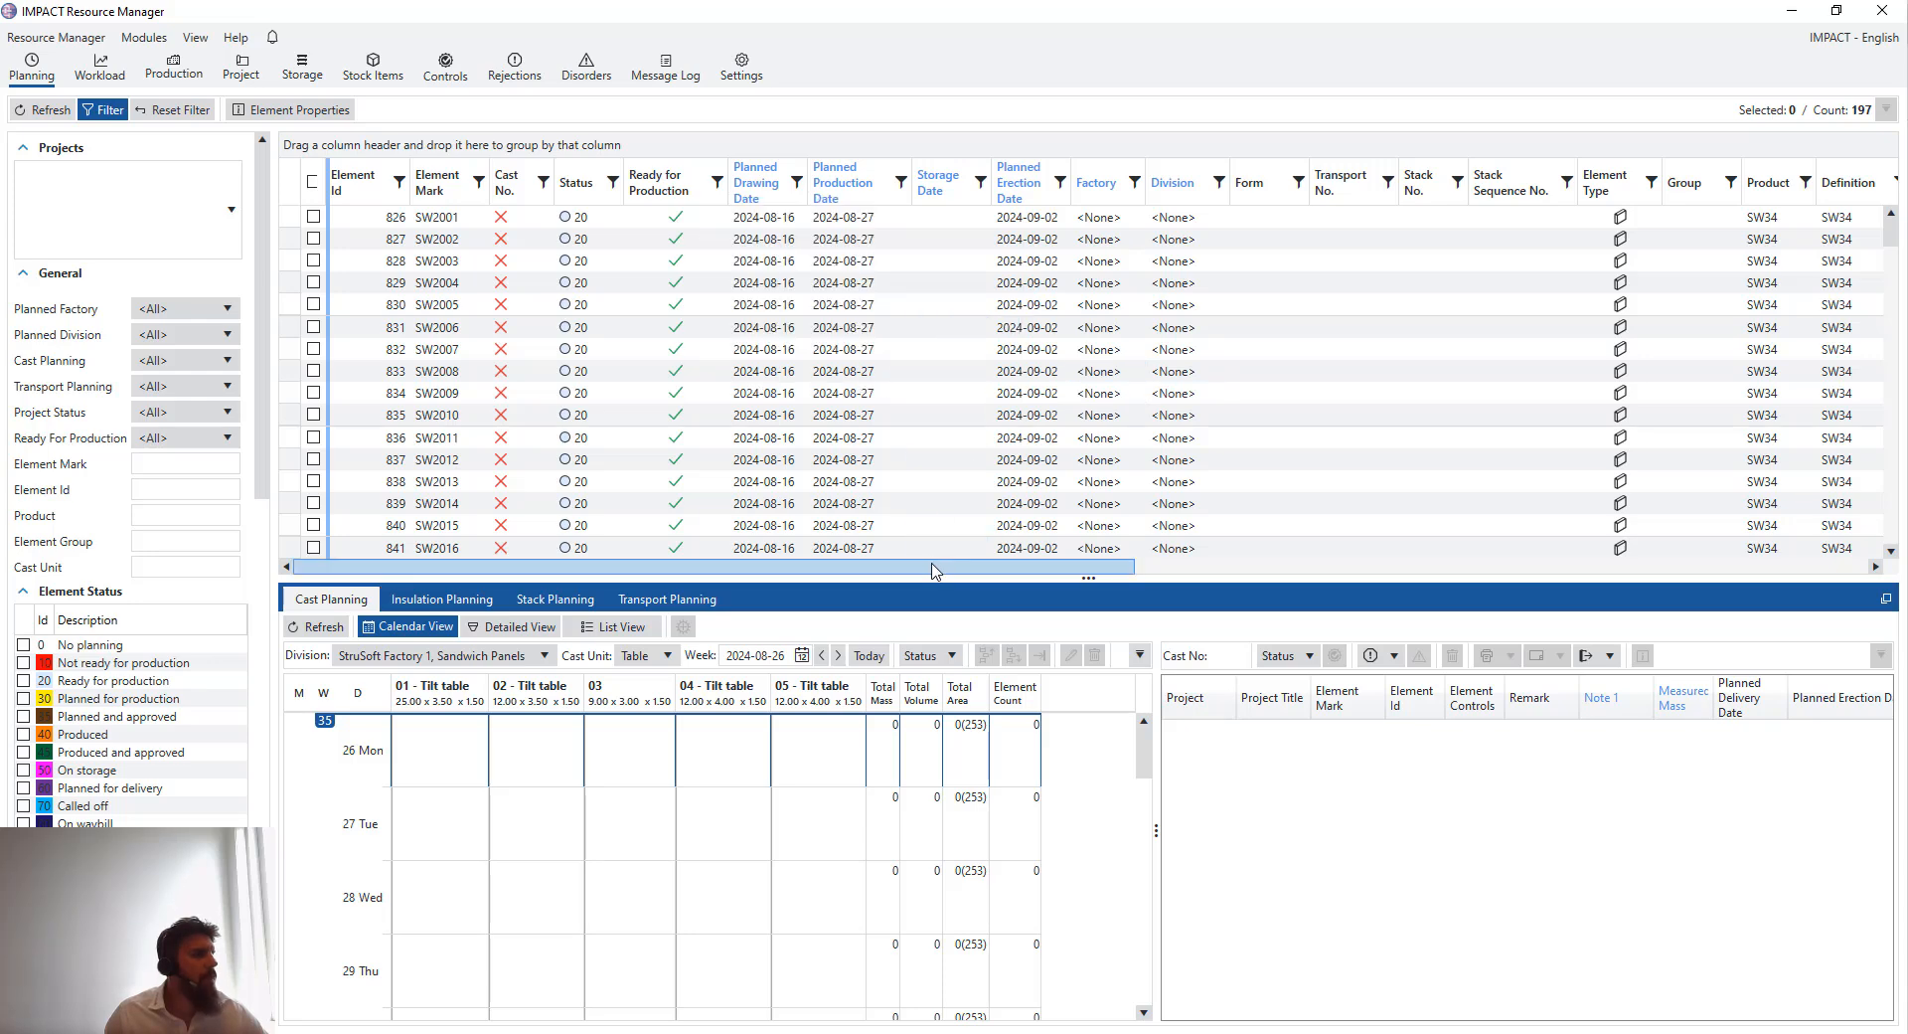
- Scroll across the element list columns to review them
drag(994, 567, 1576, 562)
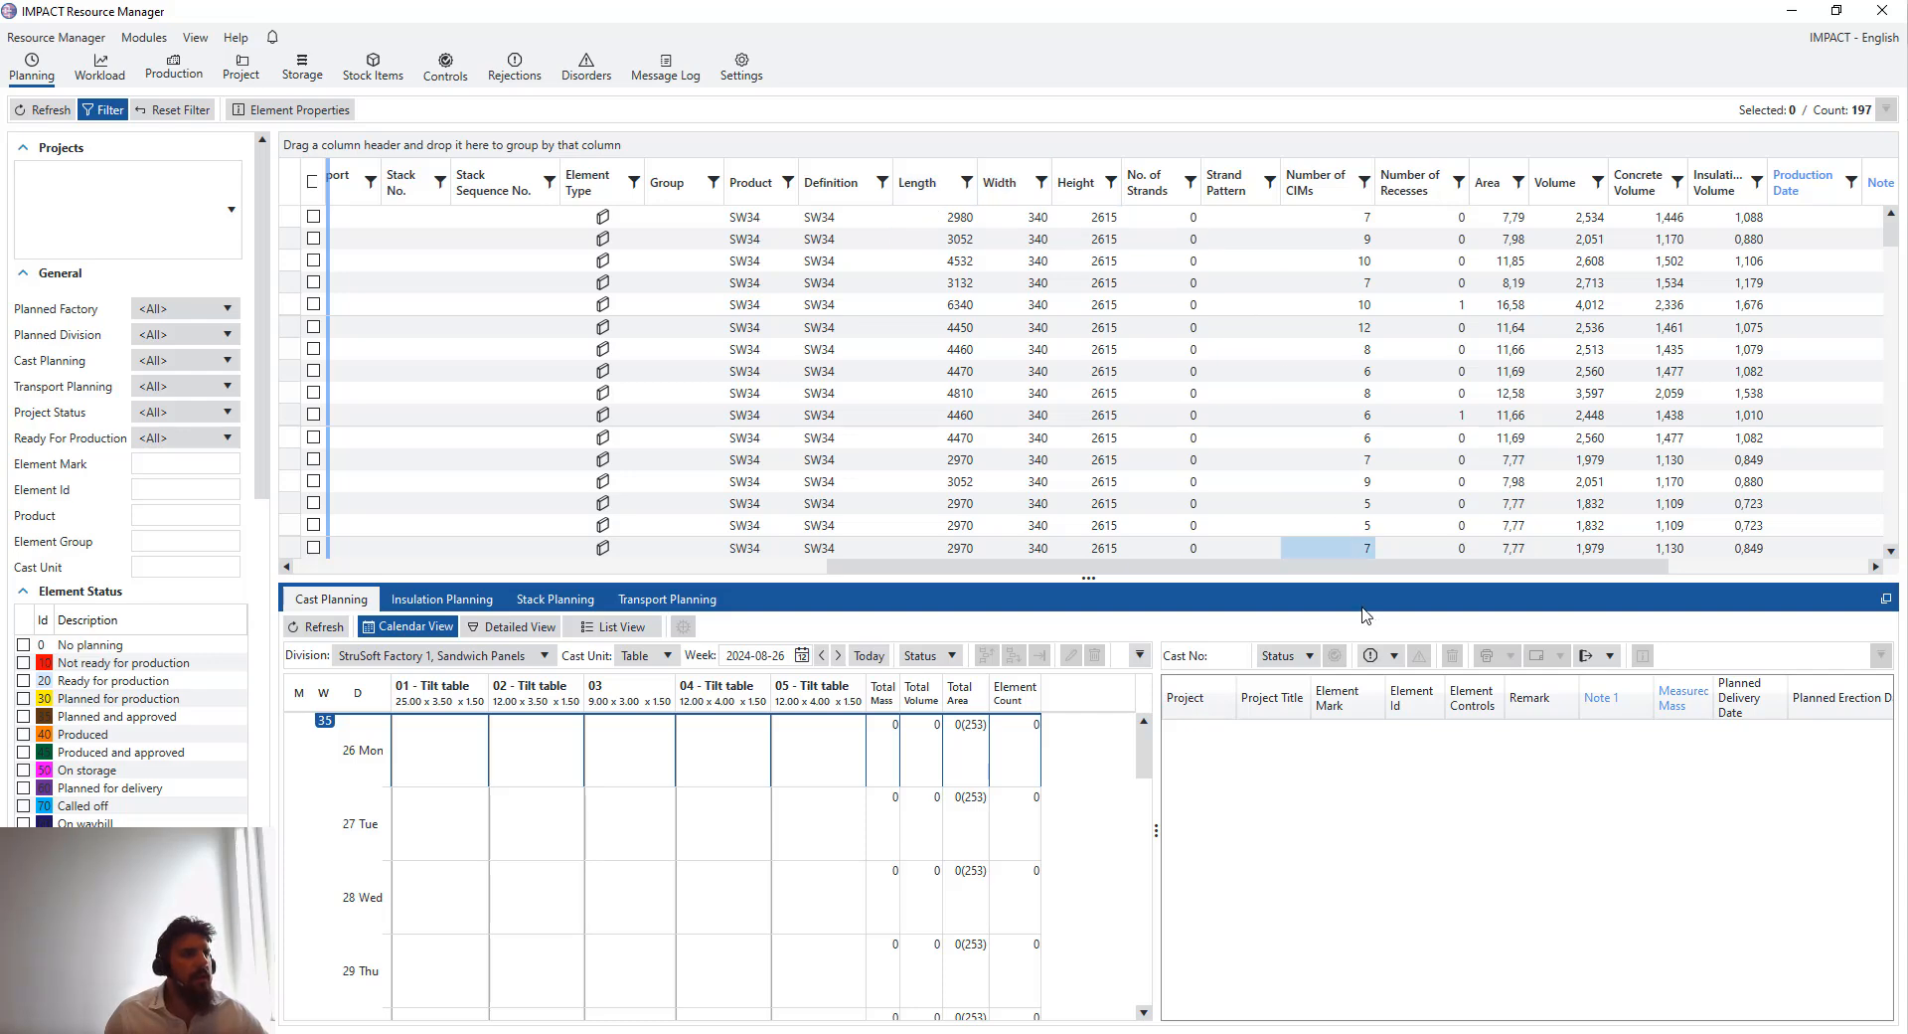
drag(1369, 566, 1244, 567)
drag(1124, 566, 653, 589)
click(456, 329)
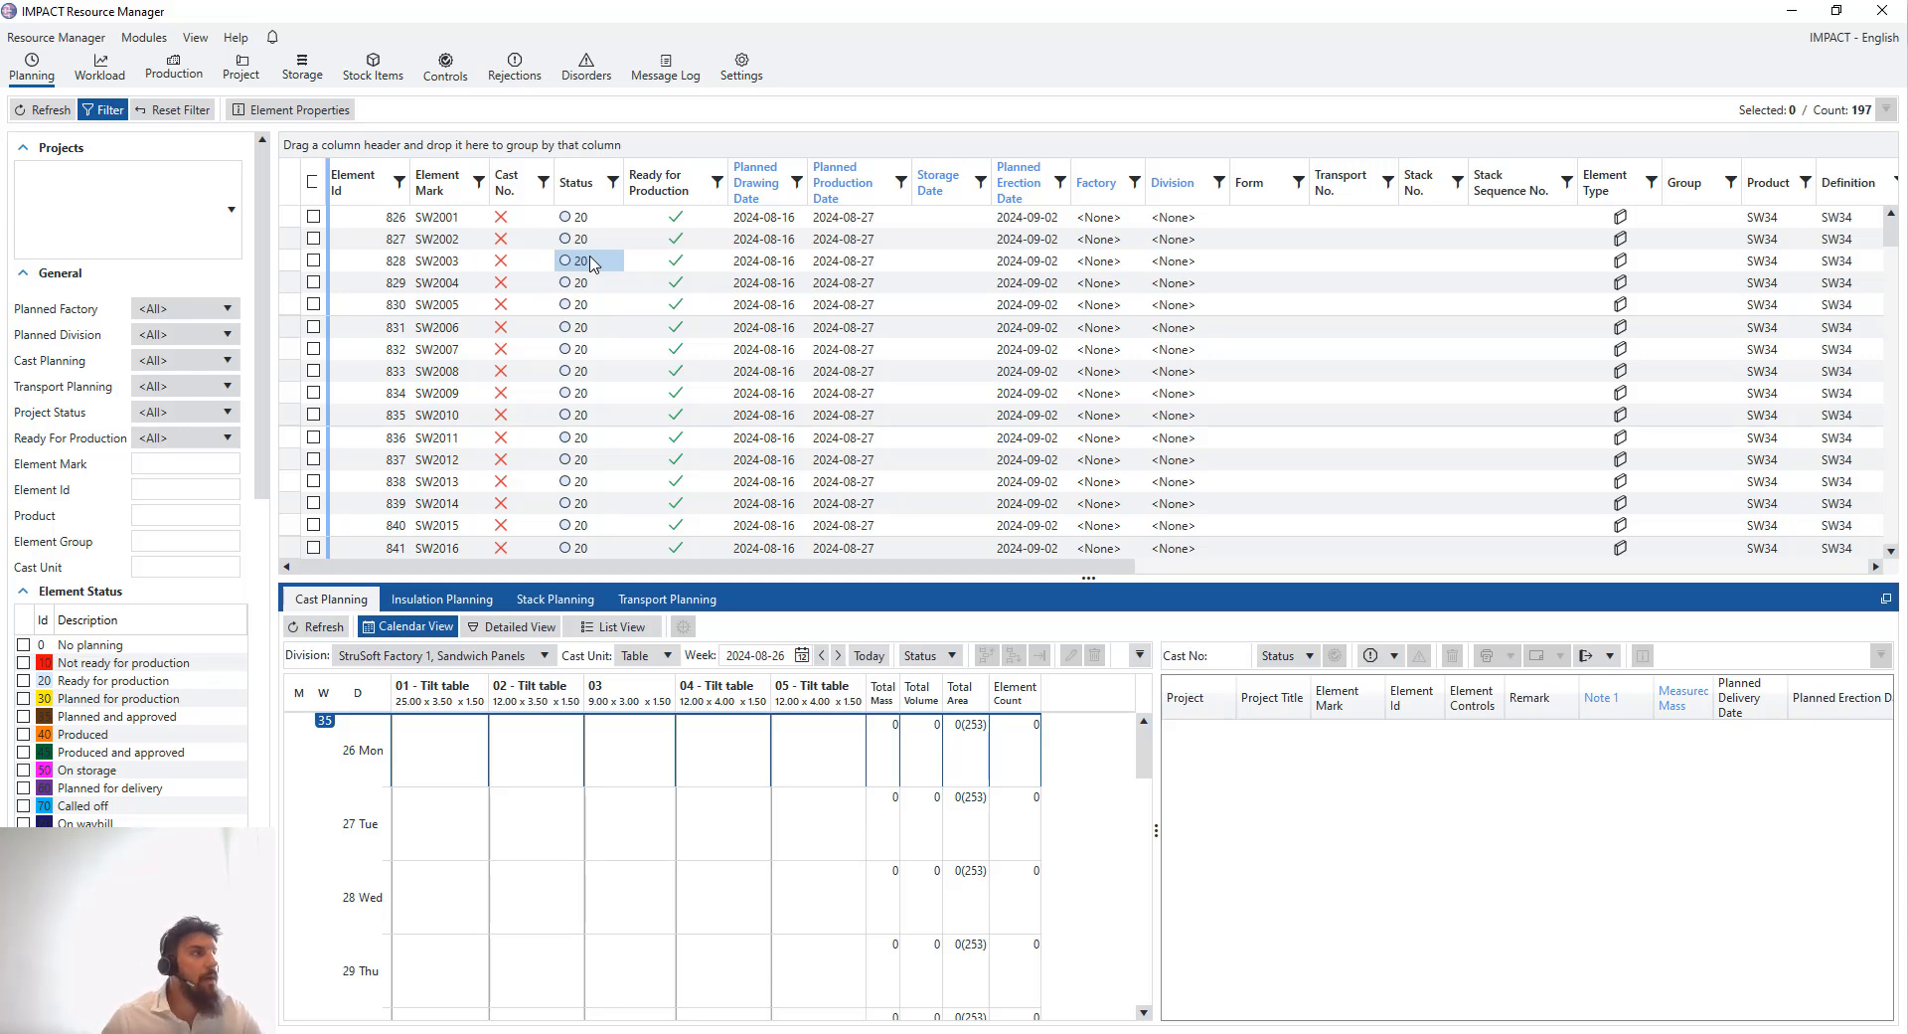
- Group the element list by Planned Production Date
drag(863, 189, 408, 144)
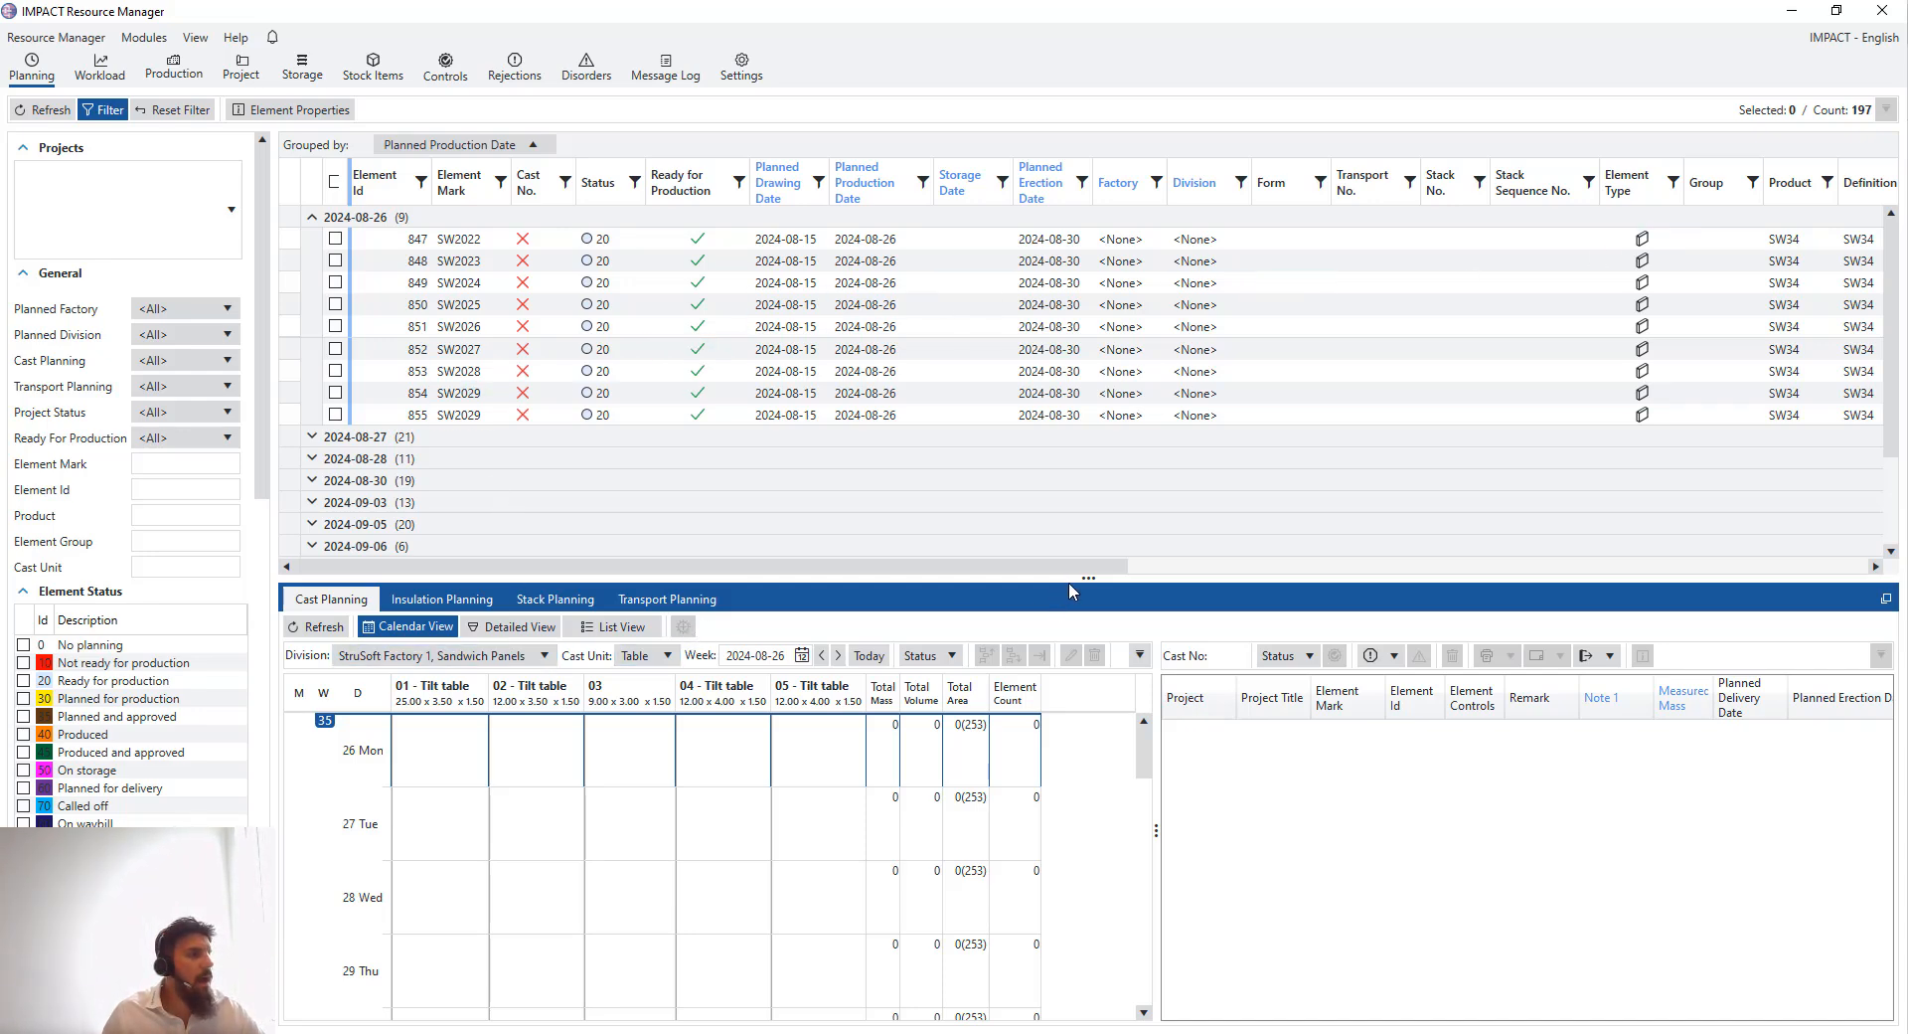
drag(1069, 582, 1073, 564)
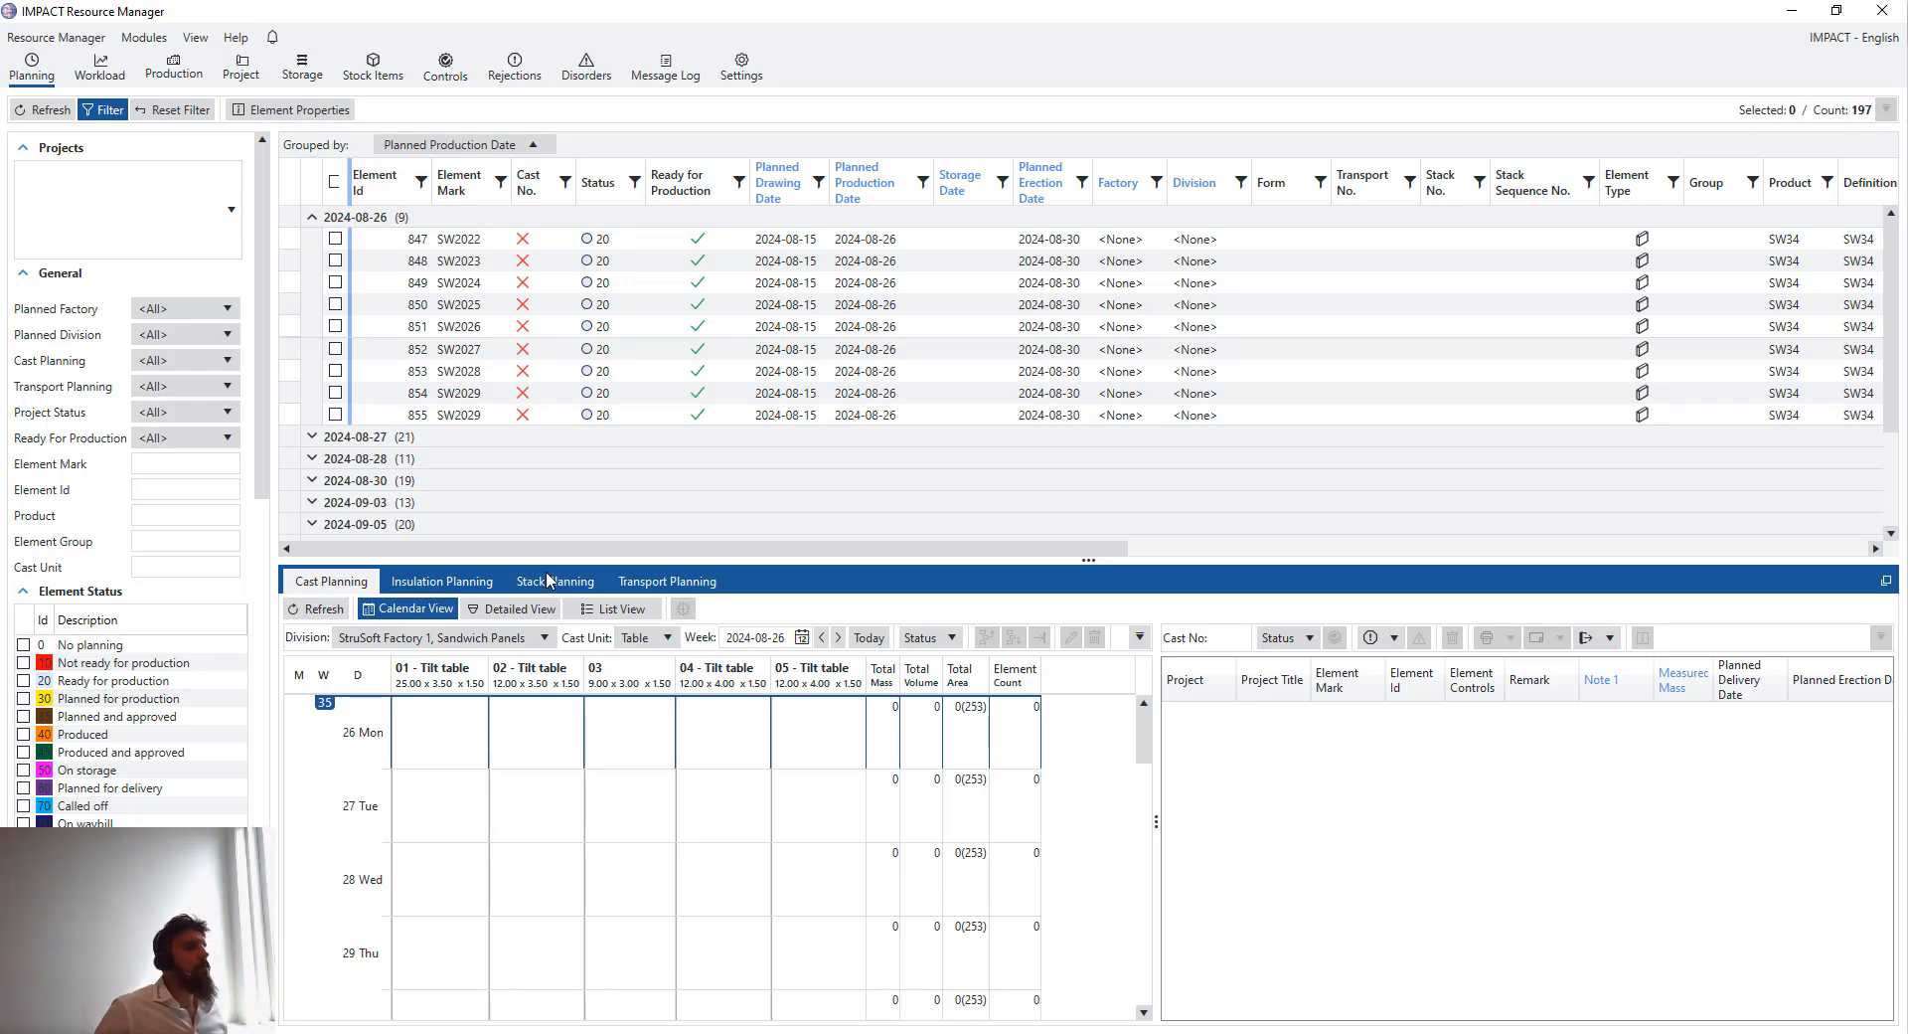
- Open the detailed view of 01 - Tilt table for Monday 26 August, then return to the calendar view
click(392, 240)
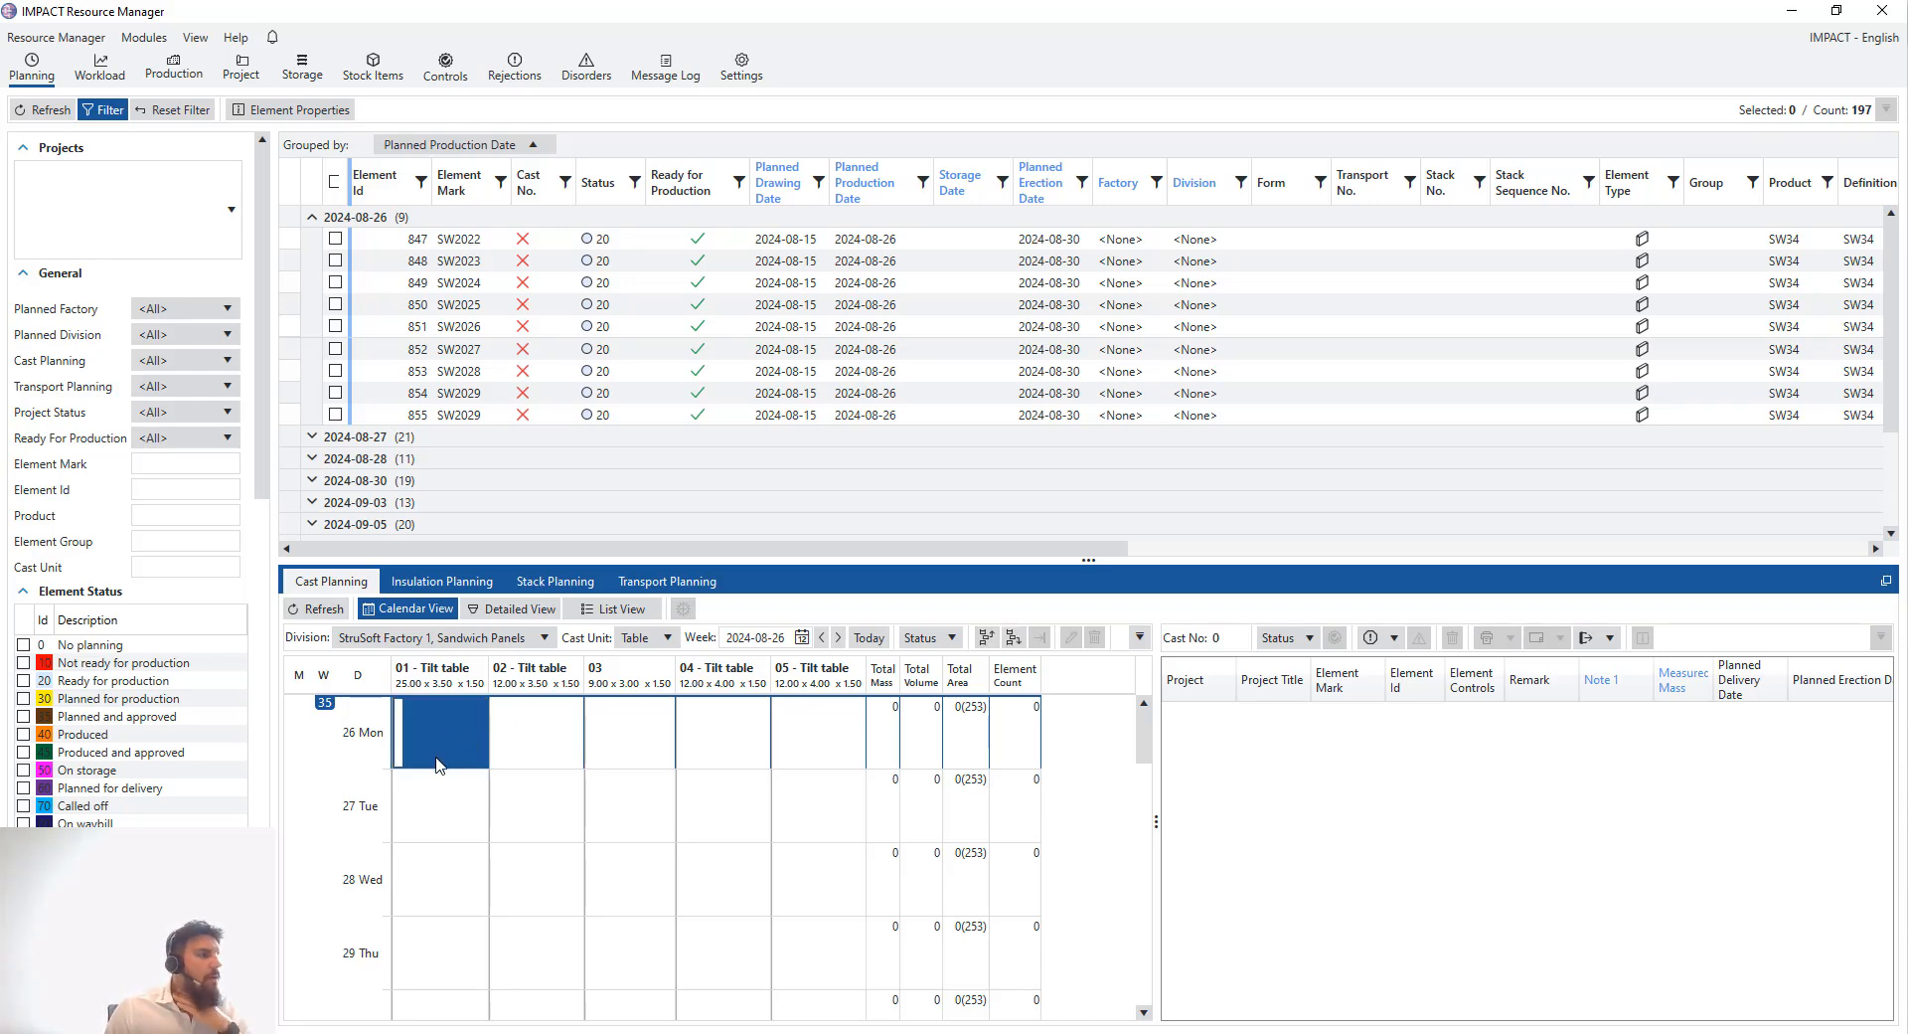
double_click(449, 724)
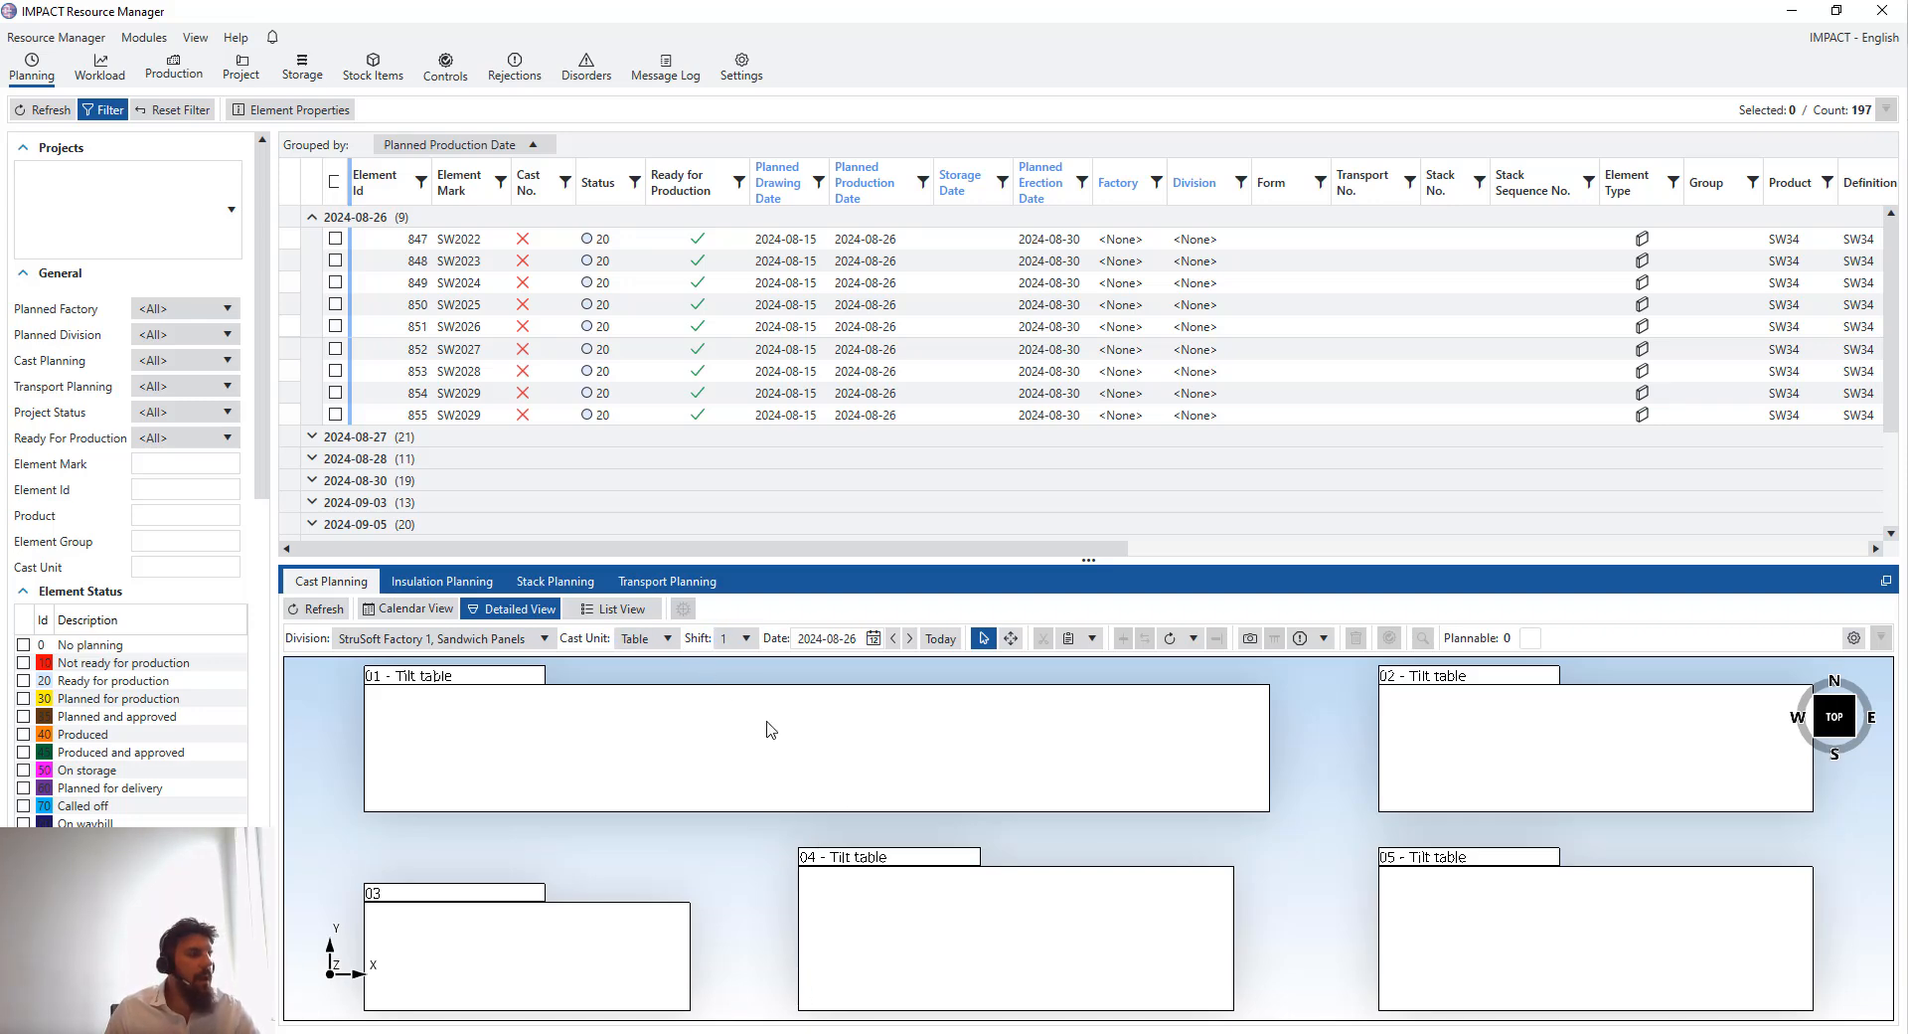
click(445, 605)
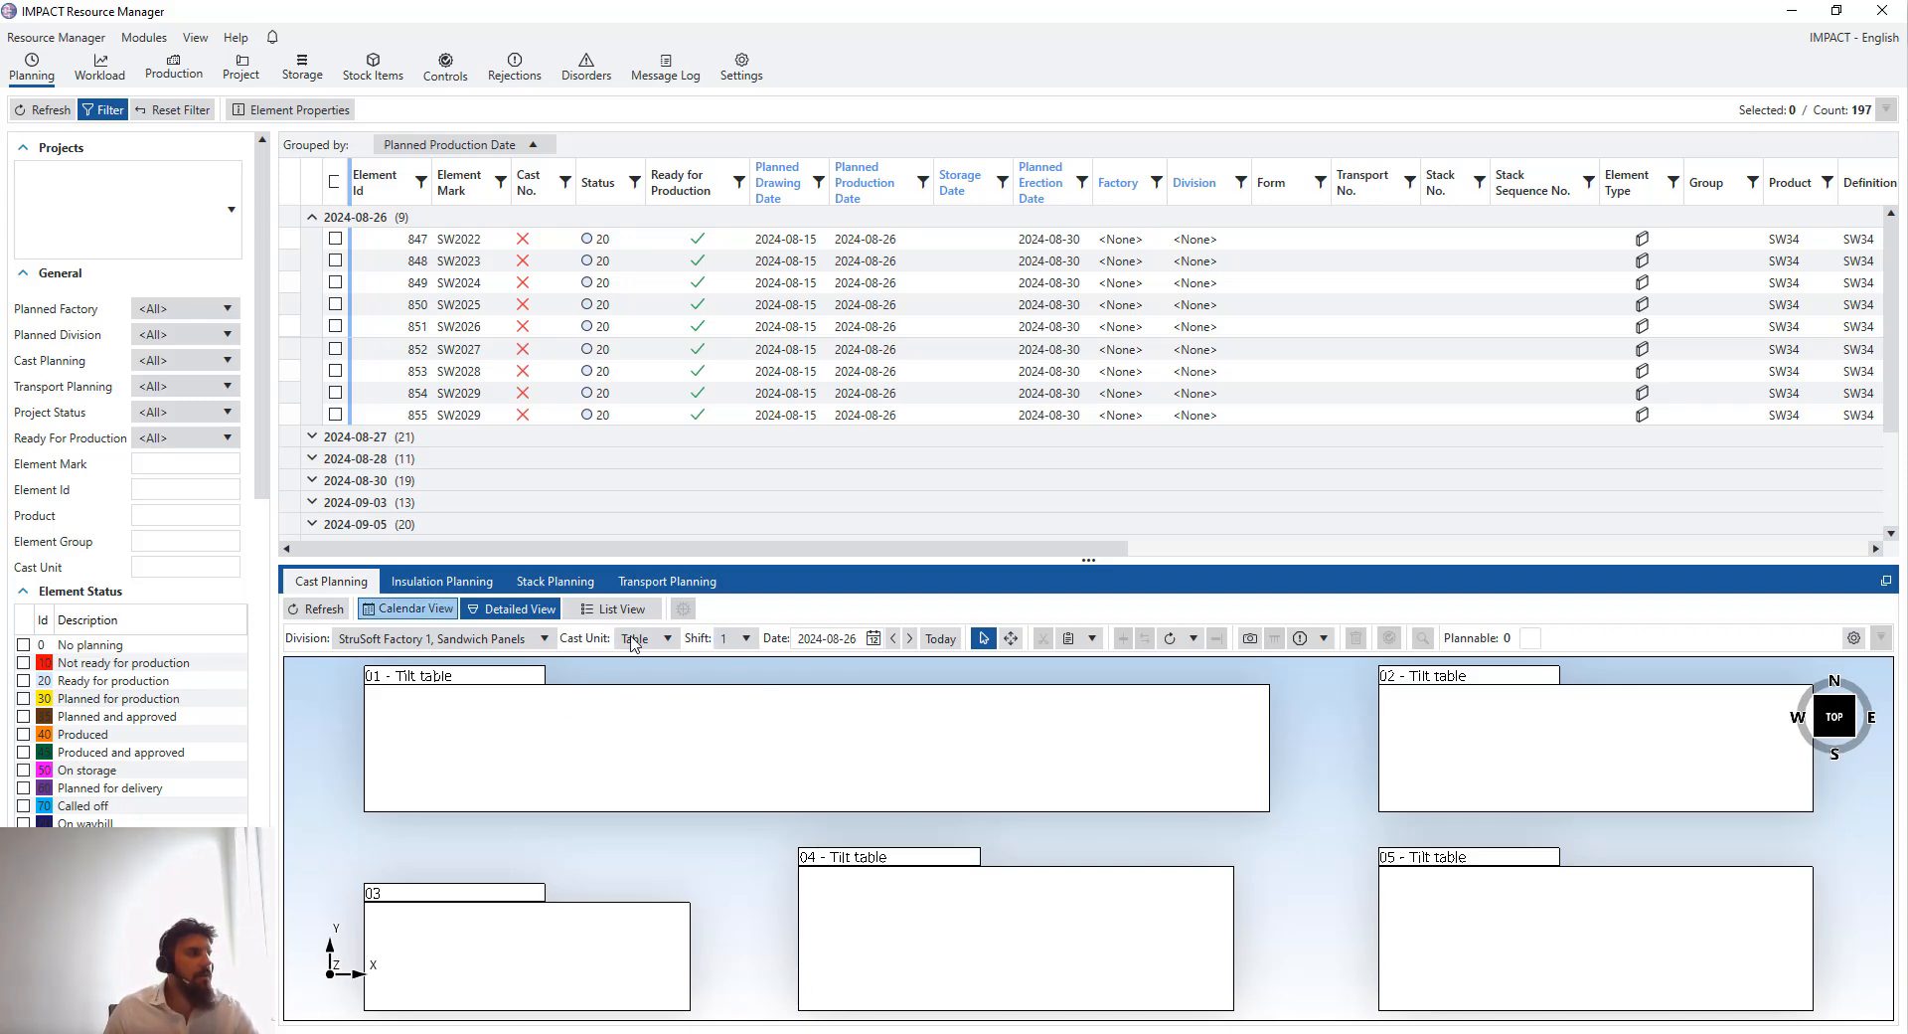
click(1178, 858)
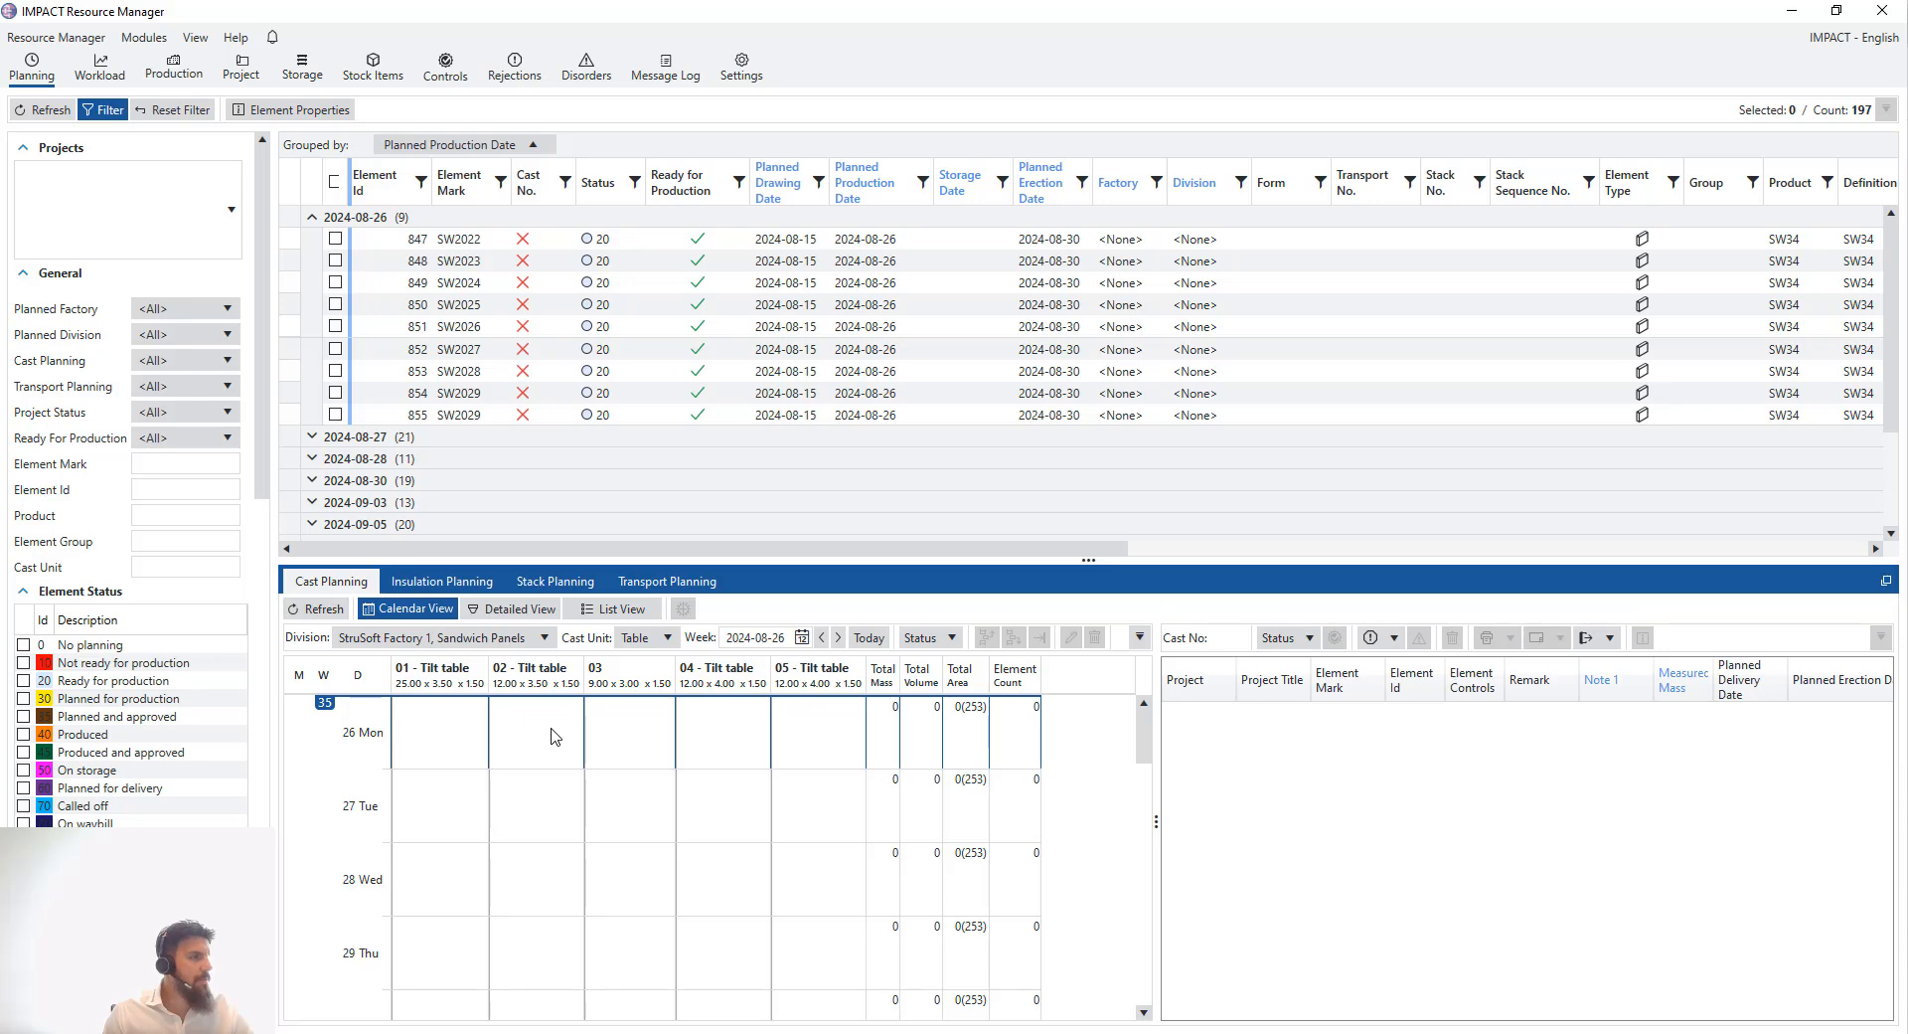
- Switch the cast planning to list view and apply its filter to list the casts
click(588, 618)
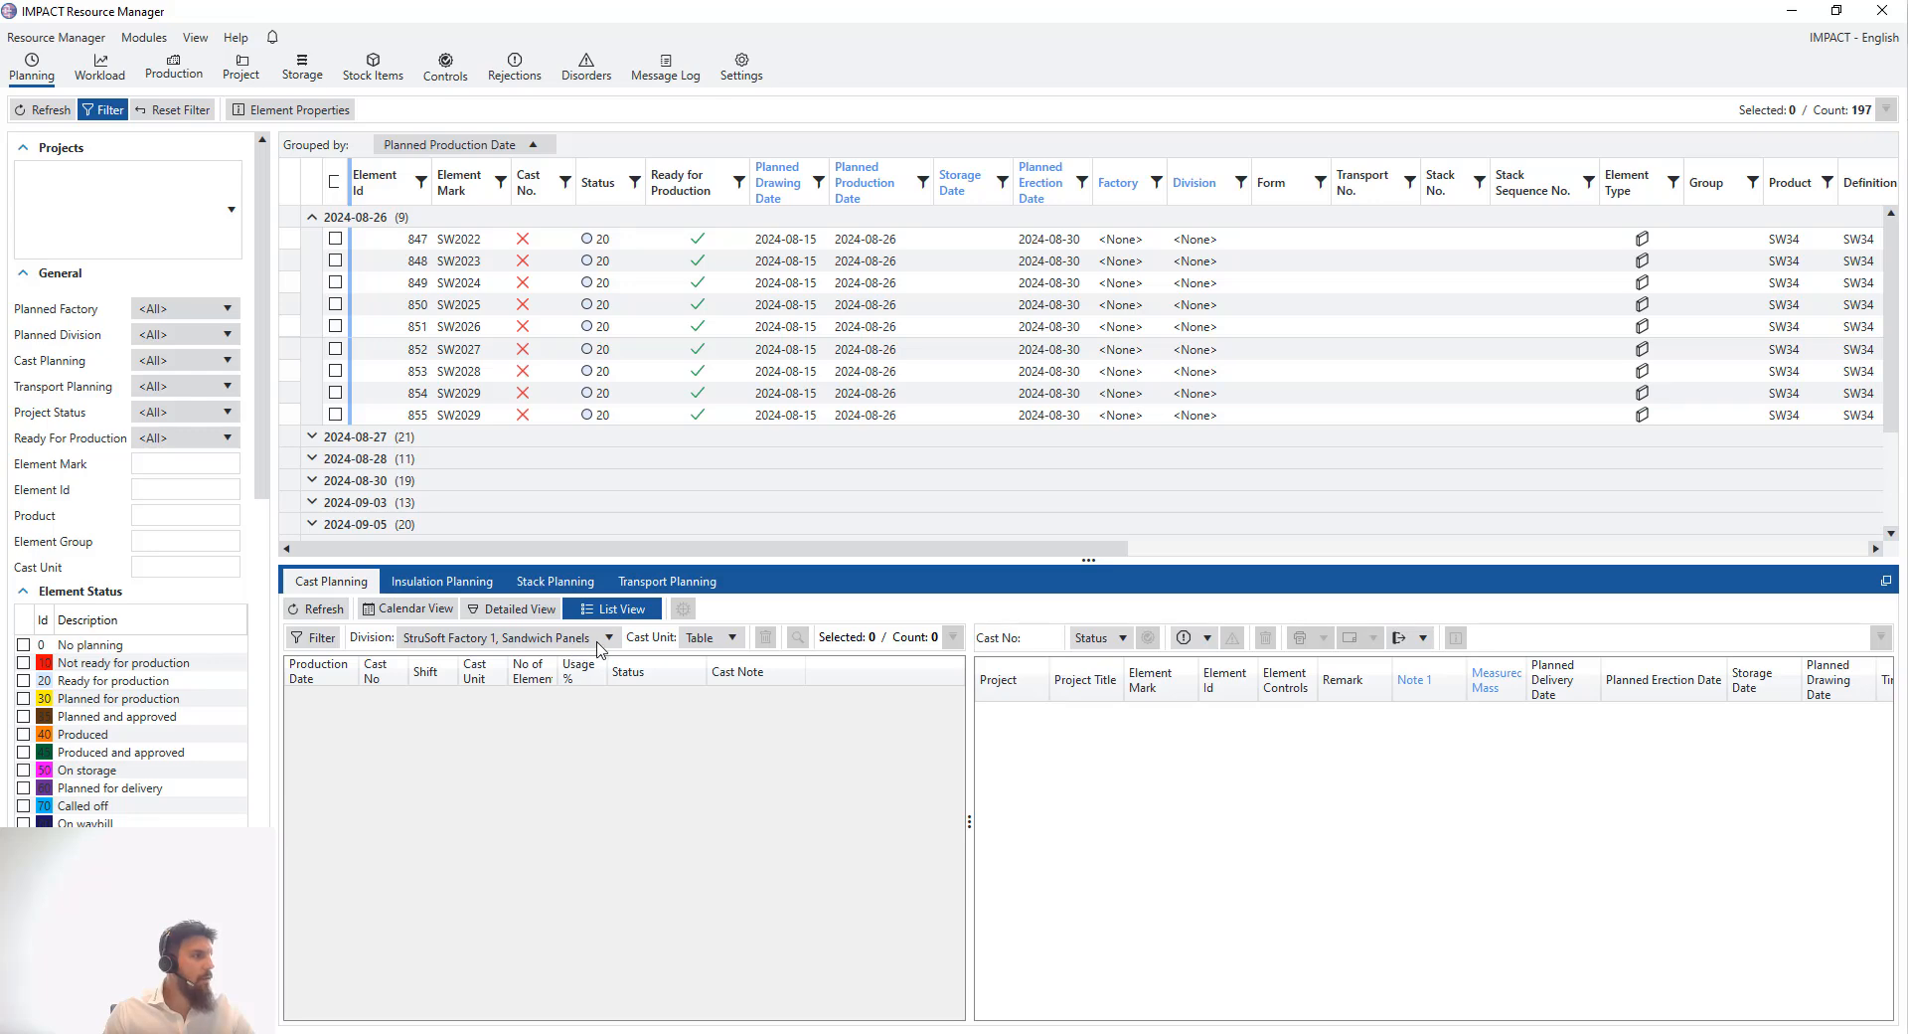
click(334, 637)
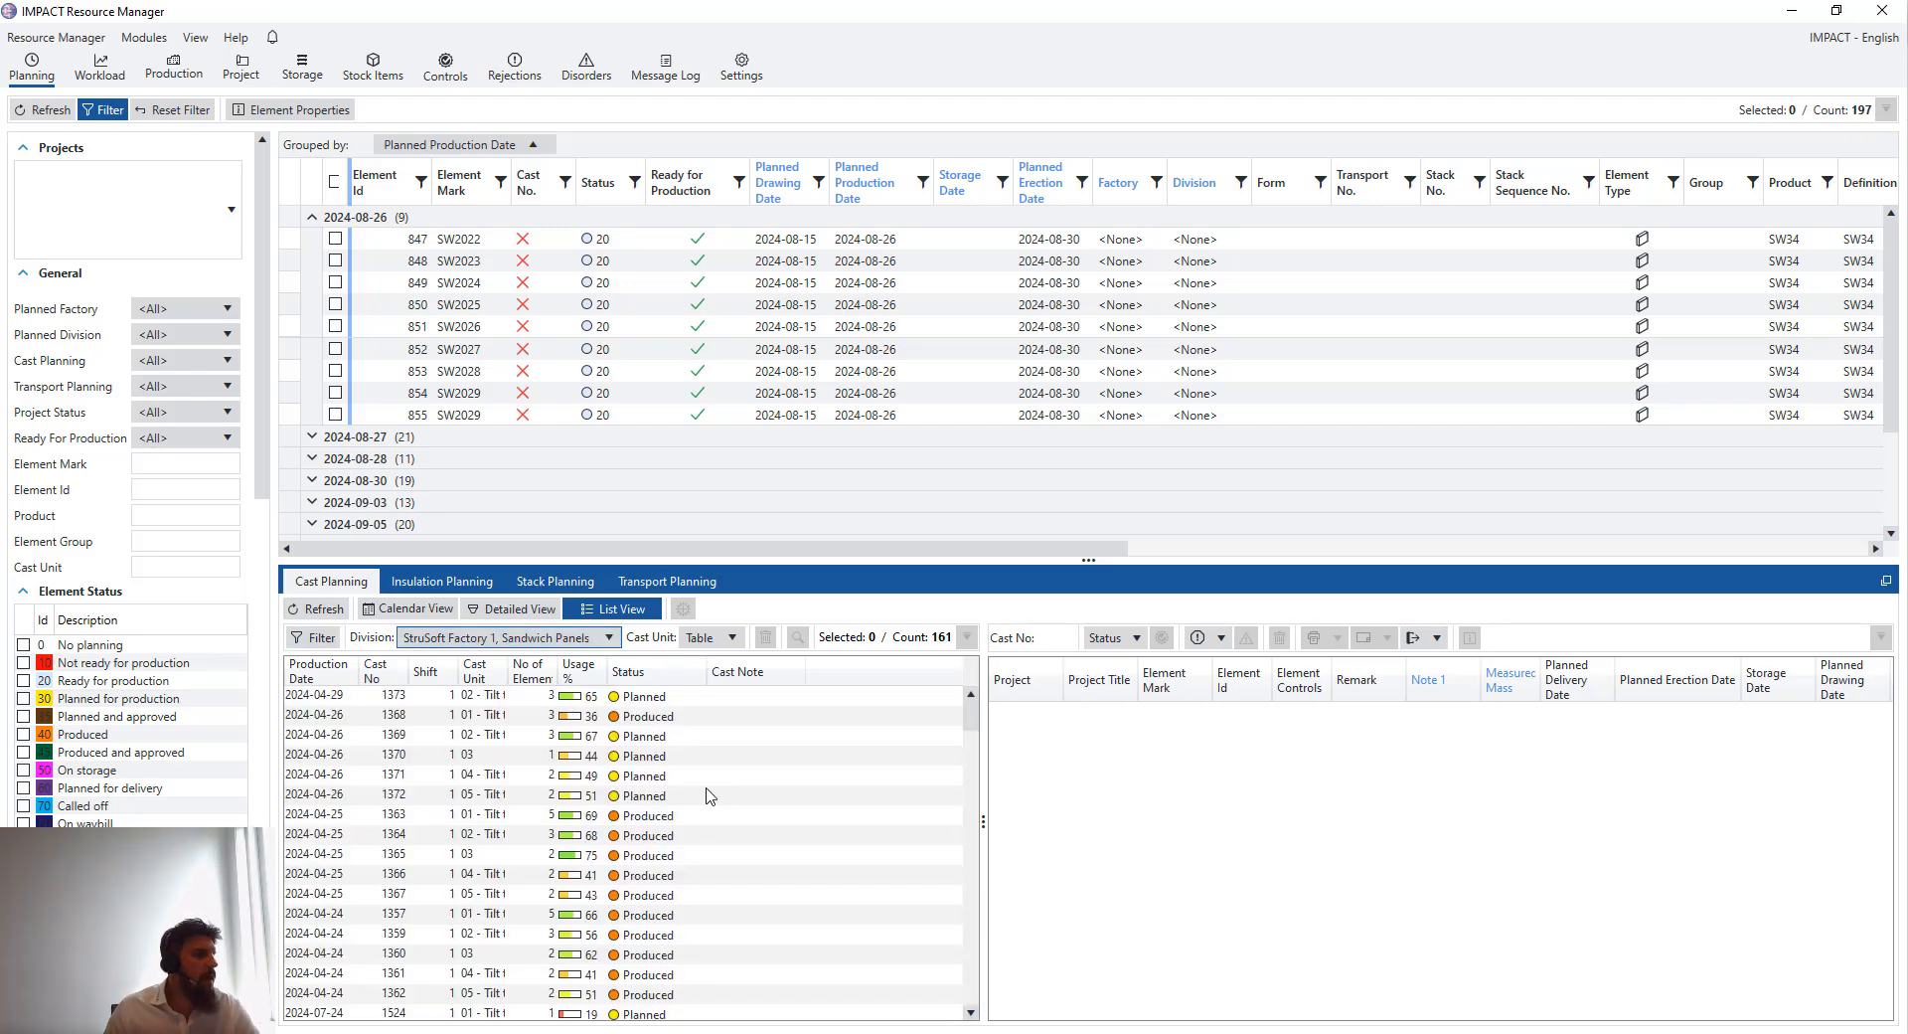
click(321, 637)
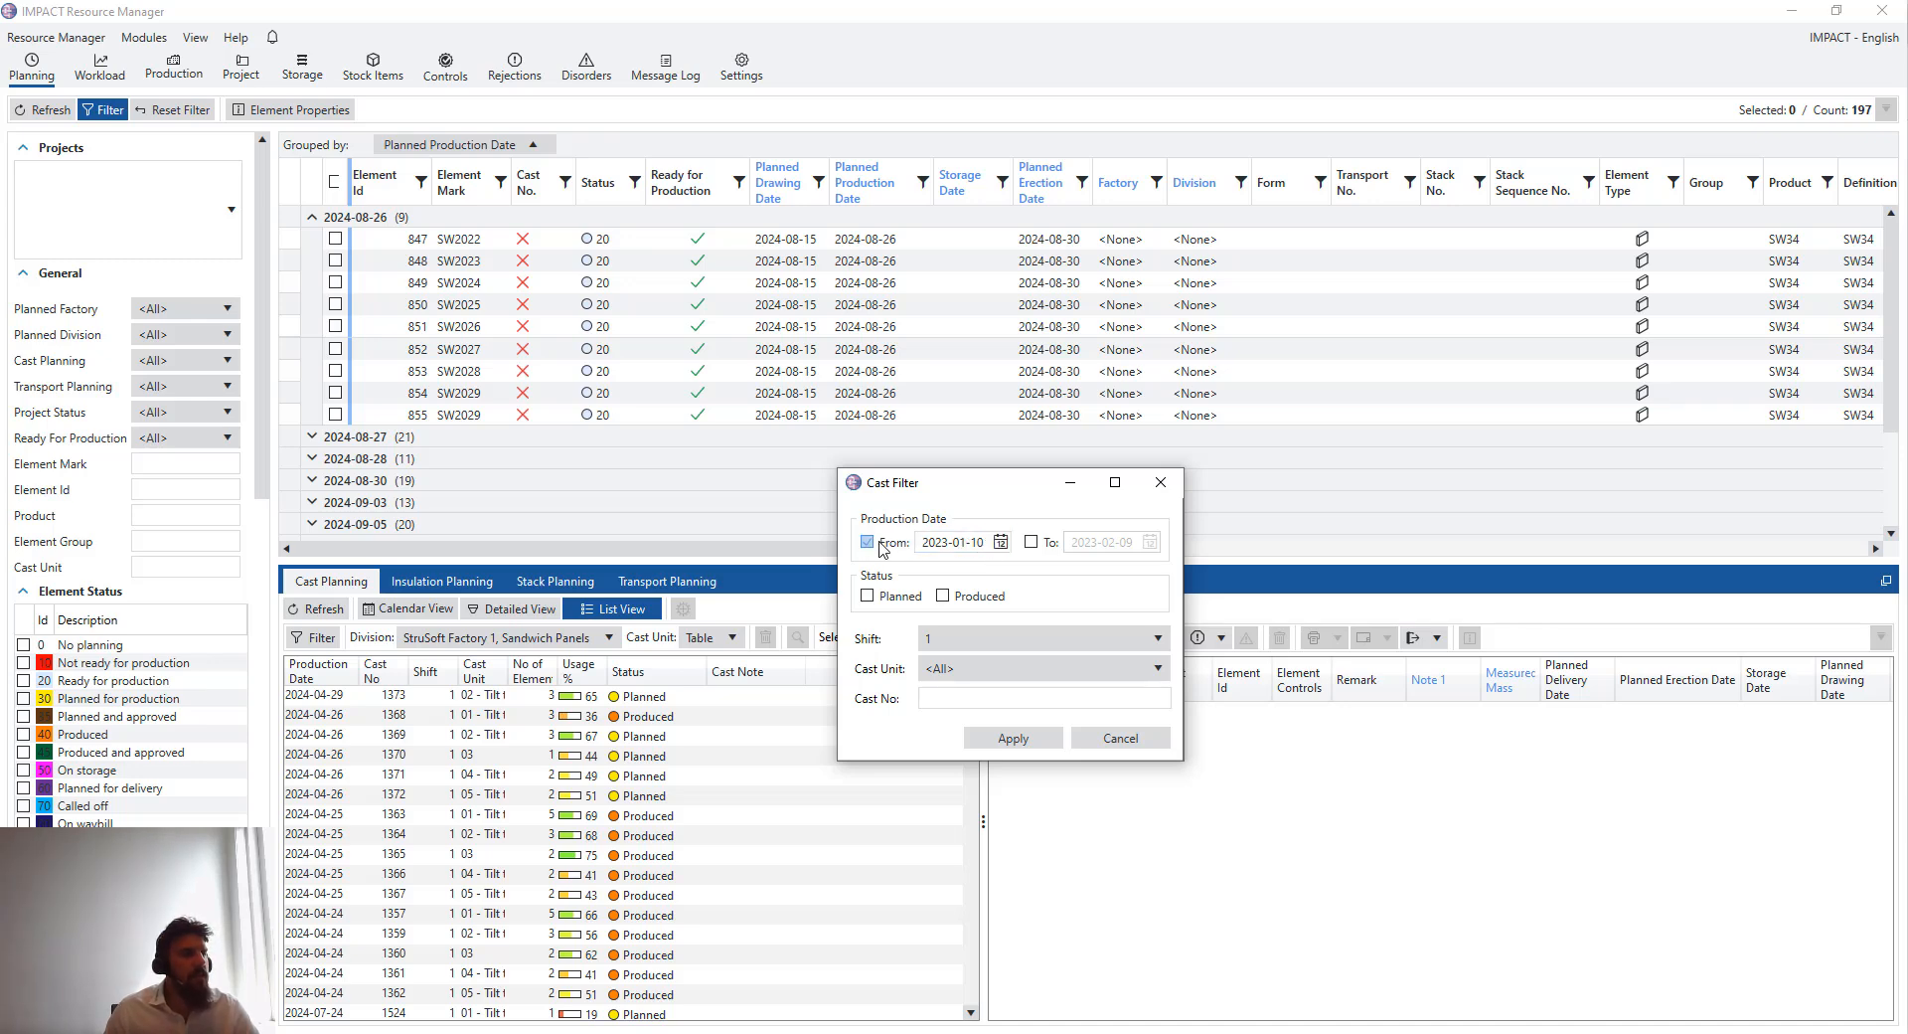
click(997, 546)
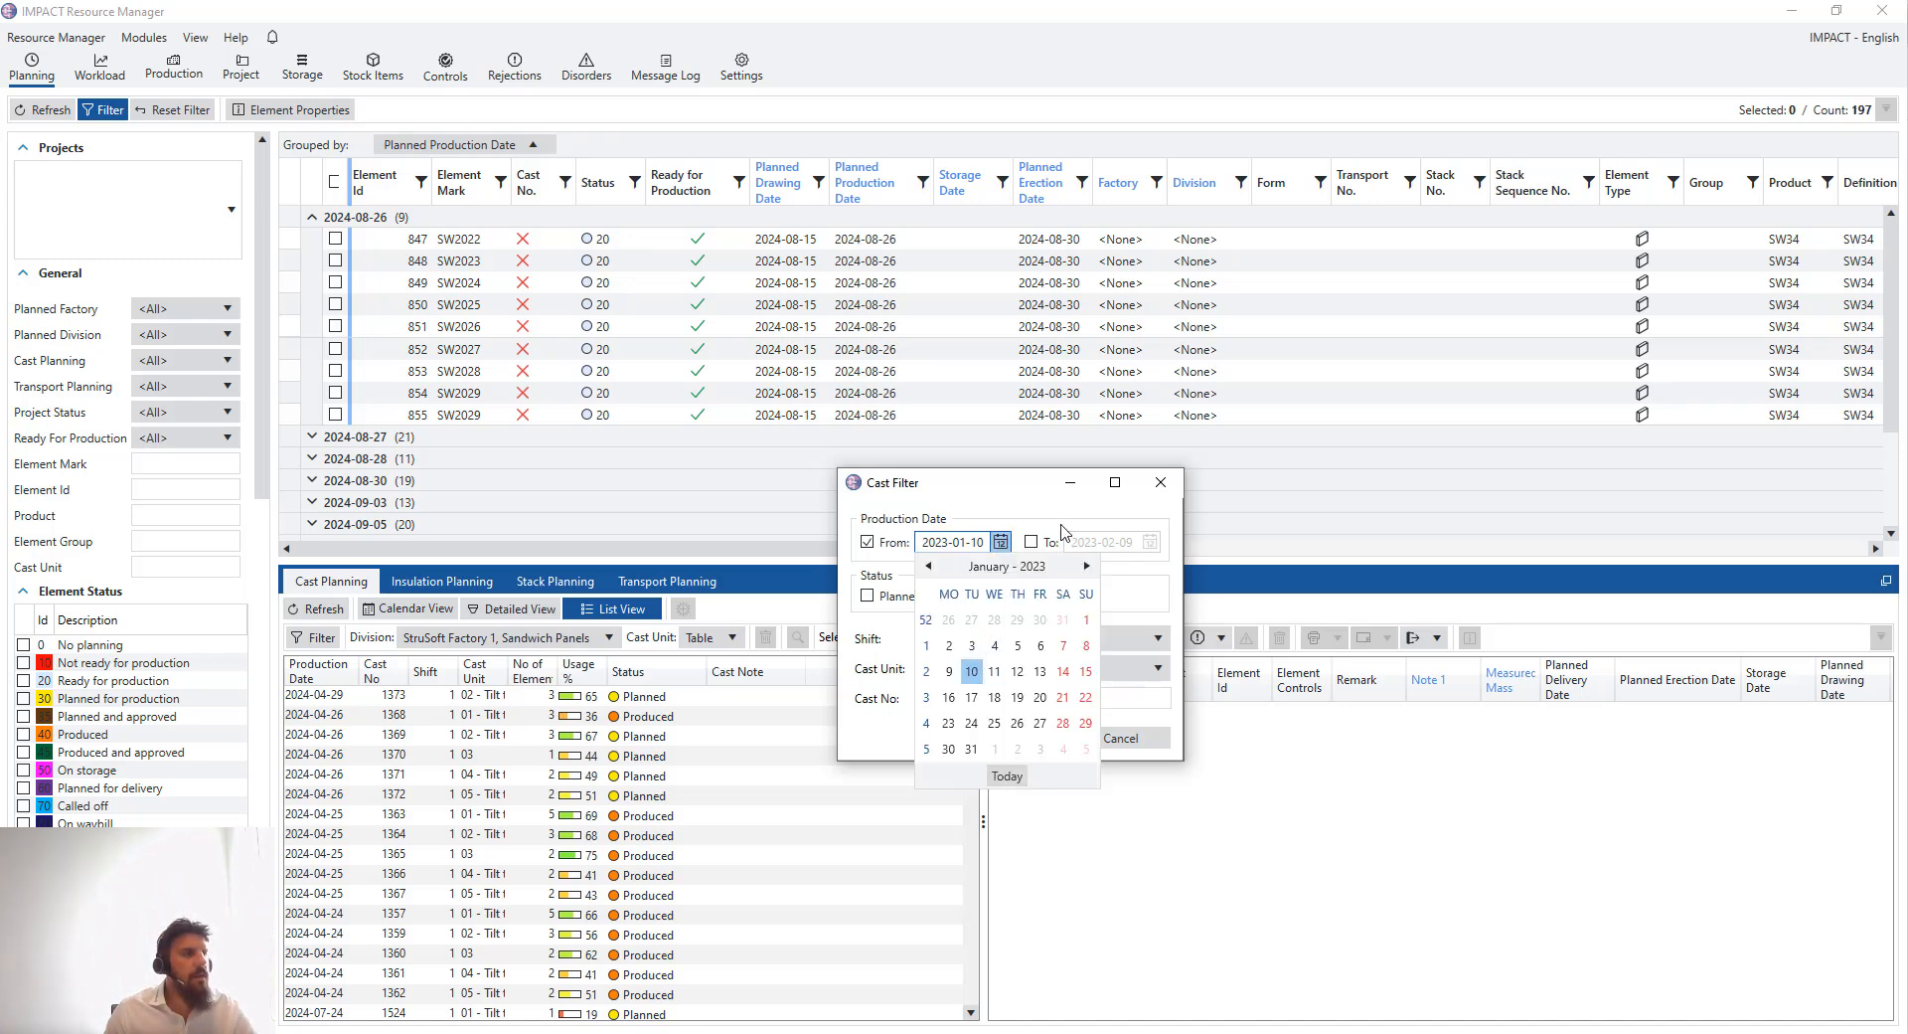
click(1061, 524)
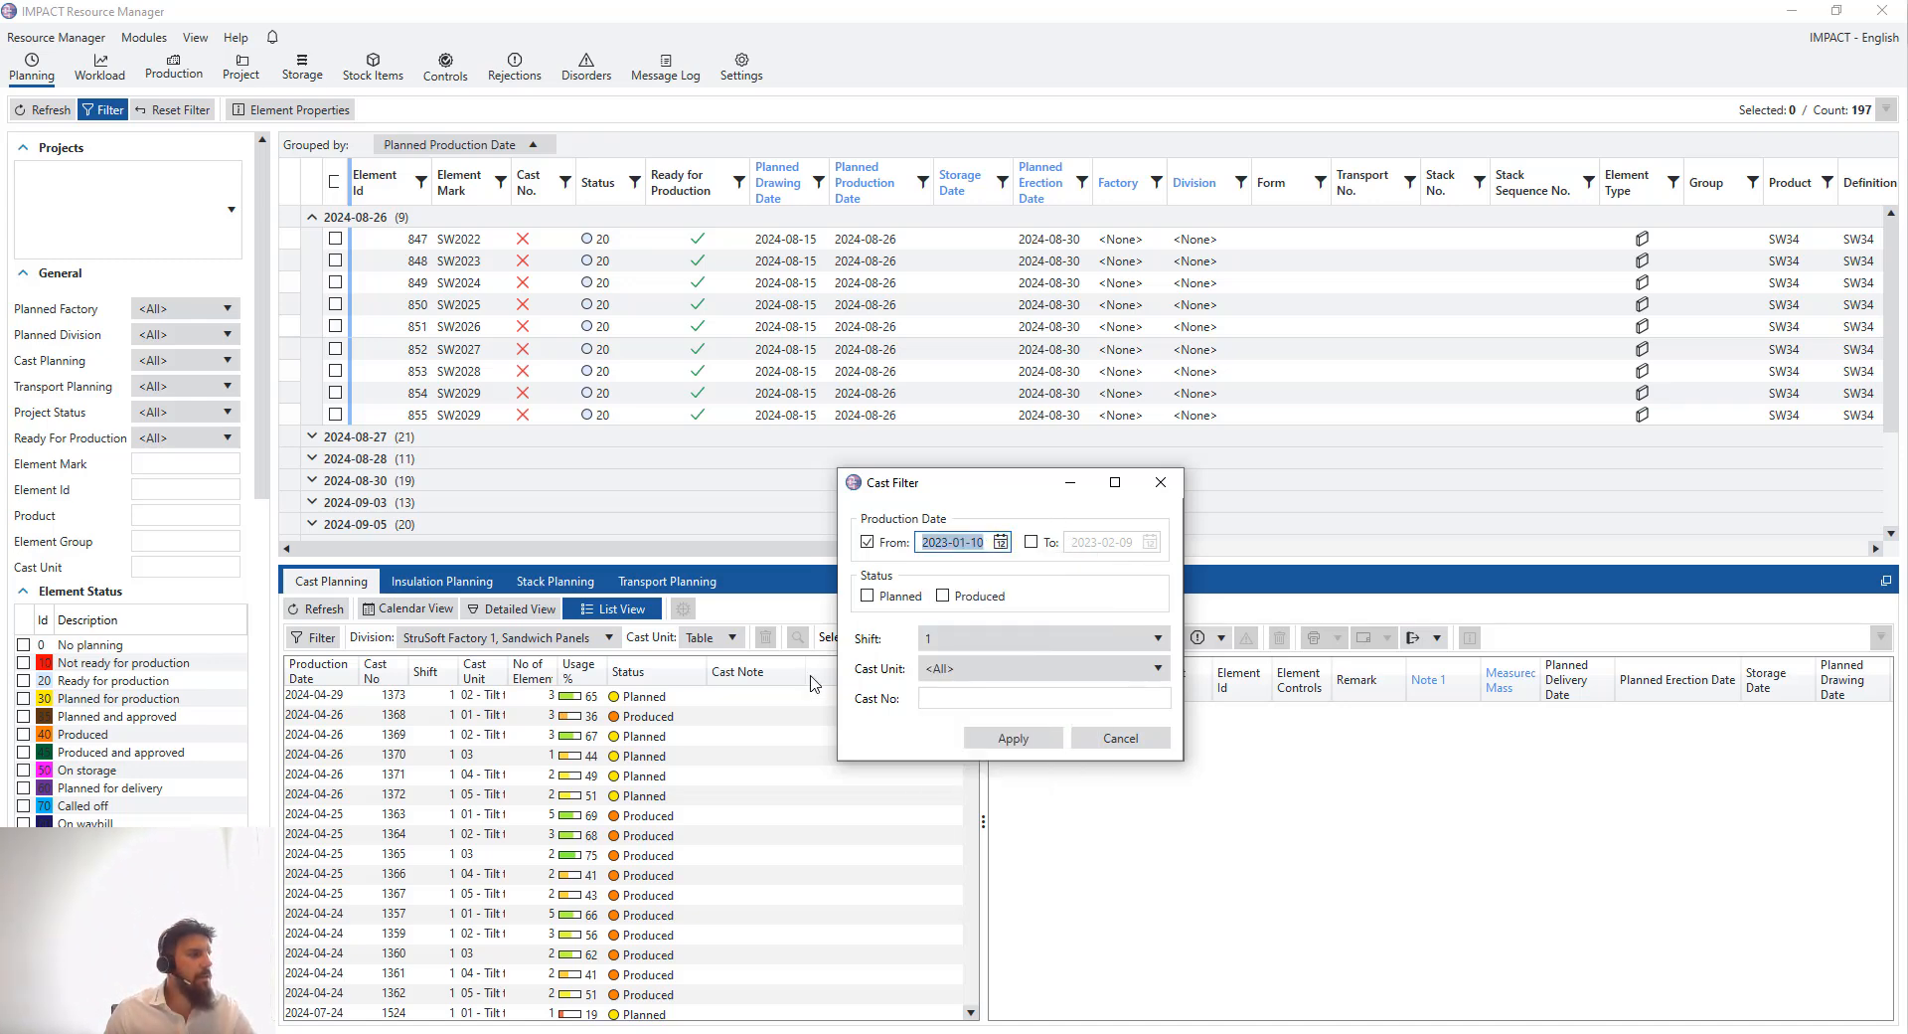
click(1158, 498)
- Browse the cast list and select casts 1146 and 1147 to view their elements
scroll(412, 785, down, 5)
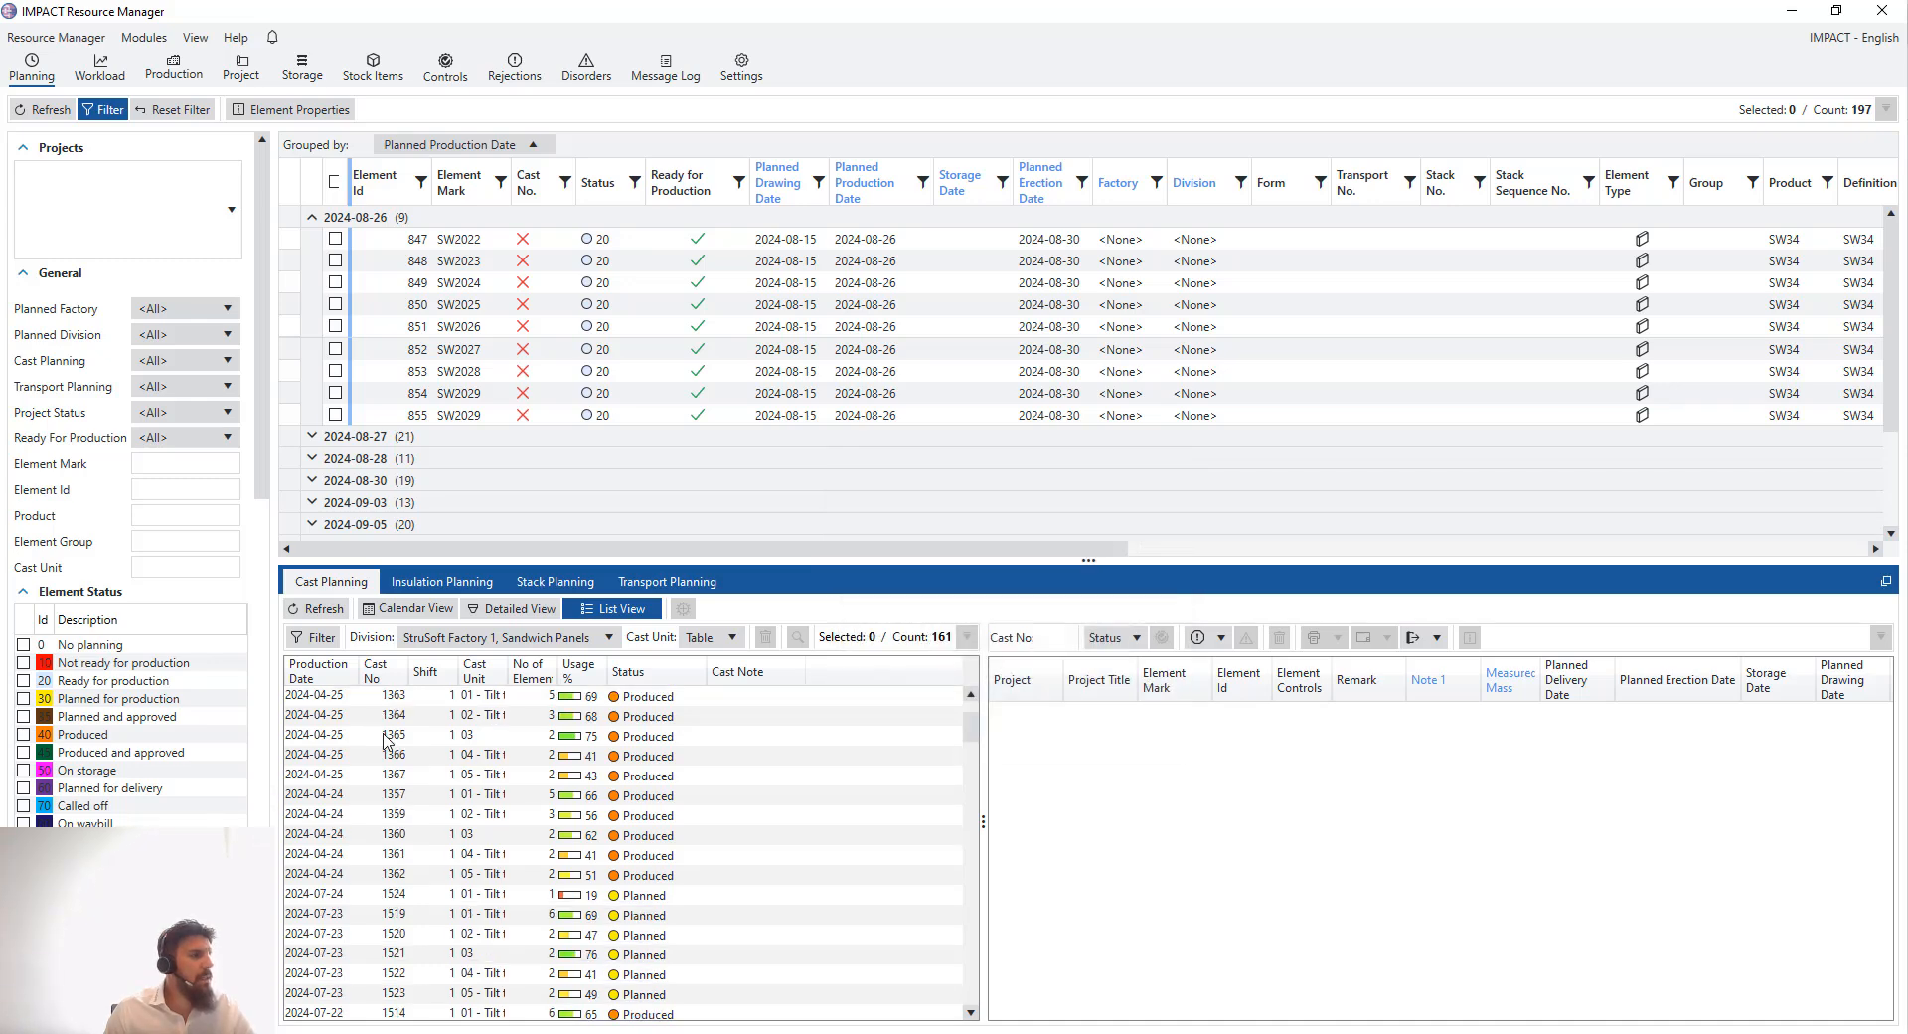
scroll(418, 800, down, 8)
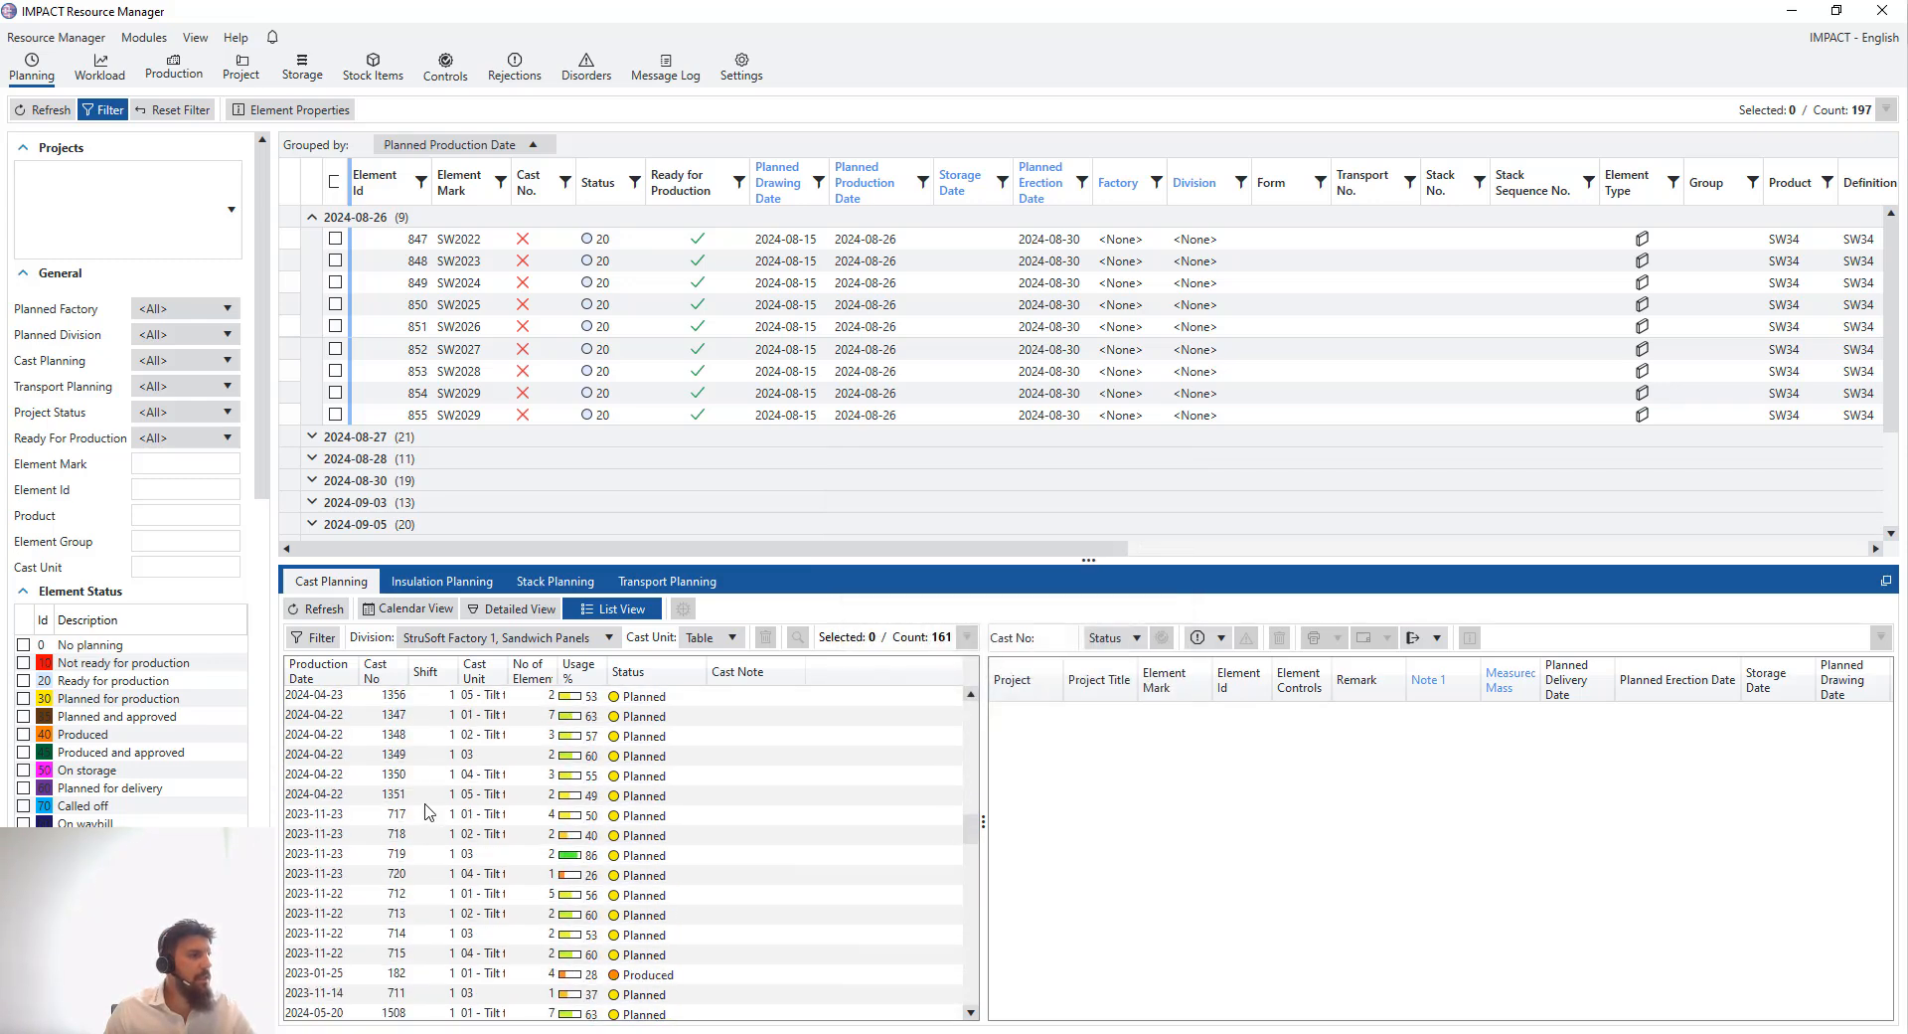
scroll(426, 820, down, 8)
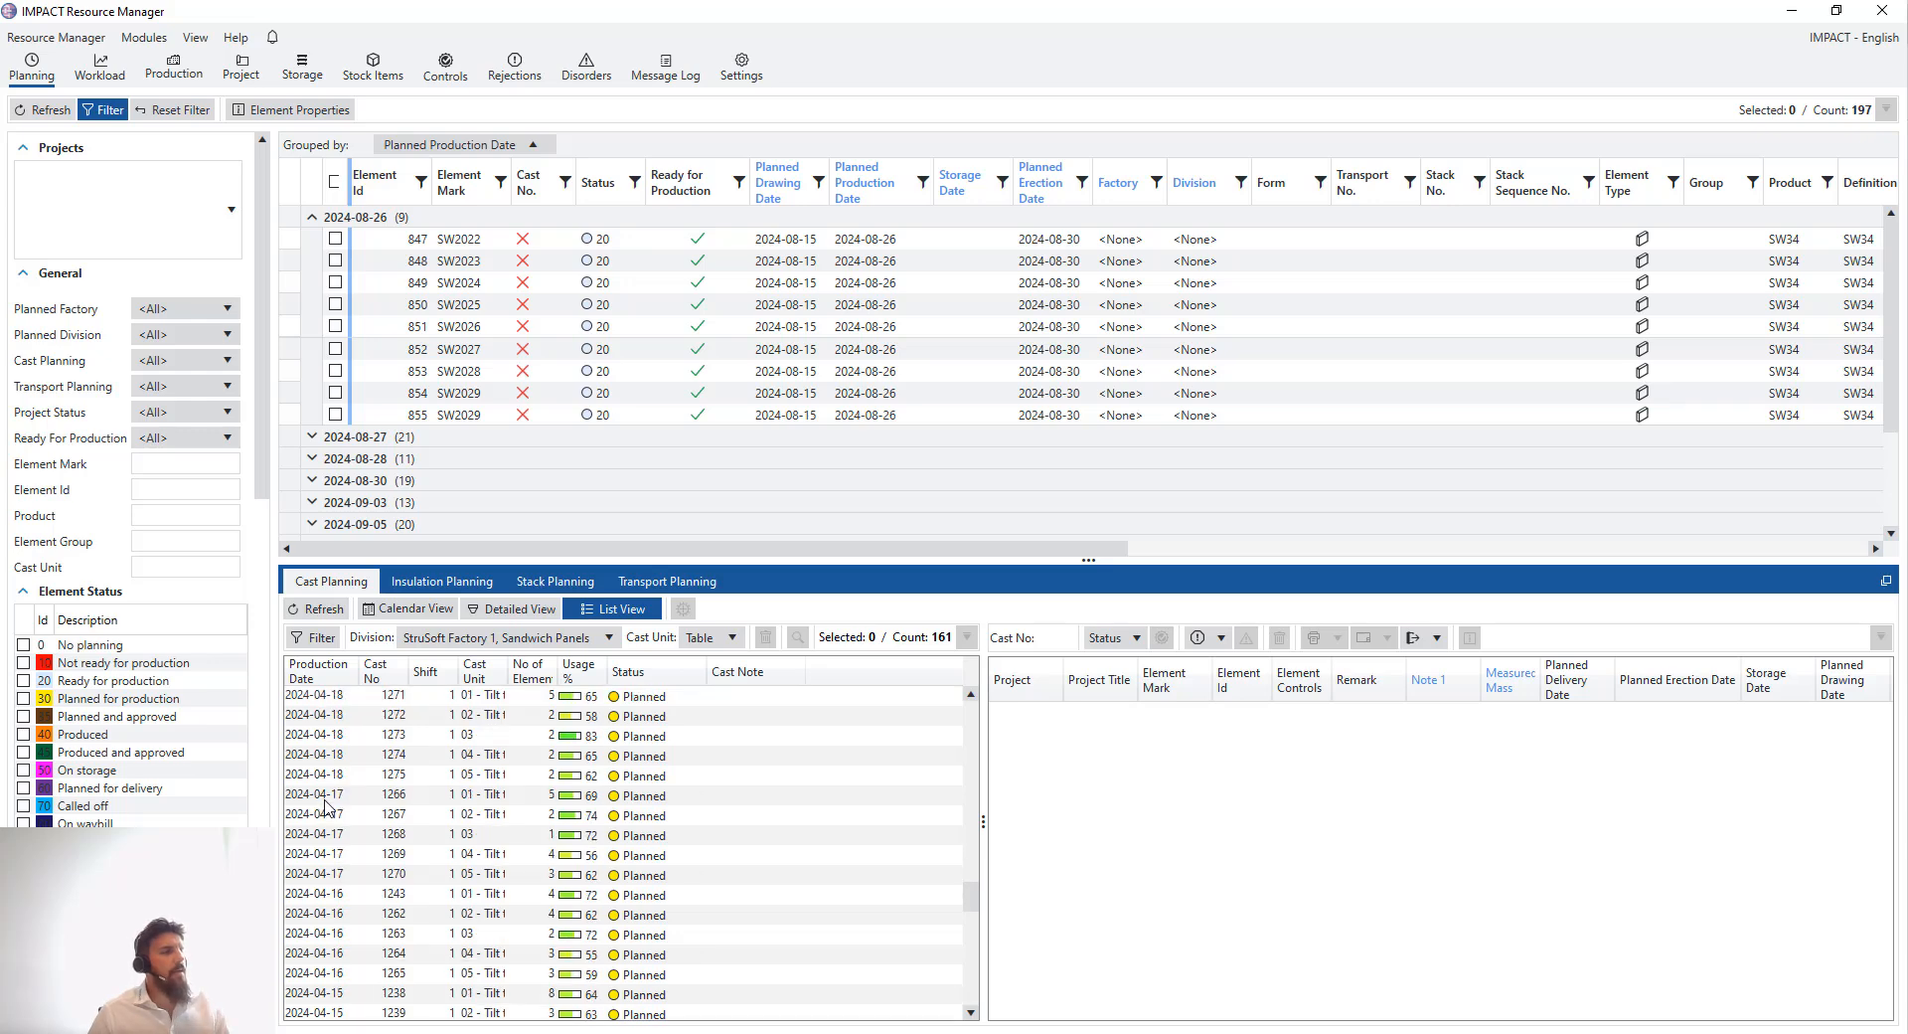
scroll(492, 855, down, 8)
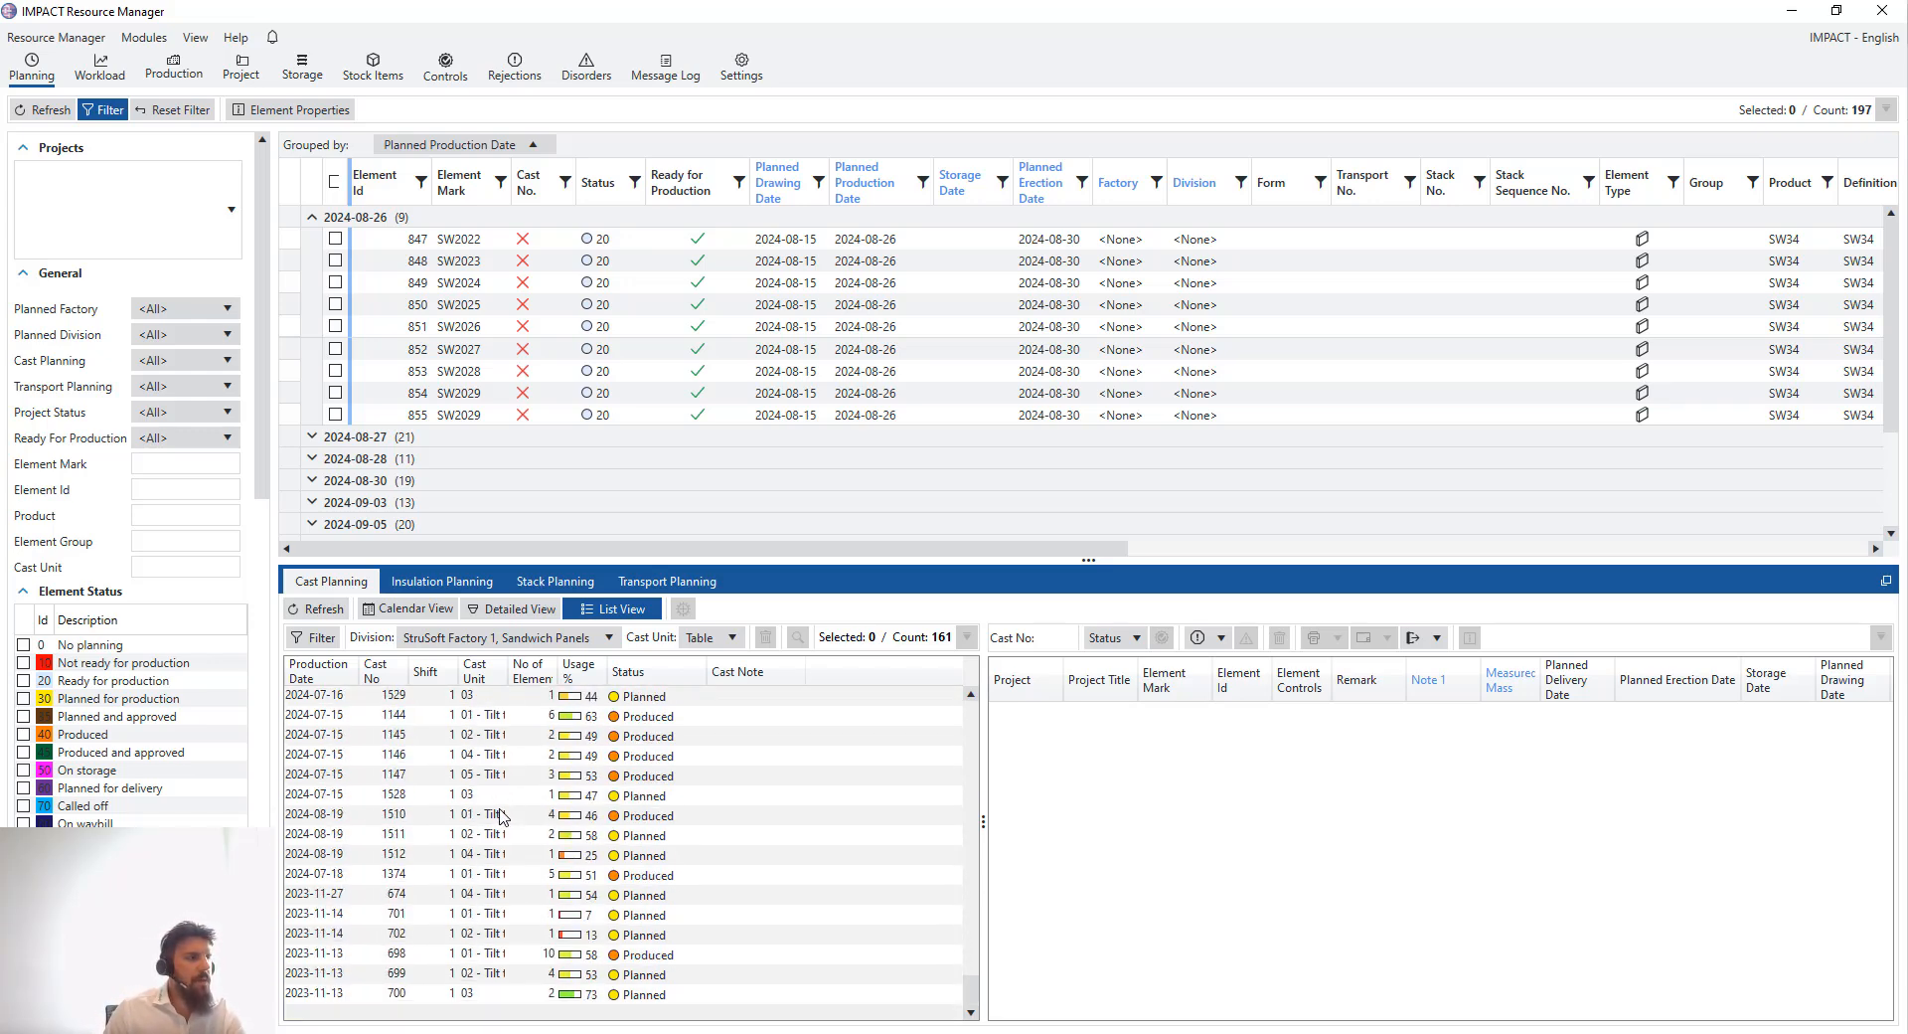
scroll(502, 815, up, 1)
click(468, 813)
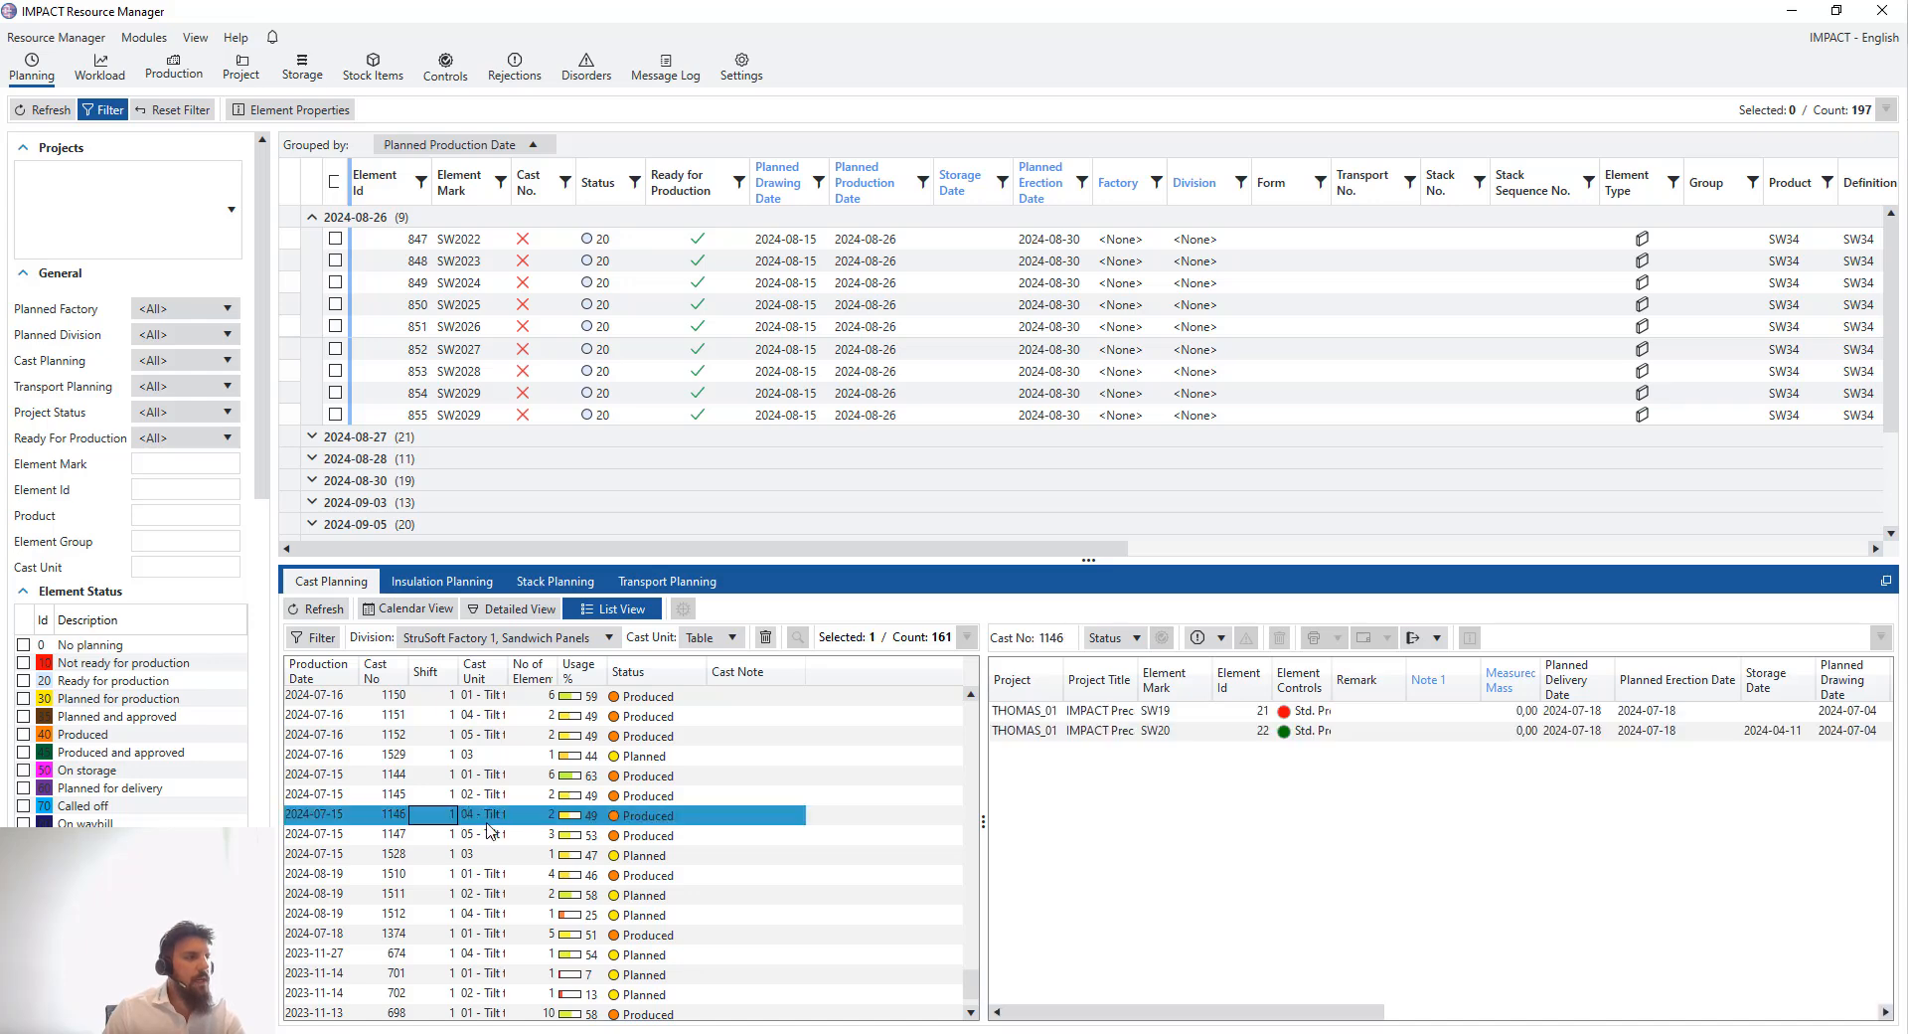
click(525, 836)
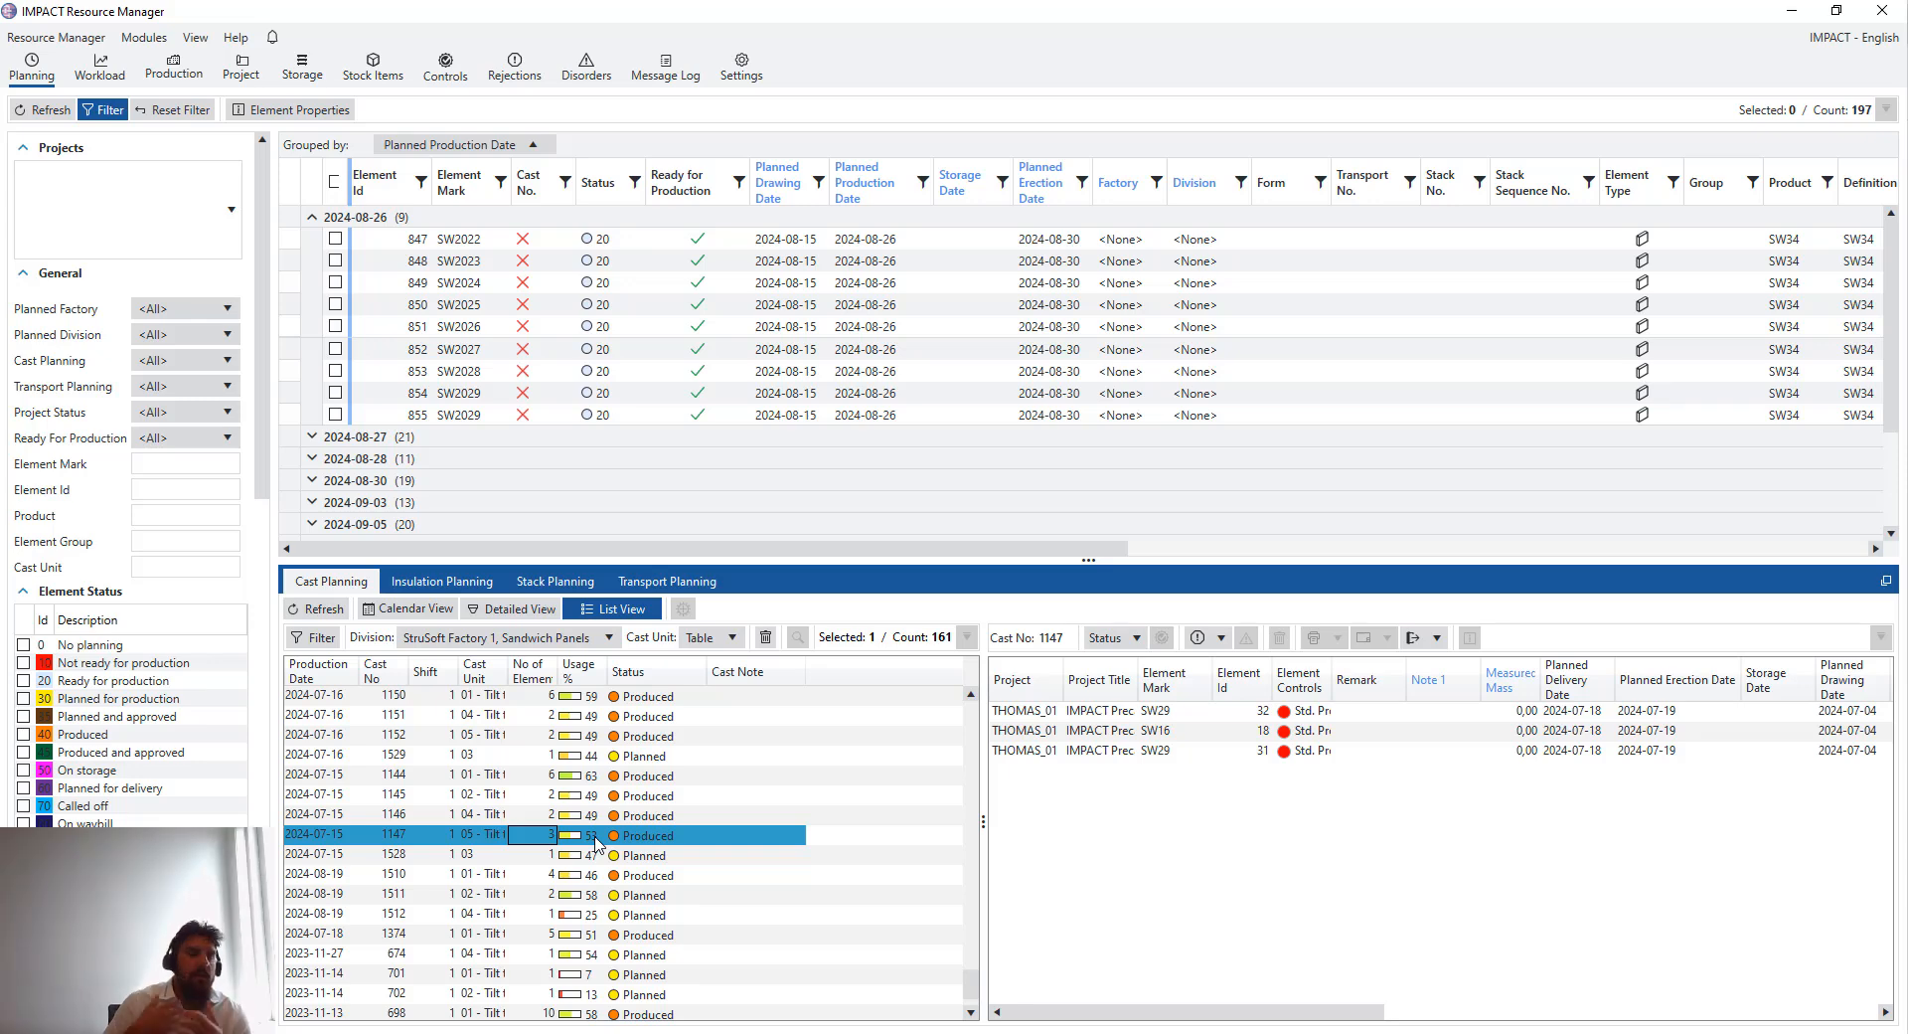
- Select casts 1145 through 1374 together and open their context menu without choosing a command
scroll(527, 946, down, 1)
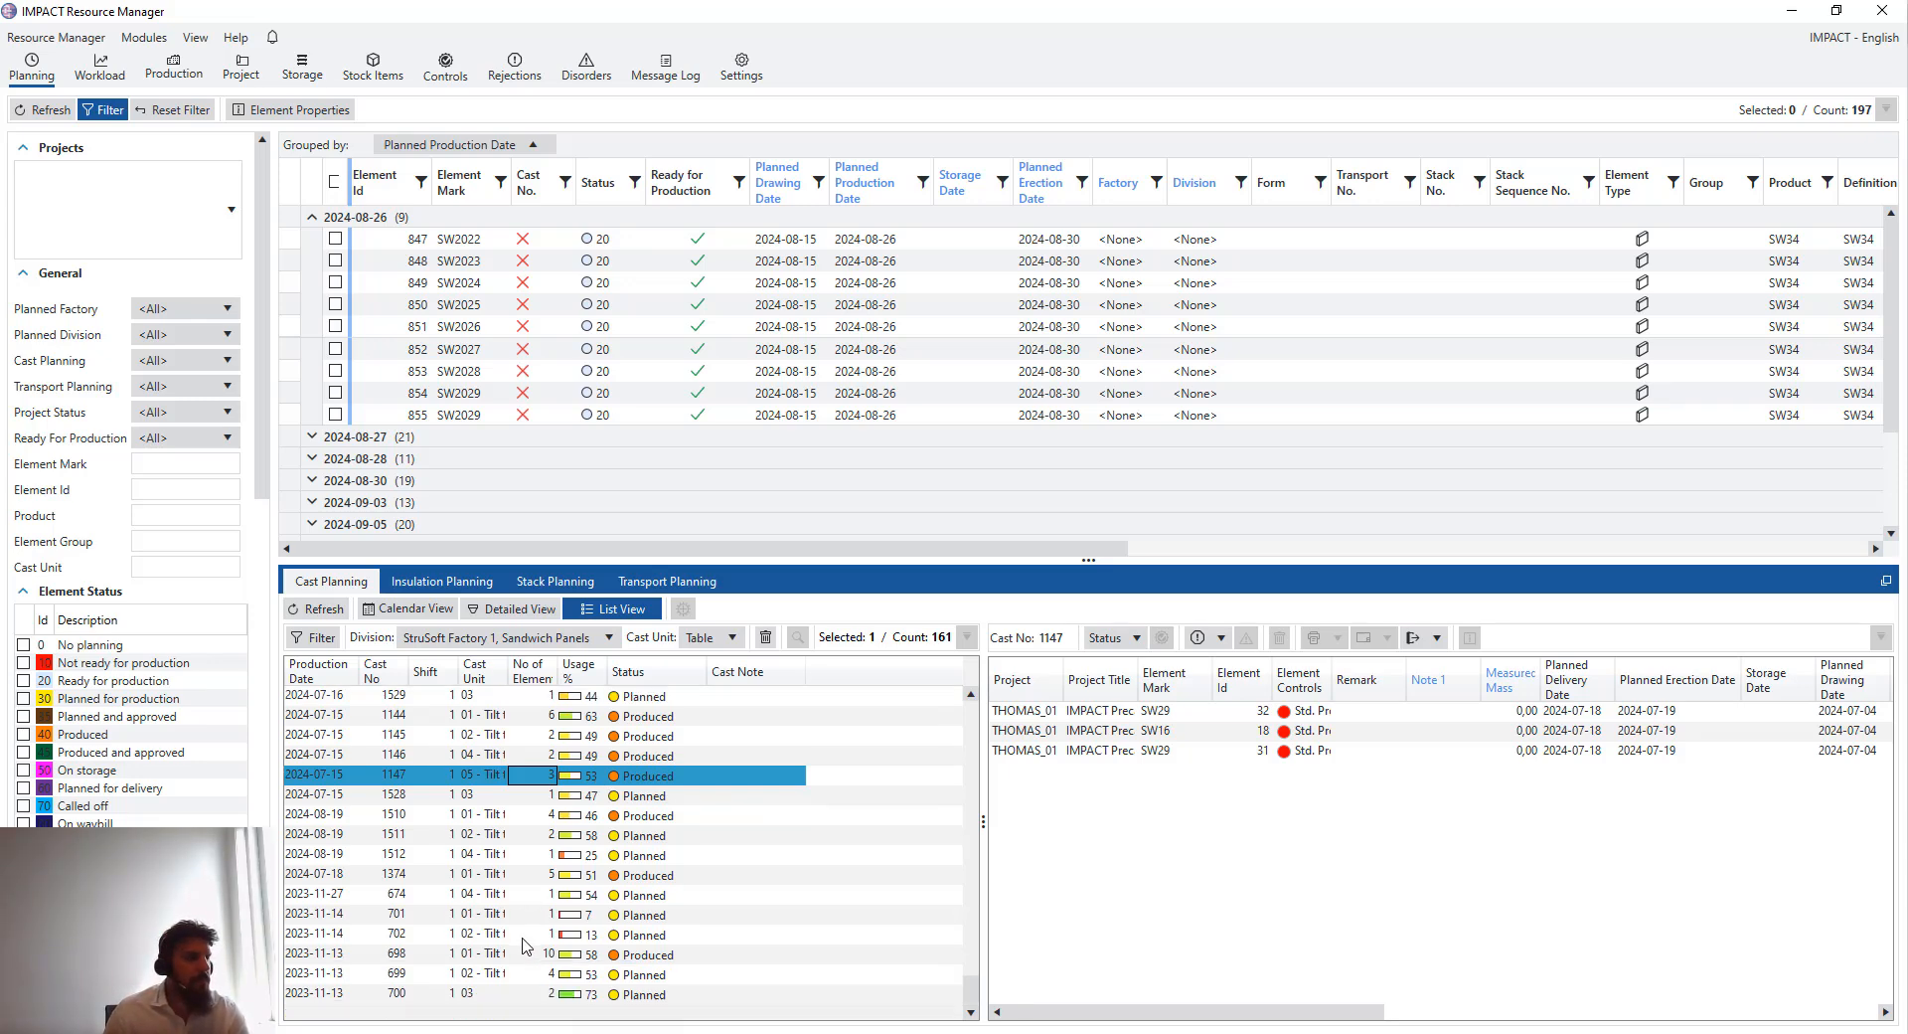
scroll(525, 942, up, 10)
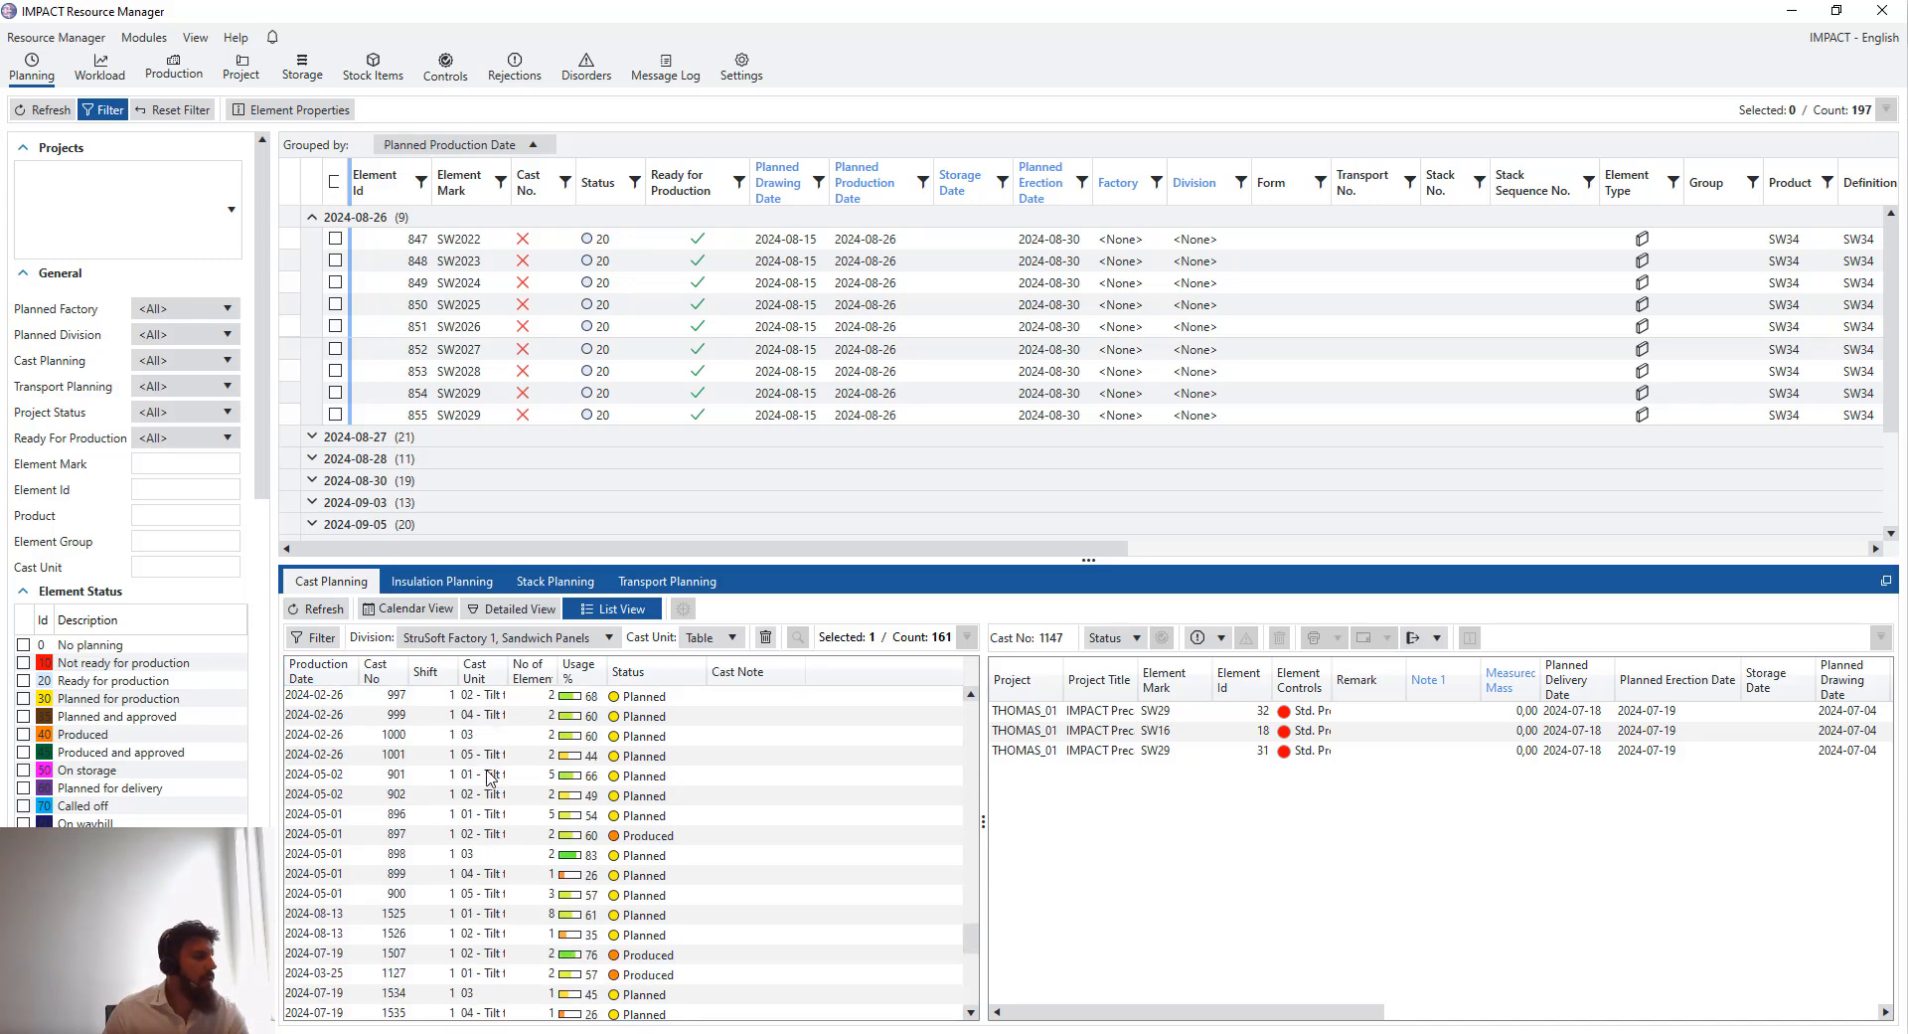
scroll(488, 777, down, 7)
scroll(487, 777, down, 3)
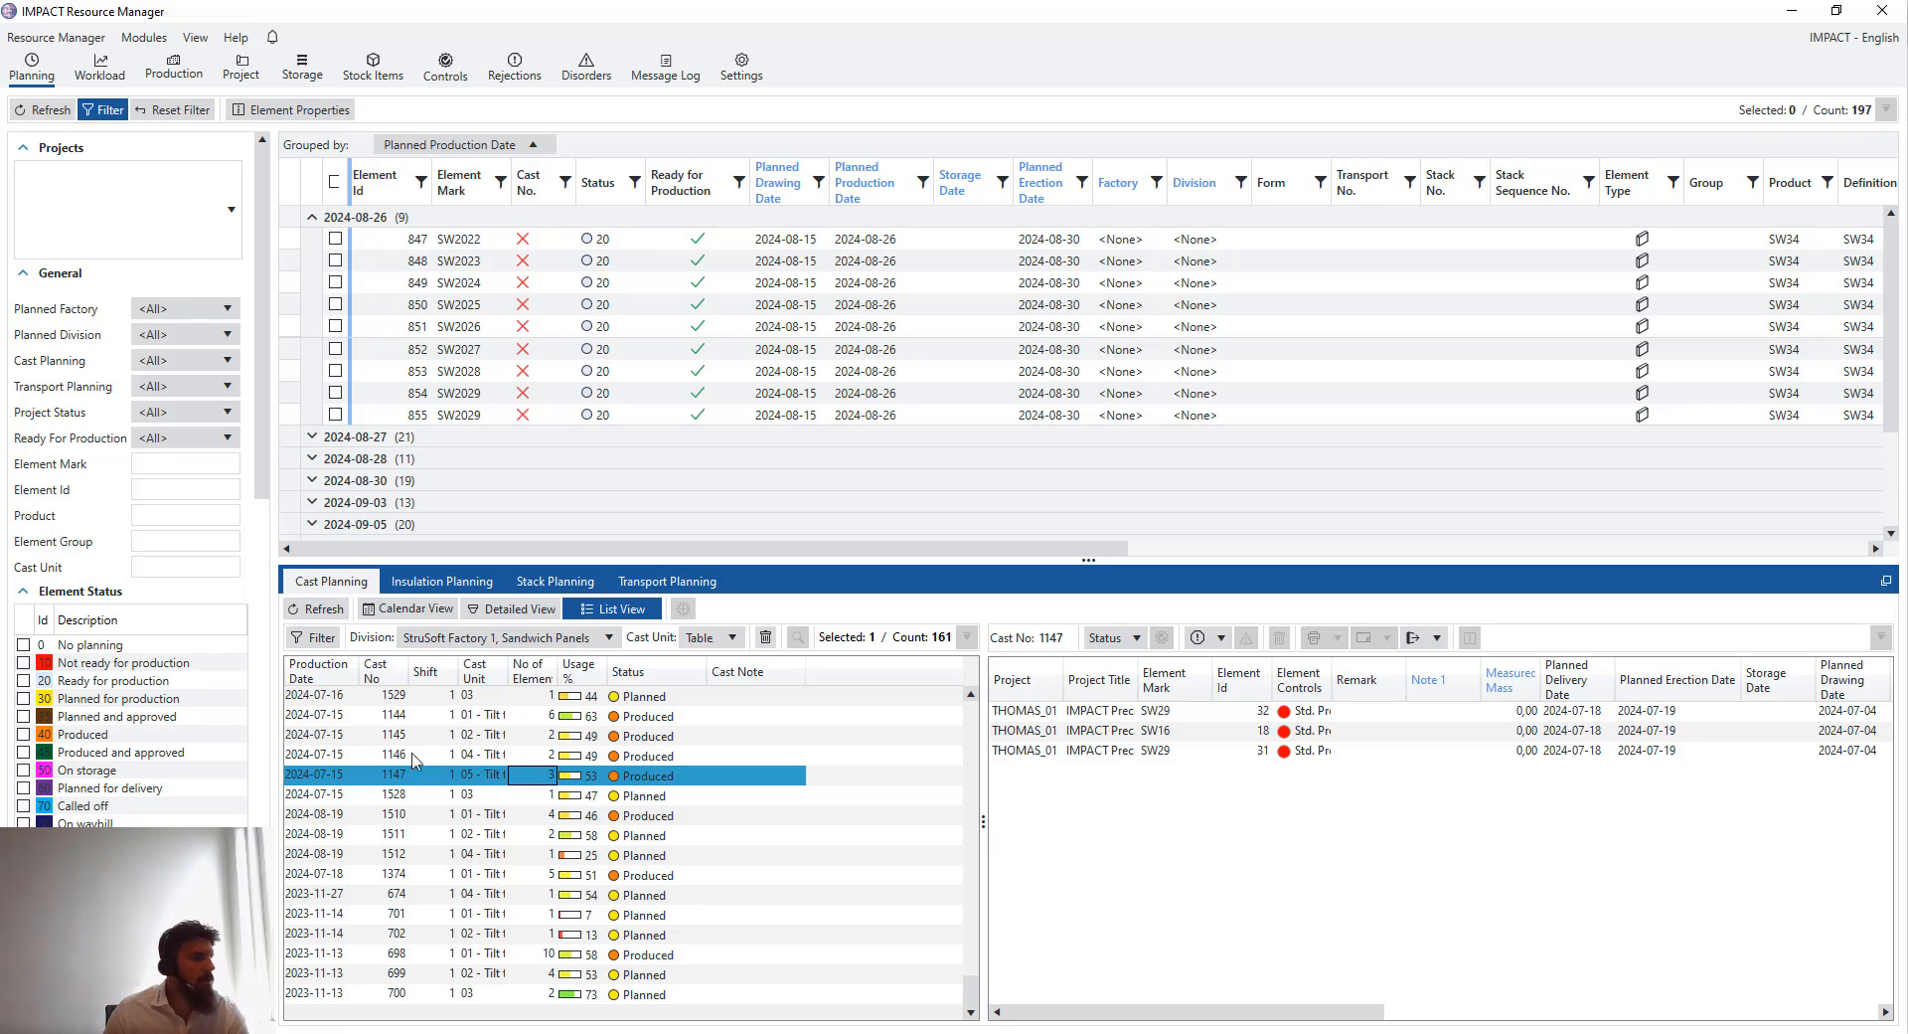
drag(407, 736, 413, 873)
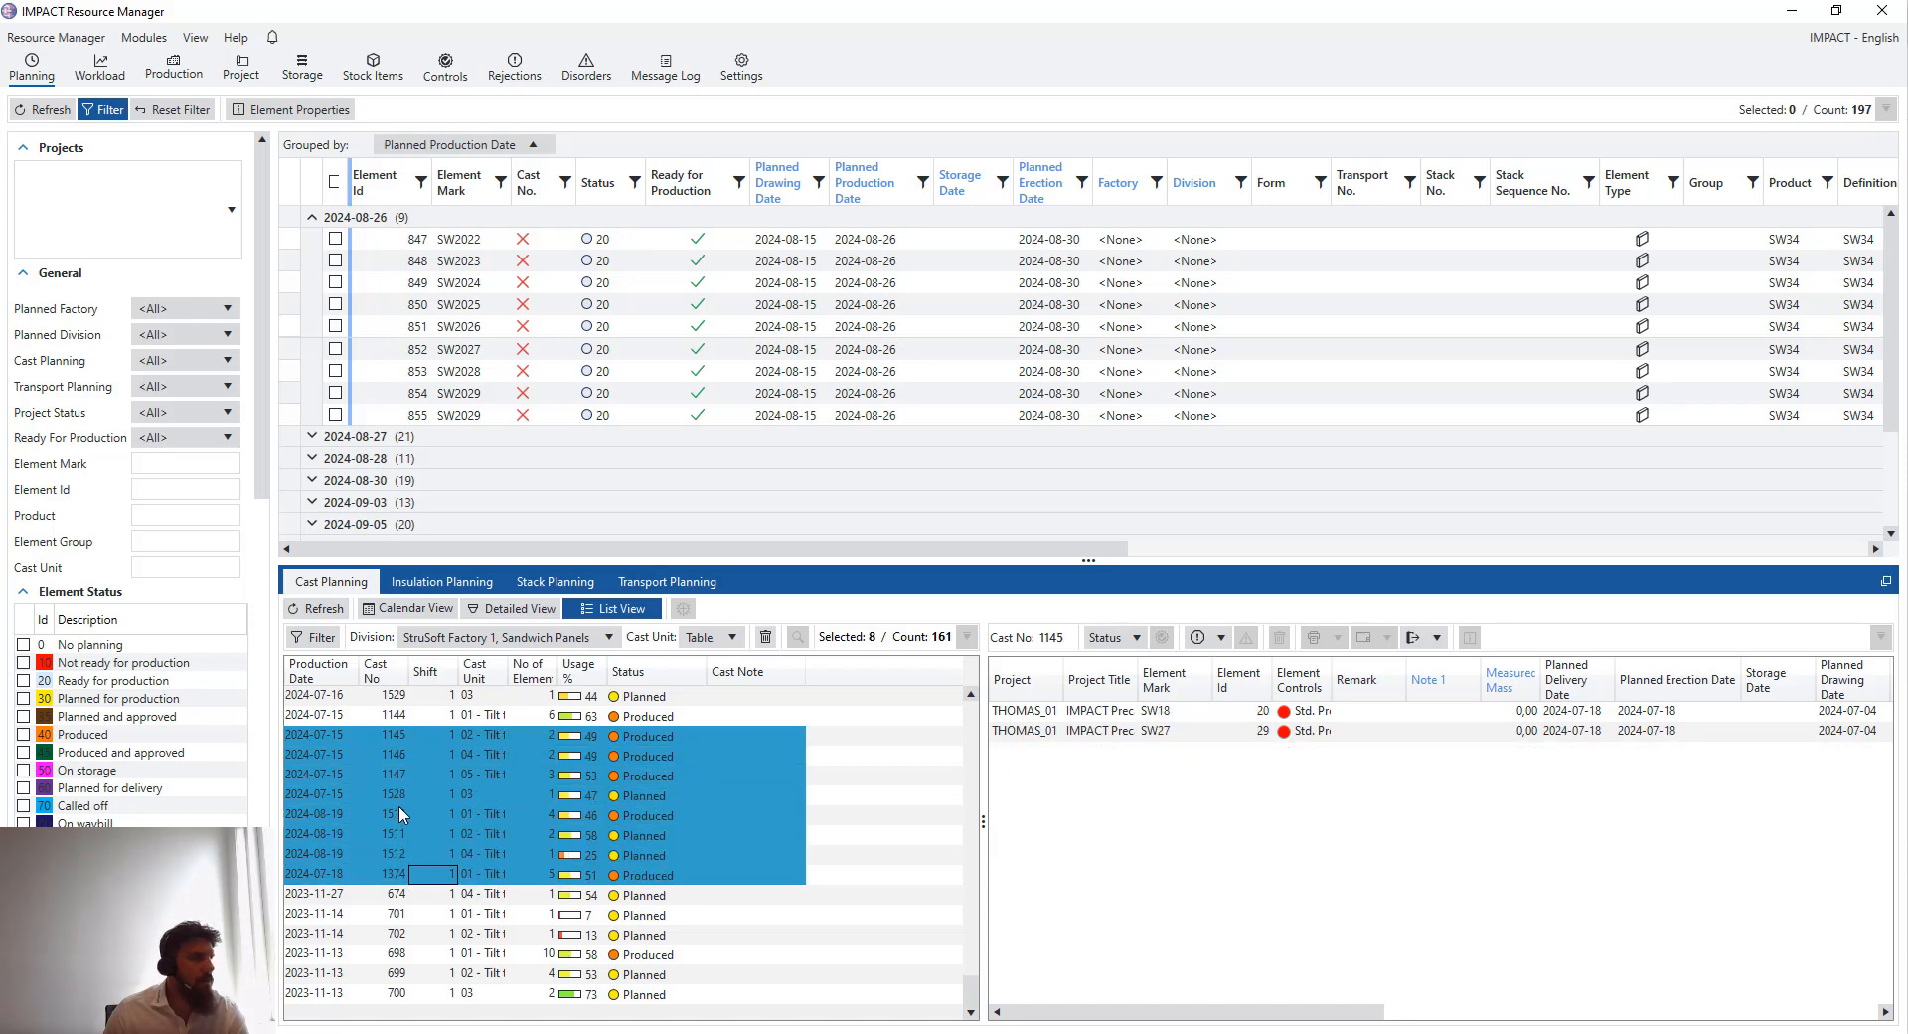
right_click(402, 808)
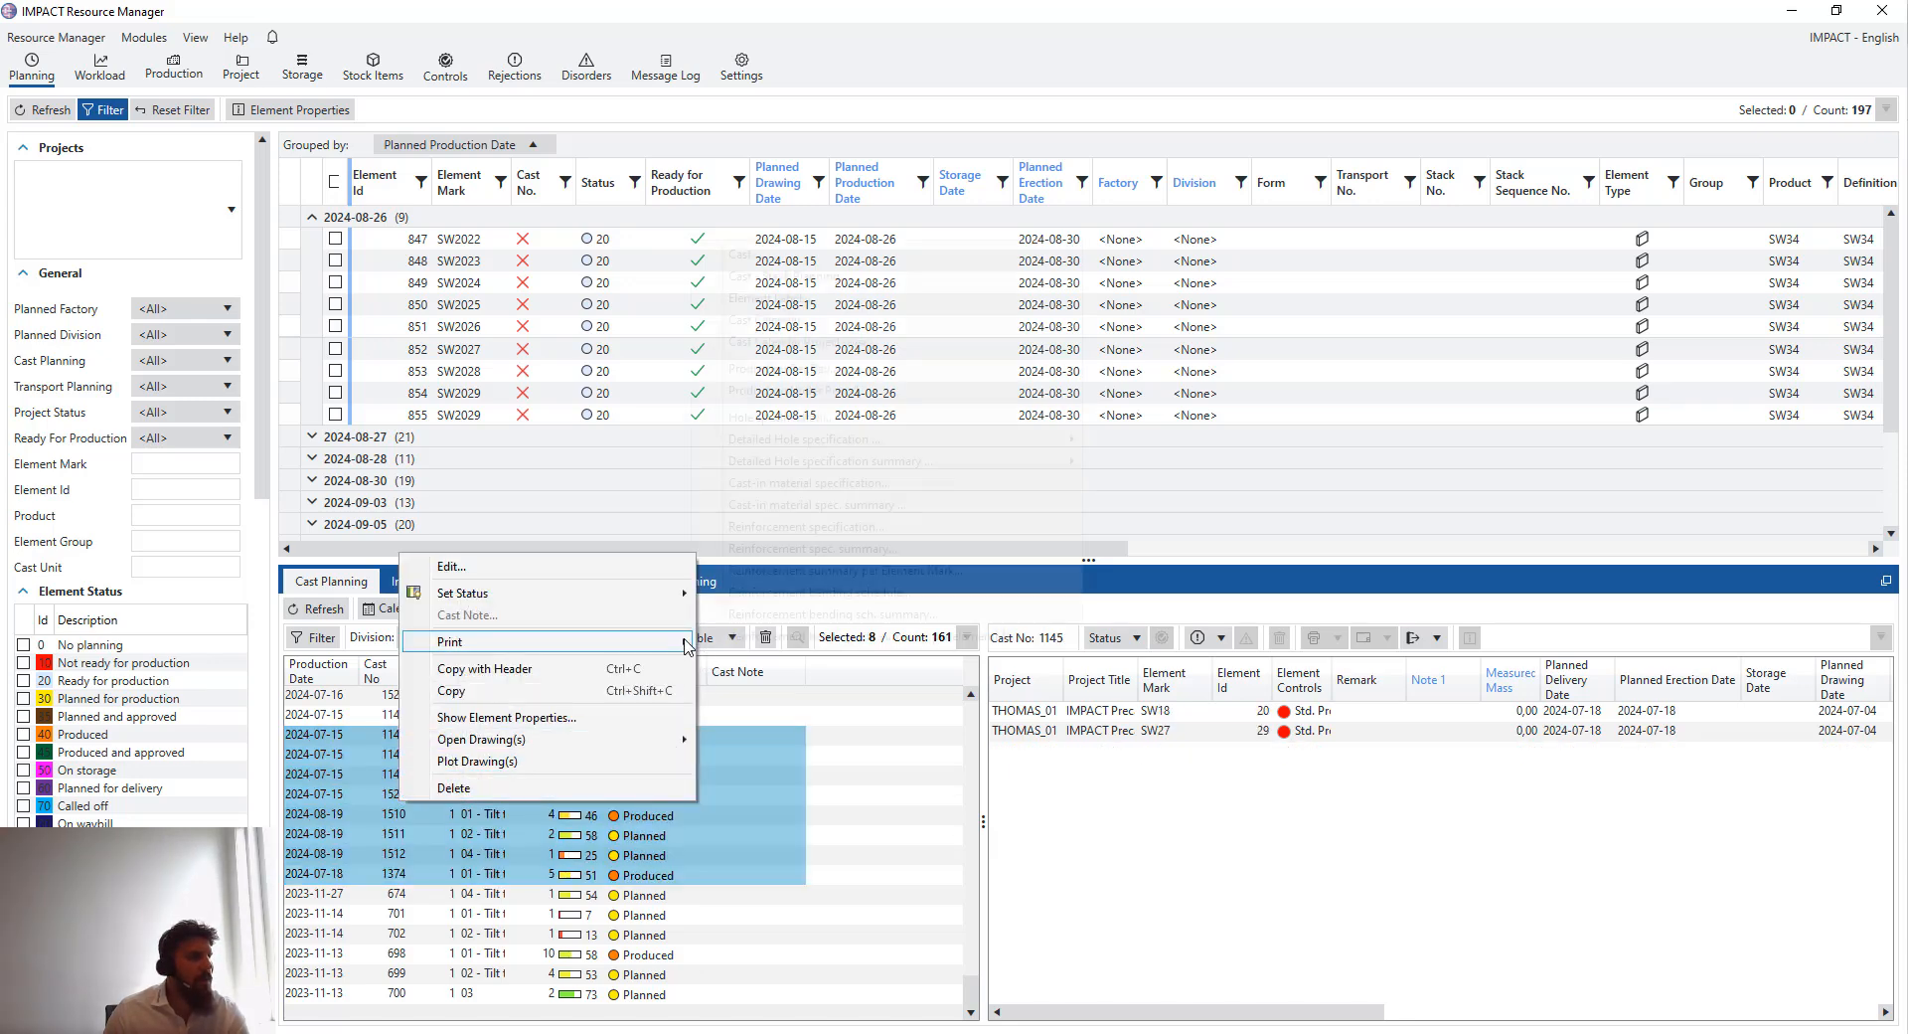
mouse_move(686, 643)
click(810, 875)
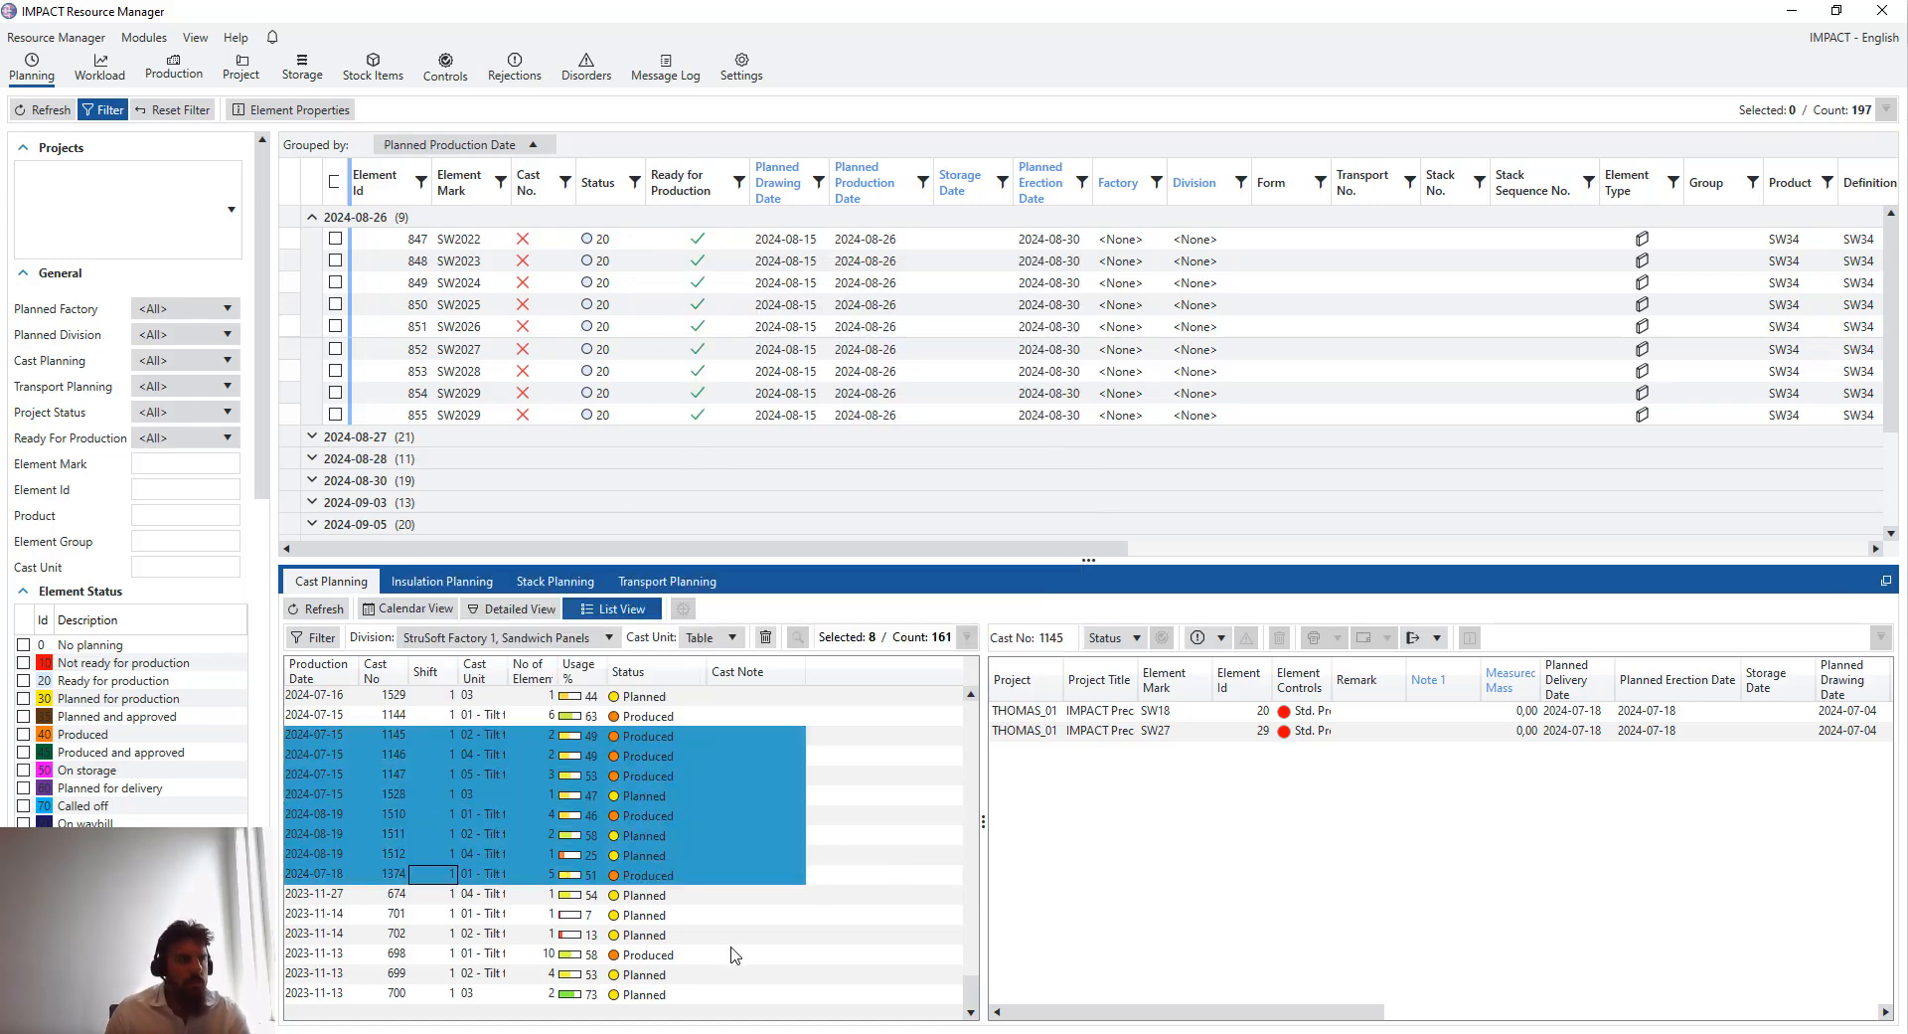
- Select cast 702 and switch the cast planning back to calendar view
click(733, 937)
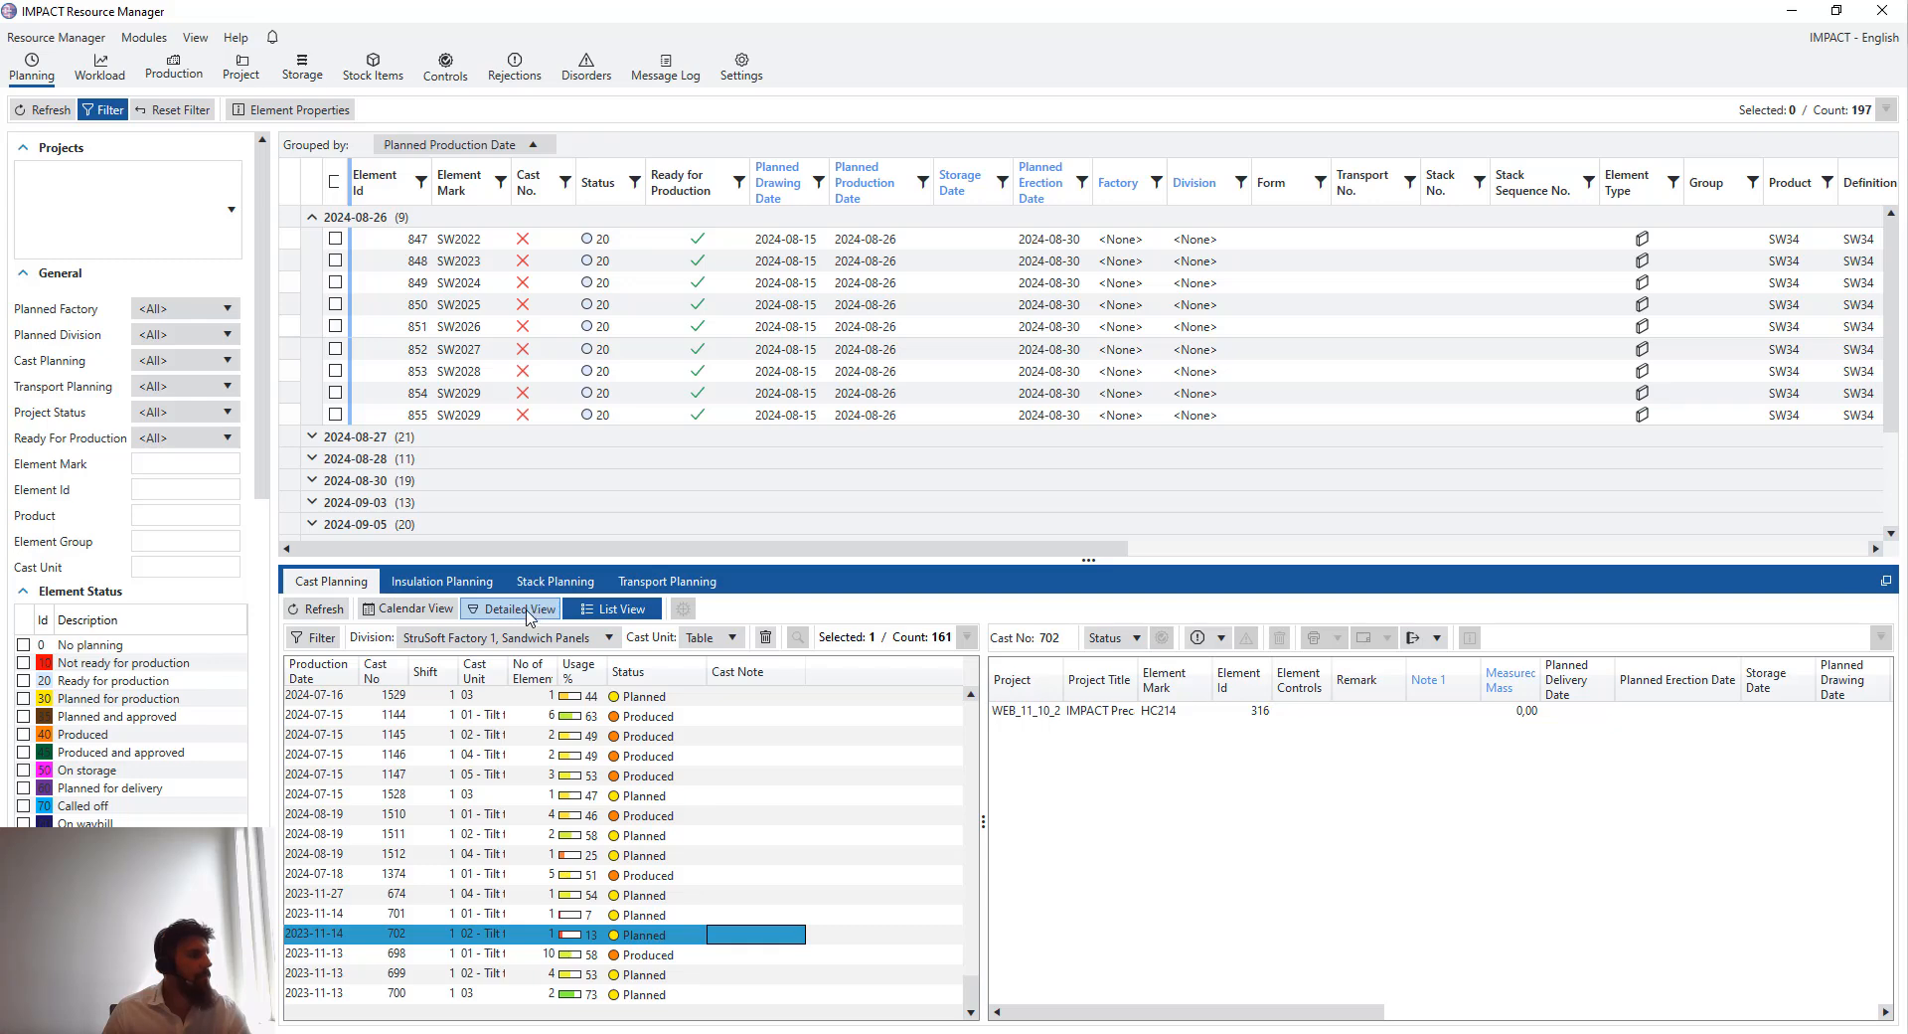
click(410, 609)
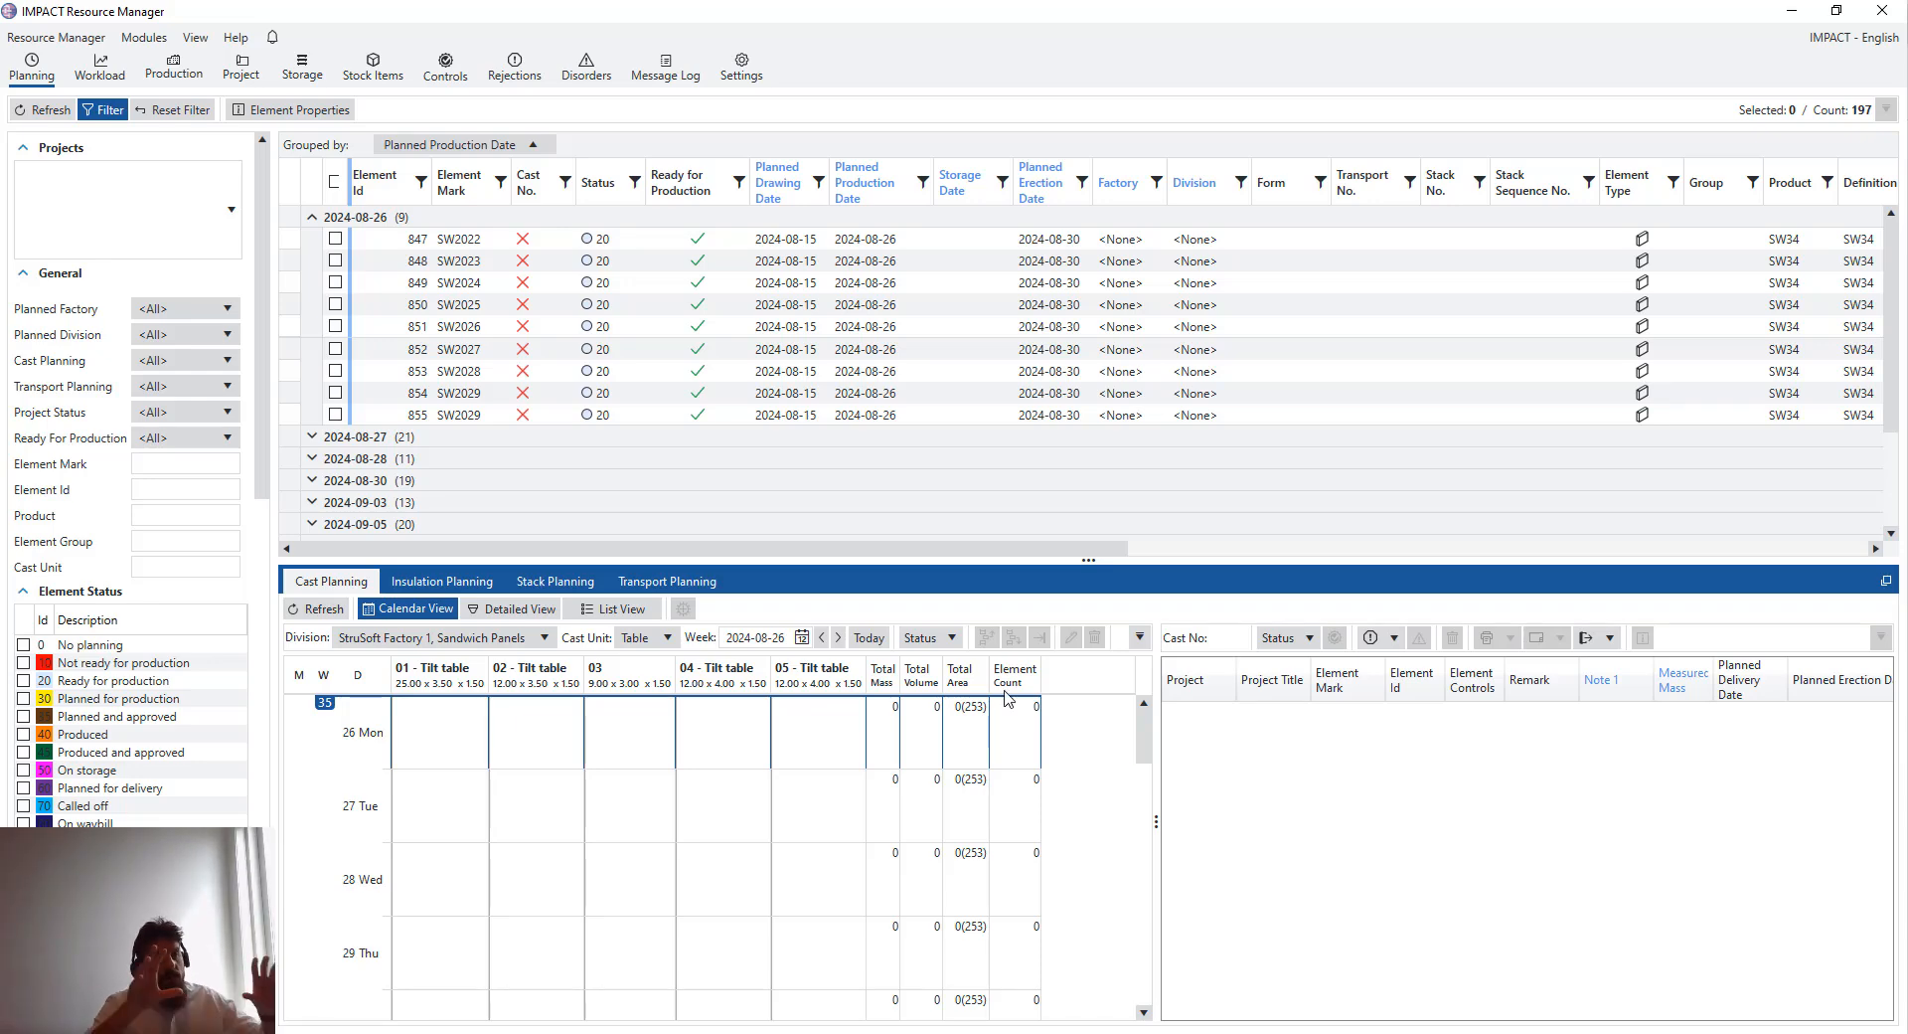
- Select the Monday 26 August cells of the different tilt tables in the cast calendar
click(418, 744)
click(555, 723)
click(429, 727)
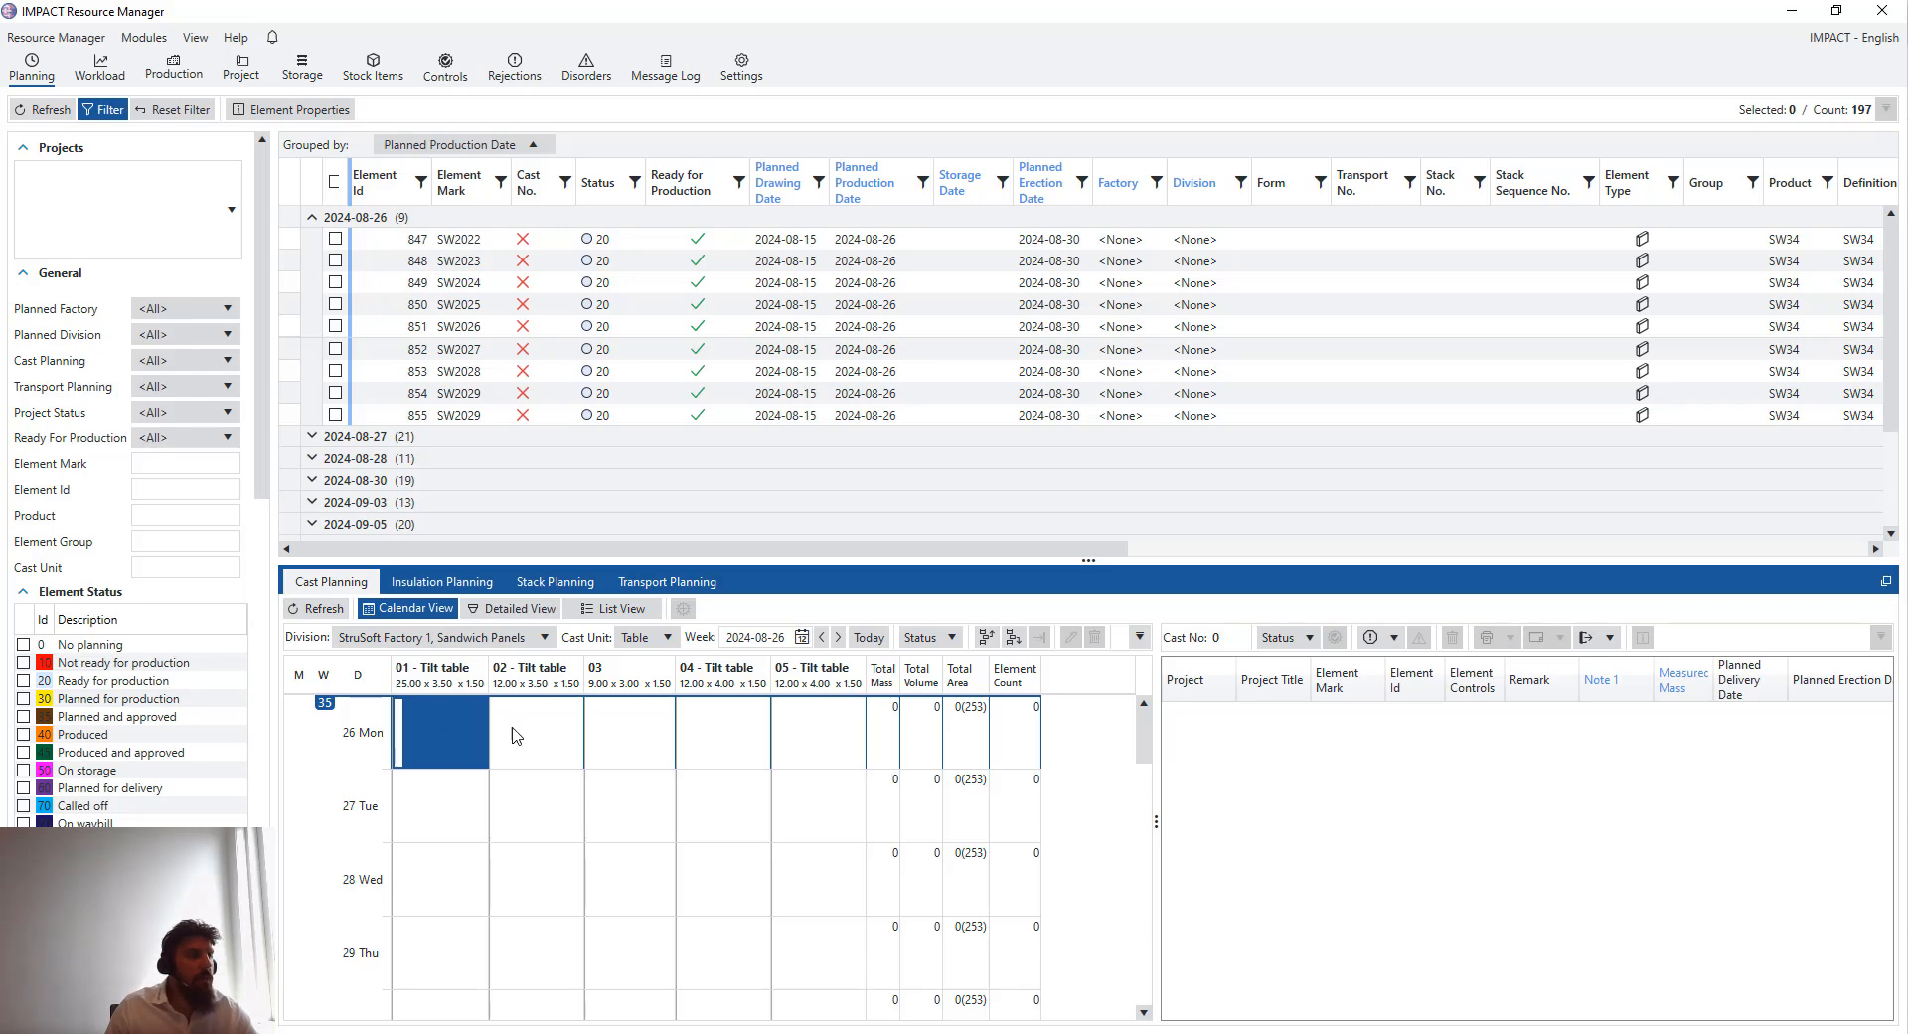
click(597, 728)
click(558, 728)
click(445, 739)
click(597, 745)
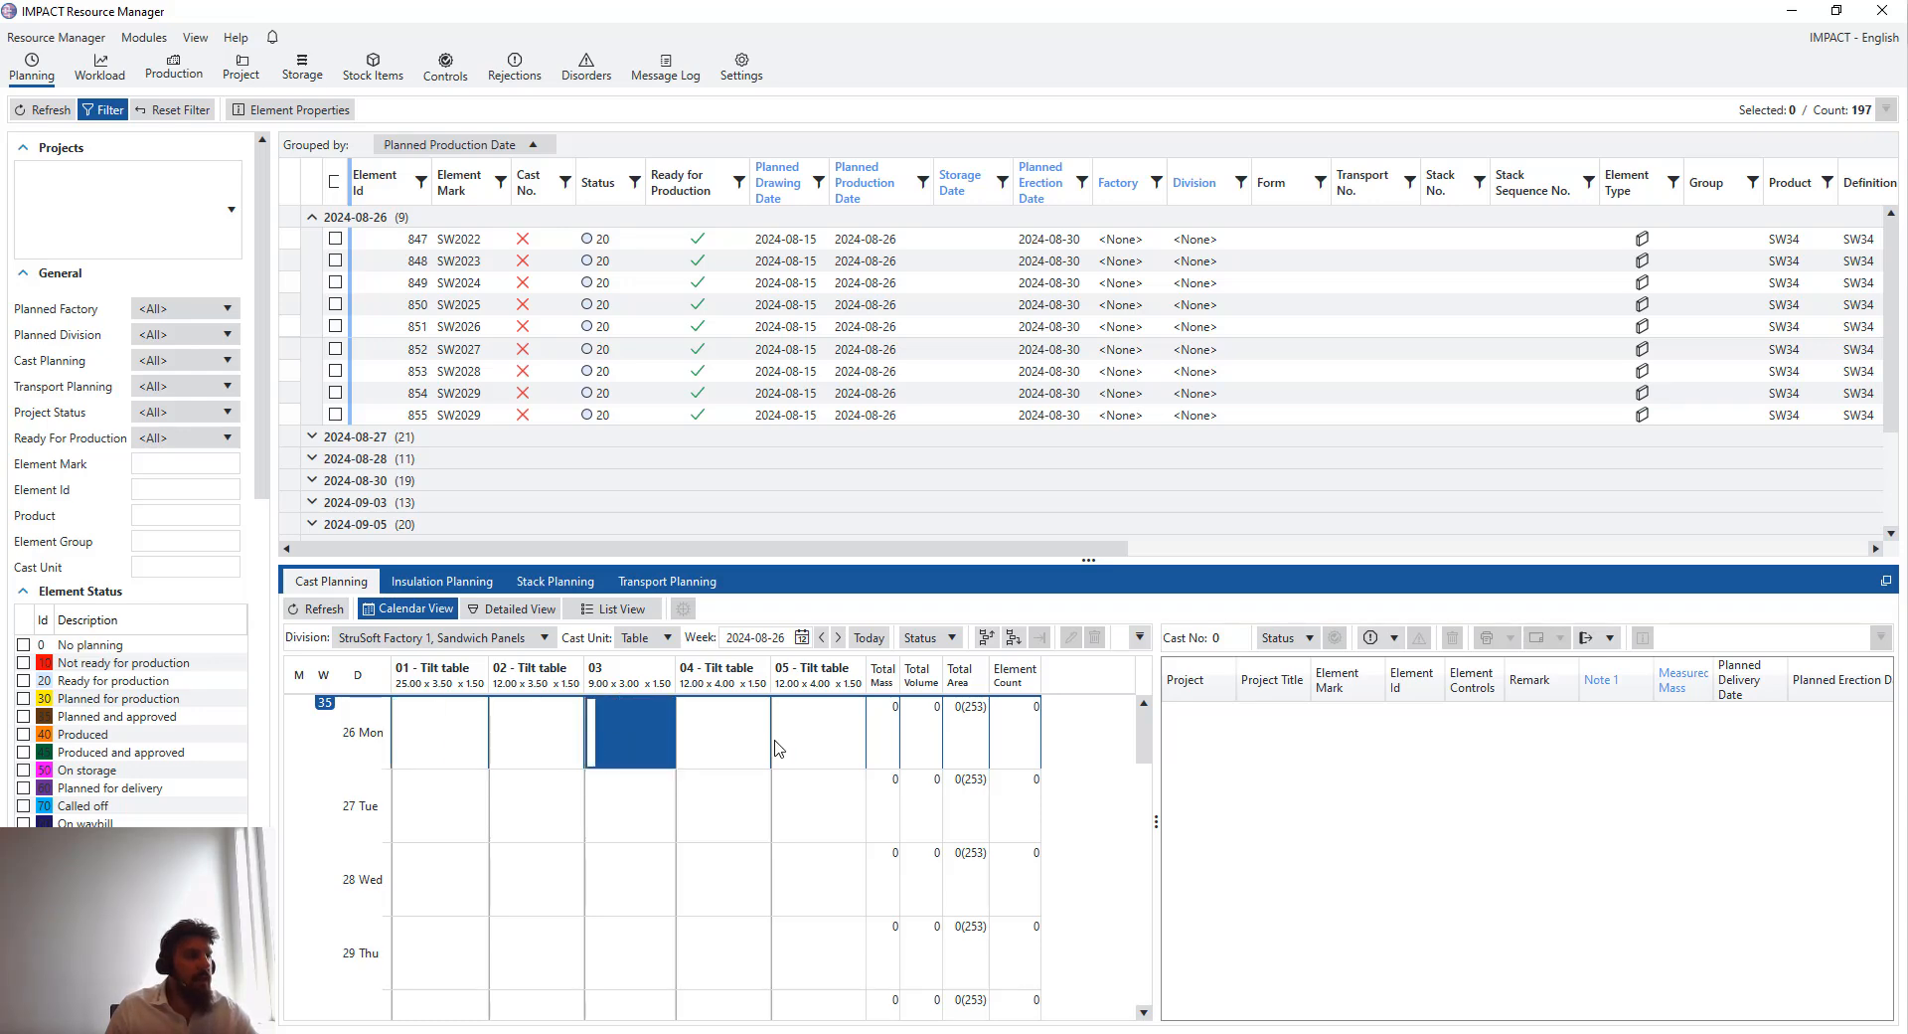
click(780, 748)
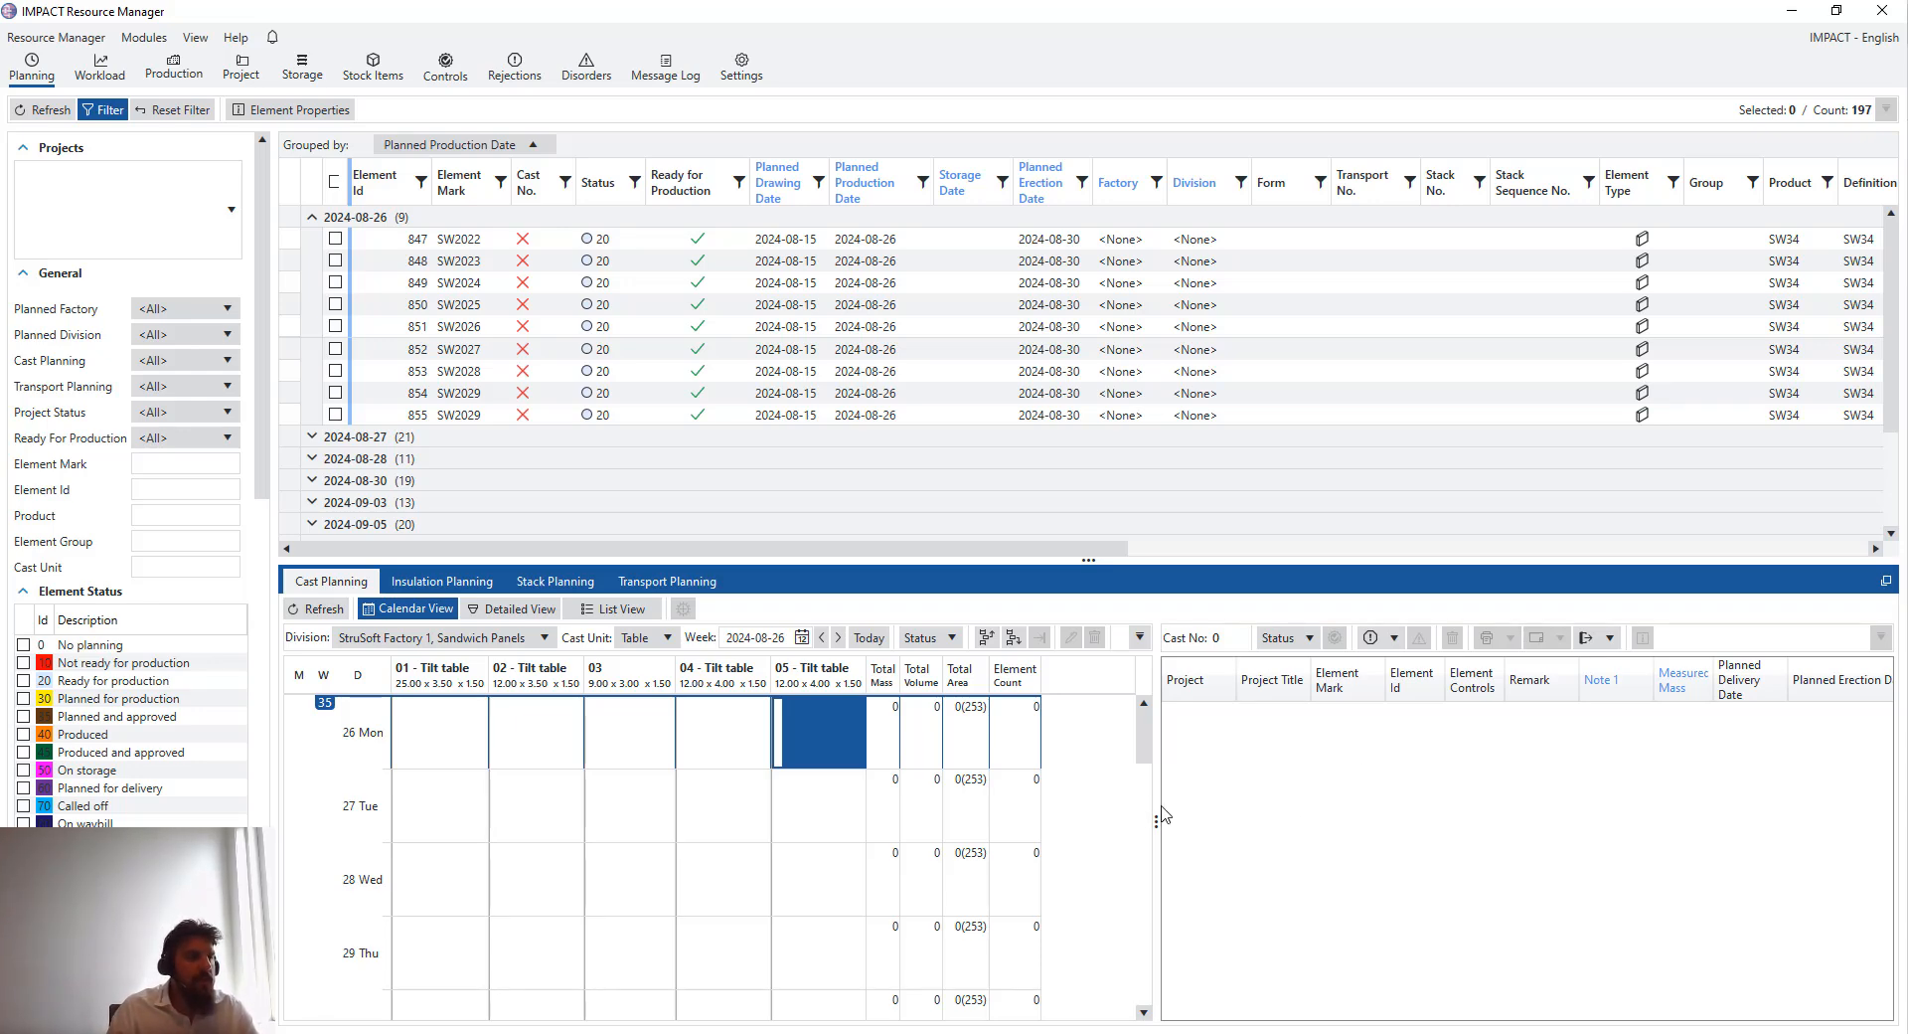
- Undock the cast planning panel into its own window and maximize it
drag(1160, 807, 1308, 816)
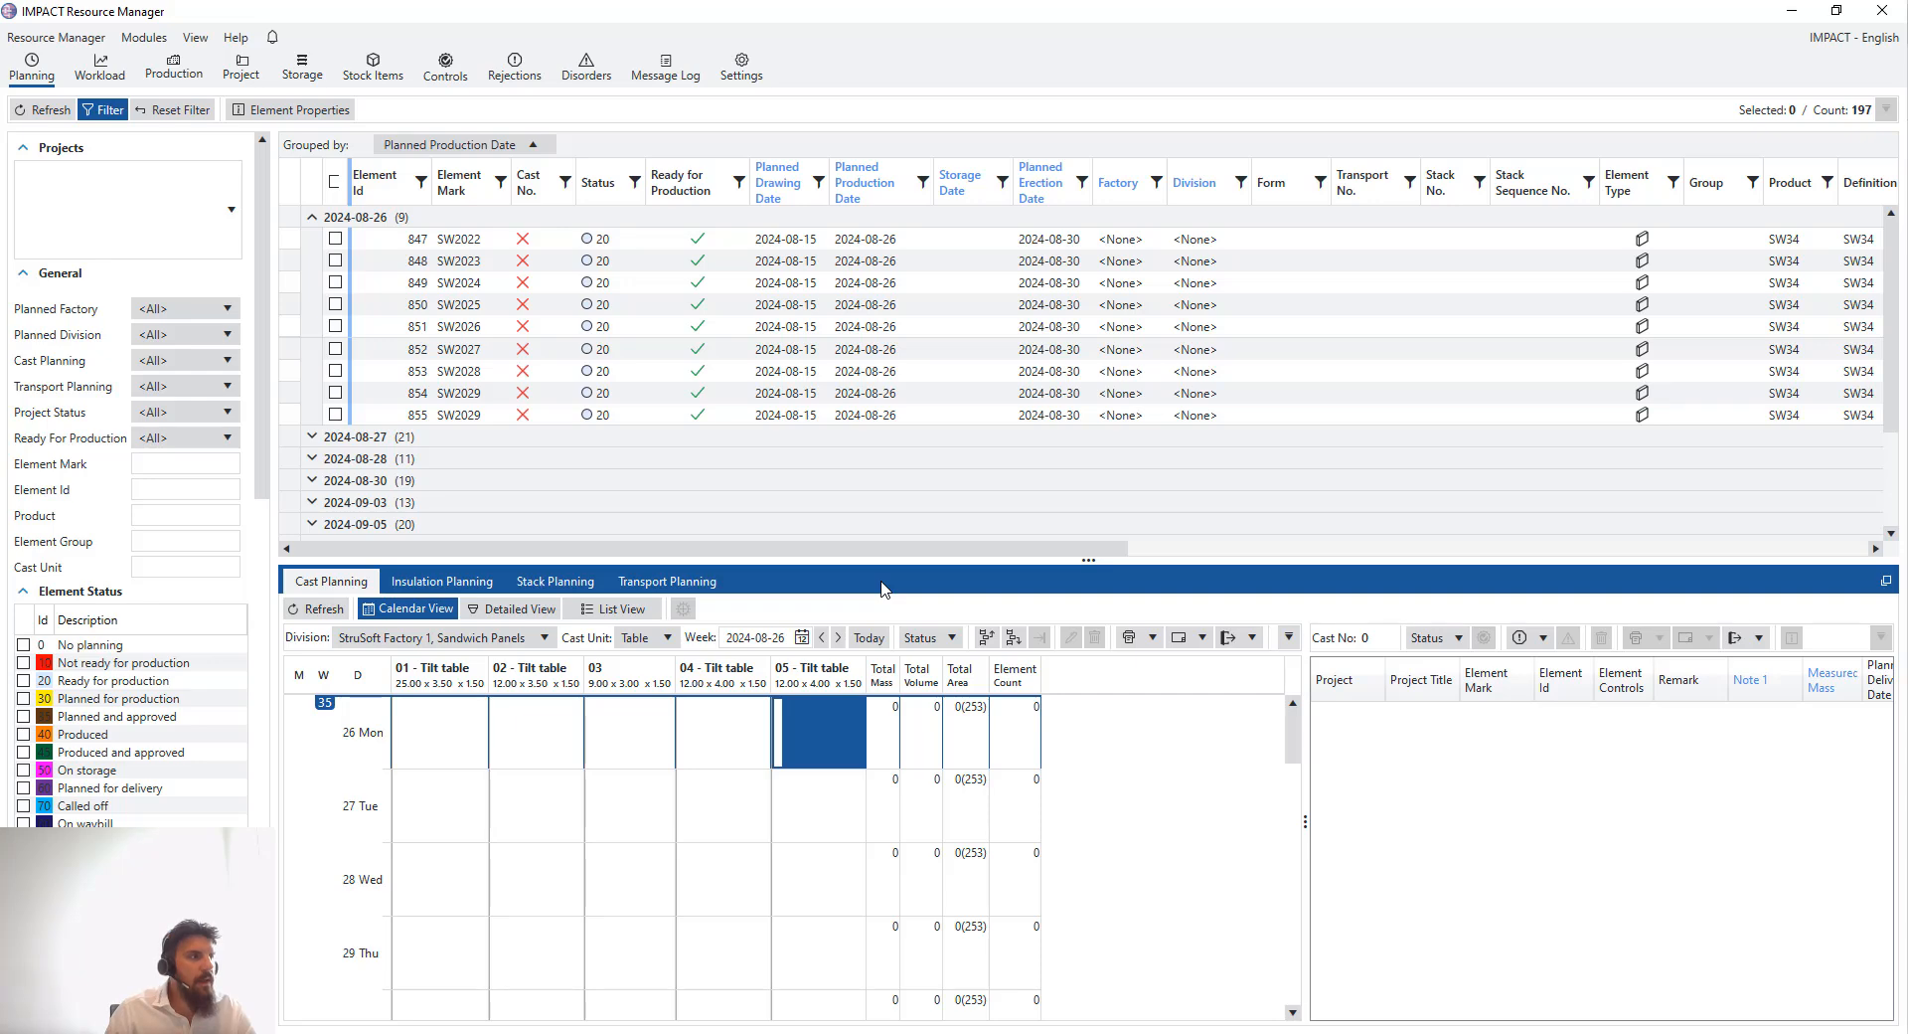
click(1886, 582)
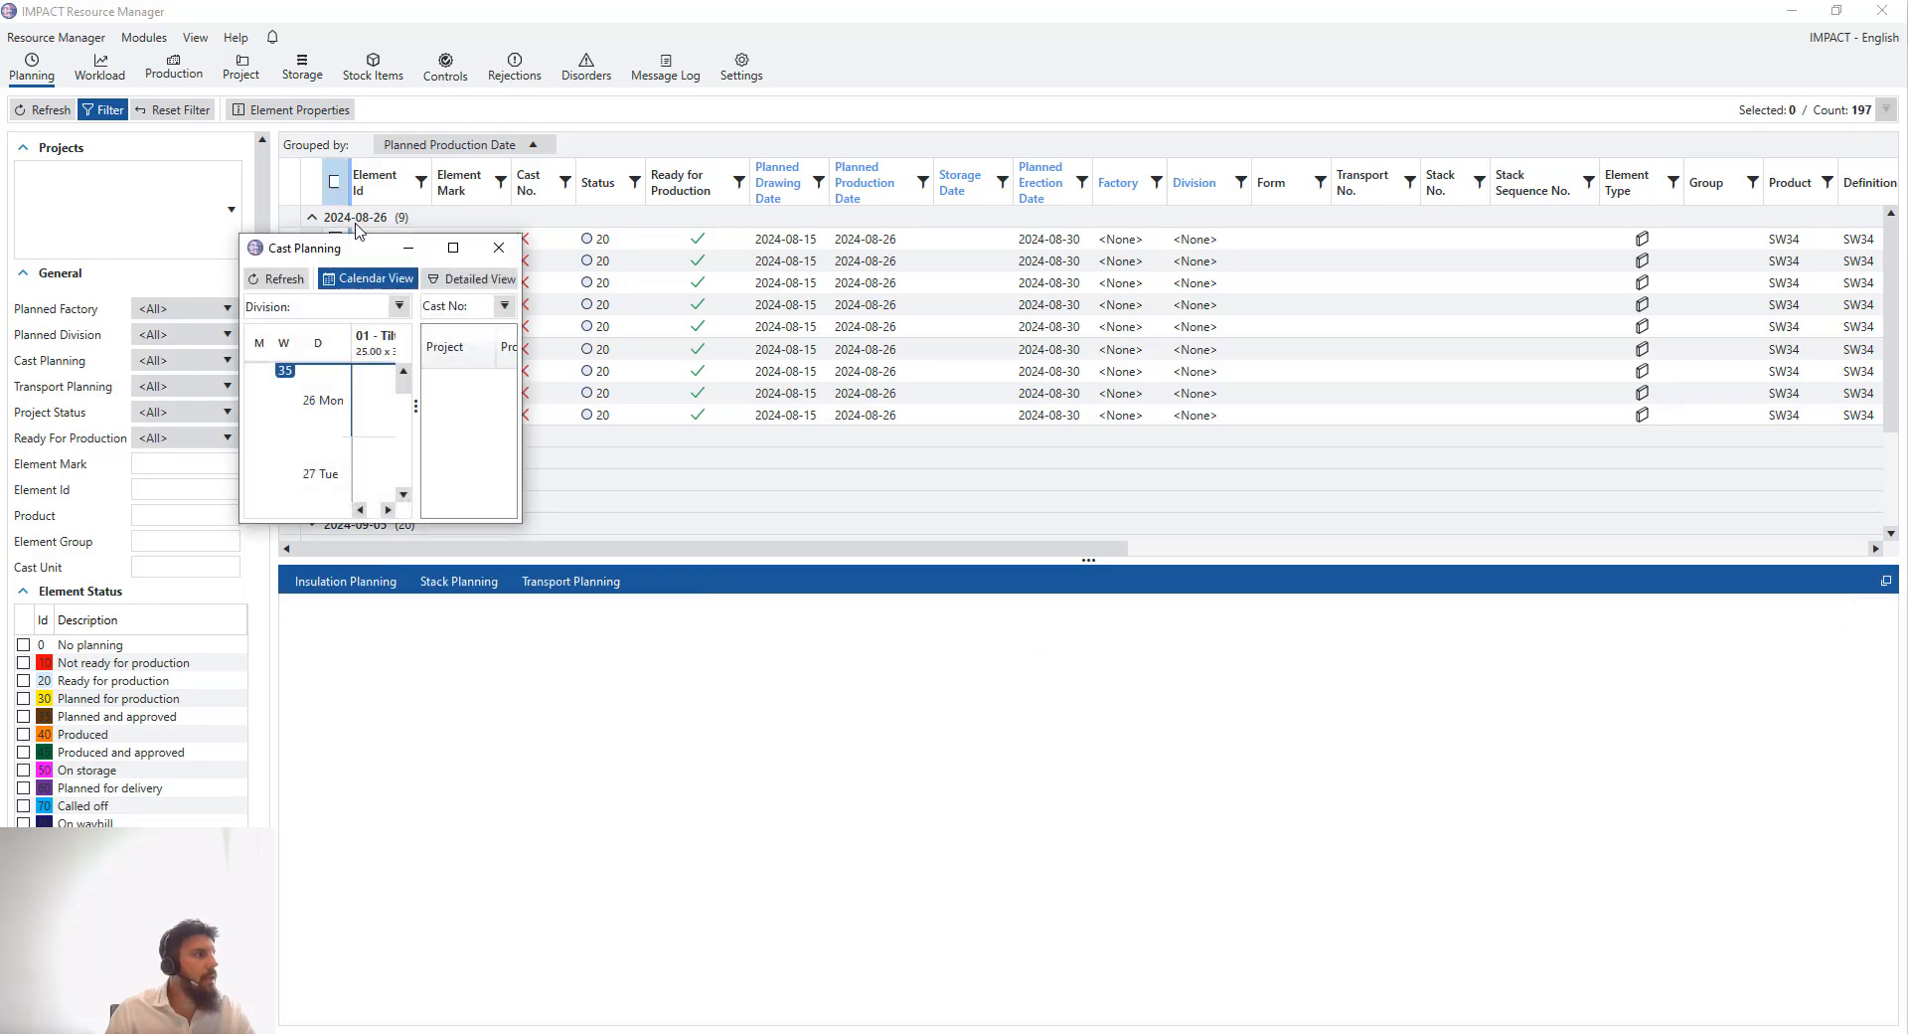
click(462, 256)
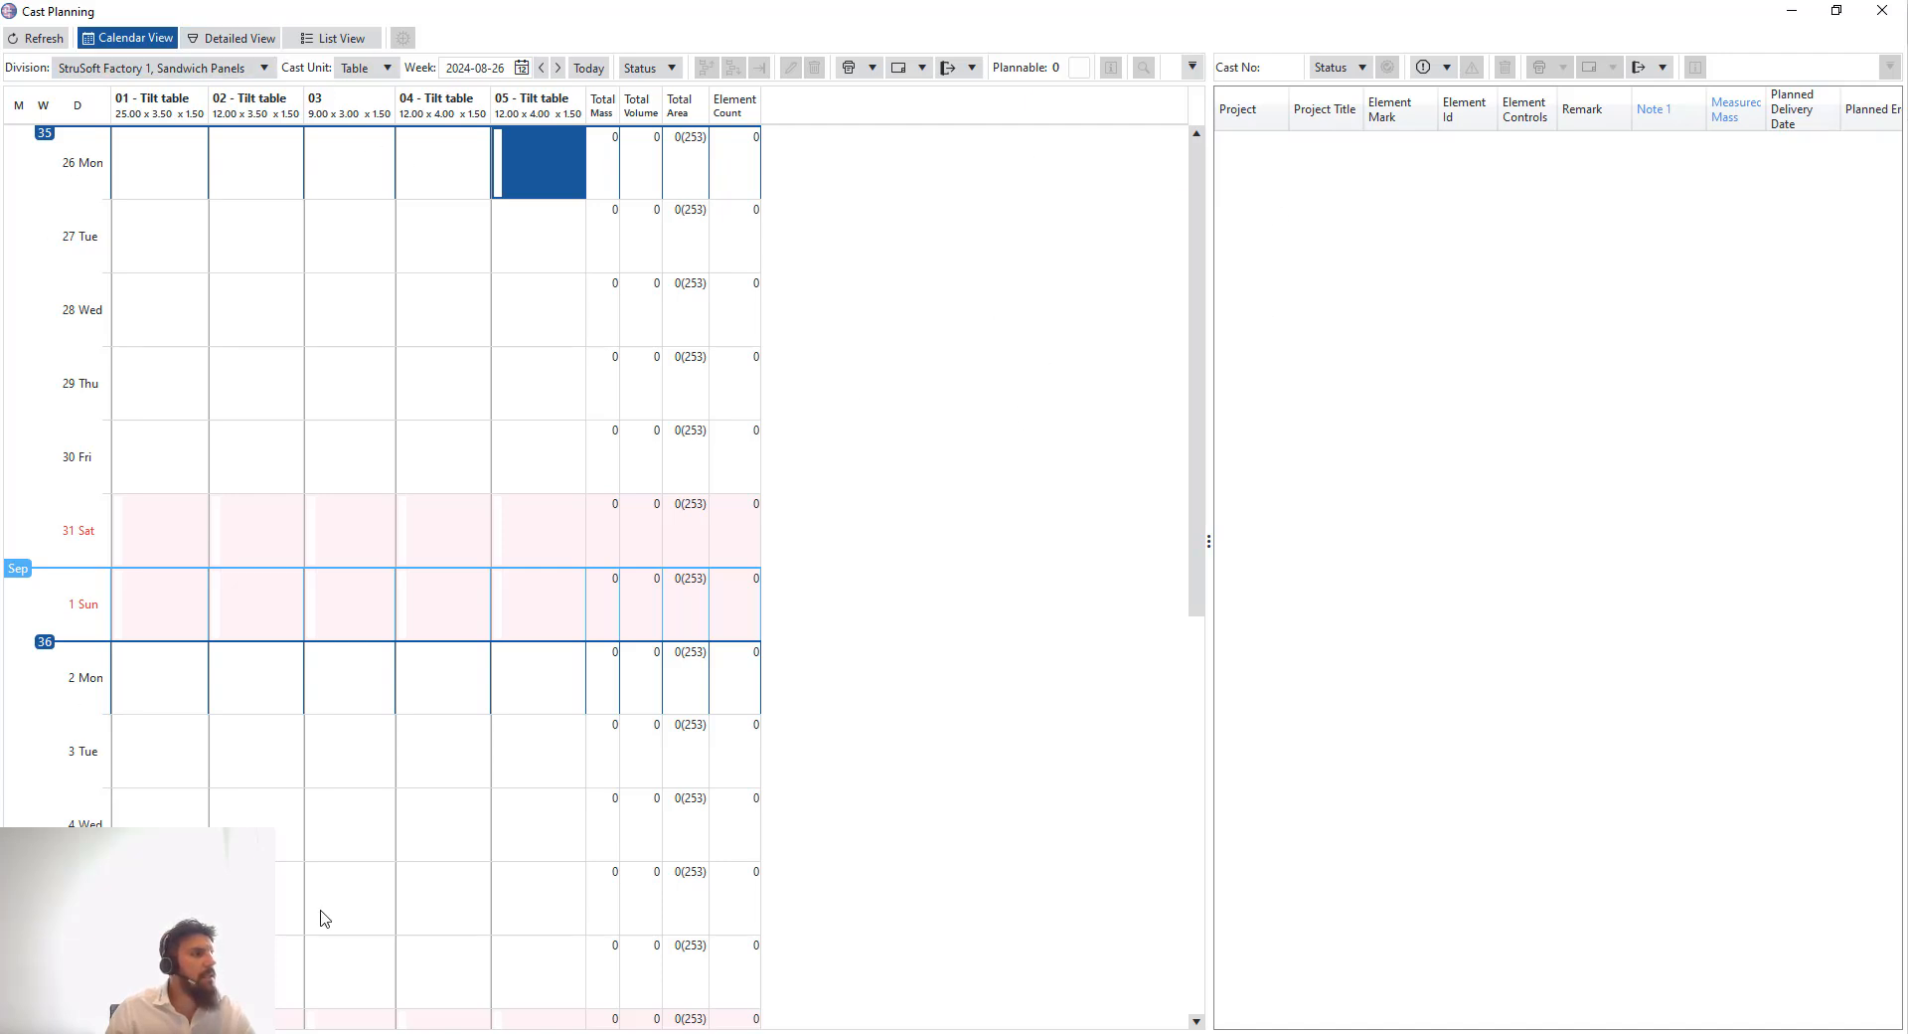
scroll(1198, 396, down, 1)
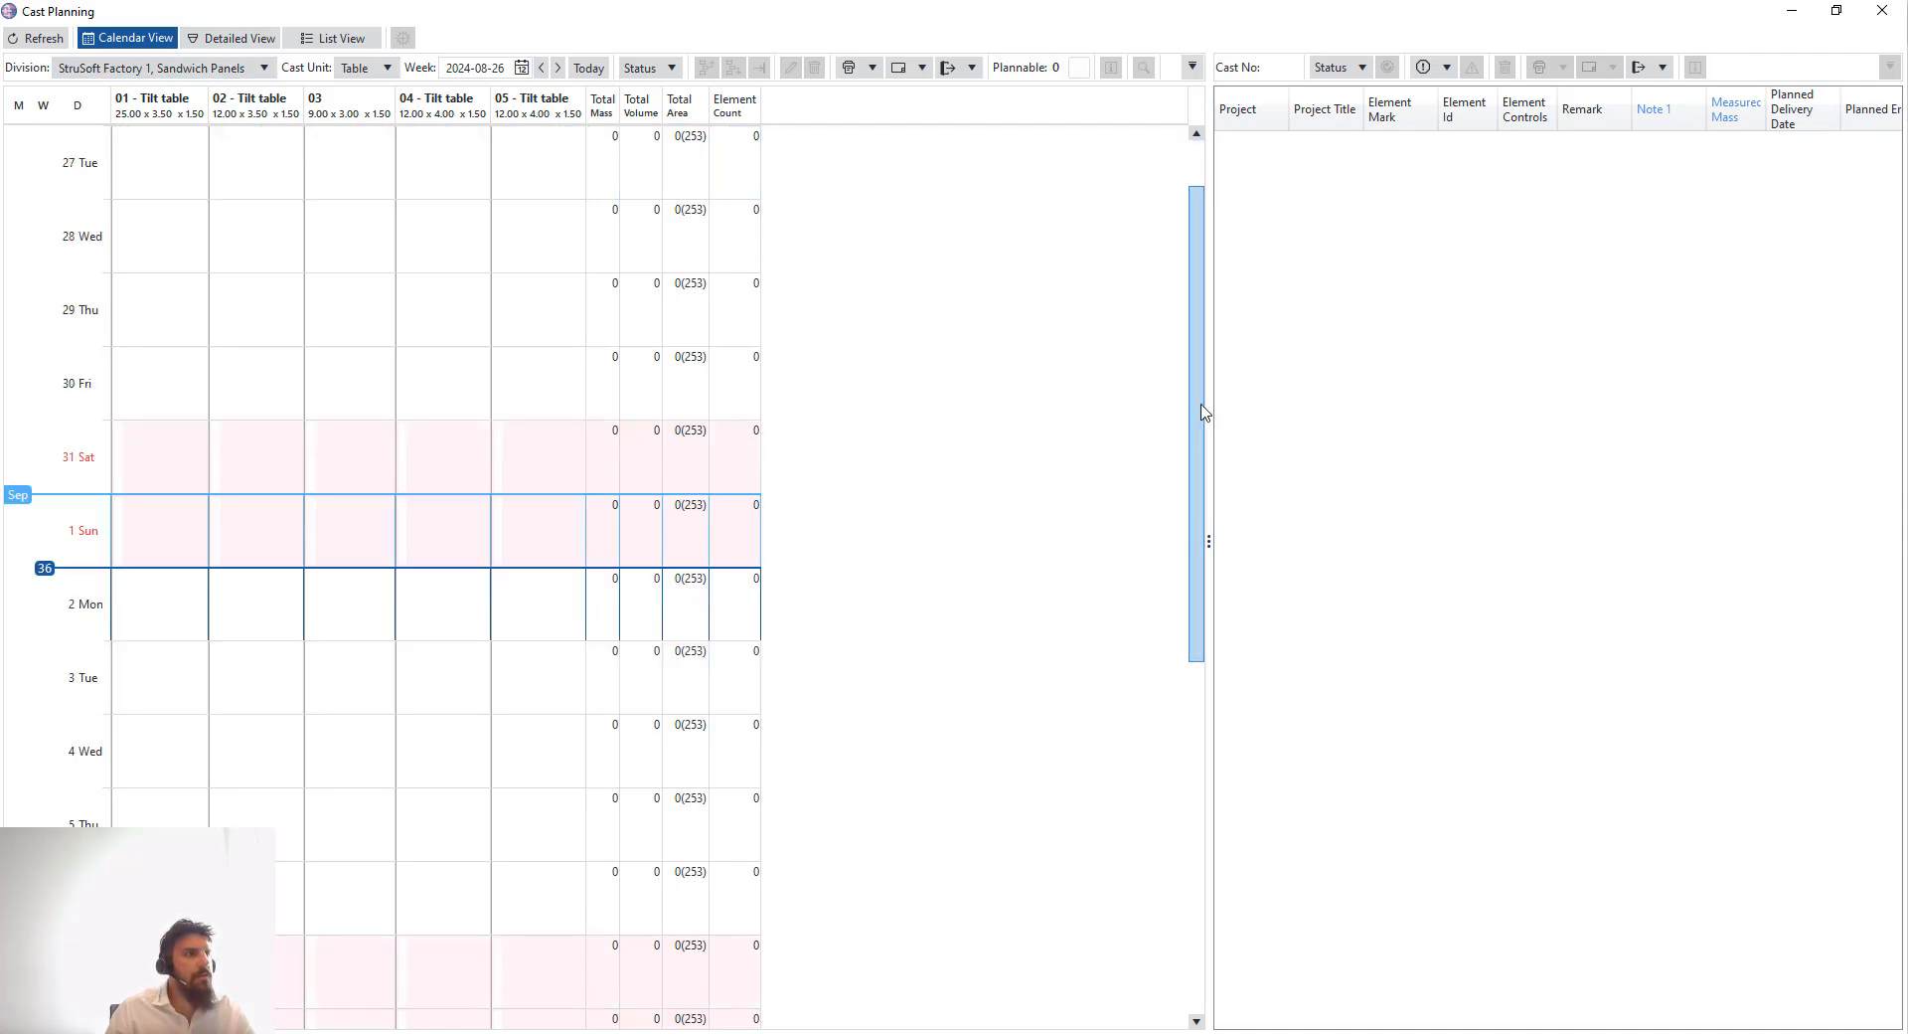
drag(1217, 382, 1223, 232)
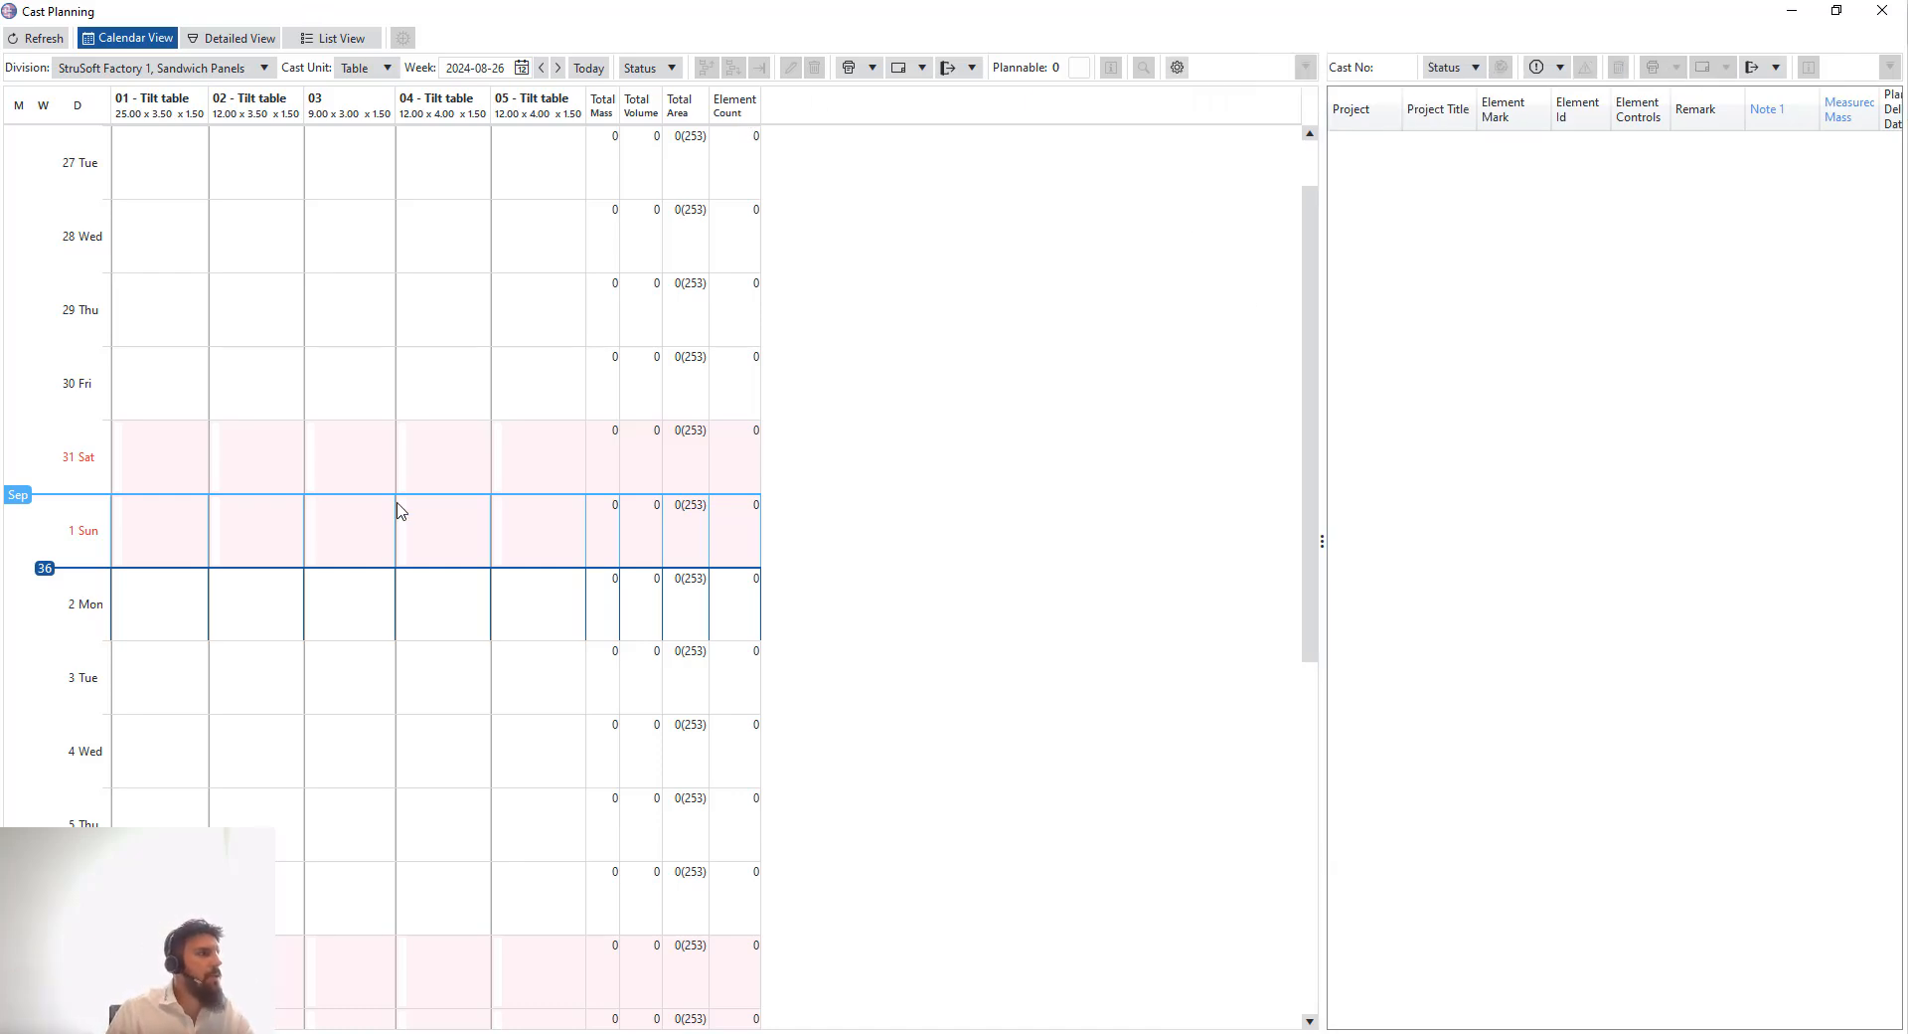
scroll(482, 468, down, 8)
scroll(484, 487, up, 9)
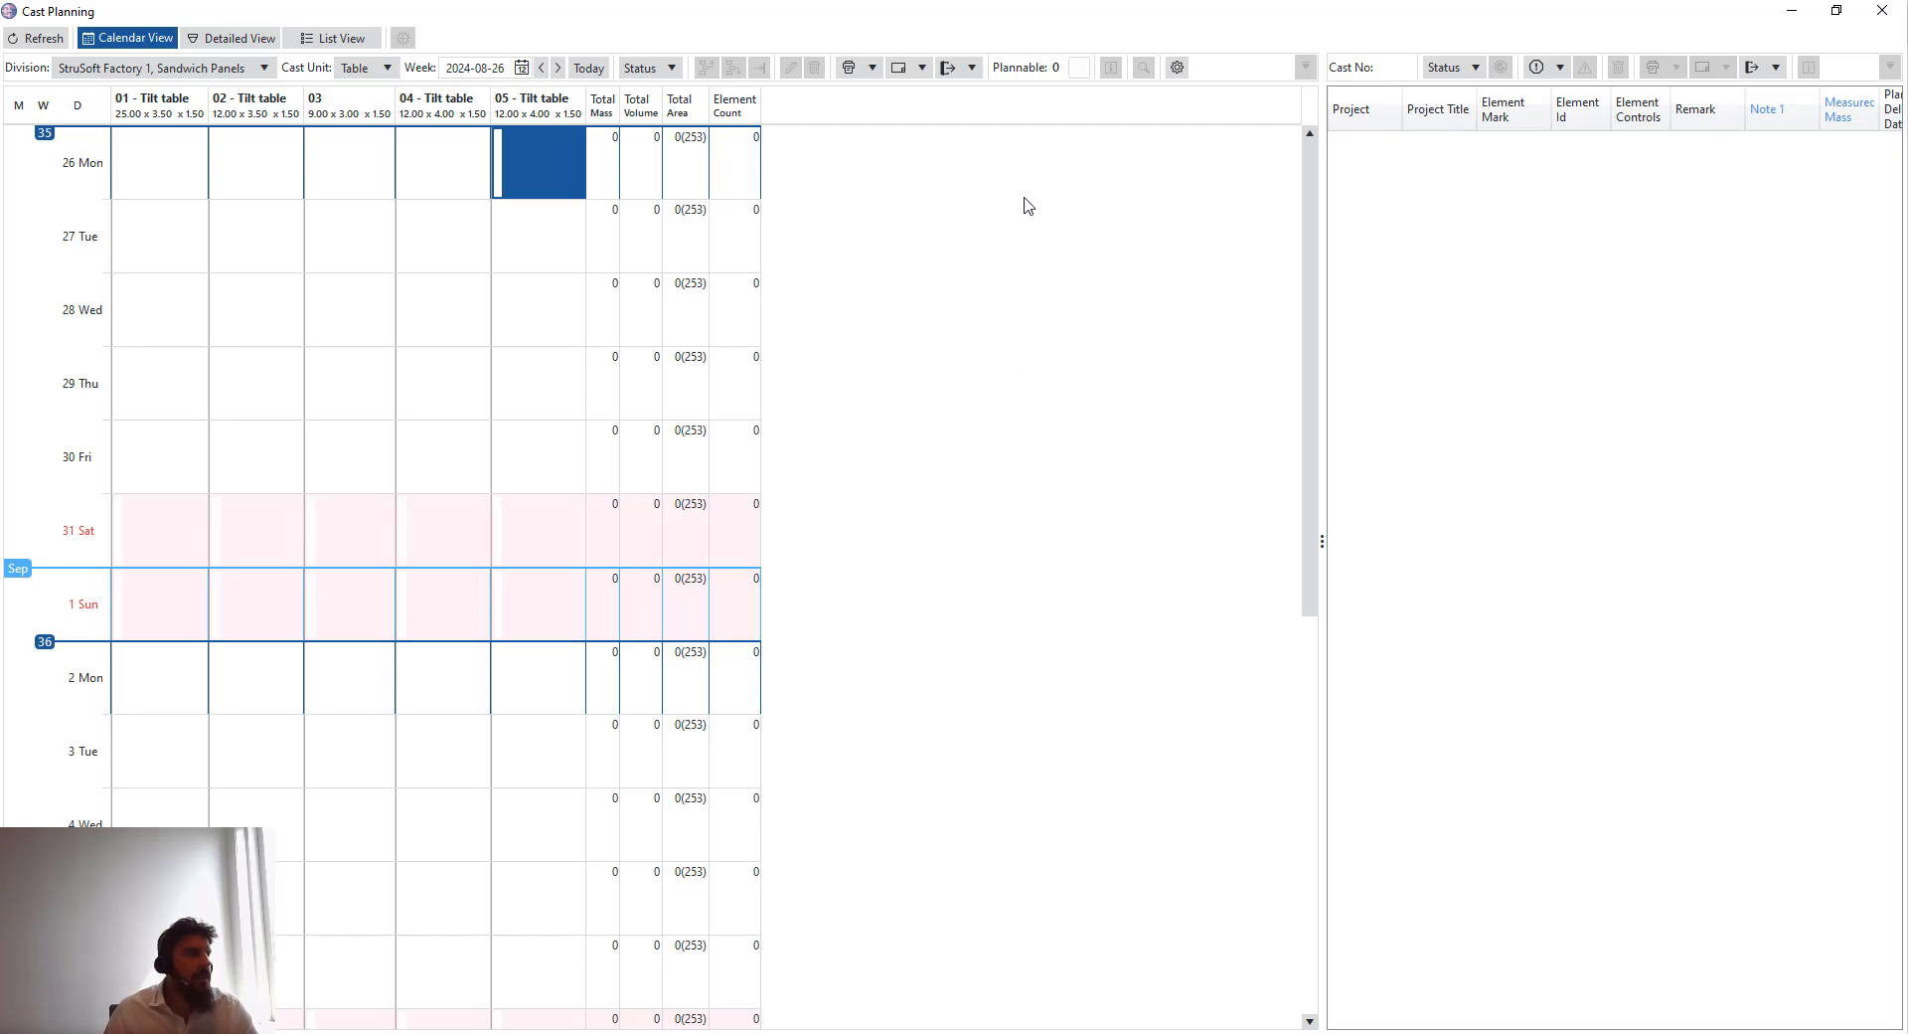
- Enable Total Length in the calendar's daily summary content and save the calendar settings
click(1178, 68)
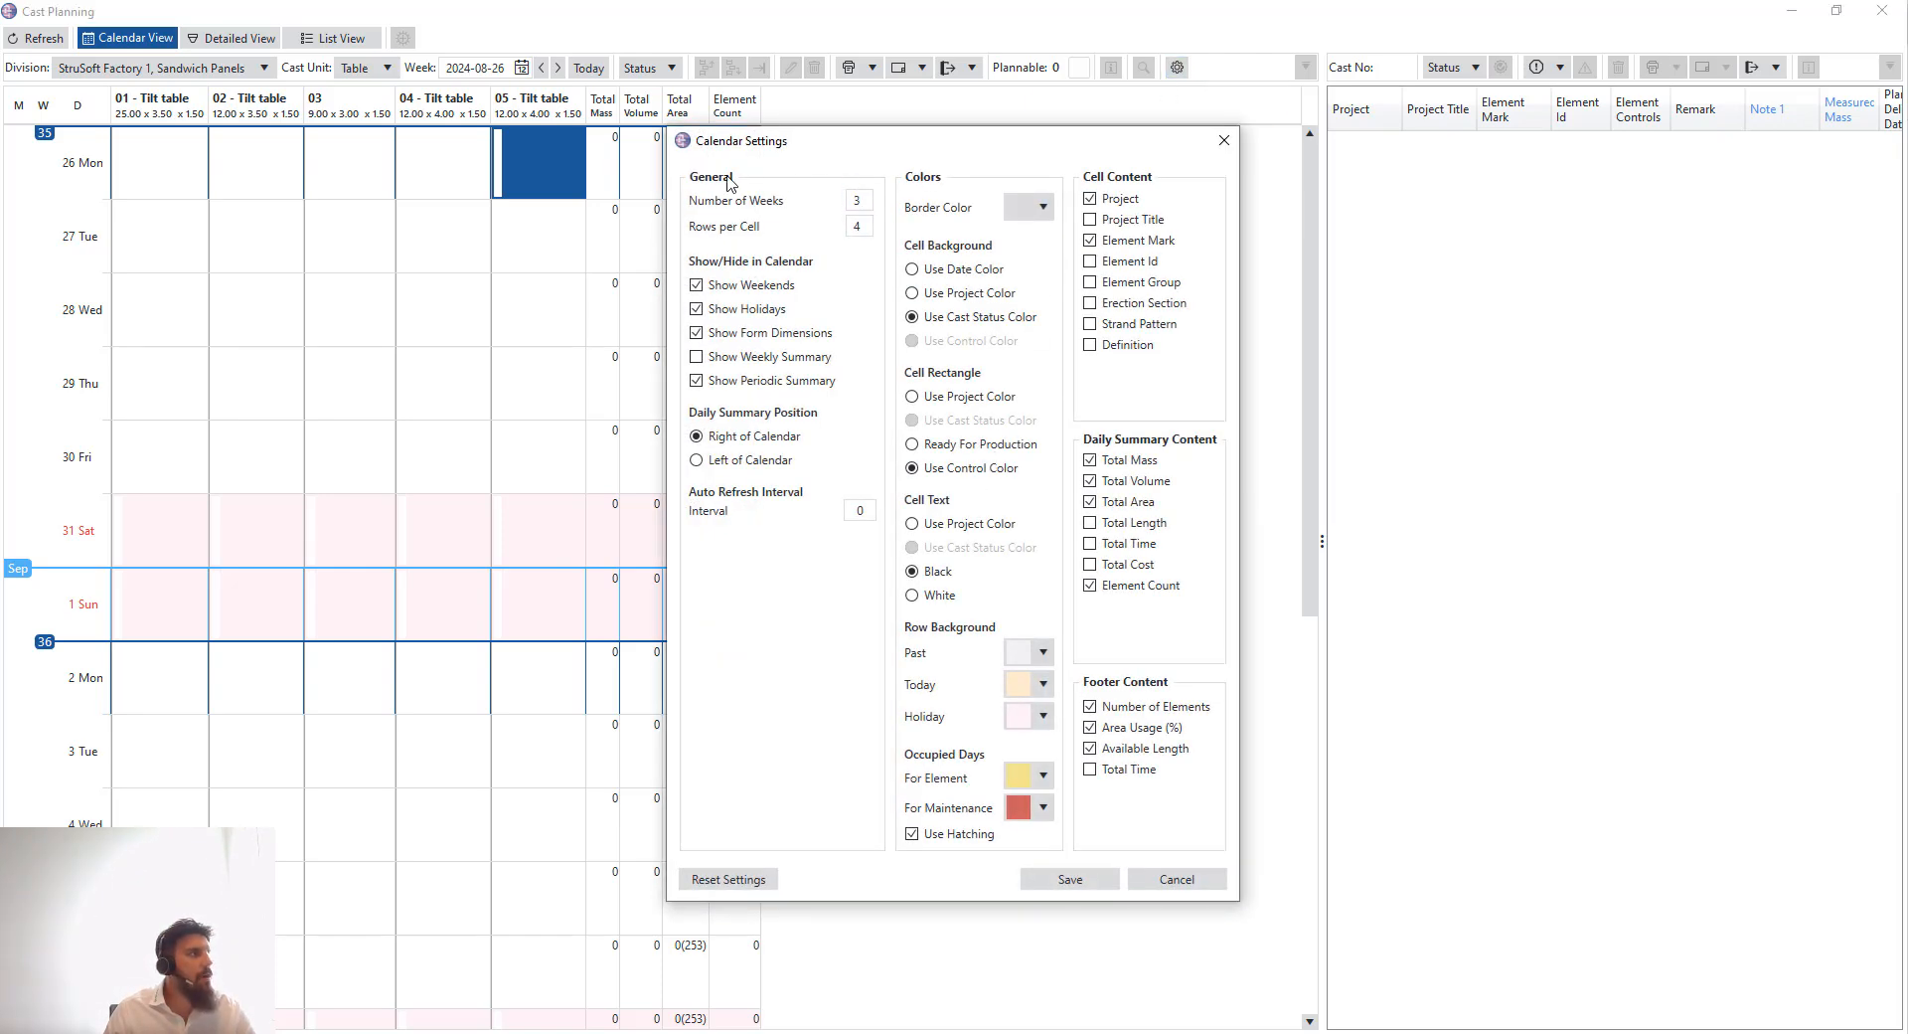
click(861, 197)
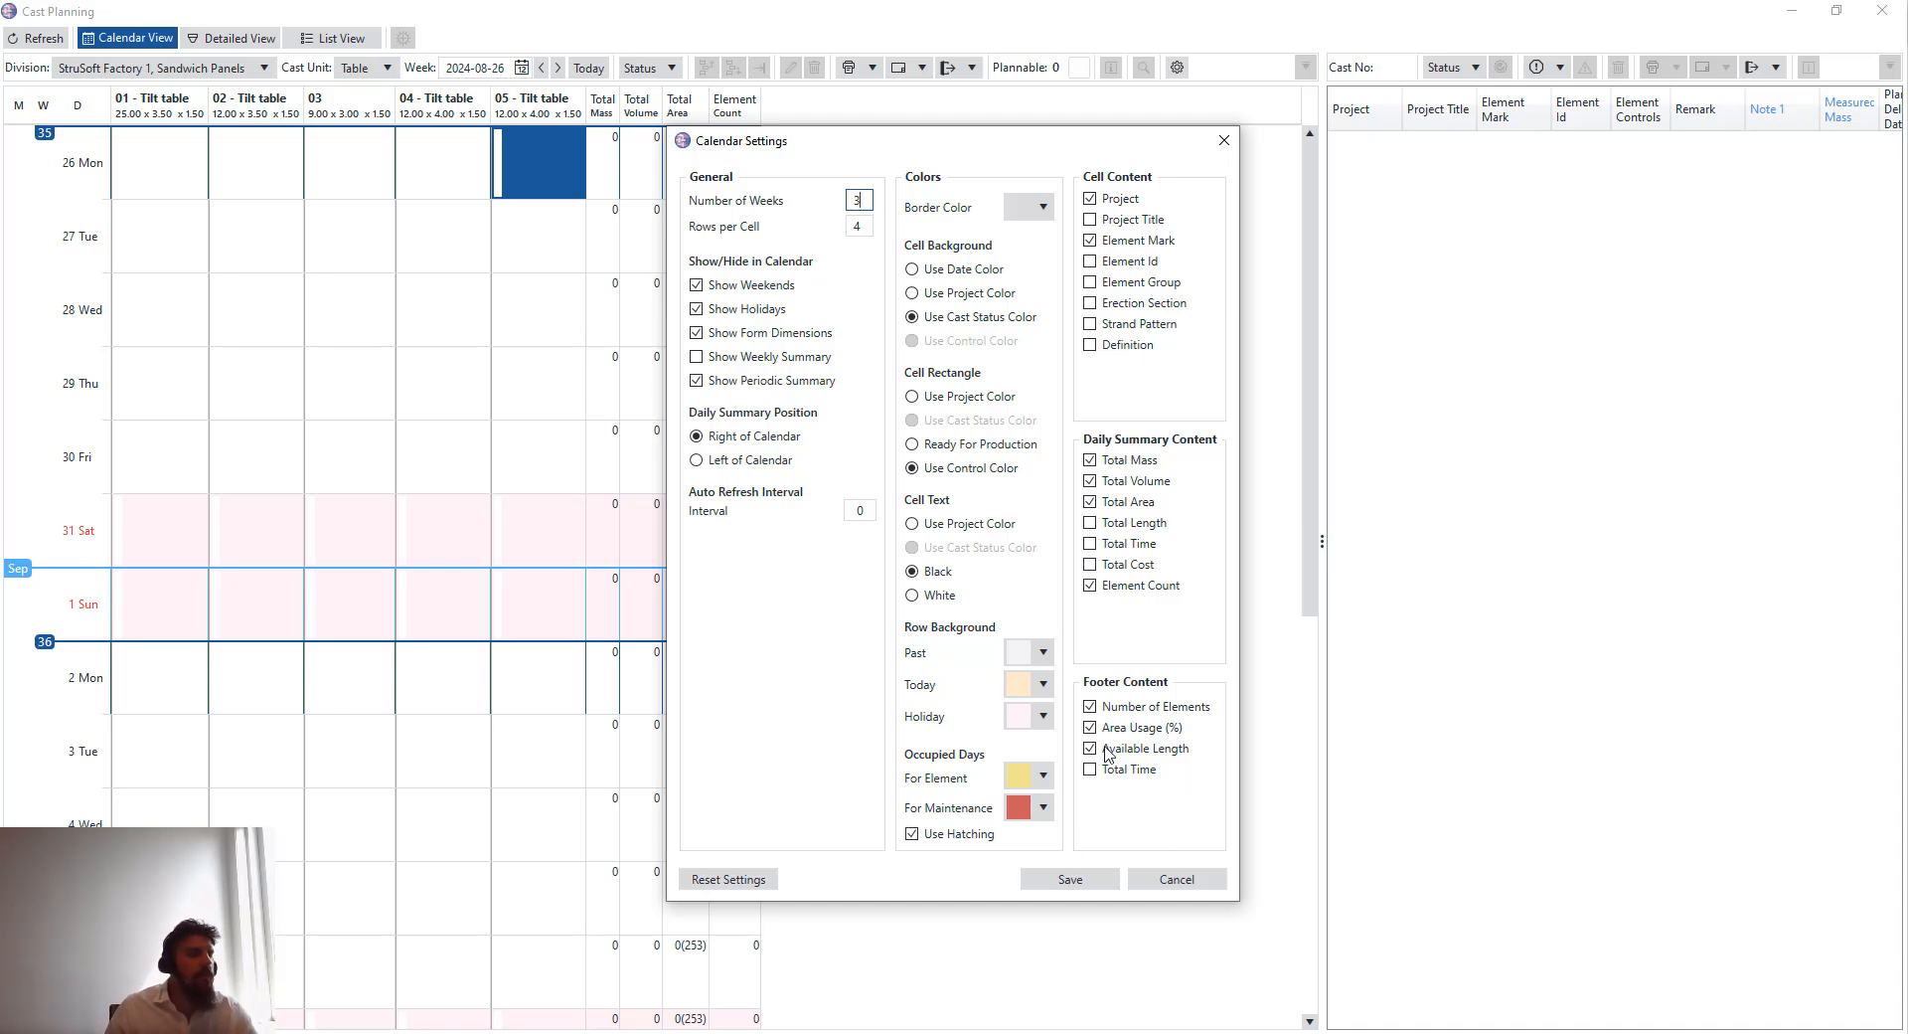
drag(1083, 149, 884, 342)
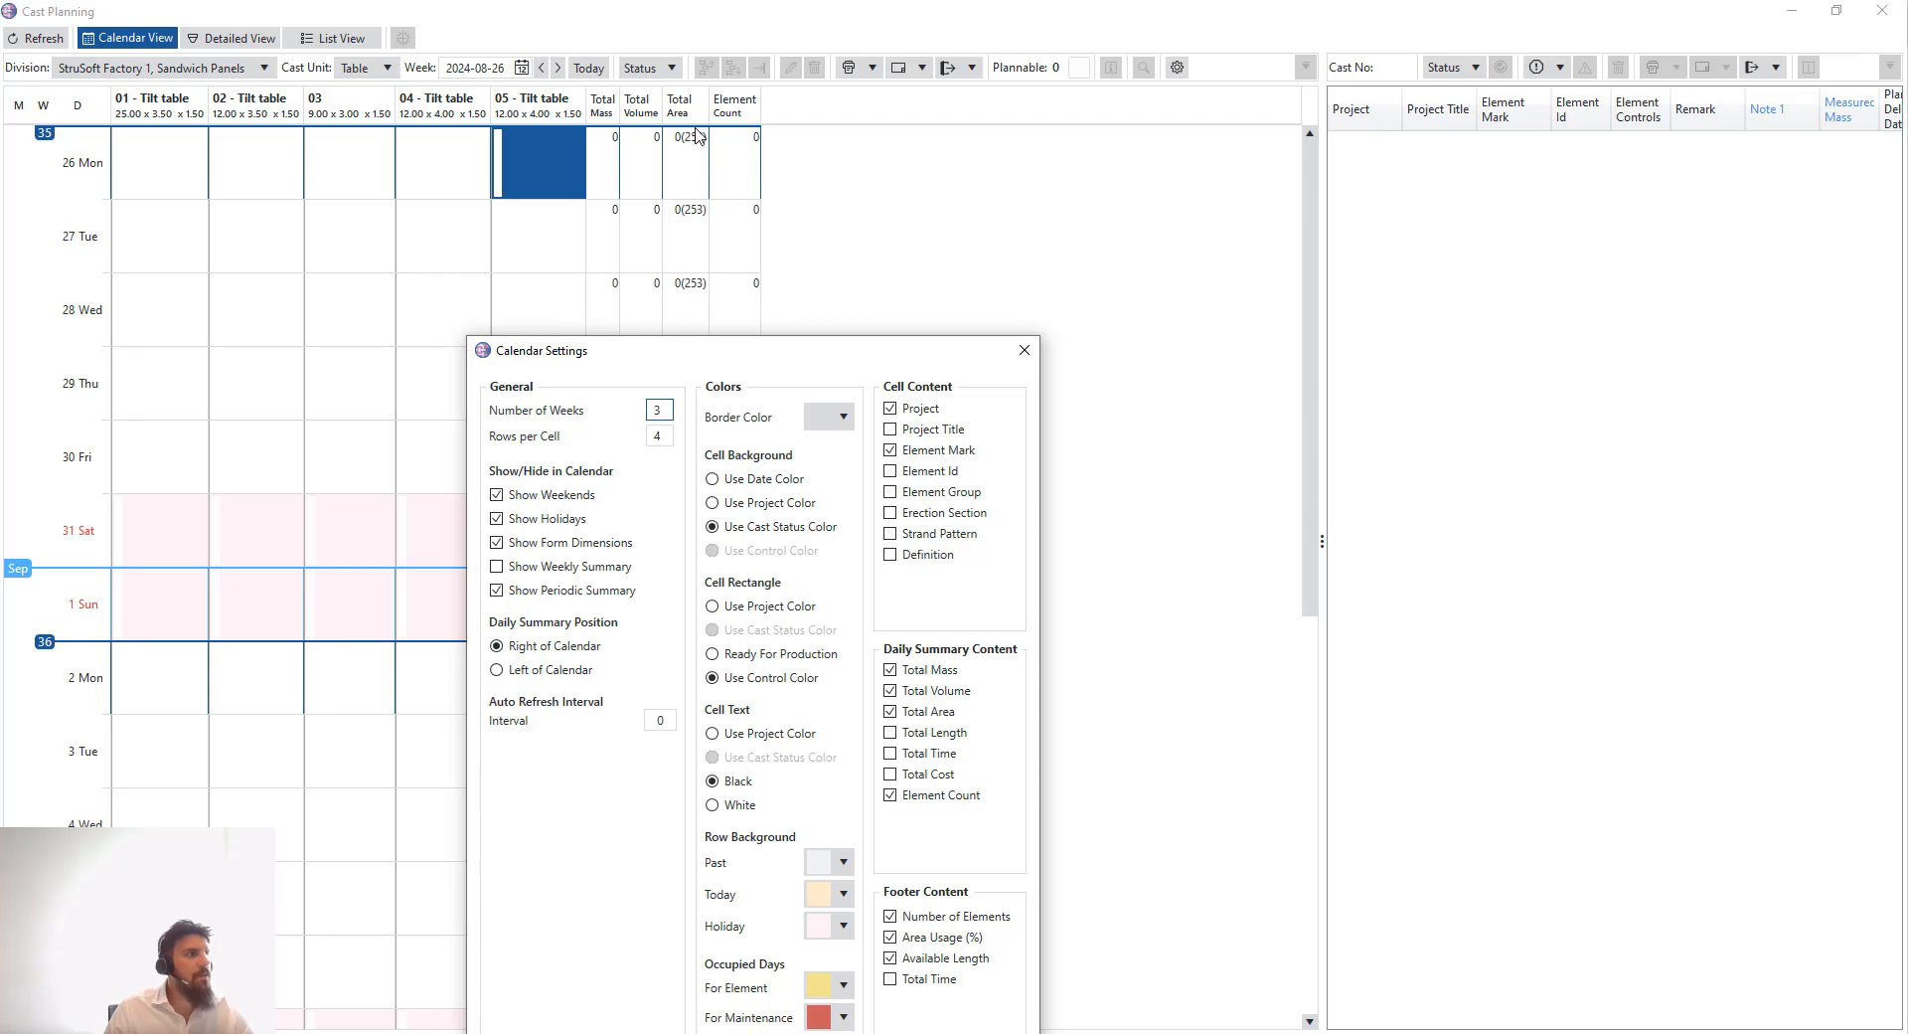
click(907, 741)
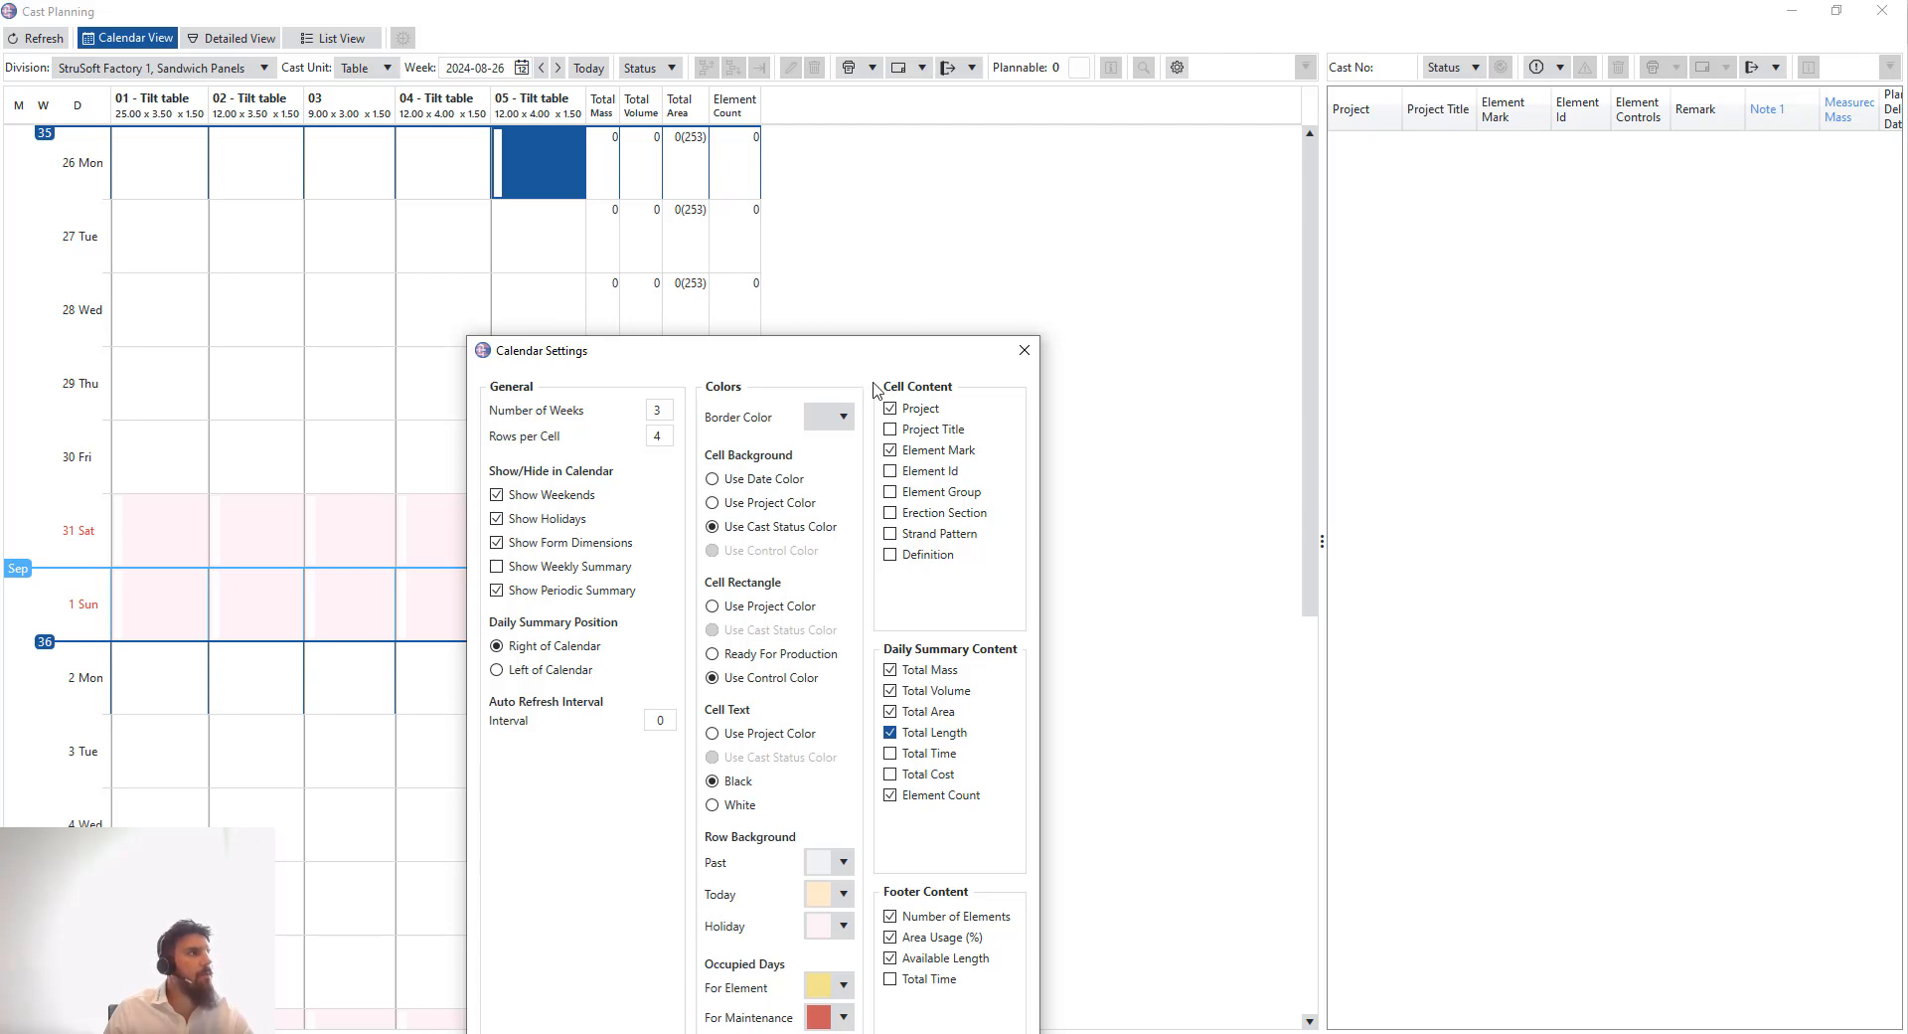
drag(776, 342, 820, 181)
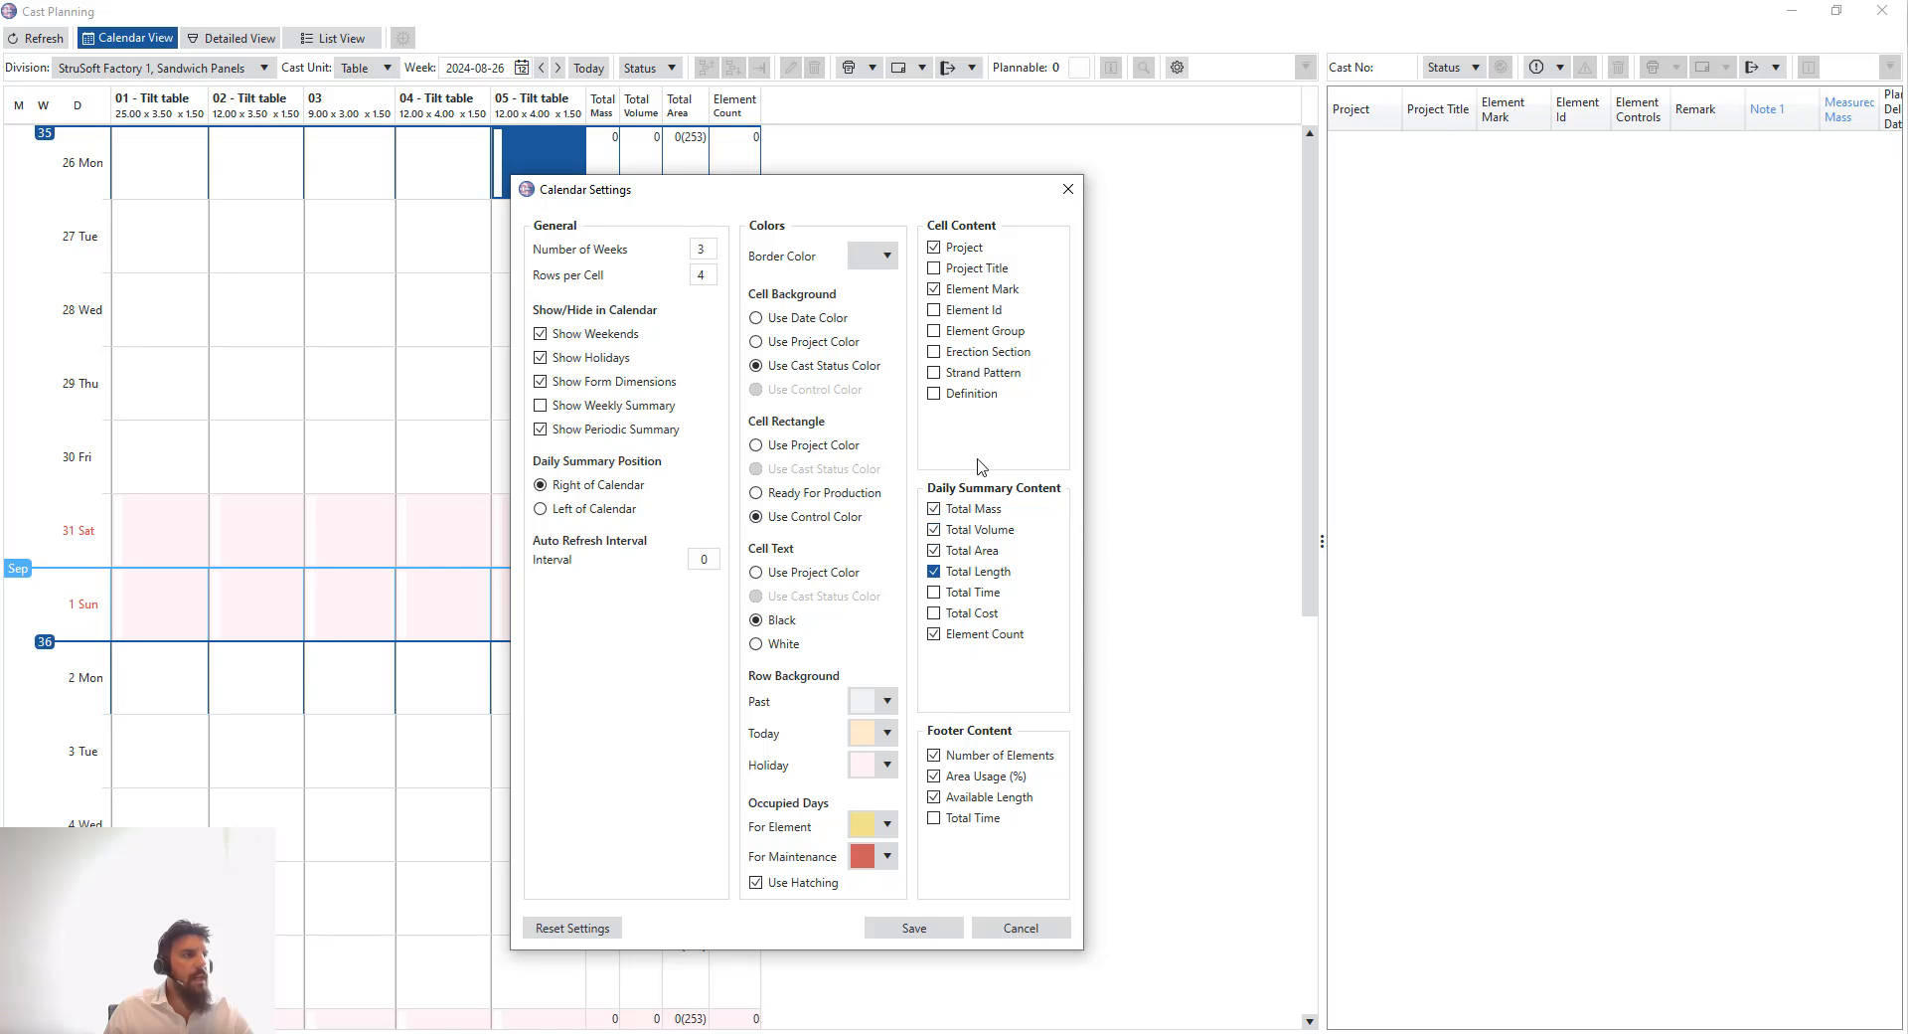
click(944, 928)
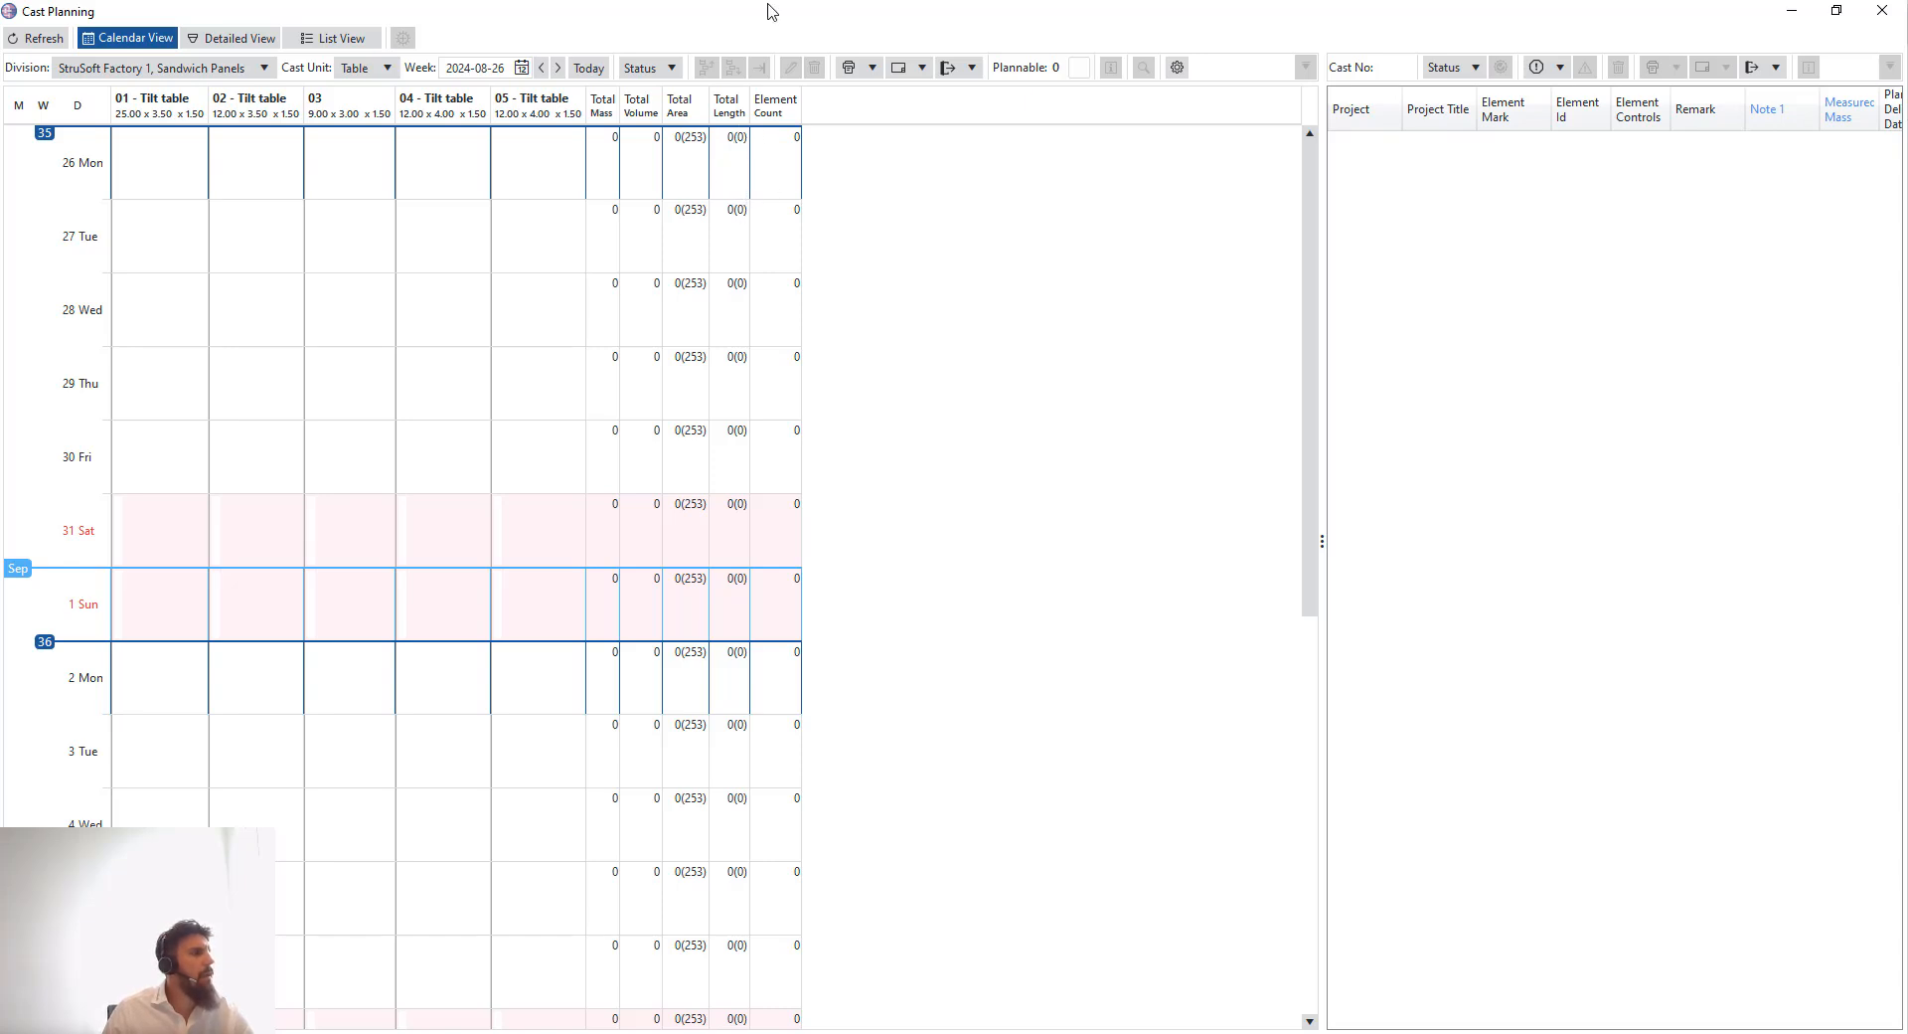
- Restore the cast planning window to a small size and try to dock it back into the planning panel
drag(763, 11, 927, 599)
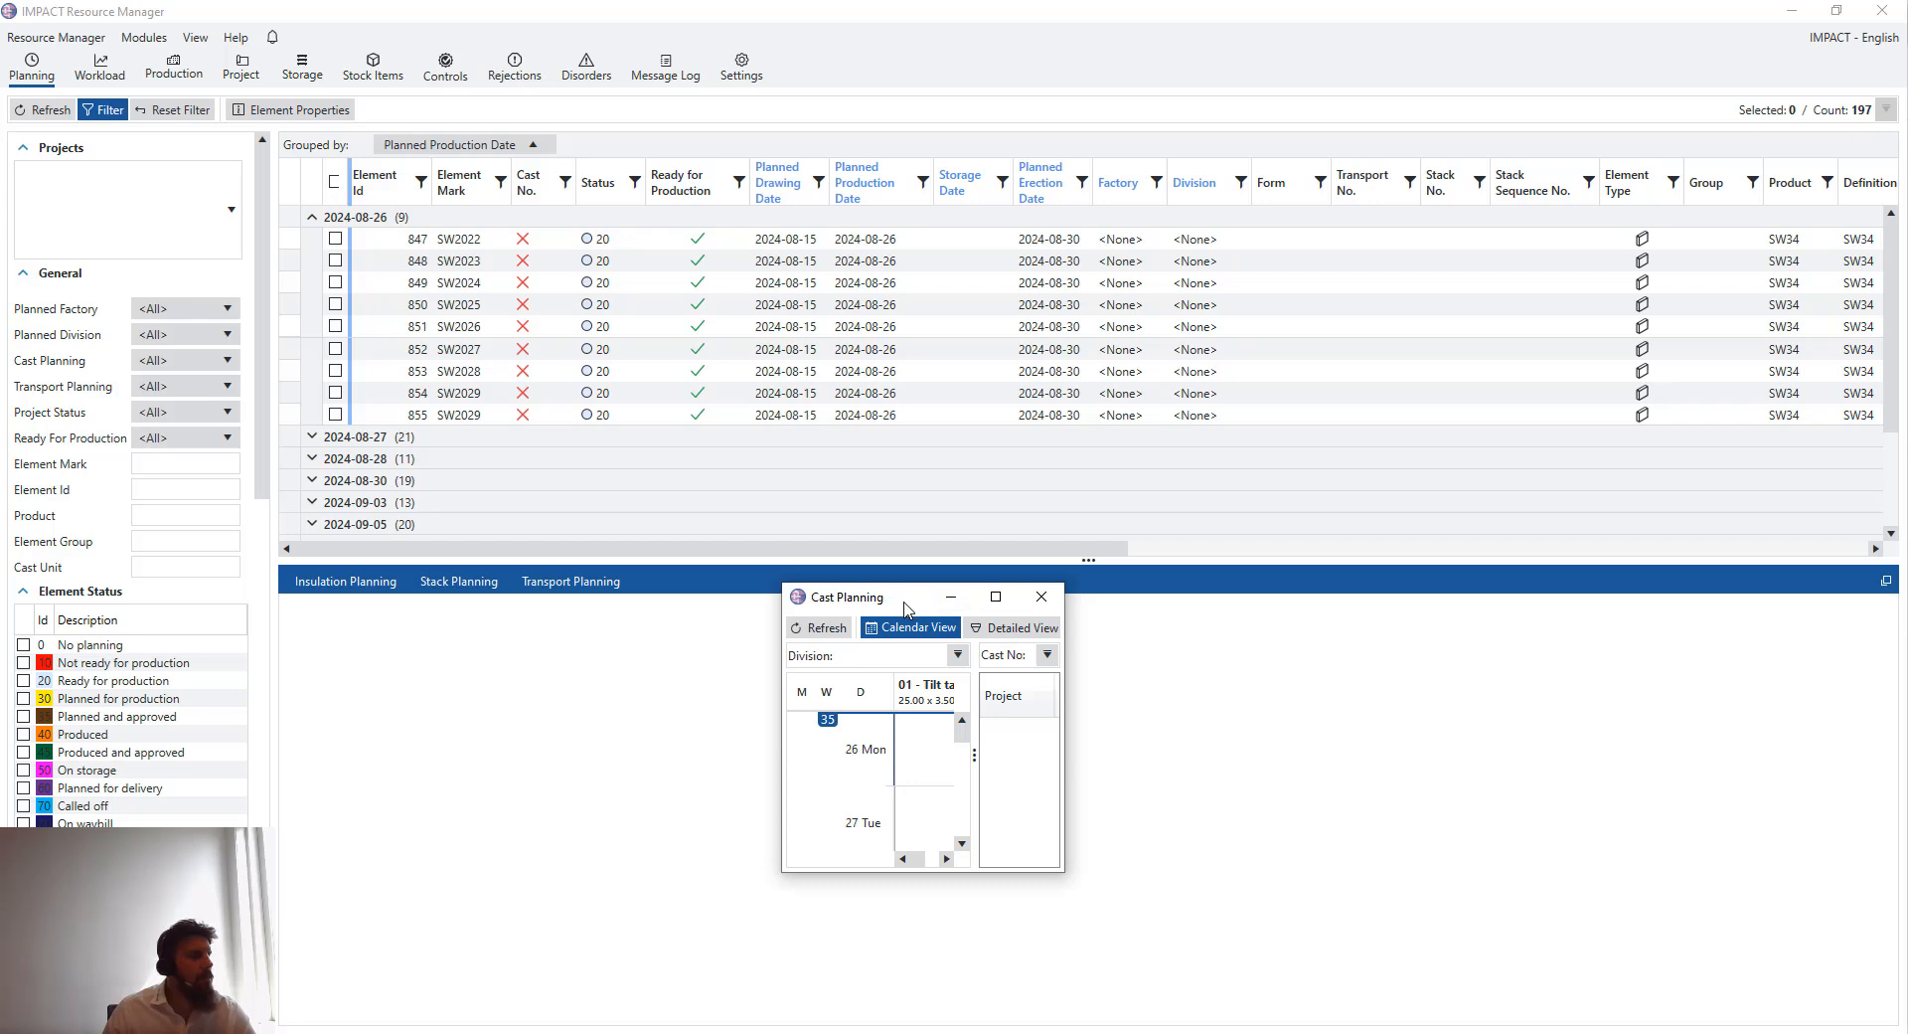
drag(846, 610, 919, 638)
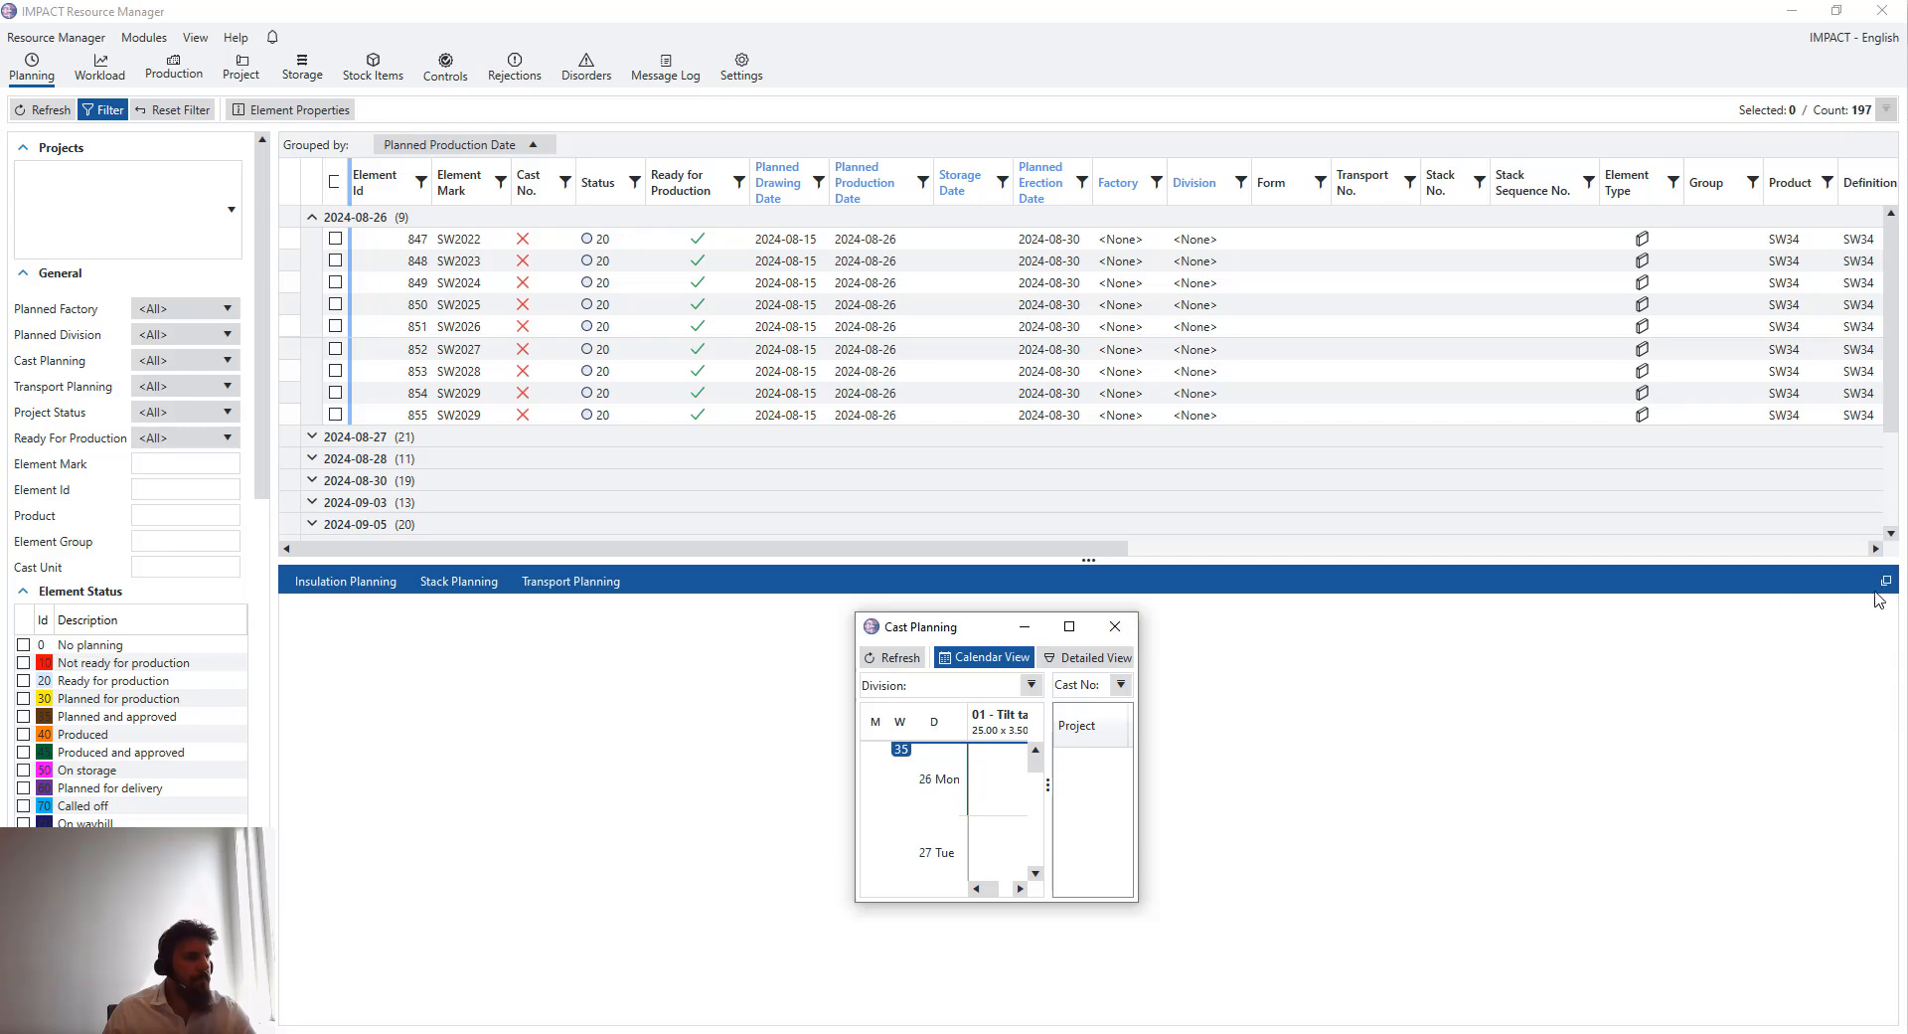
click(1887, 587)
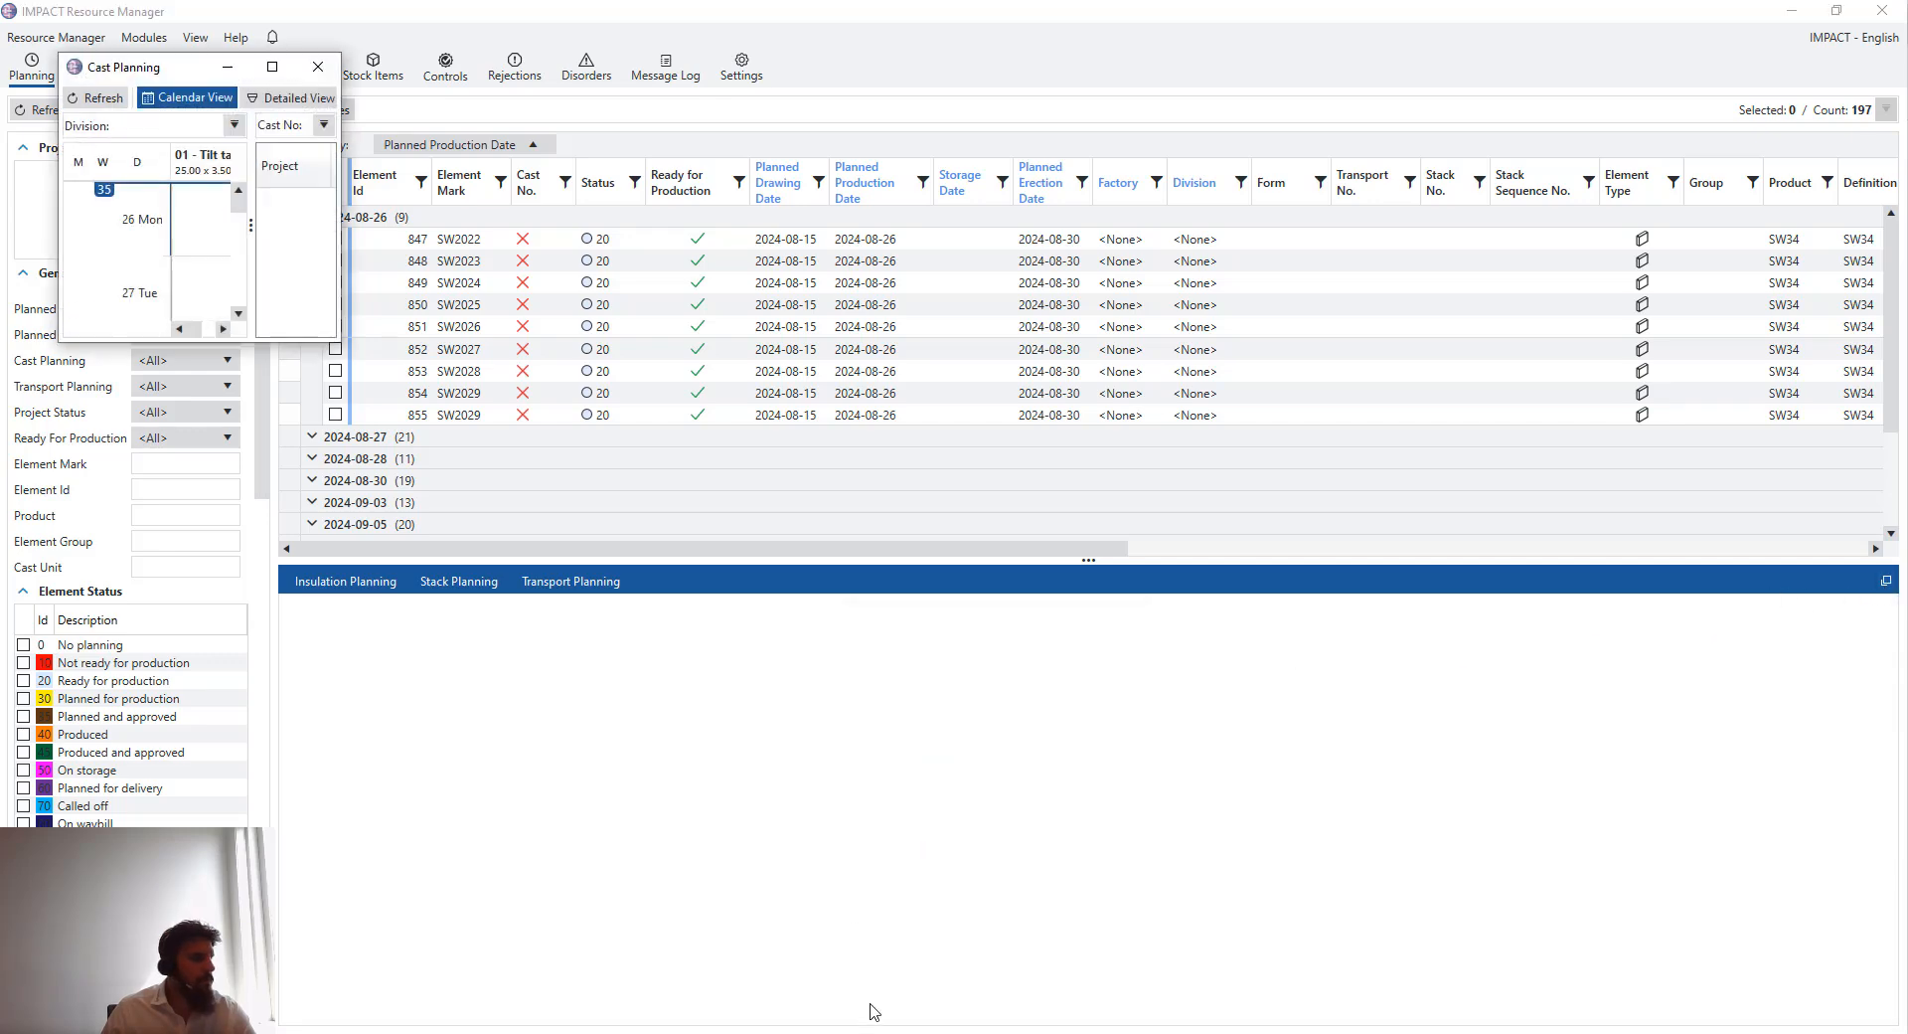
- Dock the cast planning window back into the planning panel and open its Cast Planning tab
drag(178, 77, 648, 595)
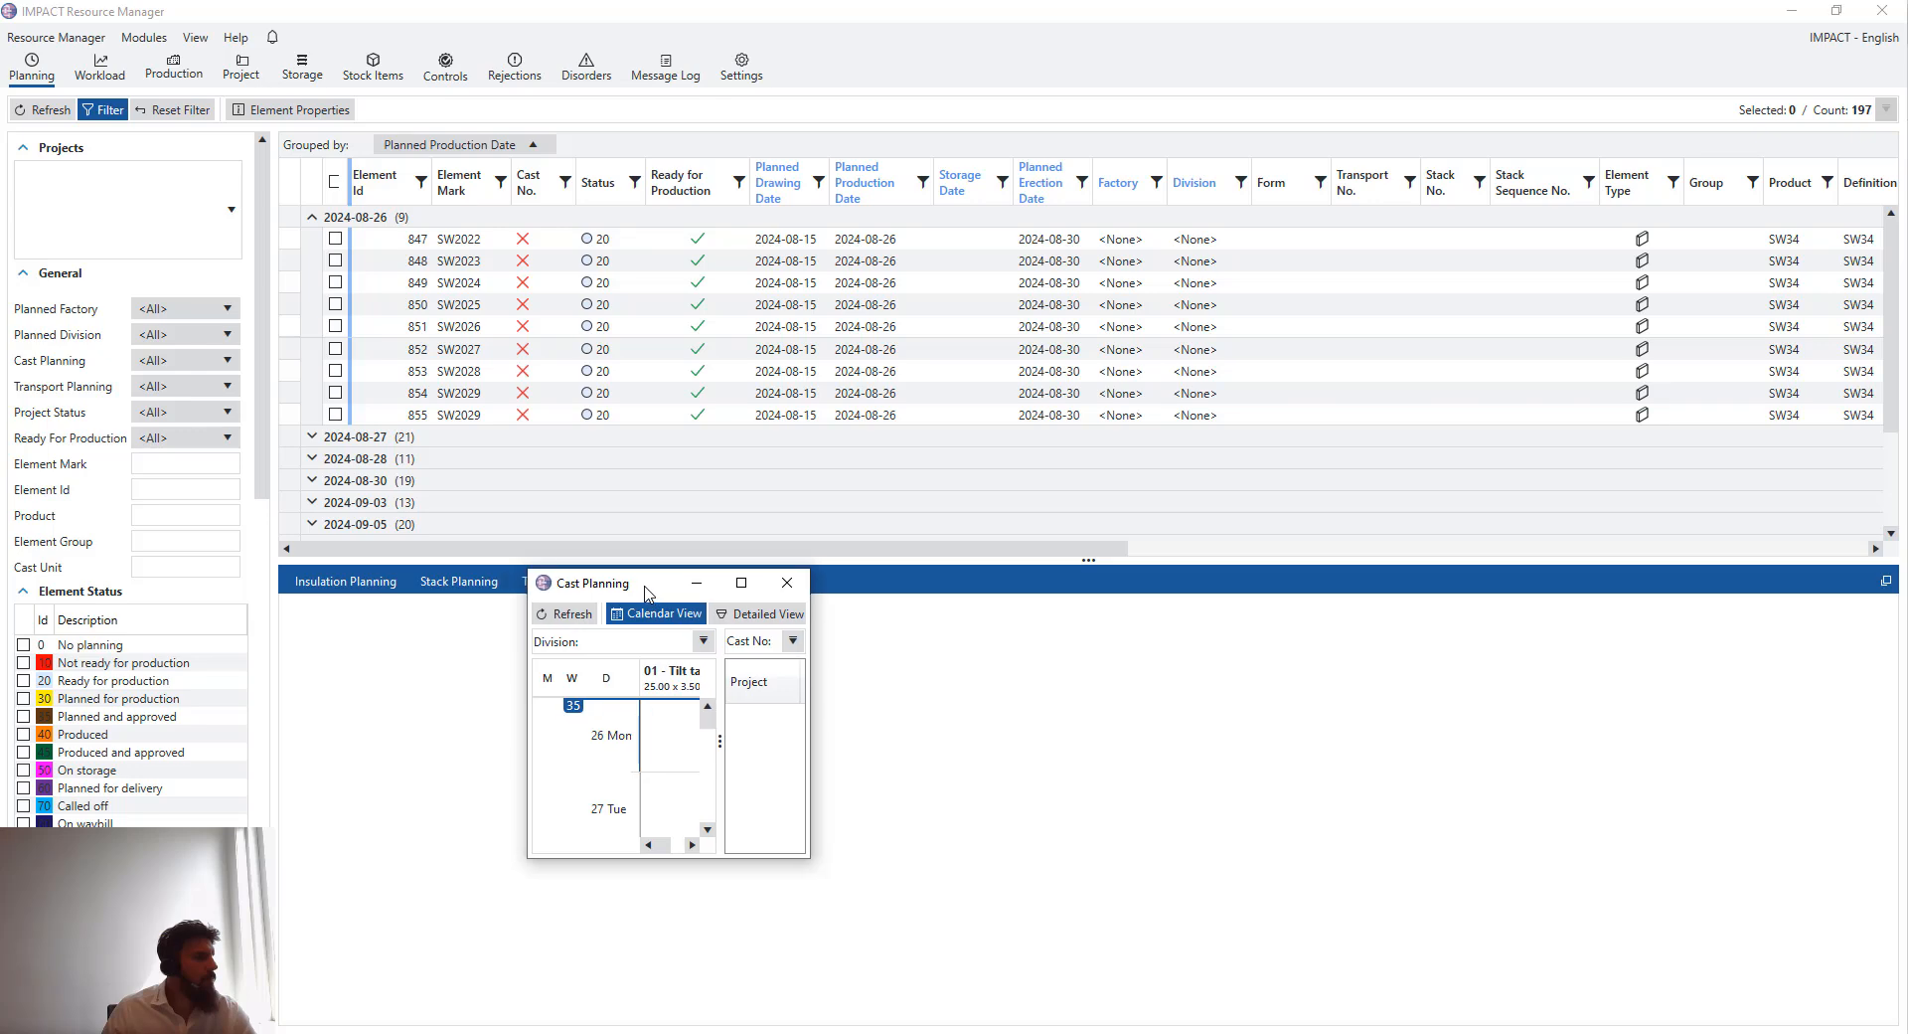
click(743, 583)
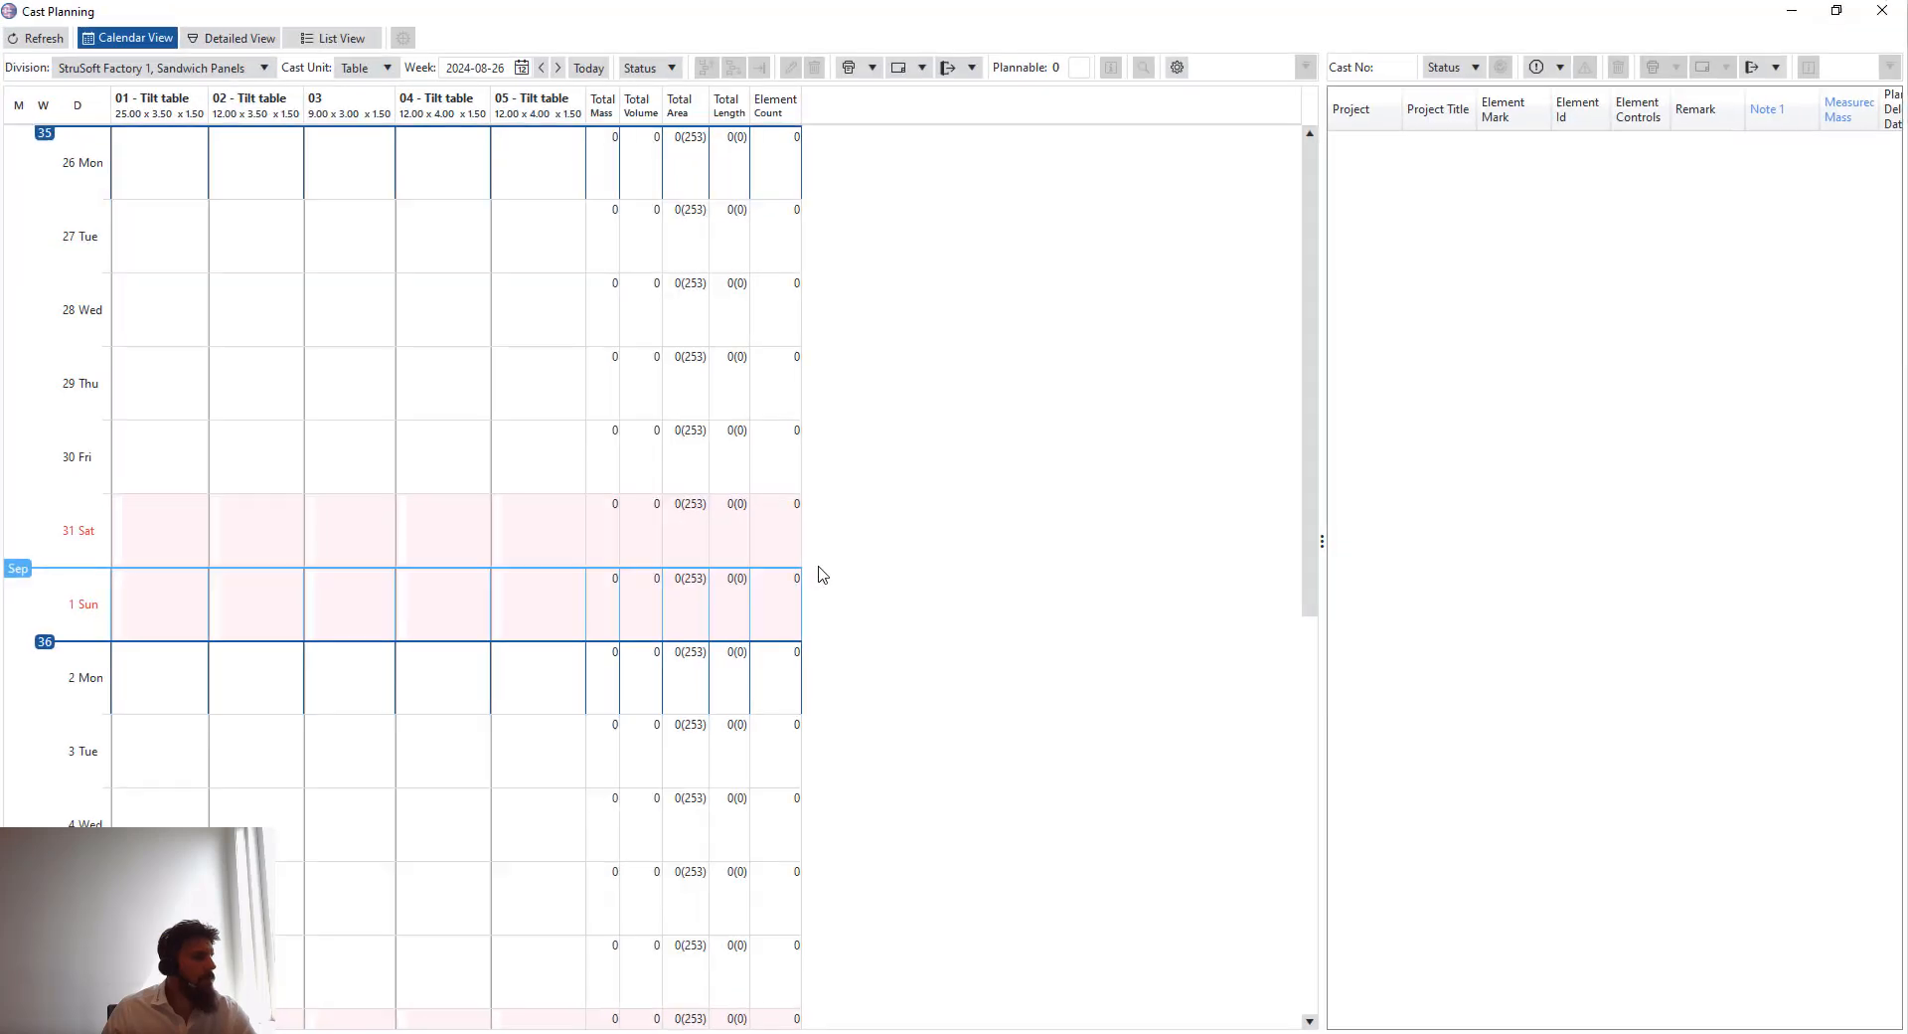
click(1886, 12)
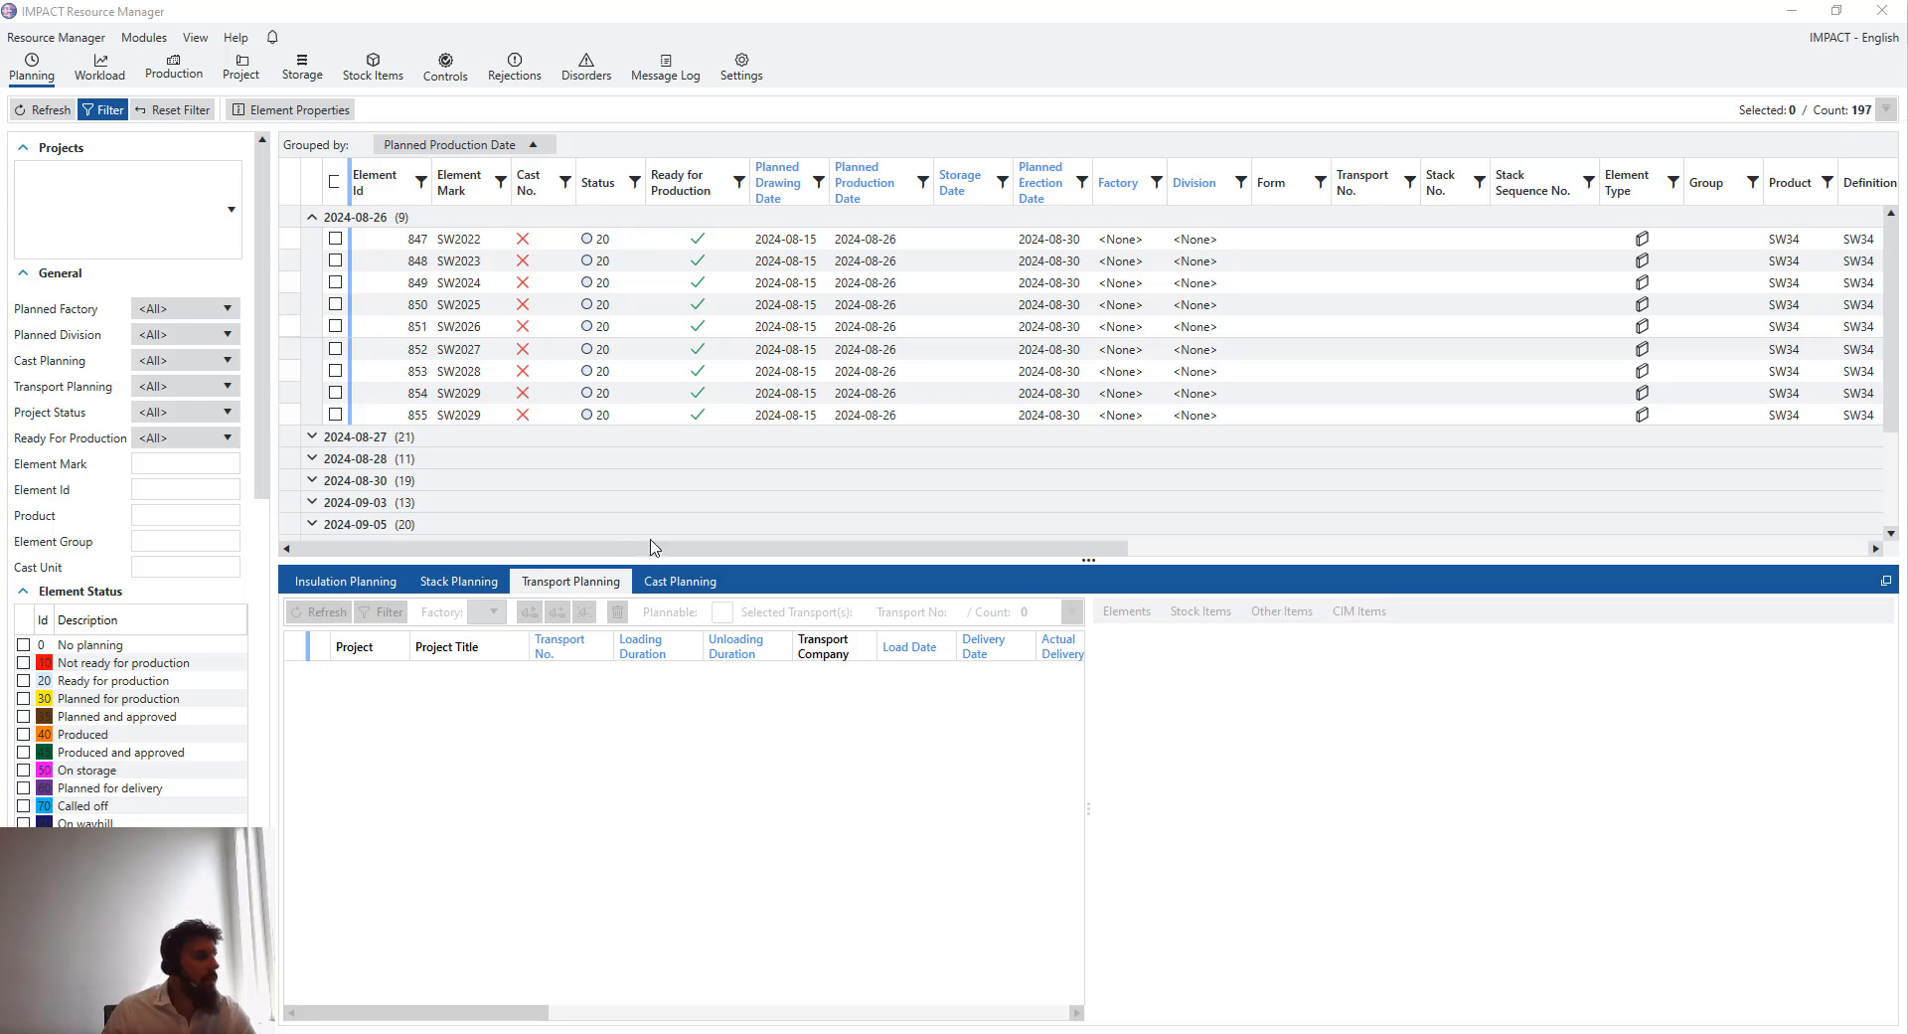
click(682, 585)
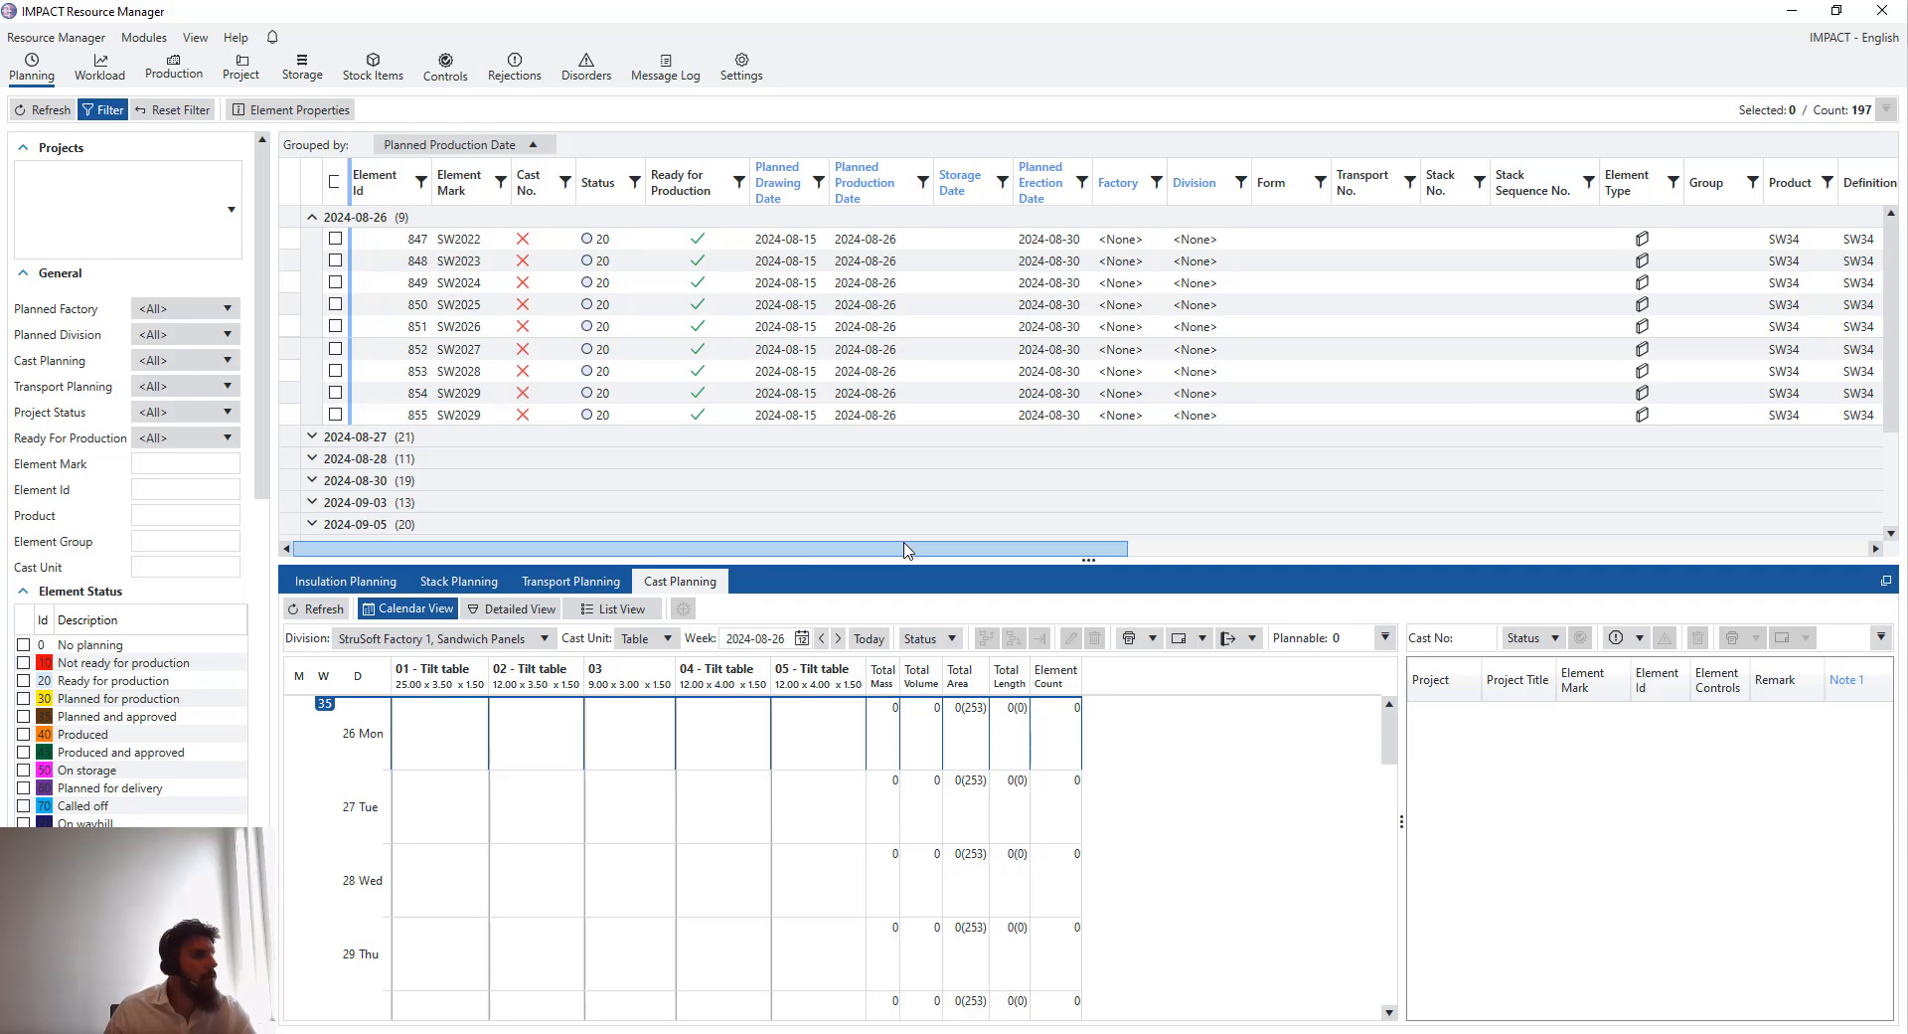
- Show the Project column in the element grid and move it next to the Division column
drag(910, 550, 1742, 569)
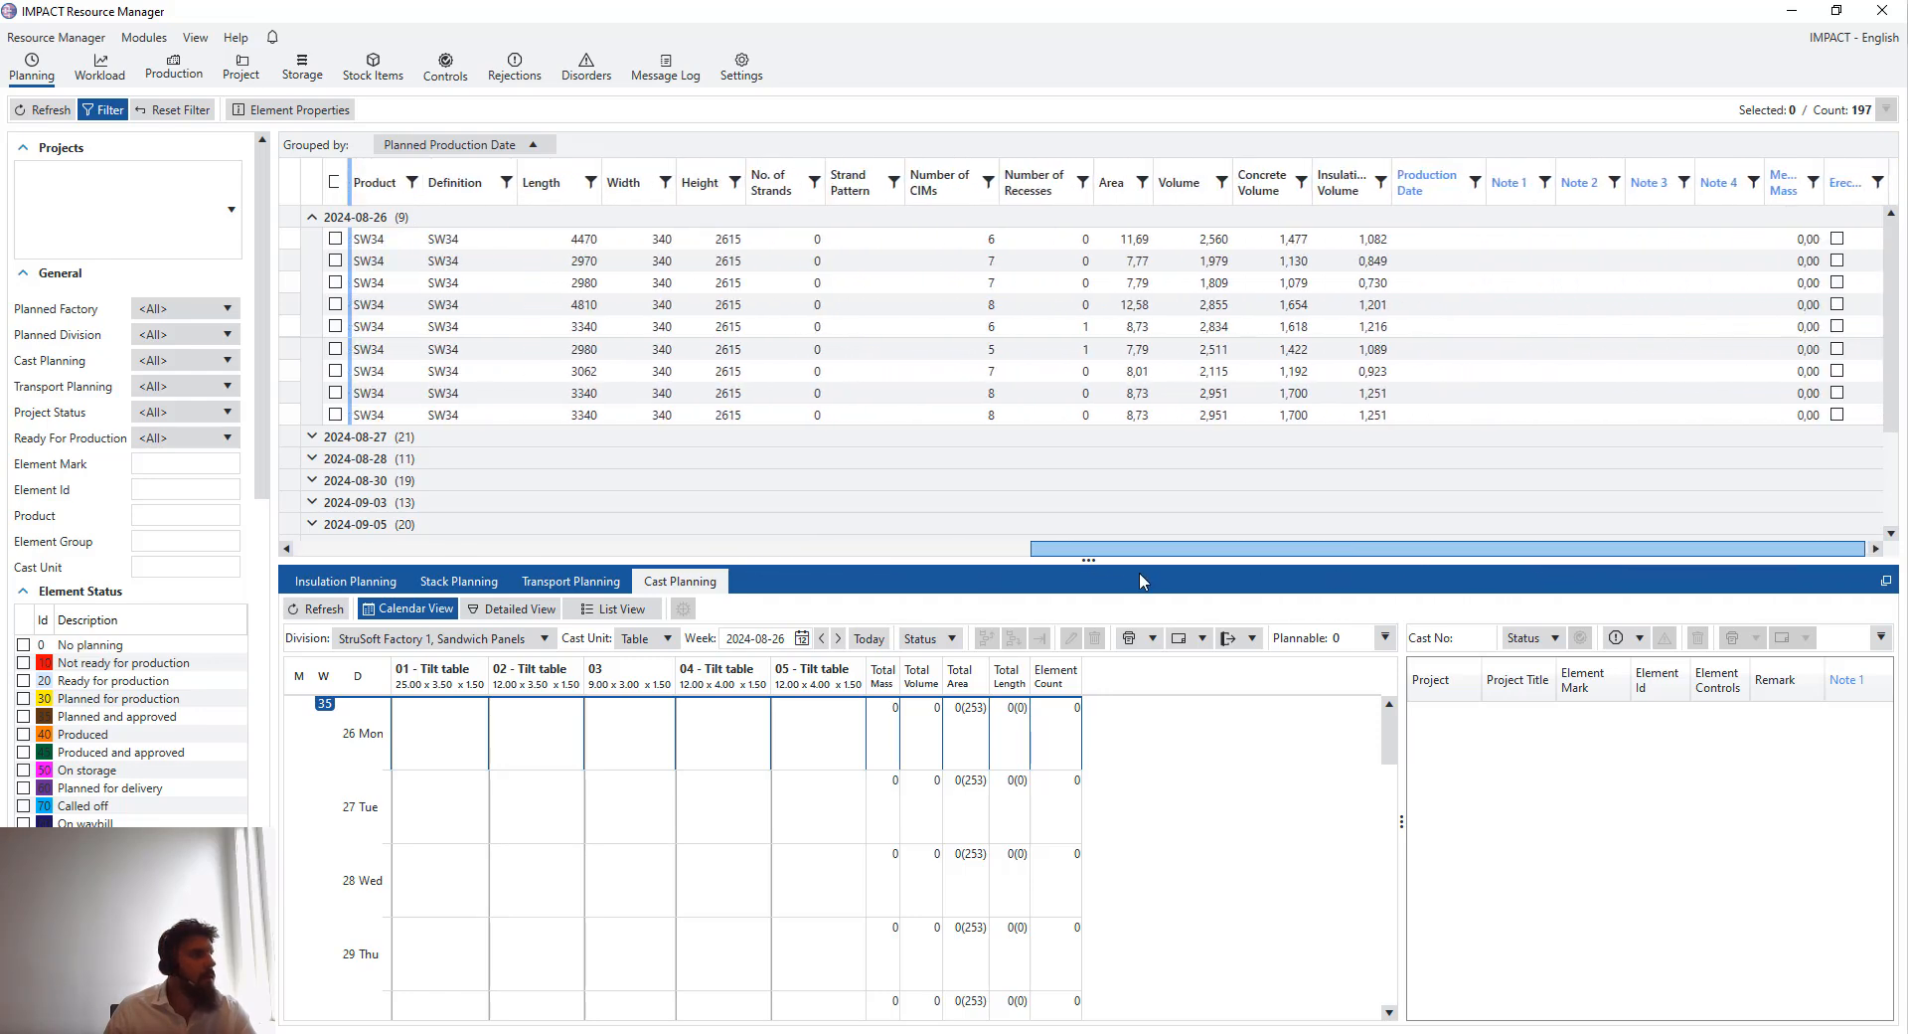
drag(1143, 550, 350, 550)
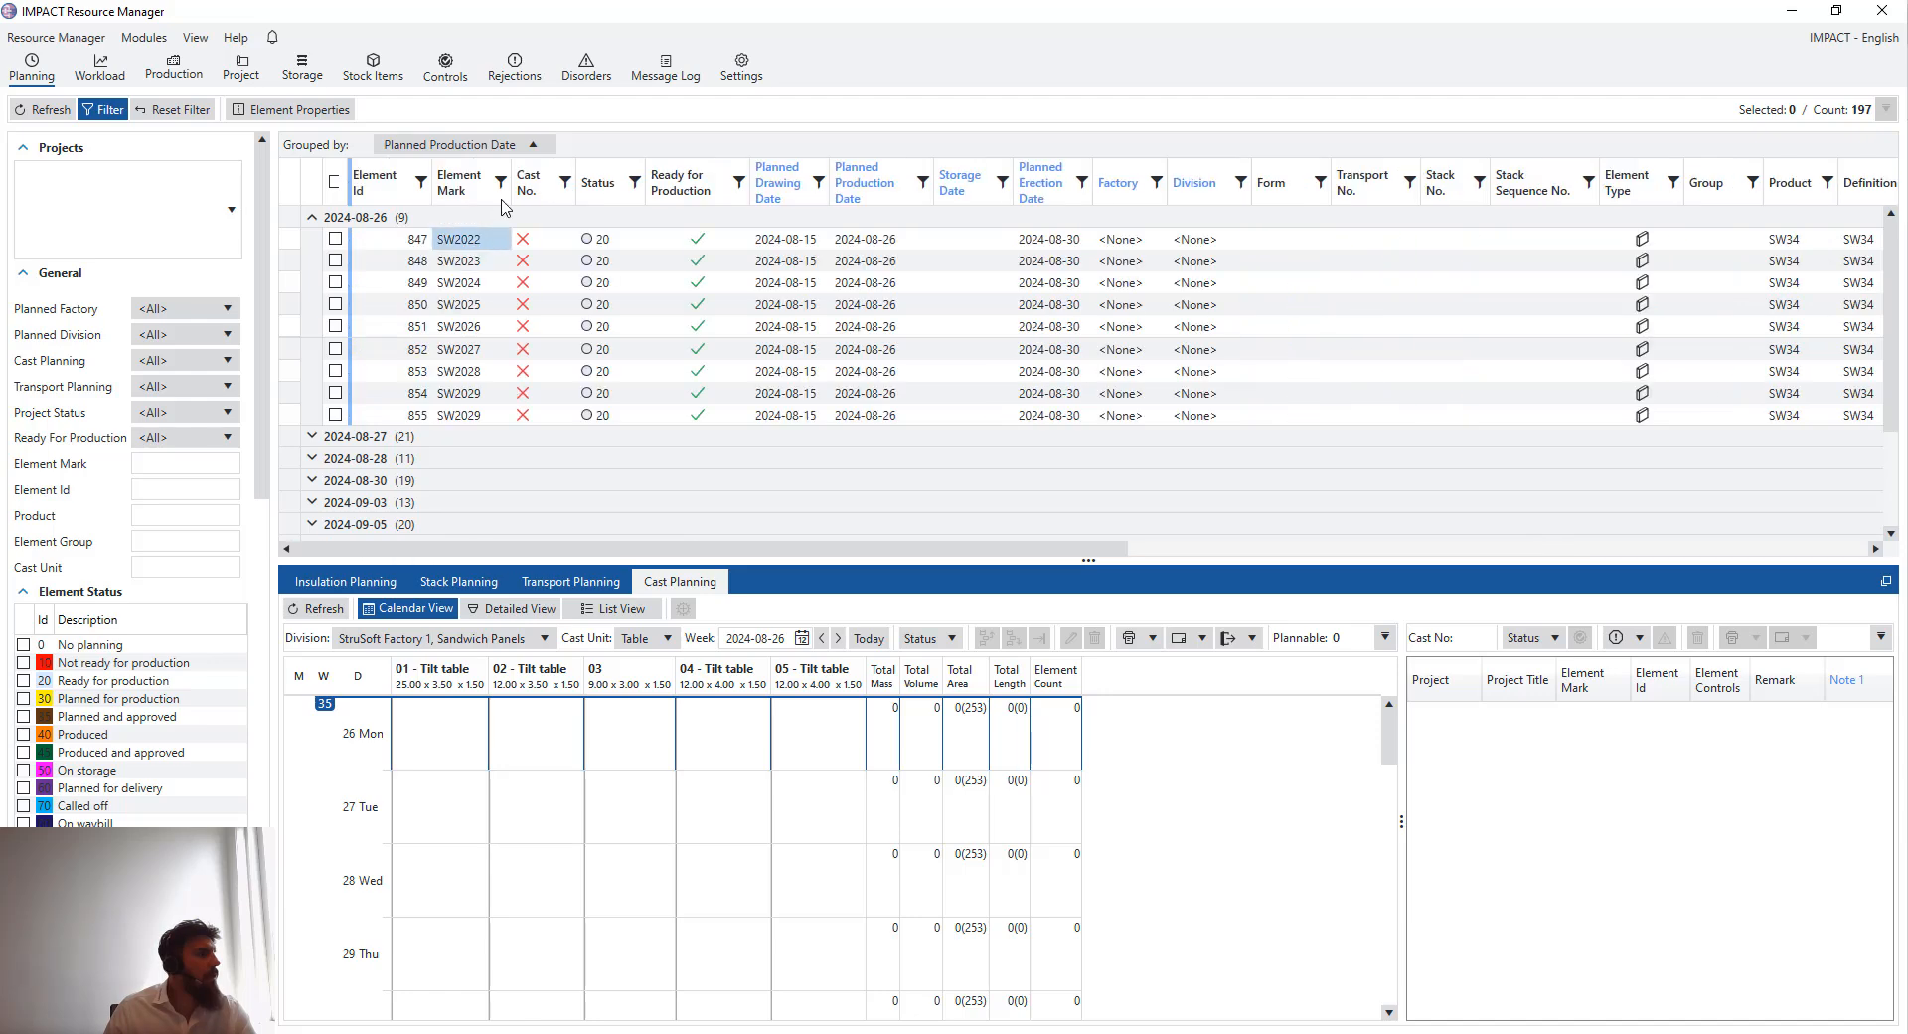
right_click(623, 182)
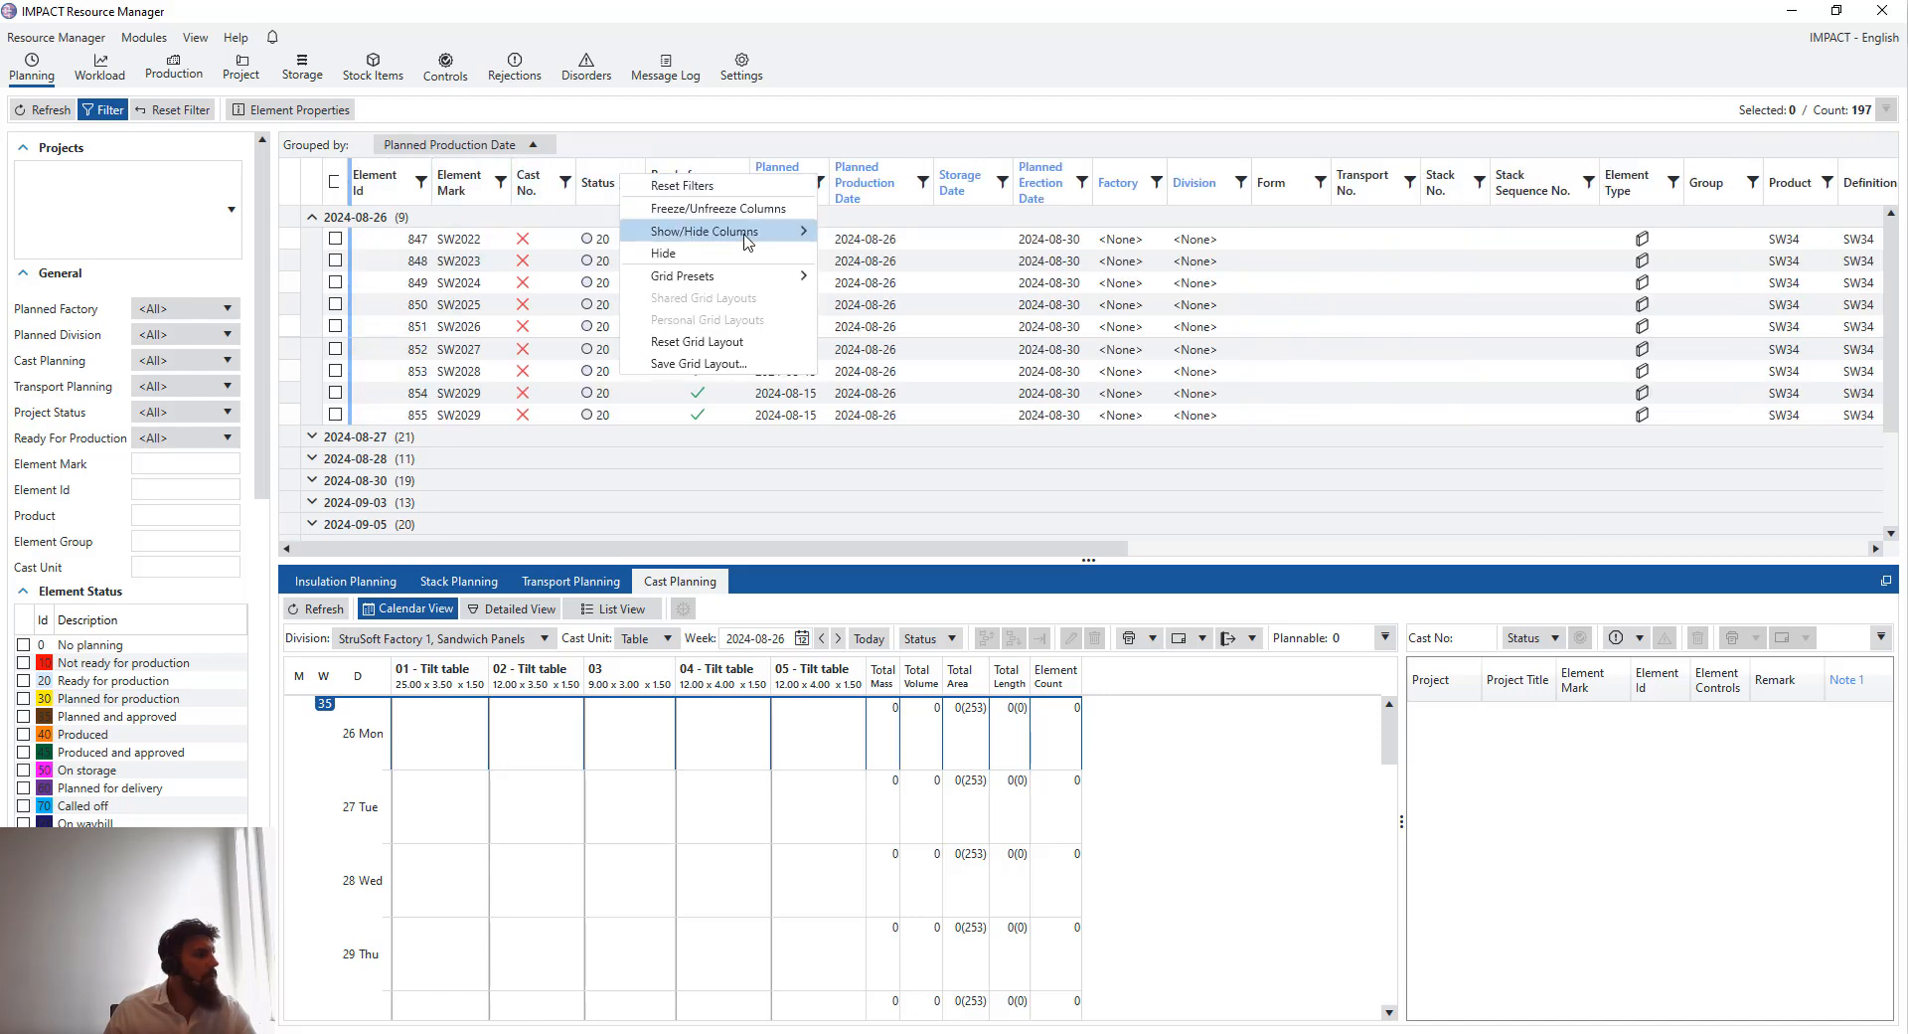
mouse_move(770, 244)
scroll(928, 487, down, 5)
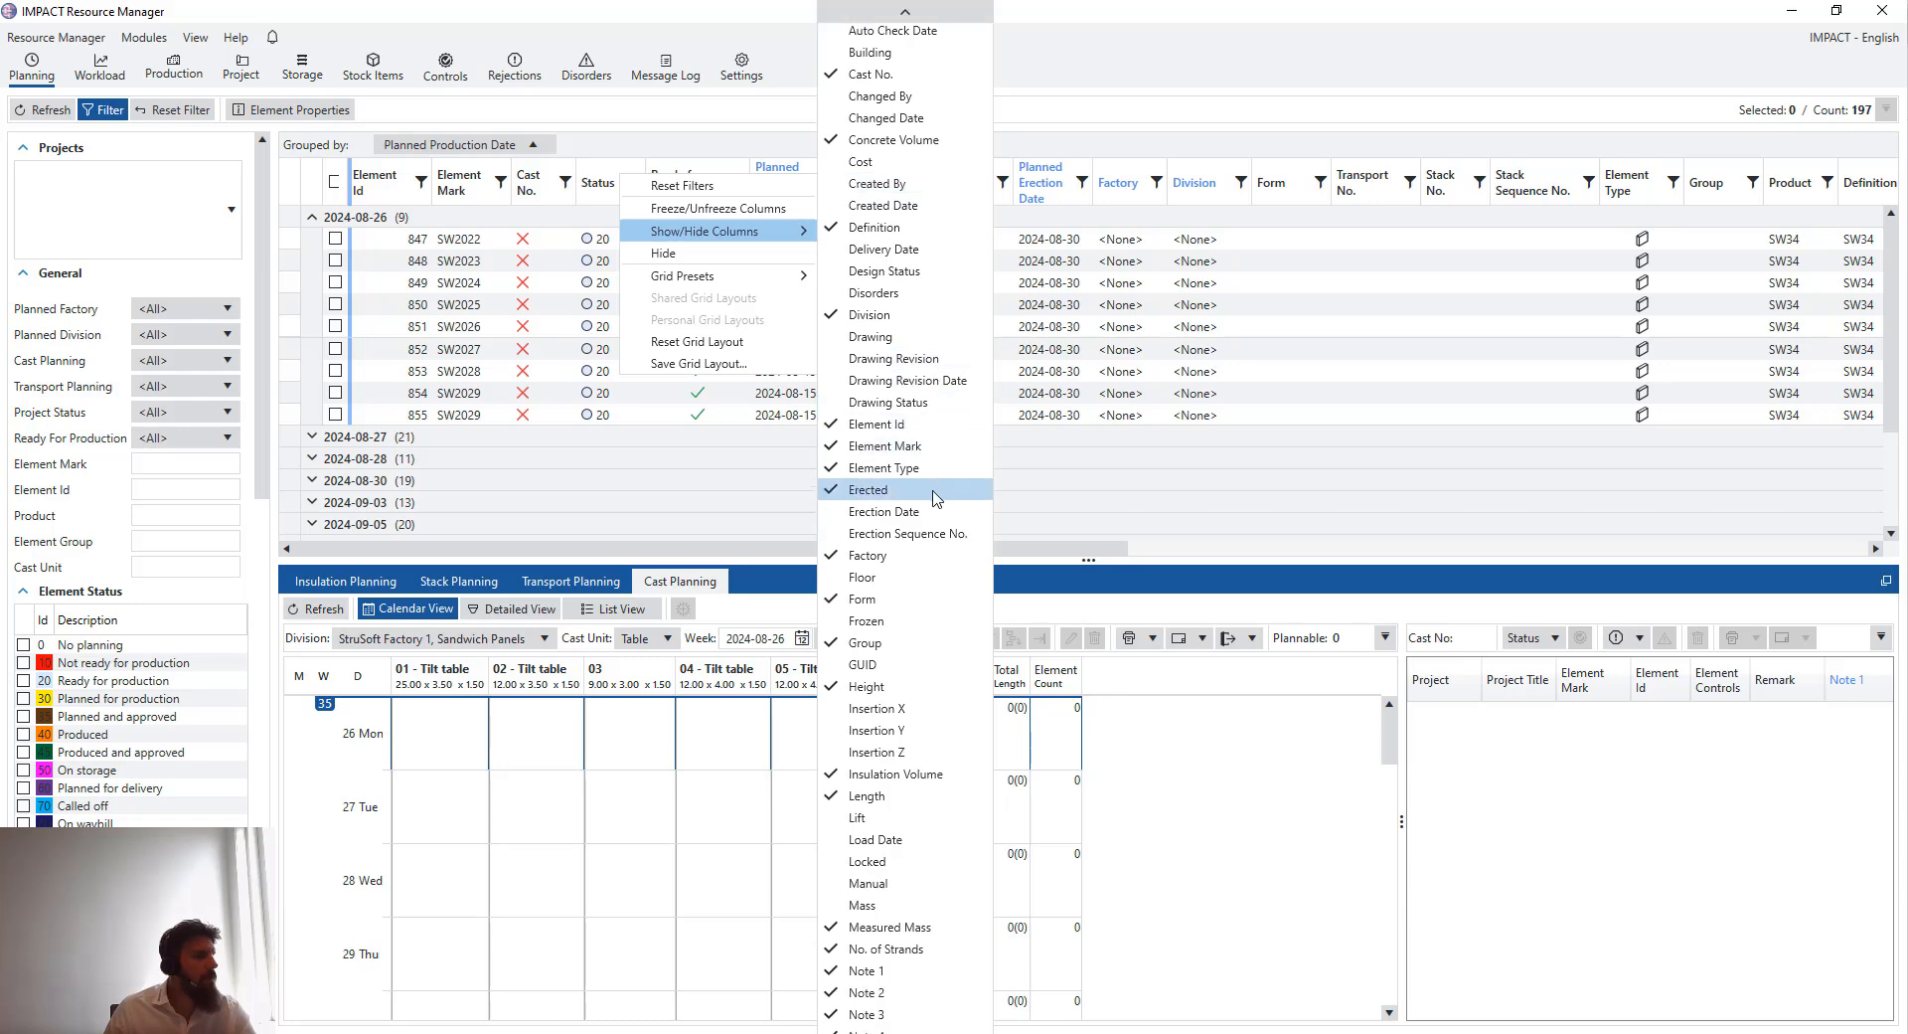
scroll(932, 497, down, 3)
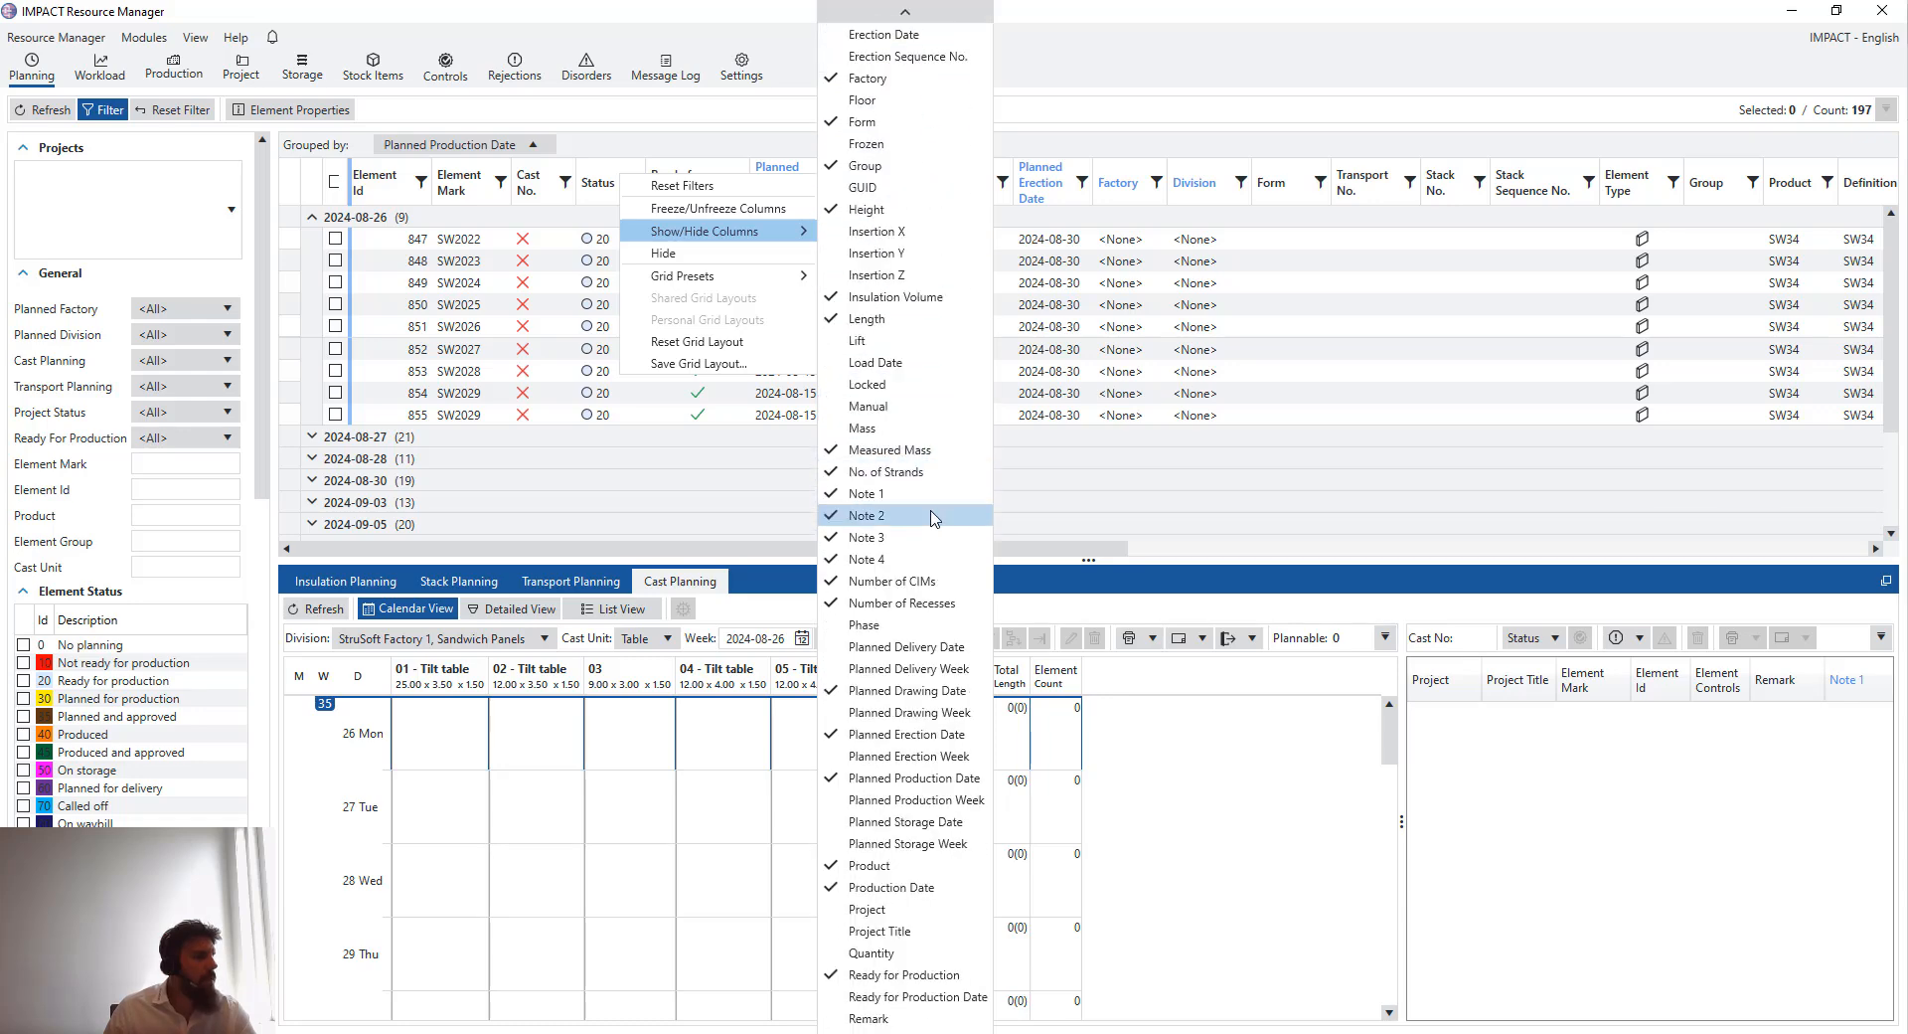
click(1096, 549)
drag(1095, 549, 1887, 542)
drag(1834, 184, 437, 179)
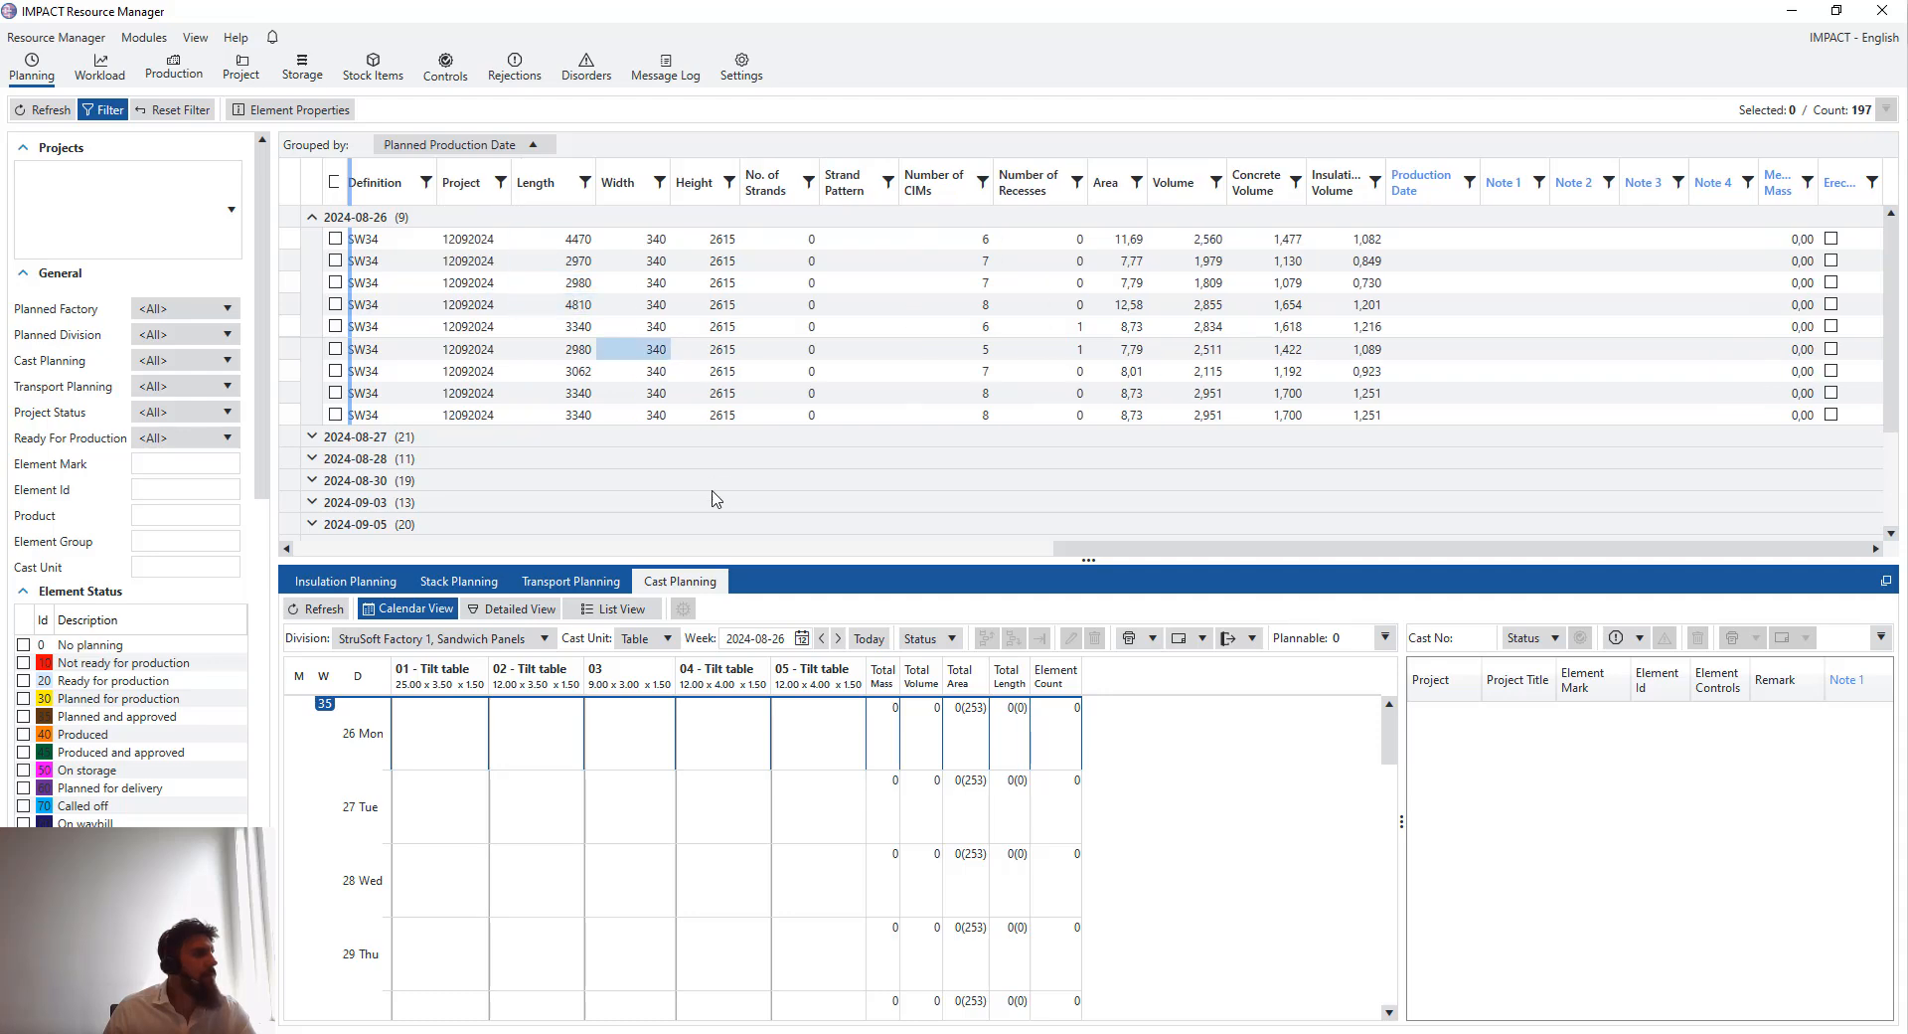
drag(1151, 551, 1301, 531)
drag(1083, 559, 601, 564)
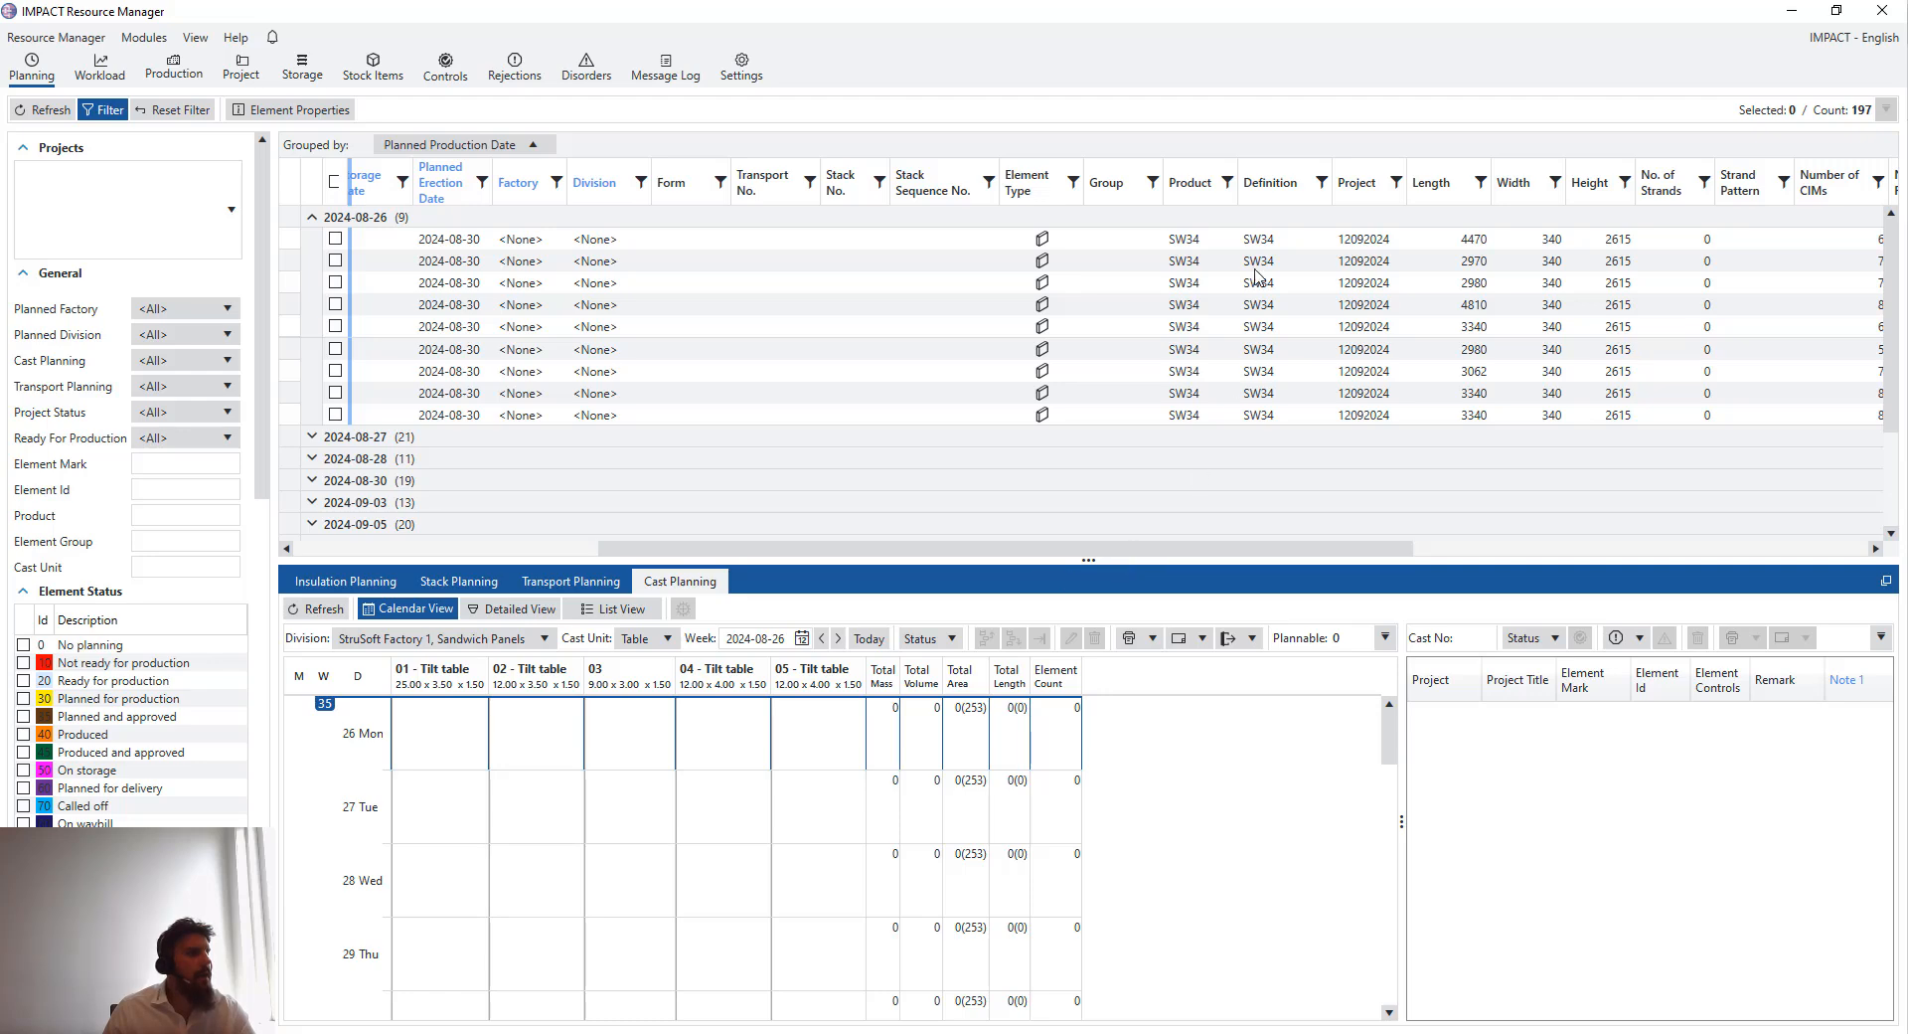
drag(1364, 202, 676, 191)
drag(855, 548, 296, 540)
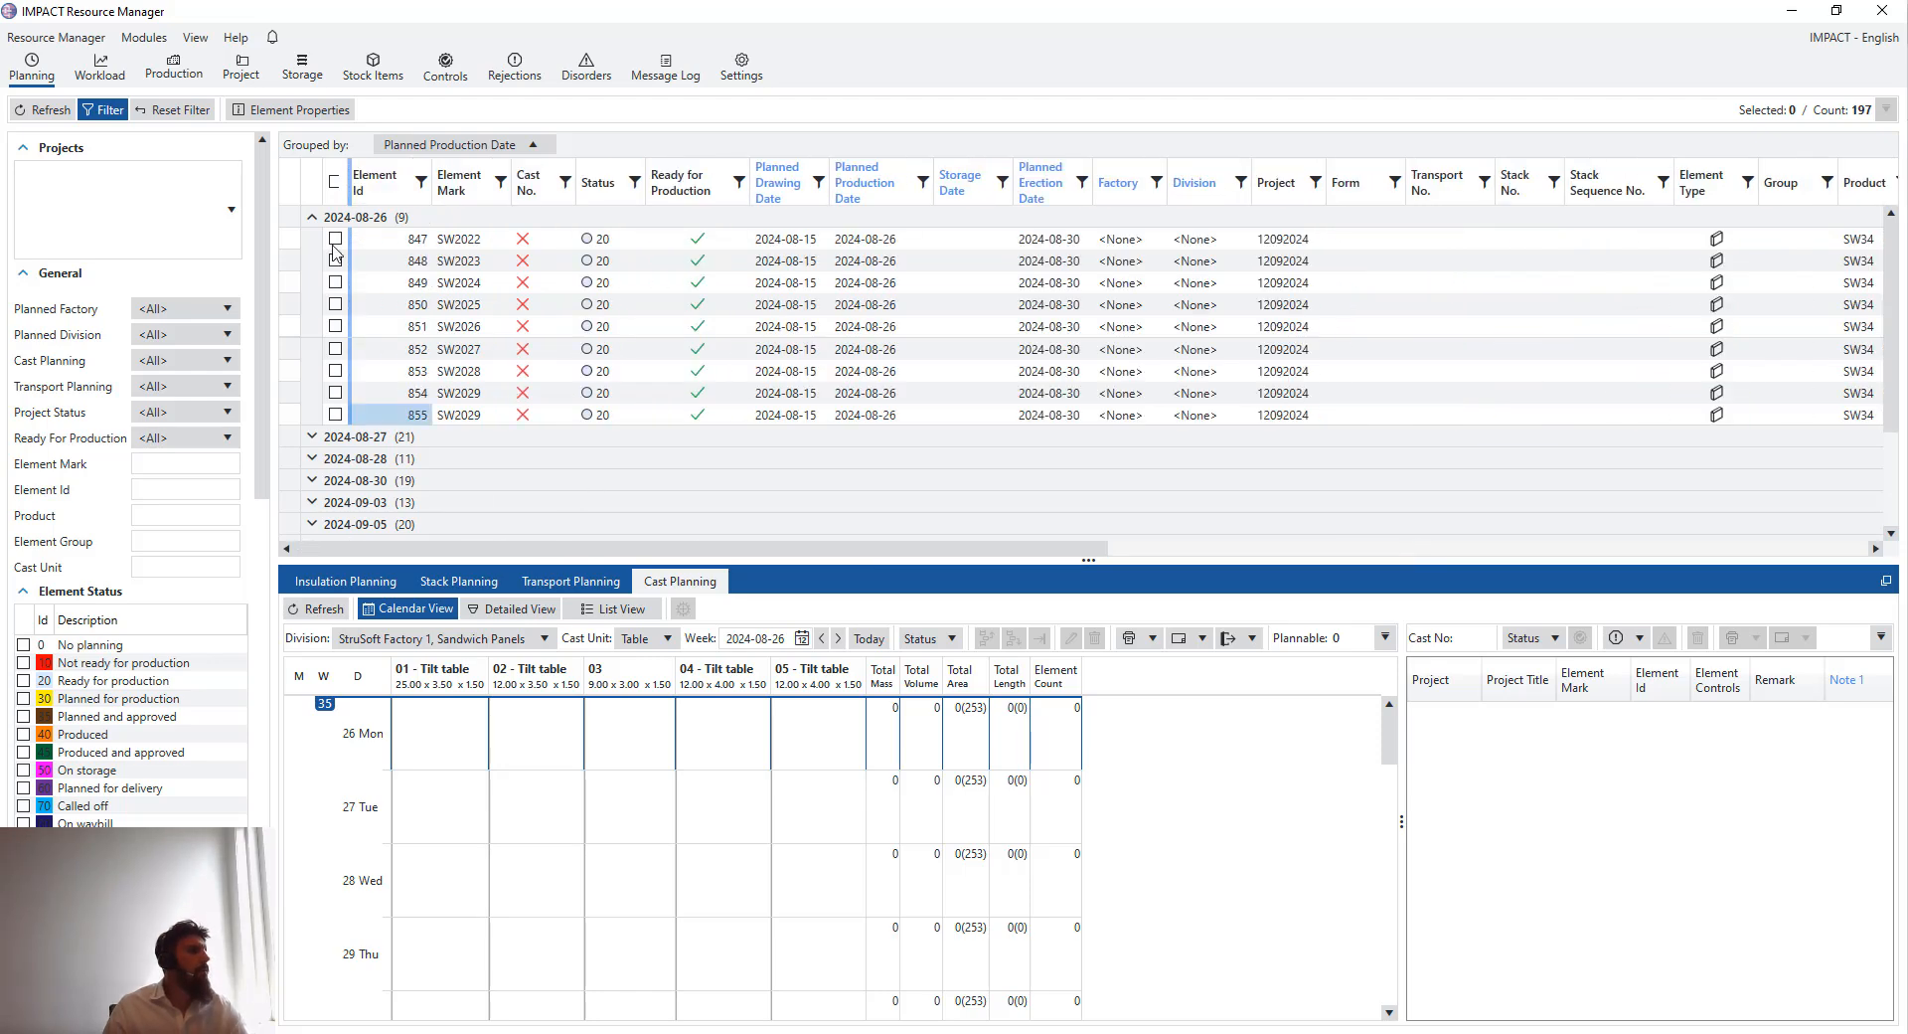
- Select all nine elements planned for production on 2024-08-26 in the element grid
drag(310, 251, 325, 422)
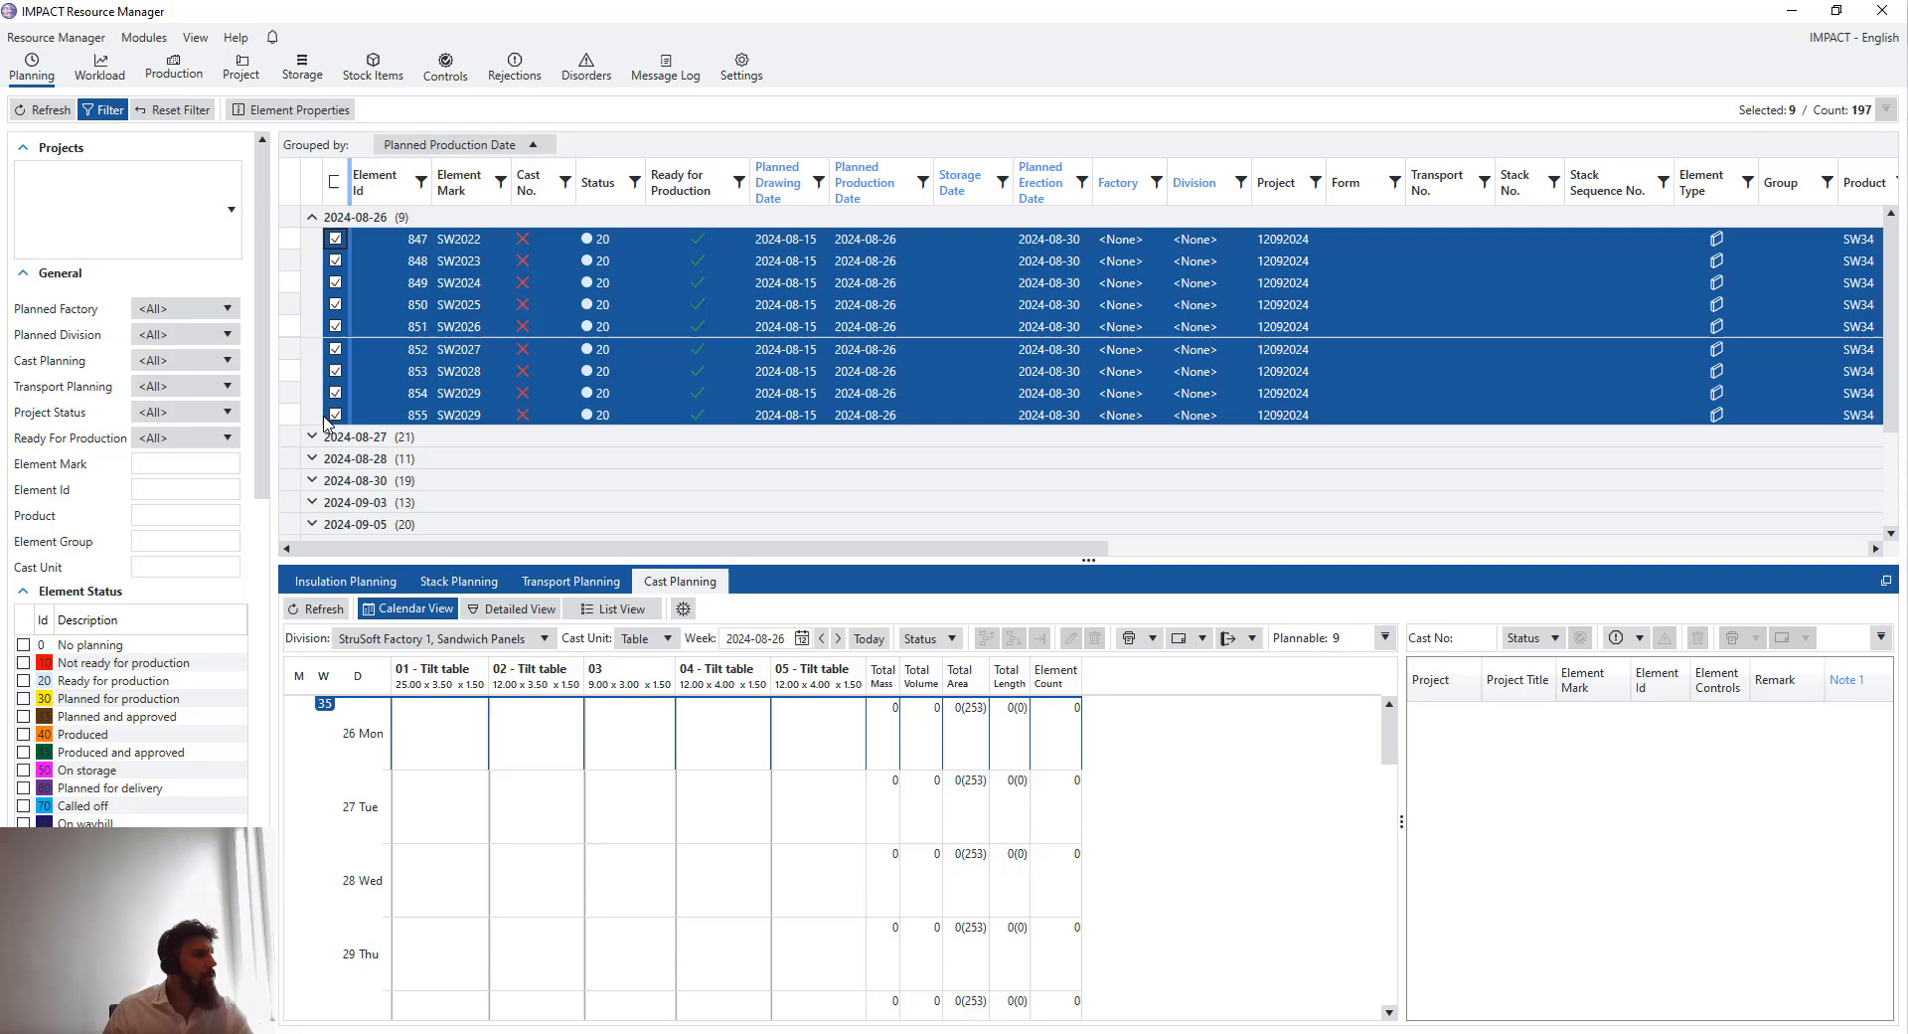
click(468, 639)
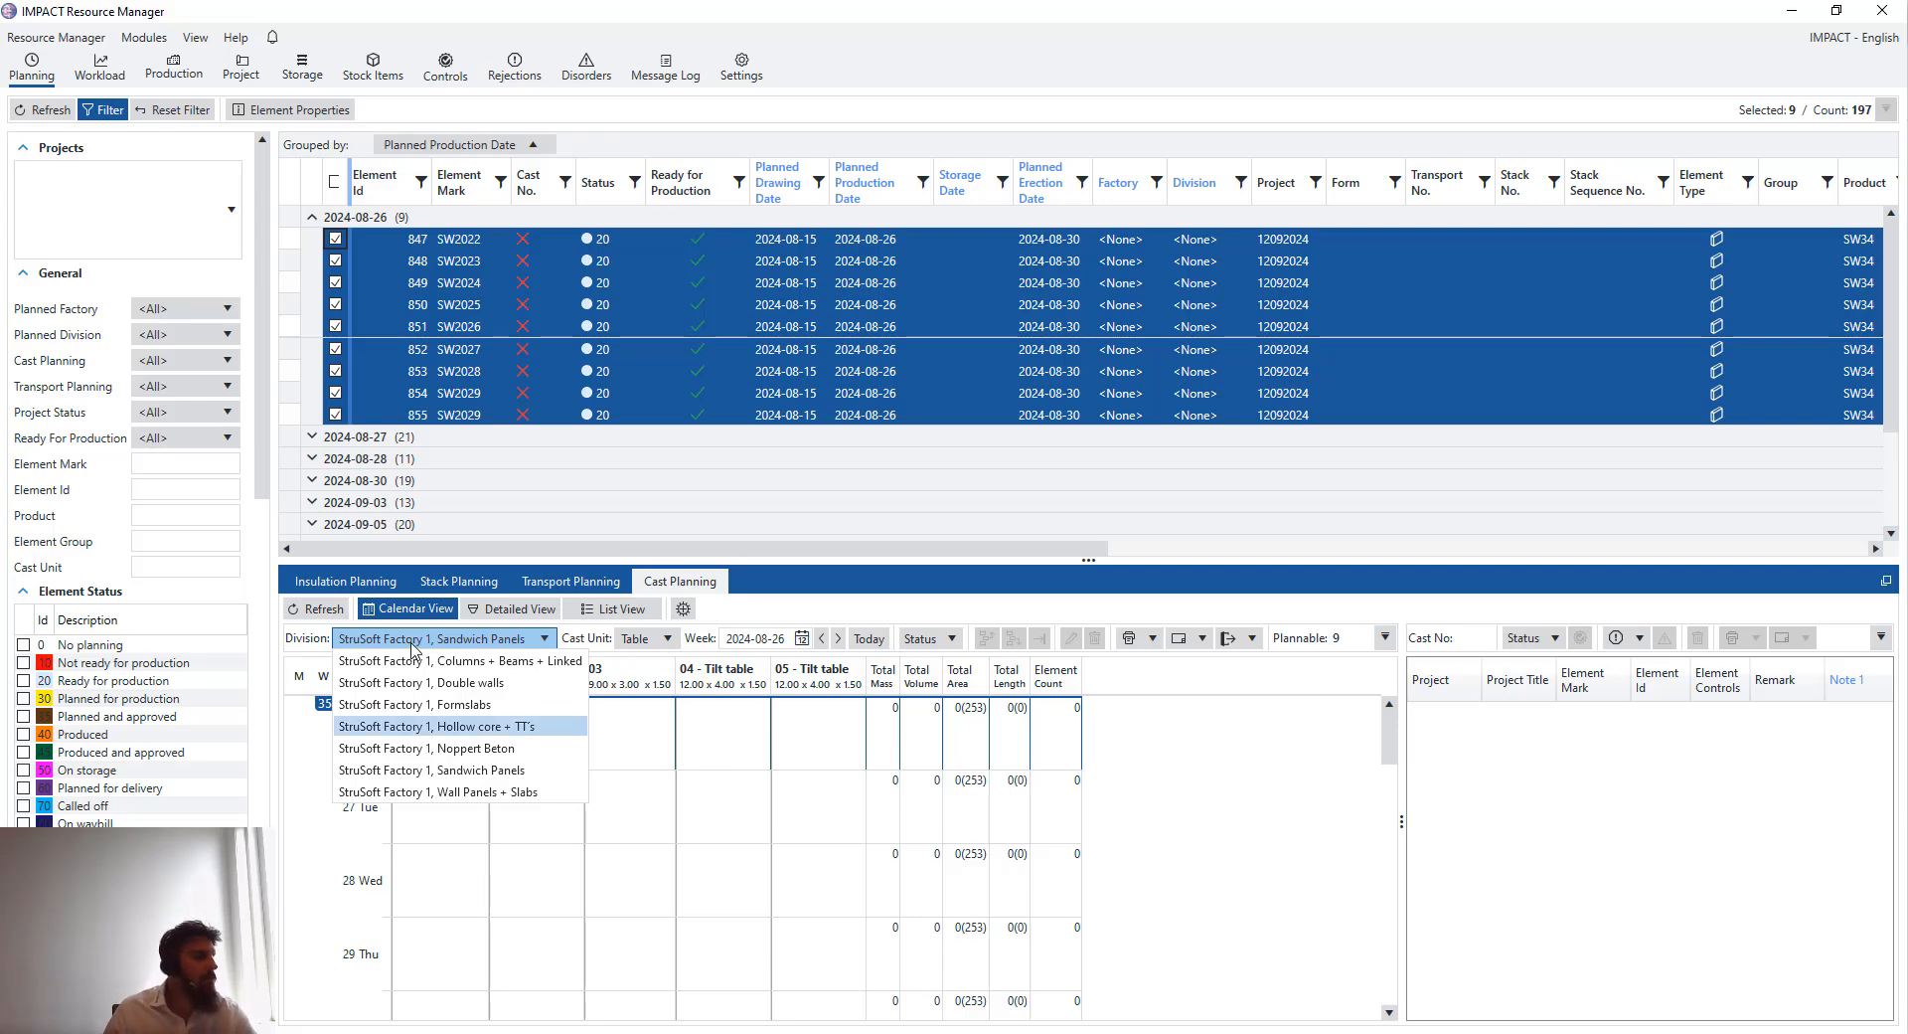
click(495, 641)
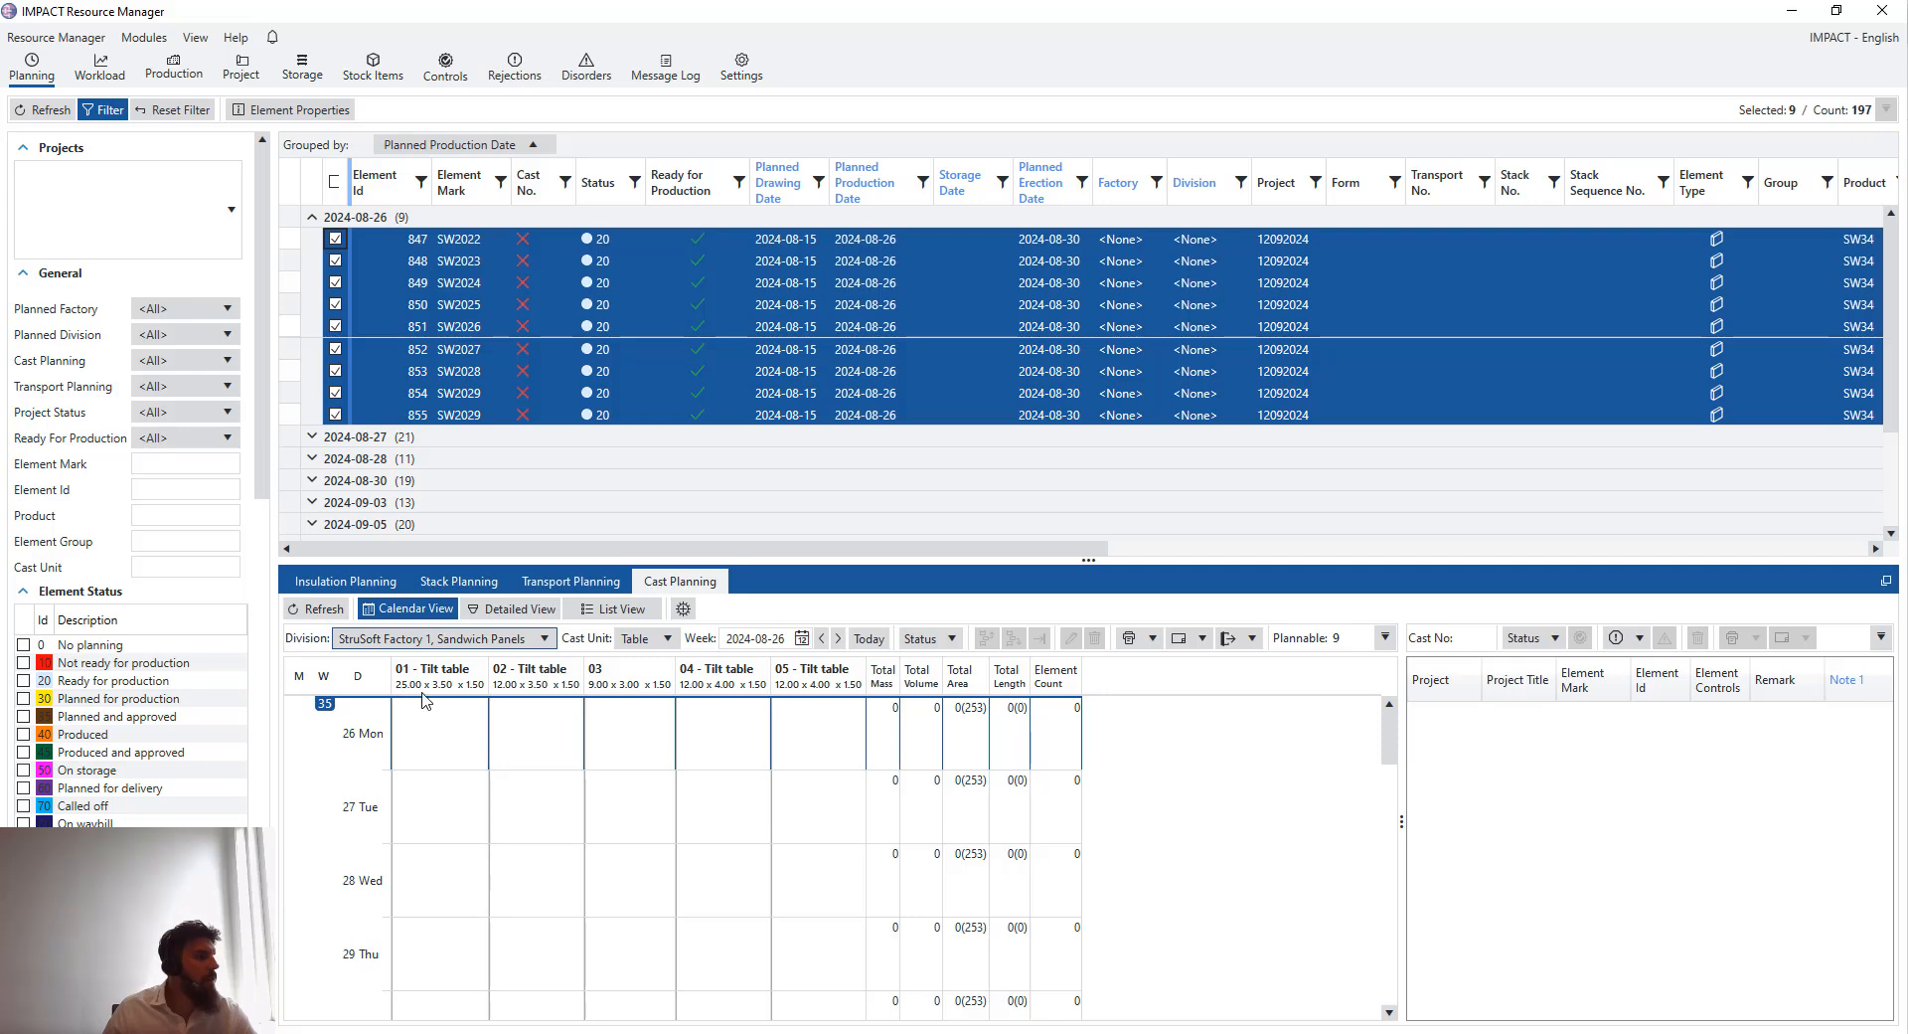
- Select the Monday 26 August cells of tilt tables 01, 02, 04 and 05 in the cast calendar
drag(495, 741, 554, 748)
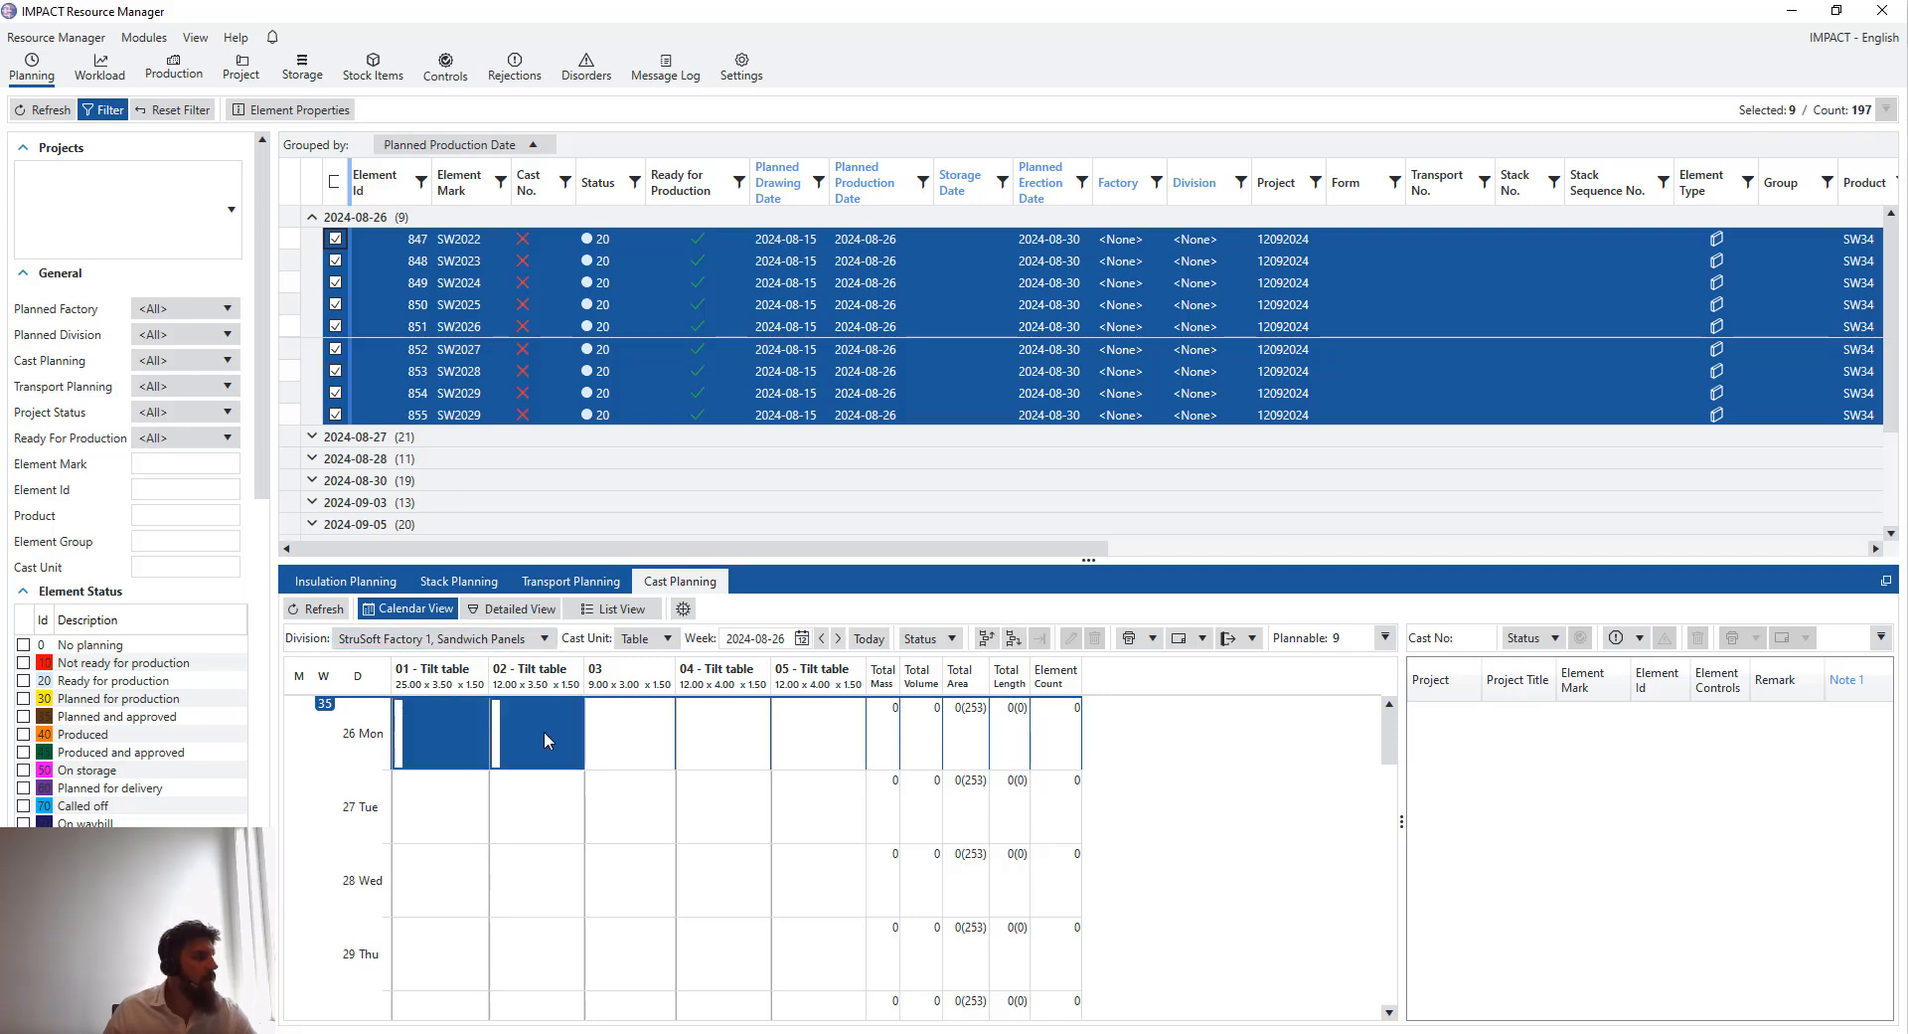
click(745, 745)
click(816, 764)
click(434, 746)
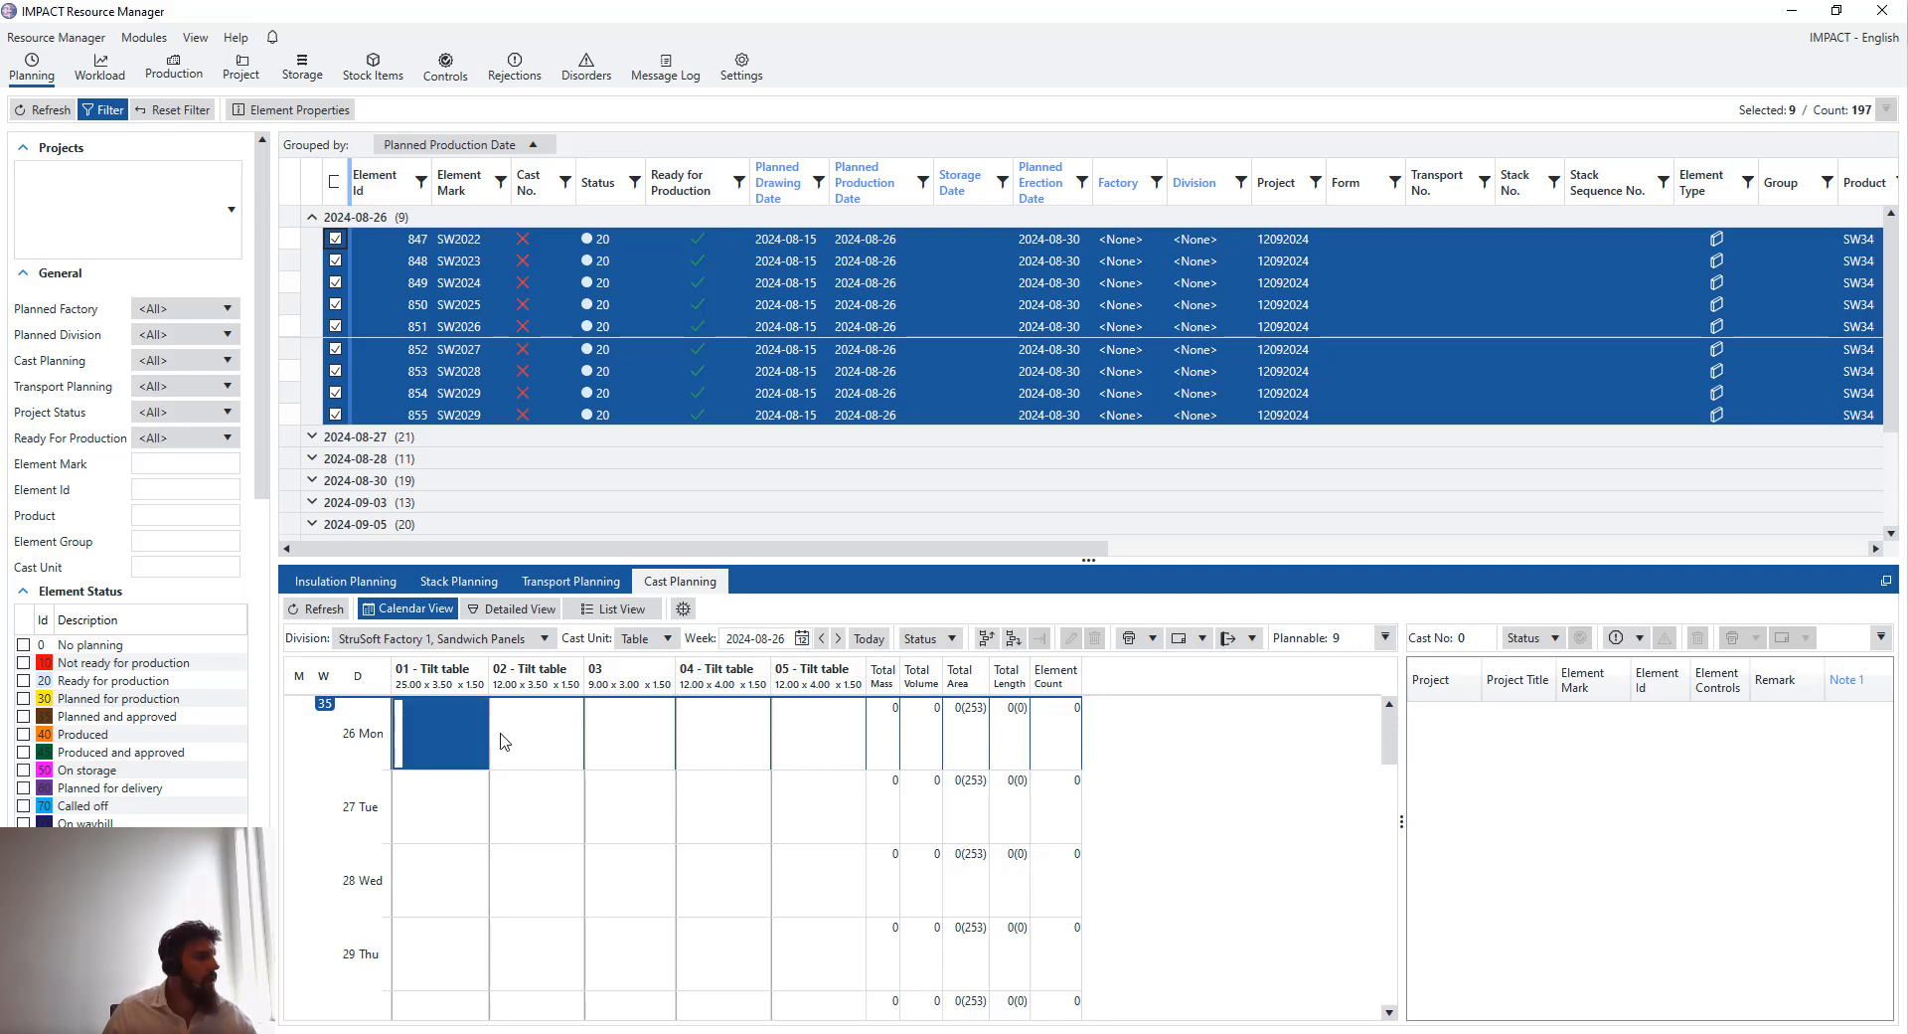
ctrl+click(562, 748)
ctrl+click(760, 751)
ctrl+click(823, 757)
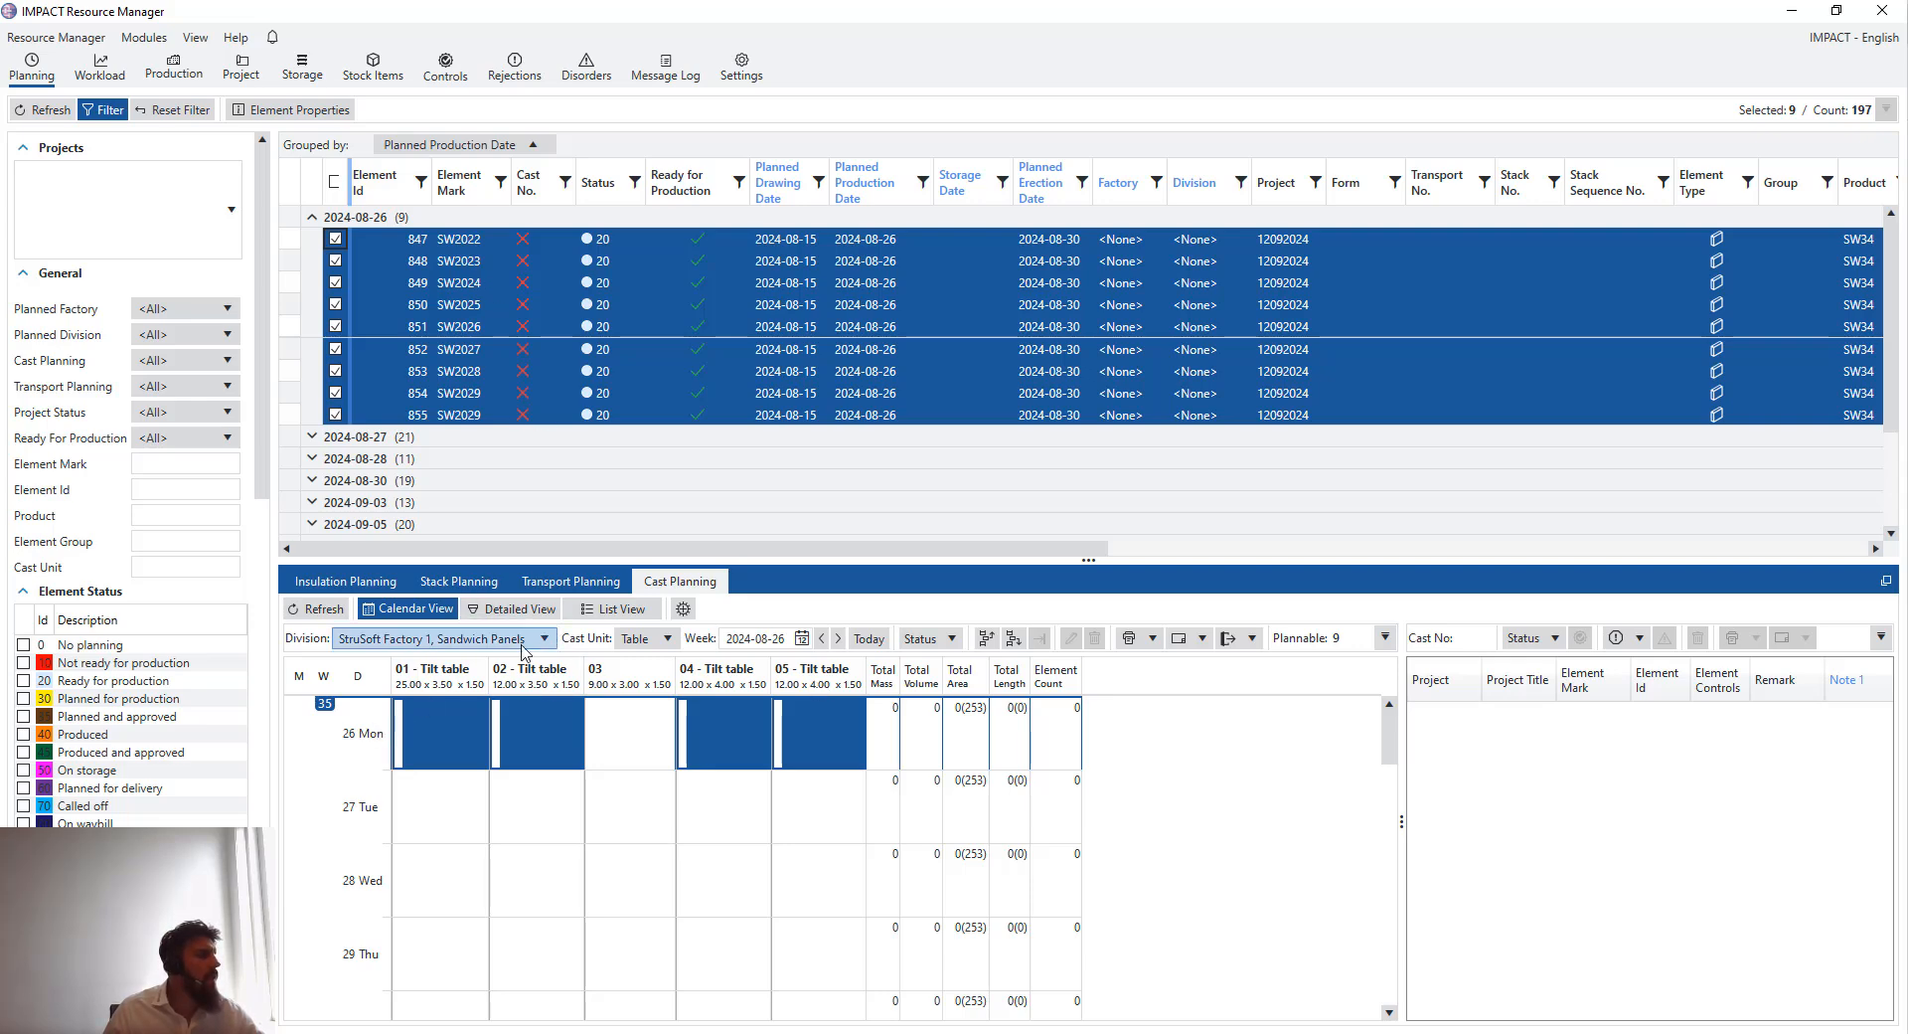
- Run Auto Cast on the selected elements with Multi Cast enabled, Width Then Length/Ascending order and all four tilt tables
click(684, 609)
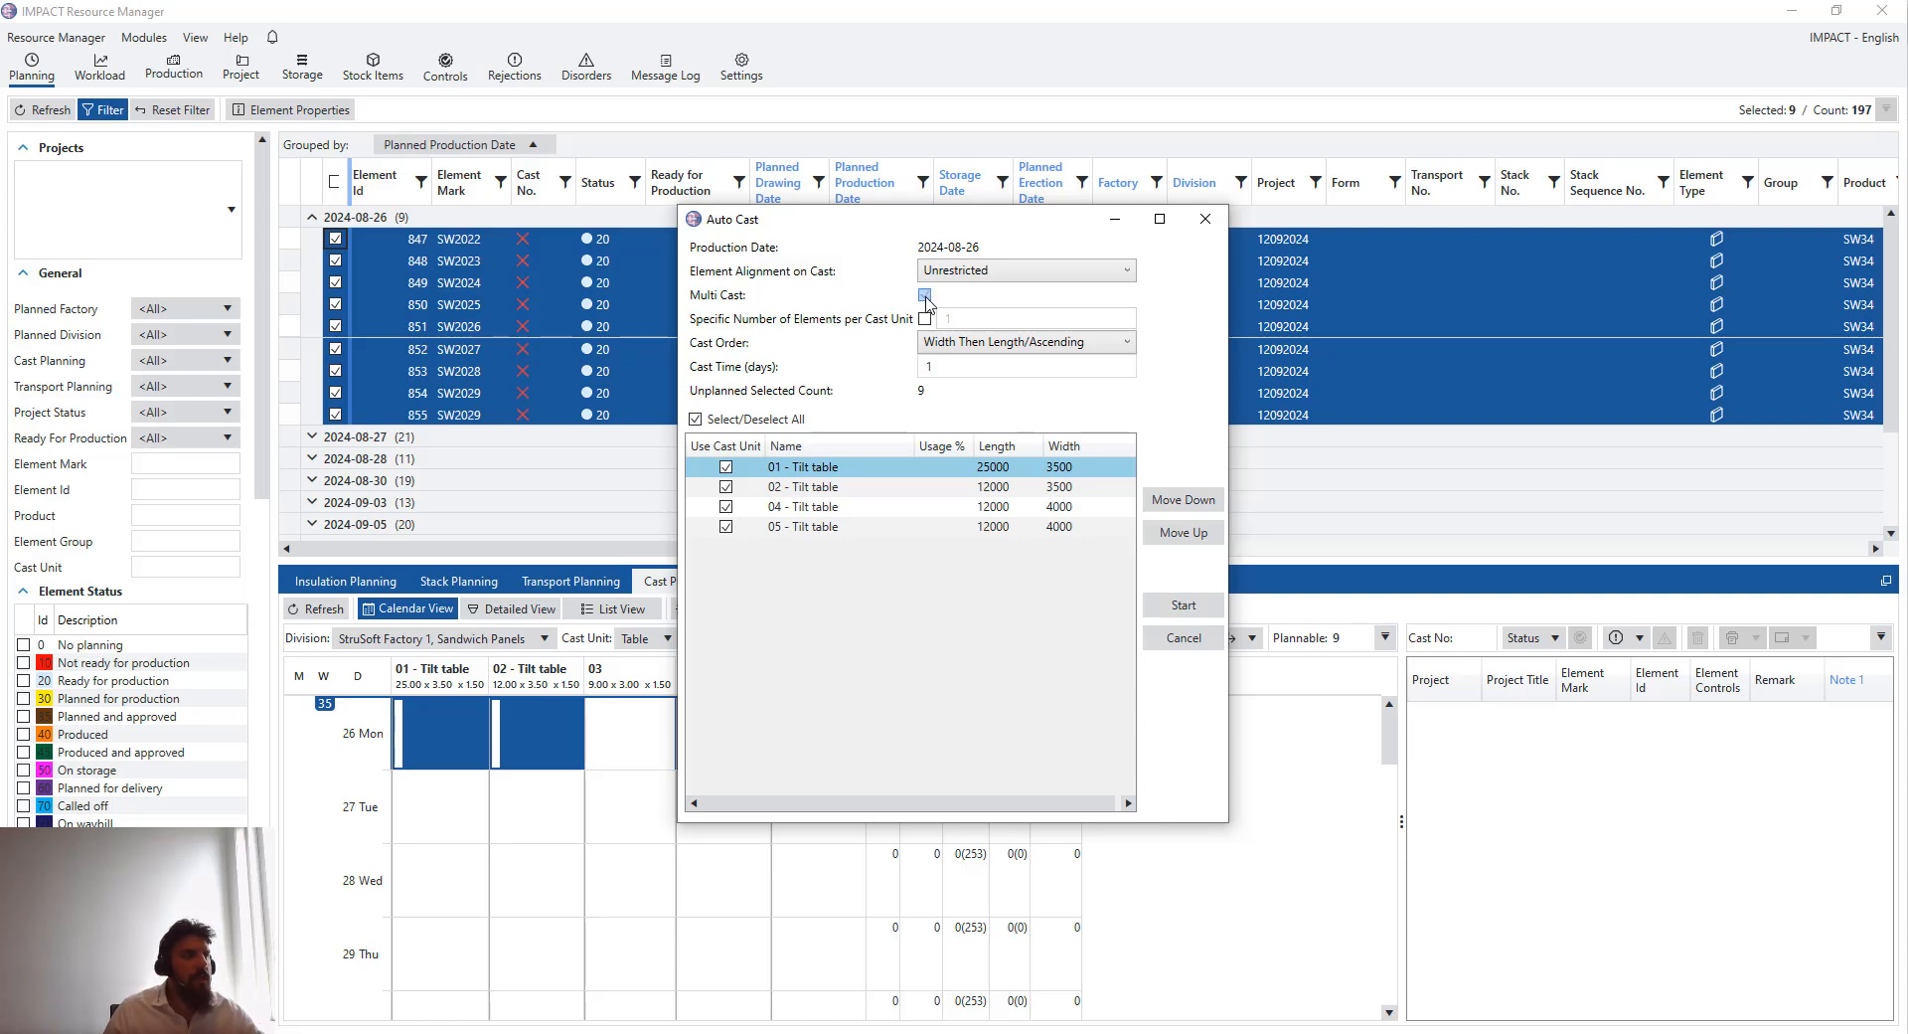
click(925, 295)
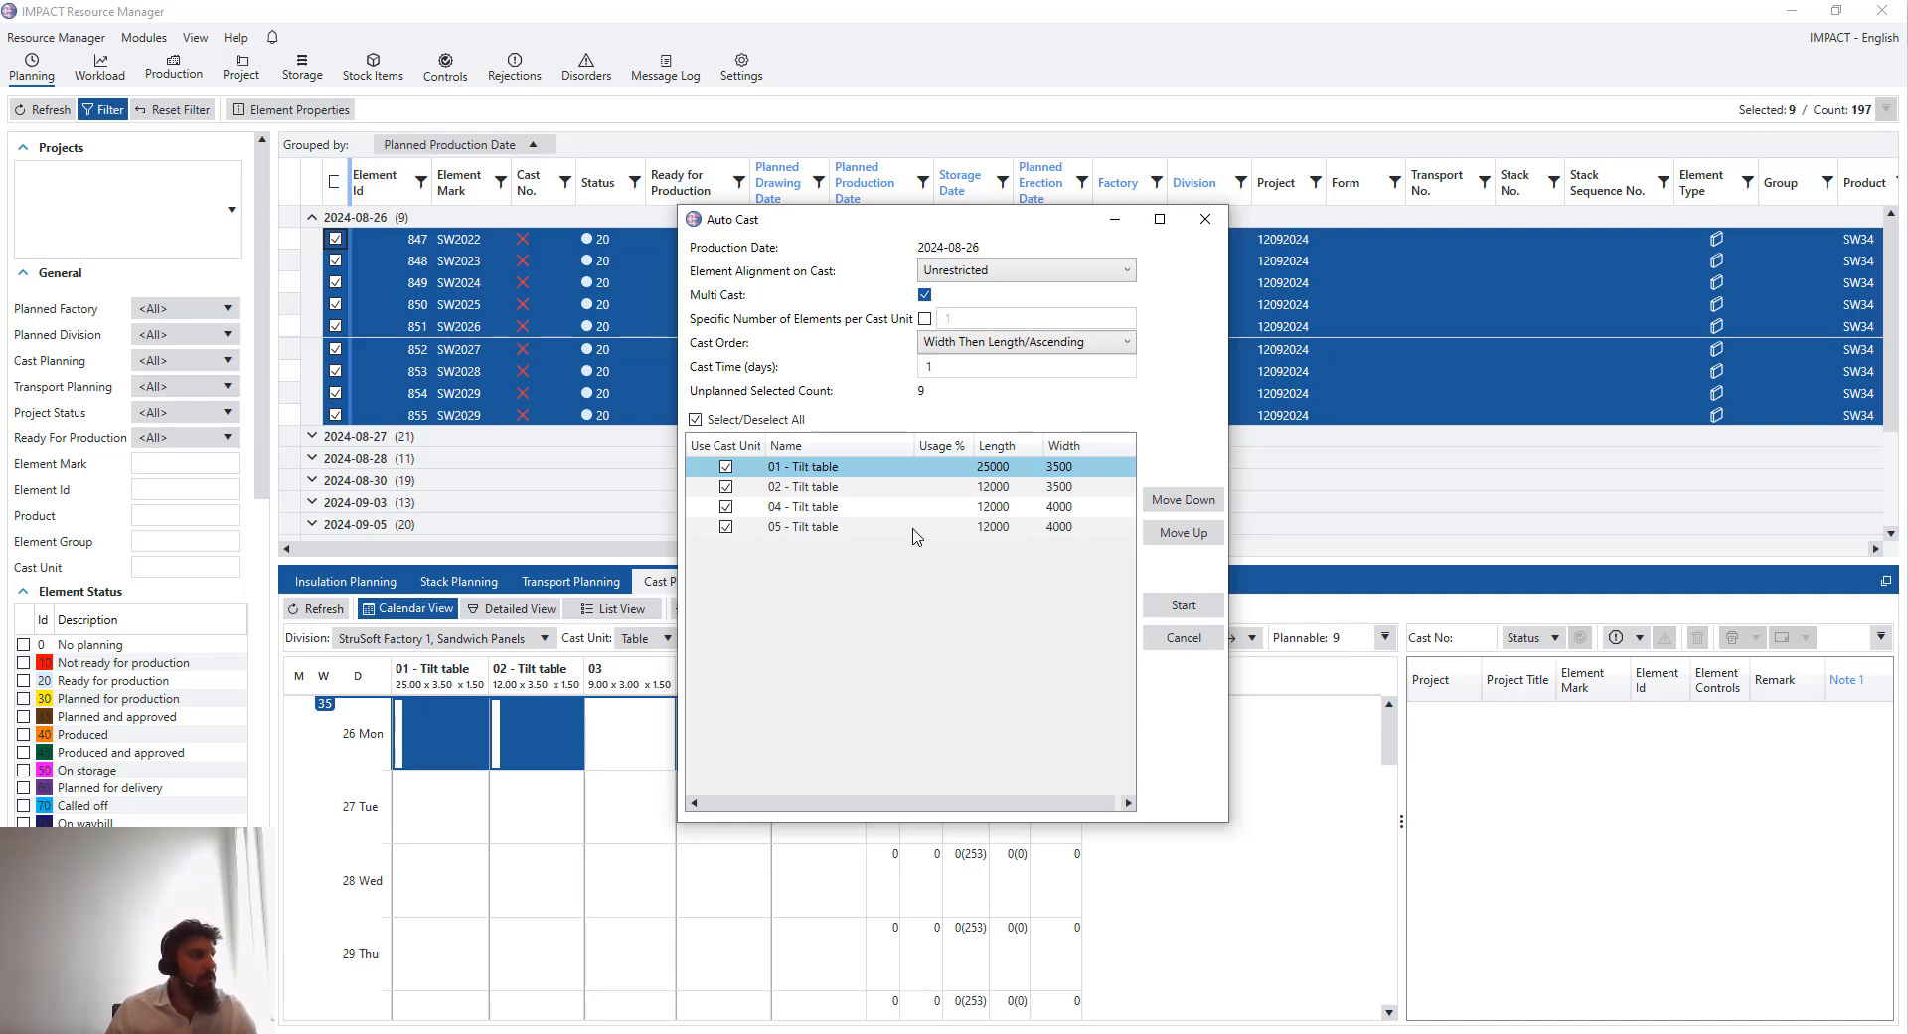
click(1013, 344)
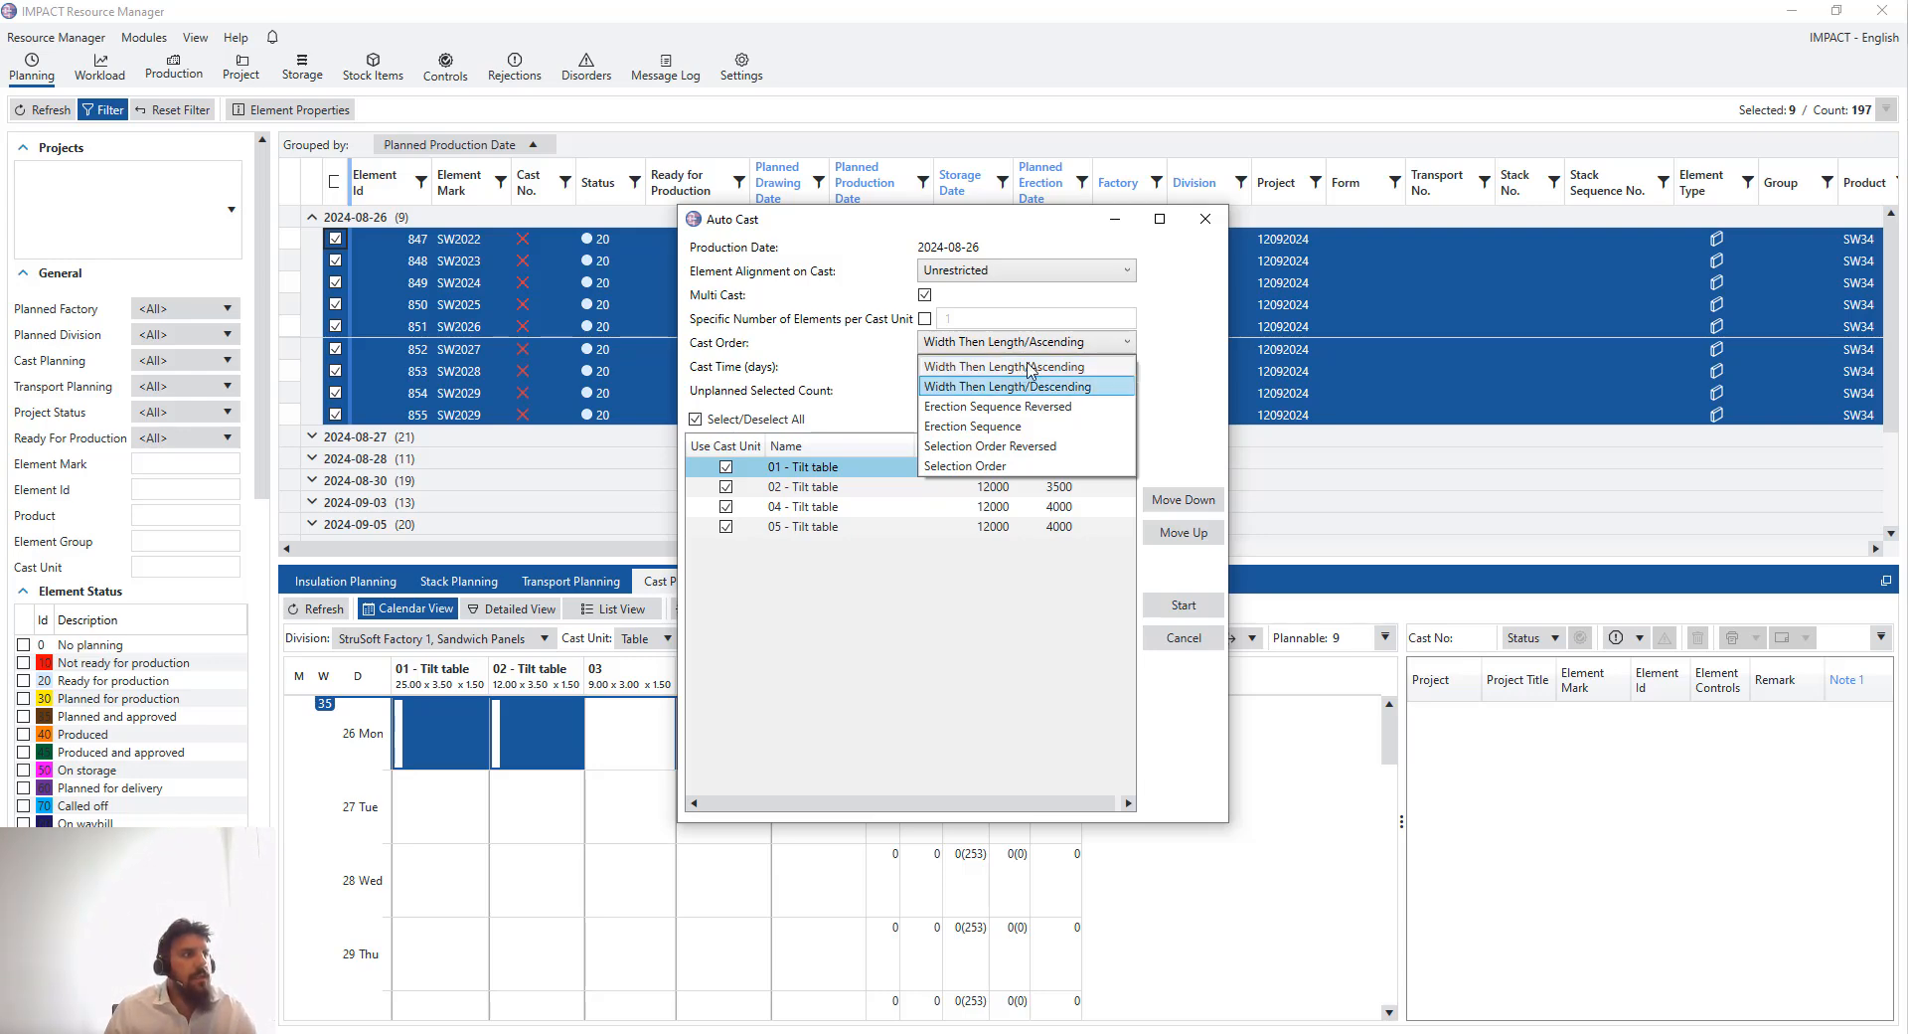
click(1184, 609)
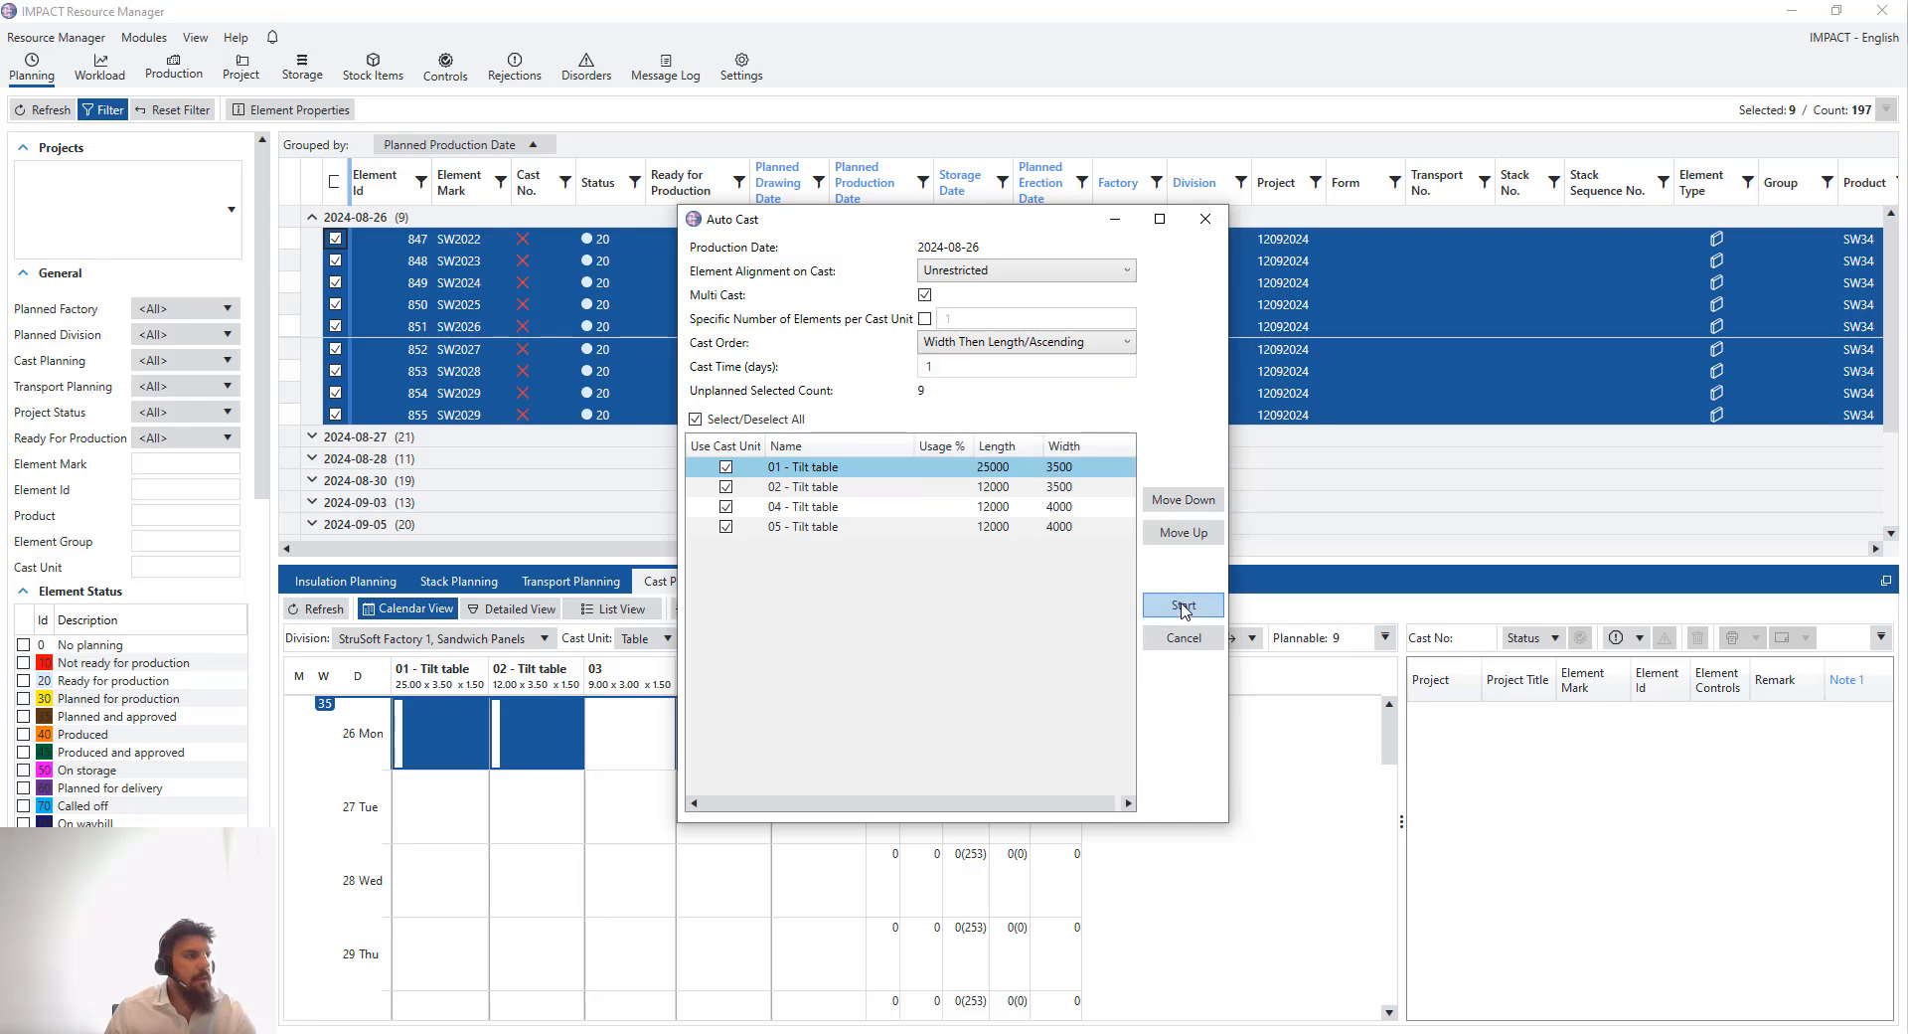
click(1184, 605)
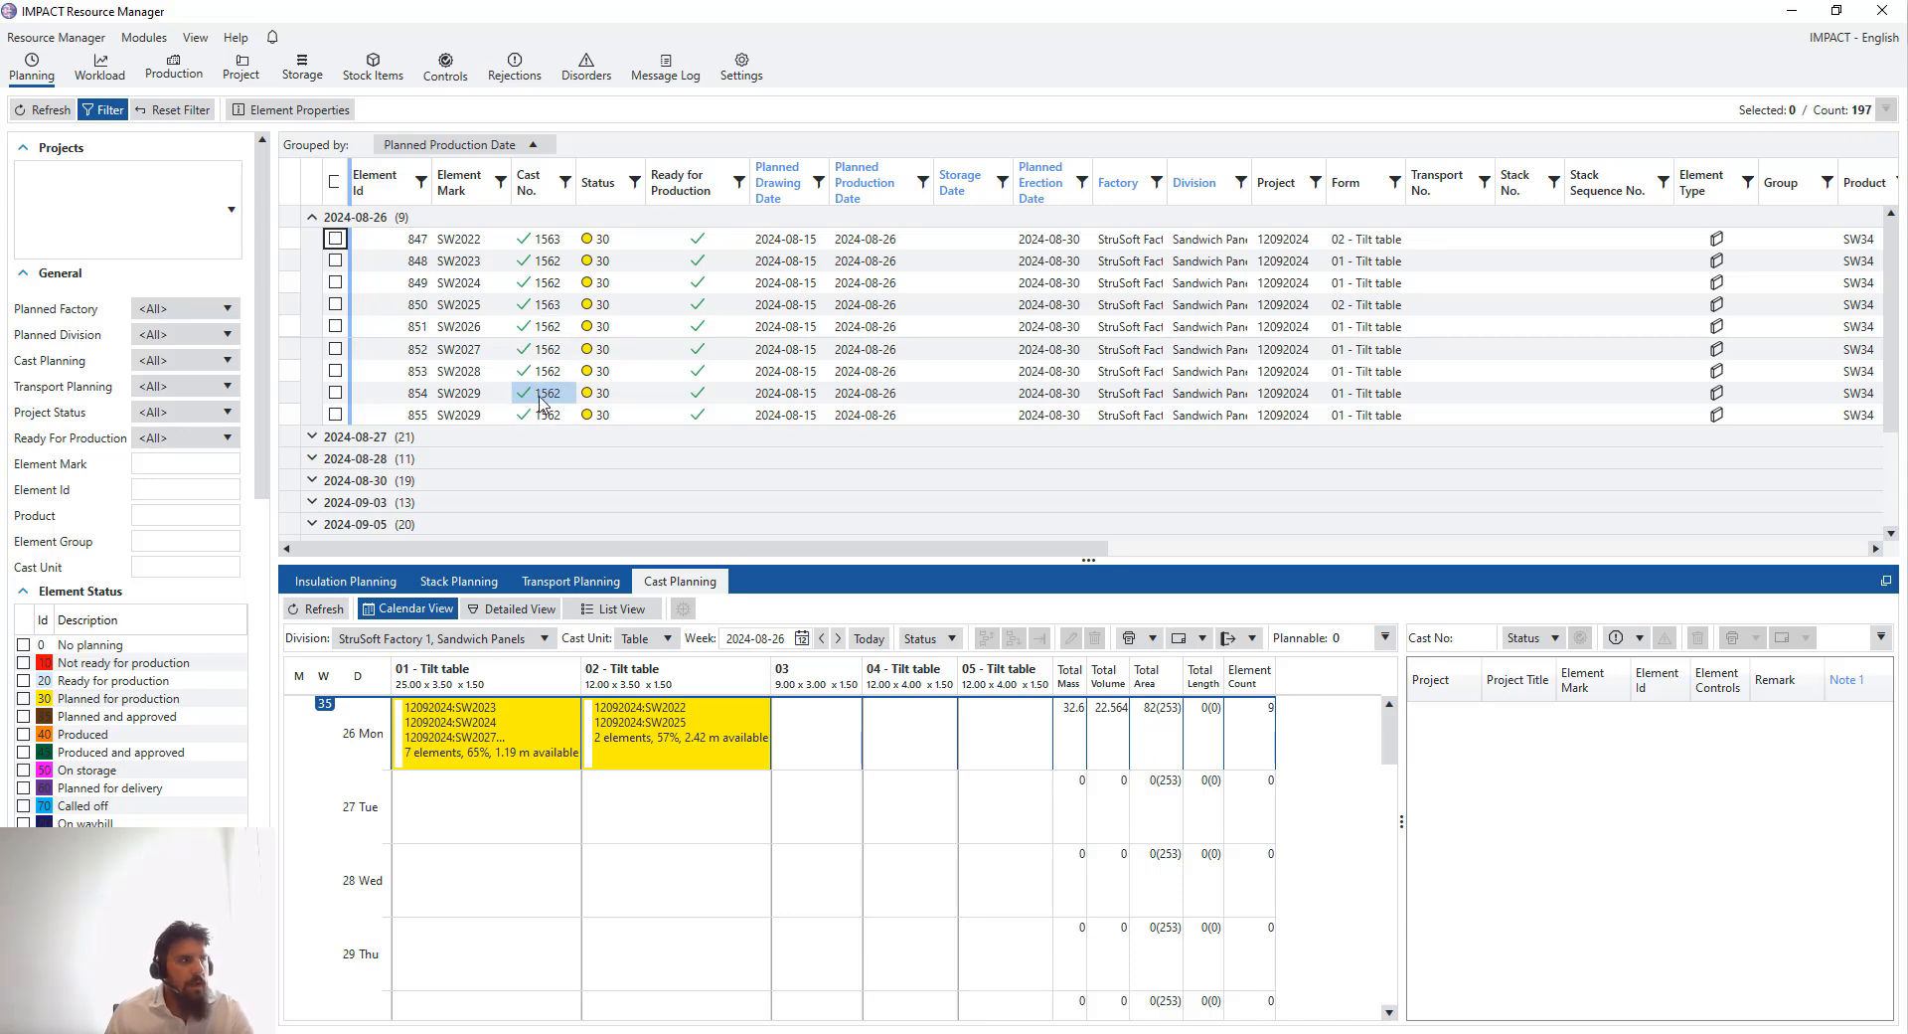
- Examine the elements placed in the tilt table 01 and 02 casts by selecting each cast and its element rows
click(514, 735)
click(649, 734)
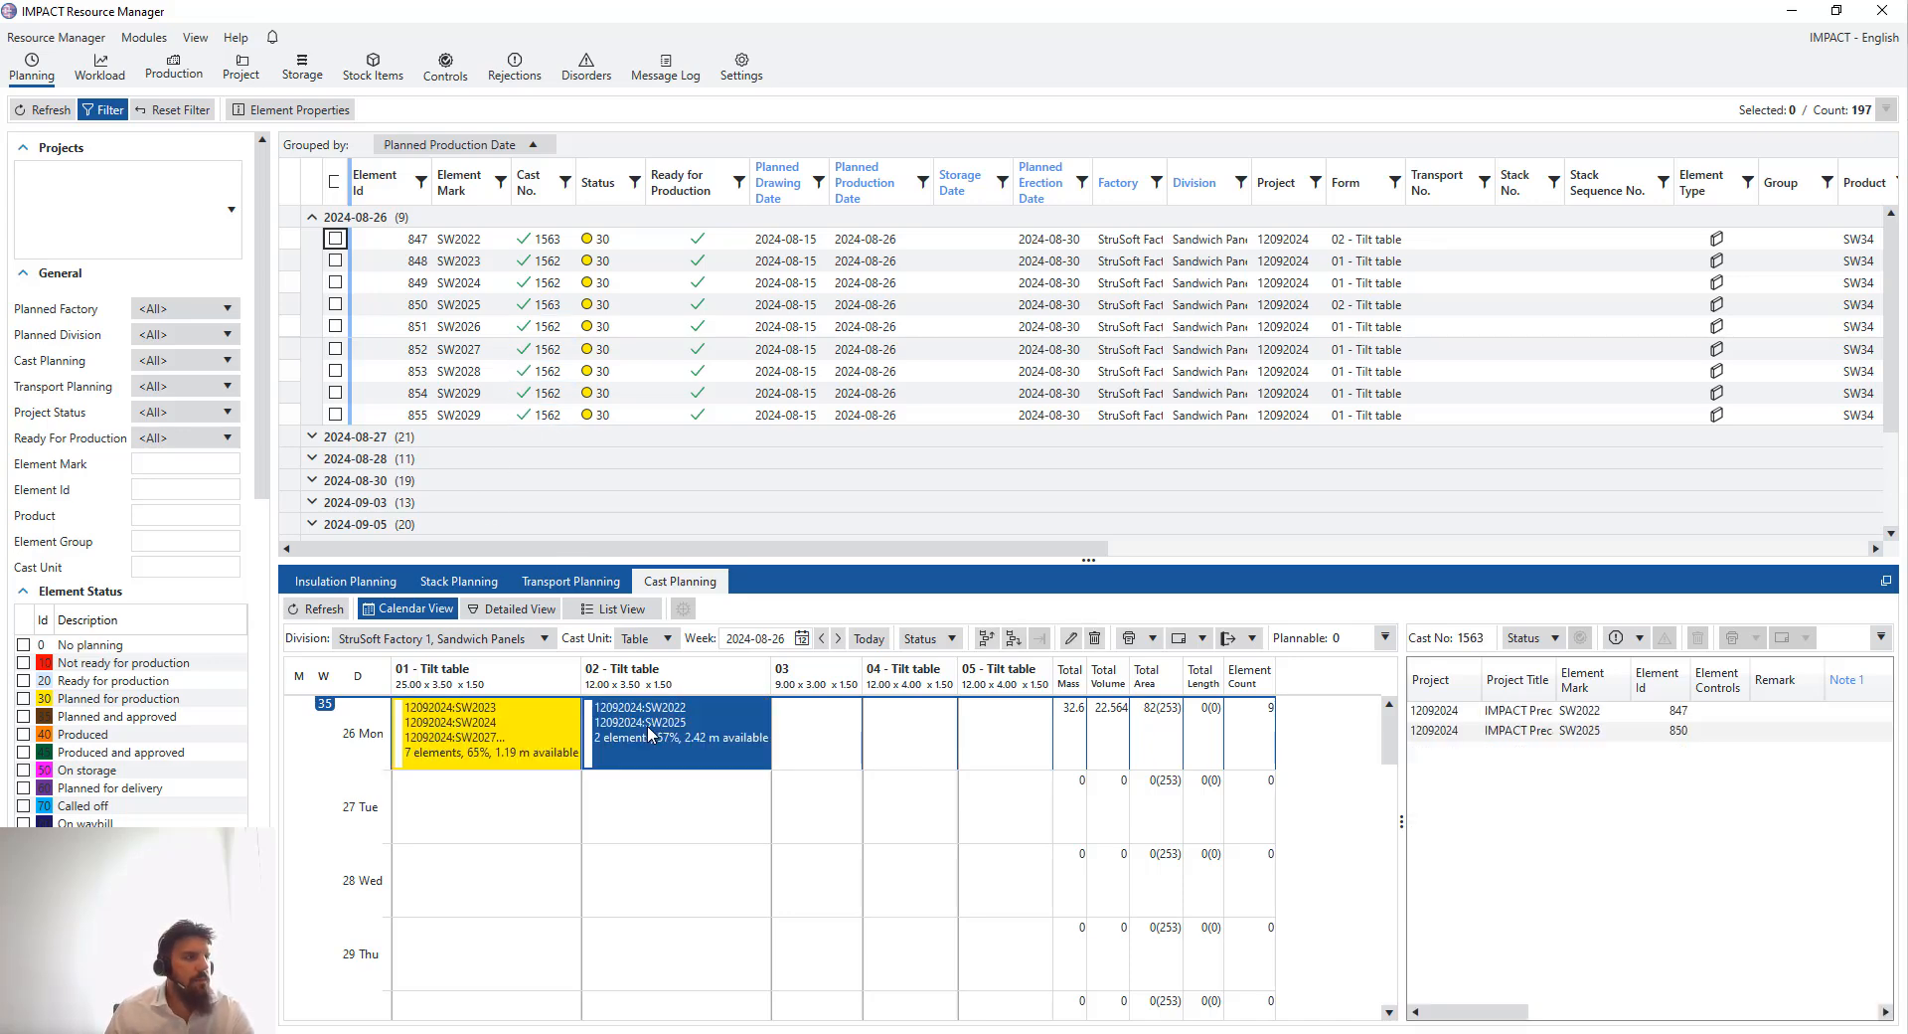
click(470, 736)
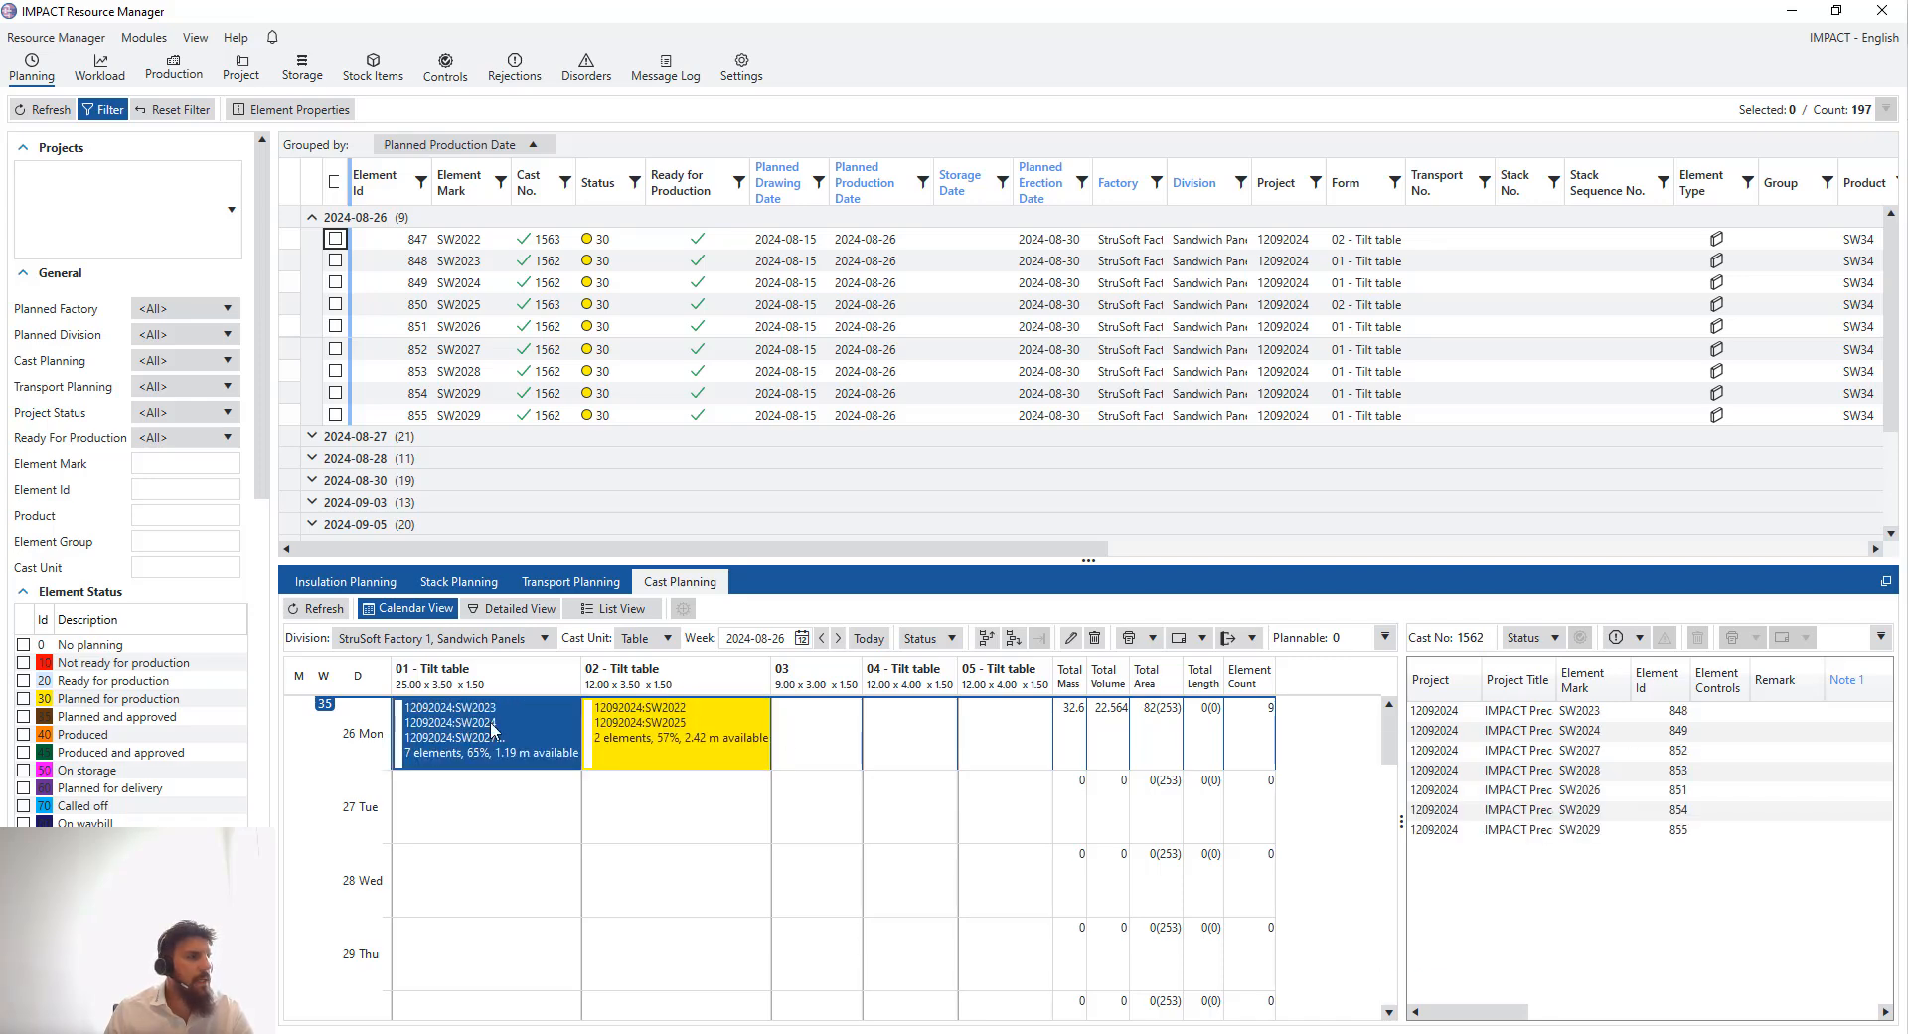
click(1551, 750)
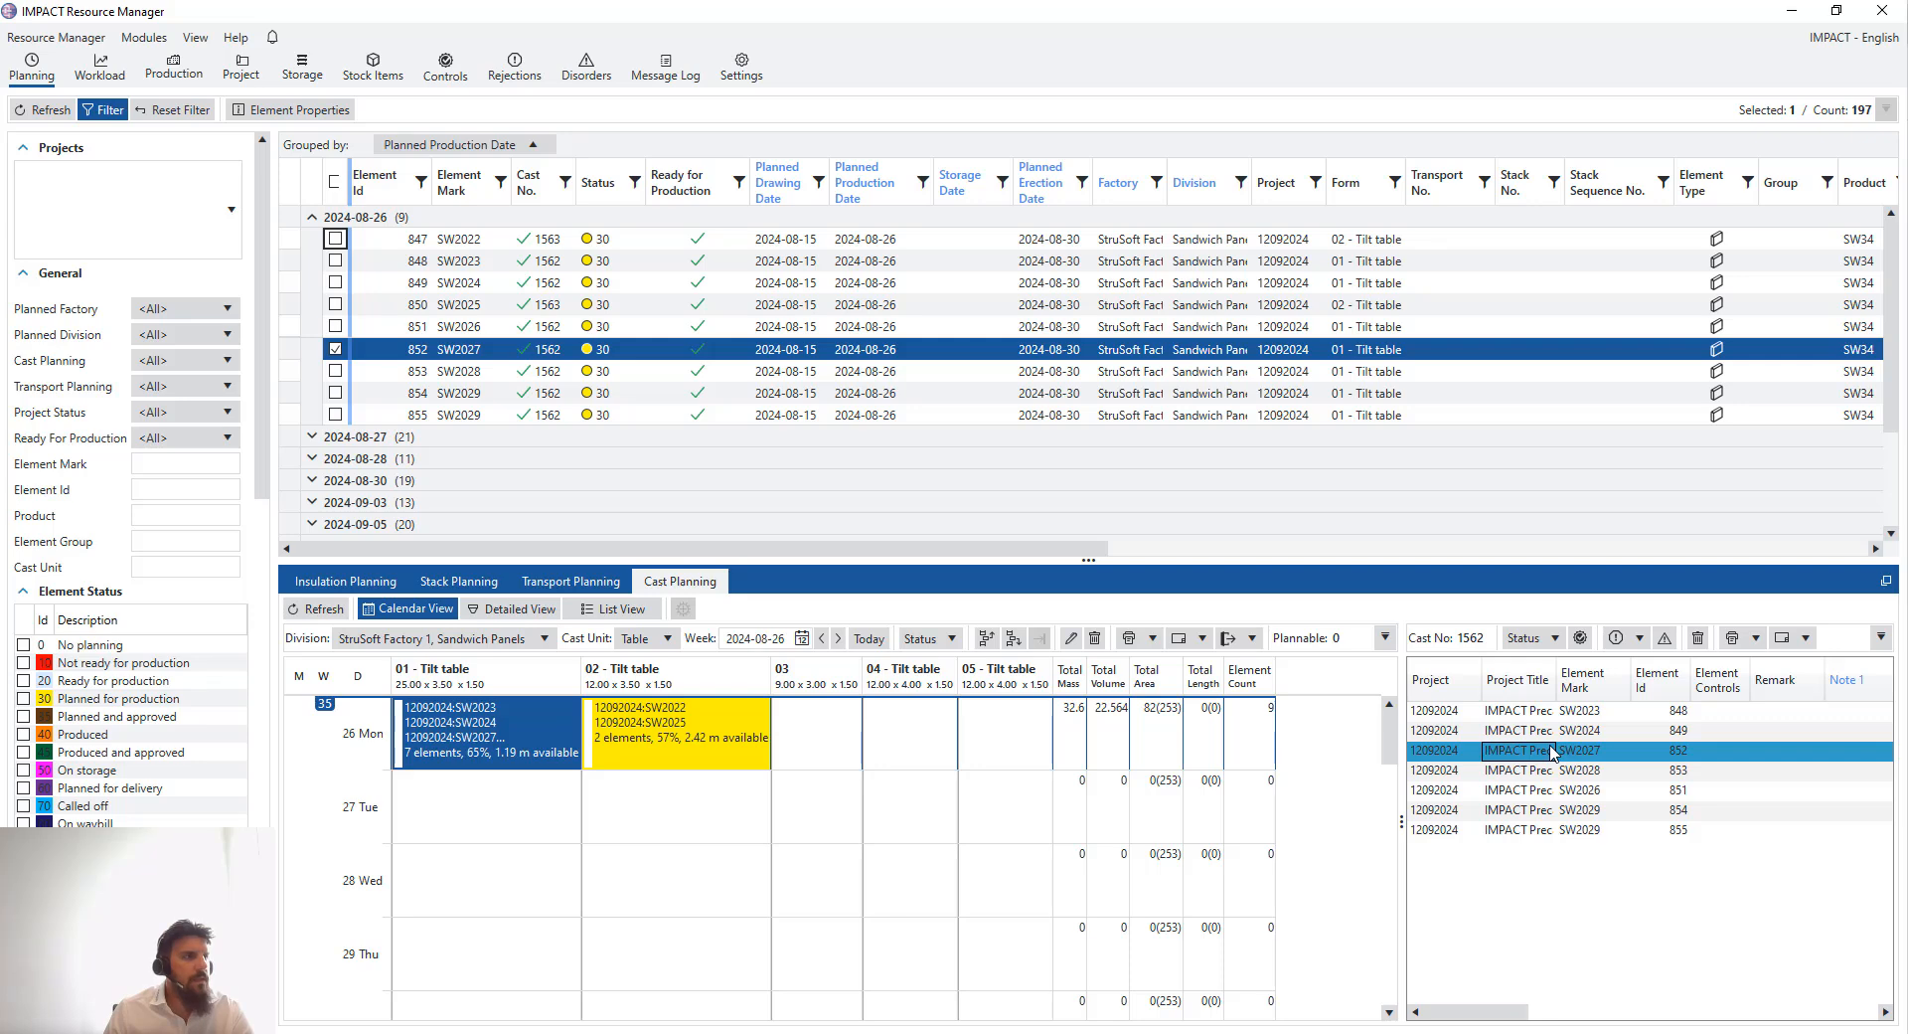
click(1521, 773)
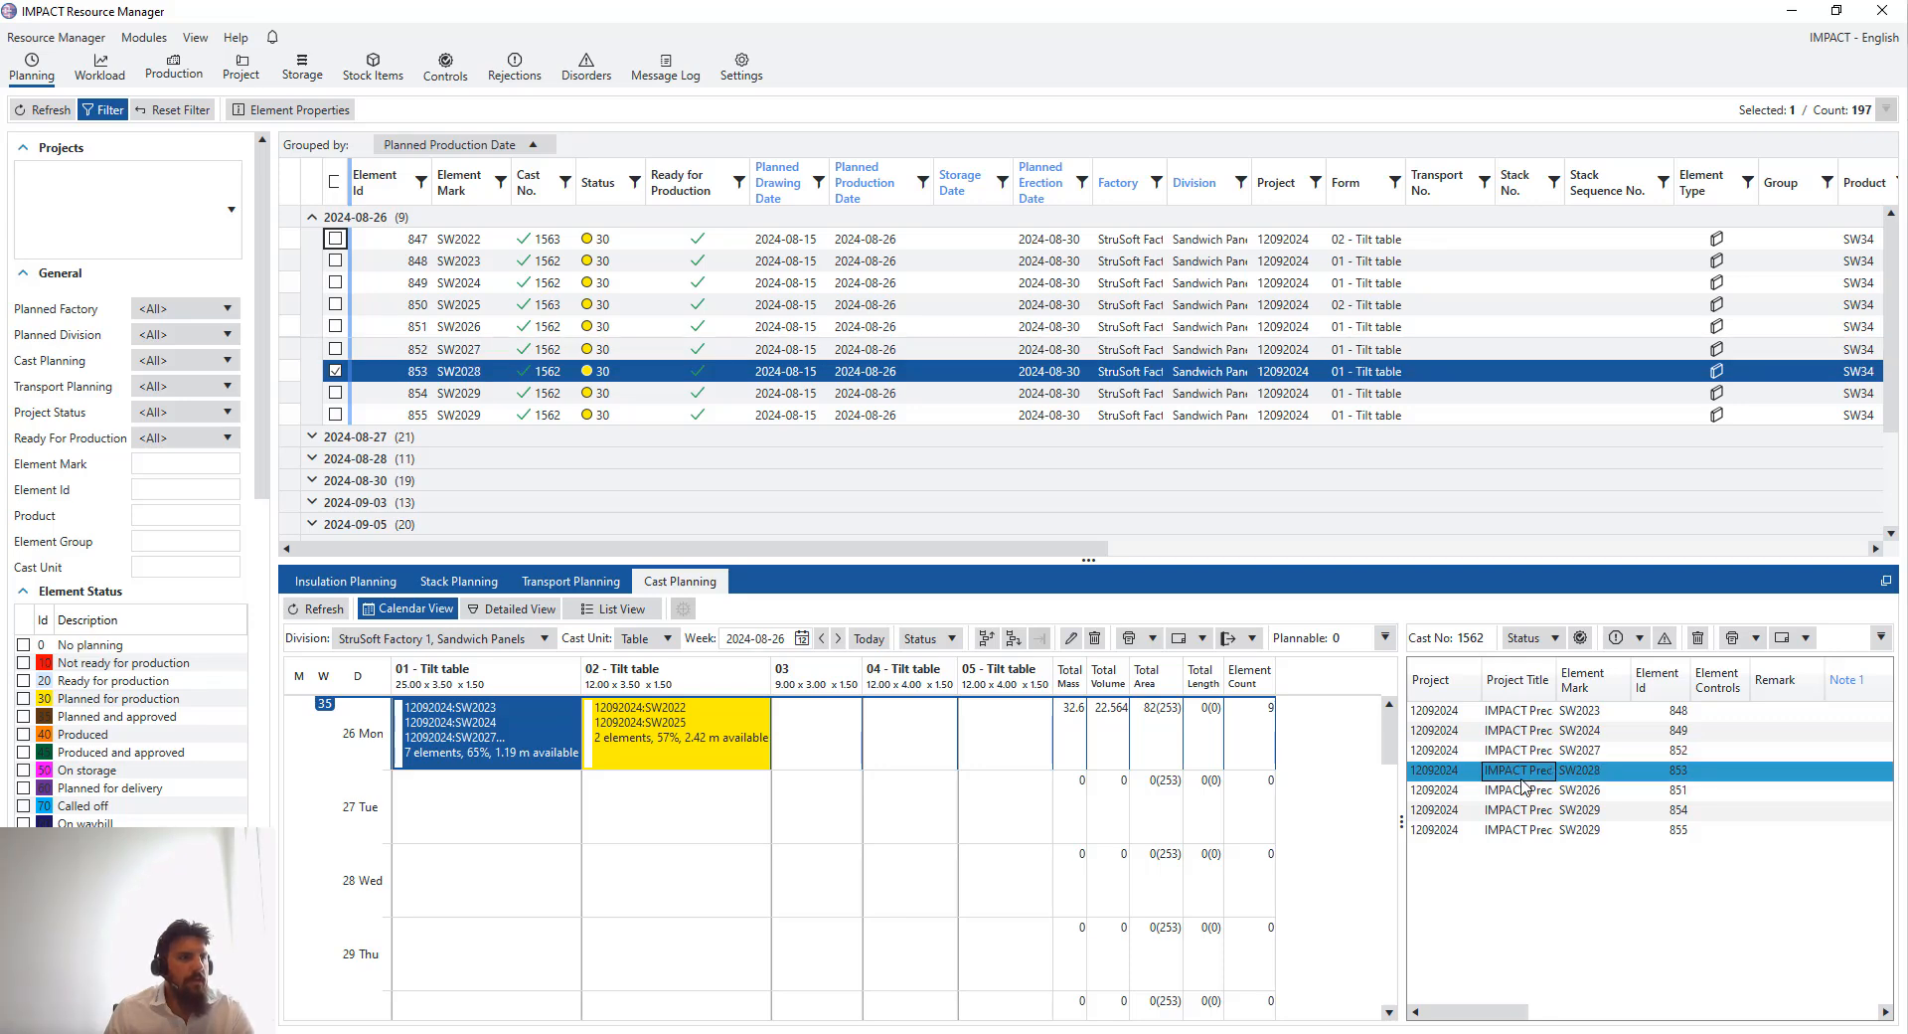
click(1522, 754)
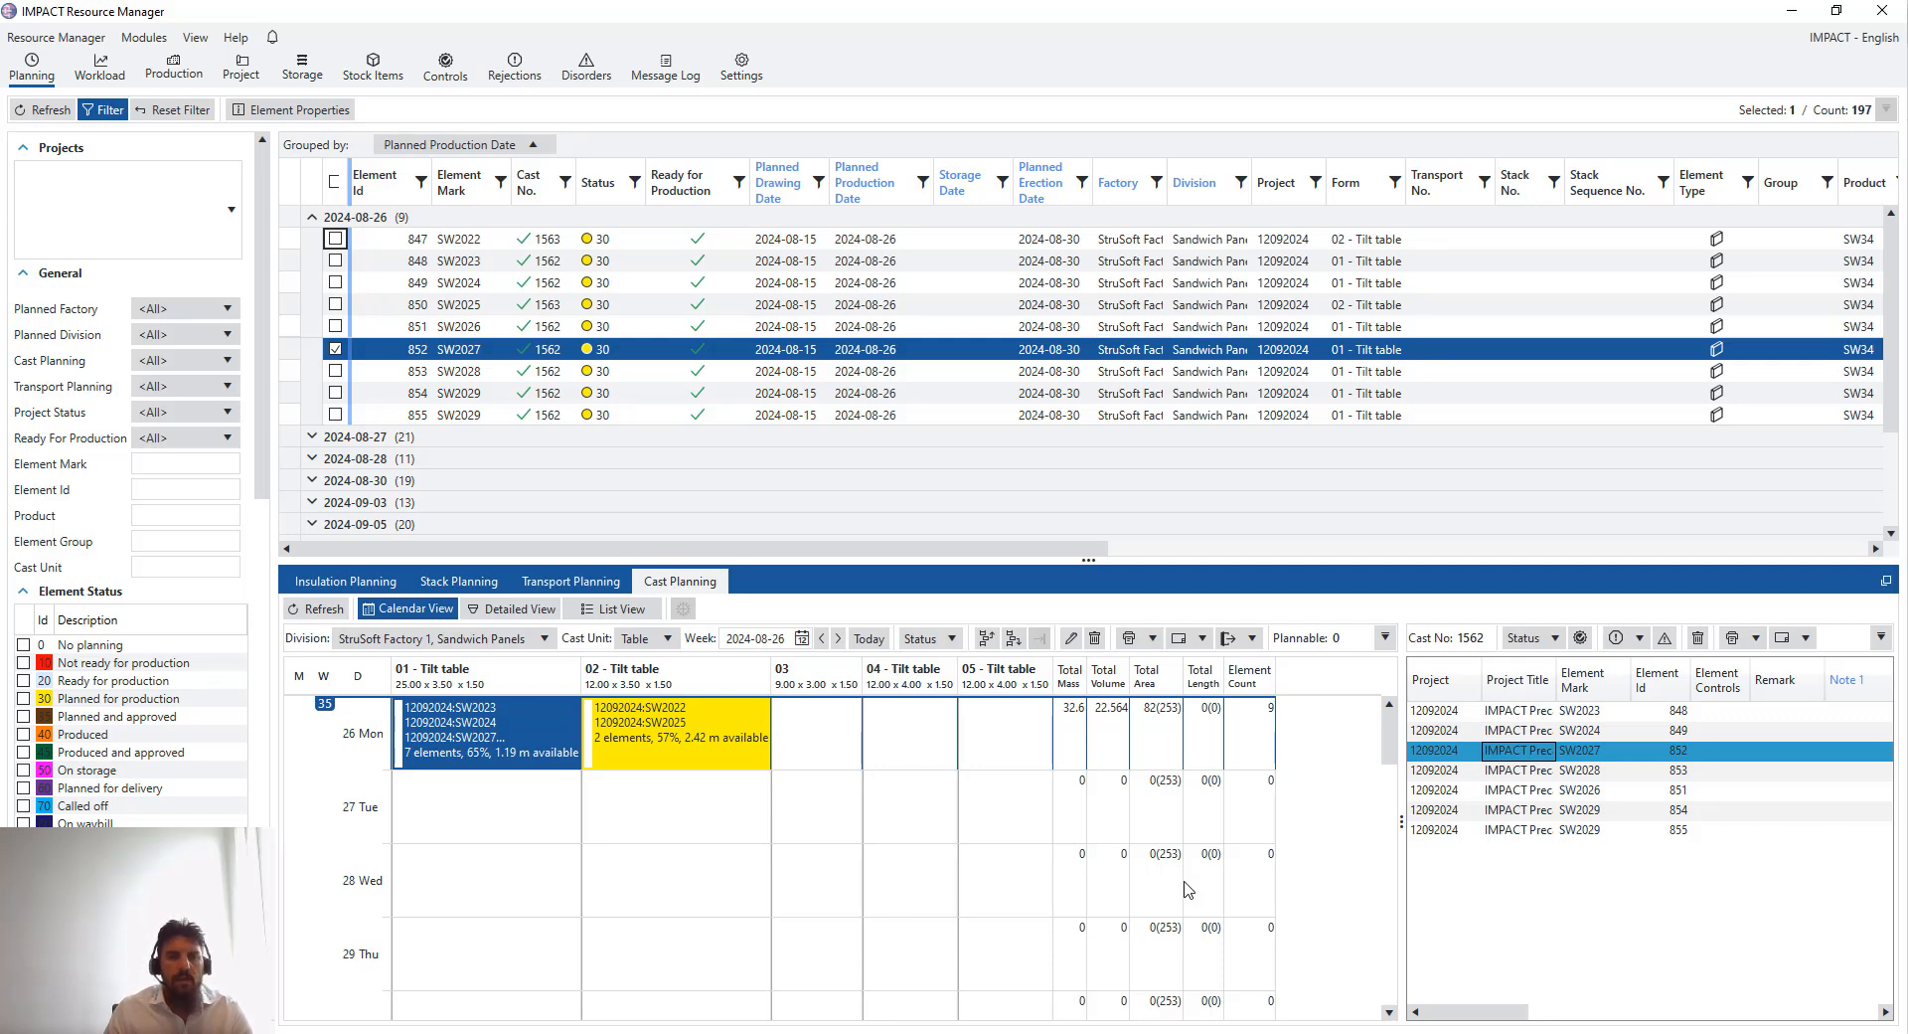
click(701, 753)
click(560, 755)
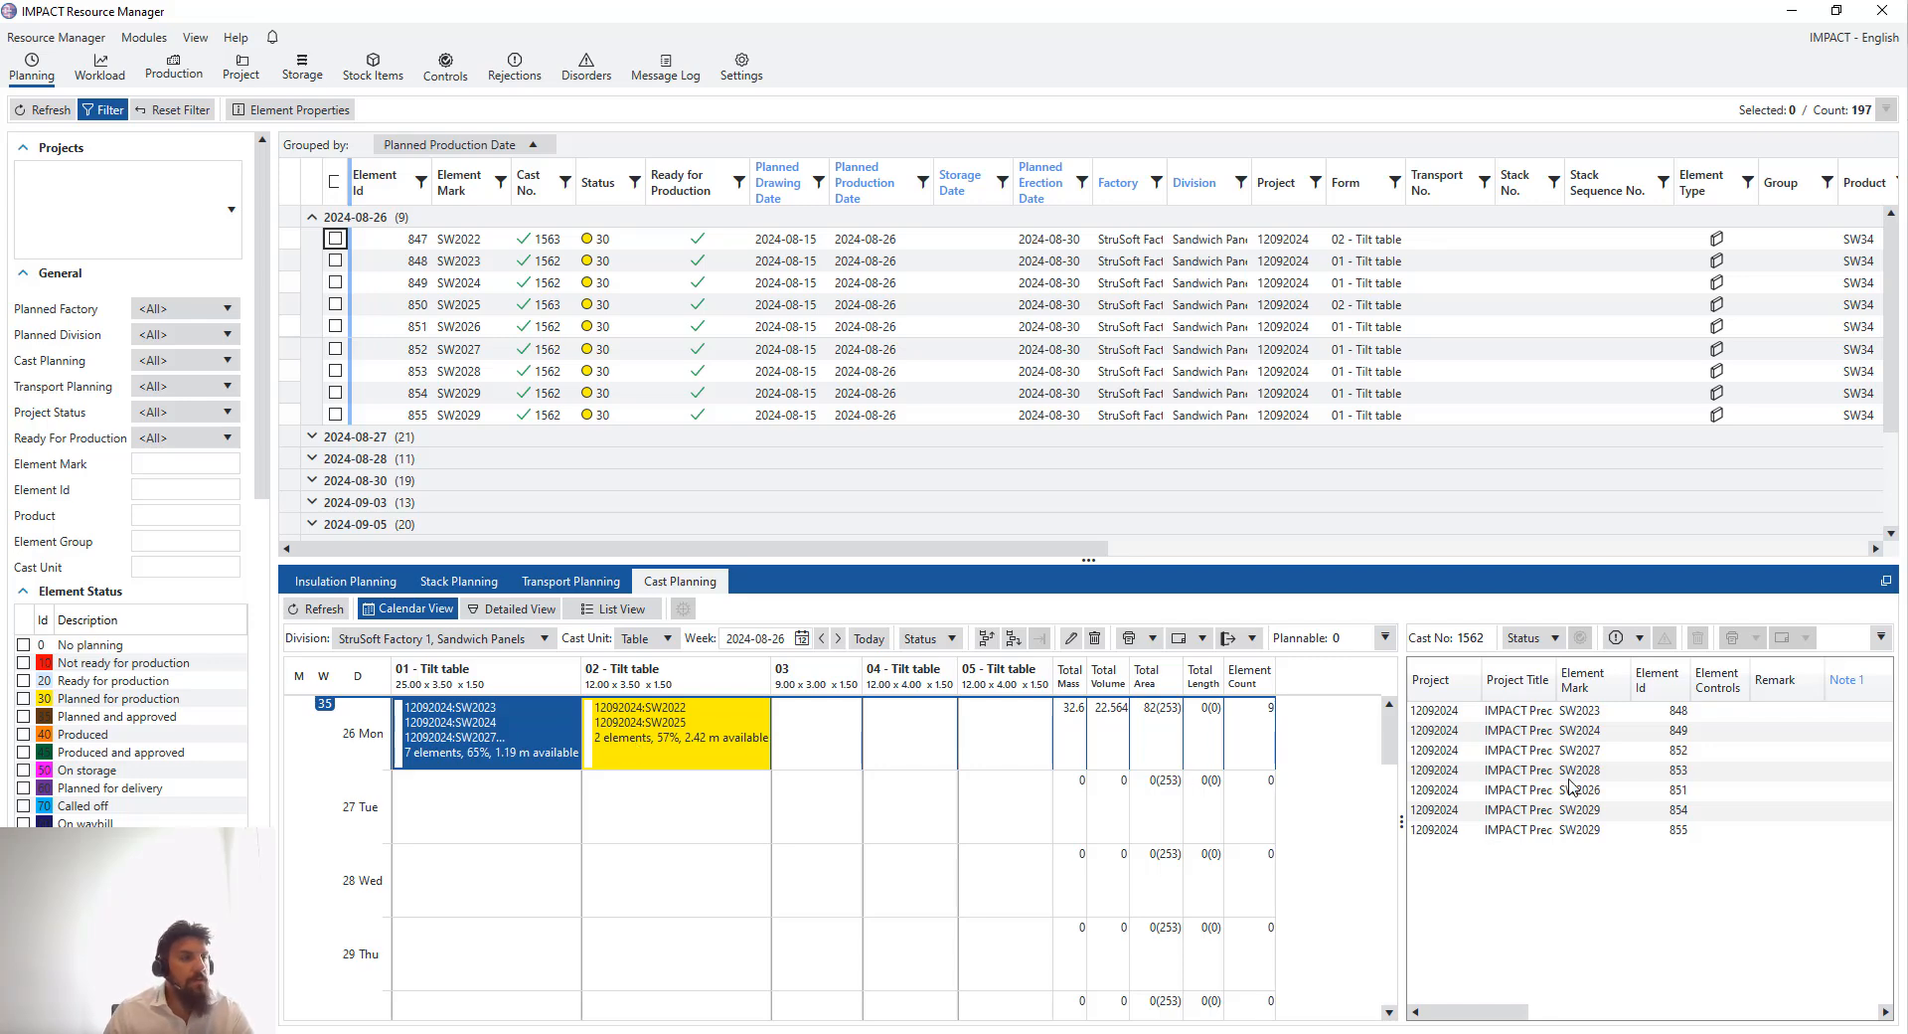
- Try to move element SW2029 (855) into the tilt table 02 cast
click(1519, 831)
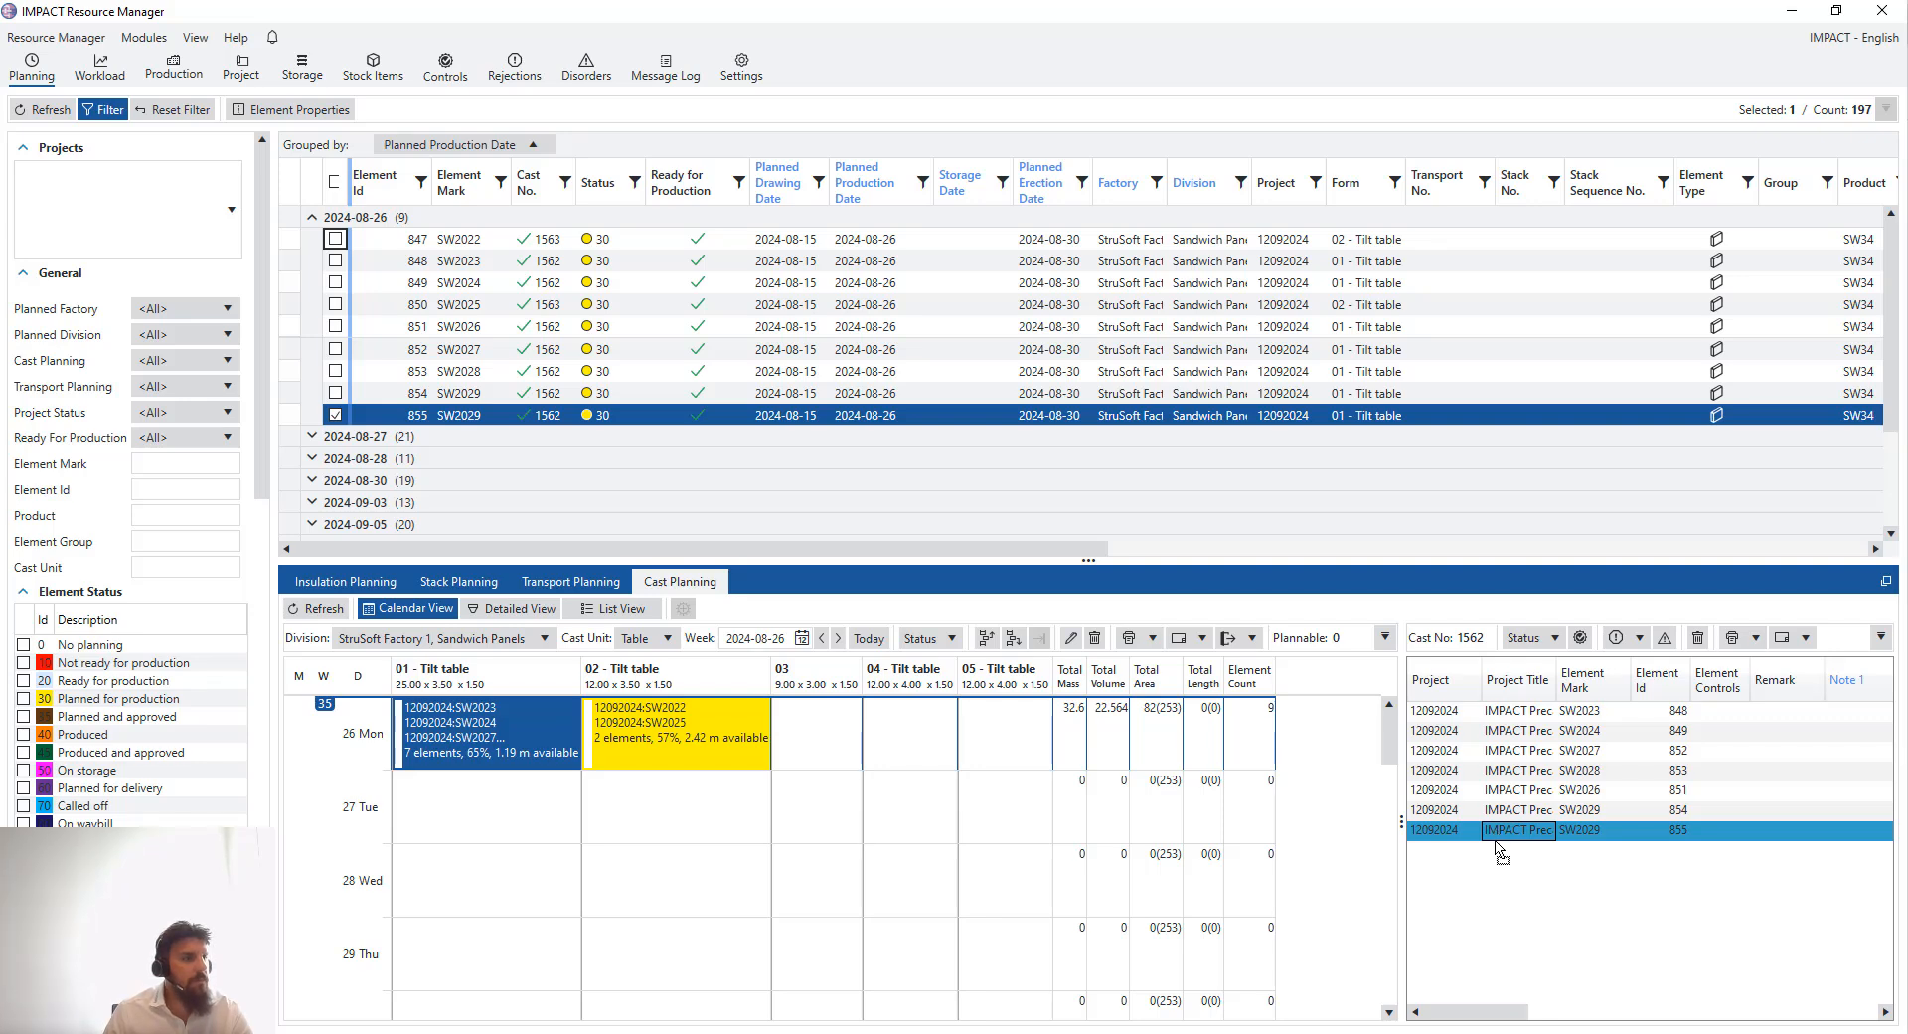
mouse_move(608, 778)
mouse_down()
mouse_move(598, 724)
mouse_move(597, 750)
mouse_move(665, 755)
mouse_move(597, 756)
mouse_up()
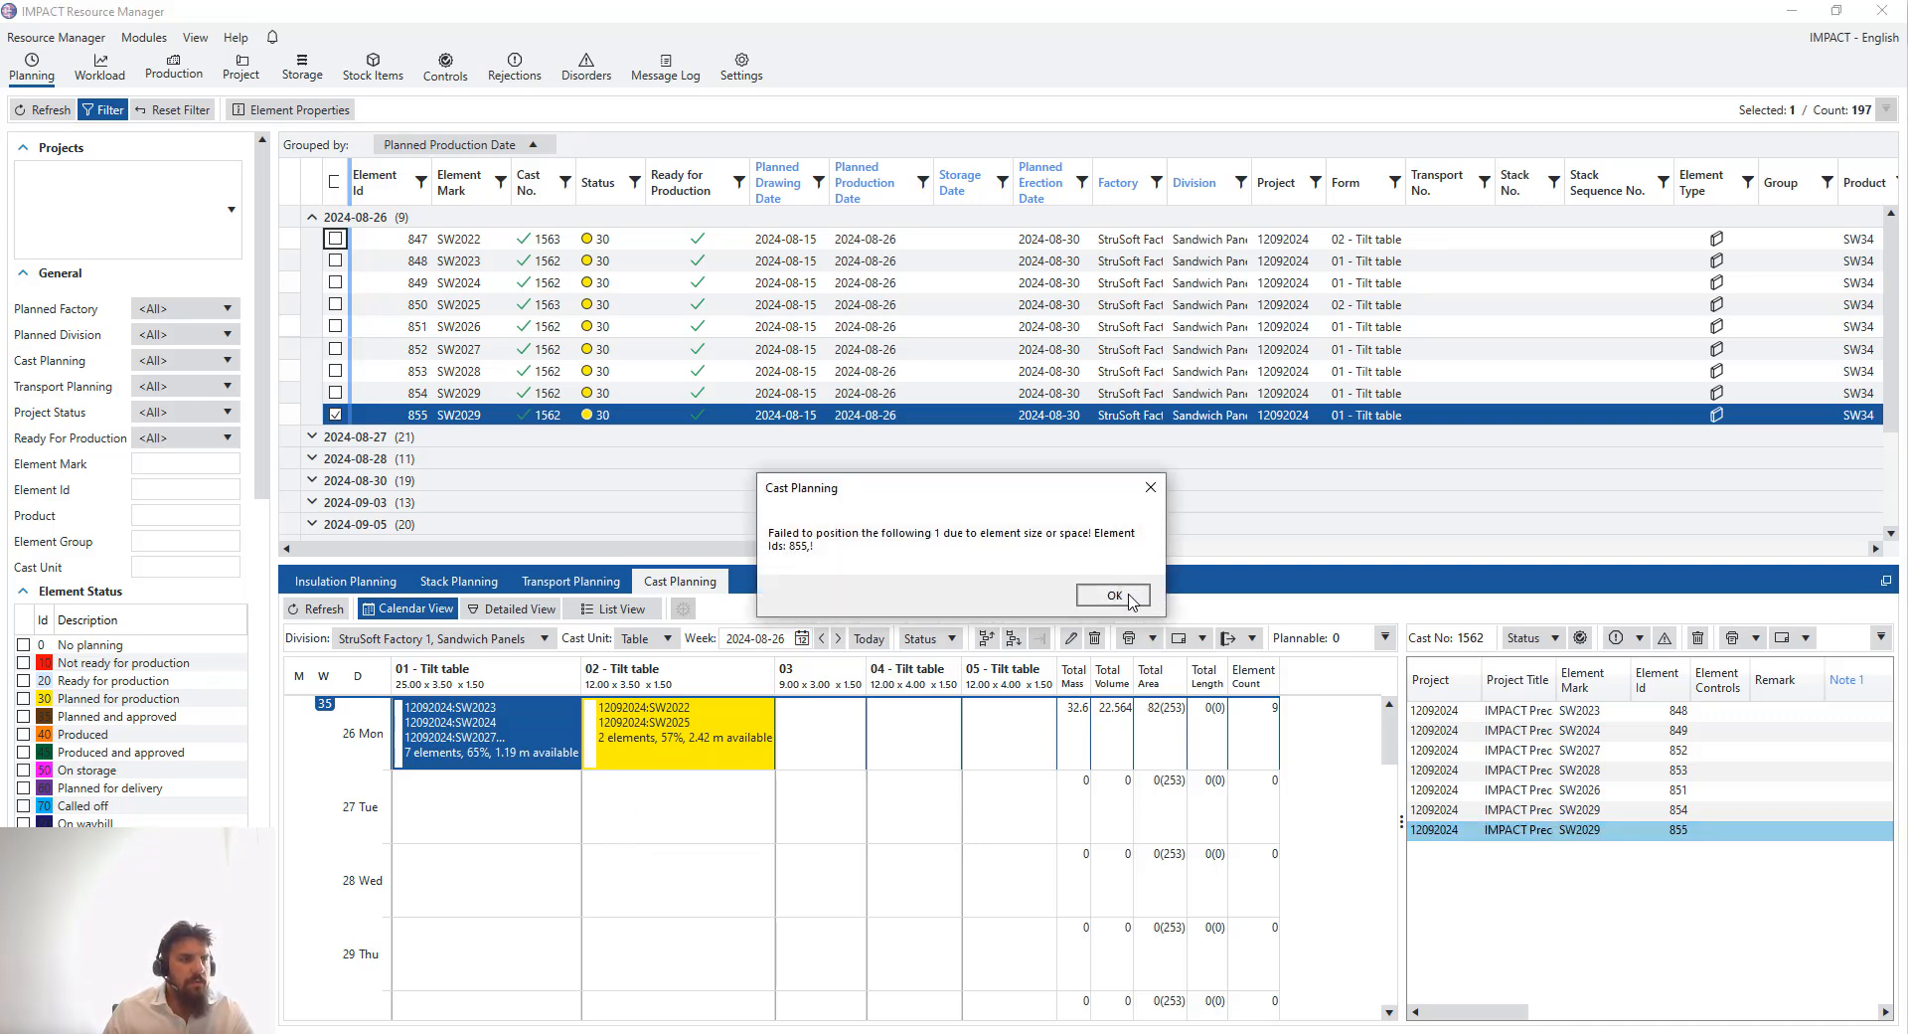
click(1113, 594)
- Widen the cast element list and review the tilt table 01 cast's element properties
click(878, 773)
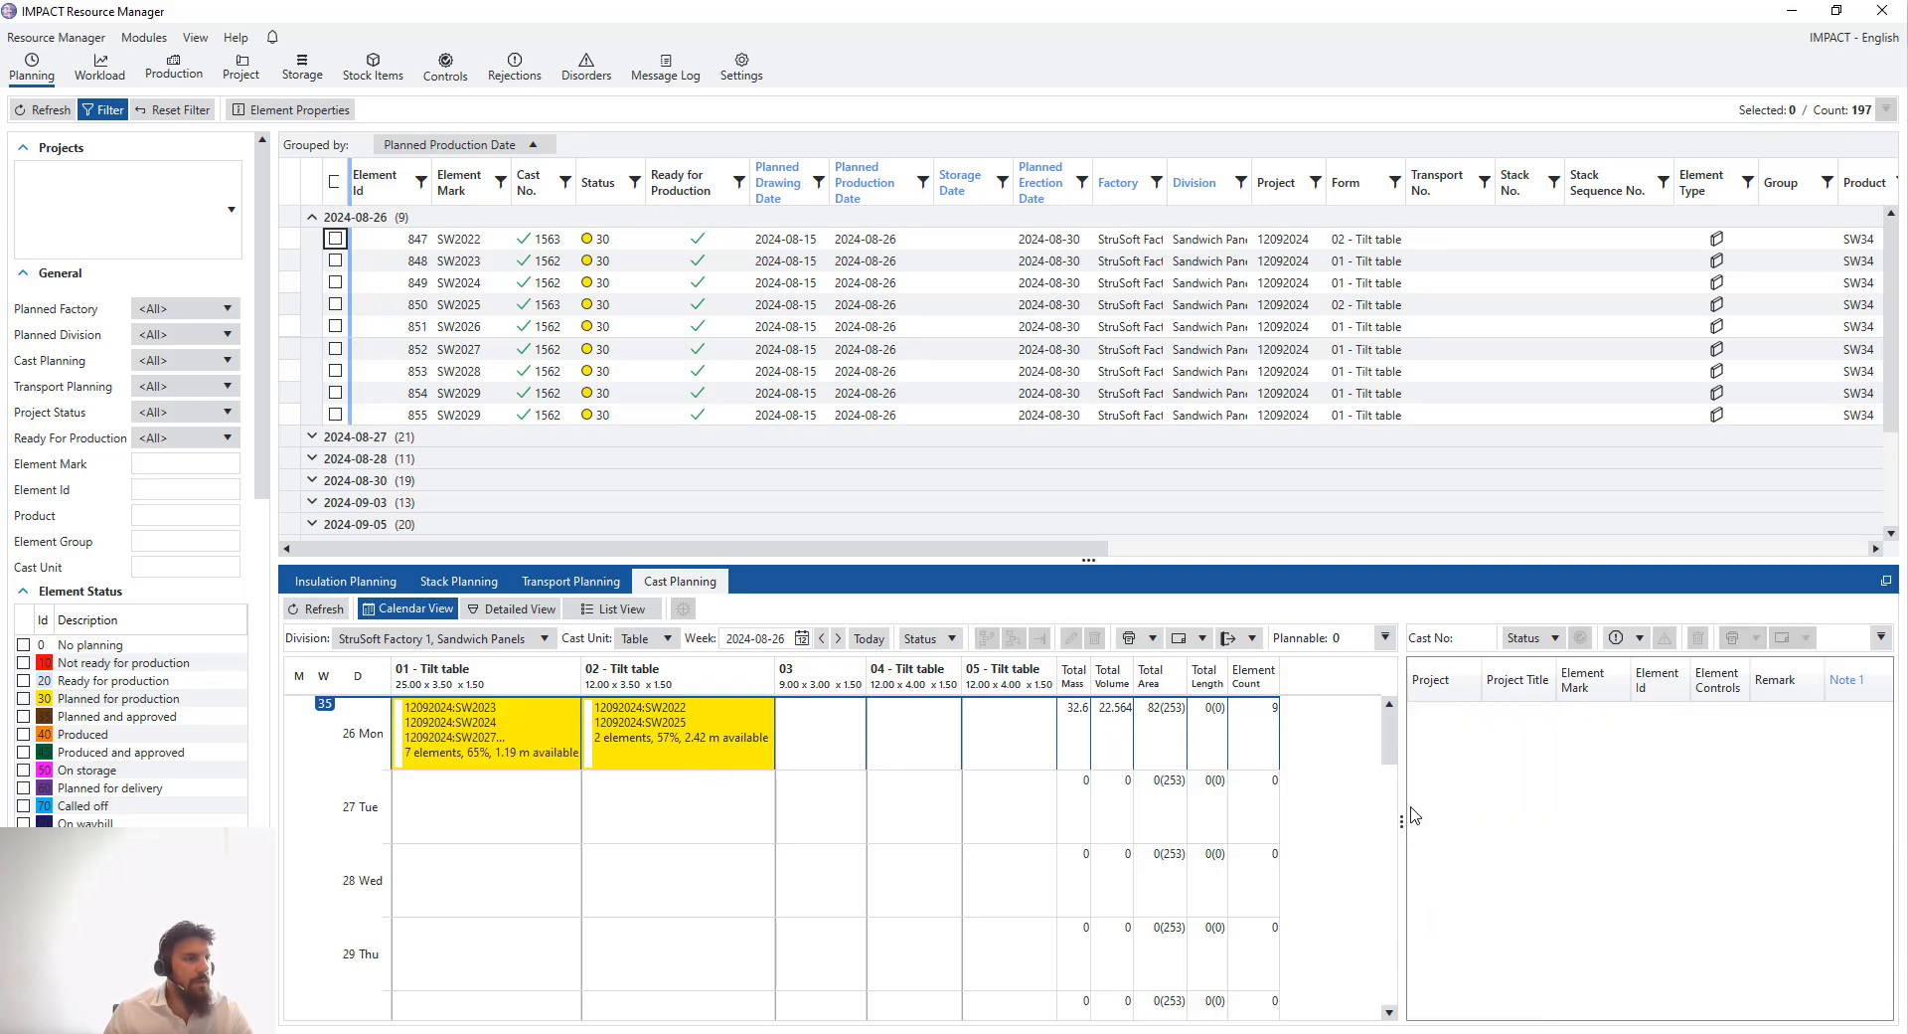
drag(1402, 806, 1212, 806)
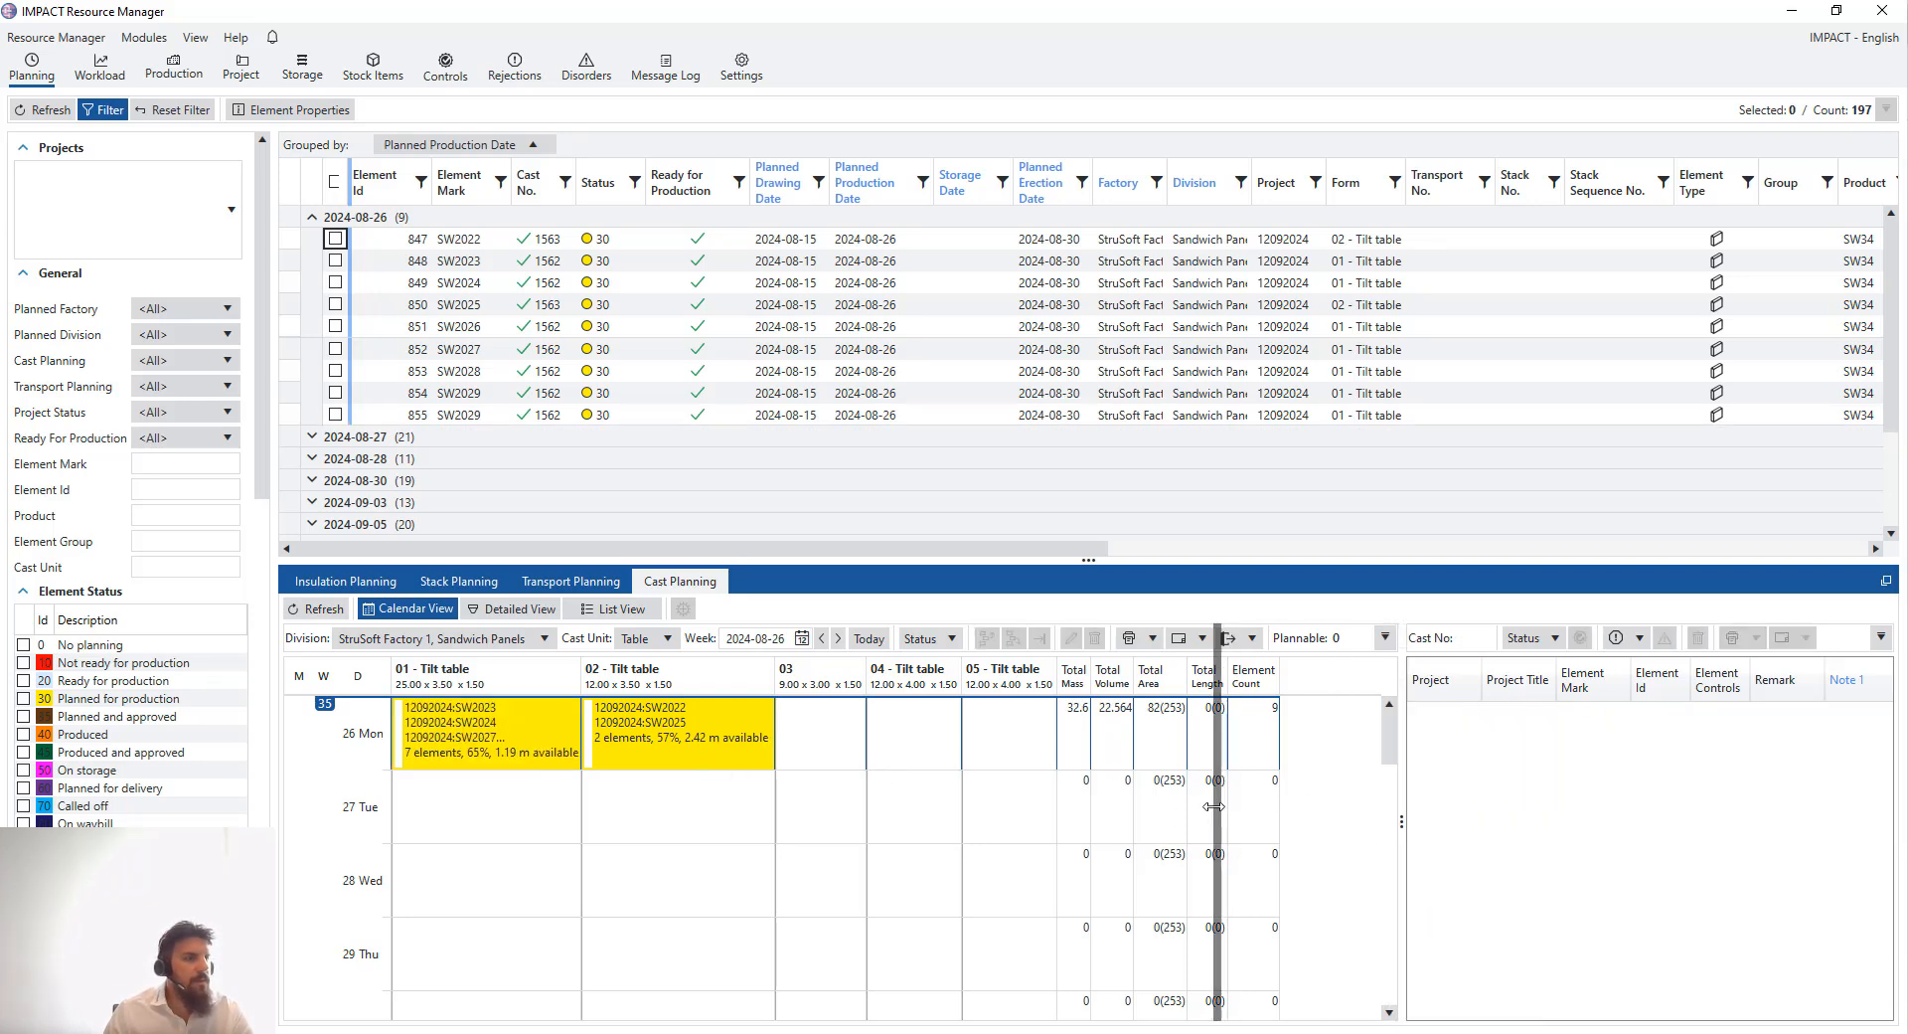
click(484, 745)
drag(1406, 1012, 1608, 1021)
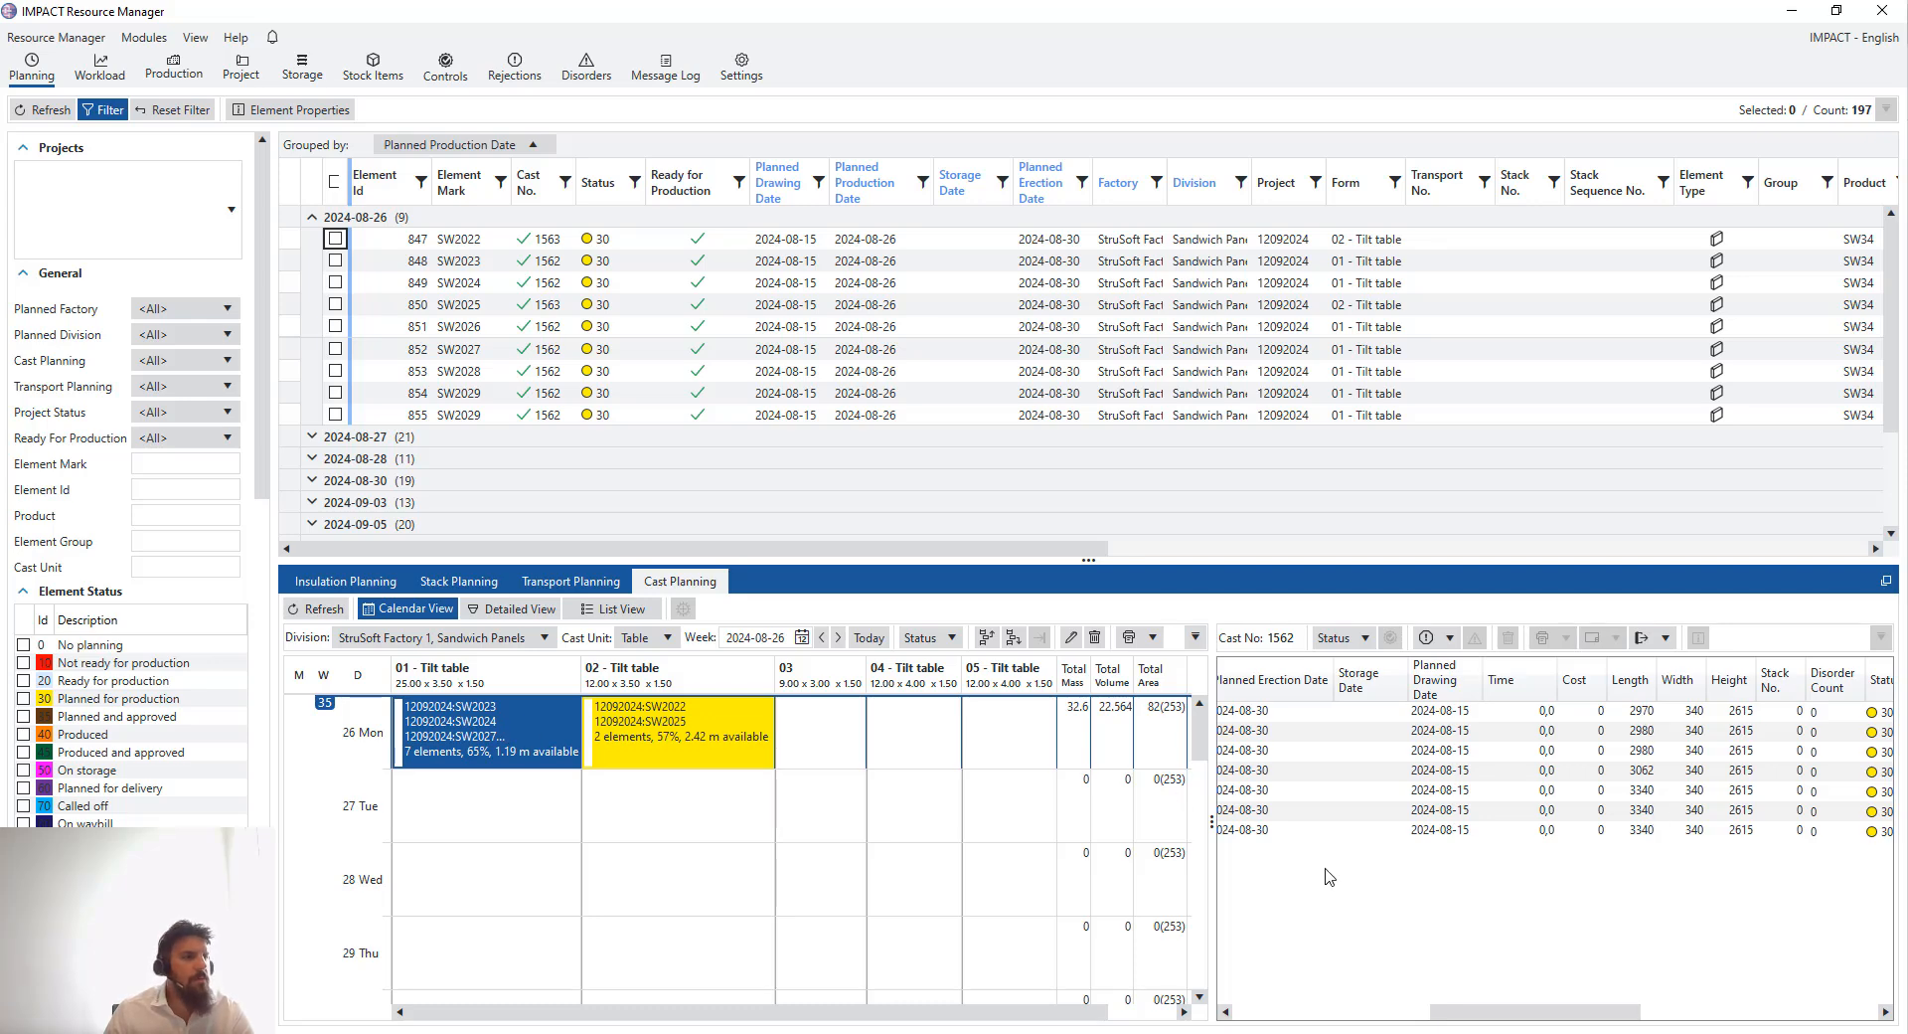
click(1434, 830)
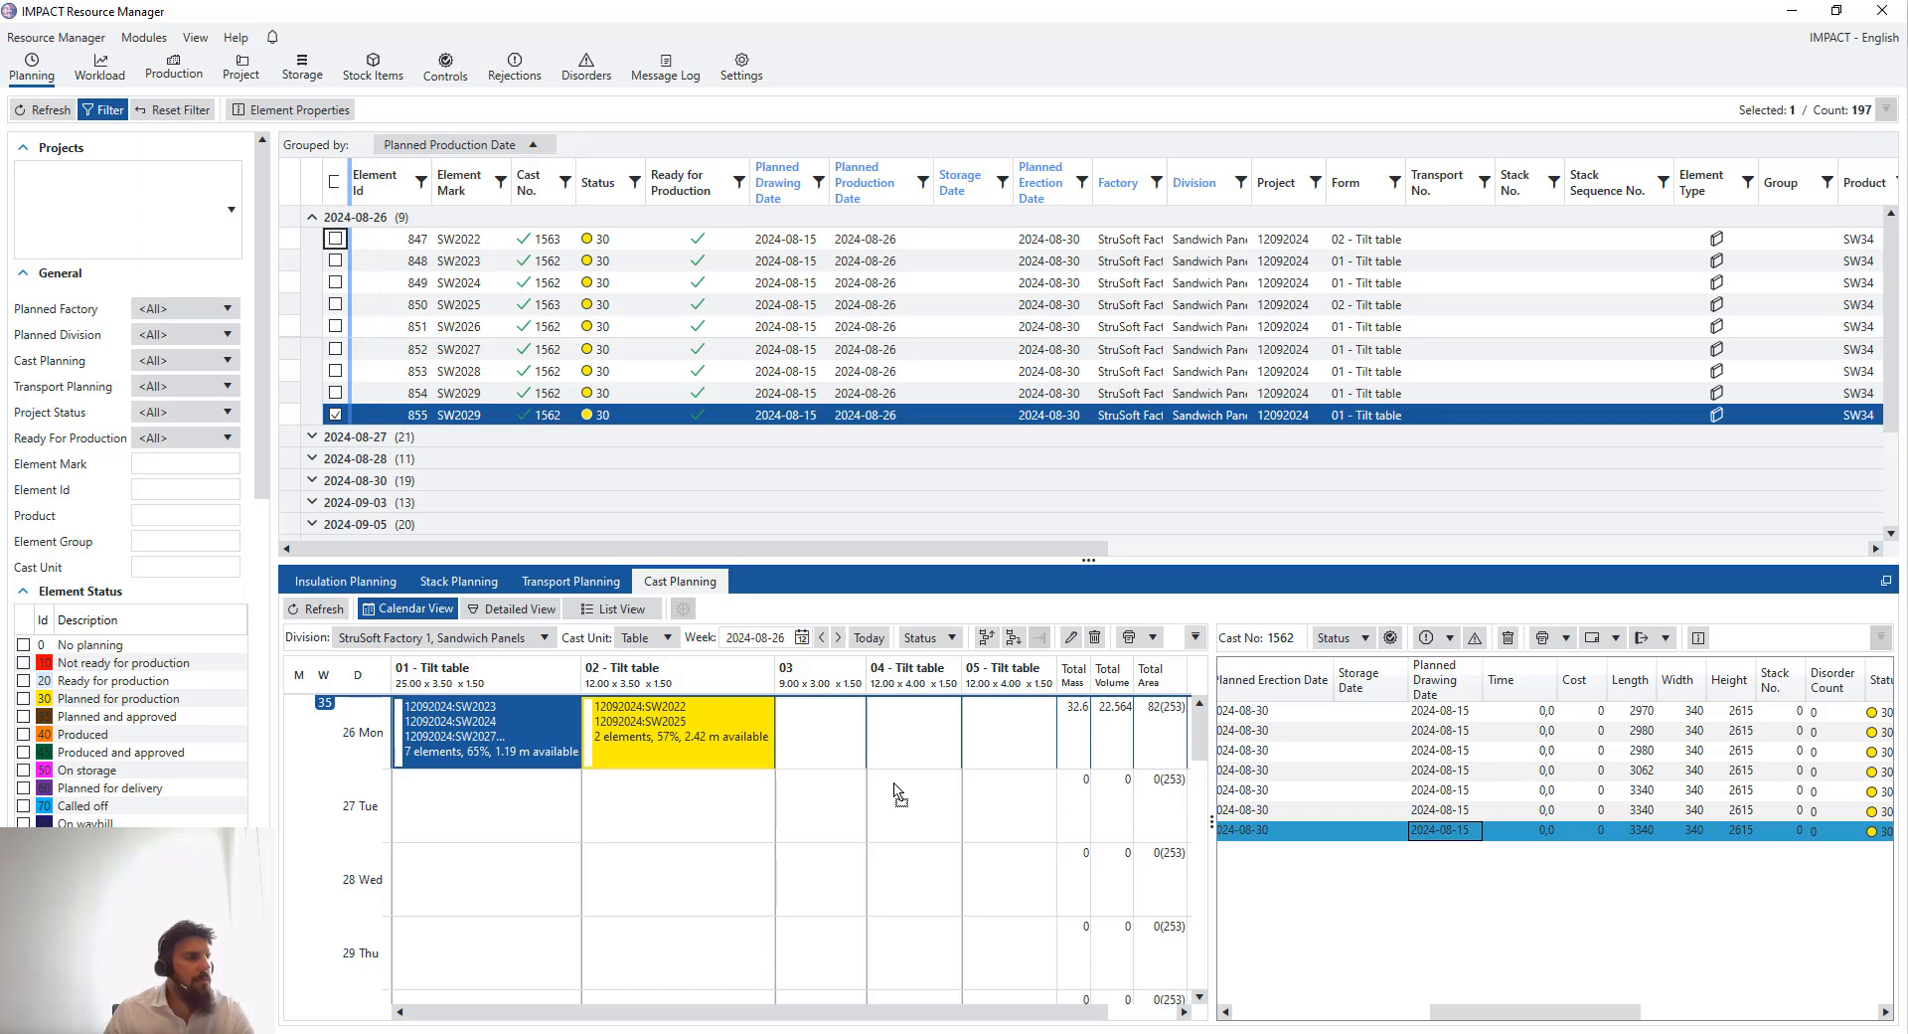
- Cast element SW2029 on tilt table 04 for 26 August and open that cast's element list
drag(879, 751, 877, 744)
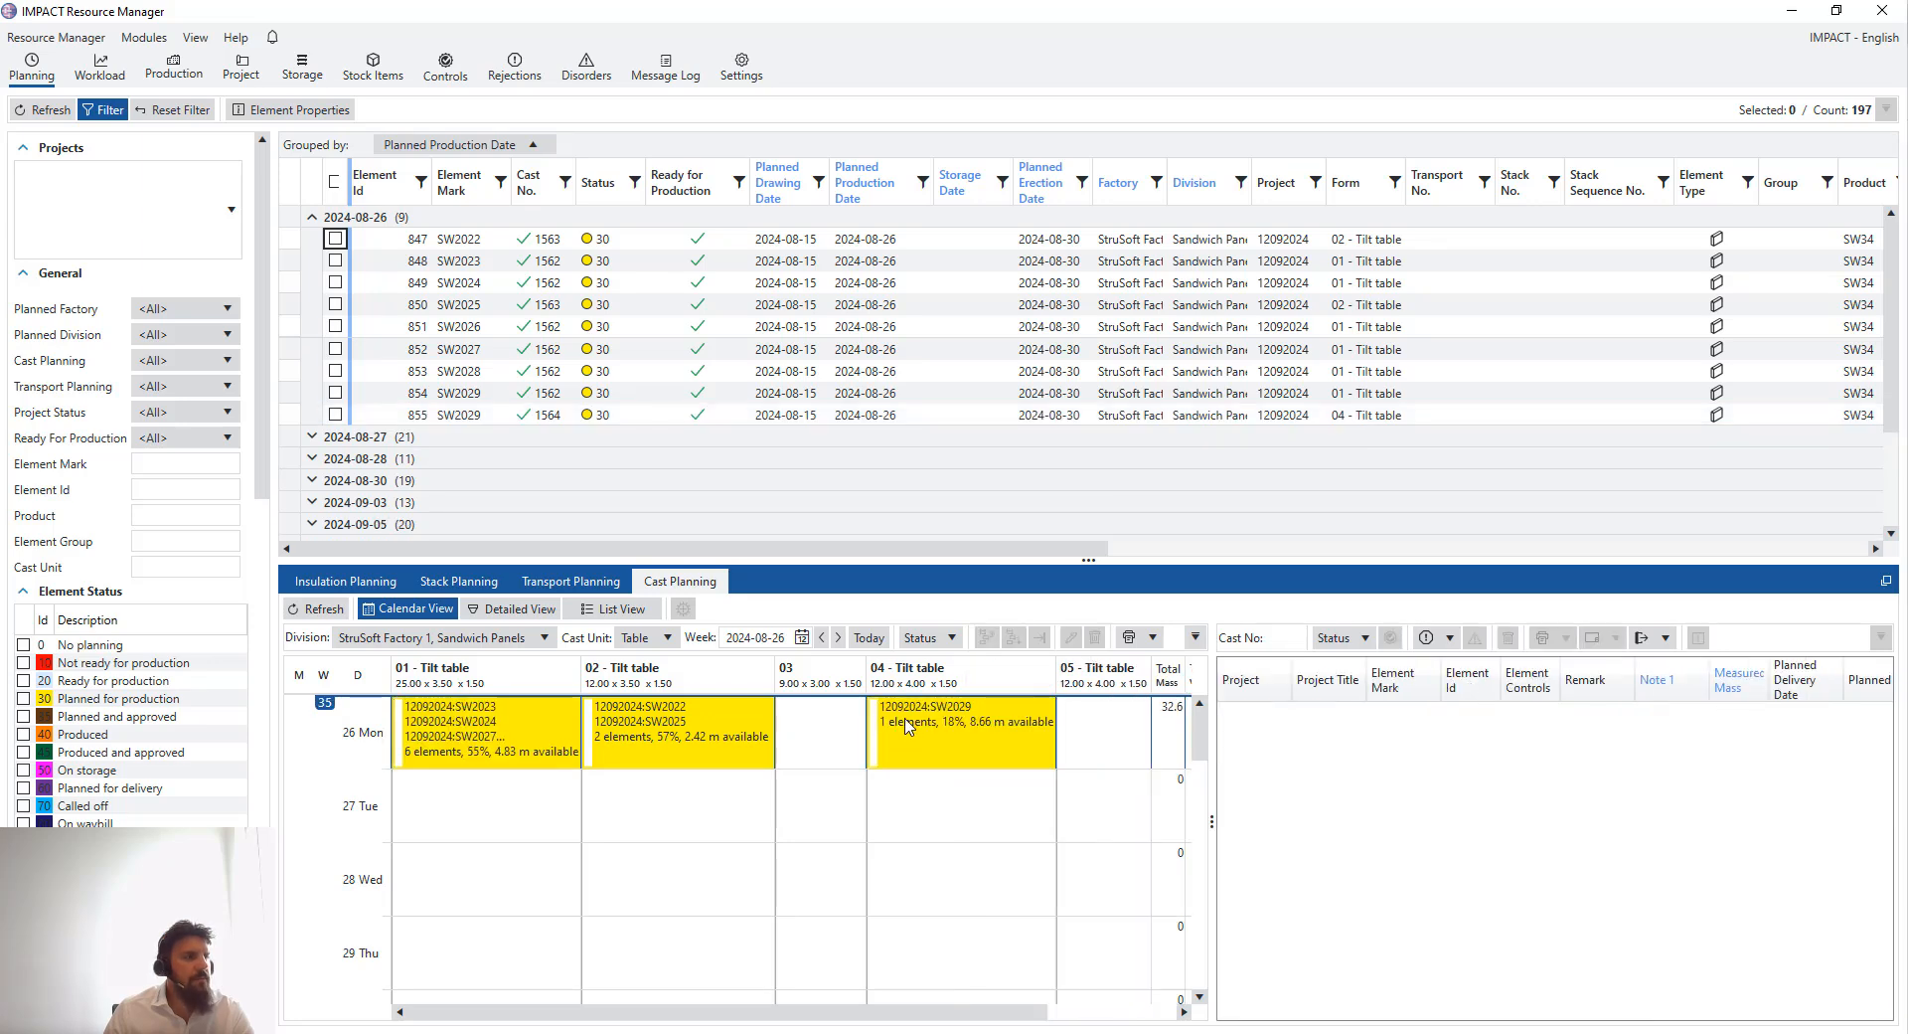
click(972, 728)
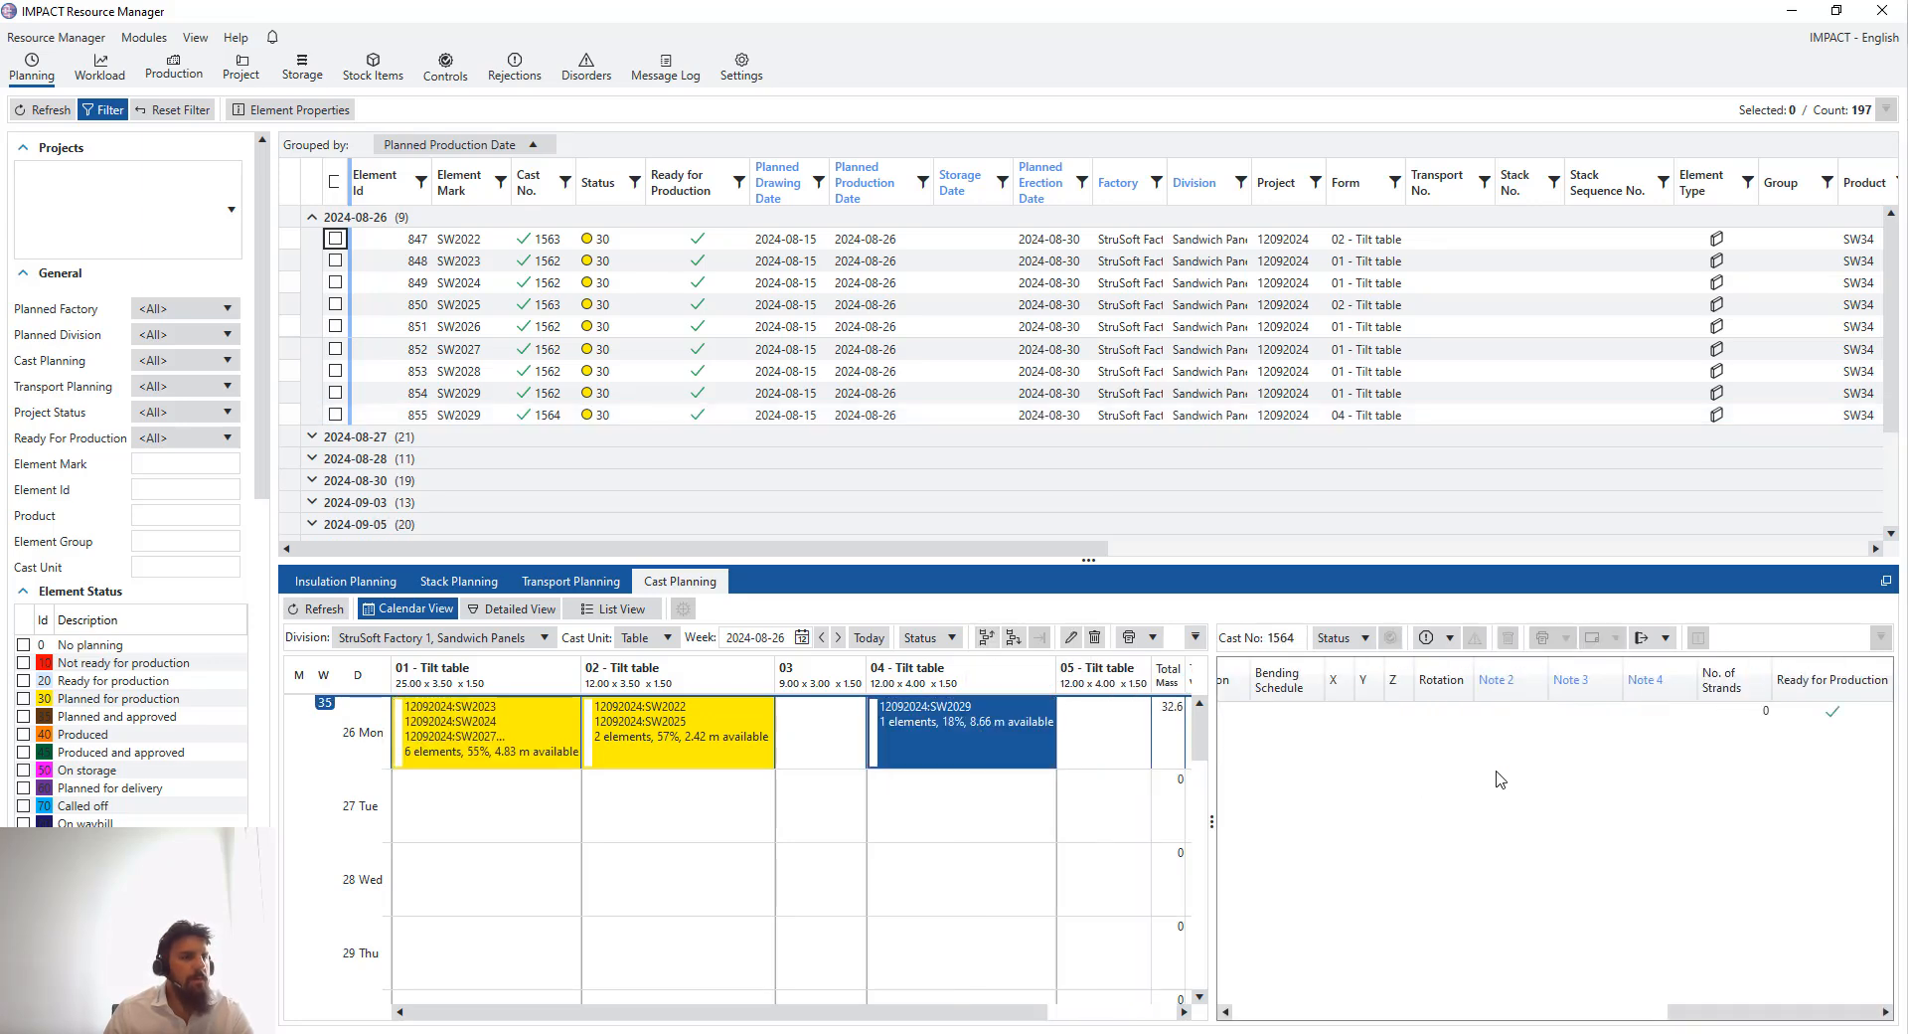
drag(1690, 1011, 1245, 1011)
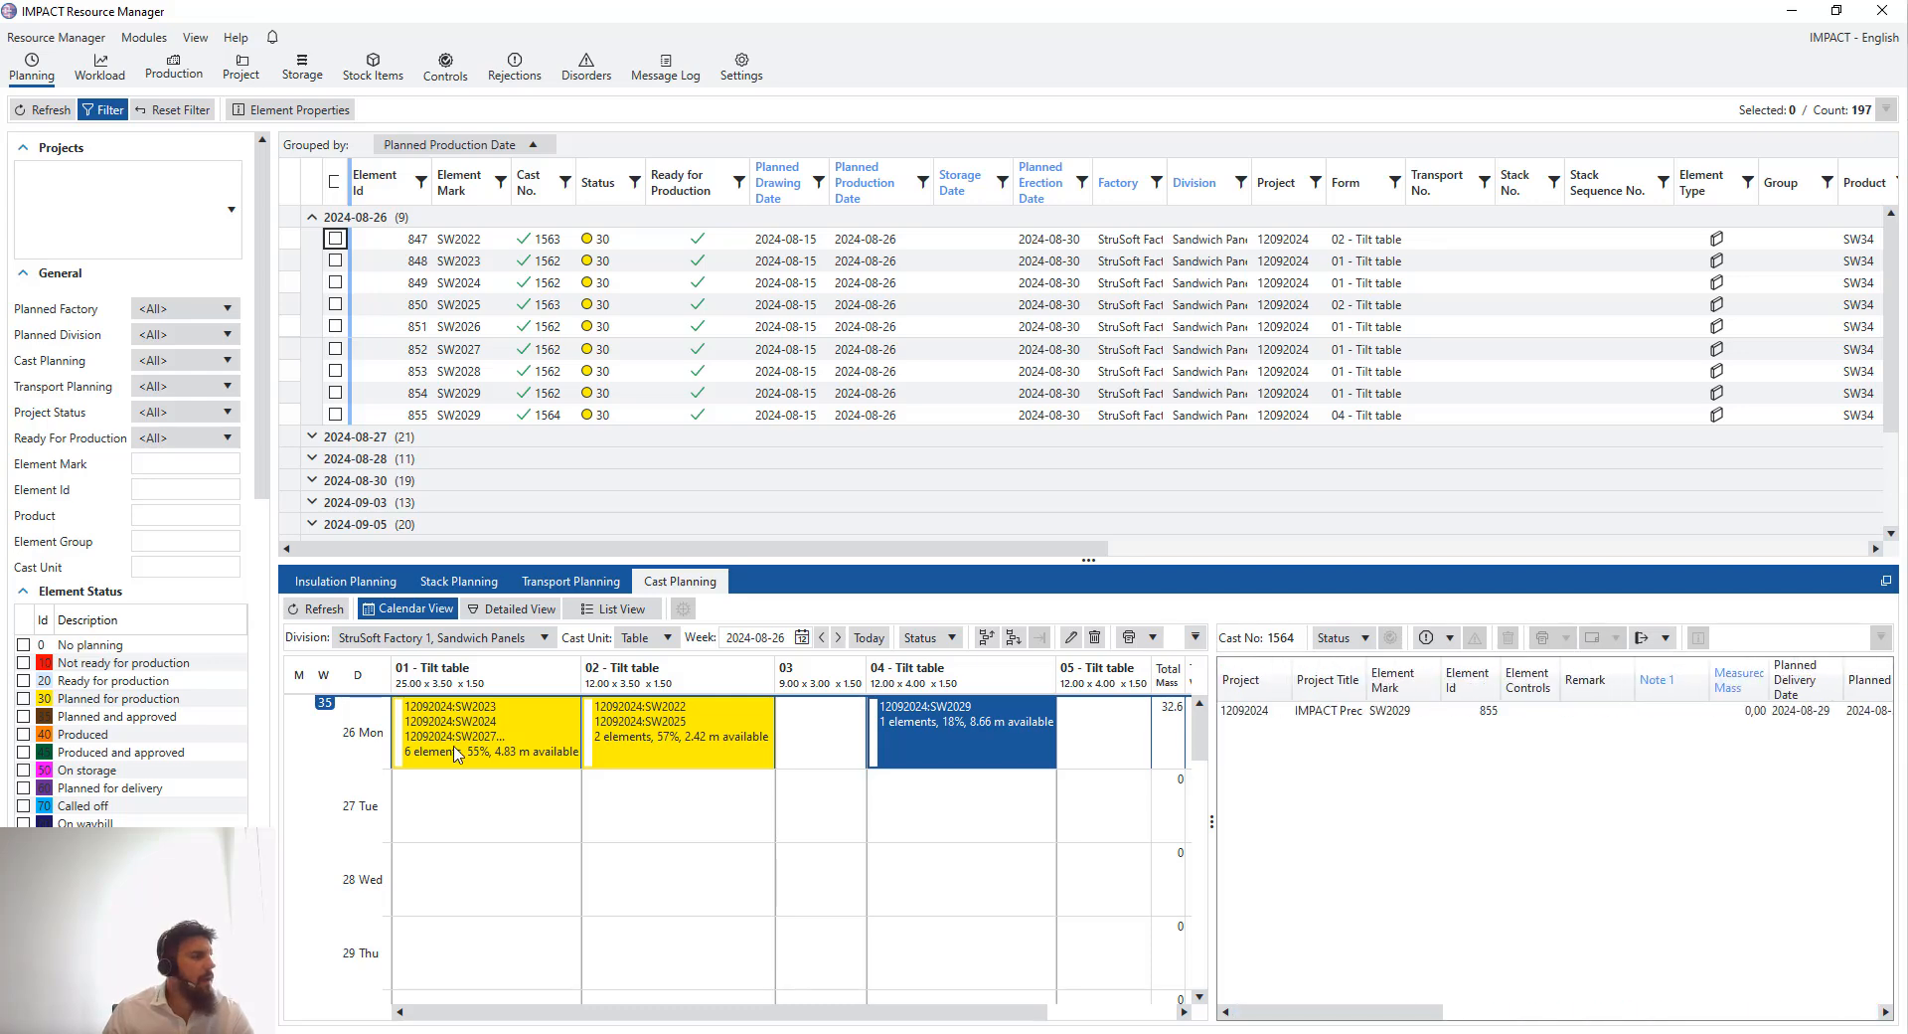
- Examine the 26 August tilt table casts in the detailed layout view
click(534, 746)
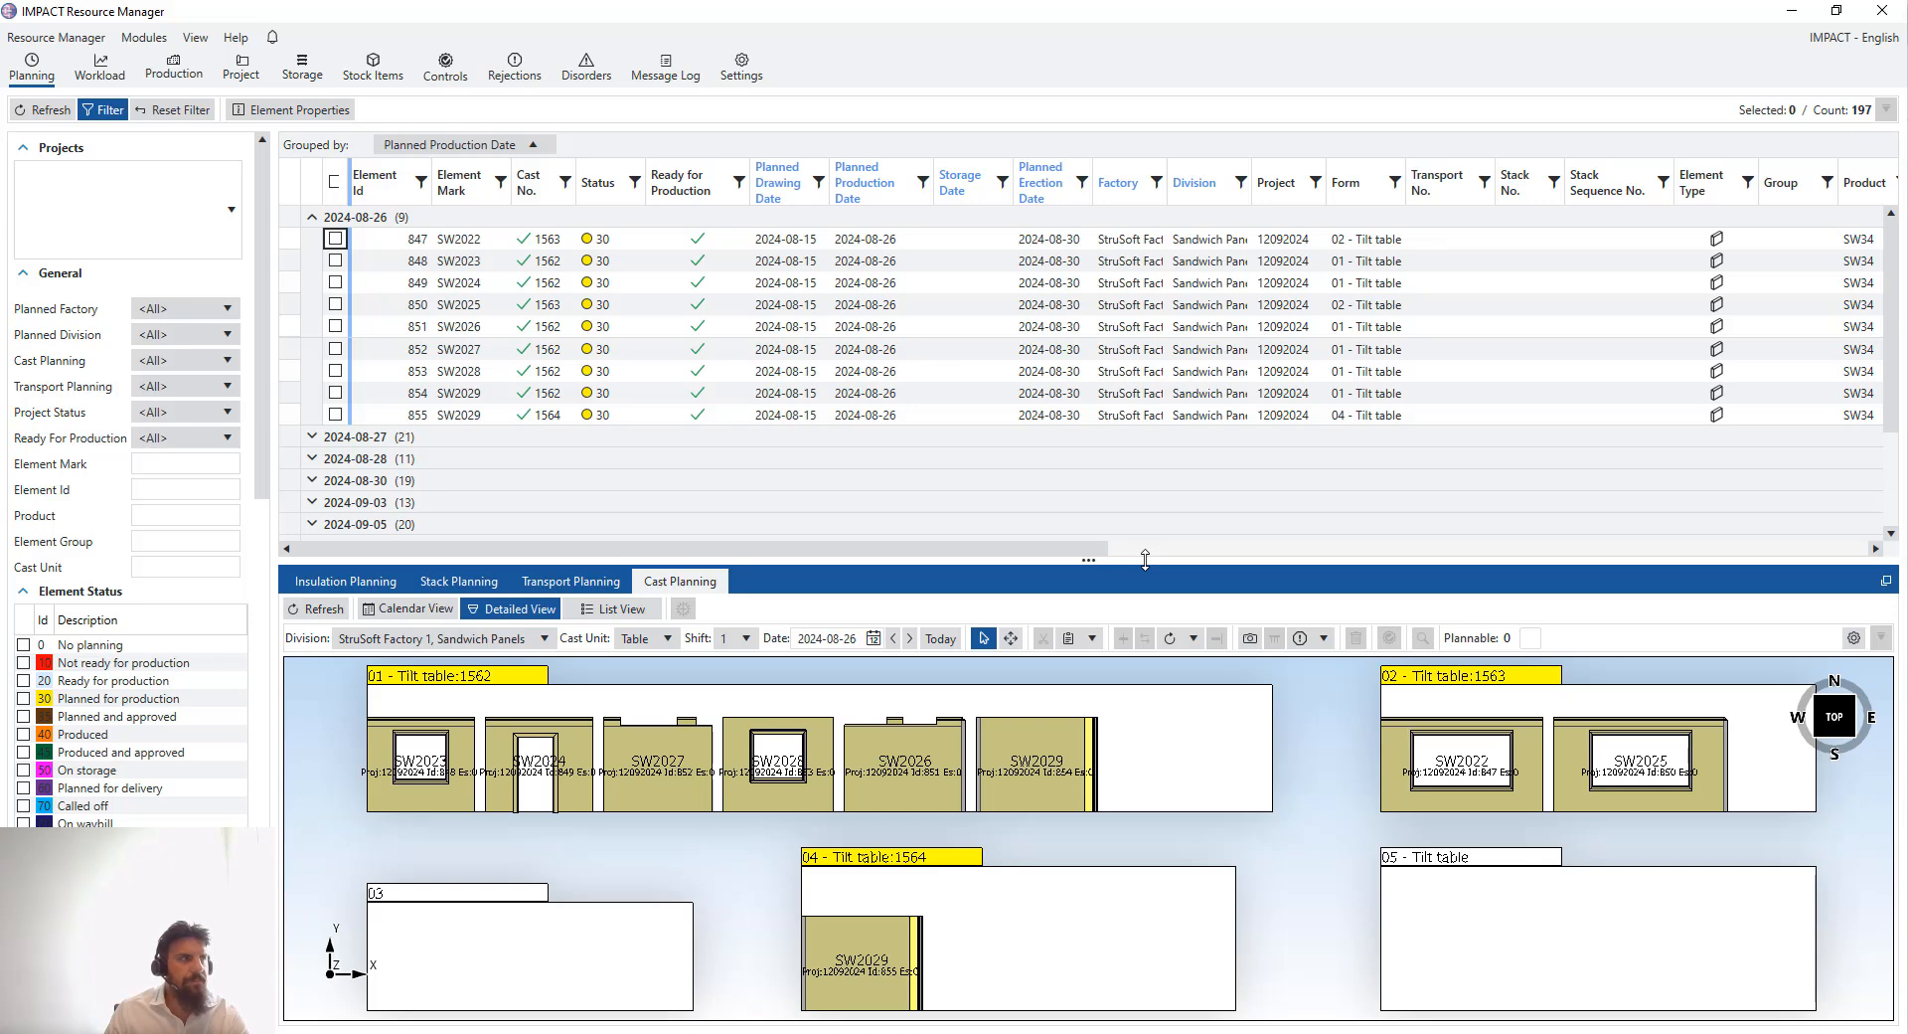
drag(1141, 560, 1141, 539)
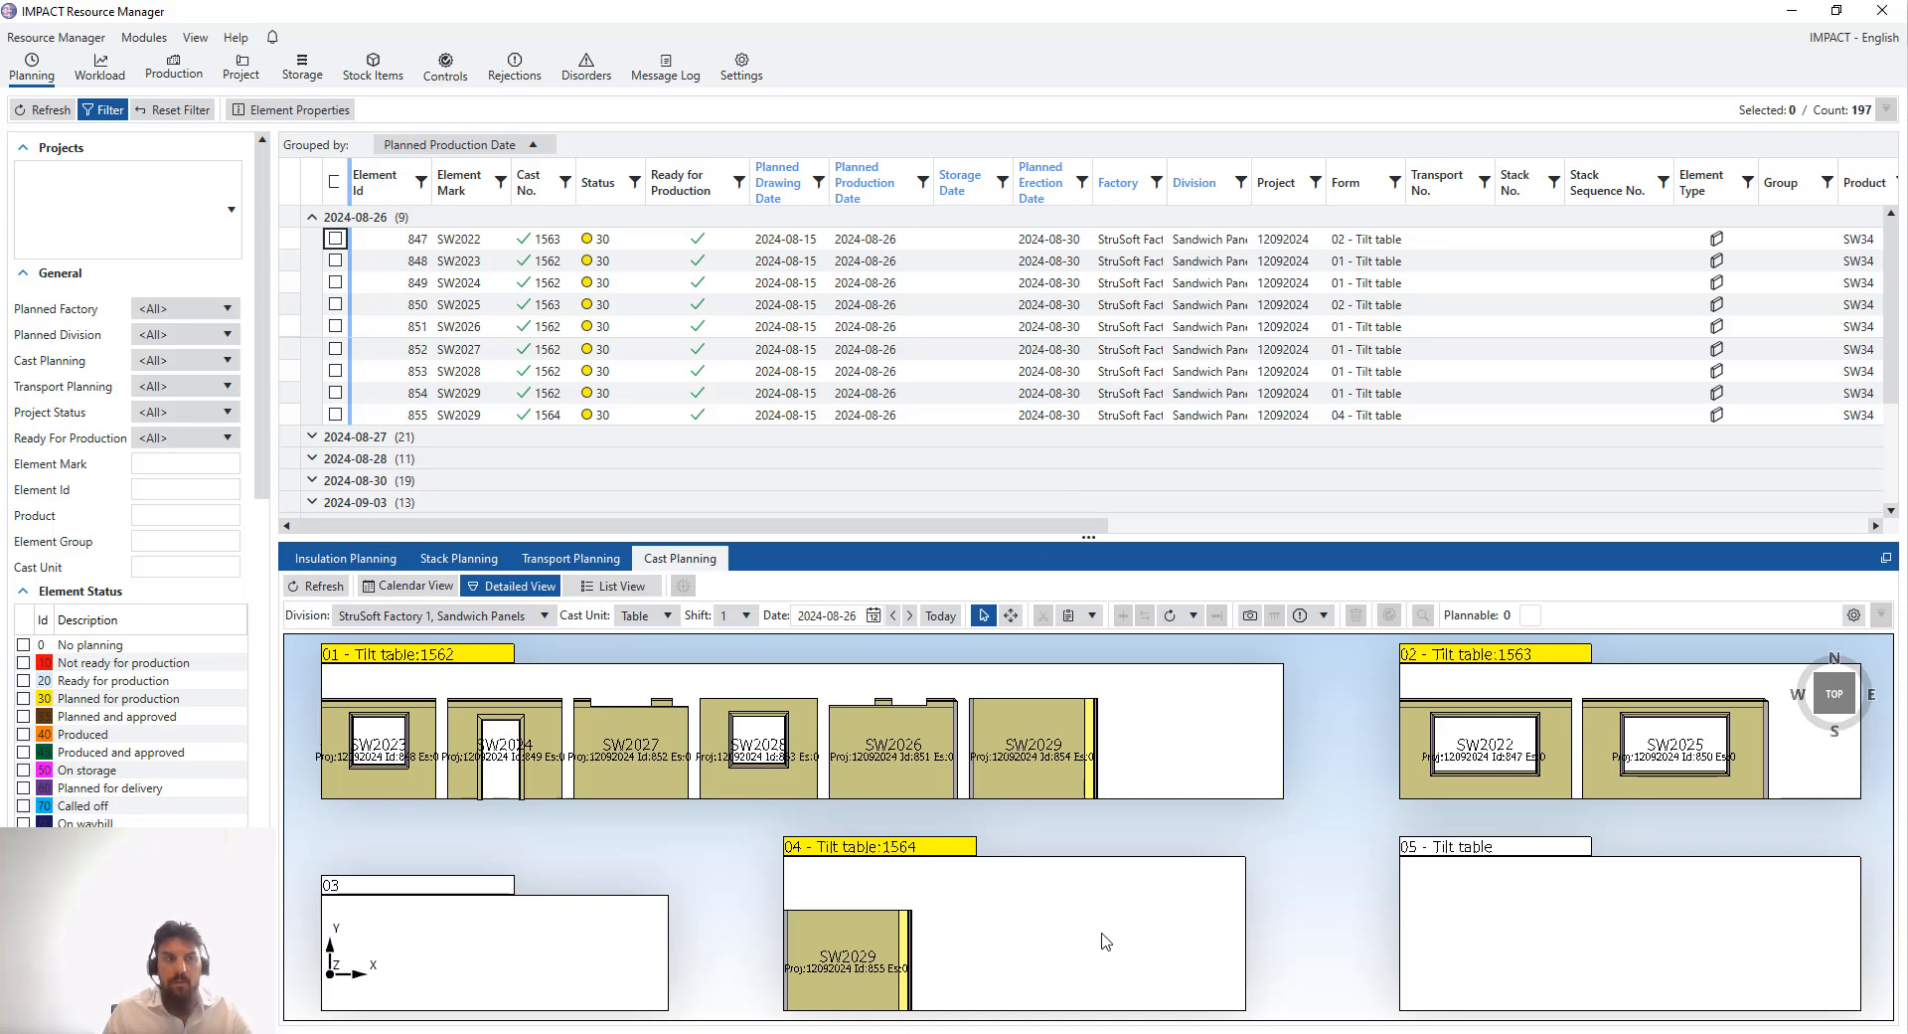
drag(1141, 542, 923, 591)
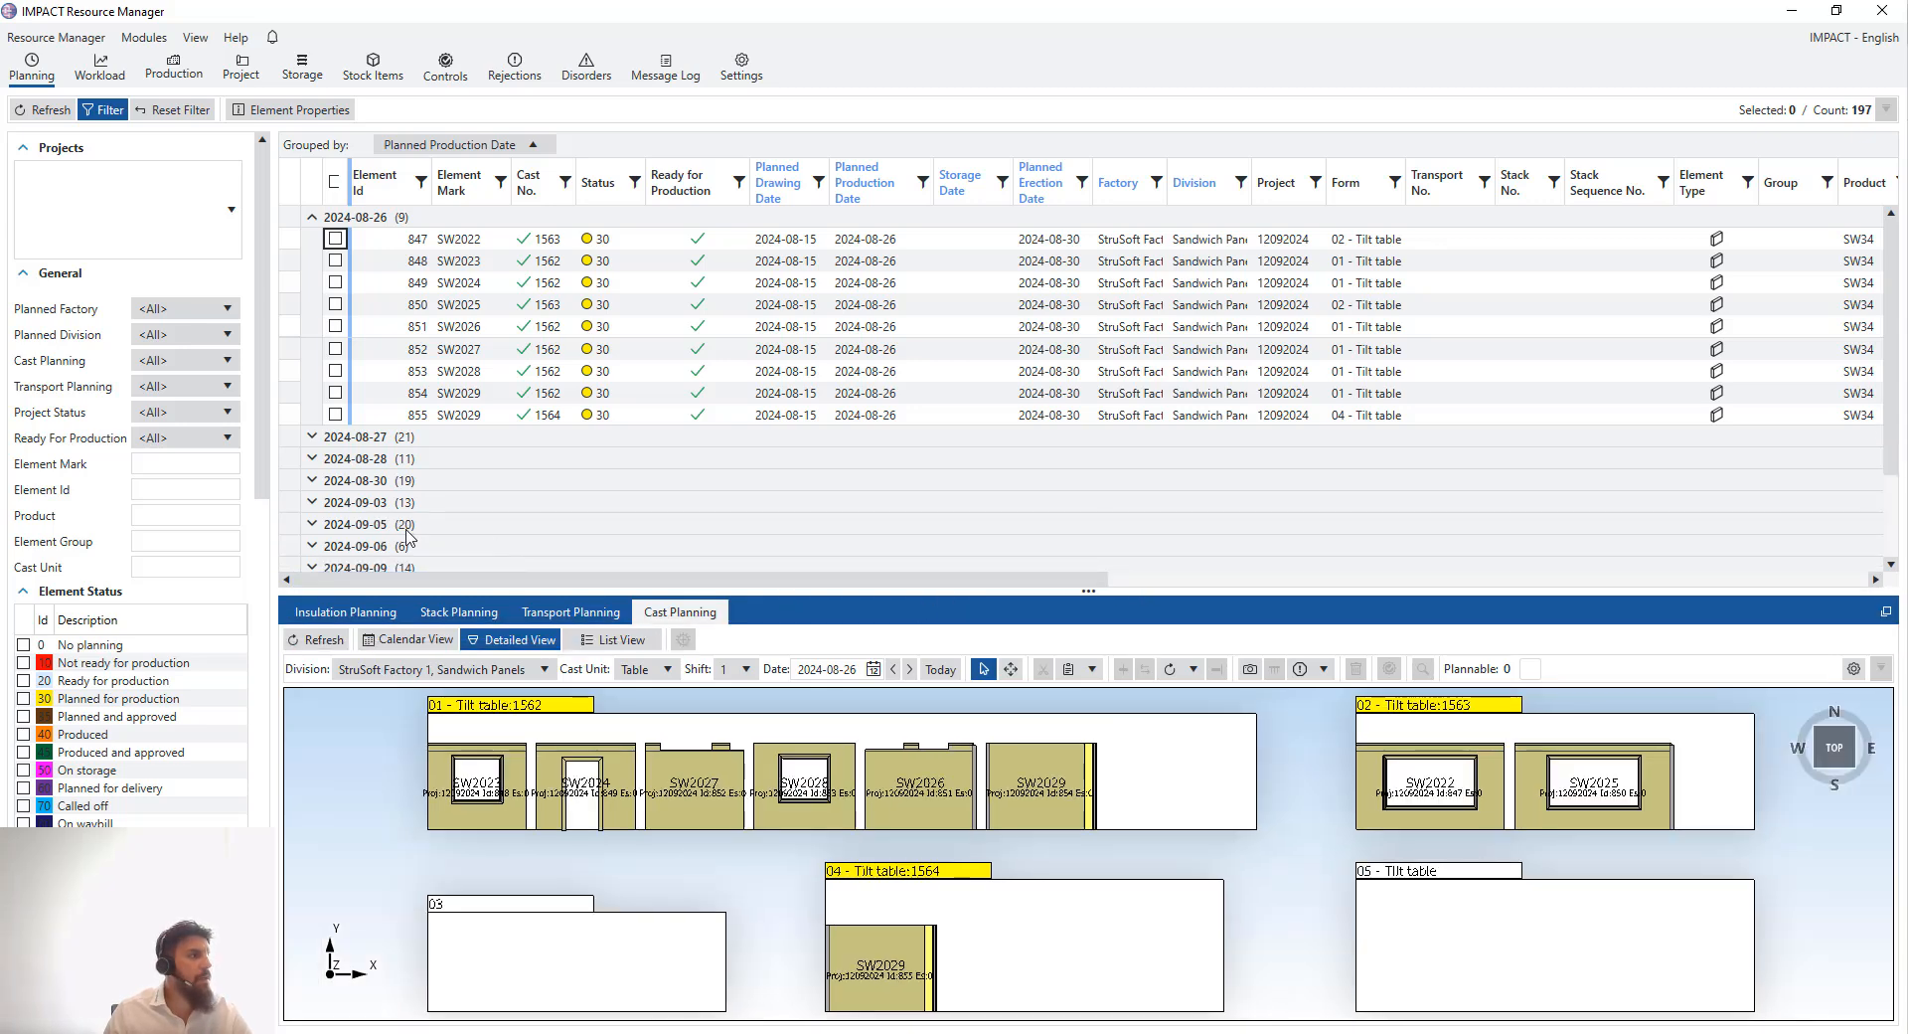
- Expand the 2024-08-30 production date group and select element SW1
click(598, 480)
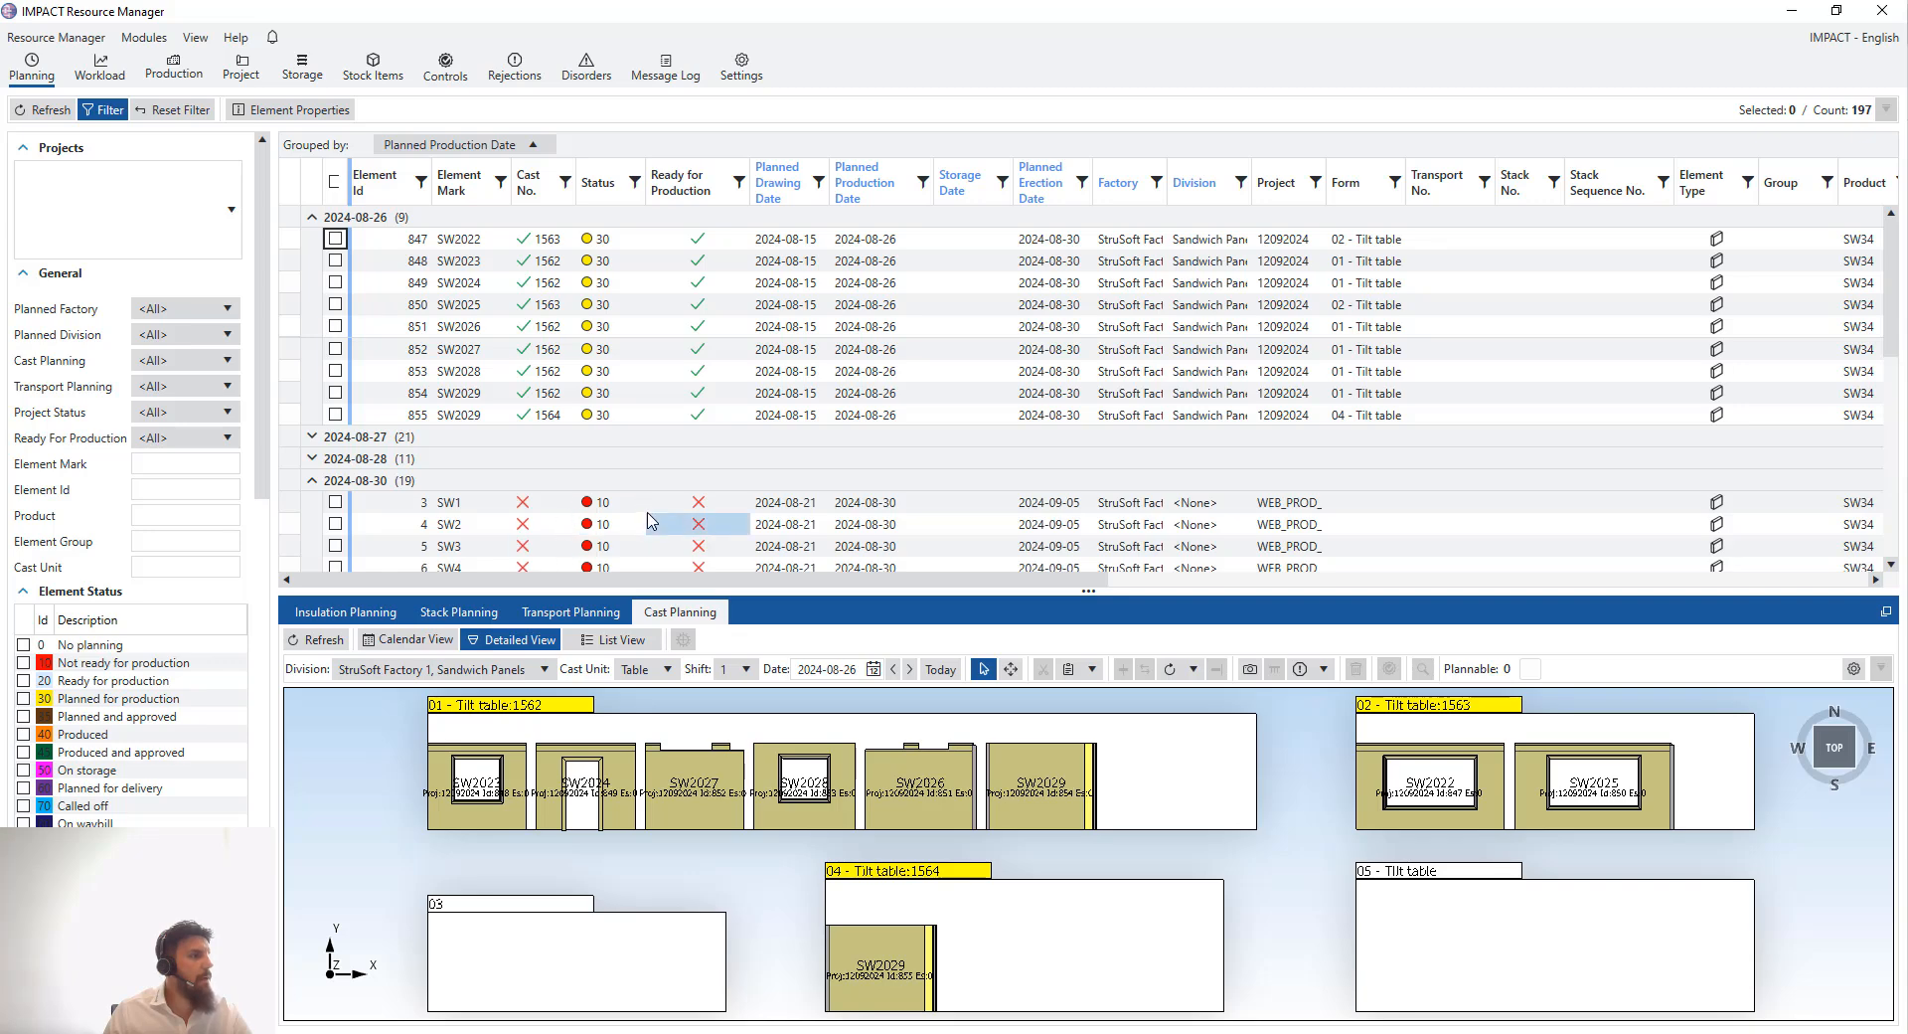
scroll(651, 520, down, 1)
scroll(651, 520, down, 1)
scroll(358, 330, down, 1)
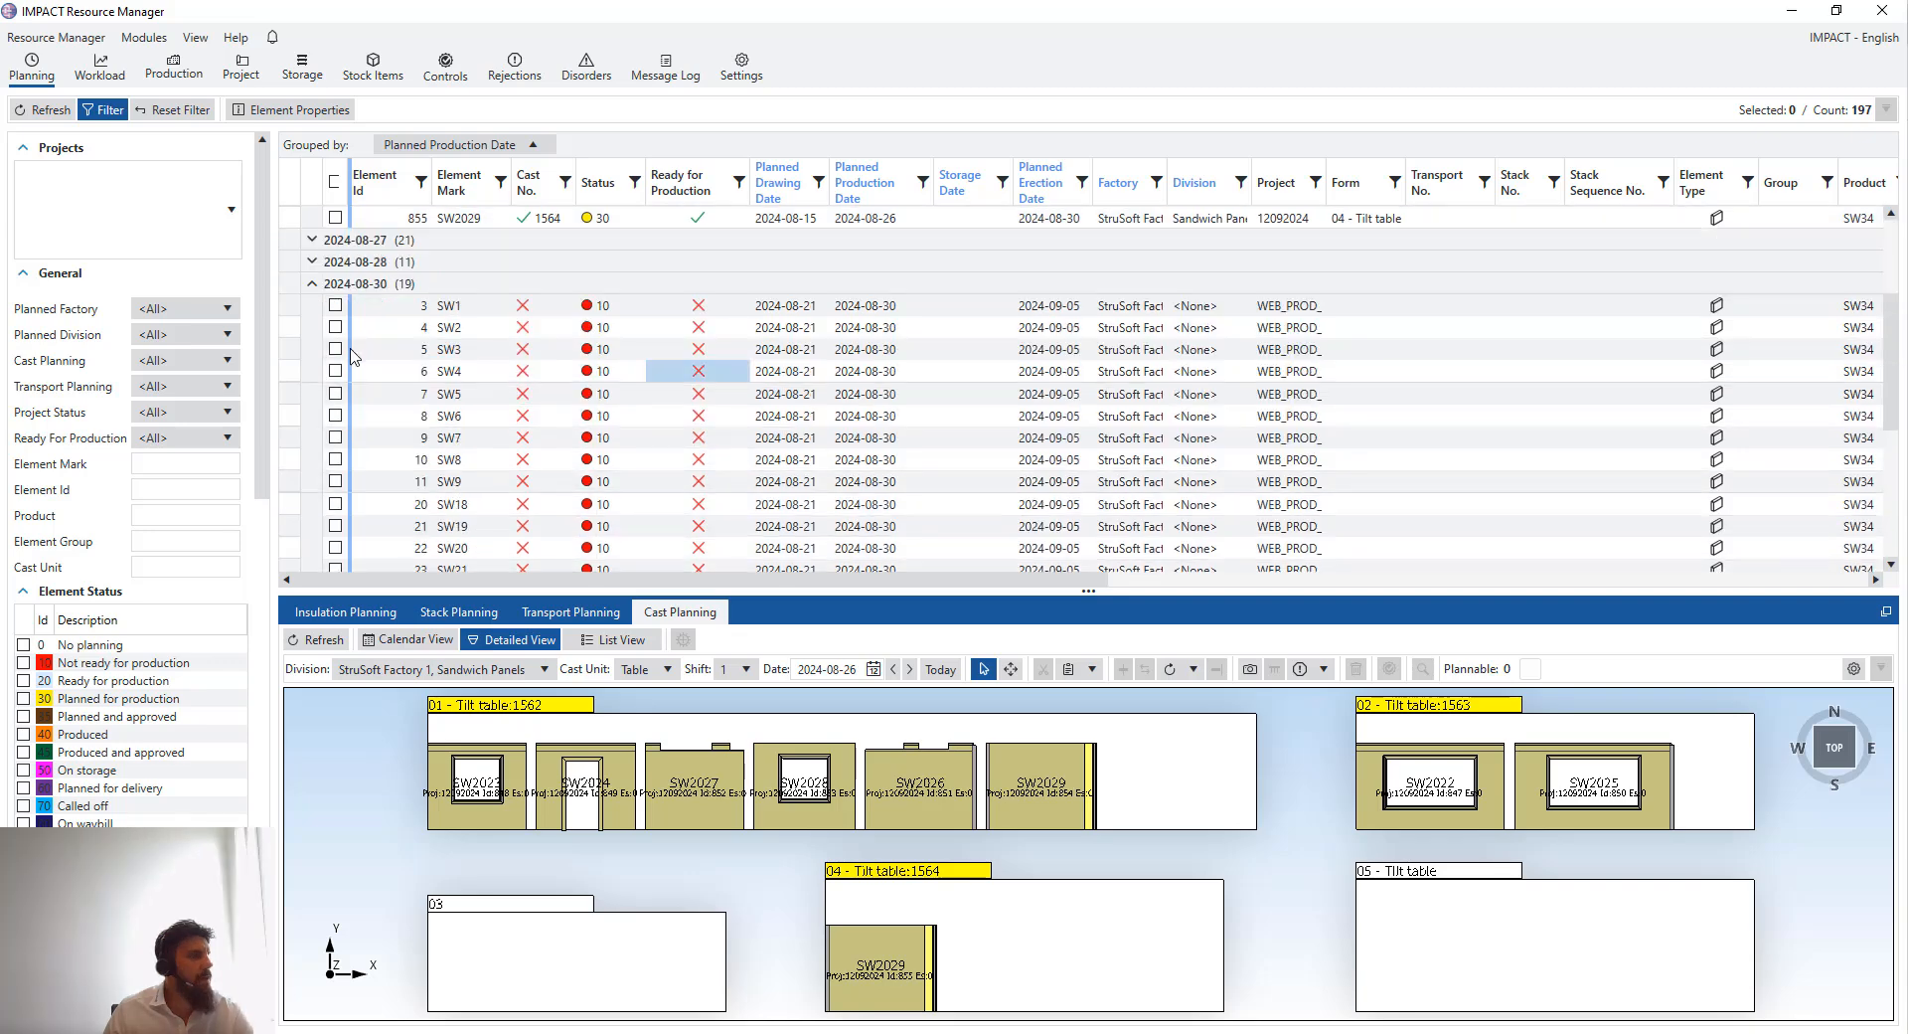
scroll(360, 317, down, 1)
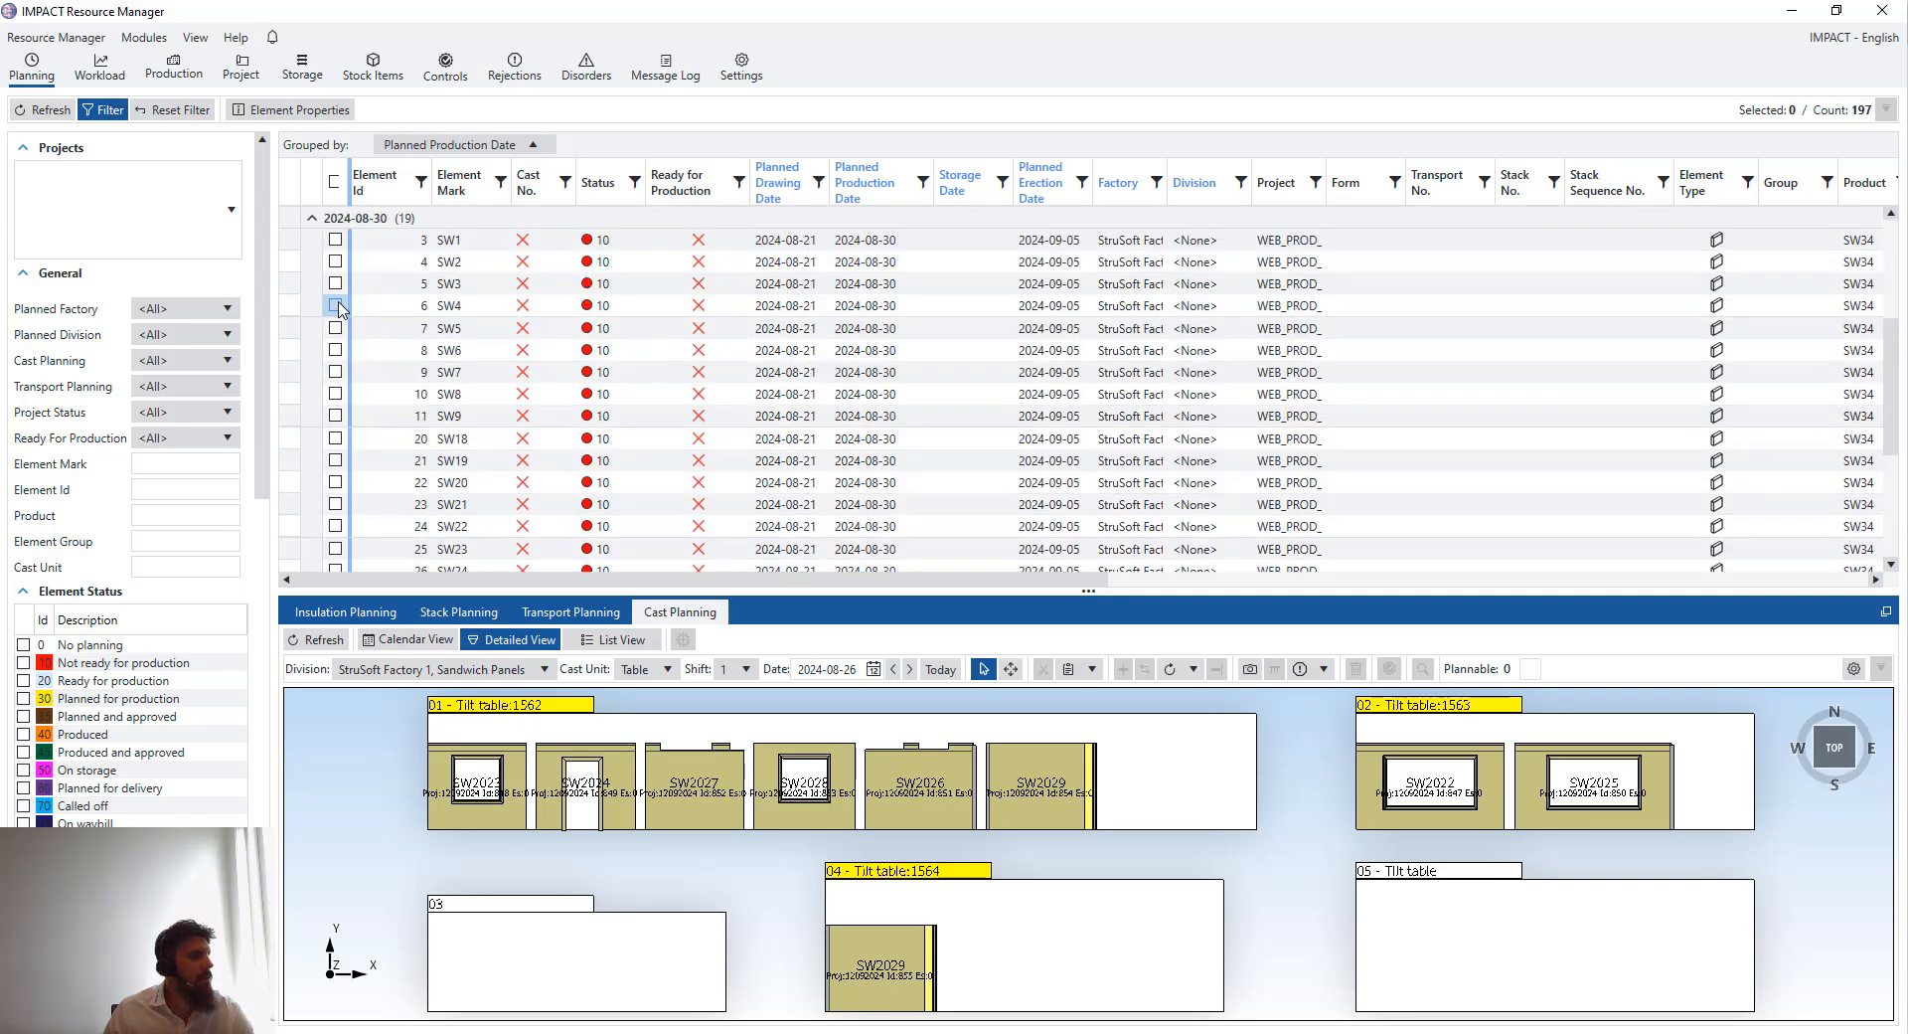
click(335, 239)
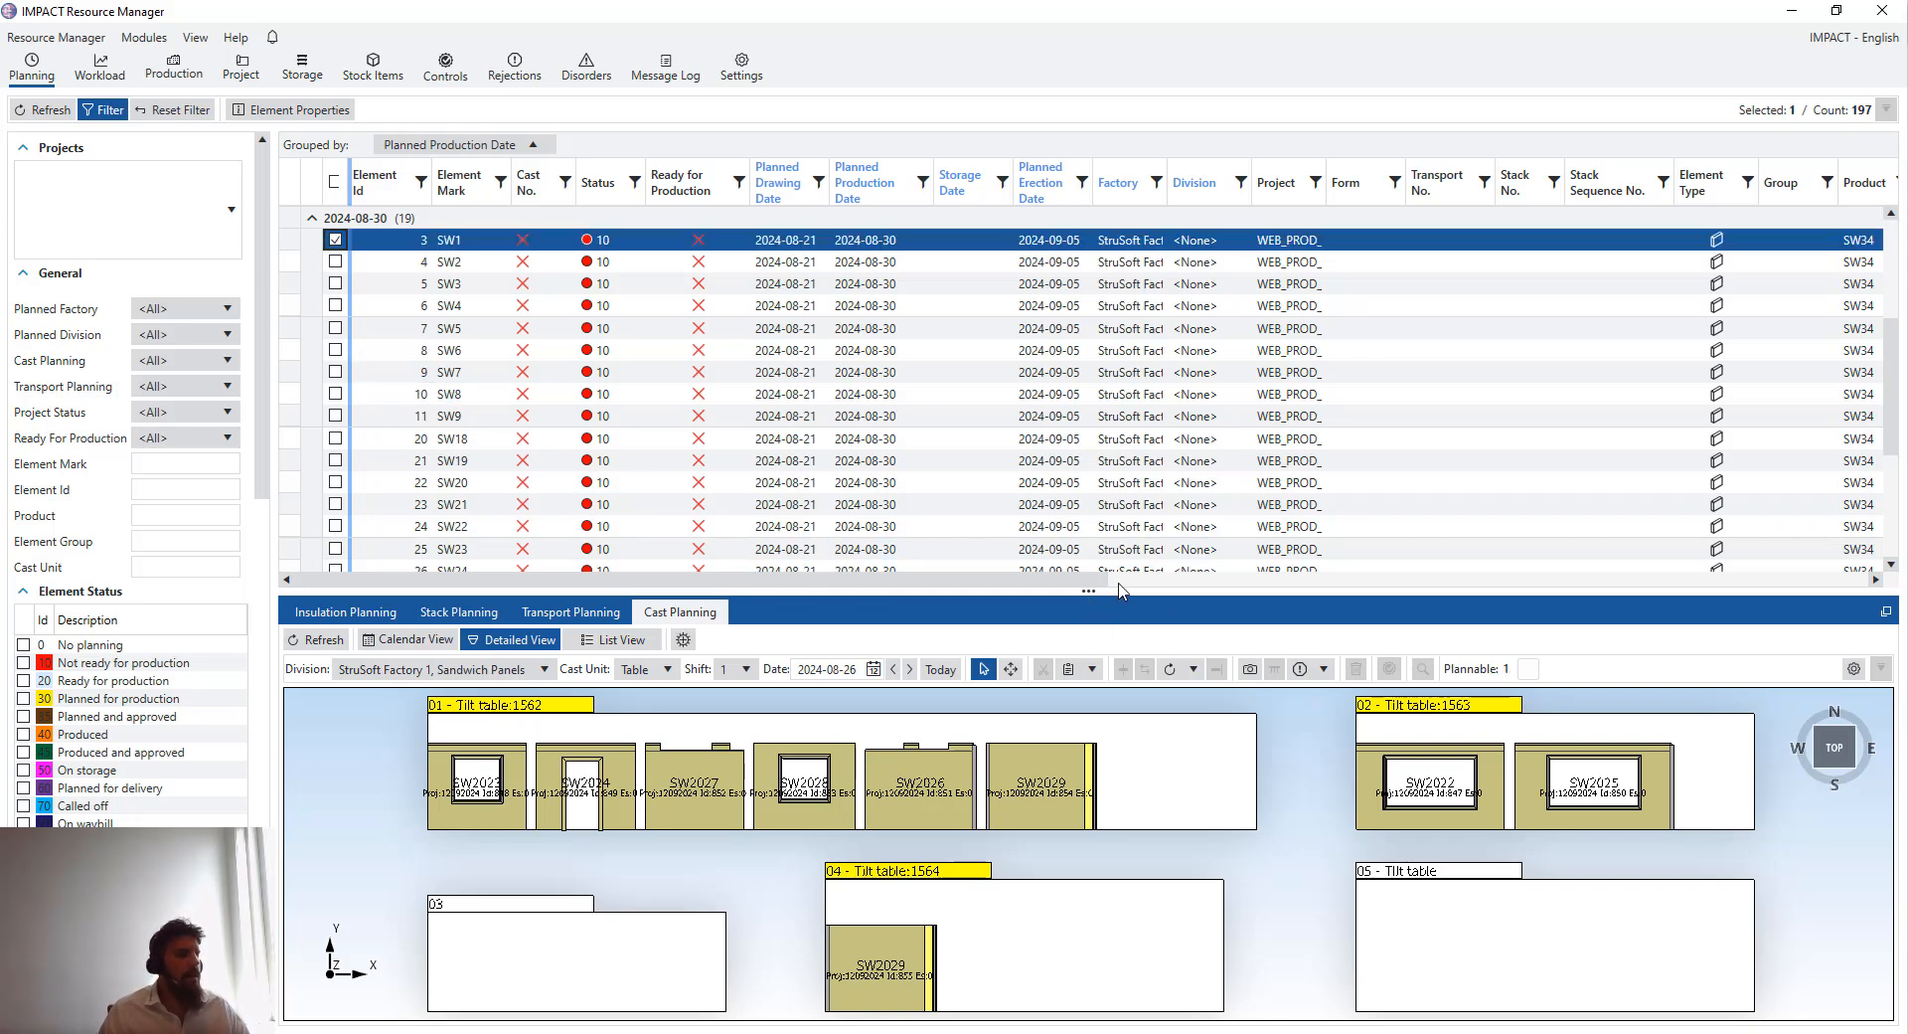
- Review the 30 August elements' dimensions by browsing through the element list columns
drag(1120, 591, 1103, 747)
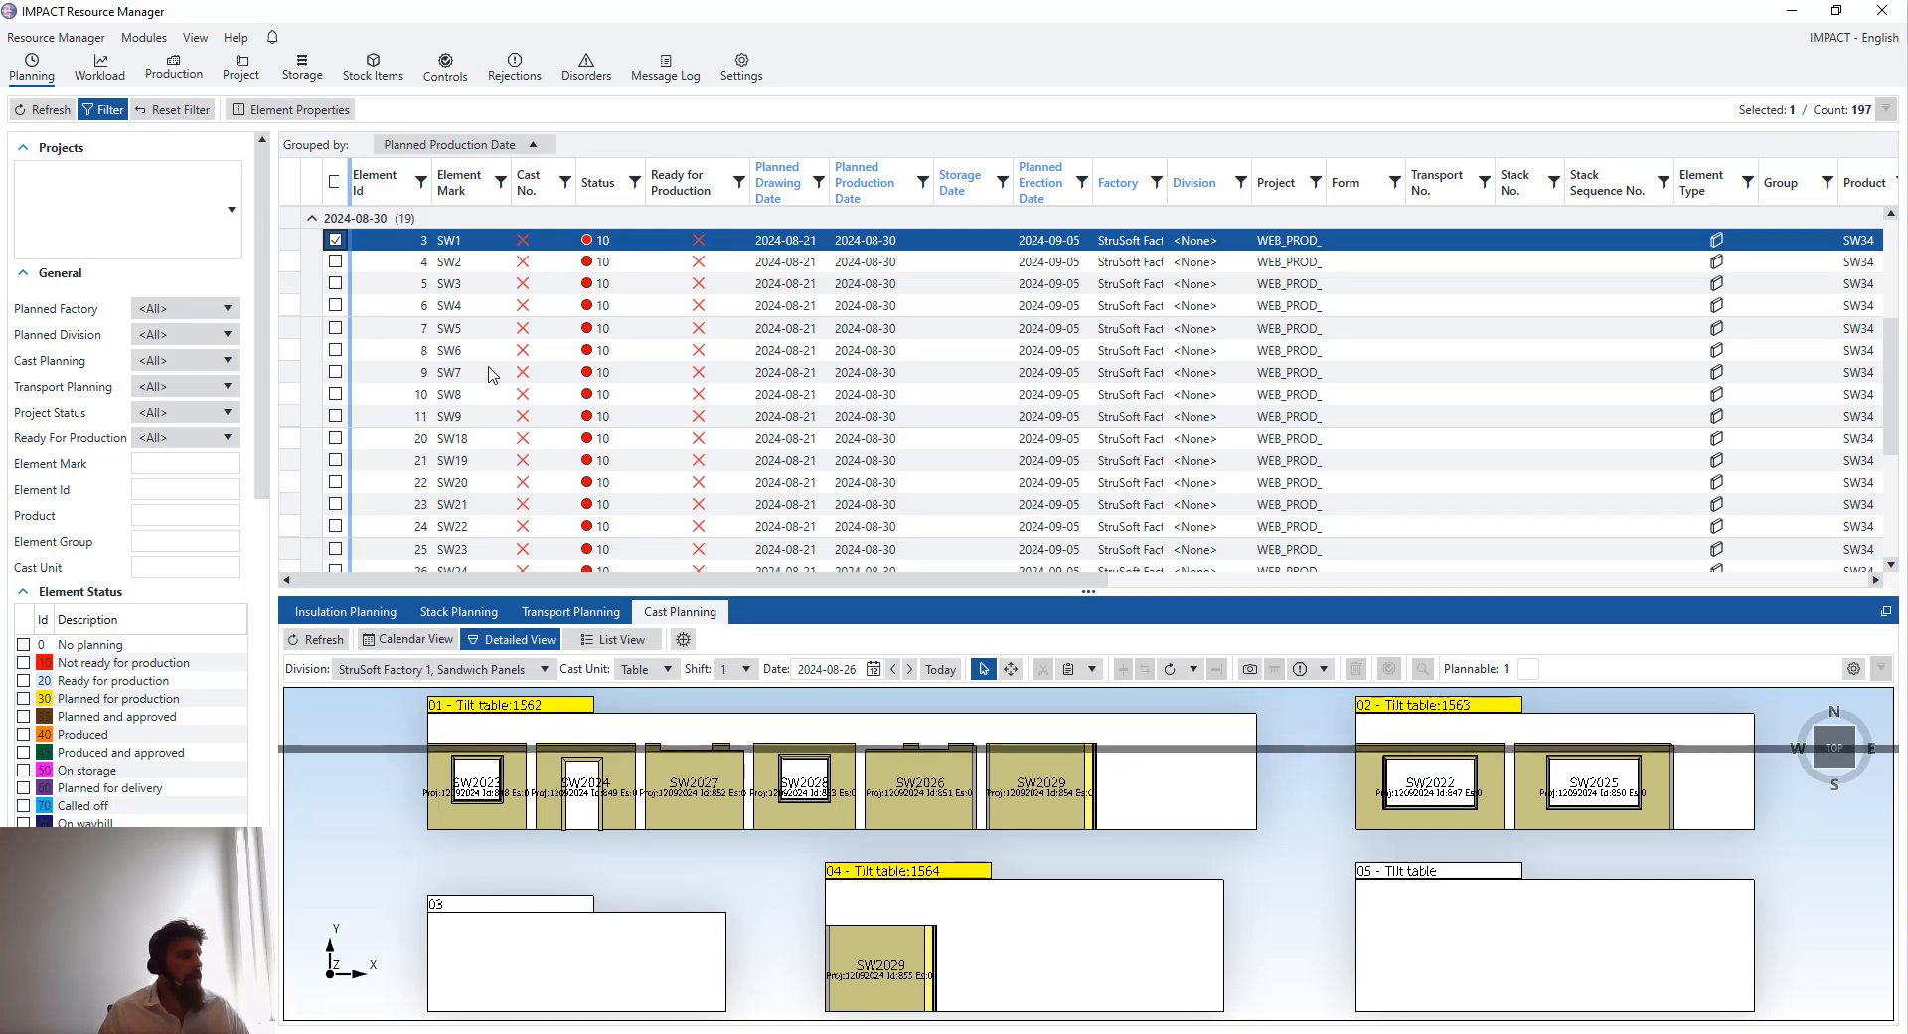
scroll(538, 561, up, 1)
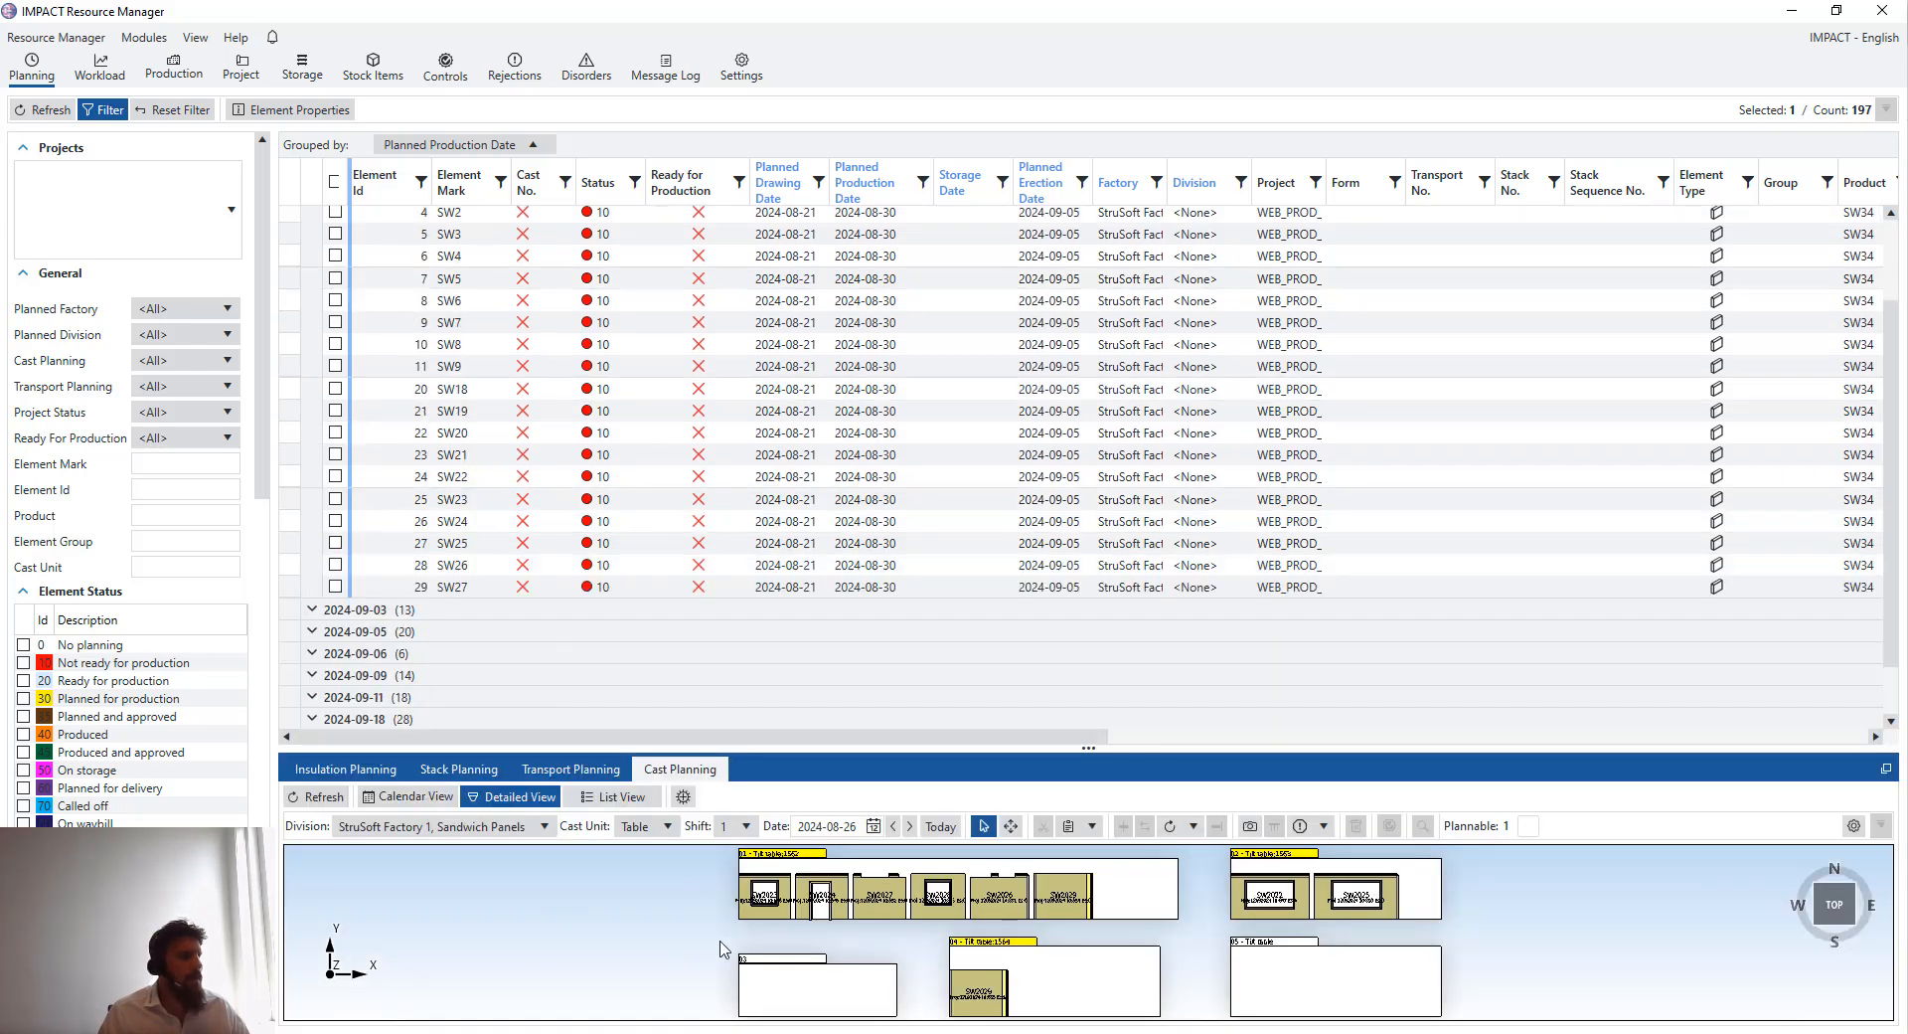
scroll(751, 477, up, 1)
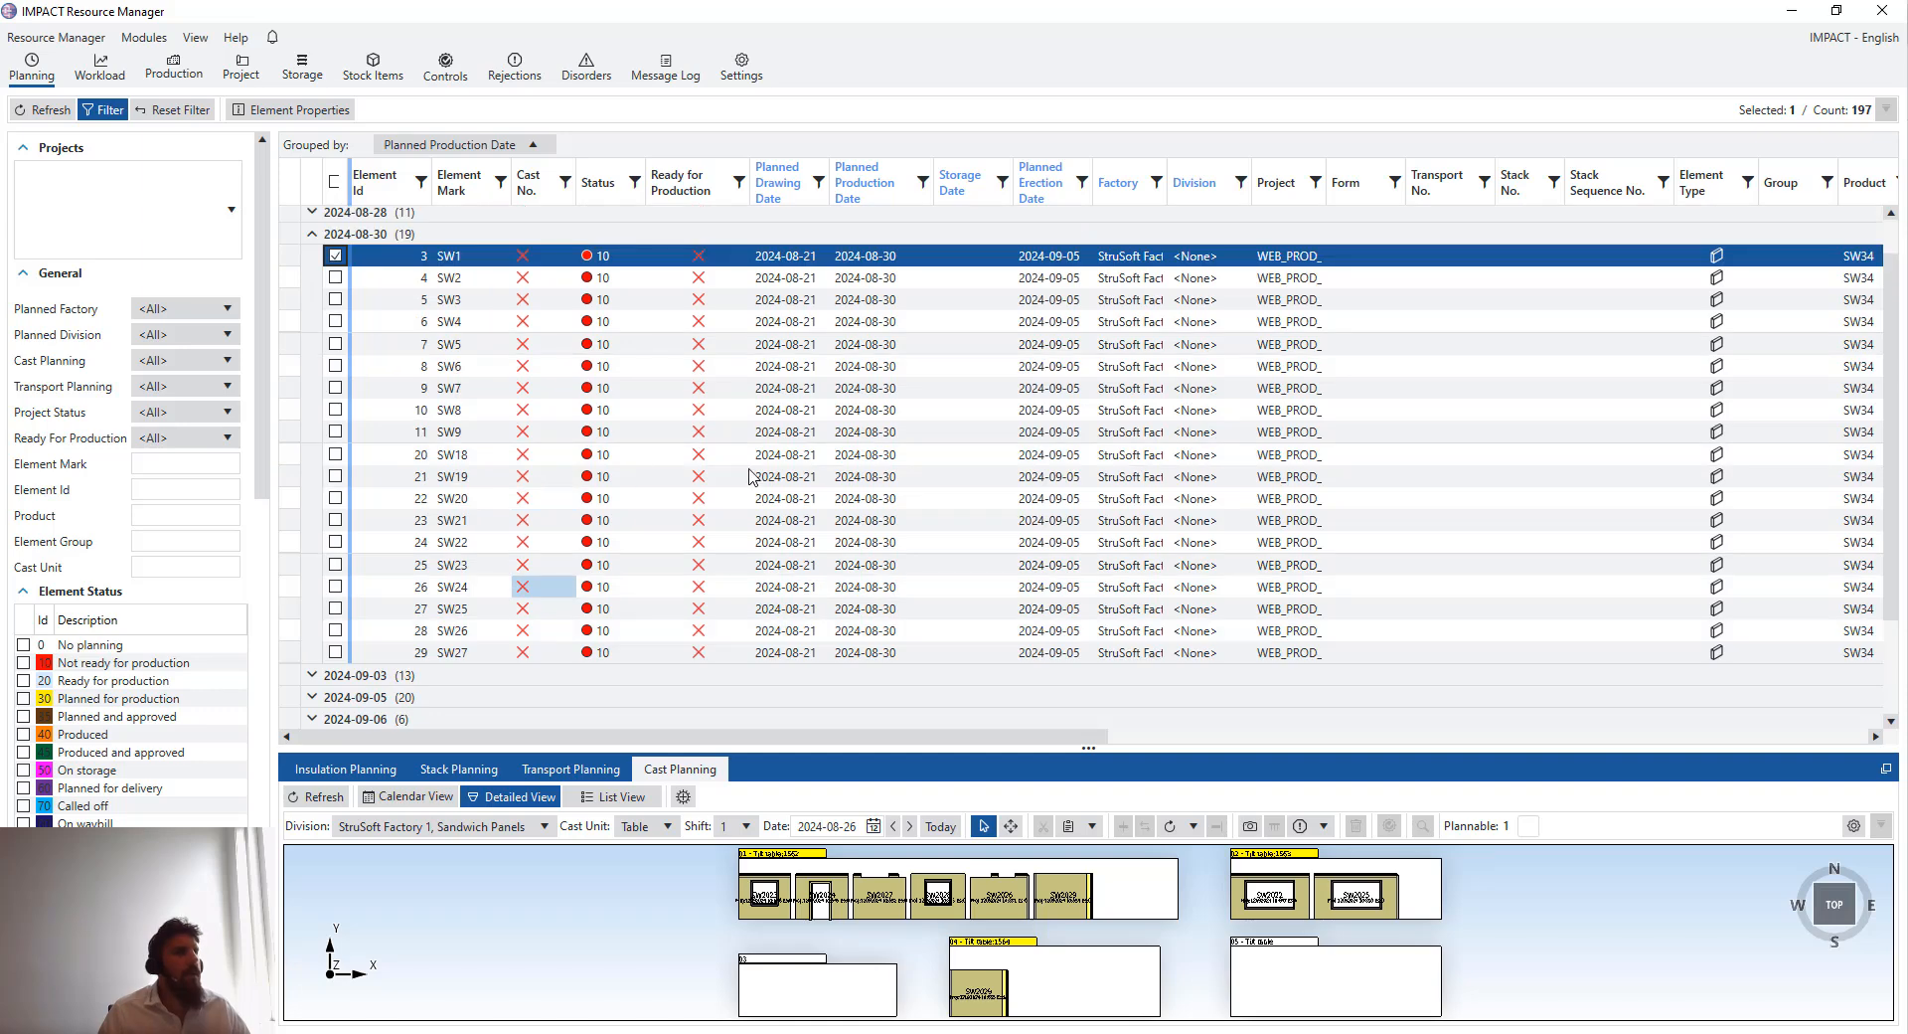
scroll(987, 740, up, 1)
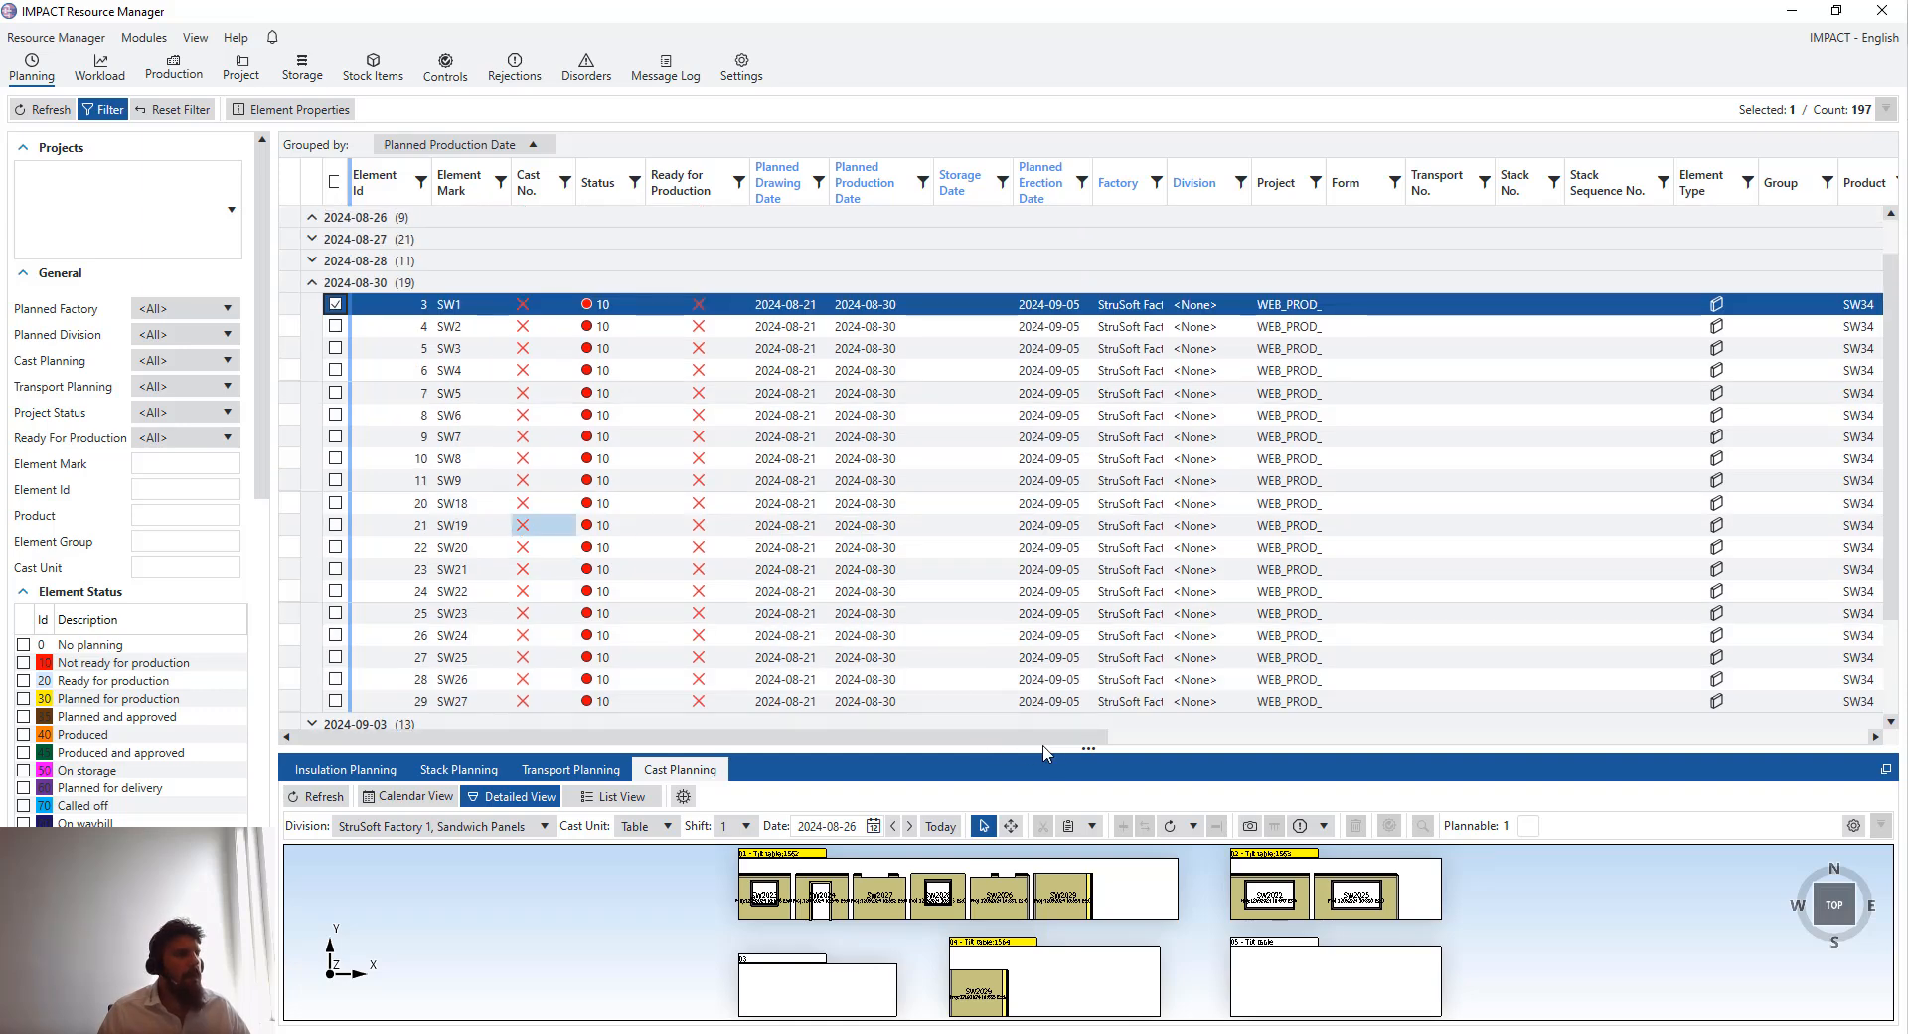
scroll(1056, 755, up, 3)
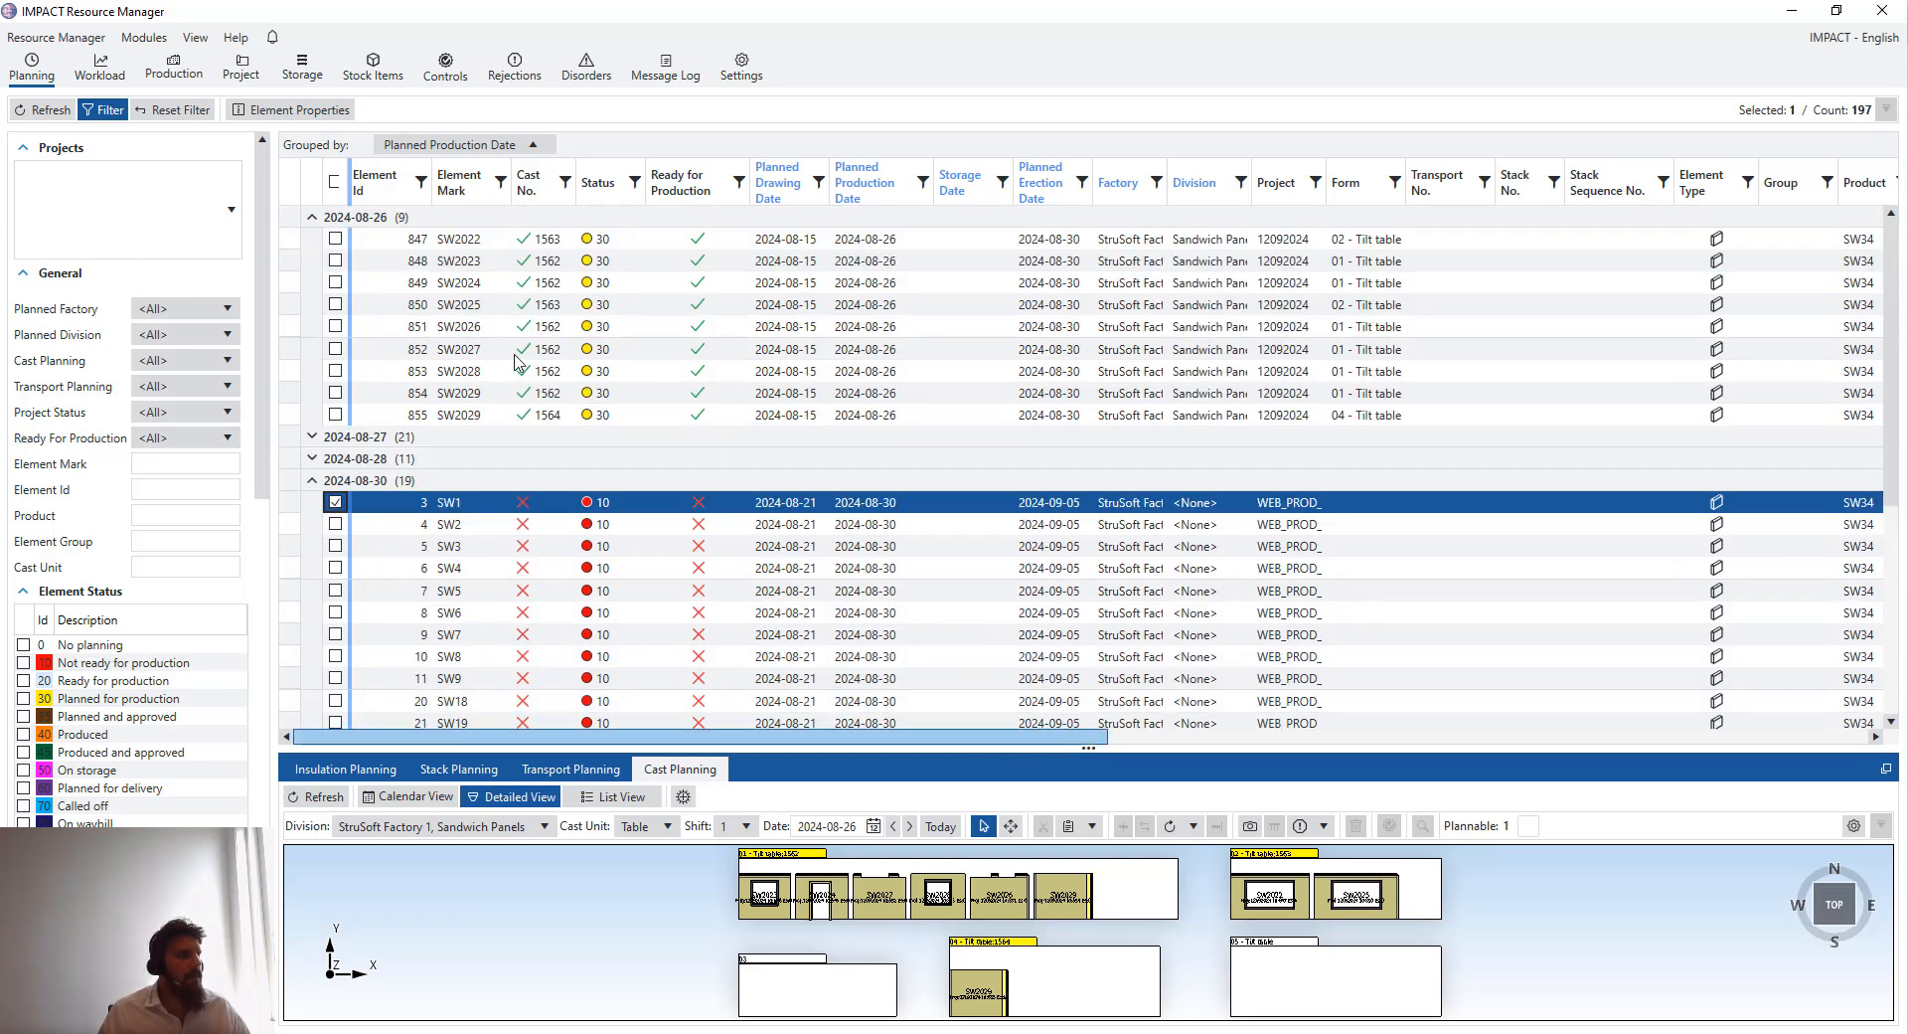
scroll(519, 360, right, 3)
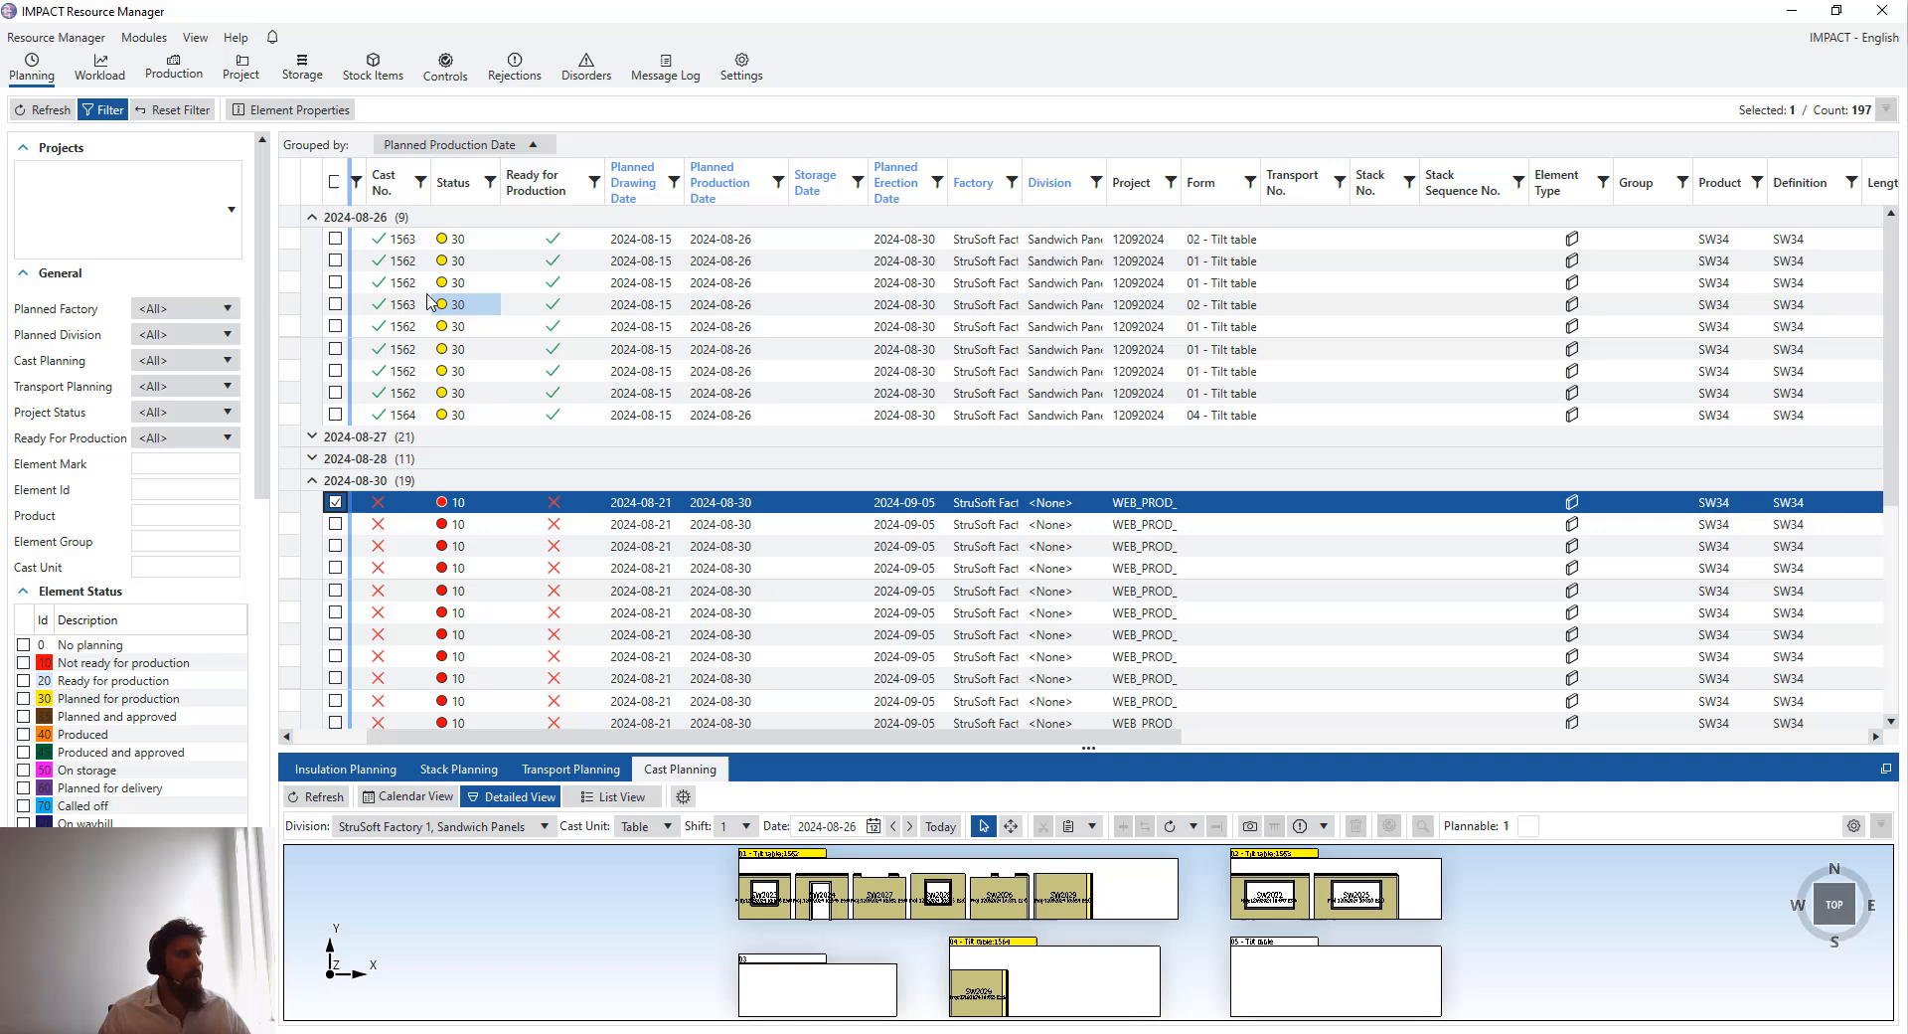
click(311, 221)
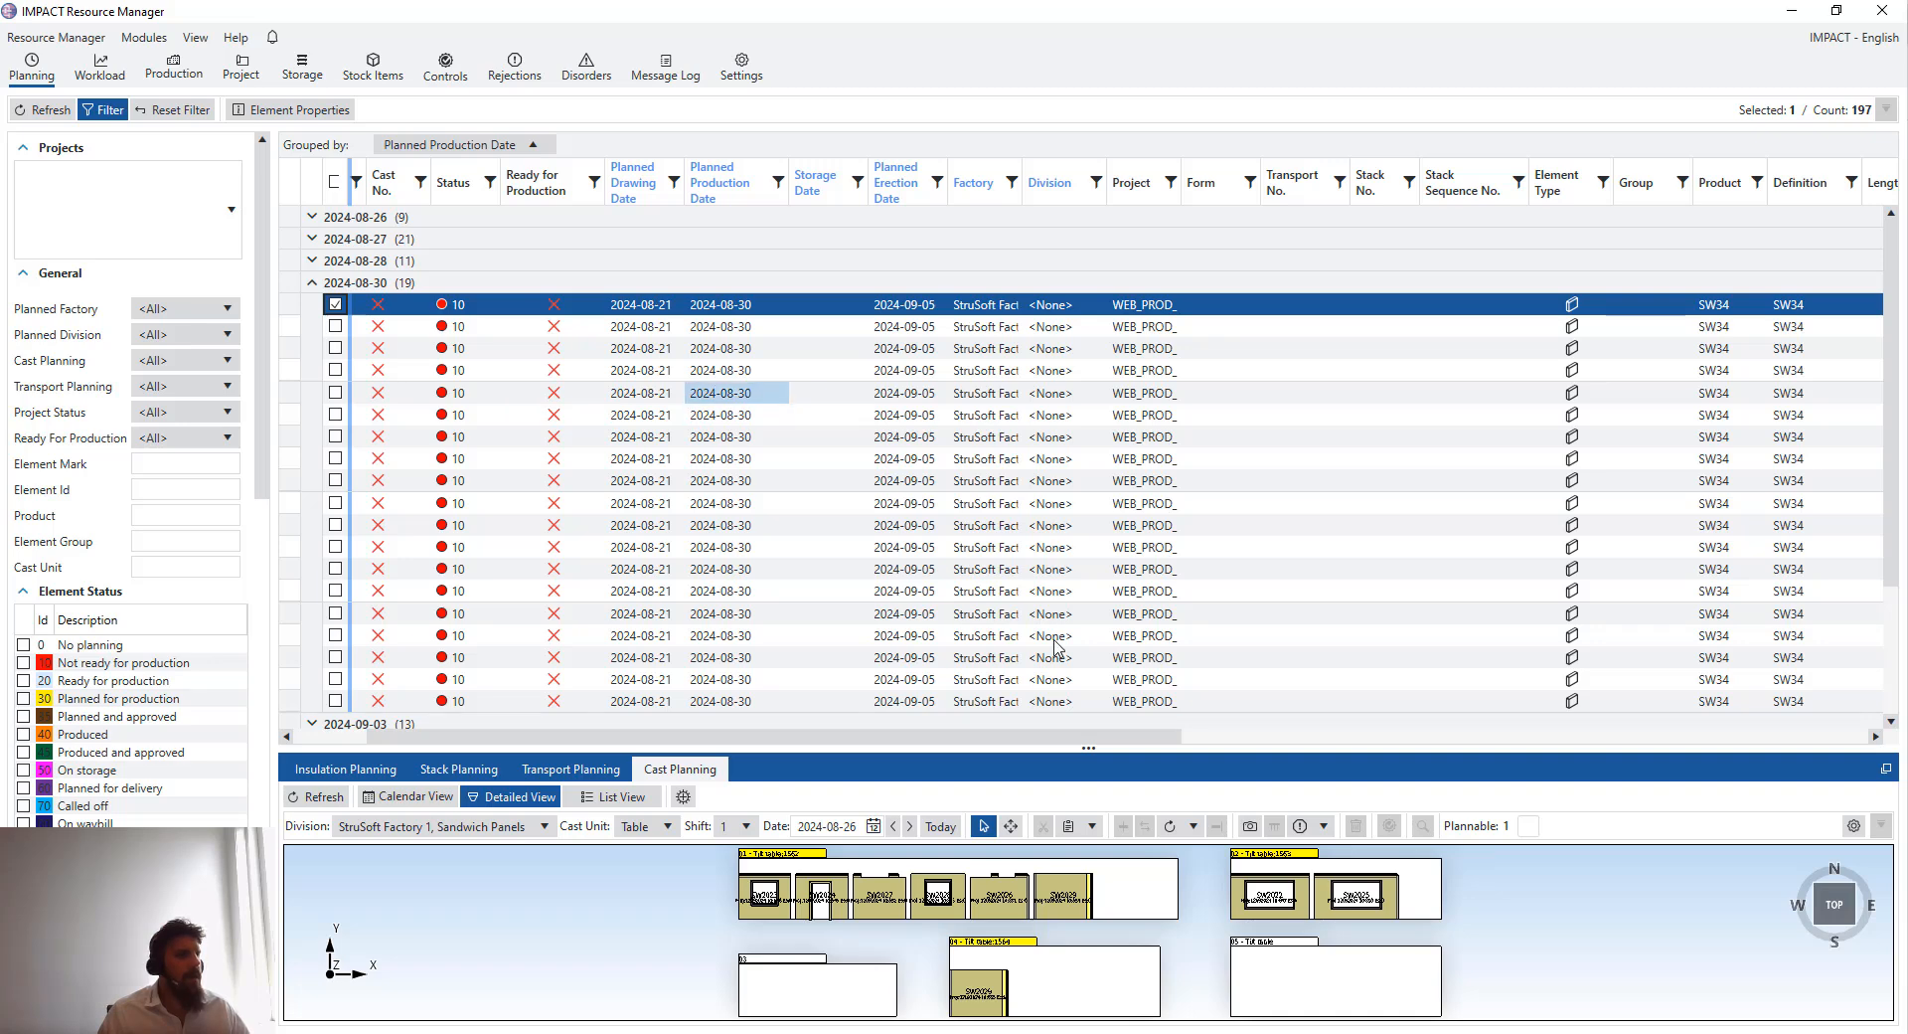
drag(1210, 748, 1321, 737)
click(1214, 740)
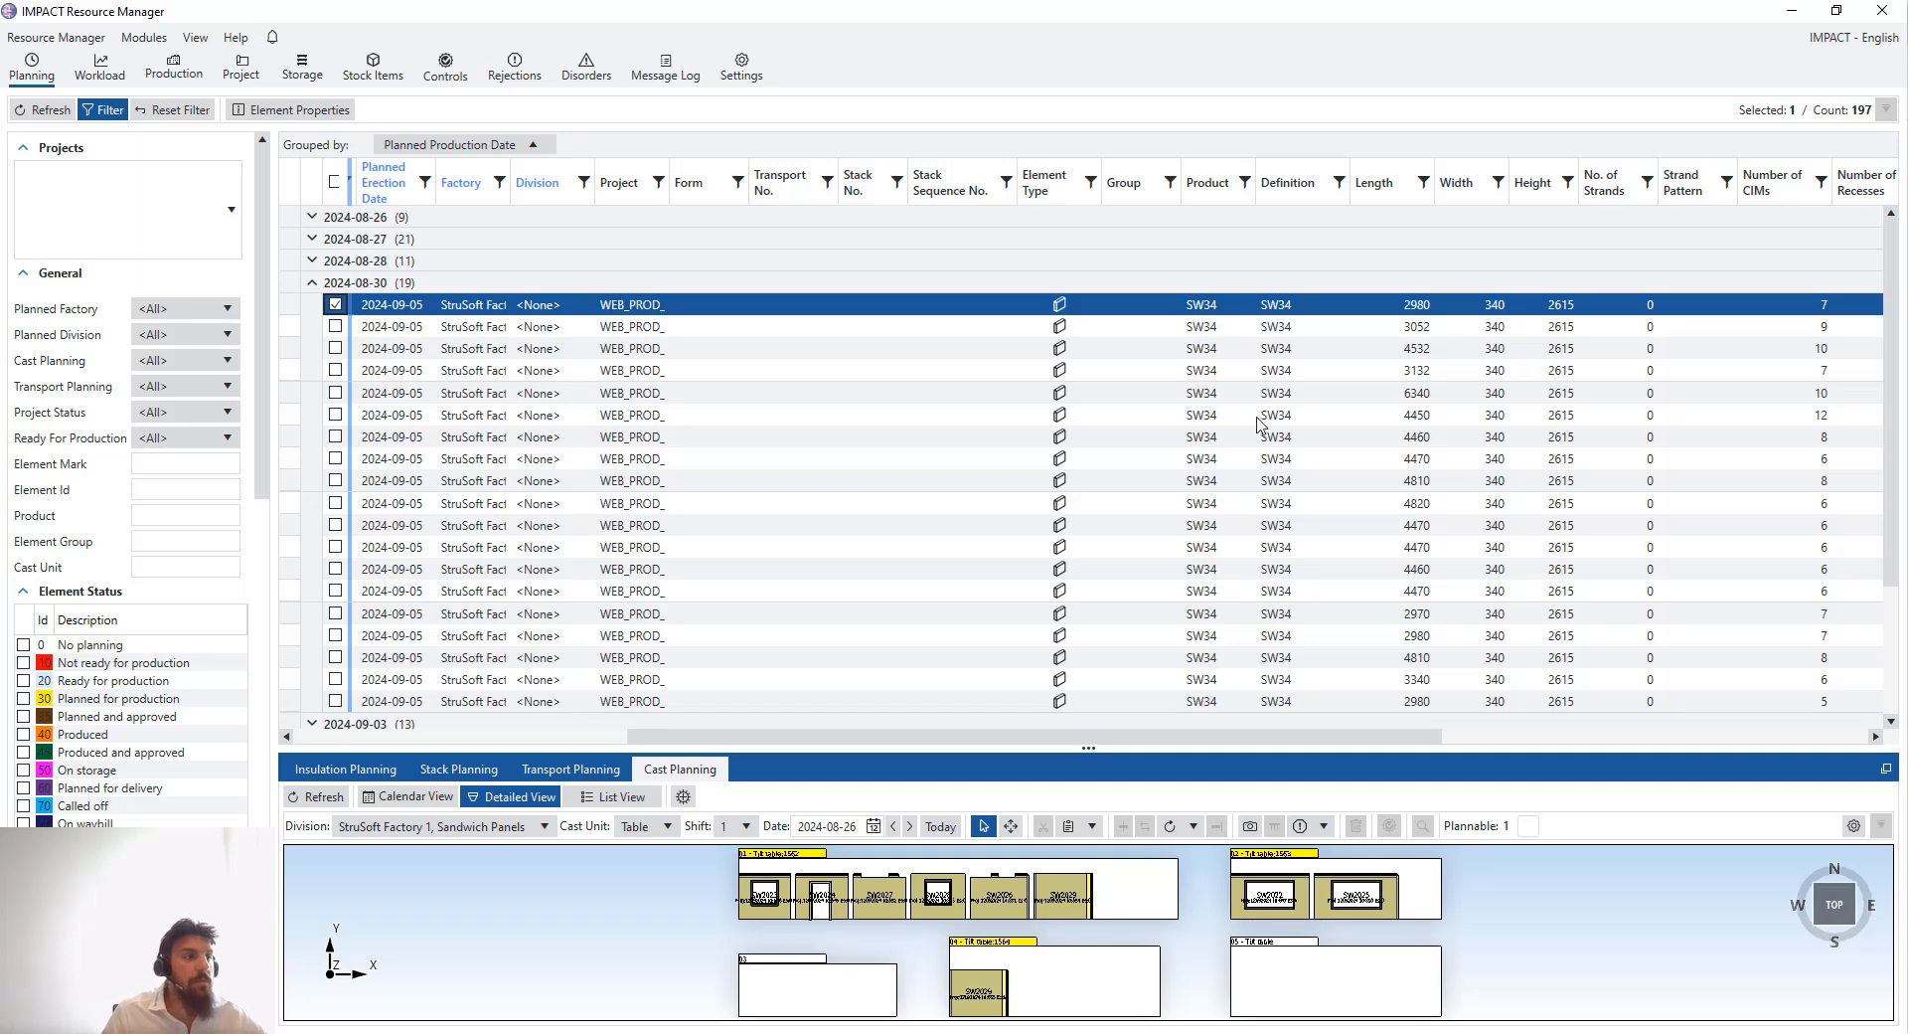
scroll(1332, 495, down, 1)
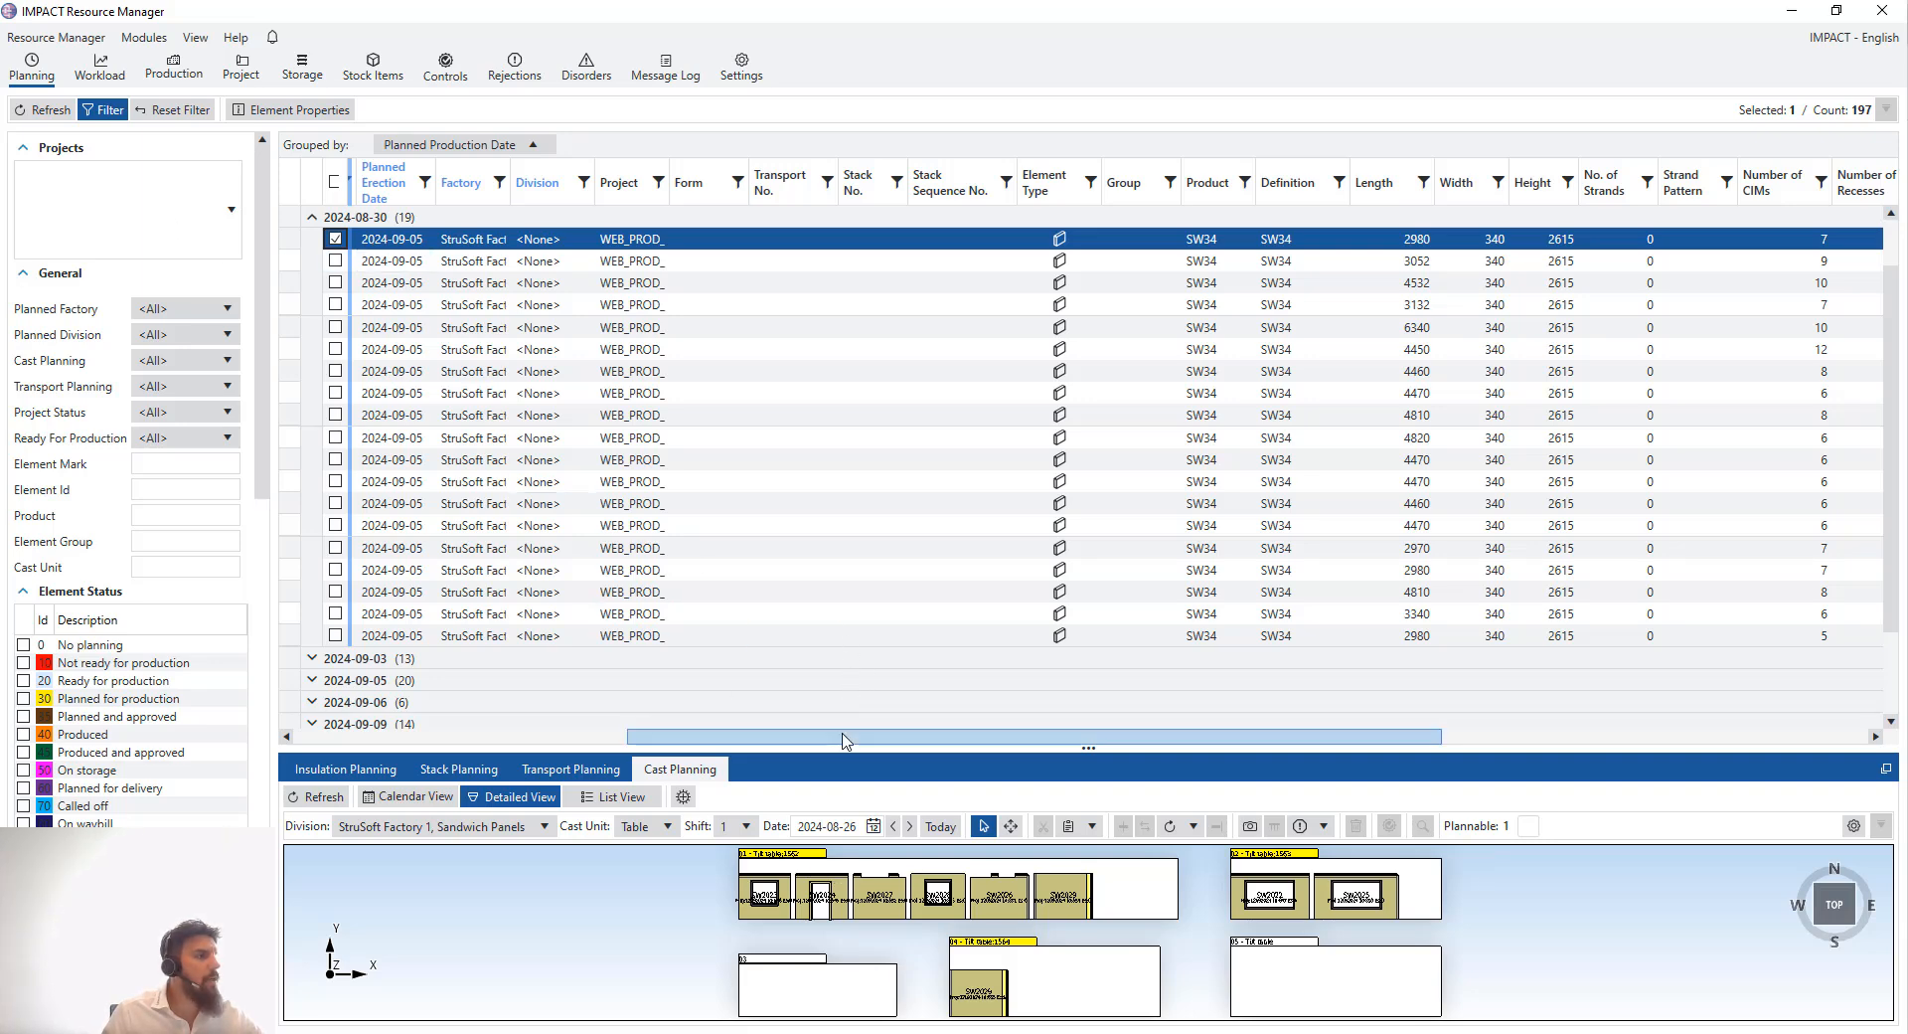
drag(843, 740, 680, 731)
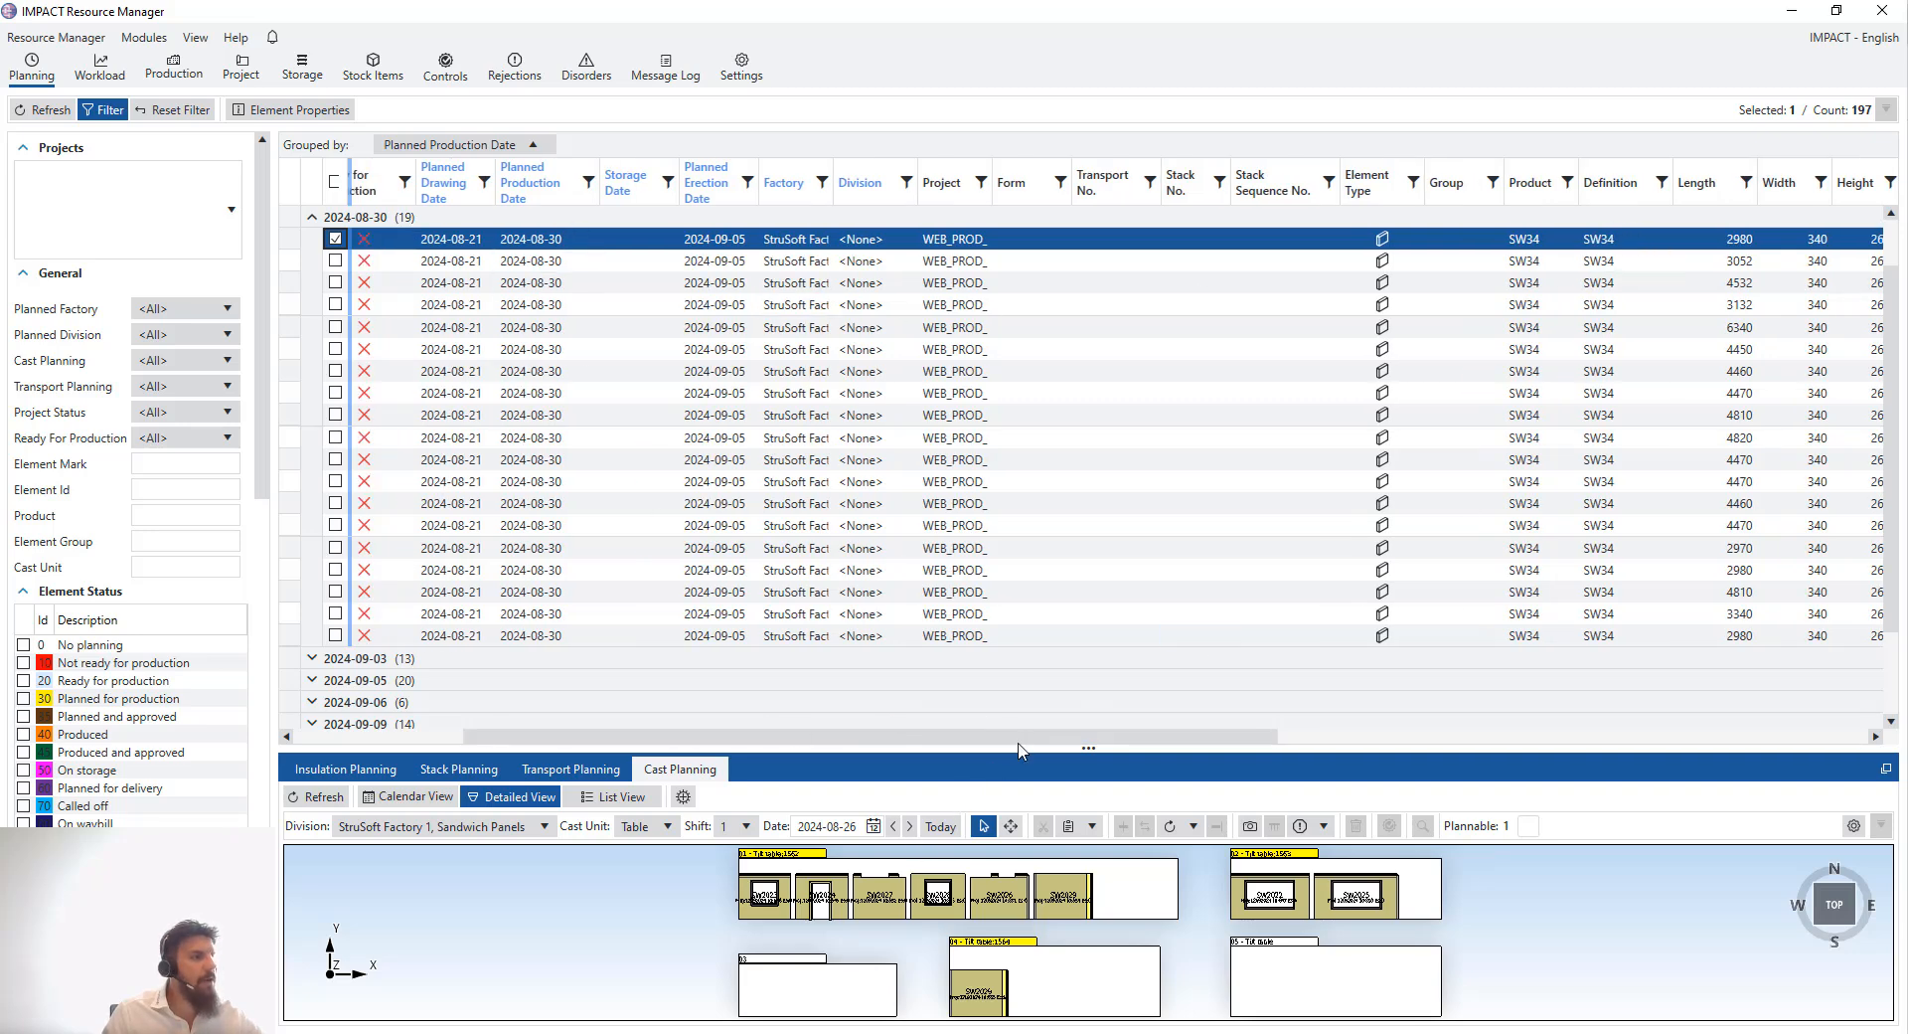
scroll(1070, 738, right, 3)
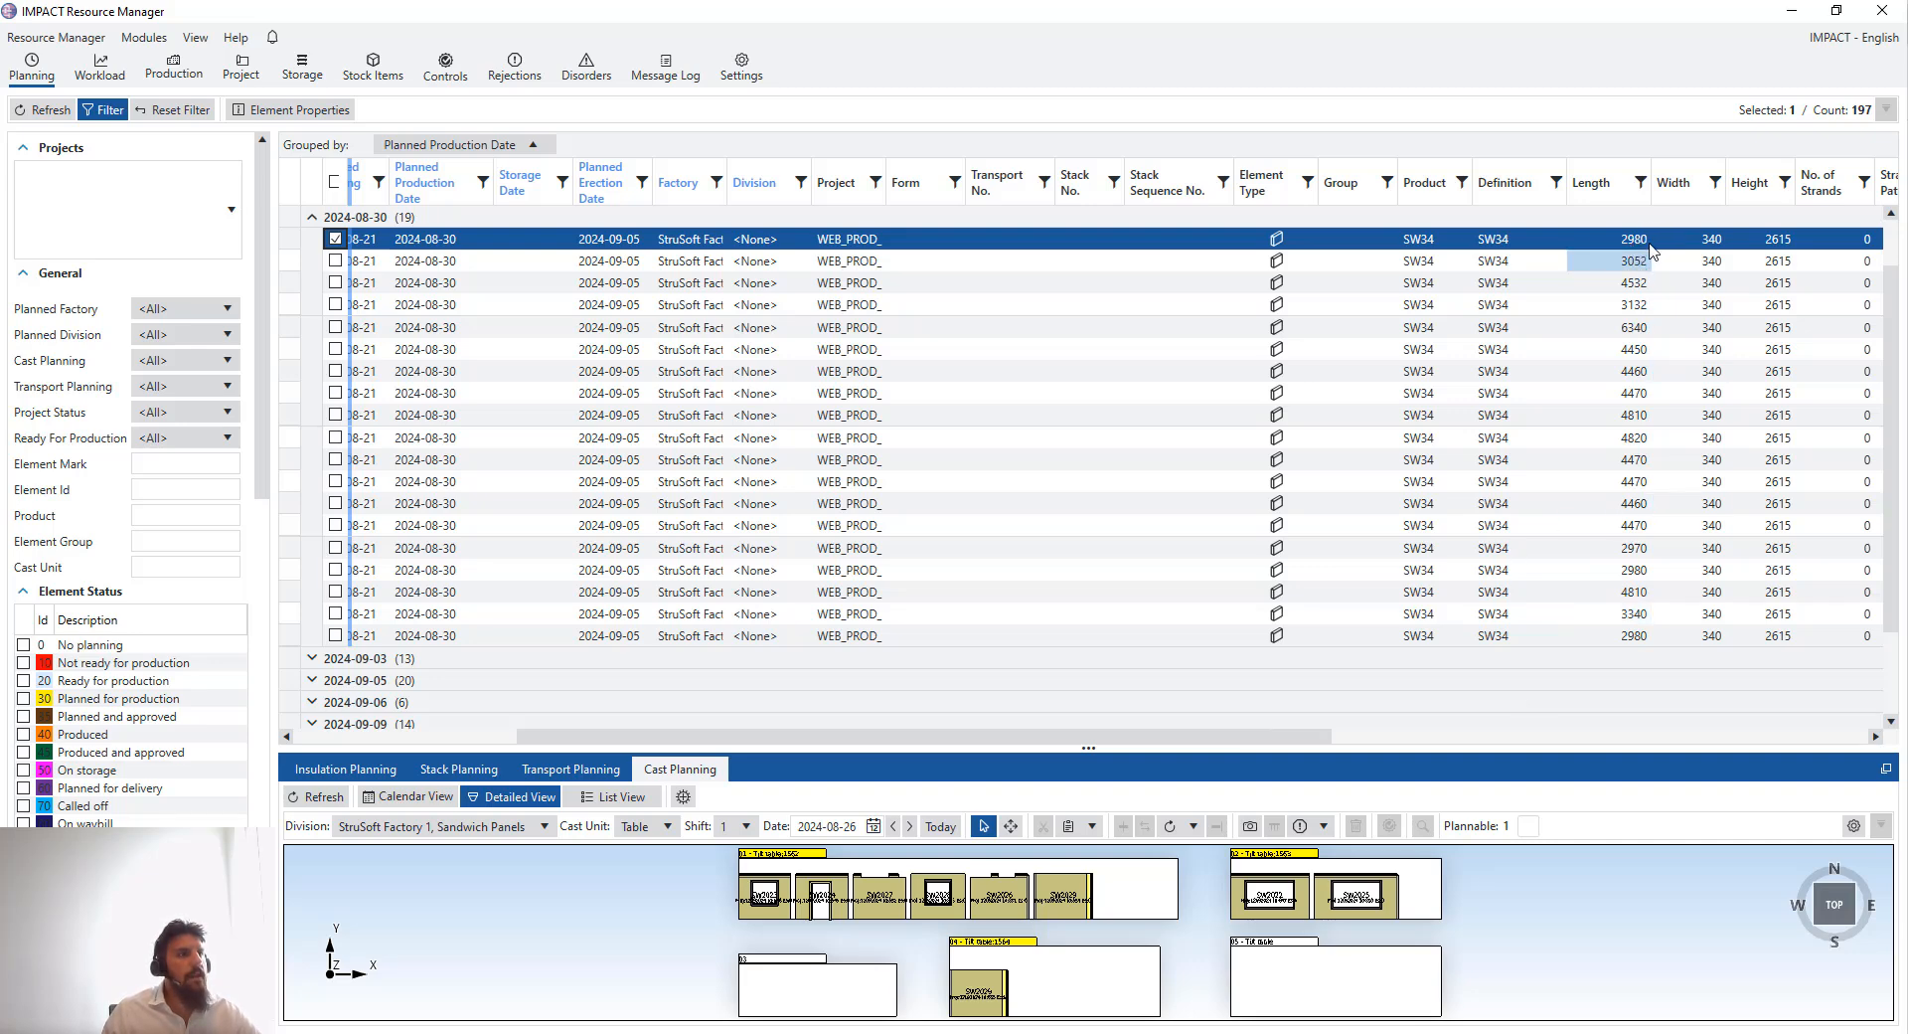
- Add the short elements SW2, SW4, SW23, SW24, SW26 and SW27 to the selection
click(312, 259)
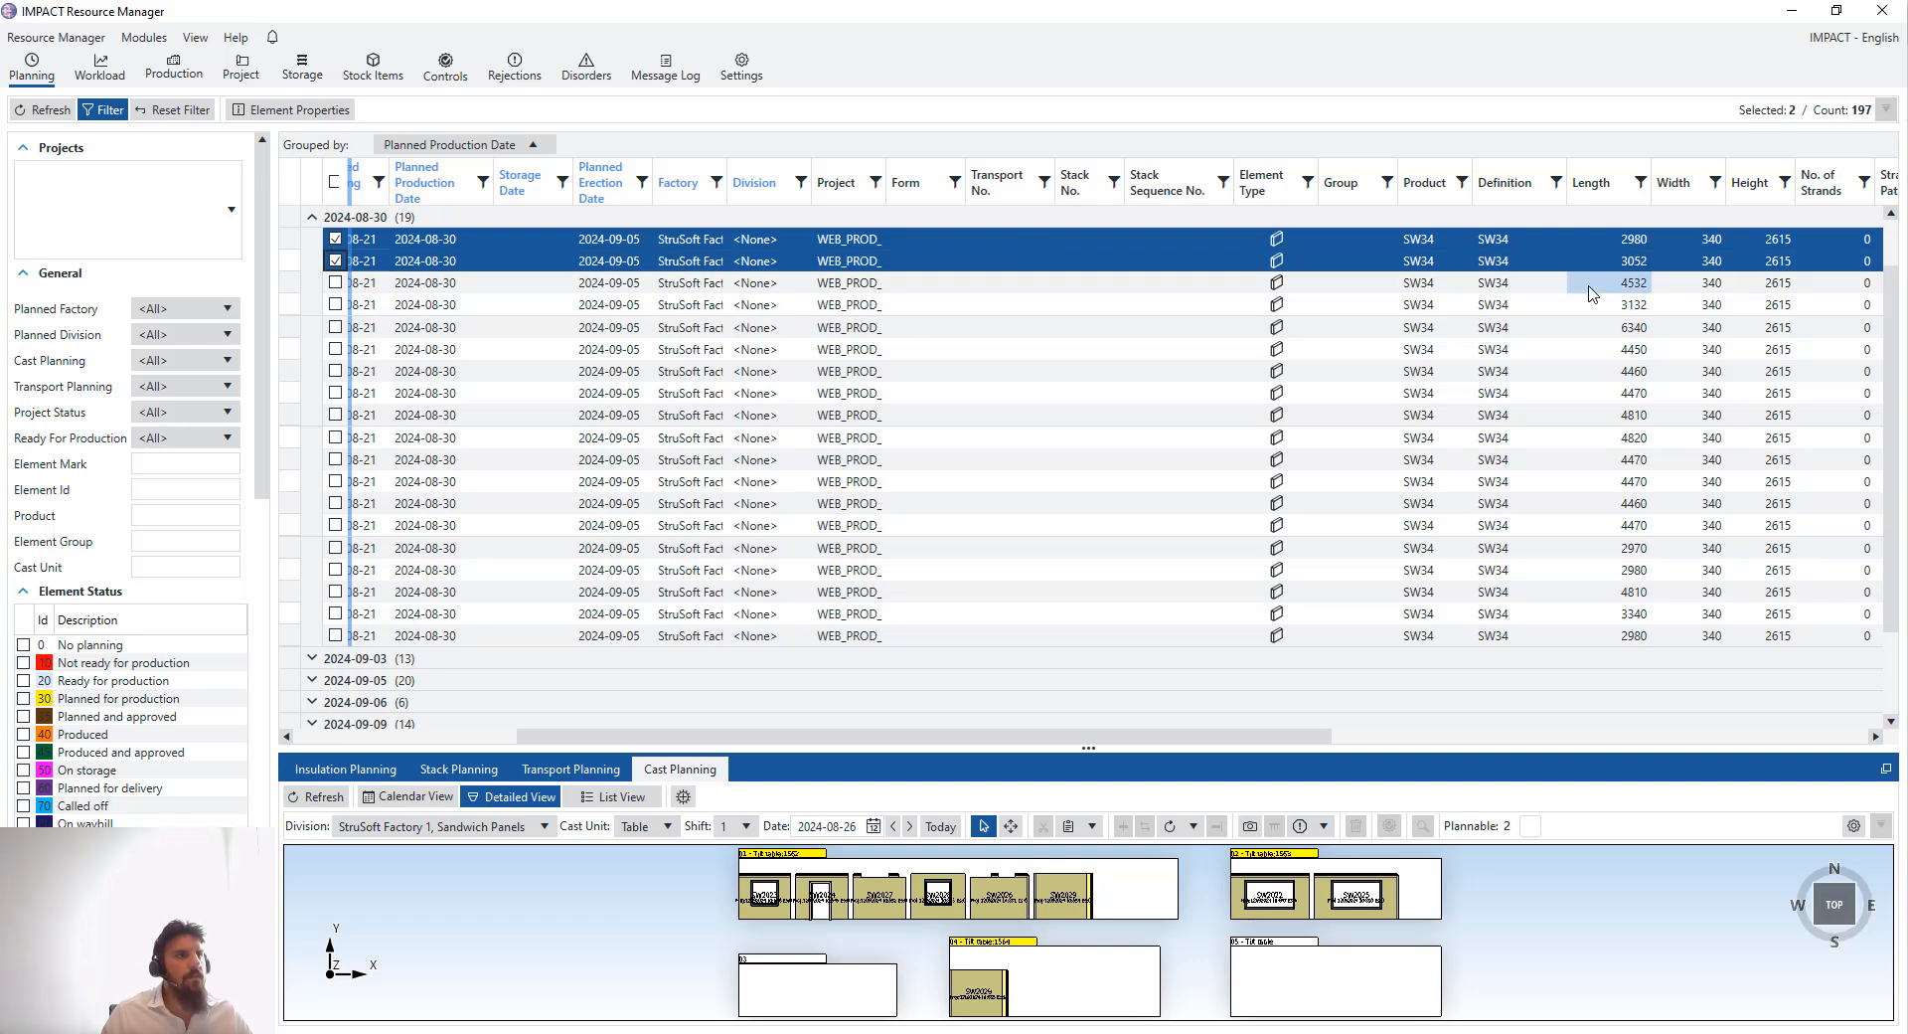
click(313, 306)
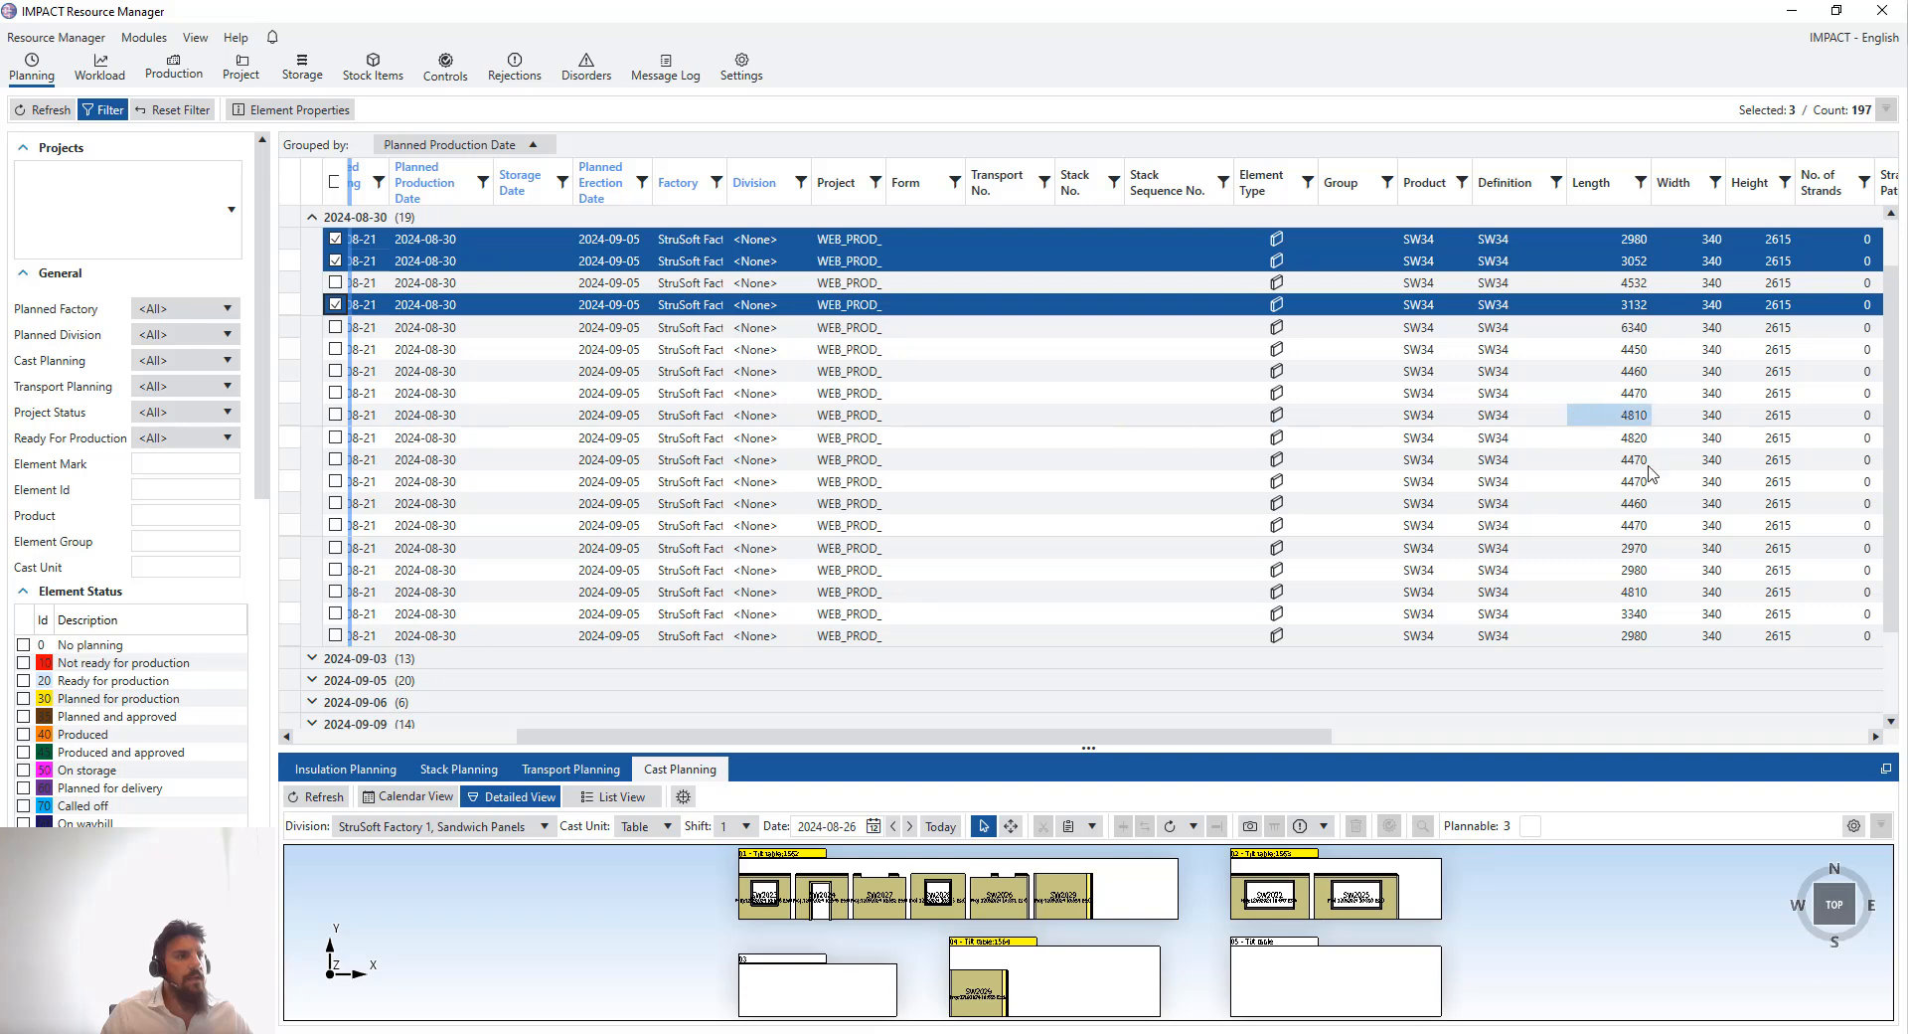
ctrl+click(290, 547)
ctrl+click(286, 577)
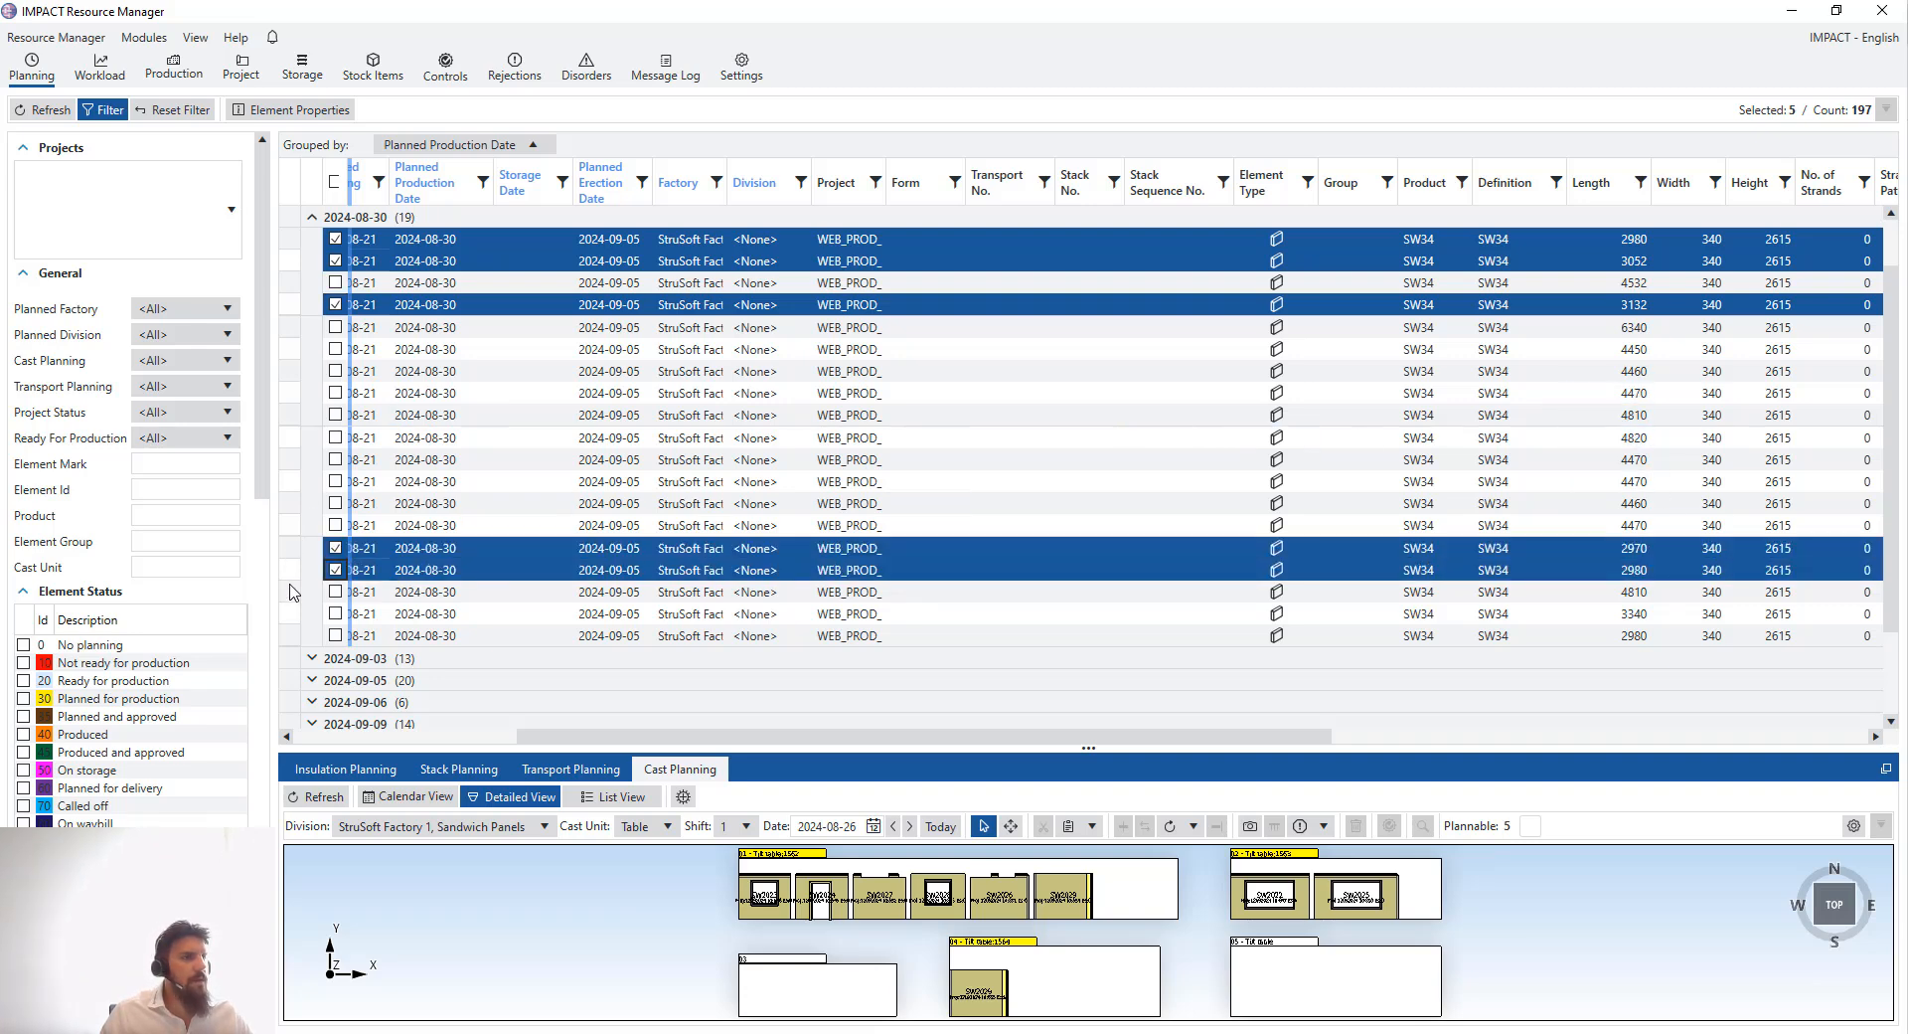
ctrl+click(293, 613)
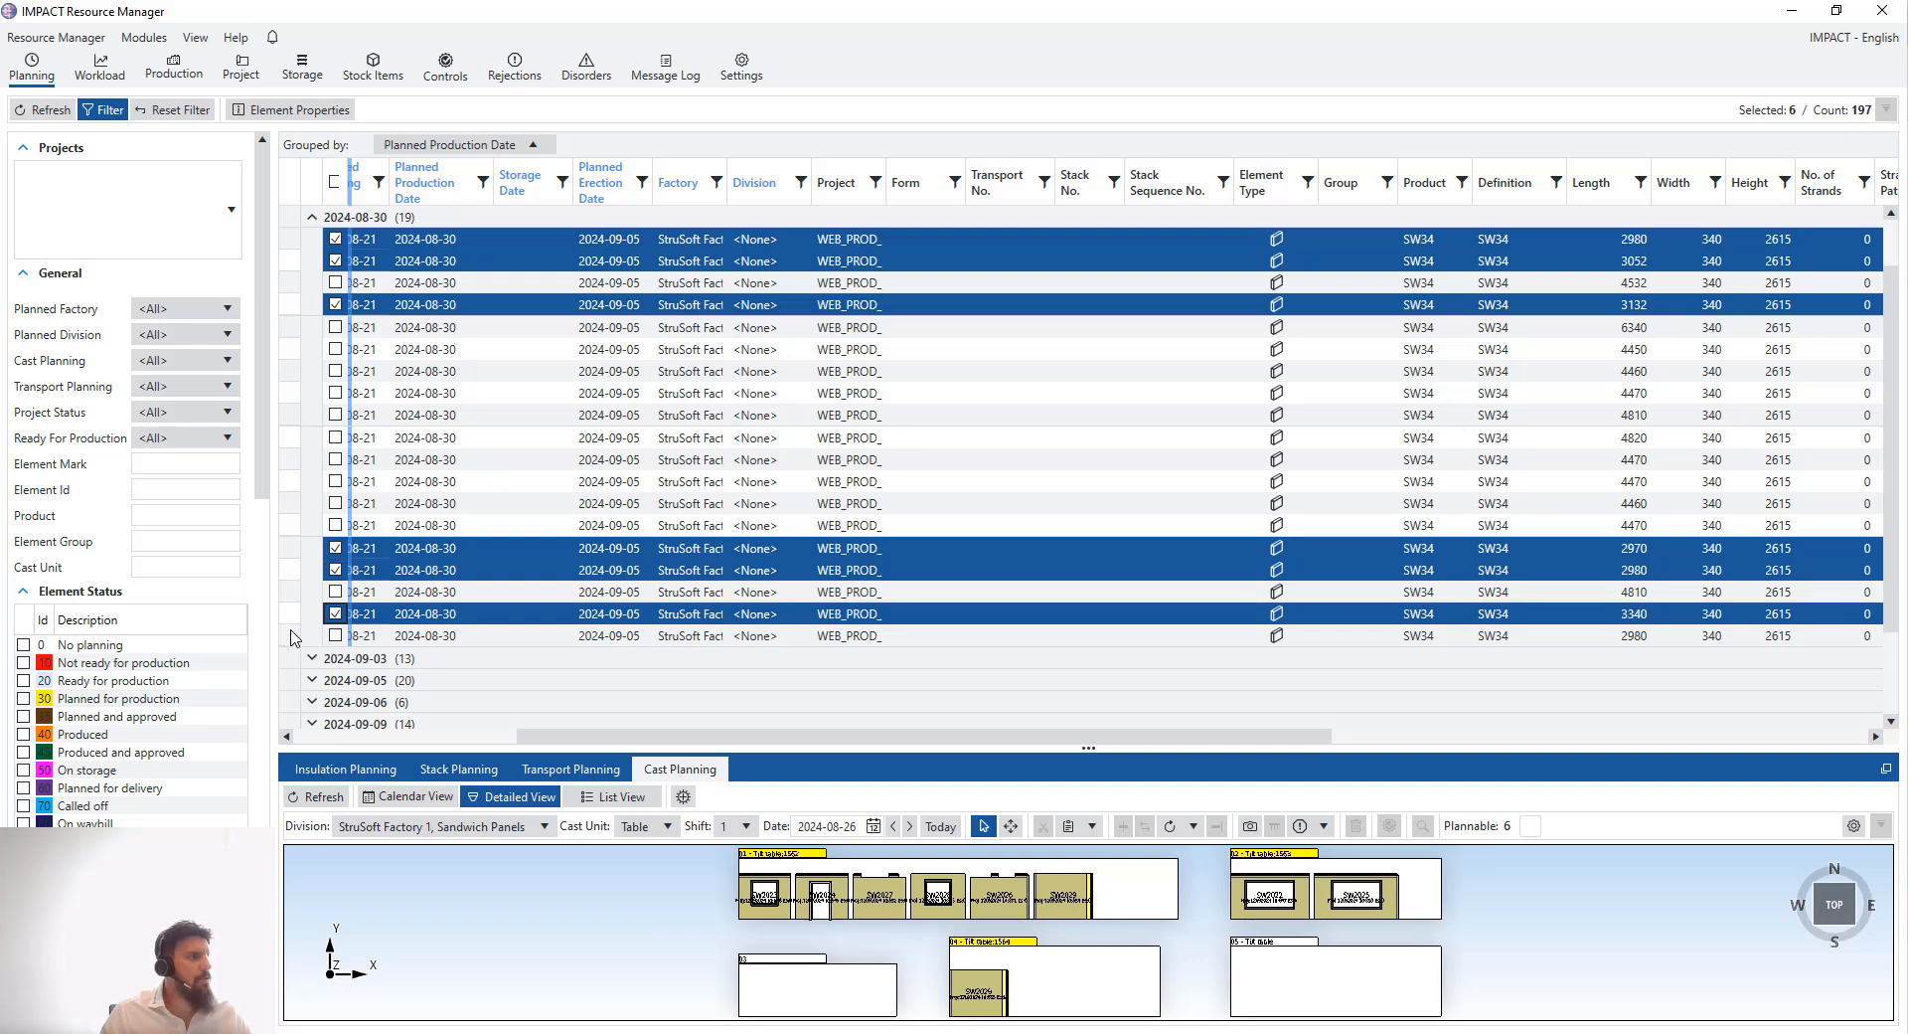
ctrl+click(294, 636)
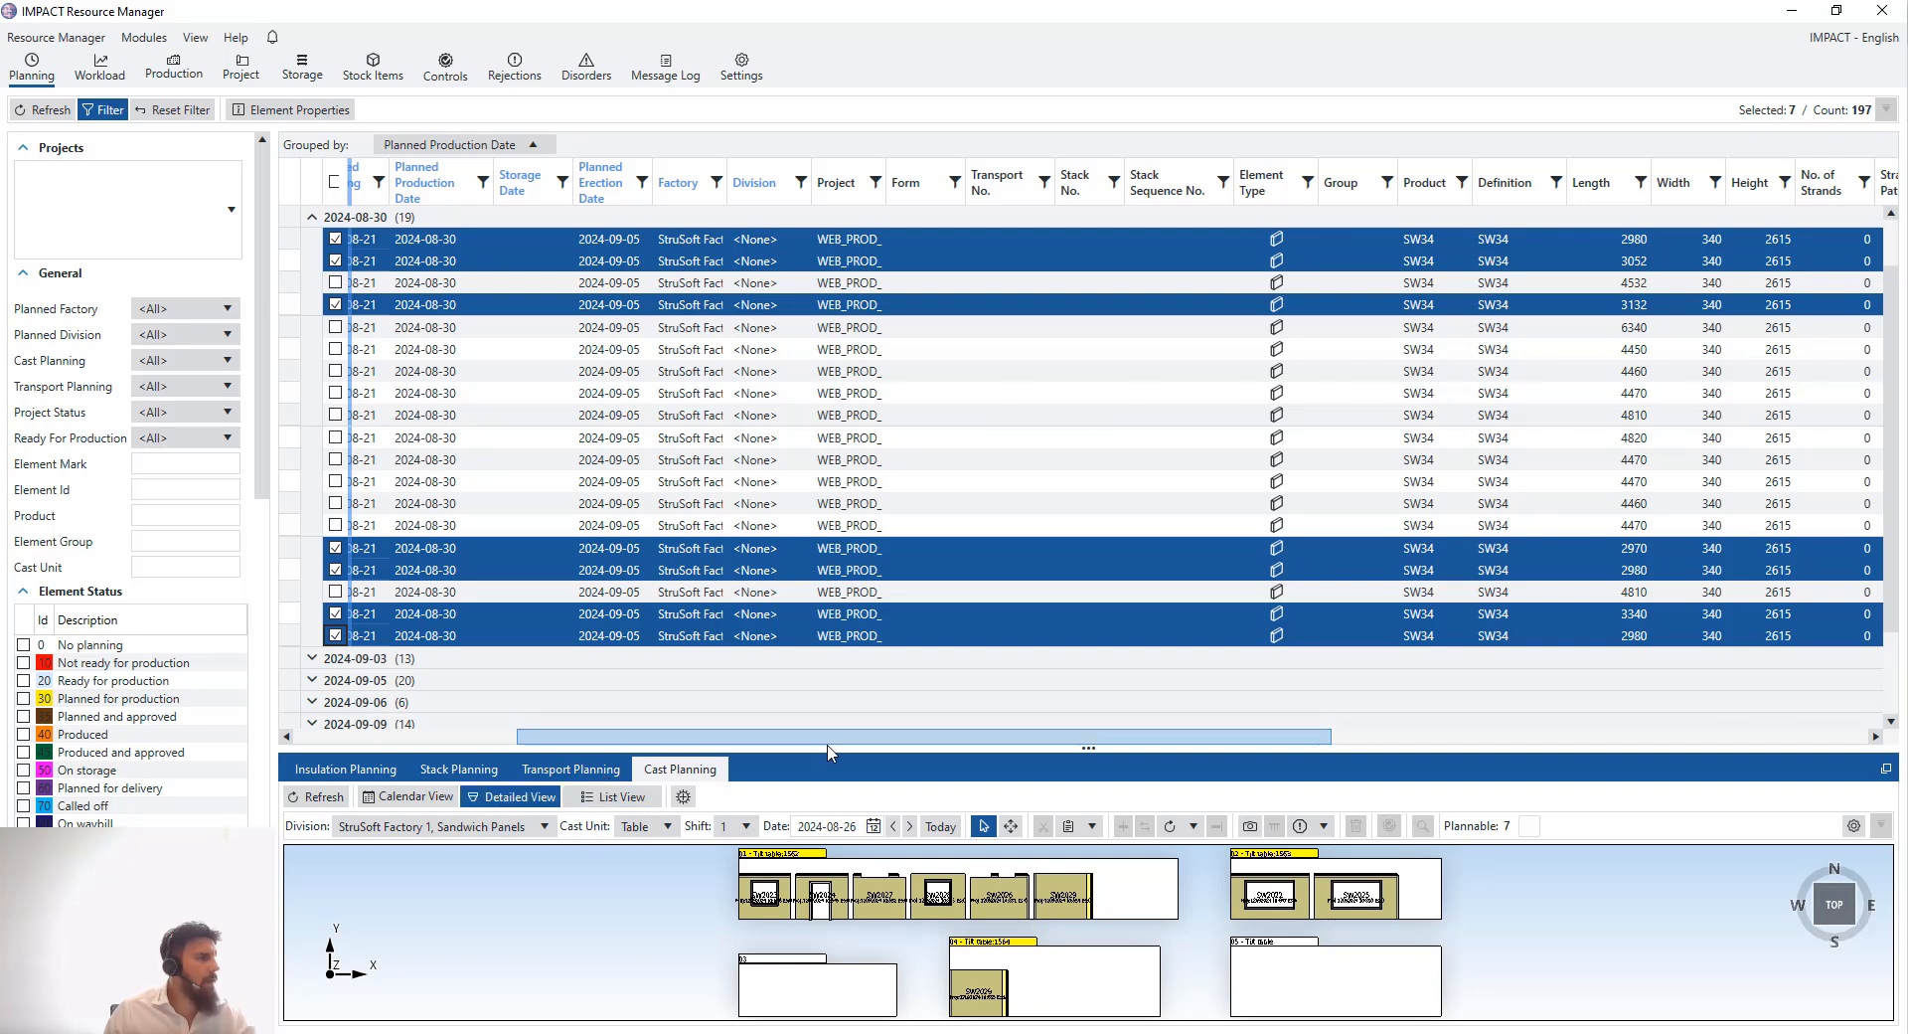
- Run Auto Cast for the seven selected elements on 30 August using tilt tables 02 and 04
drag(832, 703, 833, 641)
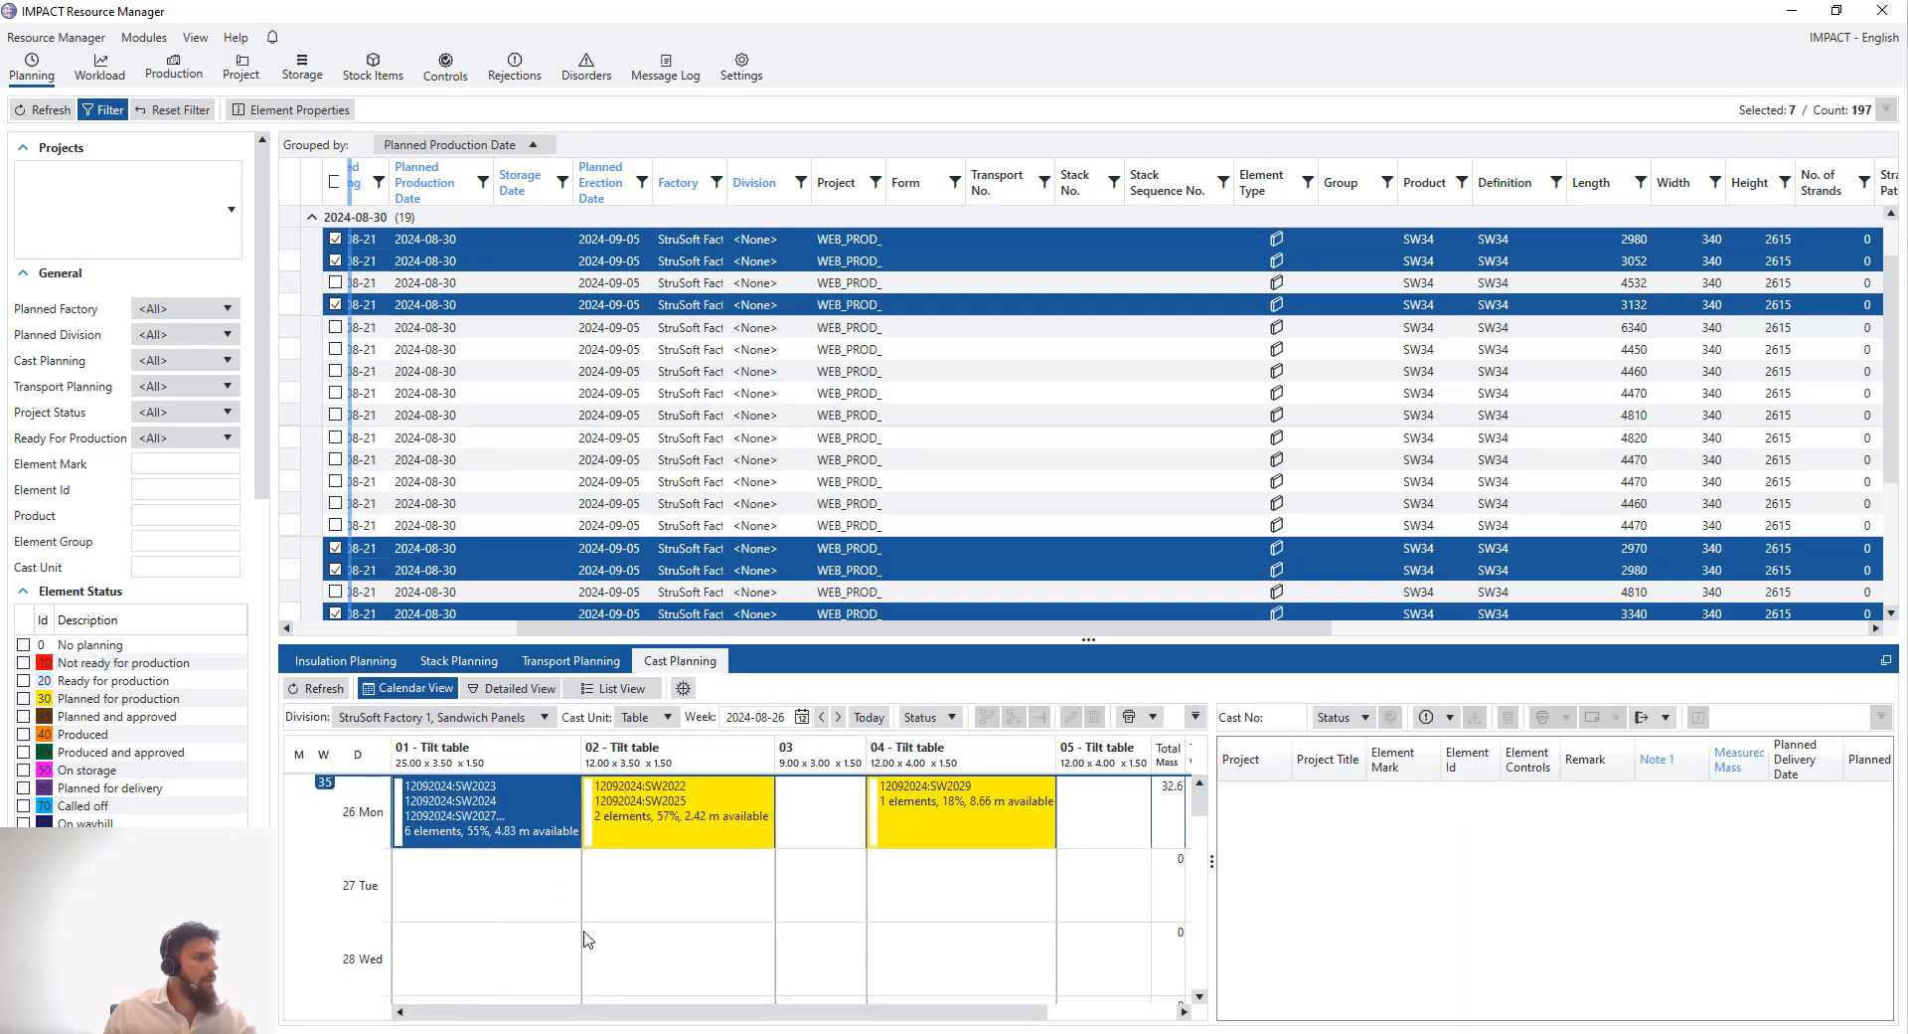
scroll(586, 938, down, 3)
click(456, 882)
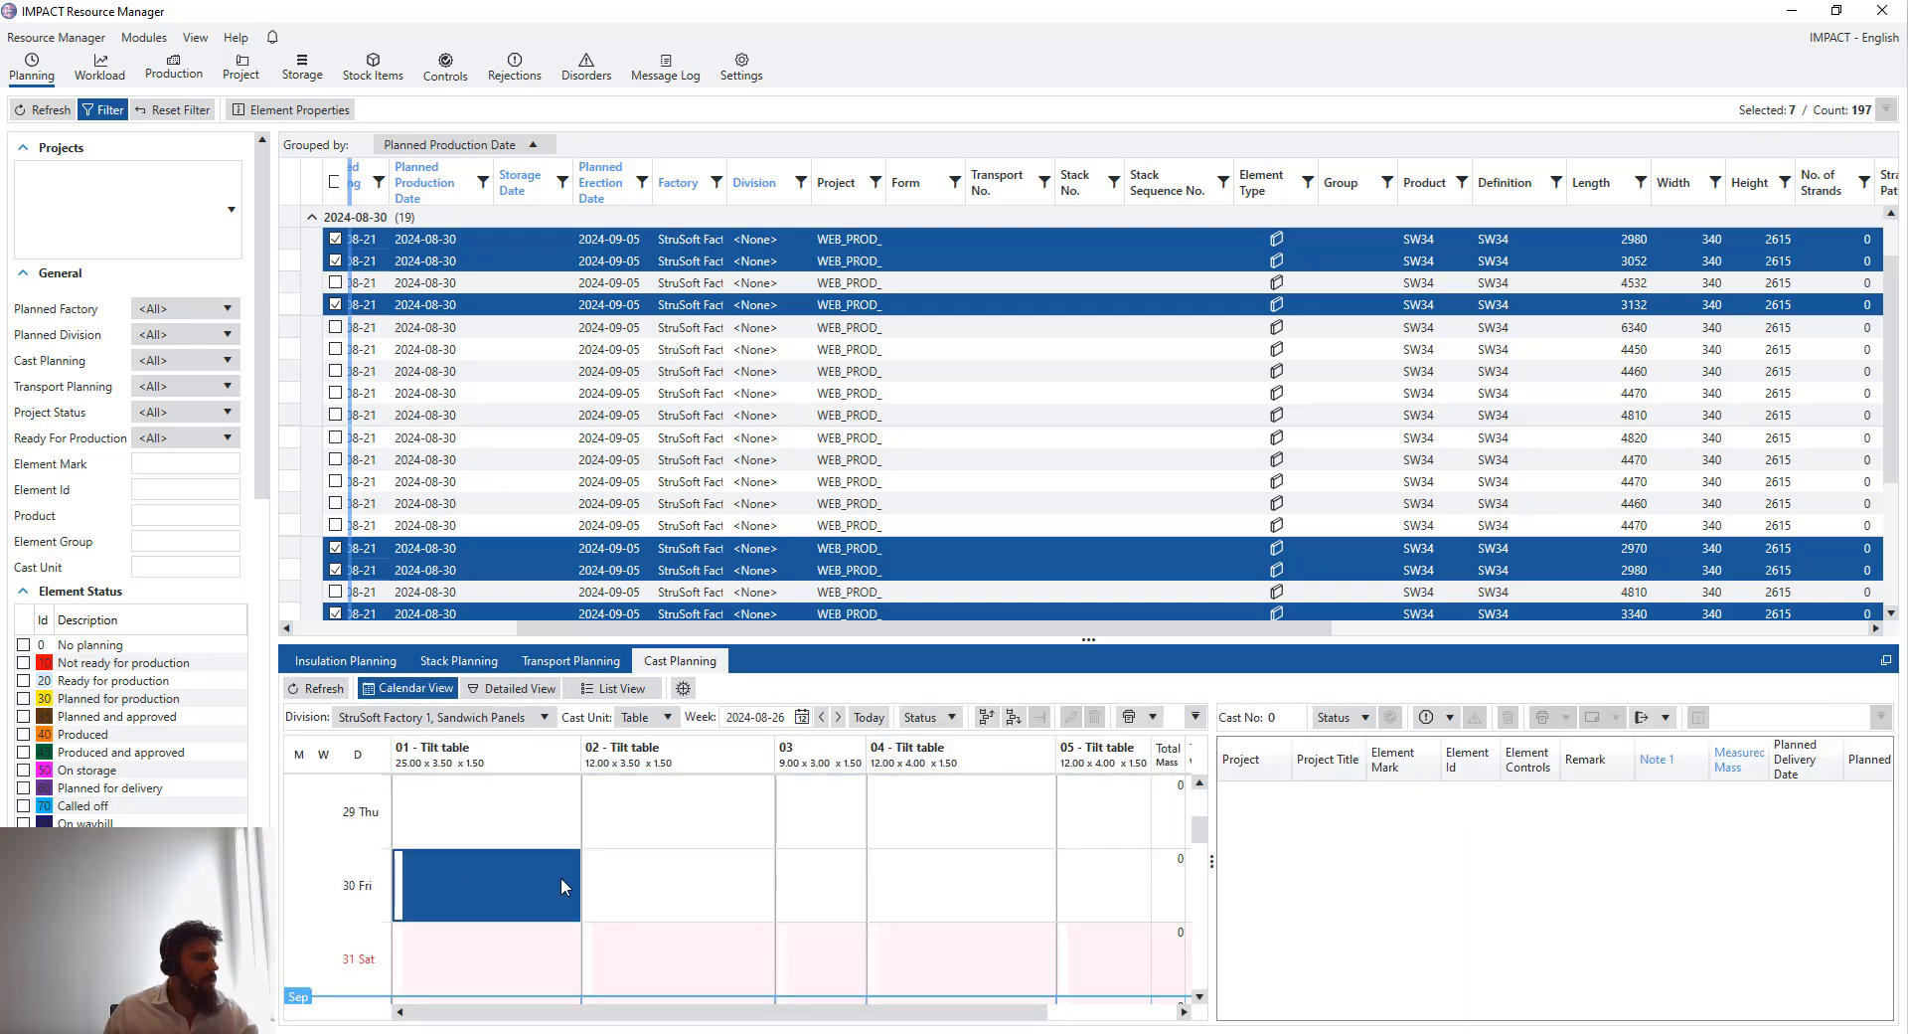
click(696, 879)
ctrl+click(951, 890)
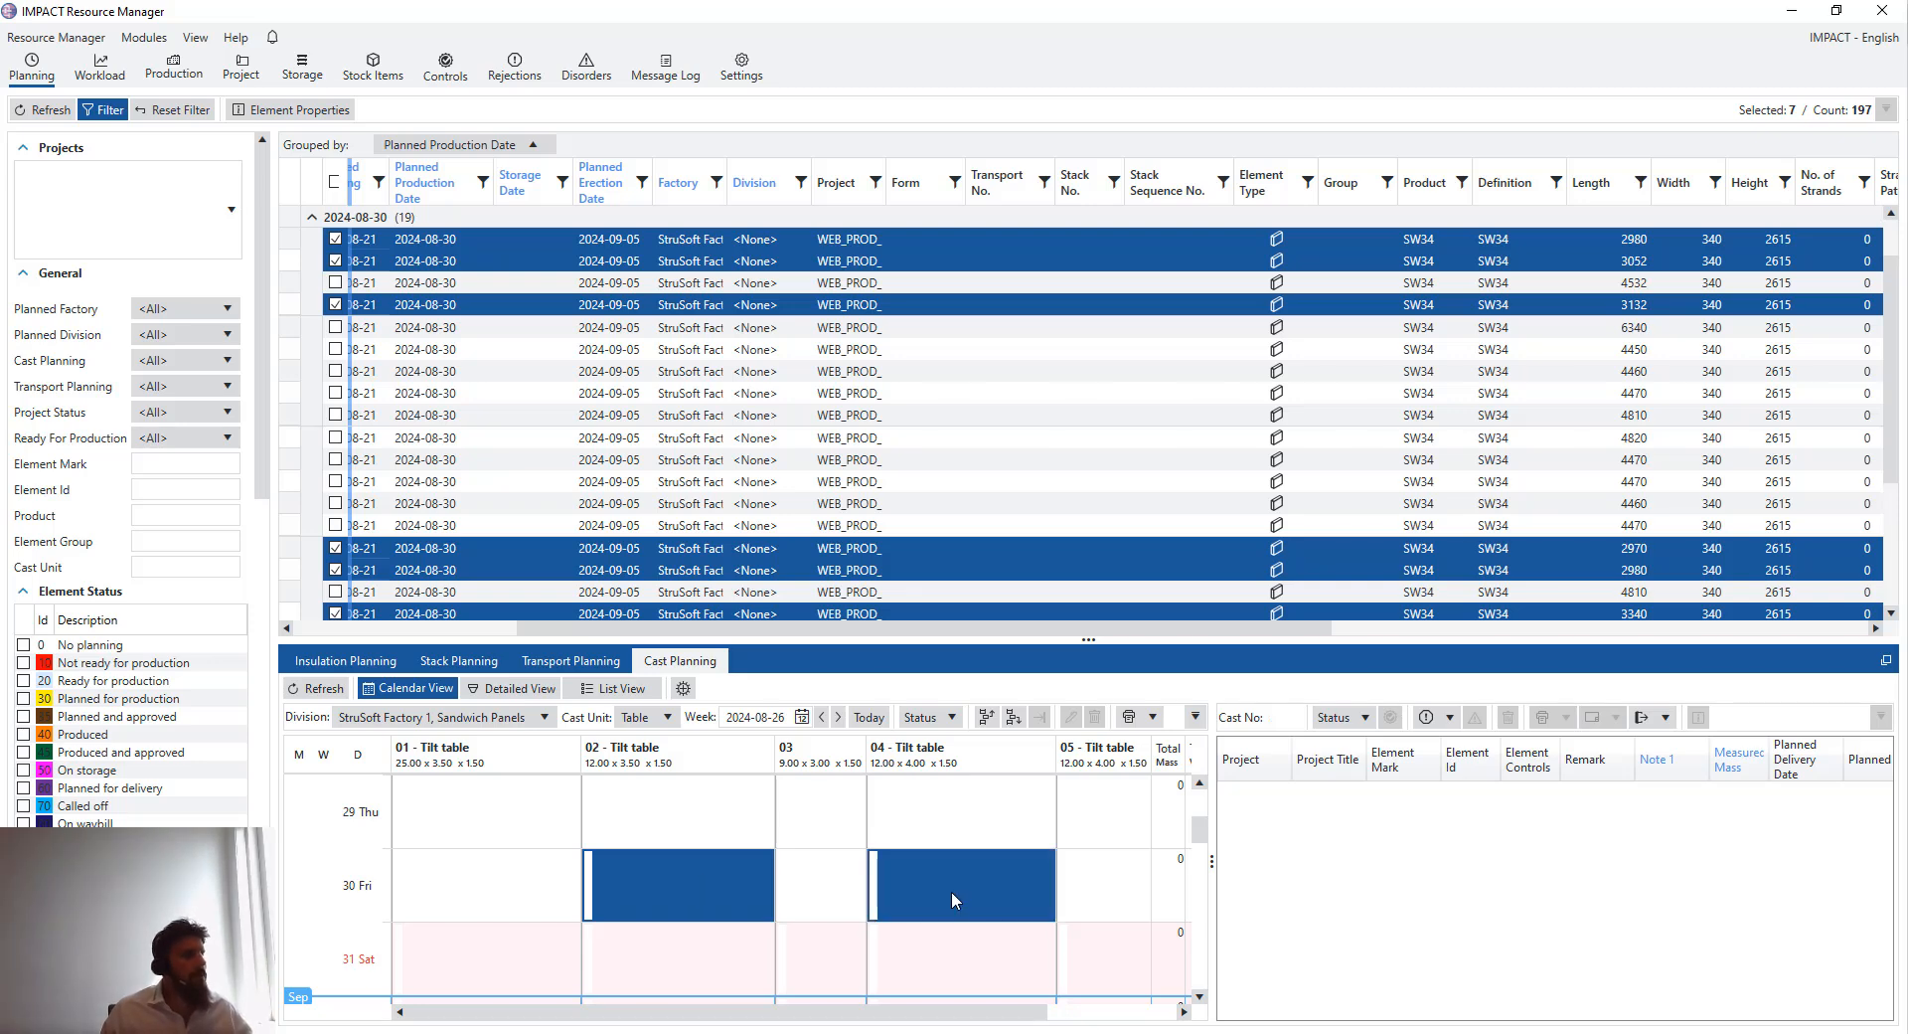
click(683, 688)
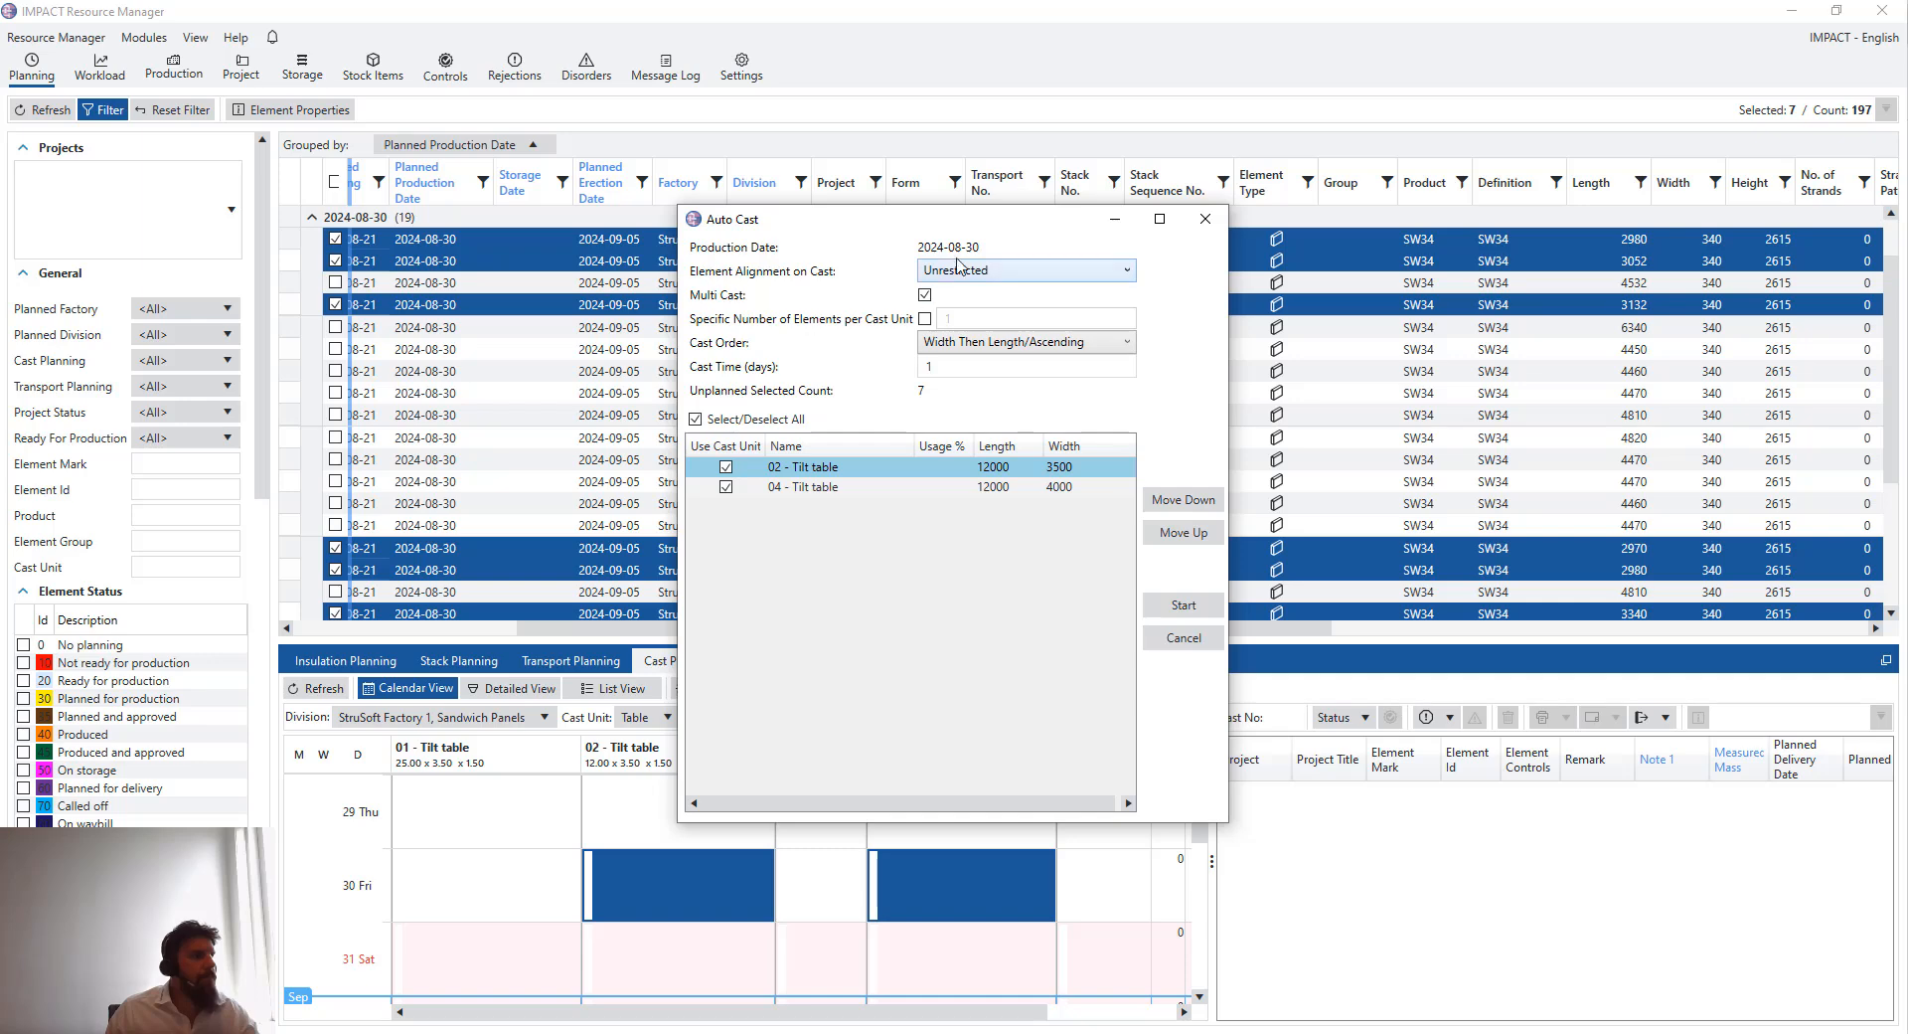
click(1183, 606)
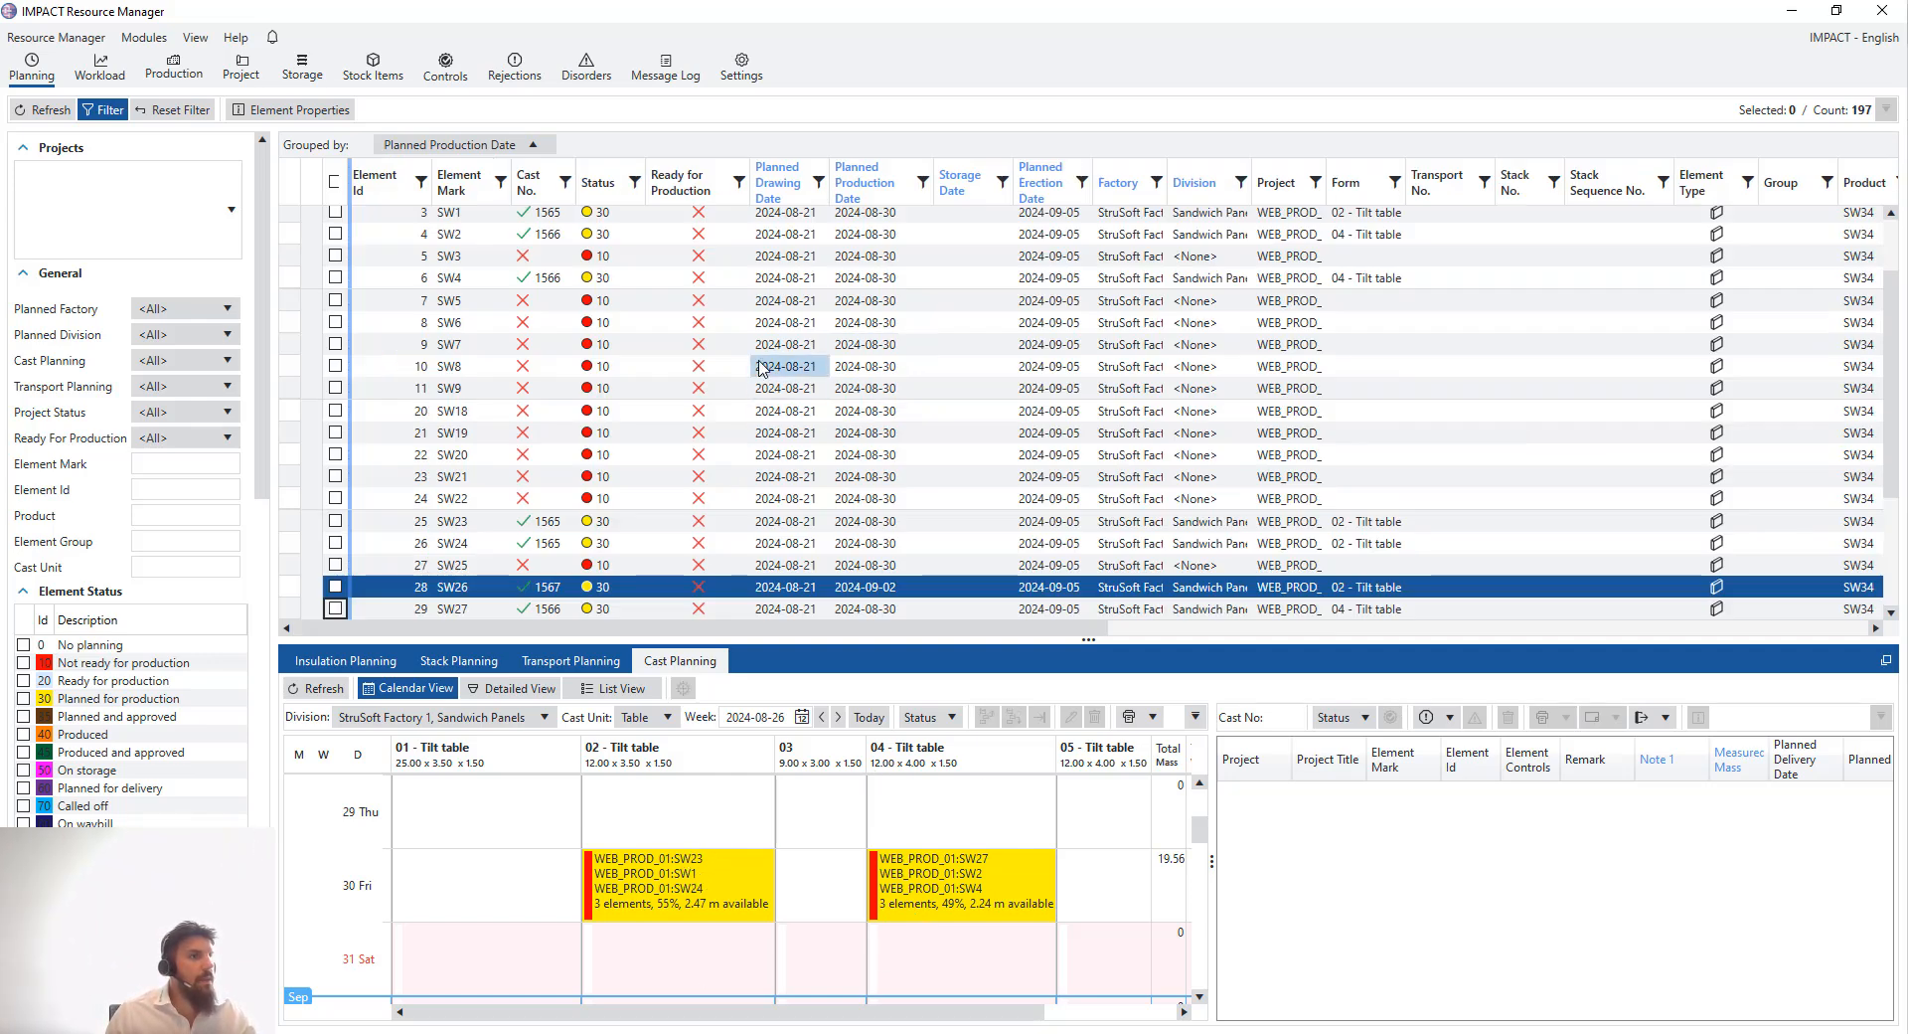
- Group the element list additionally by Status under the planned production date
scroll(759, 368, up, 2)
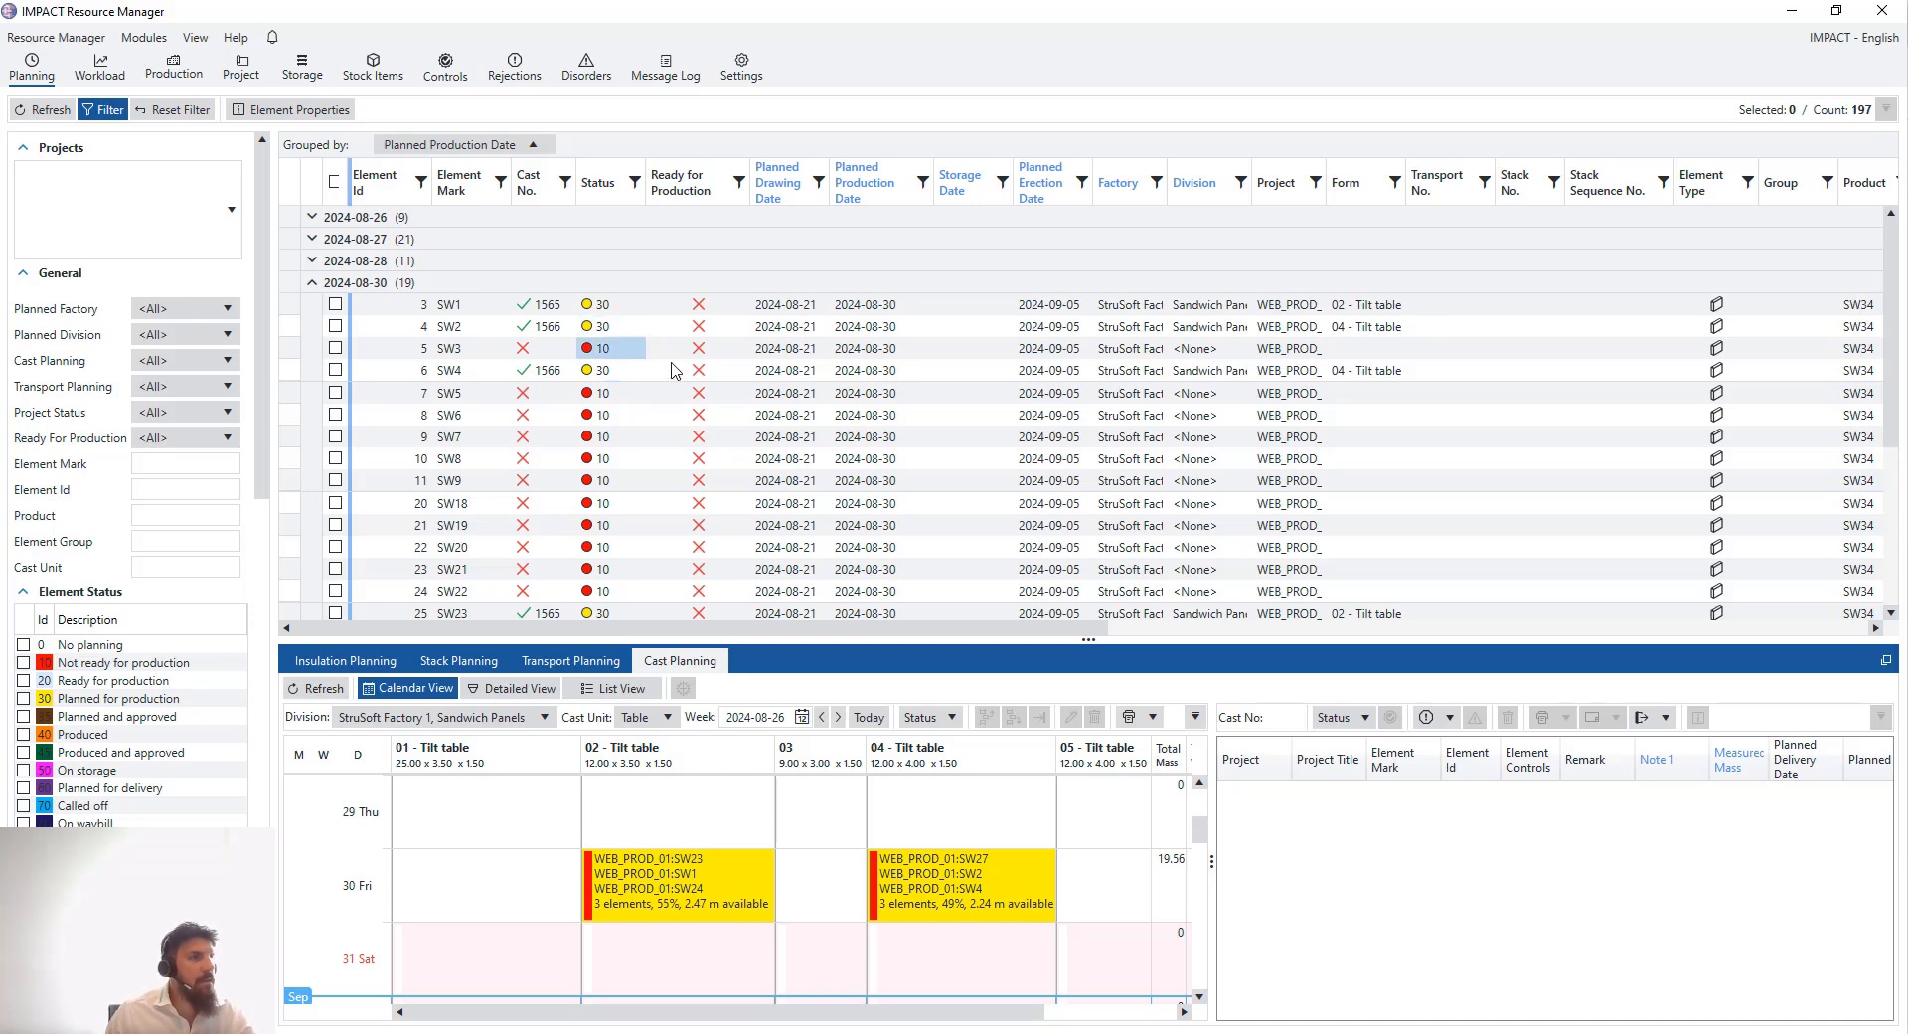
drag(616, 191, 614, 145)
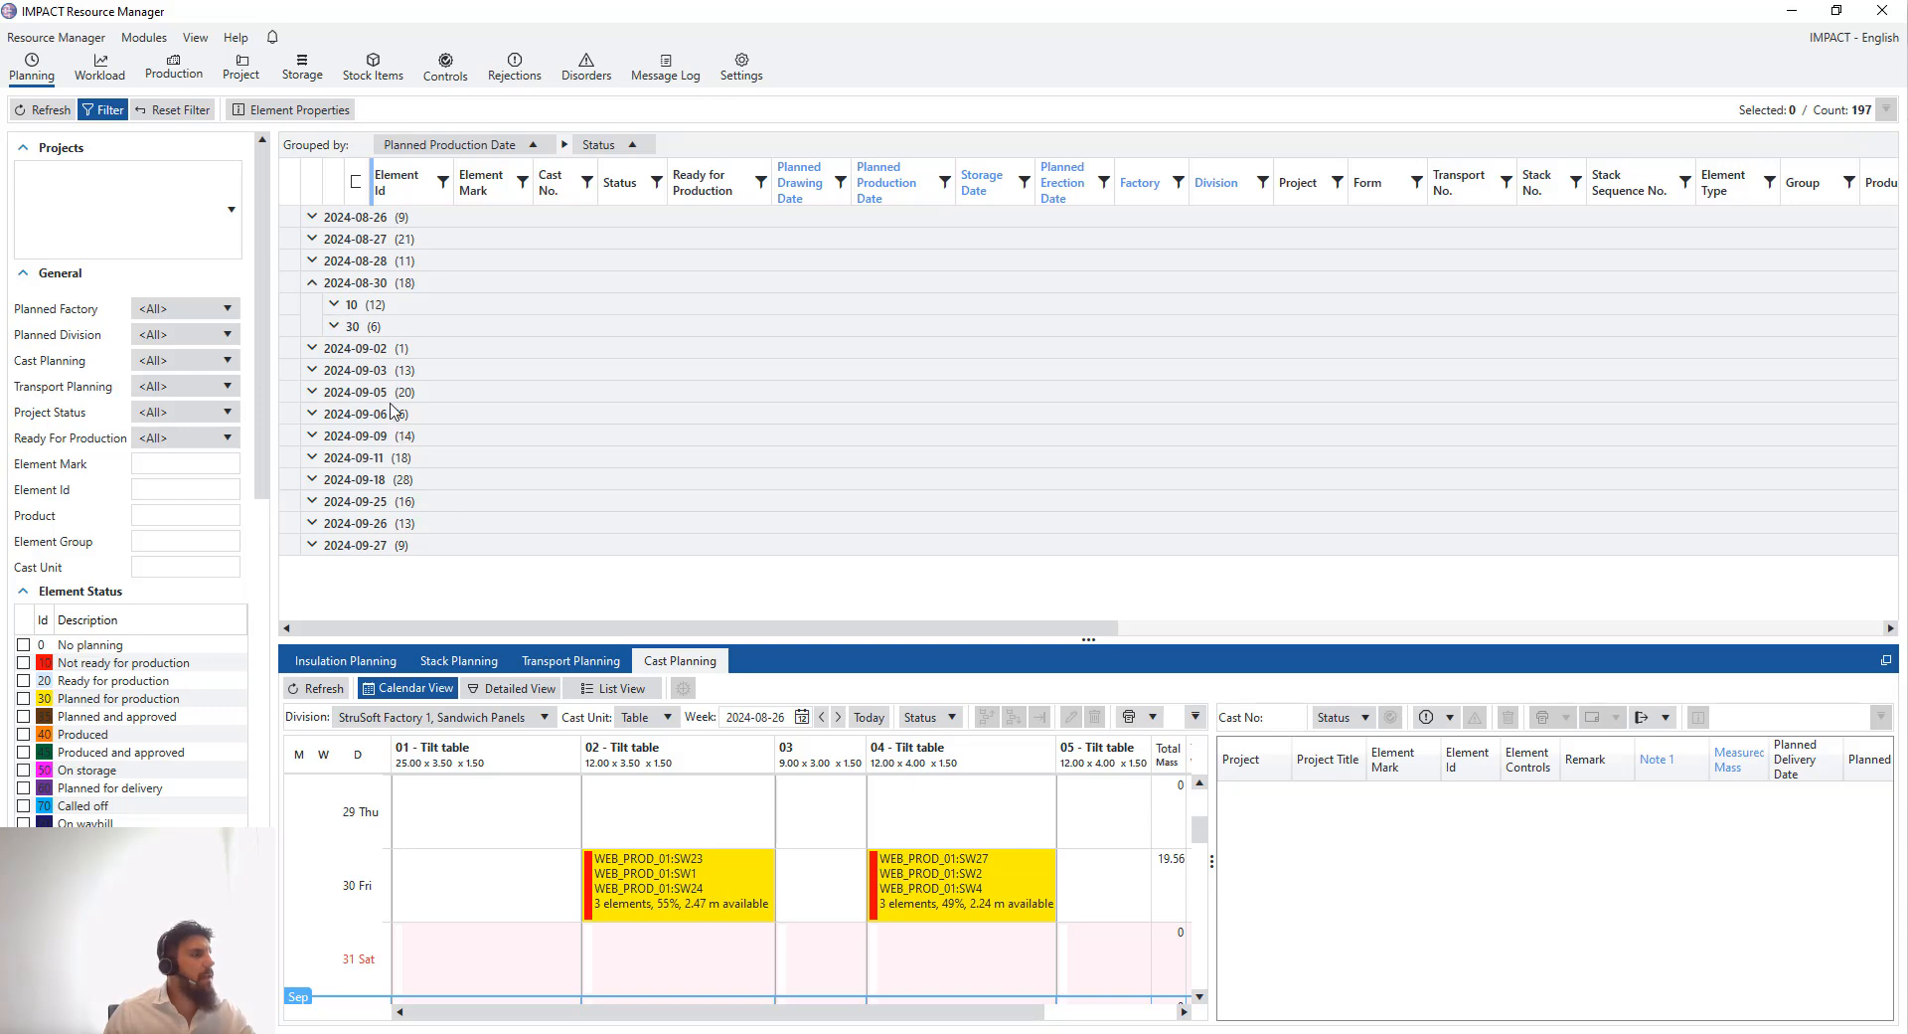
- Select the twelve status-10 elements of 30 August and Auto Cast them onto tilt table 01
click(336, 305)
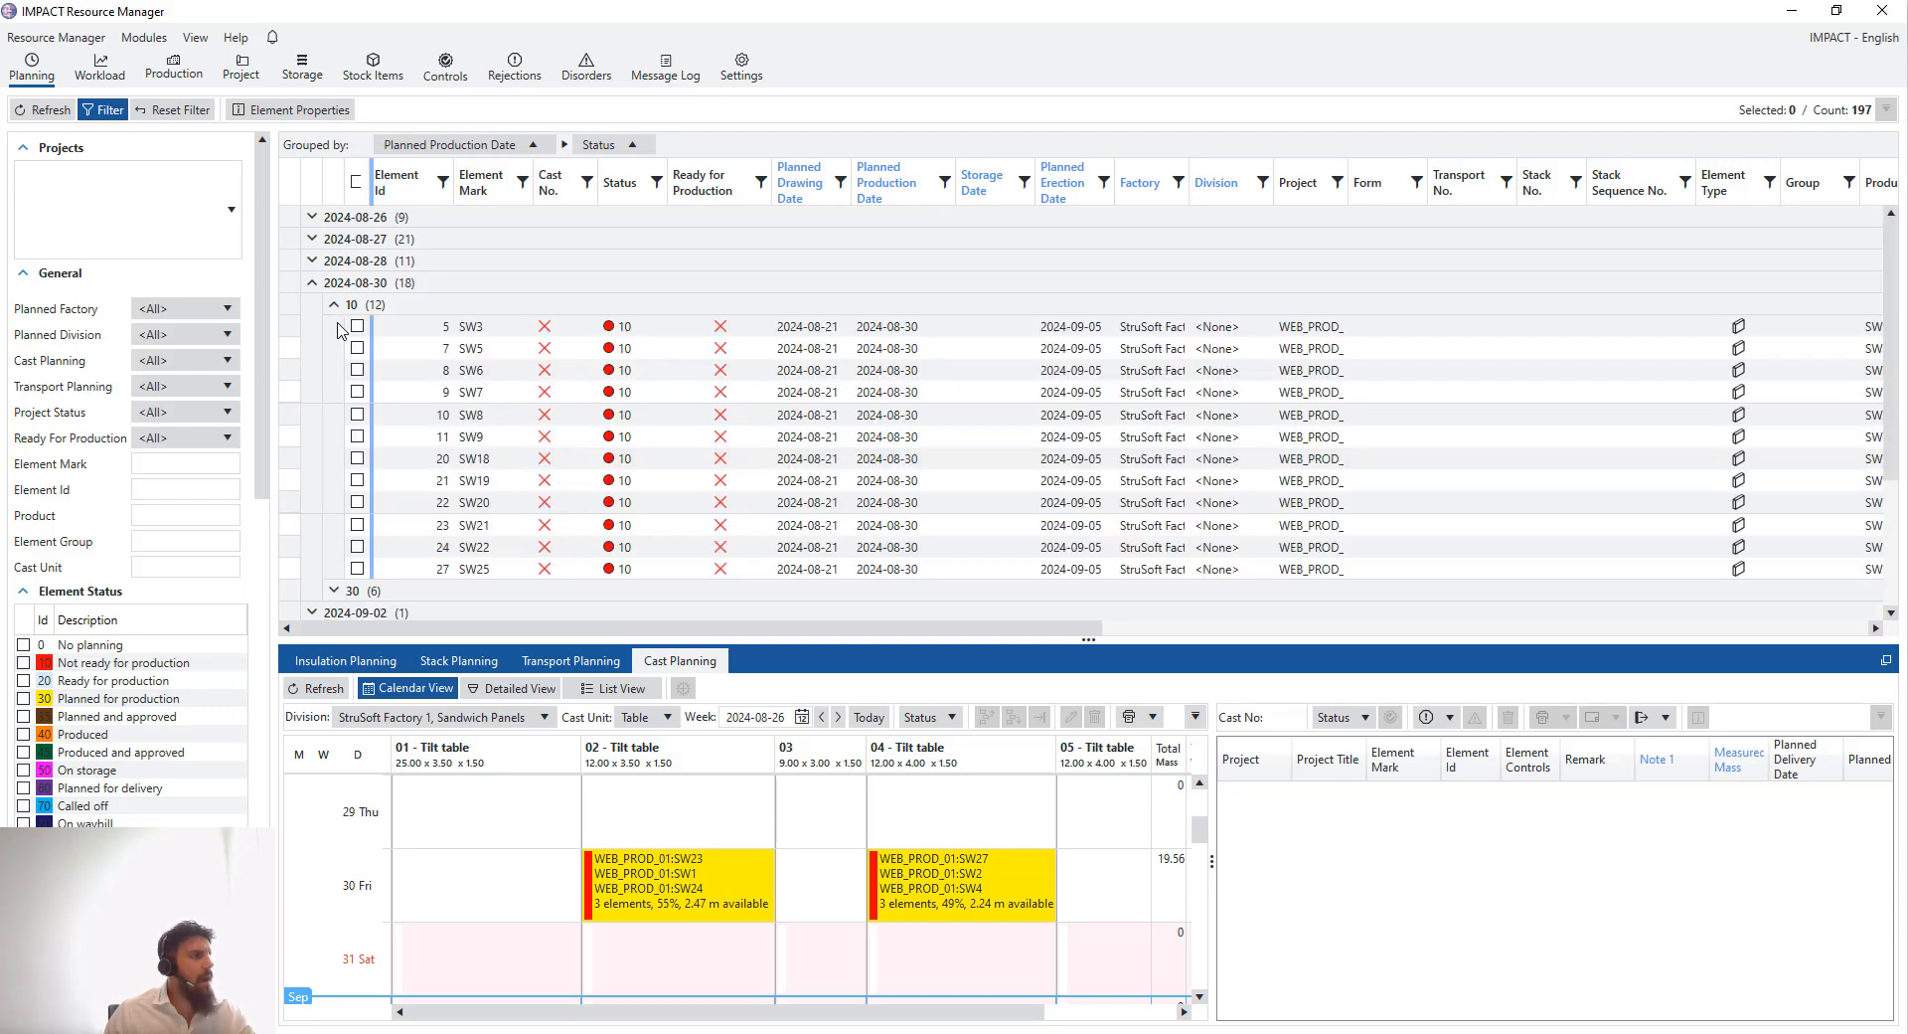
drag(338, 330, 333, 581)
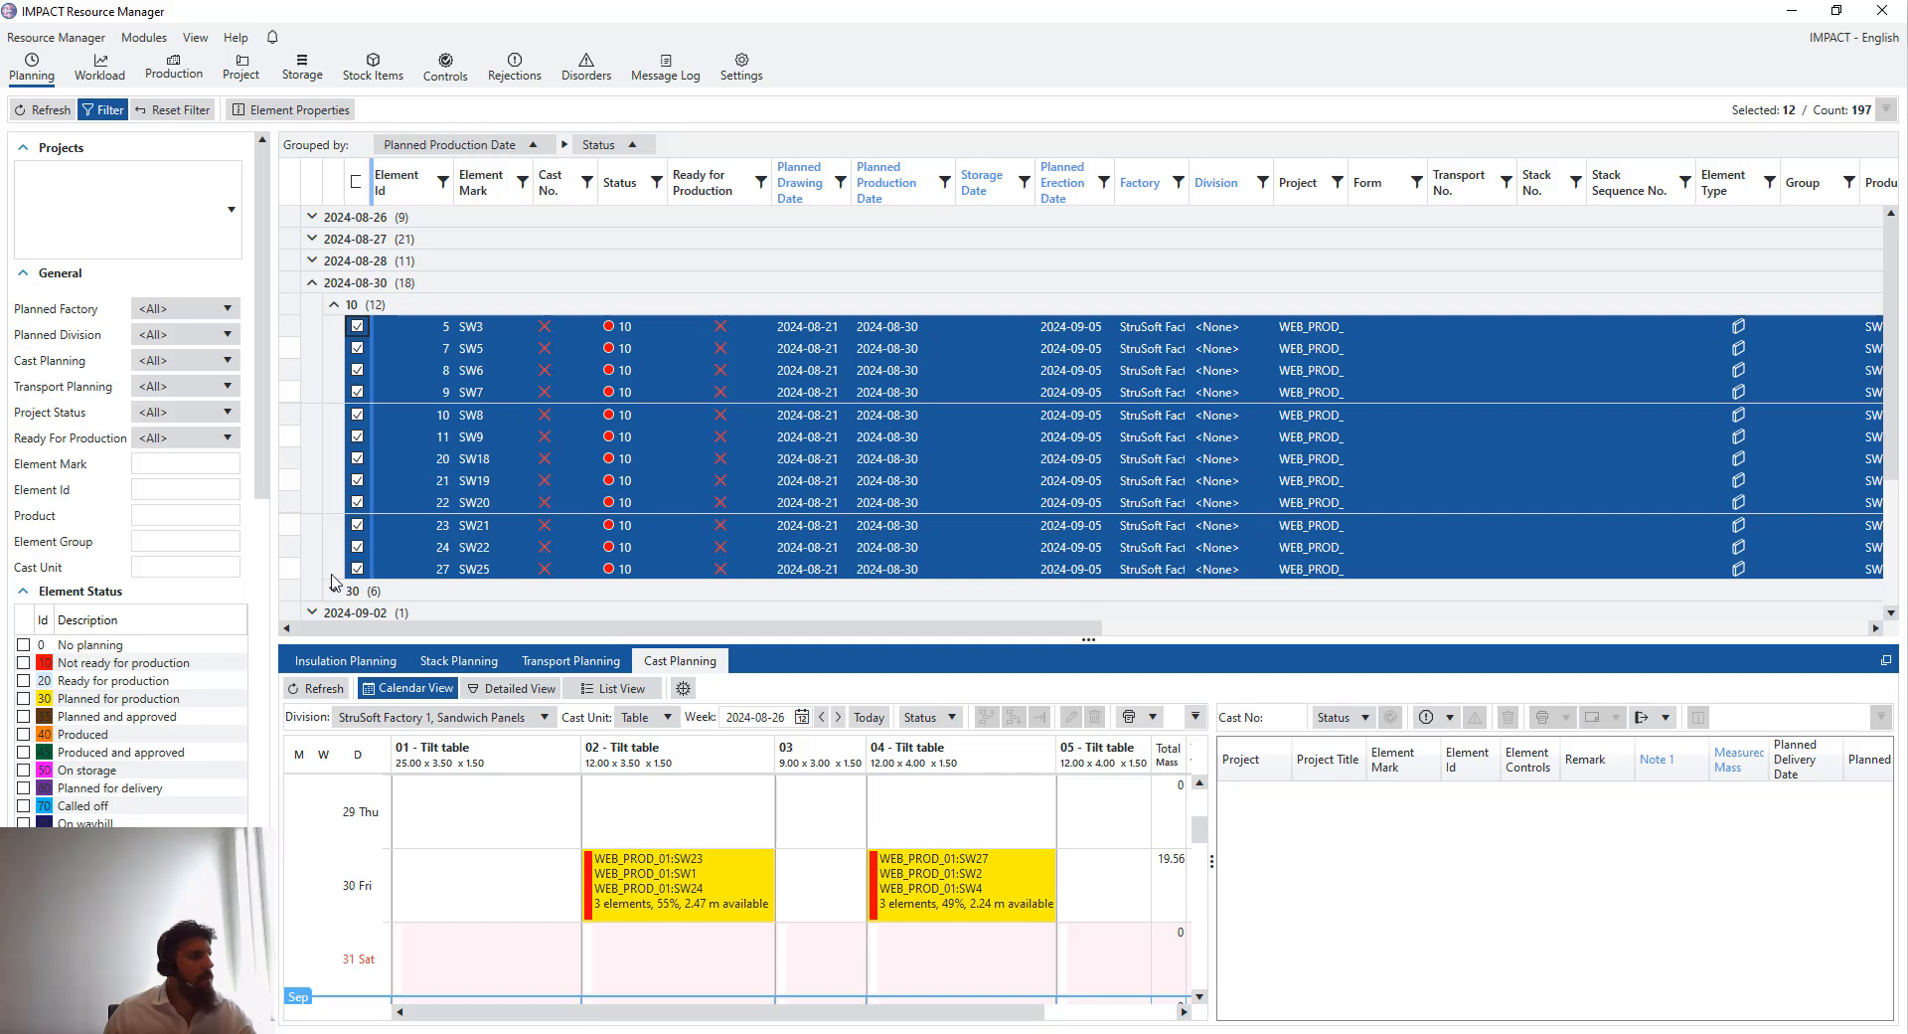
click(487, 891)
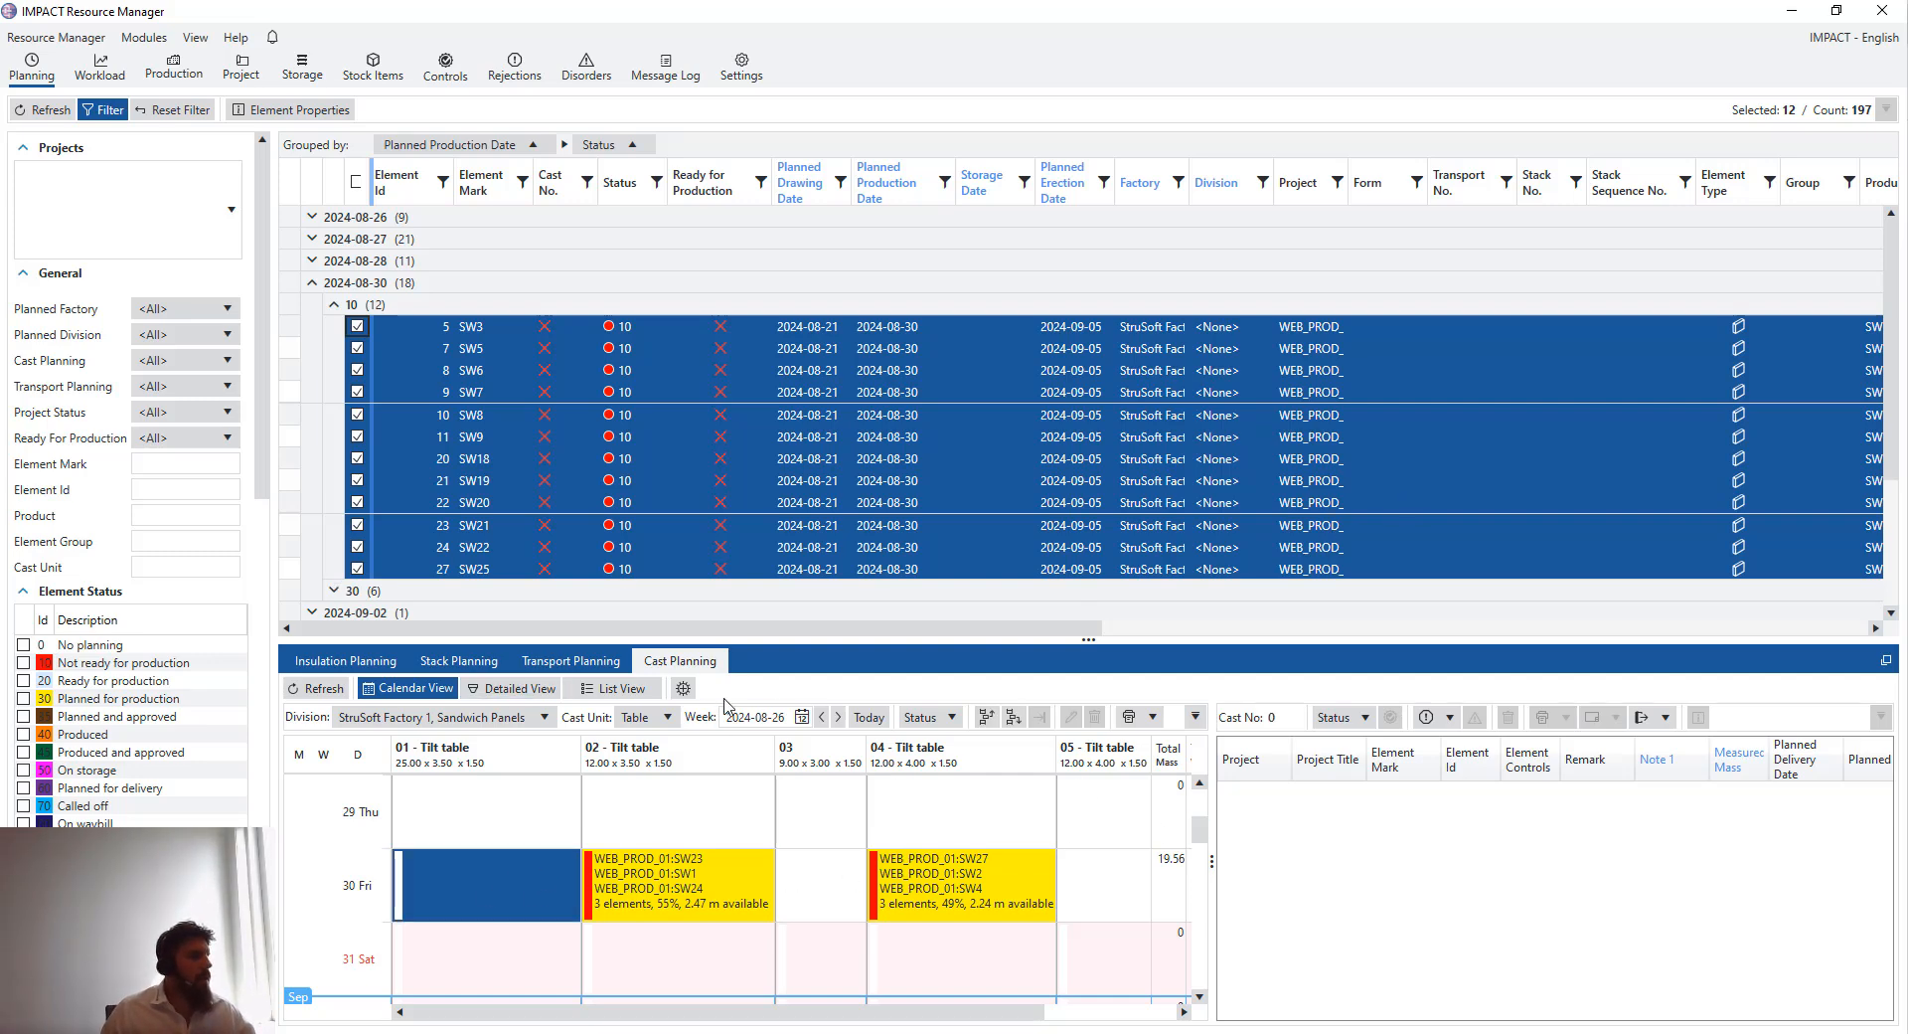
click(684, 689)
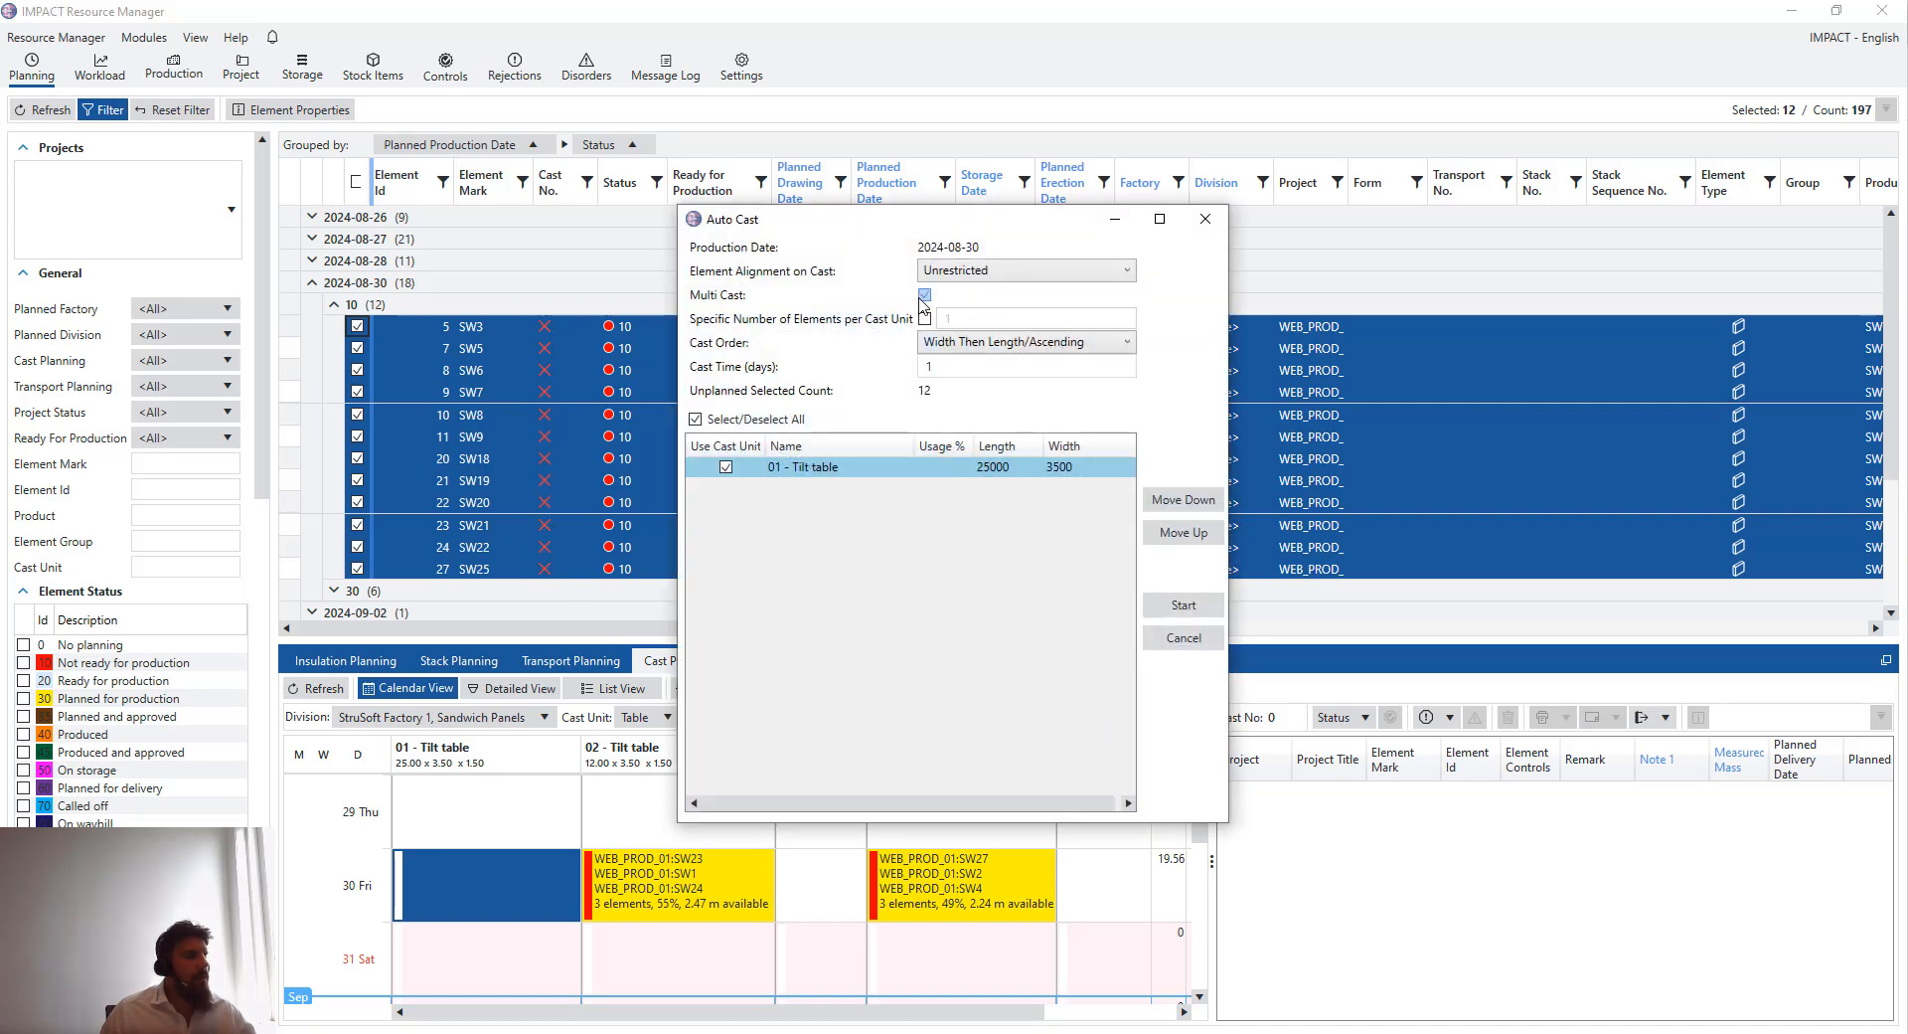
click(1184, 604)
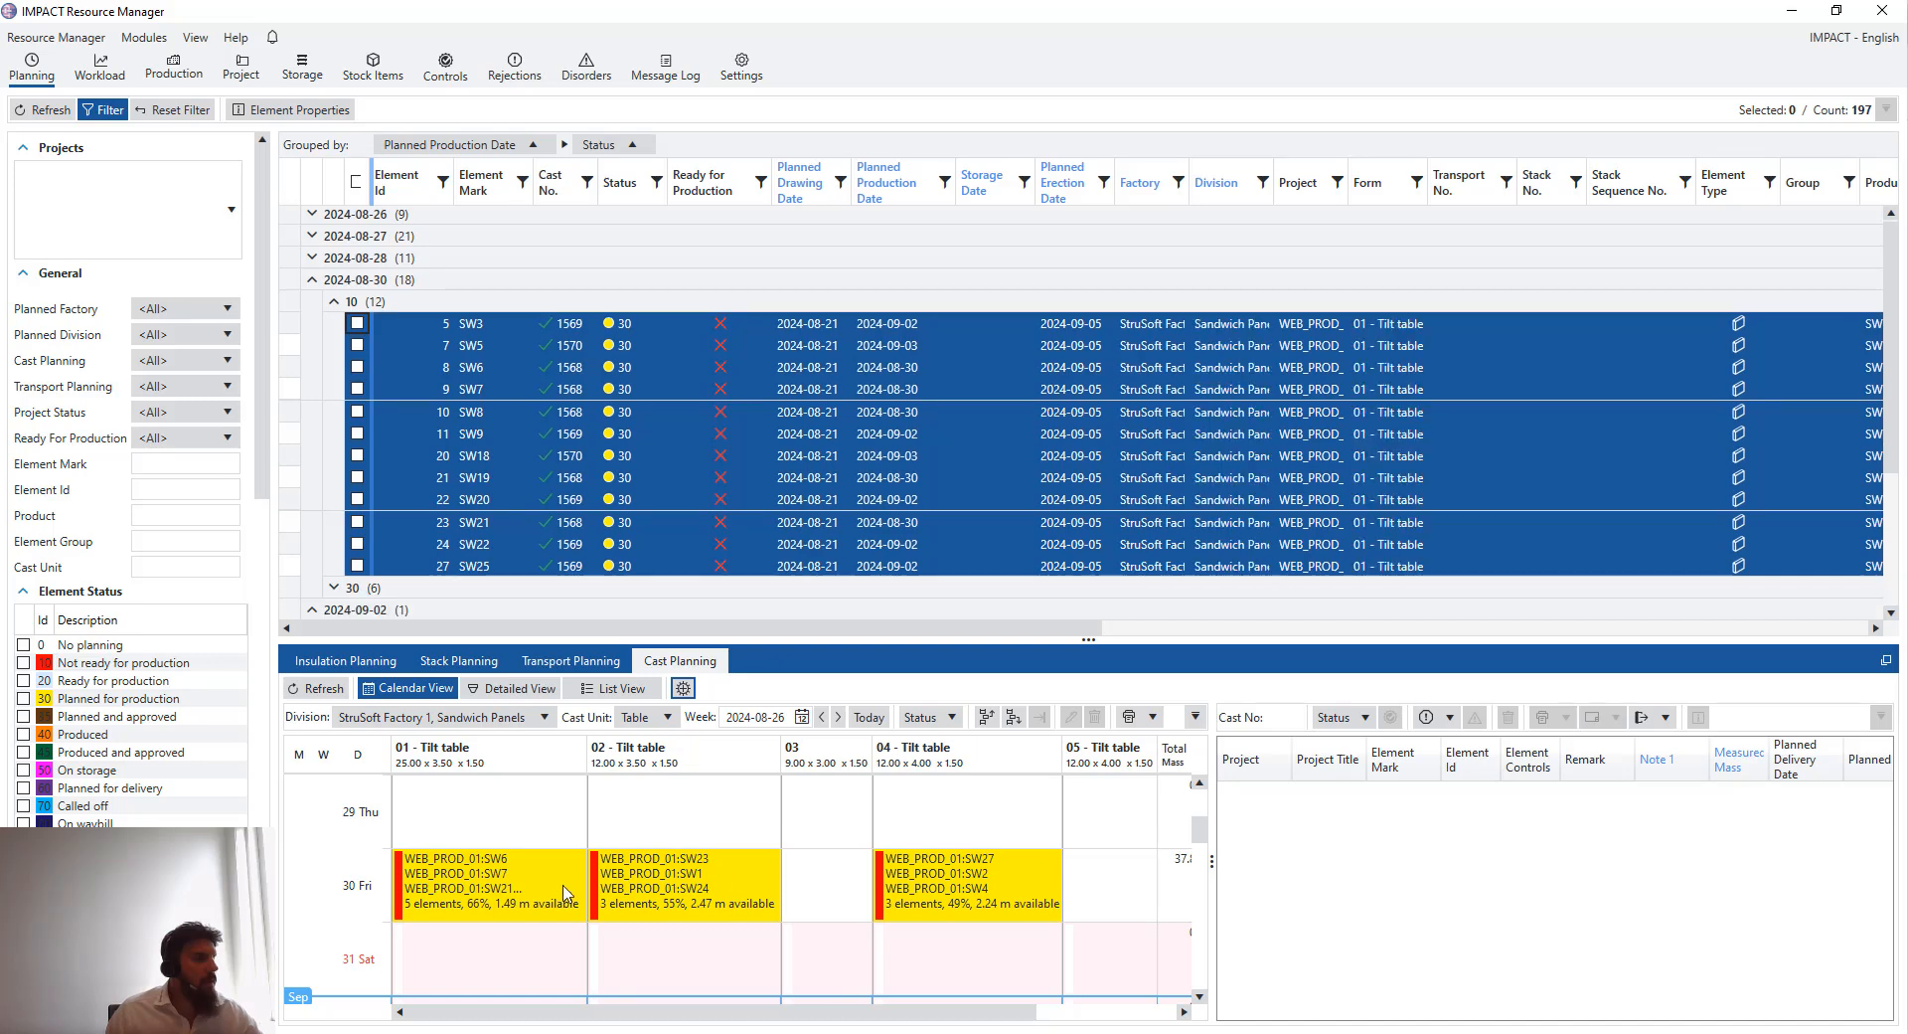
- Review the generated casts from 30 August to 3 September in the calendar and detailed views
click(507, 897)
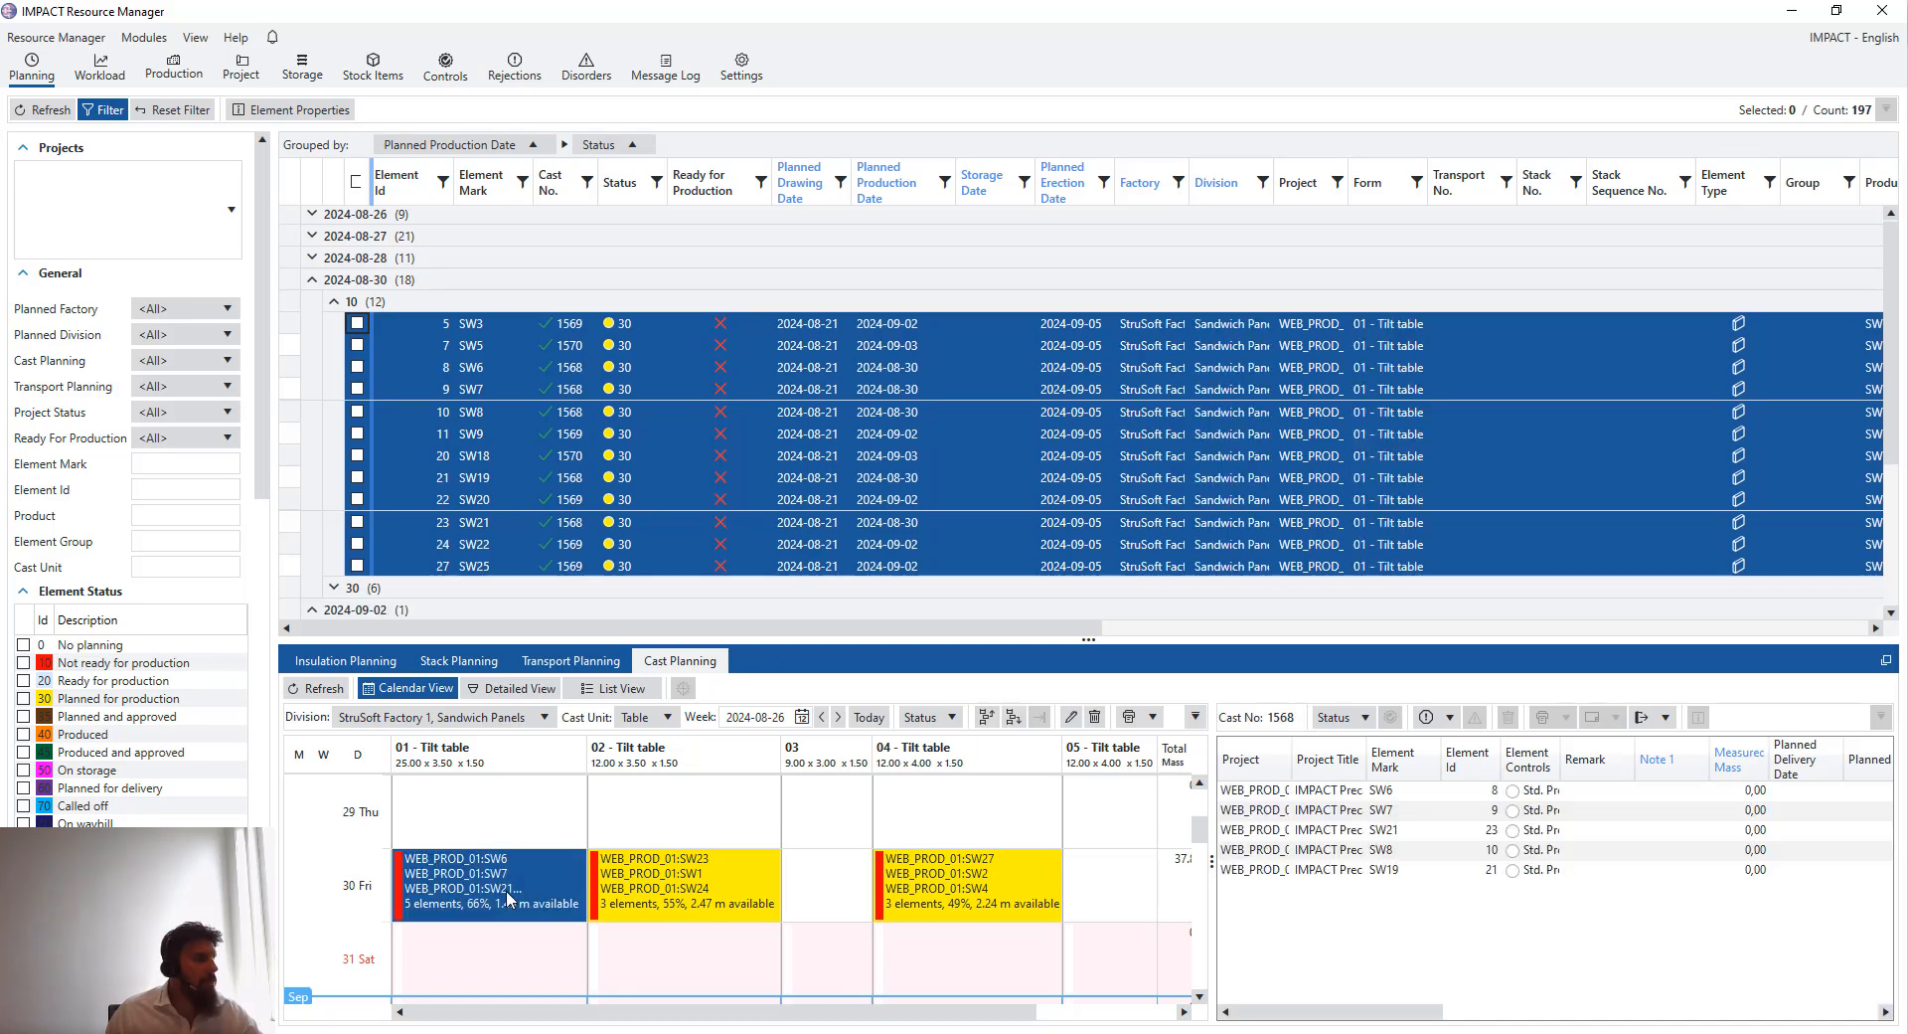
click(1201, 996)
click(1200, 996)
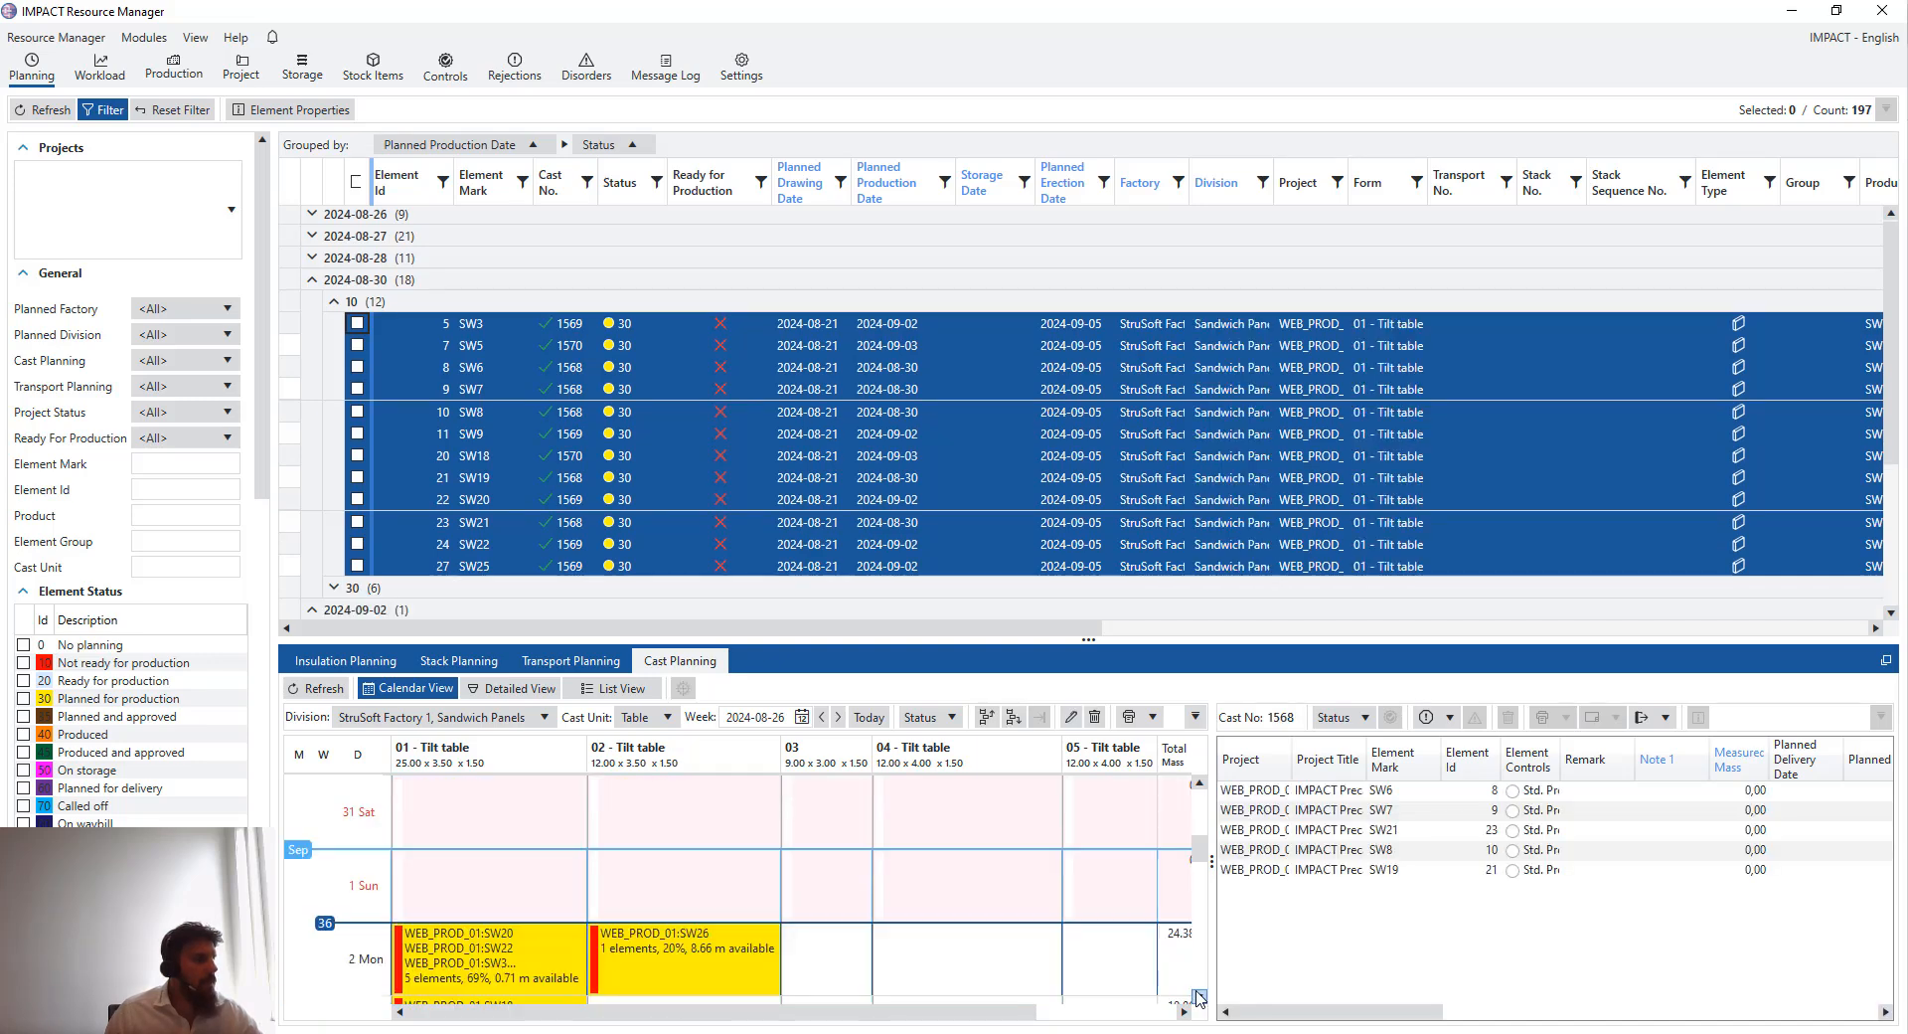
double_click(498, 950)
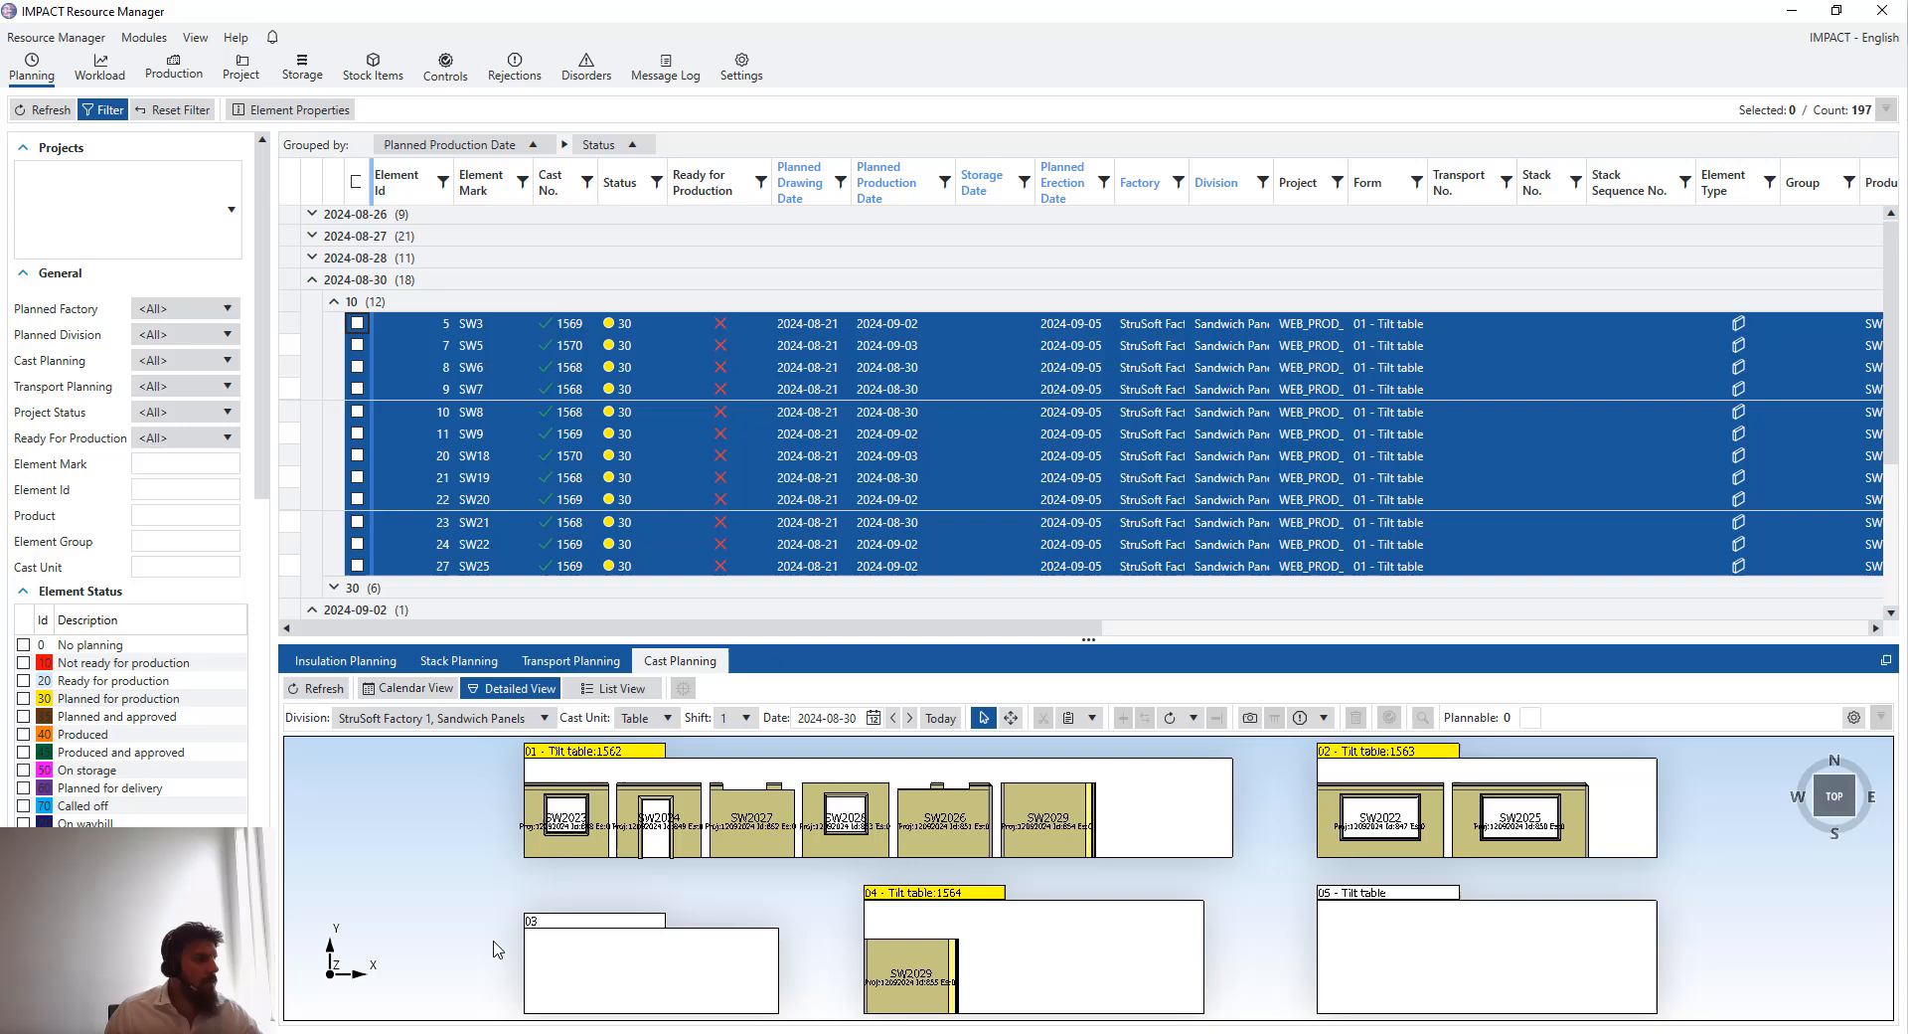
click(437, 689)
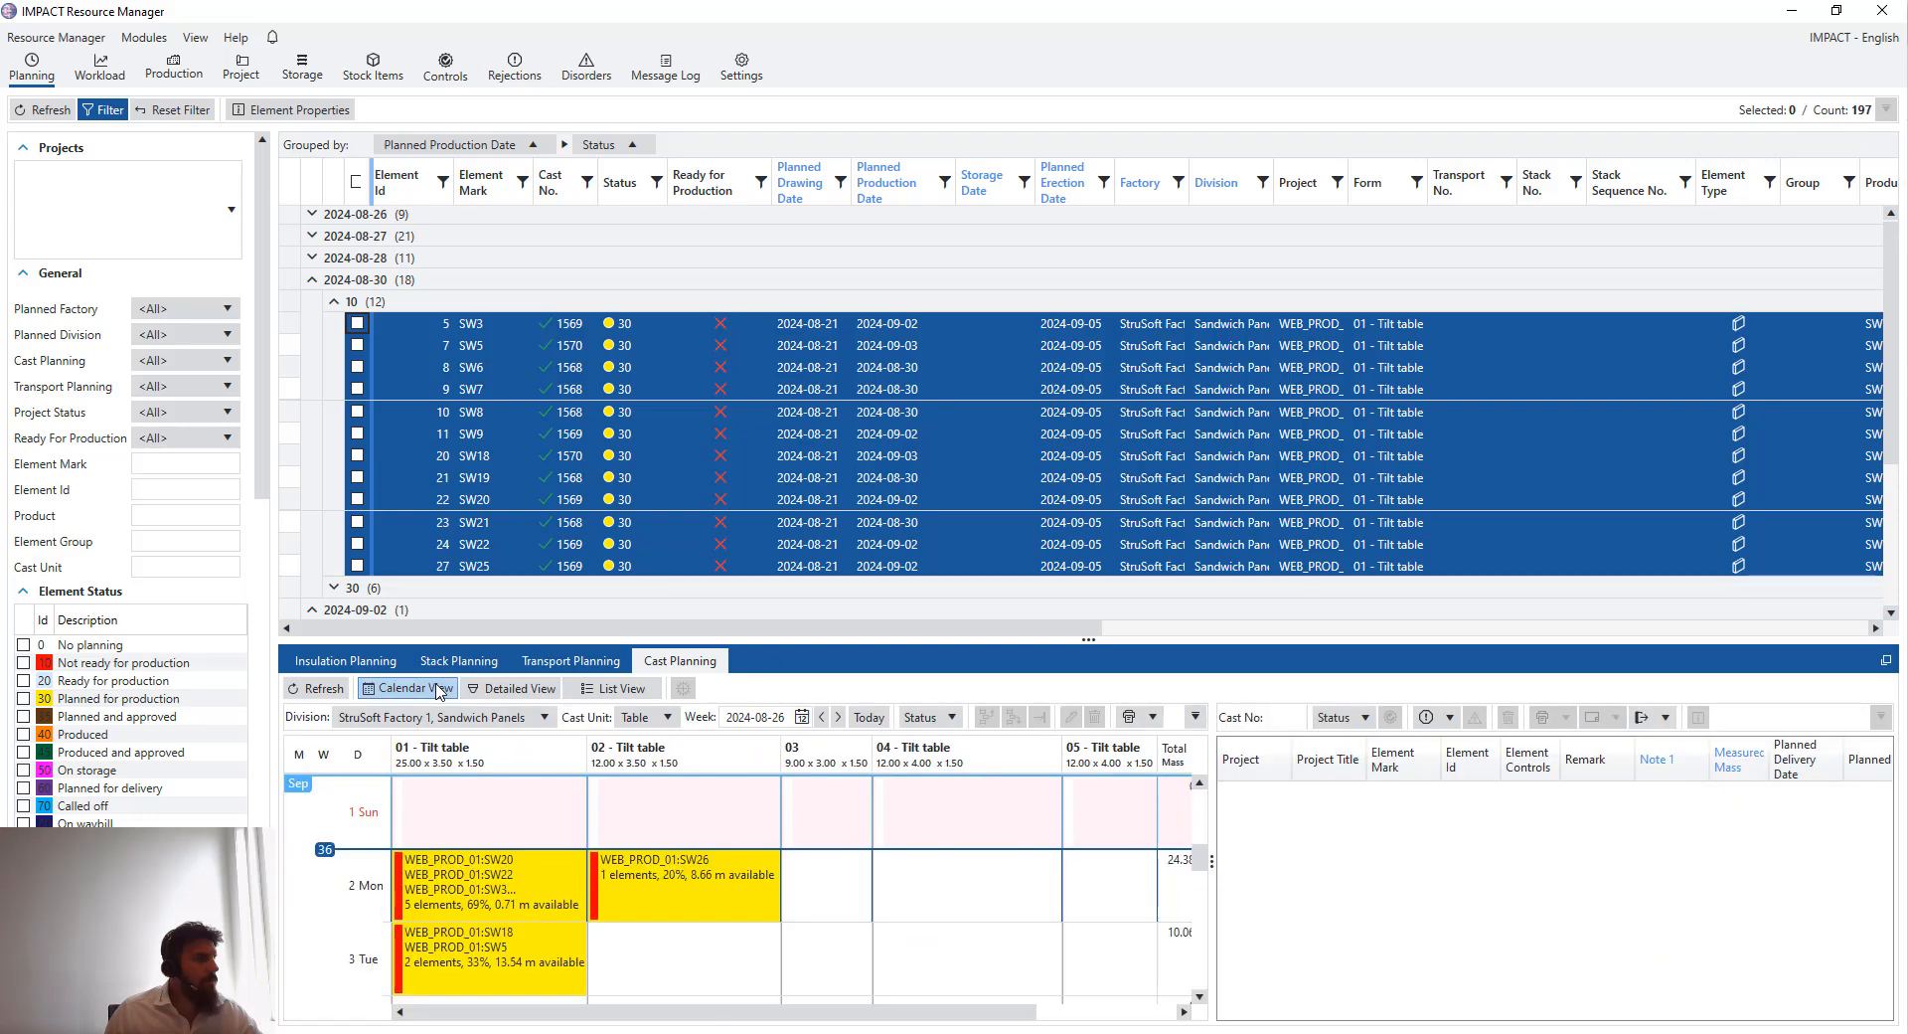
scroll(500, 880, up, 3)
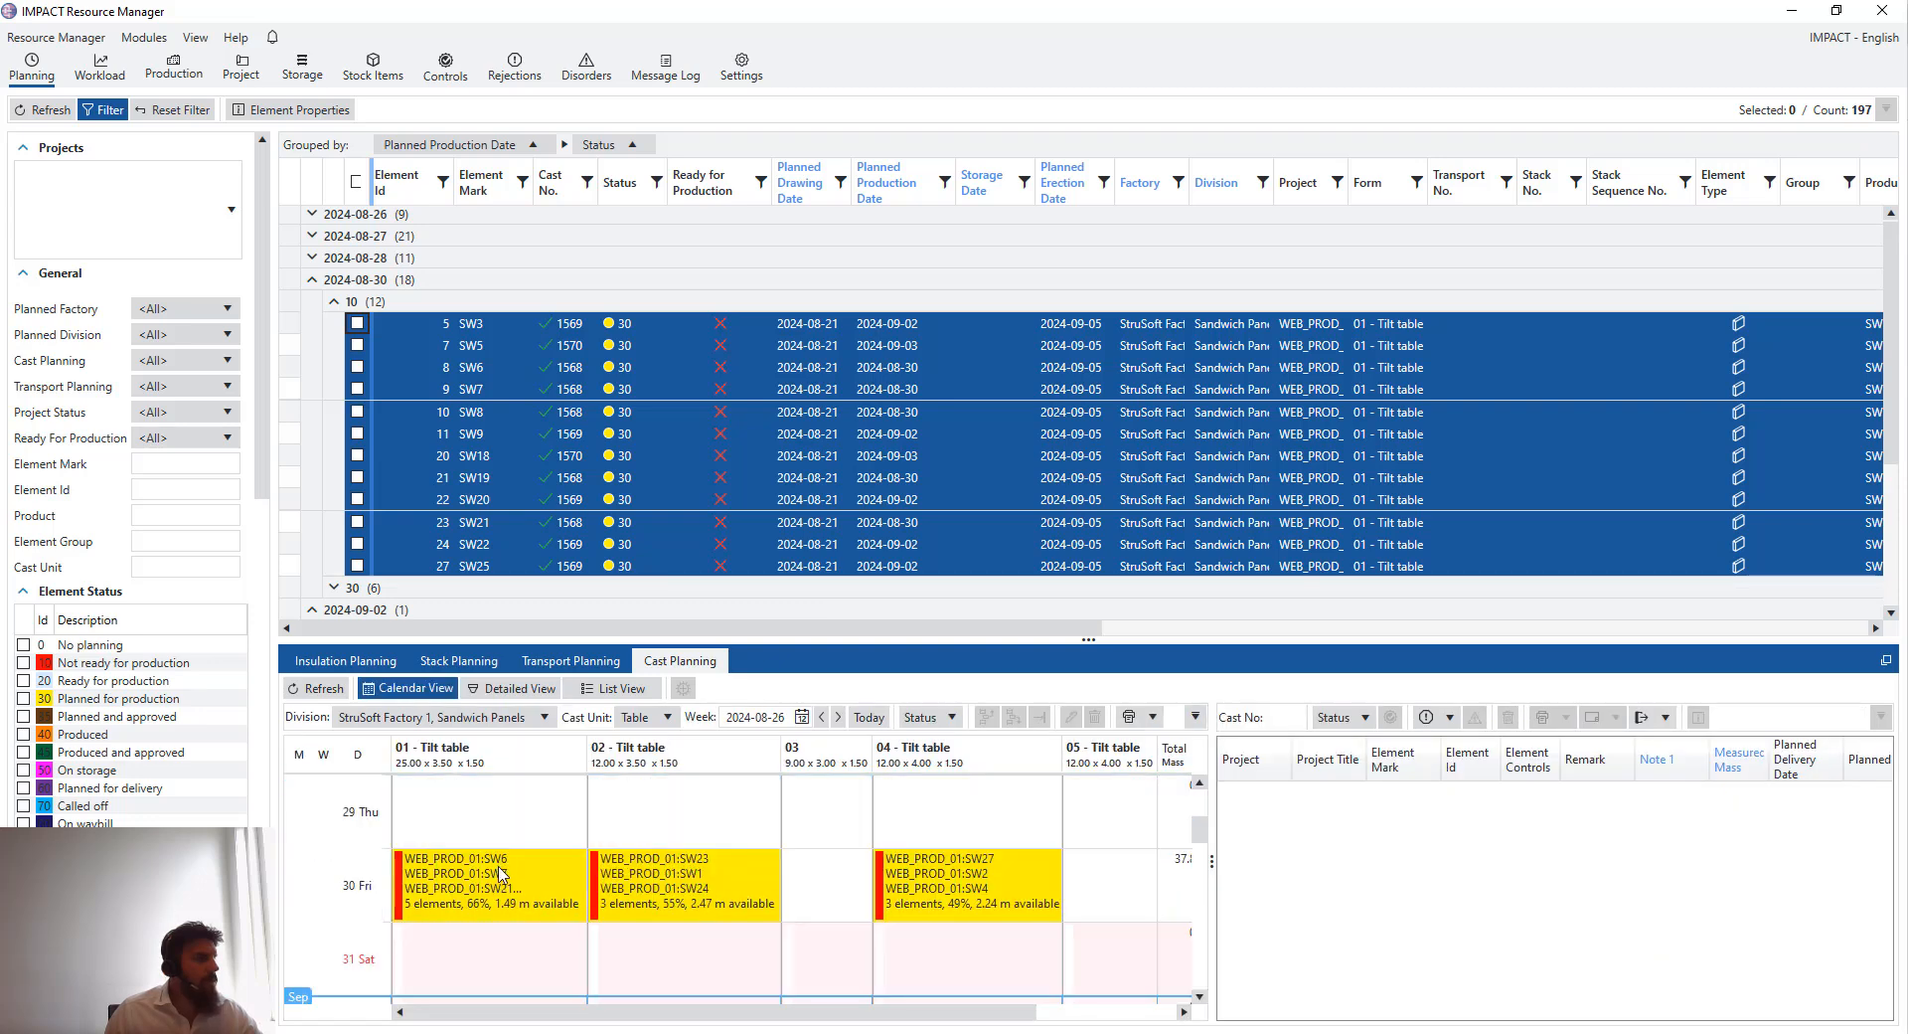
click(491, 882)
scroll(495, 883, down, 3)
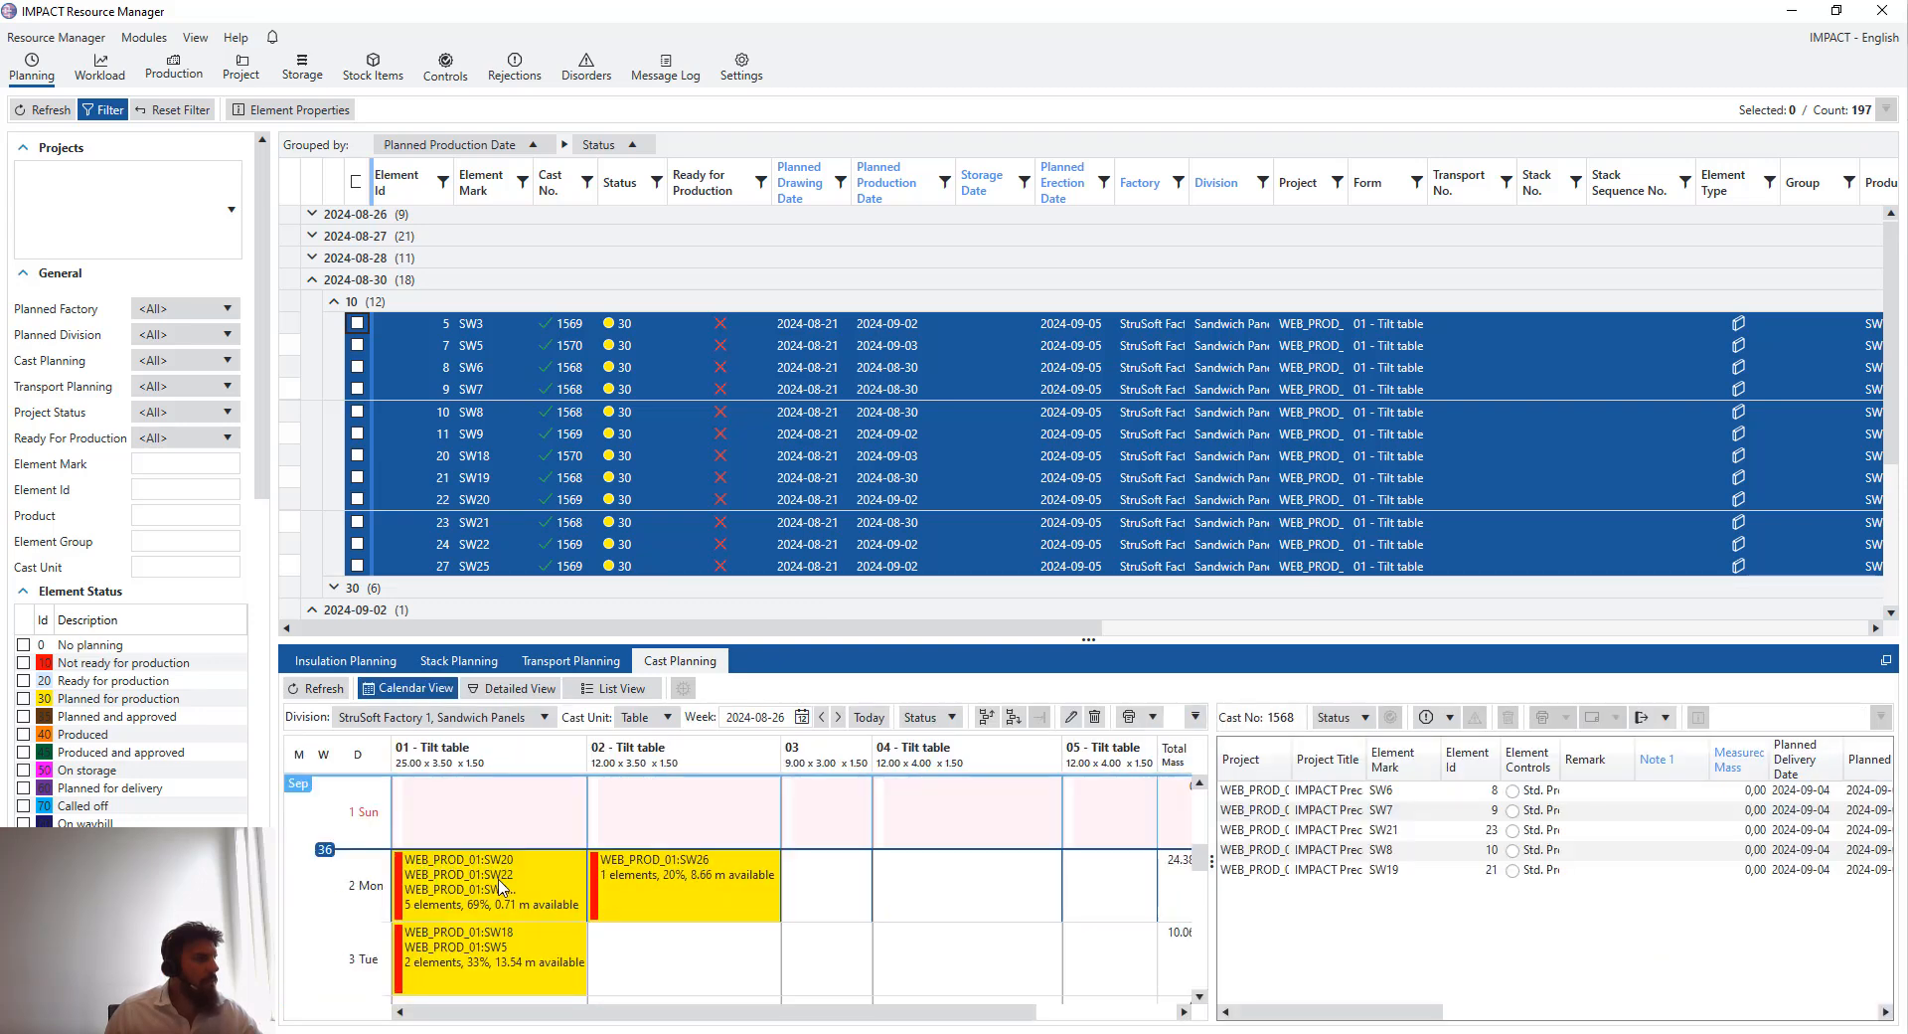
click(502, 882)
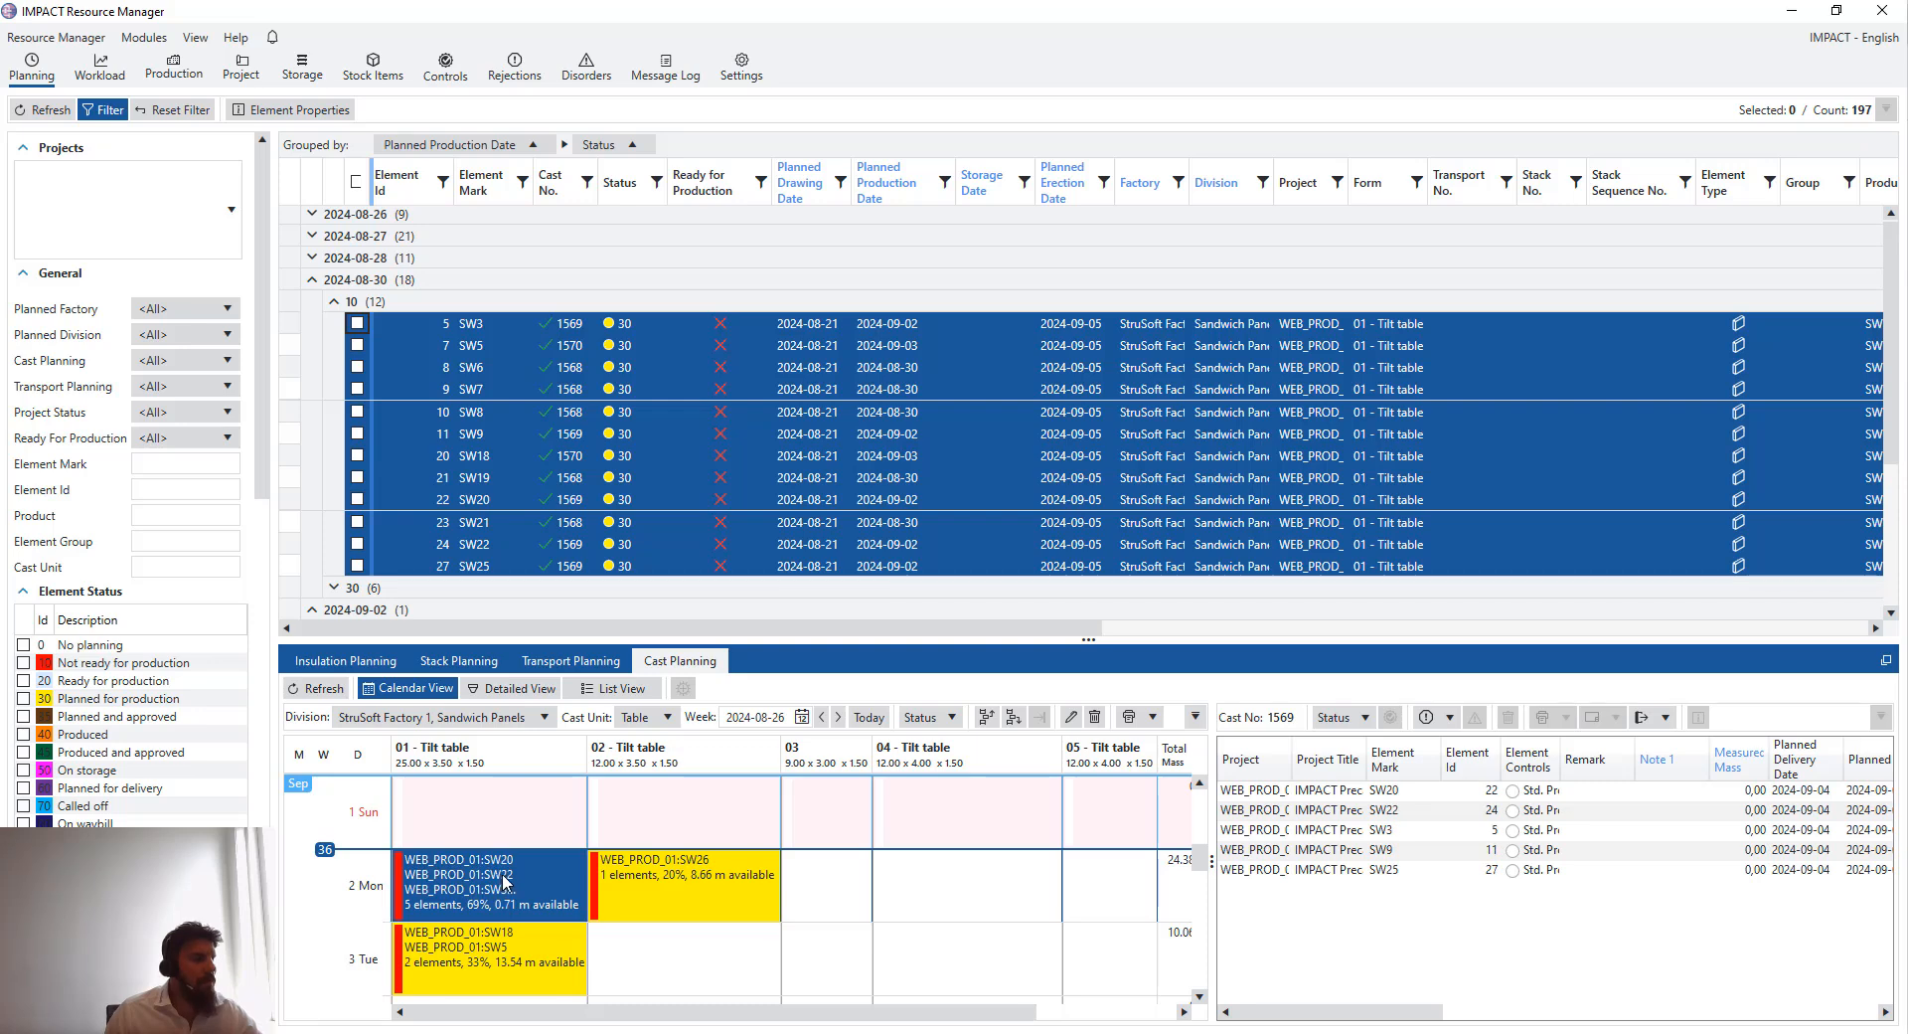
click(509, 960)
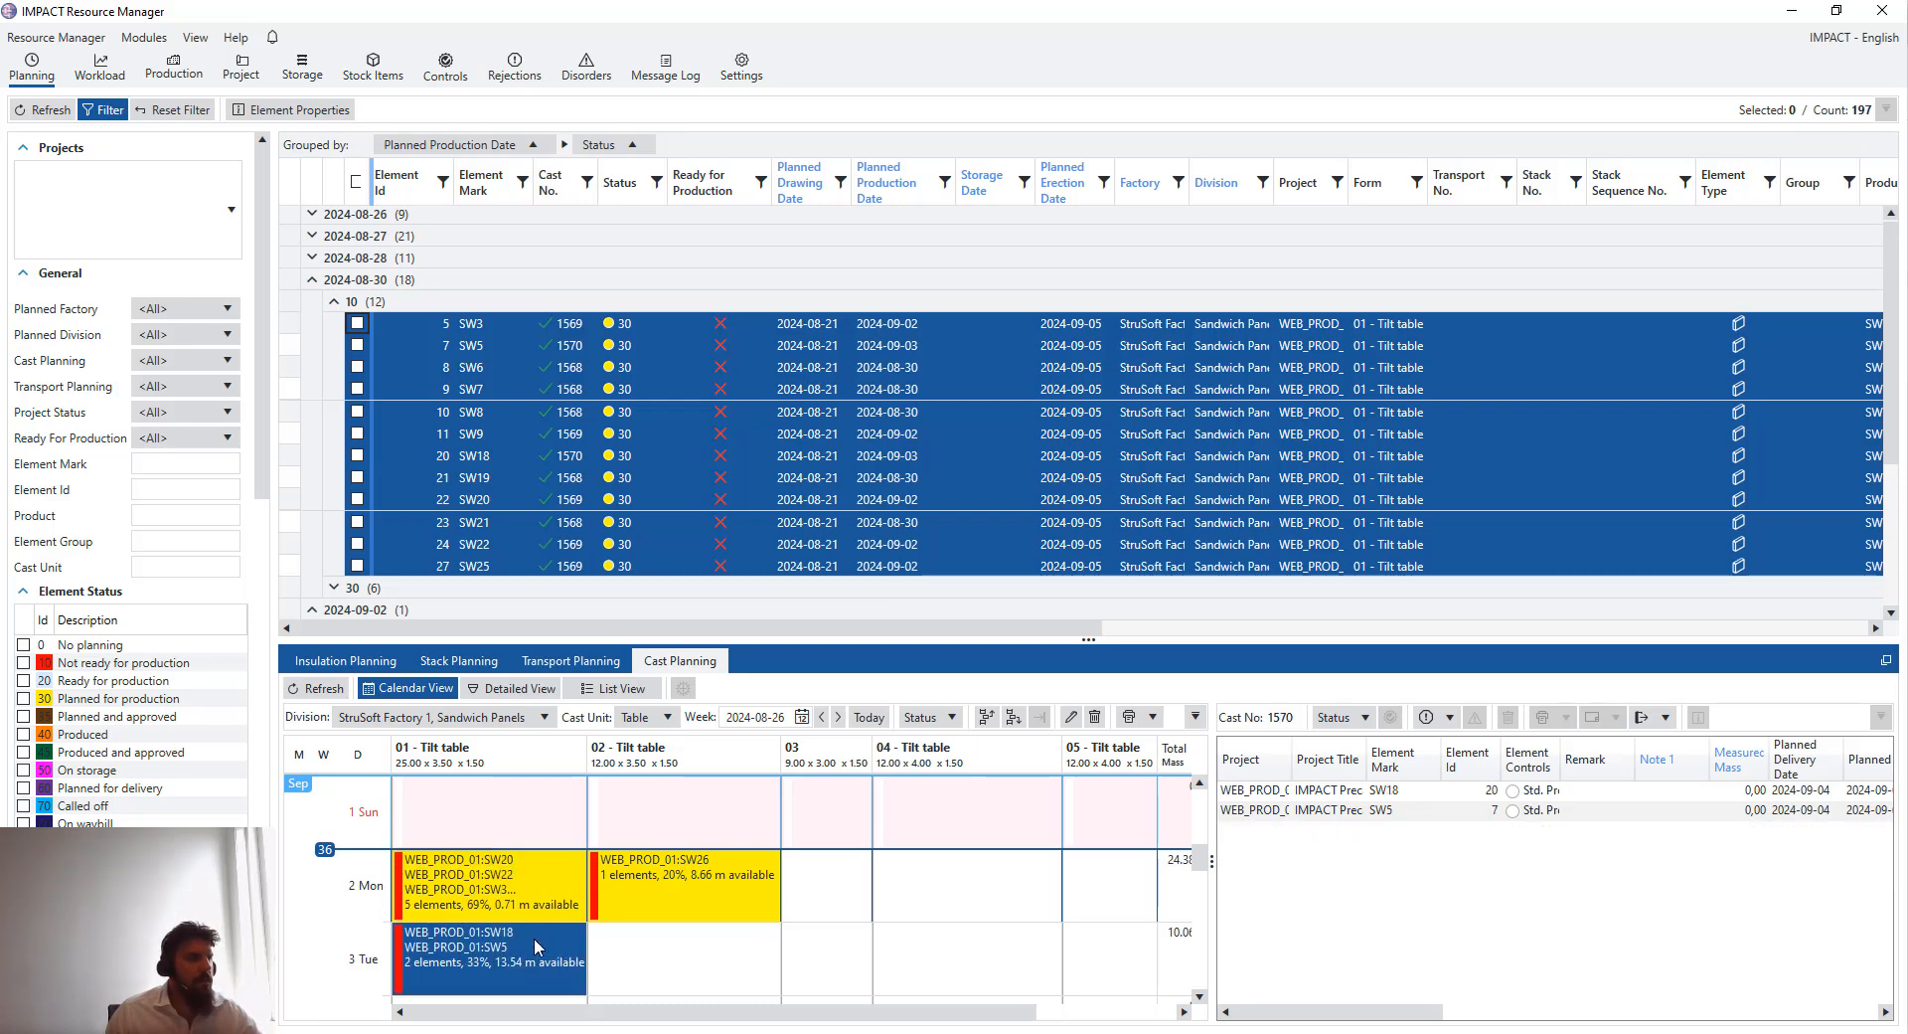
scroll(533, 935, up, 3)
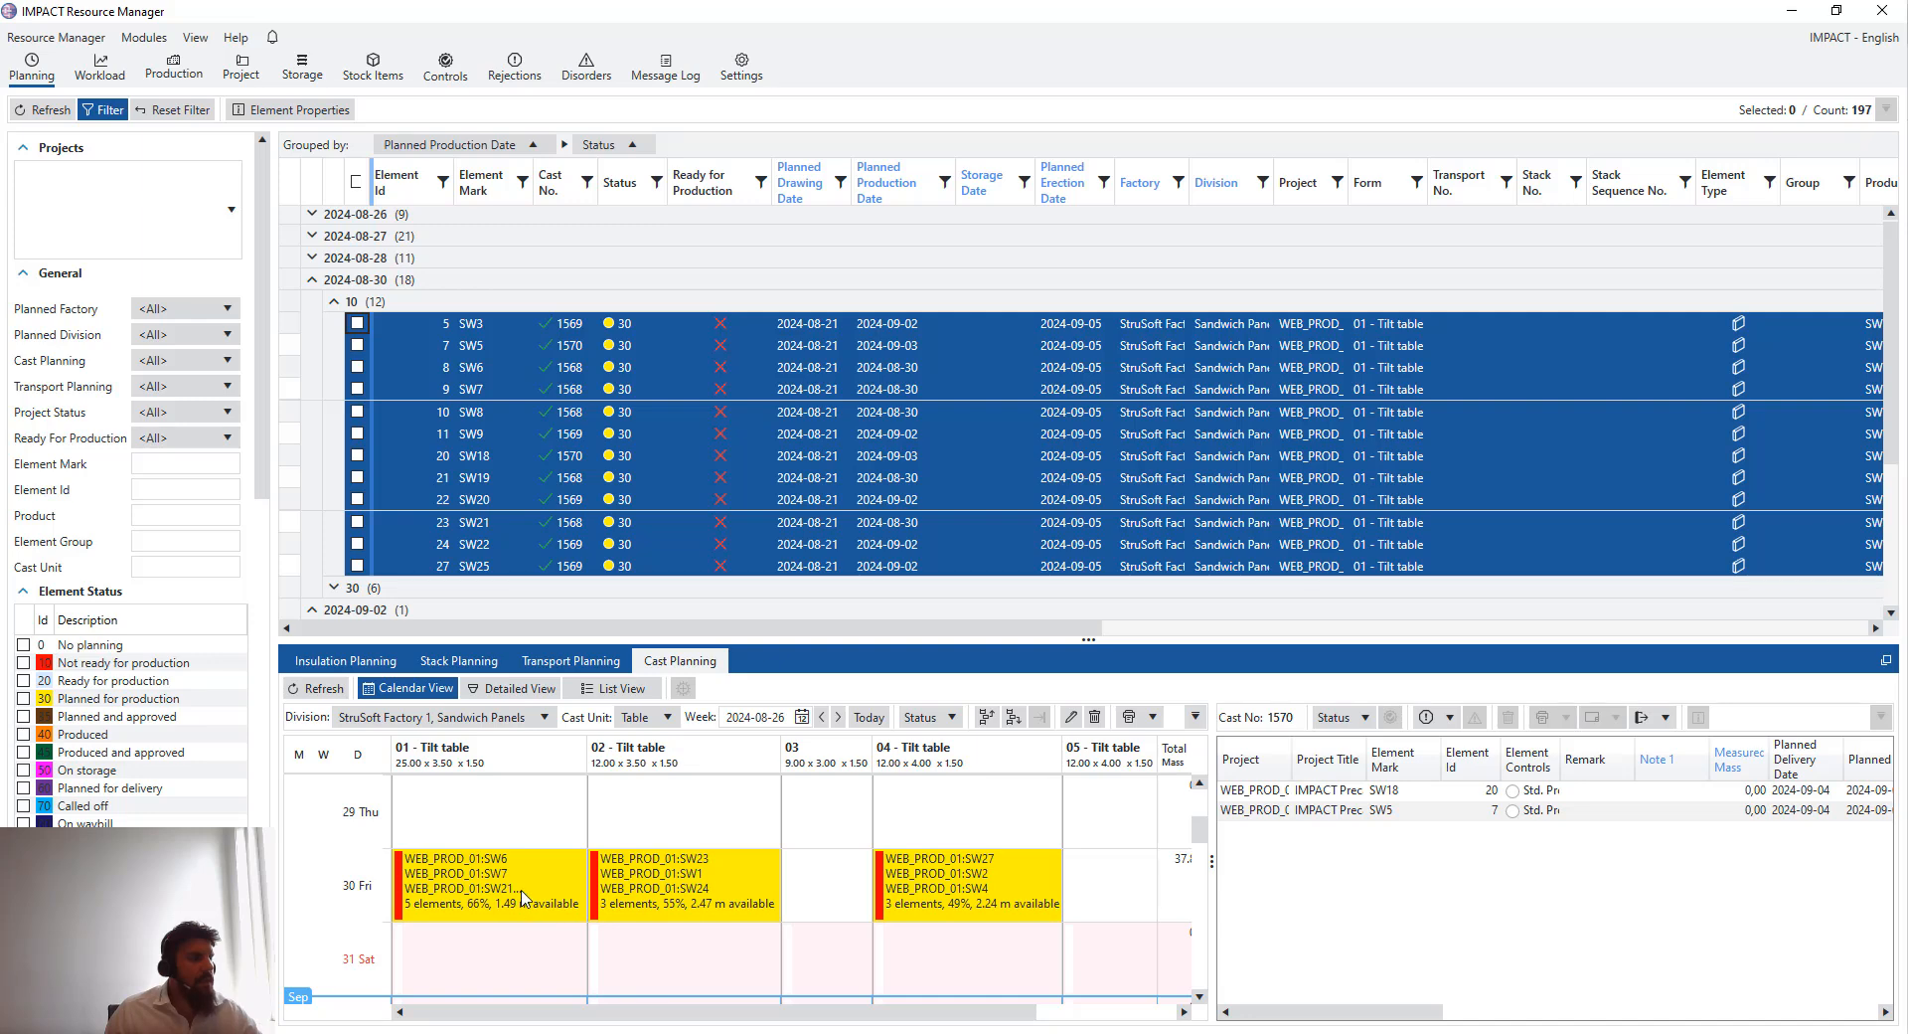
click(521, 889)
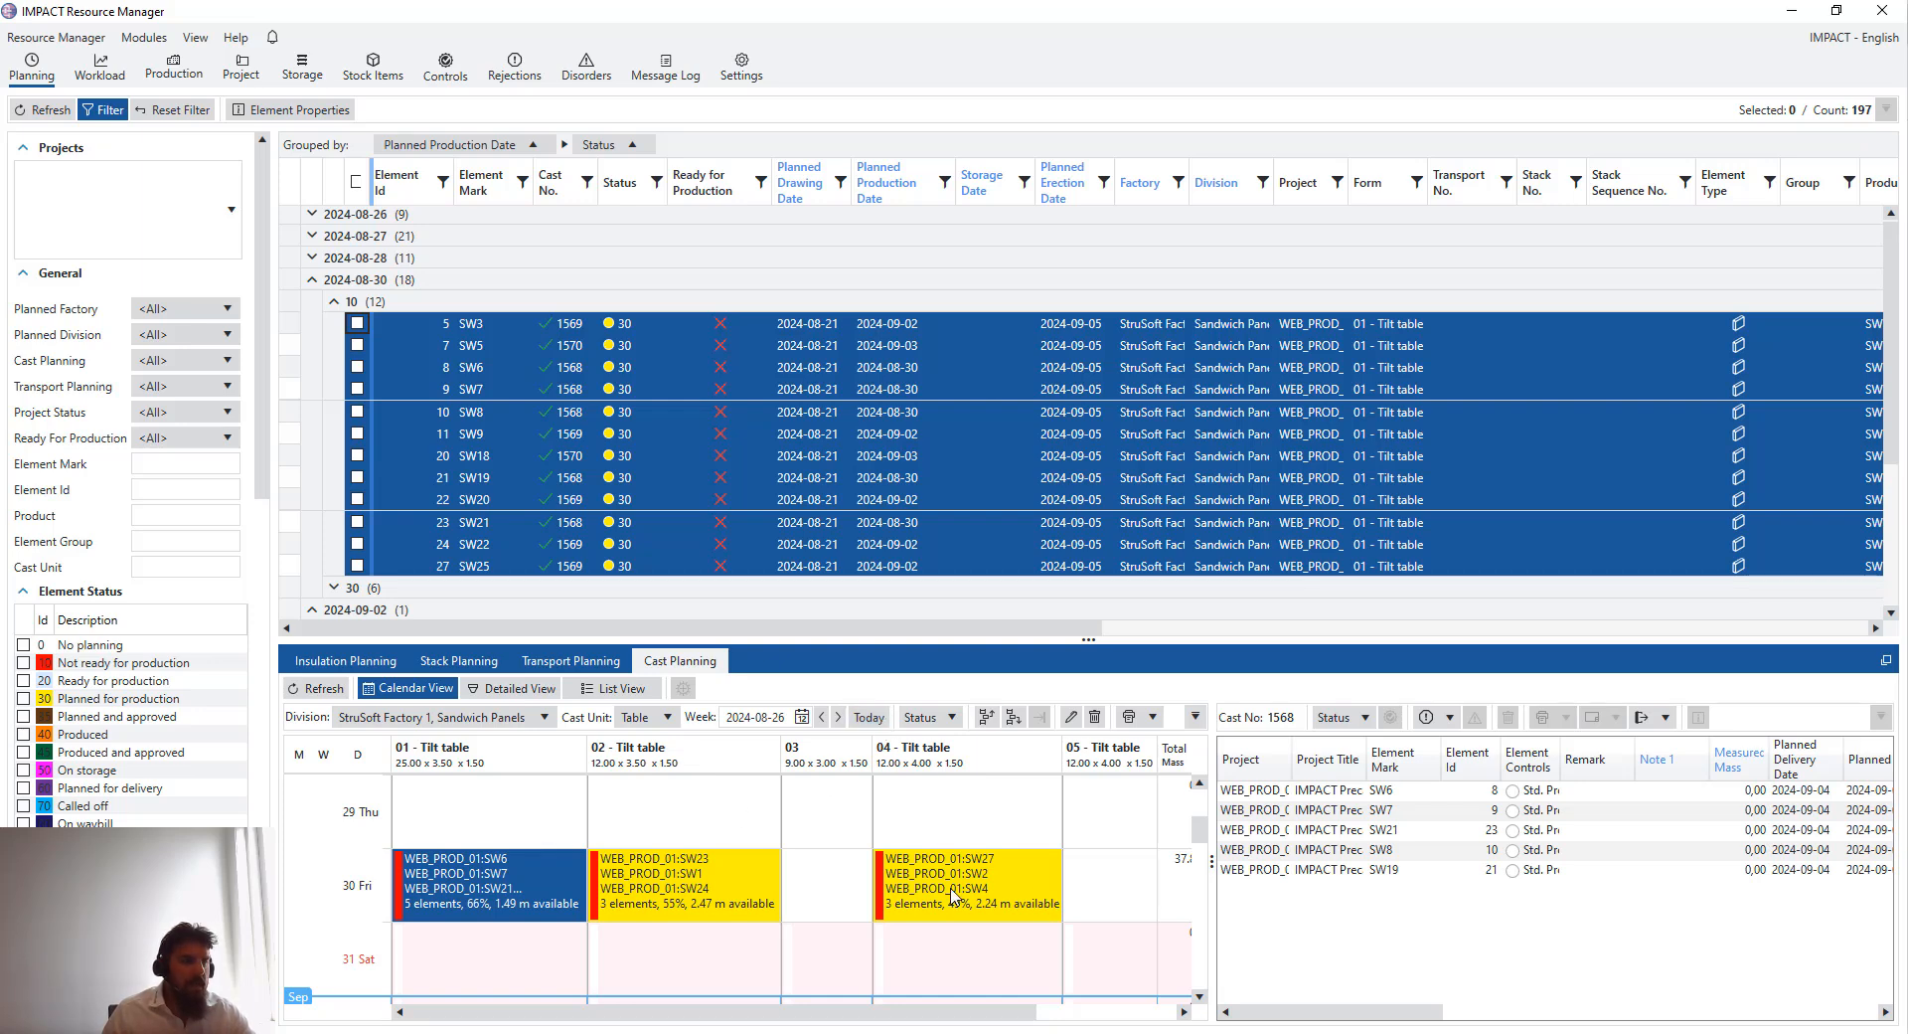
click(1198, 996)
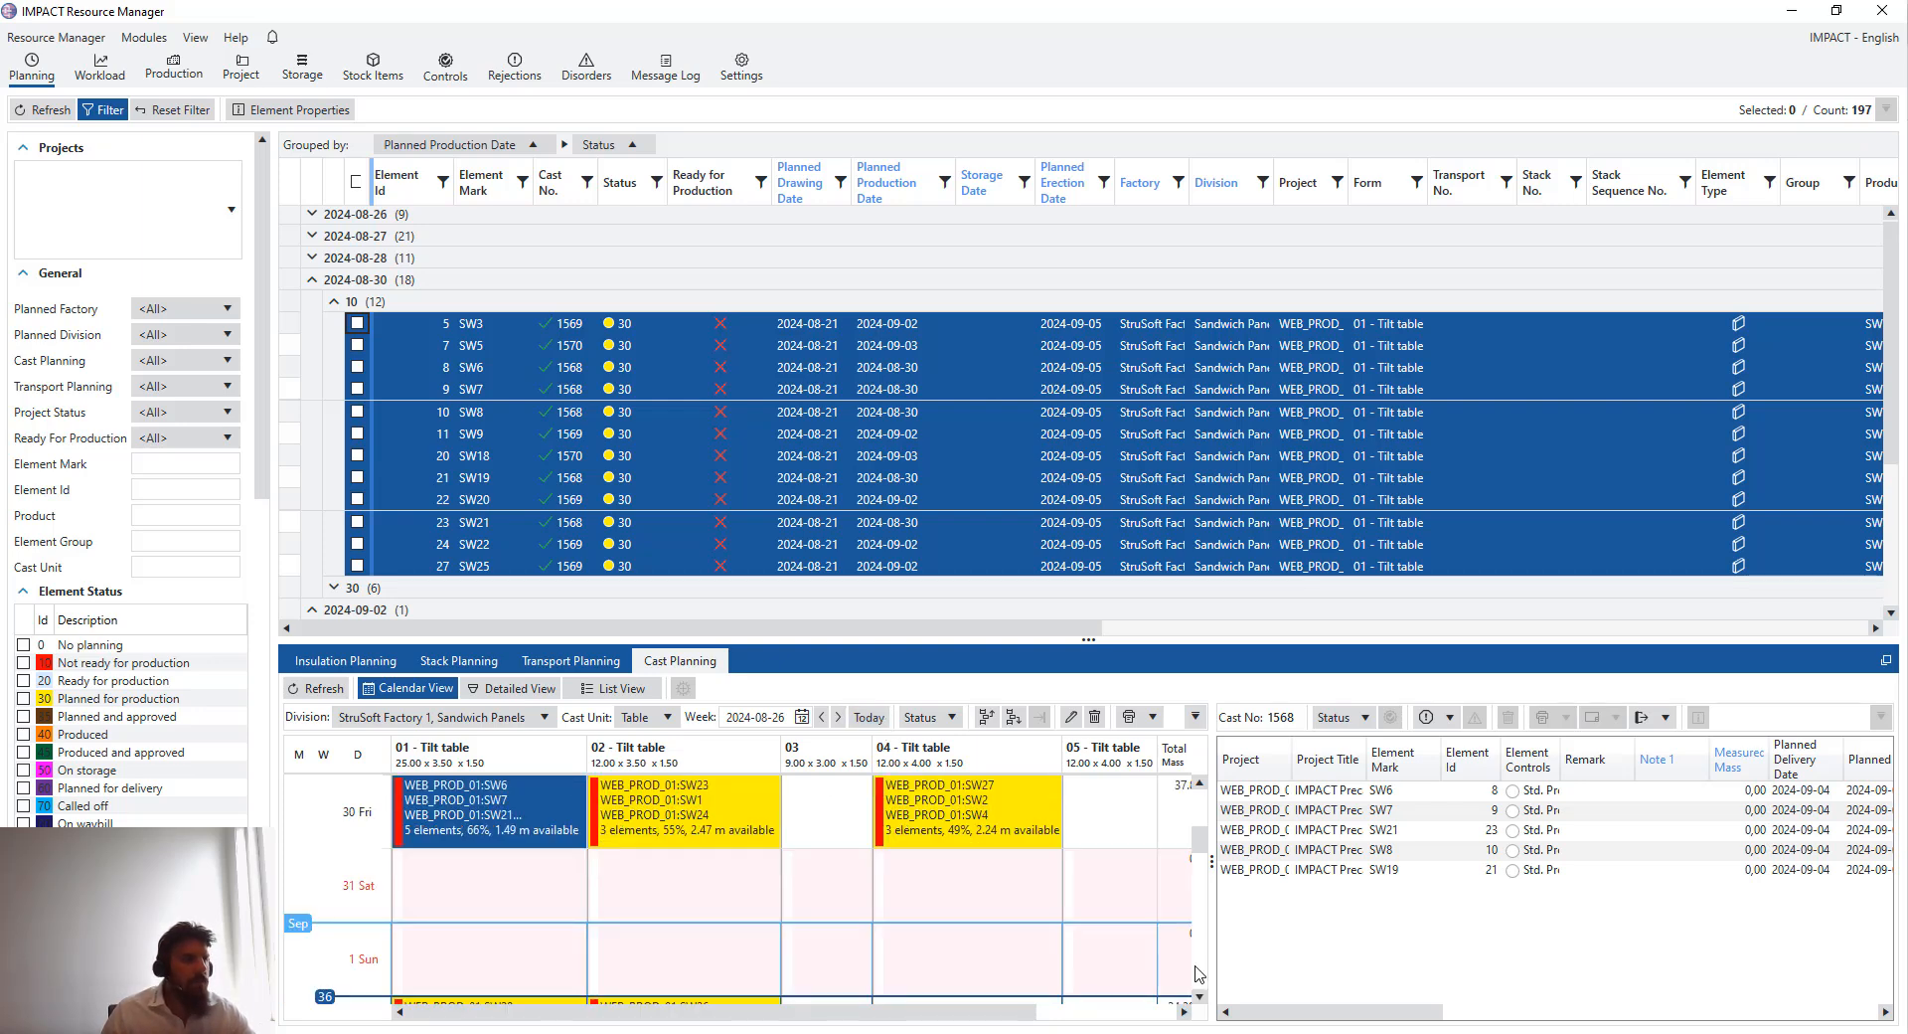
click(1202, 995)
drag(1198, 854, 1198, 866)
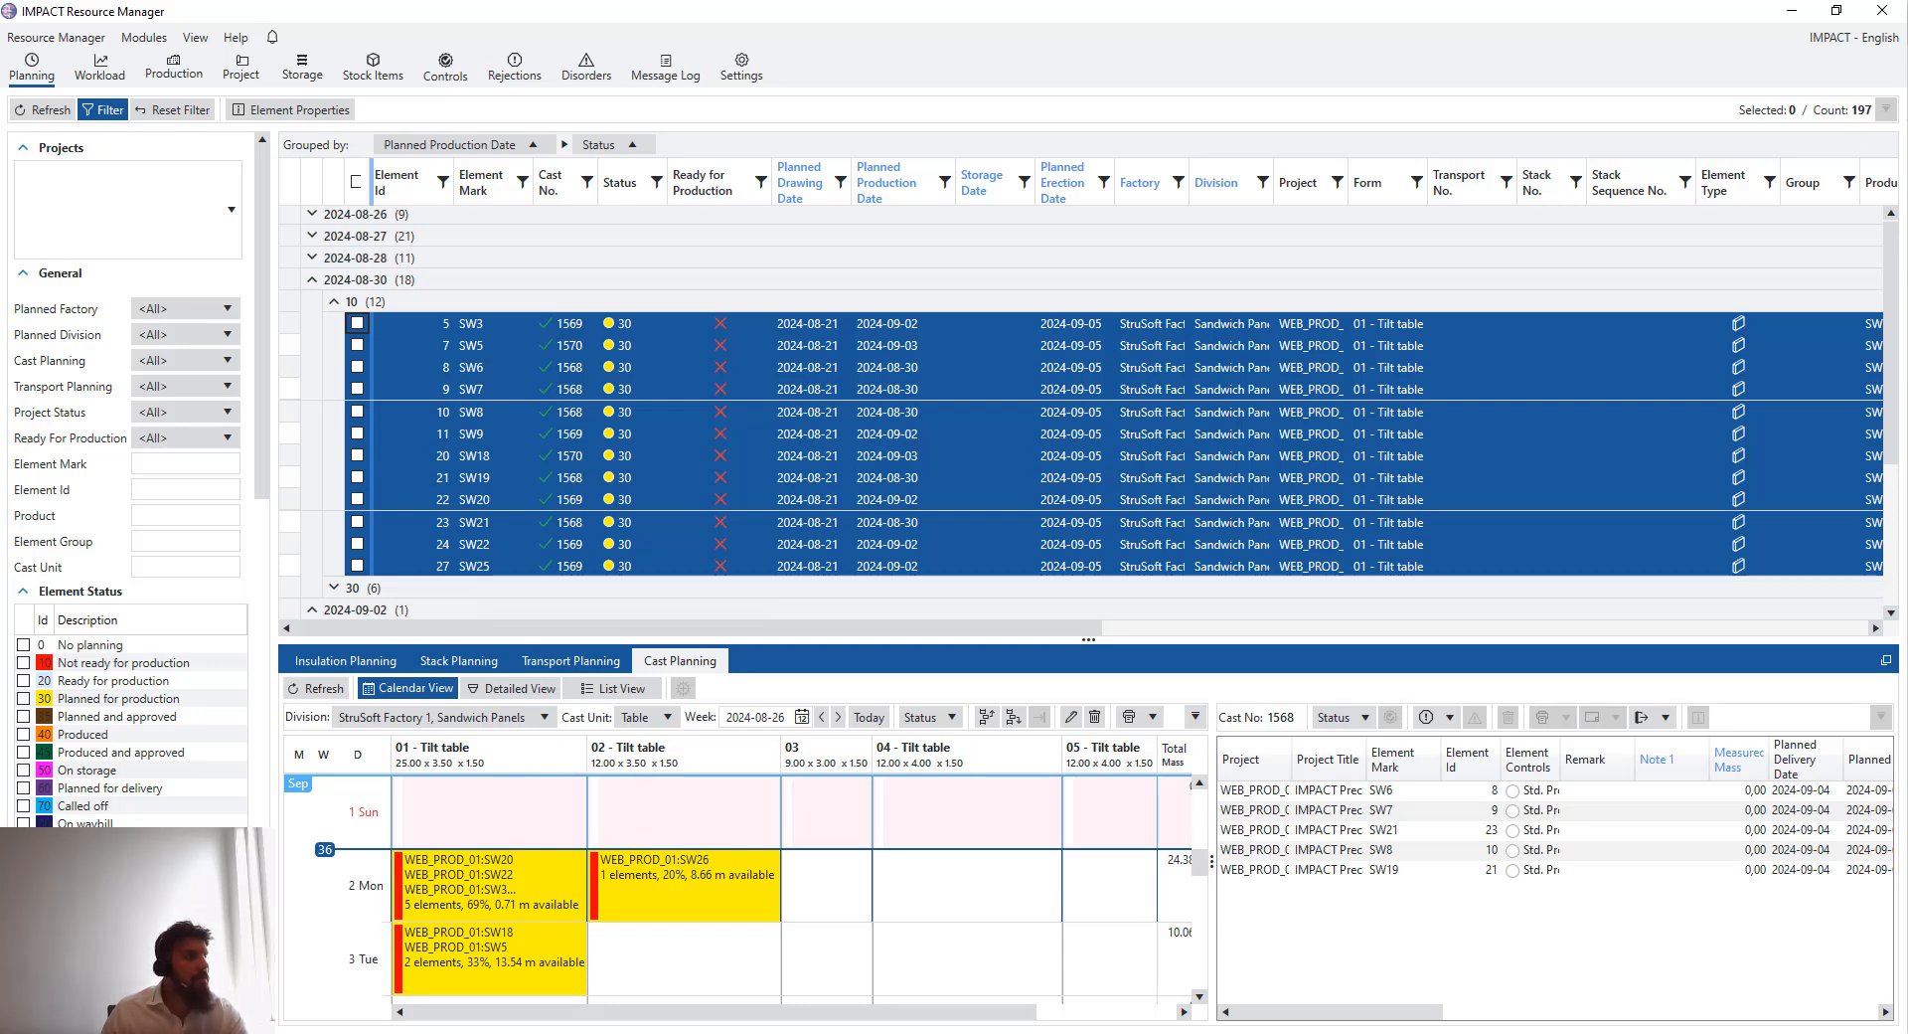
scroll(555, 957, up, 3)
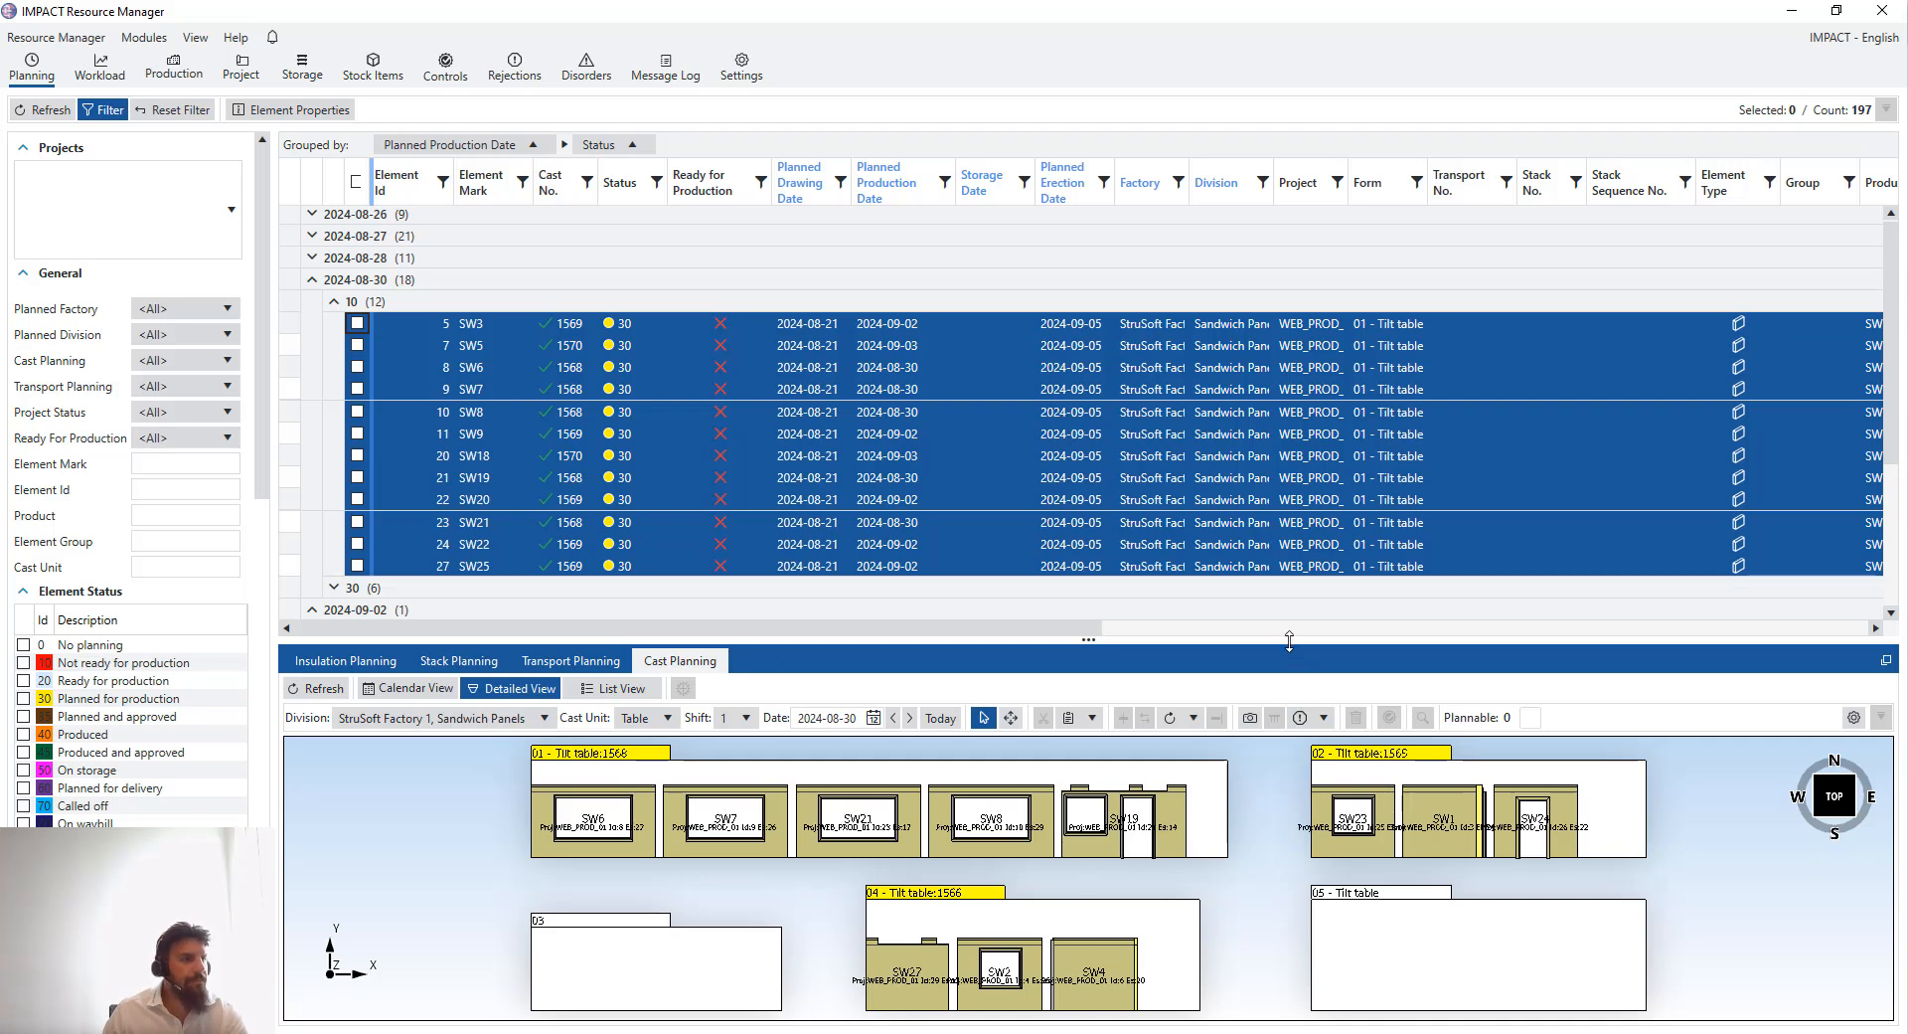
- Enlarge the cast planning panel and return to the calendar view of the tilt table 01 cast
drag(1289, 641, 1290, 555)
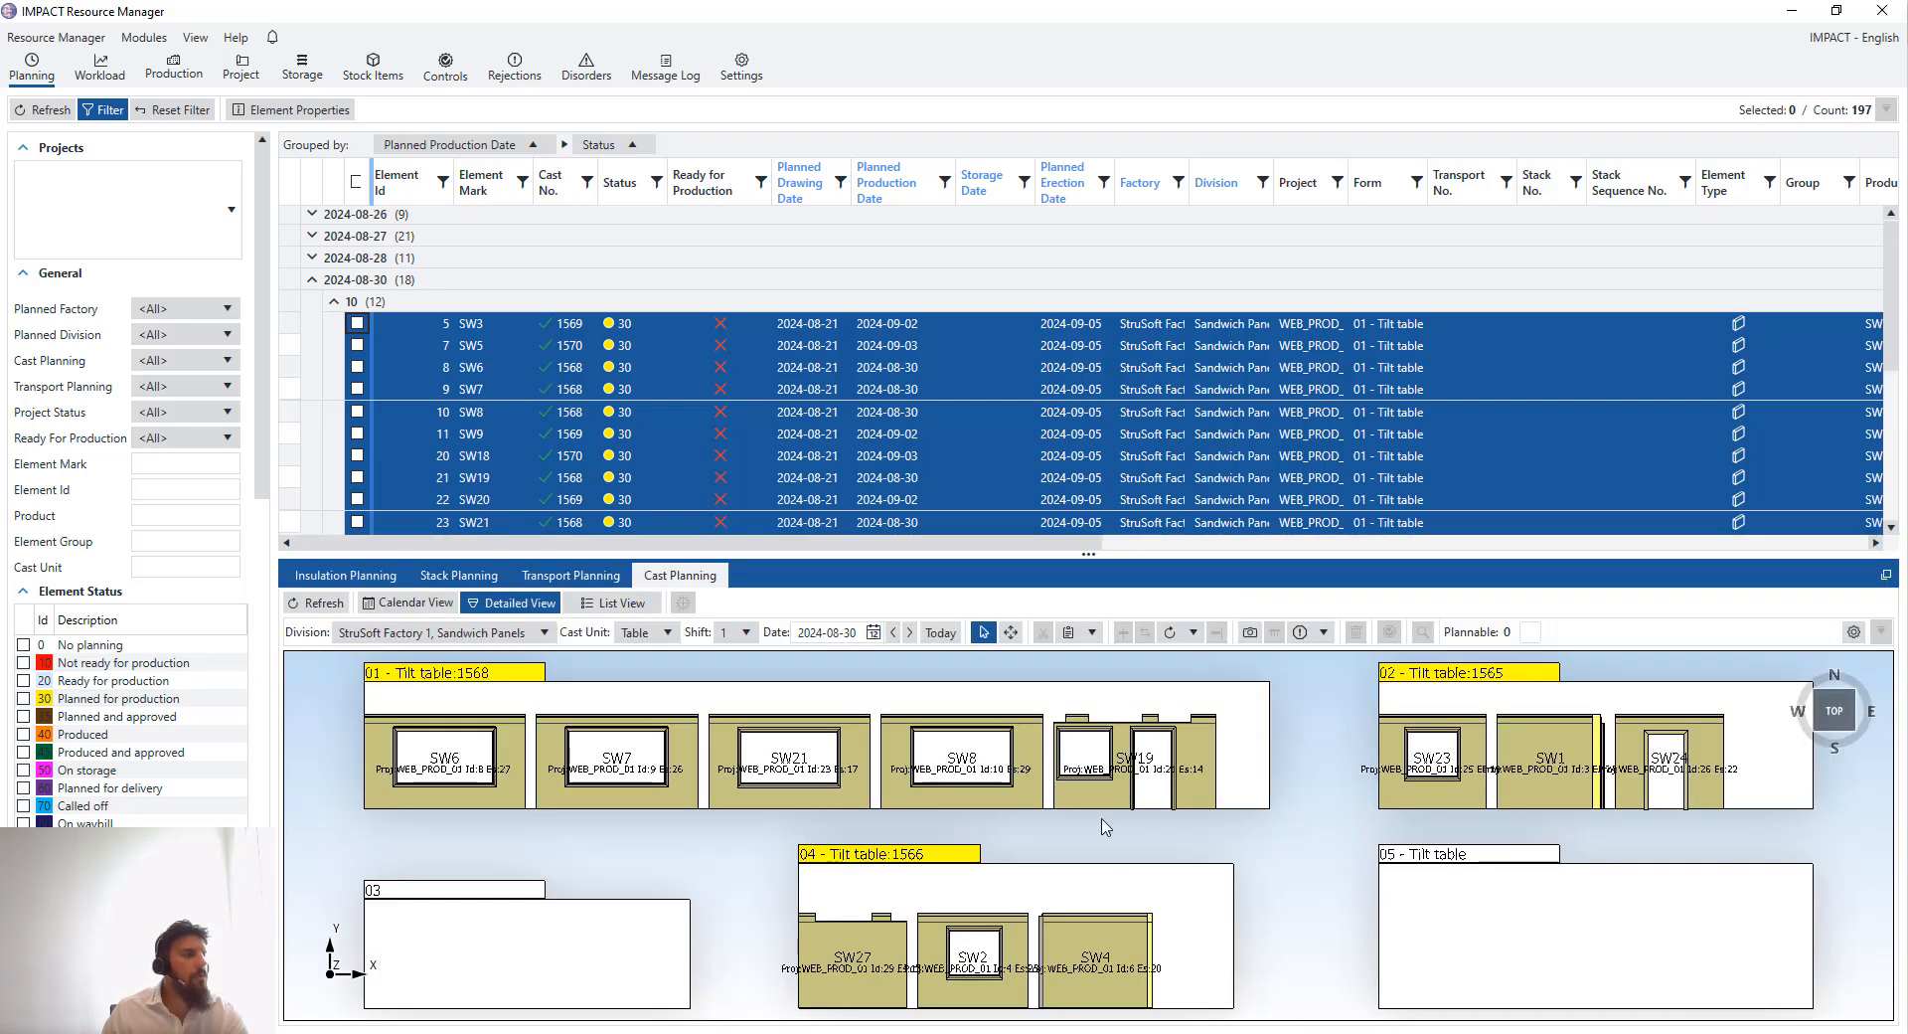
scroll(1076, 891, down, 2)
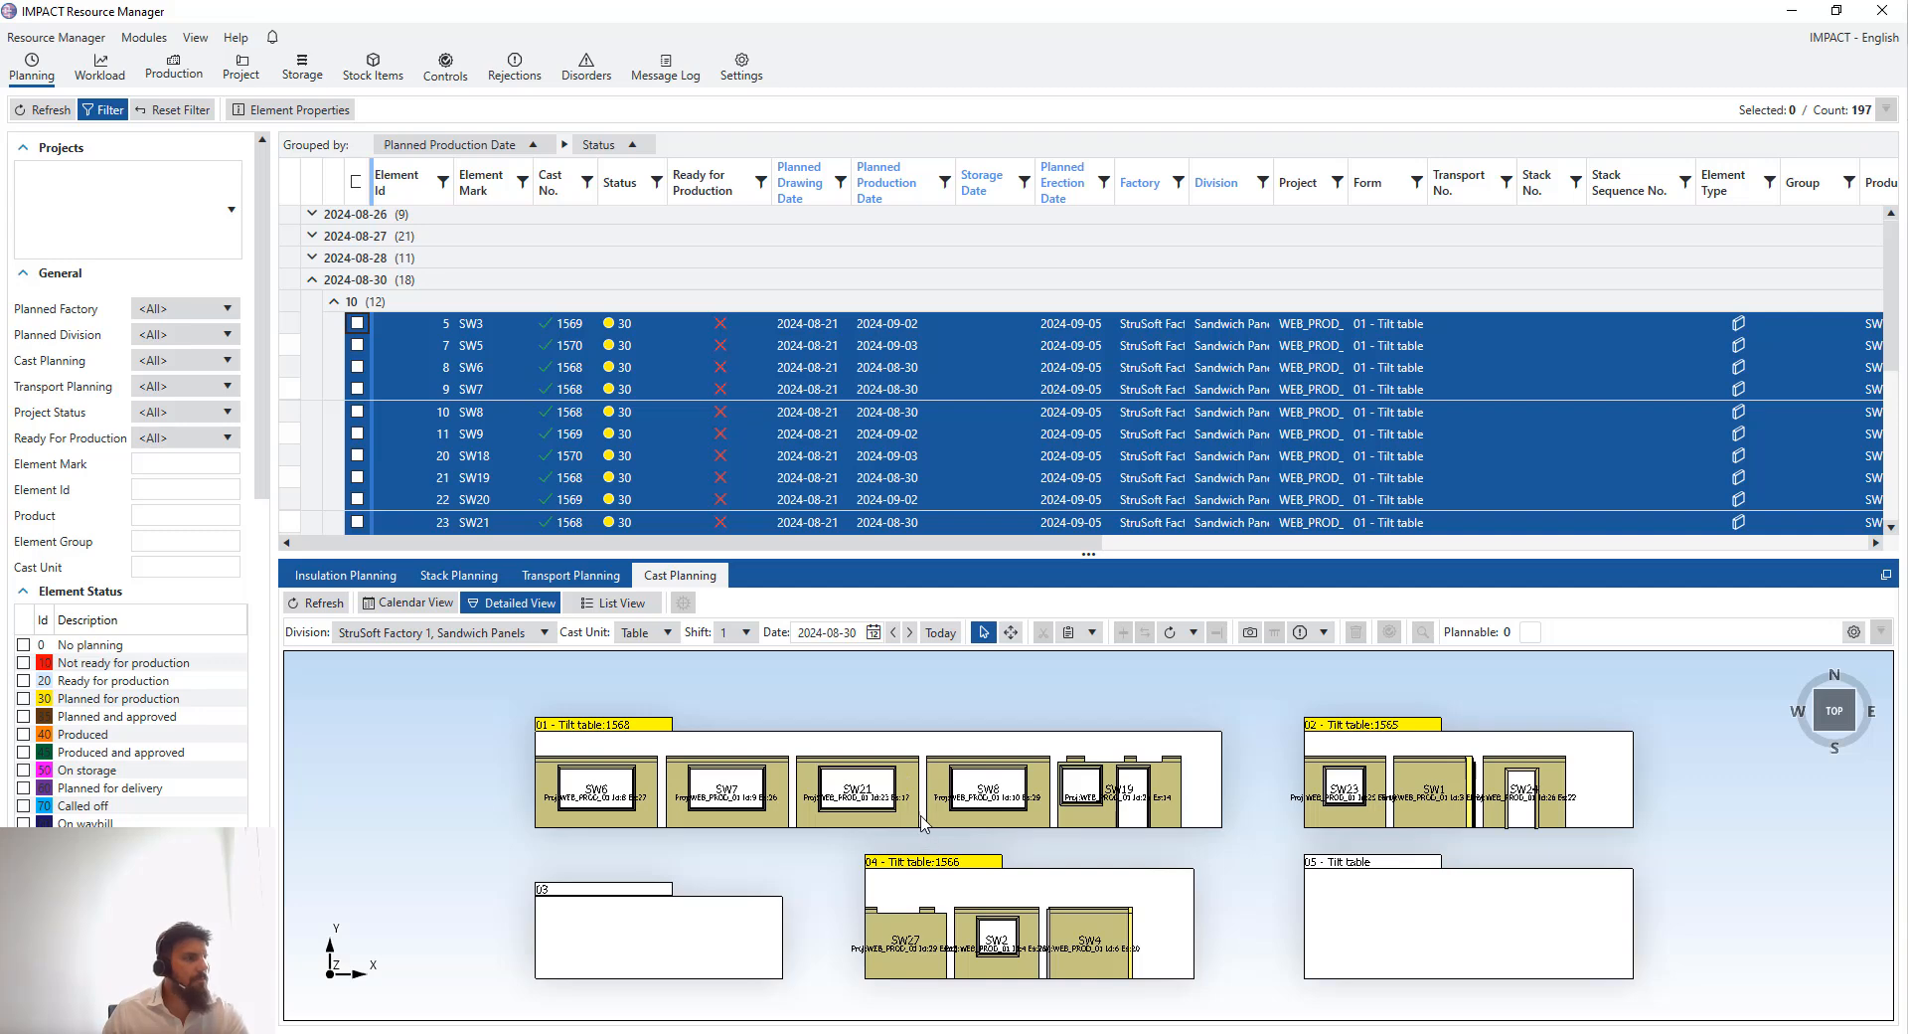
click(444, 606)
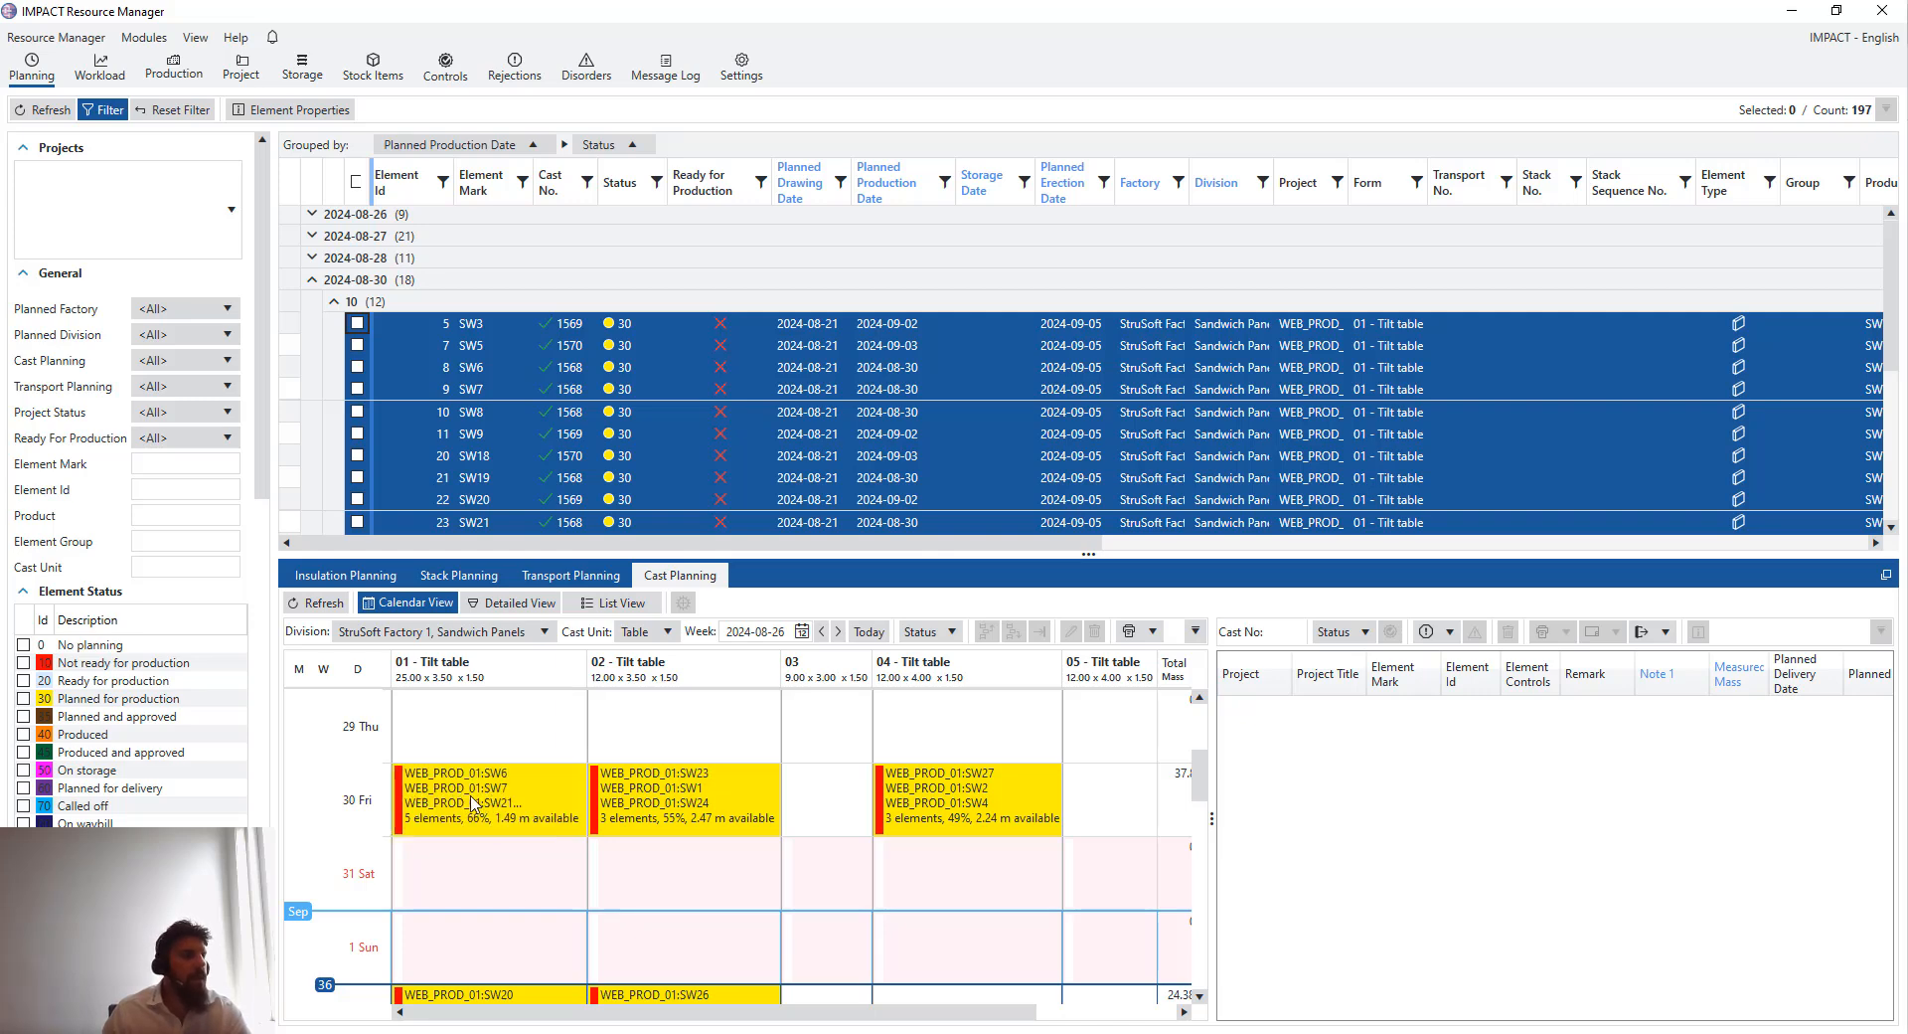
click(511, 788)
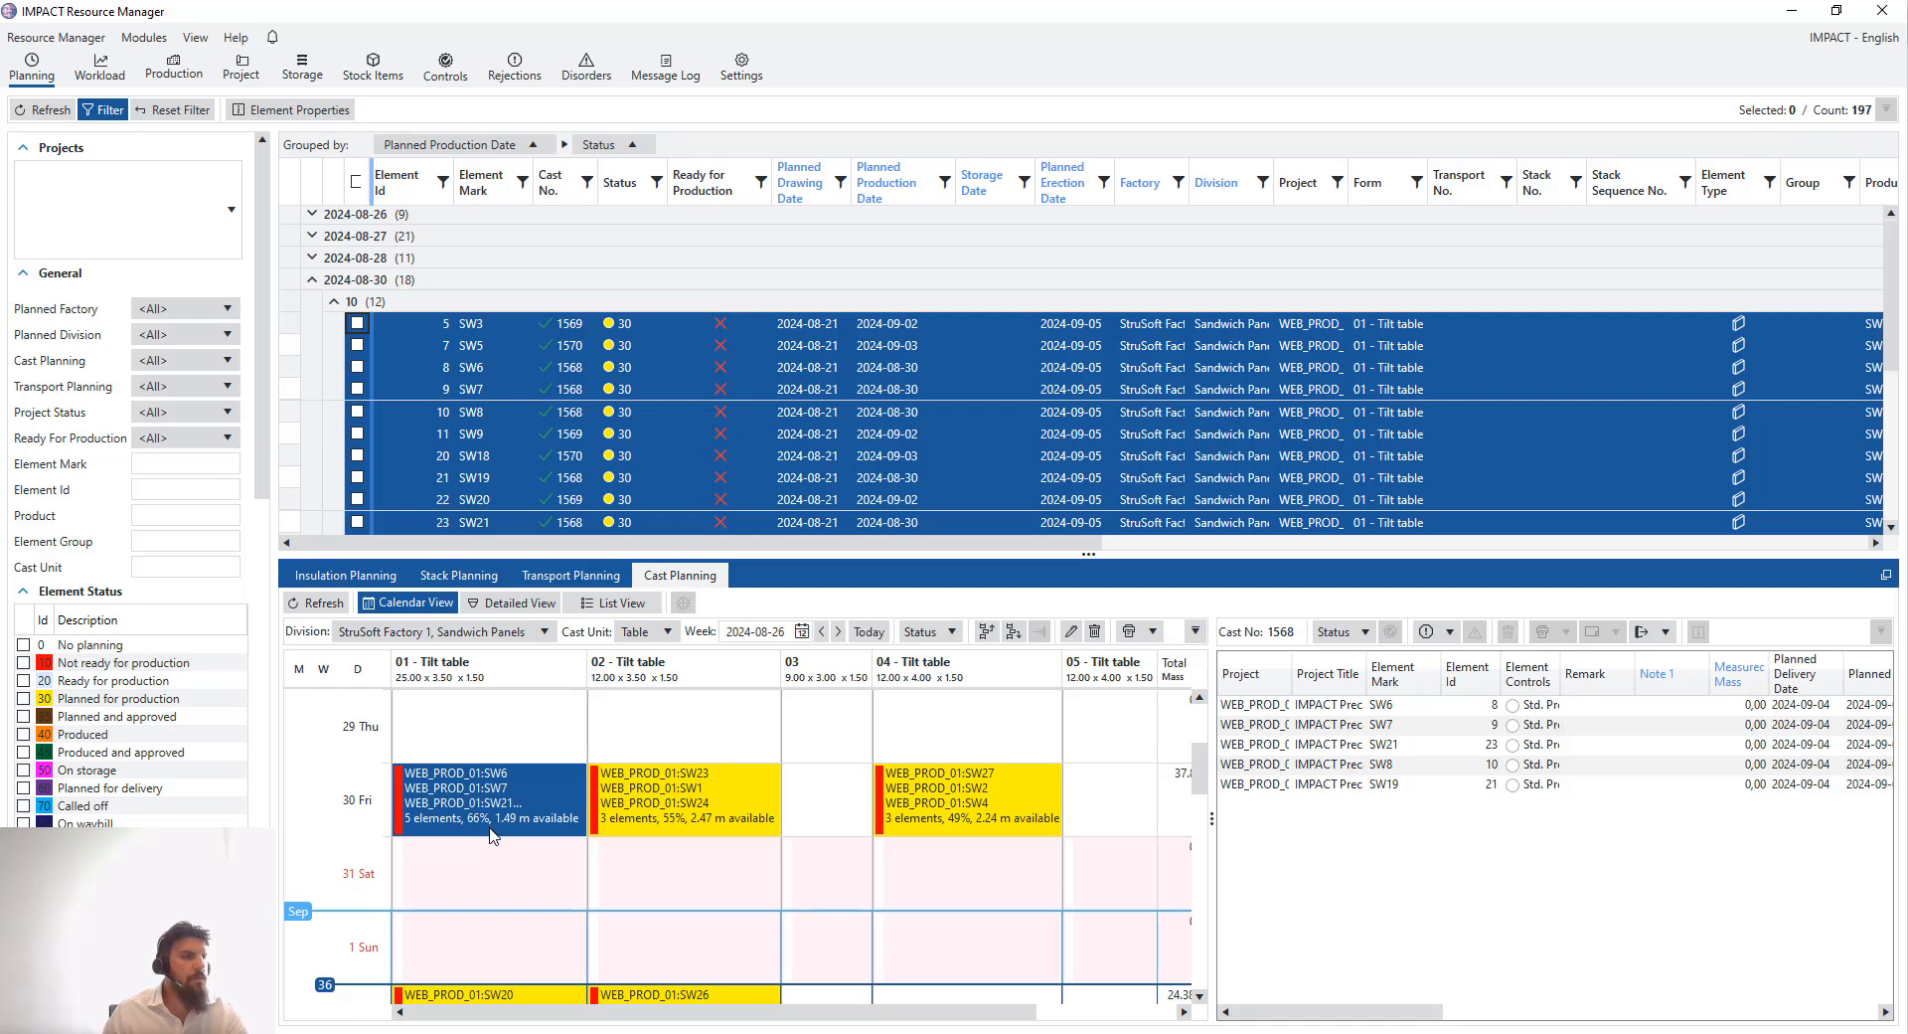
scroll(491, 835, up, 3)
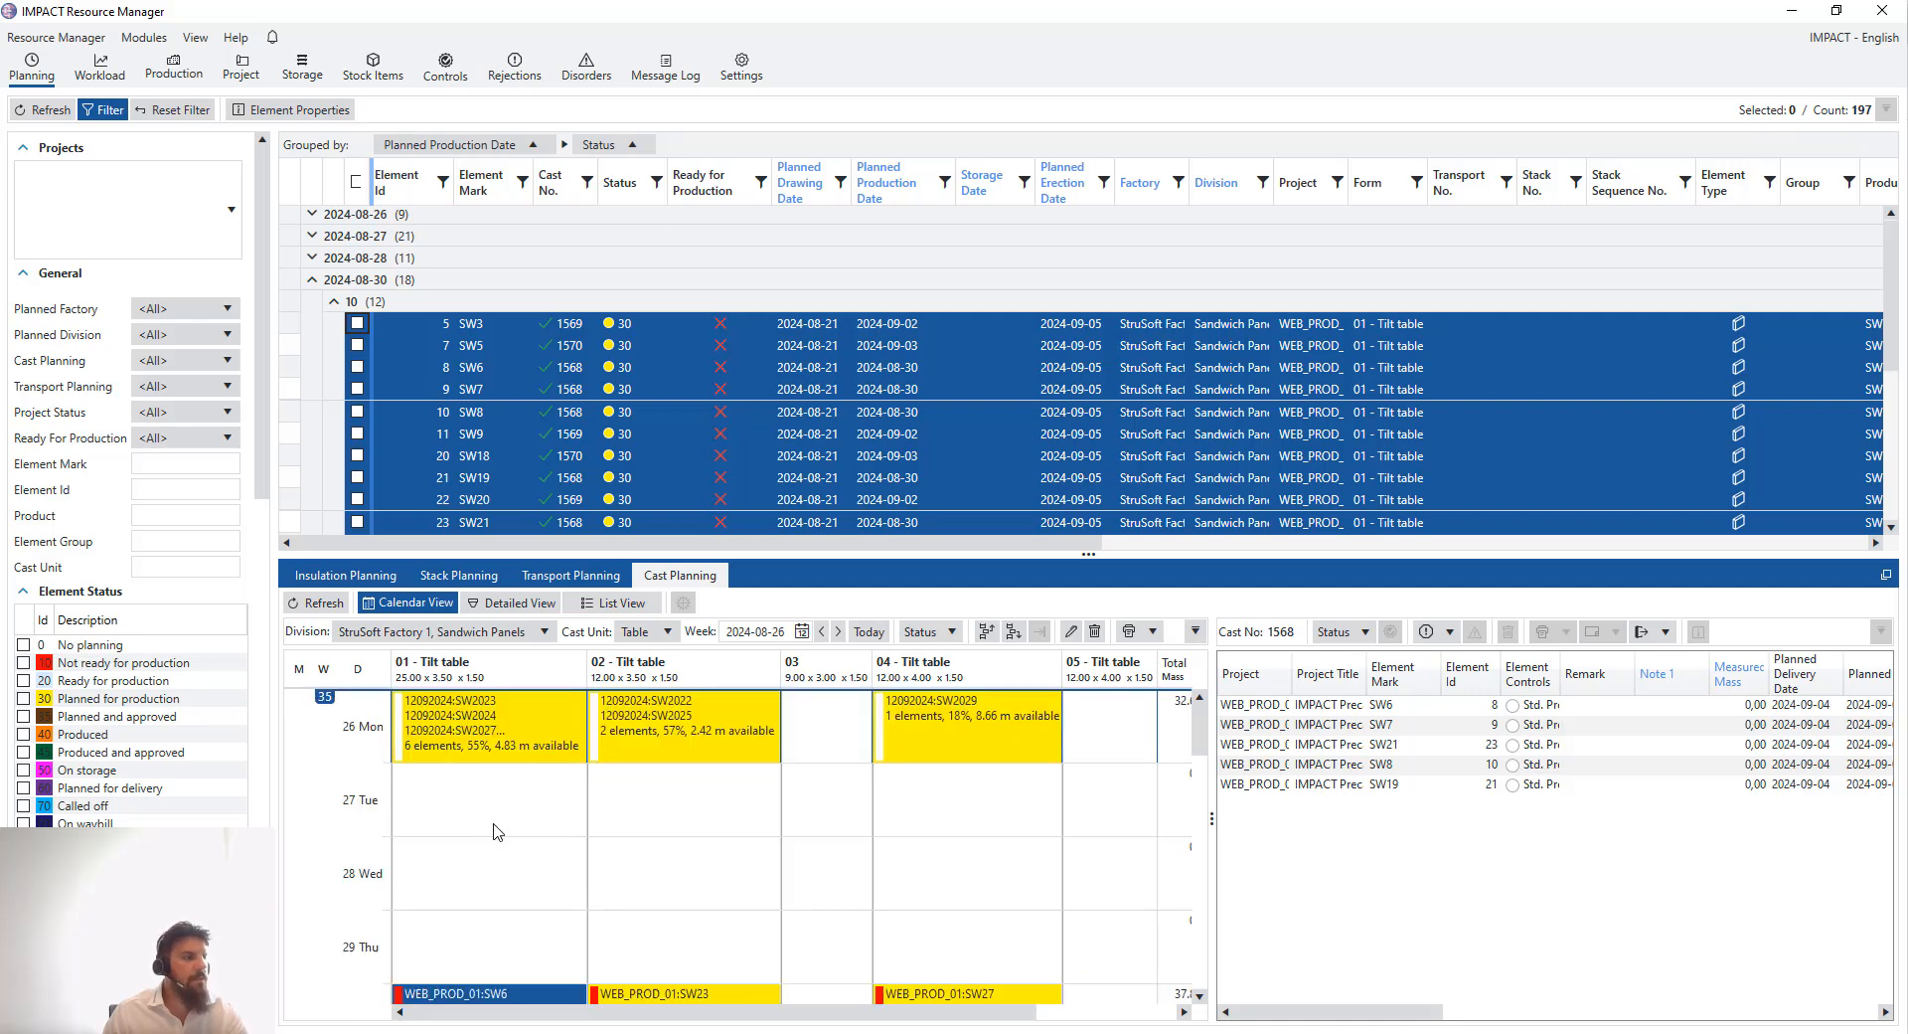
scroll(497, 832, down, 3)
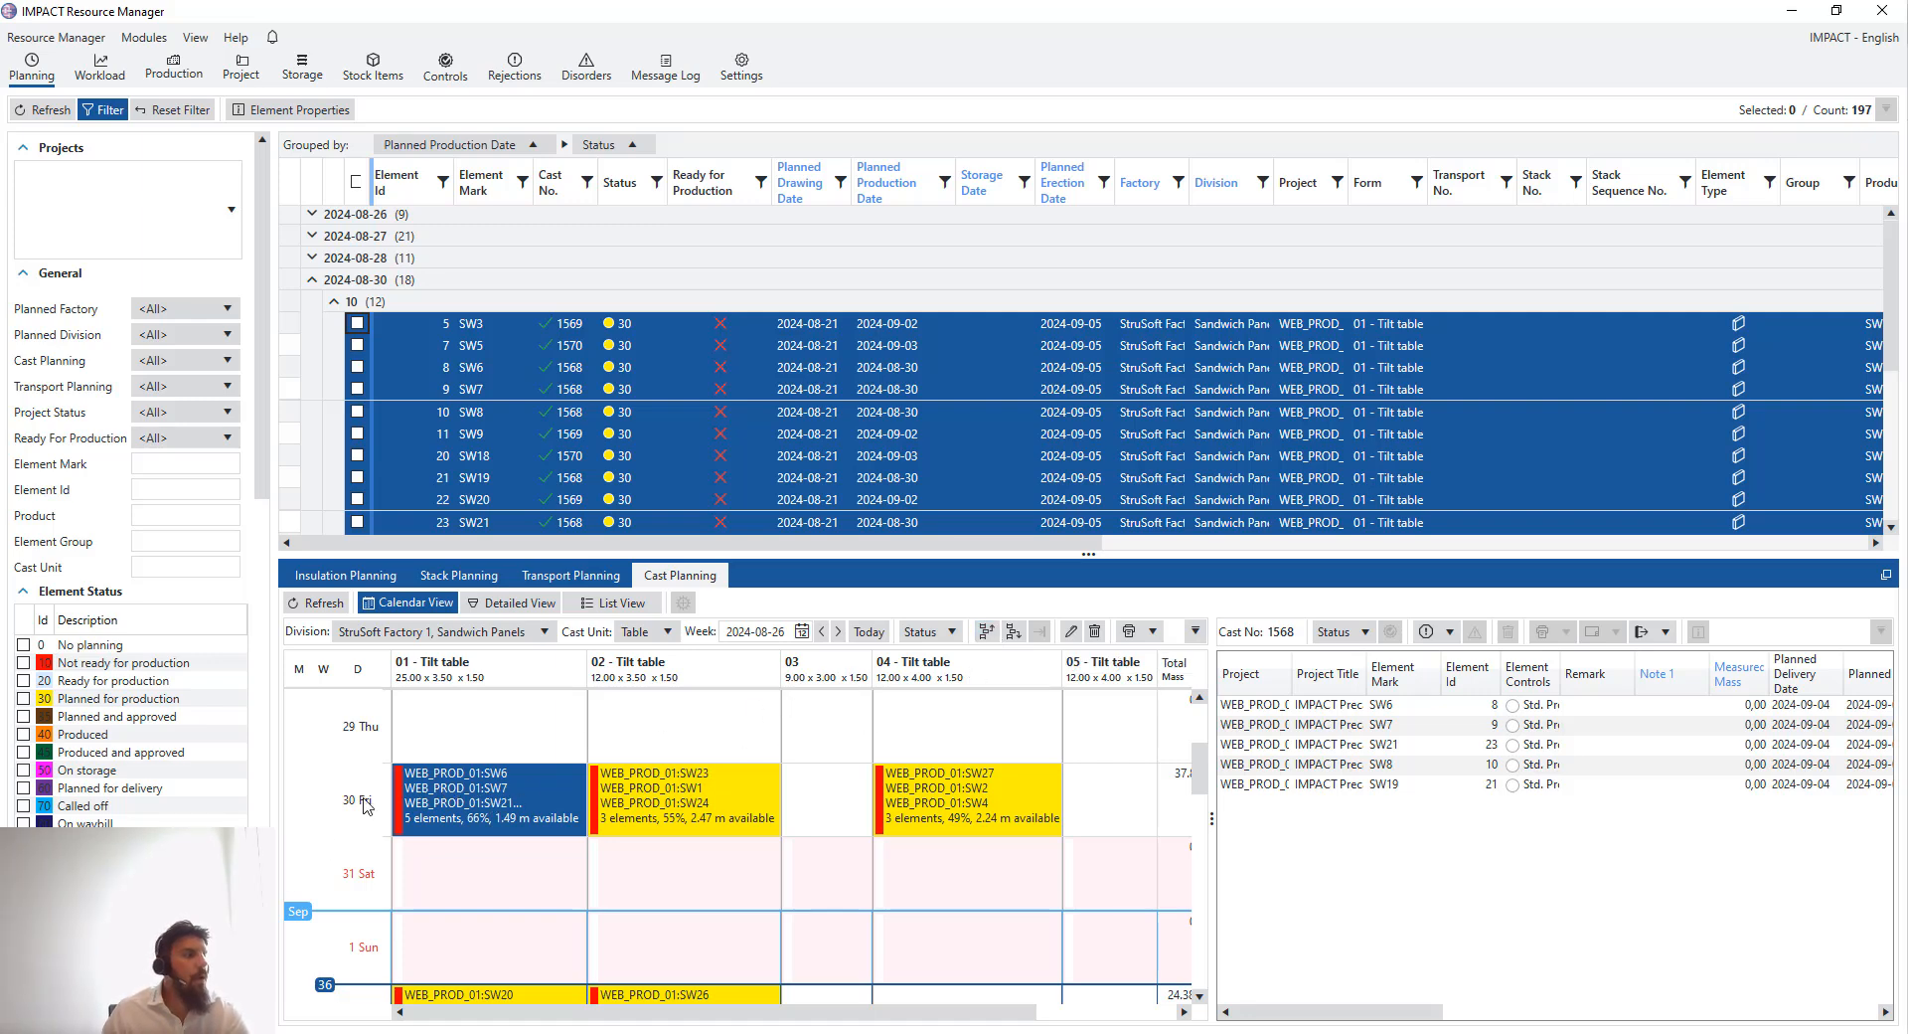
- Move the tilt table 01 casts so the first one starts on 29 August, accepting the delivery-date warning
click(986, 634)
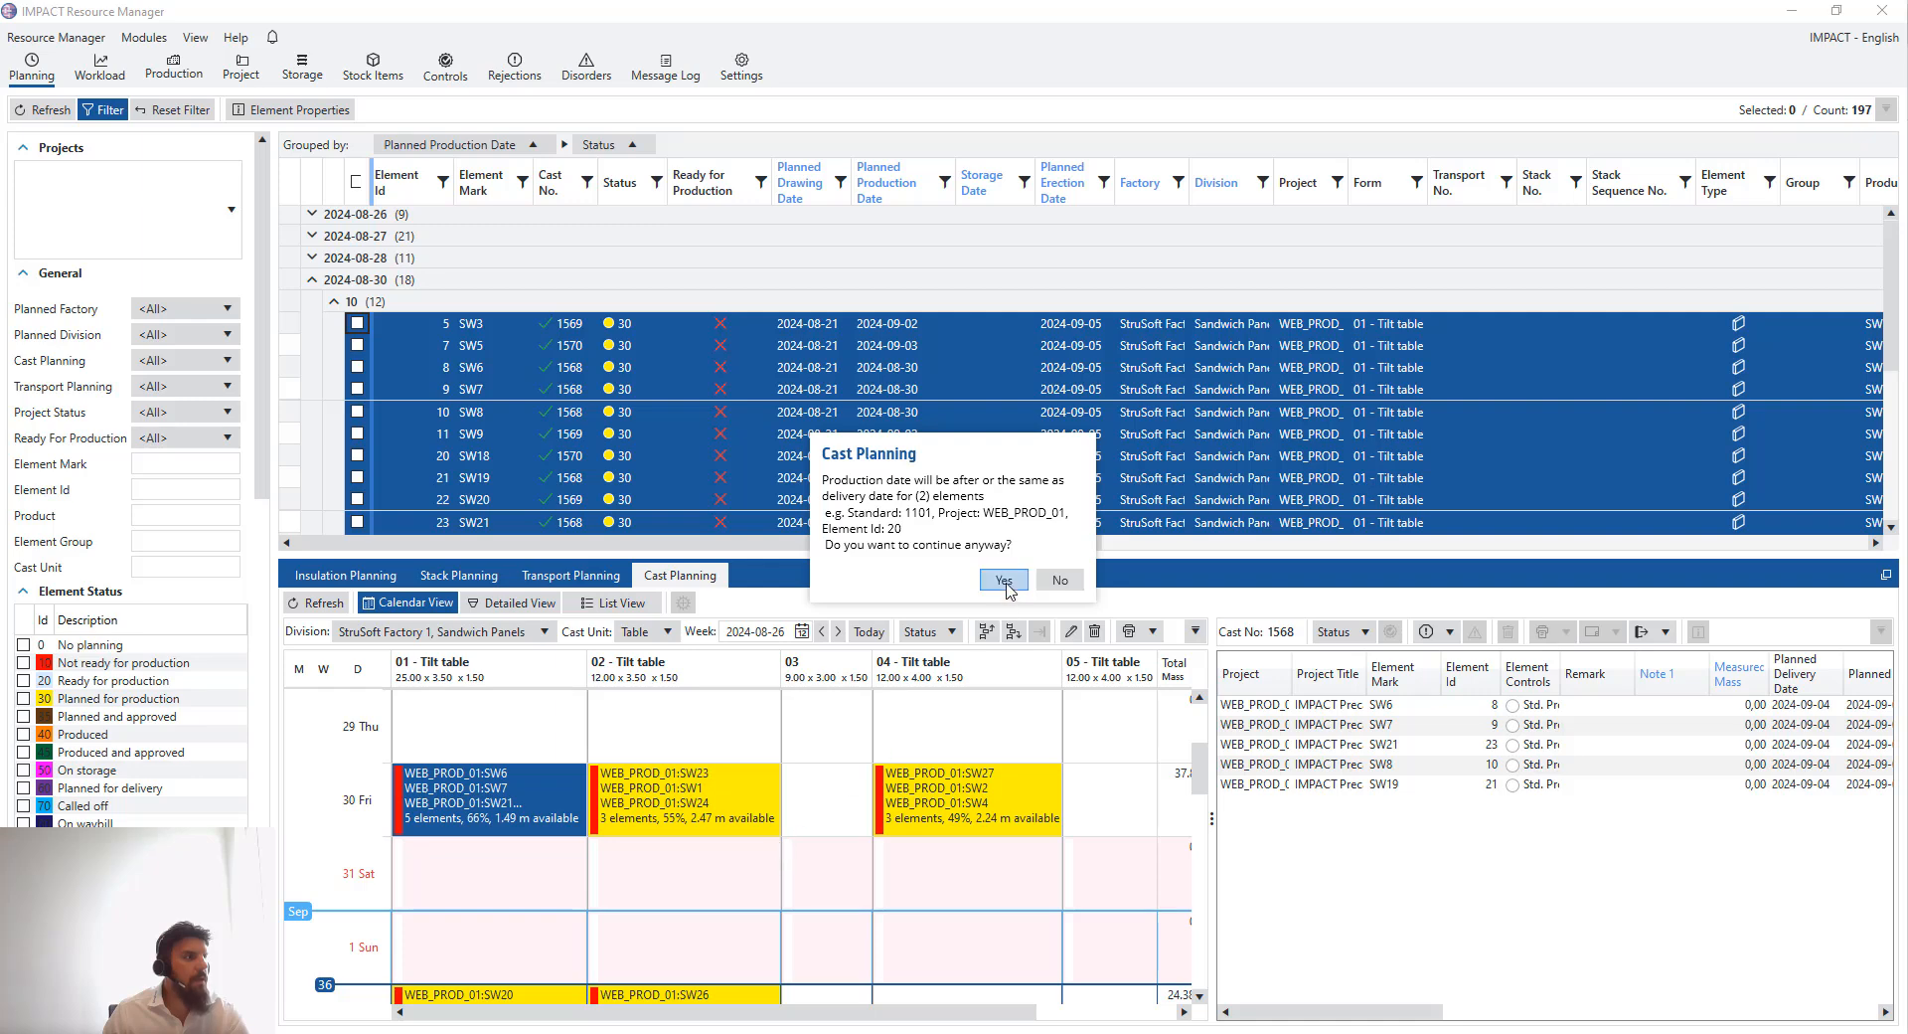
click(1006, 584)
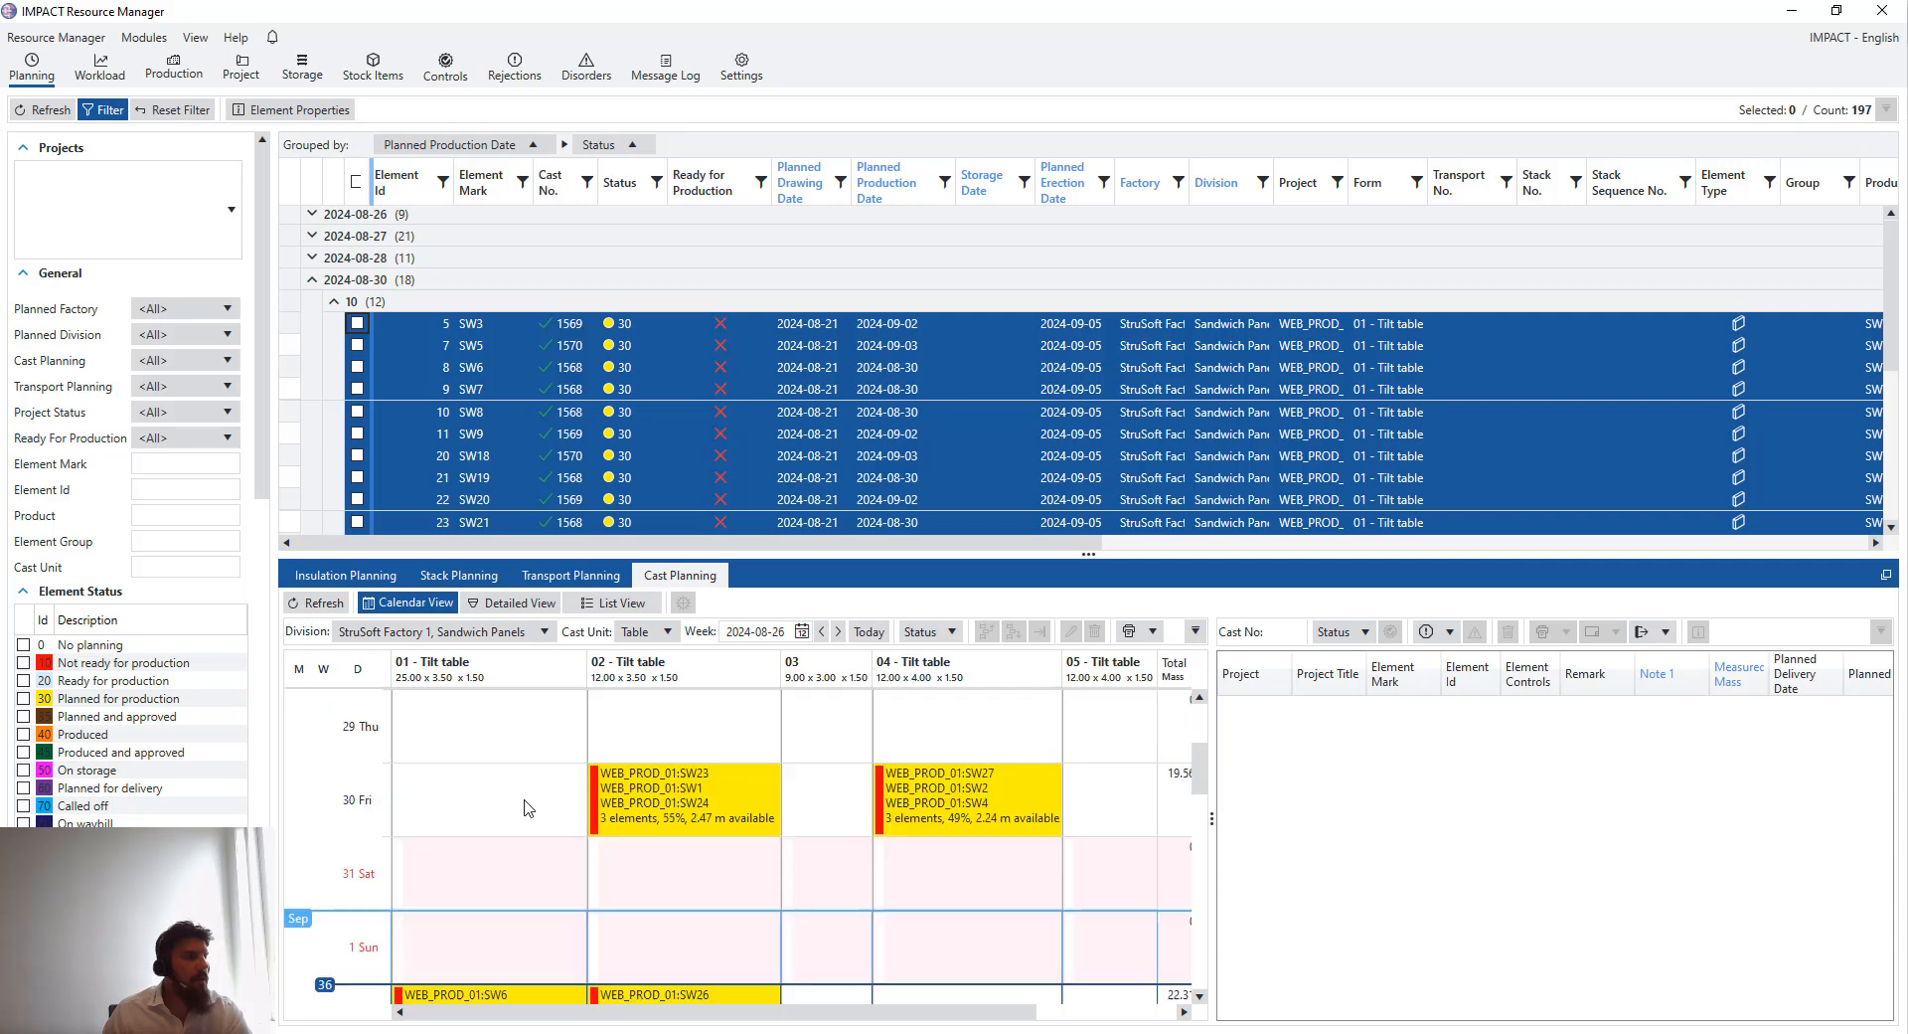
scroll(517, 807, down, 3)
scroll(512, 900, up, 3)
click(539, 795)
click(422, 714)
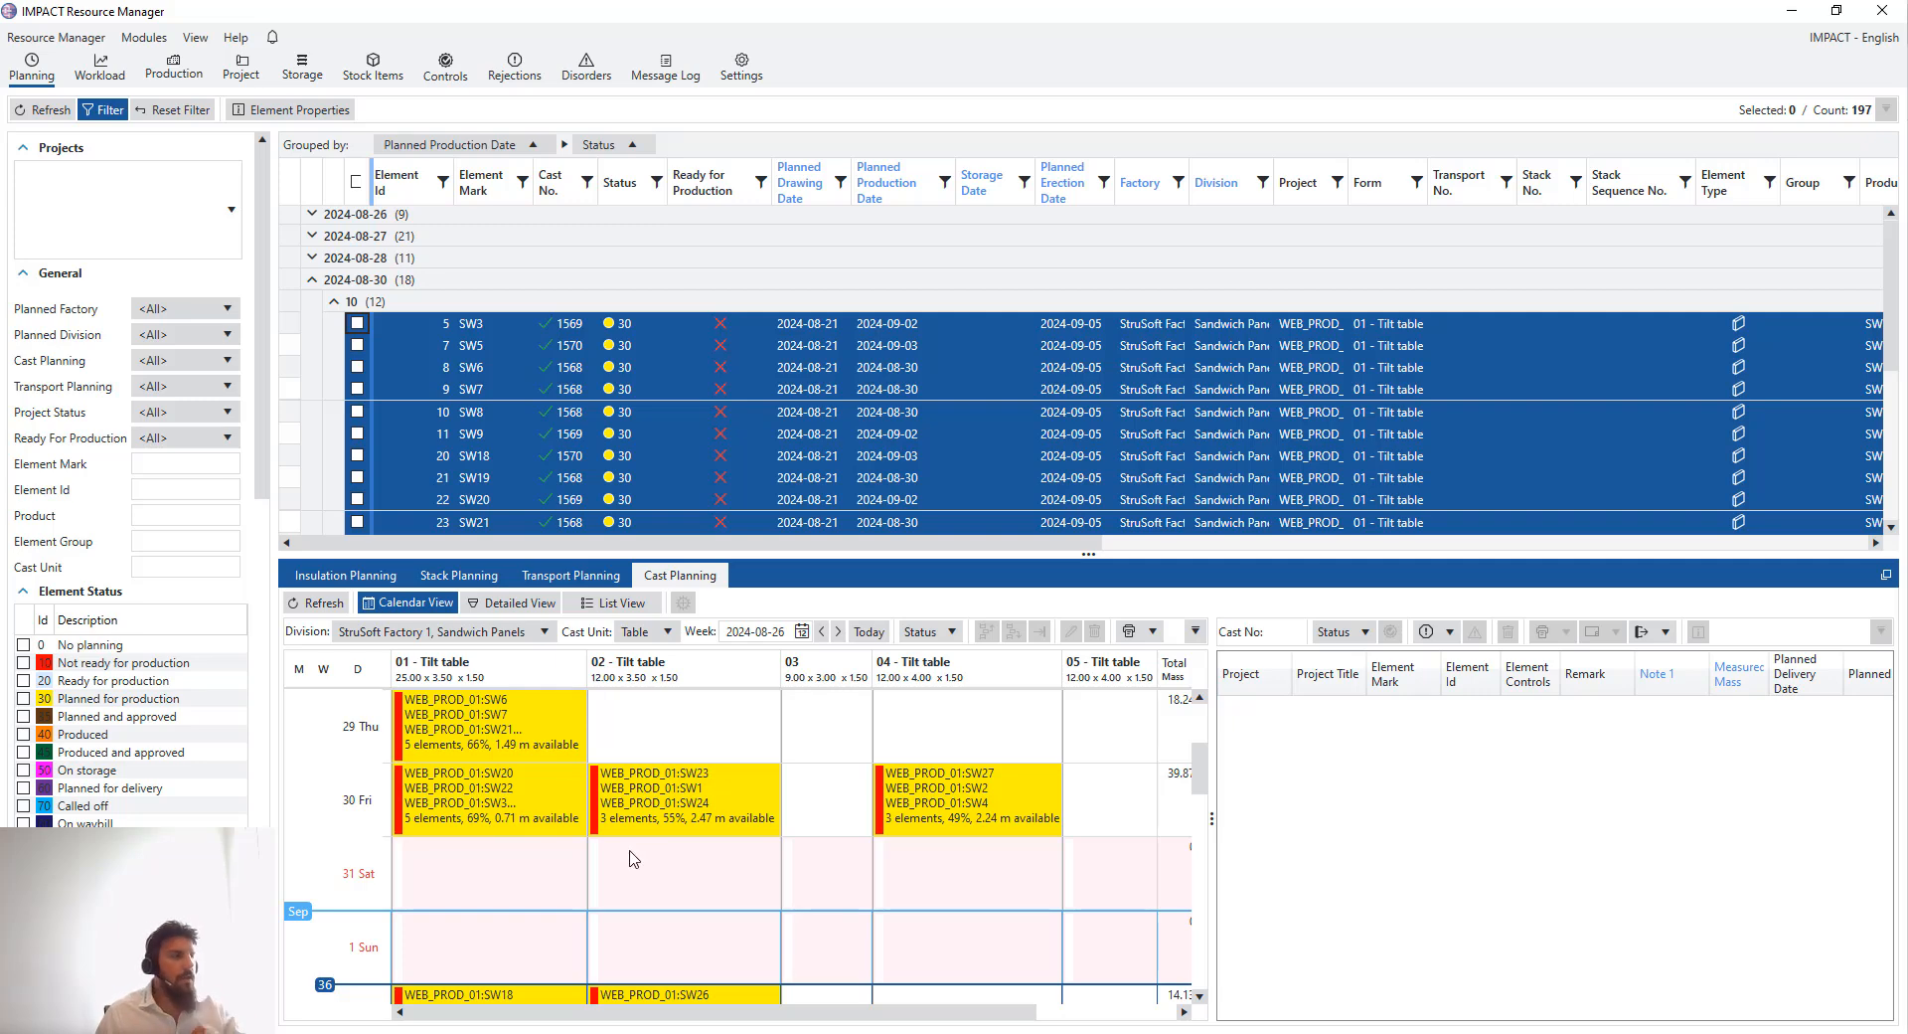
- Inspect the Edit Cast settings of the 29 August tilt table 01 cast and open it in the detailed view
click(519, 726)
right_click(524, 723)
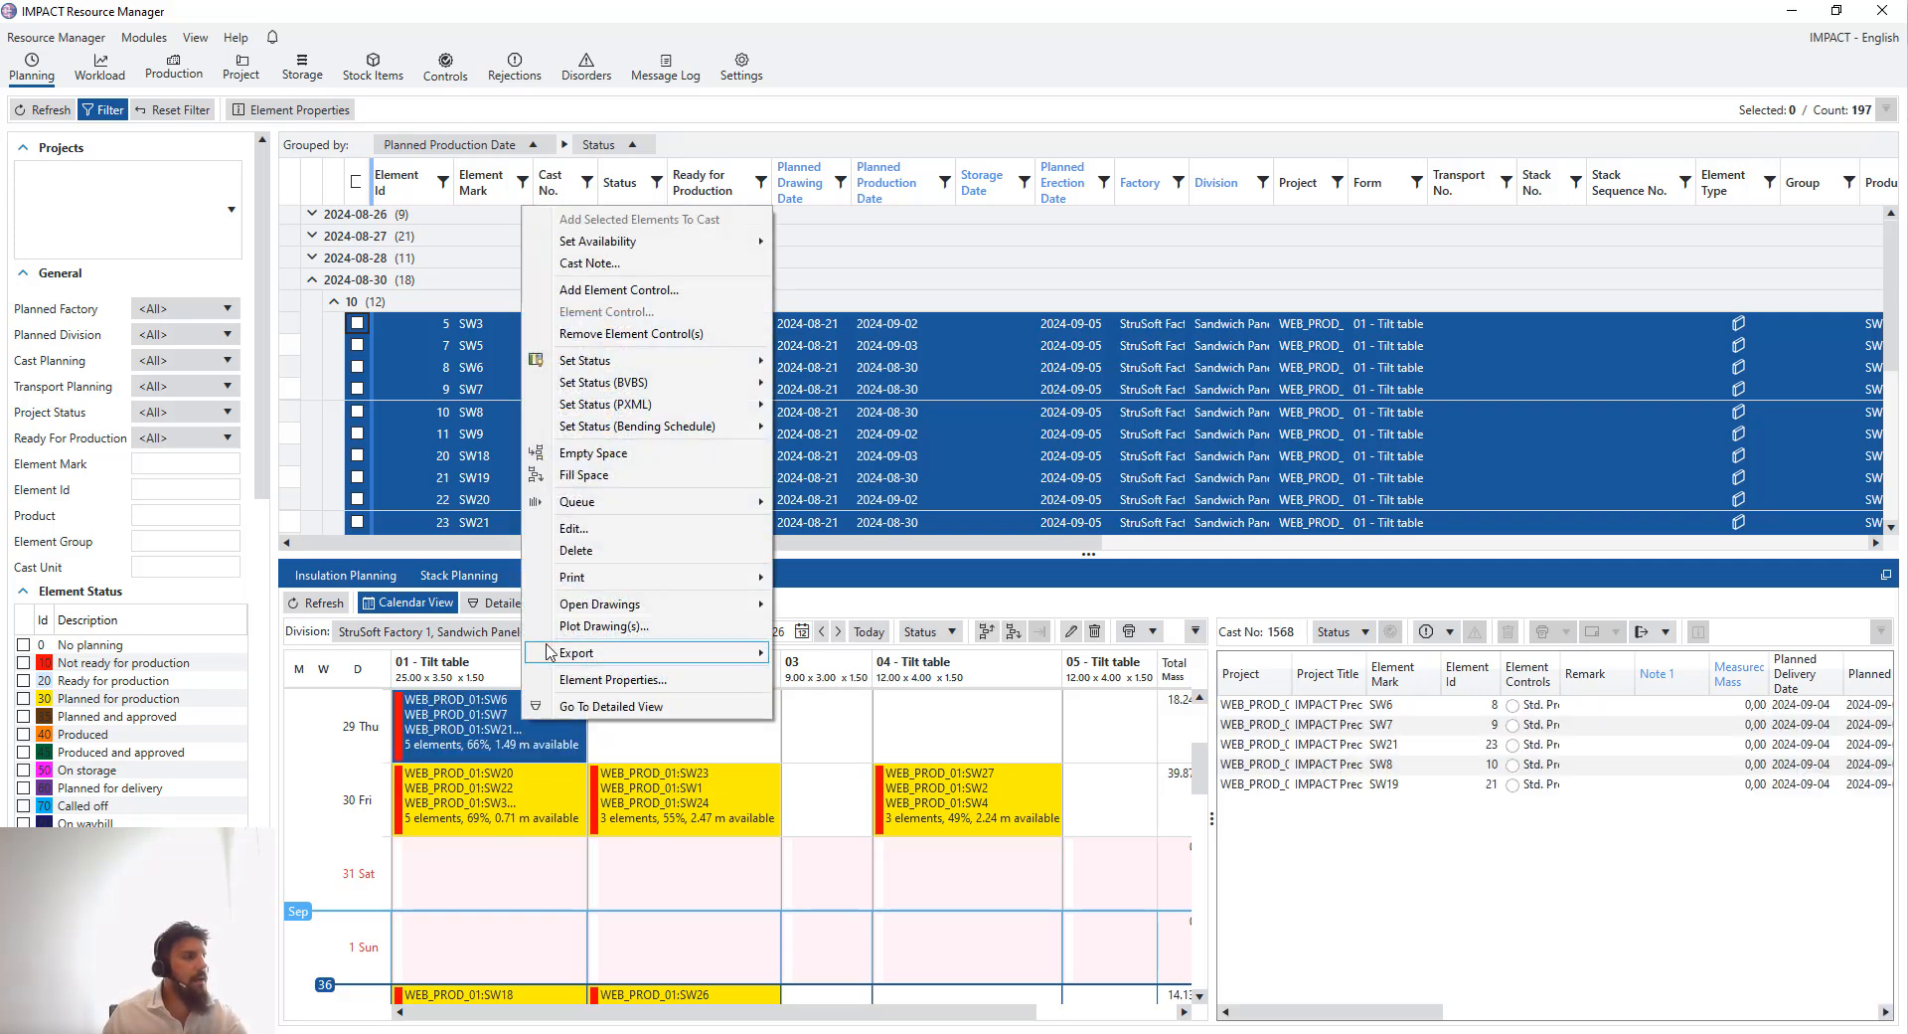
click(629, 538)
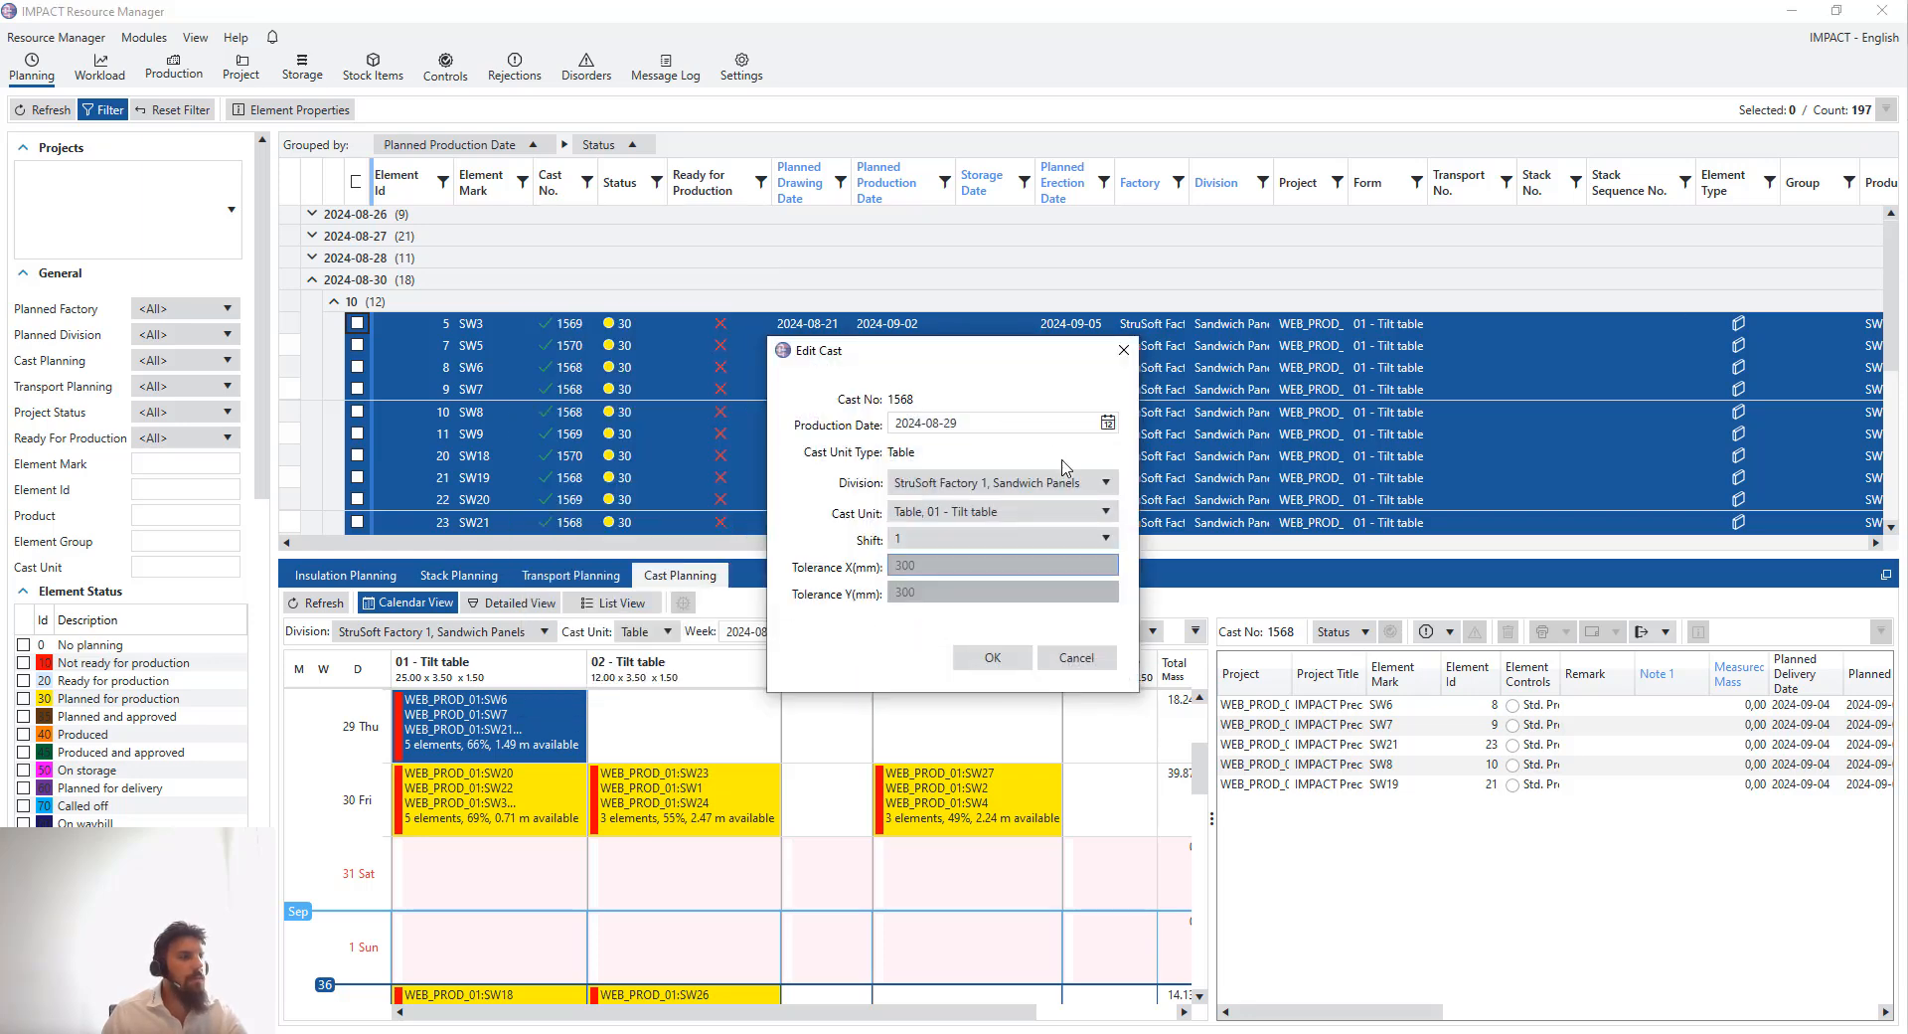
click(1056, 492)
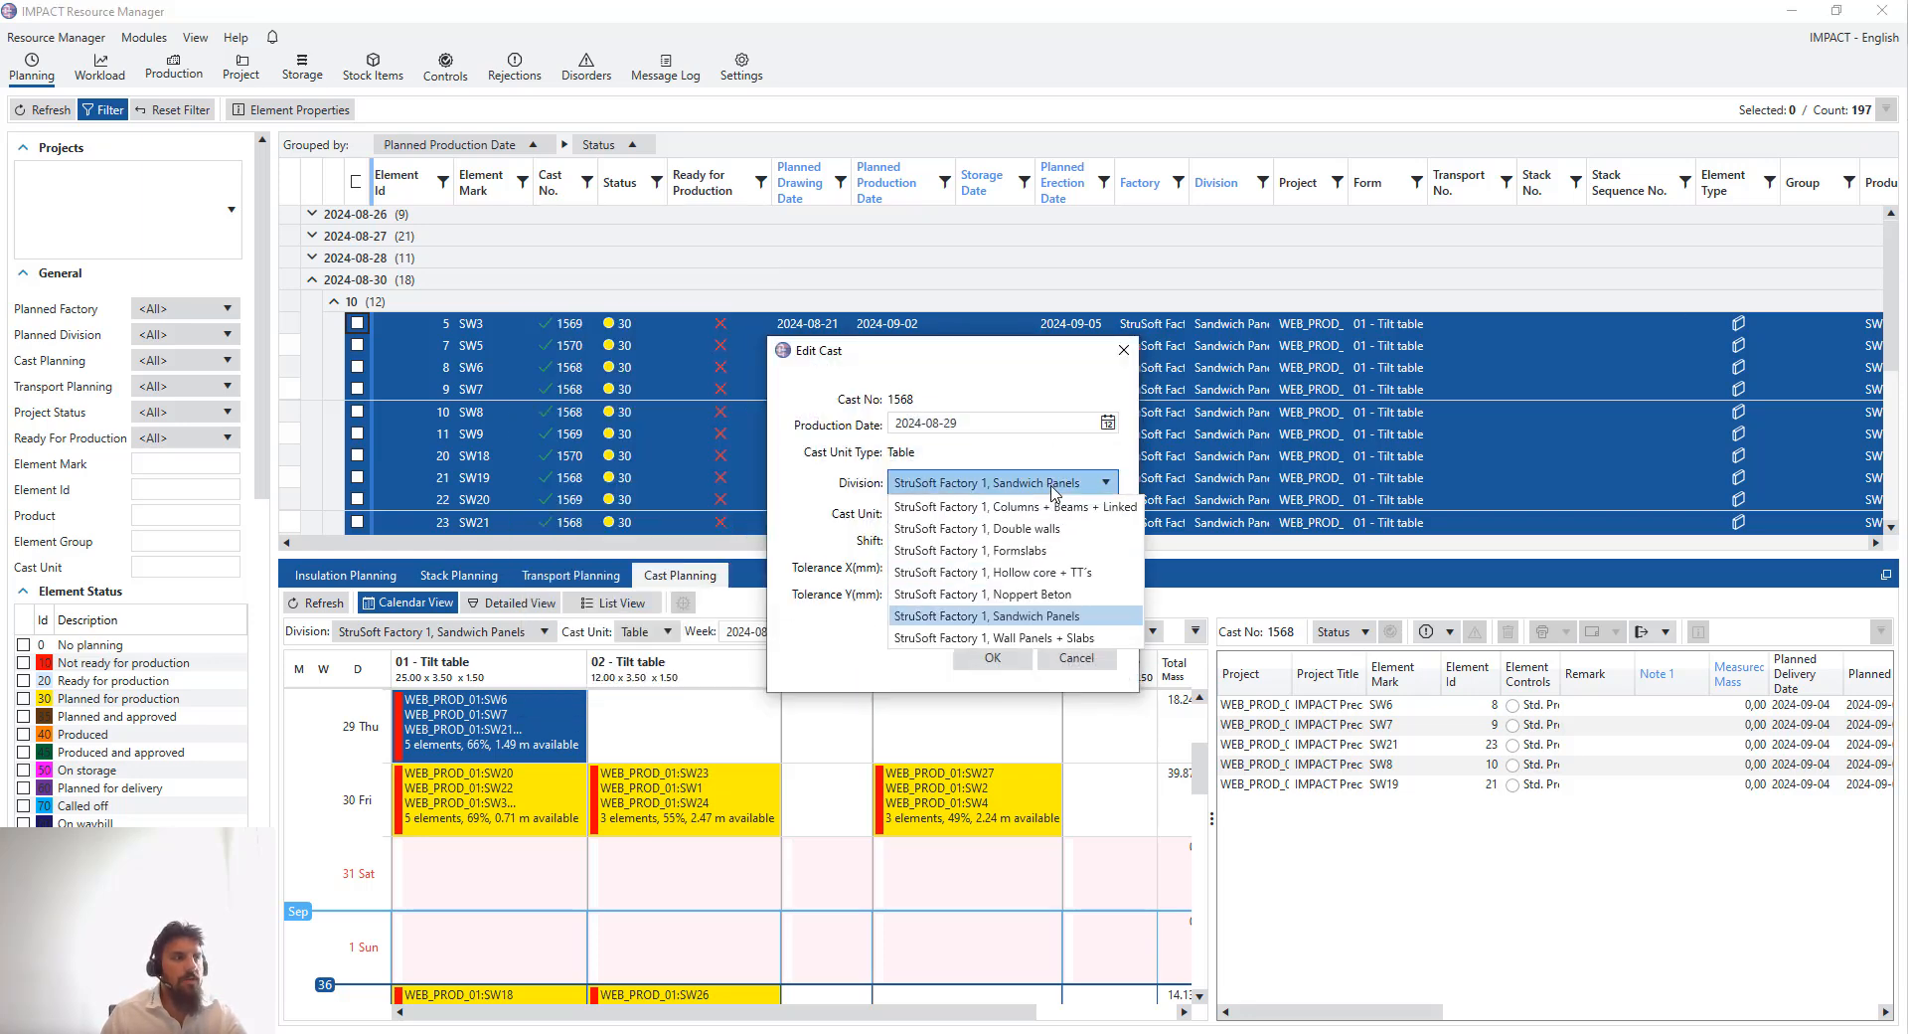
click(1056, 489)
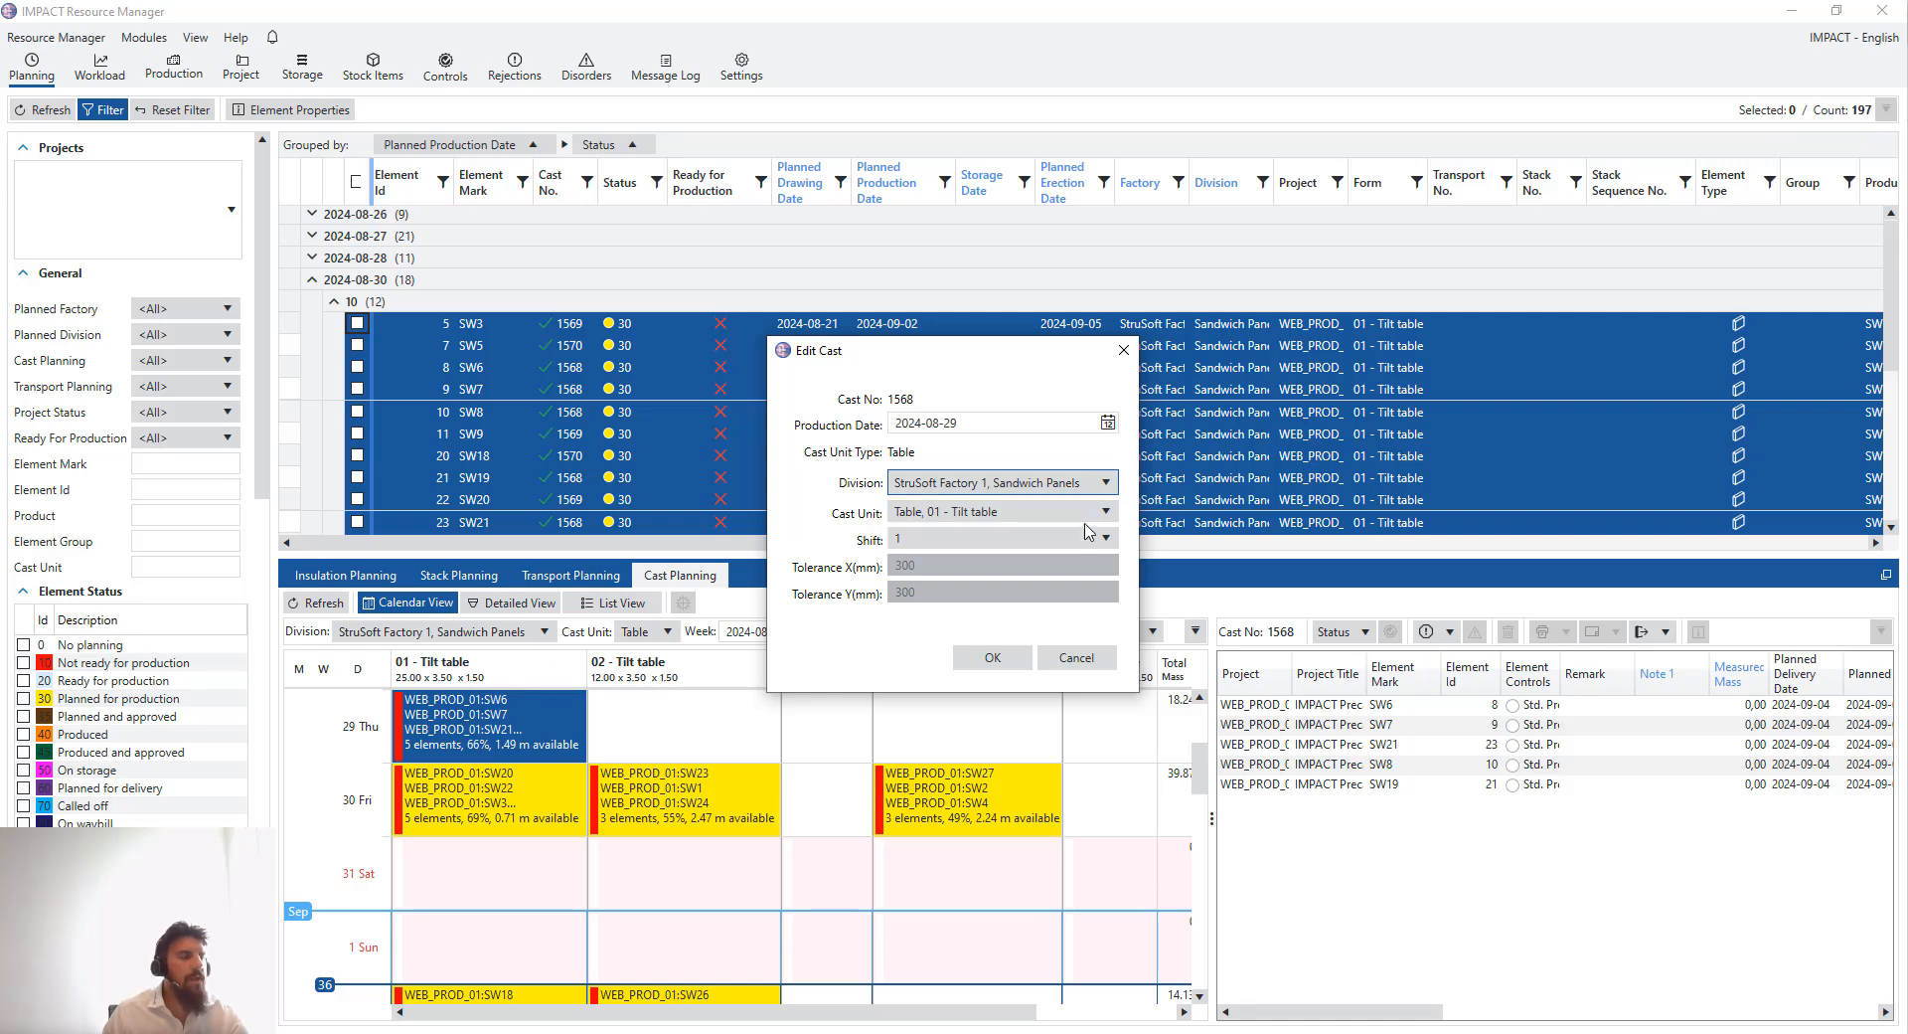
click(1124, 350)
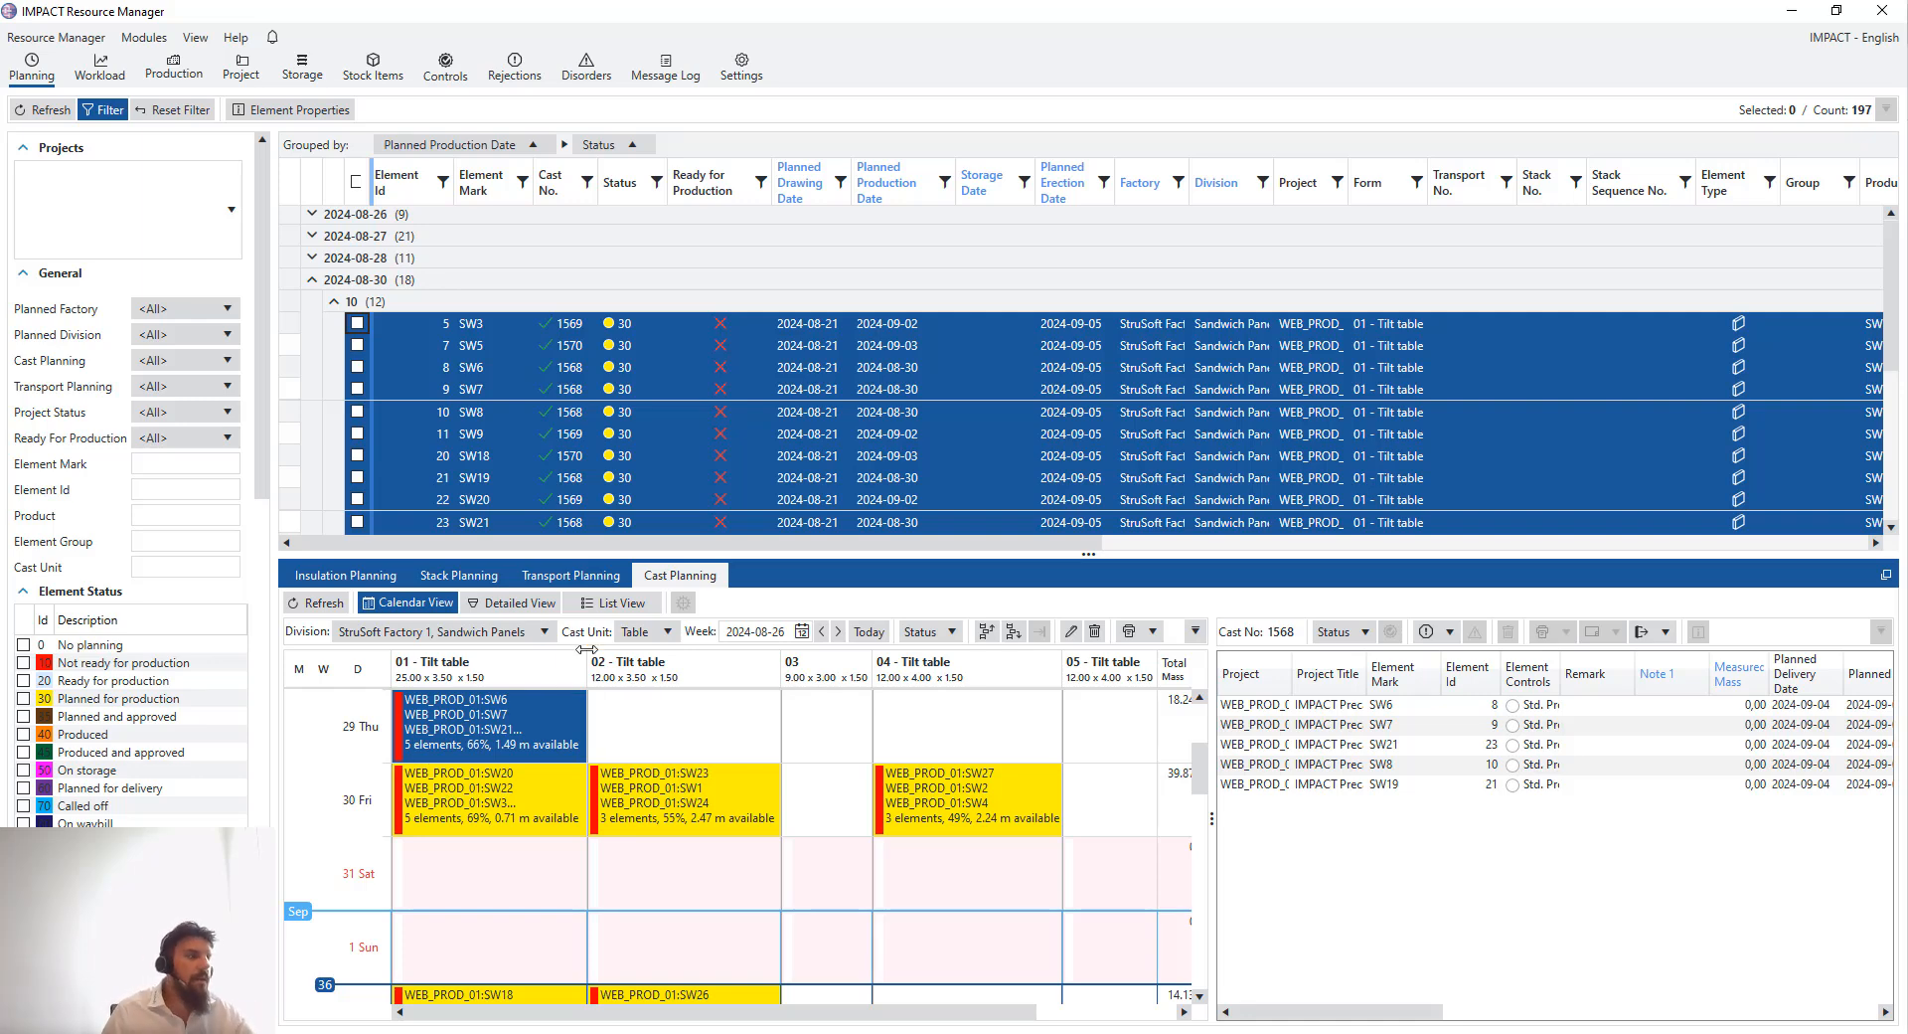
double_click(540, 718)
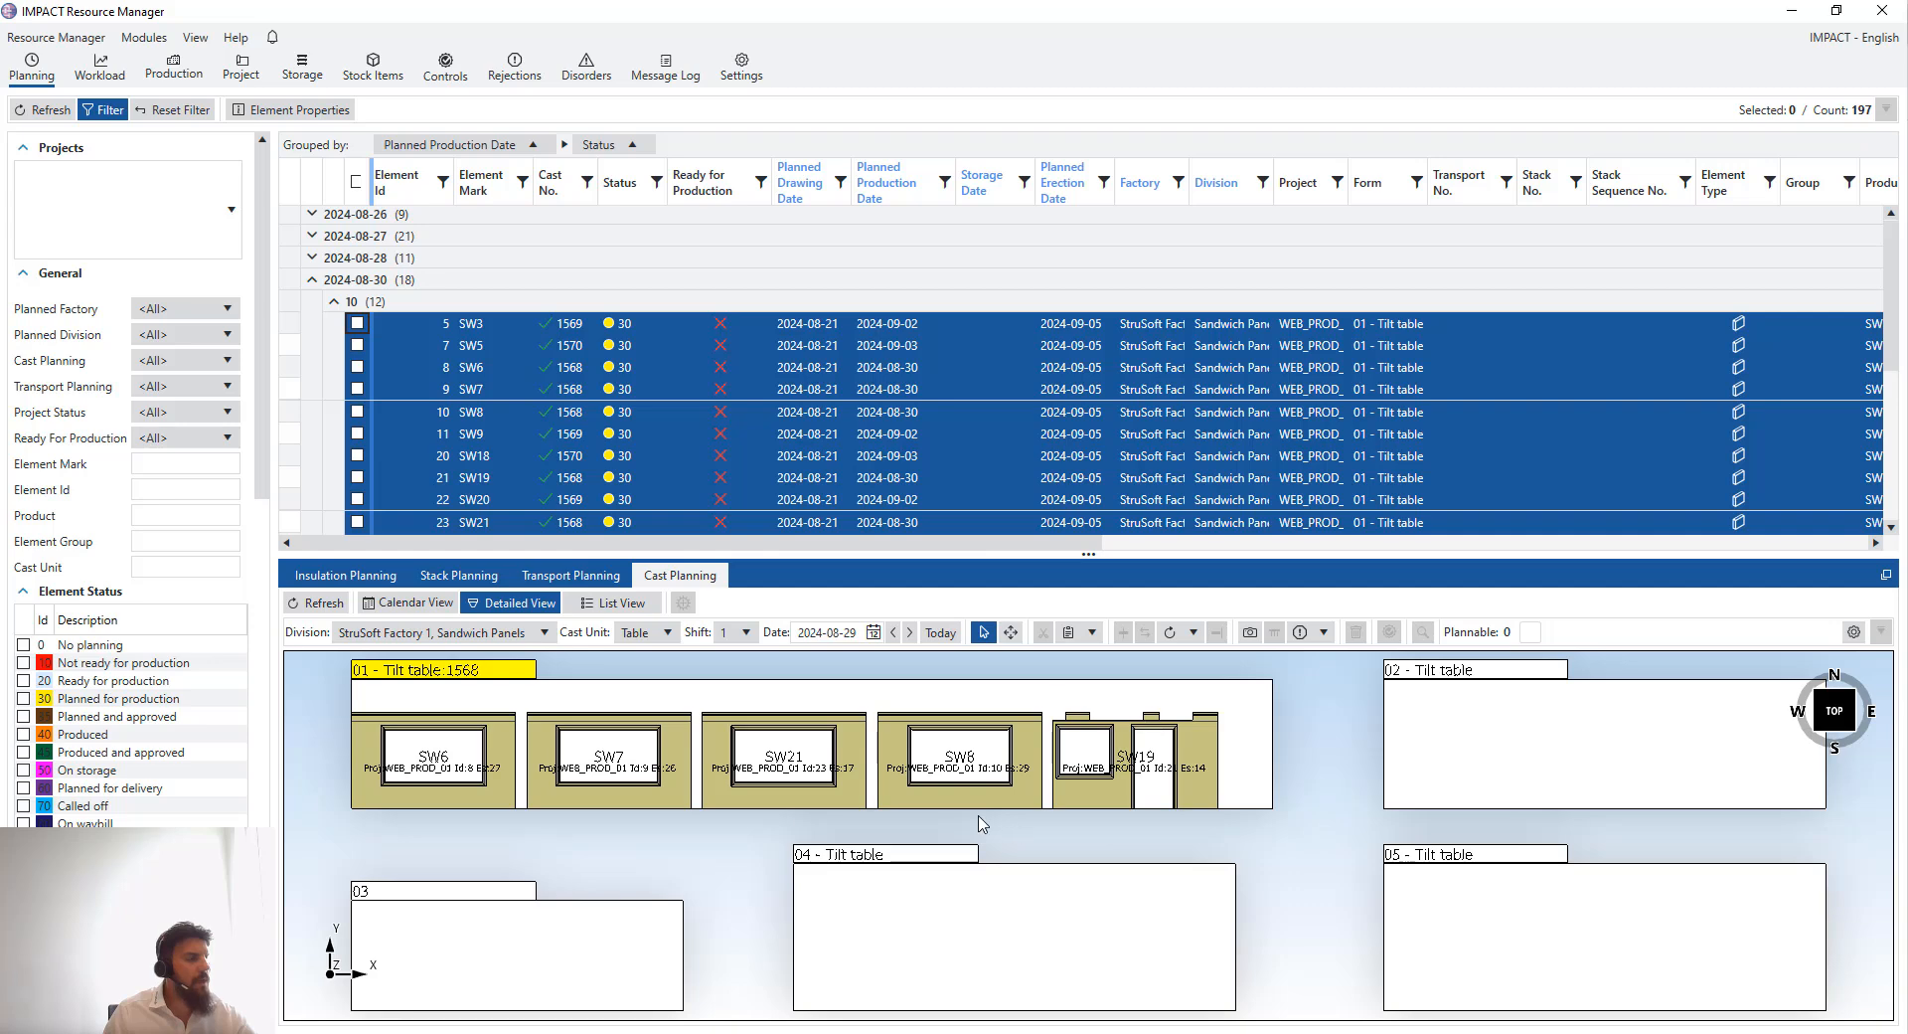
- Set the detailed view to show cast units 01 and 02 over 4 days, with holidays hidden, and save
scroll(982, 823, down, 2)
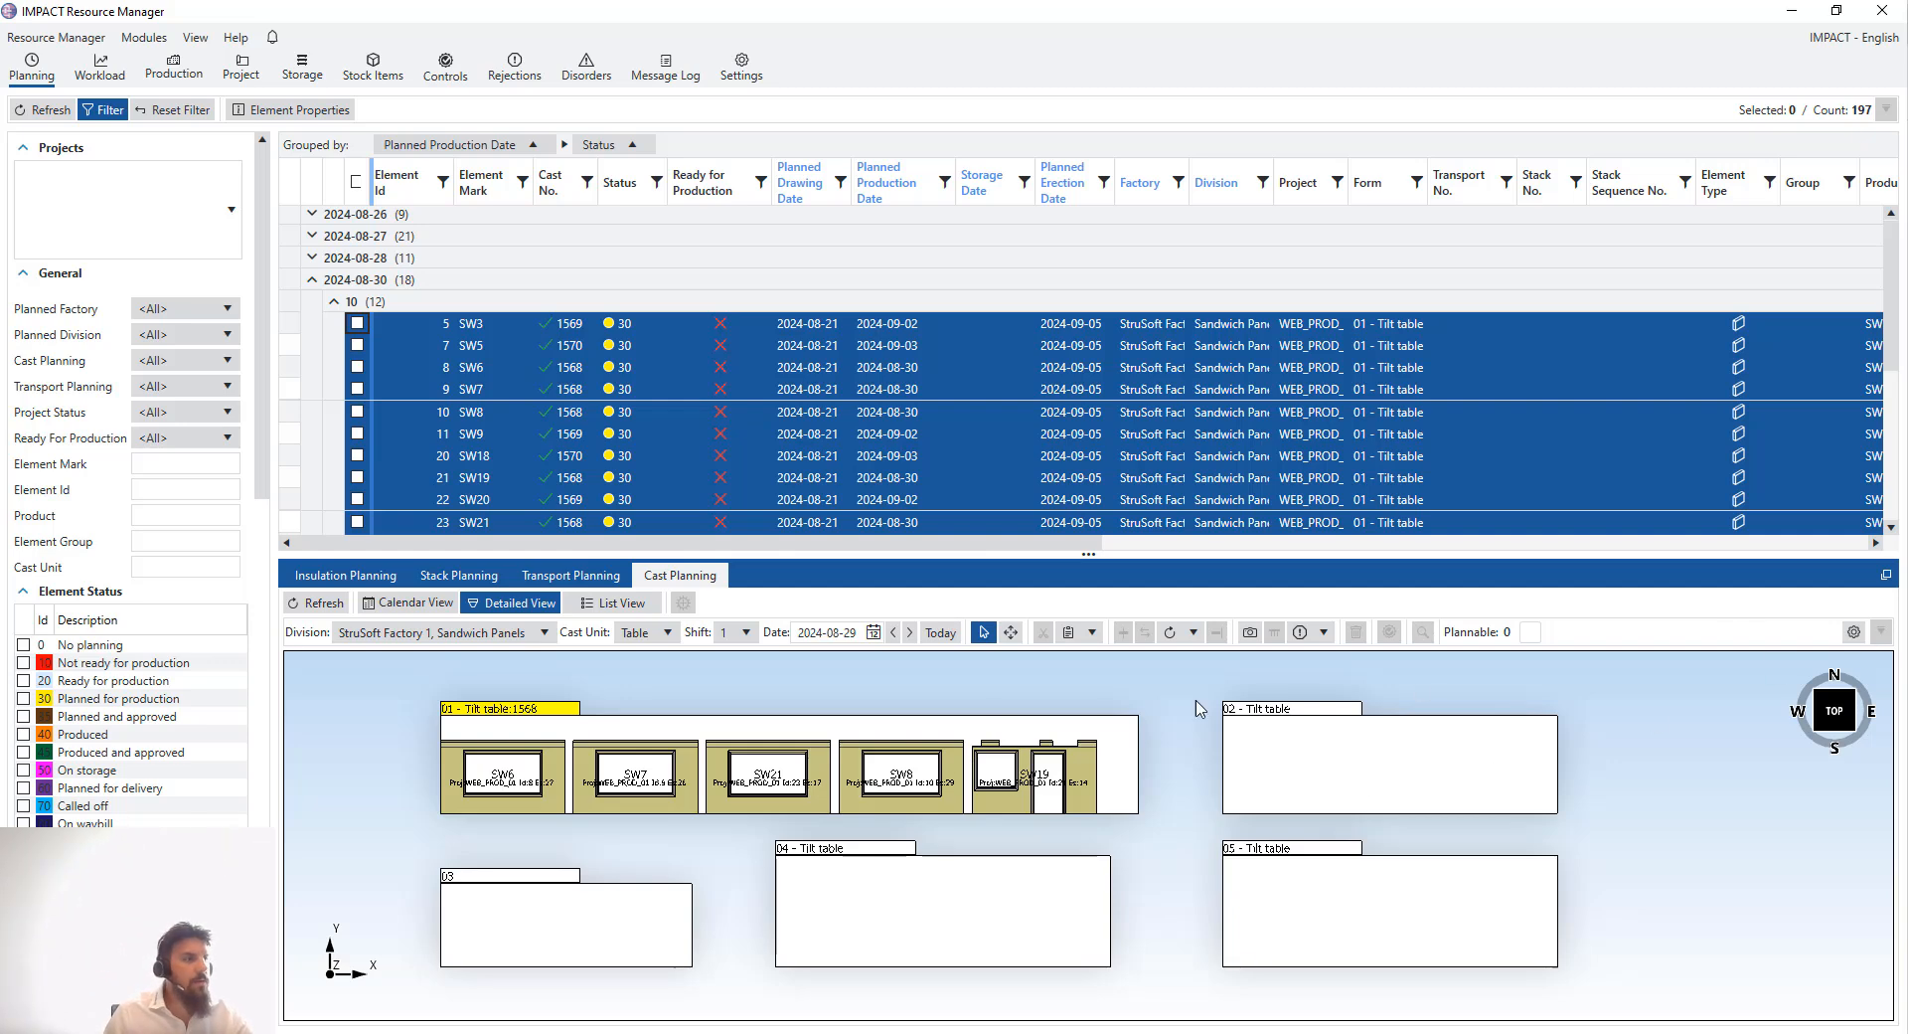
click(1853, 633)
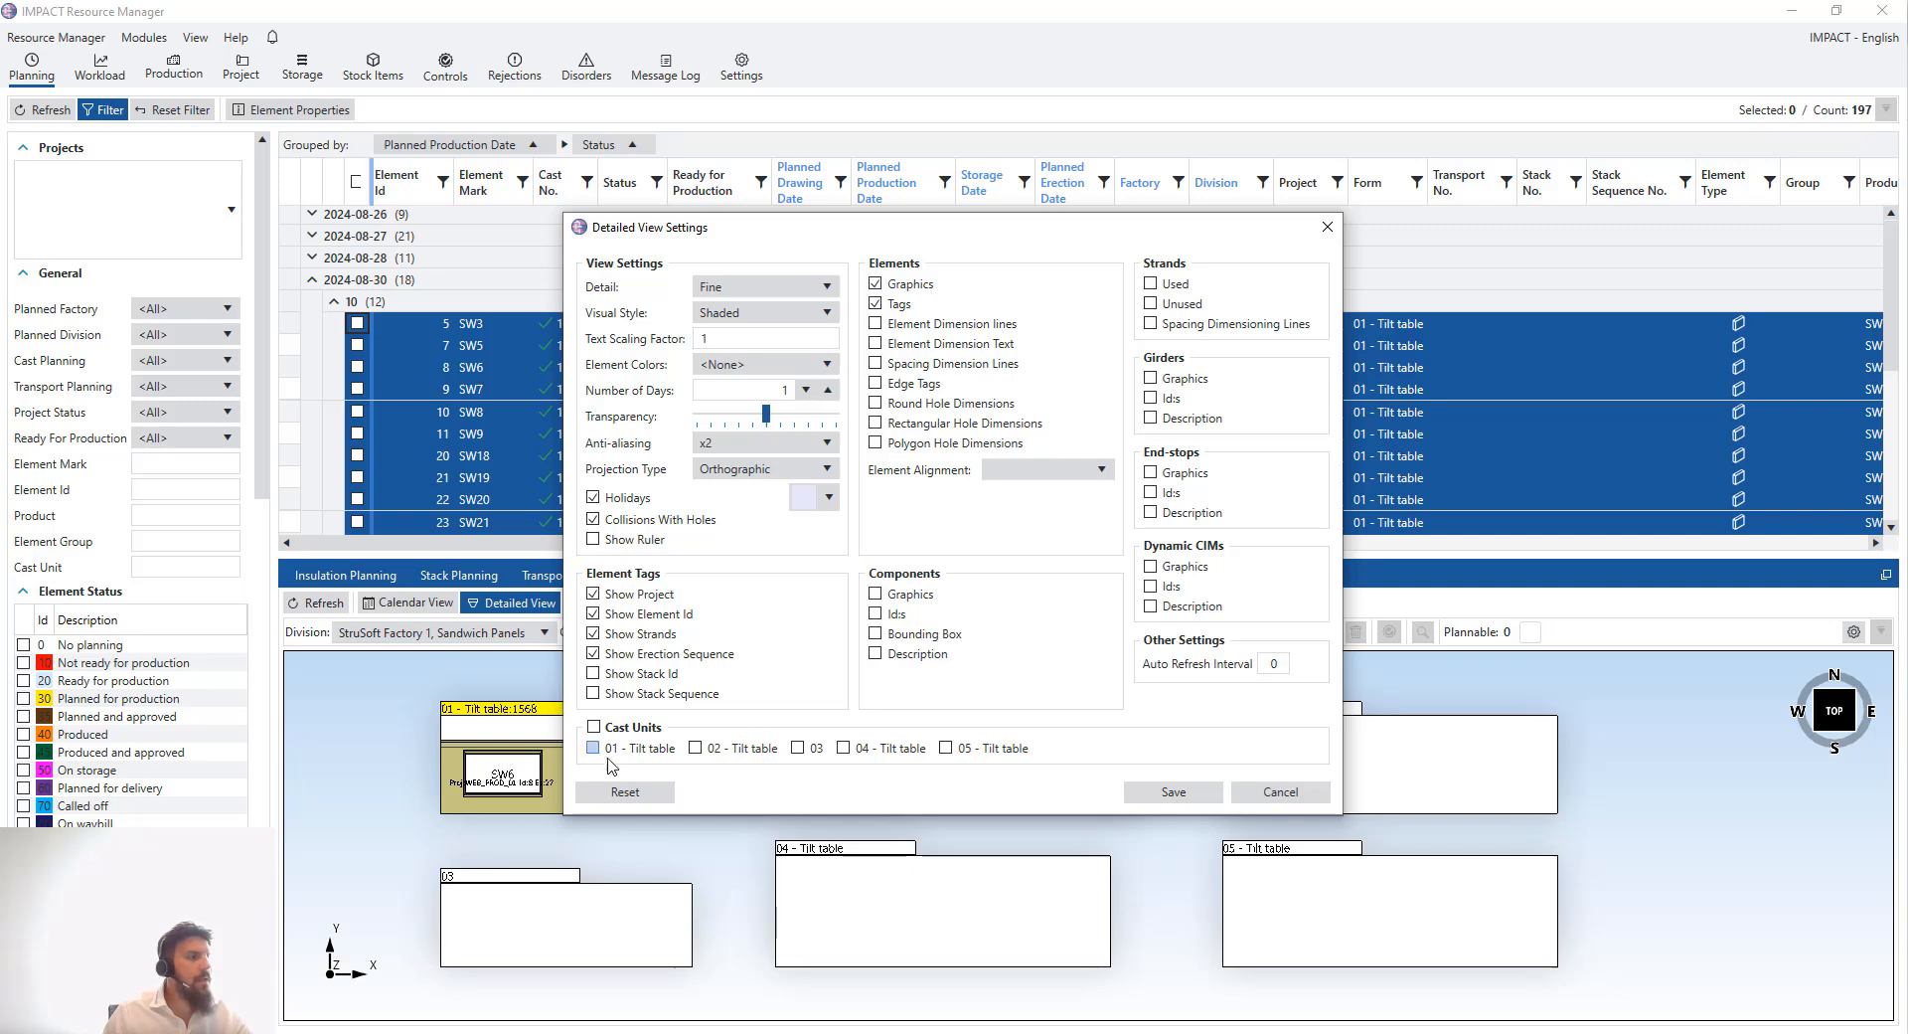
click(595, 748)
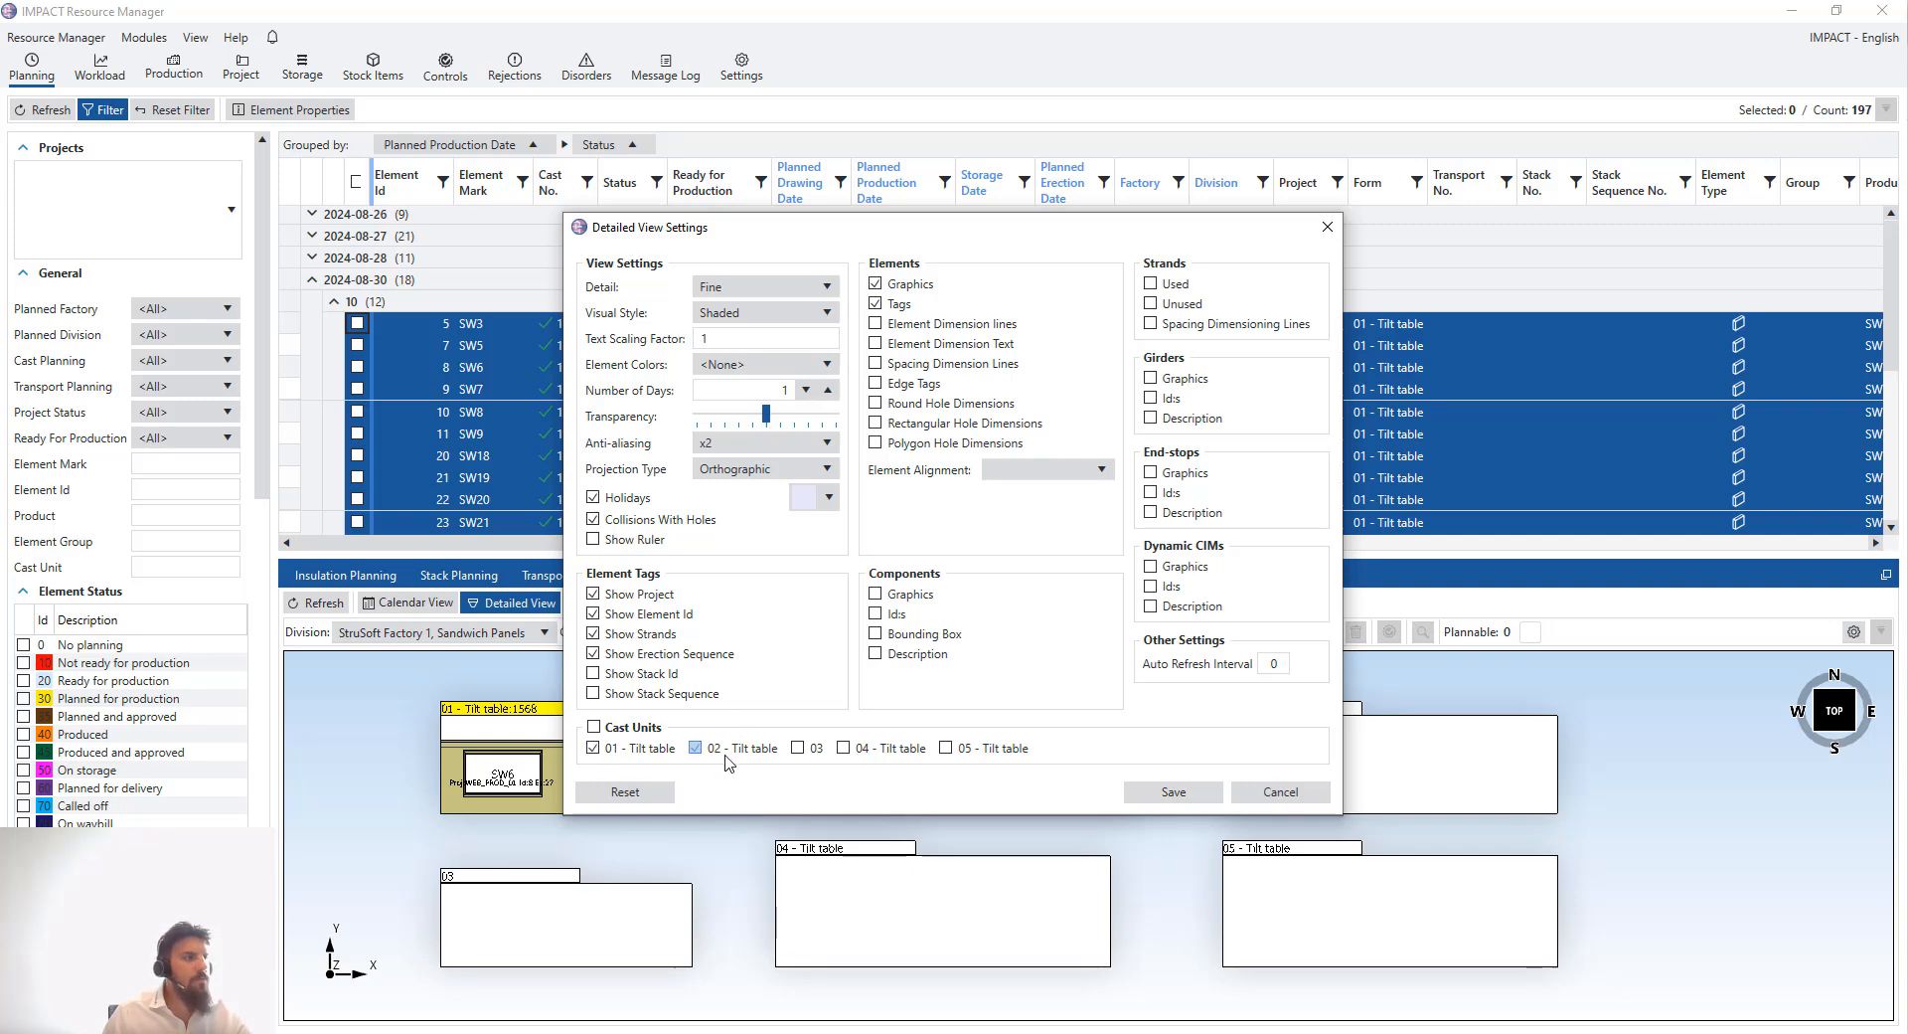
click(727, 755)
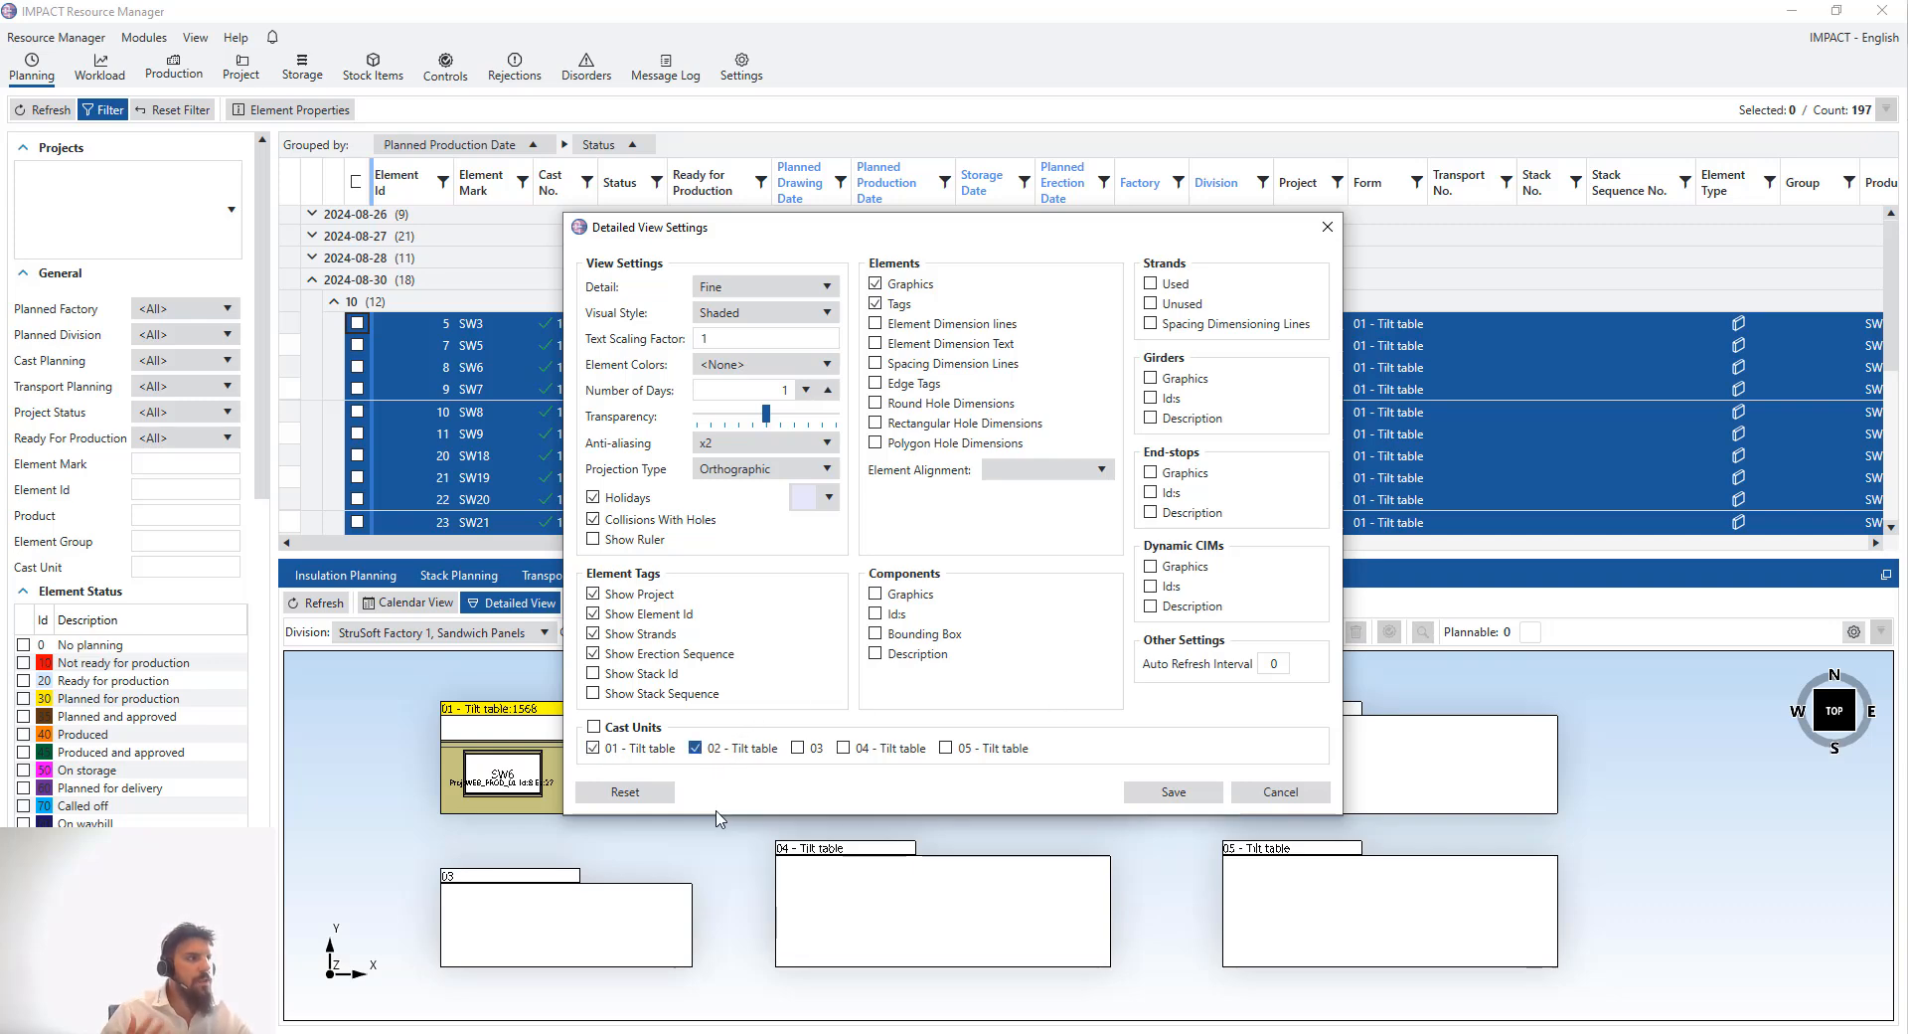
click(806, 391)
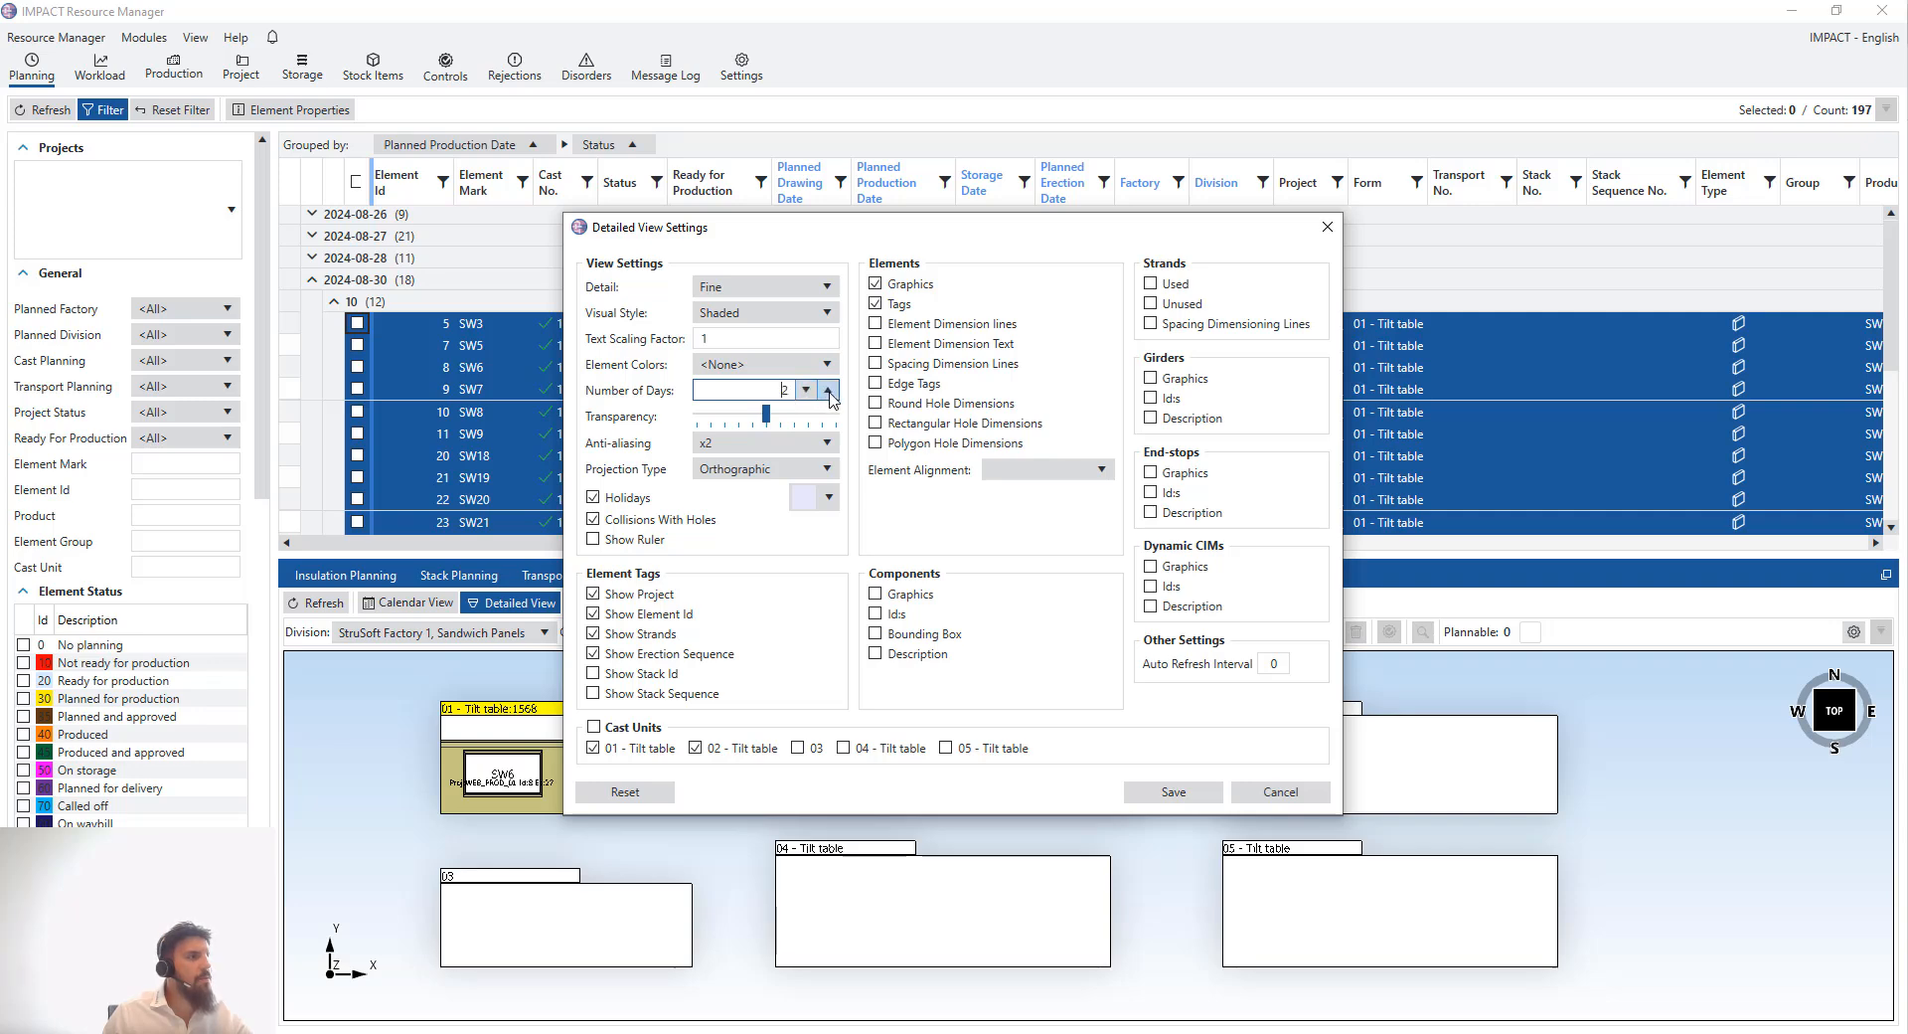
click(829, 390)
click(829, 391)
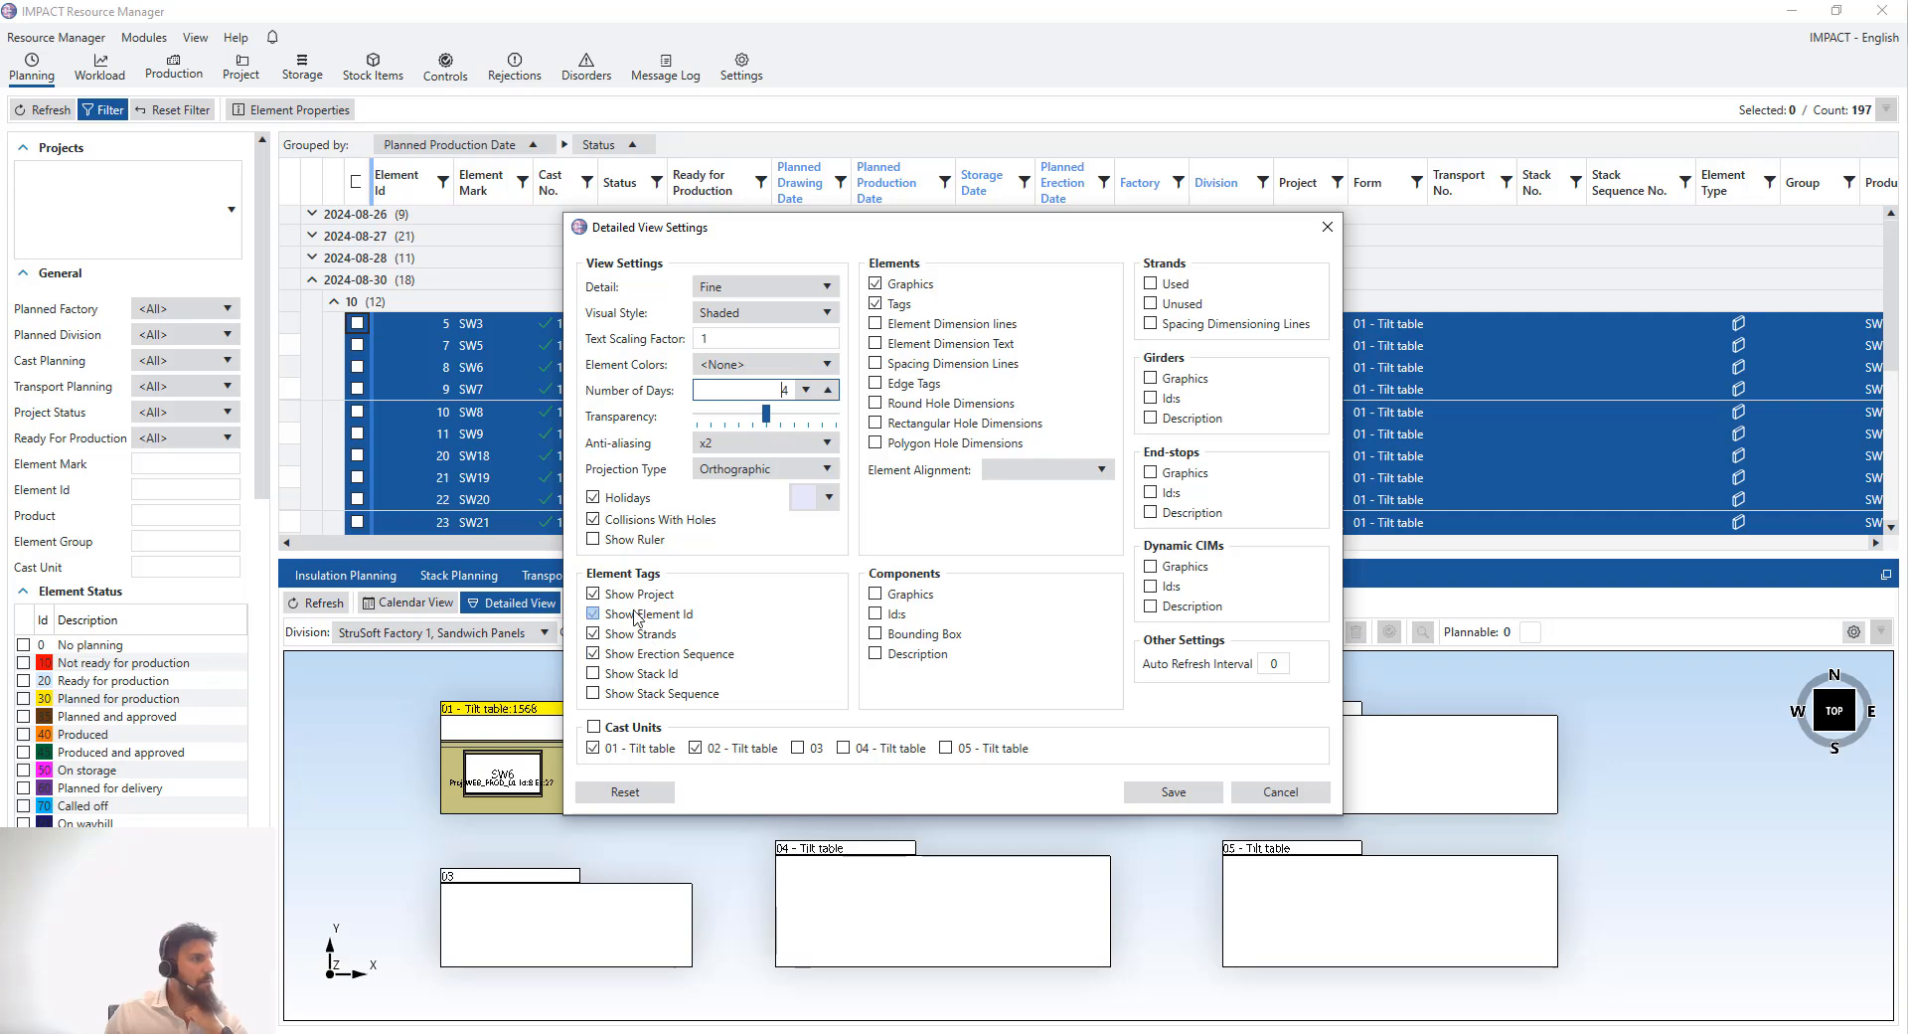
click(594, 498)
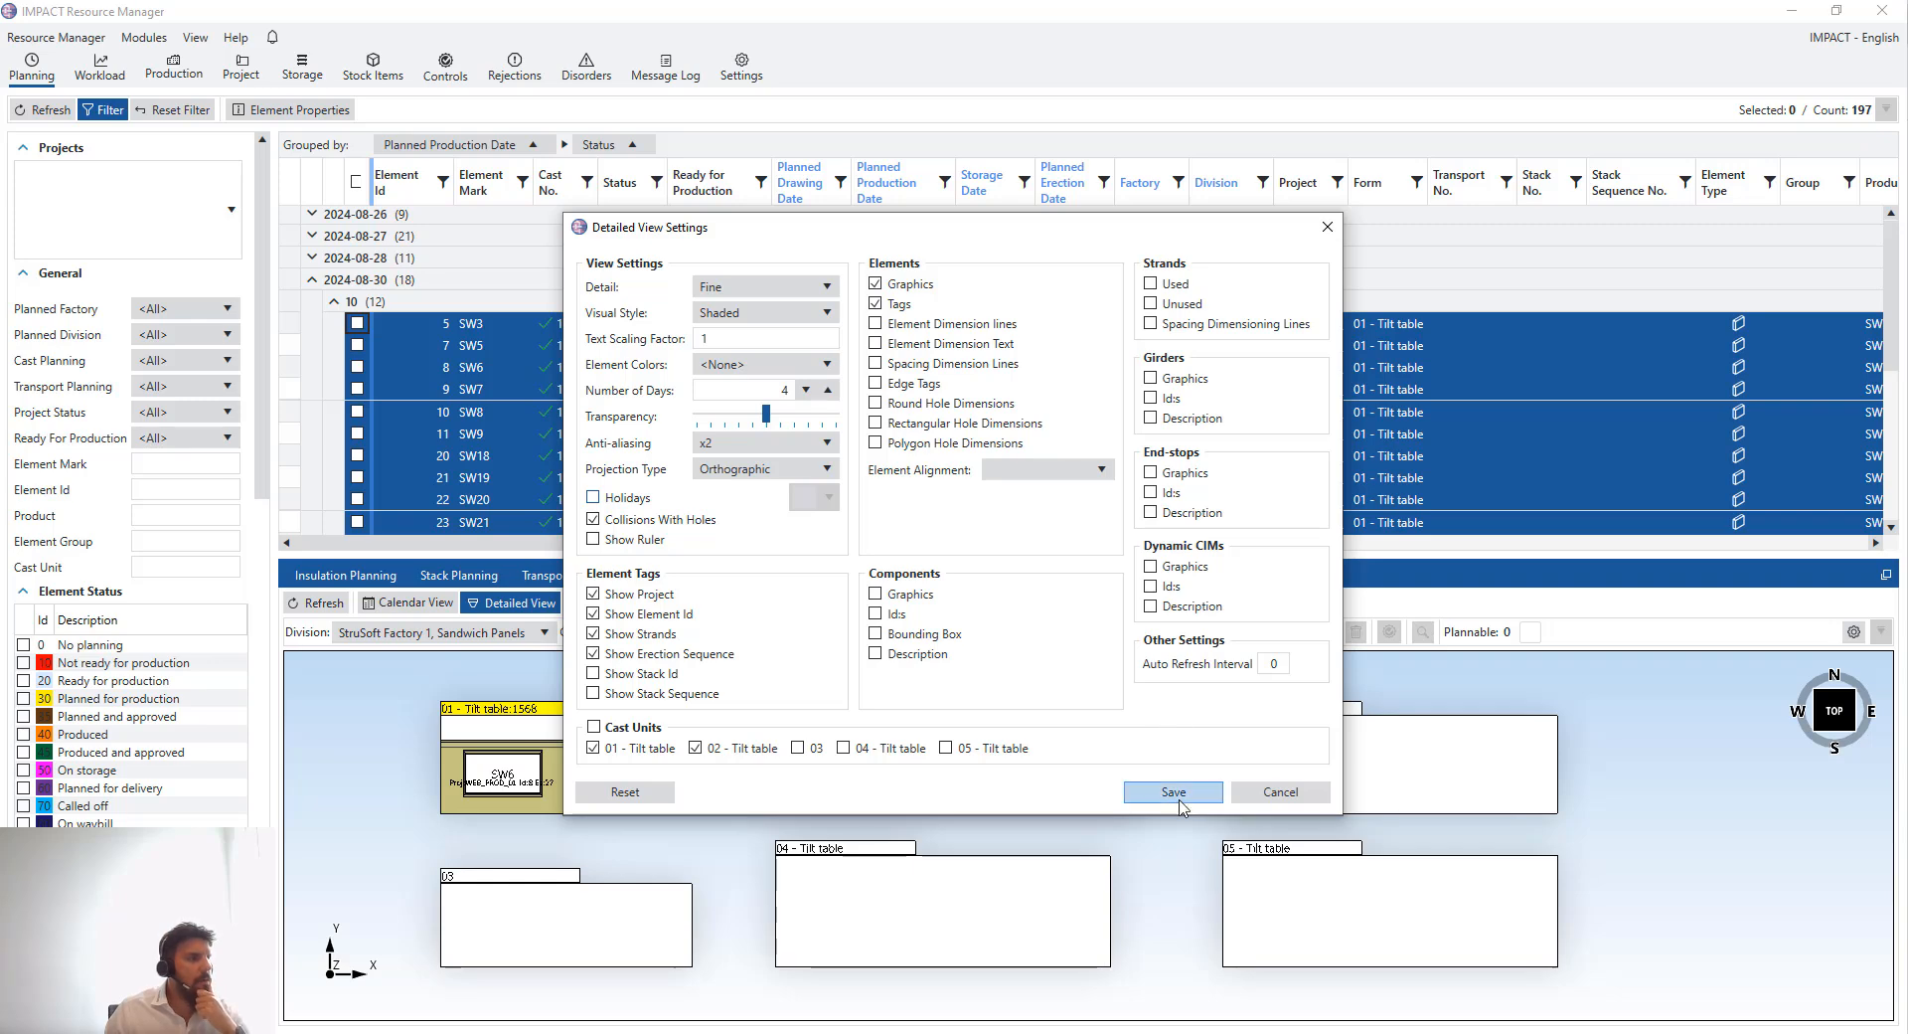
click(1175, 795)
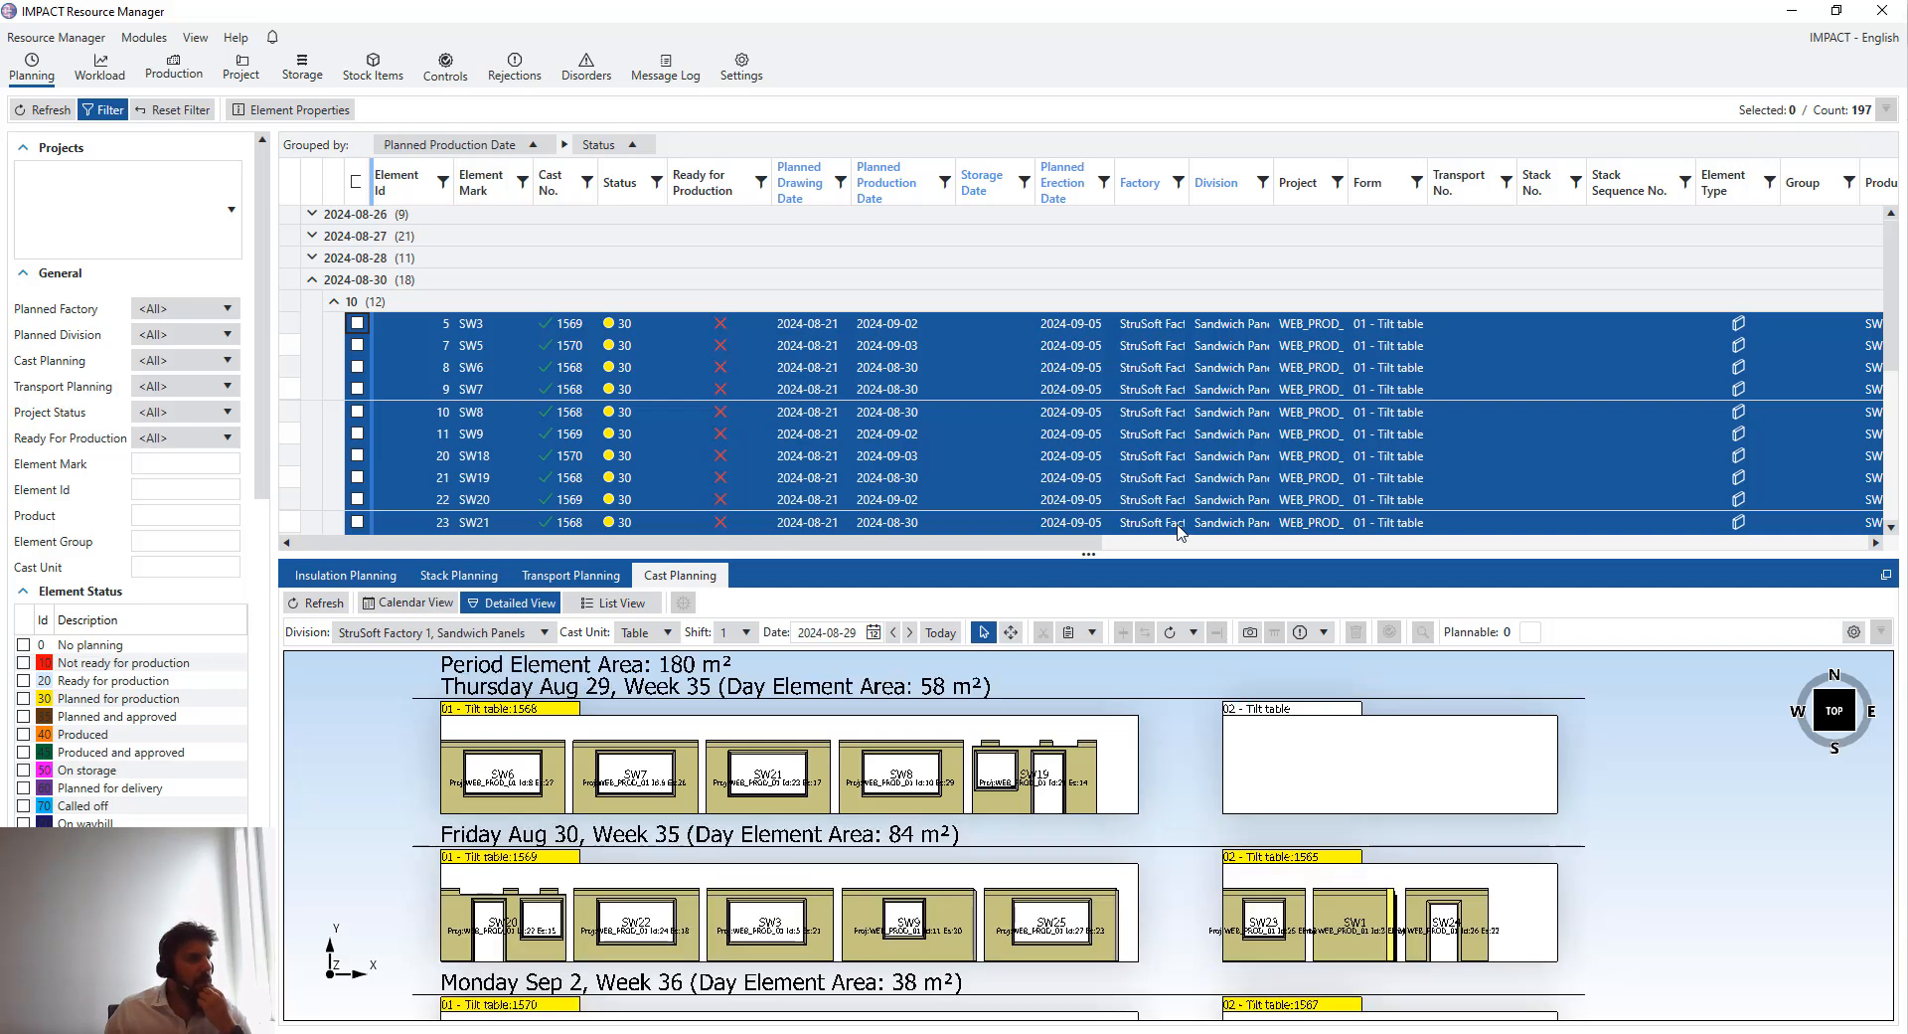
- Move elements SW5 and SW18 from the 2 September tilt table 01 cast onto the 29 August tilt table 02 cast
drag(1176, 550, 1176, 386)
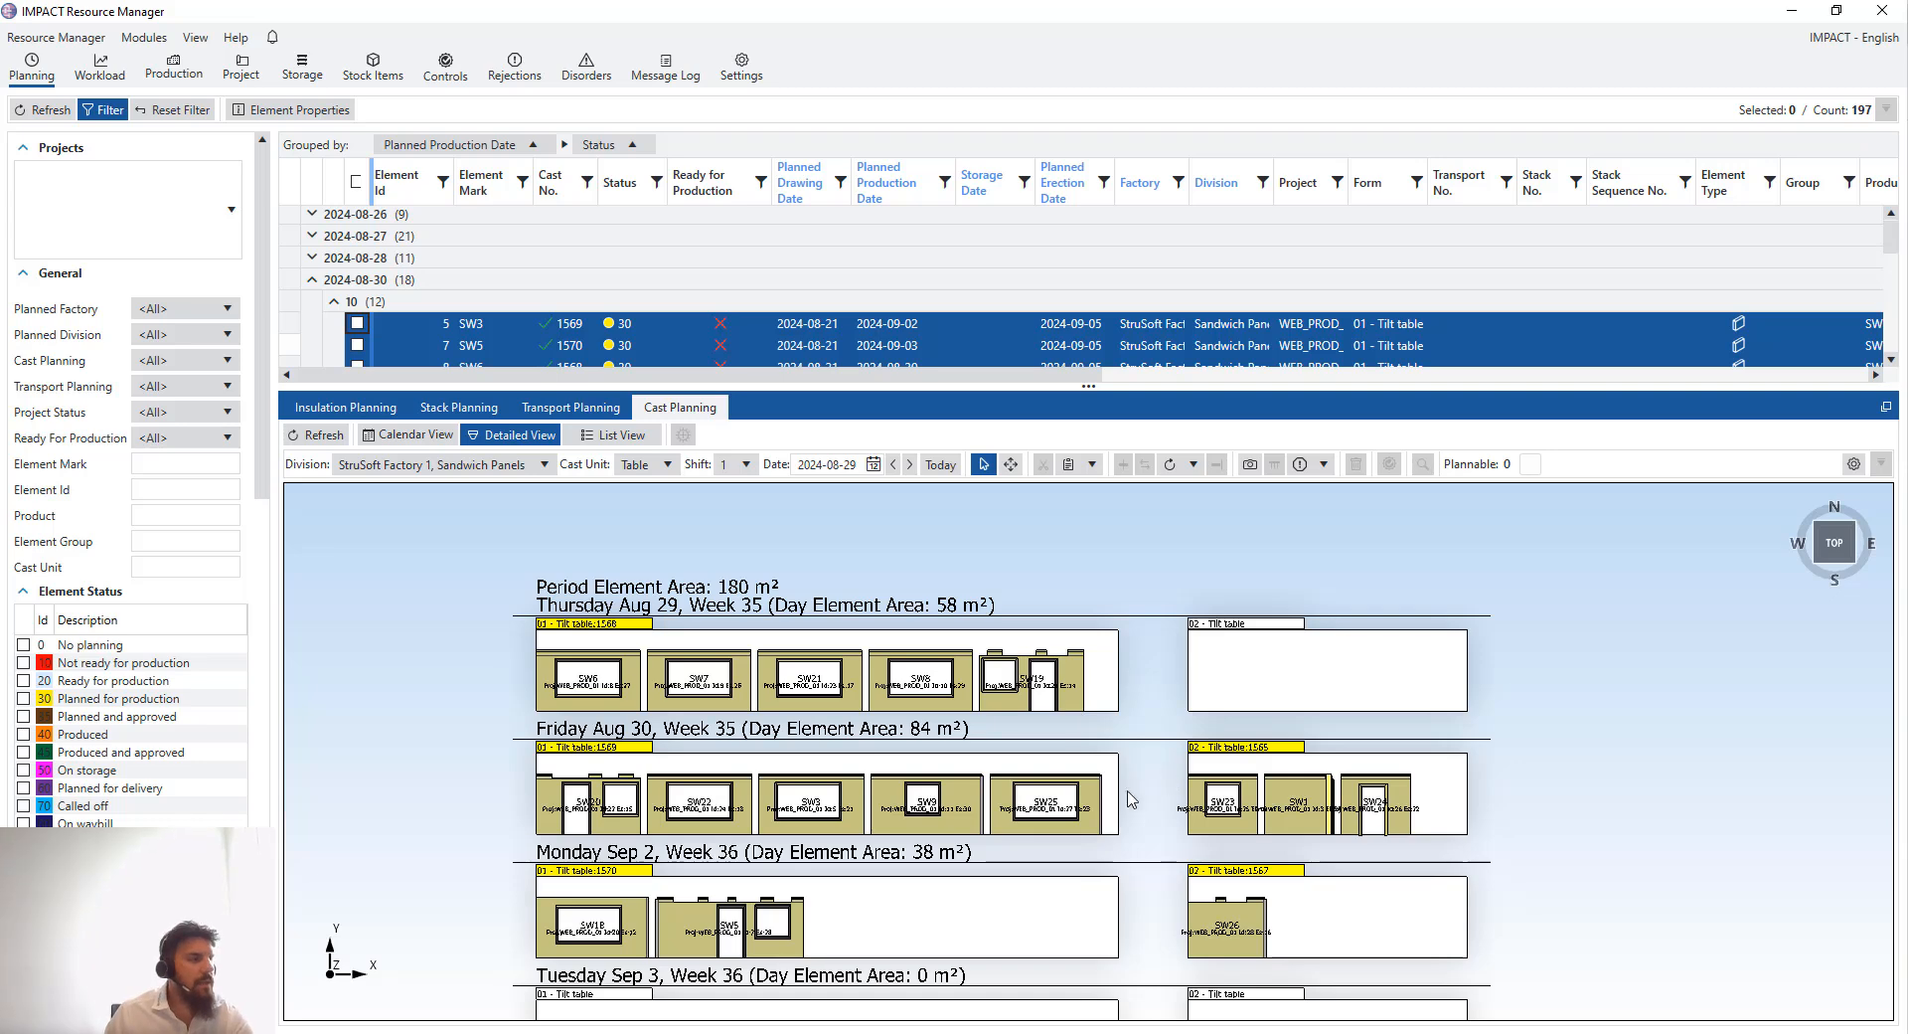
drag(1091, 788, 1103, 730)
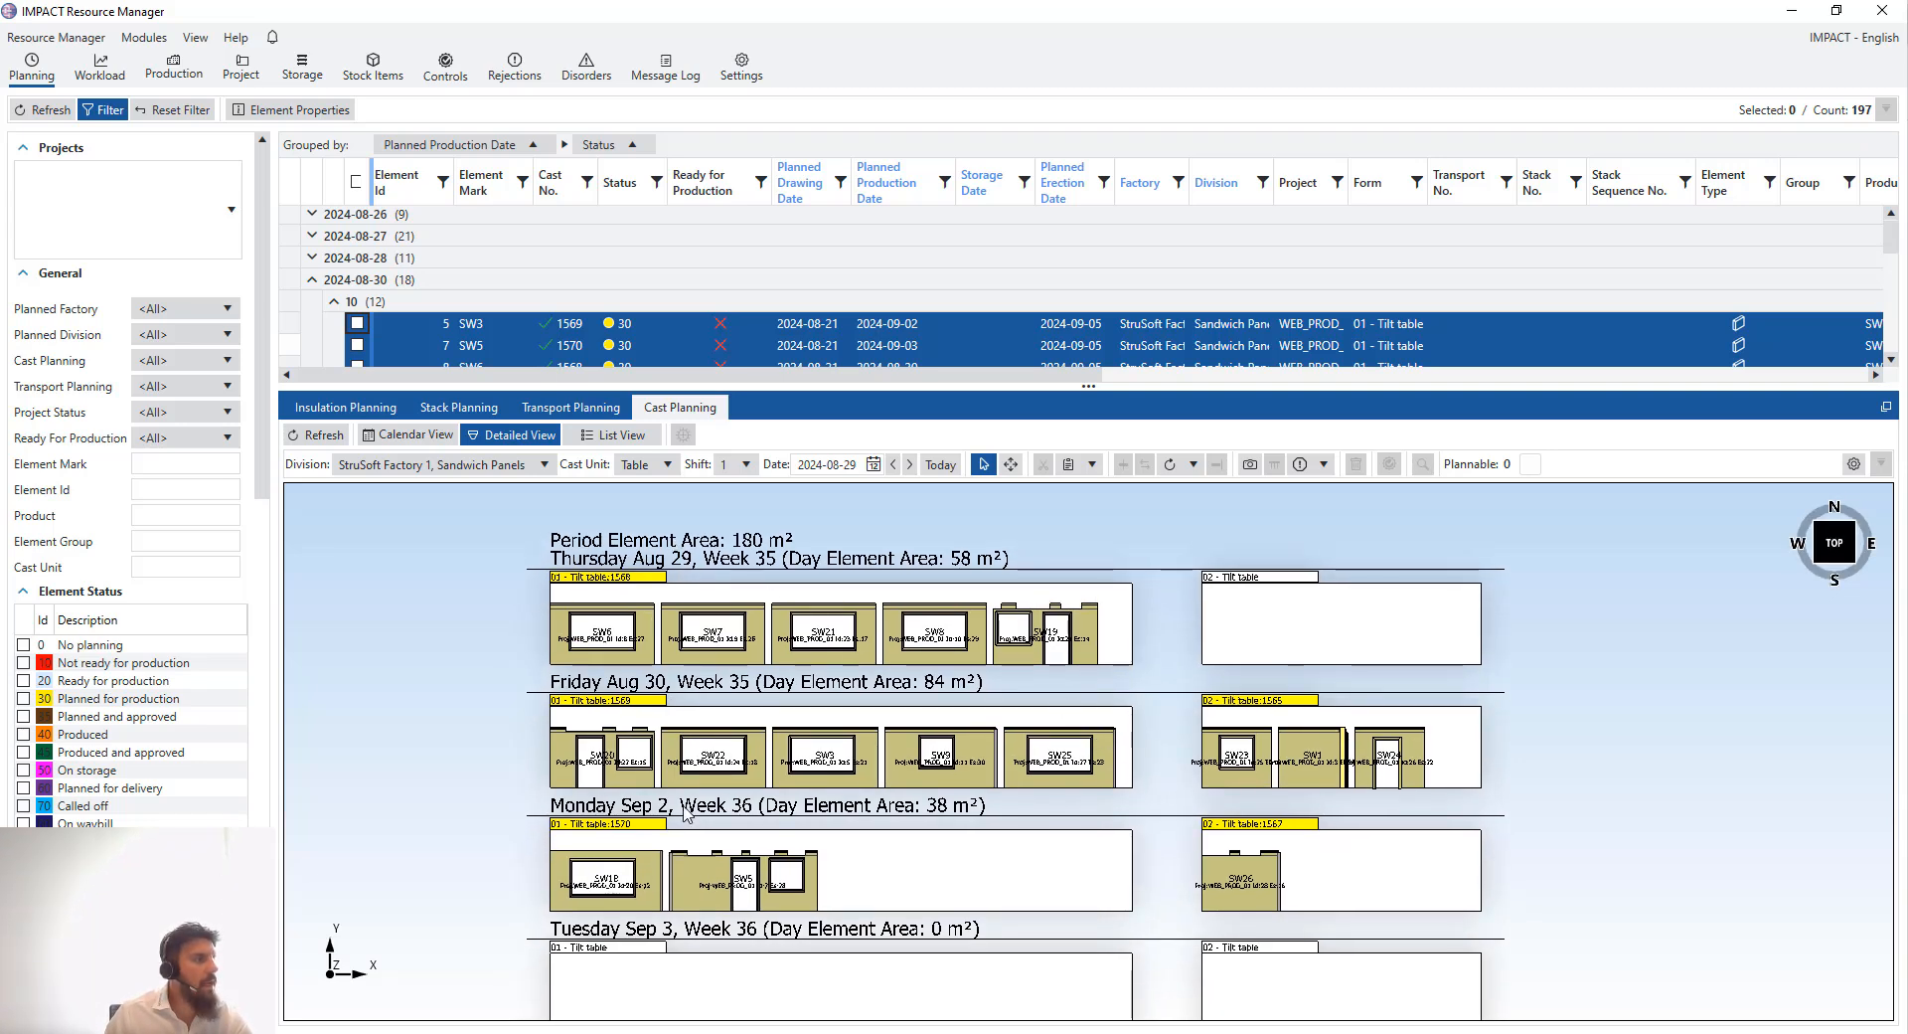
scroll(752, 840, down, 2)
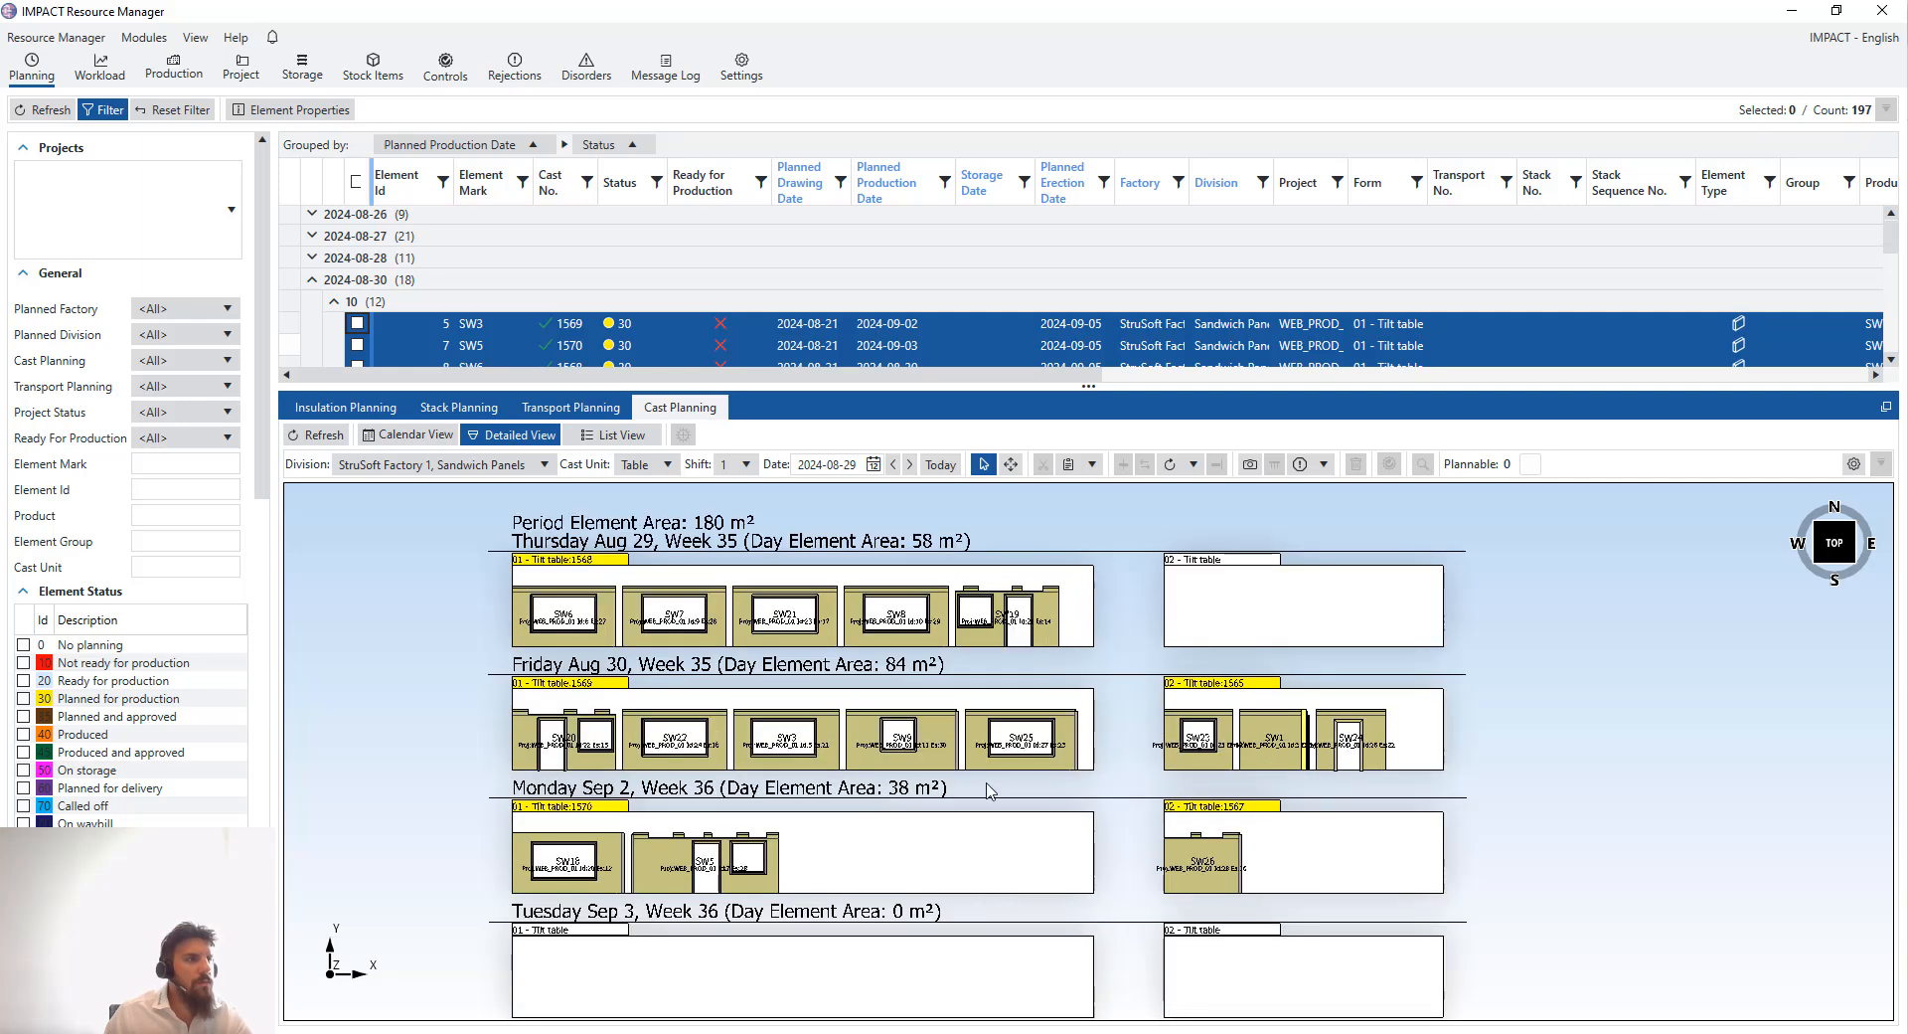
scroll(883, 793, up, 2)
click(674, 875)
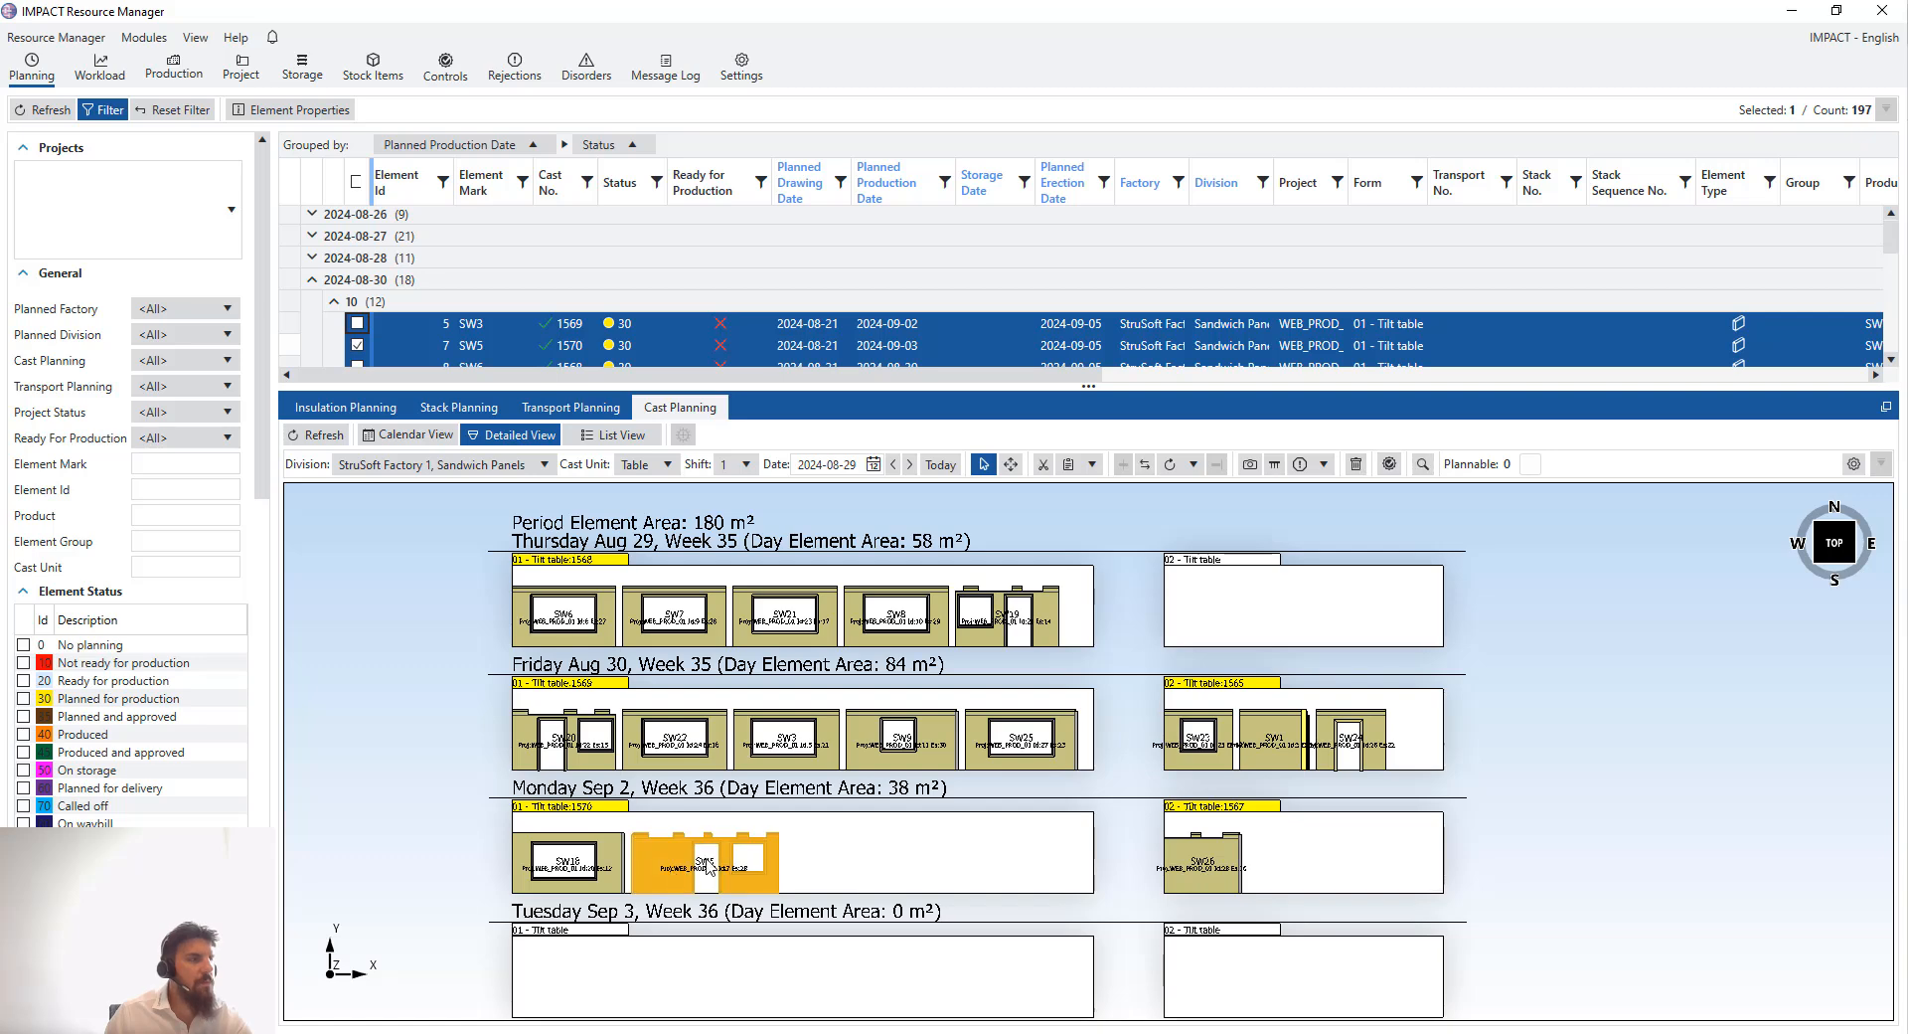
drag(674, 875, 1205, 629)
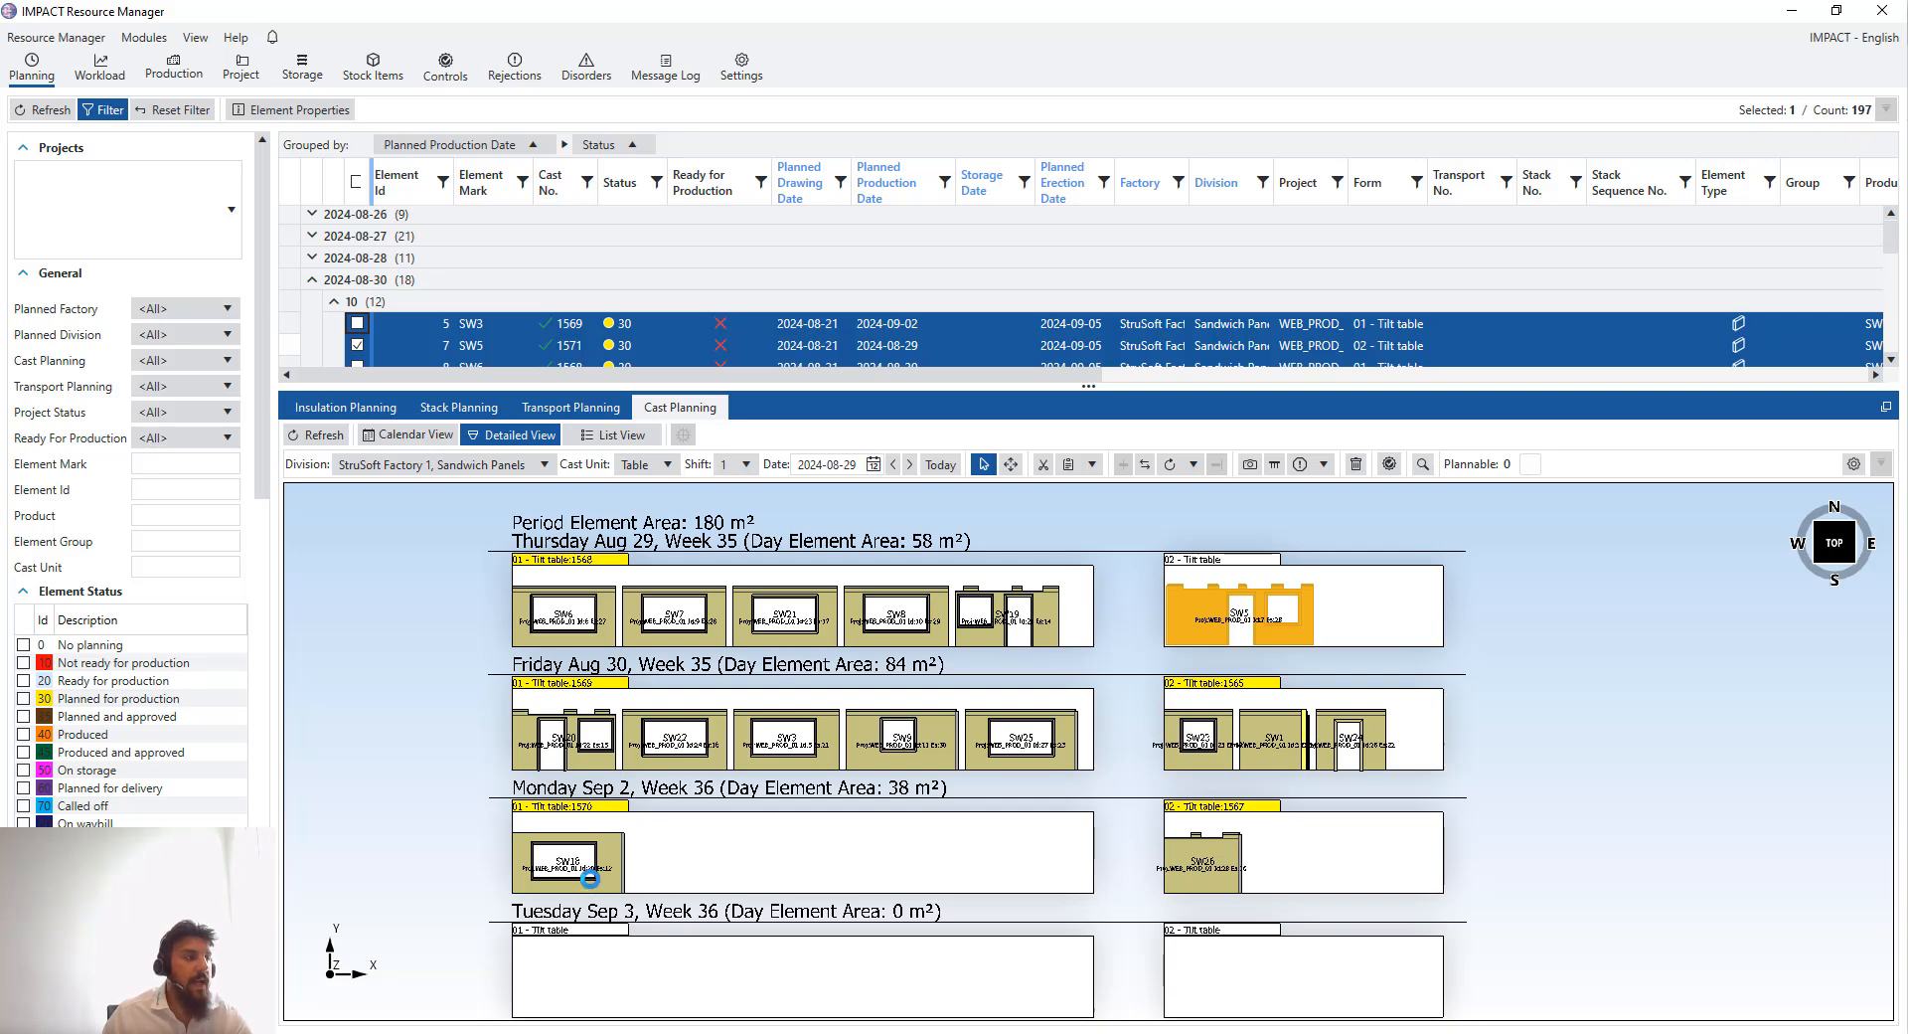
click(612, 863)
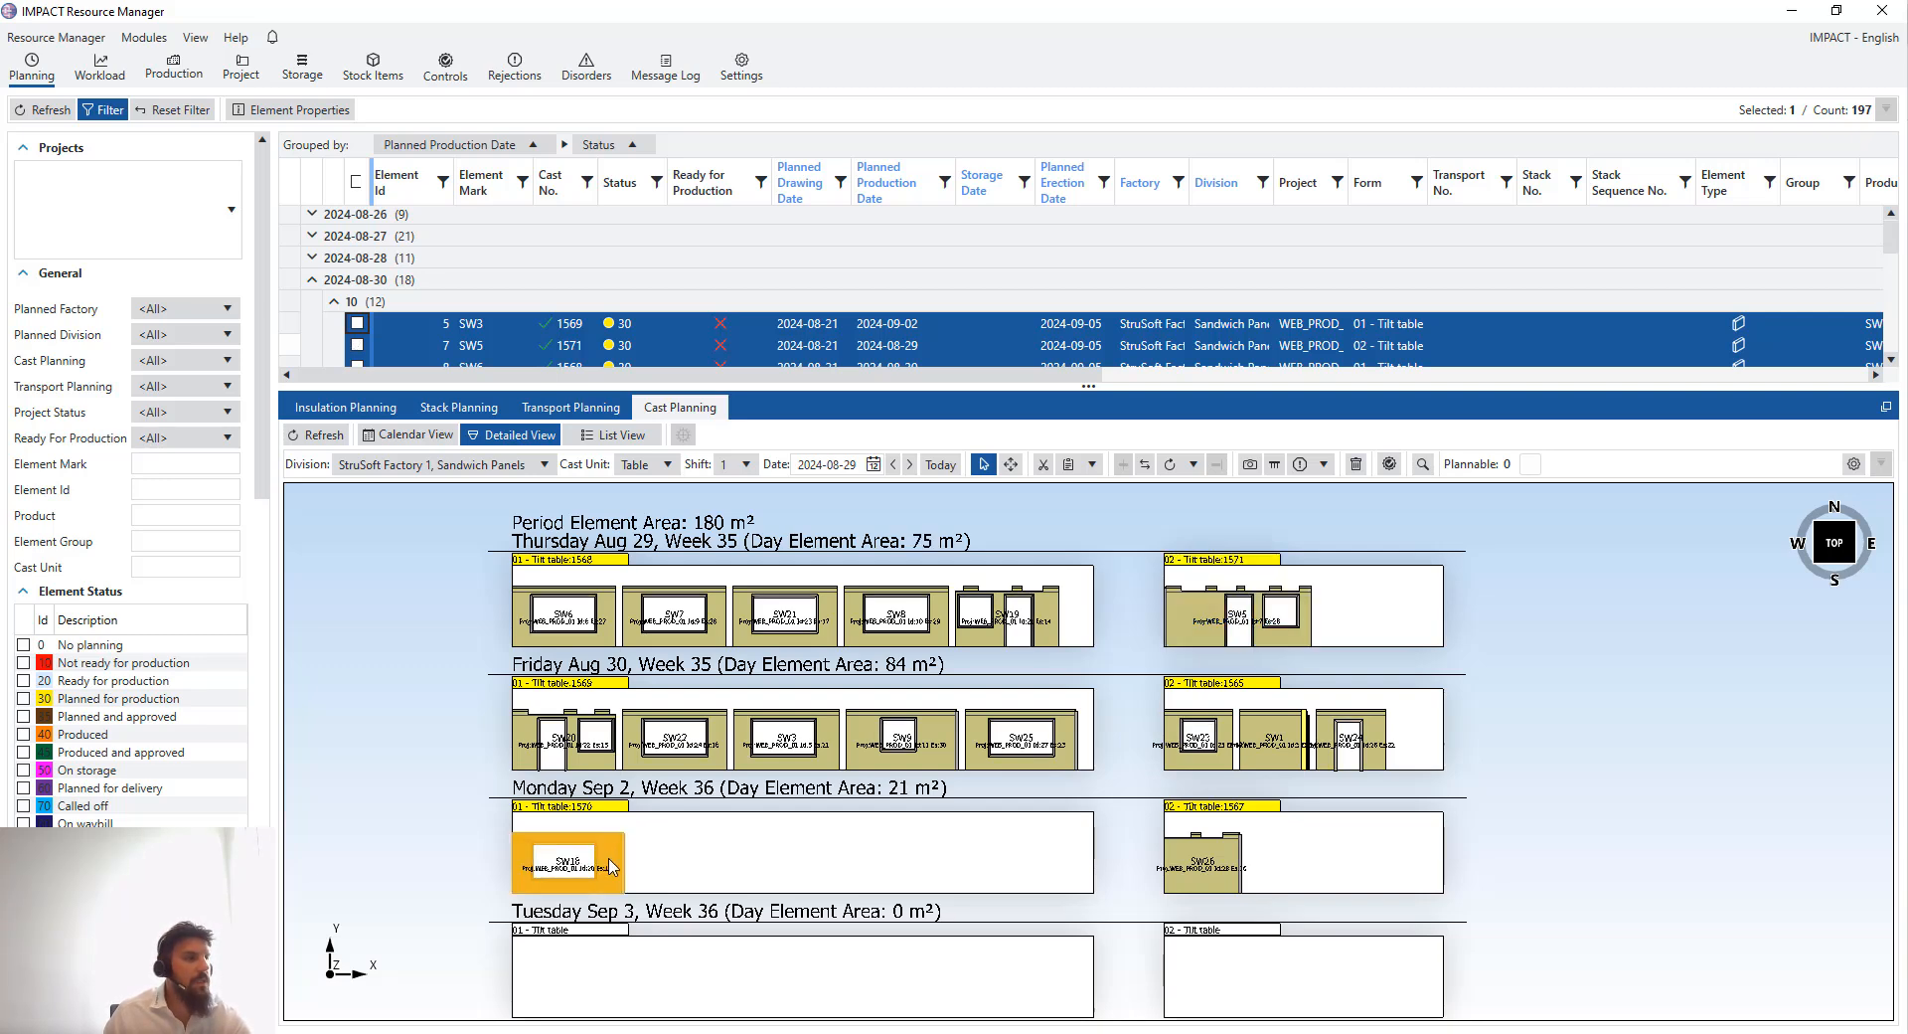
drag(612, 863, 1415, 618)
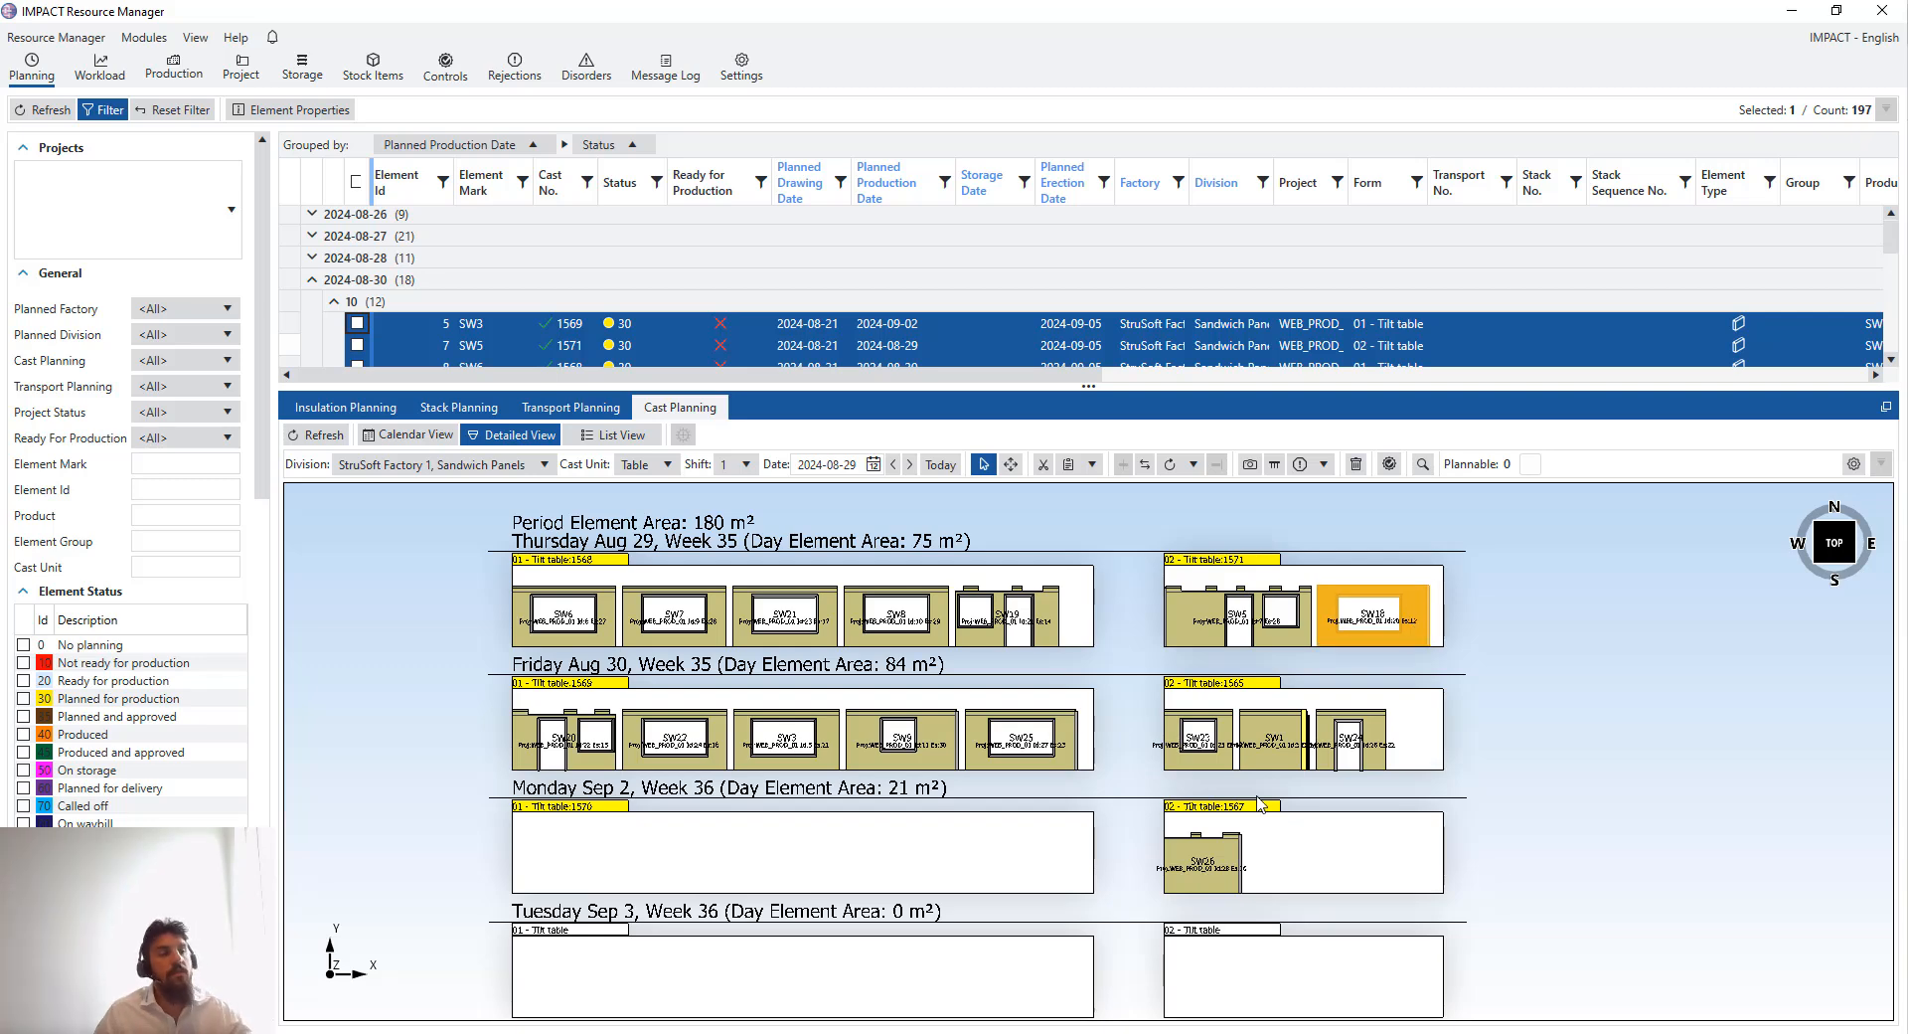
click(599, 828)
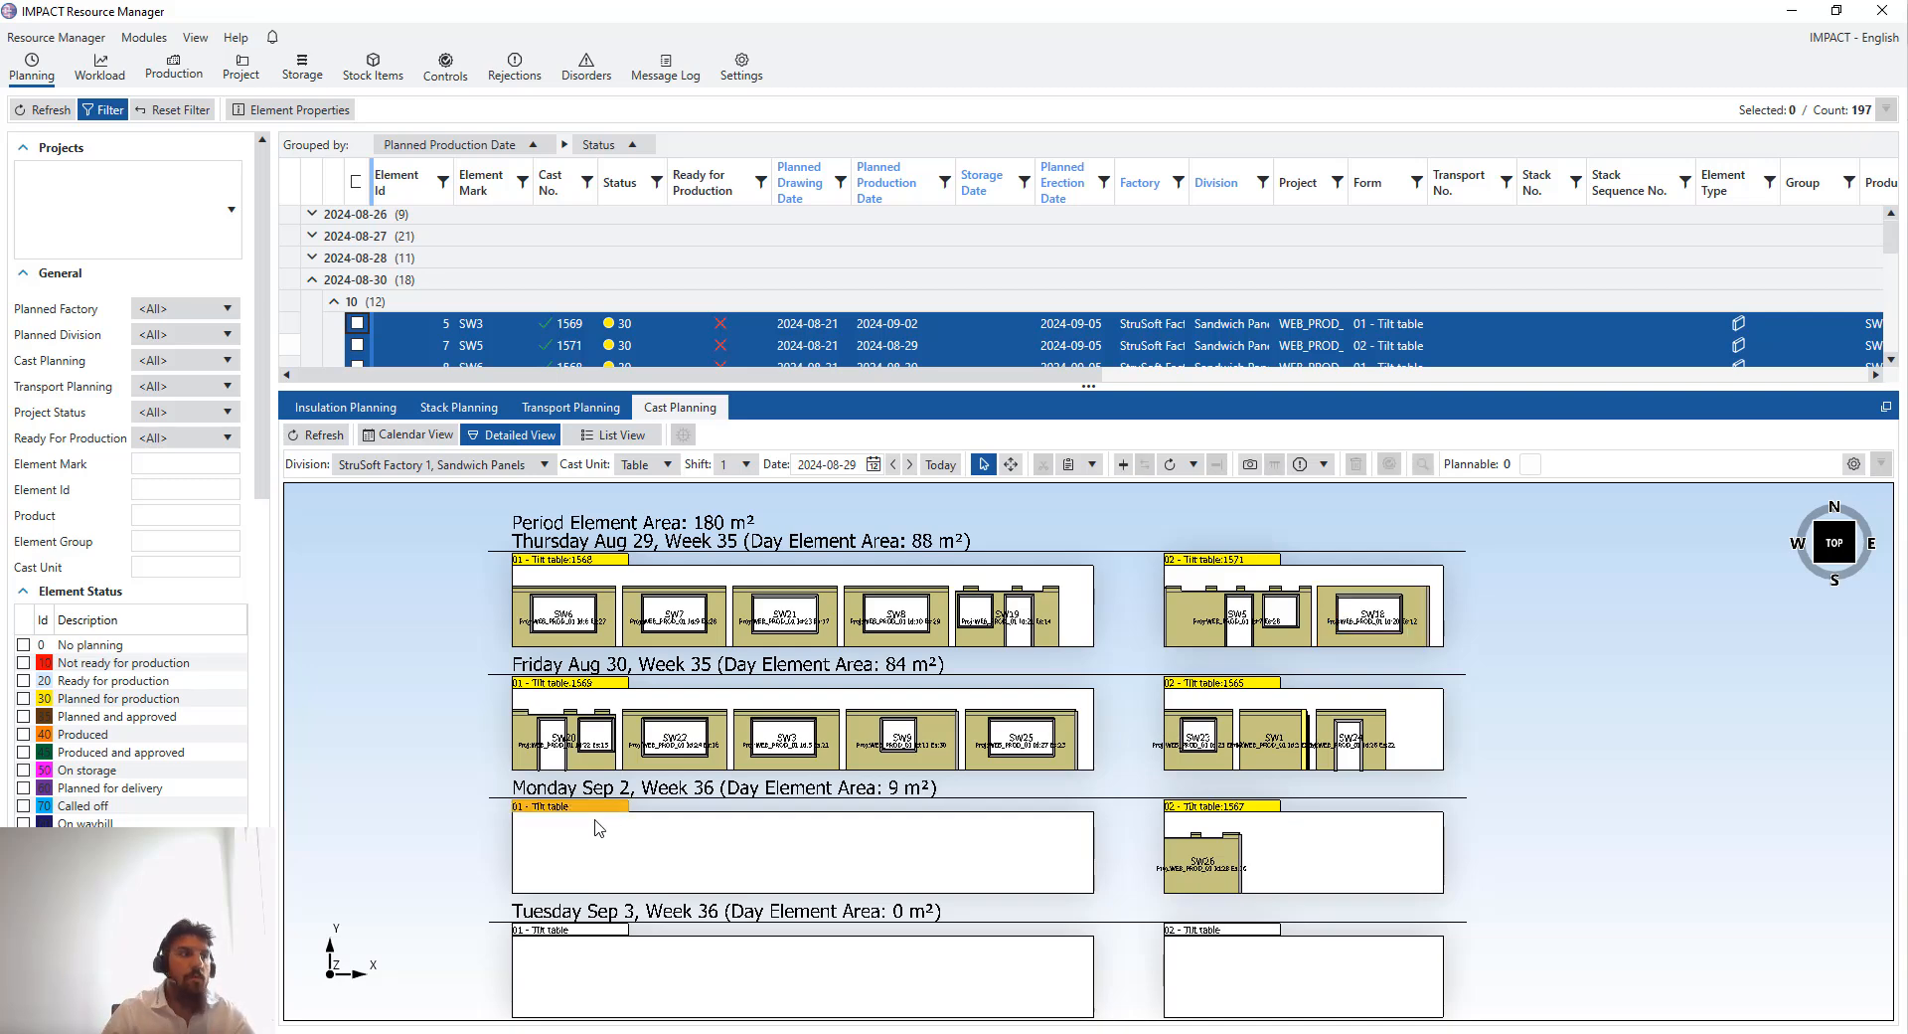
right_click(552, 812)
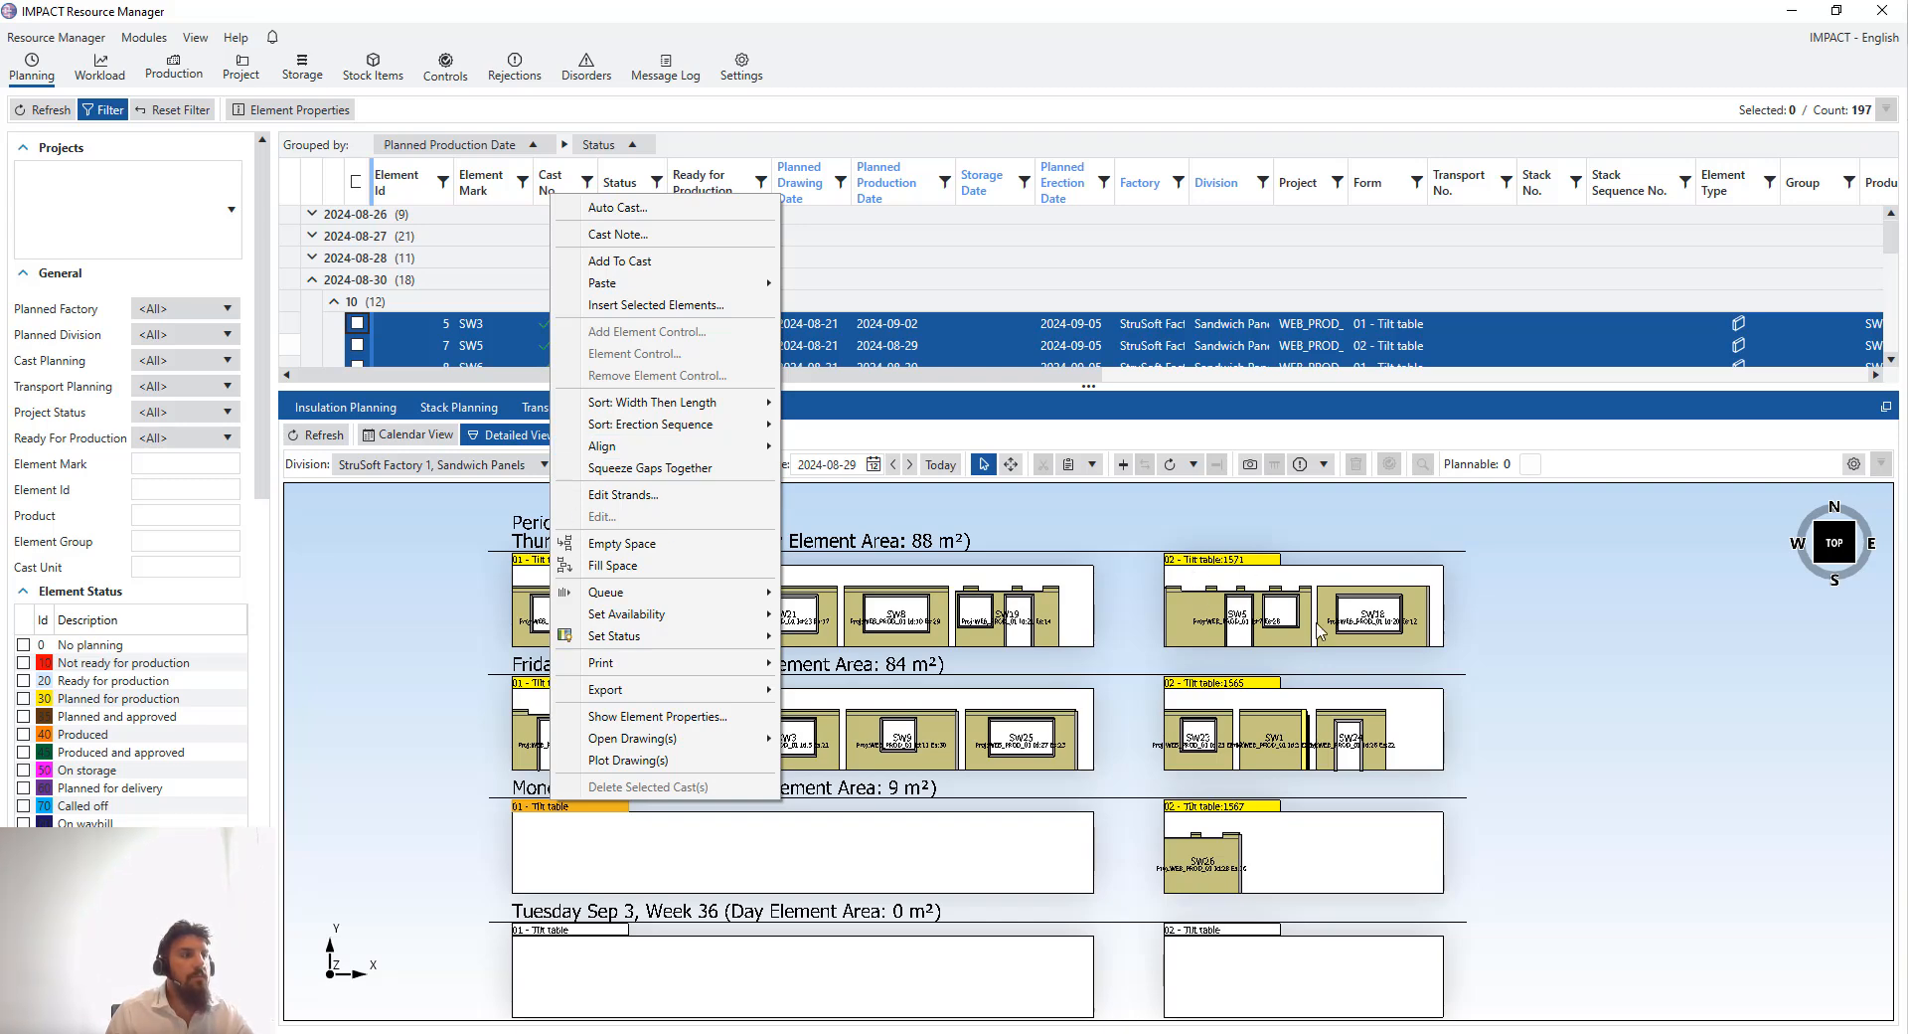
click(537, 527)
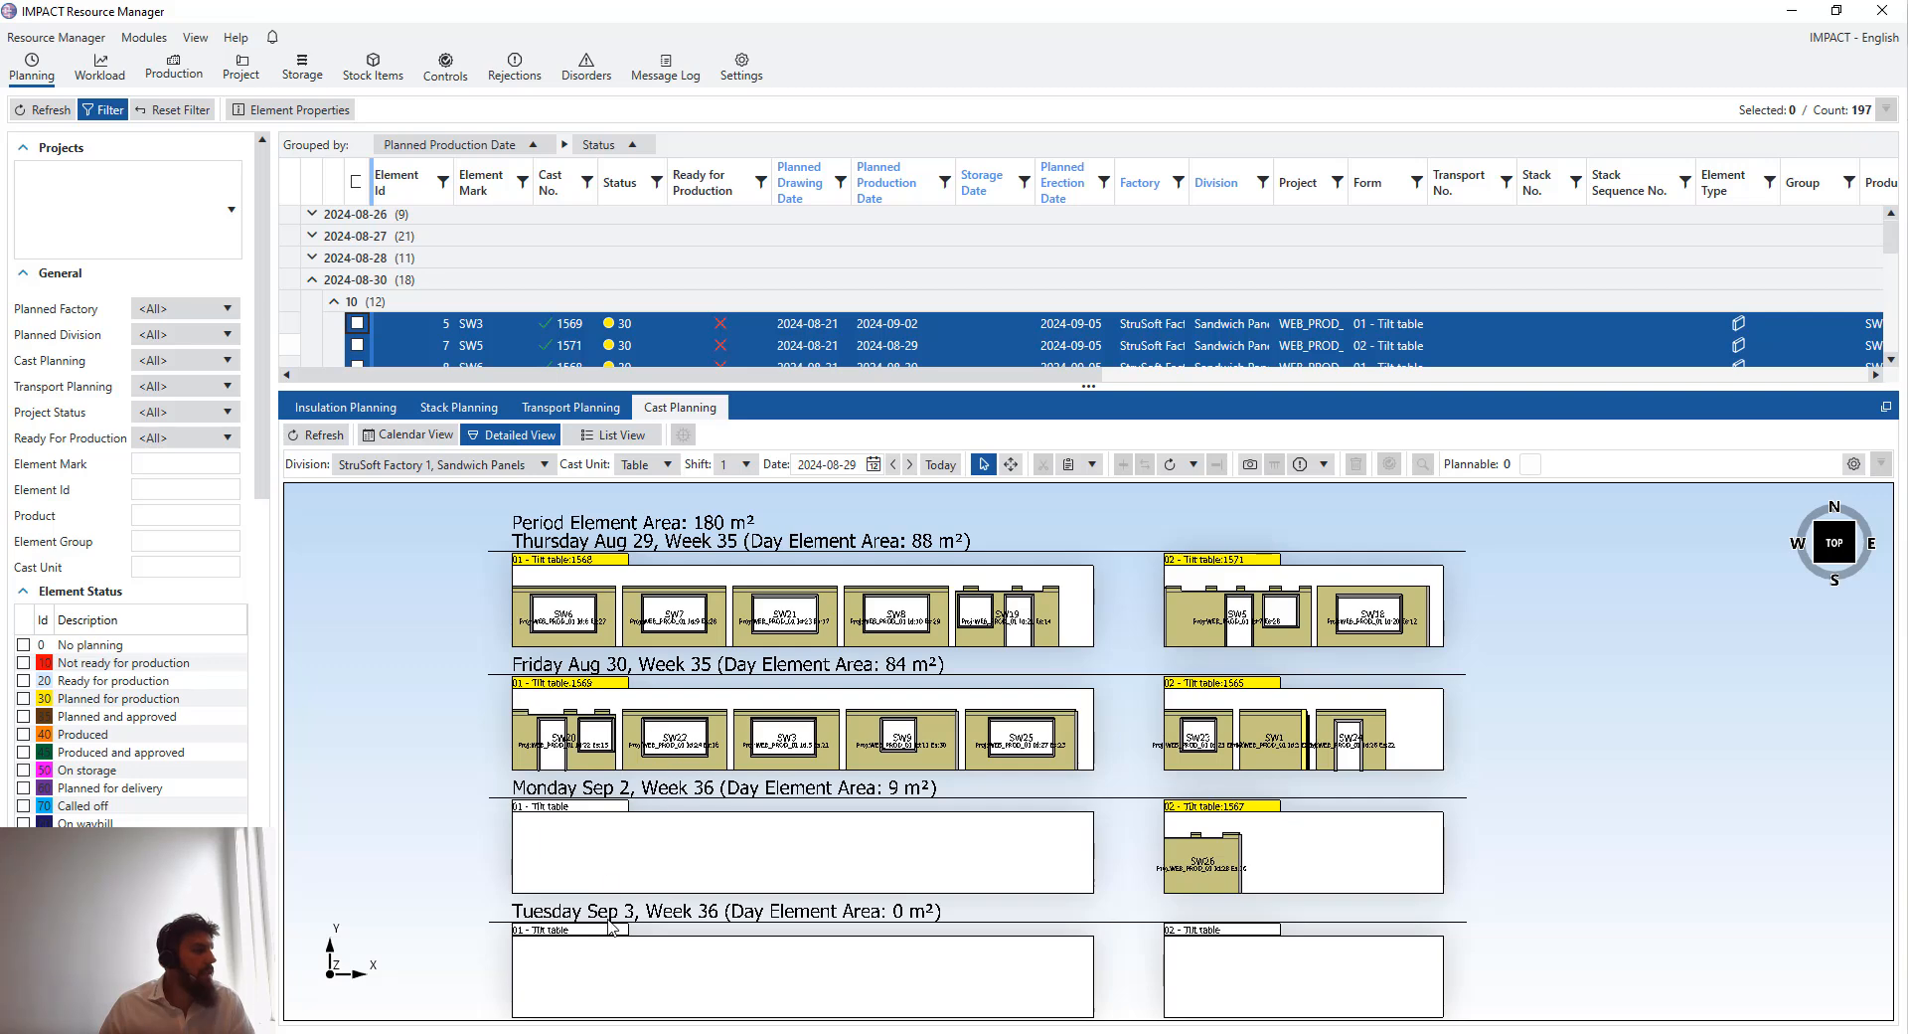
- Return to the calendar view and refresh the Cast Planning calendar in IMPACT Project Manager to review the casts
click(416, 437)
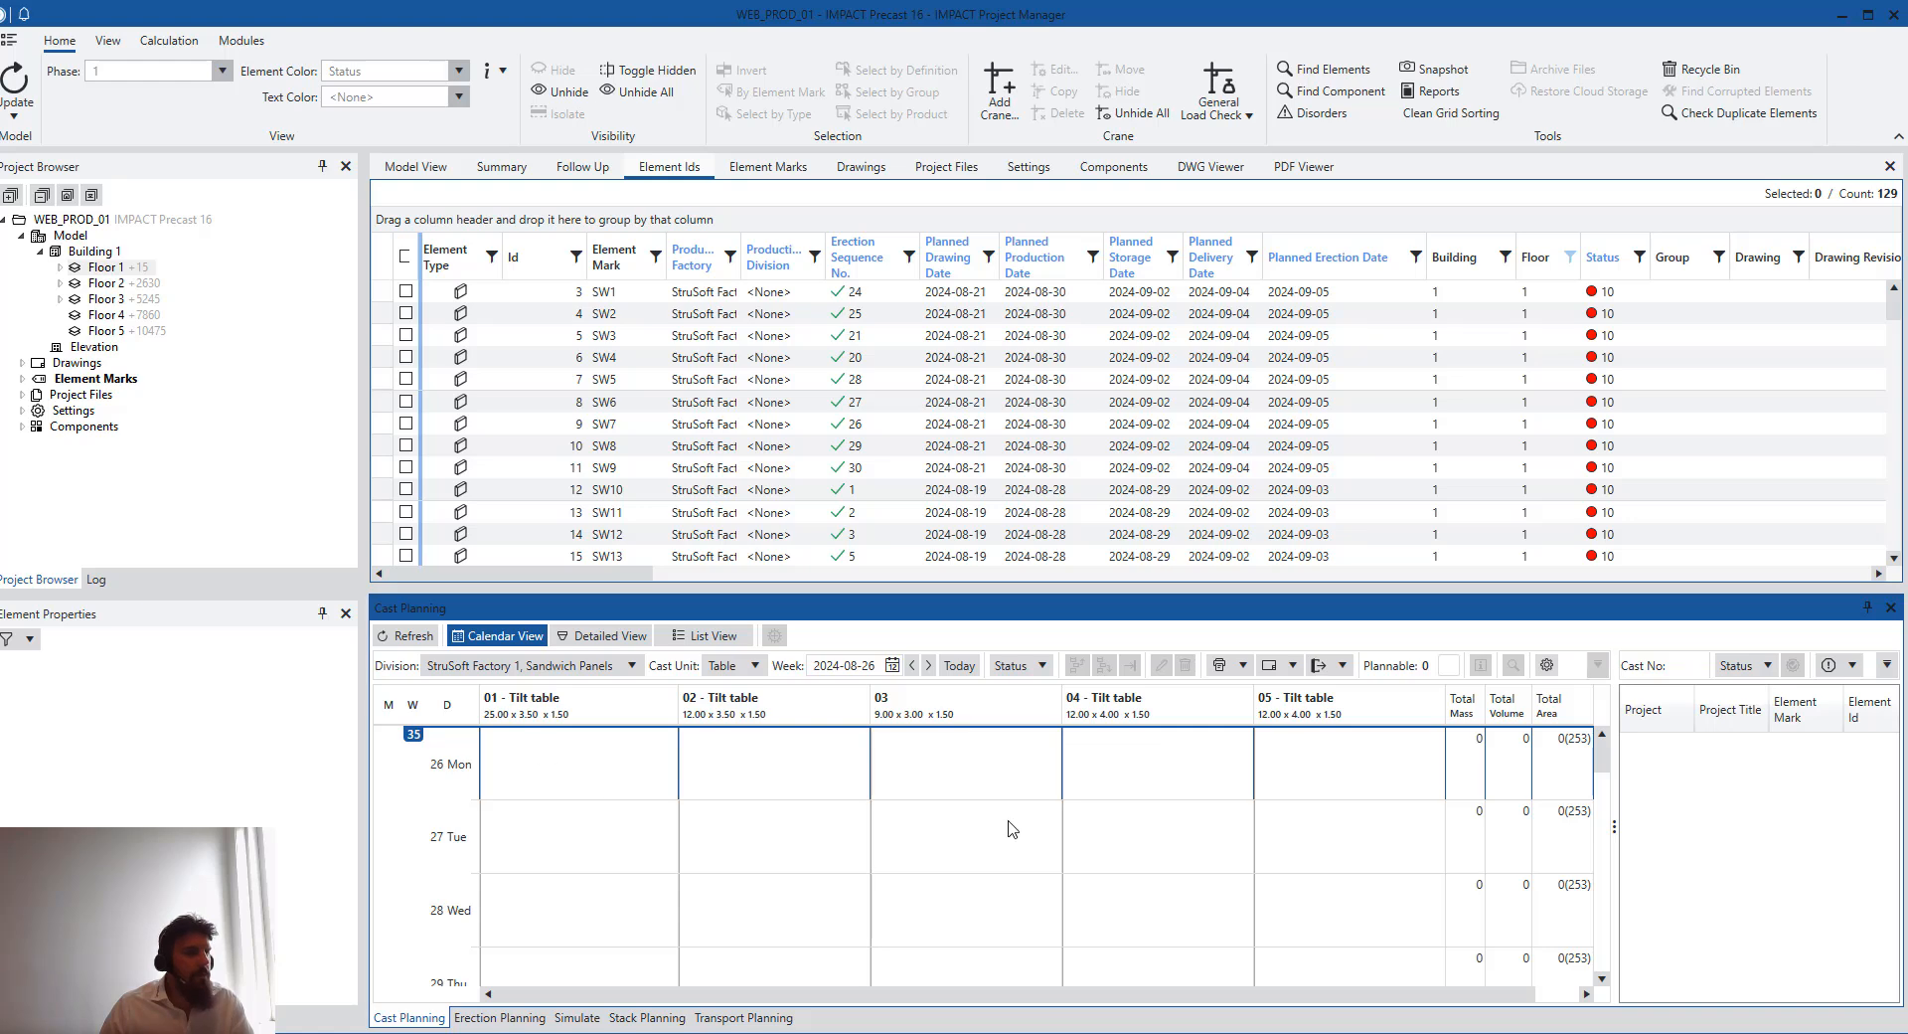
click(408, 636)
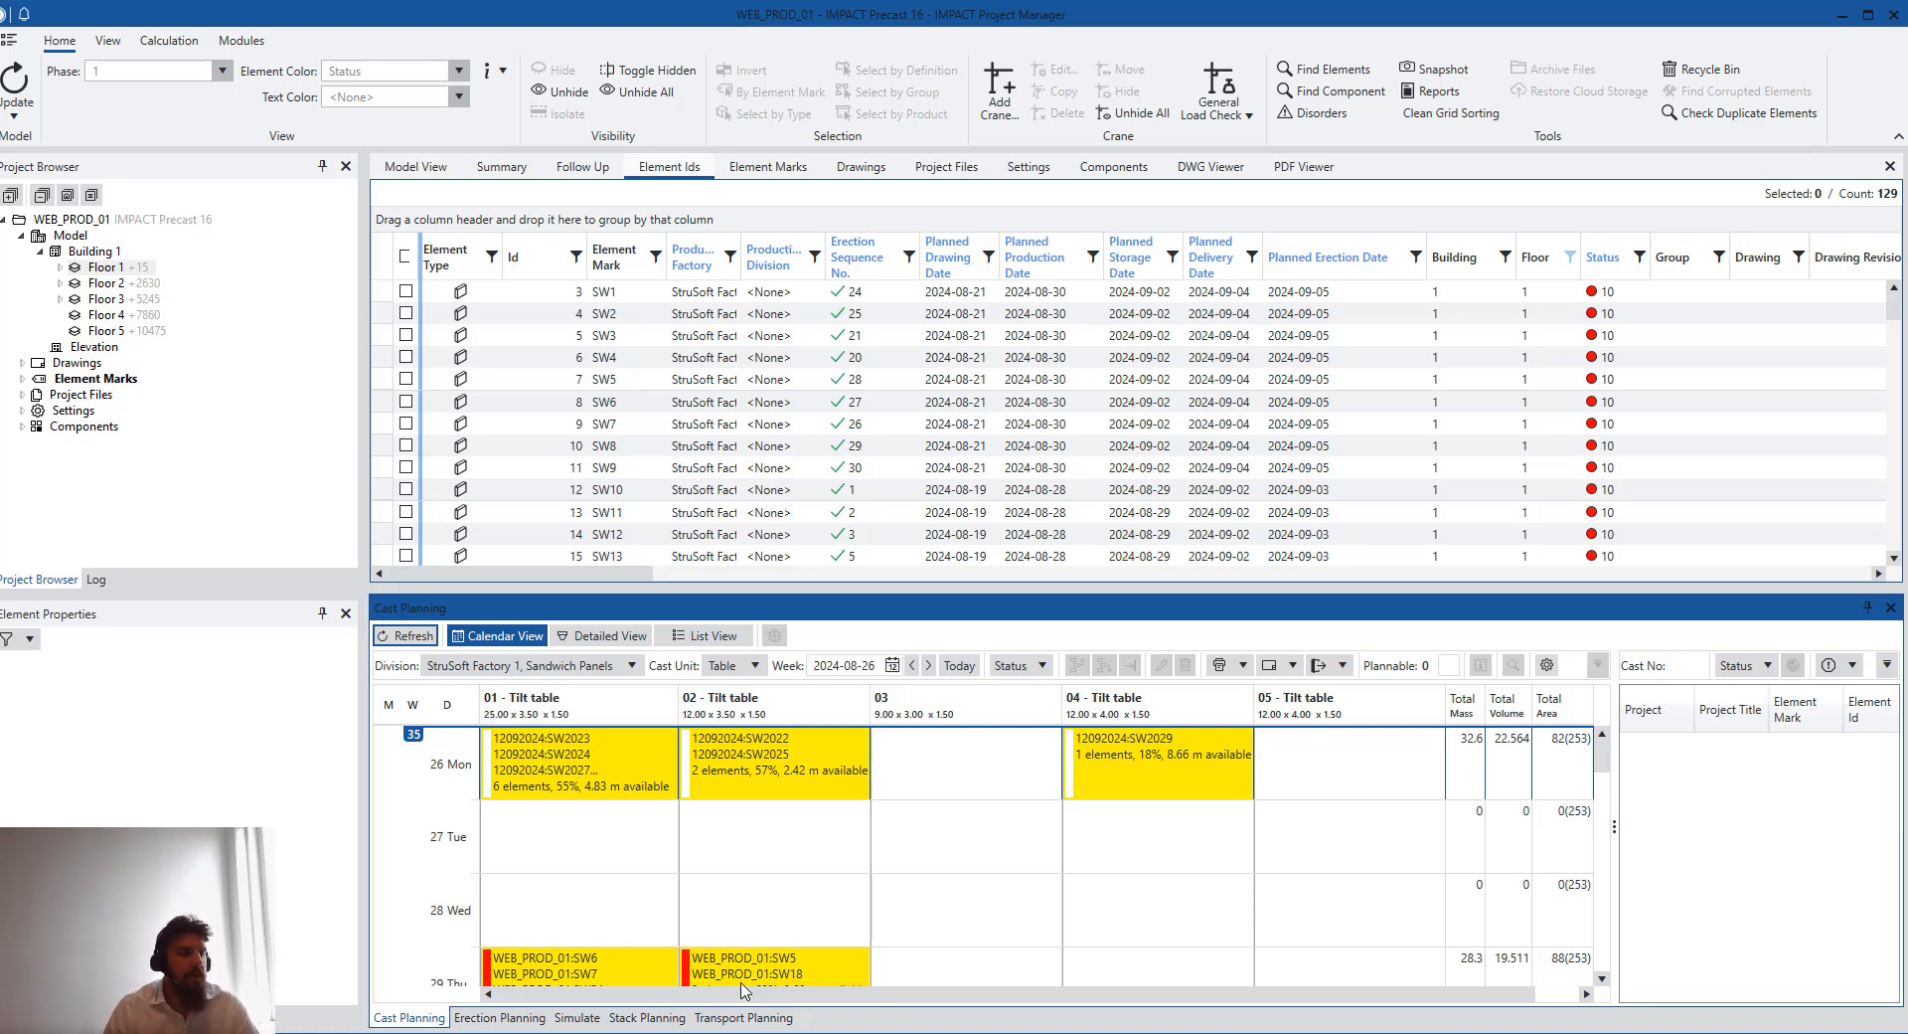
scroll(1165, 871, down, 3)
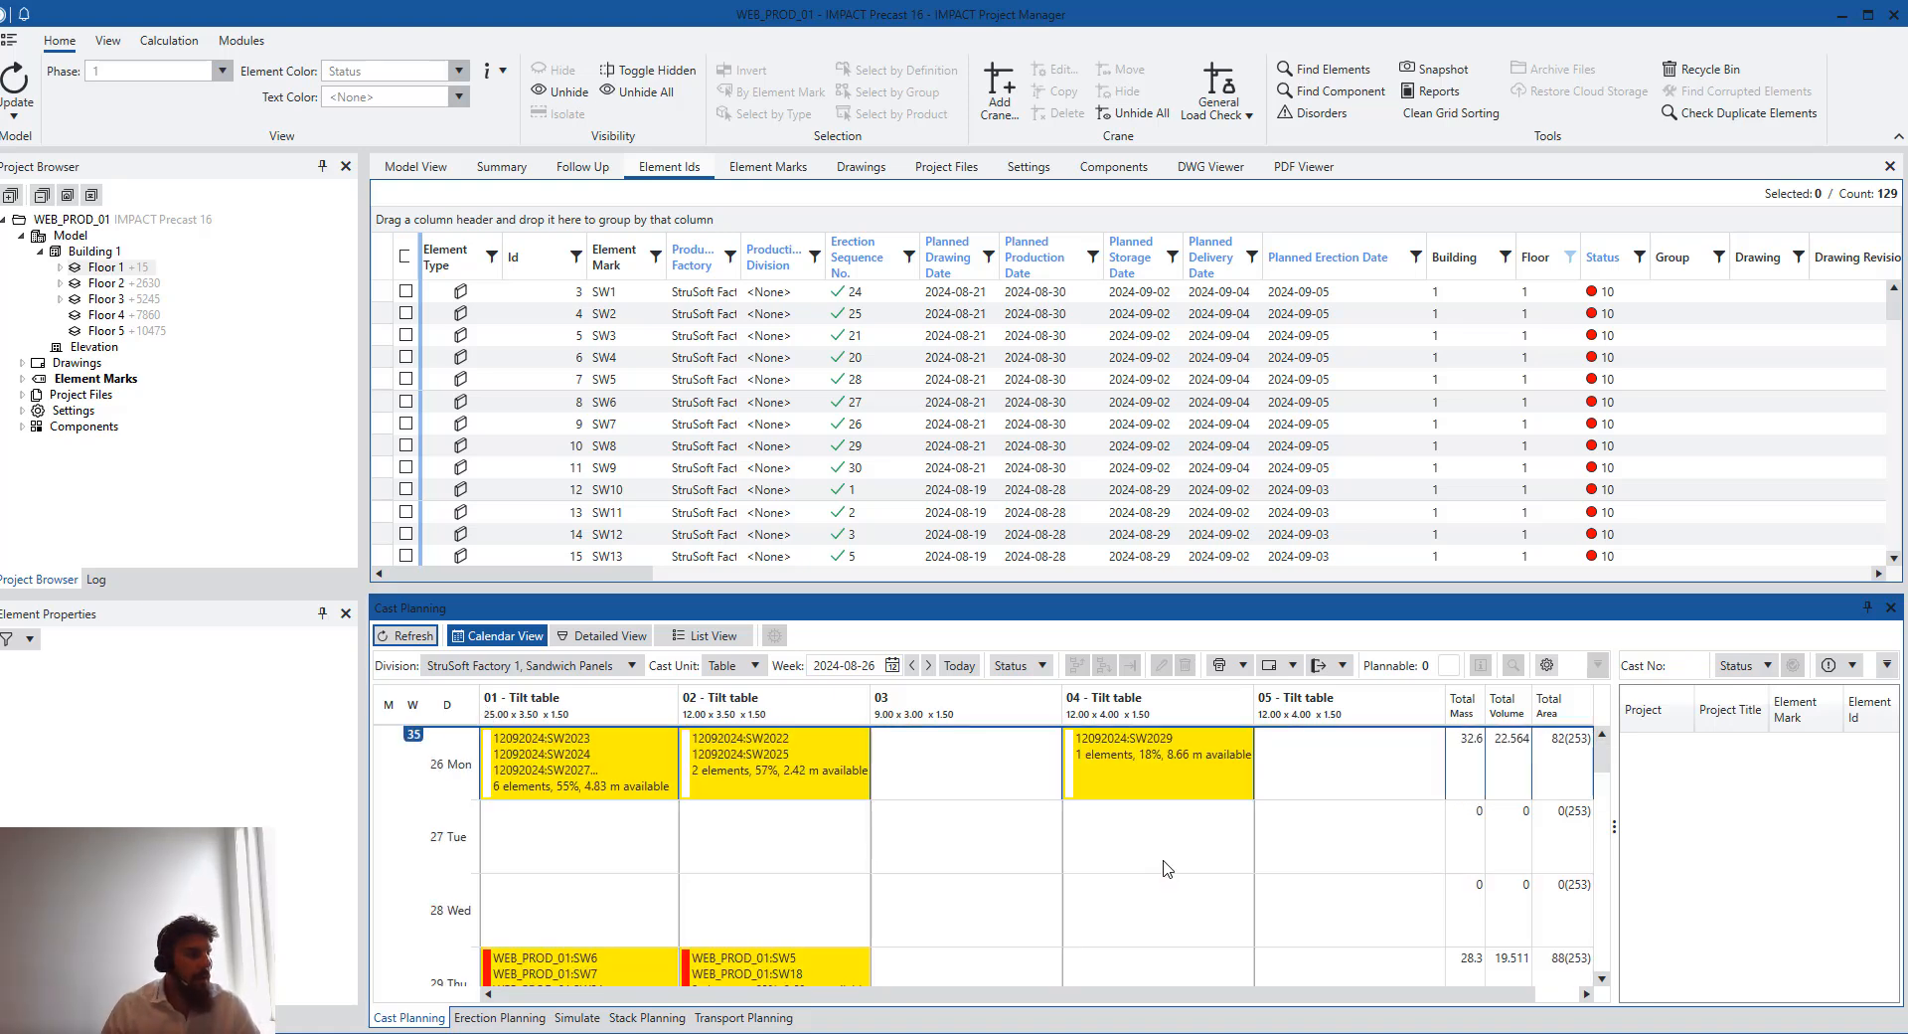
scroll(784, 837, down, 1)
scroll(899, 880, up, 1)
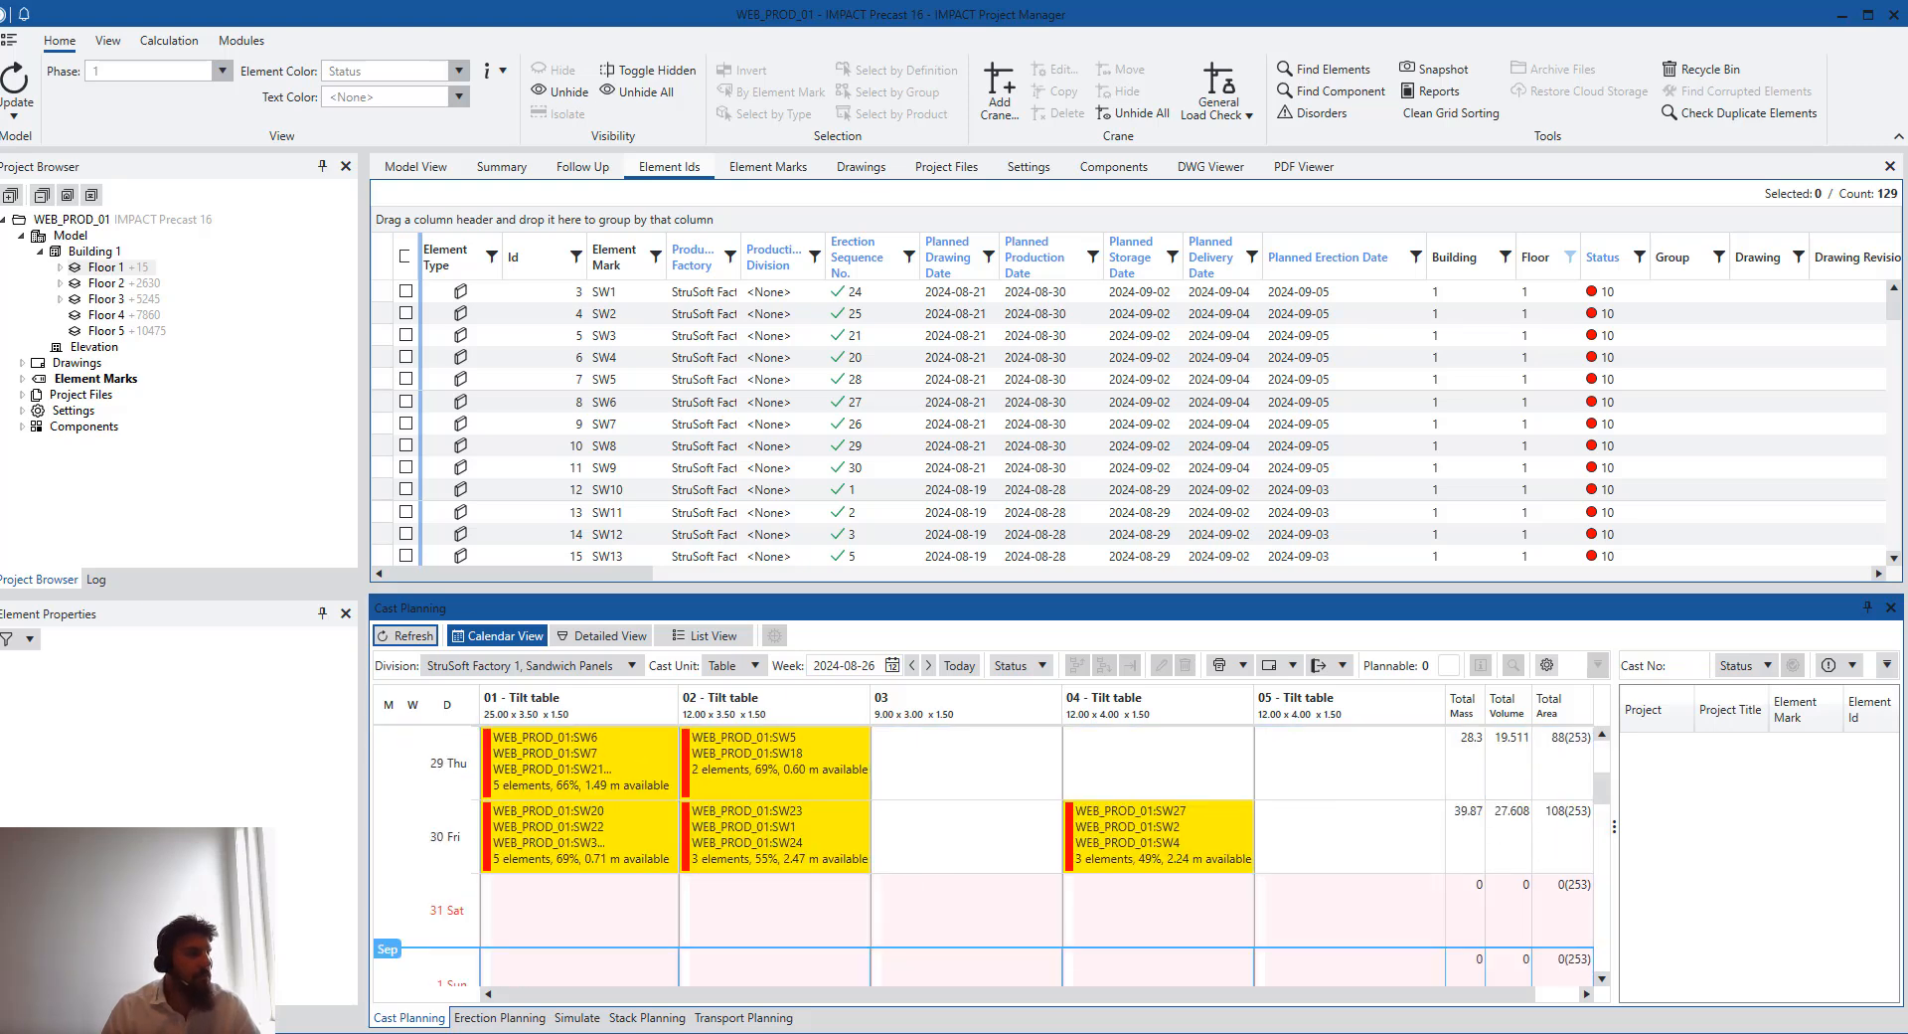
- Switch back to Resource Manager and widen the cast calendar to show the total mass, volume and area columns
mouse_move(797, 1033)
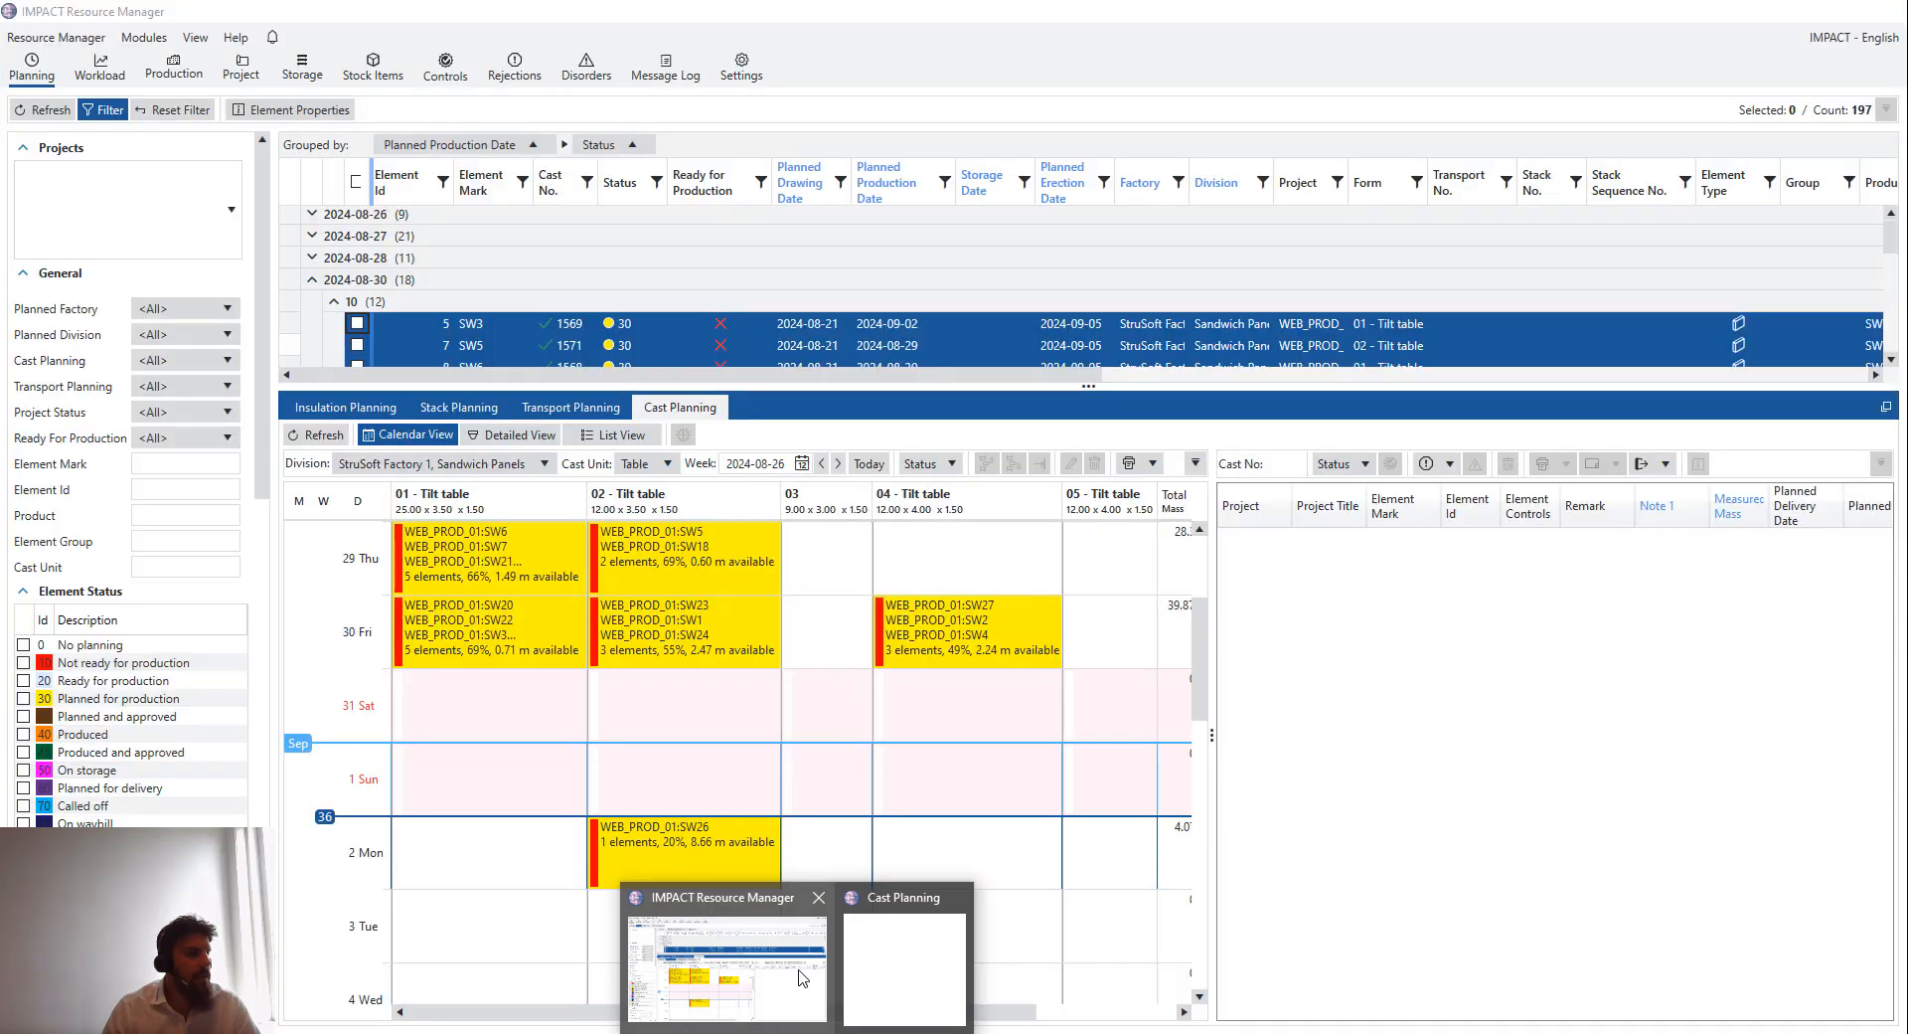
click(798, 977)
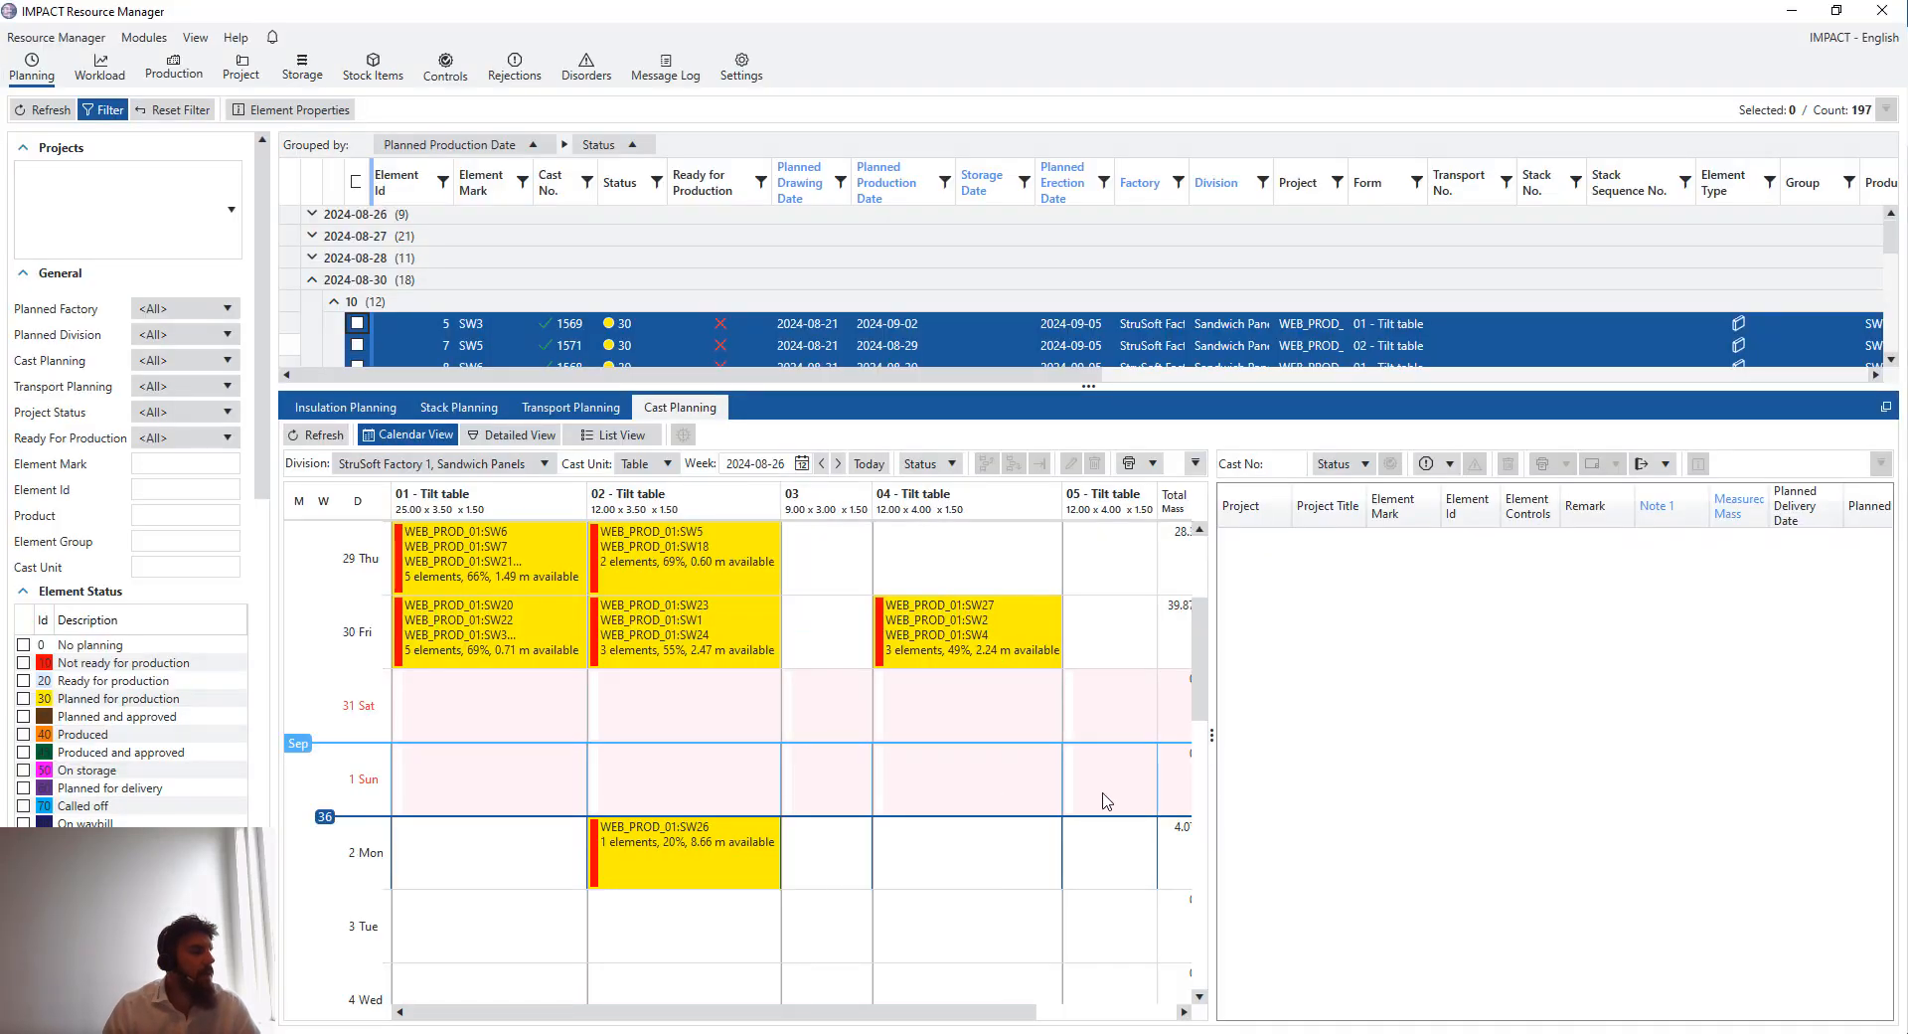
drag(1213, 733, 1297, 734)
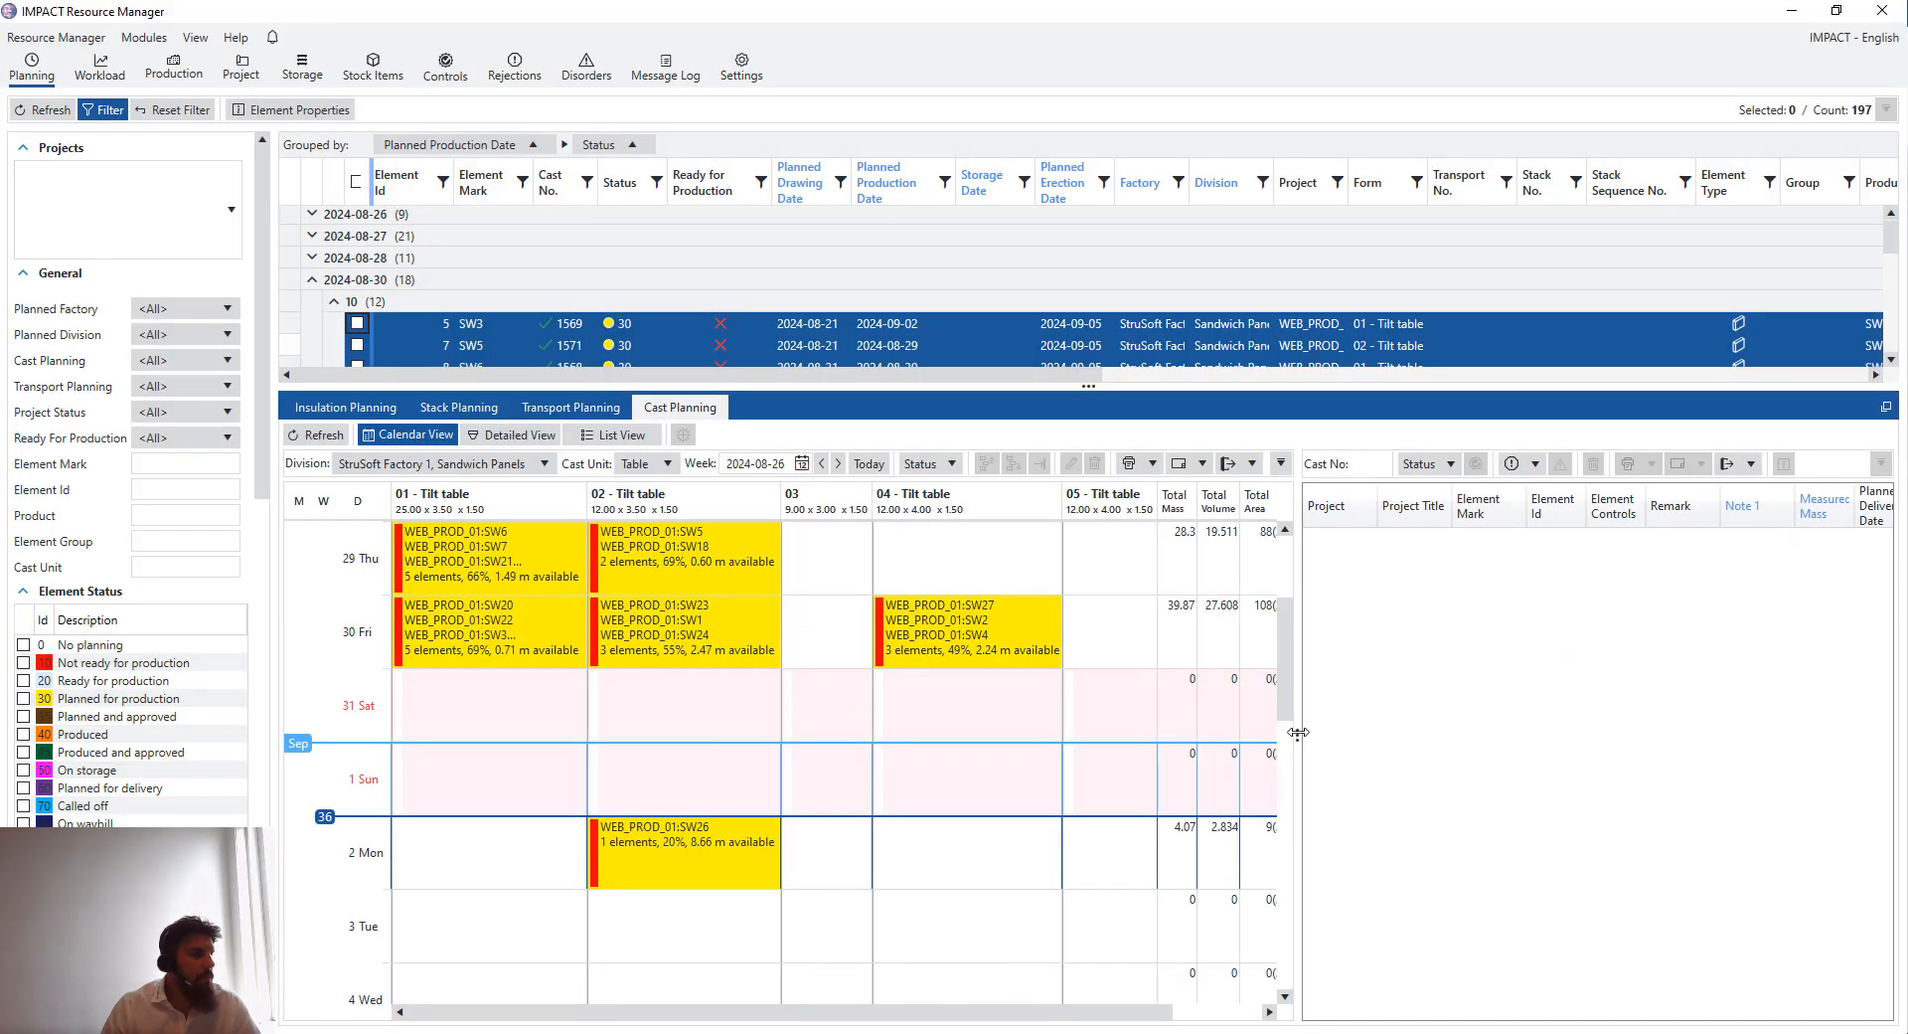
scroll(1113, 766, up, 3)
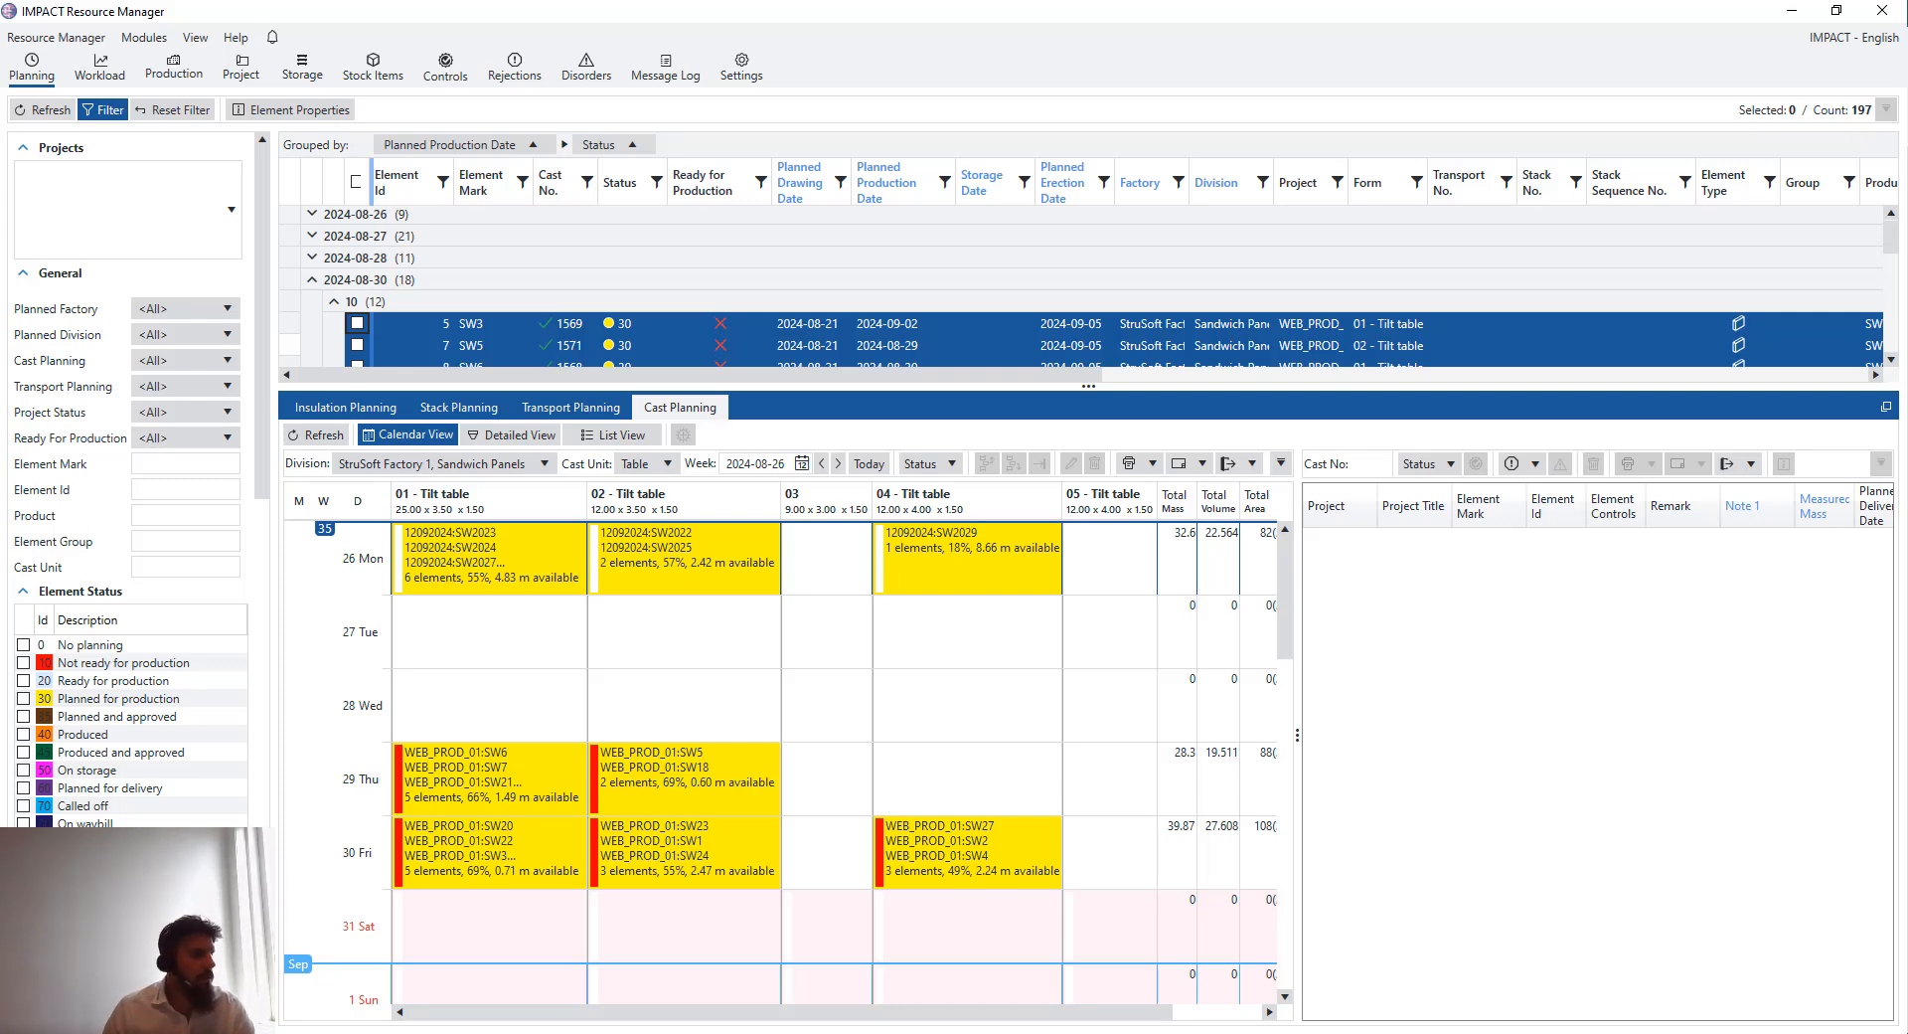
- Update the IMPACT Project Manager model view to show element status colours, then return to Resource Manager
key(alt+Tab)
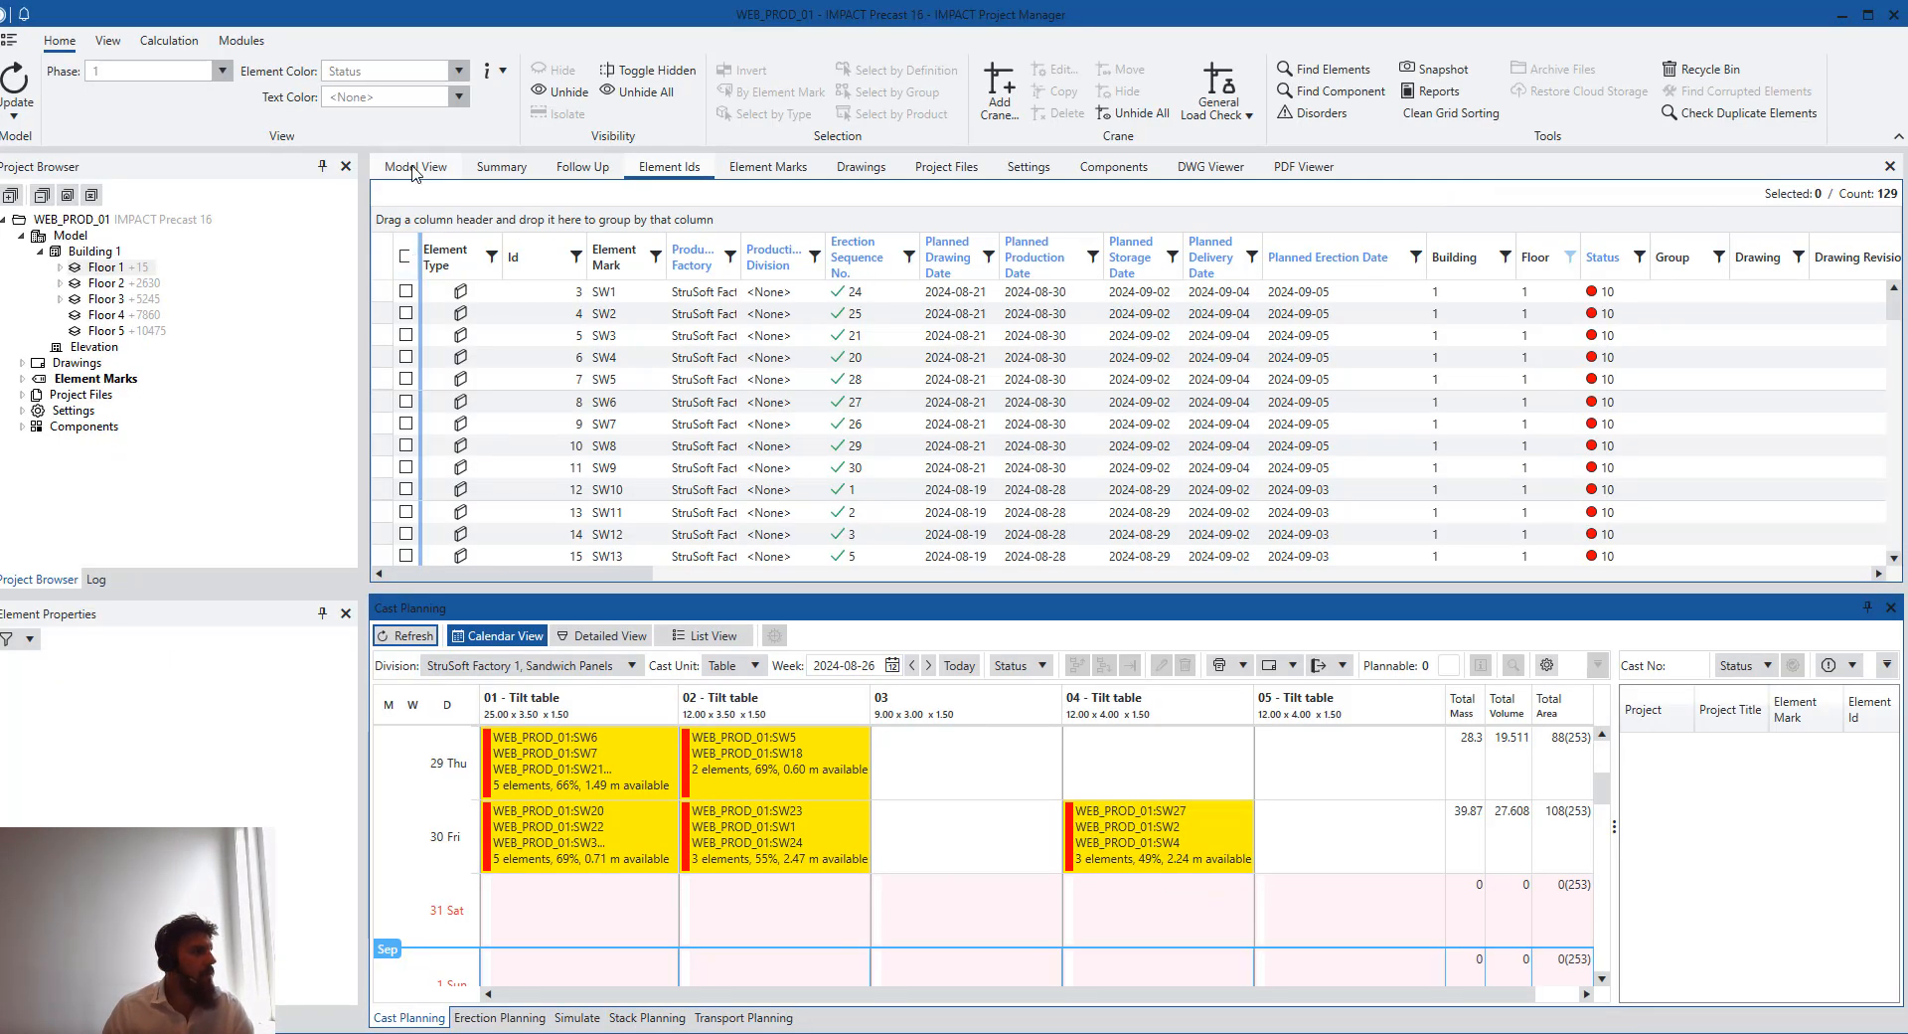
click(17, 81)
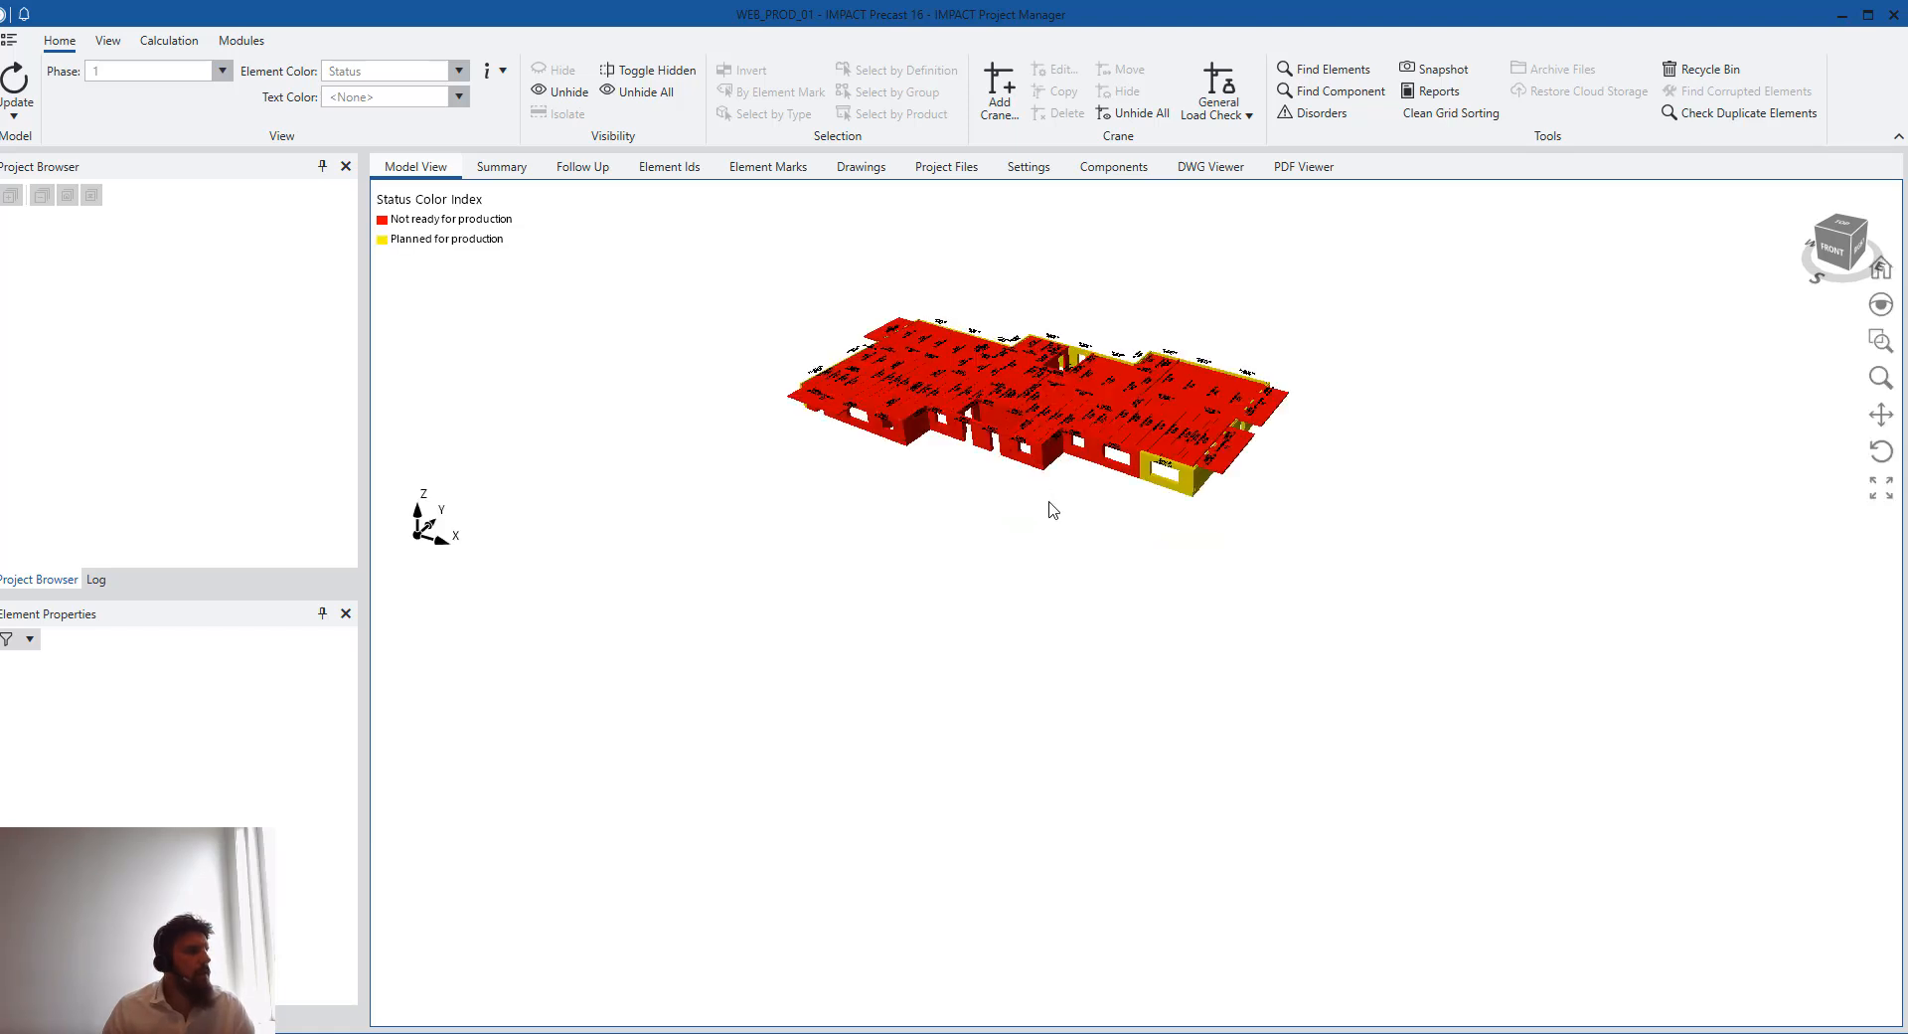
drag(1217, 453, 1322, 425)
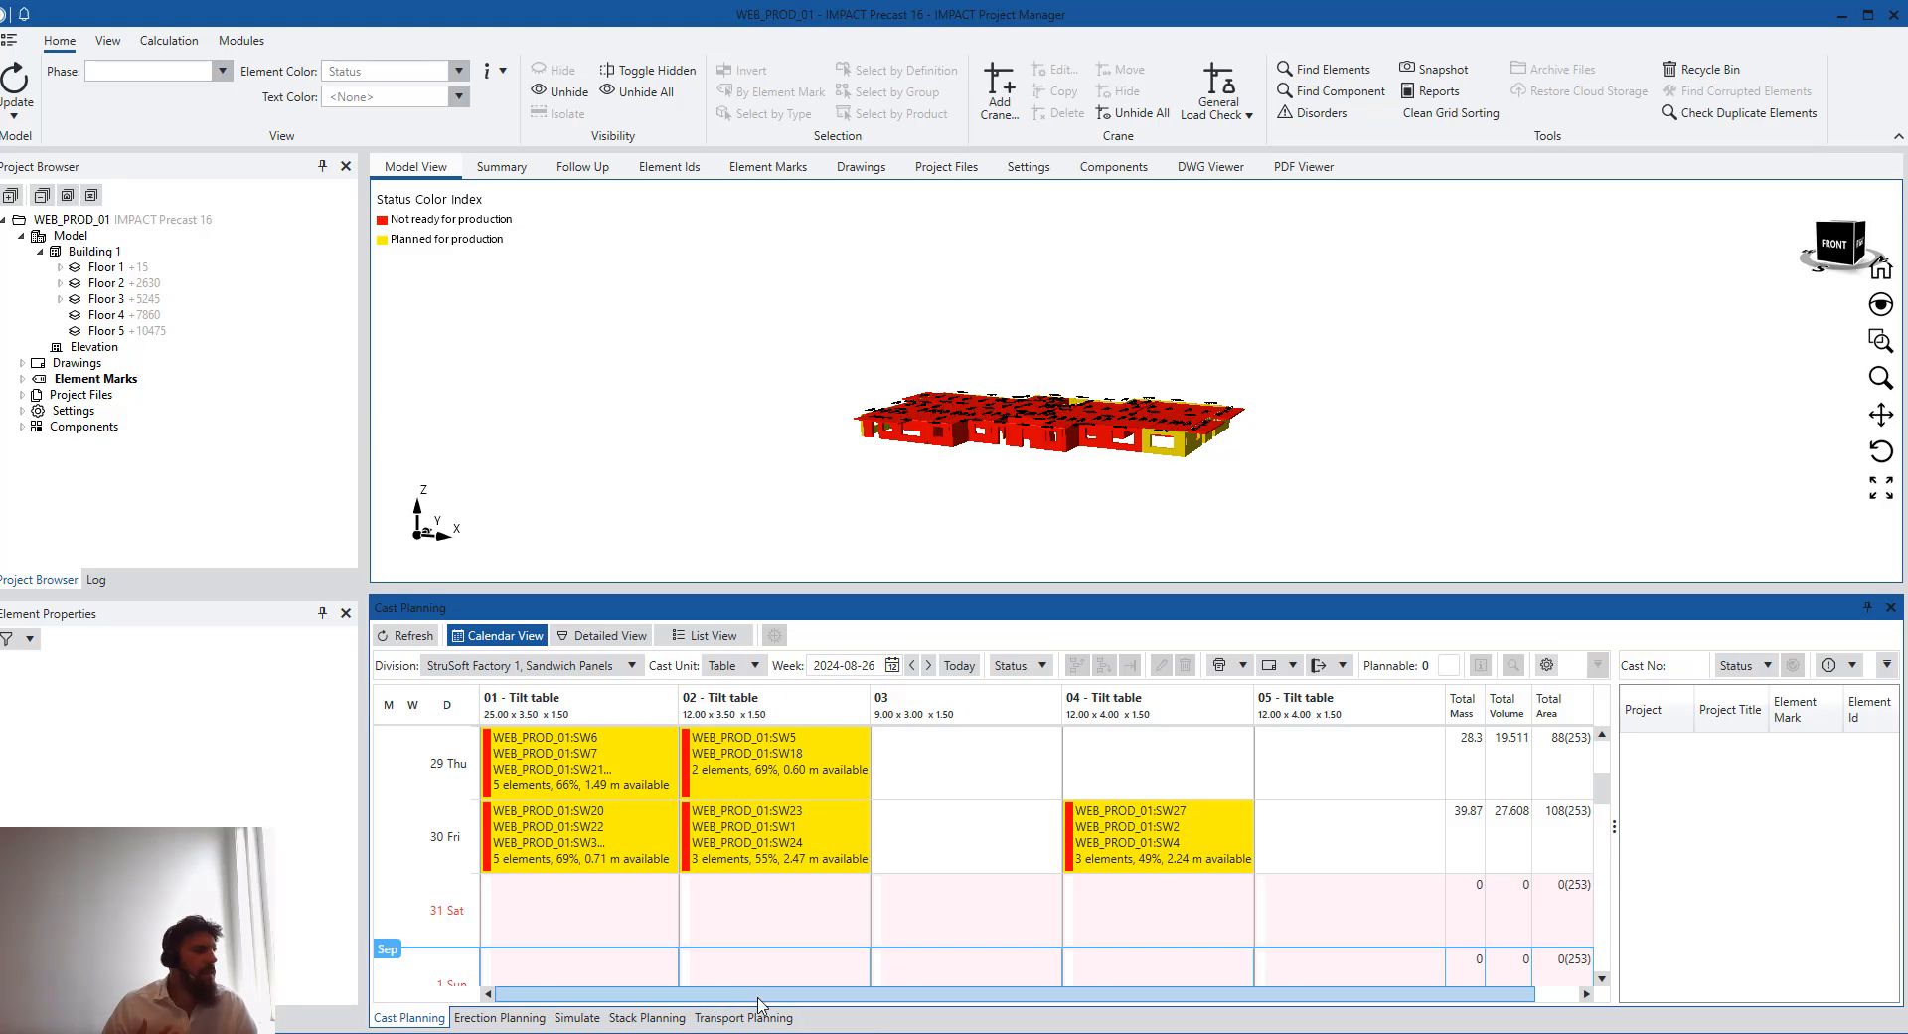
mouse_move(825, 1029)
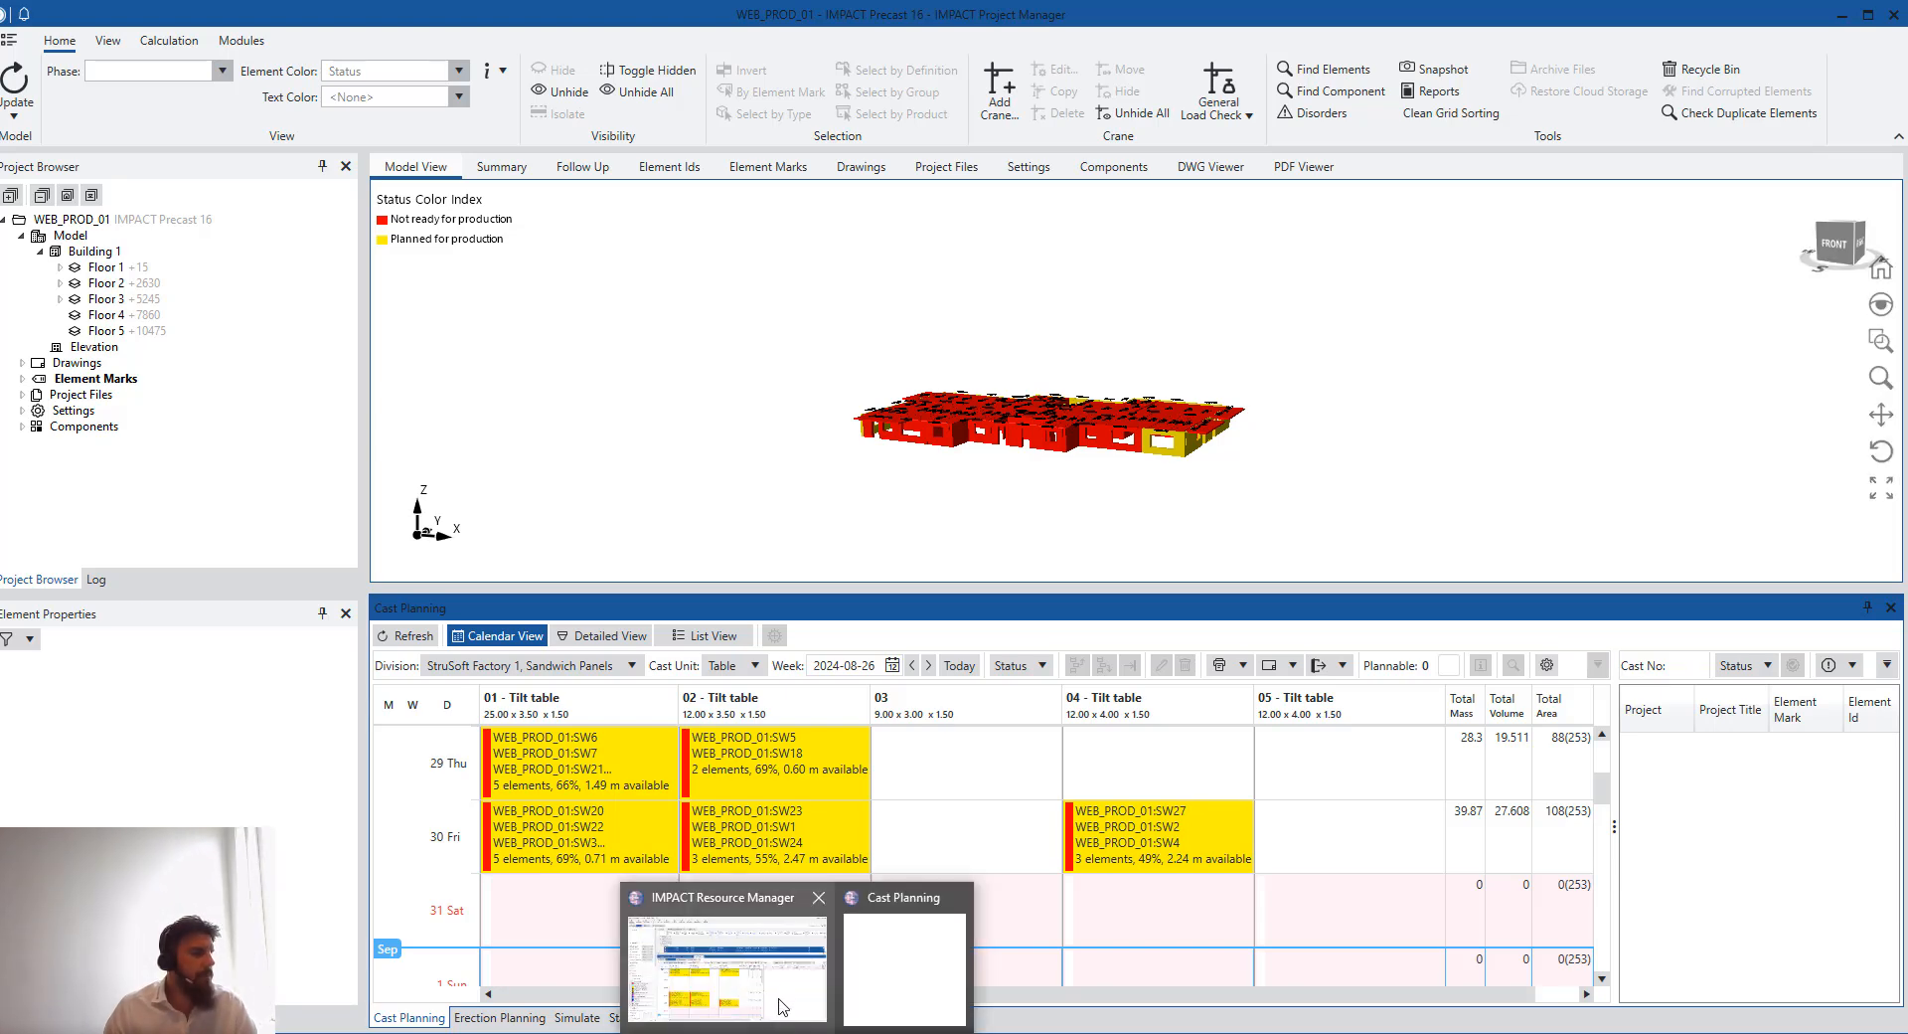
click(785, 999)
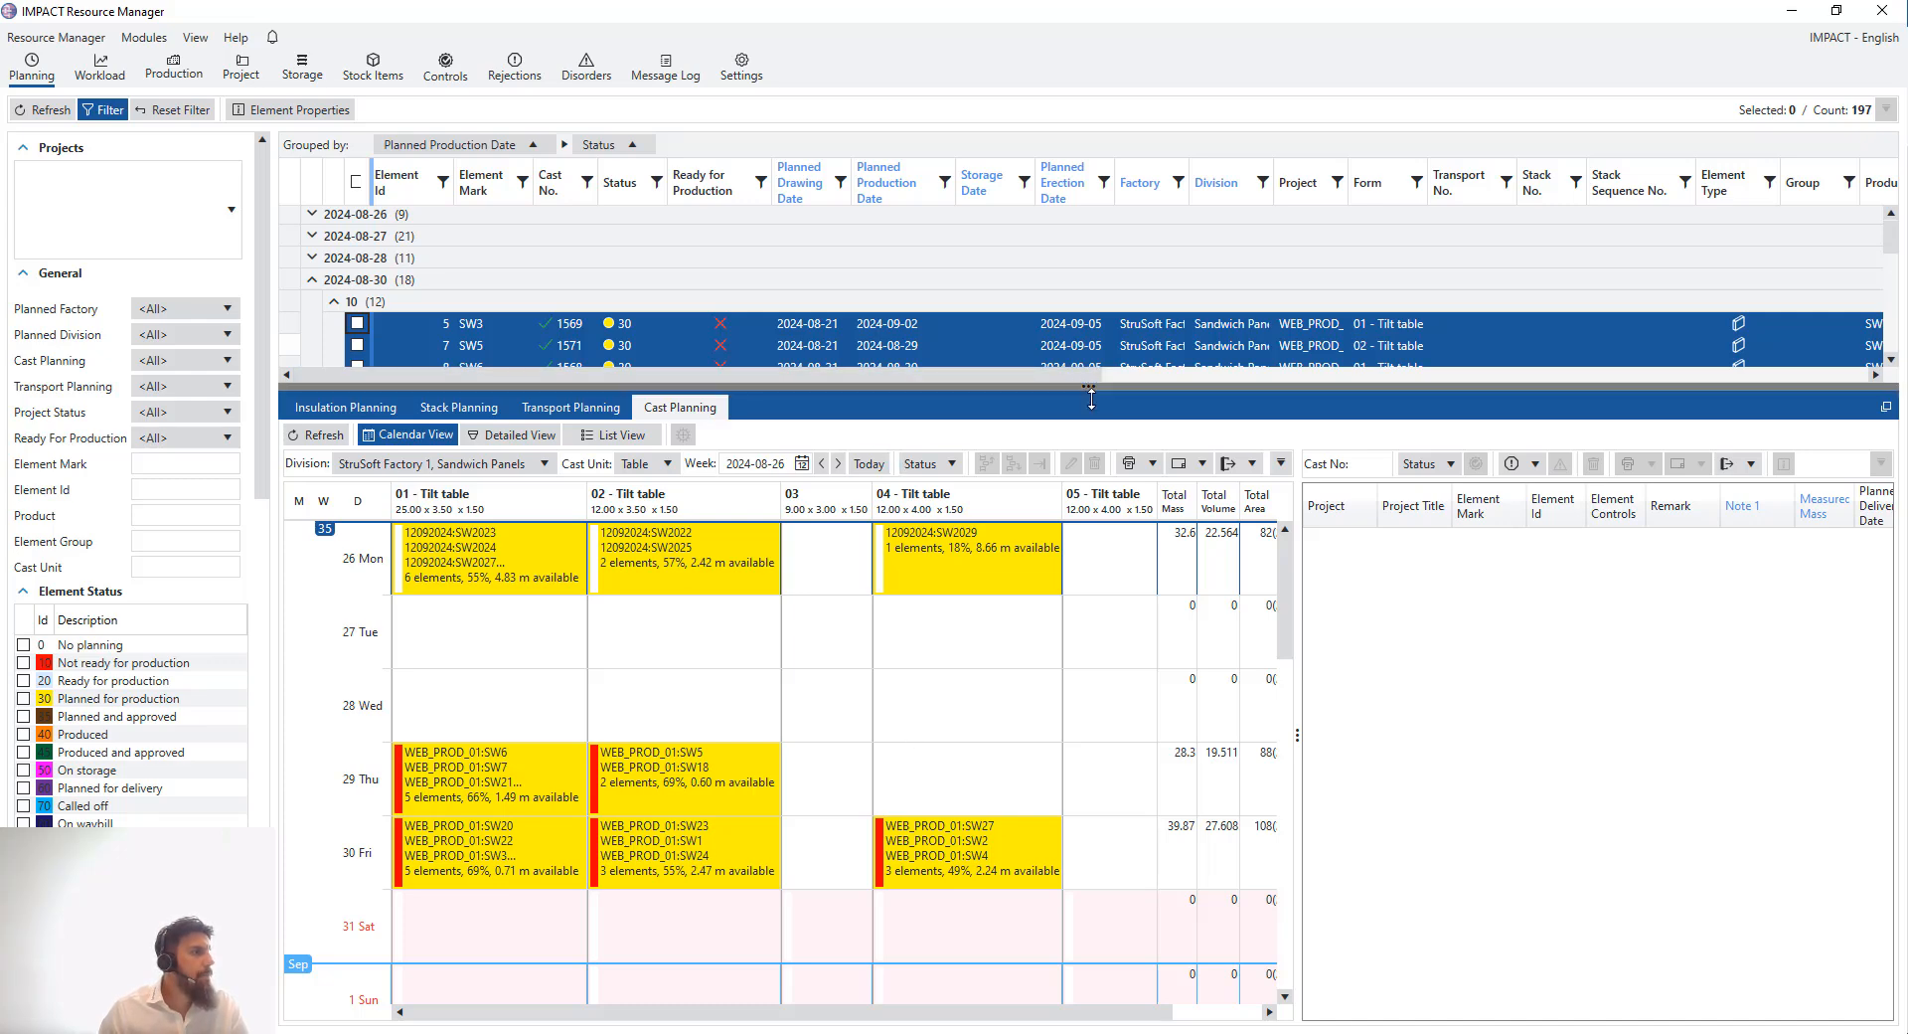
- Enlarge the element list and remove the Status grouping, leaving it grouped by planned production date
drag(1091, 398, 1104, 624)
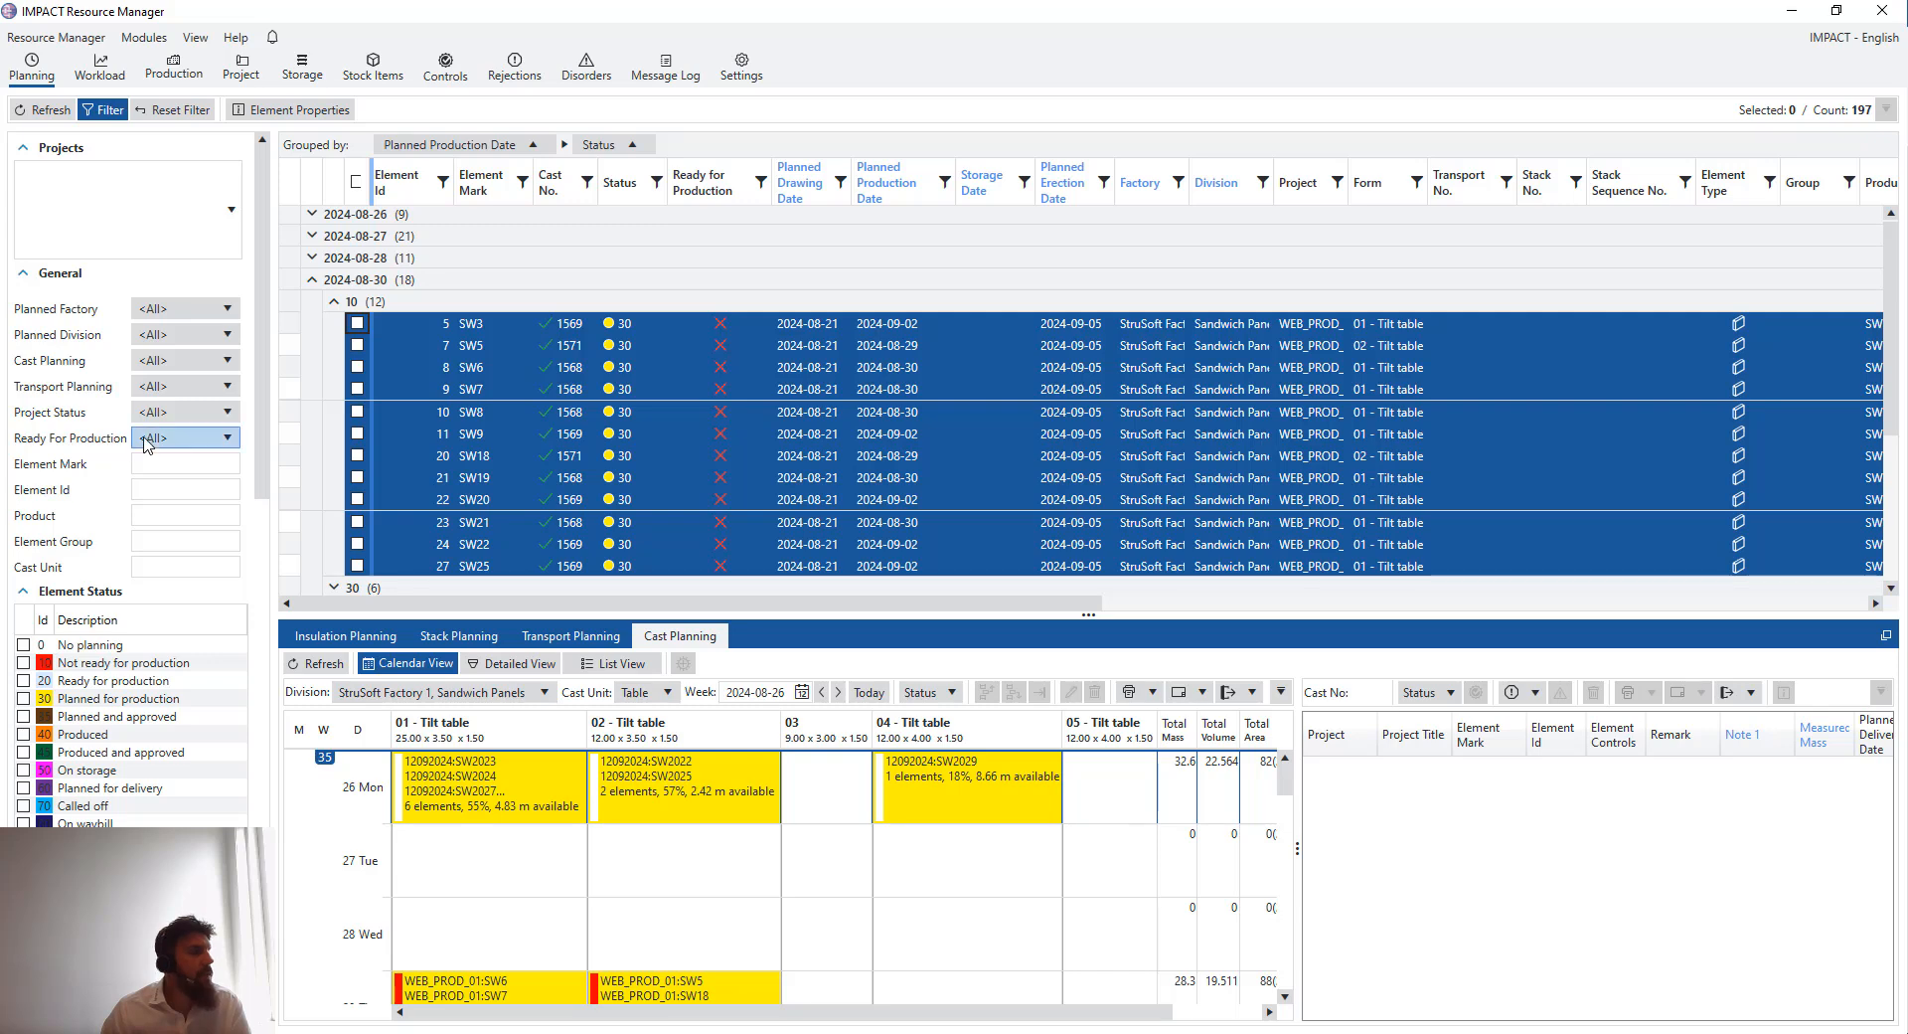
click(191, 446)
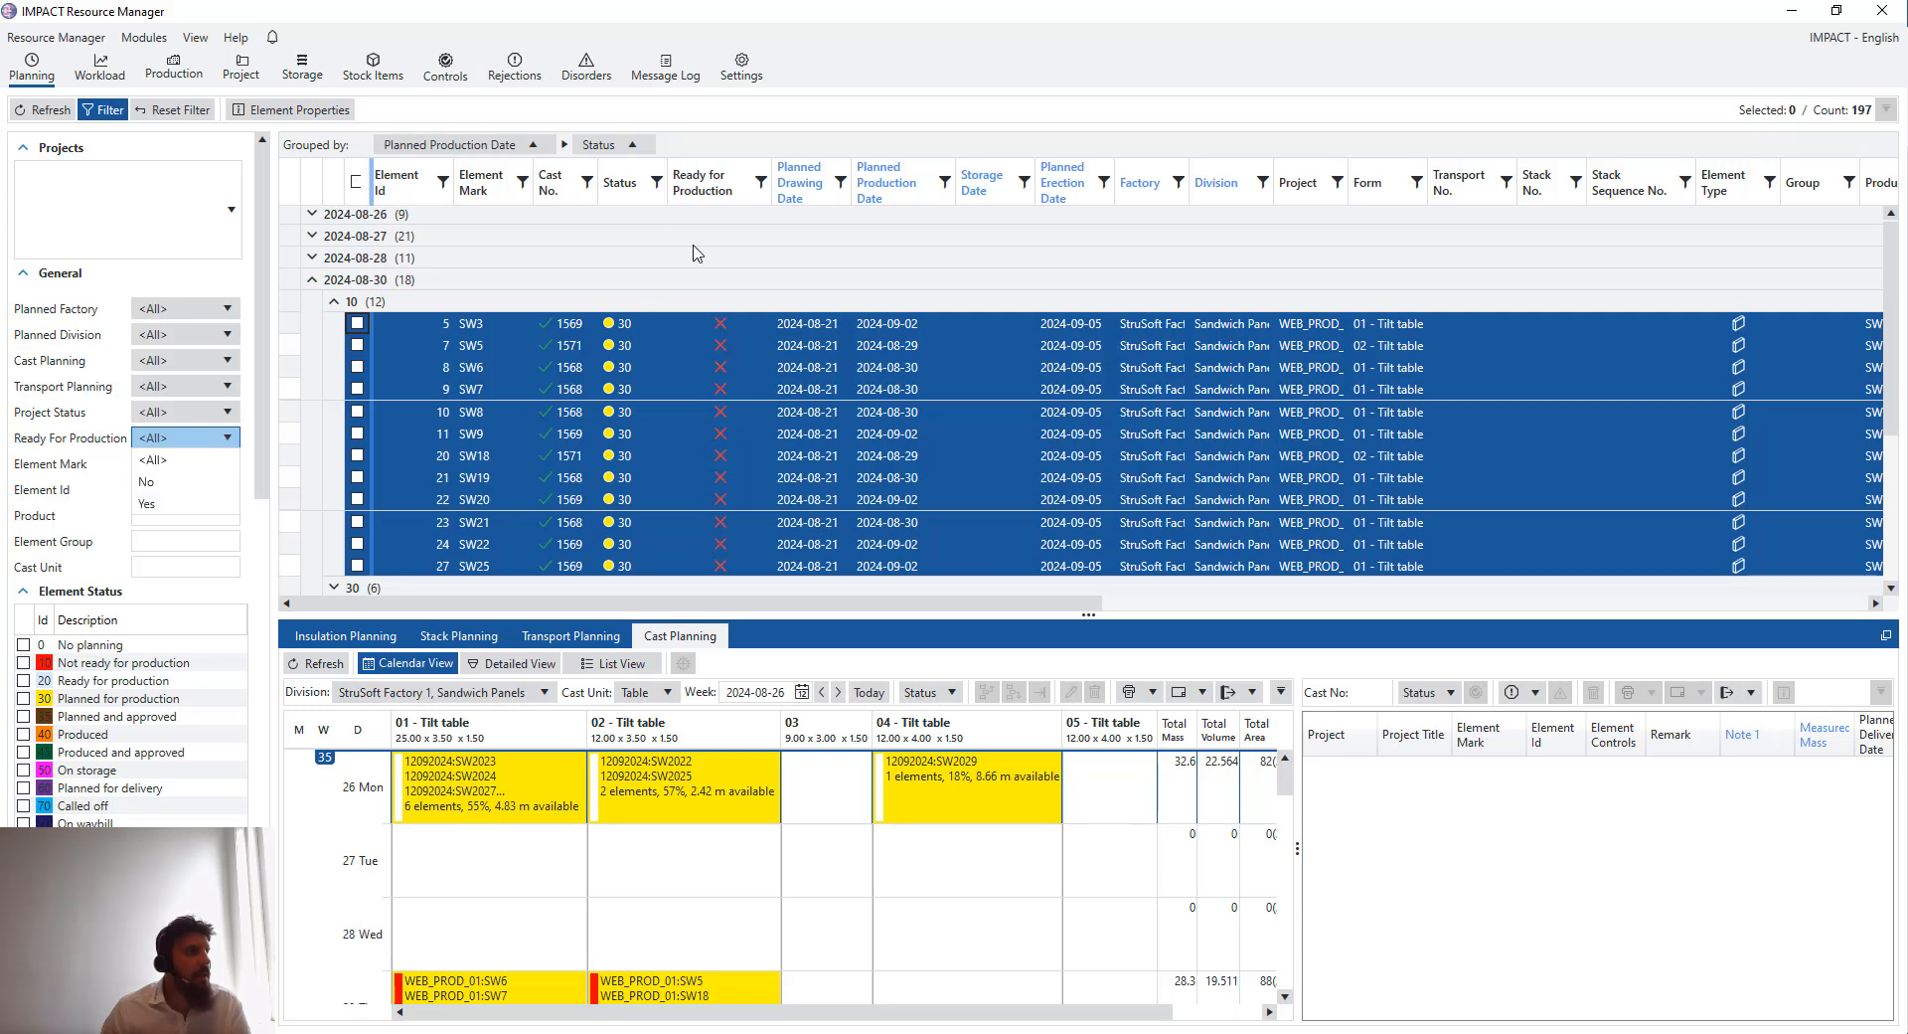
click(647, 149)
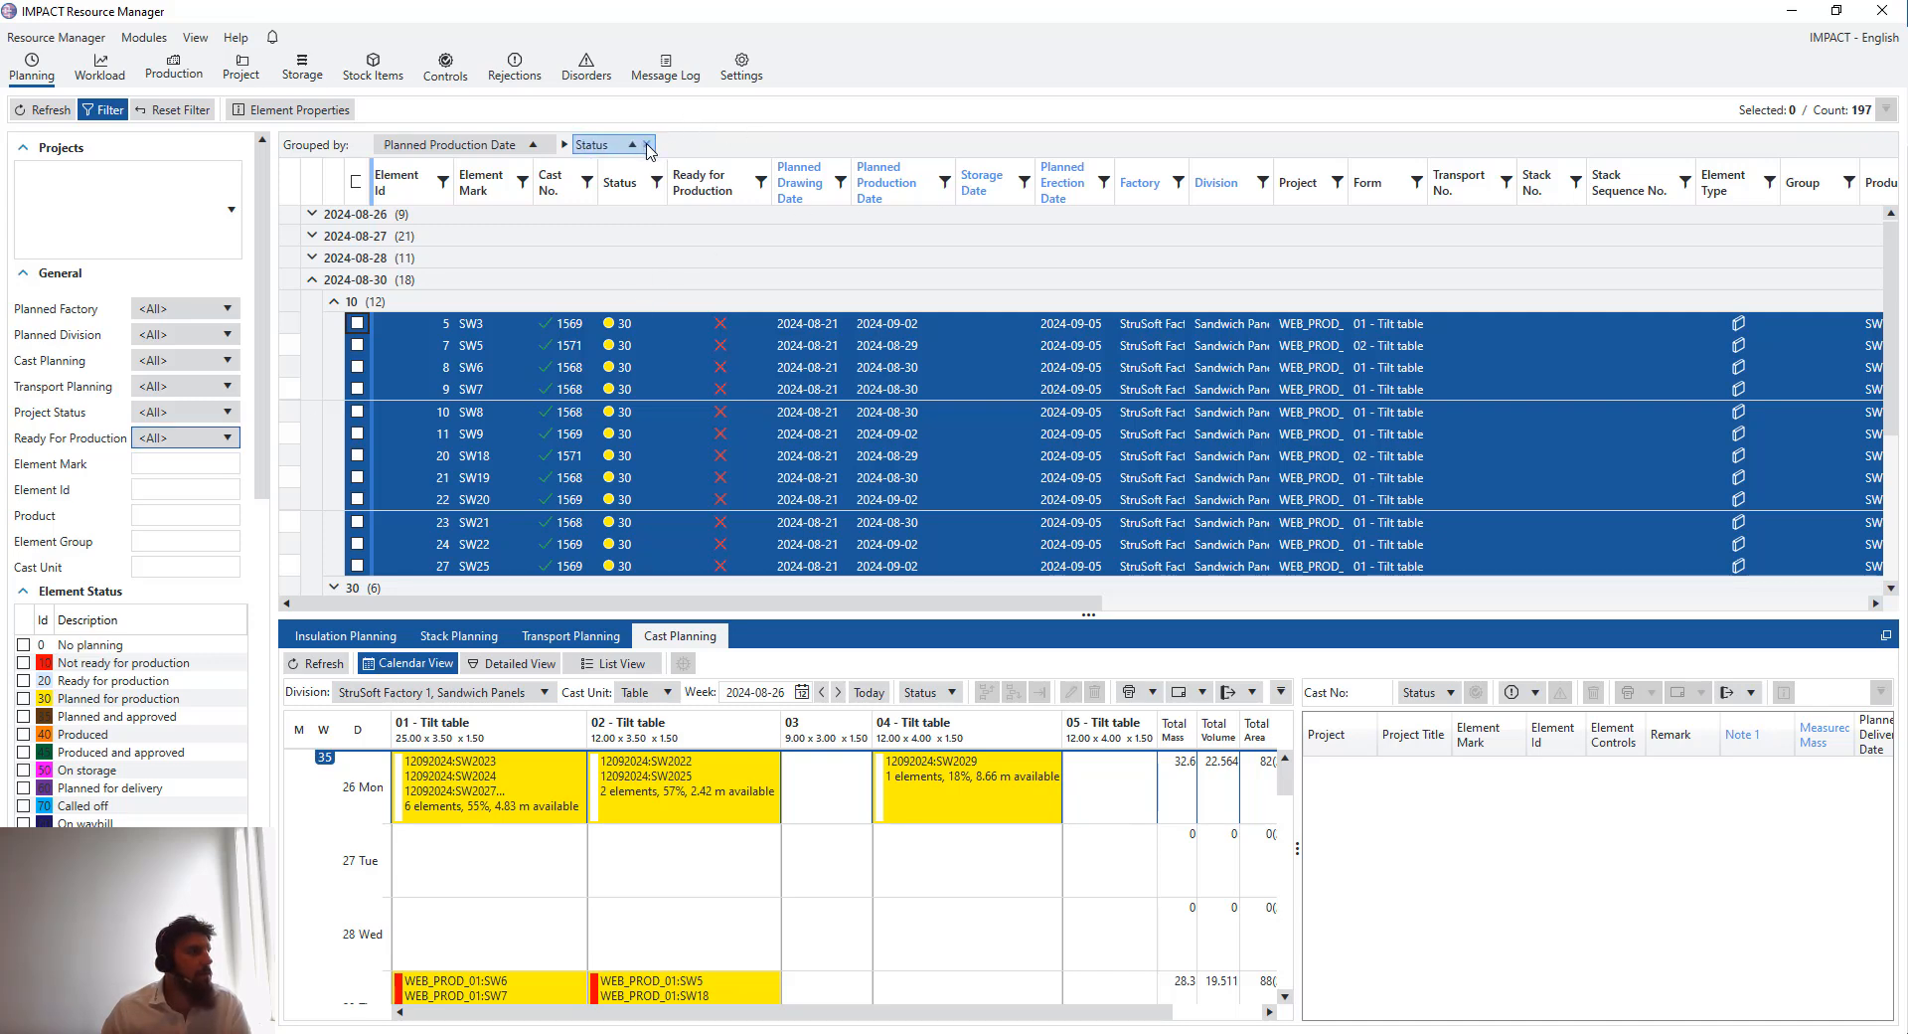
click(647, 146)
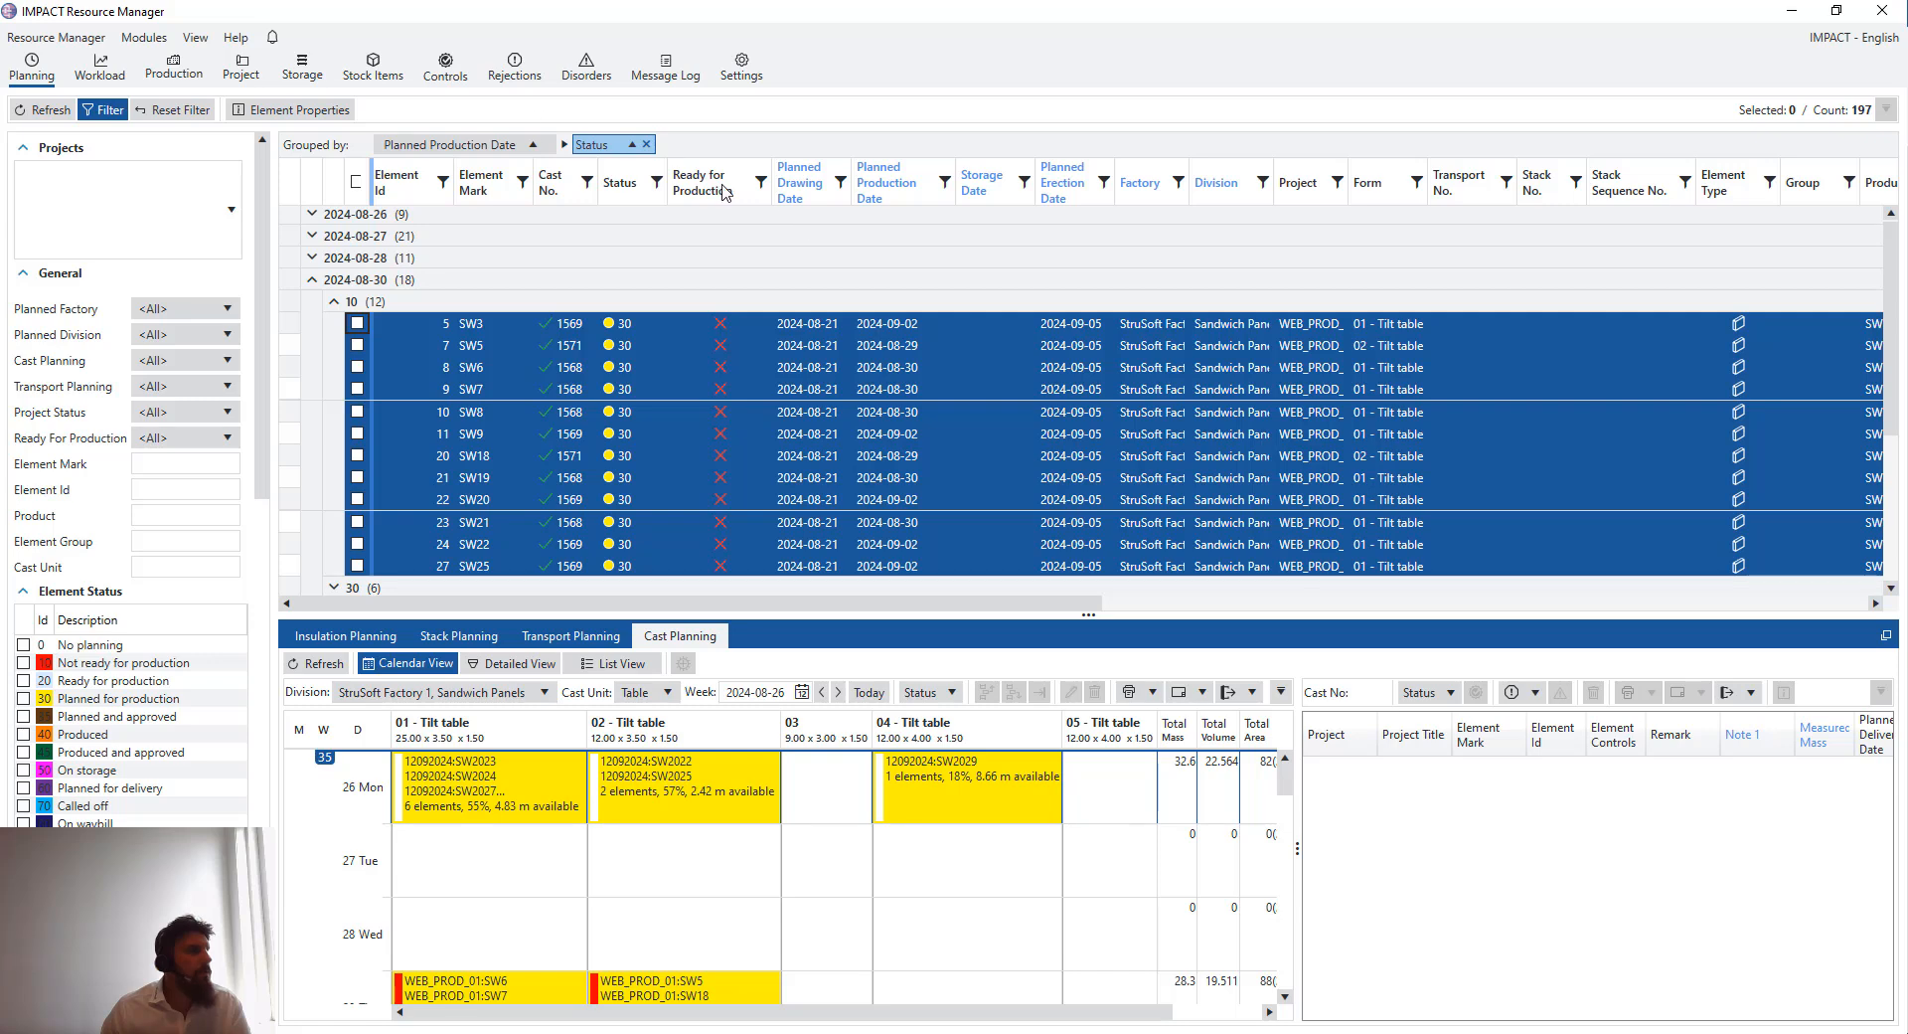
click(647, 144)
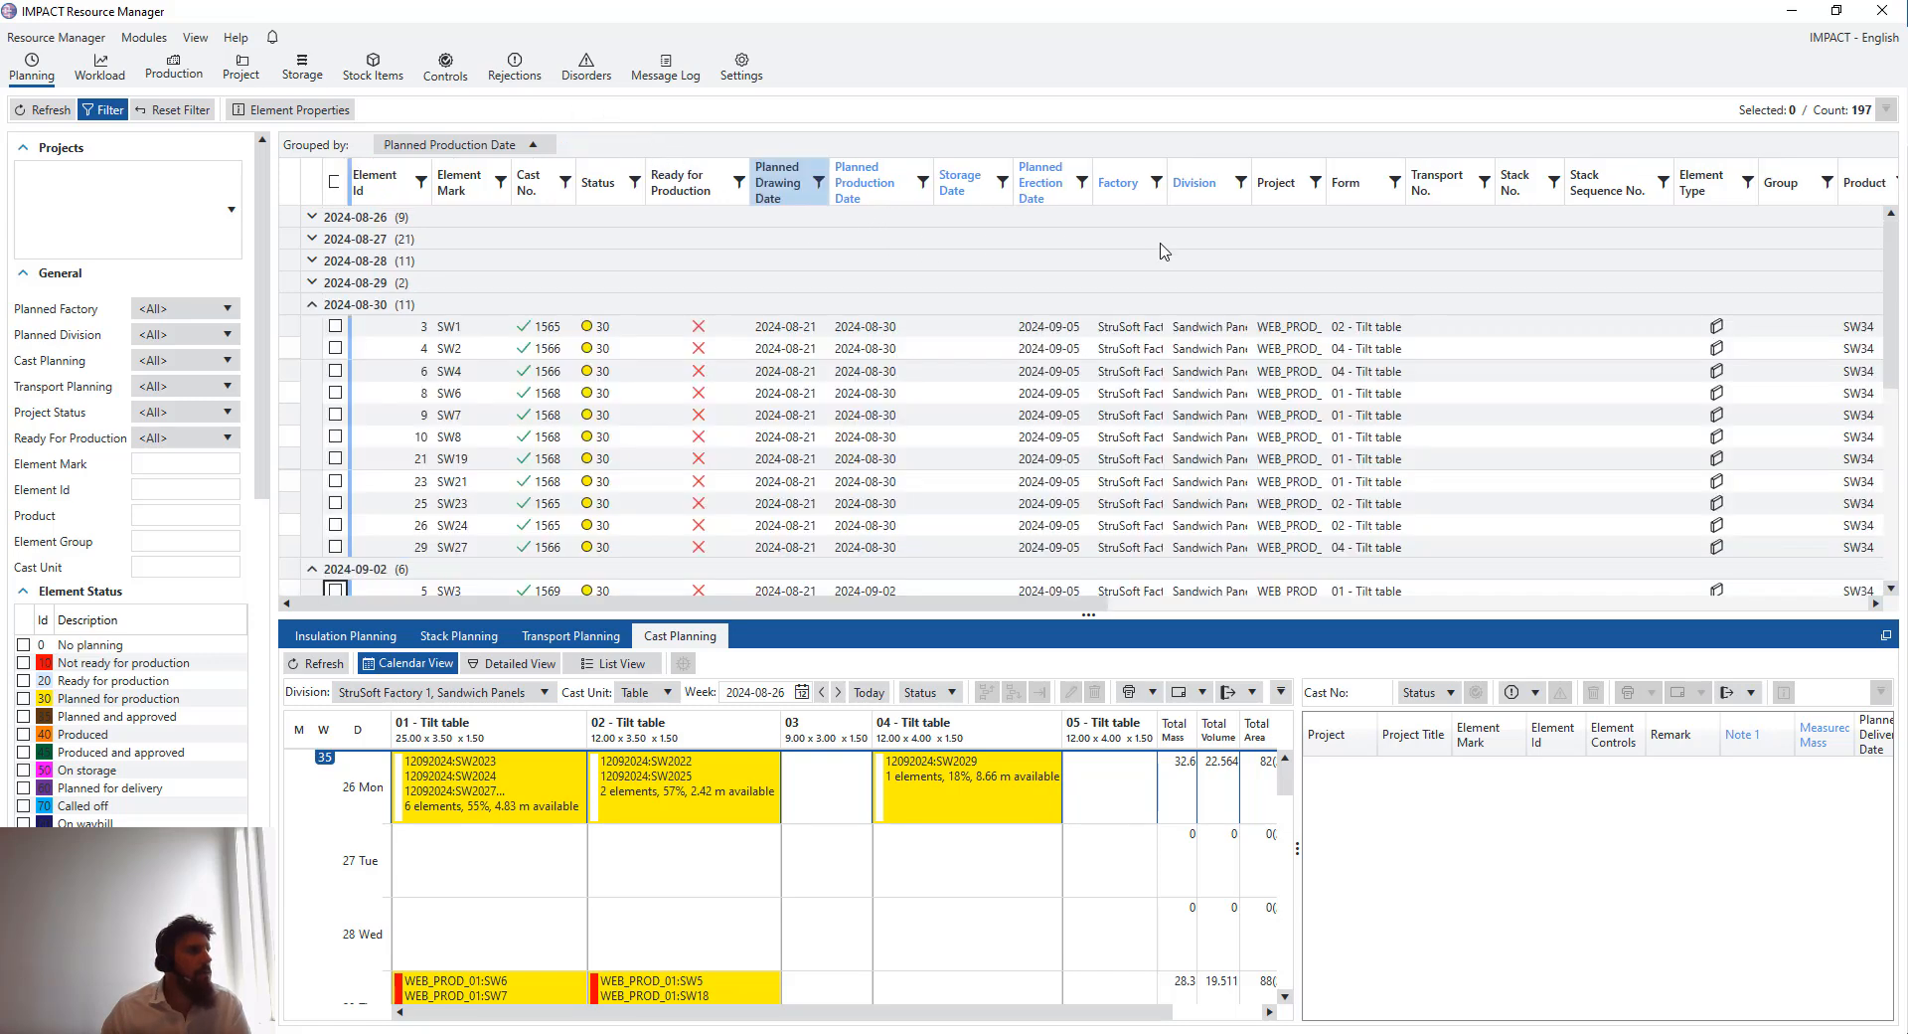
- Group the element list by project and filter it to show only elements ready for production
drag(1280, 183, 412, 148)
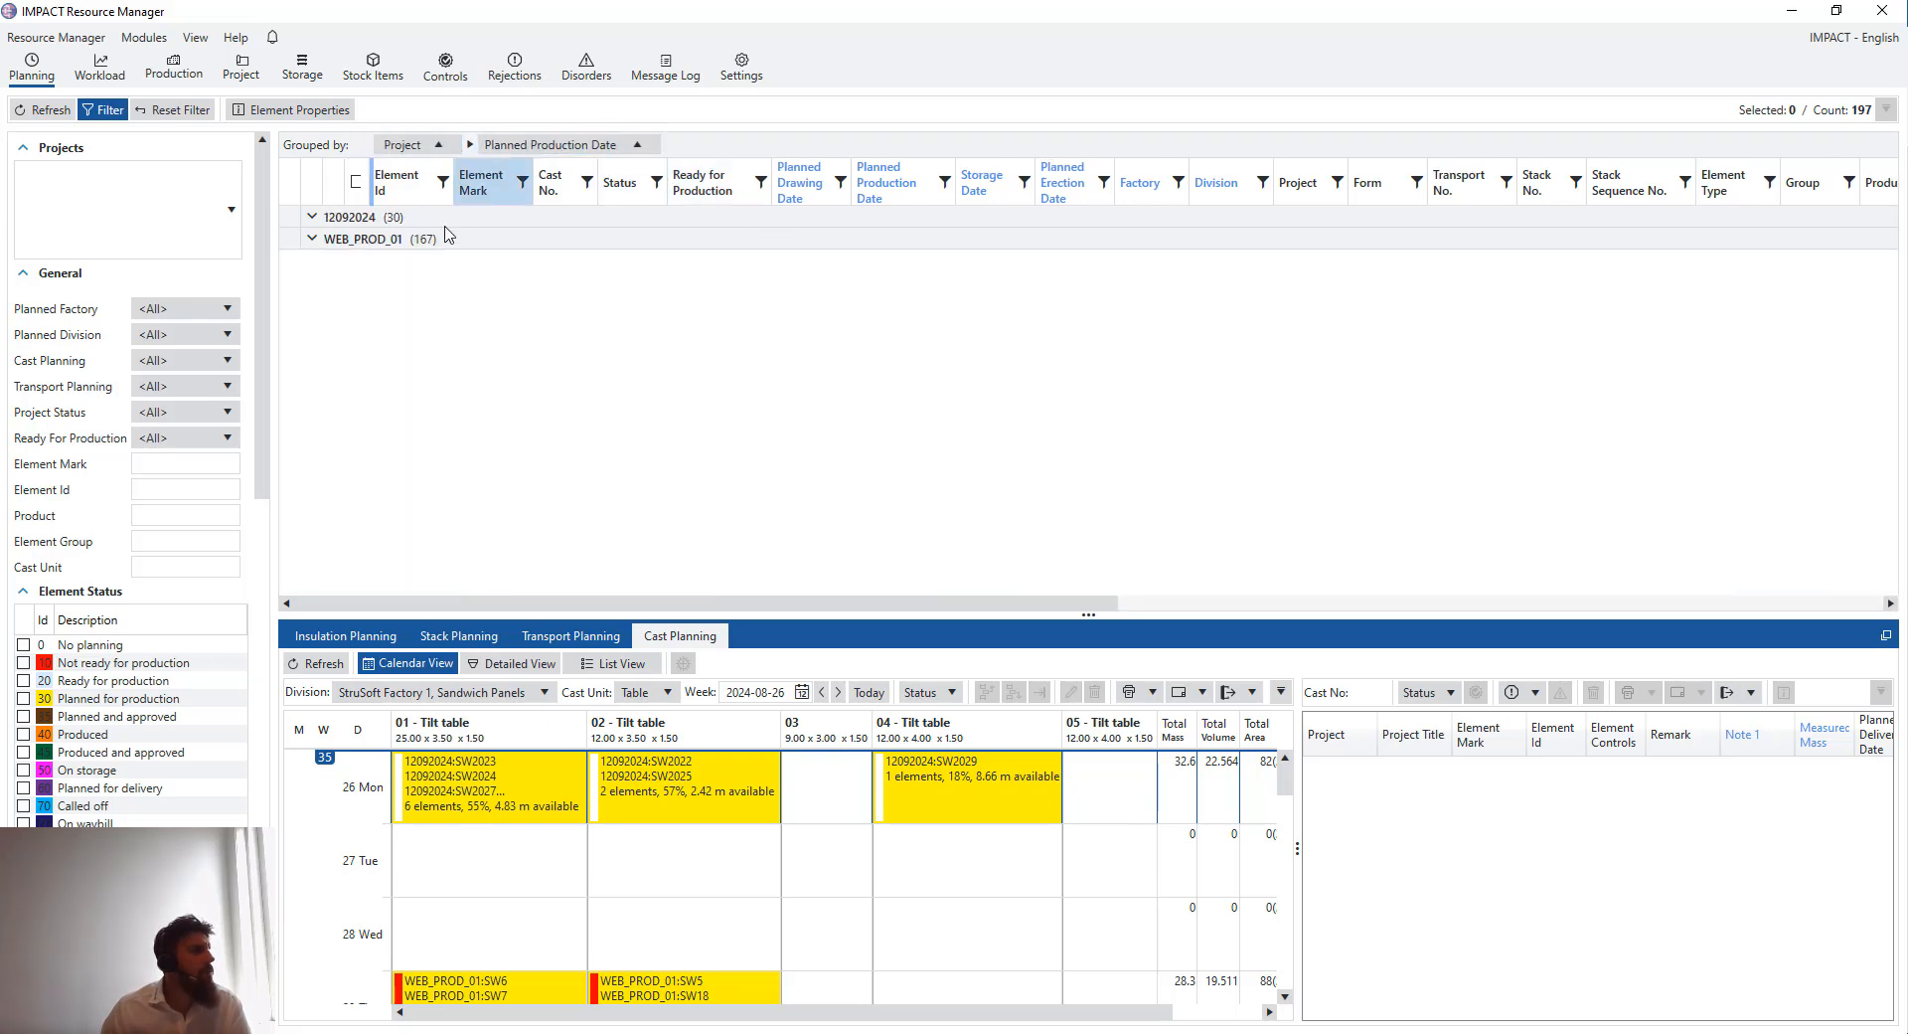
click(204, 438)
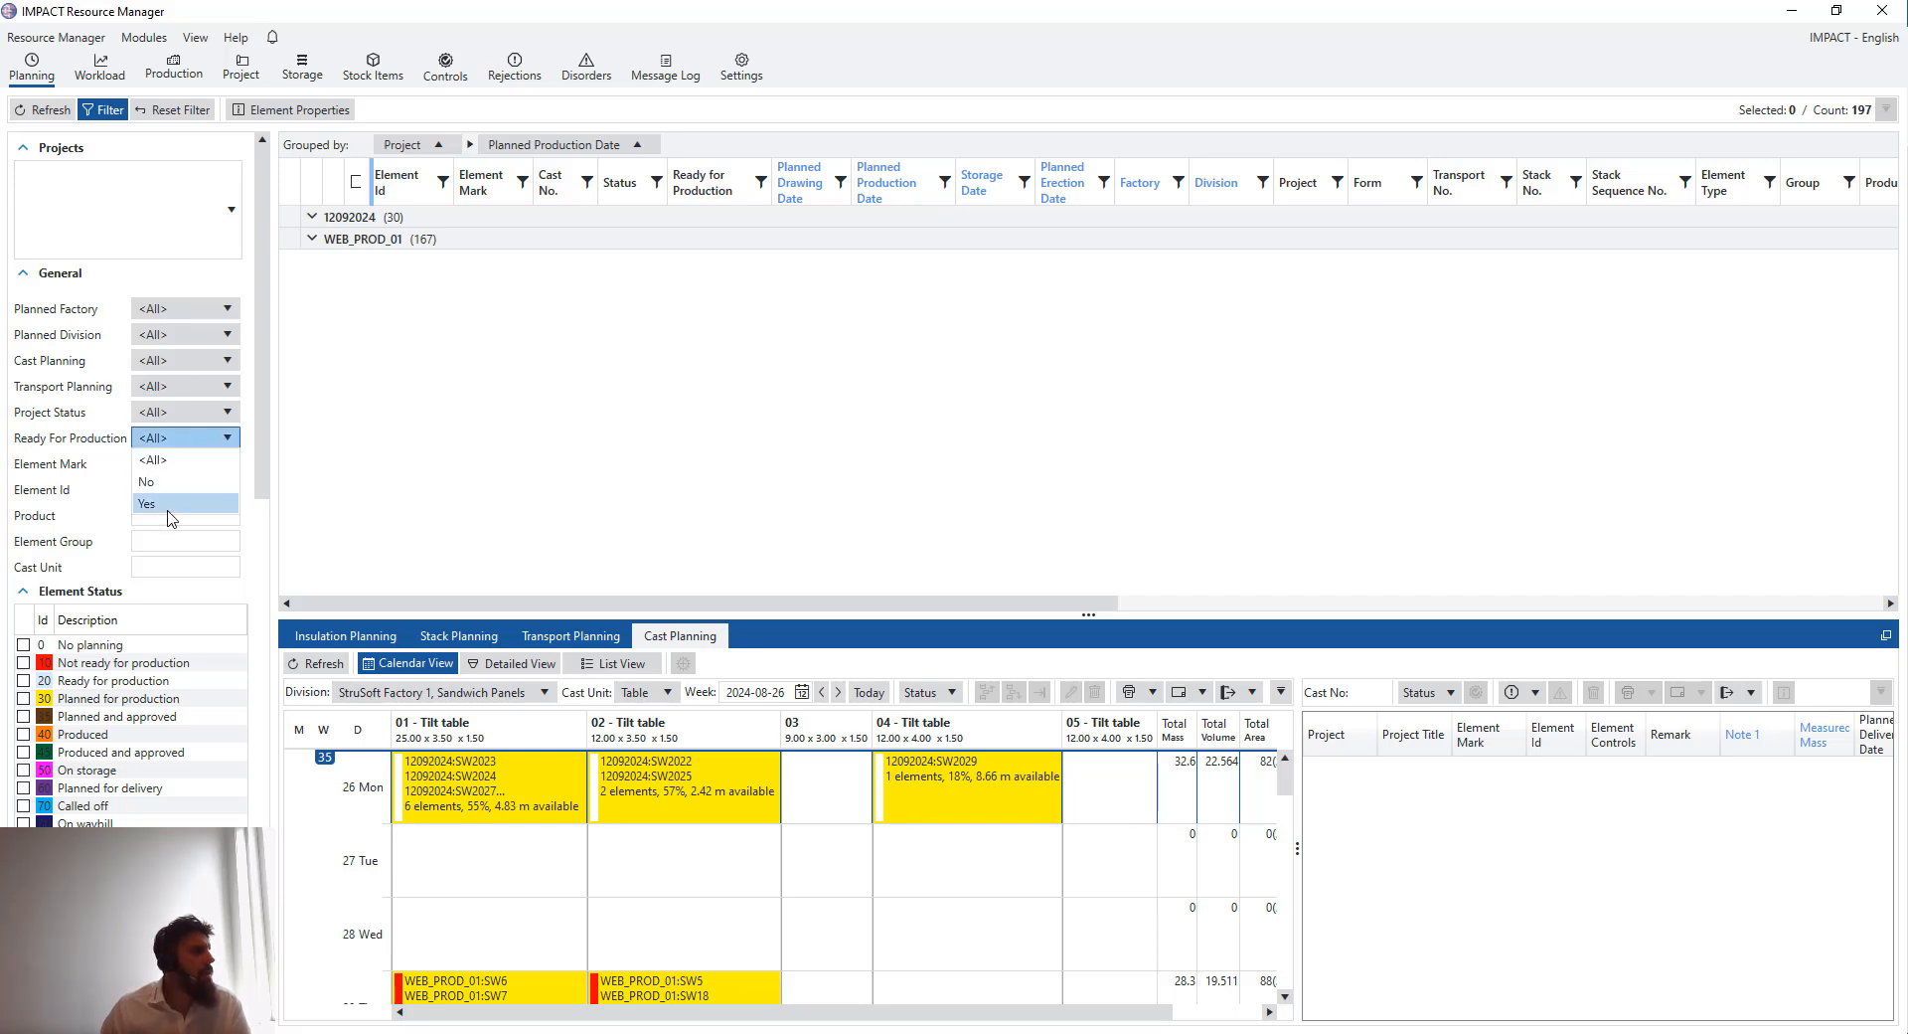
click(171, 507)
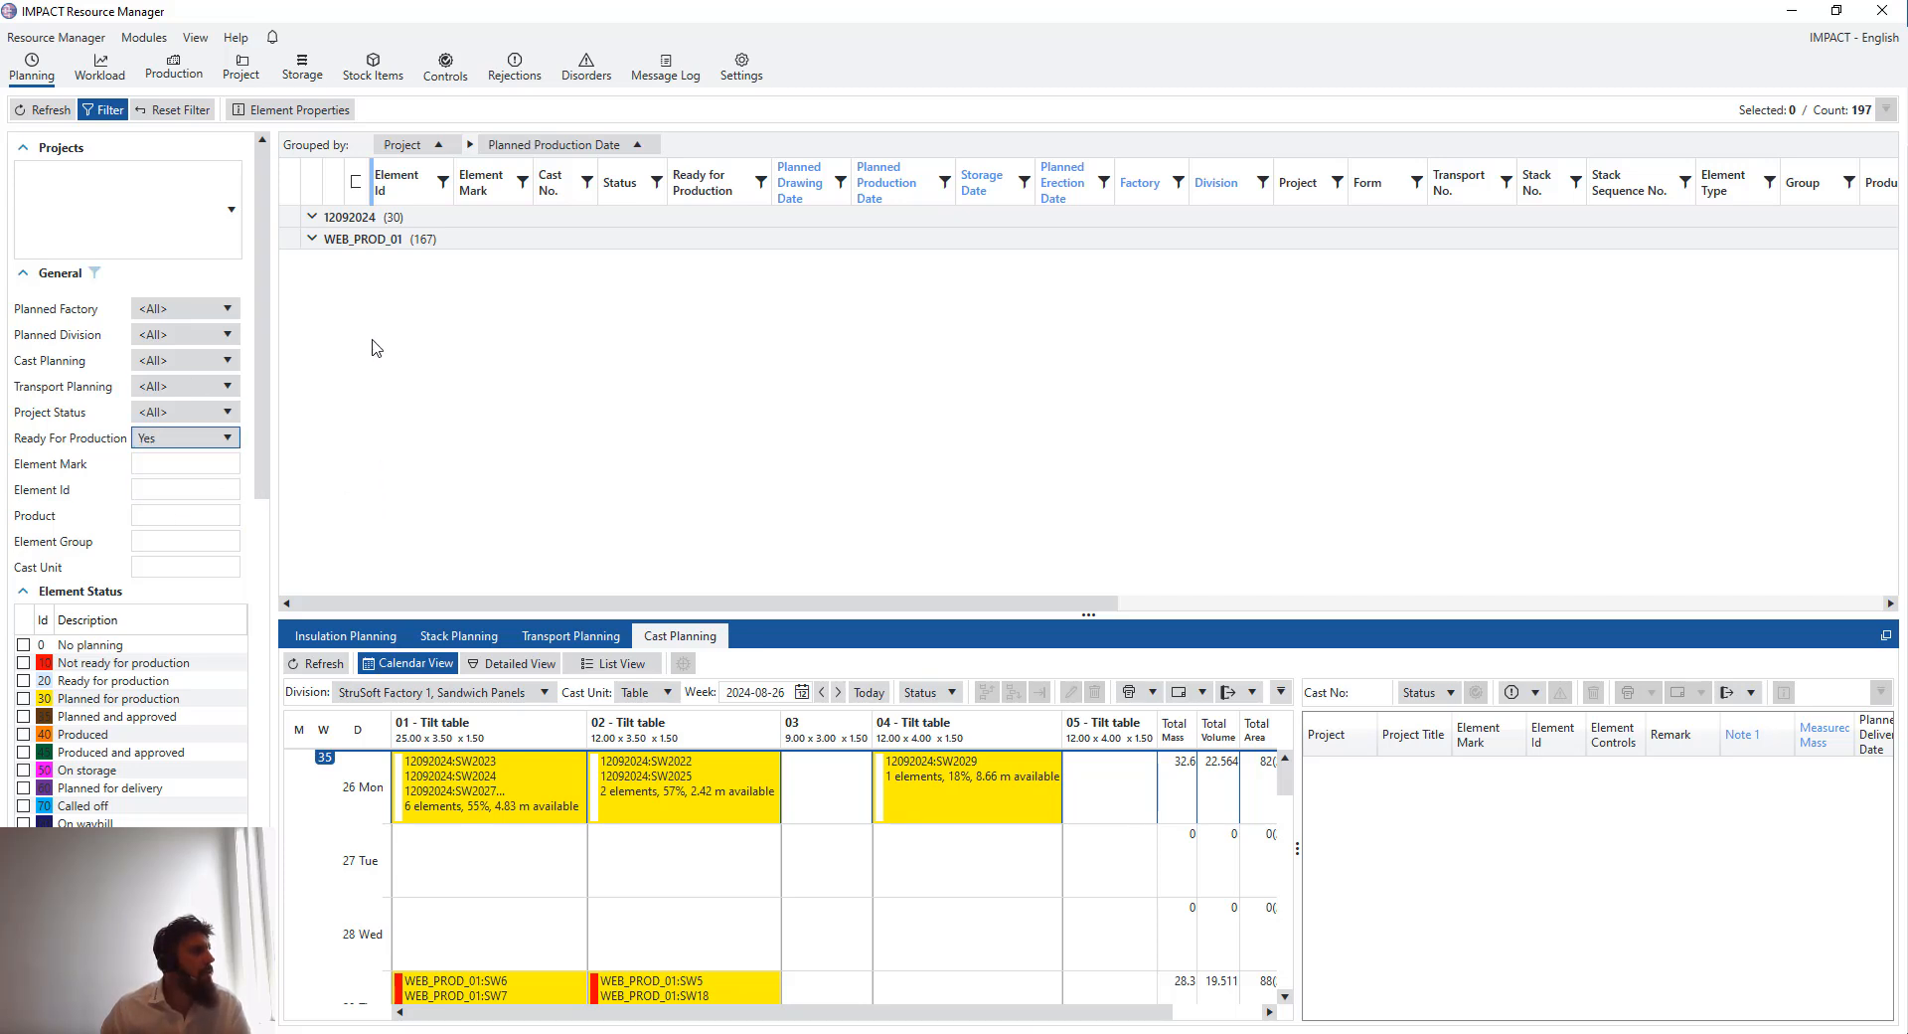
click(37, 111)
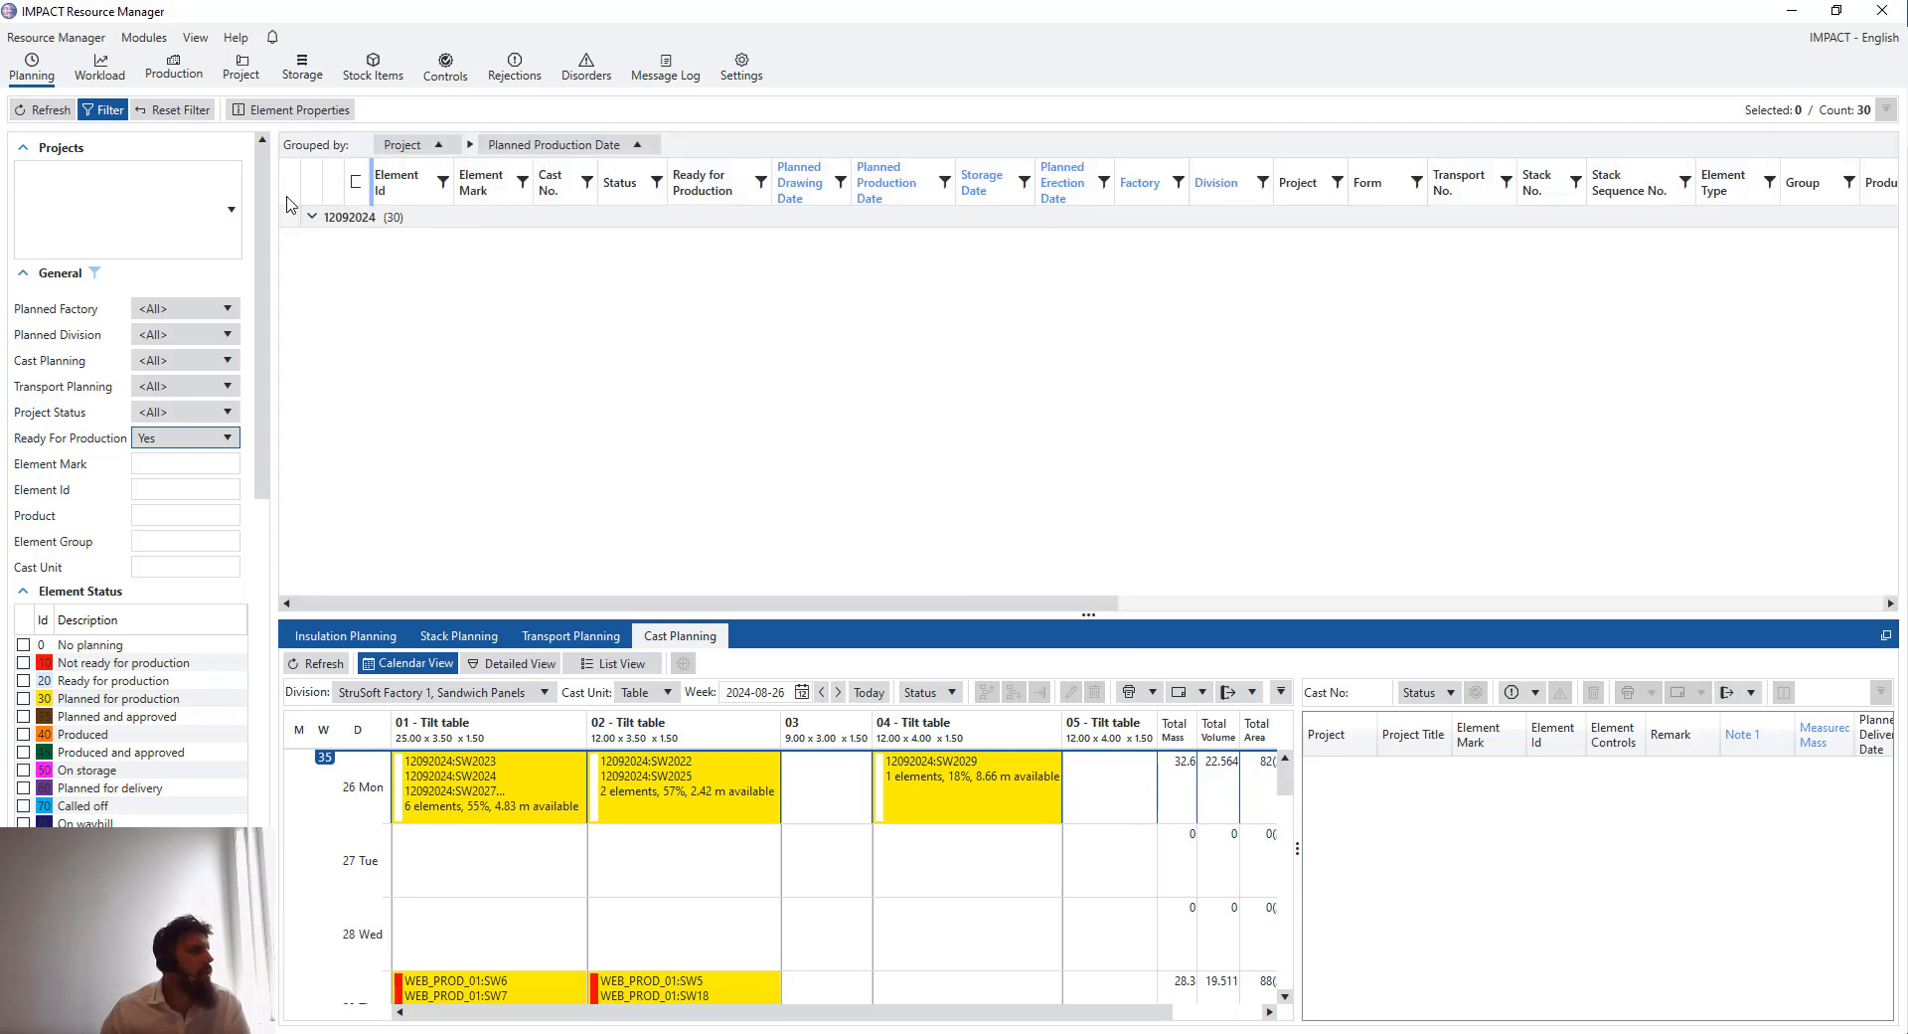
- Expand the 12092024 project group and its 2024-08-26 date group to review its elements
click(313, 219)
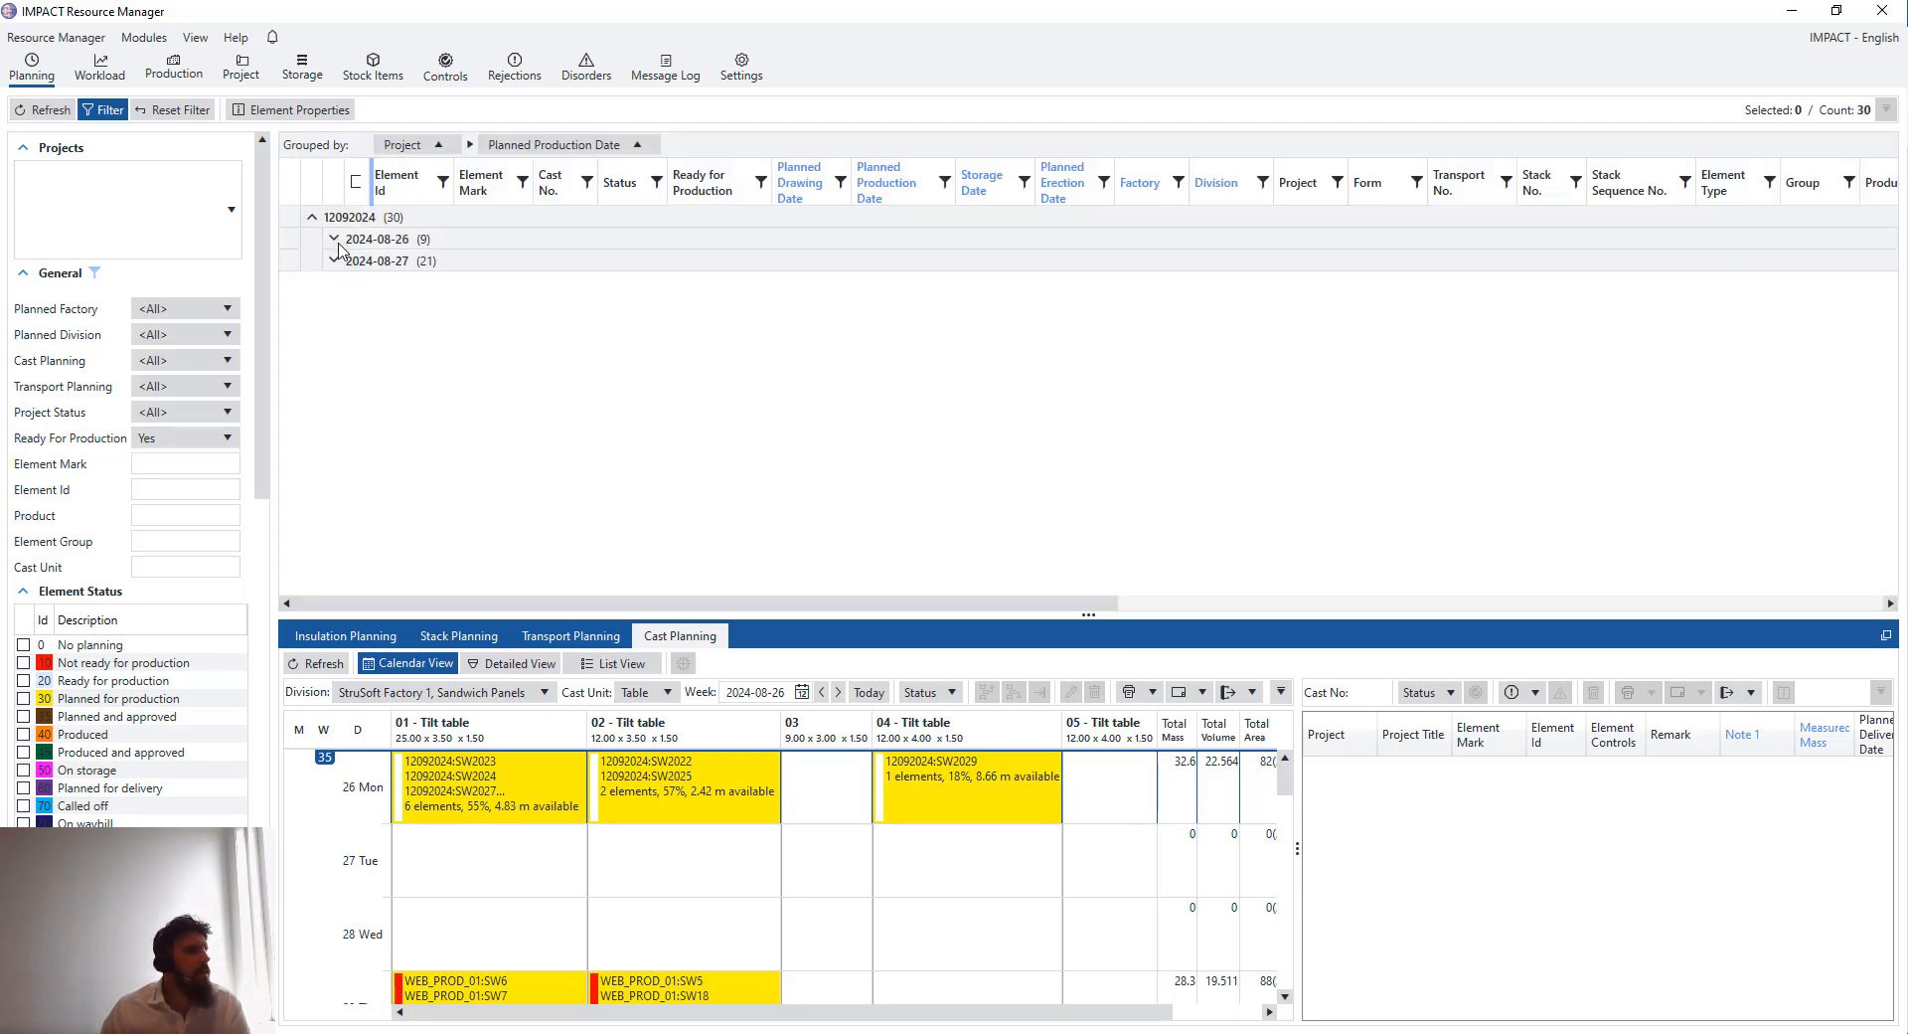
click(335, 241)
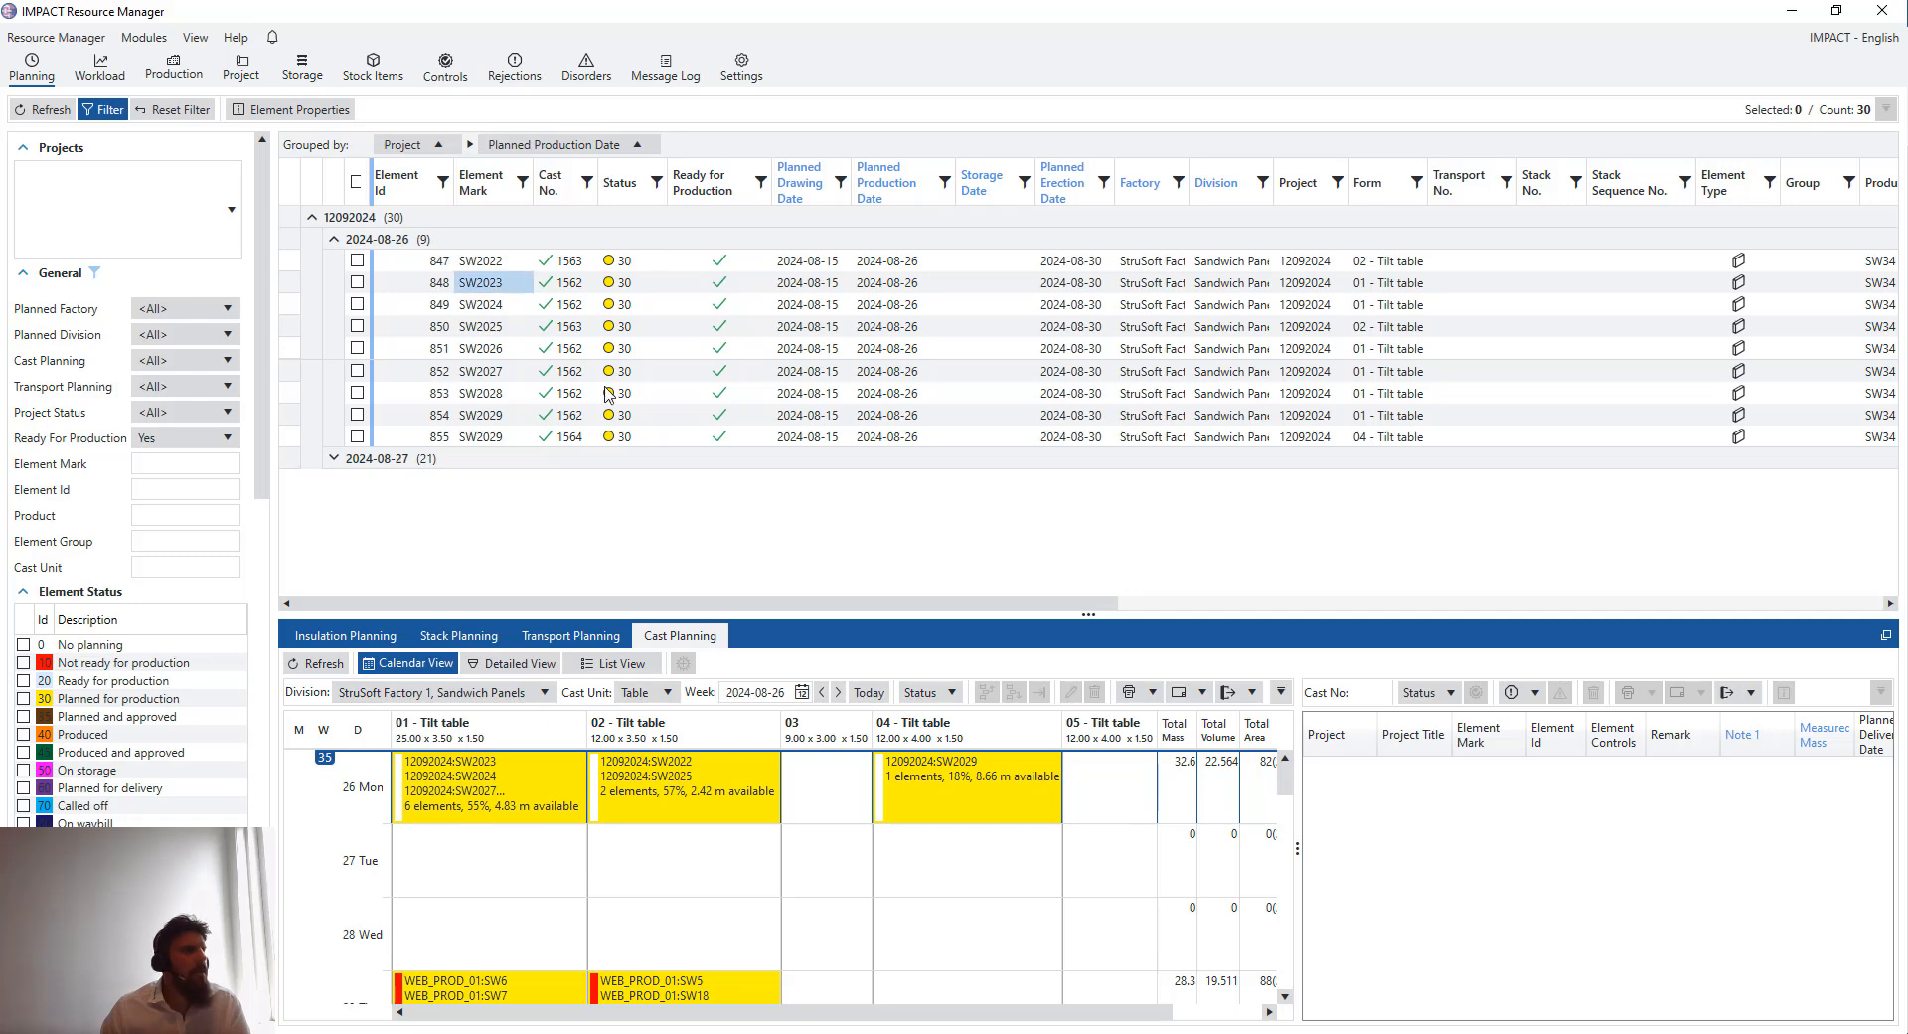
click(335, 240)
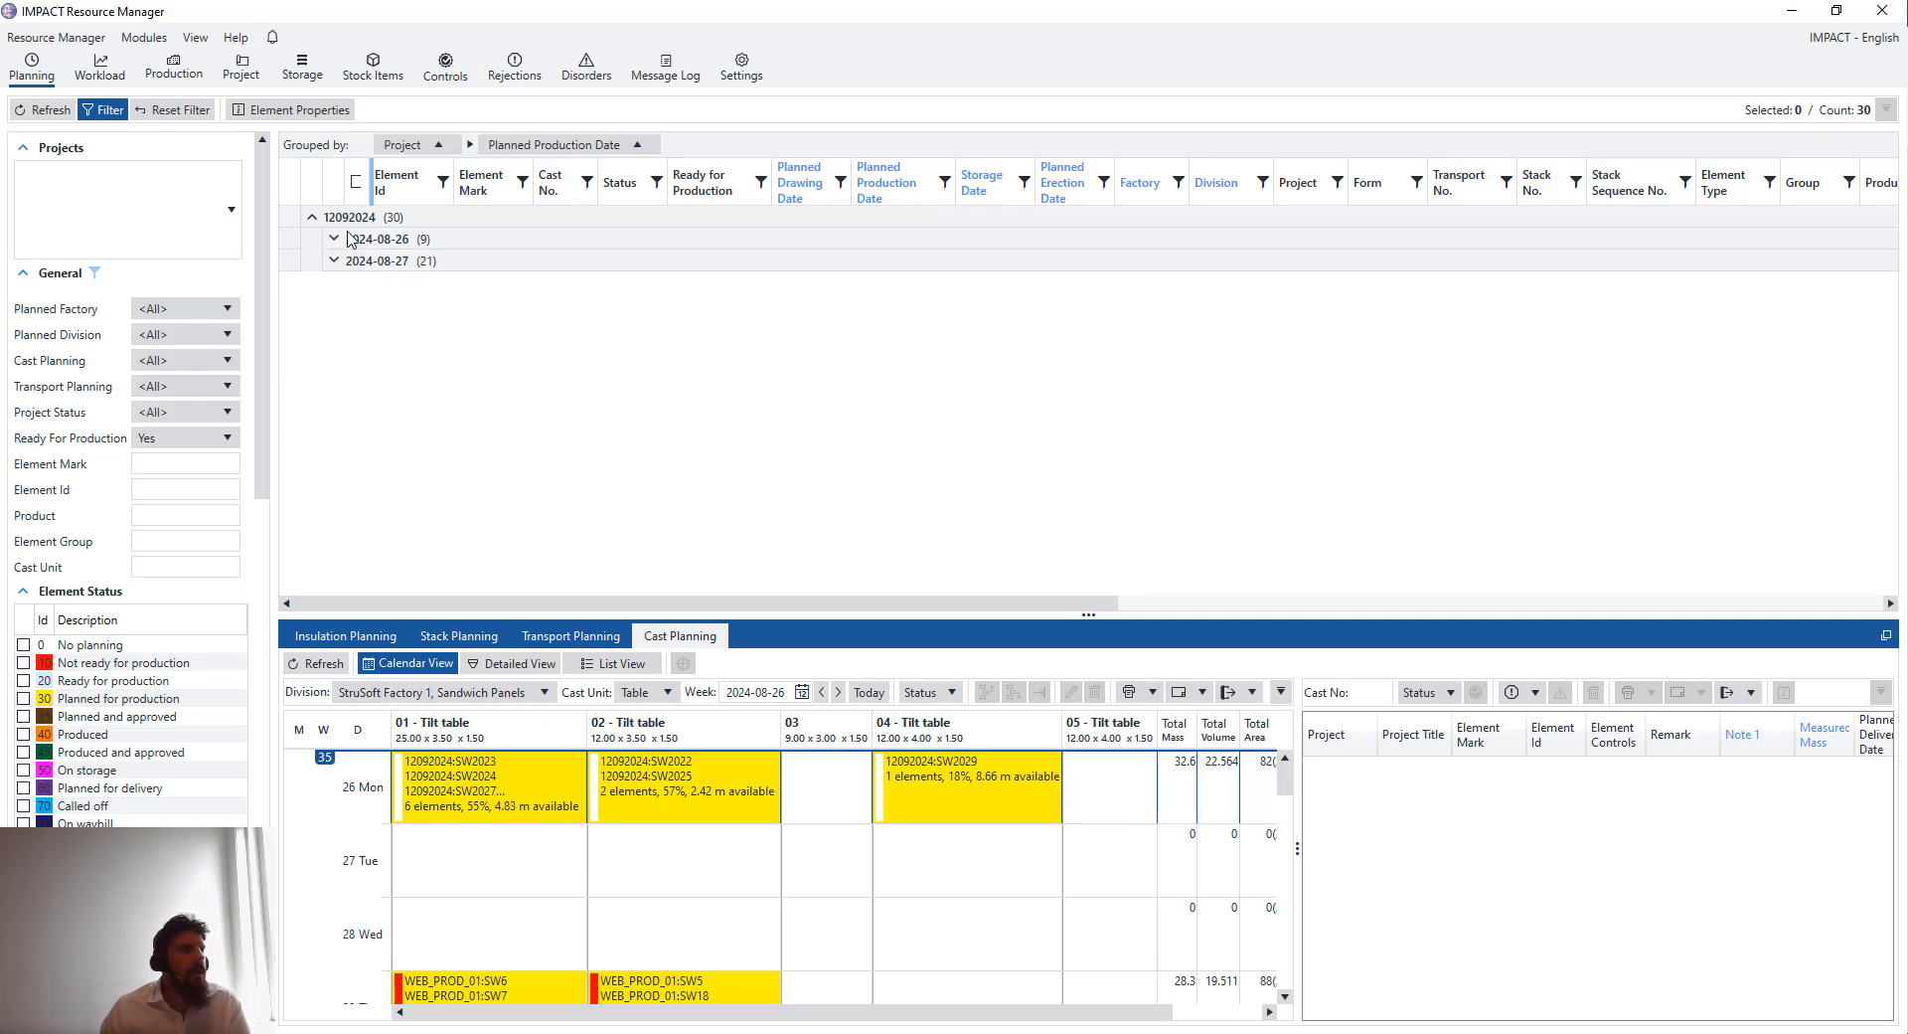
- Reset the Ready For Production filter to All and refresh the element list
click(211, 439)
click(206, 465)
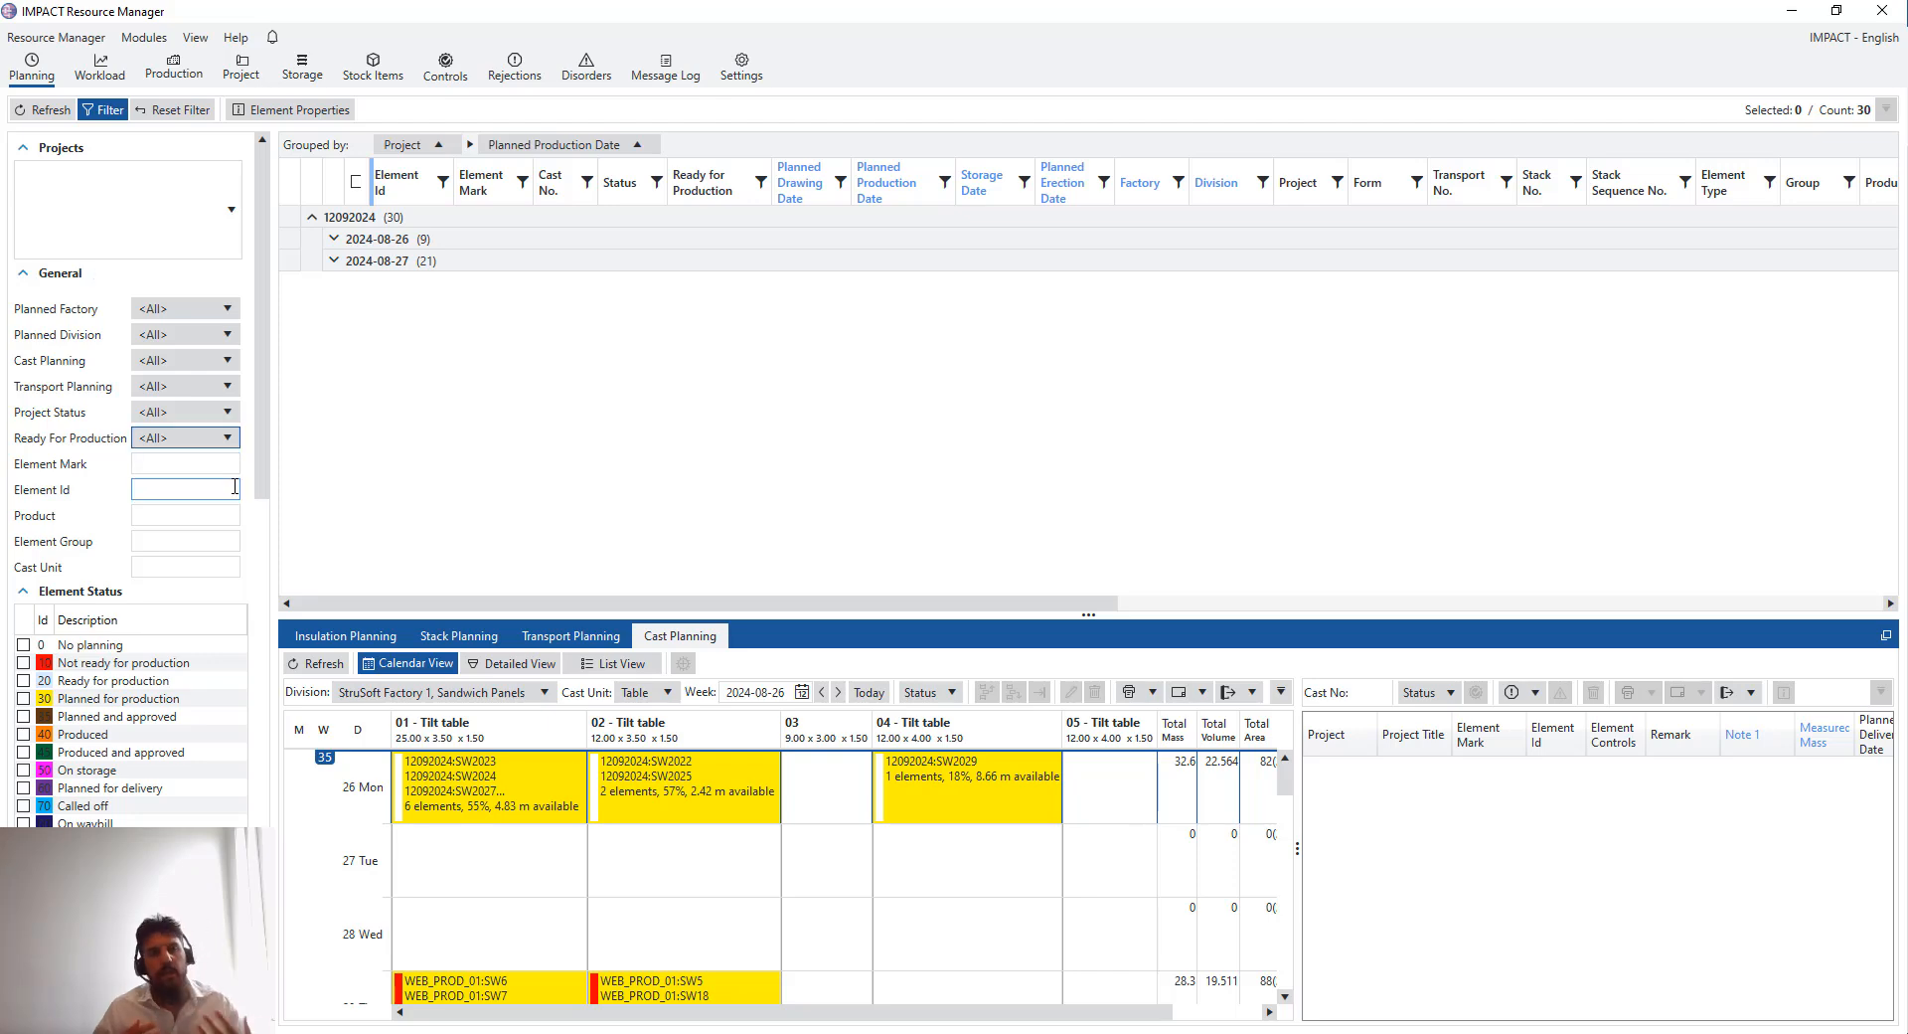
click(45, 110)
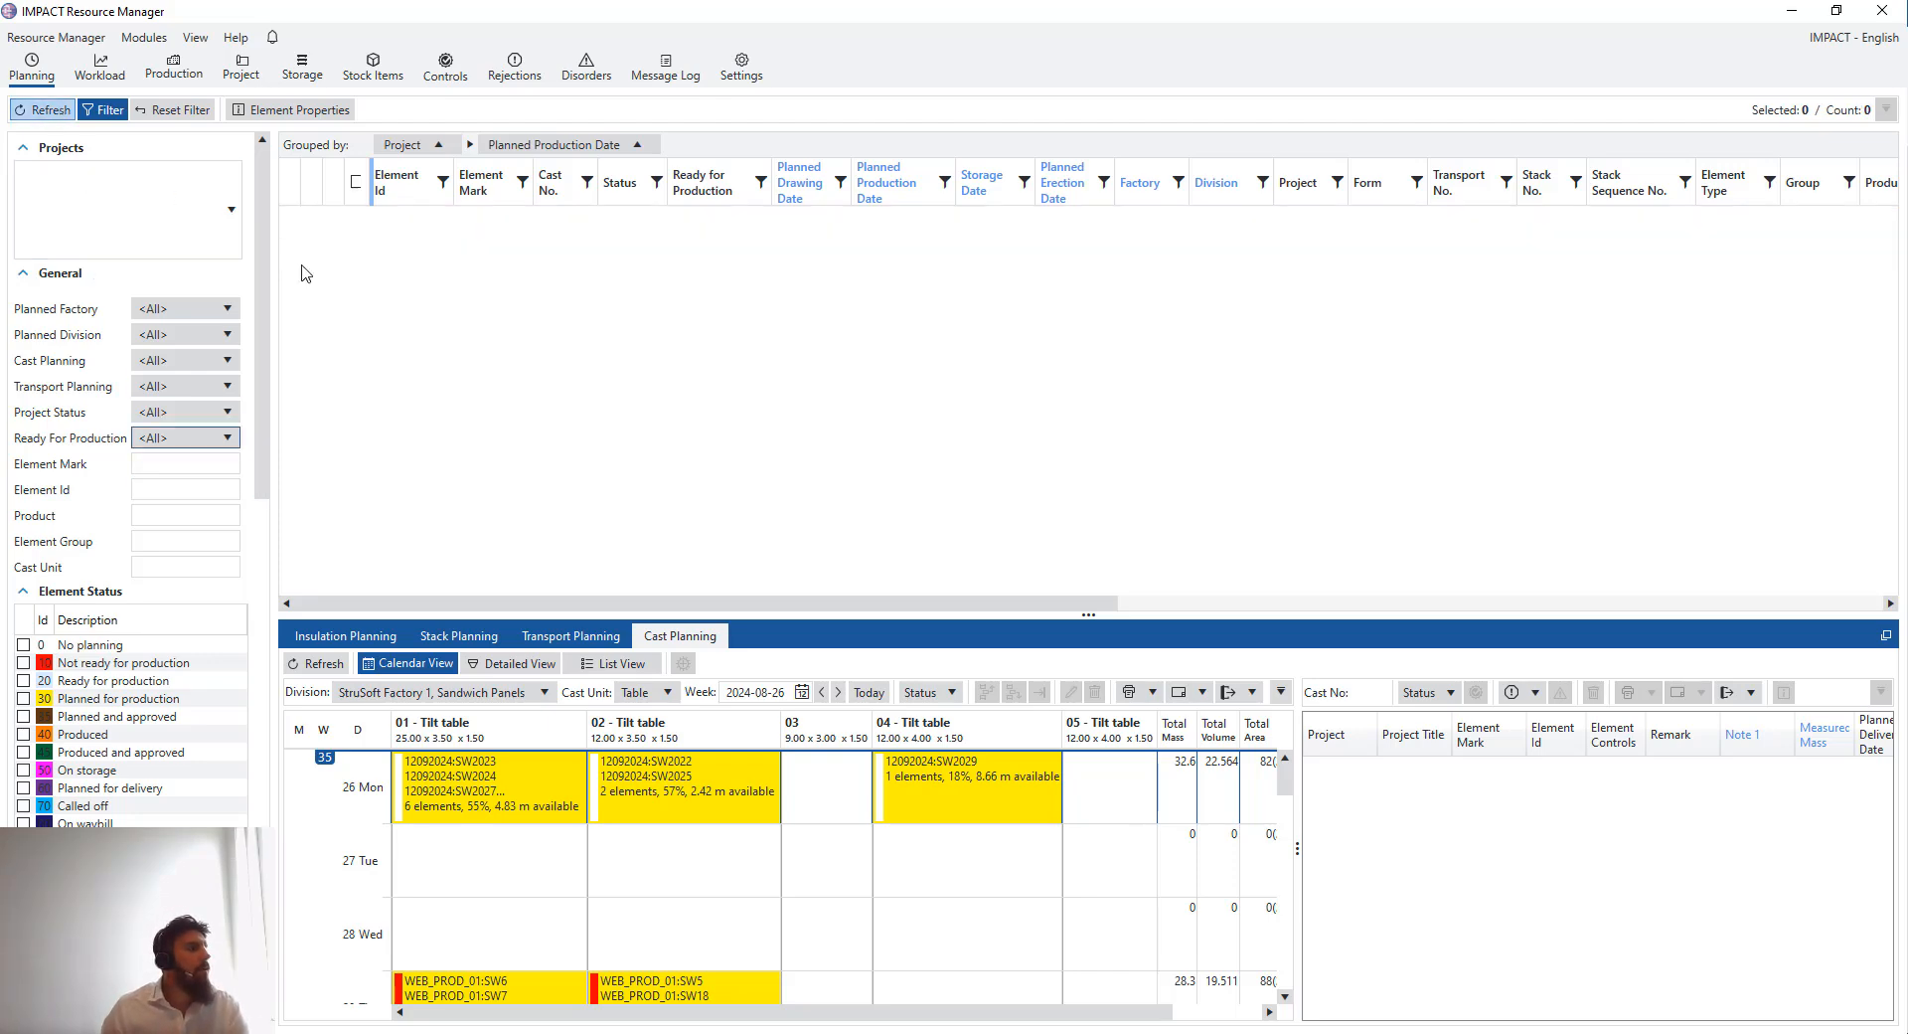
scroll(139, 646, down, 2)
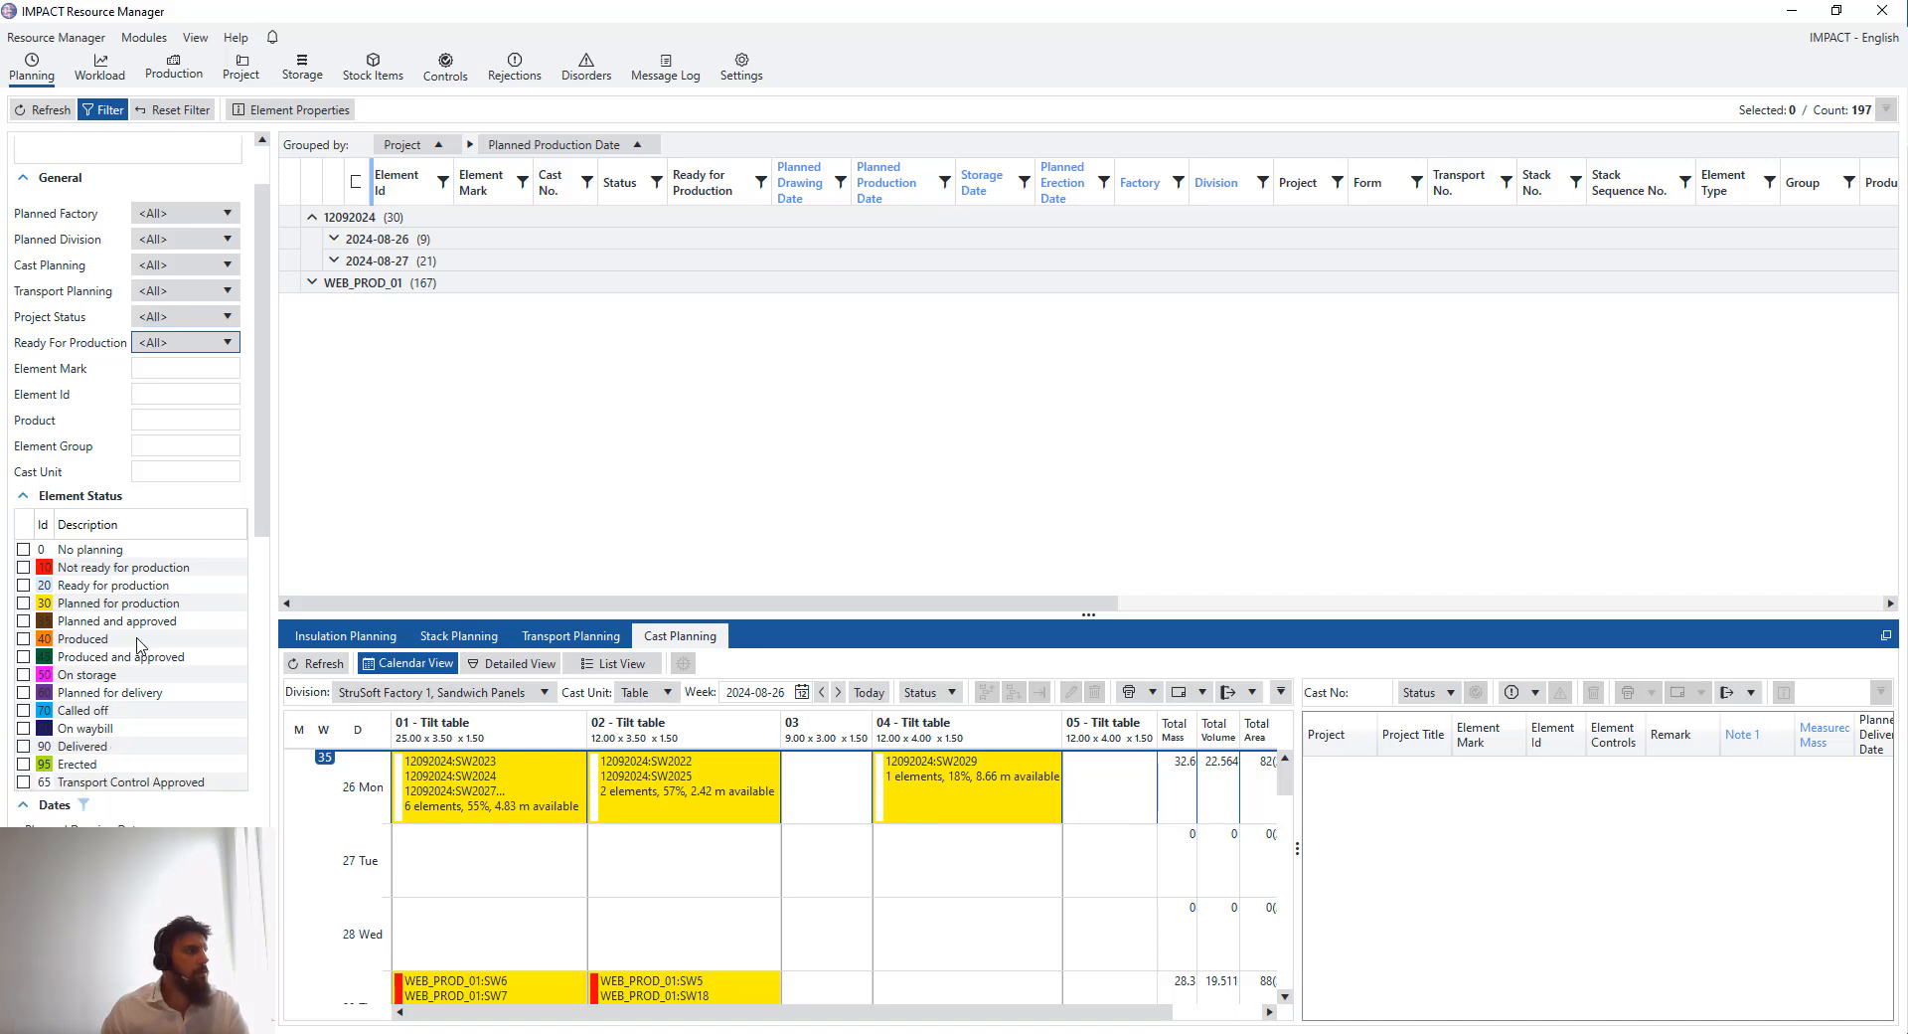
scroll(180, 454, up, 2)
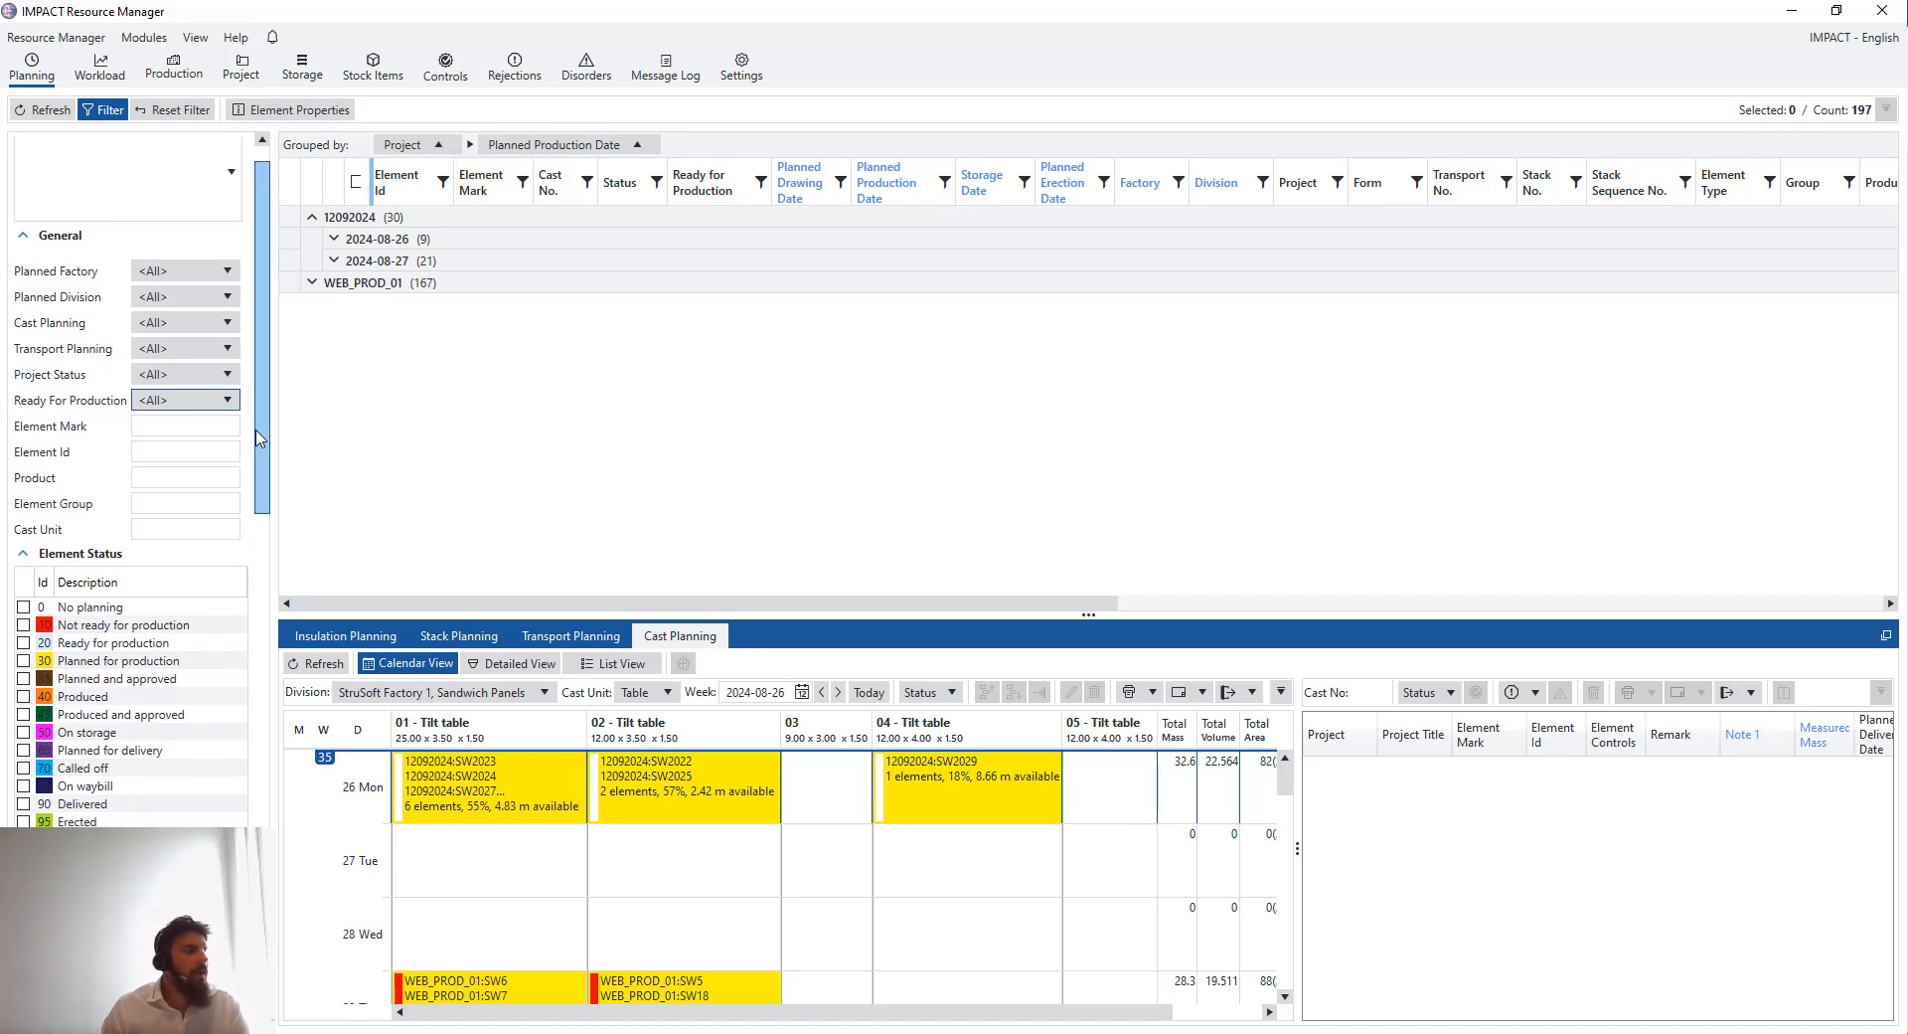
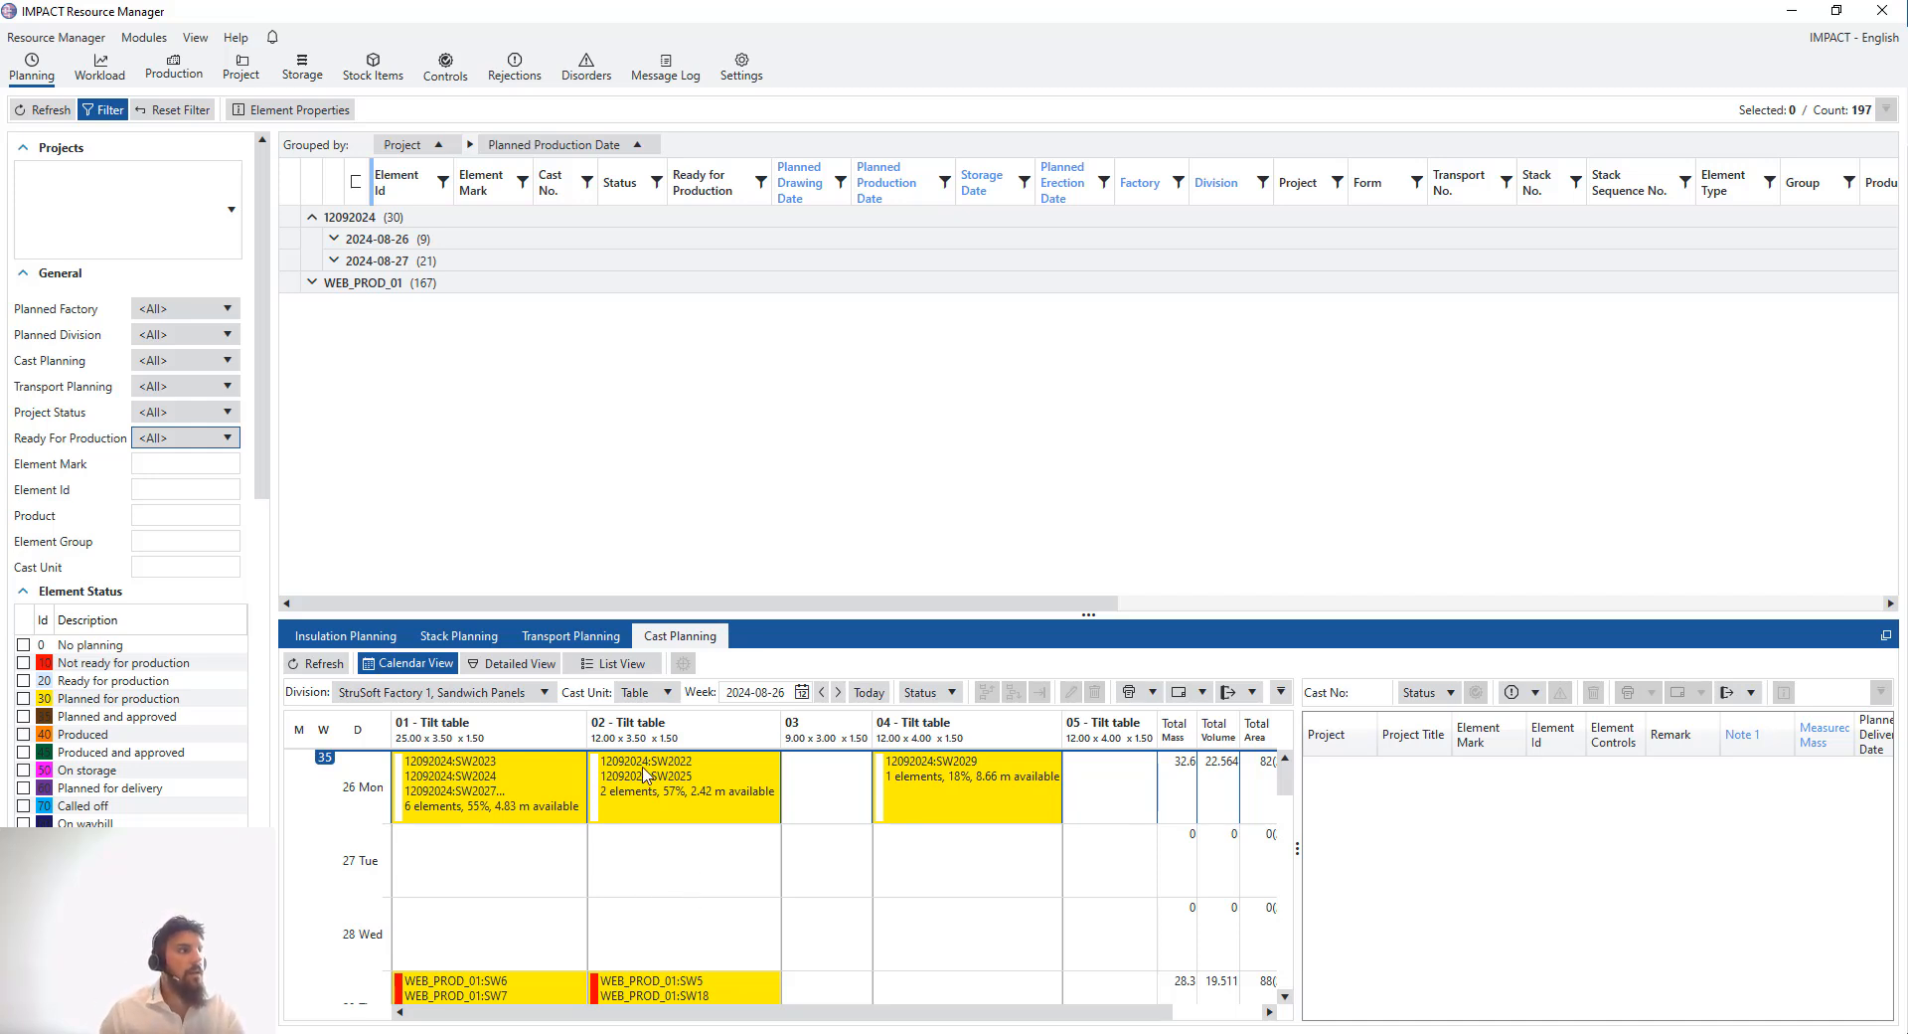
- Open Settings and review the Cast section's Ready for Production planning condition
click(760, 74)
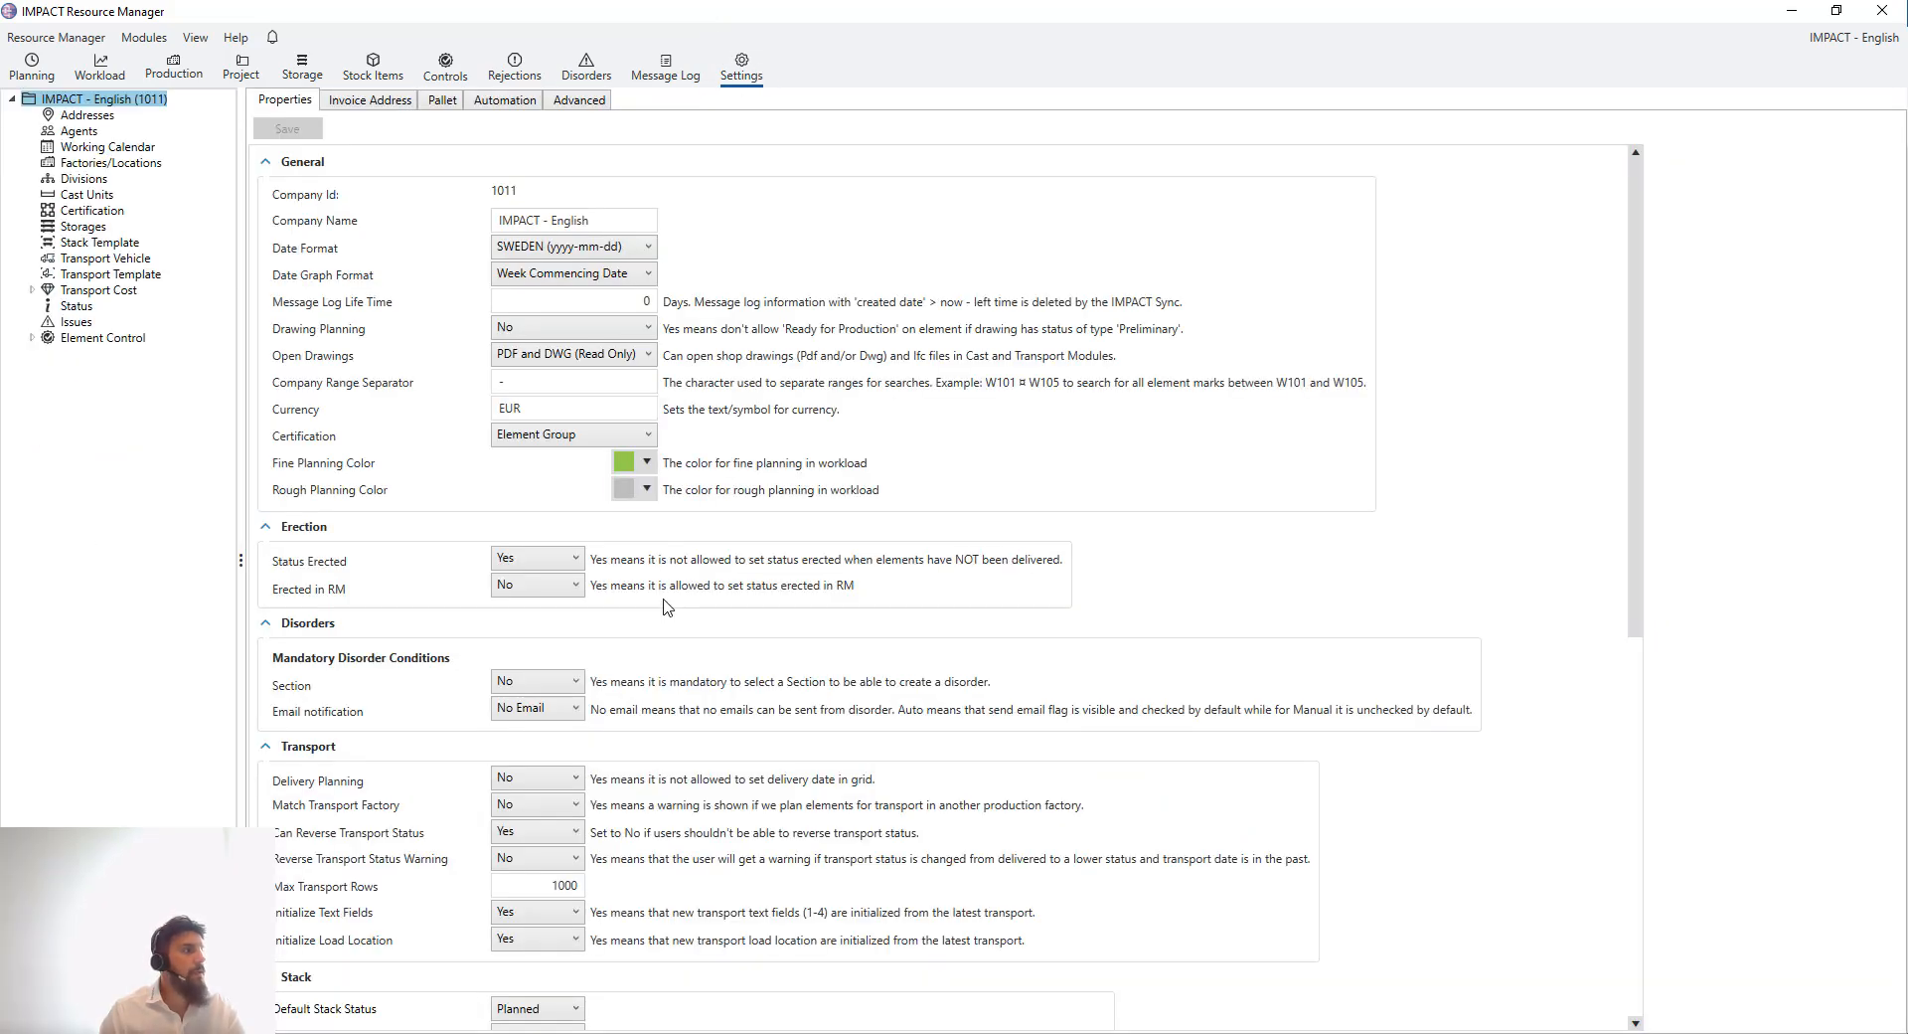
scroll(651, 587, down, 5)
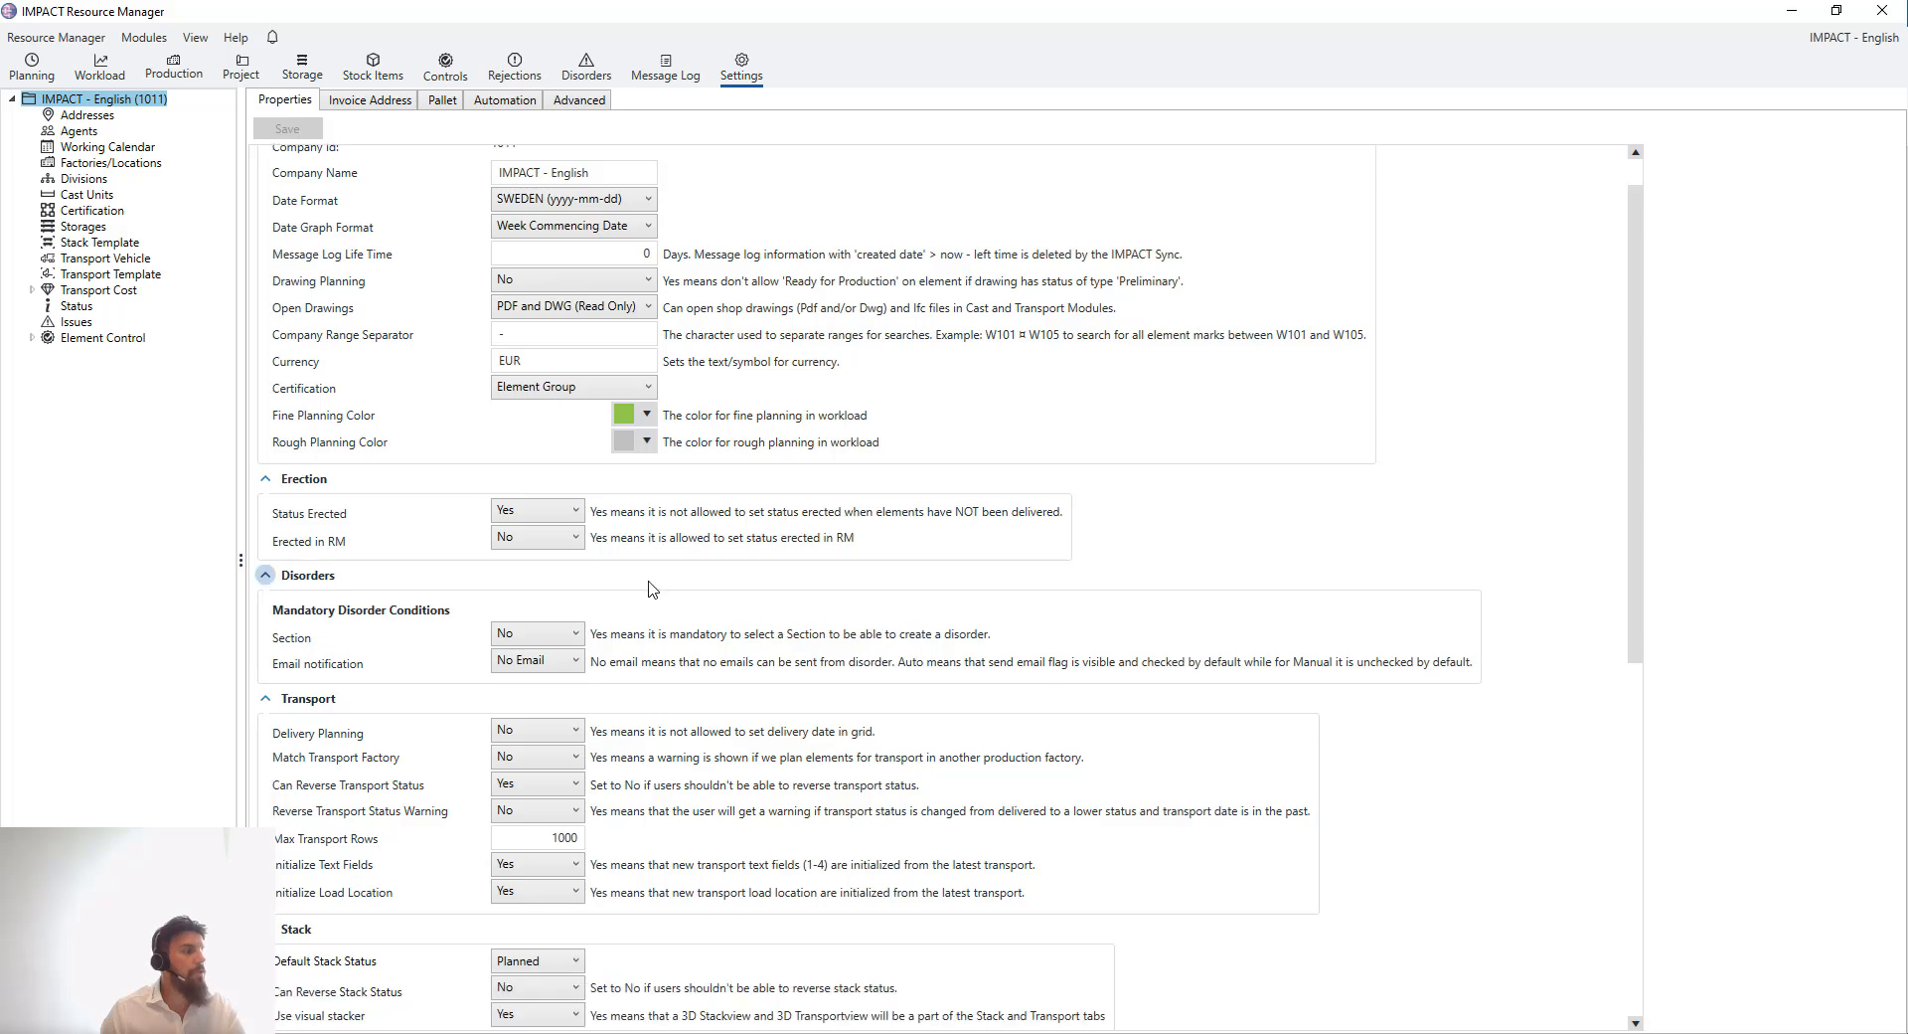
scroll(651, 587, down, 3)
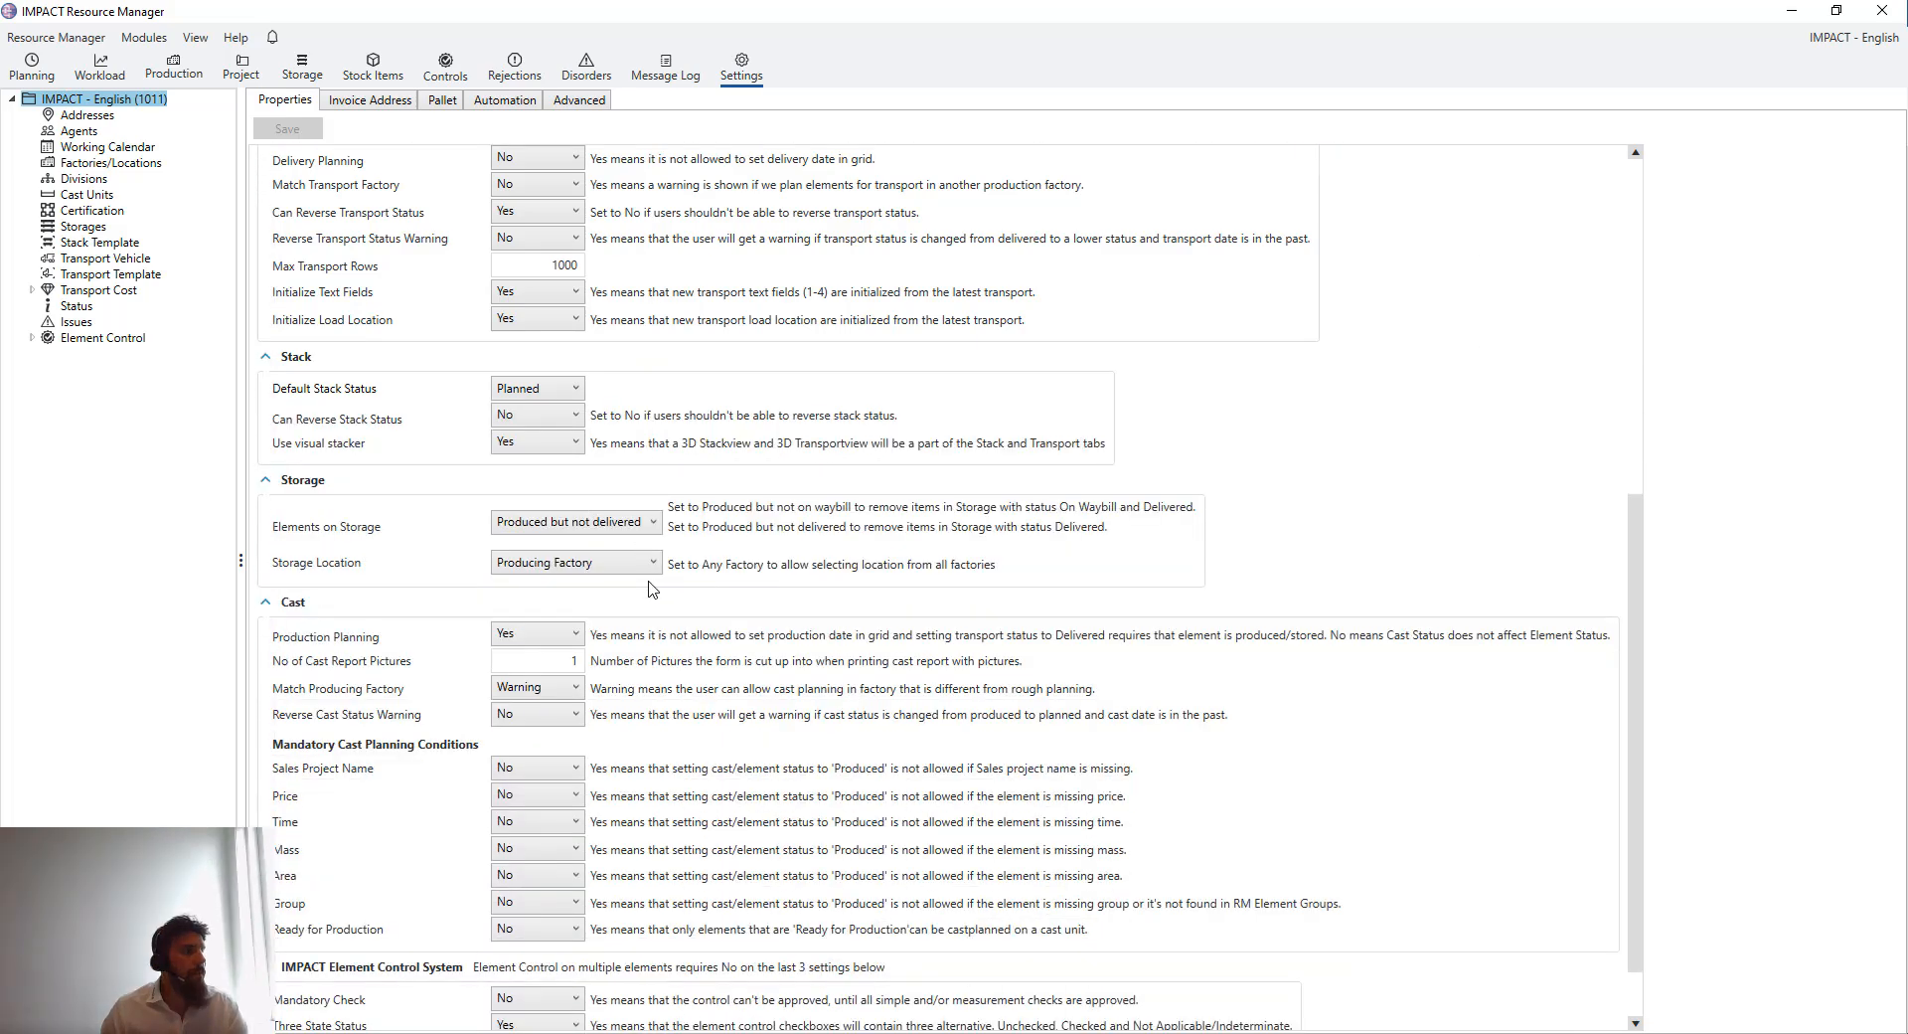
scroll(651, 587, down, 1)
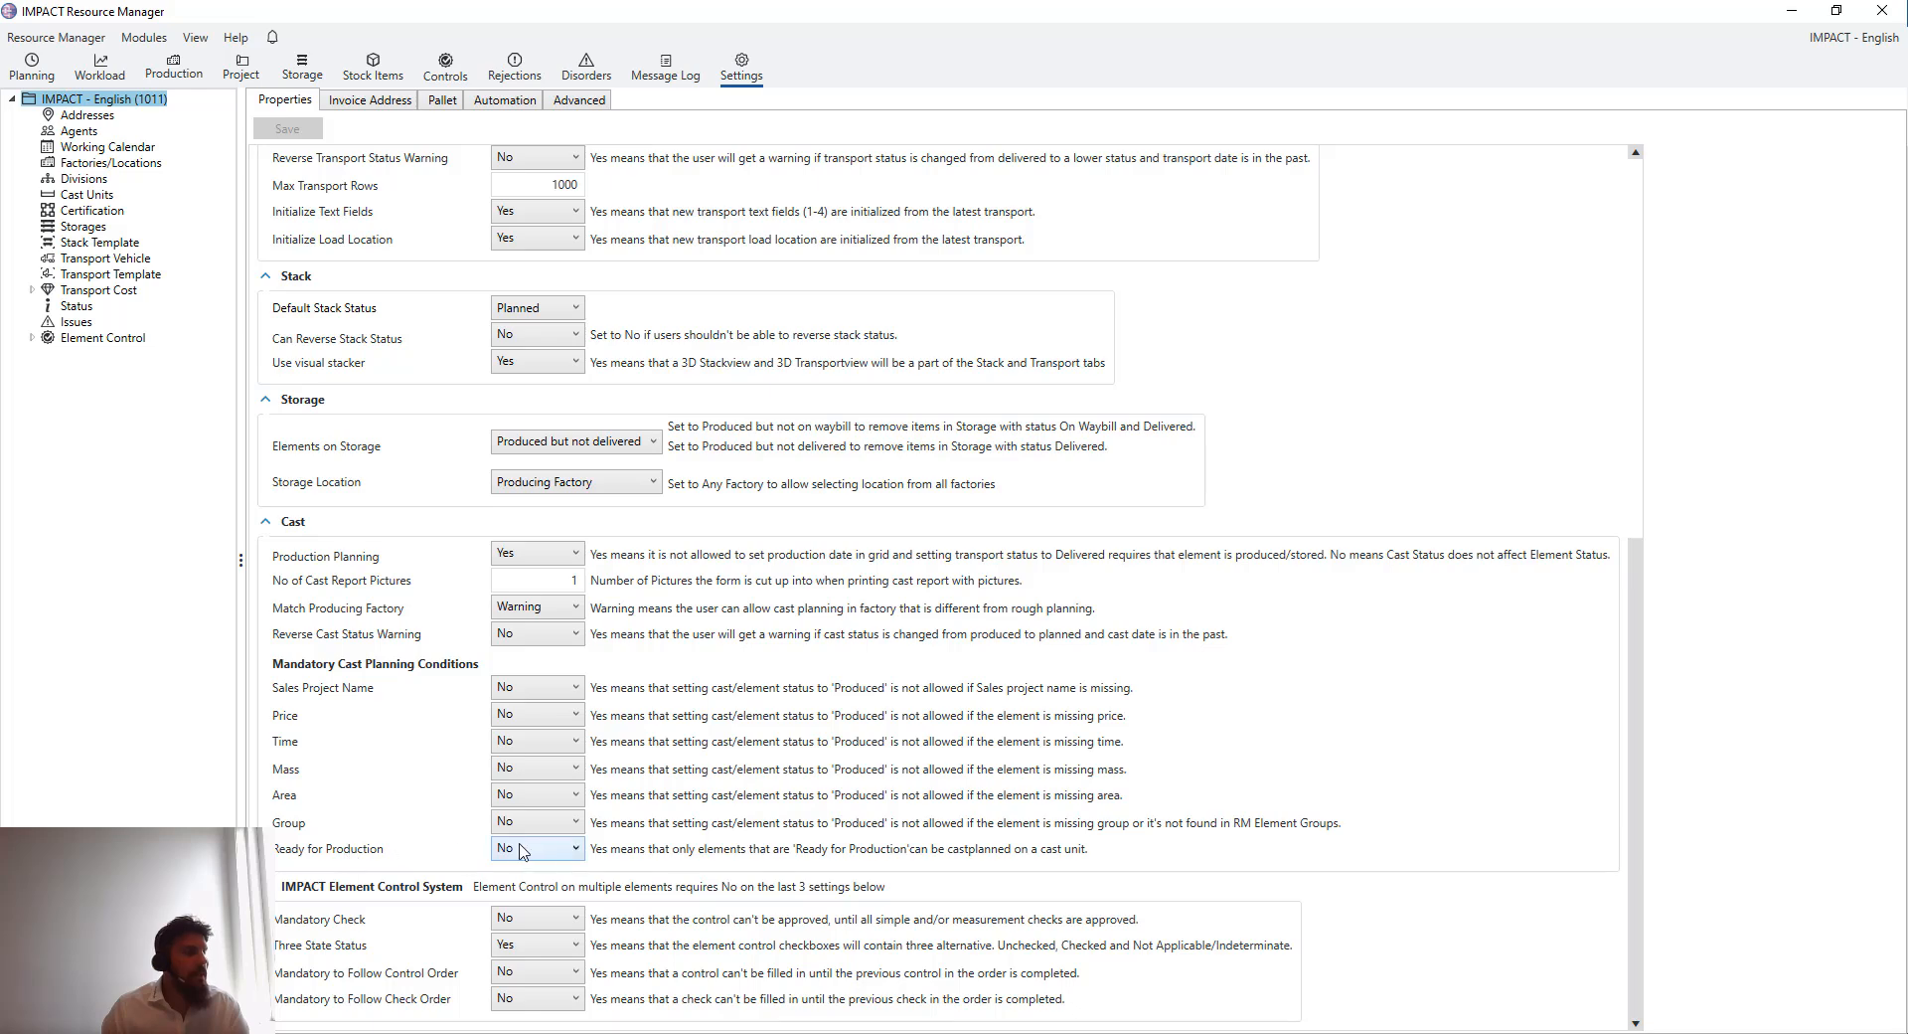
click(576, 851)
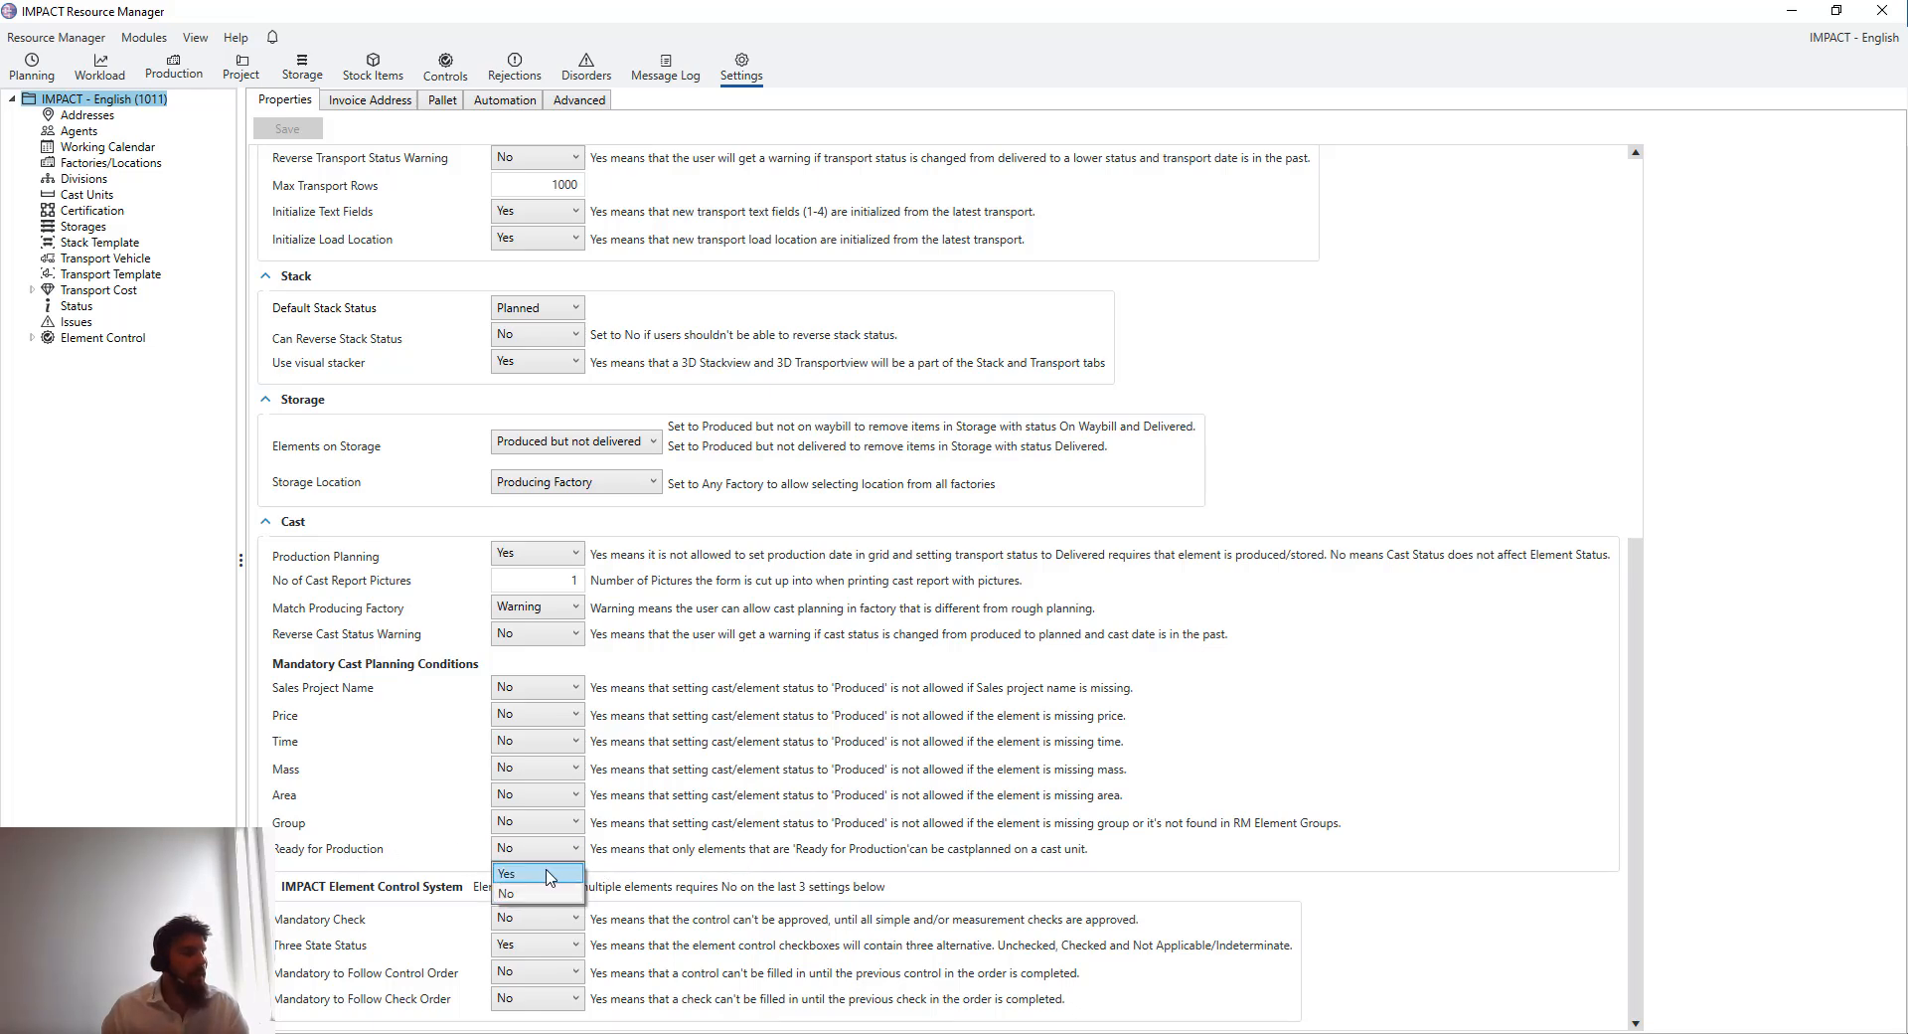
click(579, 850)
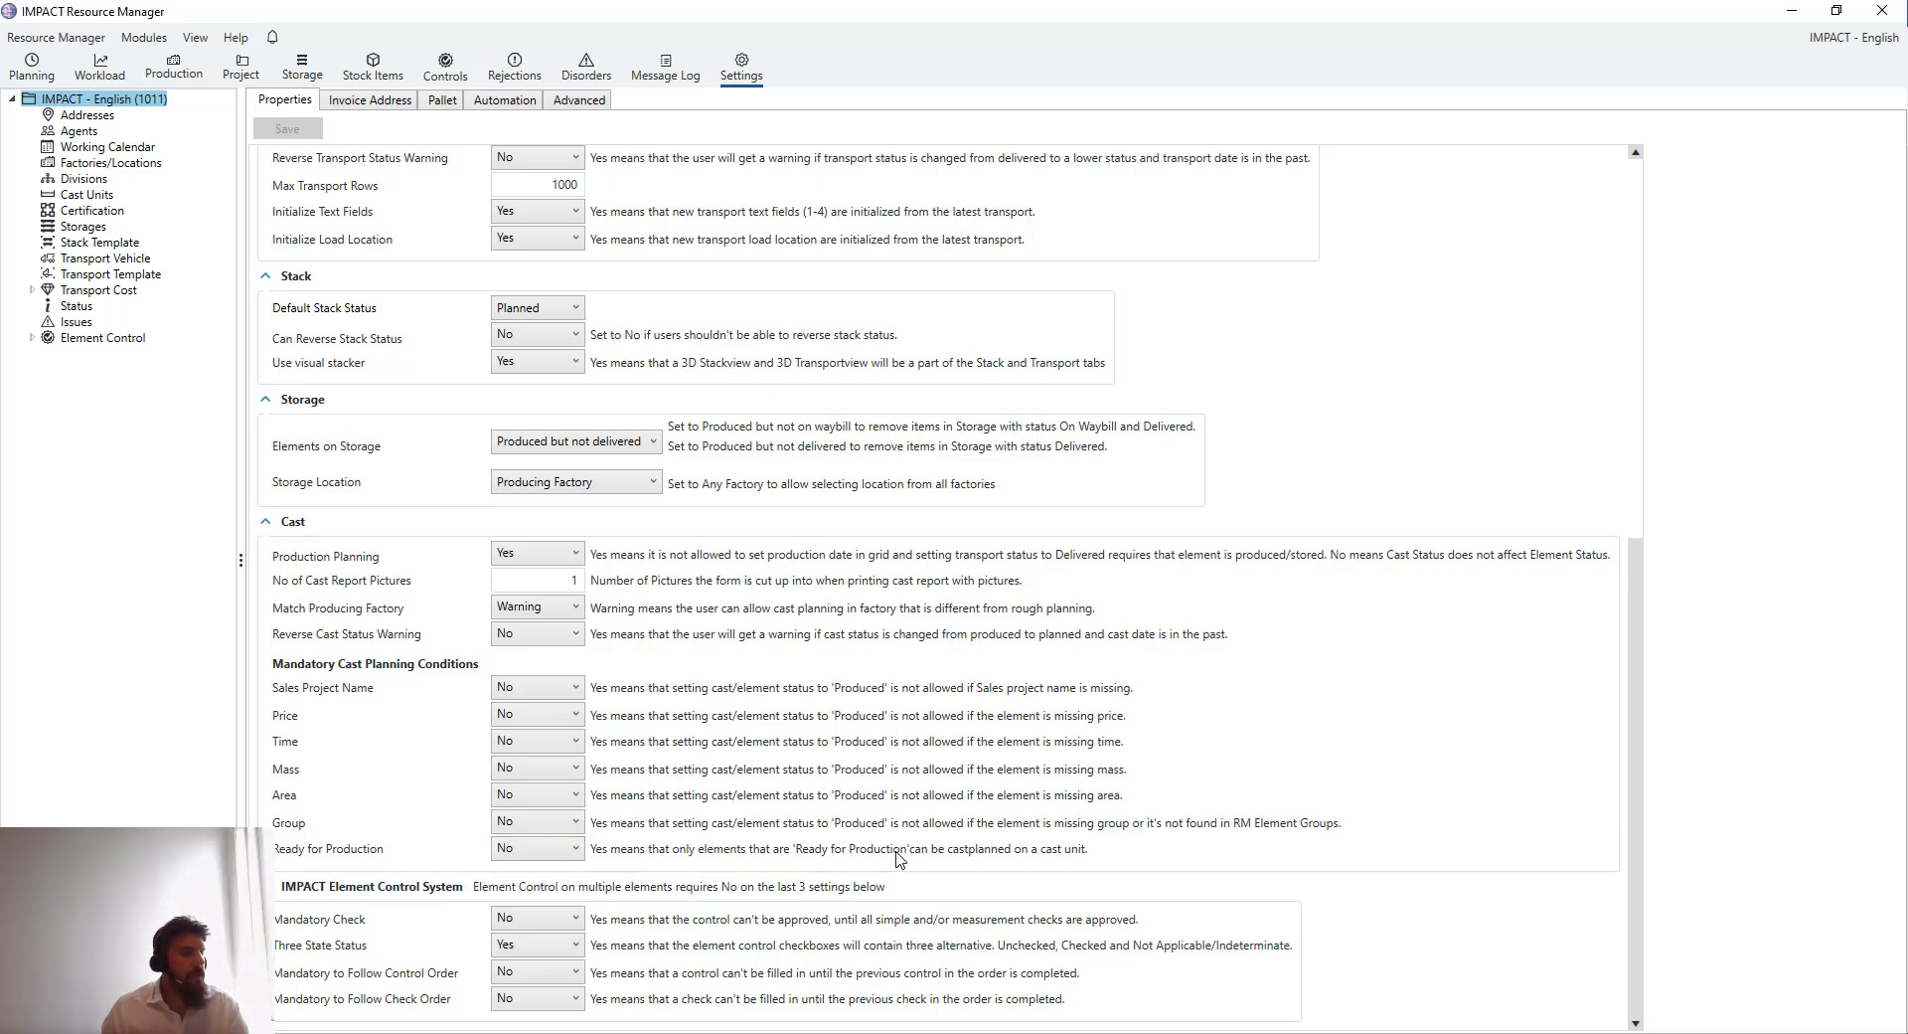
scroll(929, 785, up, 2)
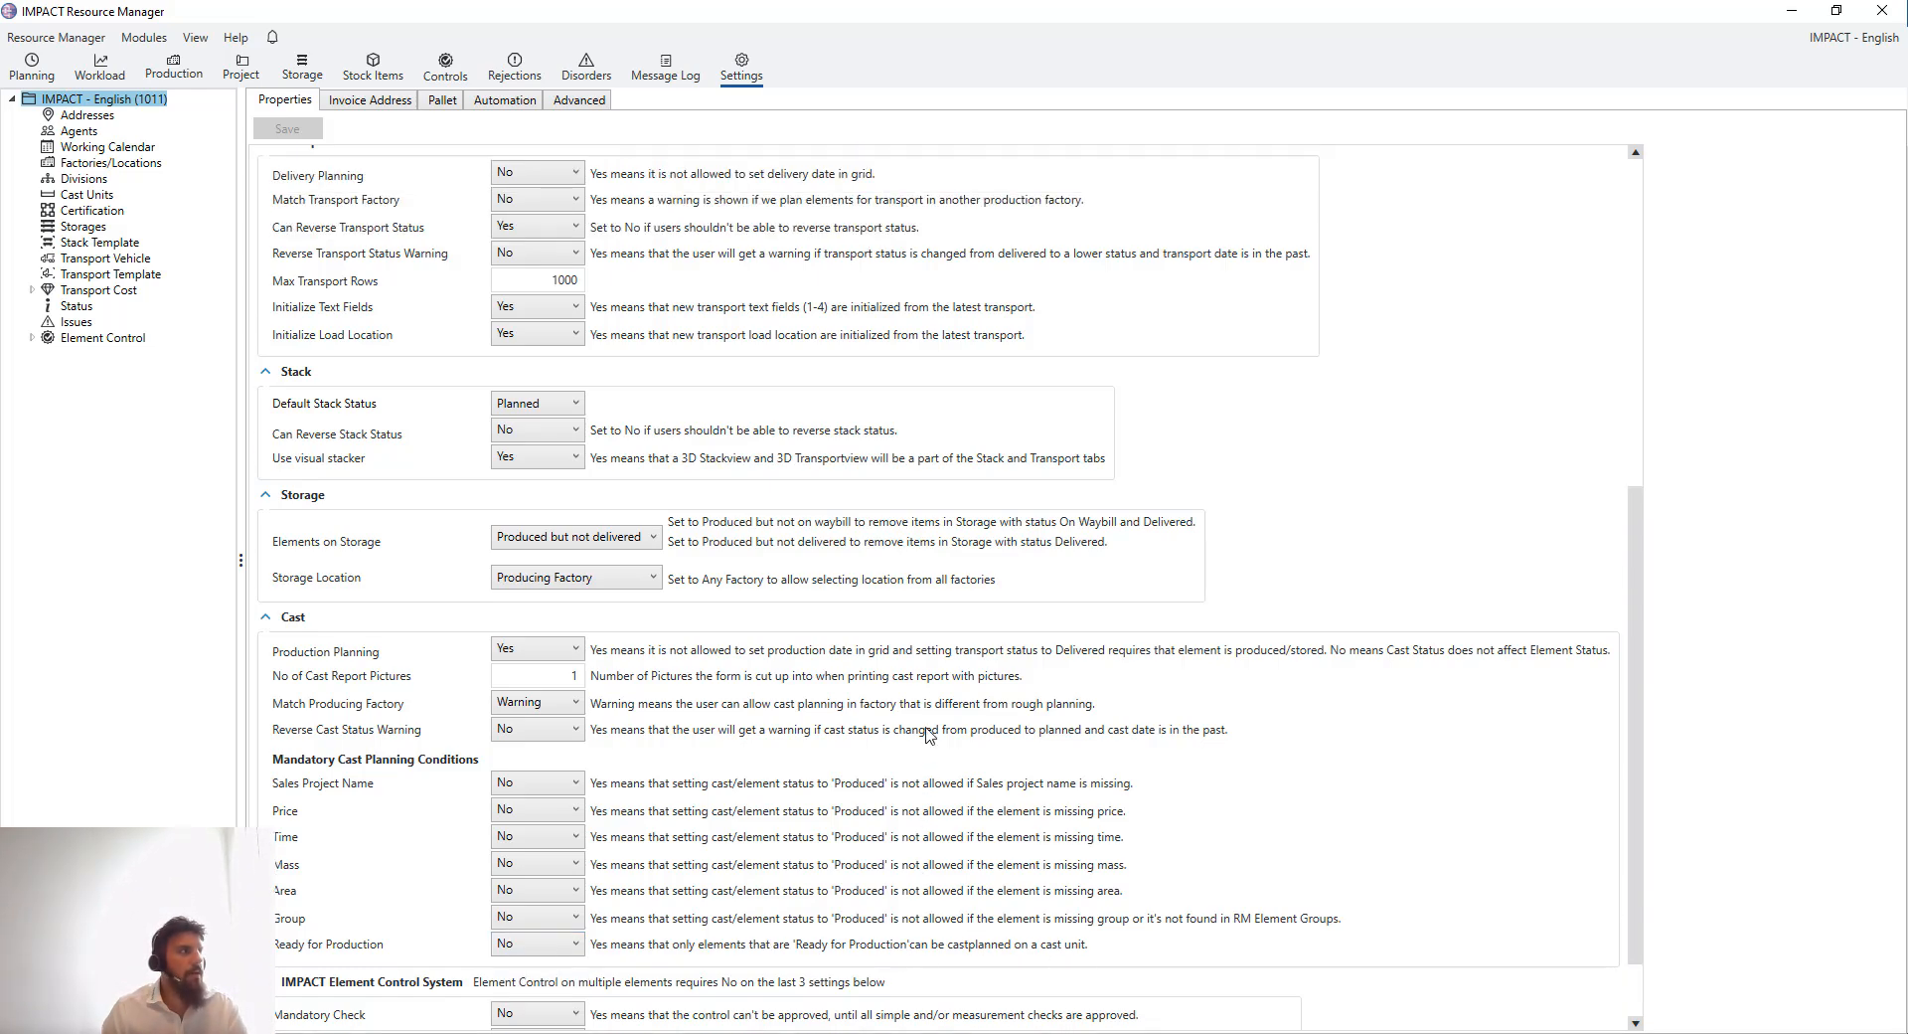
scroll(879, 350, up, 10)
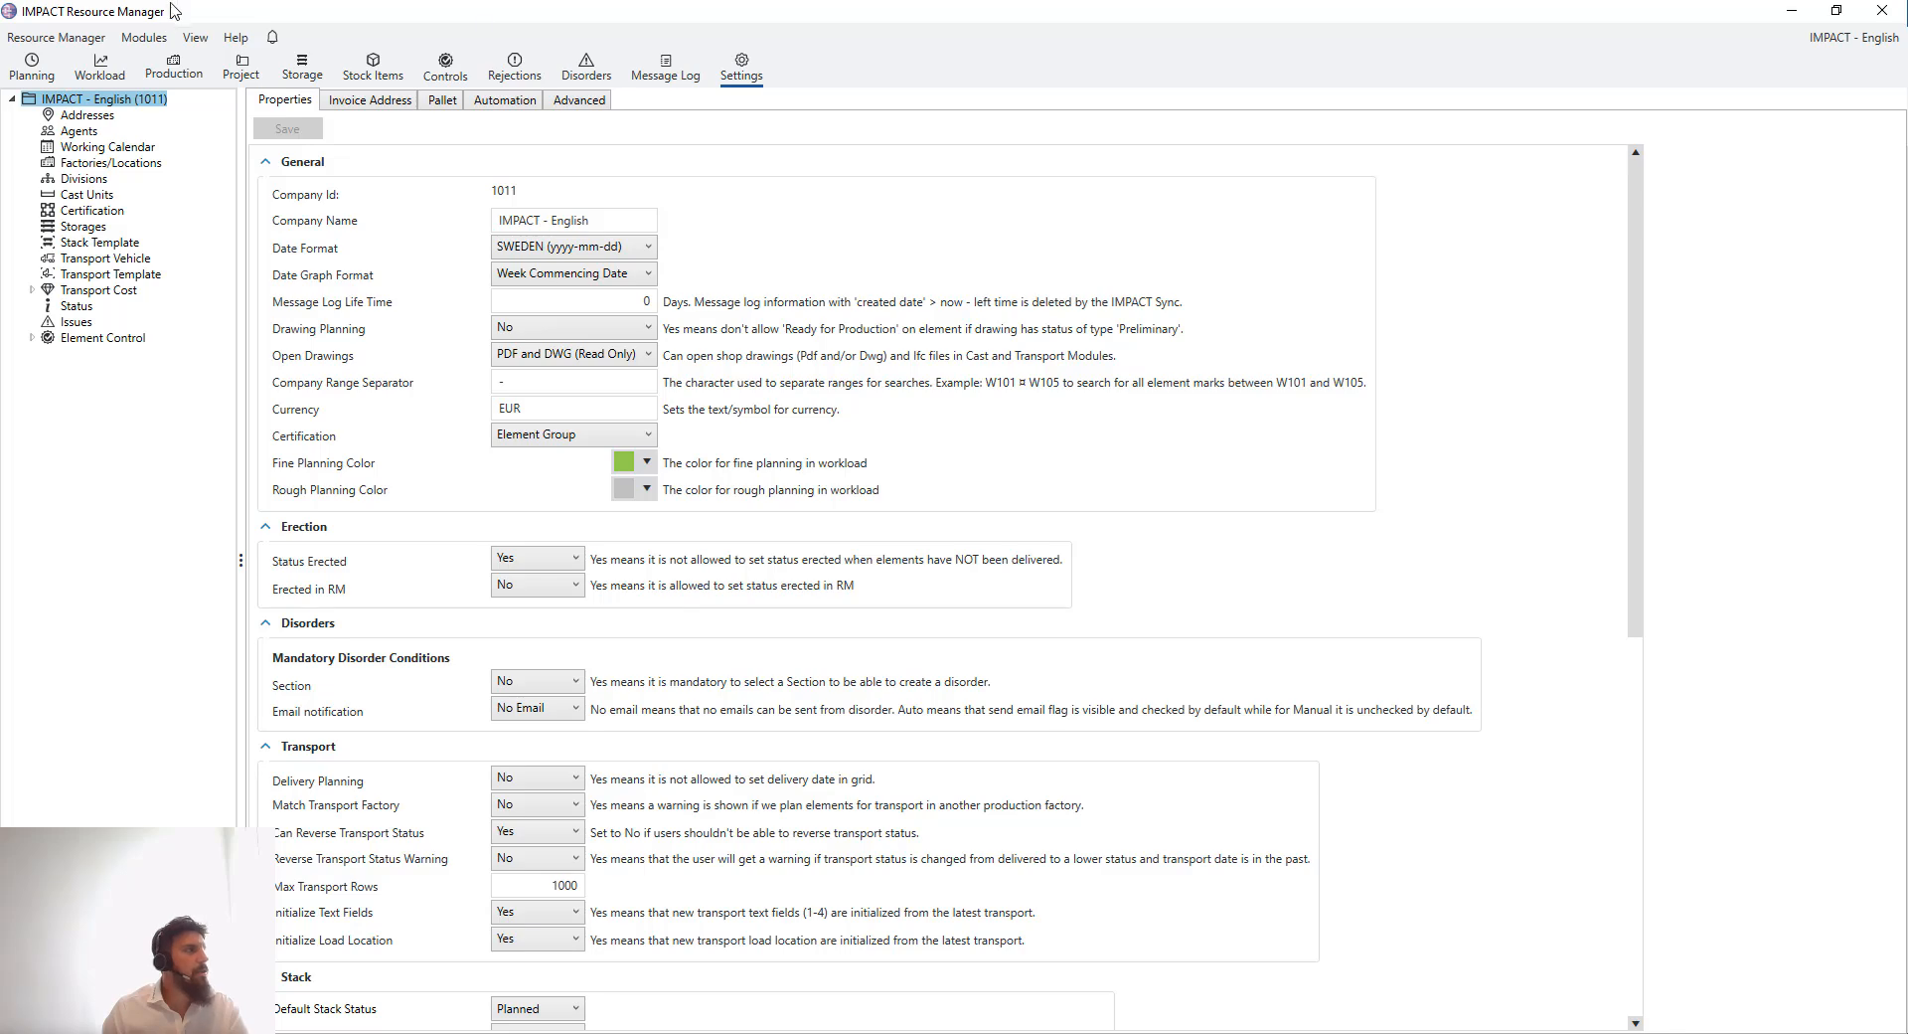
- Return to planning, widen the cast planning grid, and add Element Type as a further grouping of the element list
click(100, 68)
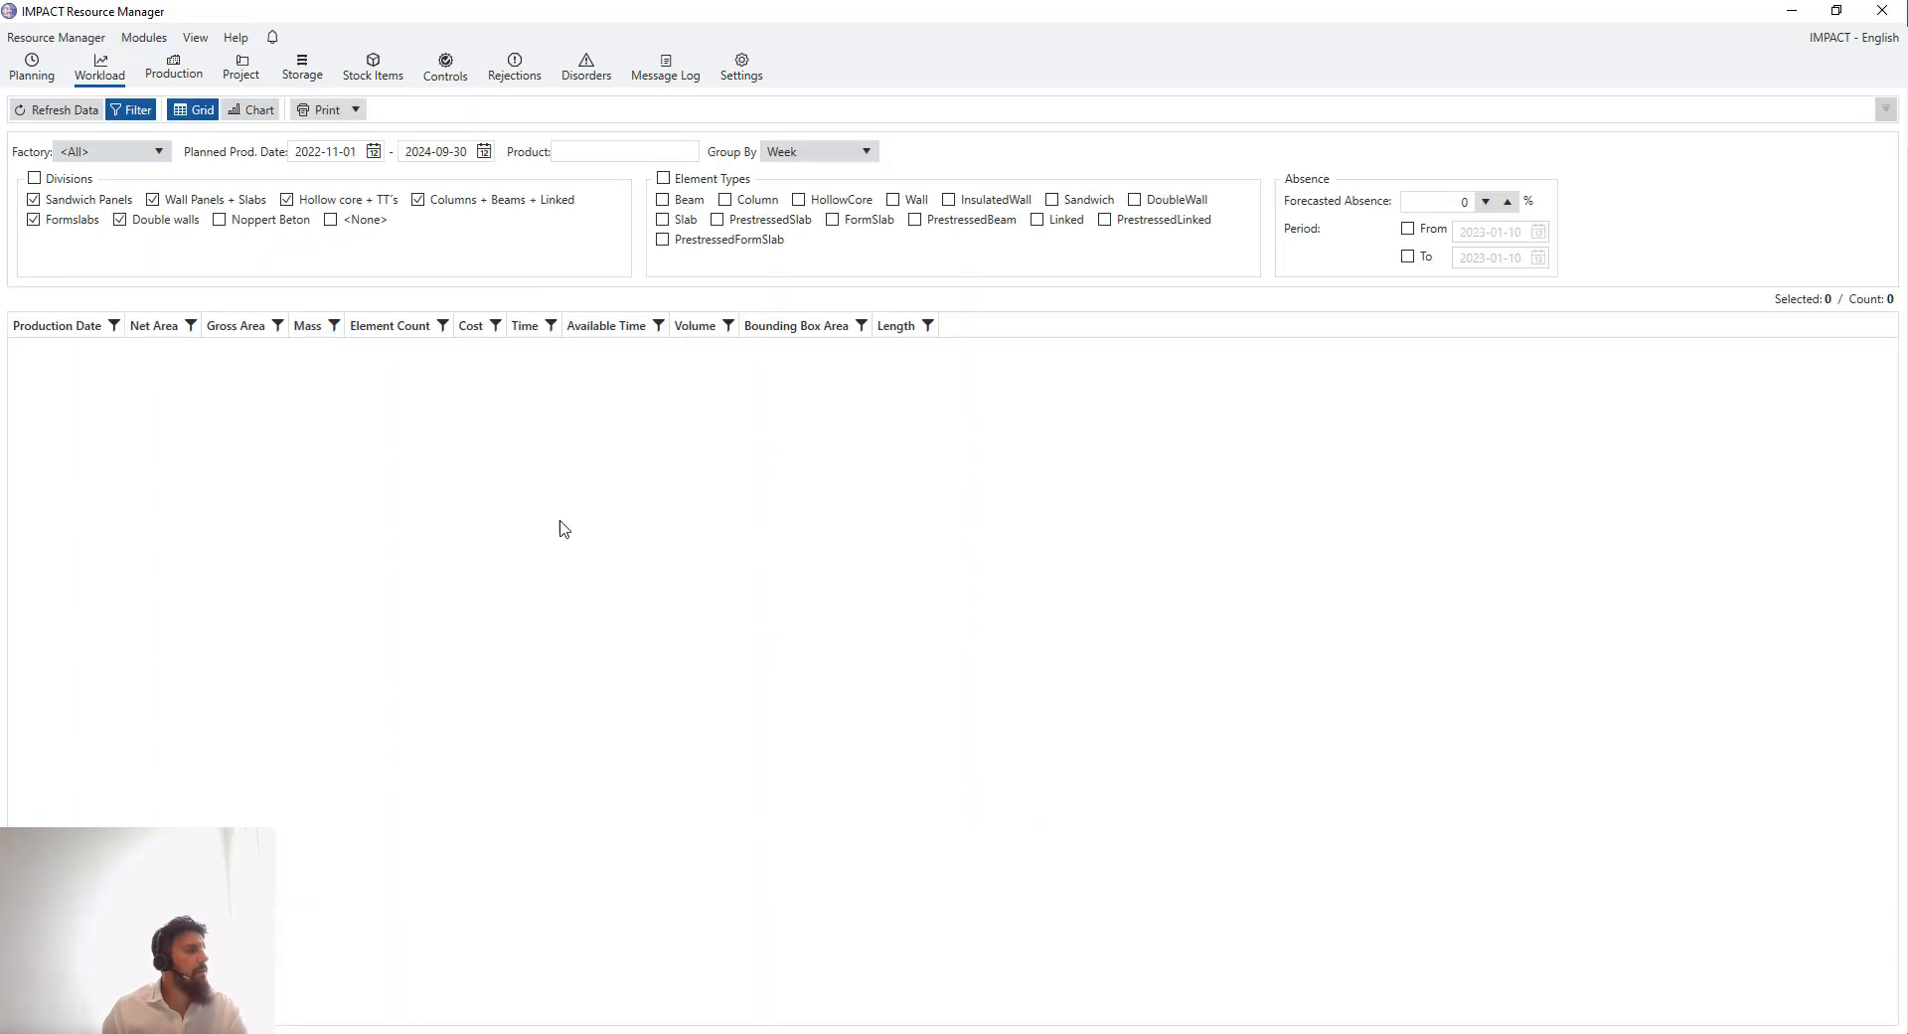
click(32, 68)
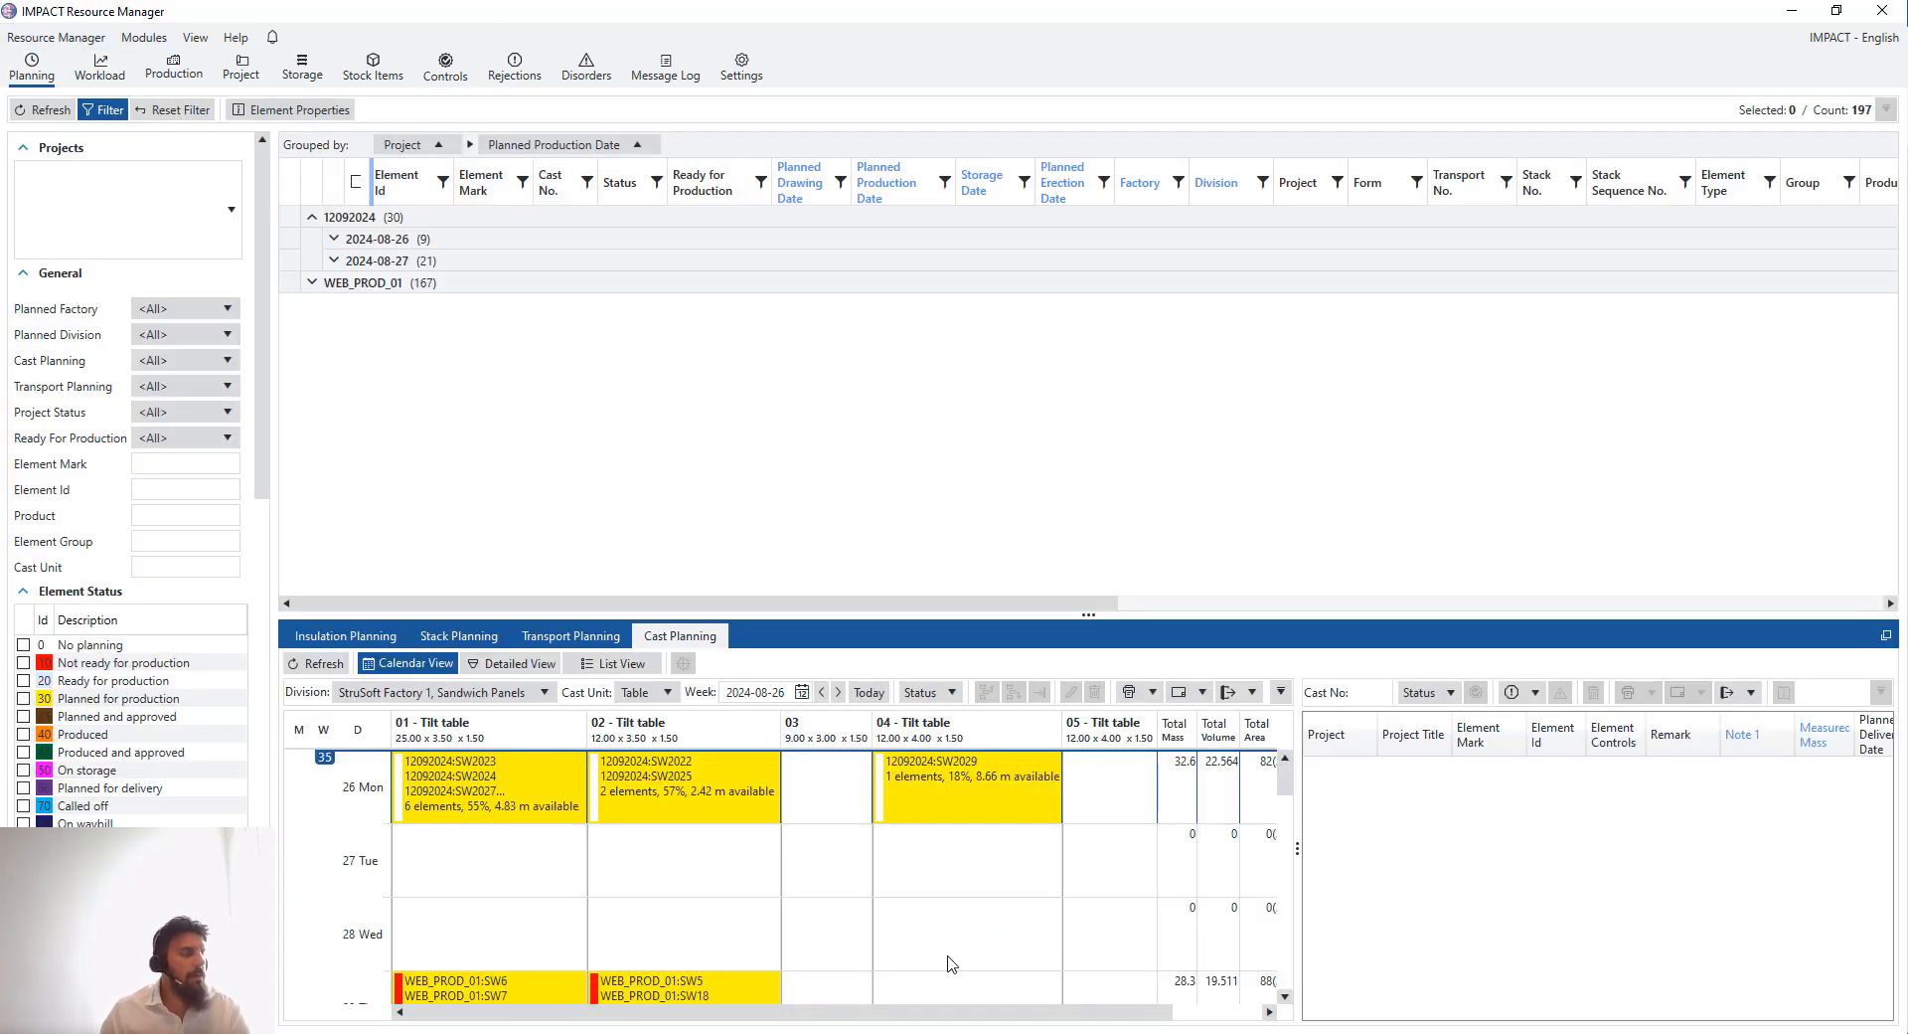
drag(1297, 843, 1323, 841)
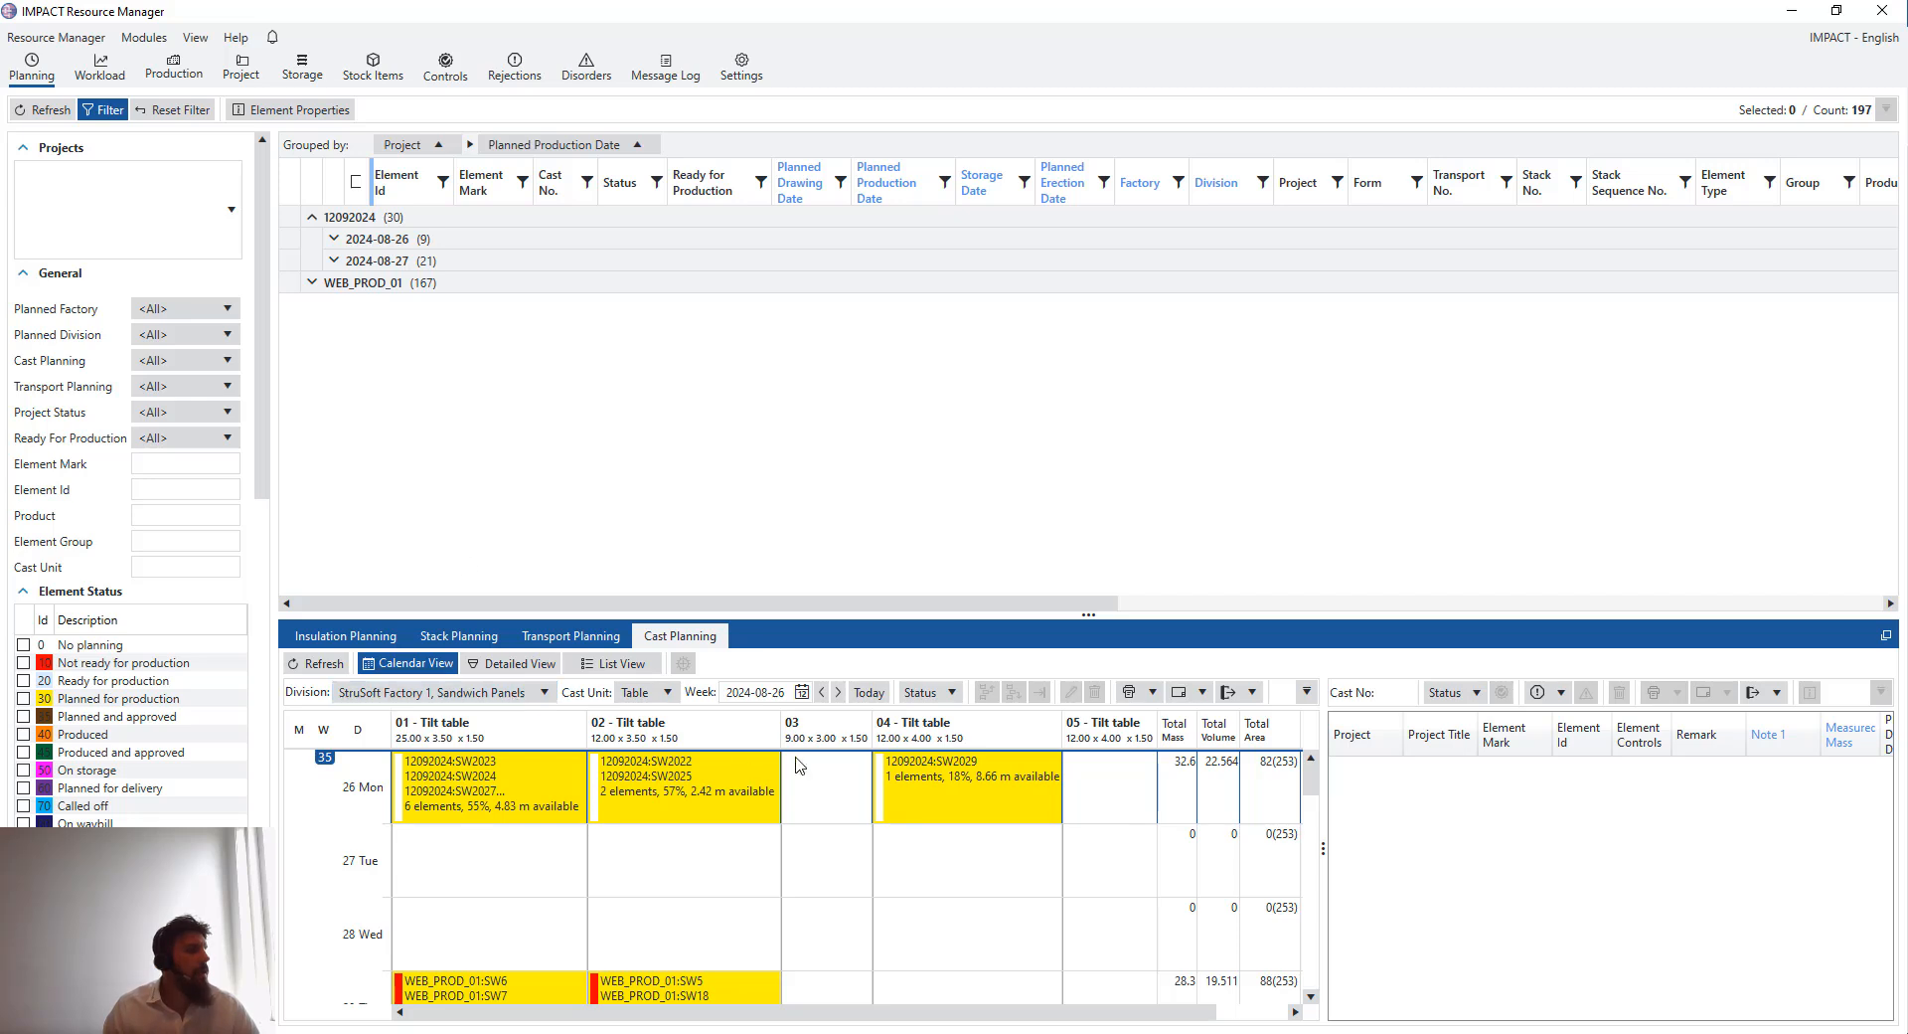
drag(1096, 618, 1097, 623)
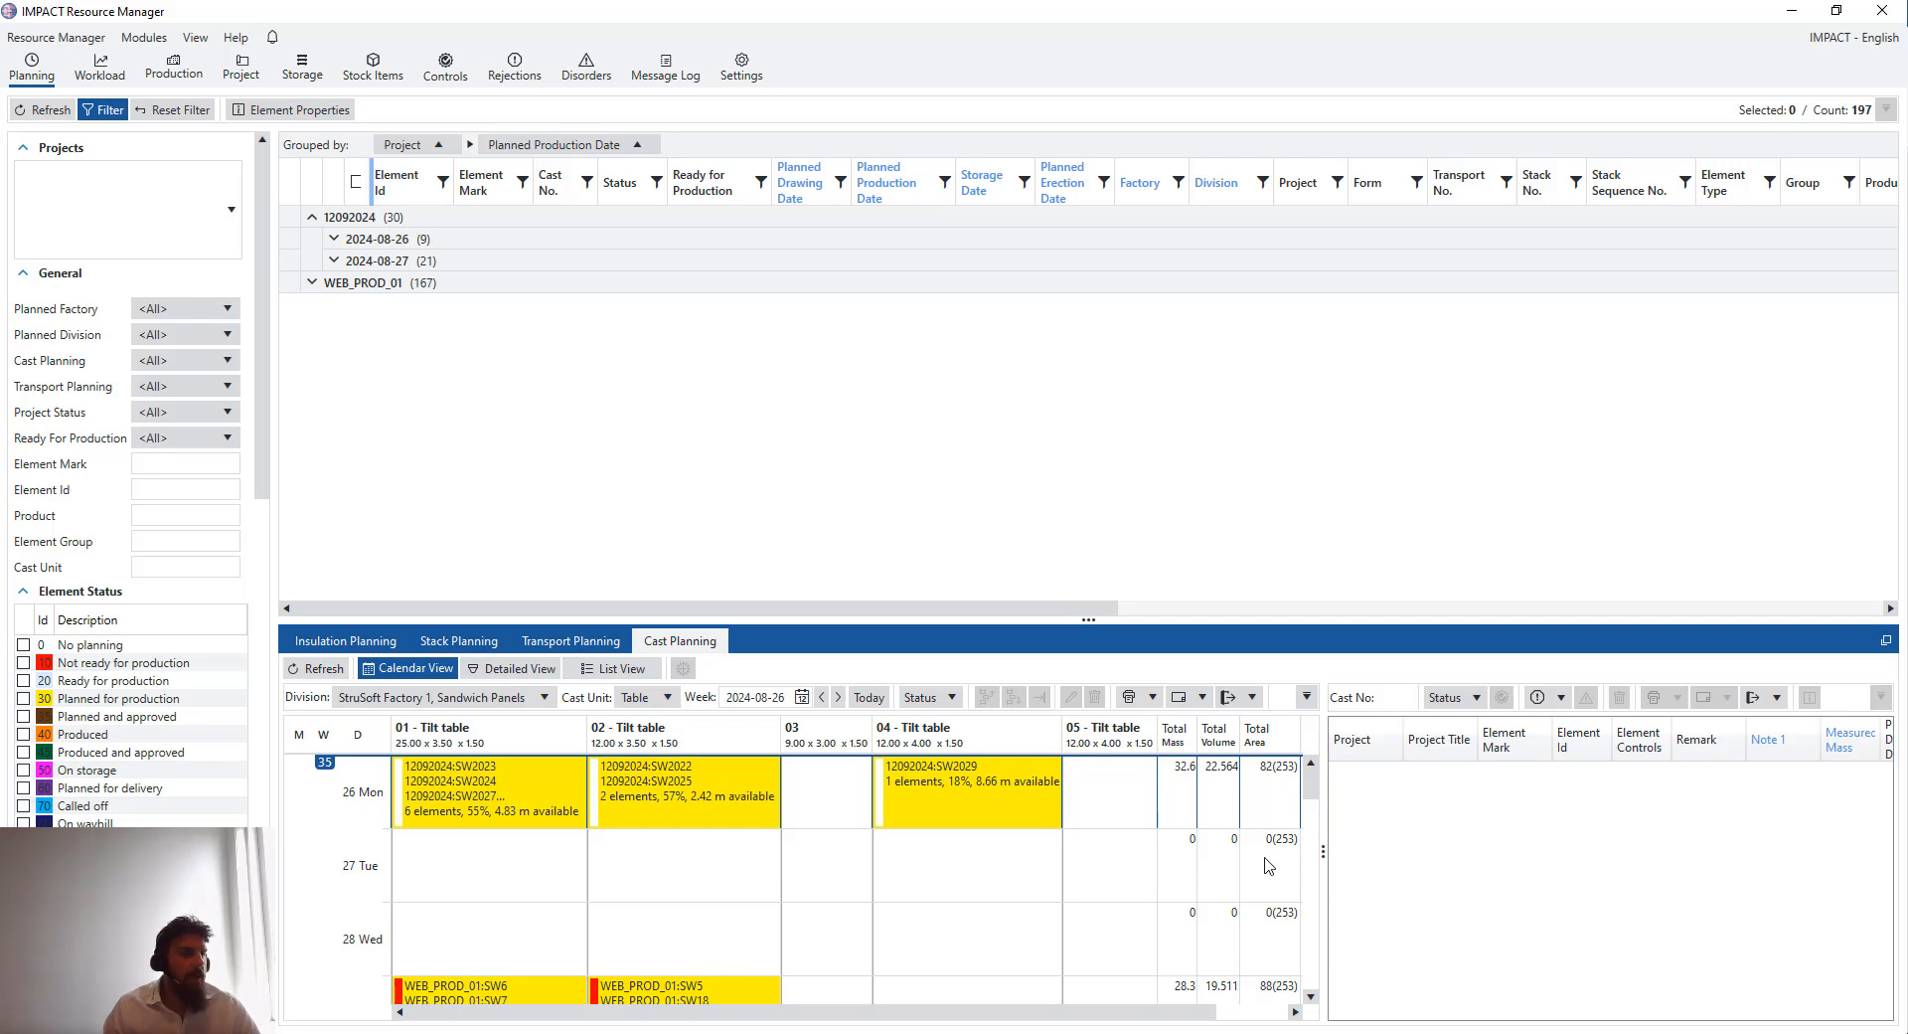
drag(1325, 855, 1397, 853)
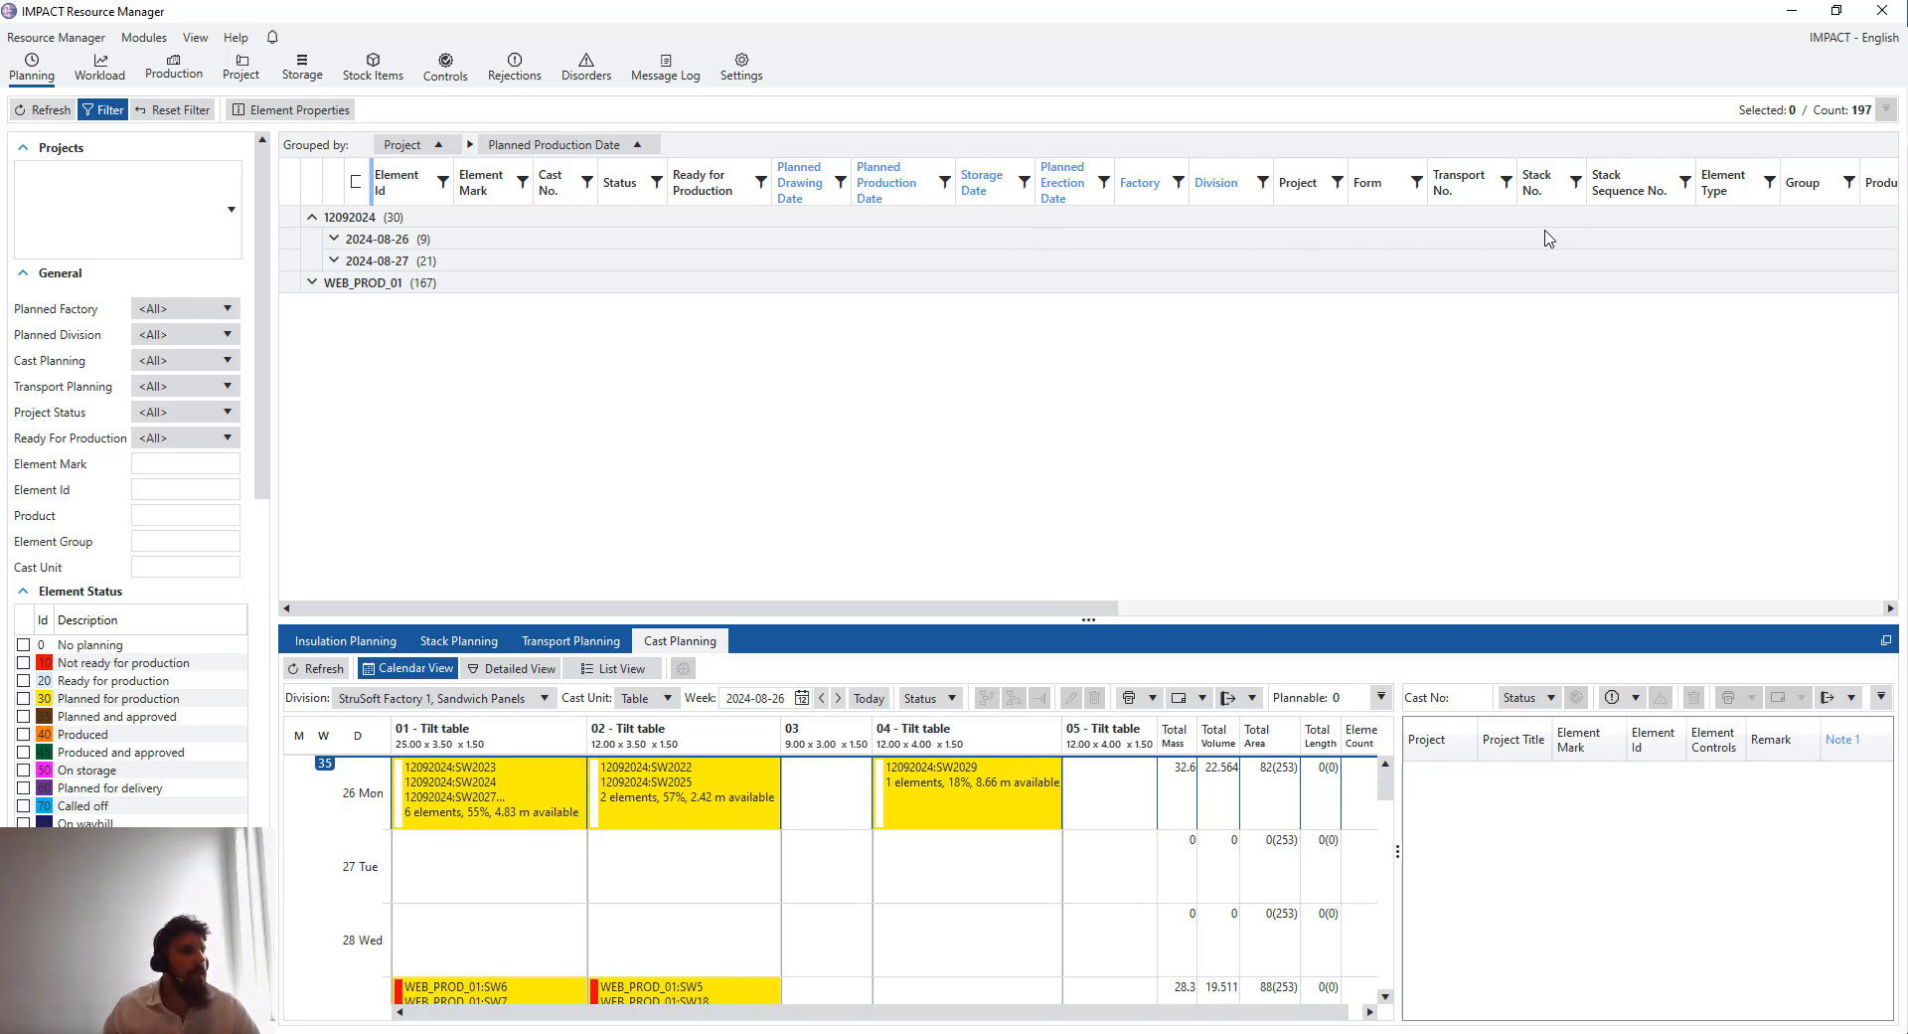
drag(928, 606, 1074, 606)
drag(1431, 182, 756, 144)
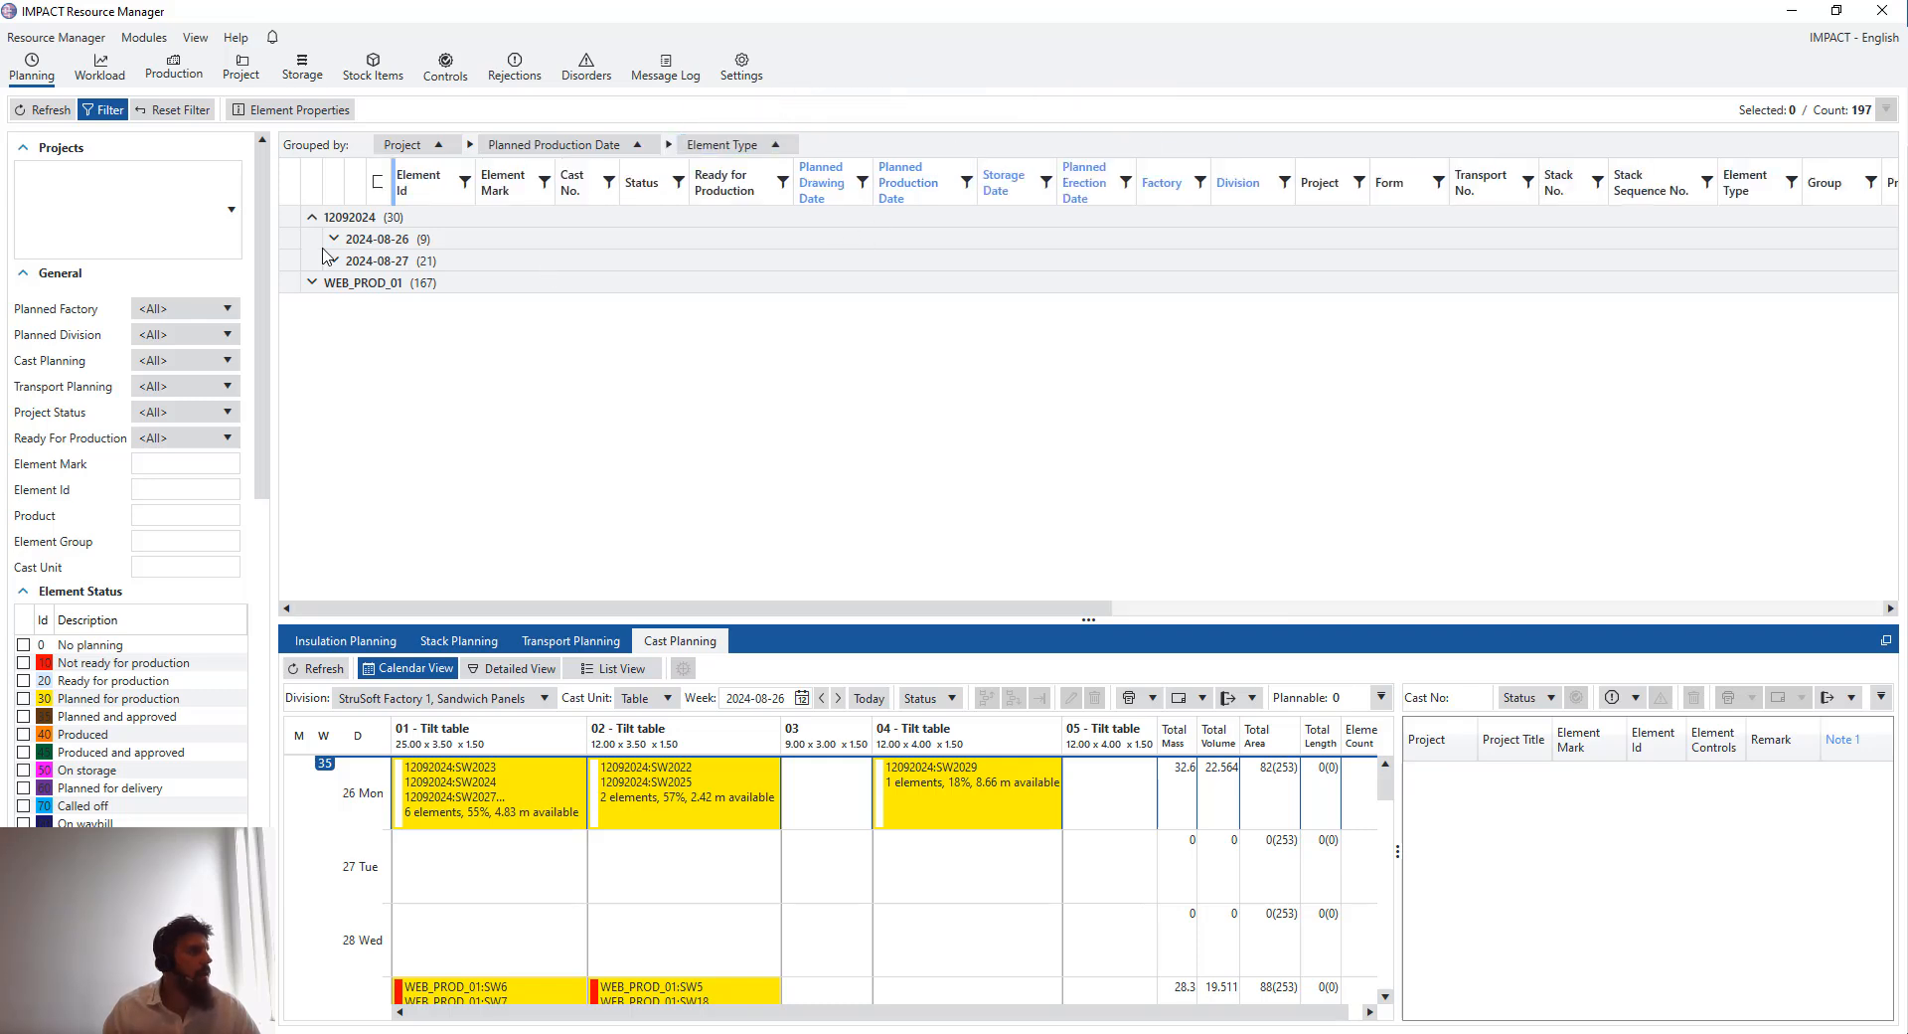
- Expand the WEB_PROD_01 date groups down to 2024-09-09 and open its Hollow Core element group
click(312, 282)
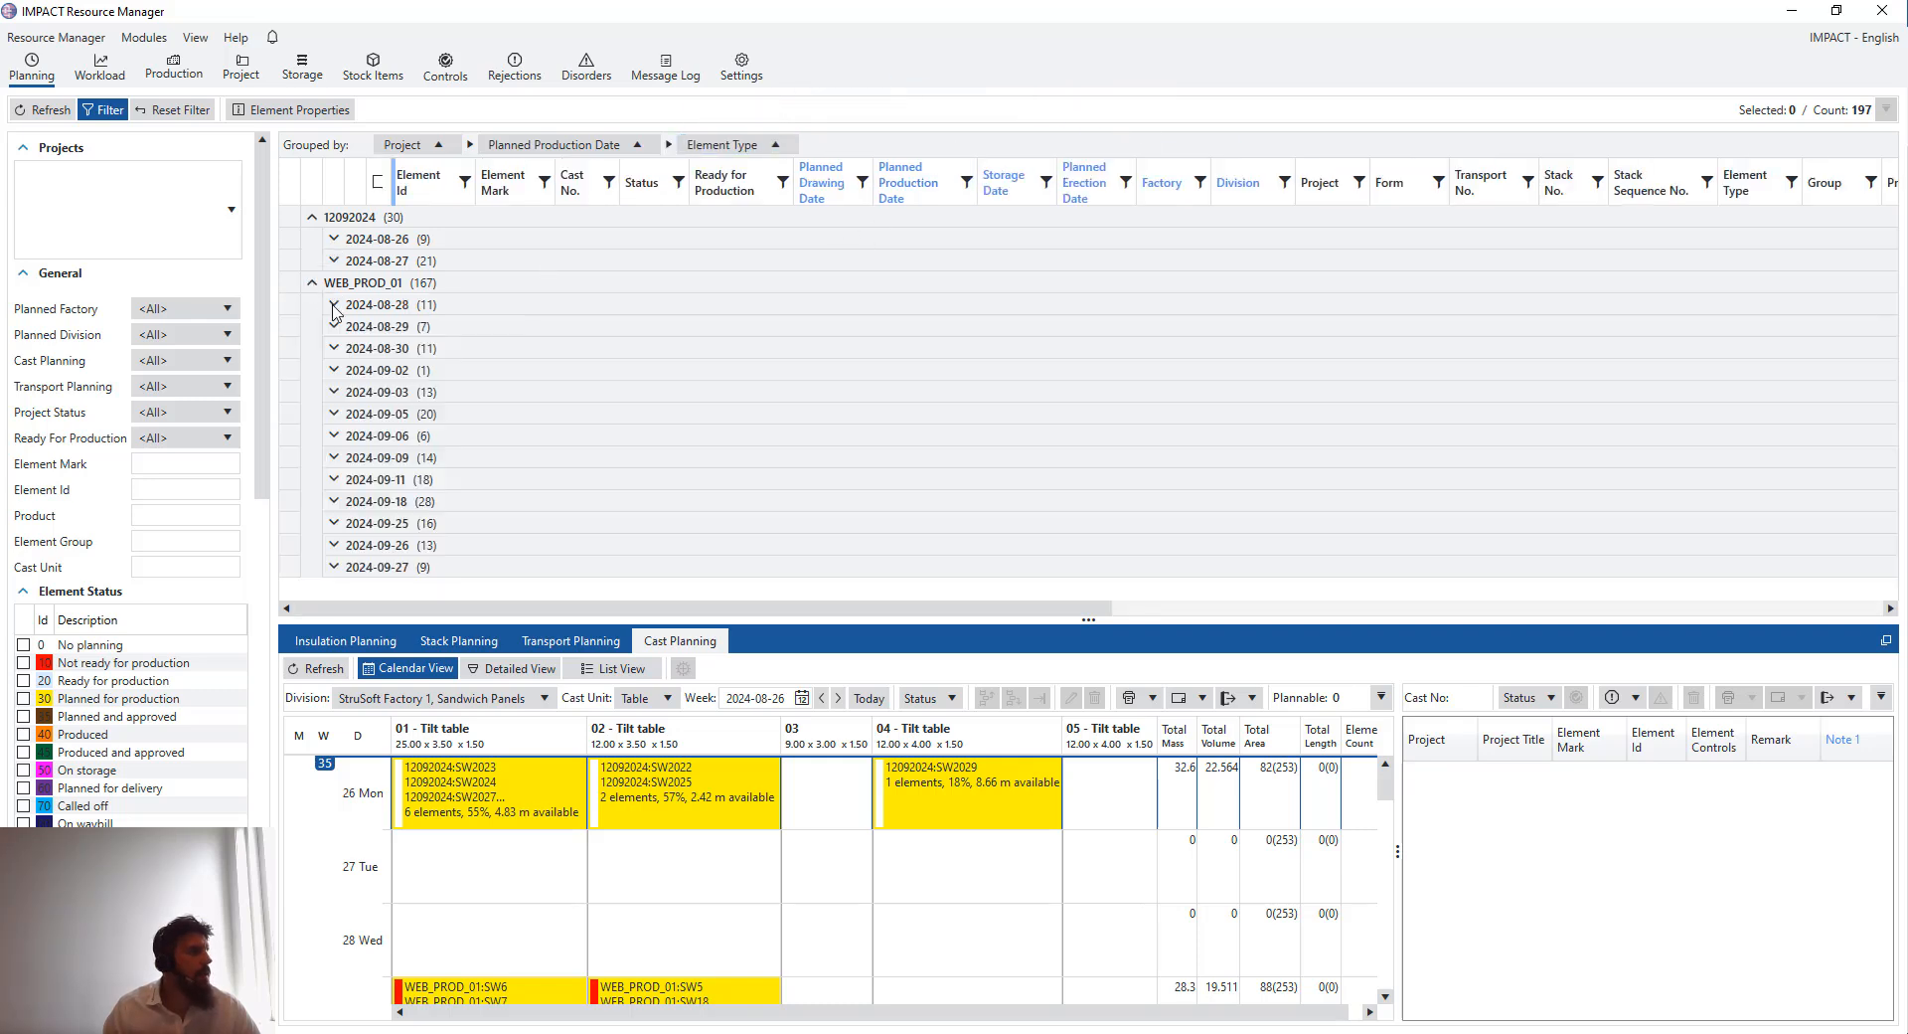
click(334, 305)
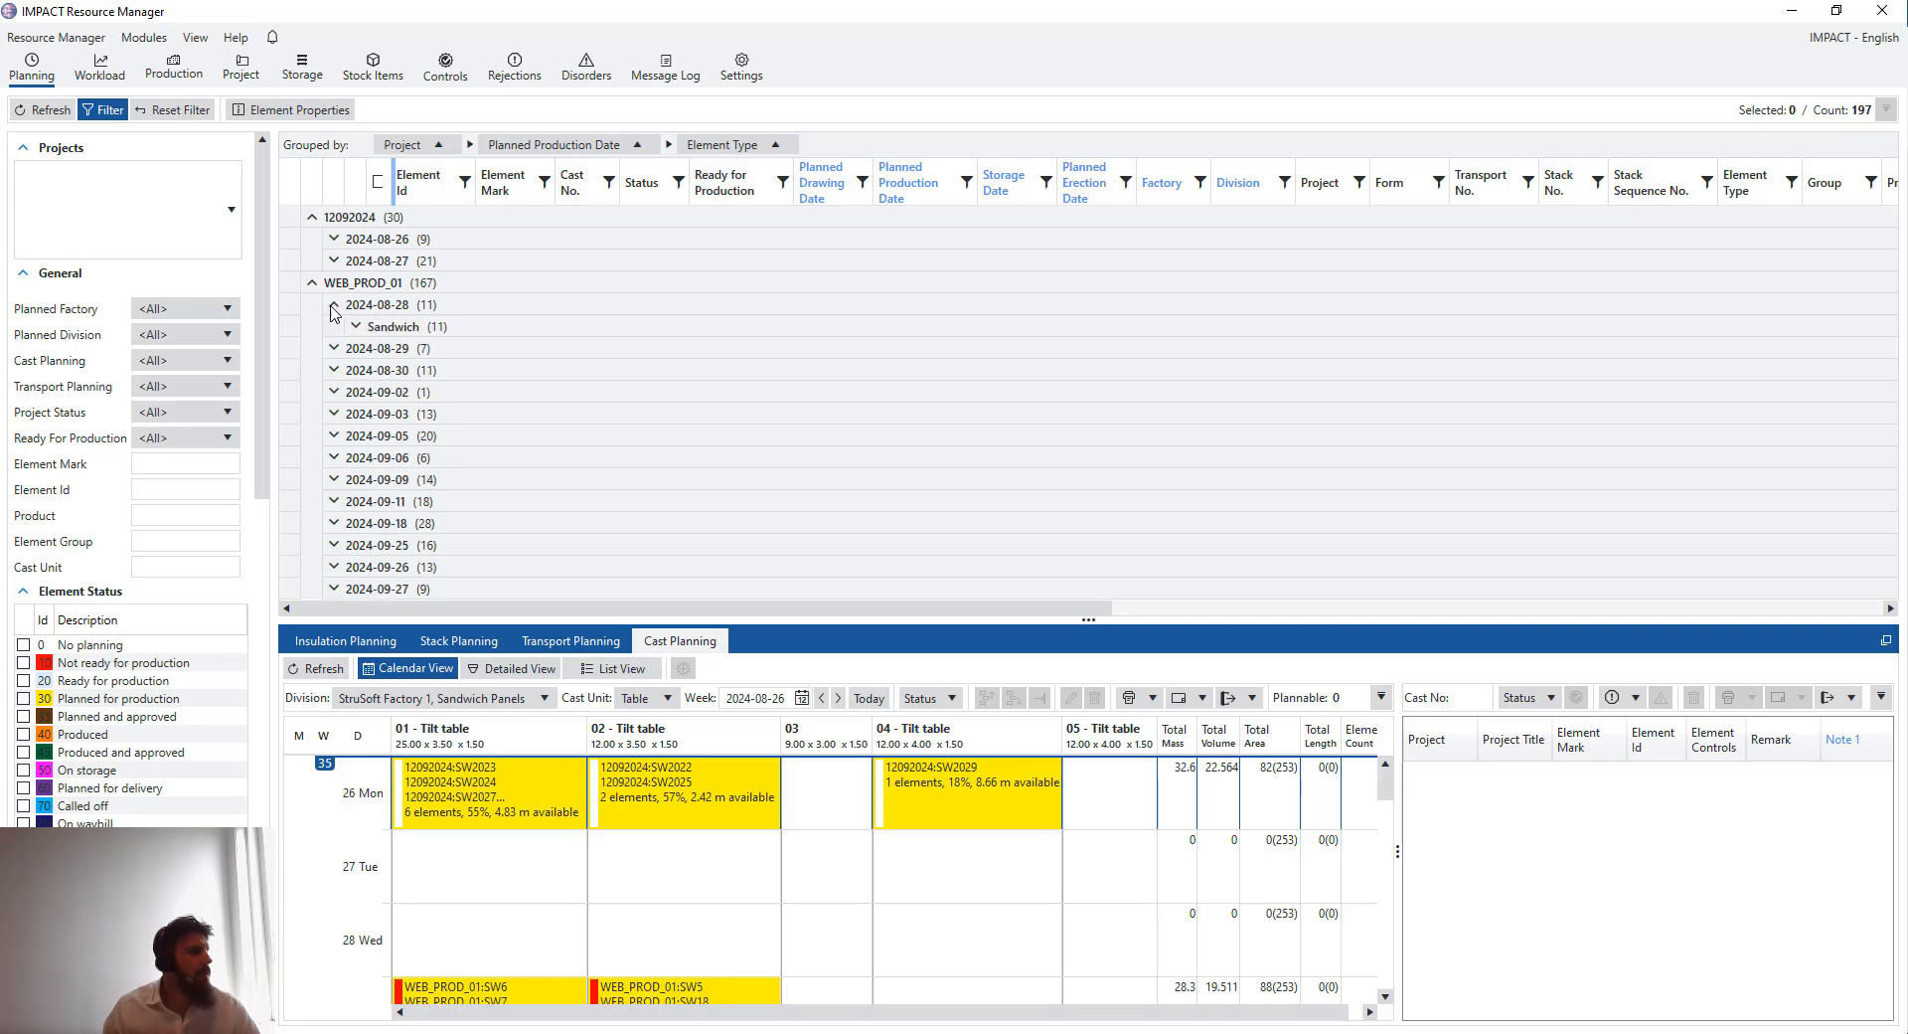
click(334, 305)
click(334, 327)
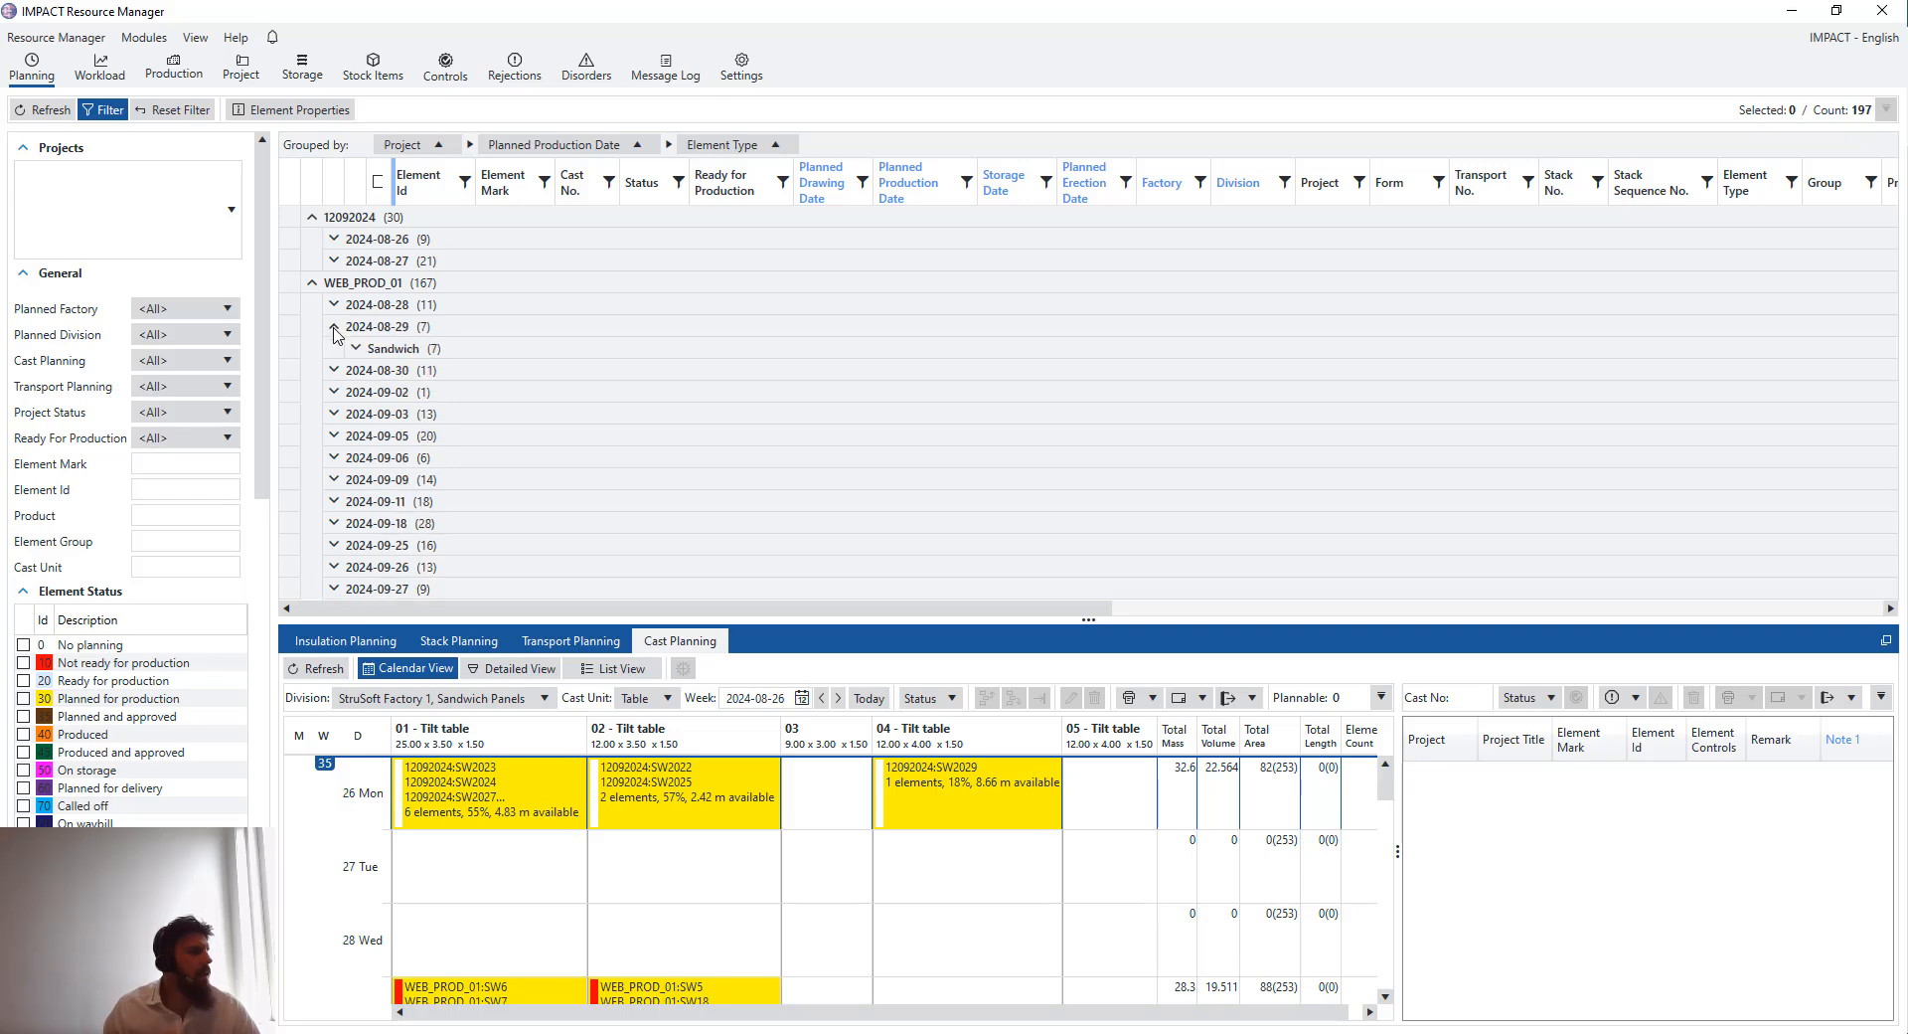
click(335, 393)
click(334, 371)
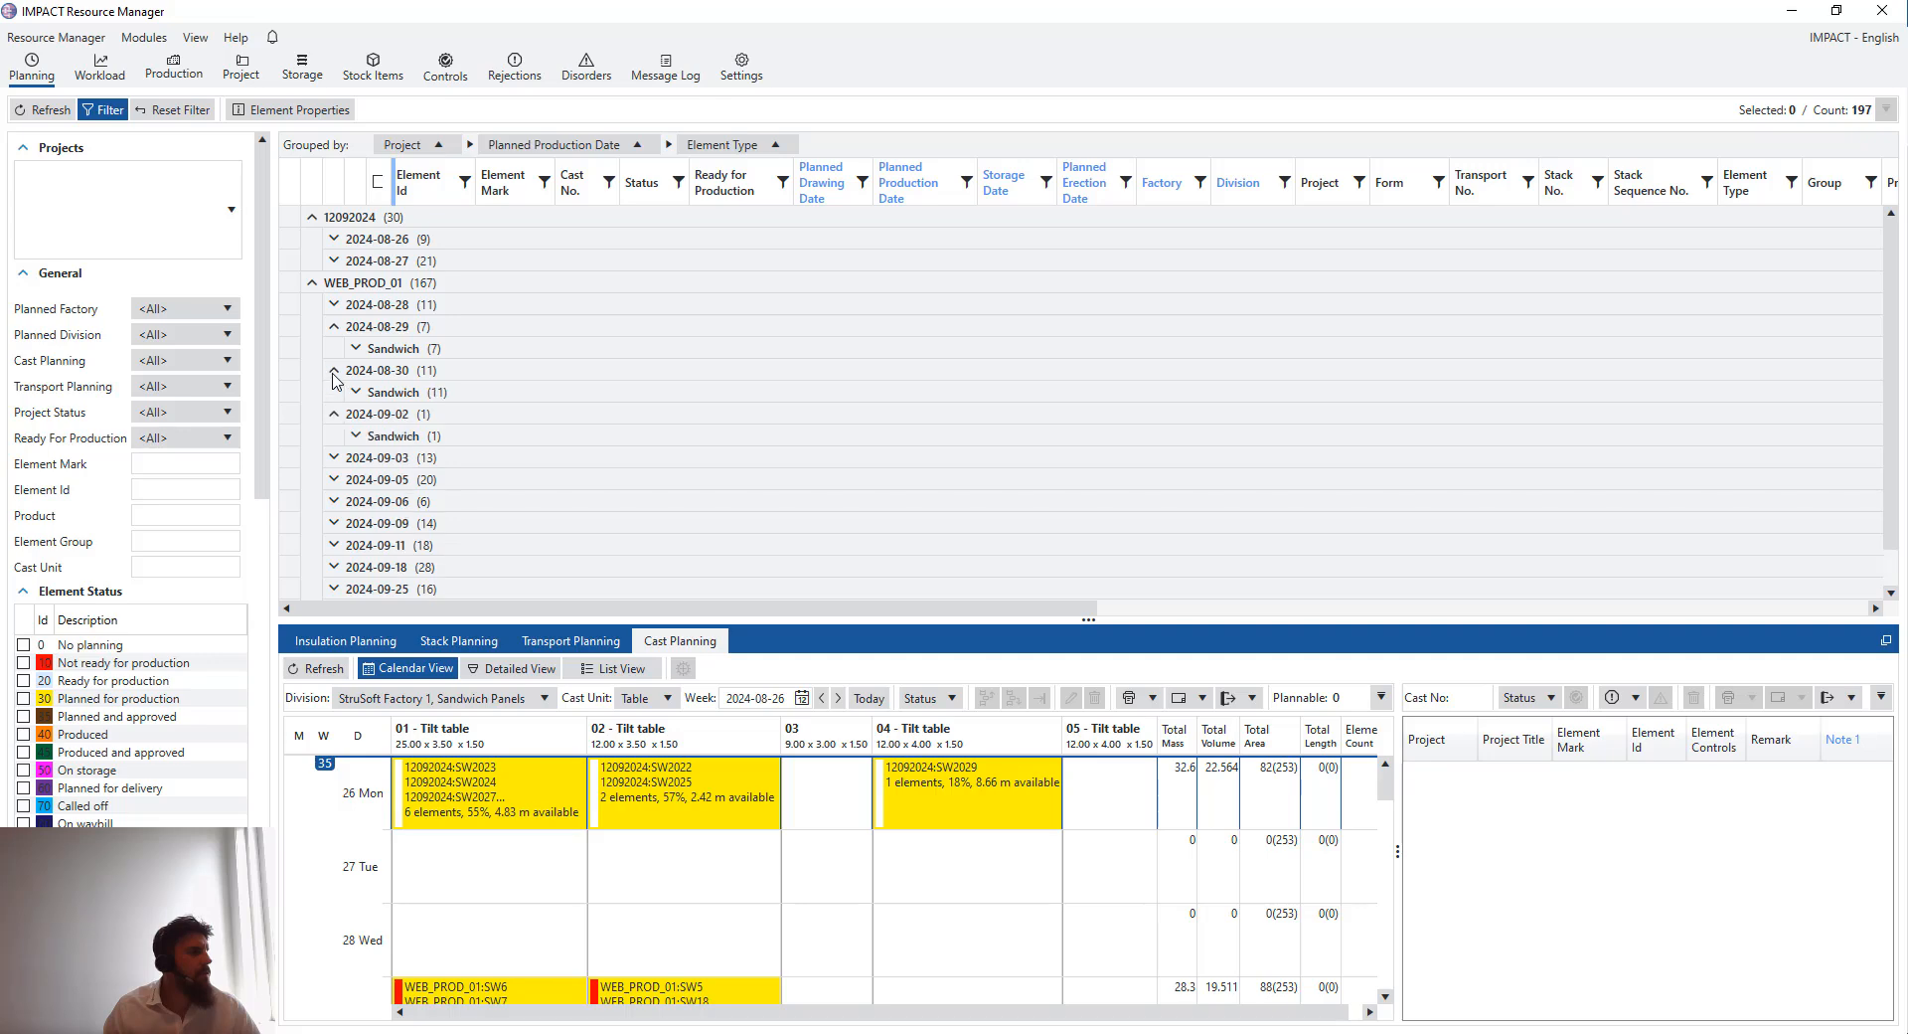
click(336, 459)
scroll(336, 459, down, 1)
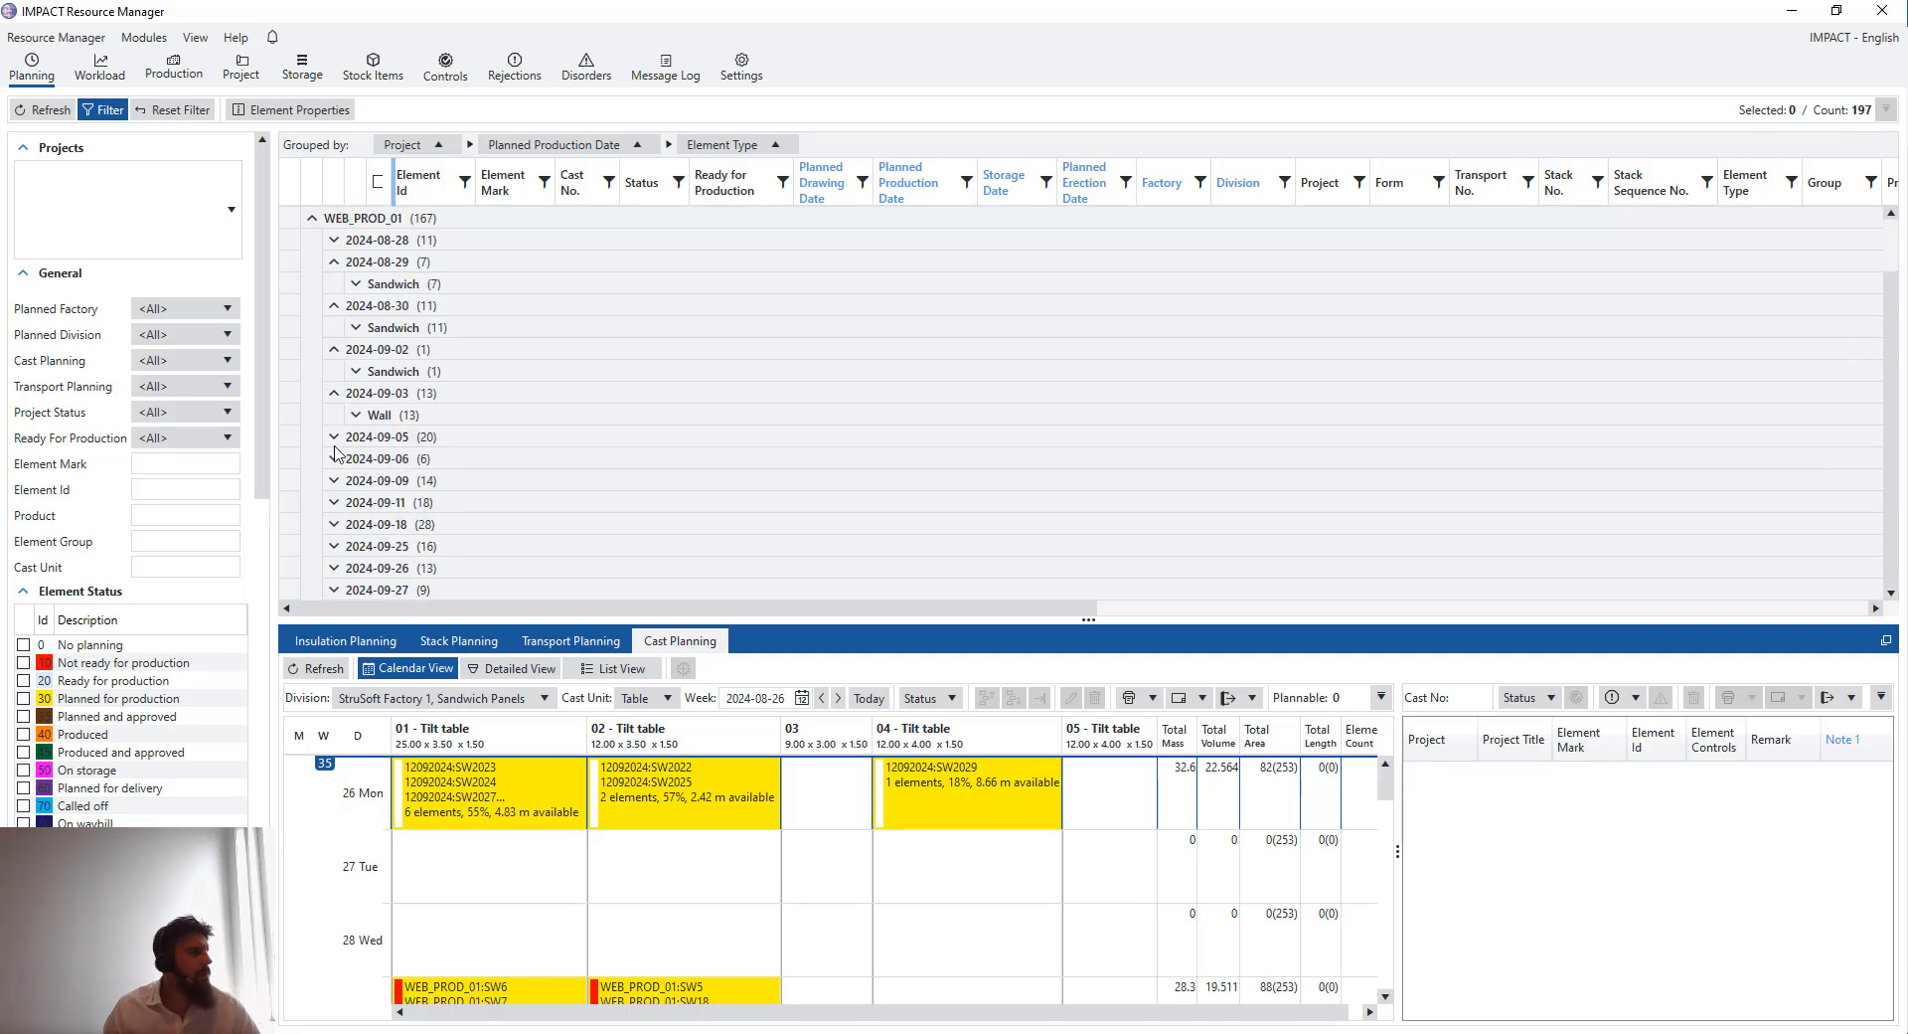
click(334, 439)
scroll(334, 443, down, 1)
click(335, 458)
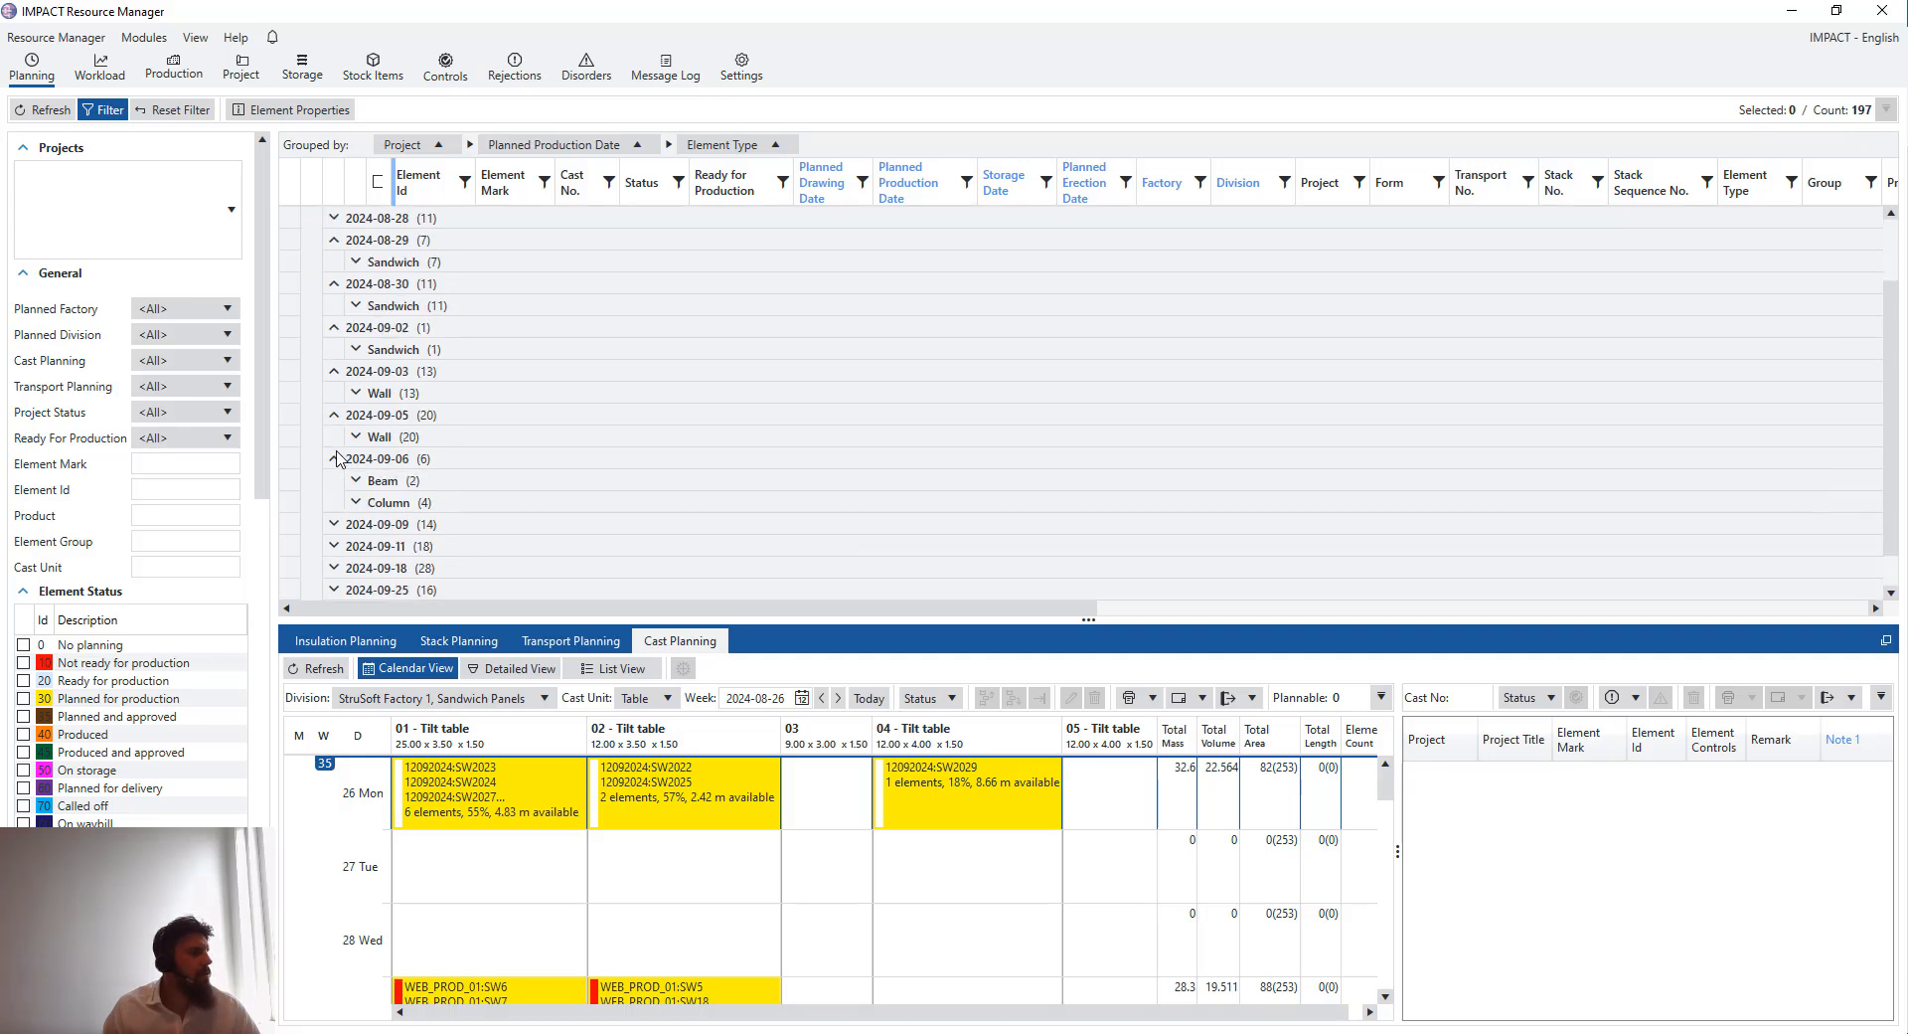
scroll(346, 451, down, 1)
click(333, 483)
scroll(383, 467, down, 1)
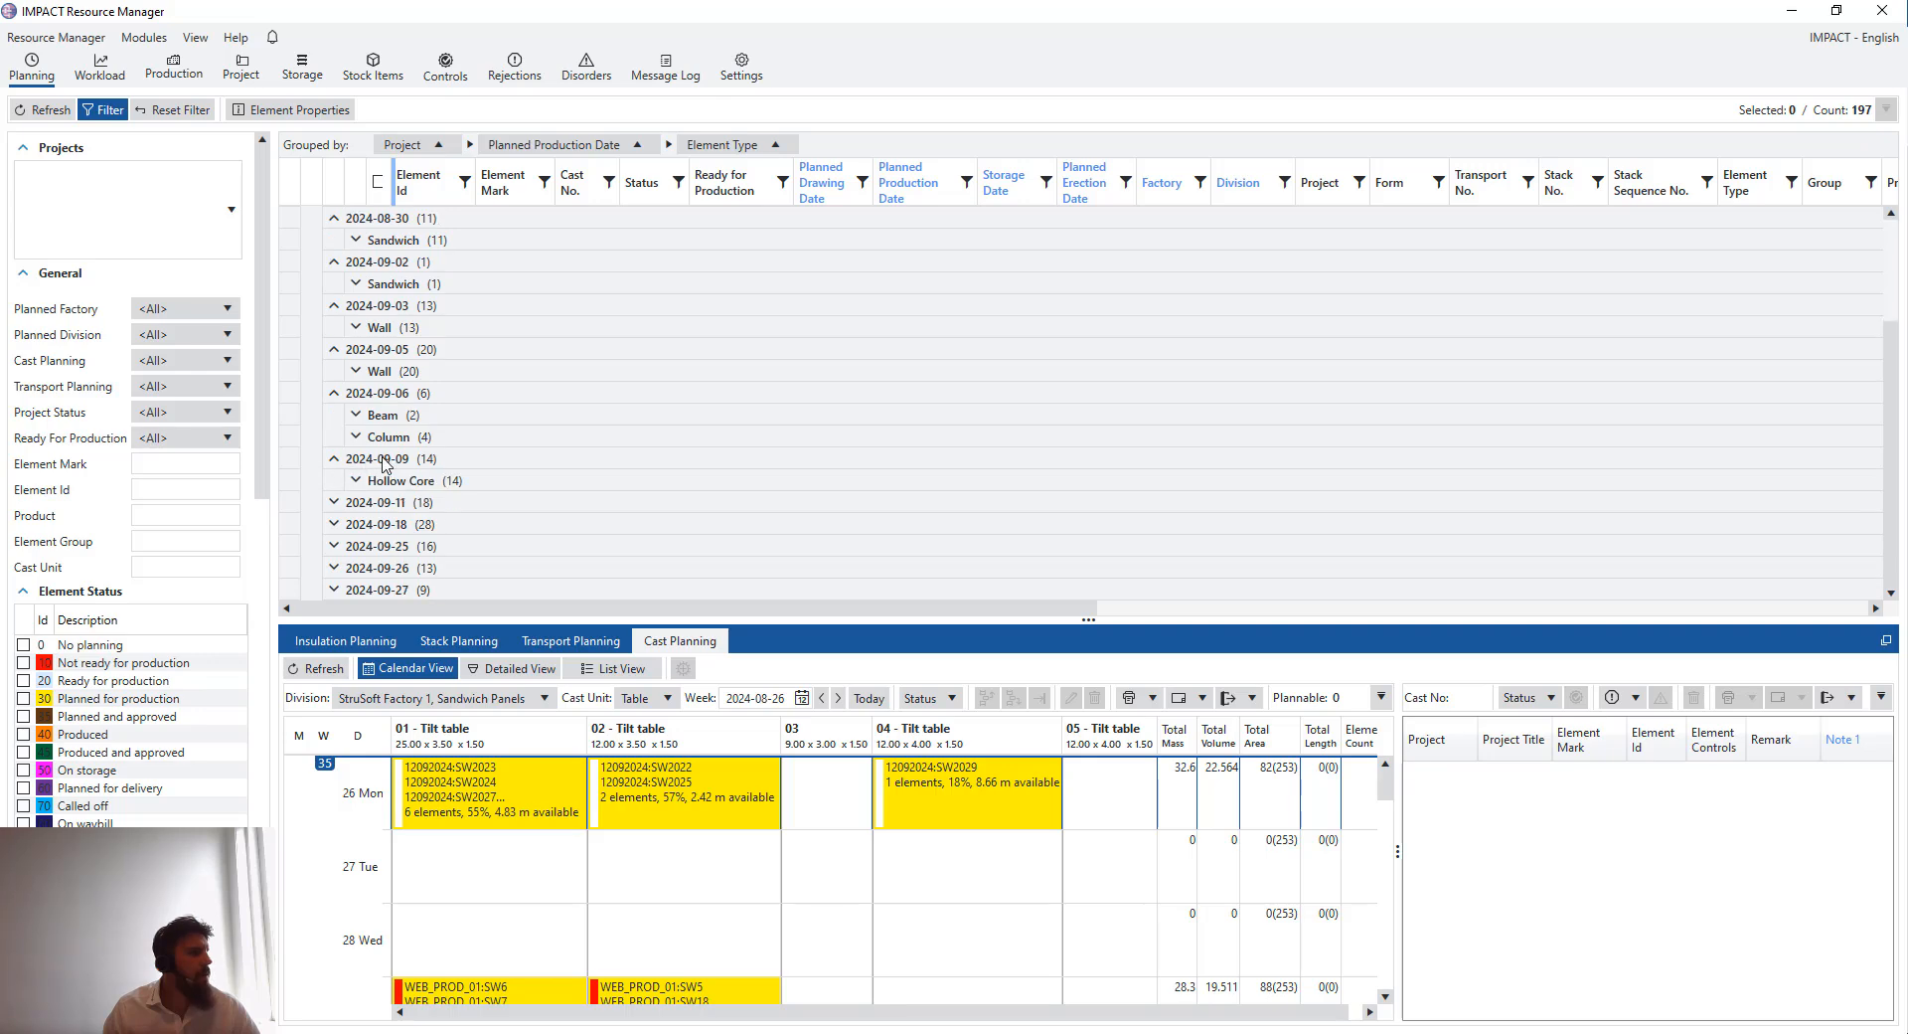
double_click(618, 487)
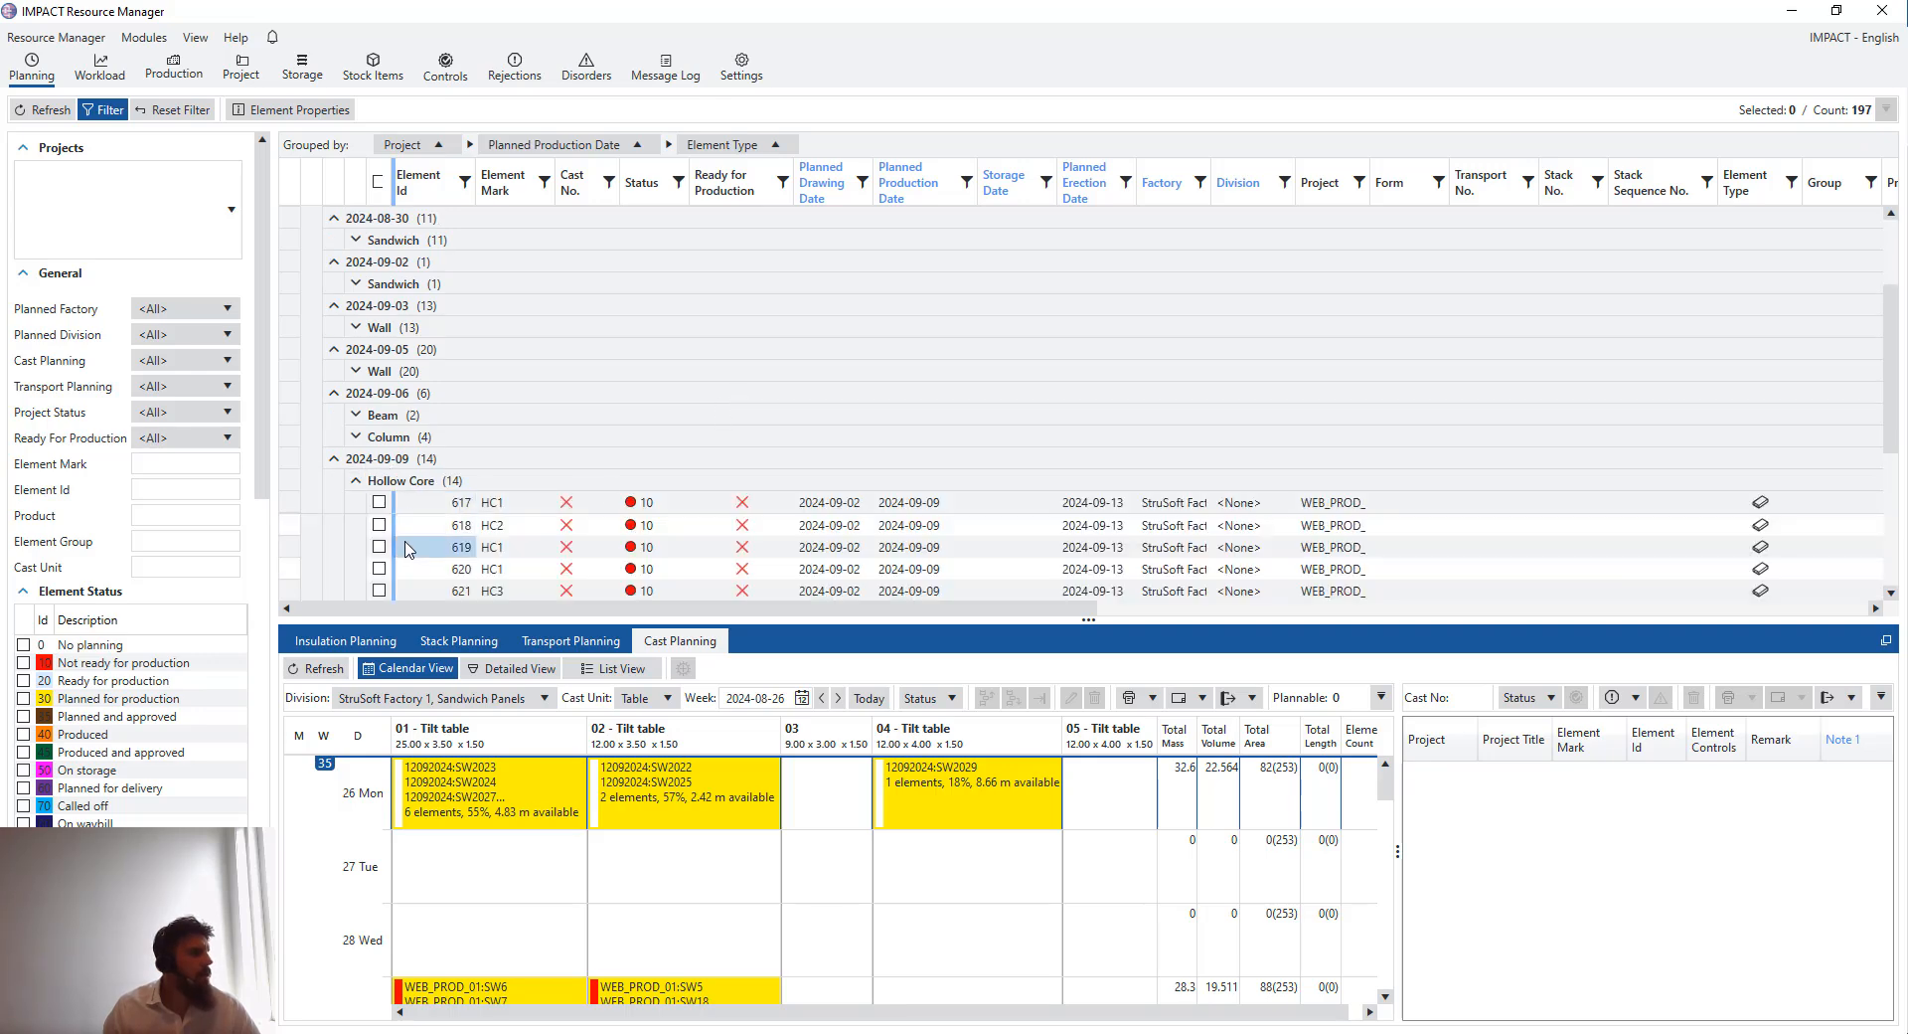
- Select all 14 Hollow Core elements planned for production on 2024-09-09
scroll(382, 537, down, 1)
click(377, 438)
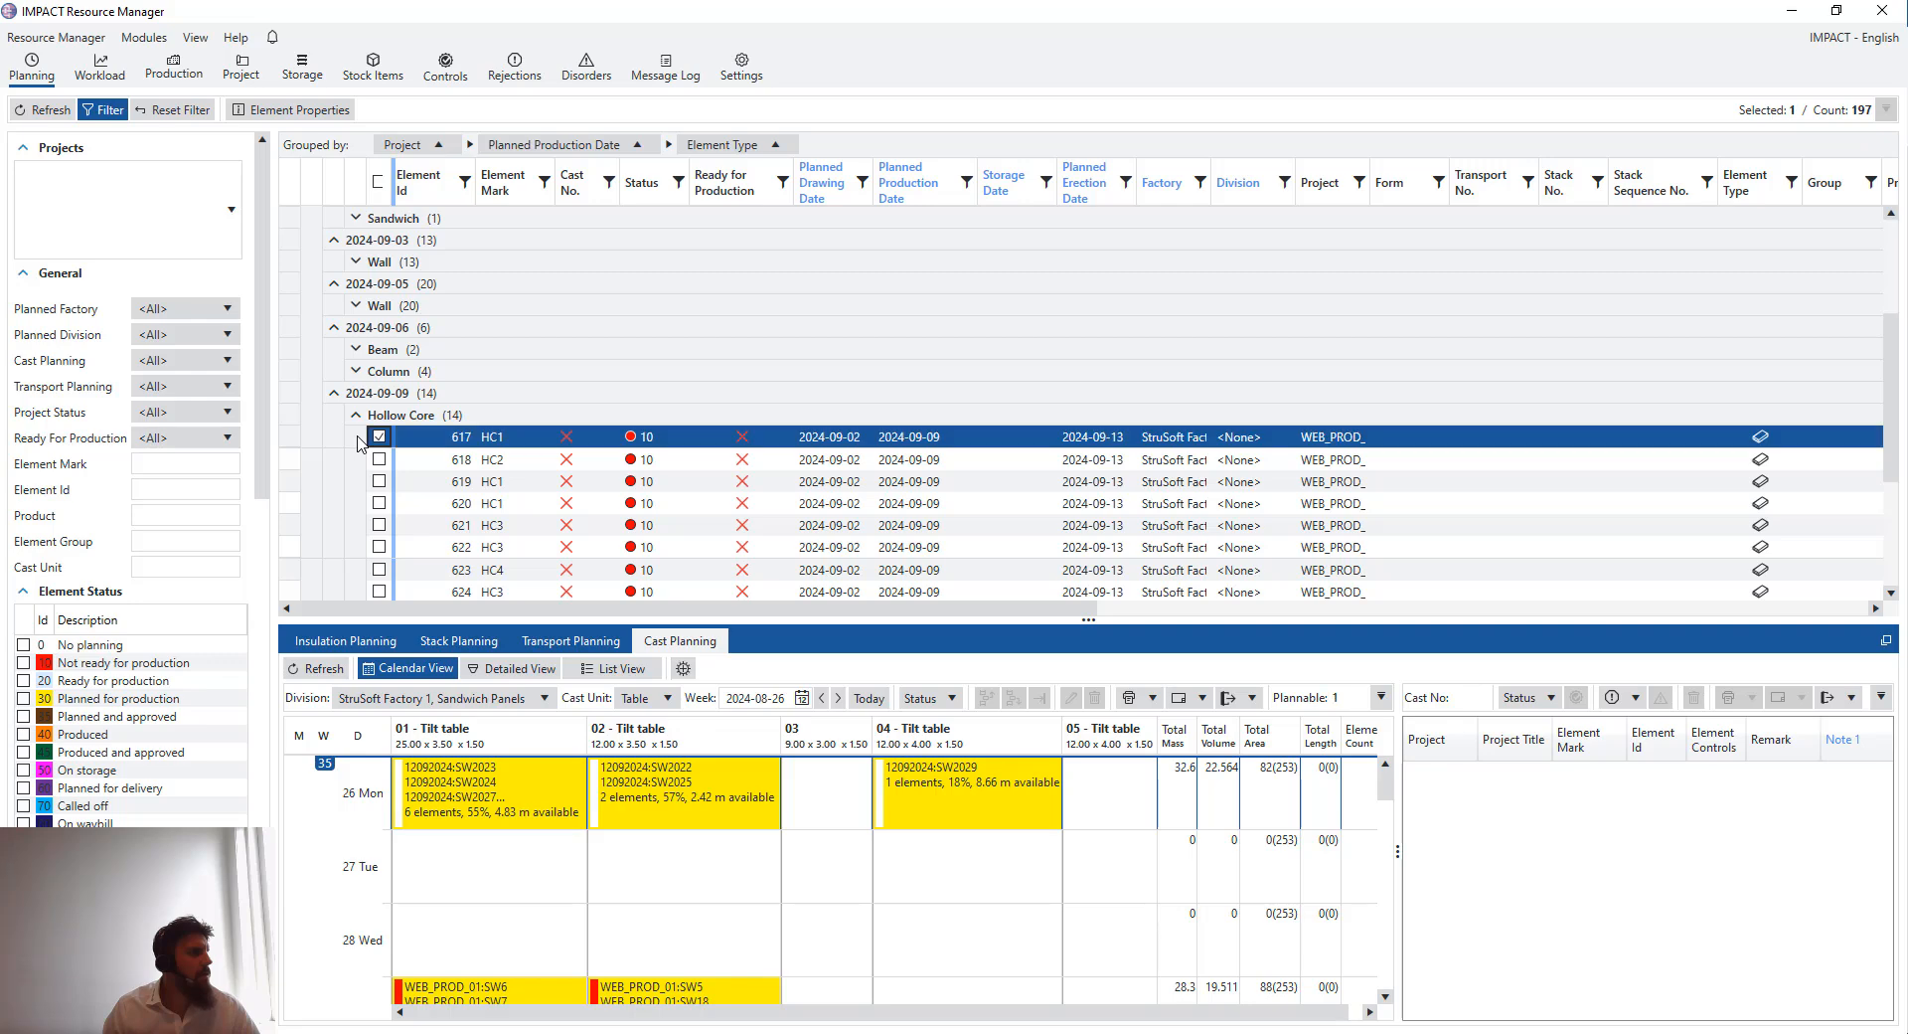
scroll(358, 452, down, 1)
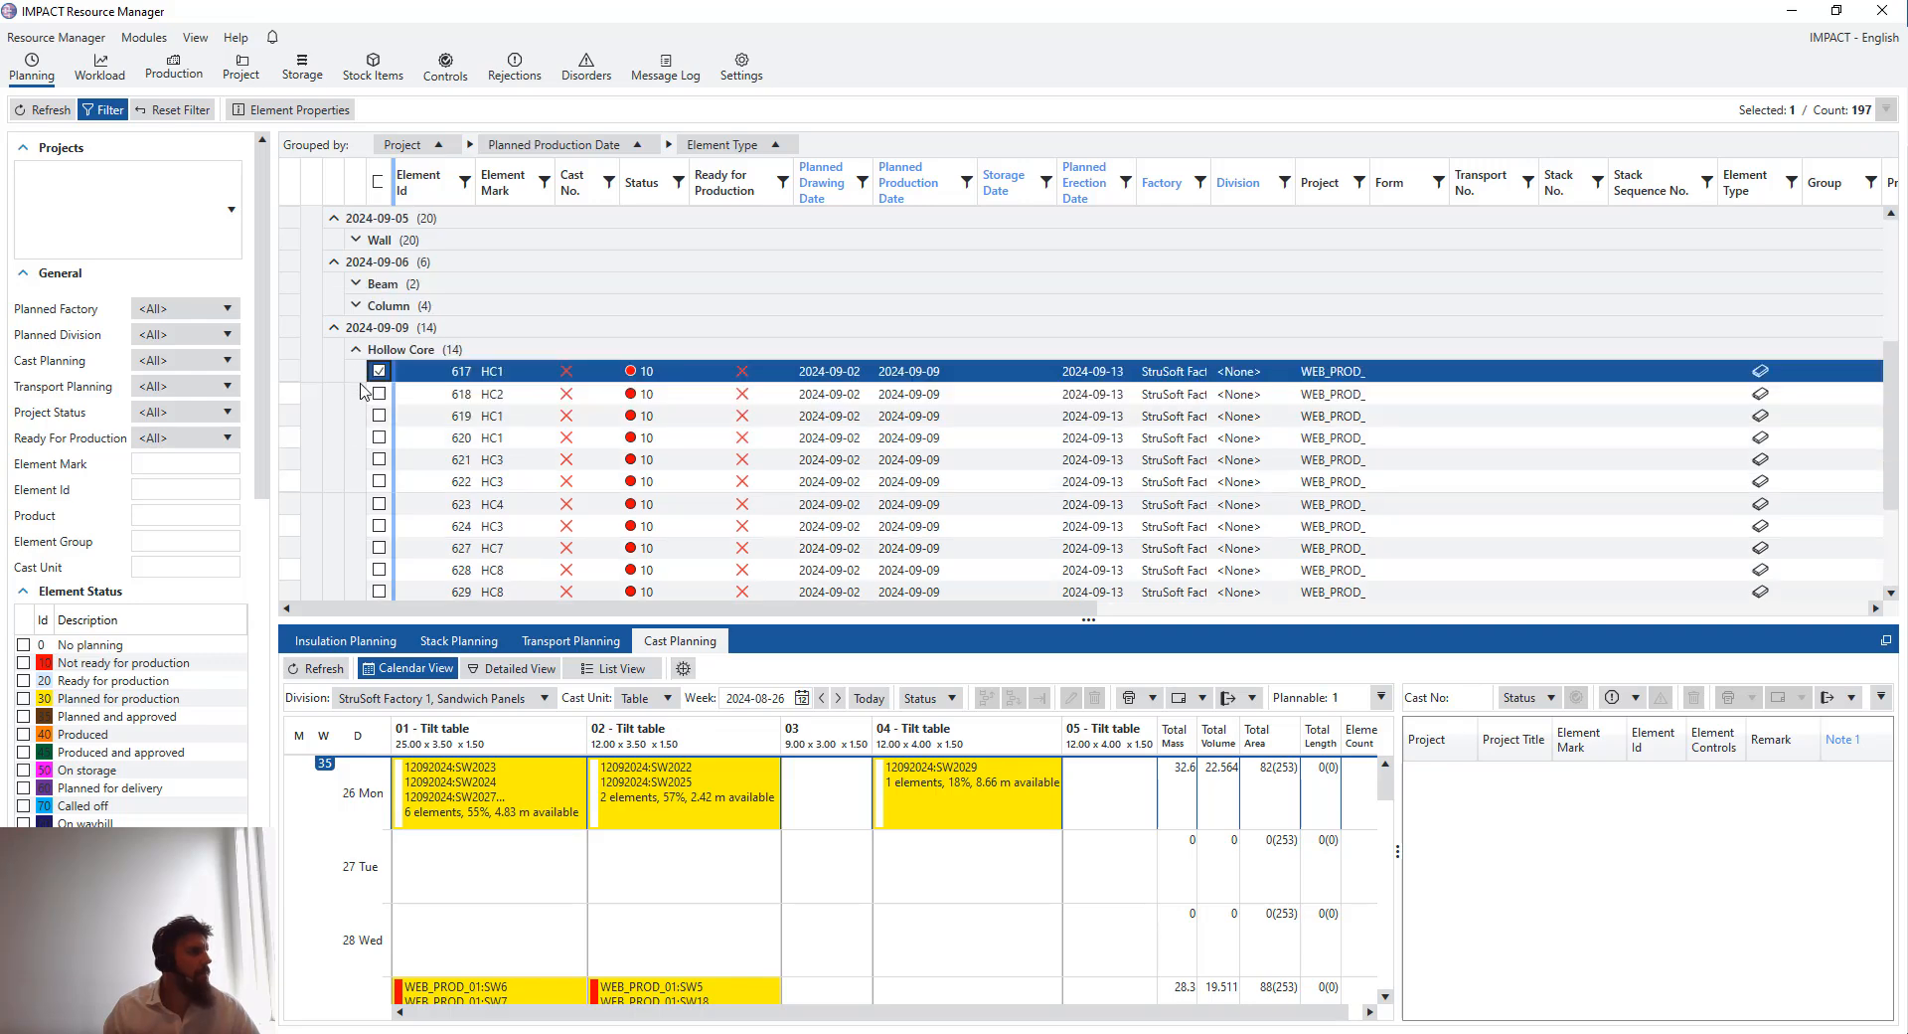
scroll(375, 547, down, 2)
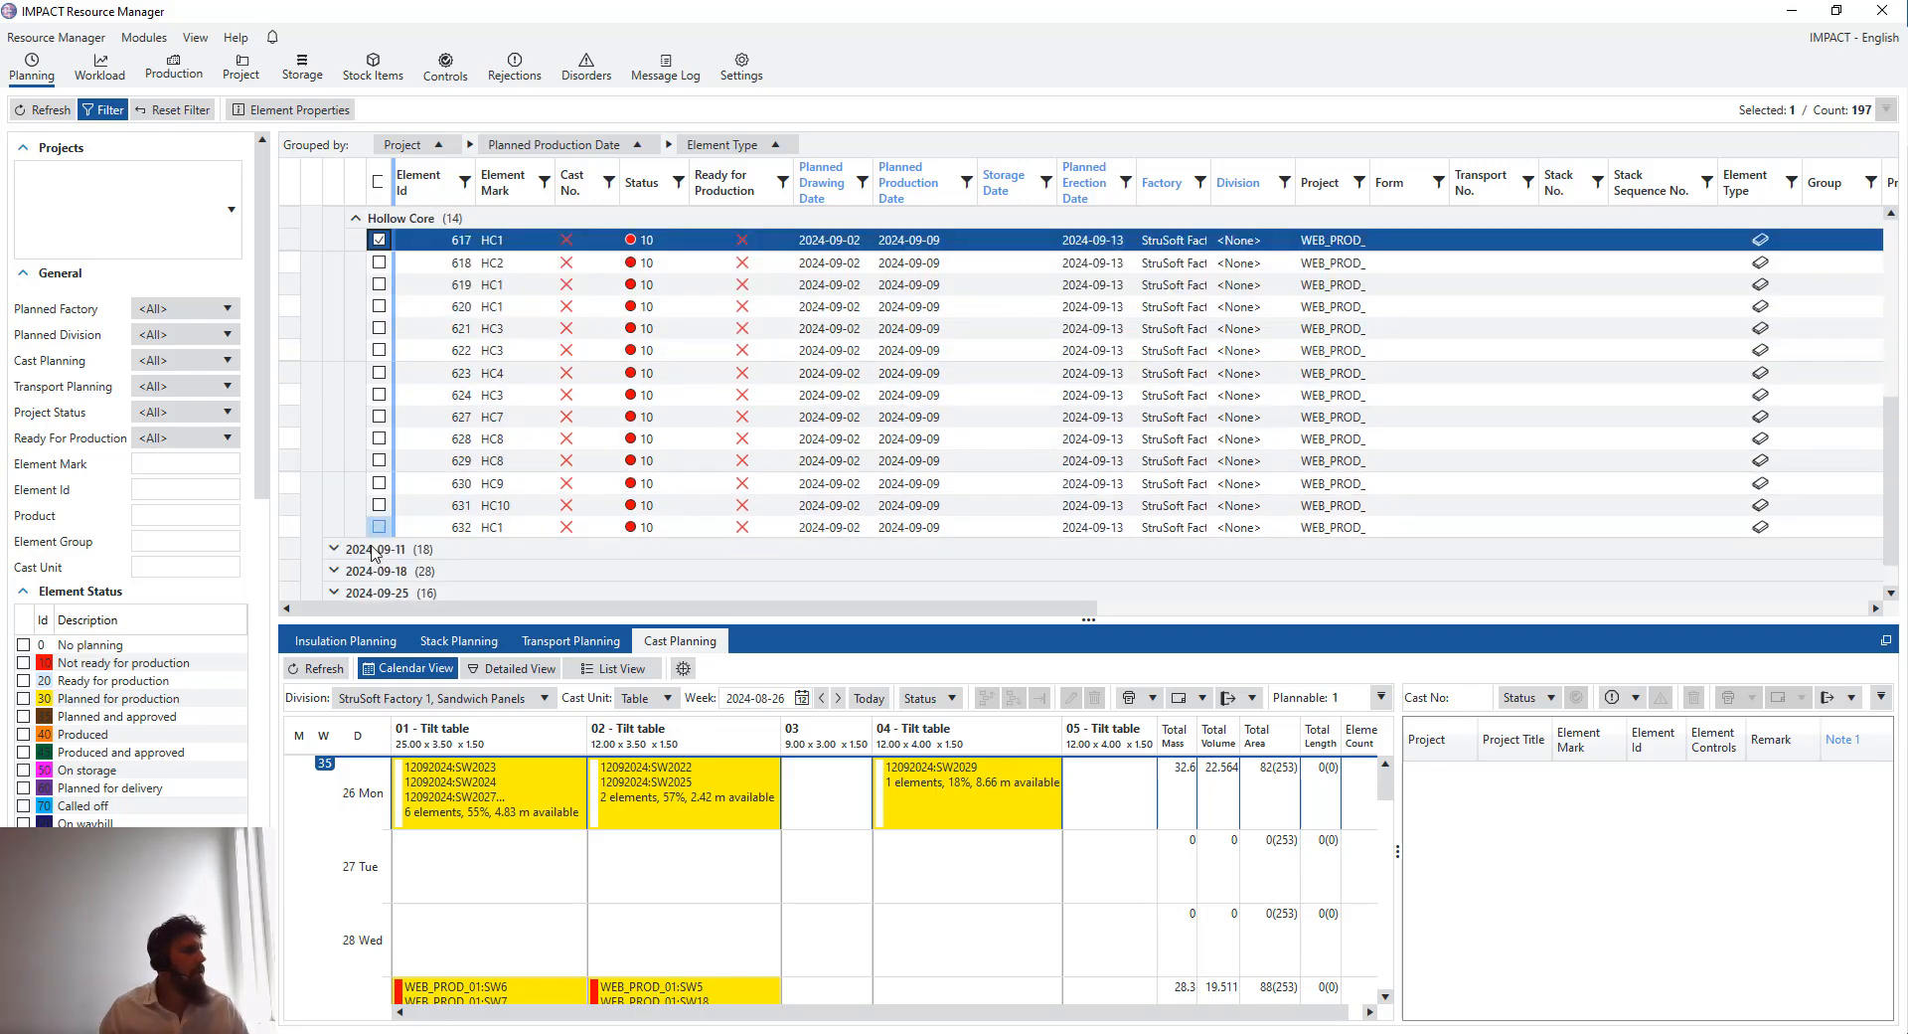
scroll(373, 542, down, 1)
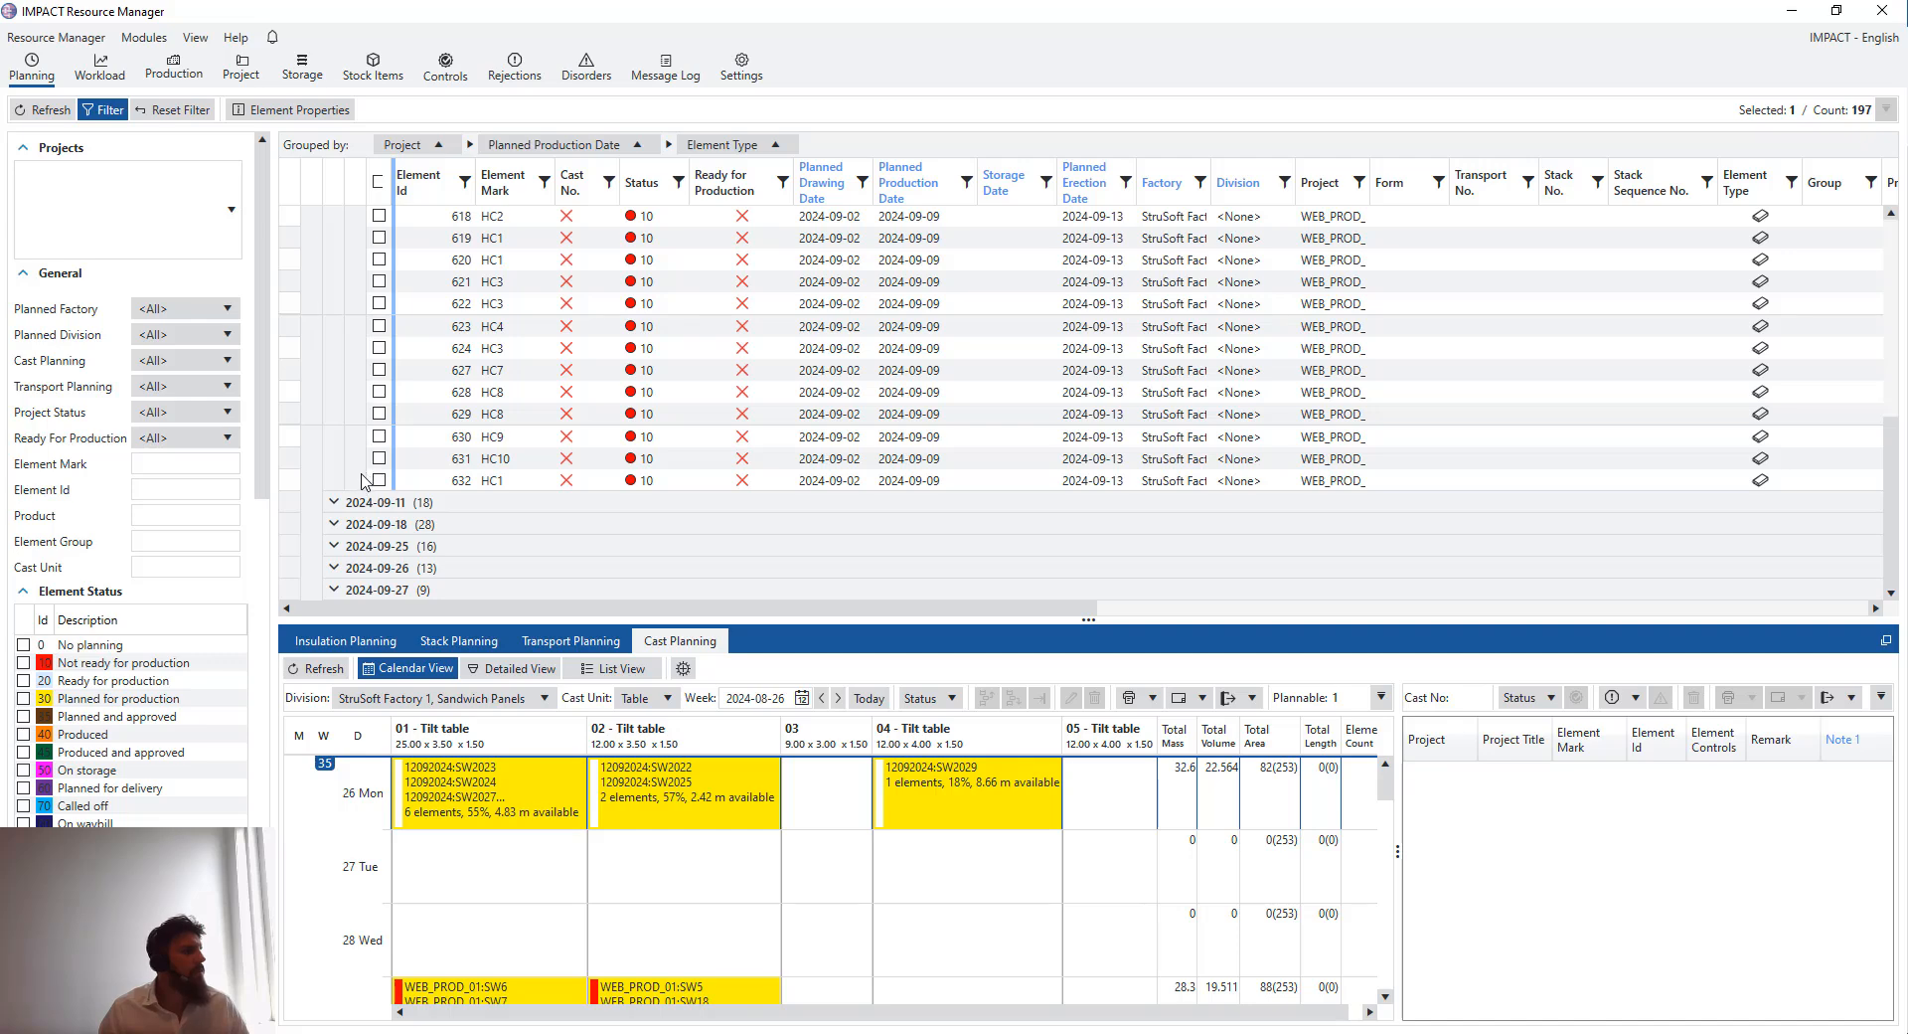
shift+click(366, 480)
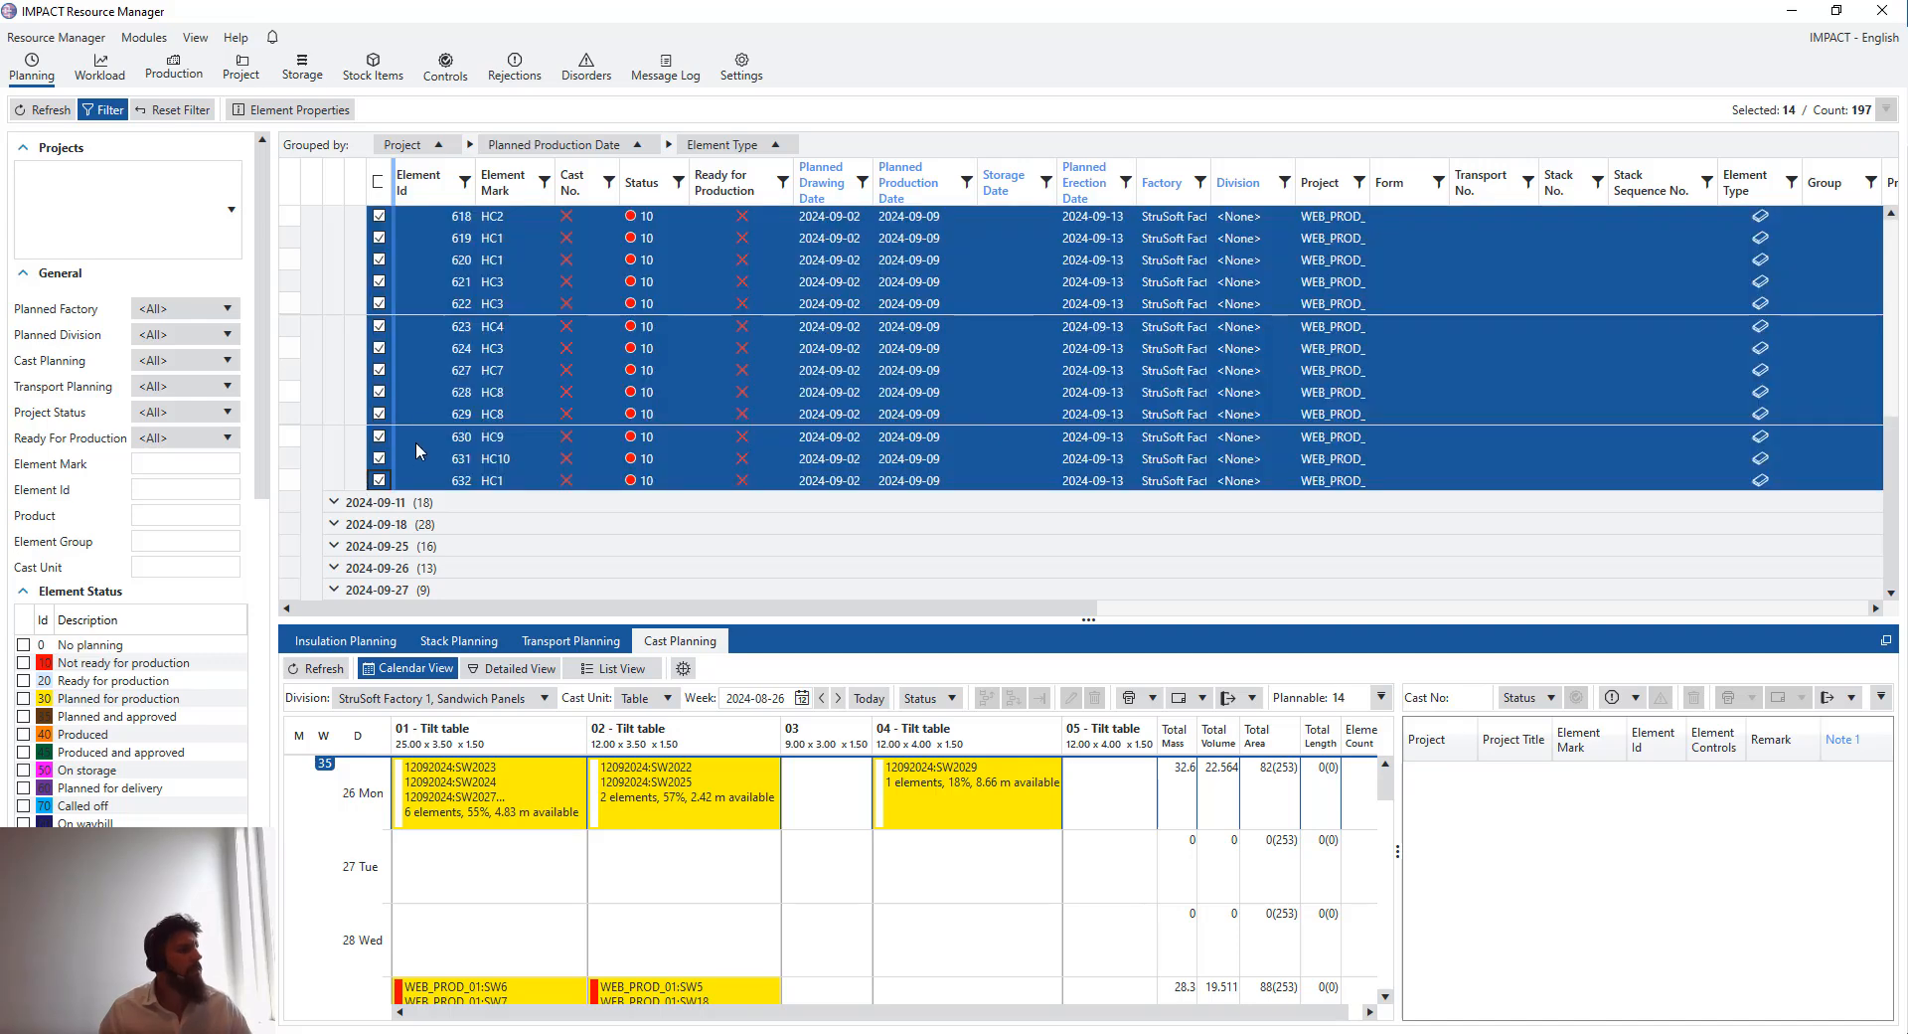
- Switch cast planning to the StruSoft Factory 1, Hollow core + TT's division and the week of 2024-09-09
click(542, 699)
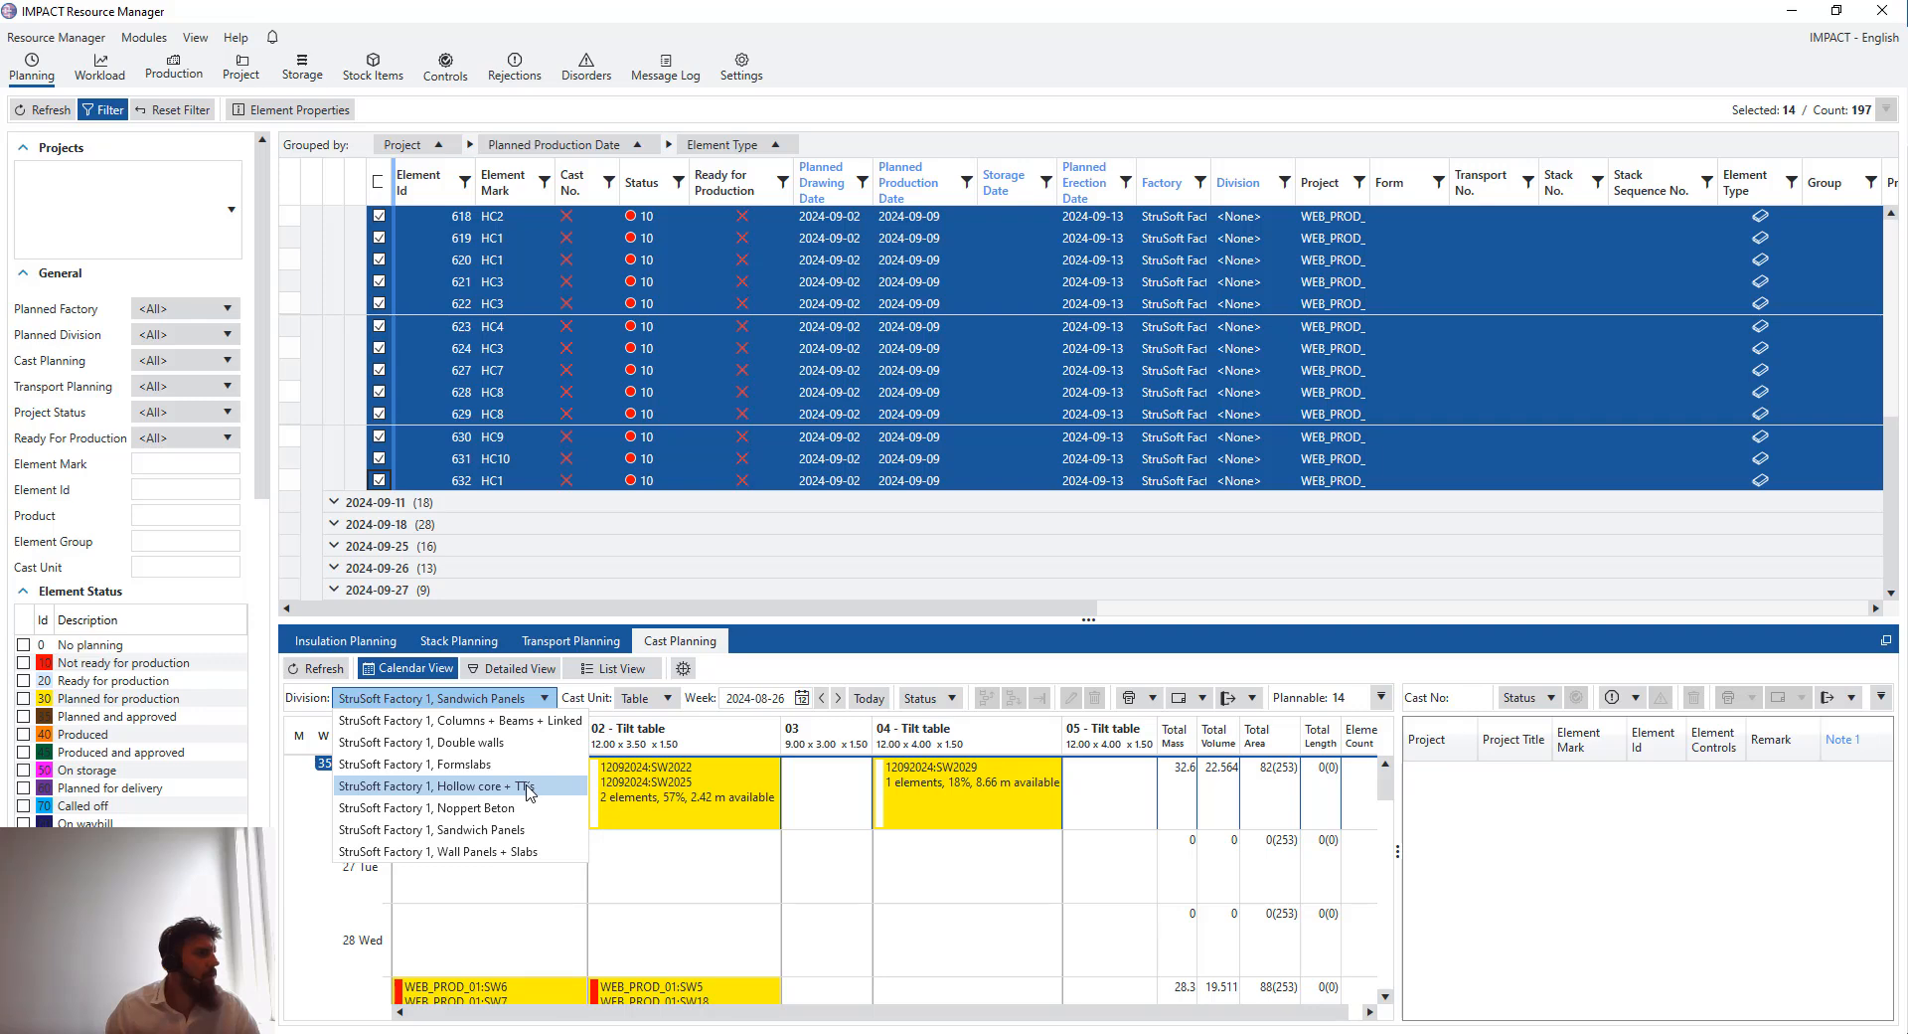
click(804, 698)
click(894, 722)
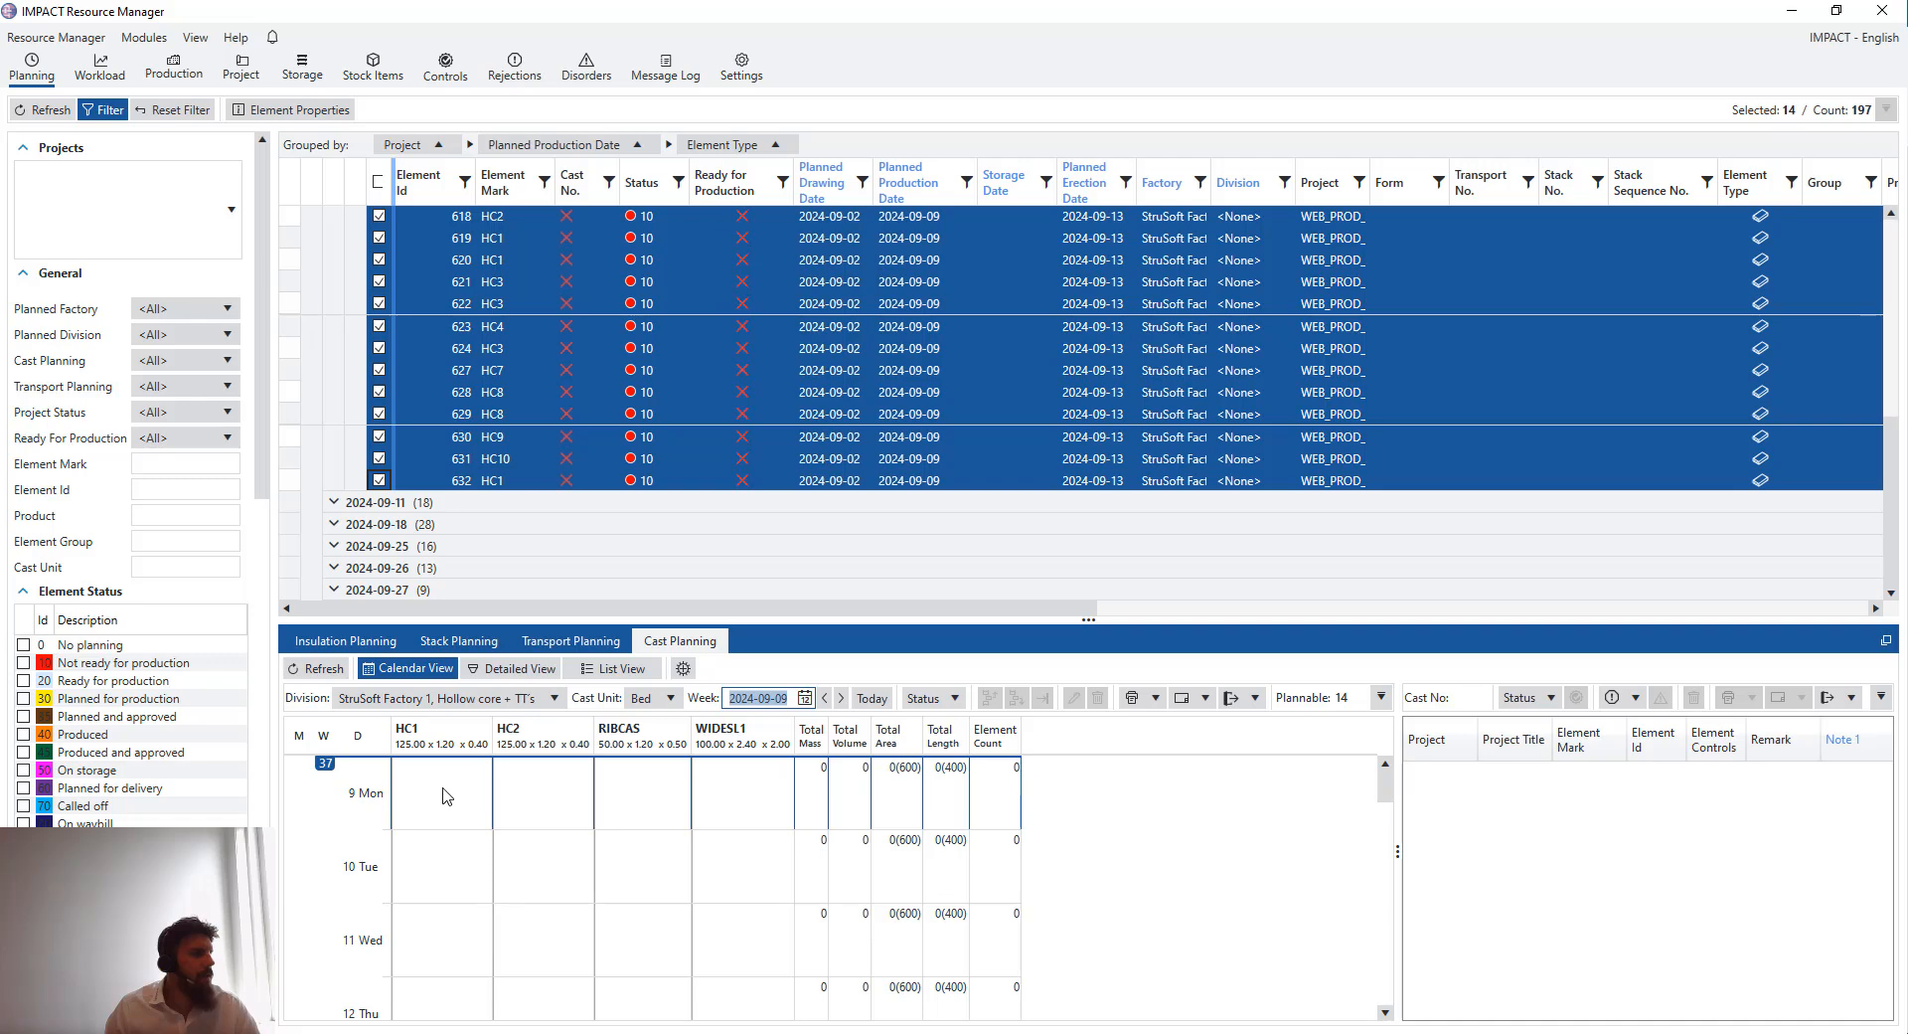
- Select the HC1 and HC2 beds on Monday 9 September and auto-cast the selected elements onto them
drag(445, 795, 602, 790)
drag(452, 795, 558, 792)
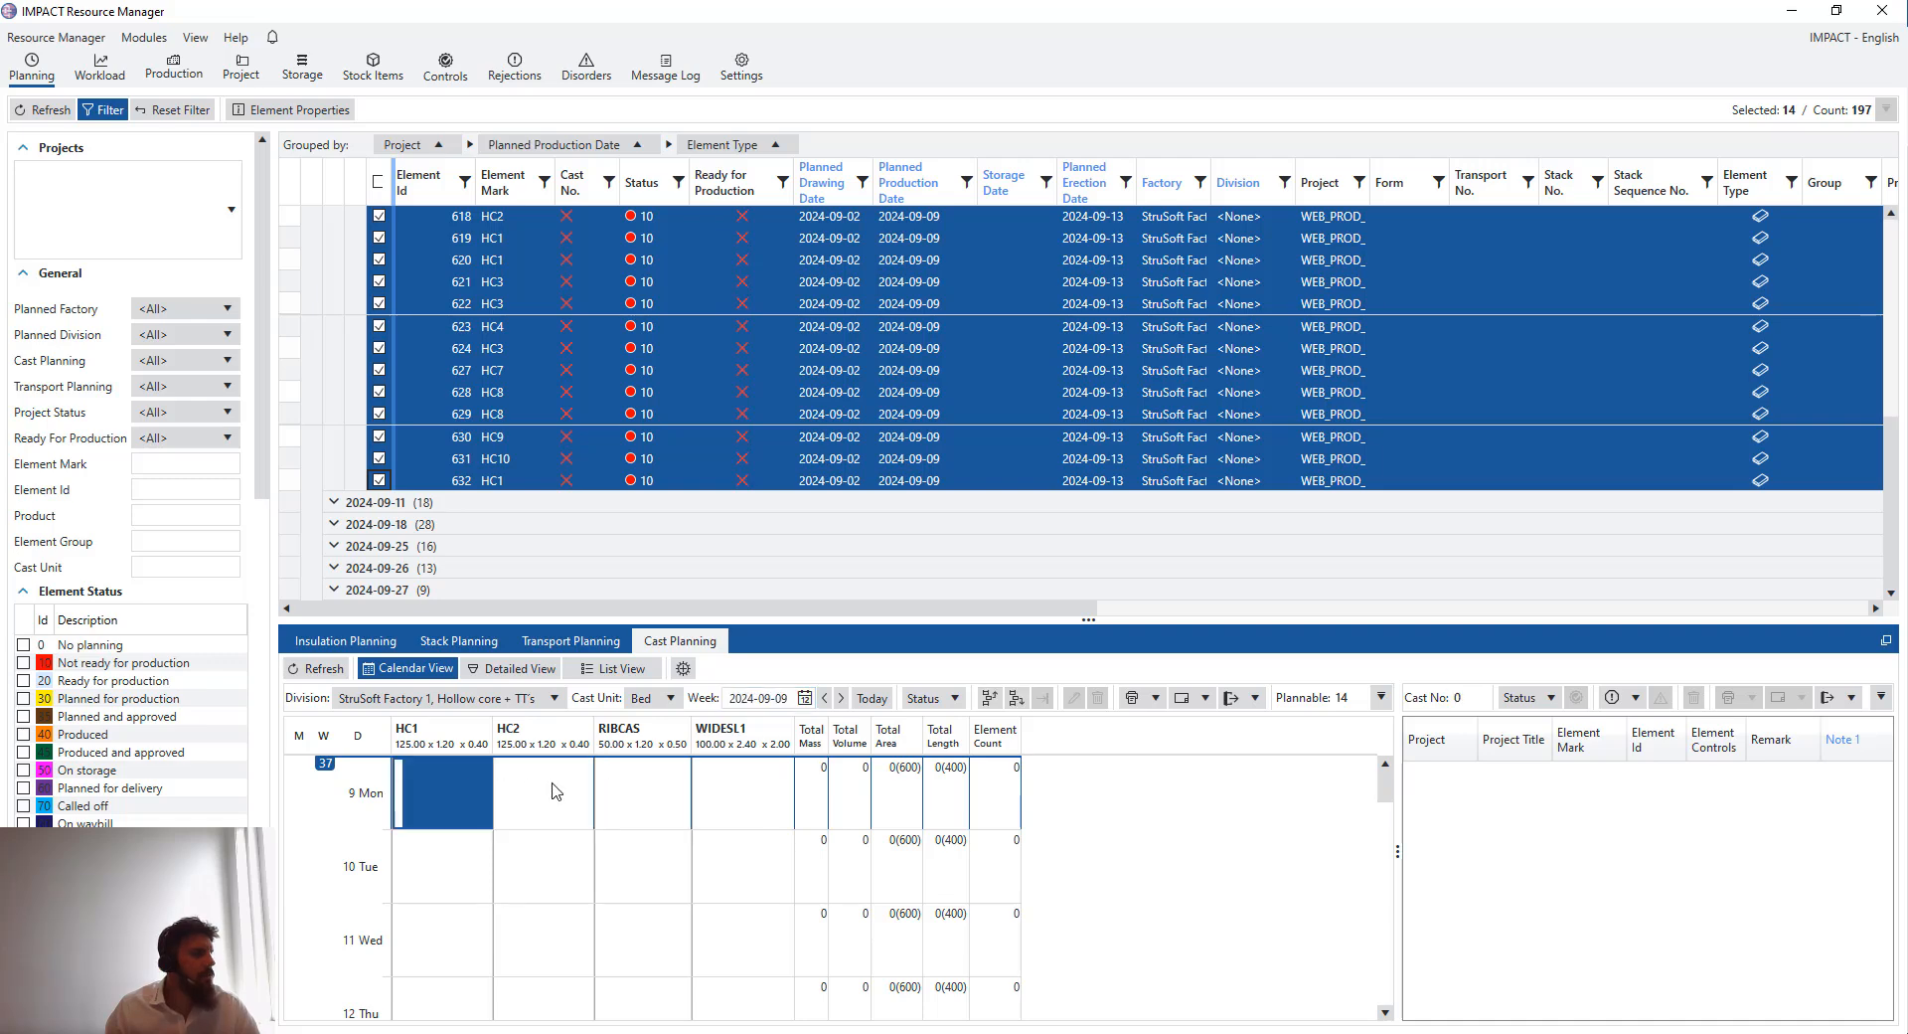
click(683, 669)
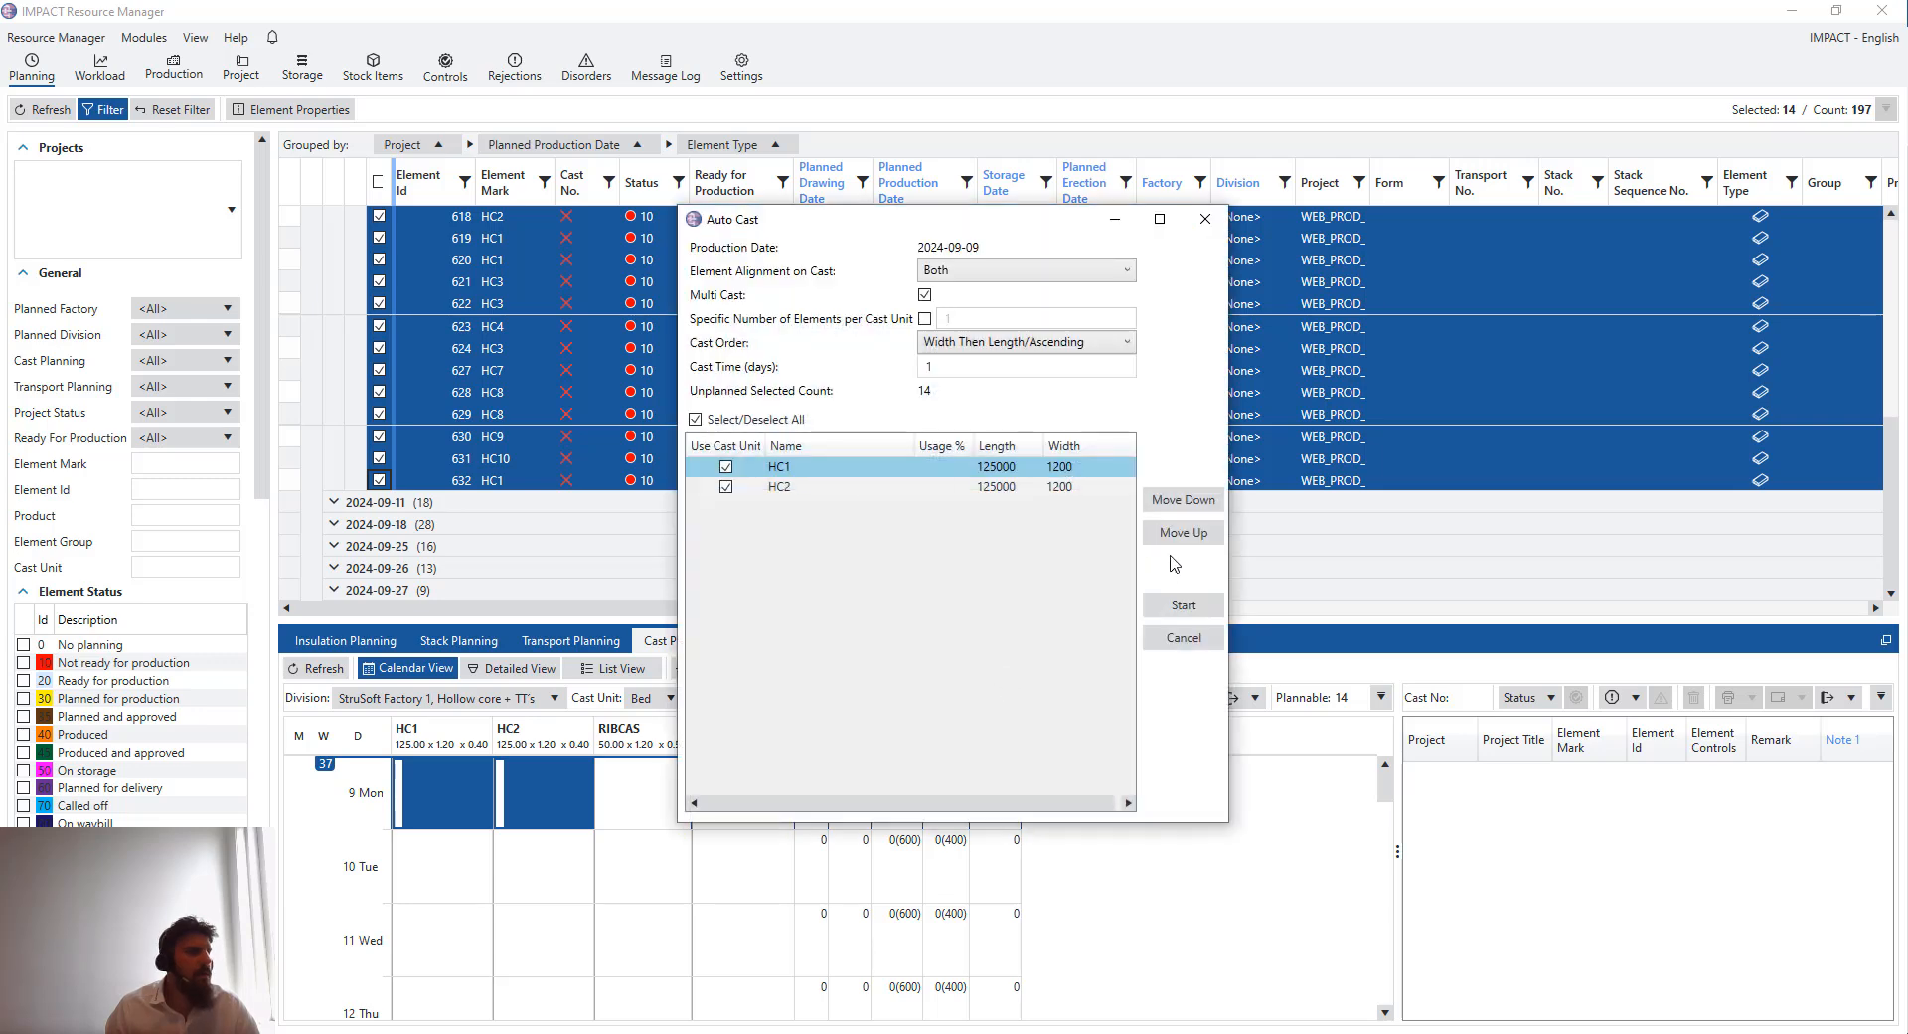
click(1183, 604)
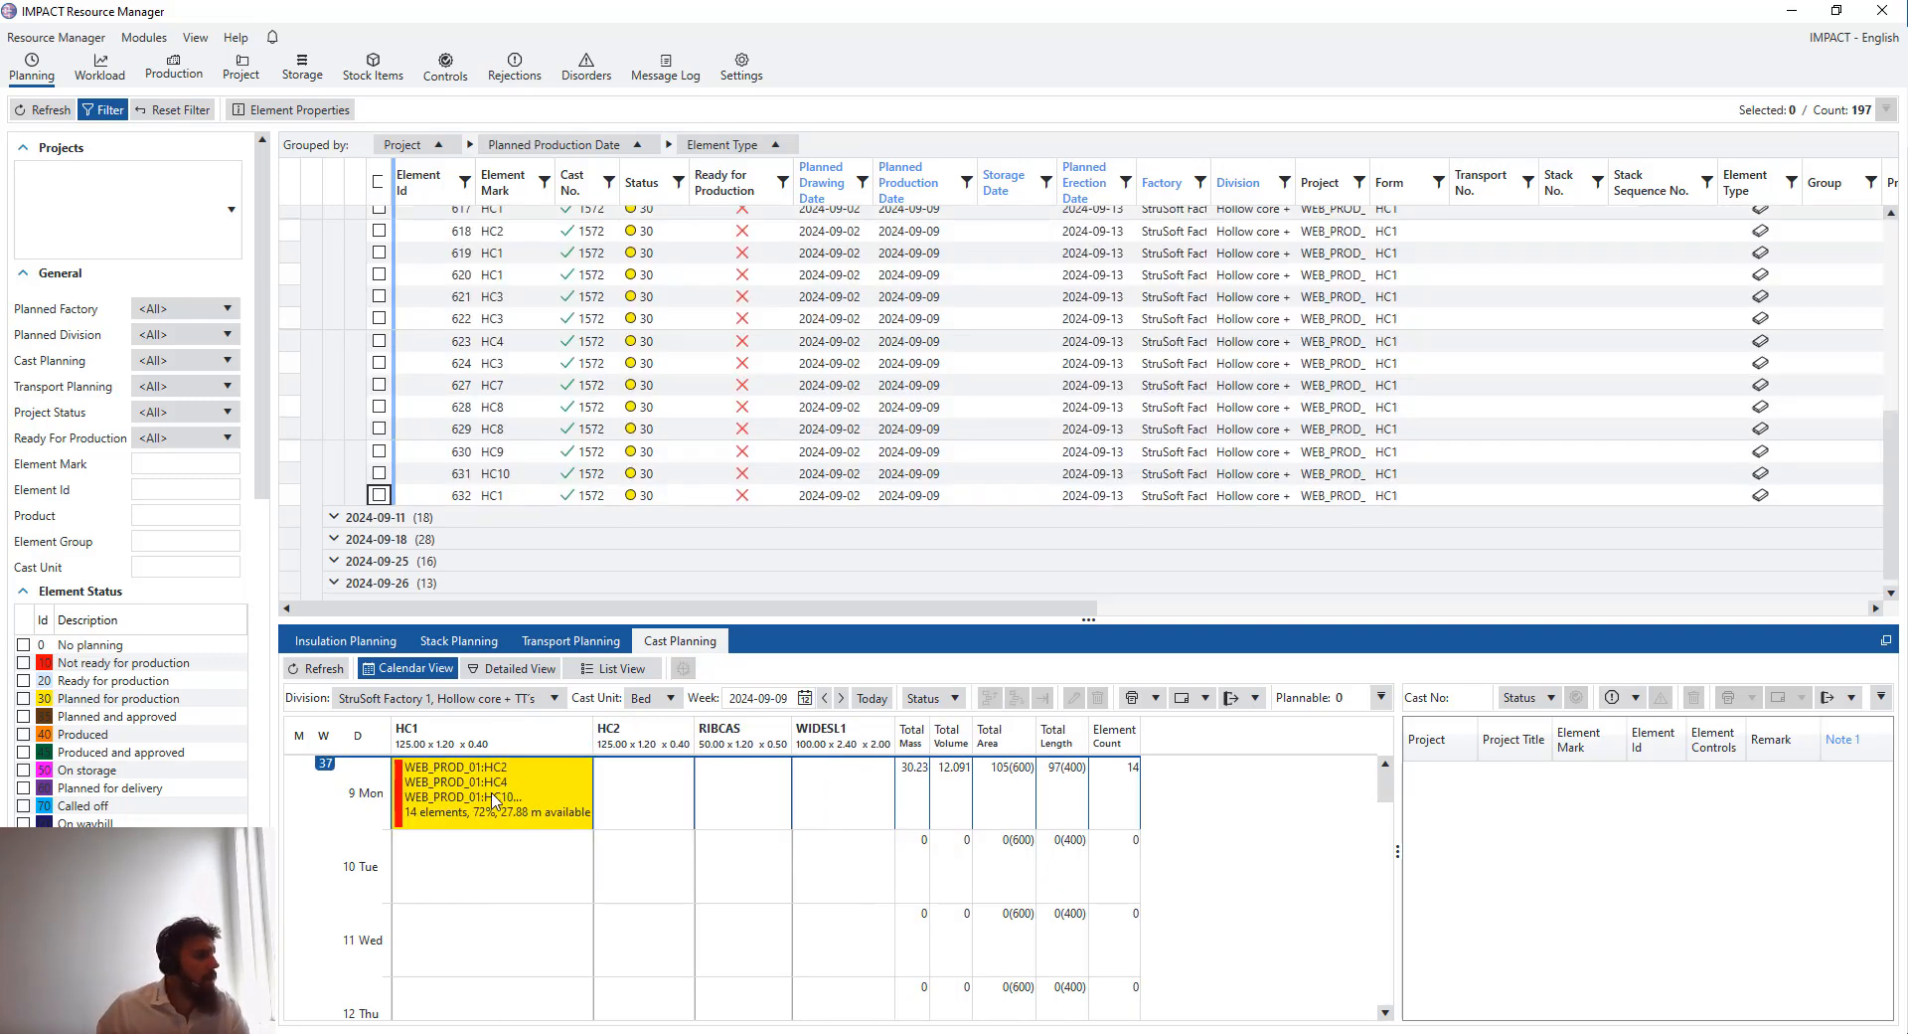
- Open the Monday 9 September HC1 cast in the detailed view to inspect the element layout
click(494, 798)
double_click(554, 815)
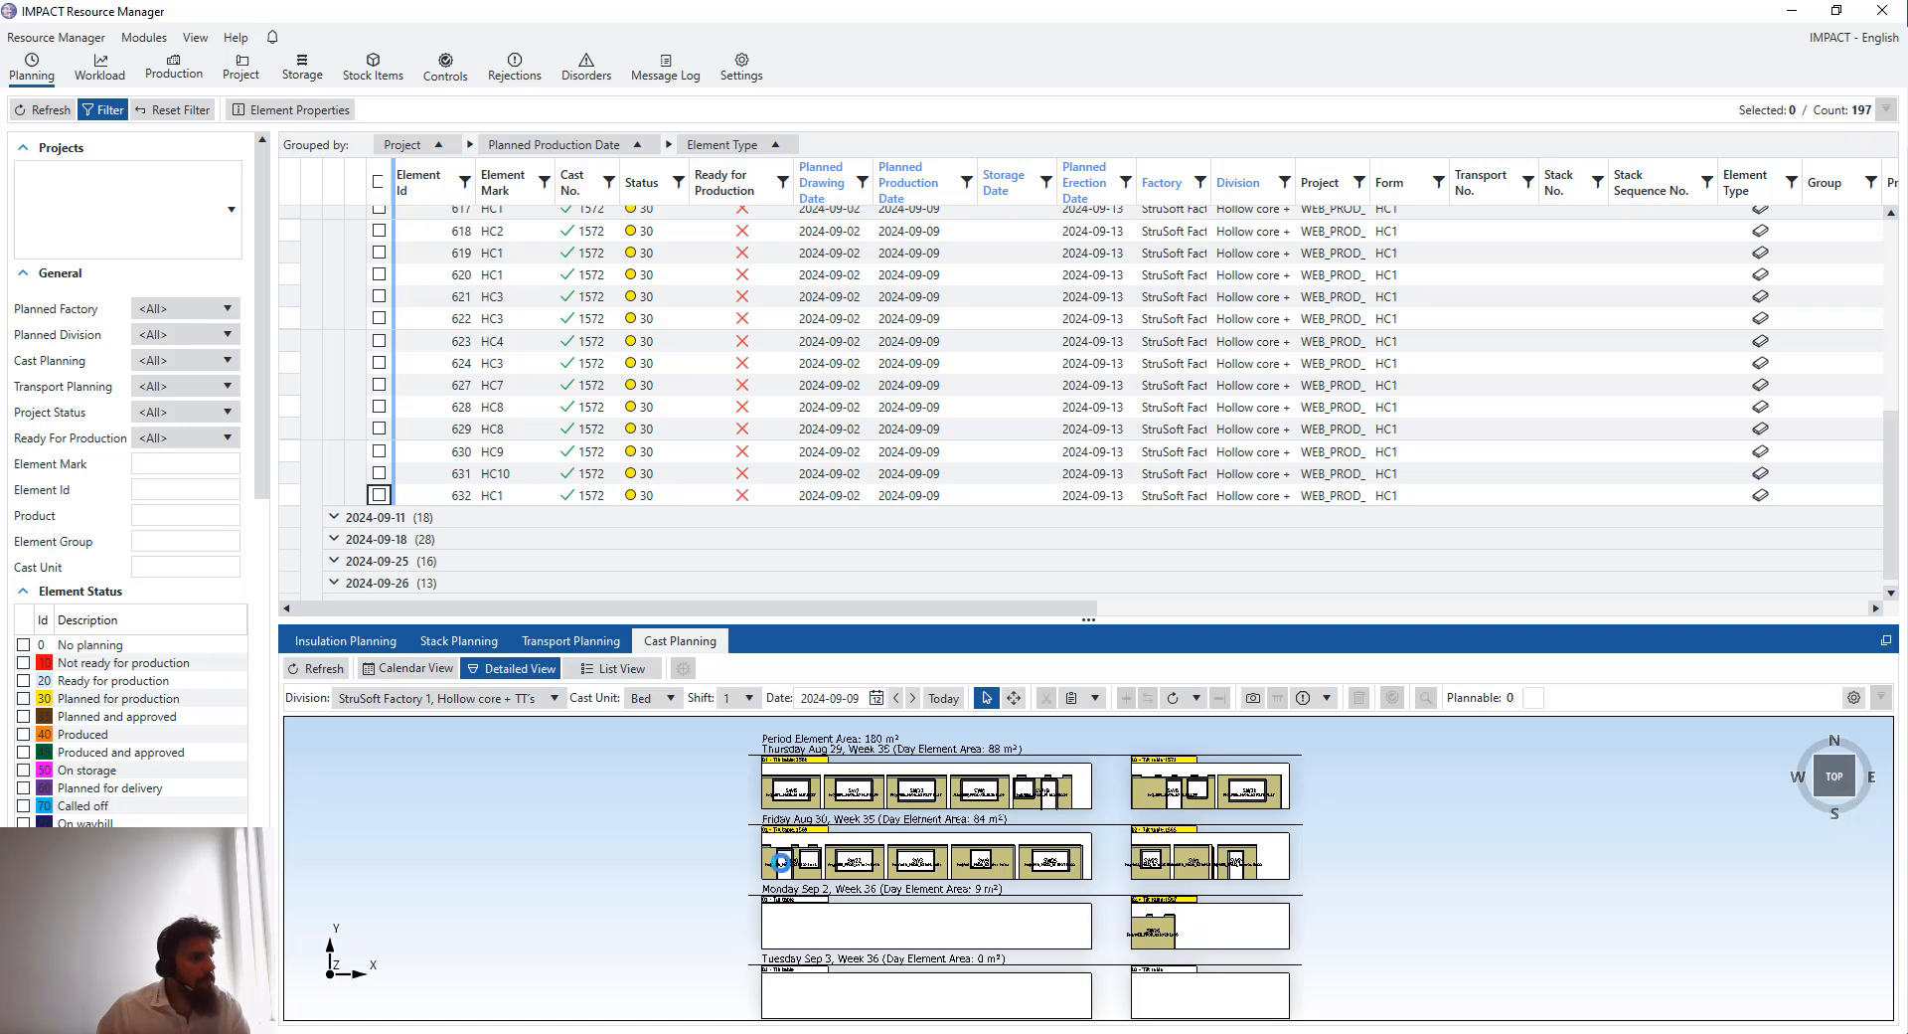
scroll(753, 772, up, 3)
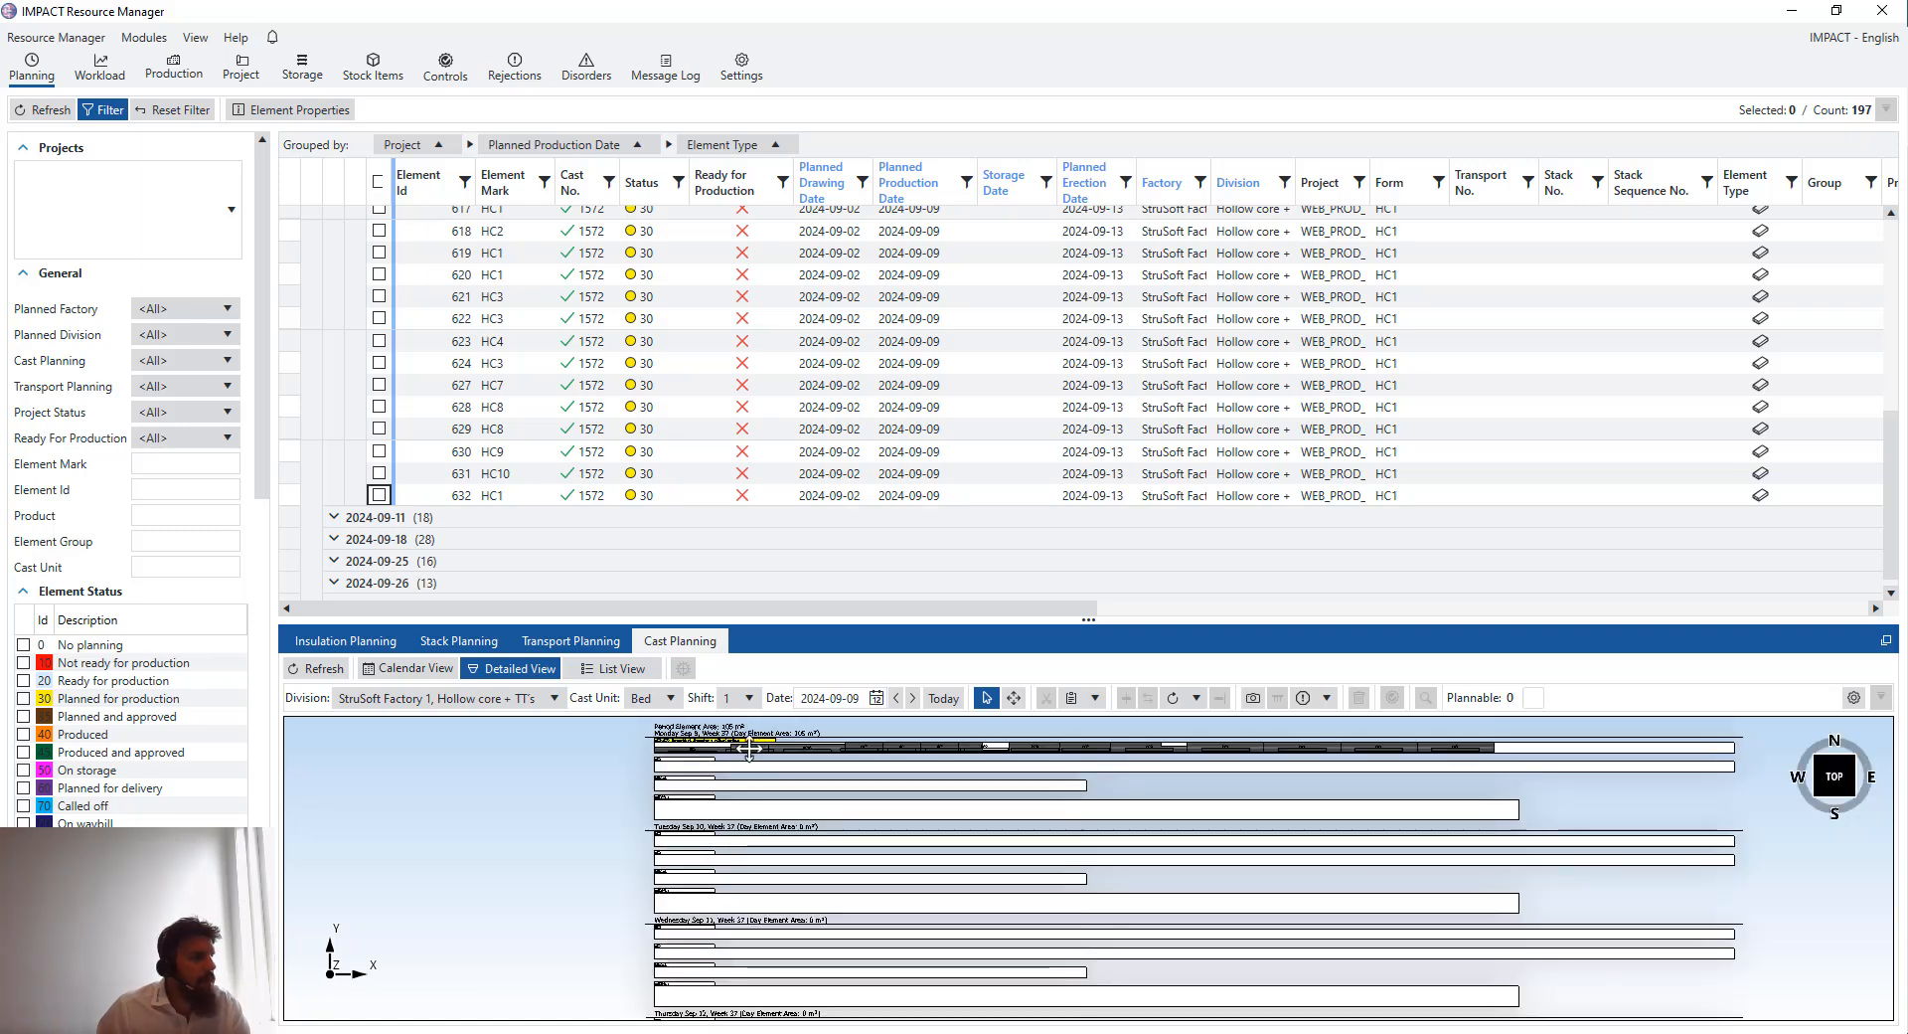
scroll(760, 790, up, 3)
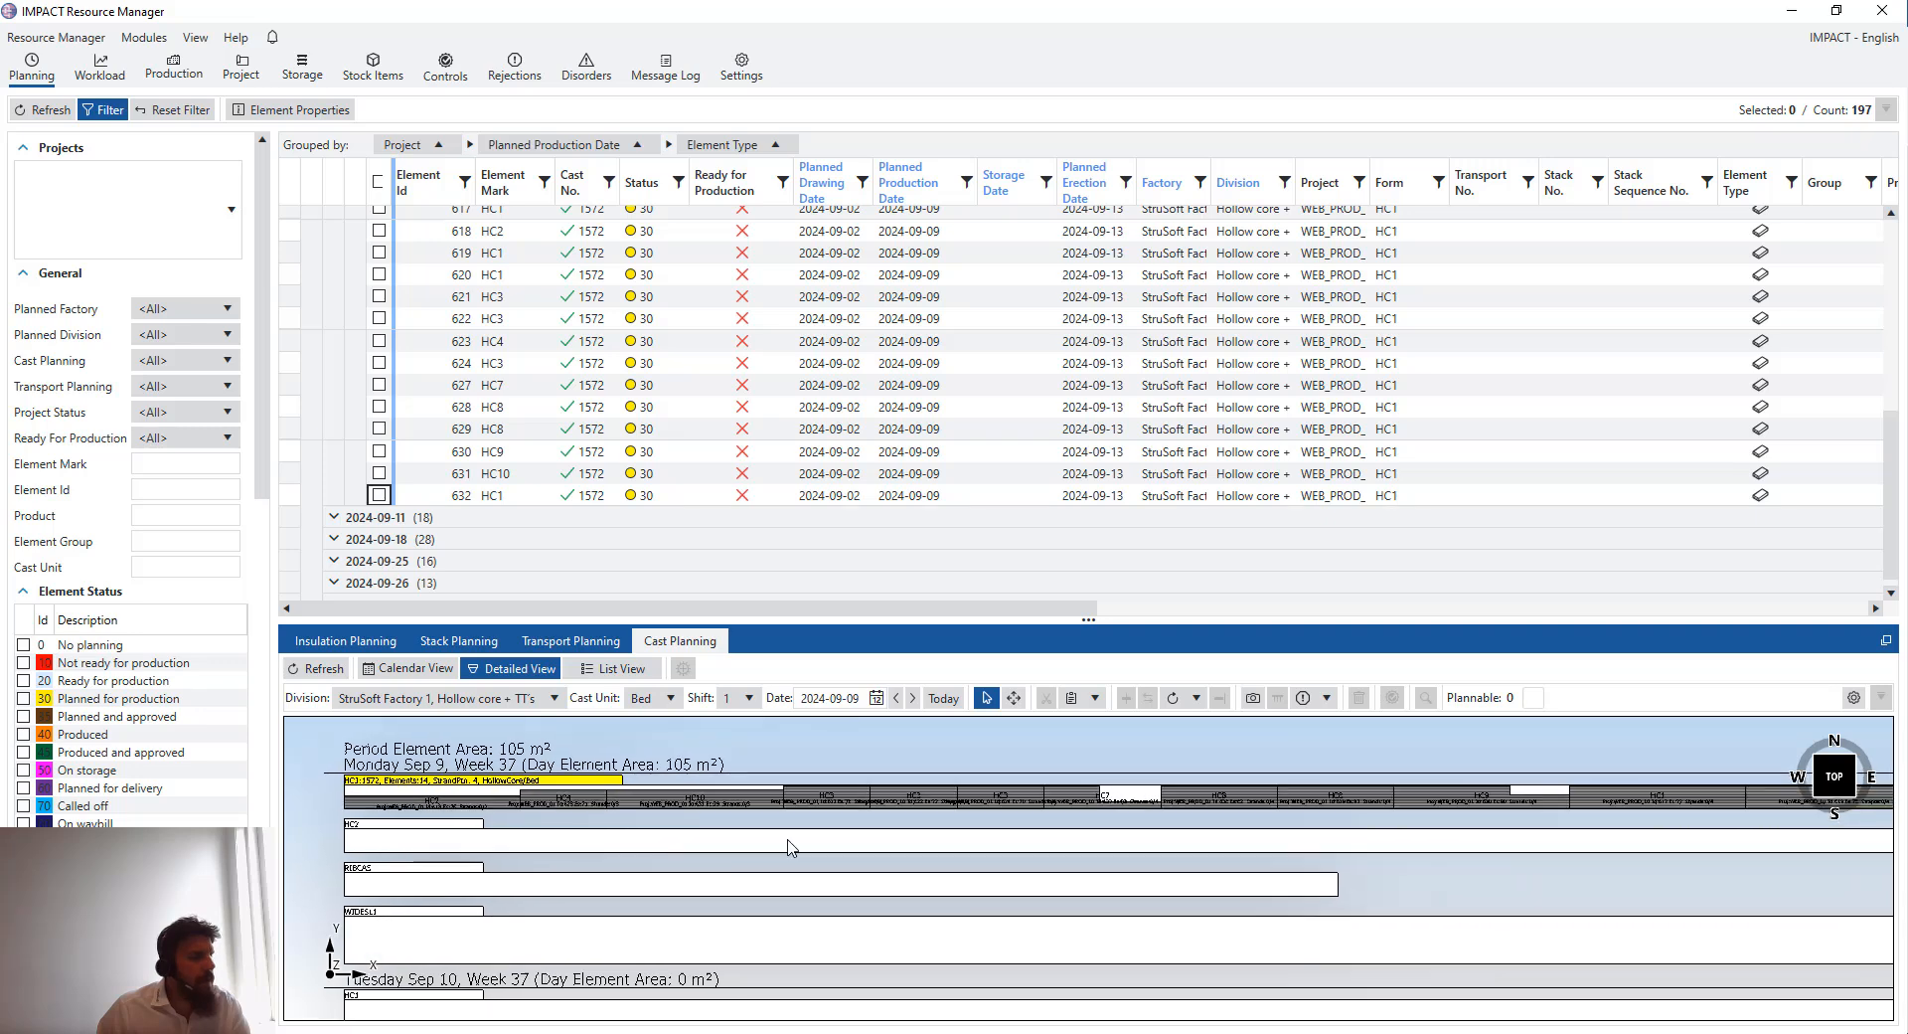
- Zoom and pan the detailed view to examine the Monday 9 September hollow-core bed casts and their element layout
scroll(926, 845, up, 2)
scroll(968, 817, down, 1)
drag(835, 769, 944, 802)
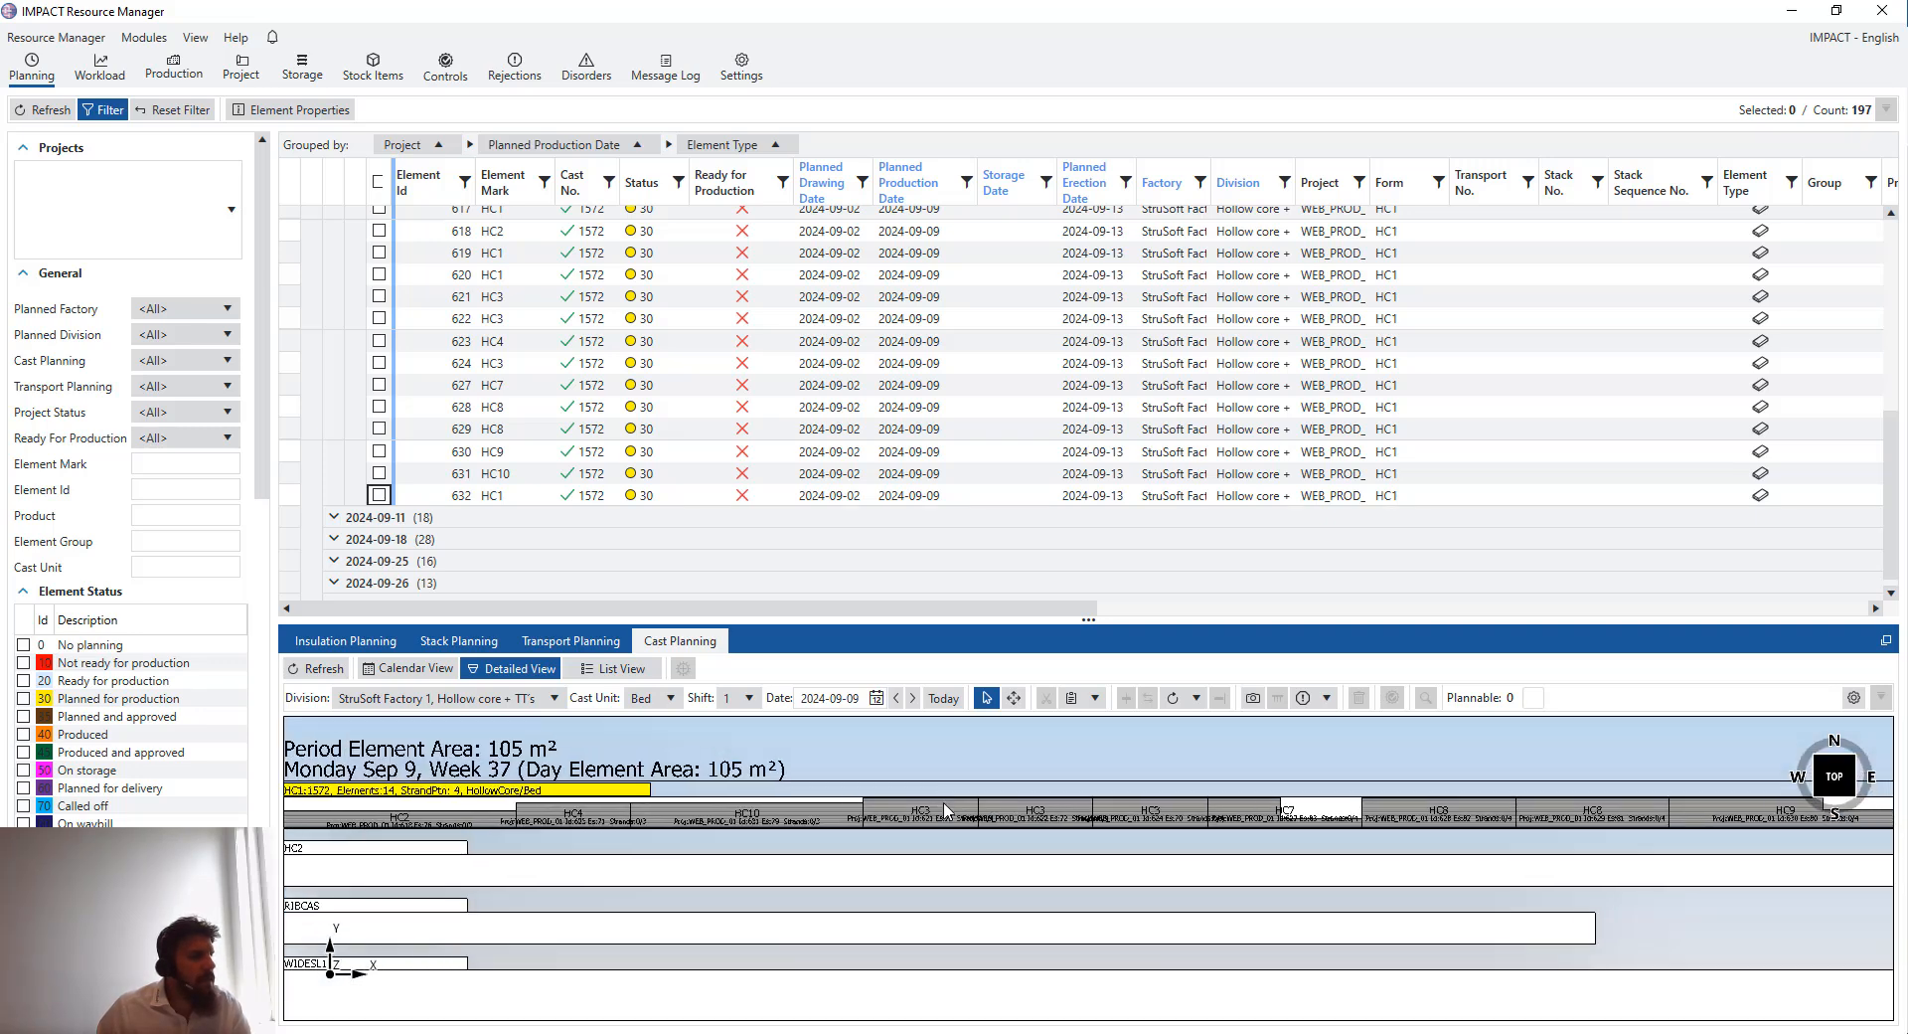
scroll(944, 803, down, 2)
drag(1156, 832, 887, 795)
scroll(1232, 839, down, 2)
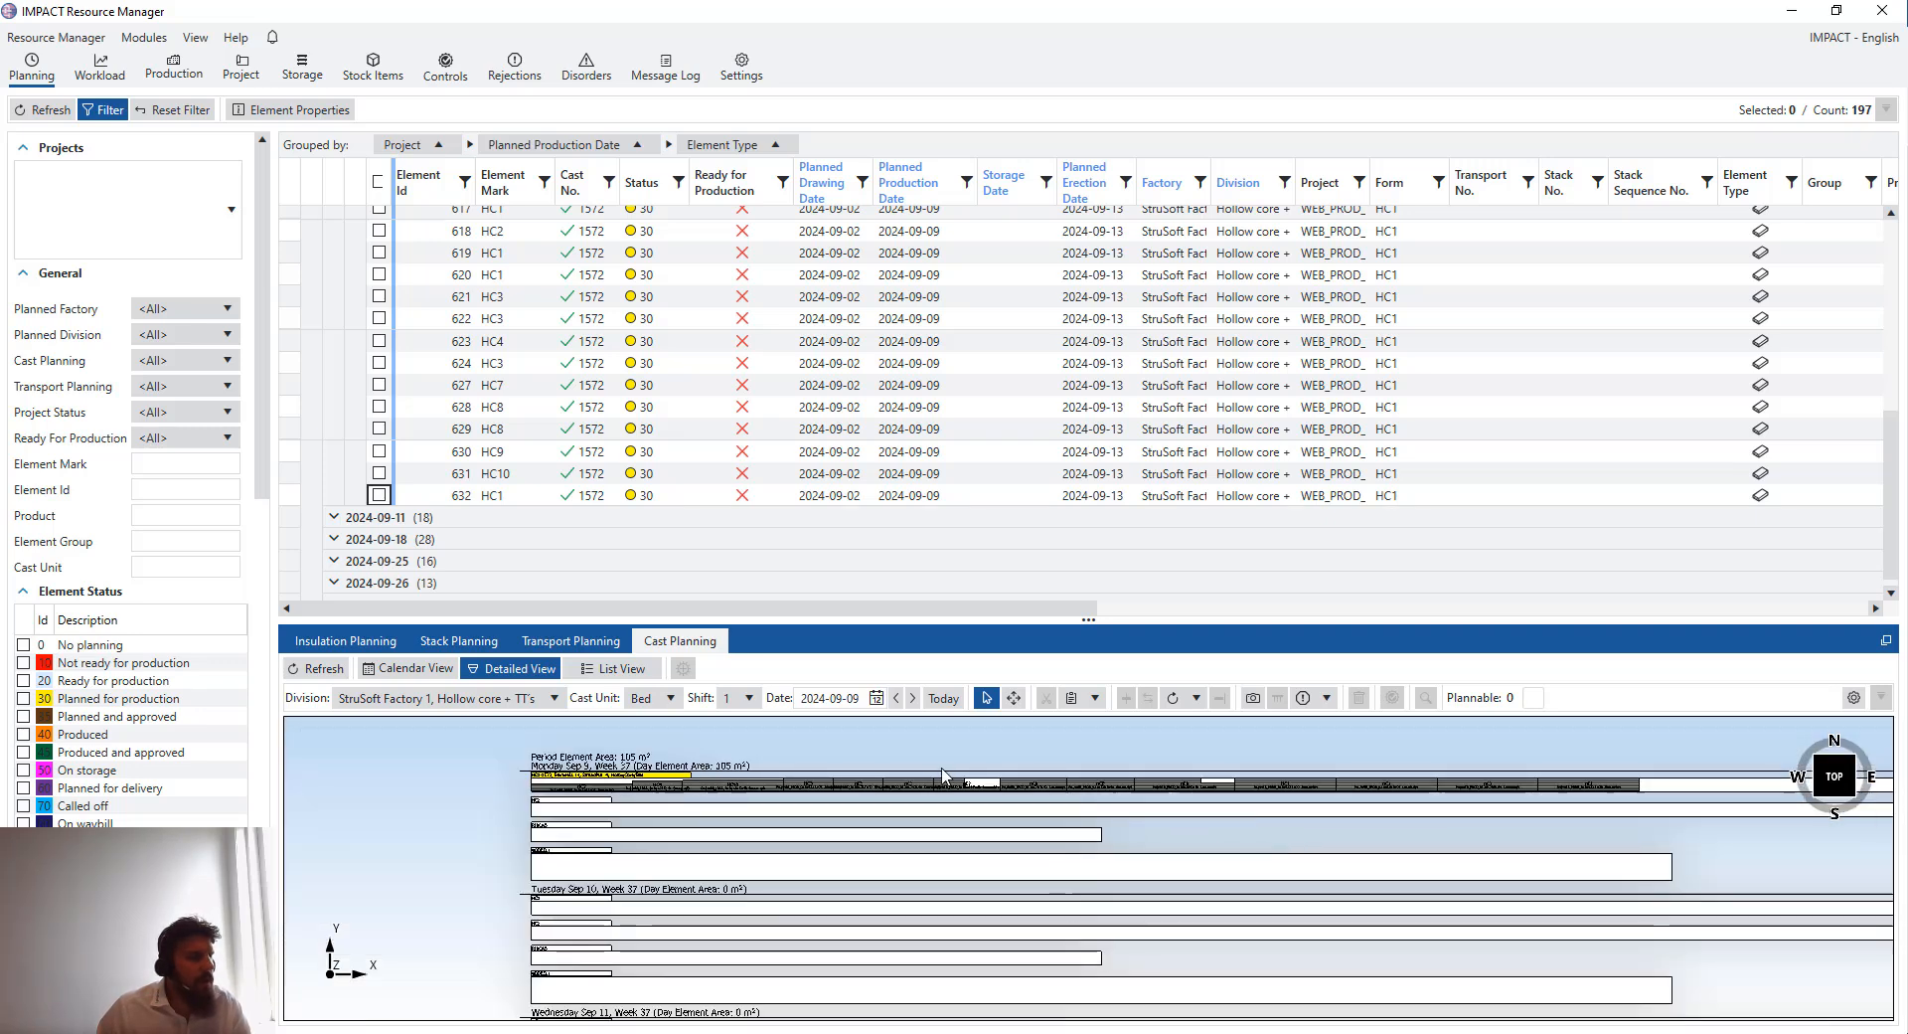
scroll(651, 776, up, 3)
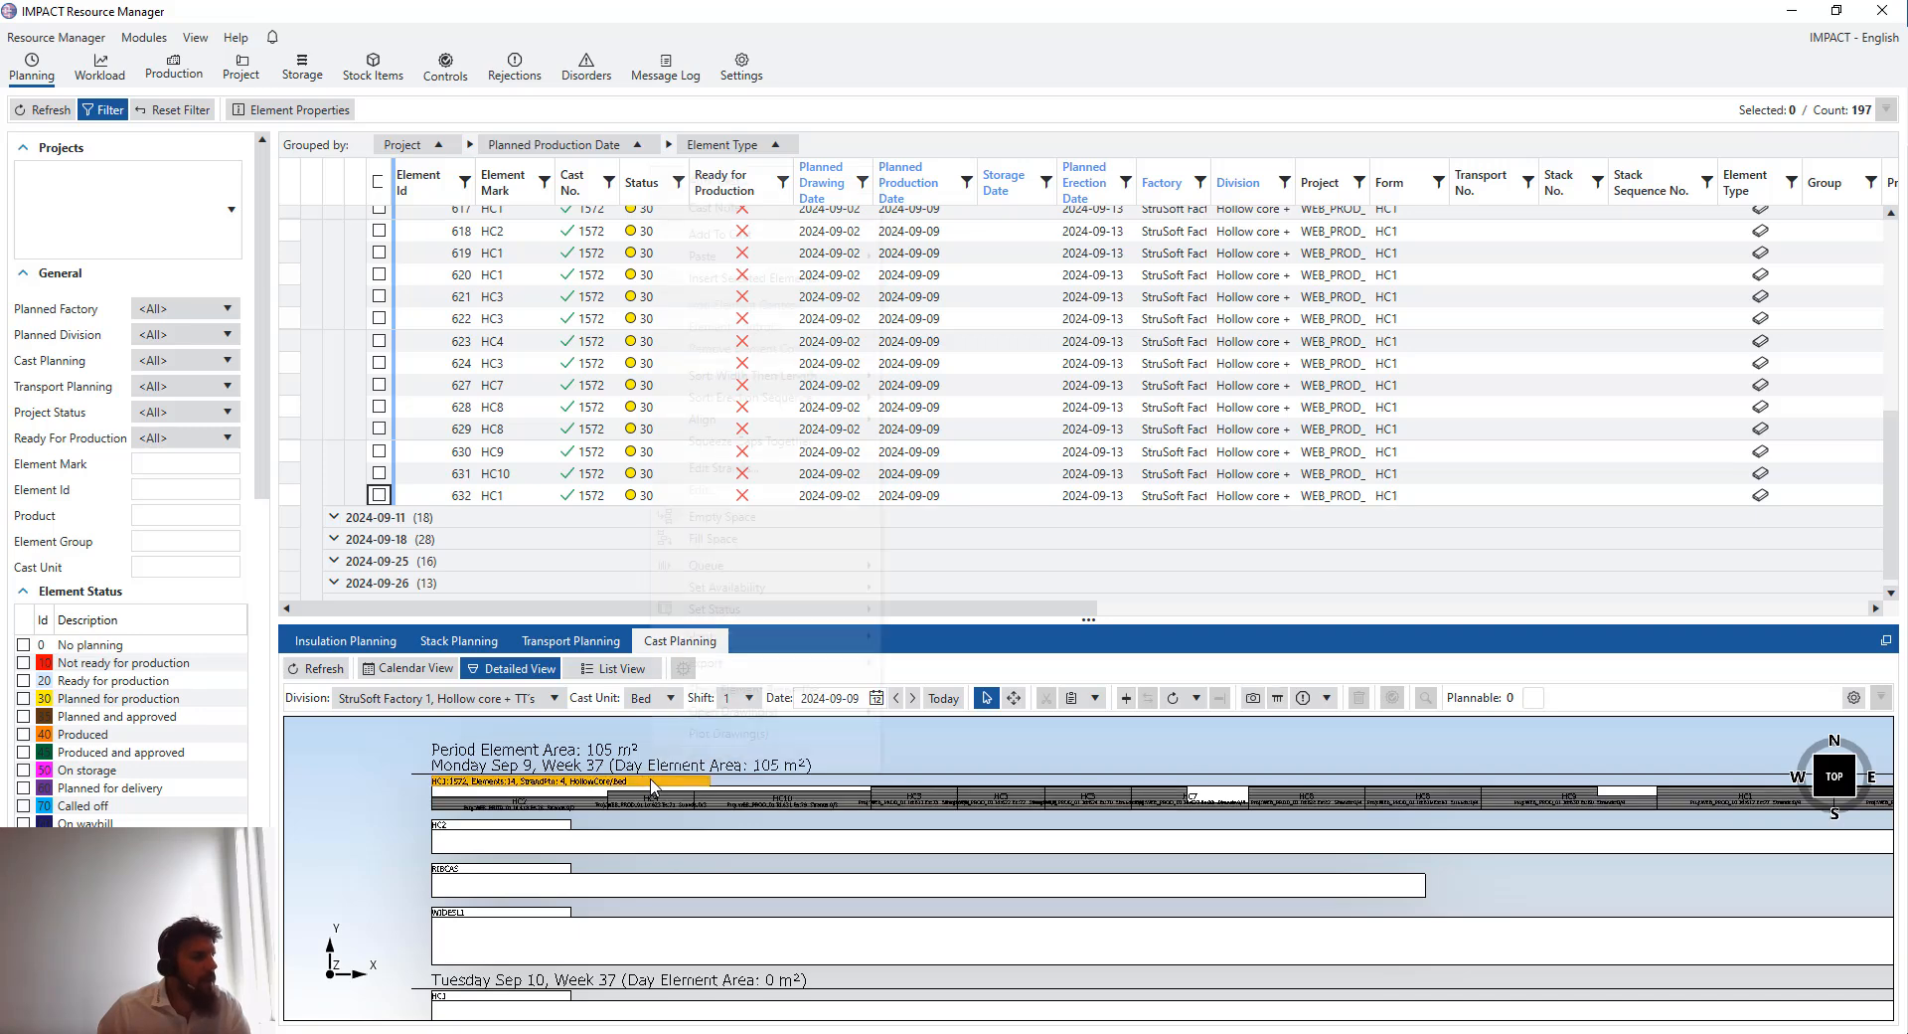
right_click(651, 776)
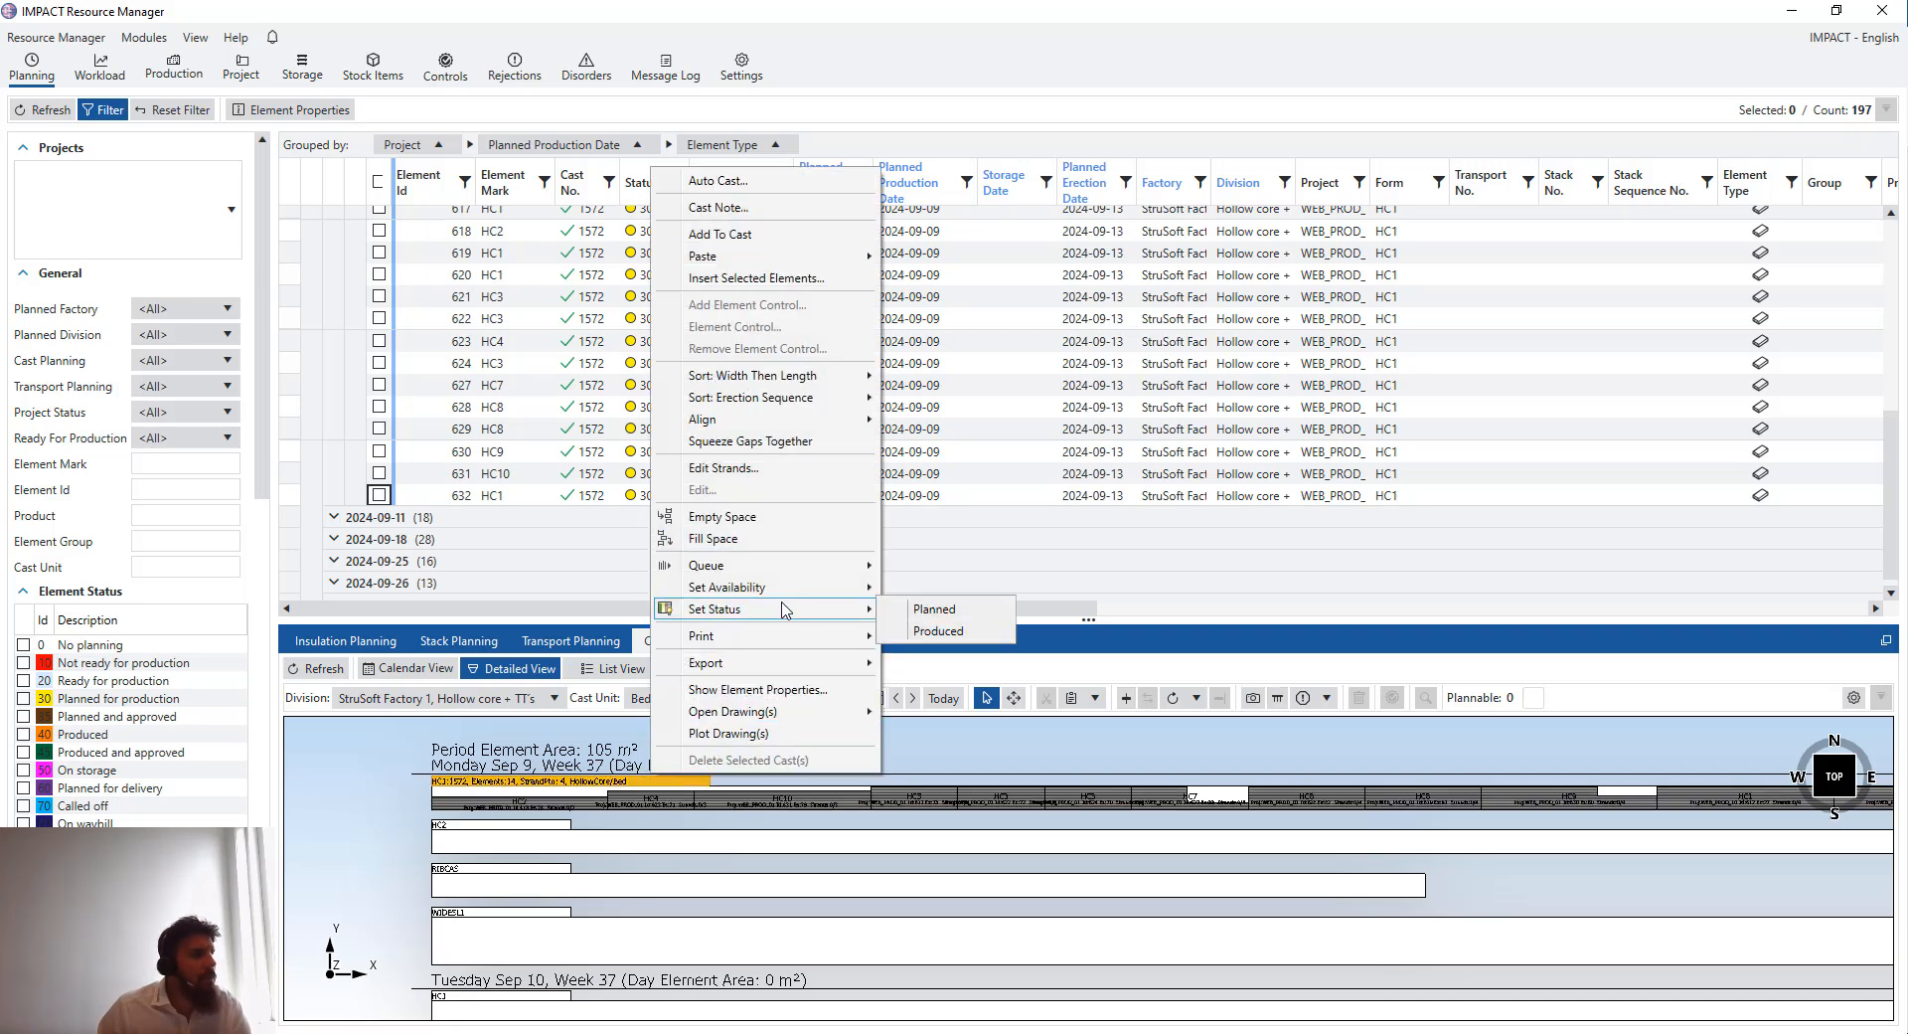
mouse_move(854, 376)
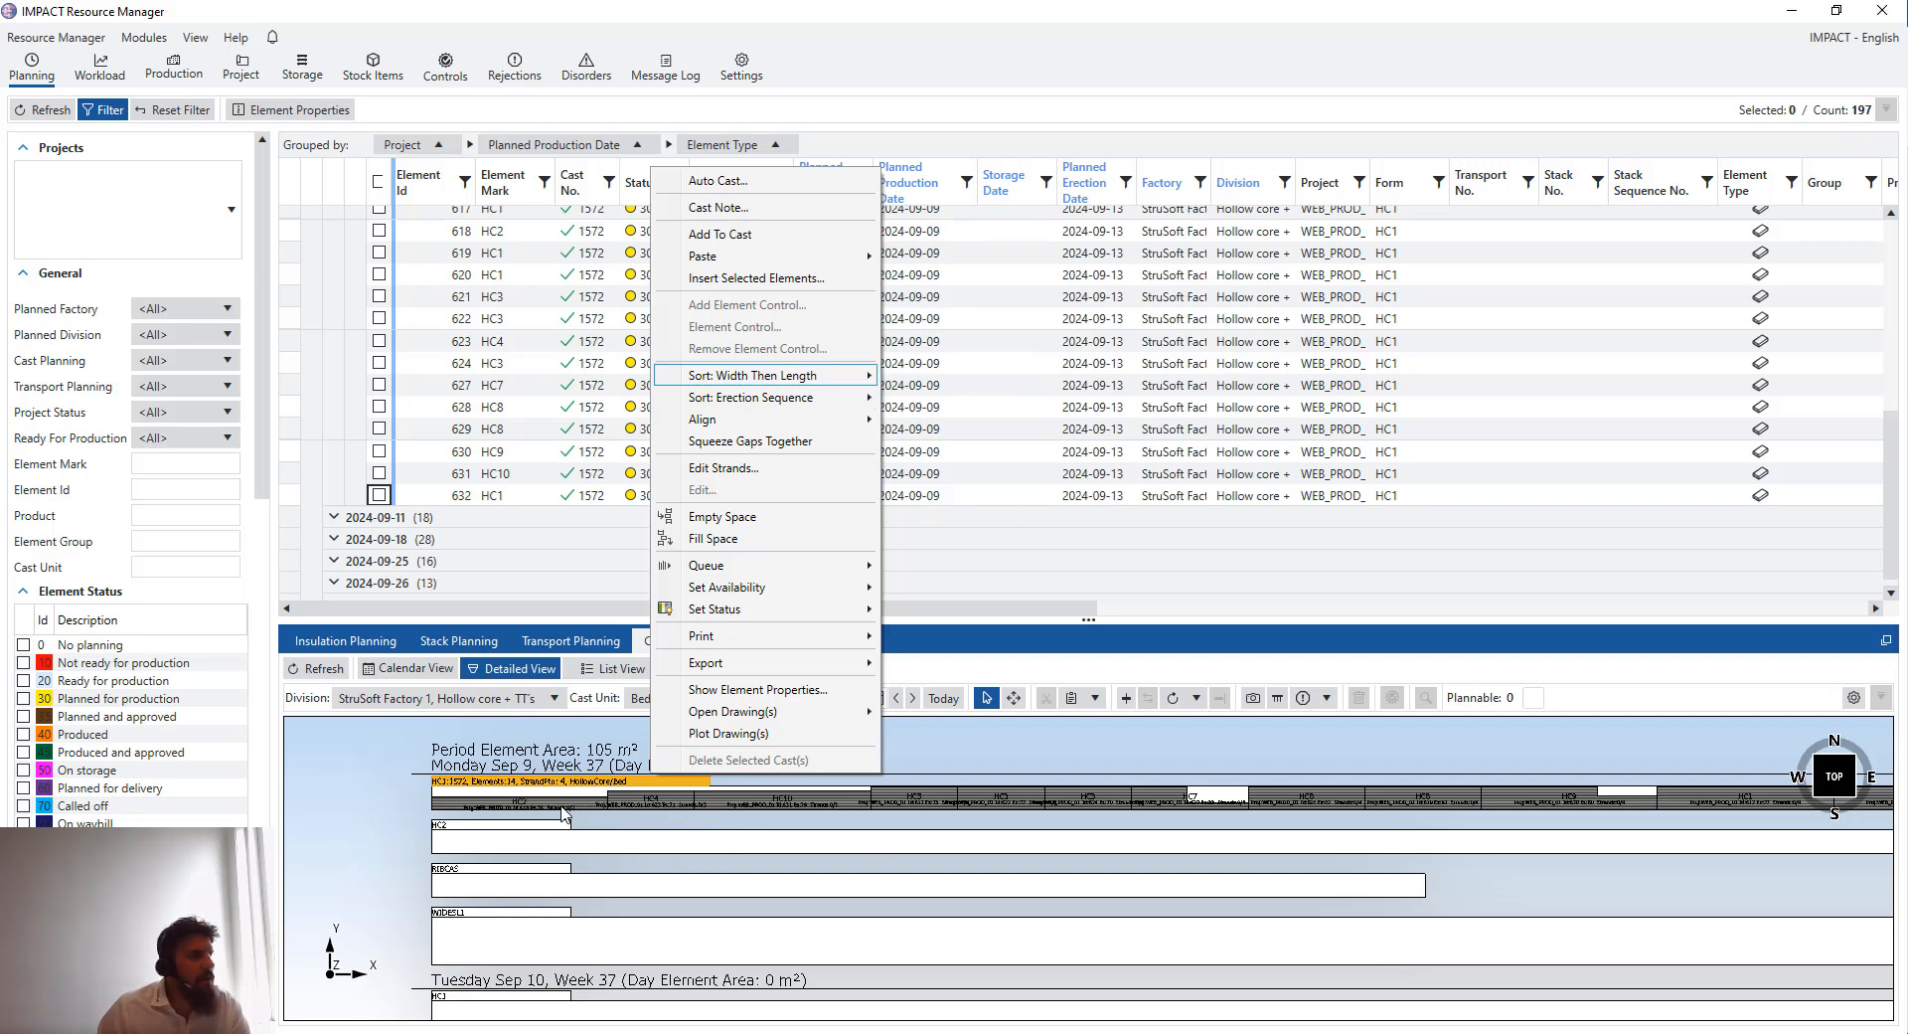
click(564, 814)
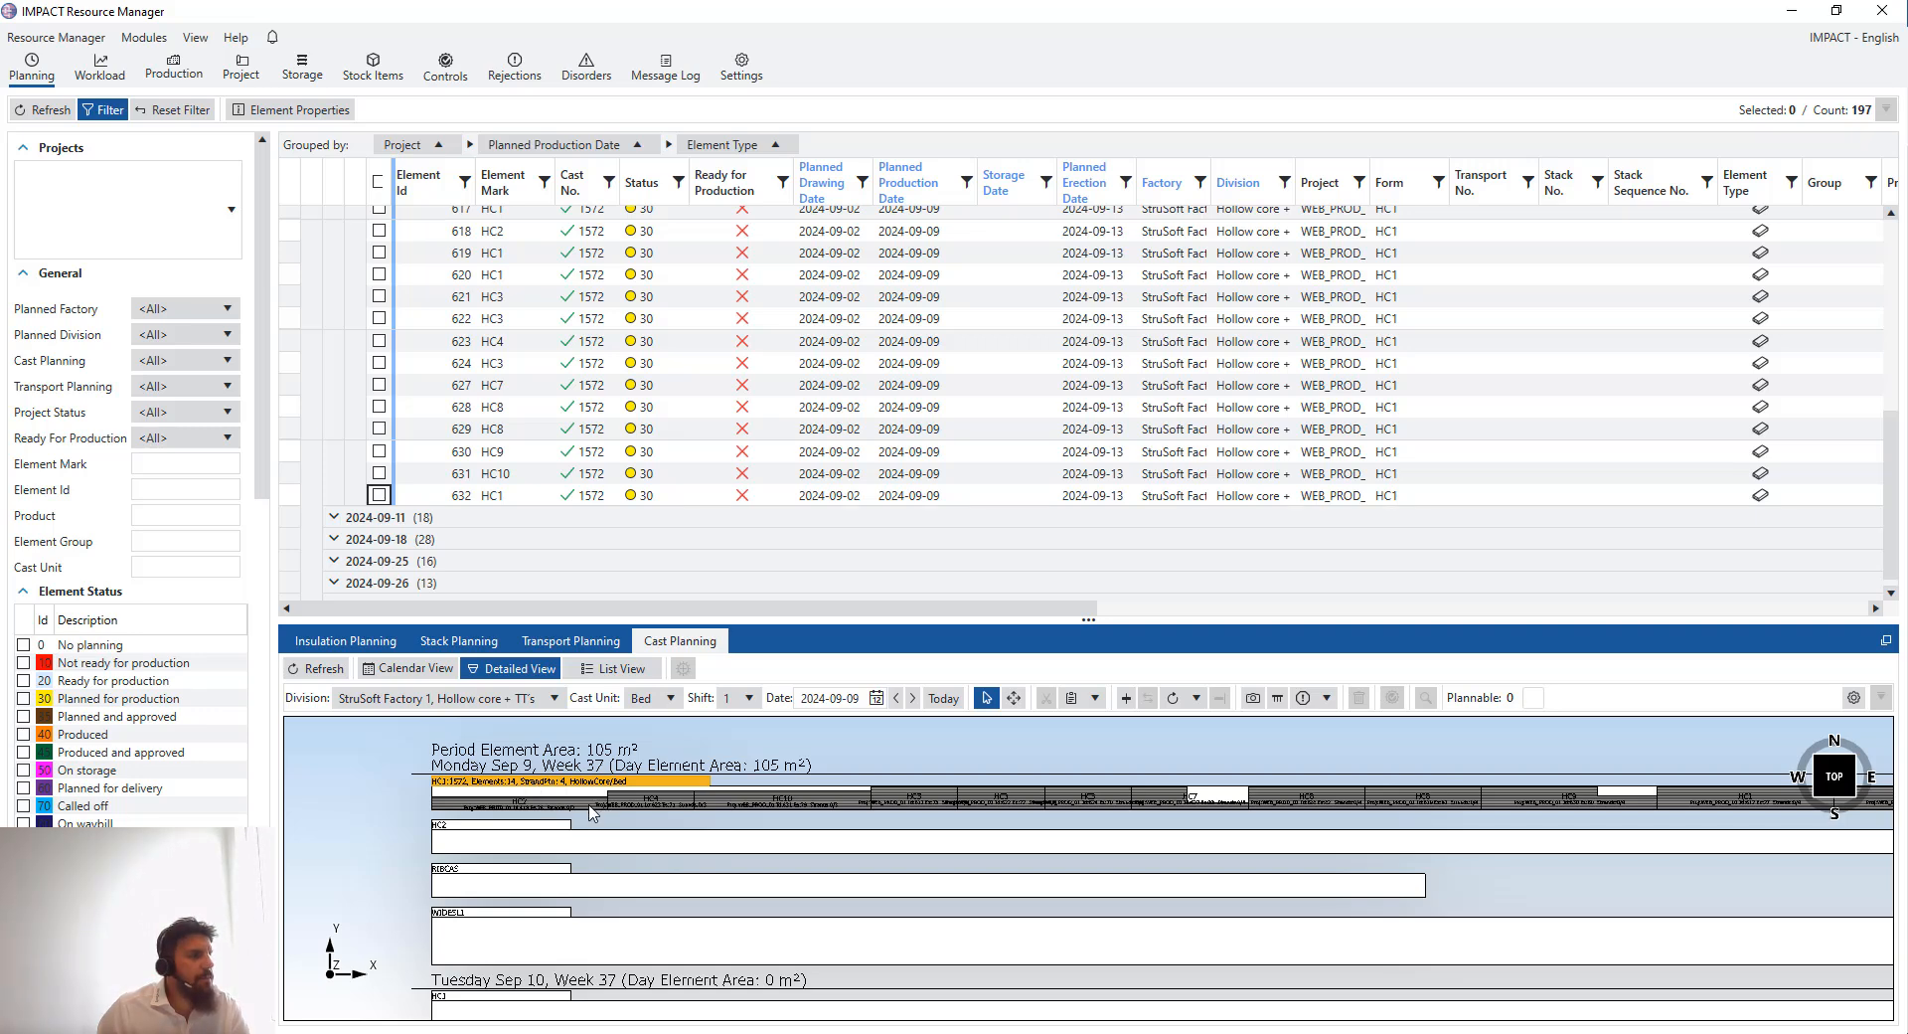
- Zoom out and pan the detailed view to review the hollow-core beds across the following days
double_click(679, 781)
drag(1404, 832, 1037, 795)
scroll(1036, 795, down, 2)
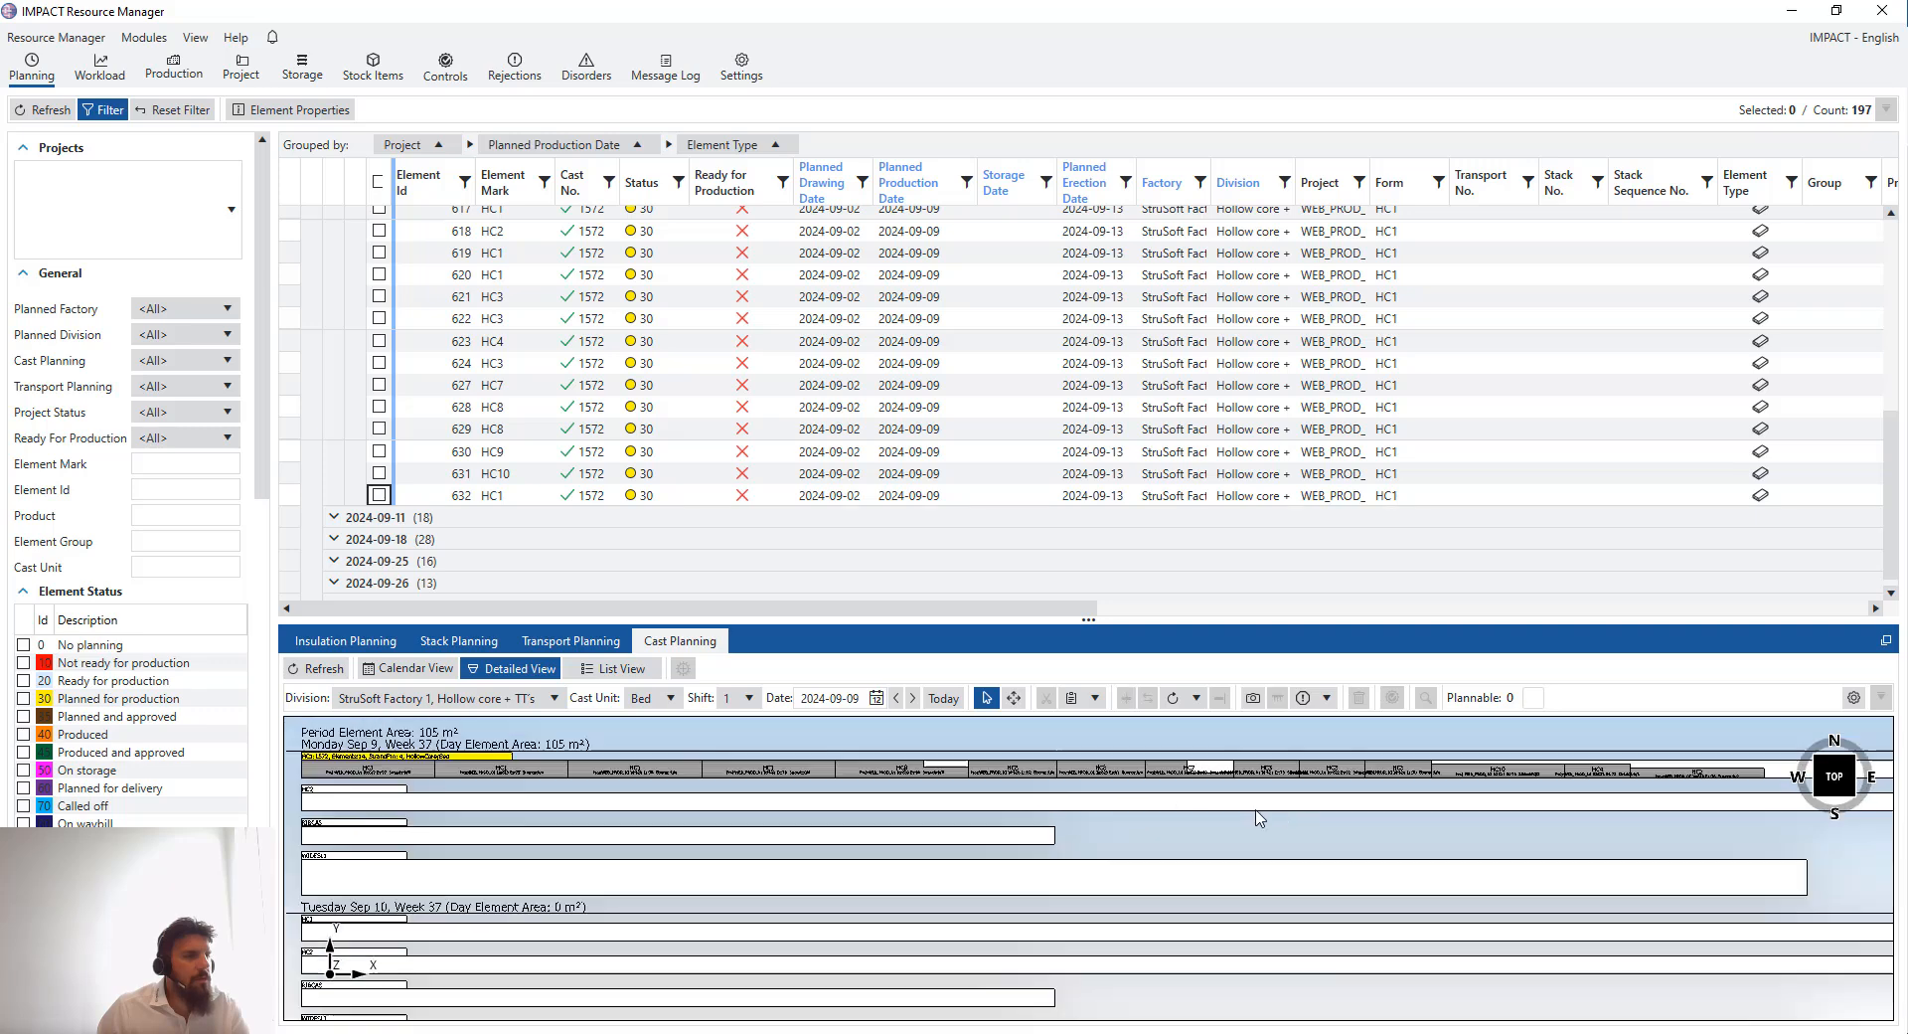
drag(1292, 815, 1183, 819)
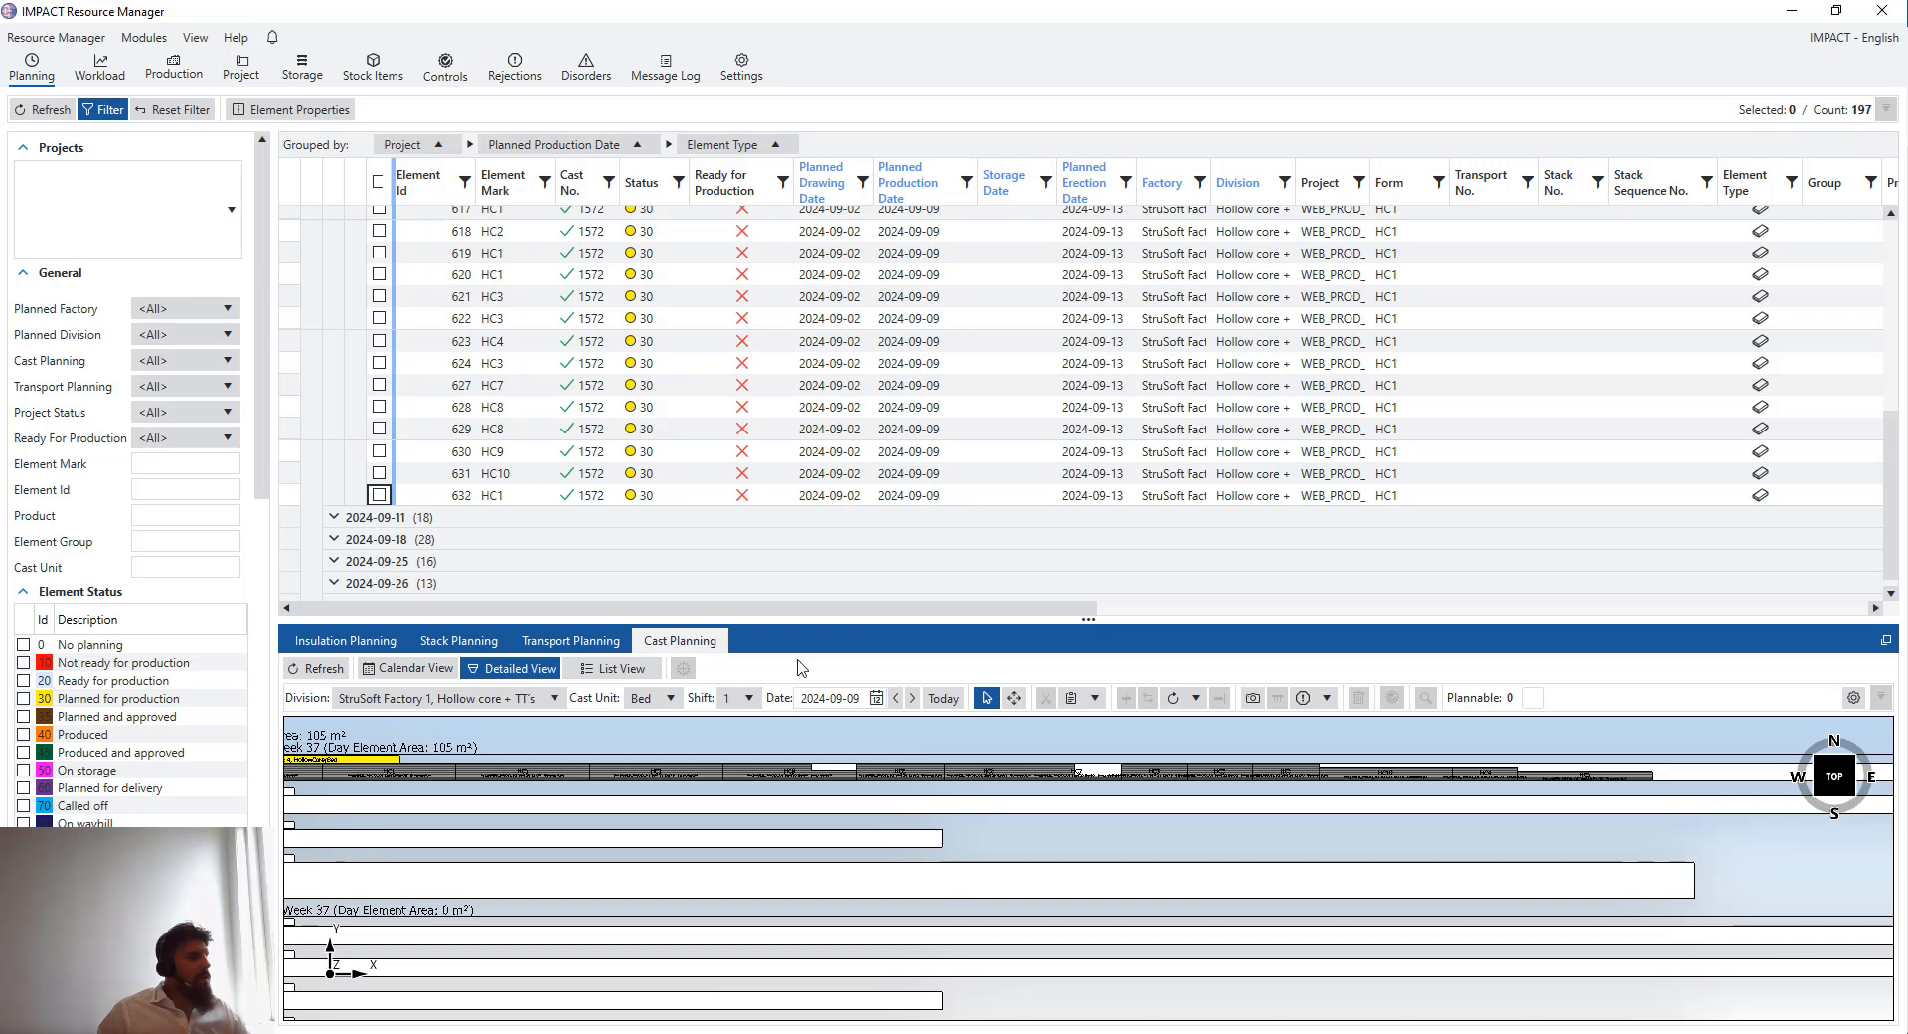
- Switch cast planning to the StruSoft Factory 1, Sandwich Panels division
click(557, 698)
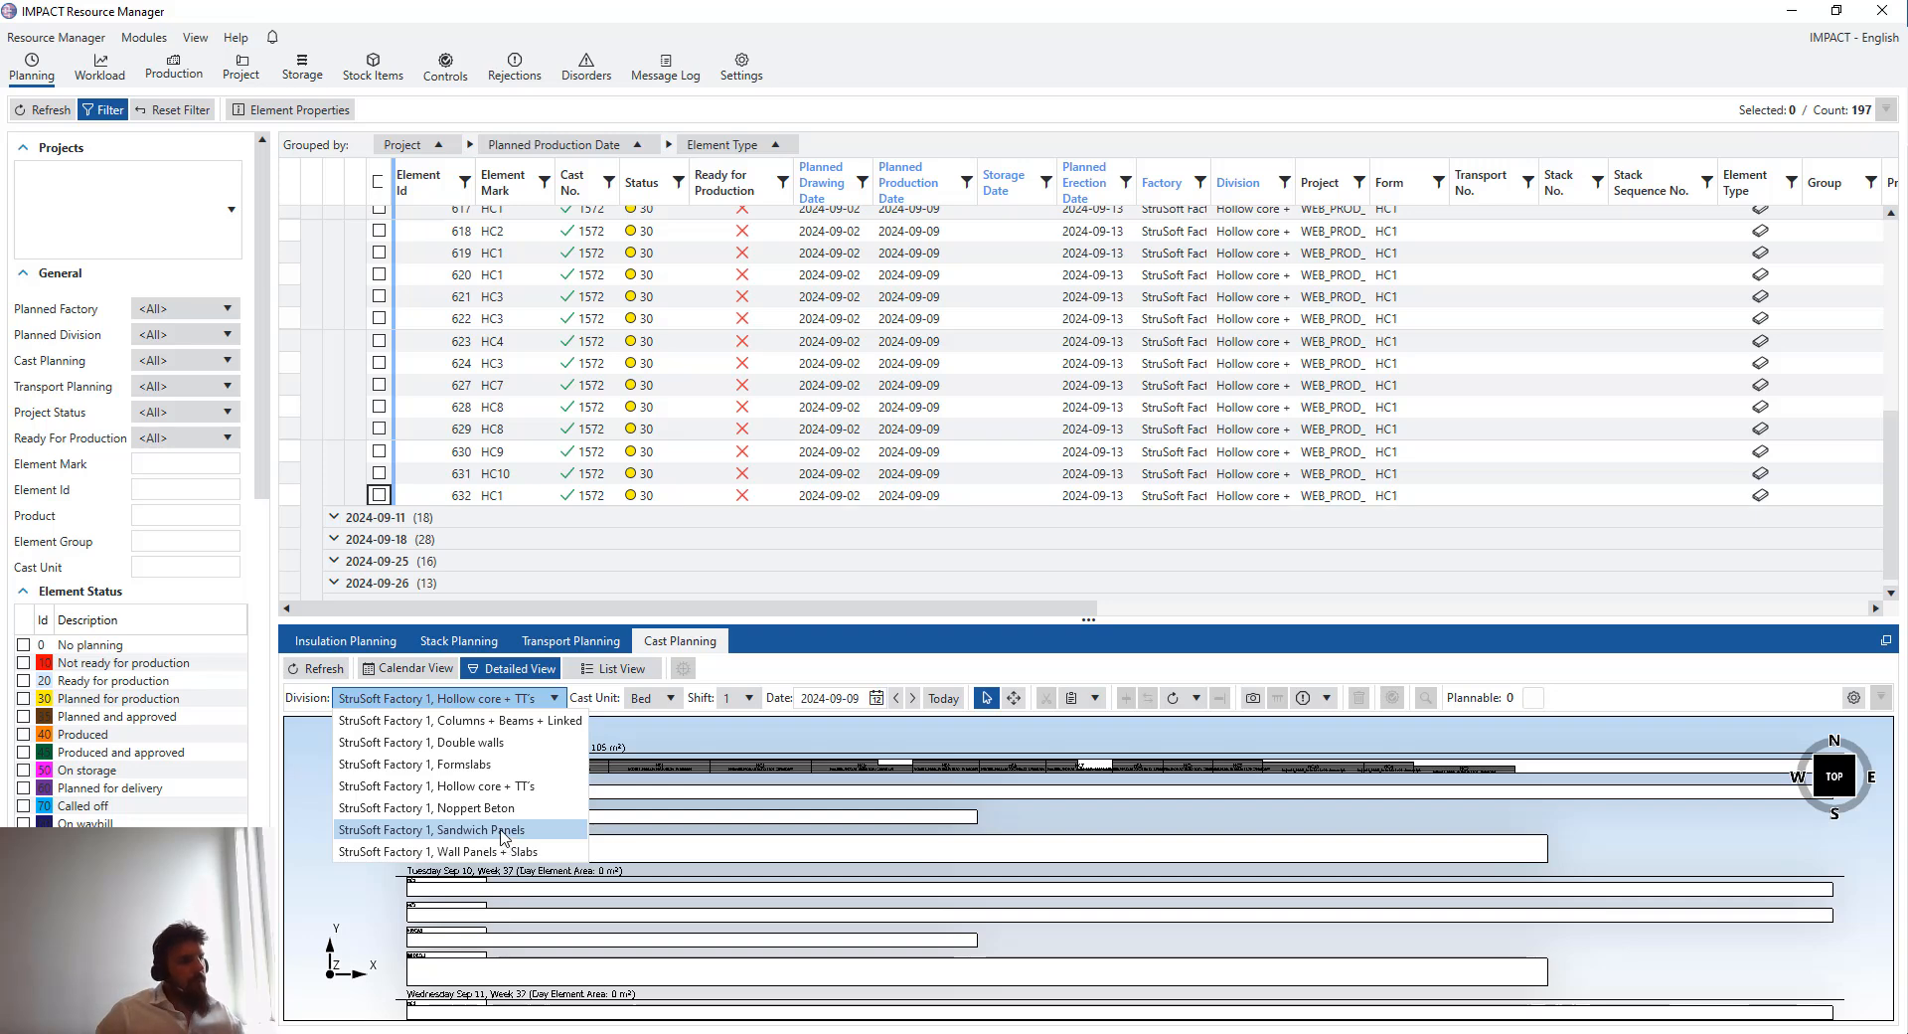
click(504, 831)
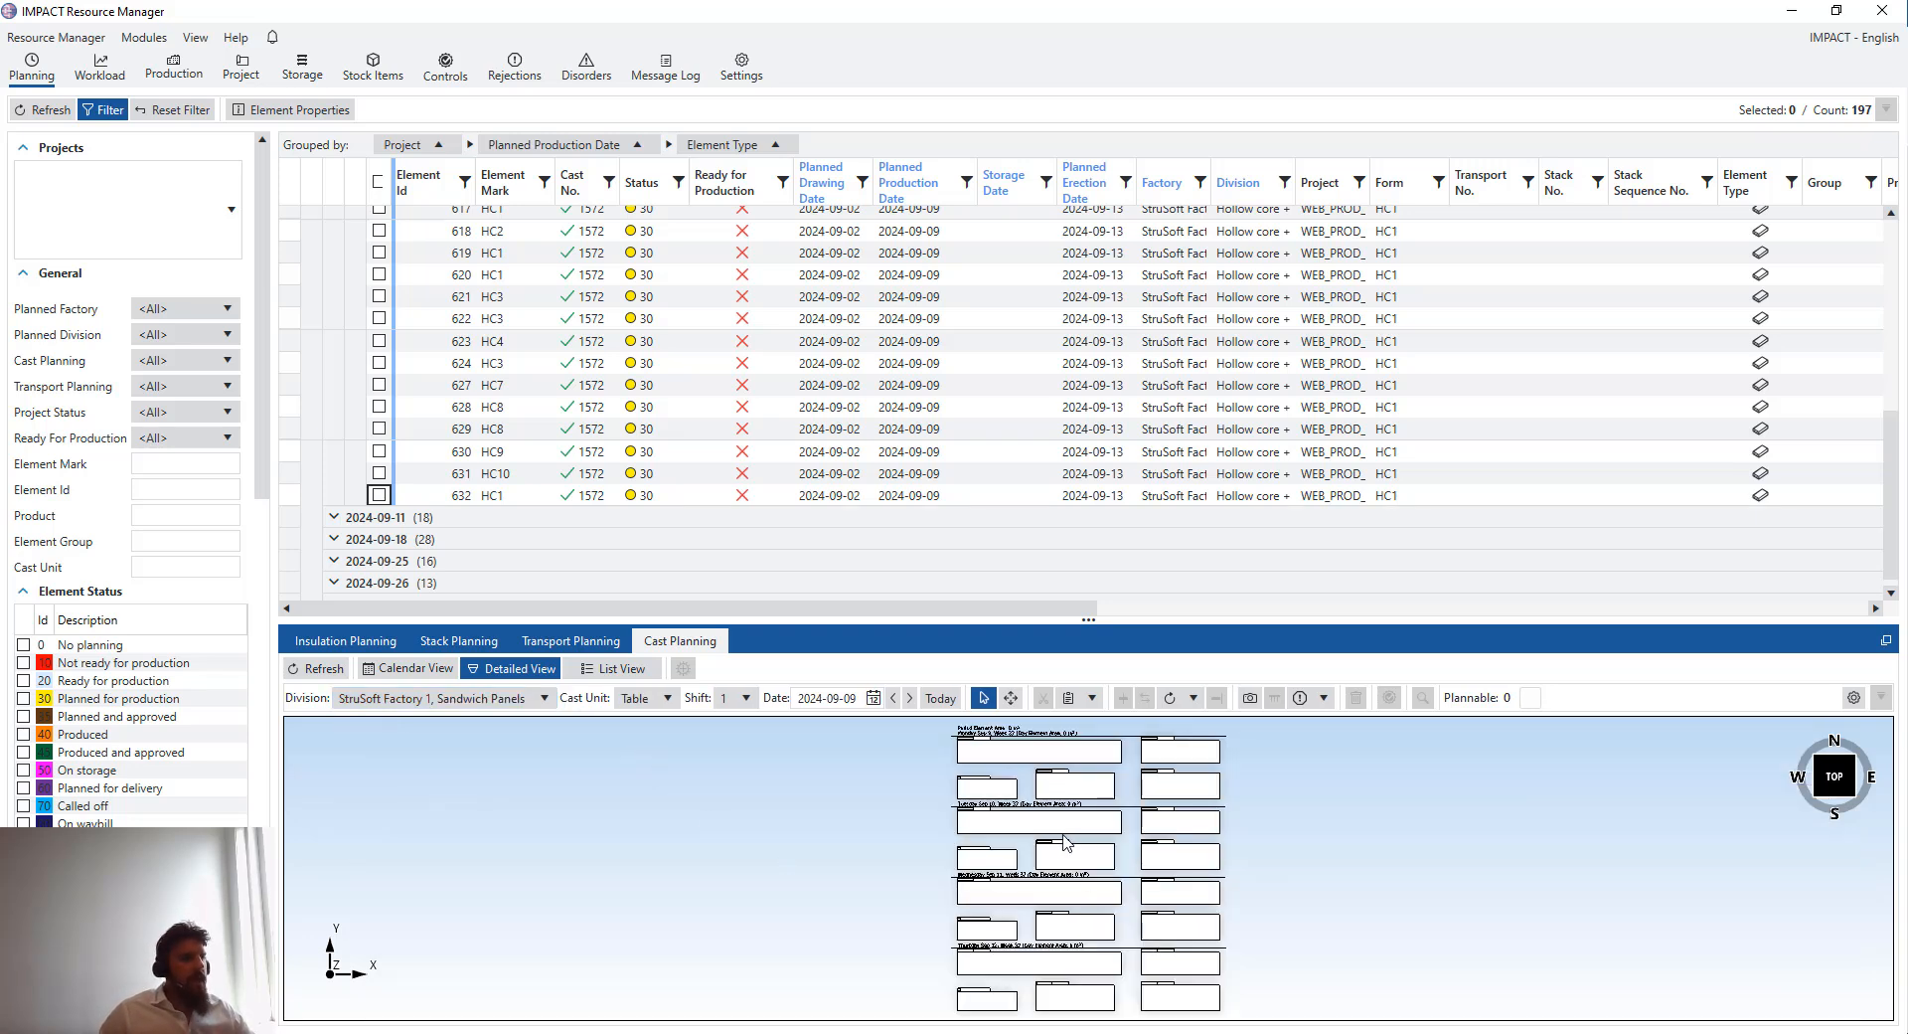
scroll(930, 818, up, 5)
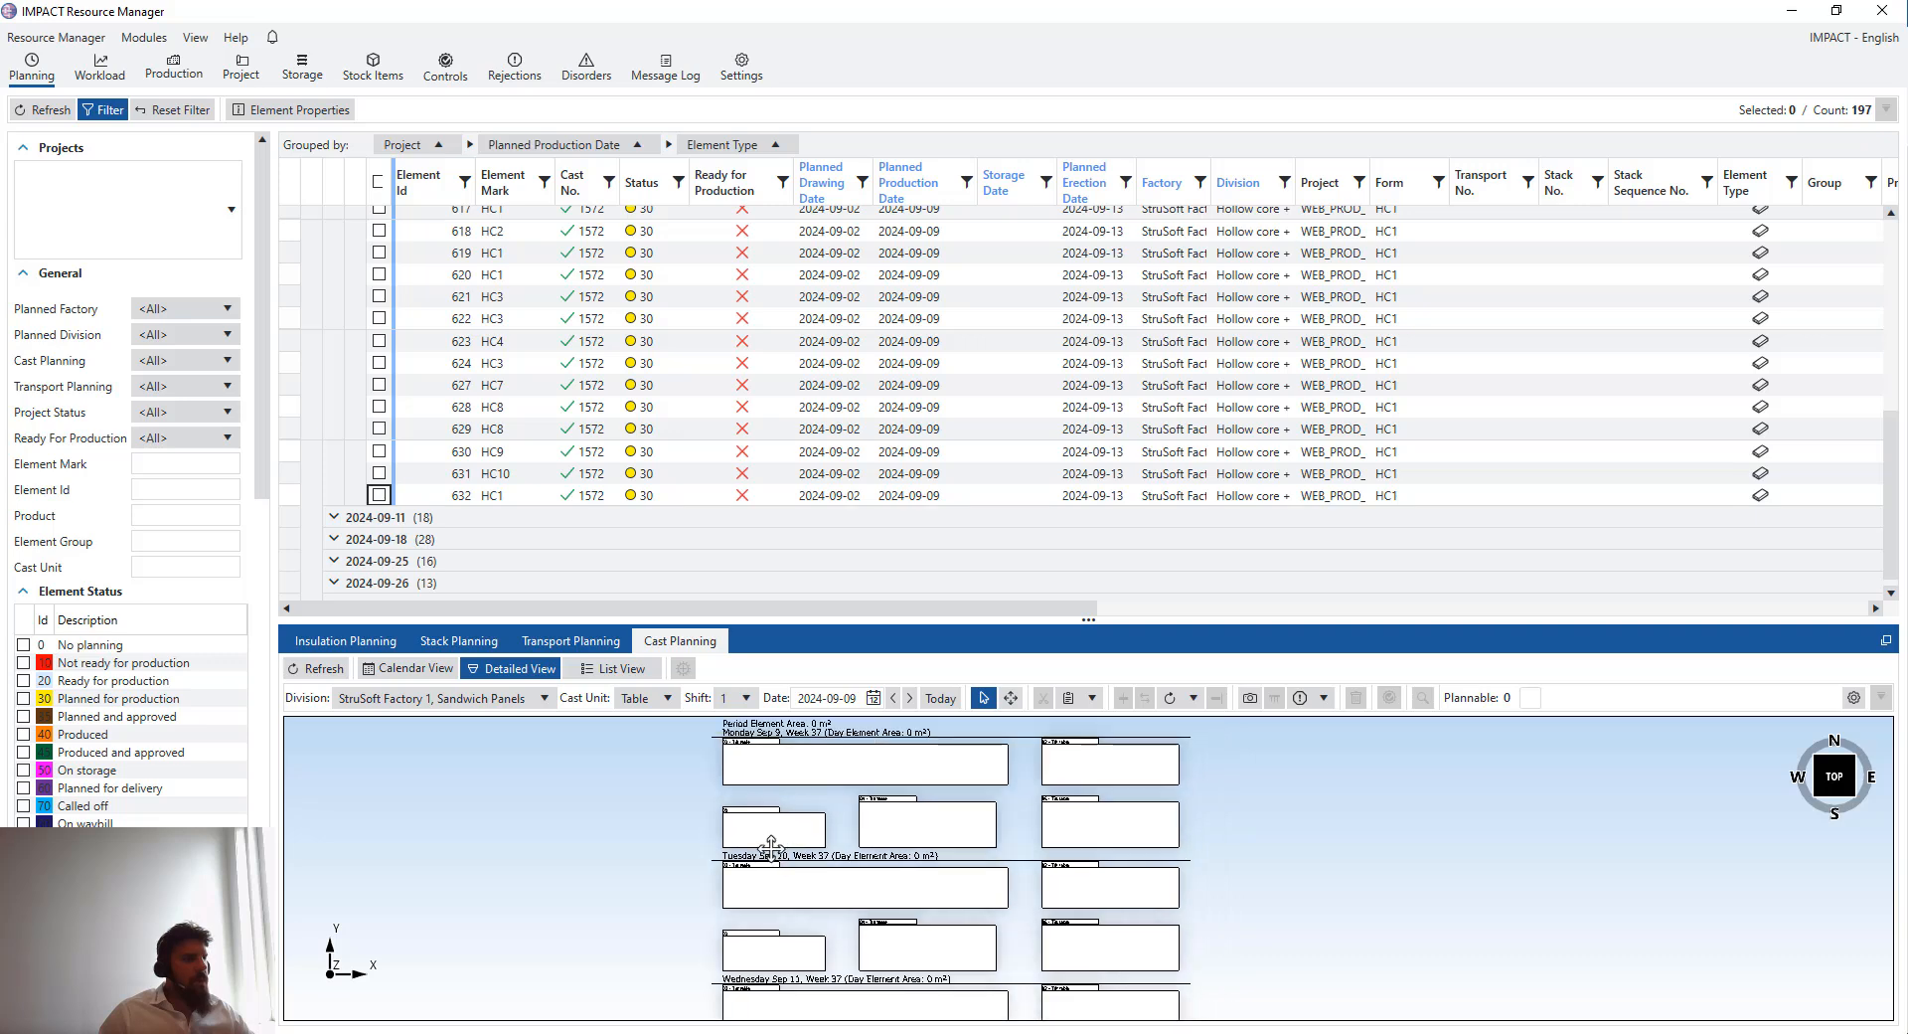
scroll(748, 807, up, 1)
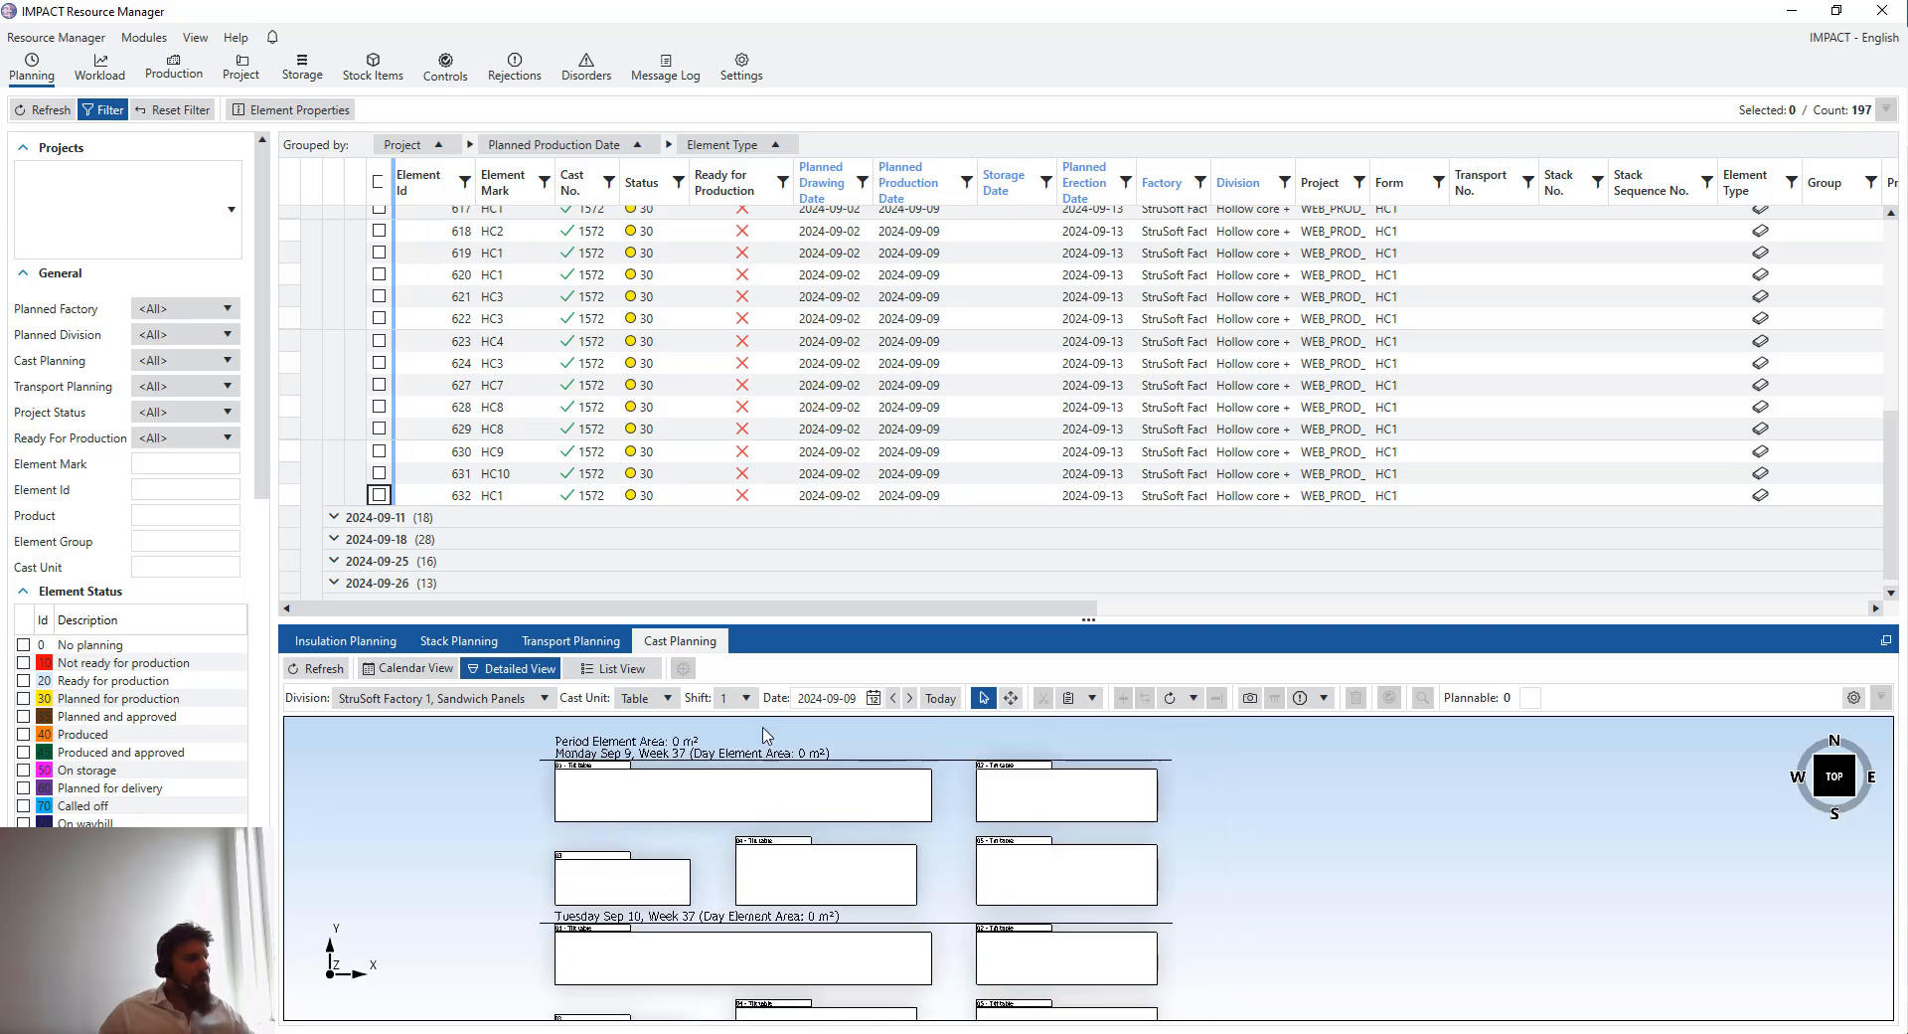
- Set the detailed view date to 30 August 2024
click(874, 697)
click(804, 722)
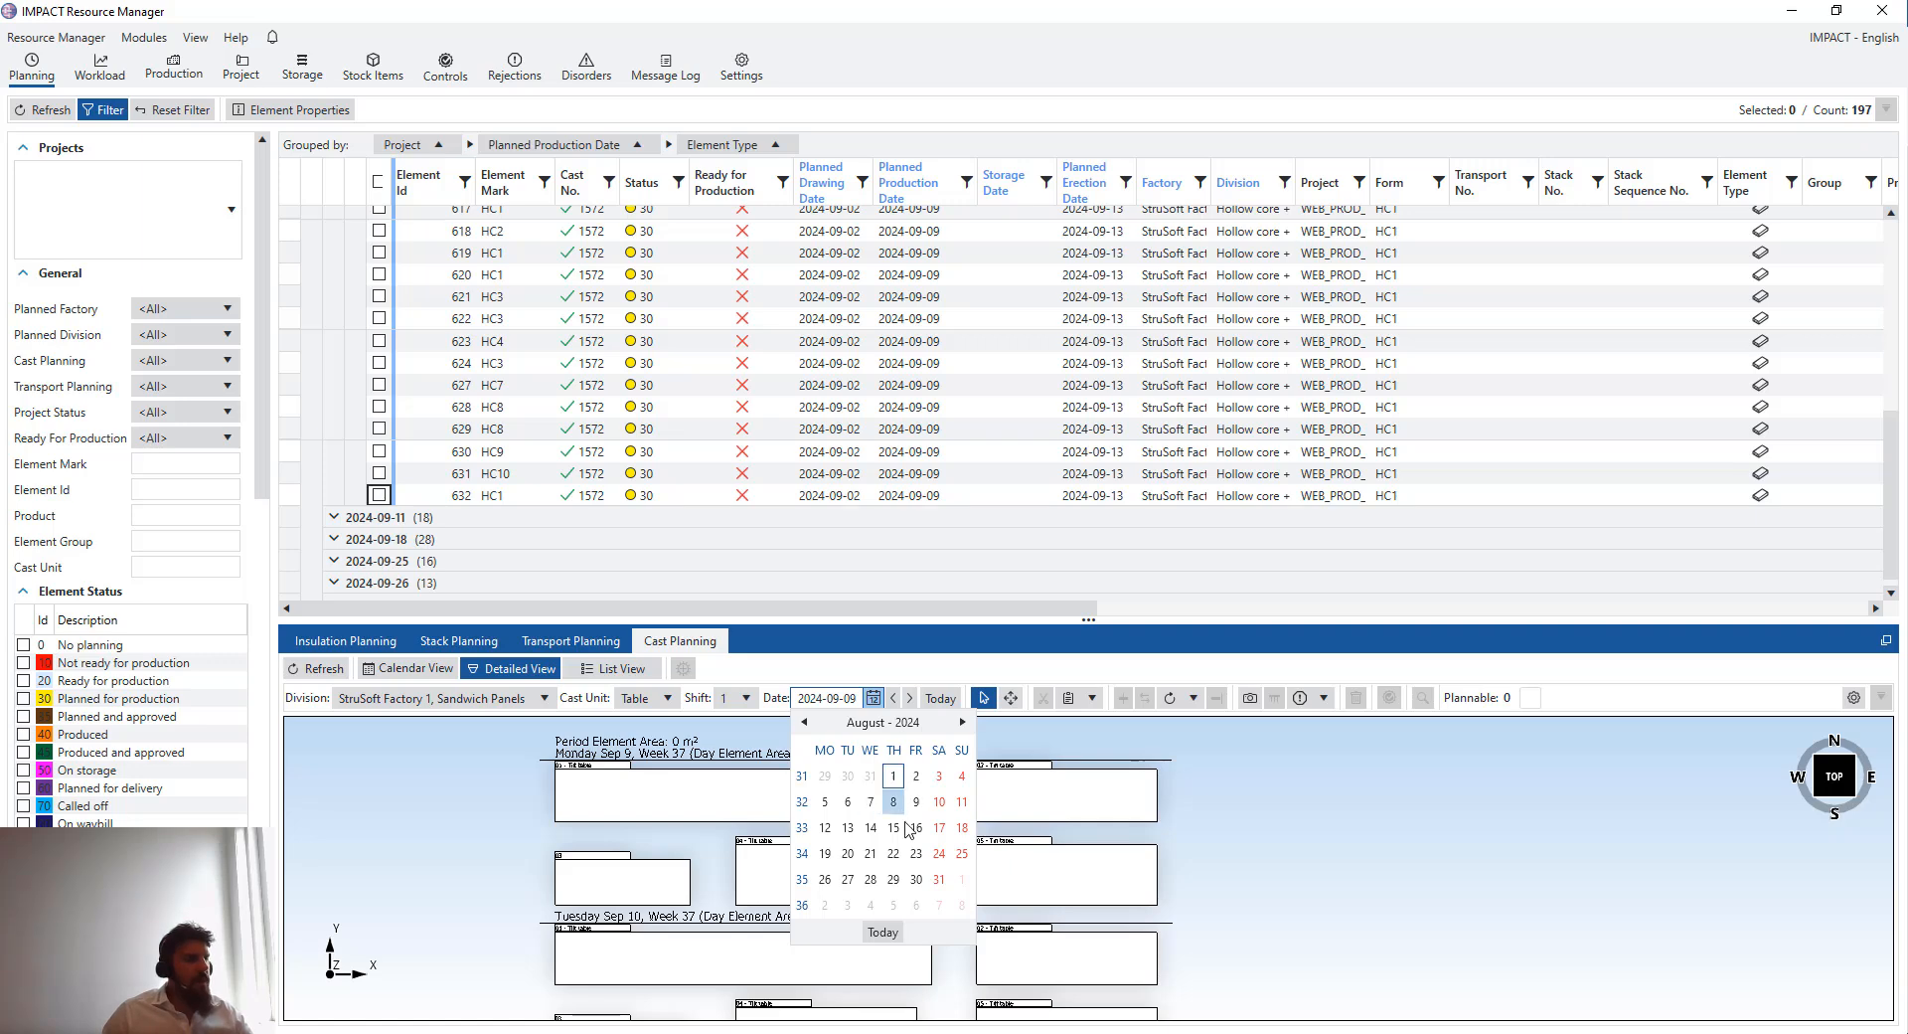
click(916, 879)
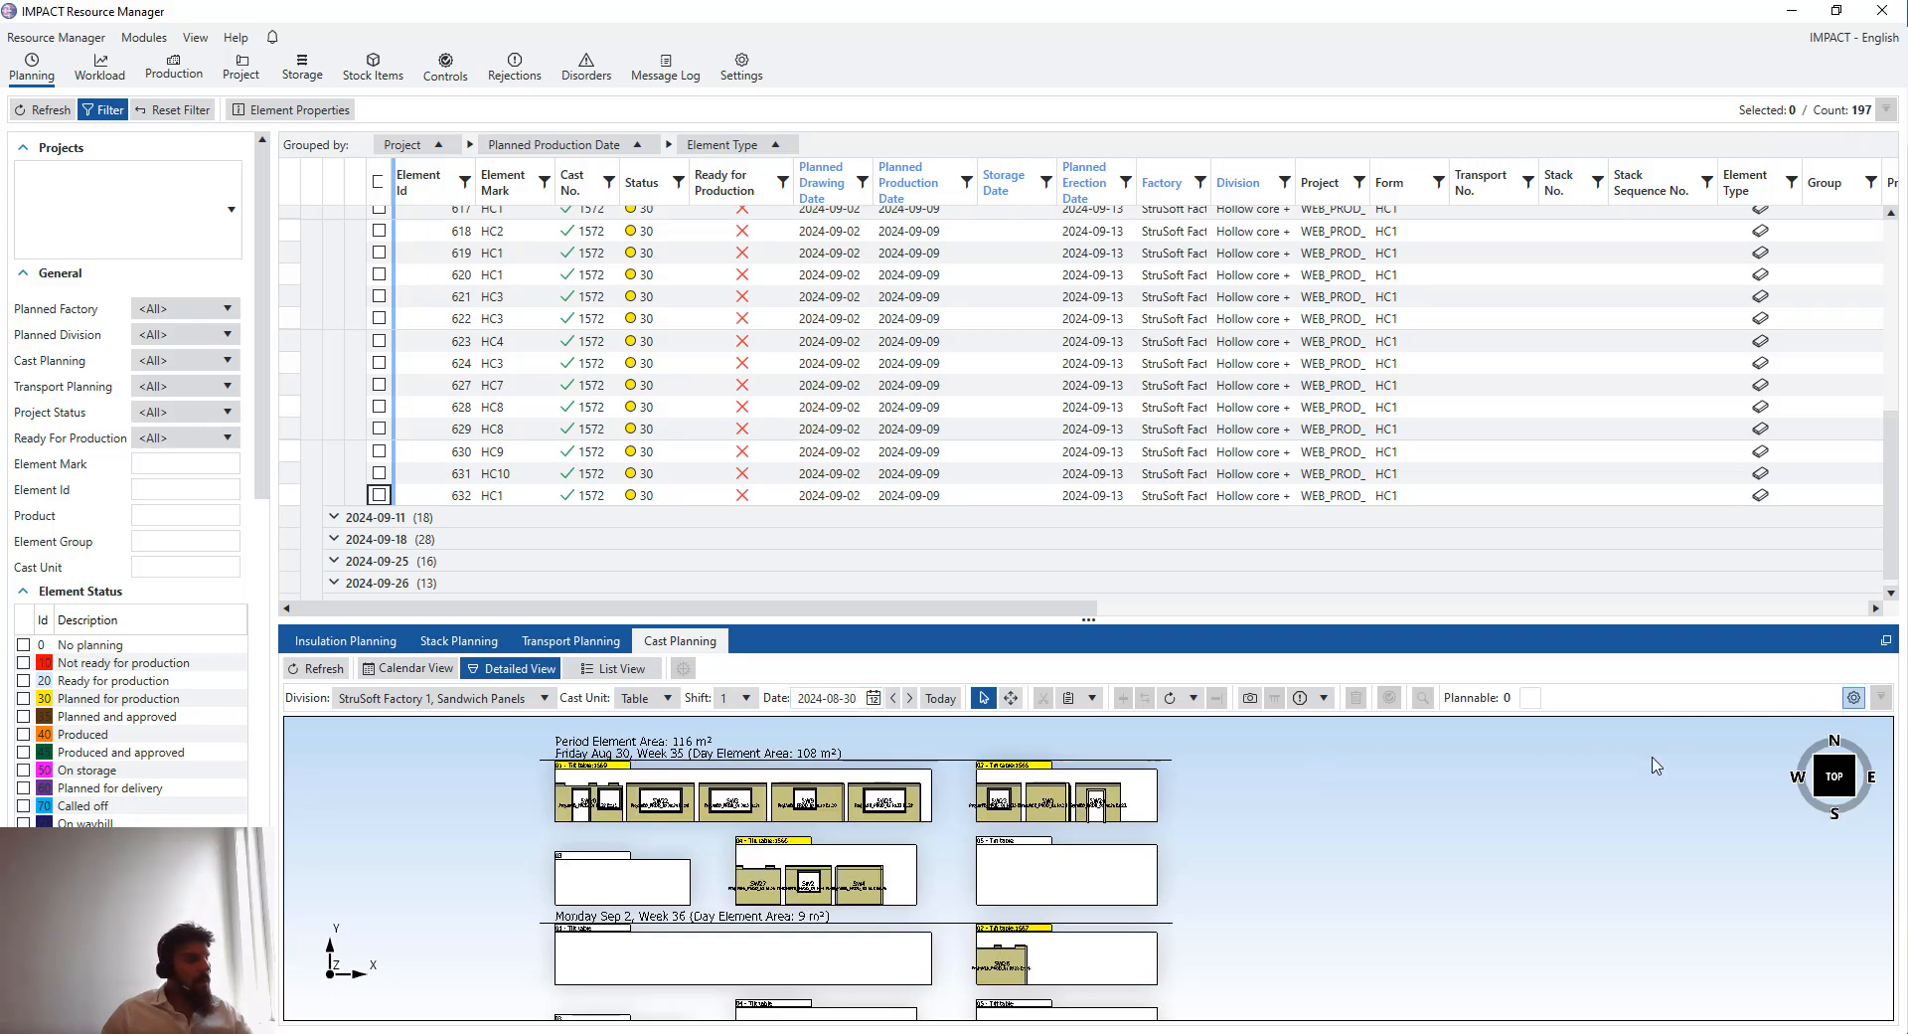
- Set the detailed view settings to show 1 day and save them
click(1854, 697)
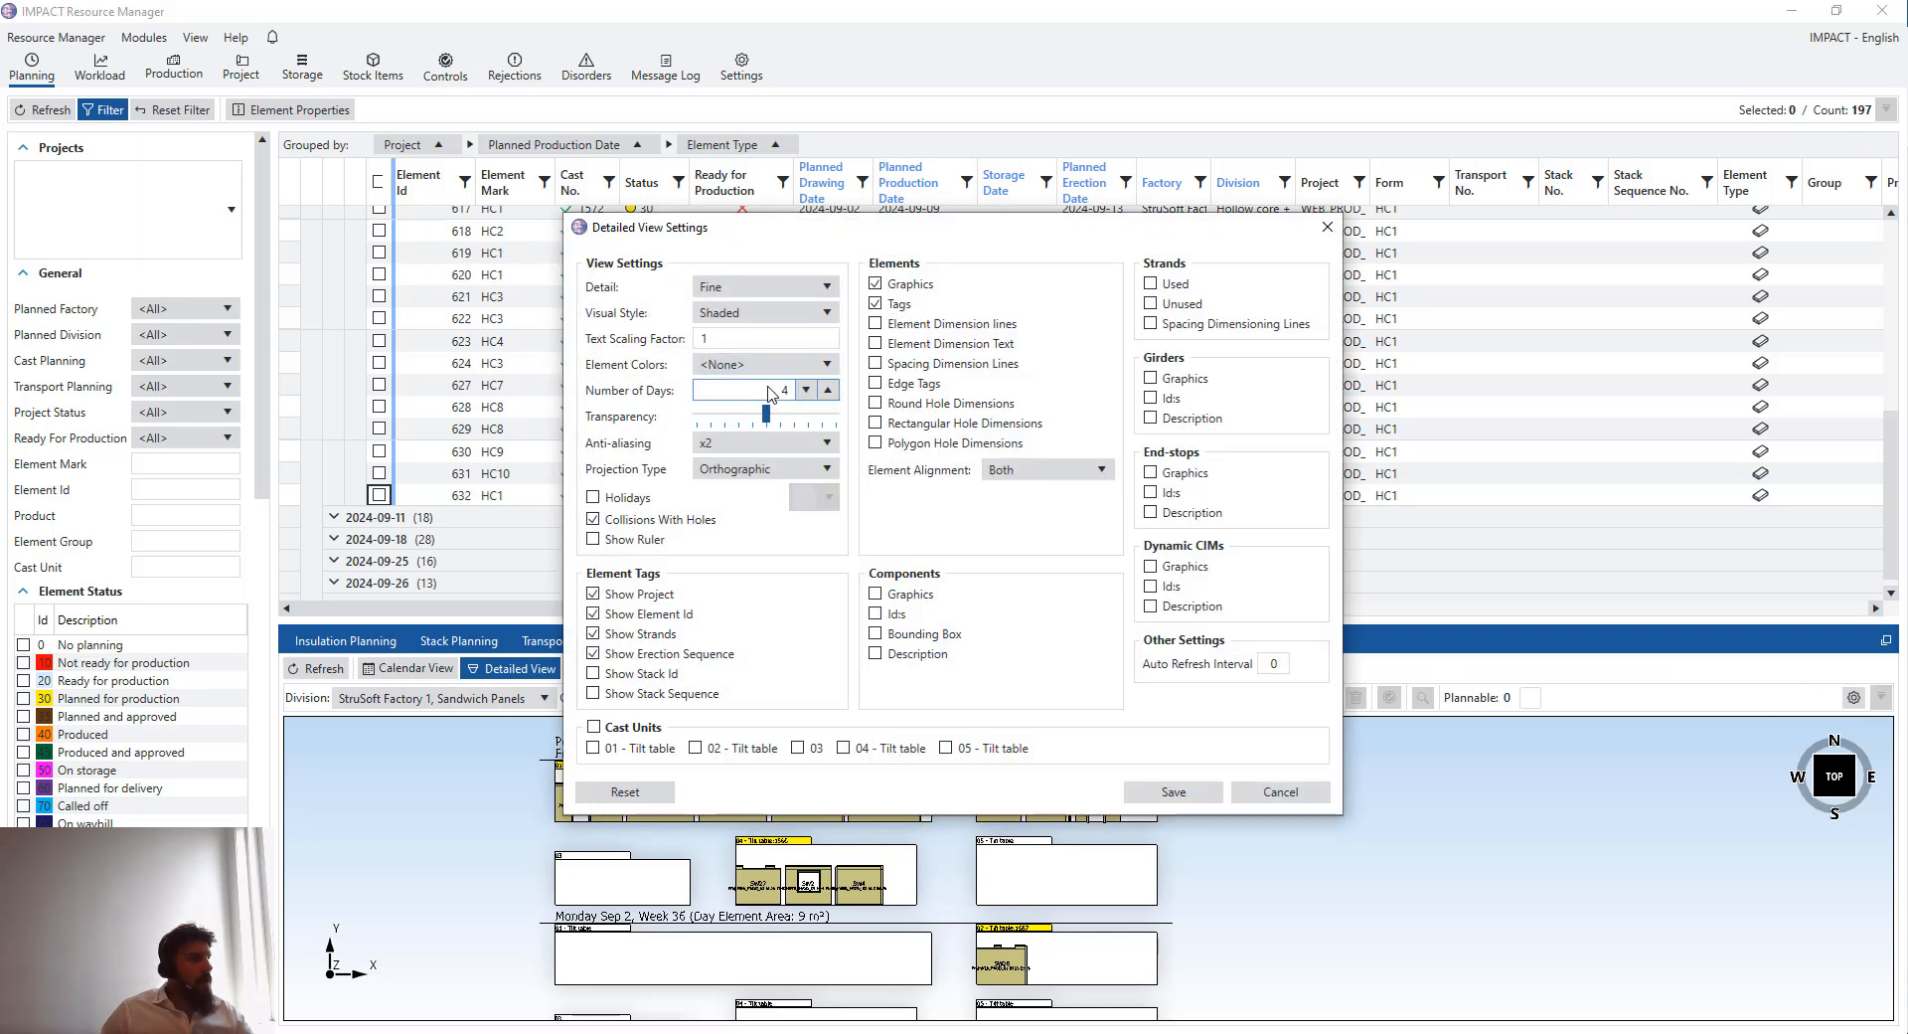
text(1)
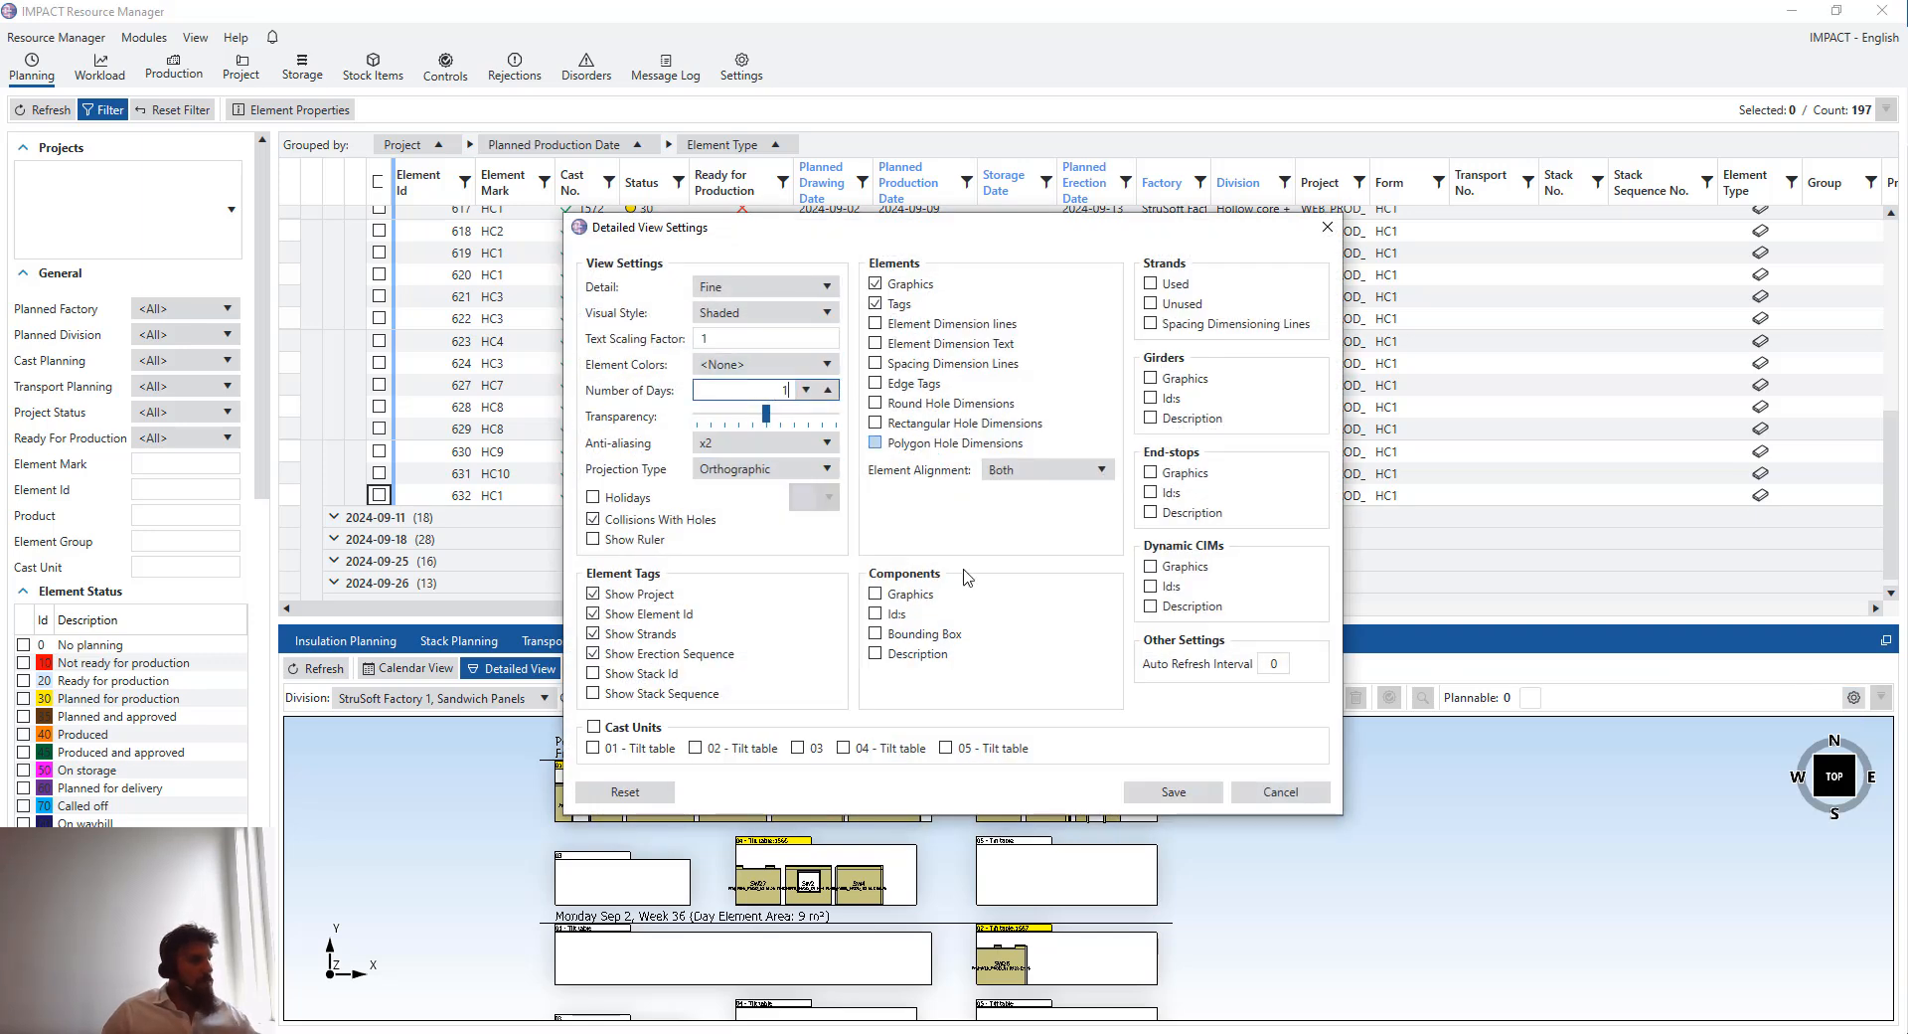
click(1173, 791)
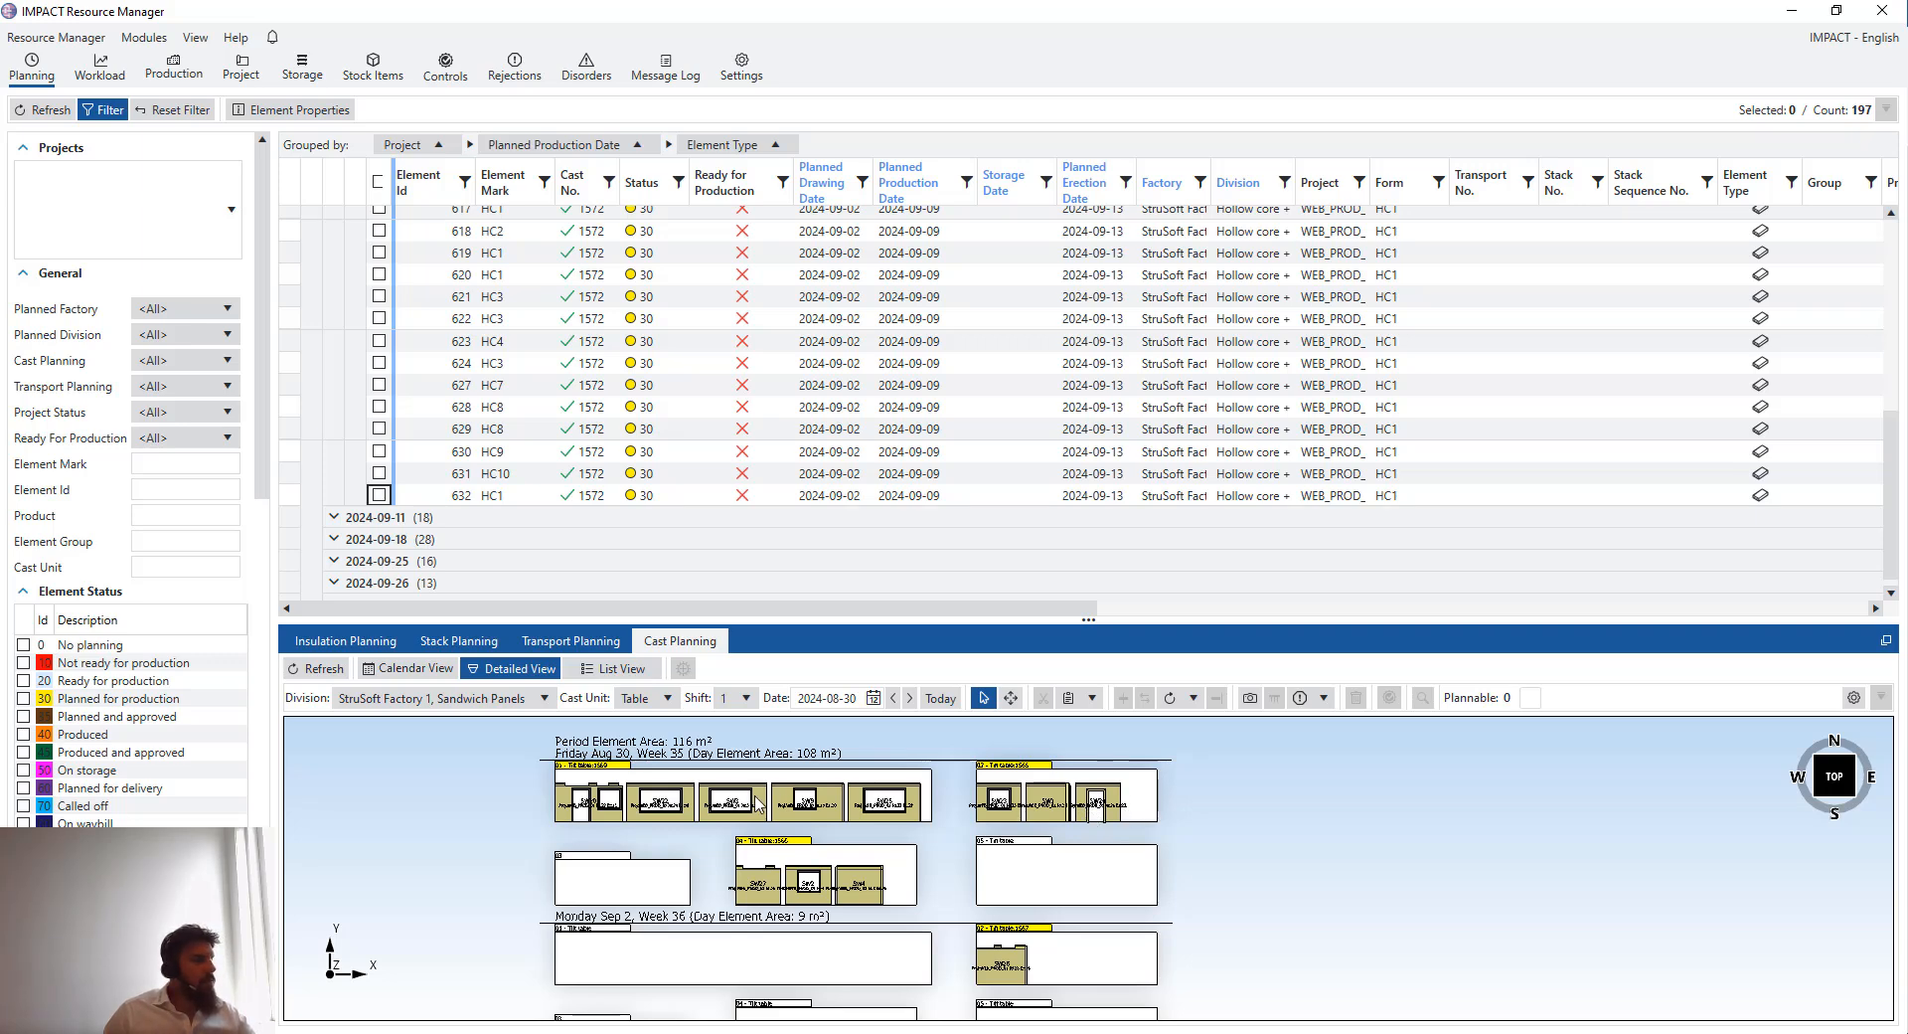
- Switch to the calendar view and set the week to the one containing 30 August 2024
click(407, 668)
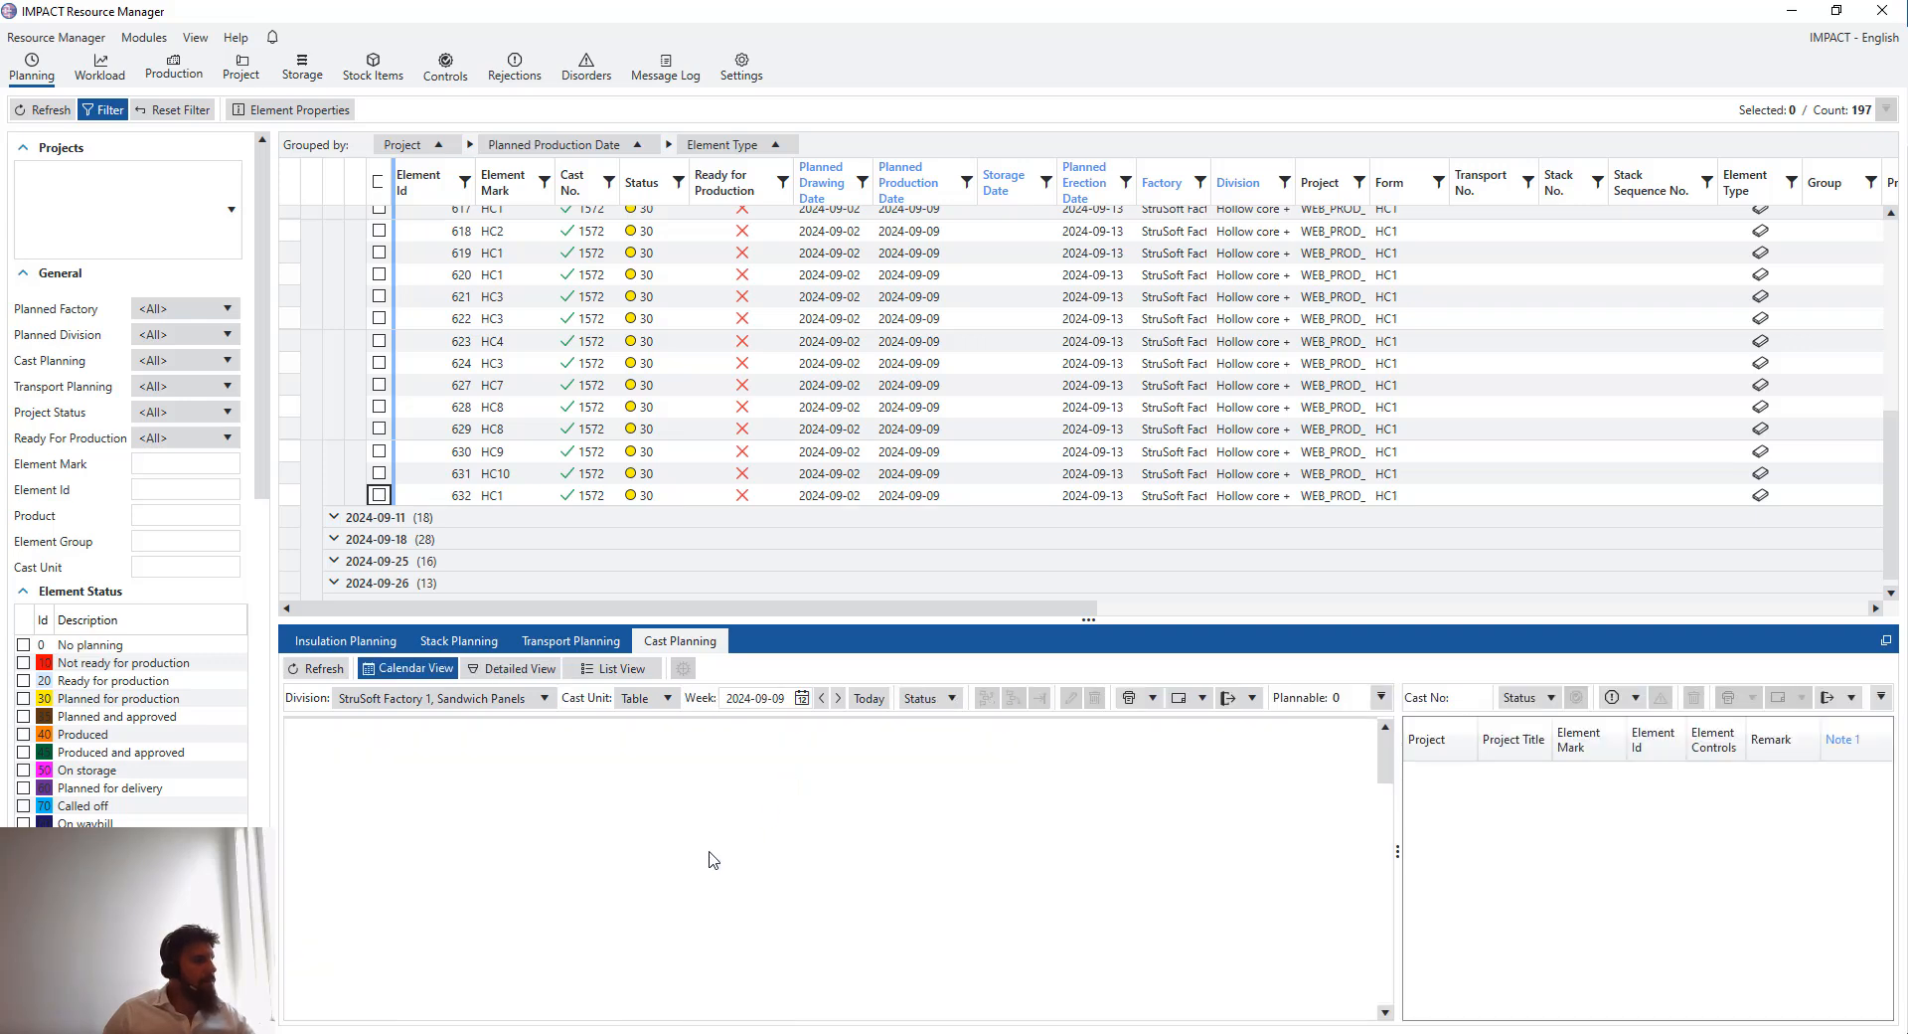
click(802, 697)
click(734, 723)
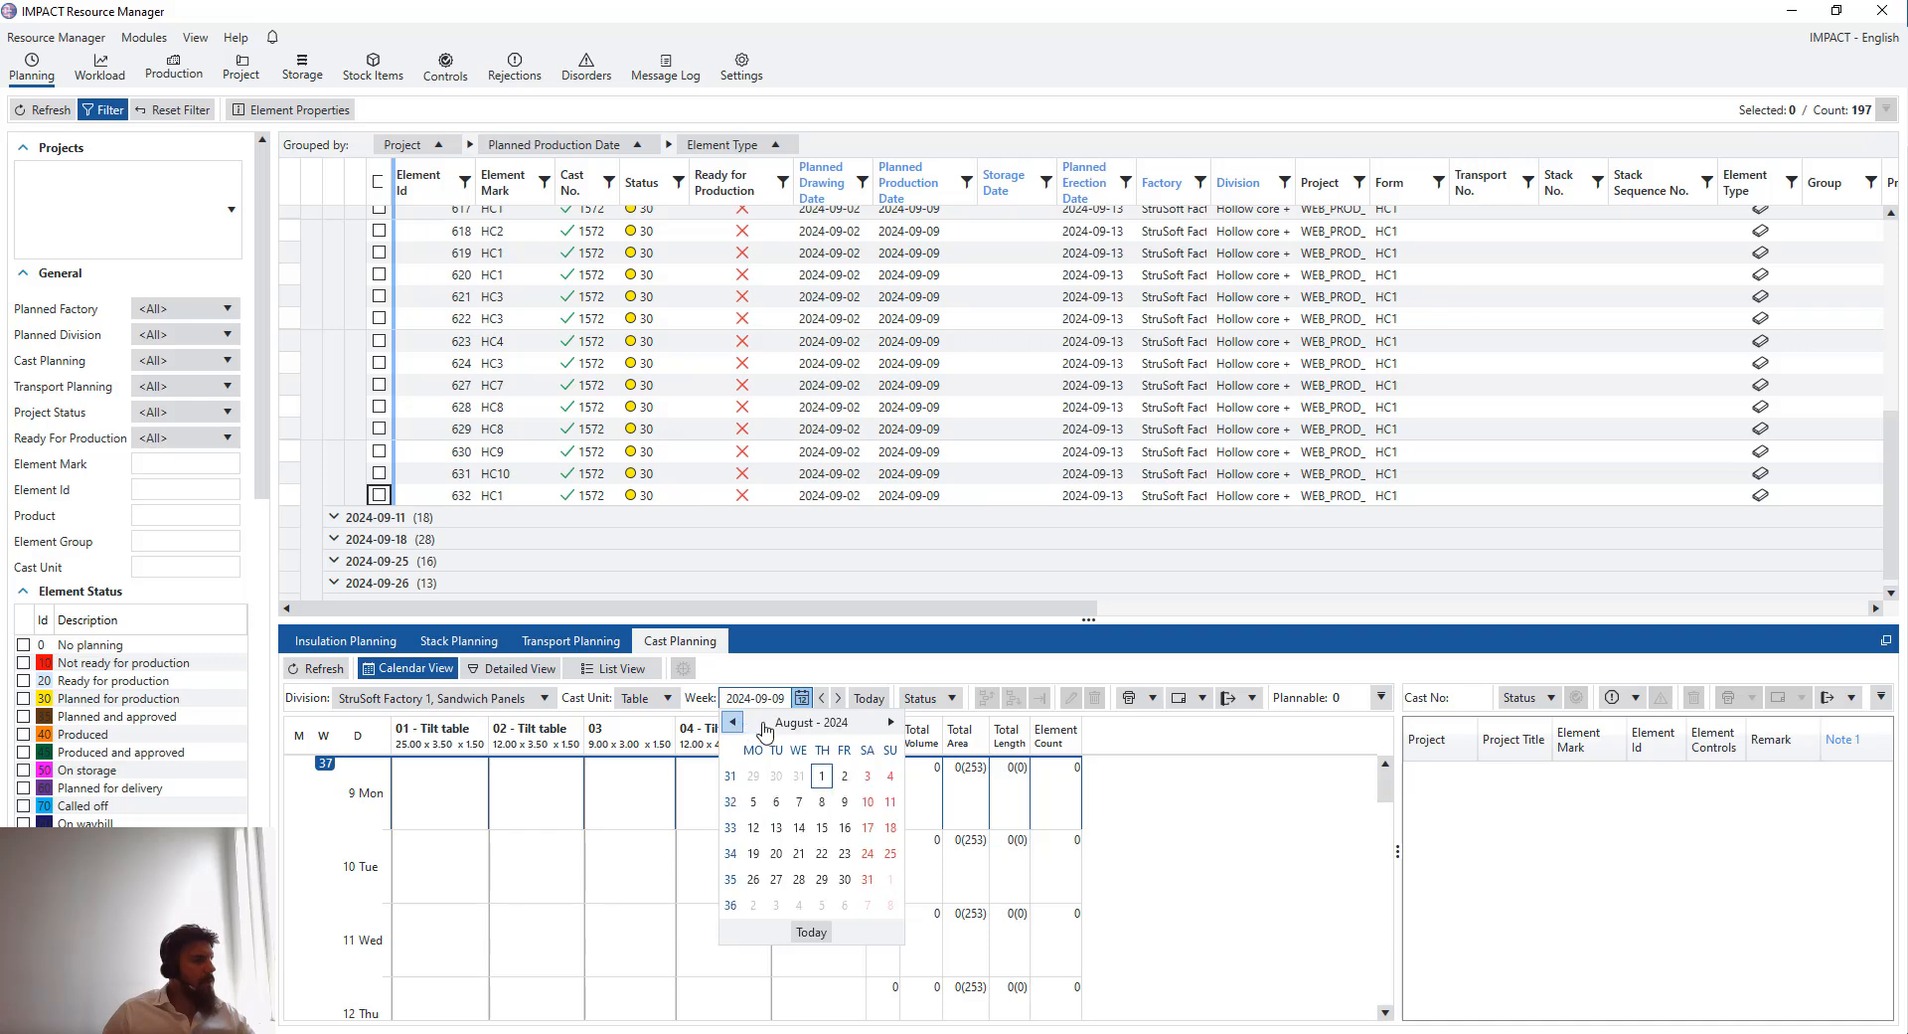
click(852, 885)
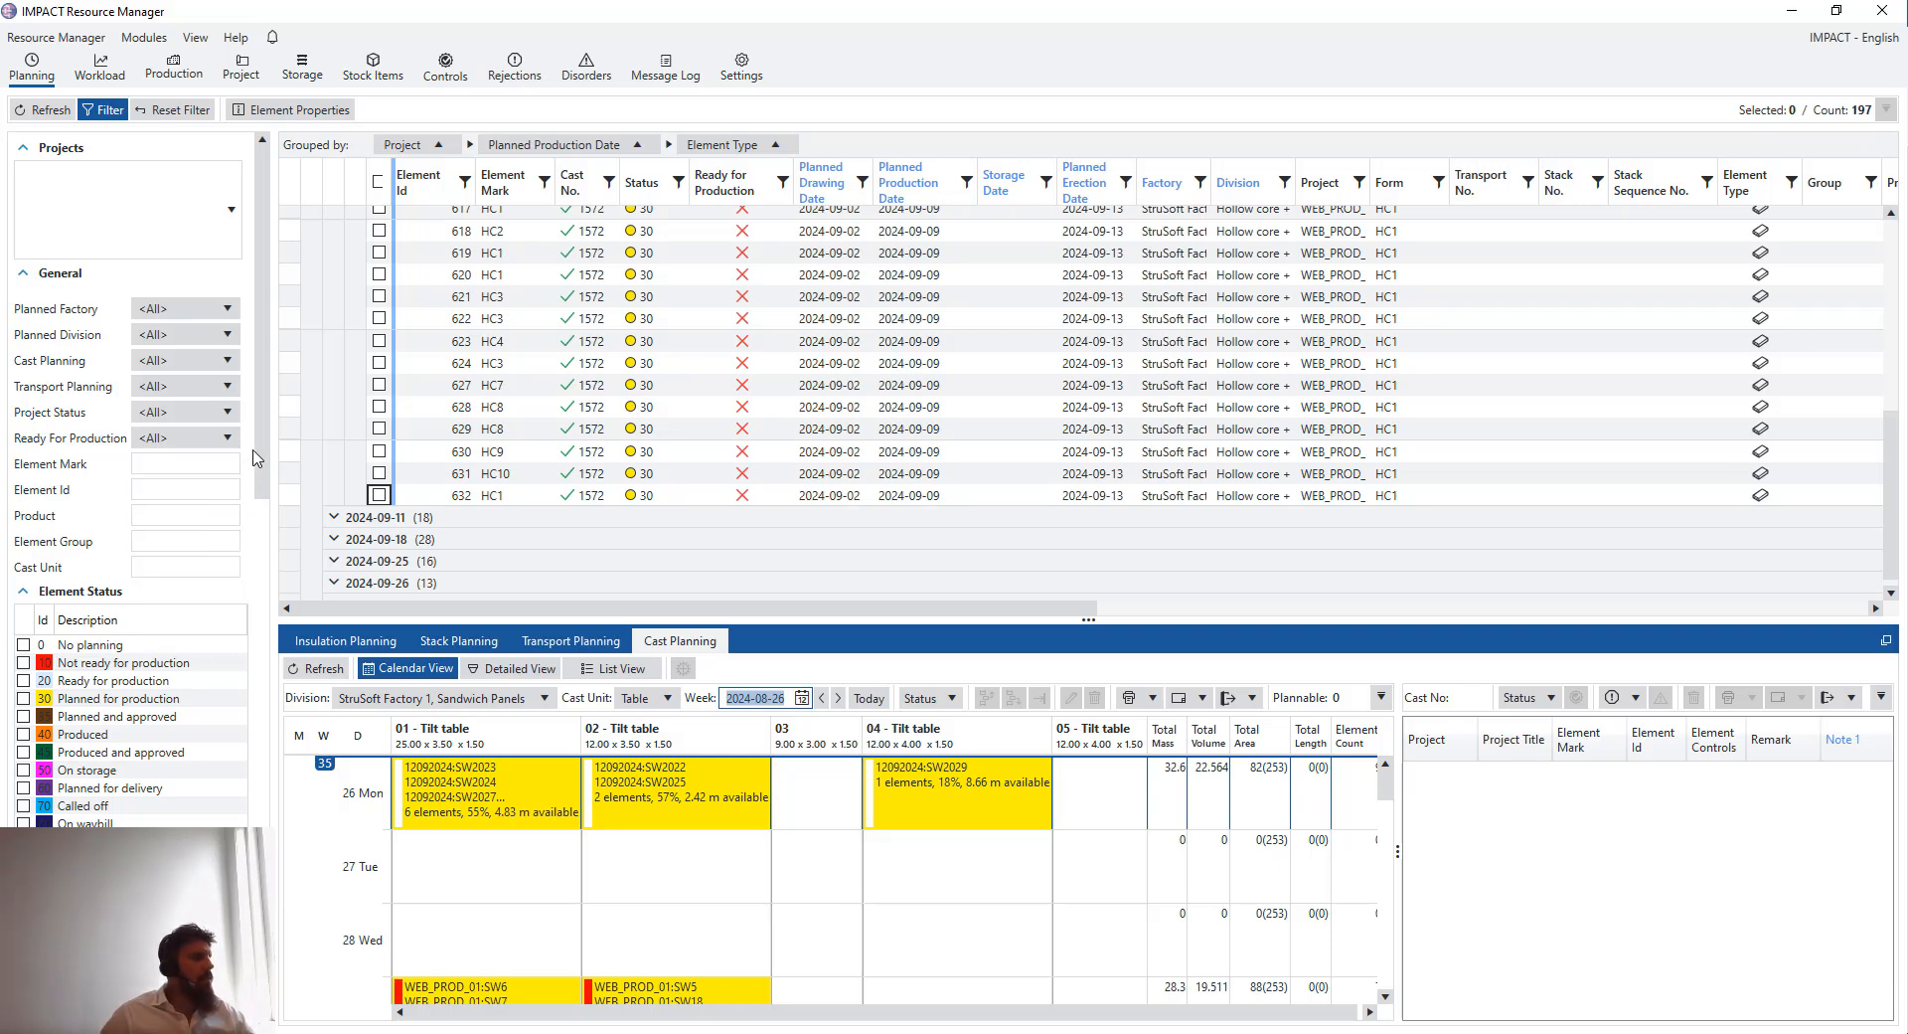
- Extend the Planned Production To Date filter to 2024-10-01 and refresh the element list
drag(258, 443, 239, 609)
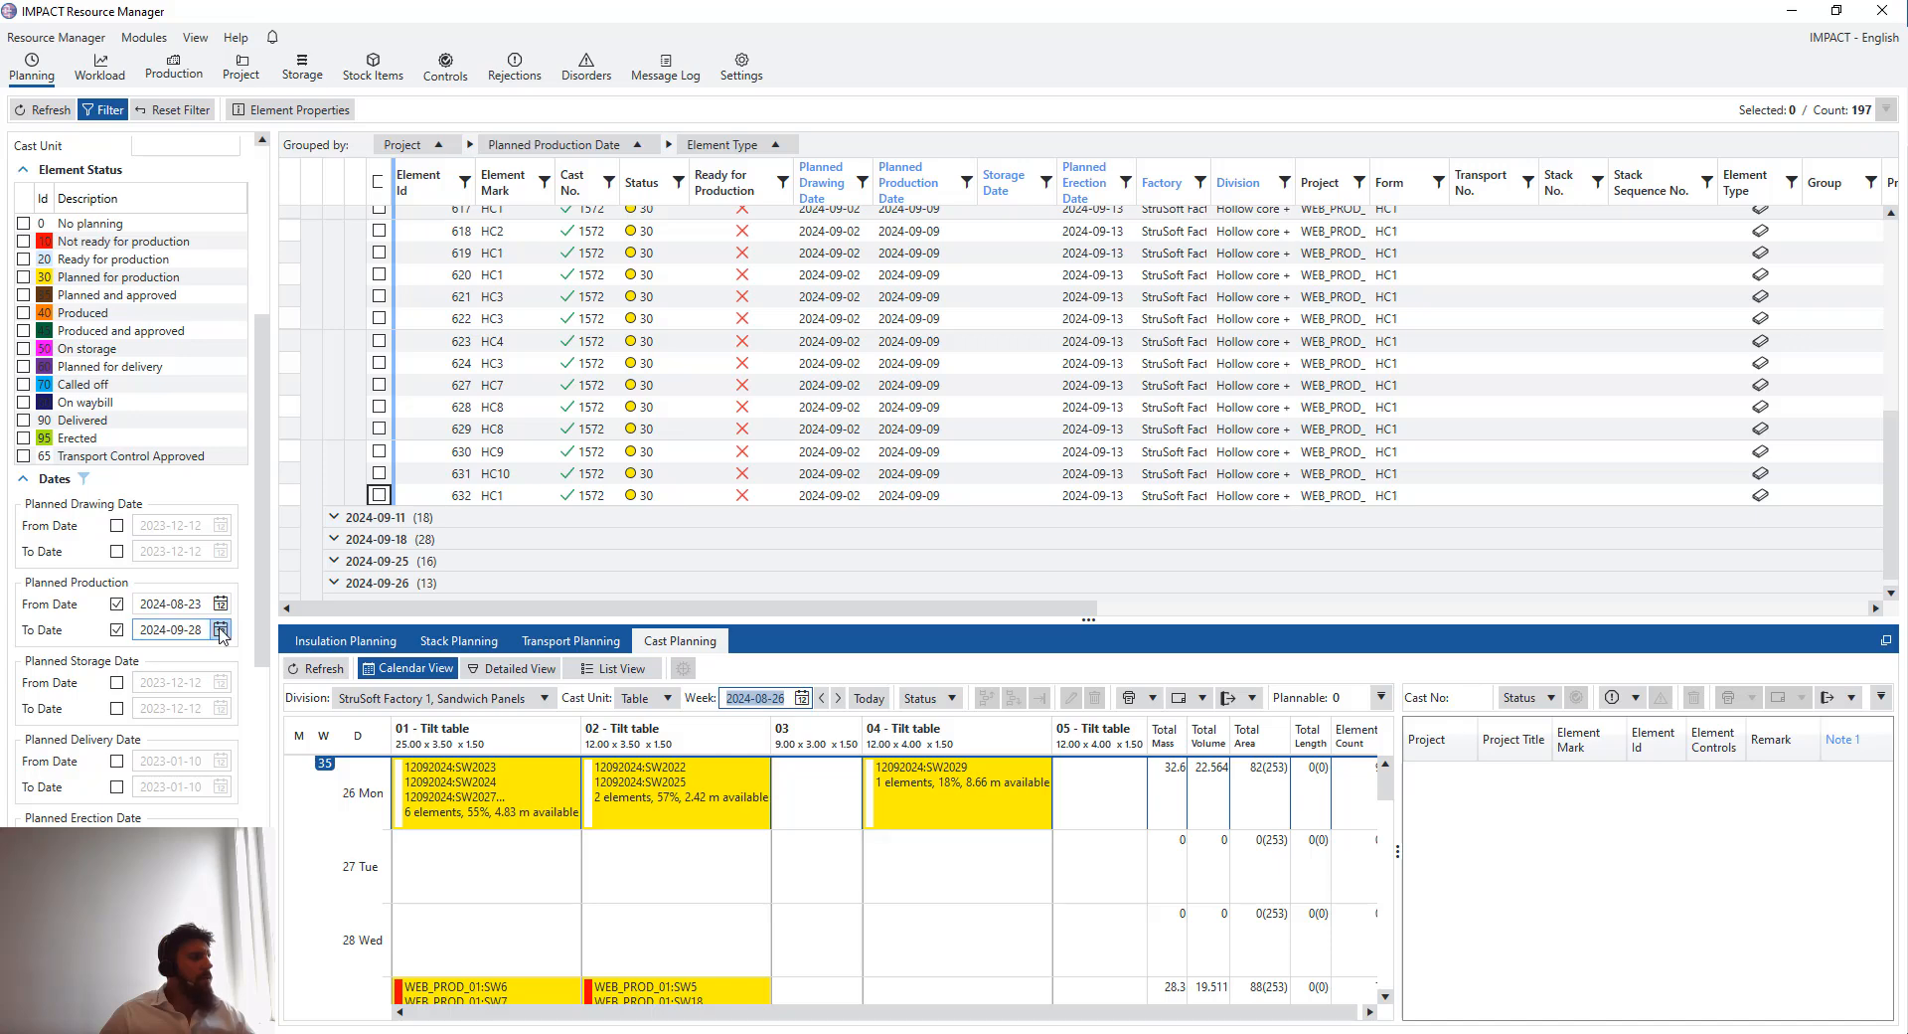
click(220, 629)
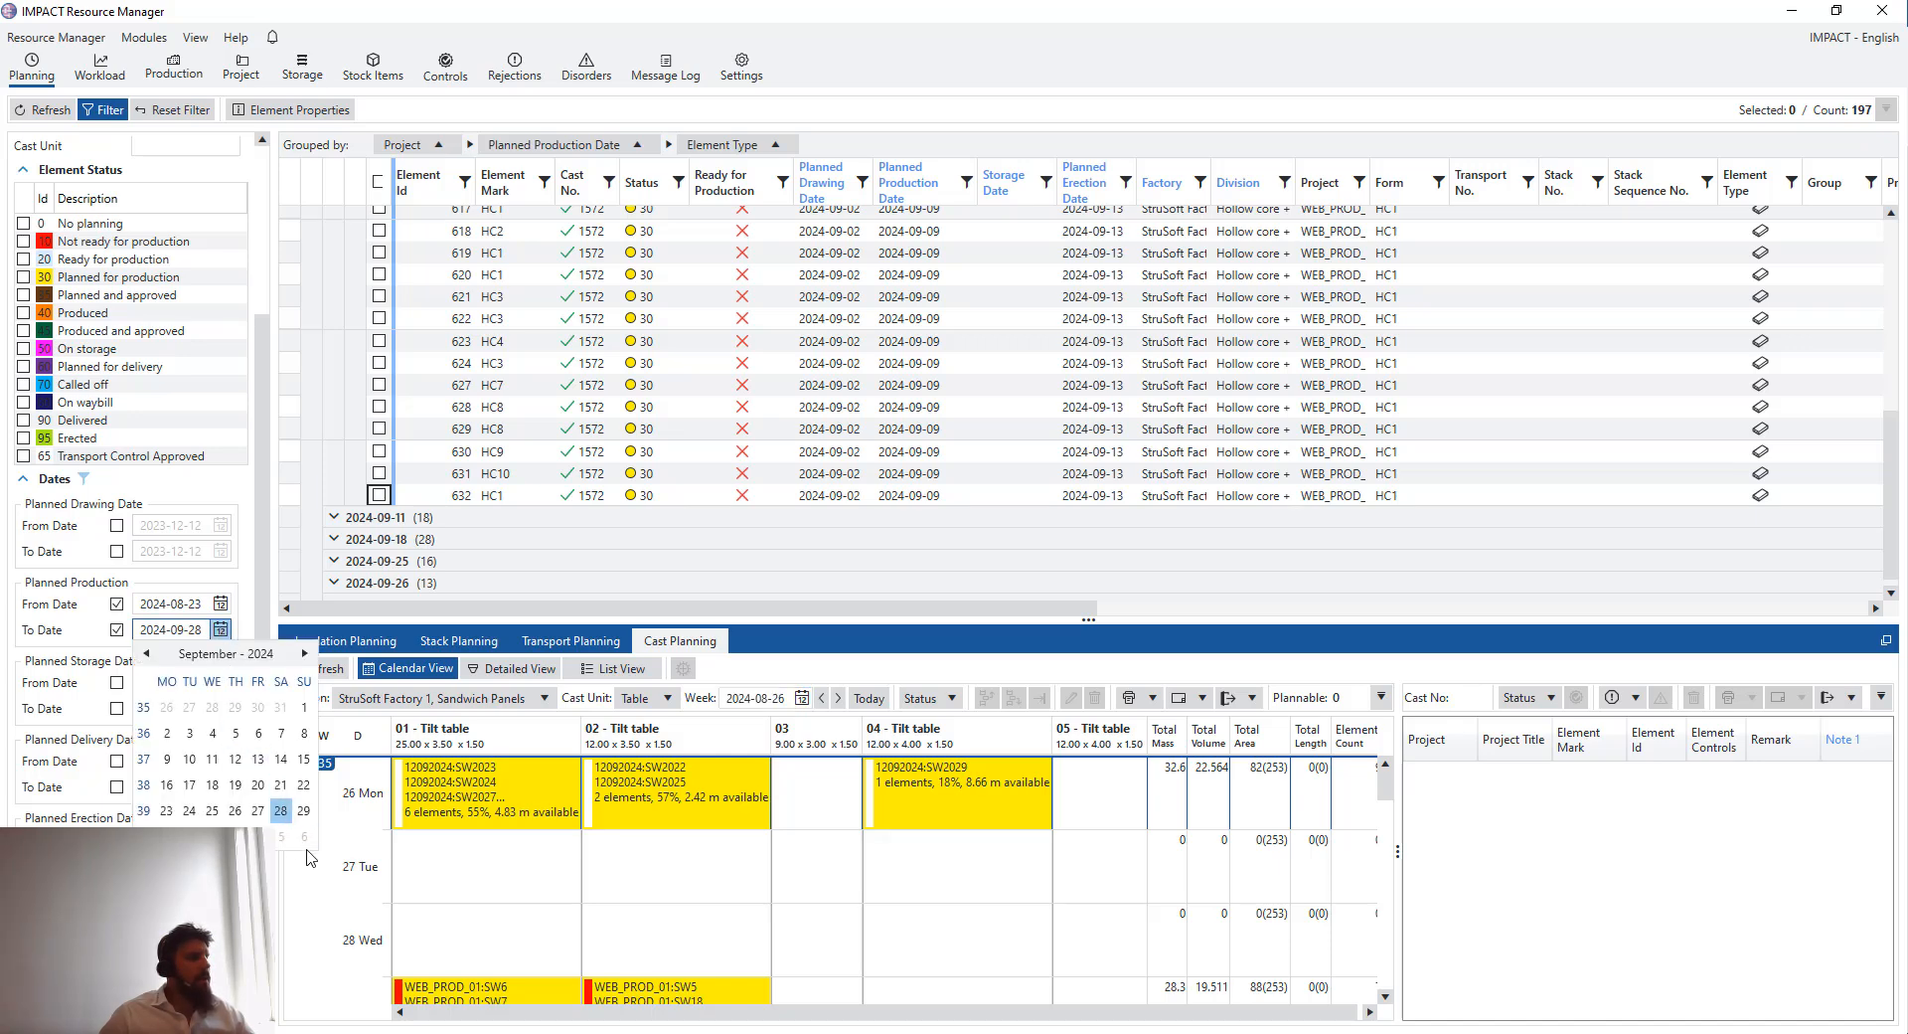
click(305, 653)
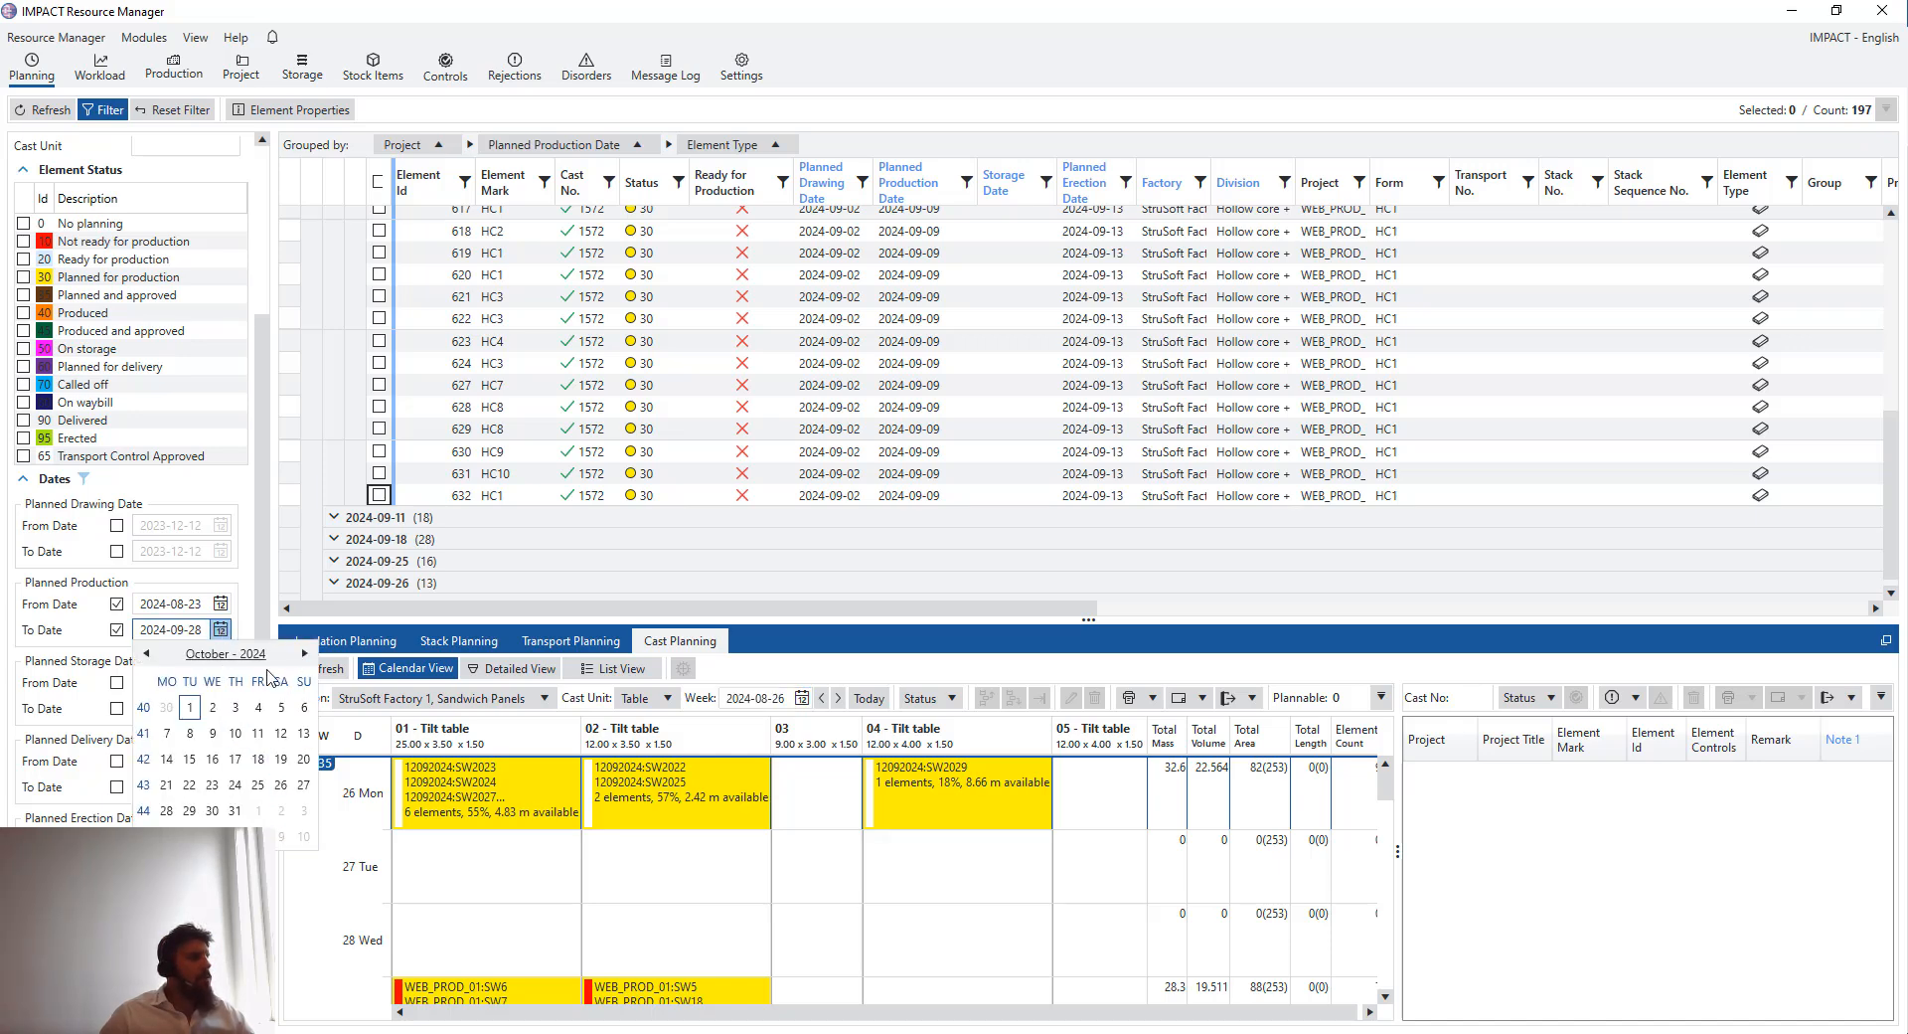
click(190, 707)
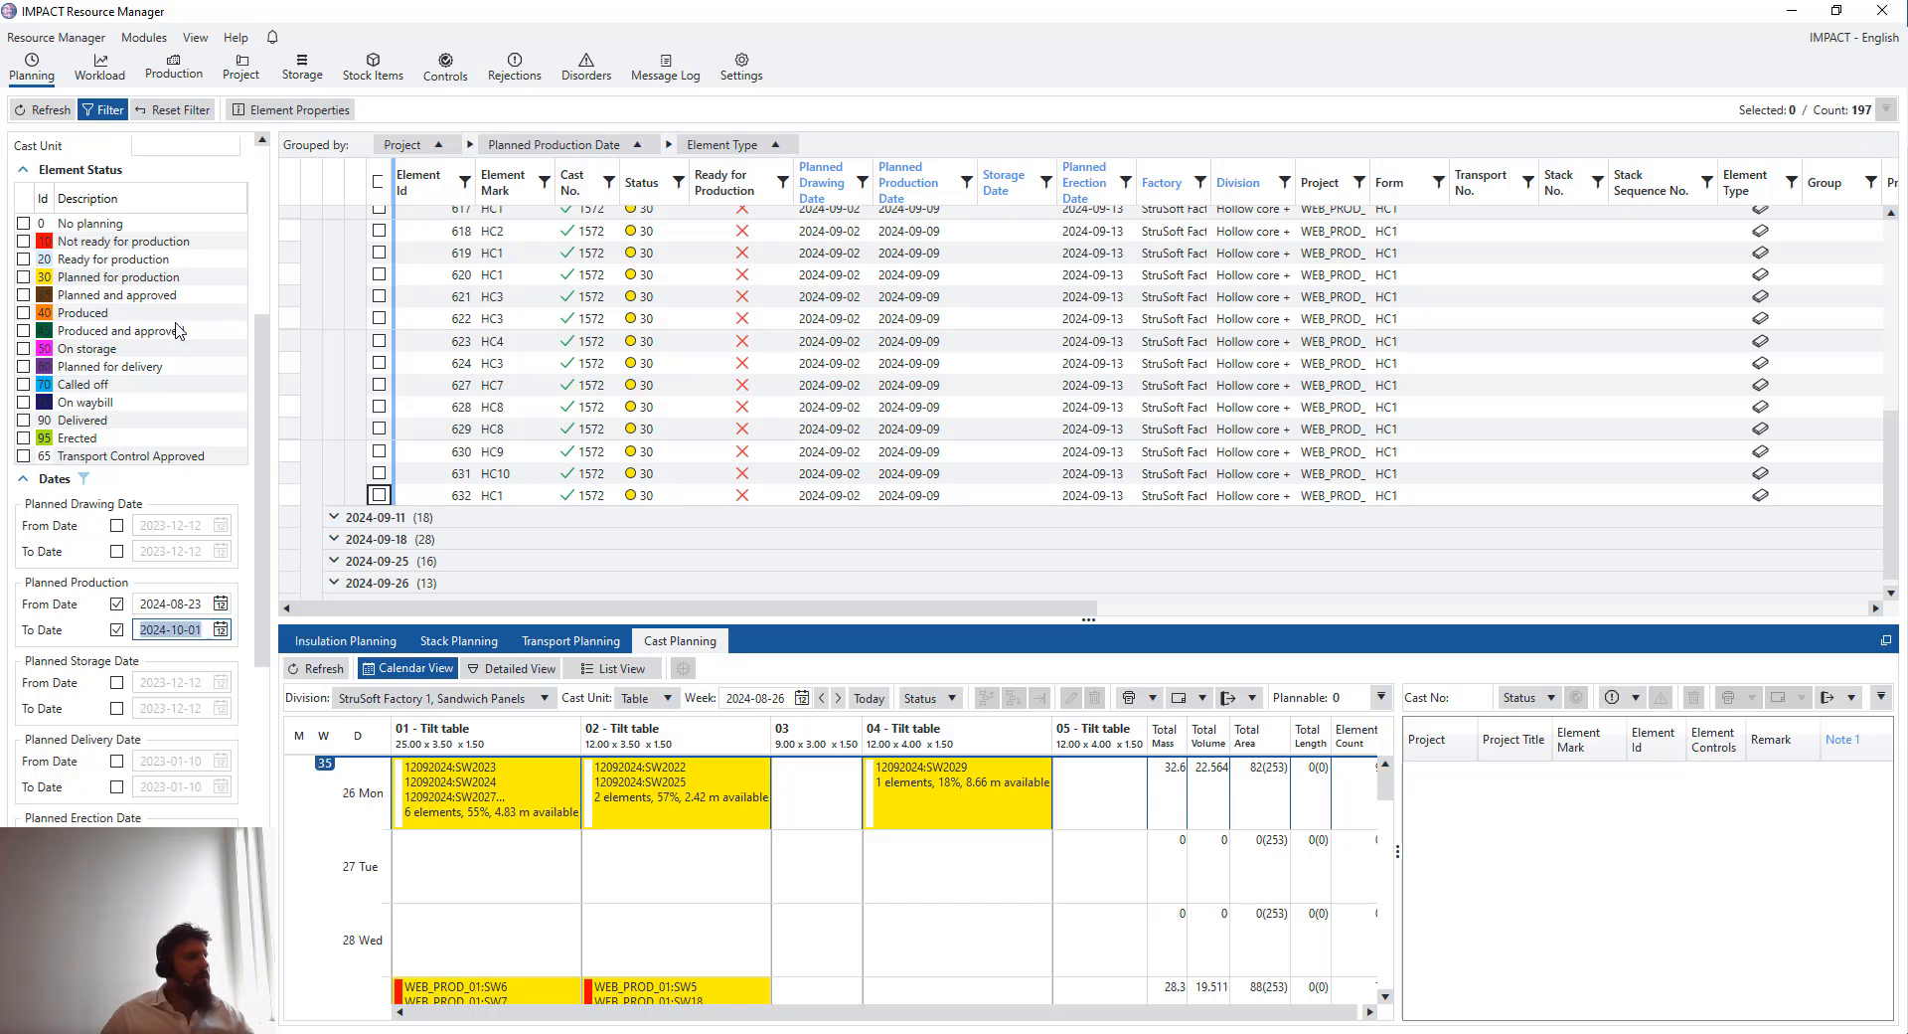
click(50, 111)
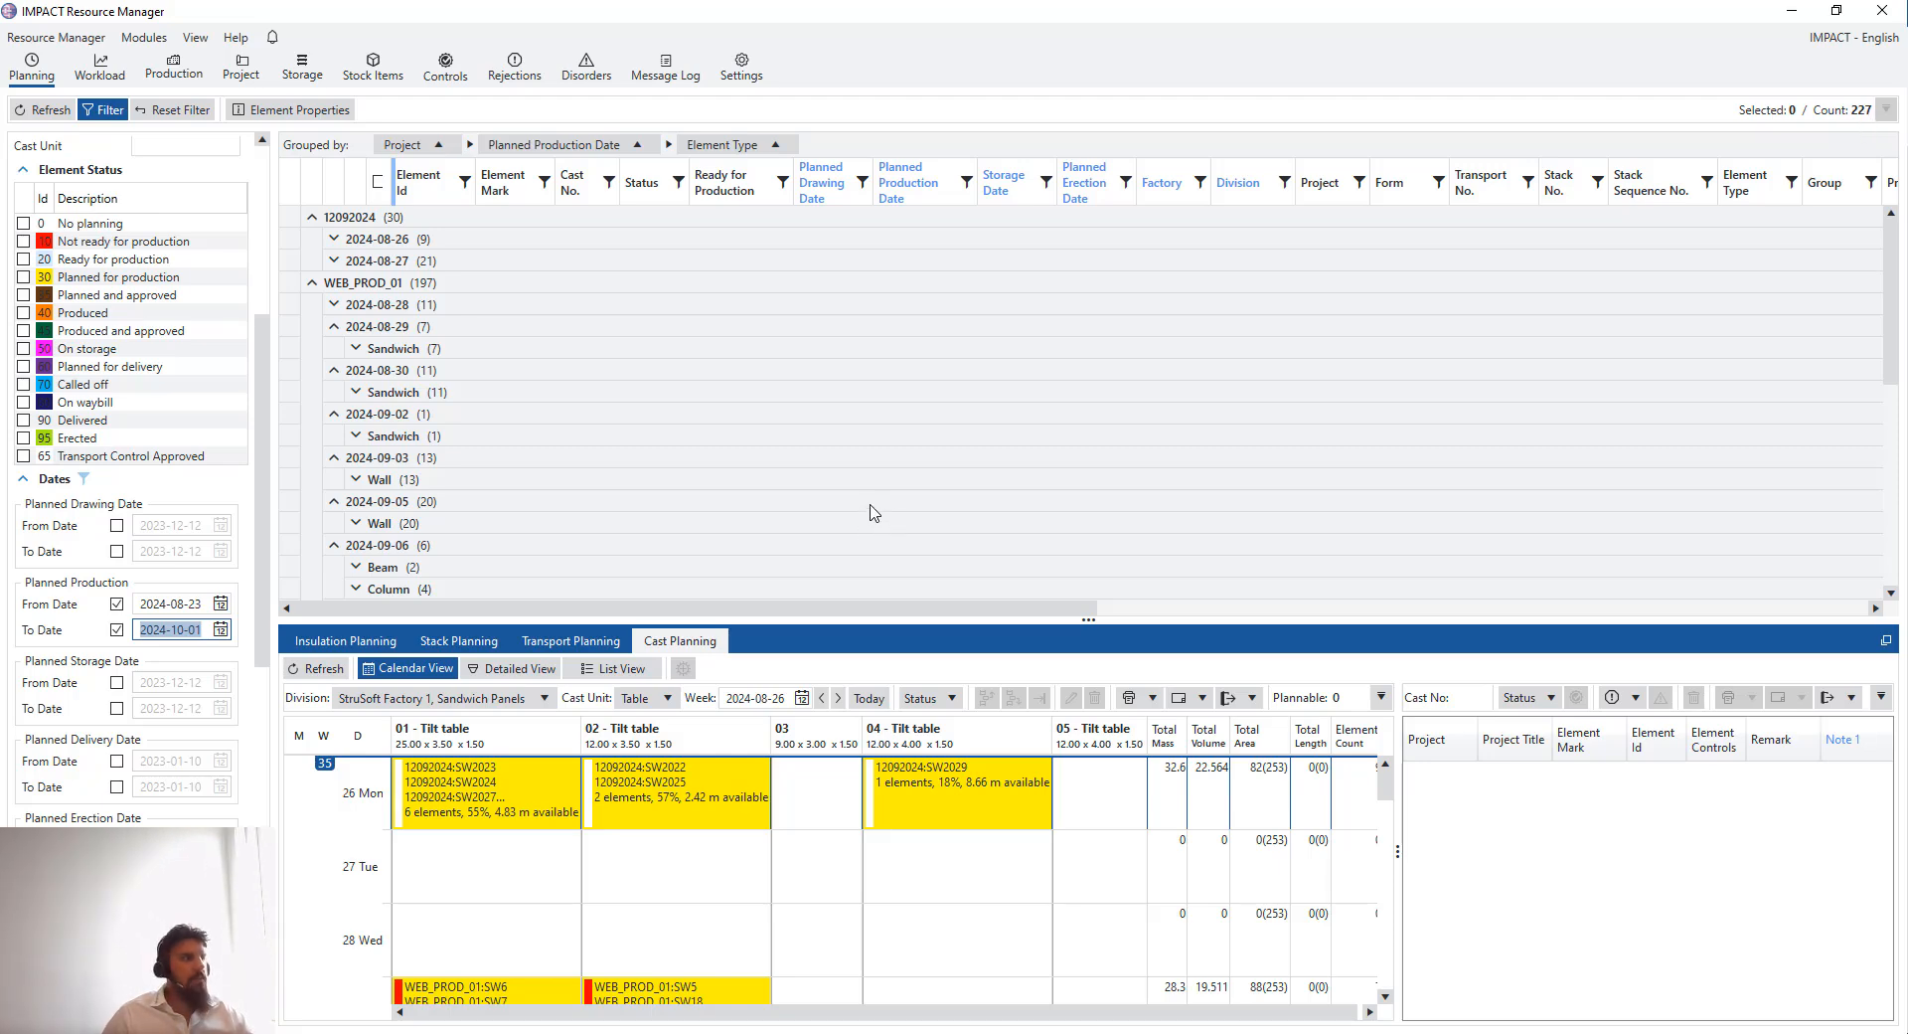
- Scroll through the refreshed element list grouped by project and planned production date
scroll(872, 507, down, 1)
scroll(755, 378, down, 1)
scroll(705, 338, up, 1)
scroll(704, 402, down, 2)
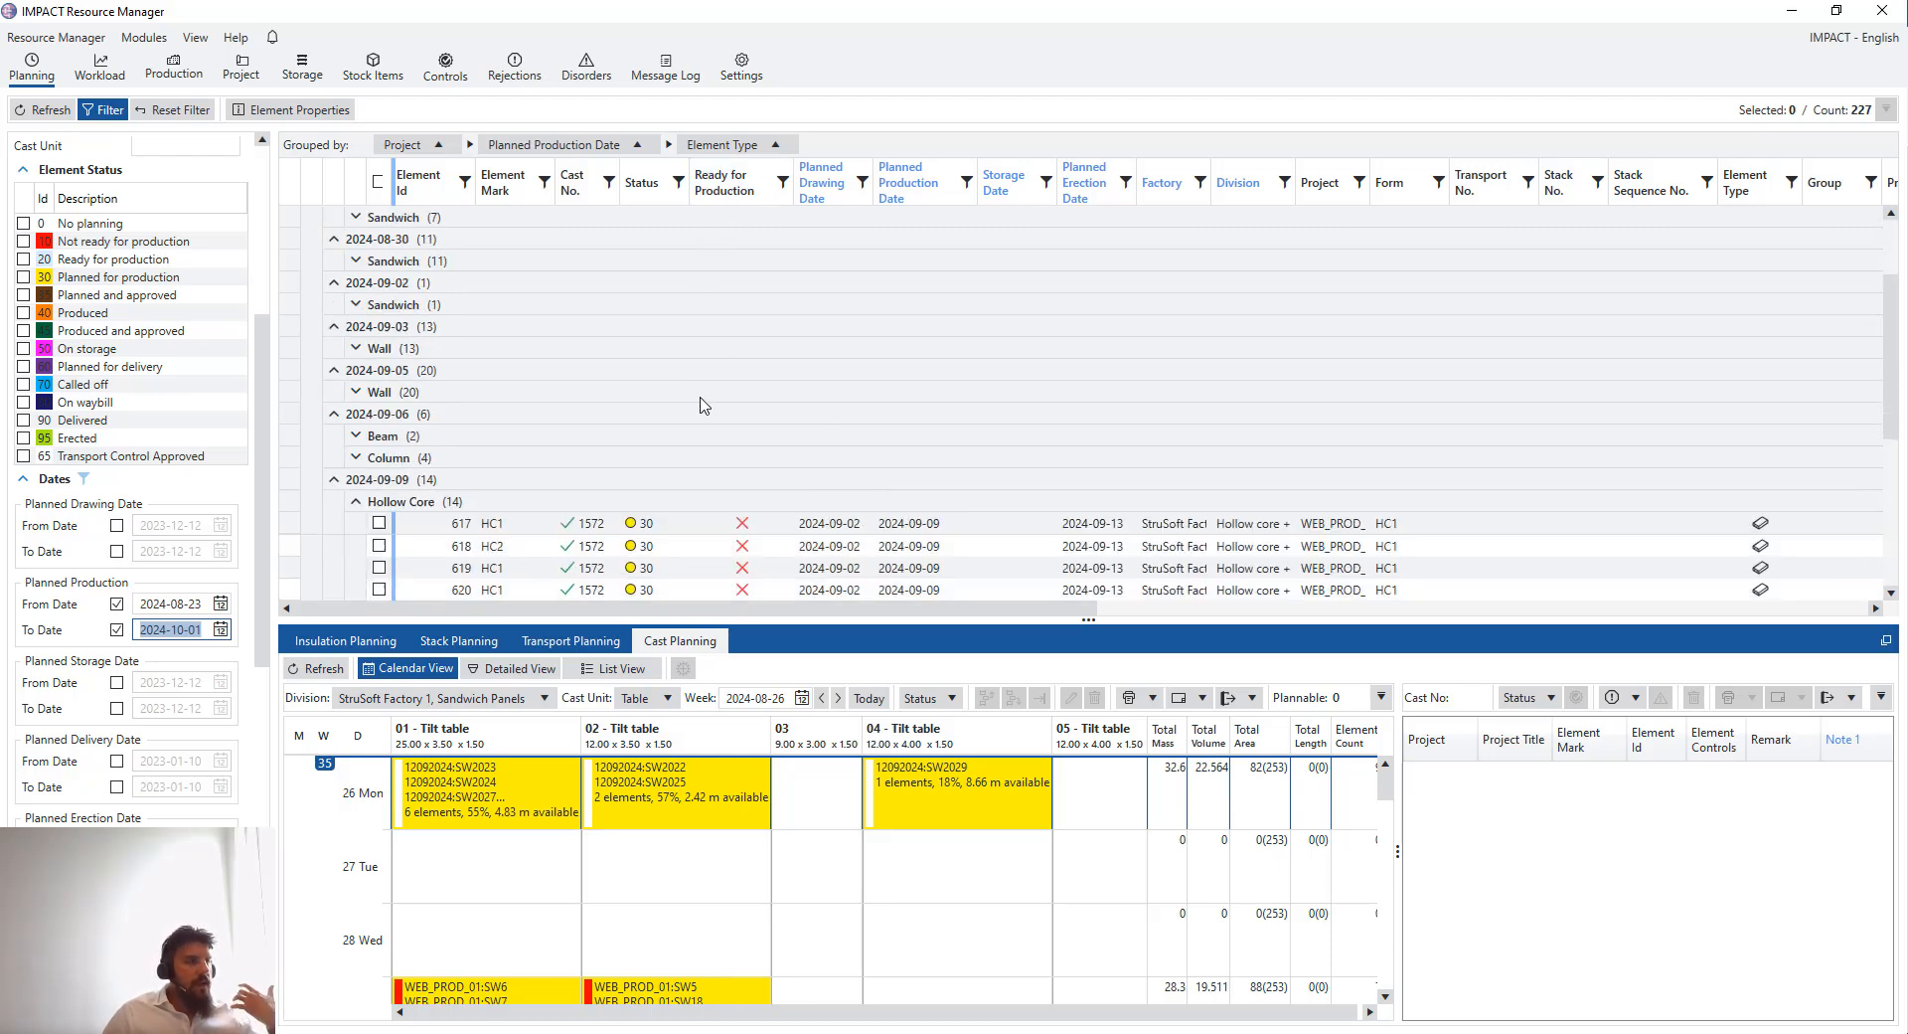
scroll(701, 422, down, 2)
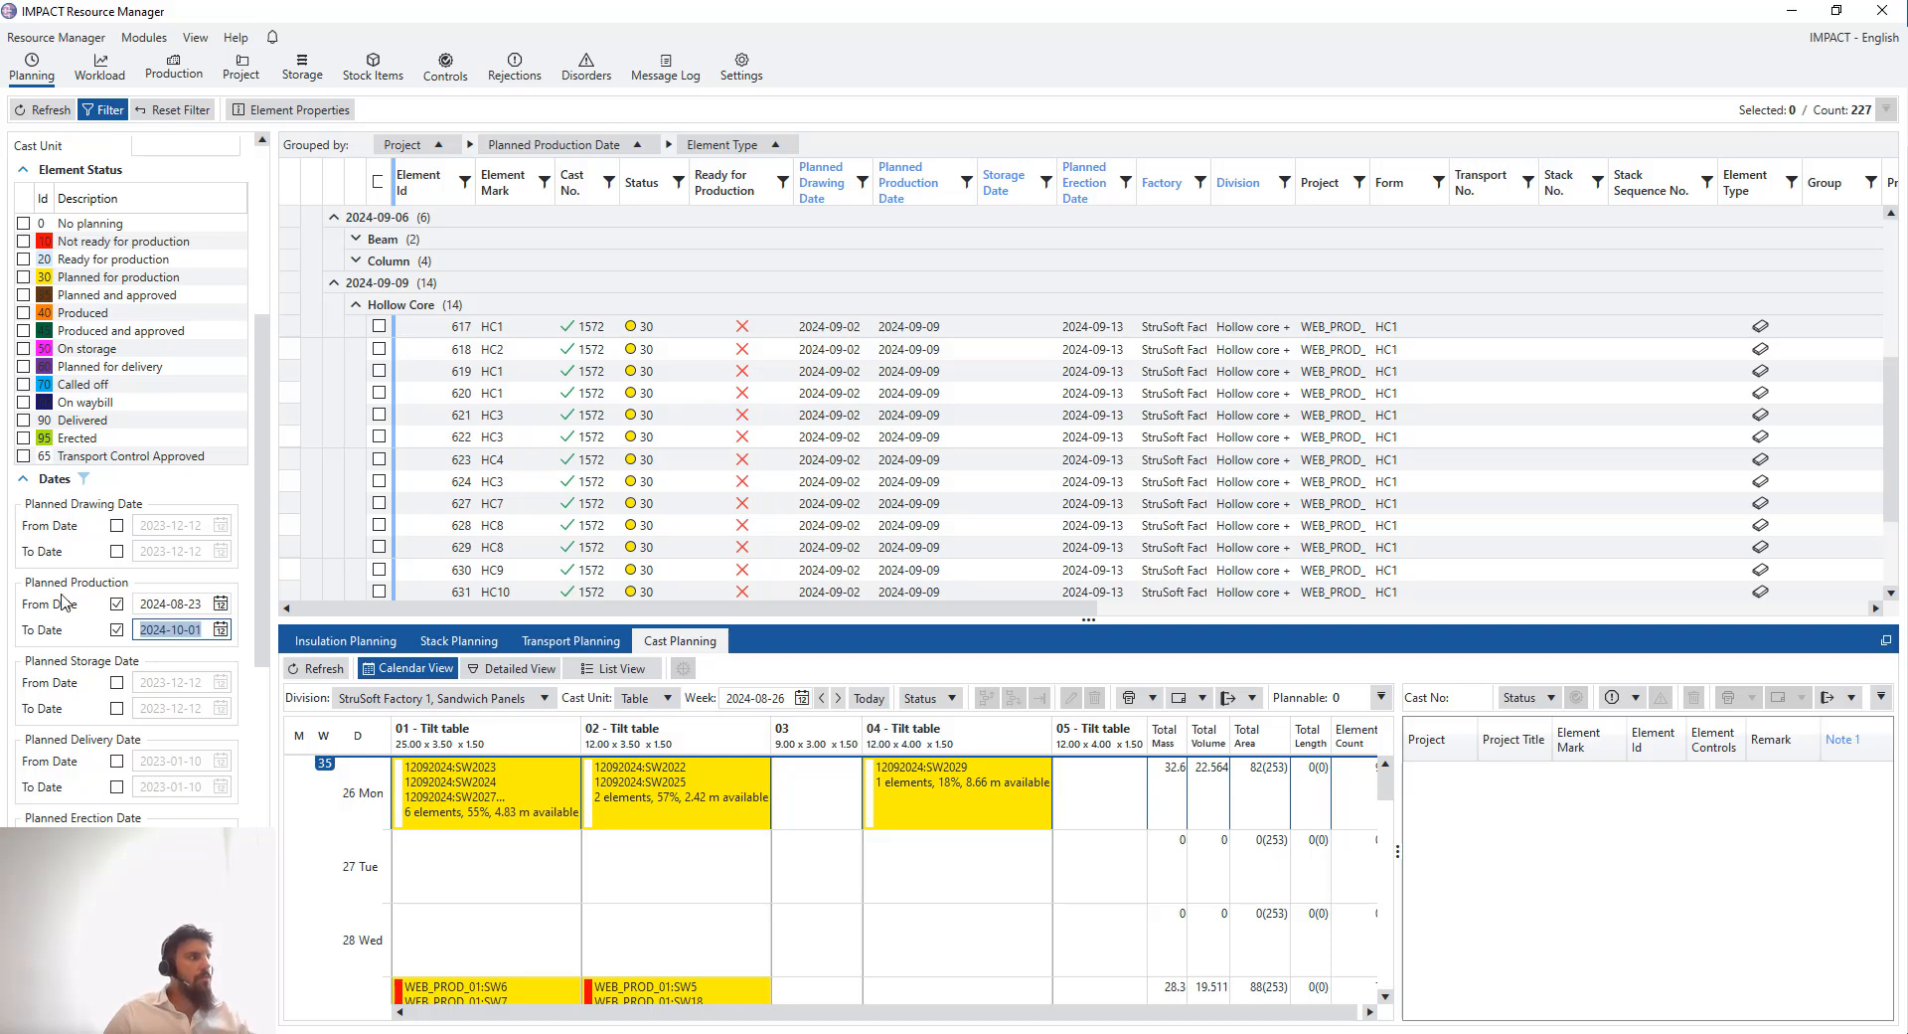
scroll(114, 581, up, 3)
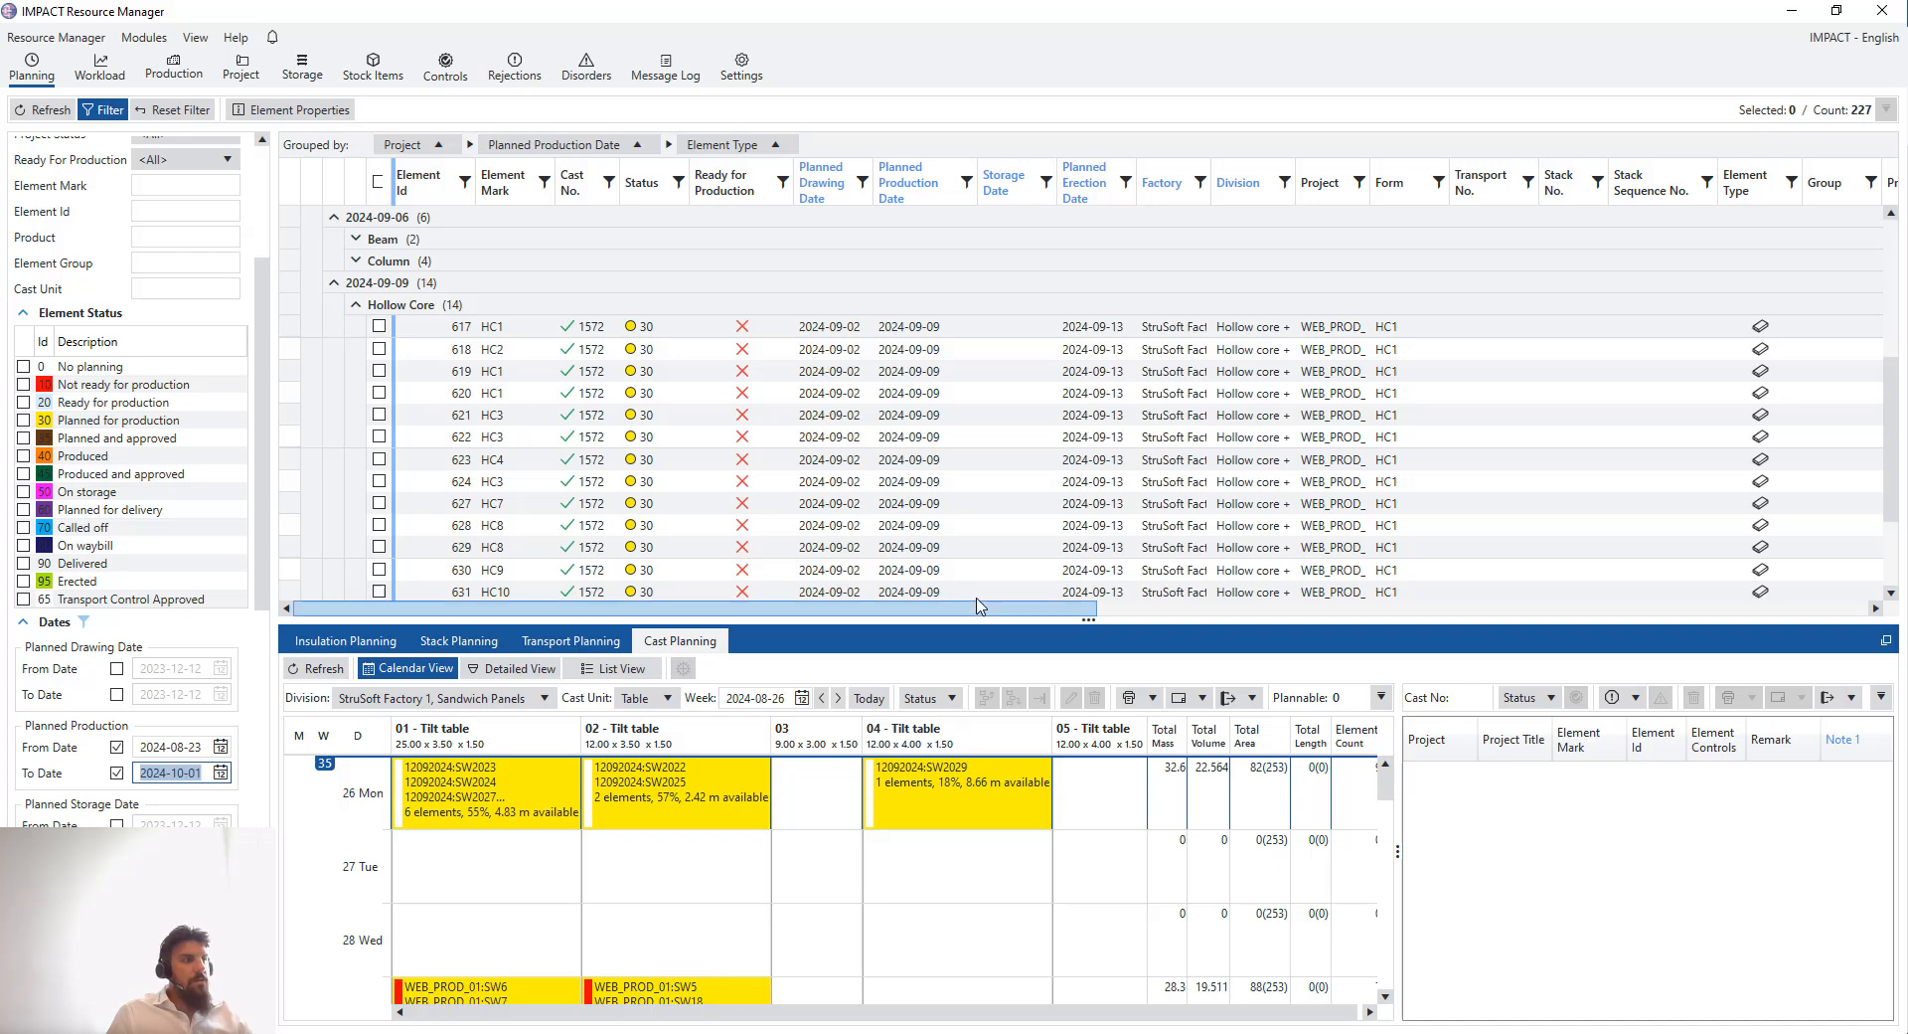
drag(263, 295, 265, 162)
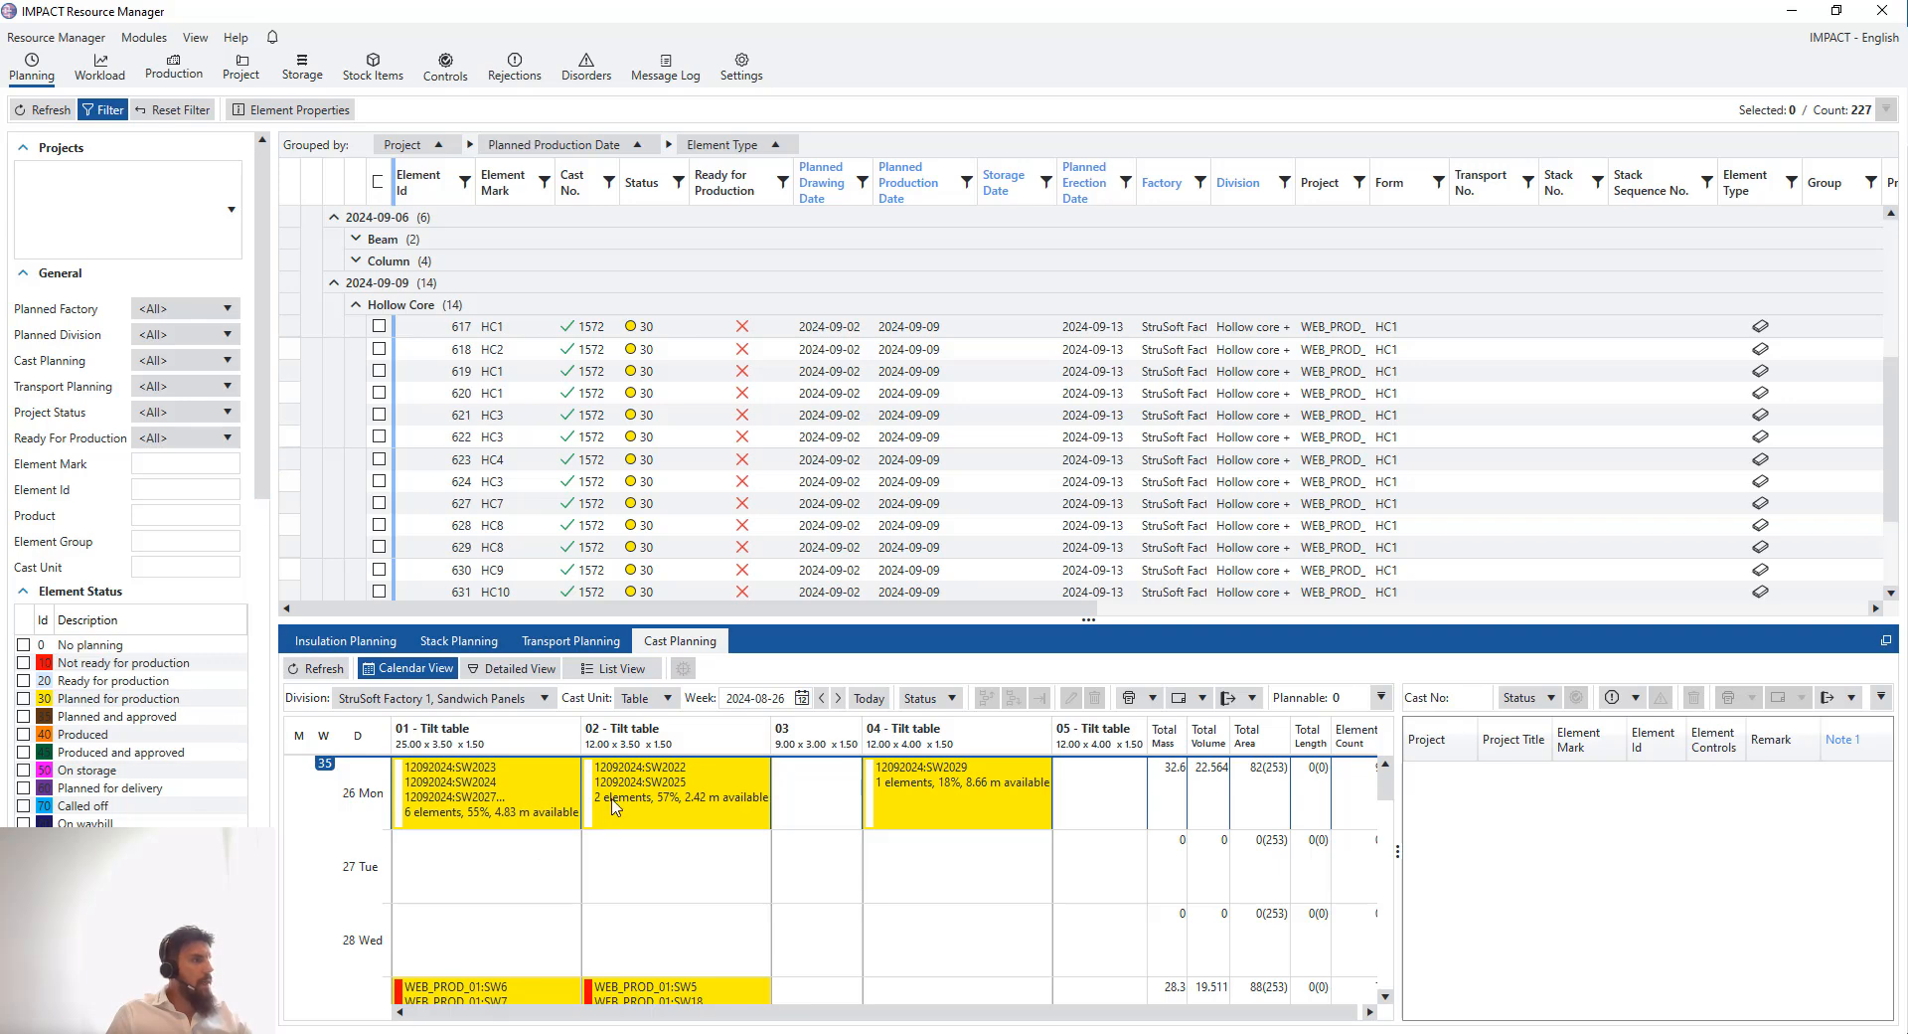
- Enlarge the cast planning panel and view the elements of the tilt-table casts on 26 and 29 August
drag(940, 623, 940, 446)
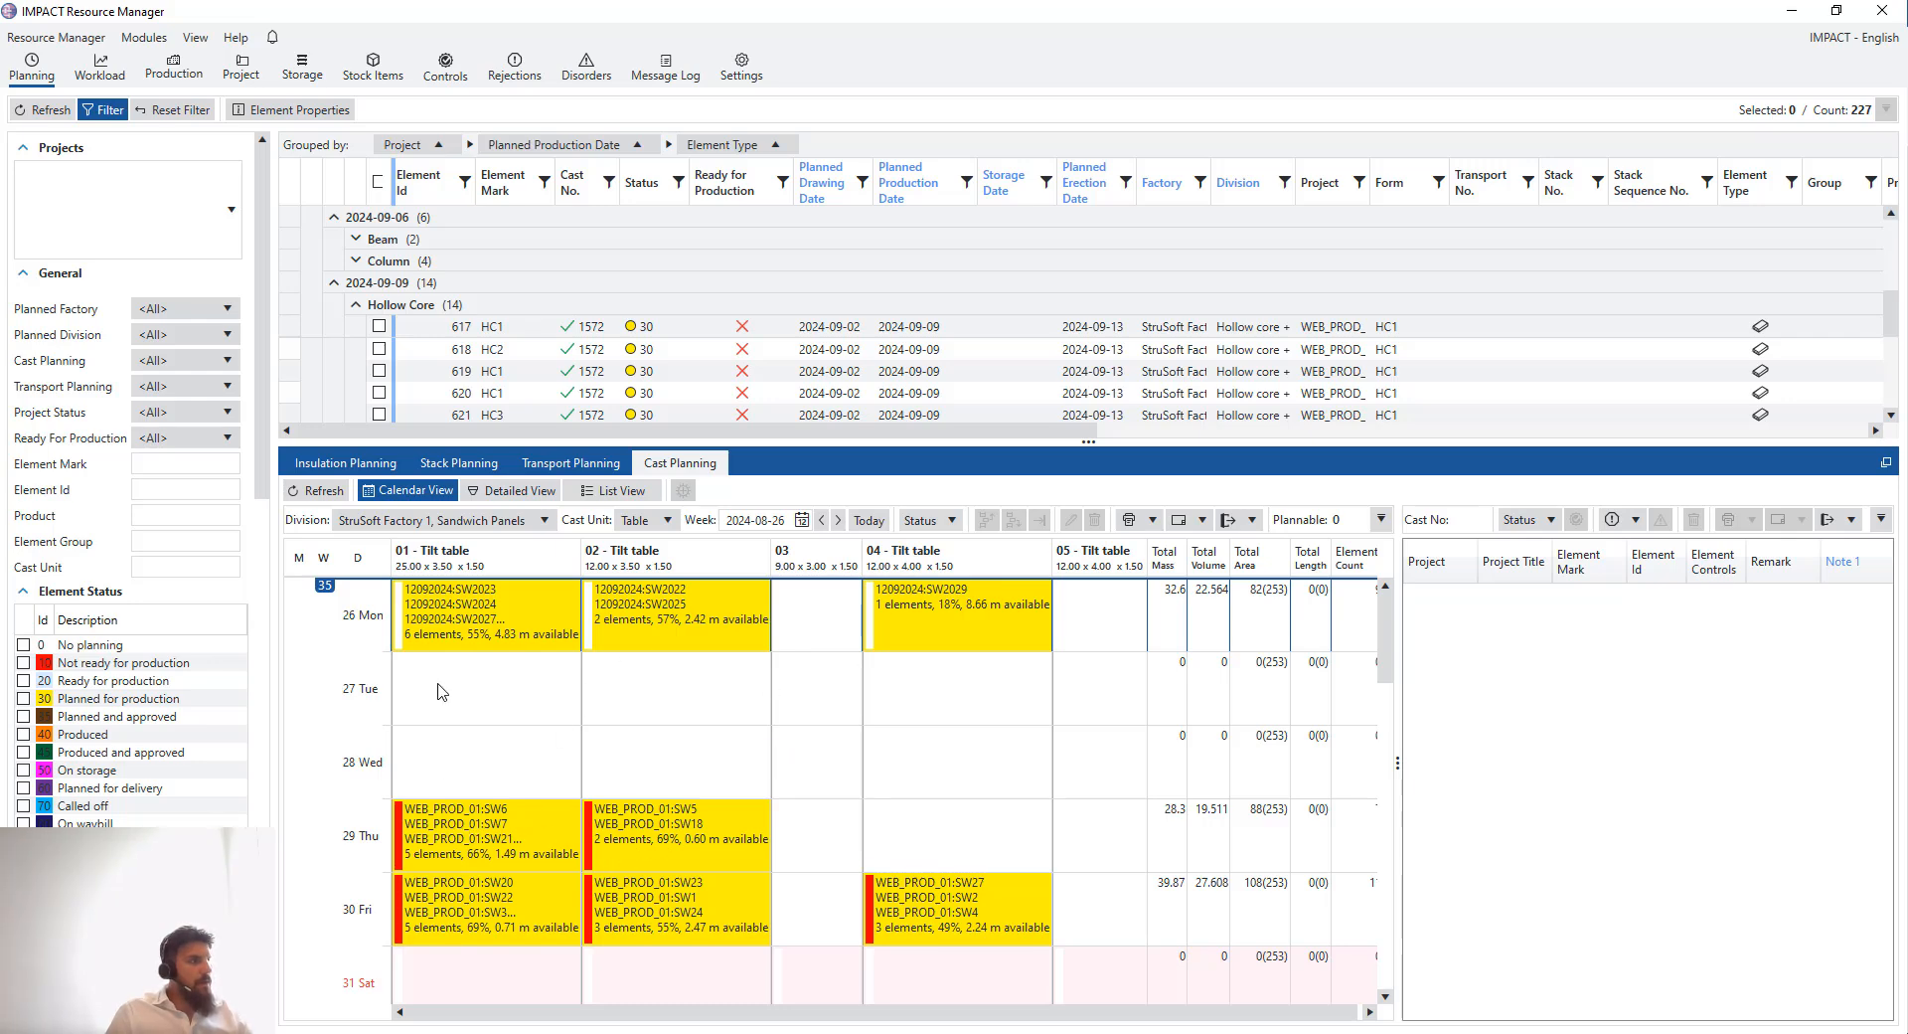
click(452, 604)
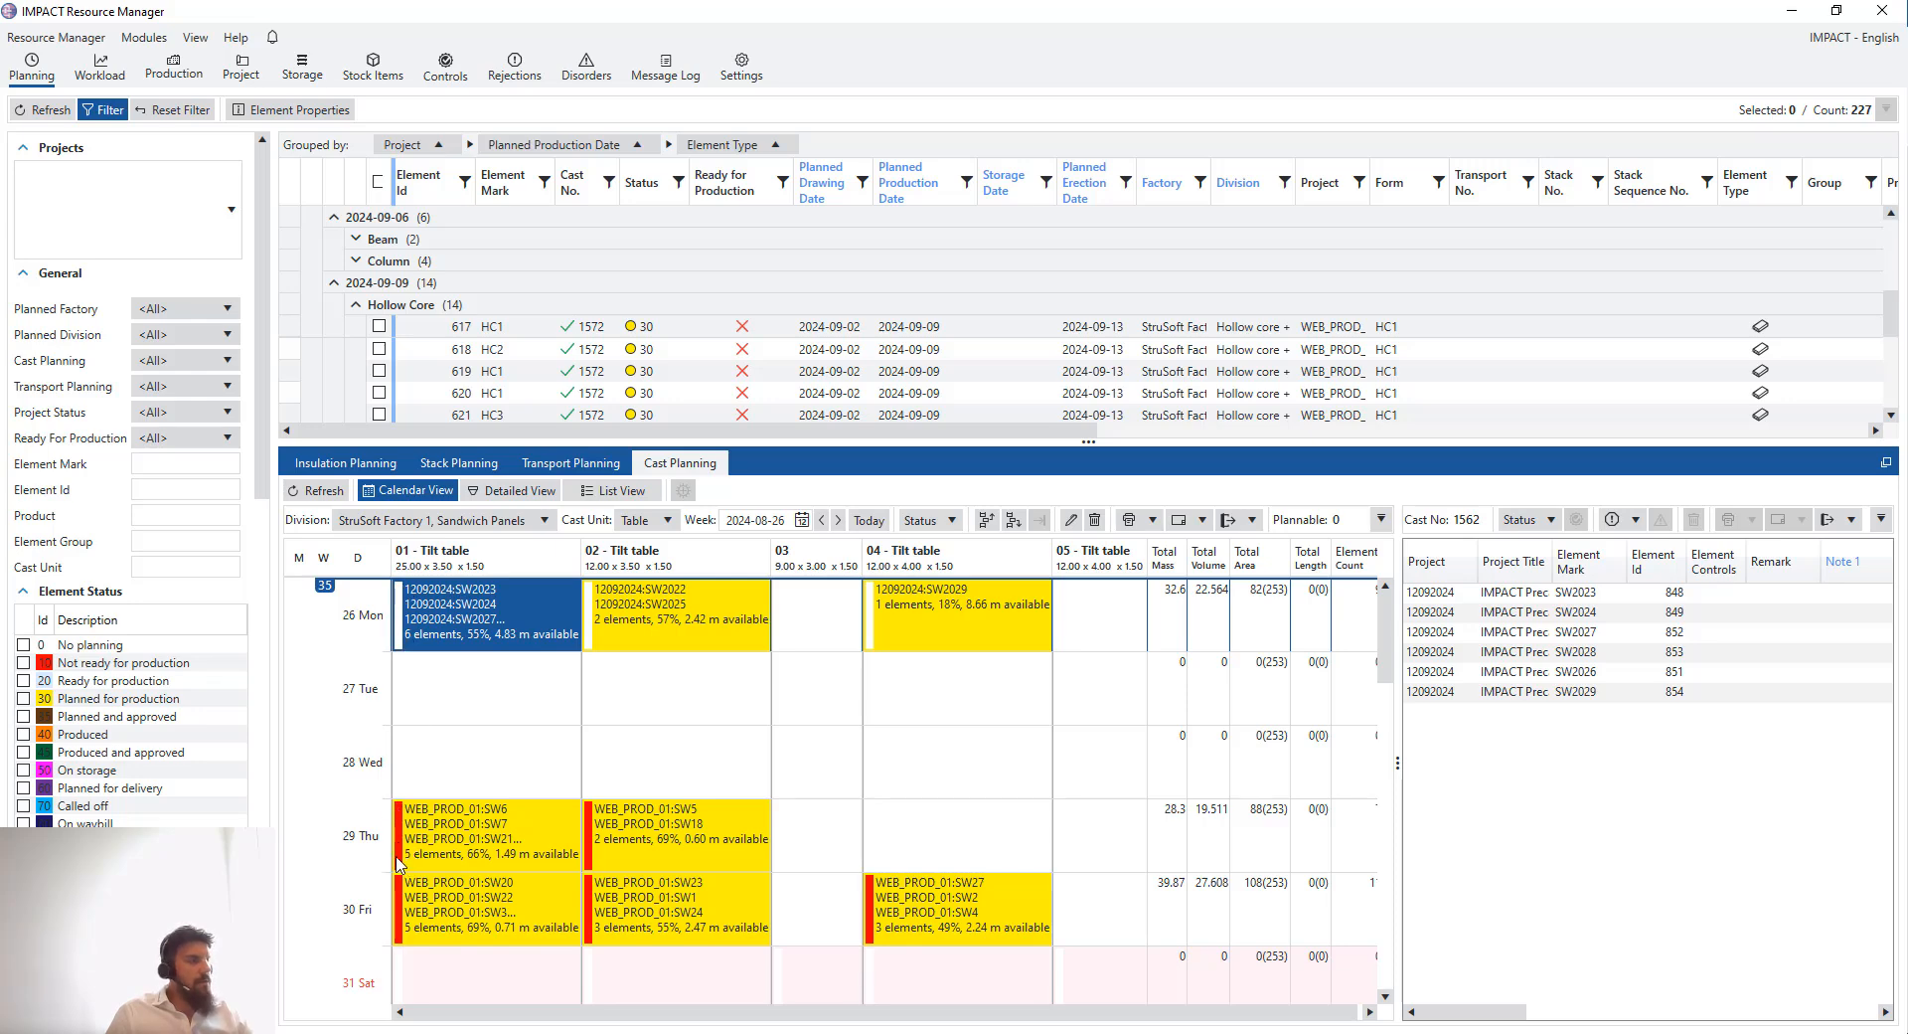
click(451, 855)
click(544, 738)
click(696, 769)
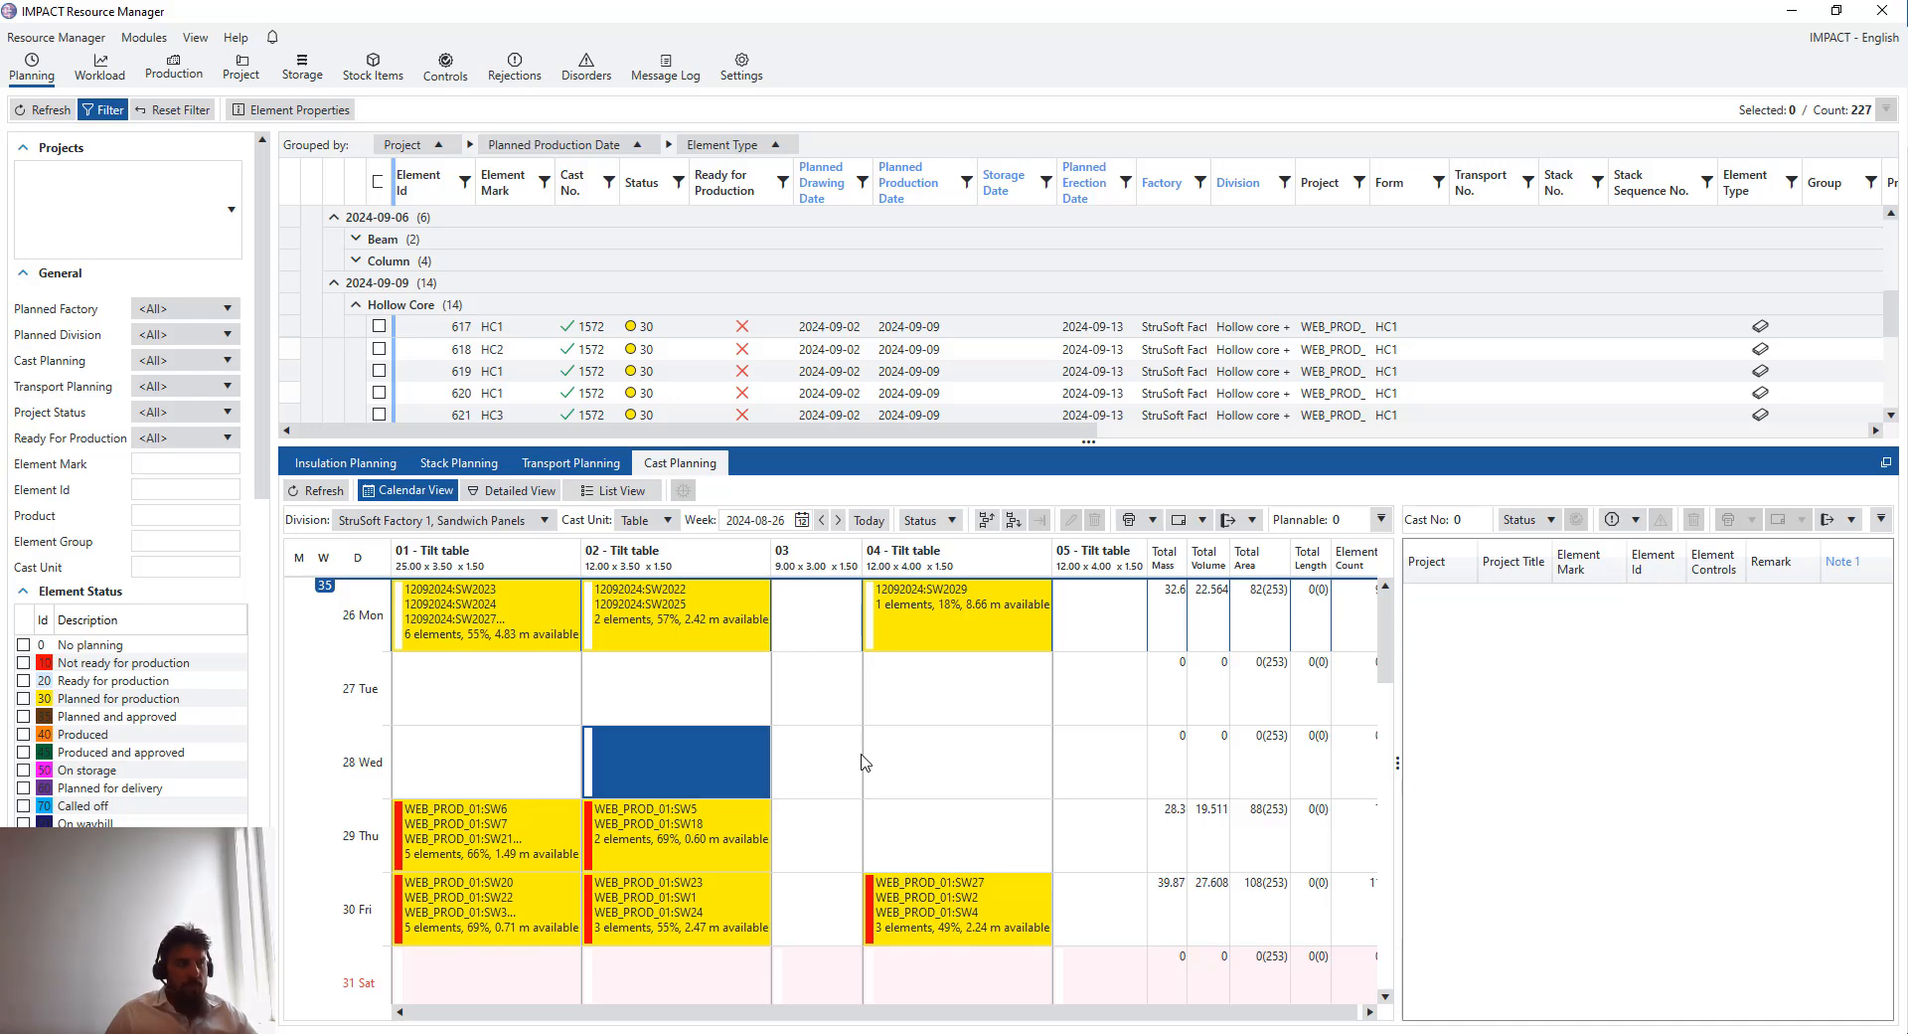
click(542, 835)
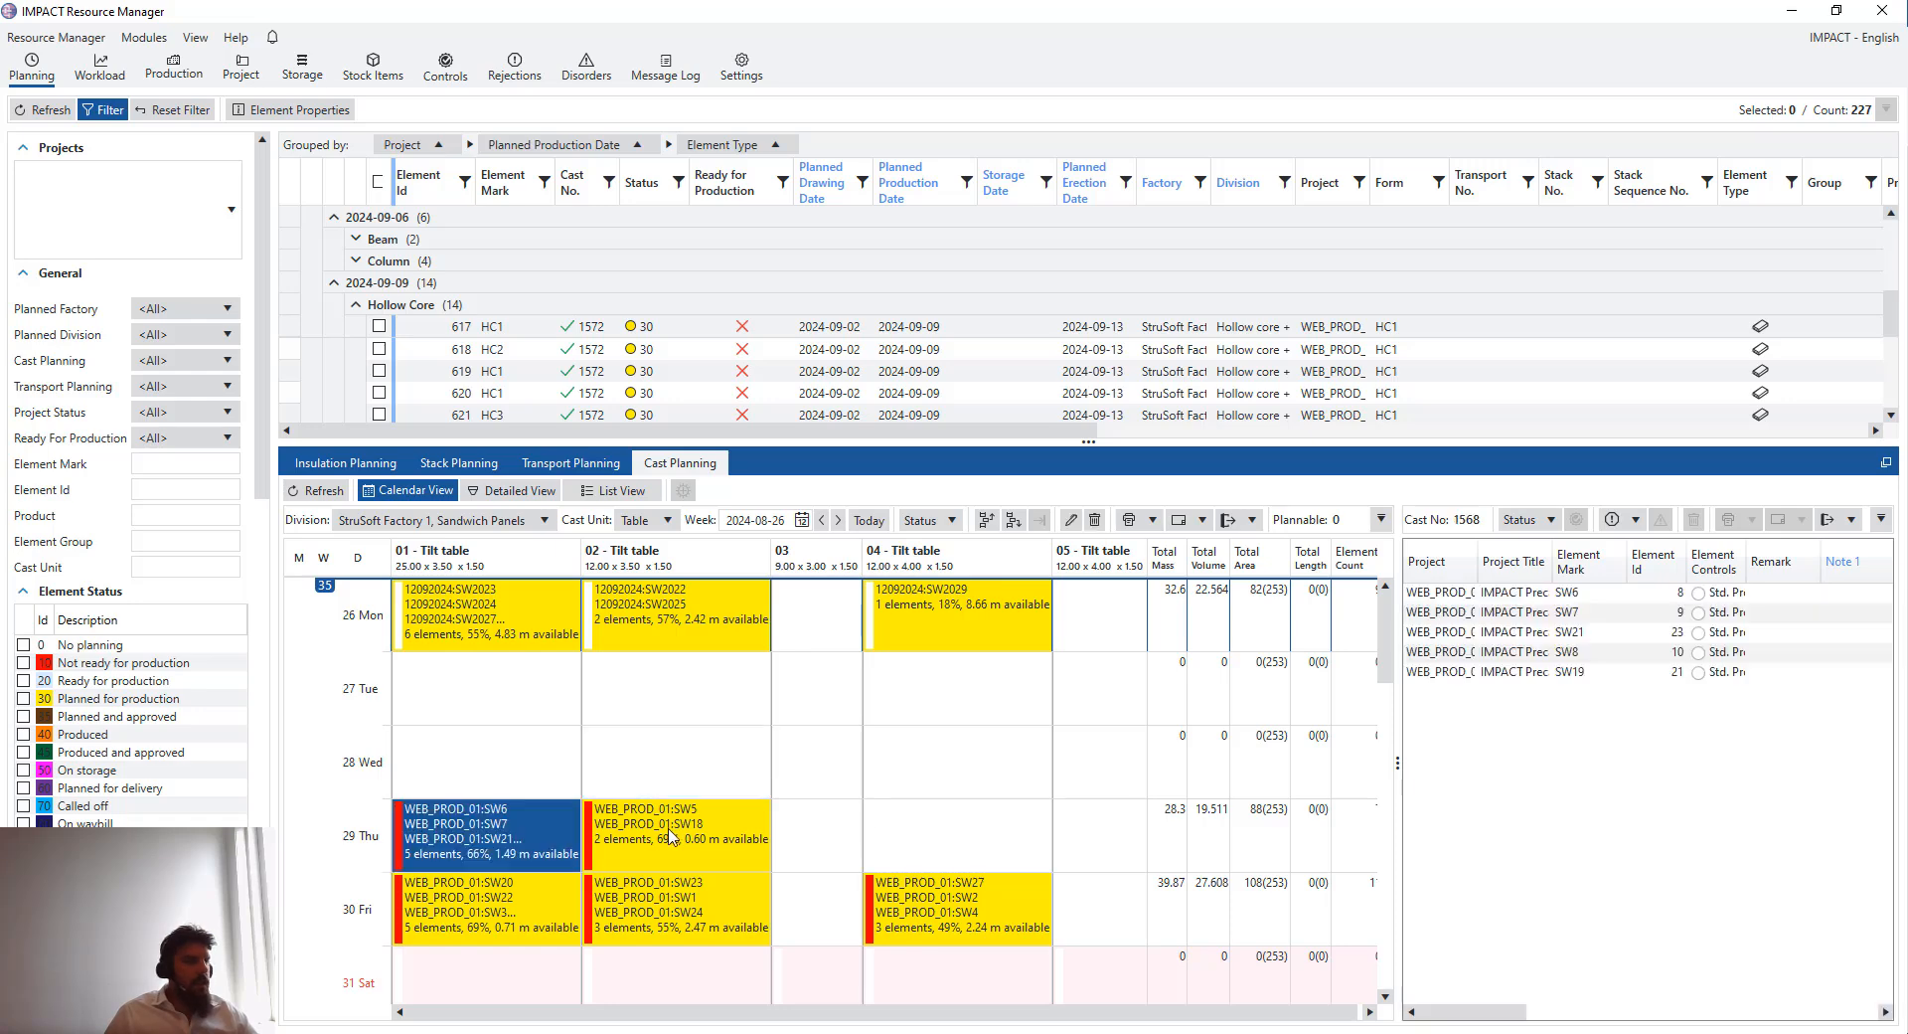
- Widen the cast's element list and its Element Controls column, then select element SW6
drag(1398, 713, 1230, 712)
drag(1603, 561, 1825, 561)
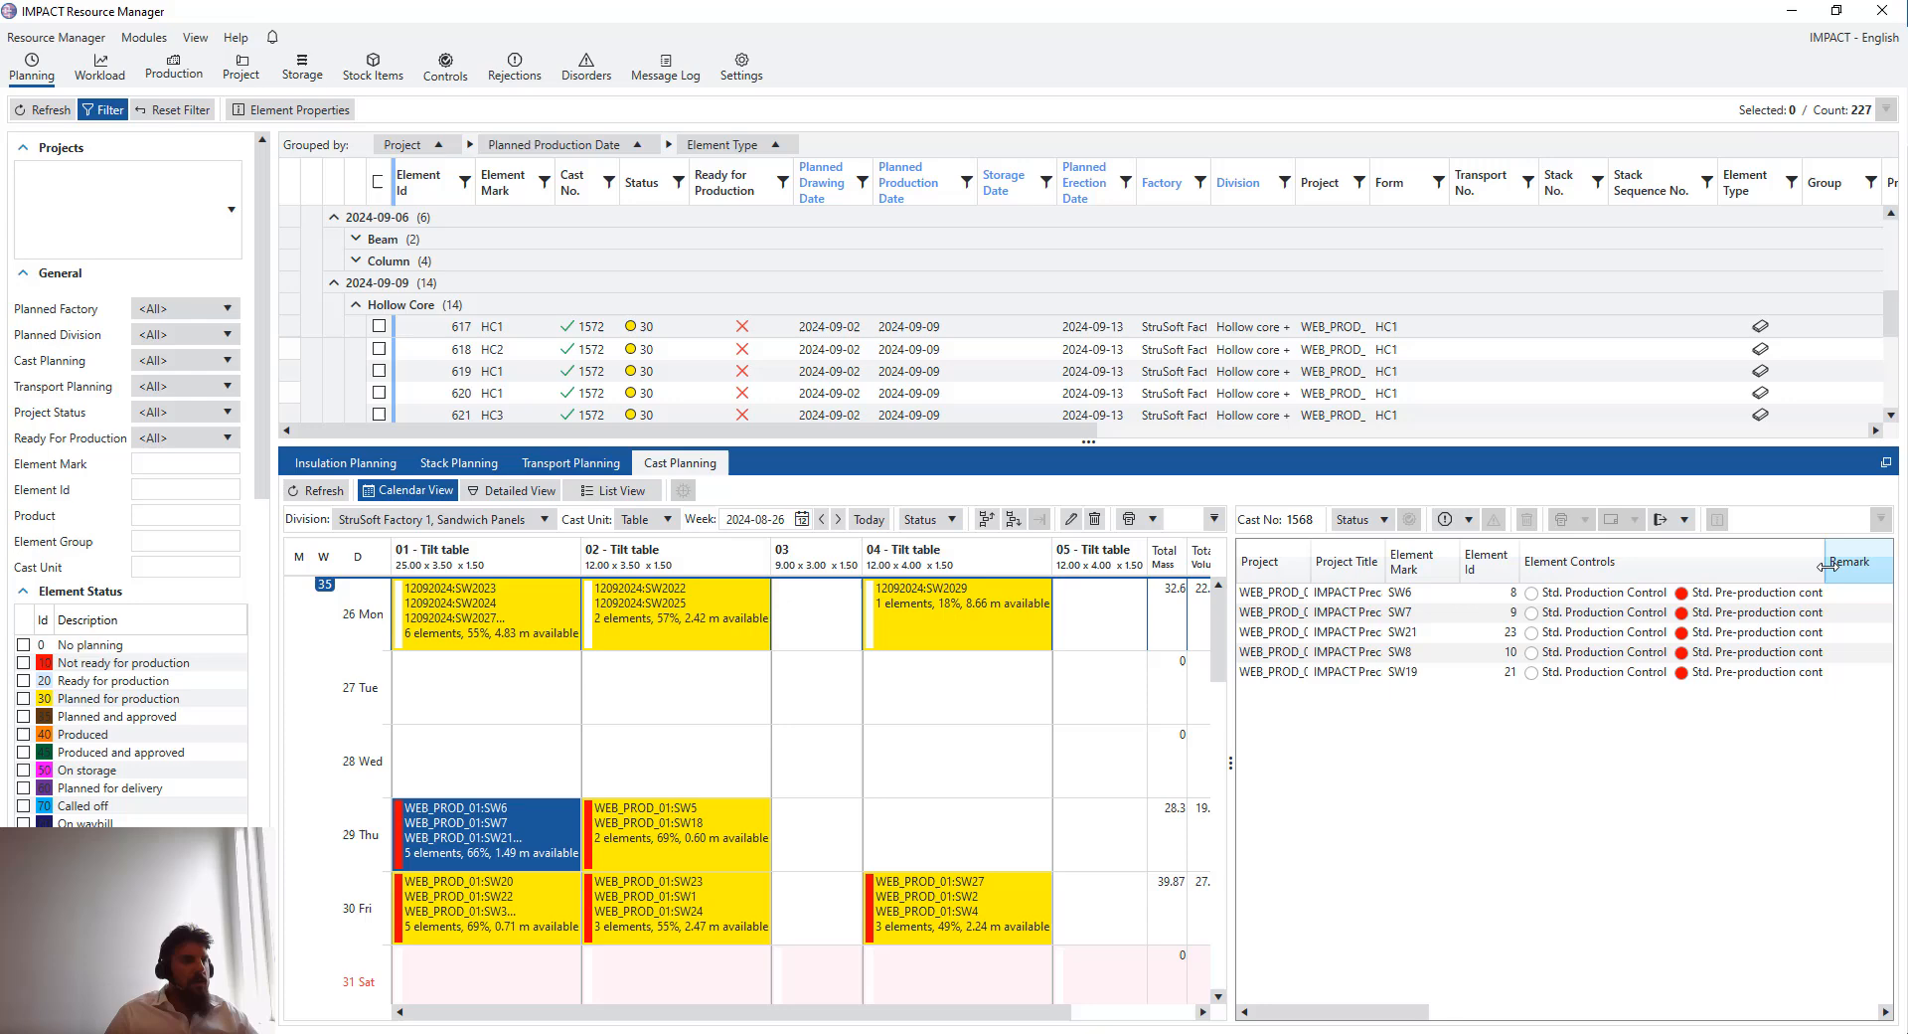
click(1666, 594)
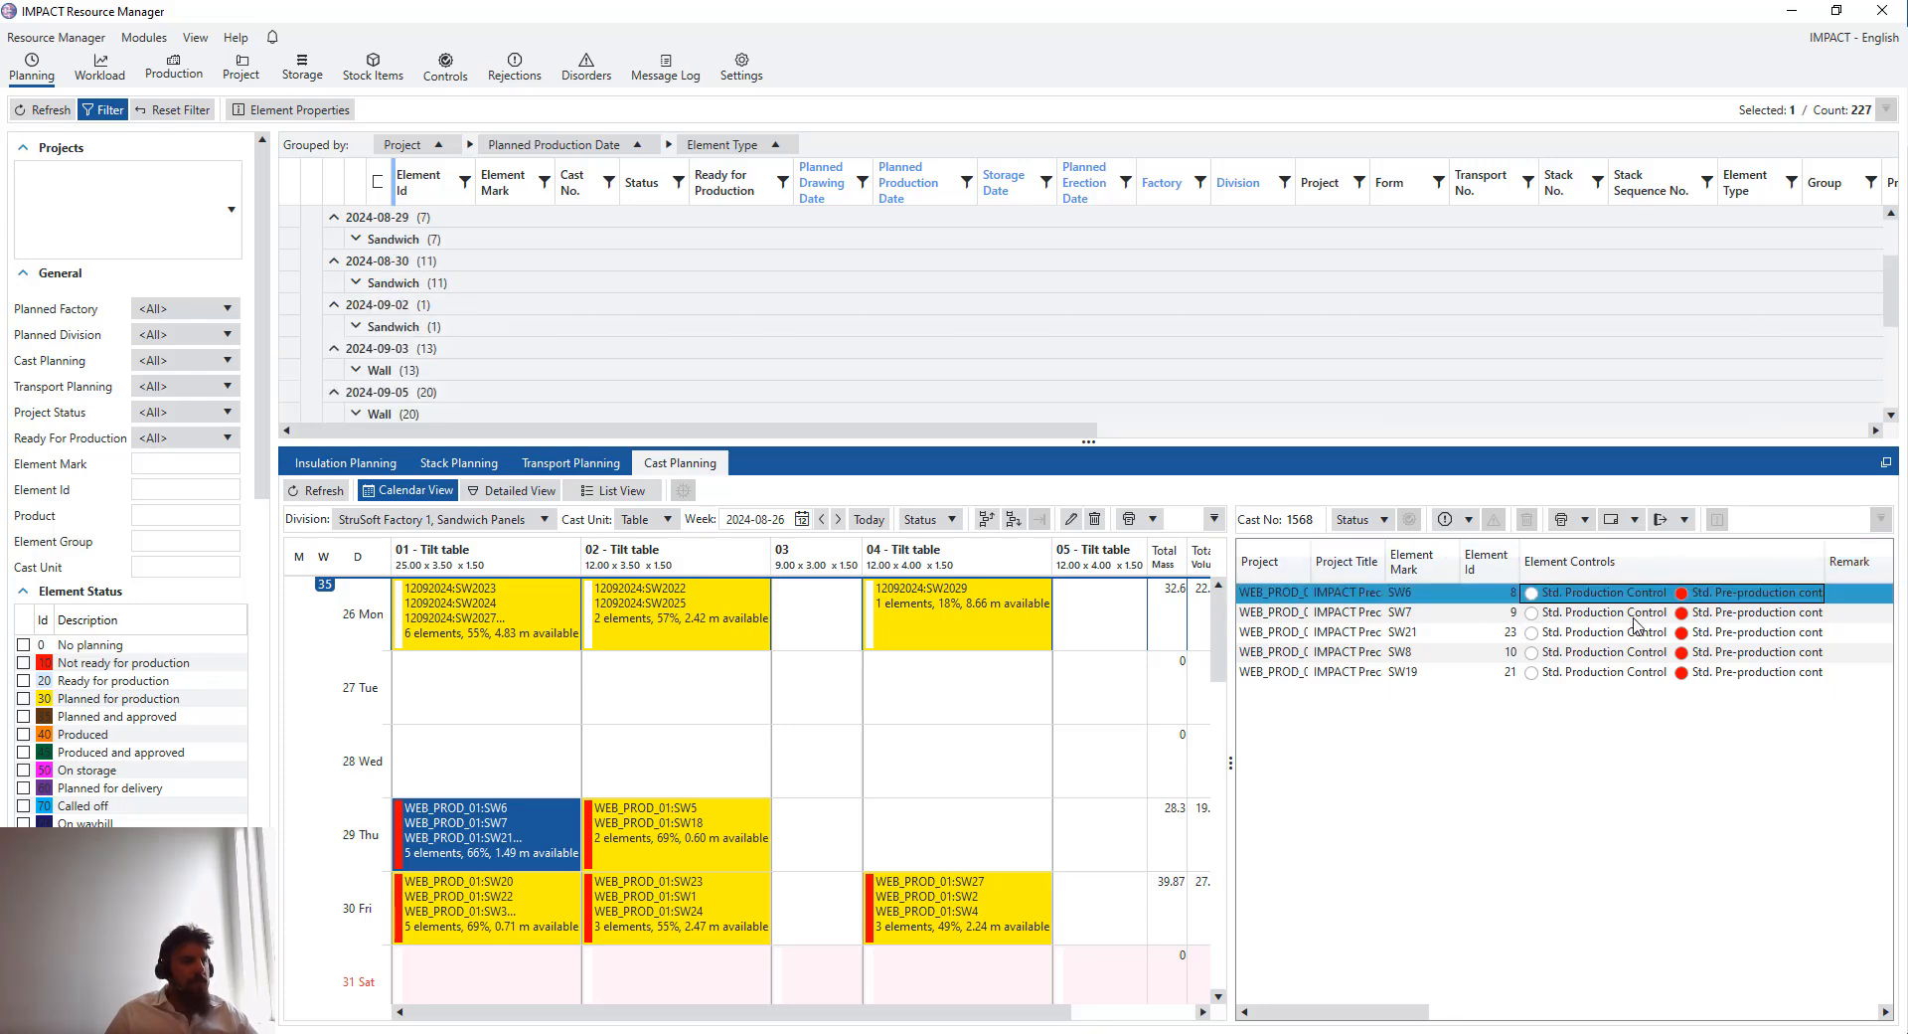
- Switch to Project Manager and window-select the planned-for-production elements in the 3D model
click(1635, 628)
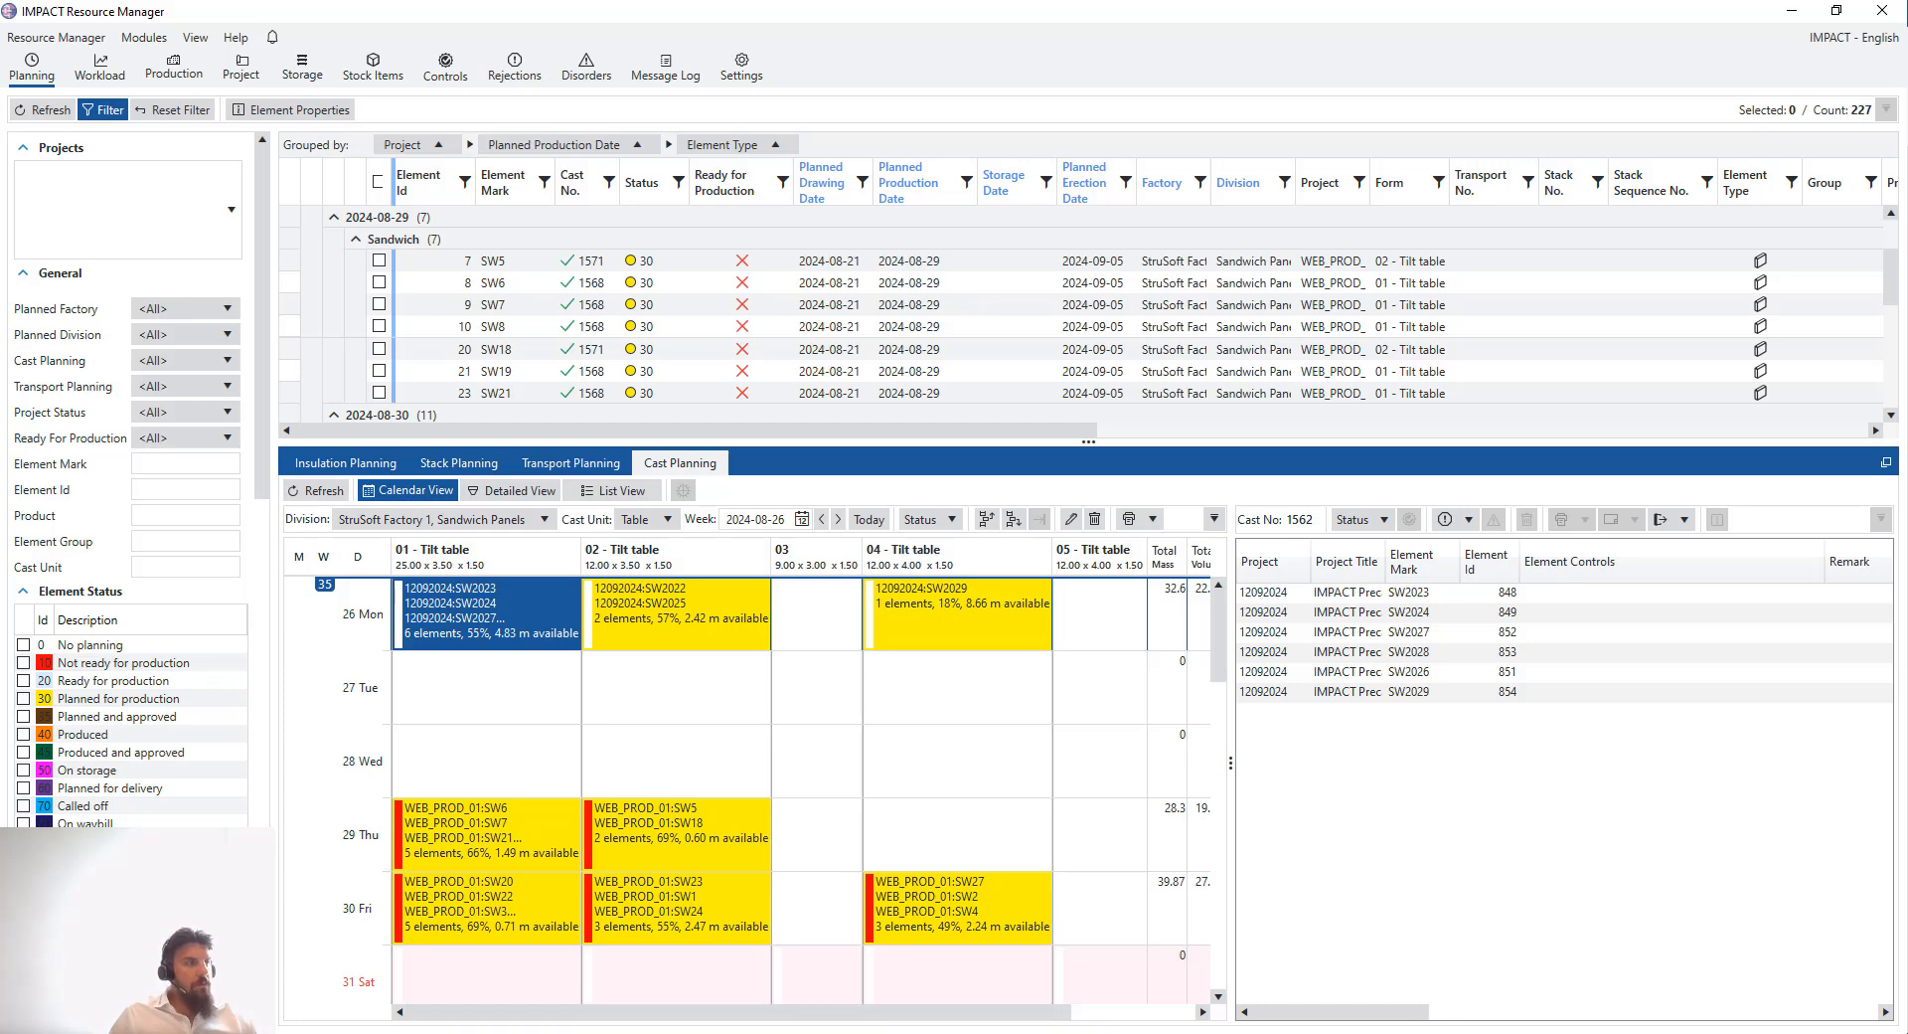
key(alt+Tab)
scroll(934, 416, up, 1)
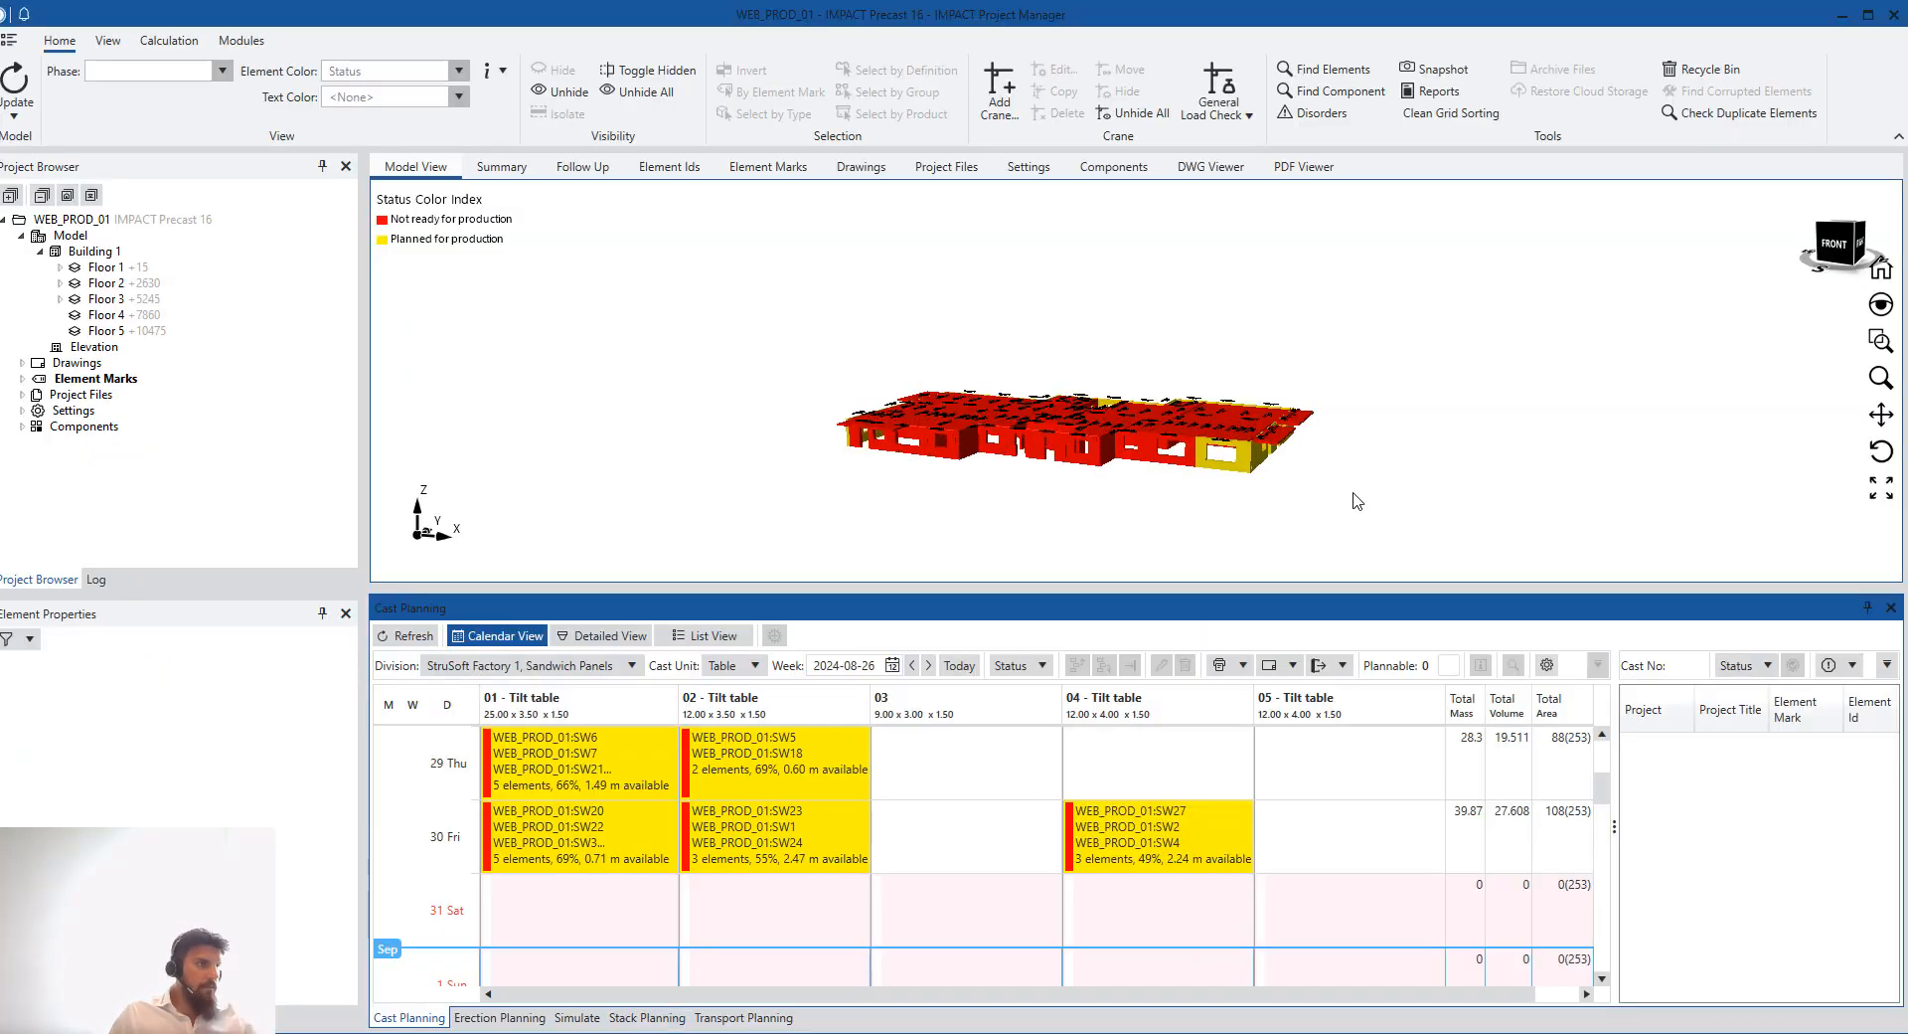
drag(1358, 500, 1138, 358)
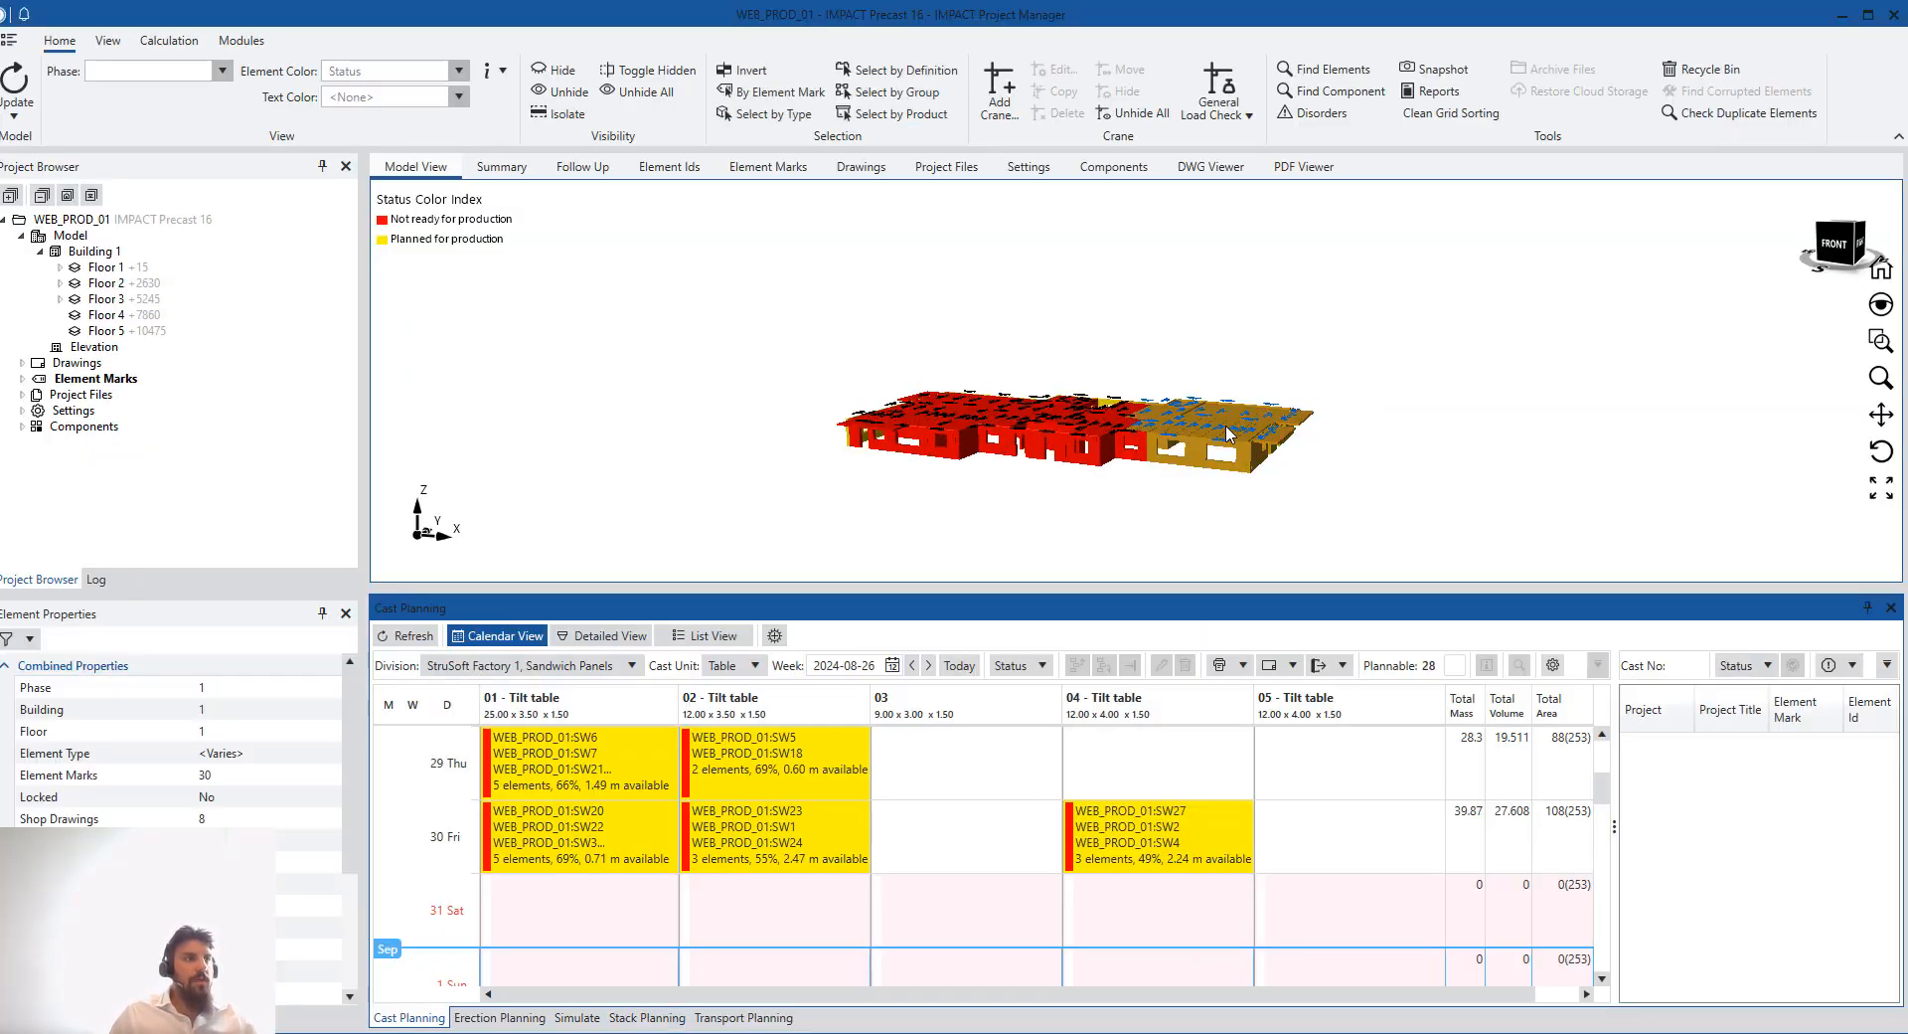
- Add all standard production and pre-production element controls for every element type to the selected model elements
right_click(1221, 429)
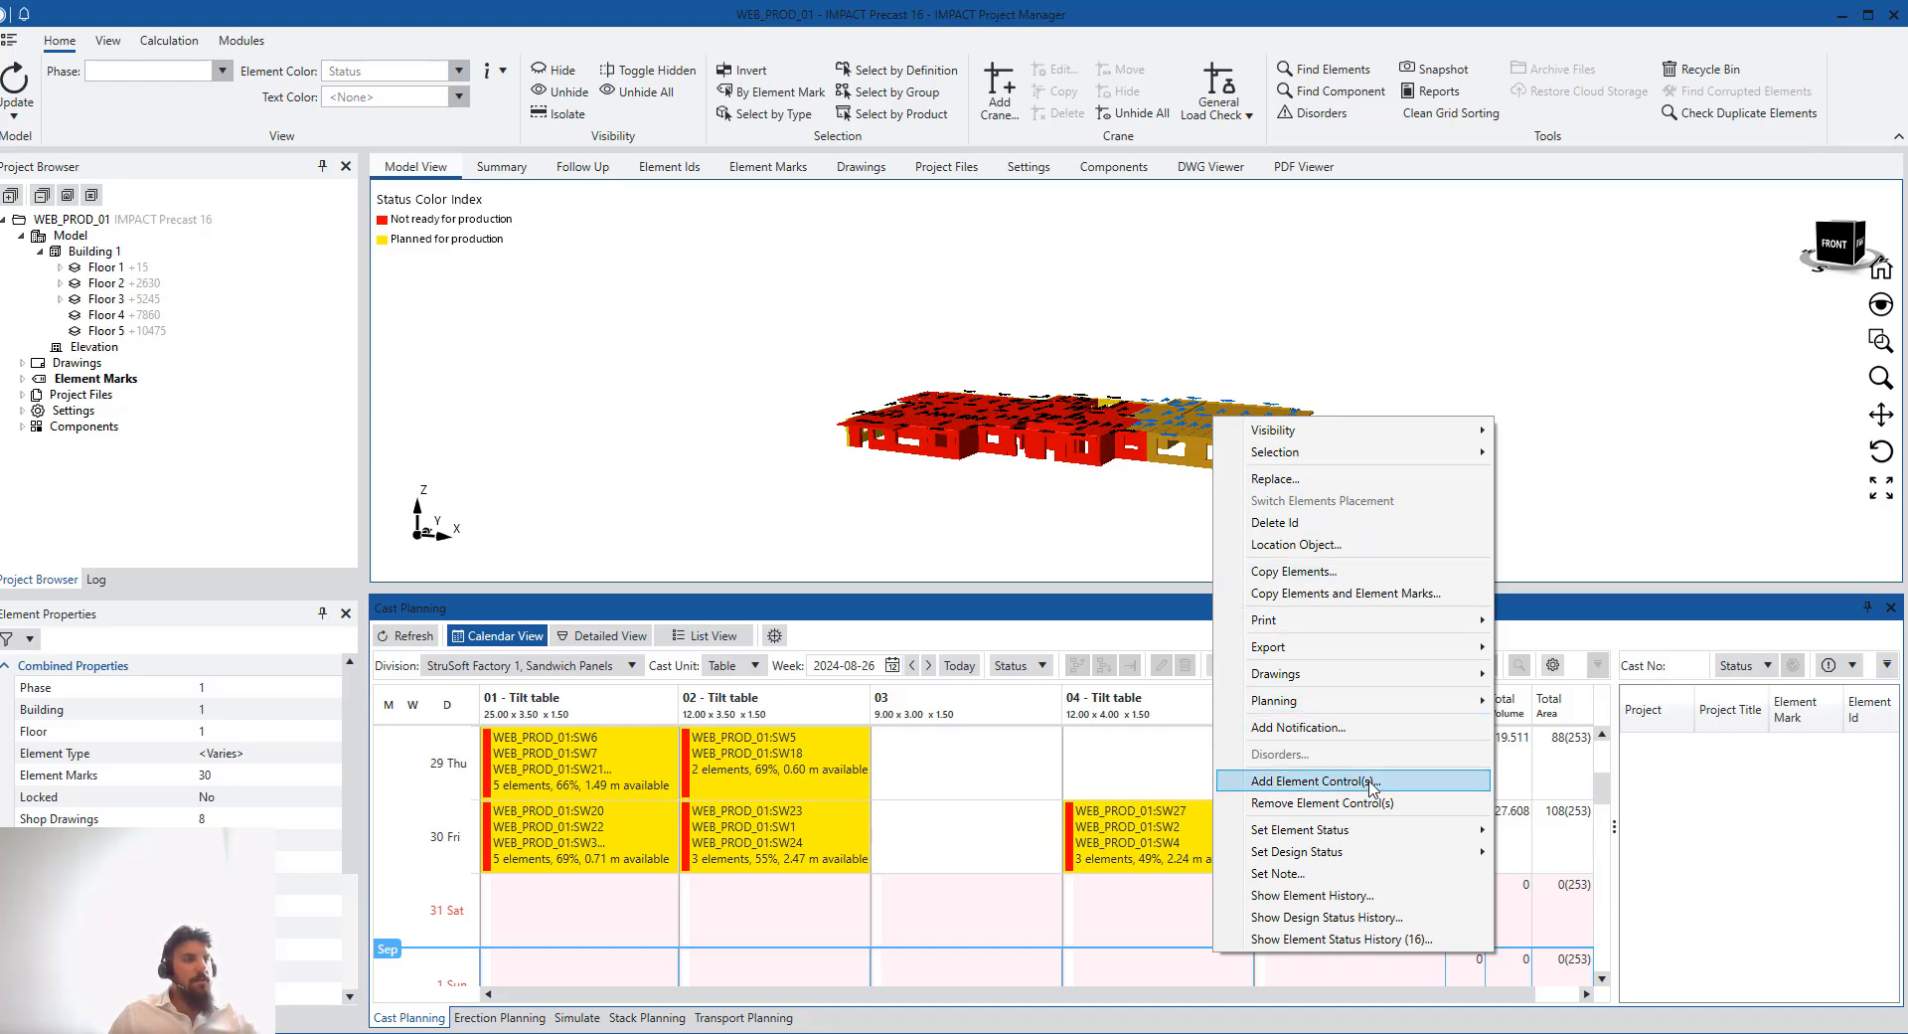
click(1373, 784)
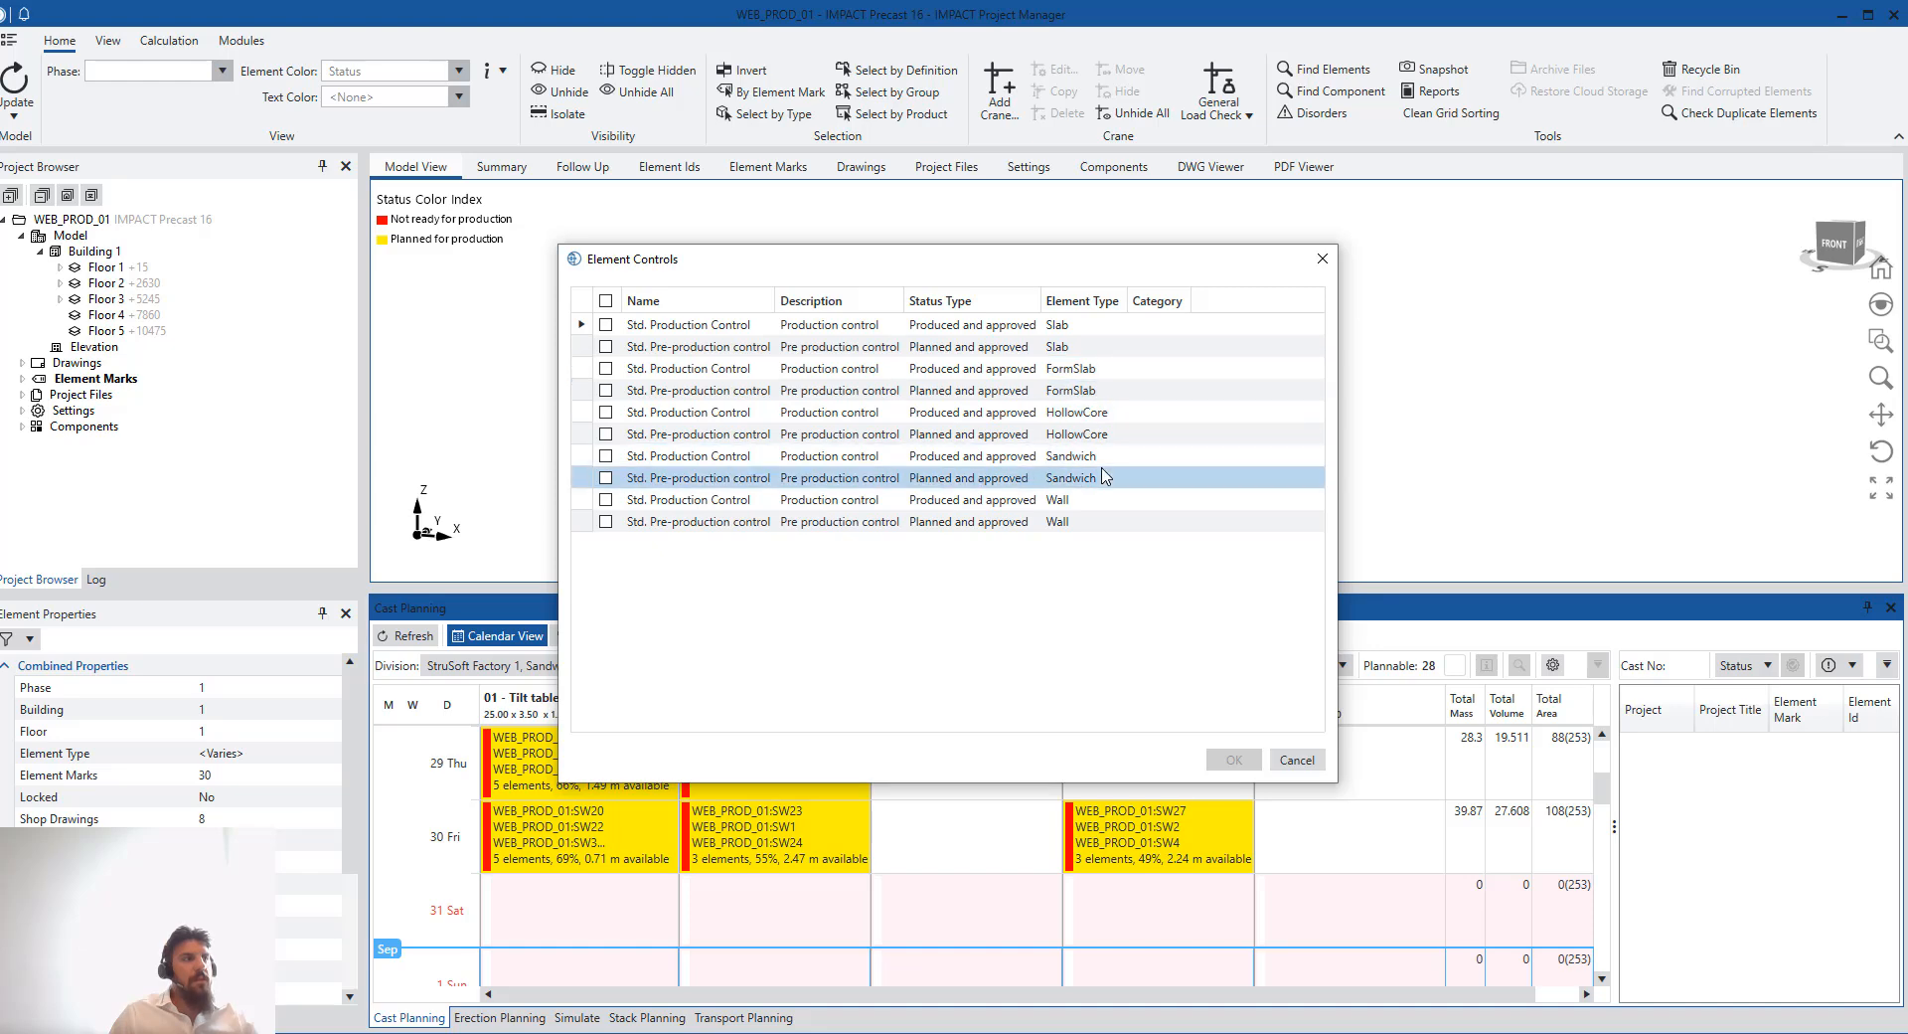
click(606, 324)
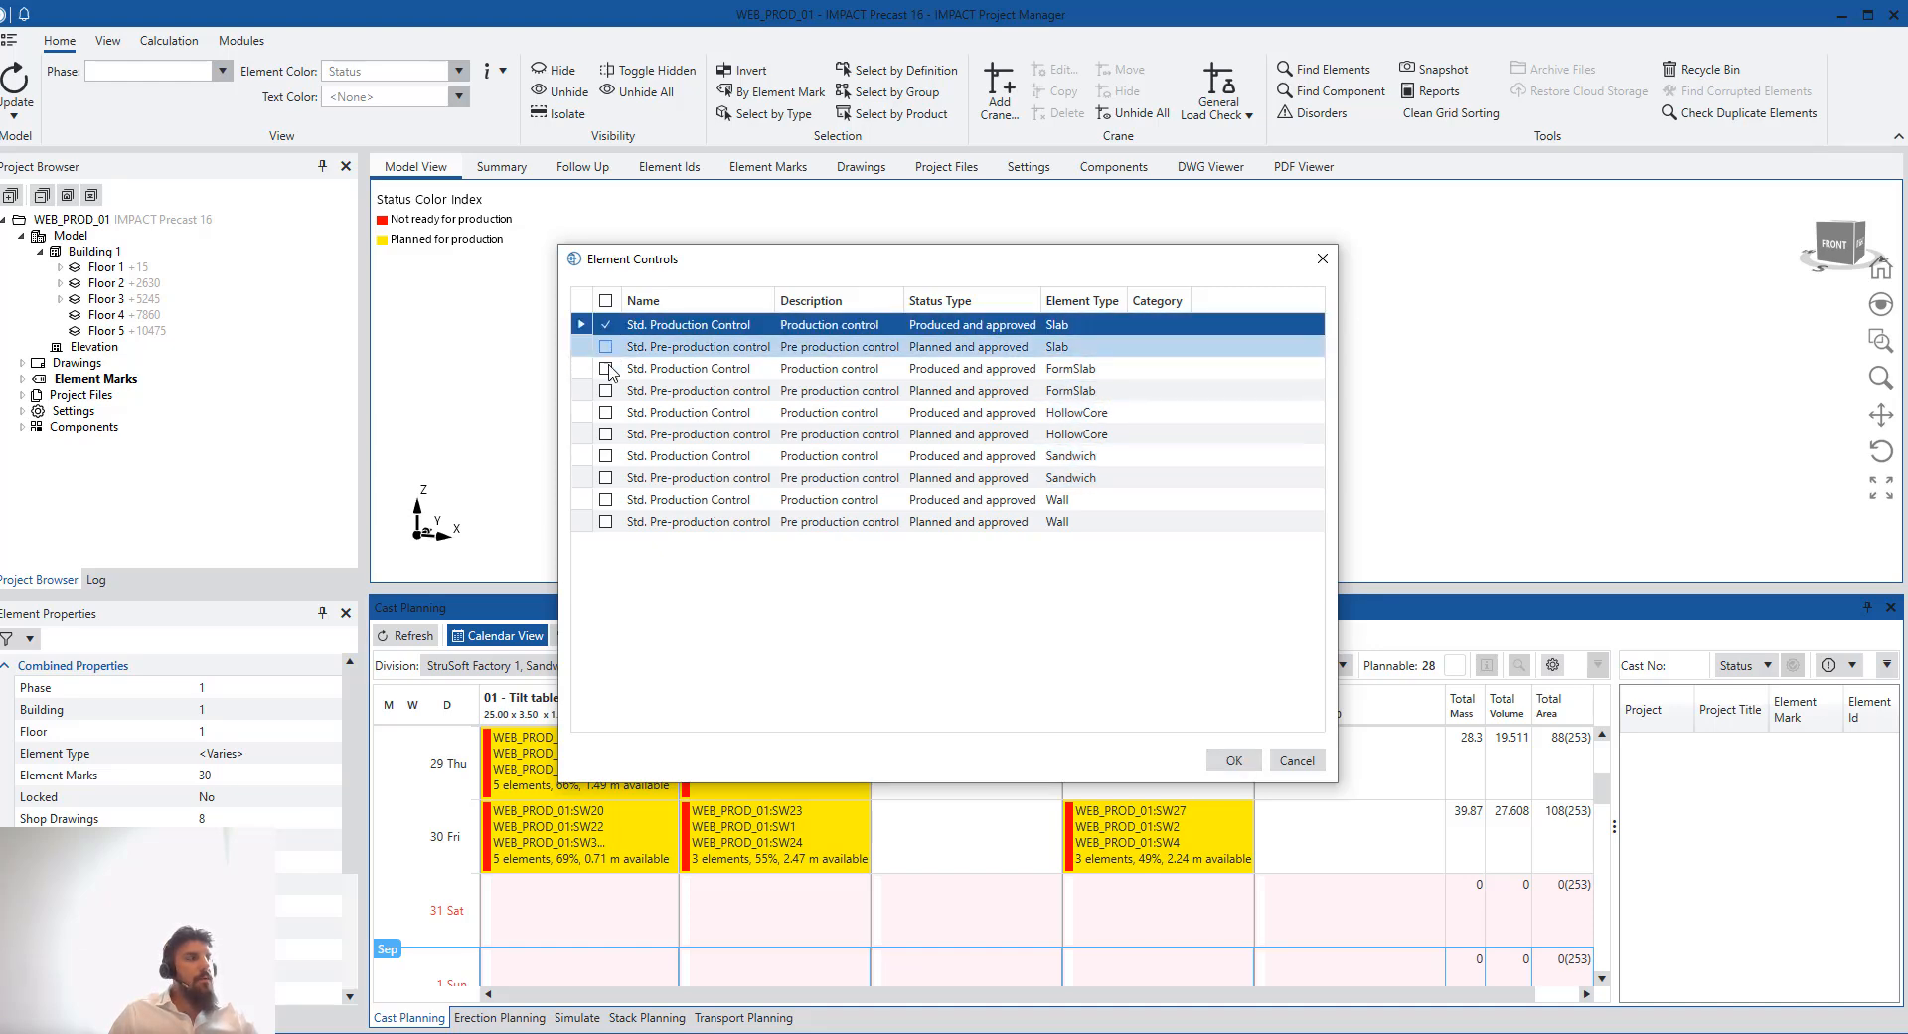
click(605, 368)
click(605, 412)
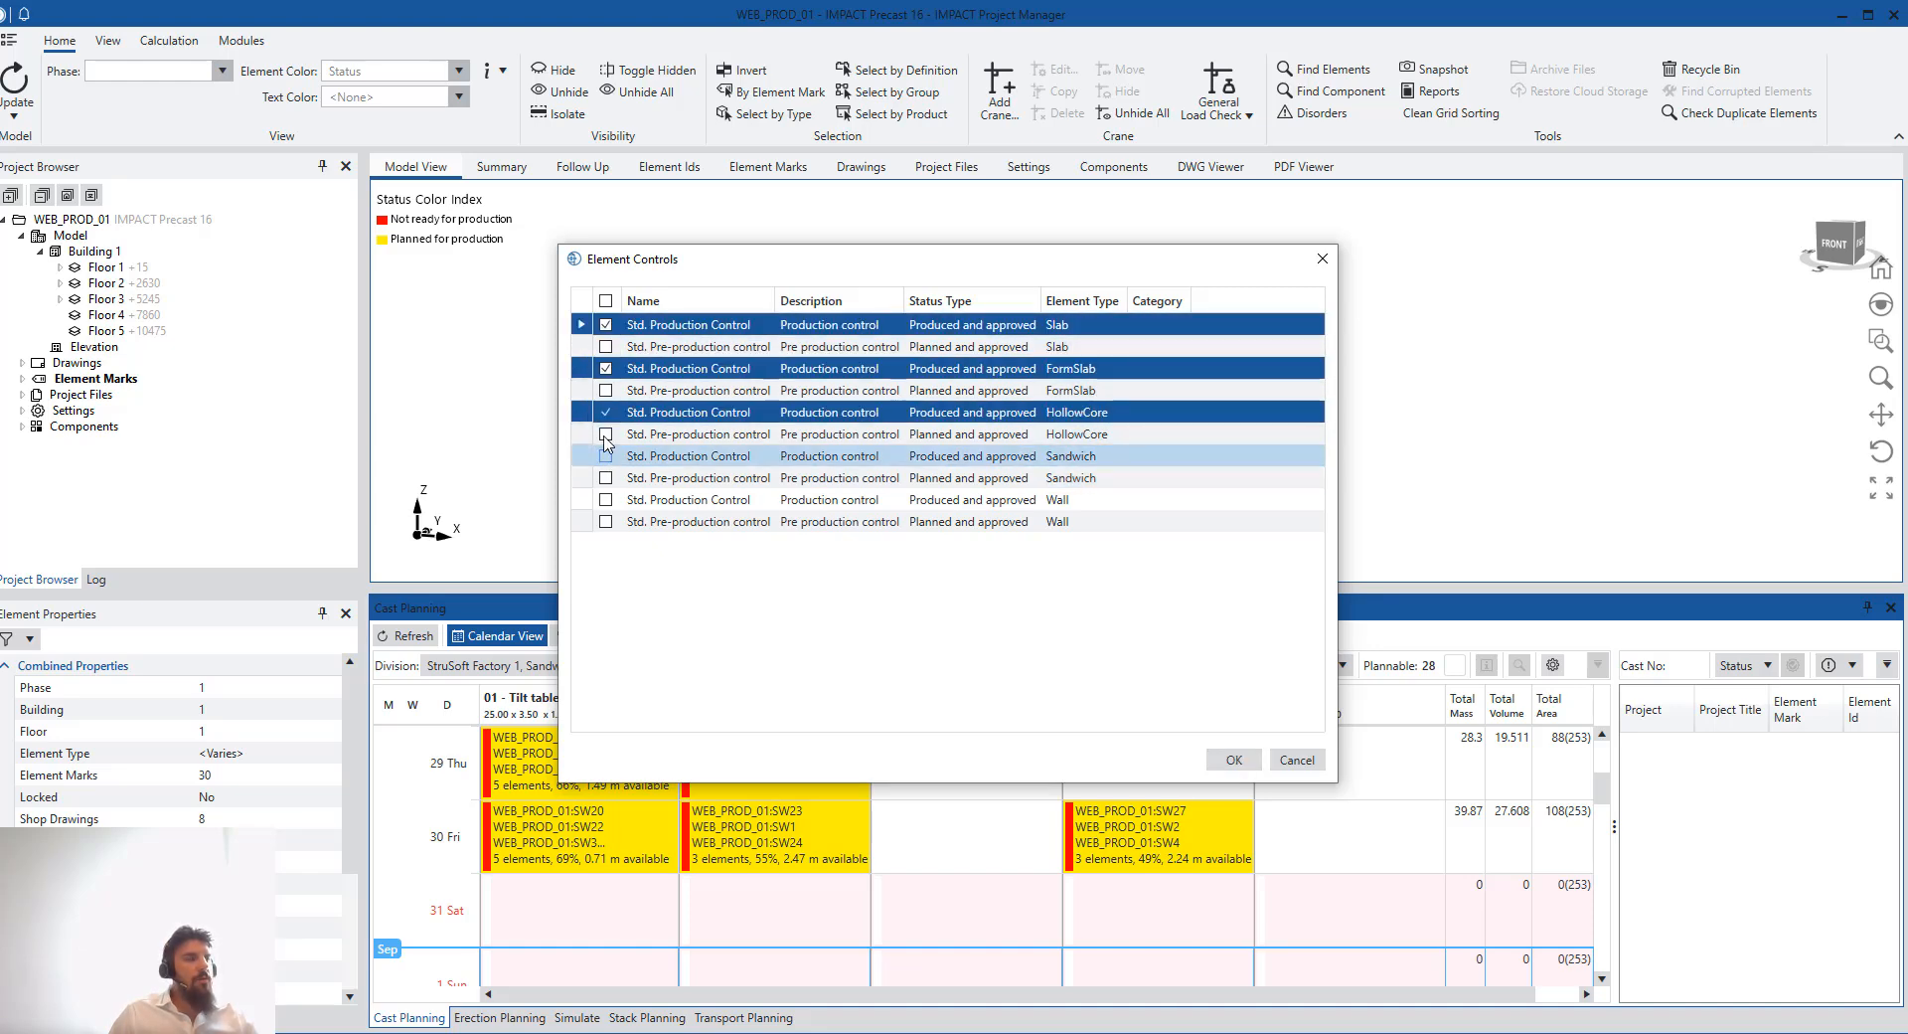
click(606, 455)
click(606, 499)
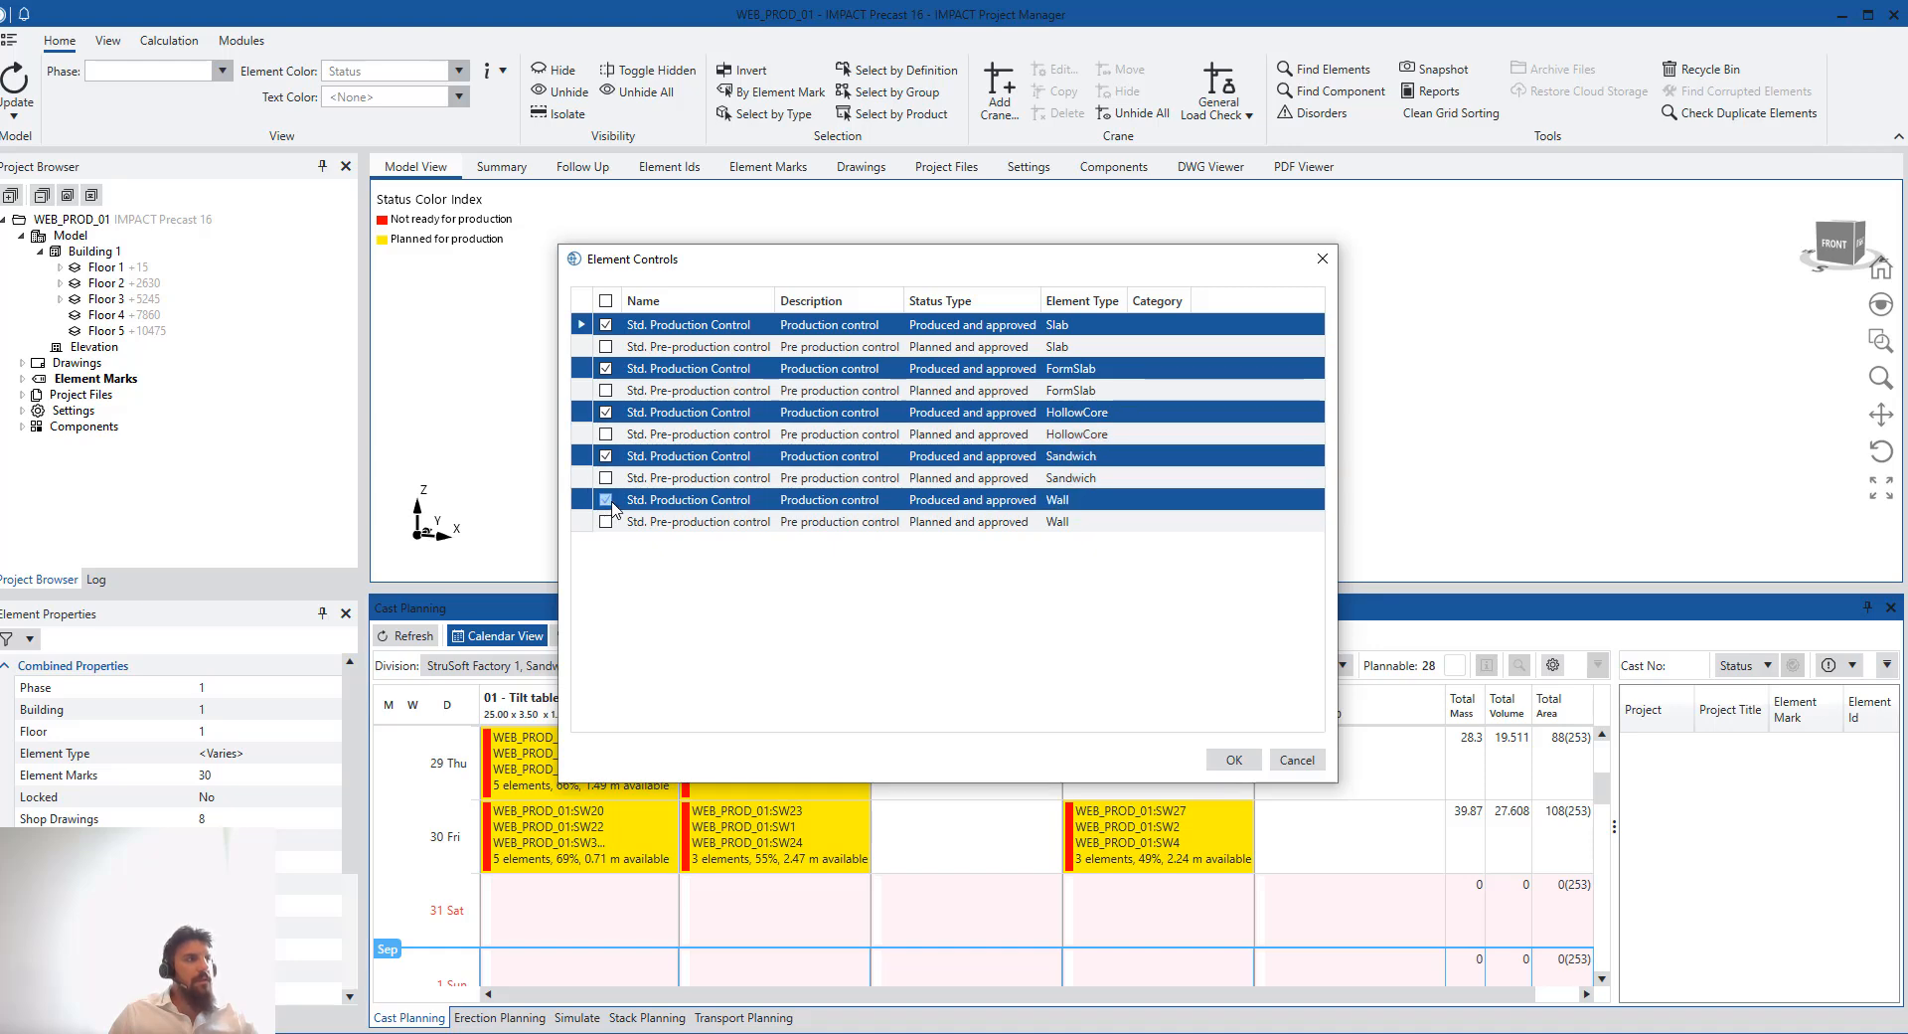
click(605, 300)
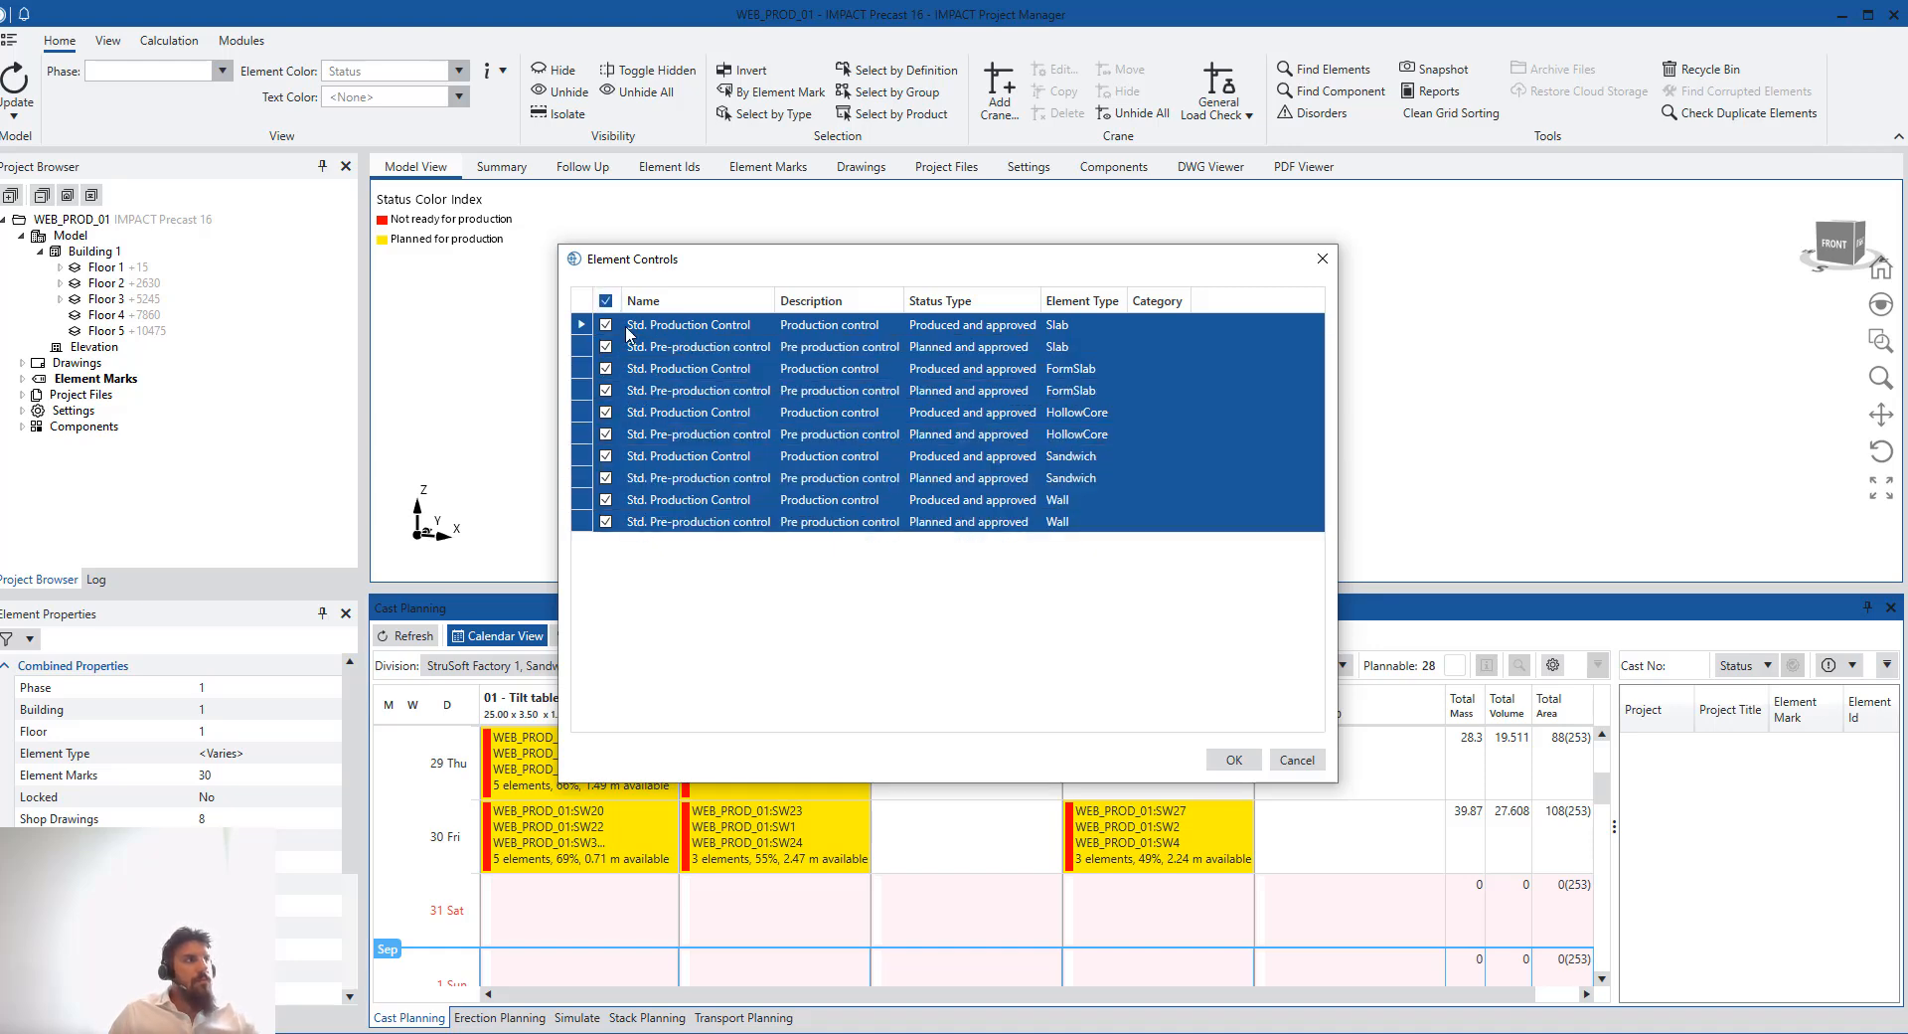
click(605, 300)
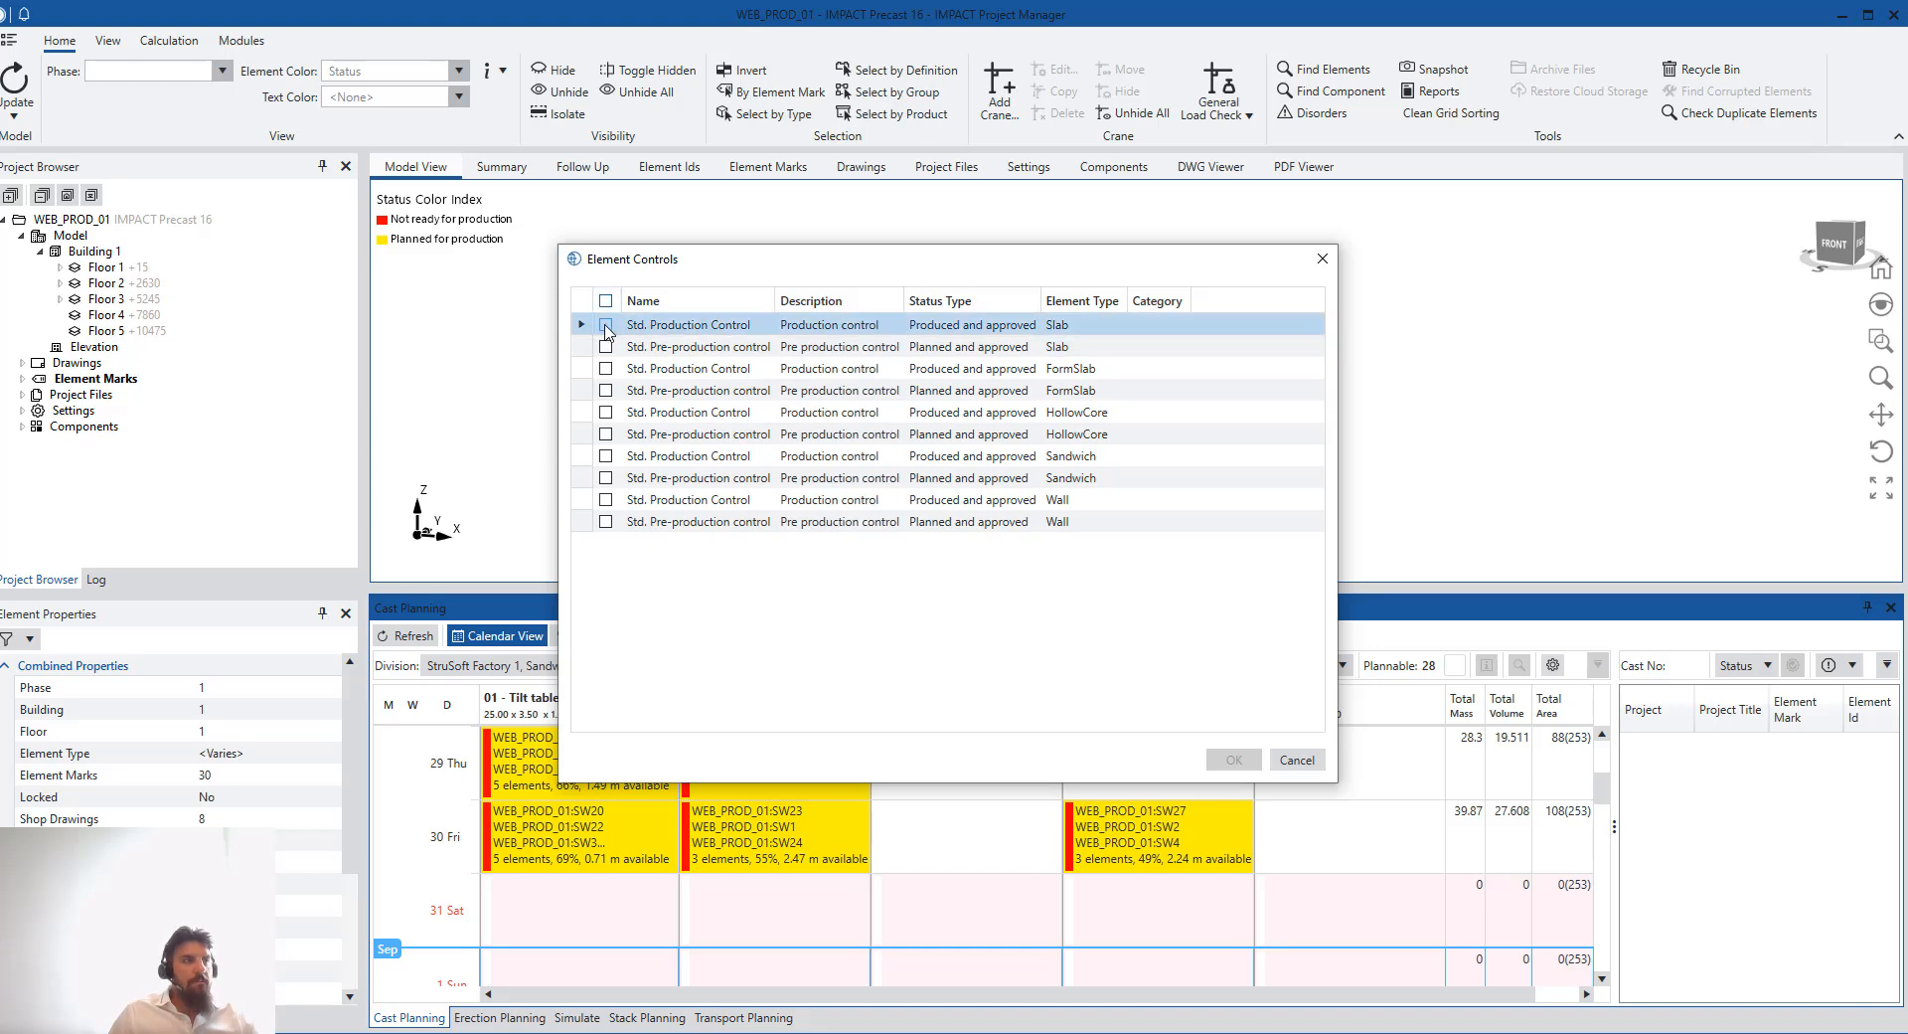
click(607, 325)
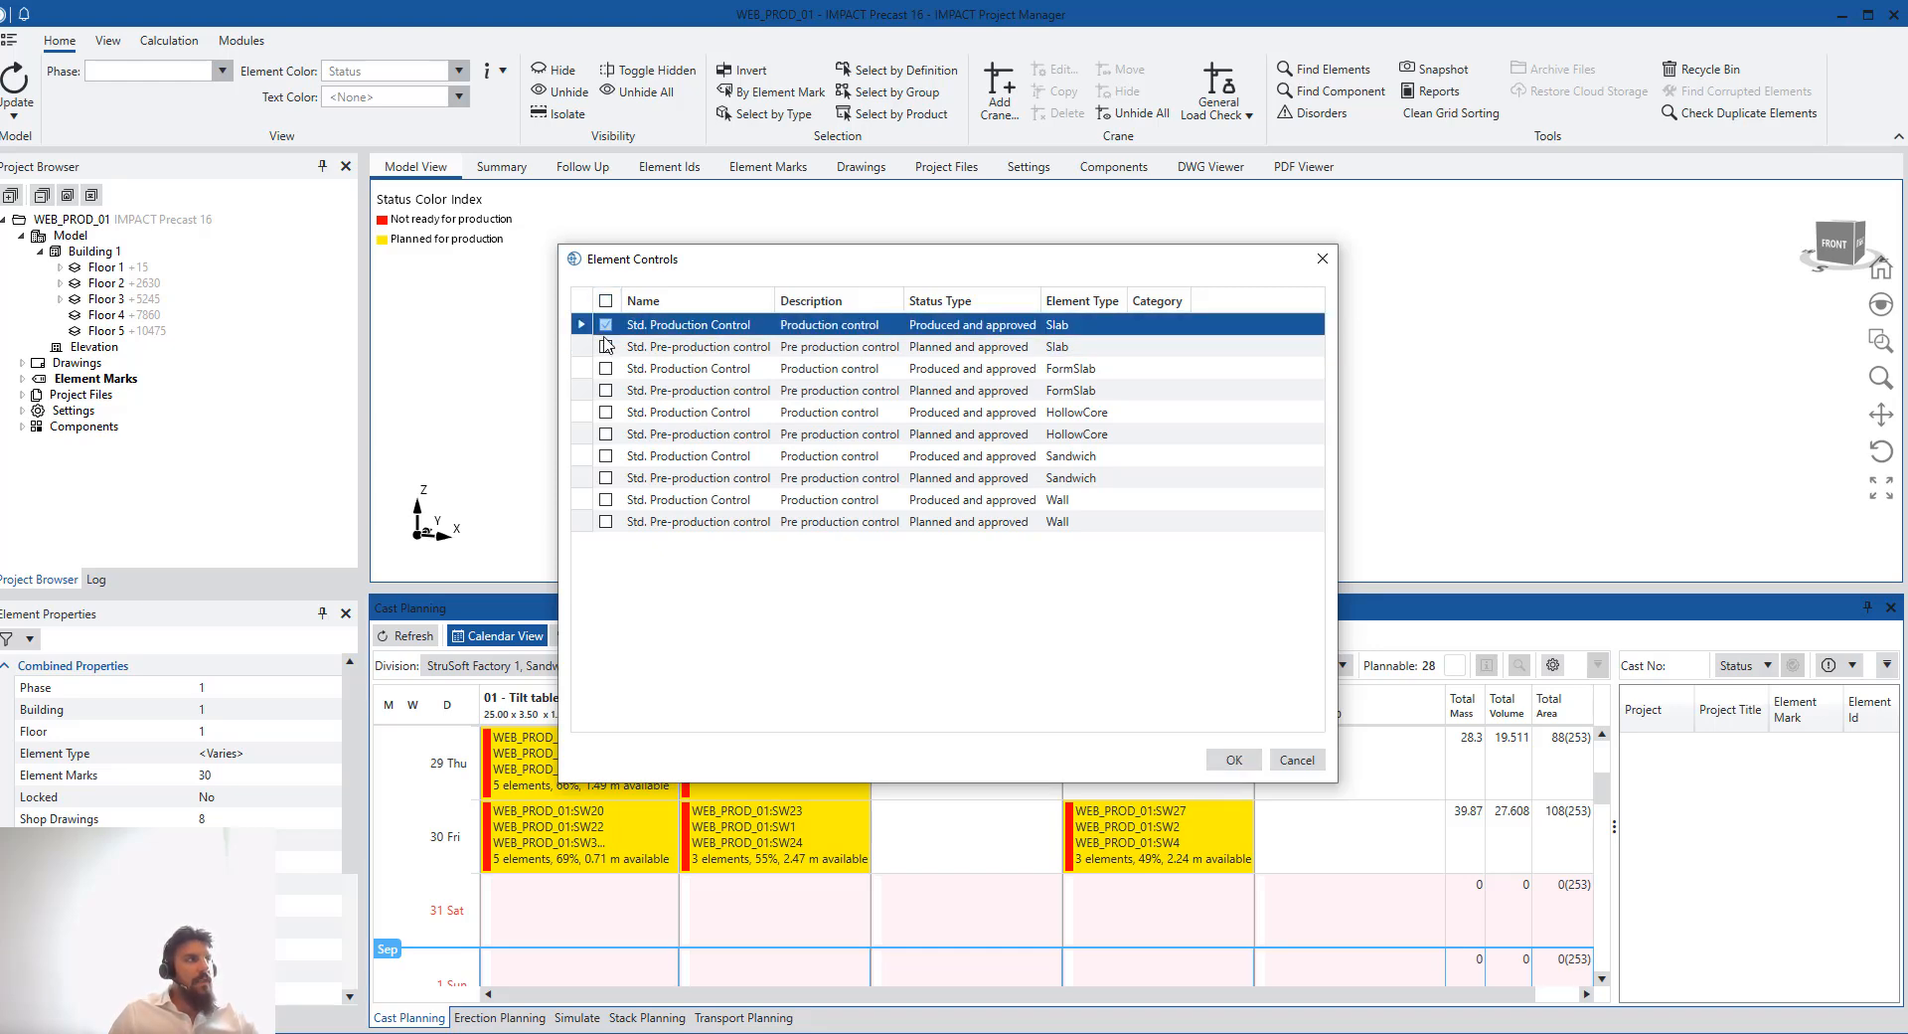
click(606, 300)
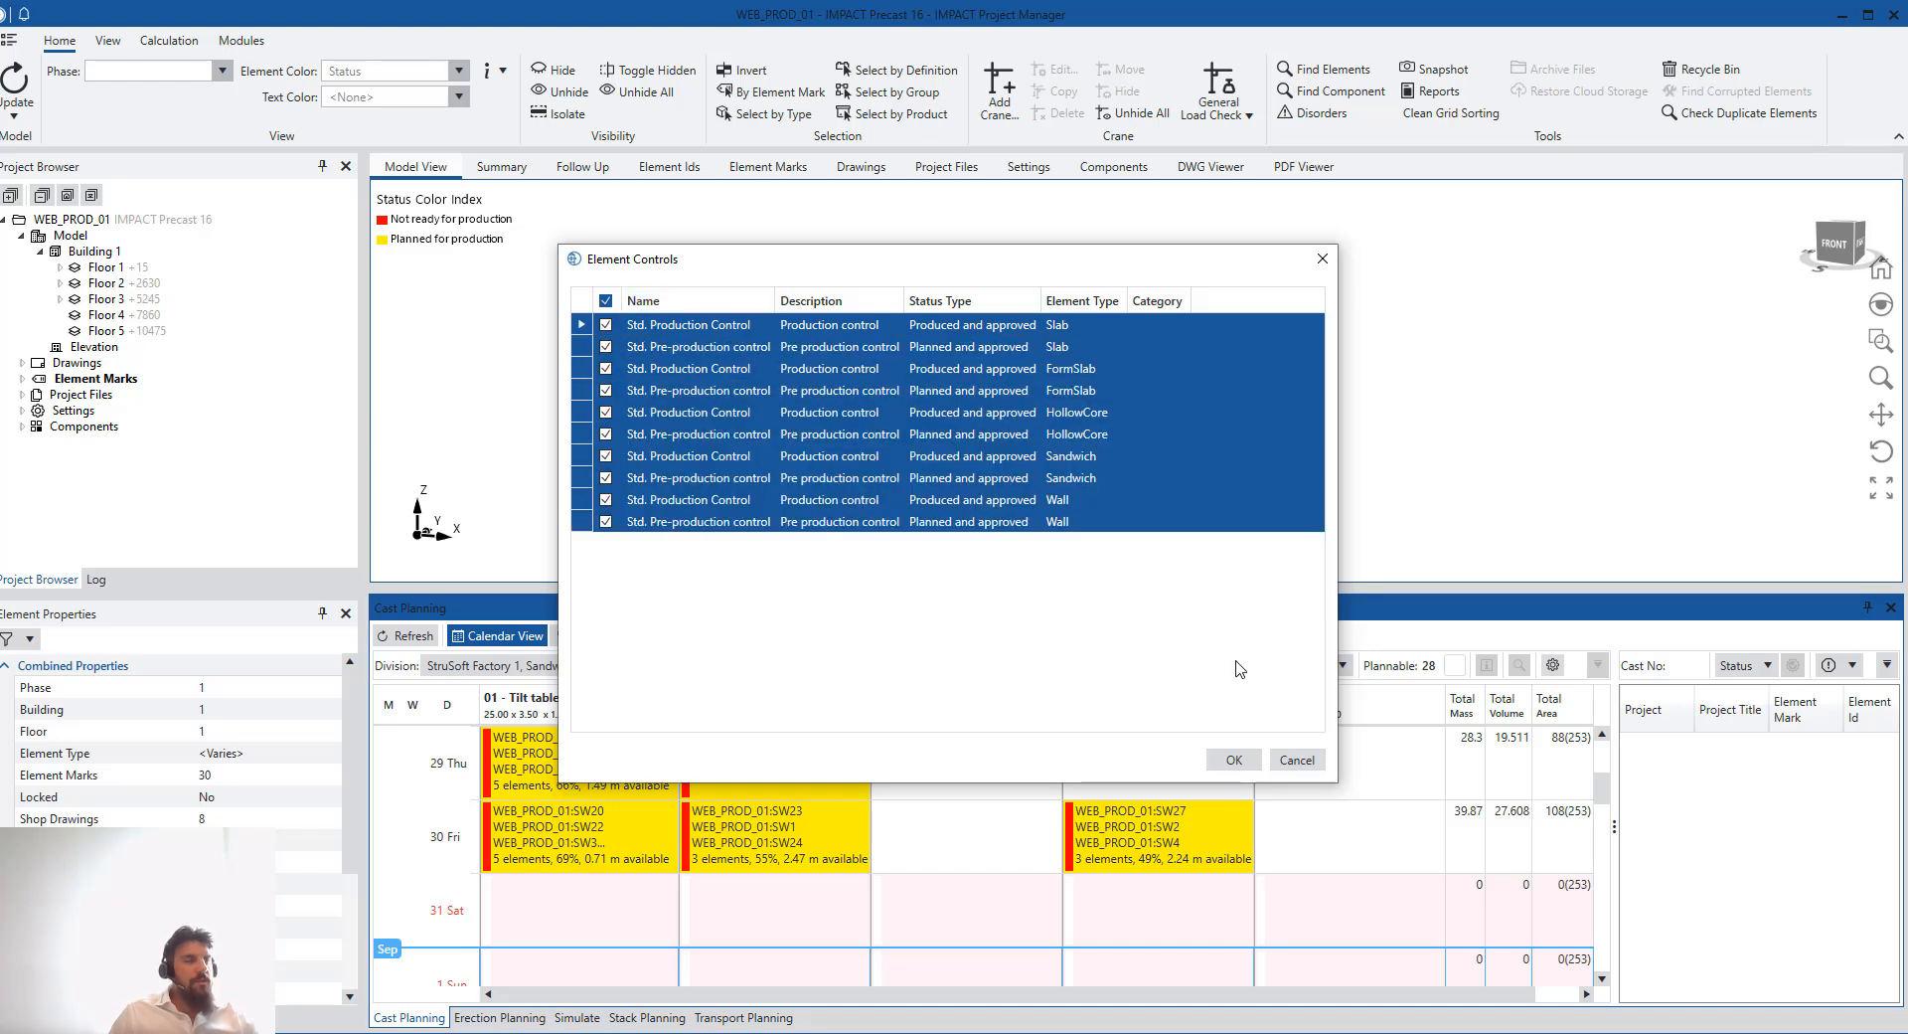
click(1247, 761)
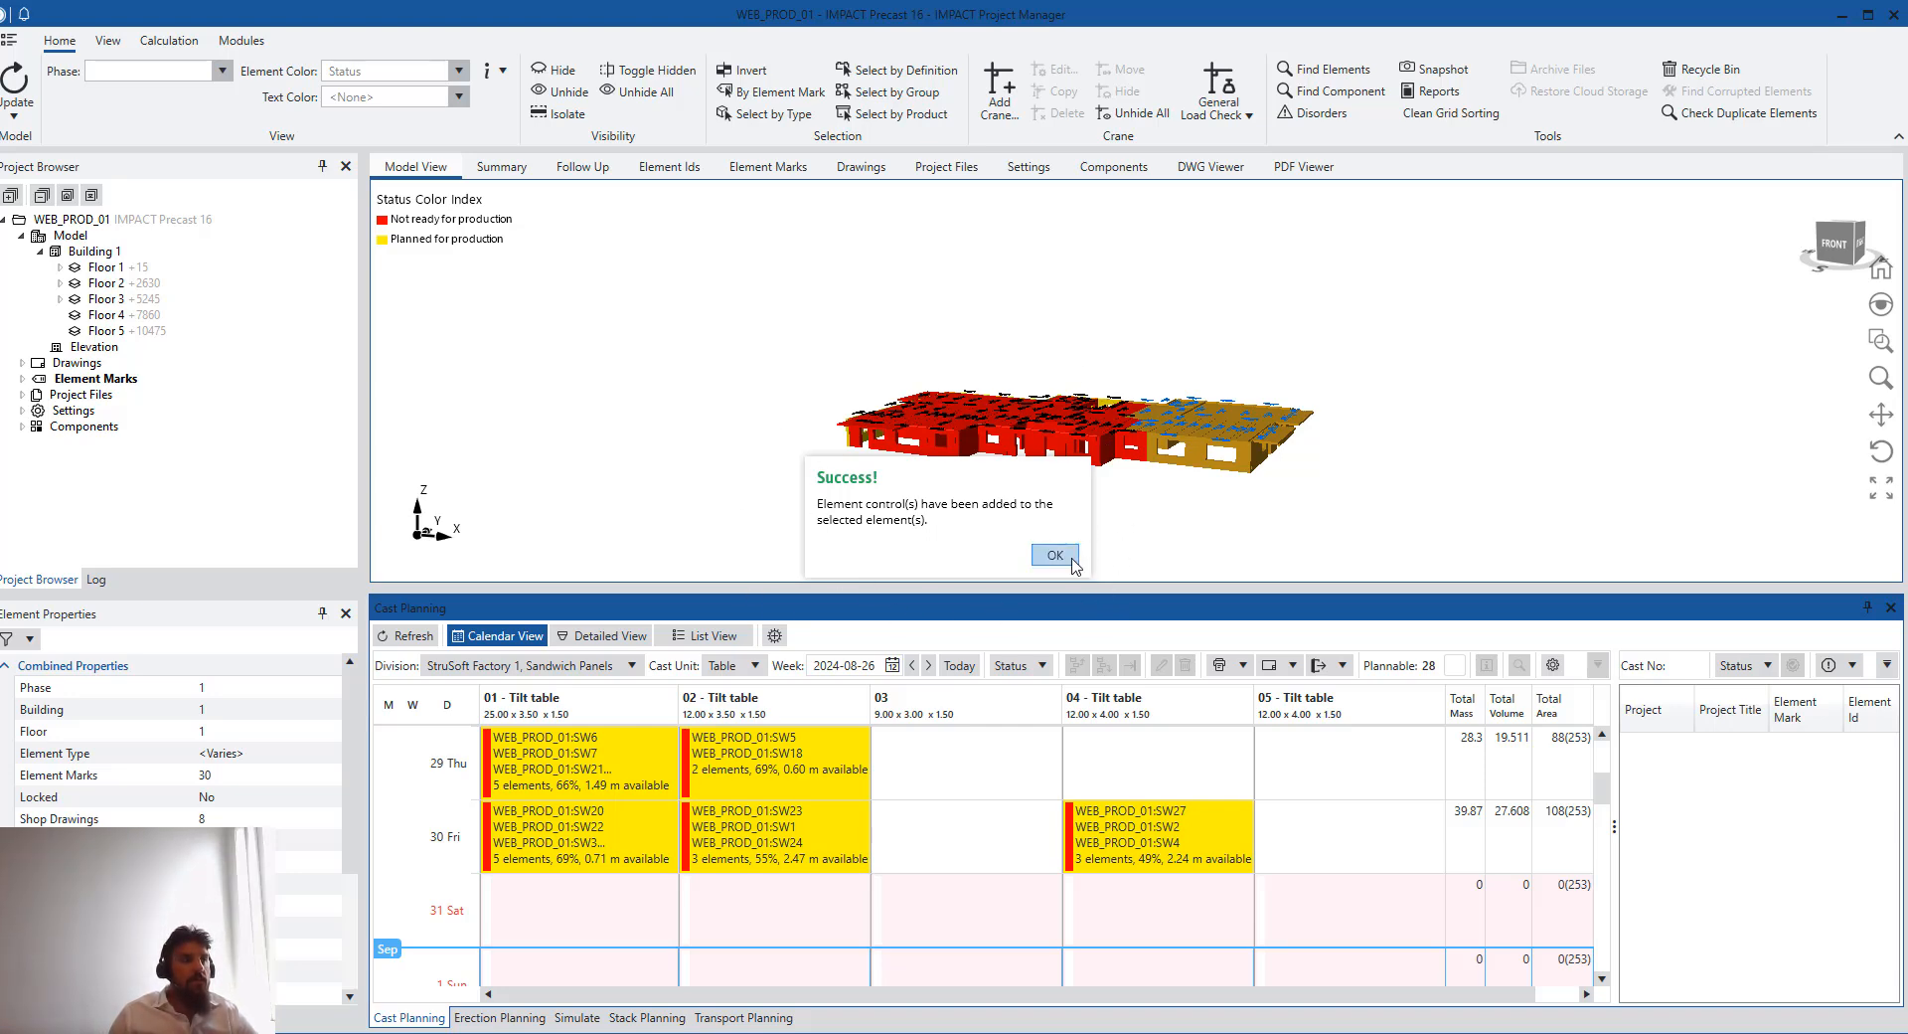
click(1065, 552)
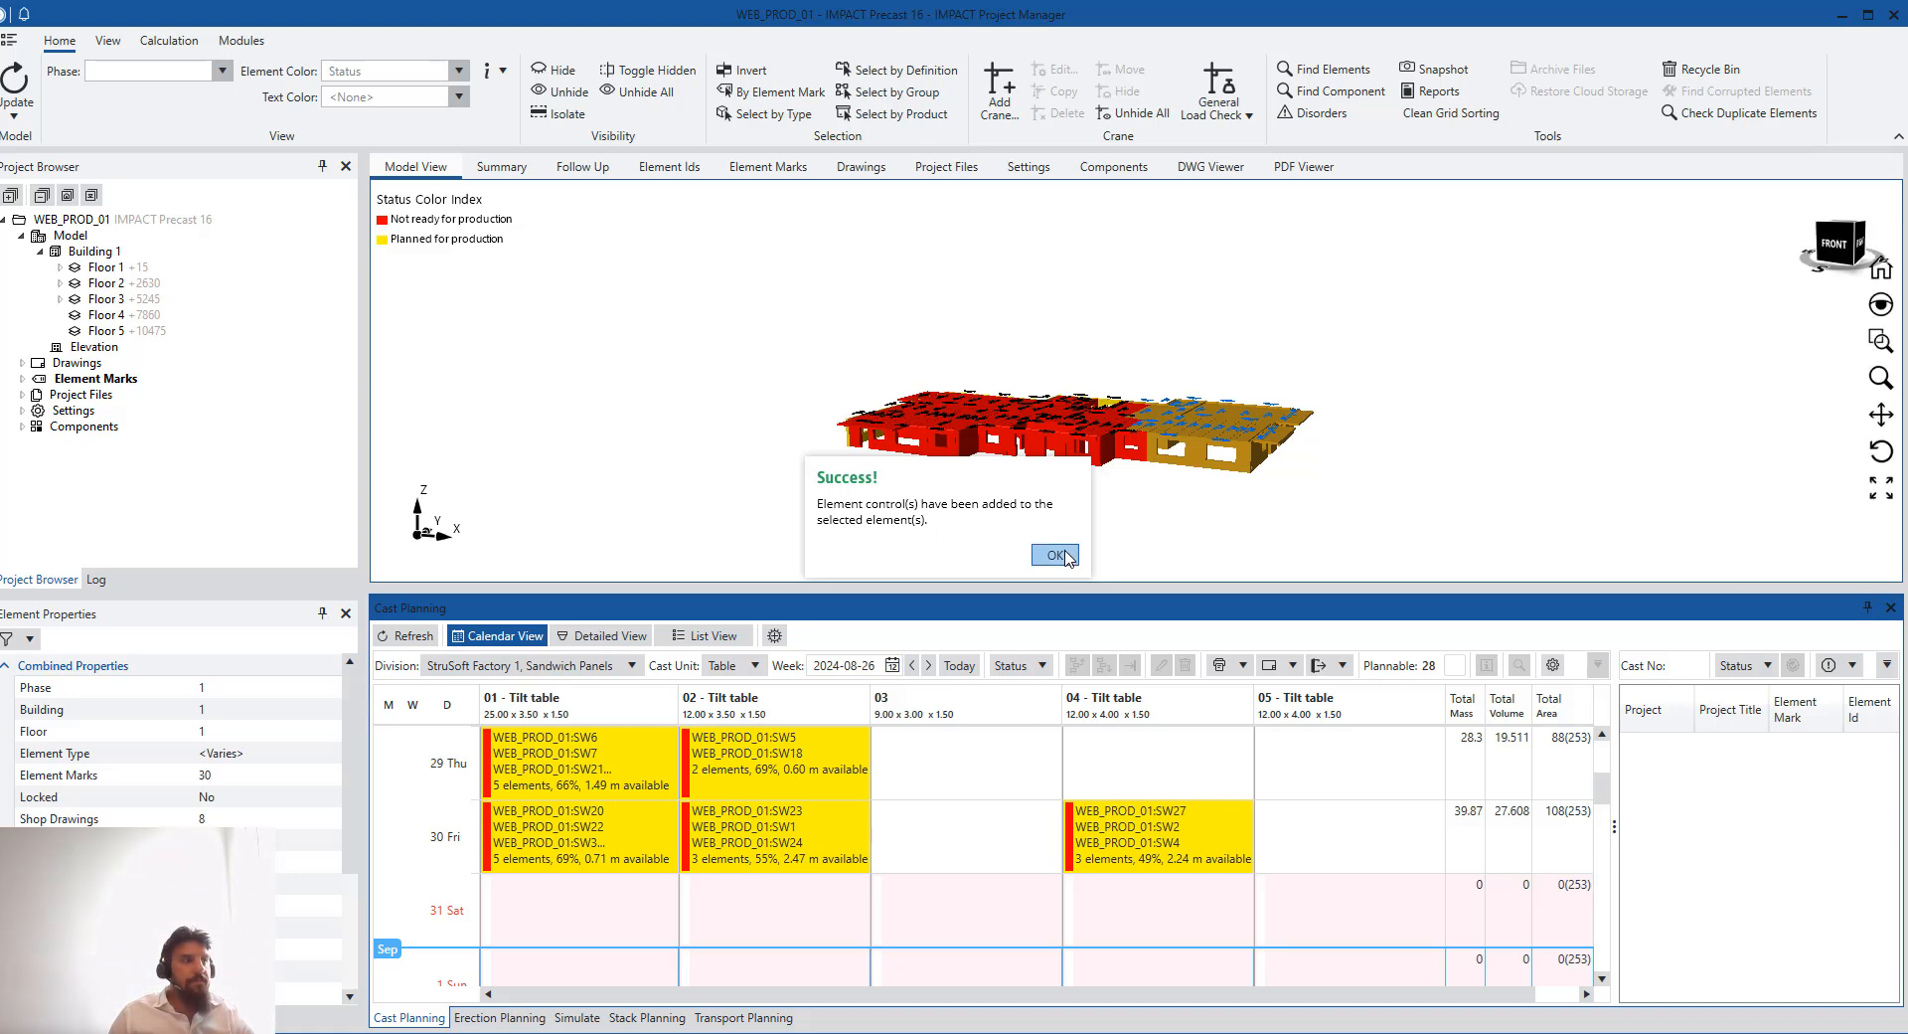
- Return to Resource Manager and select all three casts planned on 26 August in the calendar
mouse_move(831, 1029)
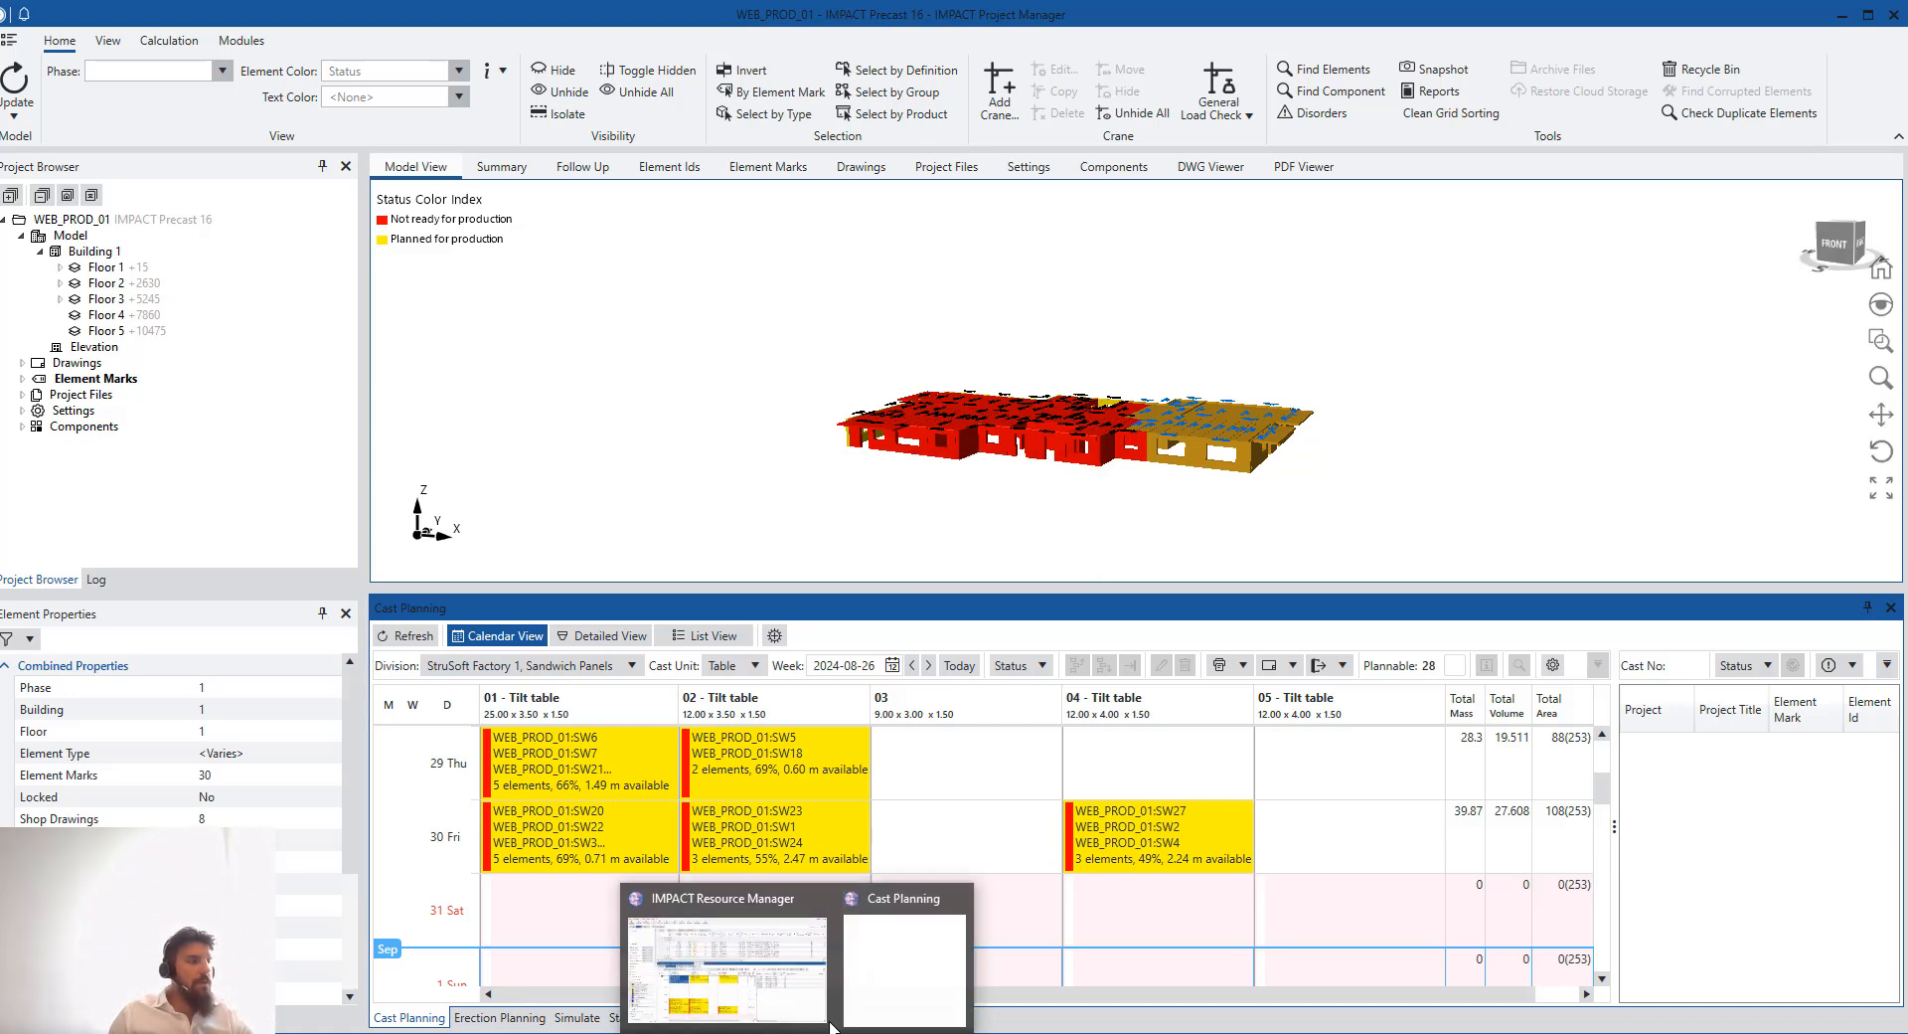
click(731, 959)
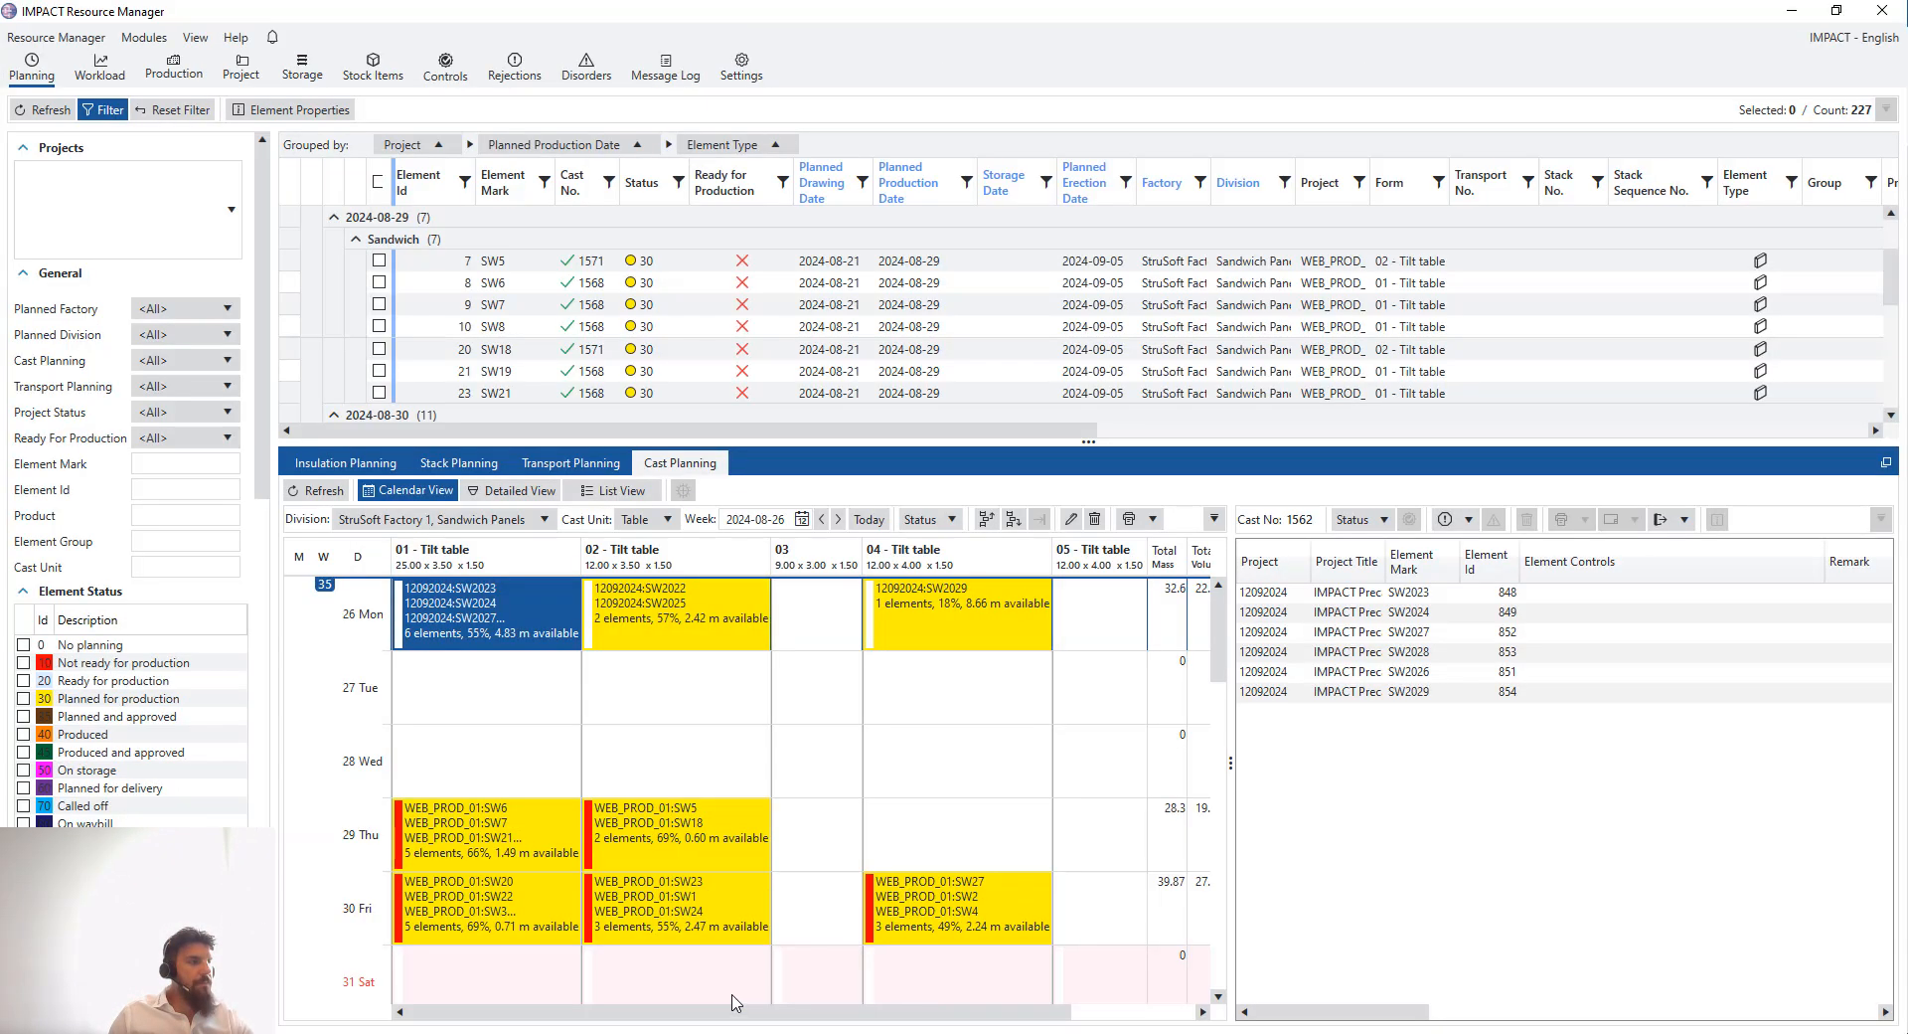
right_click(502, 621)
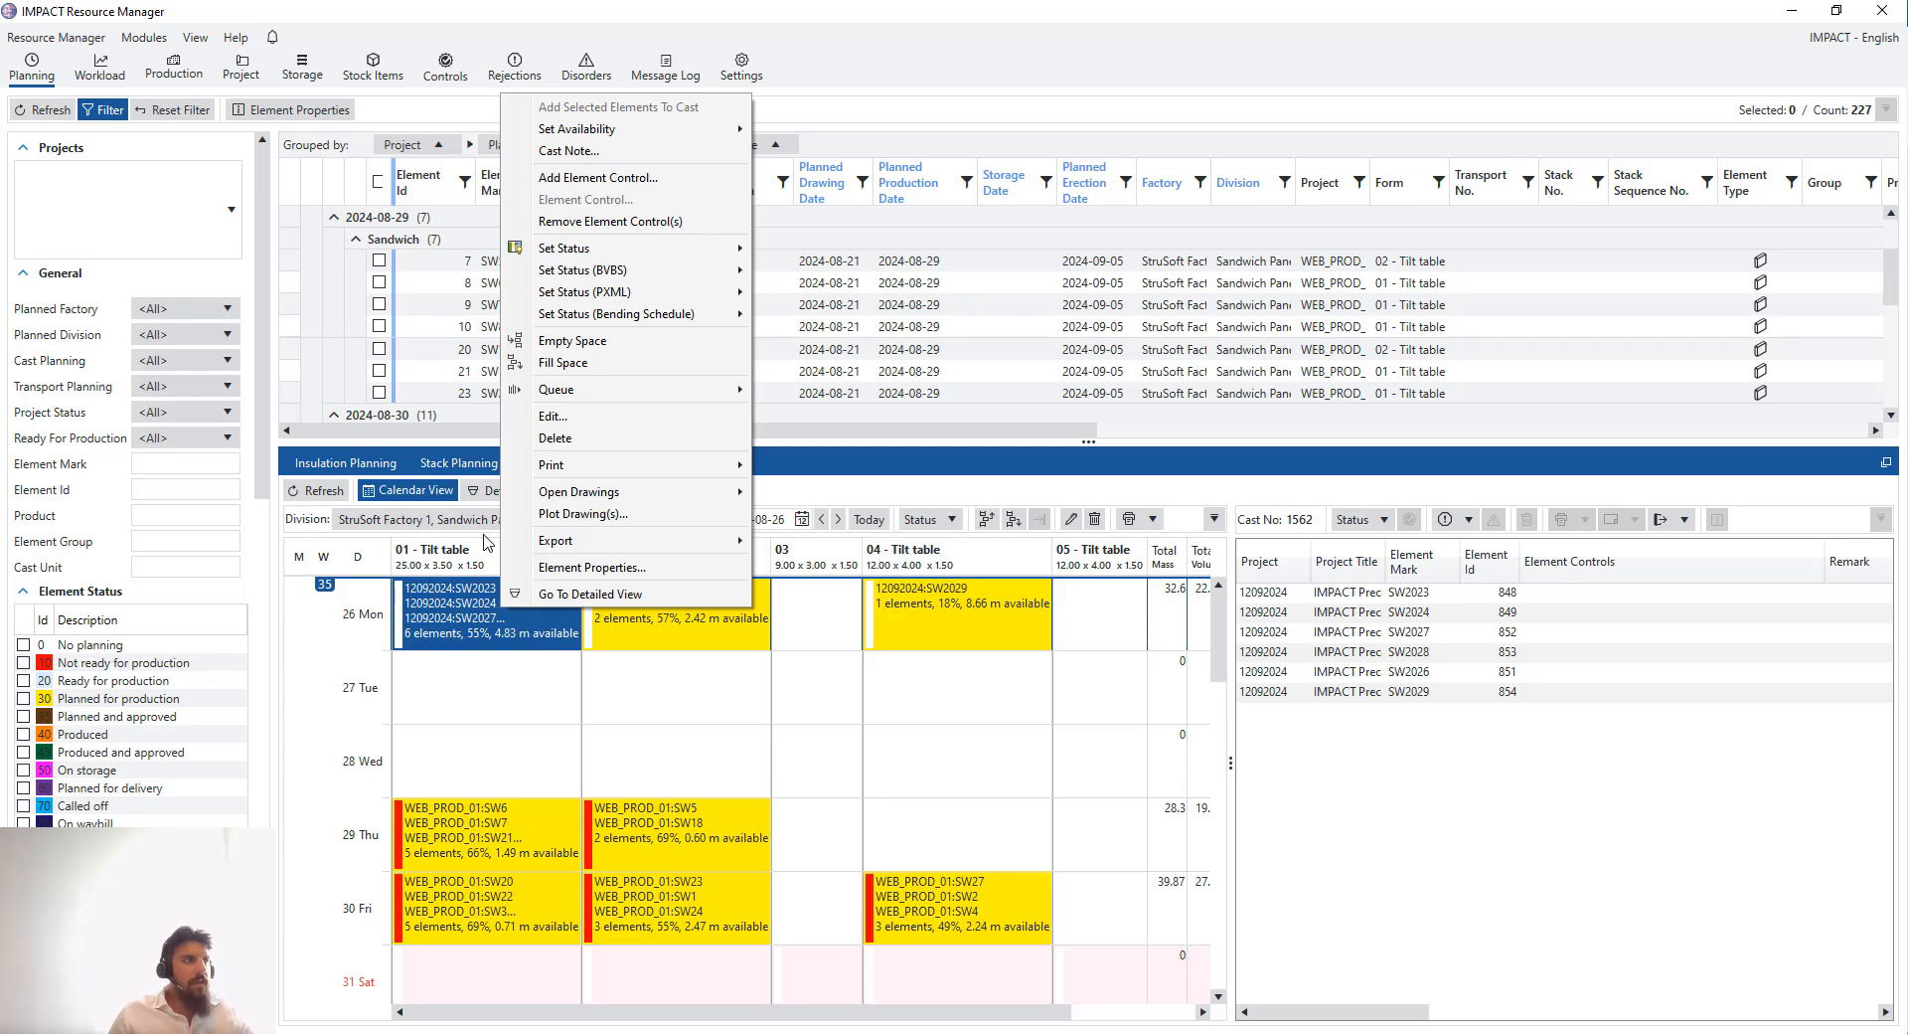
drag(1093, 619, 522, 622)
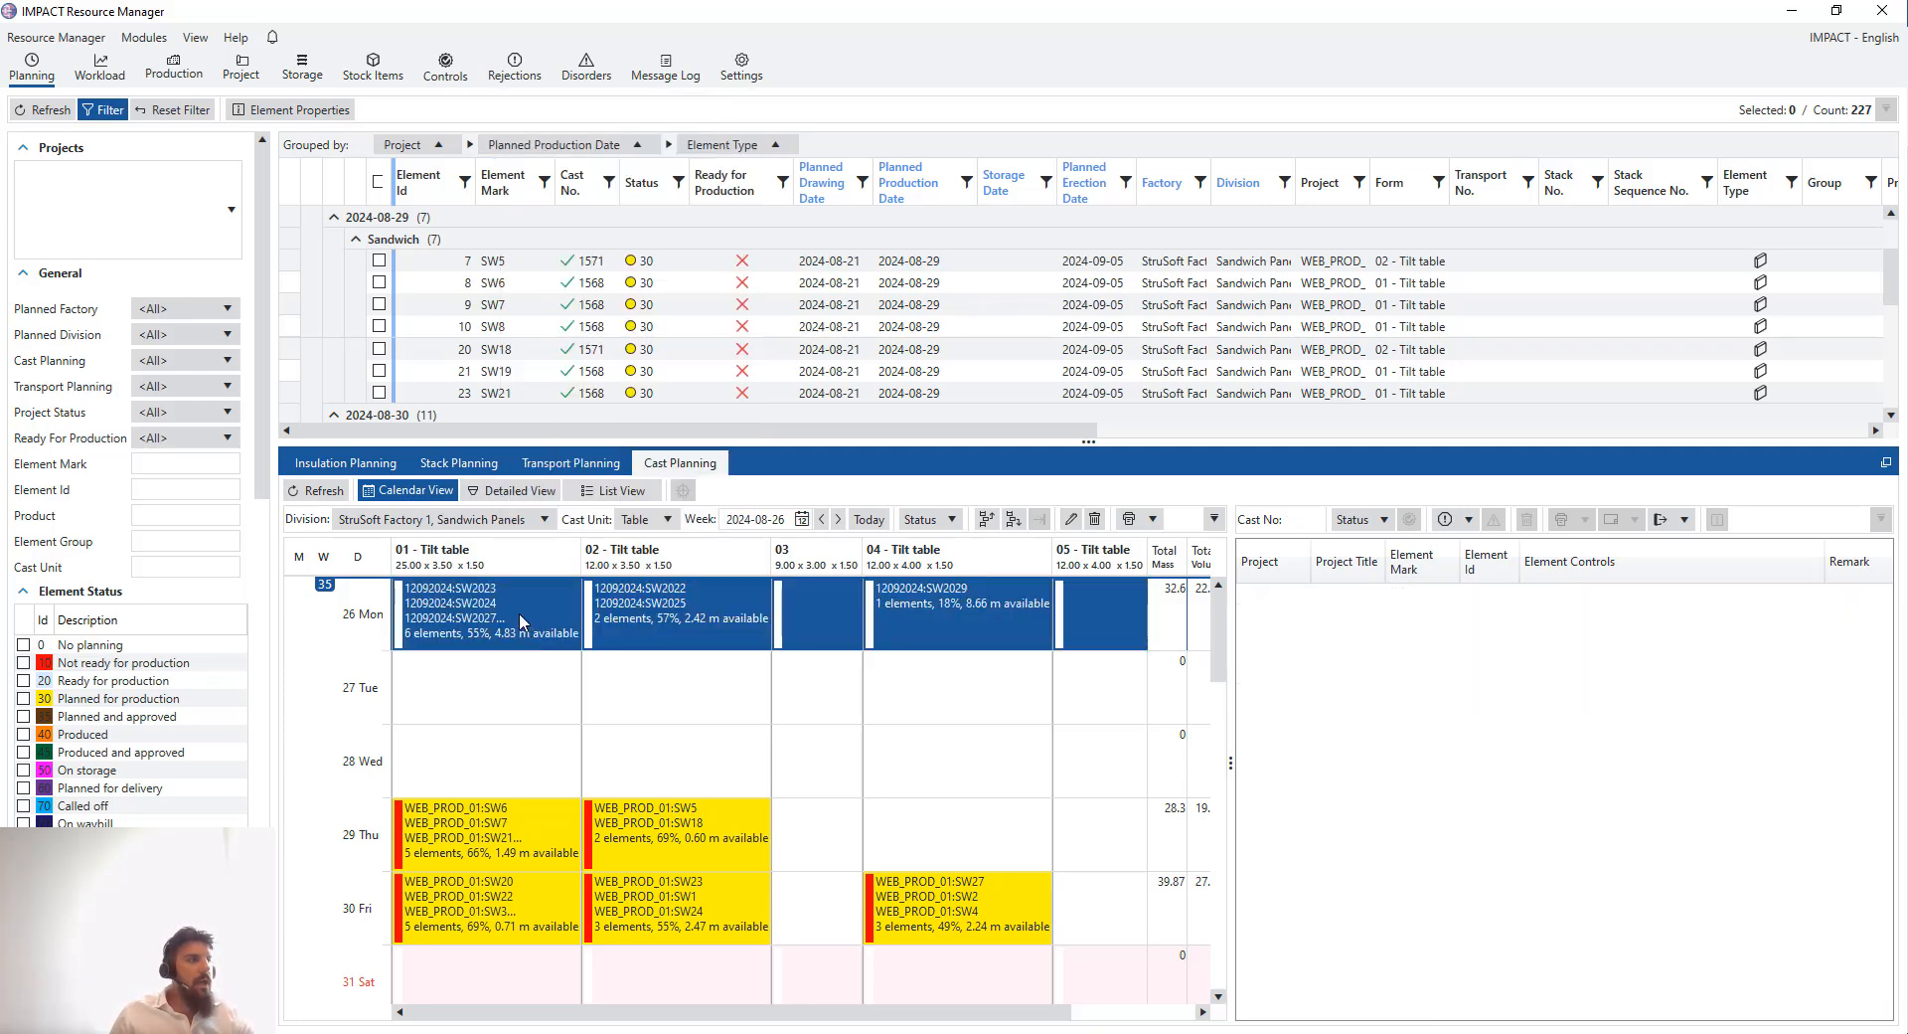
- Add the Std. Production Control and Std. Pre-production control element controls to the selected 26 August casts
right_click(507, 613)
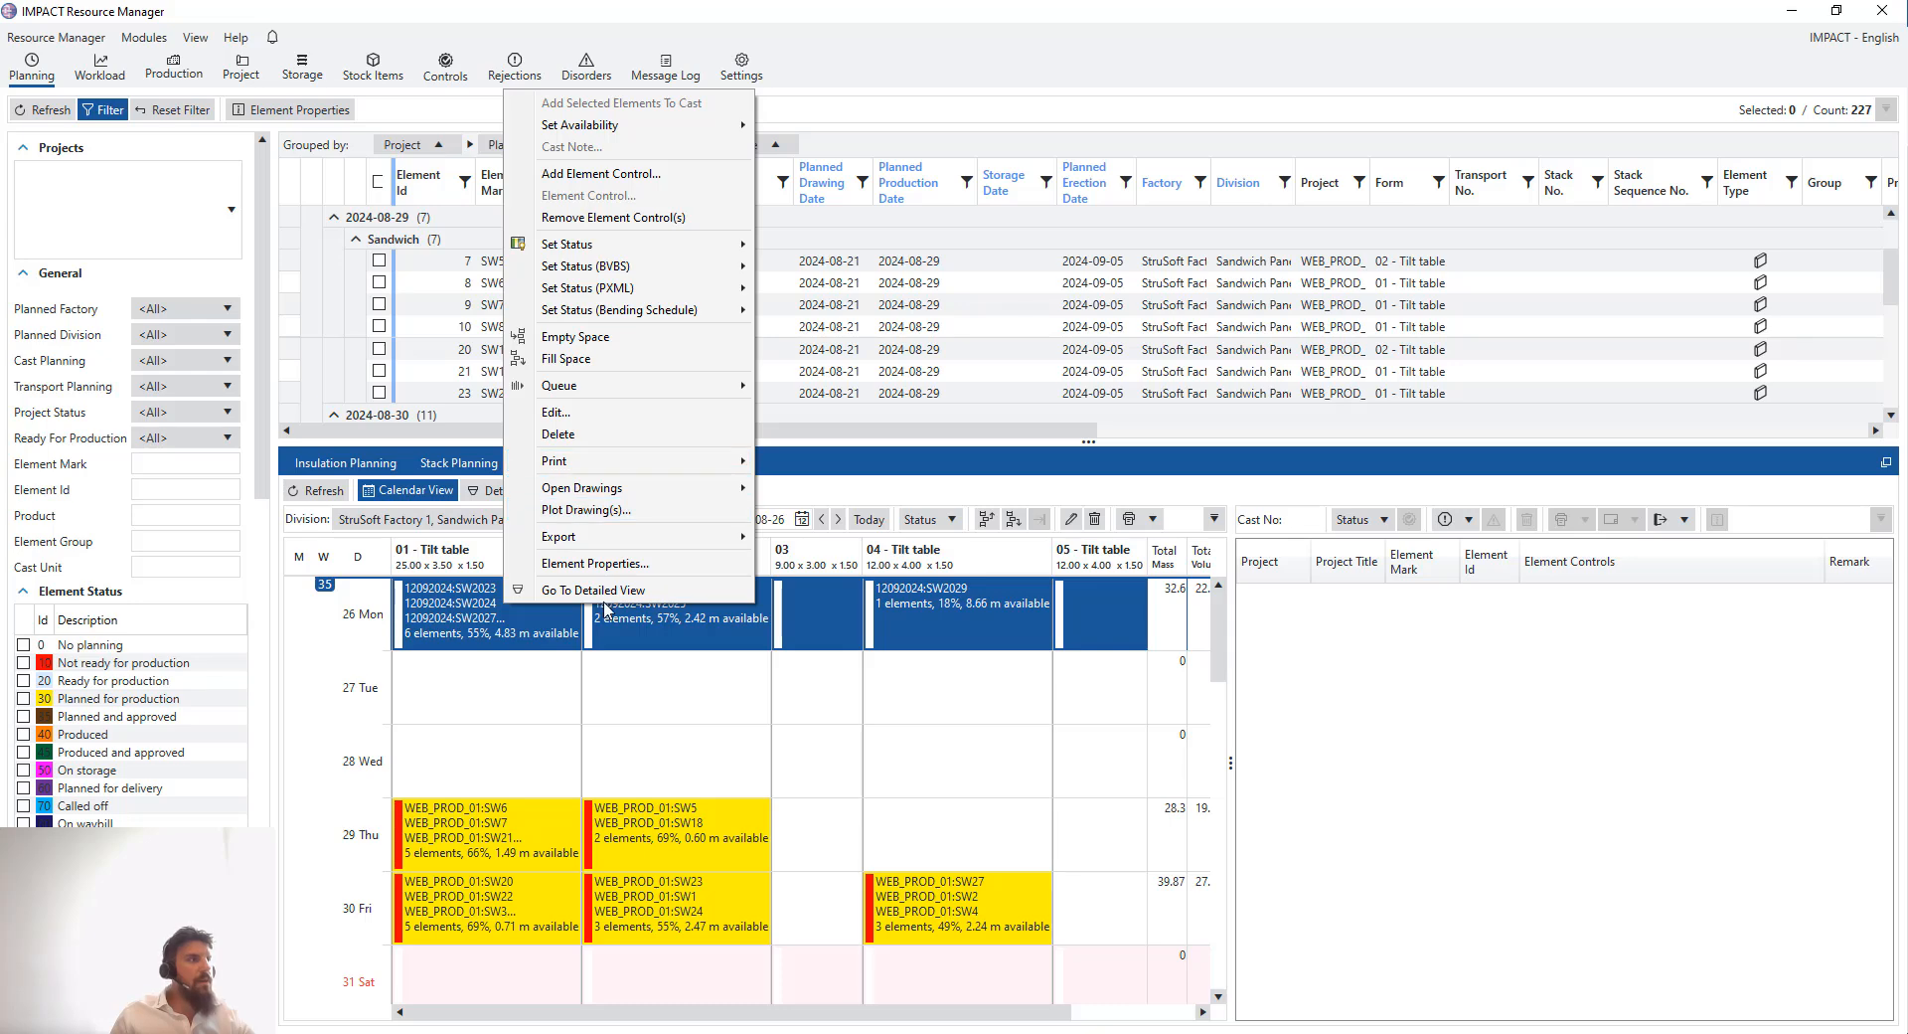
click(637, 174)
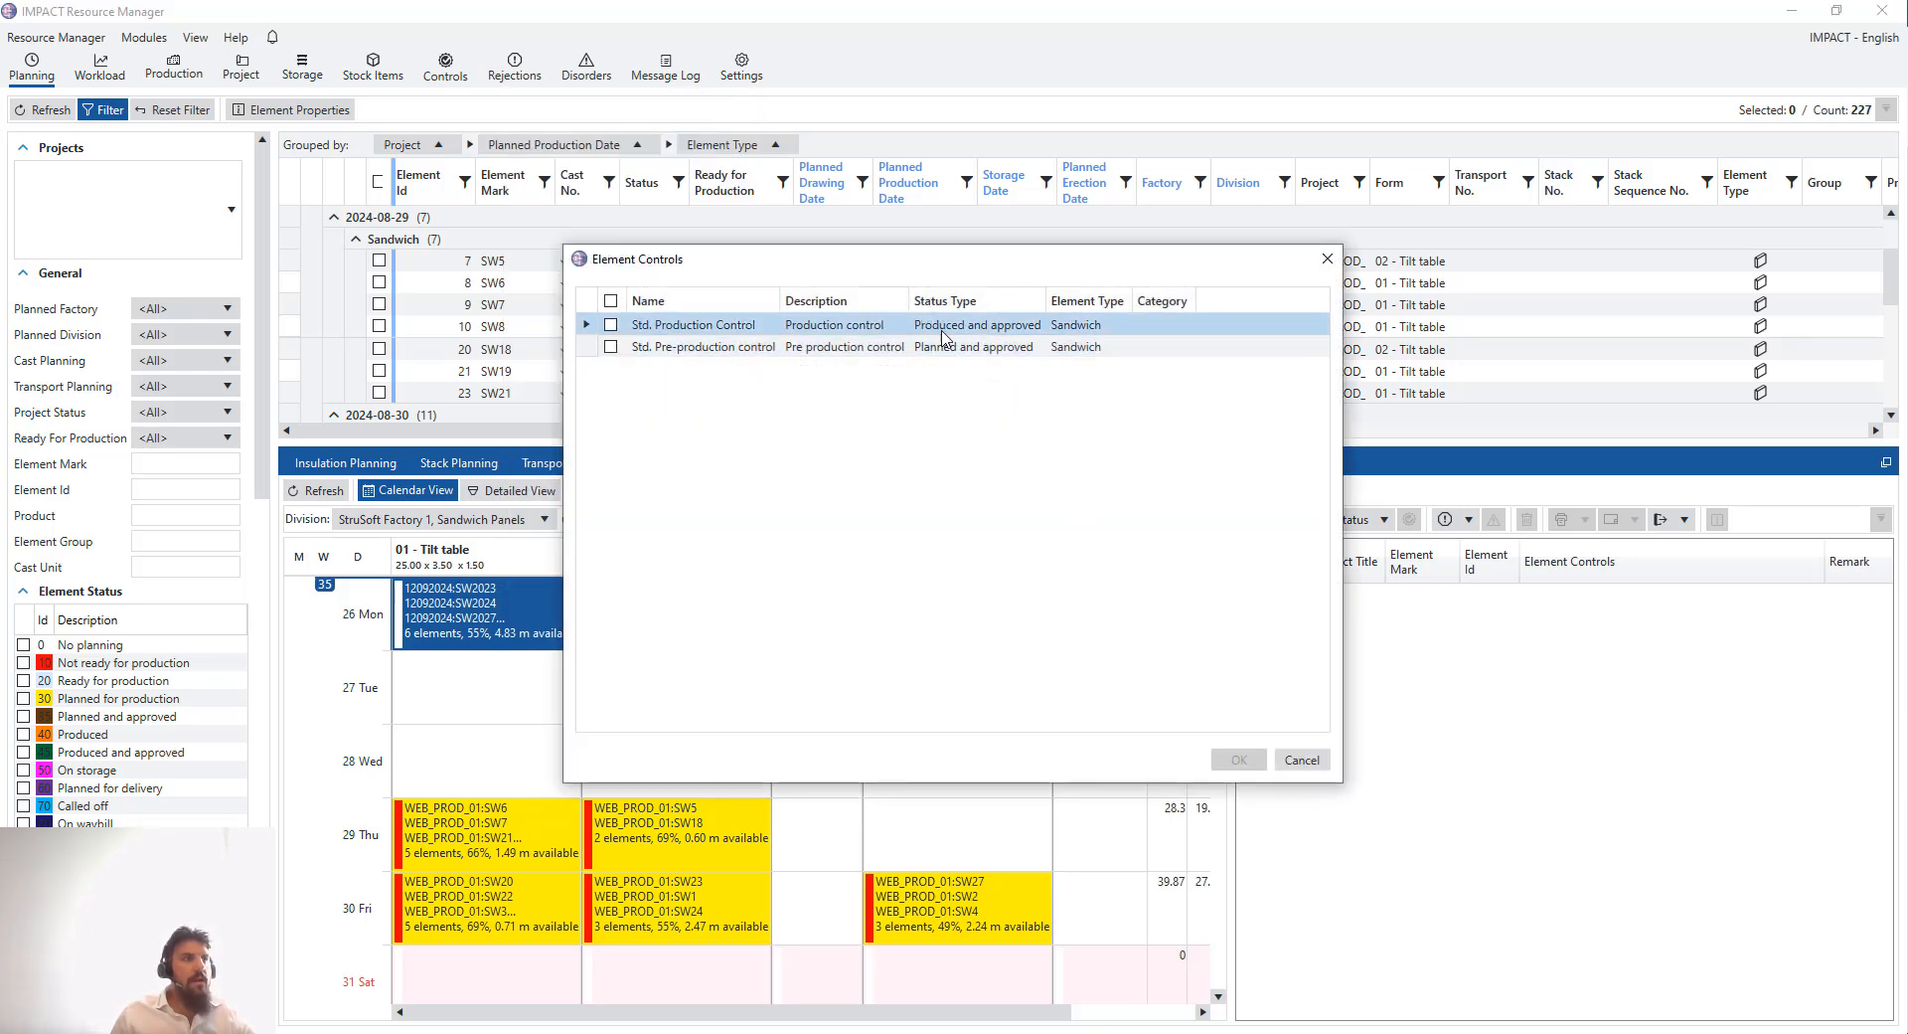
click(611, 324)
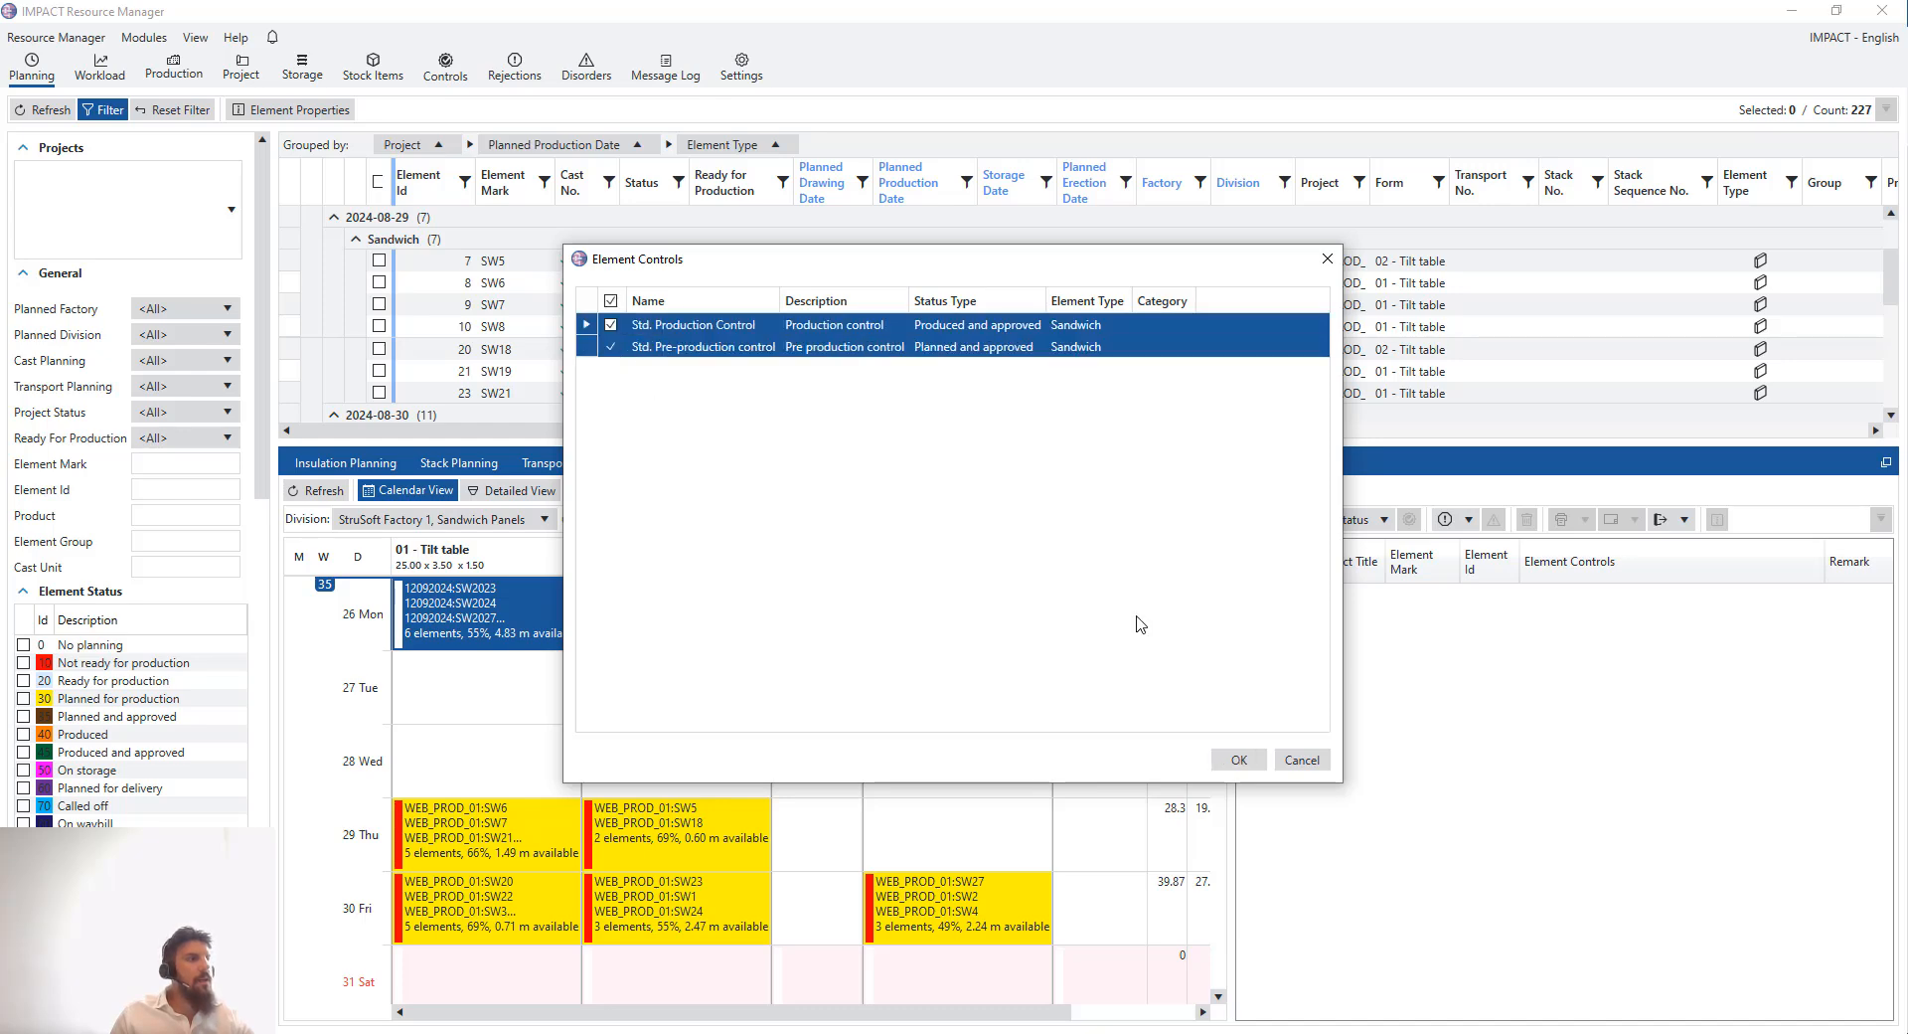
click(1238, 760)
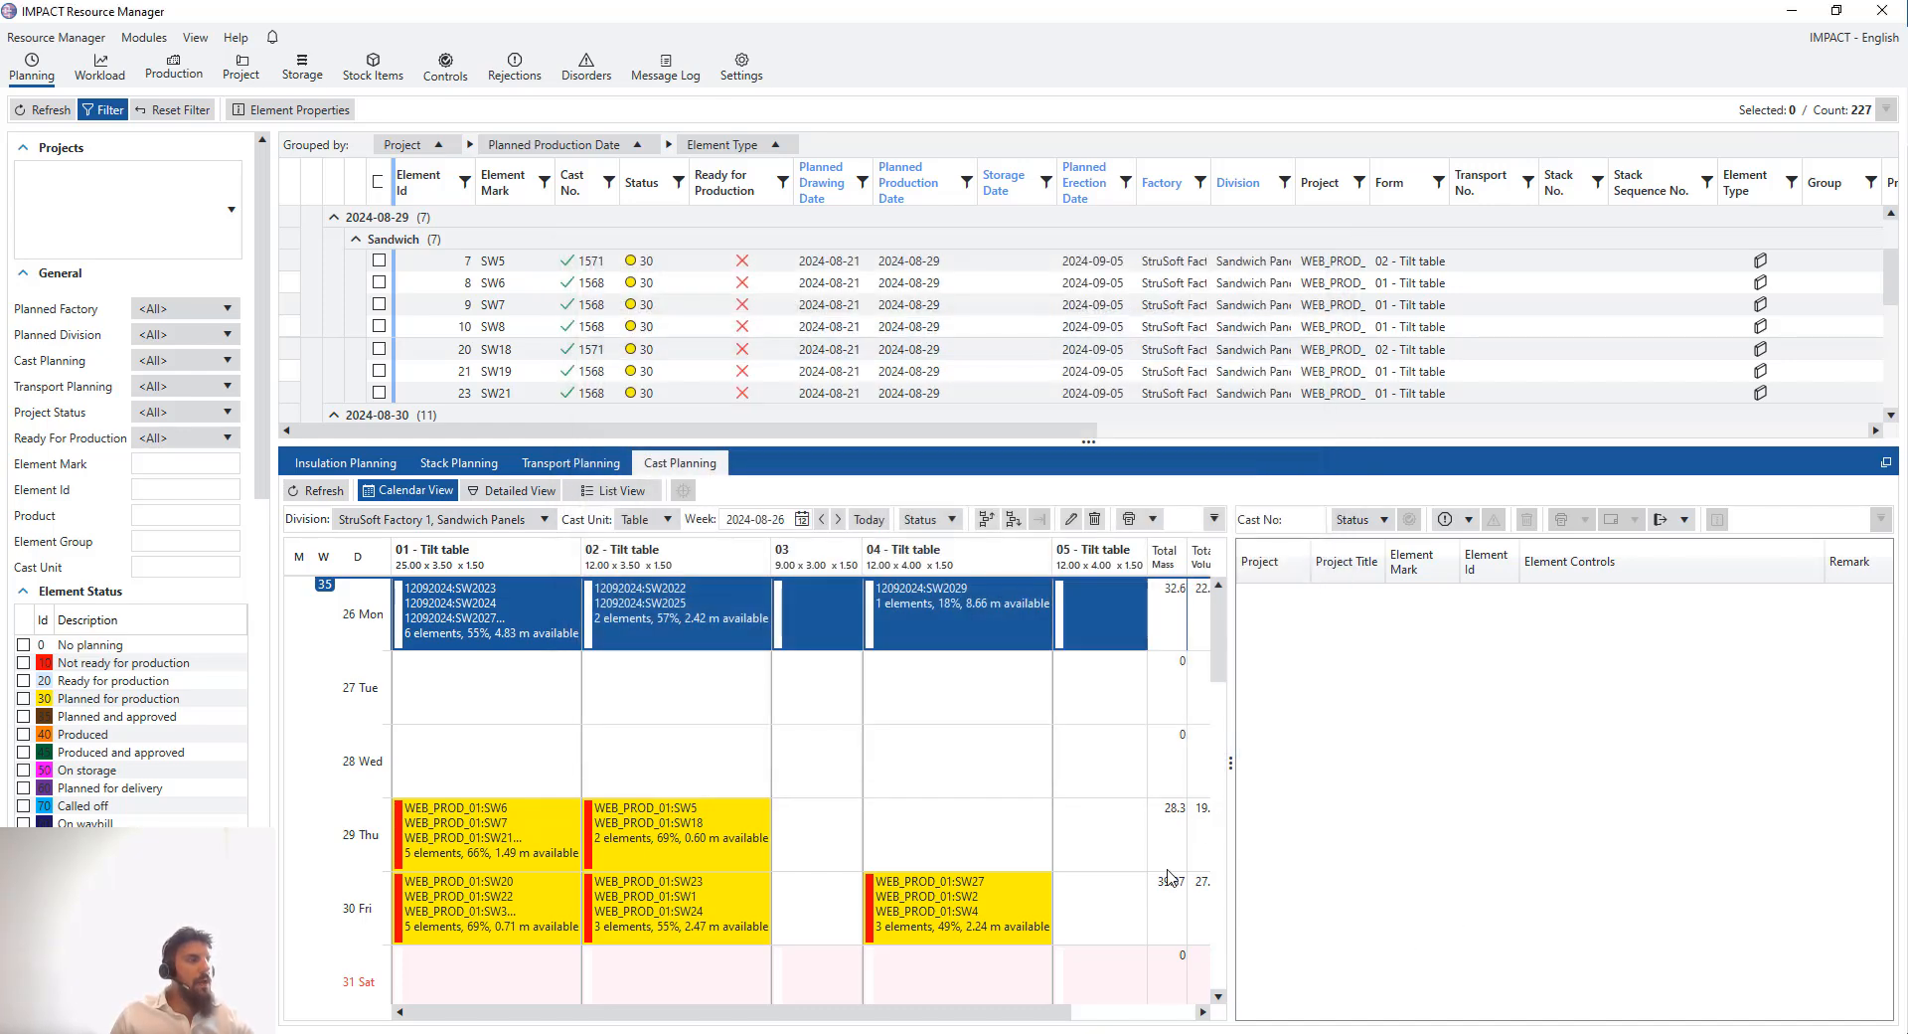
click(929, 683)
click(683, 685)
click(541, 696)
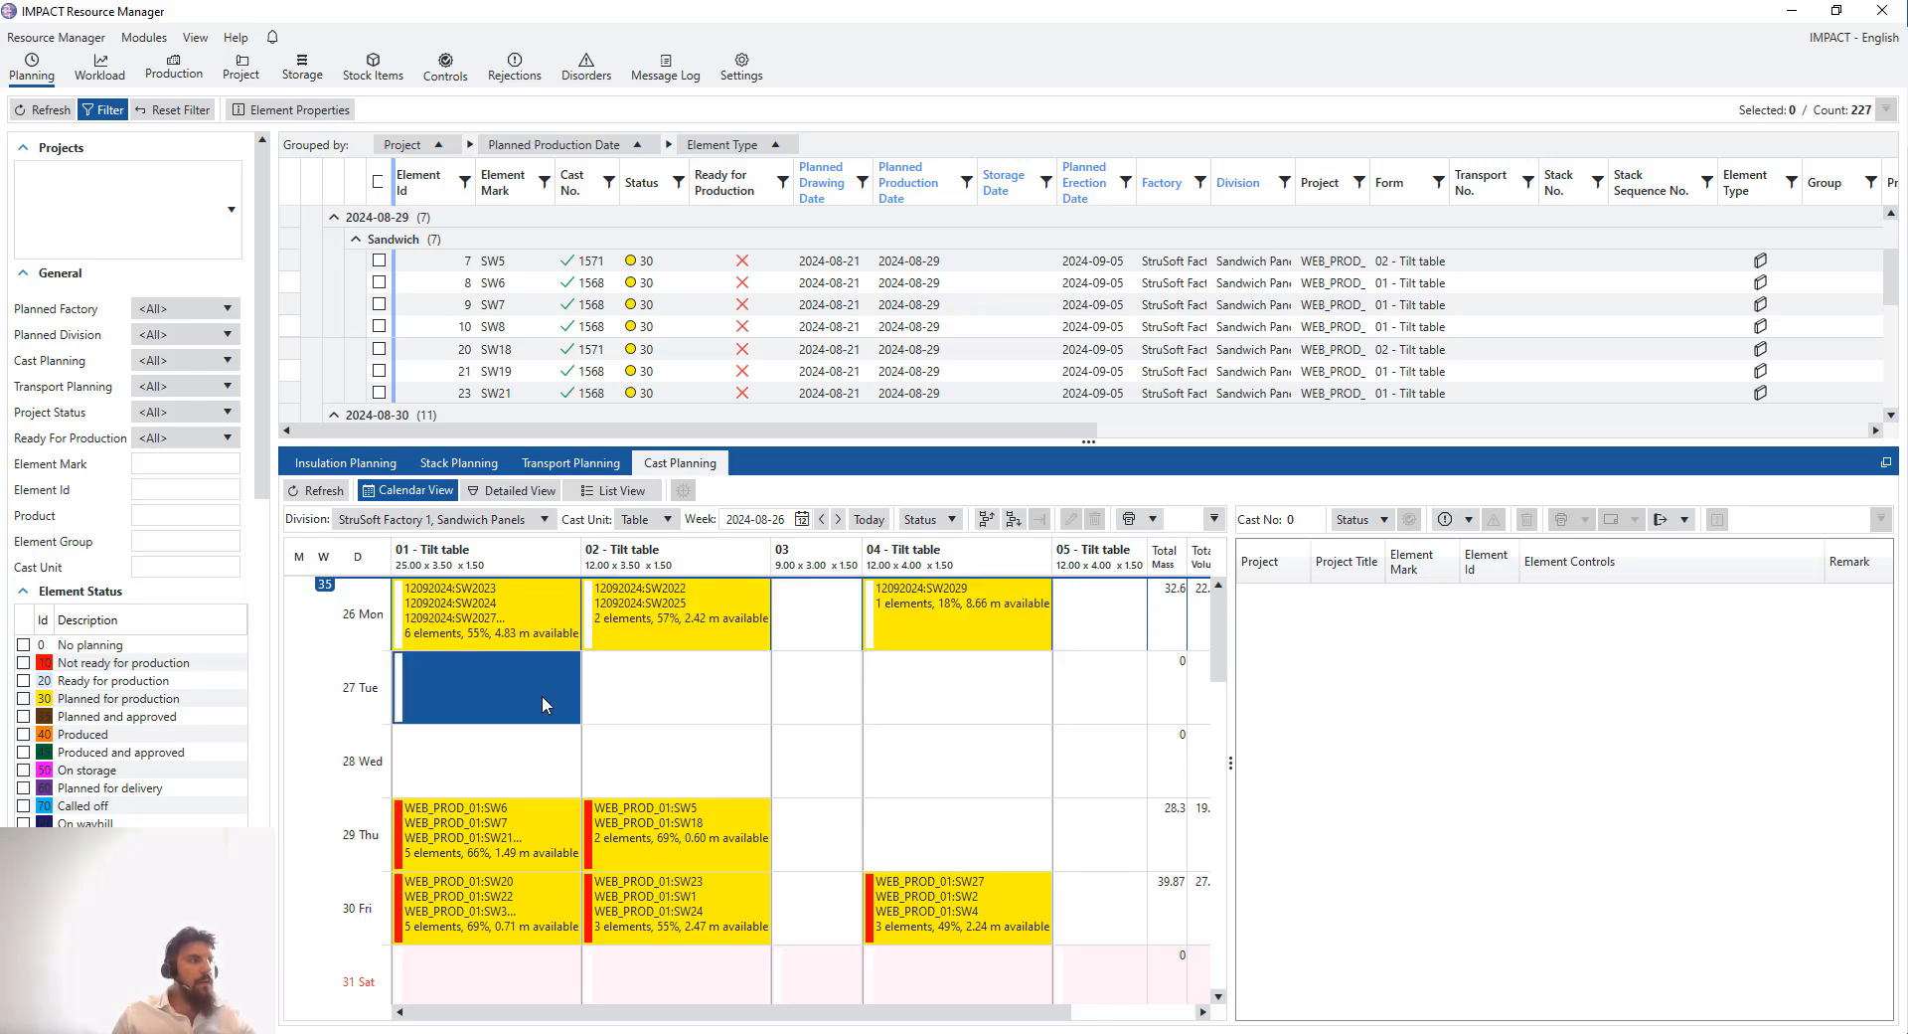
click(563, 639)
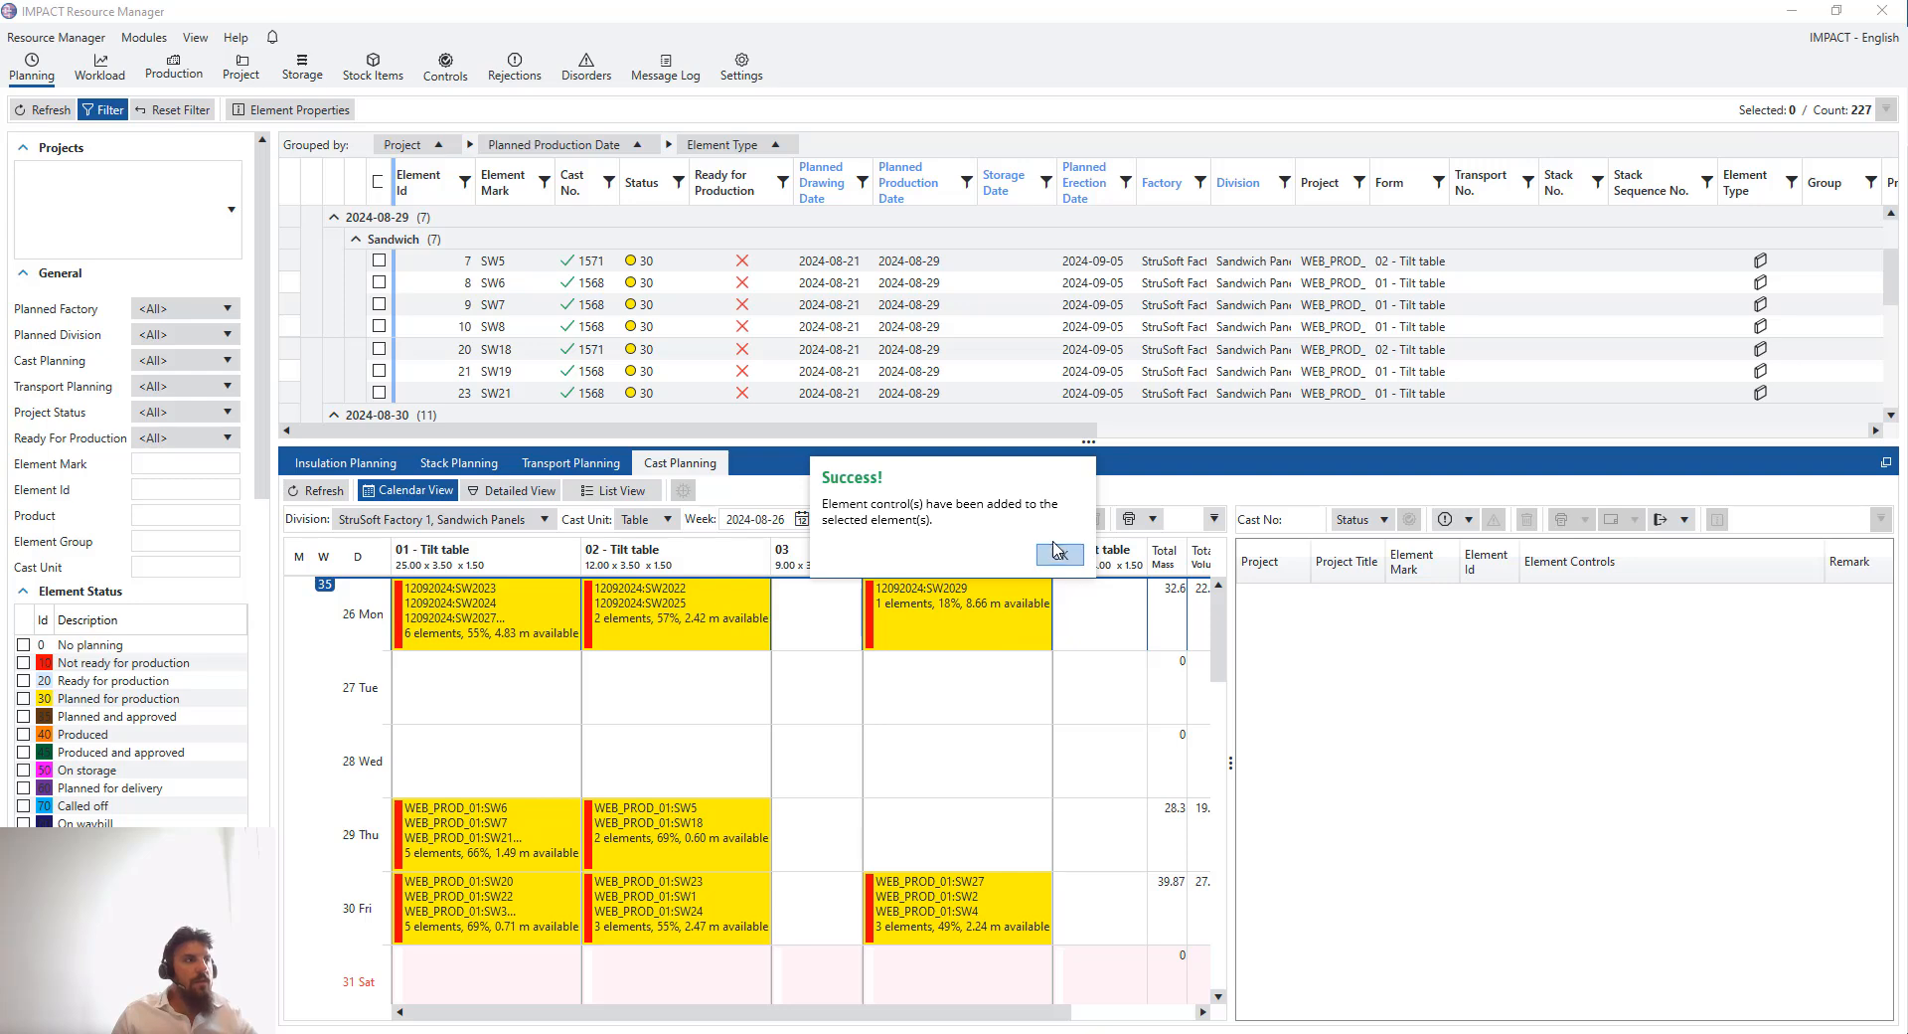
click(1059, 553)
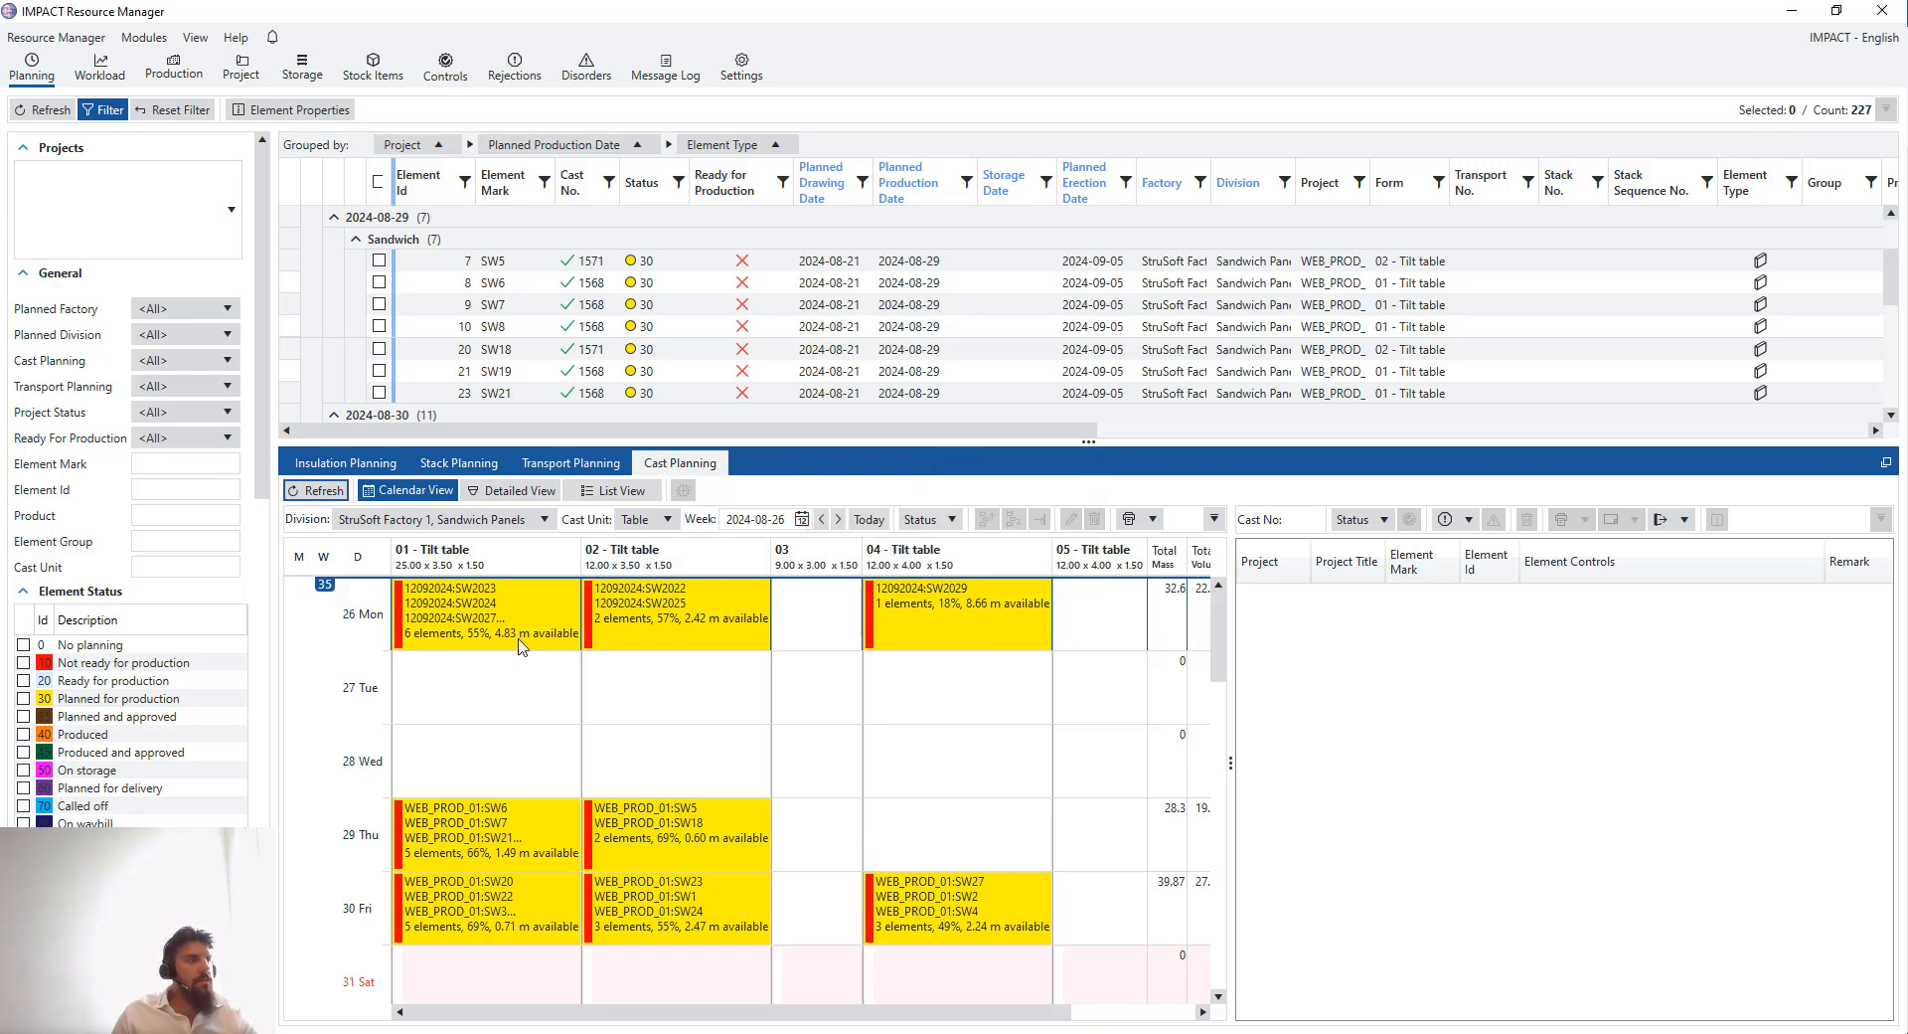
- Review the element controls of the 26 August casts and inspect the calendar settings without saving
click(490, 630)
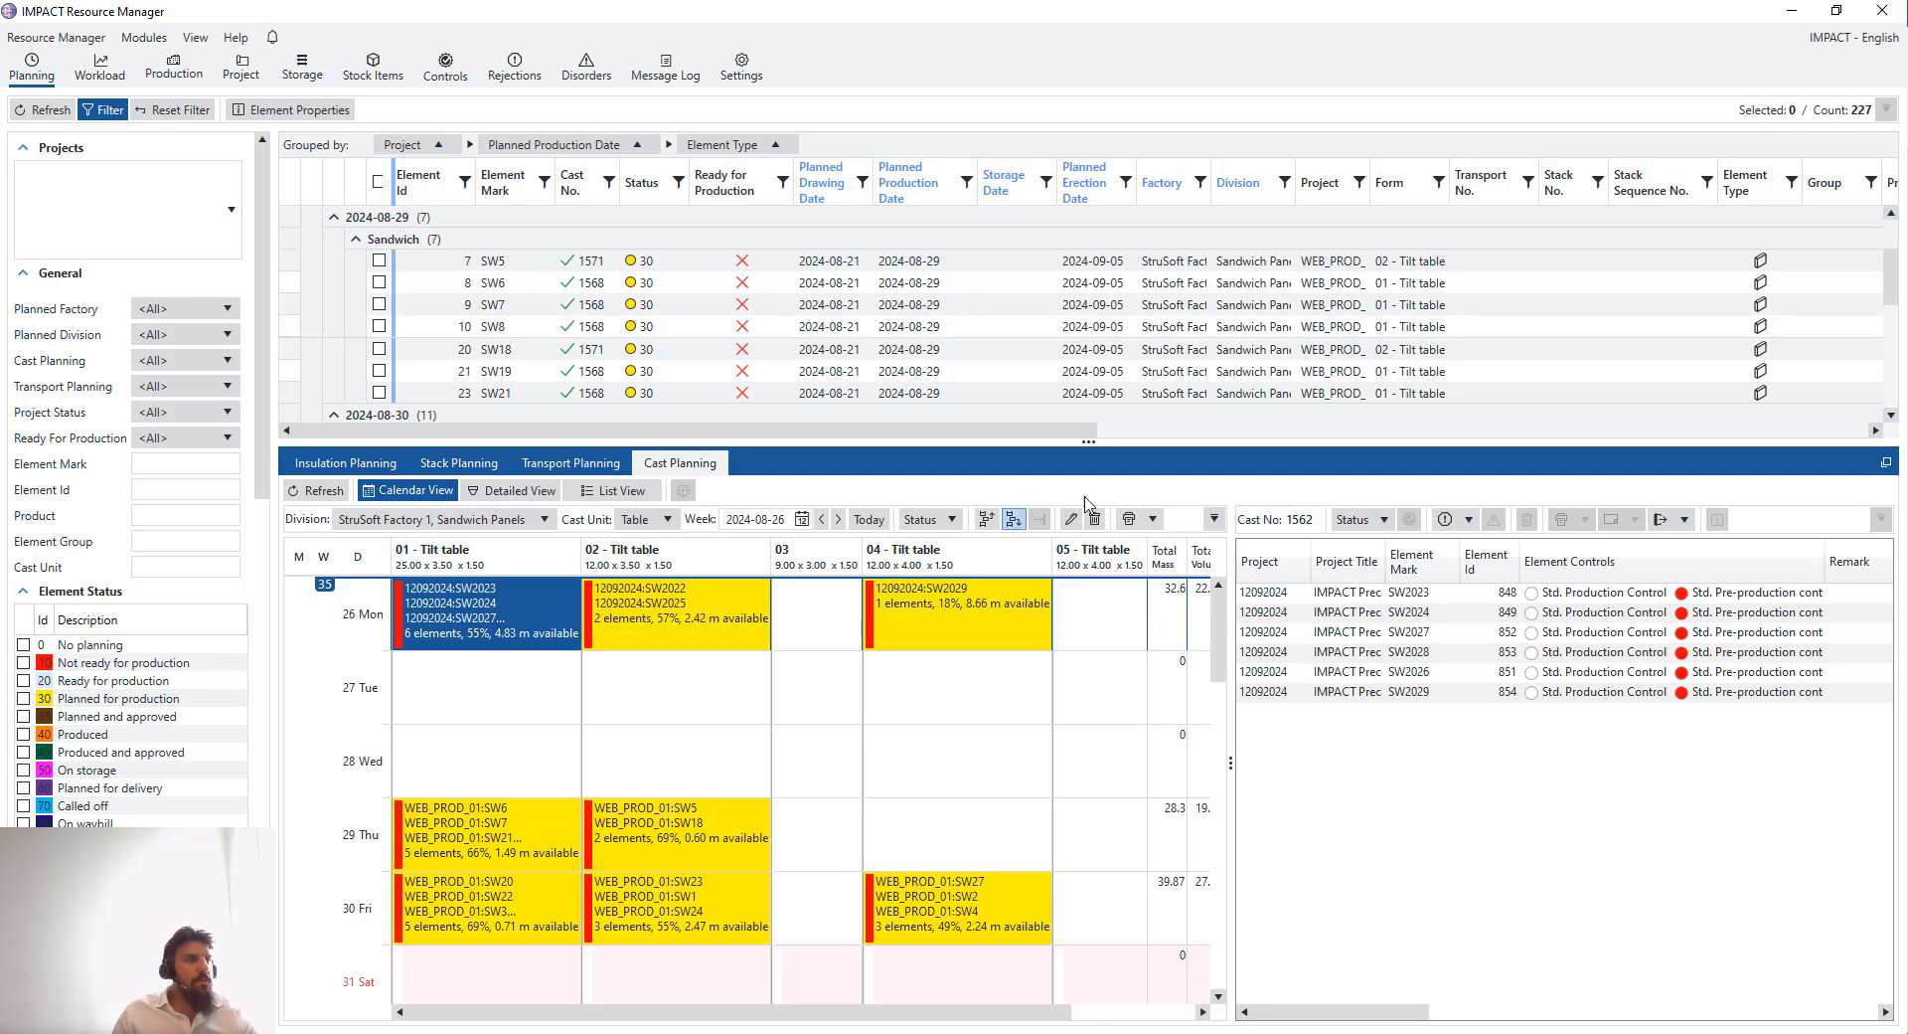
click(1213, 519)
click(1231, 717)
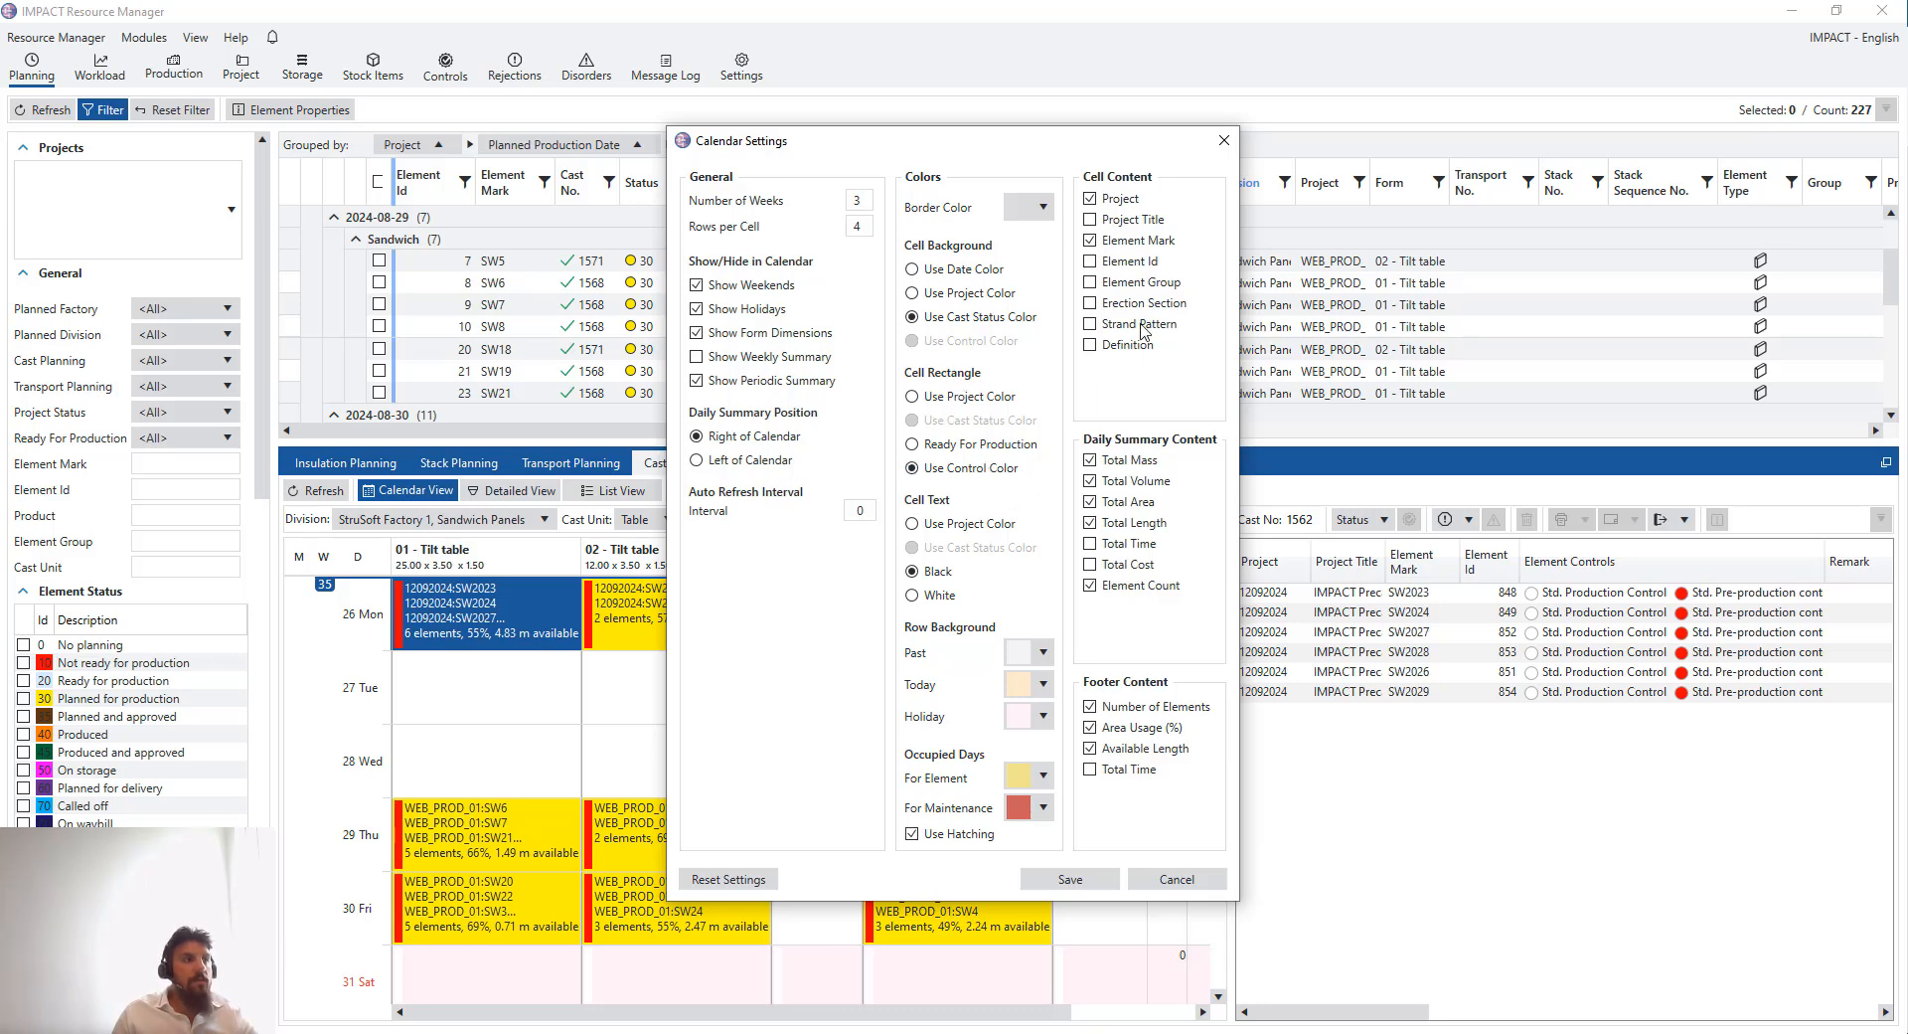
click(1224, 141)
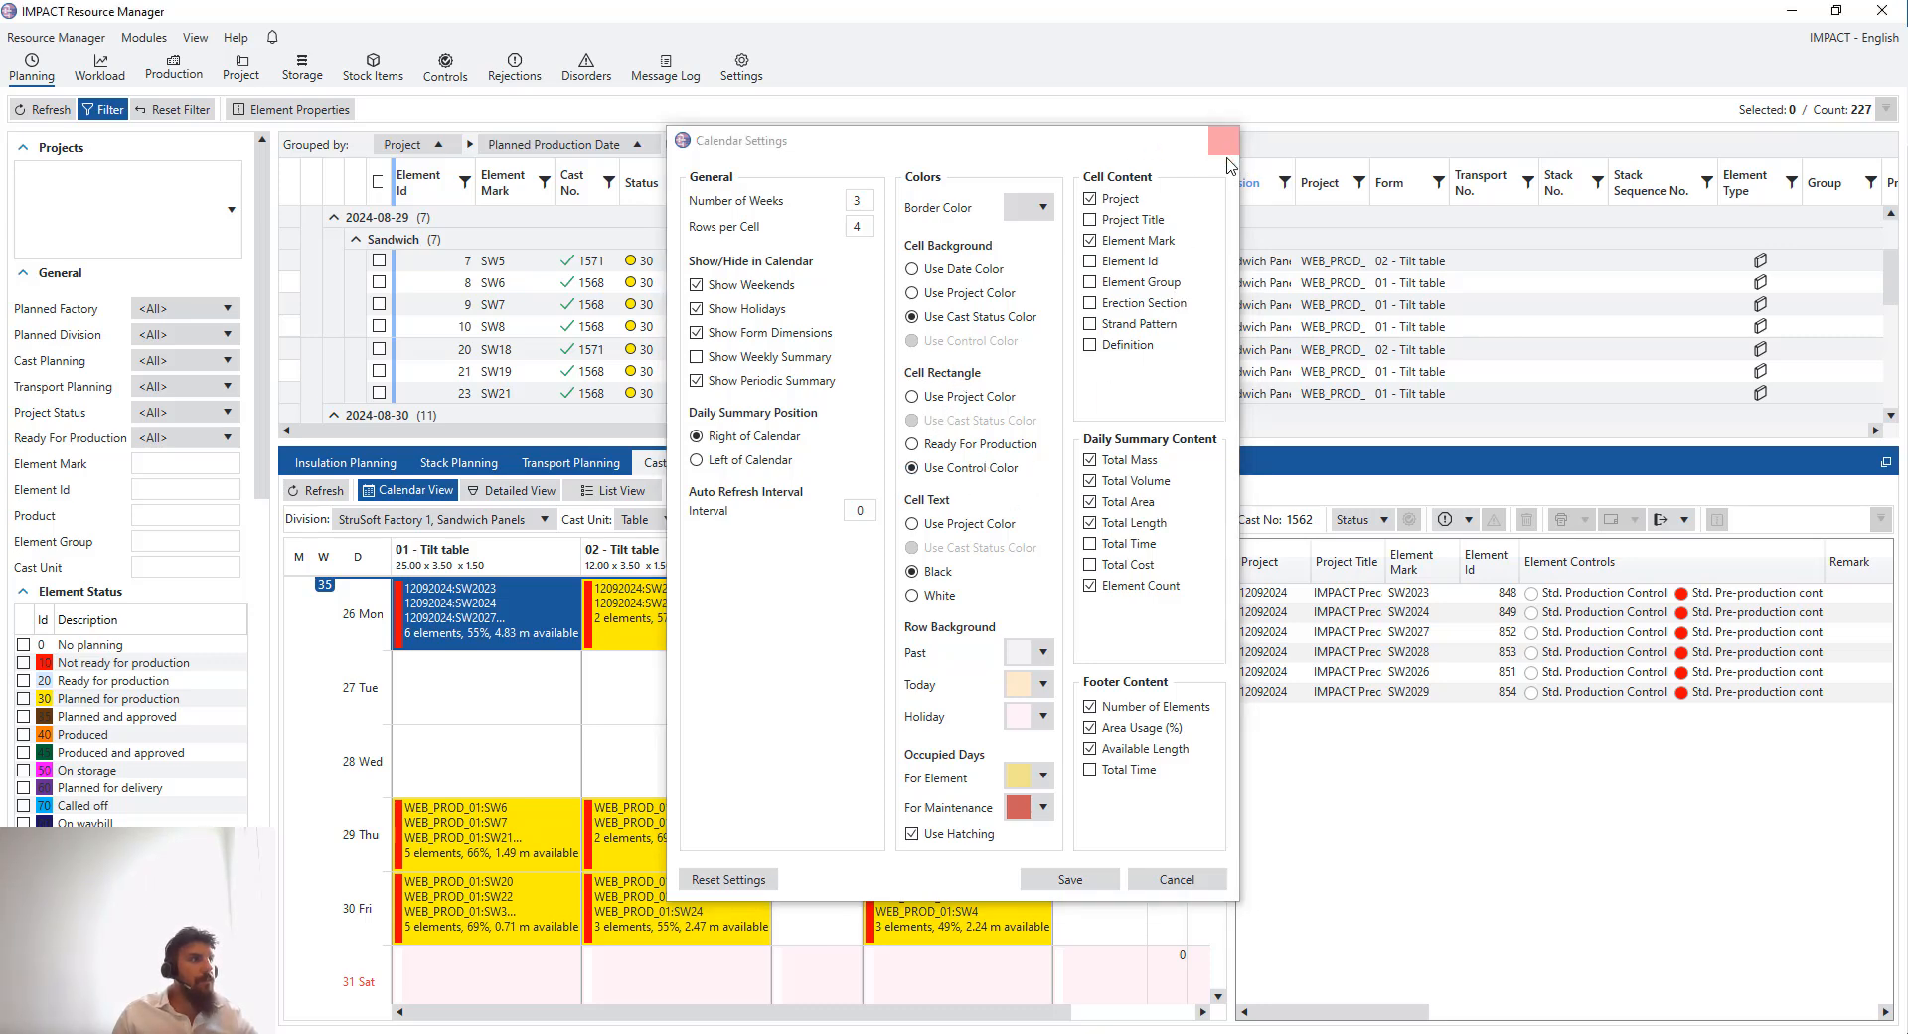
click(765, 714)
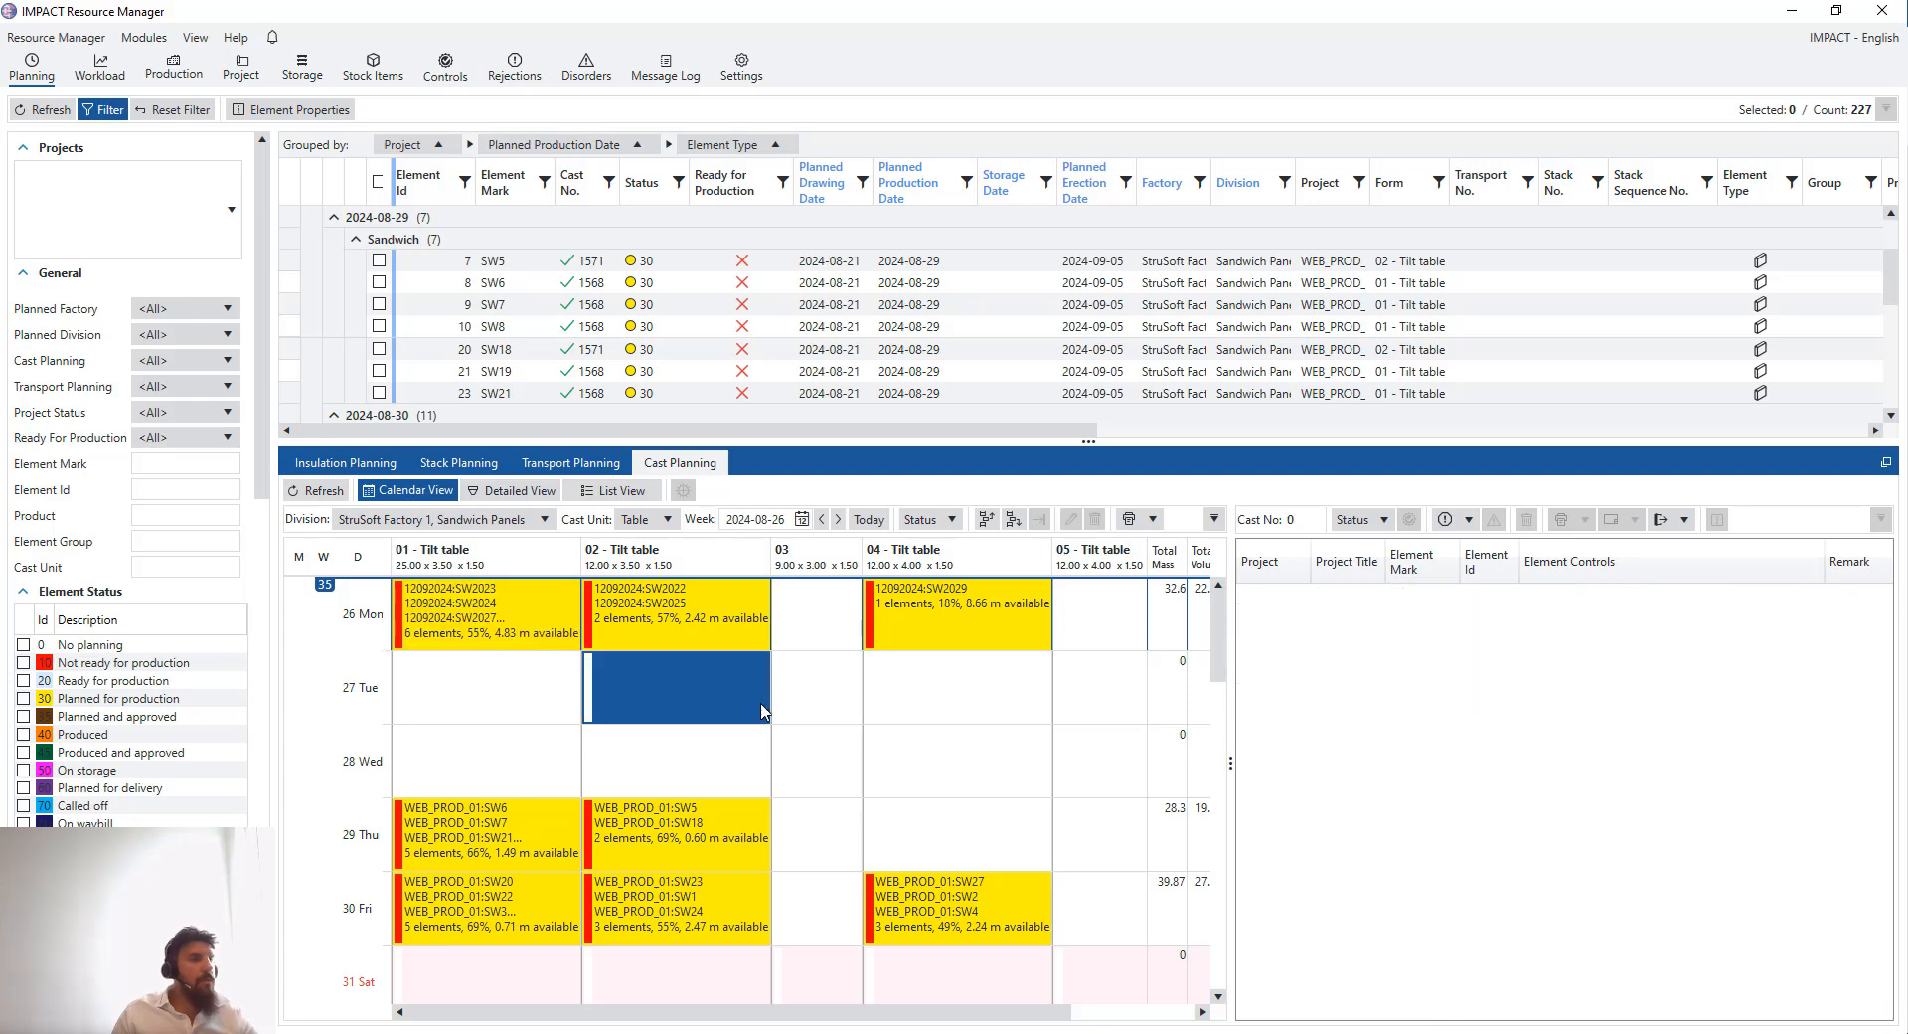
click(518, 668)
click(528, 646)
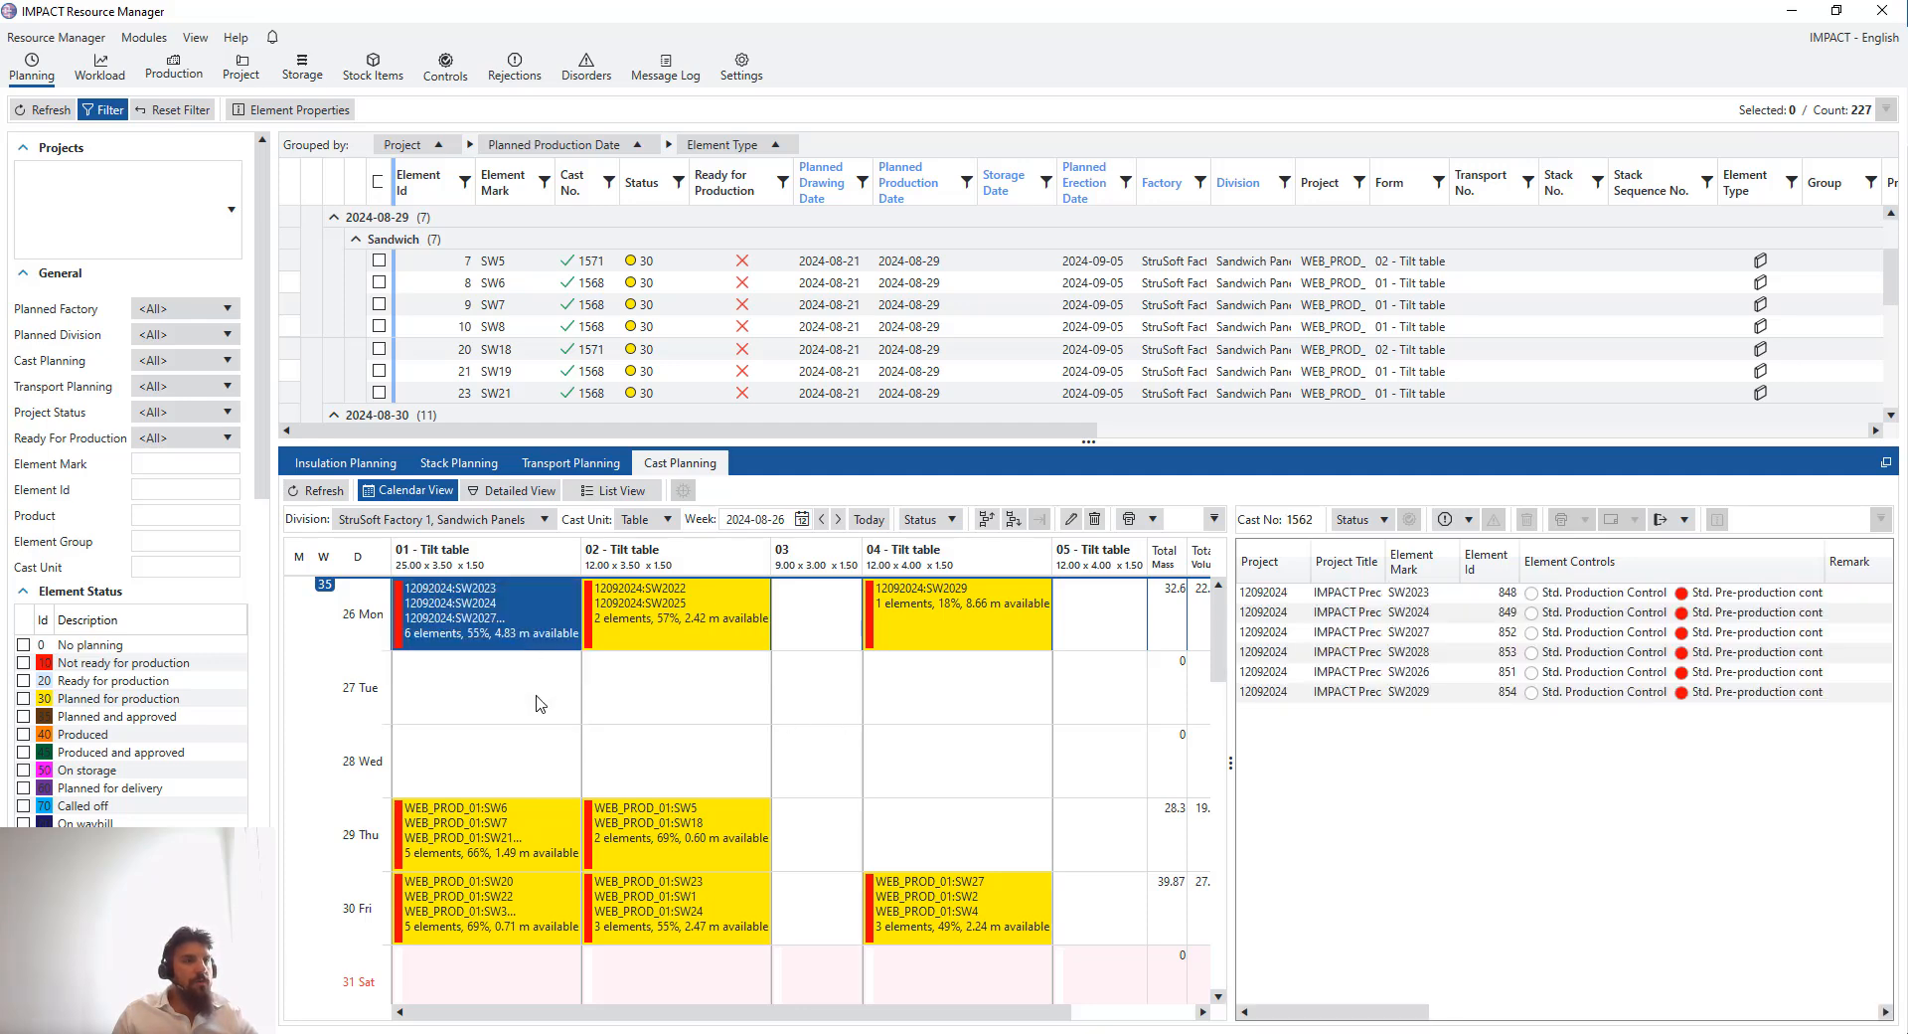
click(545, 699)
click(549, 646)
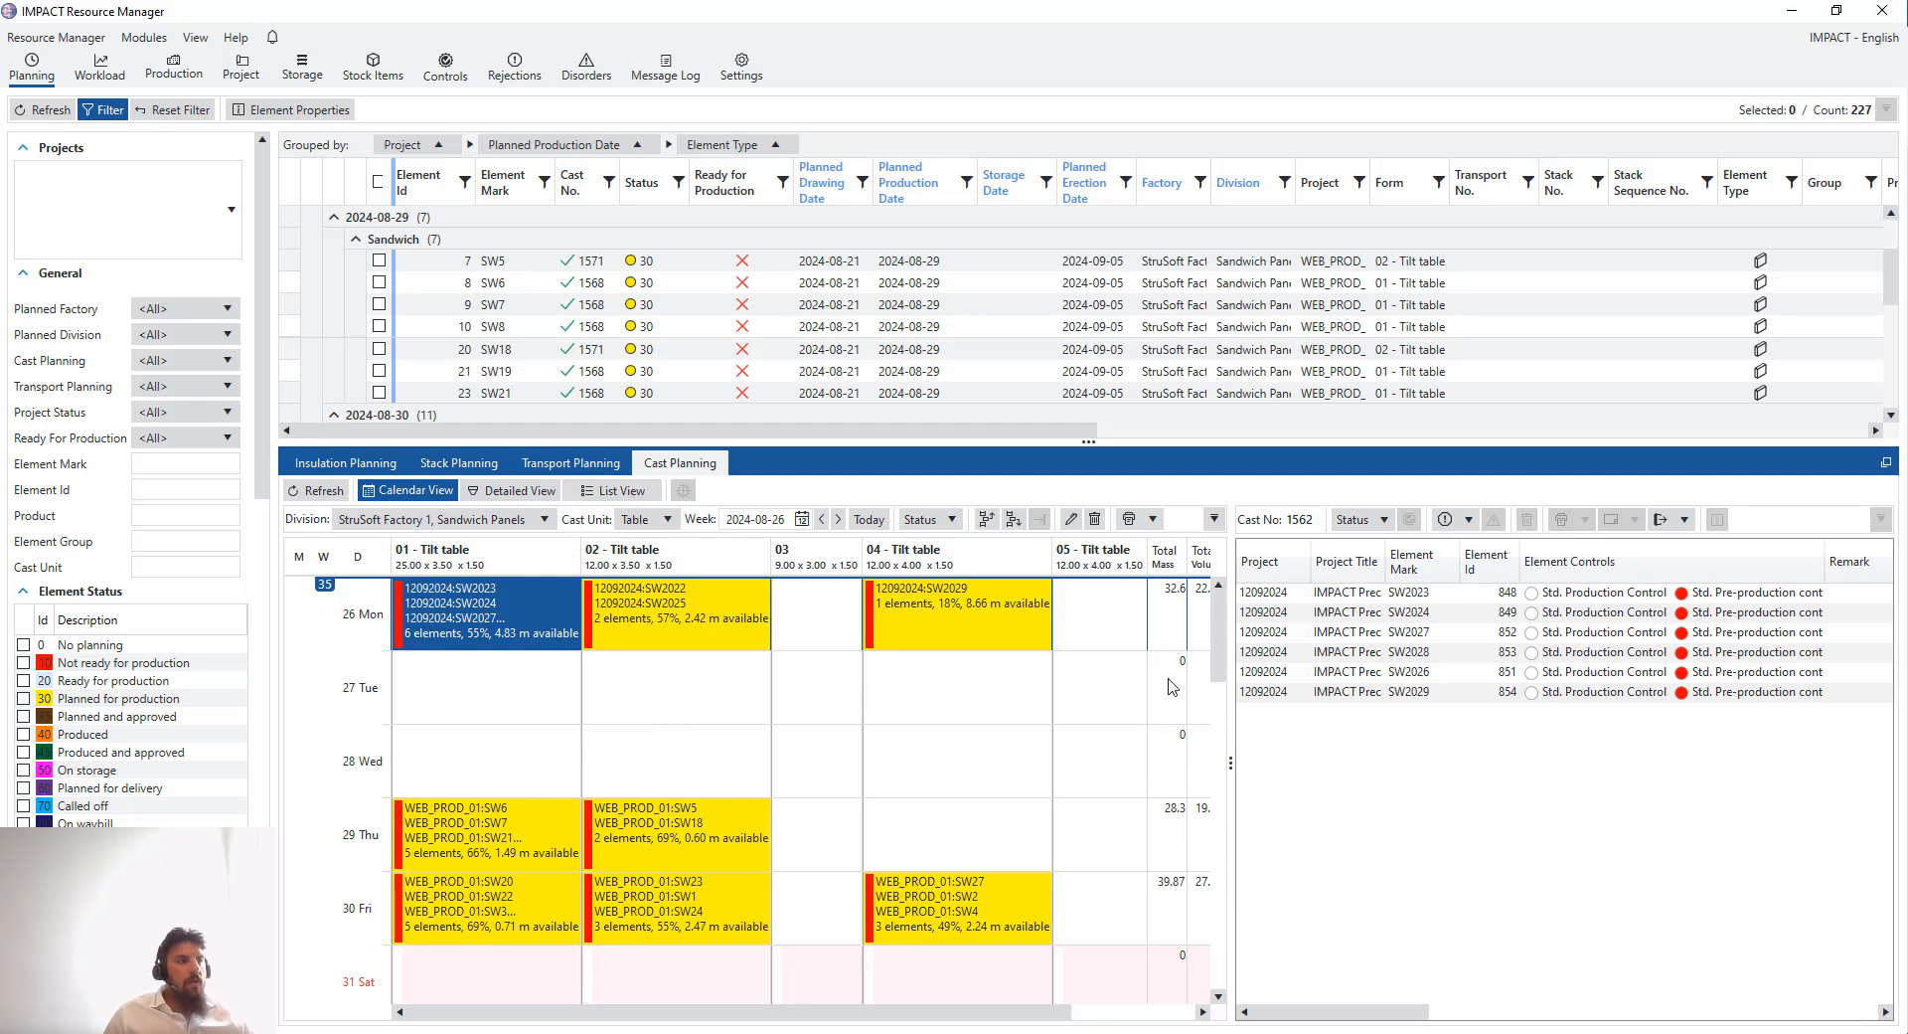
drag(1233, 735, 1253, 732)
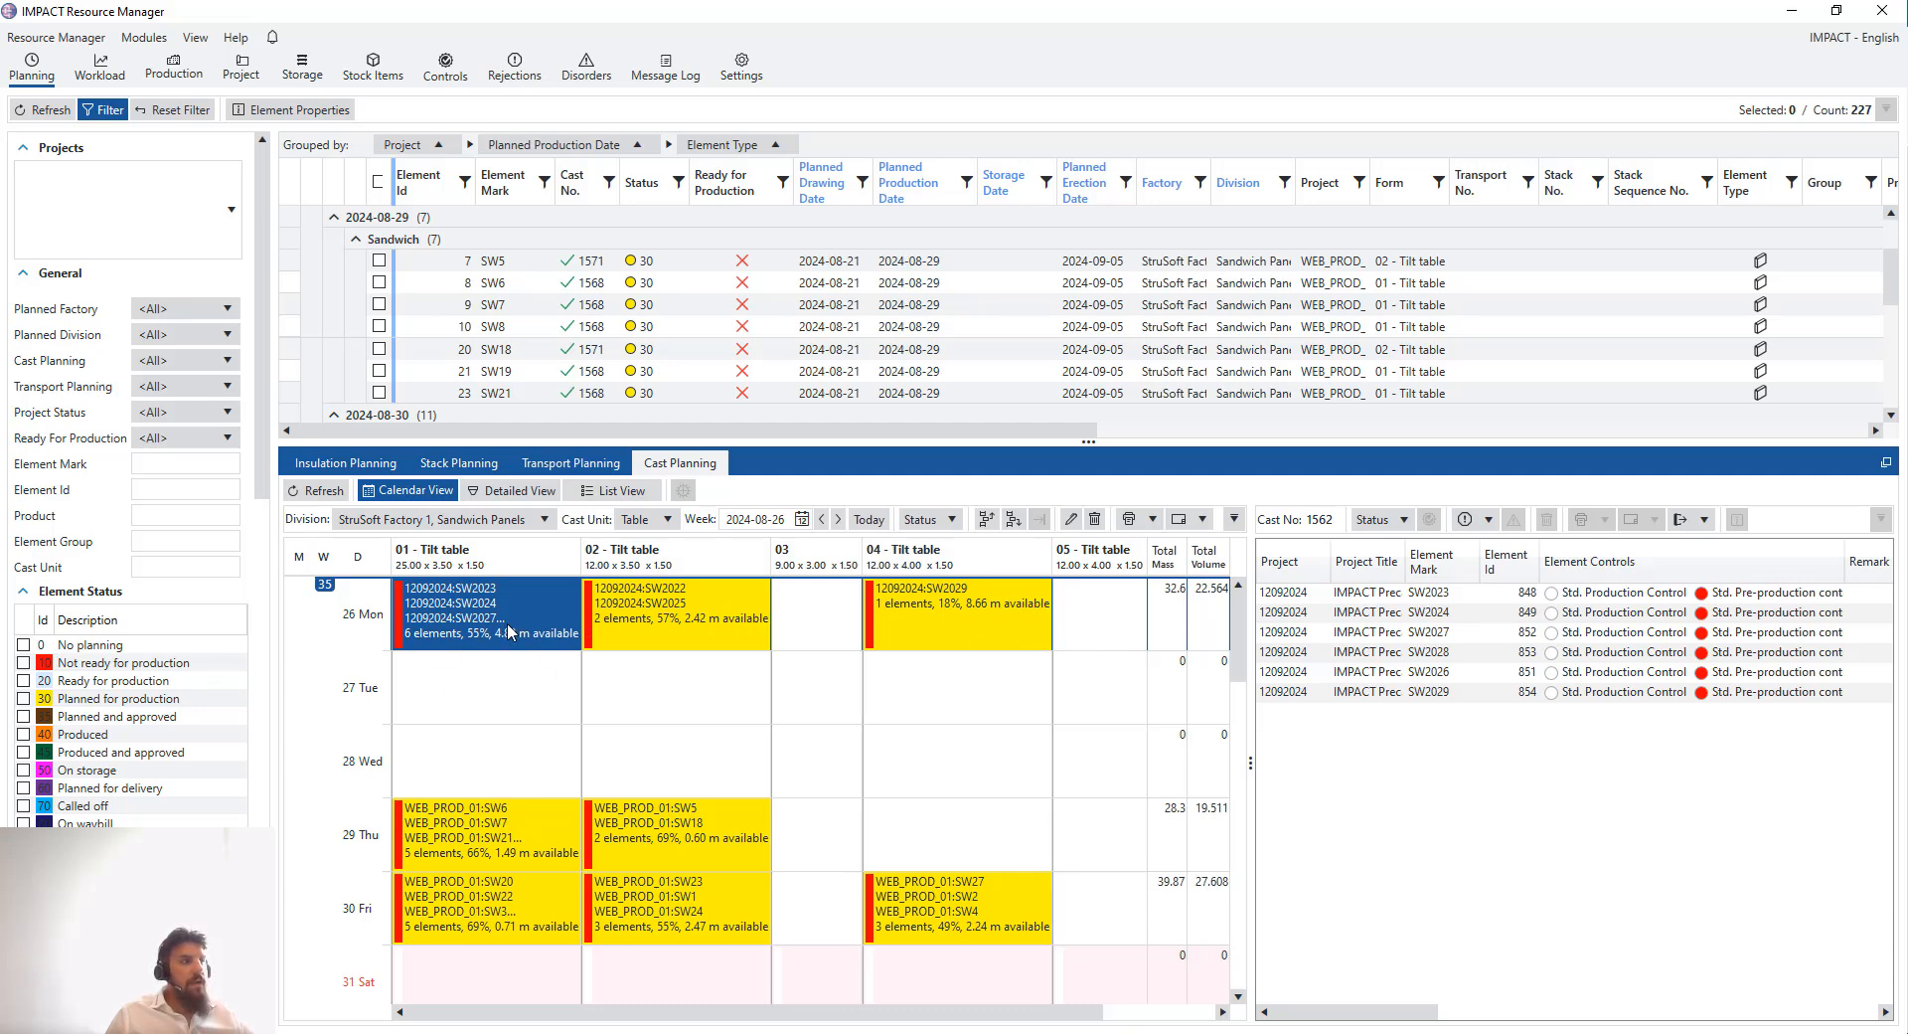
click(624, 696)
click(527, 695)
click(953, 688)
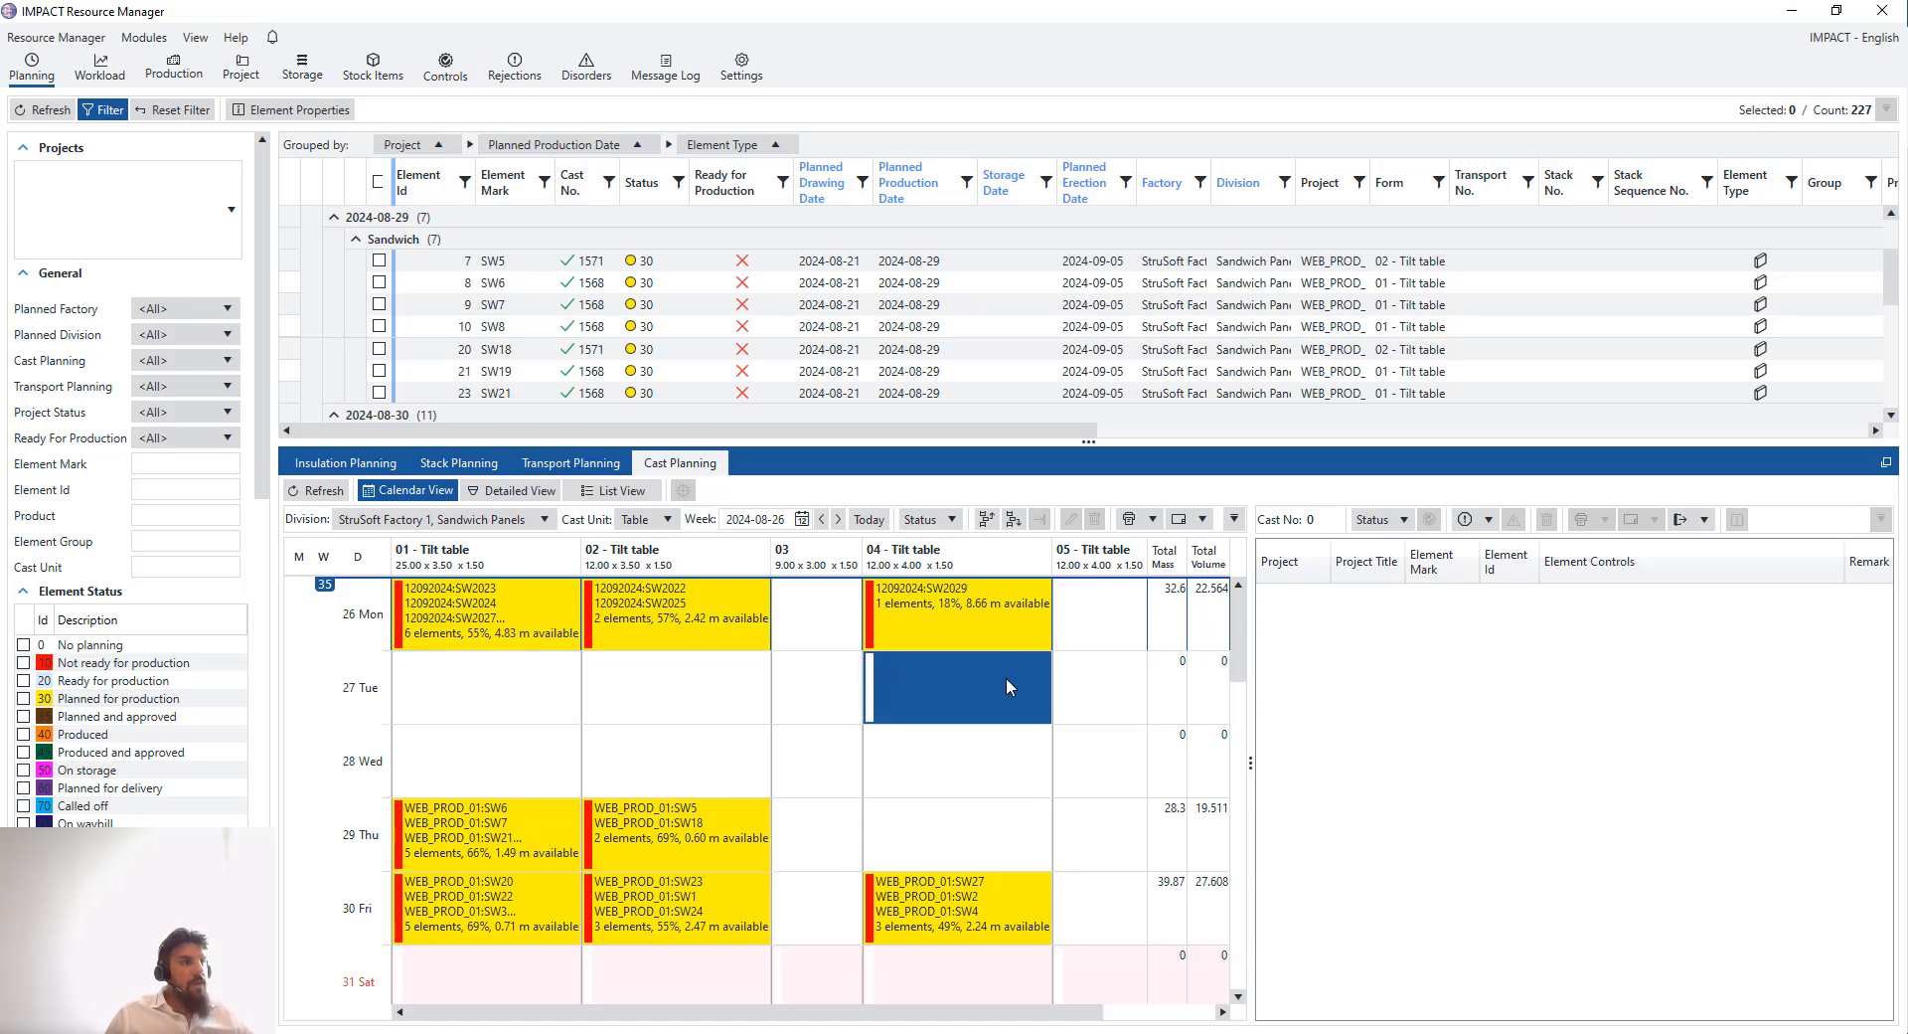
click(1080, 693)
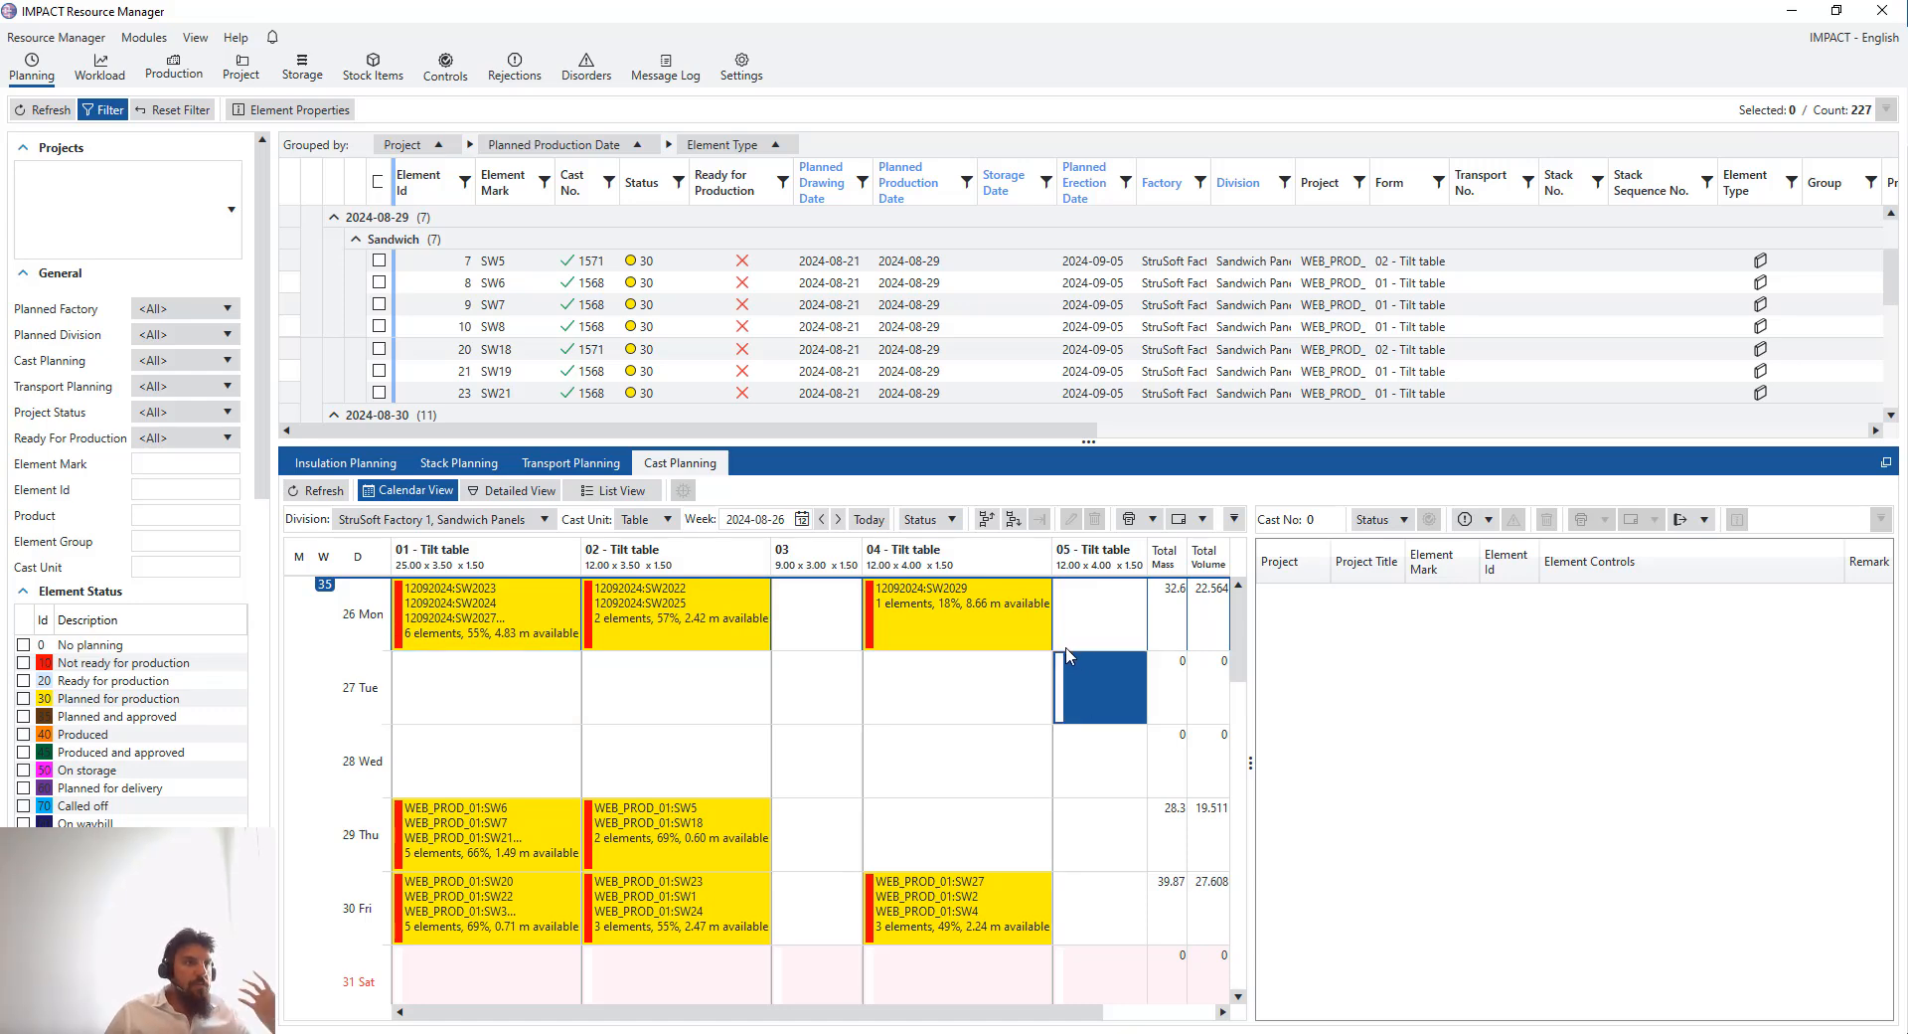
click(1004, 681)
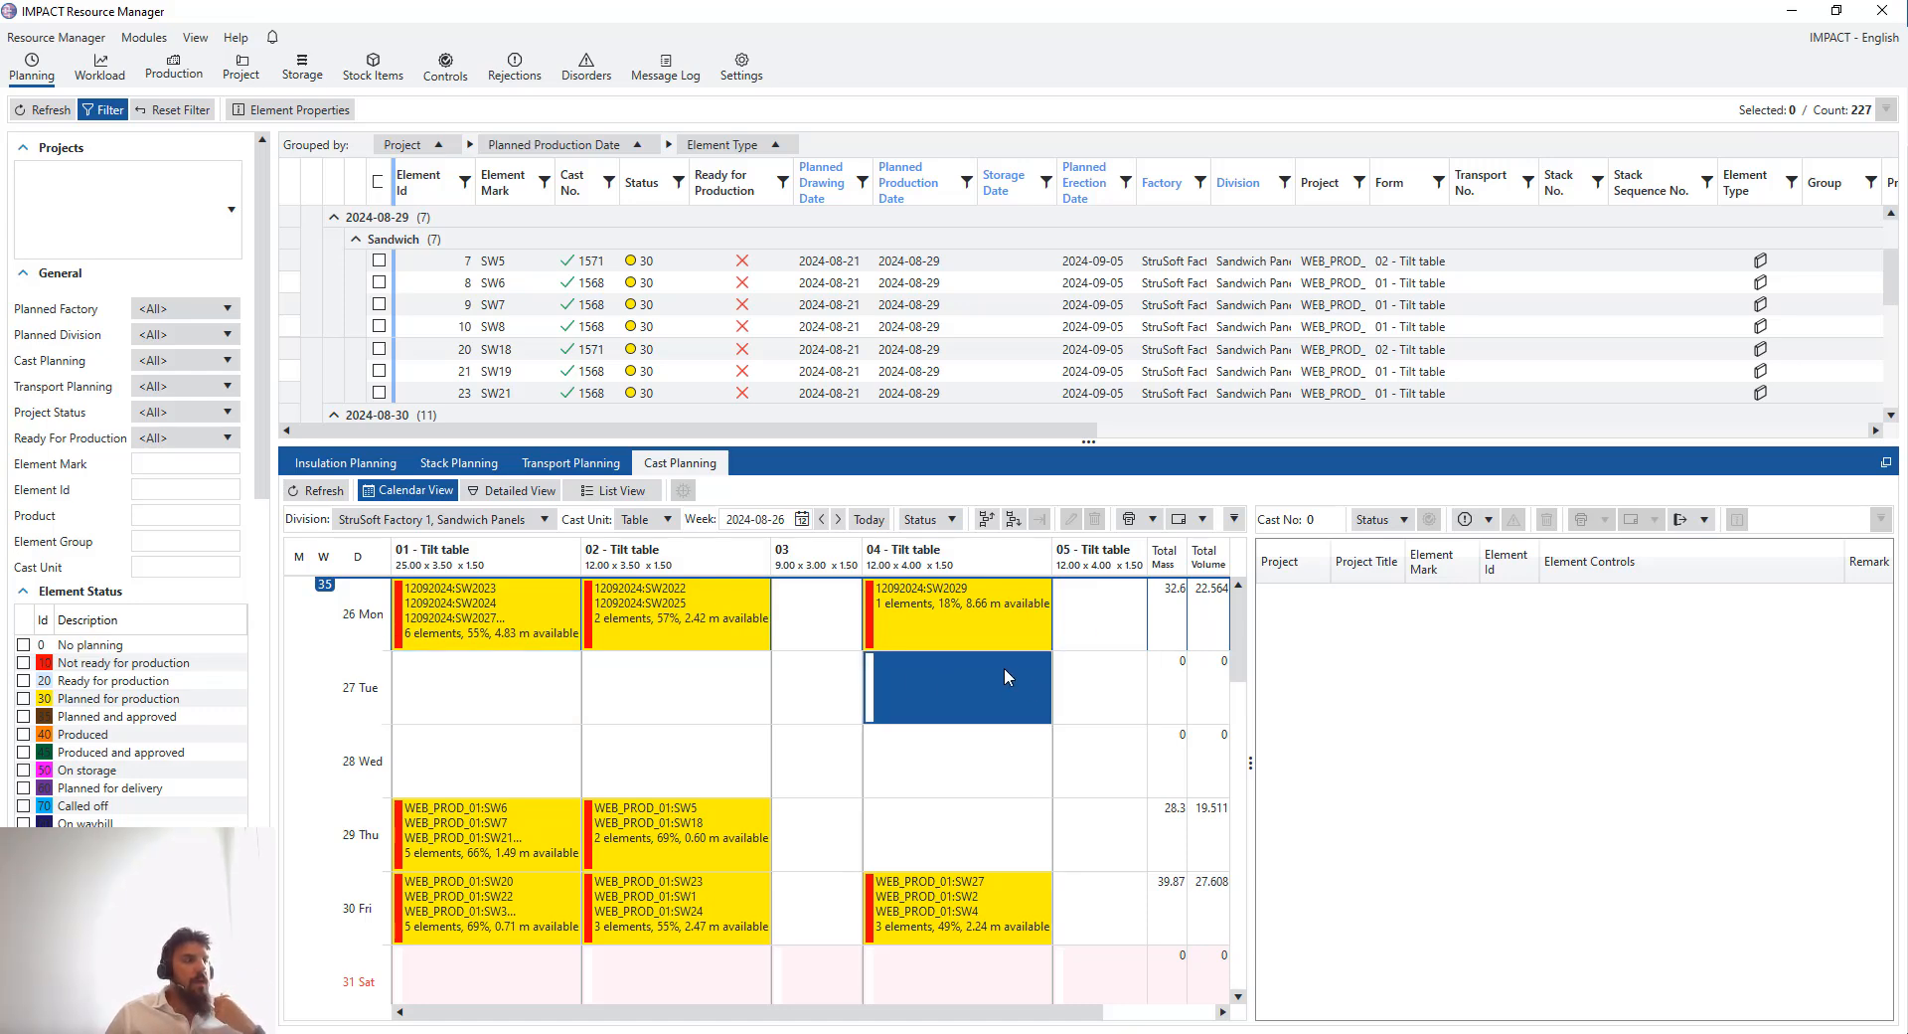
click(646, 686)
click(501, 686)
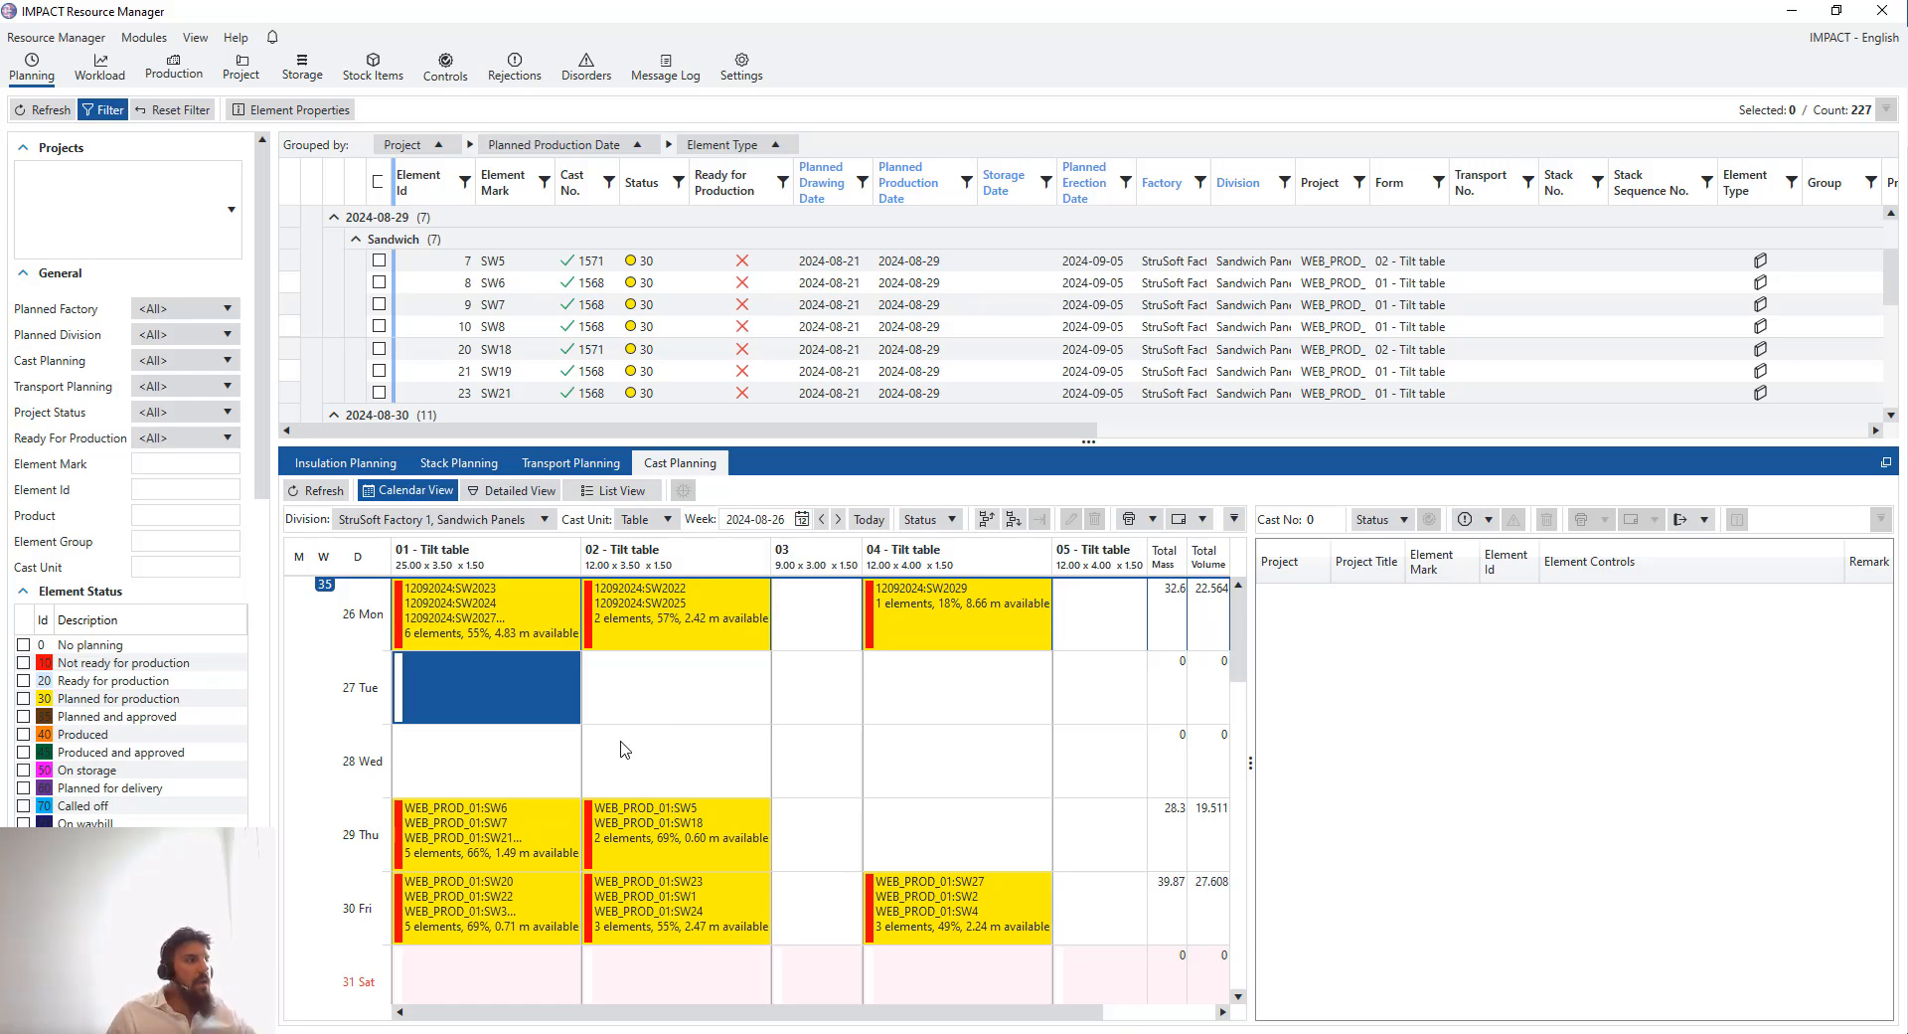
click(548, 790)
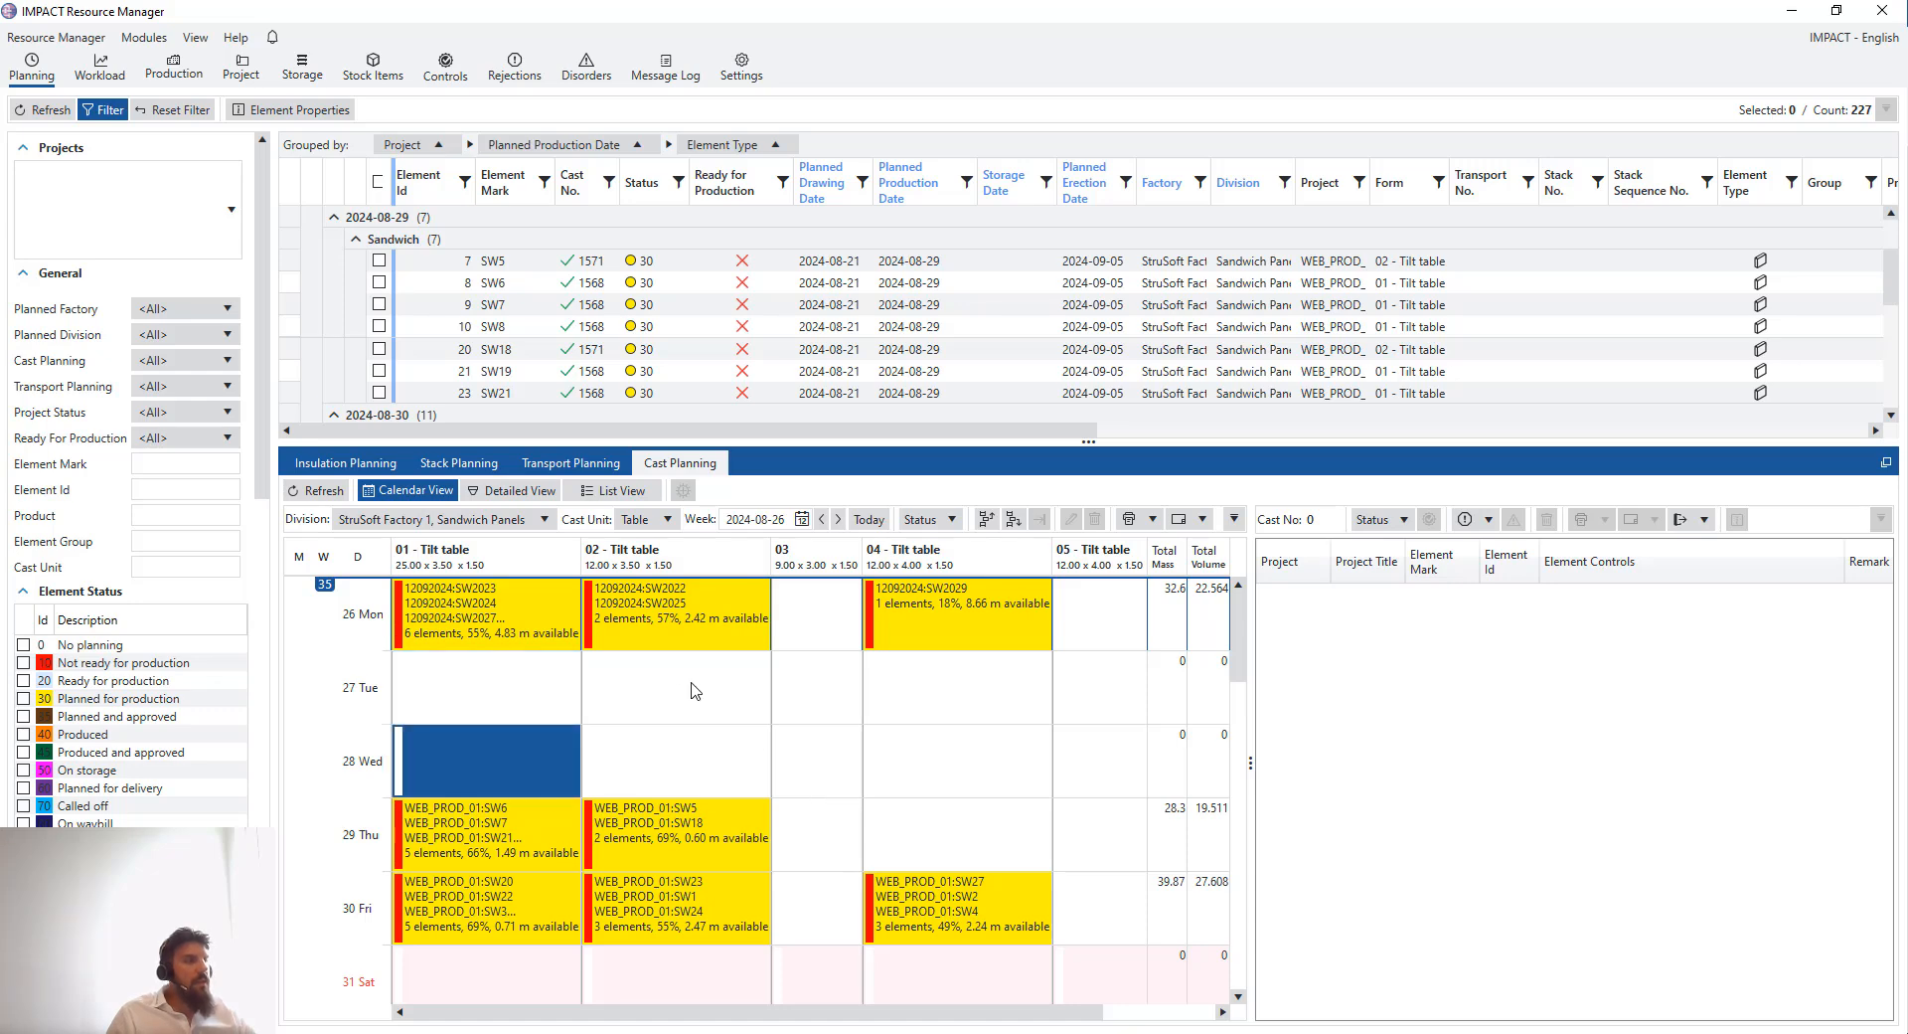
drag(567, 636, 959, 628)
click(587, 664)
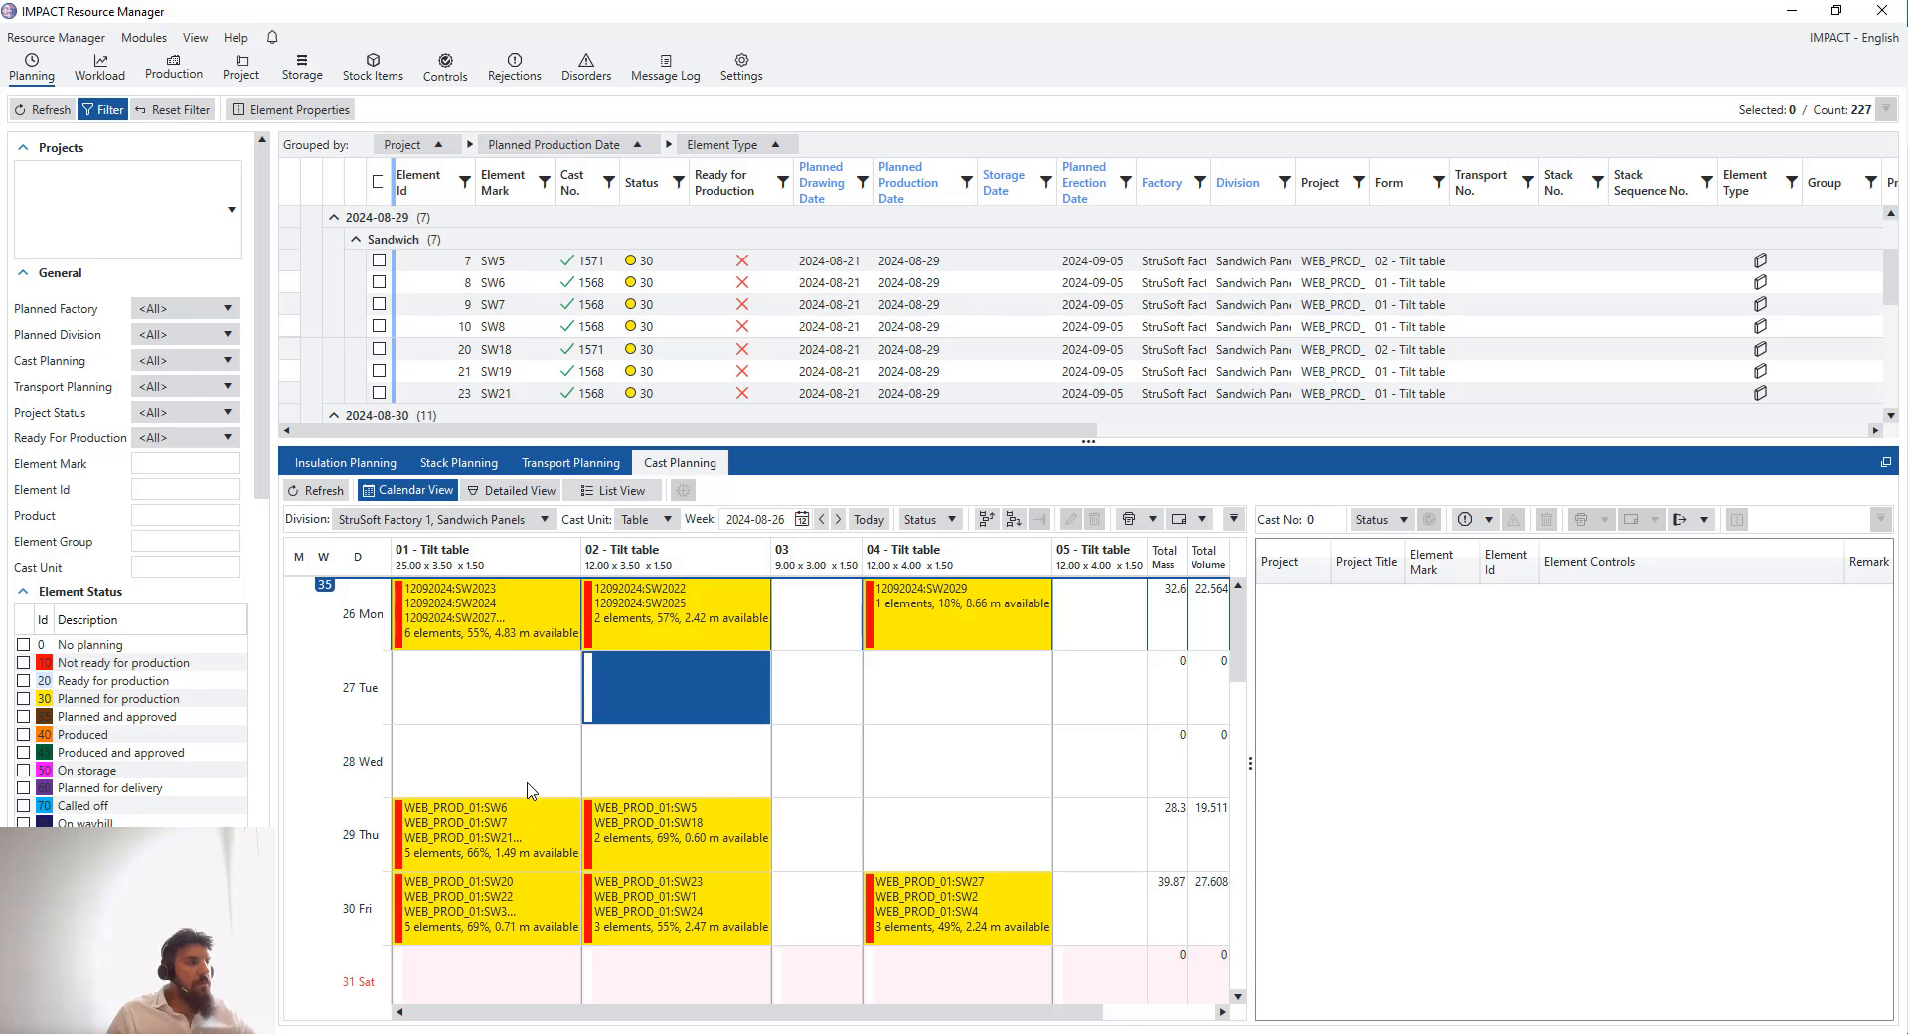
click(516, 679)
drag(535, 613, 946, 611)
click(956, 687)
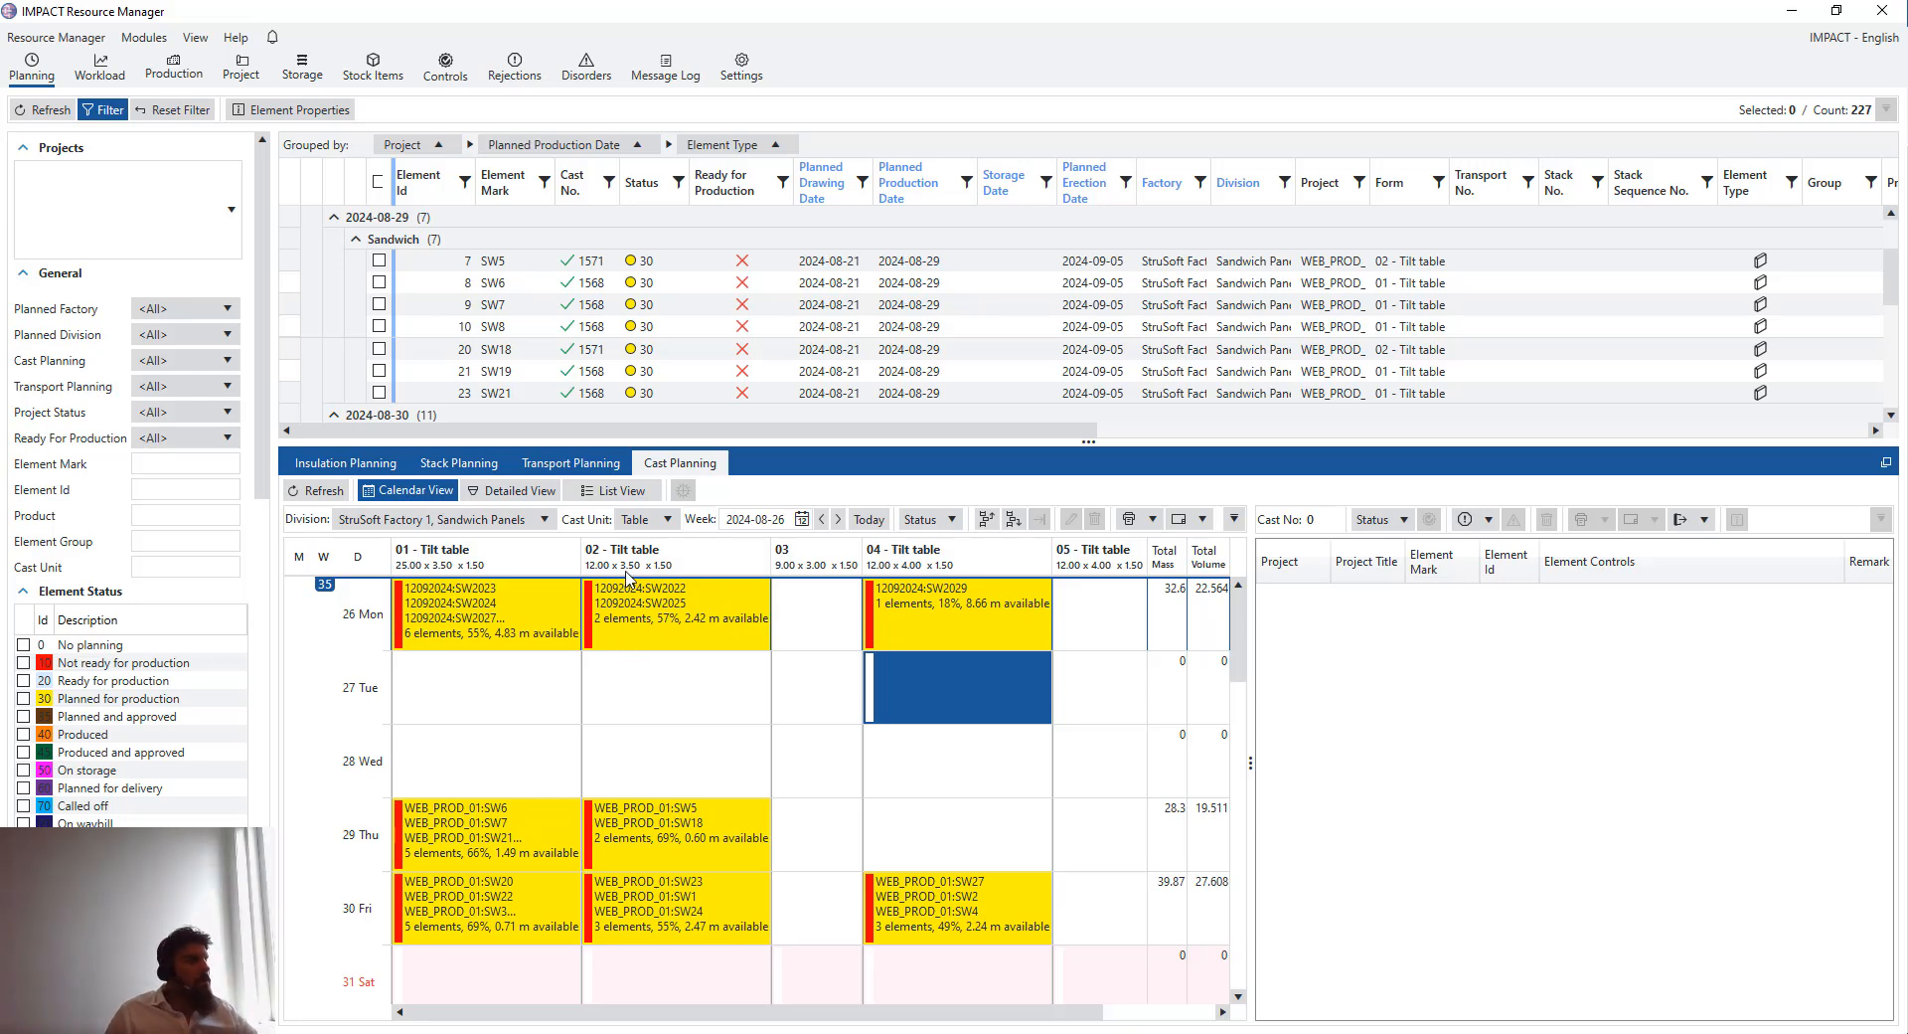
- Select the three 26 August casts and print their element labels
click(542, 604)
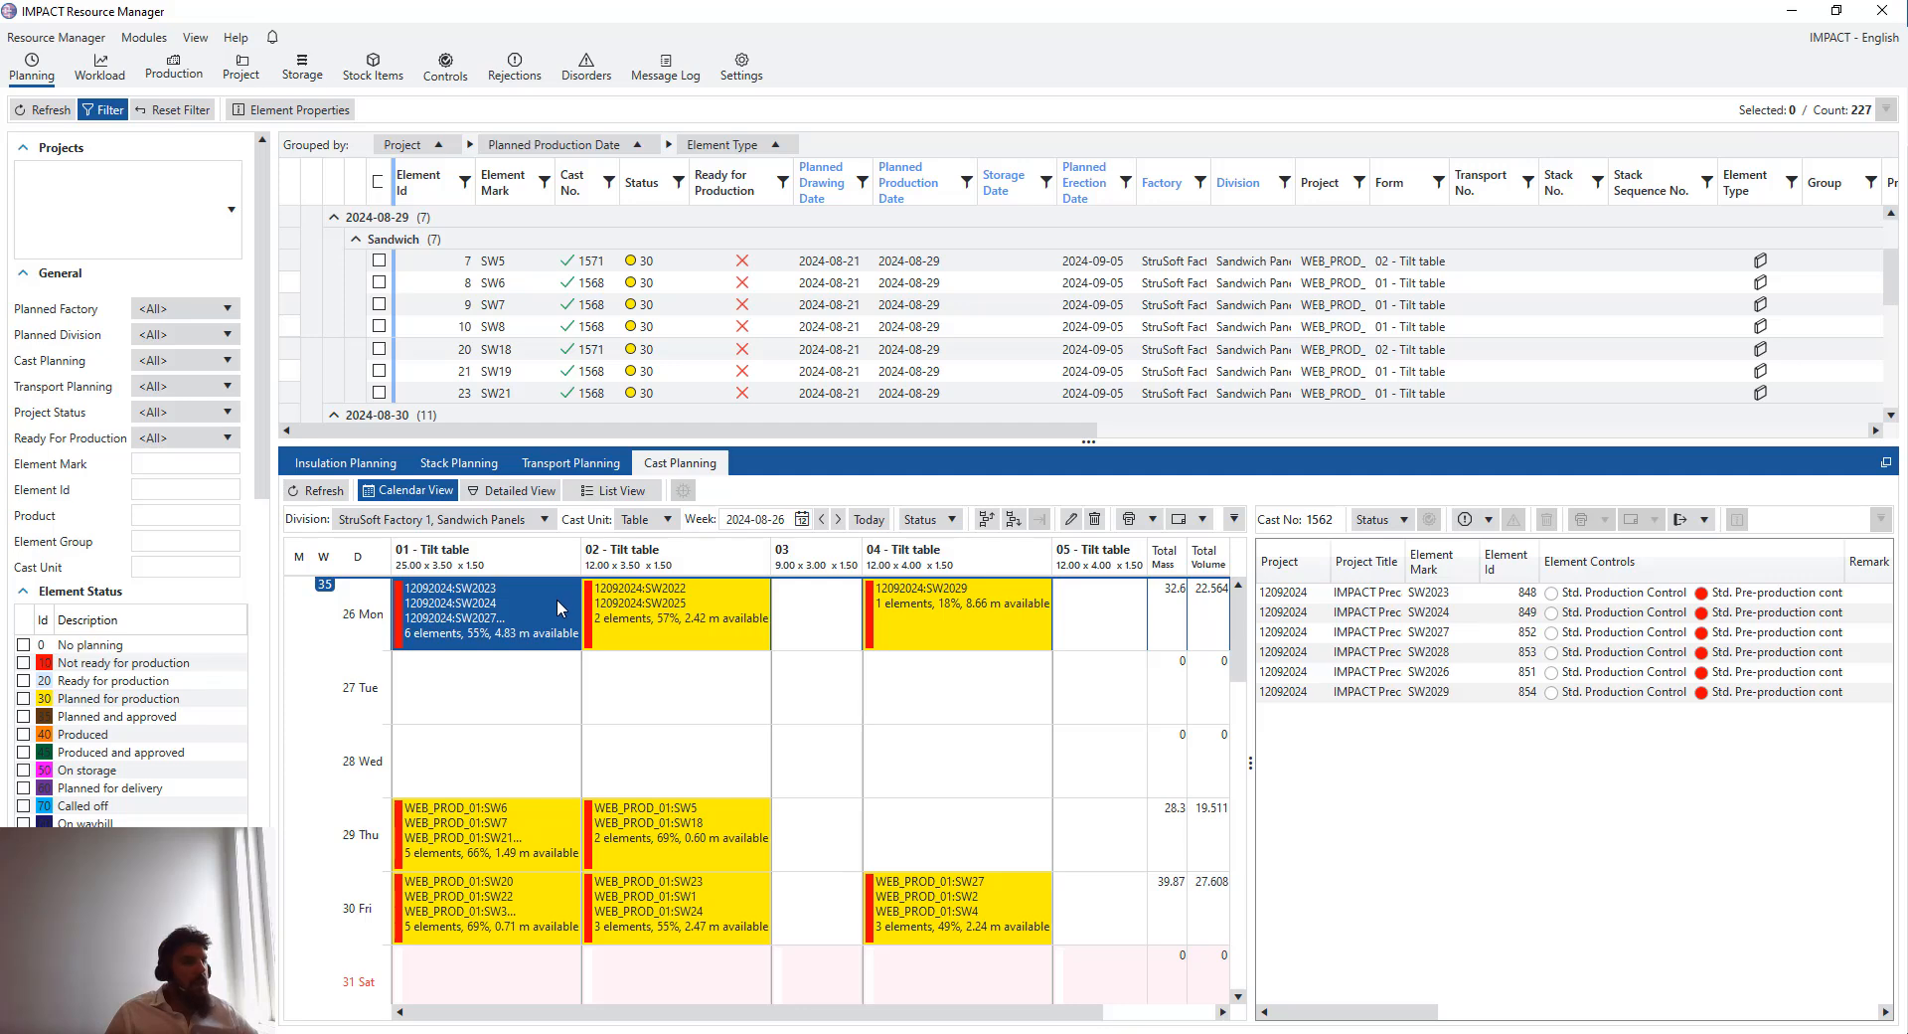
drag(1088, 634, 283, 641)
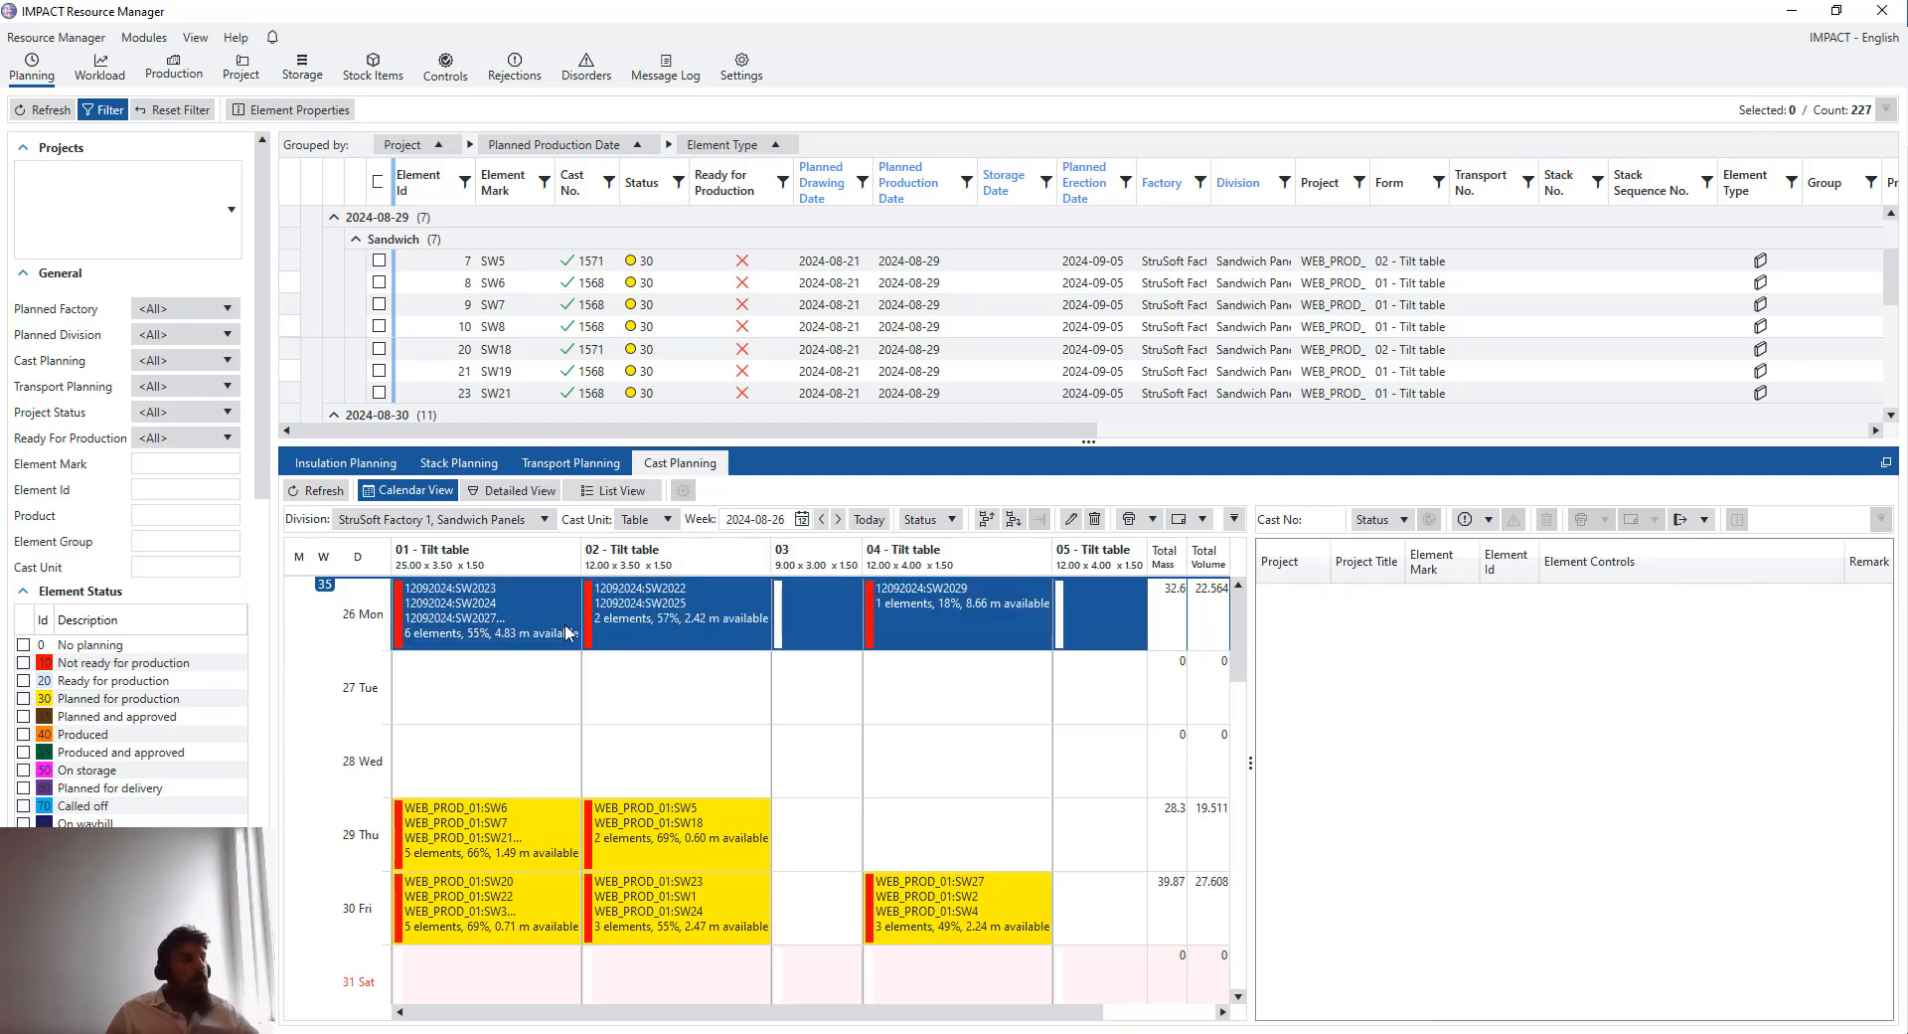
right_click(510, 604)
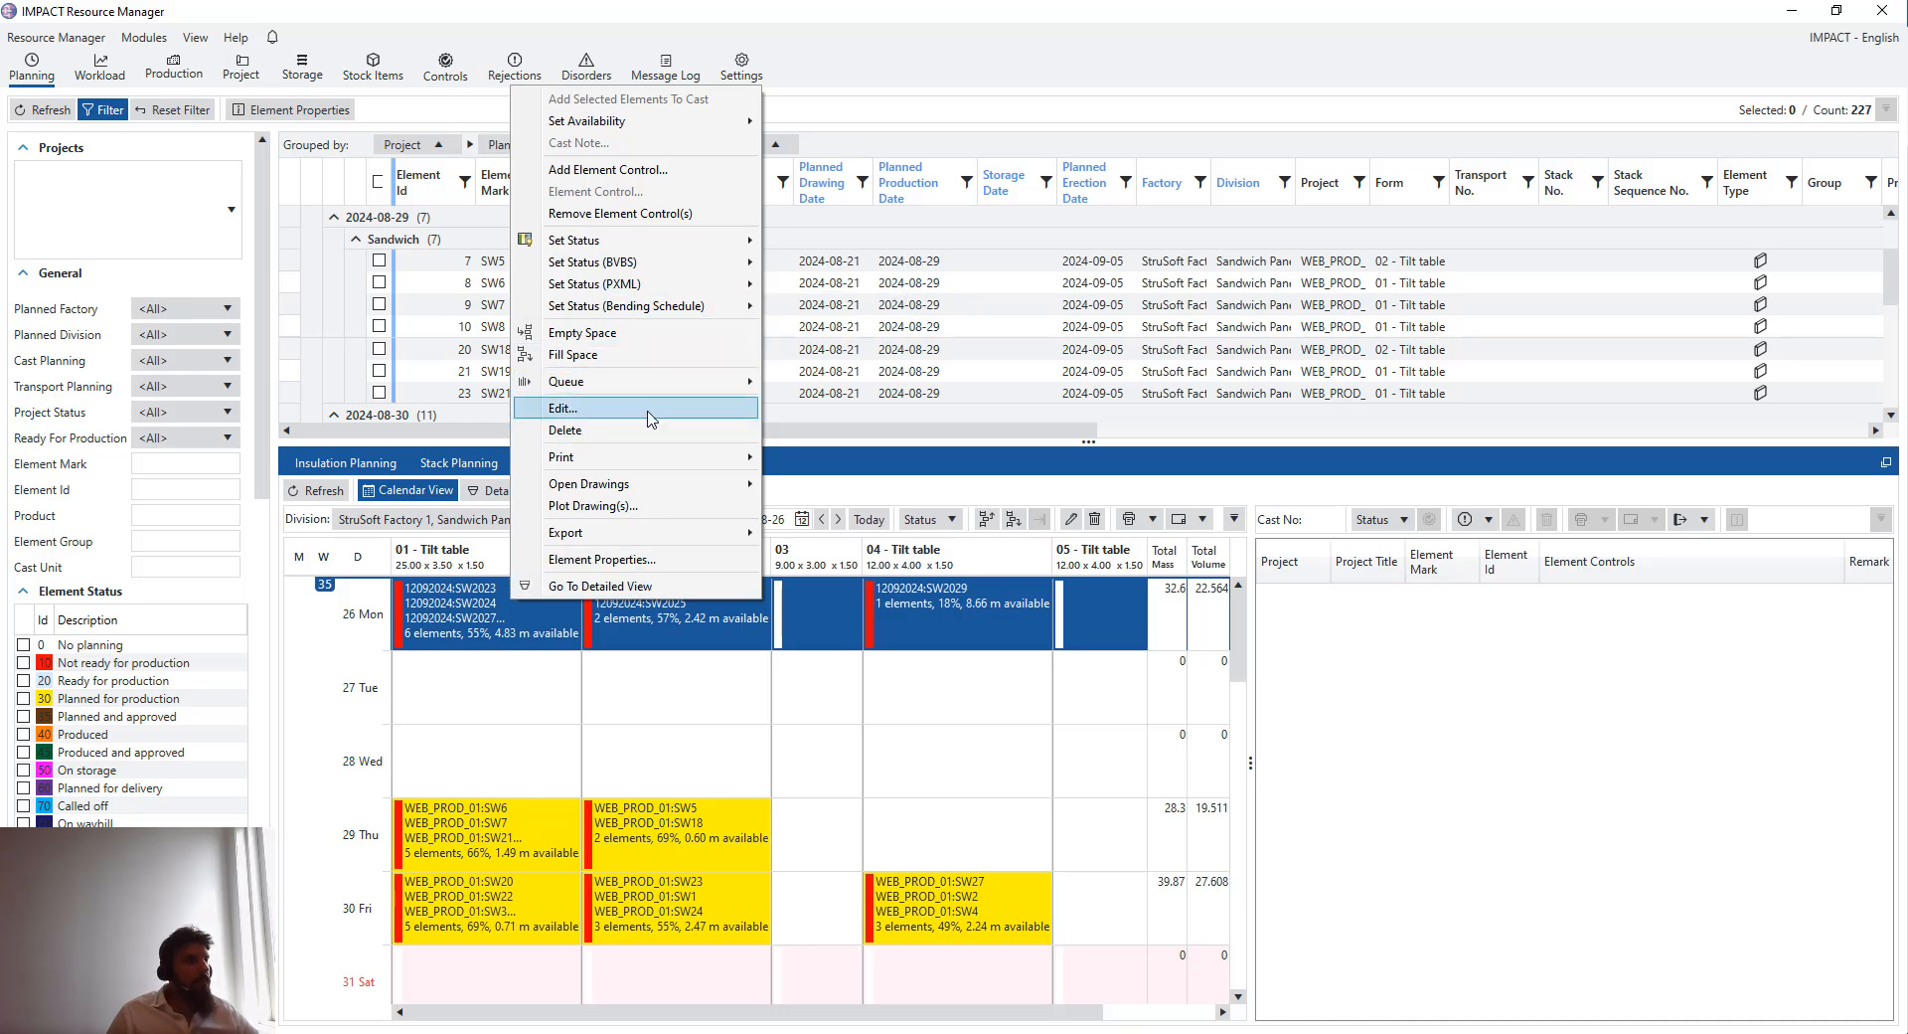
mouse_move(668, 458)
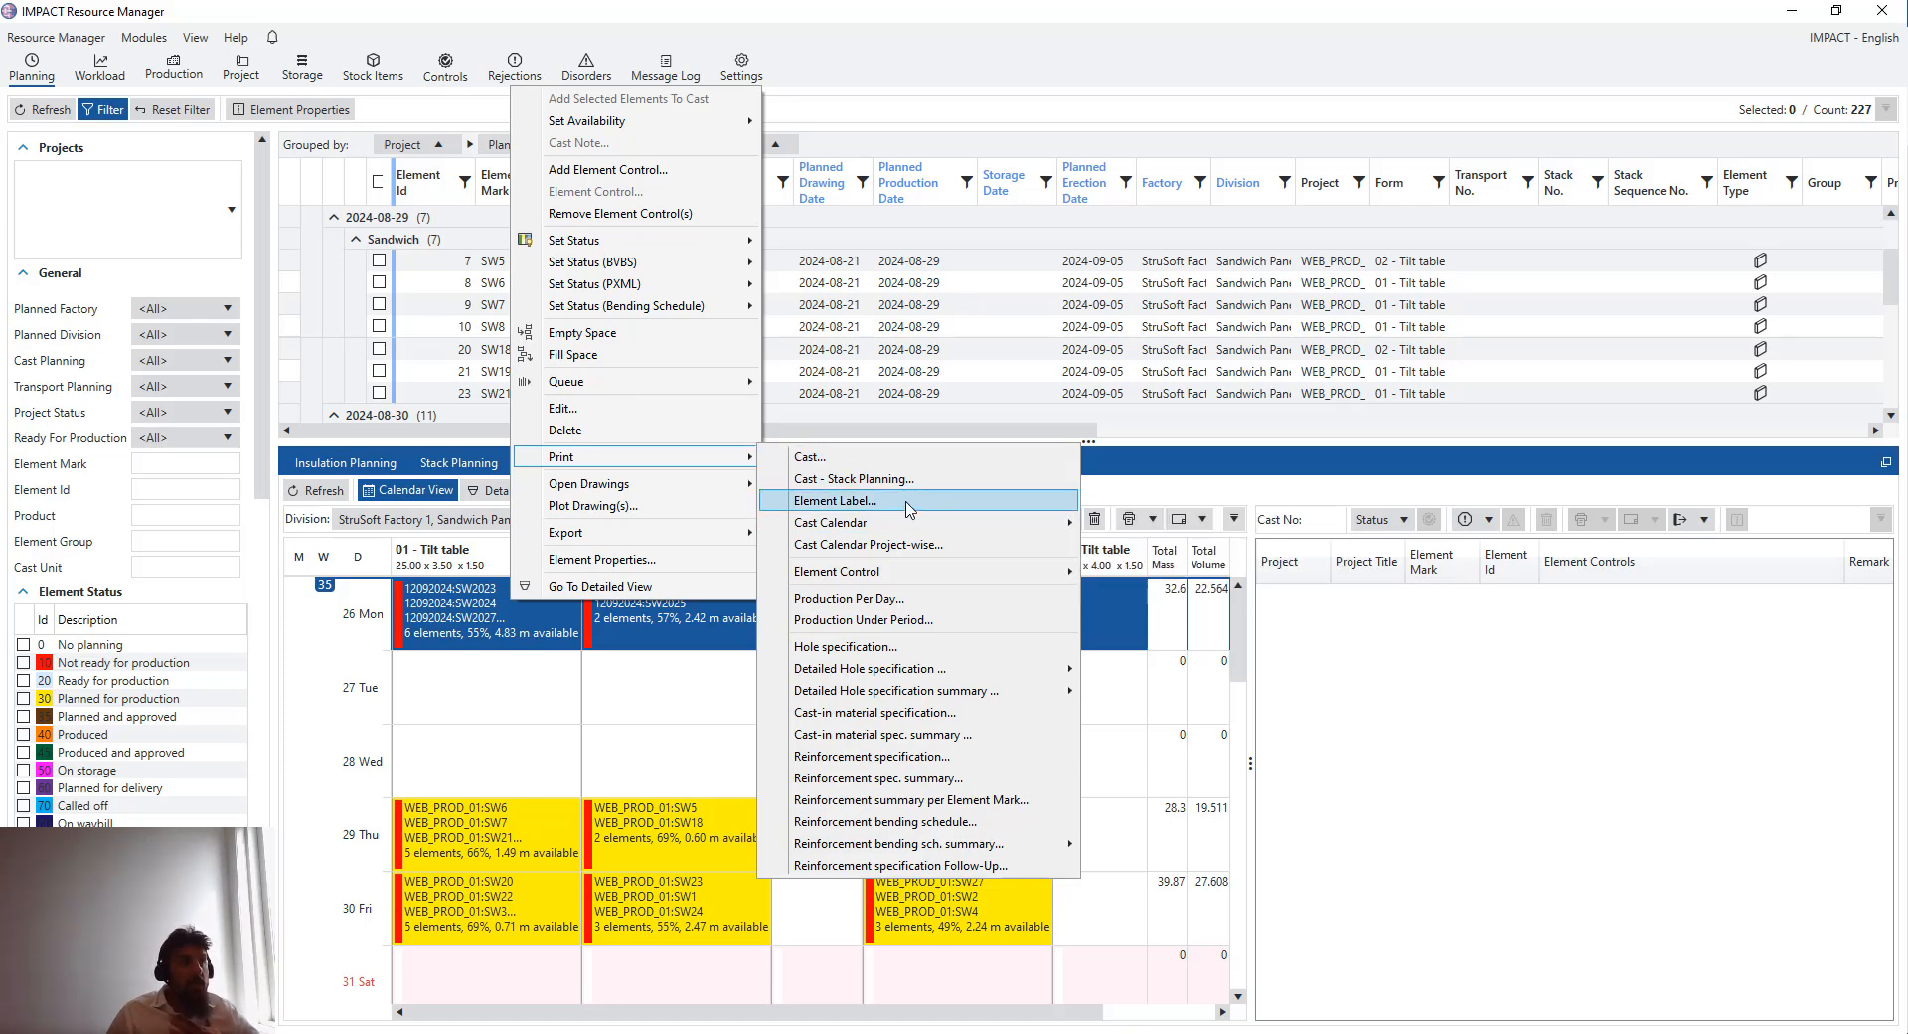
click(909, 503)
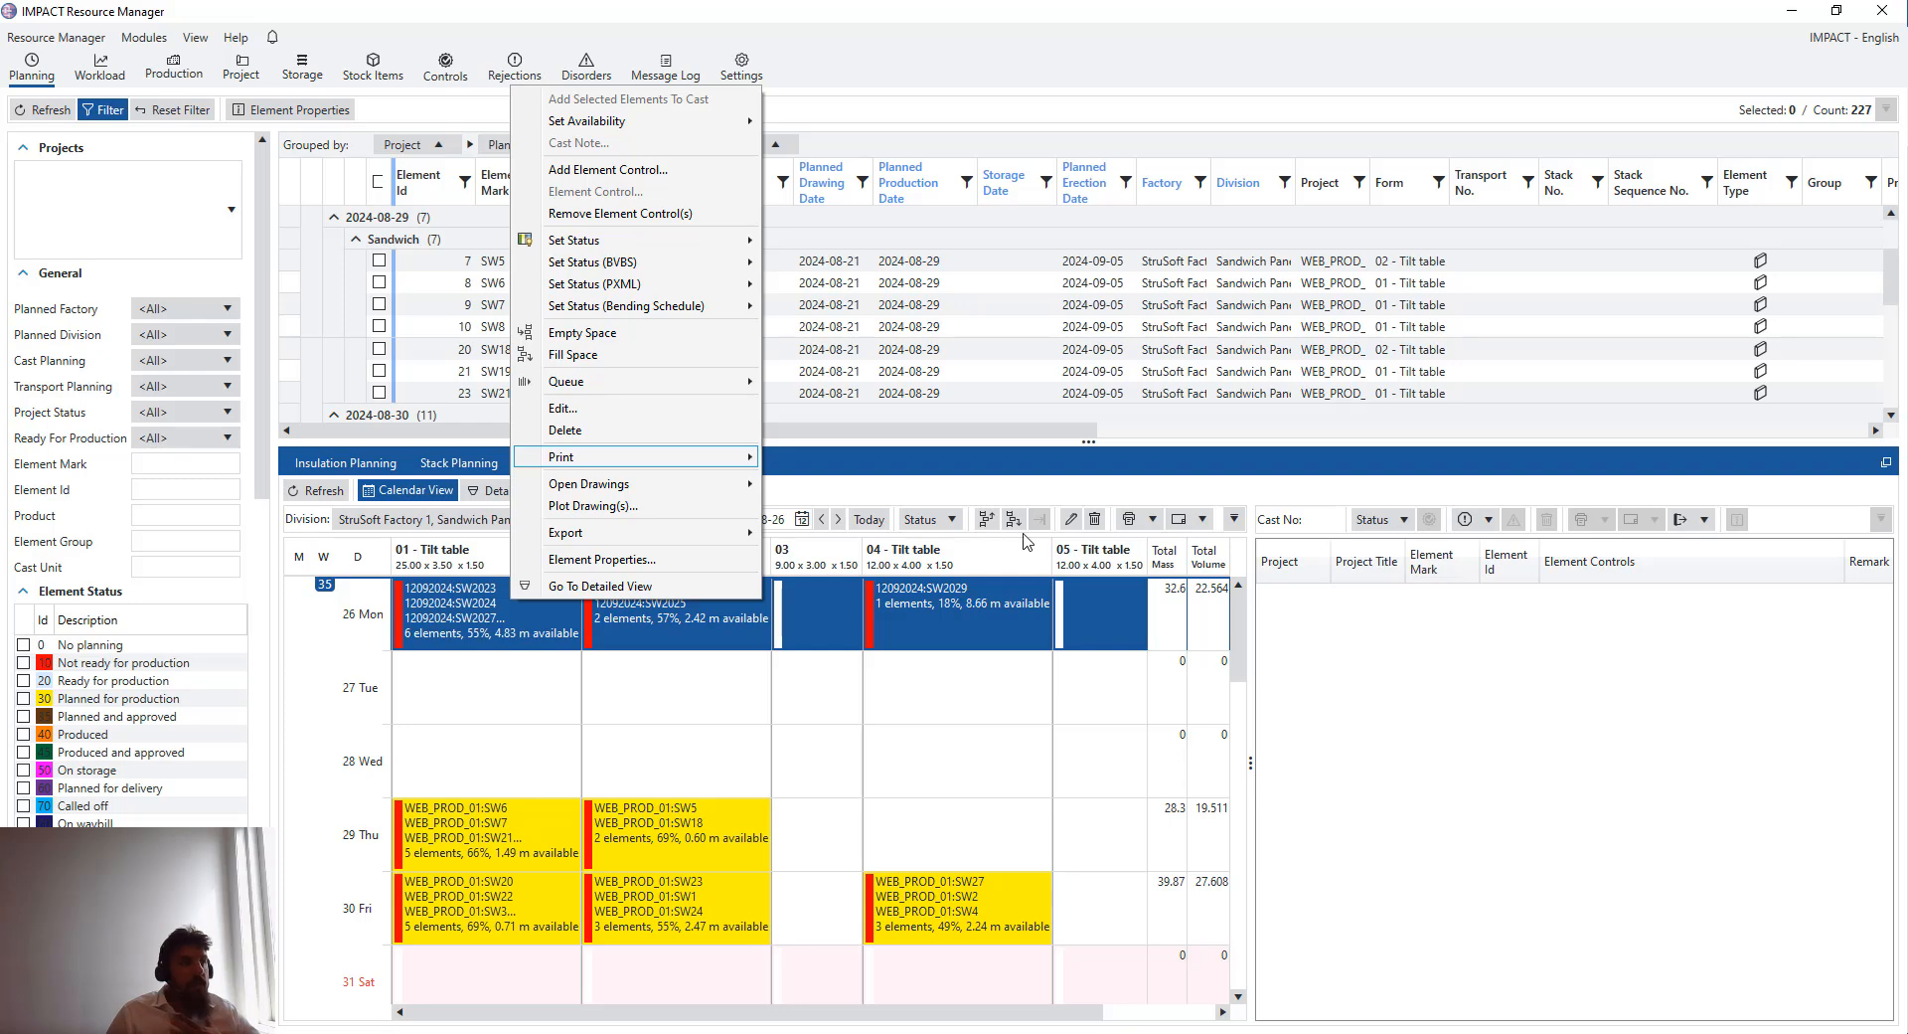
click(984, 573)
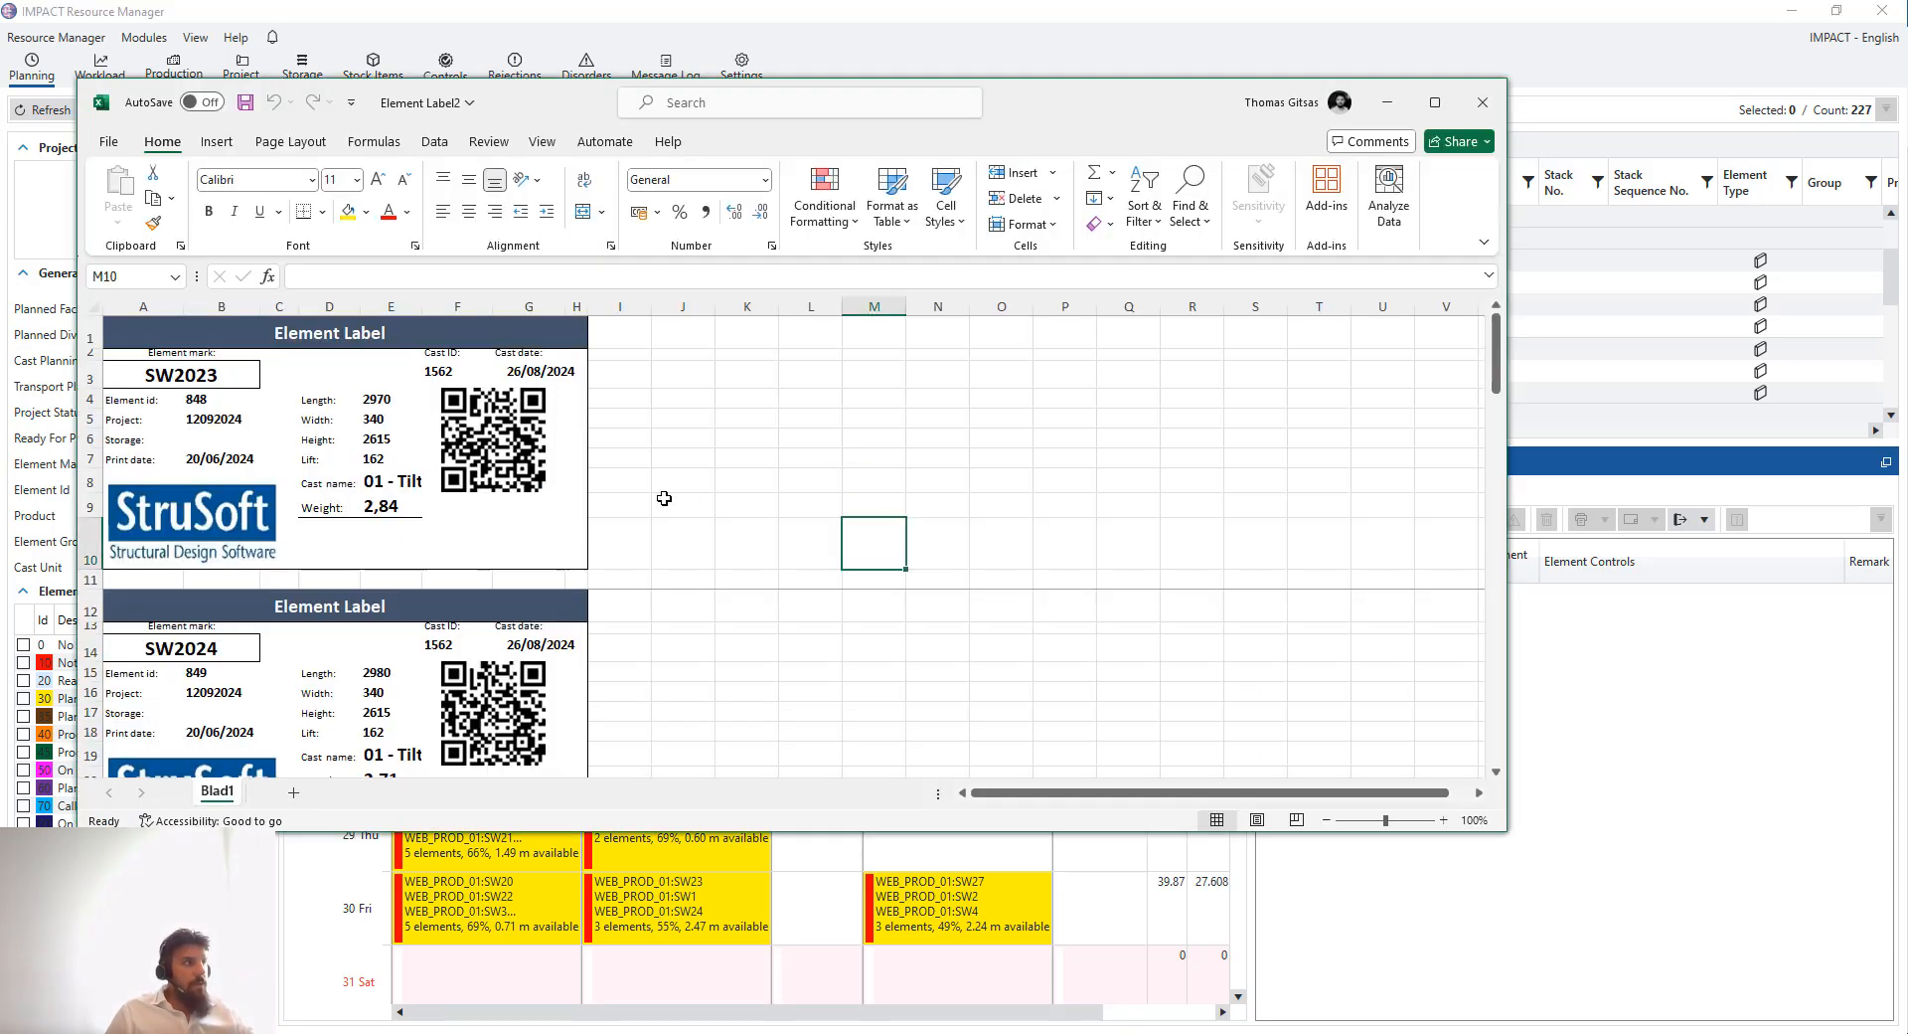
- Scroll through the generated element label workbook to review each label, then minimize it
scroll(664, 498, down, 7)
scroll(488, 521, down, 1)
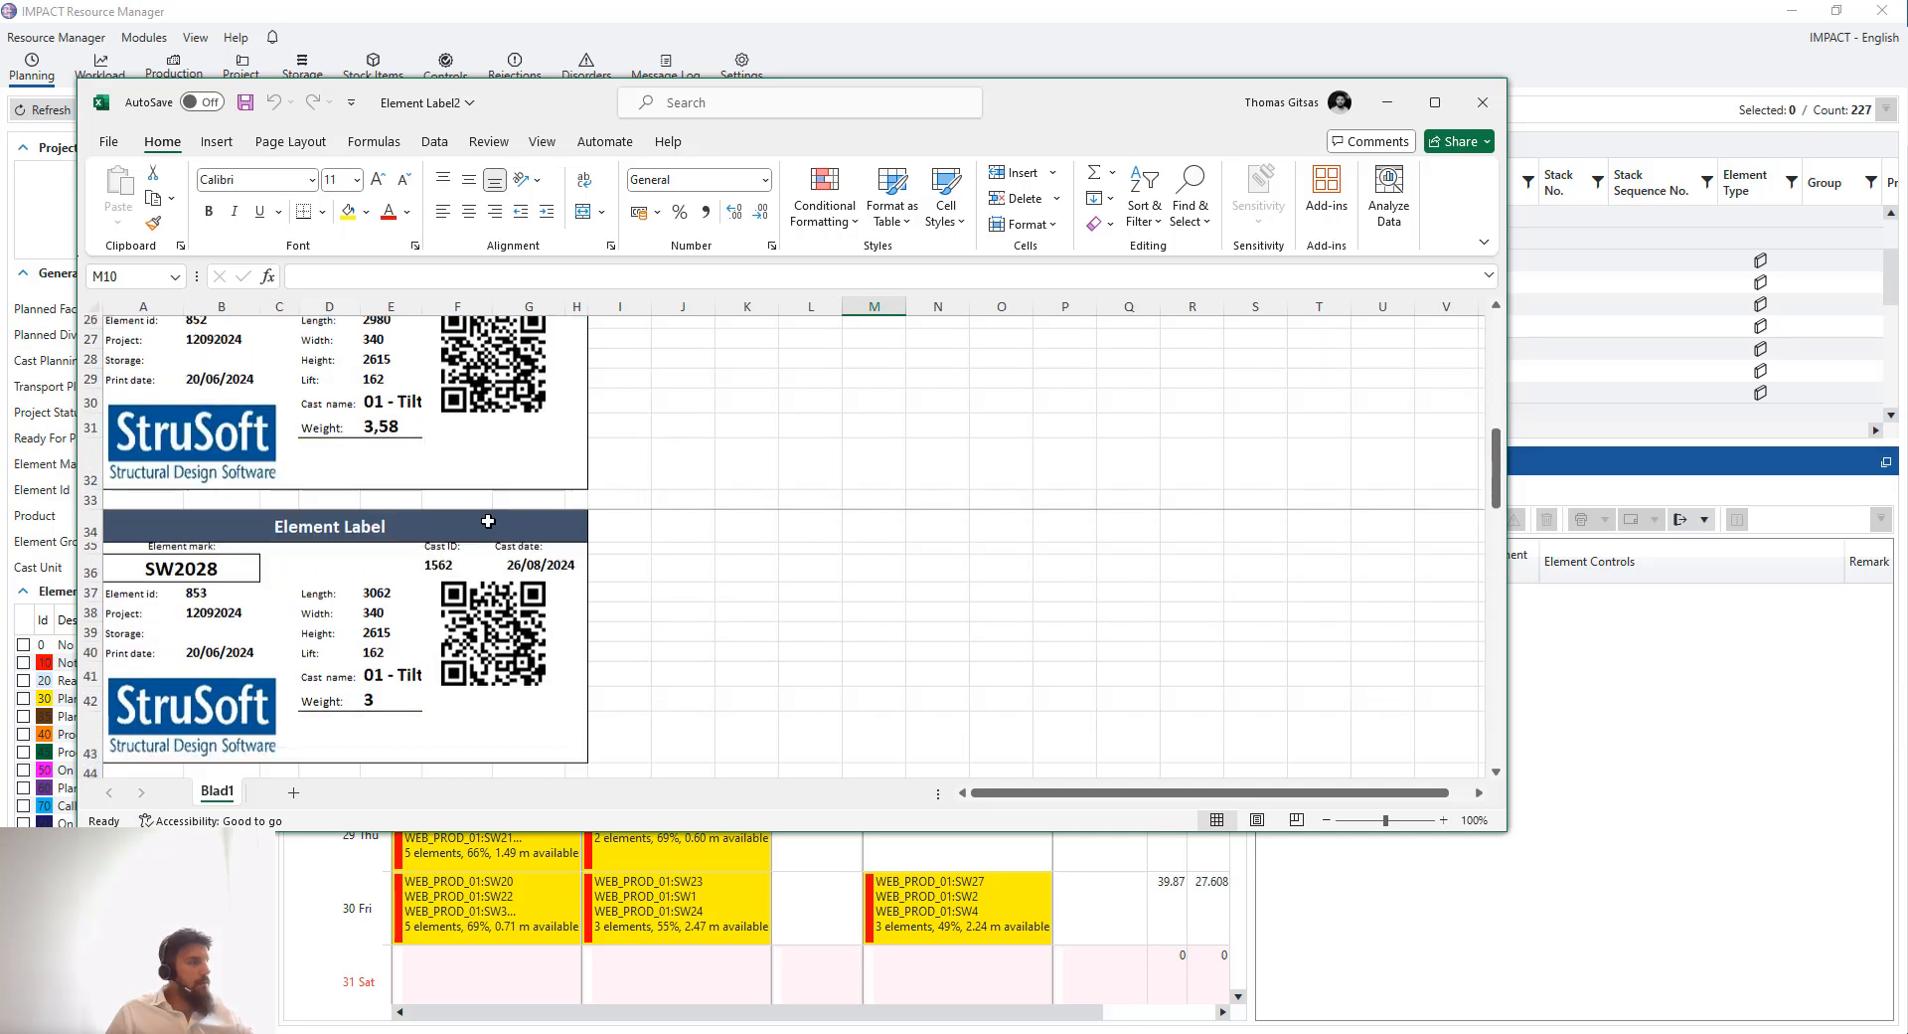
scroll(488, 521, up, 1)
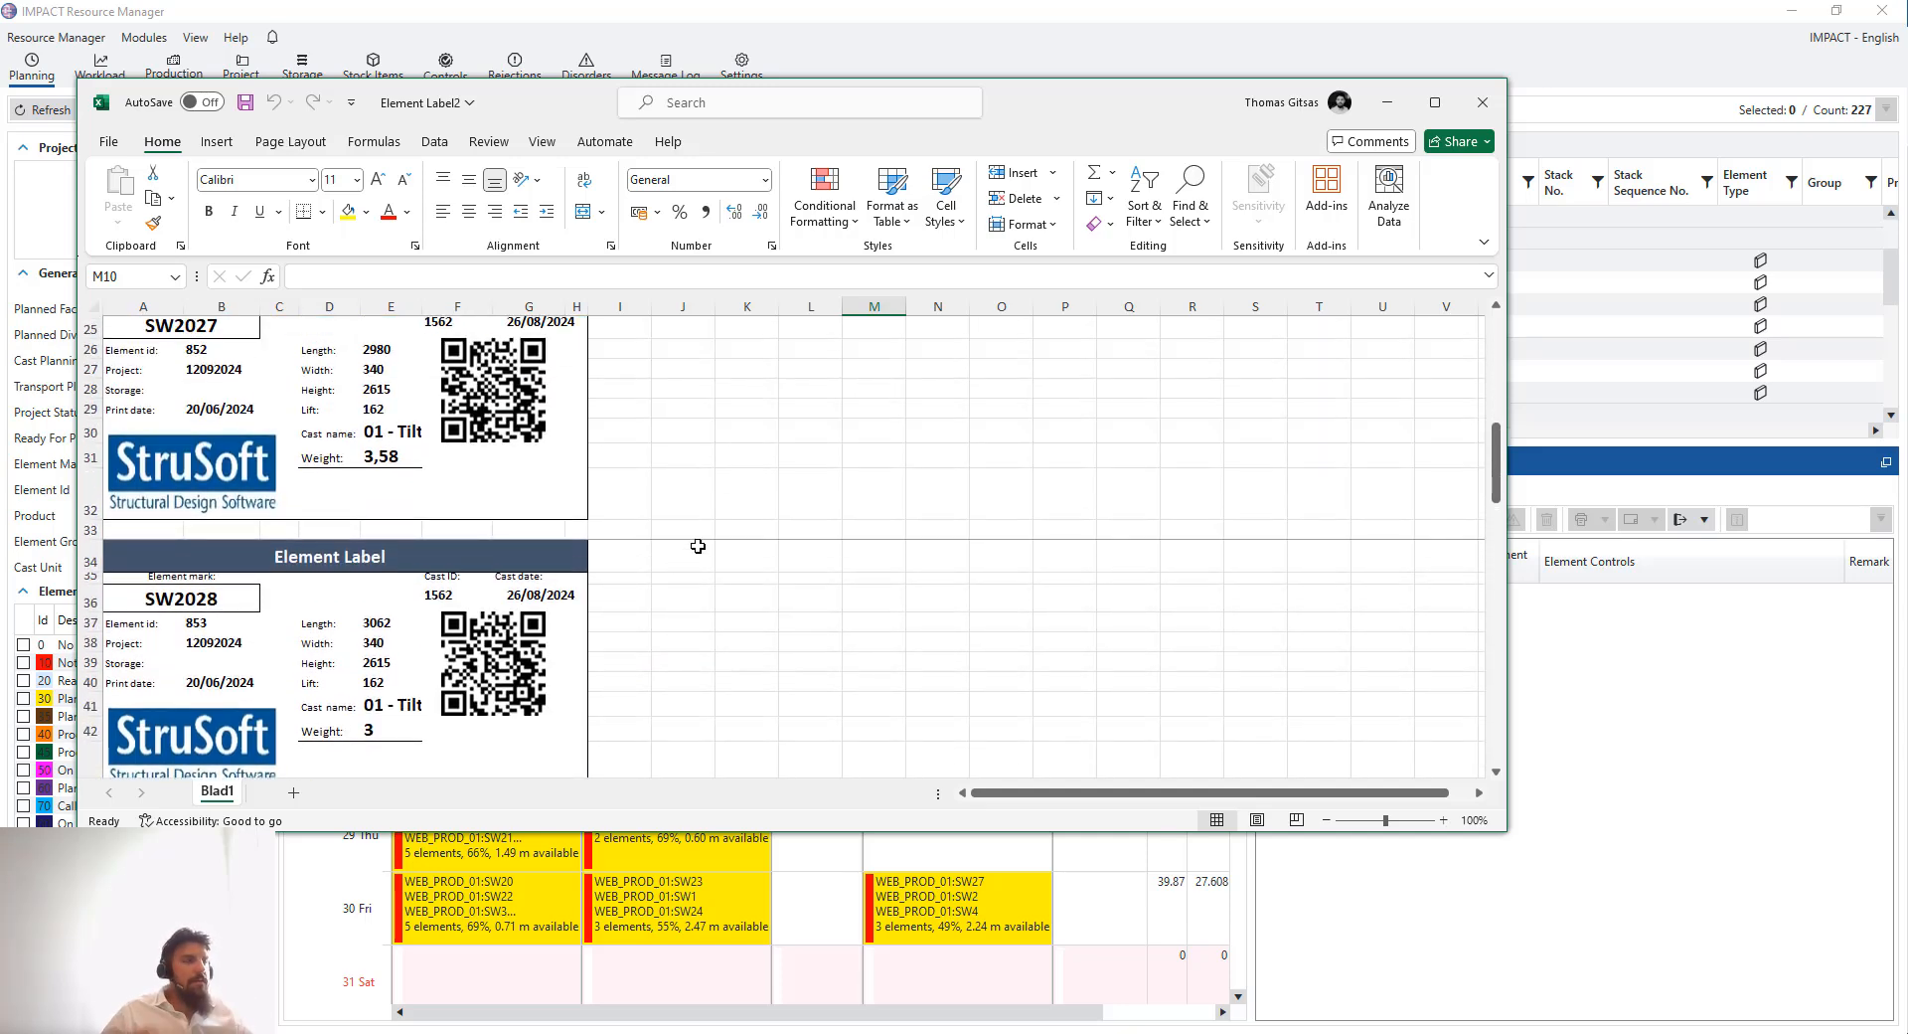
scroll(736, 456, down, 1)
scroll(750, 451, up, 2)
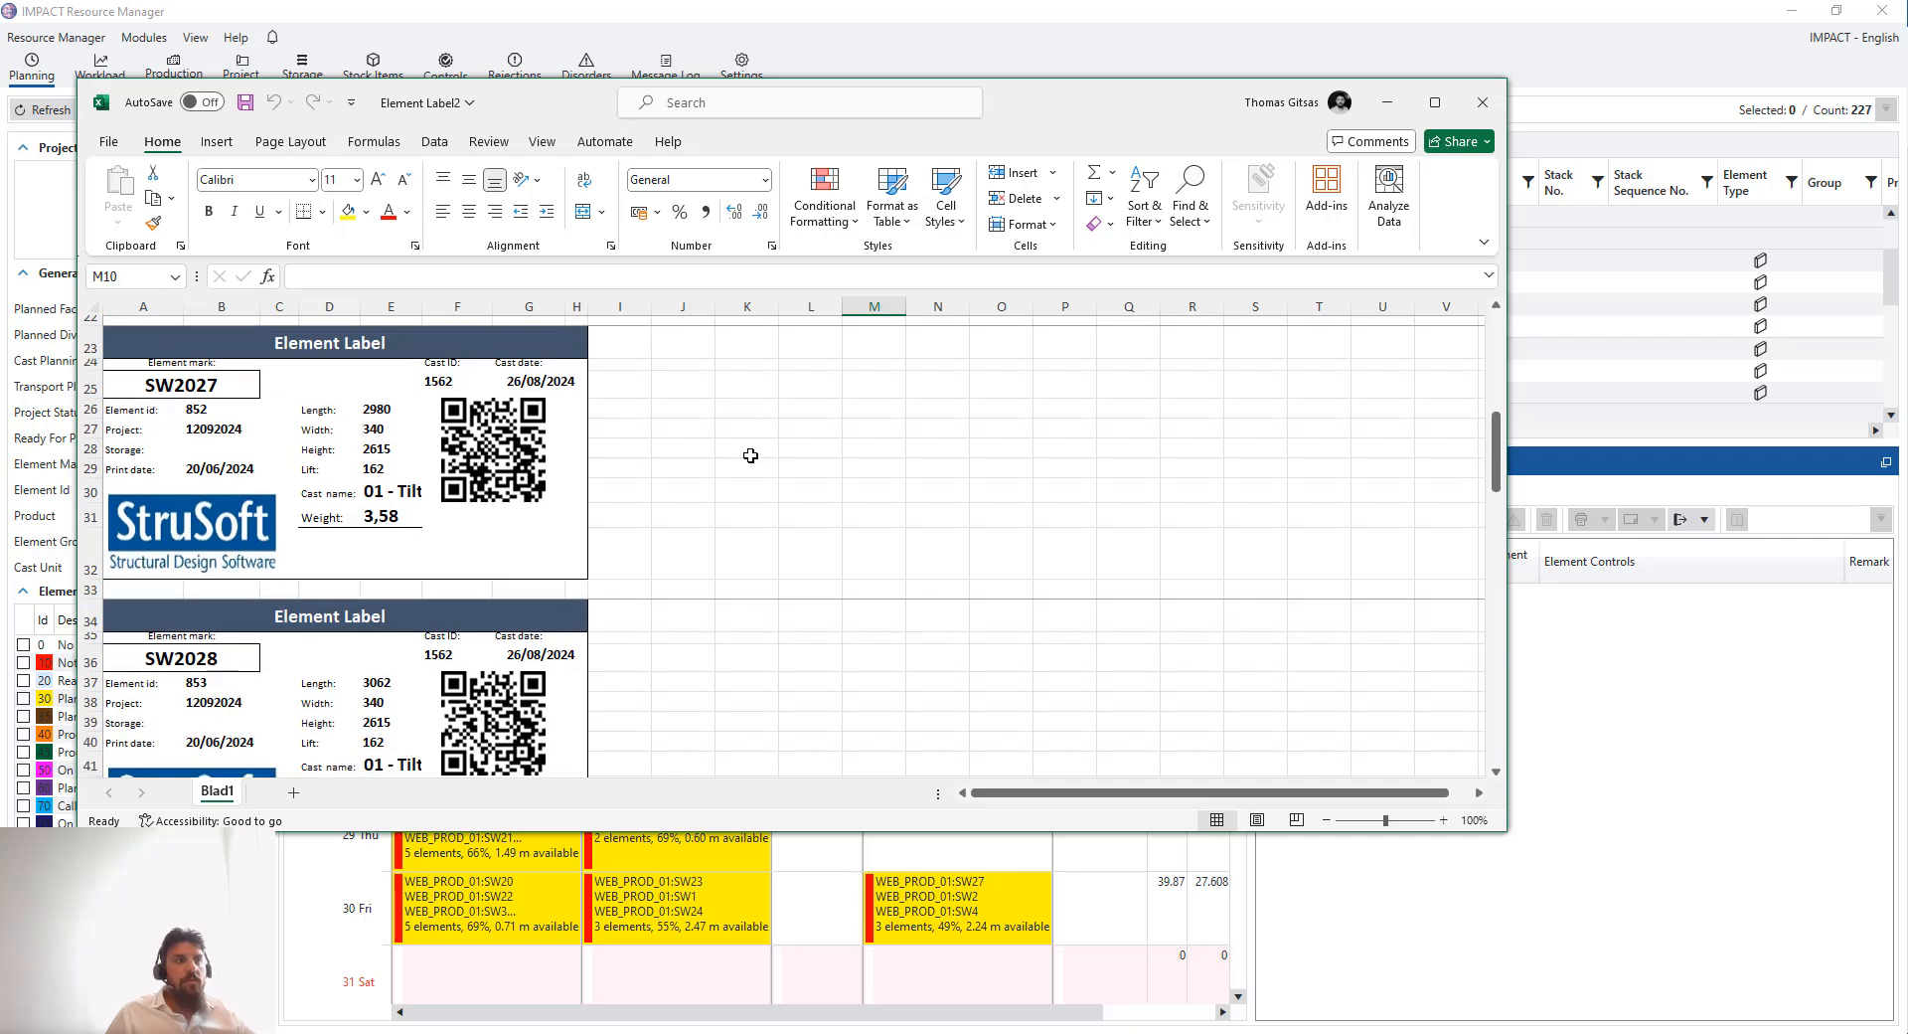
scroll(752, 457, down, 3)
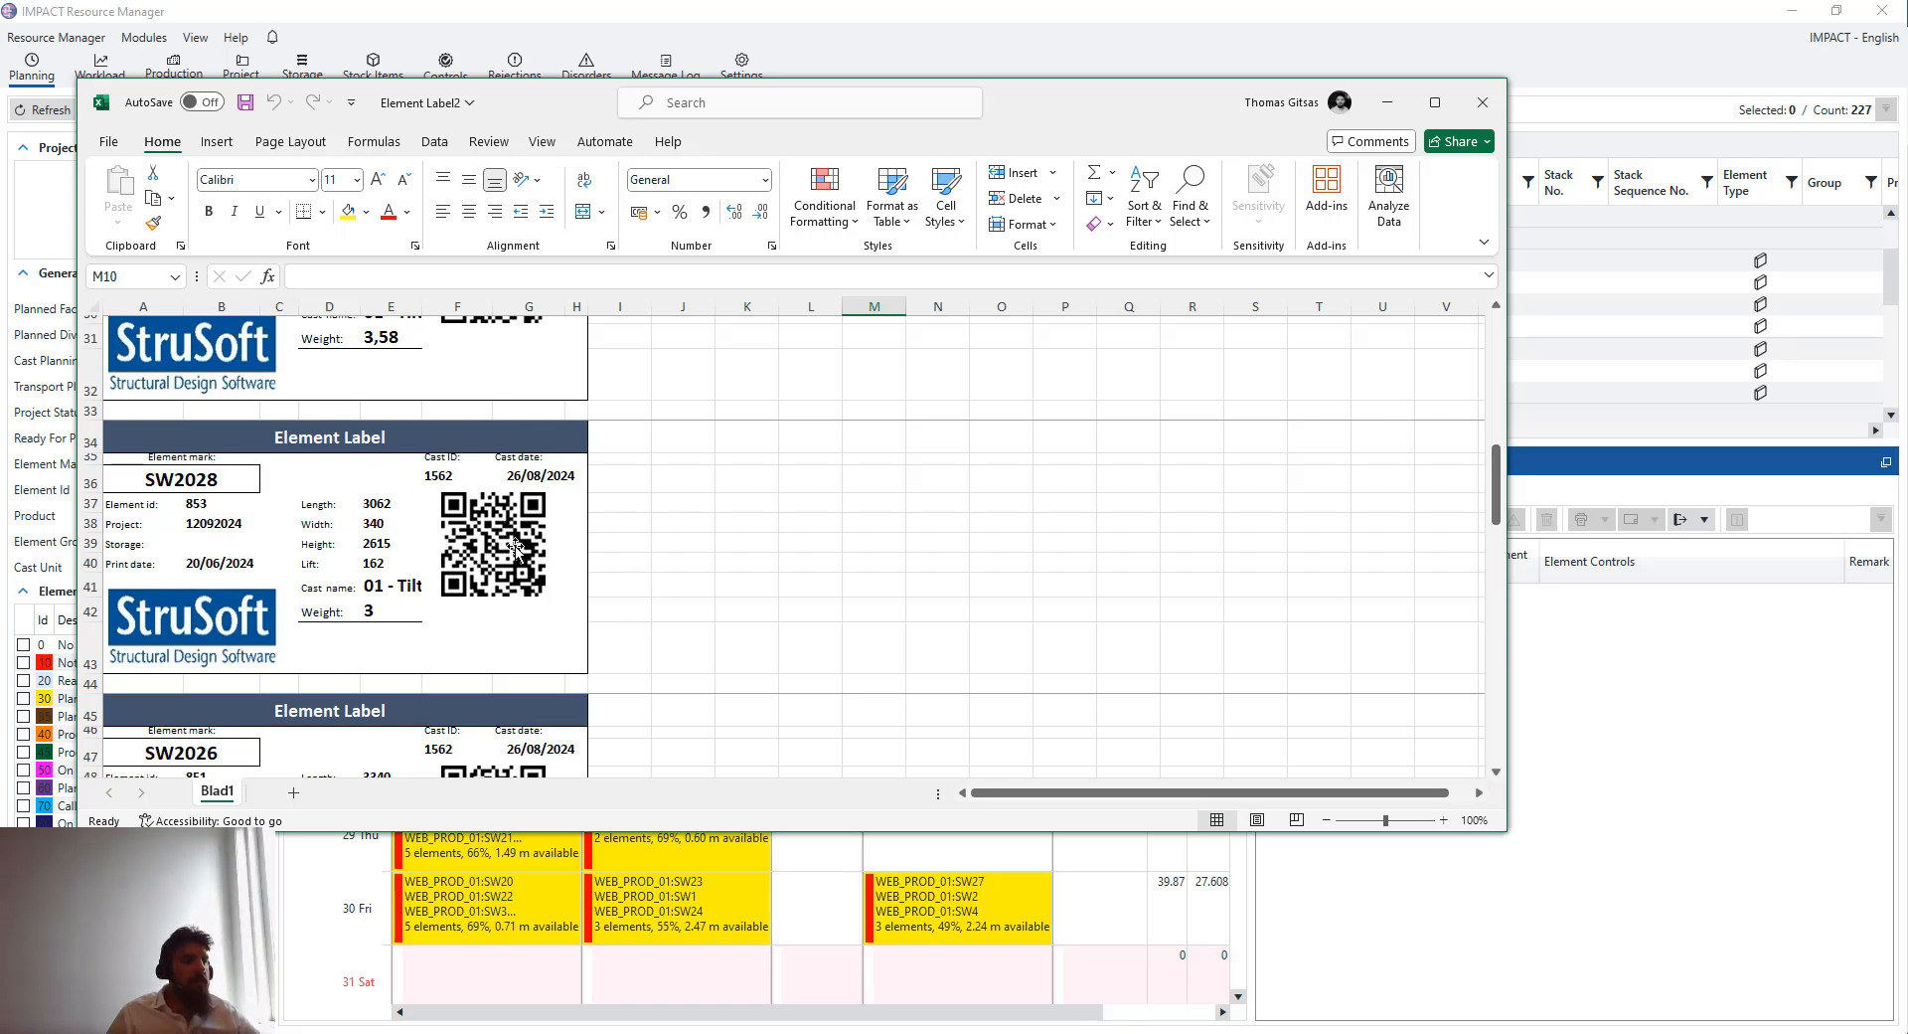
scroll(848, 607, down, 2)
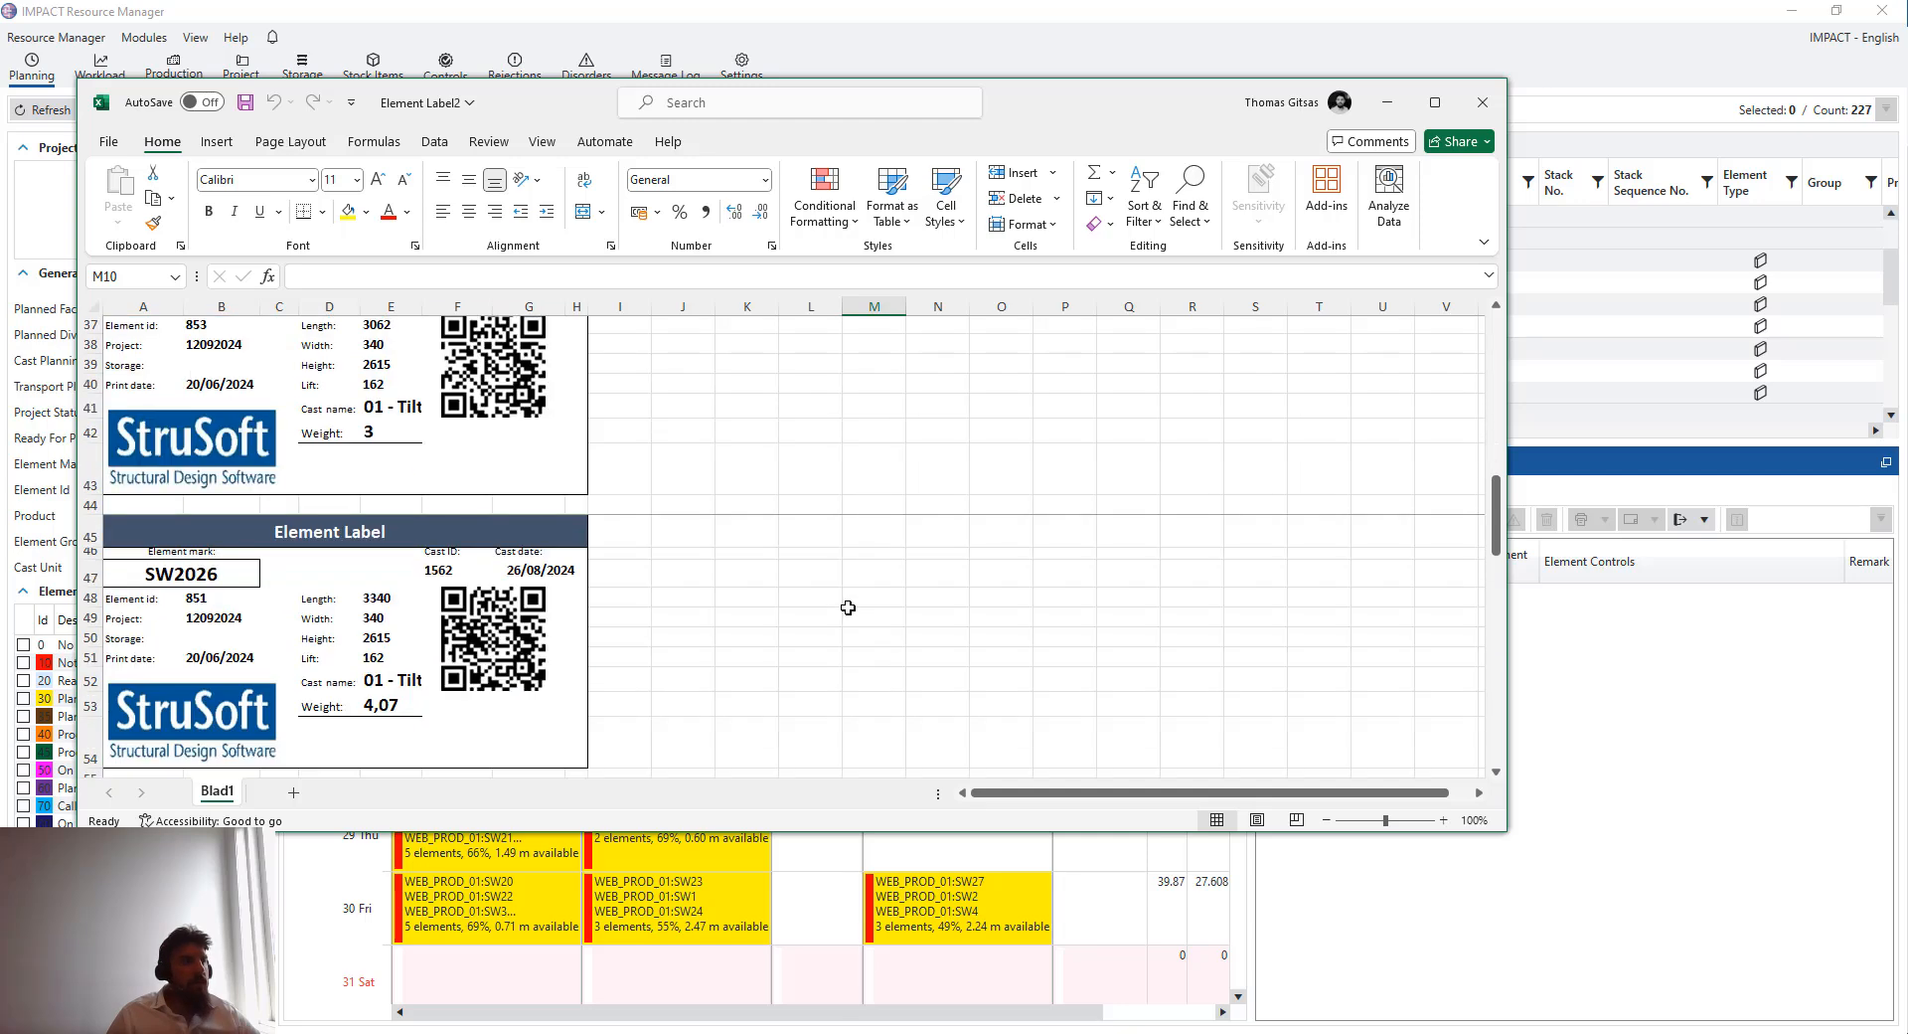
click(1388, 102)
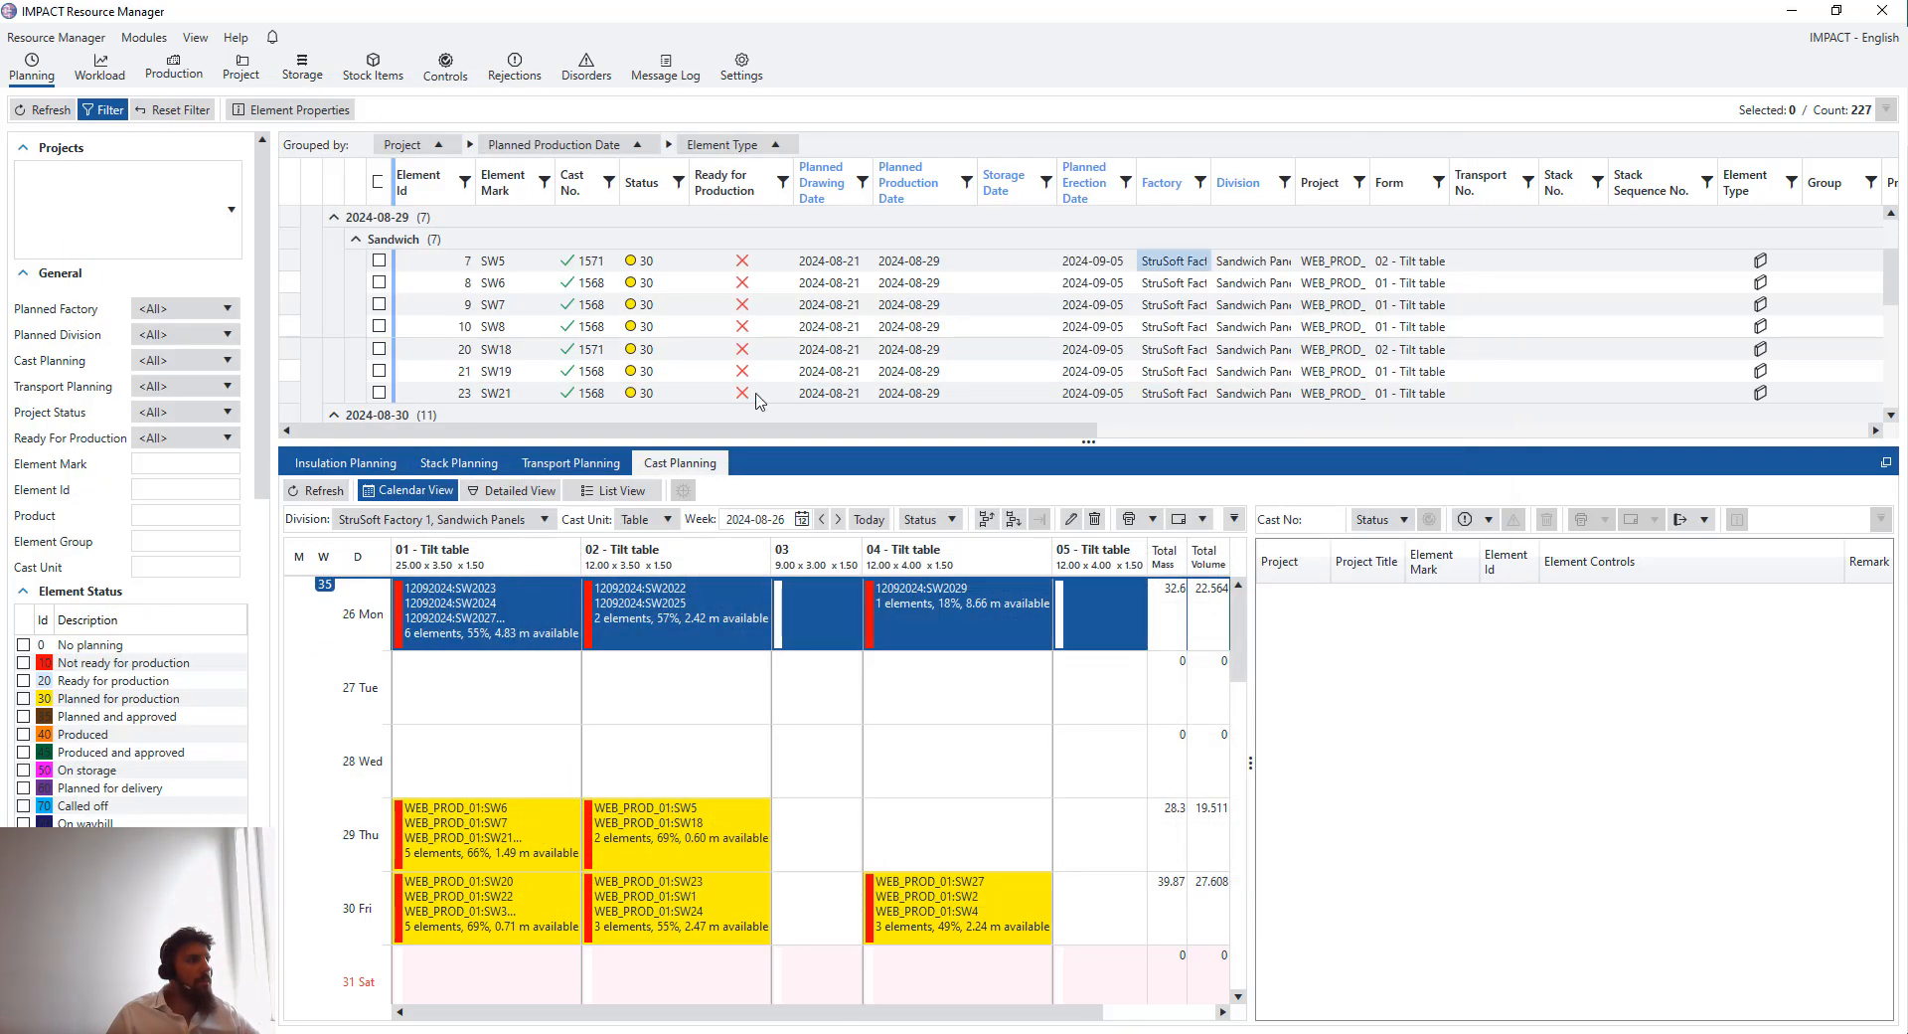
- Print the Cast report for the selected 26 August casts and open the resulting workbook
right_click(529, 606)
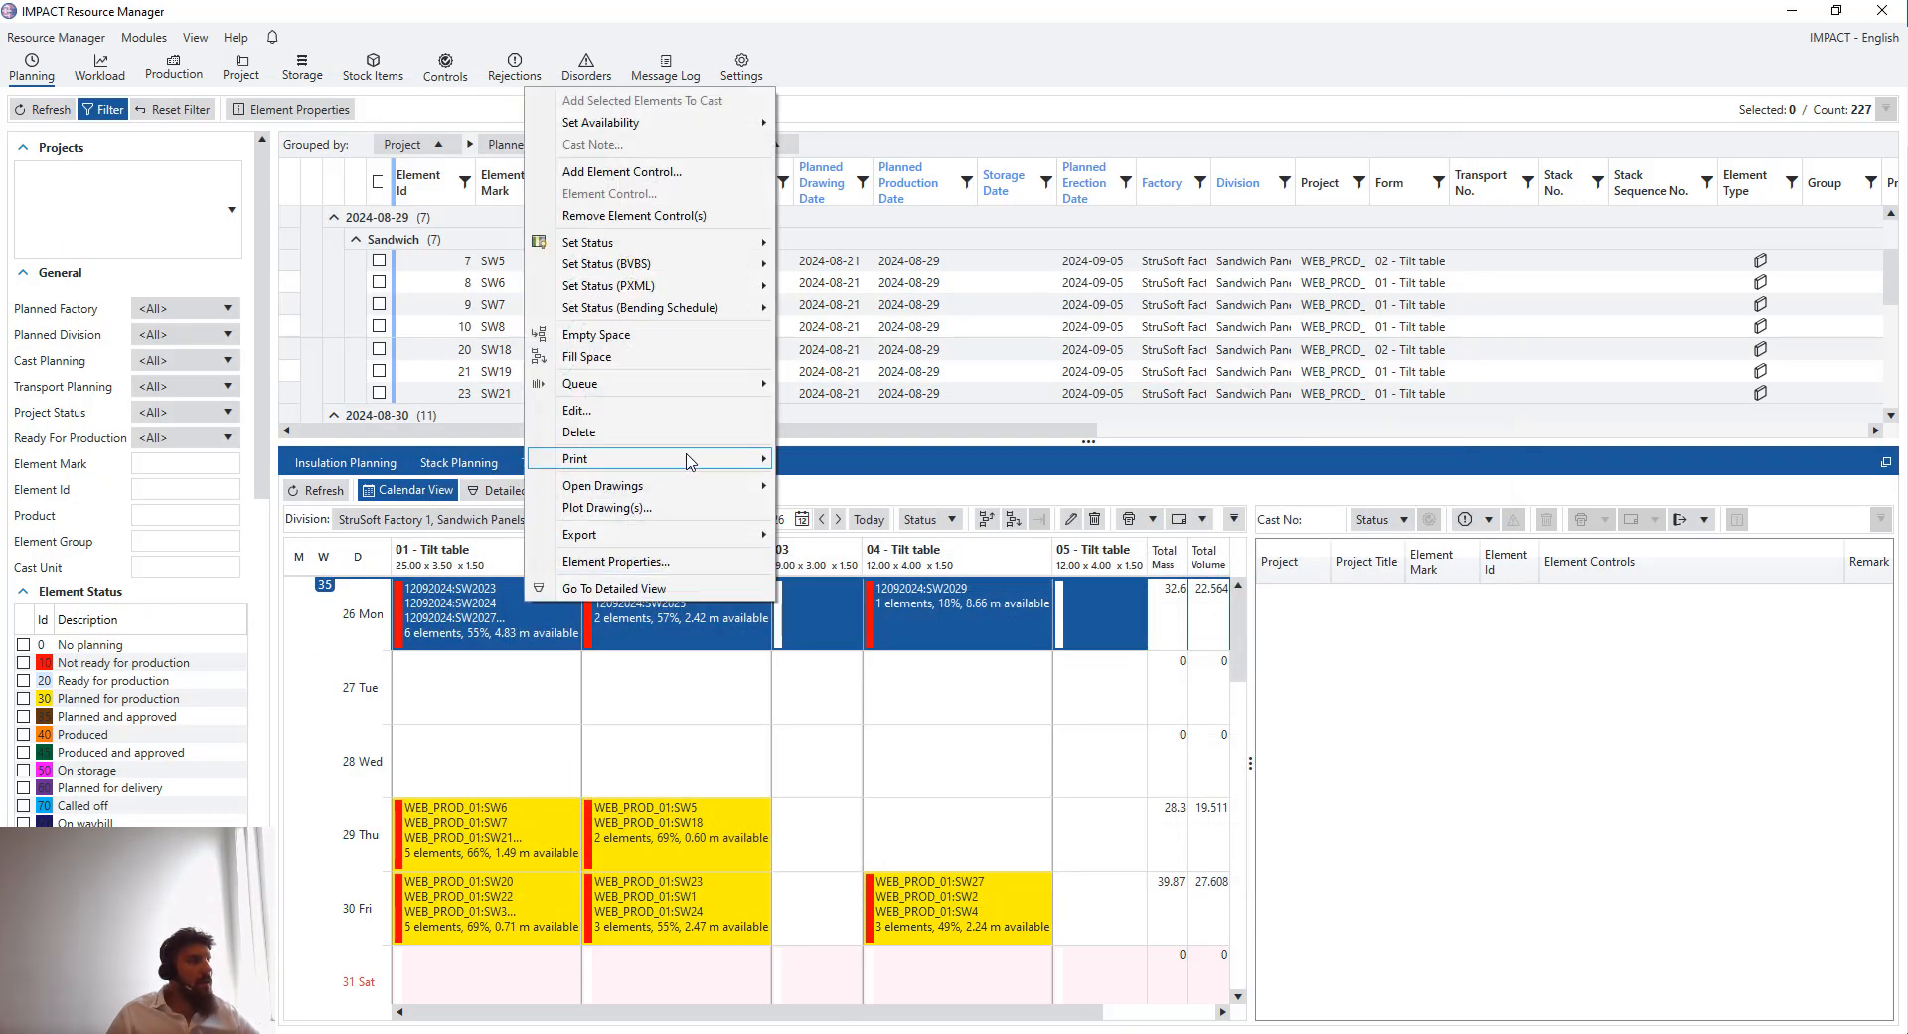
click(831, 466)
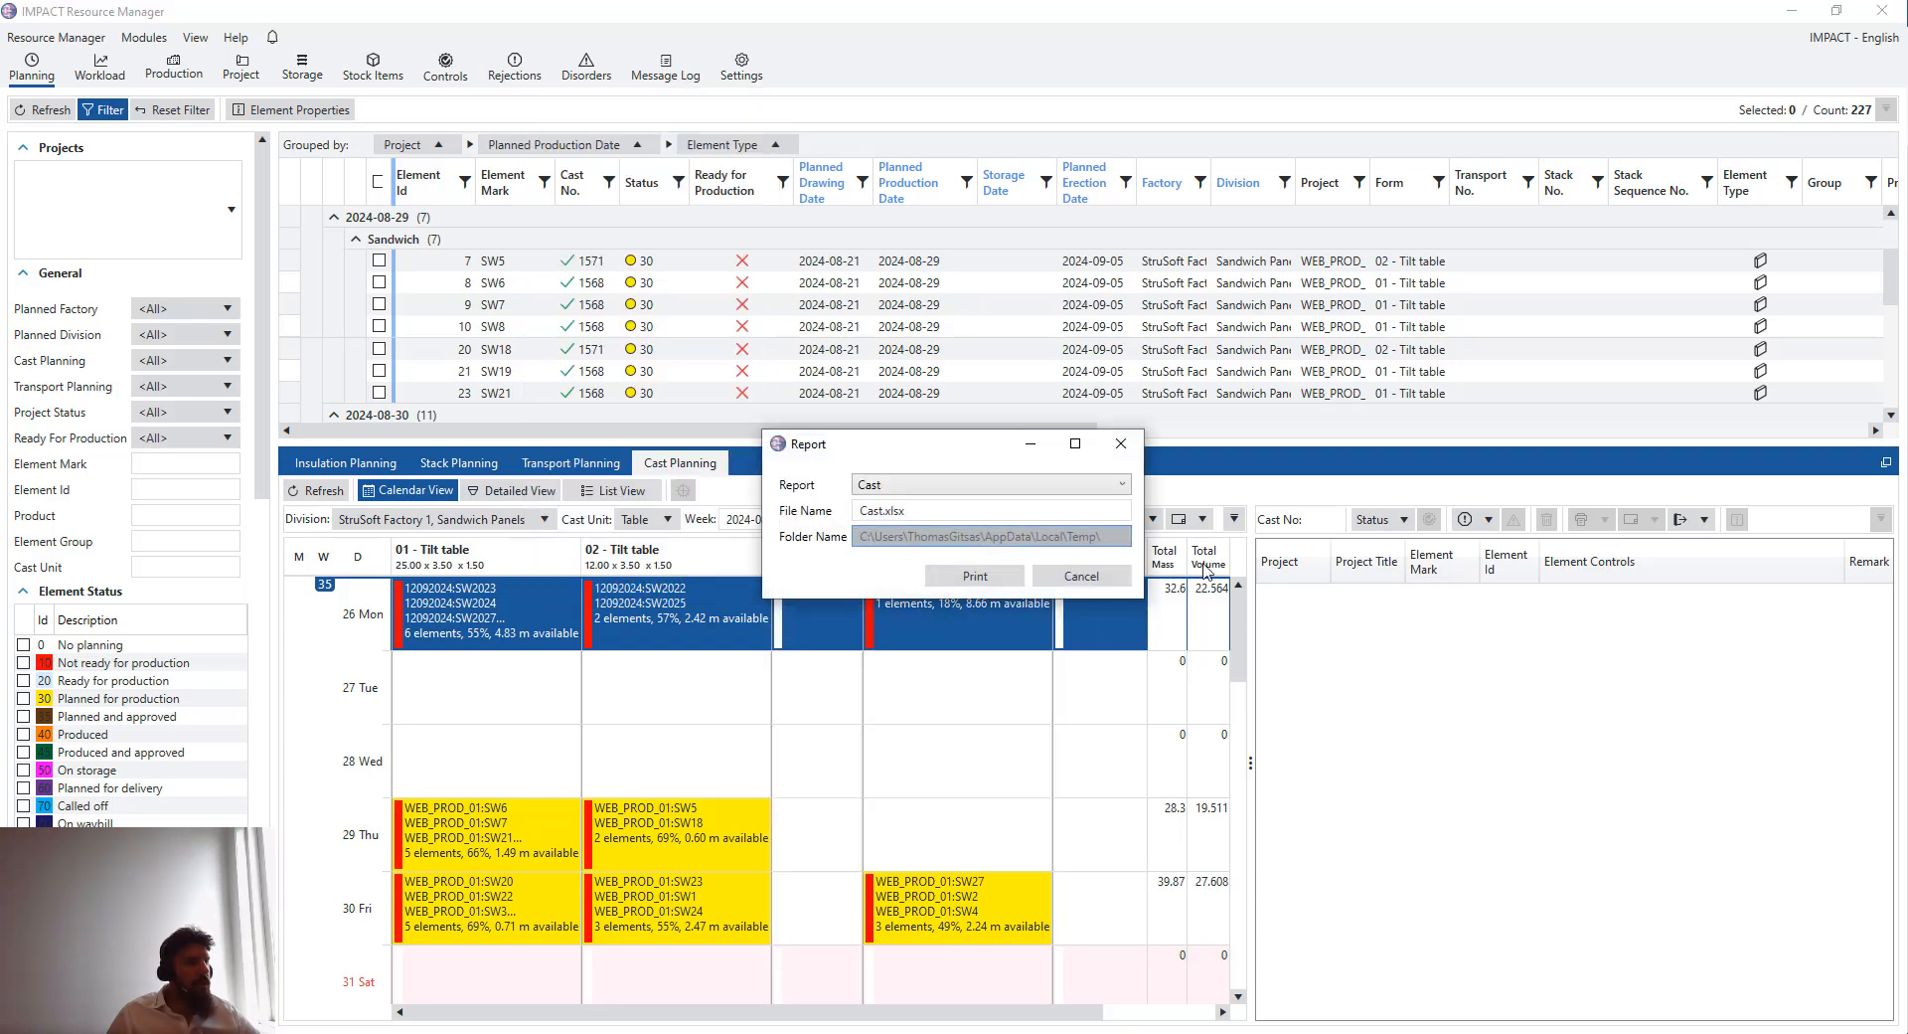
click(964, 578)
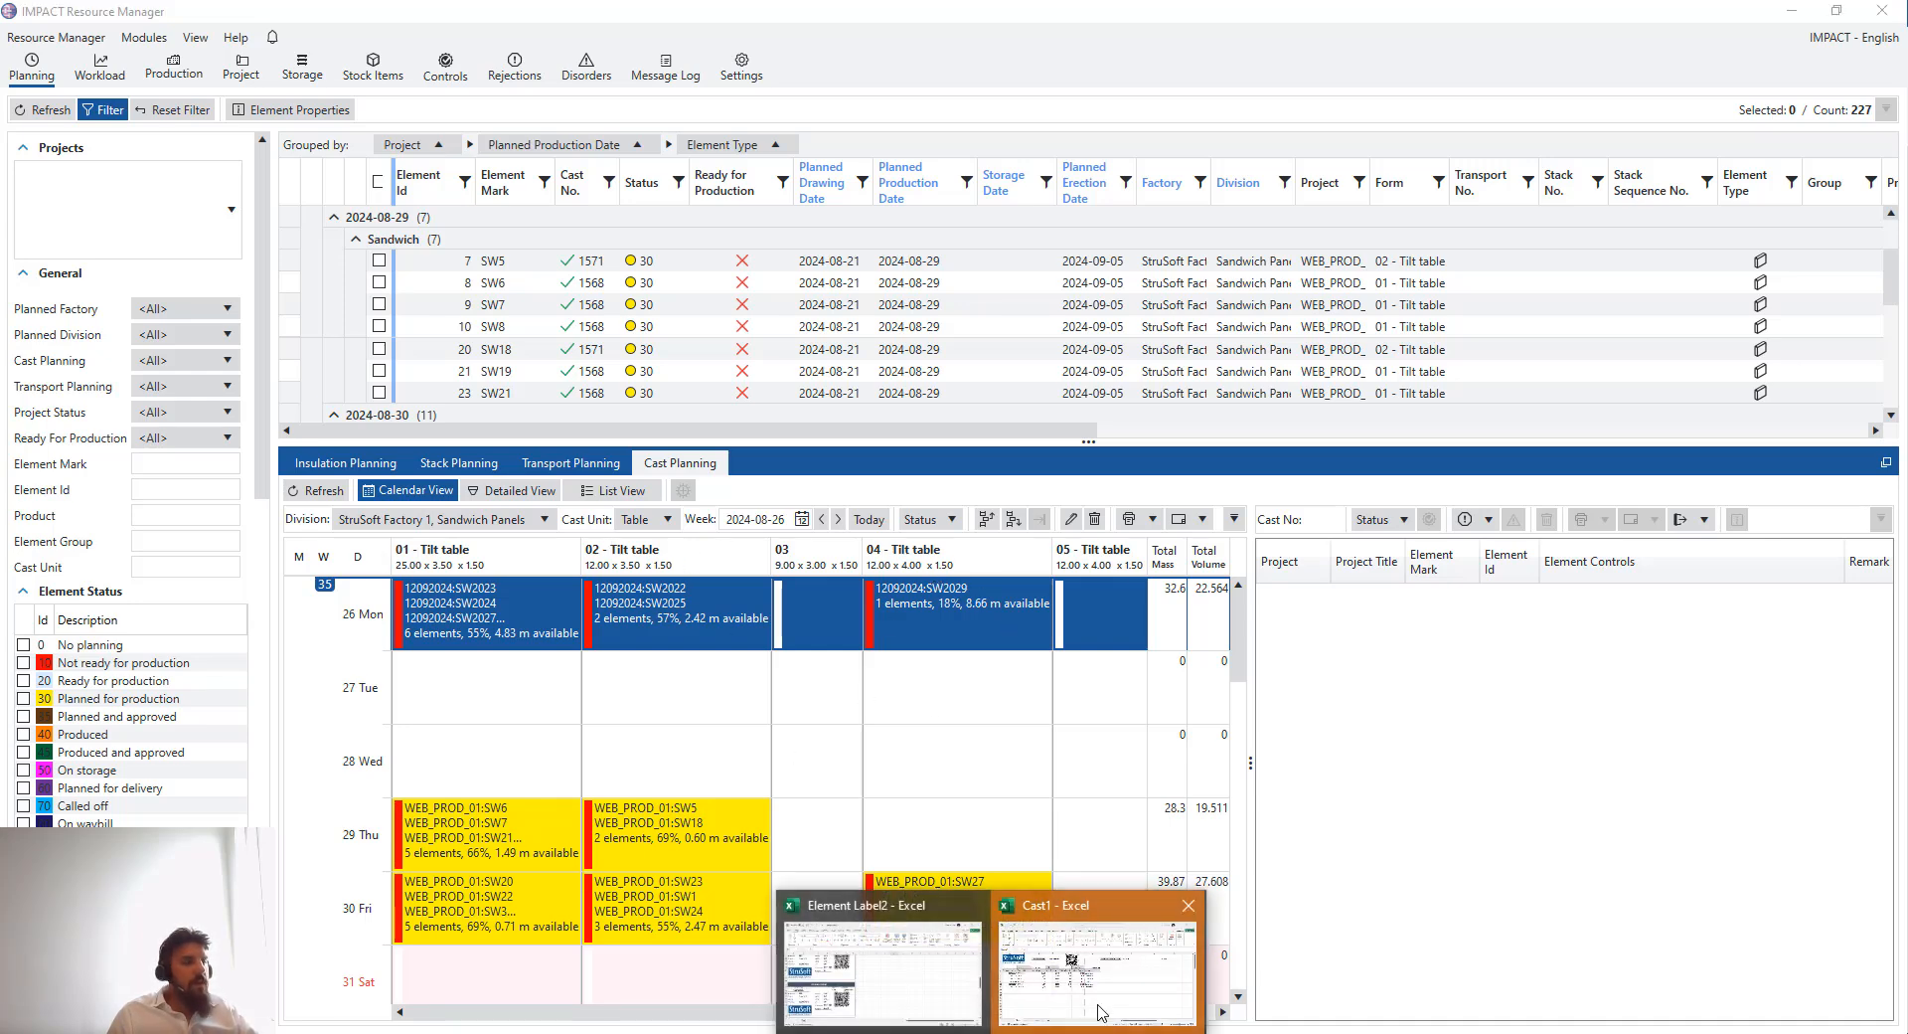
click(1098, 959)
click(1003, 585)
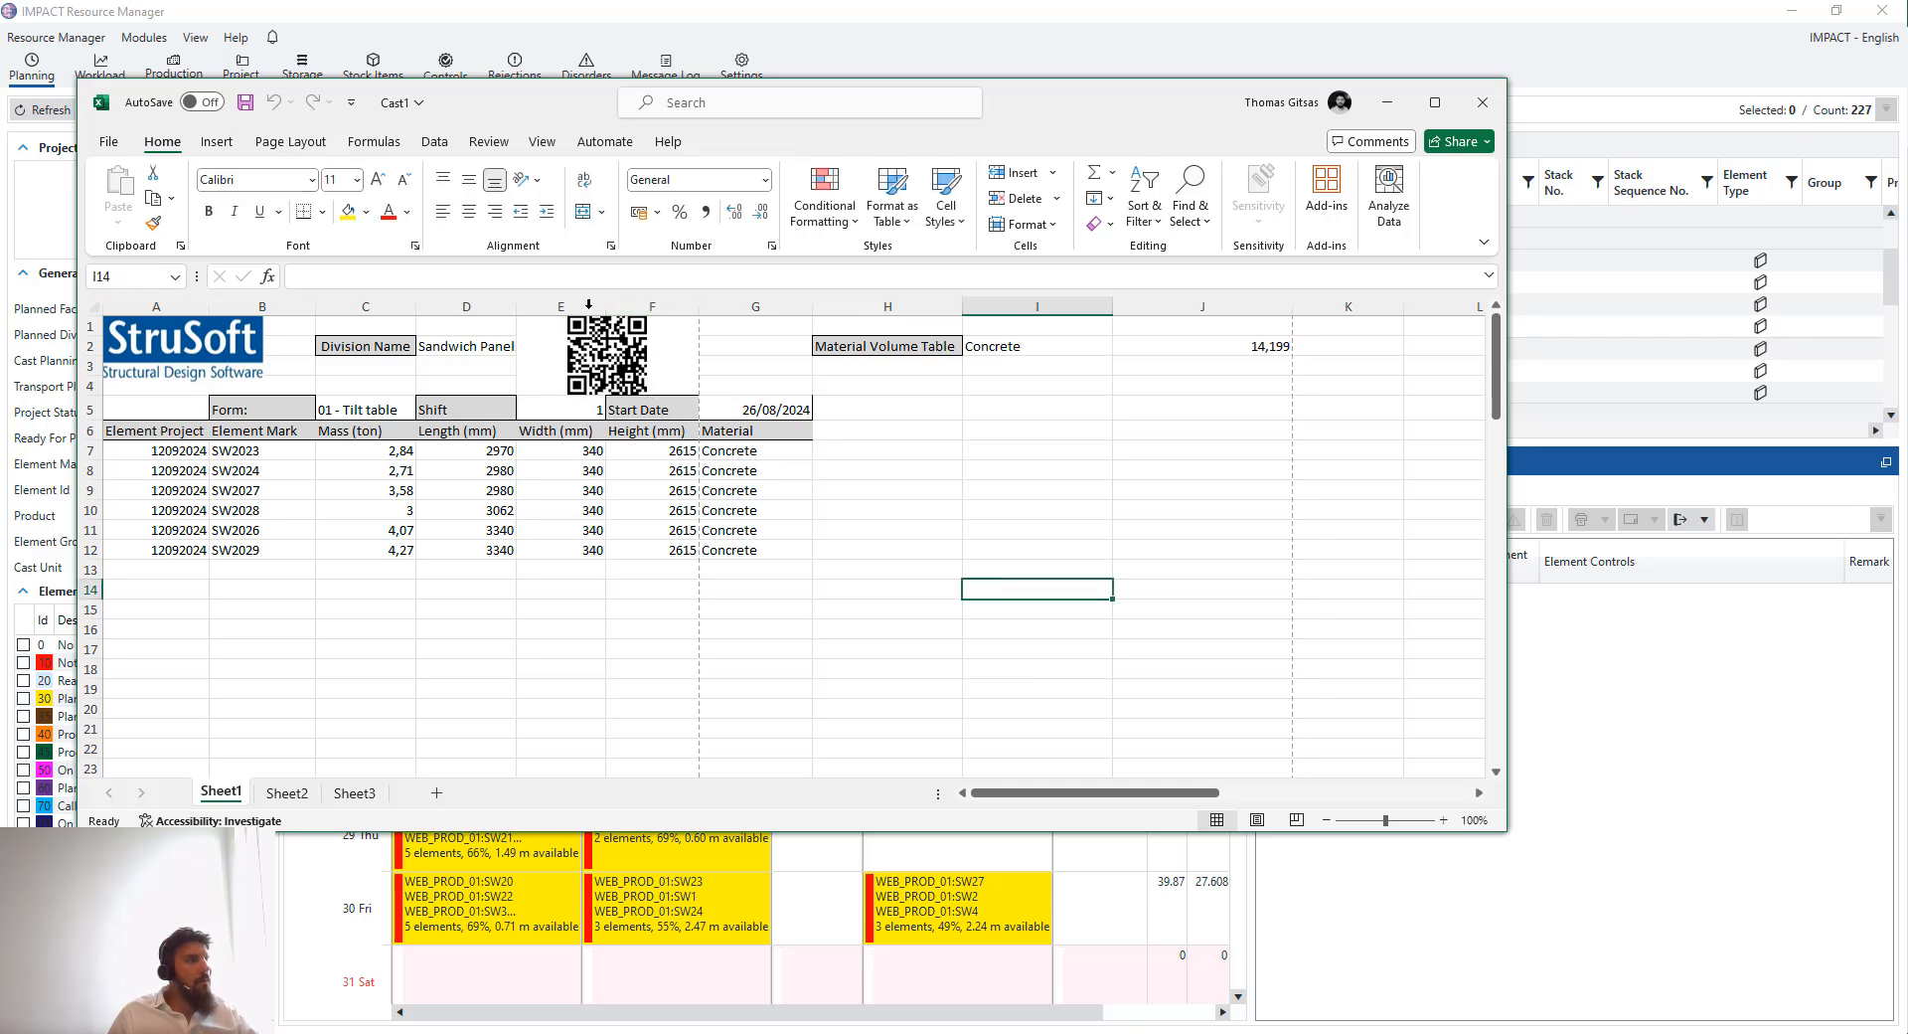
- Examine the cast report's element tables and material volumes for each tilt table
click(534, 343)
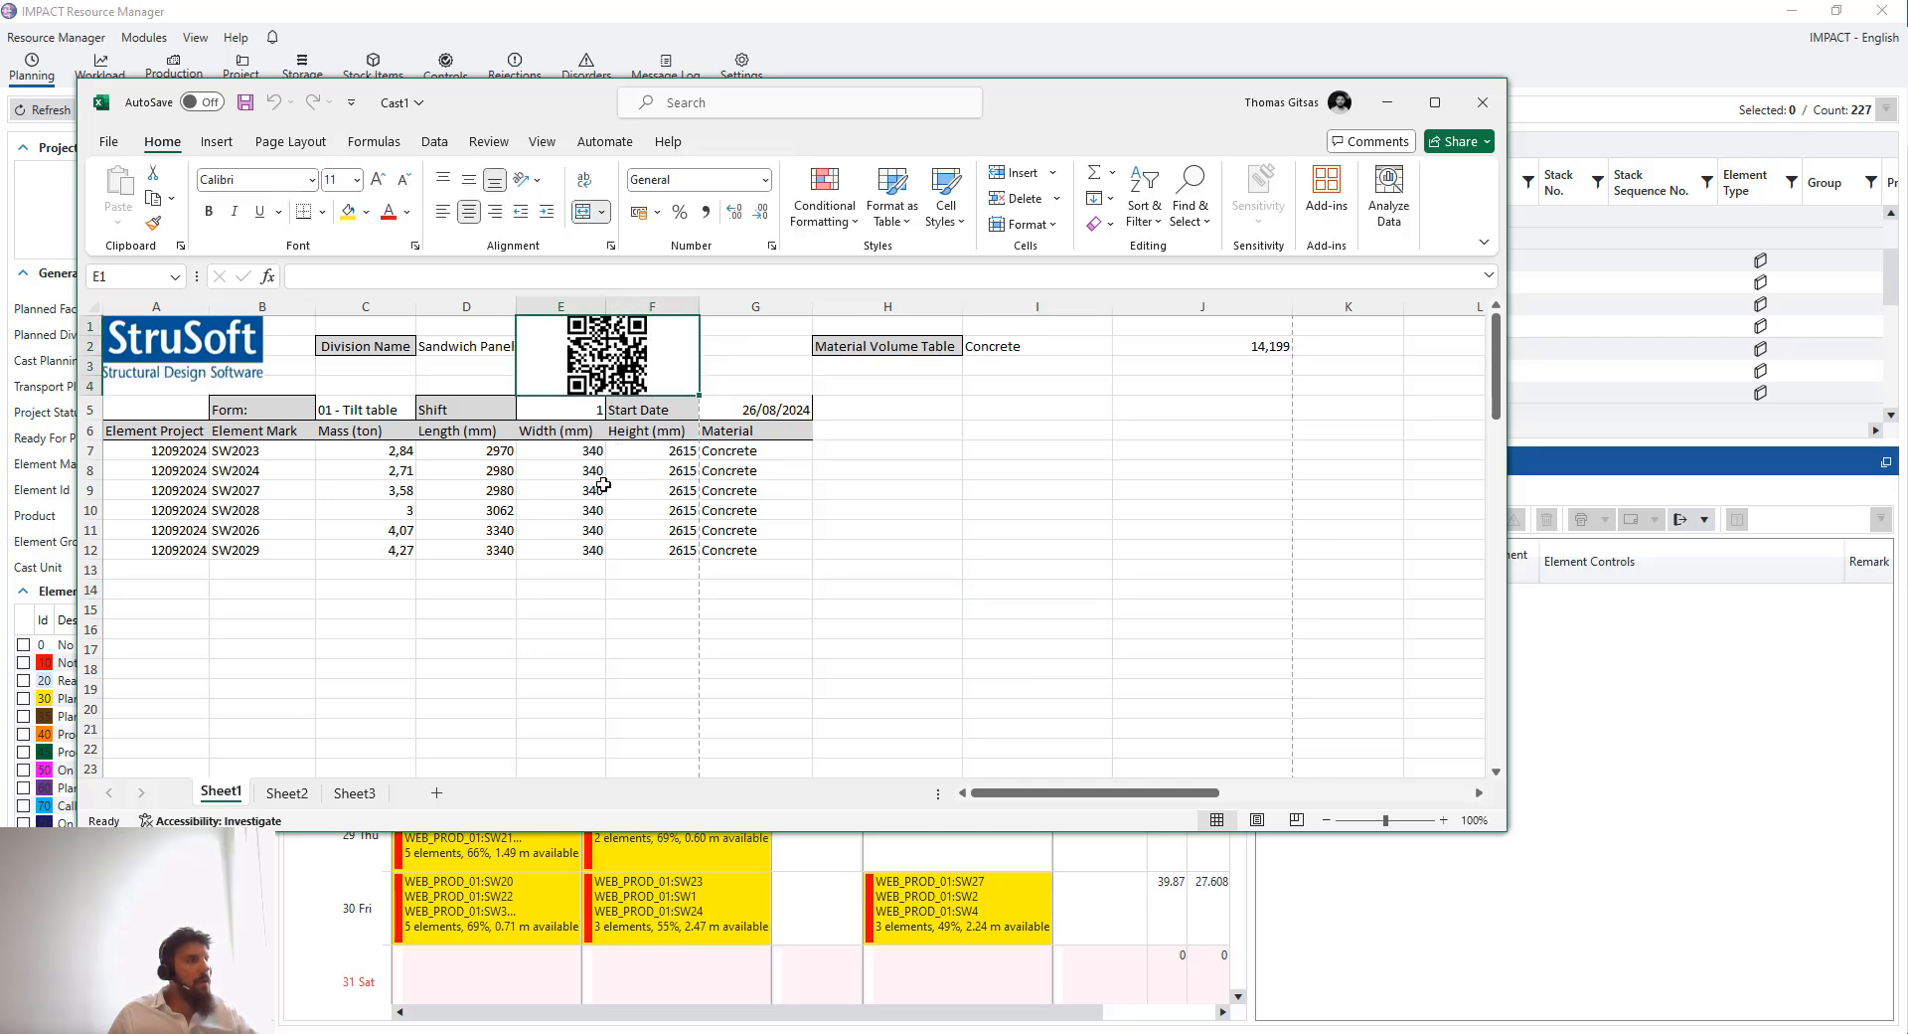
drag(832, 446, 851, 551)
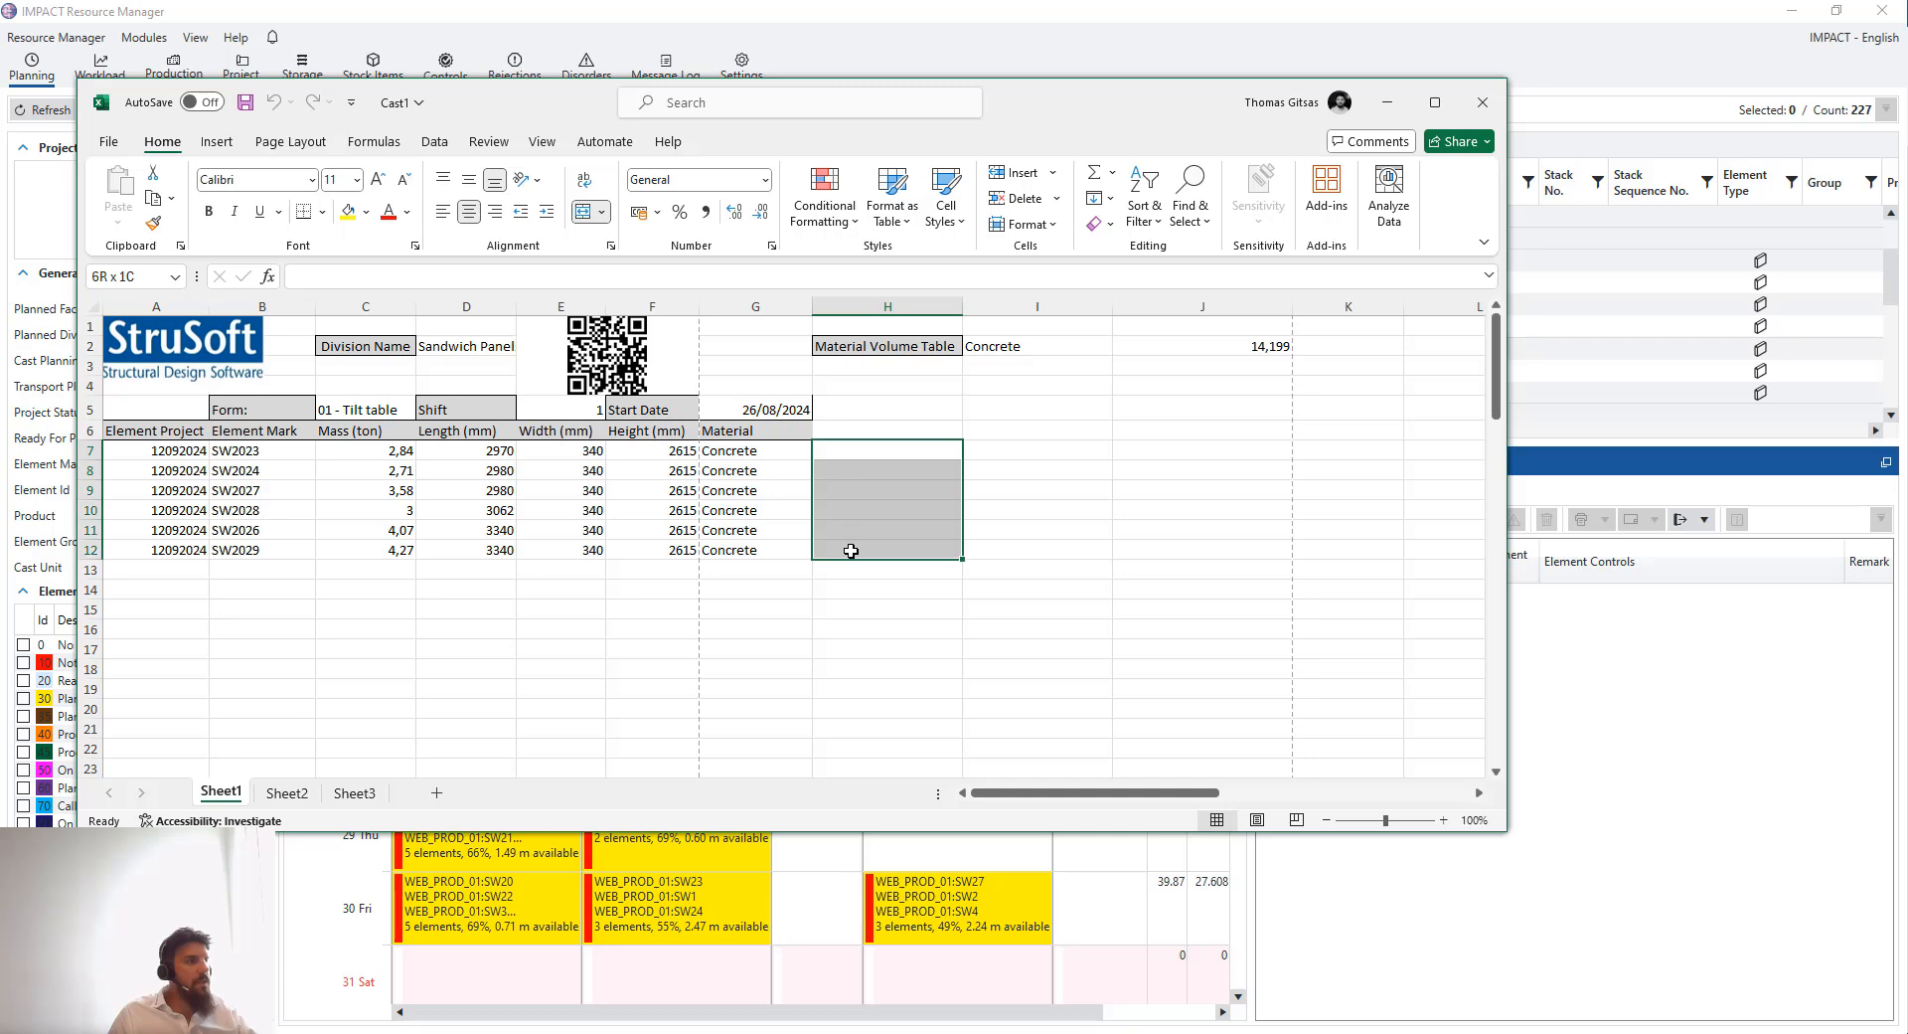
click(843, 571)
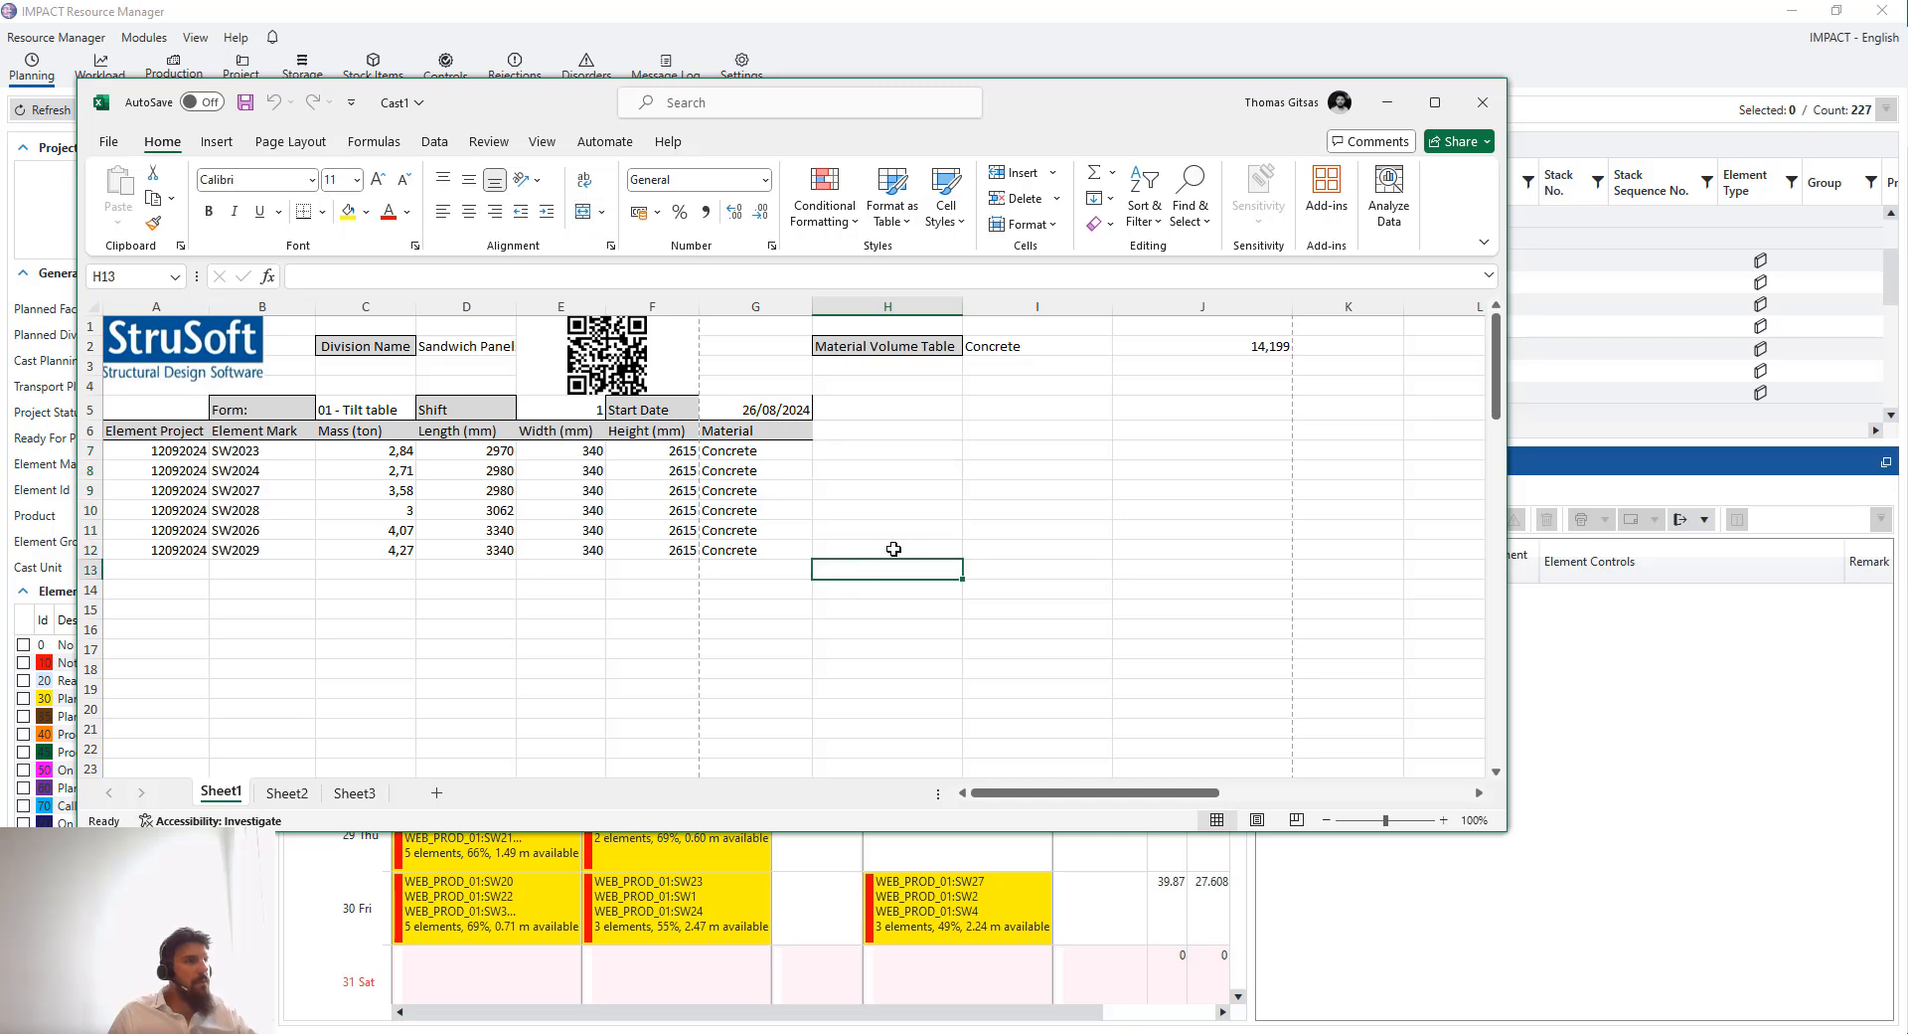
scroll(894, 549, down, 16)
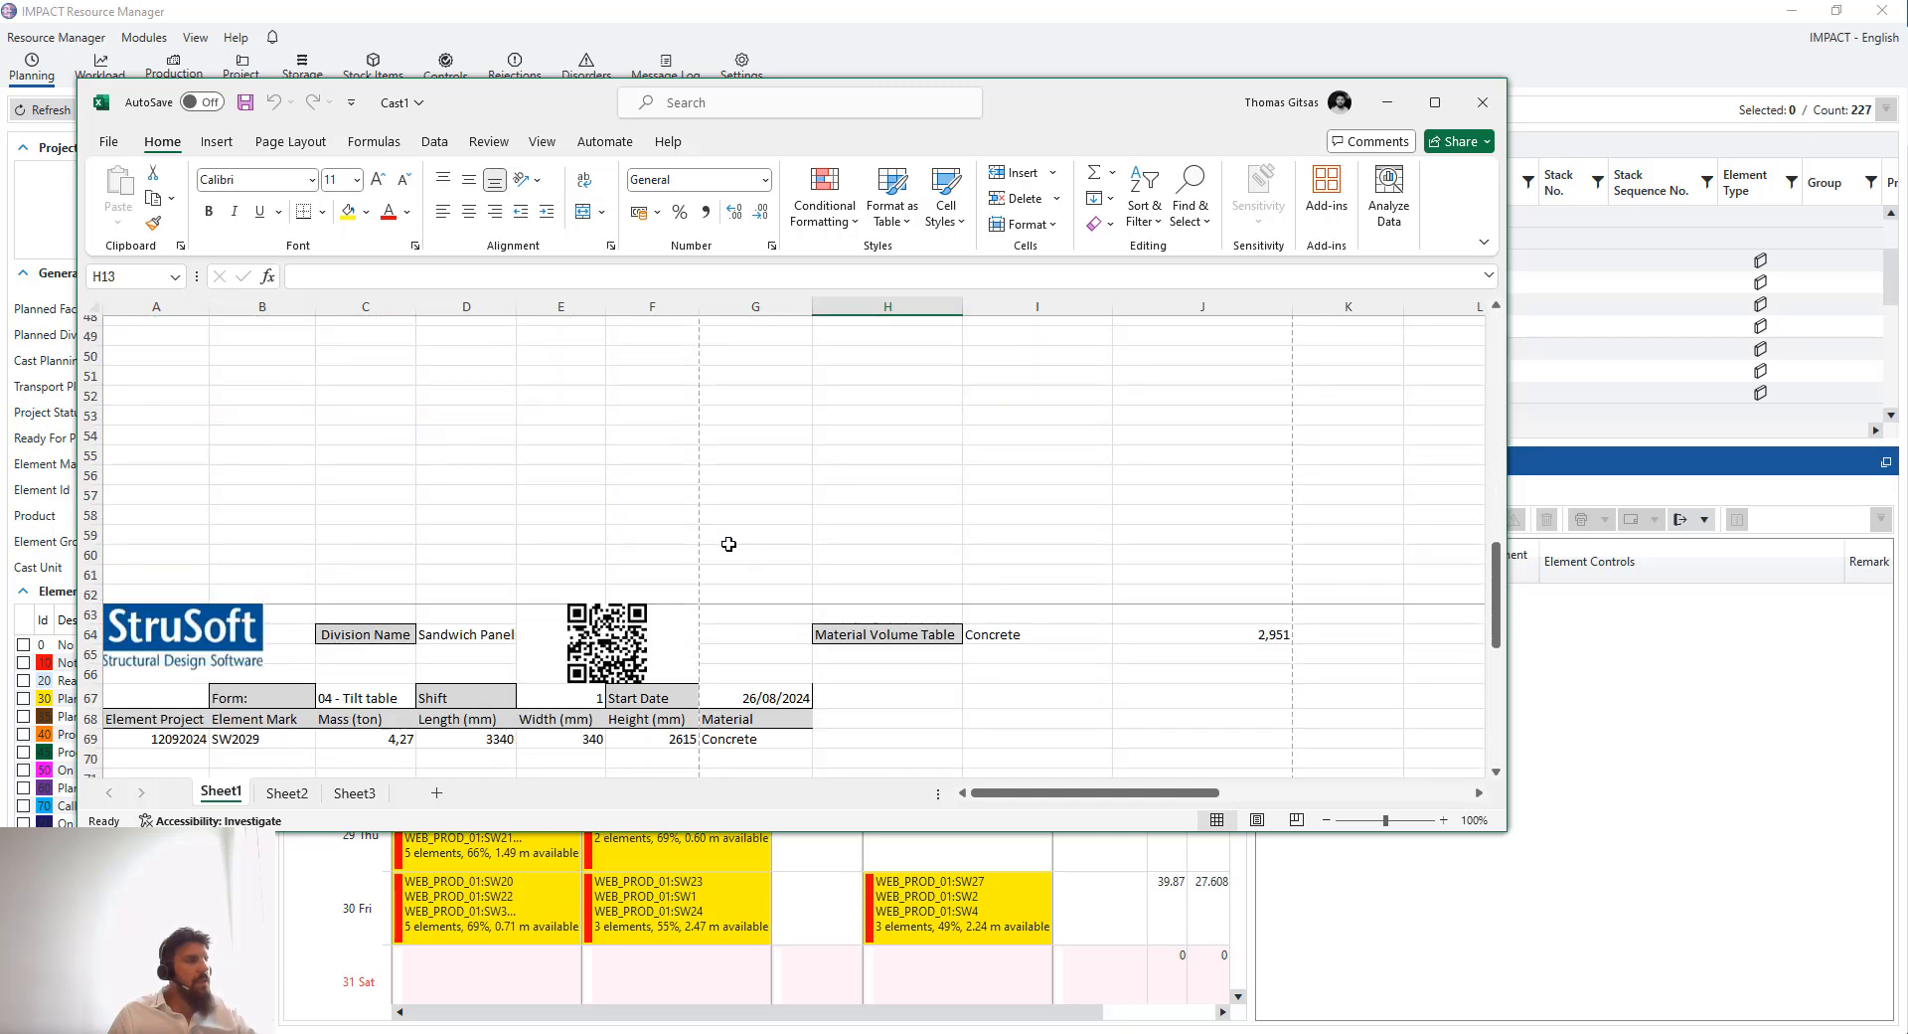
scroll(728, 543, up, 11)
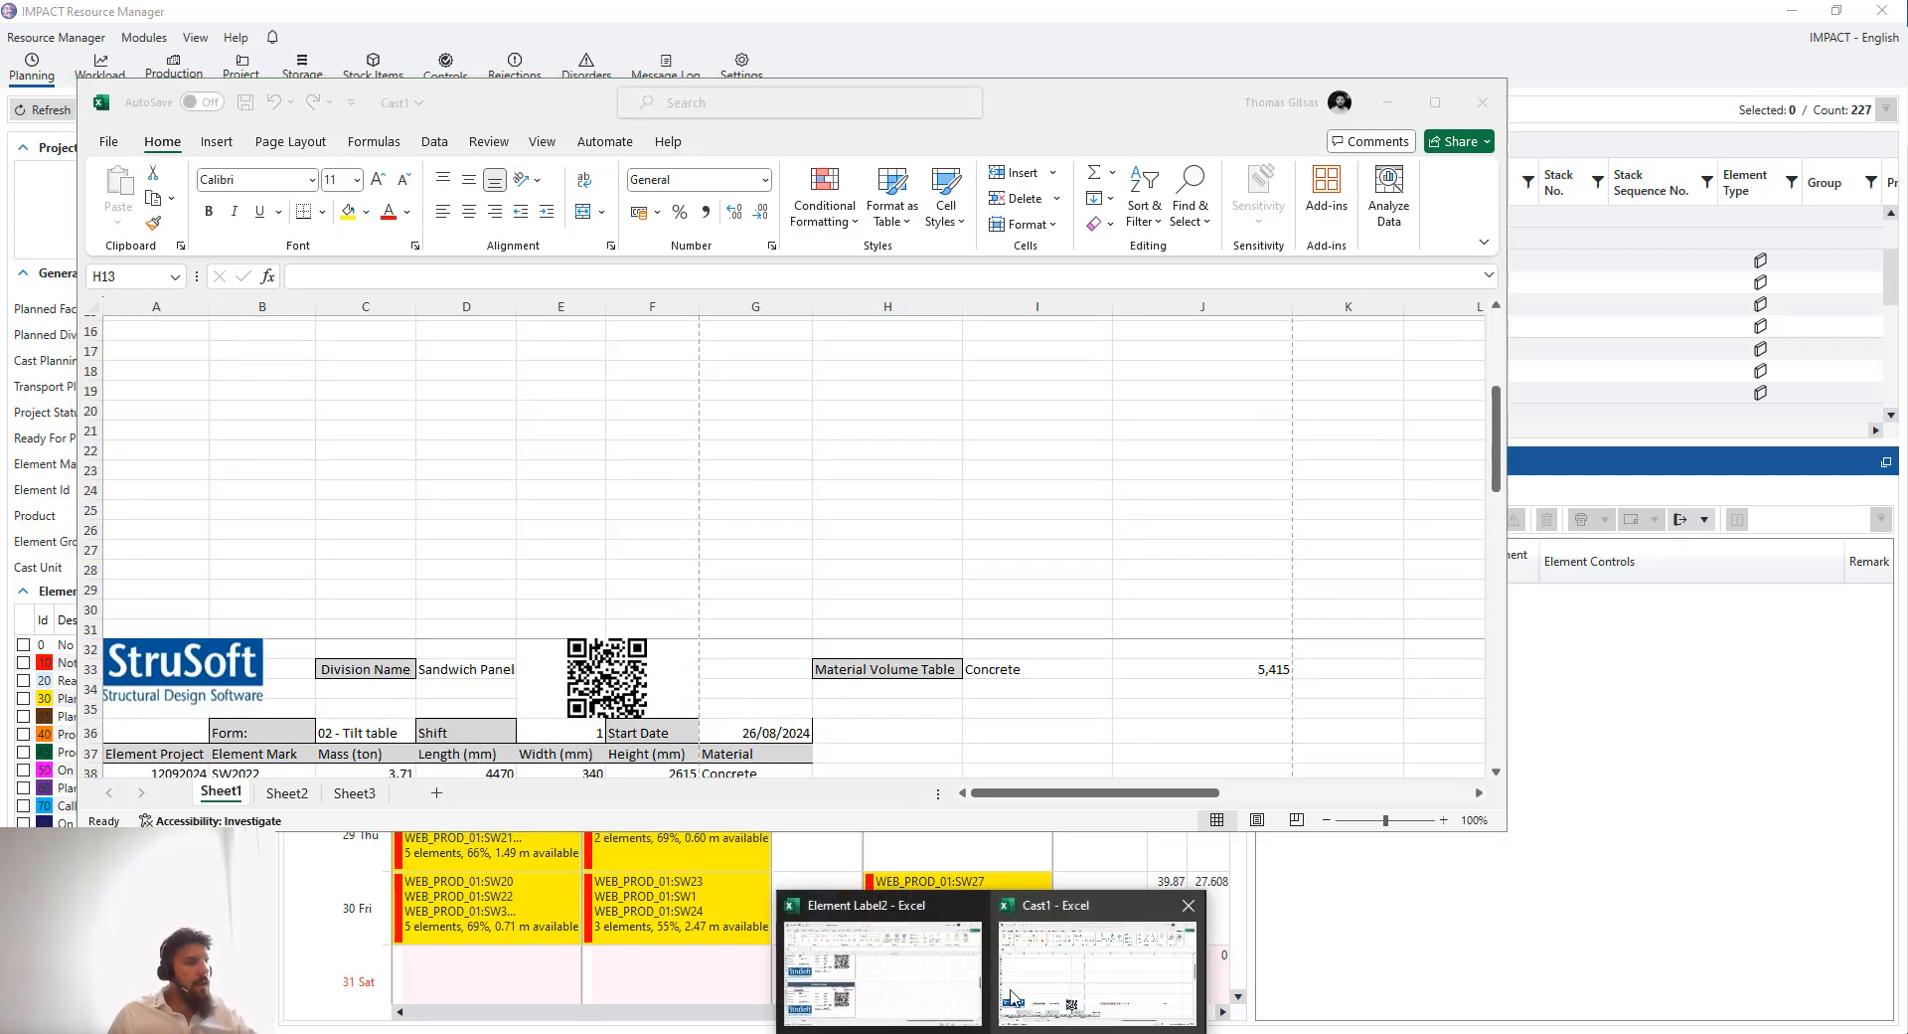
- Compare the element label workbook with the cast report, then minimize both workbooks
click(915, 988)
scroll(555, 436, up, 3)
click(622, 581)
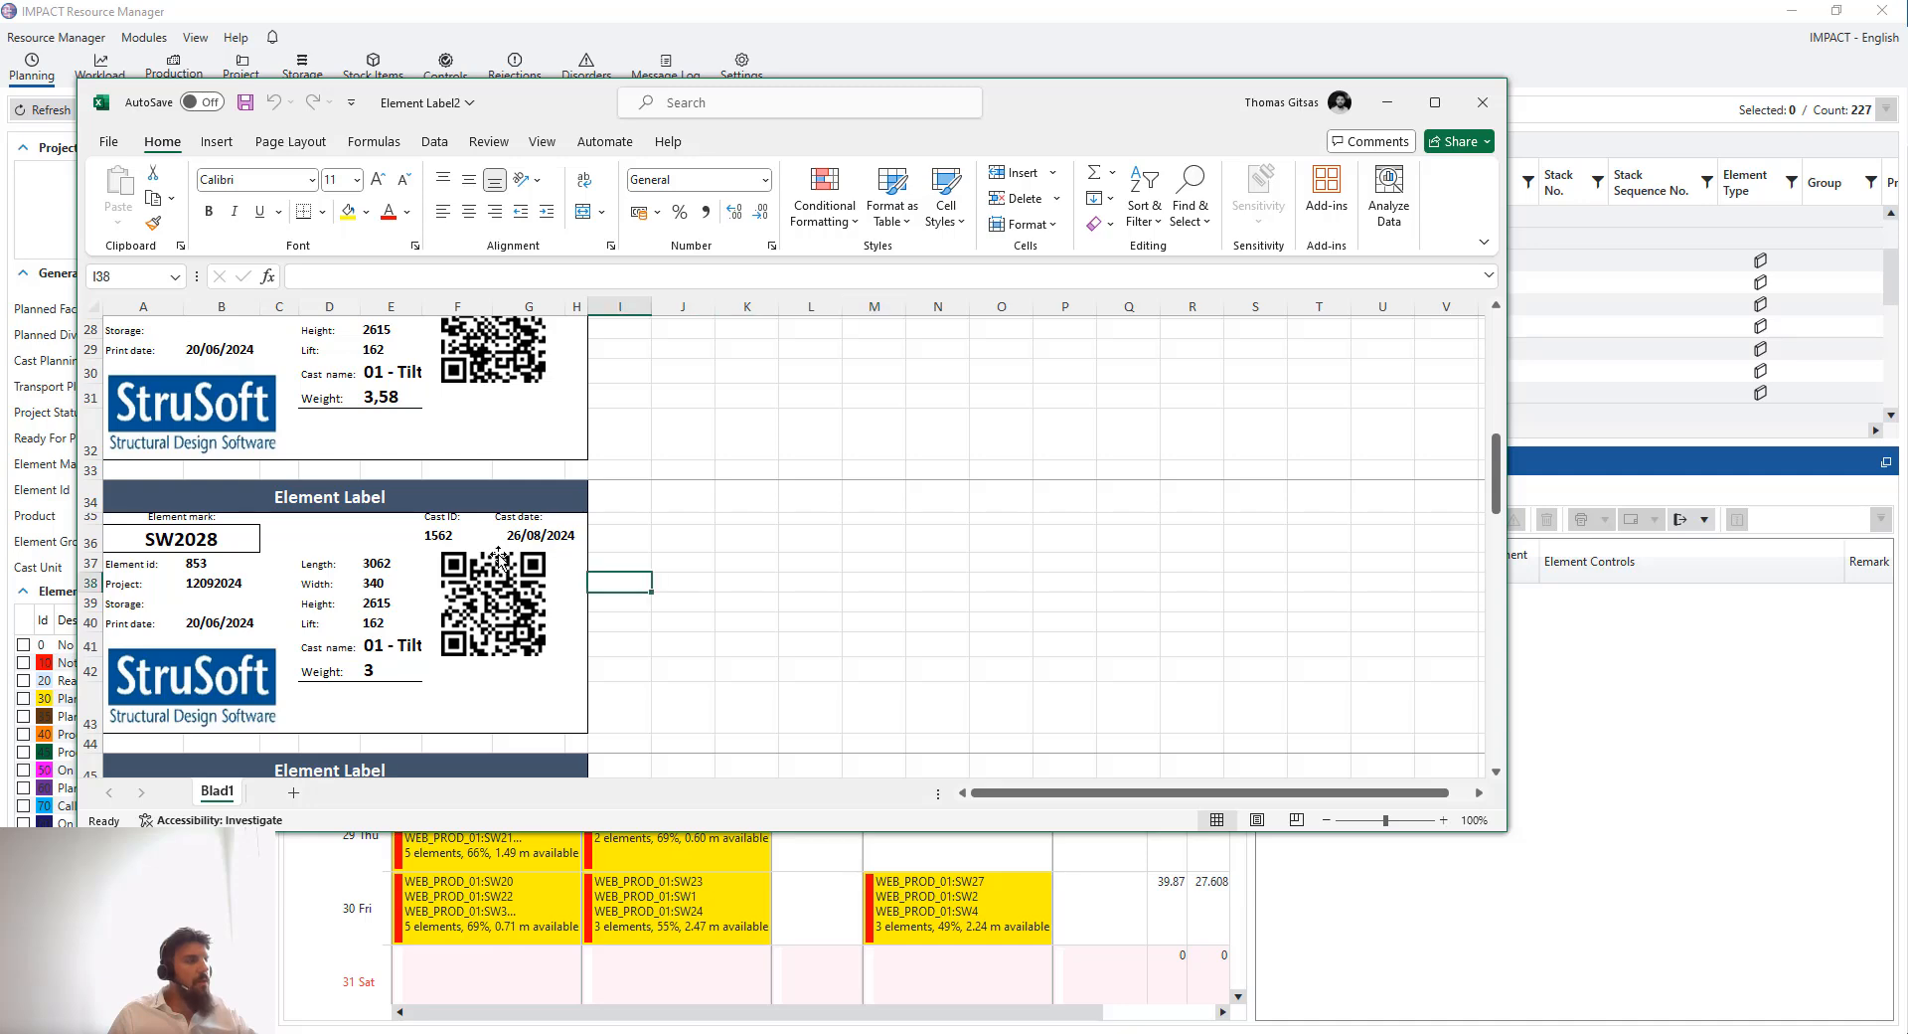
drag(640, 548, 701, 656)
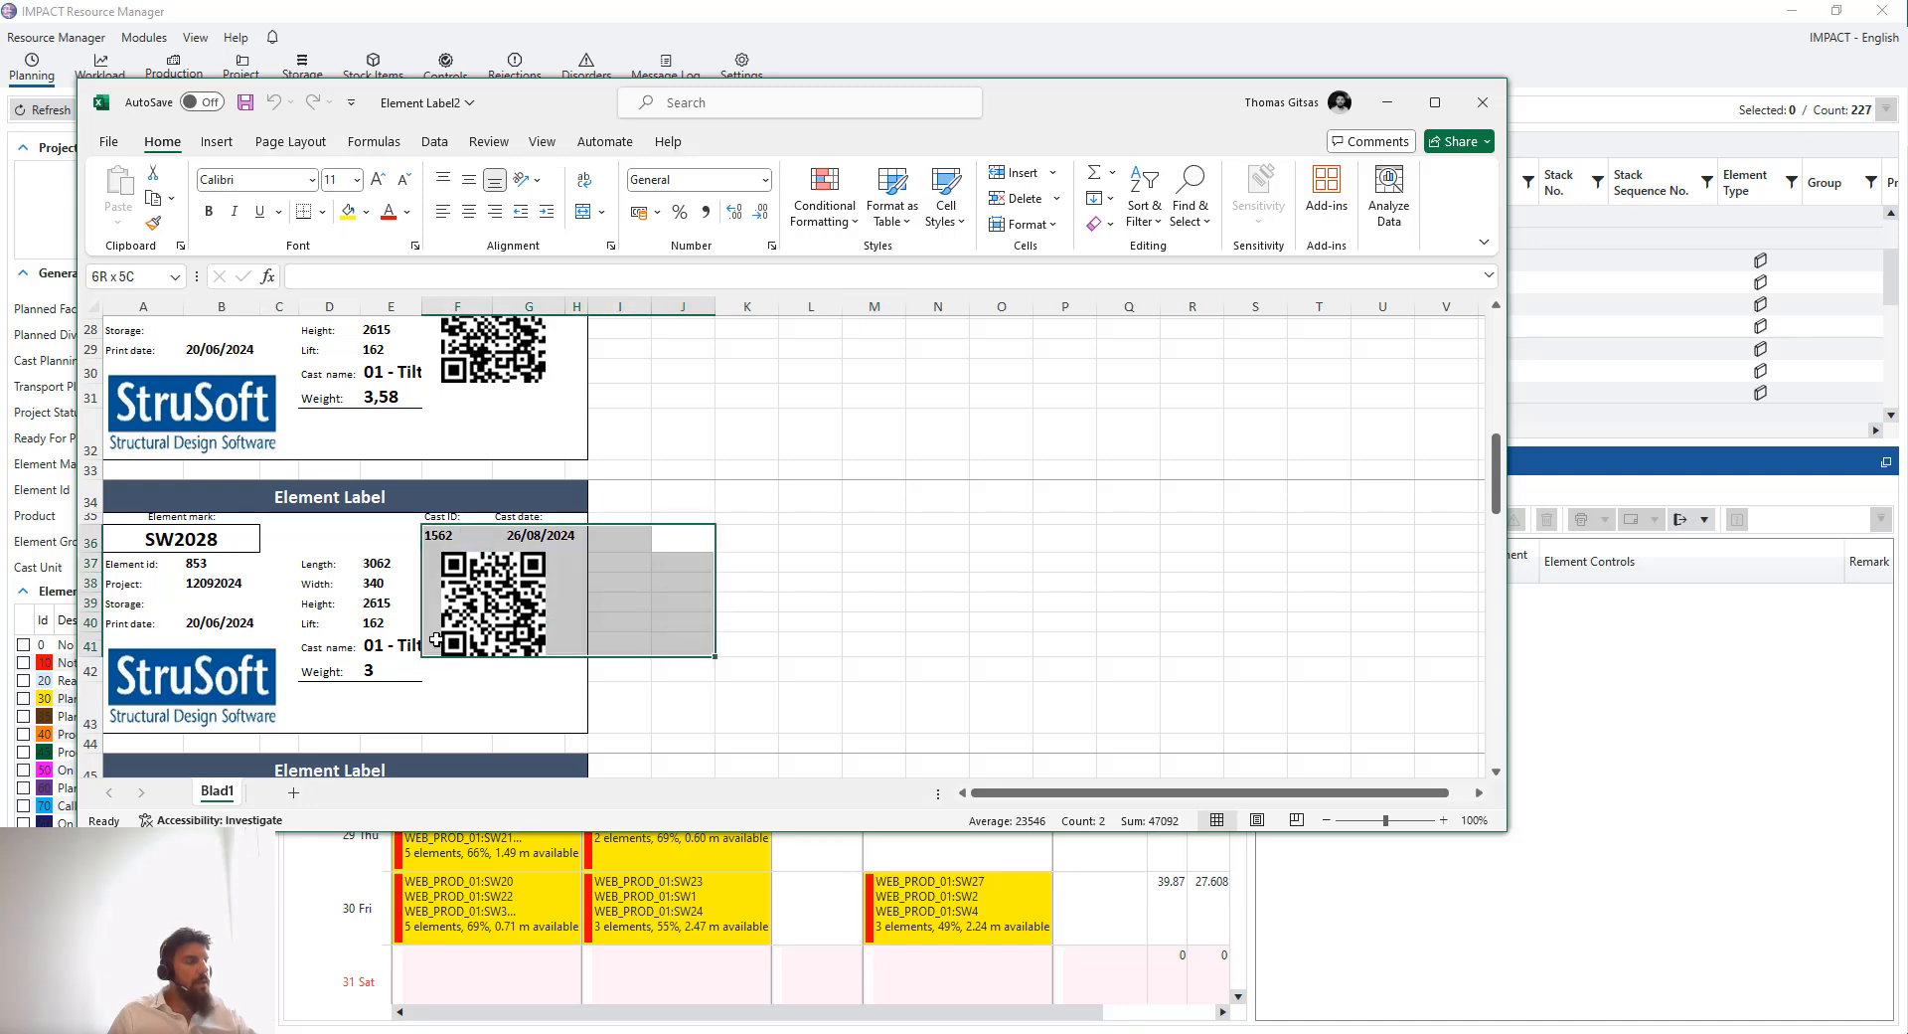
click(863, 642)
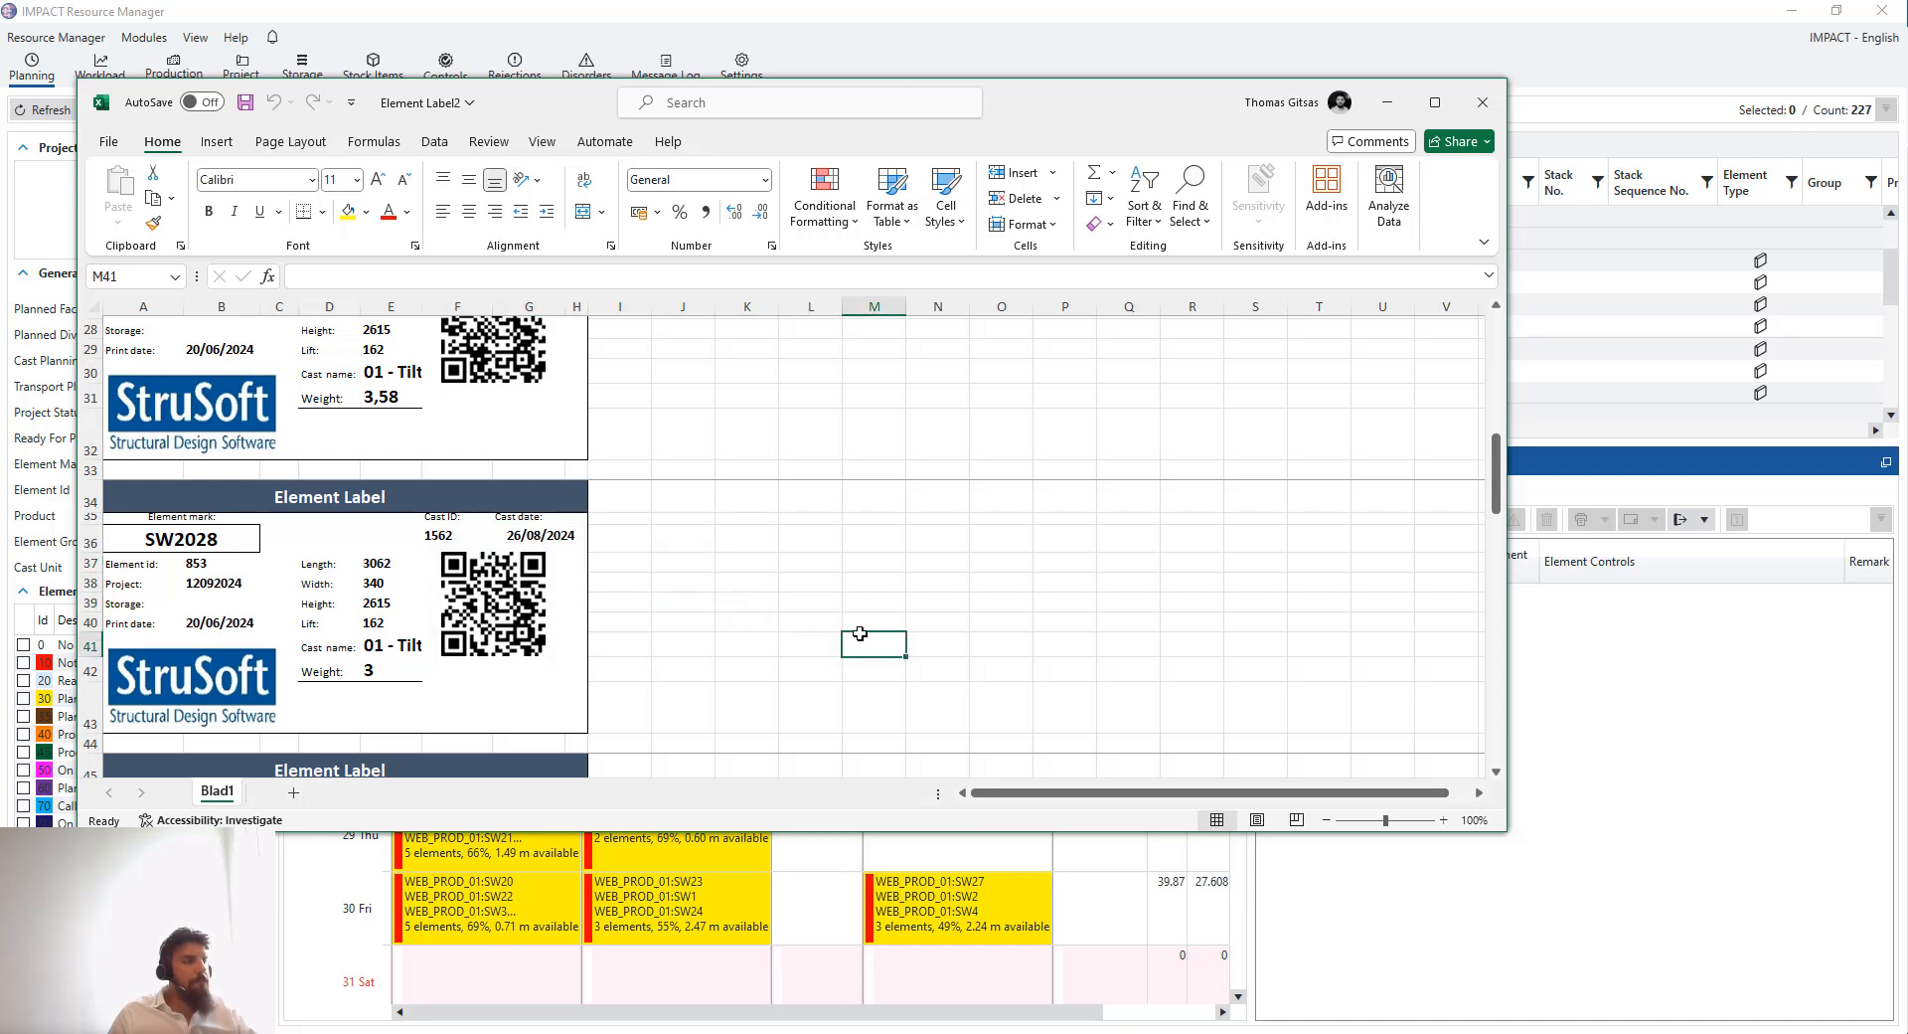
click(1388, 104)
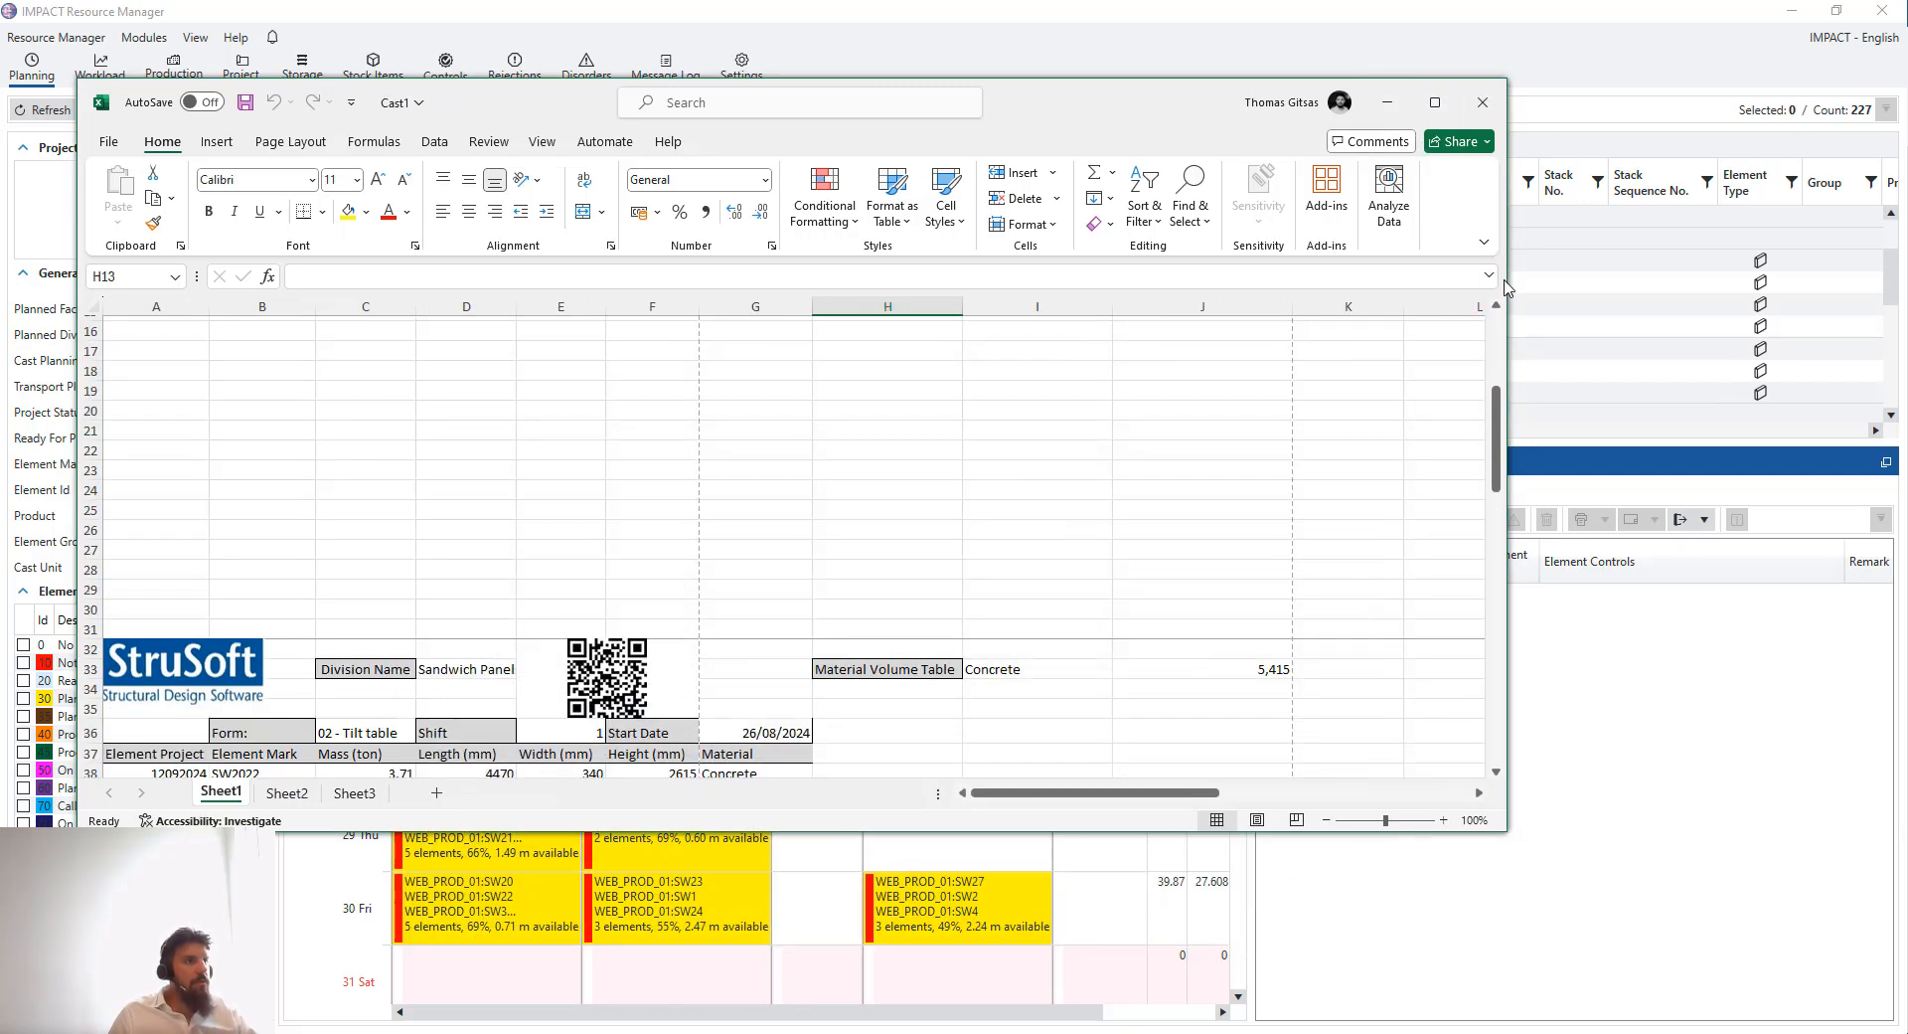
drag(1508, 275, 1056, 275)
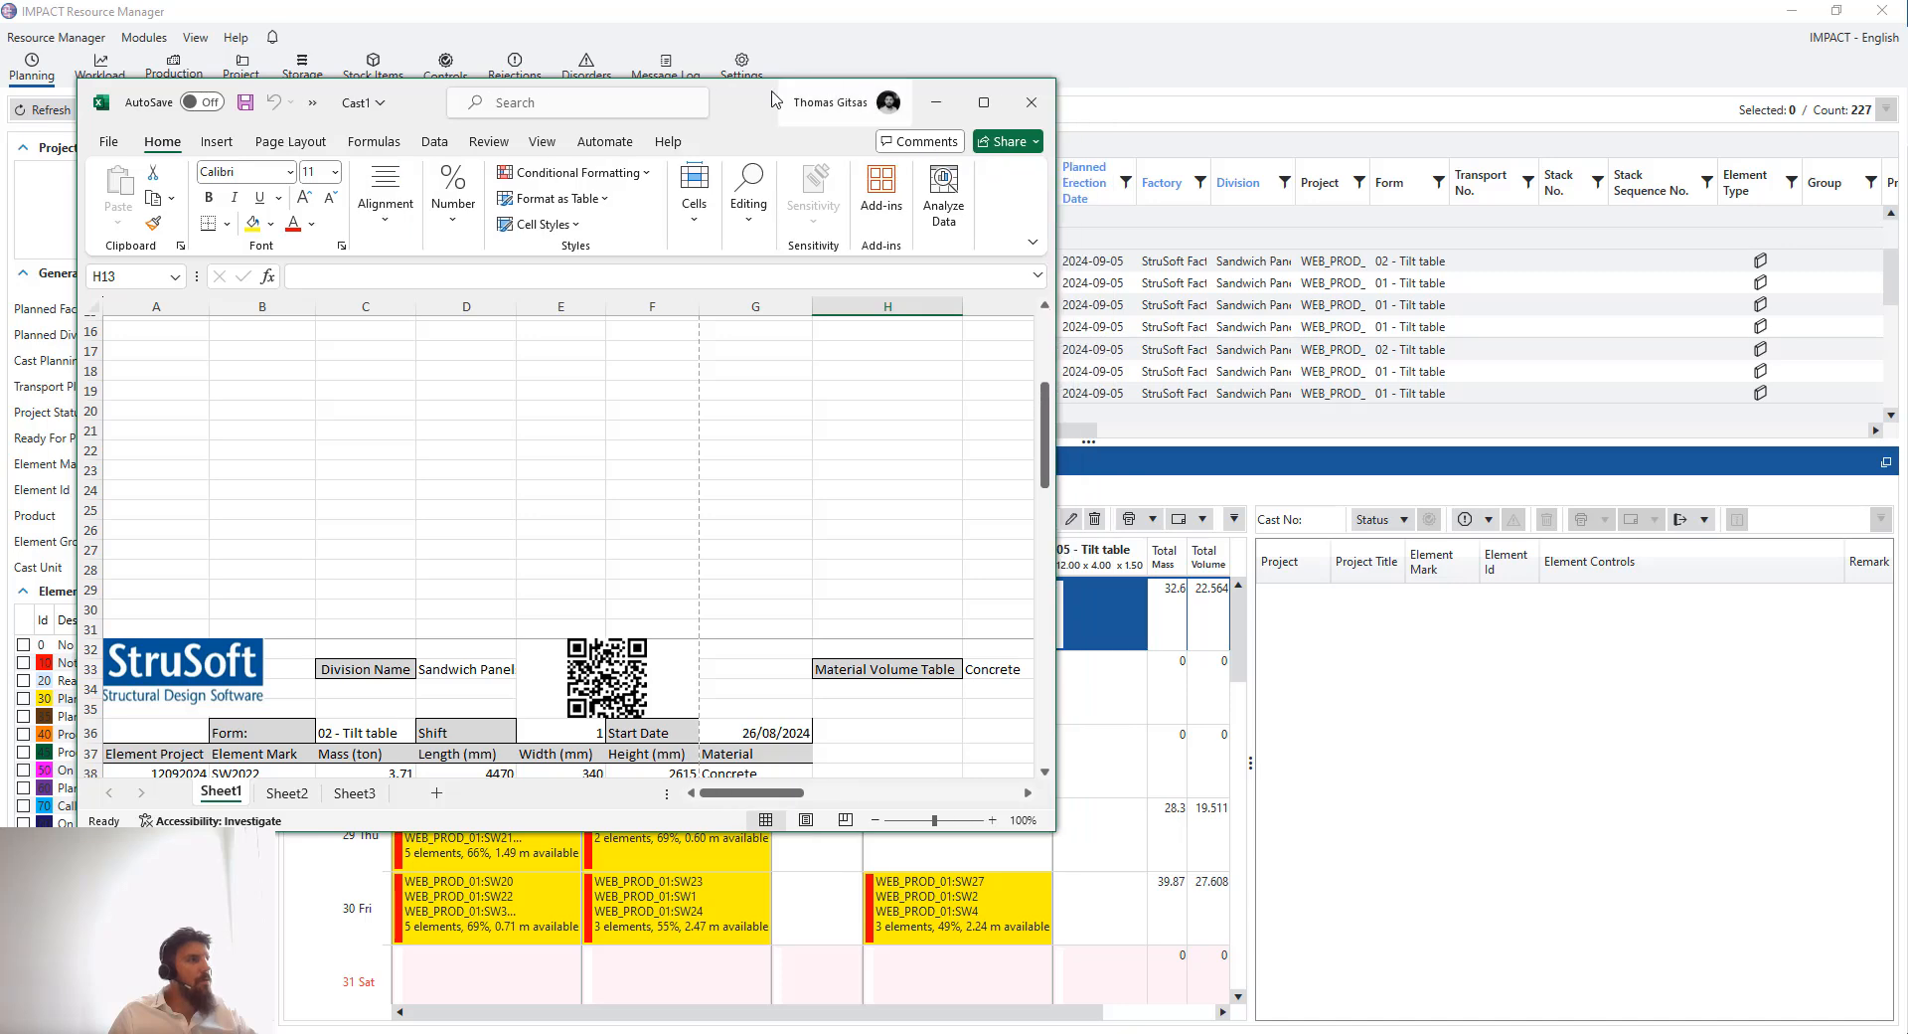
drag(703, 101, 609, 102)
scroll(669, 502, up, 5)
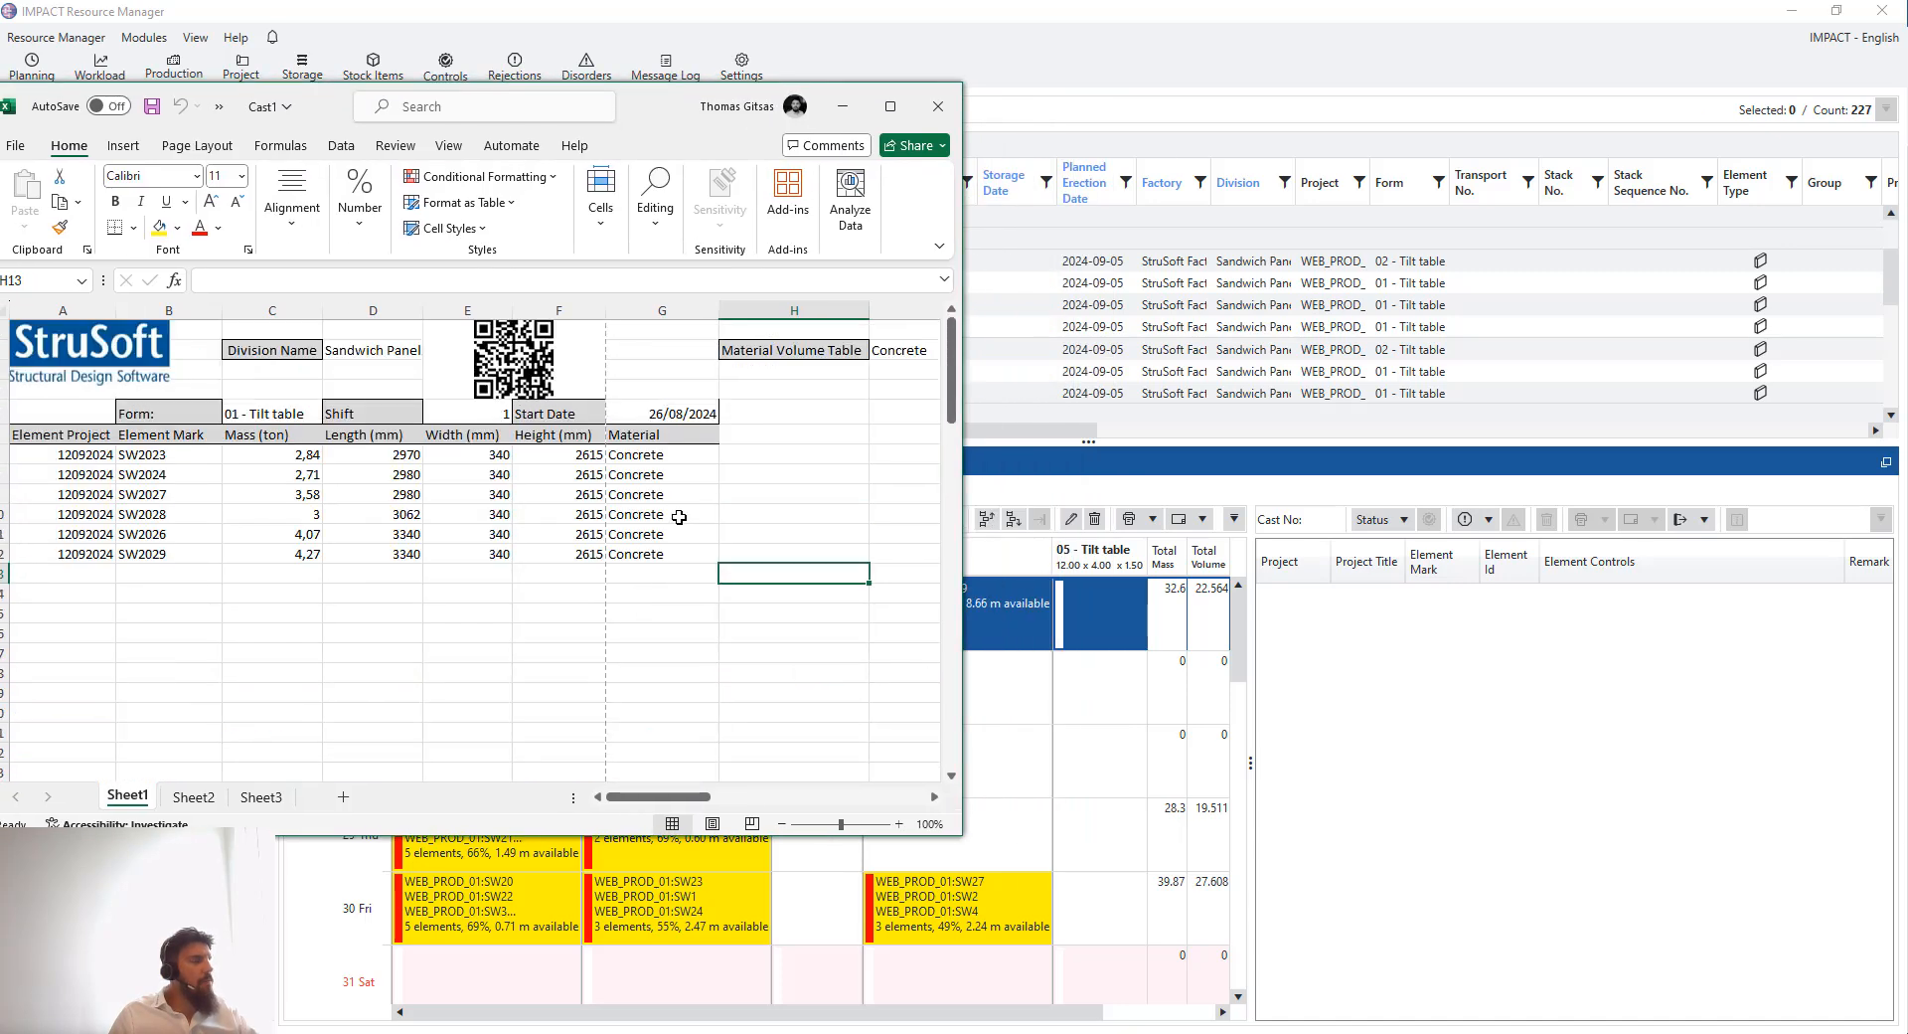
click(844, 107)
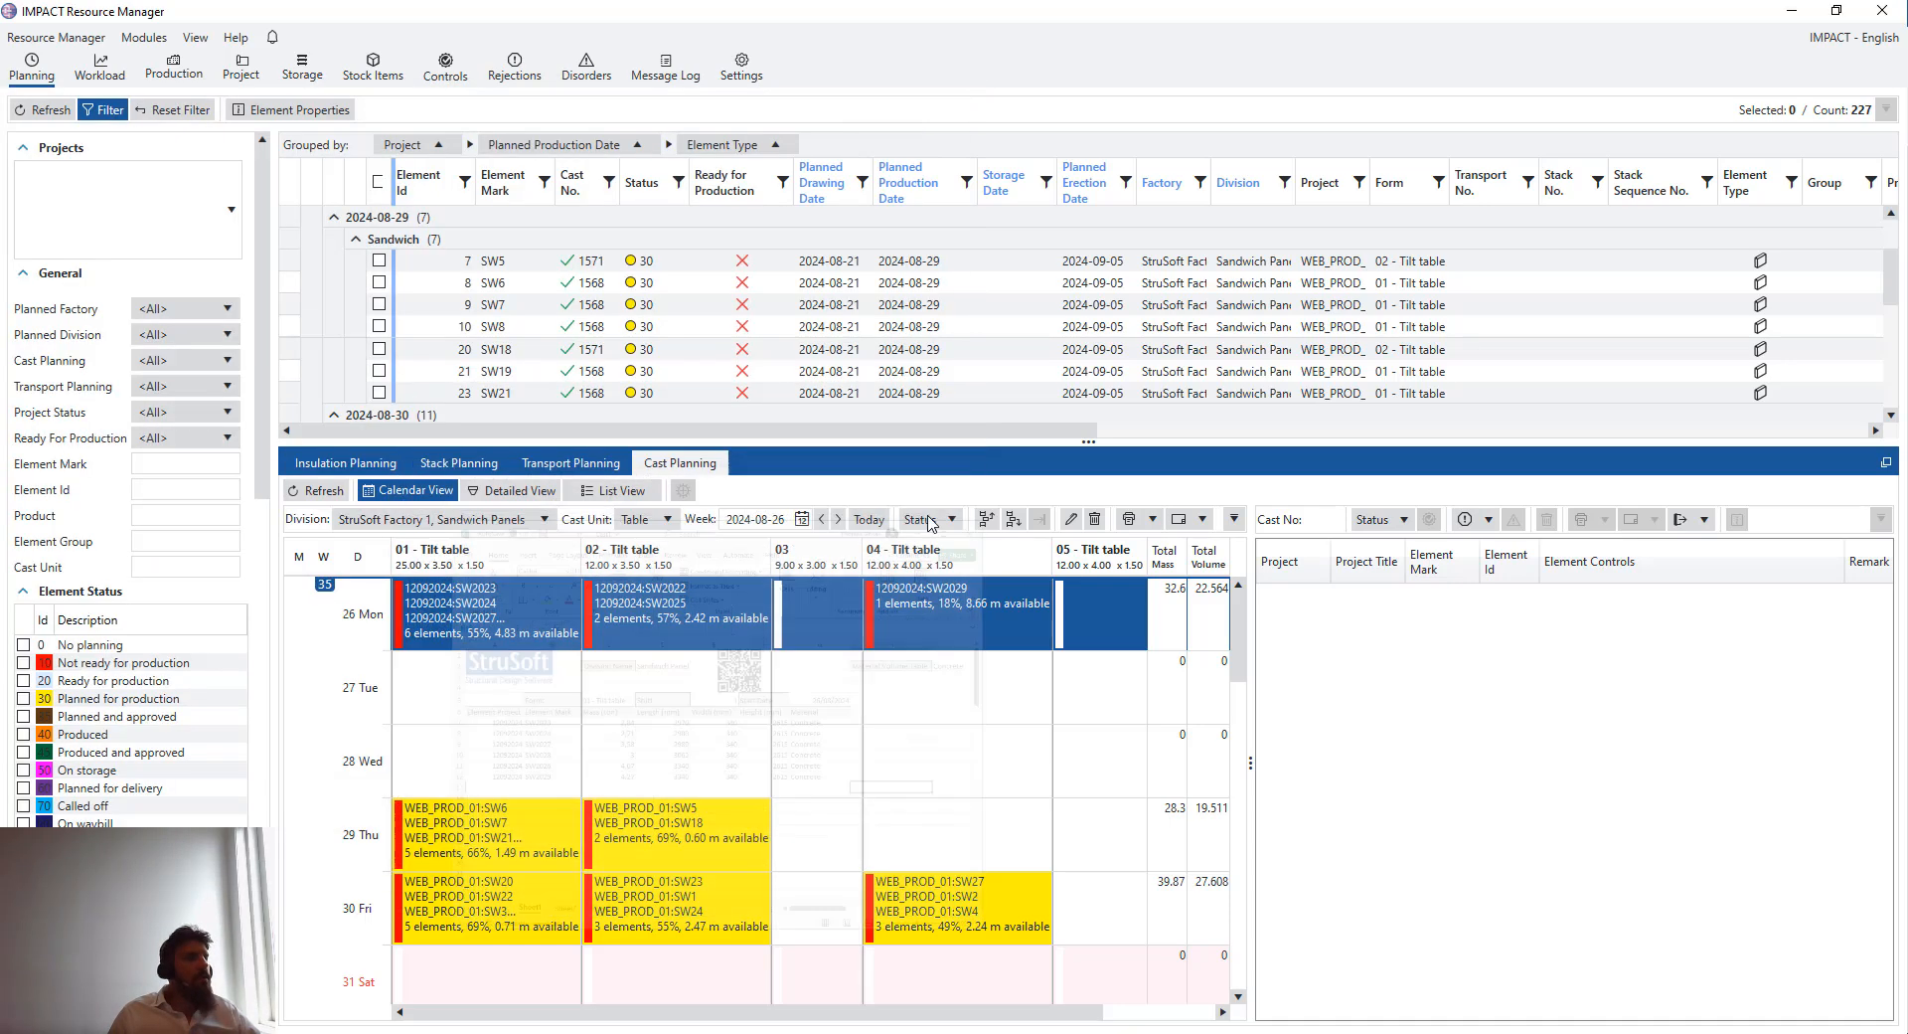
- Open the element control of SW2029 in the 04 tilt table cast on 26 August
click(1009, 624)
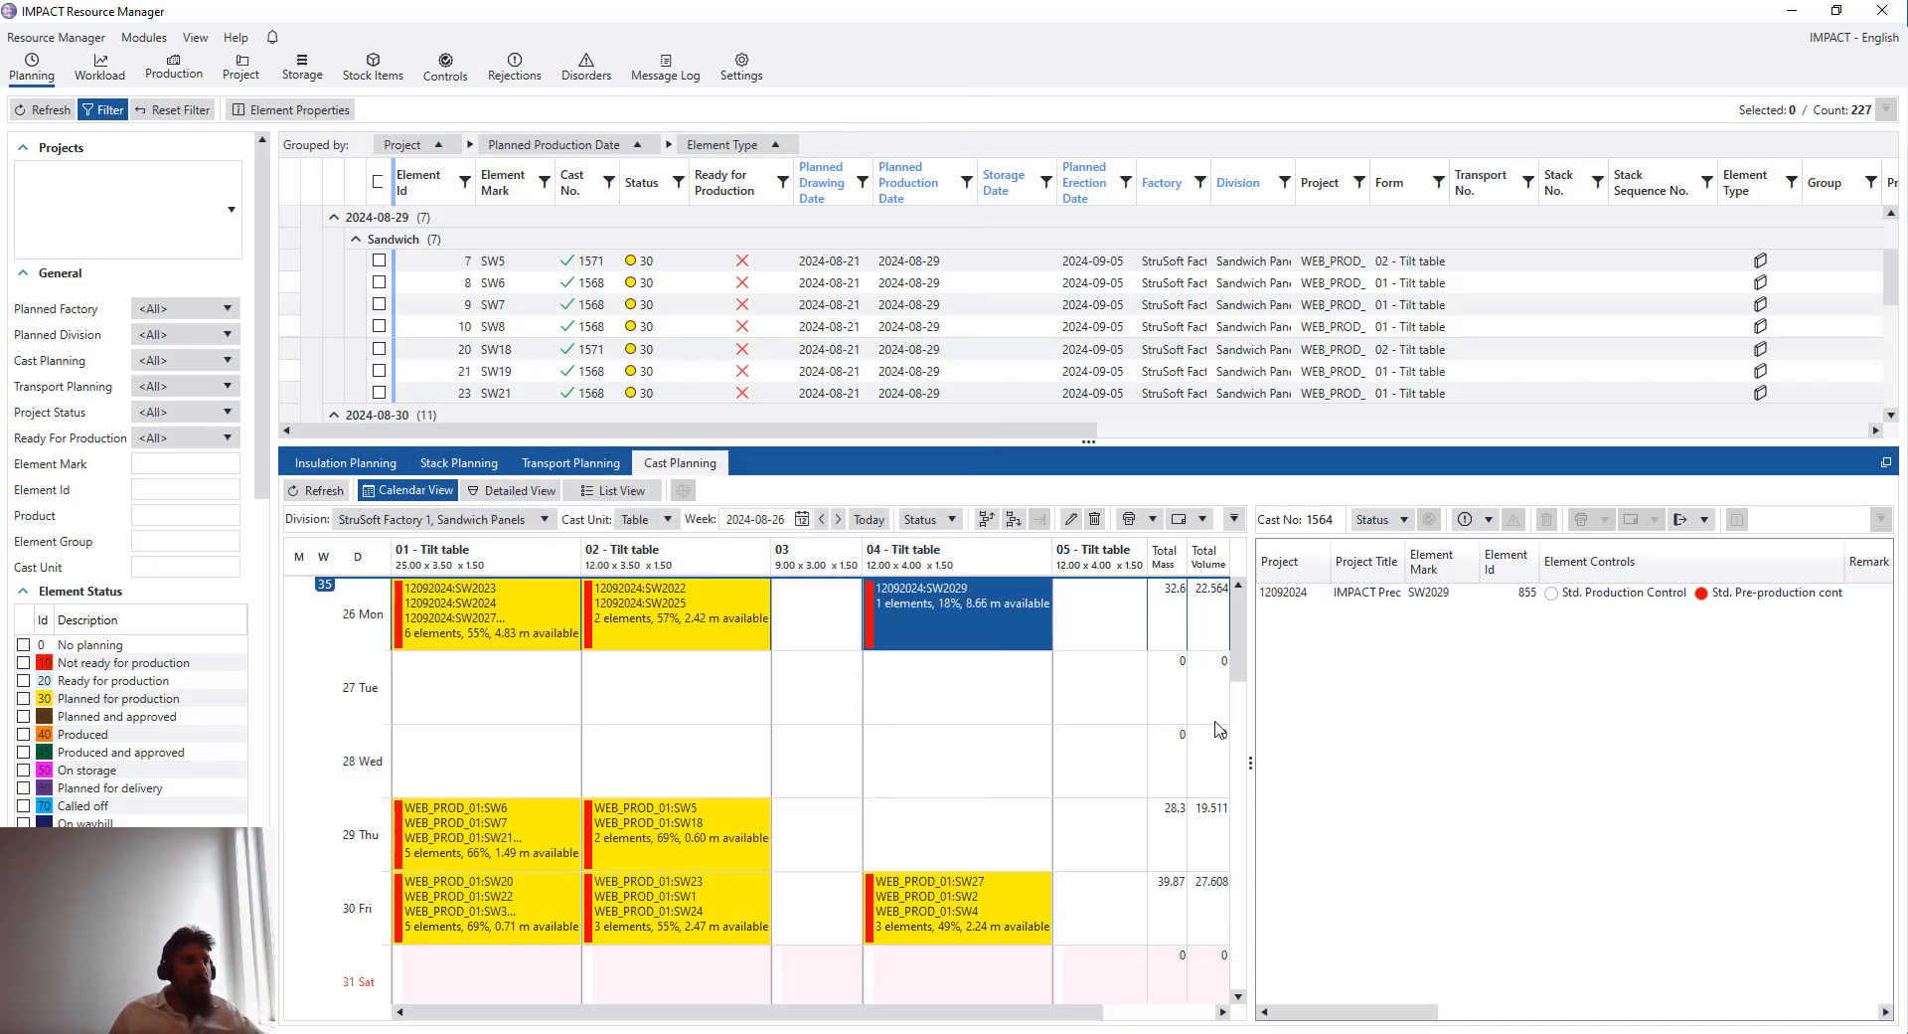
click(1557, 597)
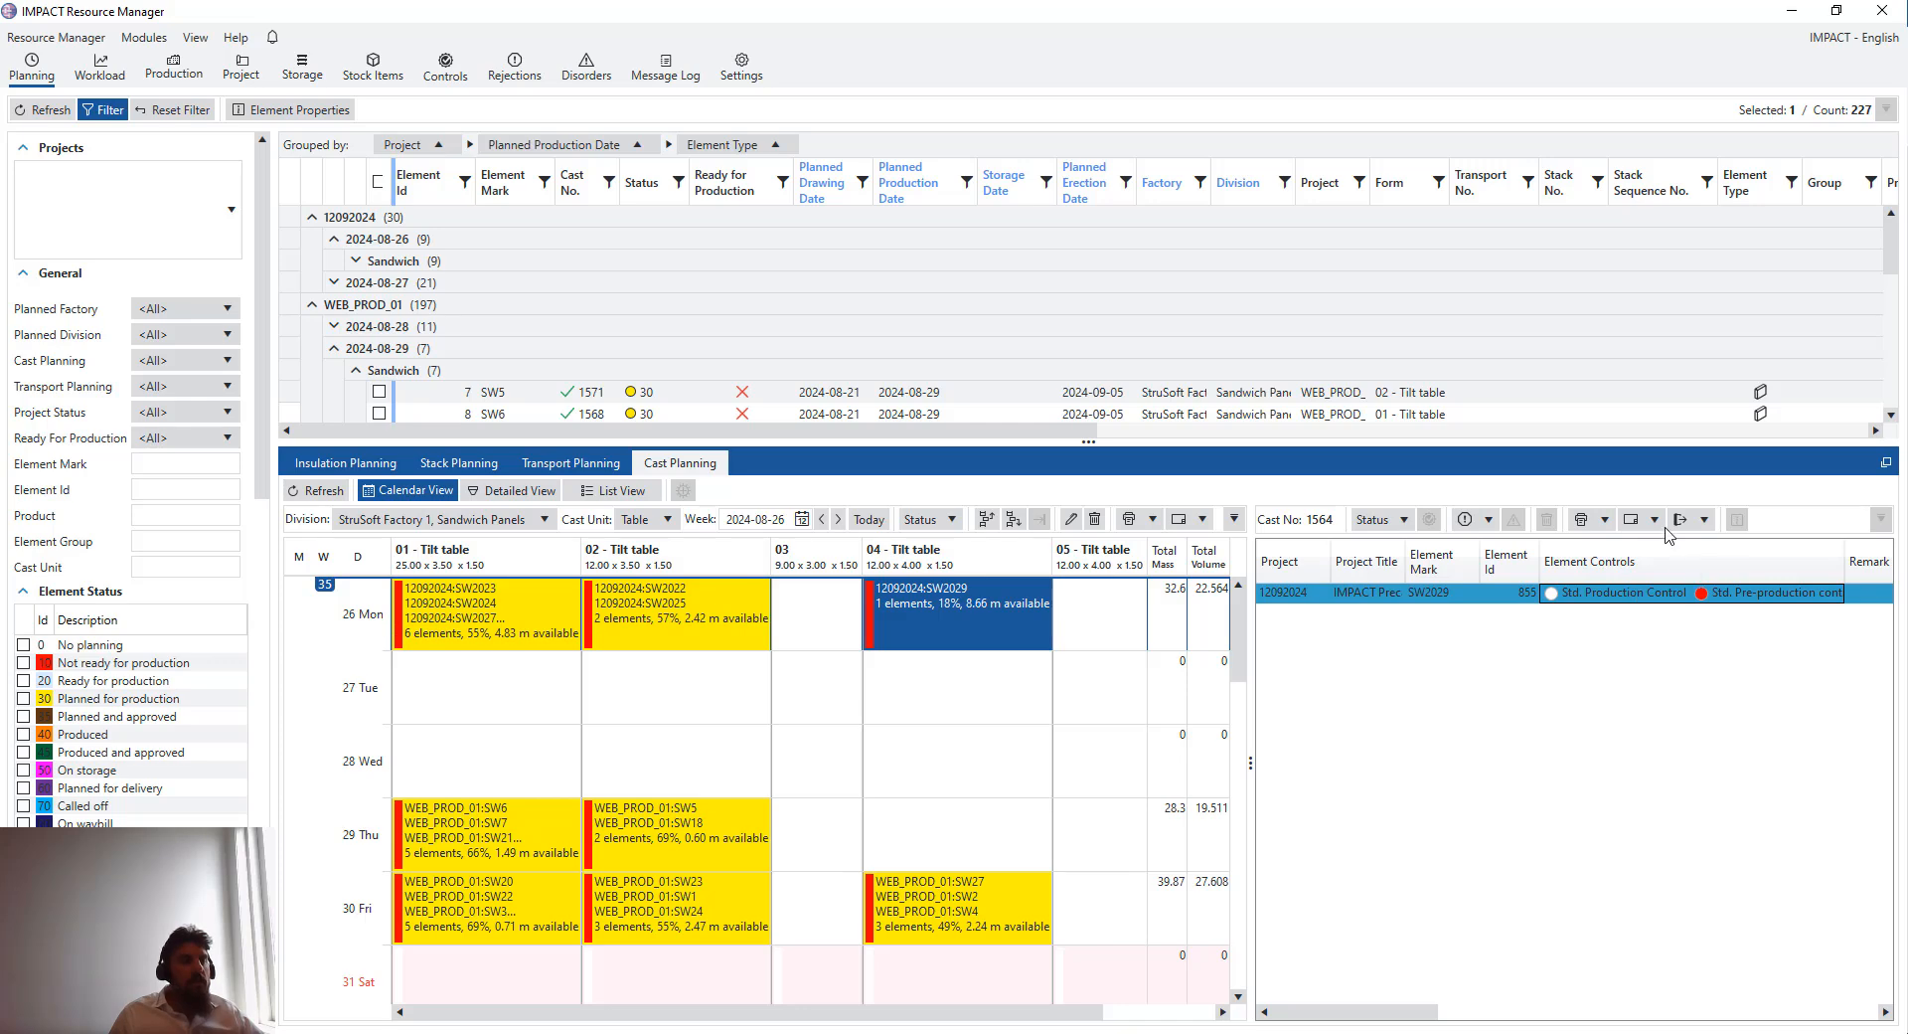
right_click(1566, 593)
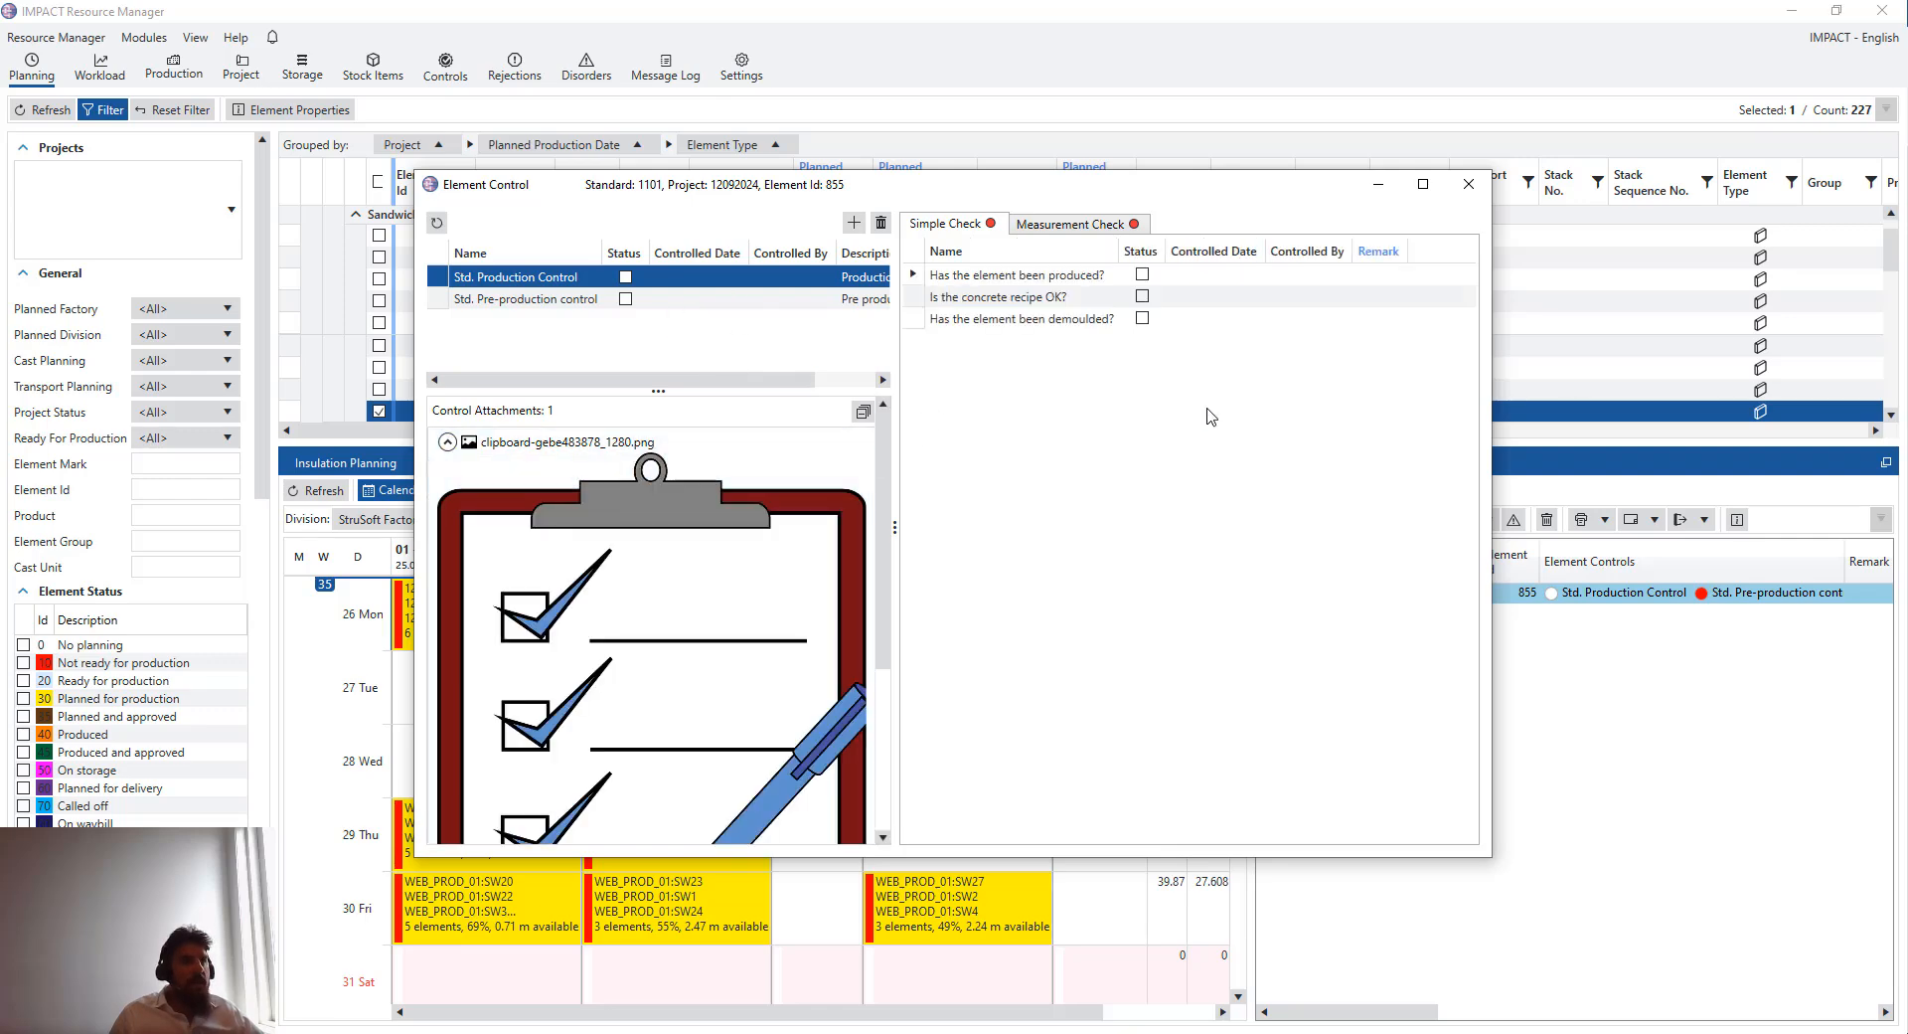
- Close the element control and place the mirrored mobile app window beside Resource Manager
click(1469, 185)
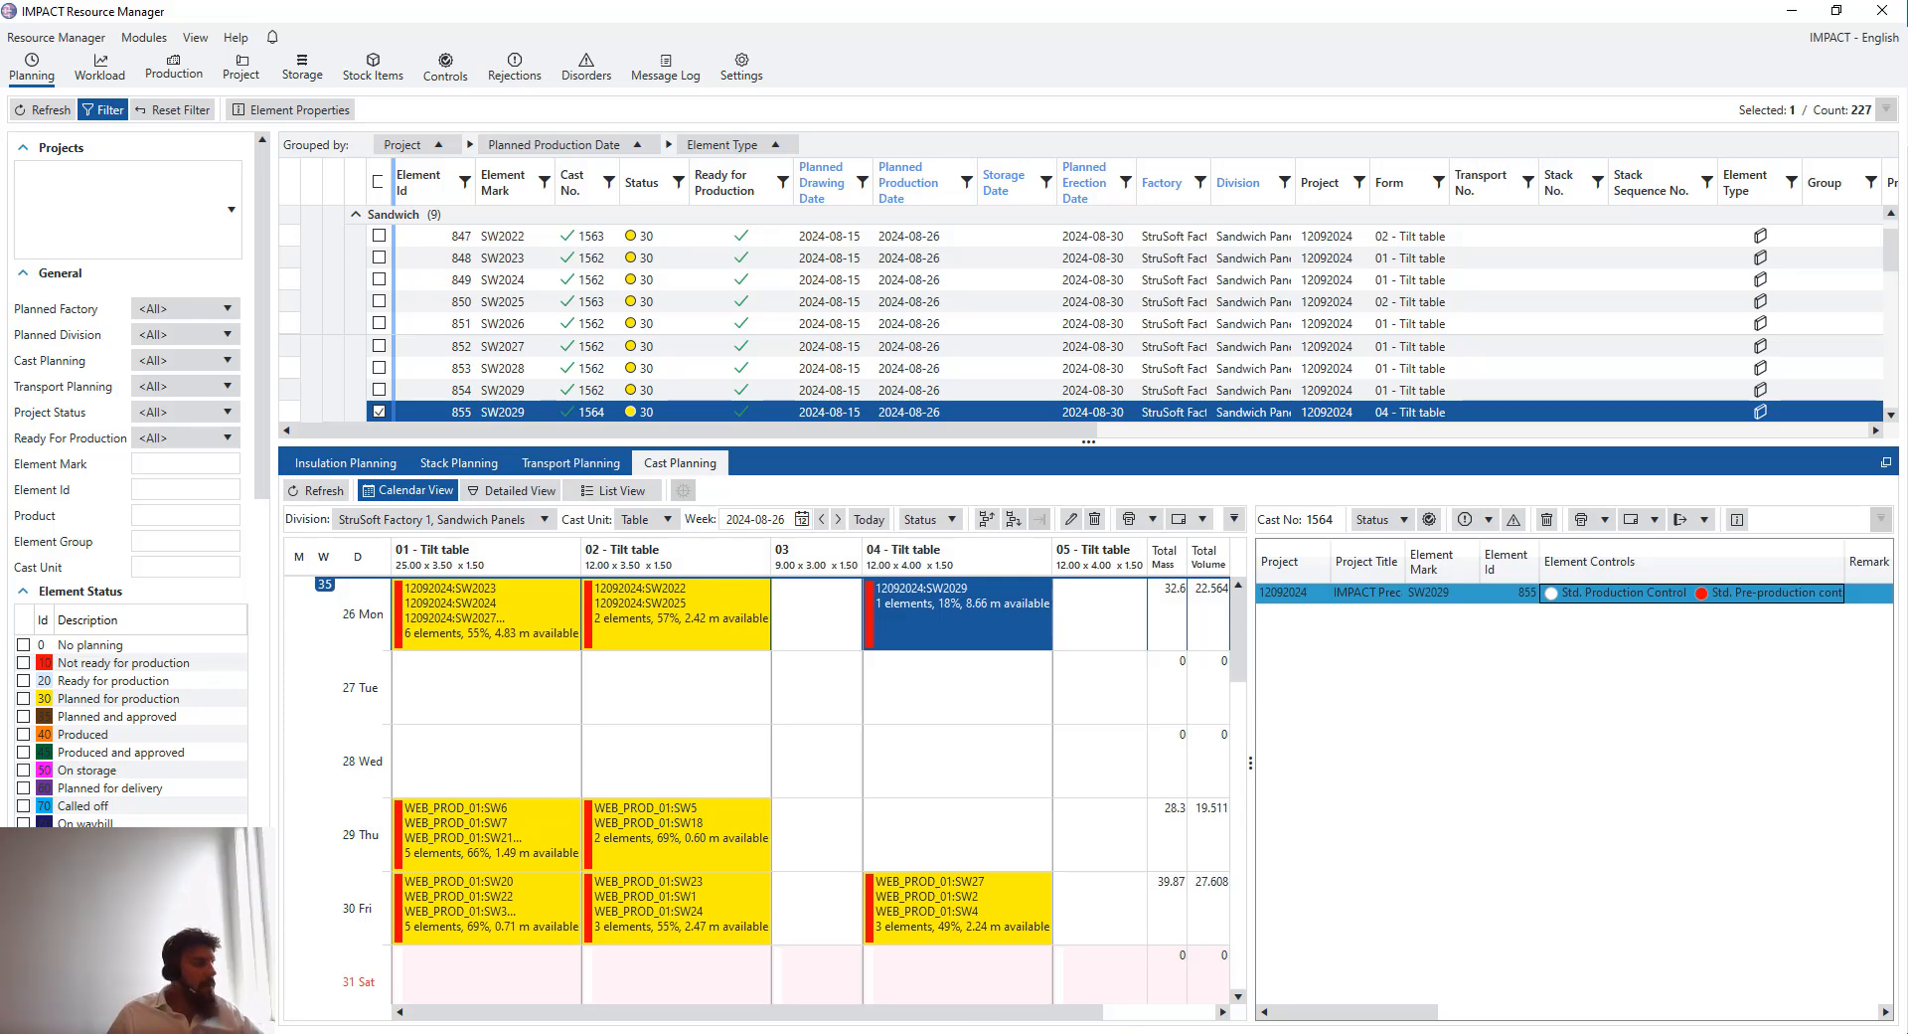
mouse_move(748, 1032)
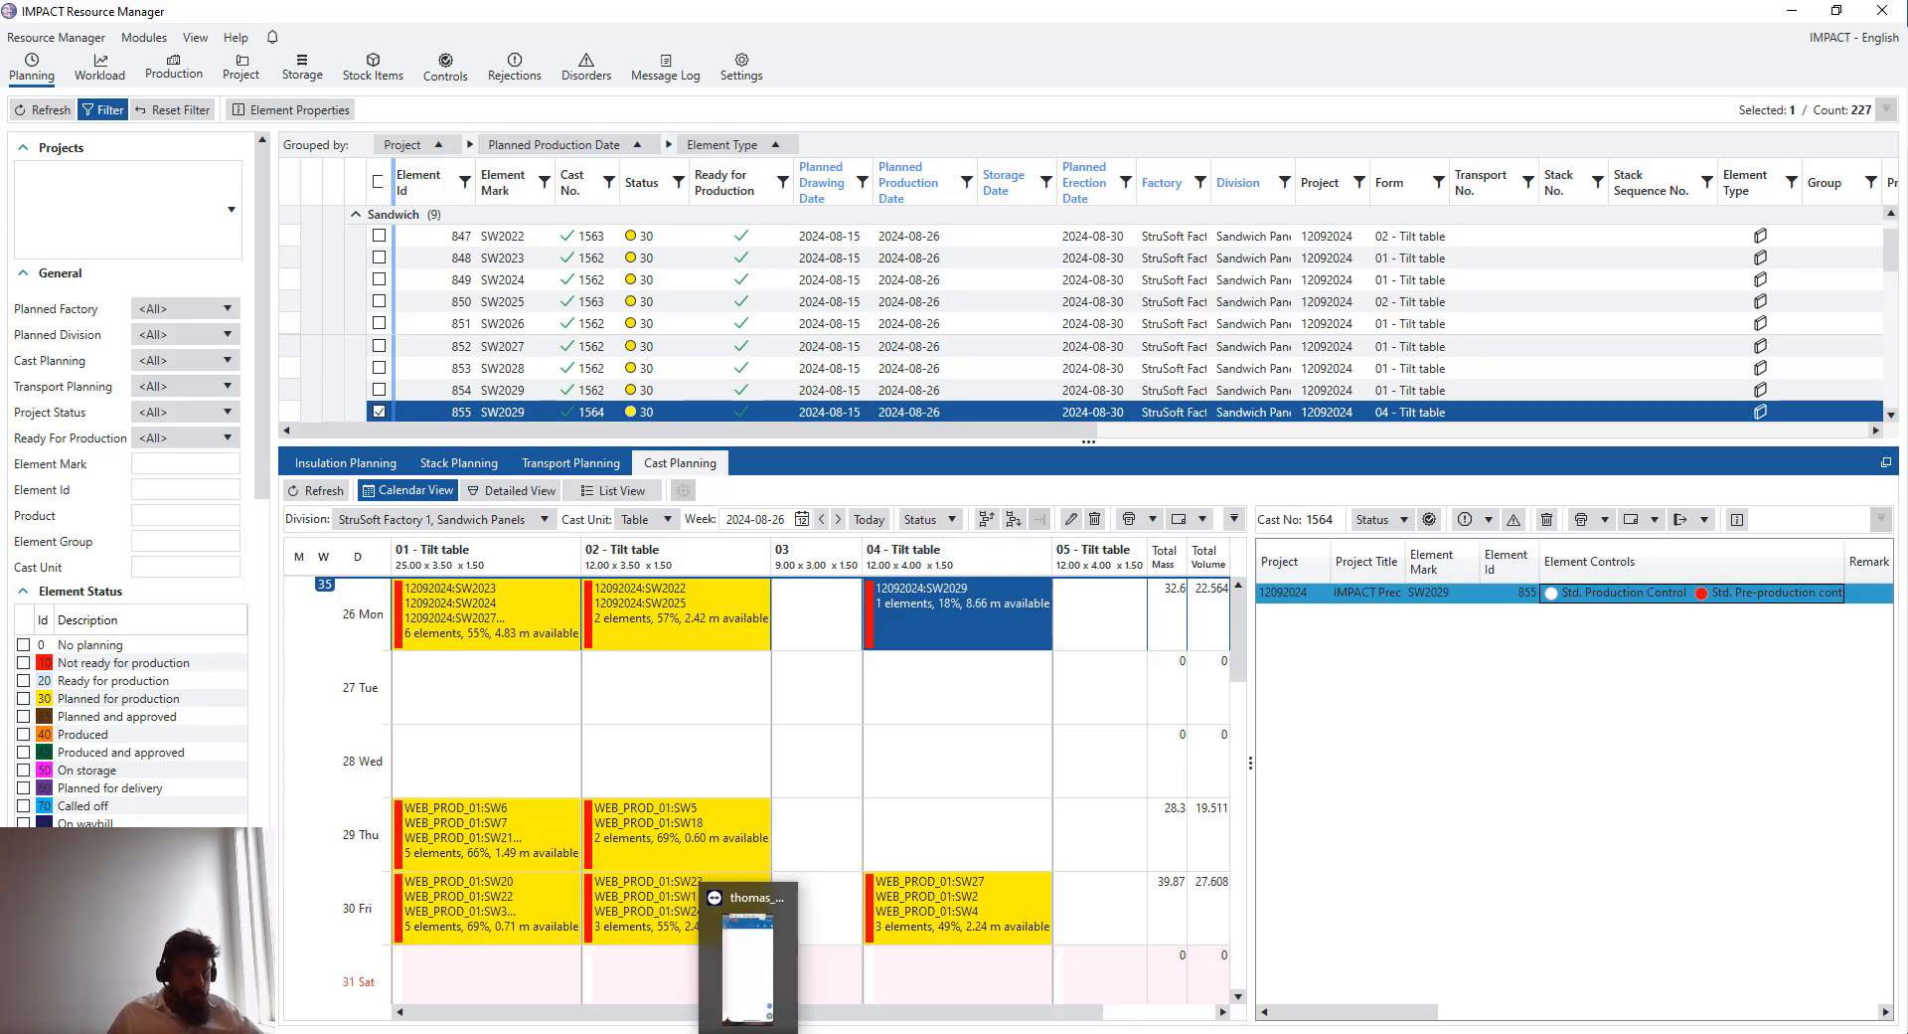
click(747, 955)
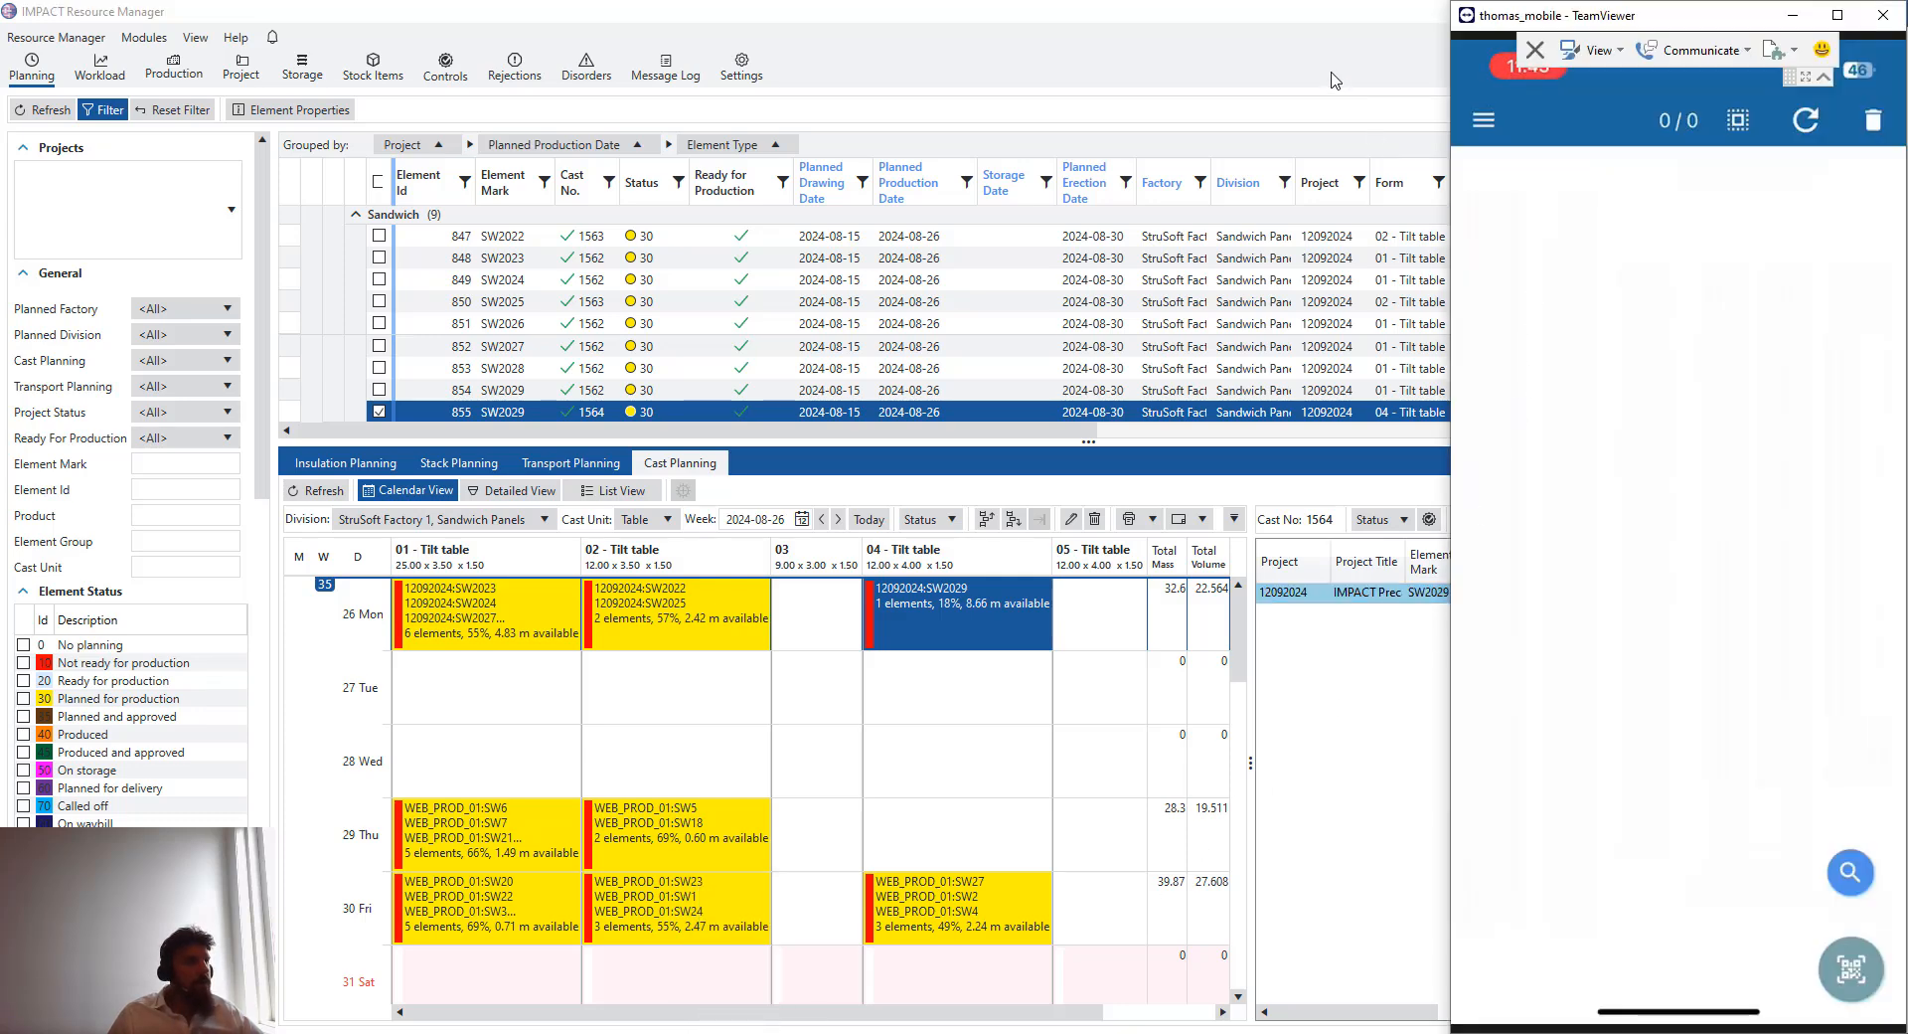
click(1275, 17)
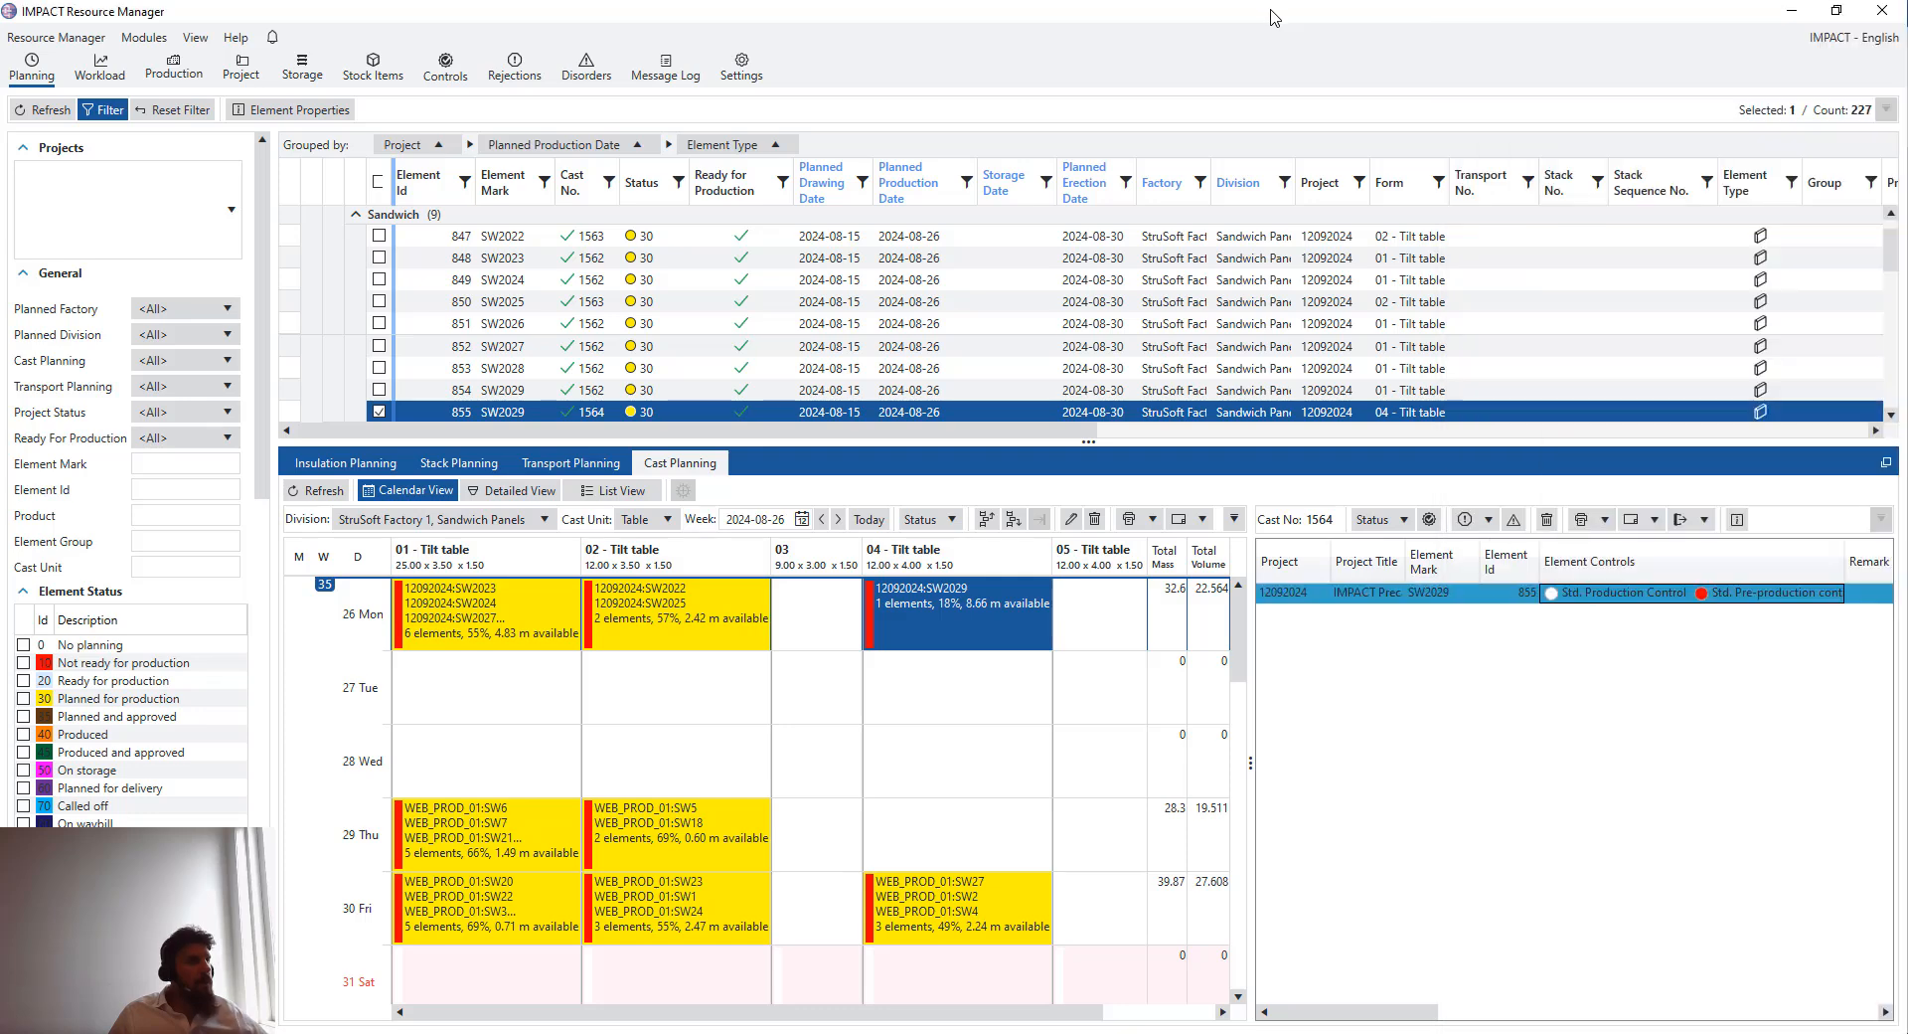
double_click(1278, 18)
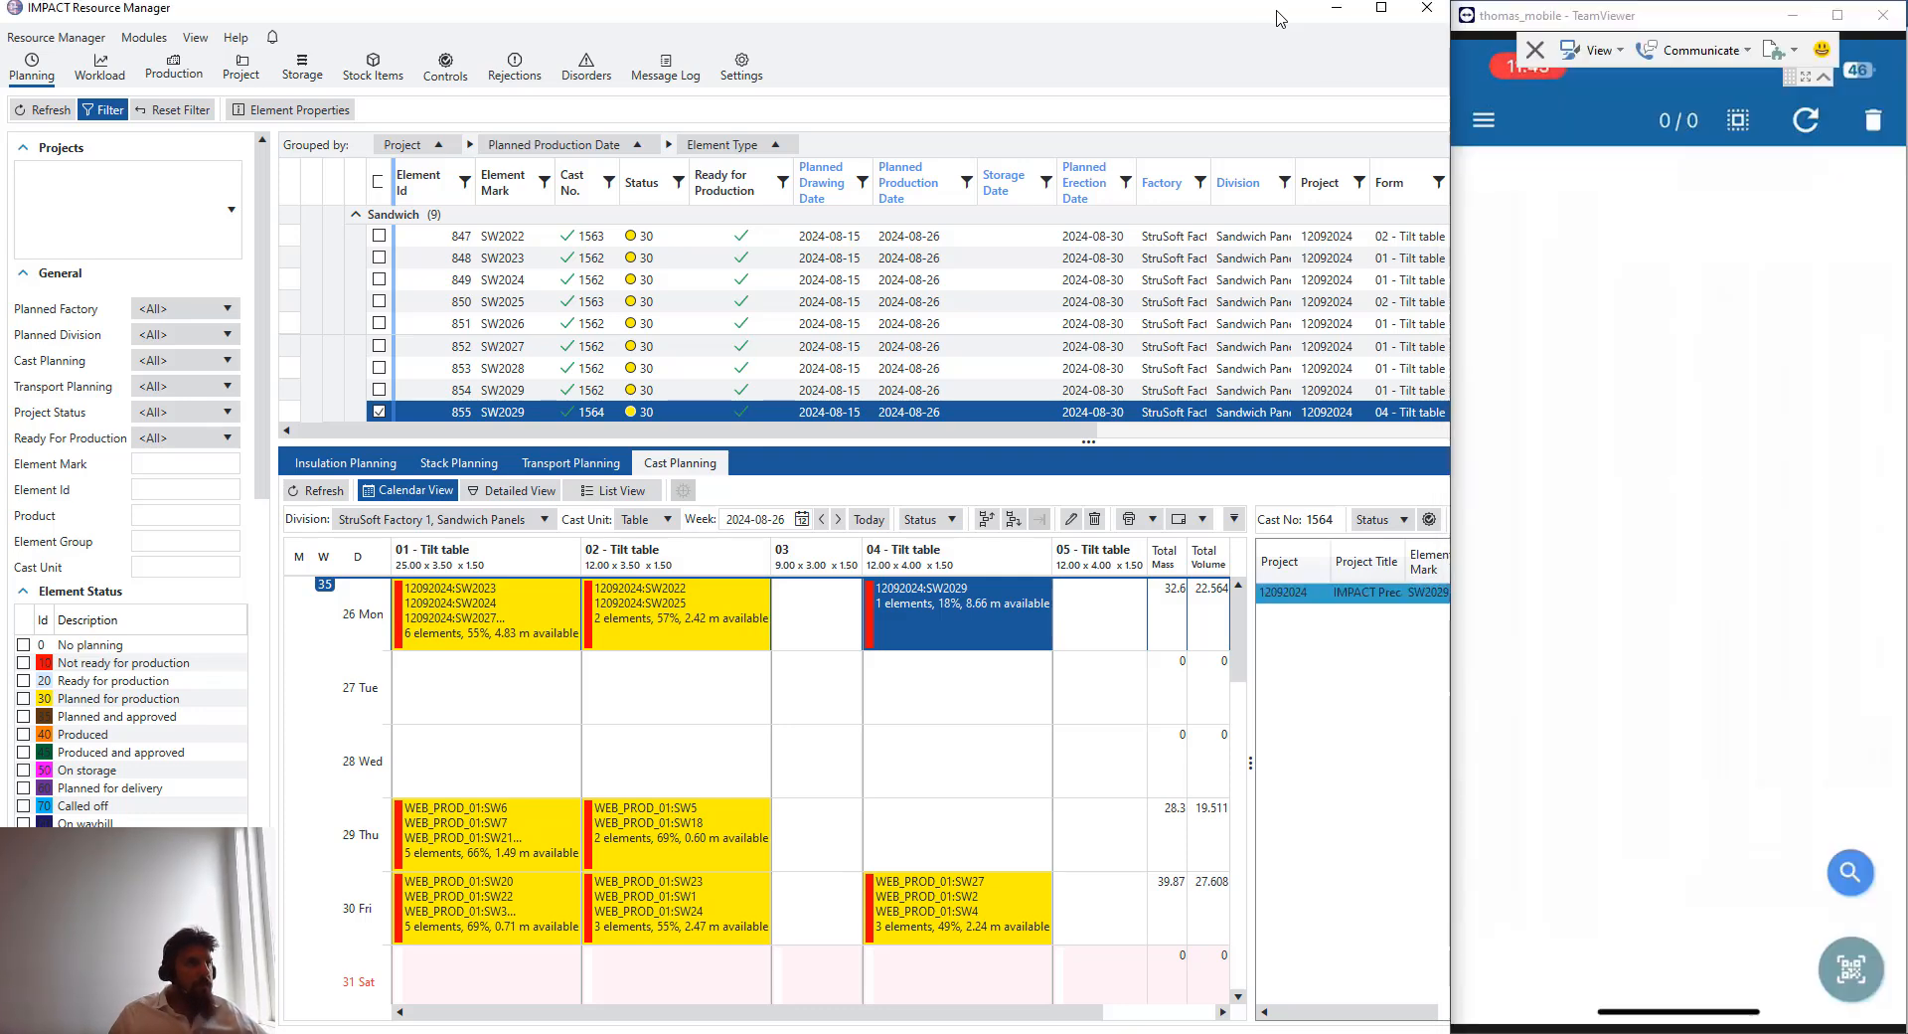
click(1682, 228)
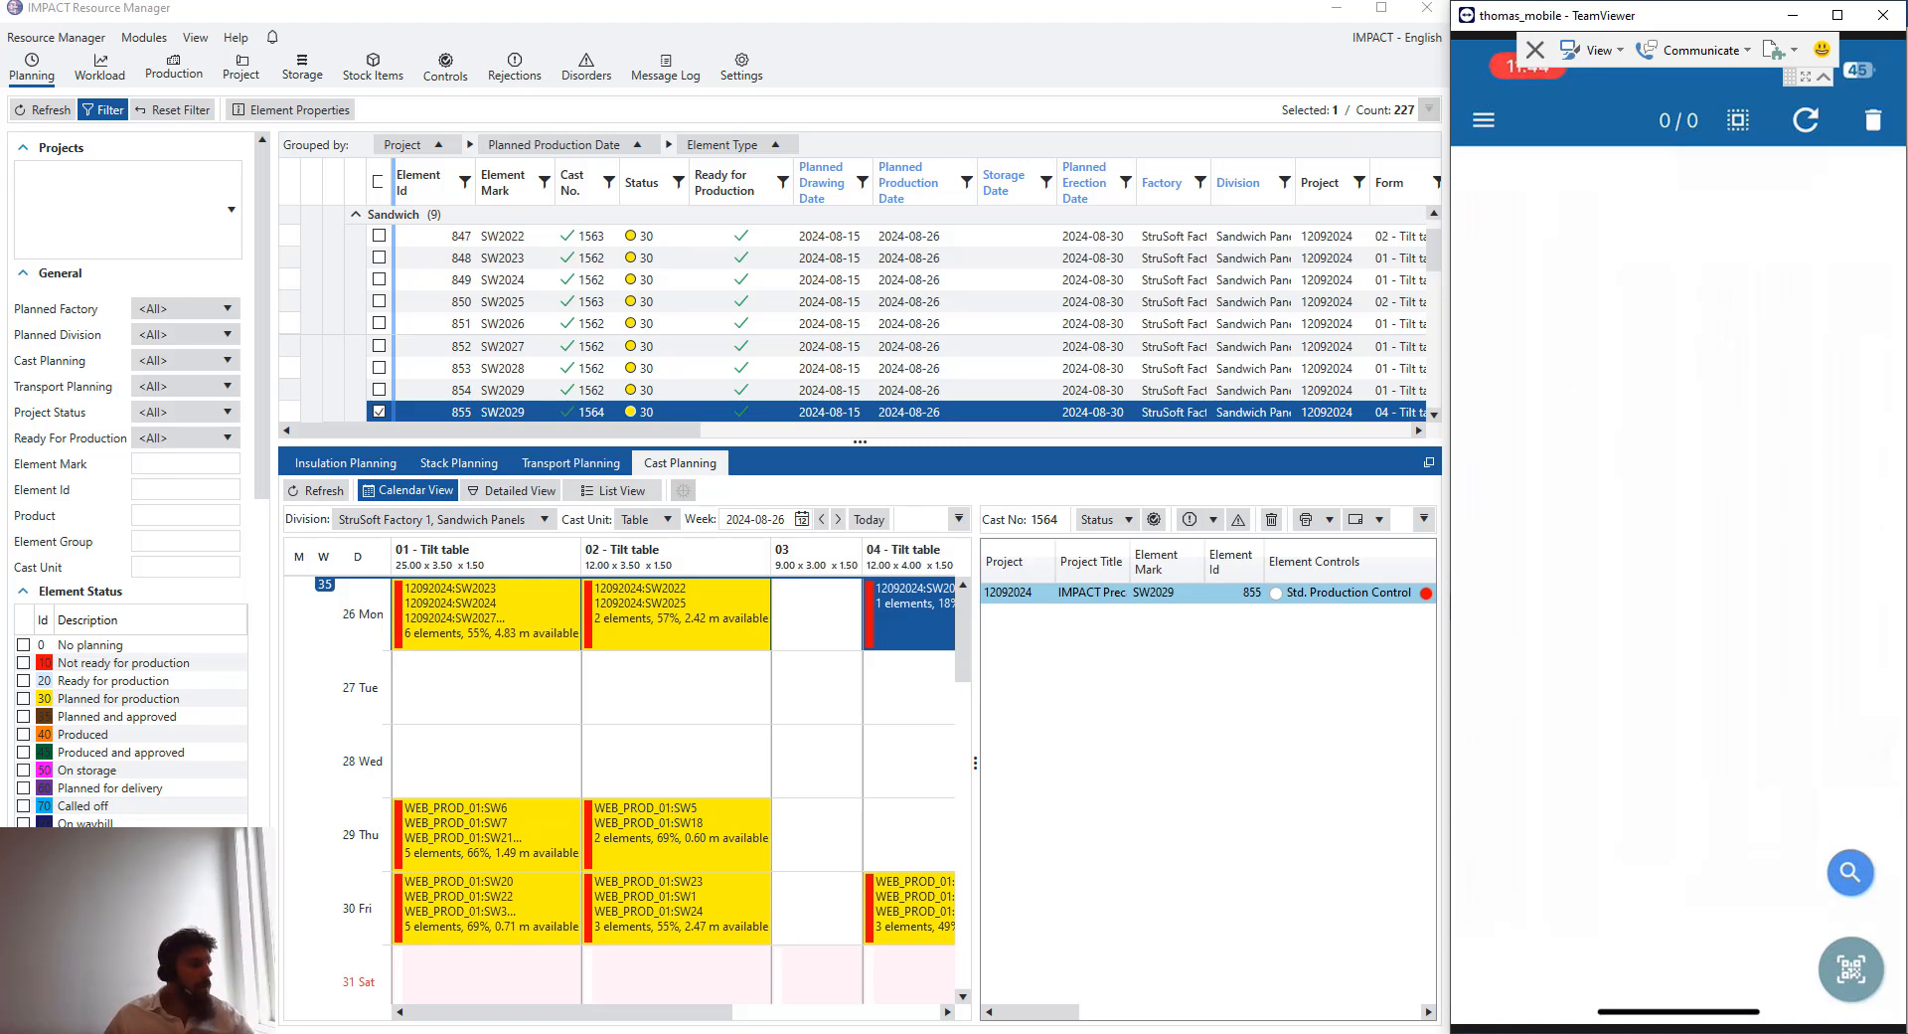
- Reopen the cast report workbook and scan the 01 tilt table cast's QR code with the mobile app
mouse_move(994, 1029)
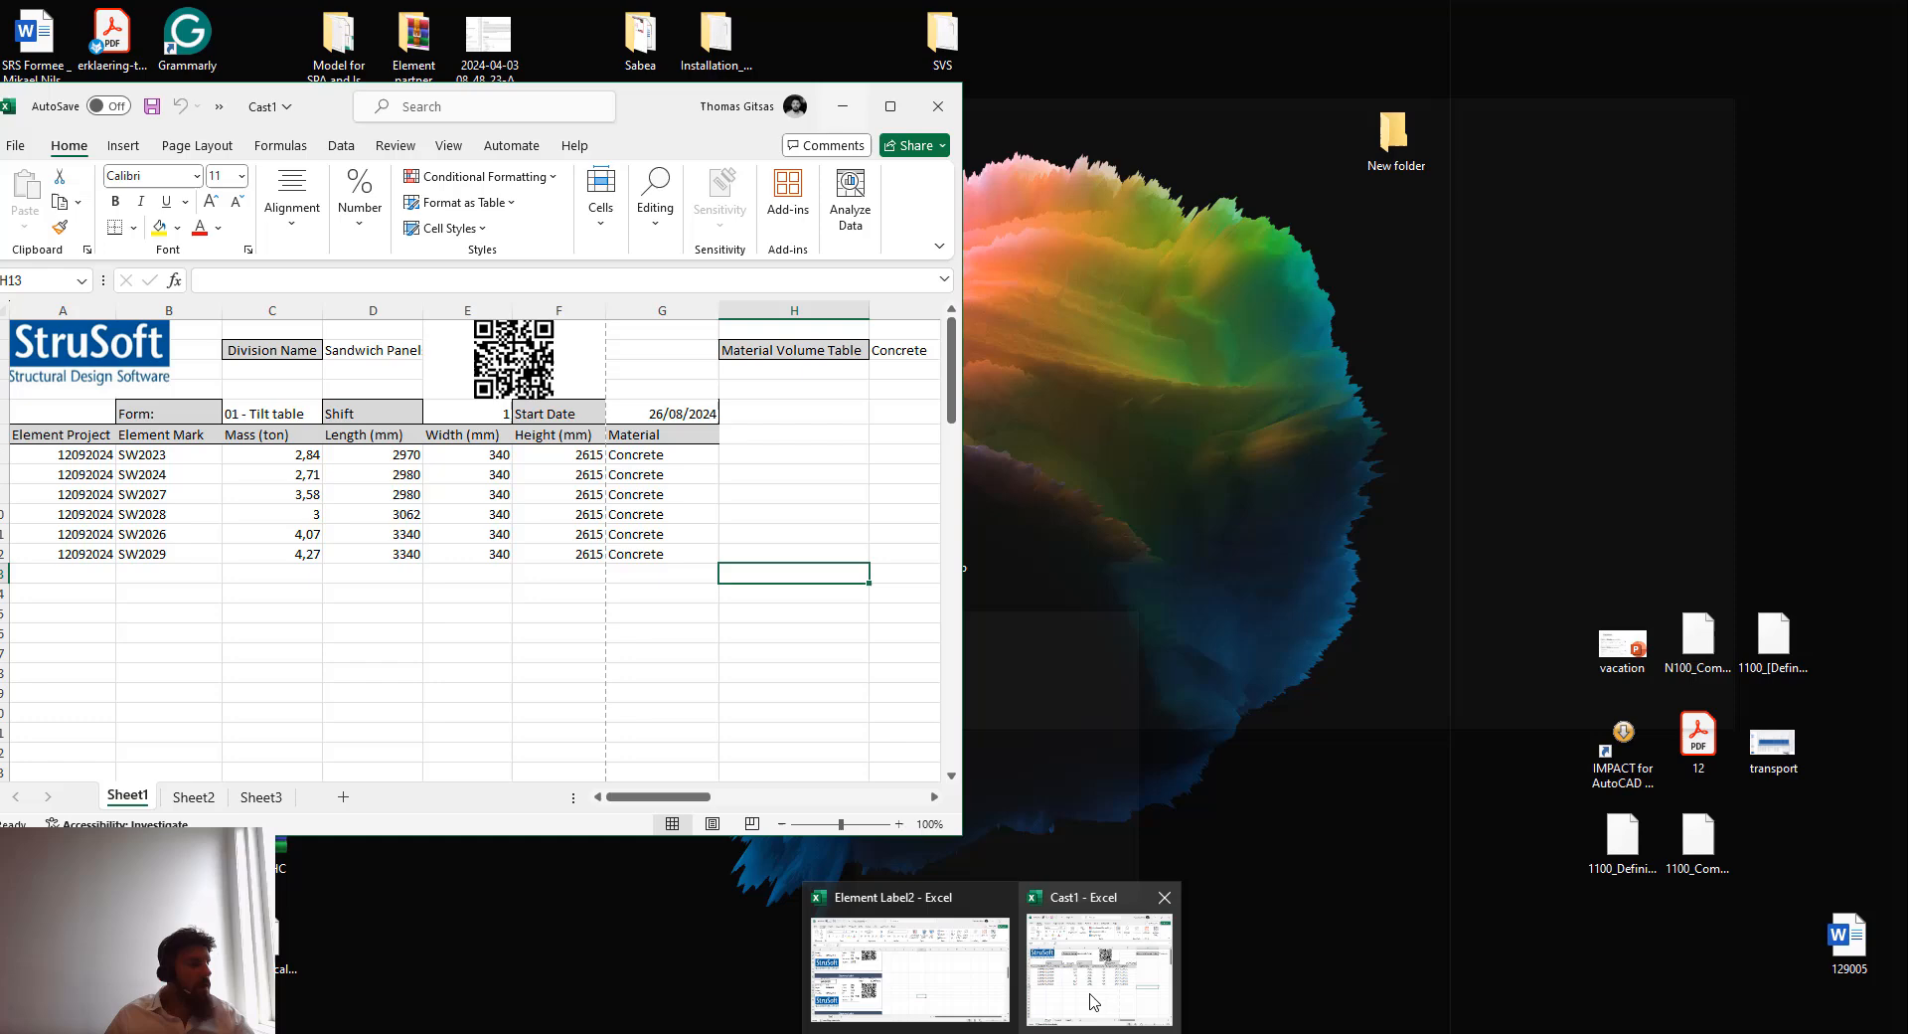
click(1094, 995)
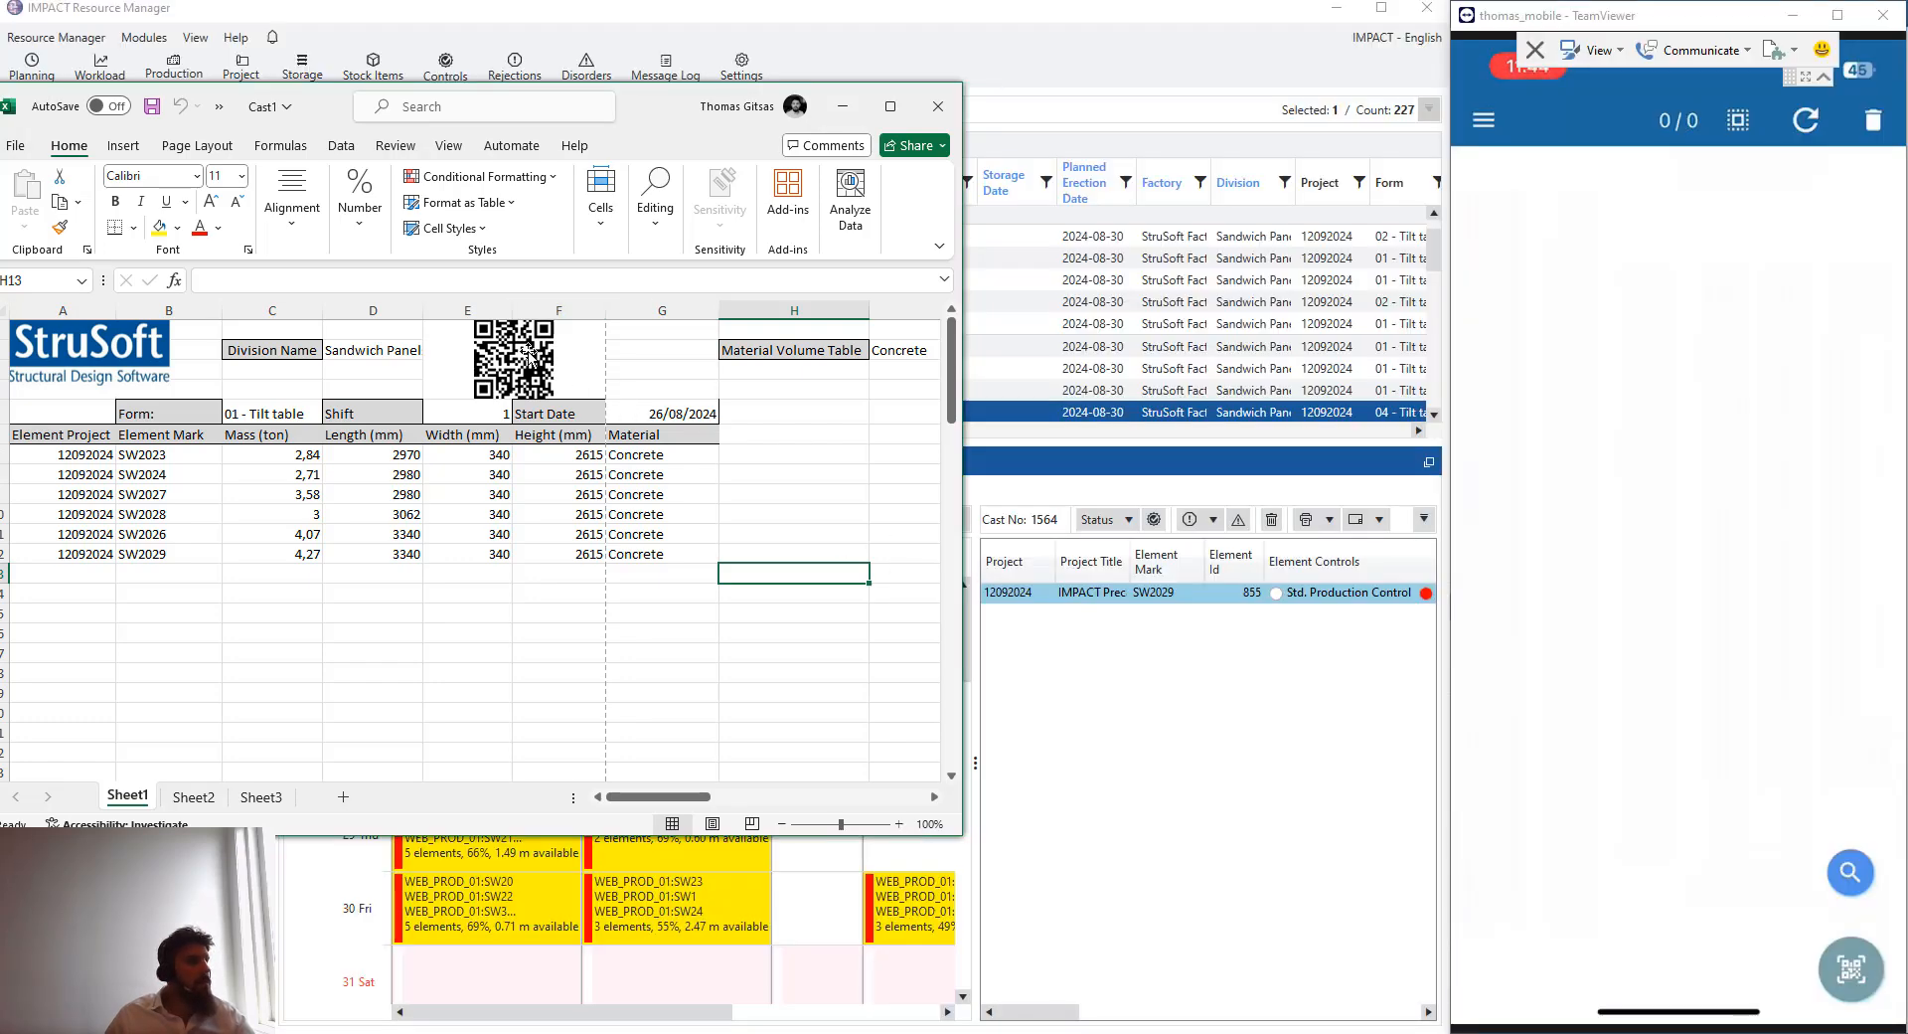
click(1857, 970)
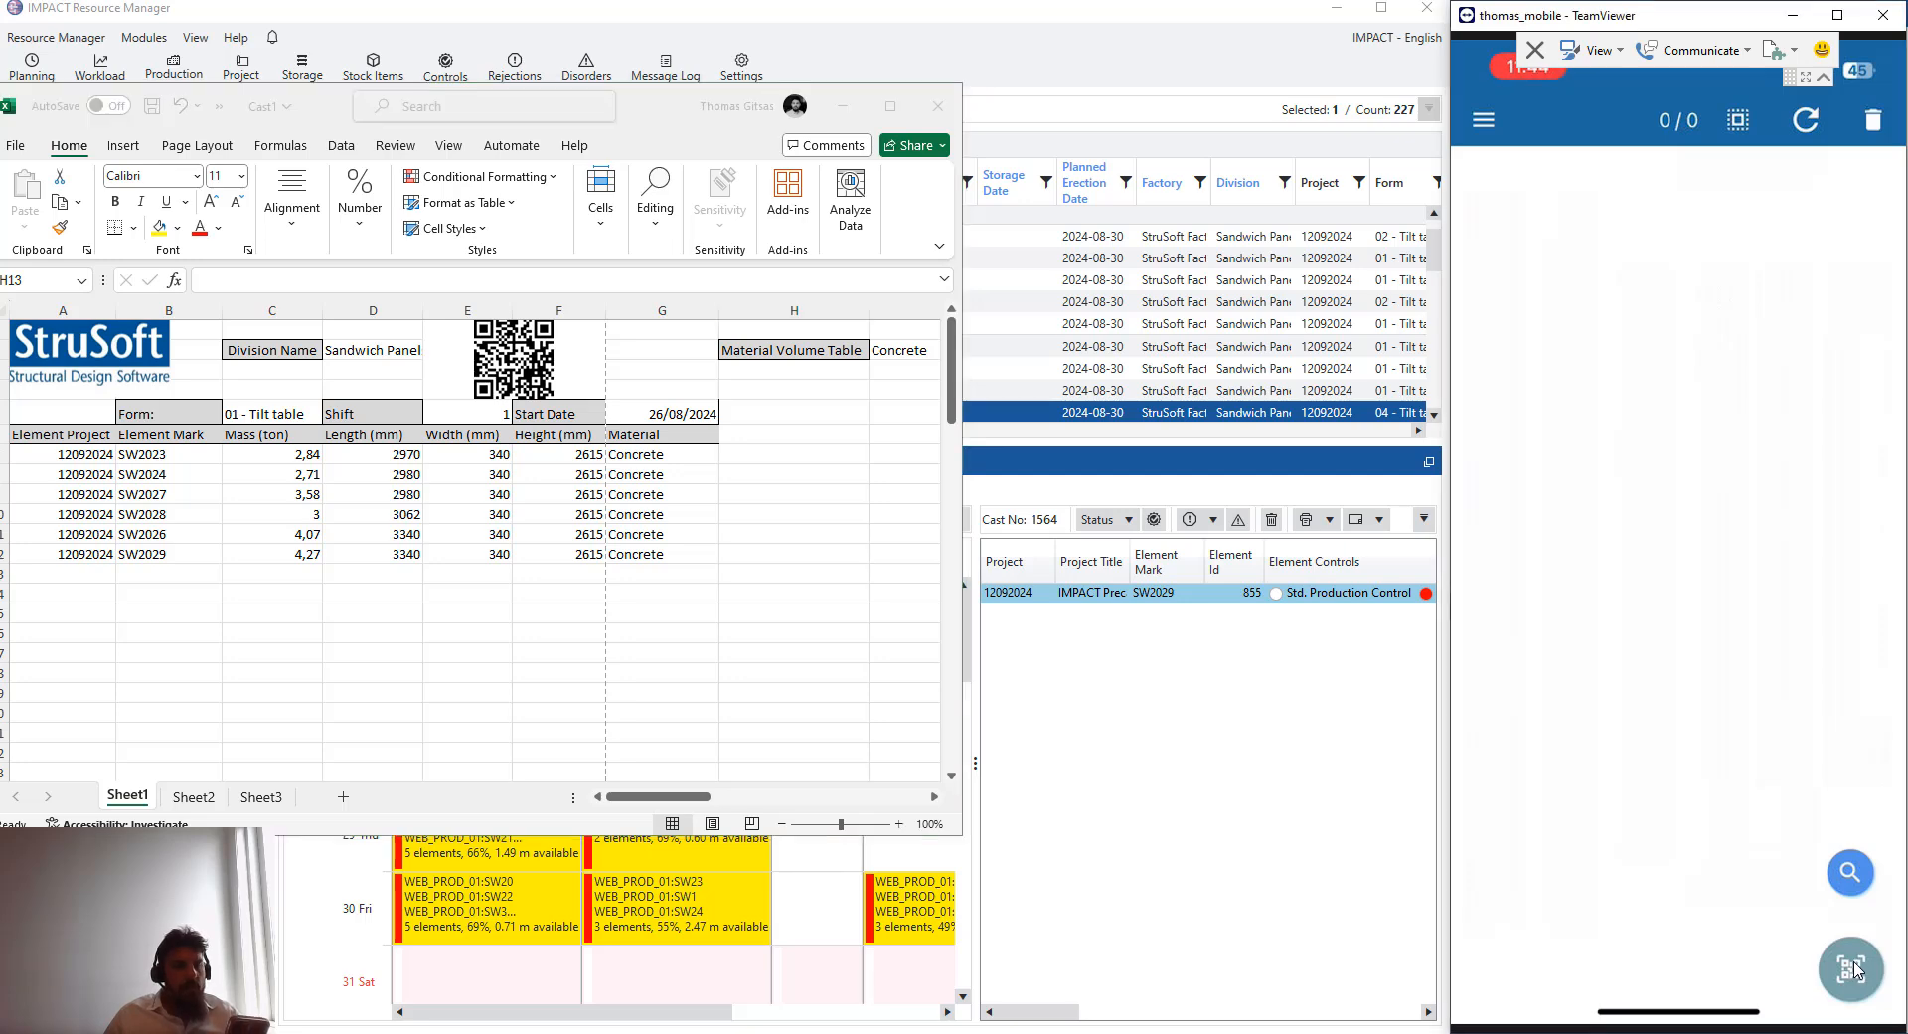
click(1855, 970)
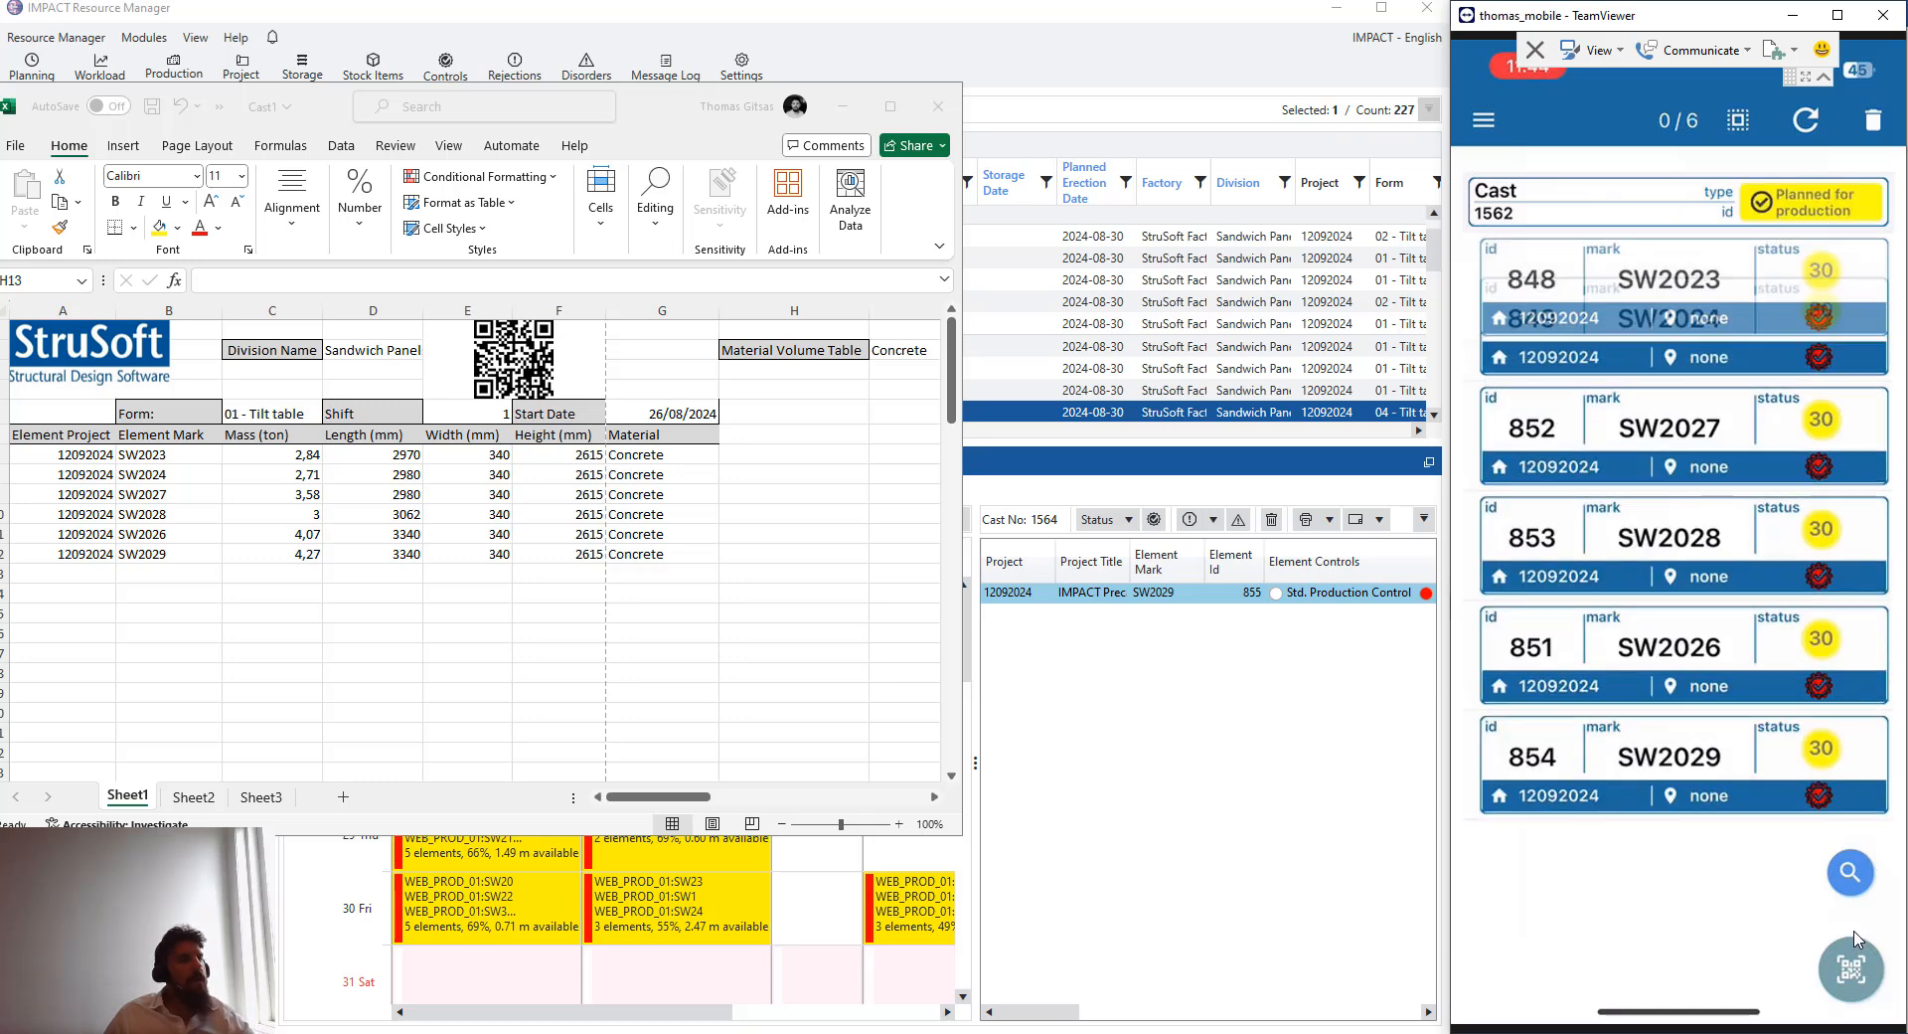
scroll(1680, 597, up, 1)
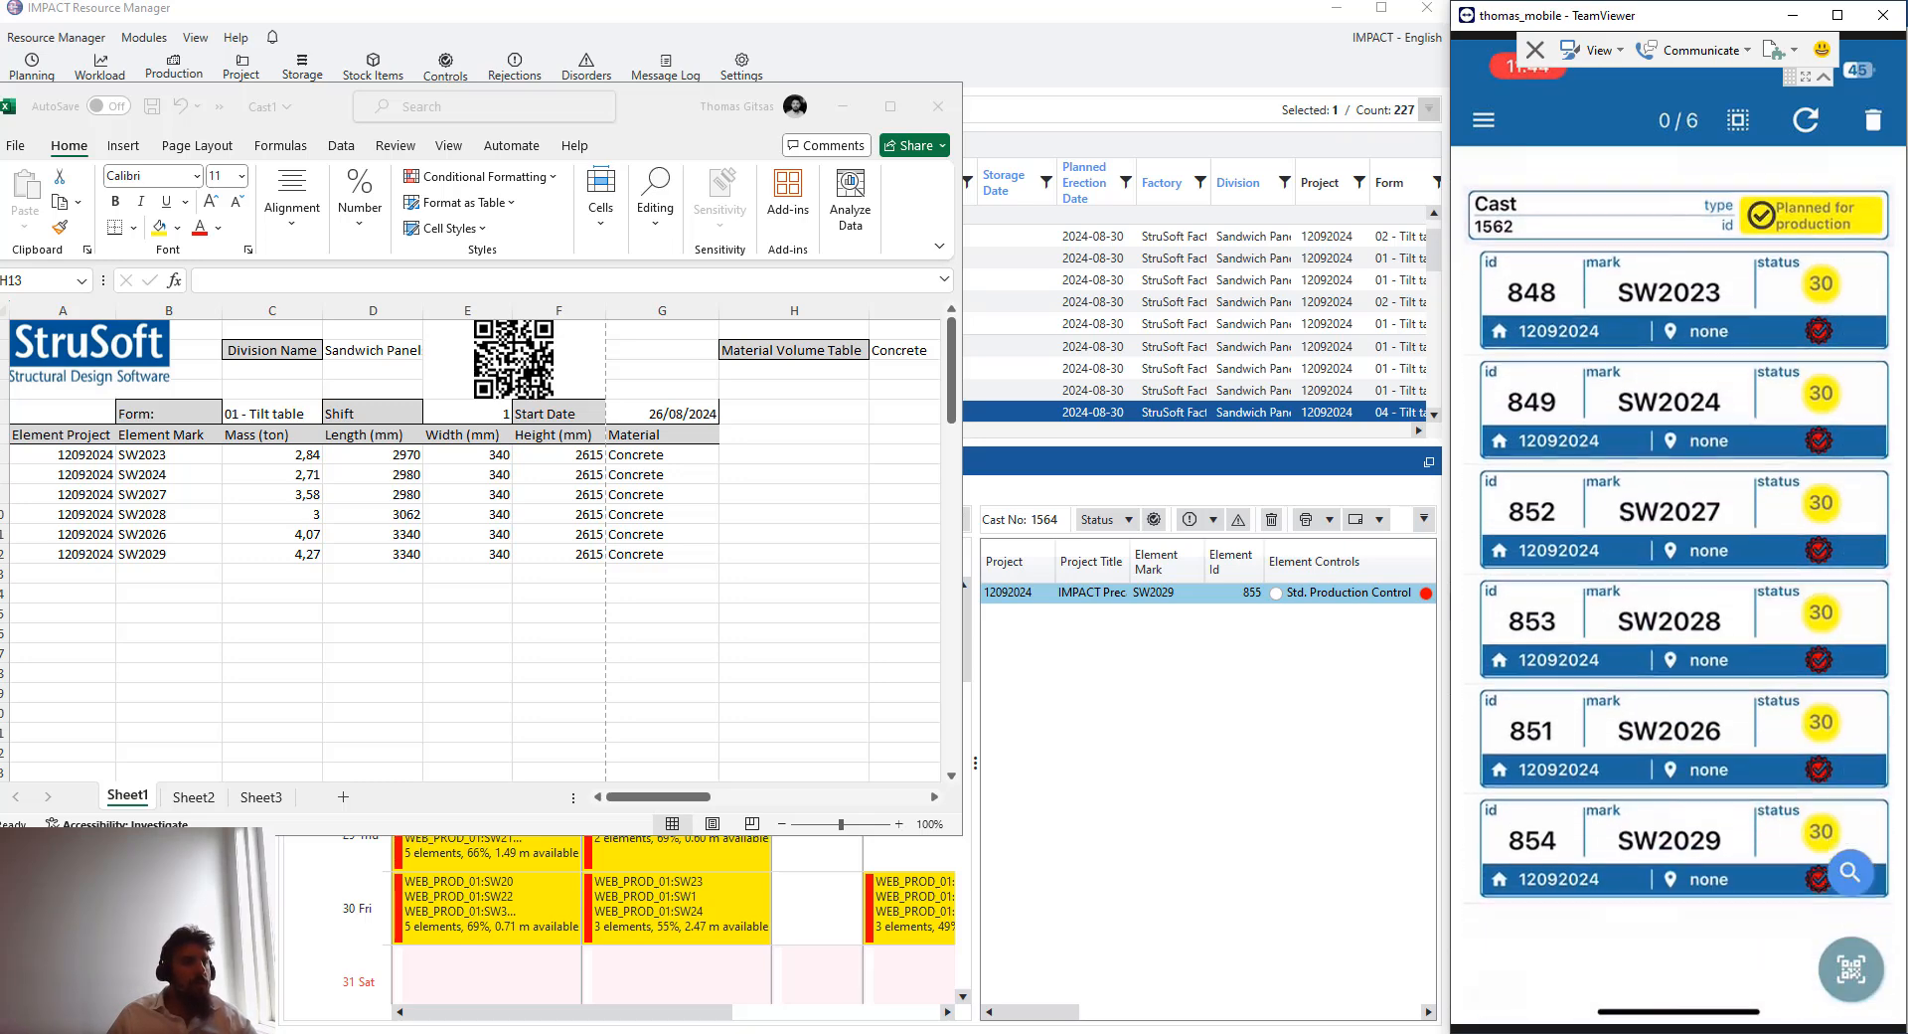
scroll(1679, 597, down, 1)
scroll(1680, 596, up, 1)
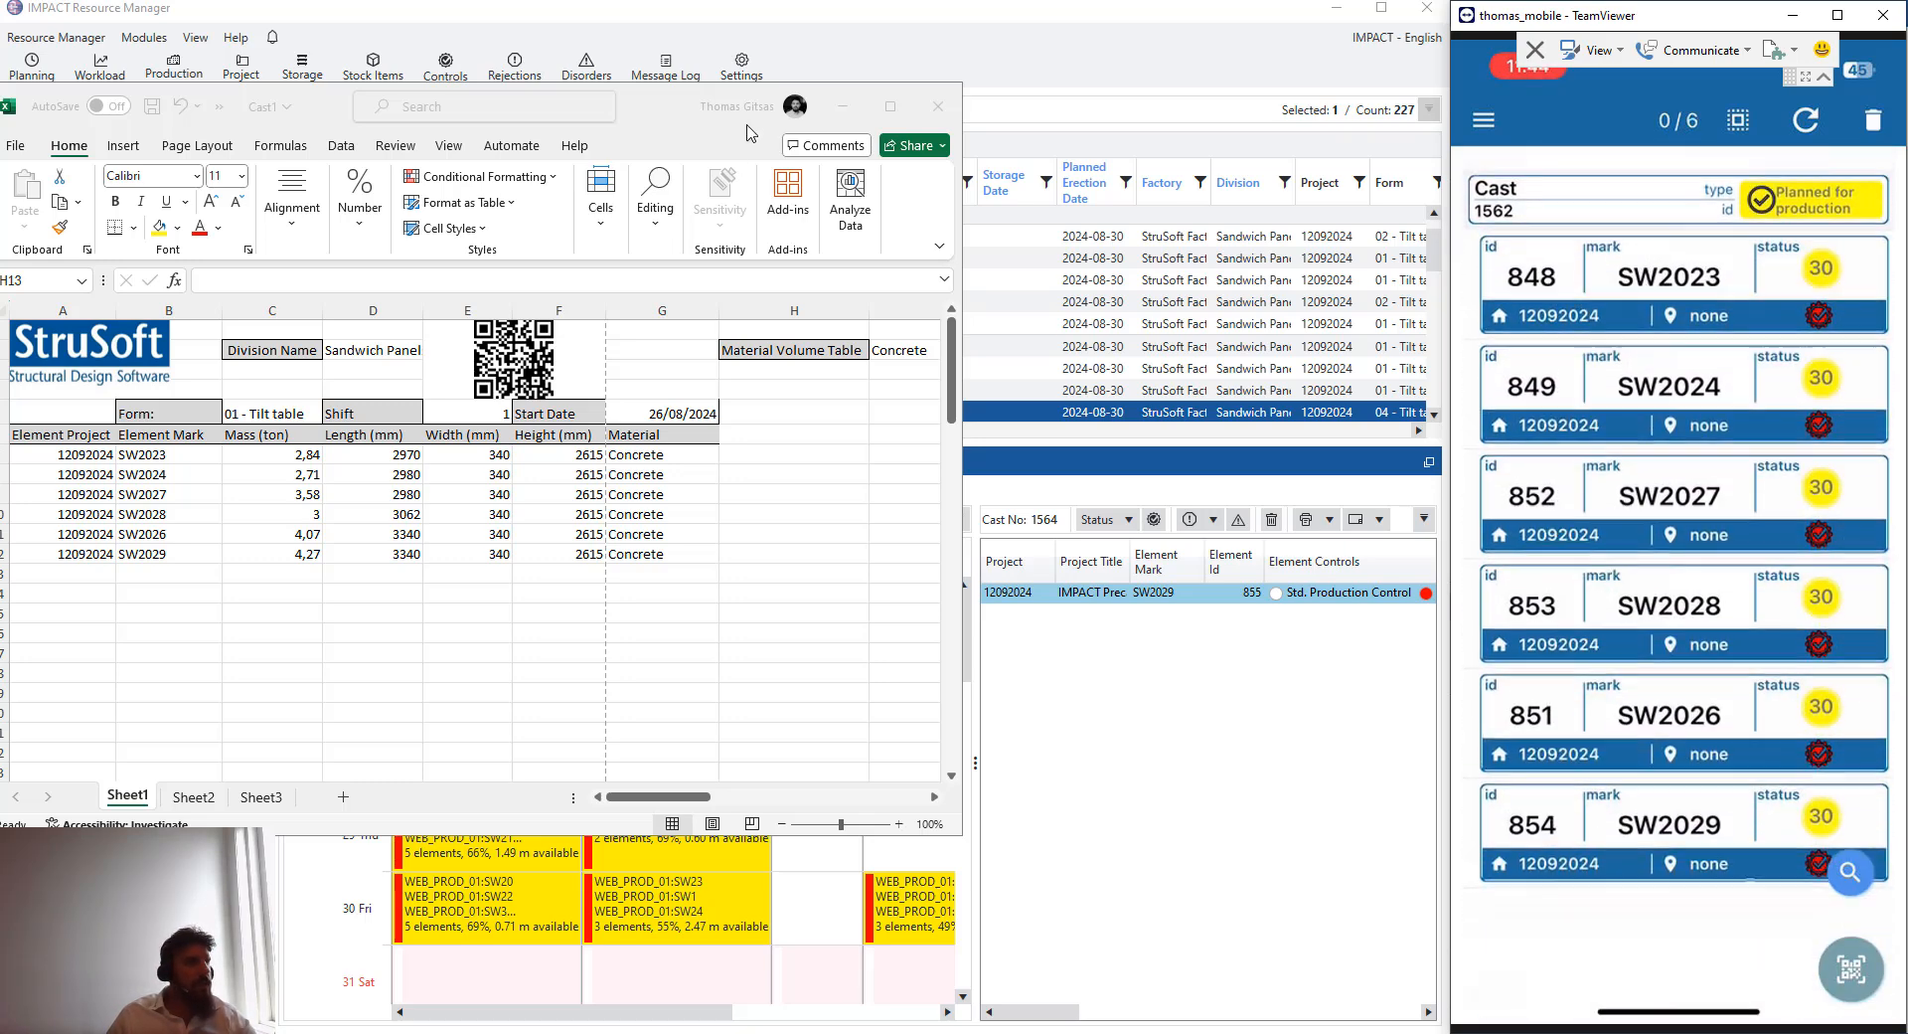
- Add the 26 August 02 tilt table cast's elements to the mobile app's list using the cast report
click(843, 107)
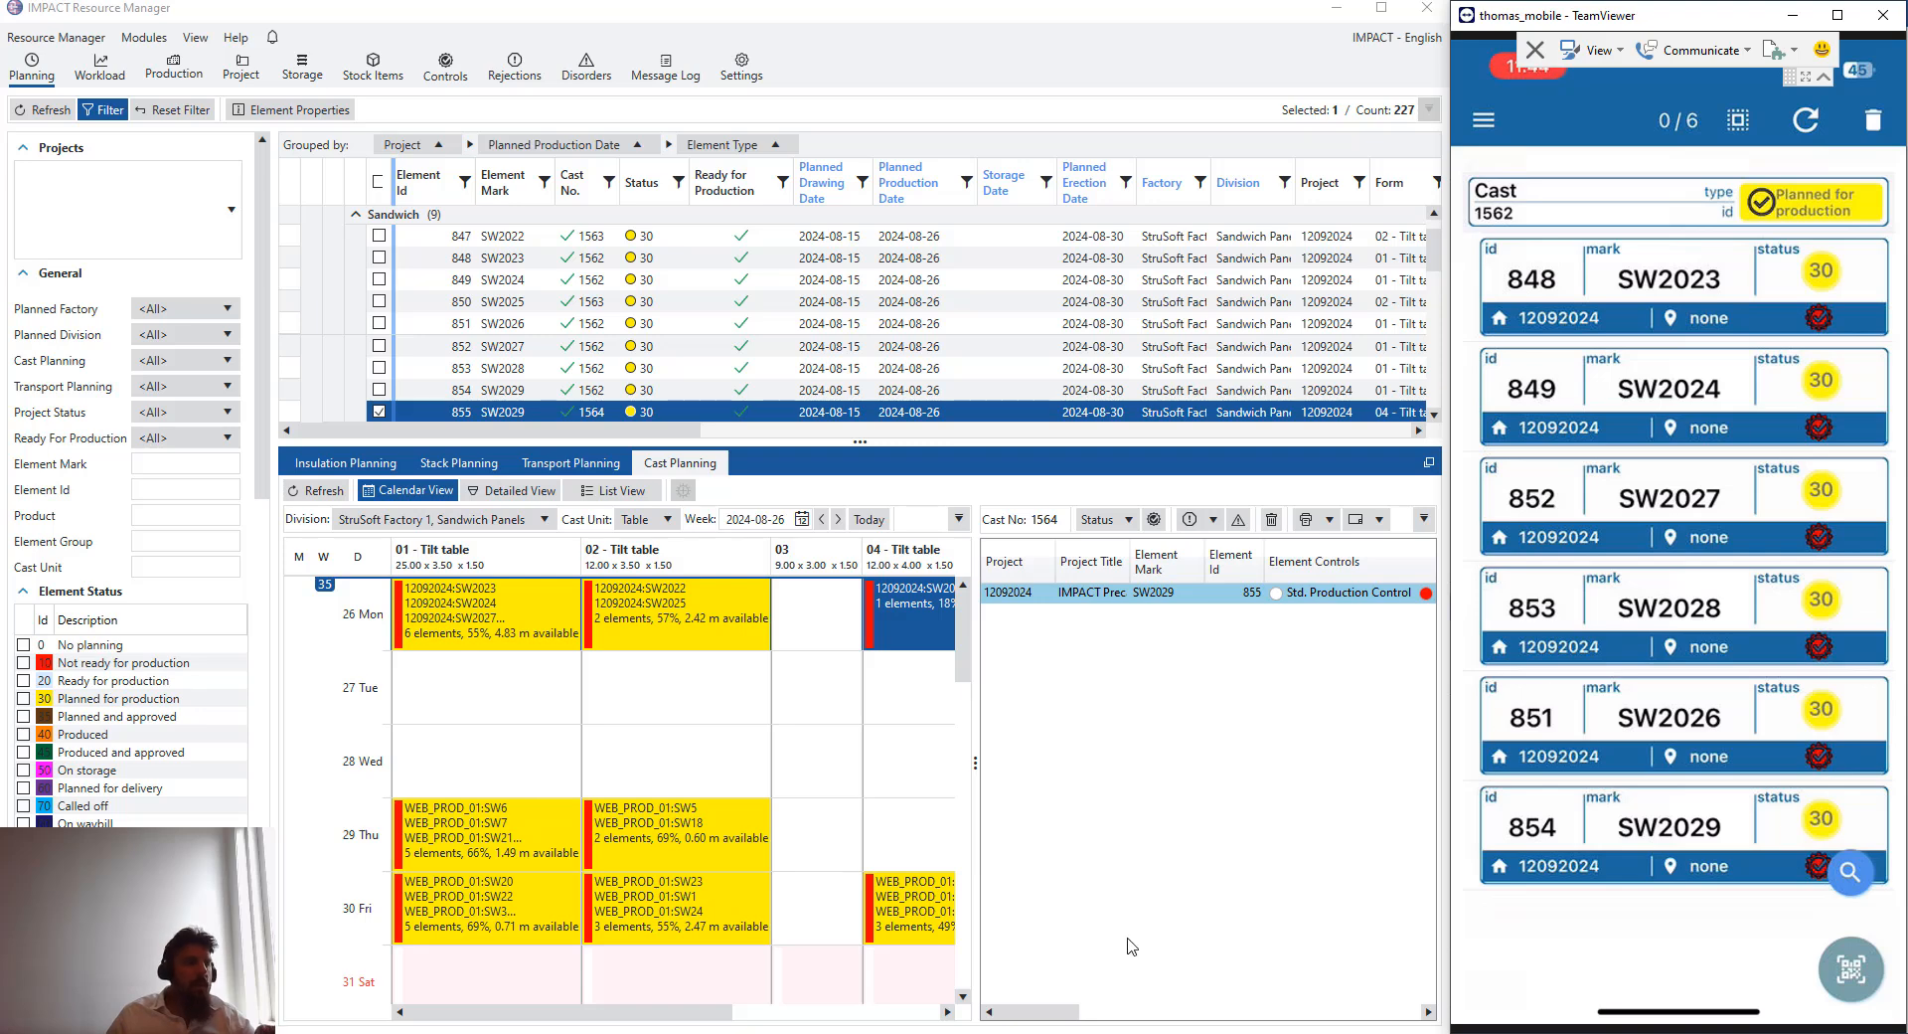
click(1106, 994)
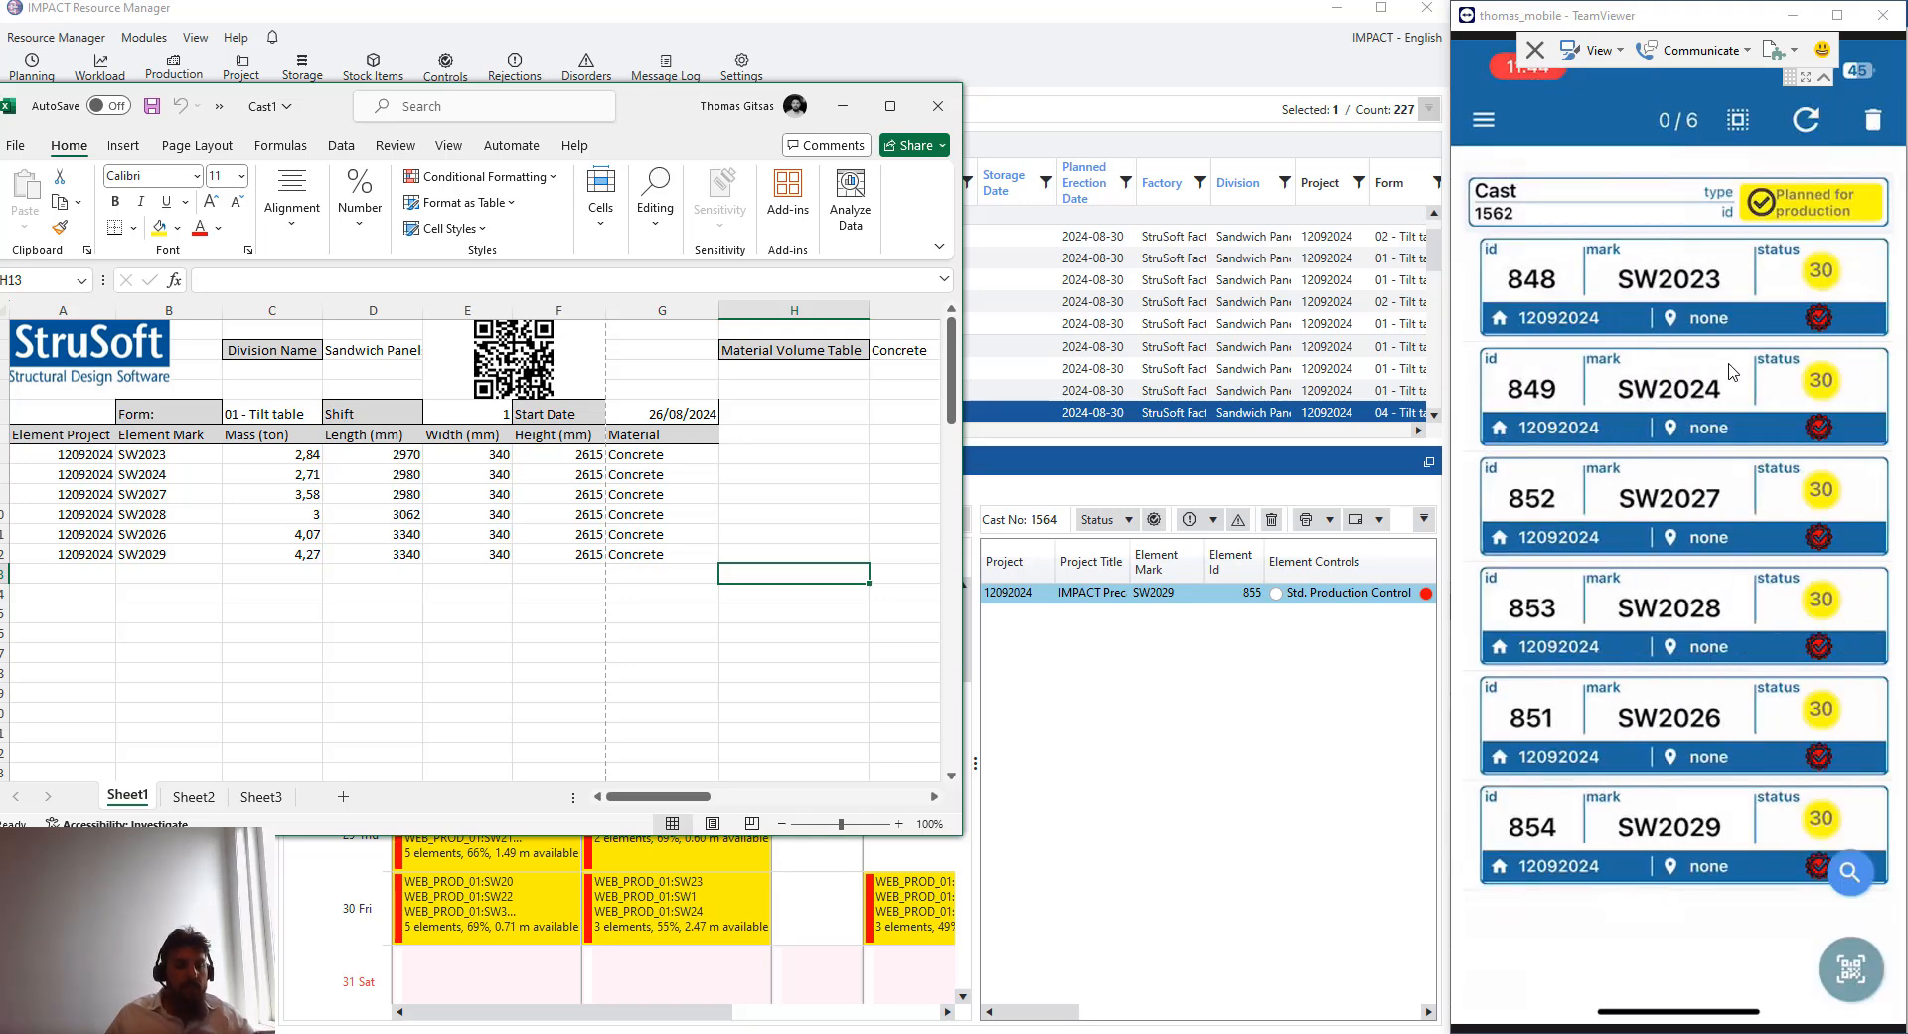
click(1863, 879)
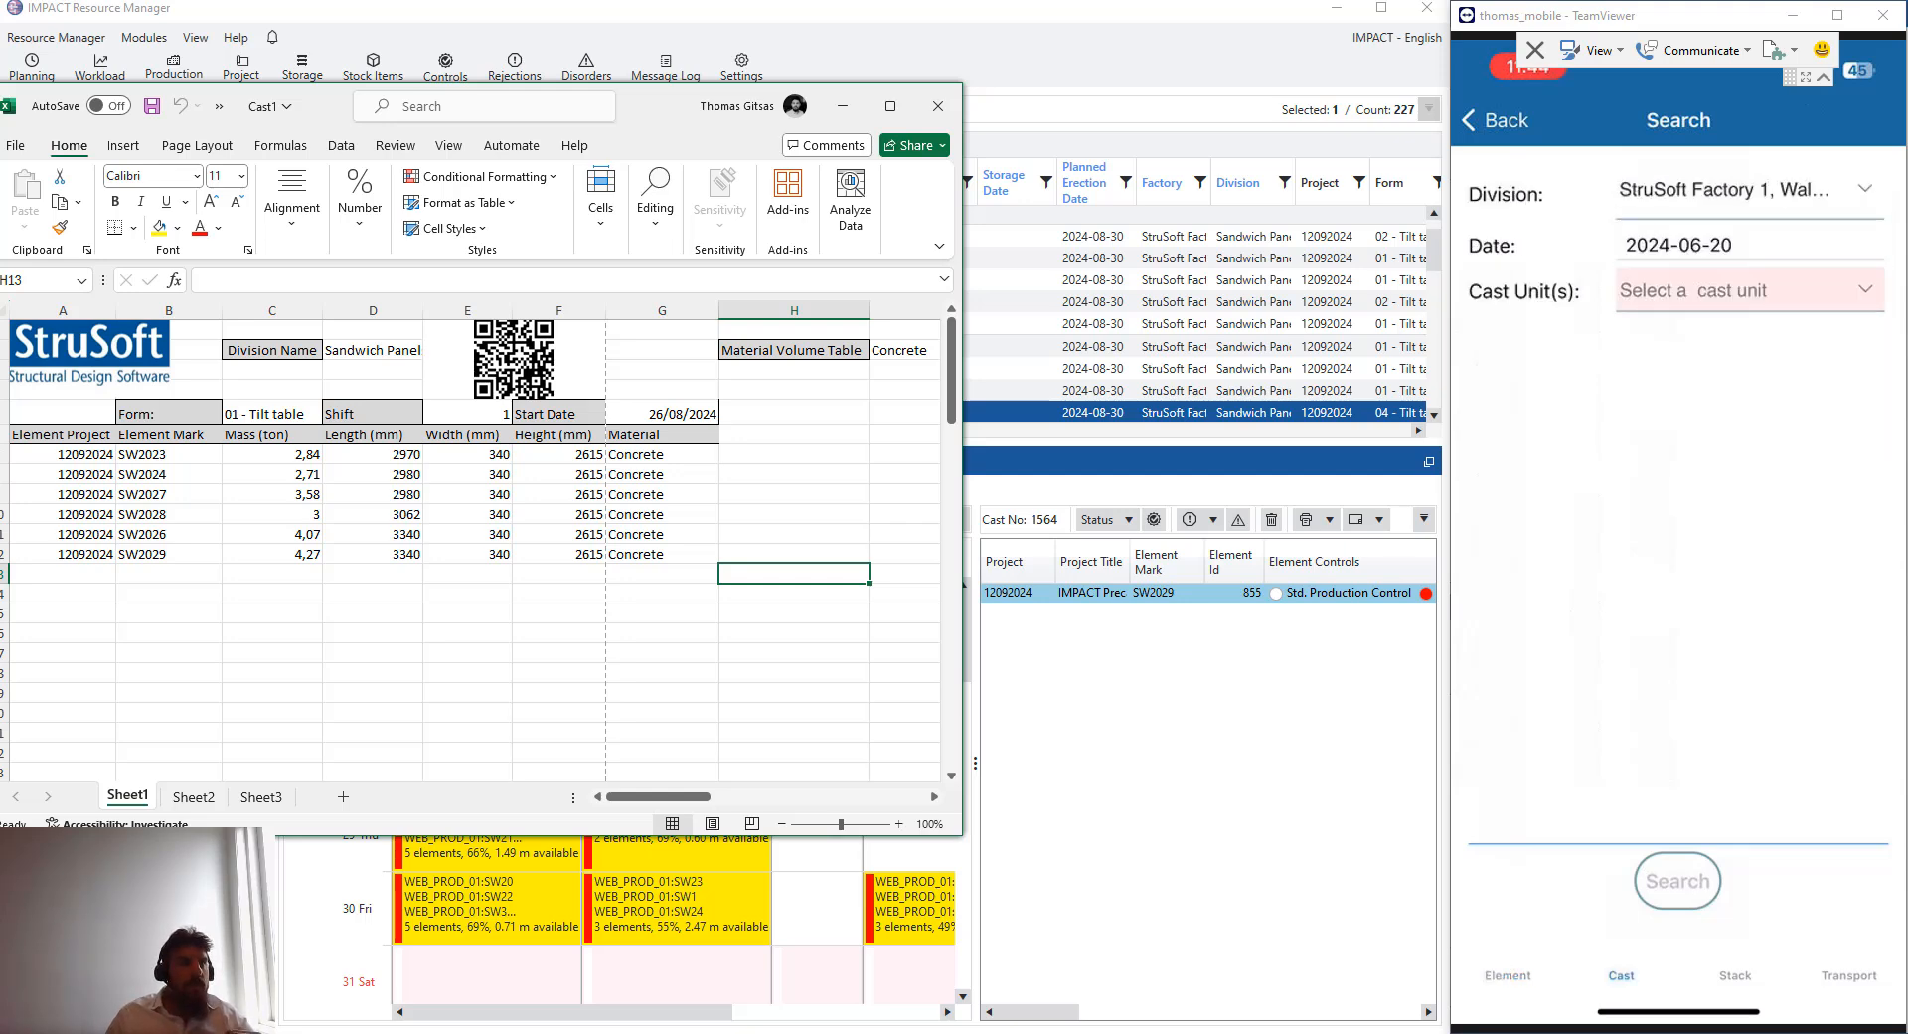
click(1861, 204)
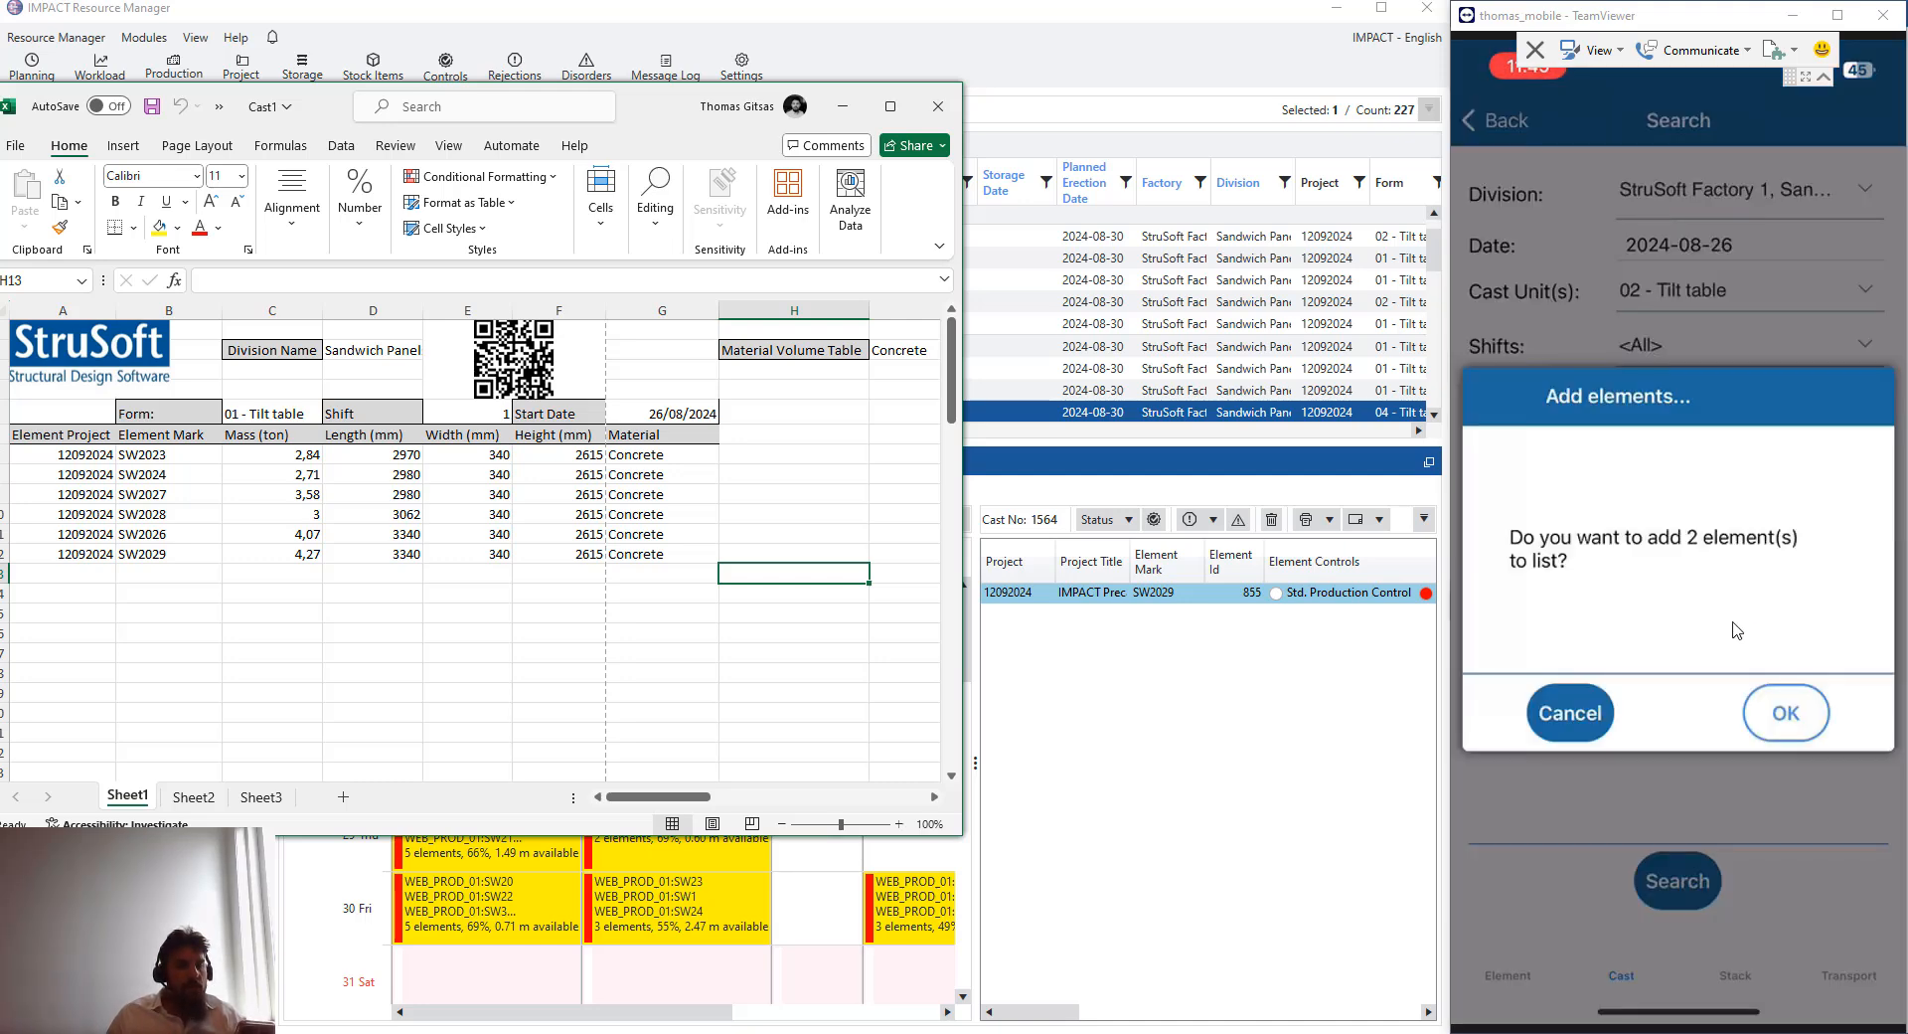
scroll(661, 539, down, 3)
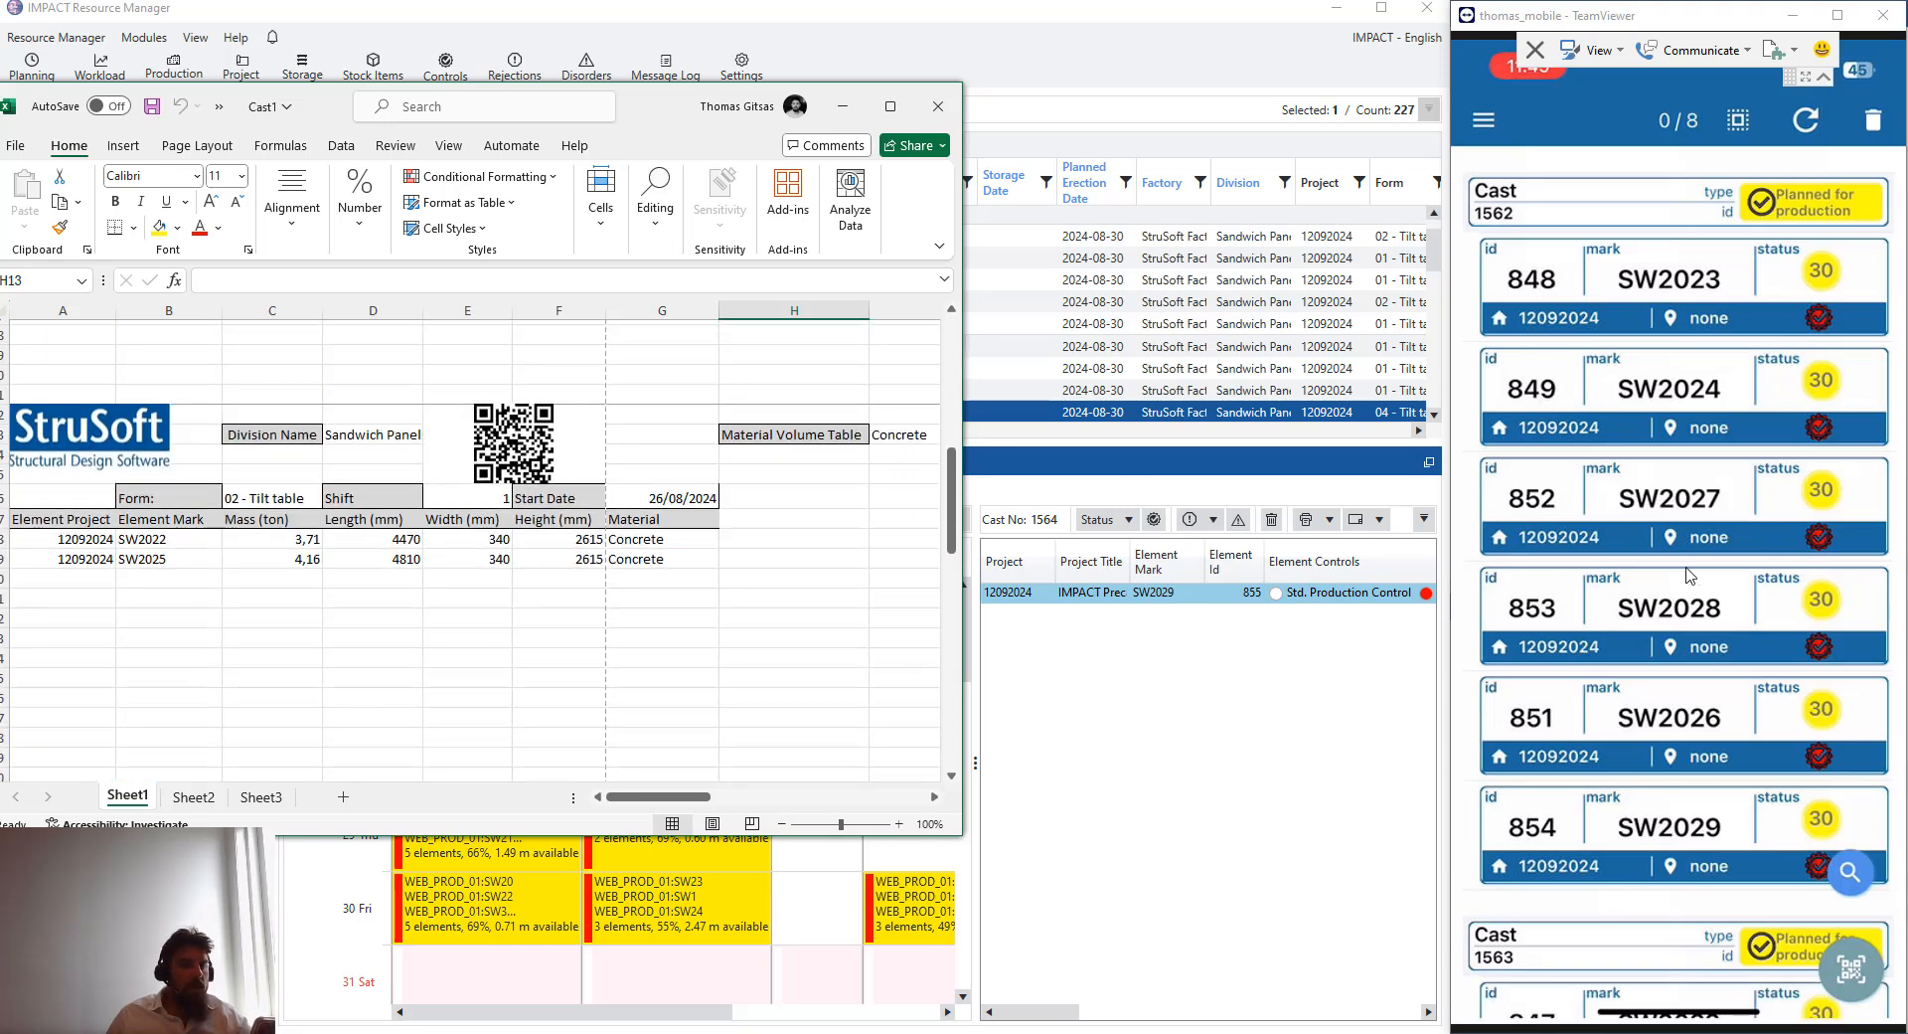
scroll(1691, 576, down, 3)
scroll(1691, 575, up, 3)
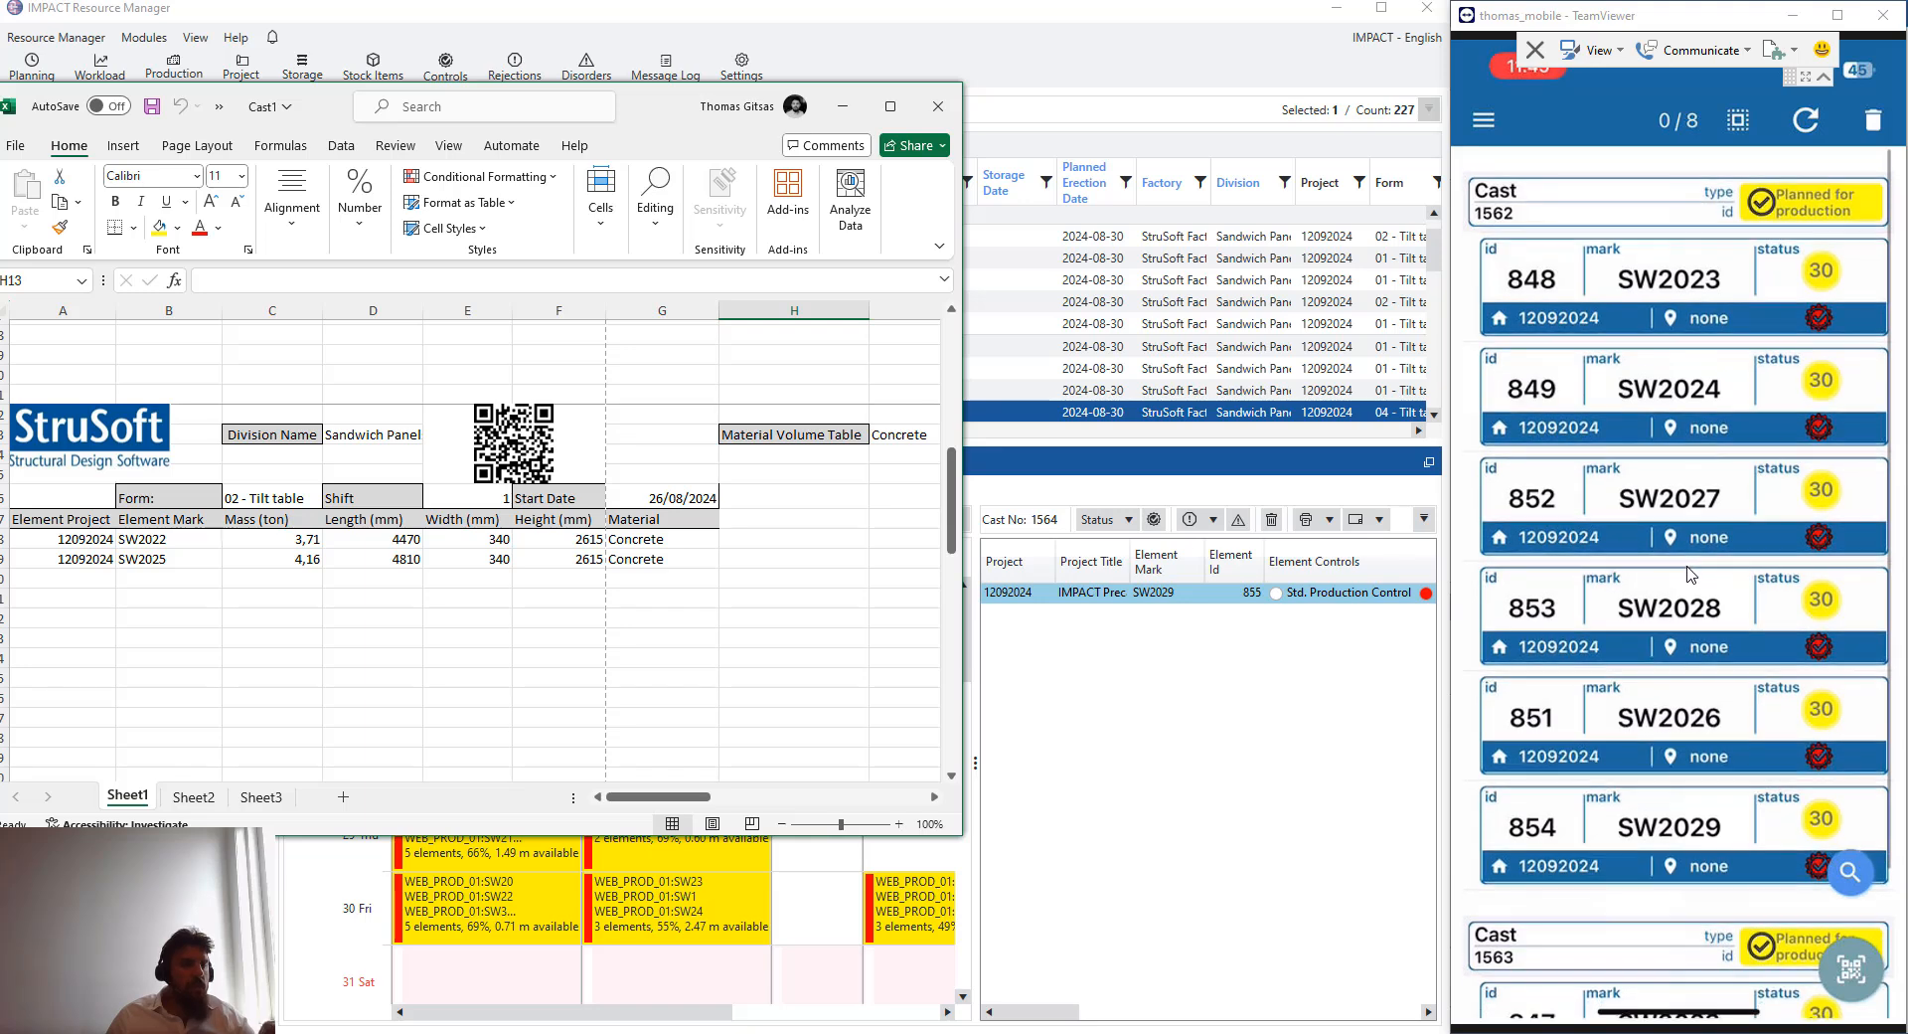
scroll(1691, 576, down, 3)
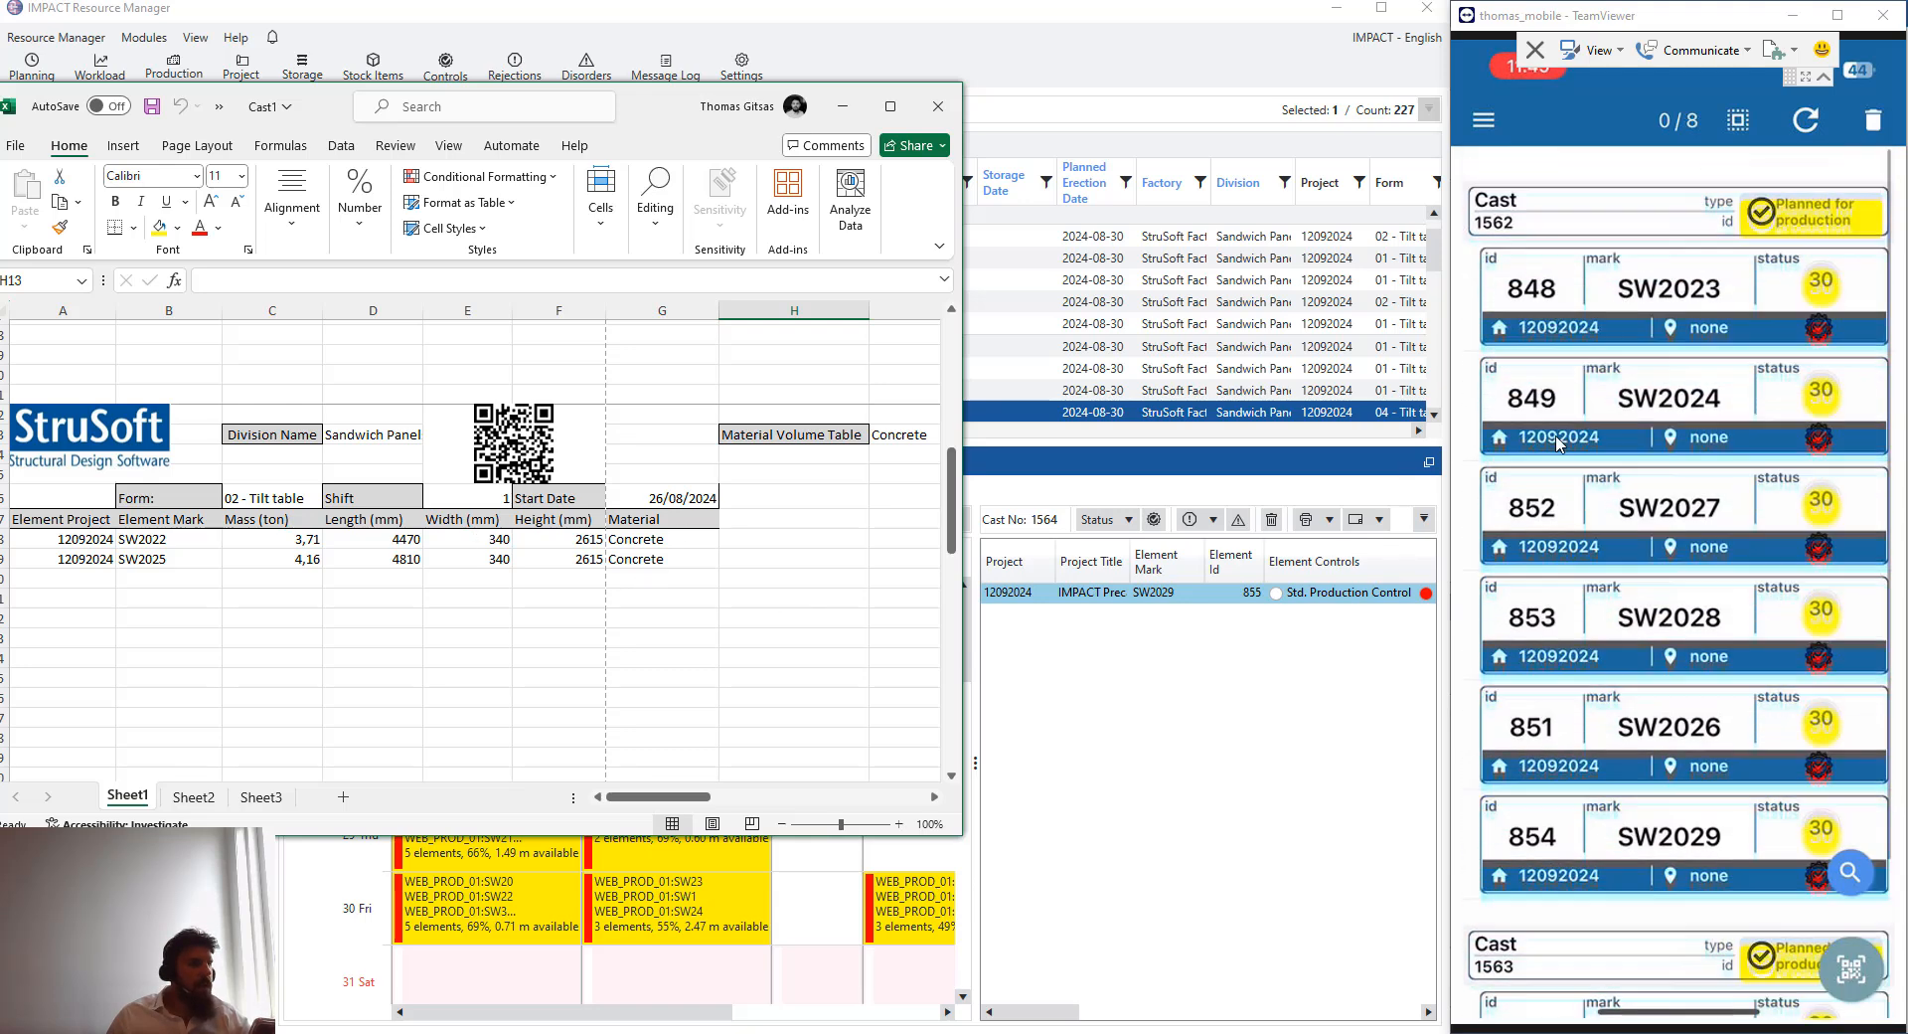
click(844, 108)
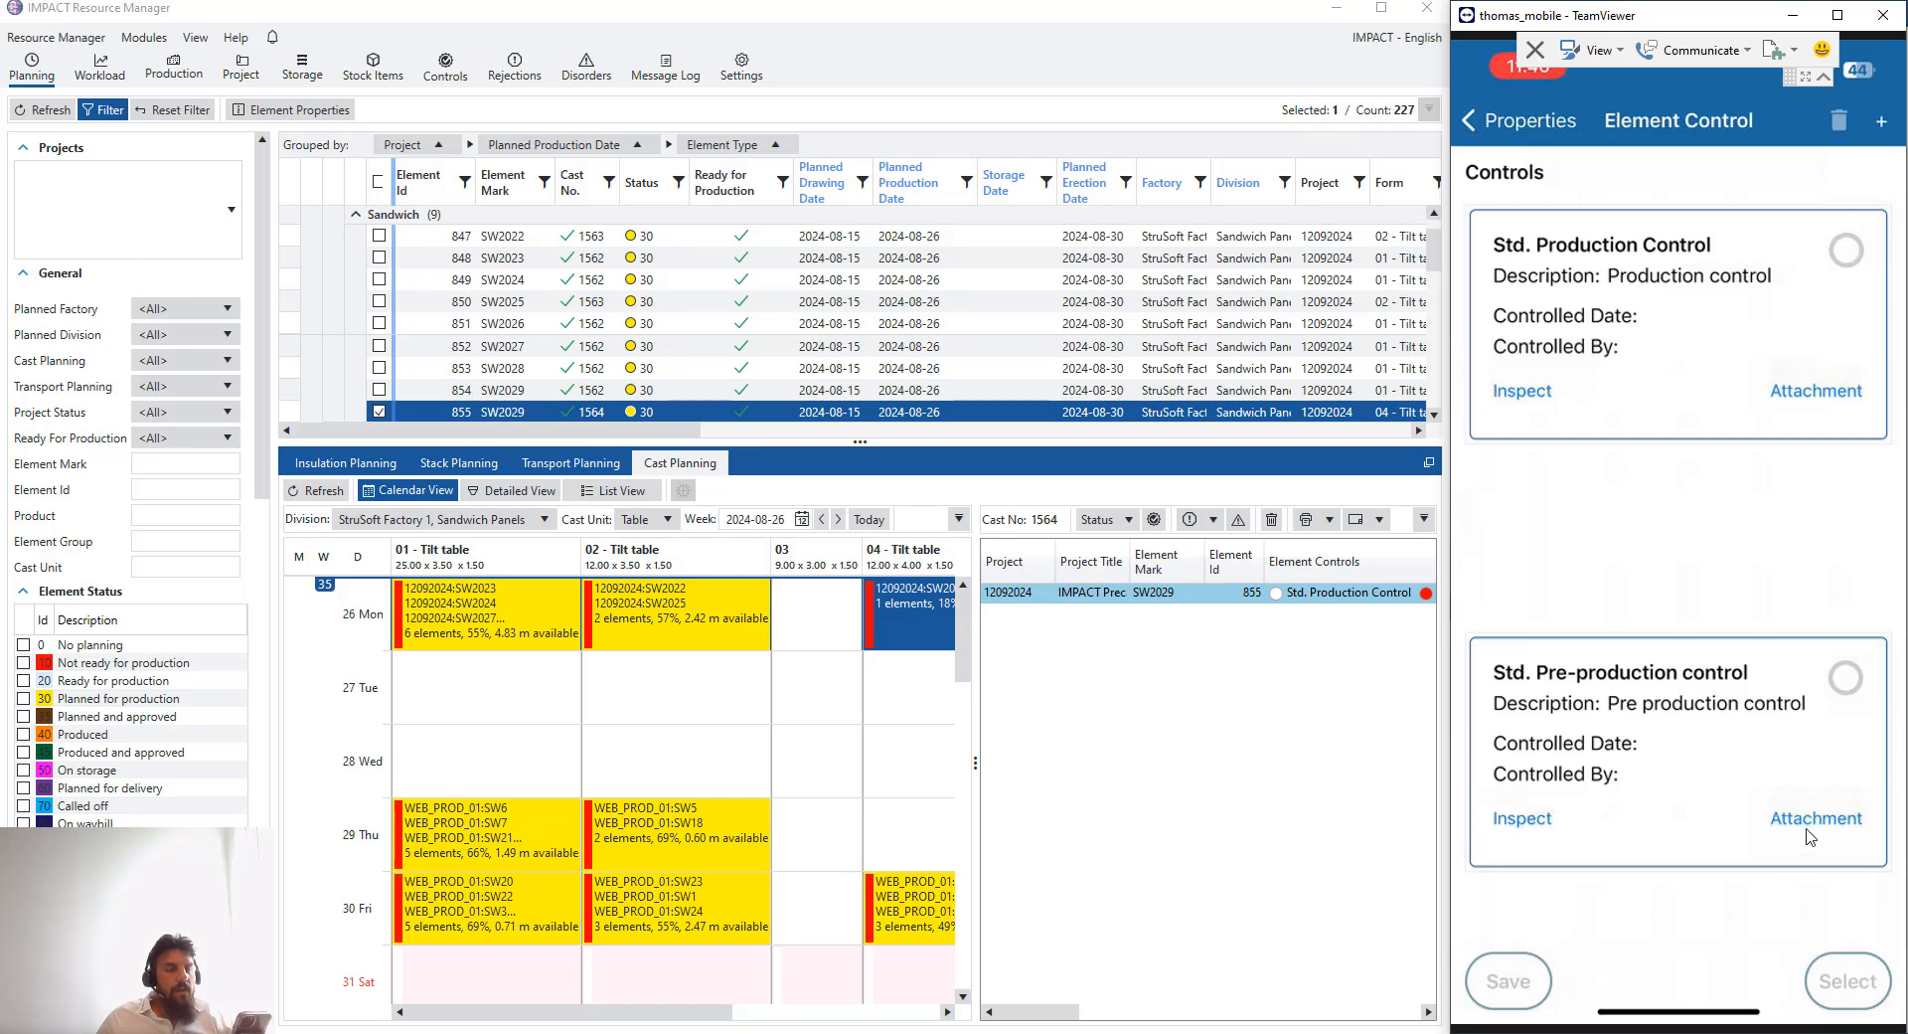
- Mark the Std. Pre-production control of element SW2023 as done in the mobile app
click(1812, 829)
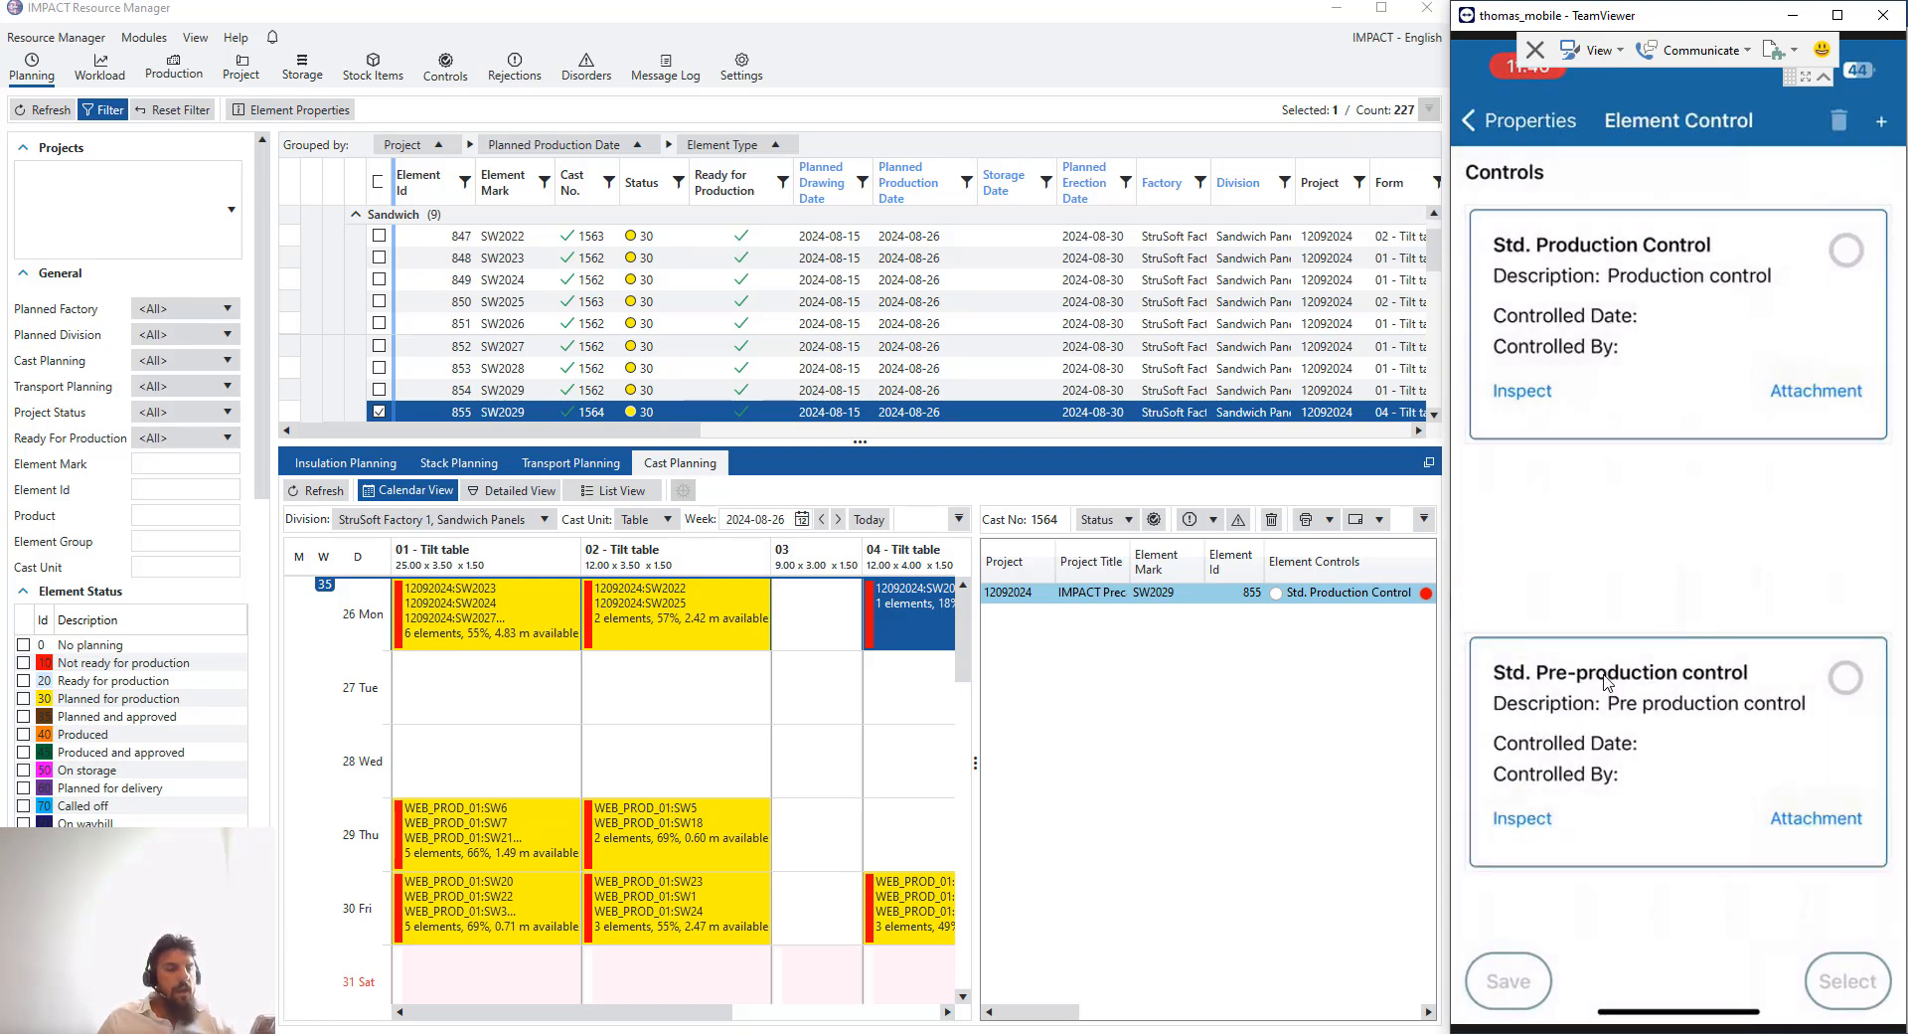
click(1625, 746)
click(1839, 979)
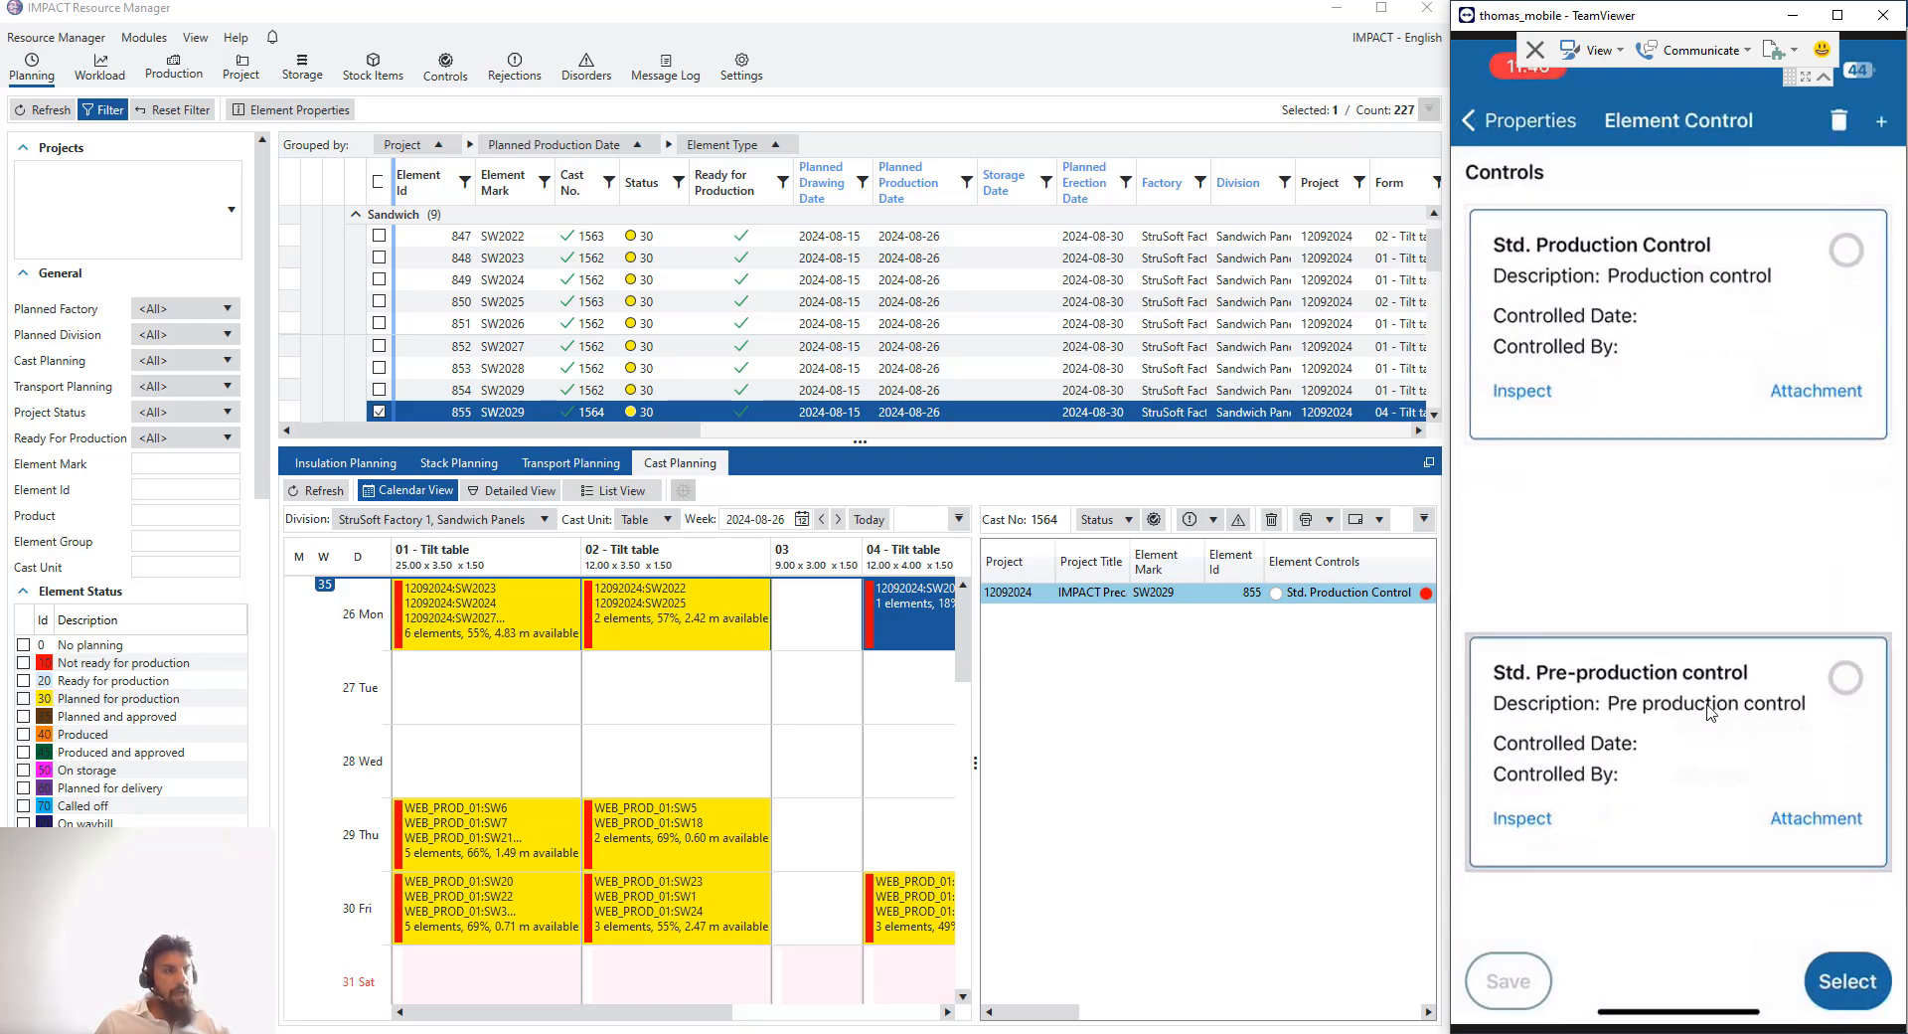
click(1844, 690)
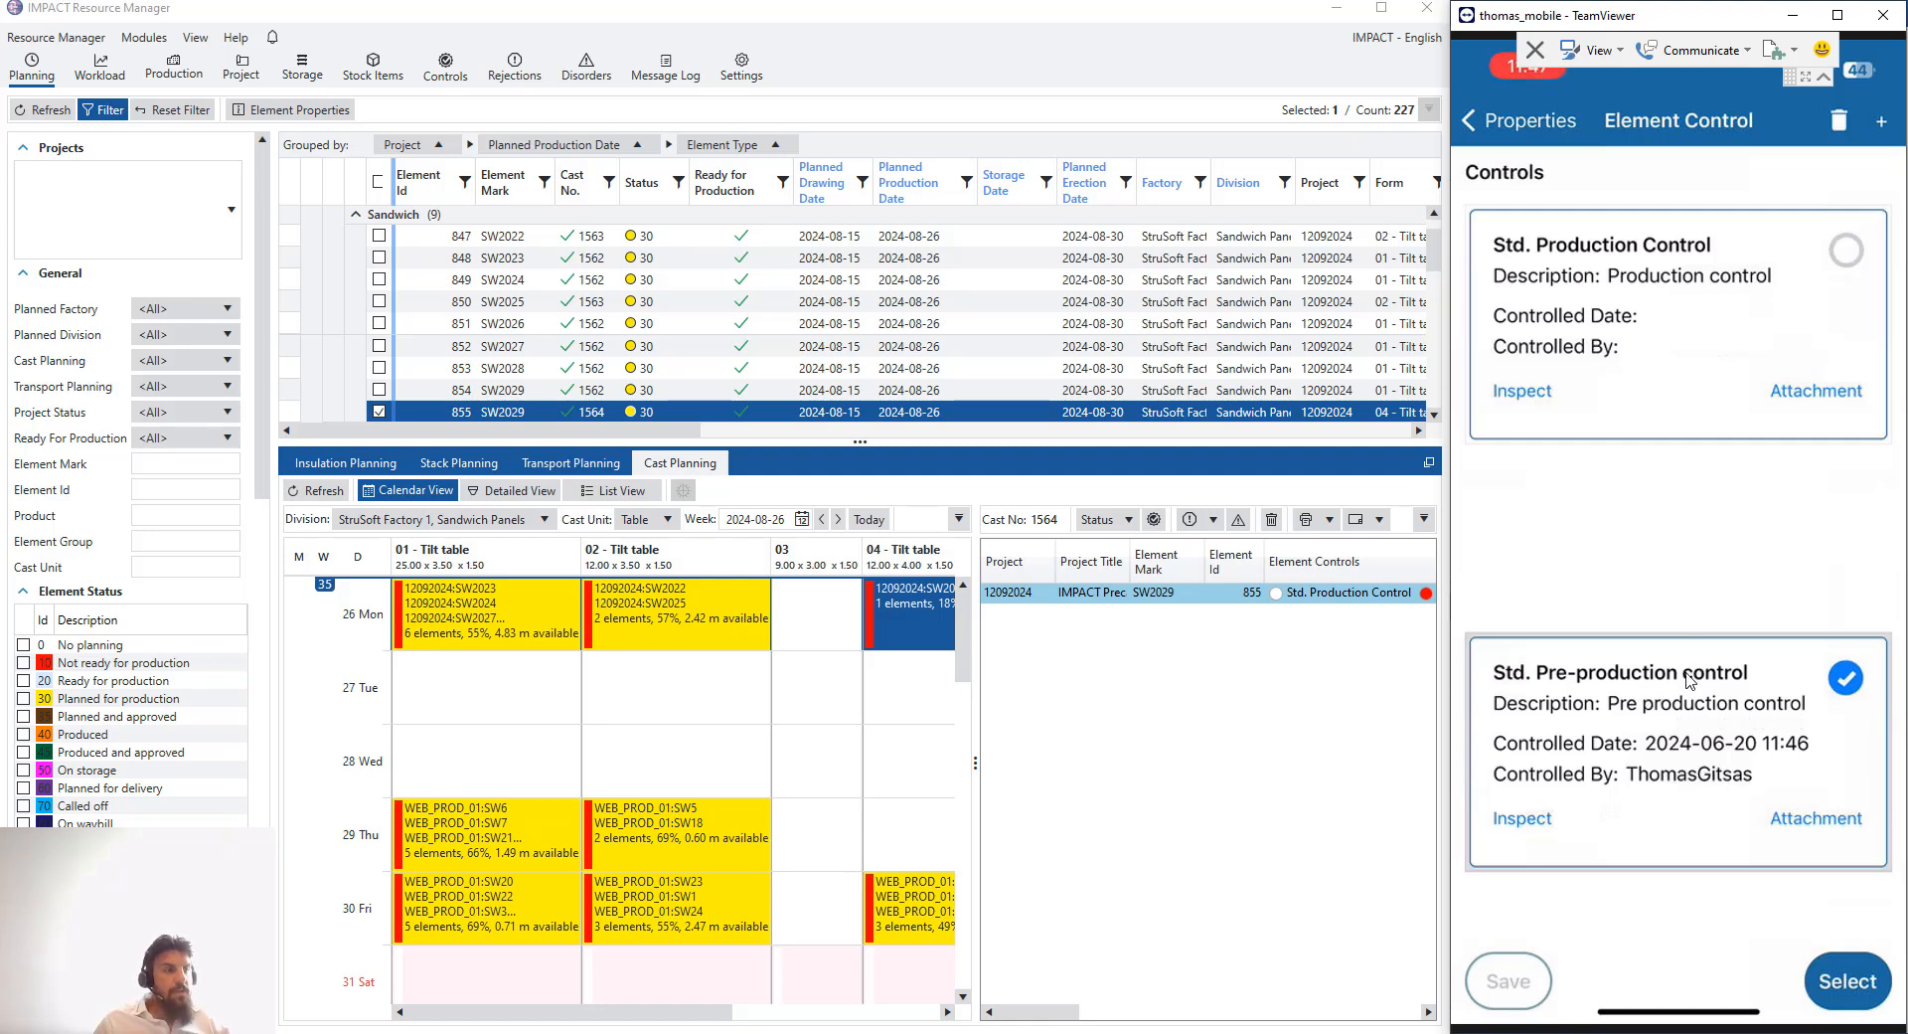
- Take a photo attachment for the pre-production control, save it and refresh the mobile element list
click(1669, 718)
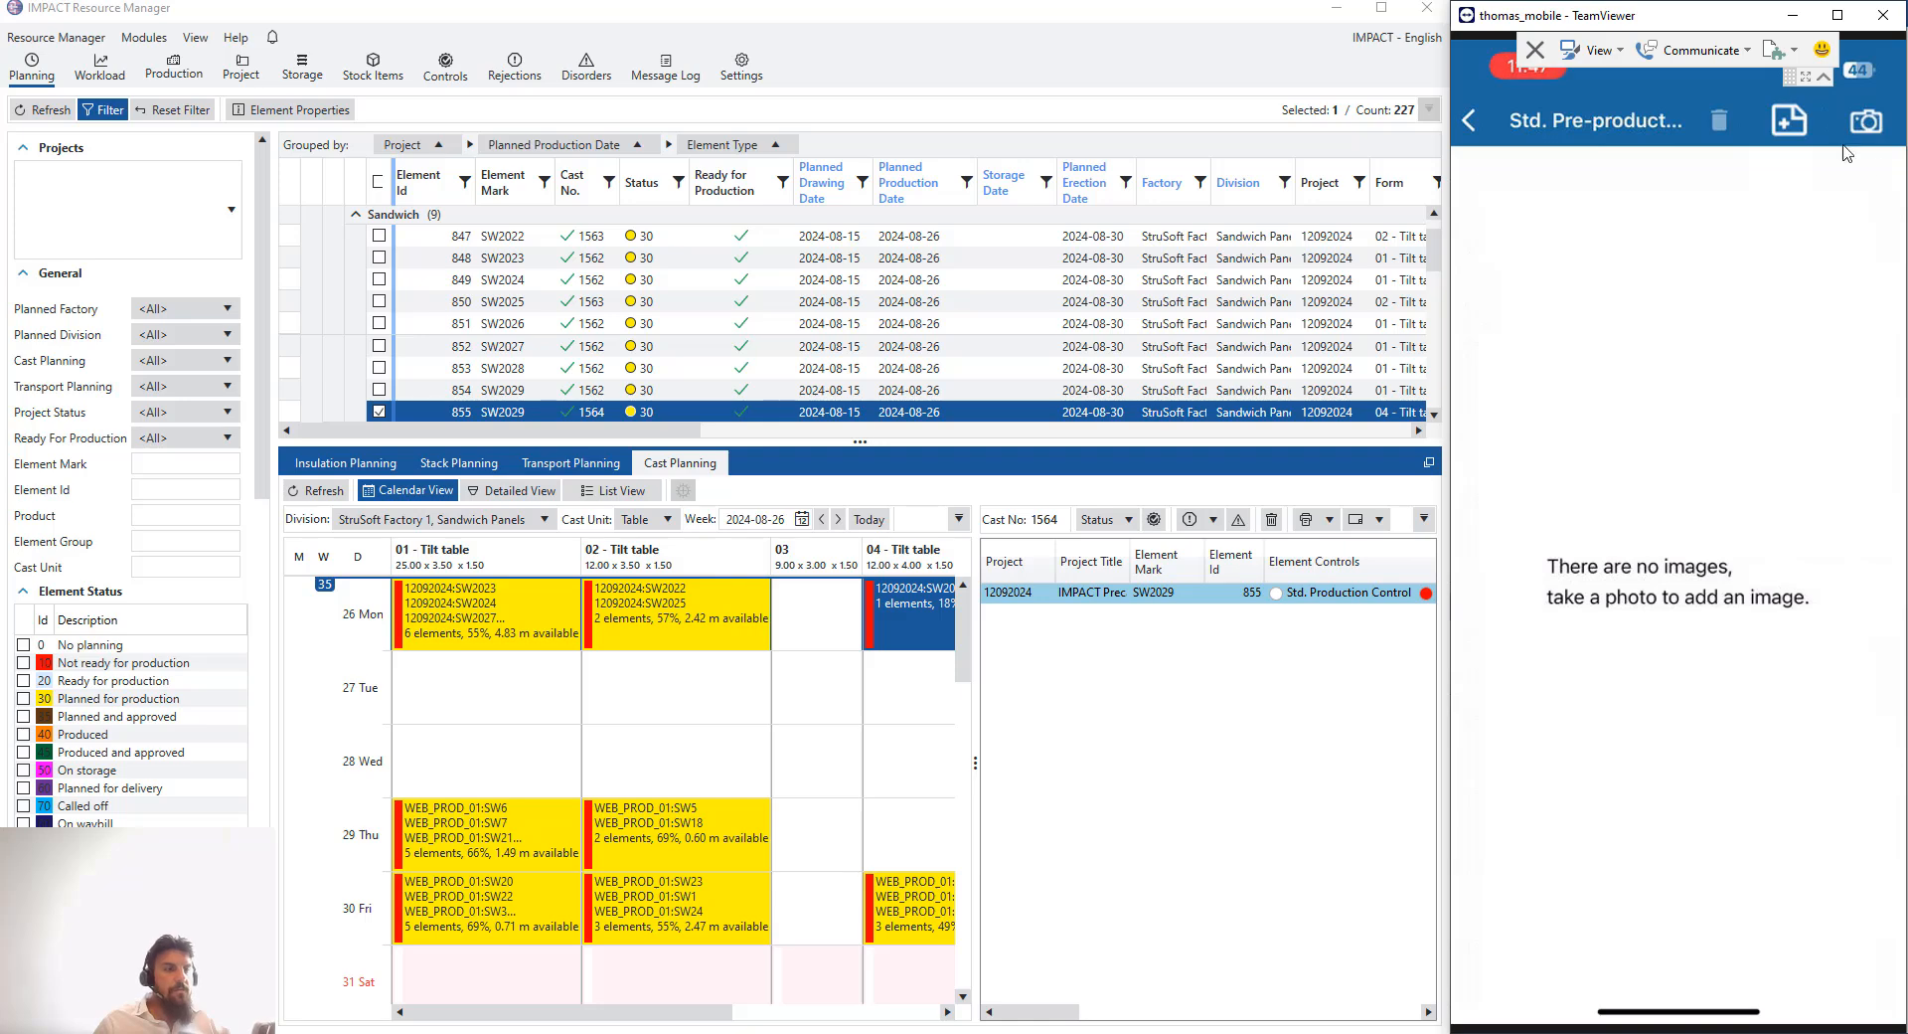
click(1867, 120)
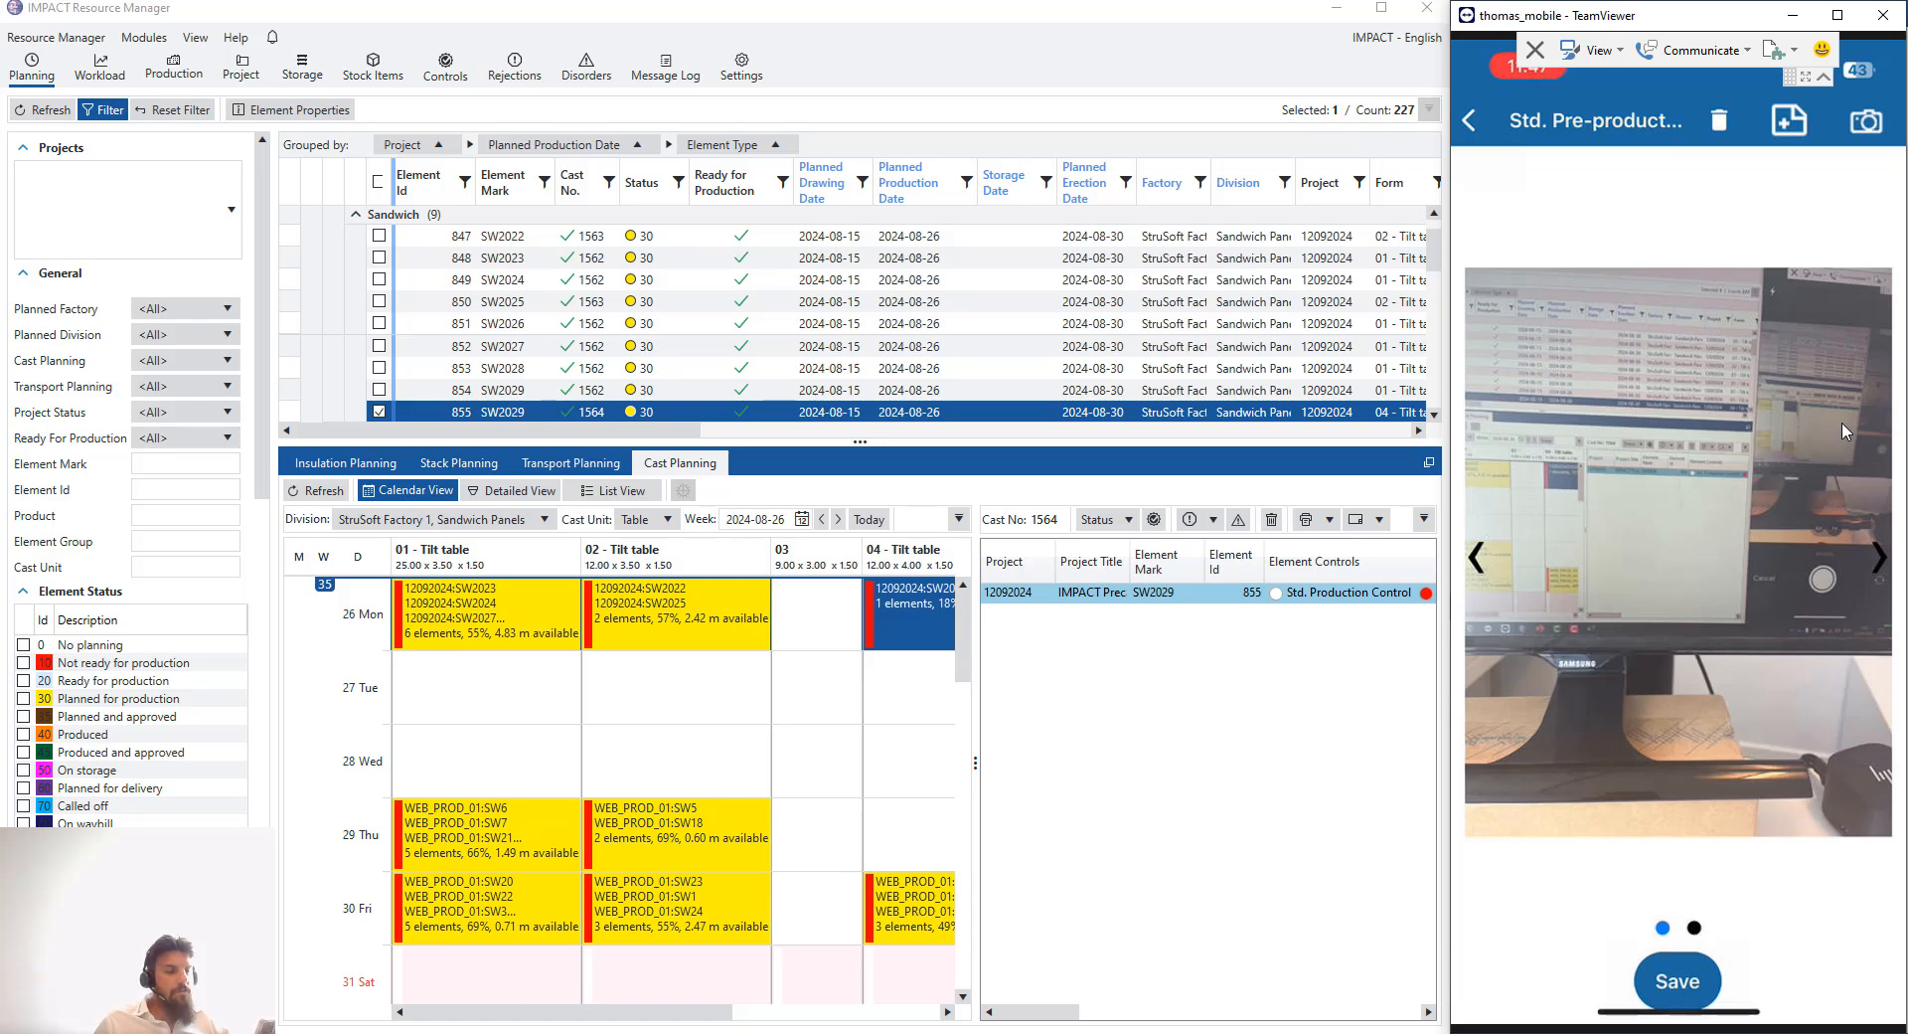
click(1884, 550)
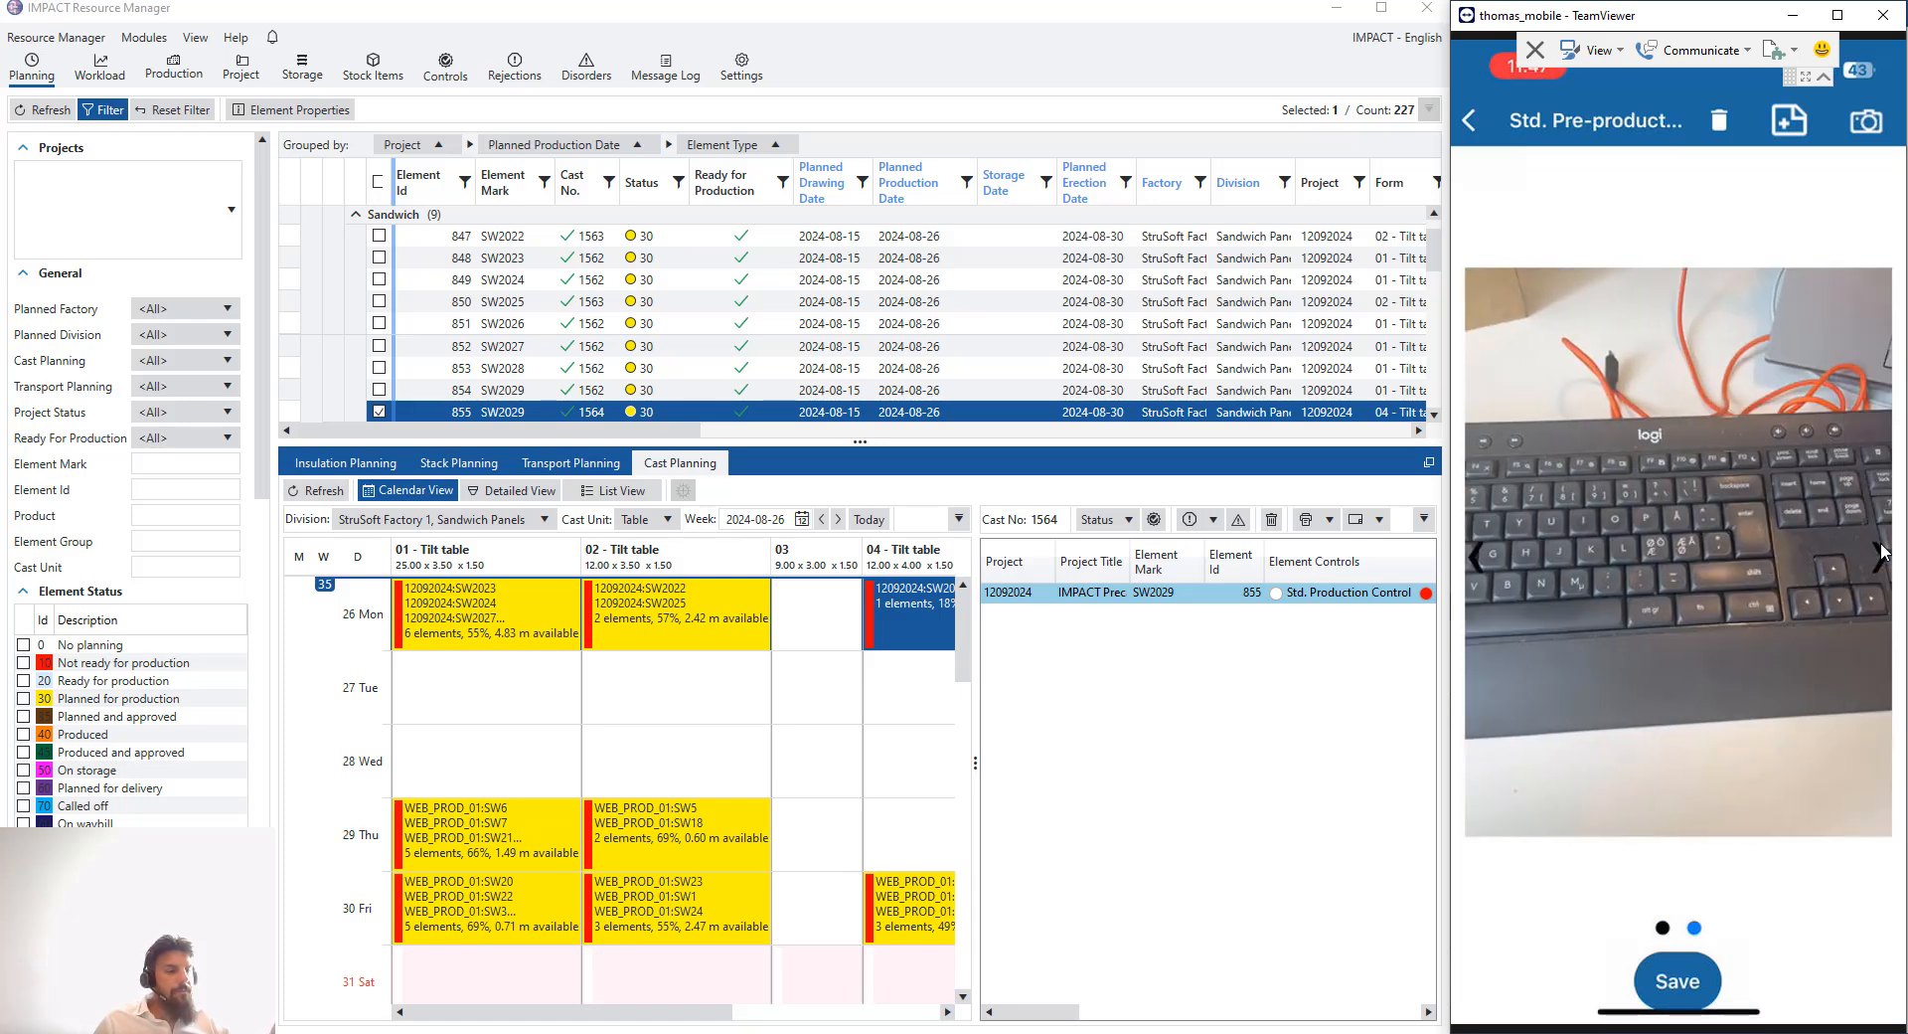
click(1882, 550)
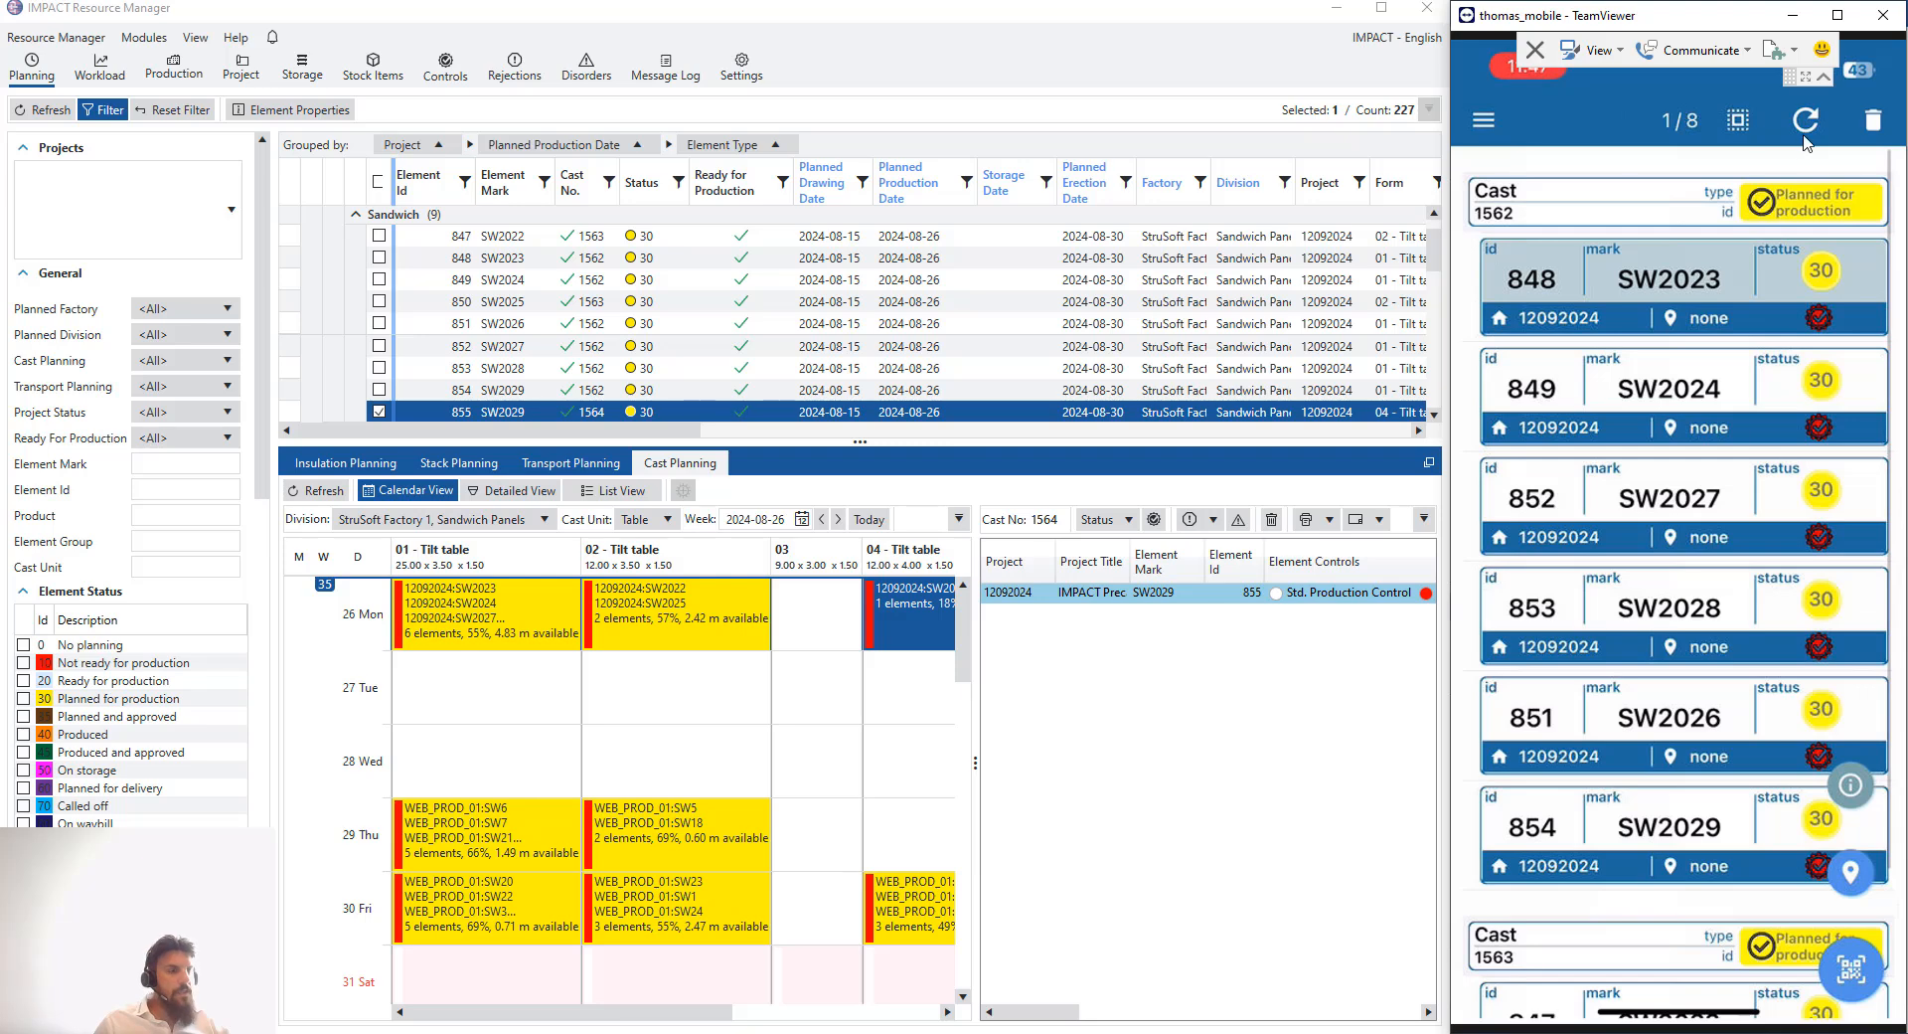
click(1798, 139)
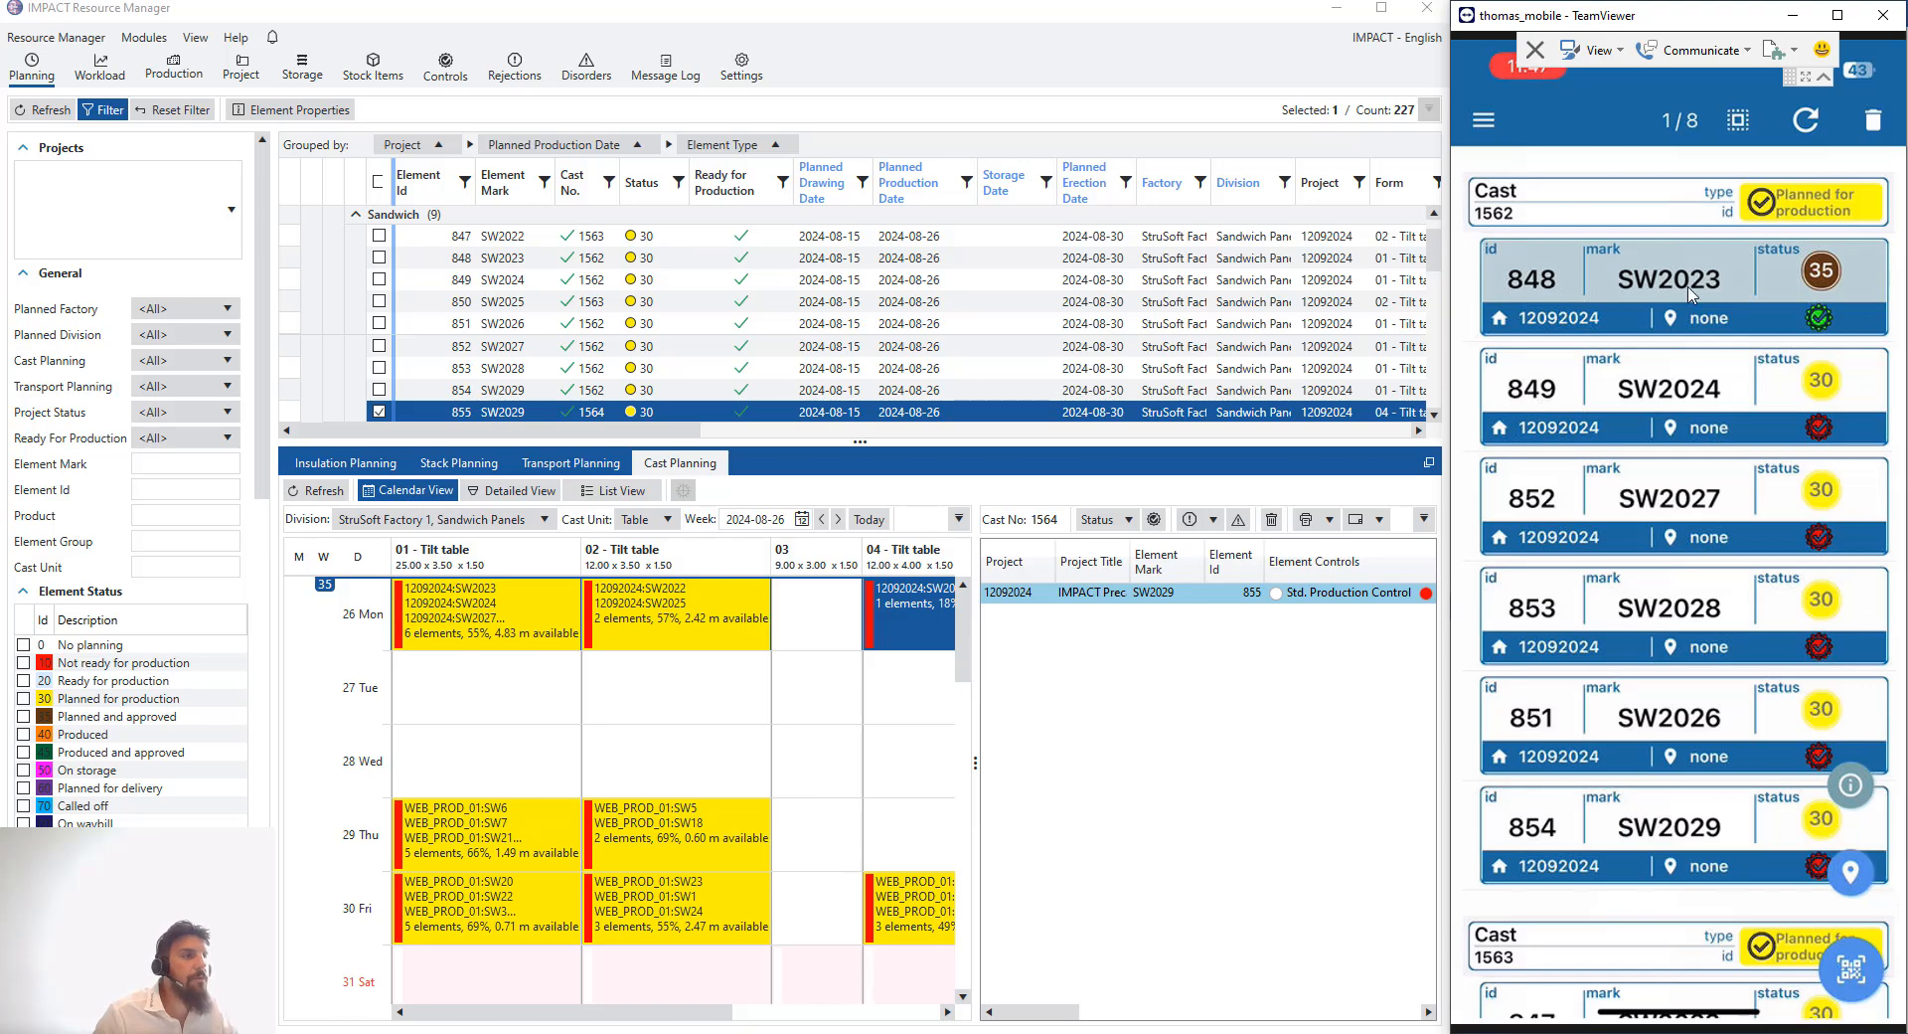
- Refresh Resource Manager and review the element controls of the 26 August 01 tilt table cast's elements
click(328, 492)
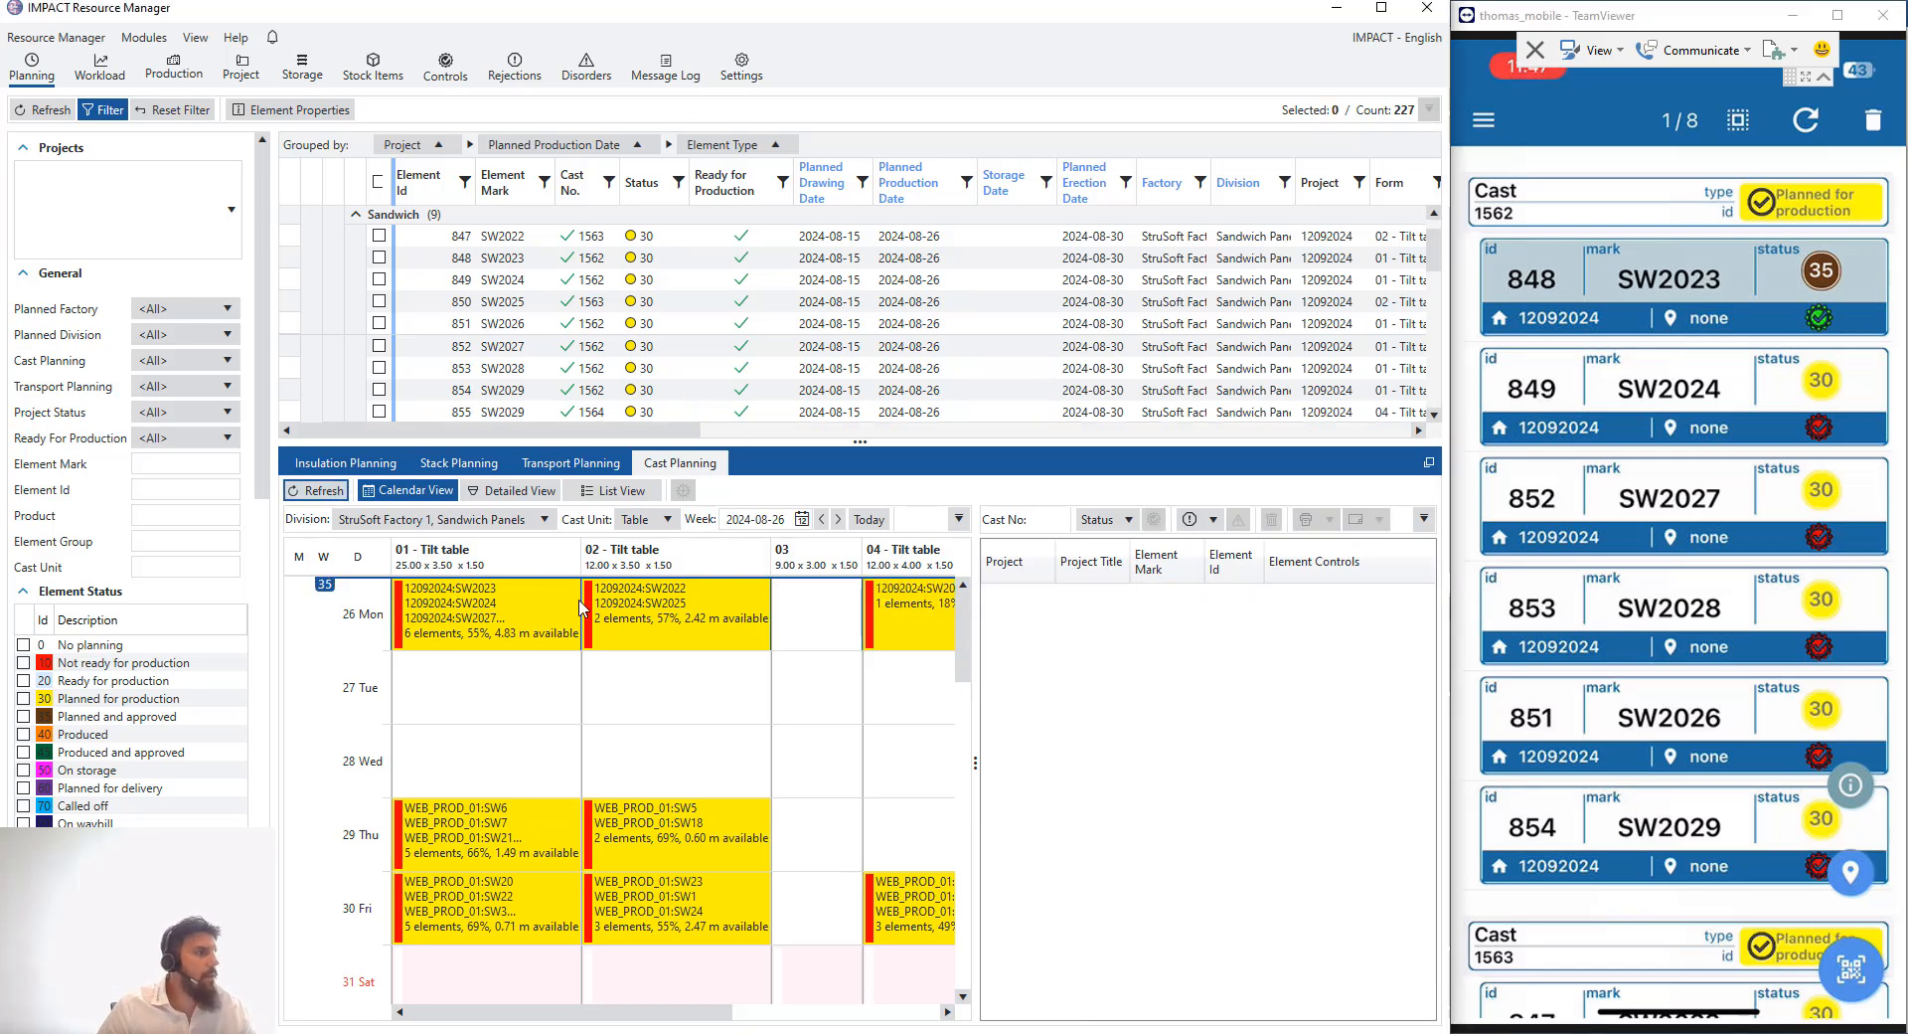
click(503, 639)
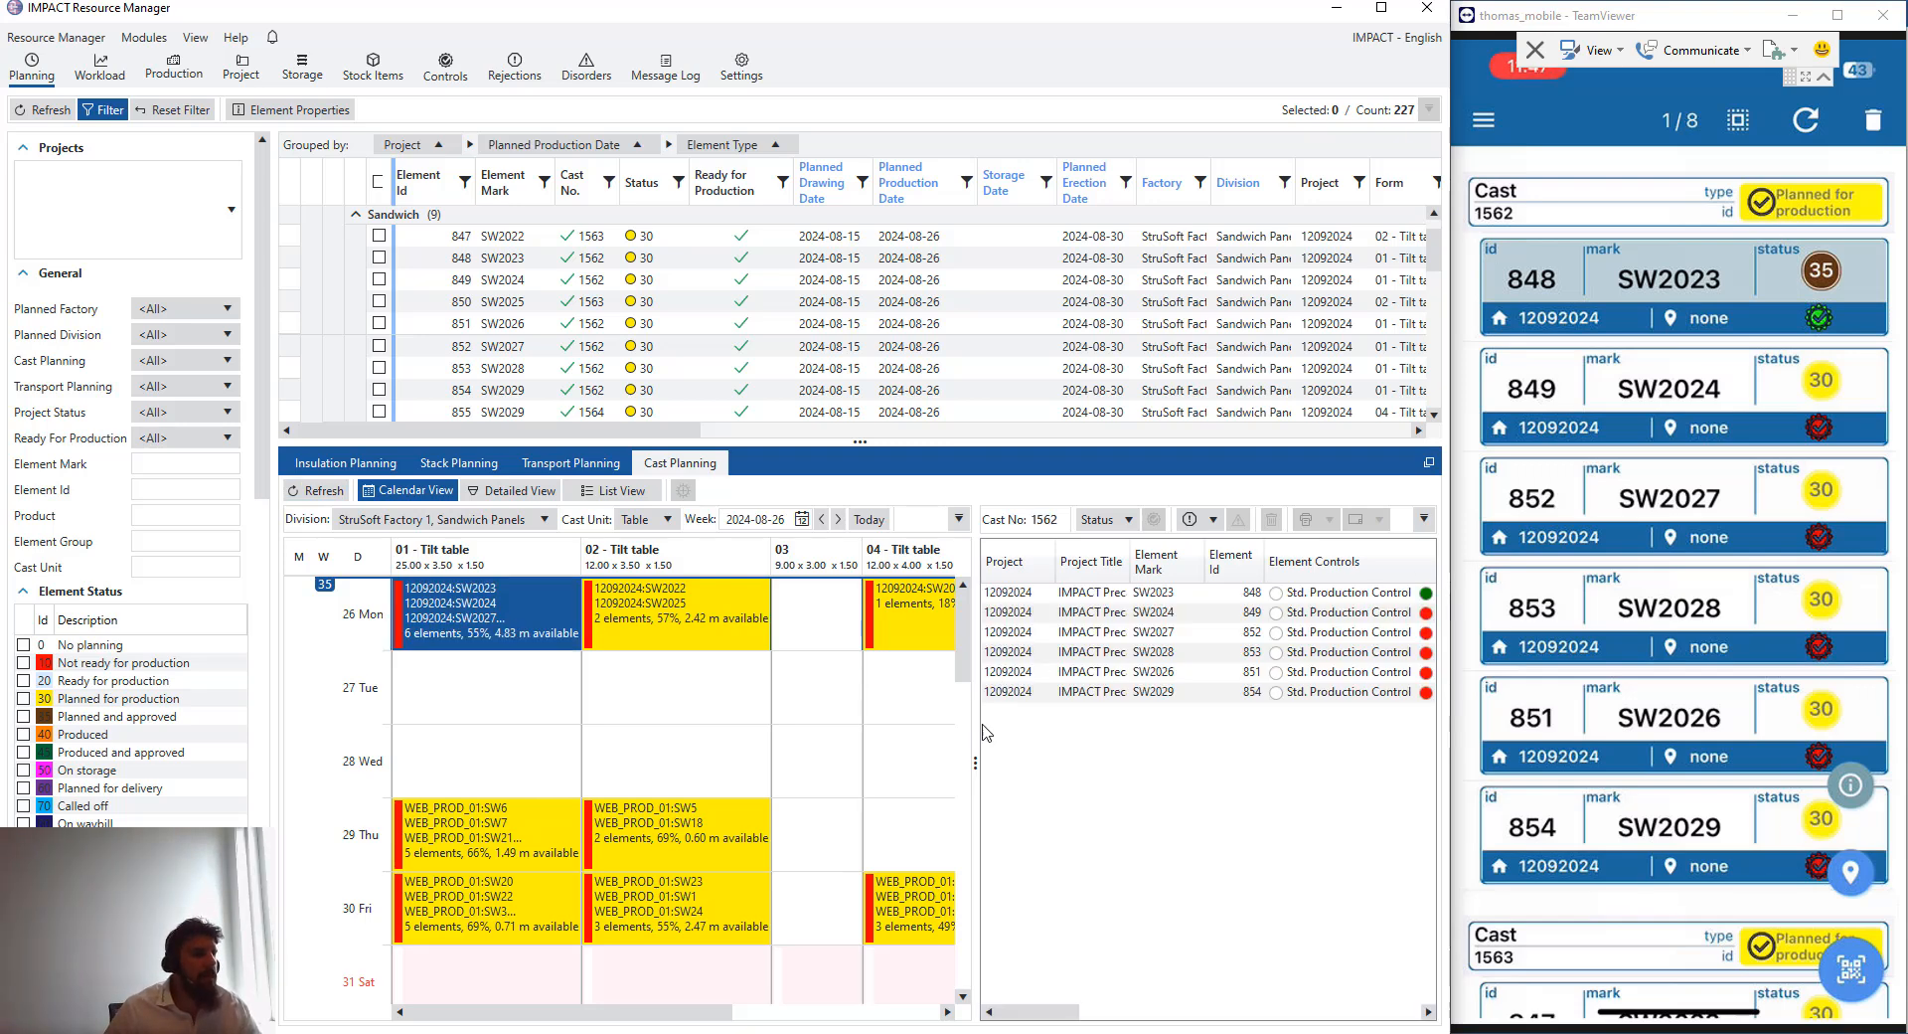
drag(976, 729, 926, 746)
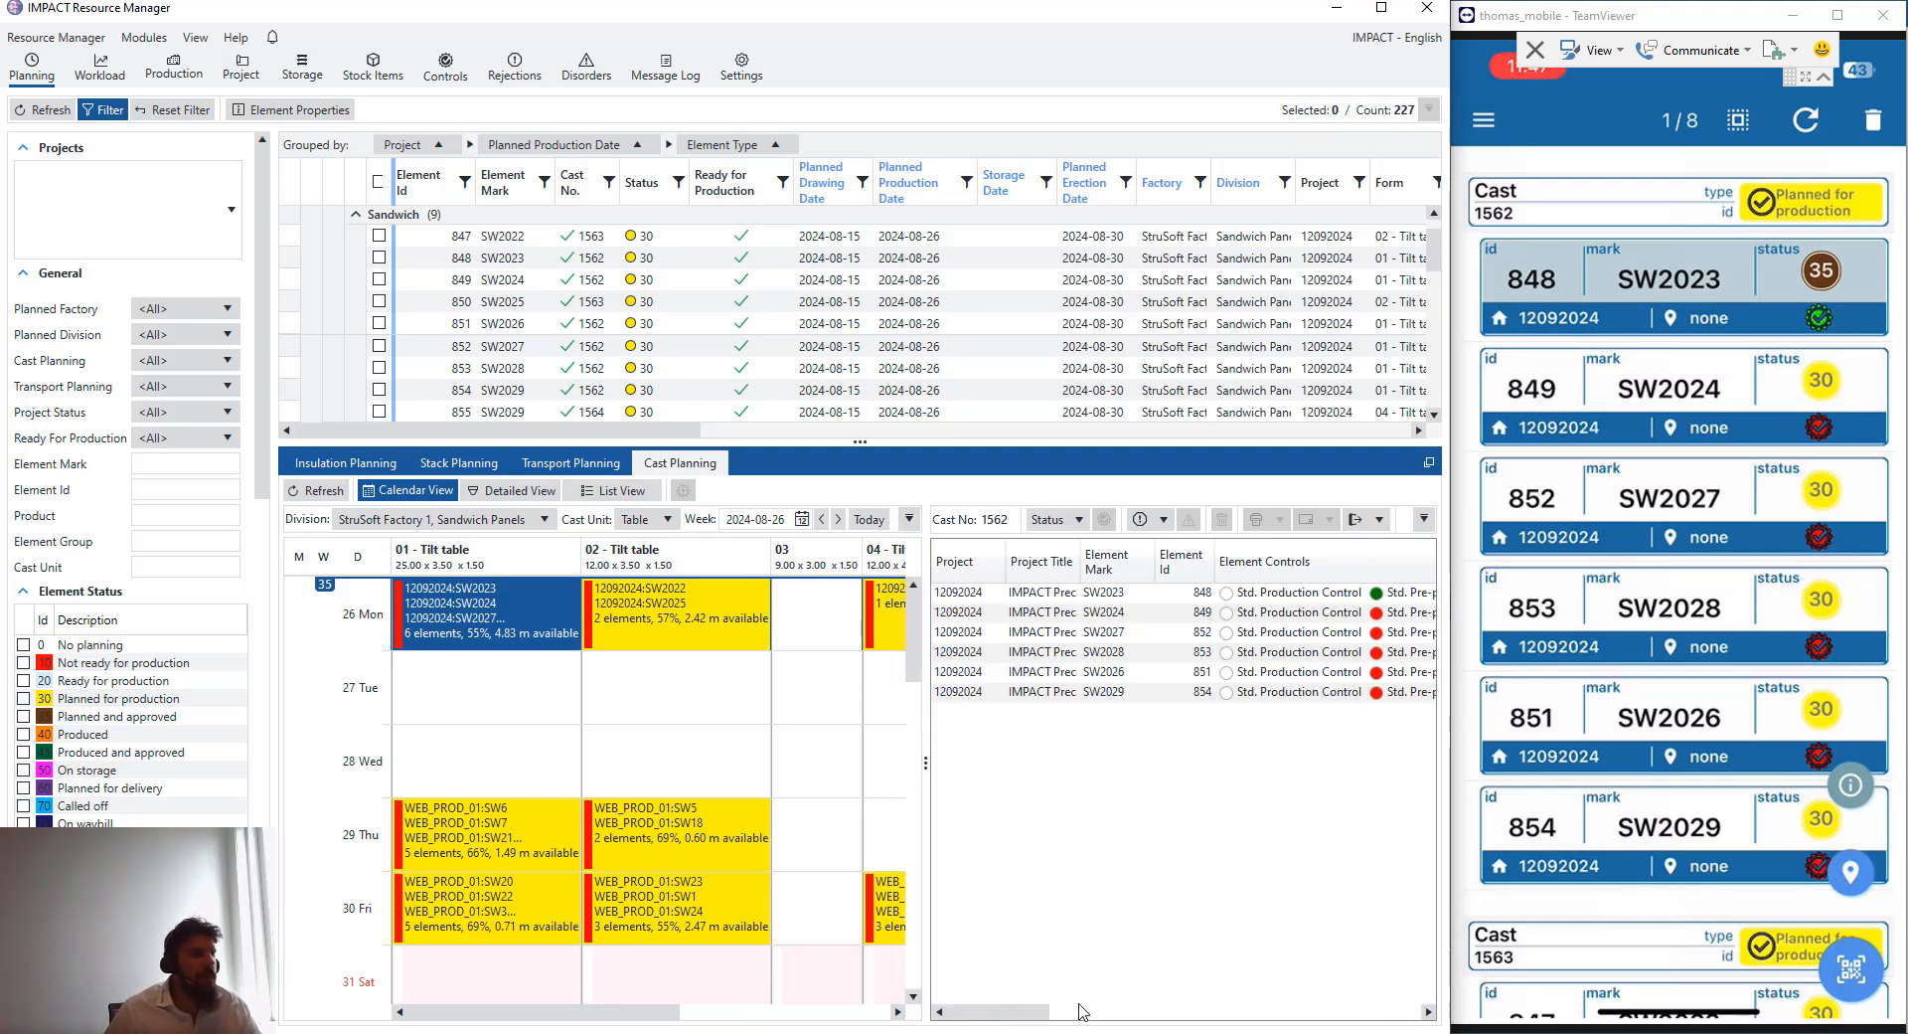
drag(980, 1010, 1043, 1024)
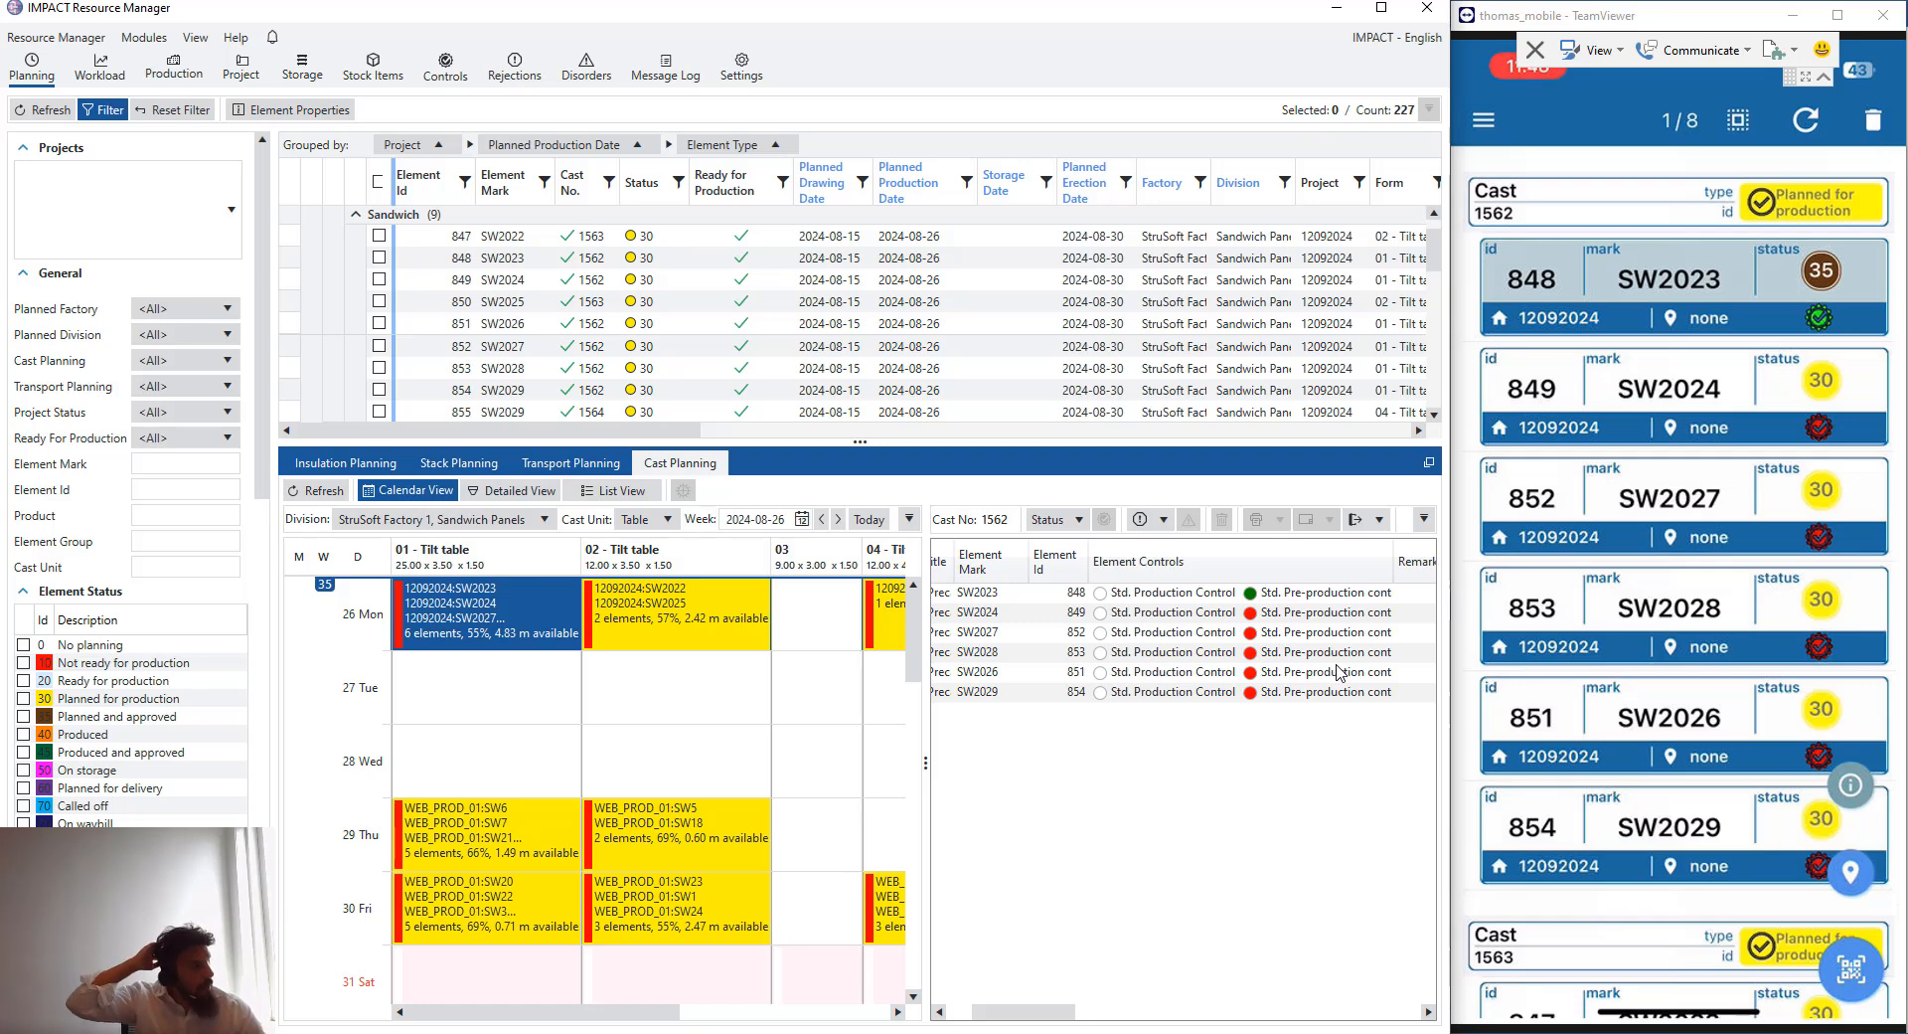
click(1313, 614)
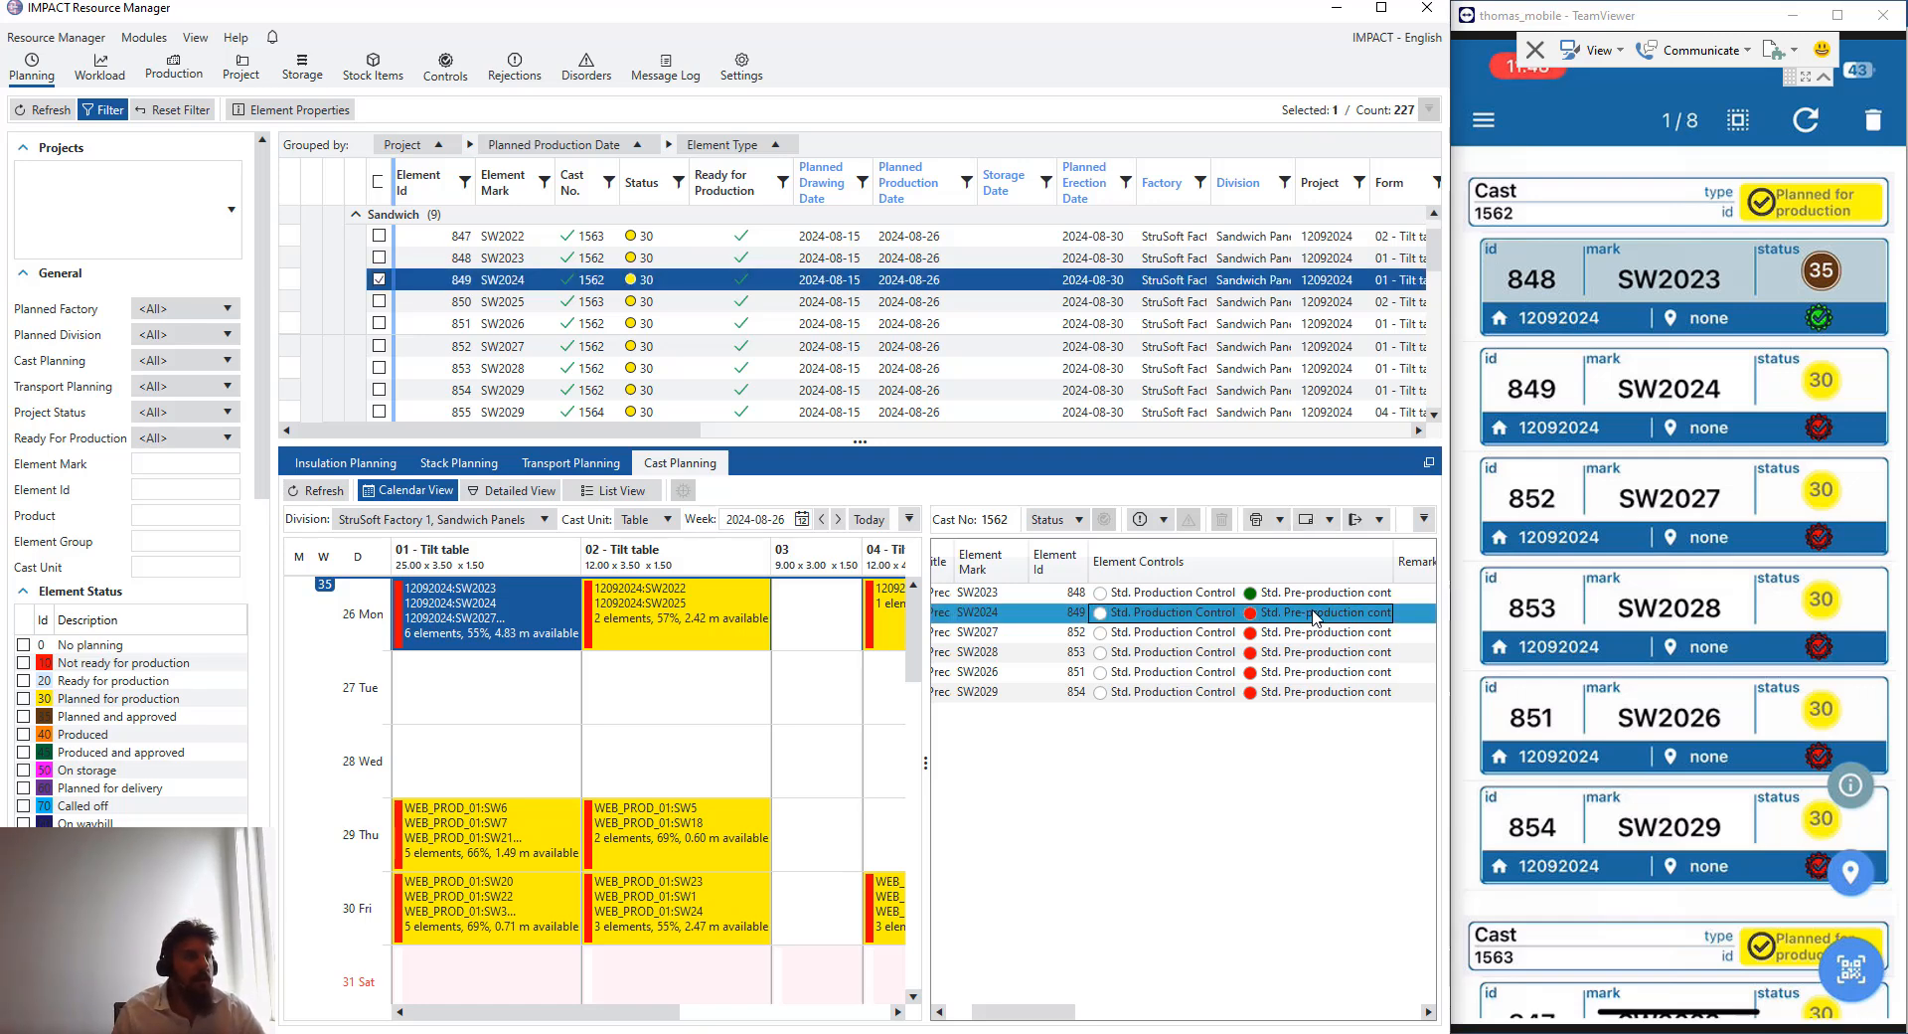
click(1312, 634)
click(1313, 613)
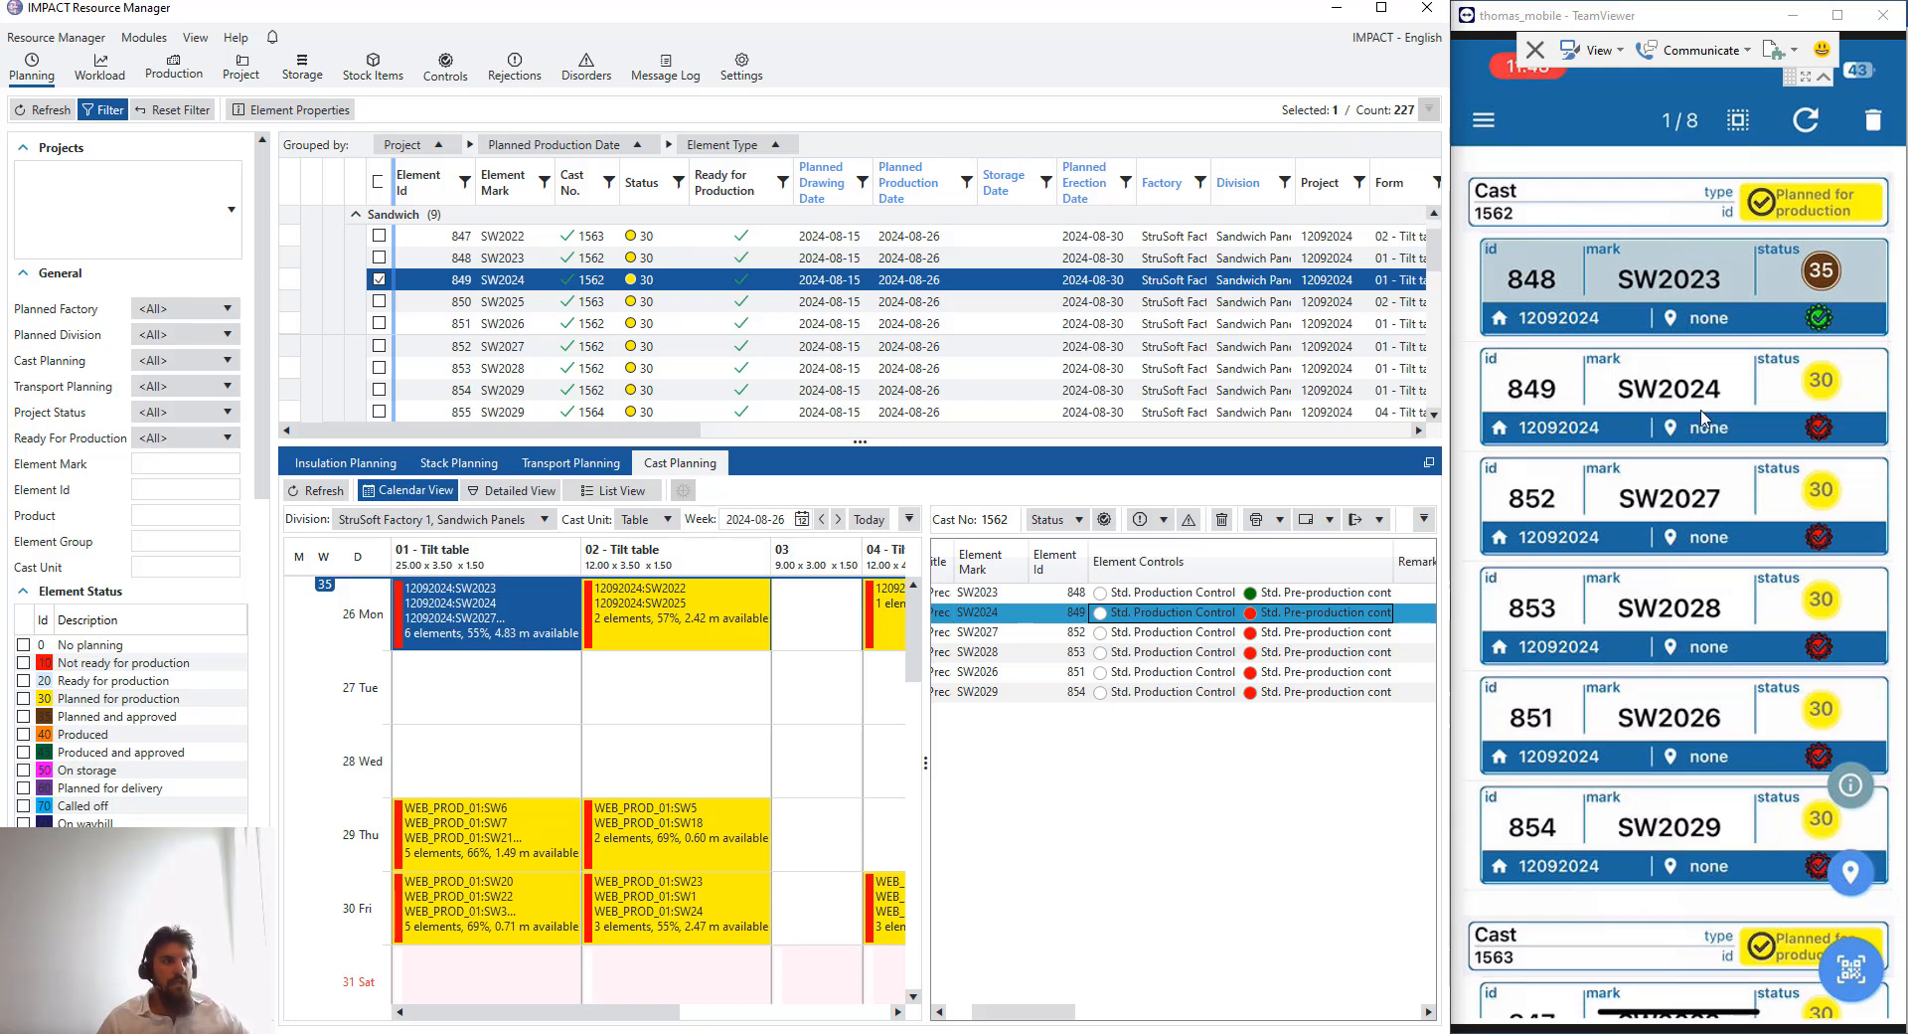
click(1673, 215)
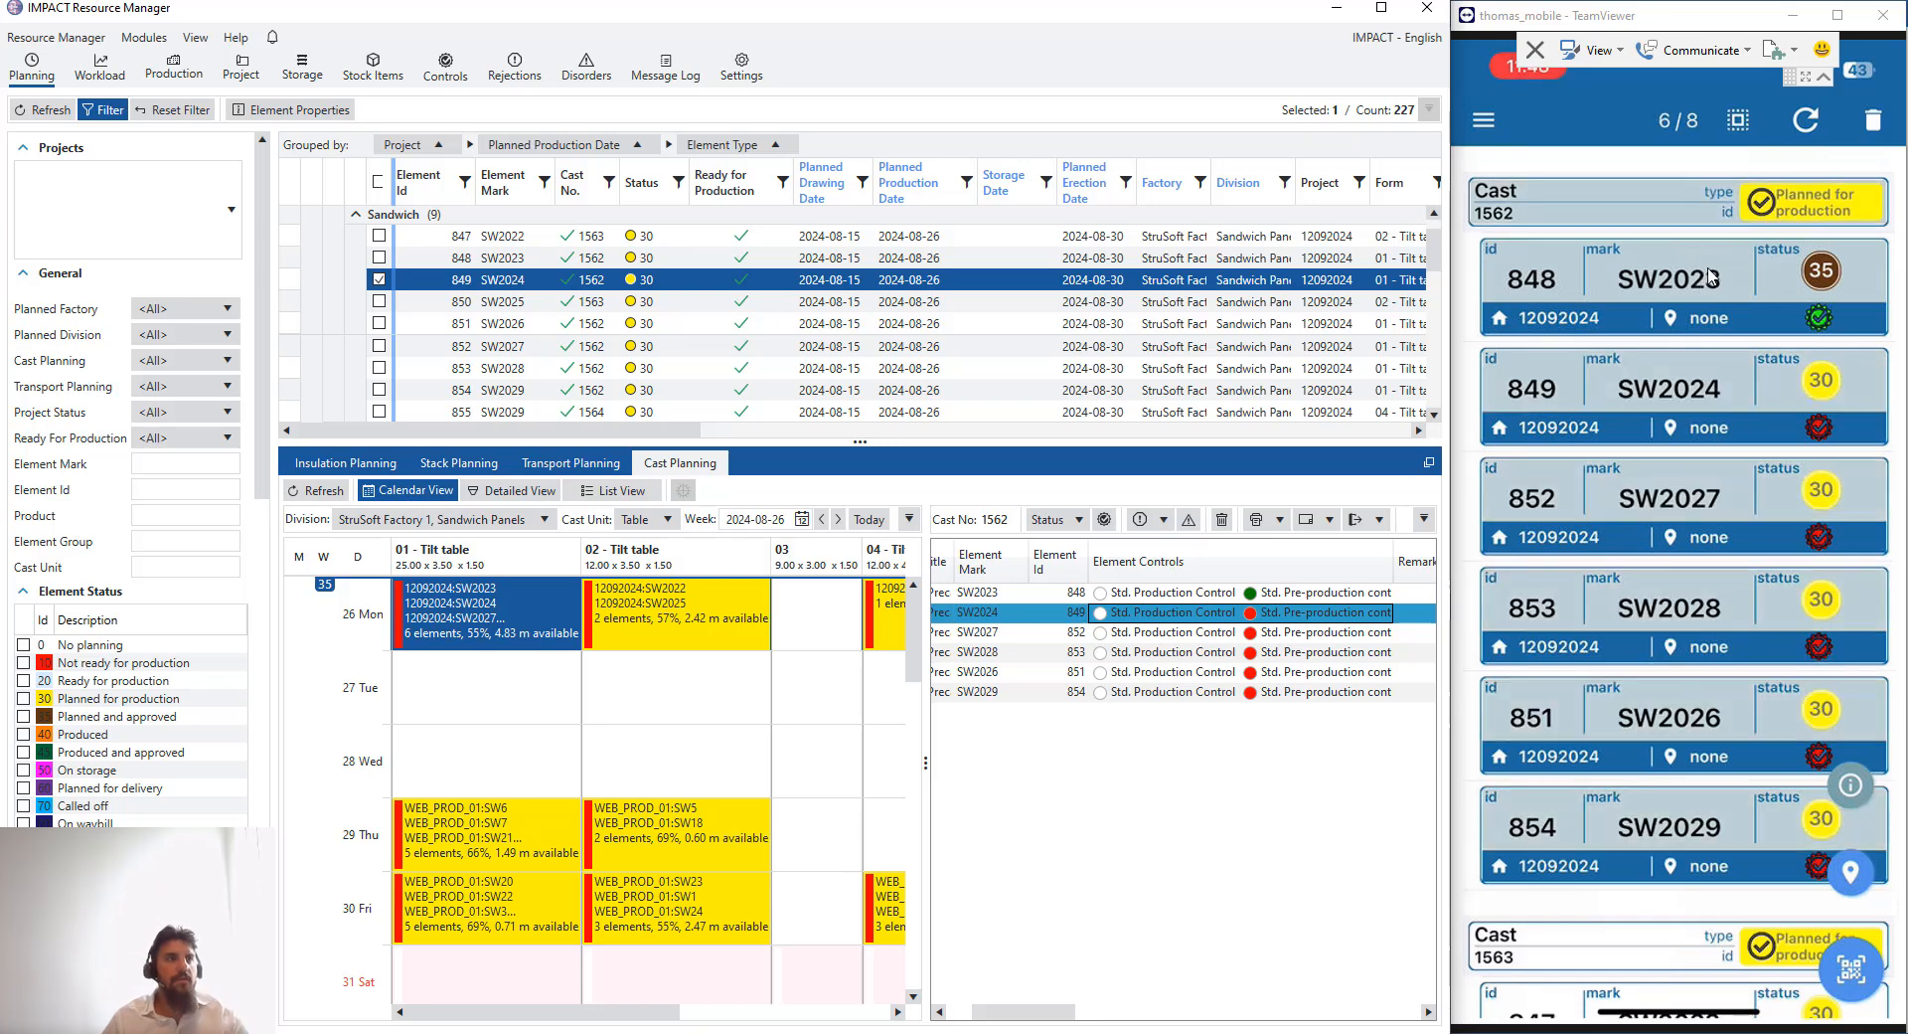
click(1667, 198)
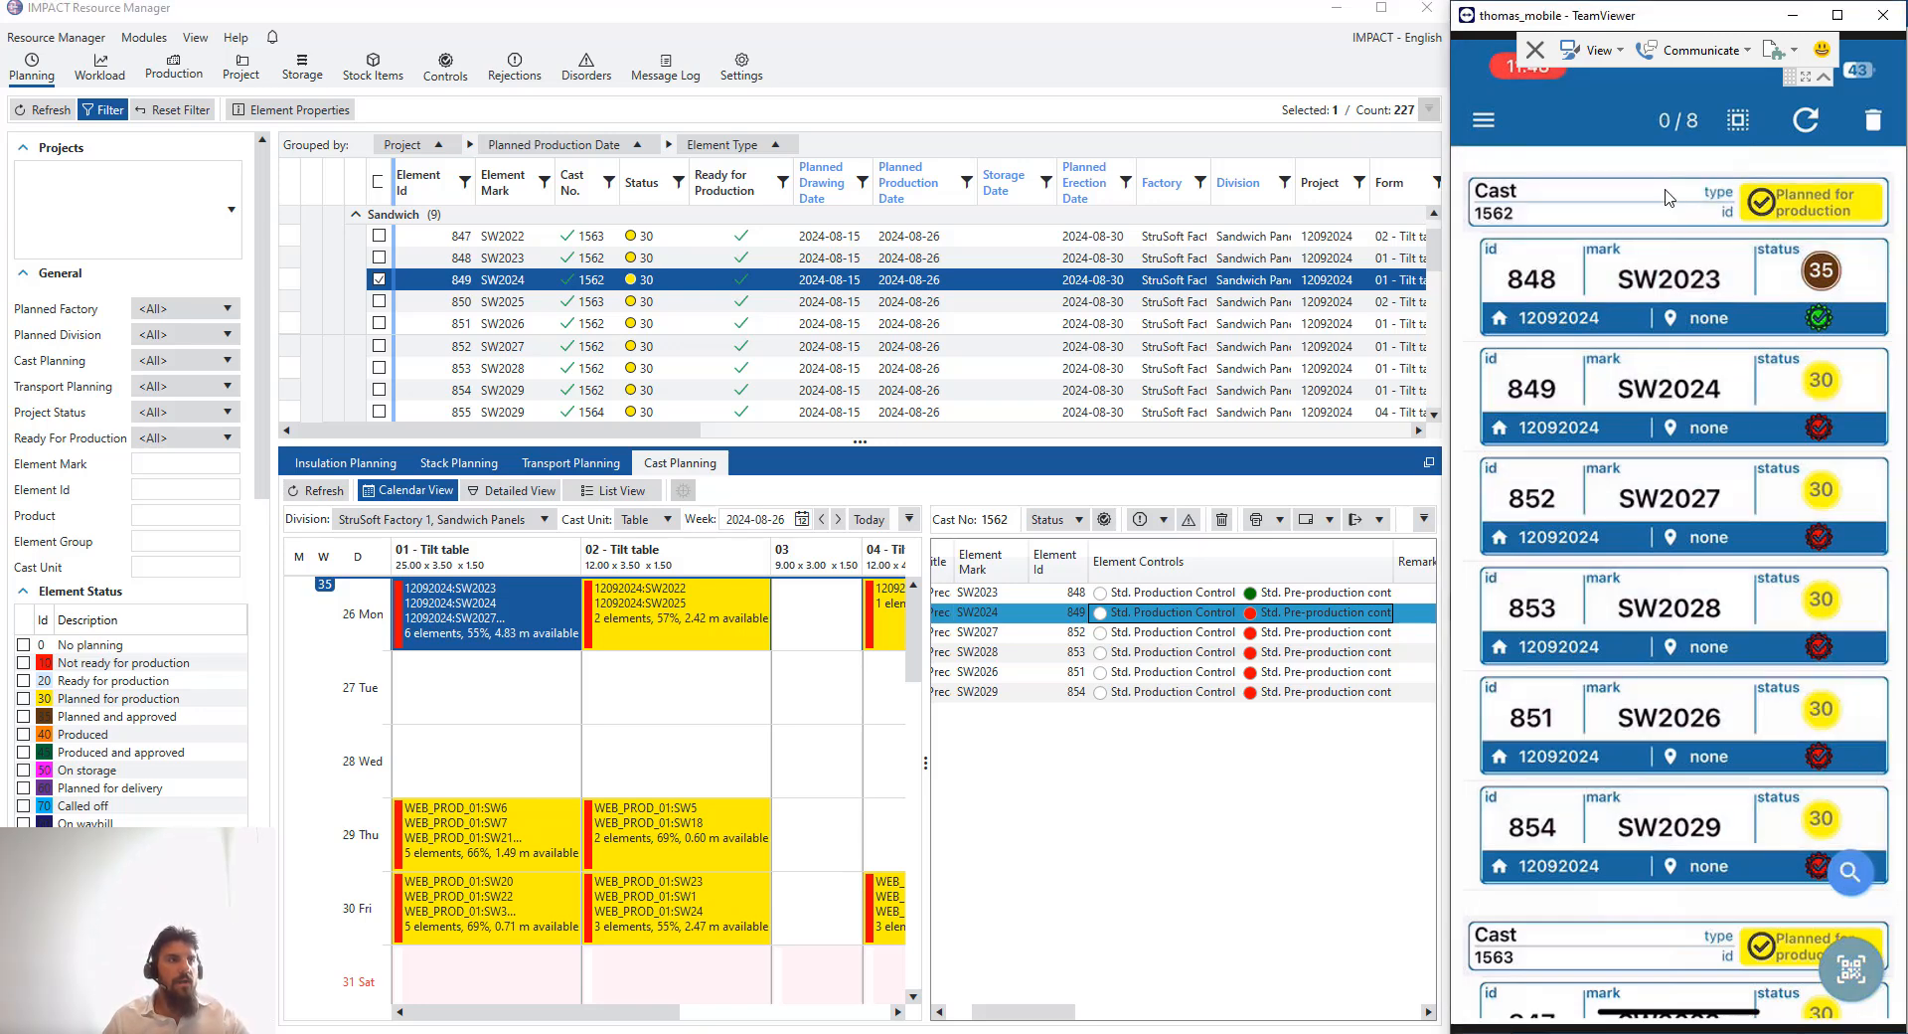
- Review the elements of casts 1562 and 1563 in the mobile app's element list
click(1667, 209)
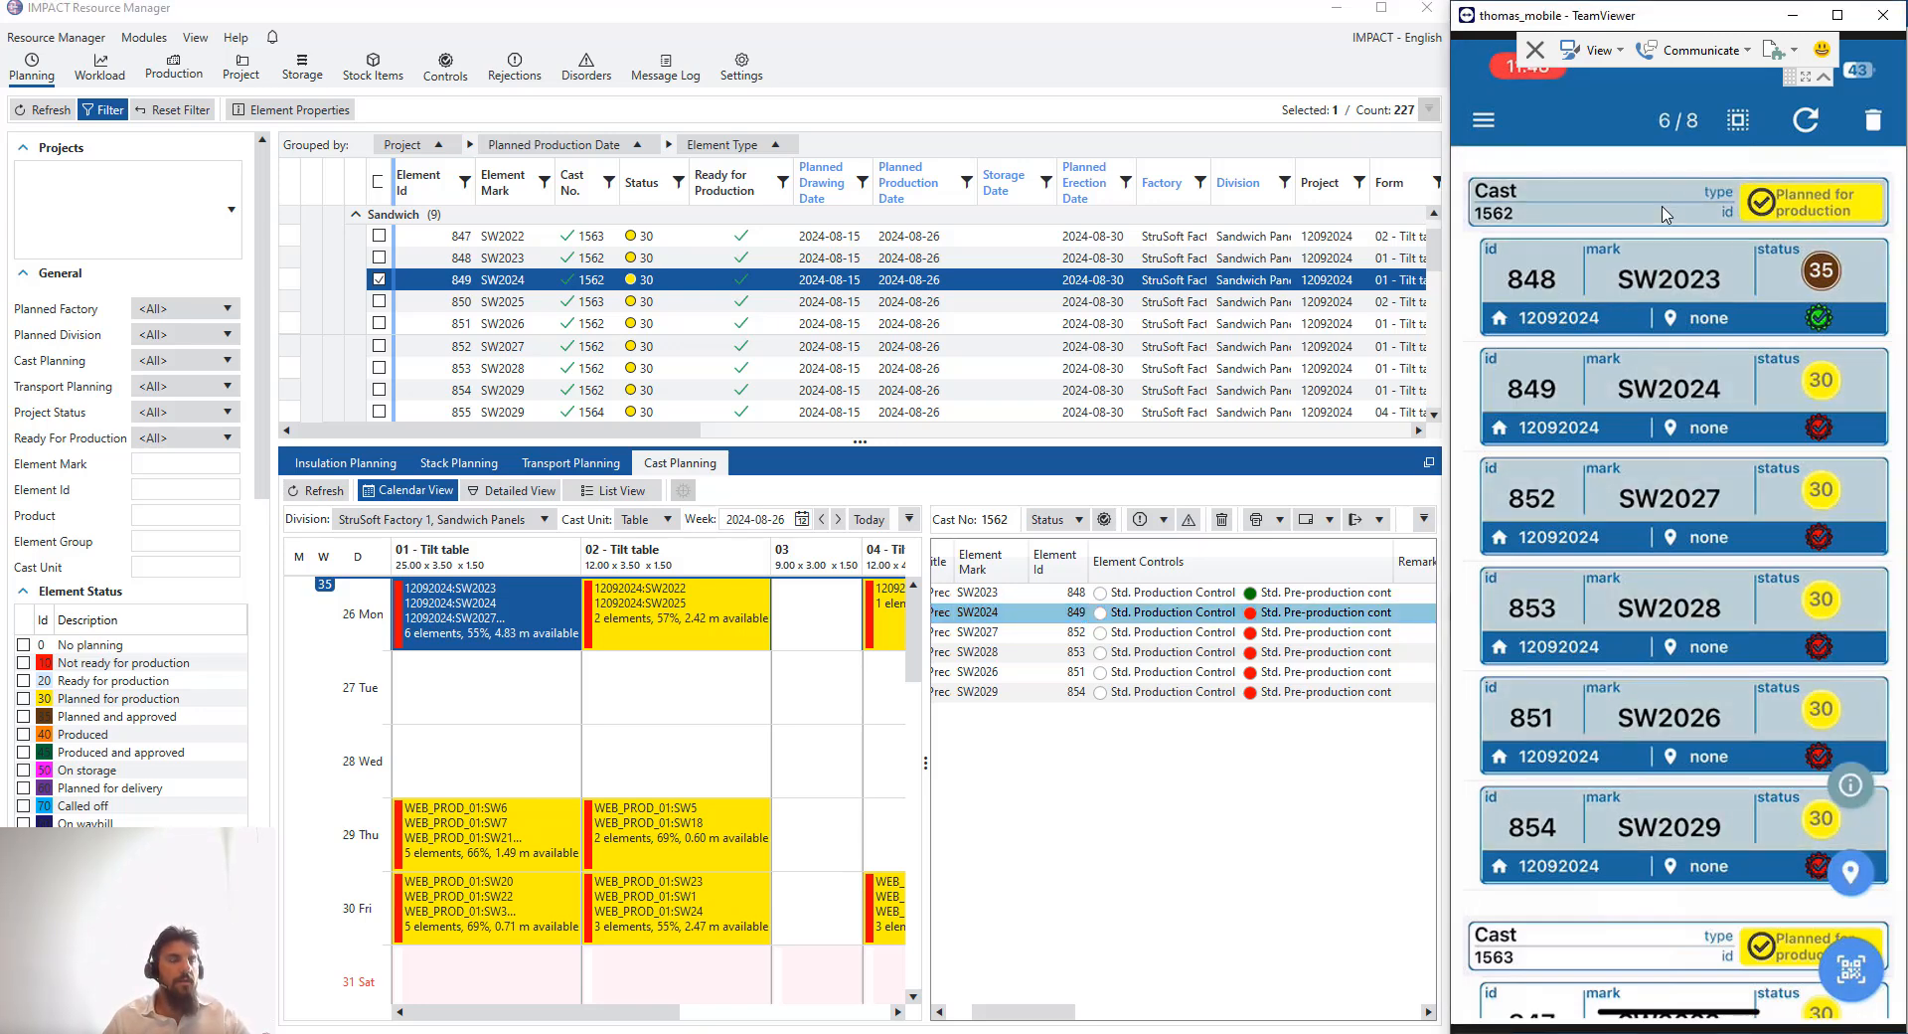
click(1675, 269)
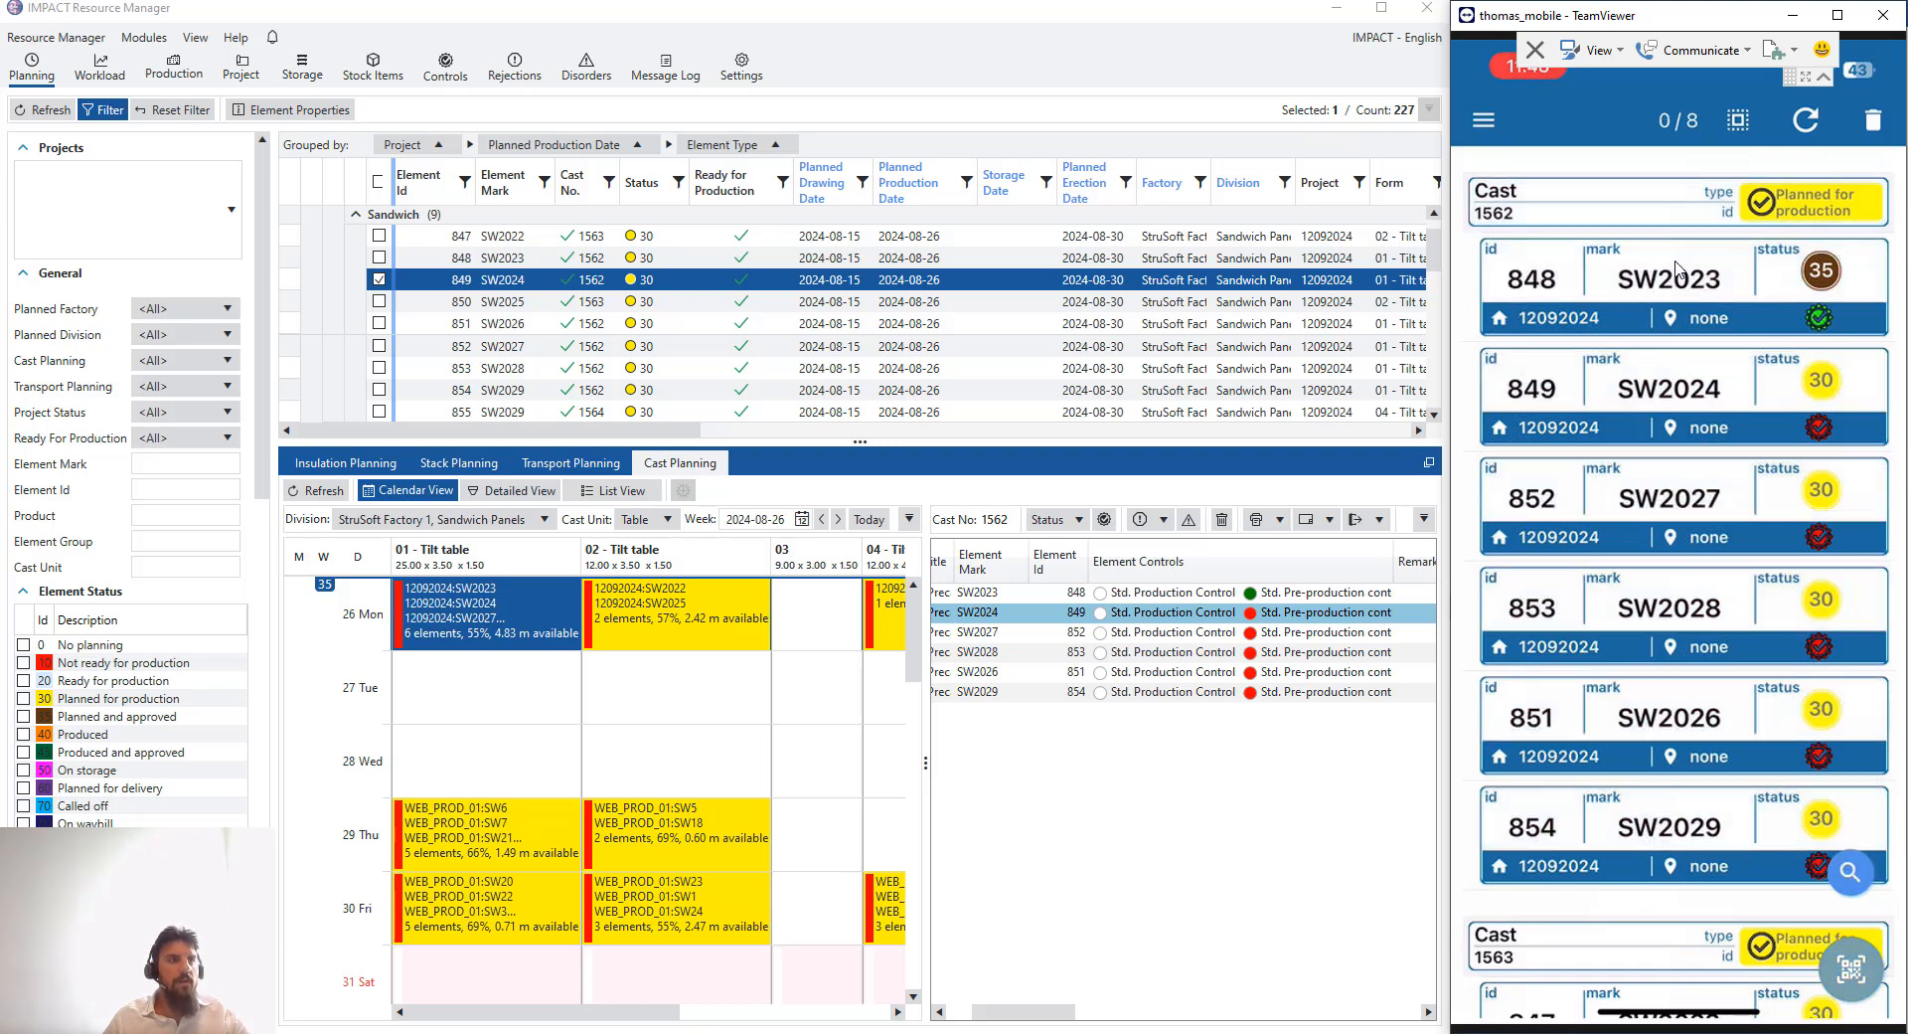
scroll(1680, 442, down, 2)
click(1680, 754)
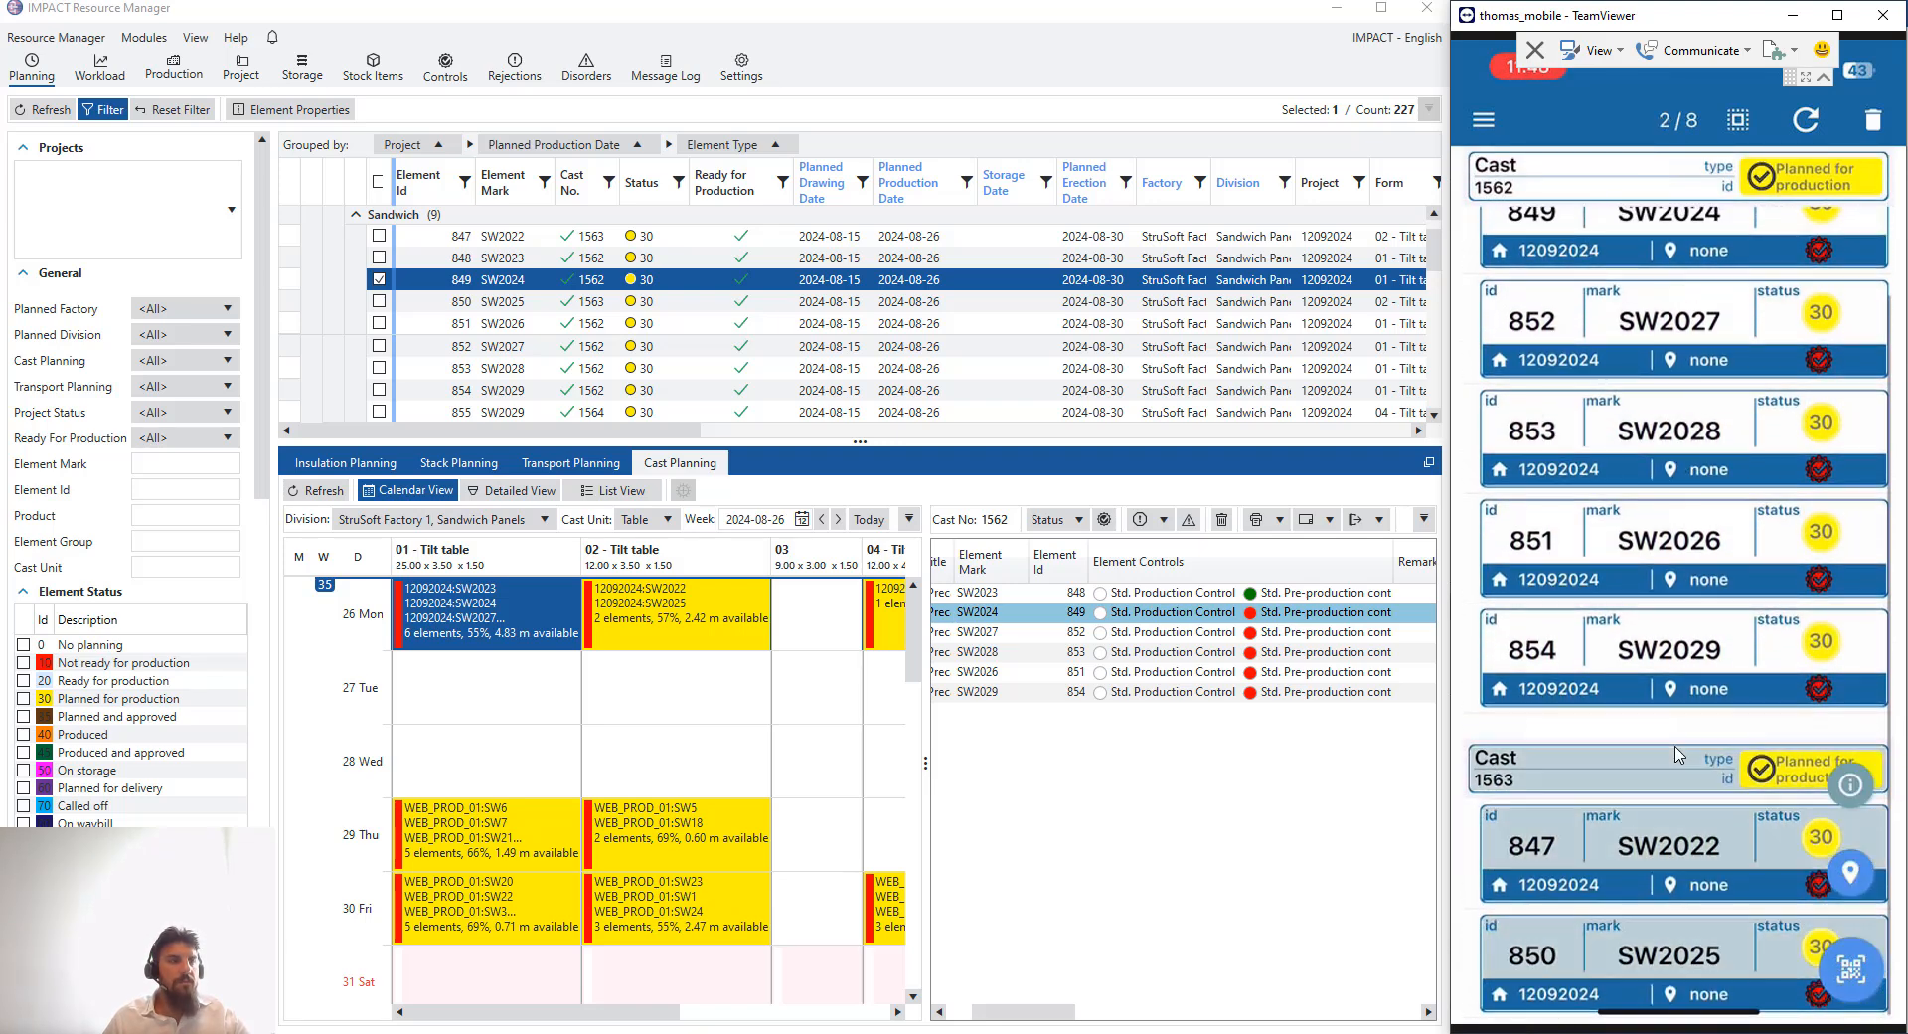
click(1679, 753)
scroll(1690, 497, up, 3)
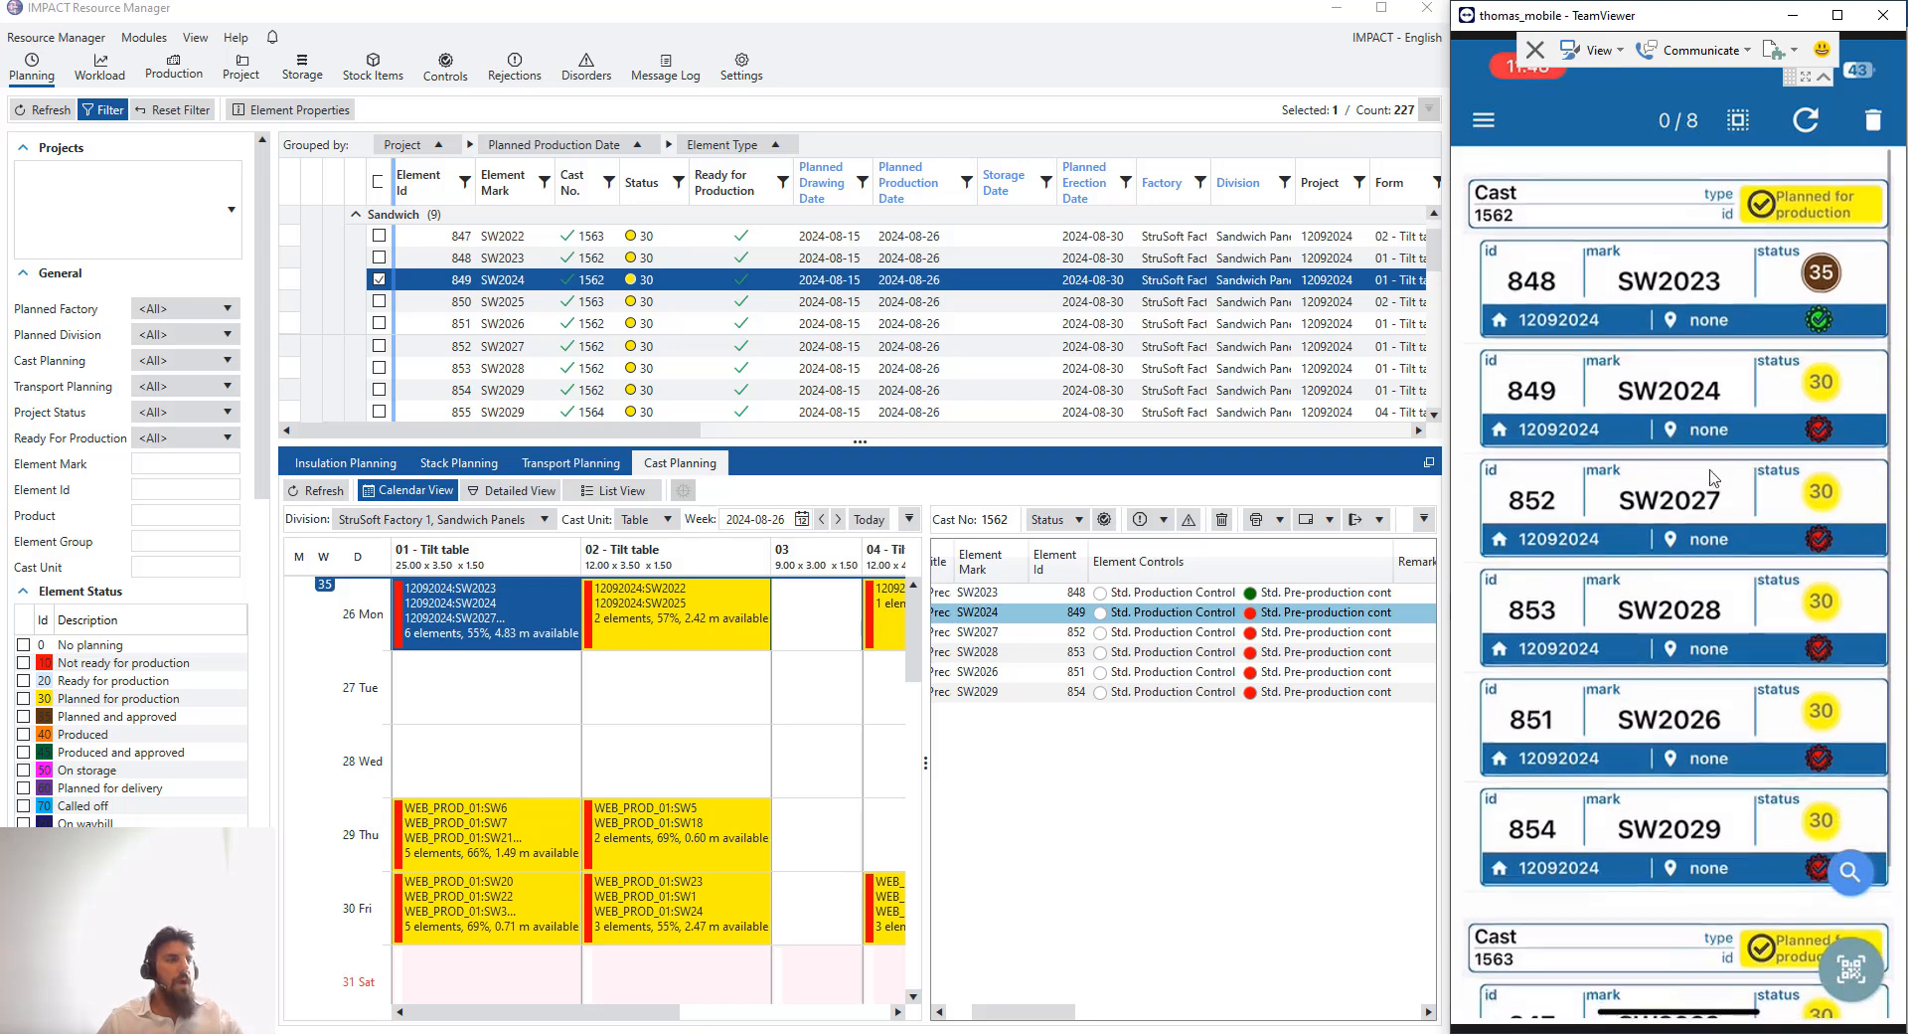
scroll(1708, 628, down, 2)
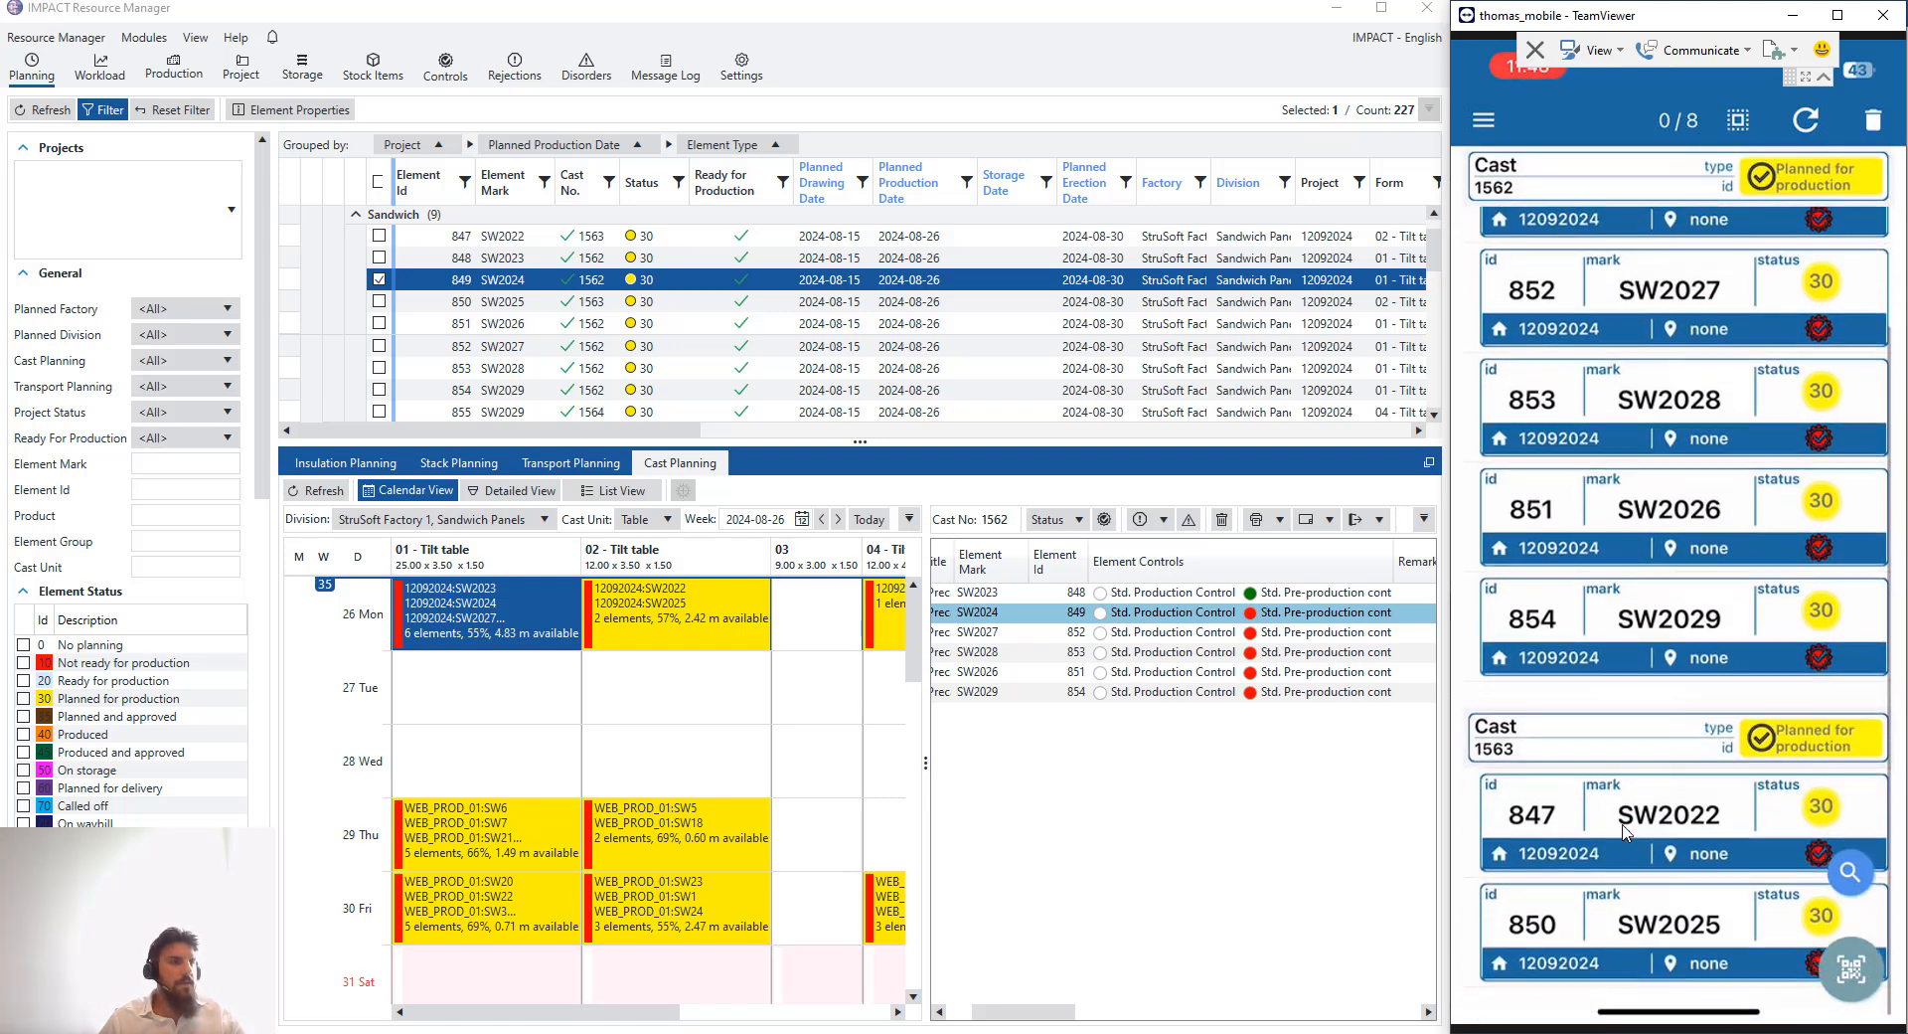
scroll(1704, 397, up, 3)
scroll(1703, 348, down, 1)
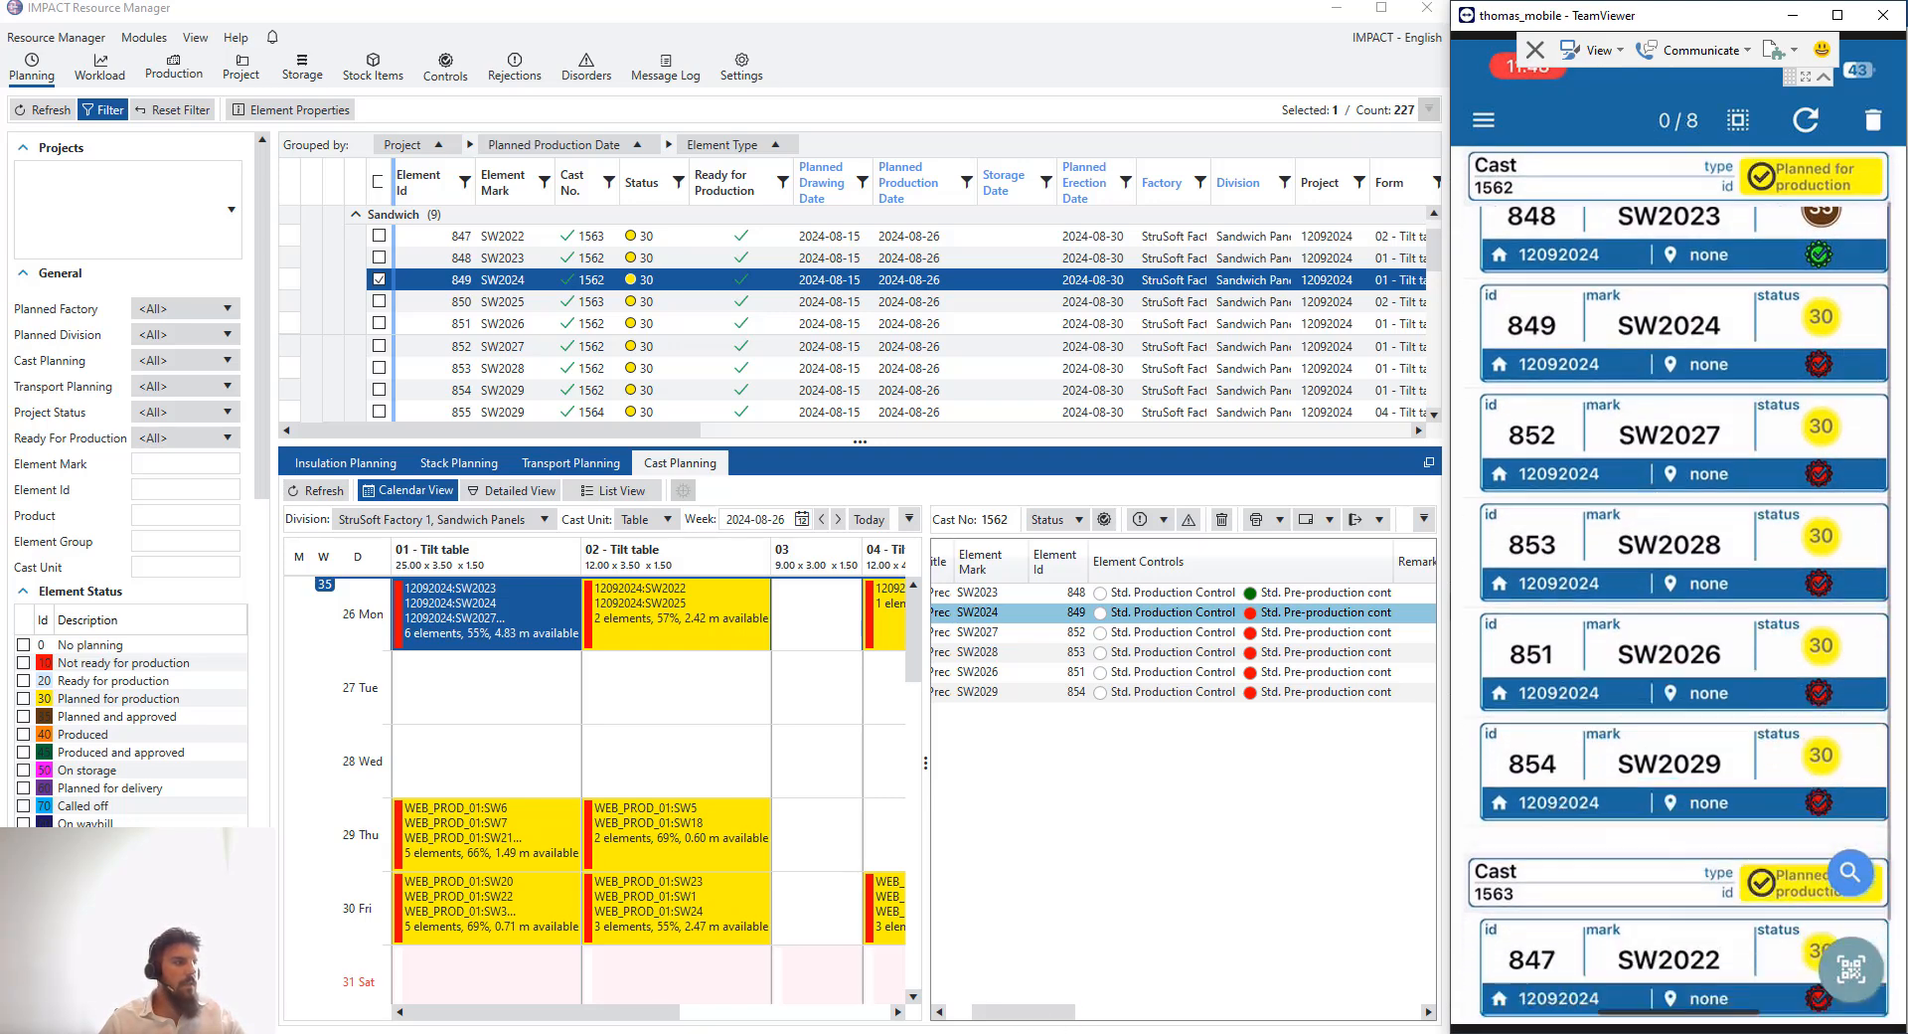
mouse_move(994, 1033)
click(927, 960)
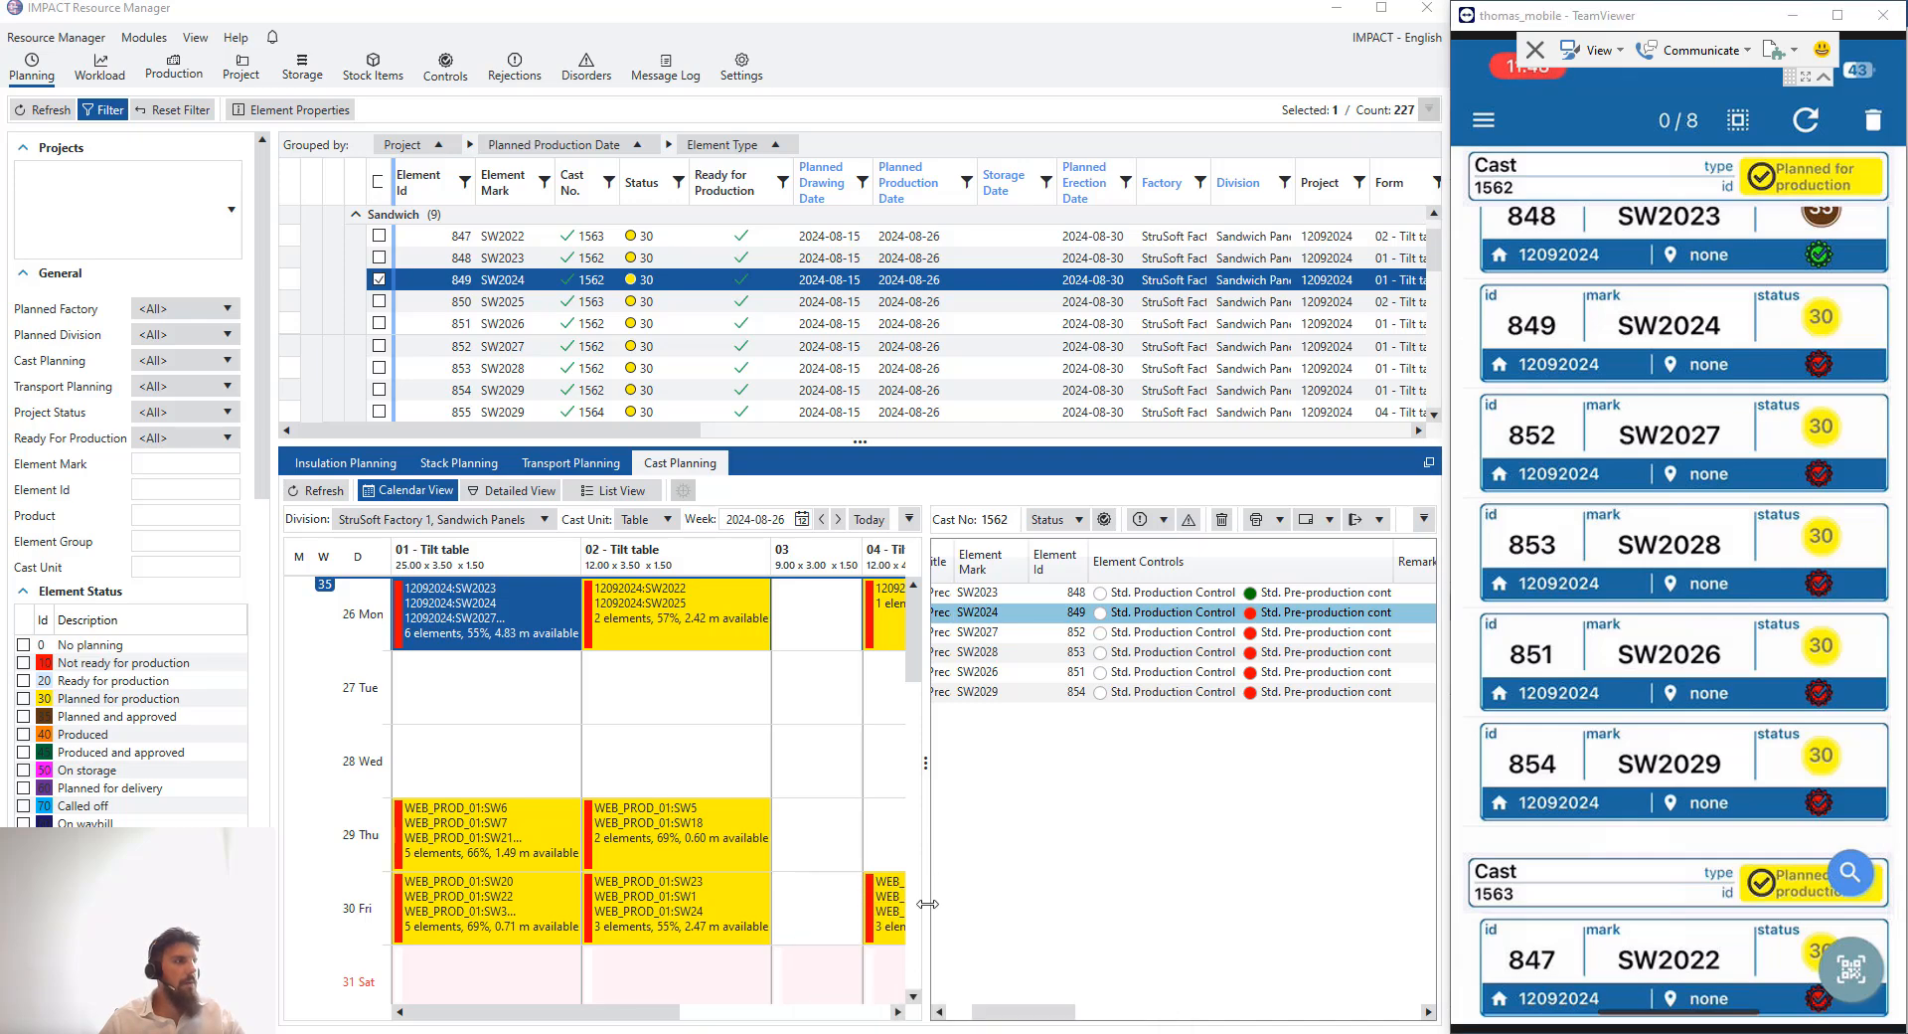
scroll(970, 503, up, 9)
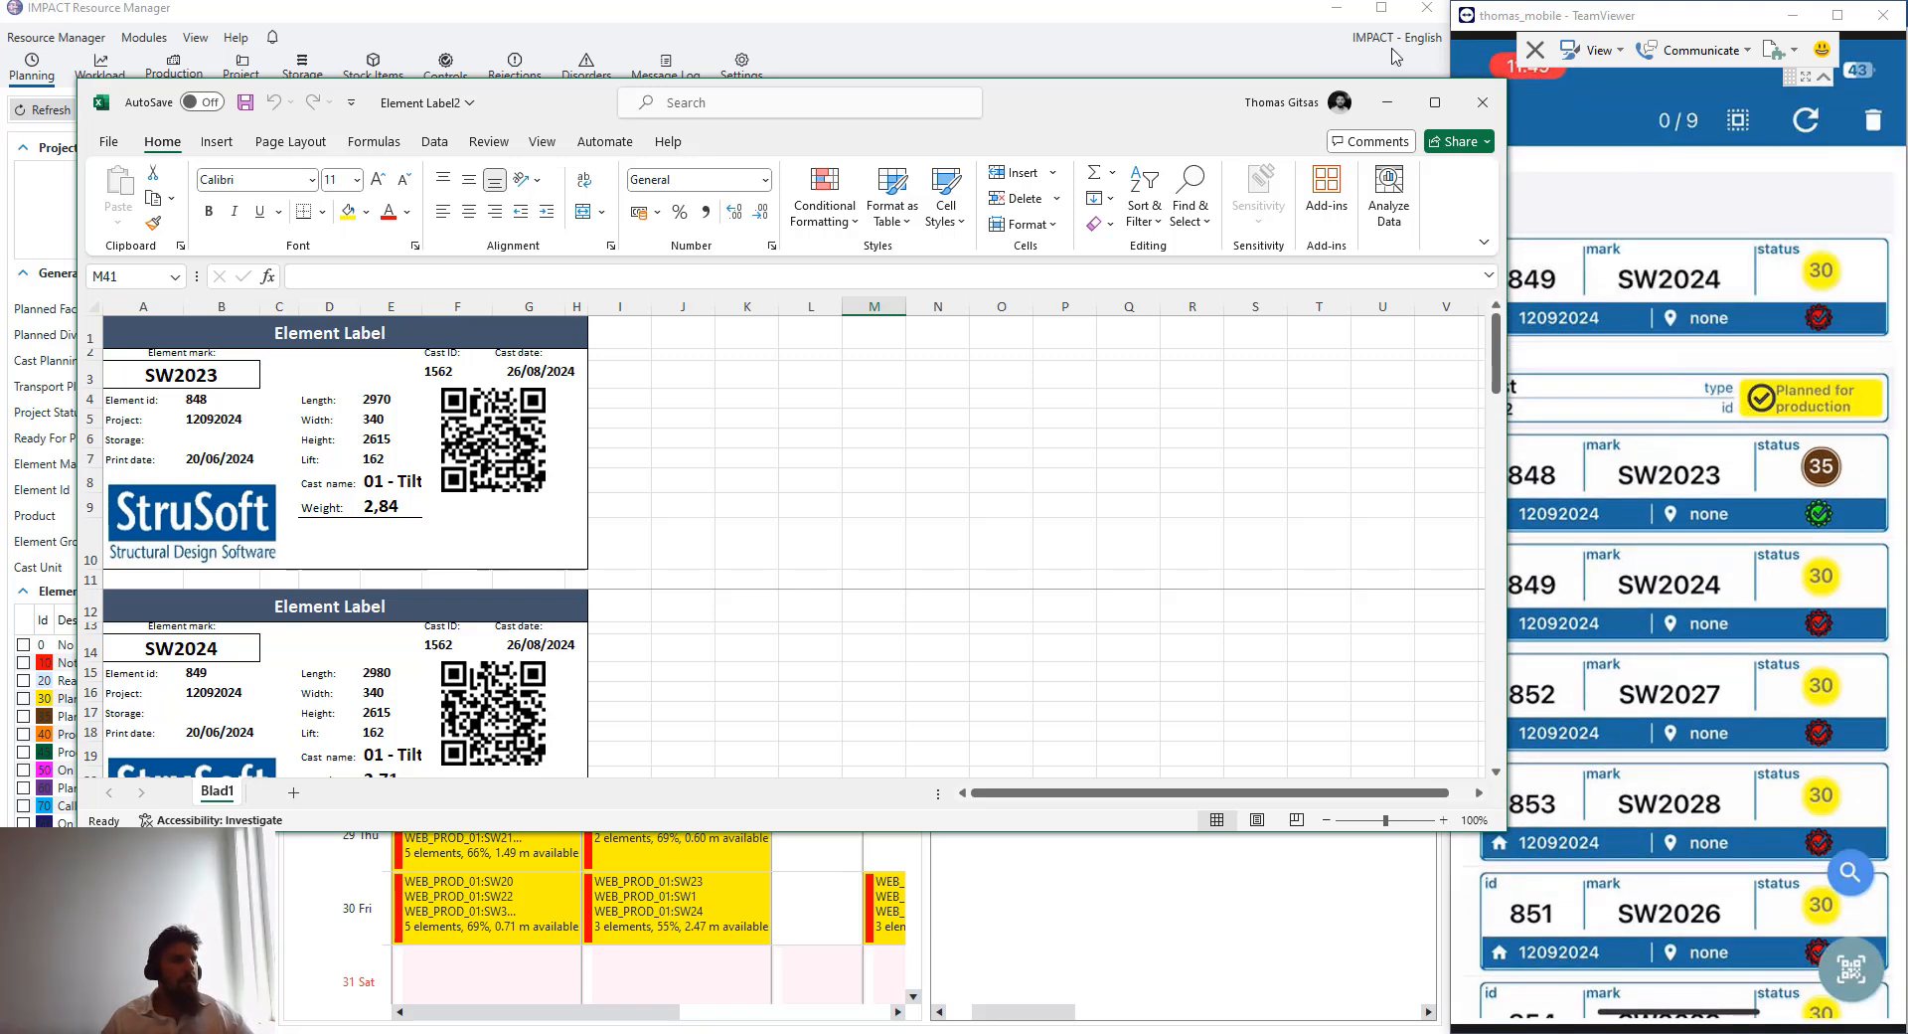
- Close the element label spreadsheet and check the SW2024 entry at the top of the mobile list
click(1388, 102)
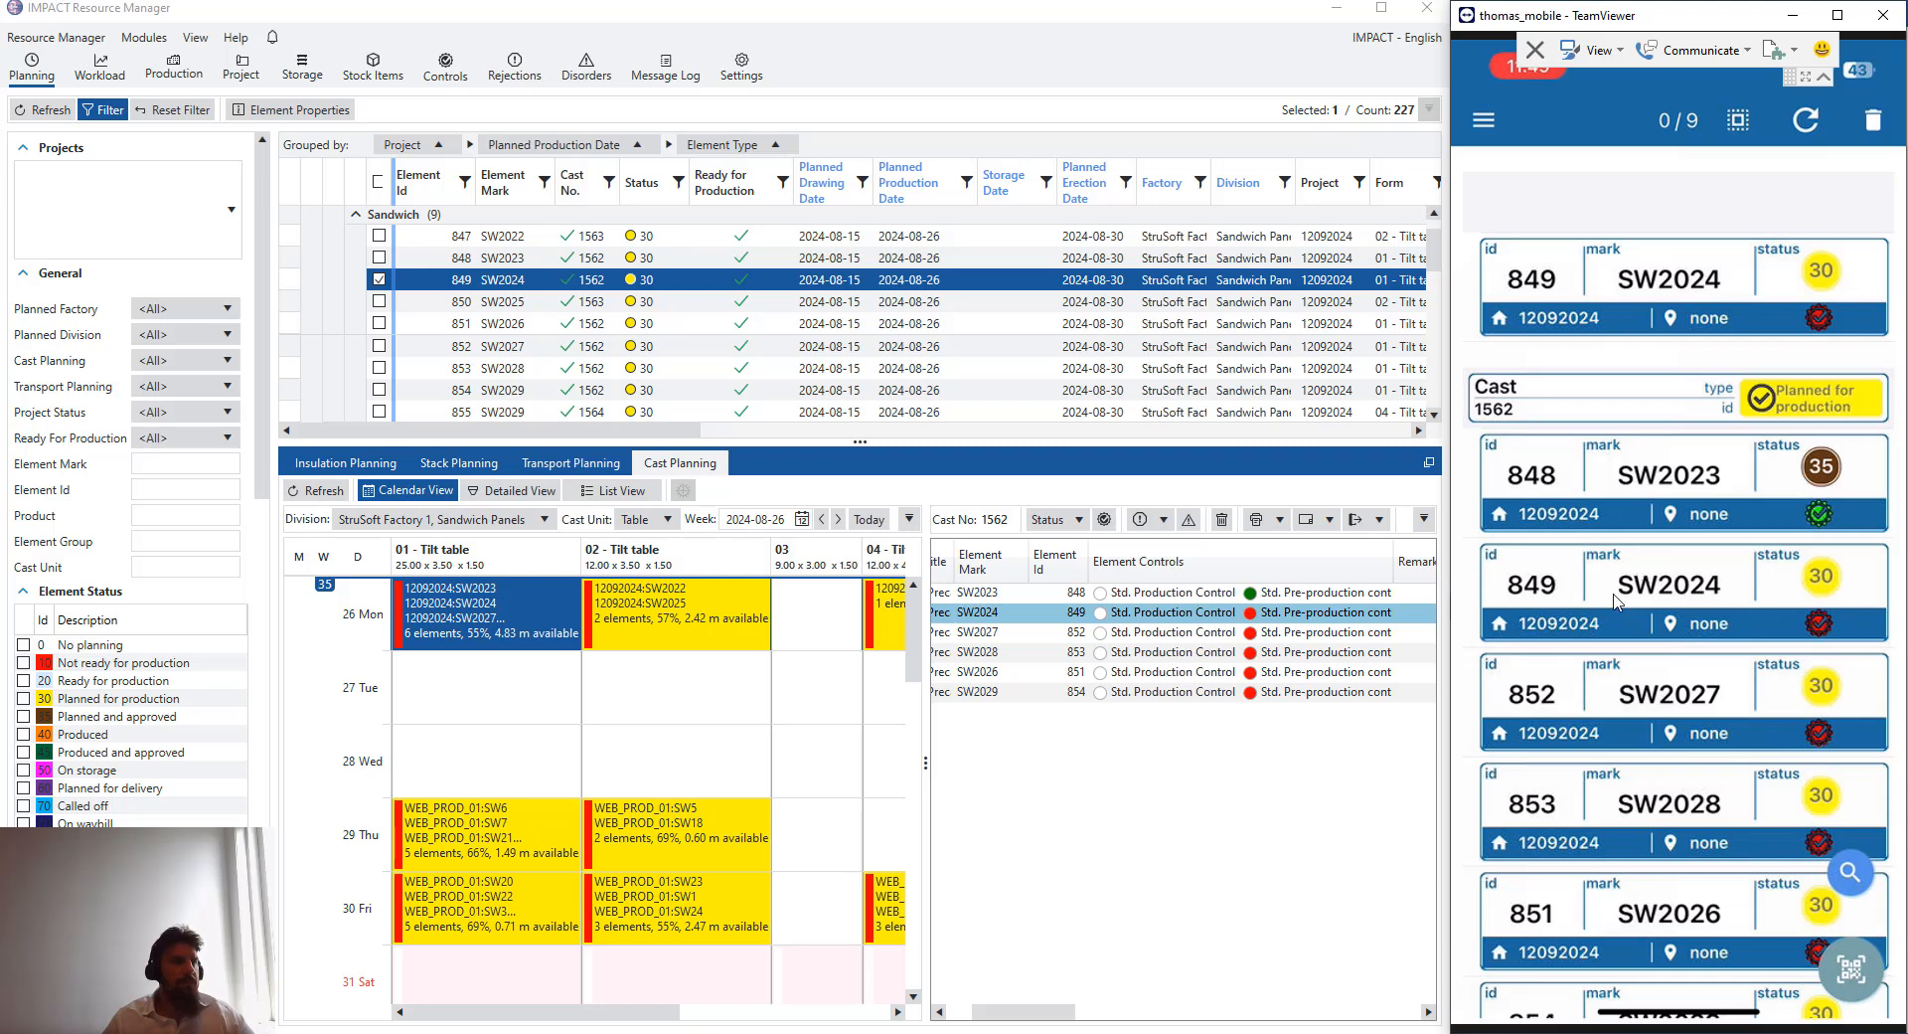
click(1613, 325)
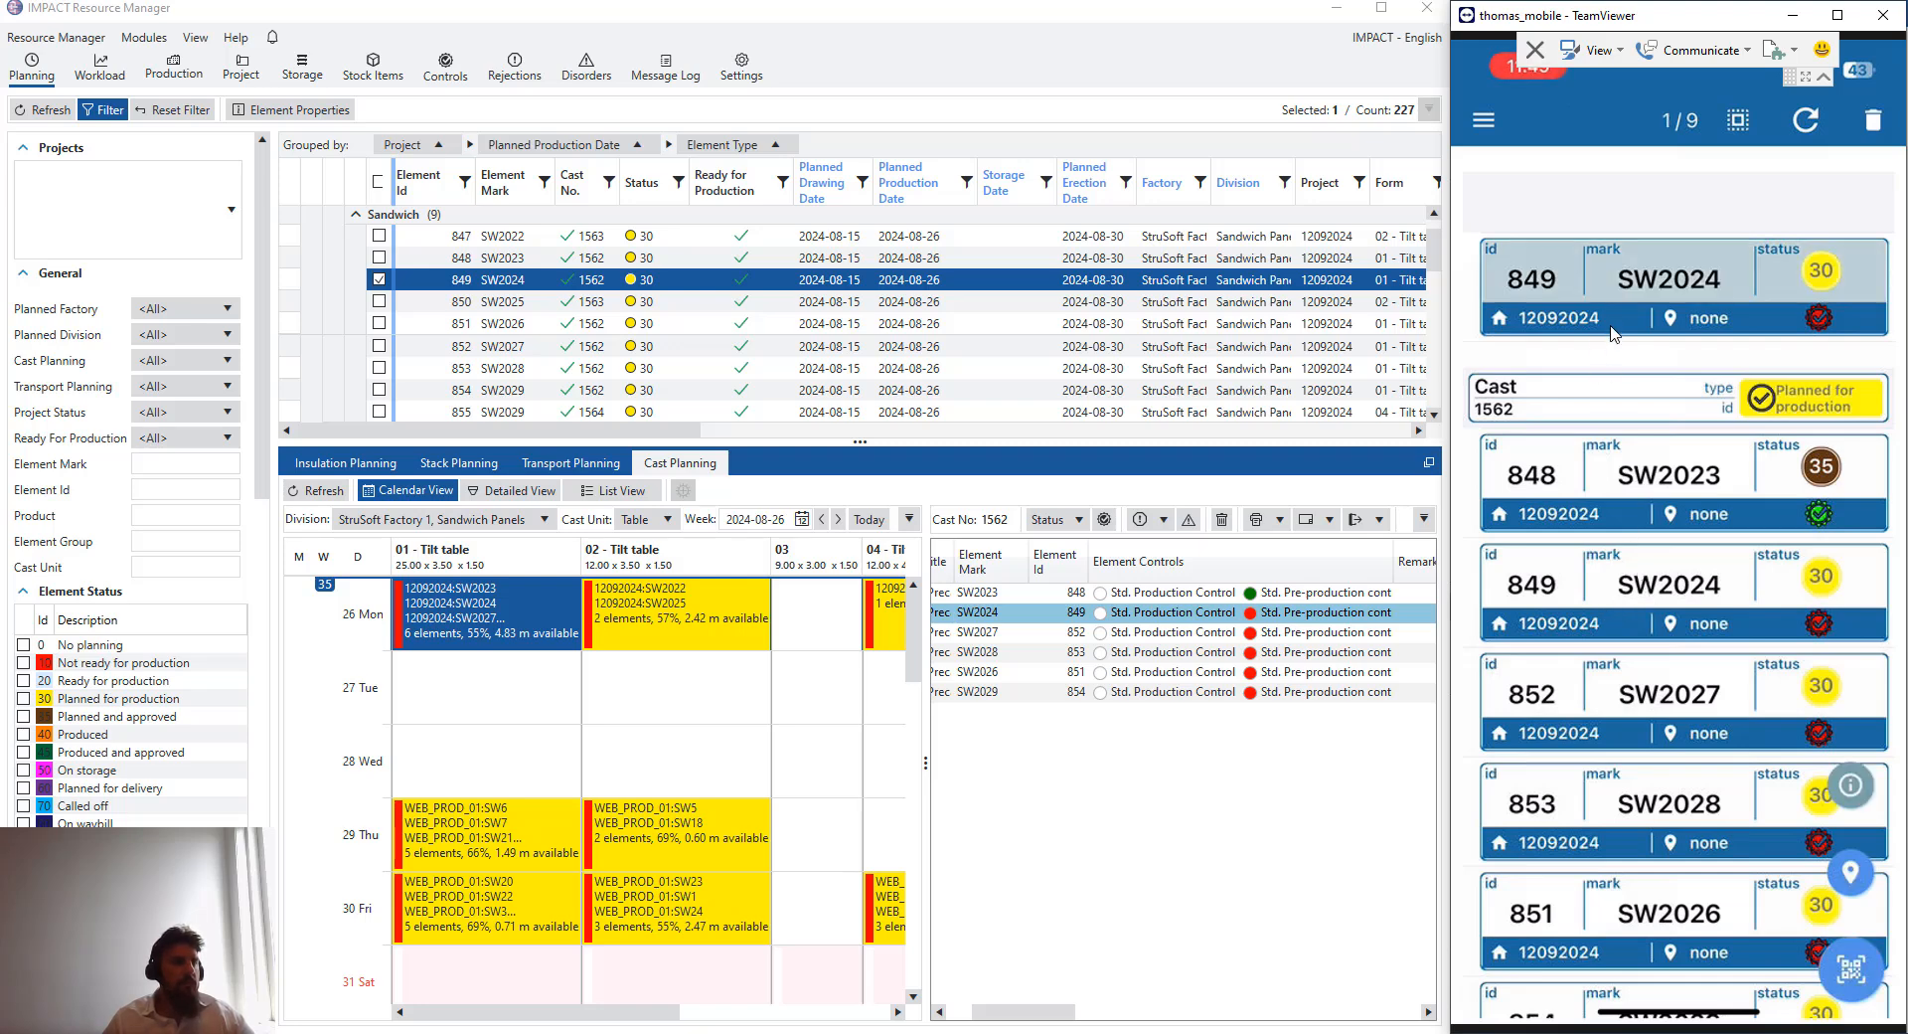
click(1617, 336)
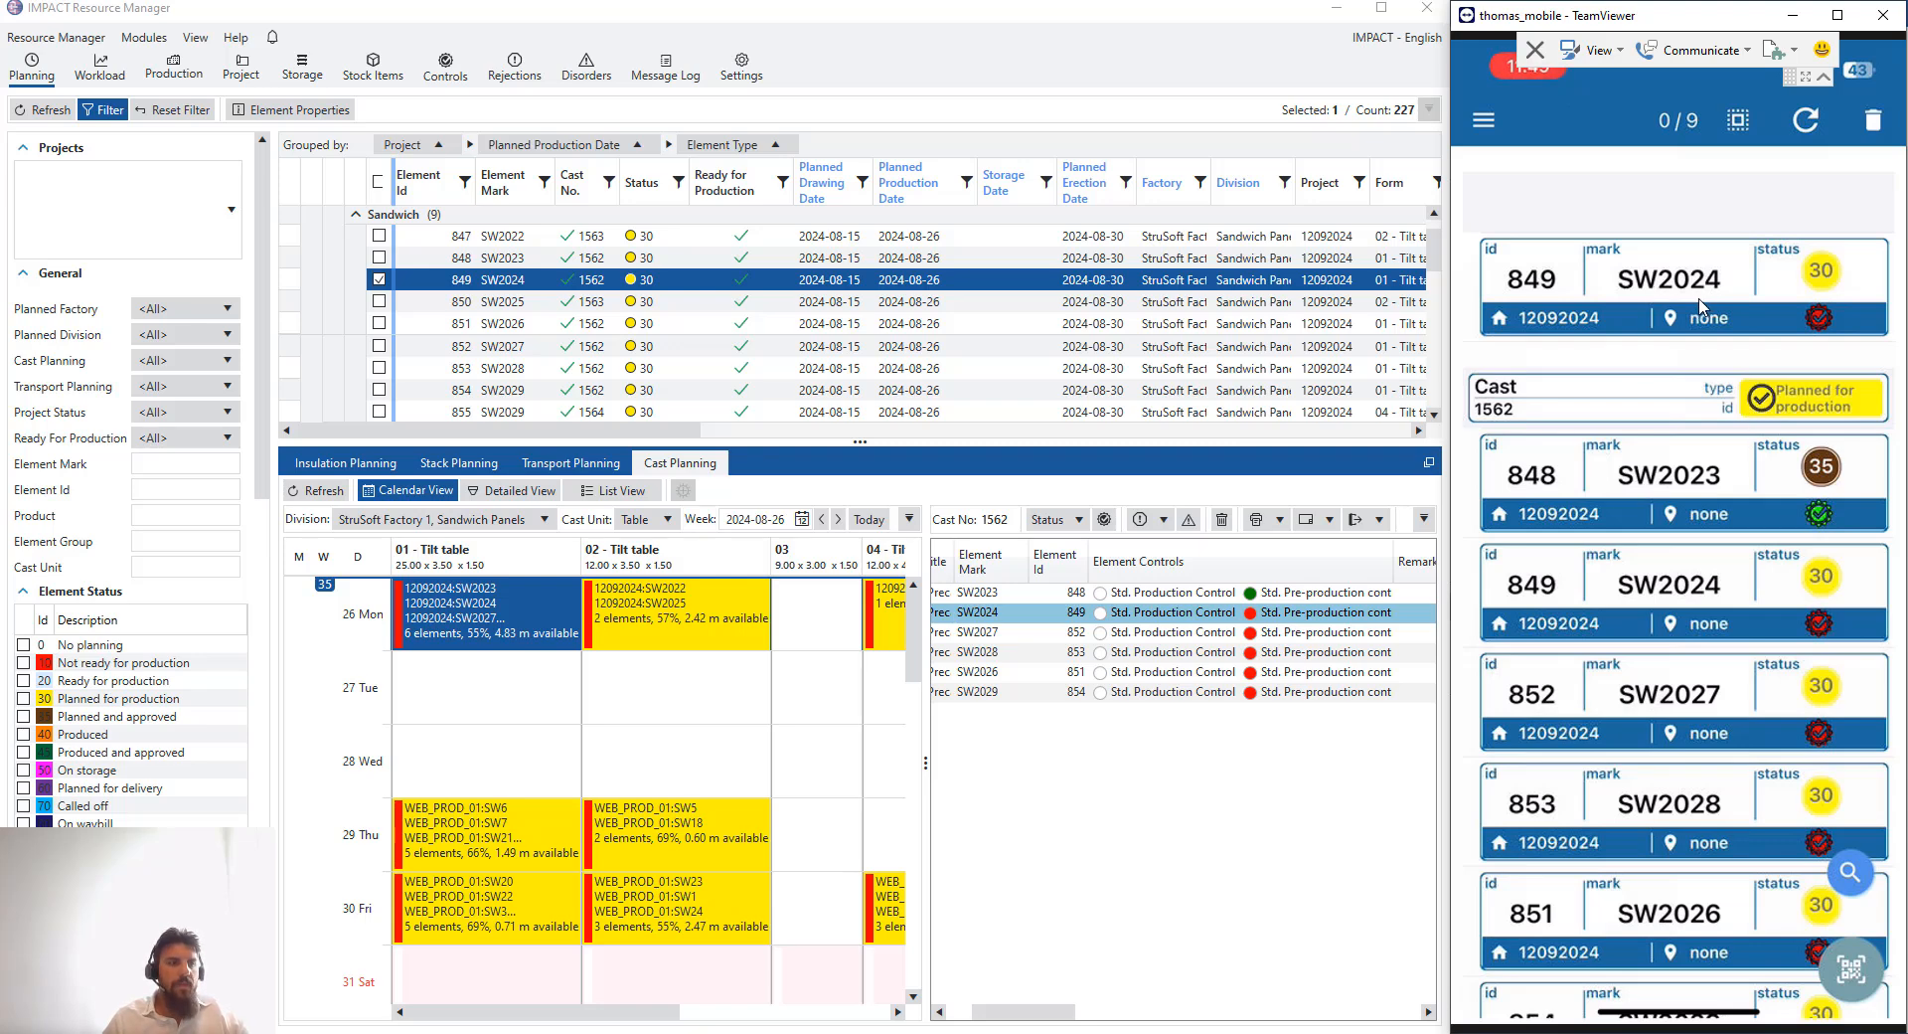
scroll(1700, 305, down, 3)
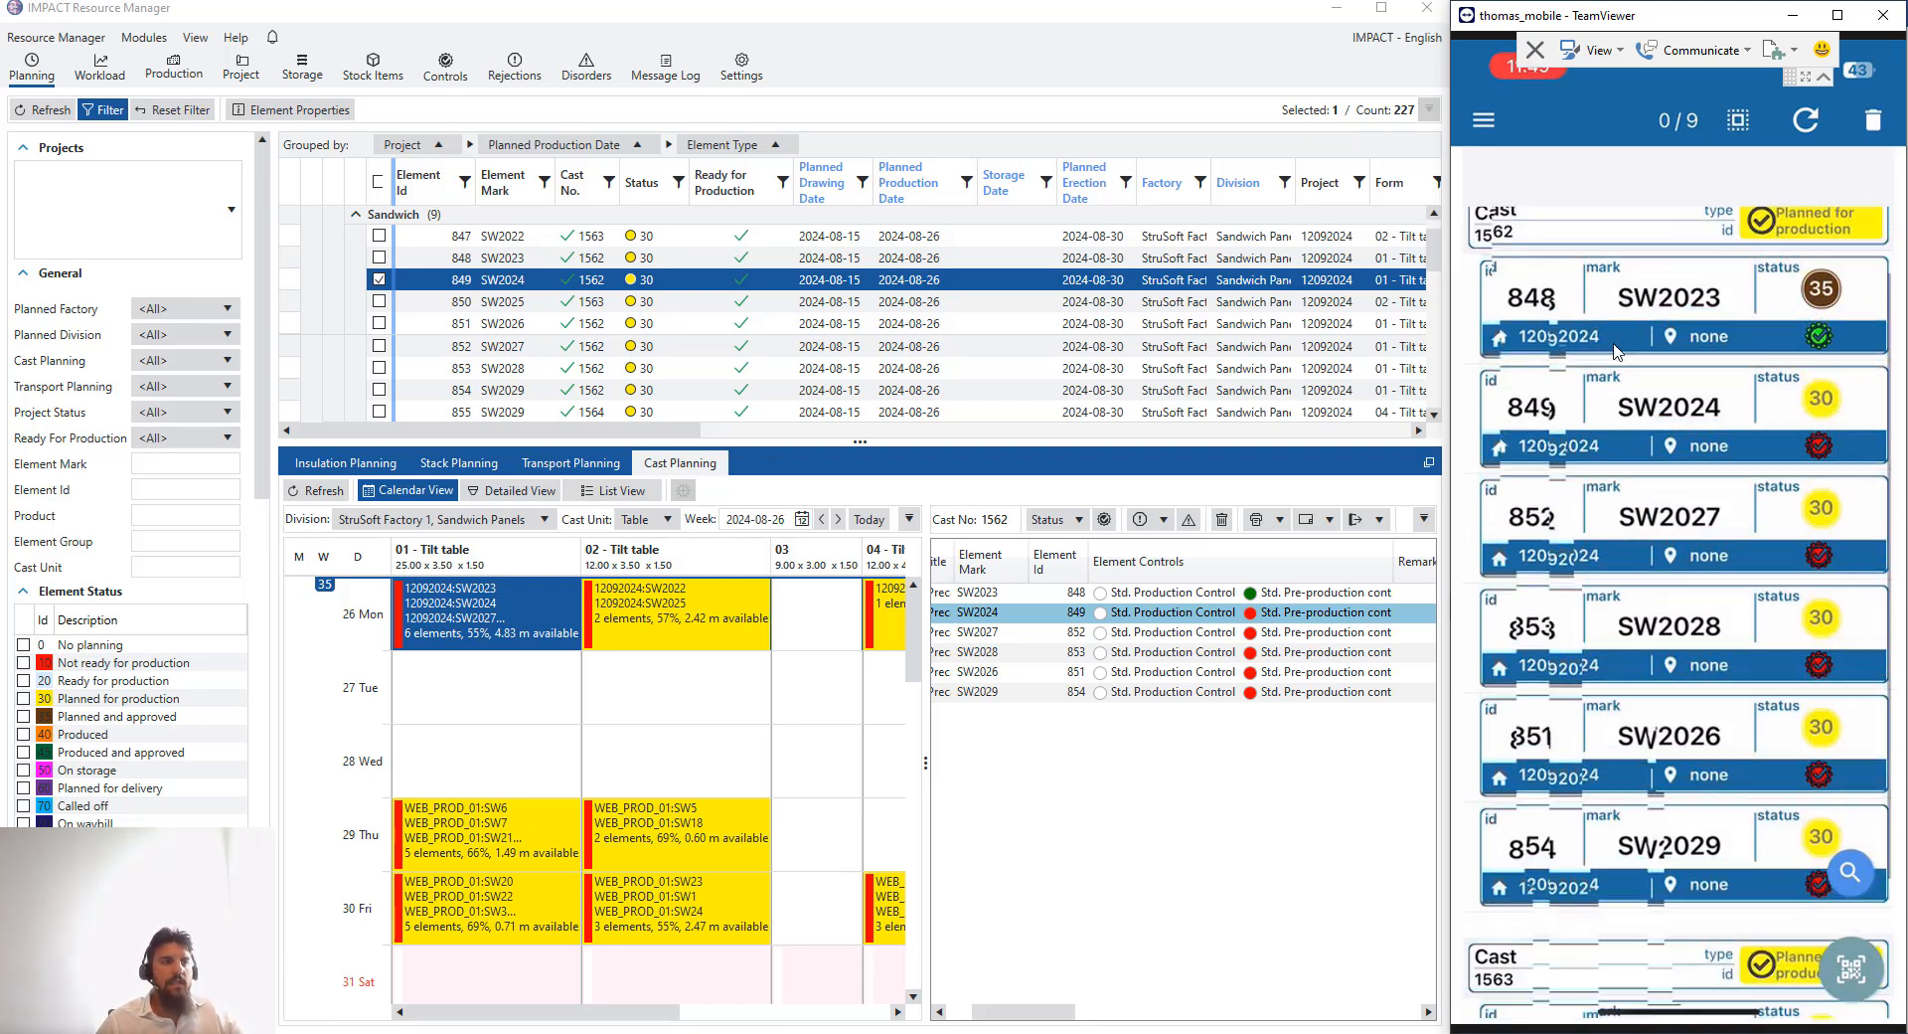
scroll(1616, 352, down, 3)
scroll(1615, 398, up, 5)
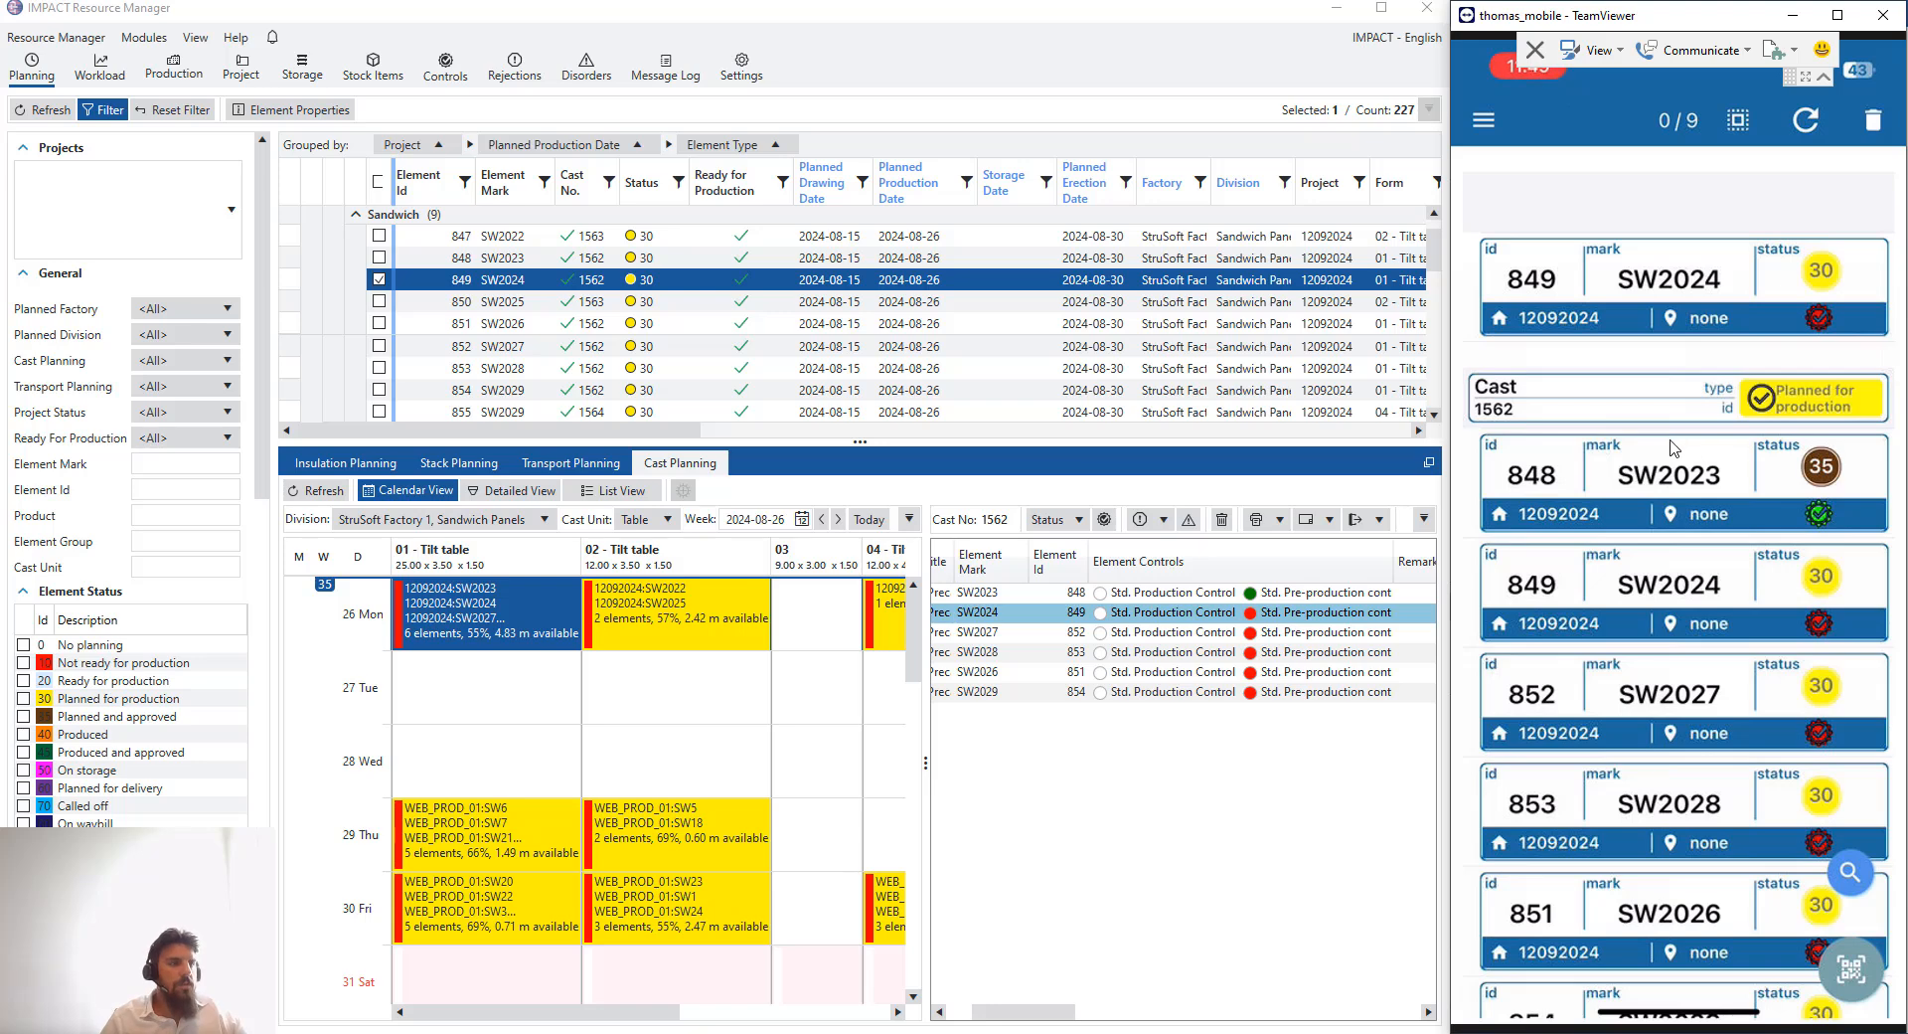
- Set the status of cast 1562 to Produced in the mobile app
click(1676, 447)
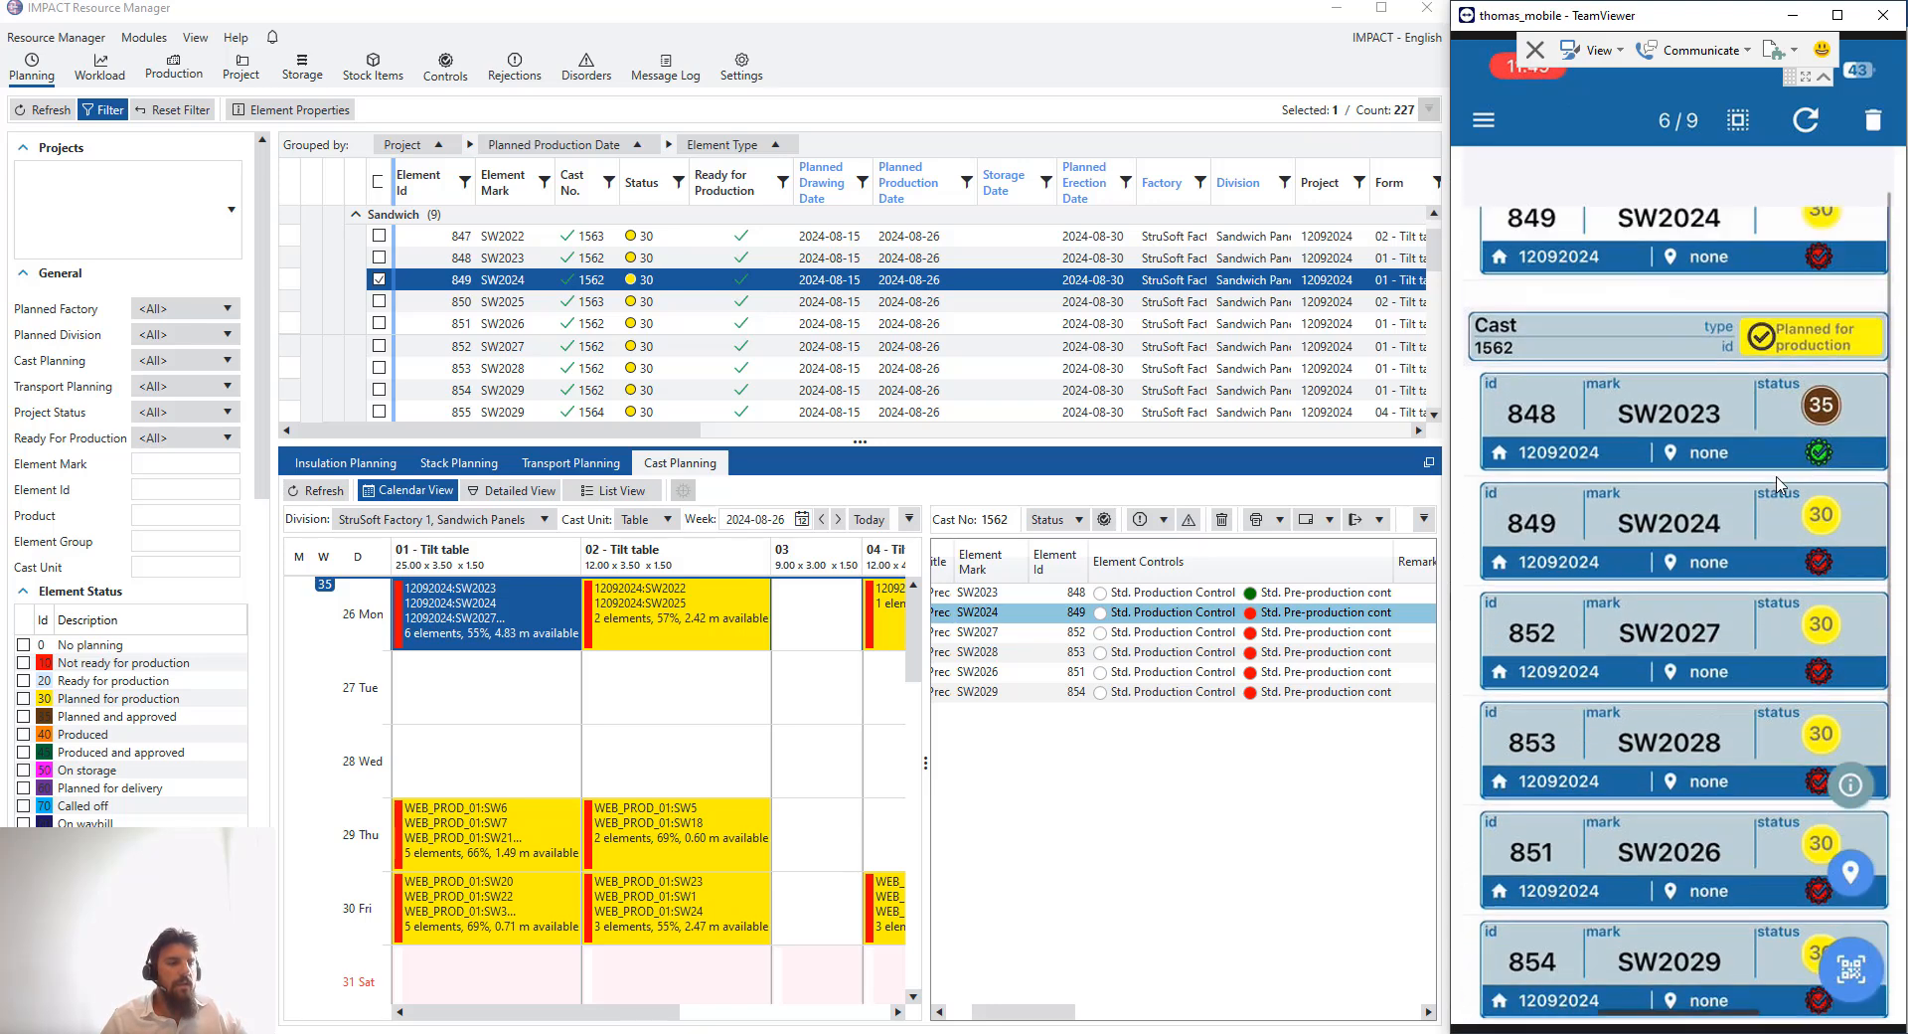
click(1827, 397)
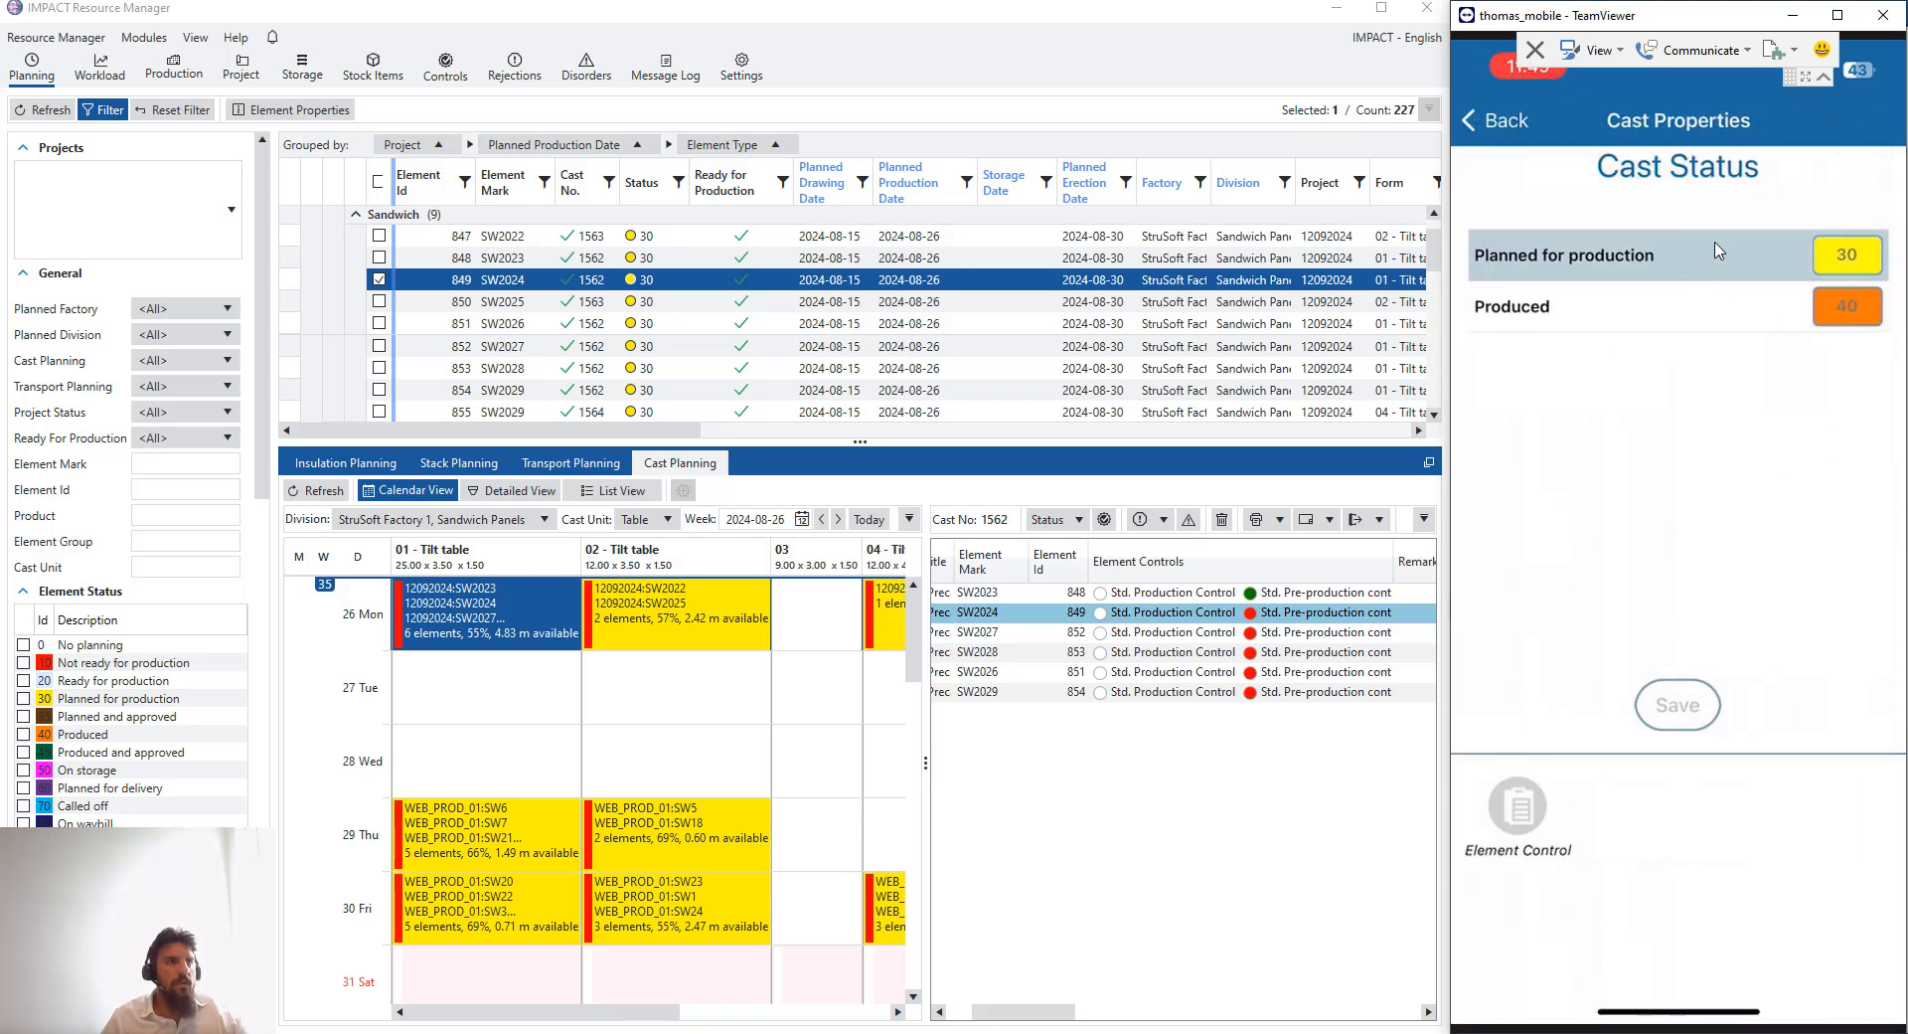
click(1652, 298)
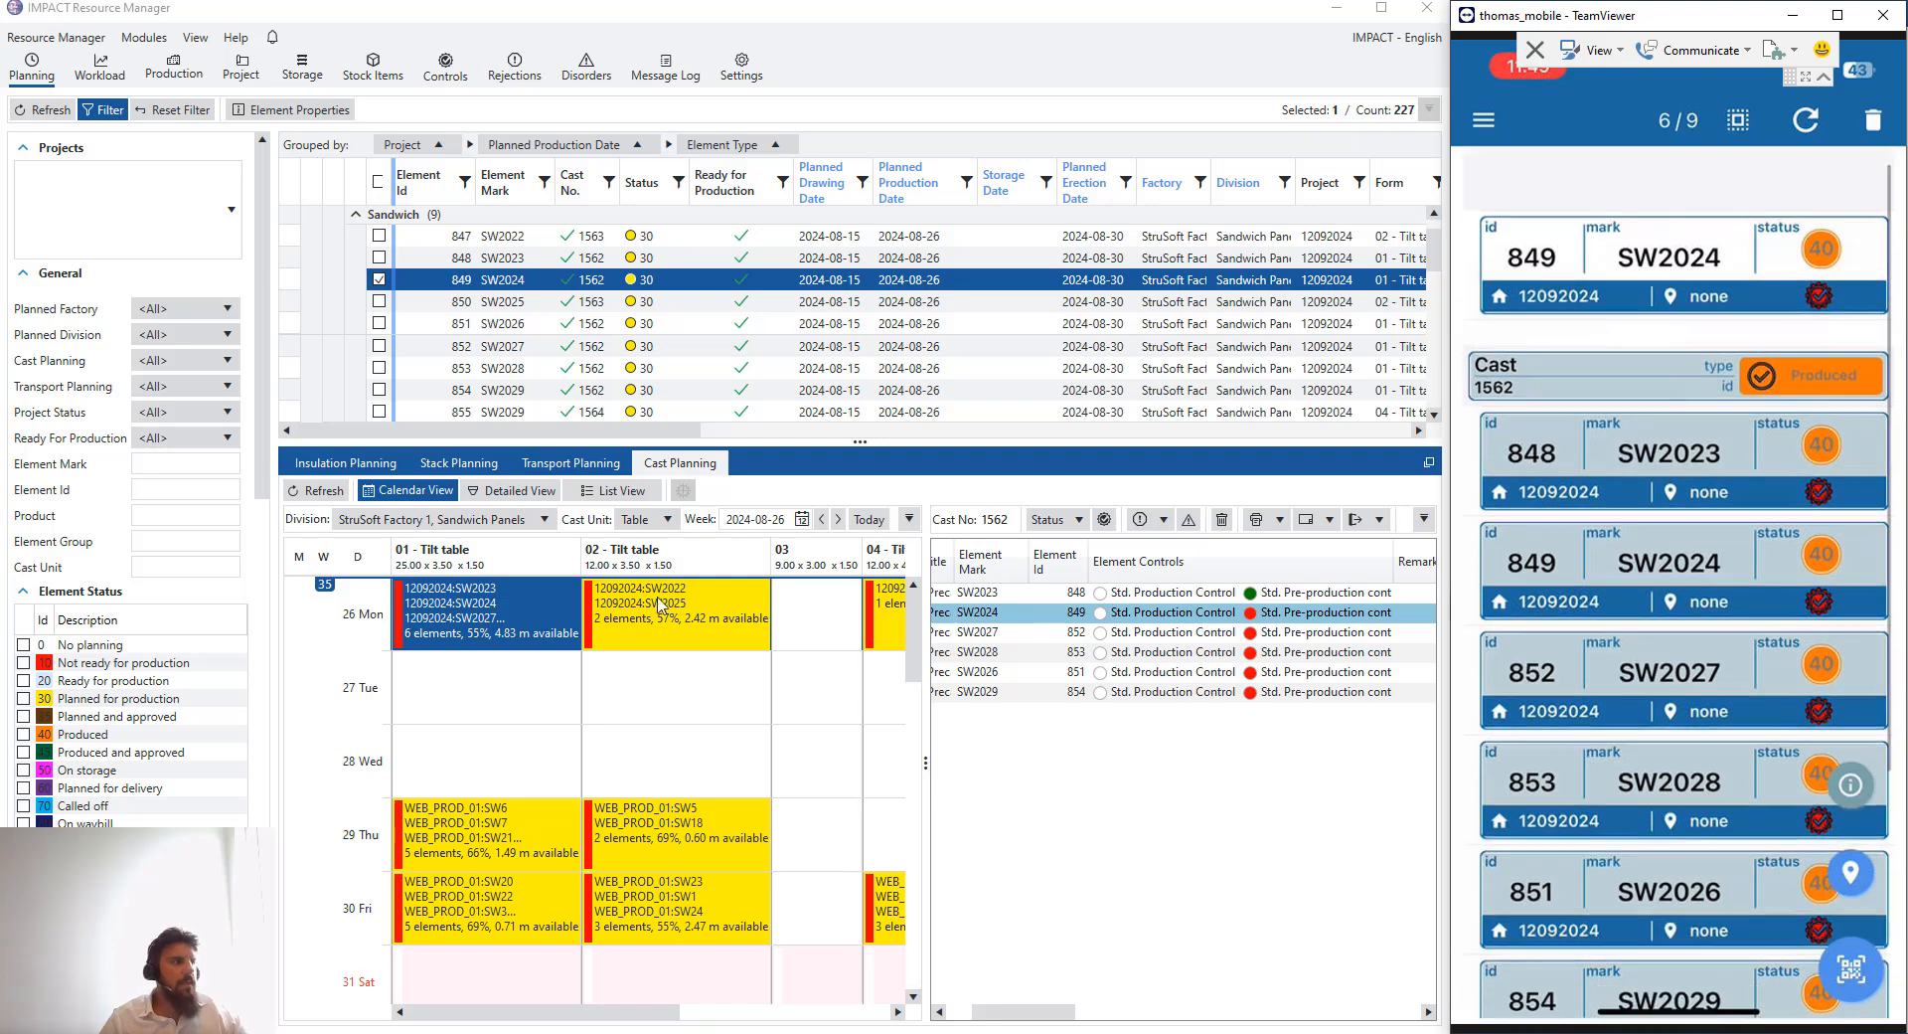
- Refresh Resource Manager and check the 26 August 01 tilt table cast in the calendar
click(316, 490)
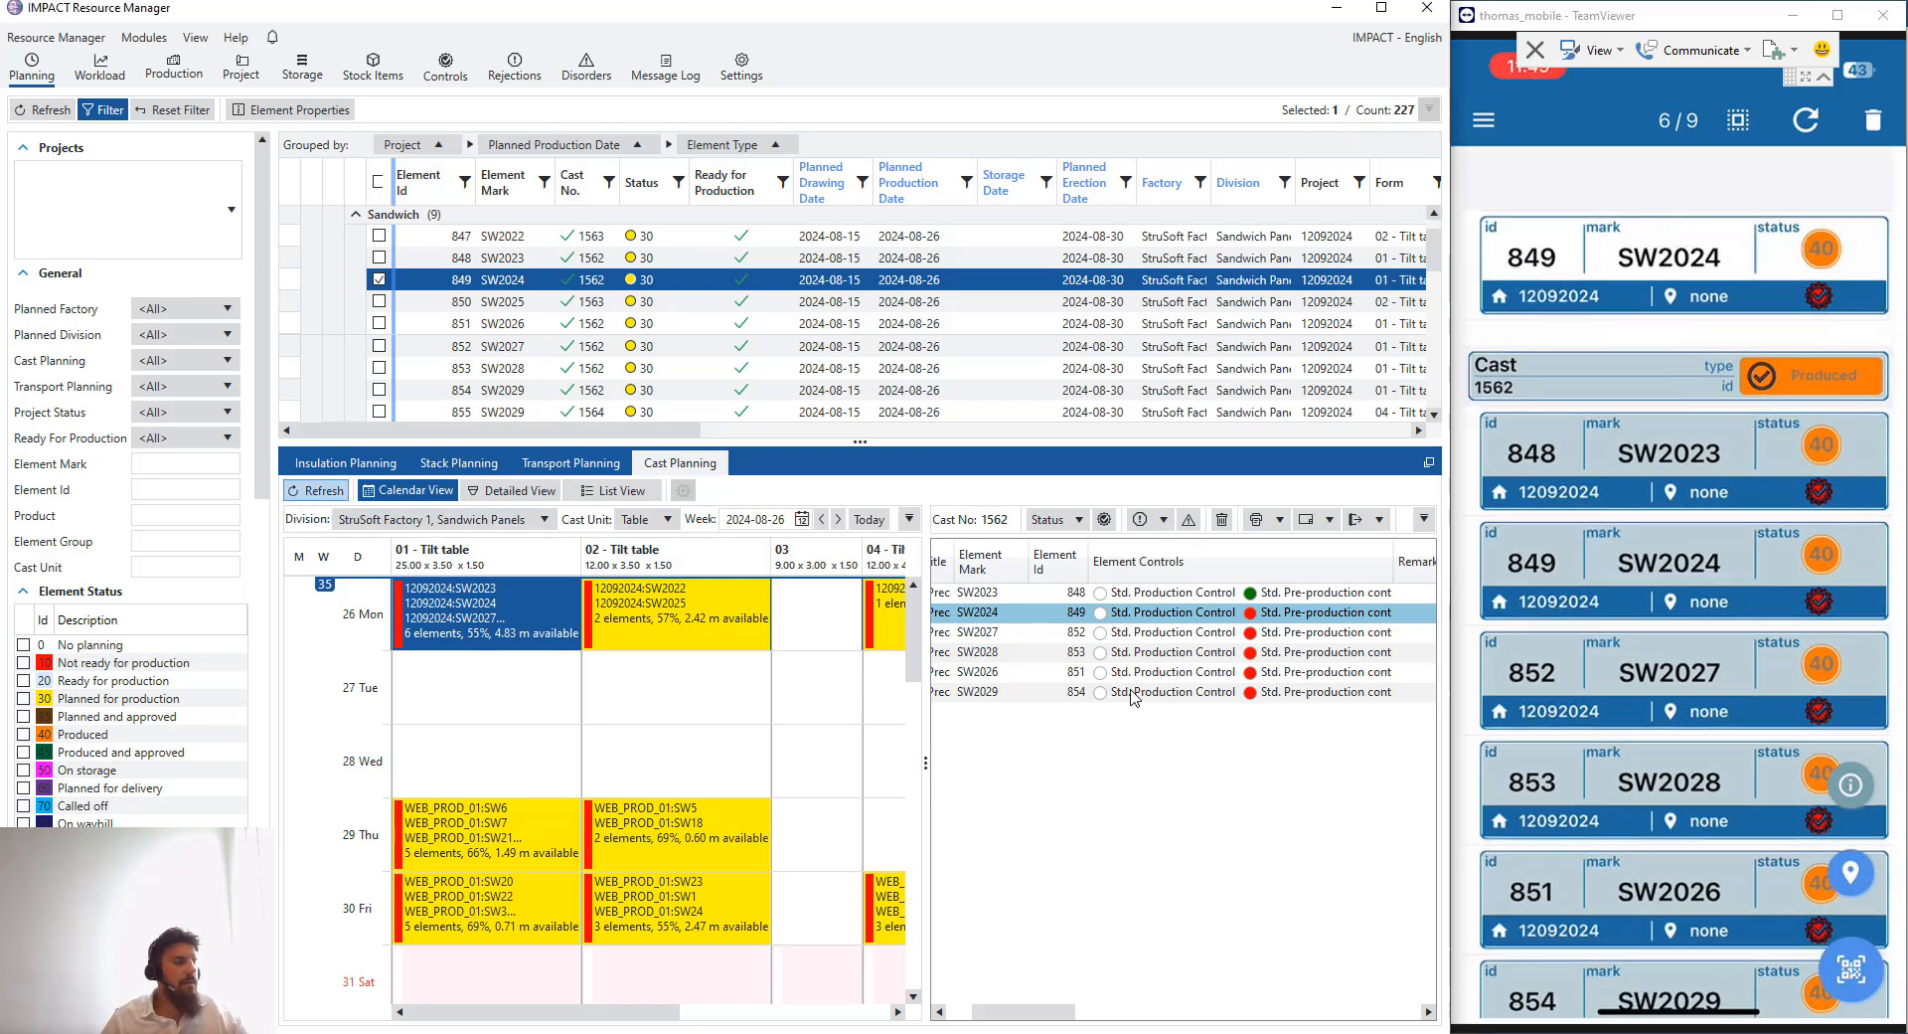
click(494, 620)
click(510, 728)
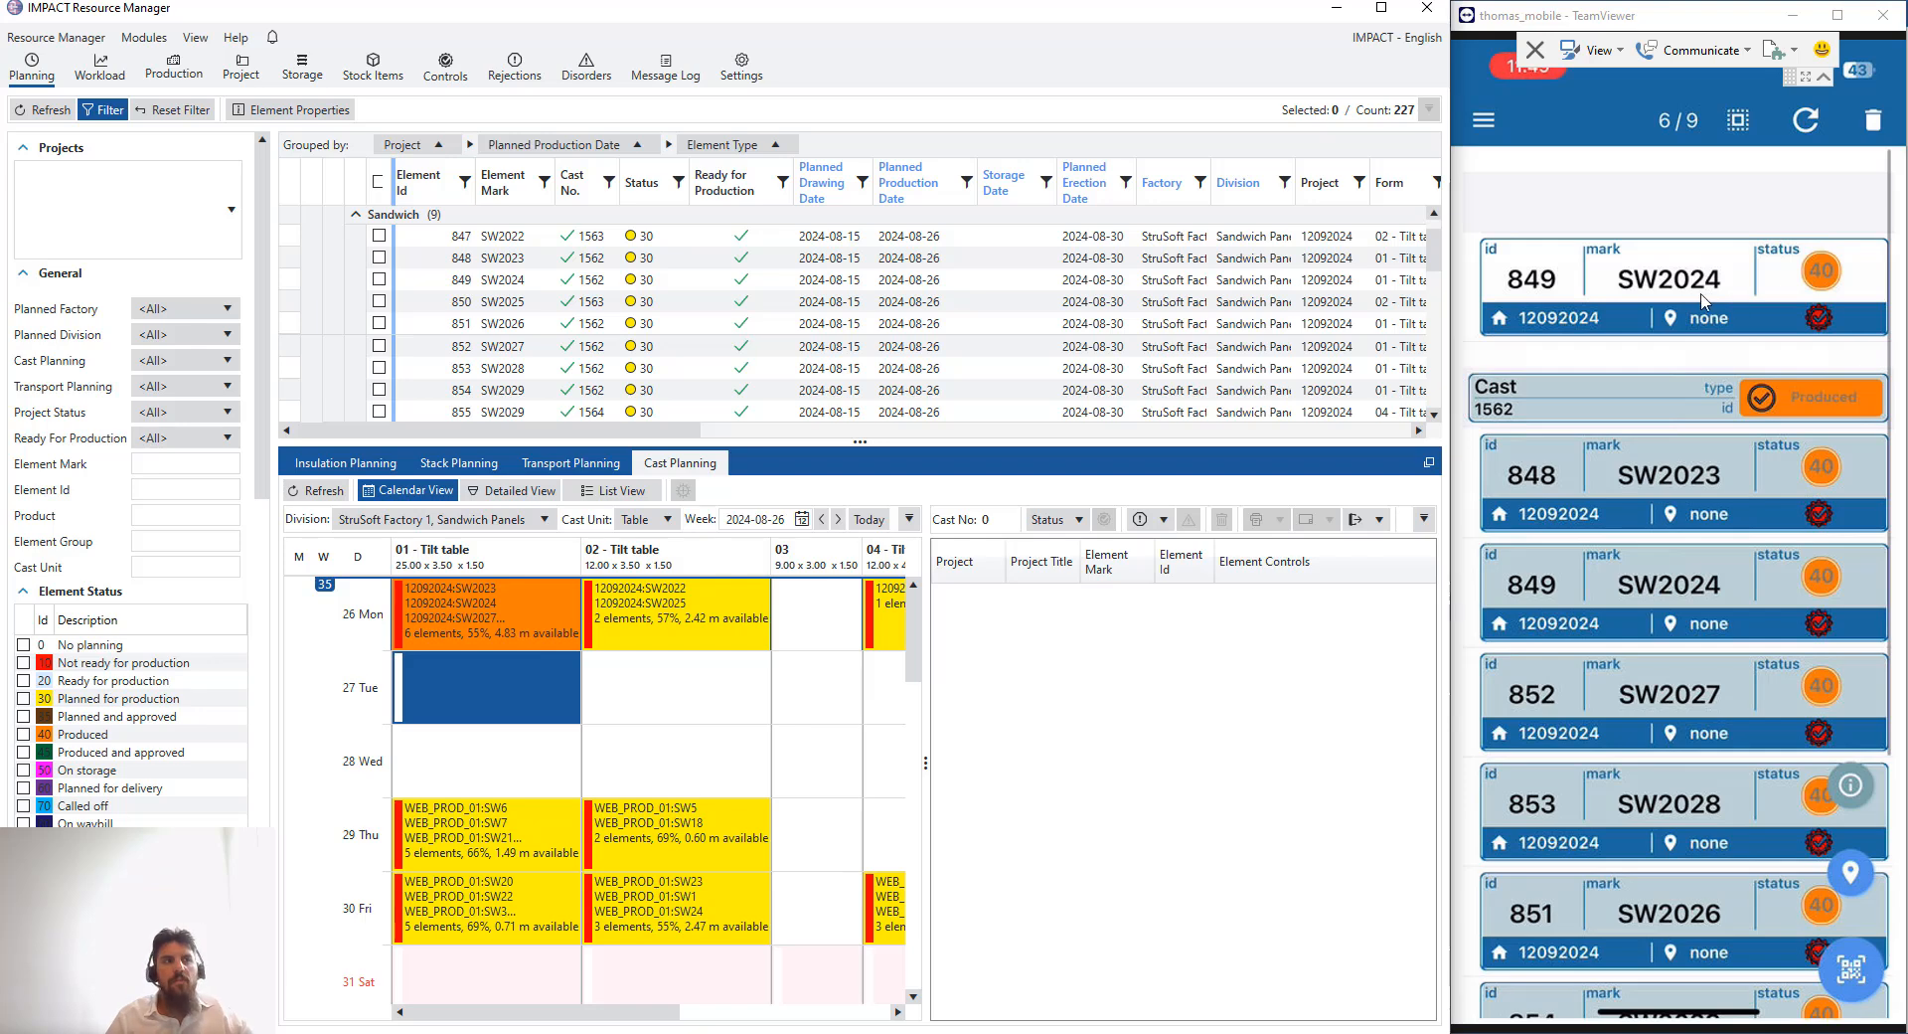
- Refresh the mobile element list
click(1722, 289)
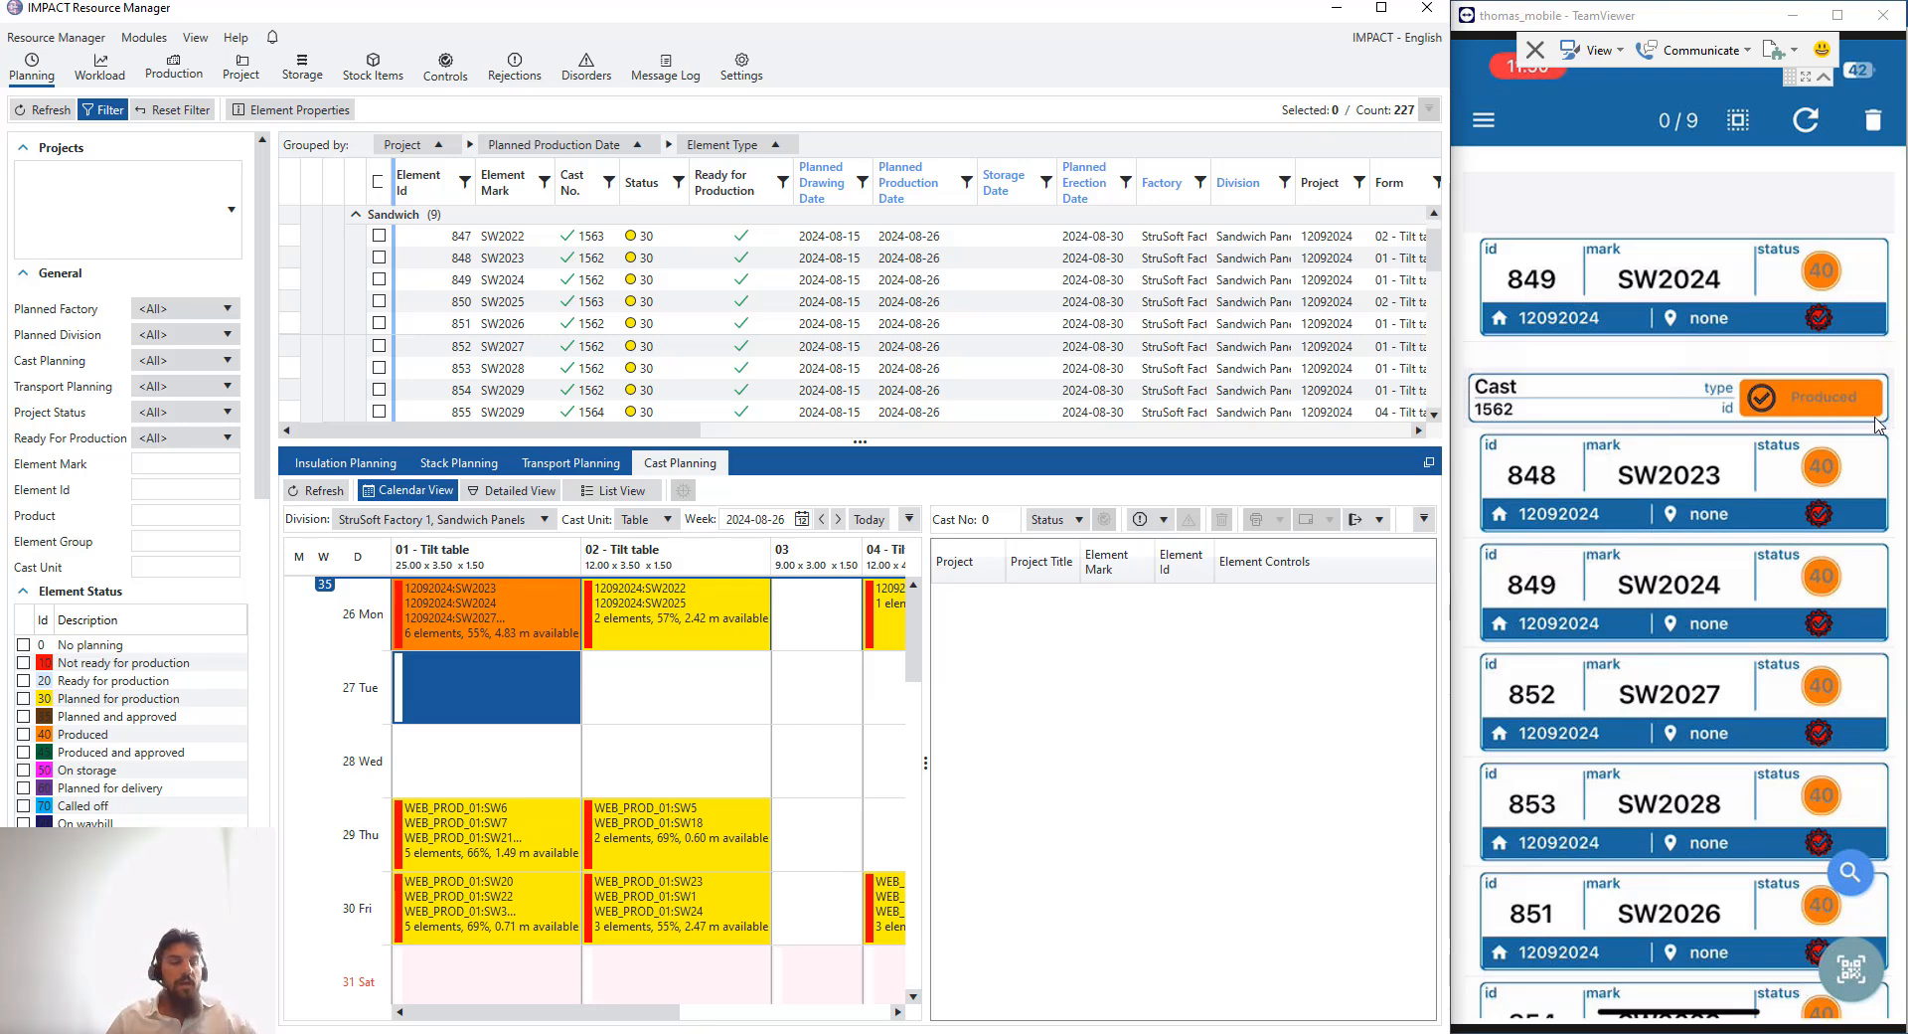
scroll(1680, 596, down, 1)
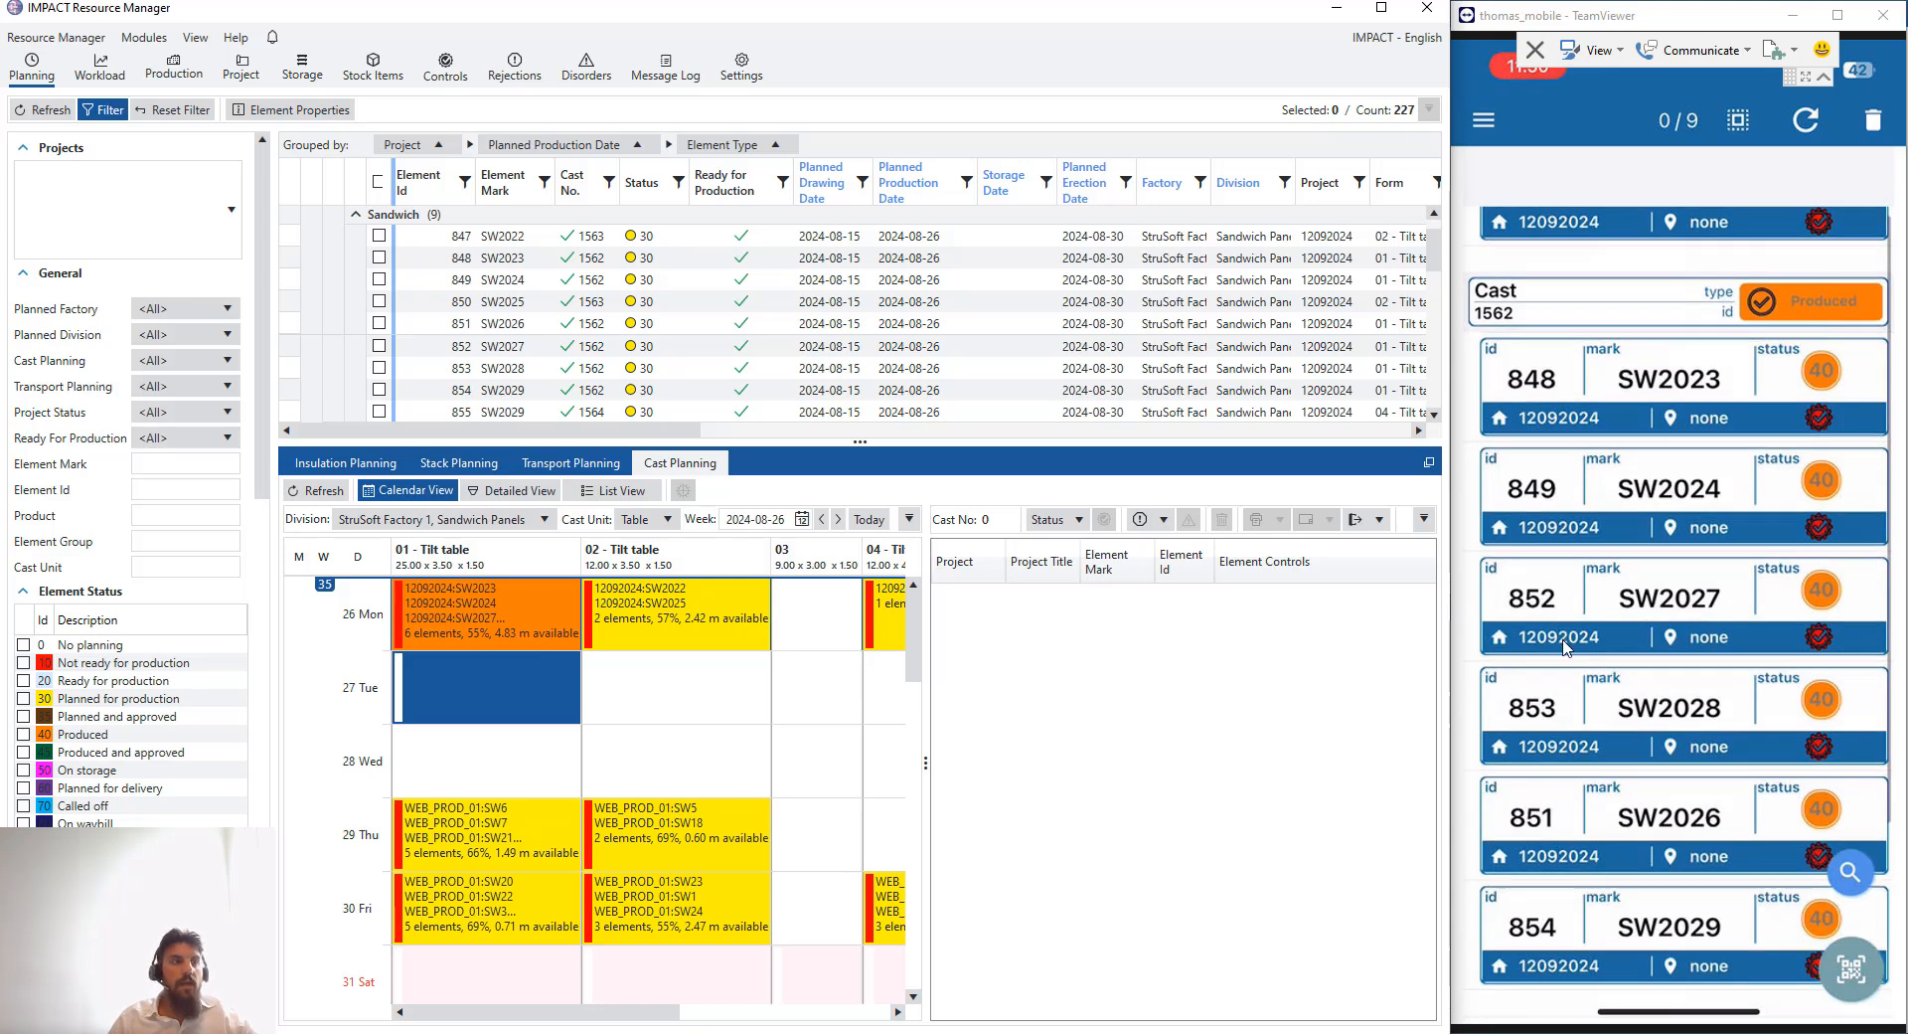
scroll(1650, 445, down, 2)
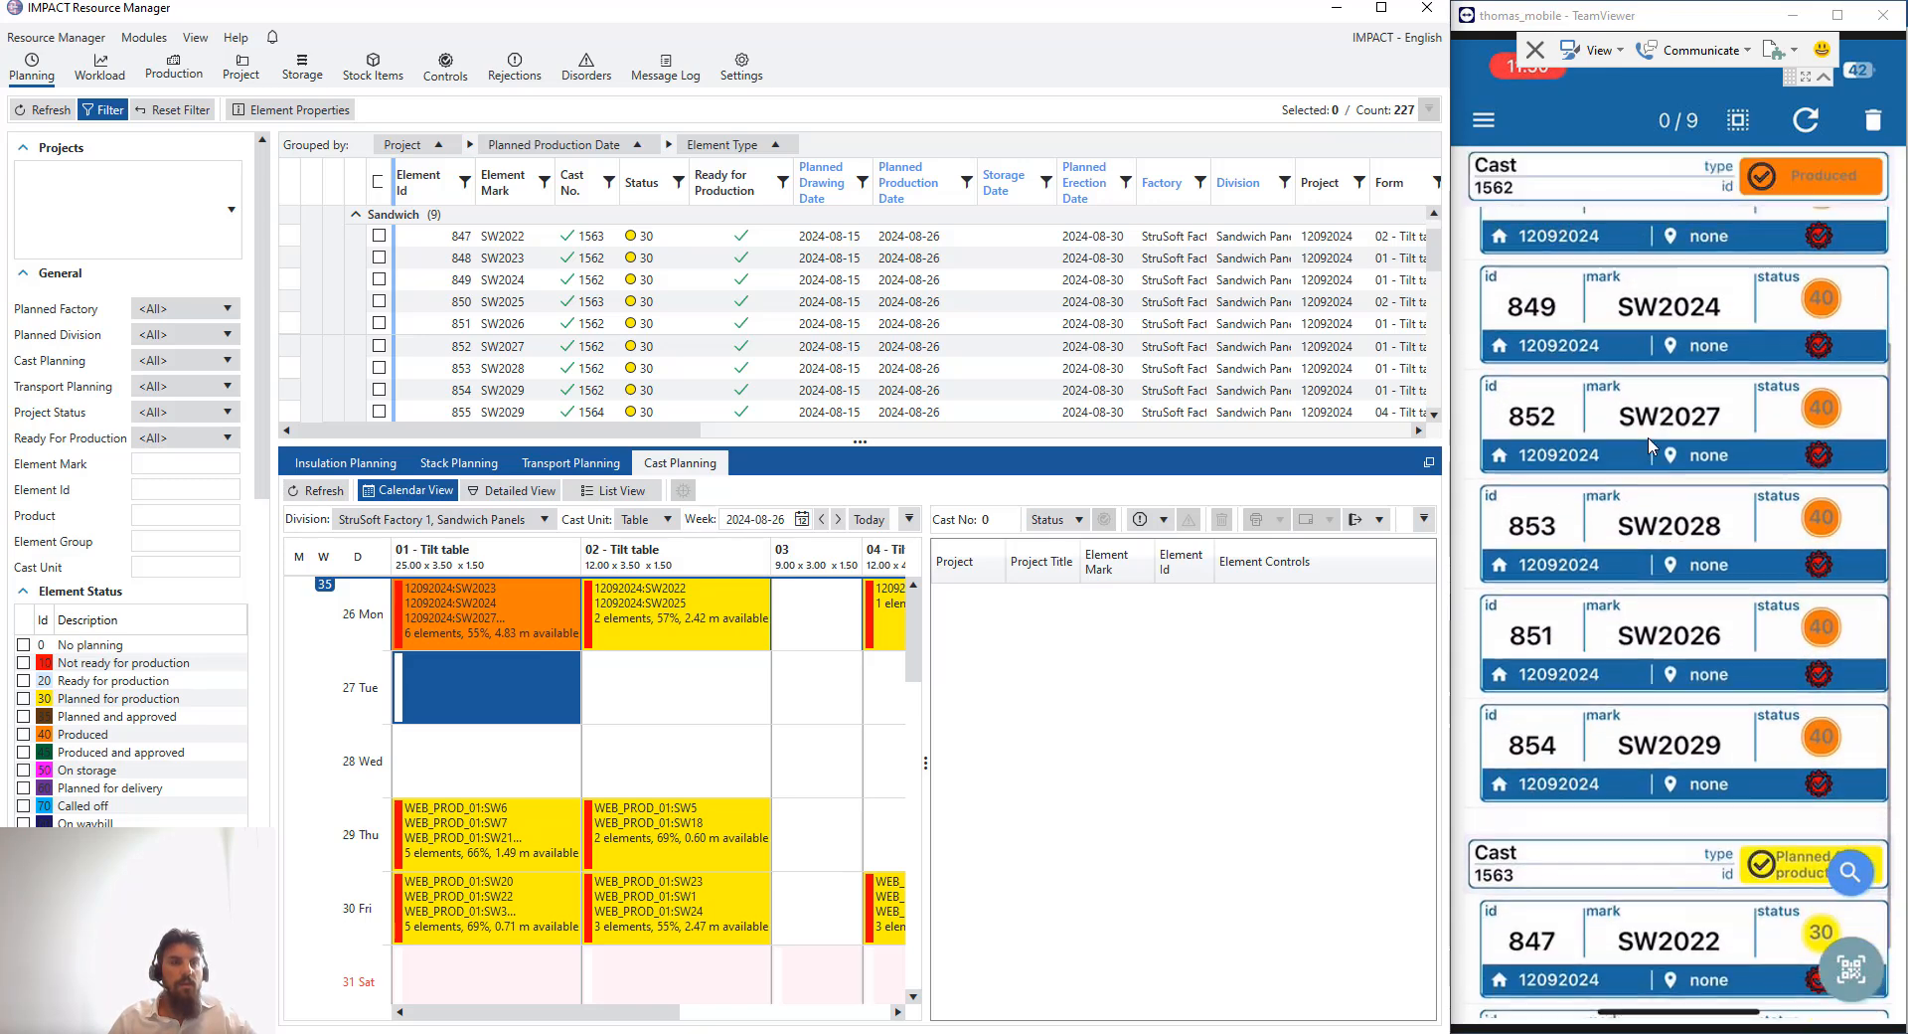
scroll(1651, 445, up, 3)
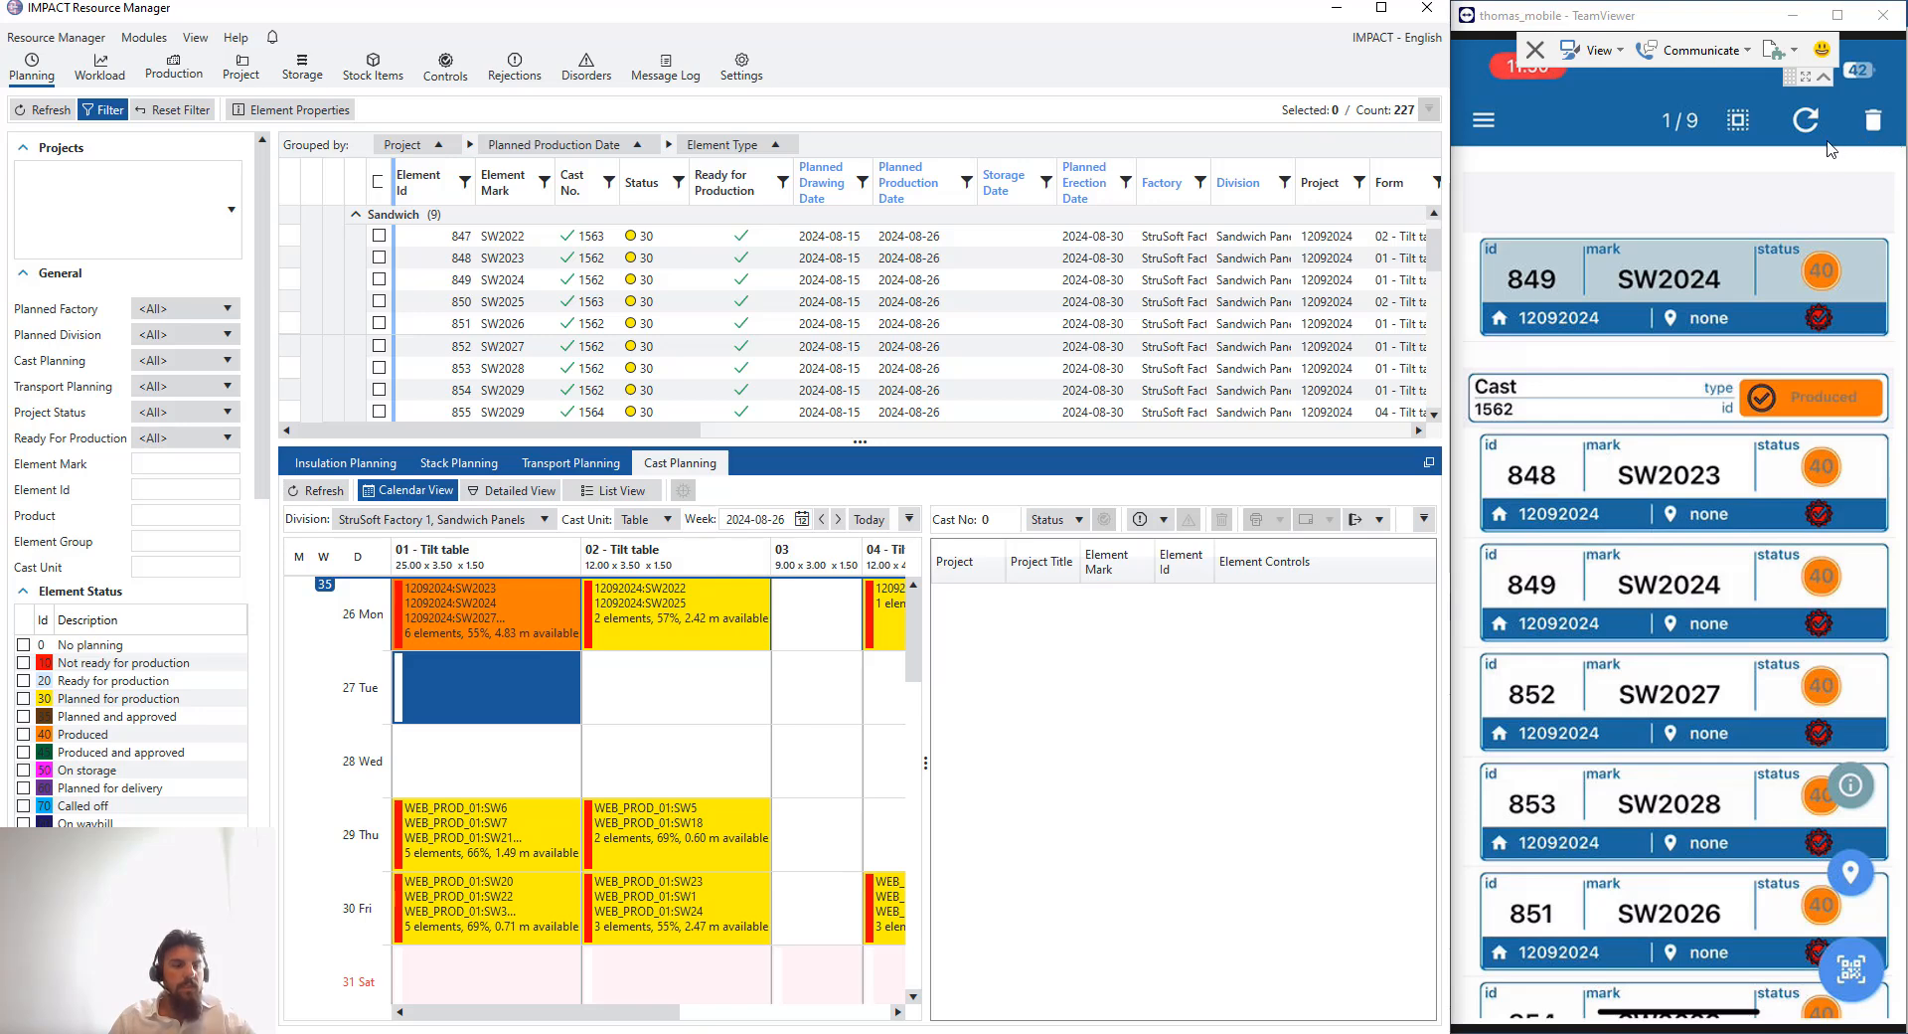
click(1862, 131)
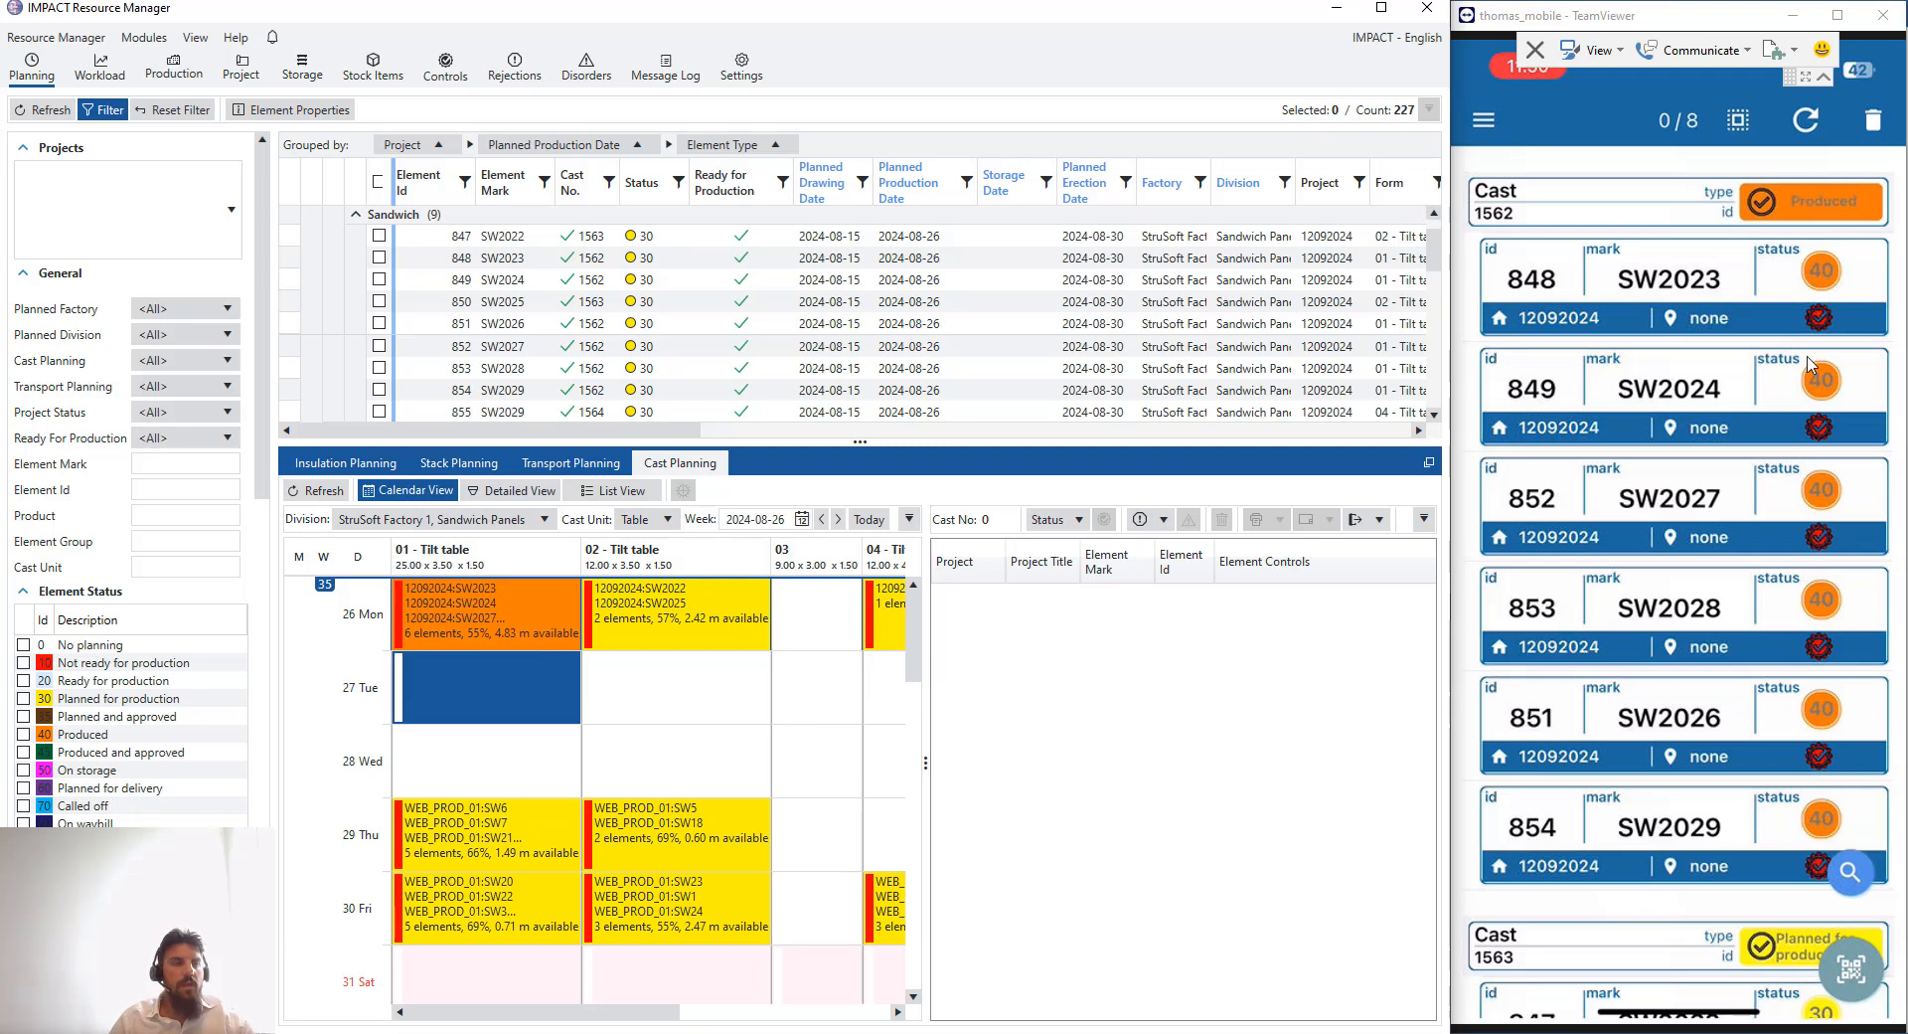
- Set the status of cast 1563 to Produced in the mobile app
scroll(1807, 376, down, 3)
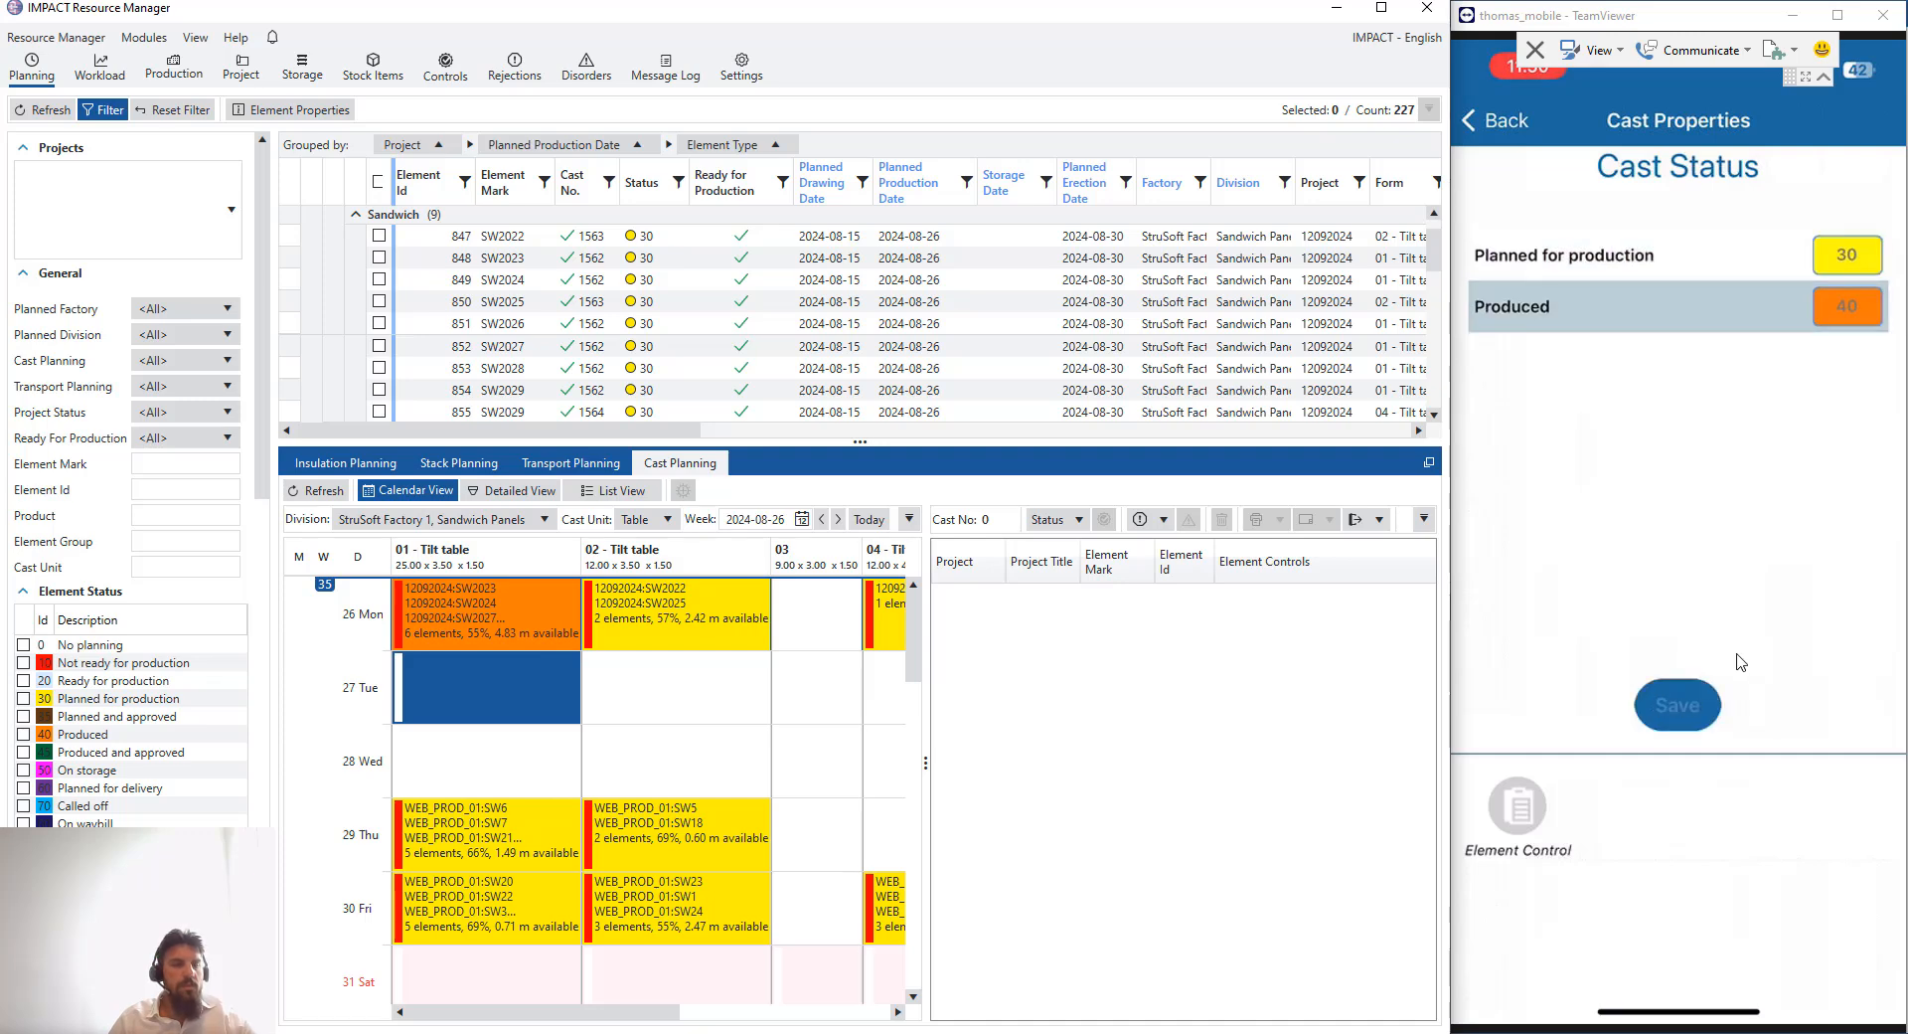
click(1654, 702)
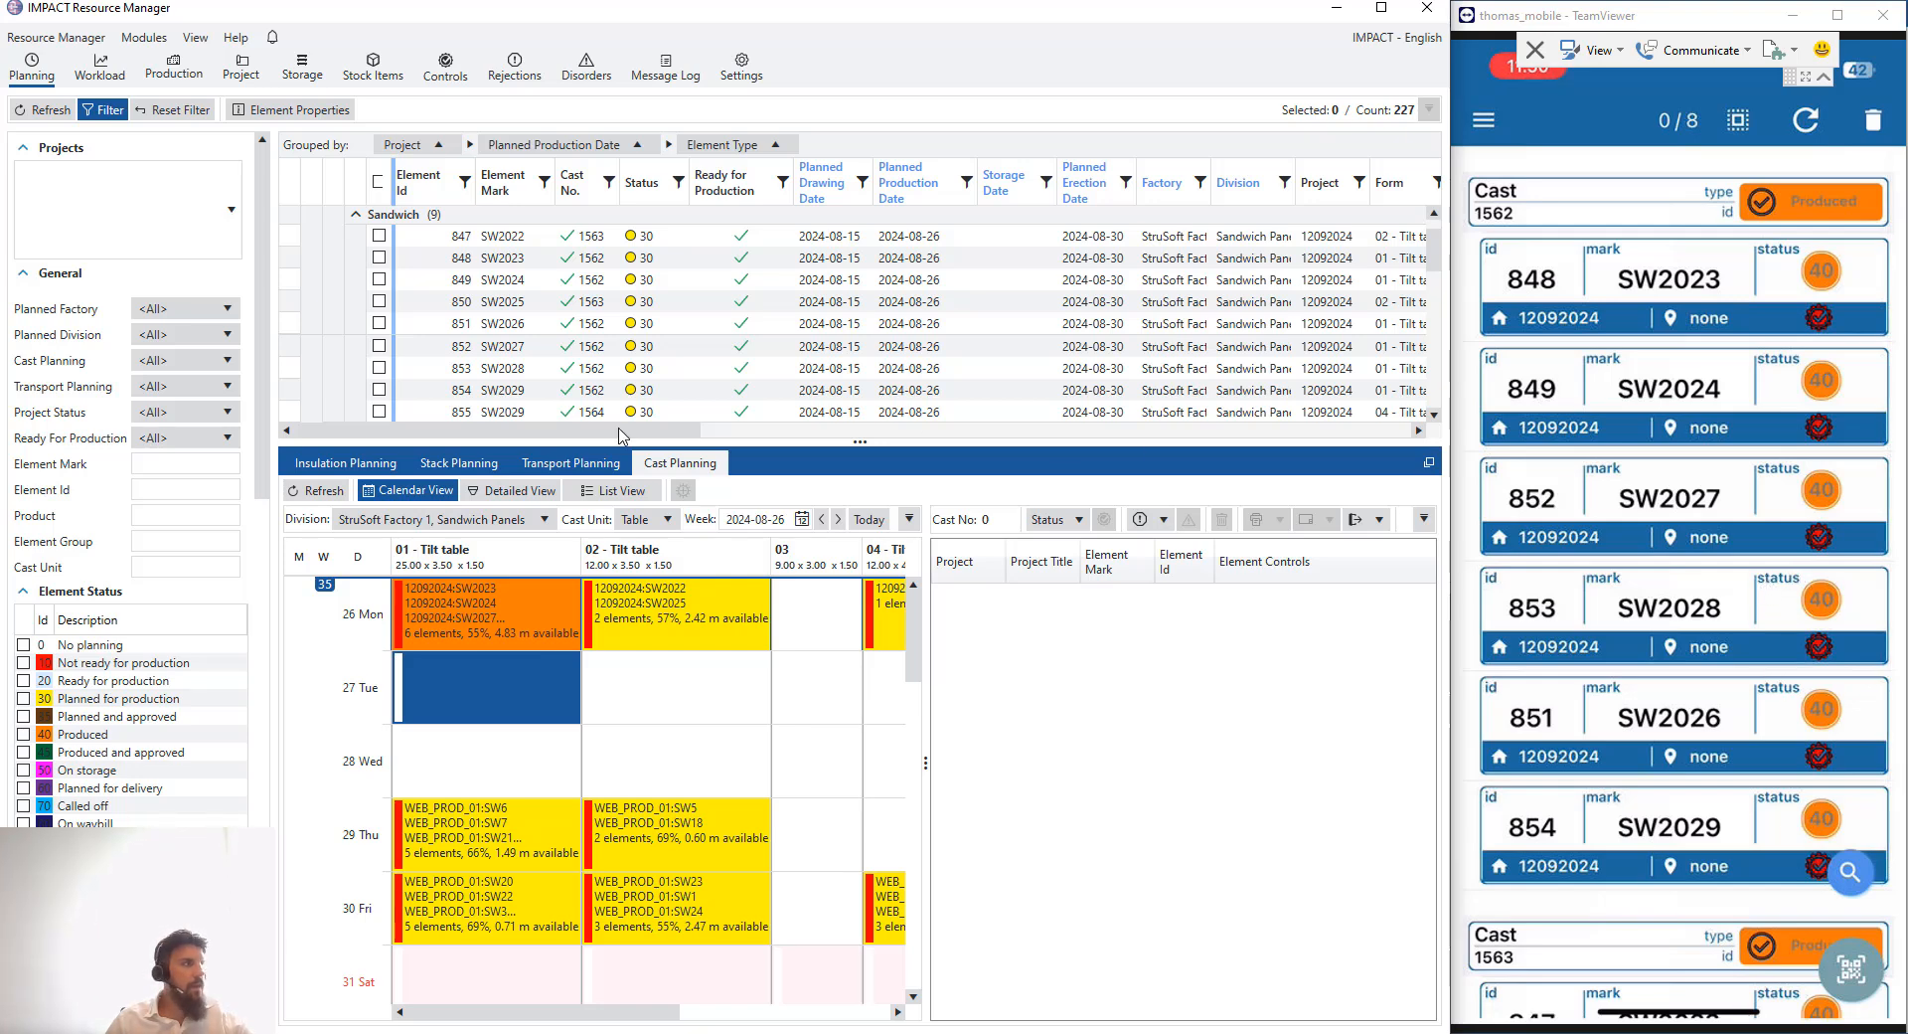
- Refresh Resource Manager and widen the cast calendar to review the 26 August casts
click(316, 491)
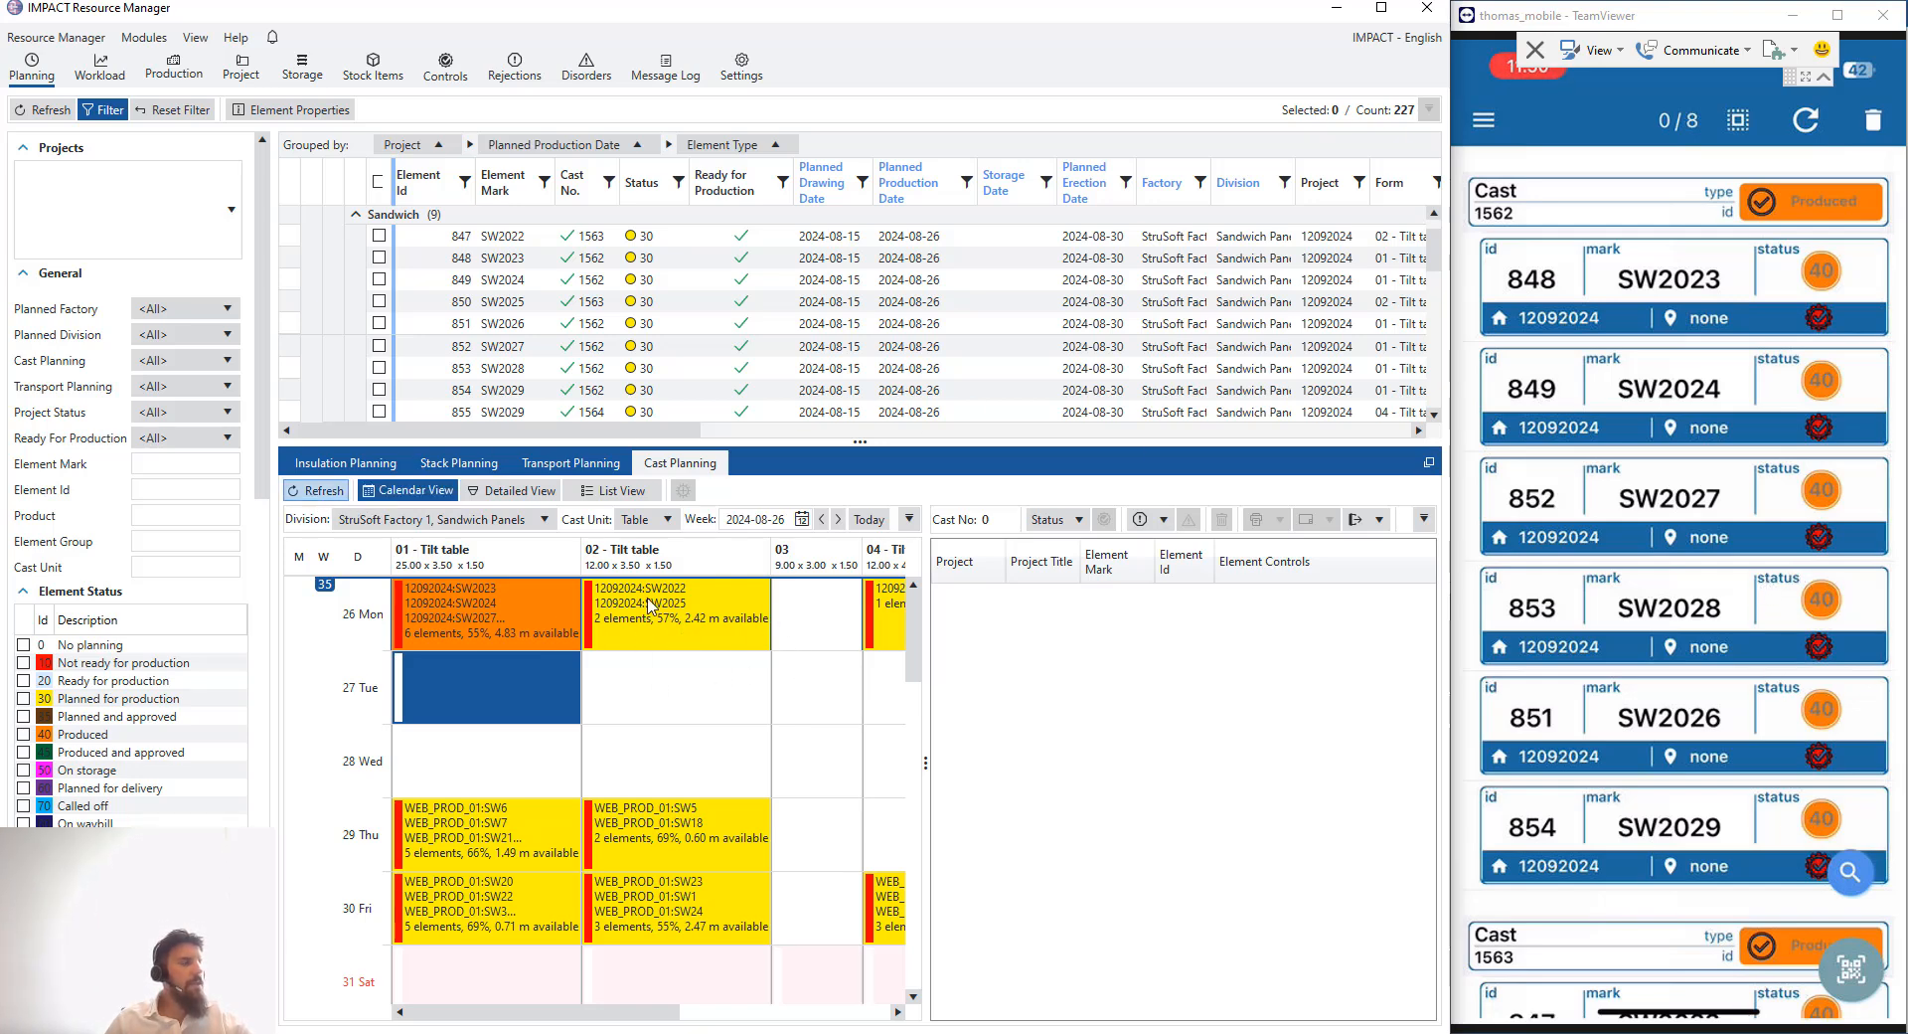
drag(926, 737, 1004, 728)
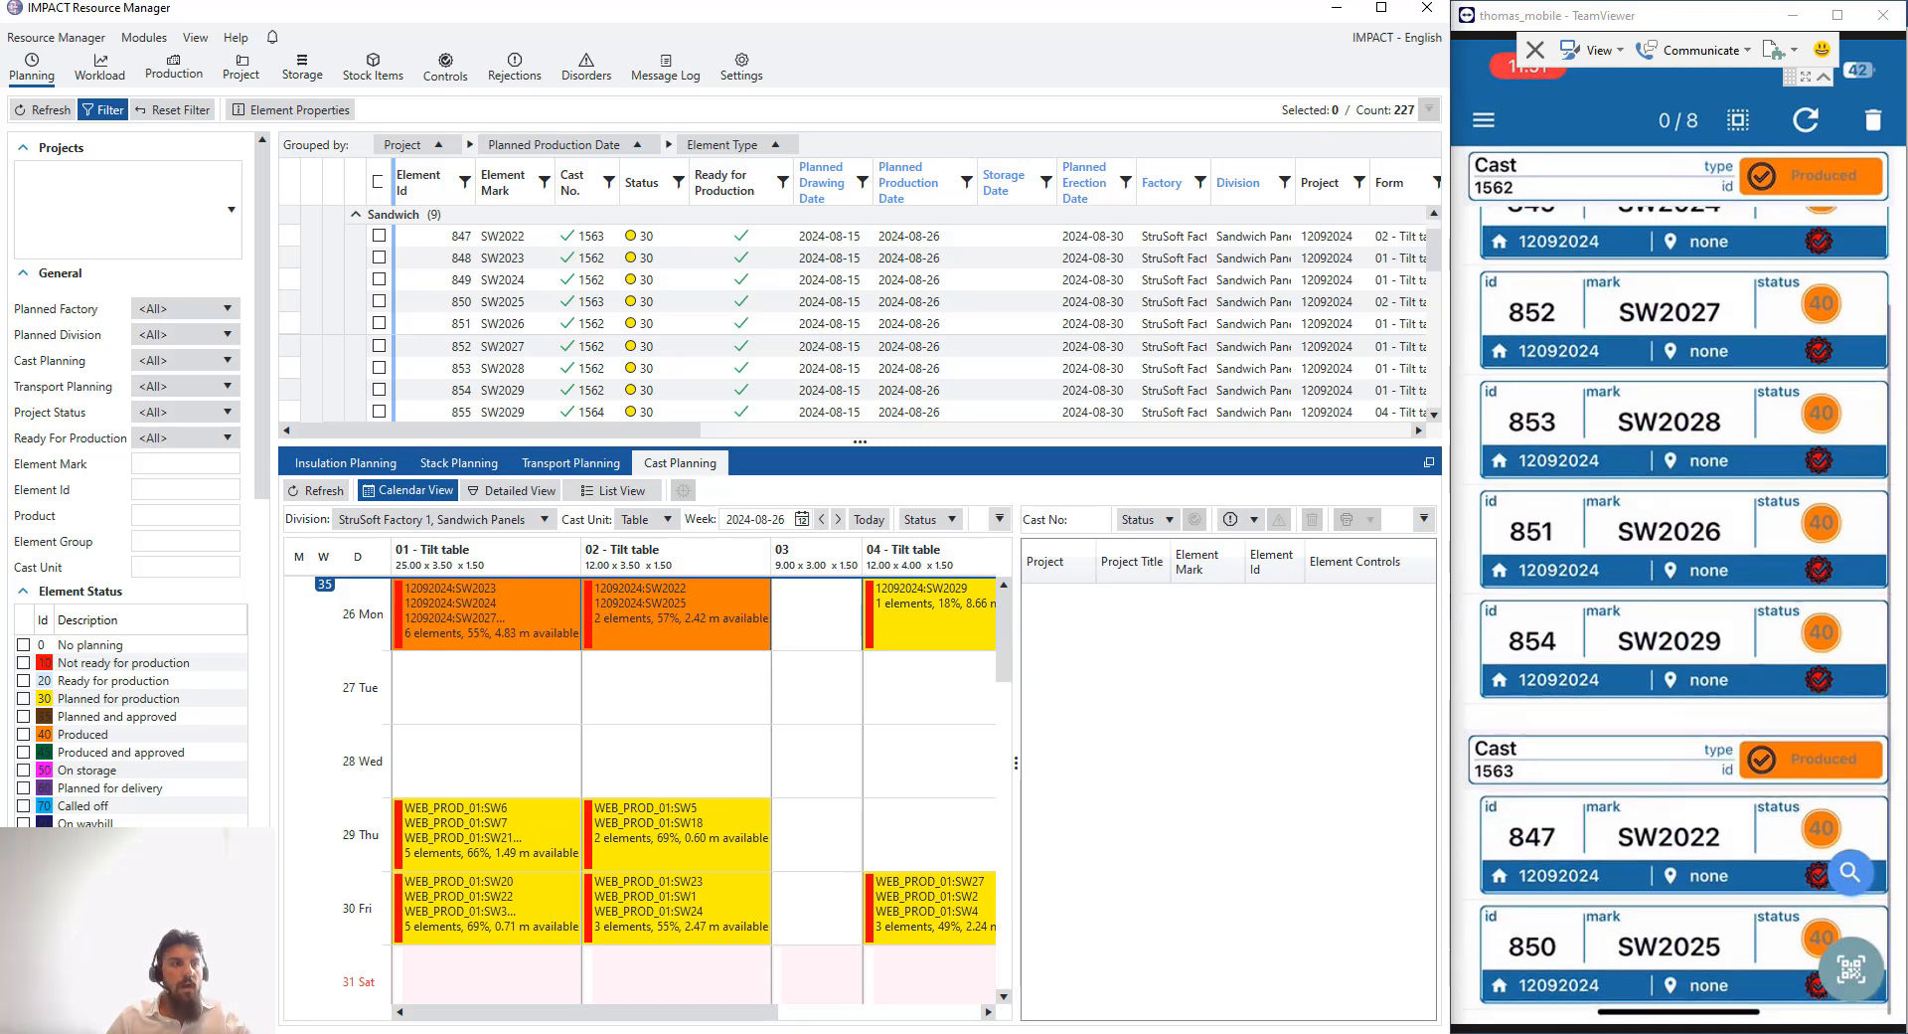
- Remove cast 1563's elements SW2022 and SW2025 from the mobile app's list
click(1572, 774)
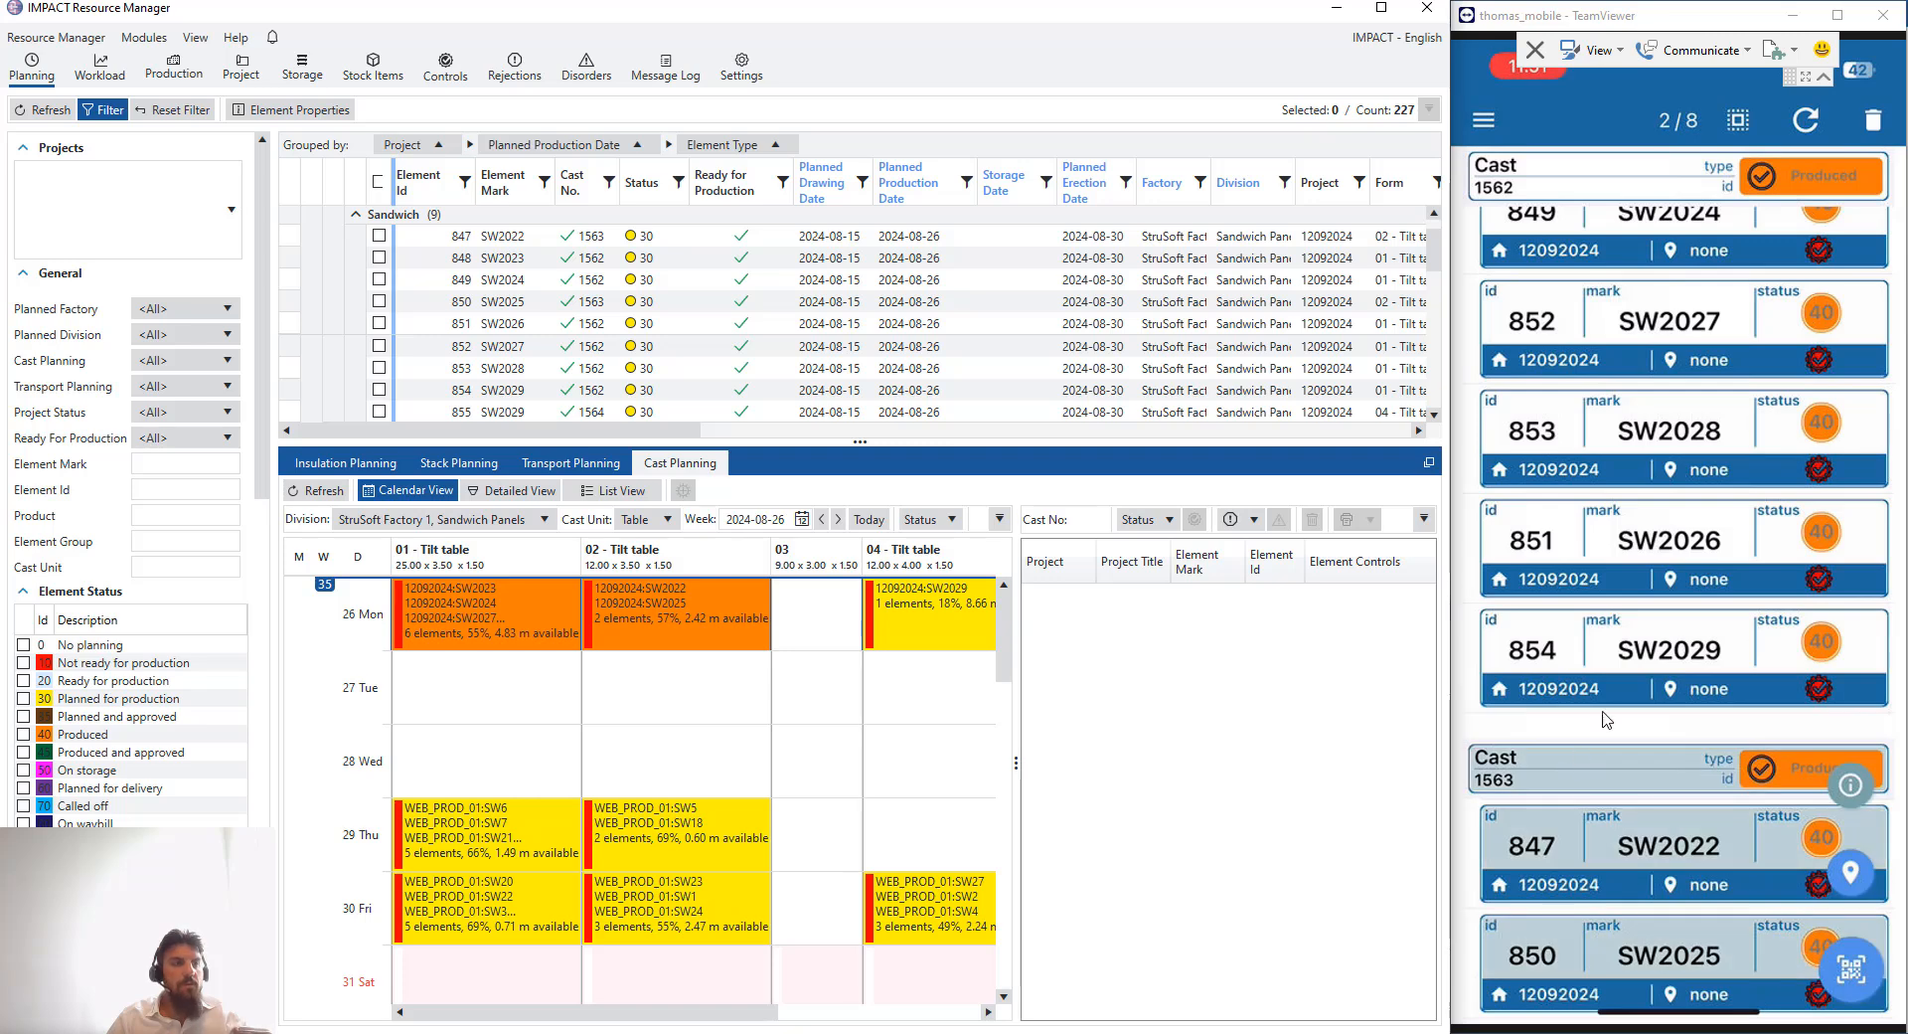
click(1869, 124)
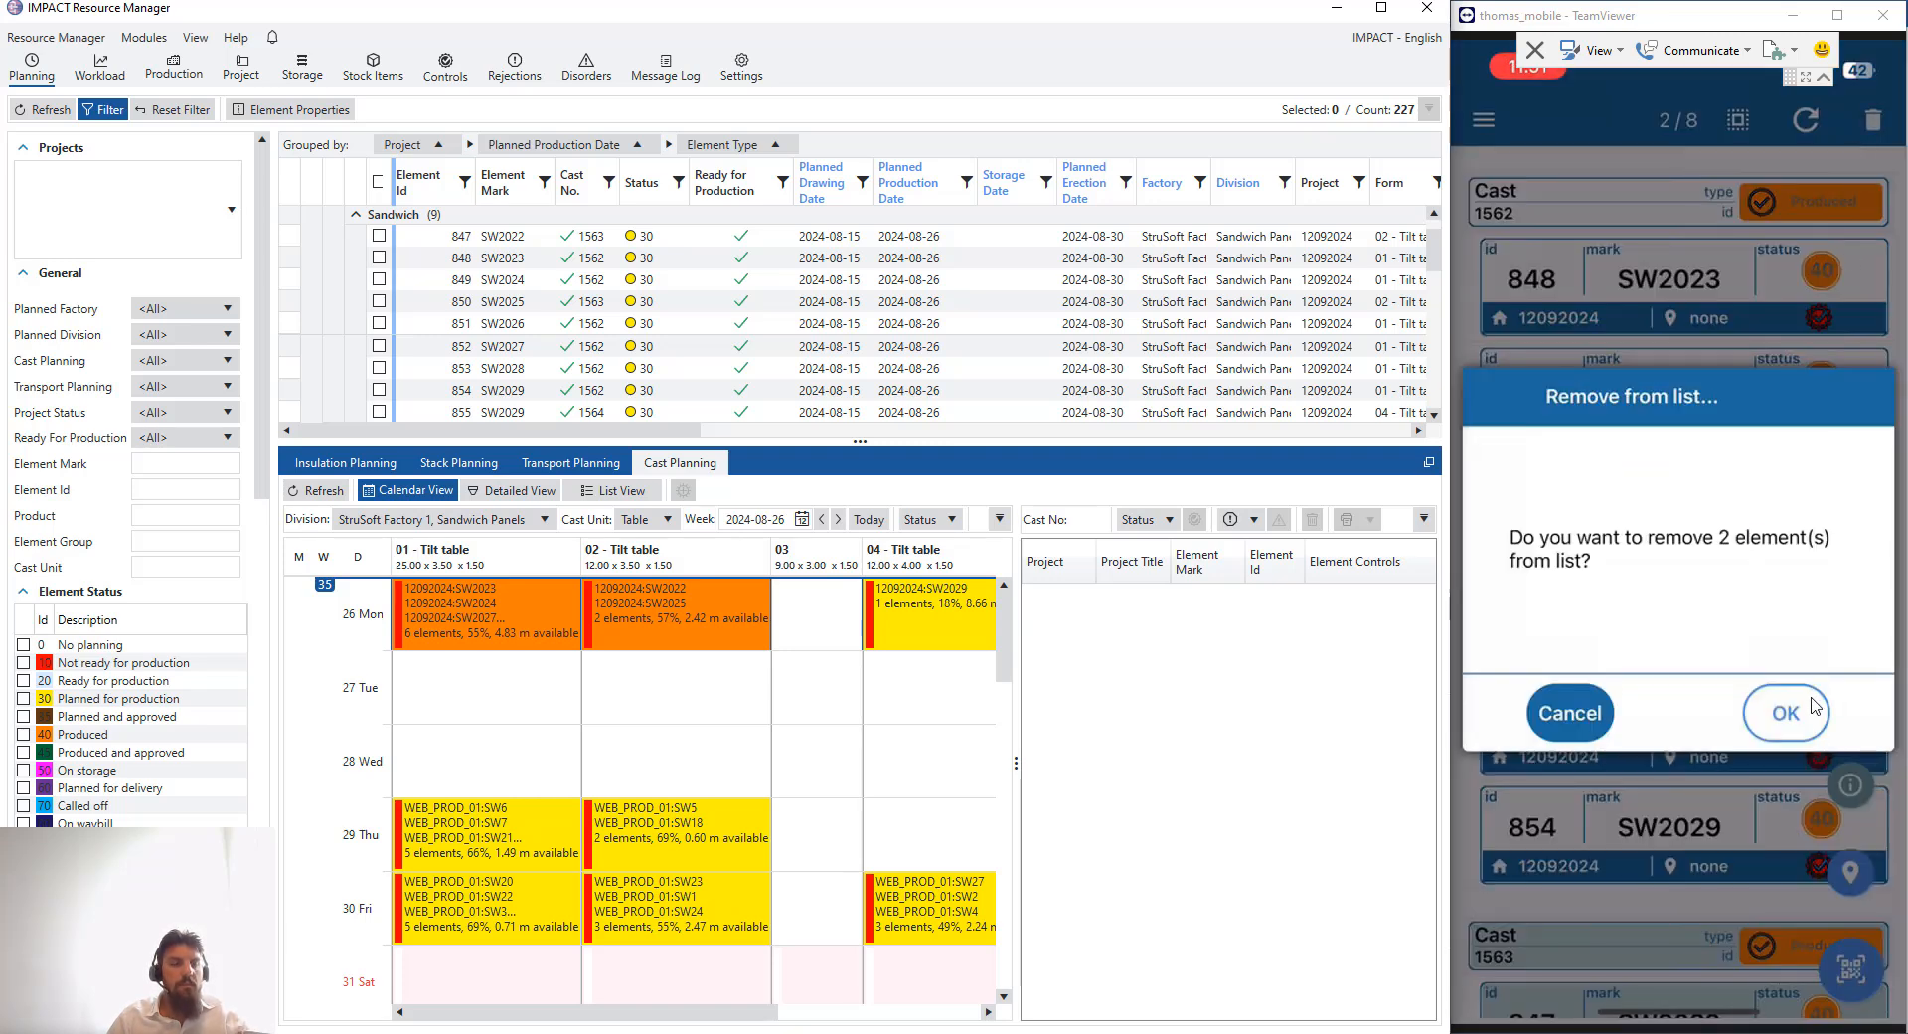
click(1811, 709)
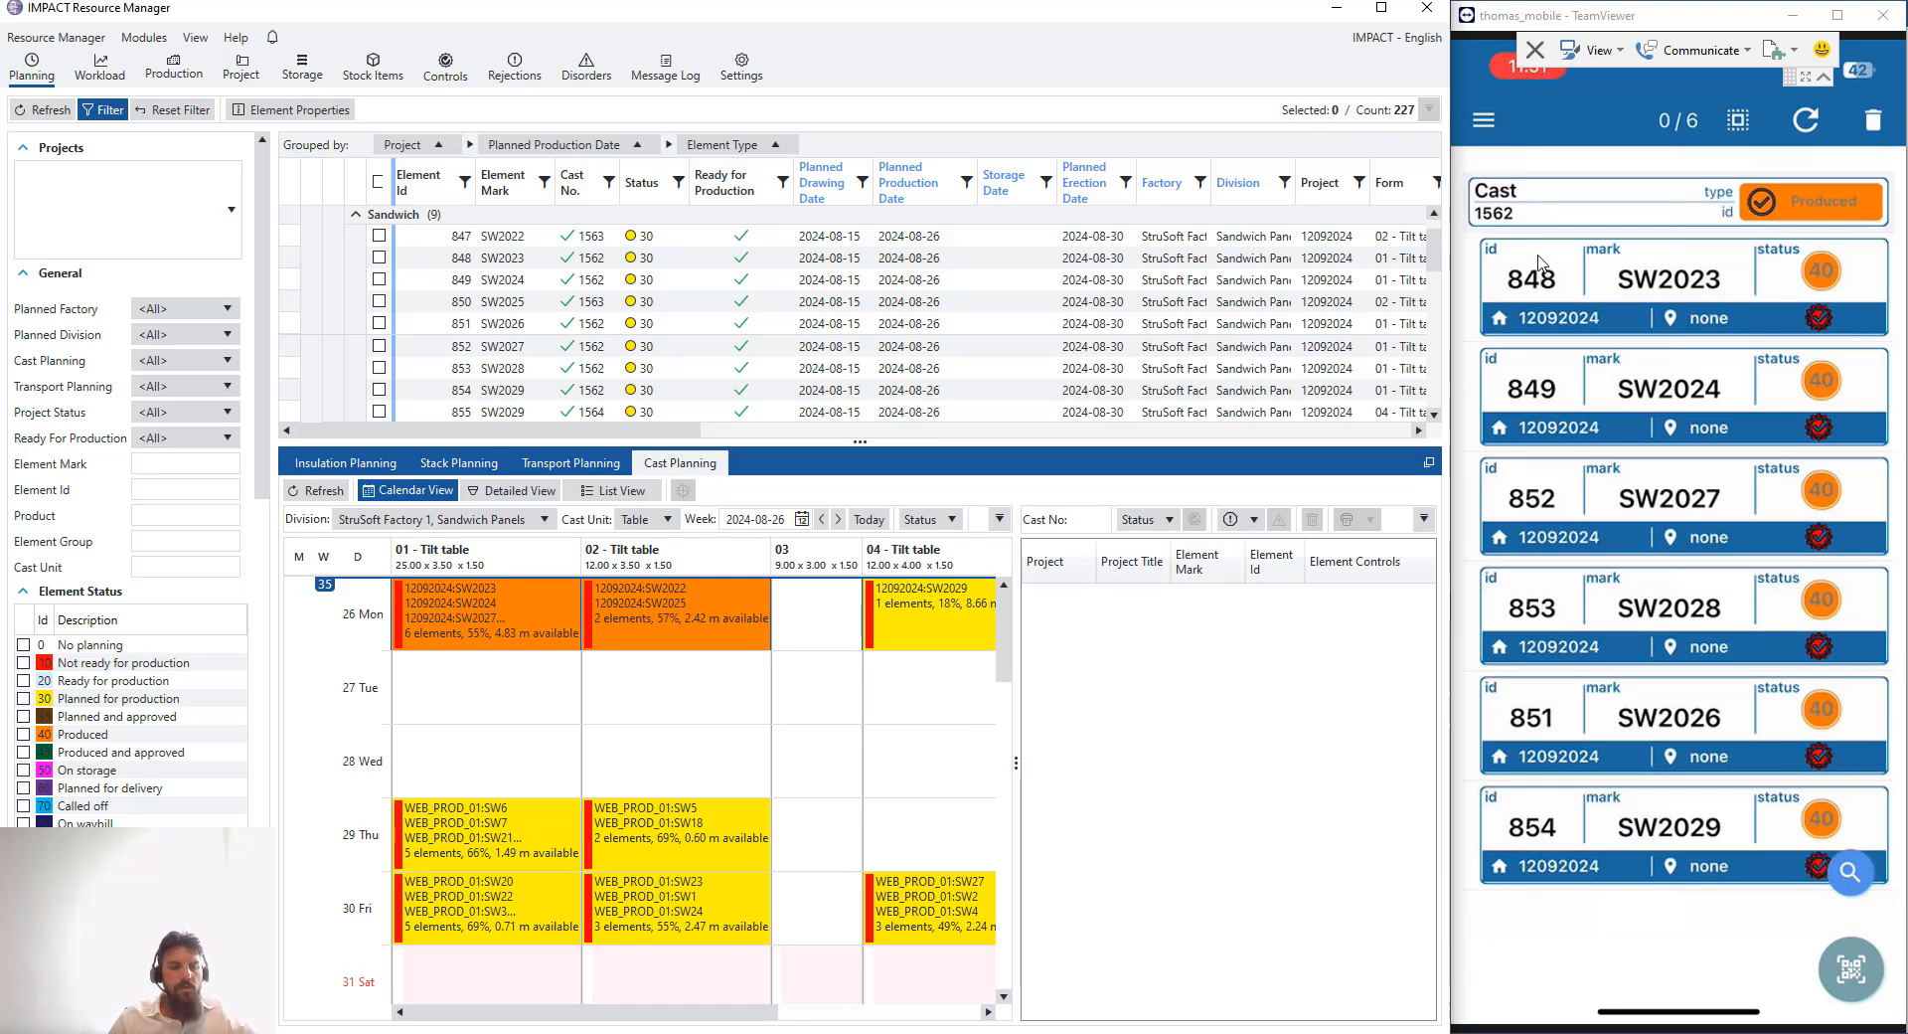
- Open and review the properties of element SW2023 in the mobile app
click(1851, 875)
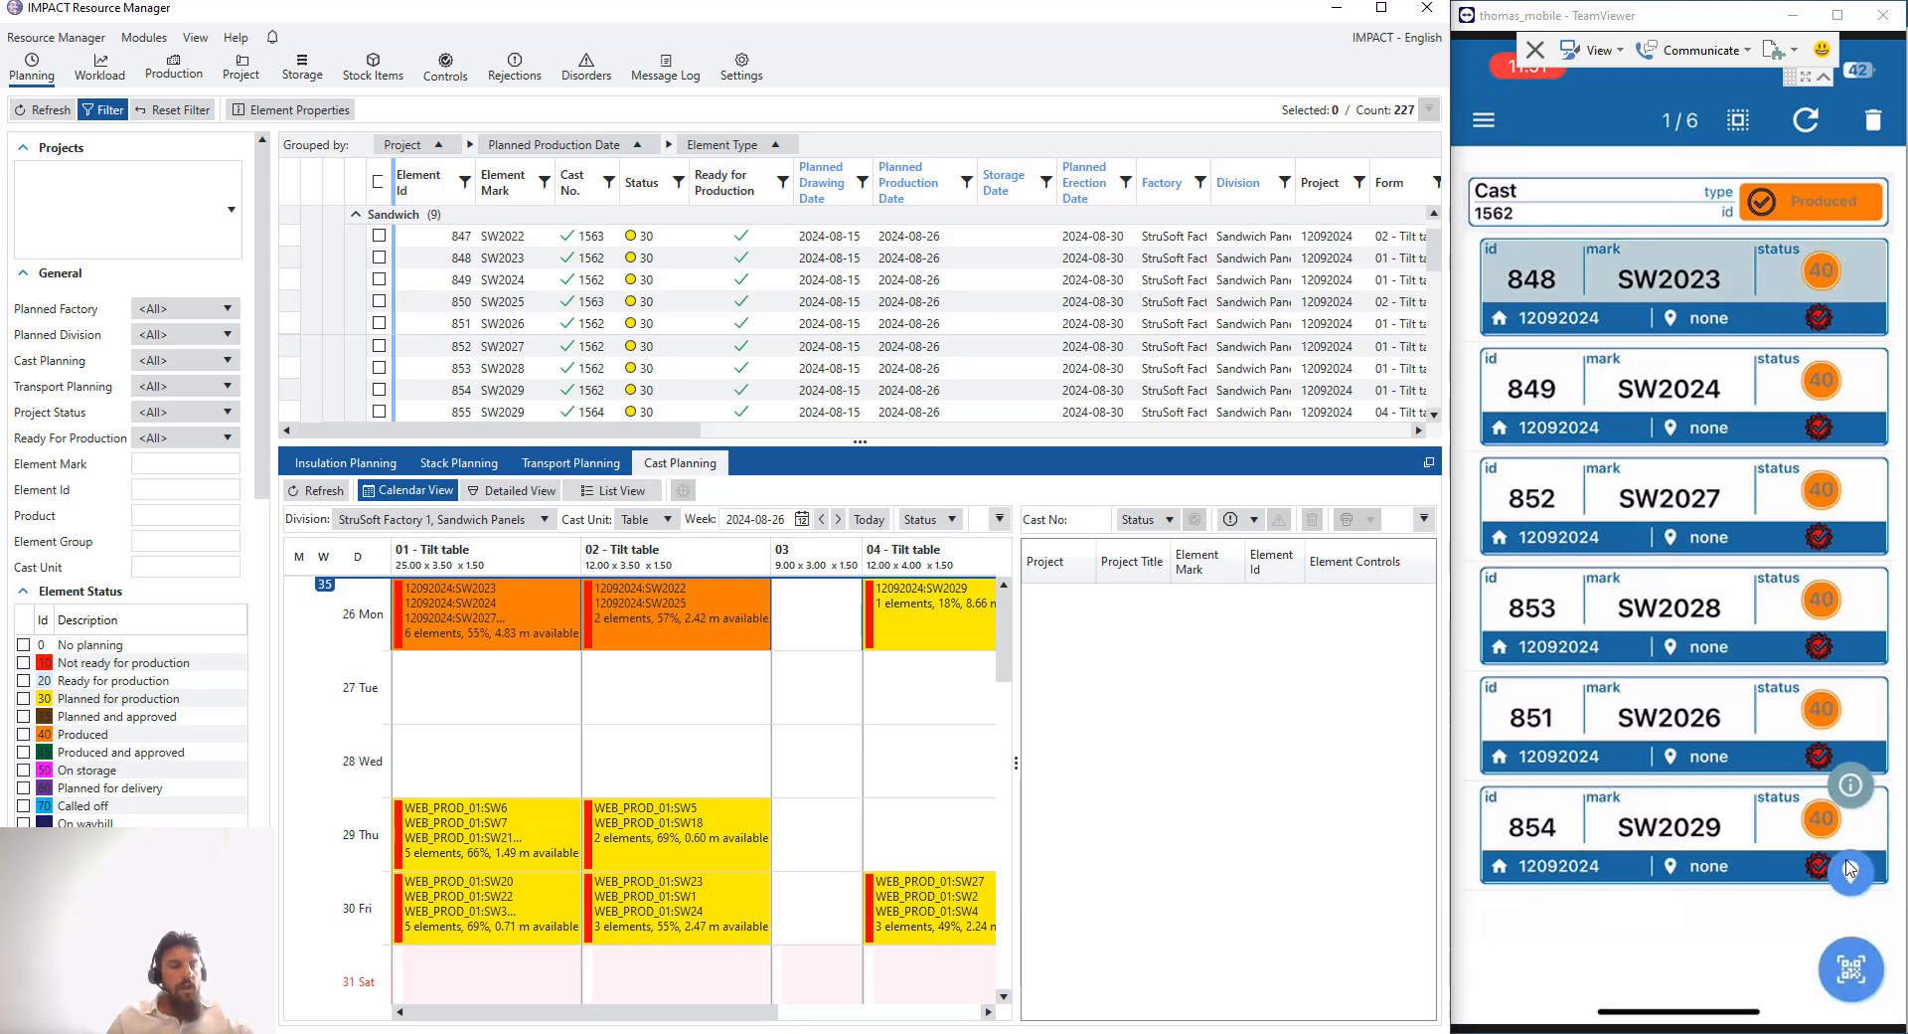
click(1851, 869)
click(1851, 788)
scroll(1855, 807, down, 5)
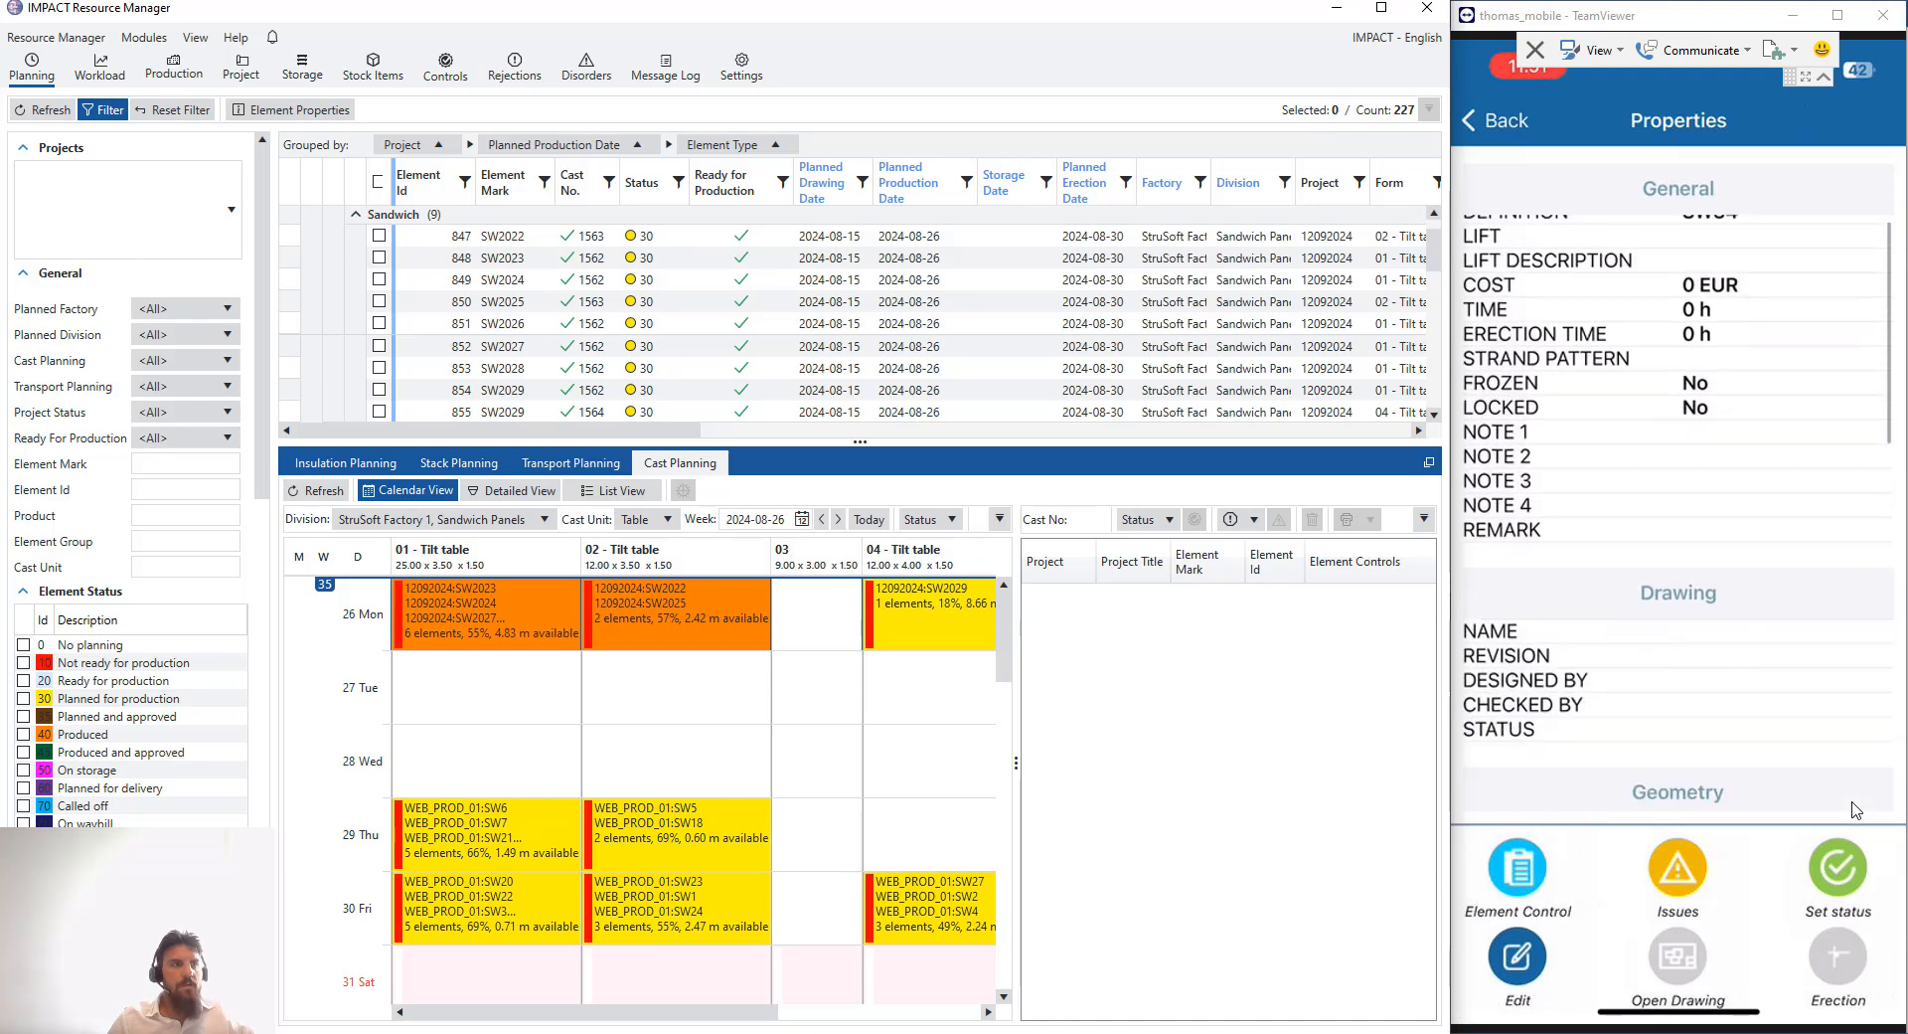
scroll(1854, 807, down, 10)
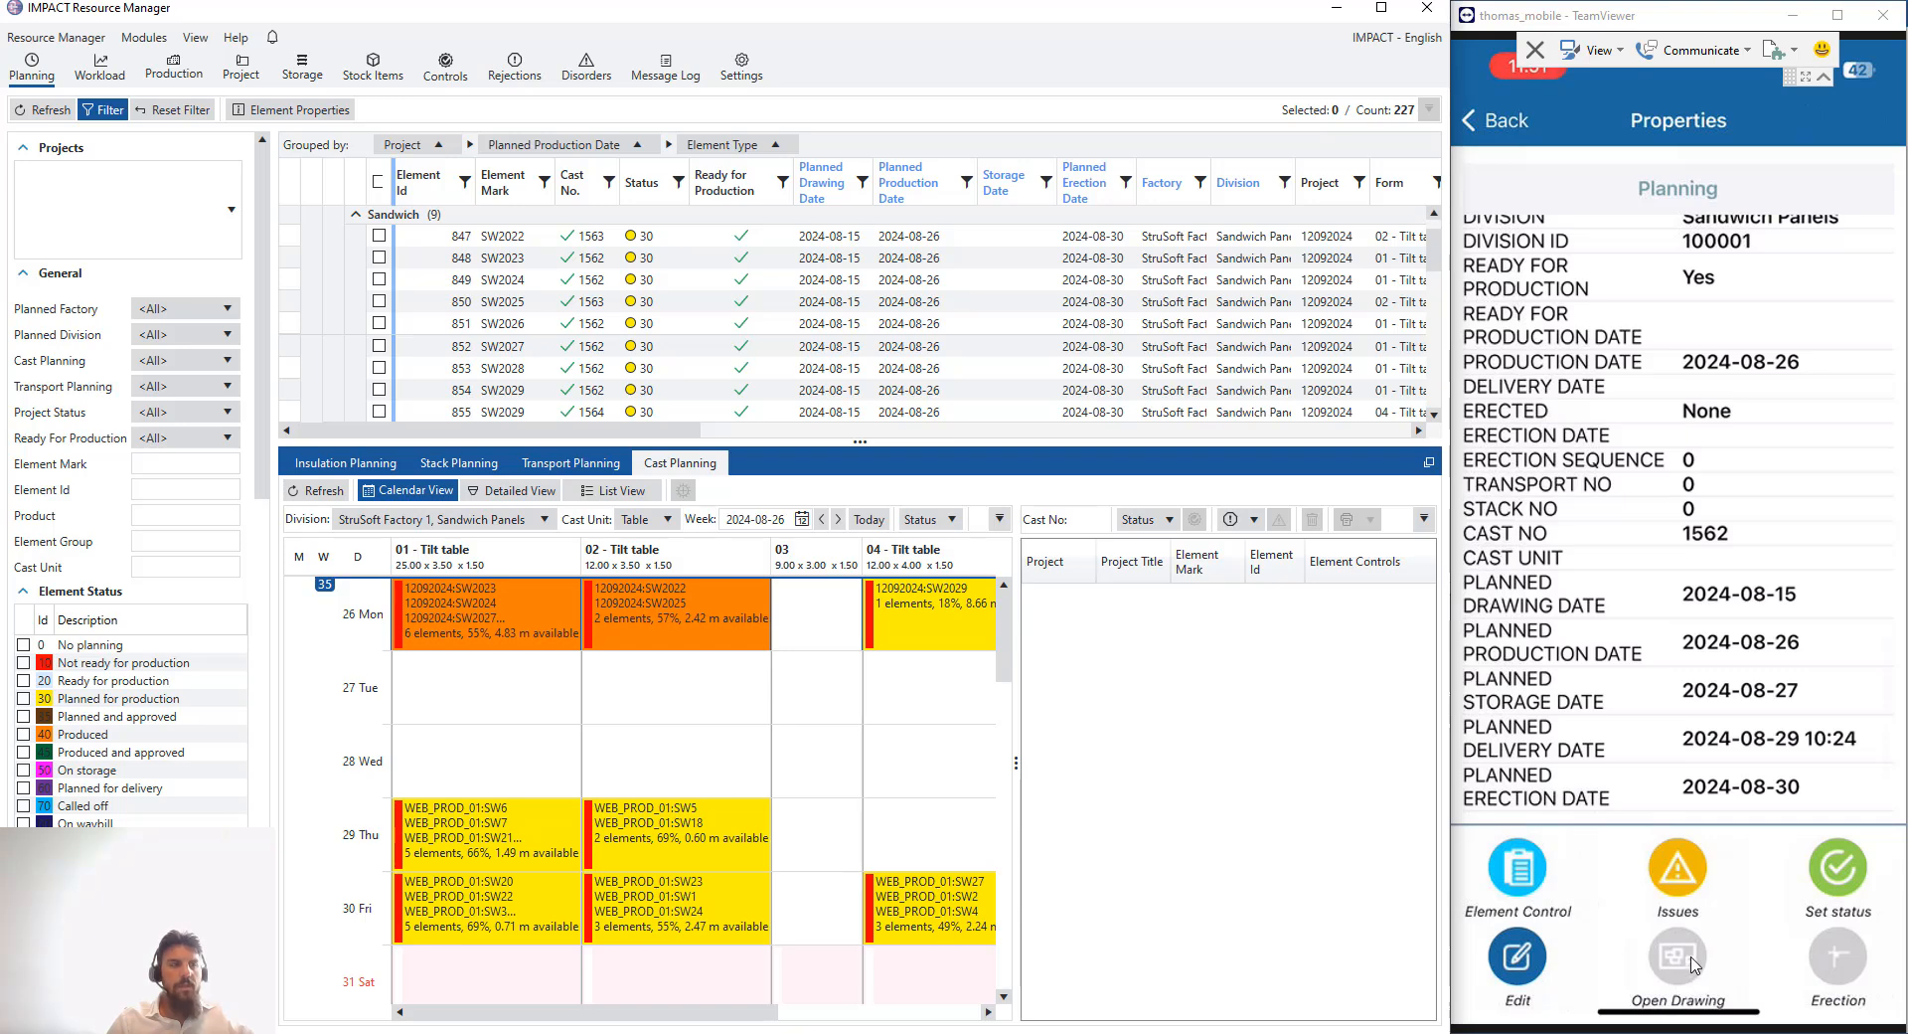
scroll(1695, 965, up, 5)
scroll(1695, 966, up, 5)
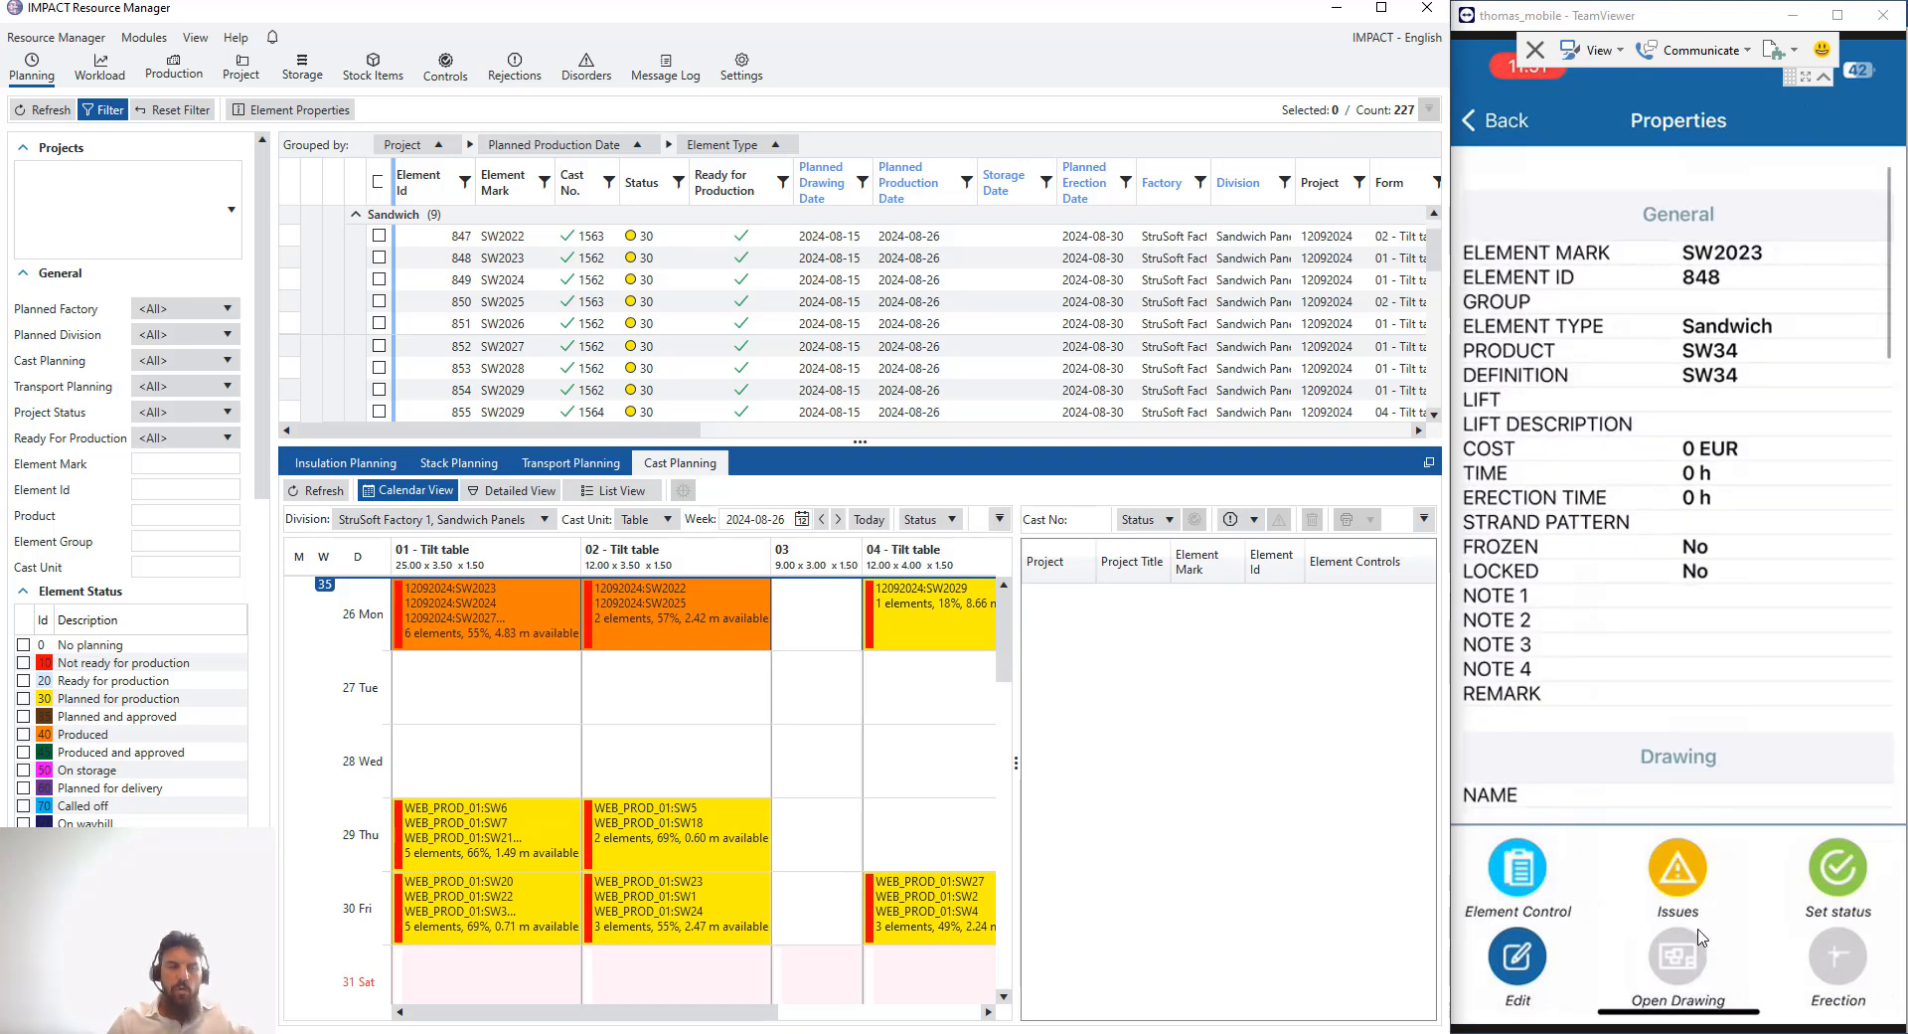
scroll(1670, 951, up, 2)
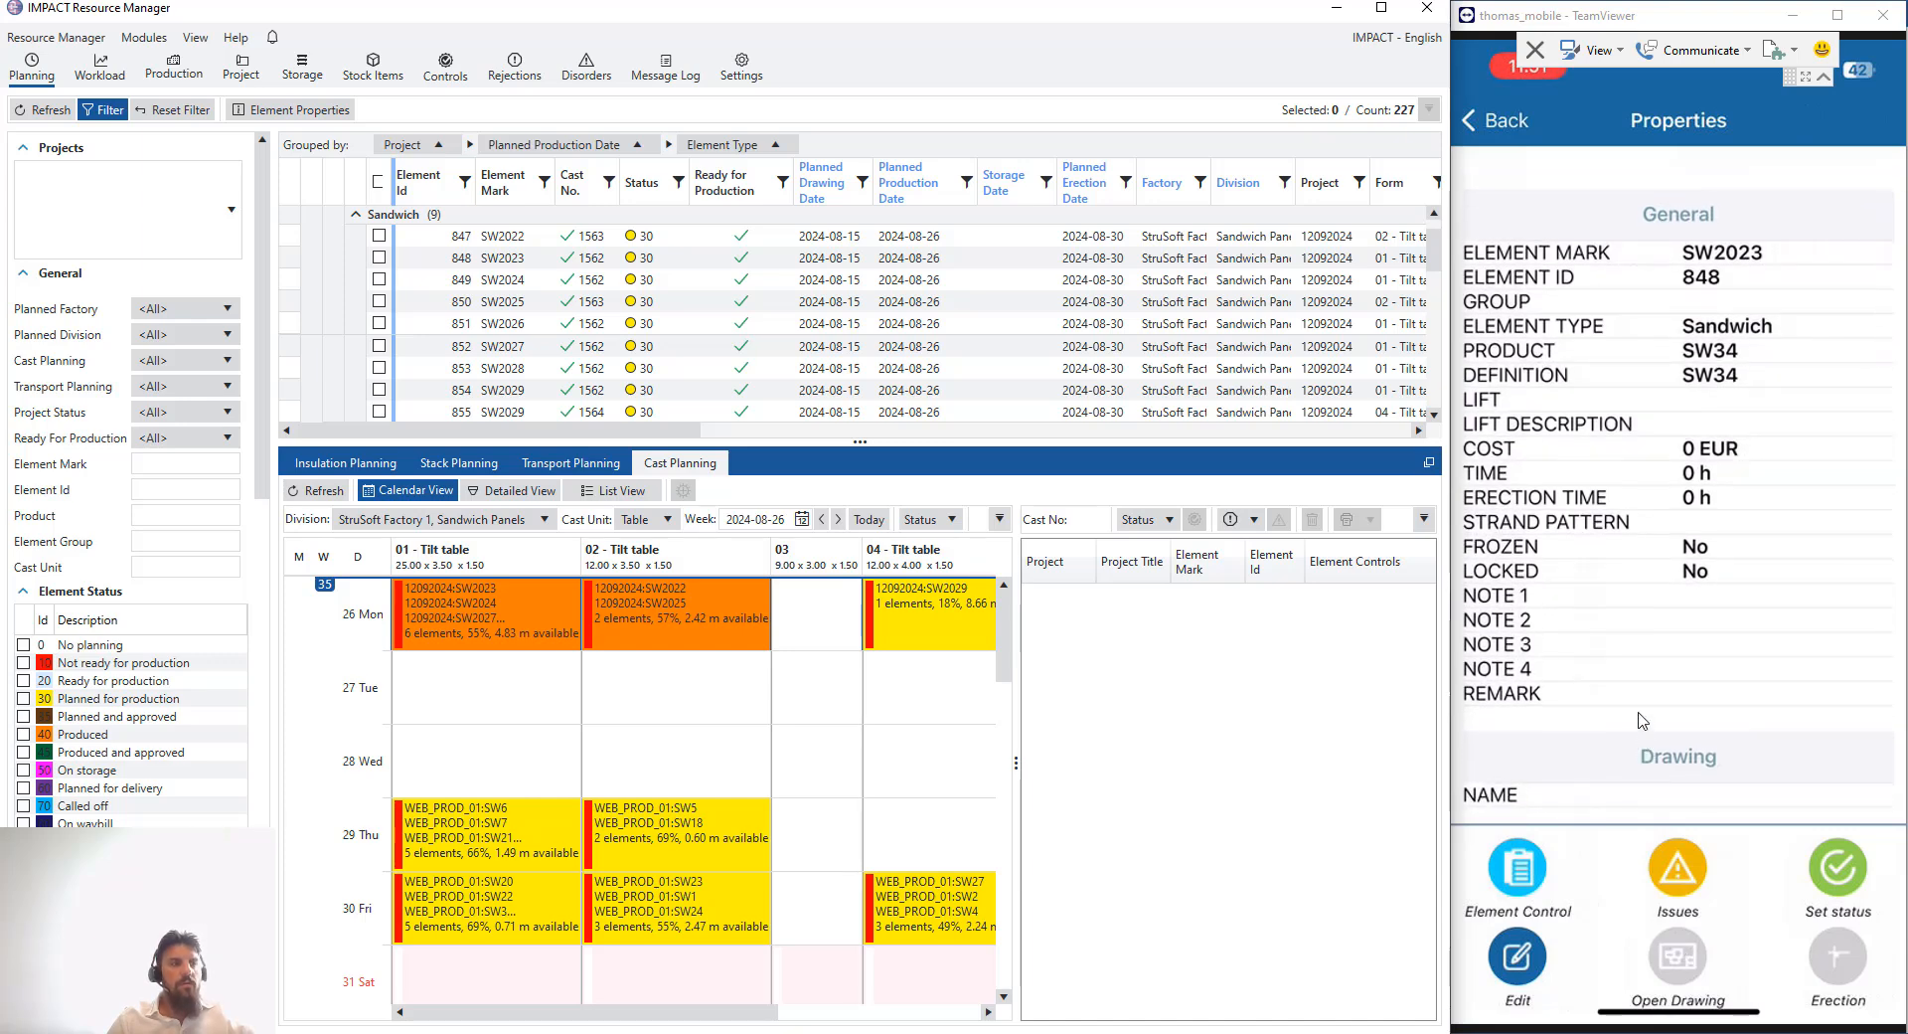
- Complete the standard production control for element SW2023 in the mobile app
click(1566, 878)
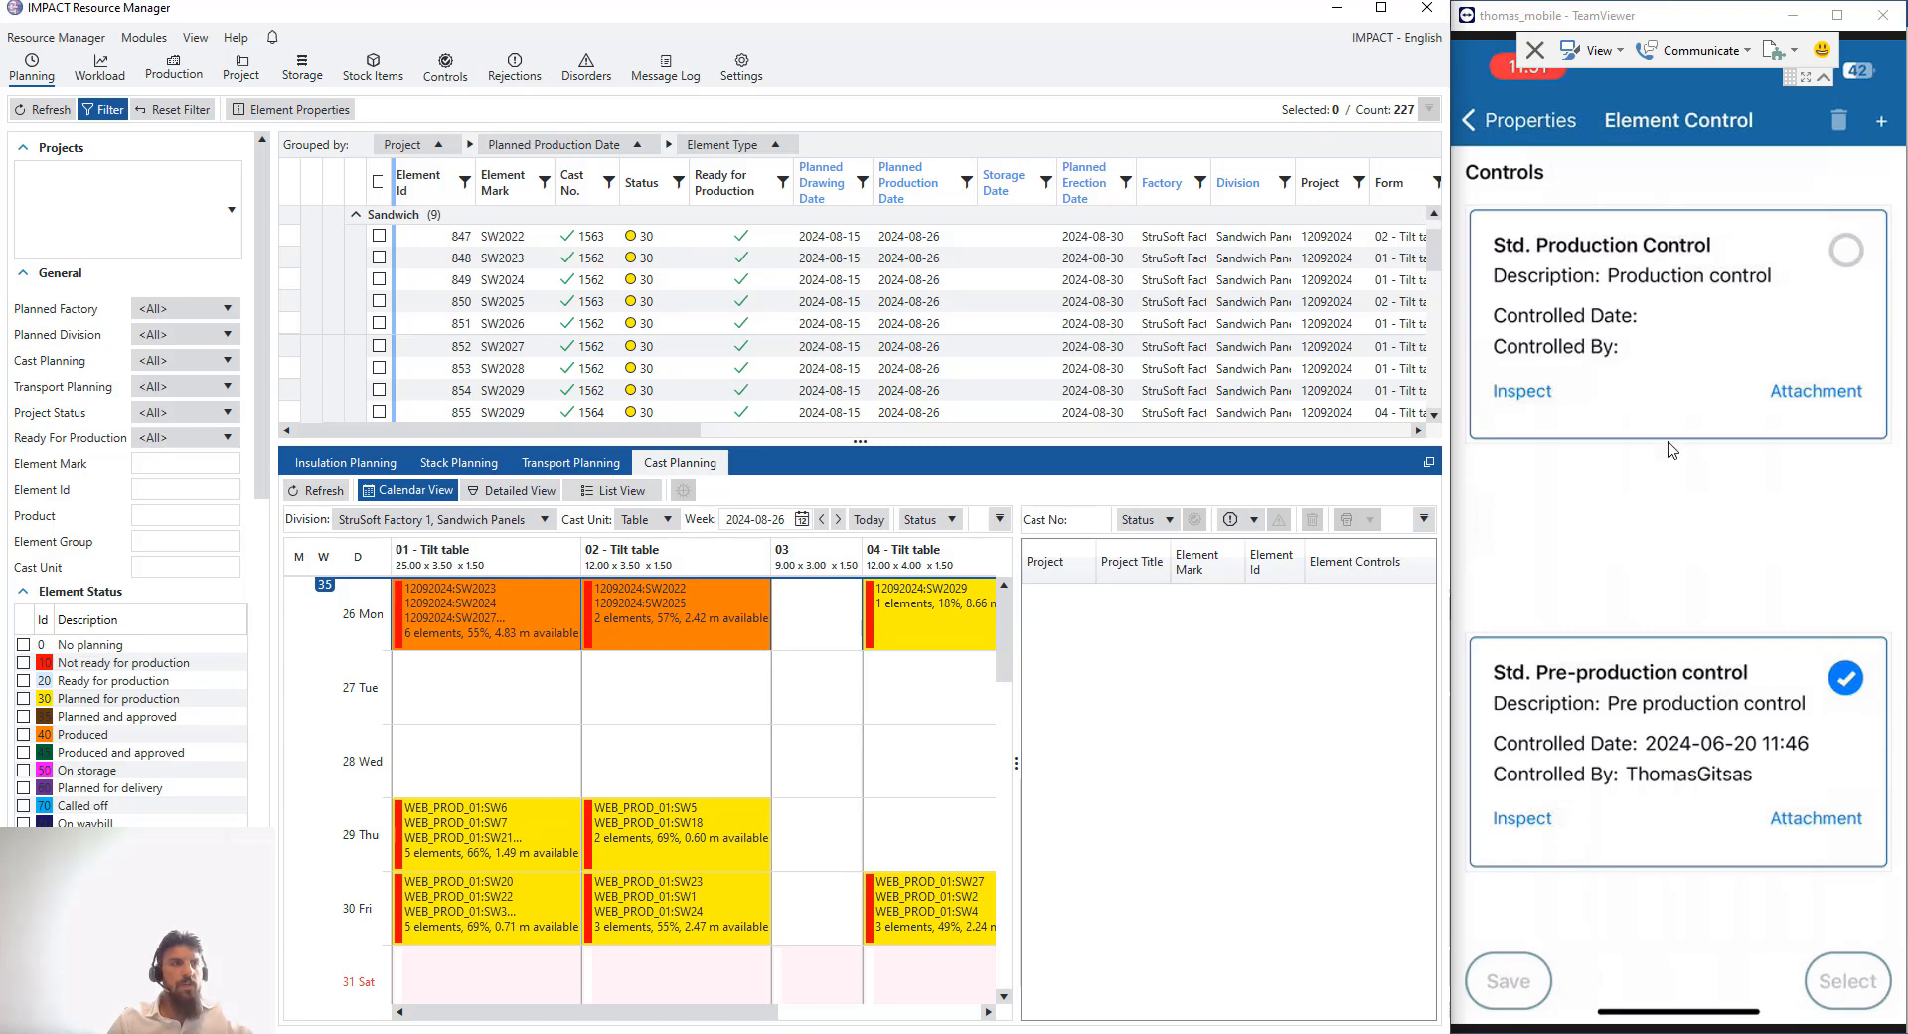
click(1832, 329)
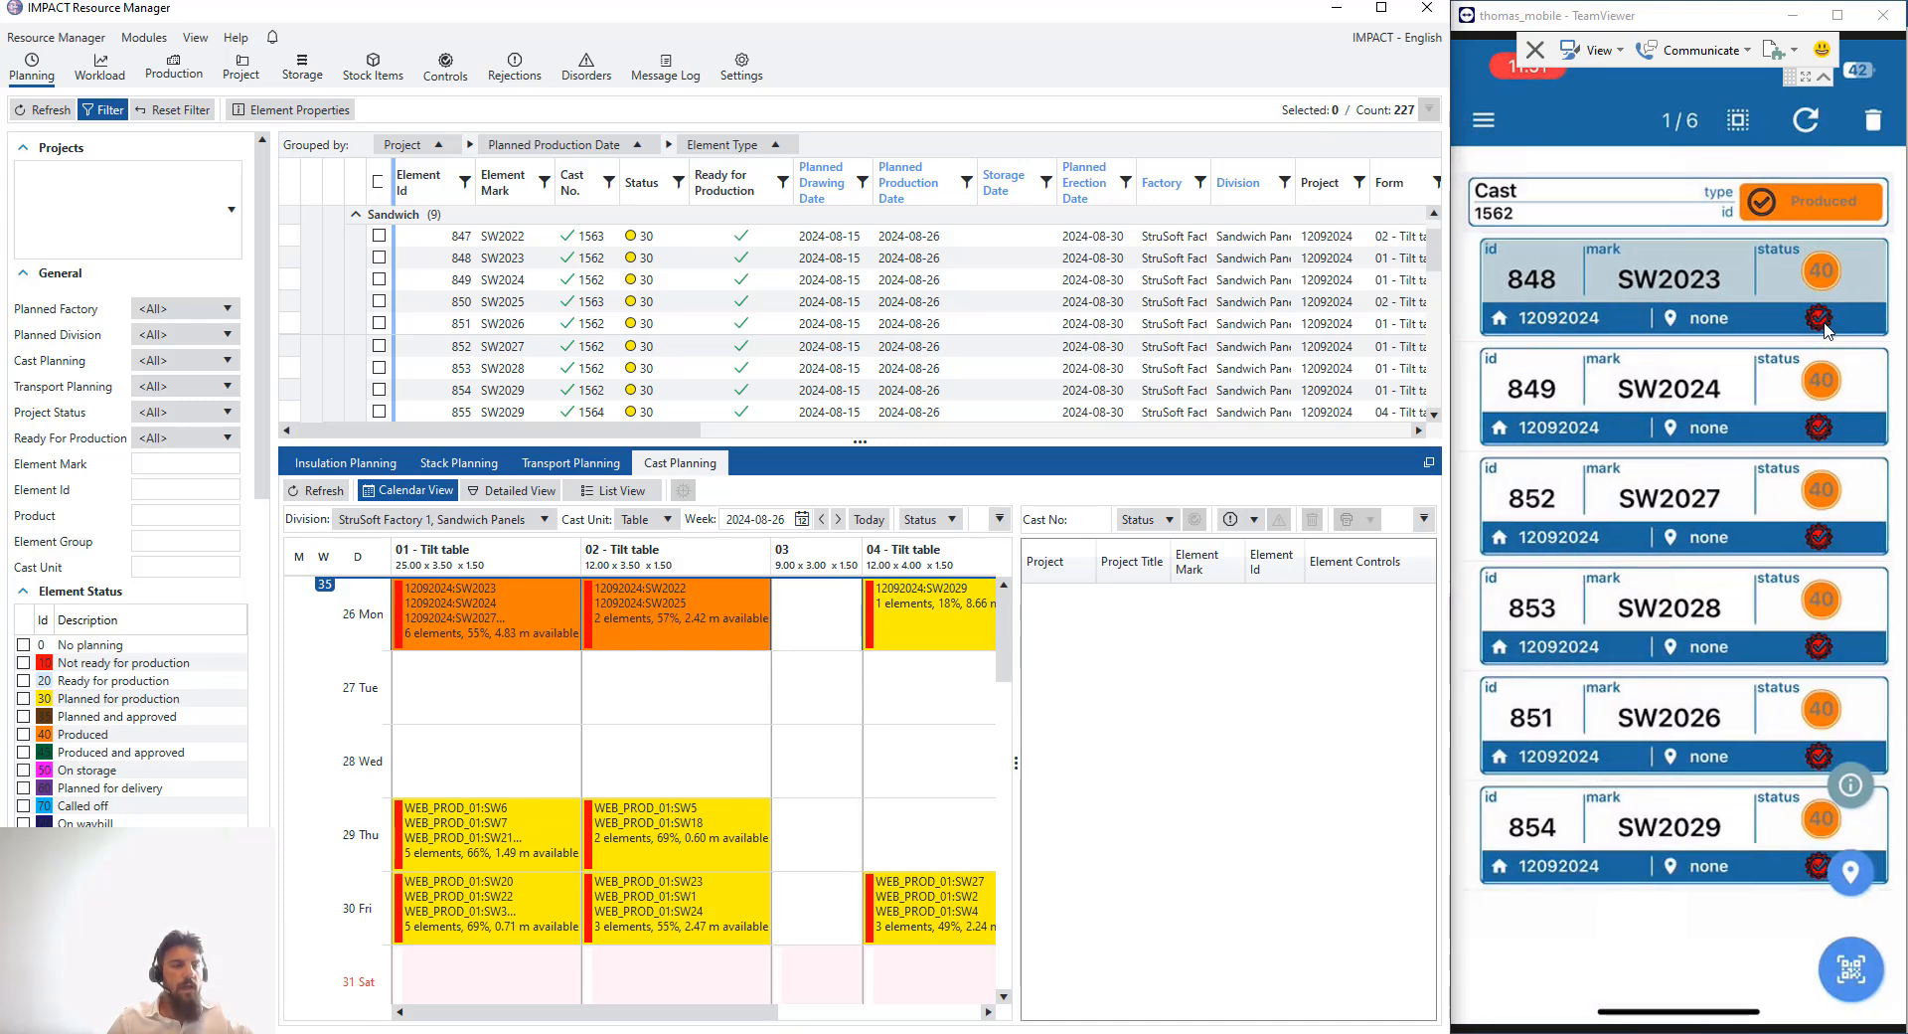
click(1832, 300)
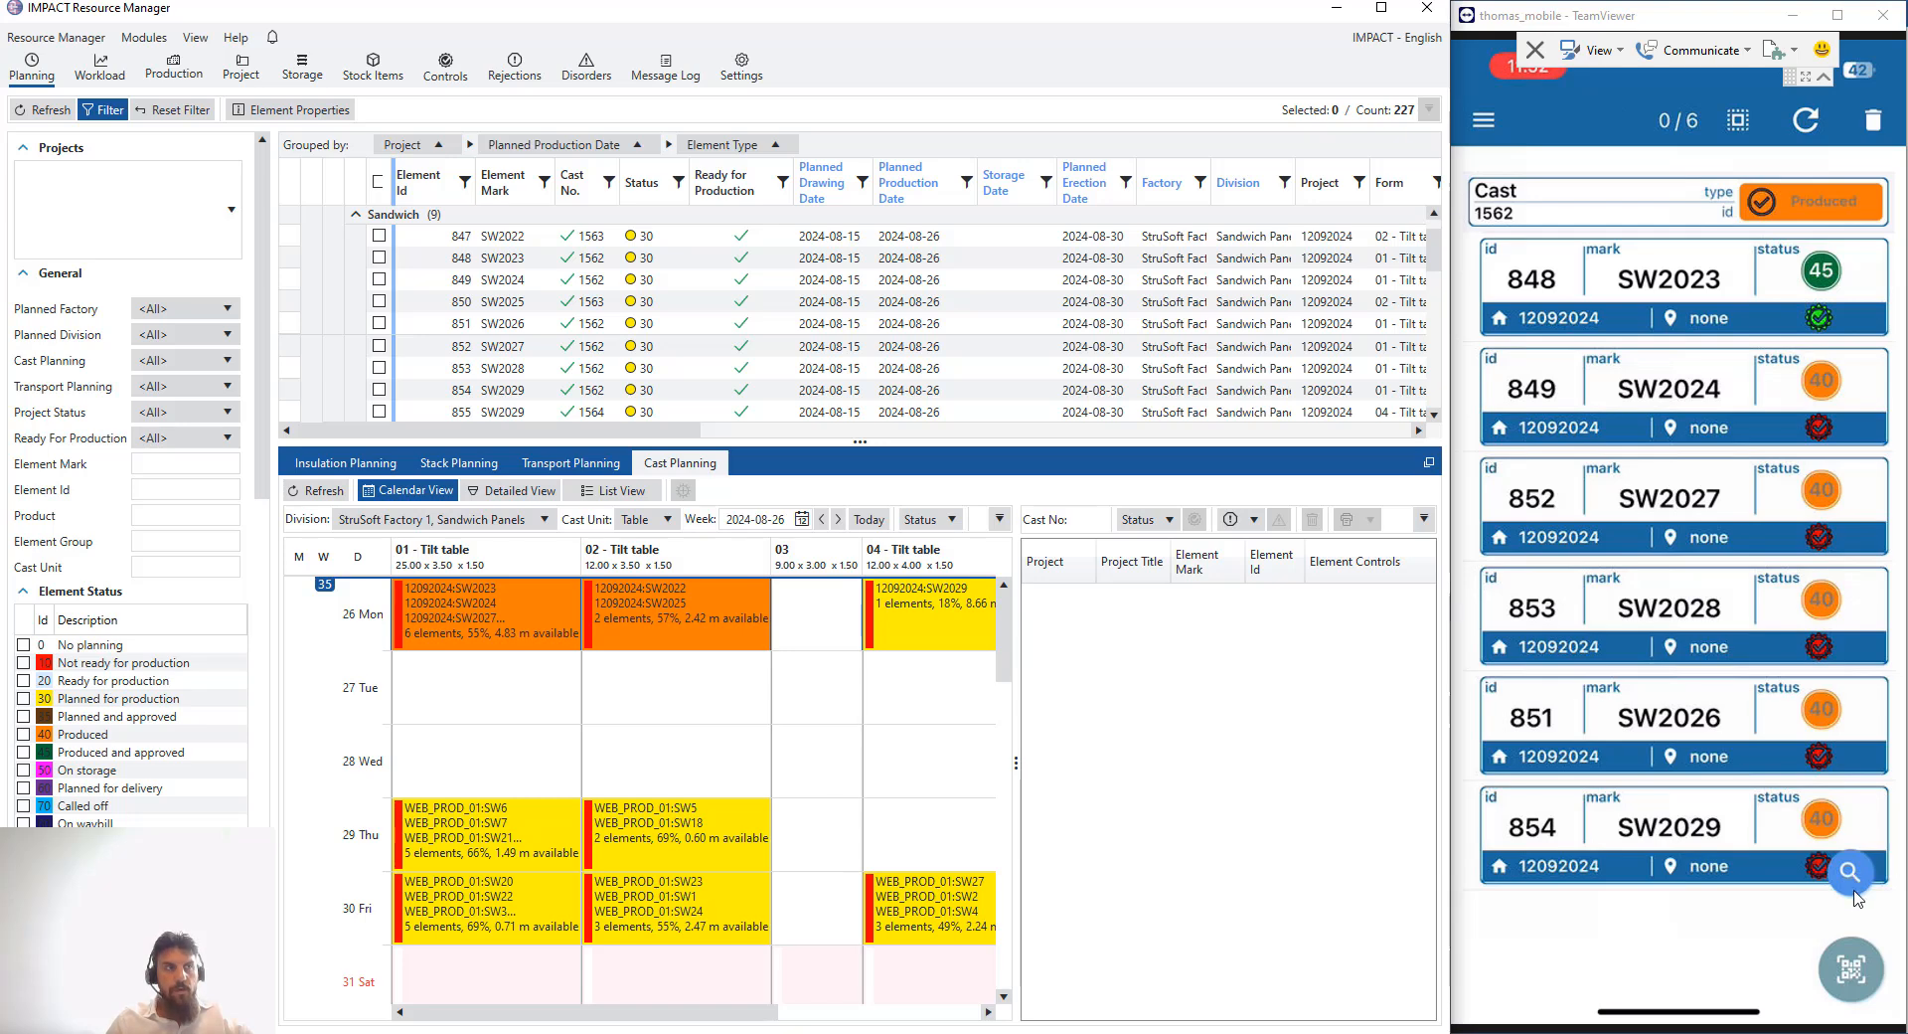
- Reopen element SW2023's properties and return to cast 1562's element list
click(1571, 336)
click(1851, 786)
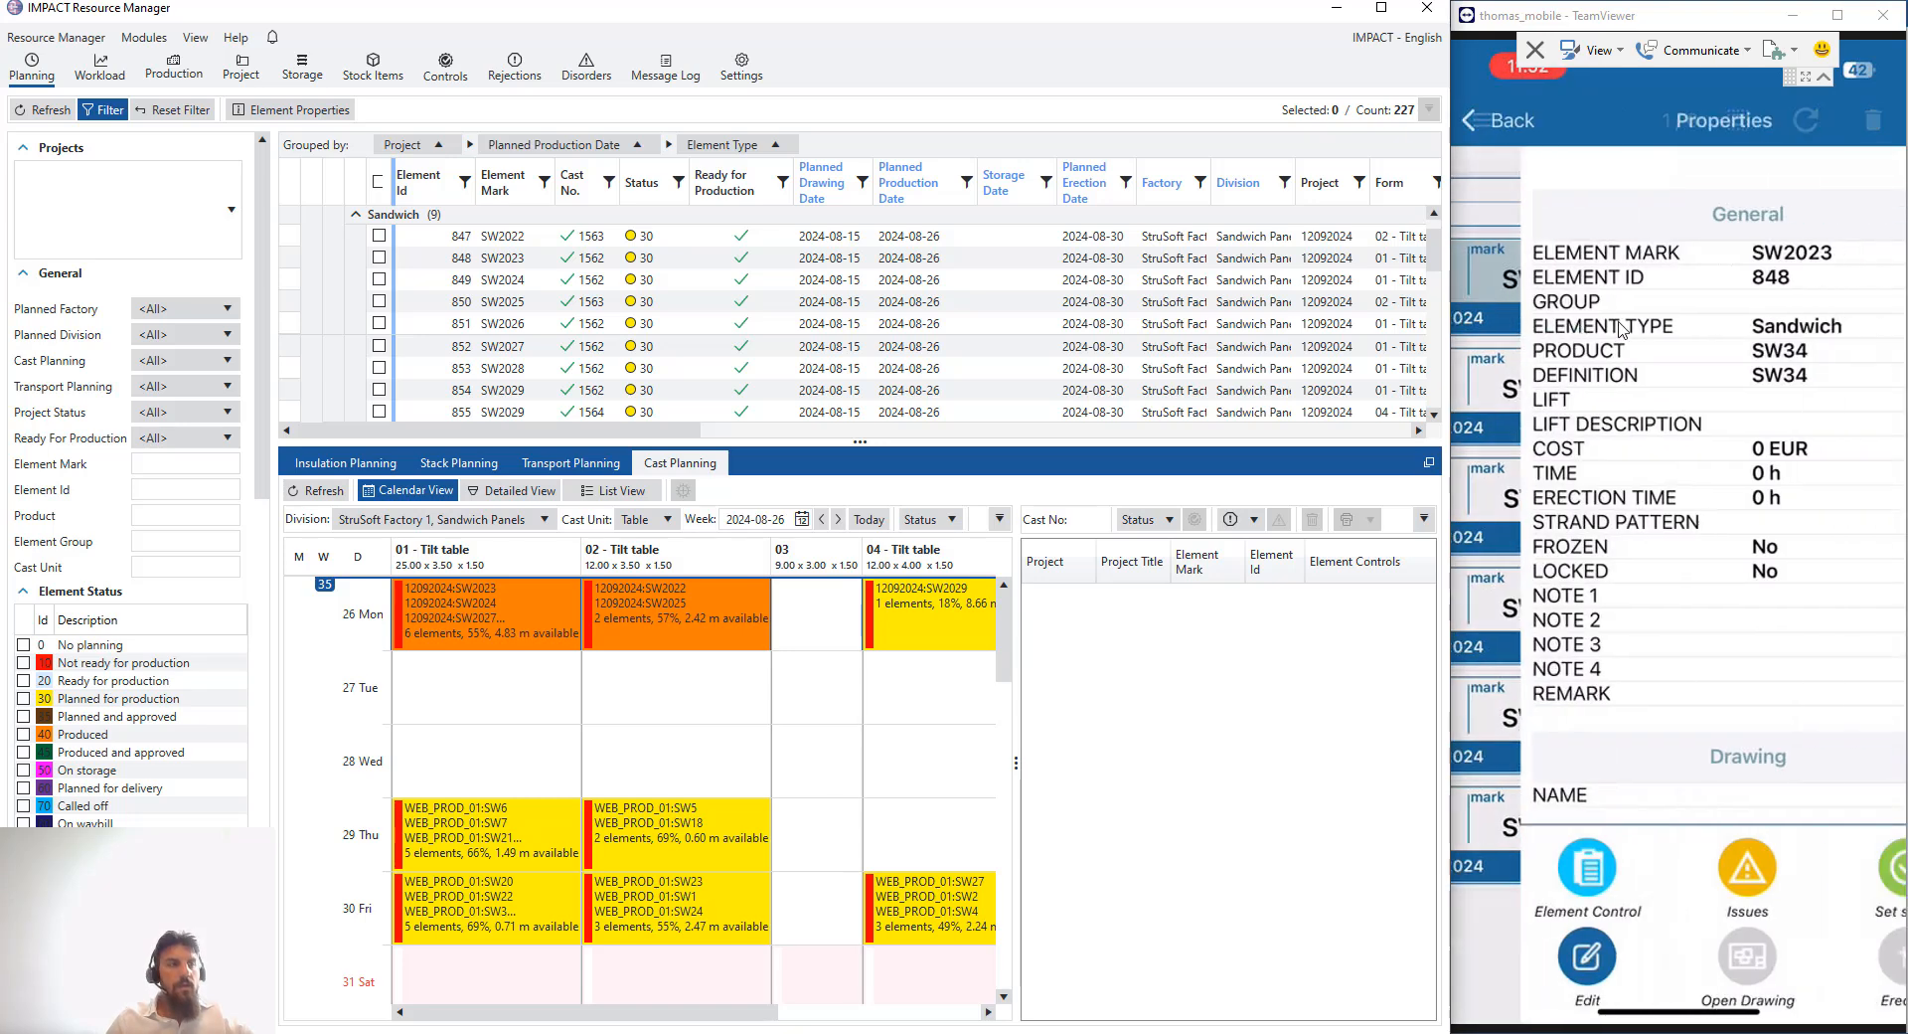
click(1543, 949)
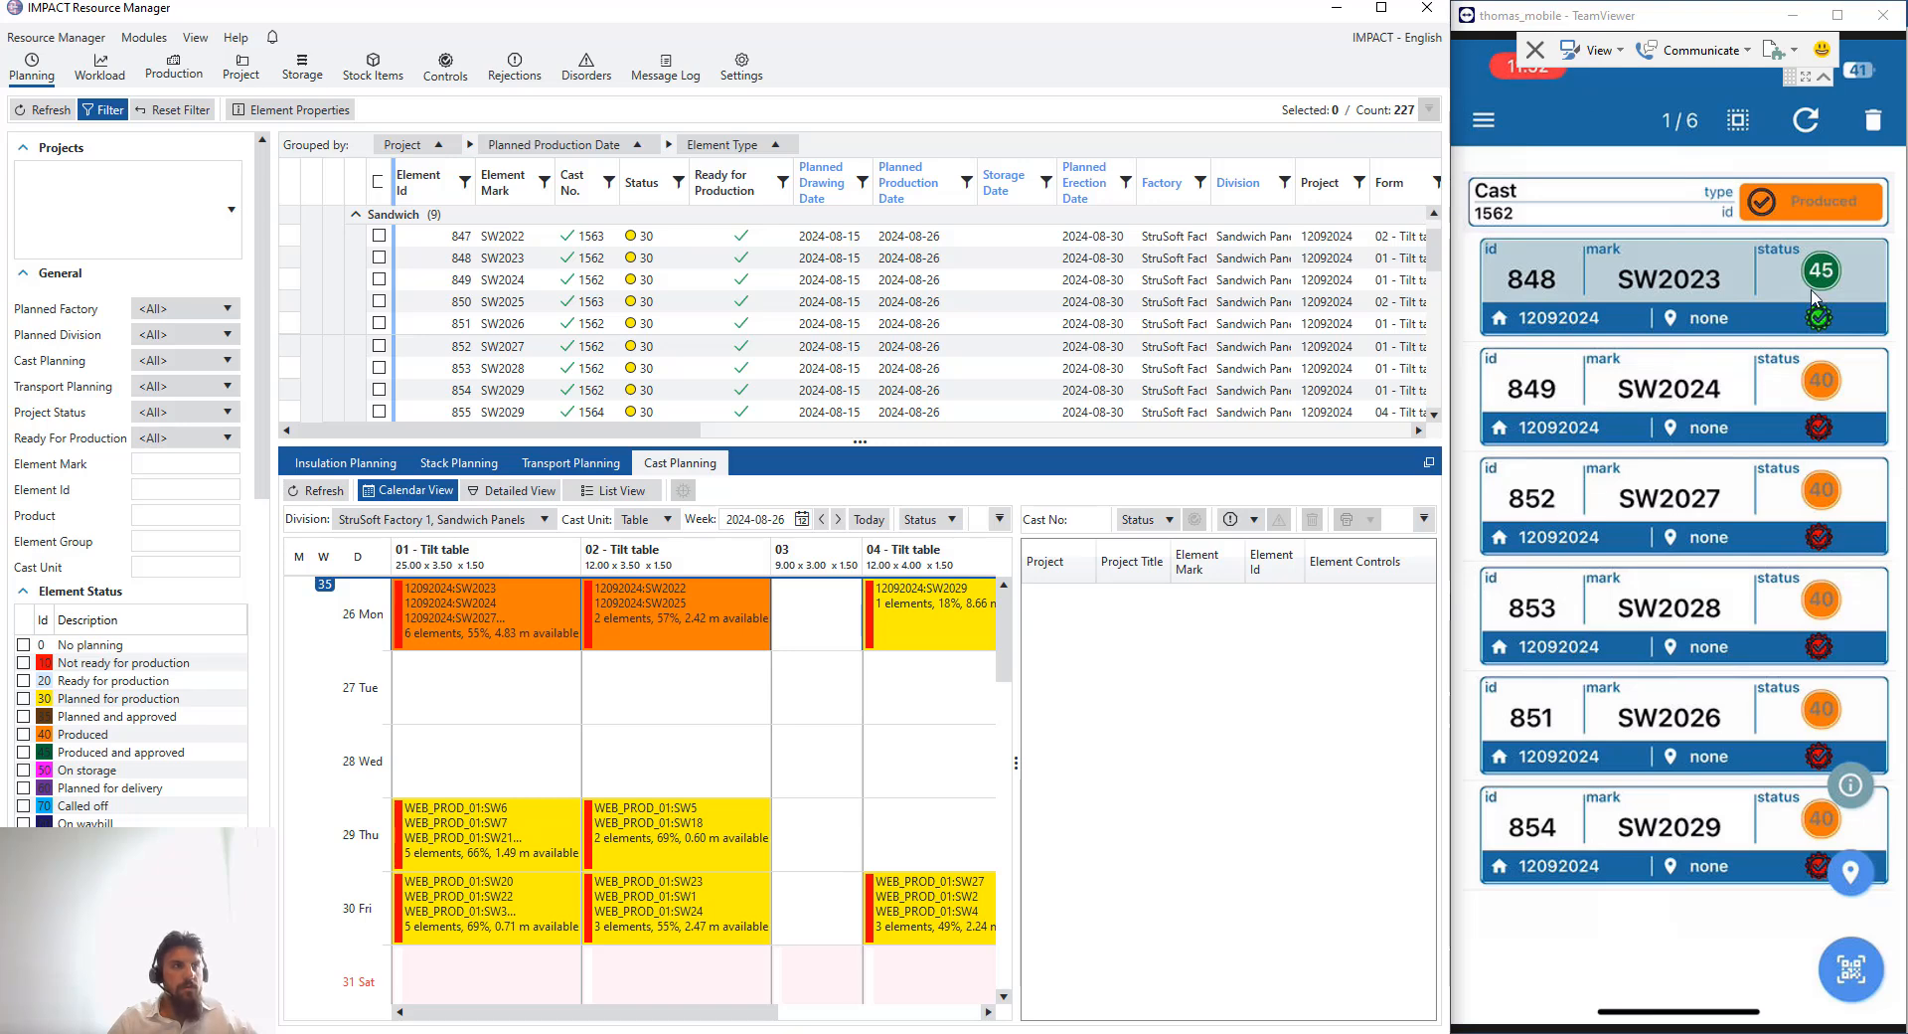
click(1739, 343)
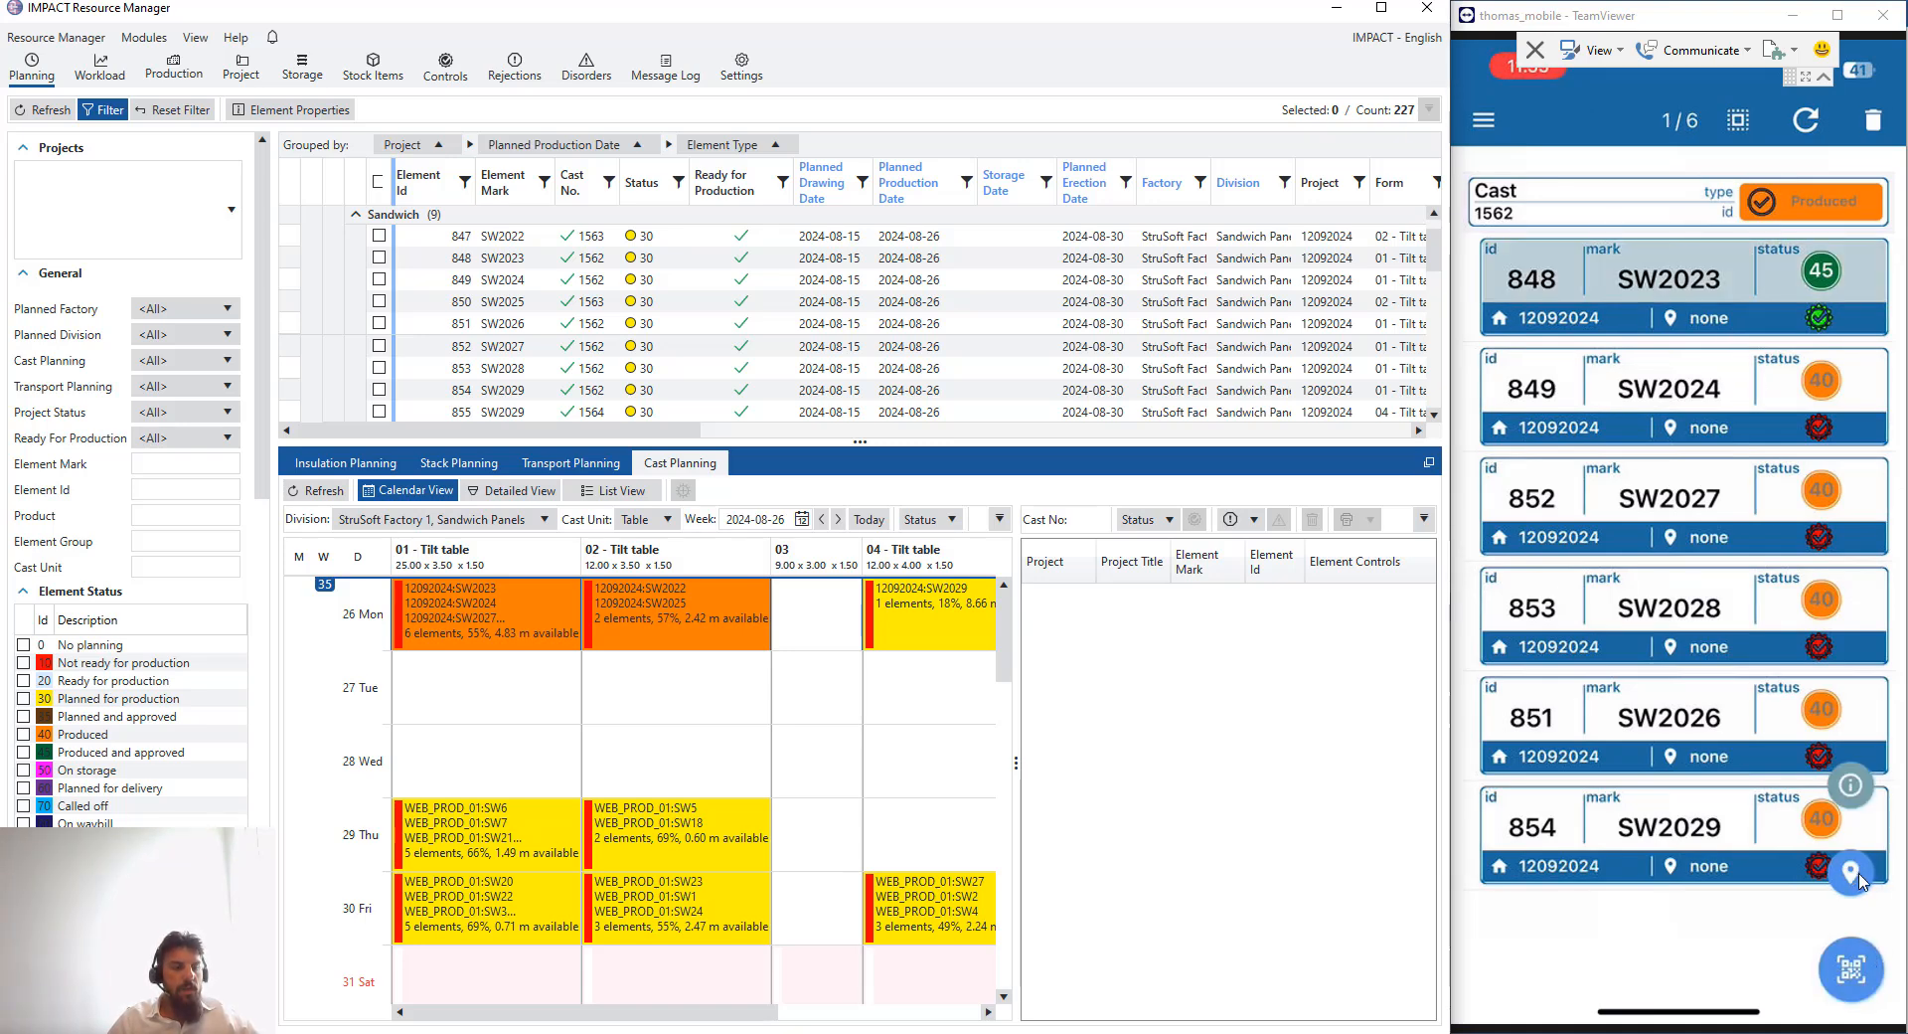
click(1851, 875)
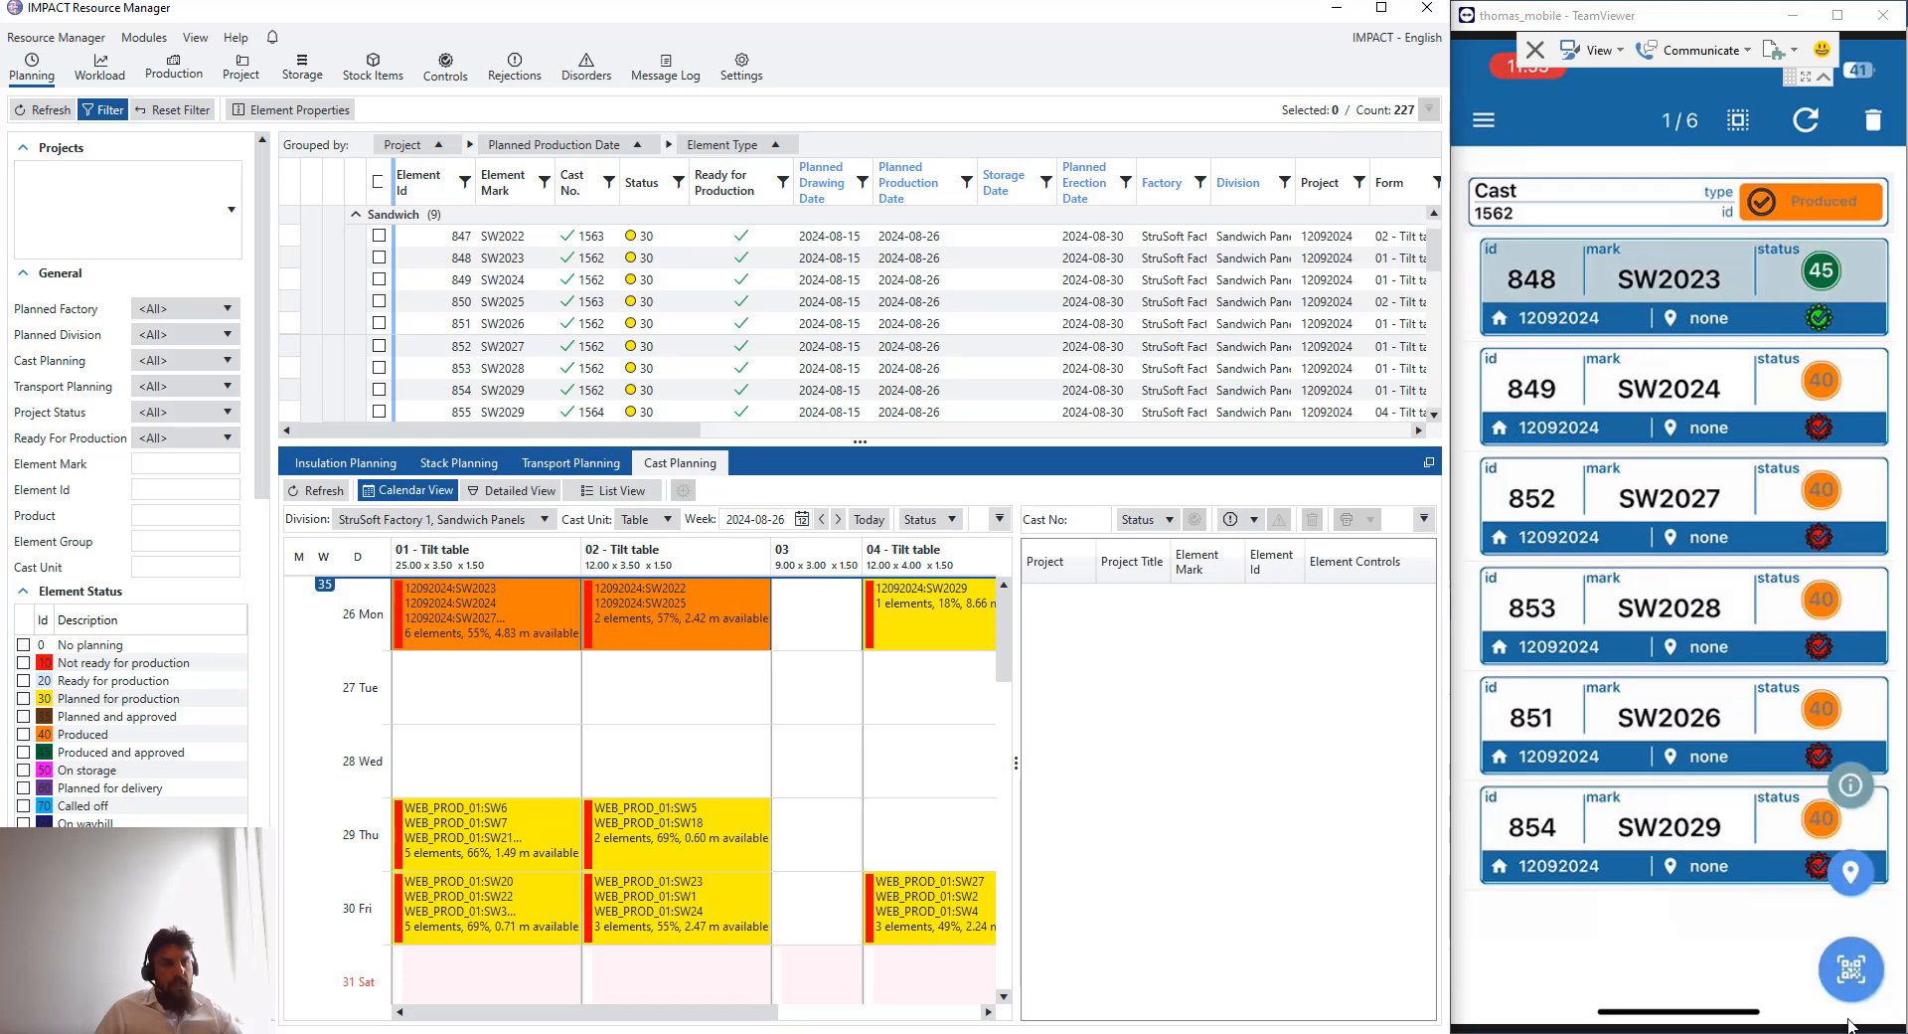
- Start a new disorder issue for element SW2023 and set its deadline to 2024-09-01
click(1851, 784)
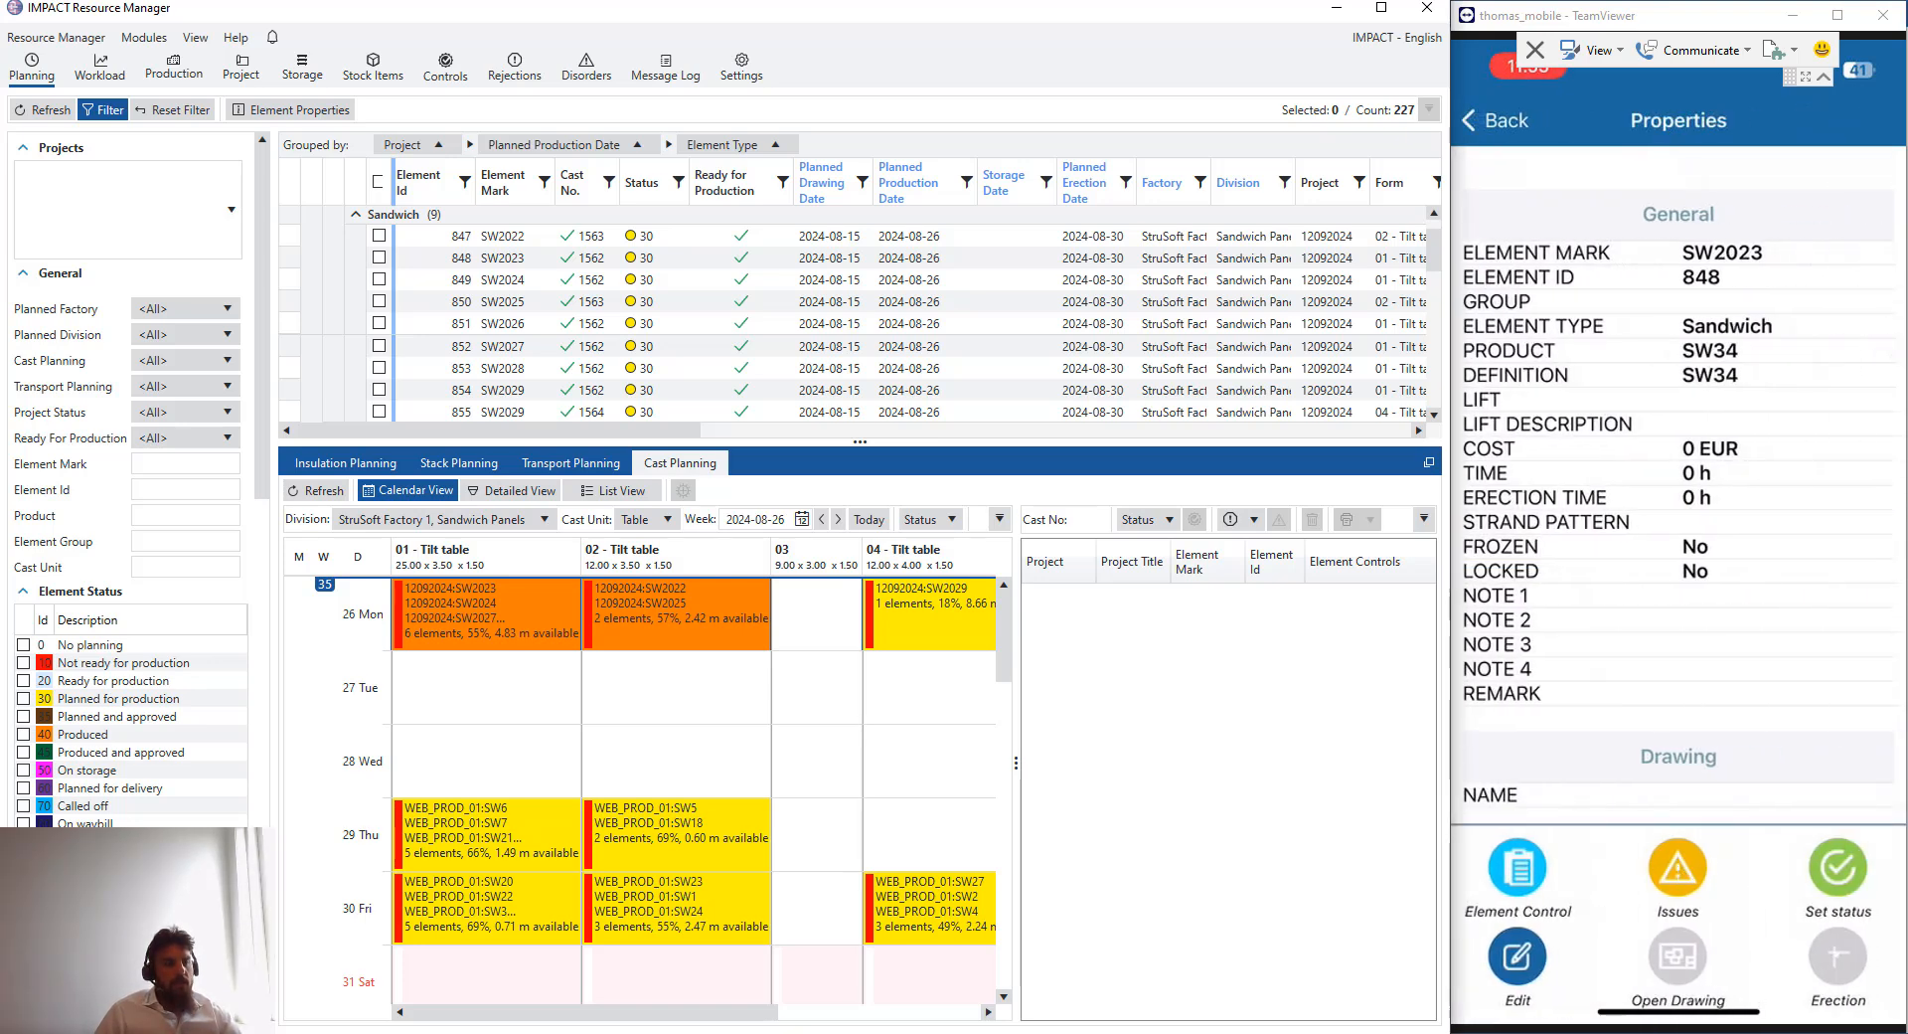
click(1676, 875)
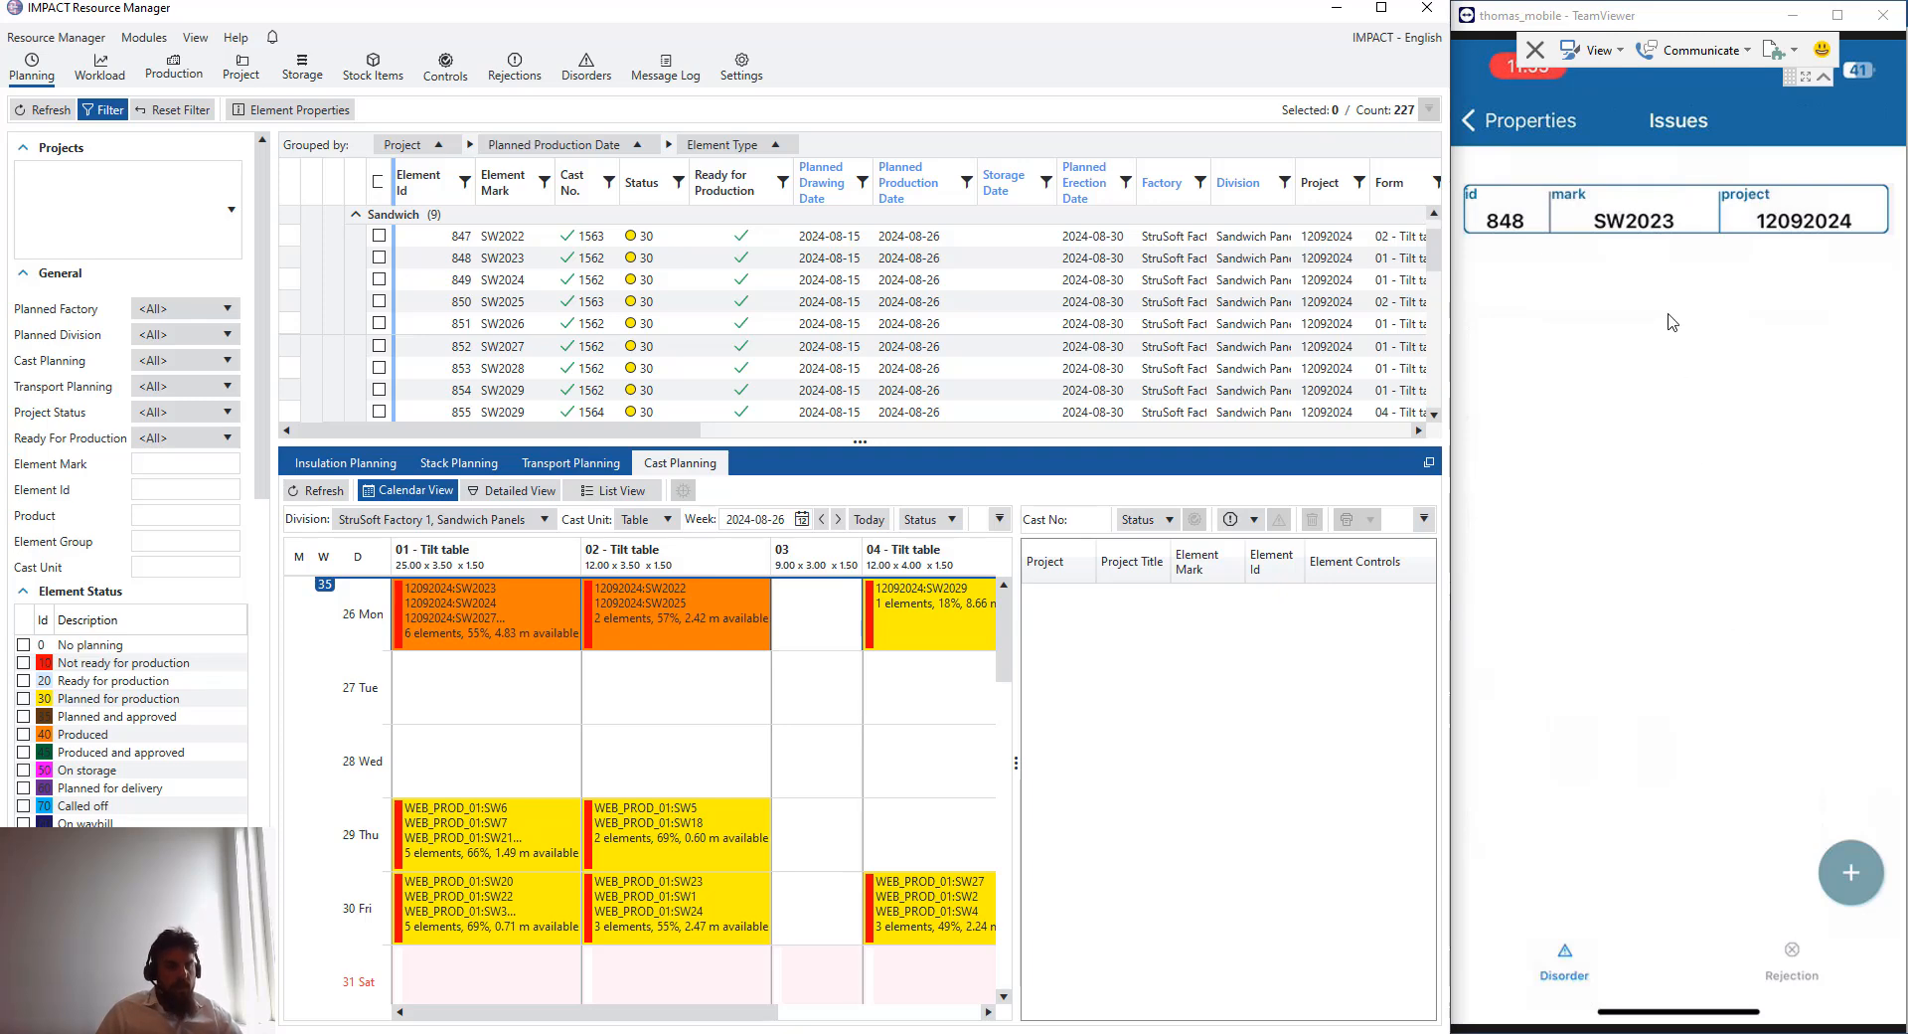
click(1851, 874)
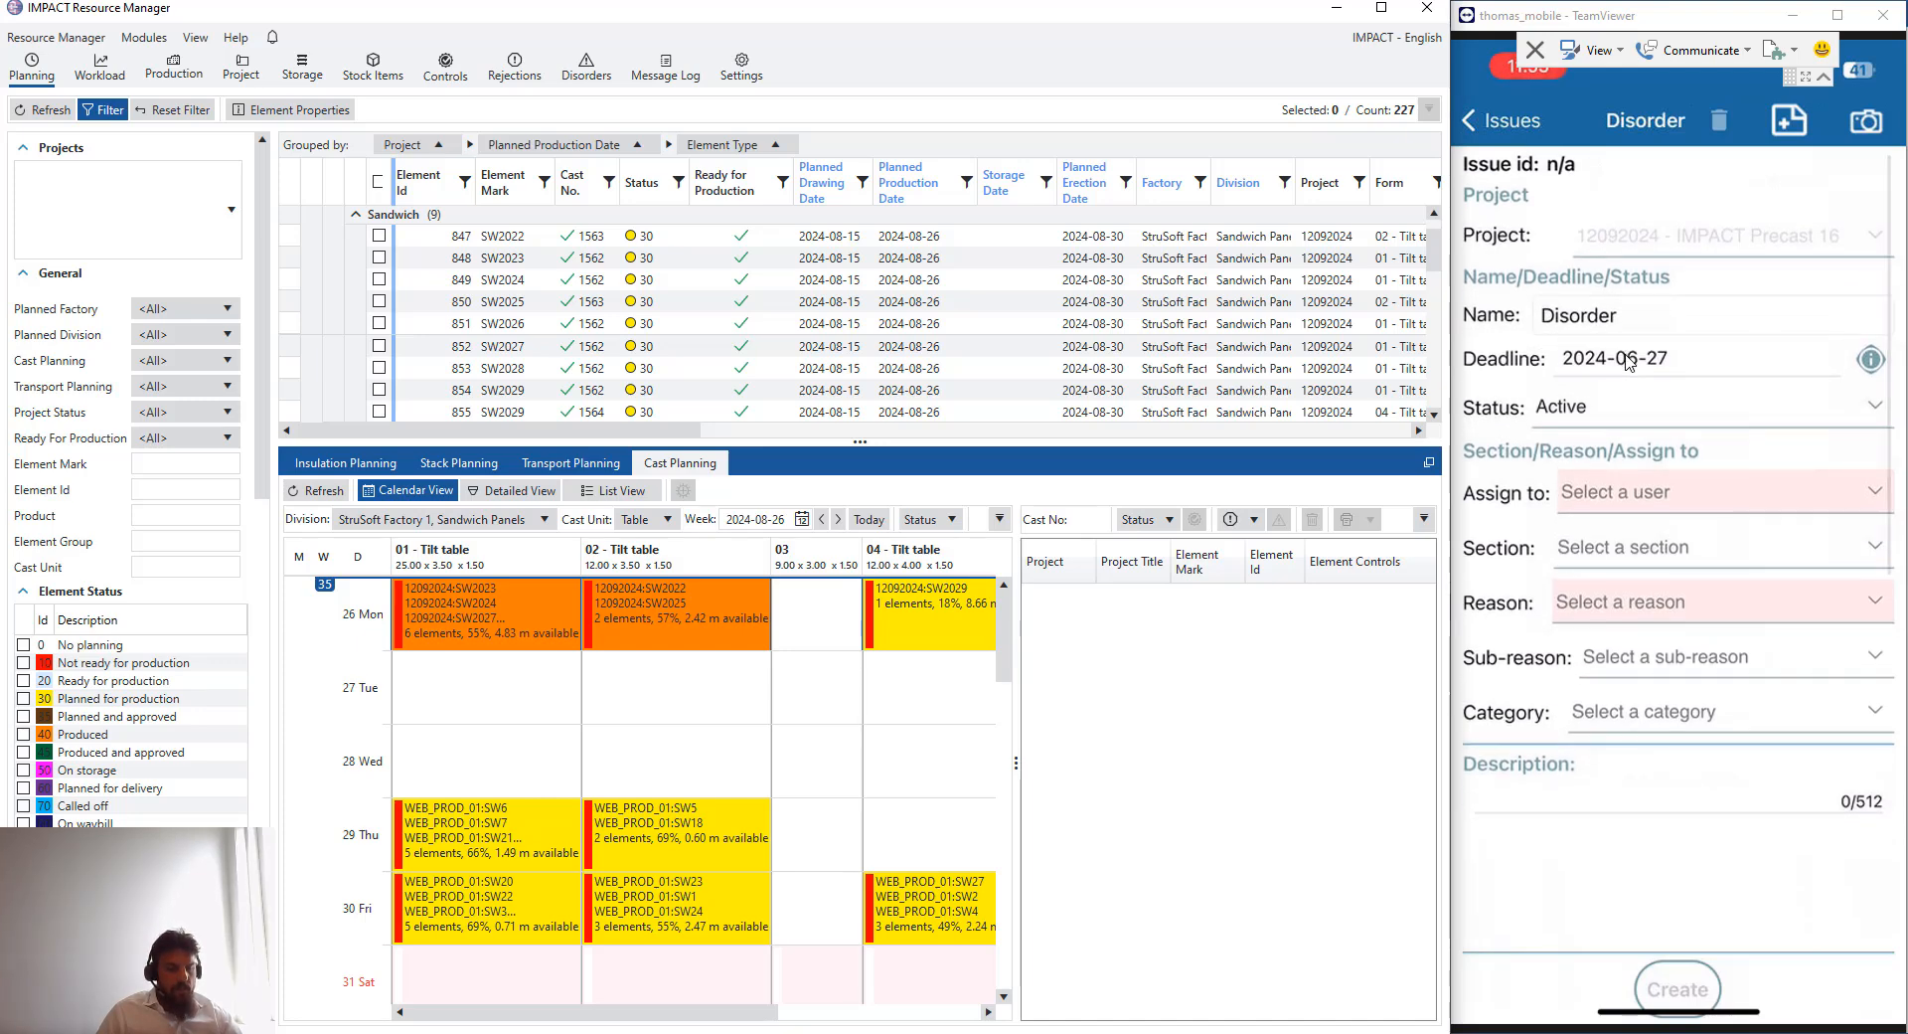
click(1627, 363)
scroll(1622, 375, down, 3)
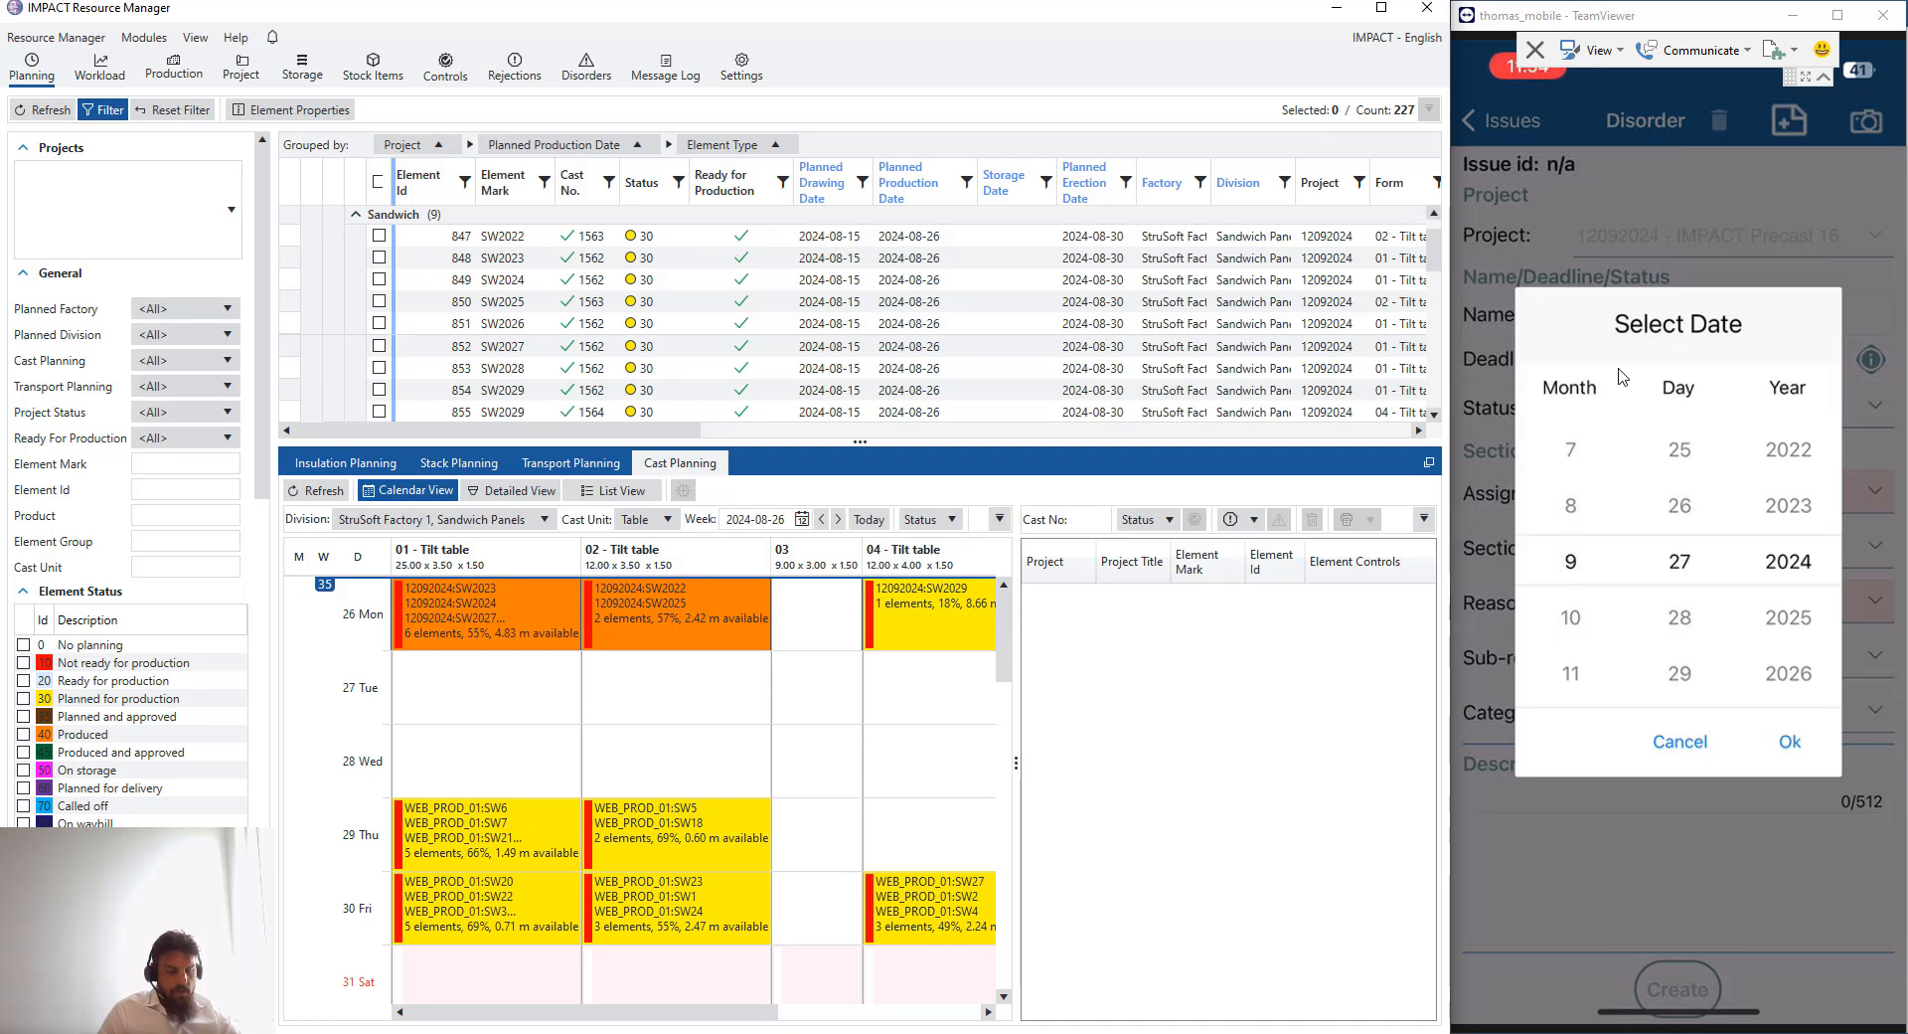
scroll(1622, 375, up, 10)
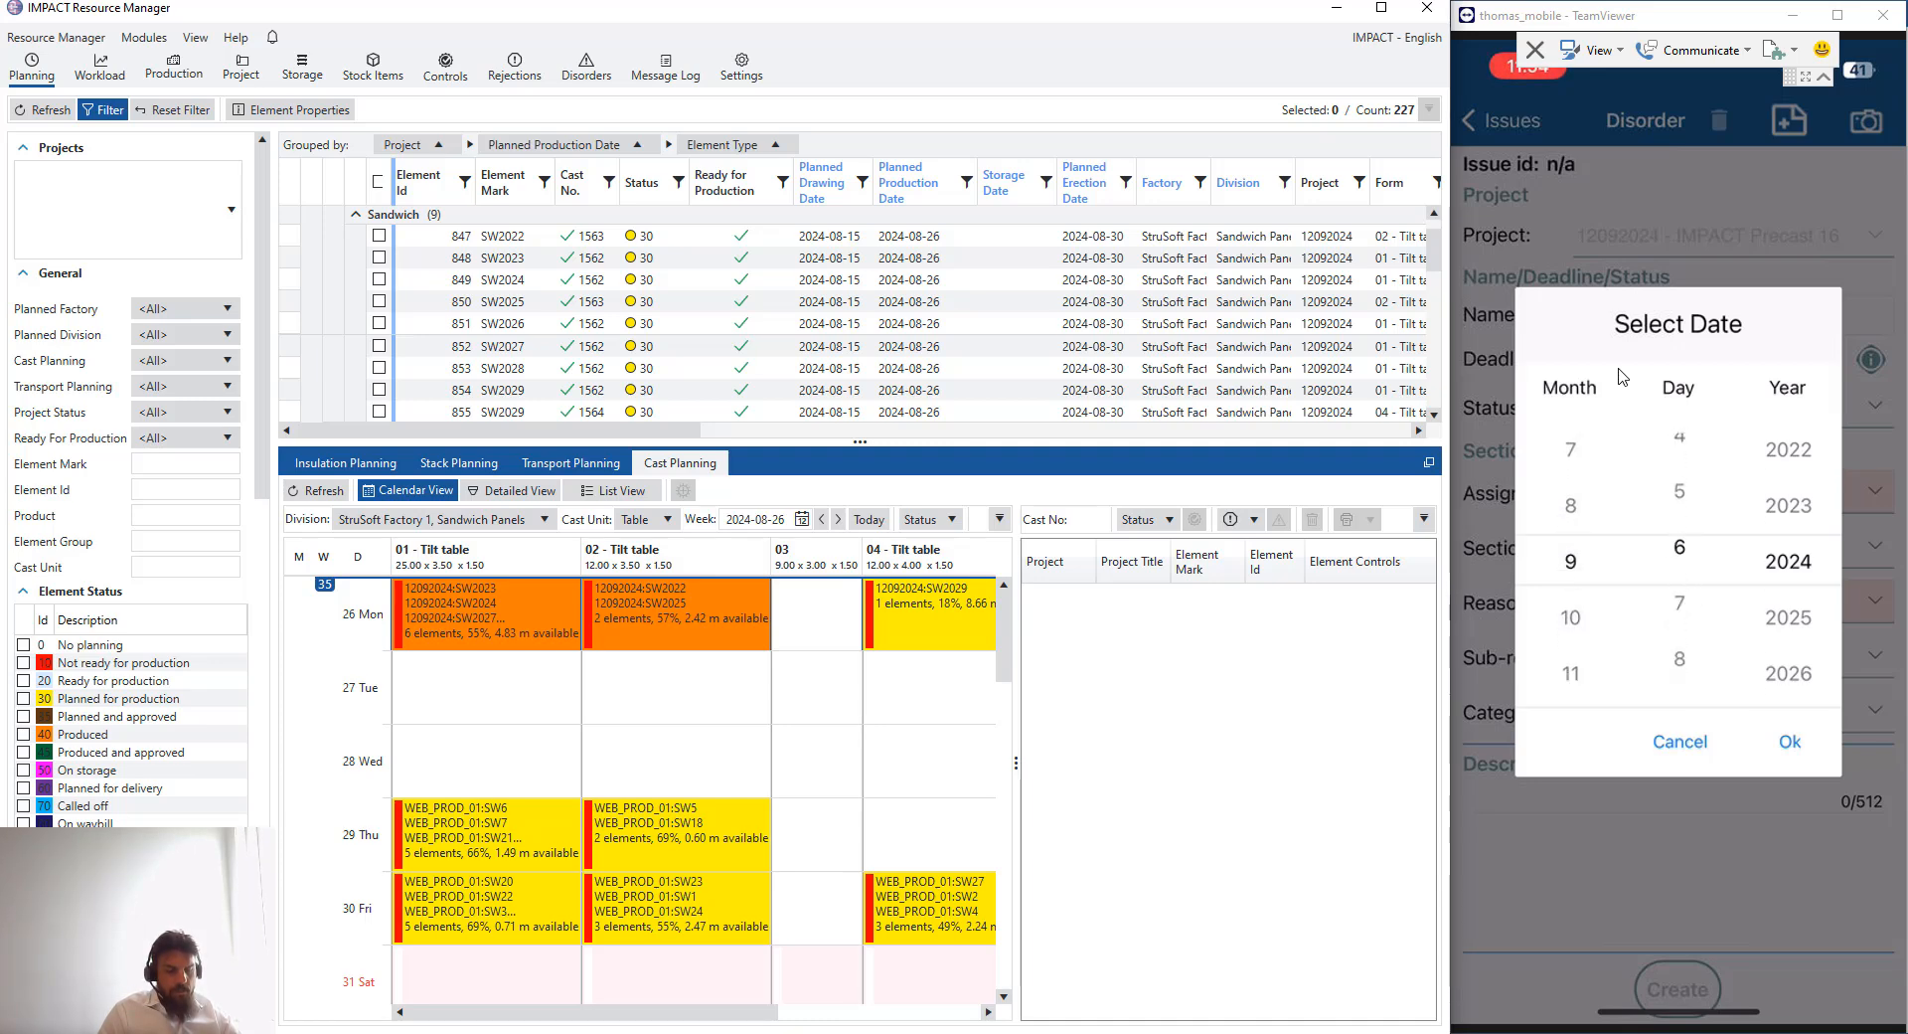
scroll(1622, 376, up, 5)
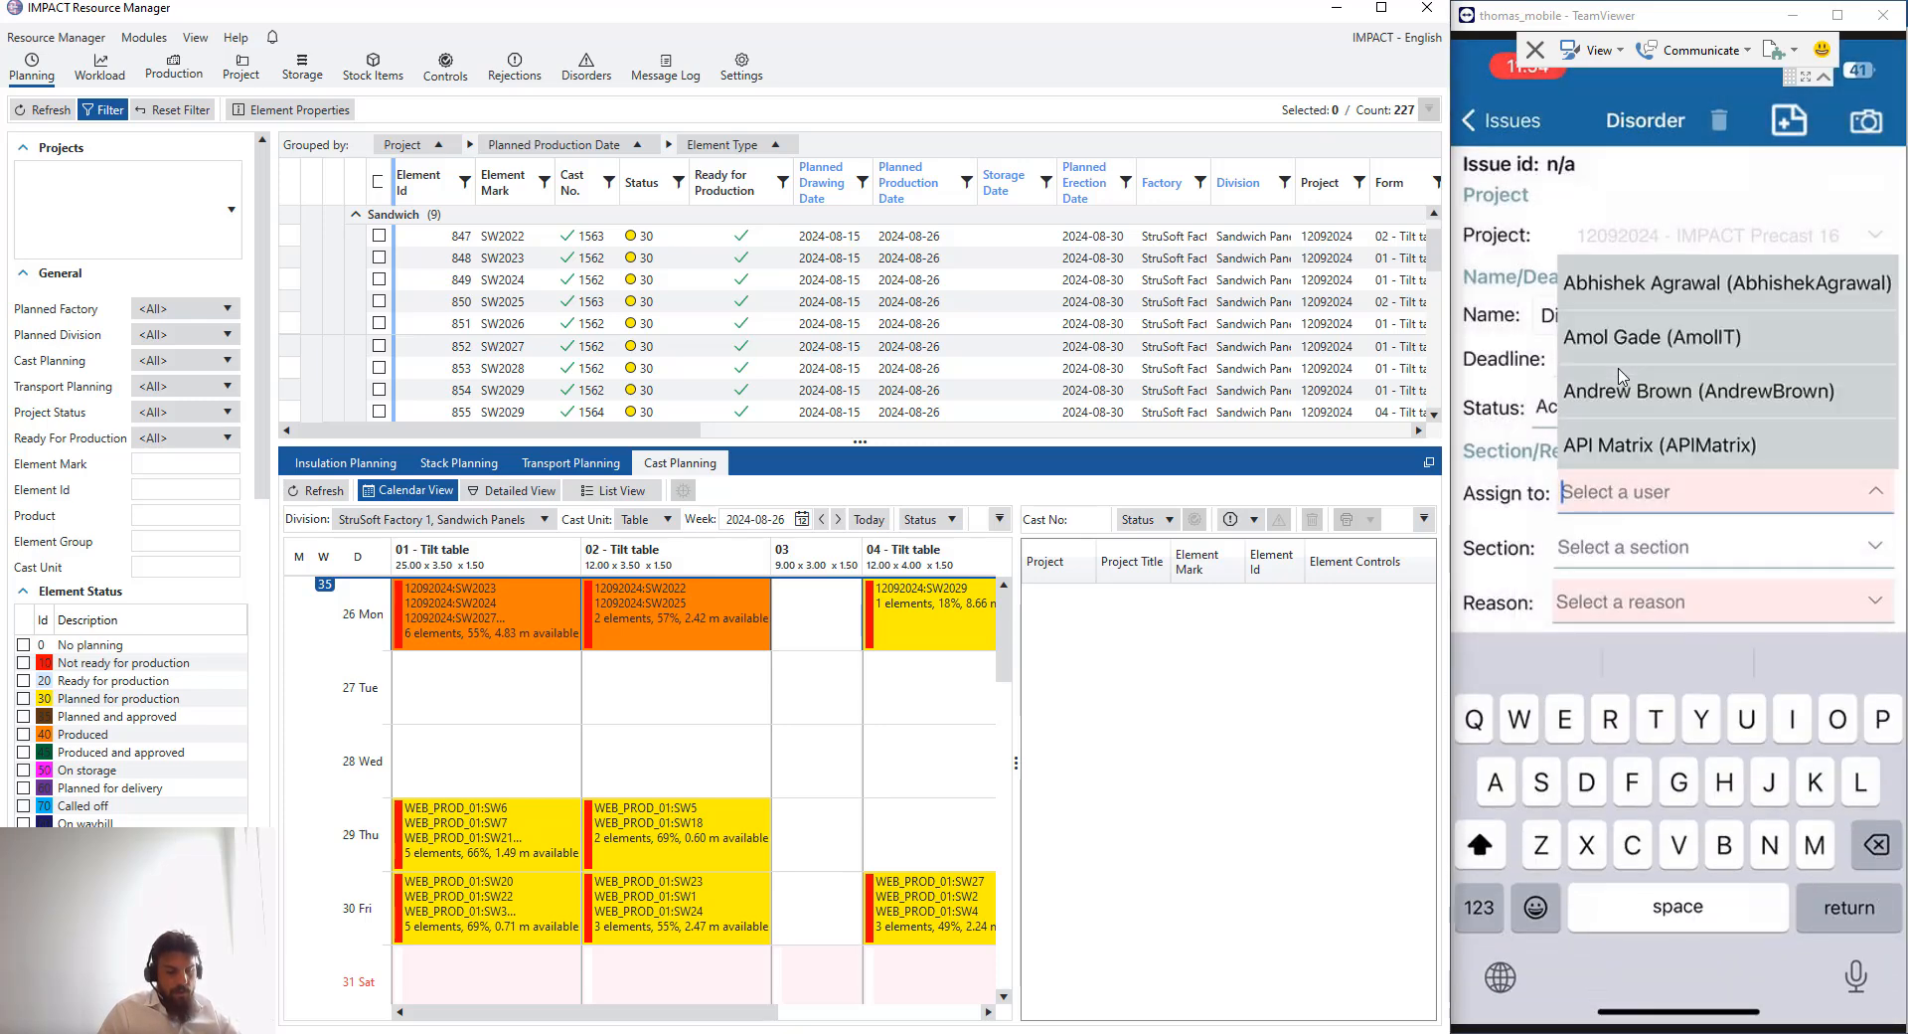
- Assign the disorder to the responsible user by searching the user list
text(Niko)
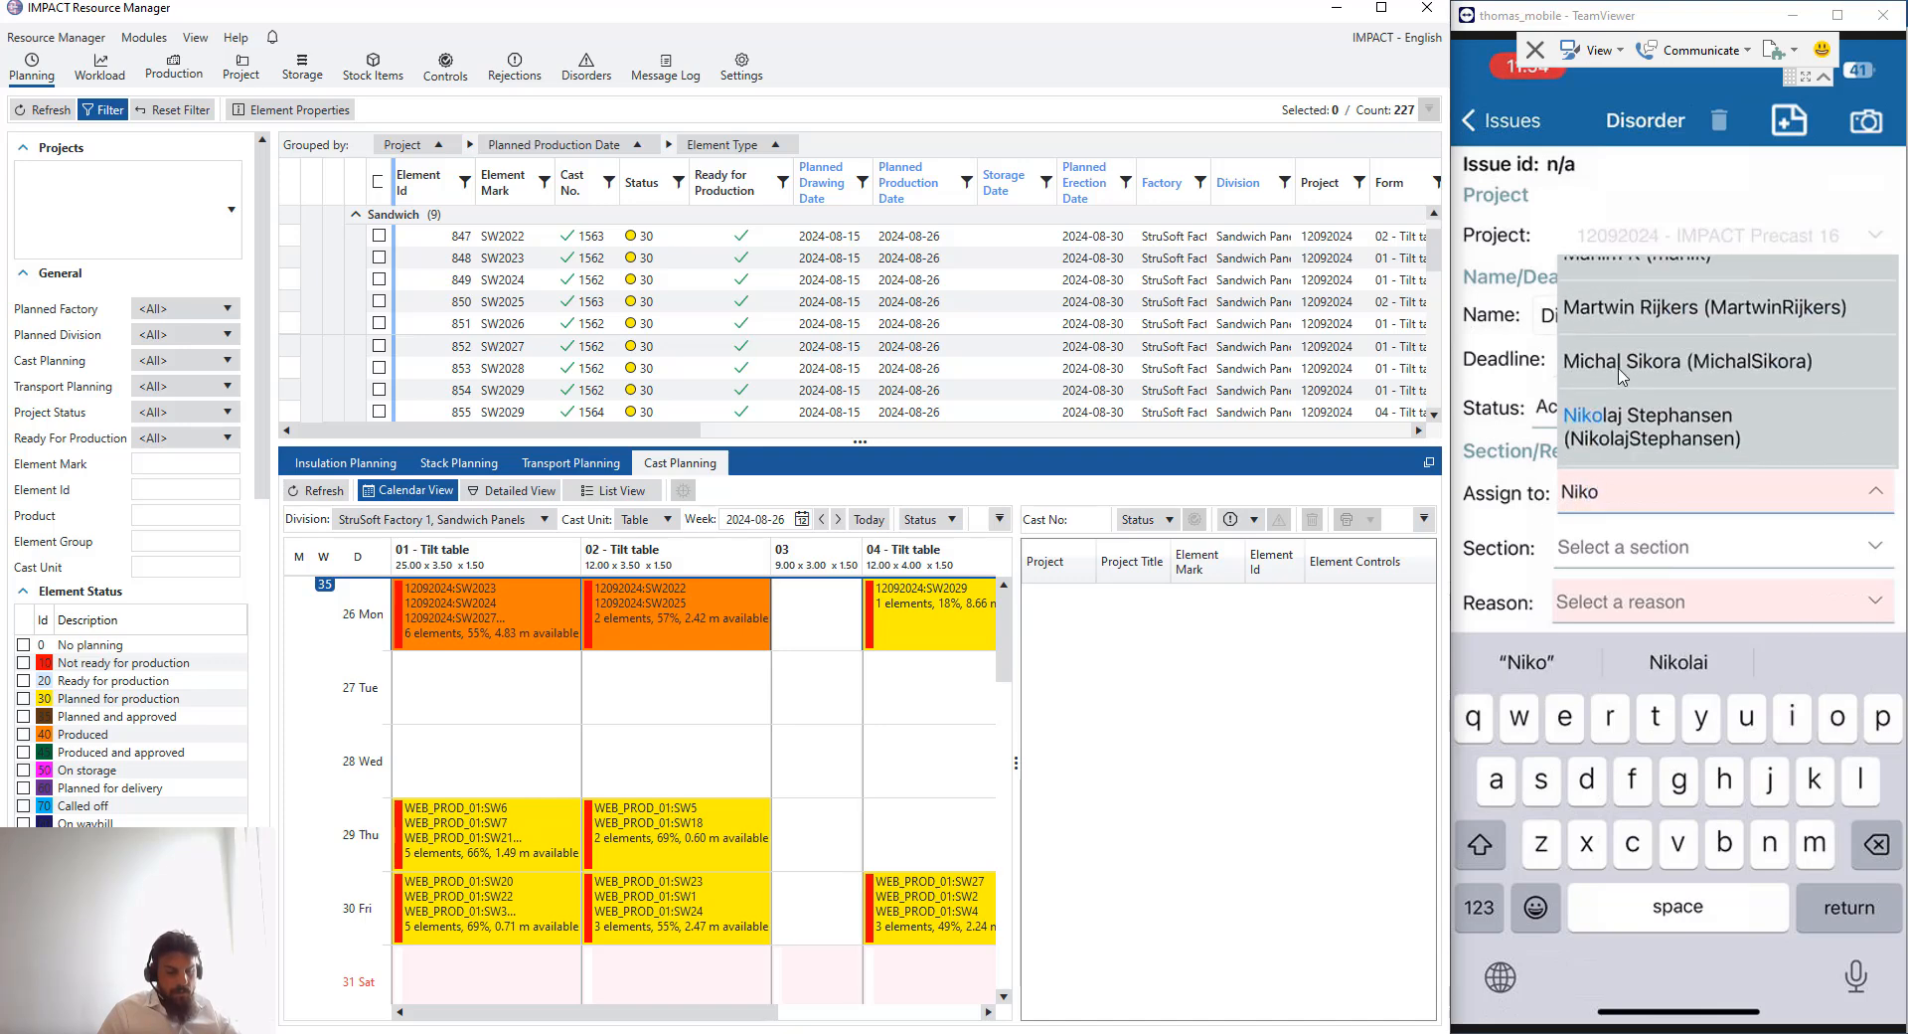
click(1621, 375)
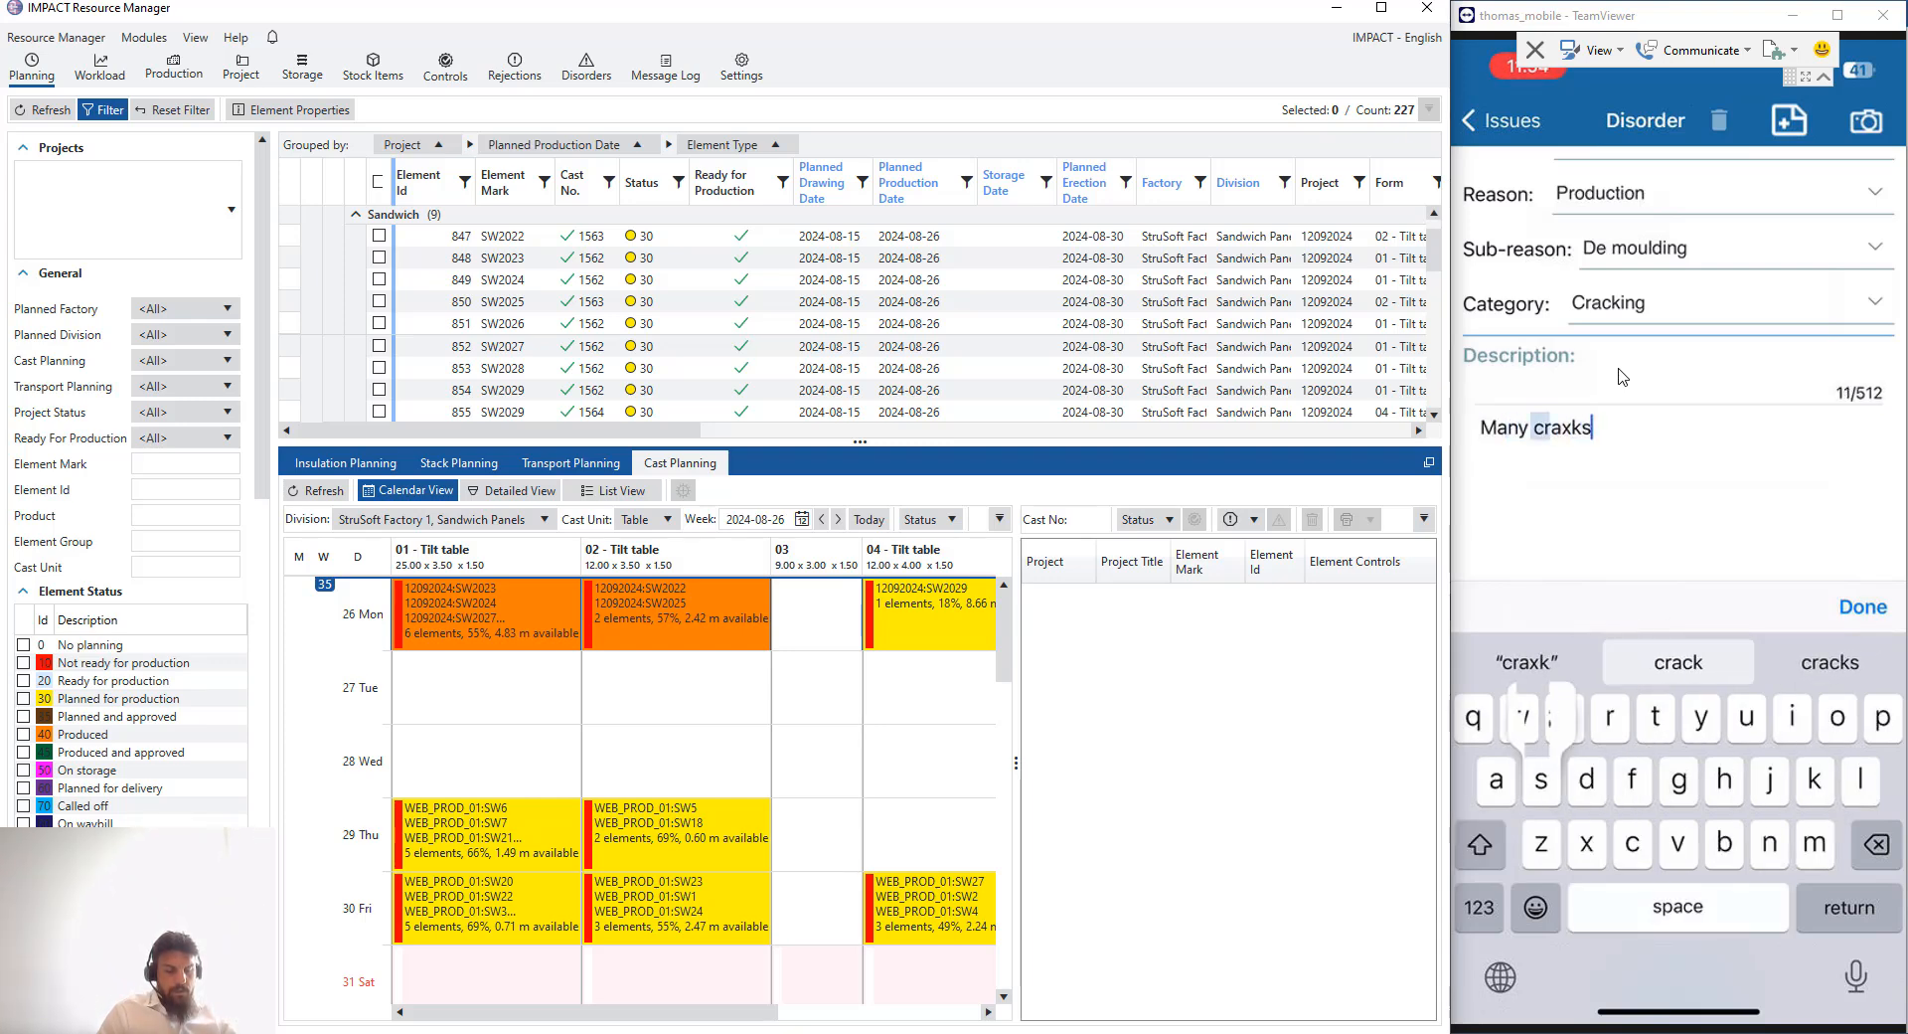
- Set the disorder's reason to Production, sub-reason De moulding, category Cracking, with description "Many cracks on top"
text(p)
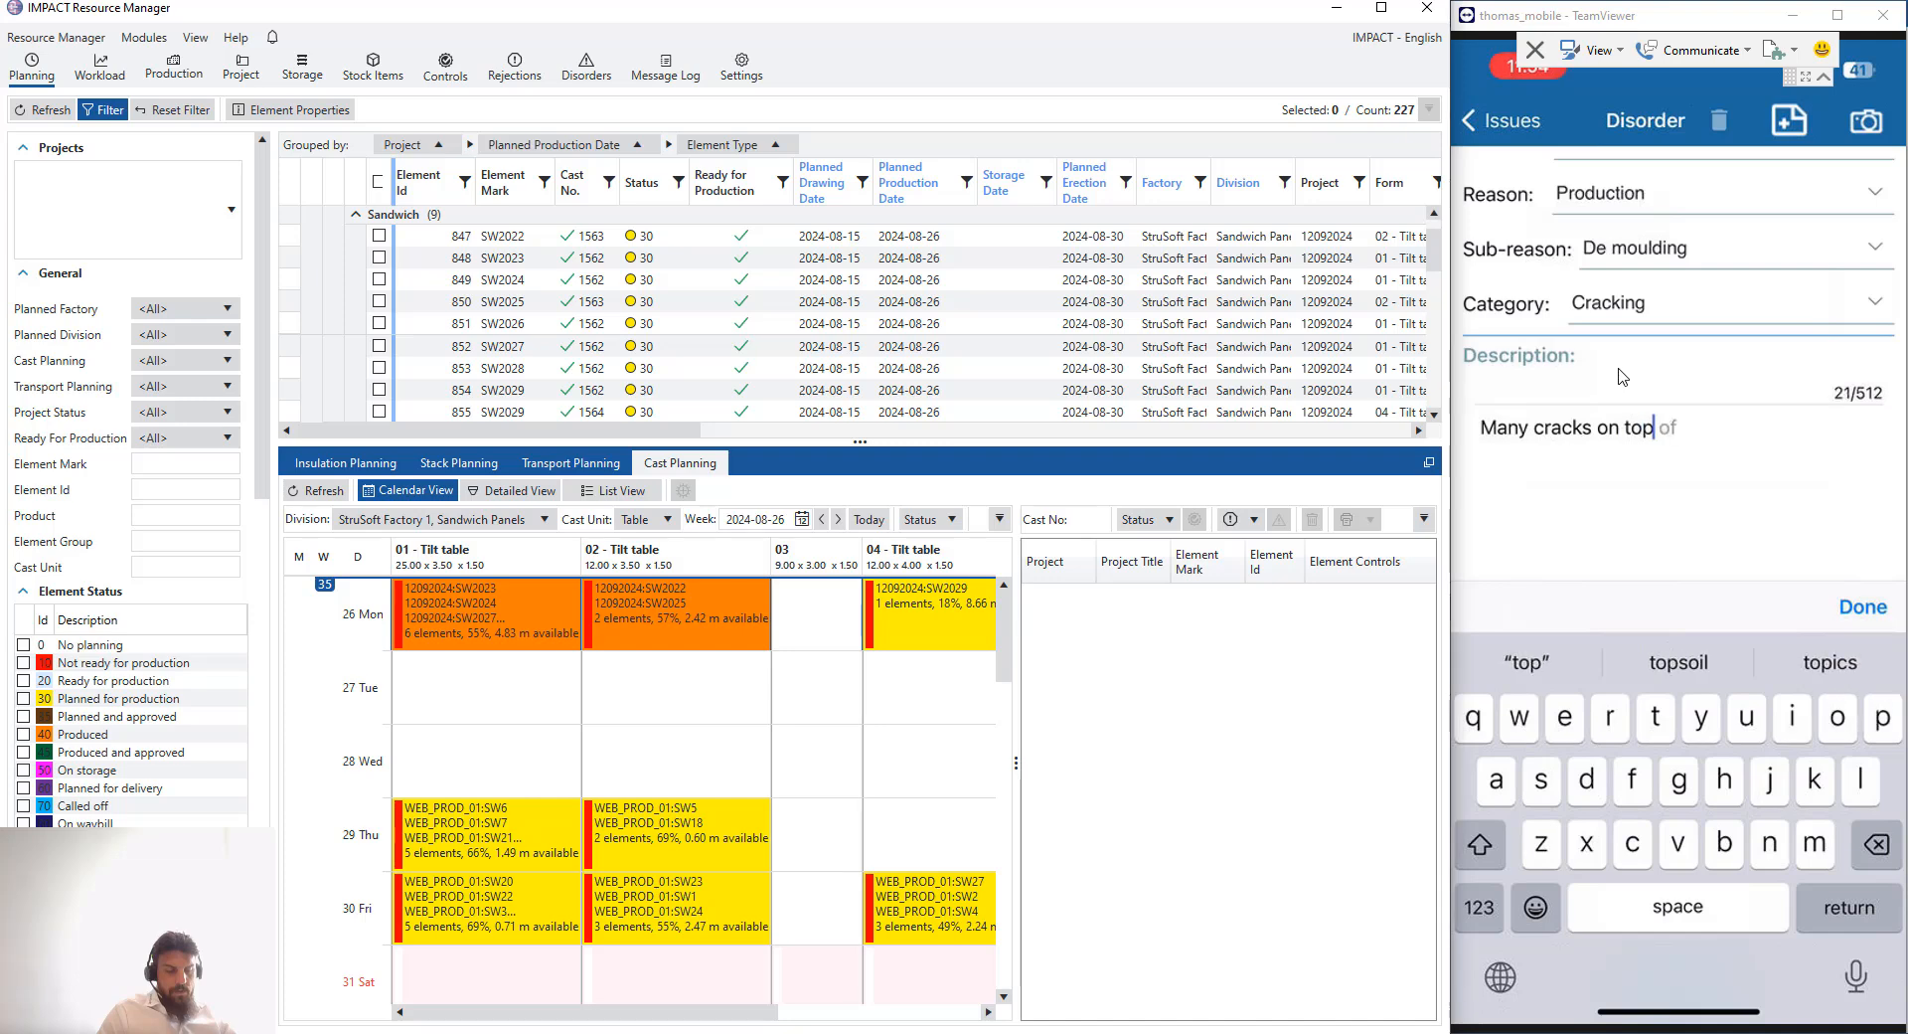
scroll(1622, 376, down, 5)
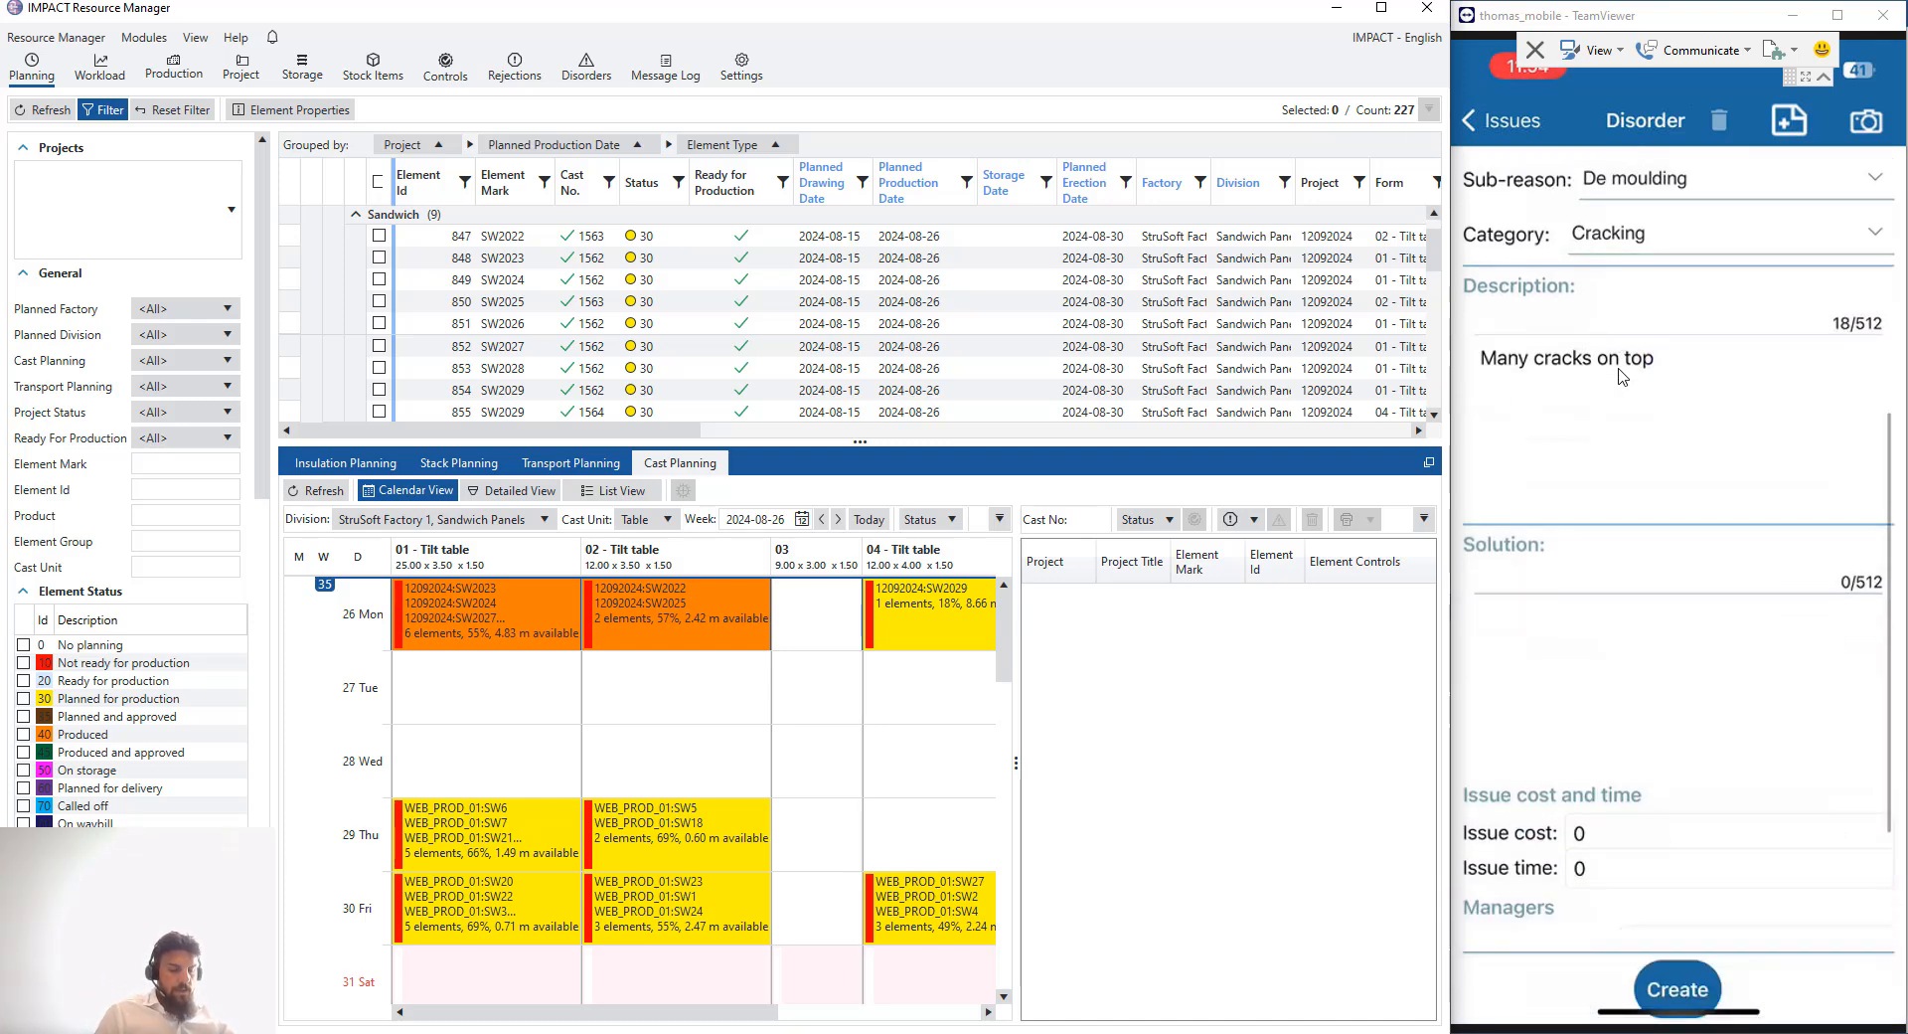
scroll(1680, 855, up, 12)
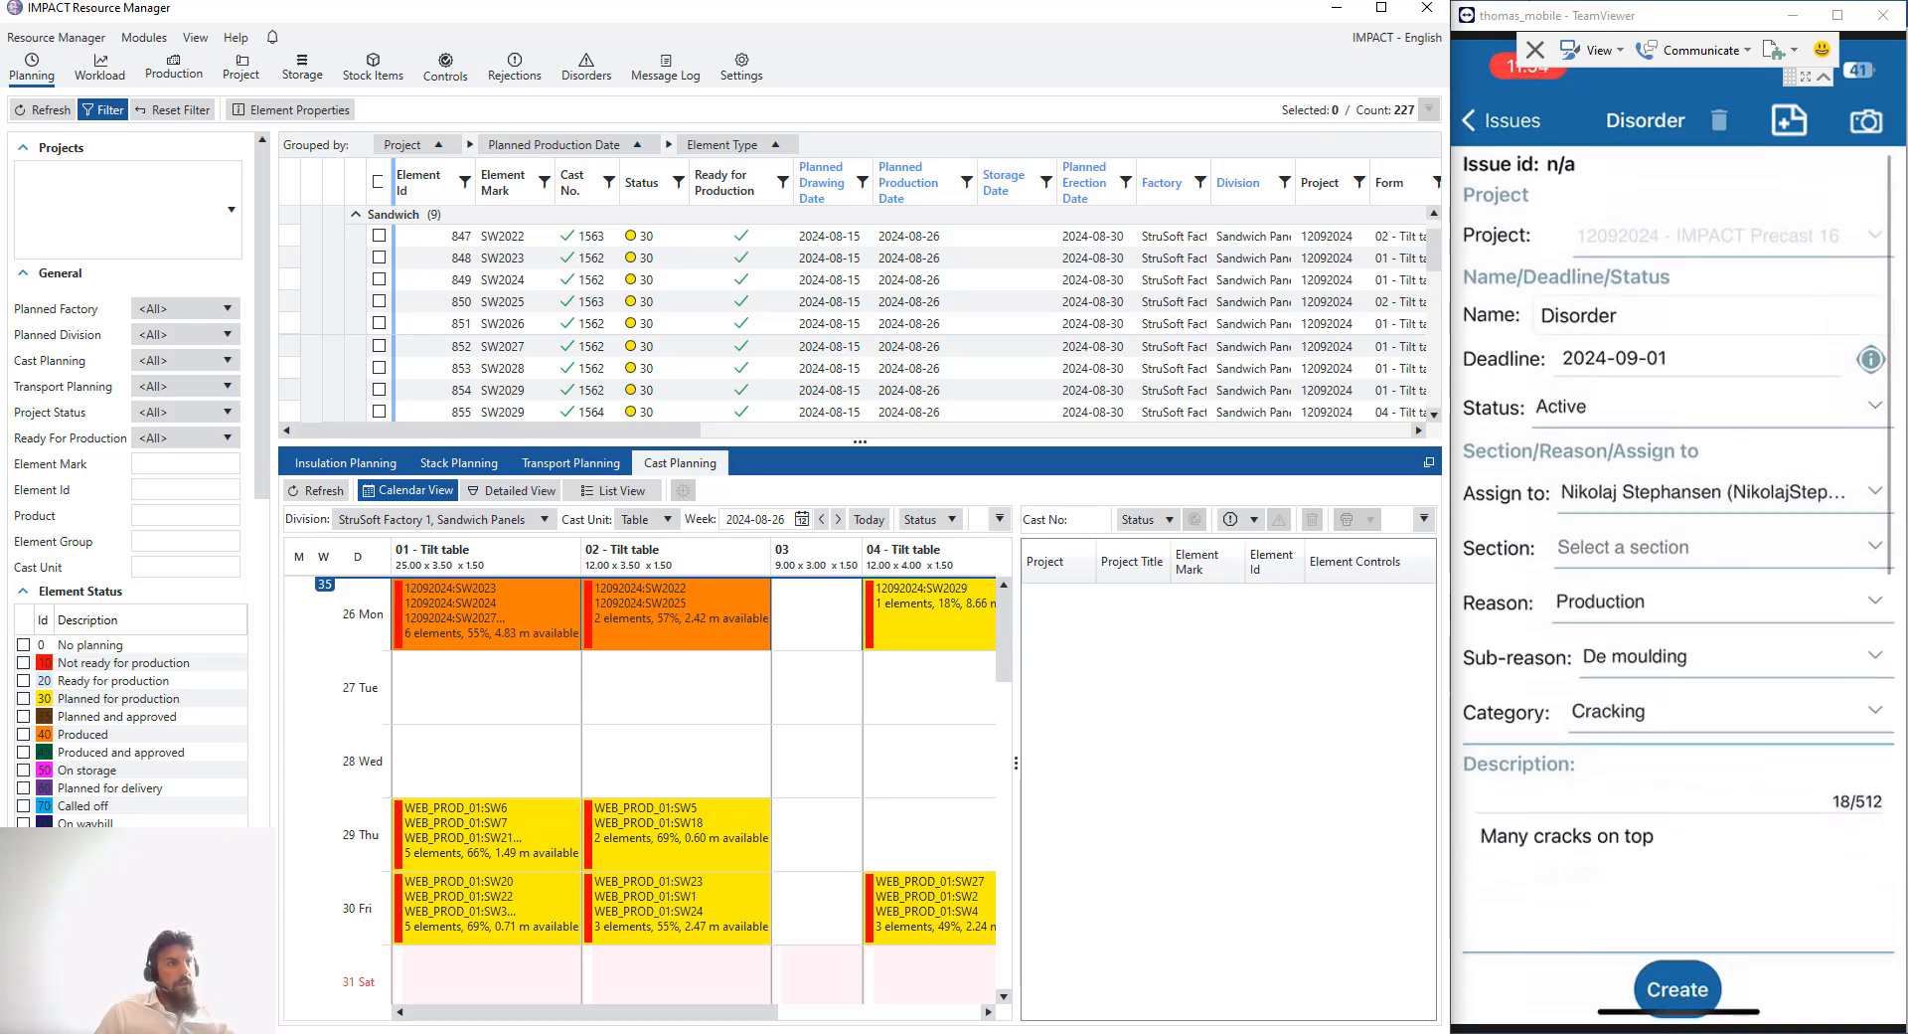
- Open the camera to attach a photo to the disorder
click(1857, 131)
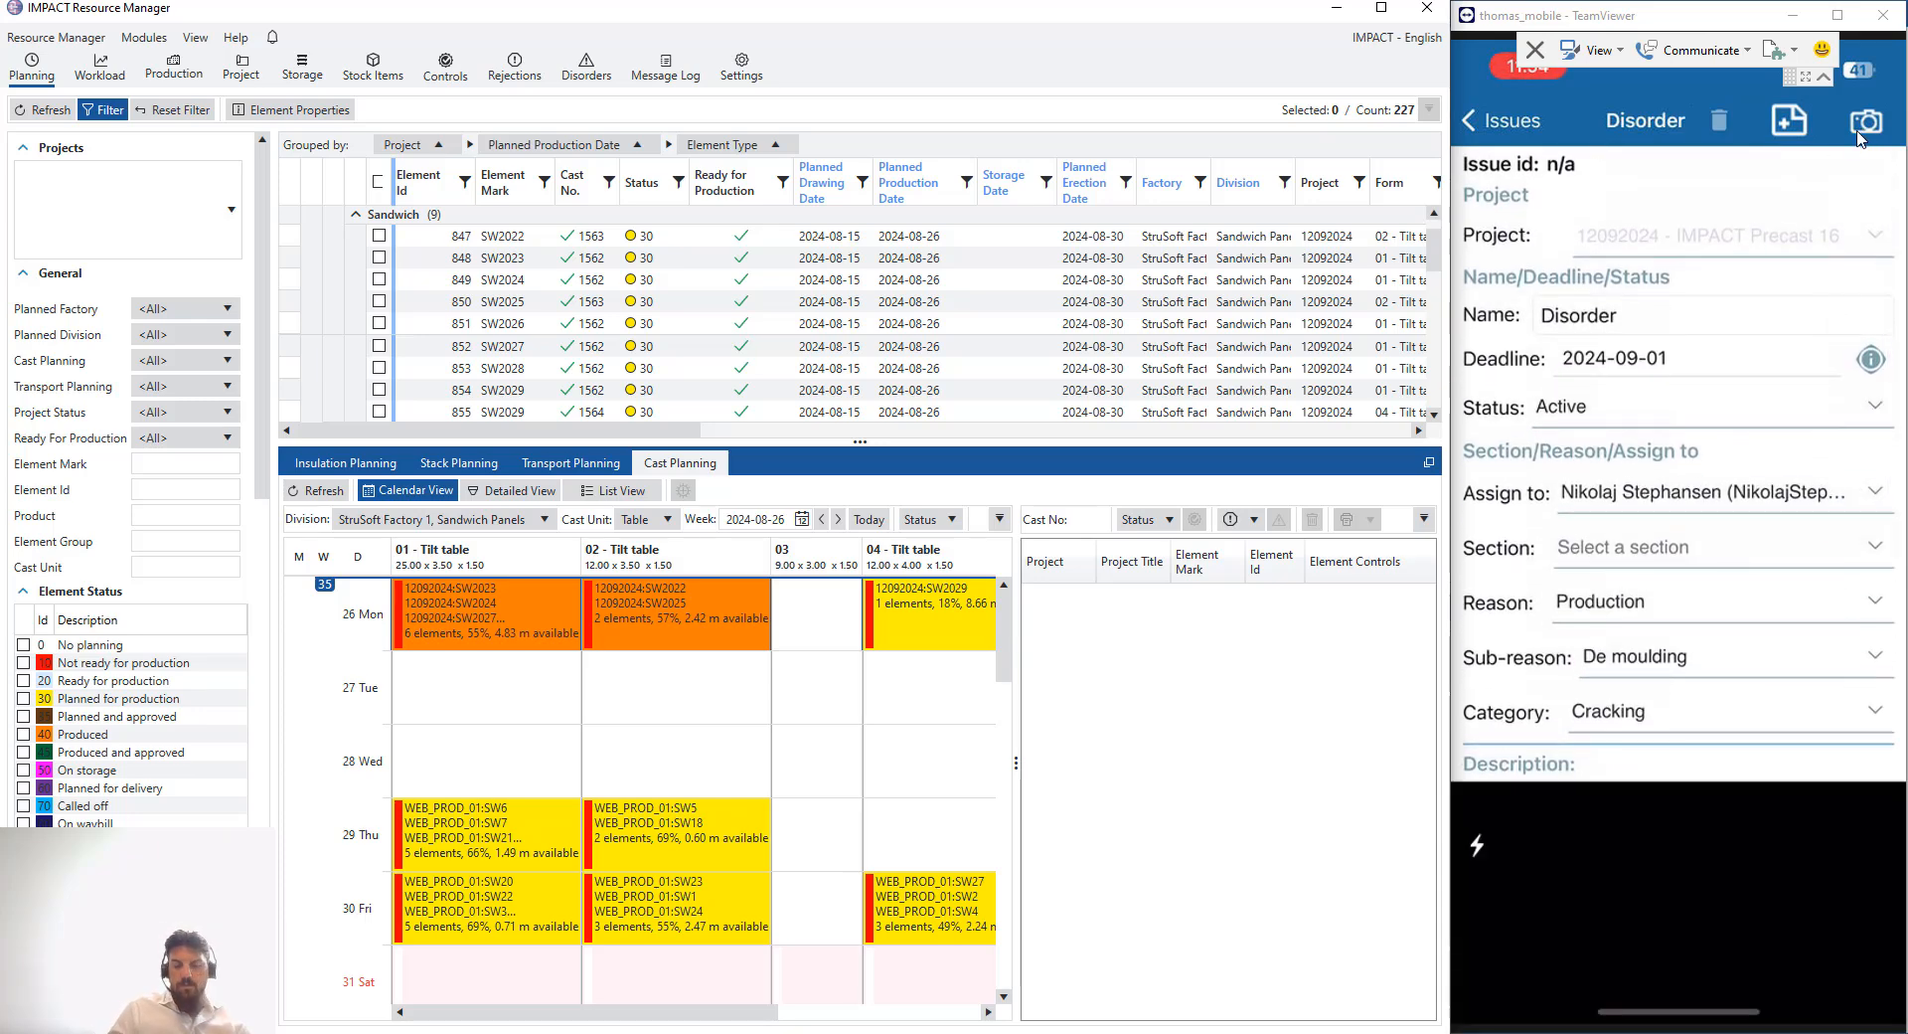
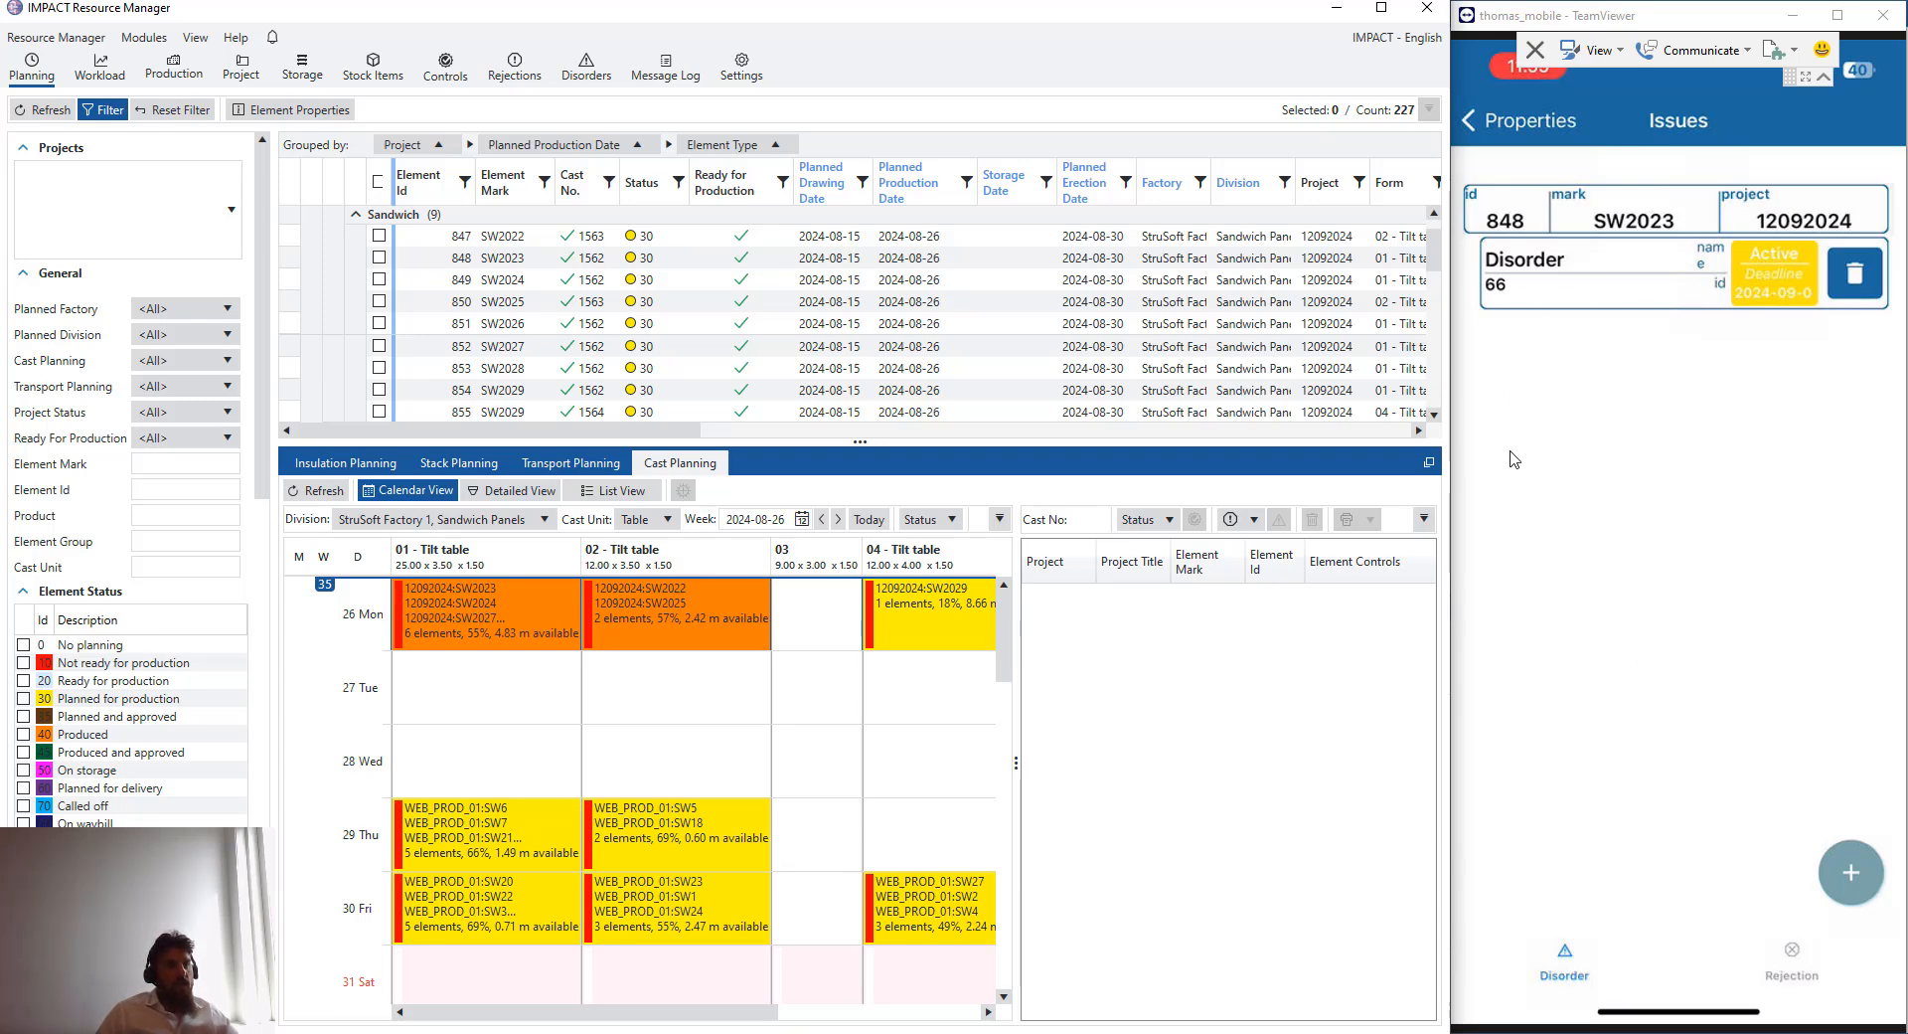
- Select cast 1562 on the tilt table and open the disorders of its element SW2023
drag(1471, 533, 1491, 573)
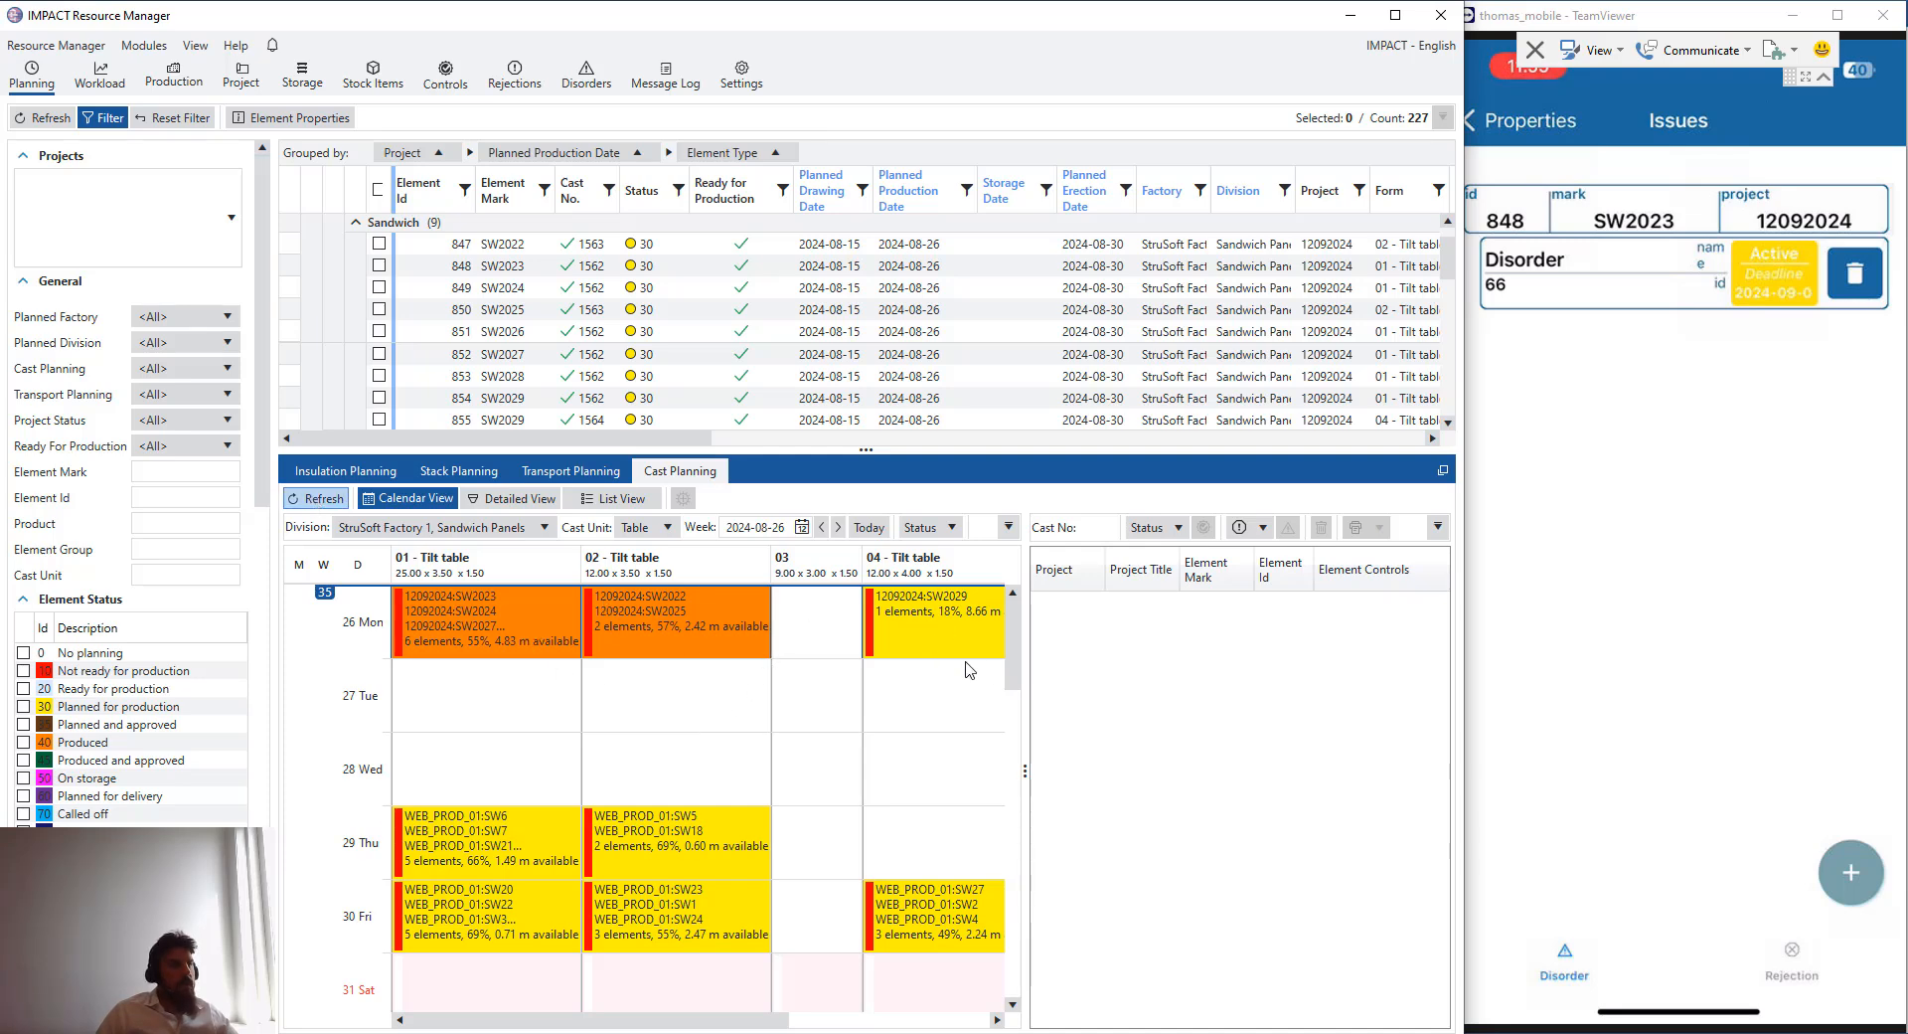
click(517, 626)
drag(1027, 752, 884, 752)
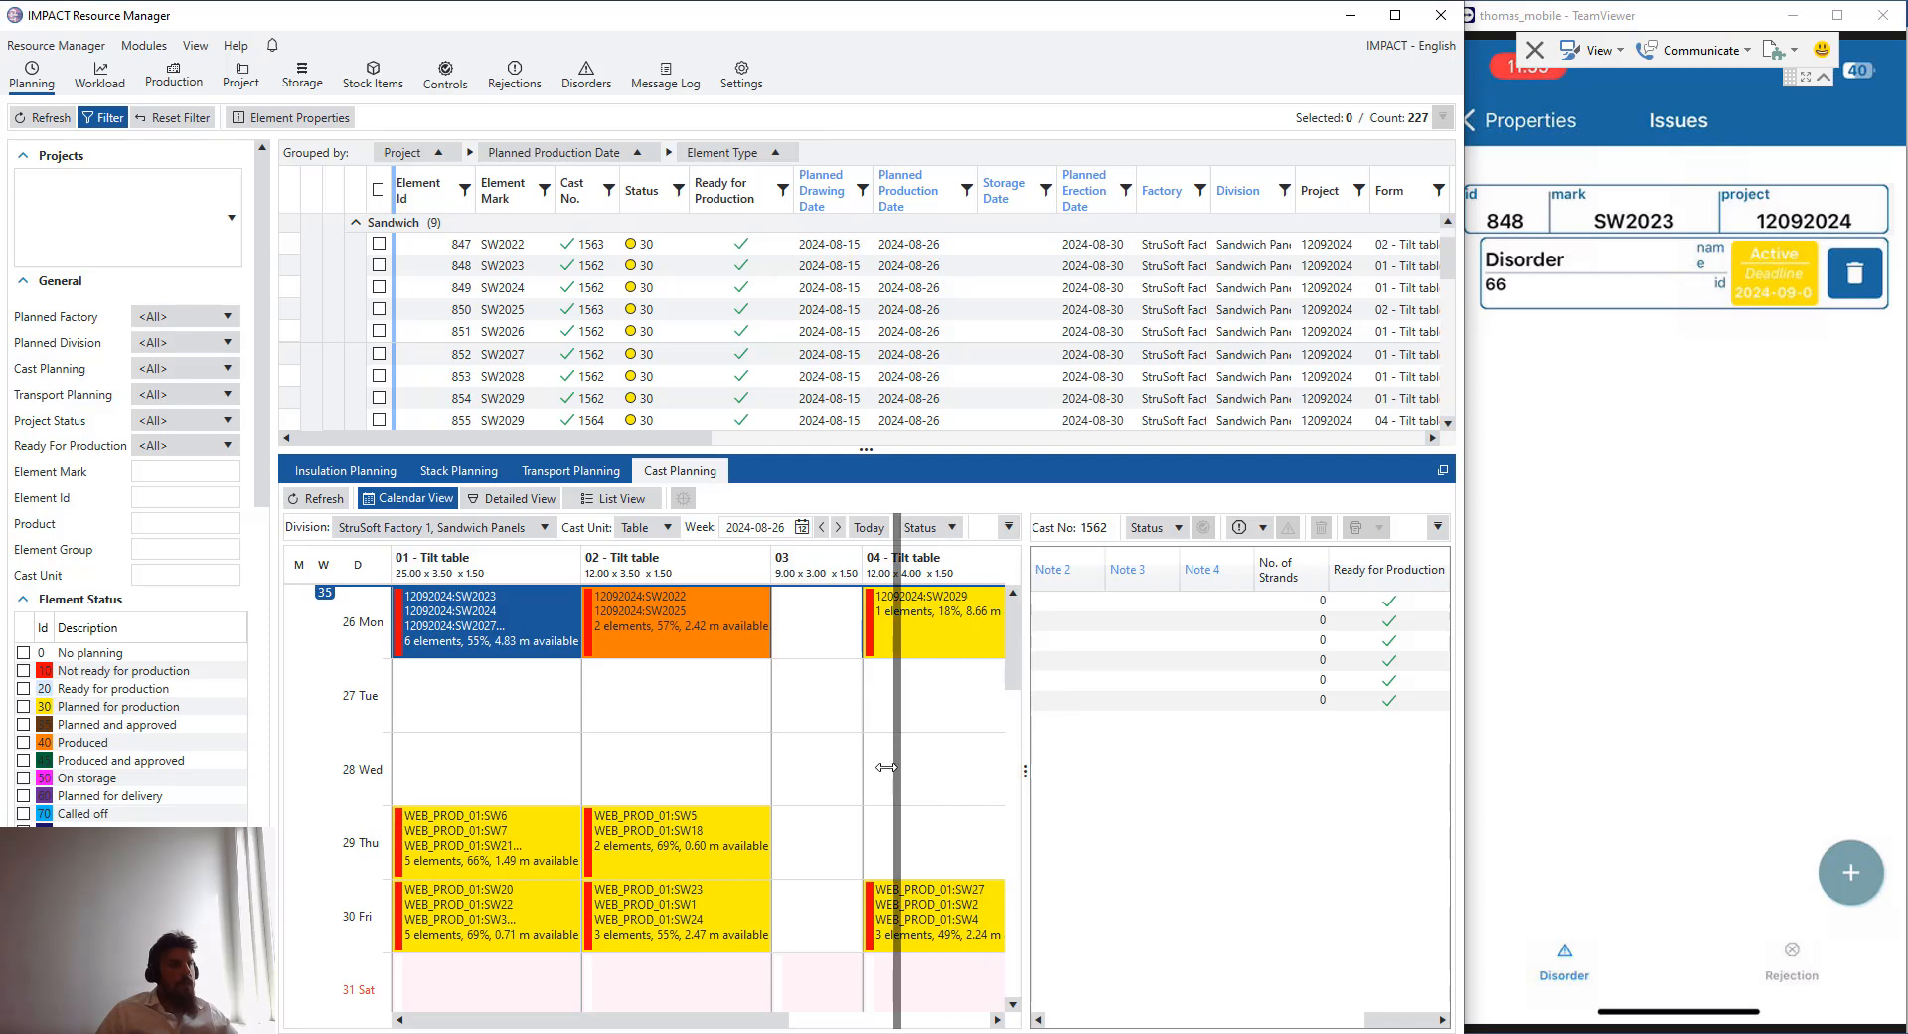
drag(1371, 1020, 1262, 1020)
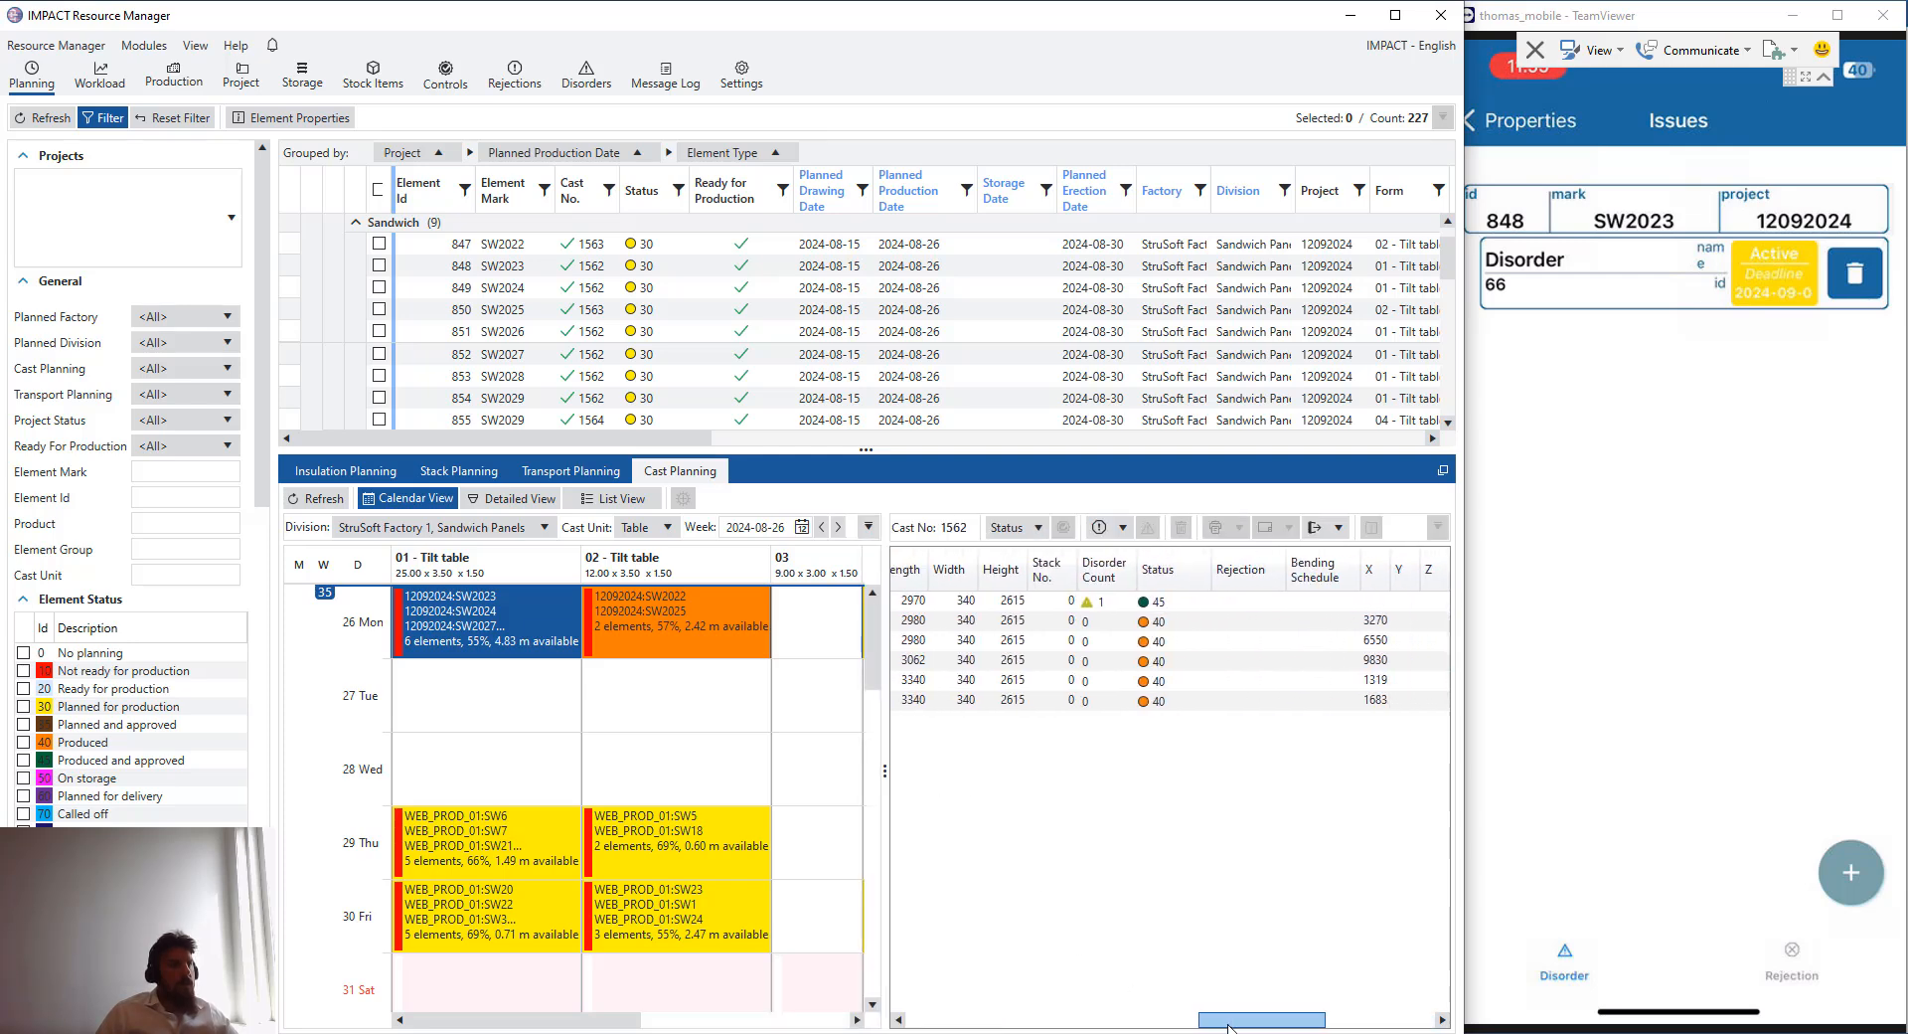
click(1093, 608)
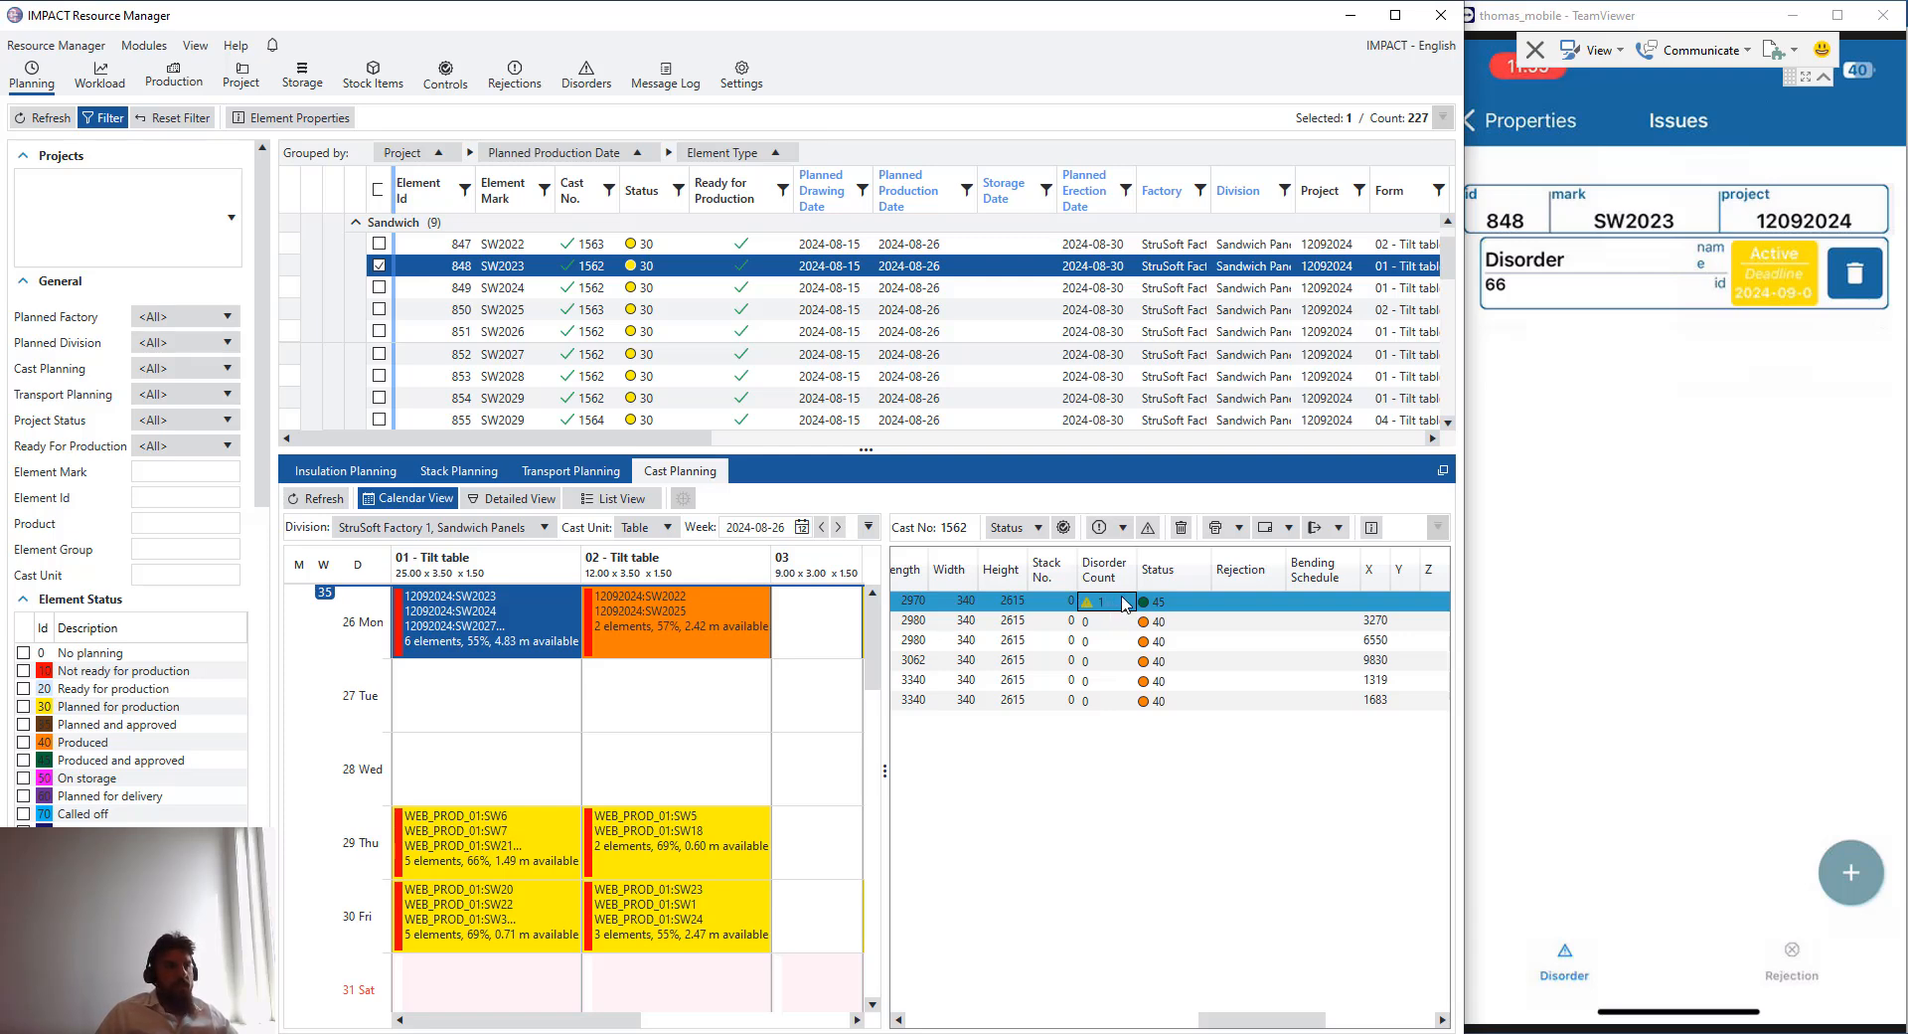
right_click(1126, 600)
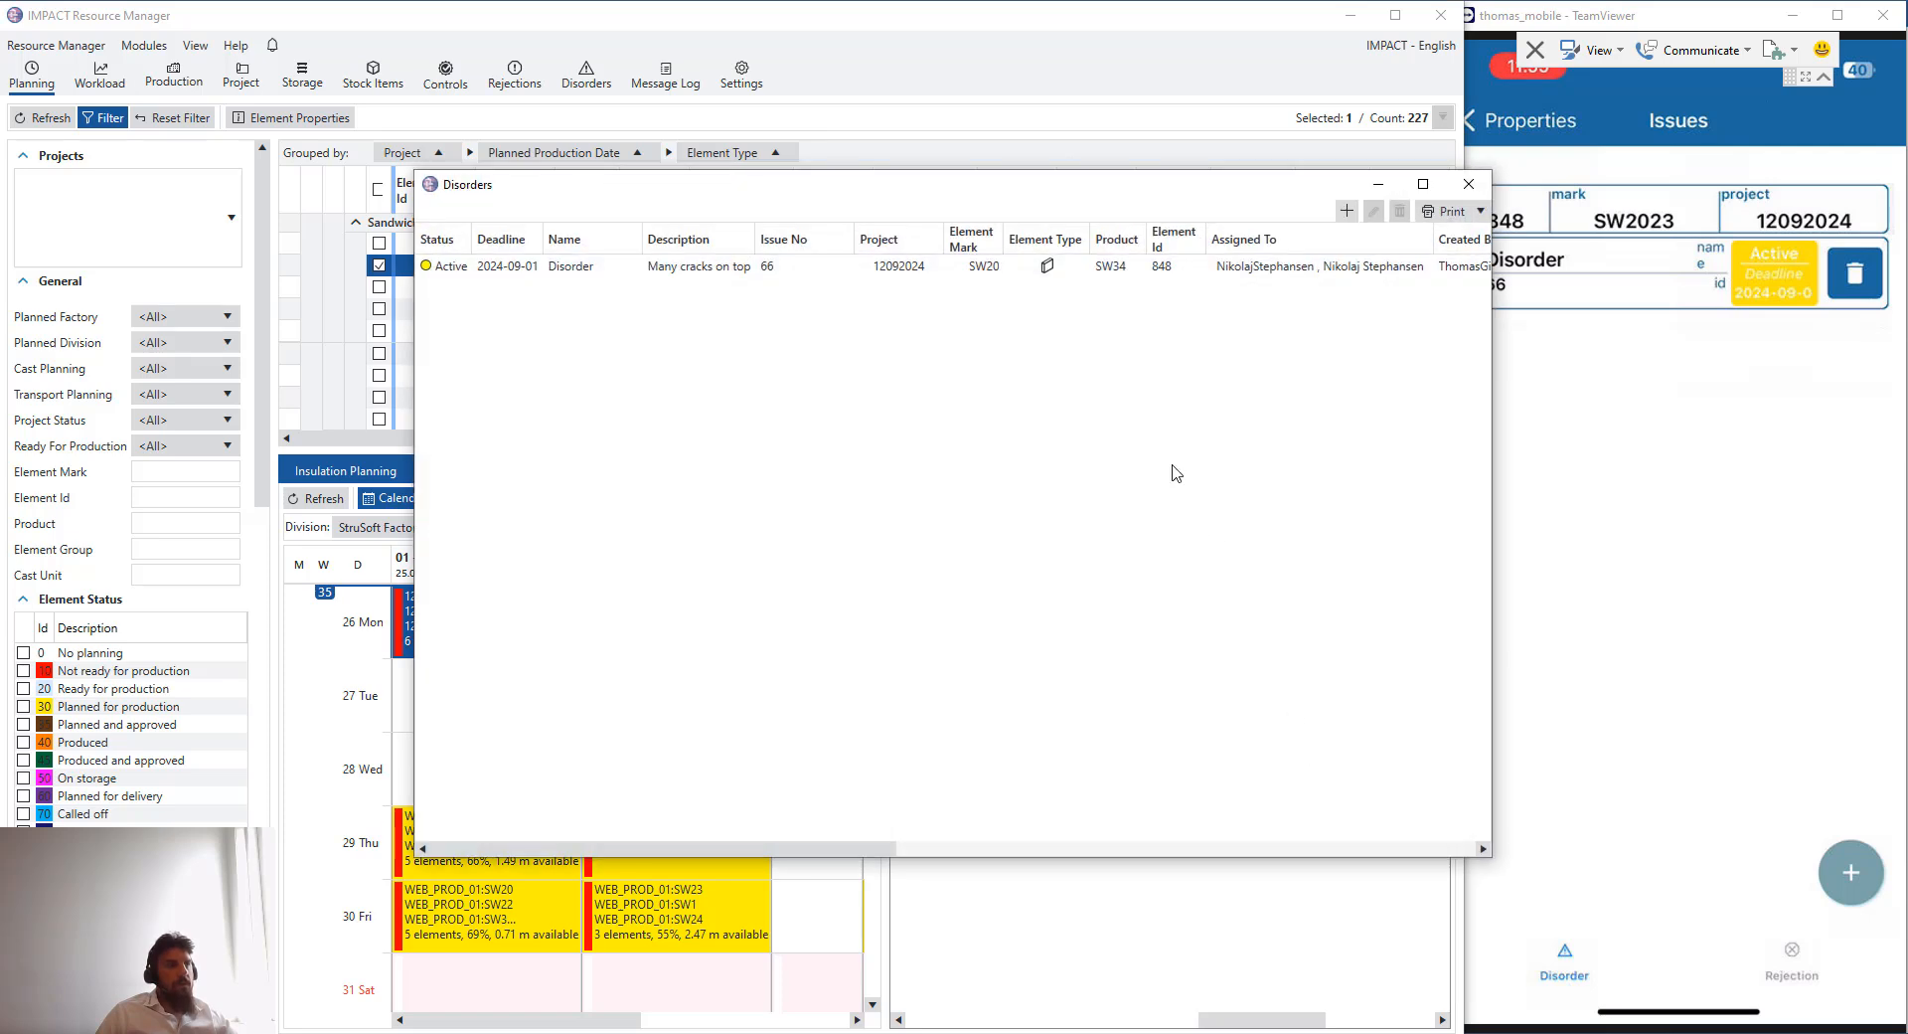
- Open the disorder for editing and enter the solution text "hjghg"
click(606, 268)
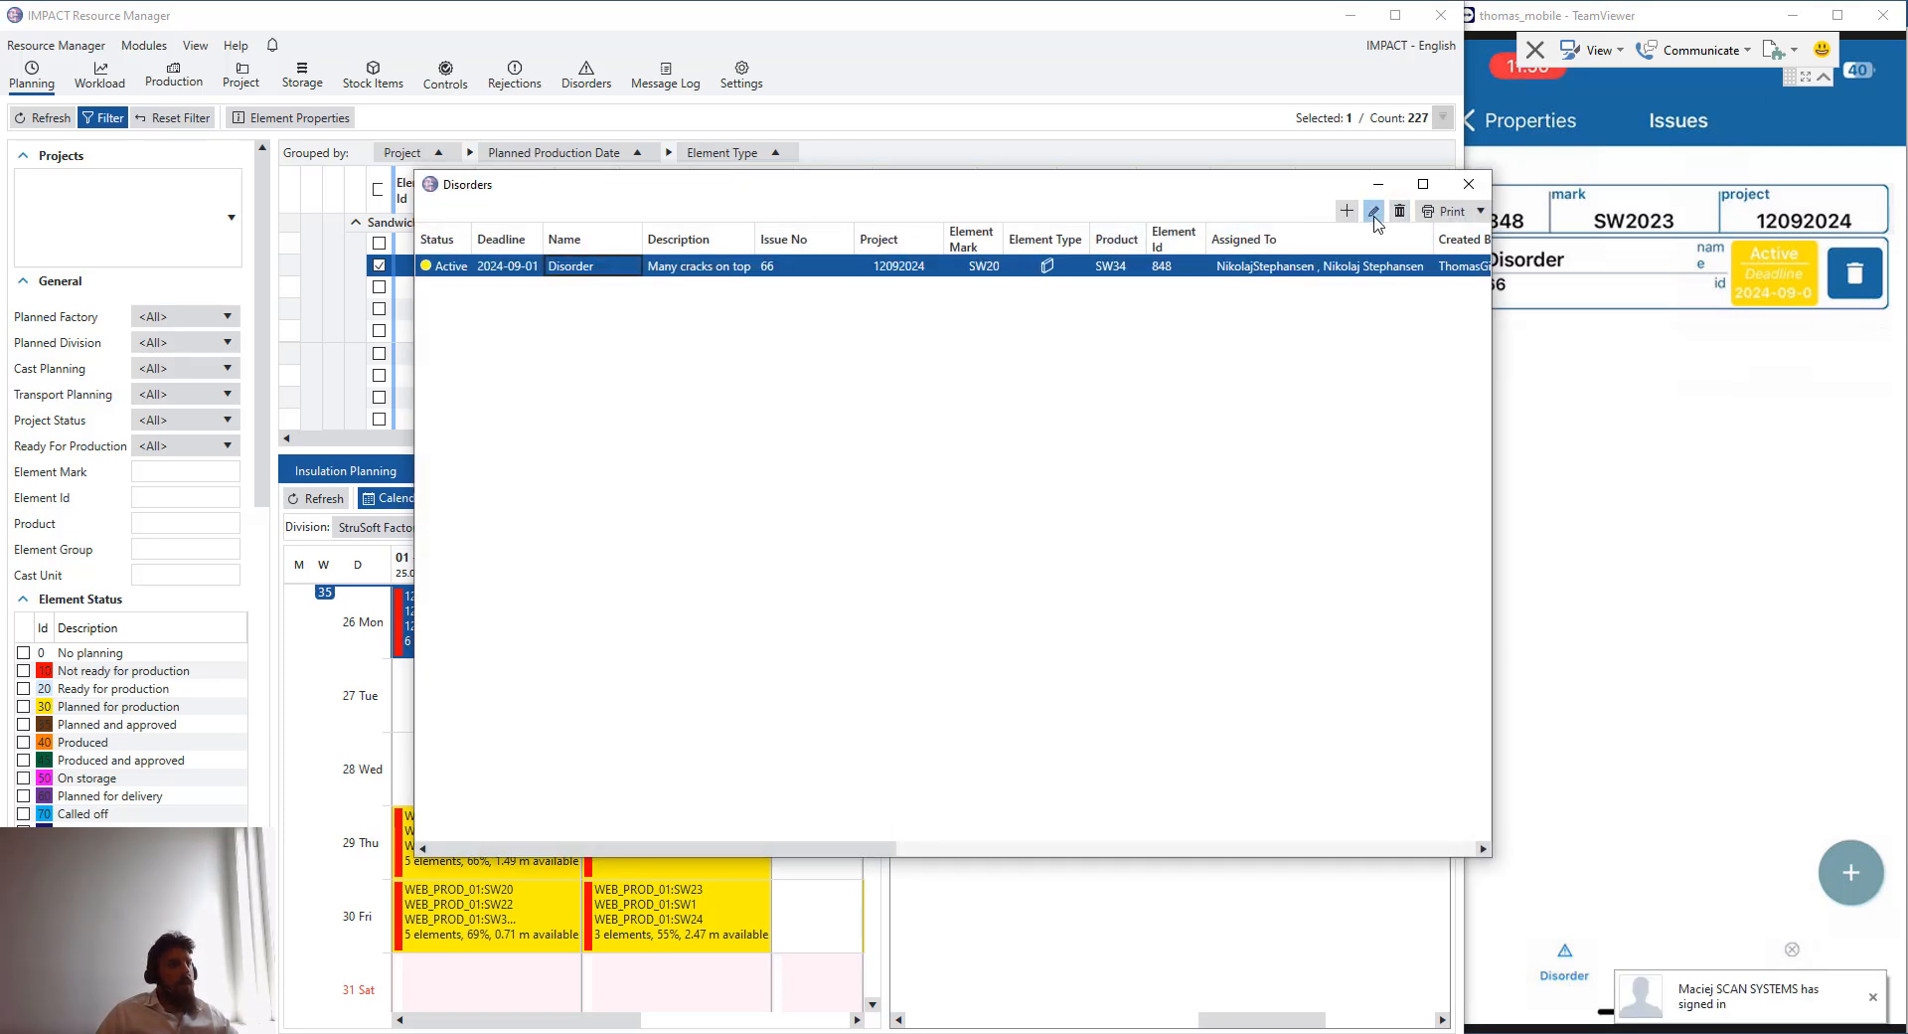
click(1375, 213)
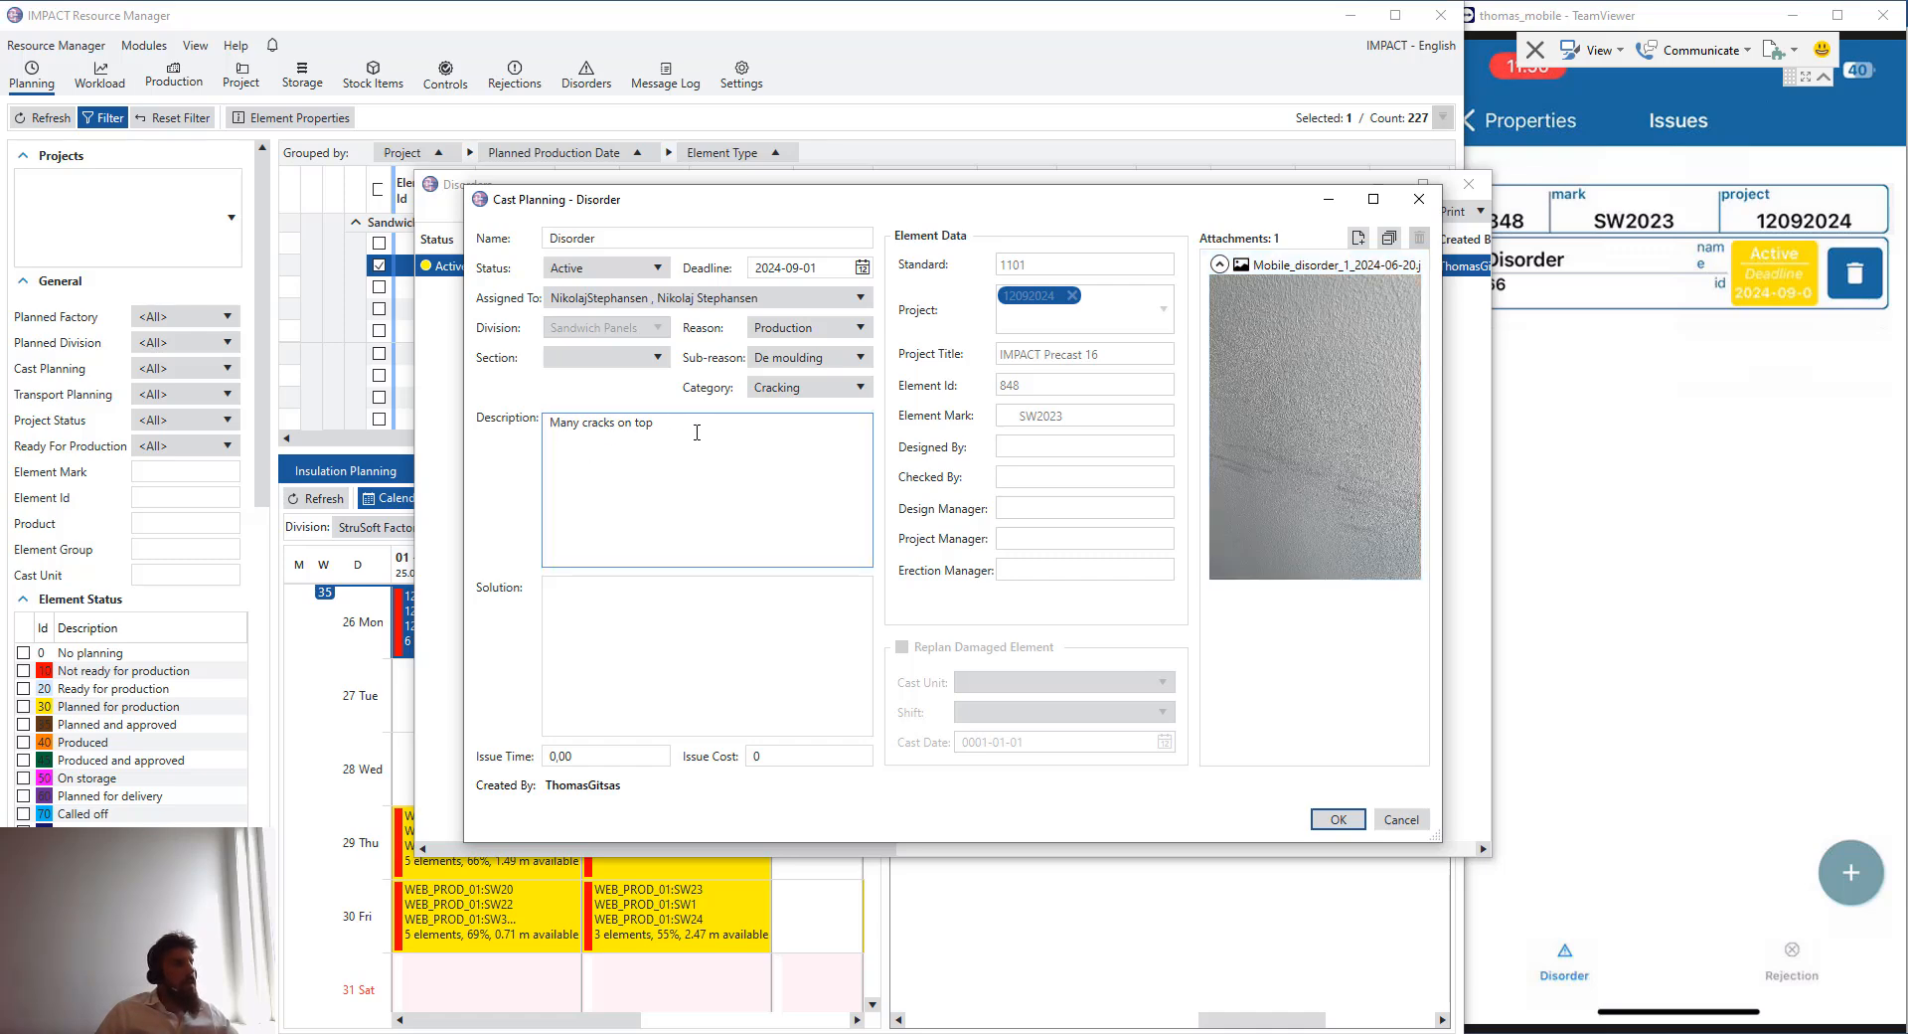
click(665, 490)
click(659, 646)
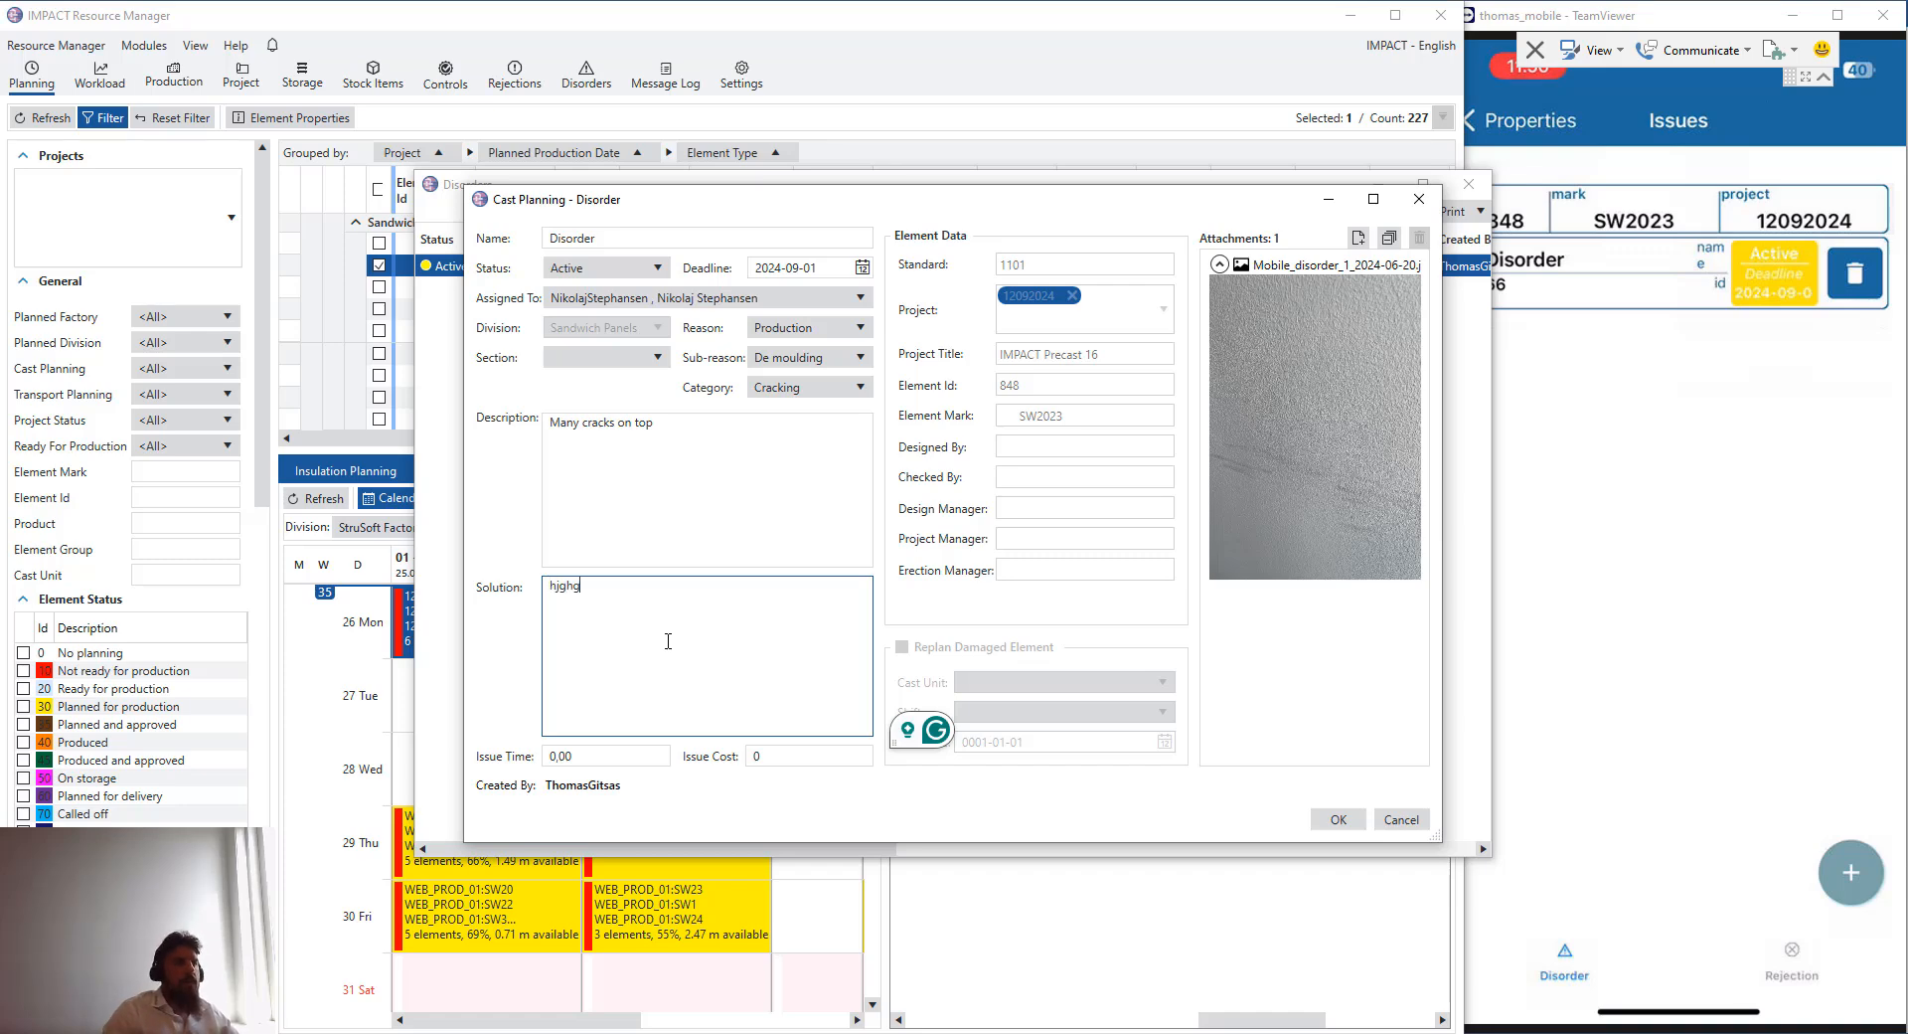
- Reassign the disorder to another user, keep its status Active, save it and close the disorders list
click(825, 300)
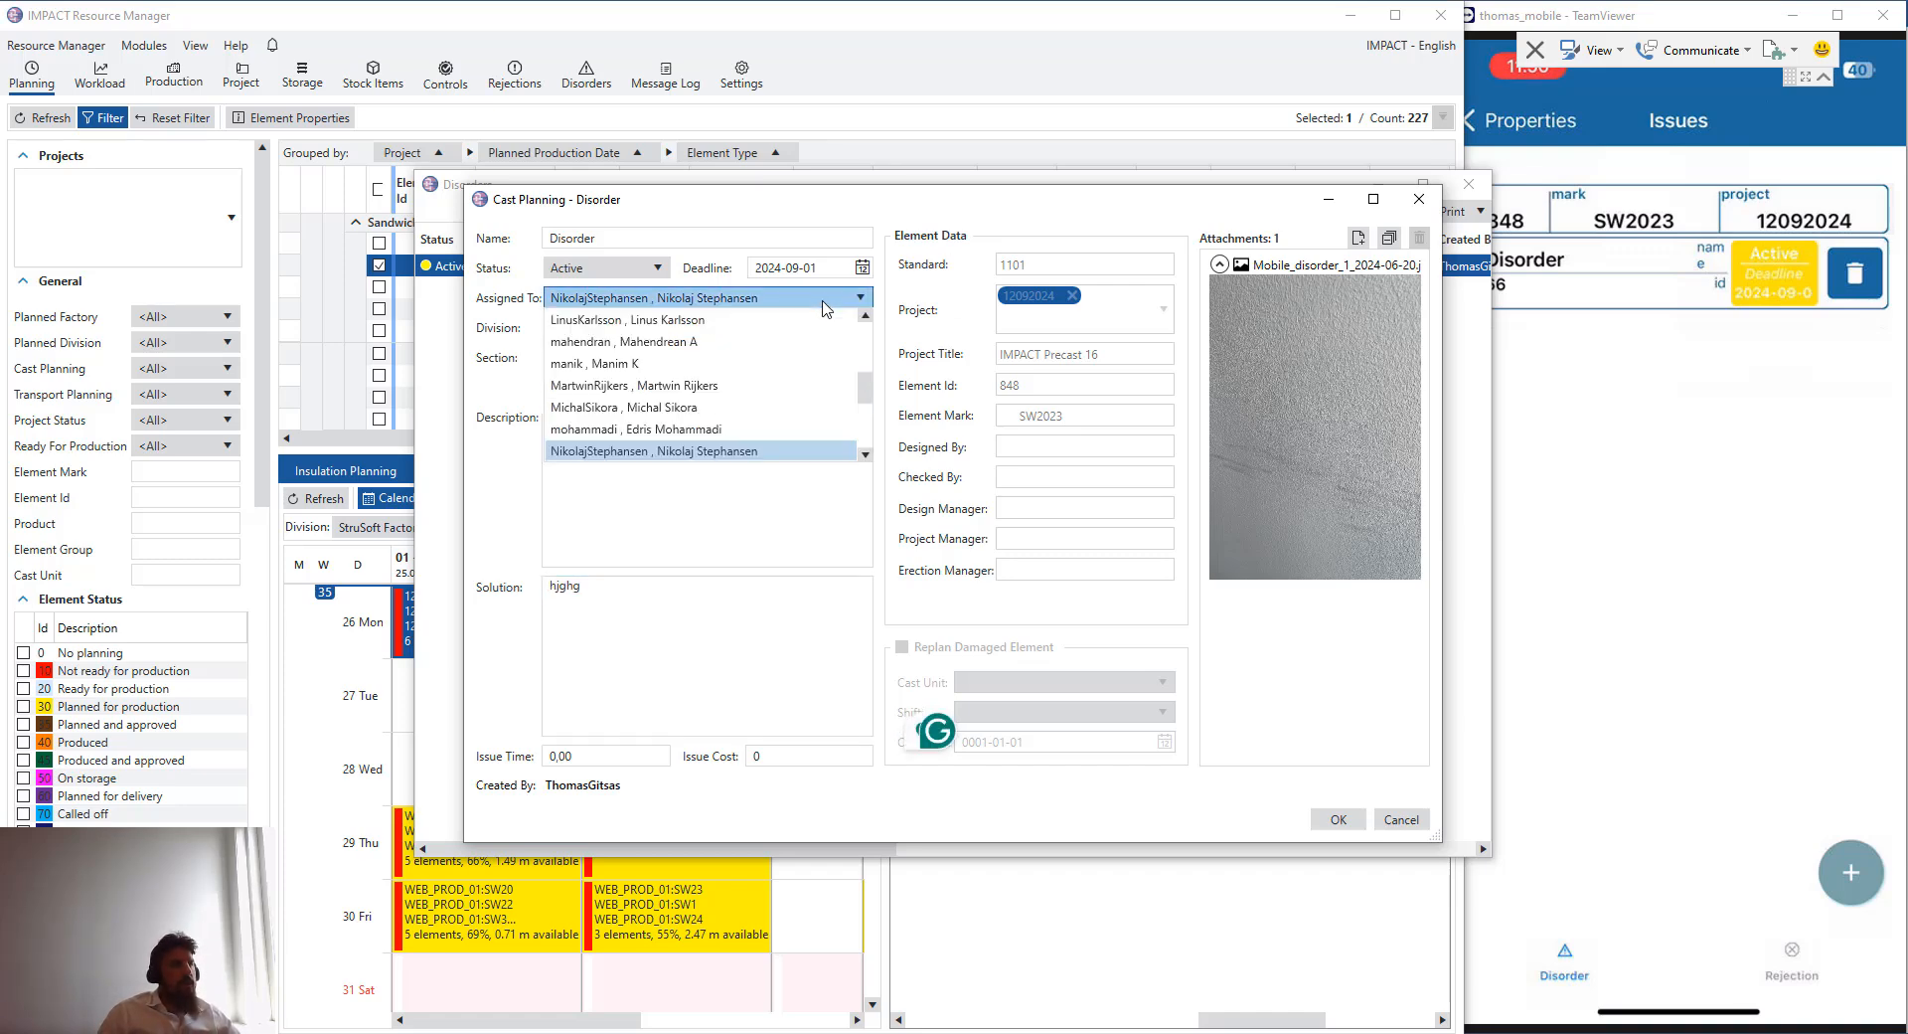
scroll(815, 318, down, 3)
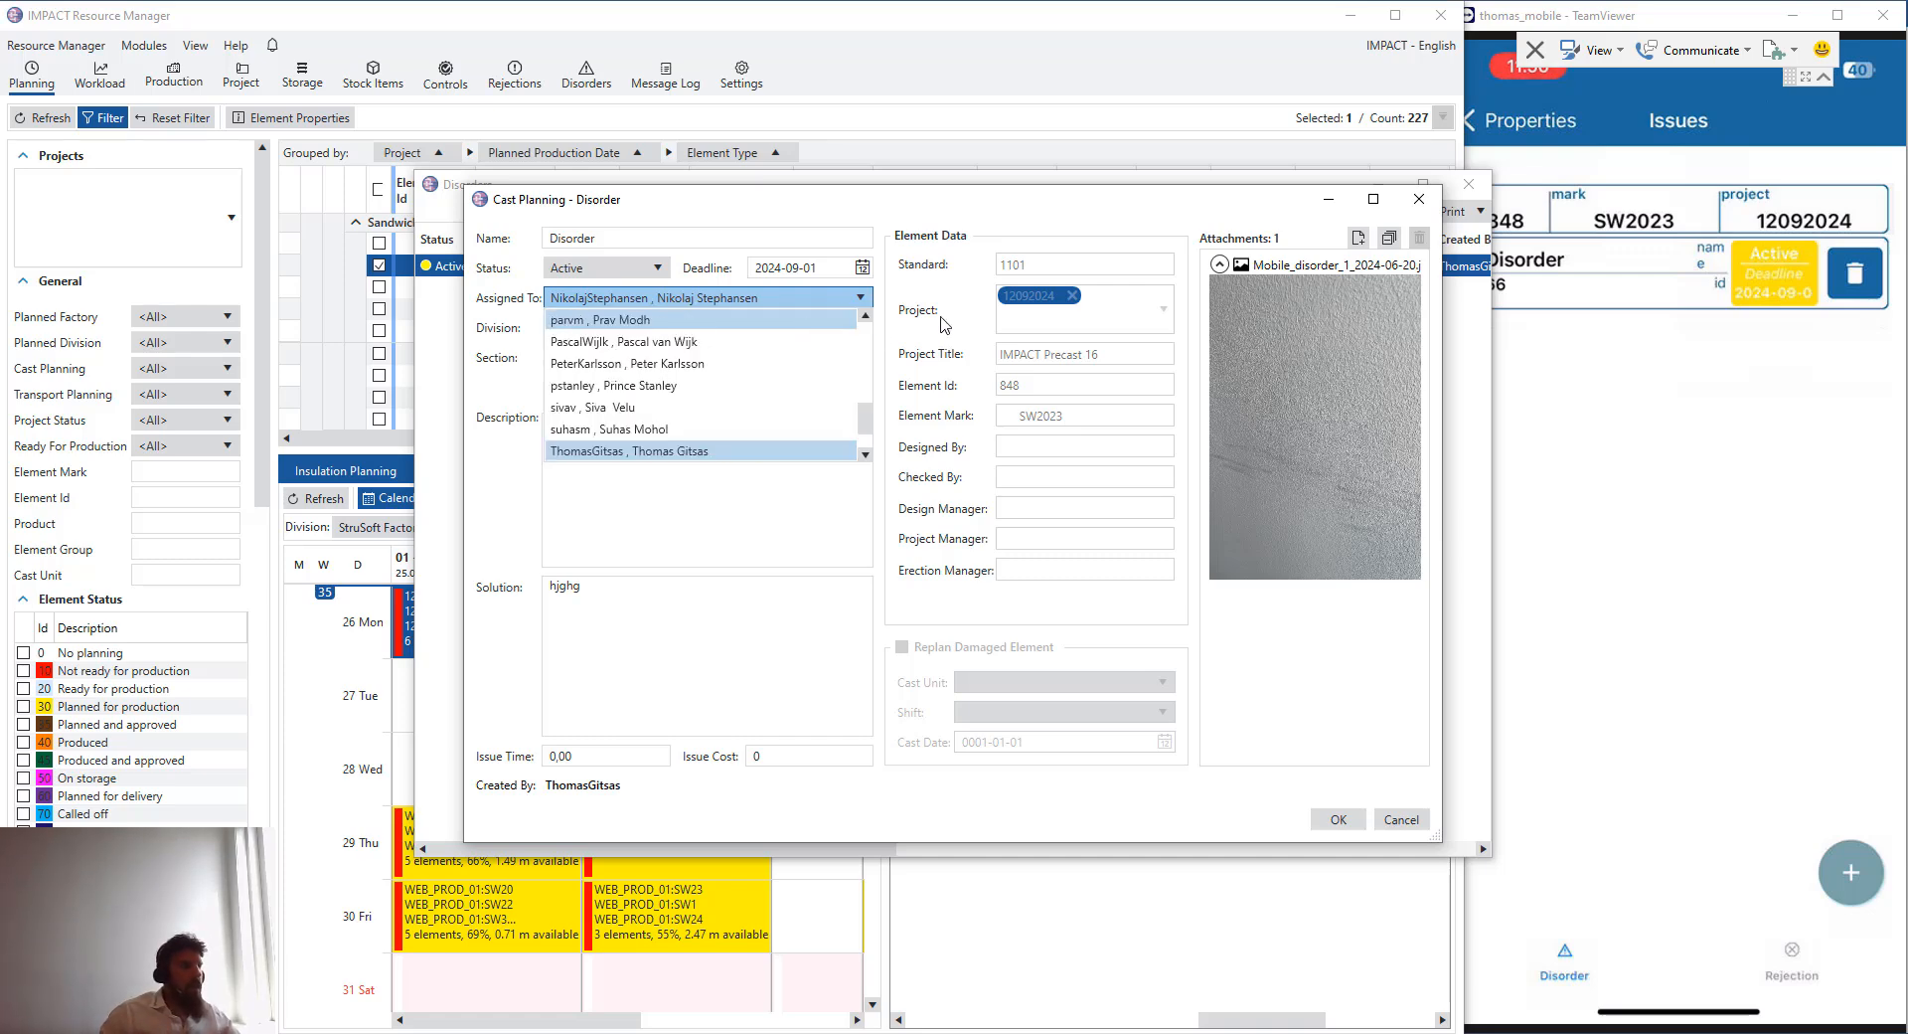
scroll(764, 453, down, 1)
click(764, 451)
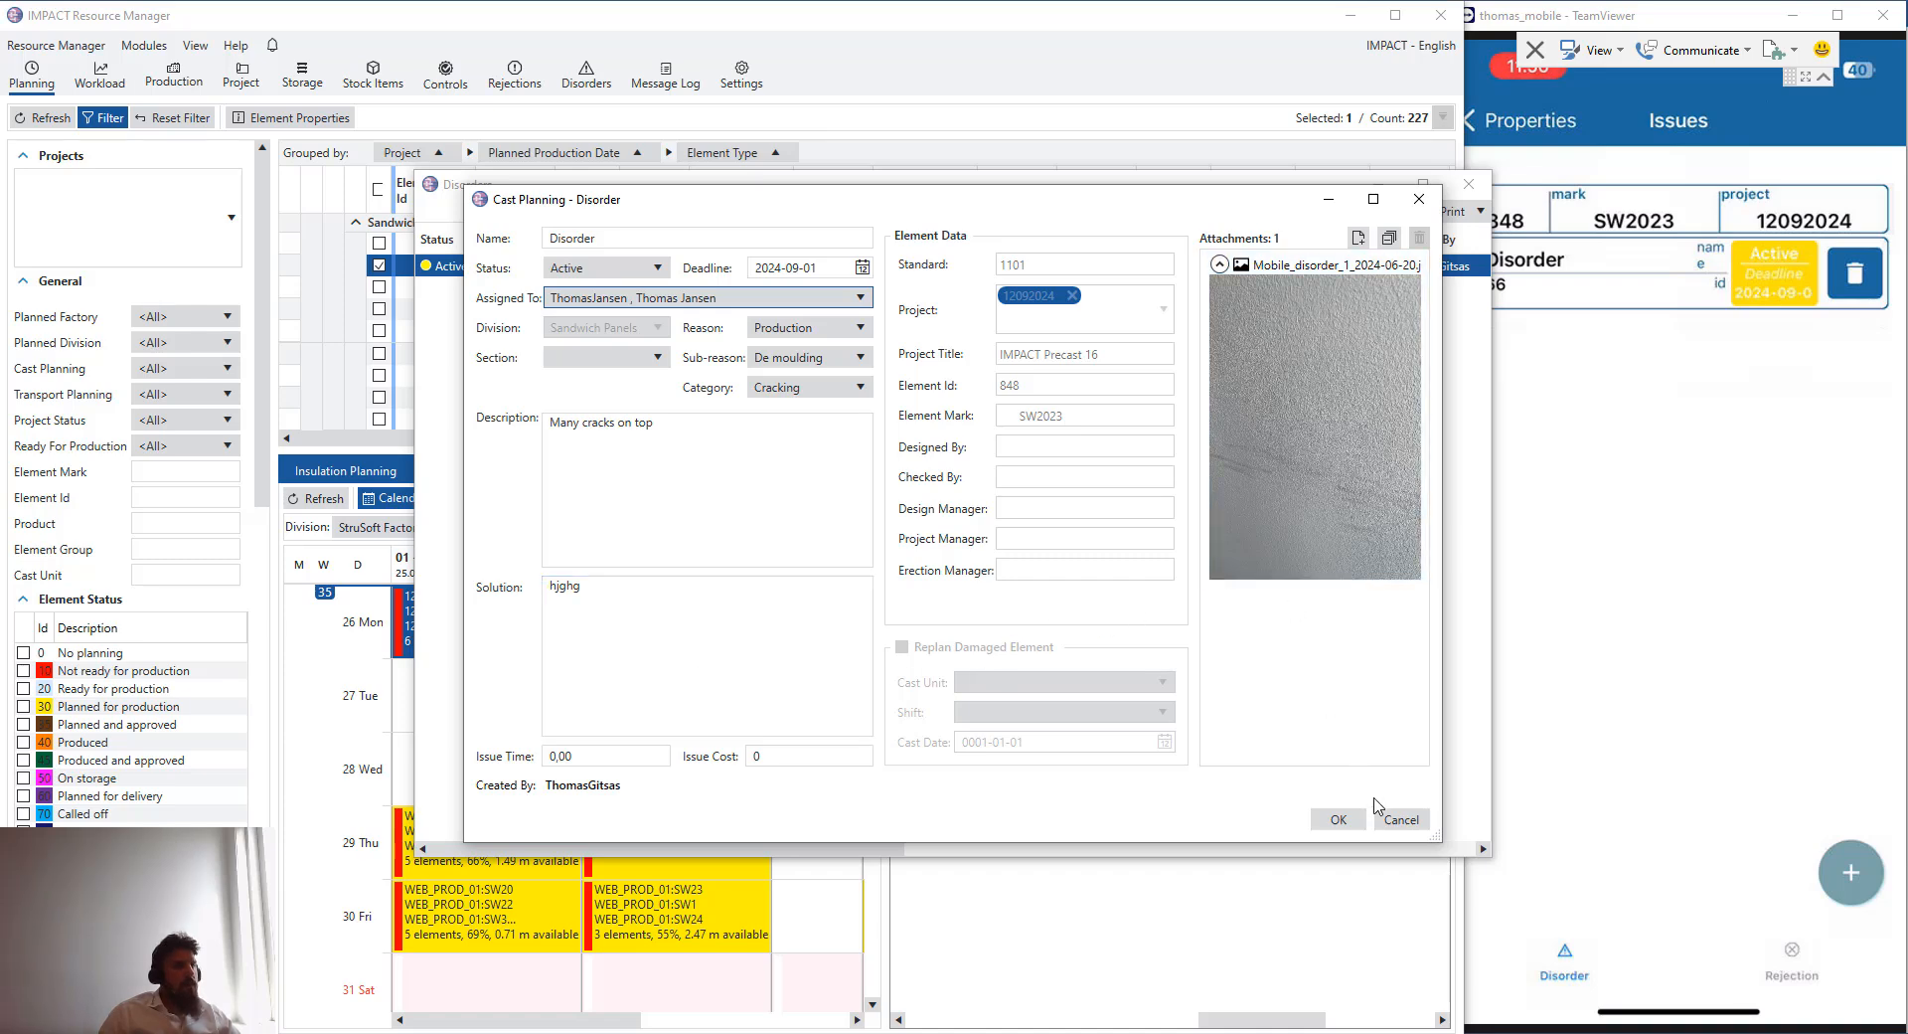
click(638, 270)
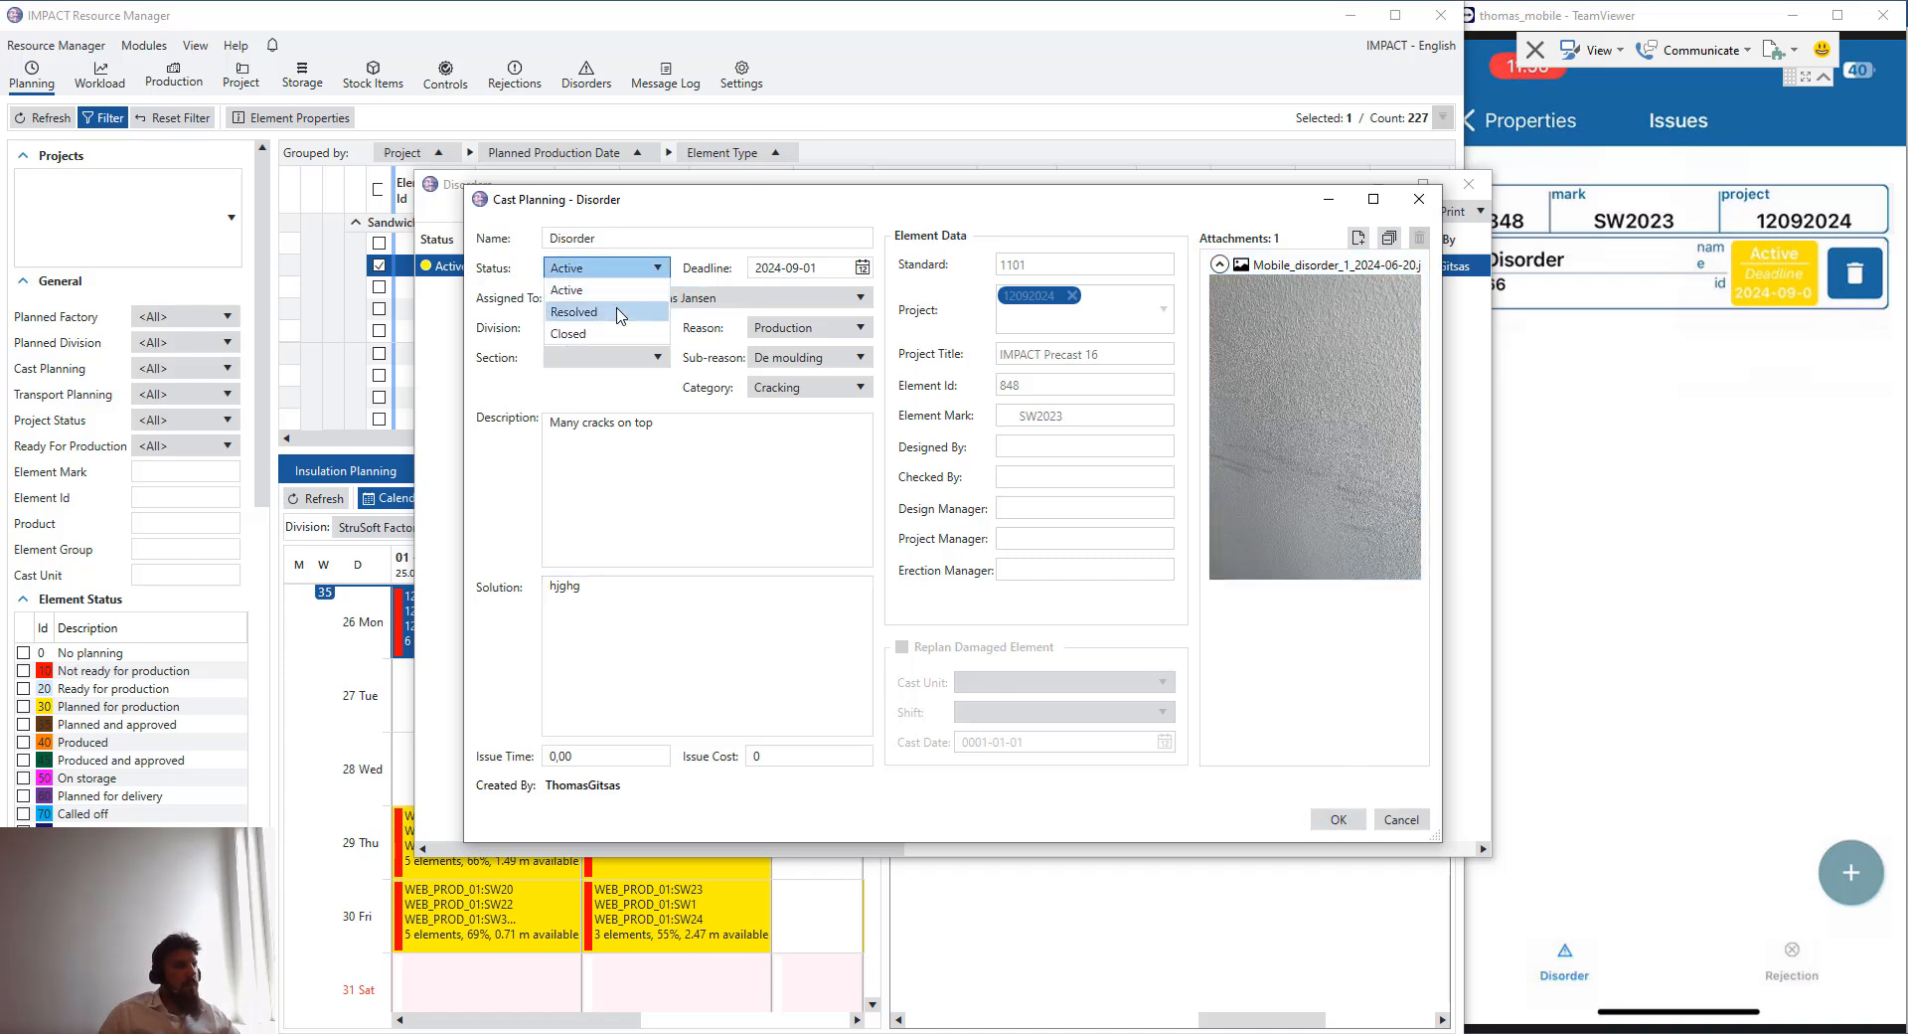
click(586, 290)
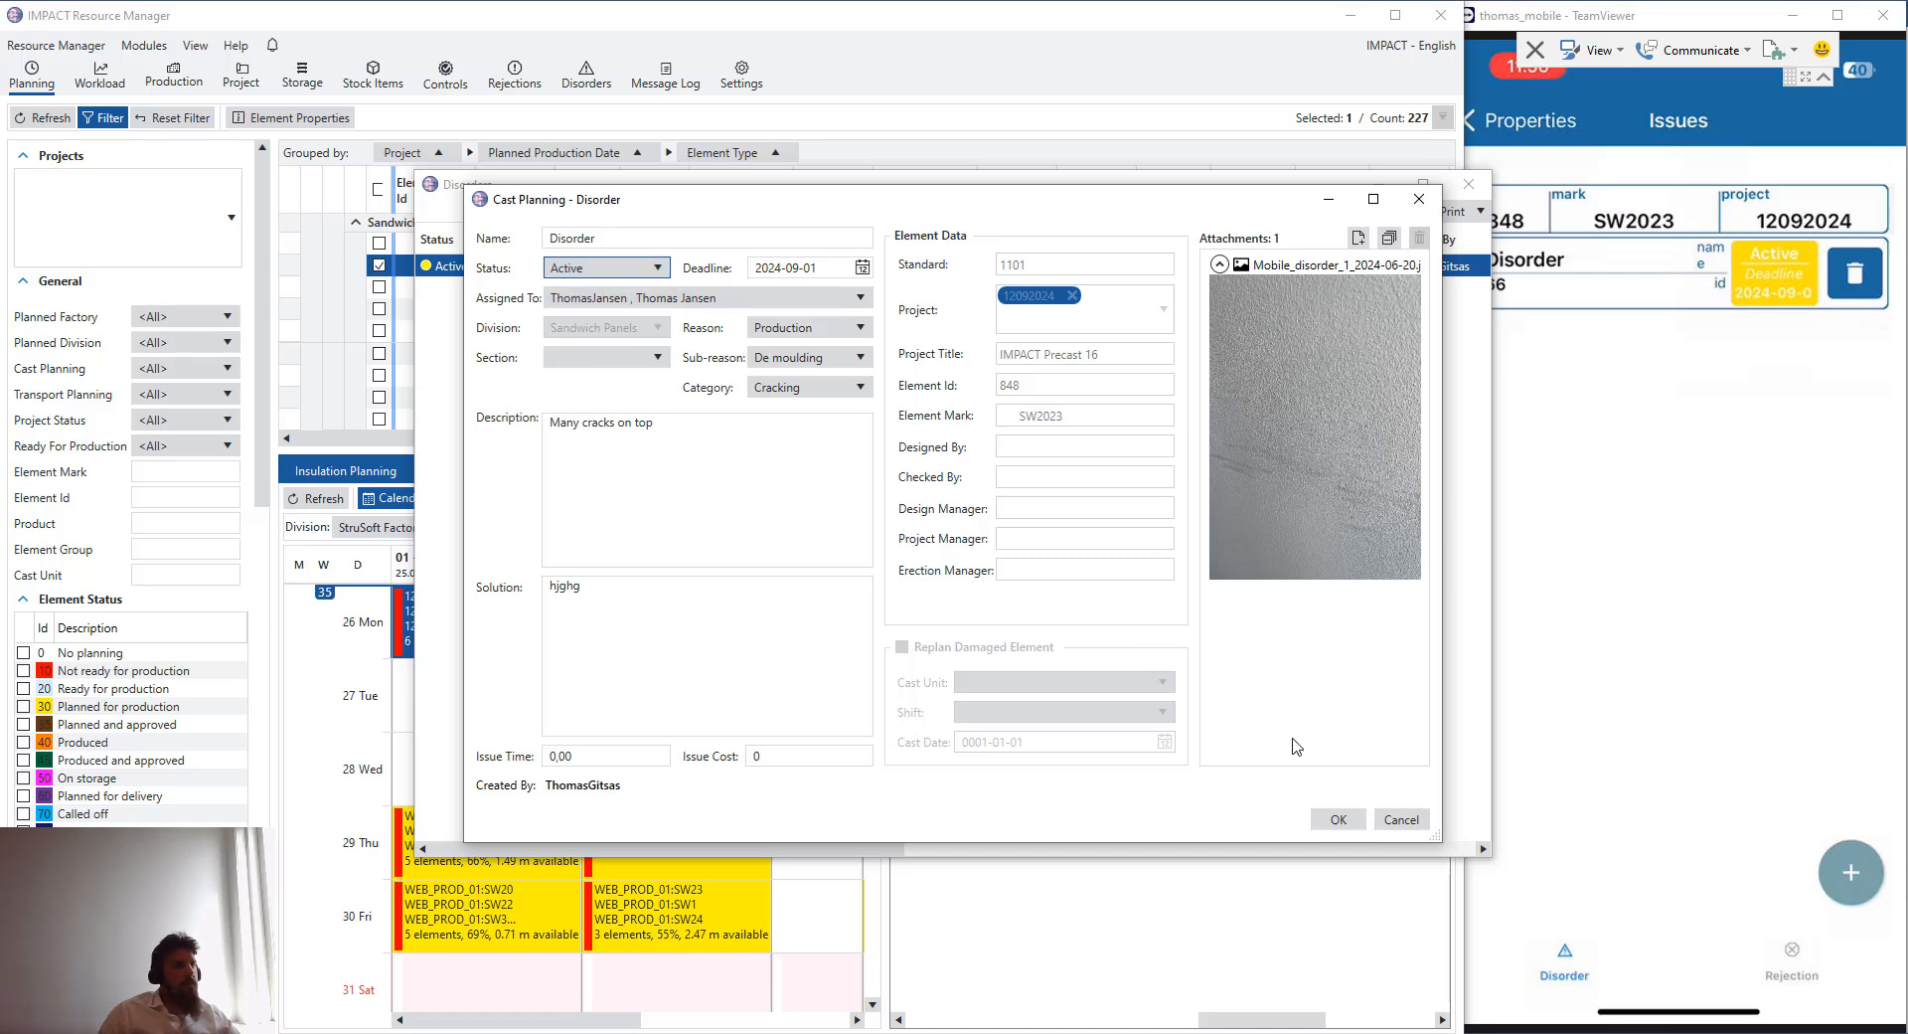
click(1339, 820)
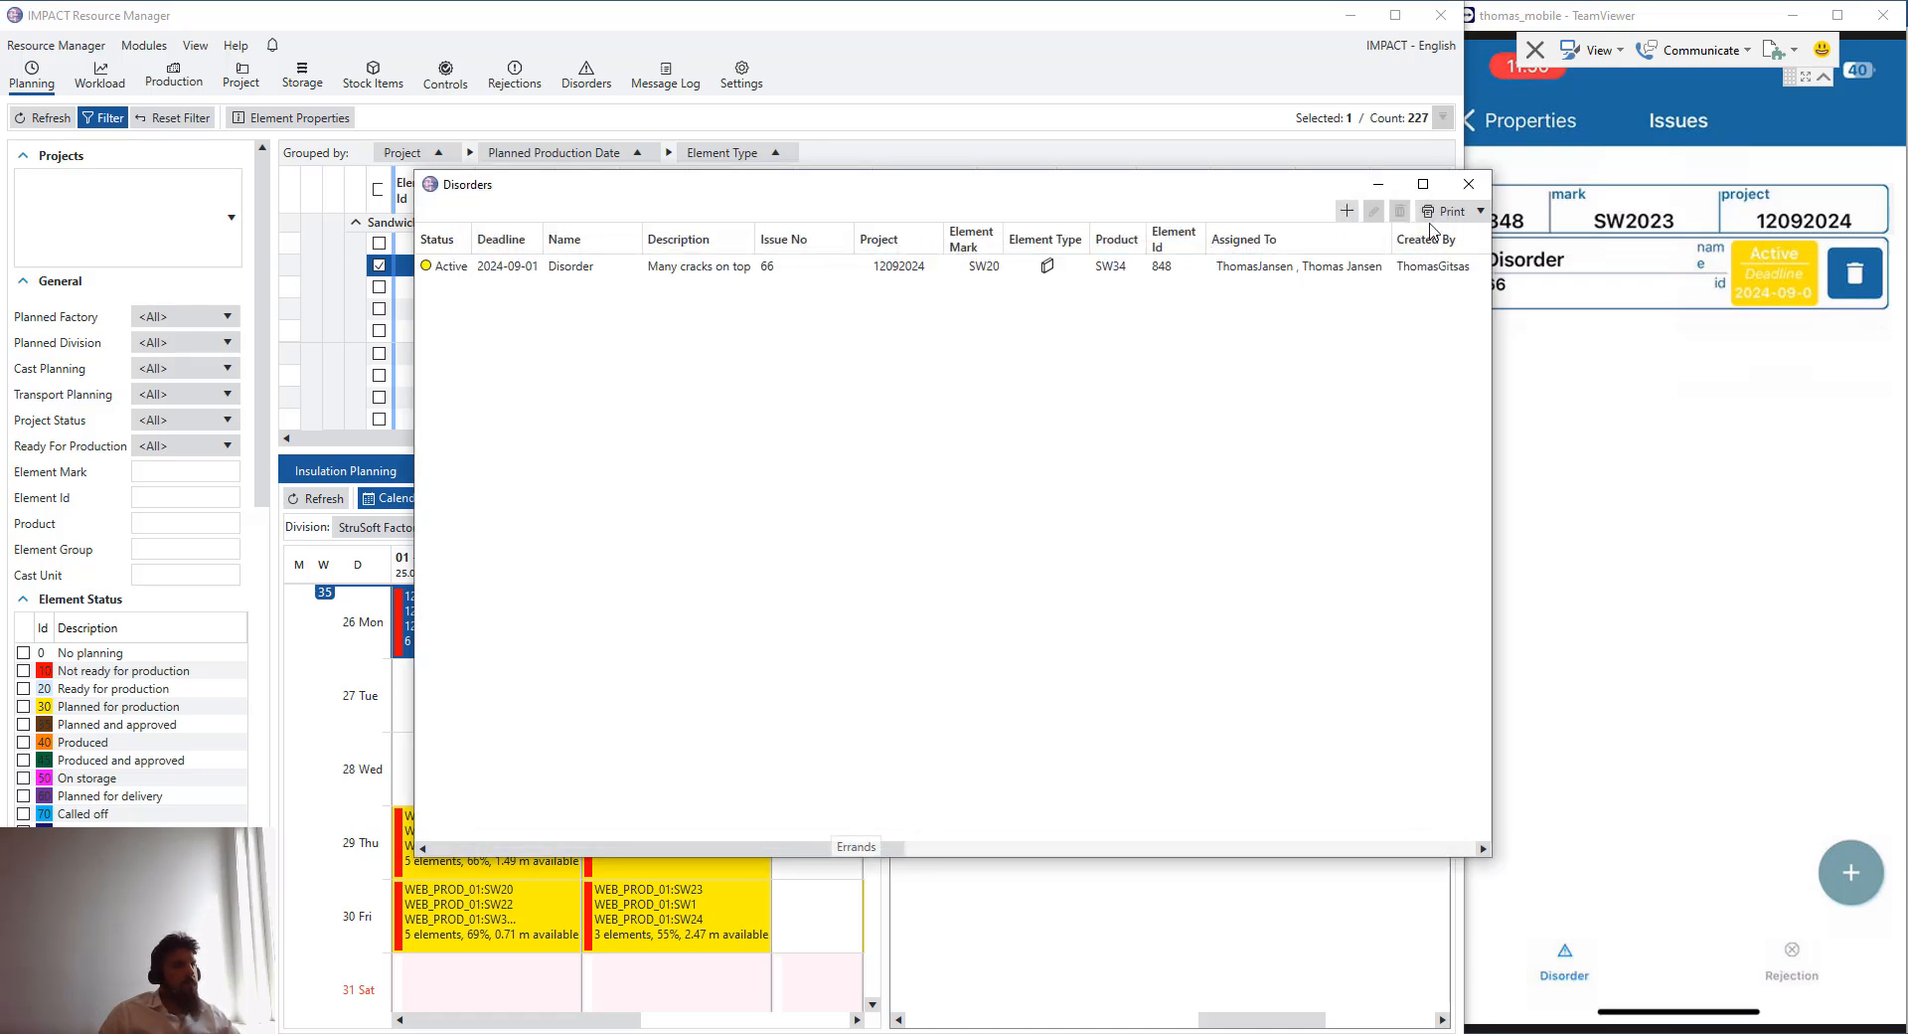
click(1467, 185)
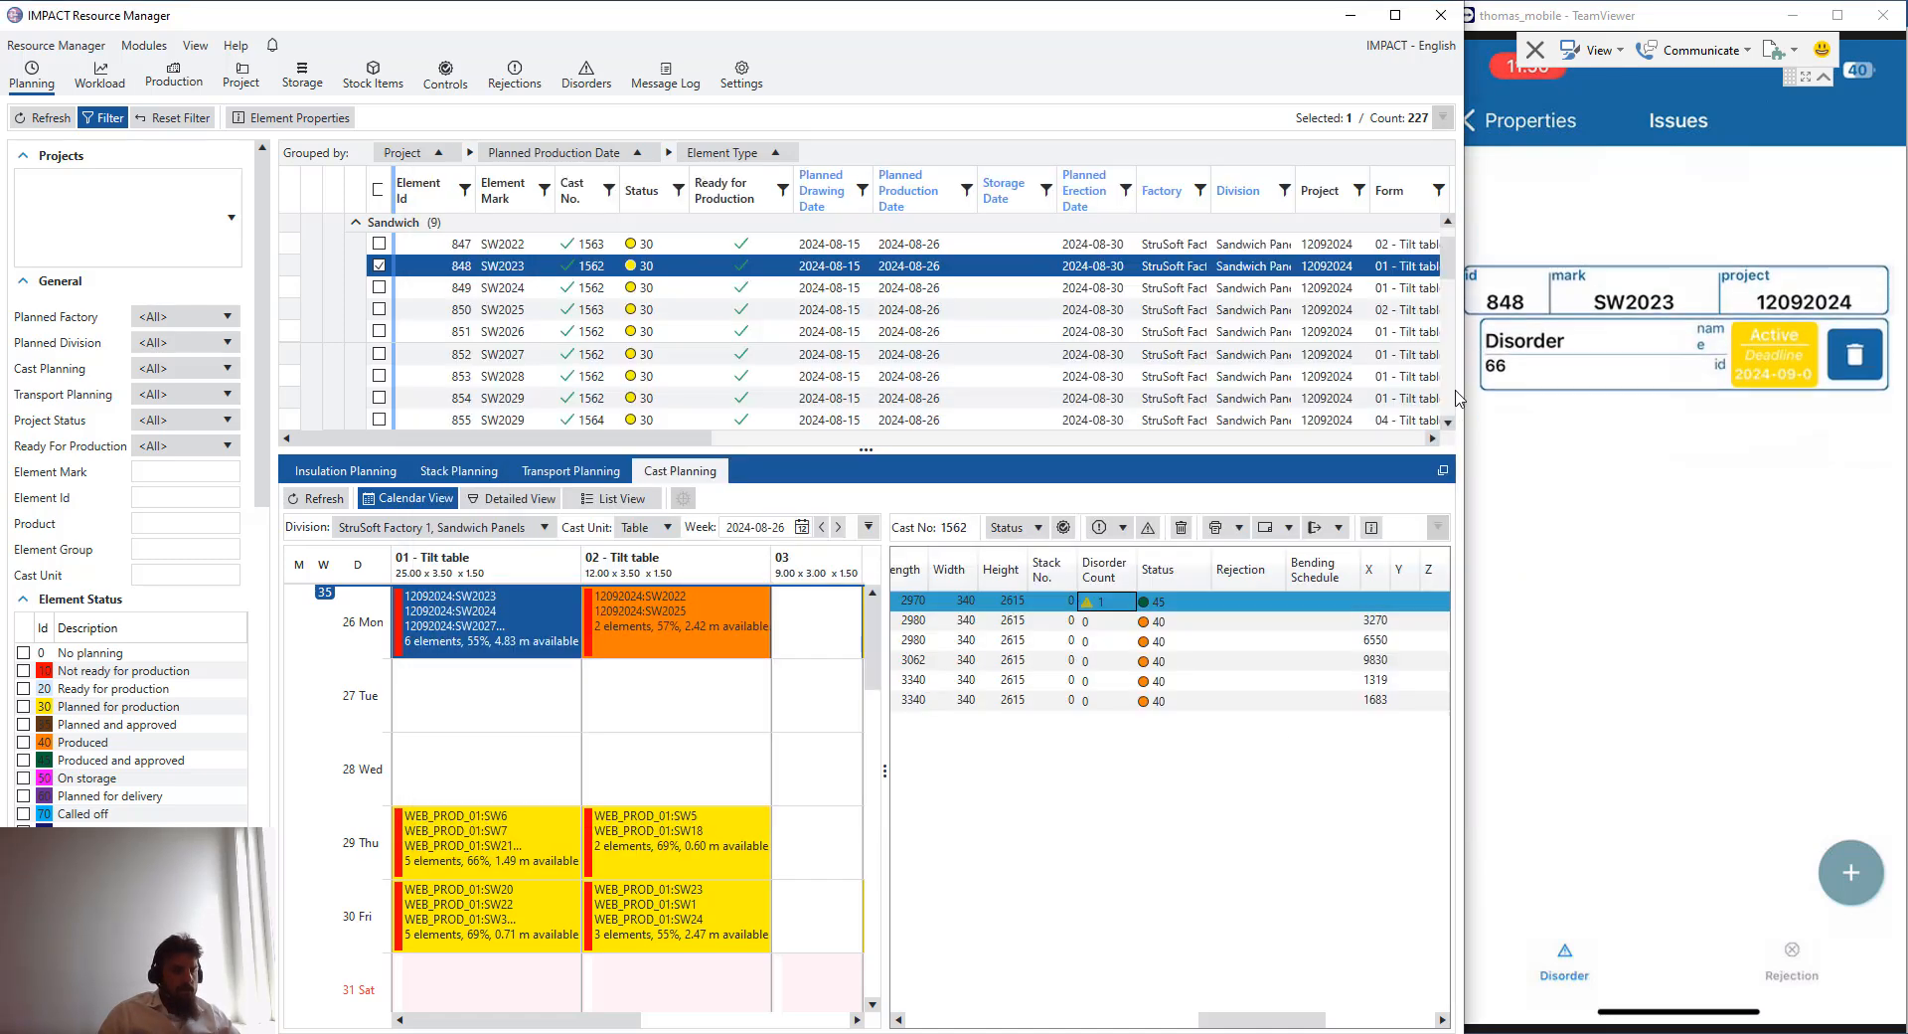
- Open the disorder of element SW2023 in the mobile app's cast view
click(1597, 250)
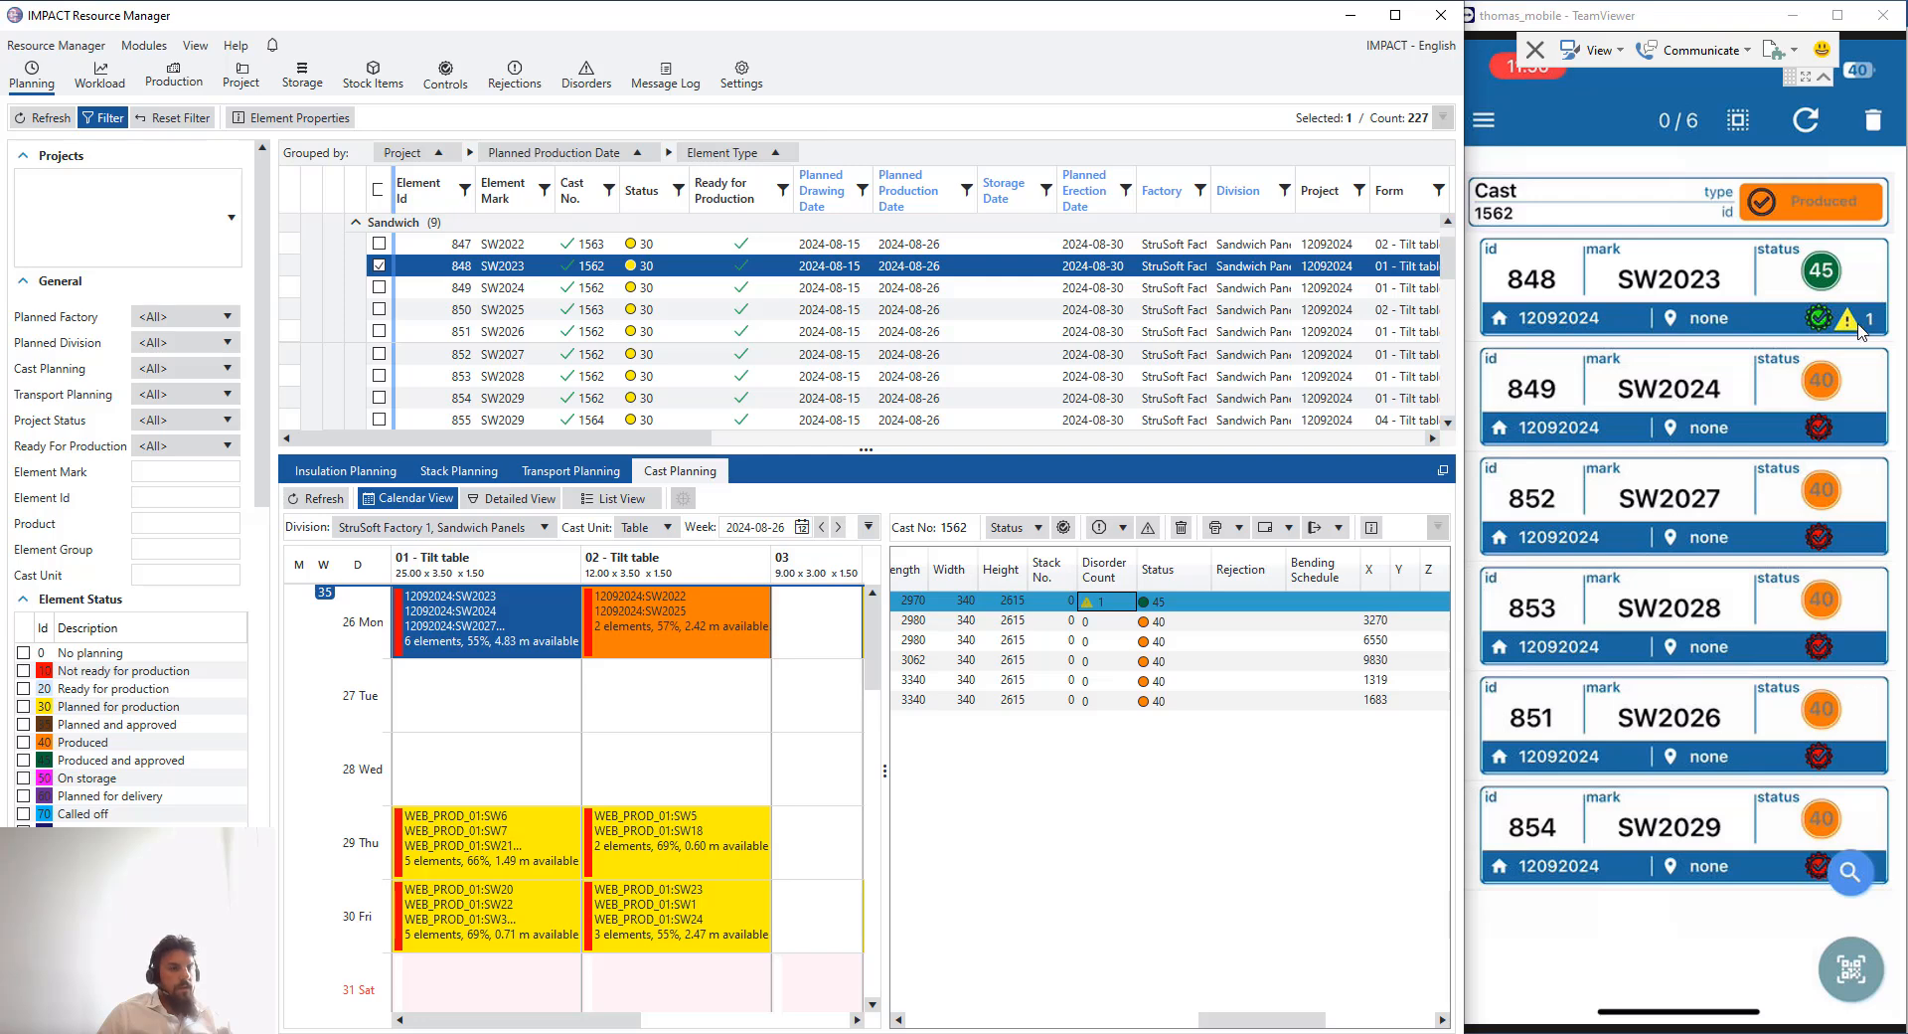
click(1861, 324)
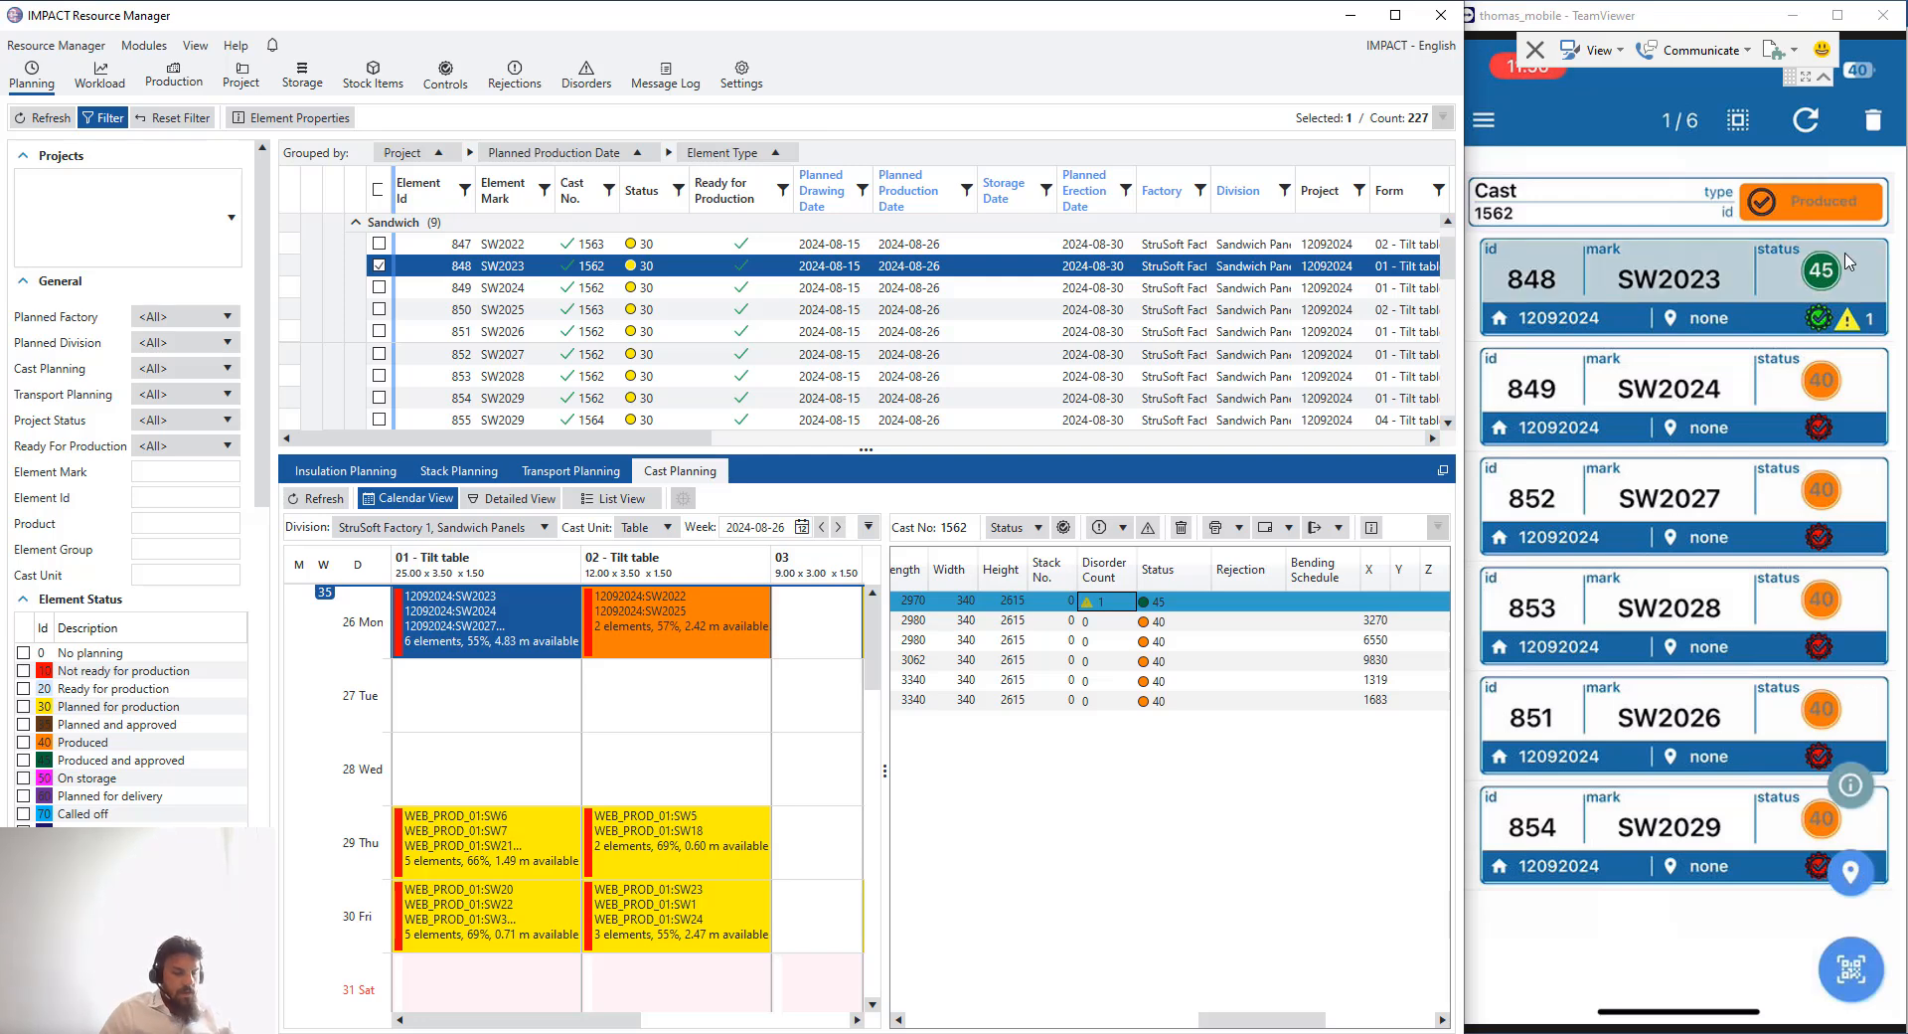
click(1848, 262)
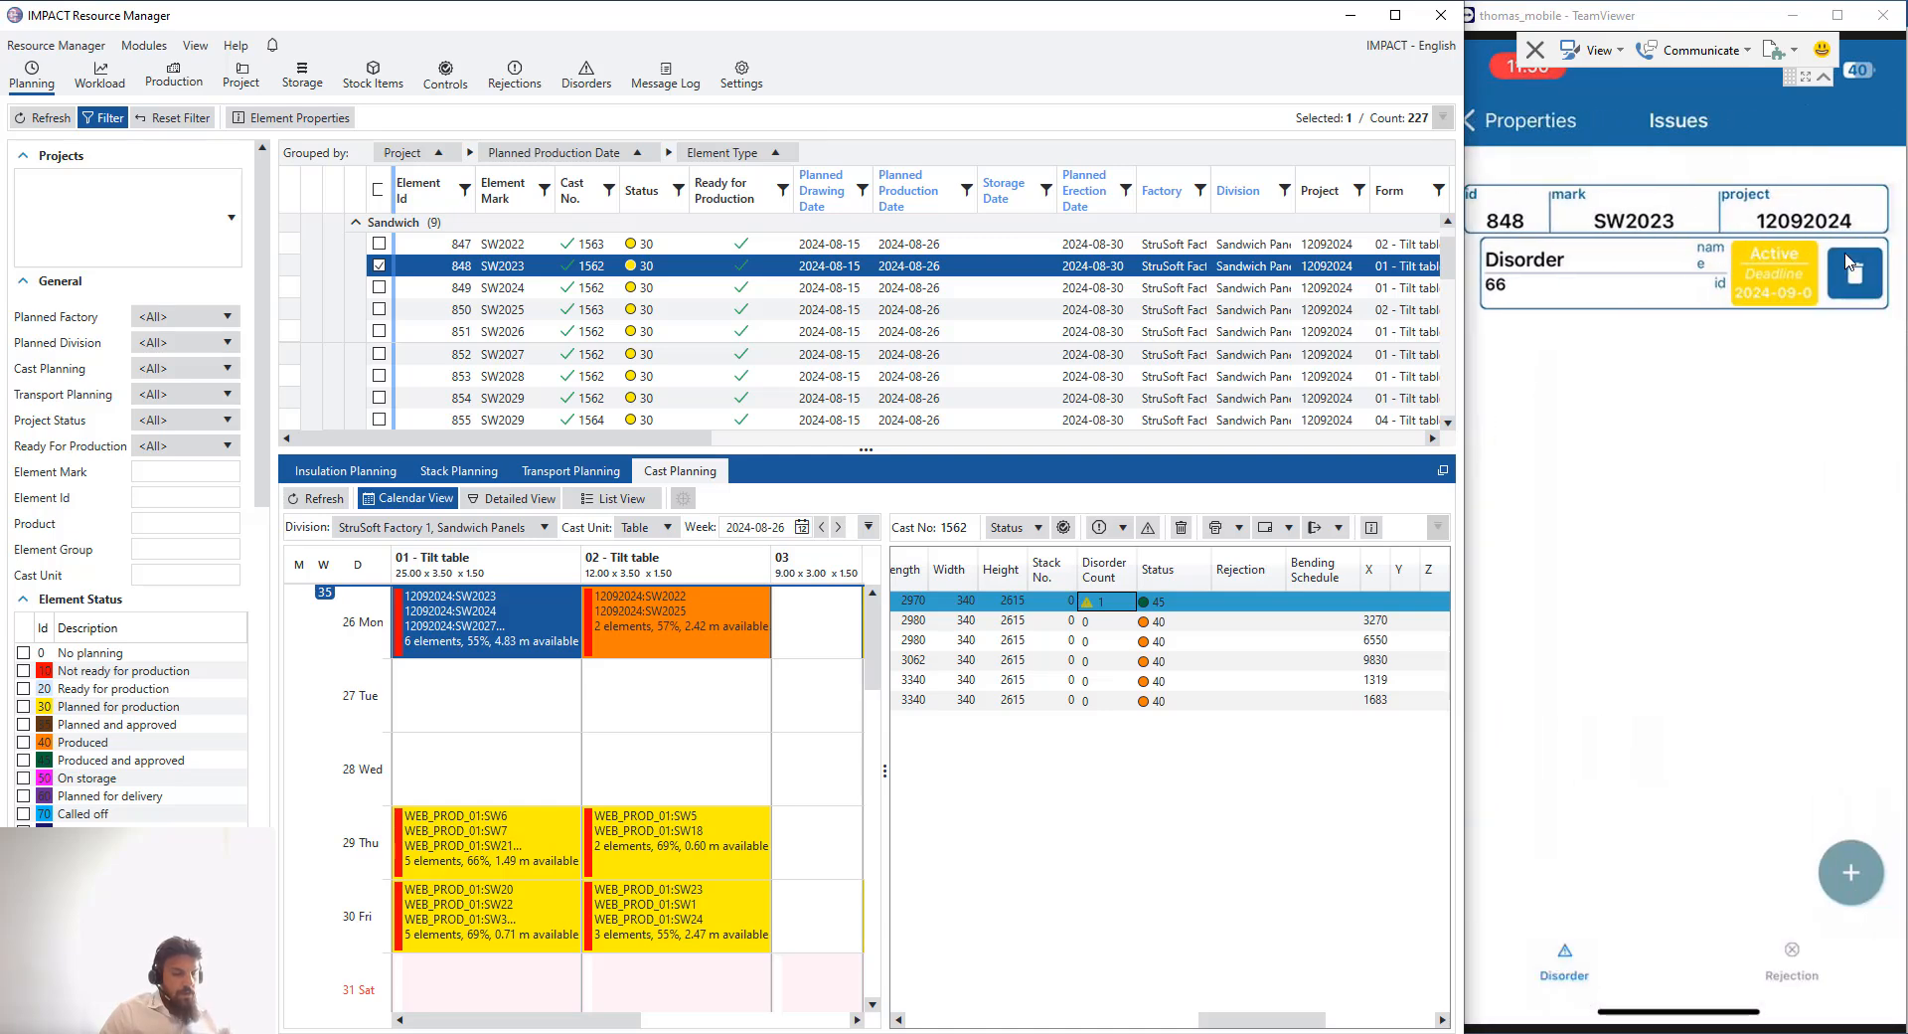
click(1849, 267)
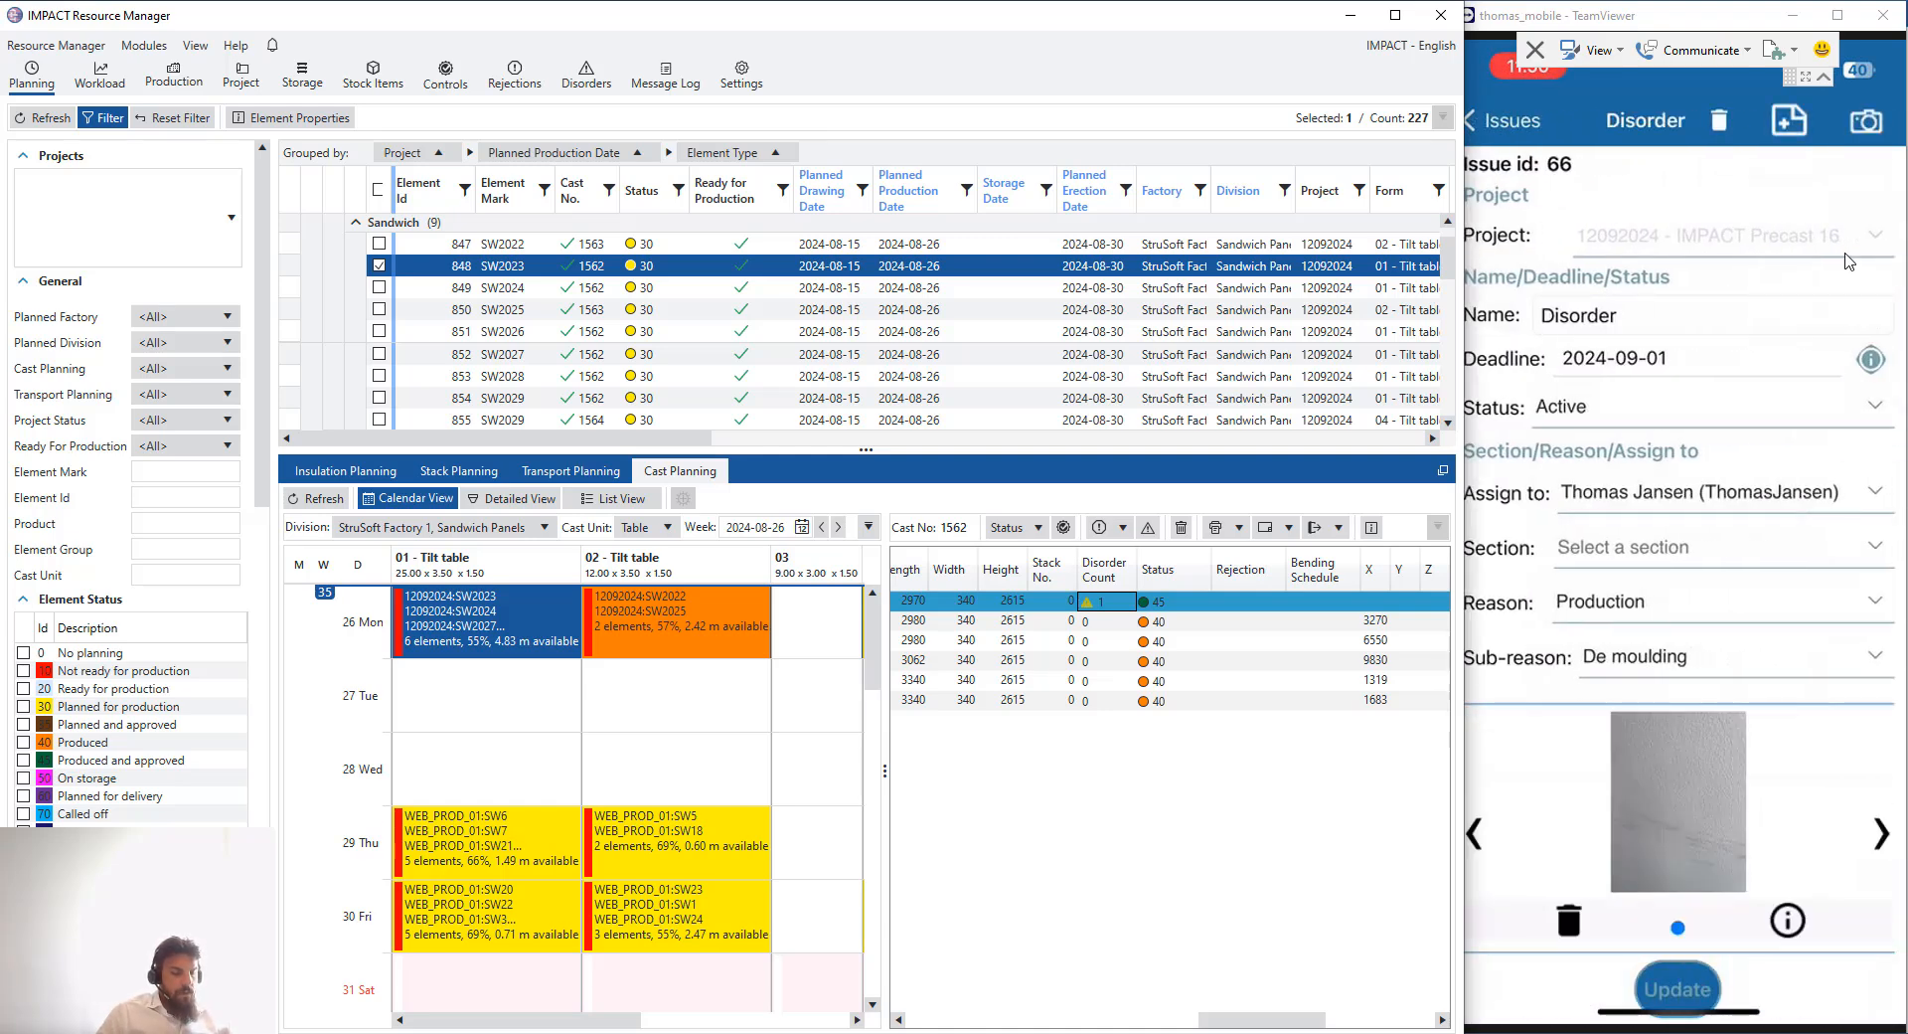
- Review the disorder's details and set its status to Resolved in the mobile app
scroll(1779, 438, down, 3)
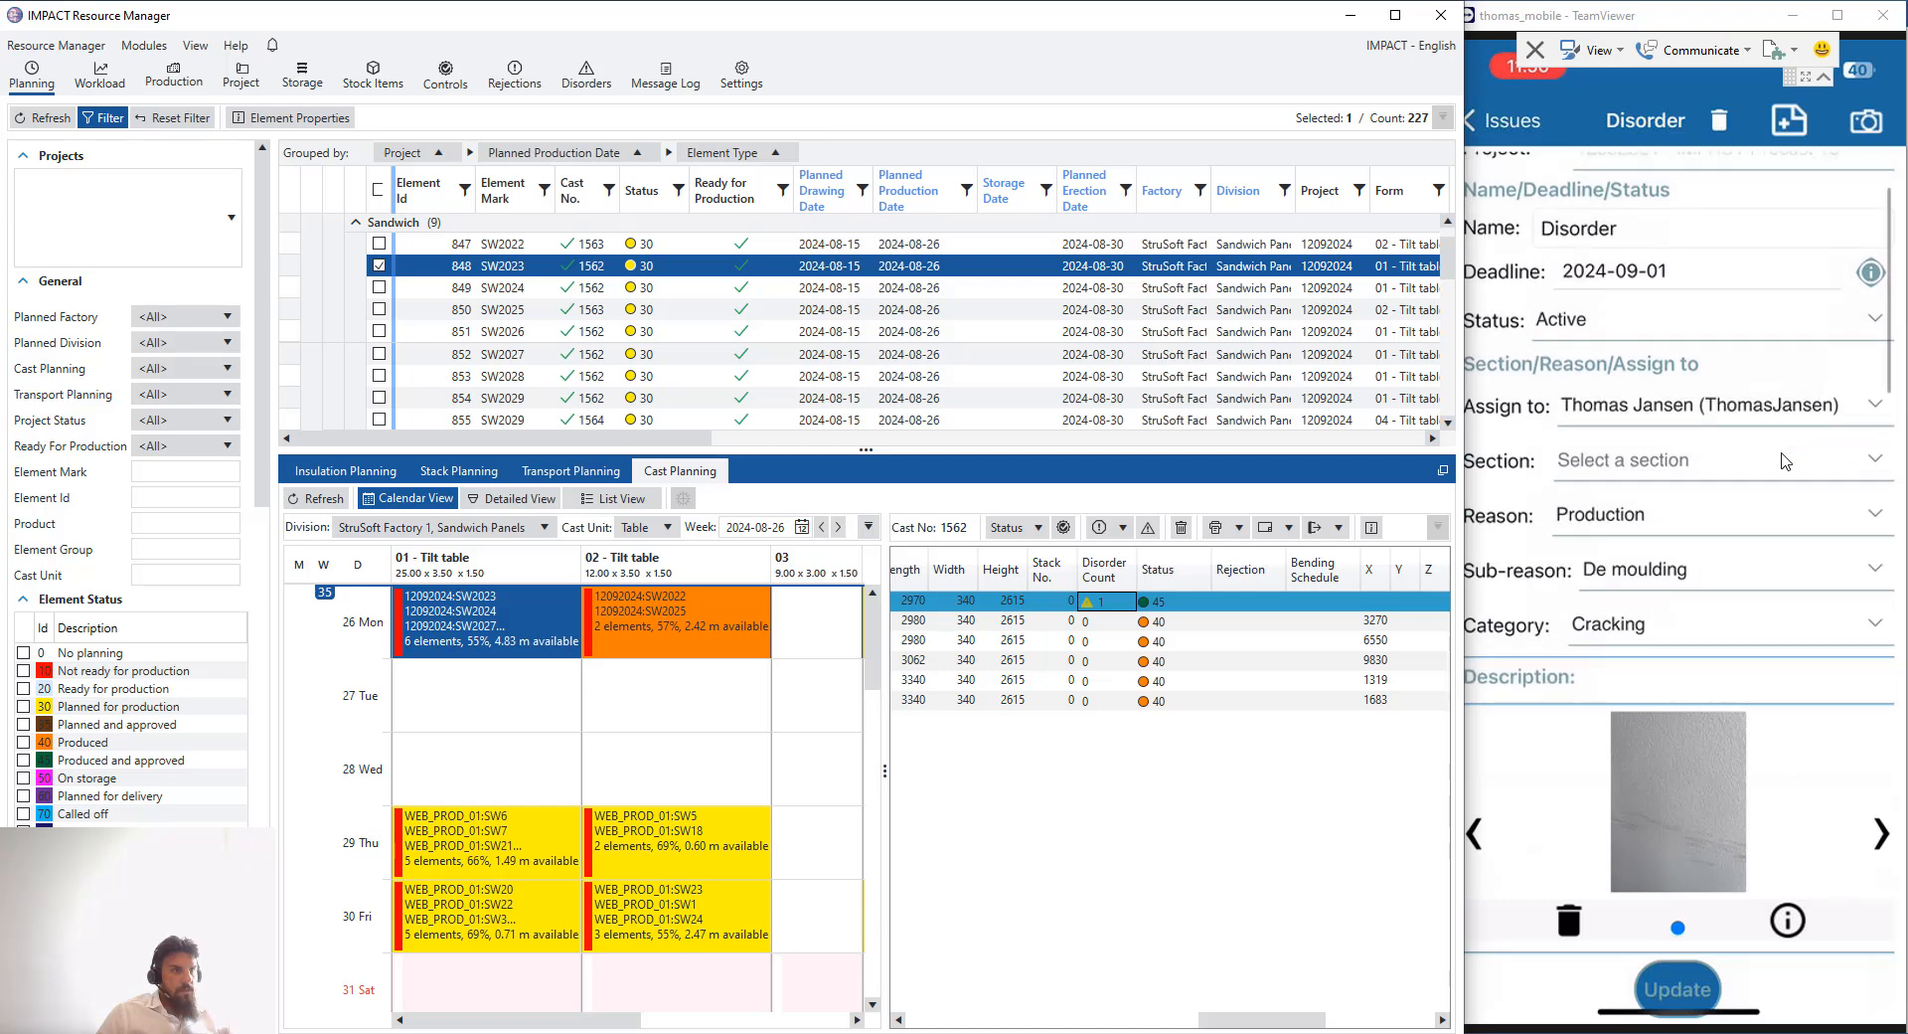
scroll(1774, 446, down, 5)
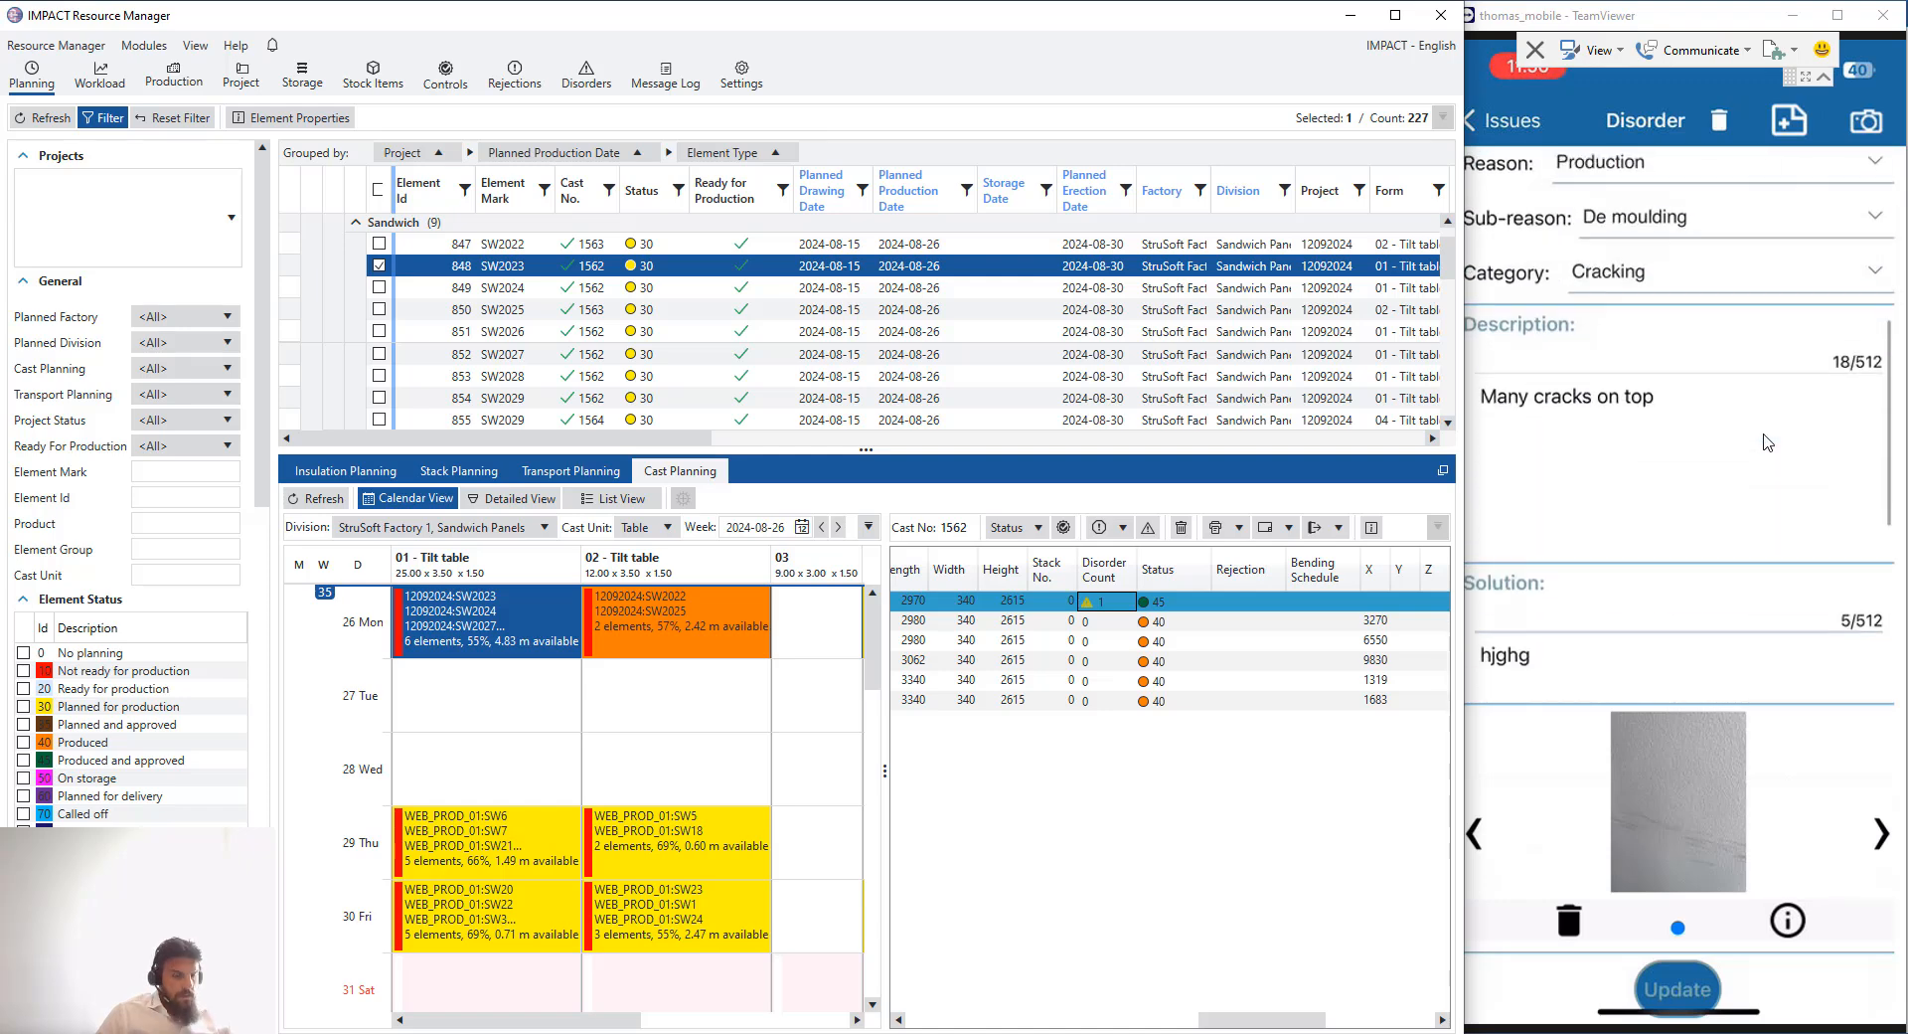
scroll(1764, 437, down, 5)
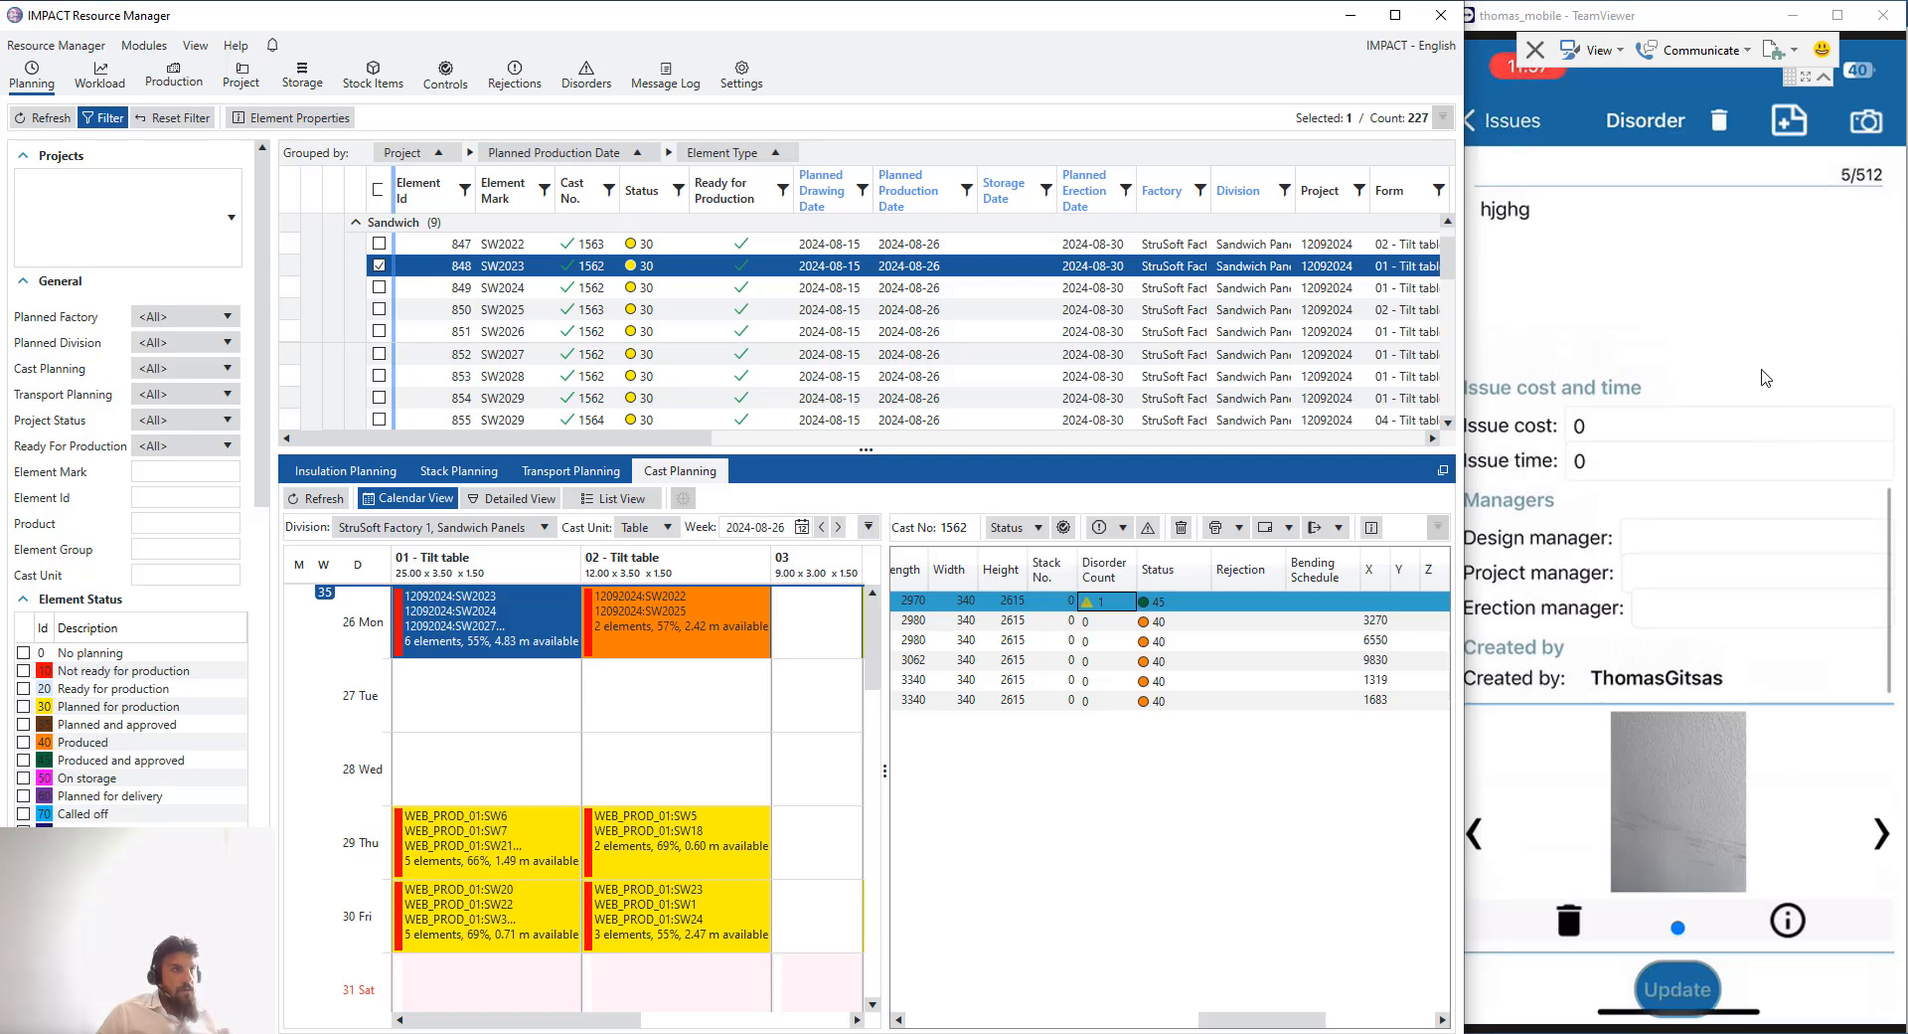
scroll(1765, 377, up, 10)
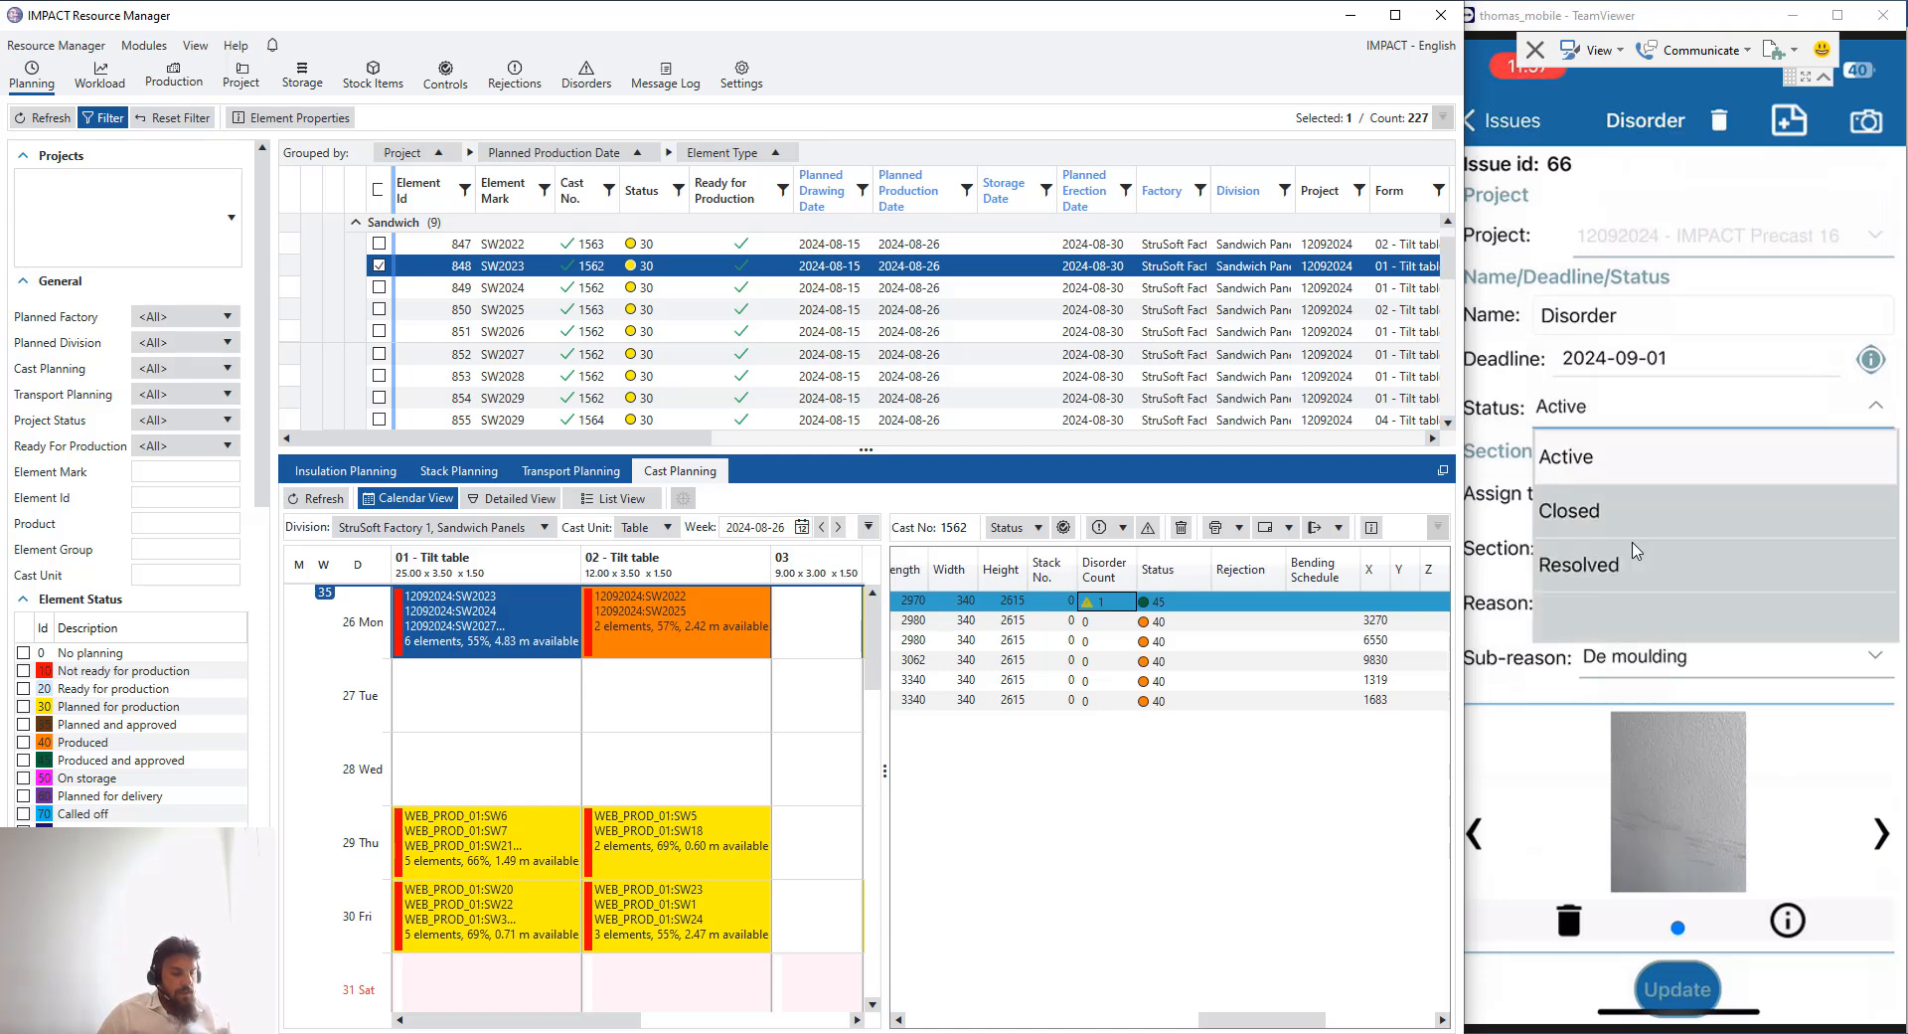
click(1636, 550)
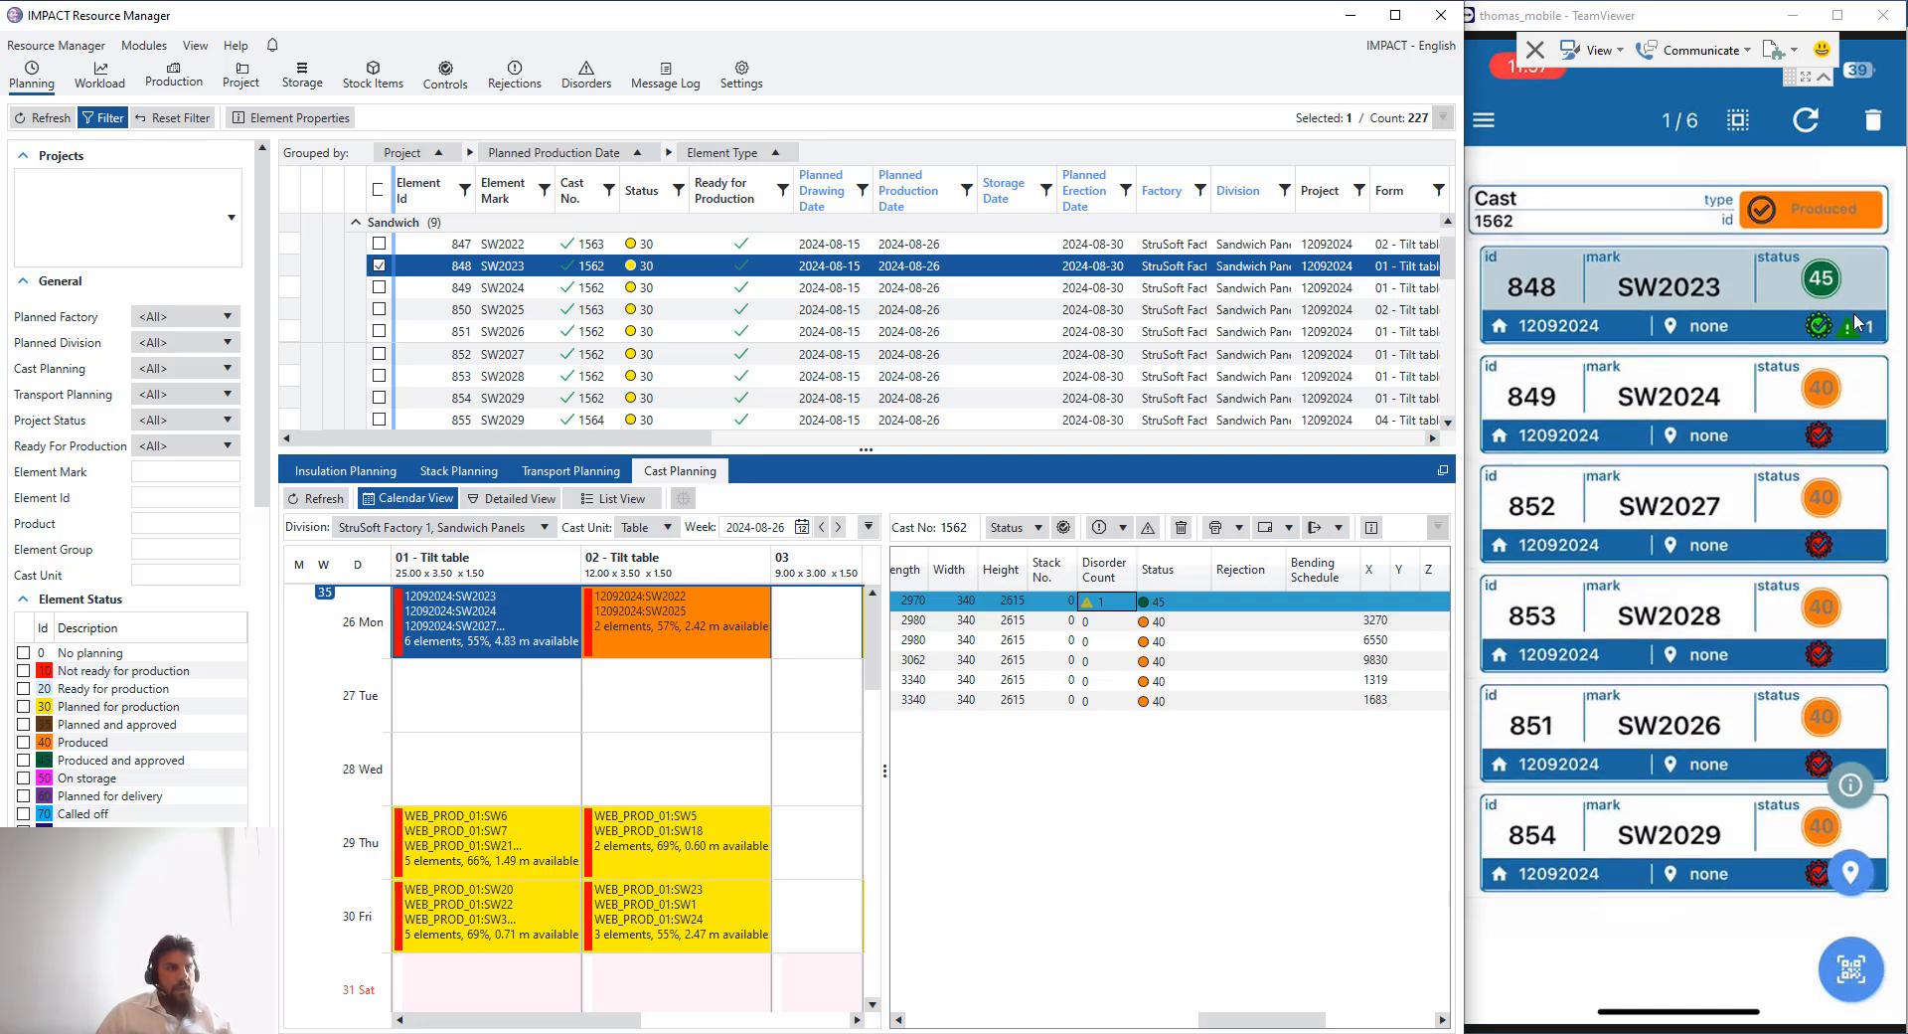
- Refresh the cast planning and reopen the disorders of element SW2023
click(316, 498)
right_click(1114, 600)
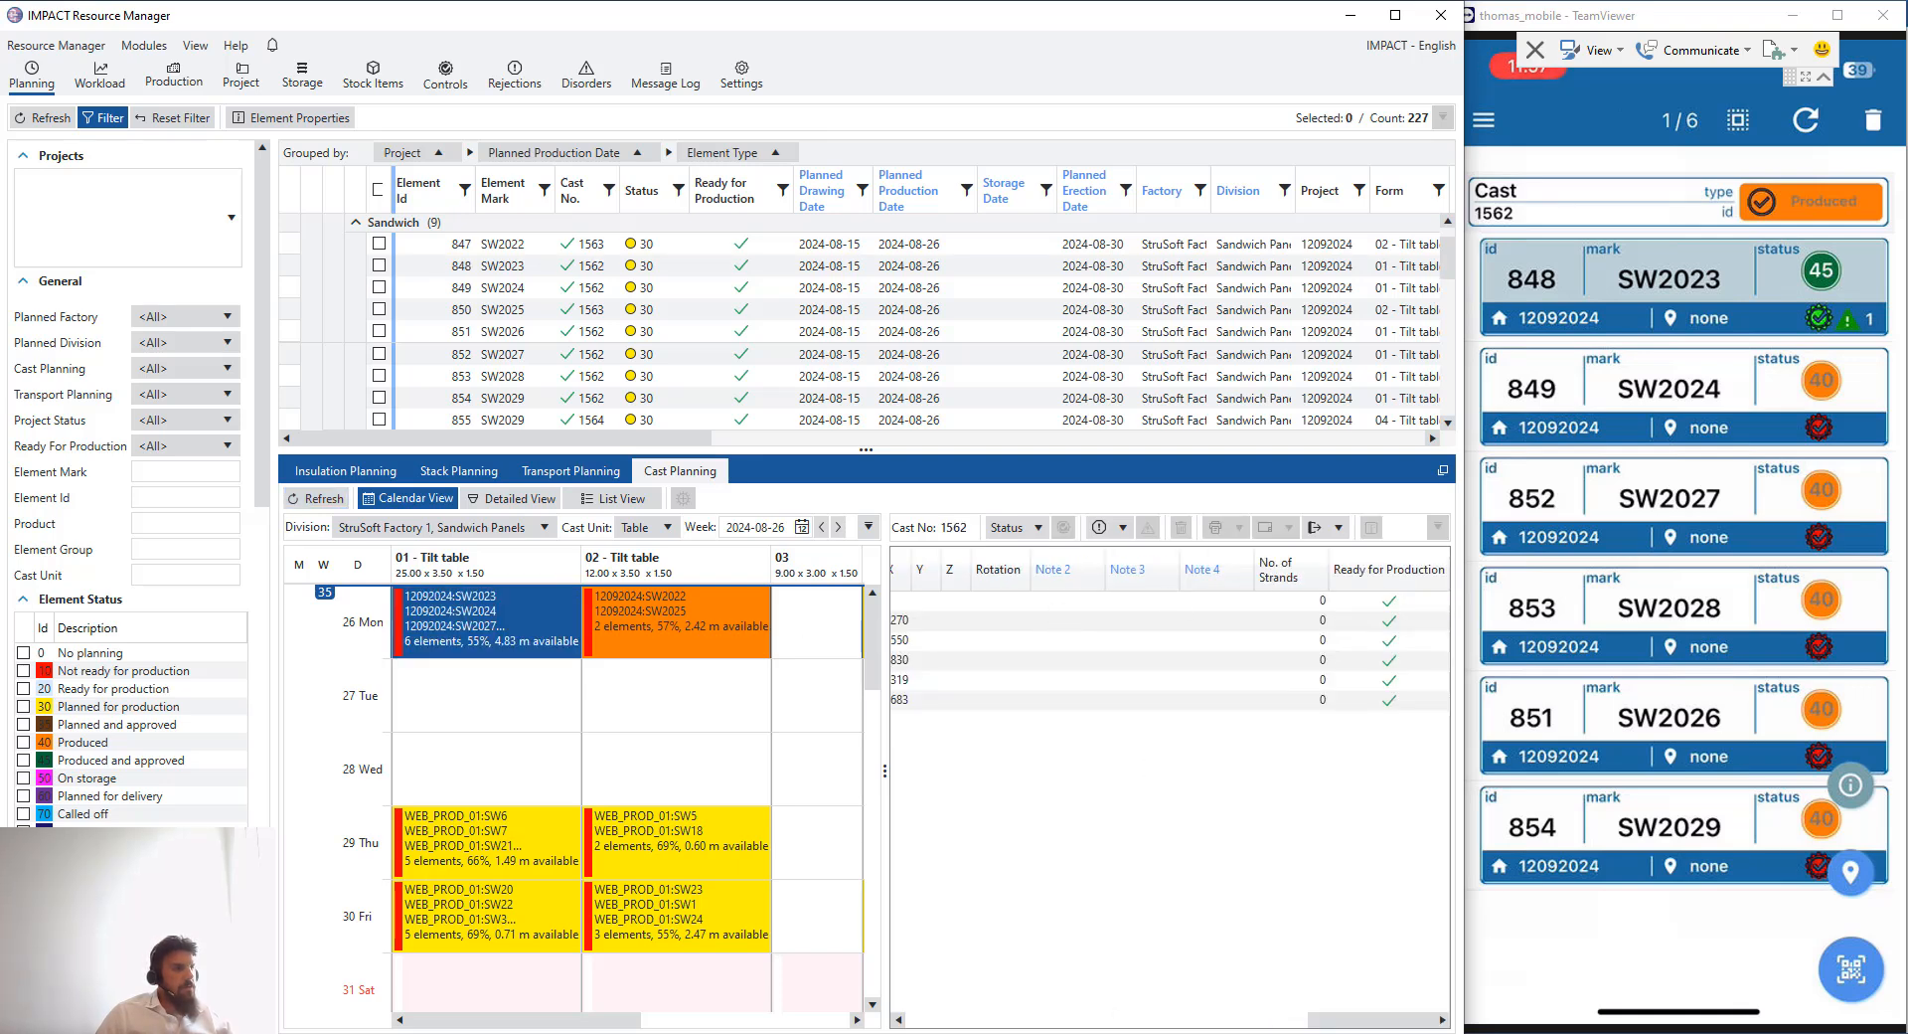
drag(1372, 1020, 1188, 1020)
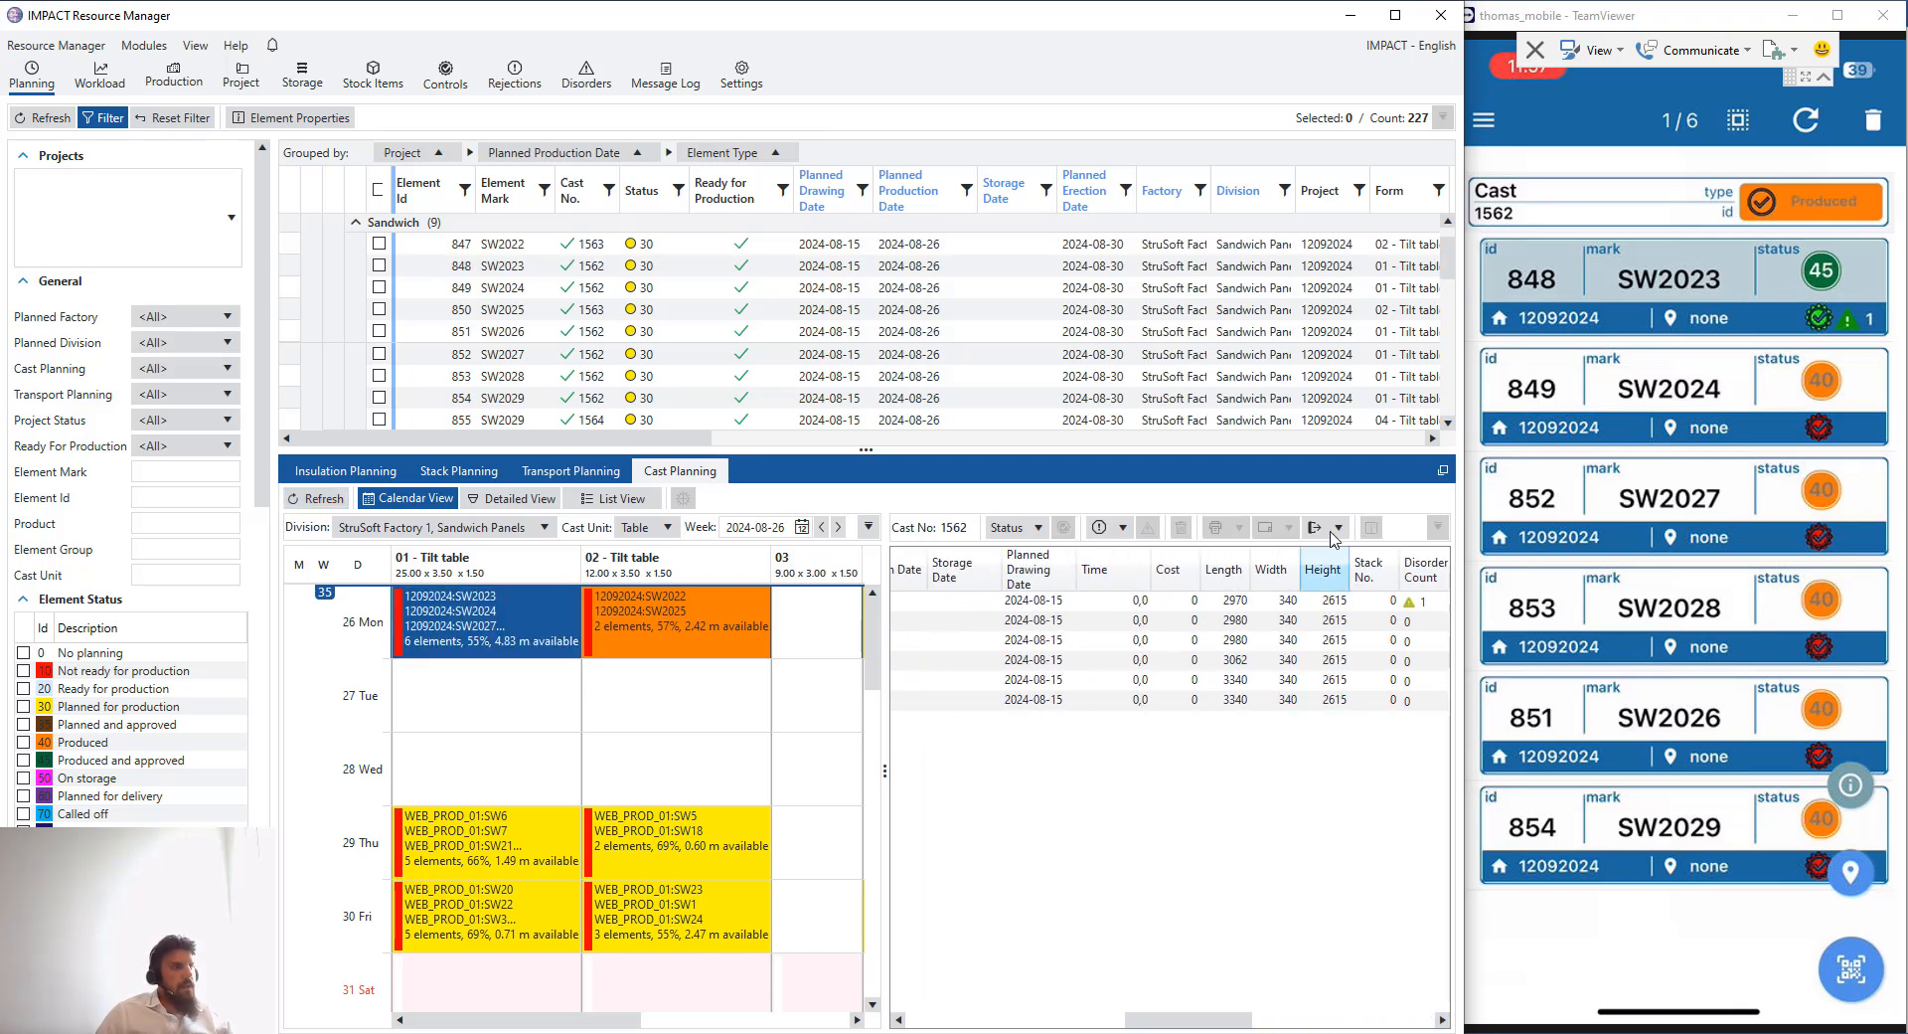
click(1302, 600)
right_click(1302, 601)
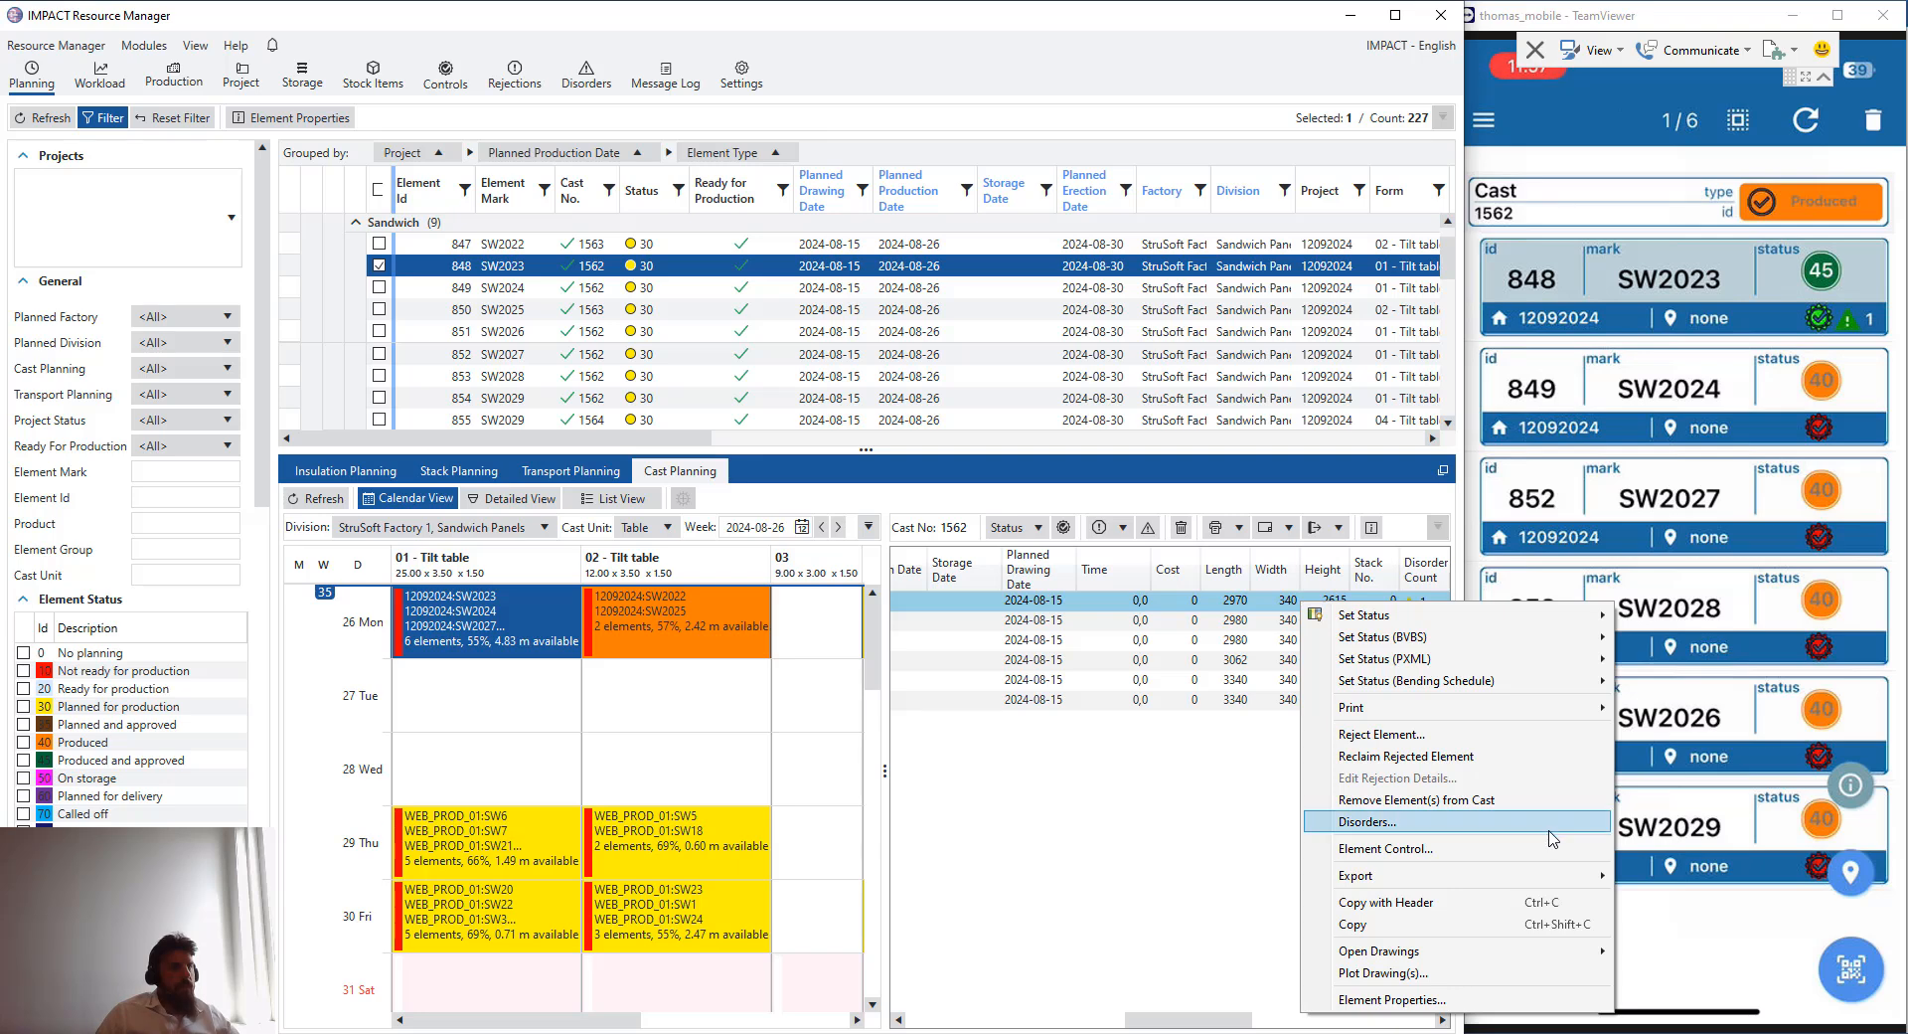
click(1372, 821)
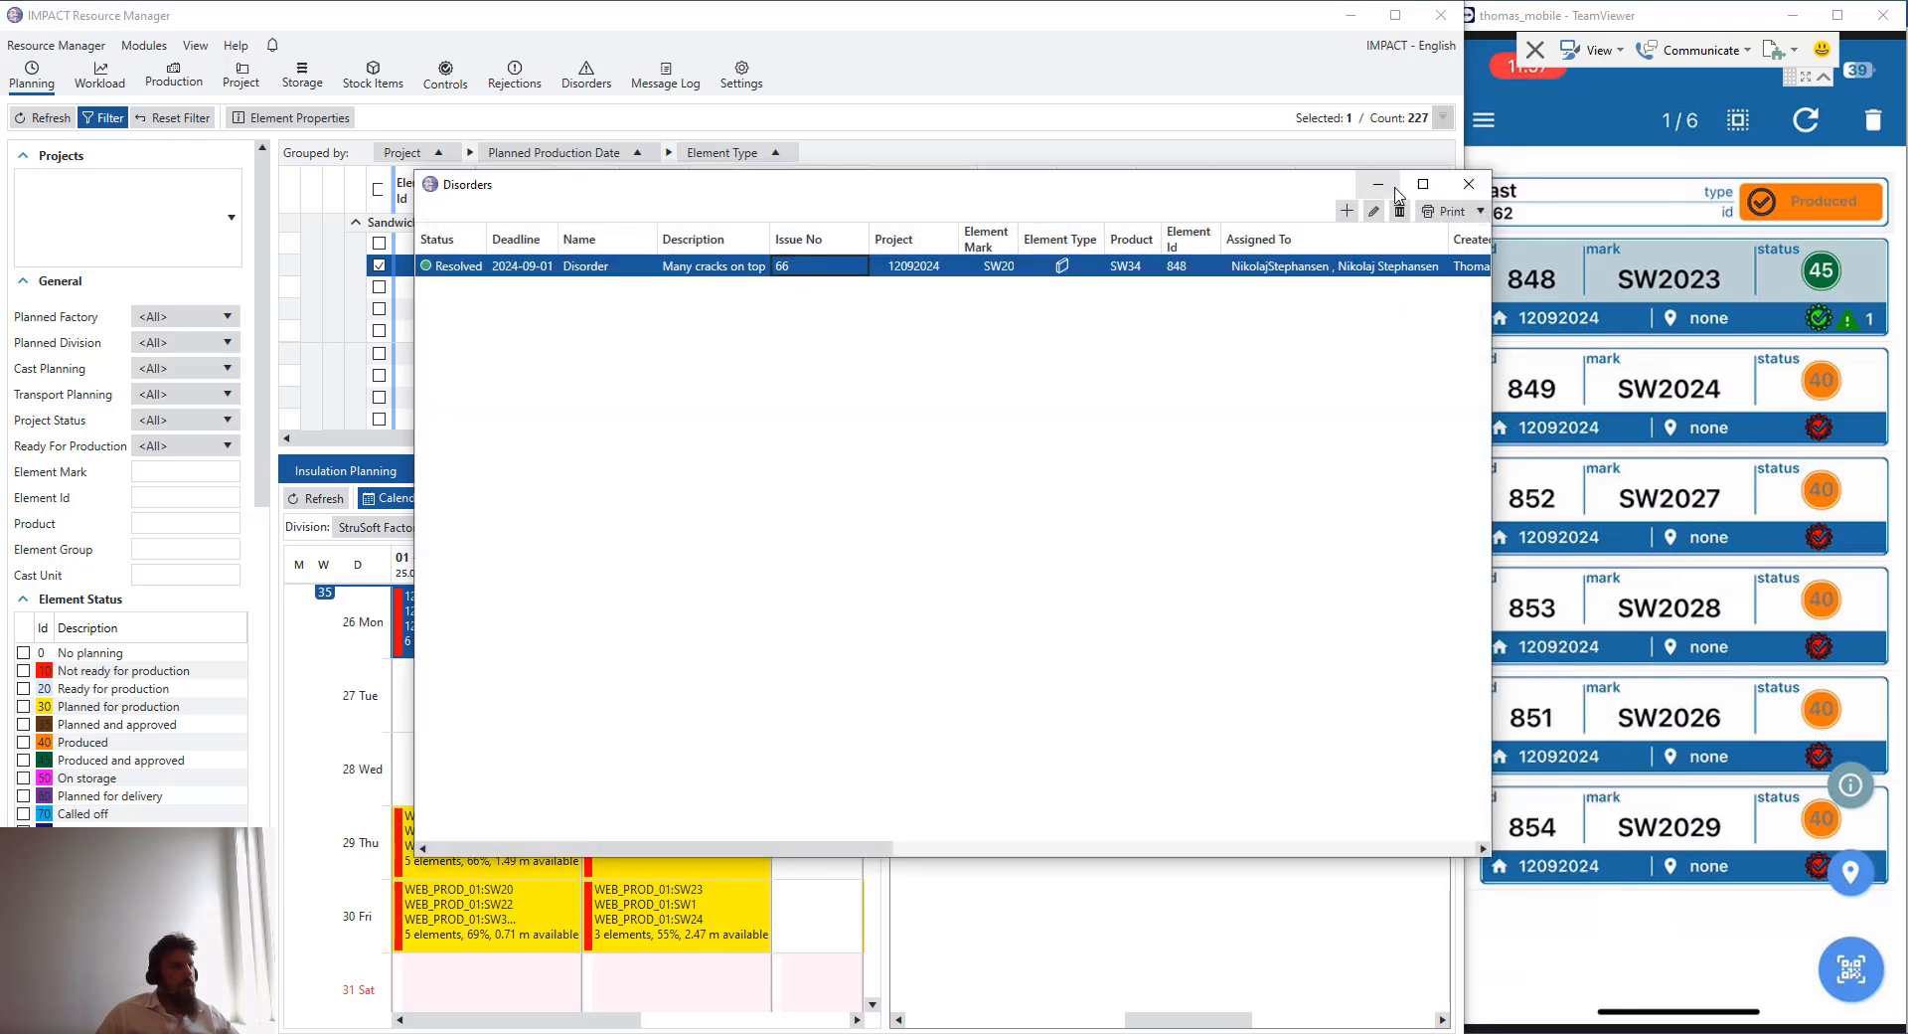
- Set the disorder's status to Closed, save it and close the disorders list
click(1376, 210)
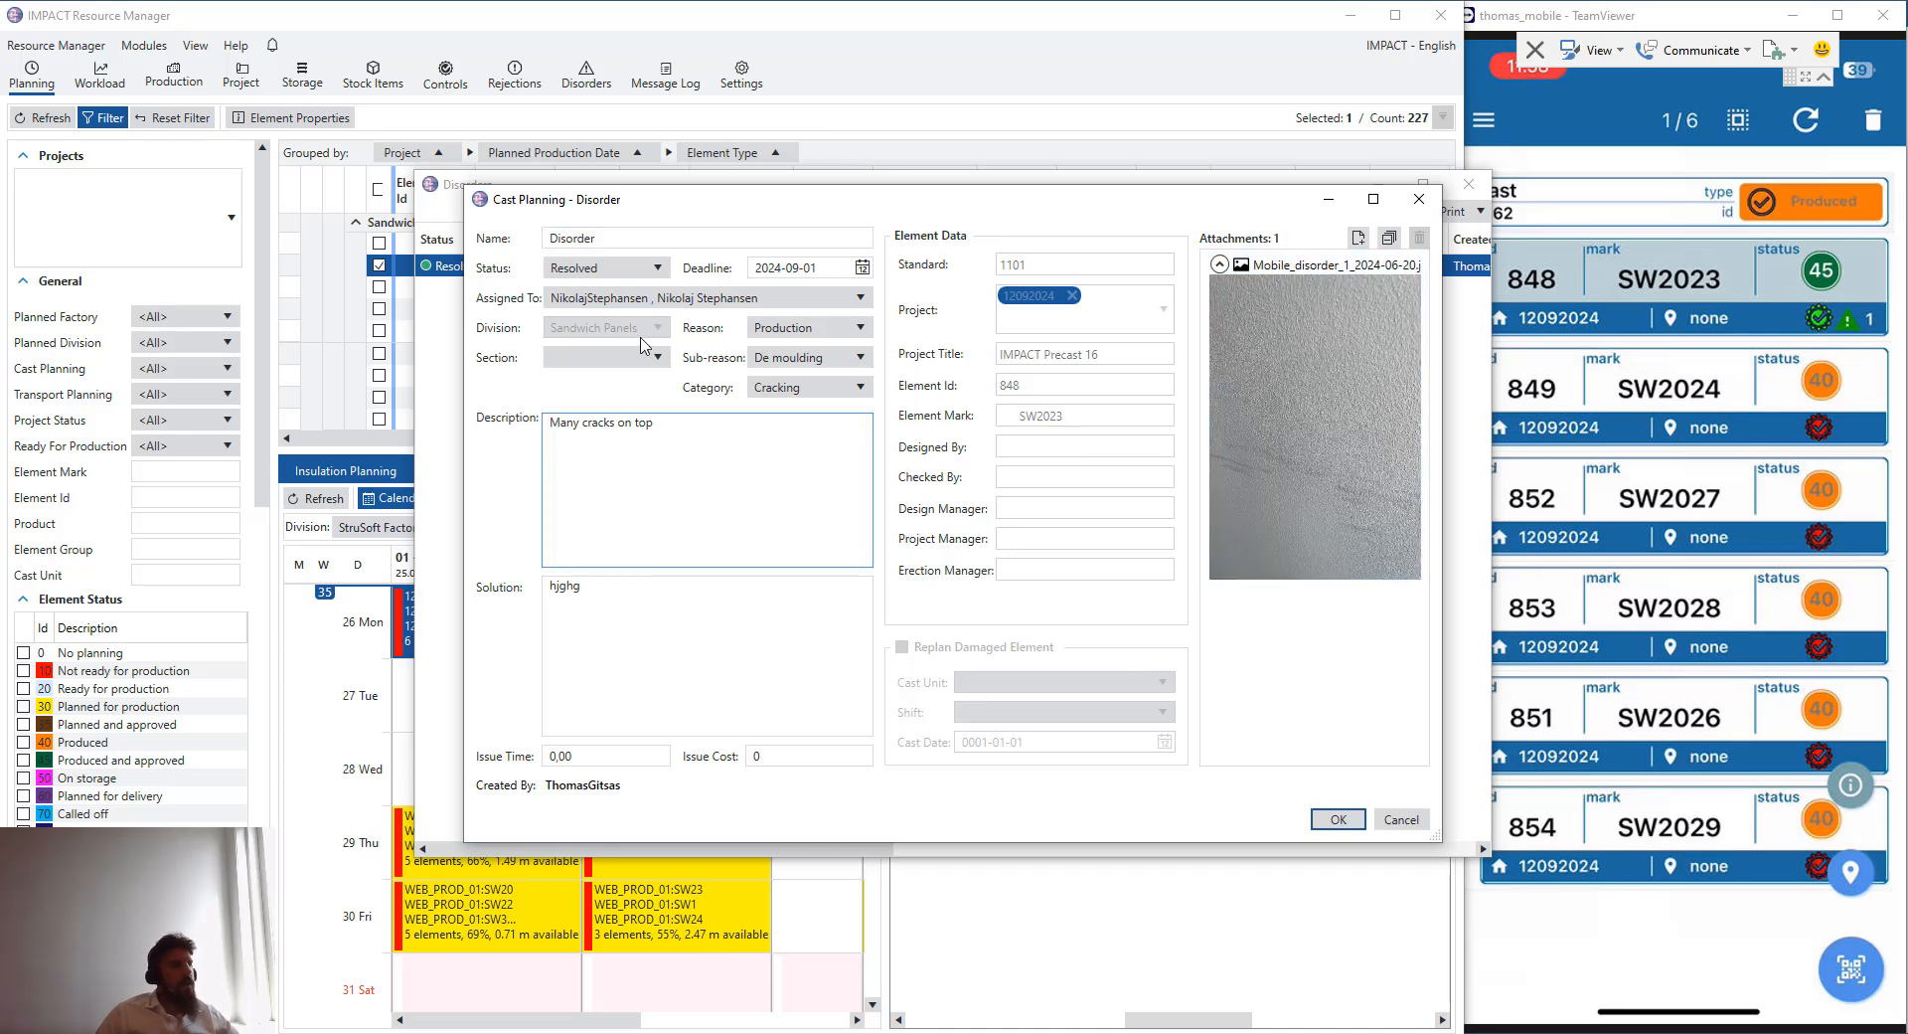
click(636, 268)
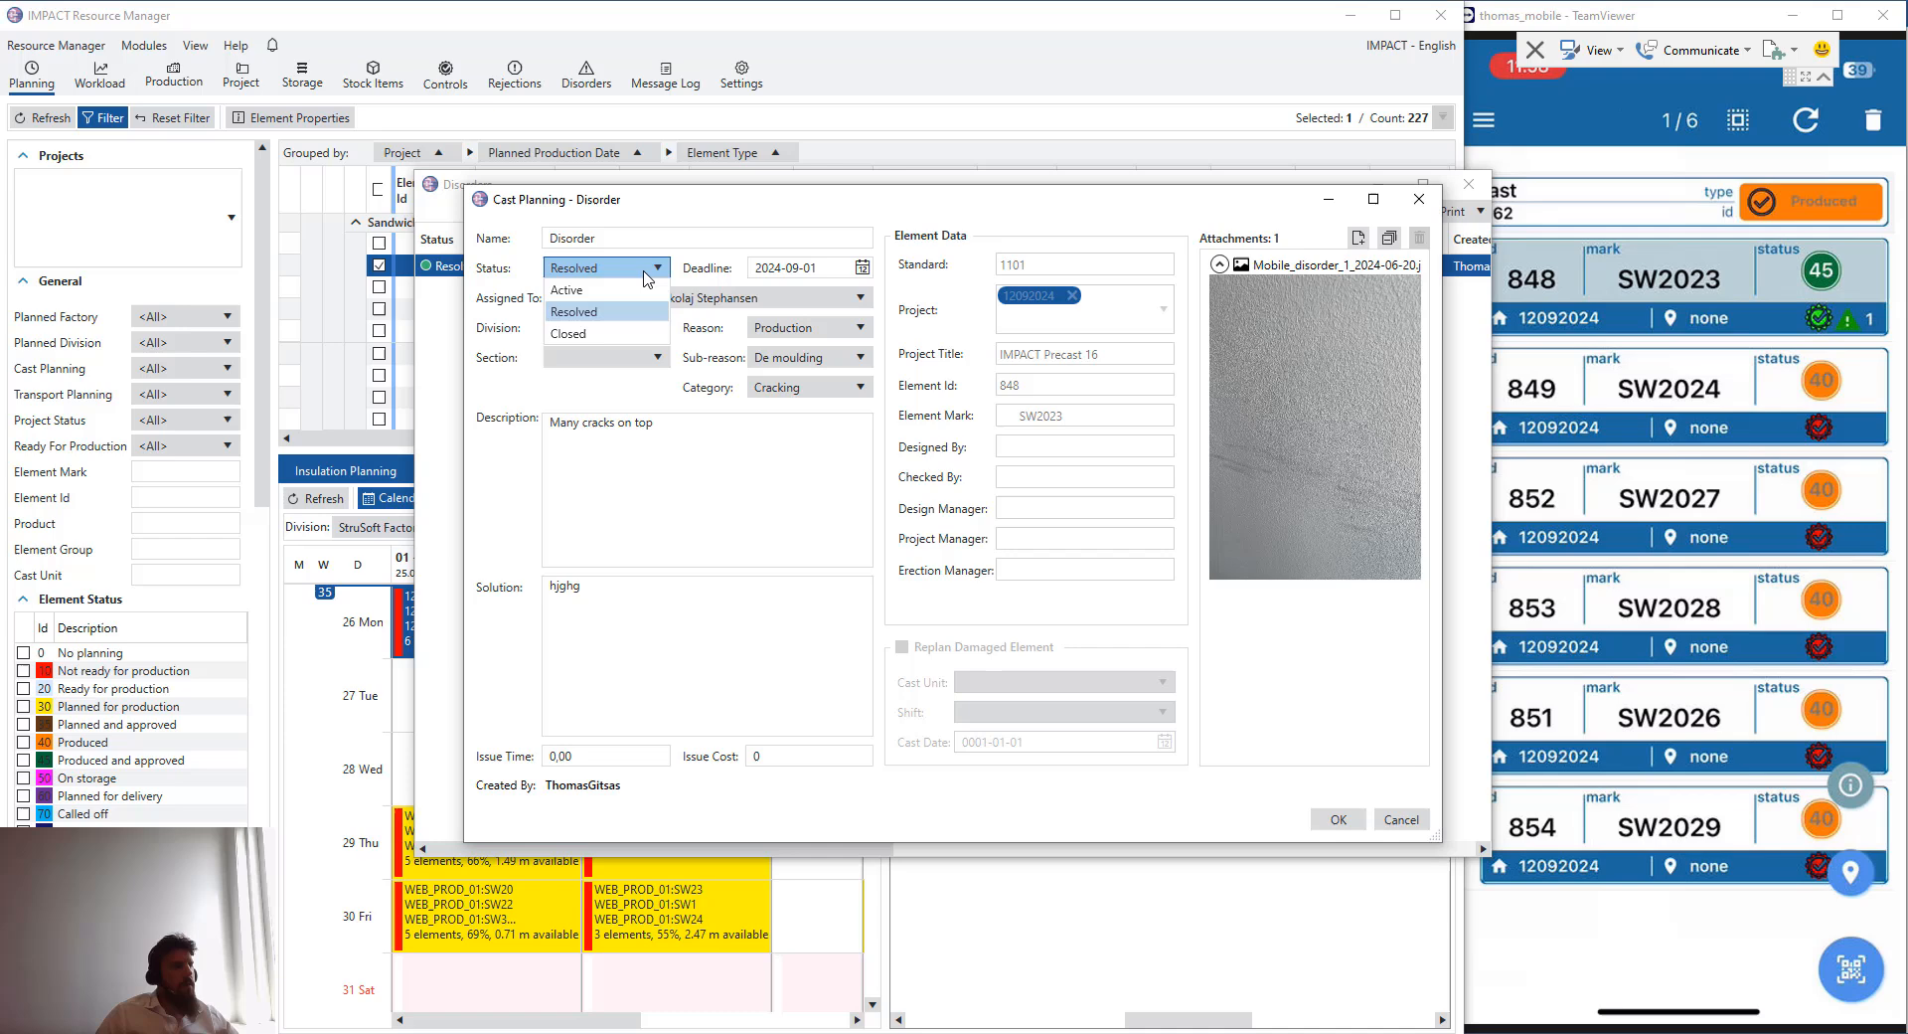
click(621, 334)
click(1338, 819)
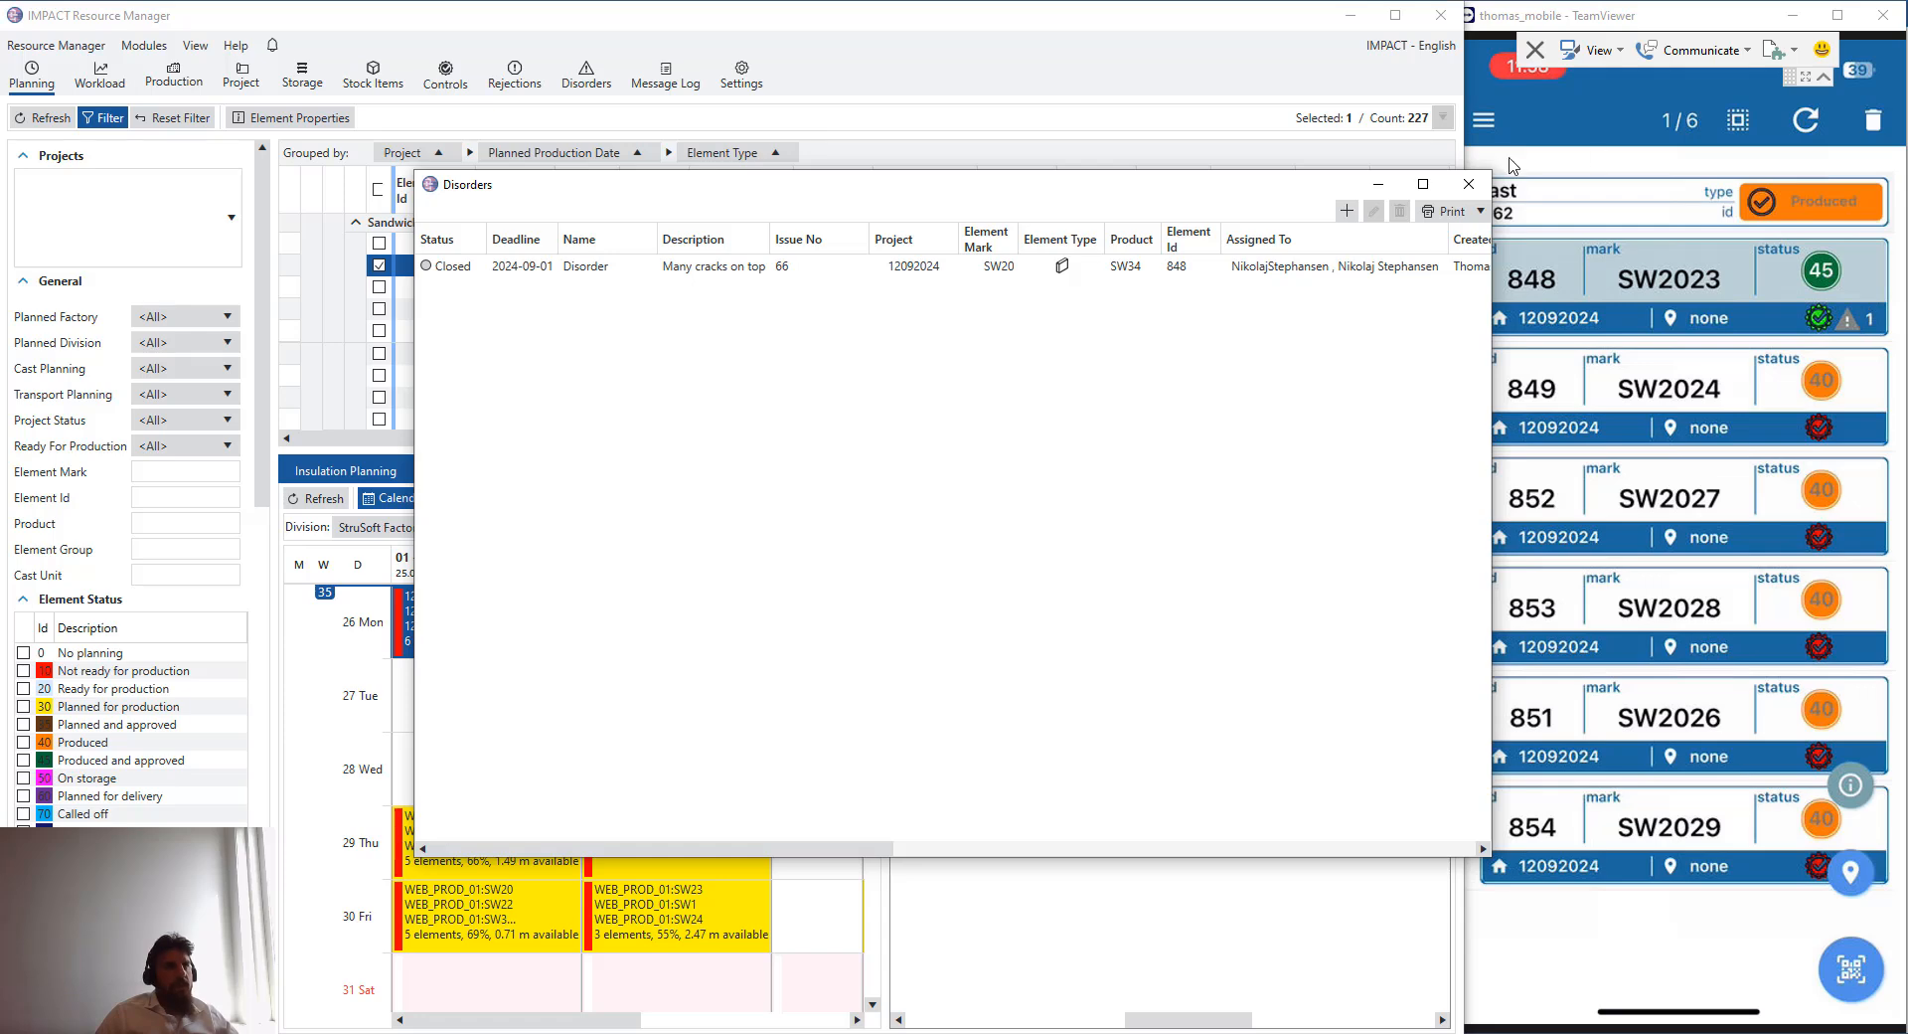
click(1469, 185)
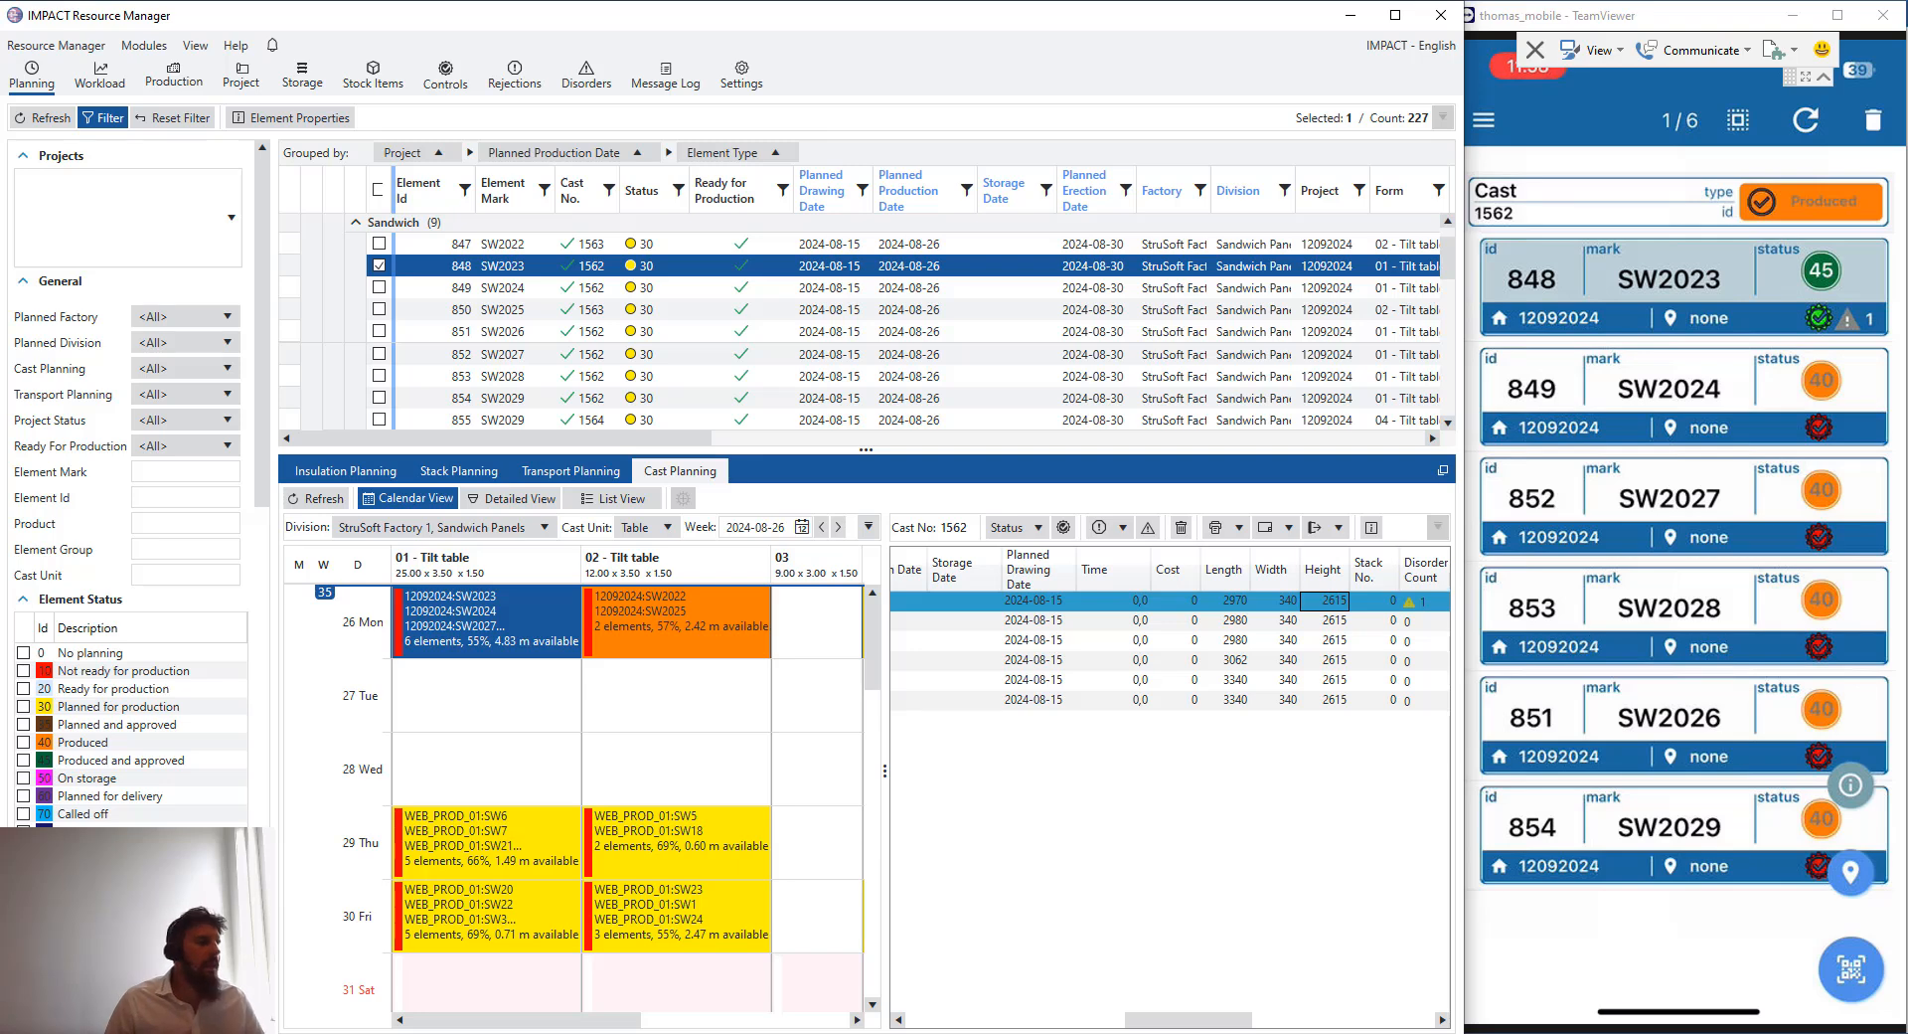
- Color the WEB_PROD_01 model's elements by Disorders in the project manager
click(711, 1032)
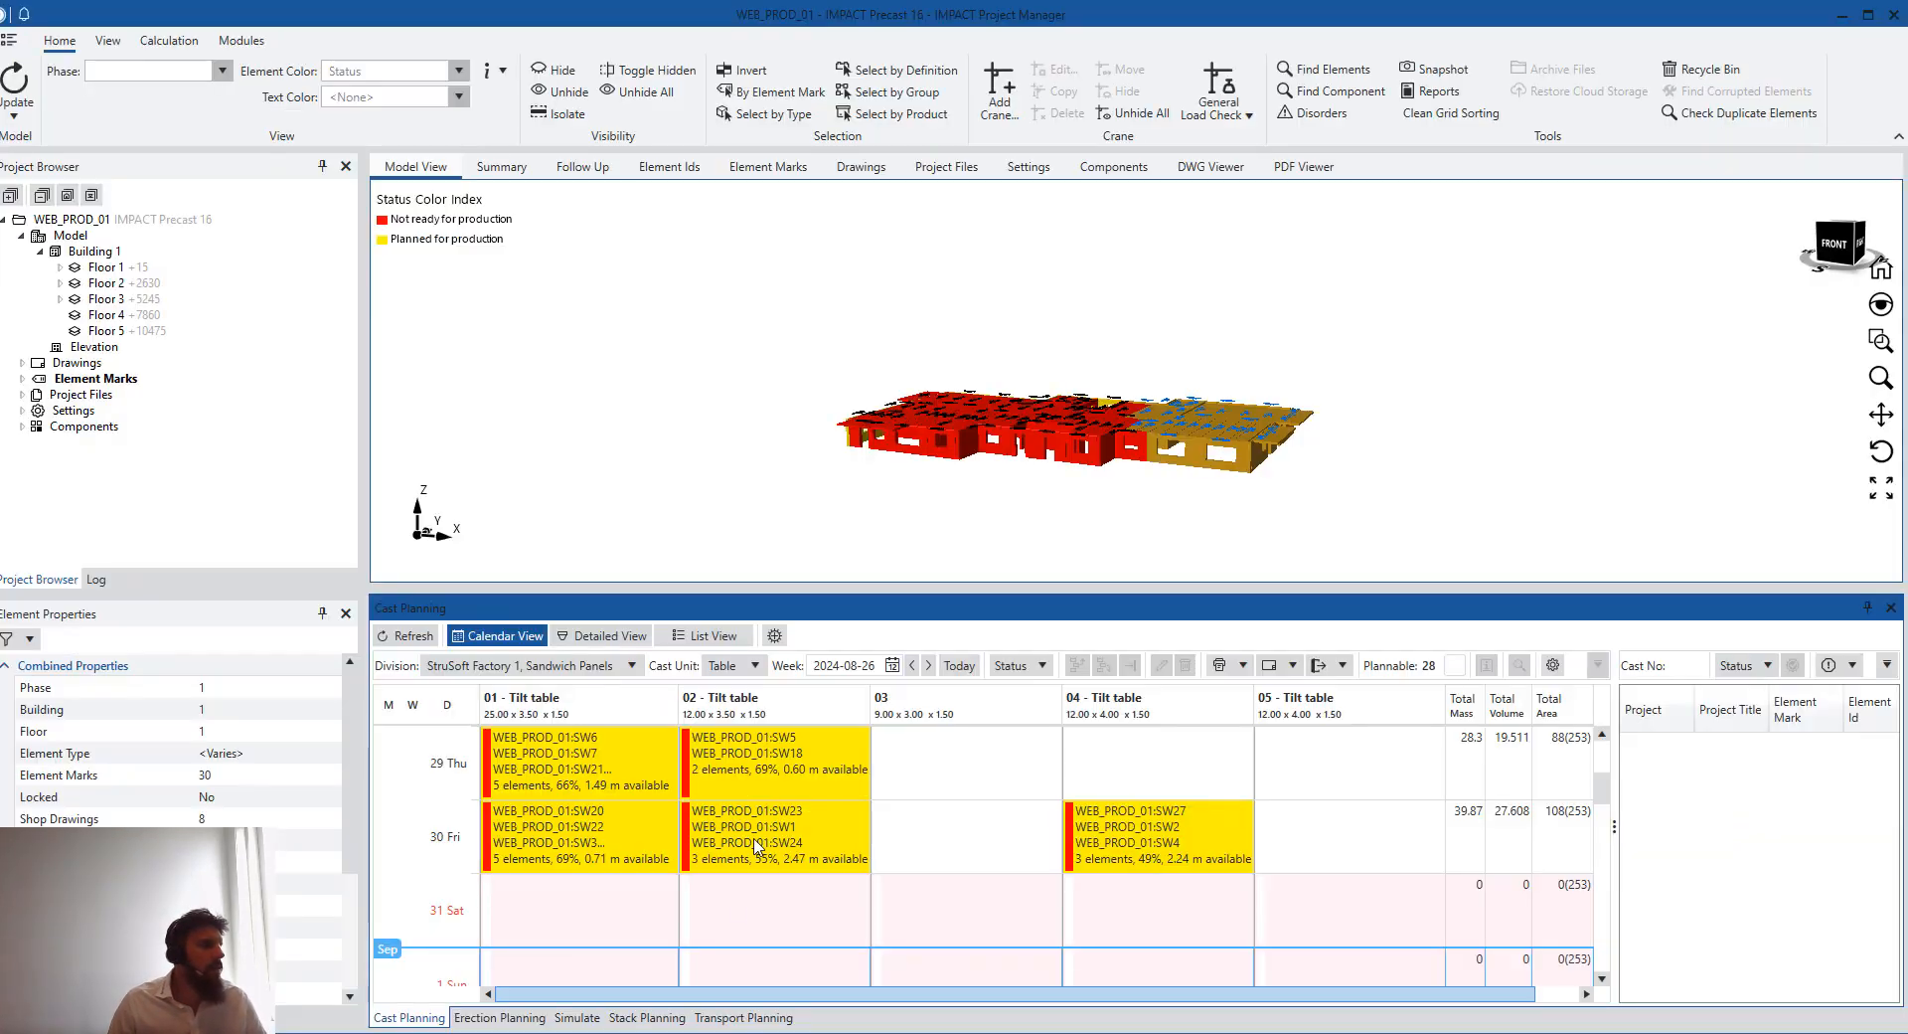
drag(857, 390, 1004, 348)
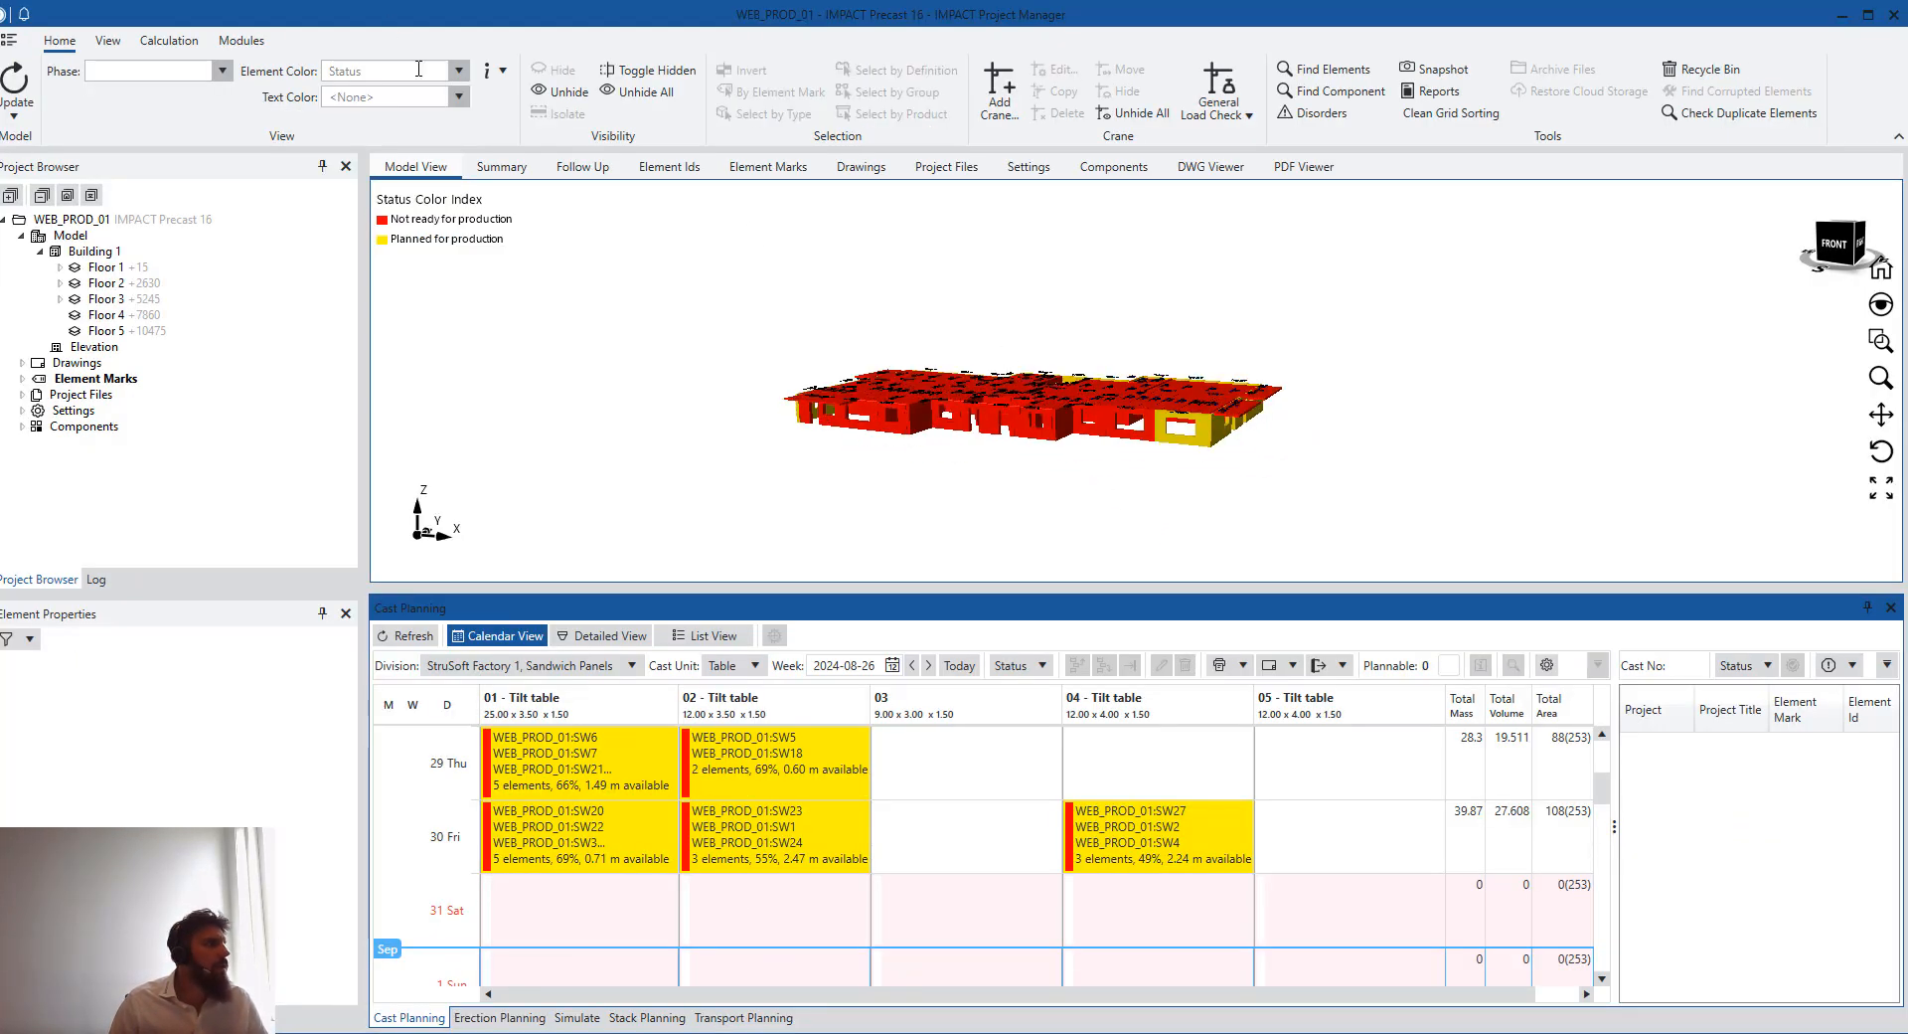
click(458, 72)
scroll(458, 74, down, 5)
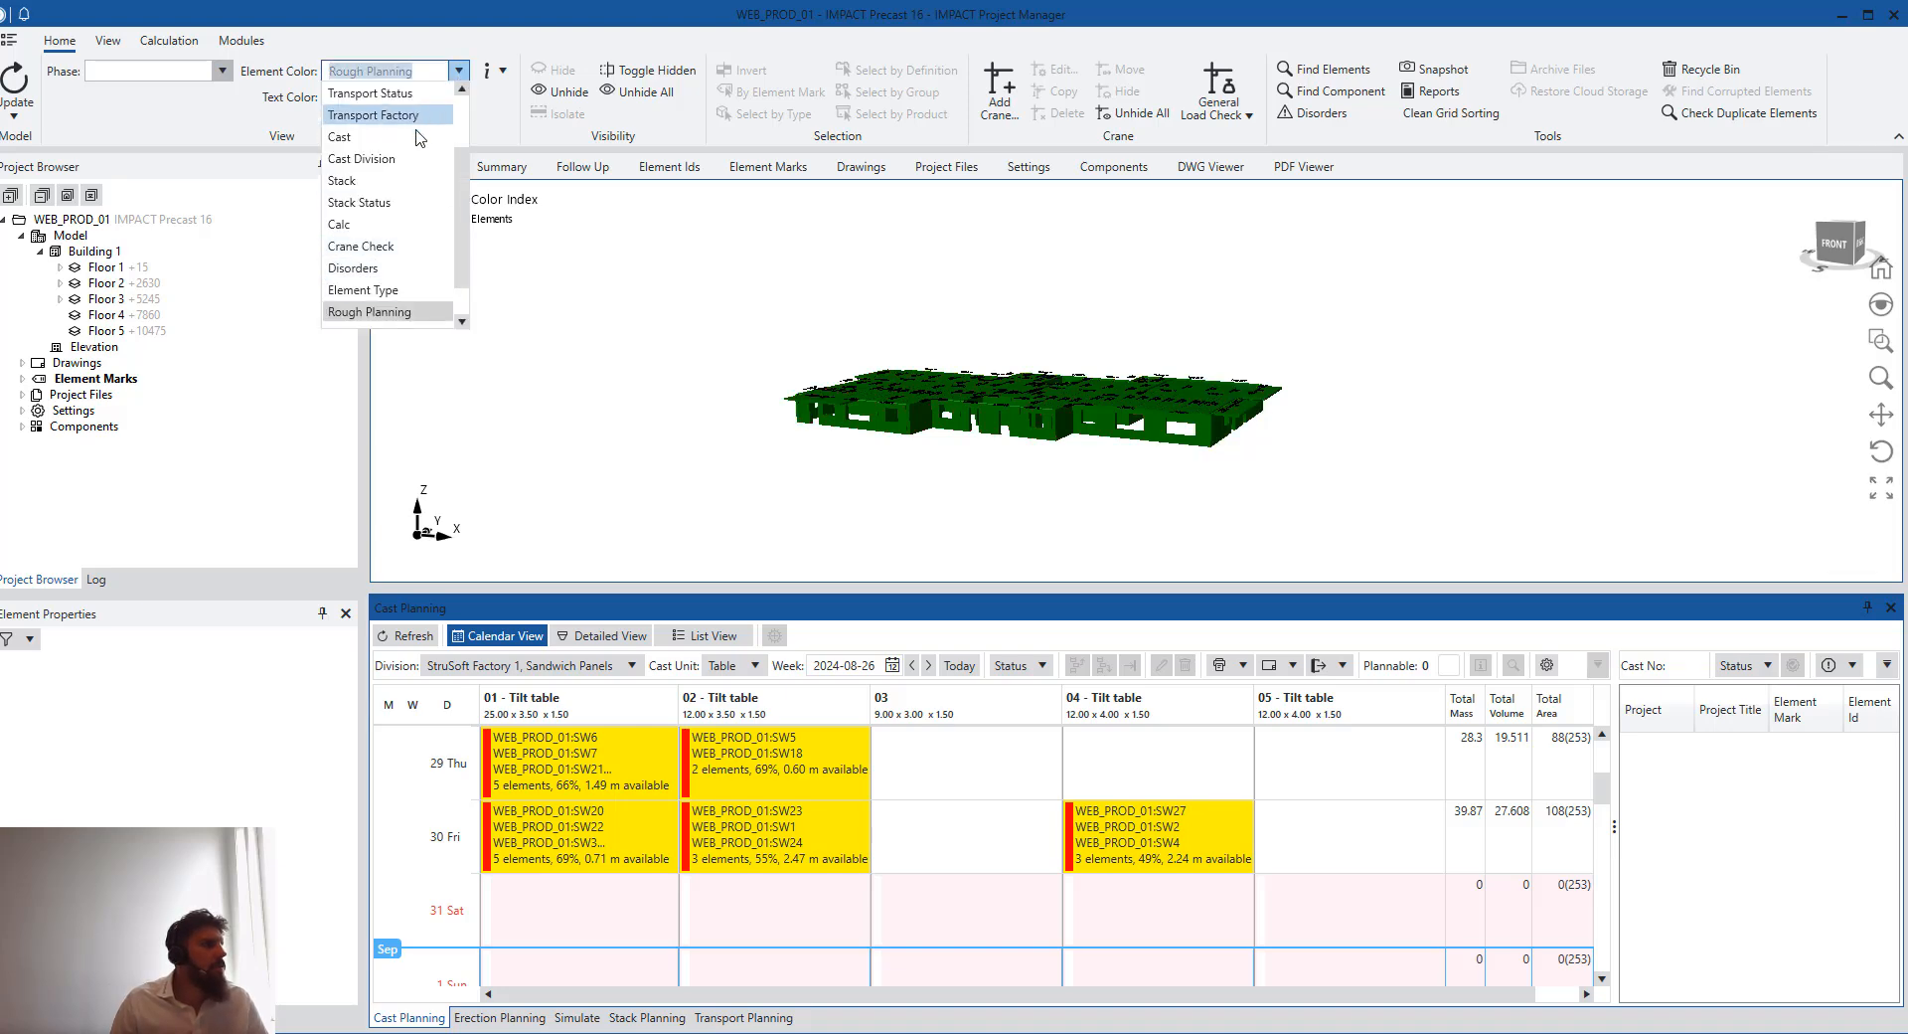
scroll(407, 219, down, 1)
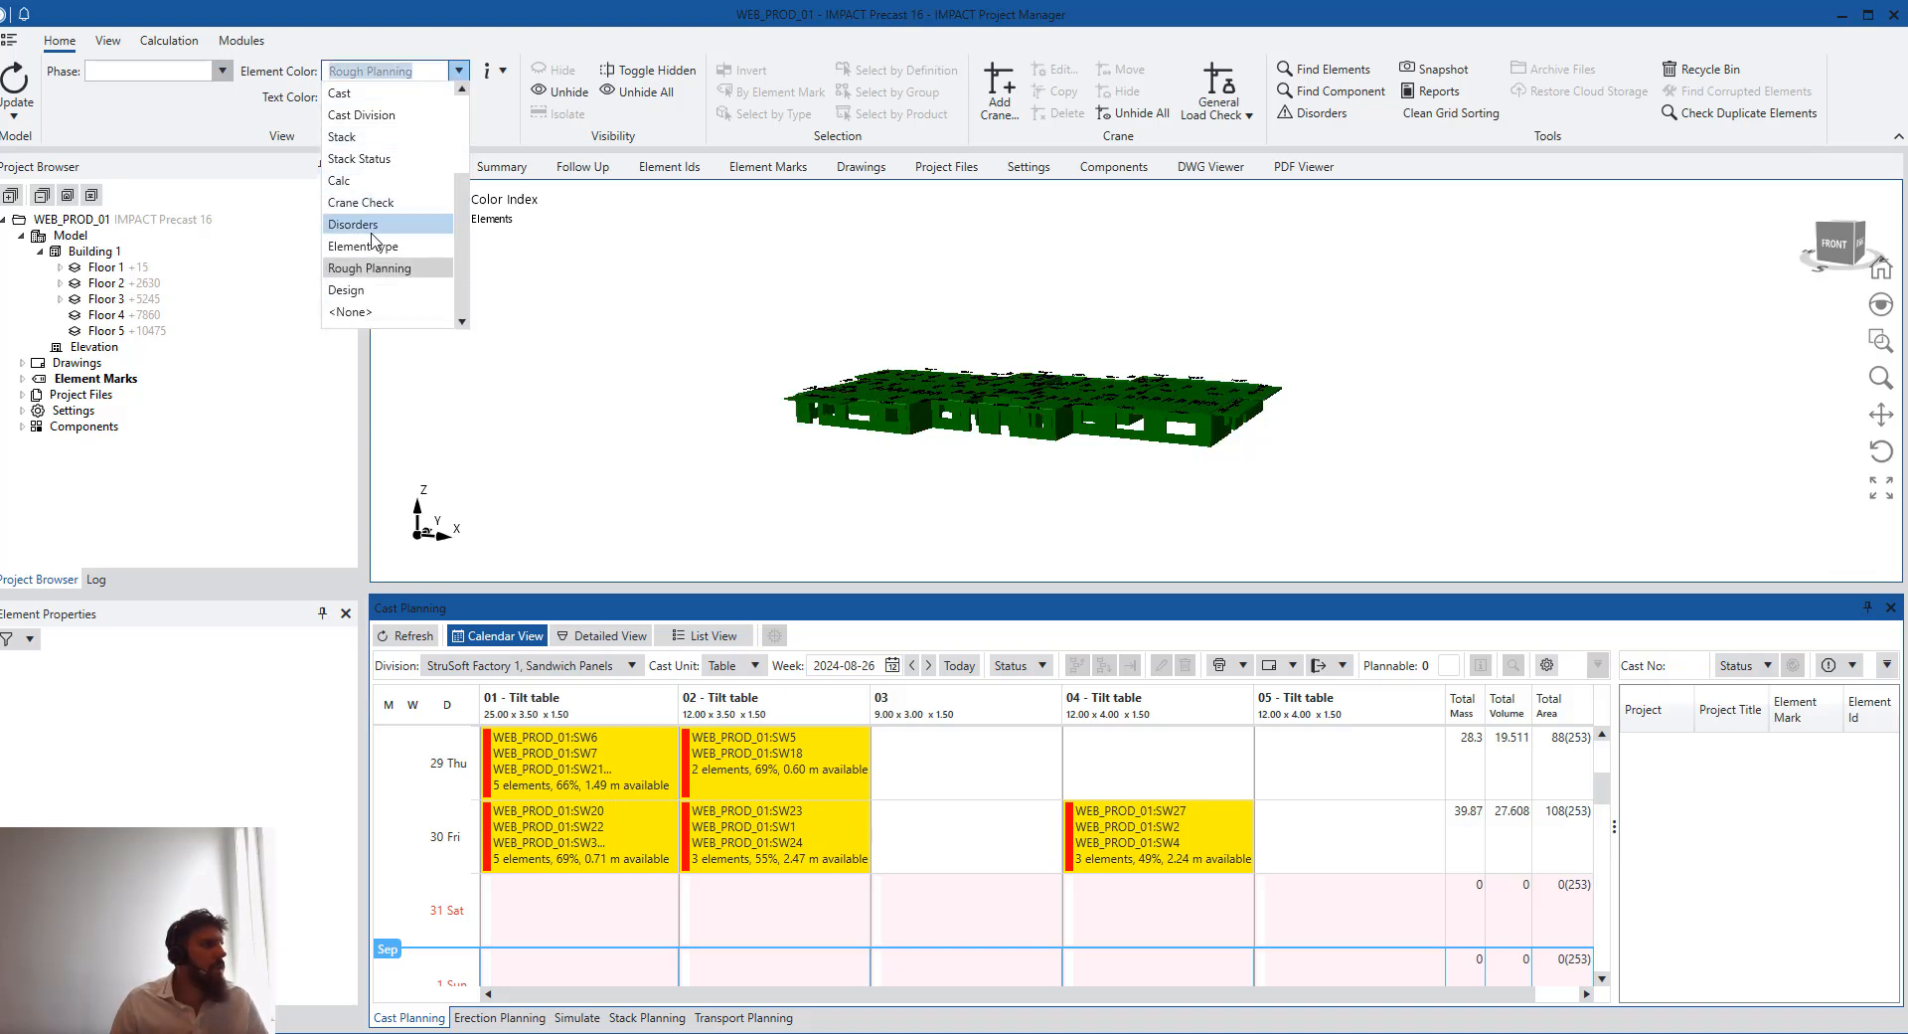
click(378, 227)
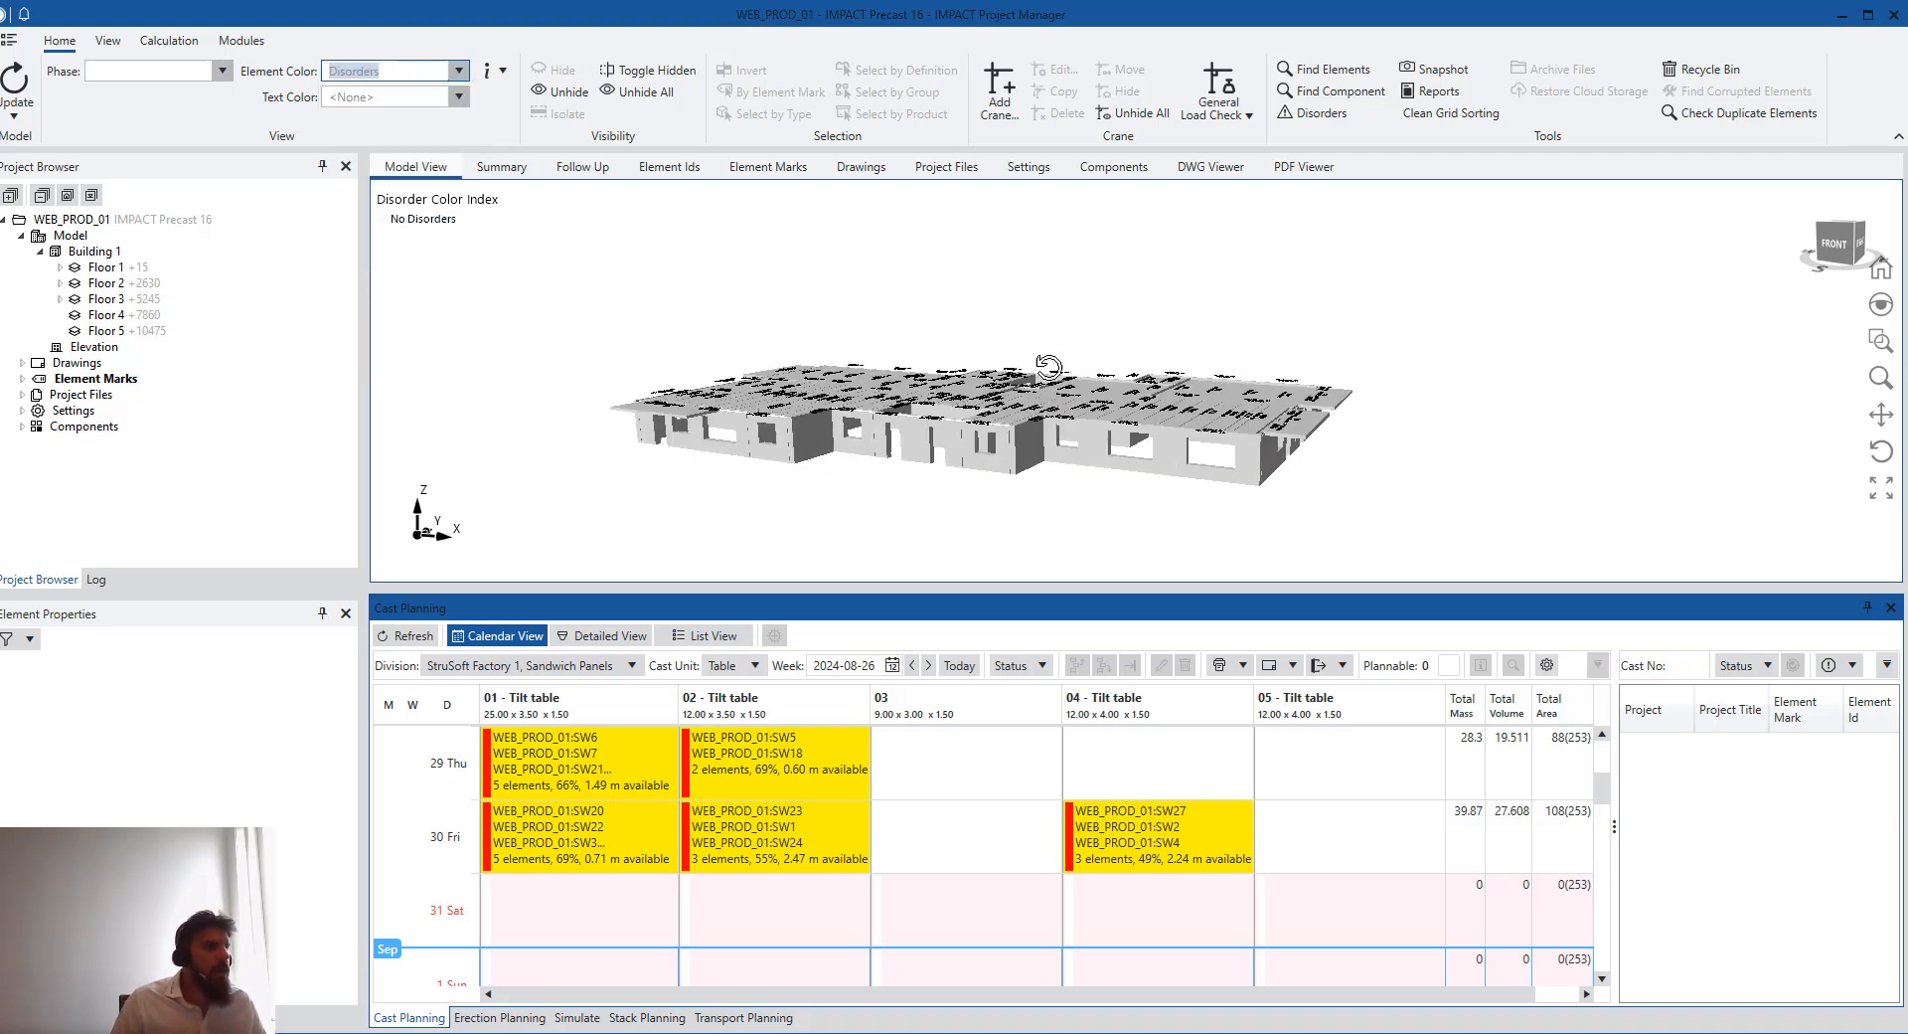
mouse_move(1044, 360)
mouse_down()
mouse_move(1352, 356)
mouse_move(1163, 412)
mouse_move(1034, 393)
mouse_up()
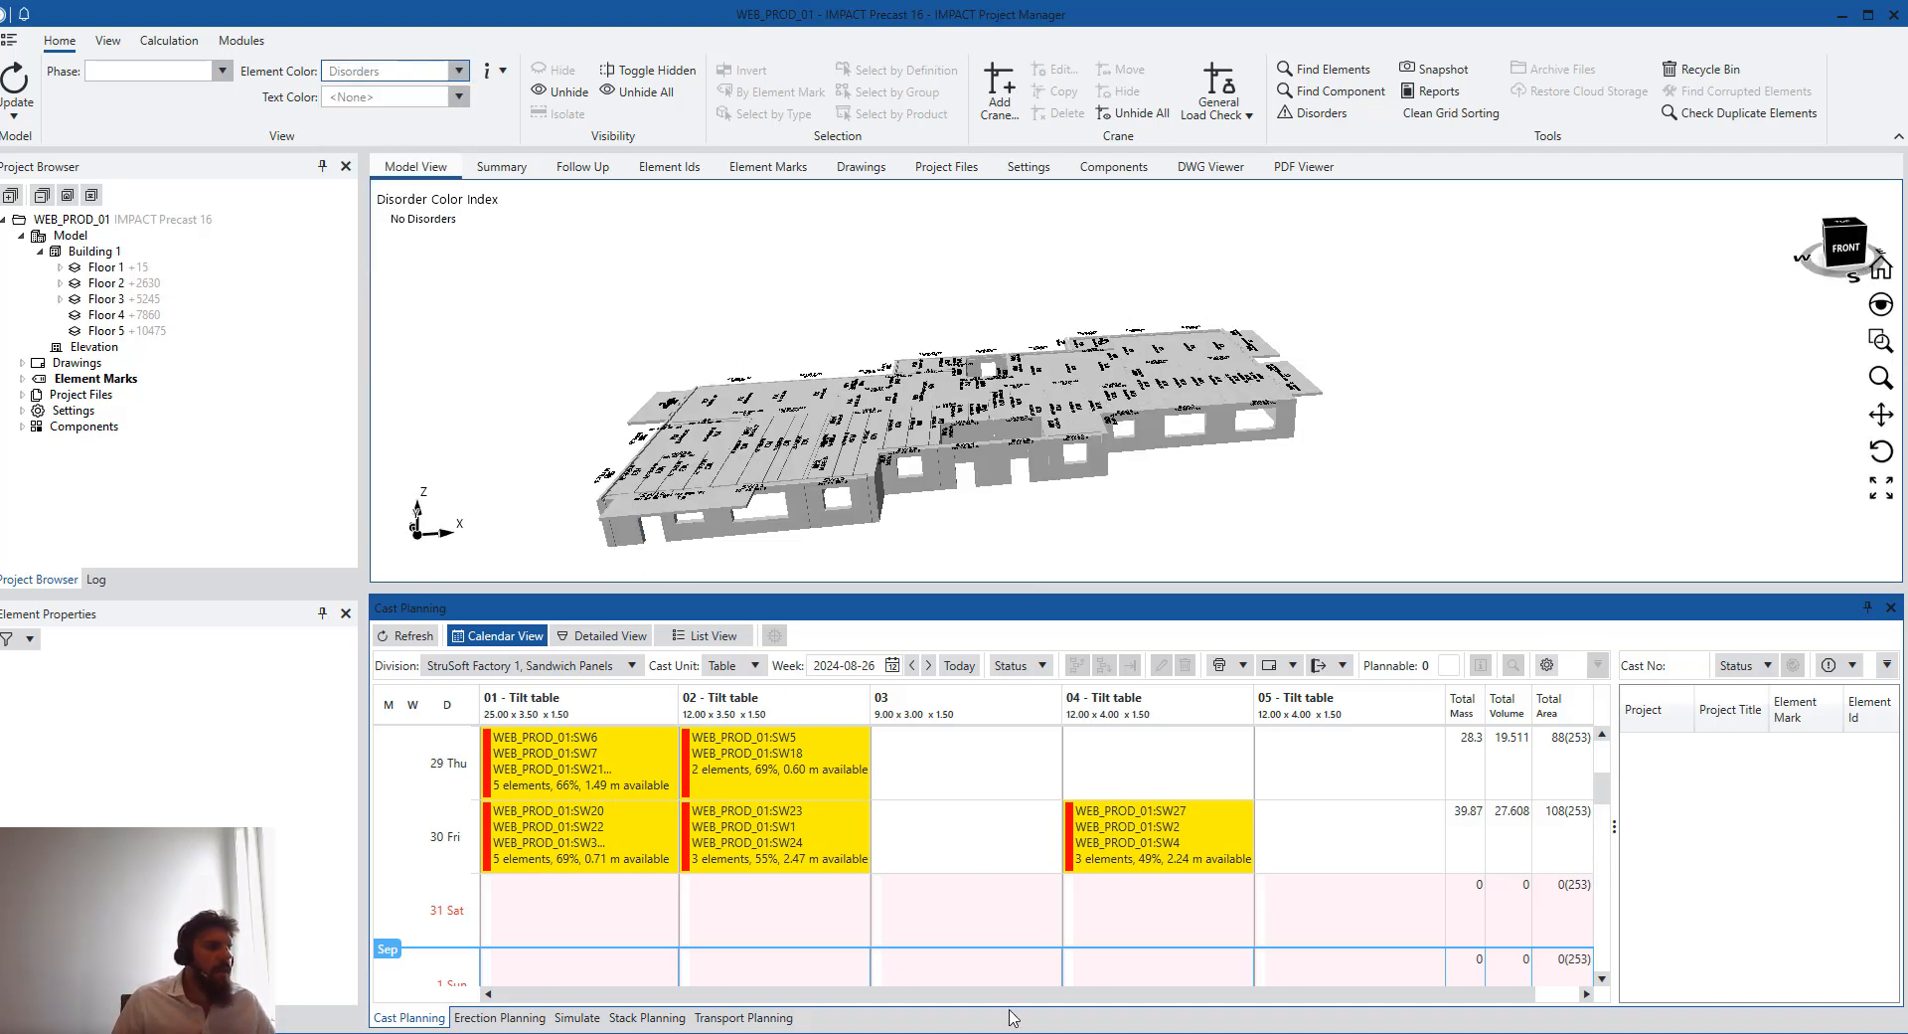
mouse_move(606, 1028)
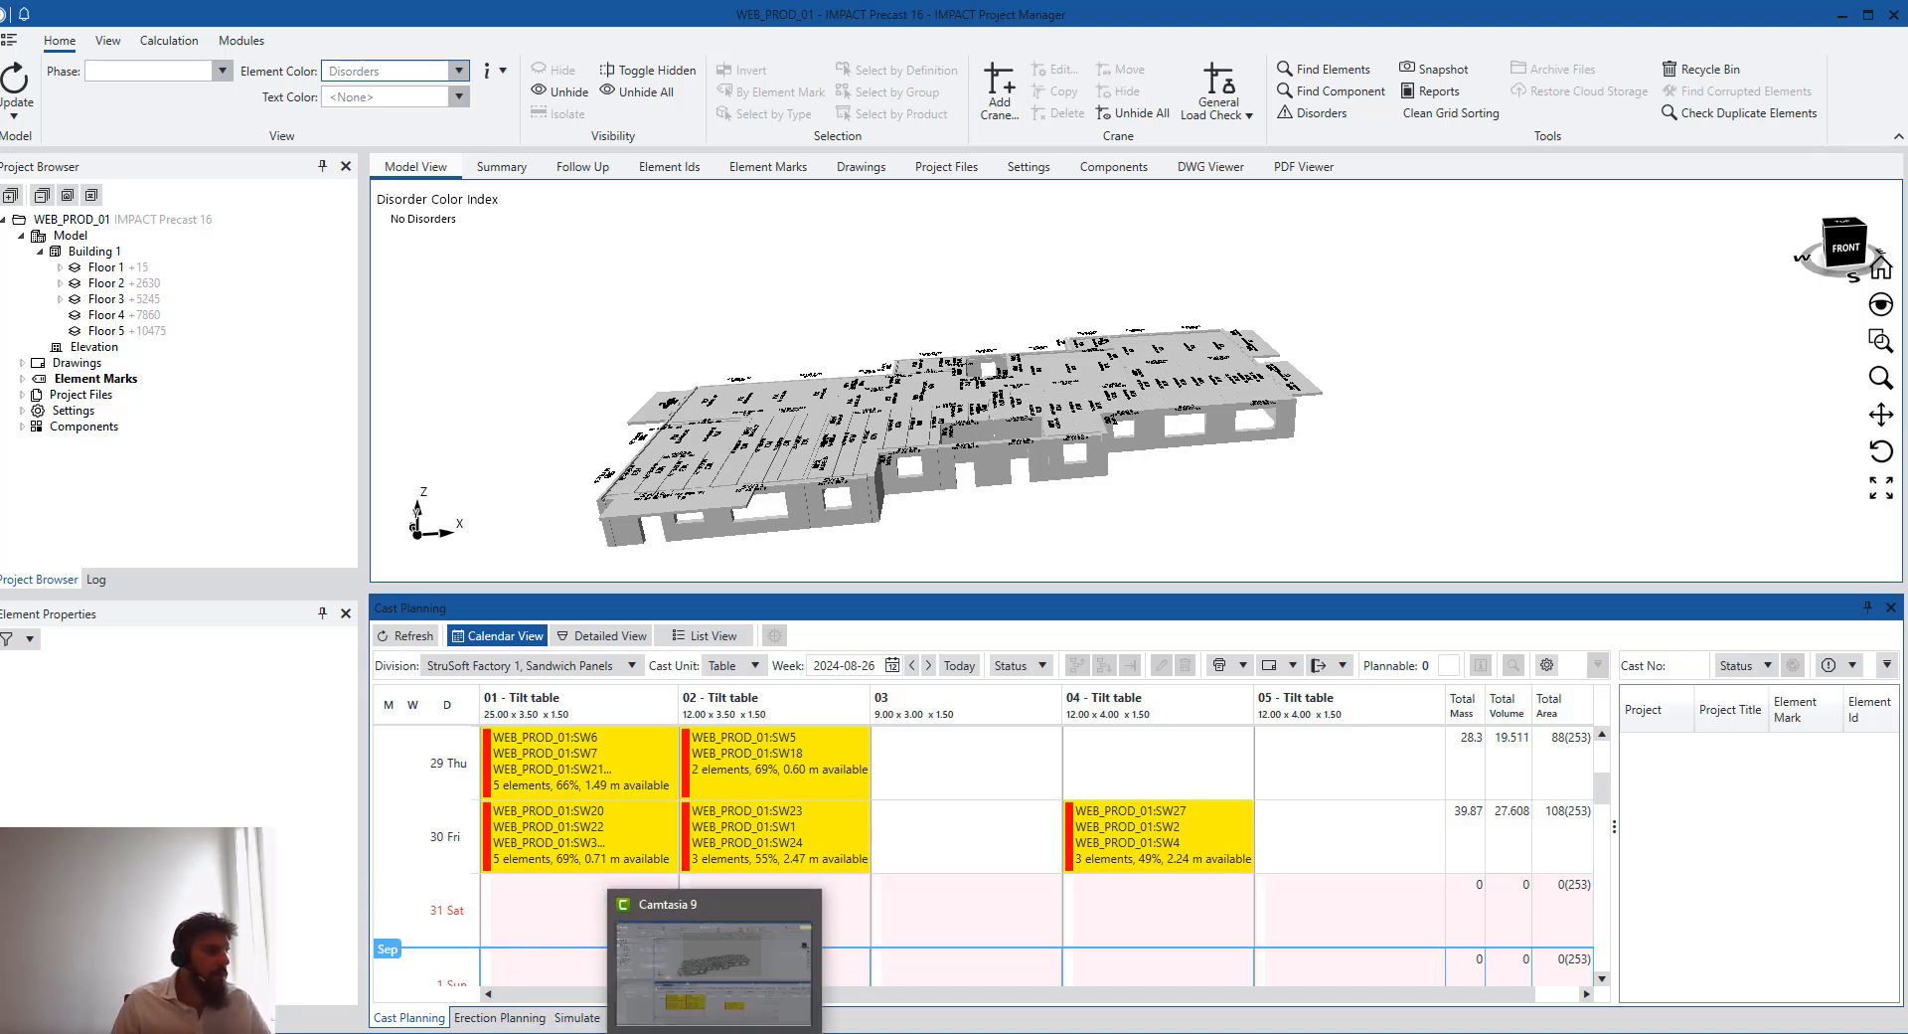
mouse_move(788, 1031)
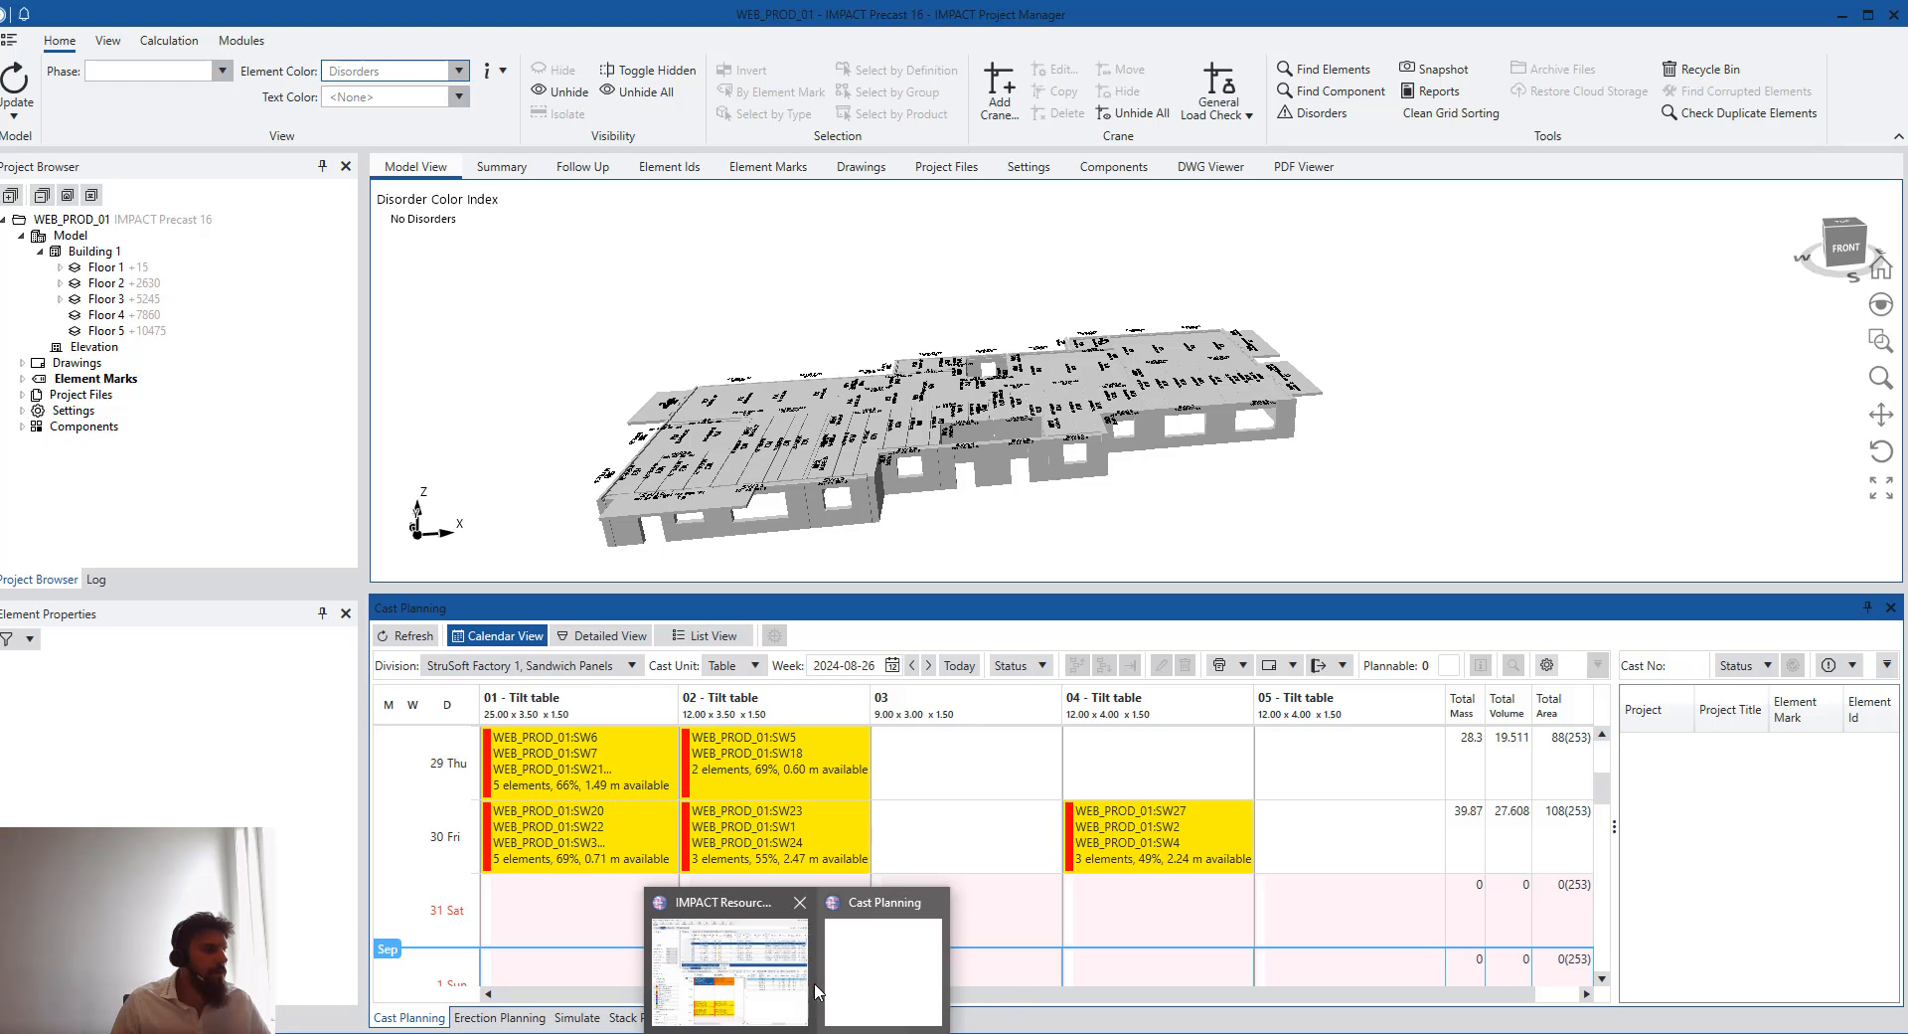
click(785, 996)
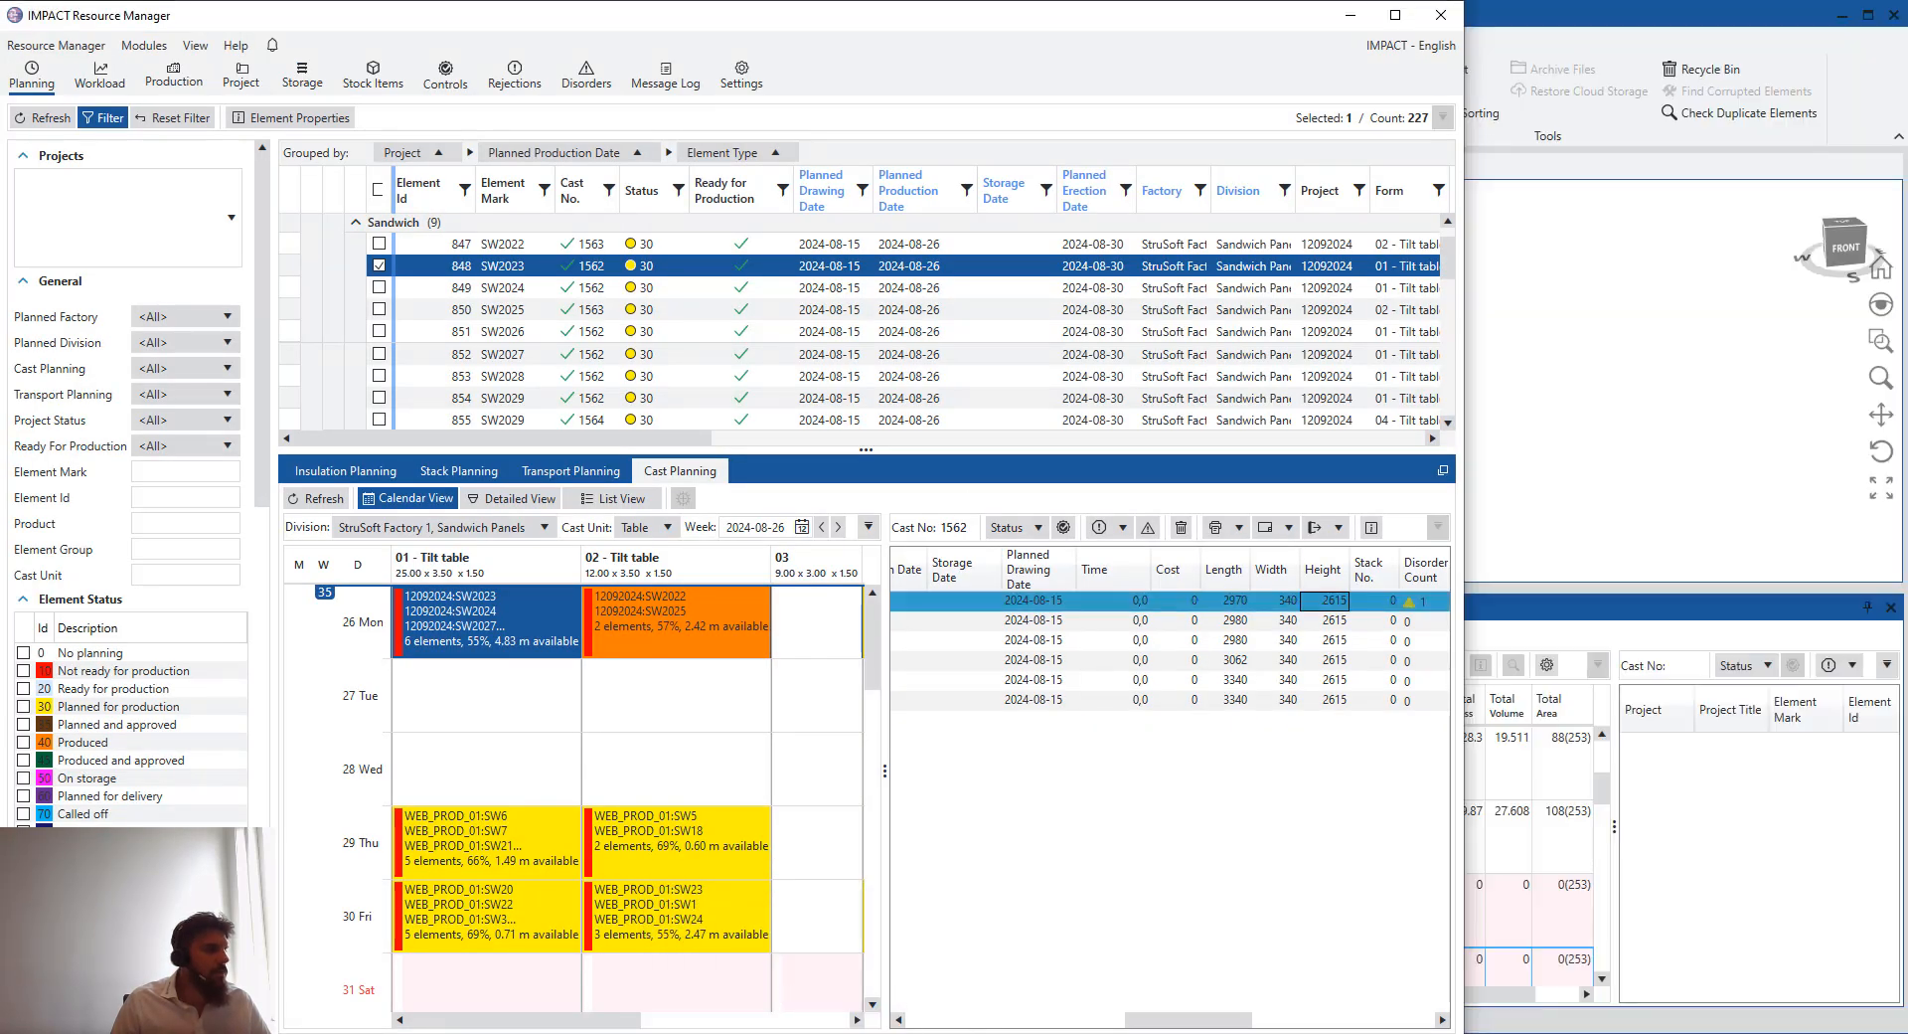
click(835, 1033)
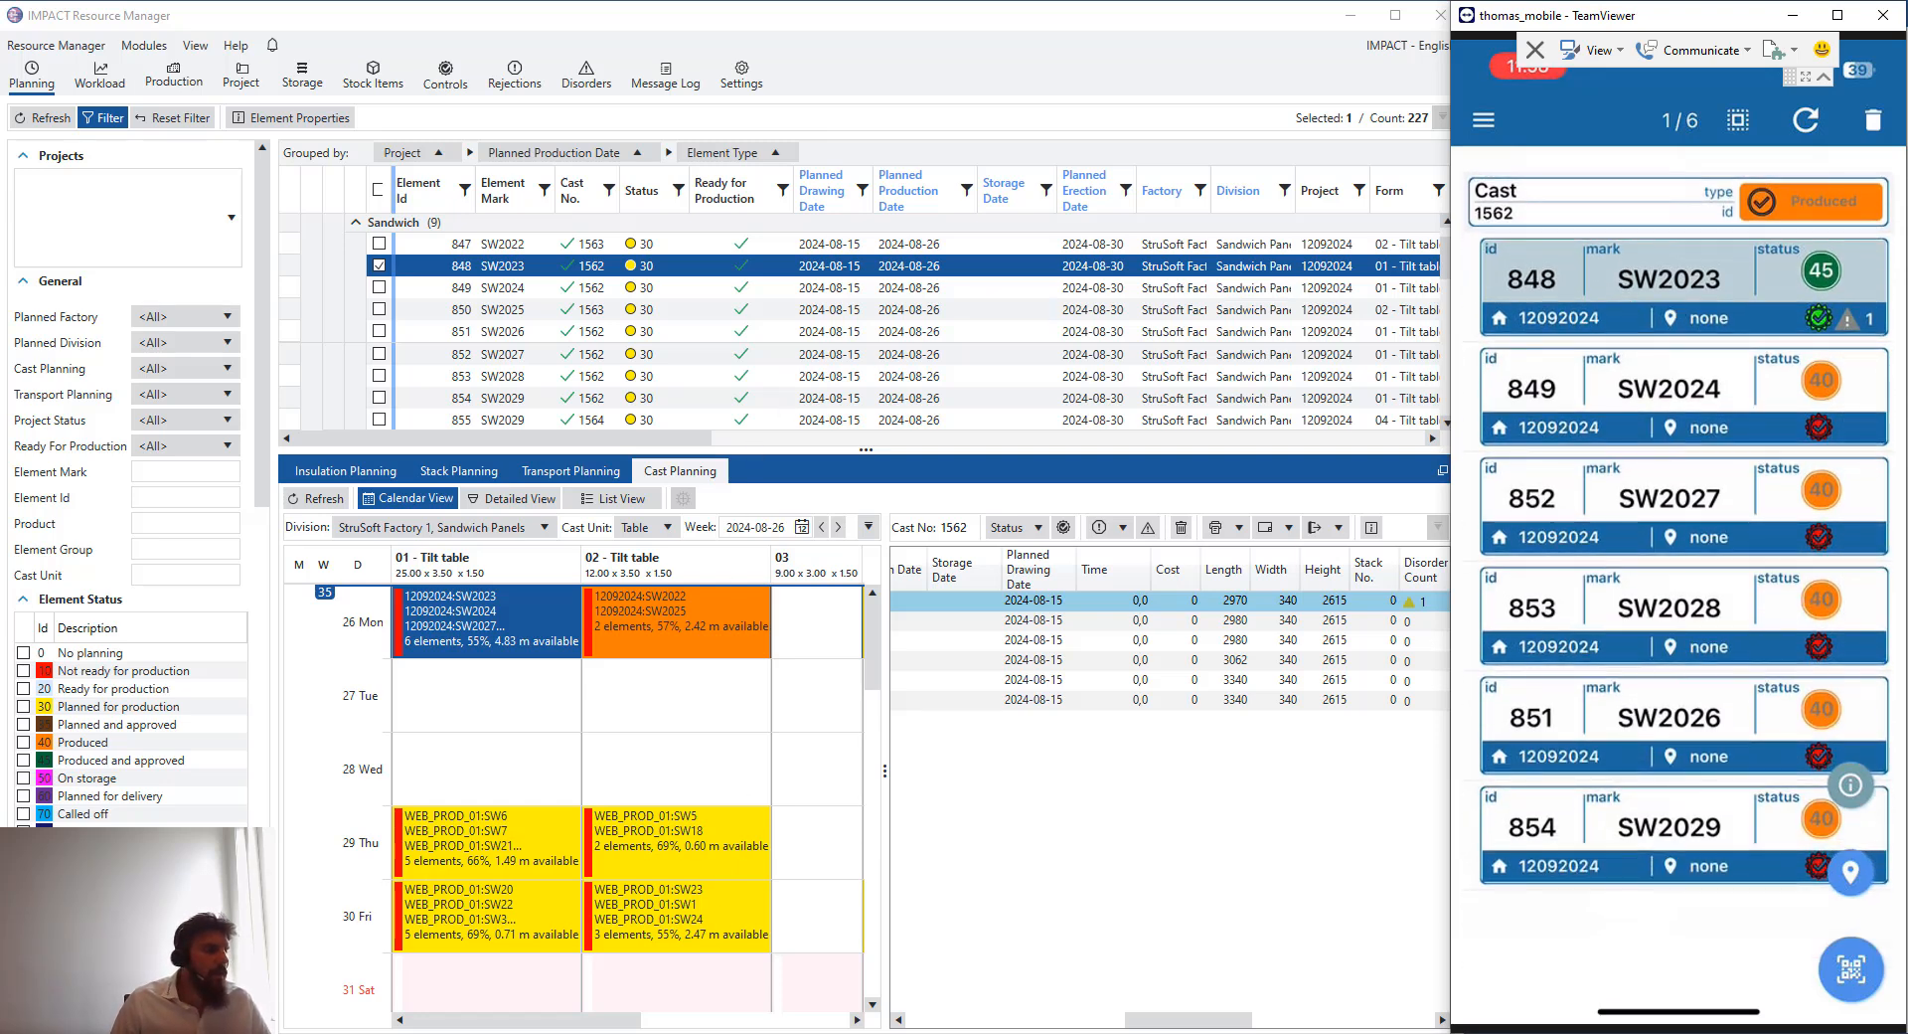
click(678, 1033)
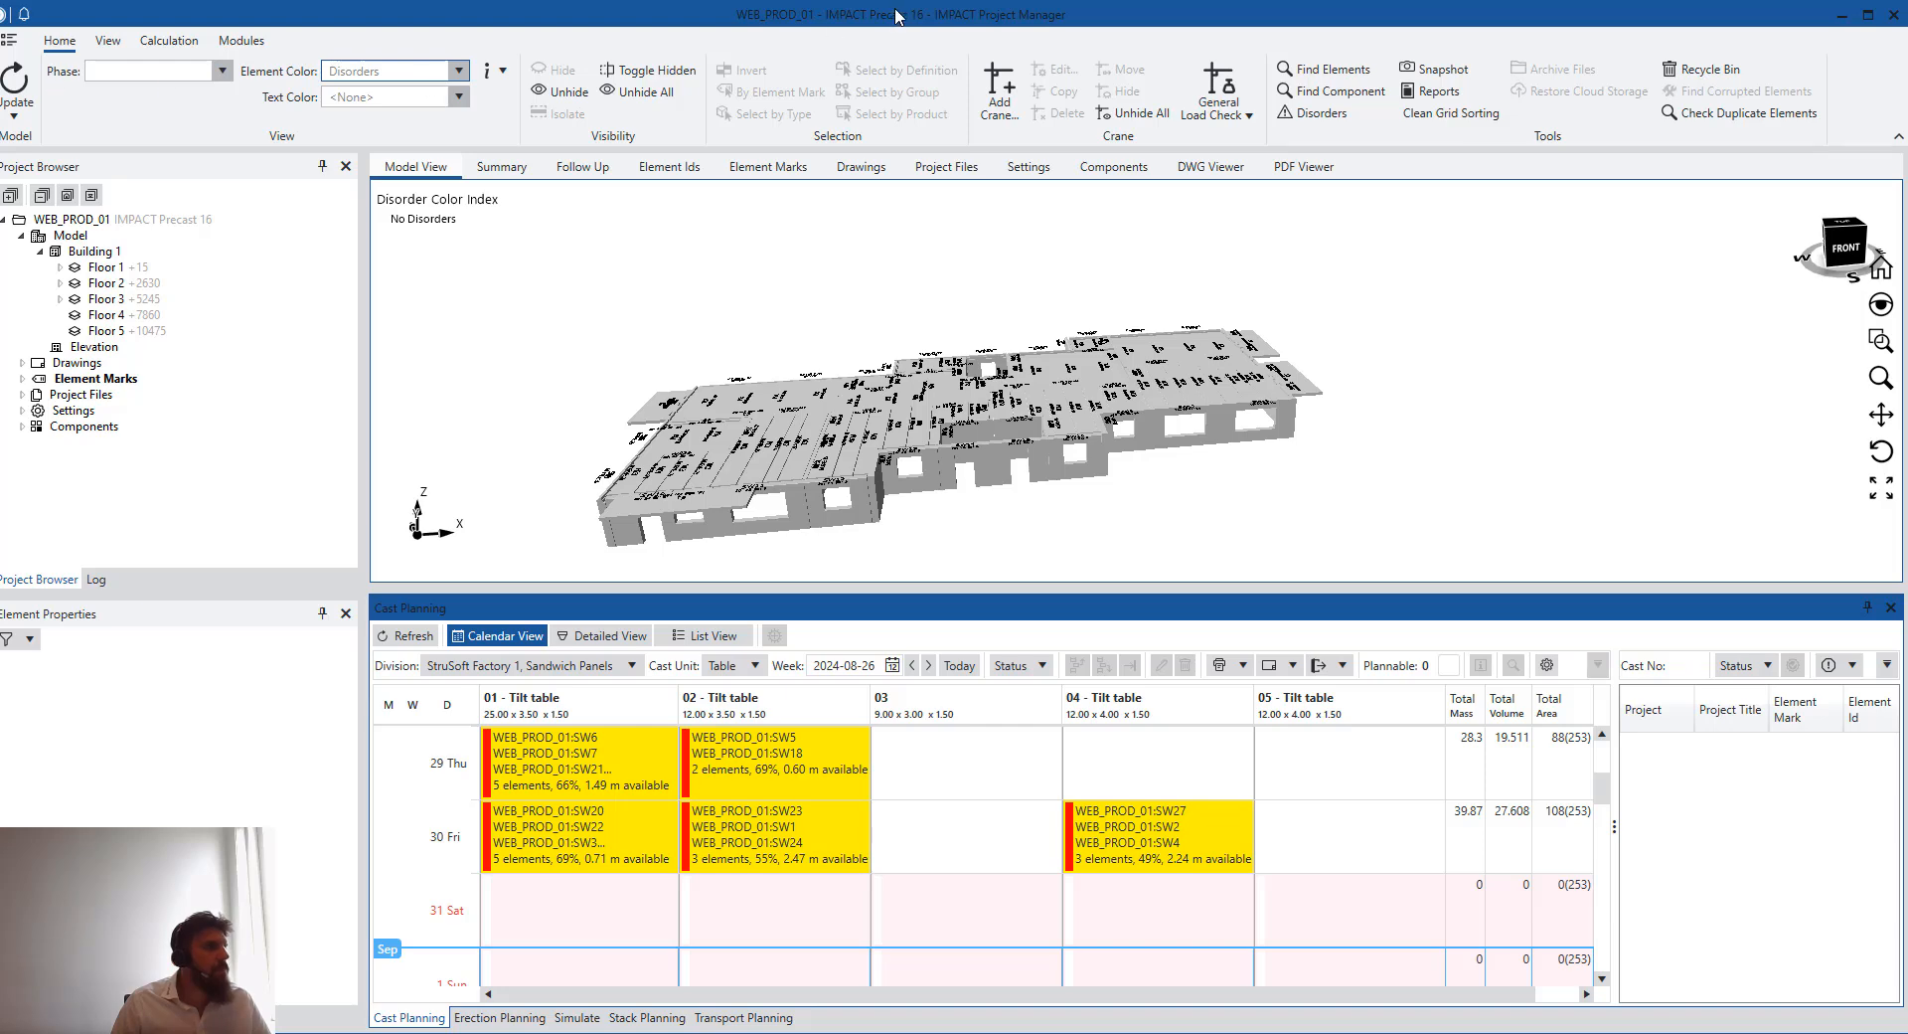
- Open project 12092024 from the start page's pinned projects
click(16, 44)
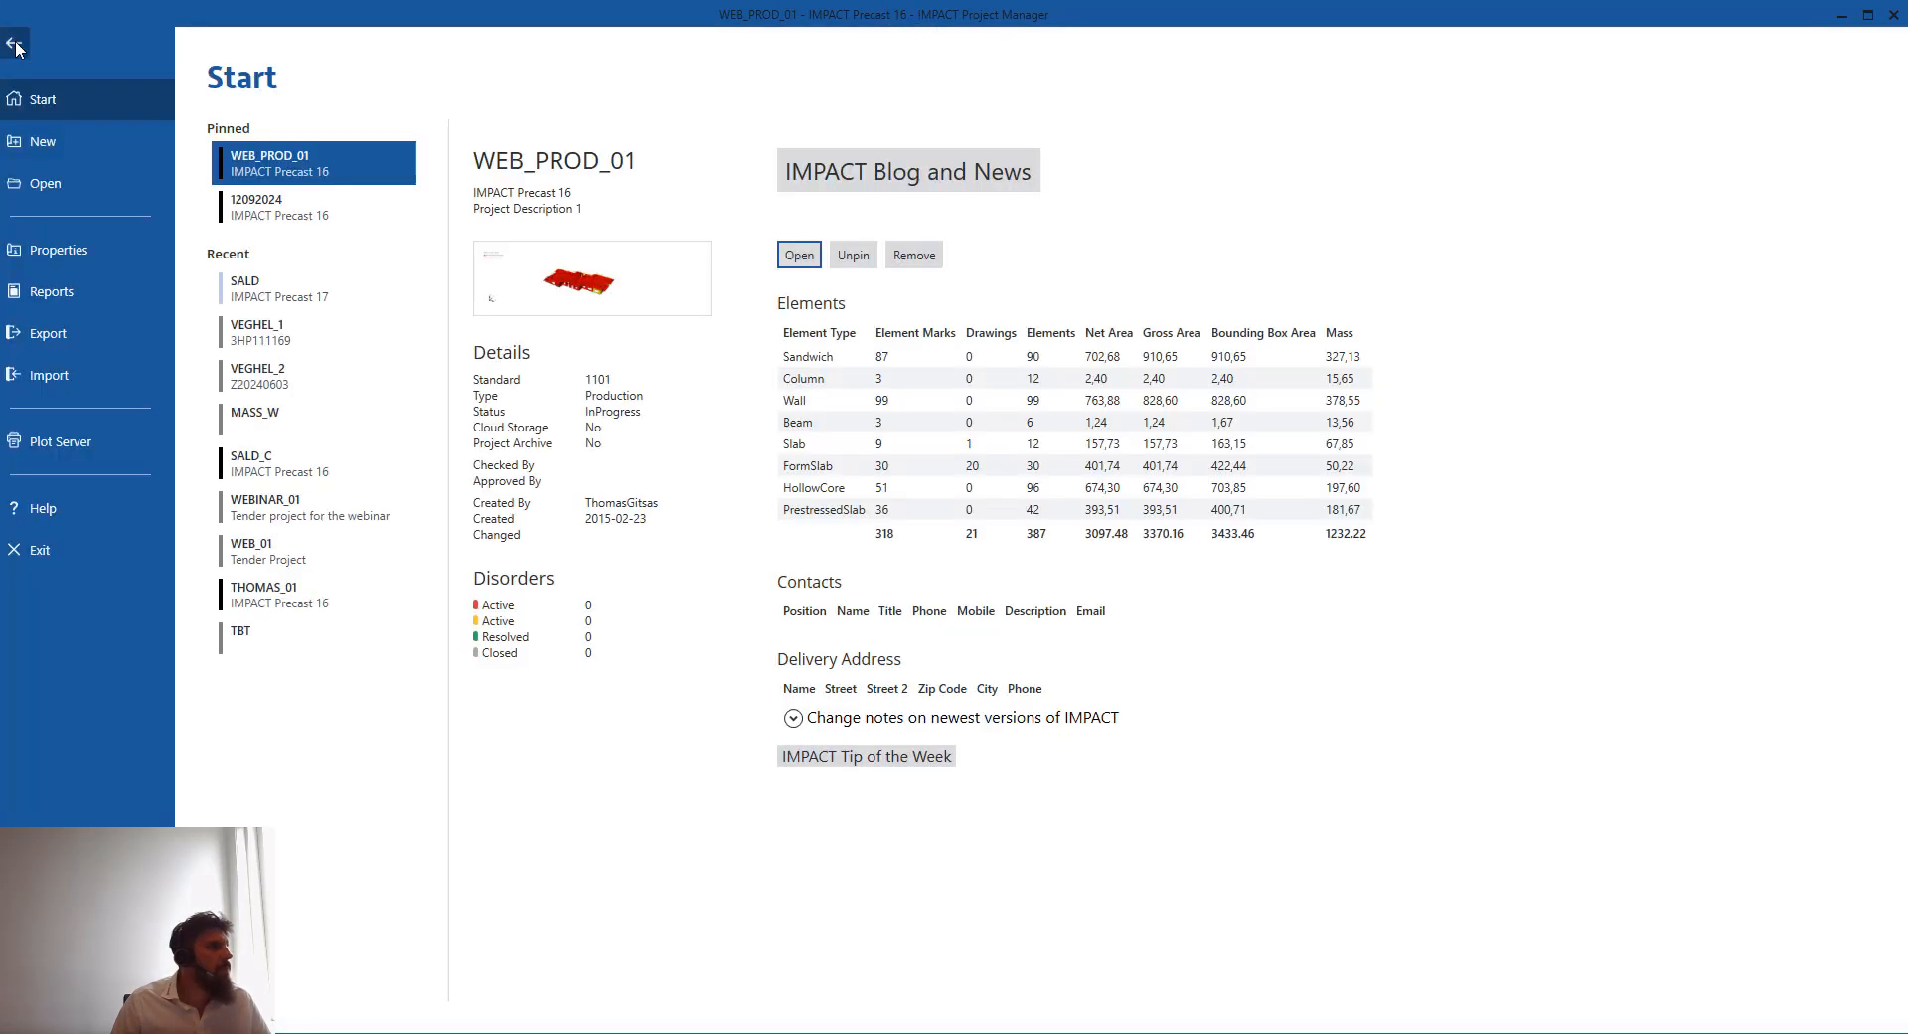
click(346, 212)
click(801, 258)
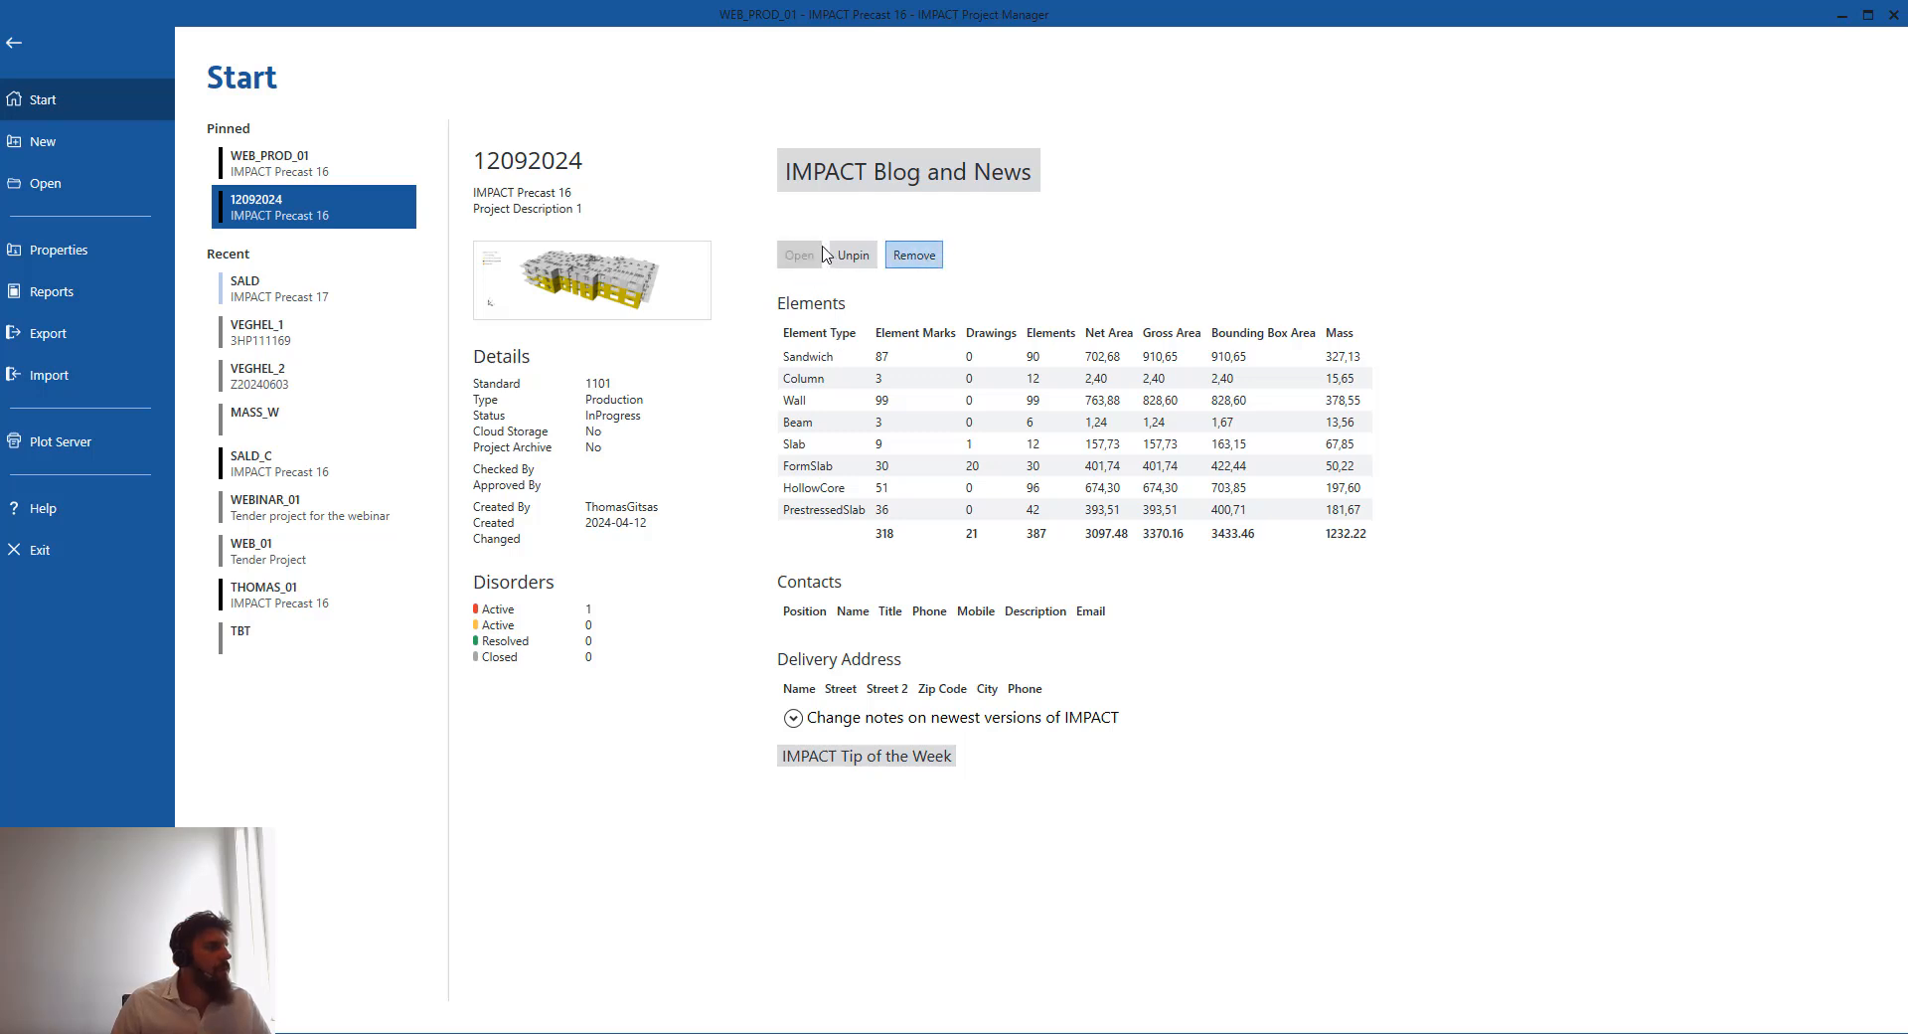
click(15, 44)
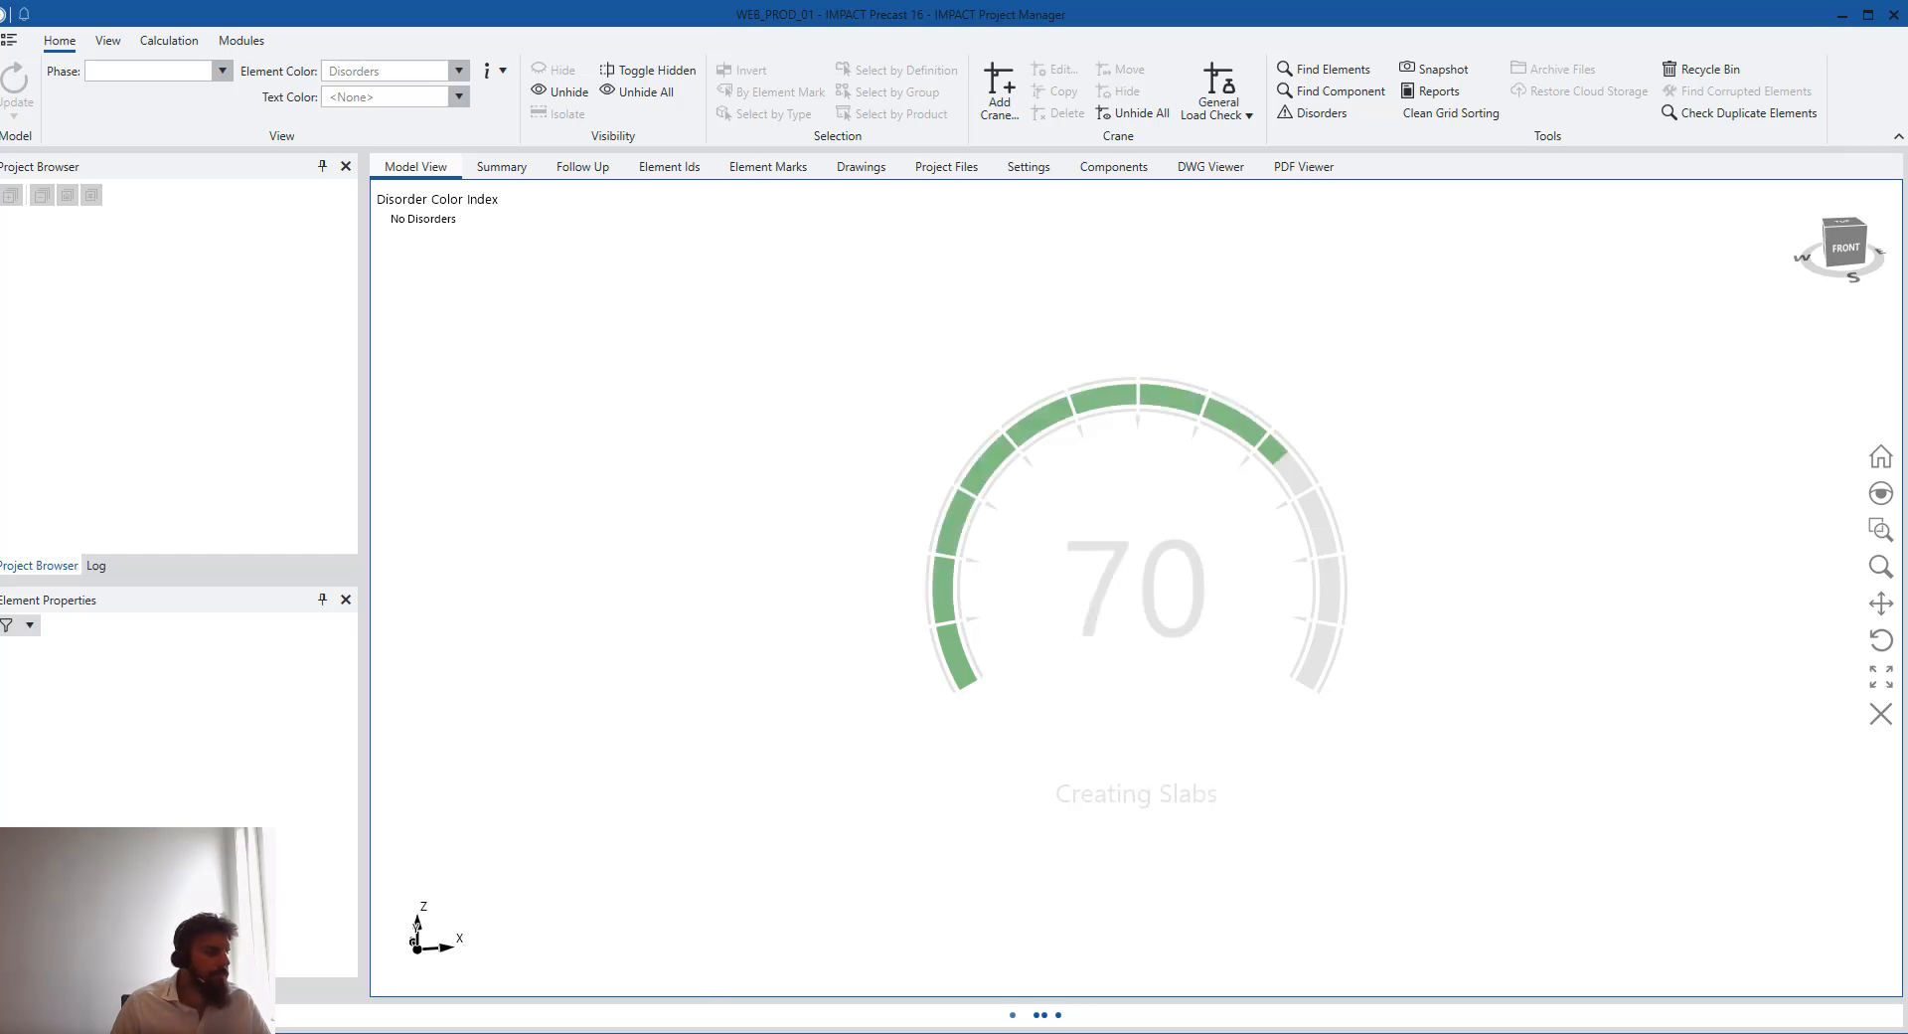
- Review element SW2024's properties and issues in the mobile app and select cast 1563 in the calendar
click(908, 994)
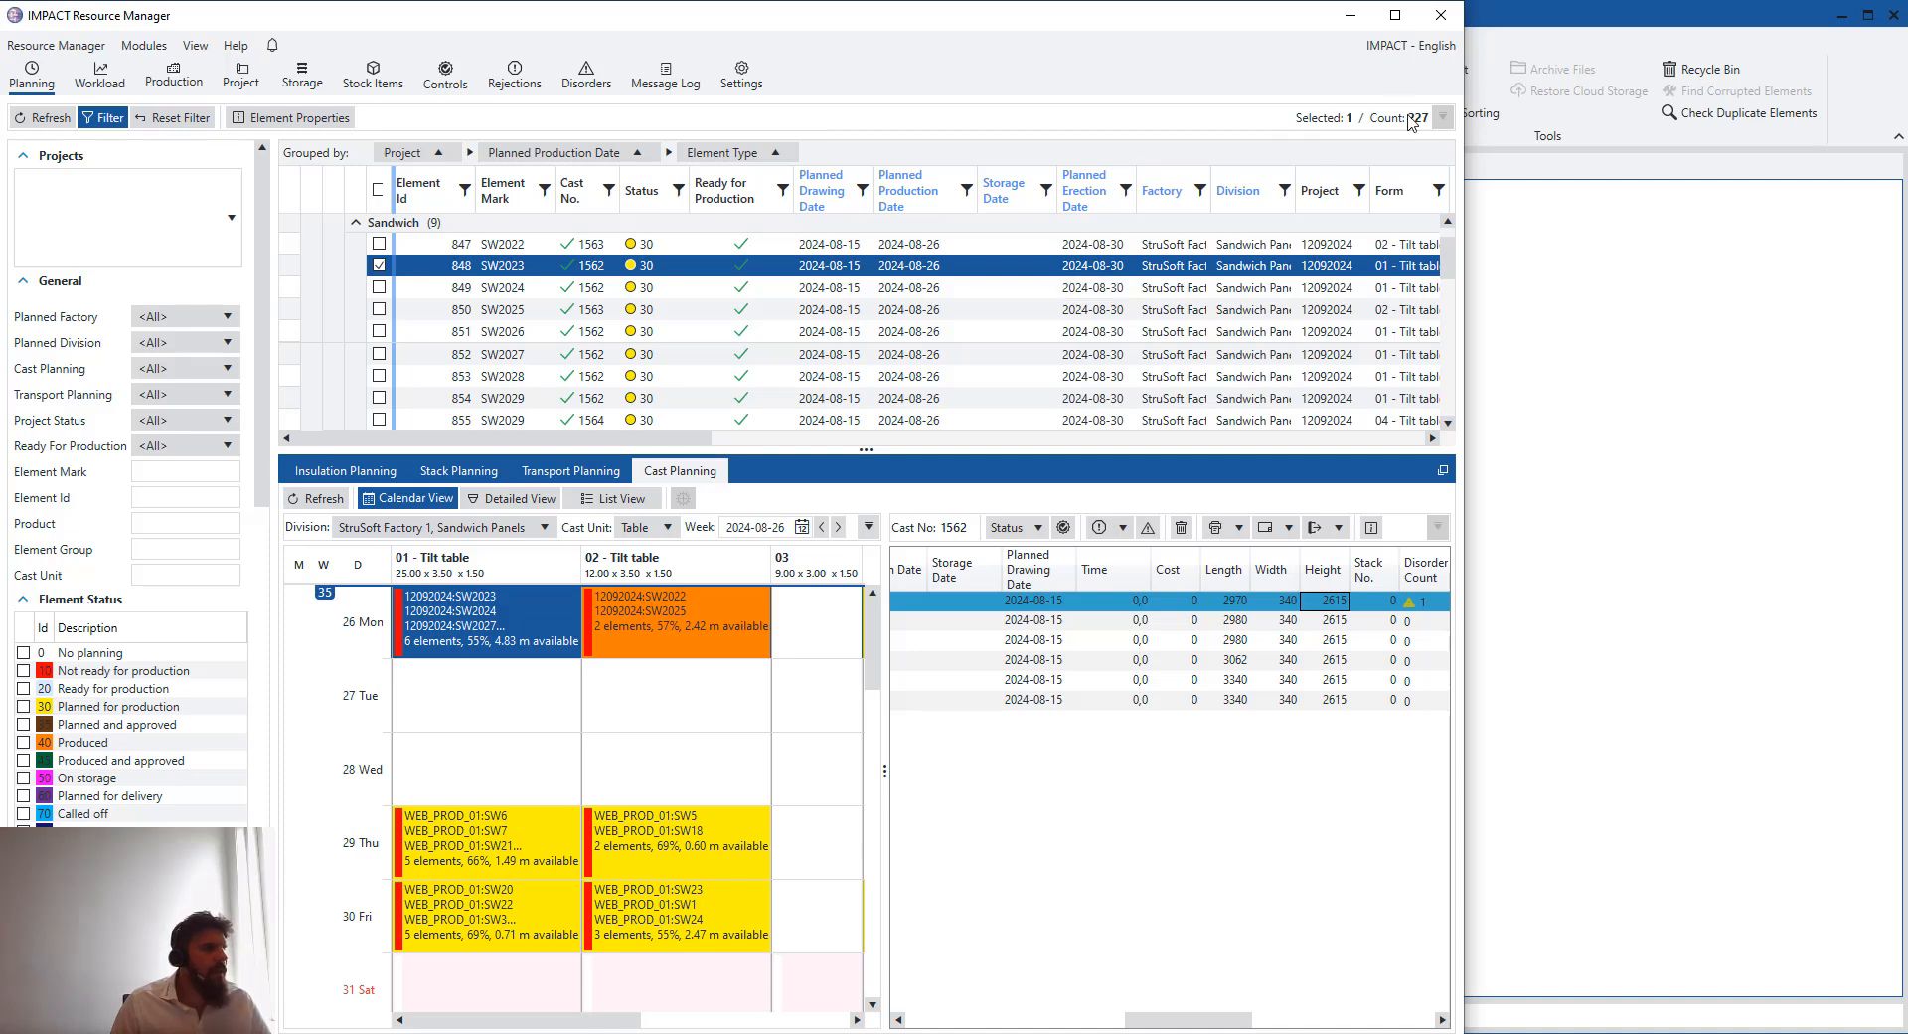
click(815, 1032)
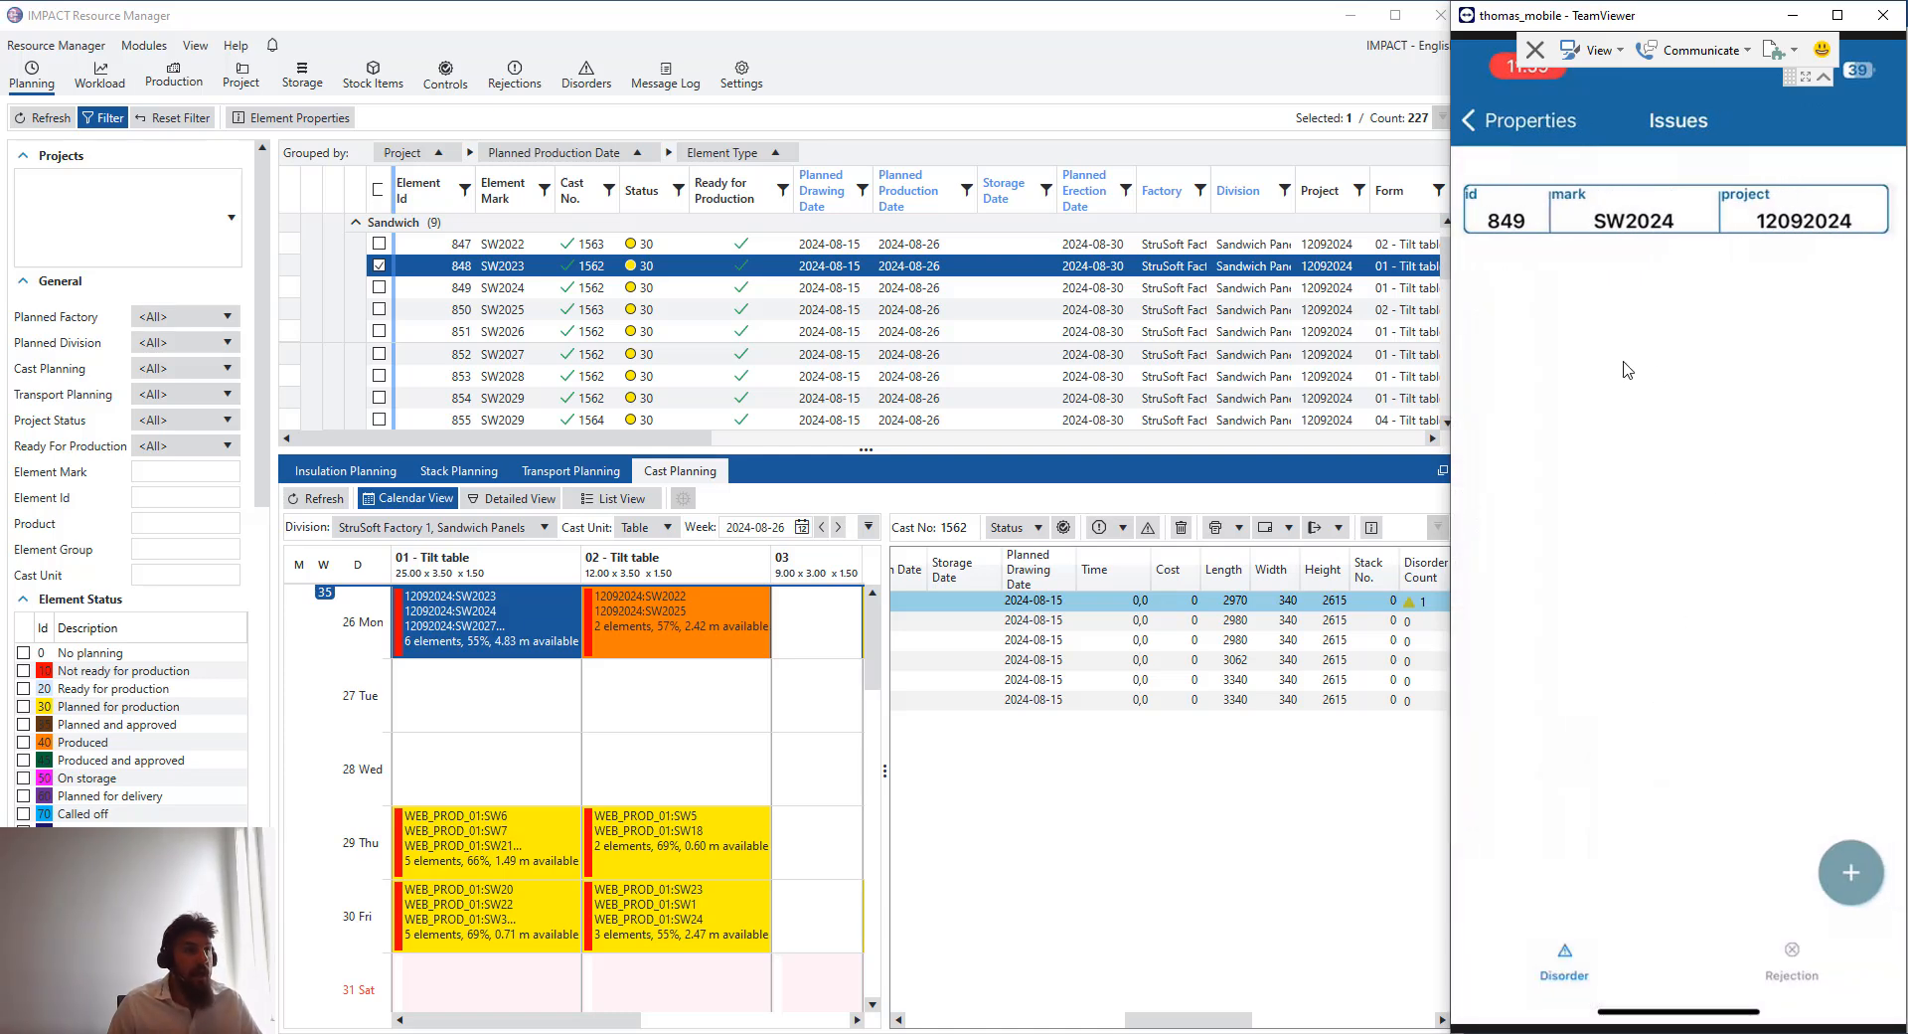
click(1822, 1002)
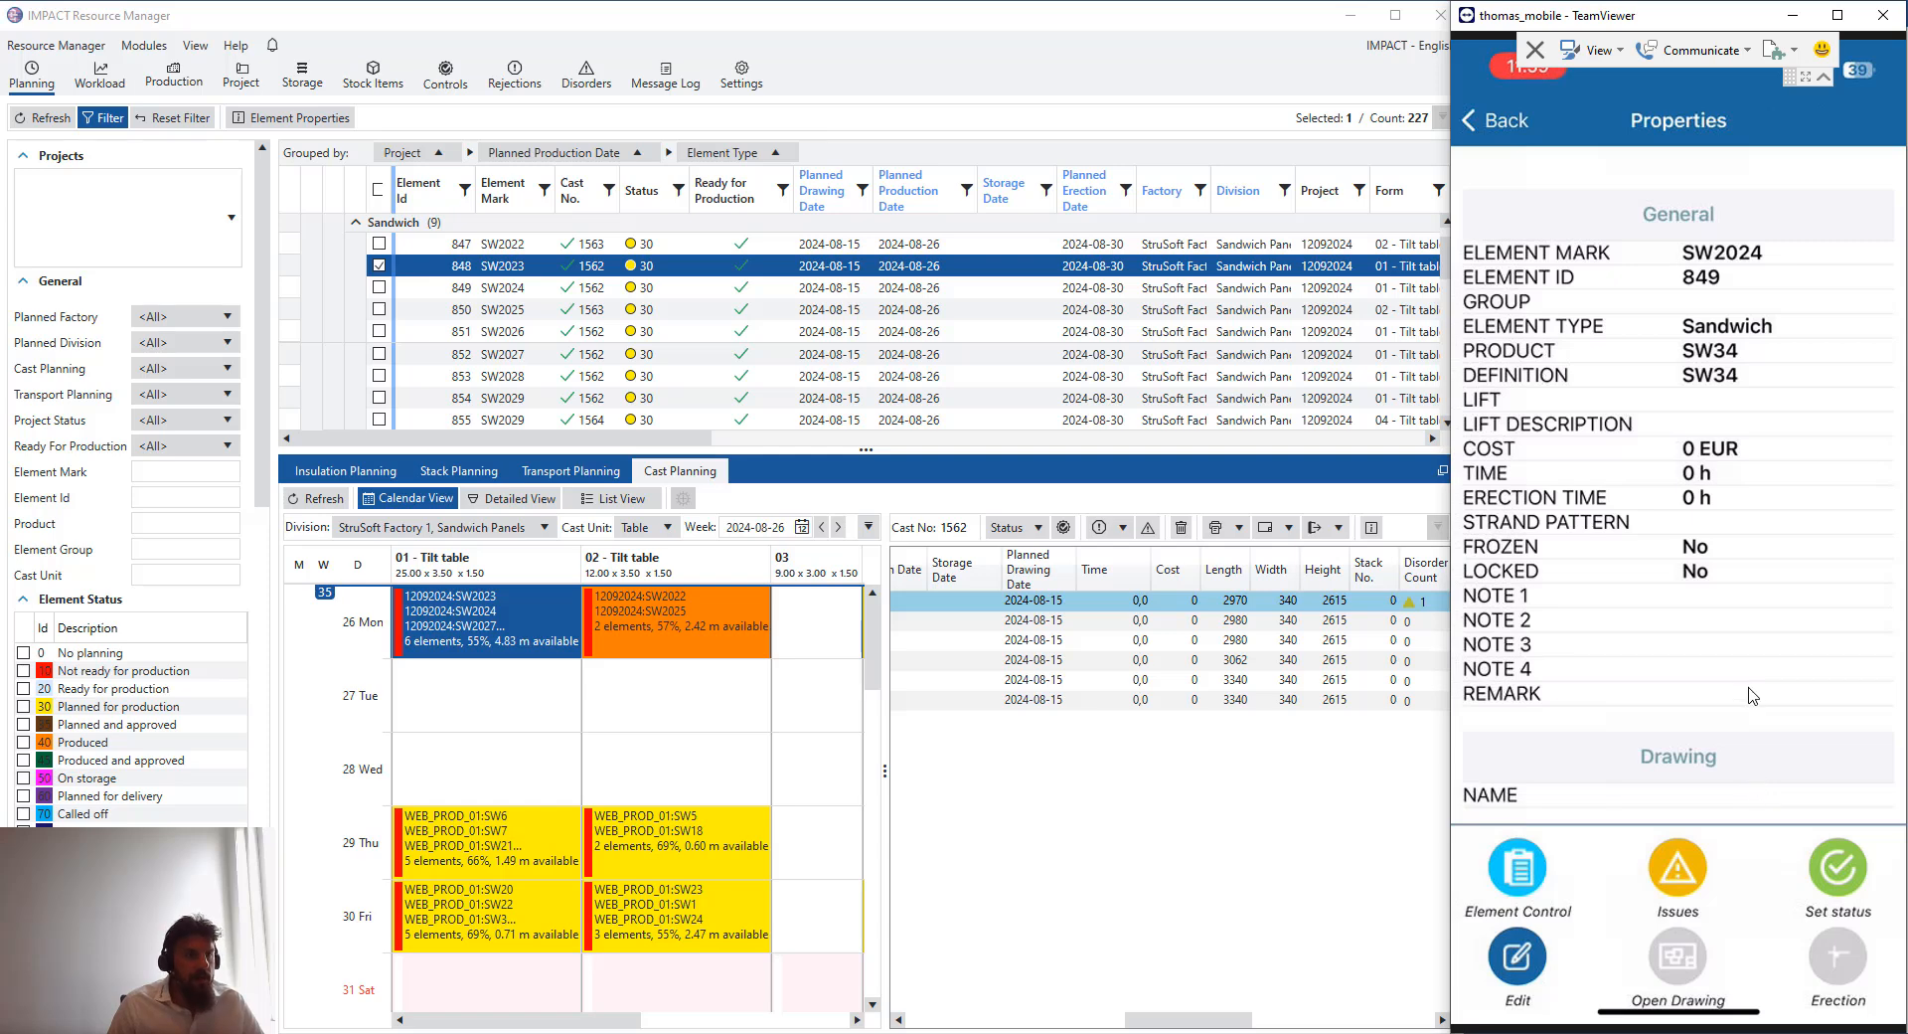
click(1678, 868)
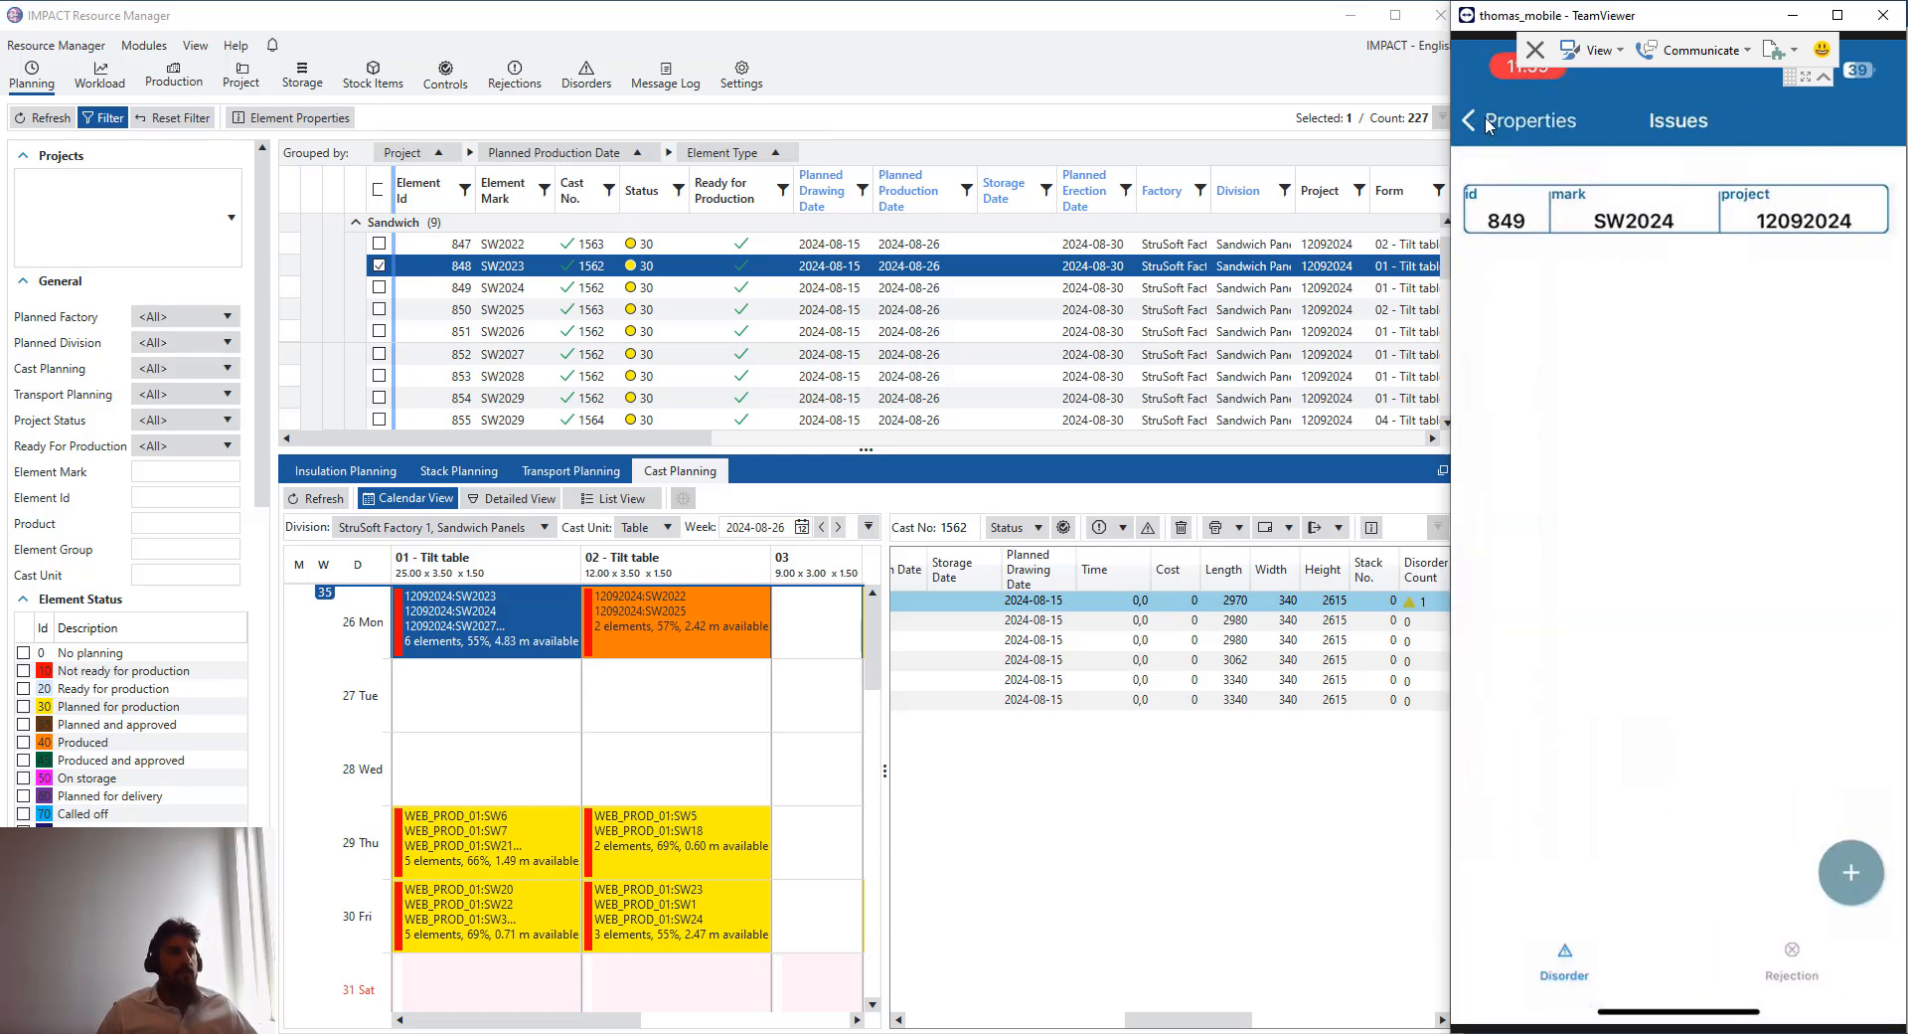
click(1521, 120)
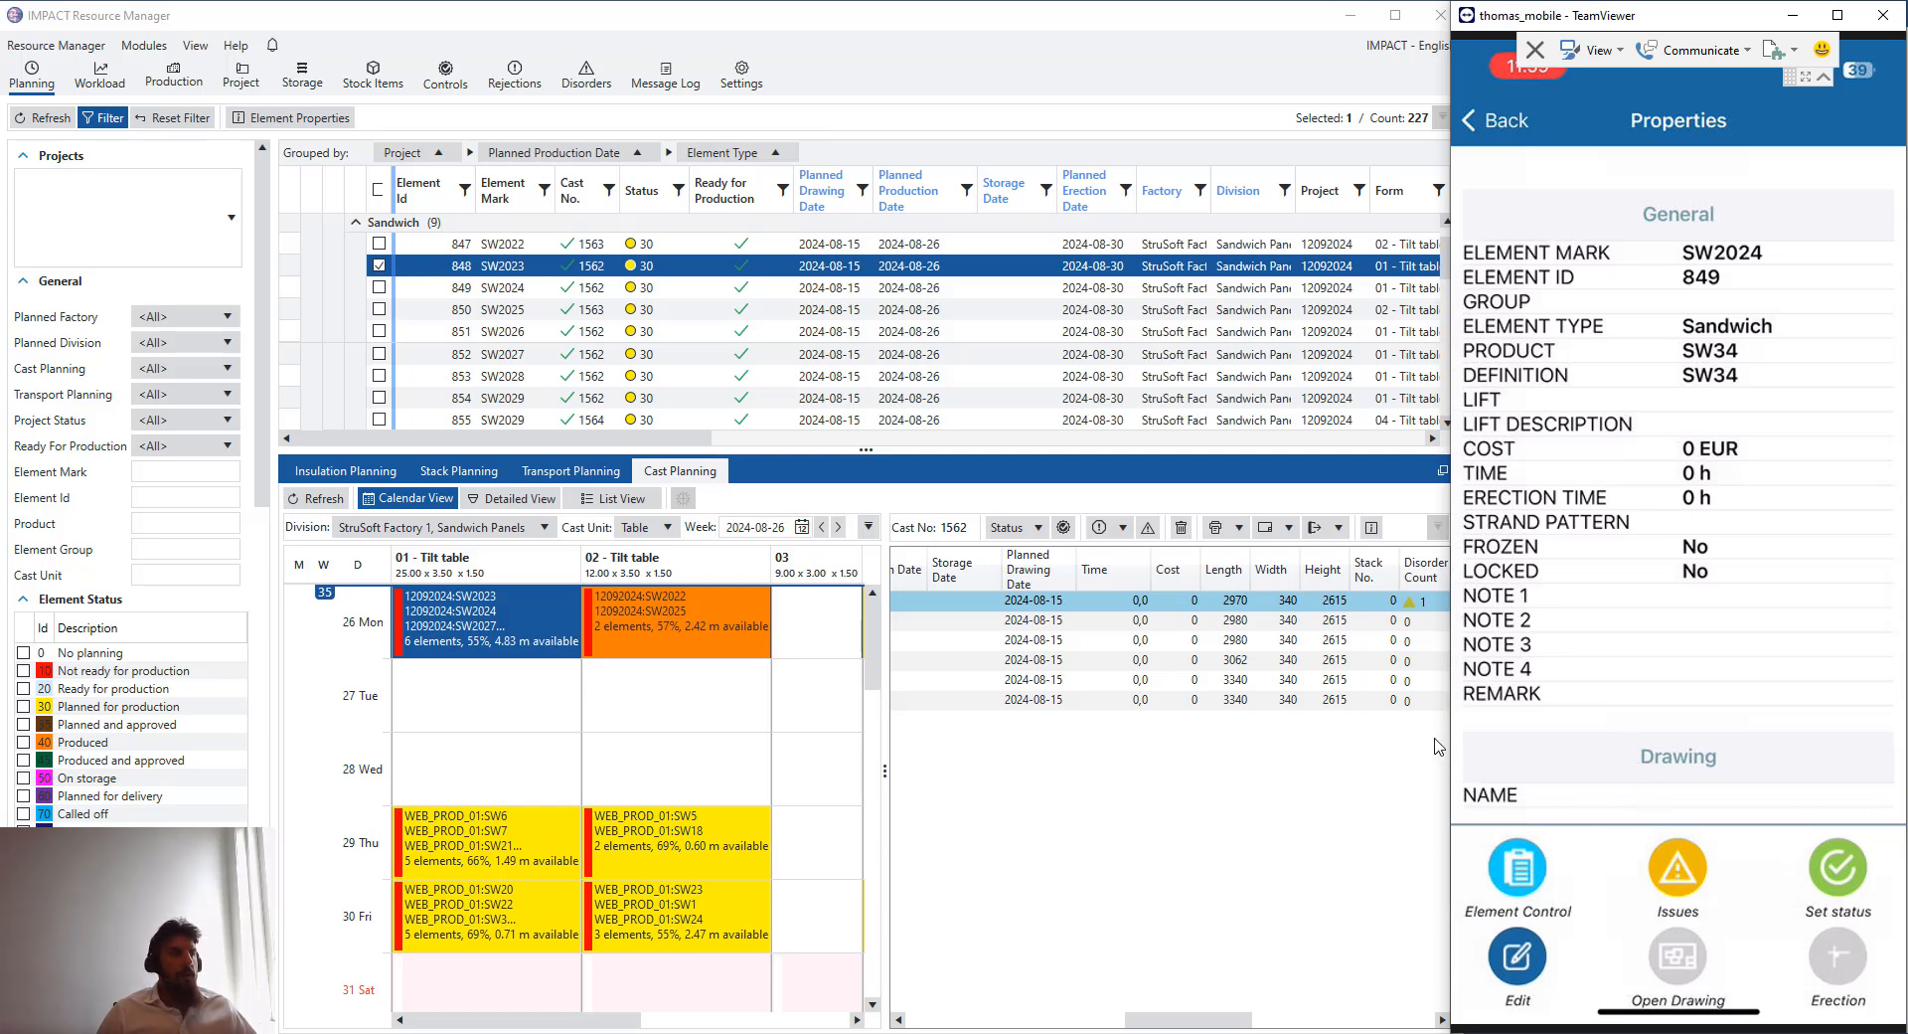
click(682, 591)
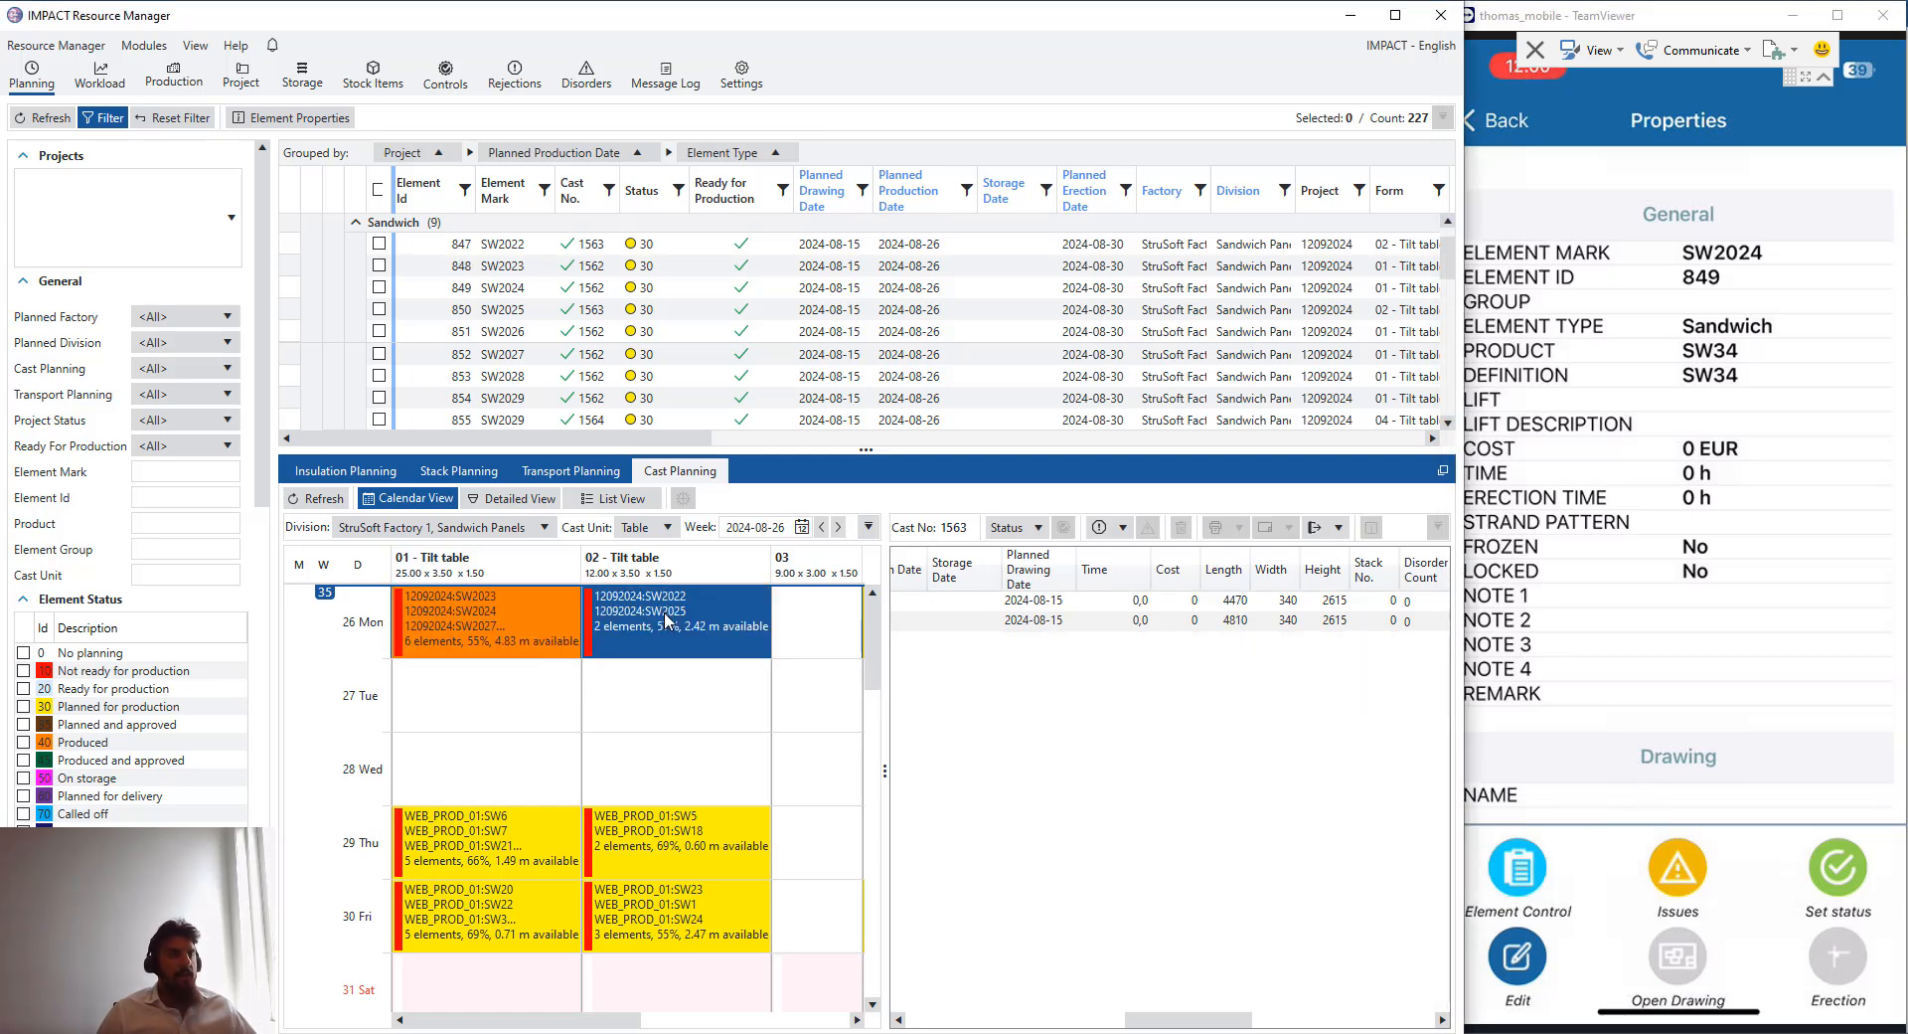
- Color the 12092024 model's elements by Disorders, trying Crane Check on the way
key(alt+Tab)
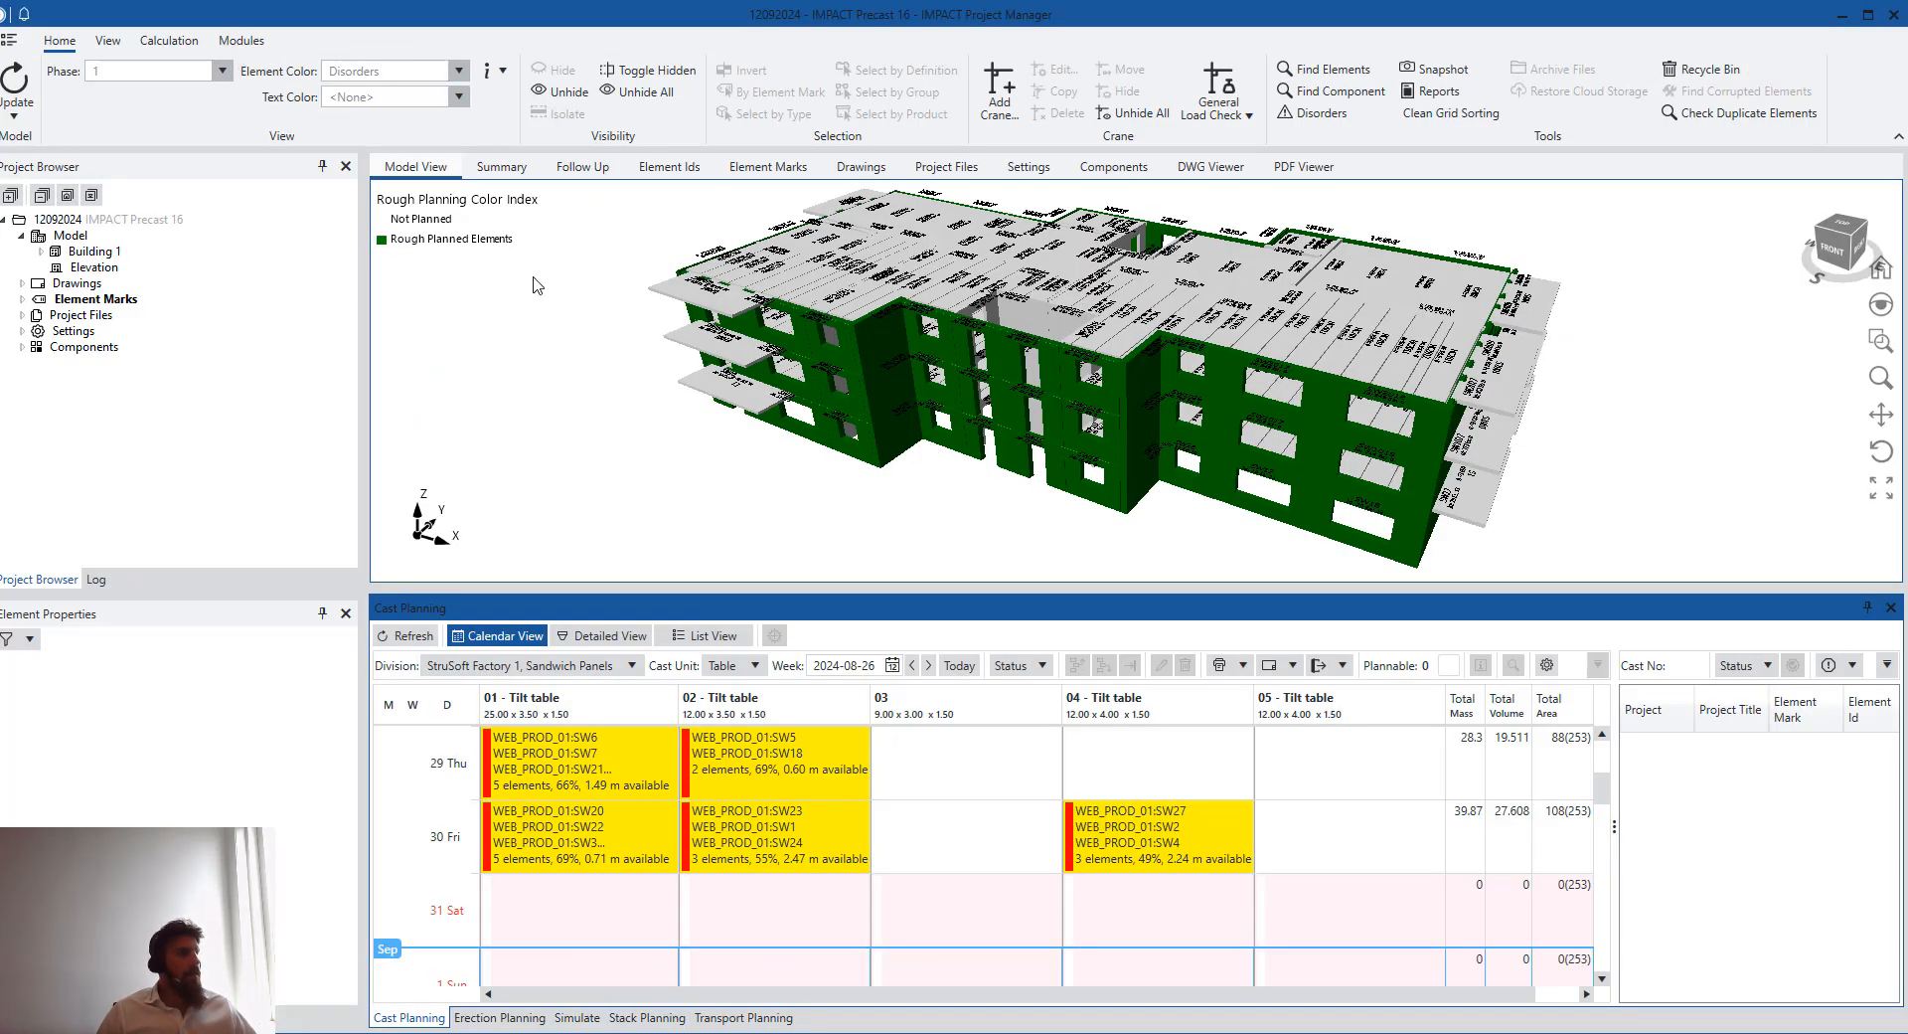
scroll(1233, 475, down, 2)
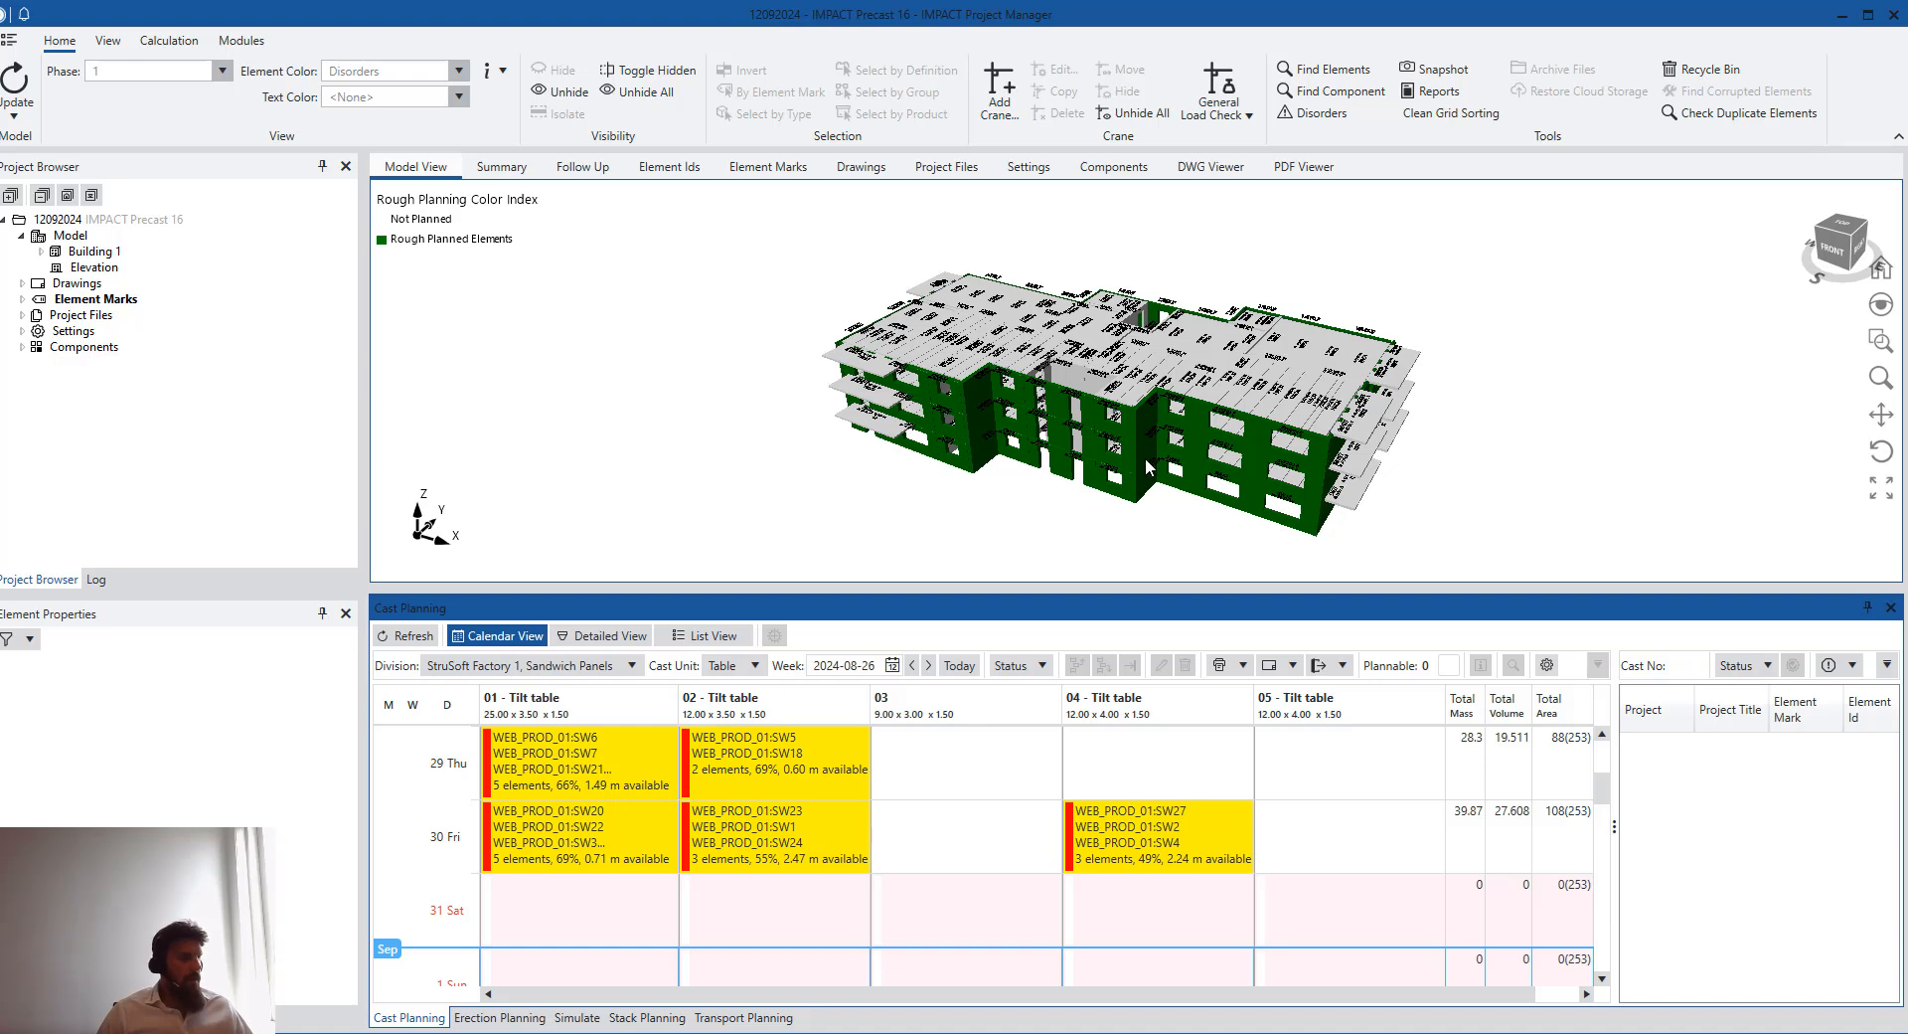
drag(1151, 468, 859, 415)
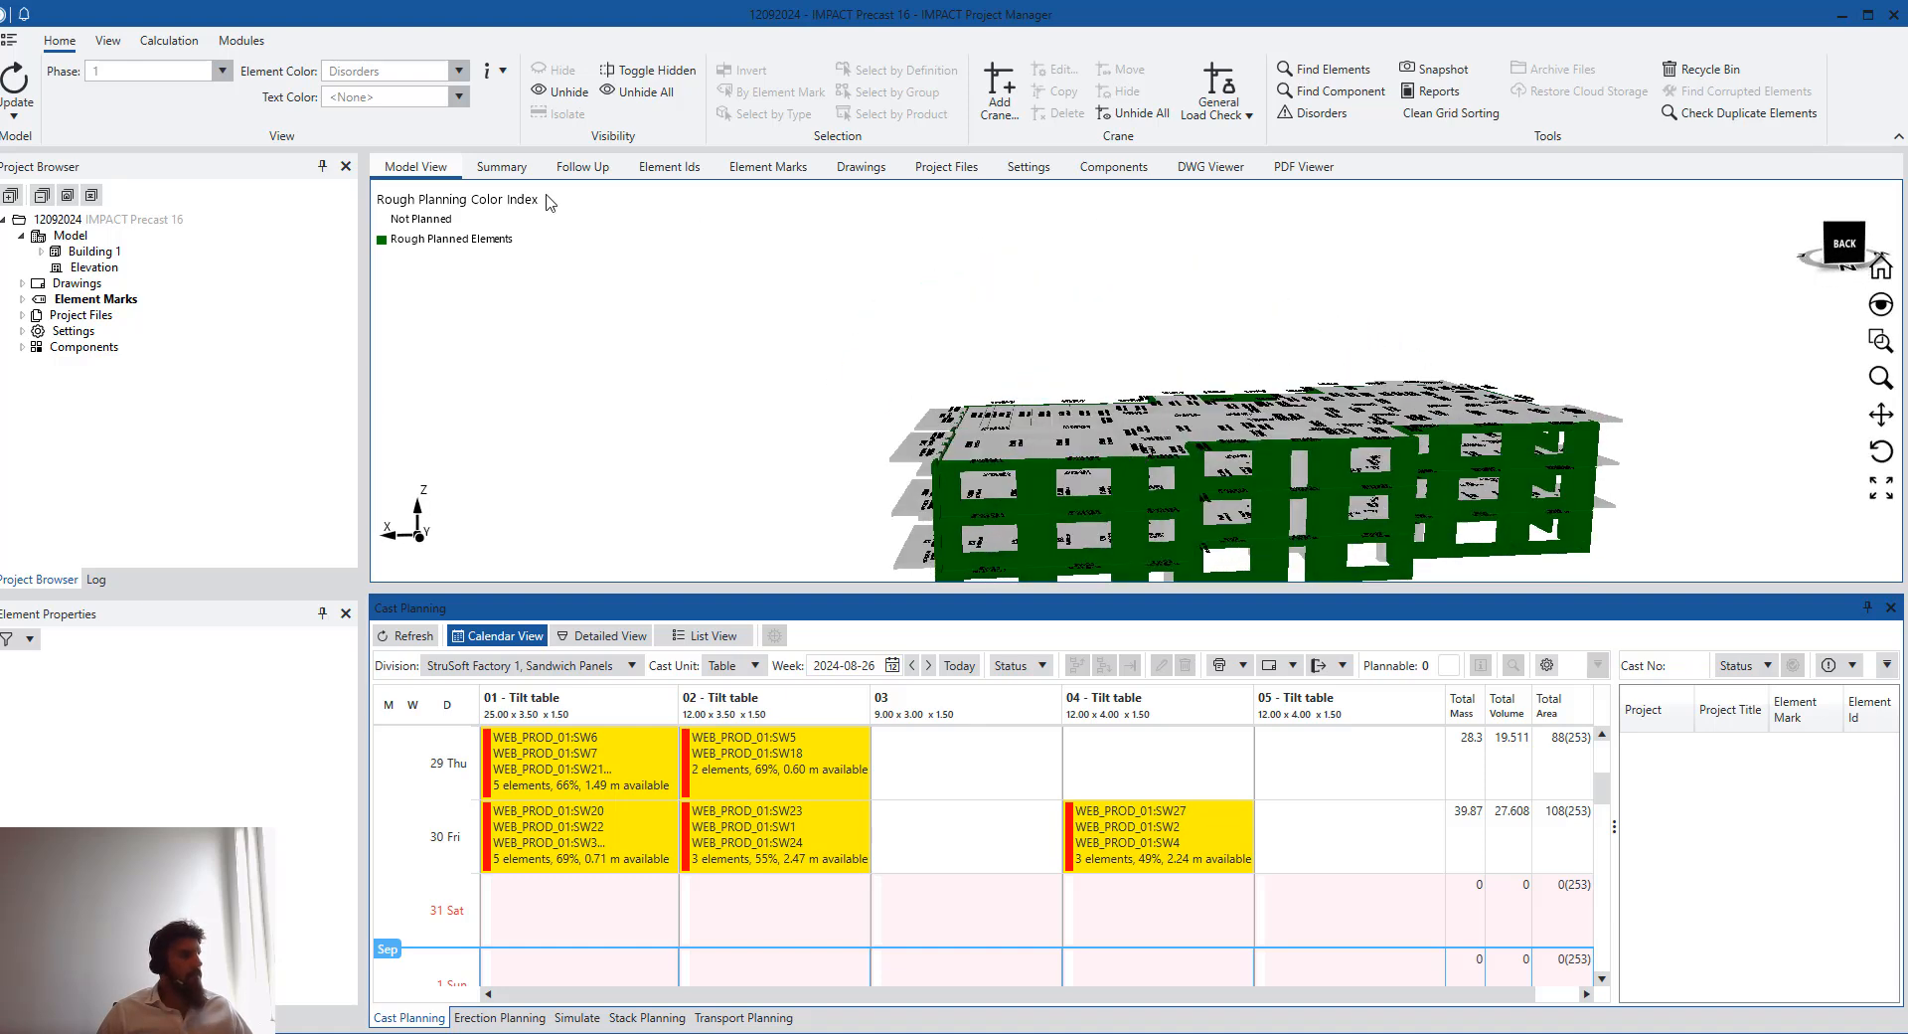
click(458, 71)
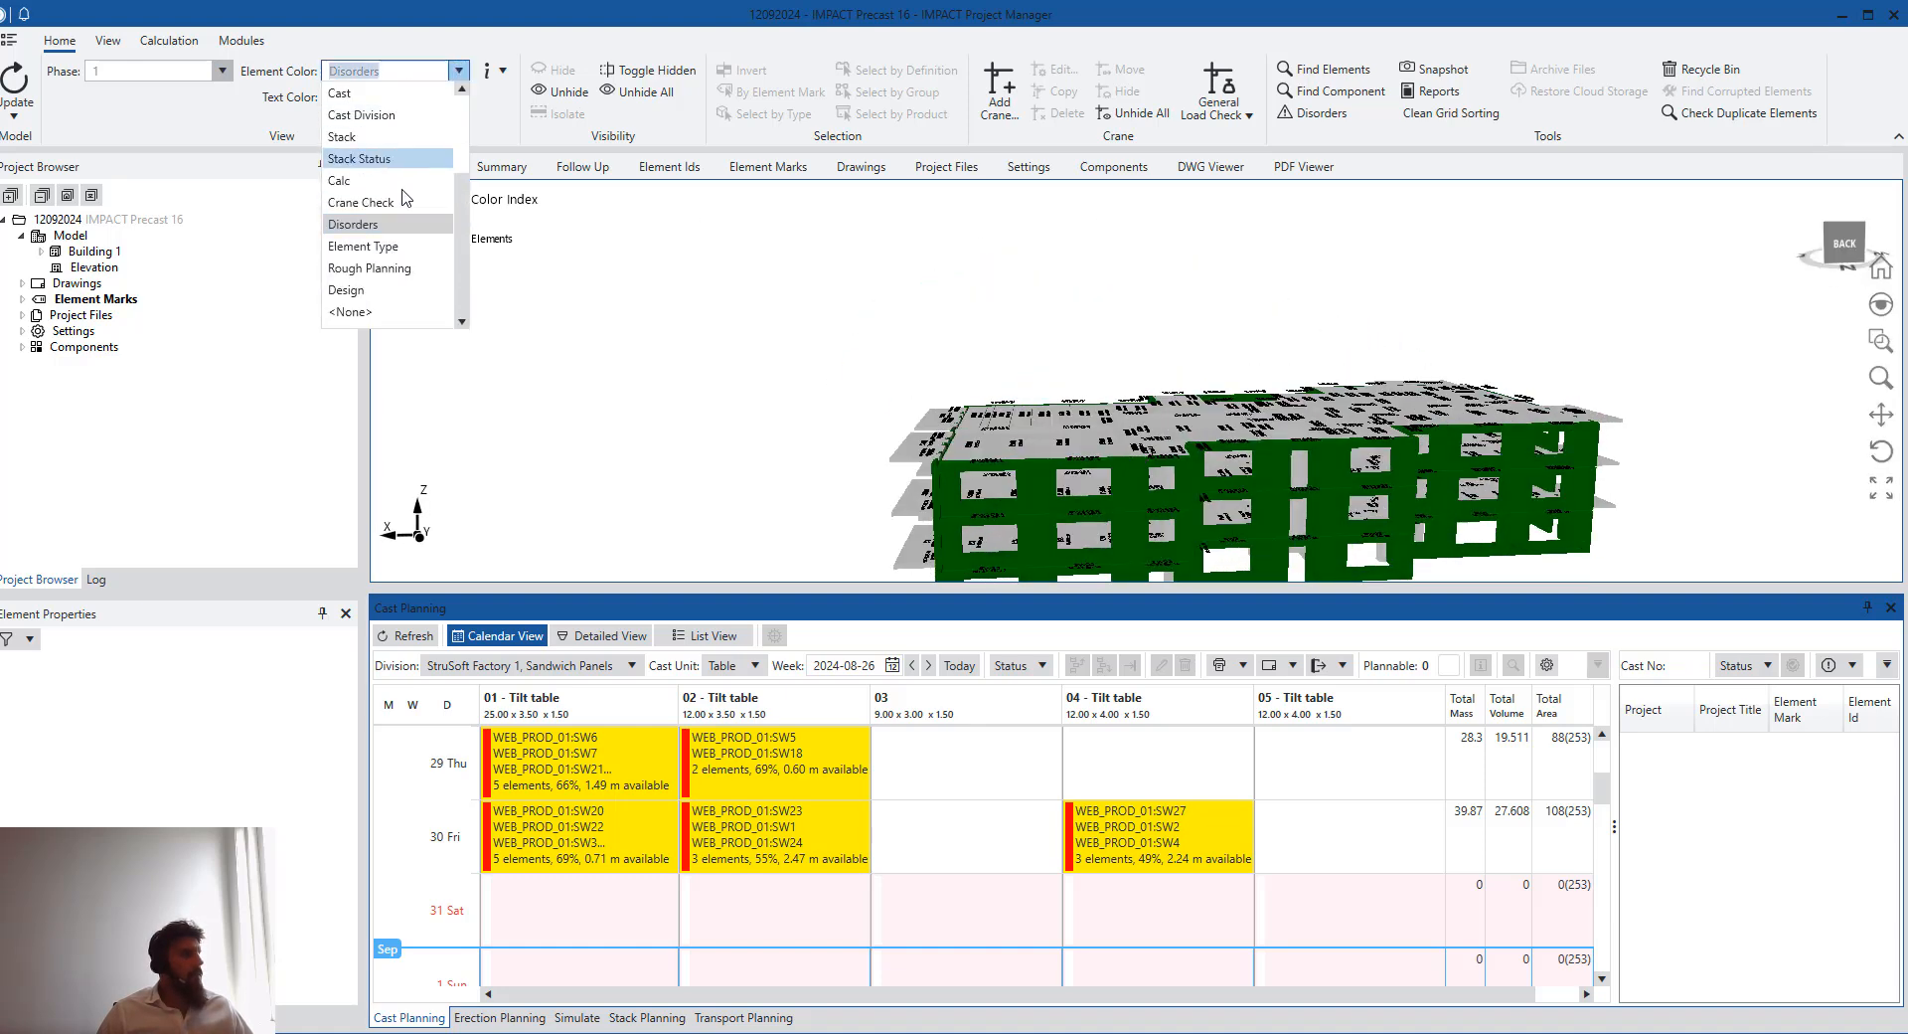
click(383, 204)
click(458, 71)
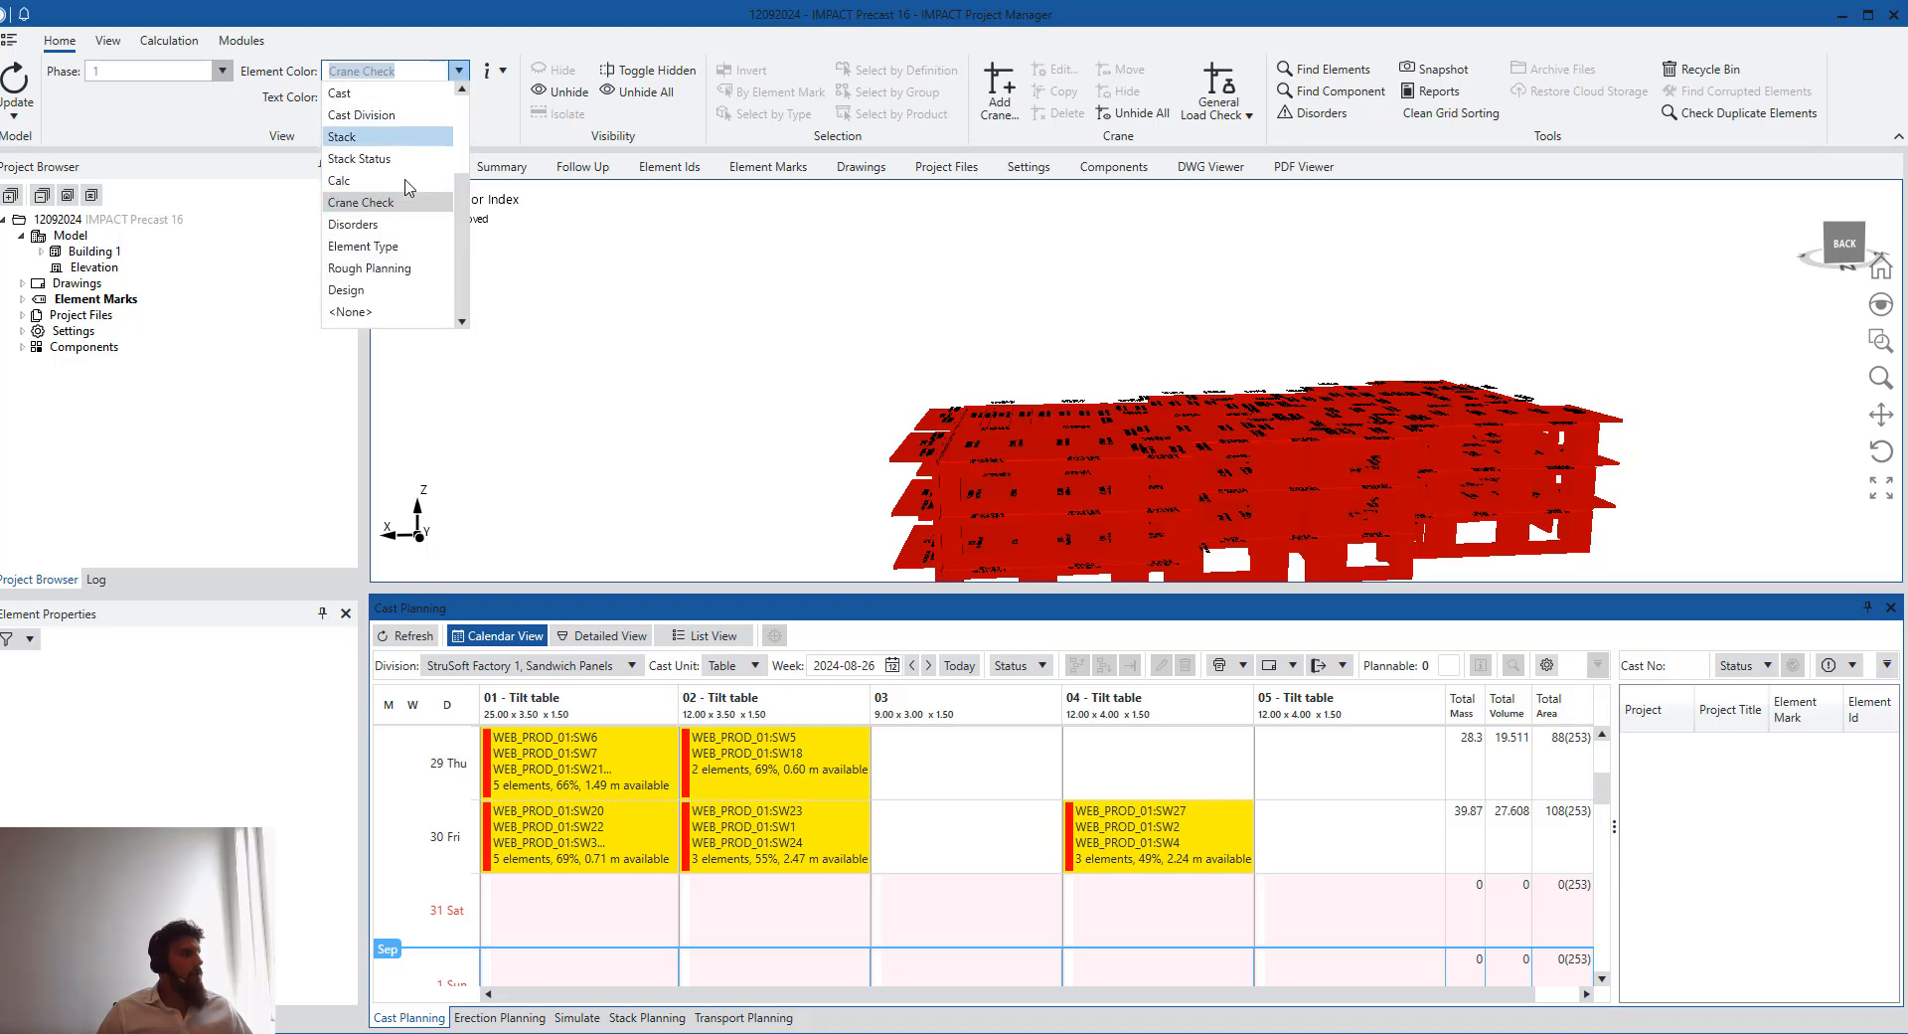
click(383, 225)
- Select the disorder-colored walls in the 3D model and inspect element SW2023's properties
drag(1164, 478, 1282, 393)
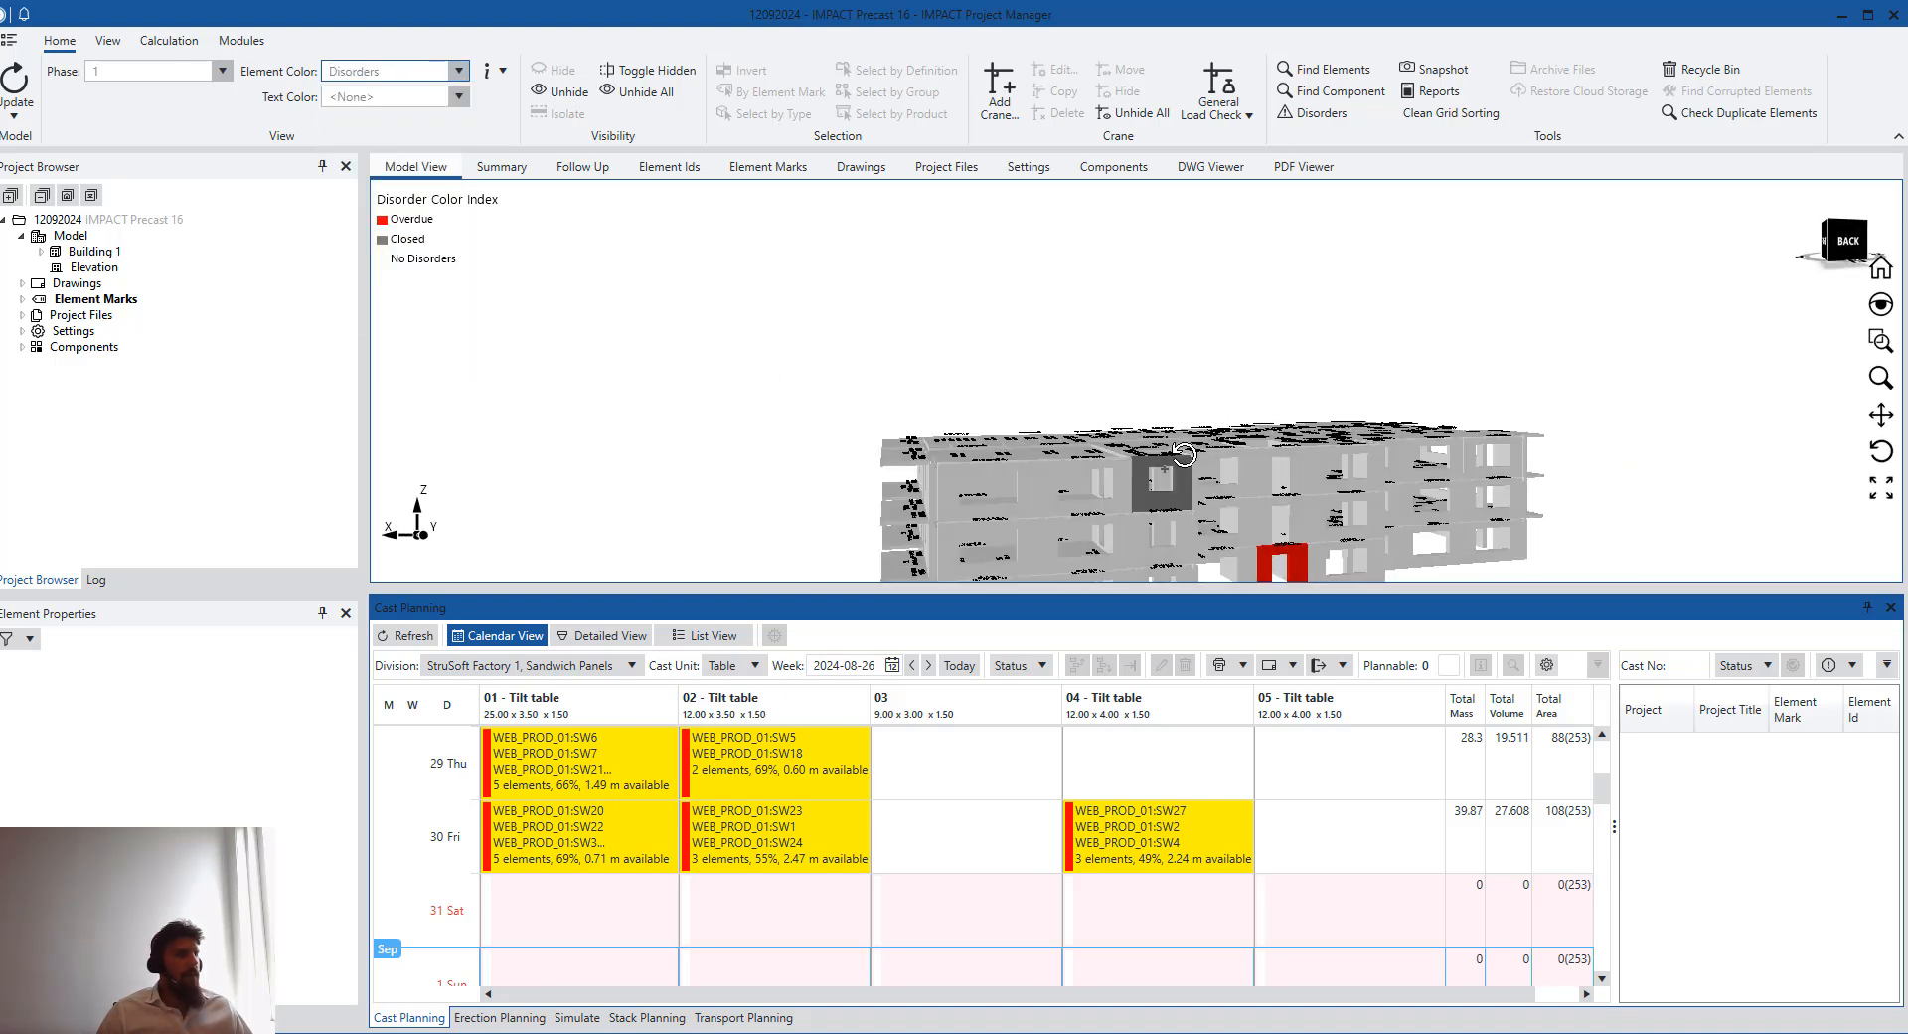
scroll(1285, 388, up, 4)
click(1285, 379)
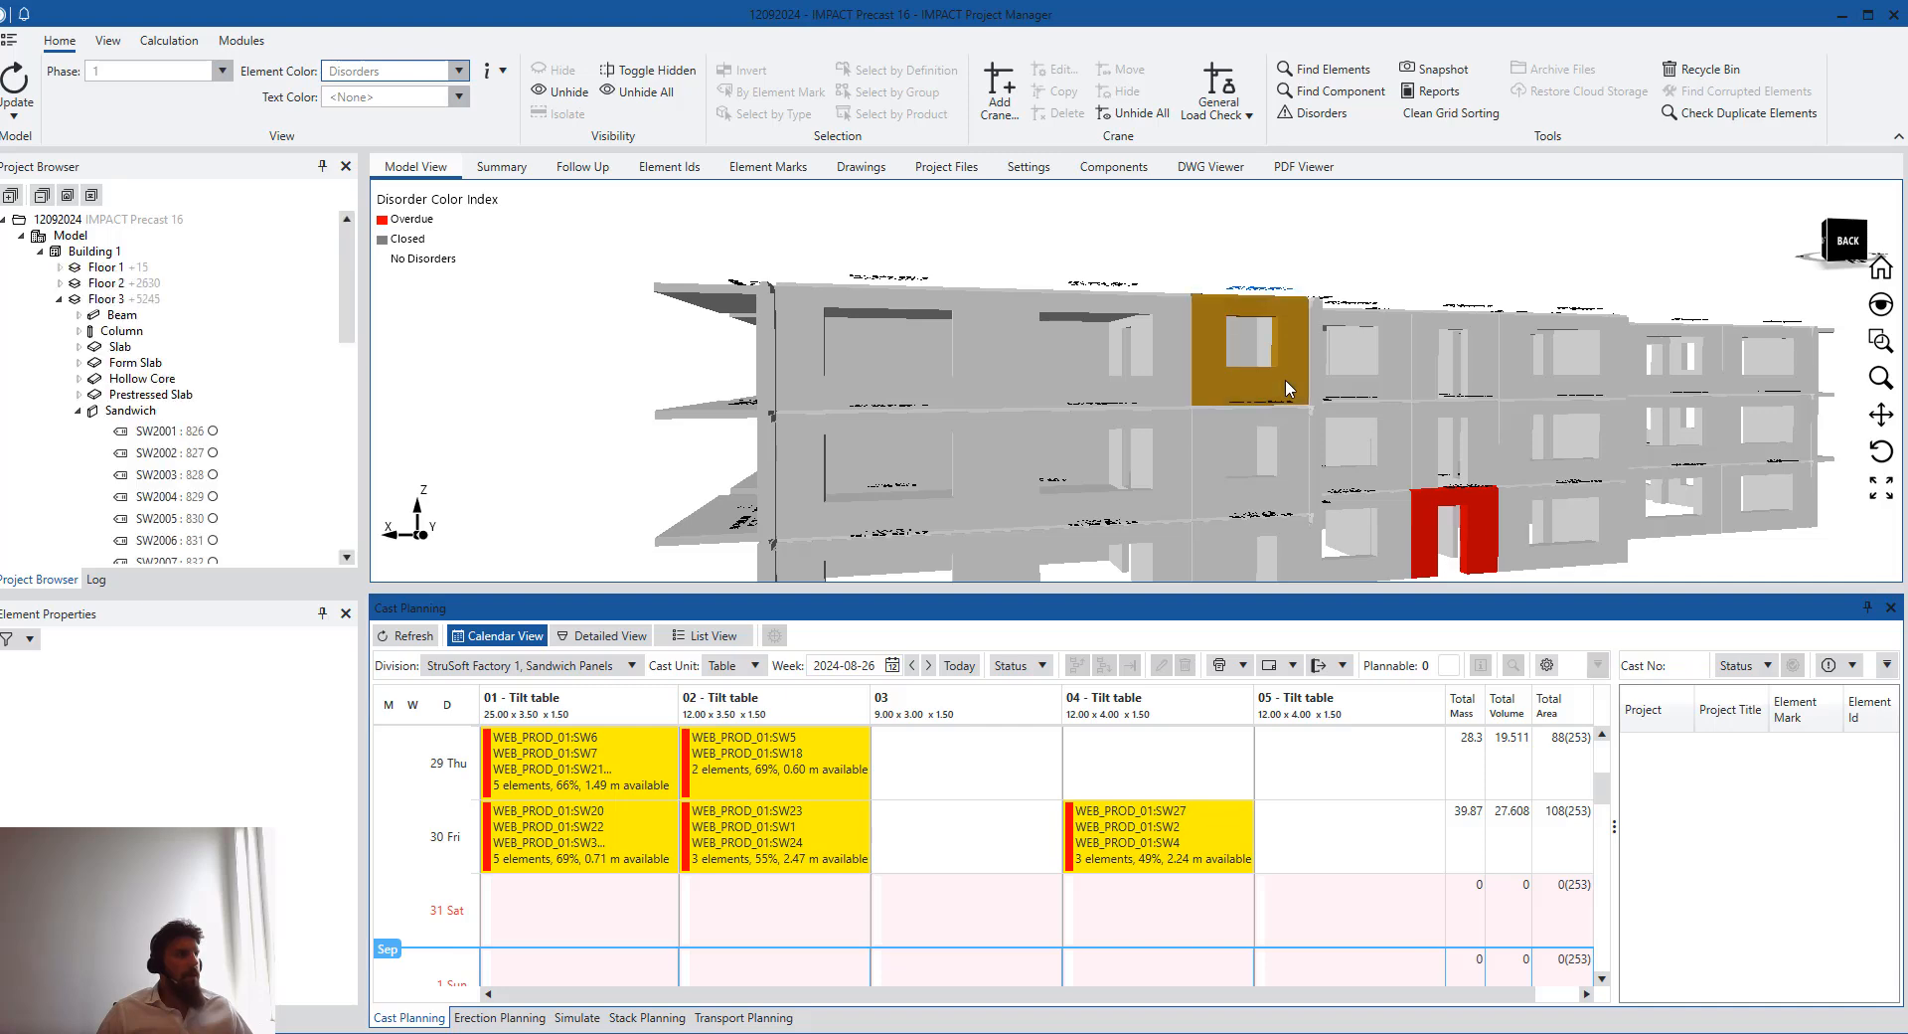
click(1477, 531)
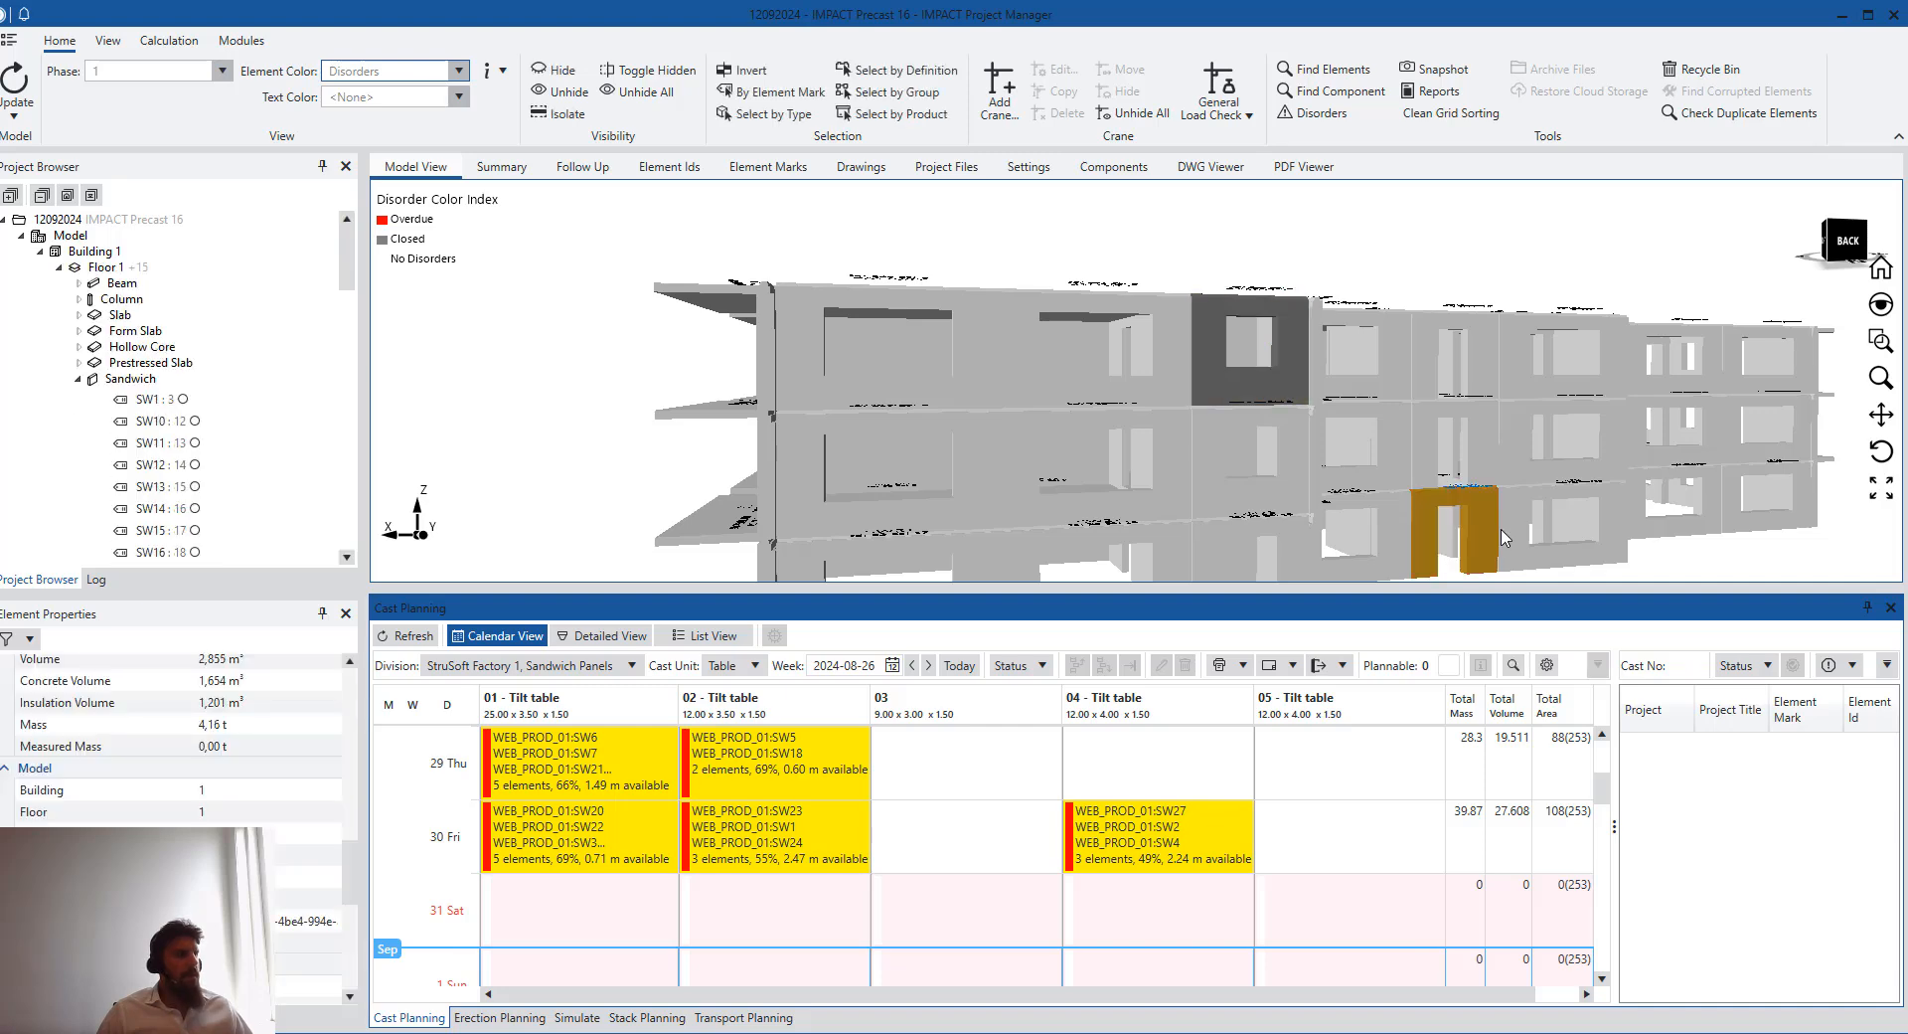
click(1431, 304)
drag(1431, 303, 1232, 378)
click(1245, 384)
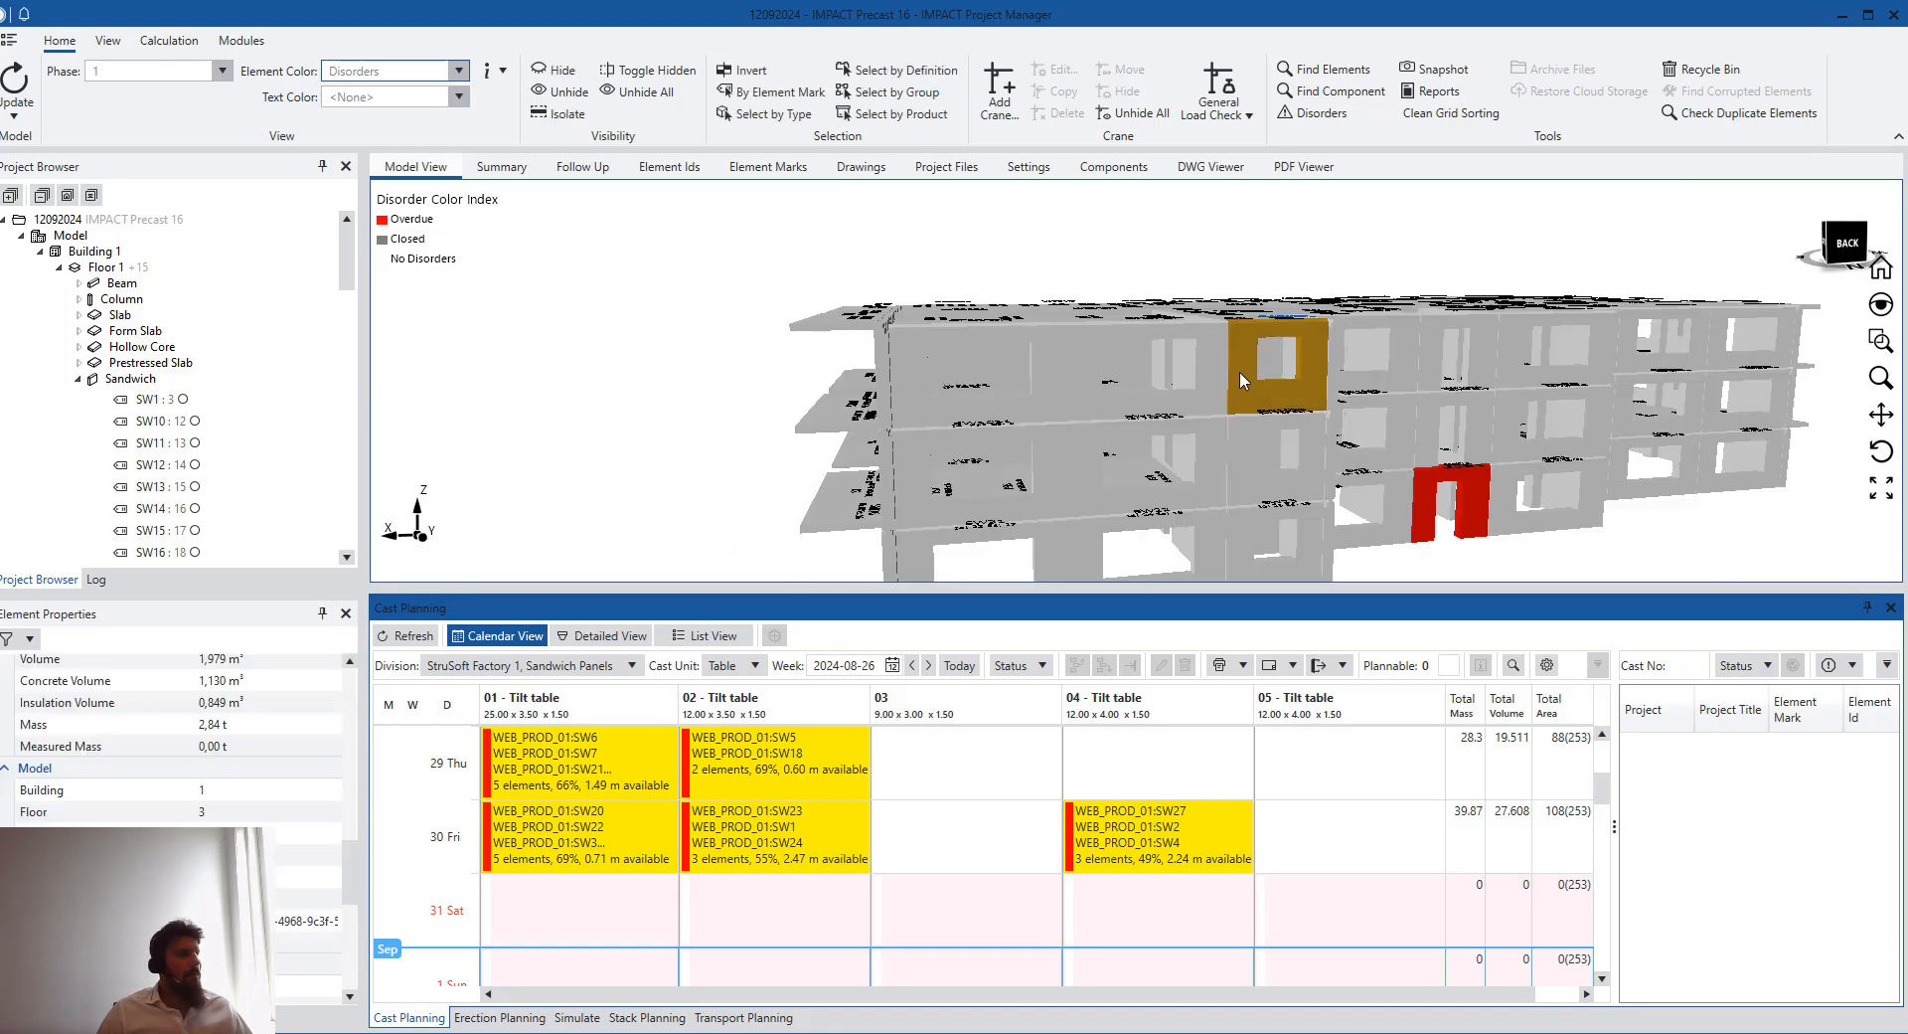
scroll(268, 736, up, 6)
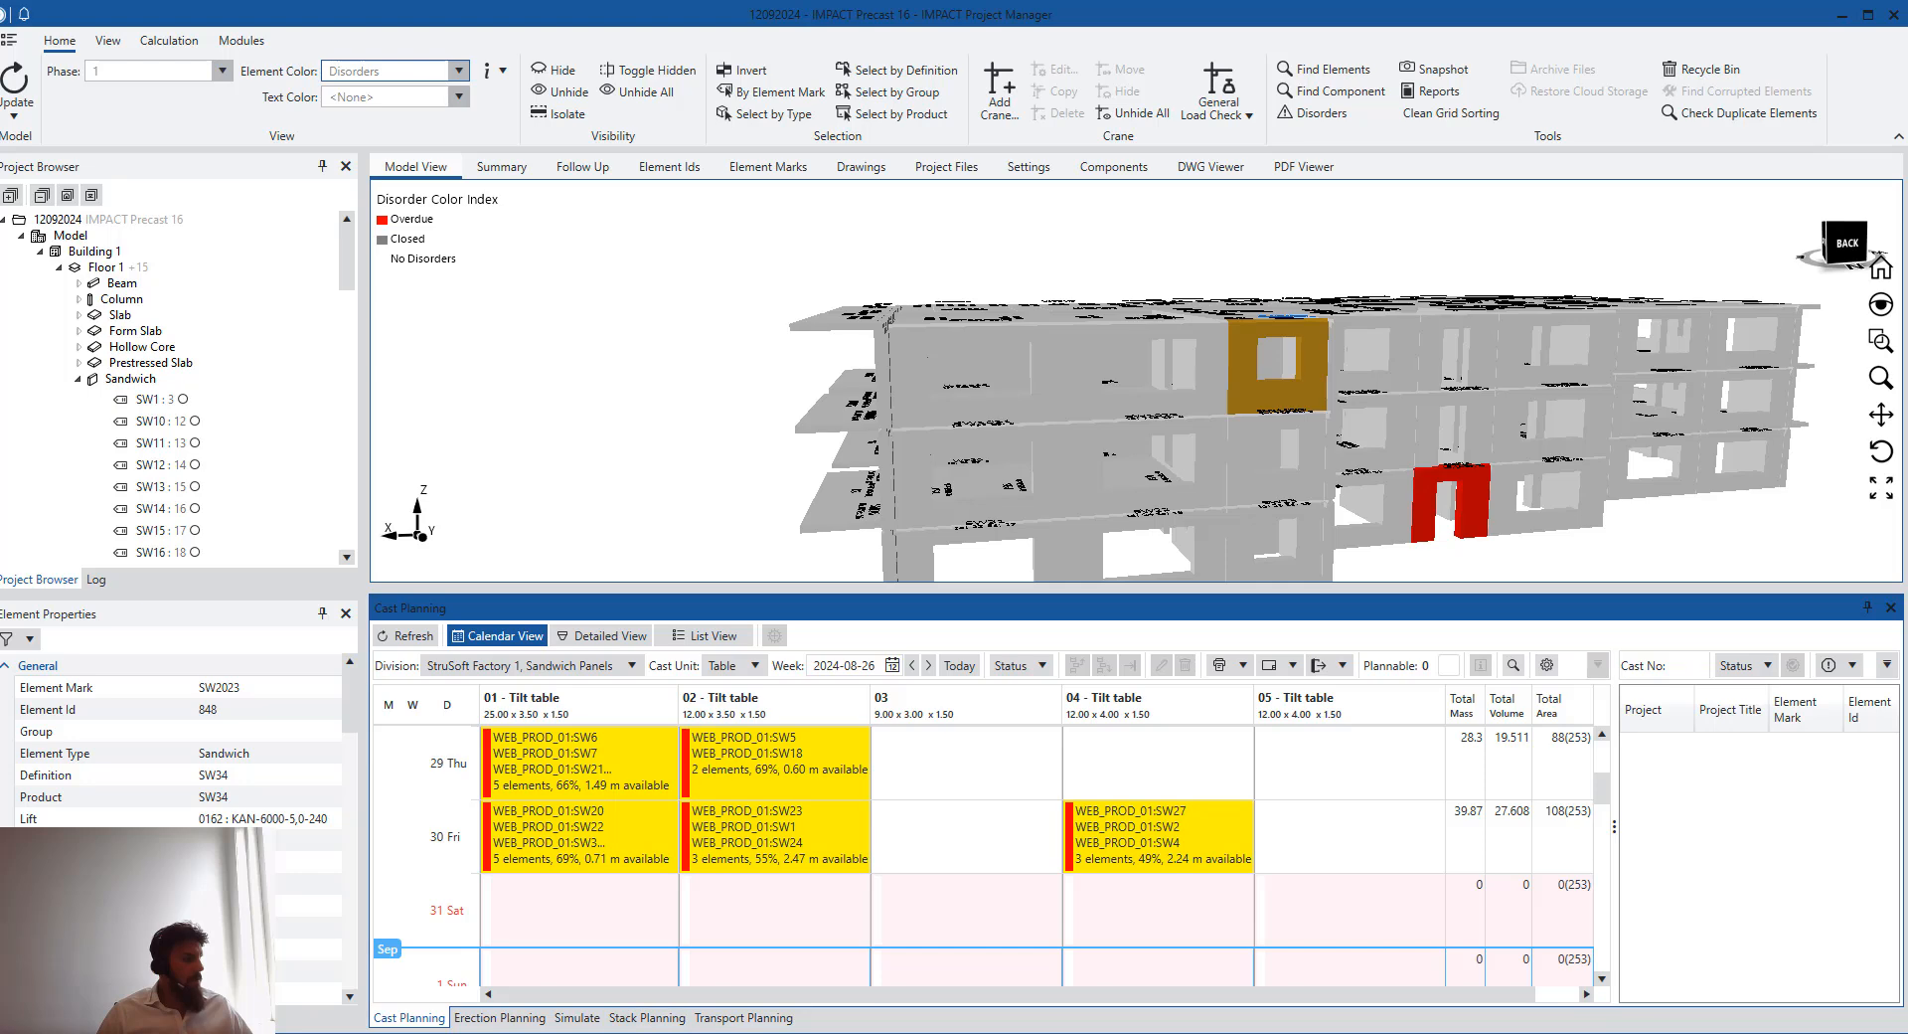
- Open the Resource Manager beside the mobile app and review the elements and controls of casts 1562, 1563 and 1568
click(697, 1033)
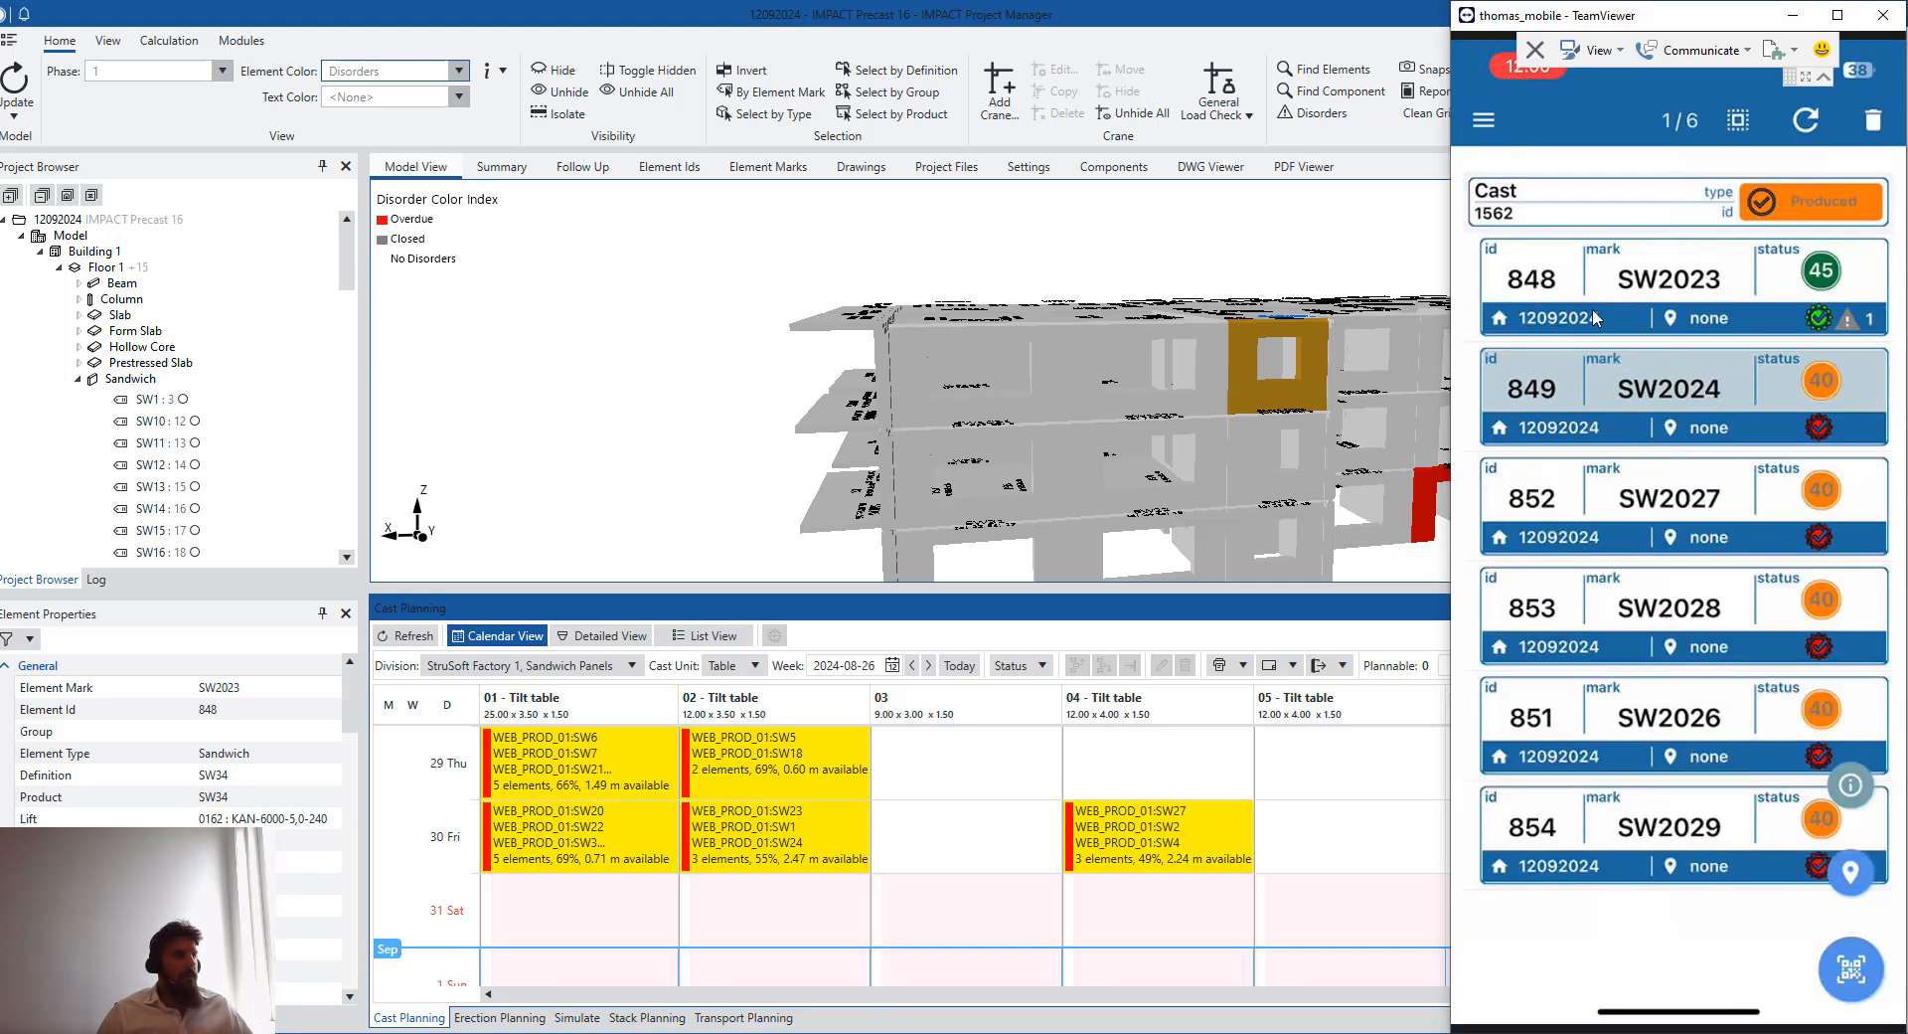
click(1070, 246)
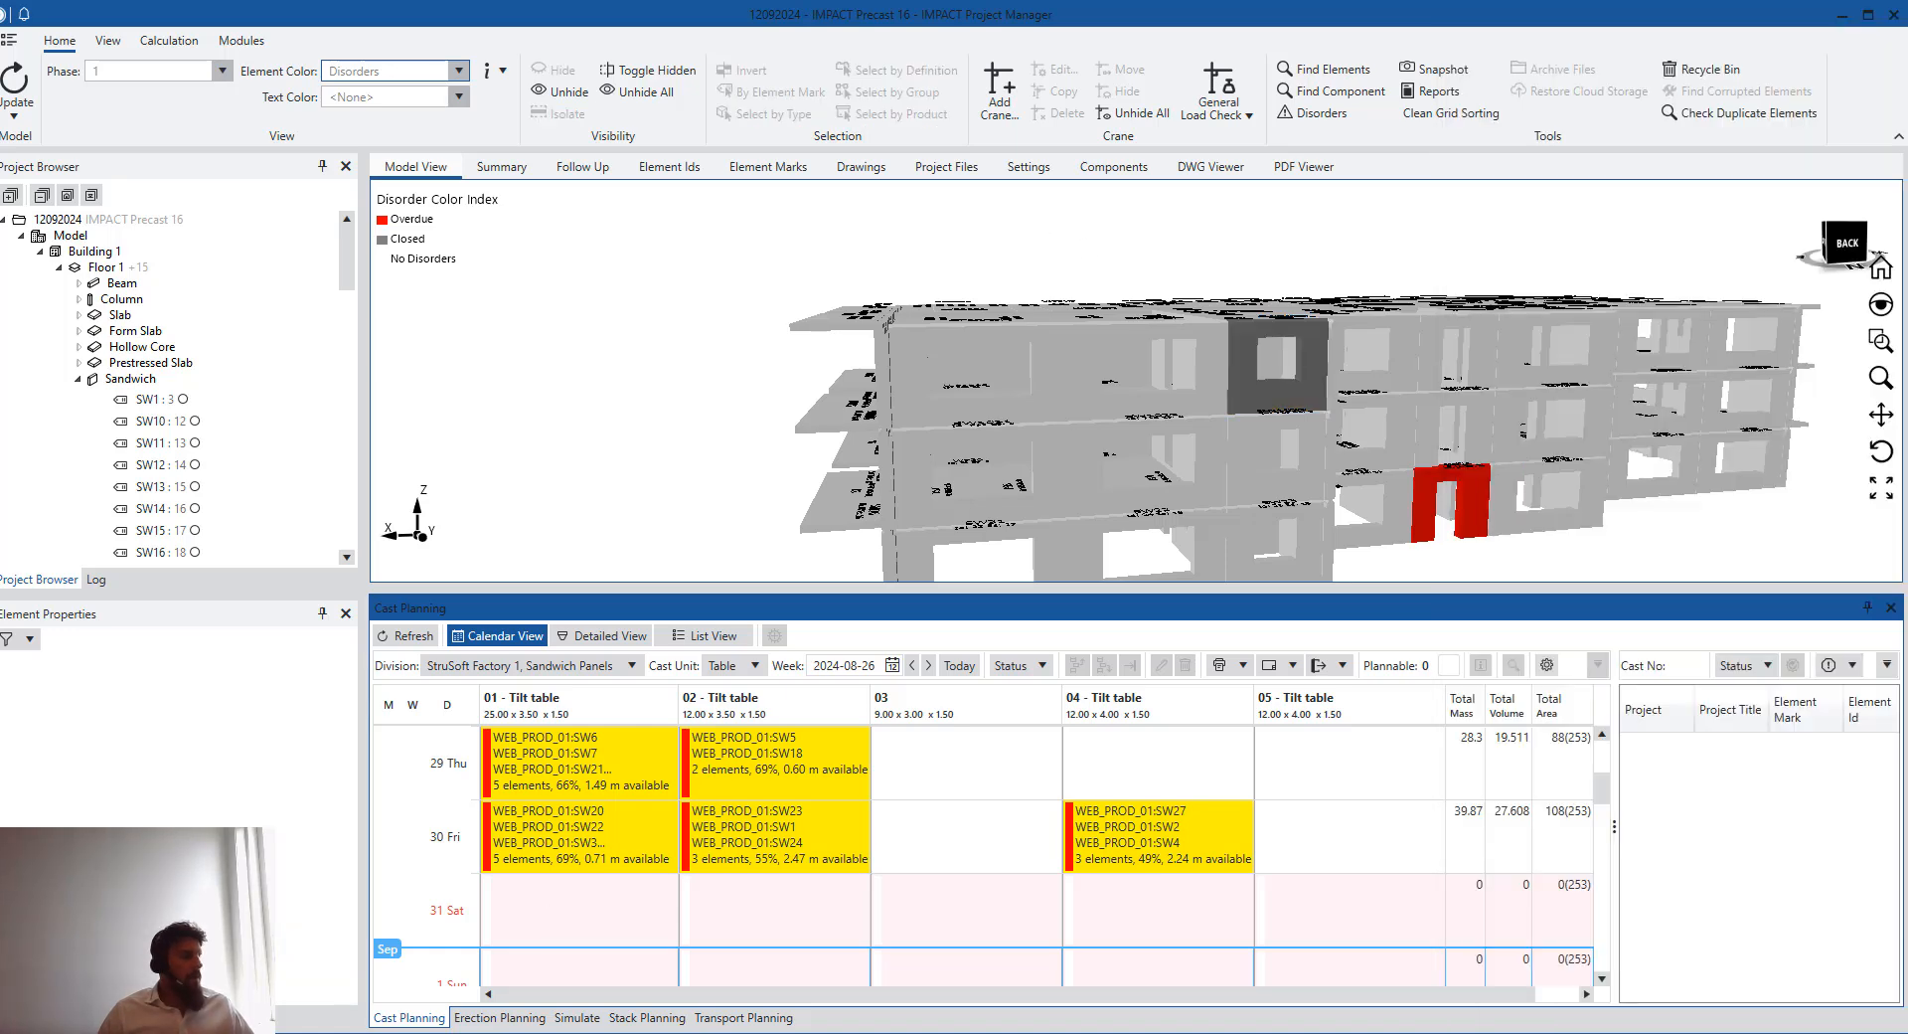
click(812, 974)
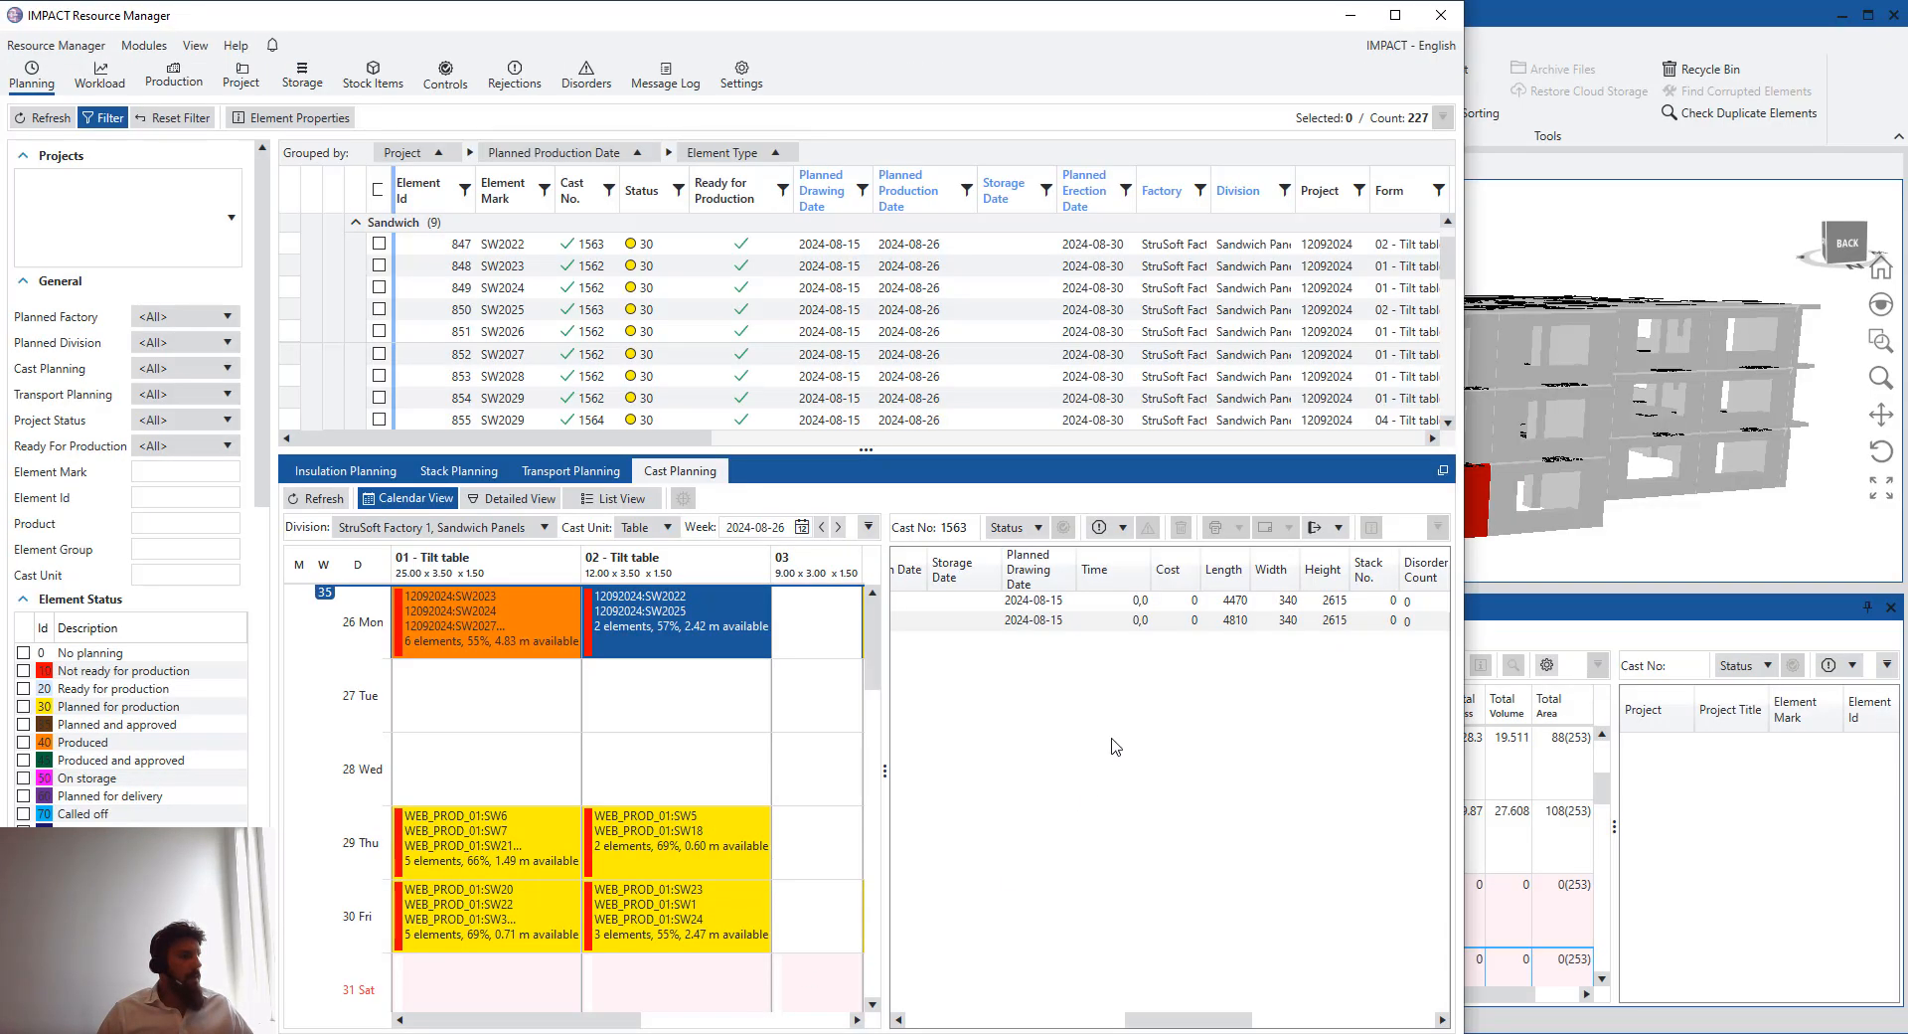
click(895, 1030)
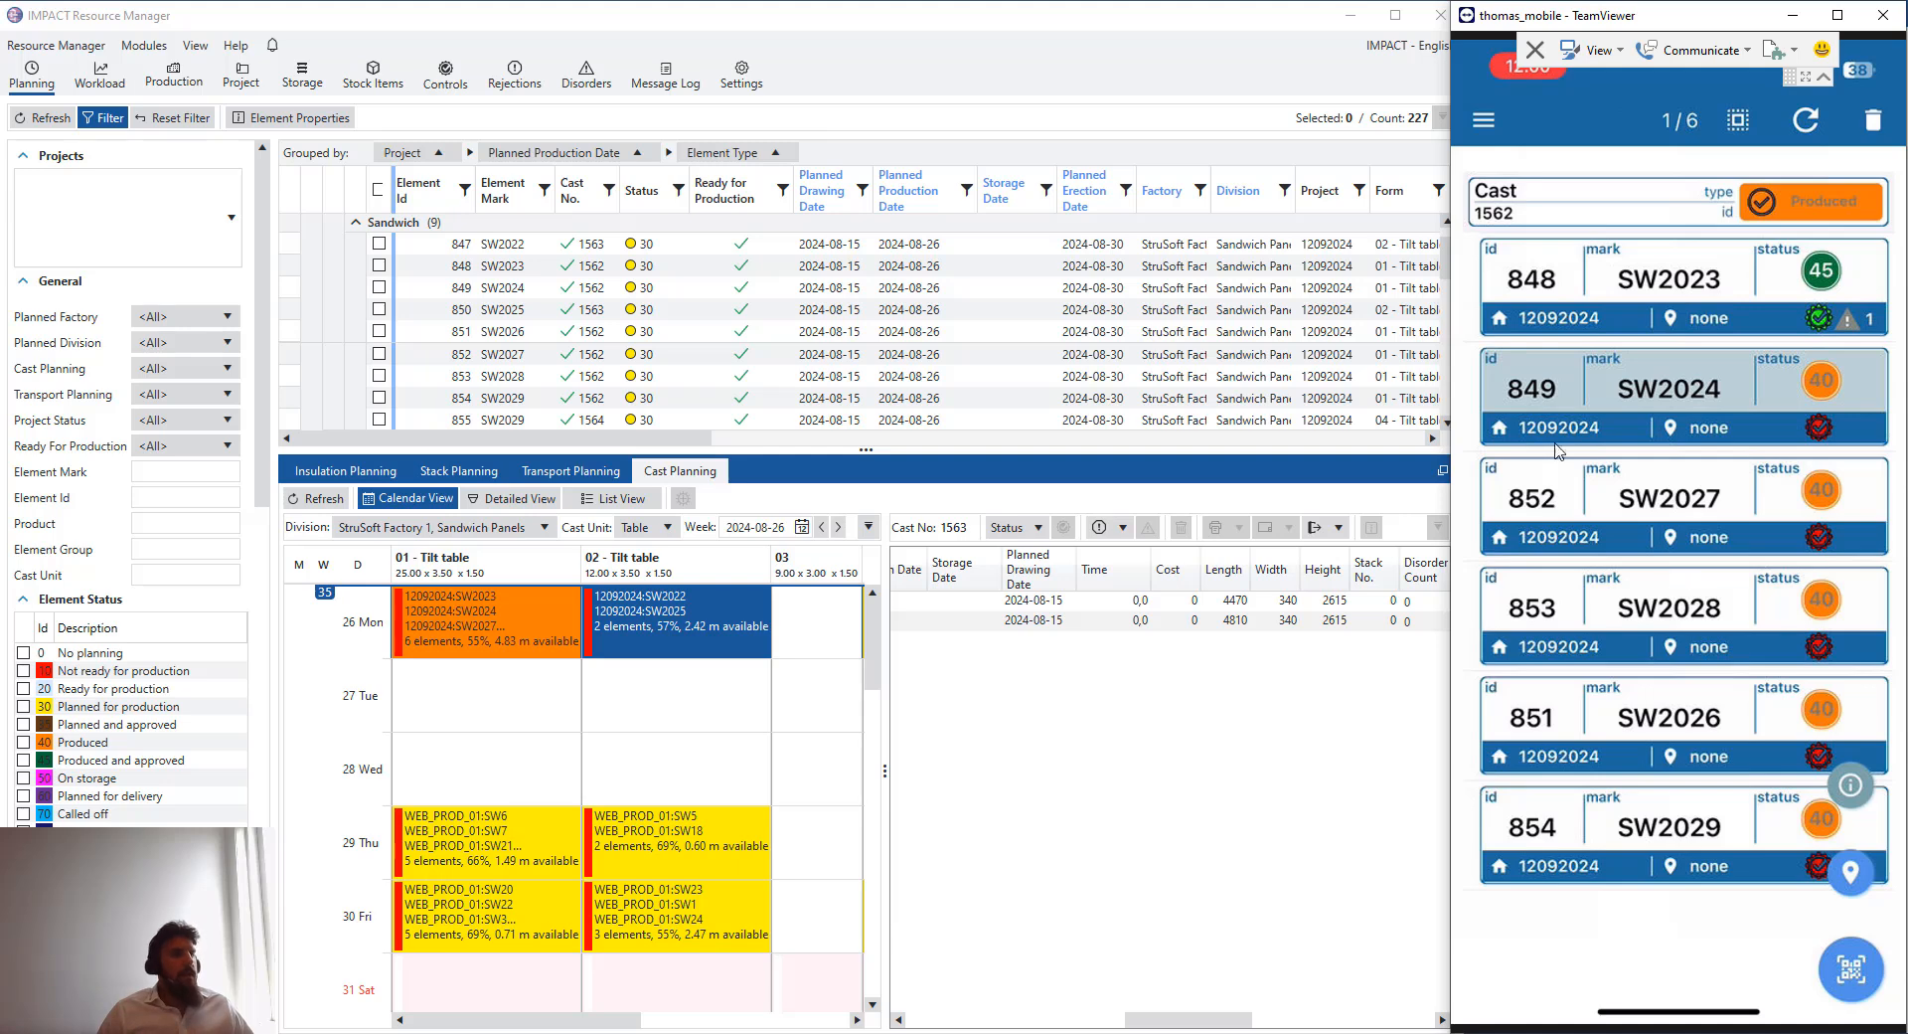
click(662, 686)
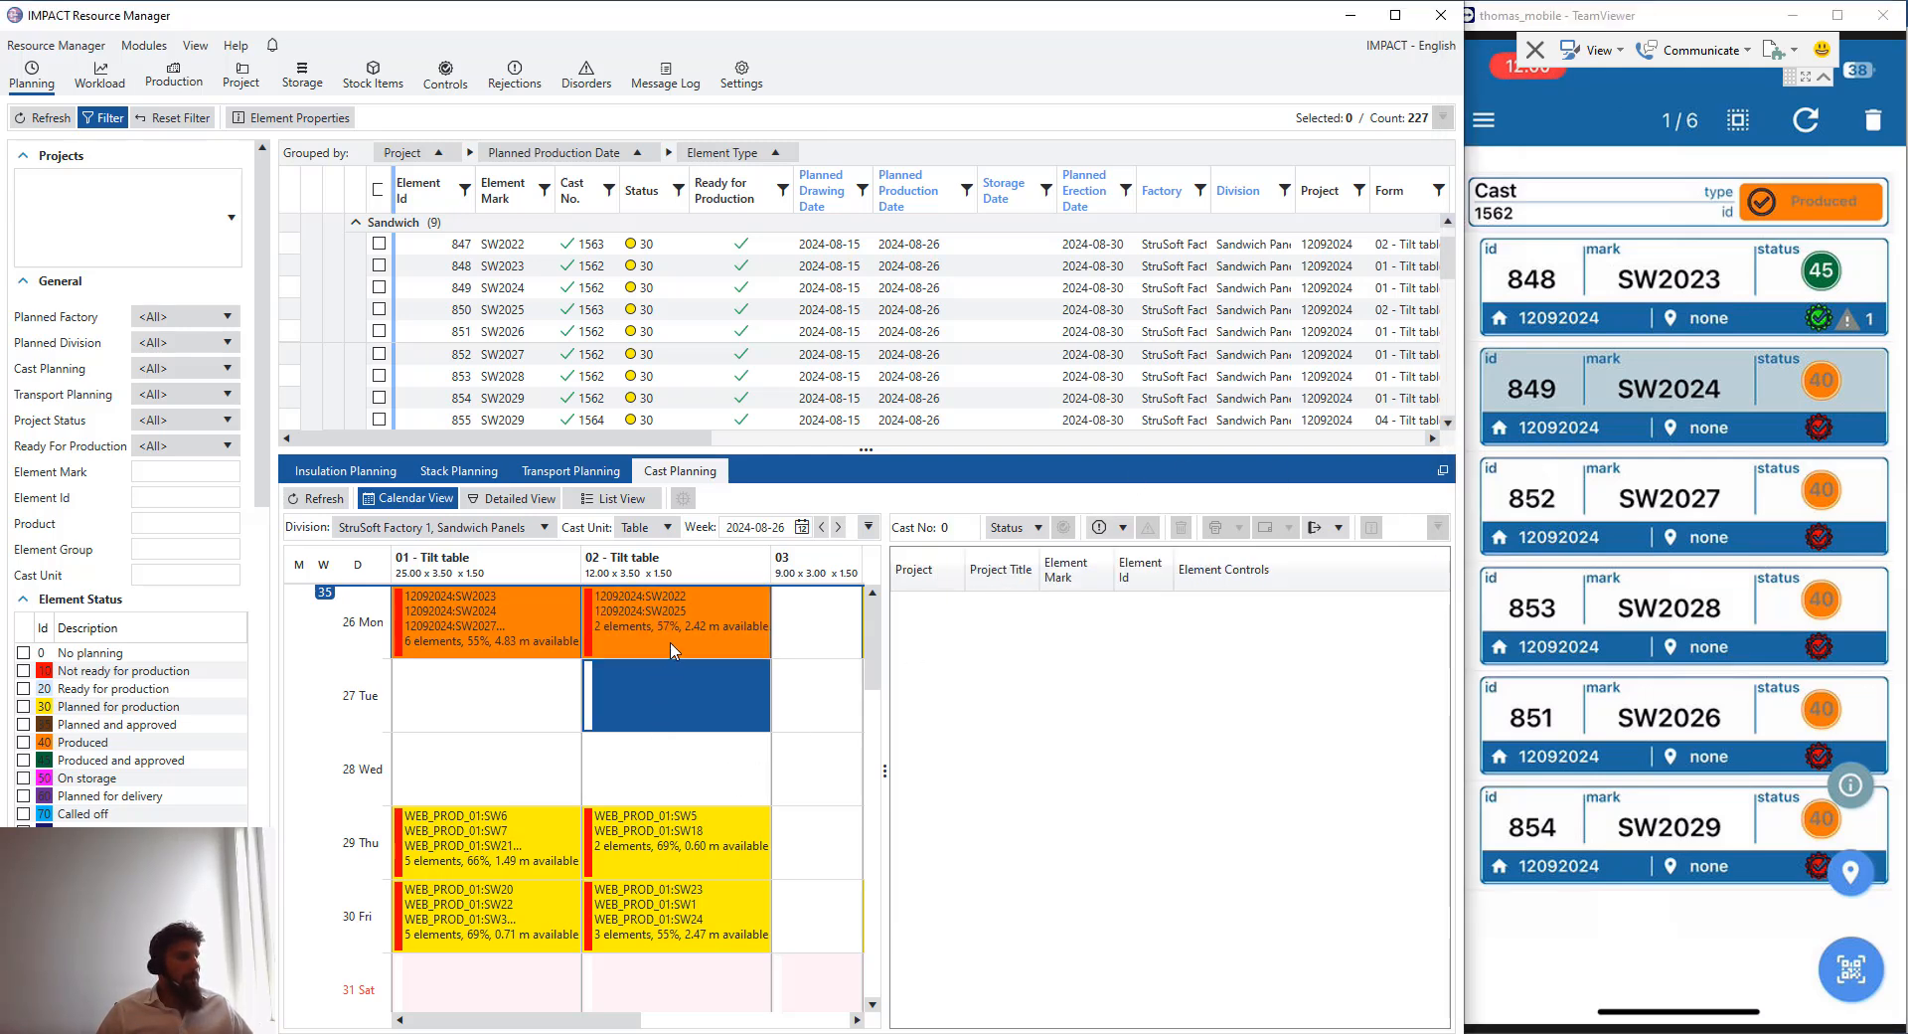
click(673, 649)
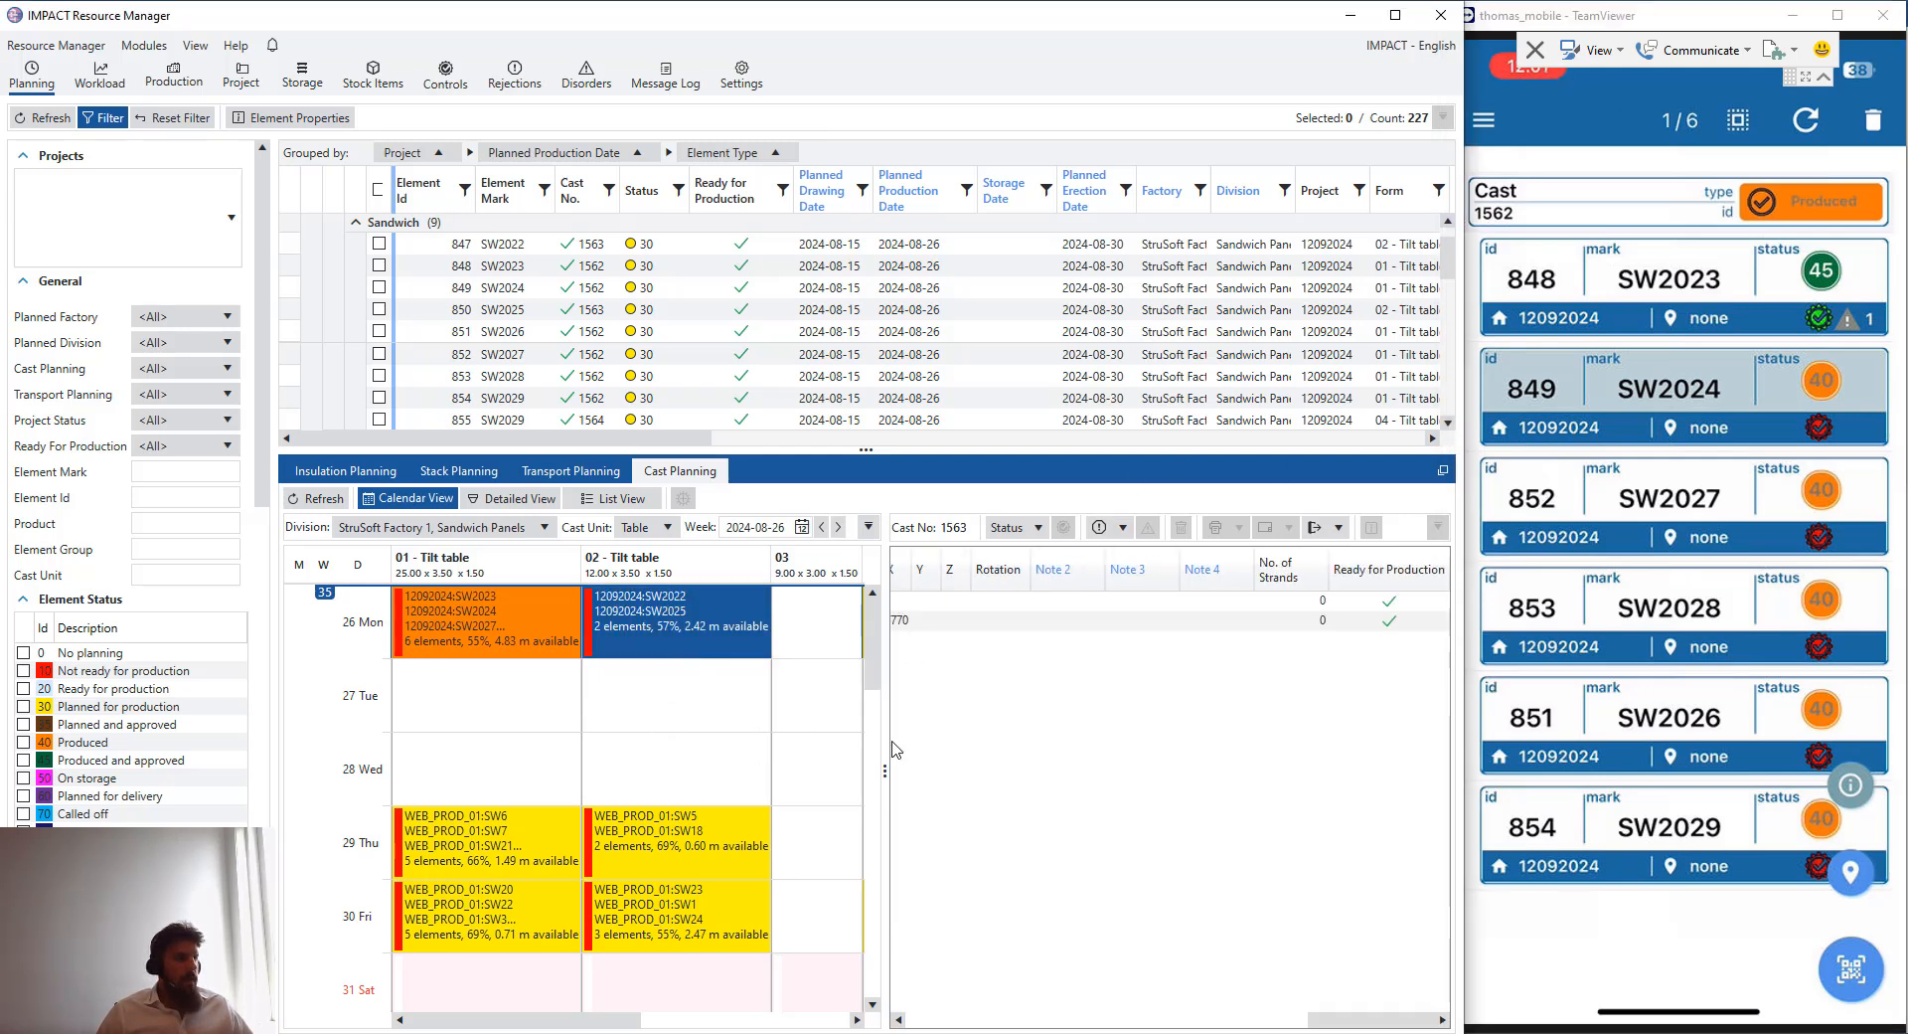
click(471, 644)
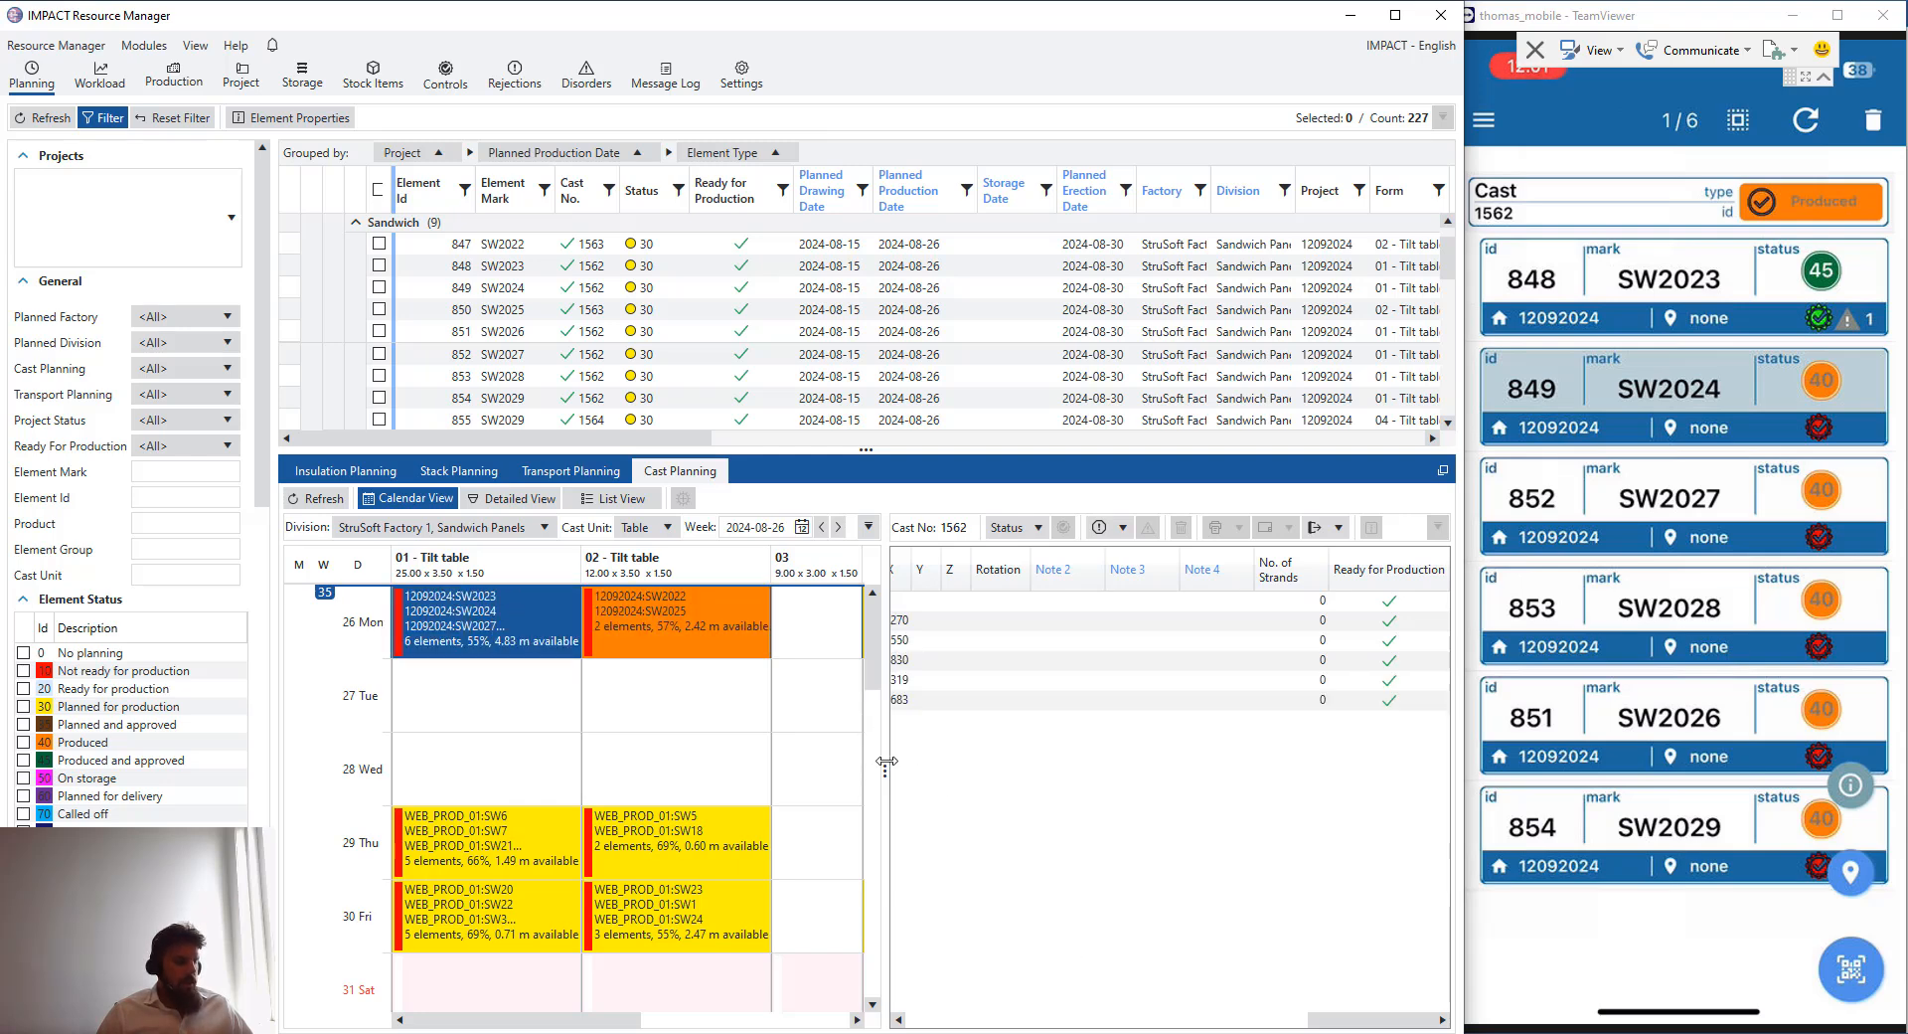
drag(886, 761, 784, 763)
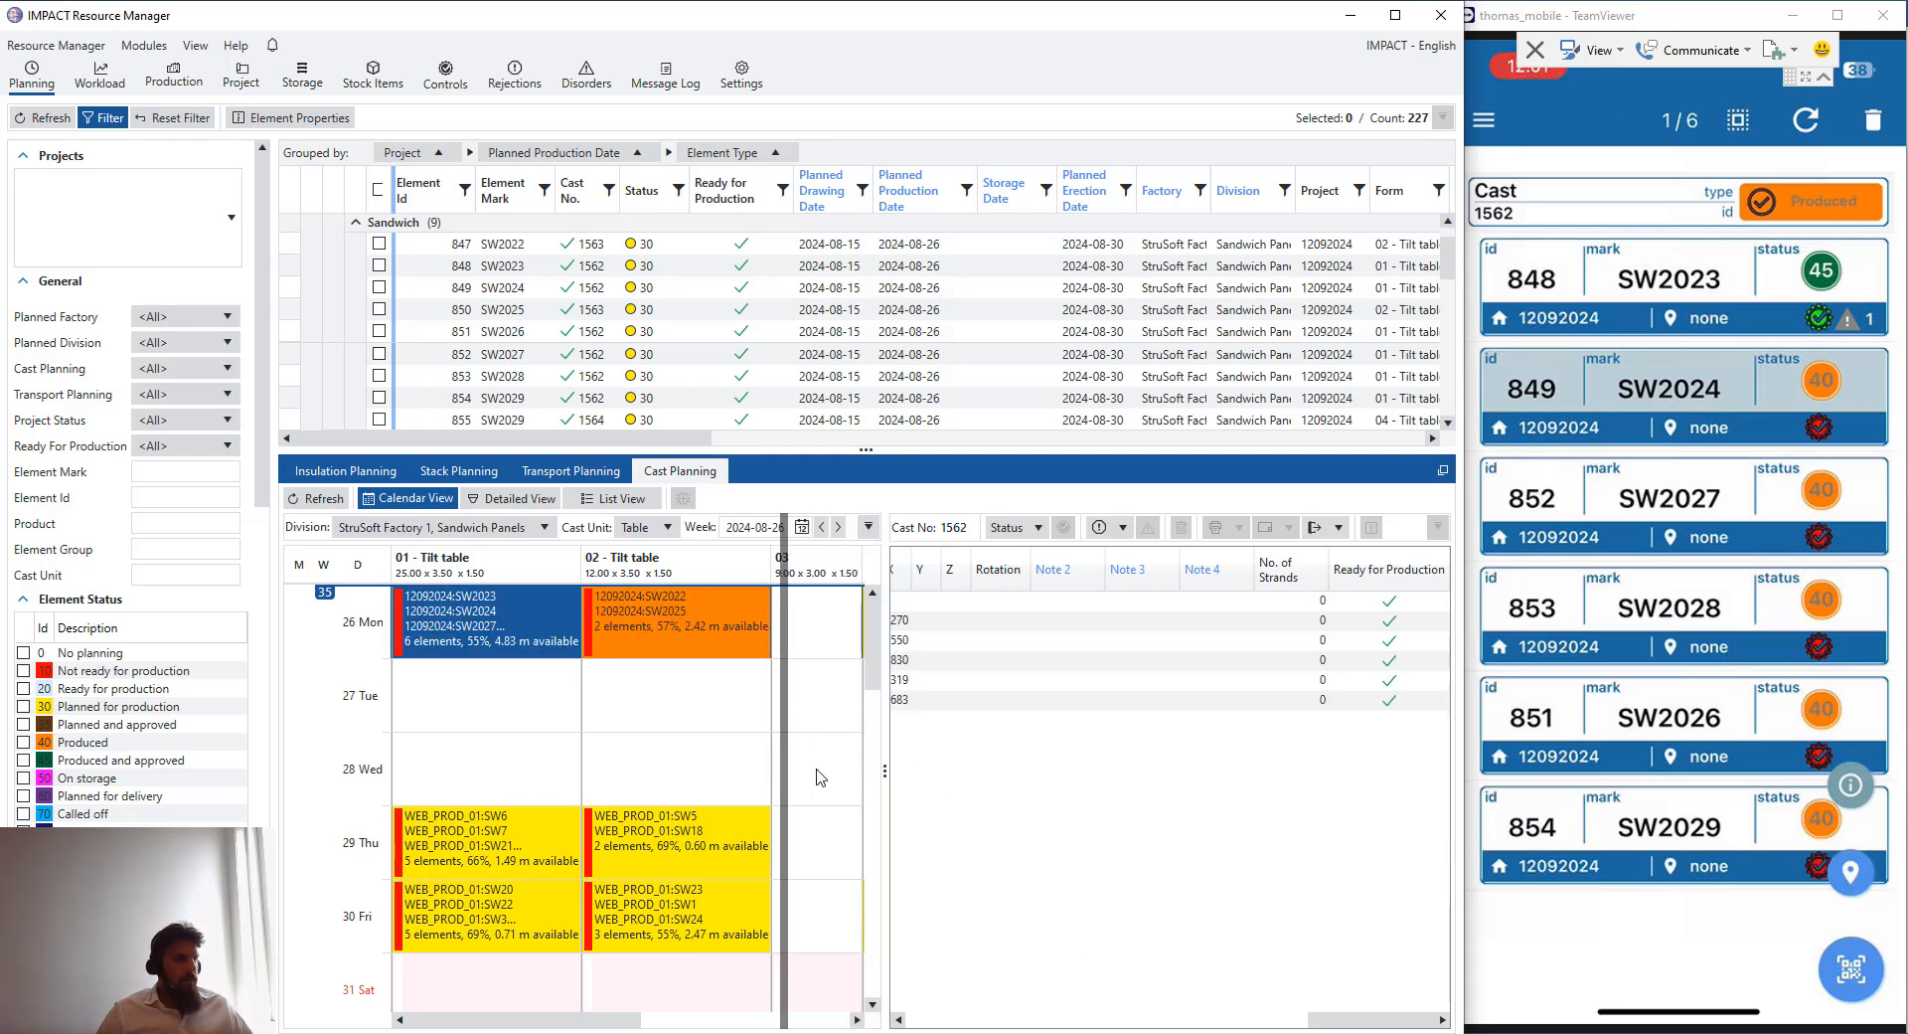
click(1180, 1021)
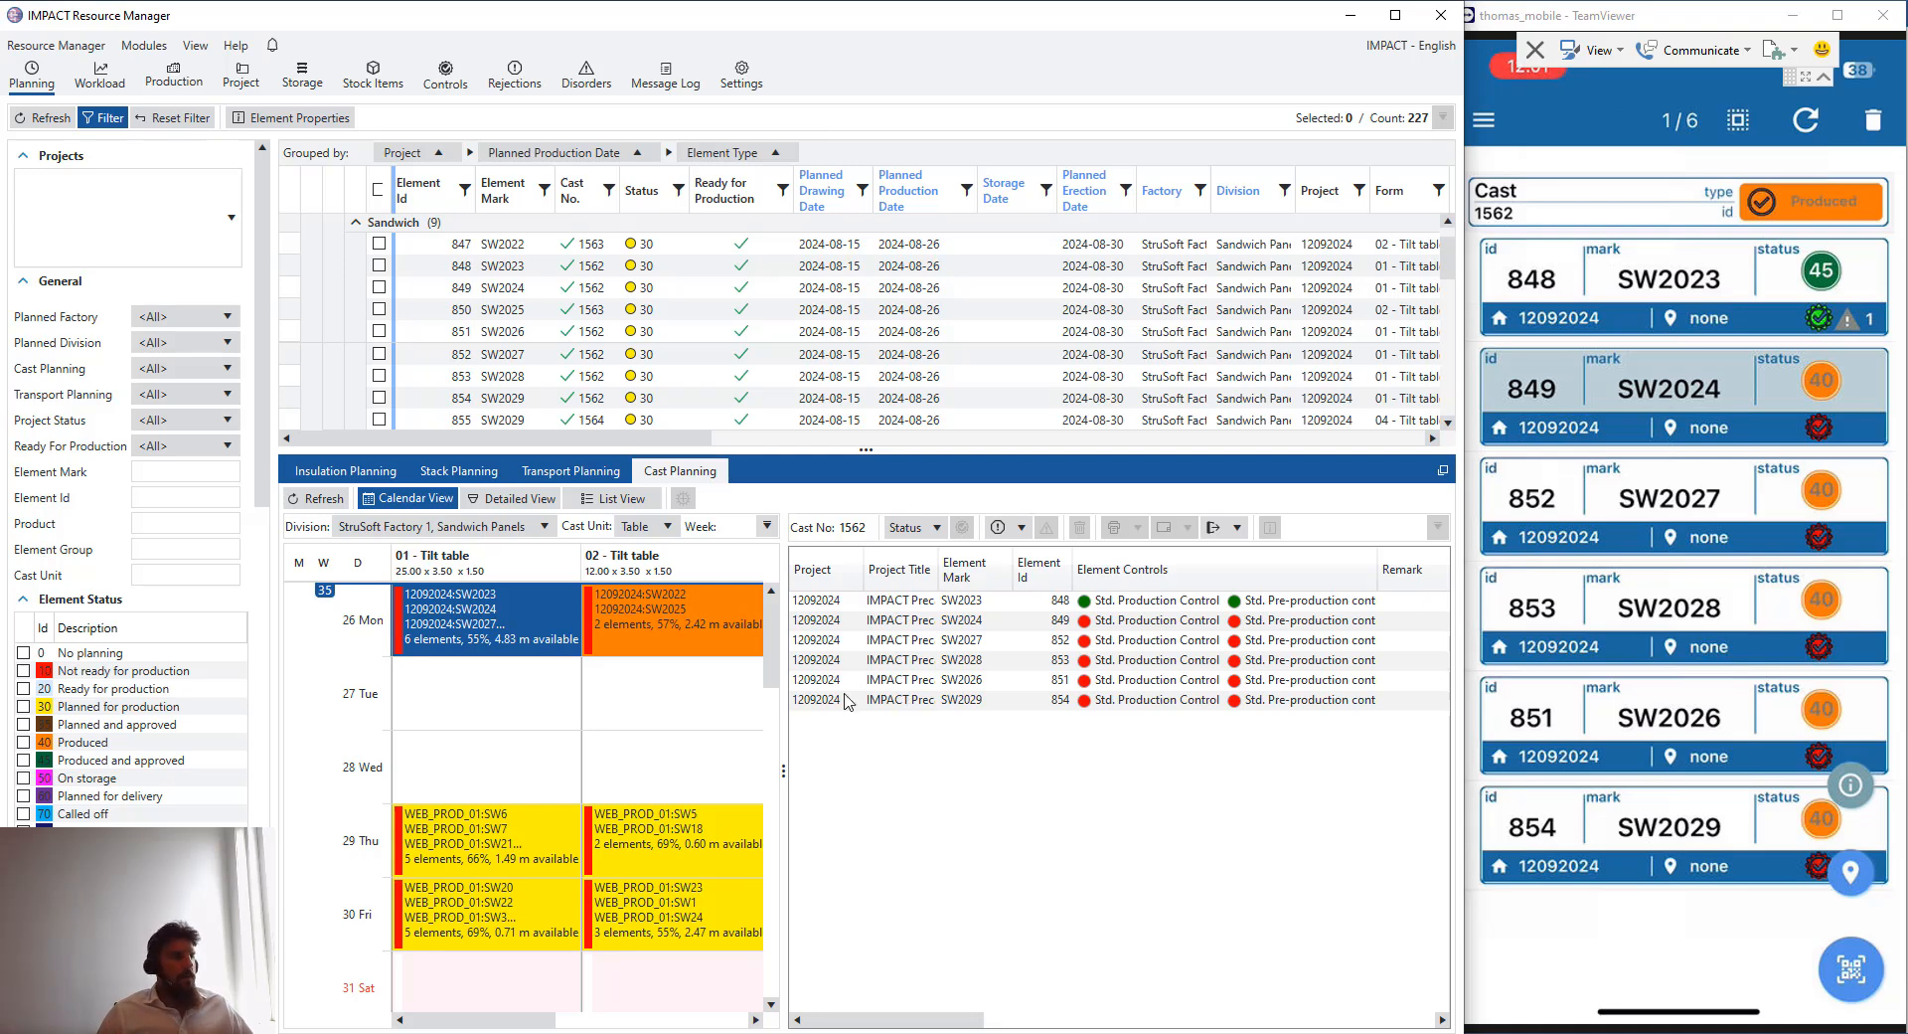
click(490, 855)
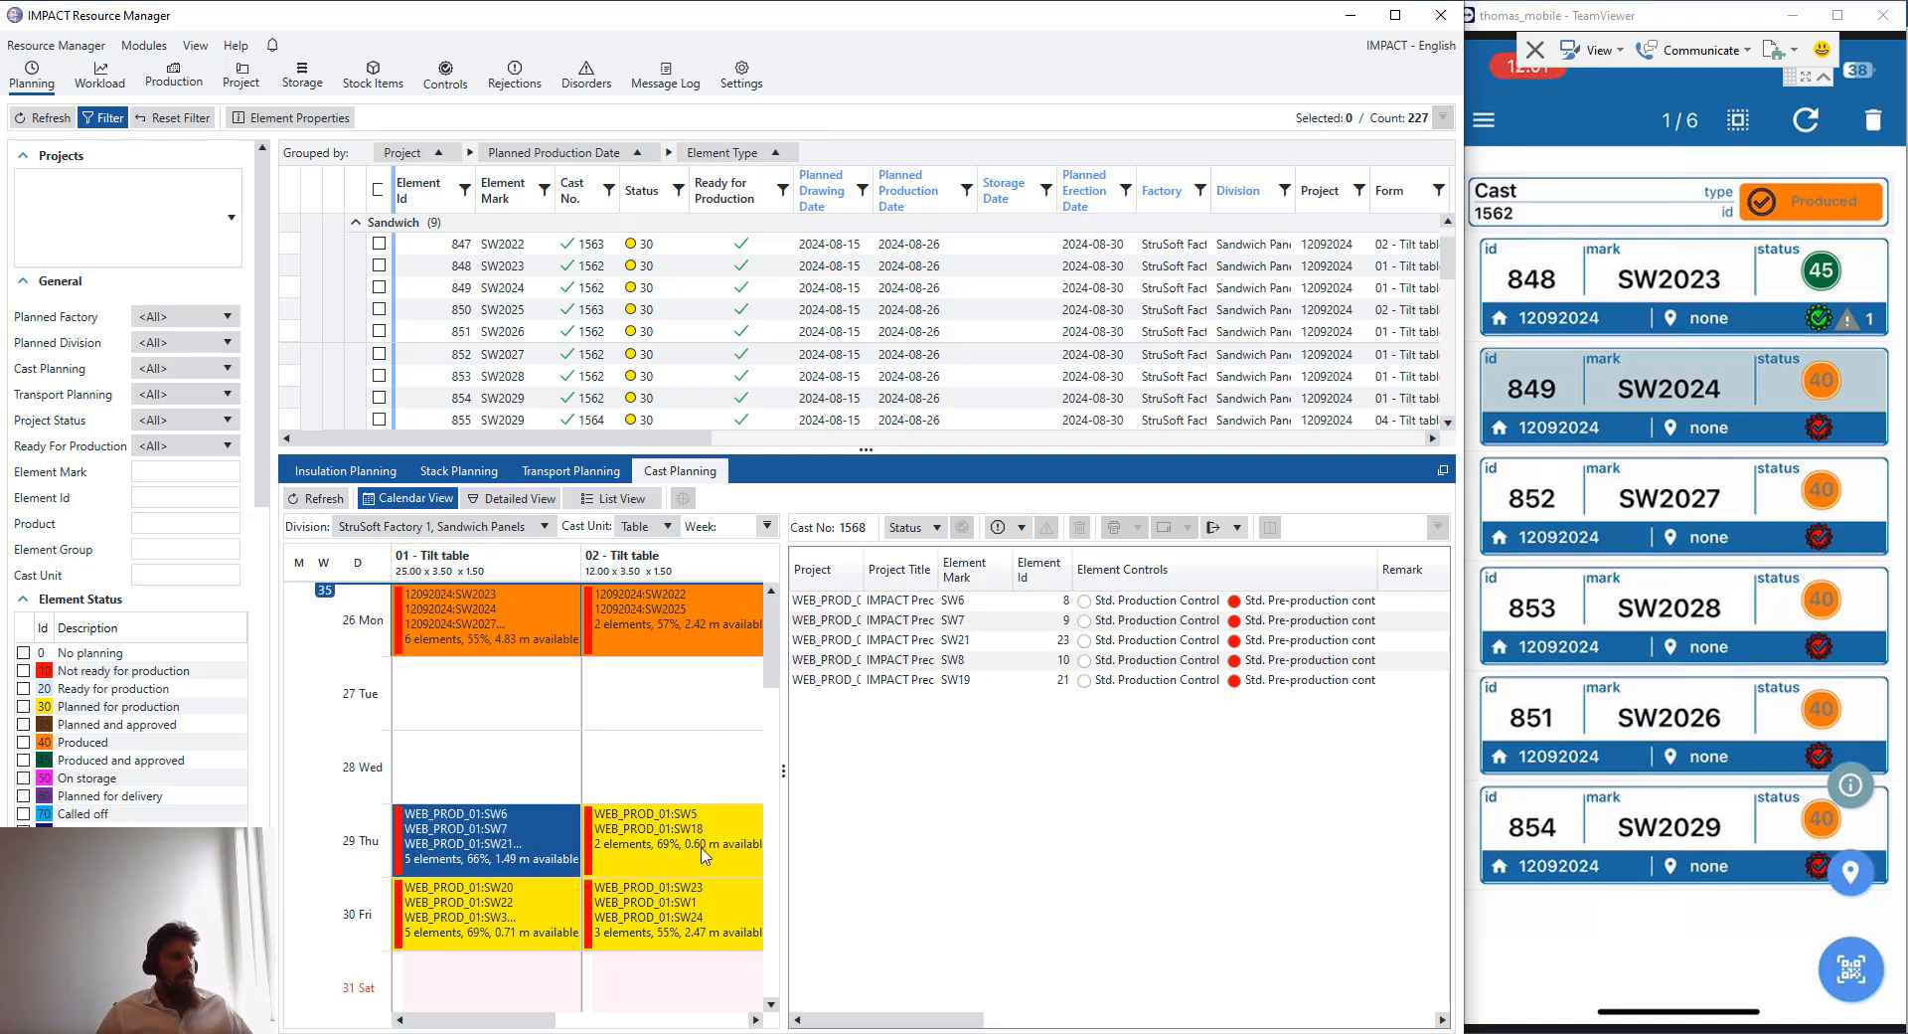
click(553, 653)
- Reject element SW2027 from cast 1562, replanning it on 01 - Tilt table, shift 1, for 2024-08-27
click(821, 641)
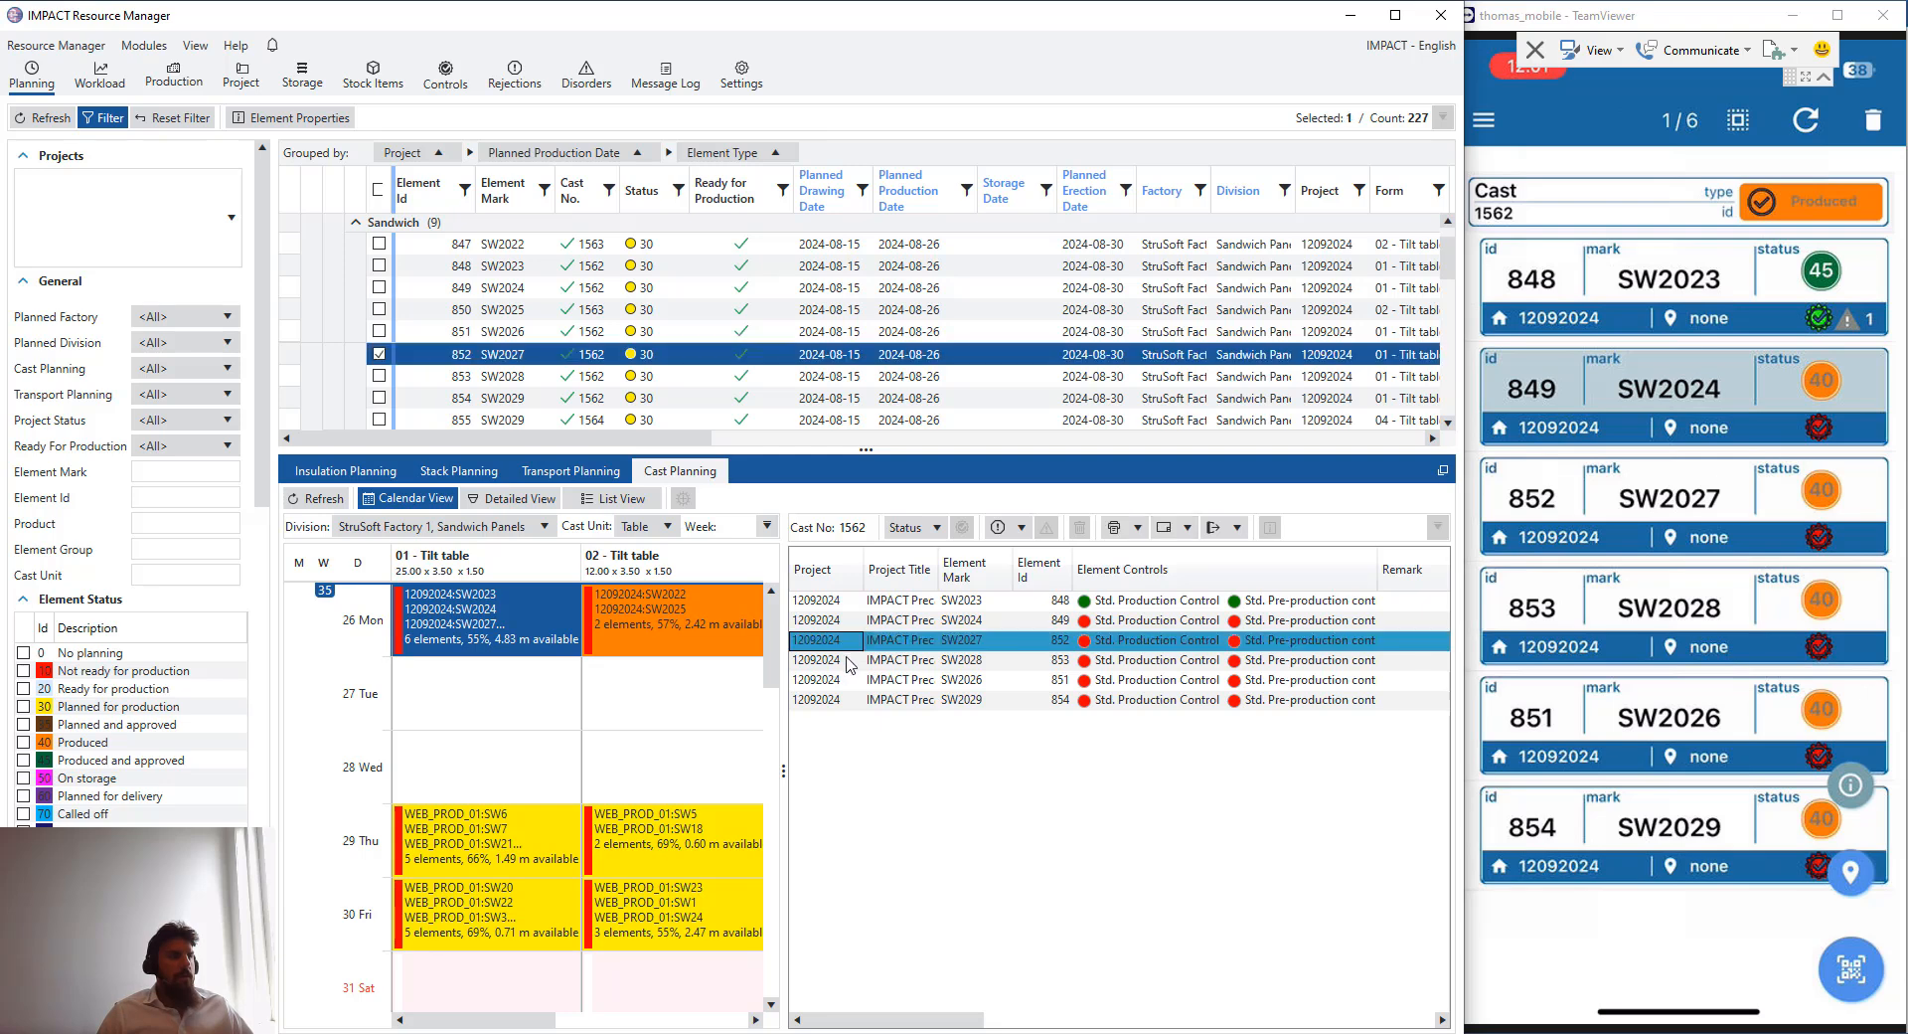
right_click(894, 640)
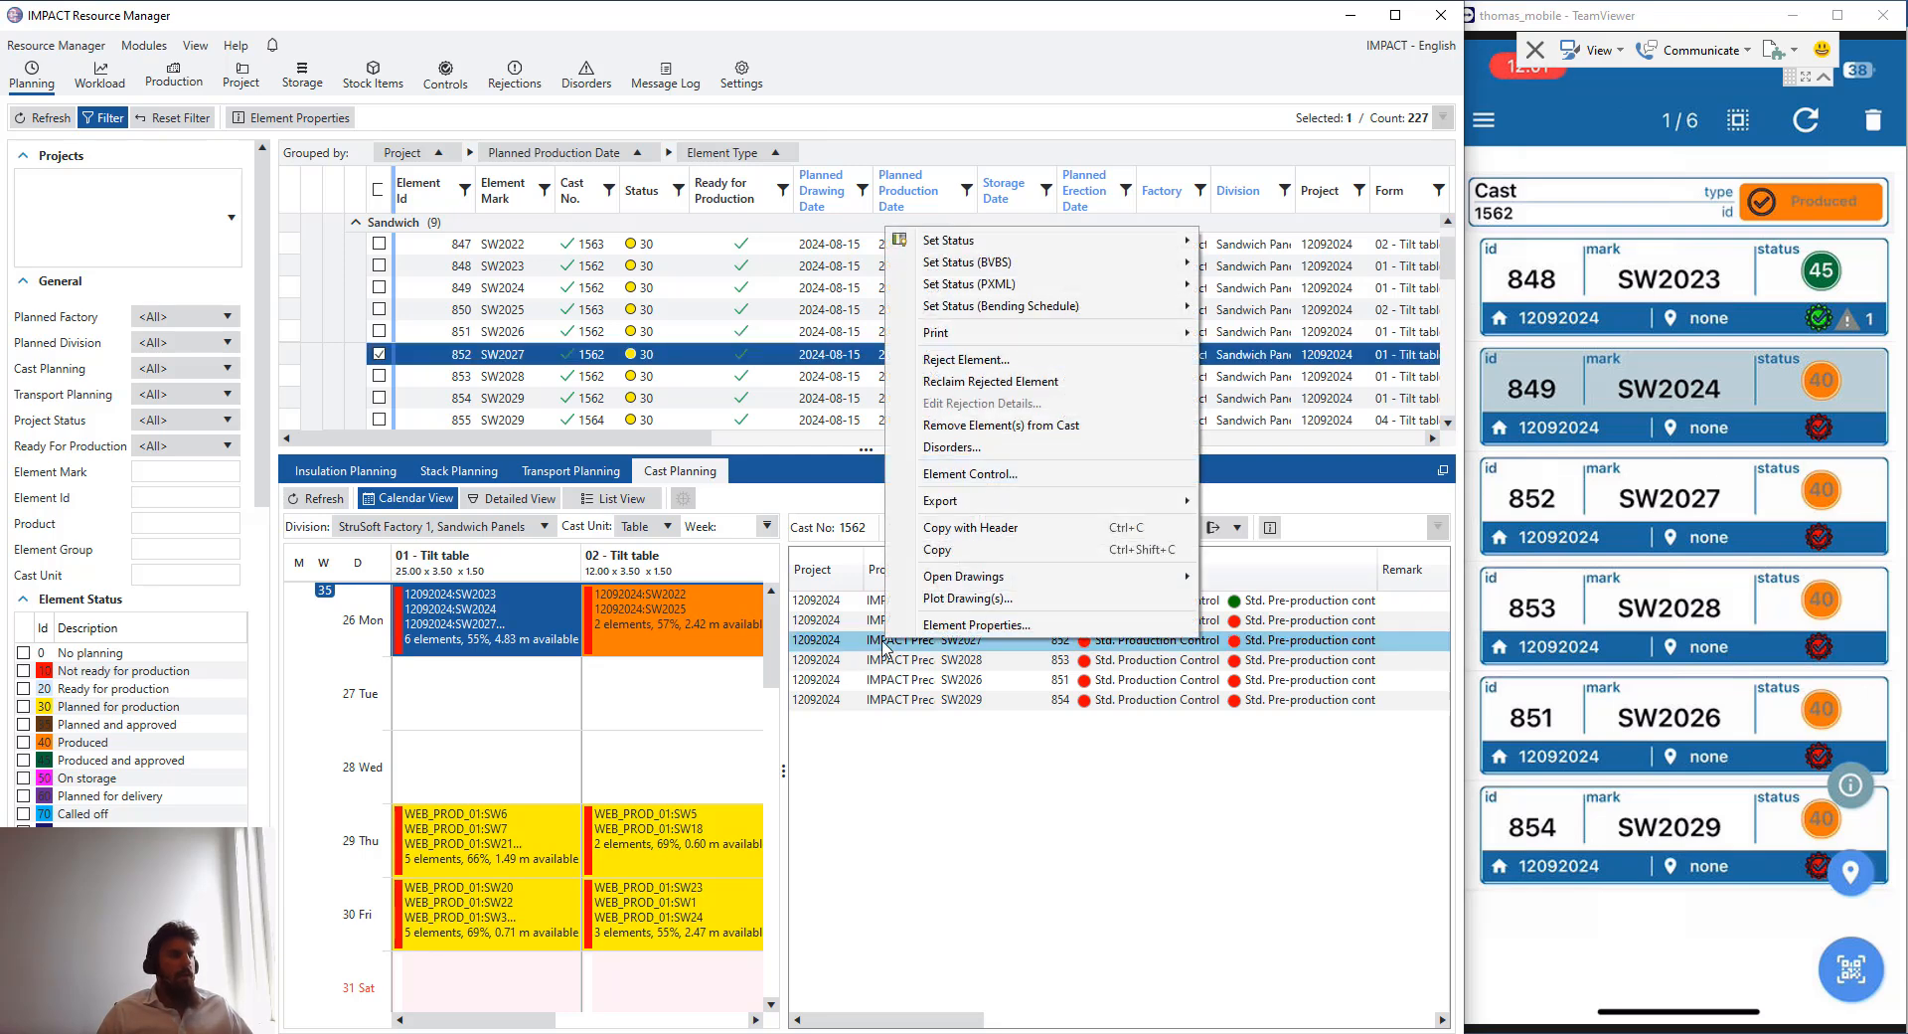
click(989, 363)
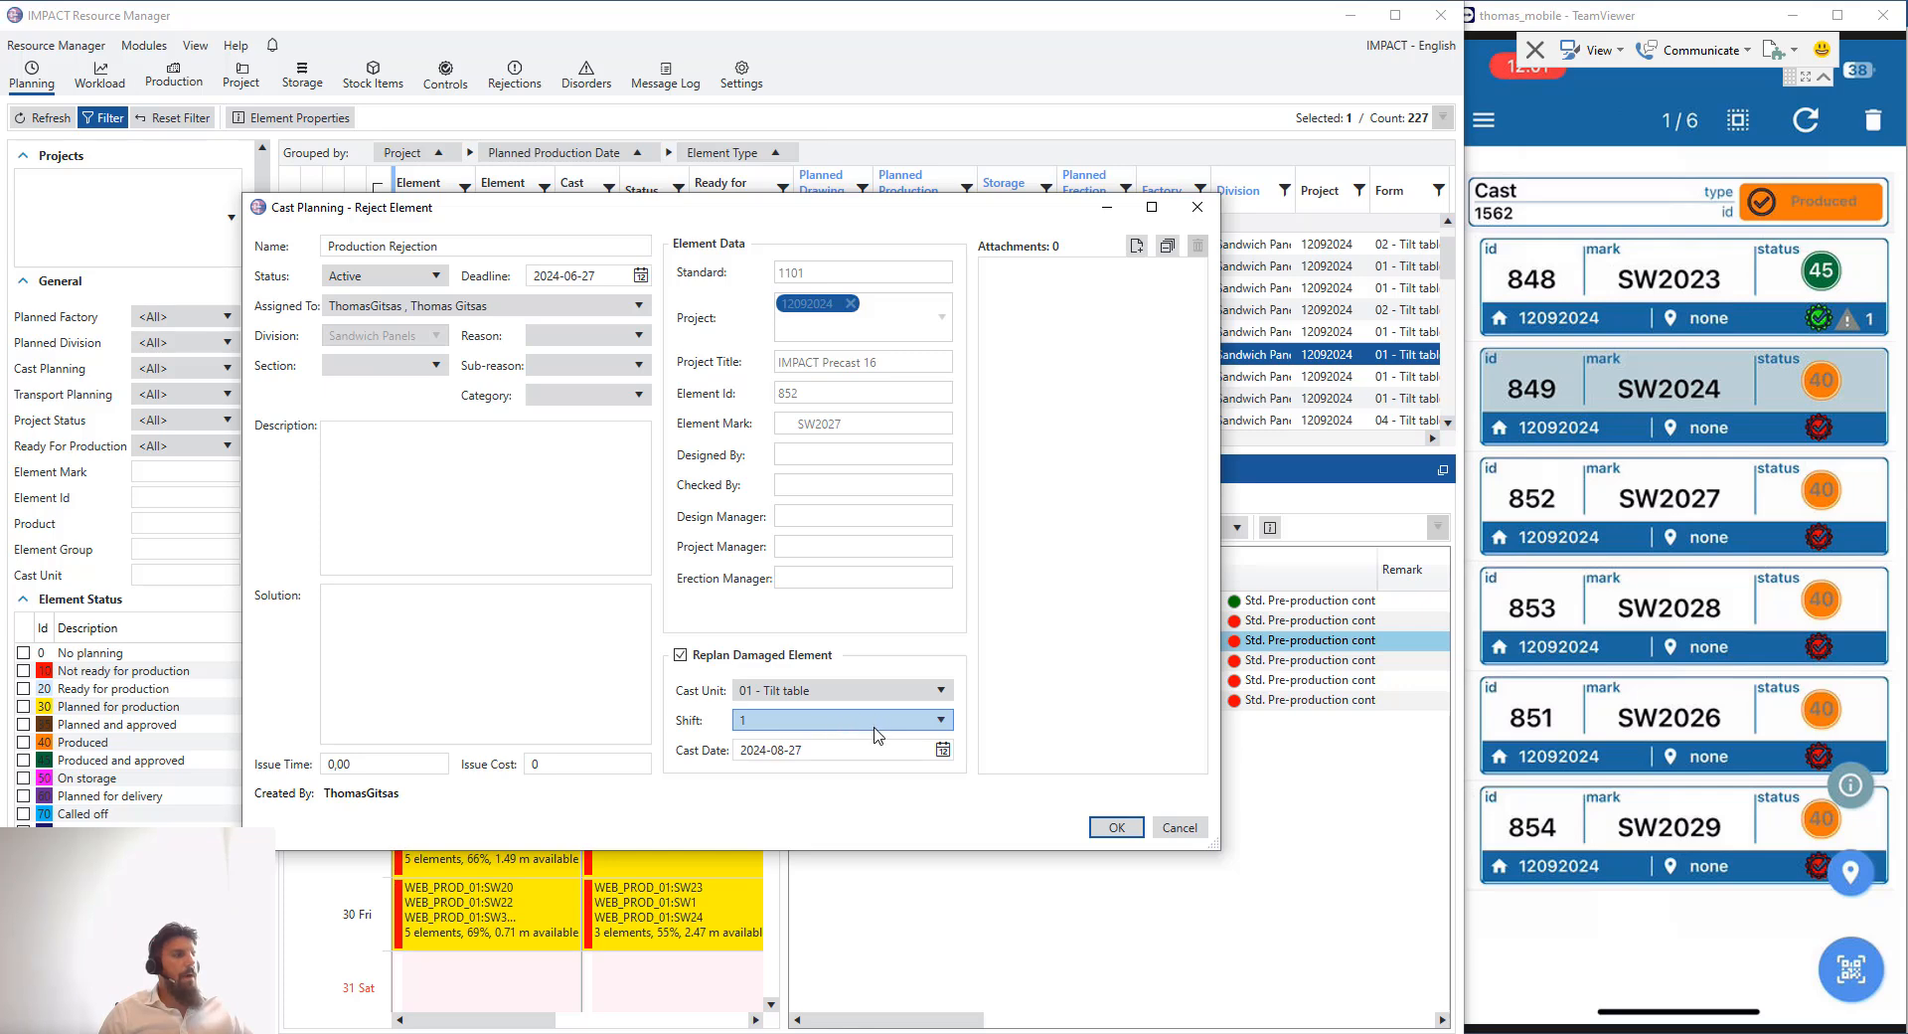
drag(822, 216, 1048, 131)
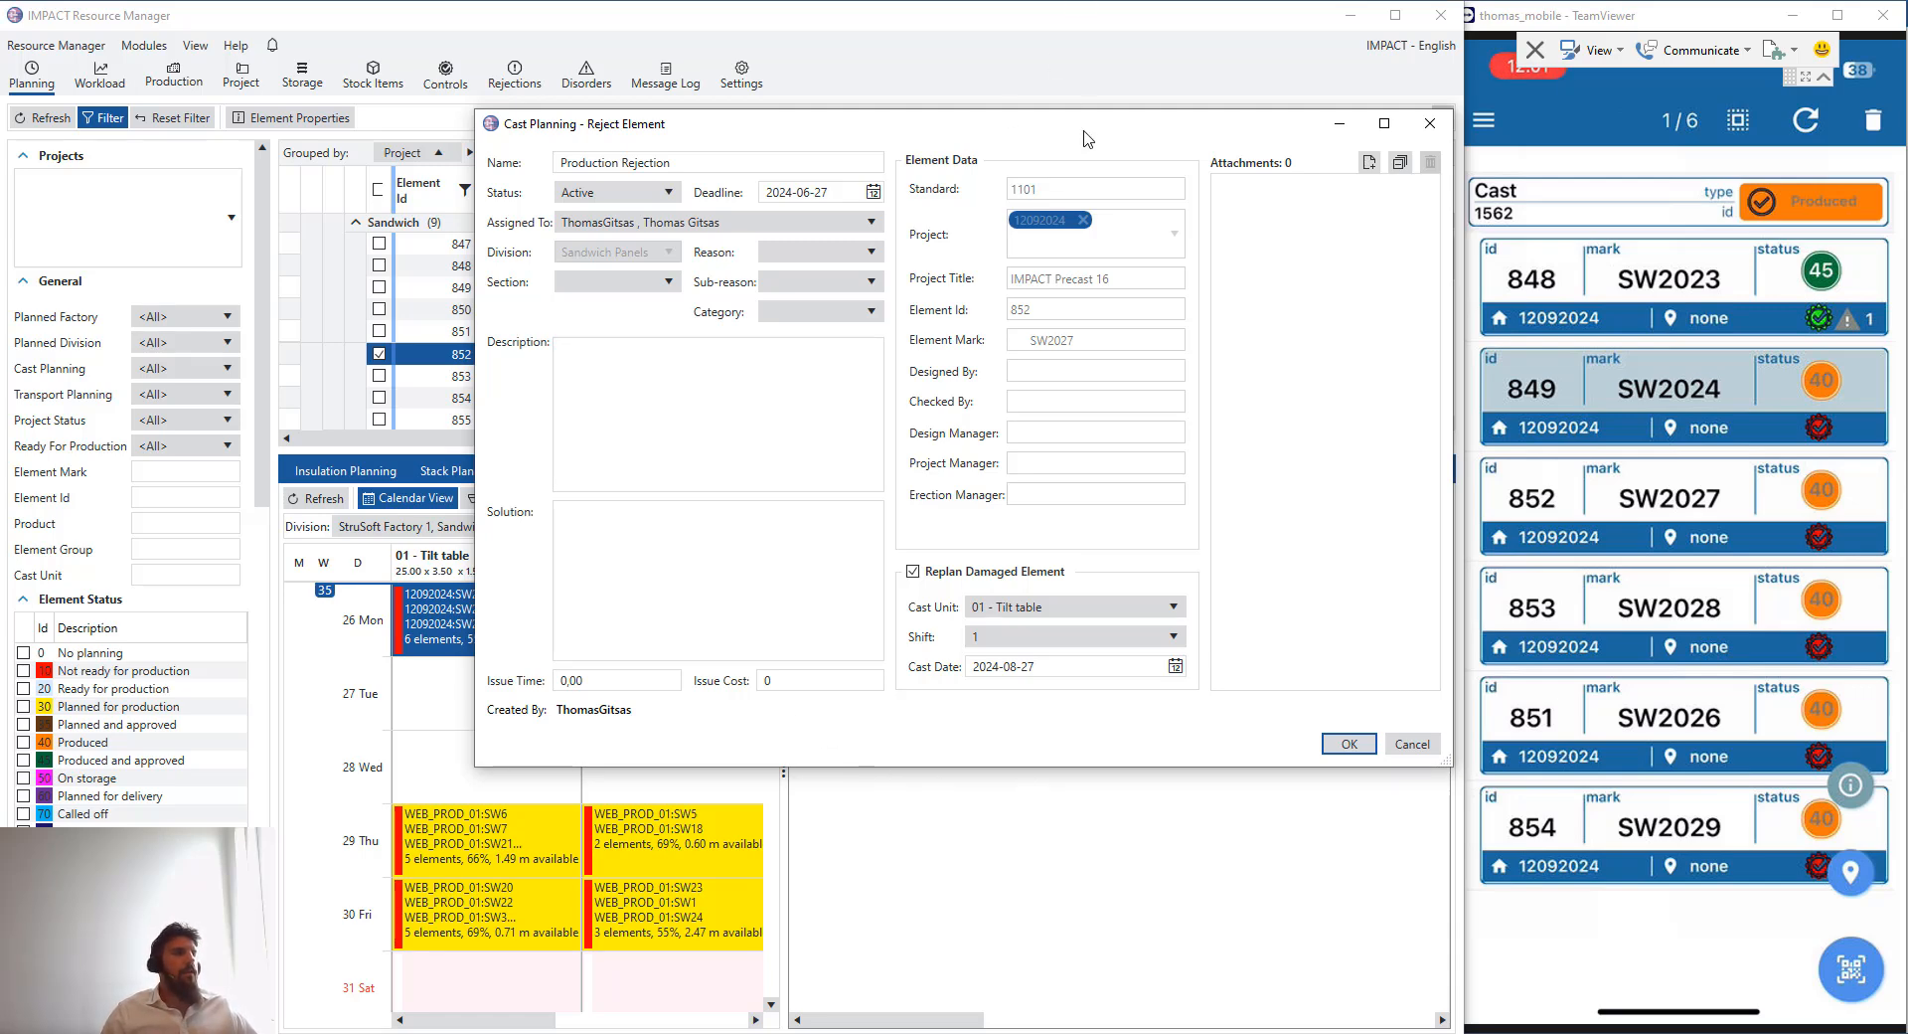
drag(1085, 131, 994, 448)
drag(840, 443, 812, 215)
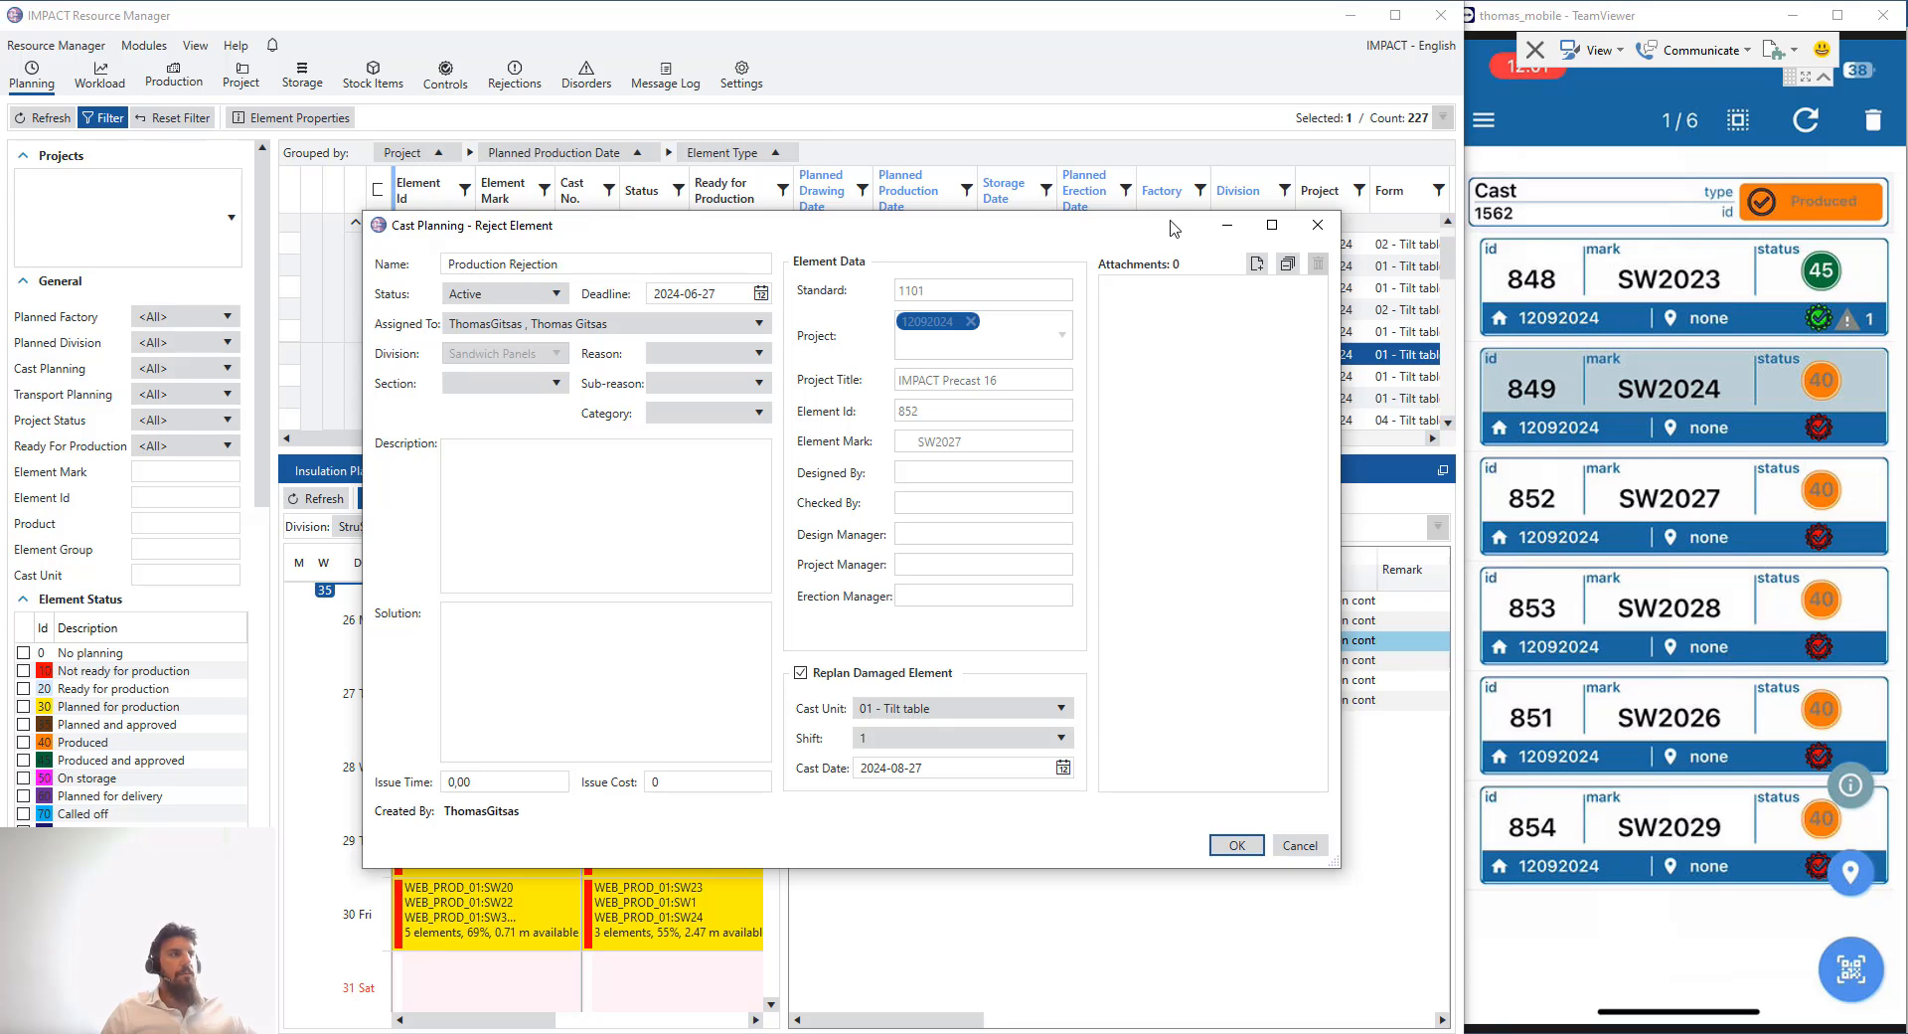
drag(1175, 231, 1186, 212)
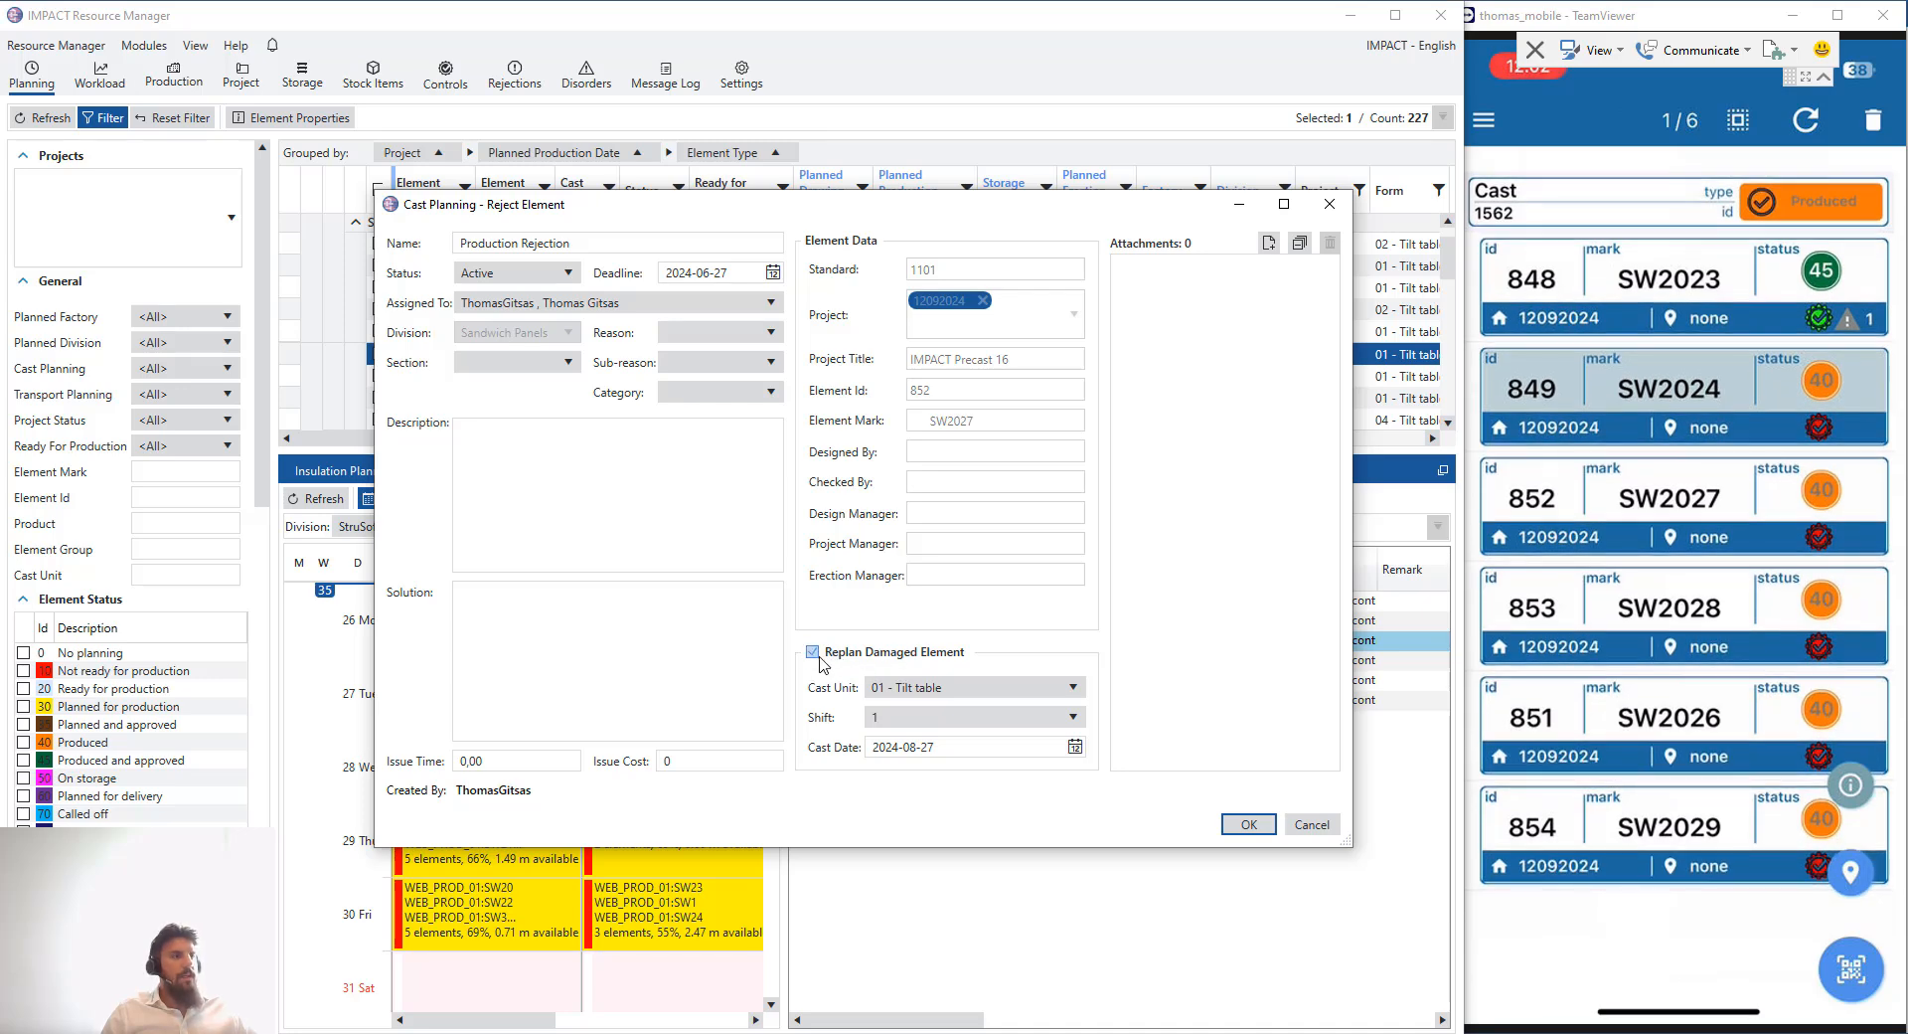
click(1249, 824)
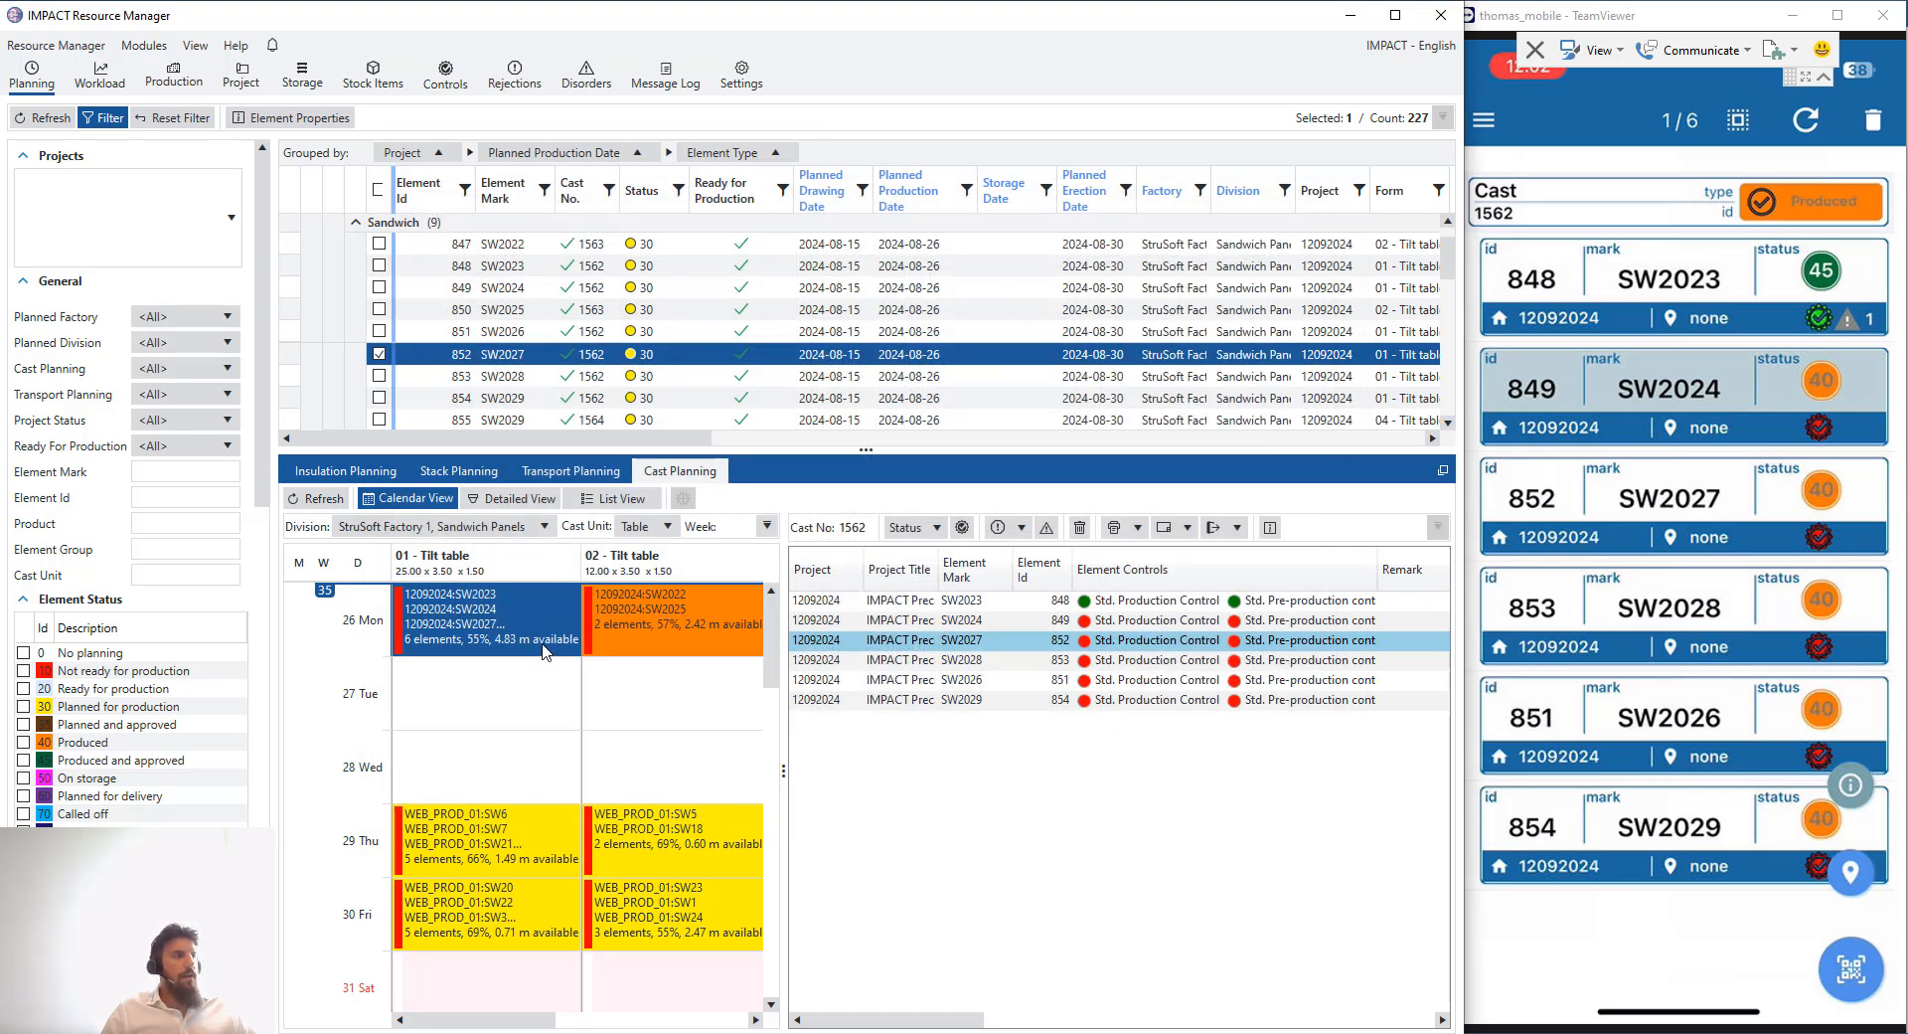
- Check SW2027's replanned cast and rejection mark, then refresh all elements in the mobile app's cast list
click(557, 701)
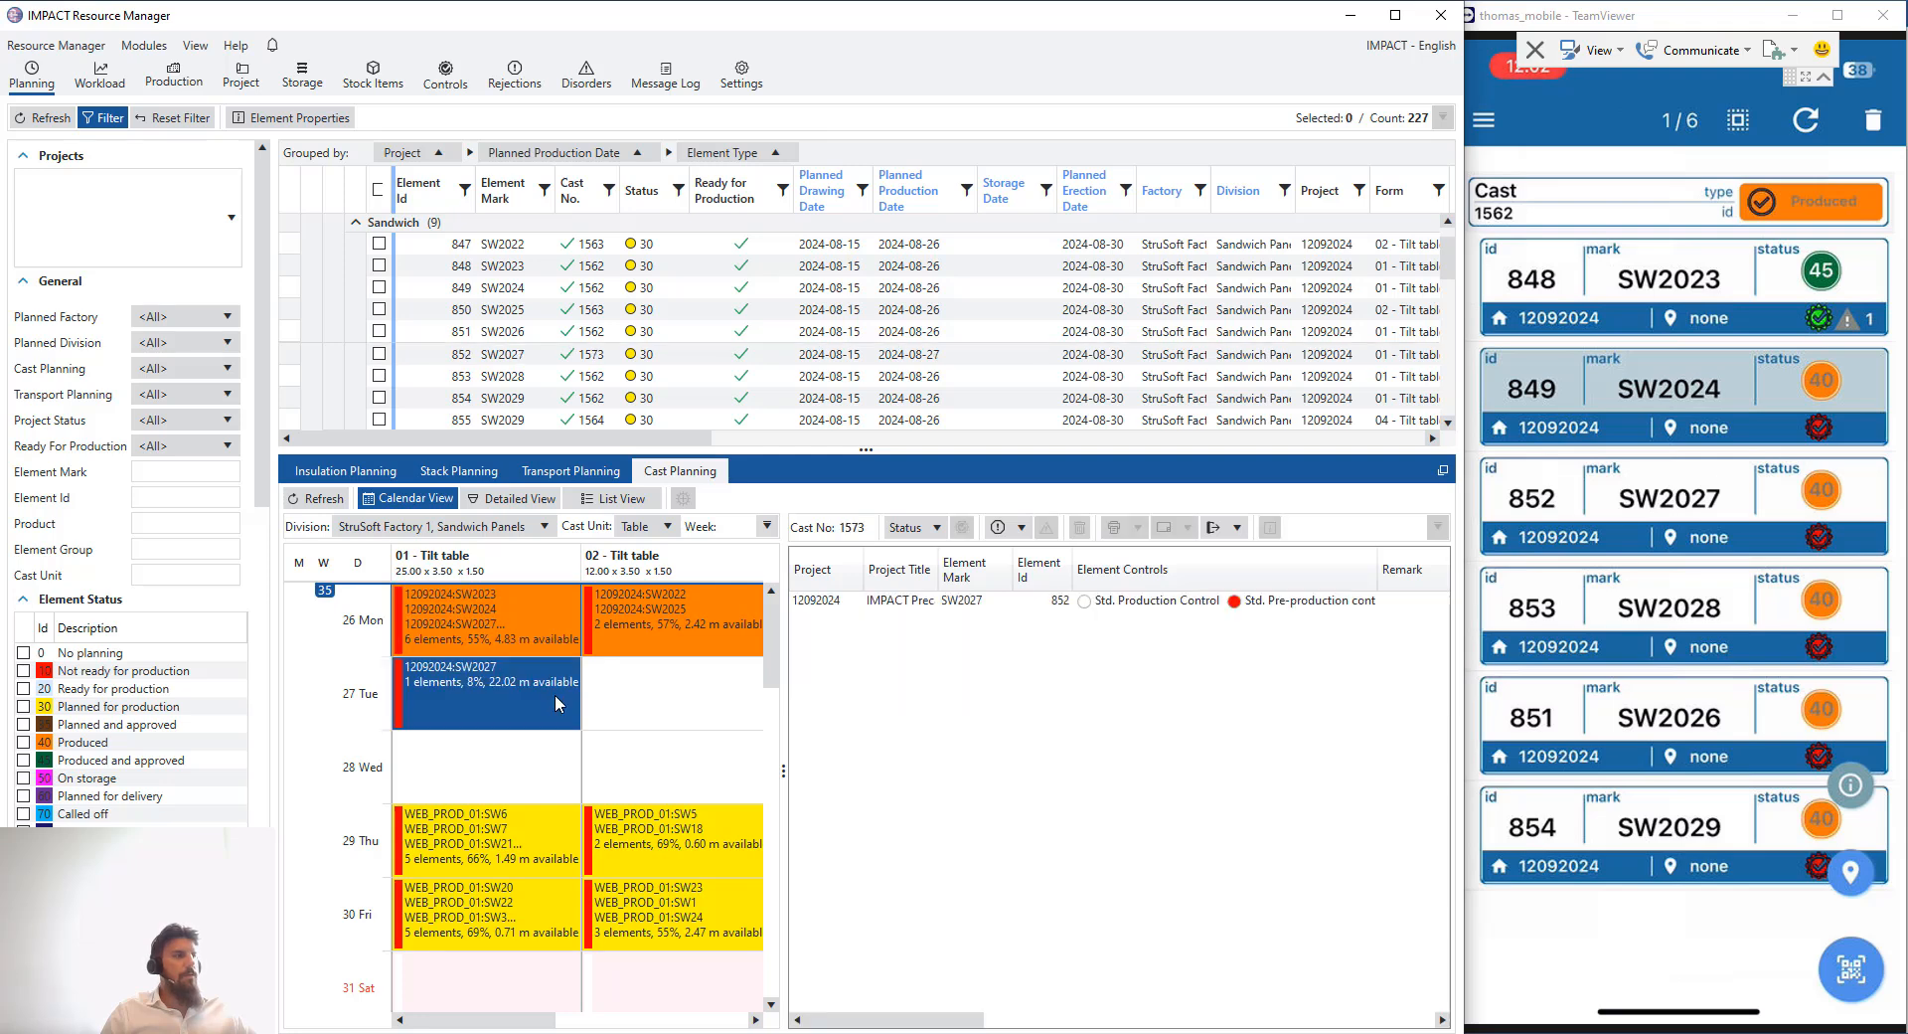
click(513, 647)
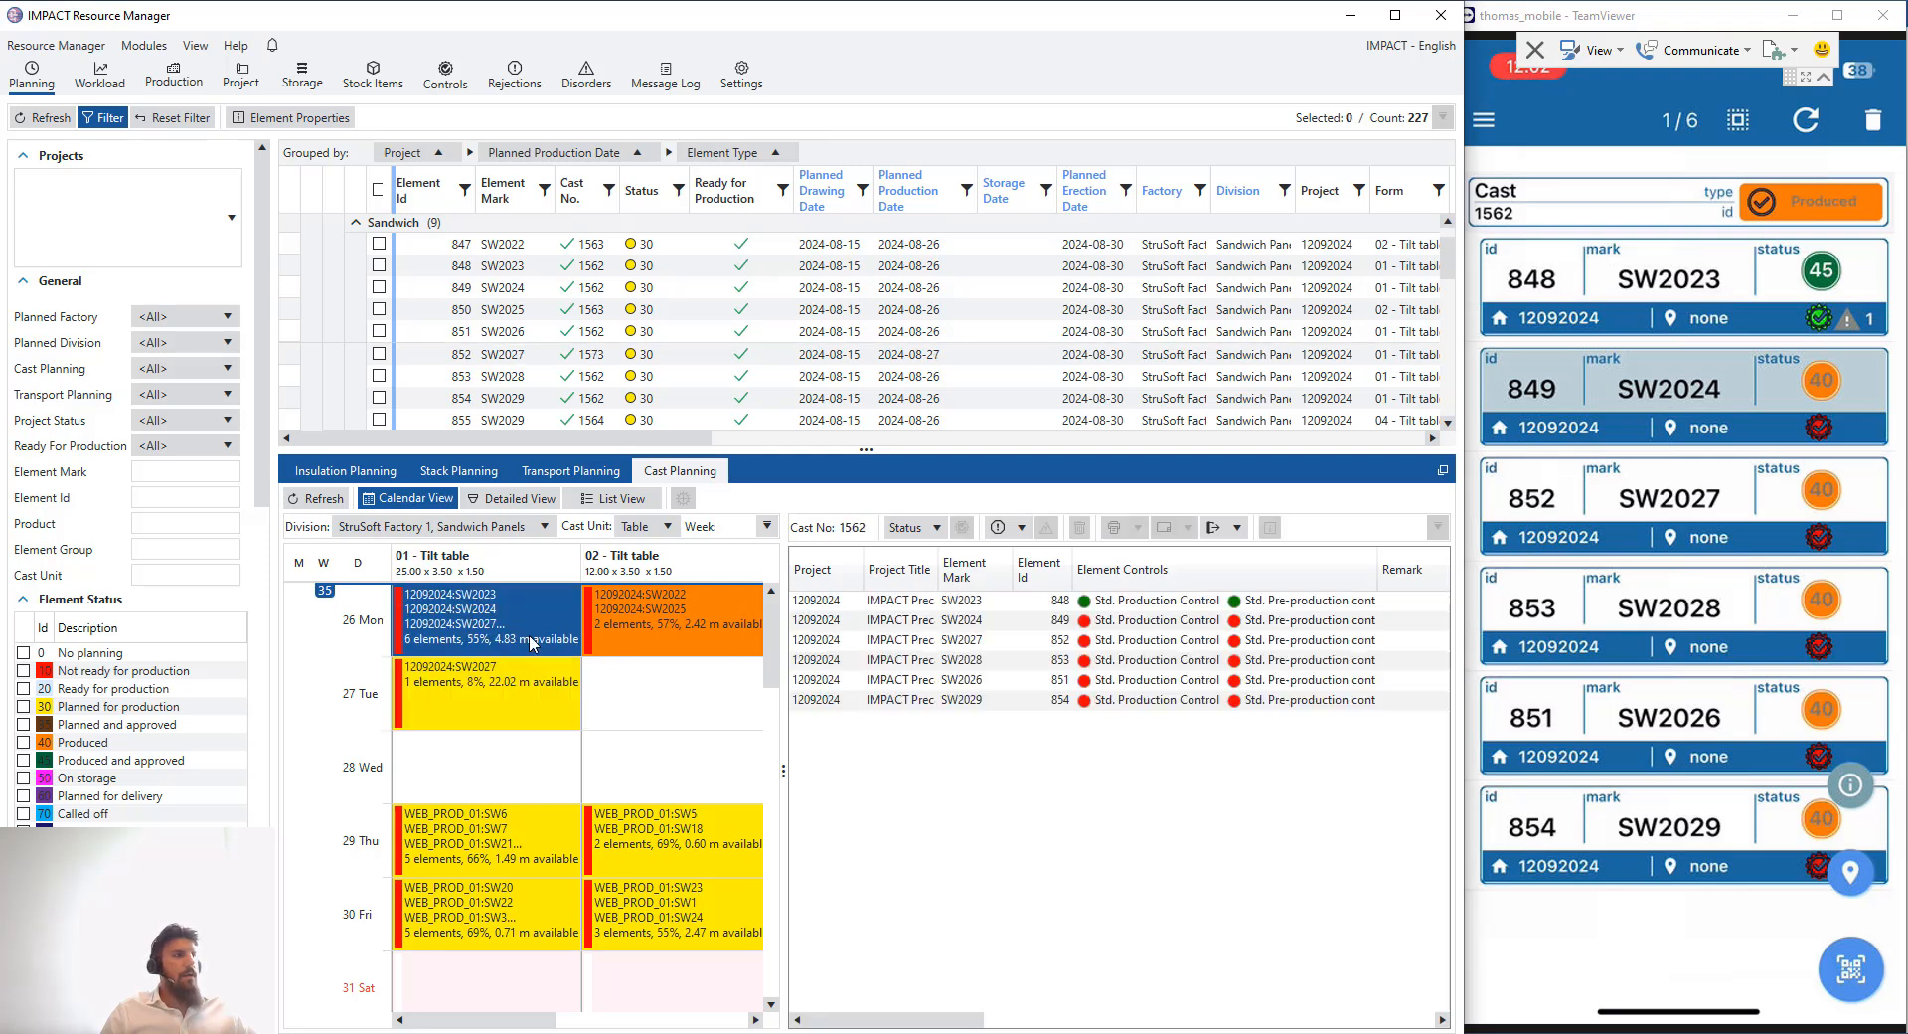
drag(915, 1022, 1240, 984)
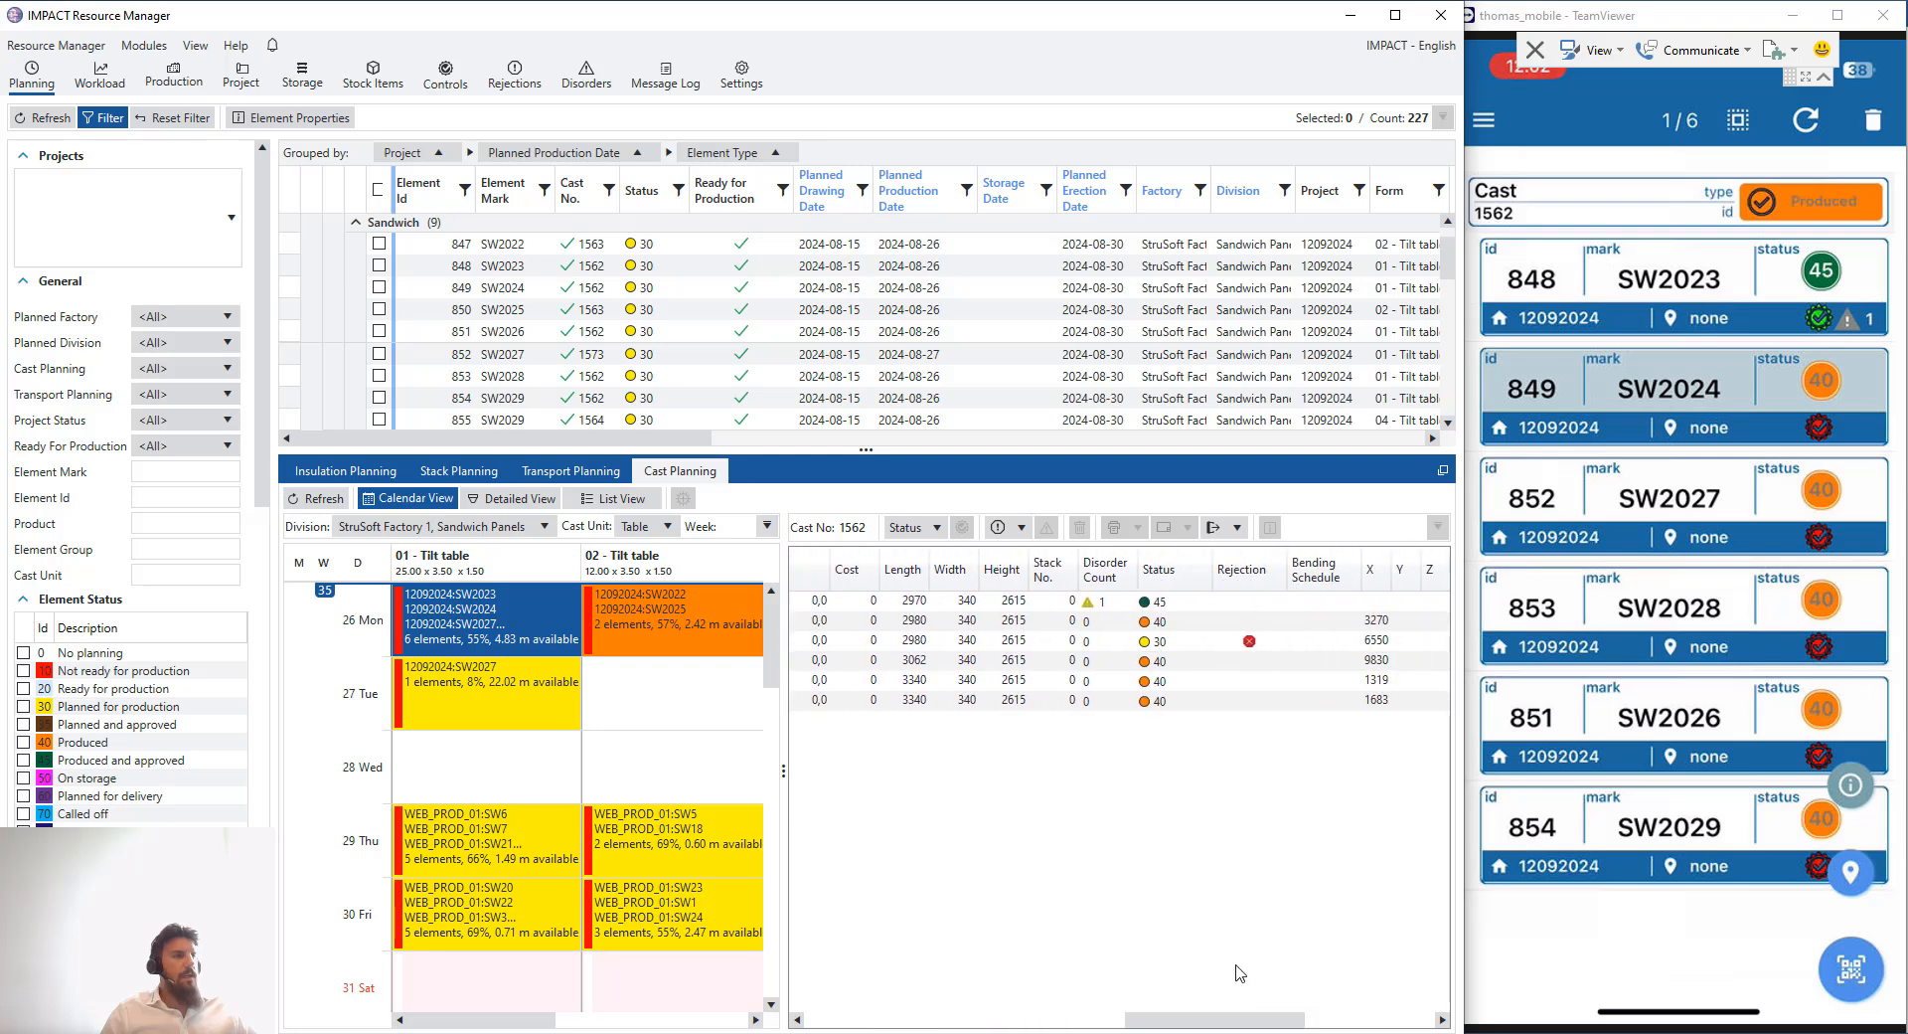
click(1252, 645)
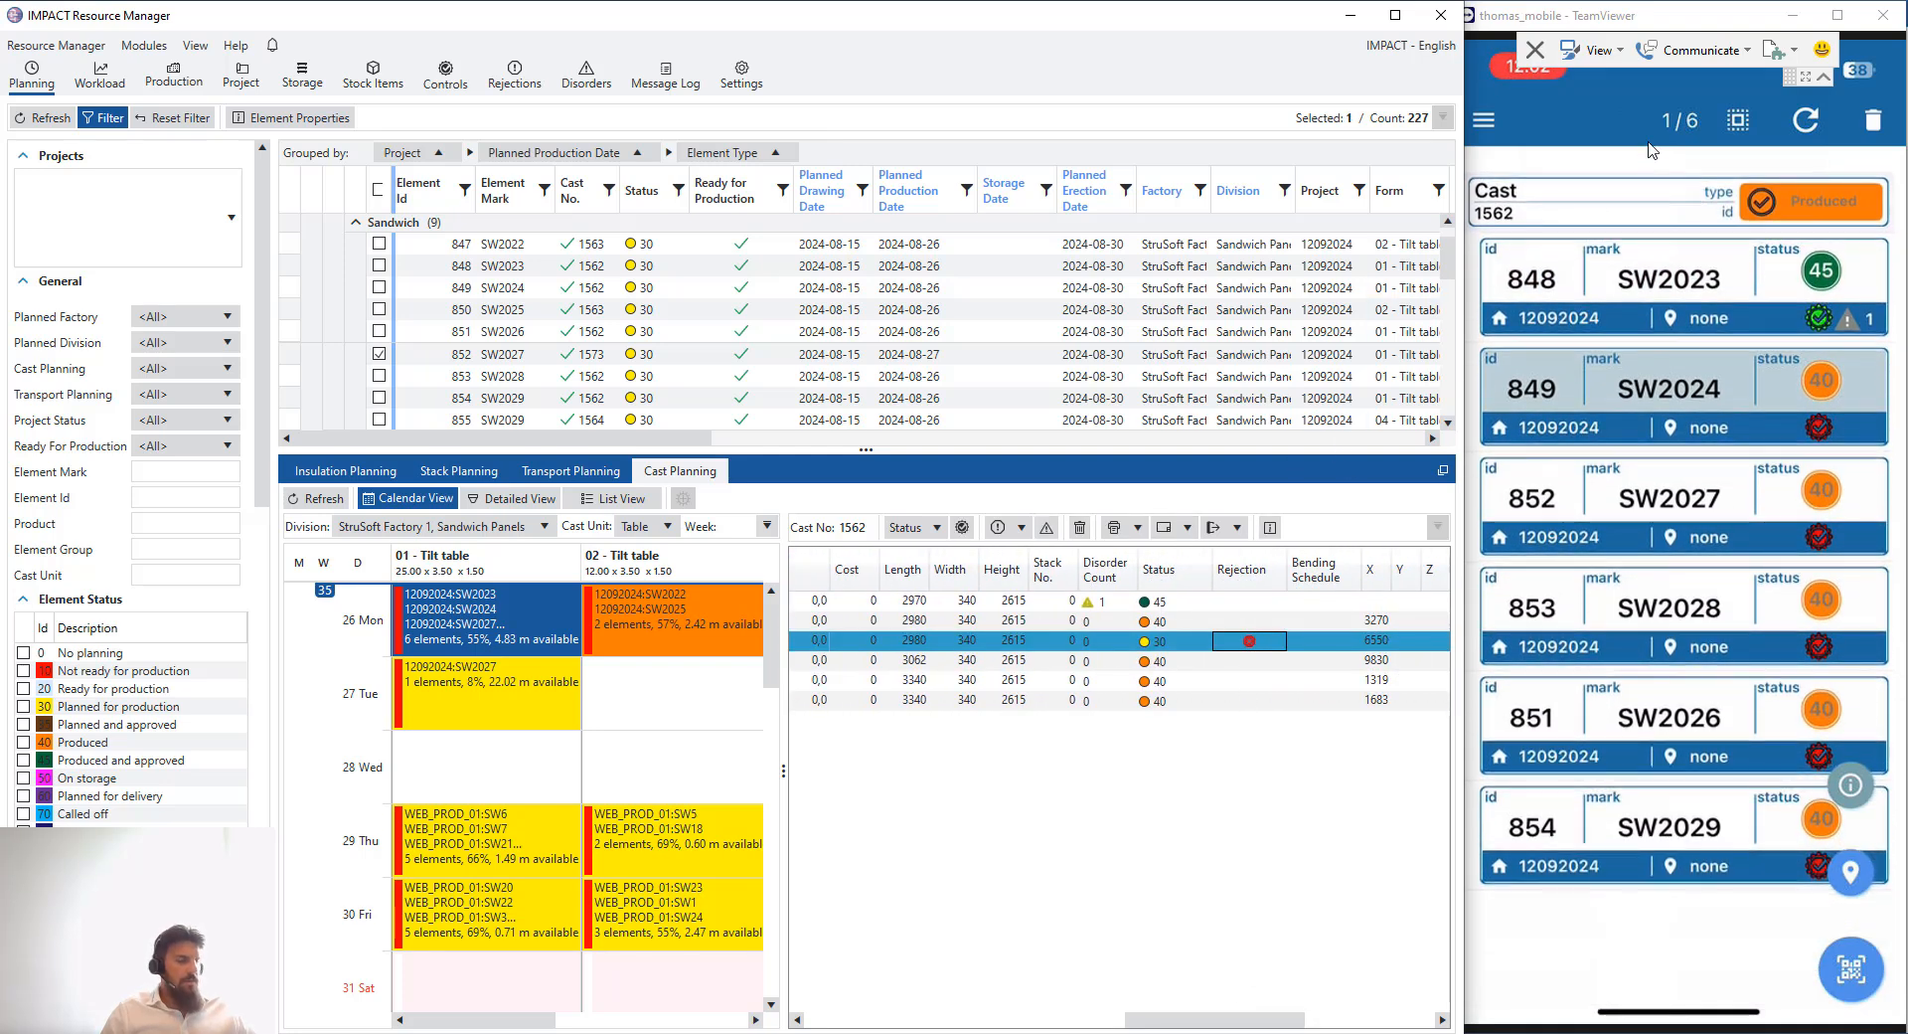
click(1809, 127)
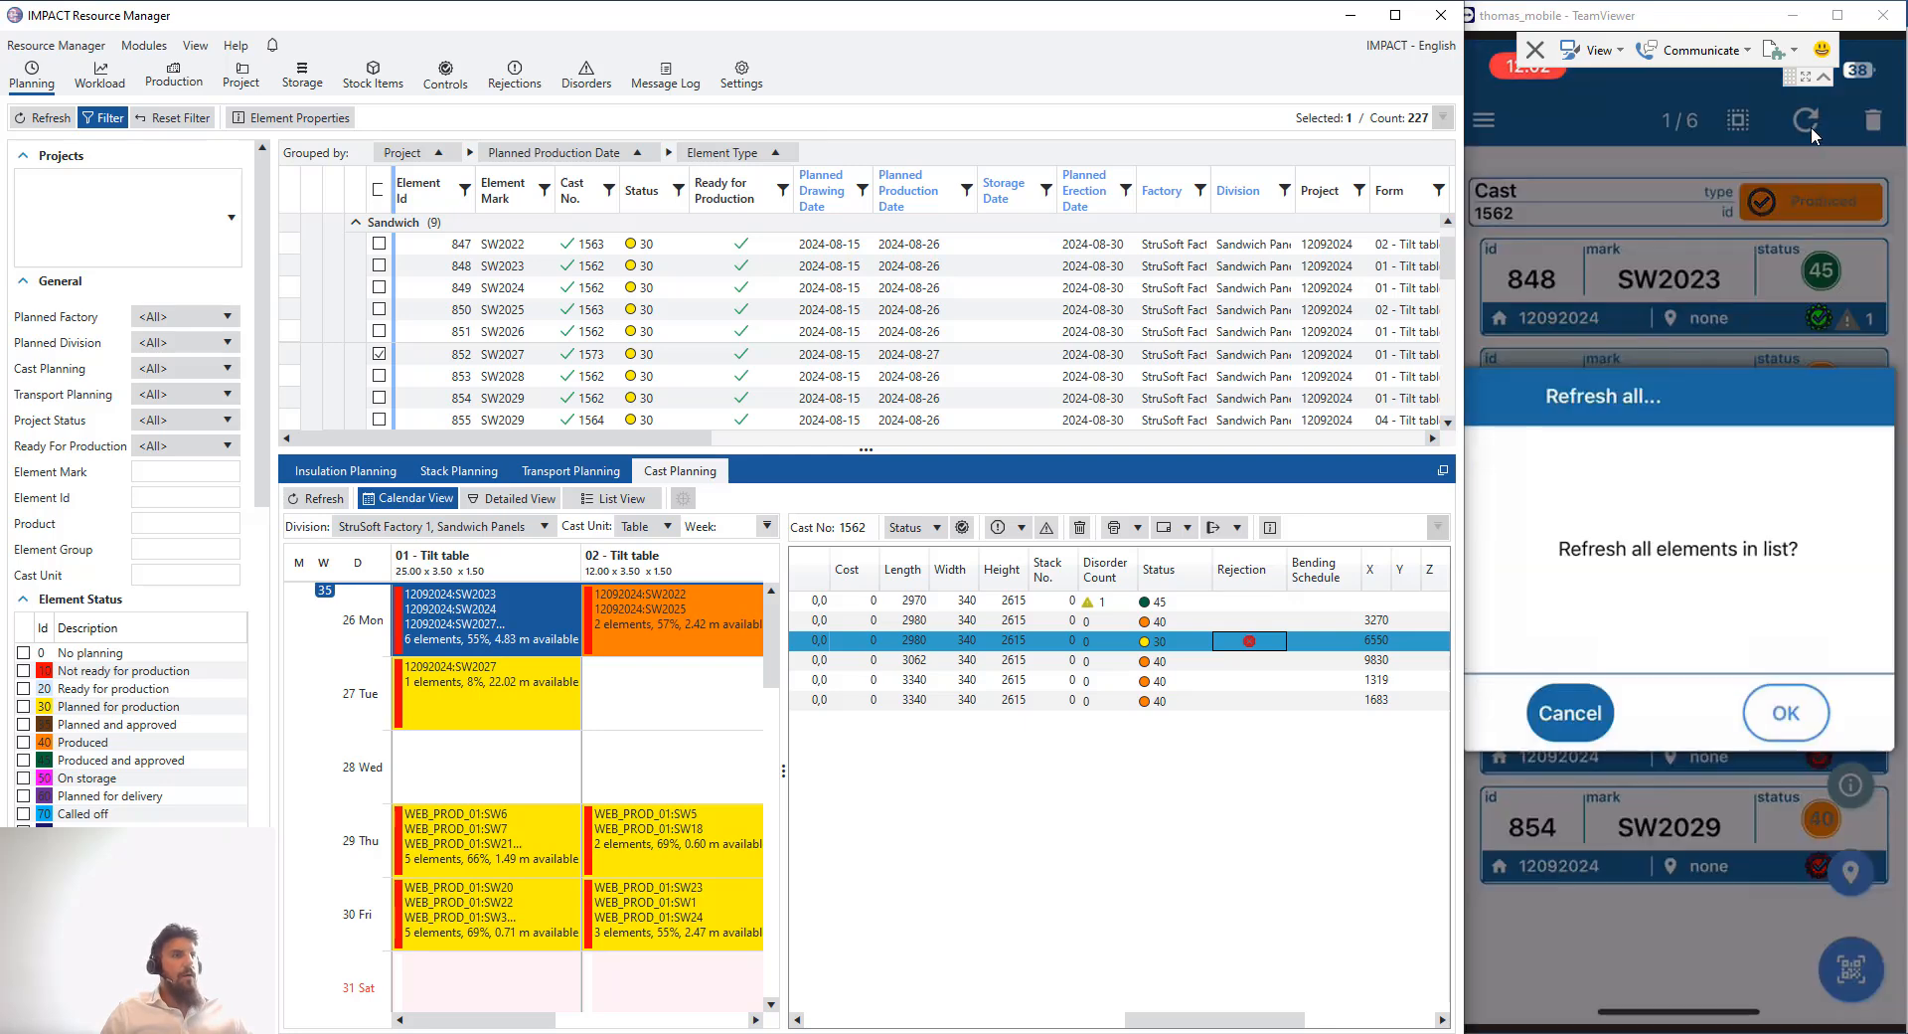
click(1787, 713)
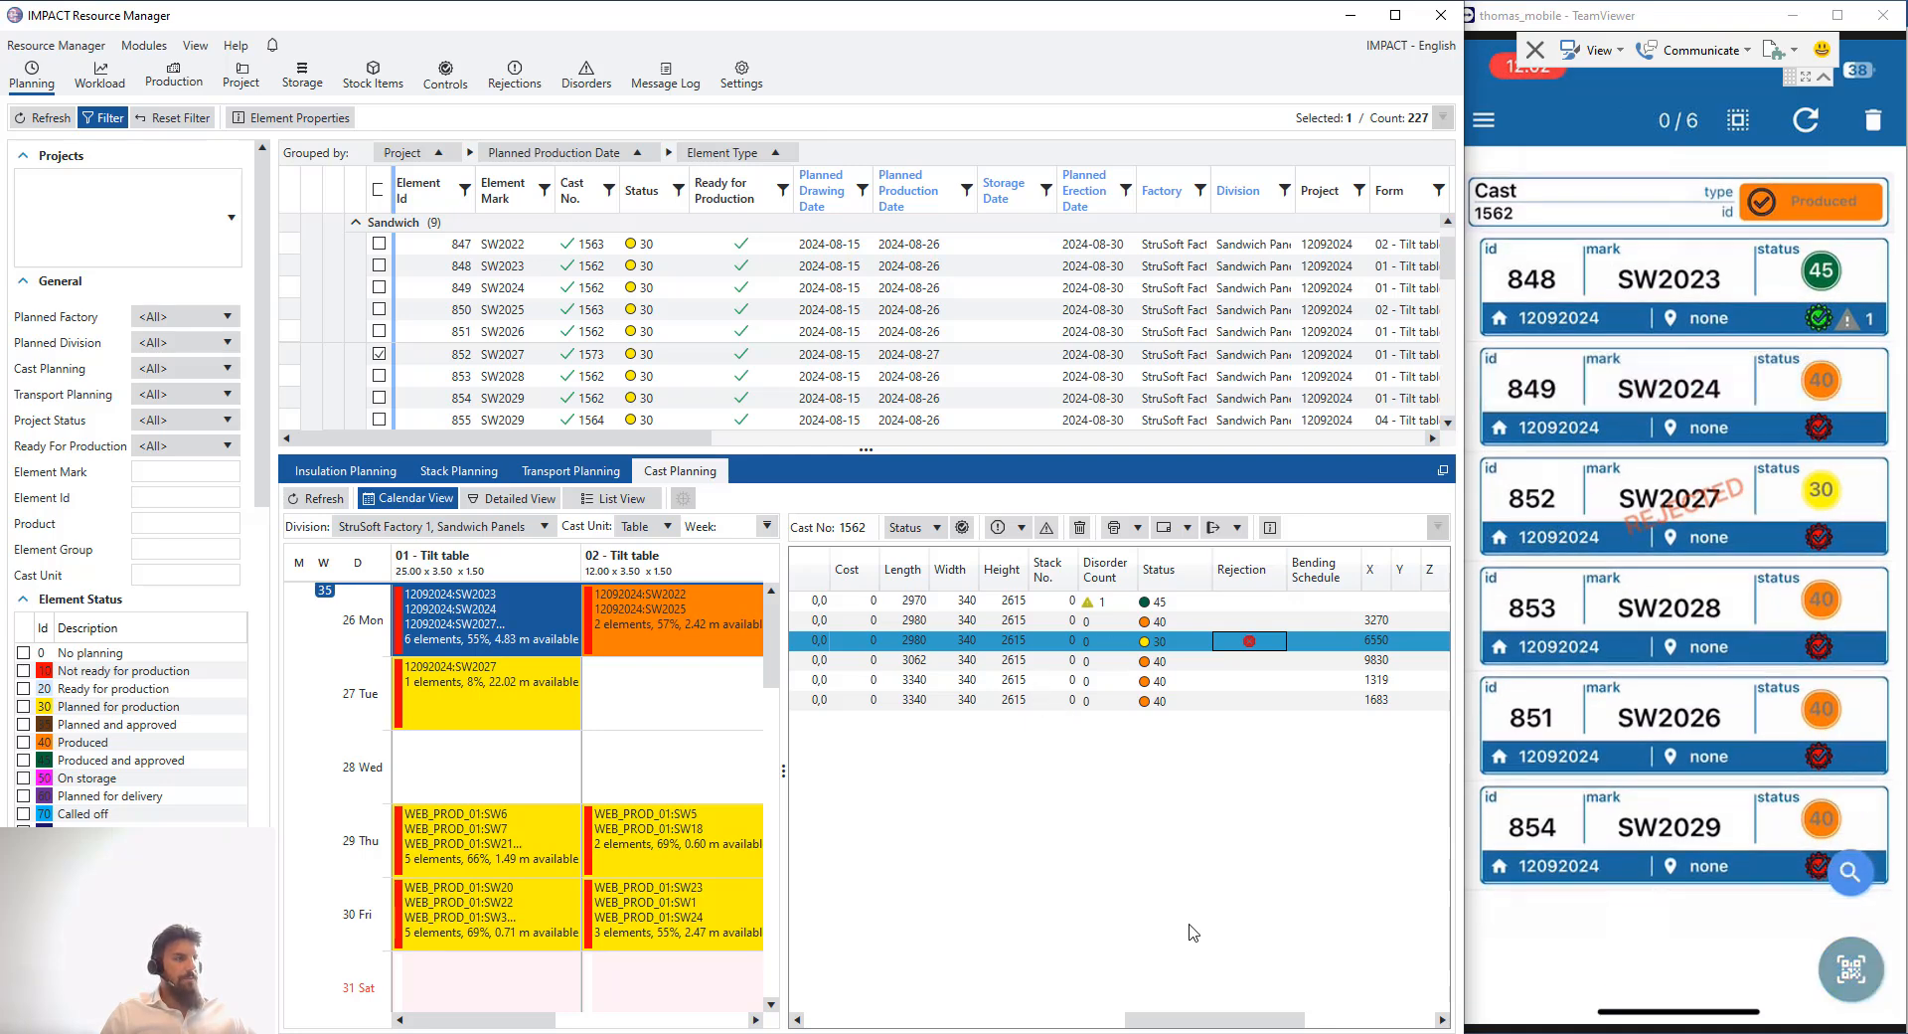
- Open SW2027's element controls in cast 1573 and close them again
drag(1197, 1019, 875, 1019)
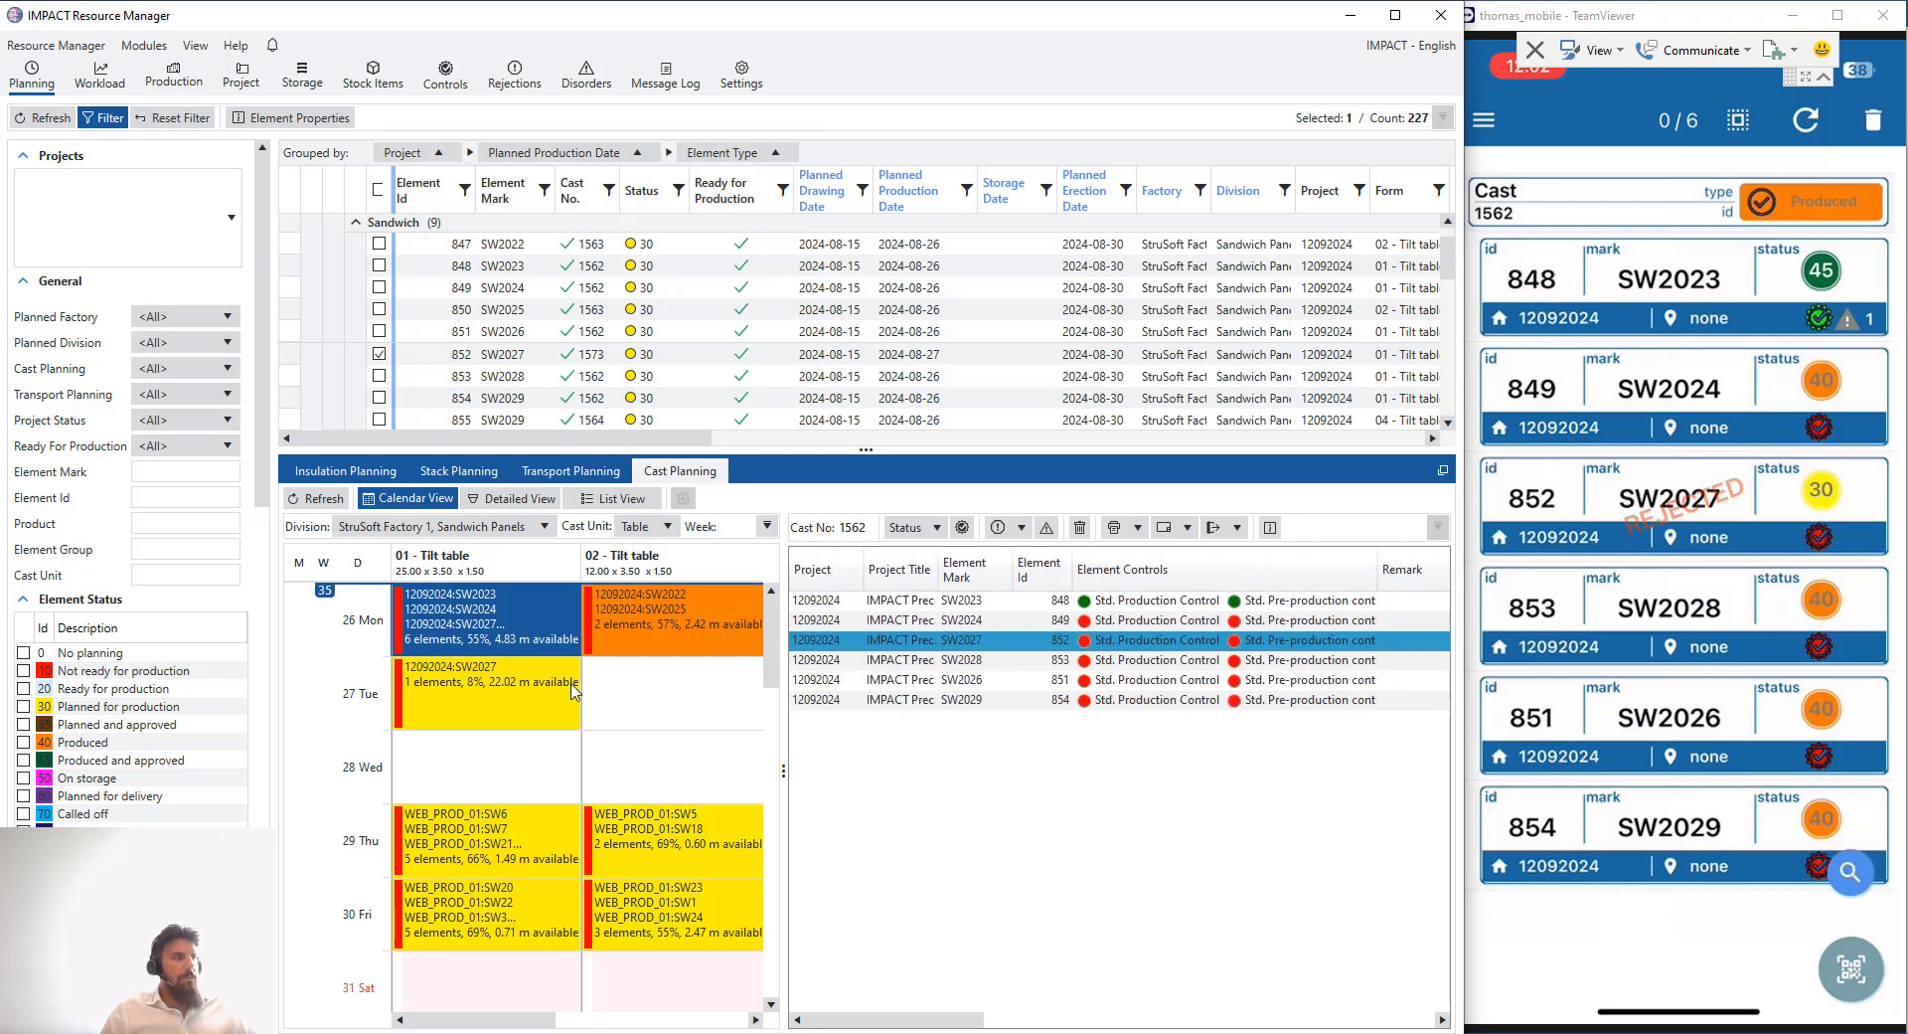
click(540, 686)
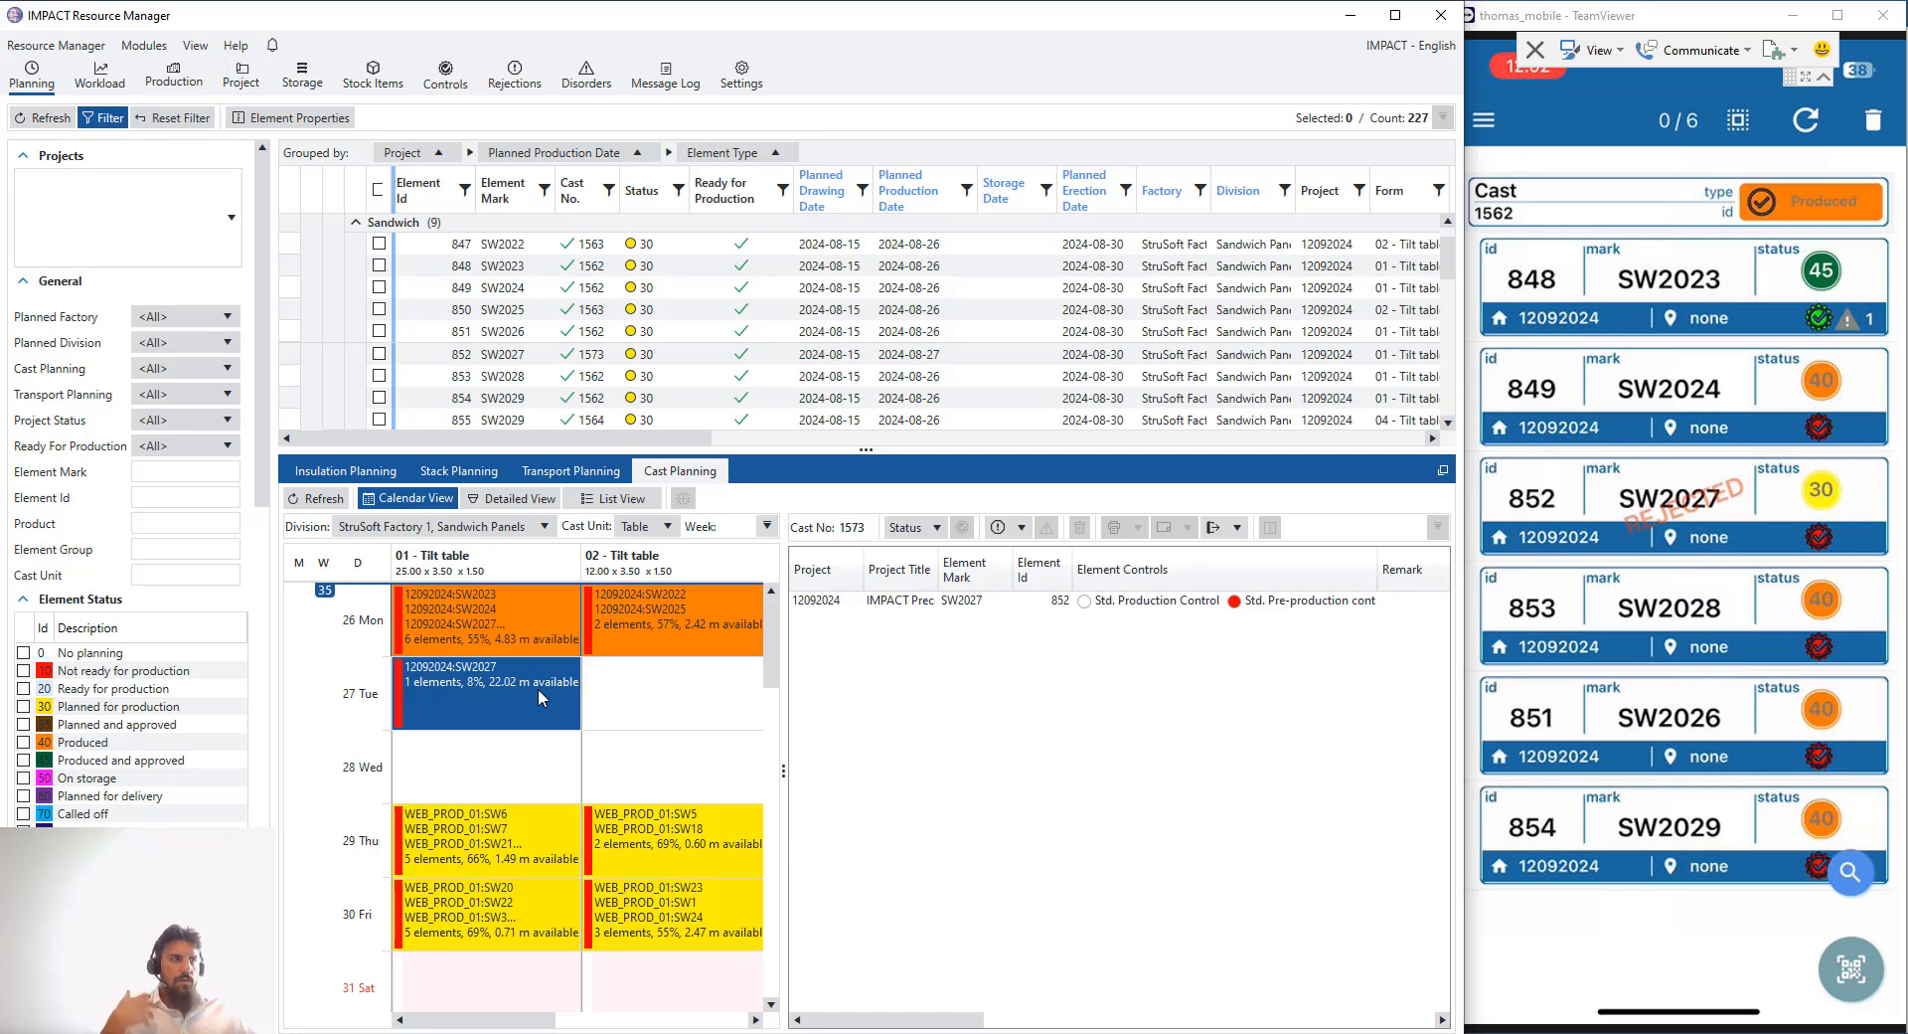
right_click(1119, 602)
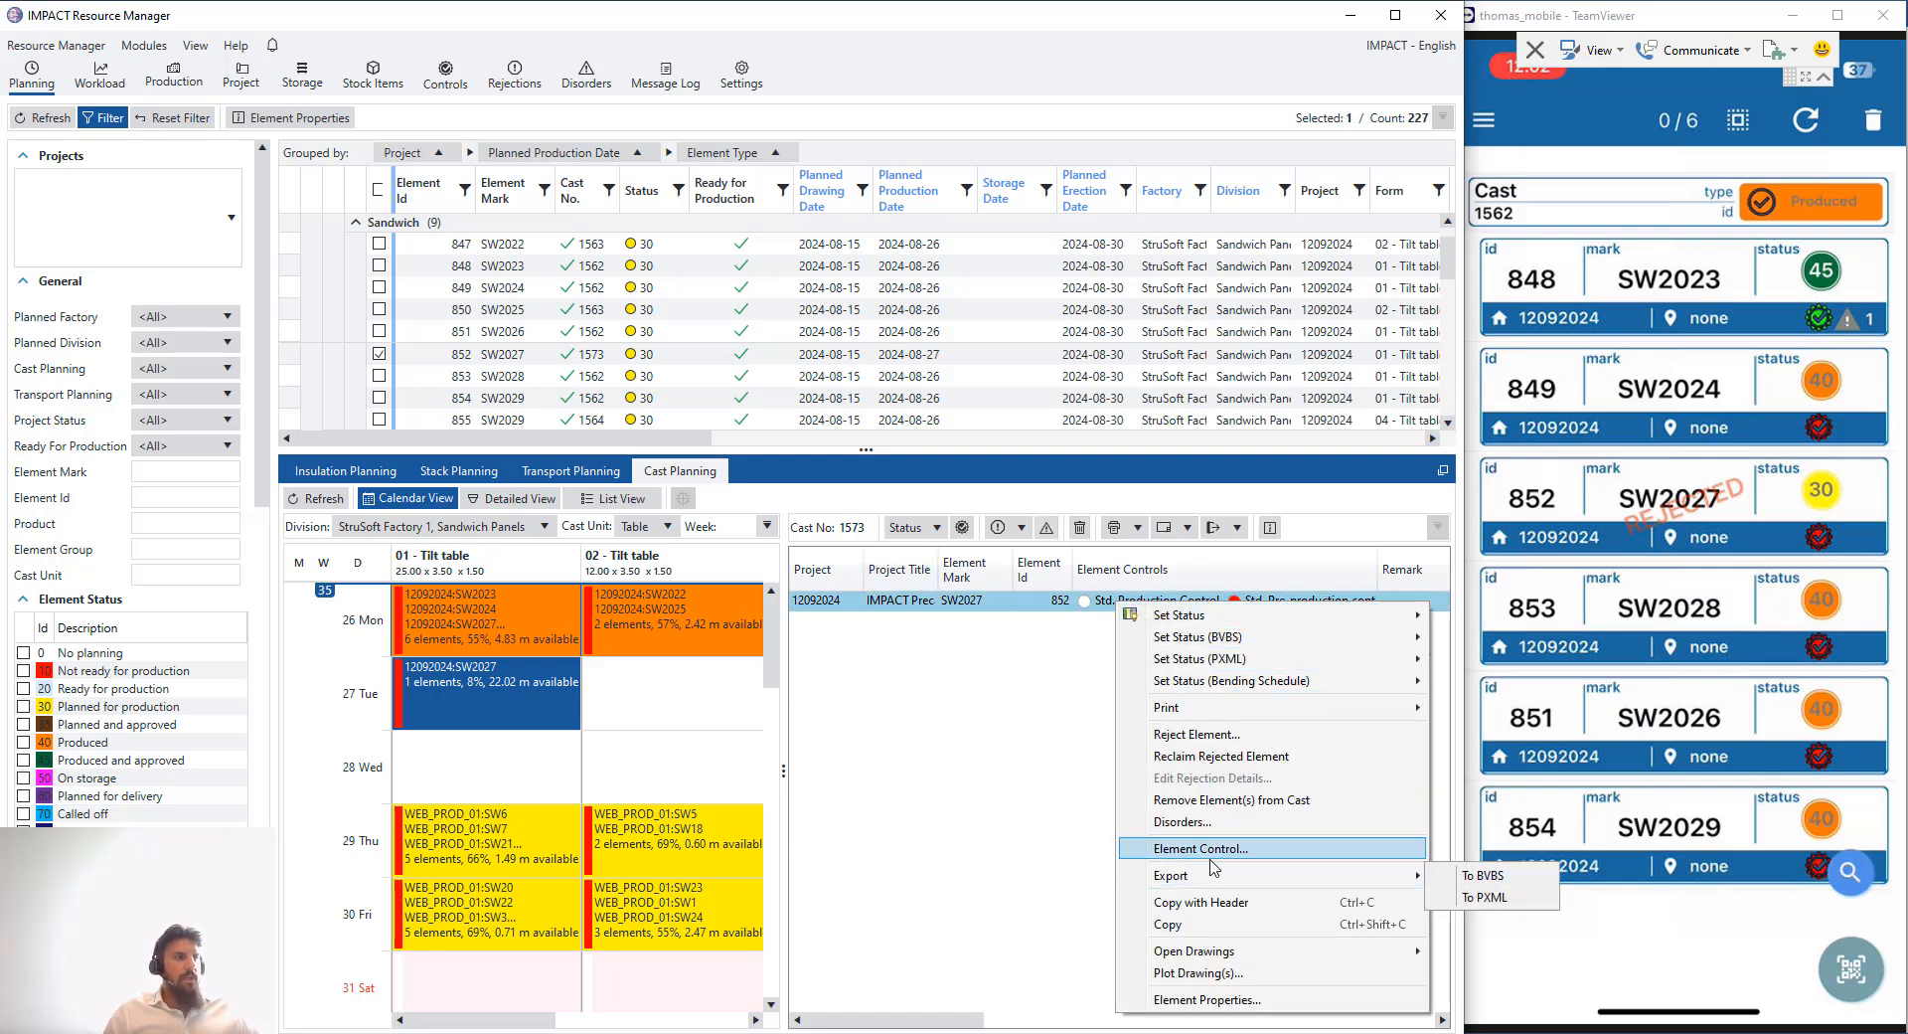
click(1222, 857)
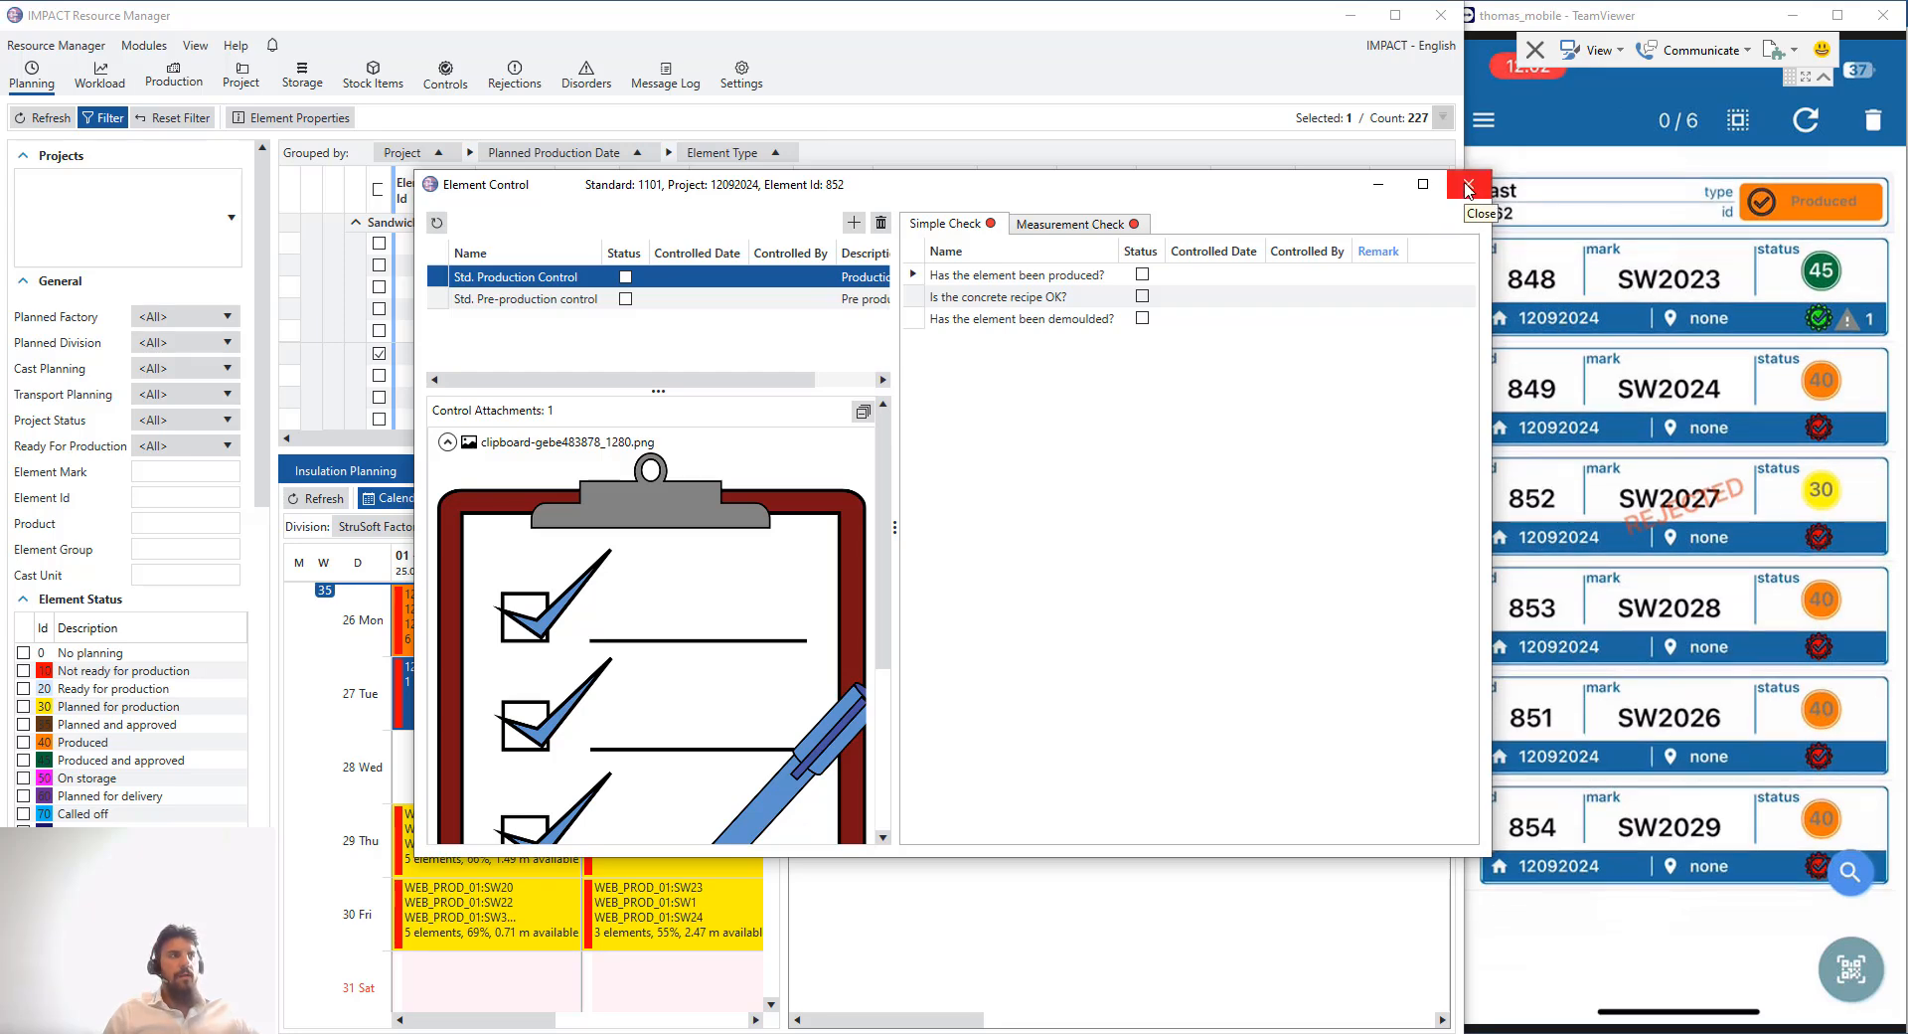
click(1468, 188)
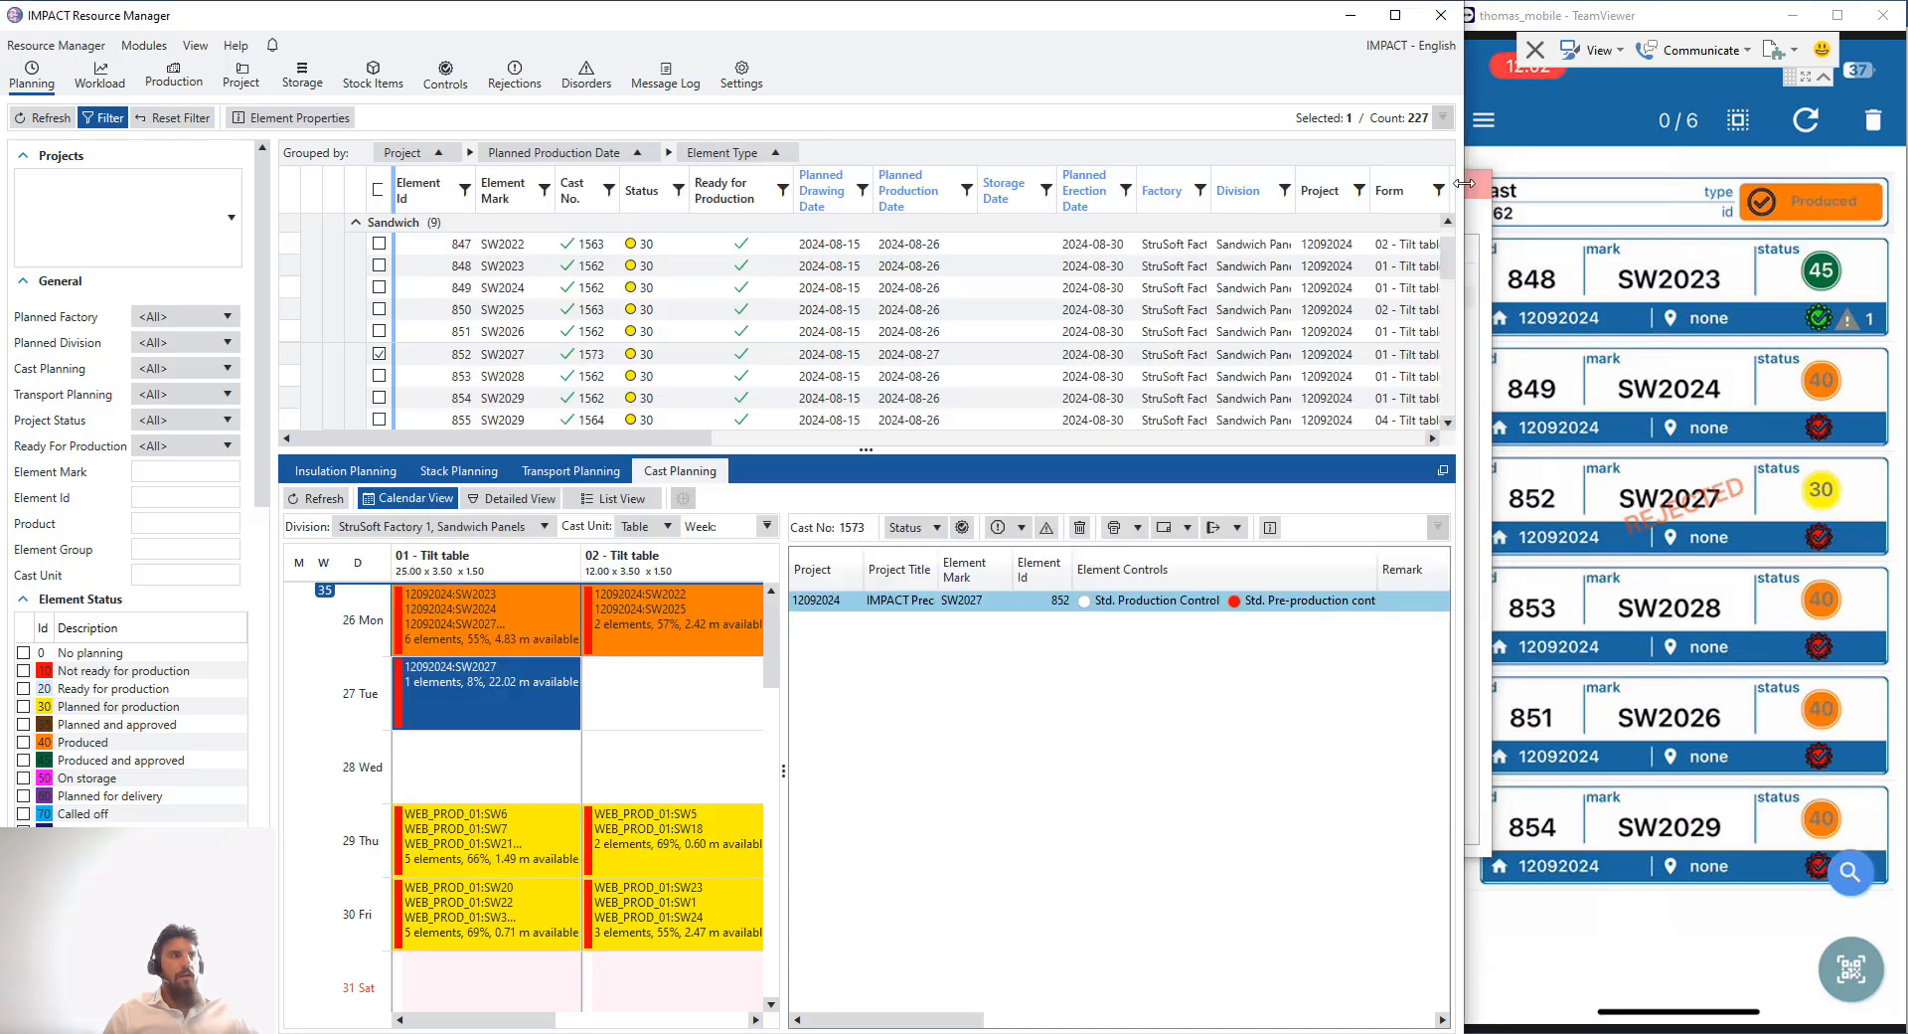
- Assign element SW2023 to storage location Storage05 from the mobile app
drag(781, 729, 1025, 730)
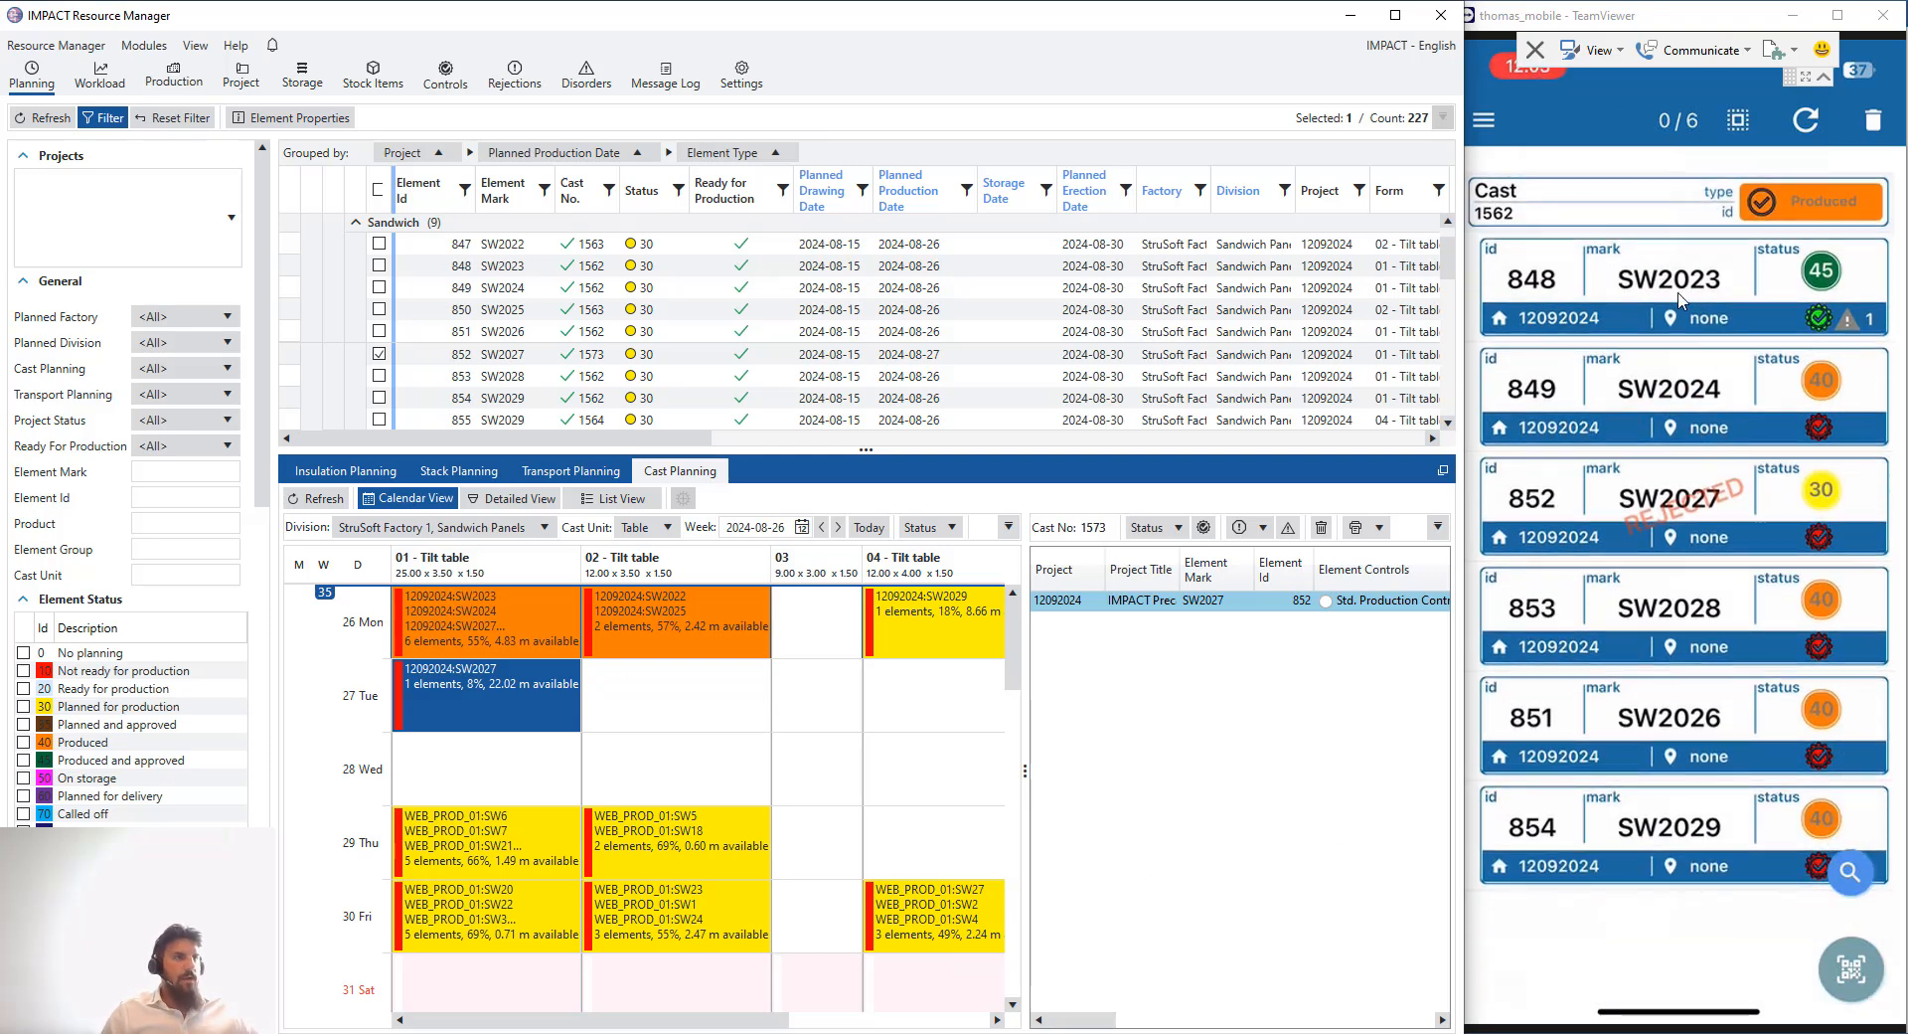
click(1728, 287)
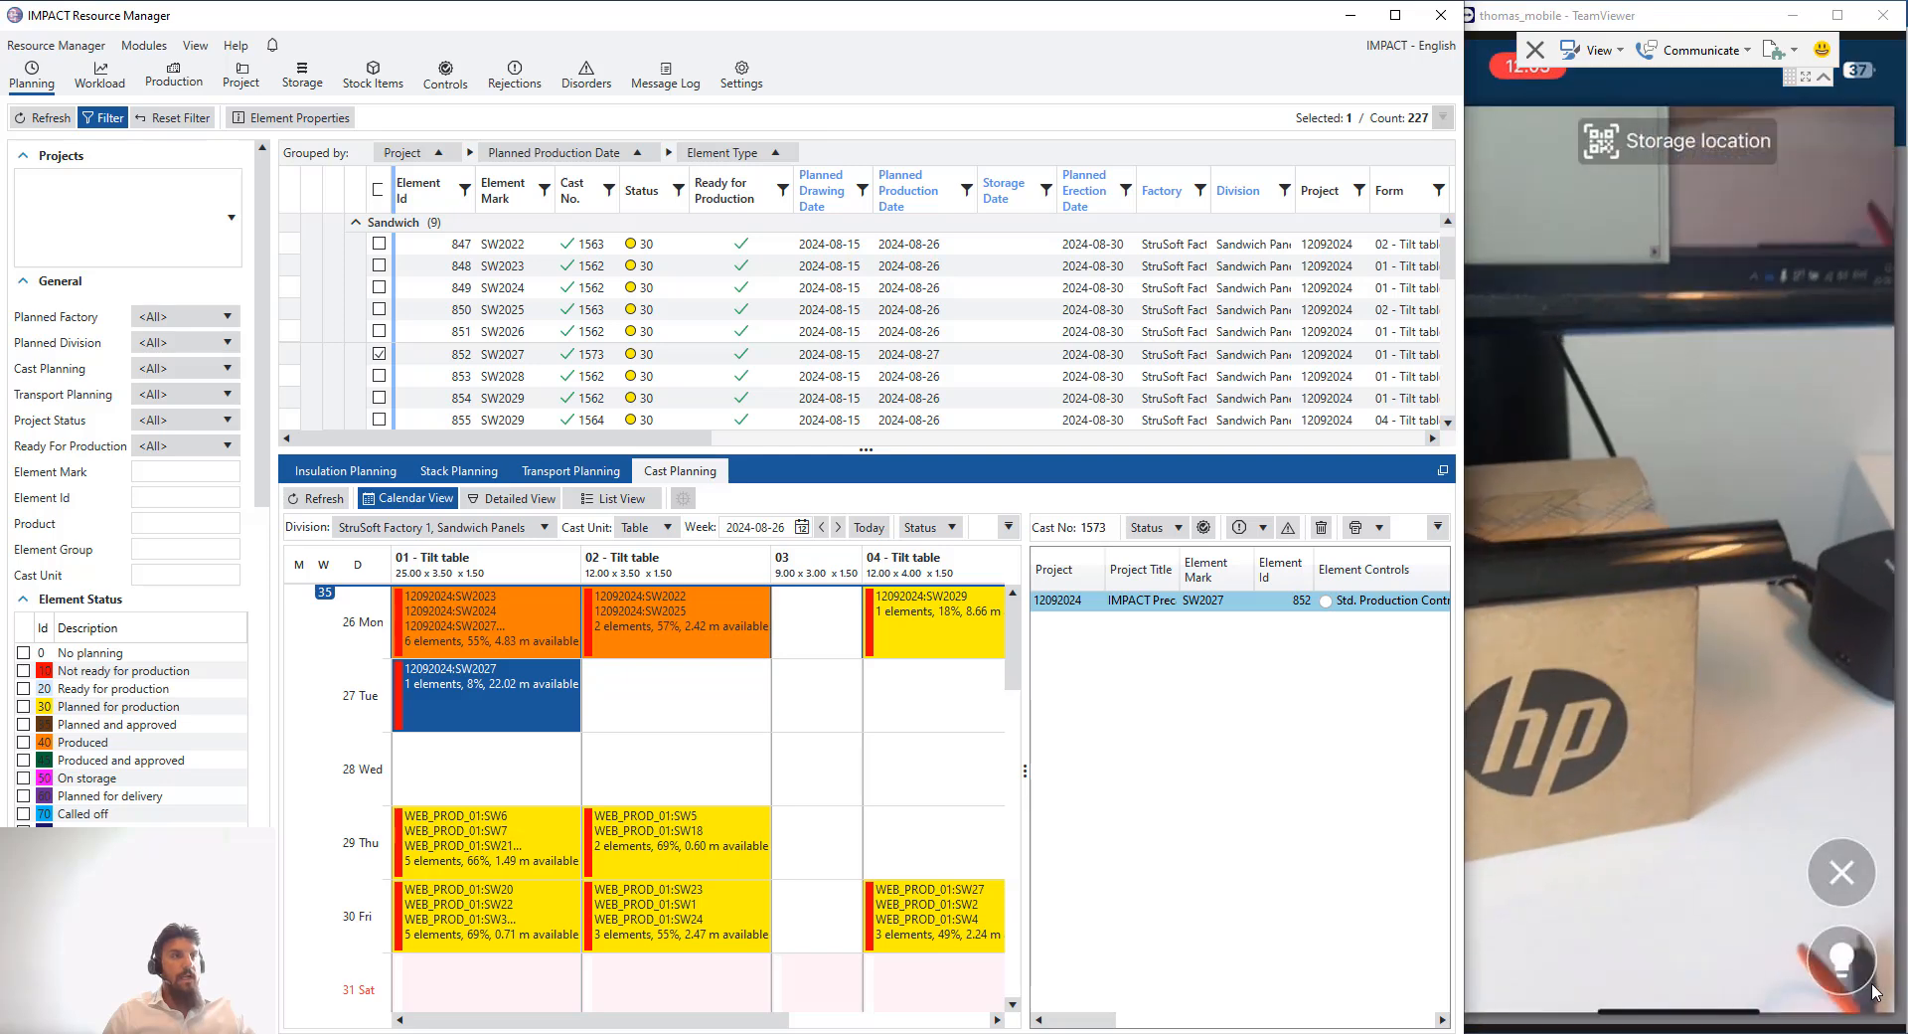
click(1873, 986)
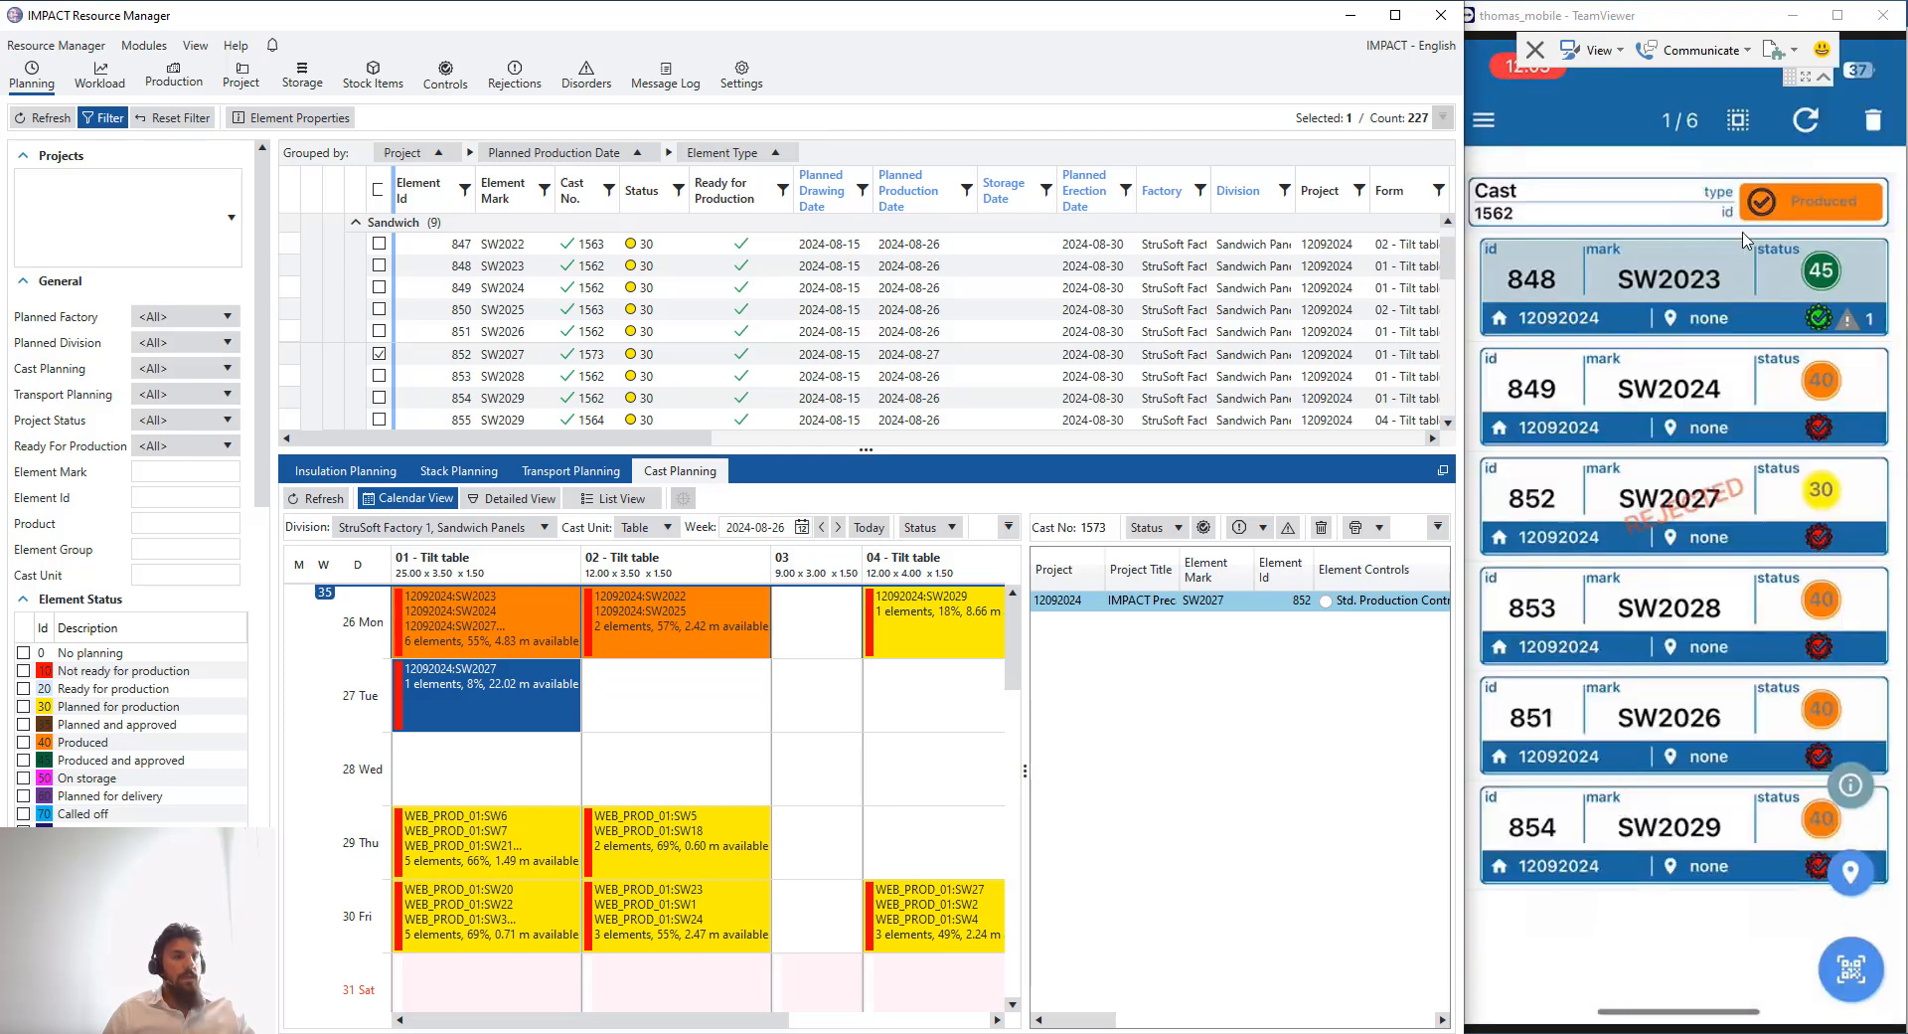
click(1850, 875)
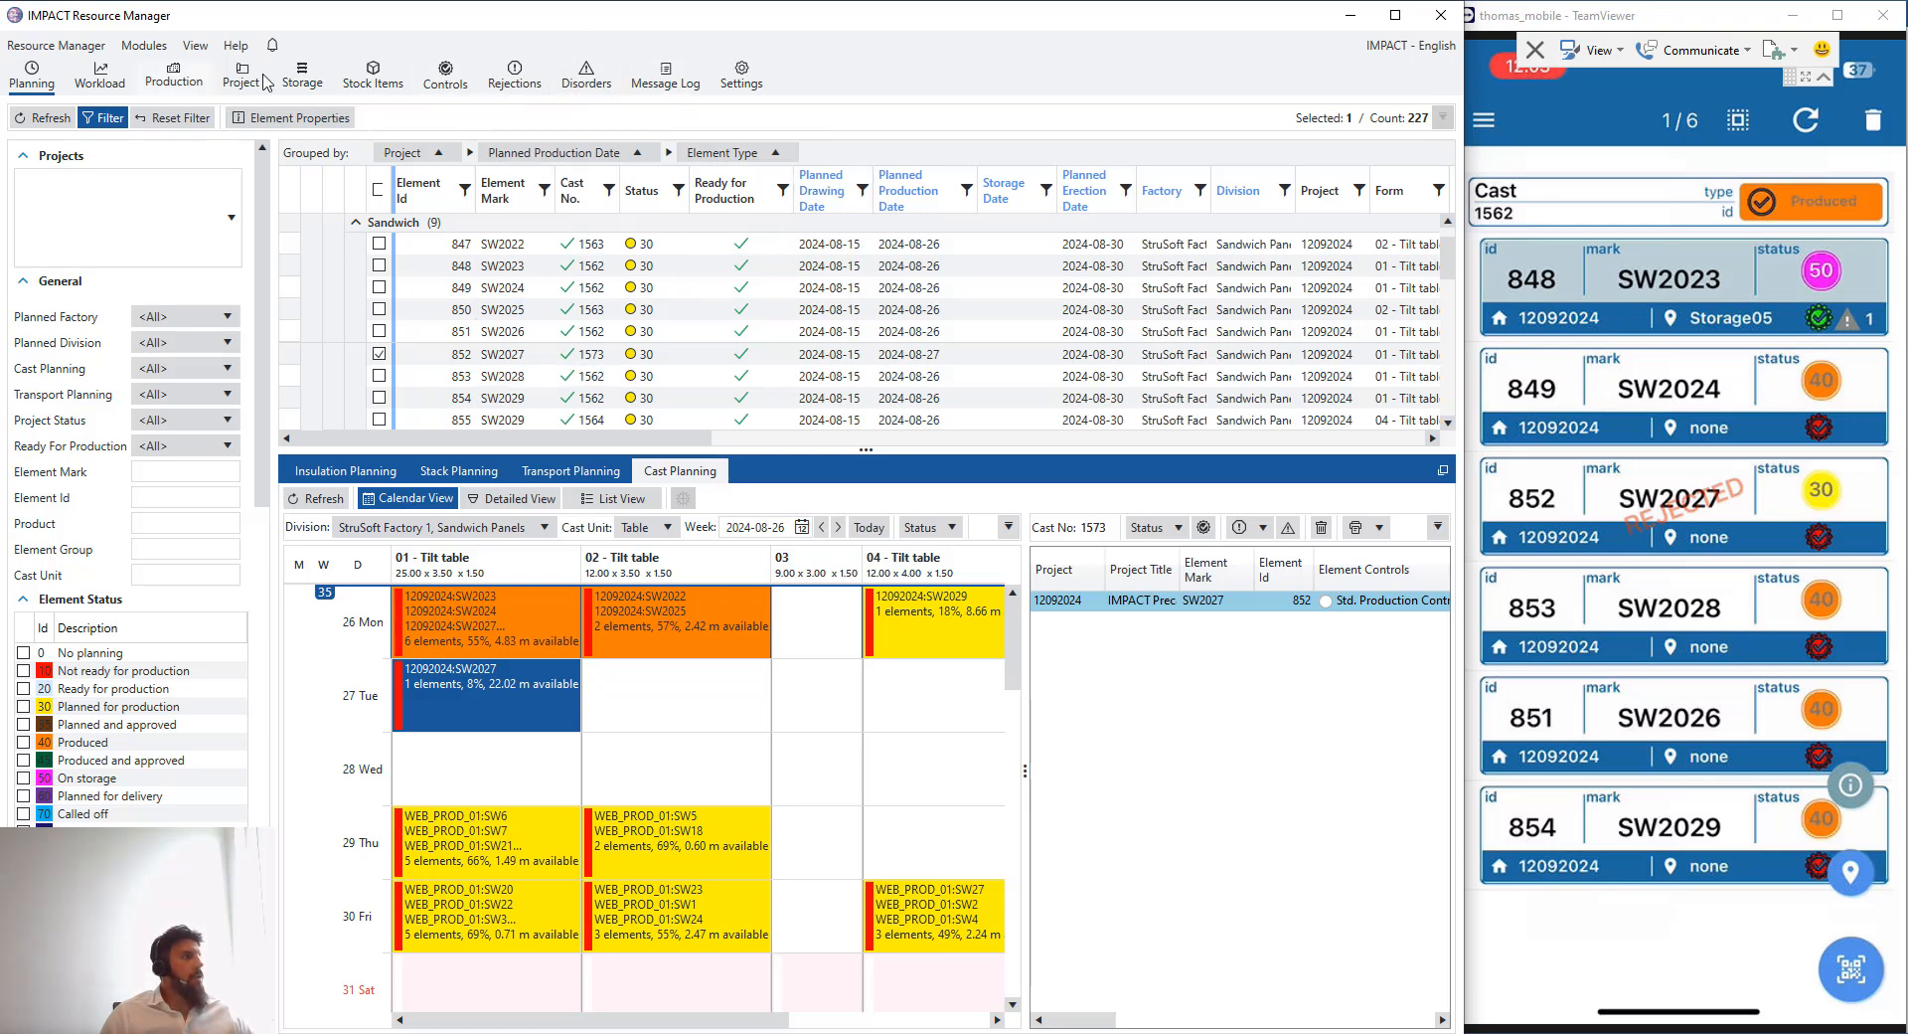
- Open Storage, set the storage date to 2024-08-30 and refresh the stored elements list
click(307, 87)
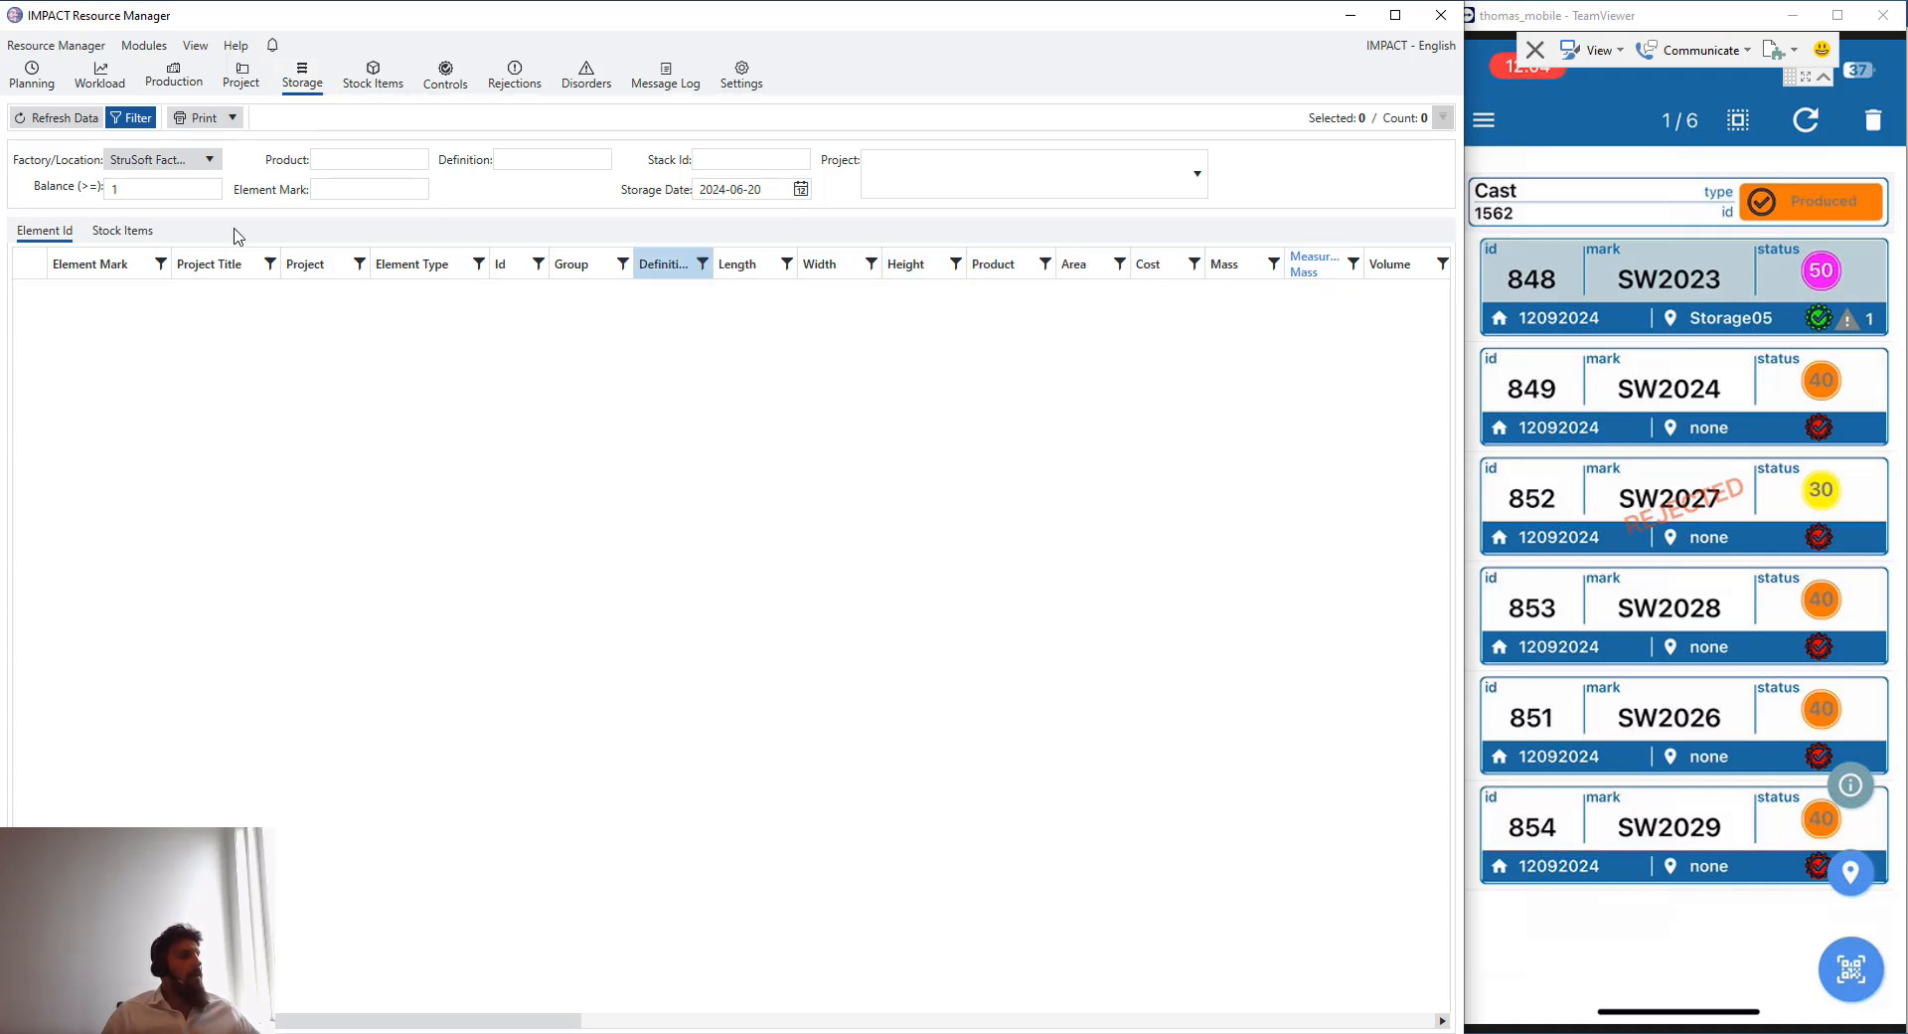
click(801, 189)
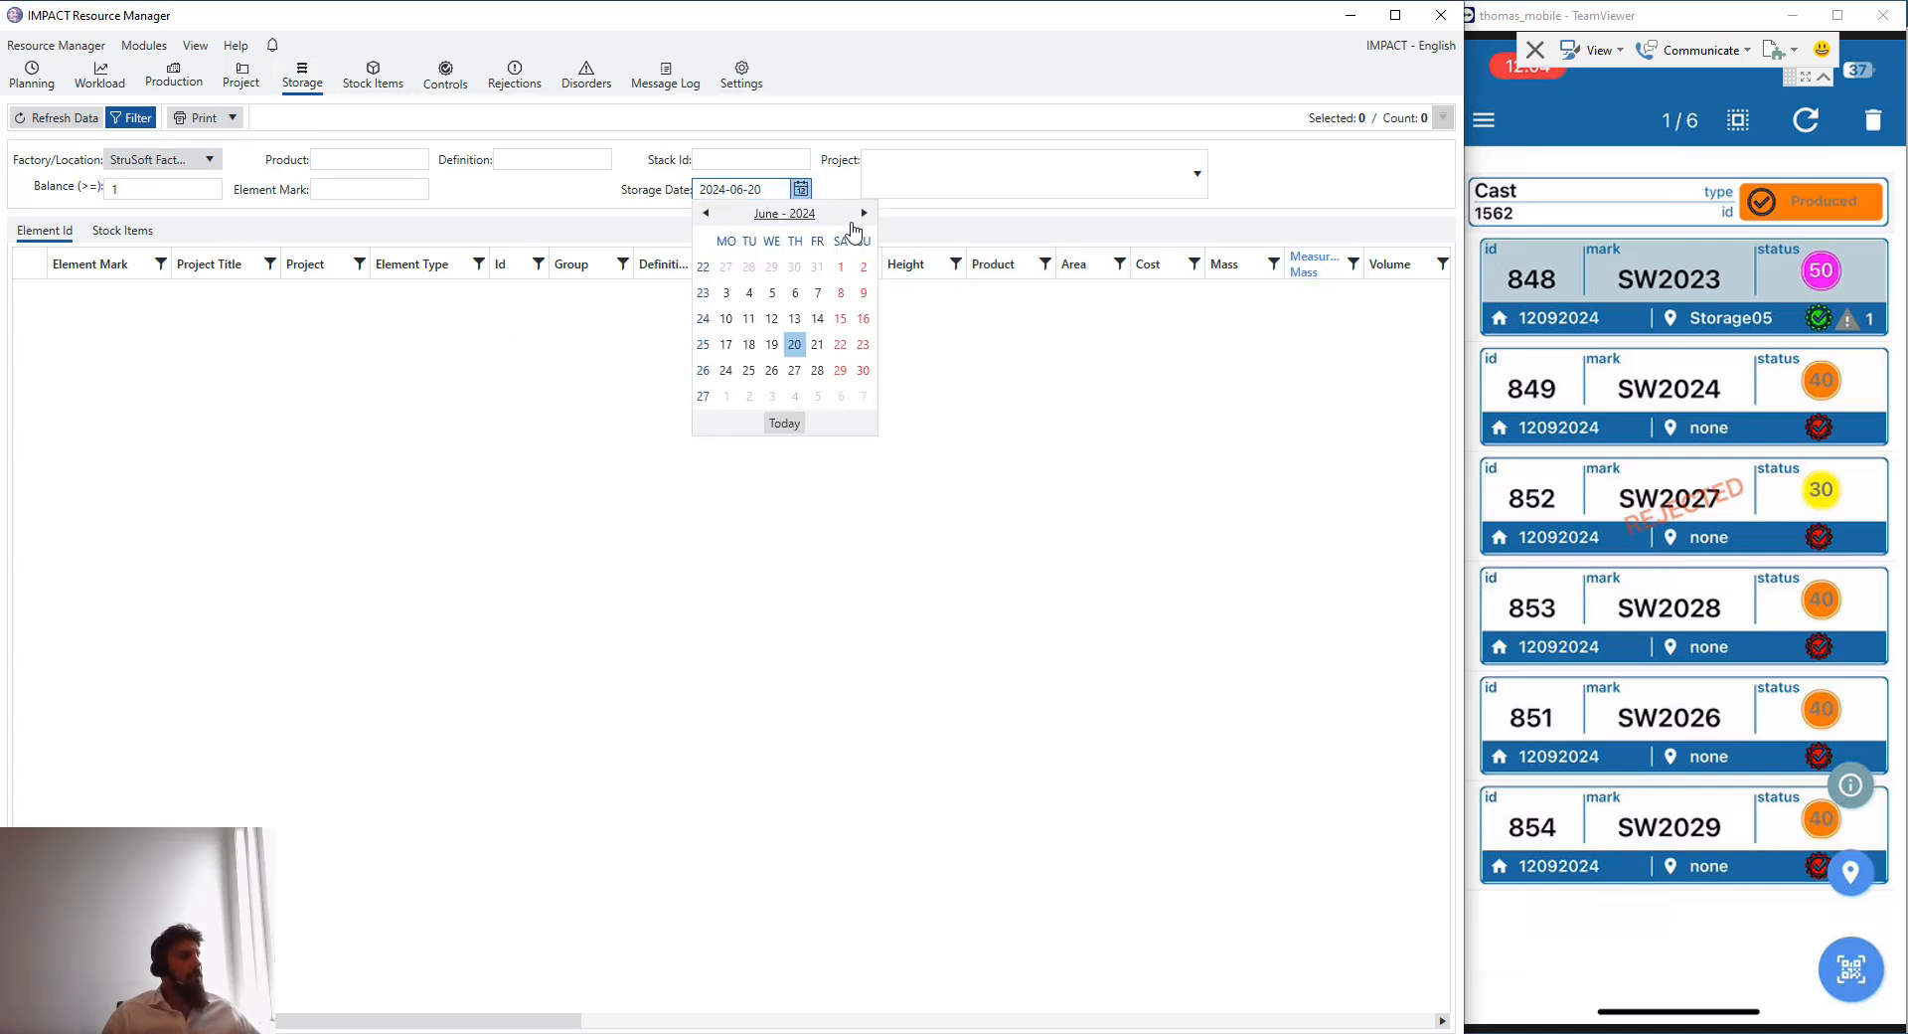
click(864, 212)
click(864, 212)
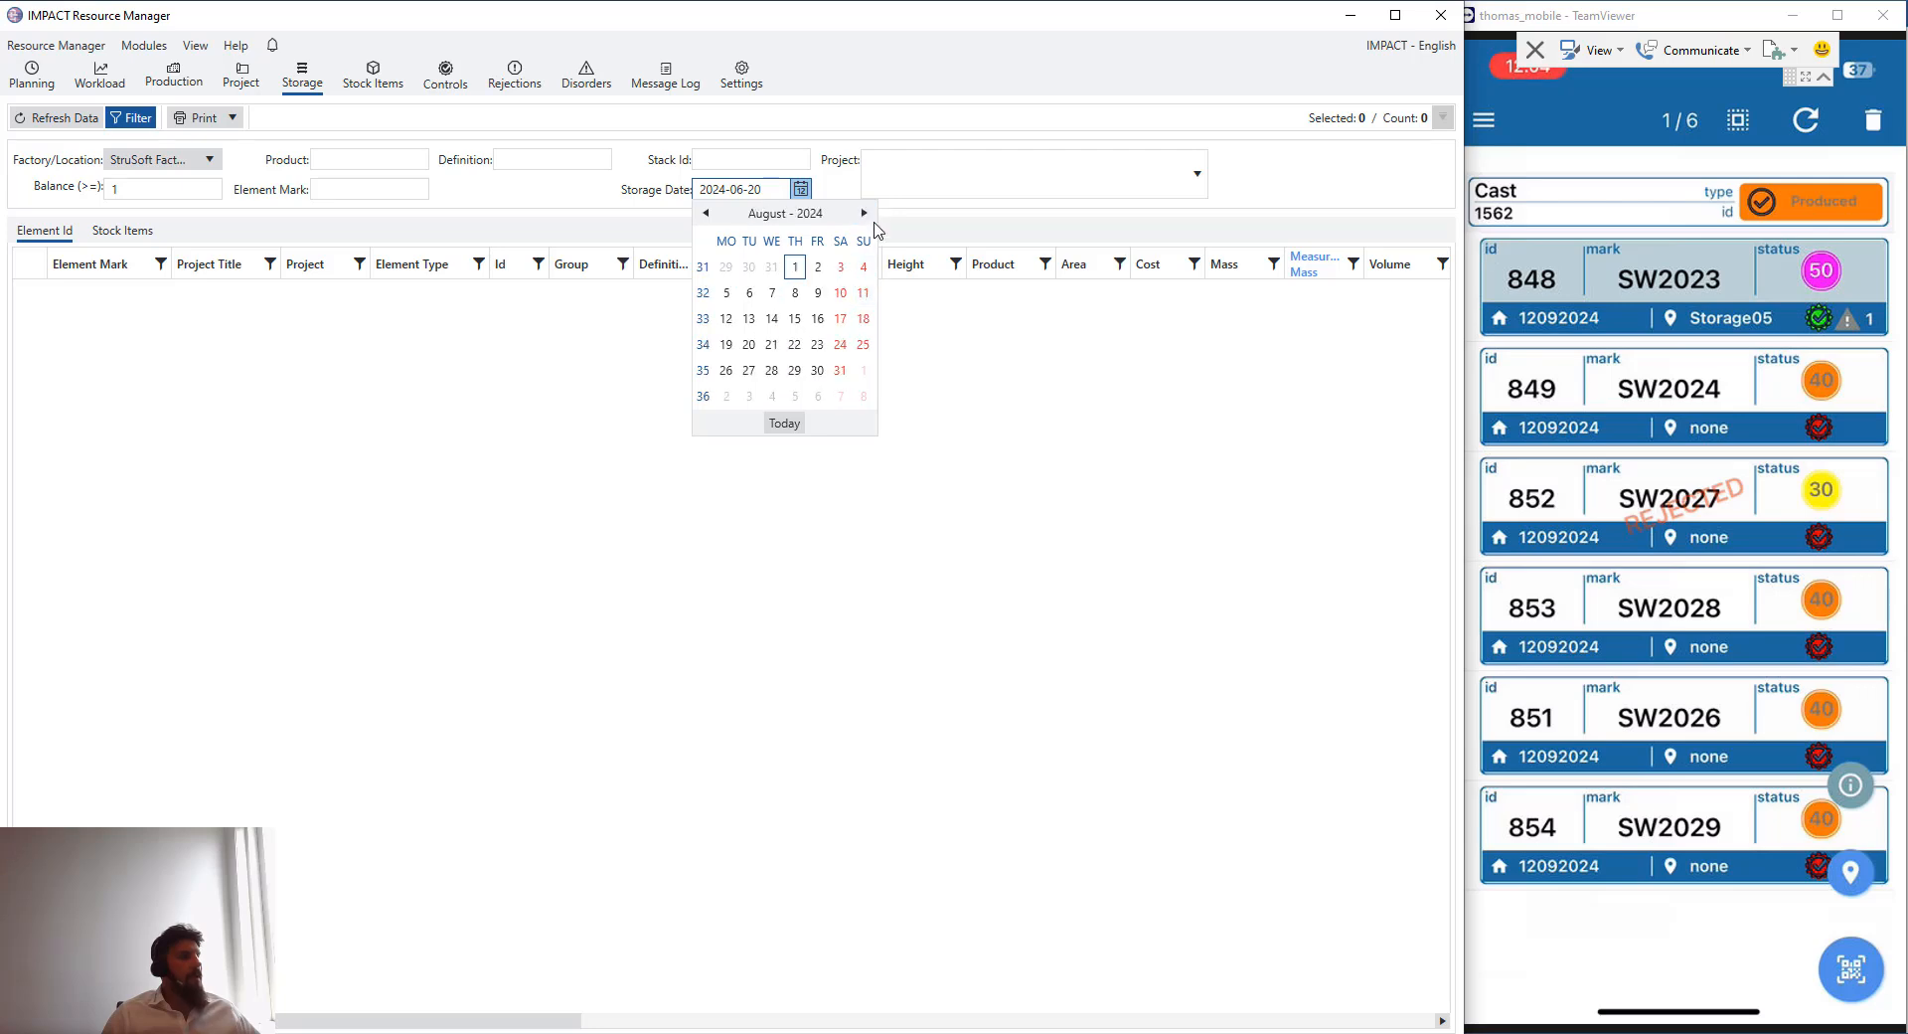
click(817, 370)
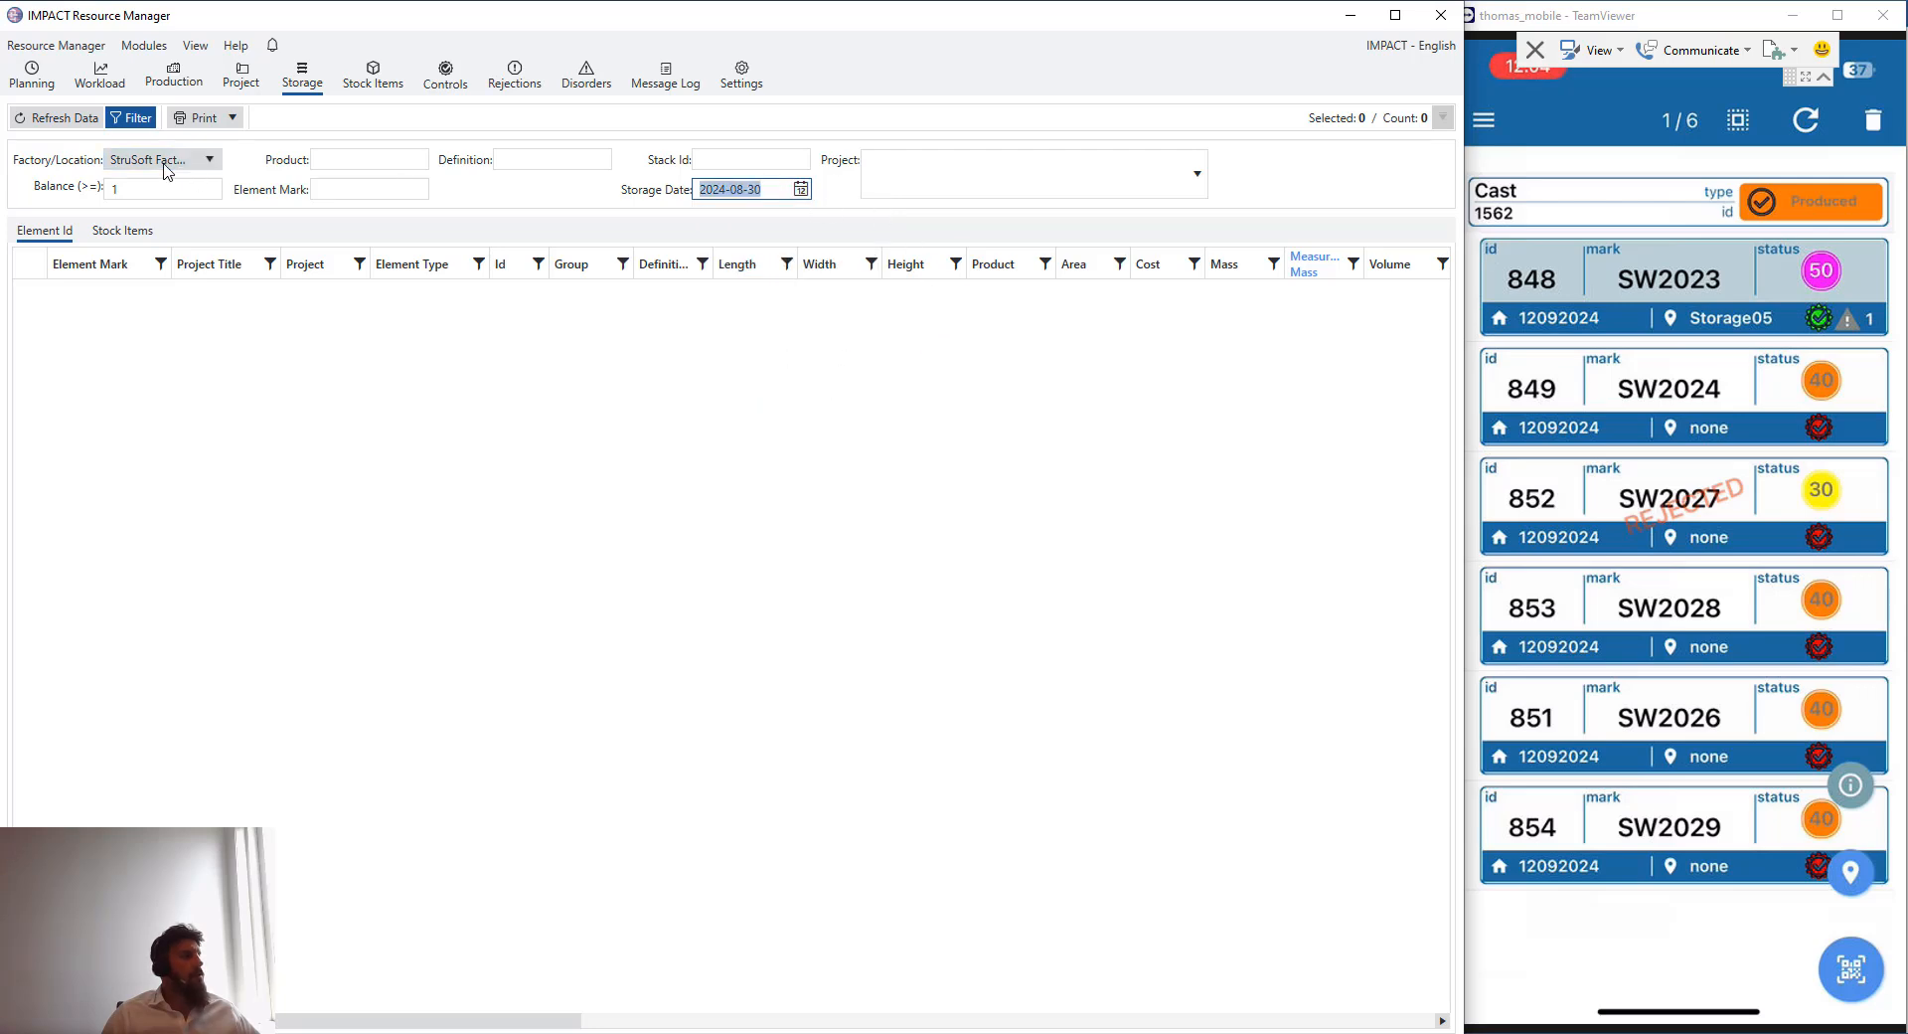
click(54, 117)
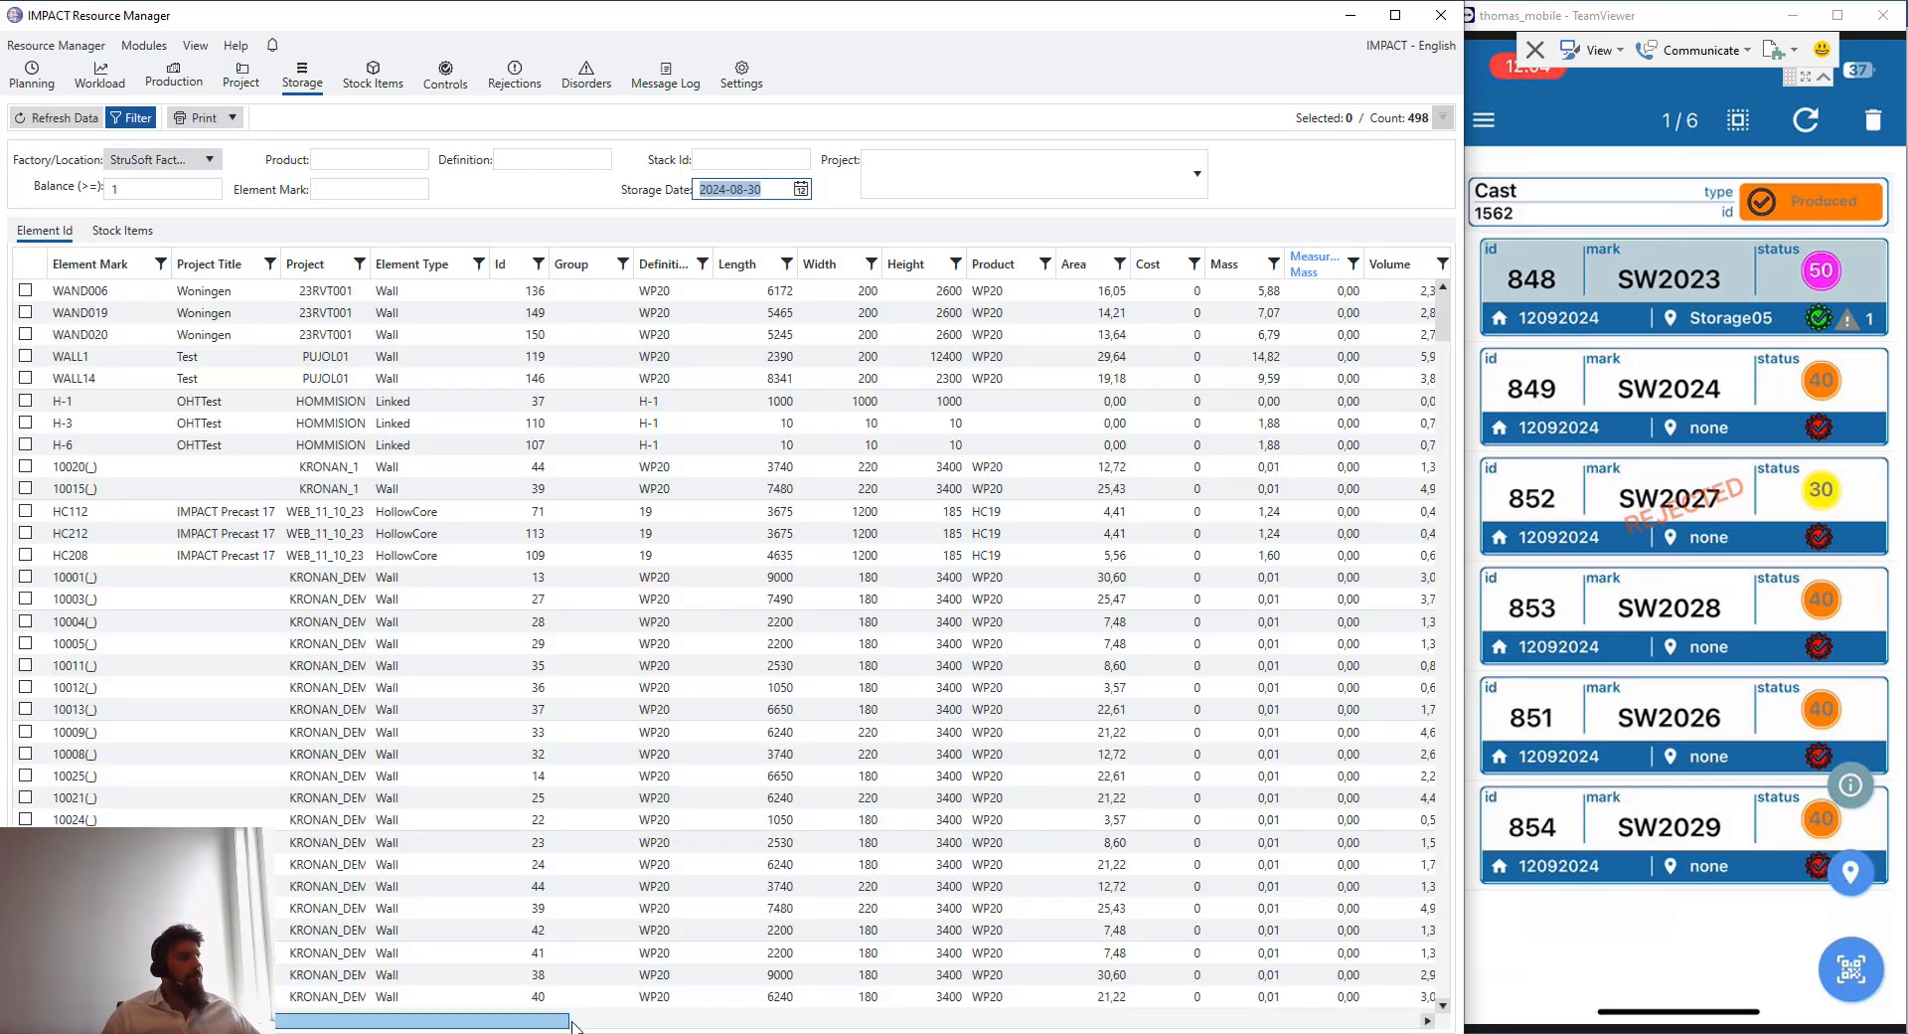
- Filter the stored elements list to show only location Storage05
drag(573, 1024, 986, 1024)
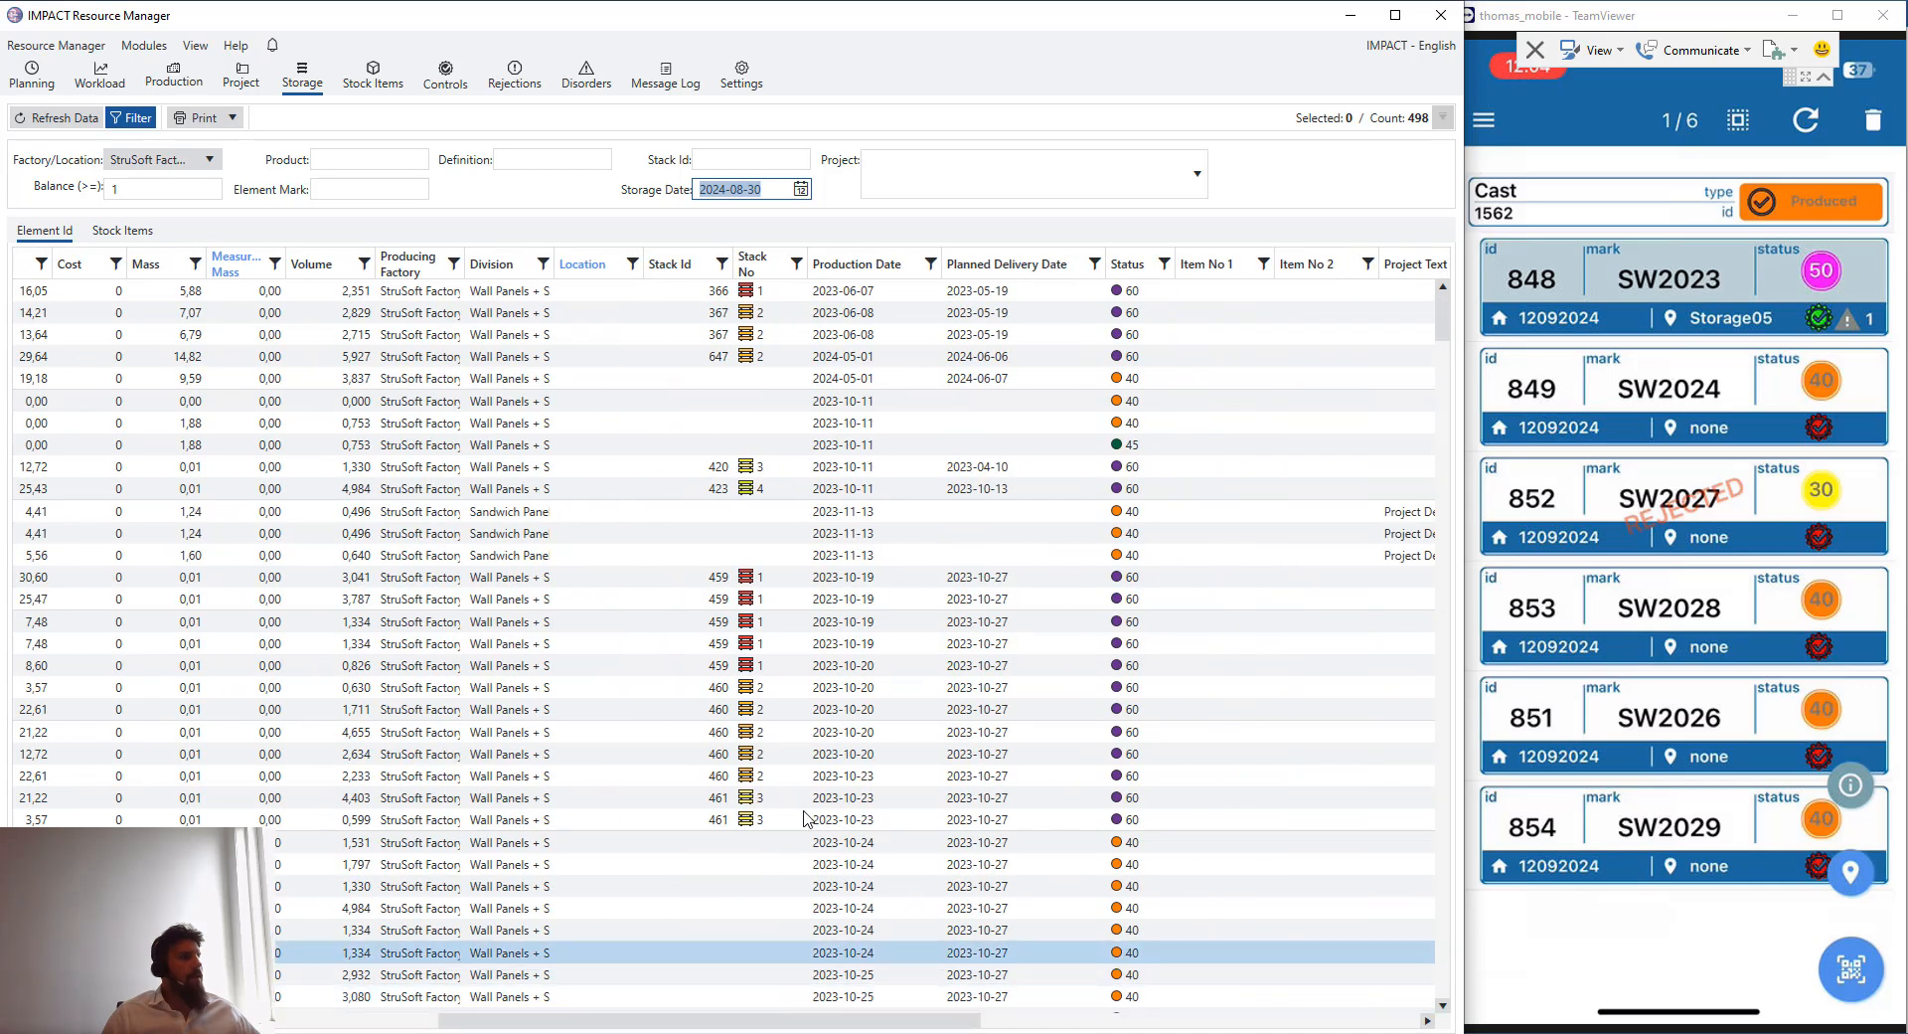
drag(602, 291, 604, 446)
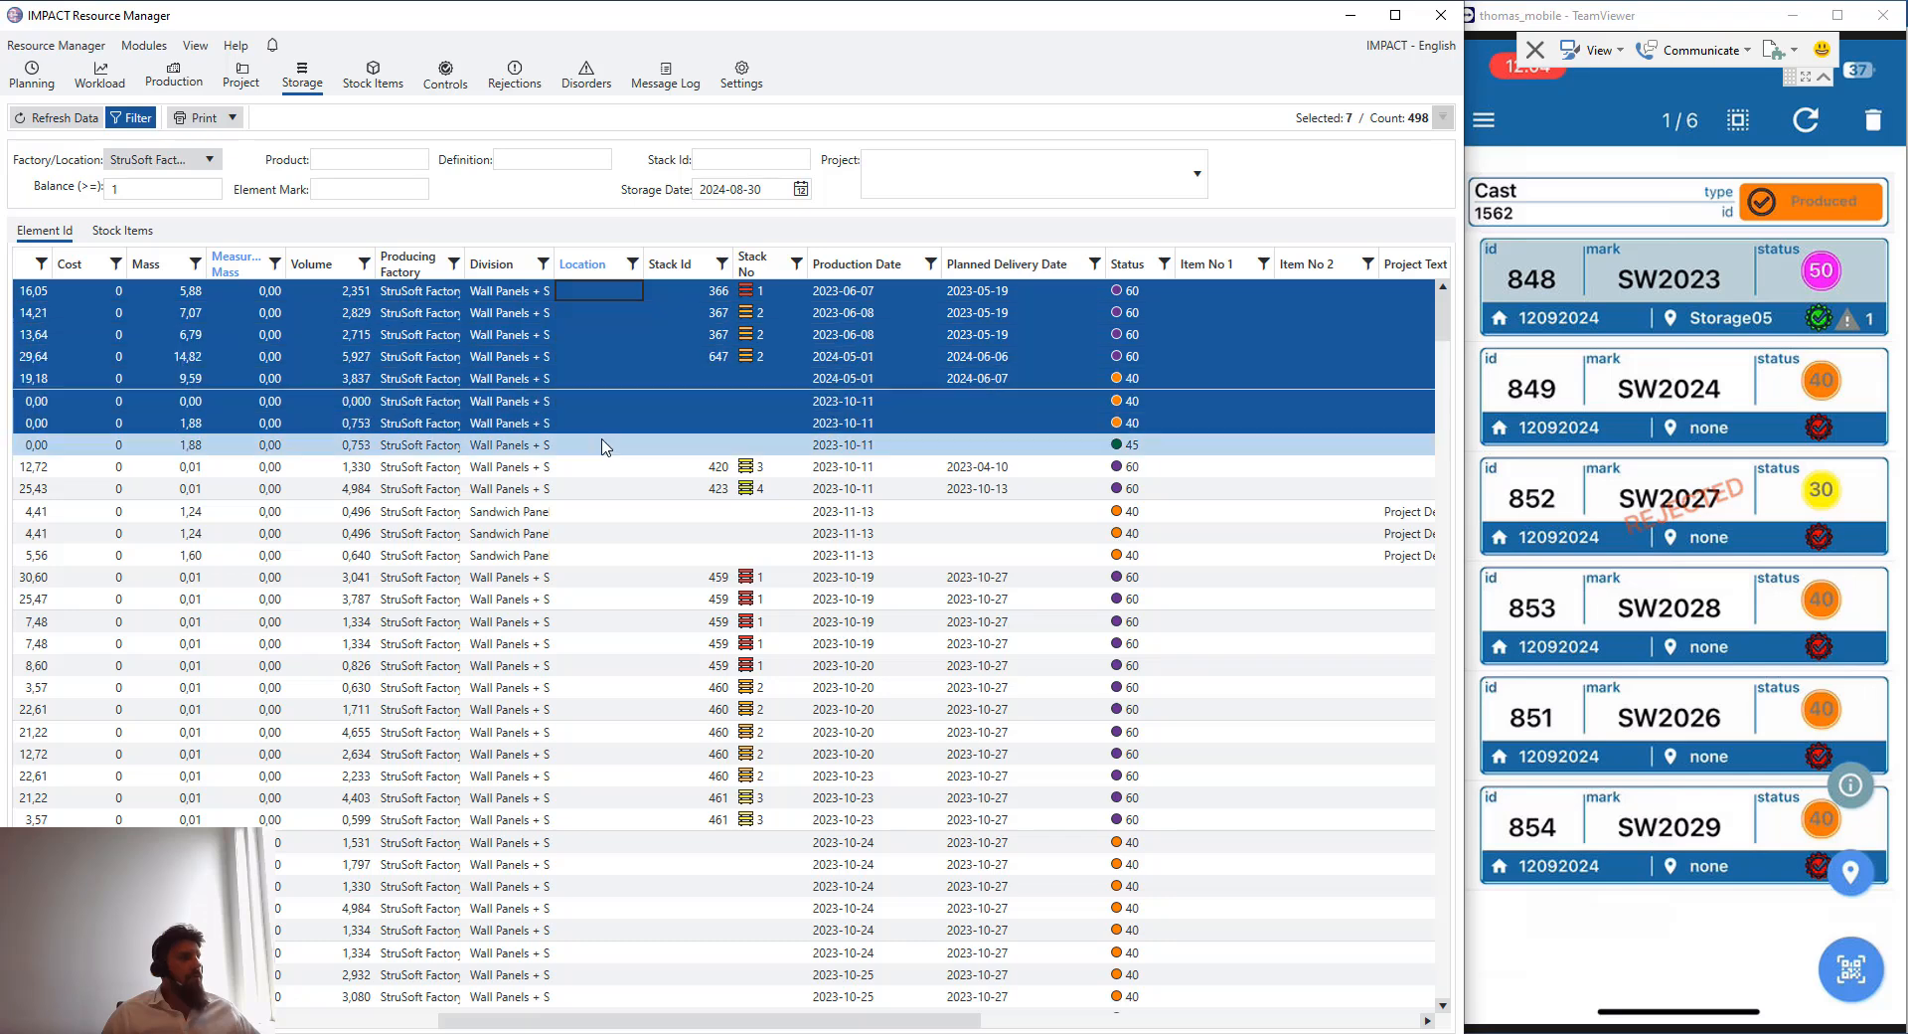
click(605, 446)
scroll(935, 527, down, 8)
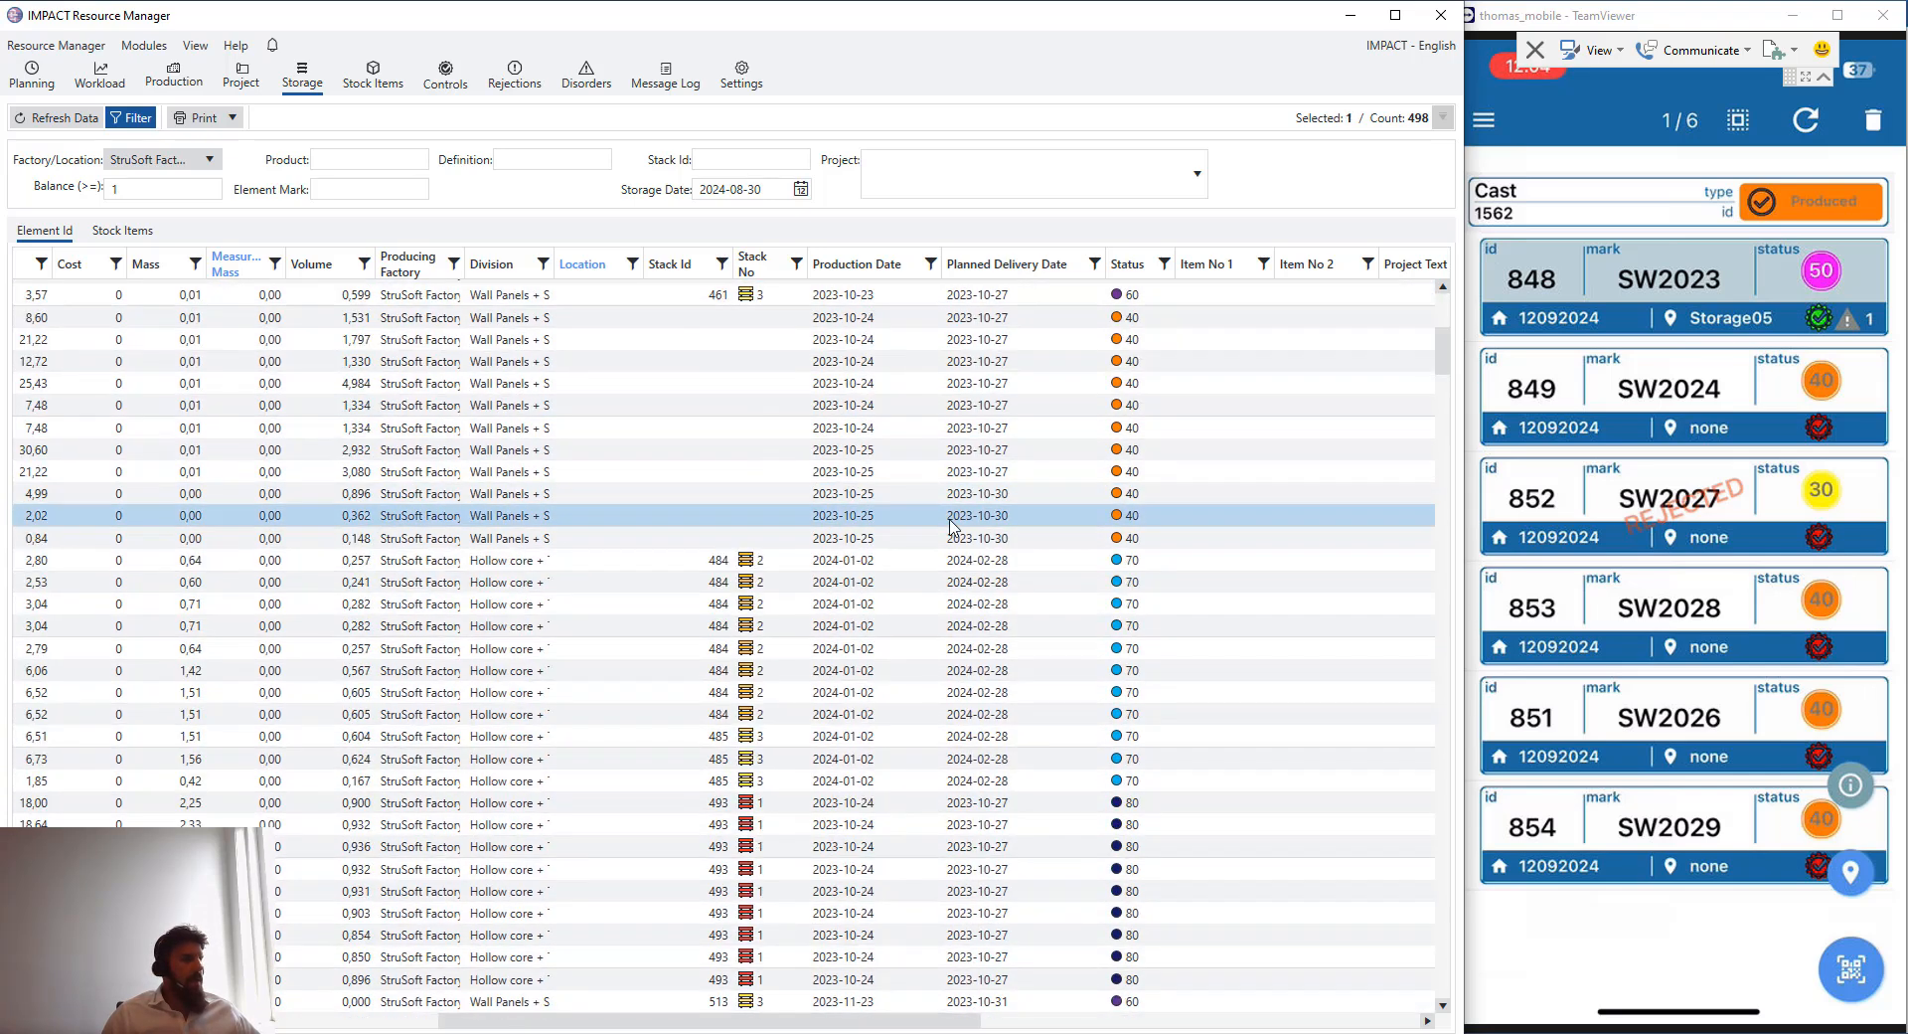
scroll(950, 524, down, 2)
click(632, 264)
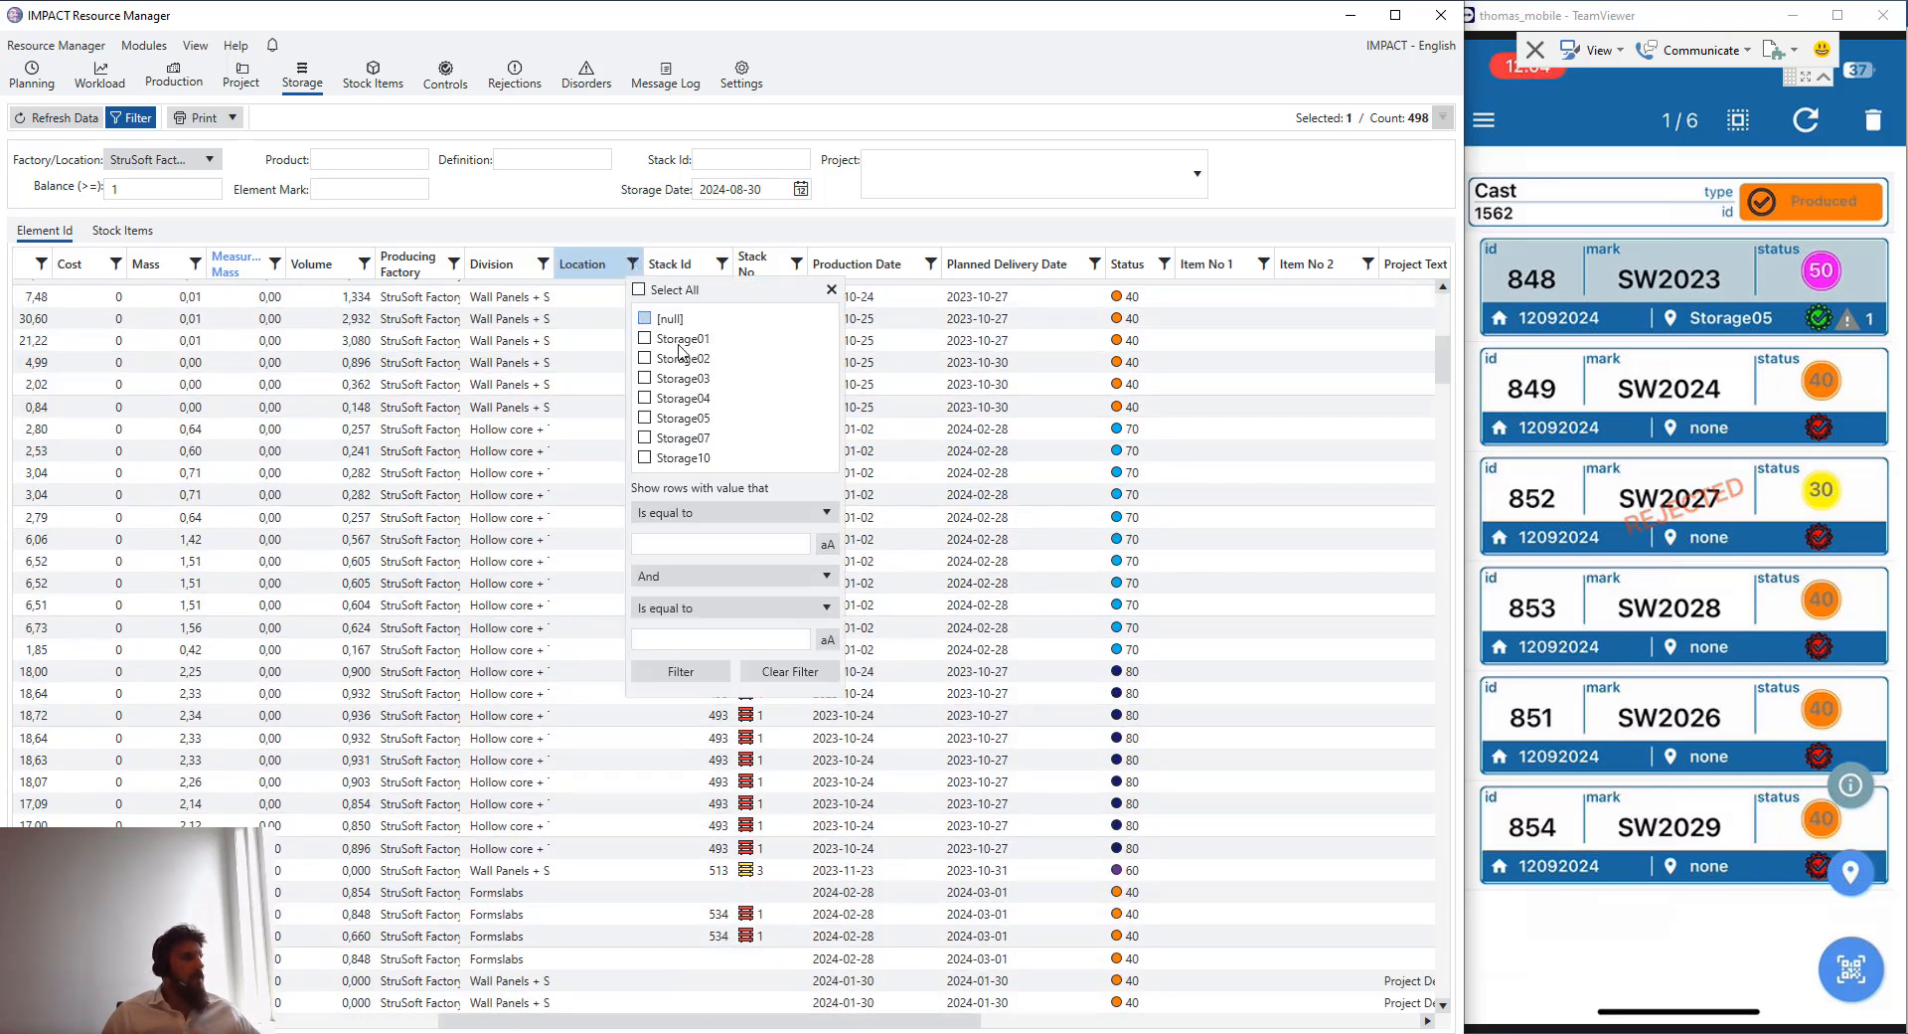
click(680, 418)
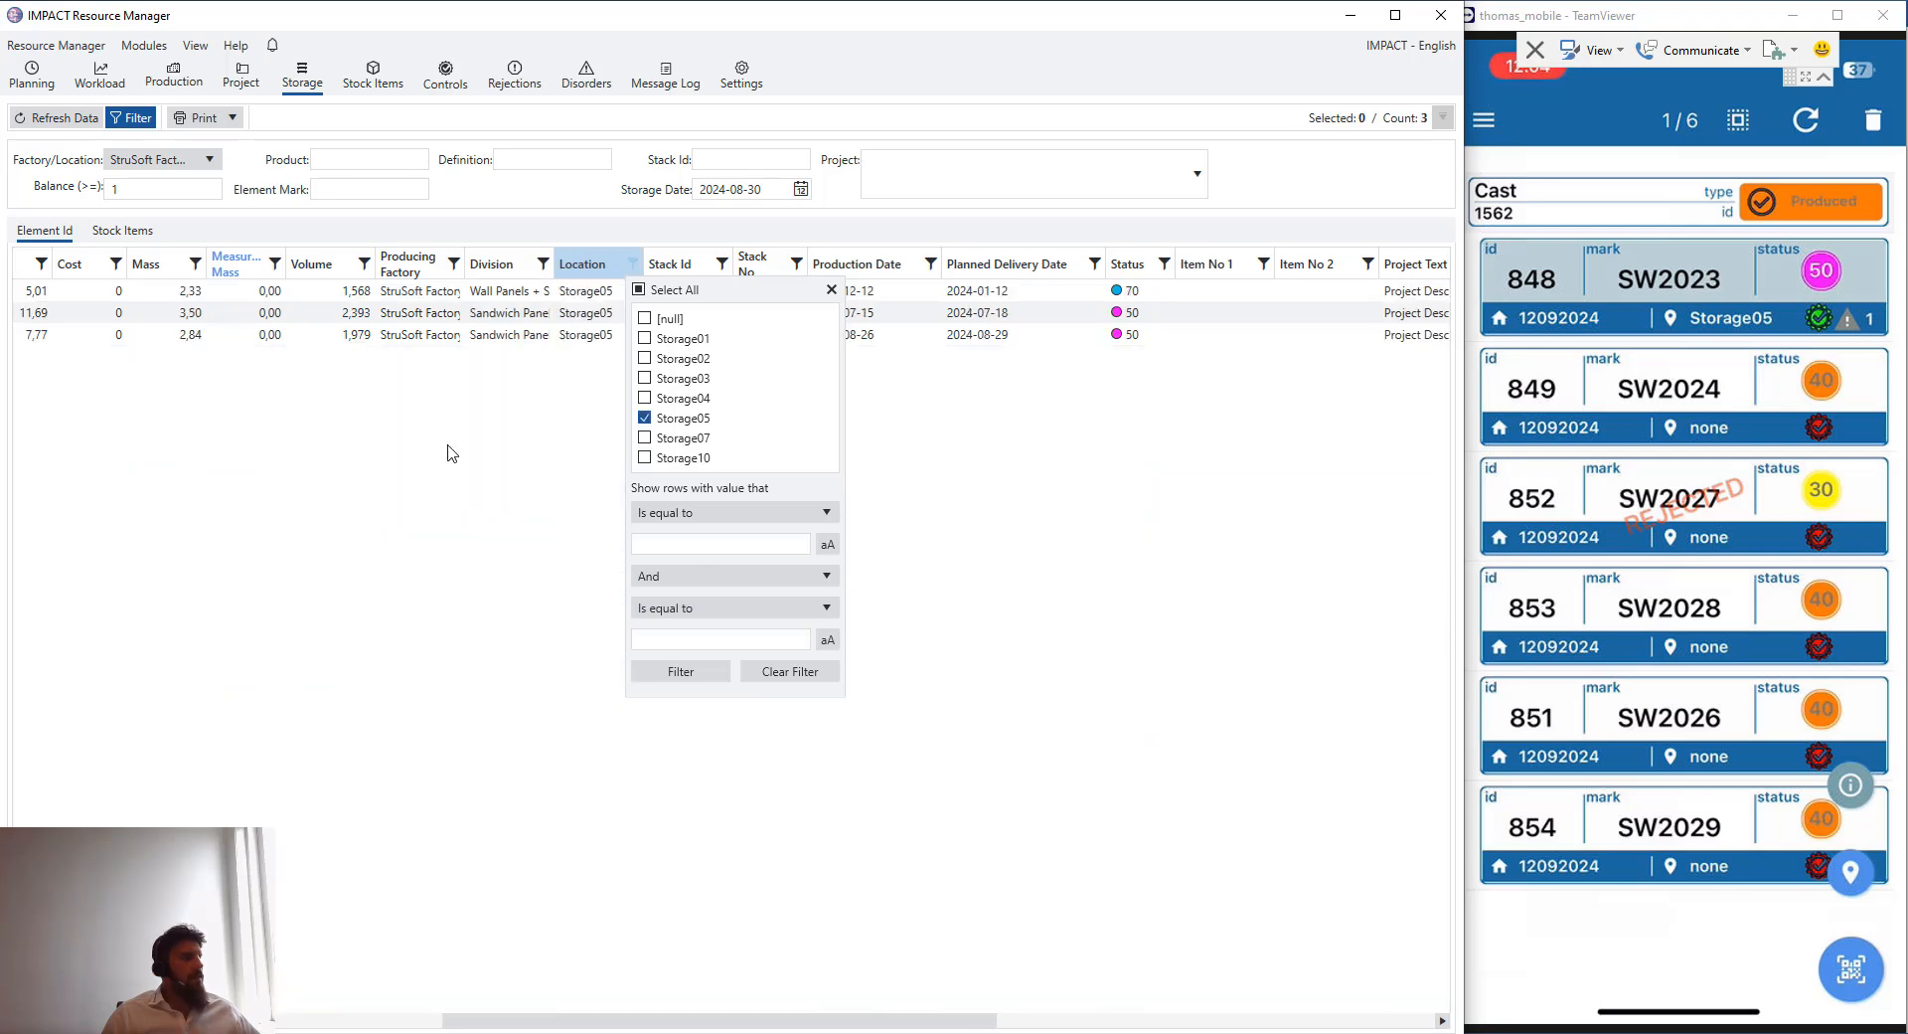
click(450, 453)
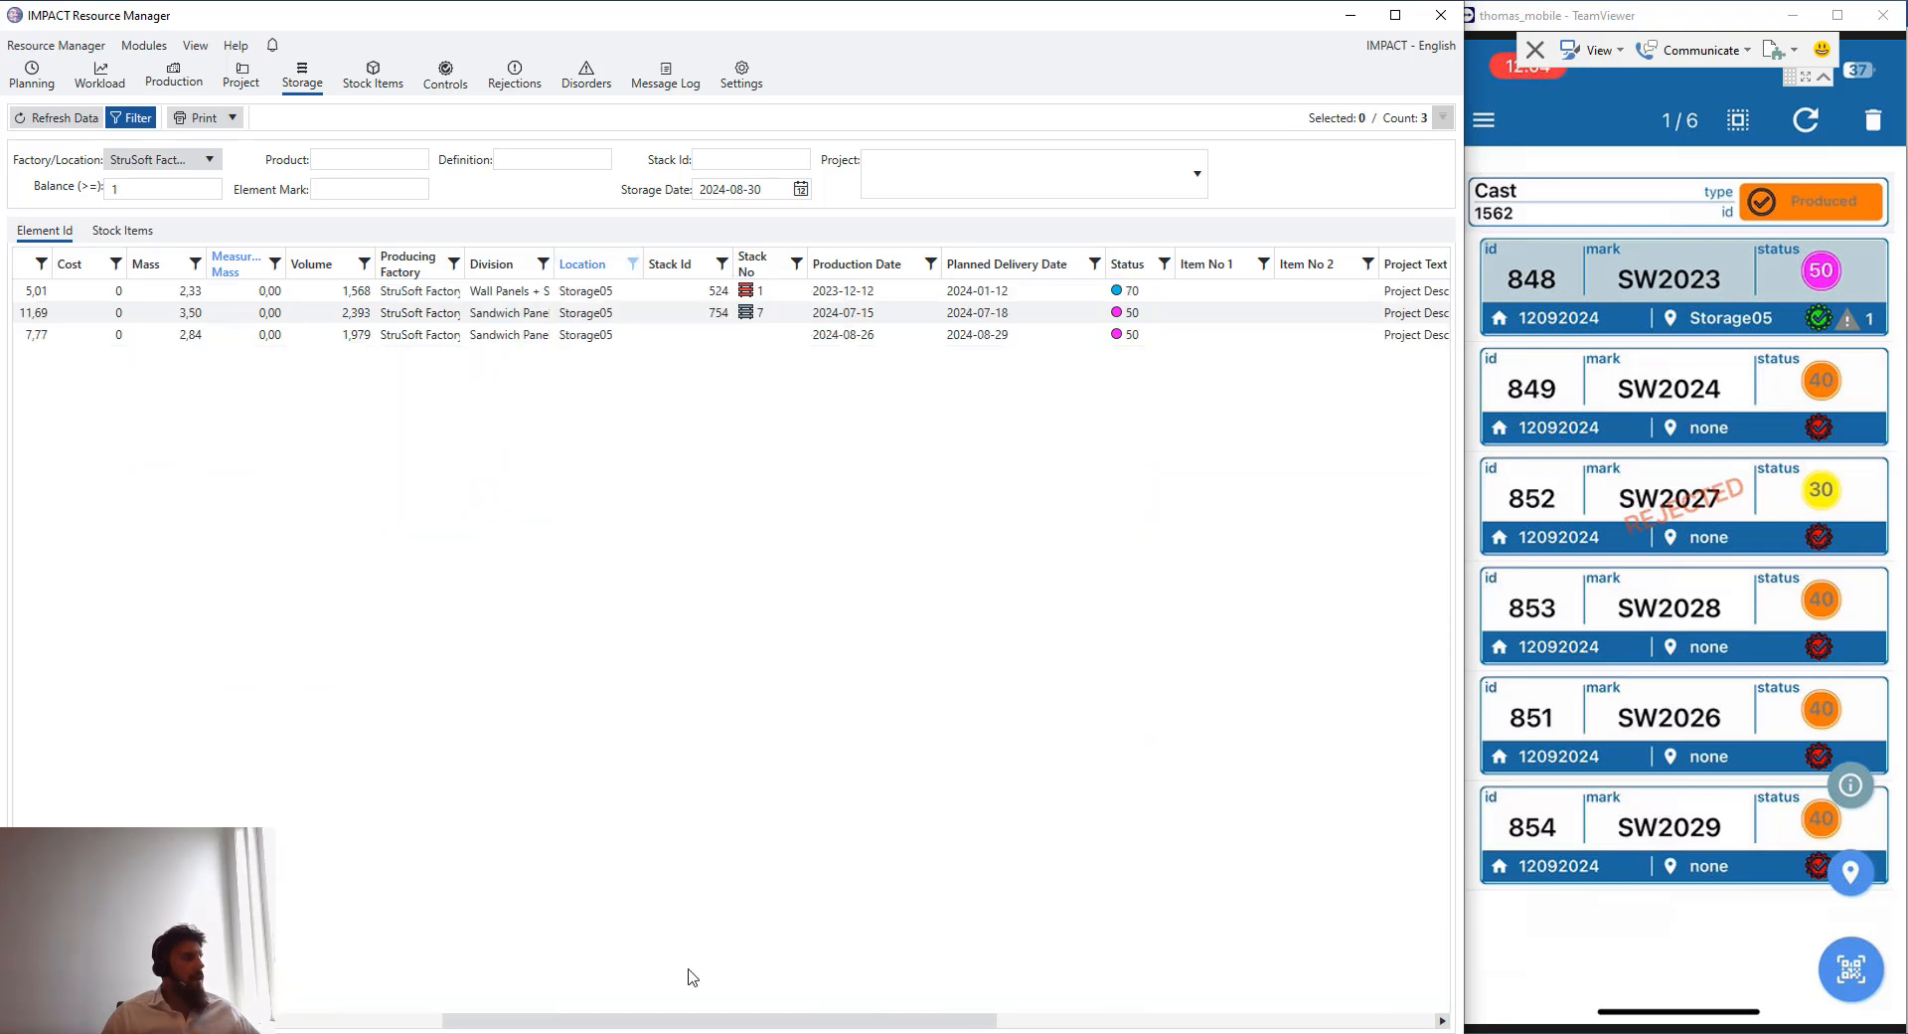
- Select element SW2023 in the filtered storage list and review its storage details across the columns
drag(682, 1021, 416, 1024)
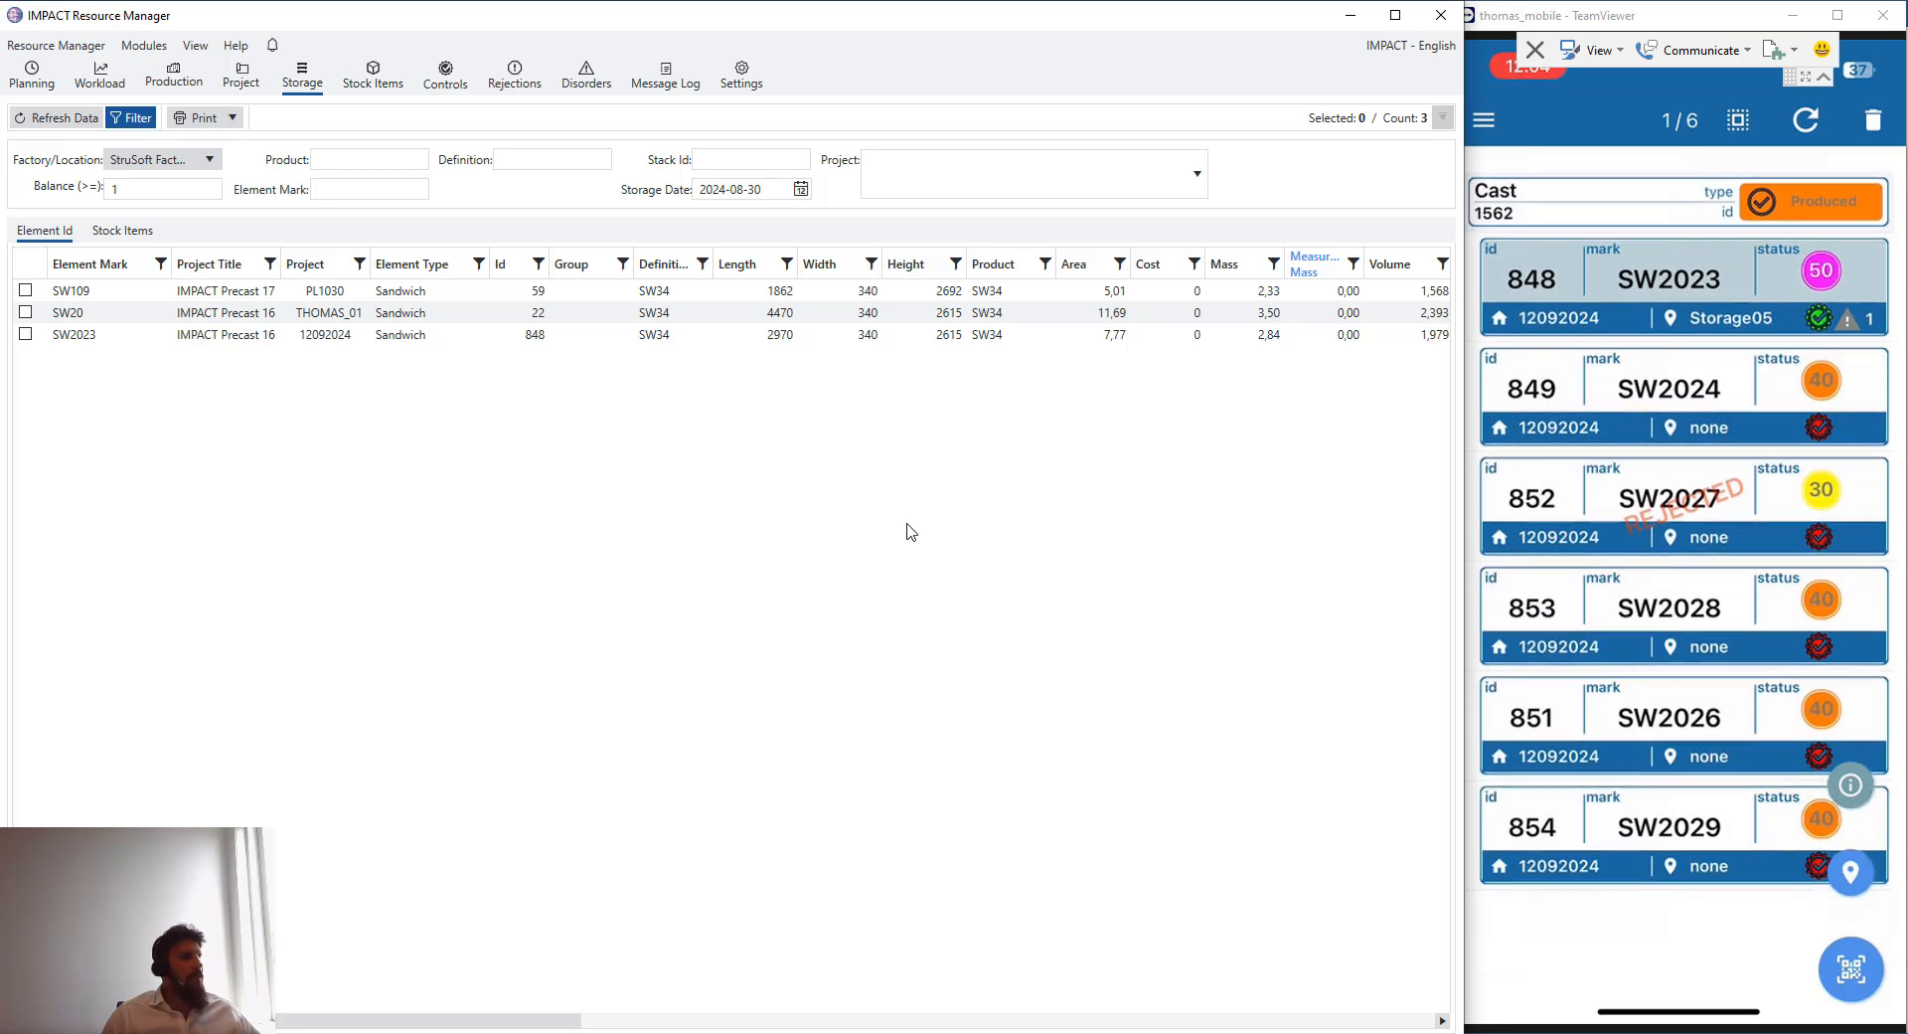
click(337, 339)
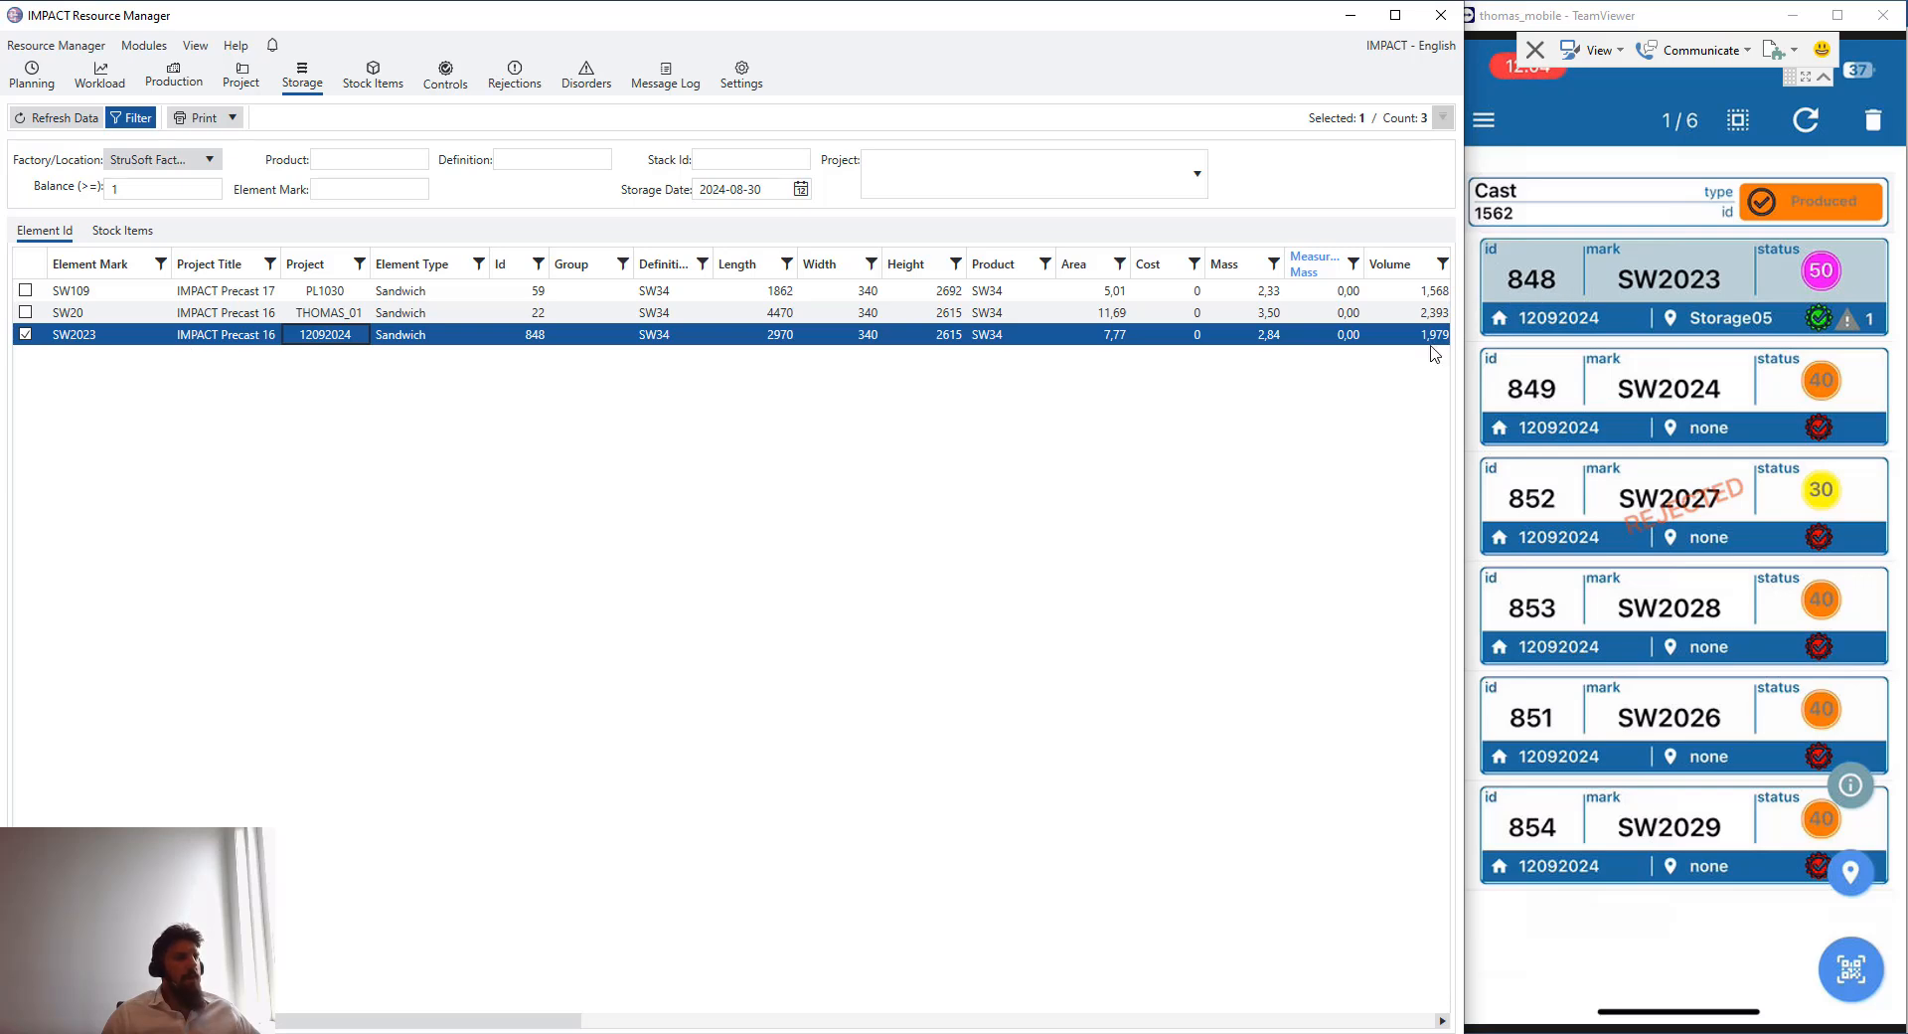
drag(524, 1021, 947, 1022)
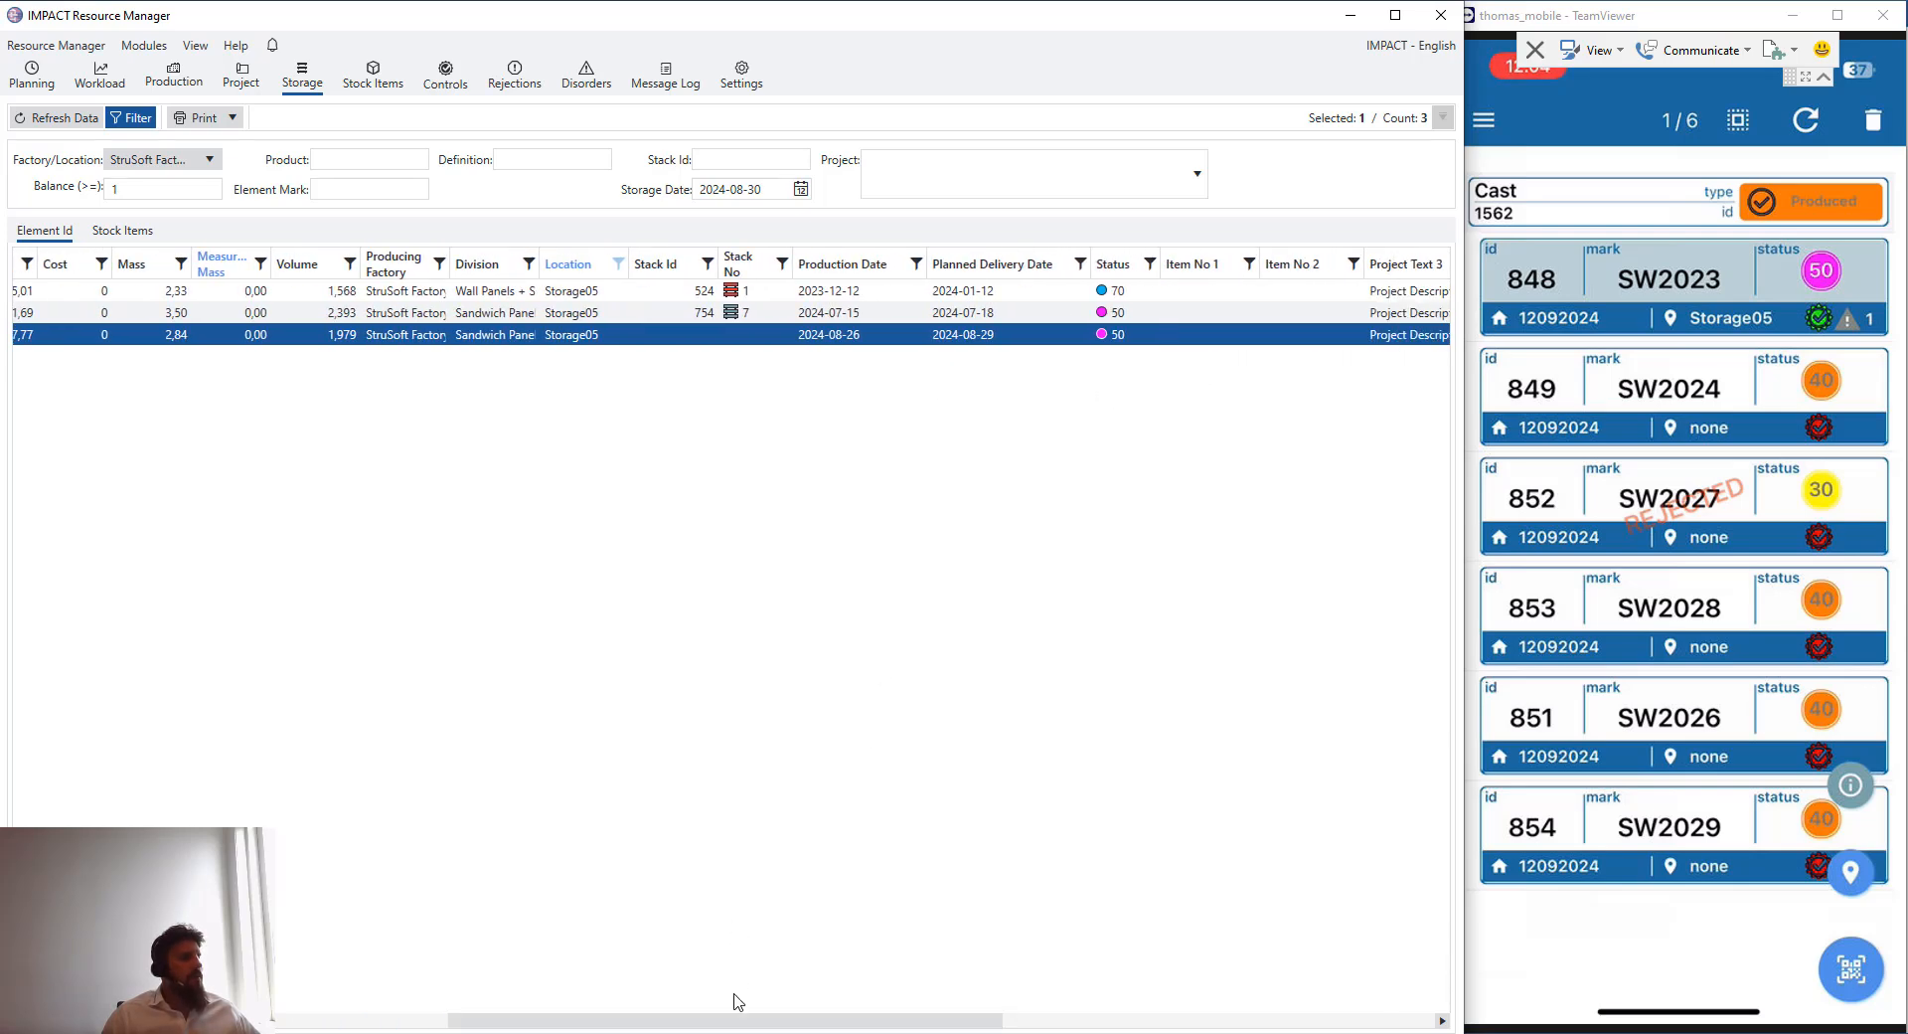
right_click(737, 1024)
click(800, 880)
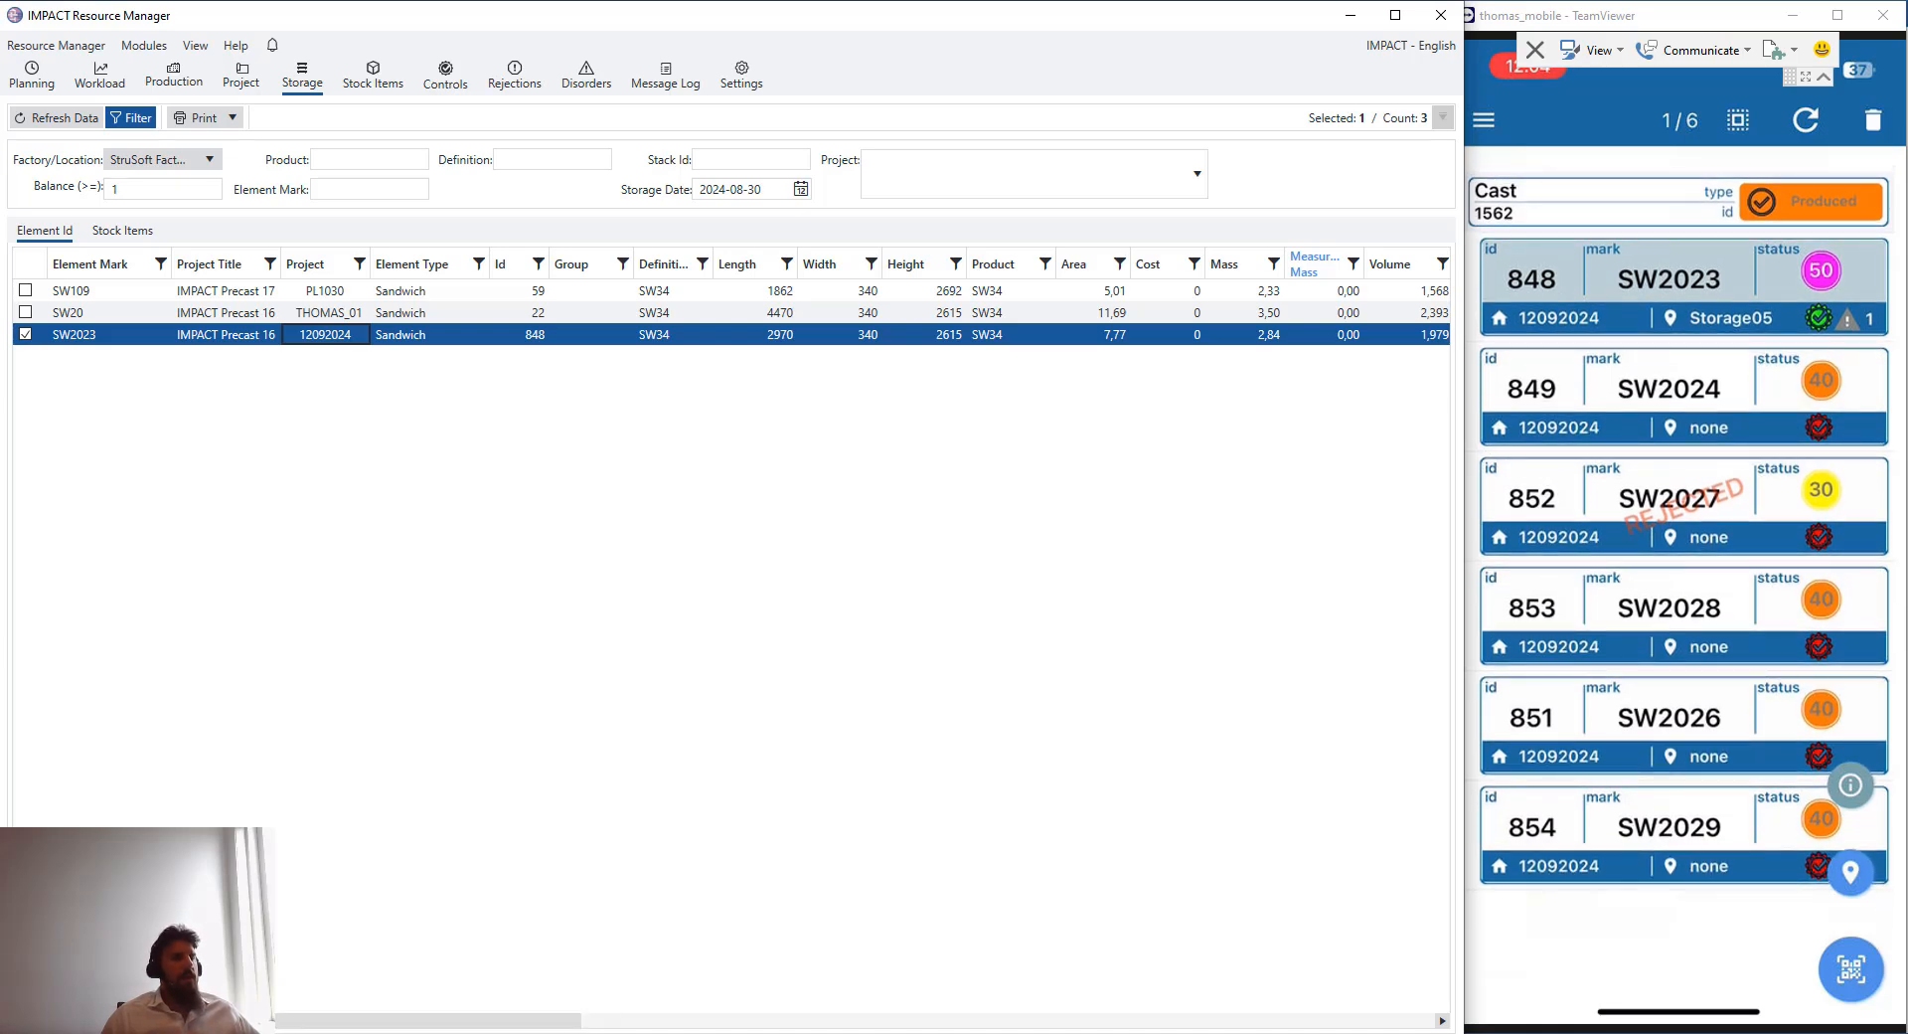
drag(551, 1027, 368, 1000)
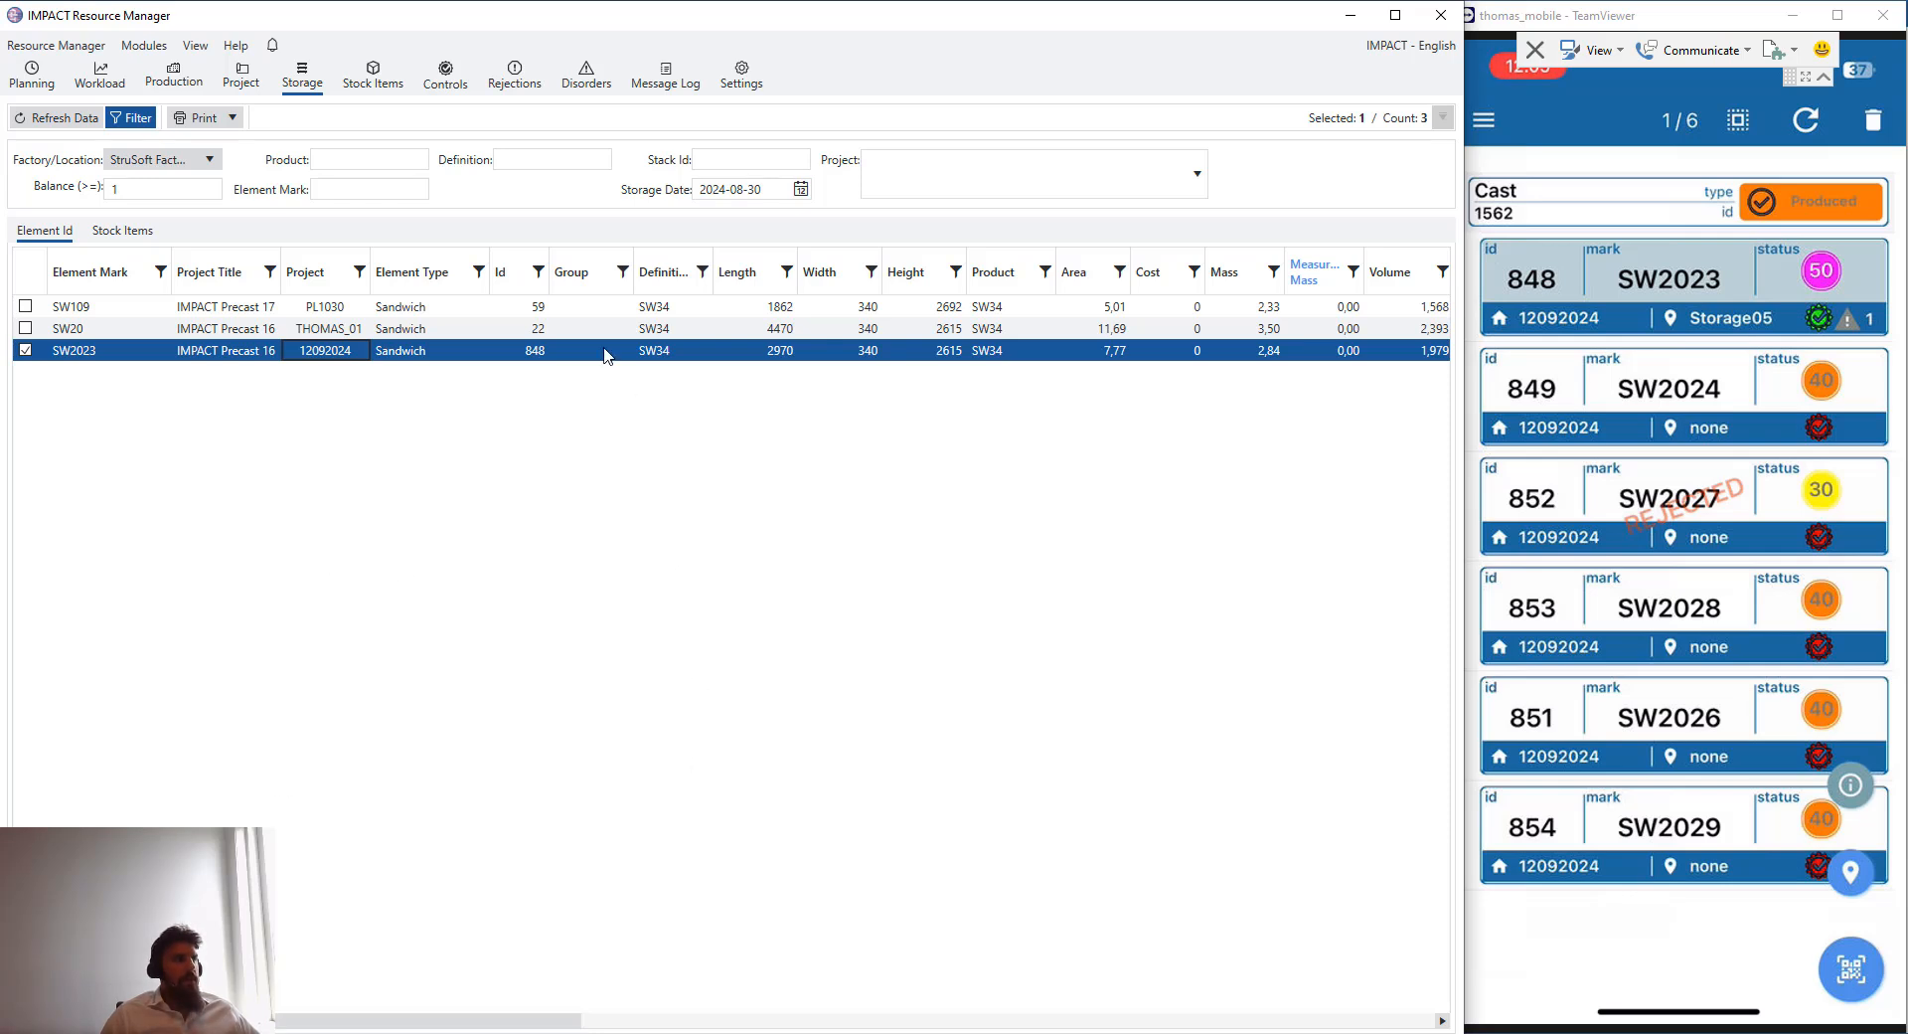
- Open Controls and set the production date range from 2024-08-27 to 2024-08-30
click(447, 84)
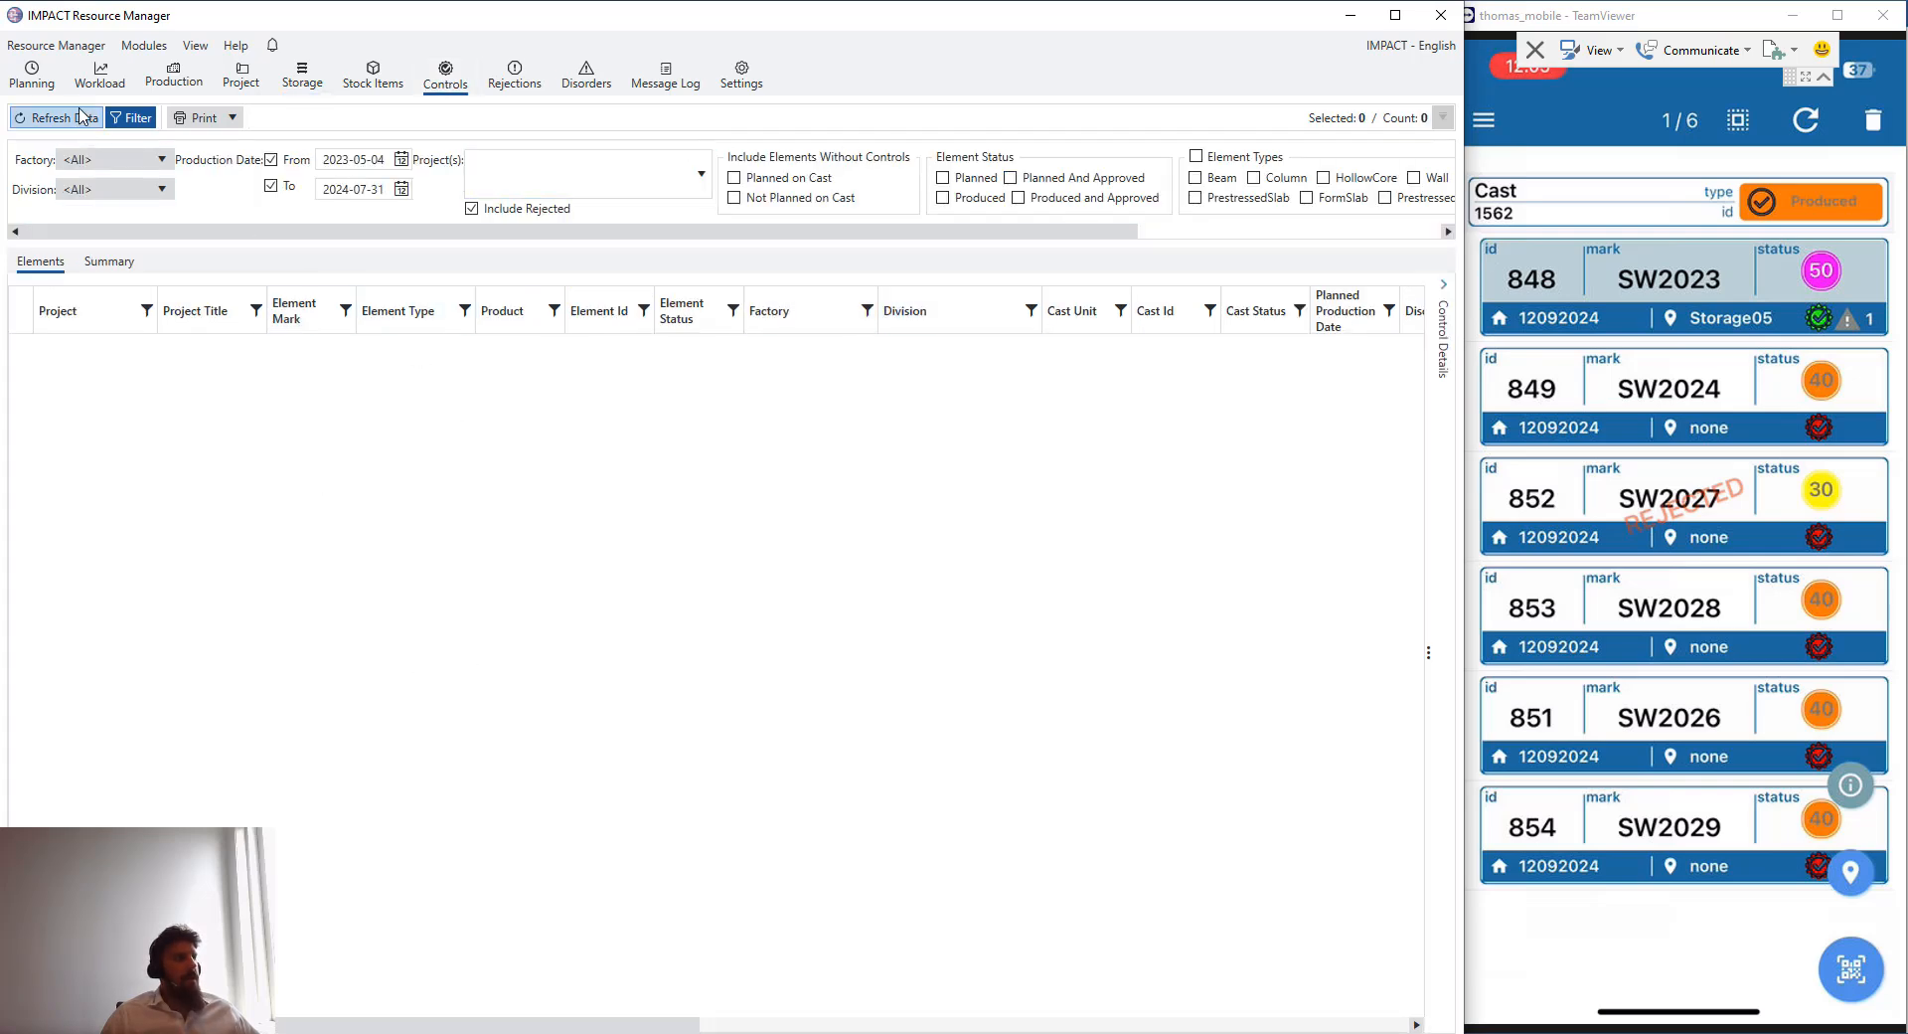
click(401, 162)
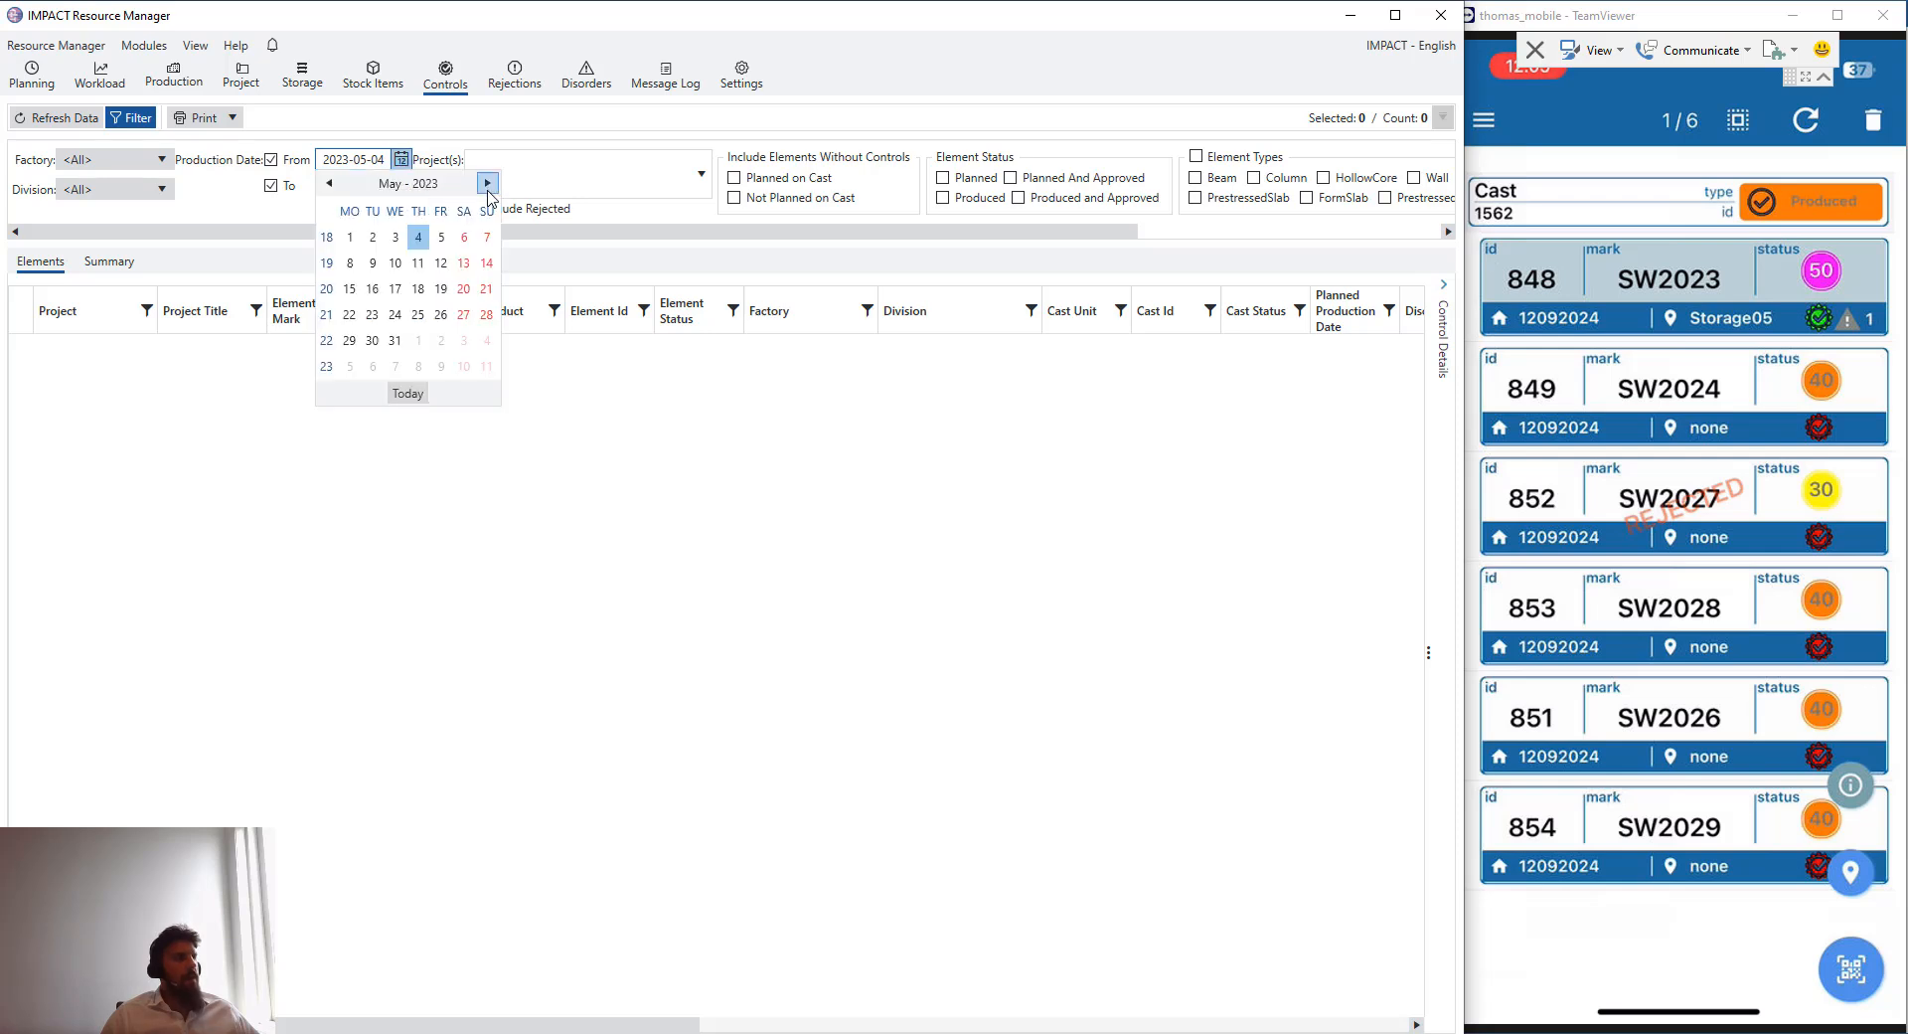
click(487, 183)
click(487, 183)
click(487, 183)
click(487, 183)
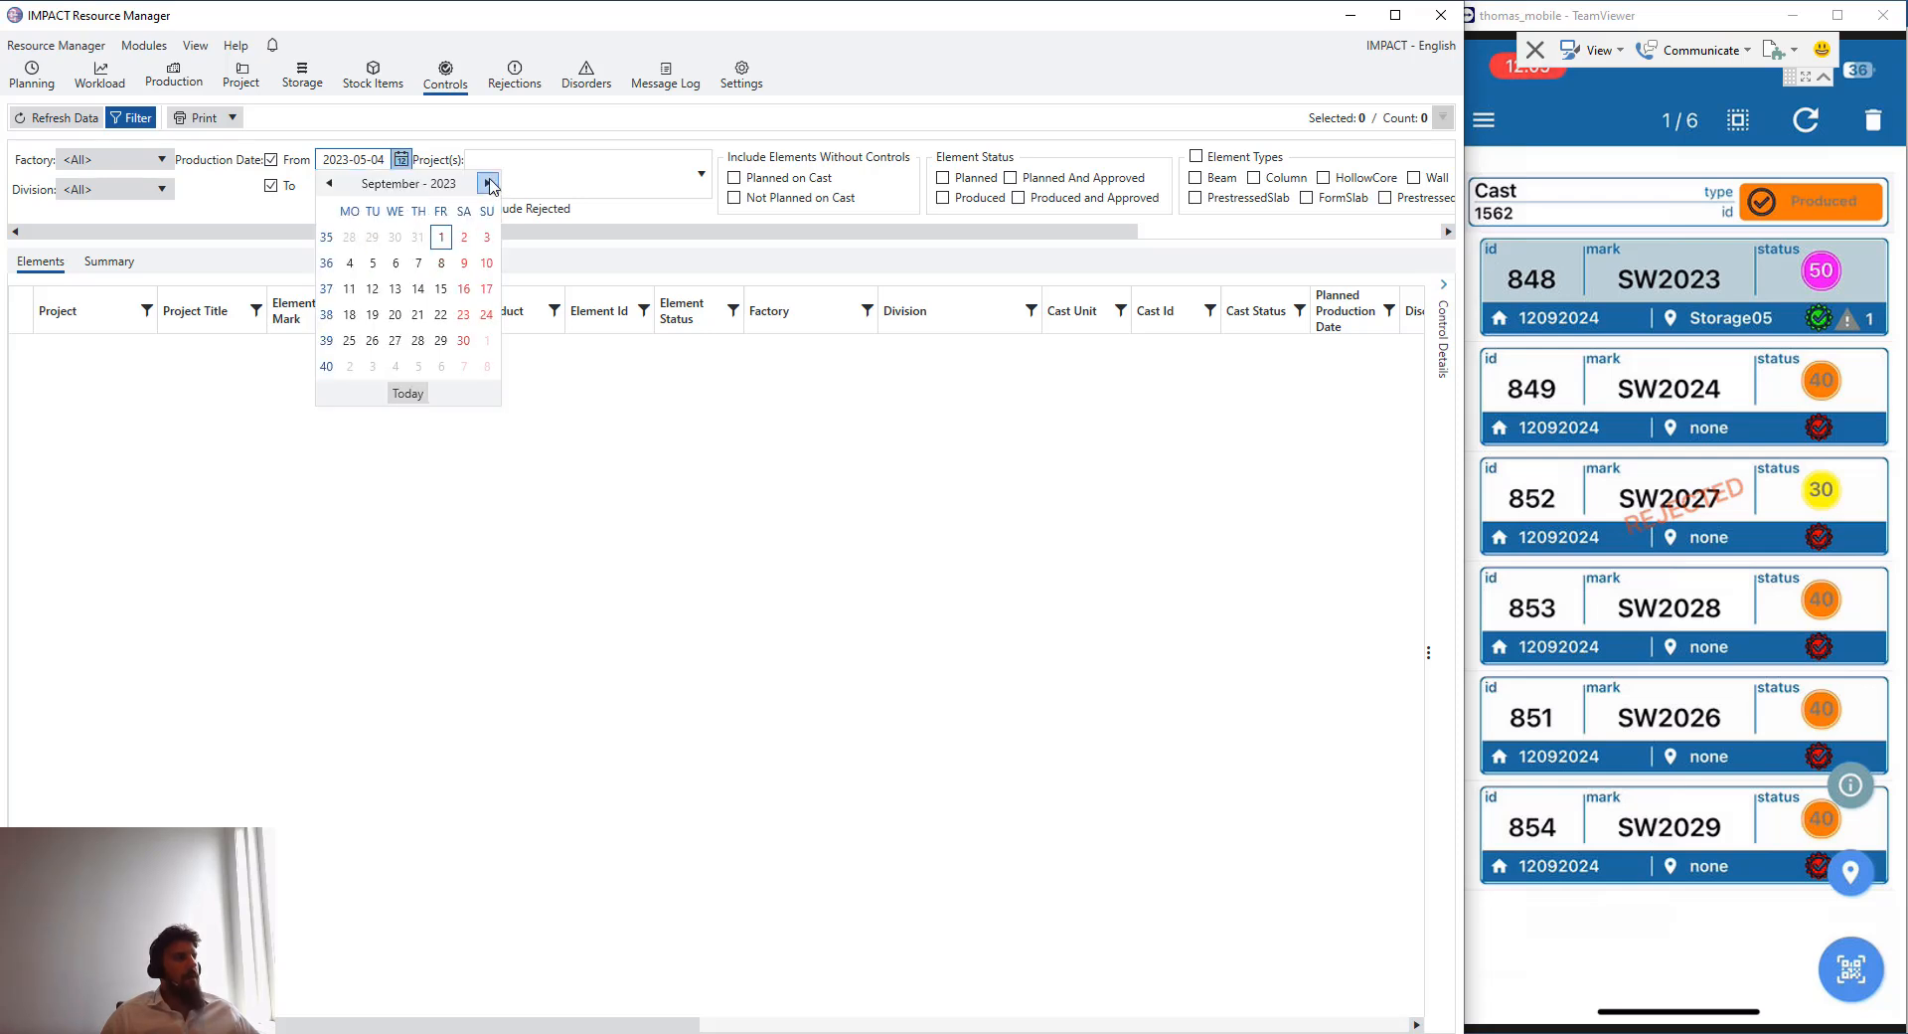
click(487, 183)
click(487, 183)
click(487, 182)
click(487, 183)
click(487, 183)
click(487, 183)
click(487, 183)
click(487, 182)
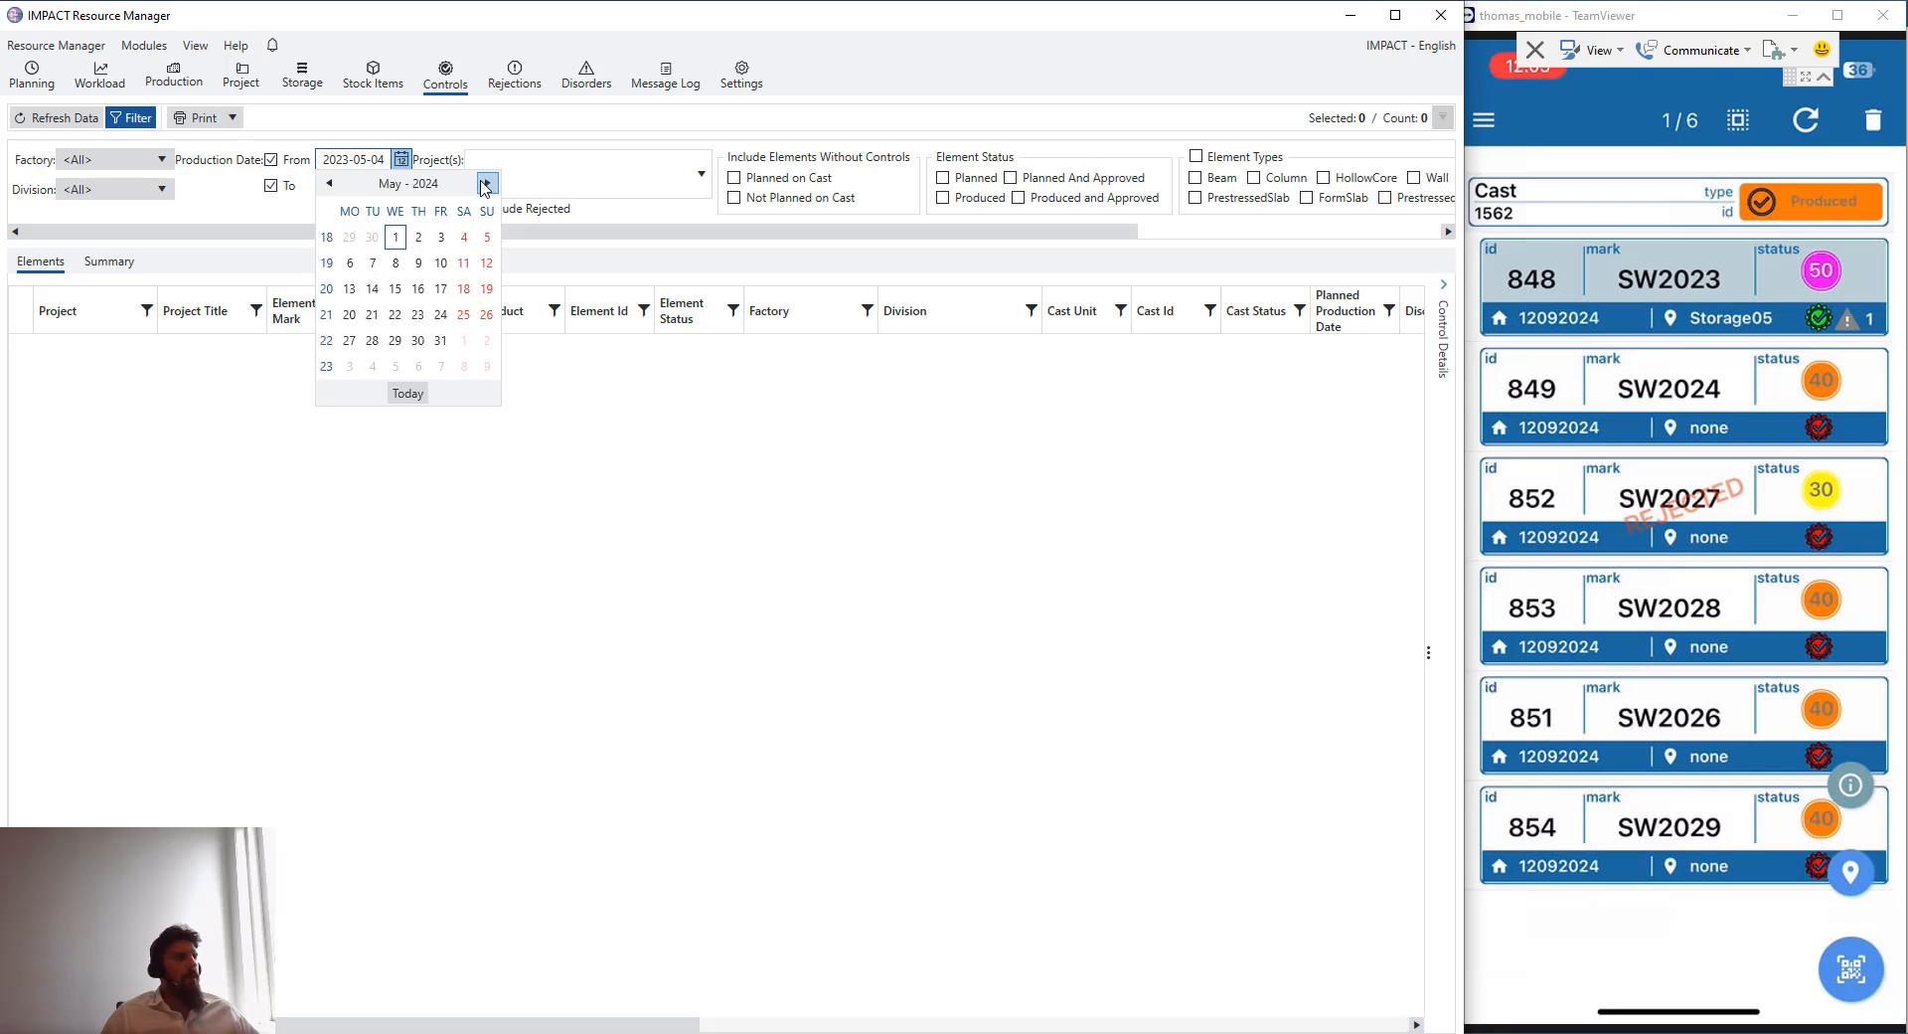
click(487, 183)
click(487, 183)
click(487, 183)
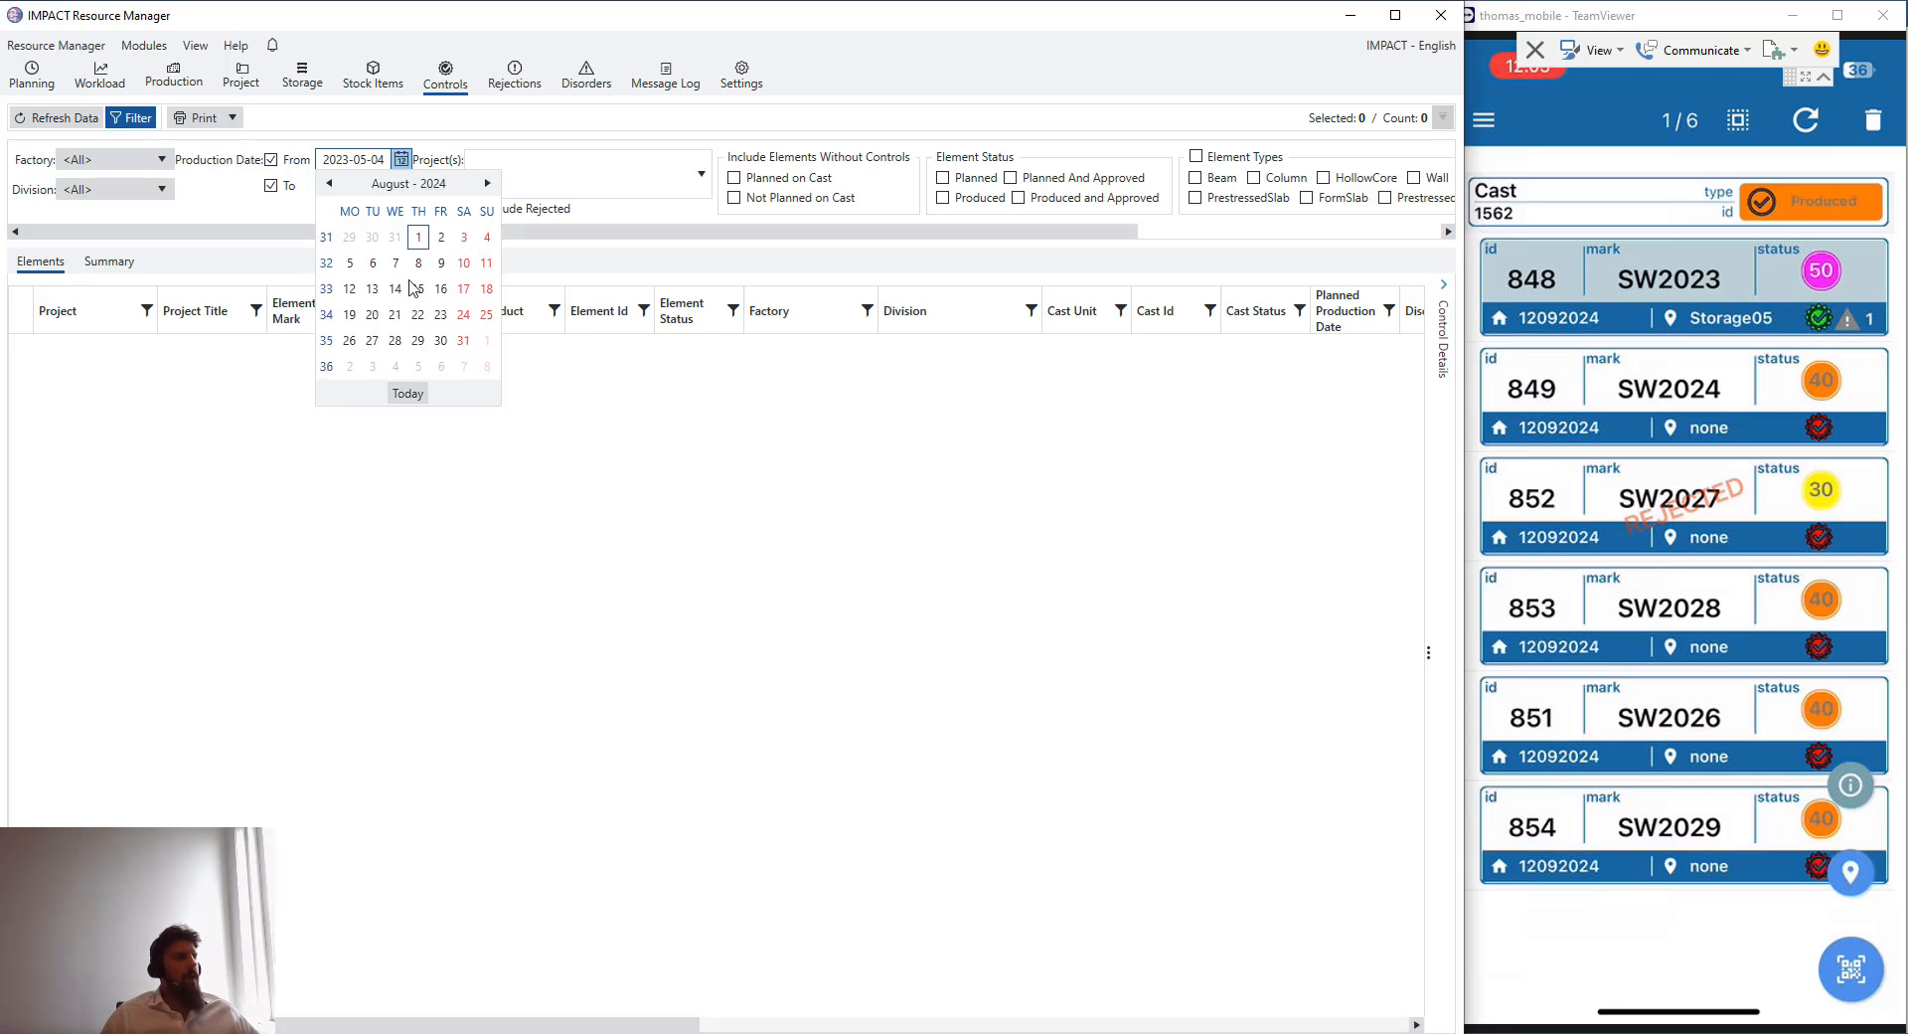
click(373, 340)
click(401, 187)
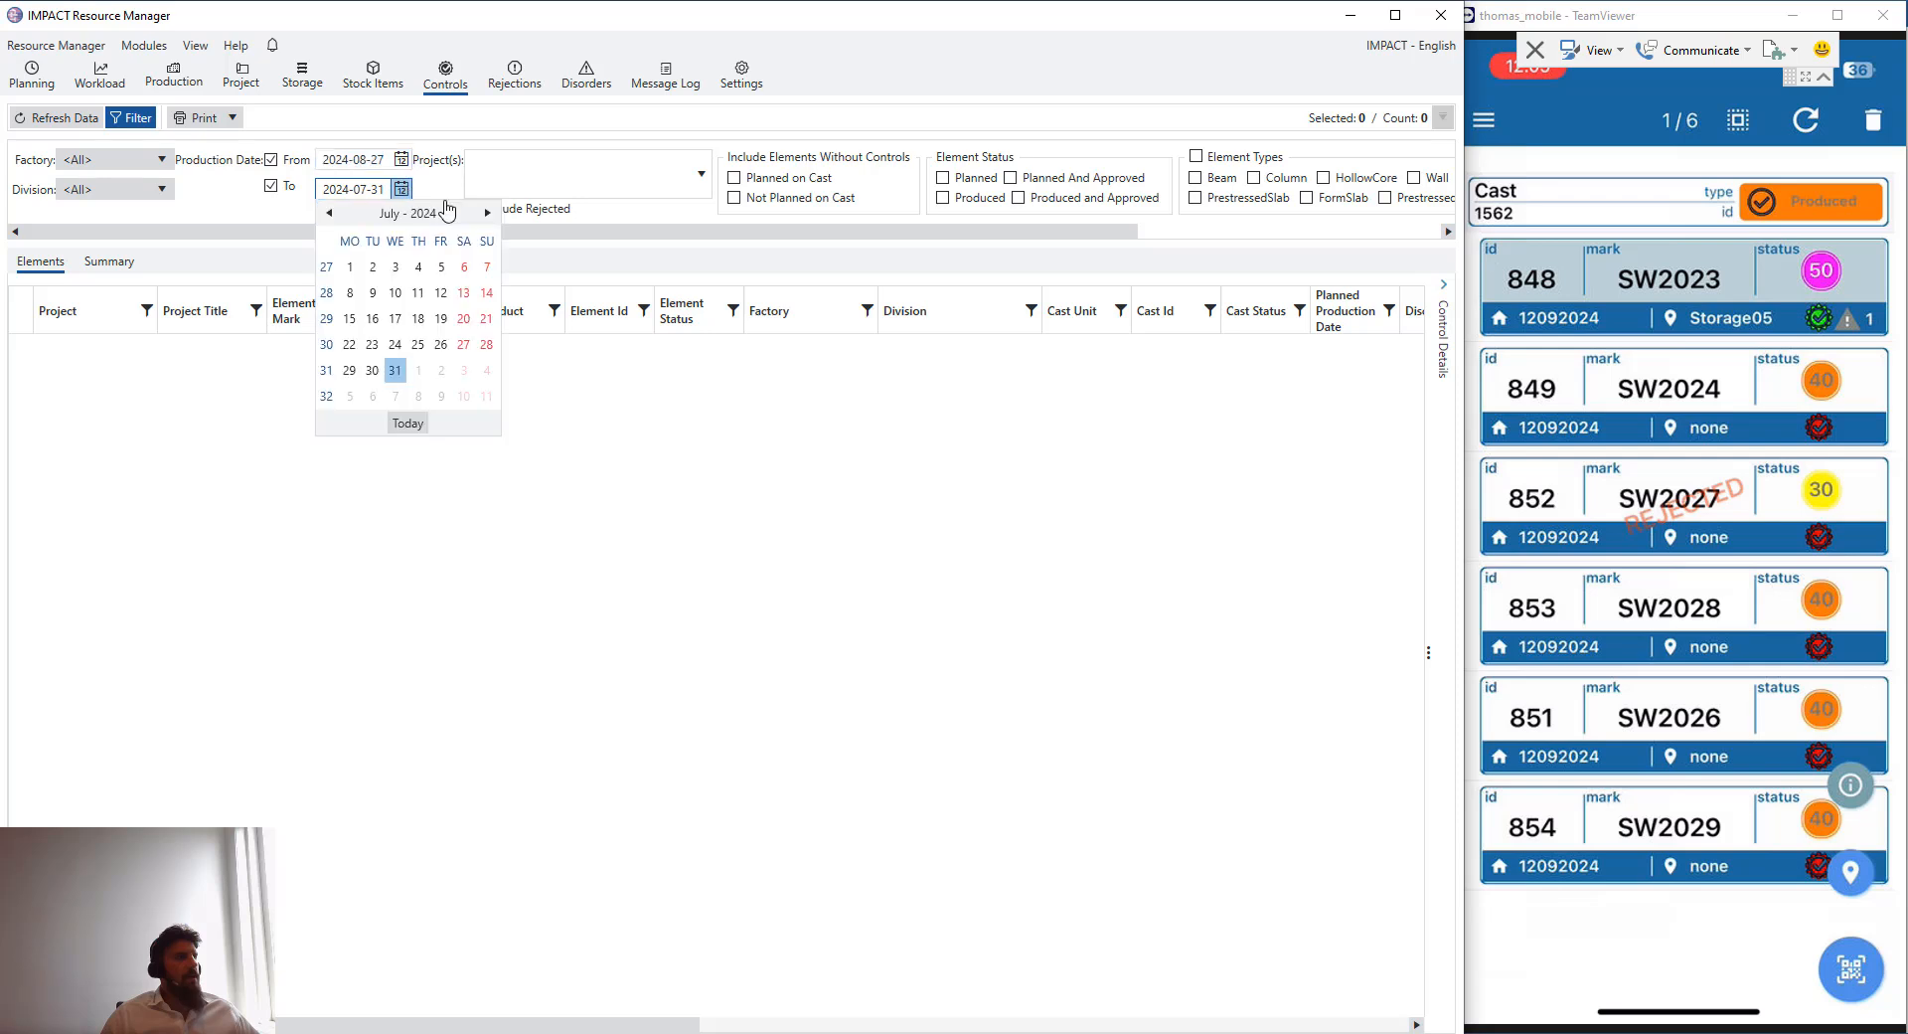
click(441, 369)
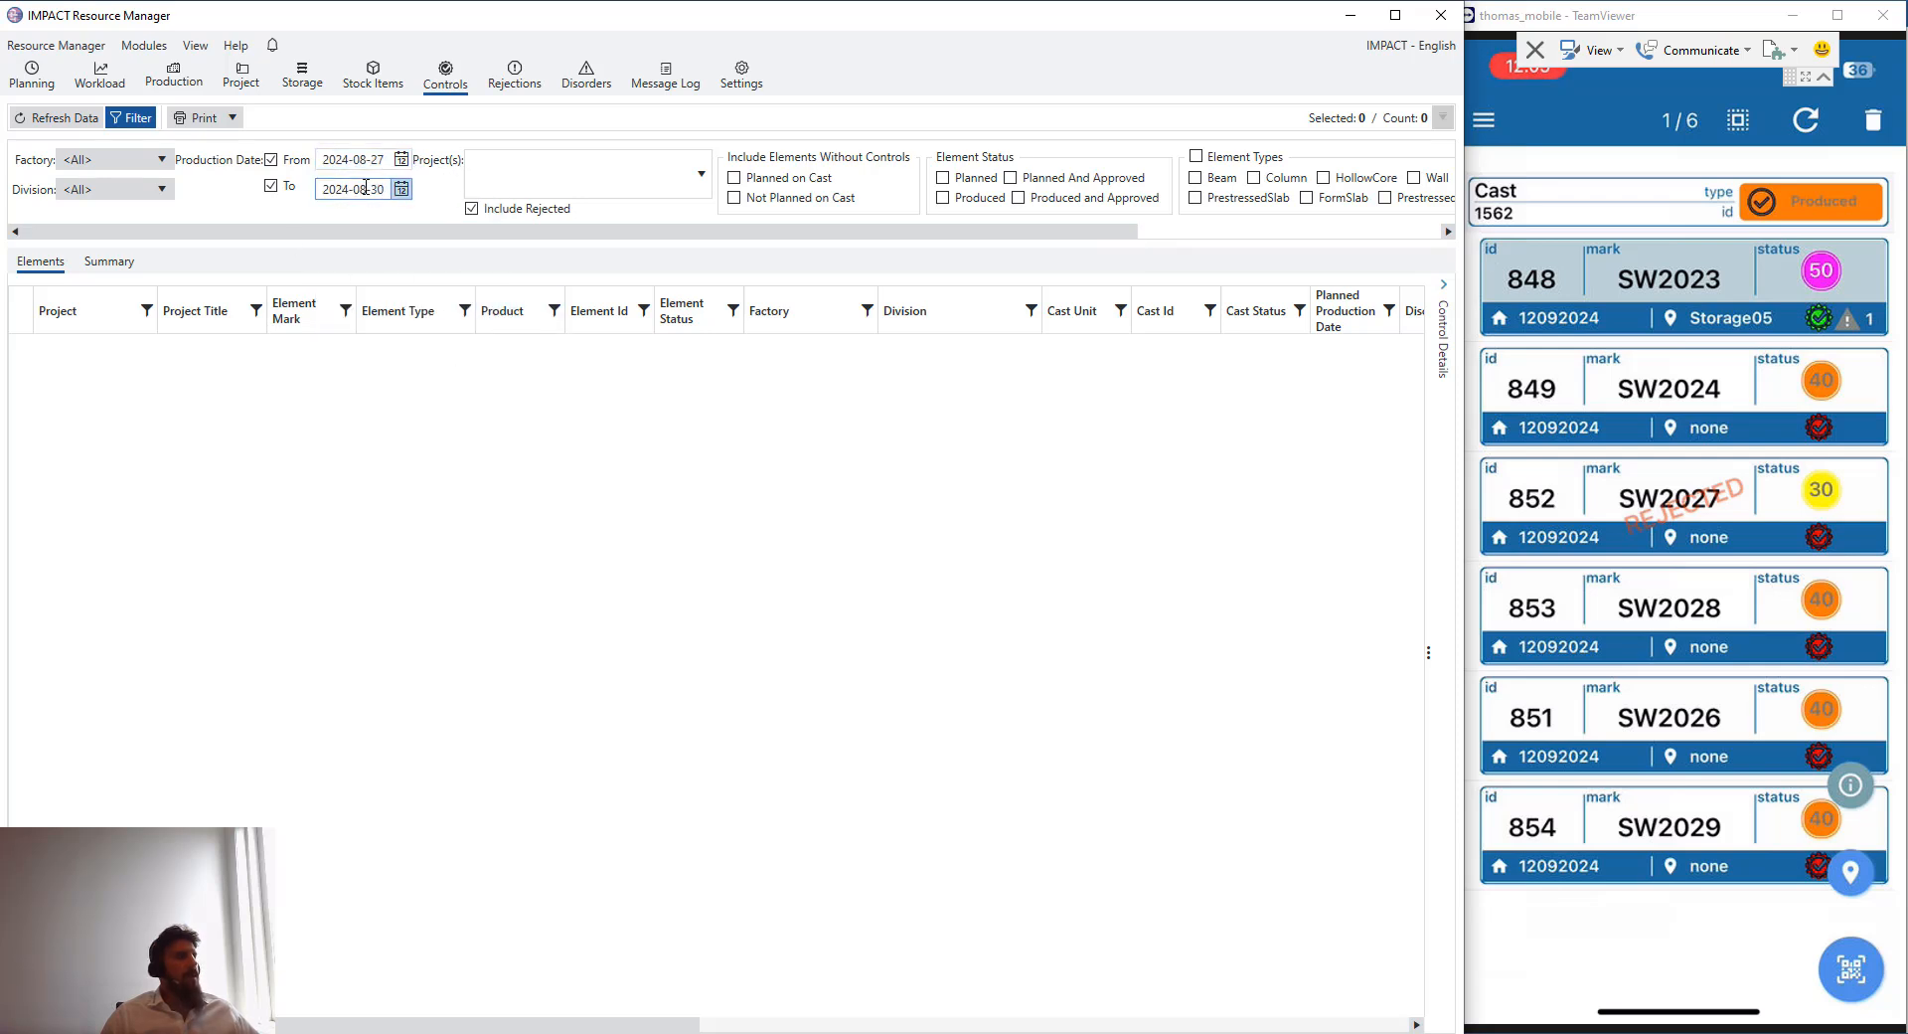
- Refresh the controls list without a project filter, continuing the search past the warning
click(65, 119)
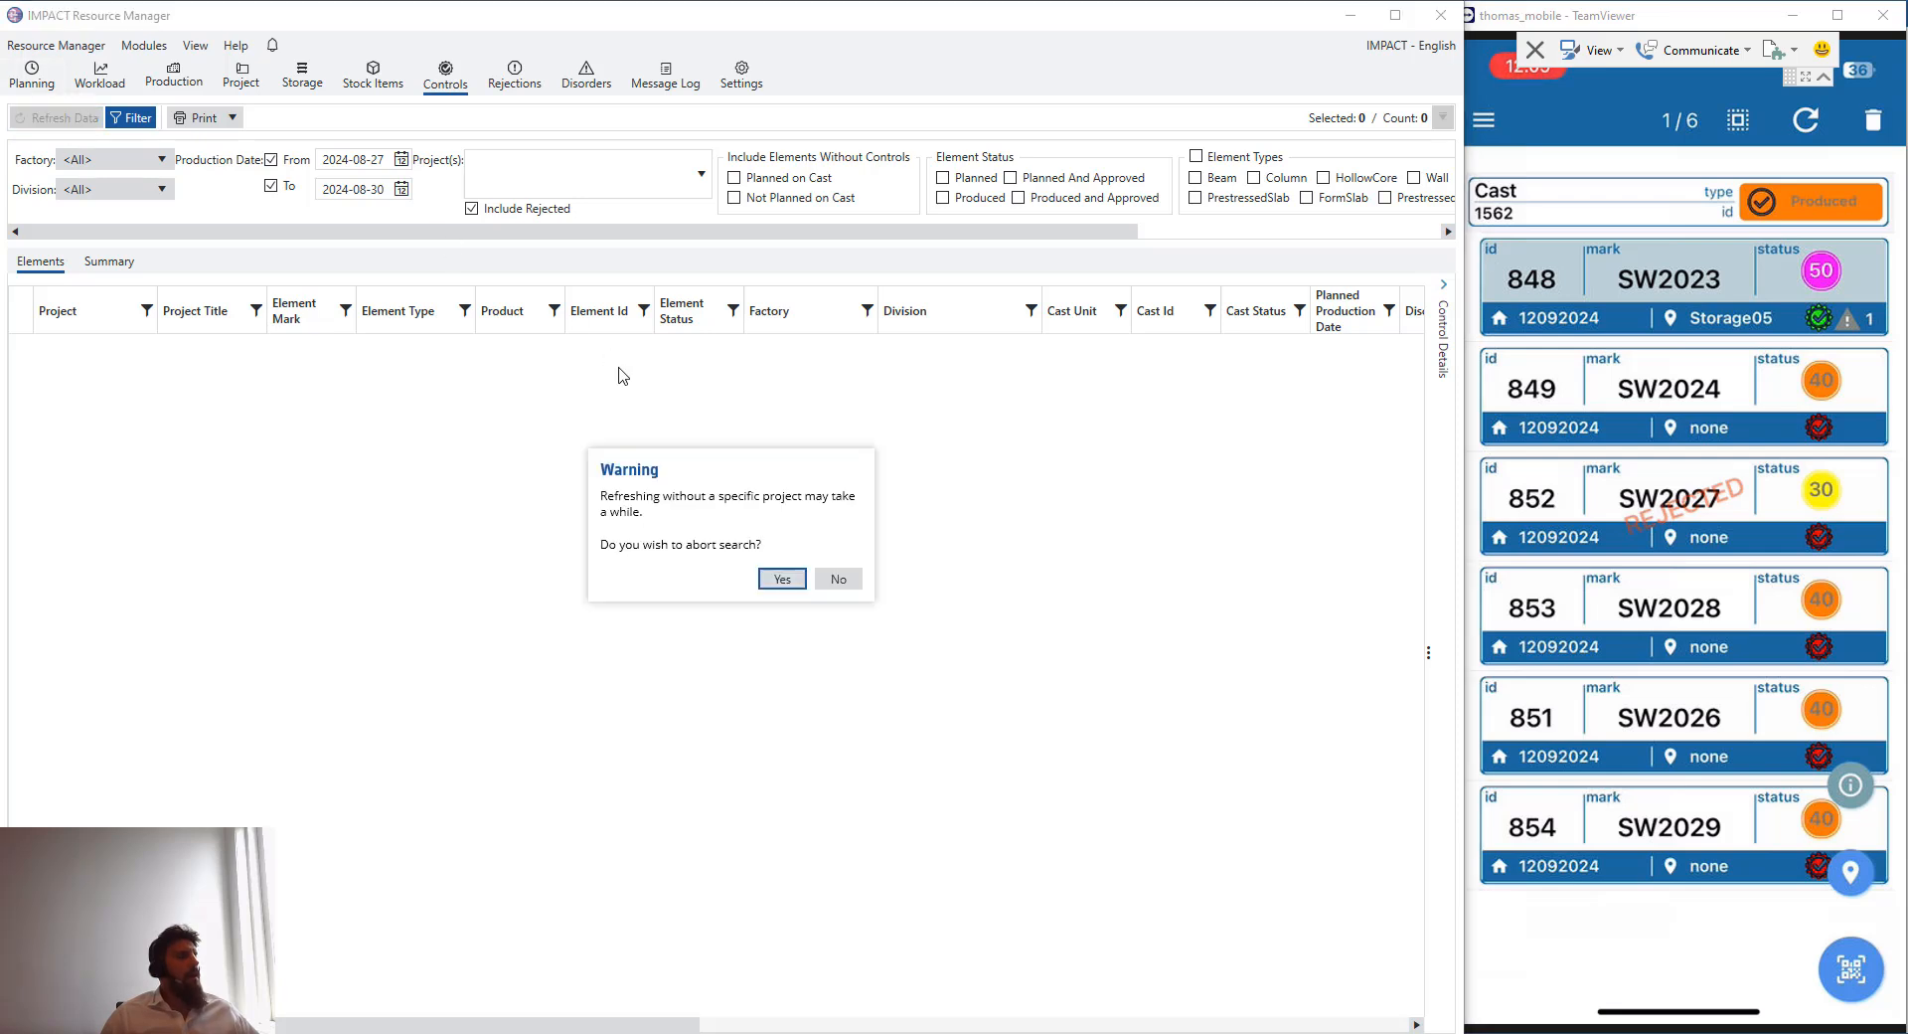
click(785, 578)
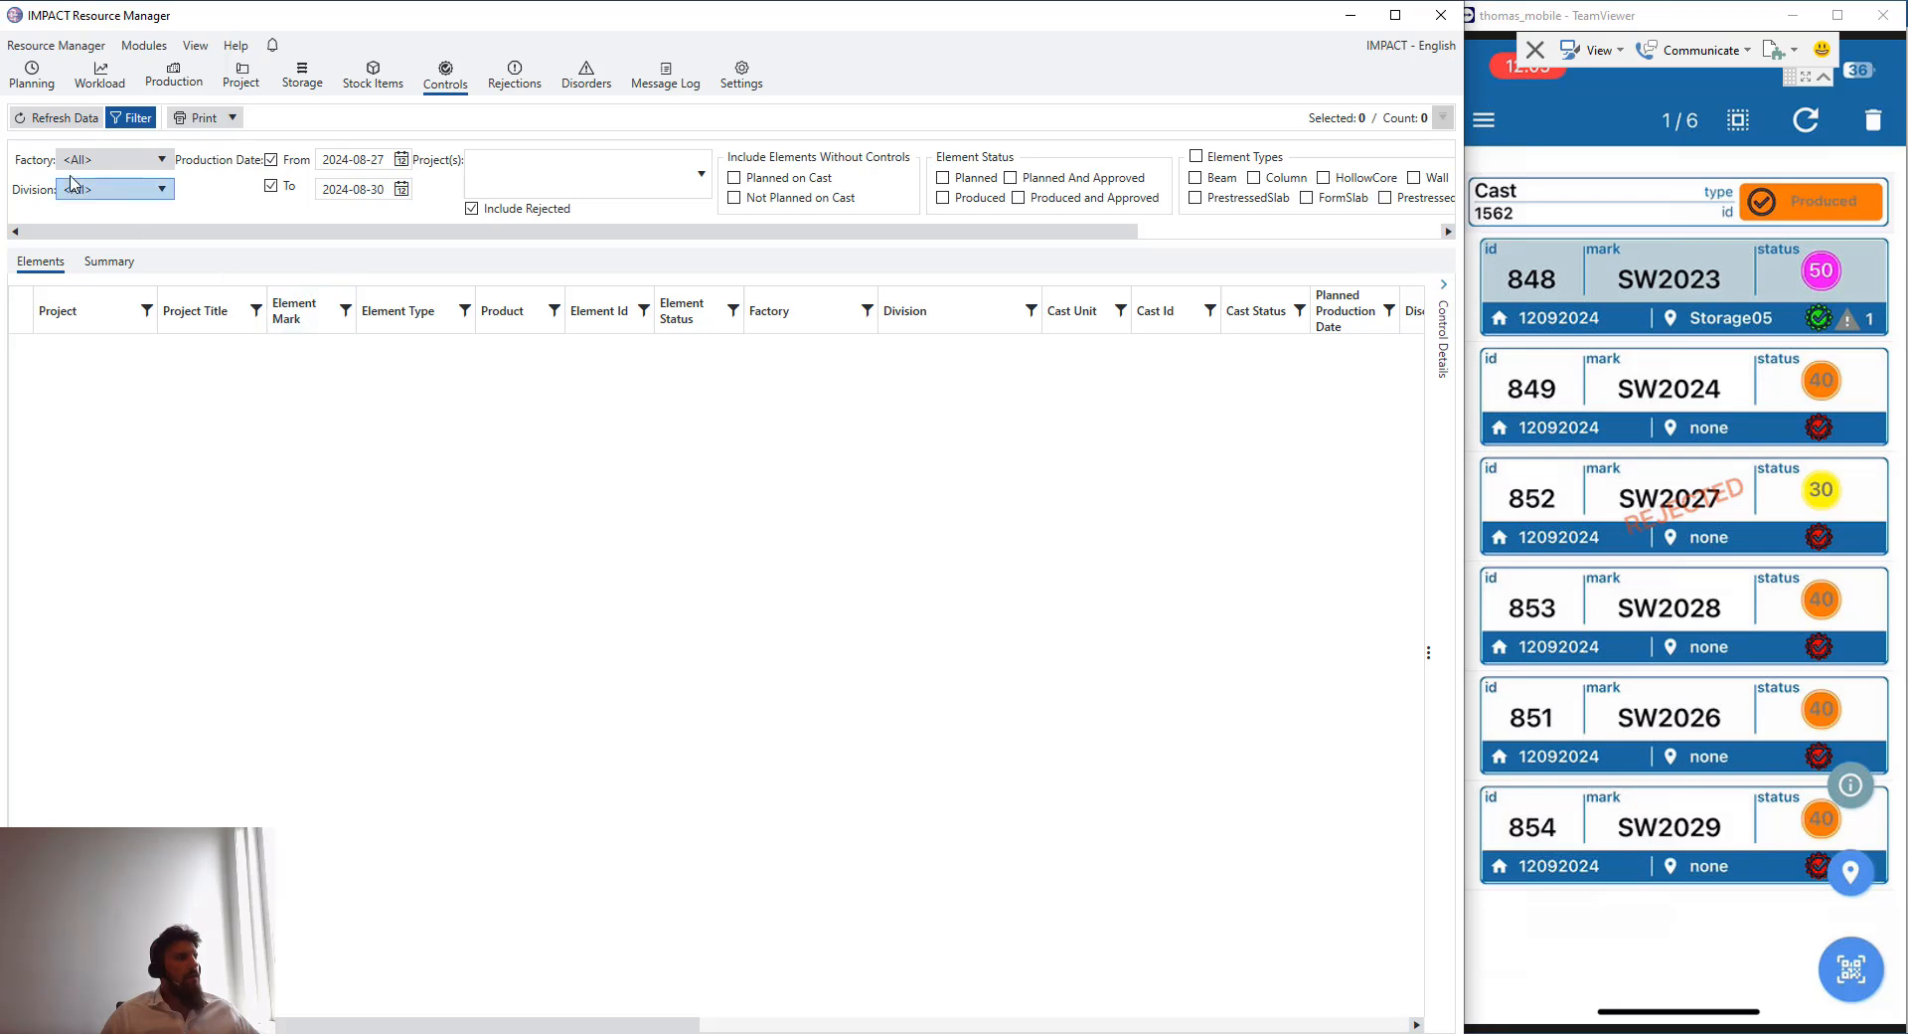
click(55, 120)
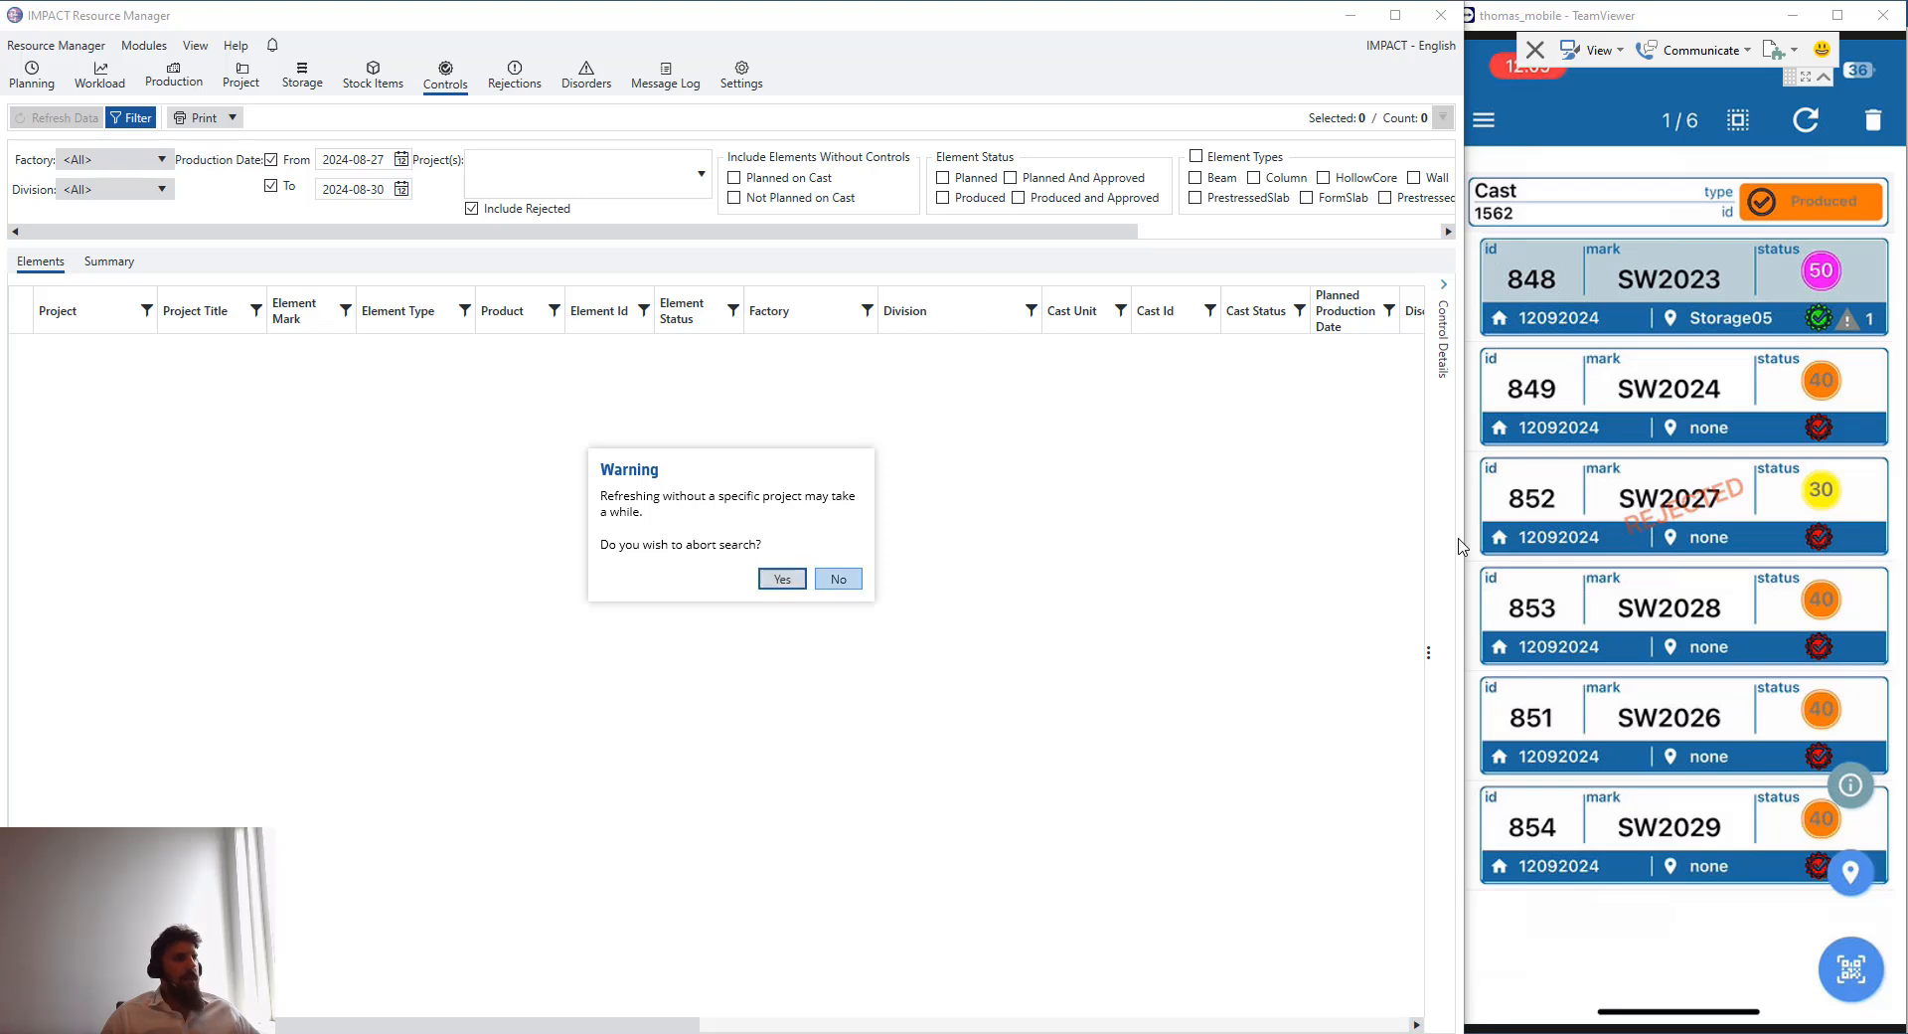
click(785, 580)
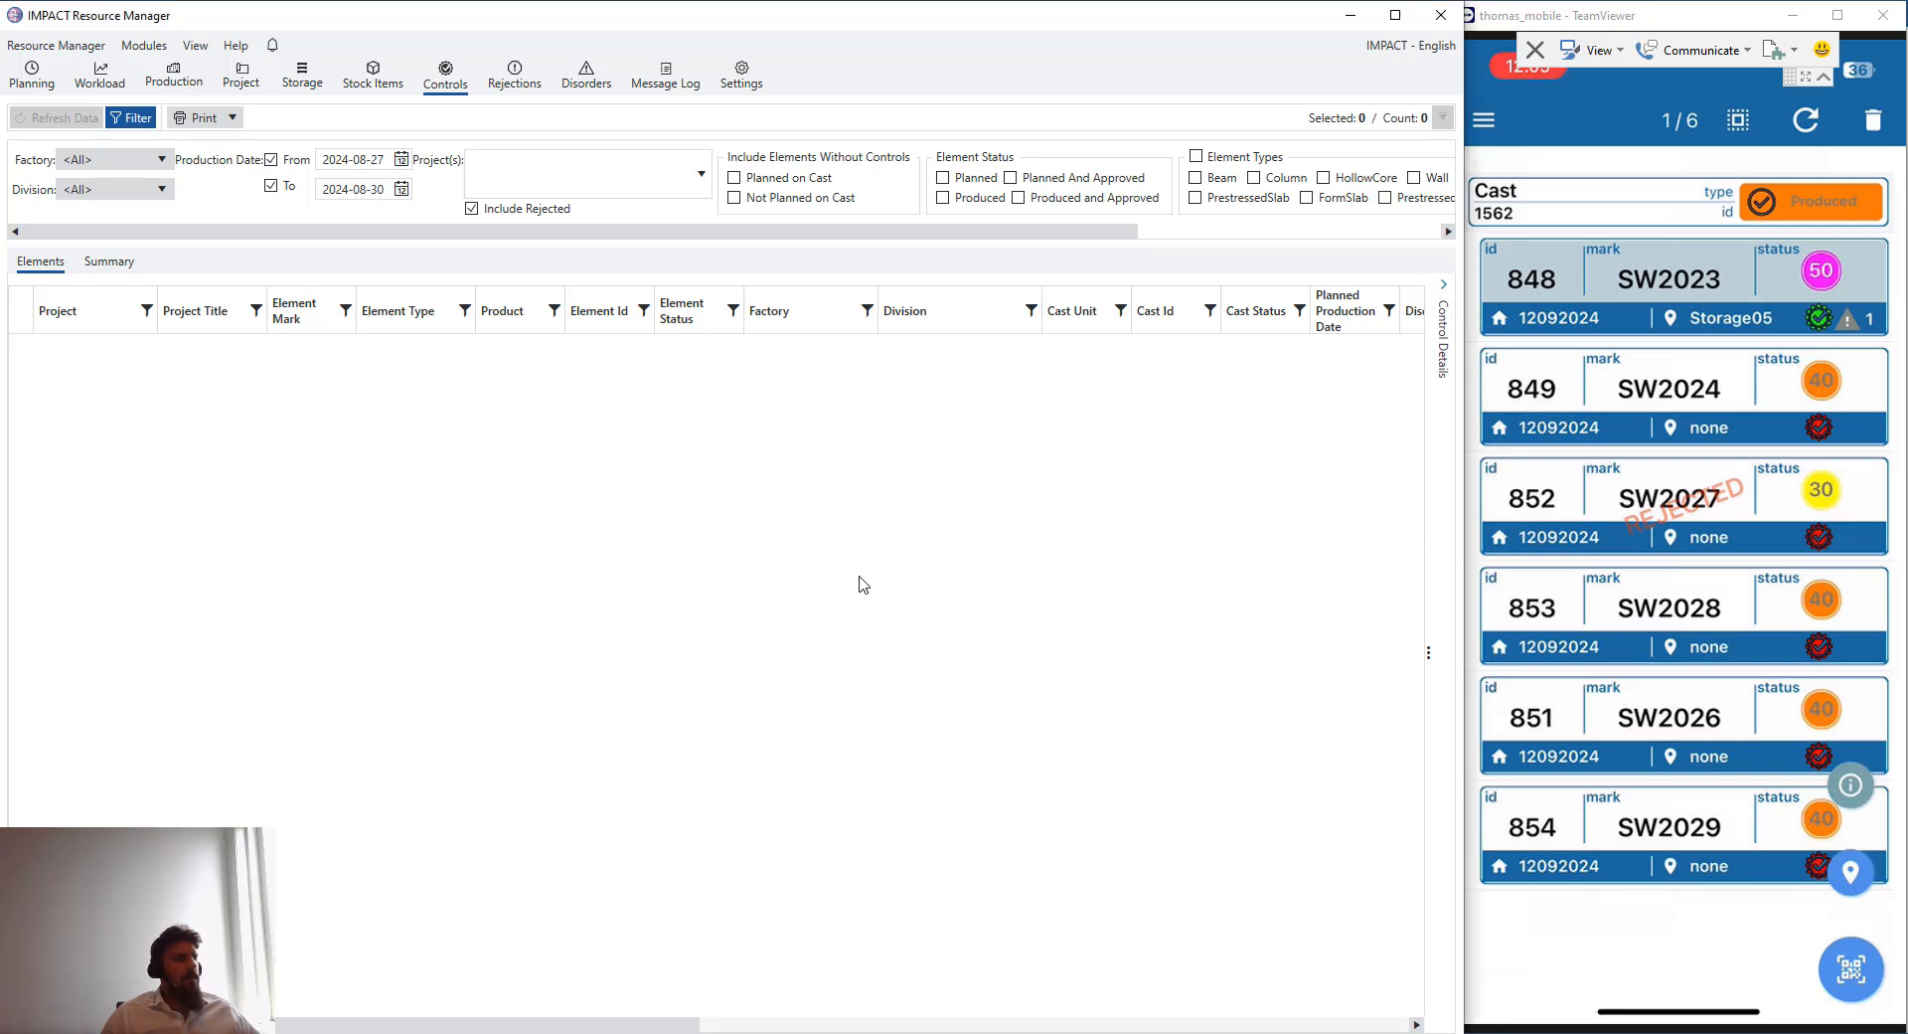
click(74, 118)
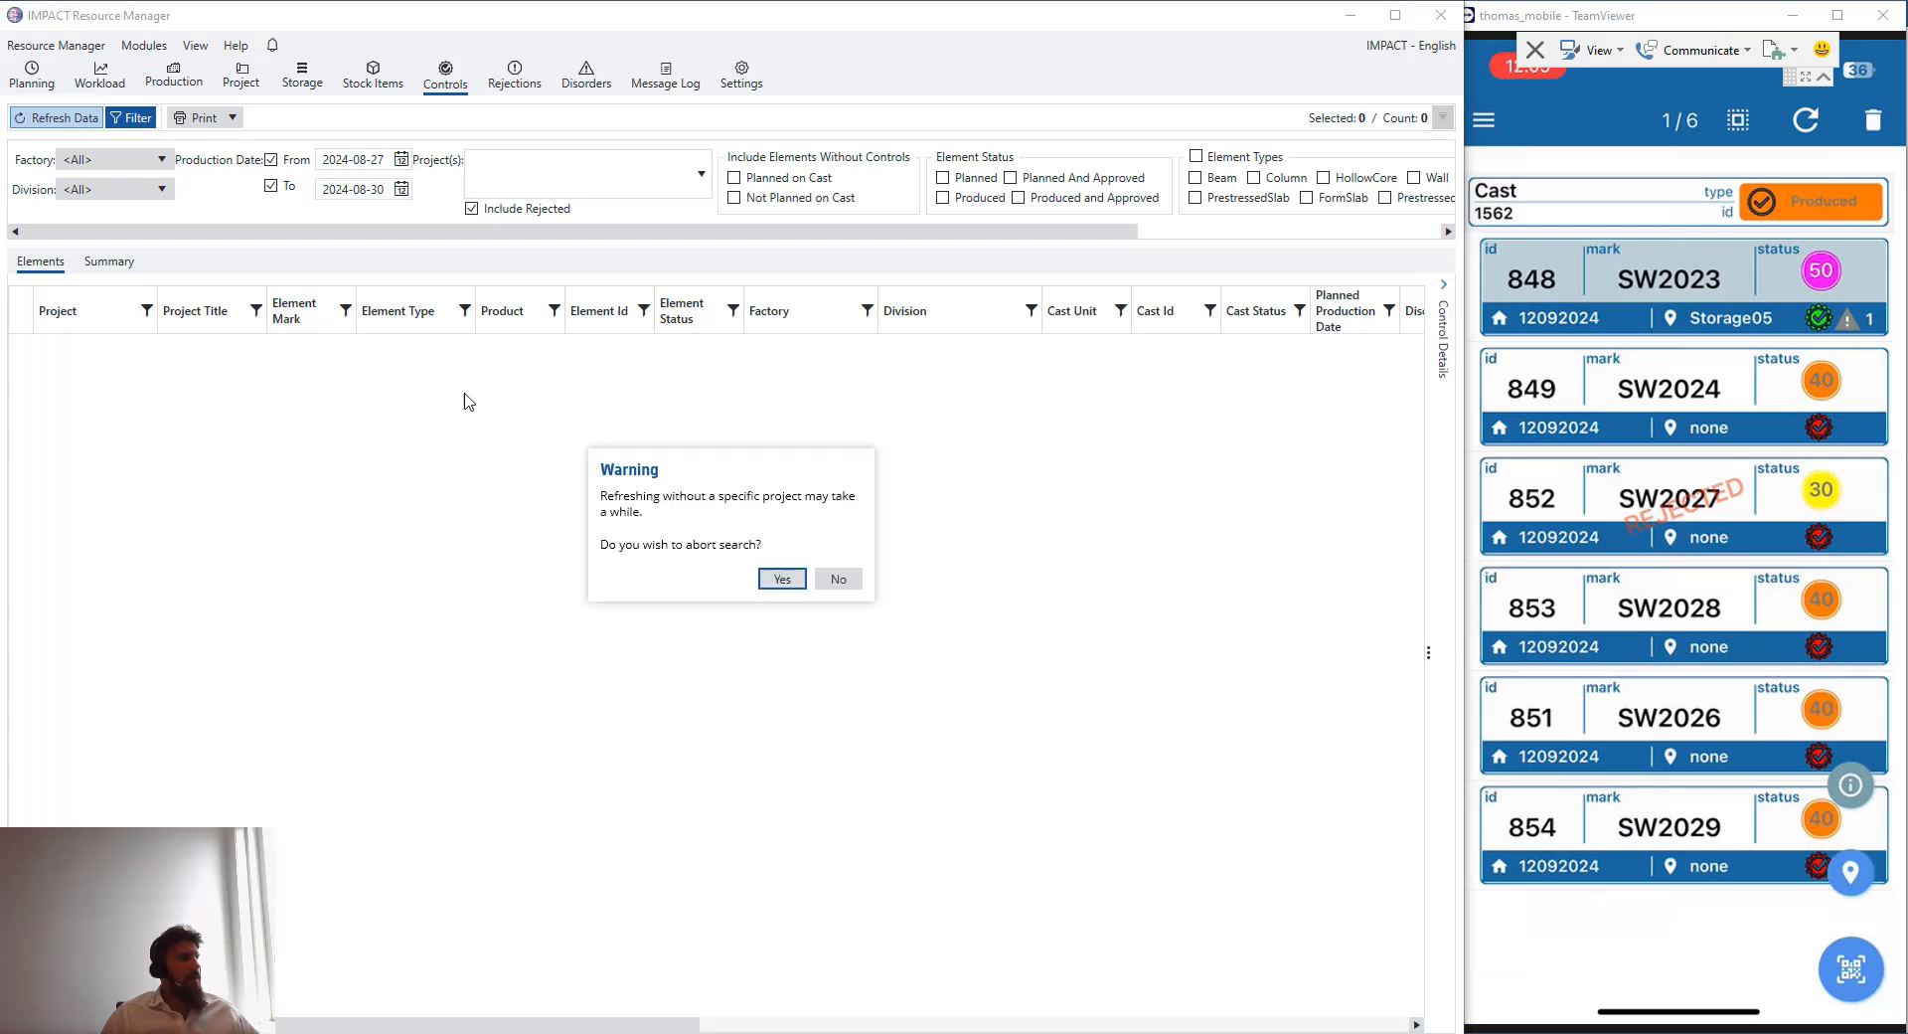
click(840, 581)
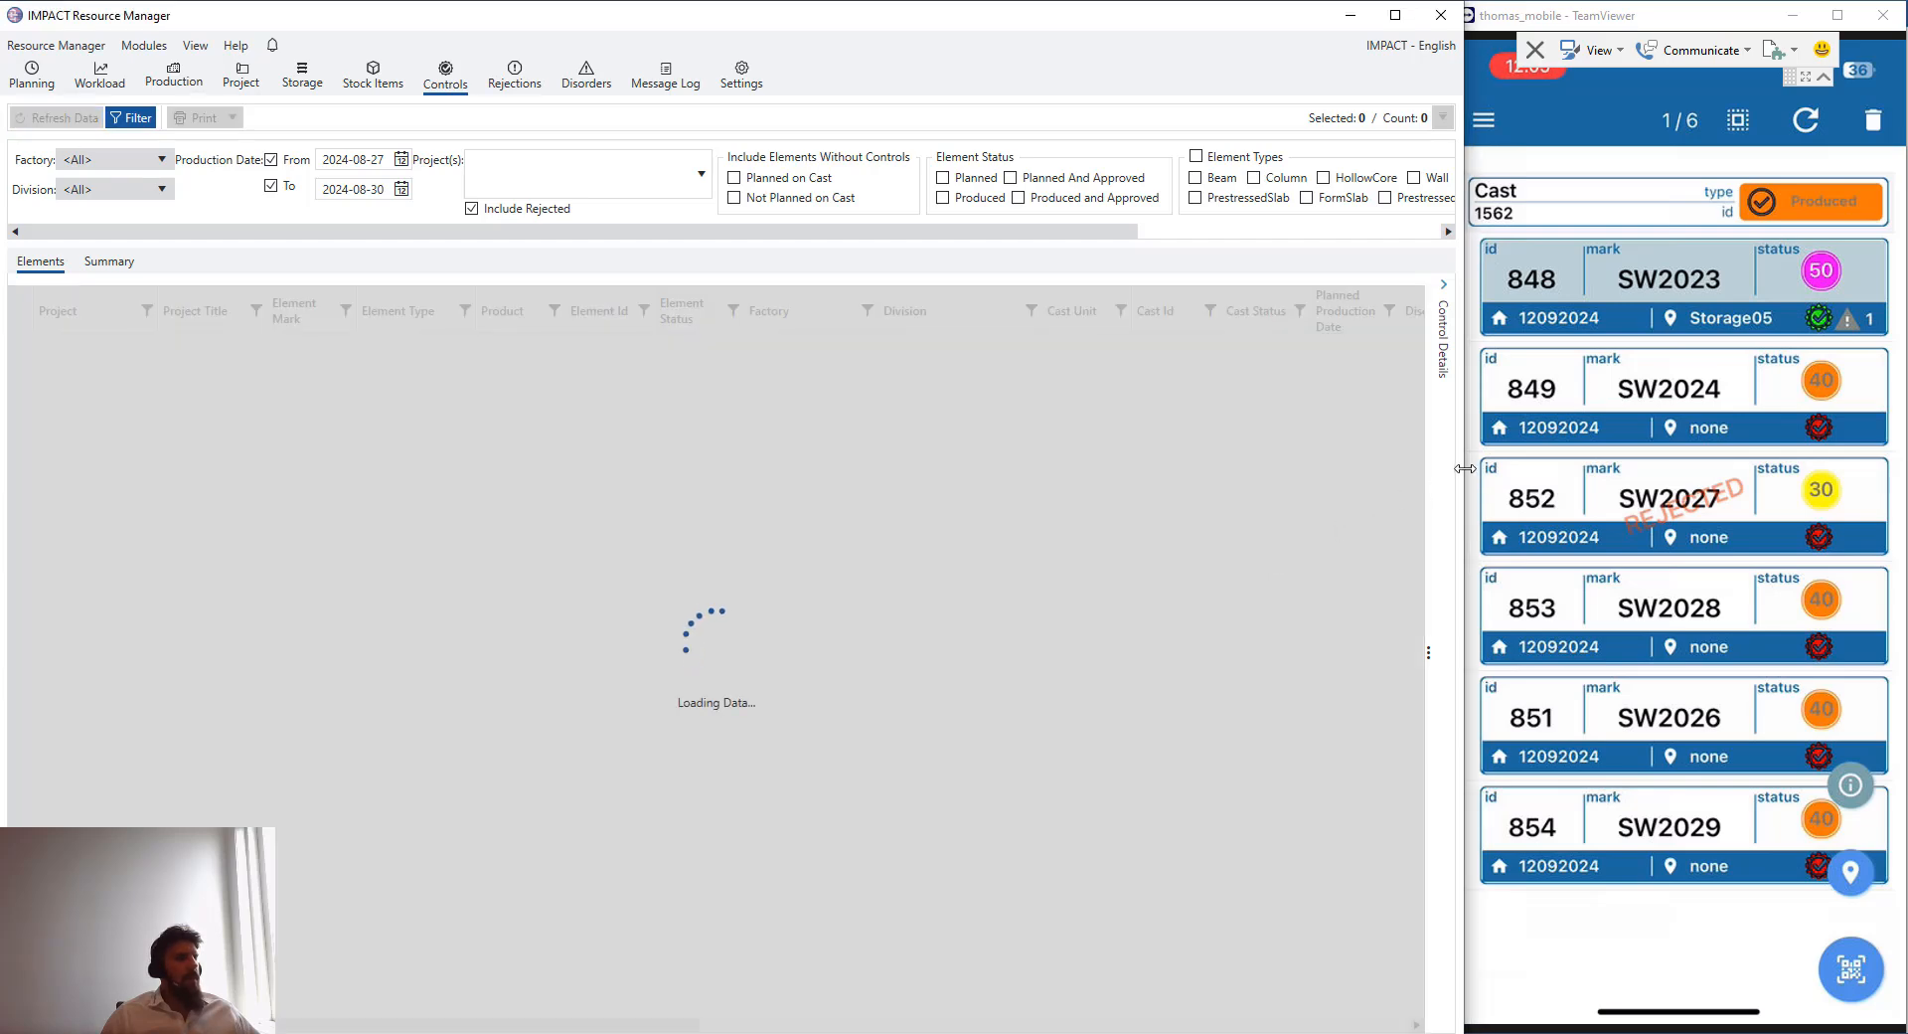
drag(1463, 471, 1758, 471)
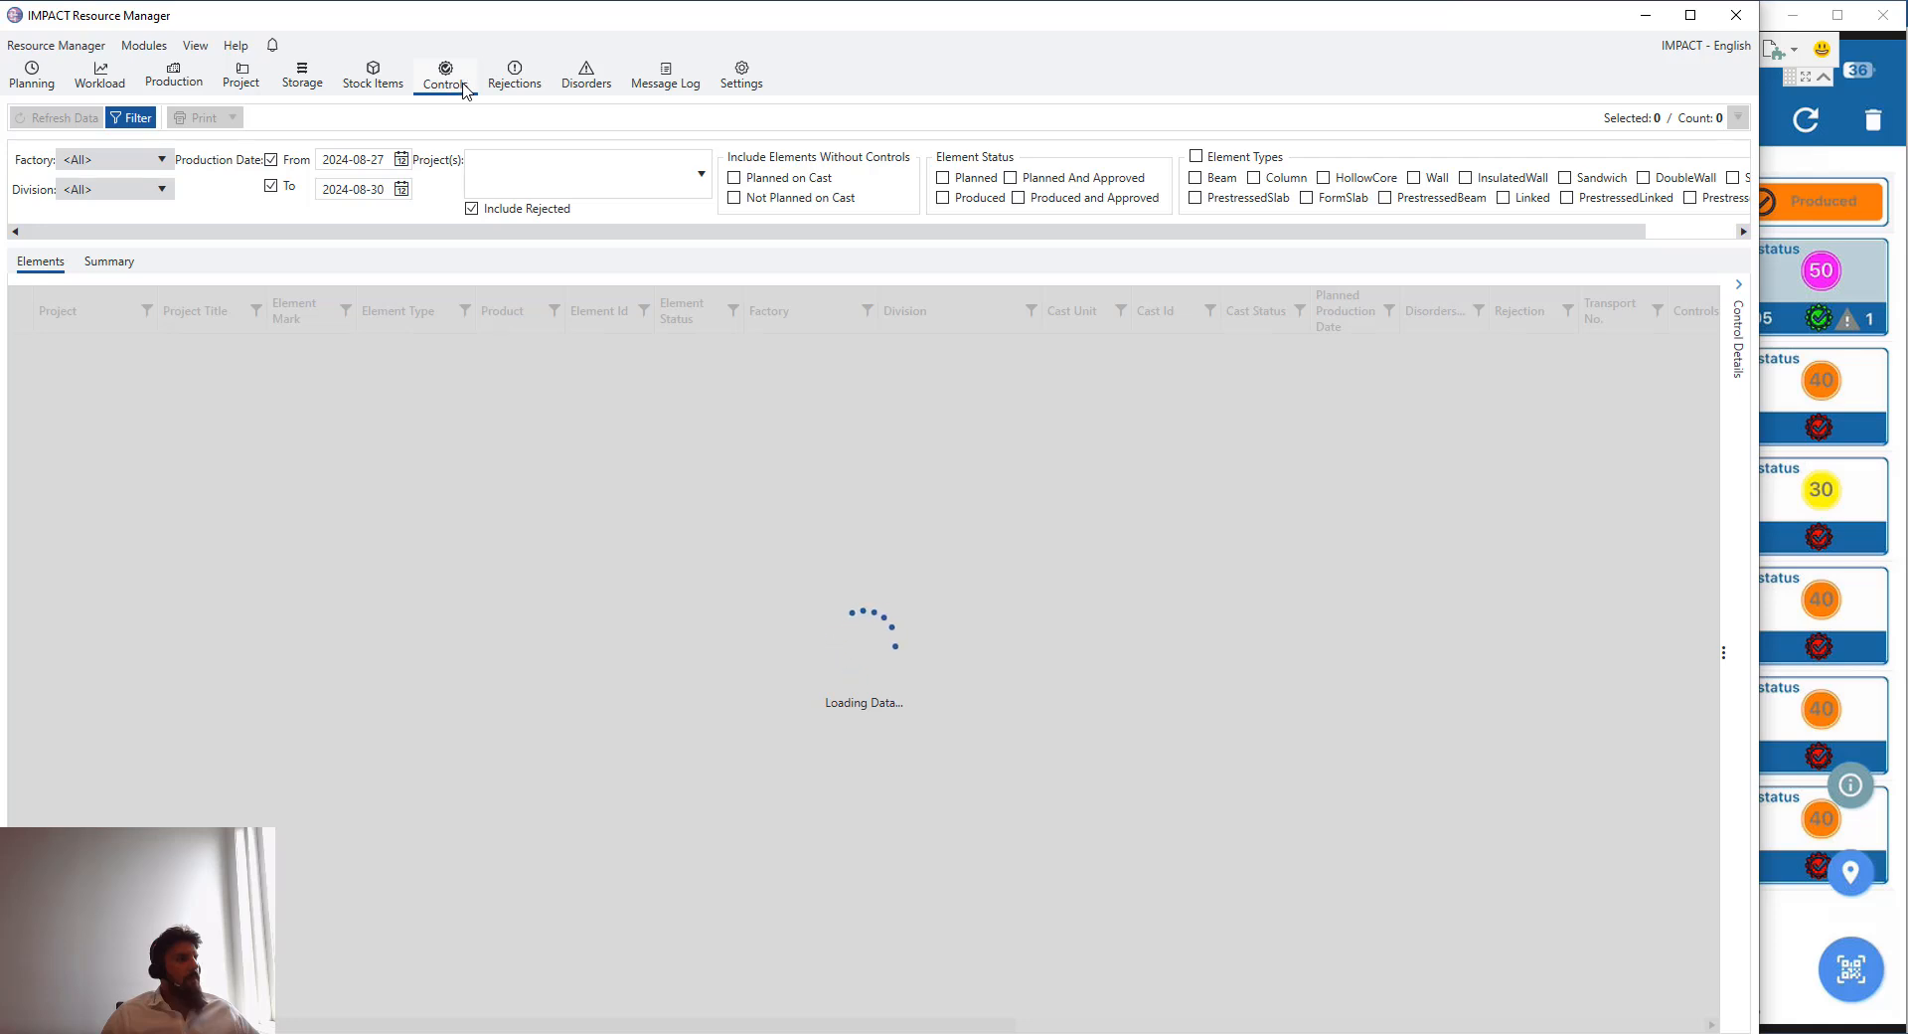
- Open the Disorders module and browse its creation date calendar
click(584, 86)
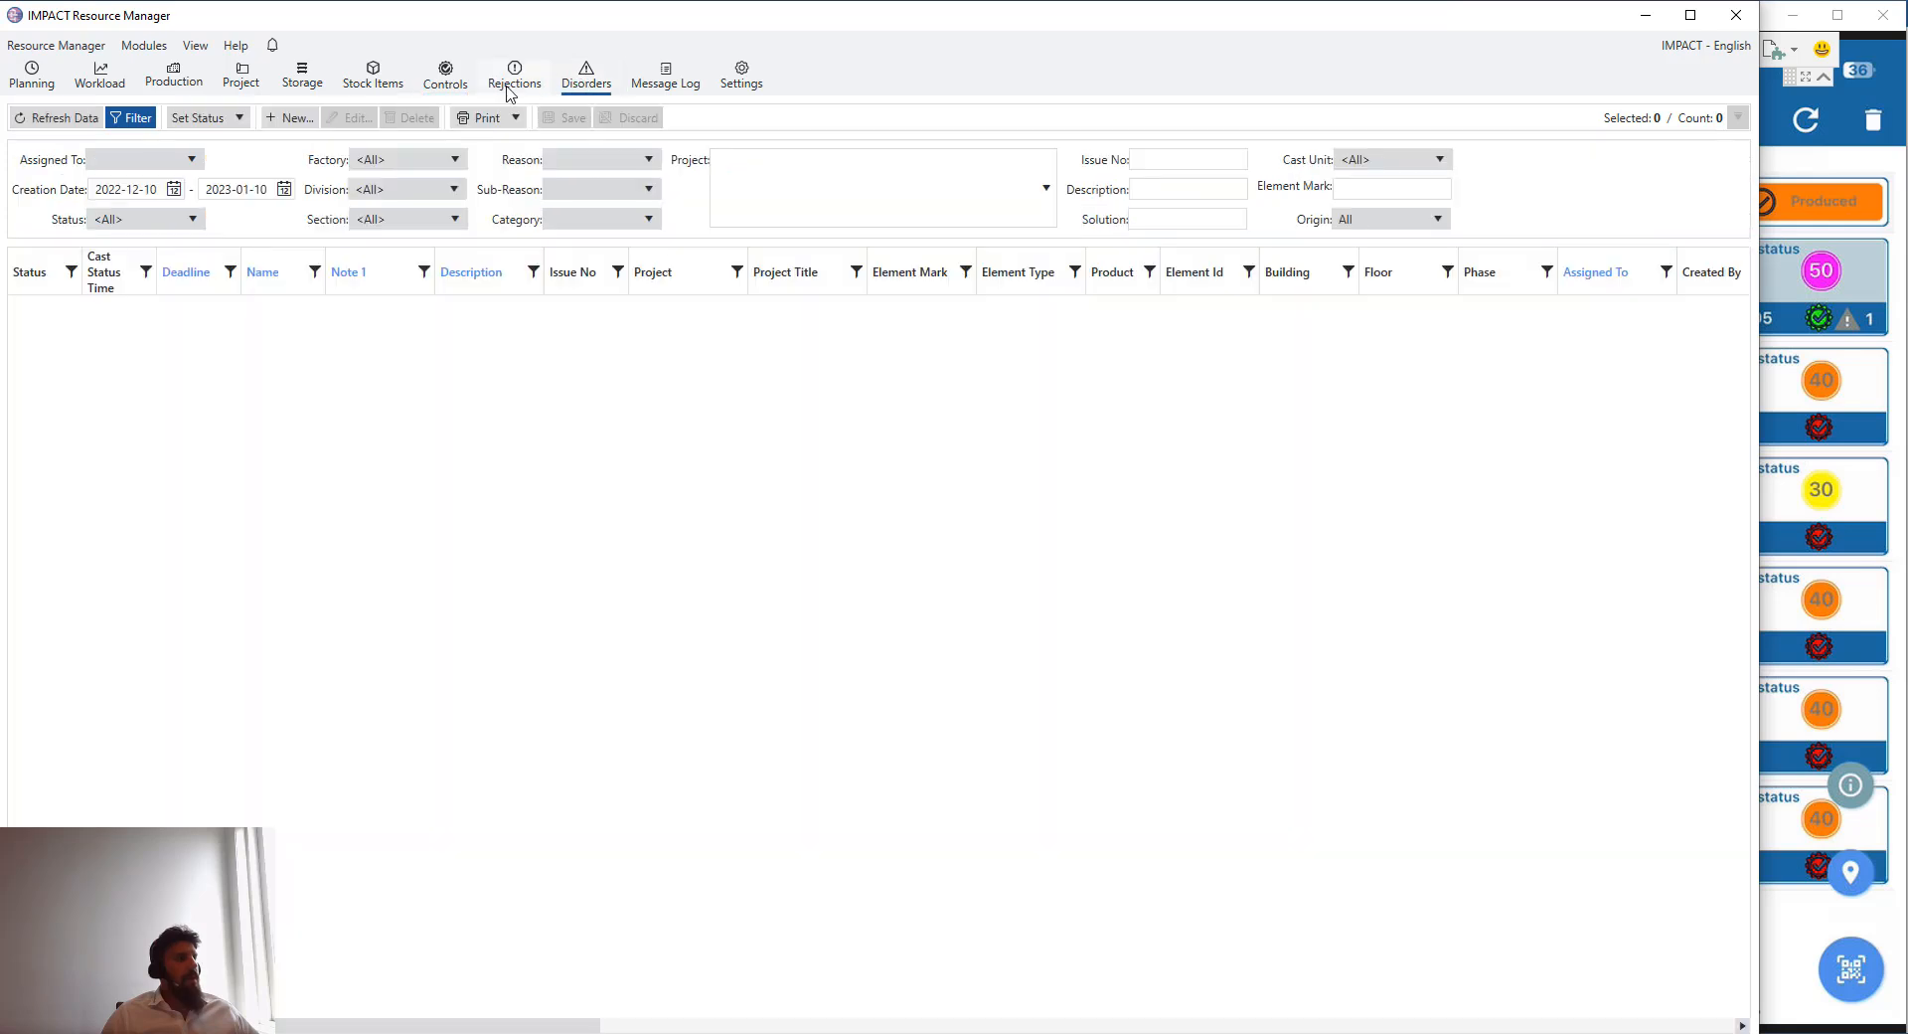
click(173, 189)
click(260, 213)
click(260, 213)
click(260, 213)
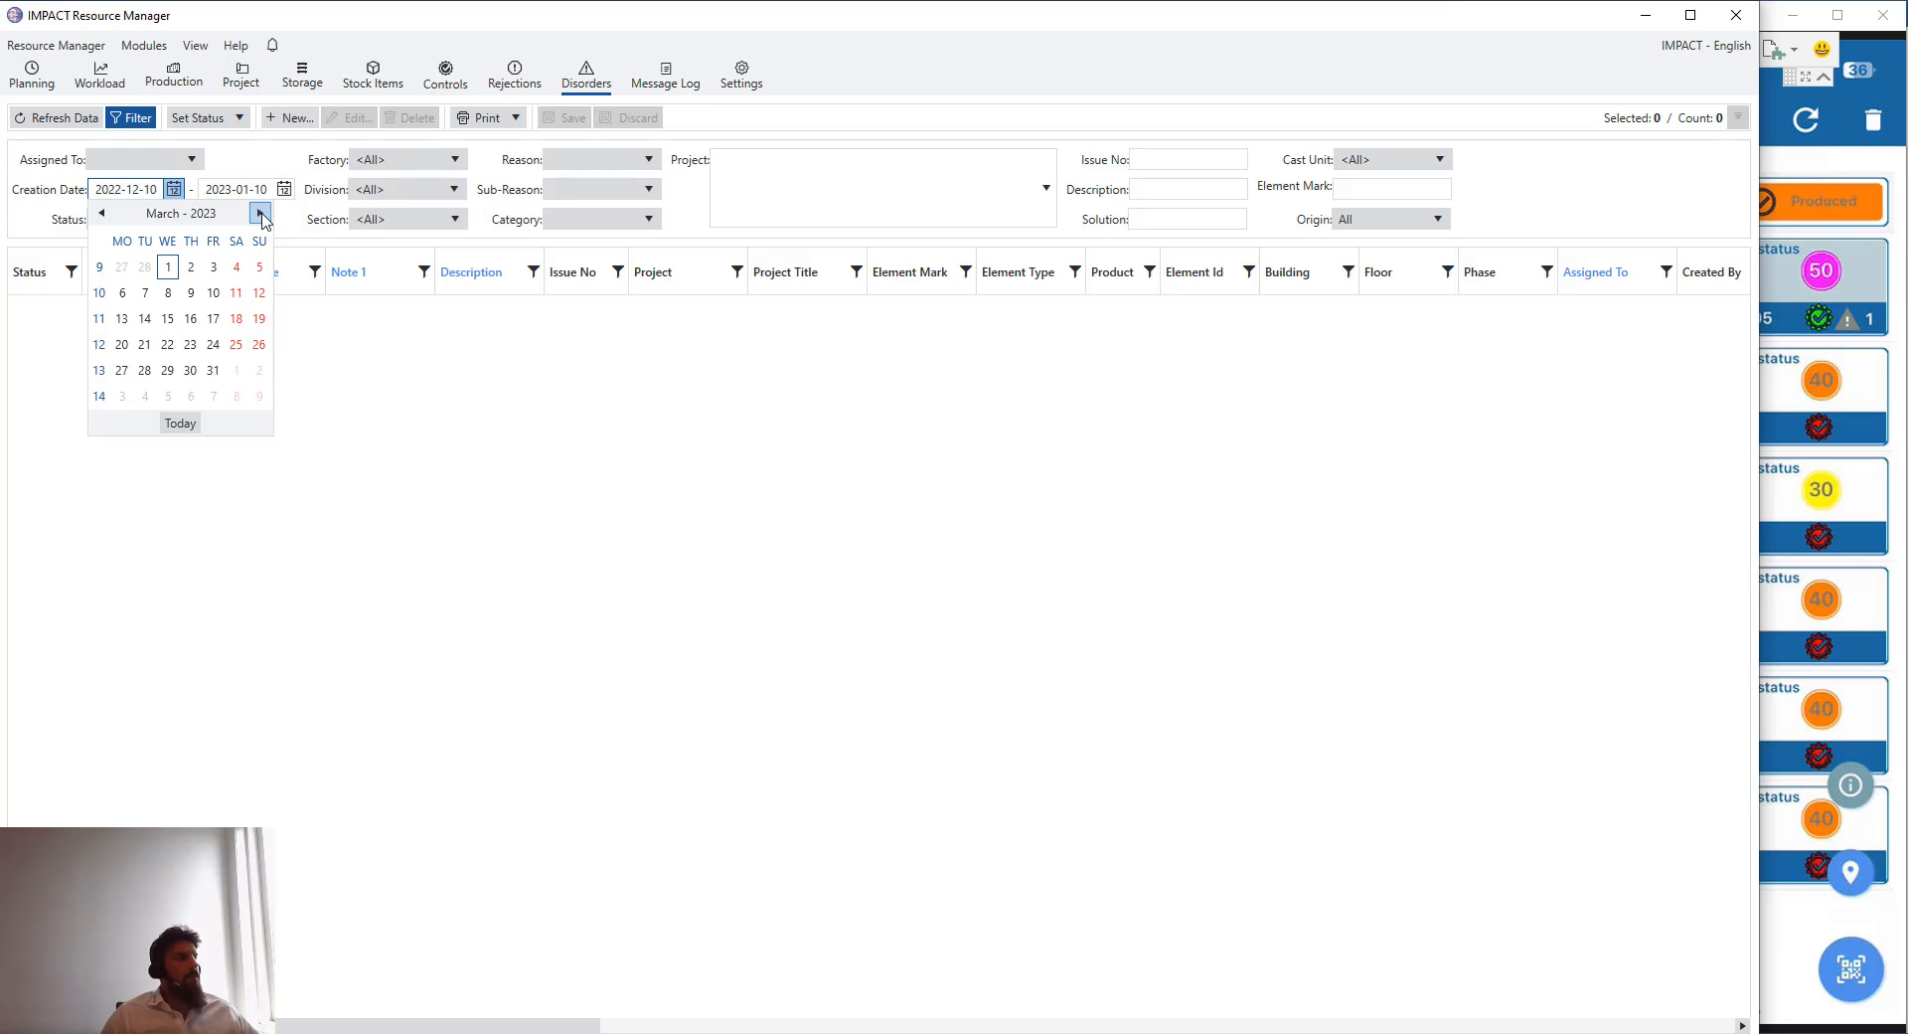
click(388, 241)
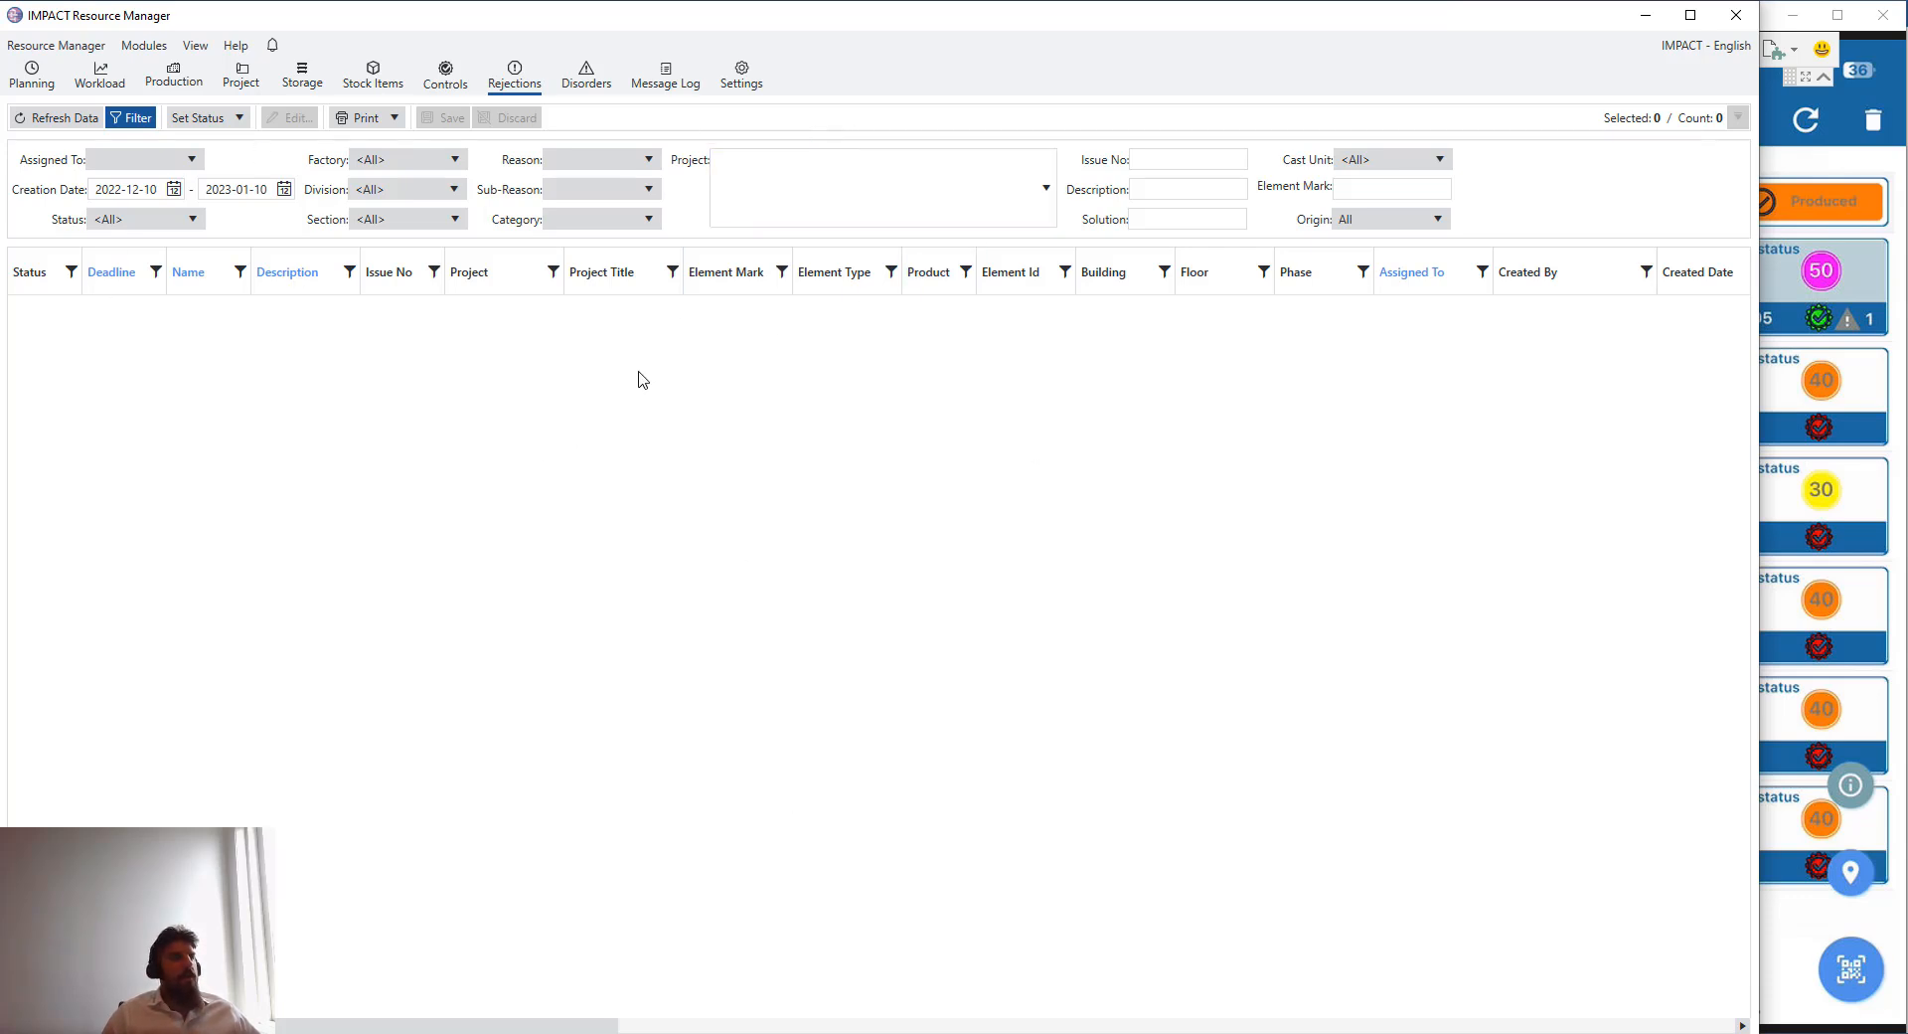
- Open the Workload module, switch it to the chart view and browse the Group By options
click(103, 92)
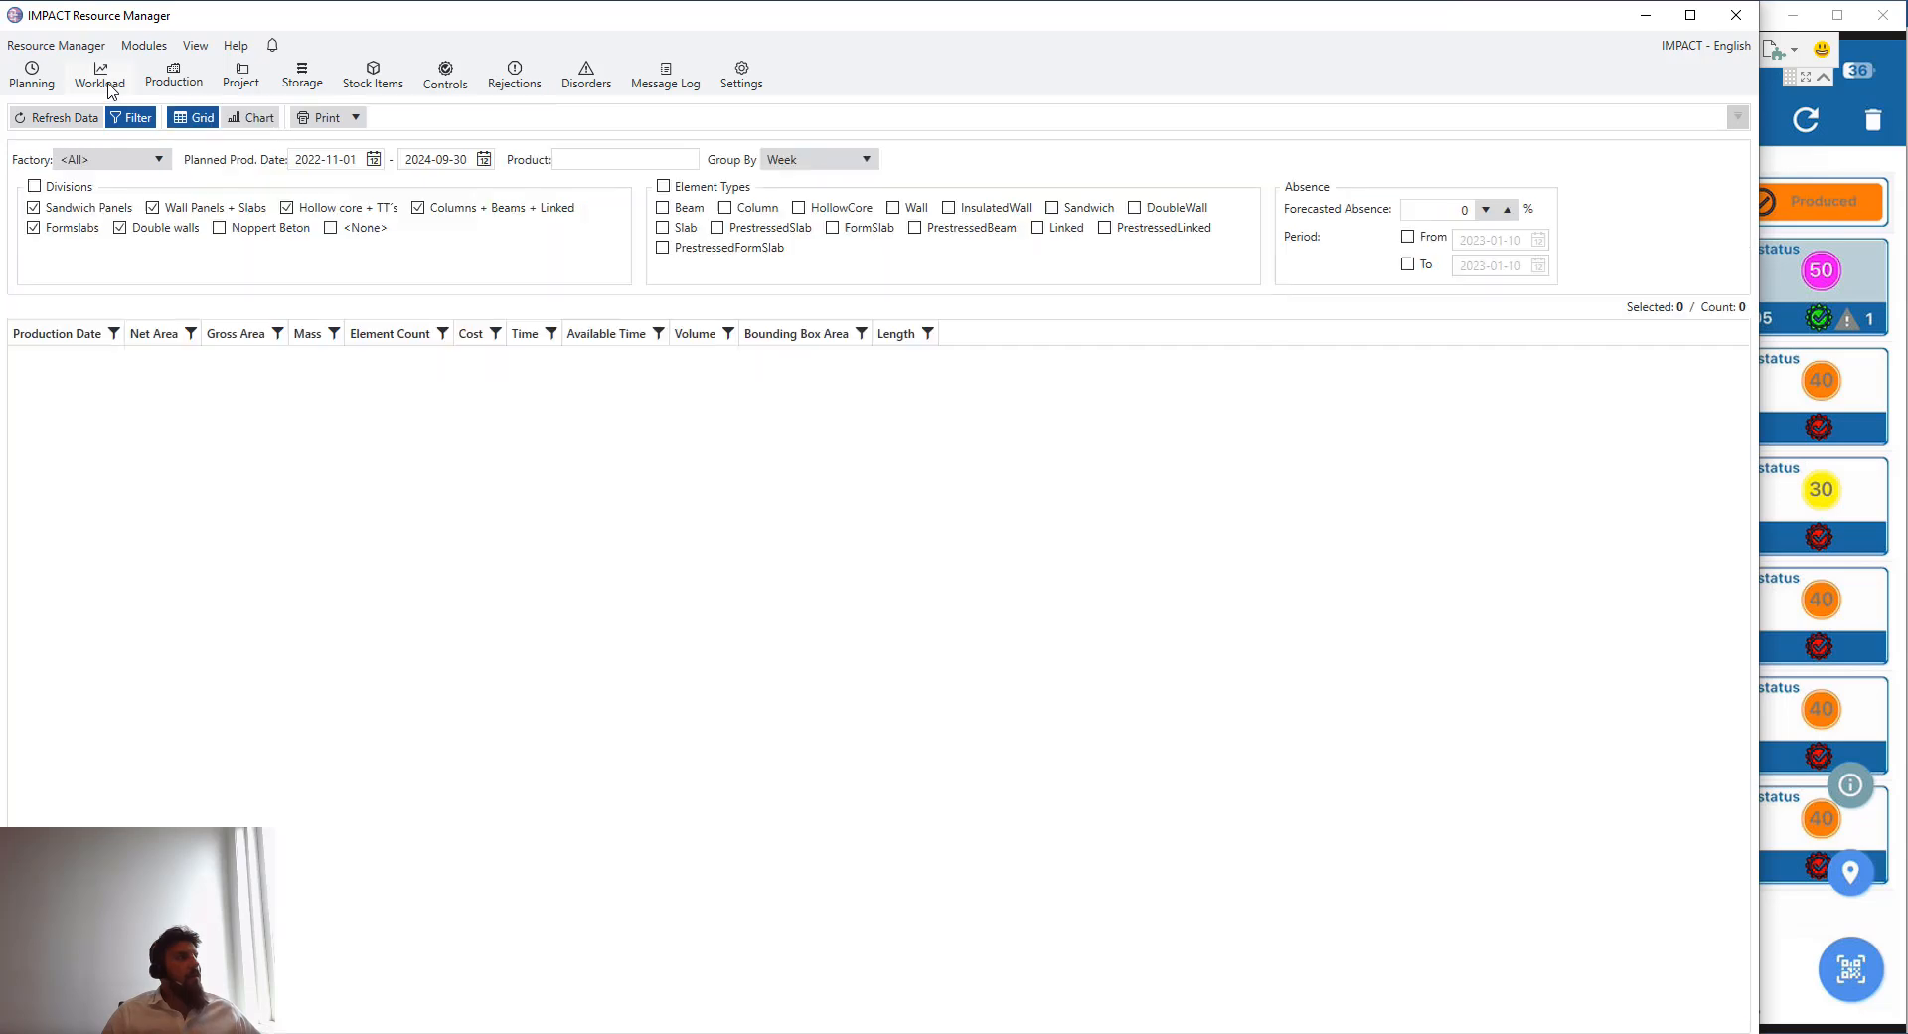
click(829, 163)
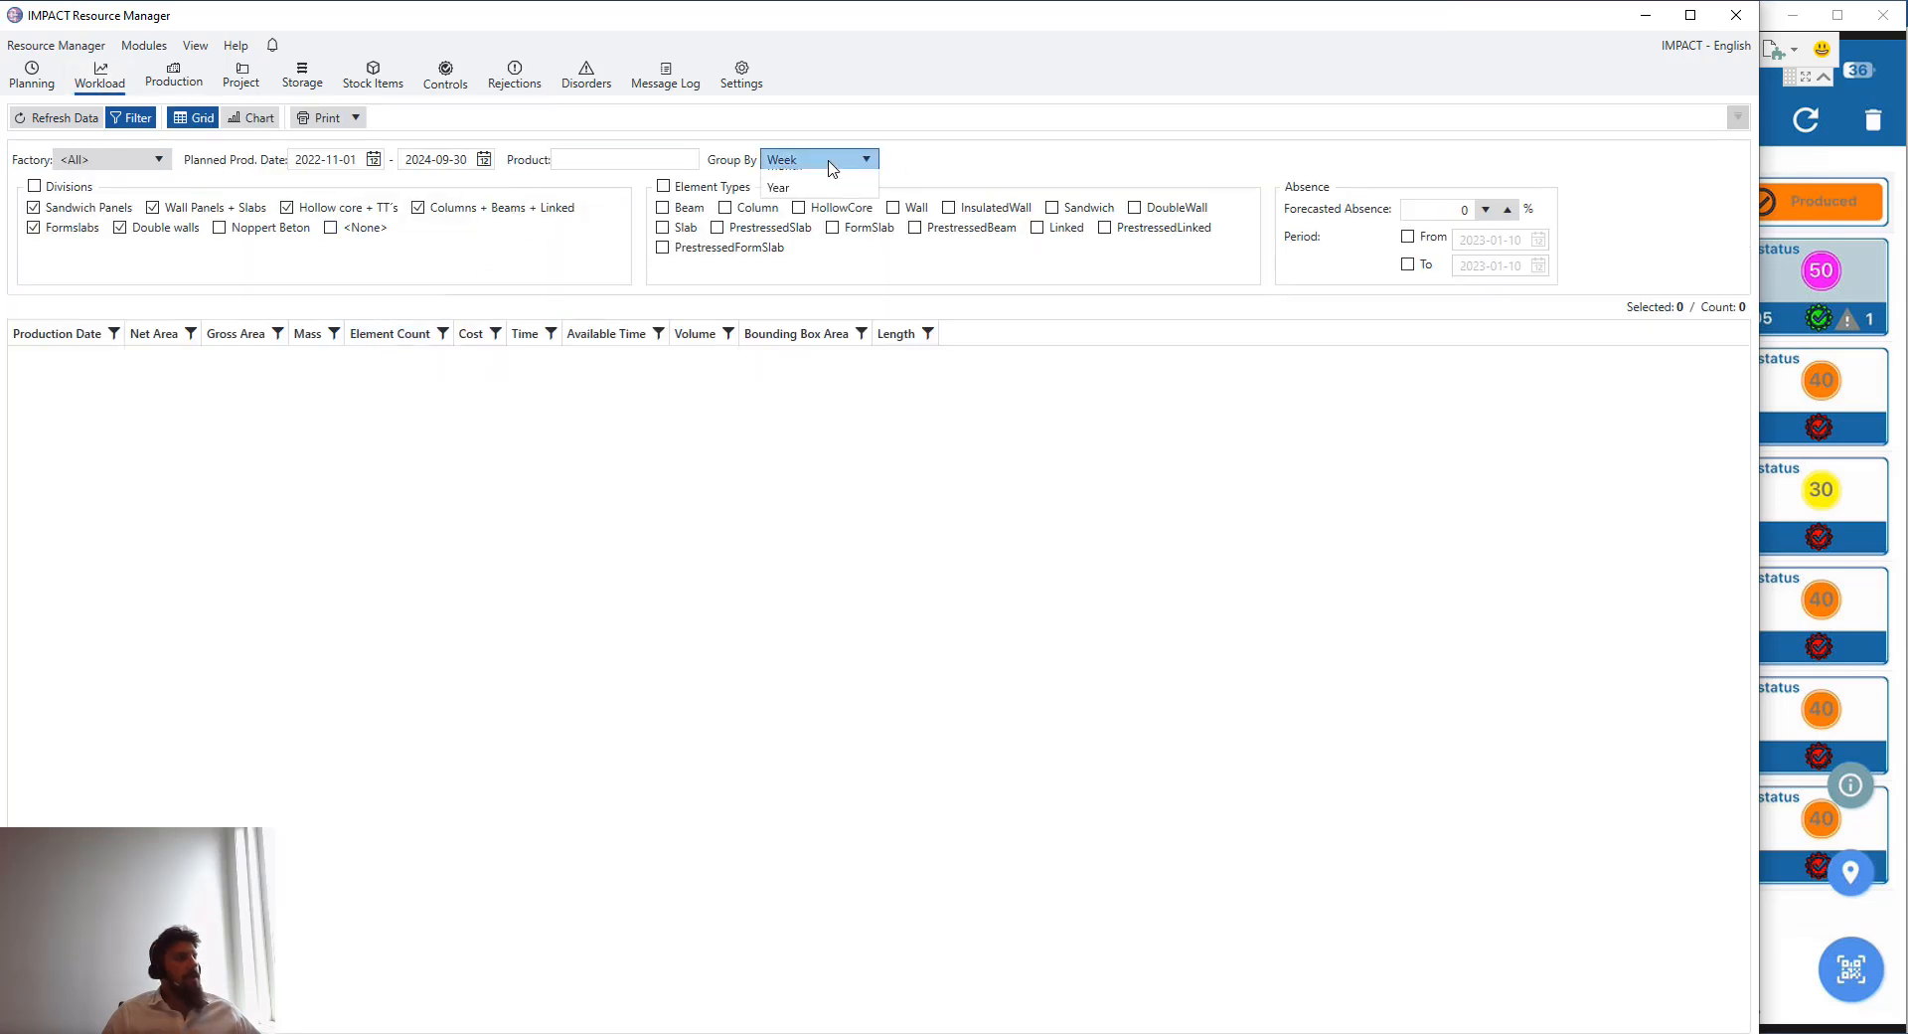
click(527, 138)
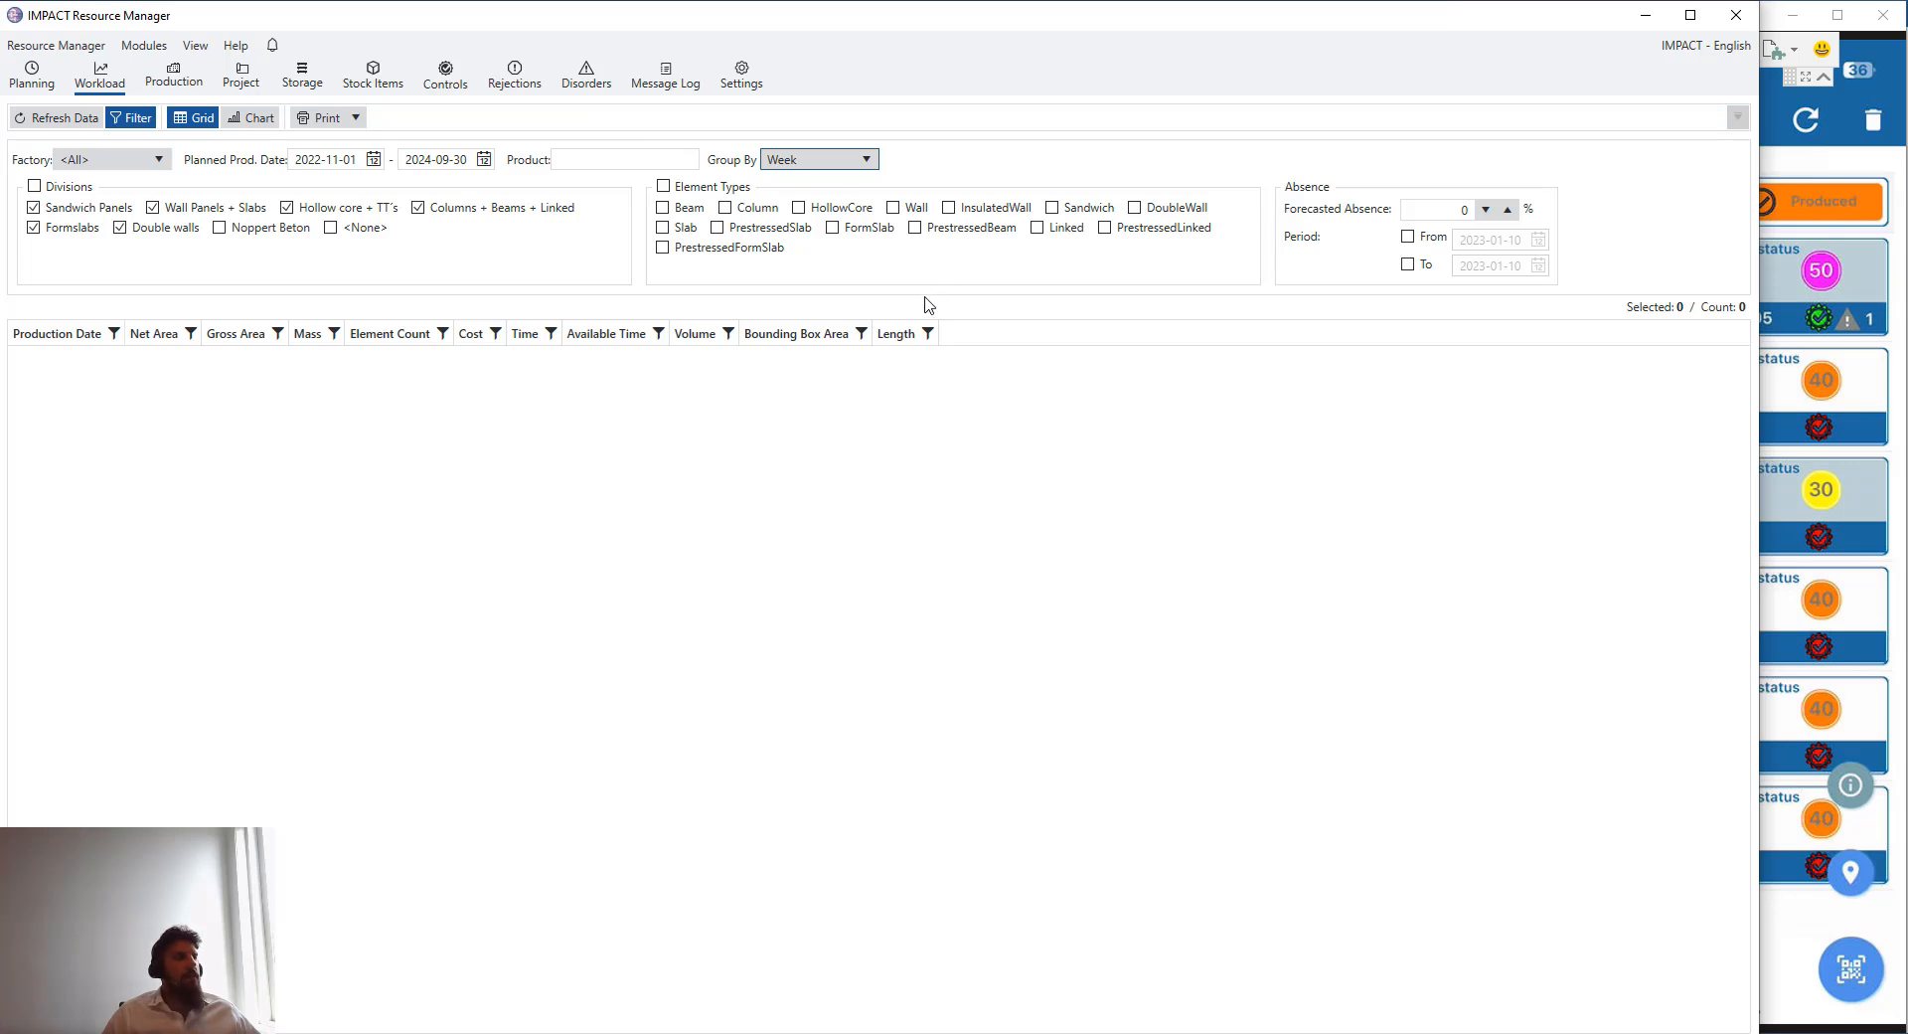
click(251, 117)
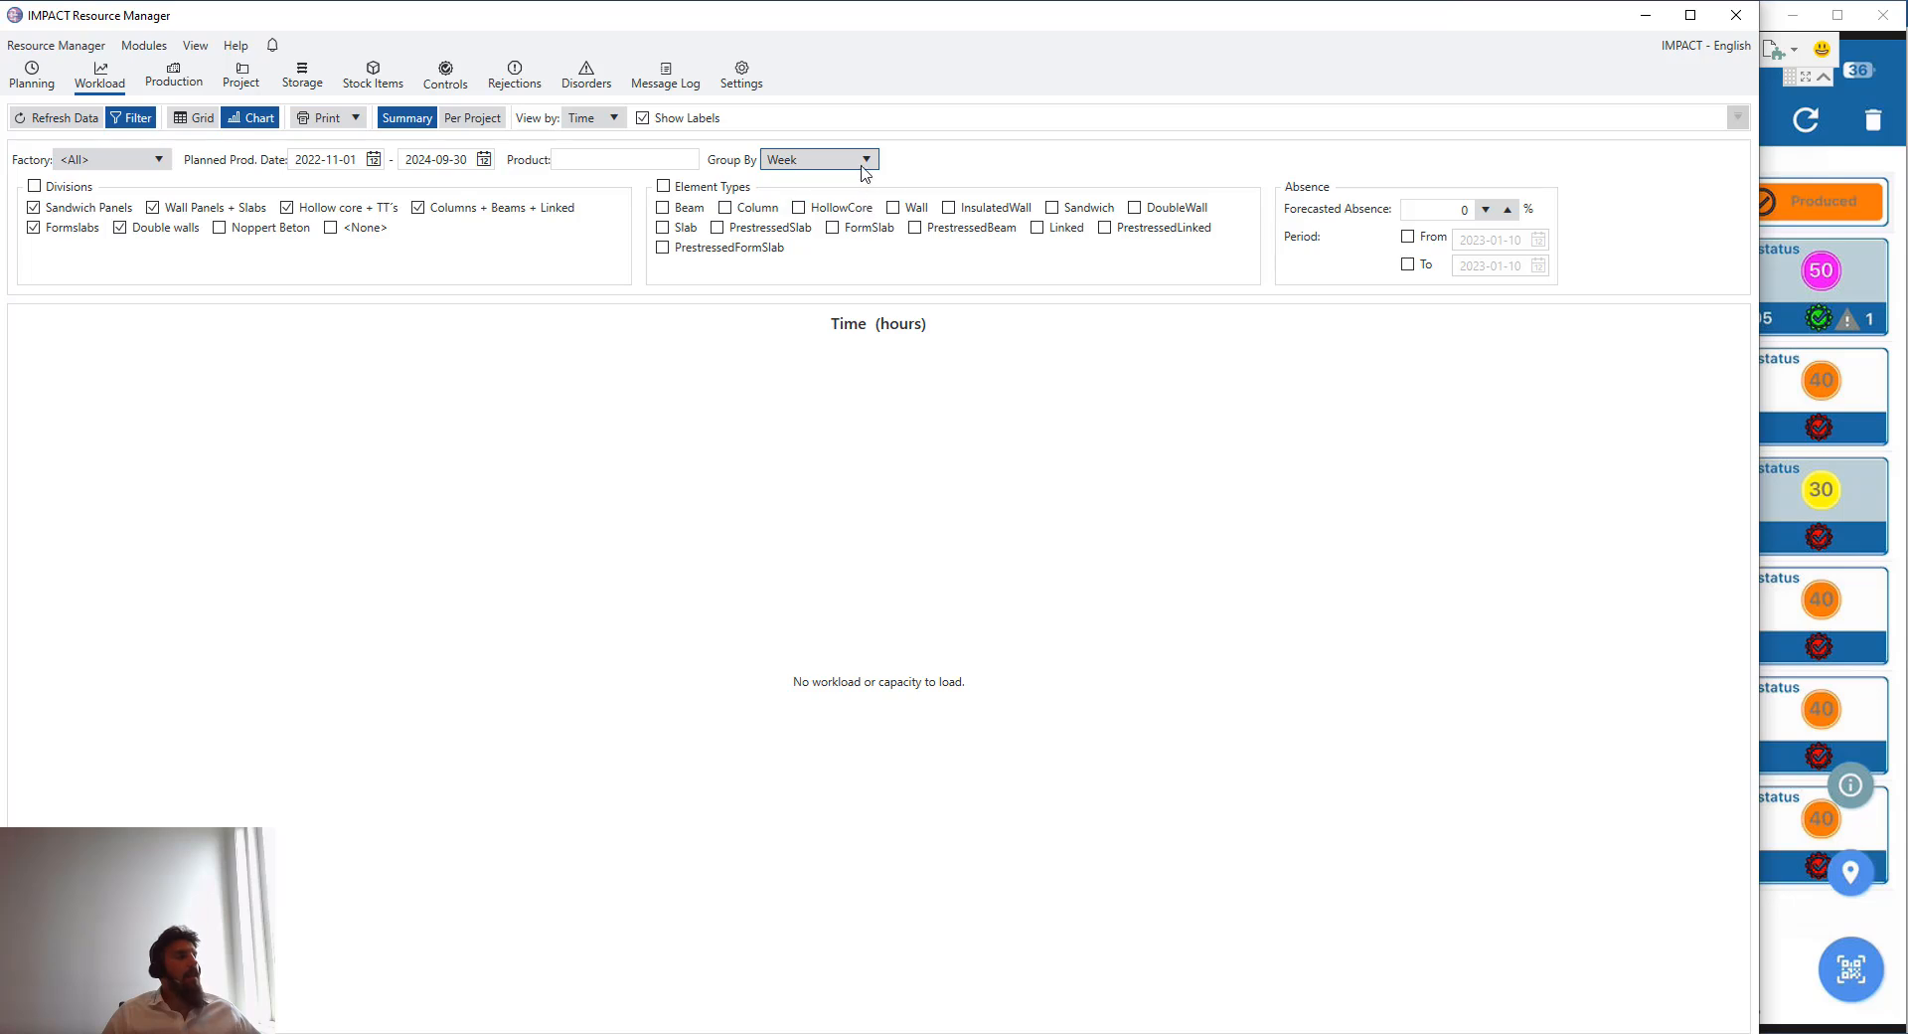
click(852, 164)
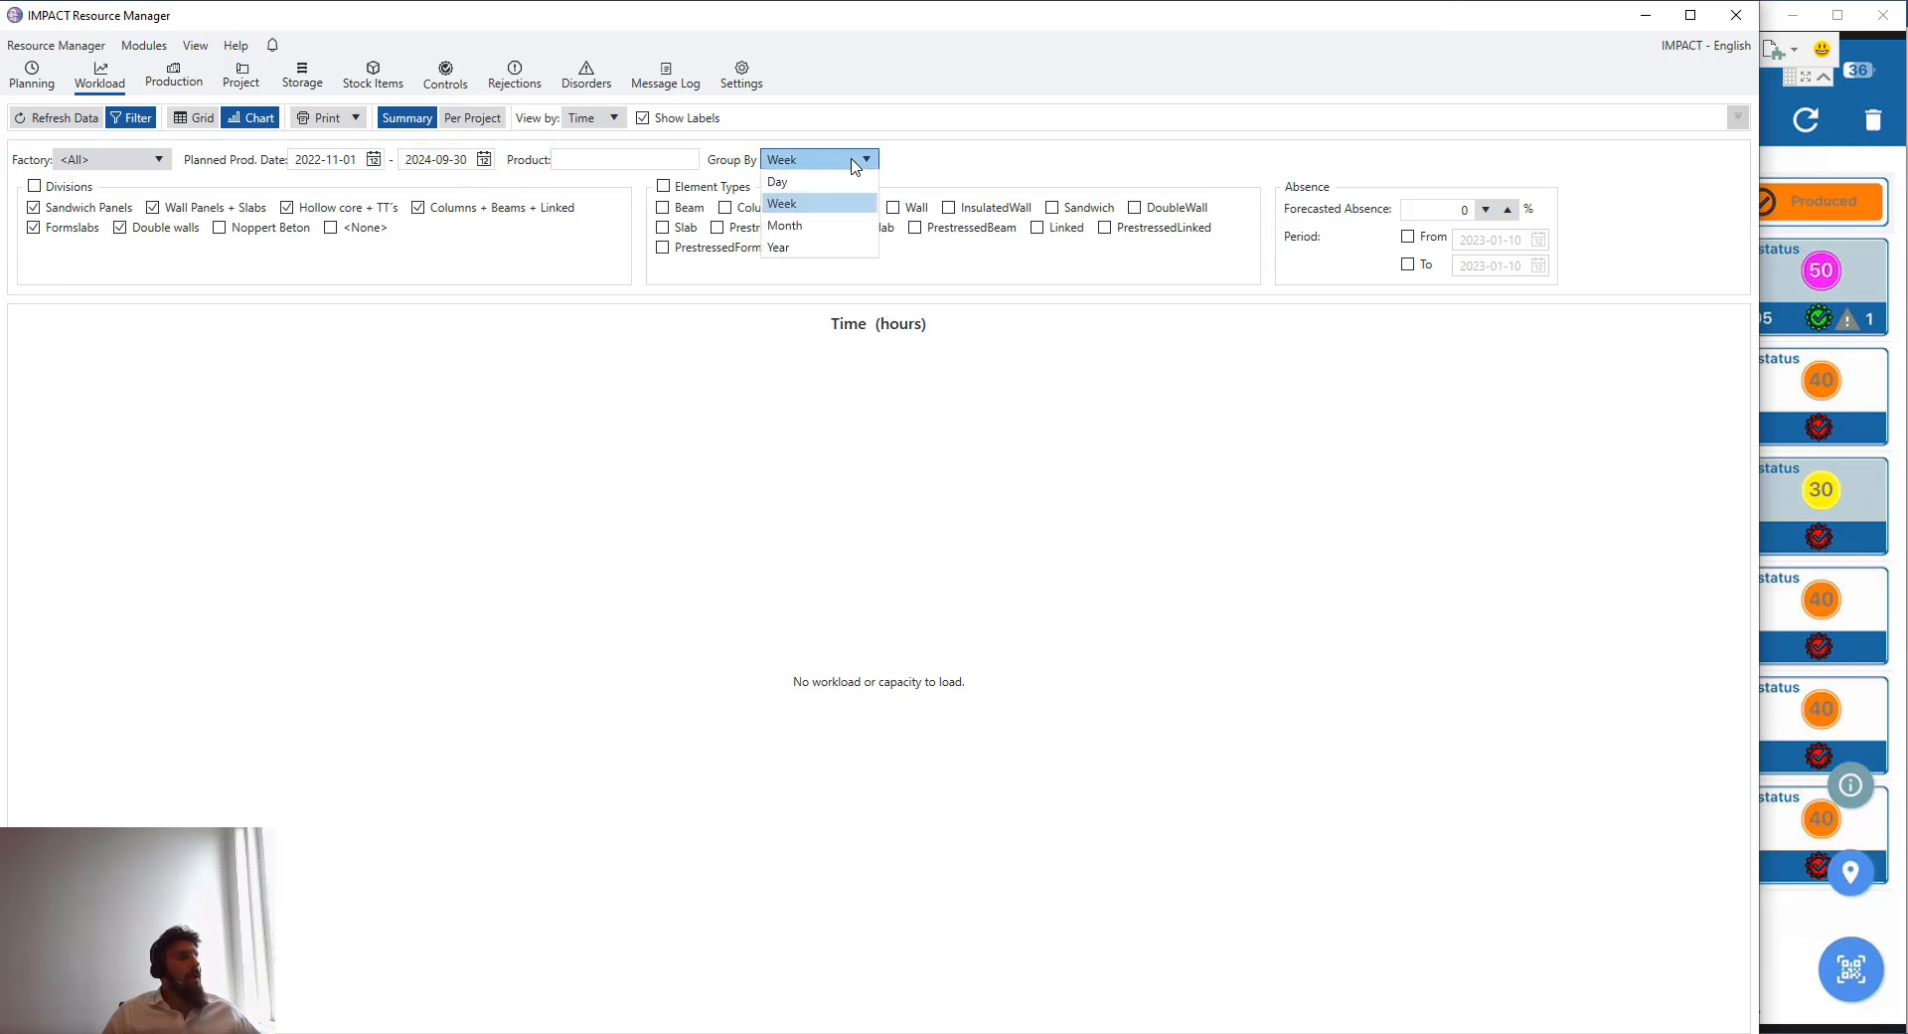
click(853, 164)
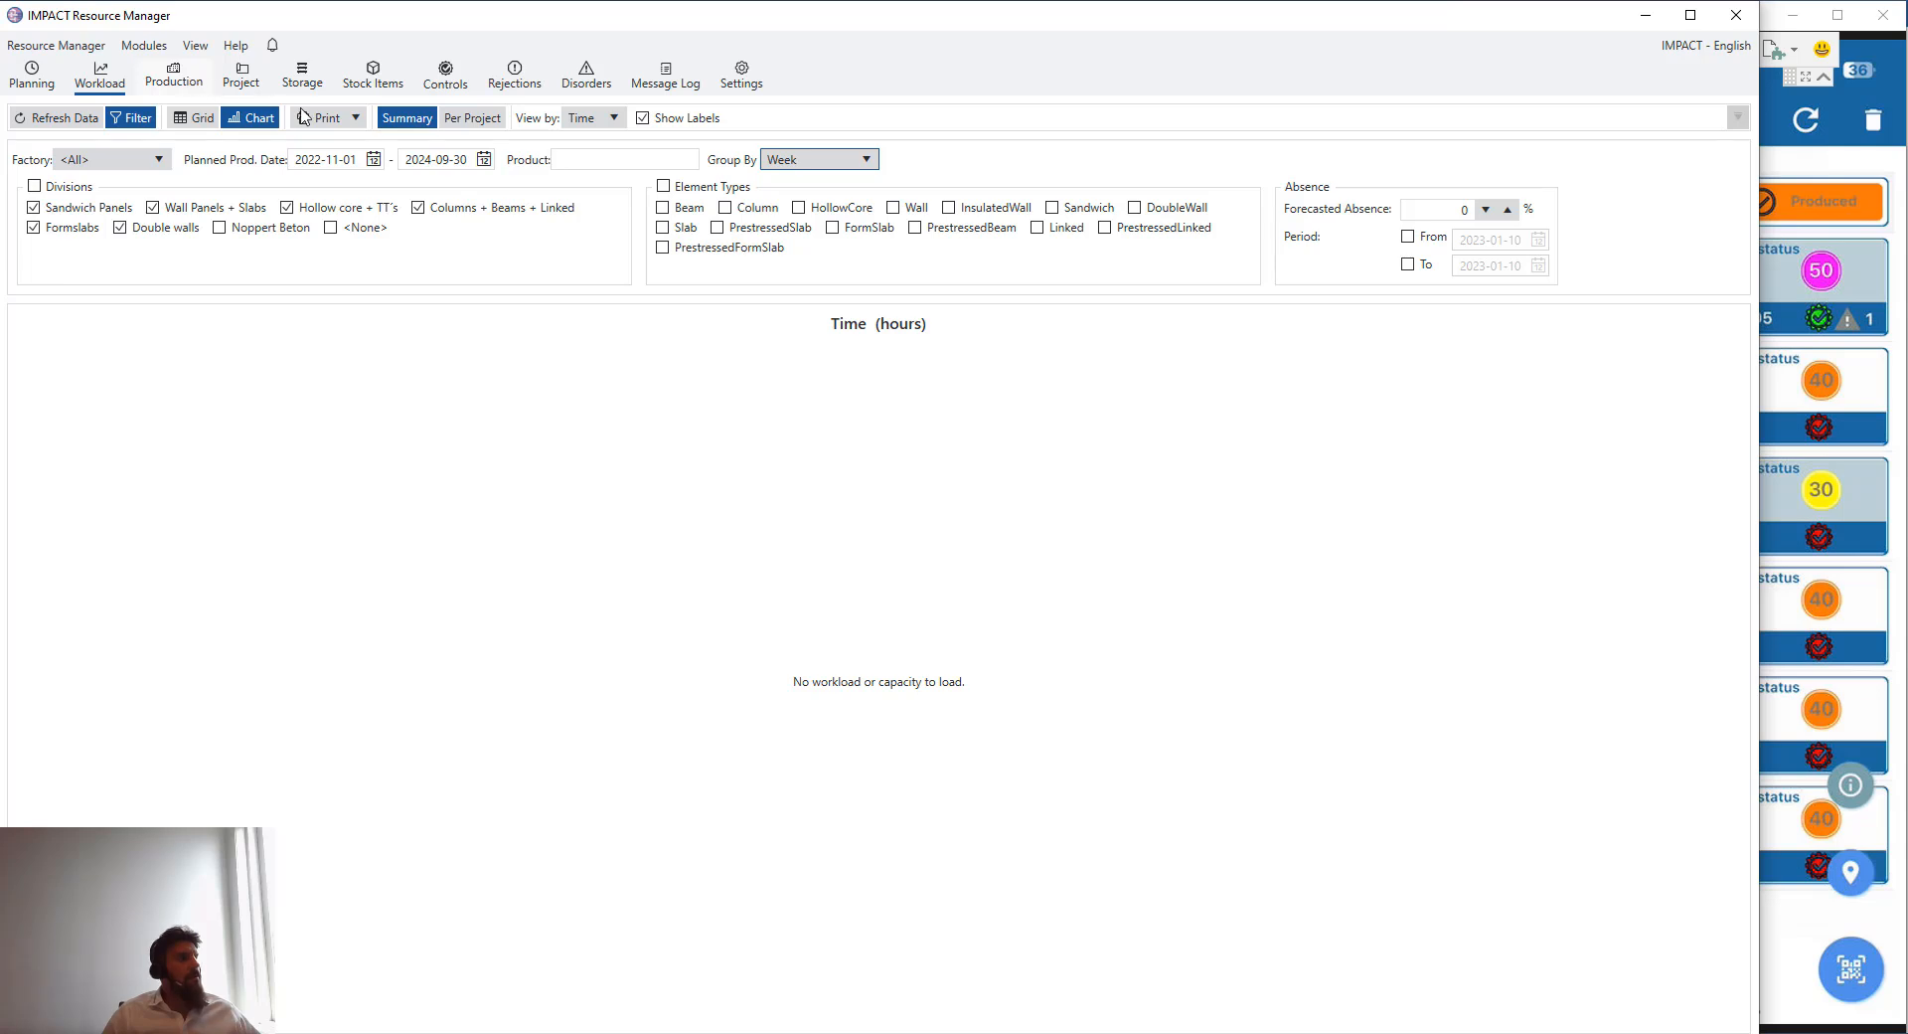
- Open the Production module and page its production start date calendar forward to August 2023
click(194, 86)
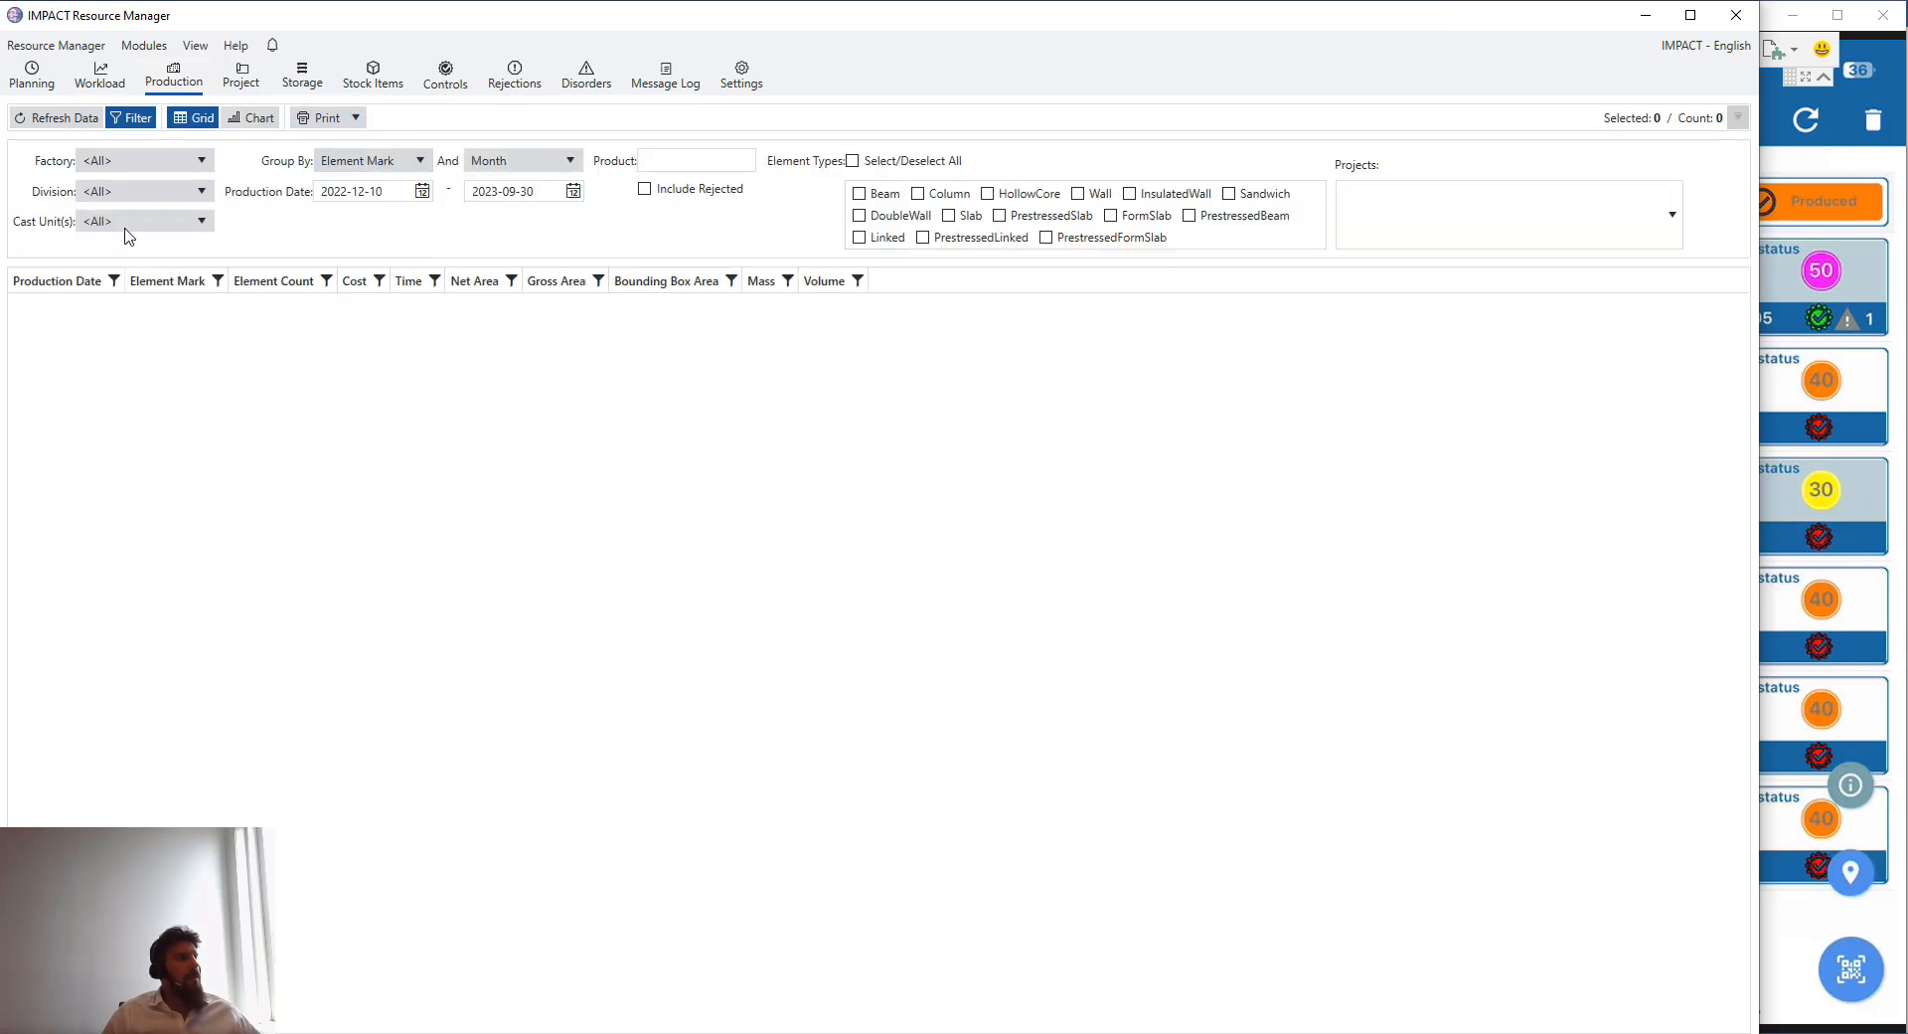
click(422, 191)
click(485, 214)
click(485, 214)
click(485, 215)
click(485, 215)
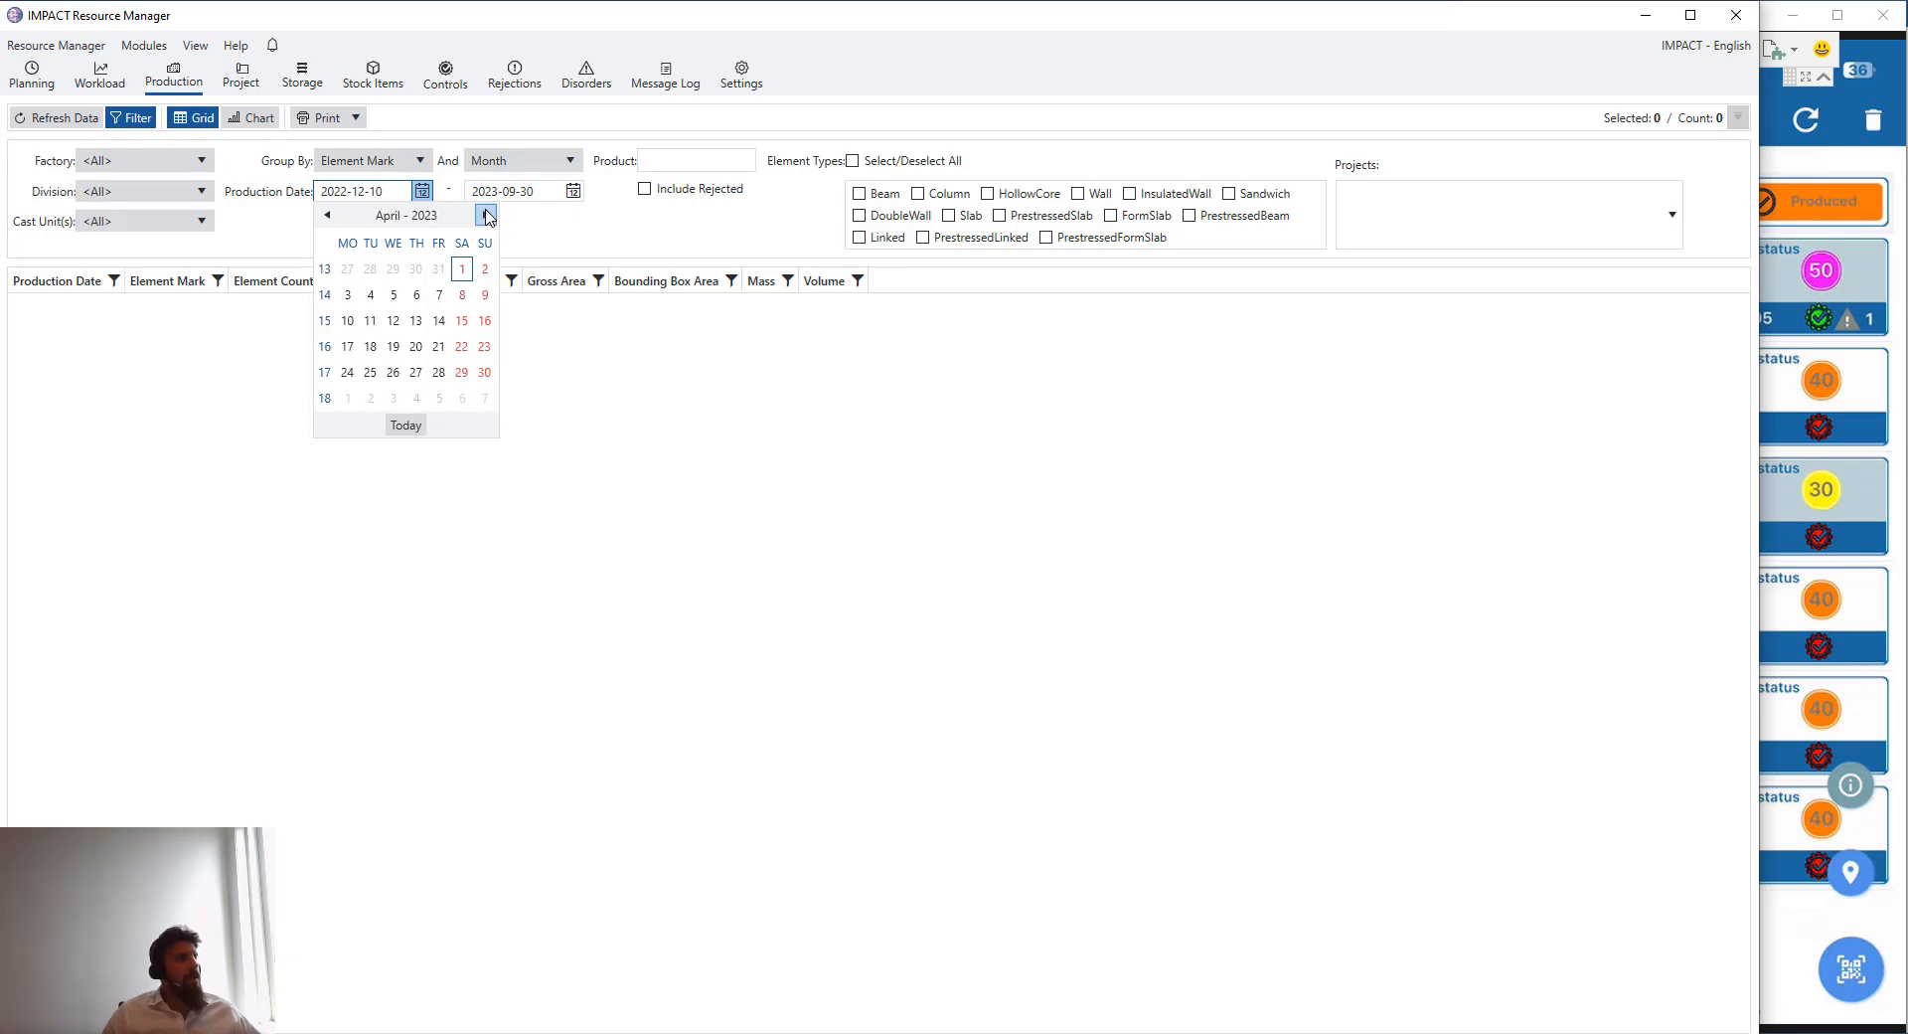
click(485, 214)
click(485, 214)
click(485, 215)
click(485, 215)
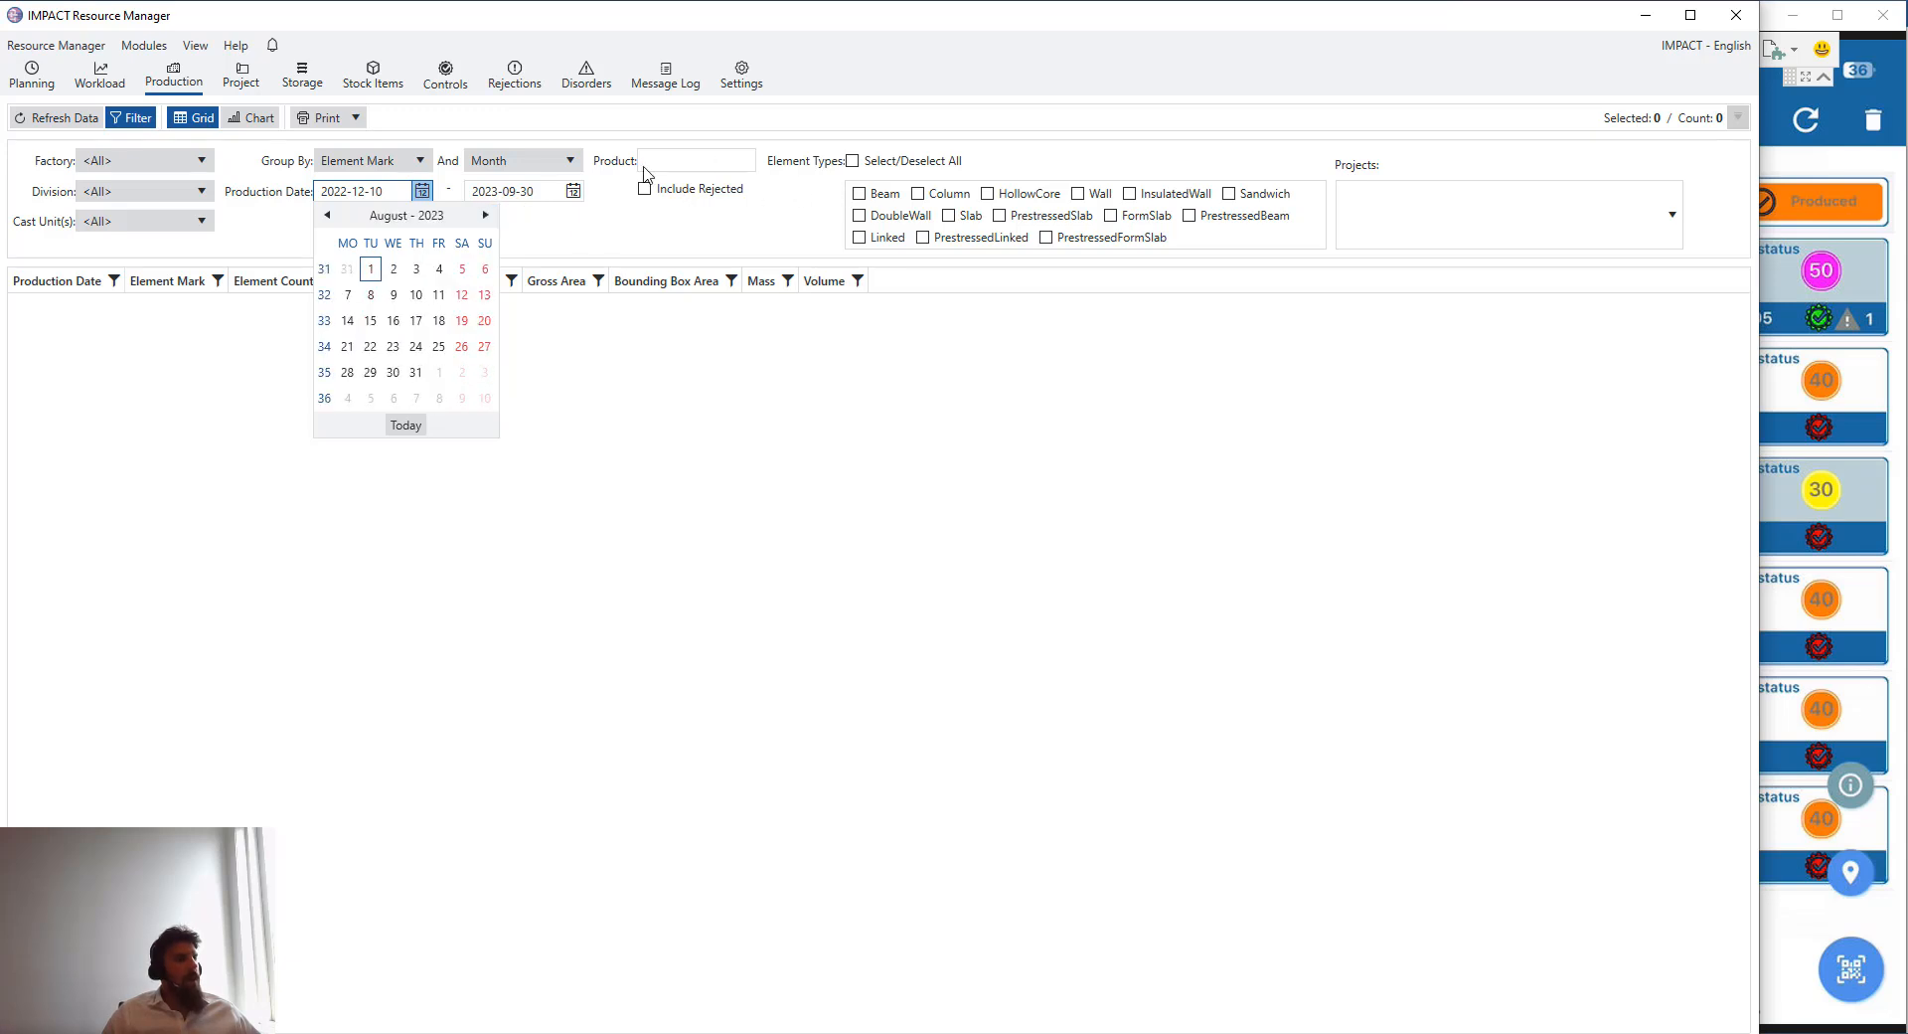
- Show the production data as a chart, then return to the Controls module list
click(256, 118)
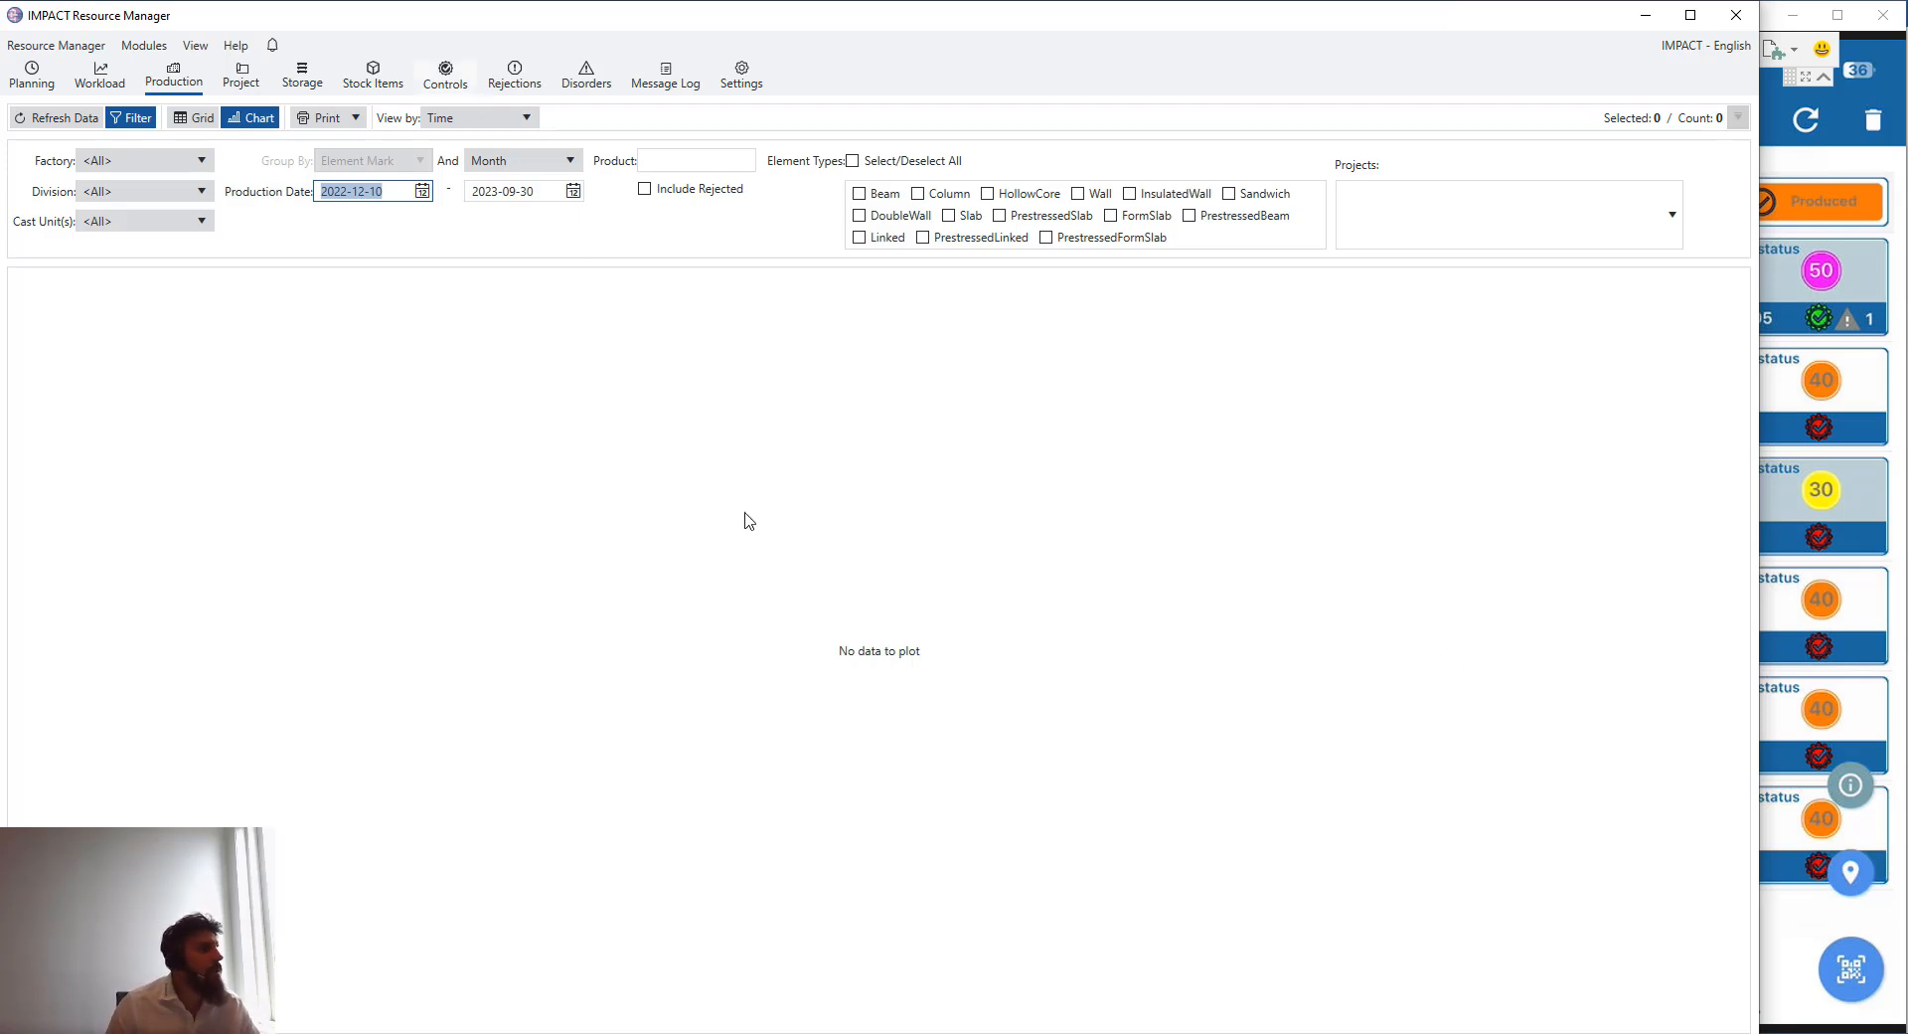
click(447, 80)
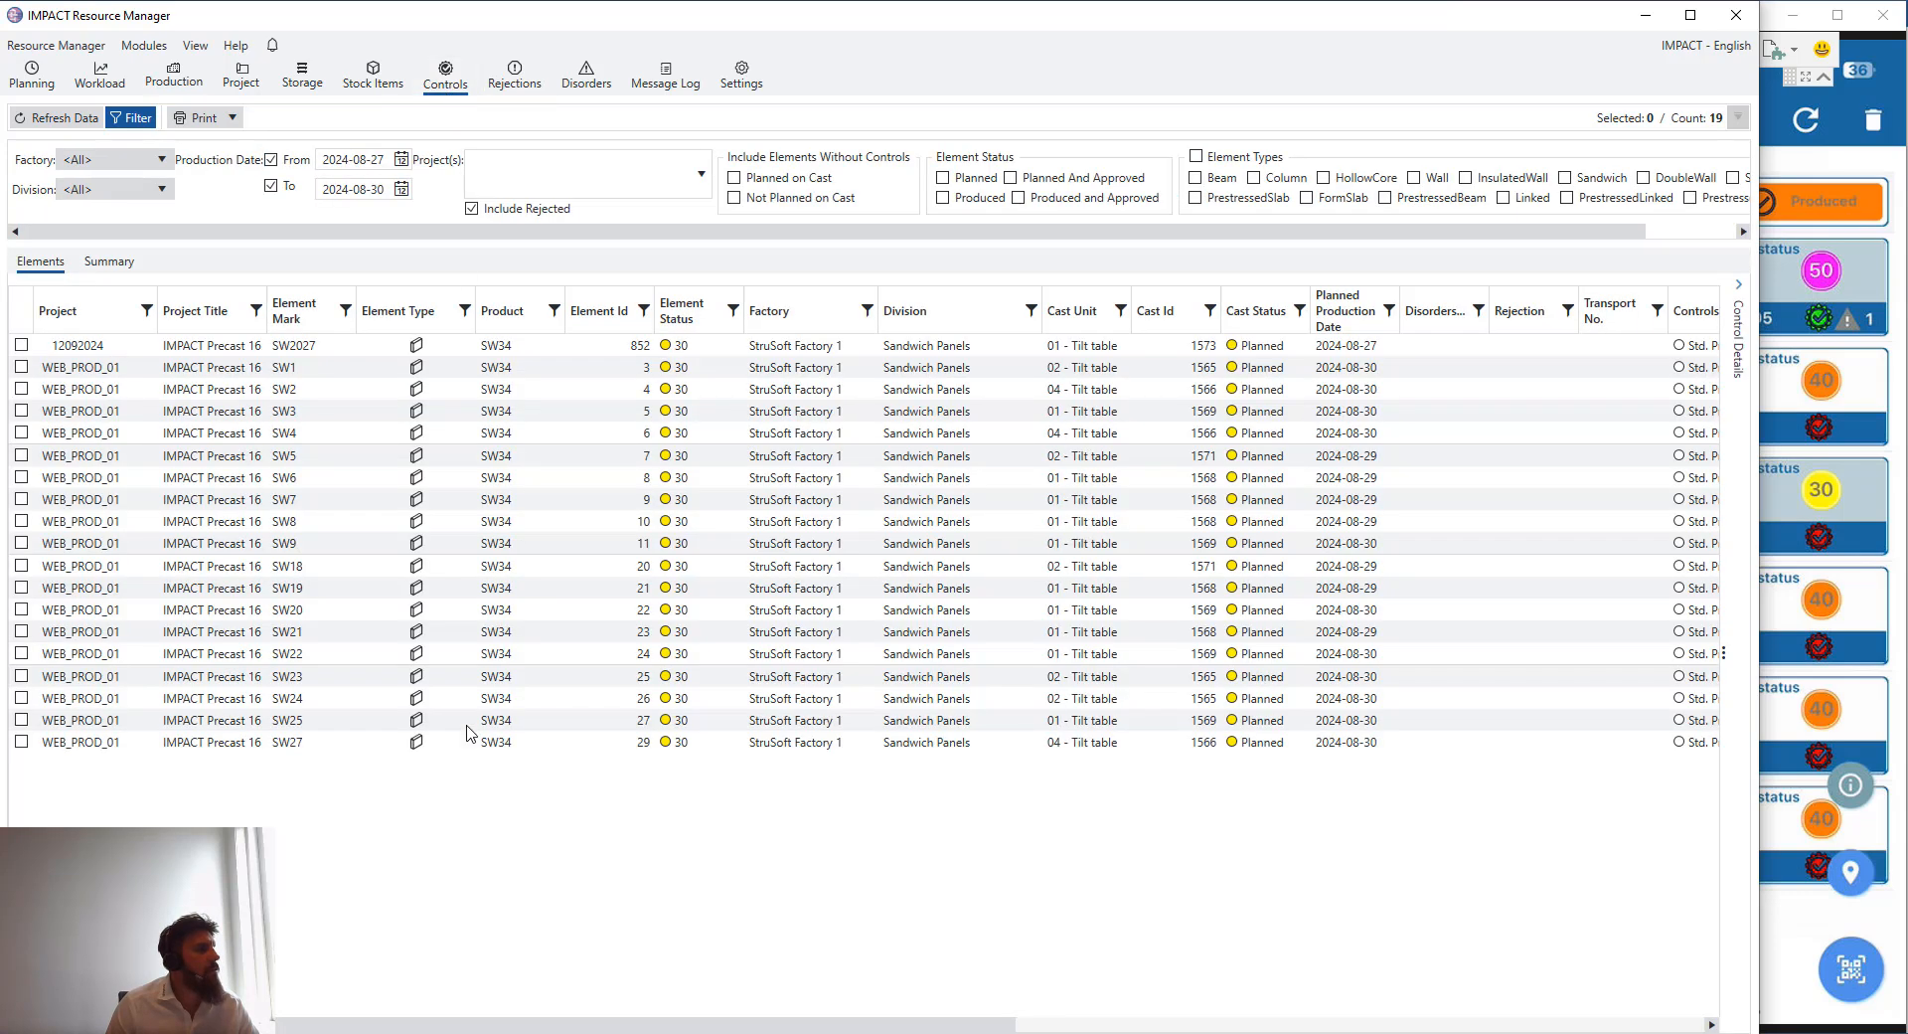